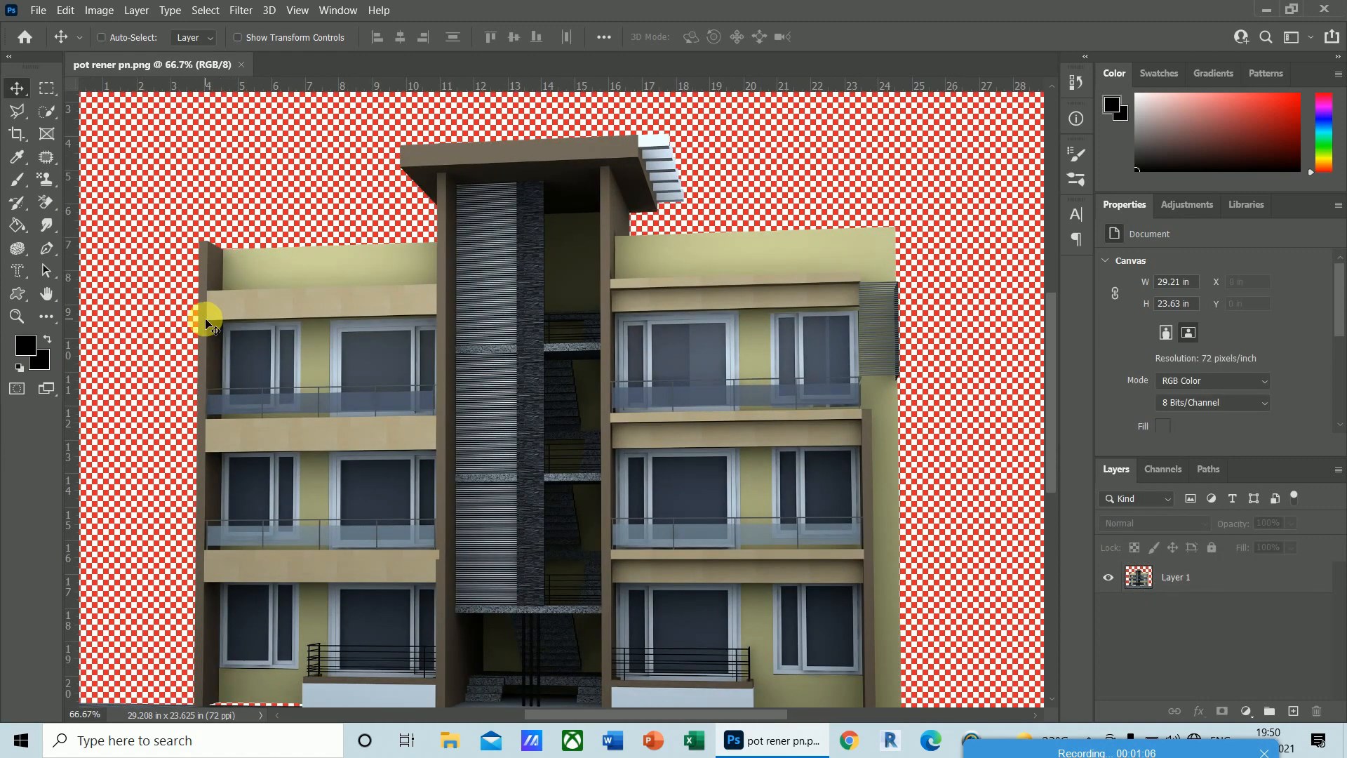
- Start a Pen path along the ground line from the left white plinth past the outer pillar, continuing outside the canvas and below the road
key(ctrl+plus)
key(ctrl+plus)
drag(1055, 406, 1051, 571)
key(ctrl+minus)
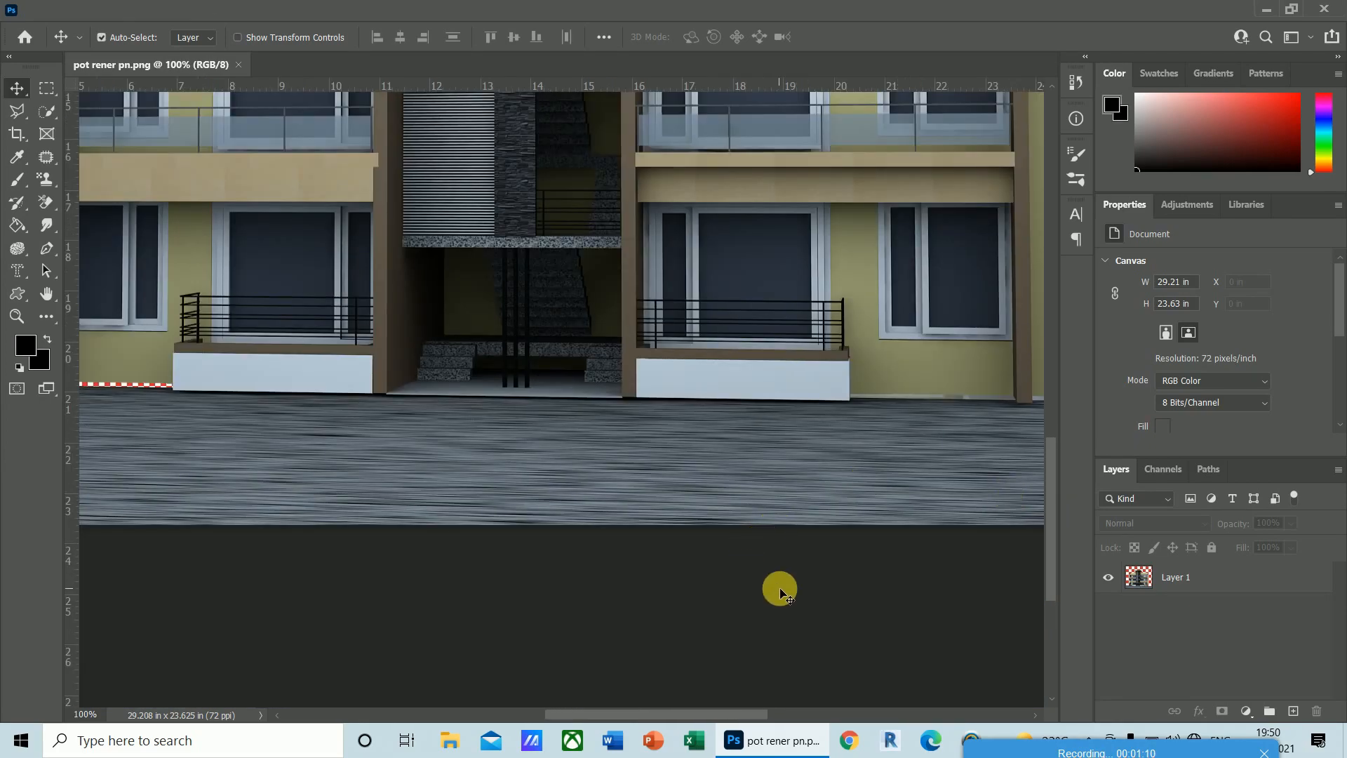
key(ctrl+minus)
scroll(212, 491, up, 5)
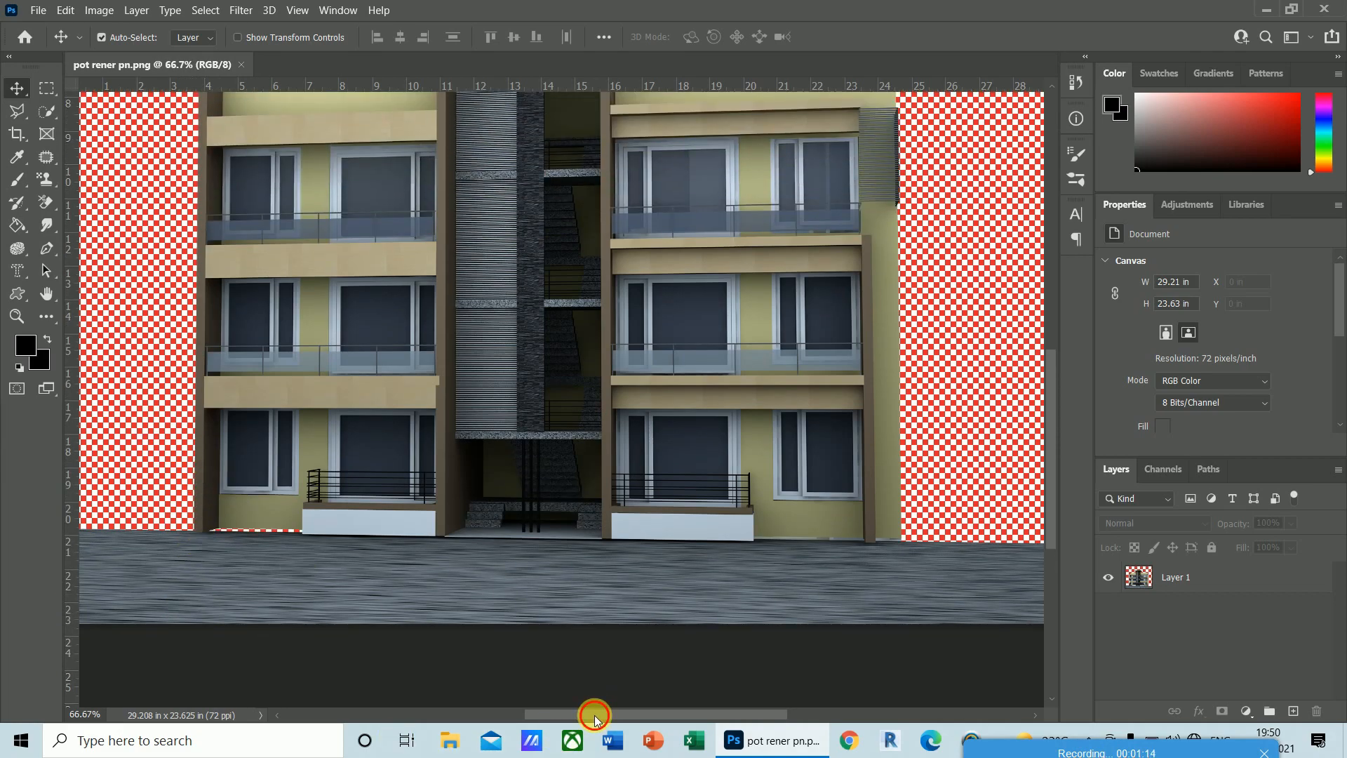
drag(594, 717, 554, 716)
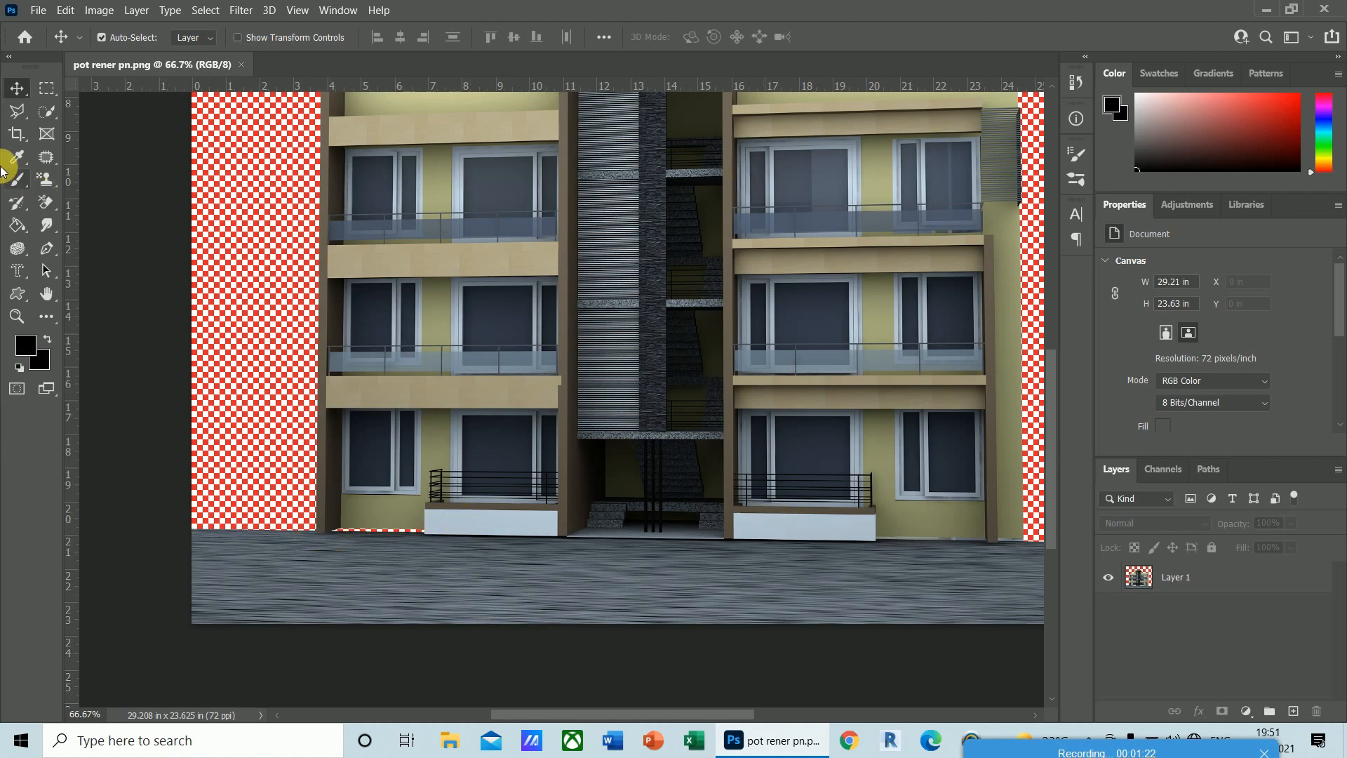
click(46, 246)
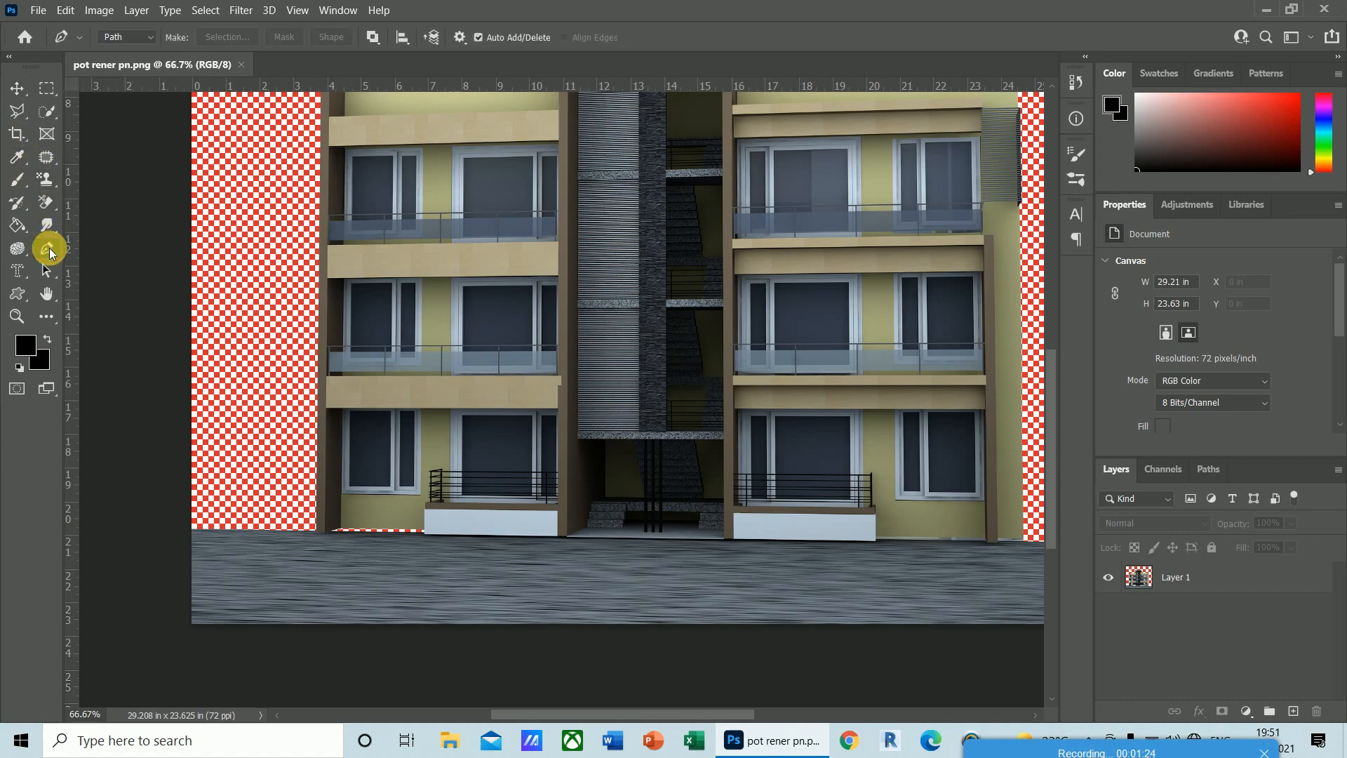
click(426, 539)
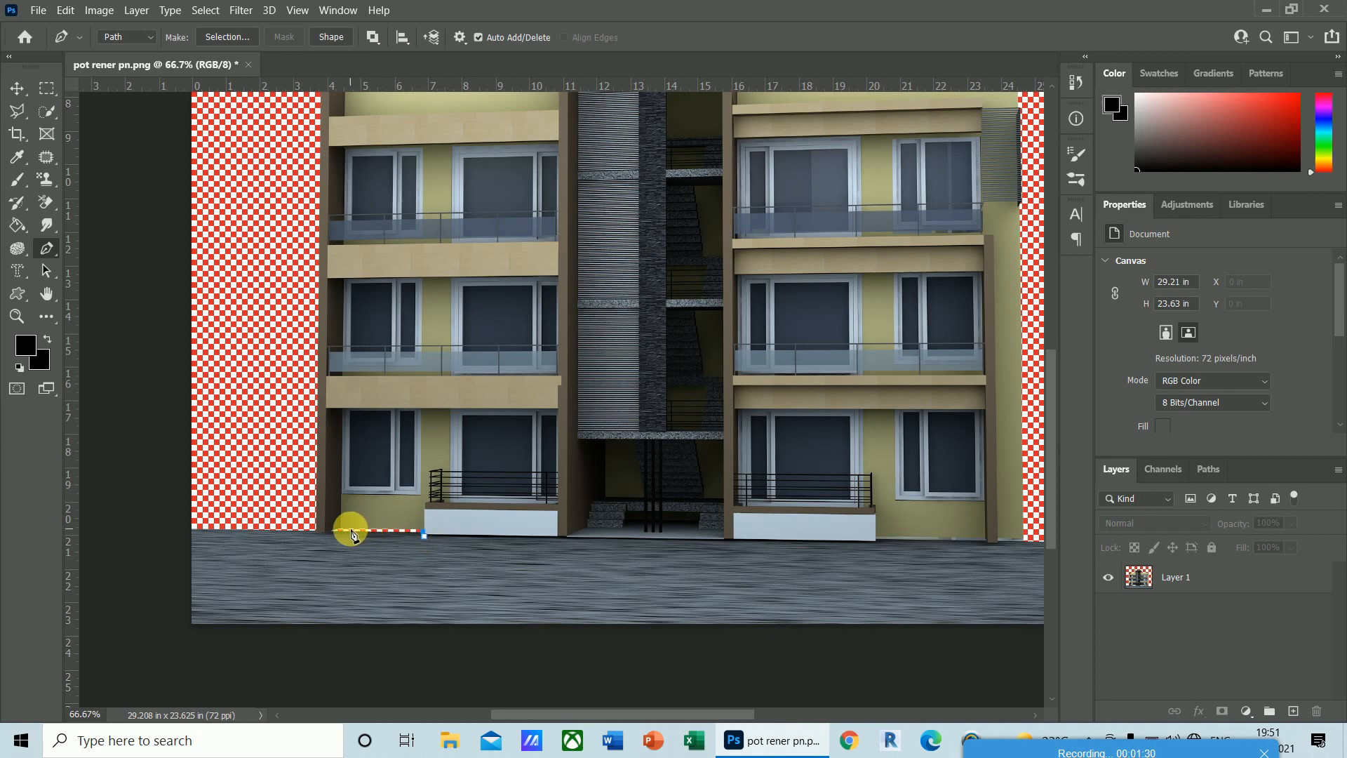
click(312, 529)
click(167, 518)
click(136, 650)
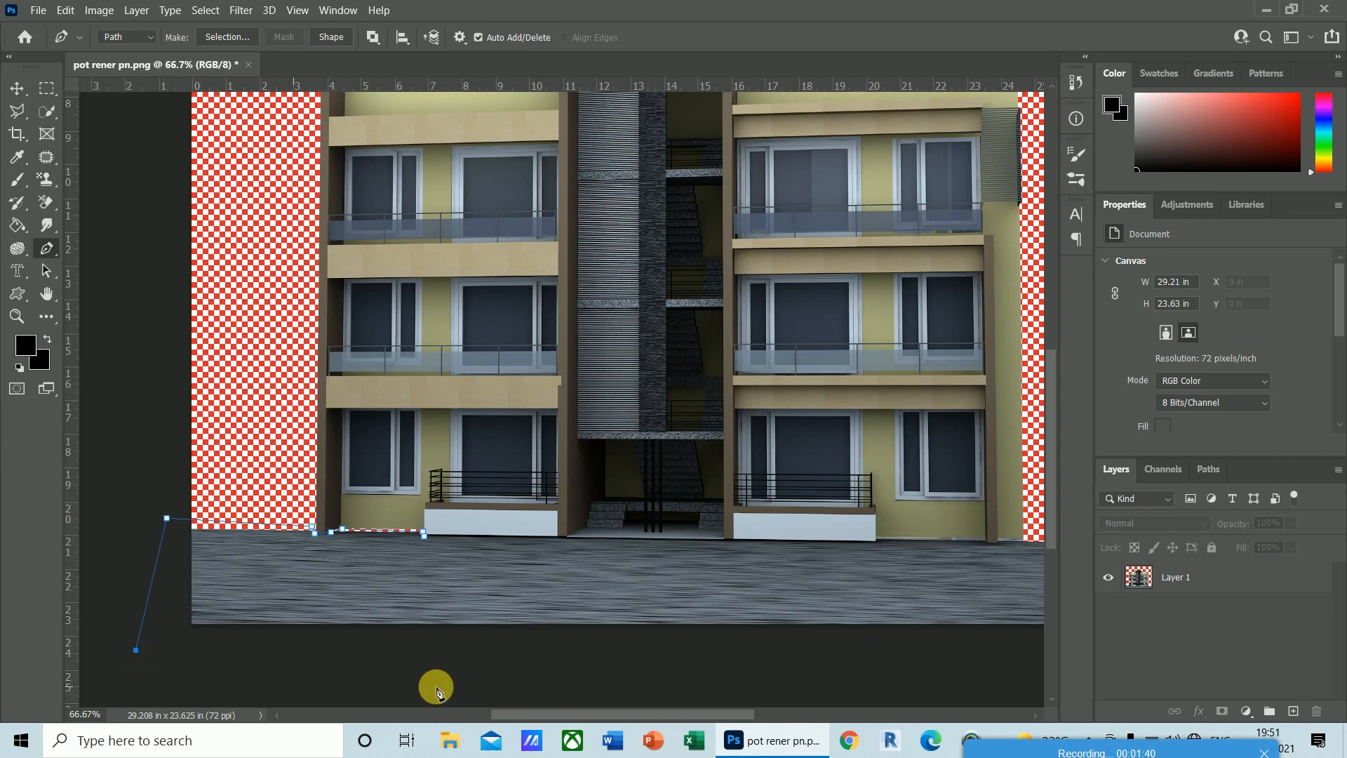
- Continue the path beneath the canvas and back along the base of both white plinths, close it, and convert it to a selection
click(568, 674)
click(779, 647)
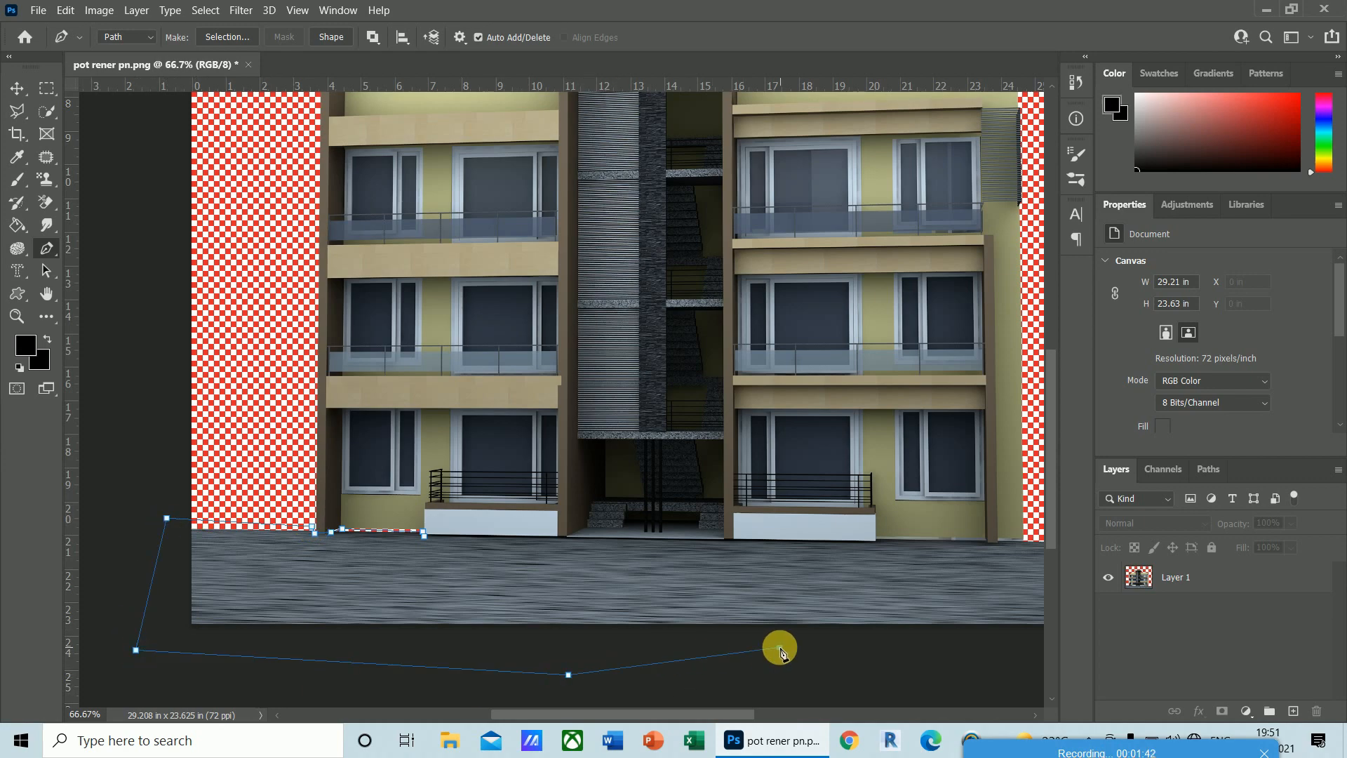
click(875, 543)
click(733, 541)
click(567, 539)
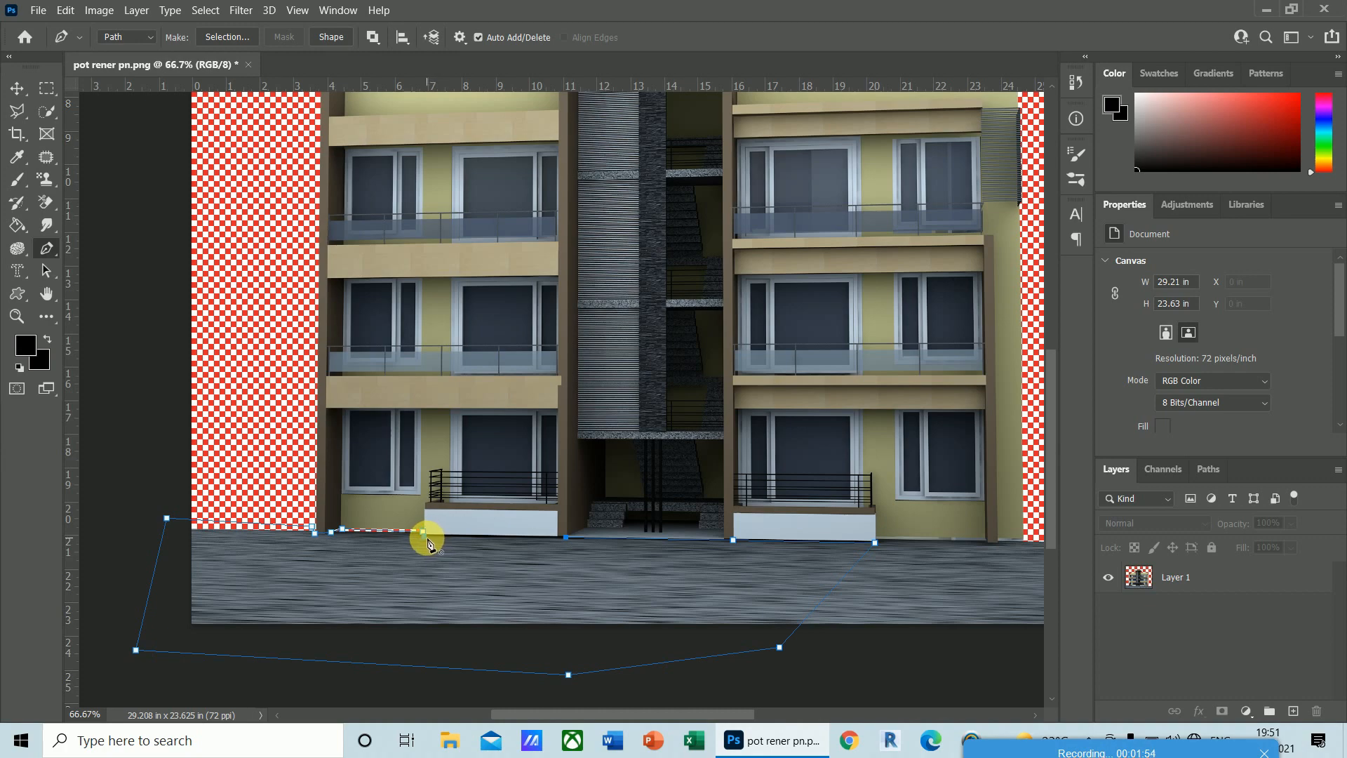
click(425, 536)
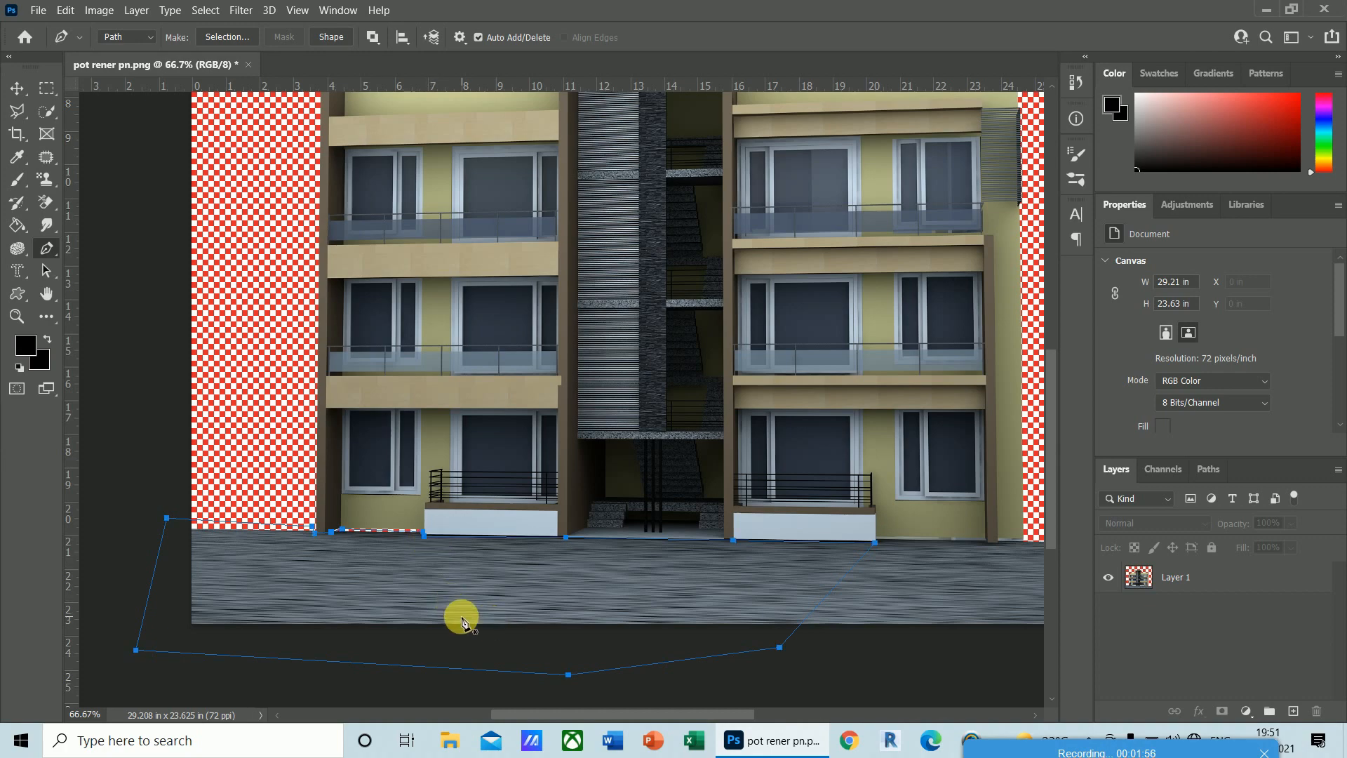
key(ctrl+Return)
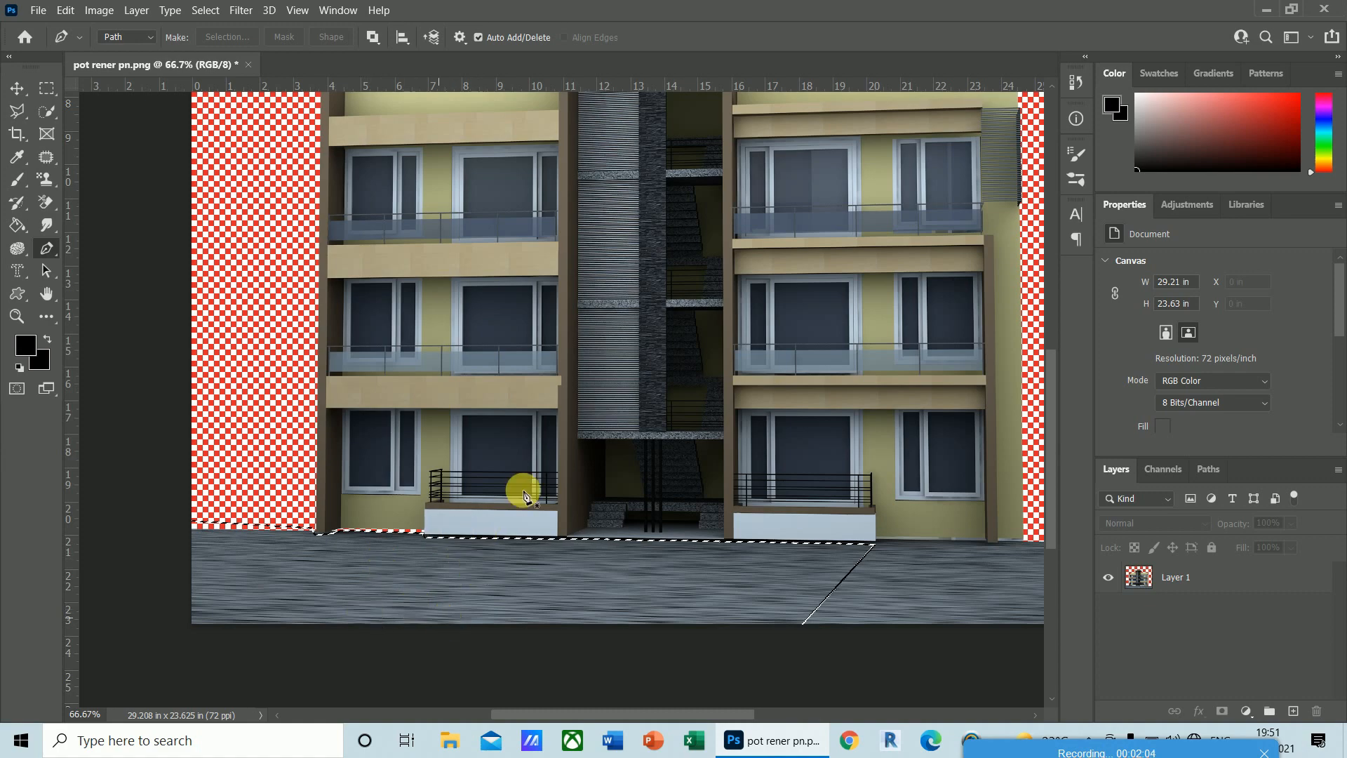
- Delete the selected road area from Layer 1 and clear the selection
click(16, 87)
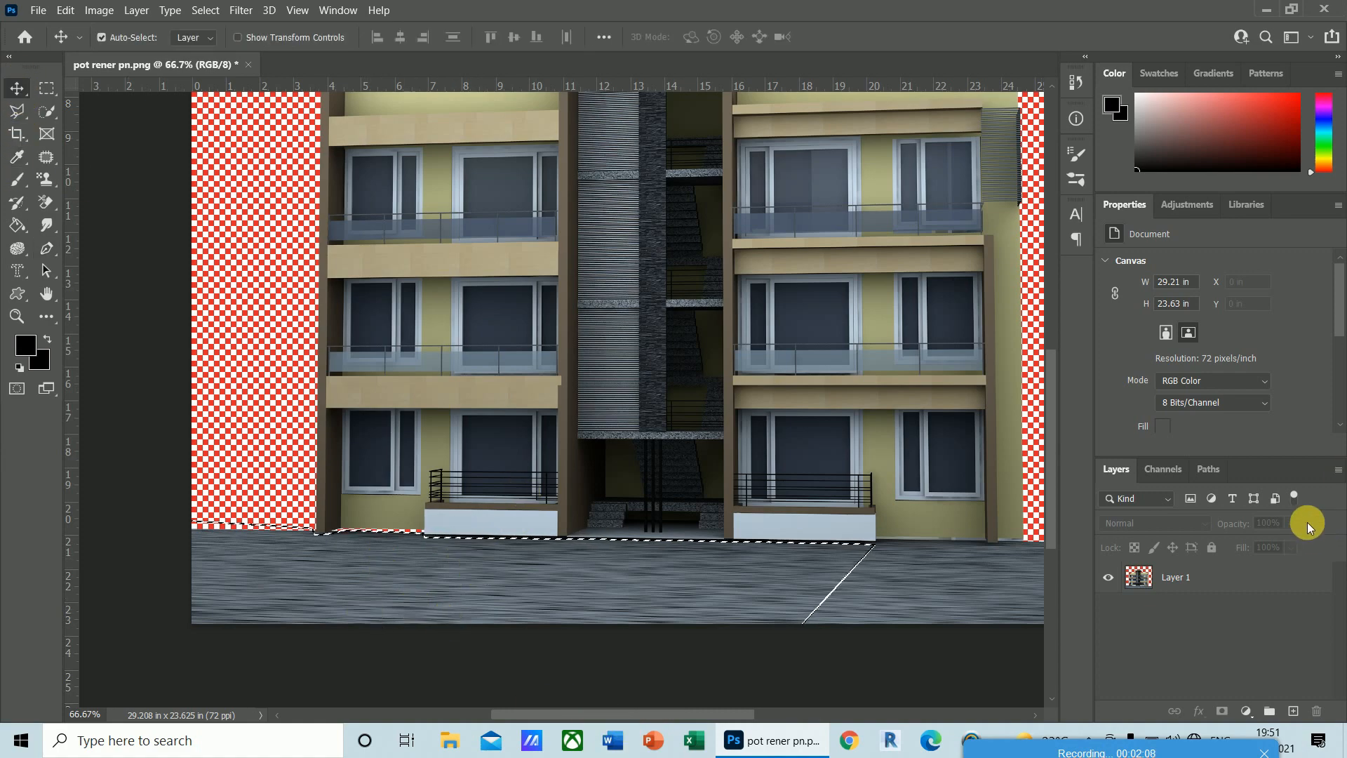
click(1174, 580)
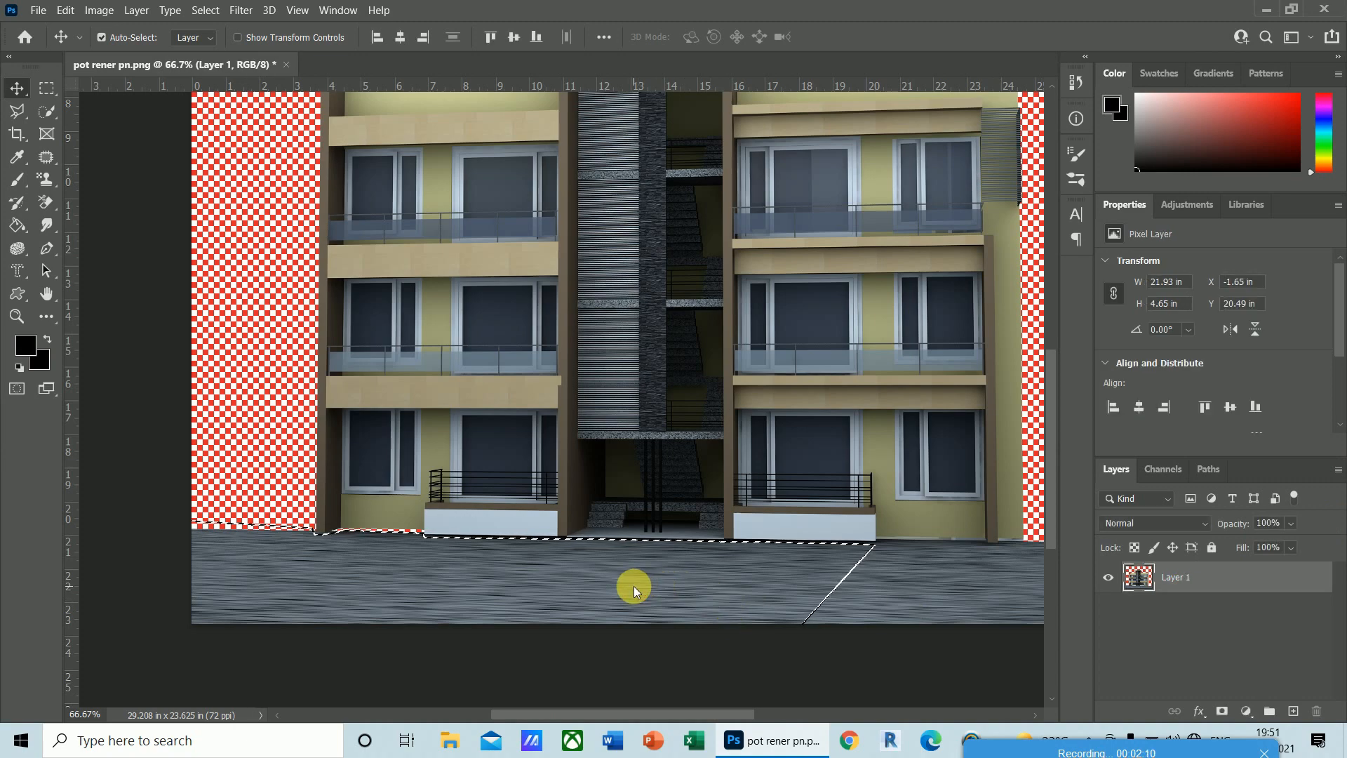
key(Delete)
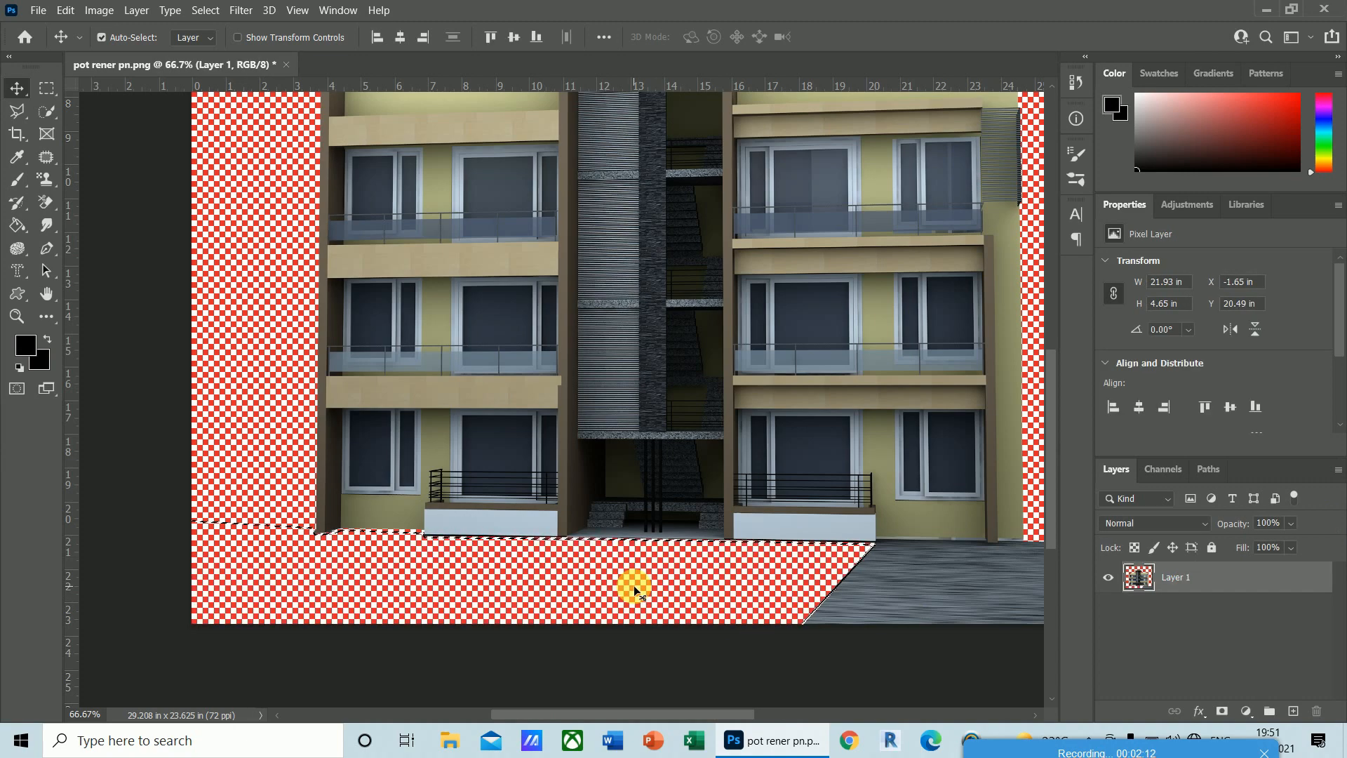
key(ctrl+d)
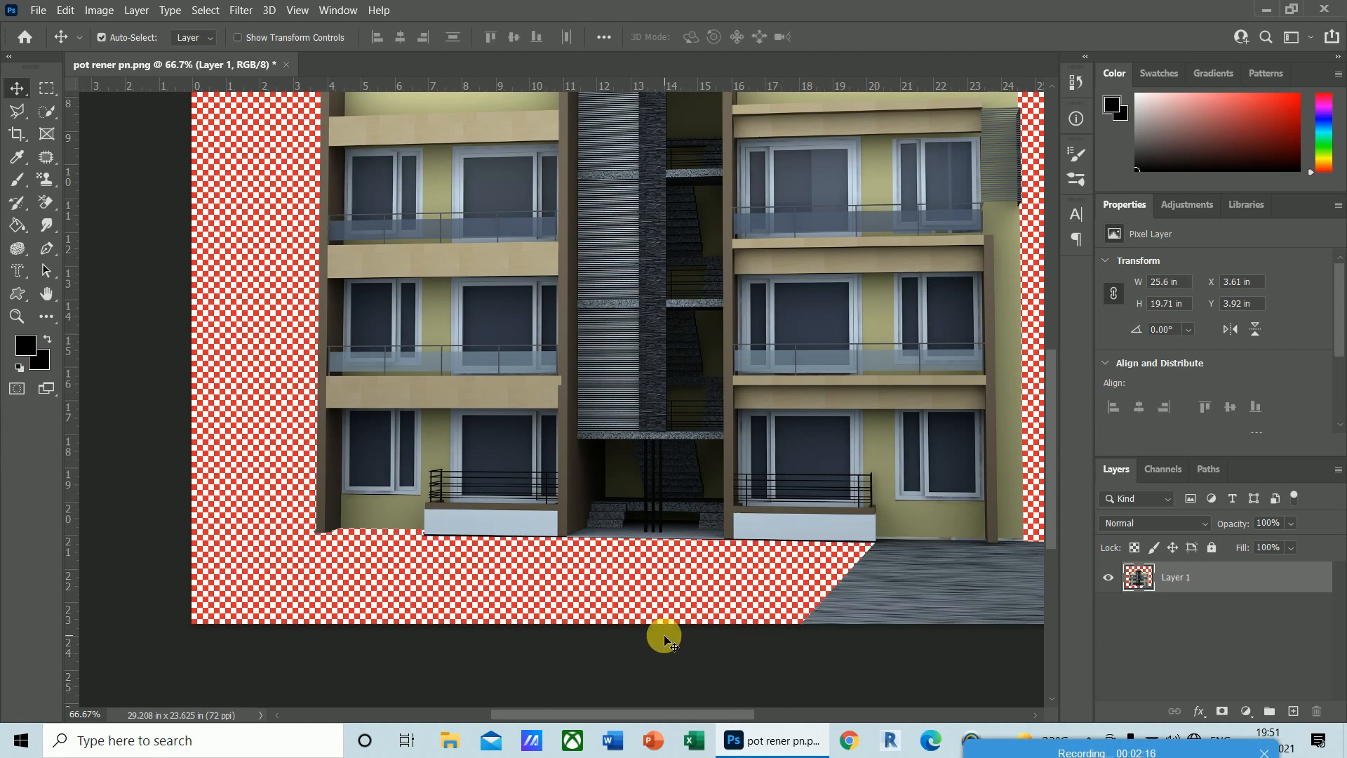
- Outline the leftover road fragments beneath the dark side of the building's left outer pillar with the Pen tool, select and delete them, then deselect
key(ctrl+plus)
key(ctrl+plus)
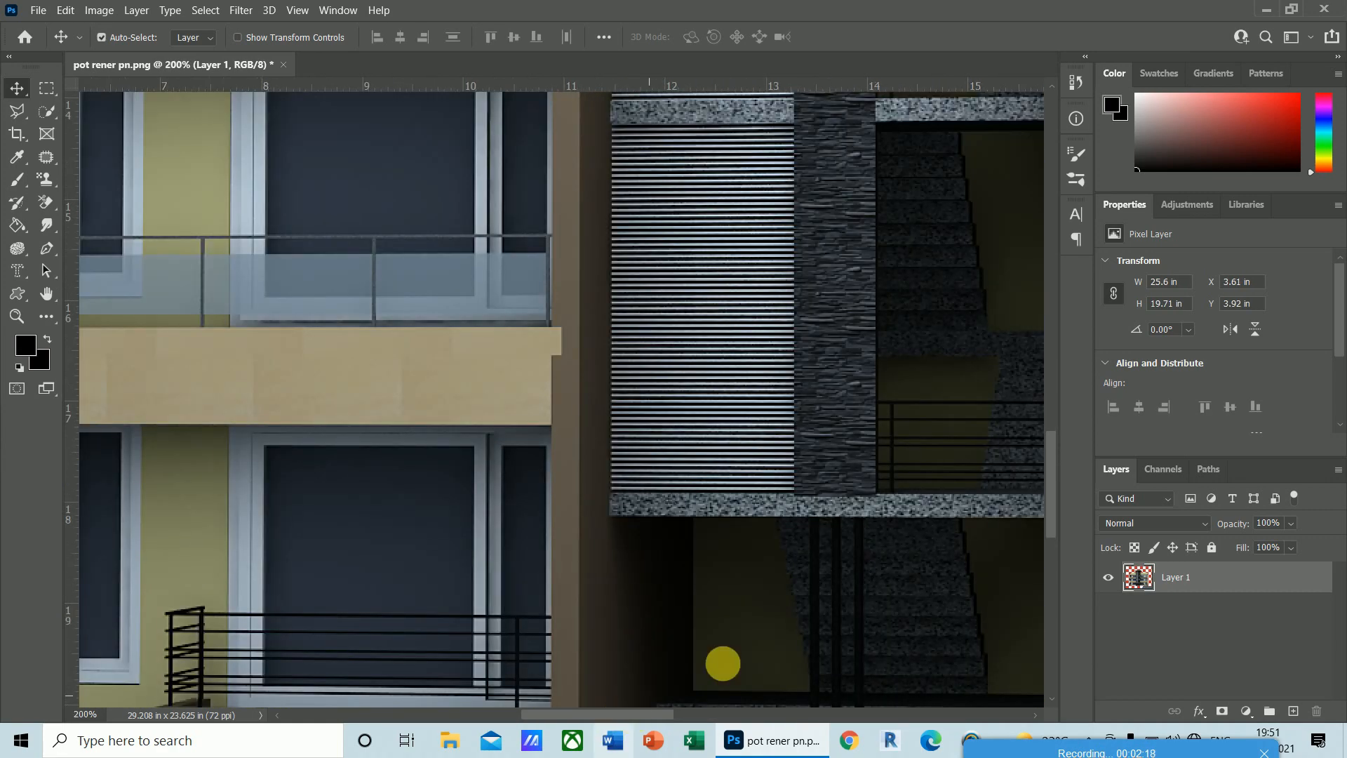
drag(1050, 509, 1047, 571)
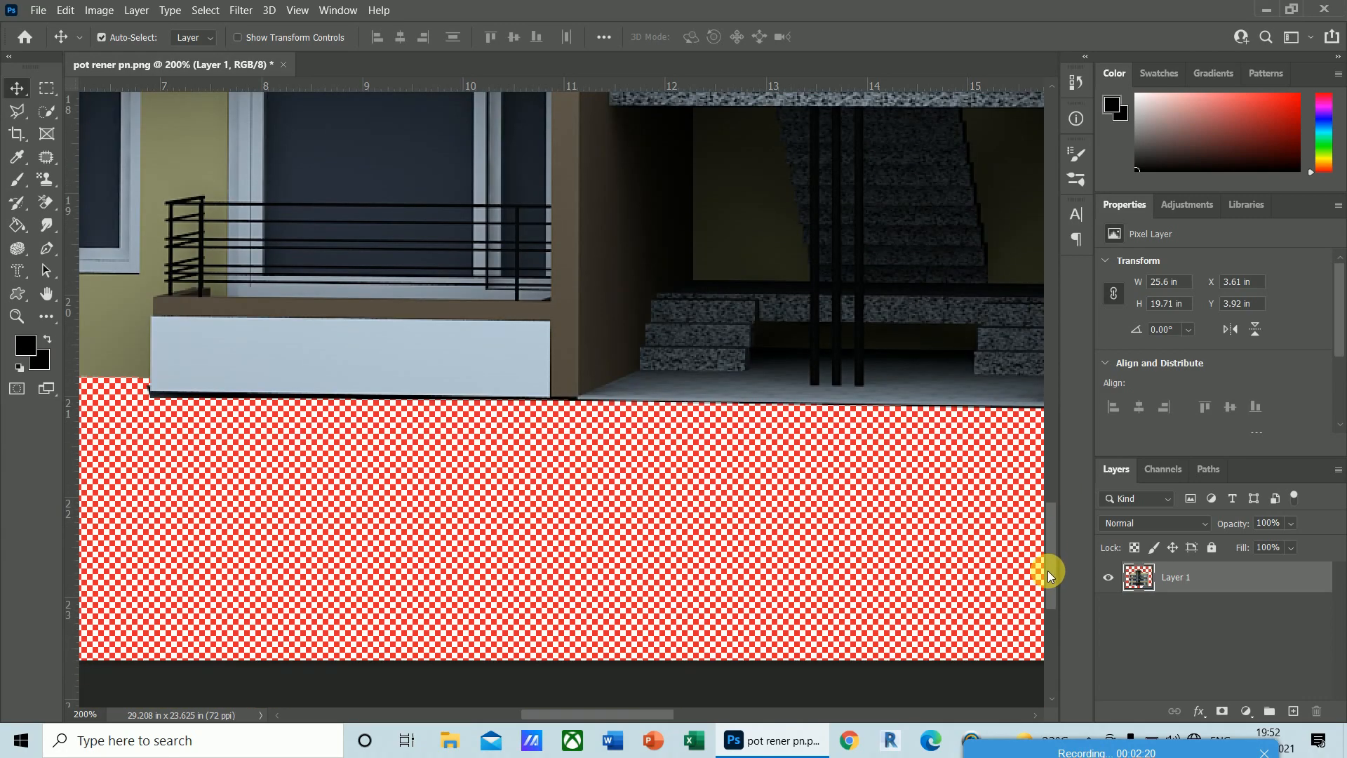
drag(616, 714, 554, 710)
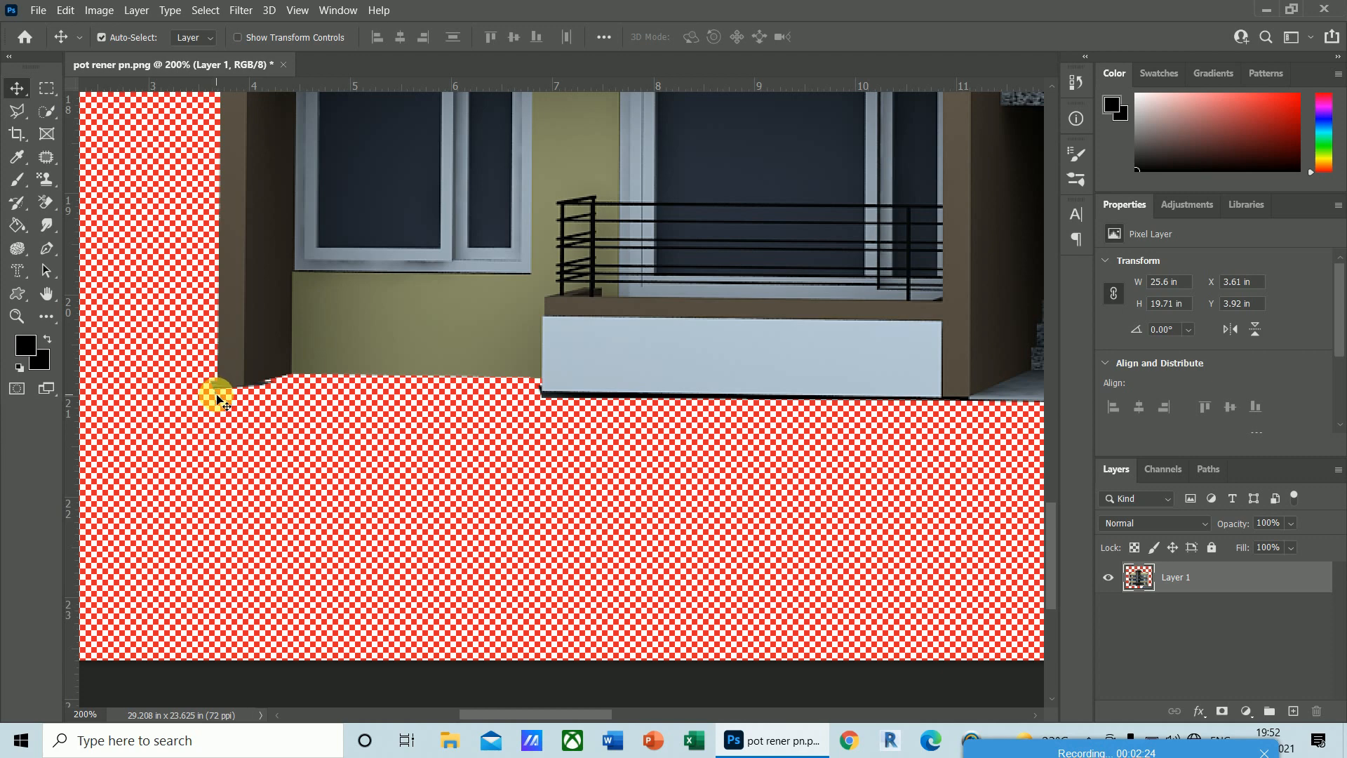
key(ctrl+equal)
key(ctrl+equal)
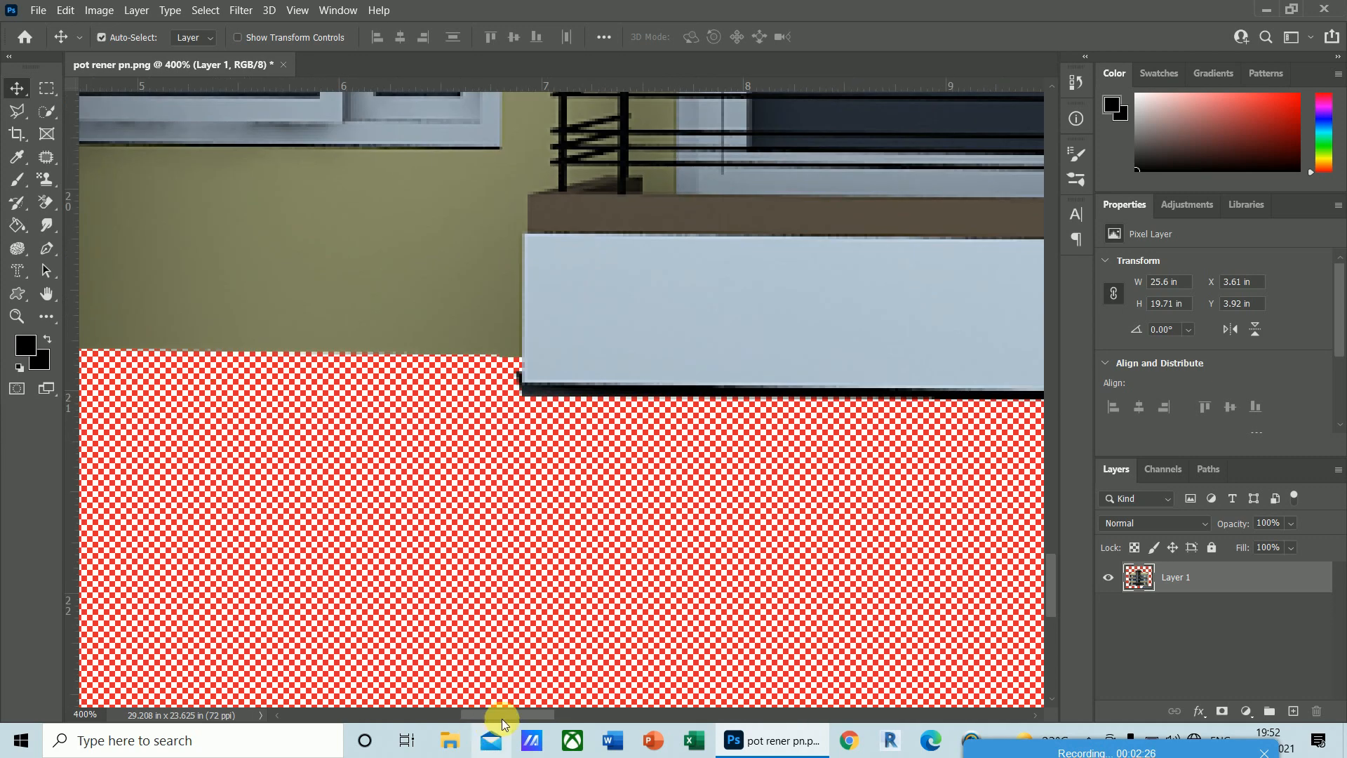
drag(503, 719, 423, 713)
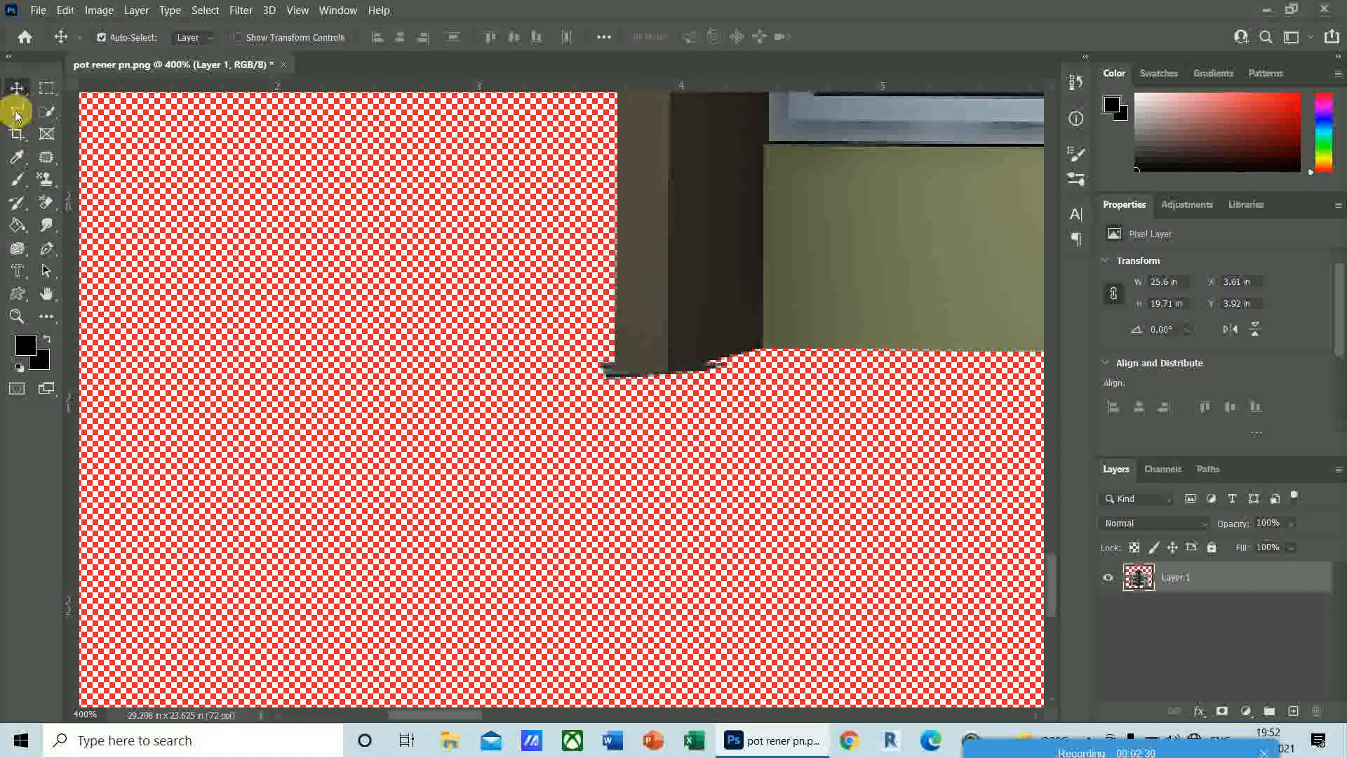
click(47, 247)
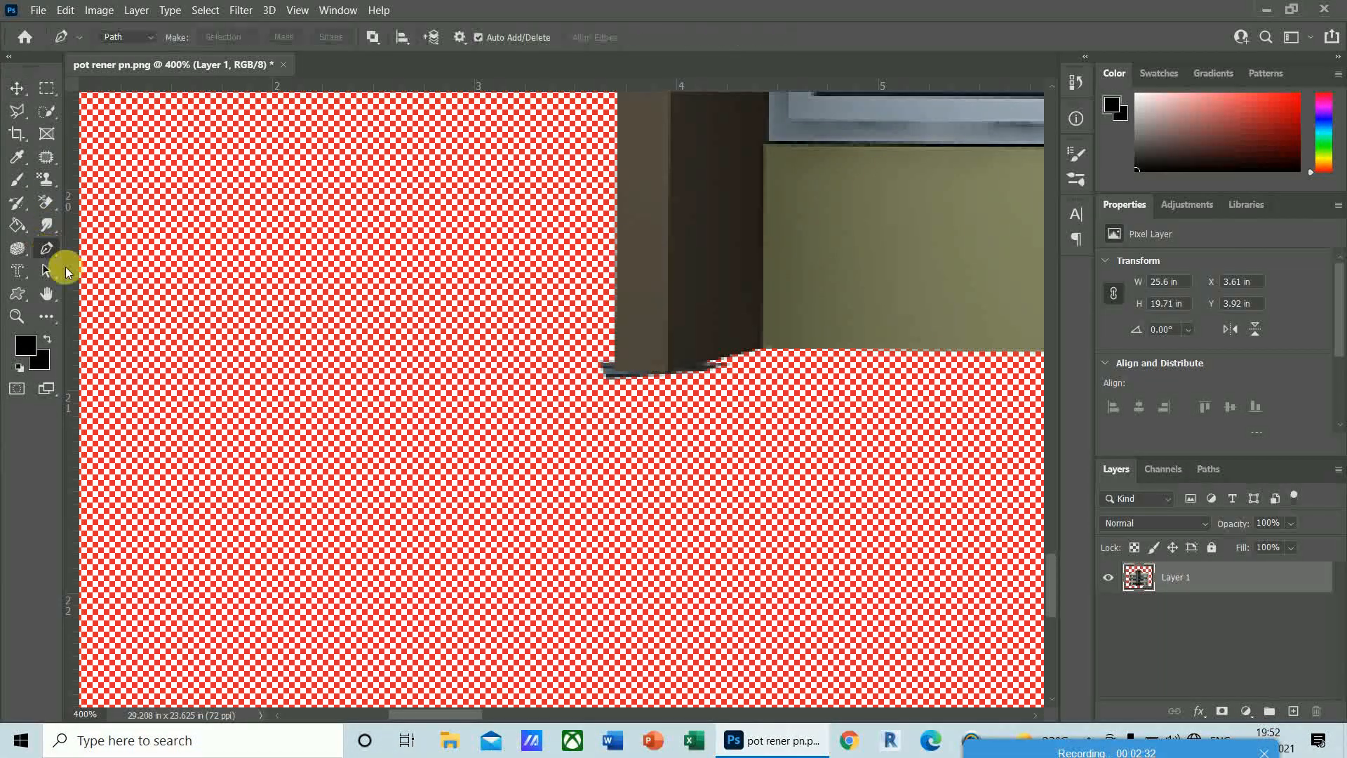
click(762, 349)
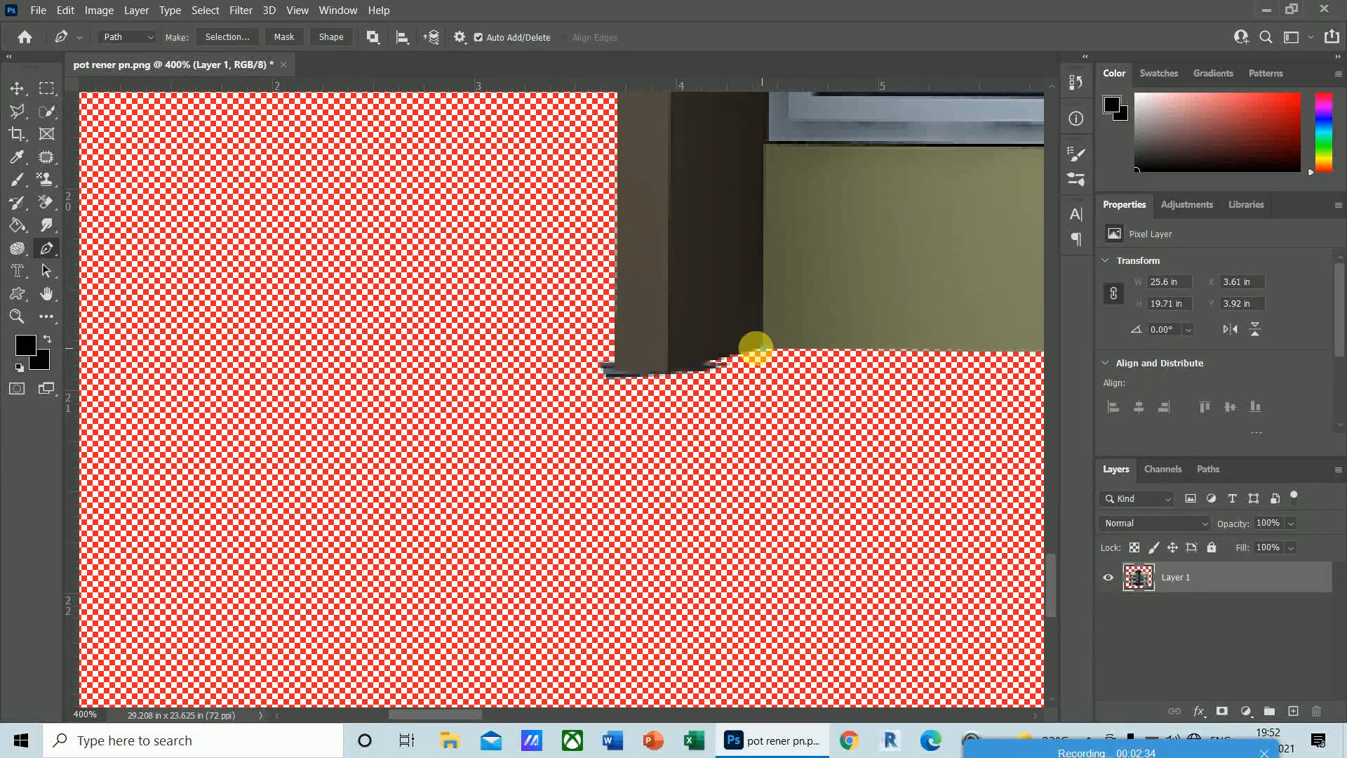
click(668, 374)
click(679, 491)
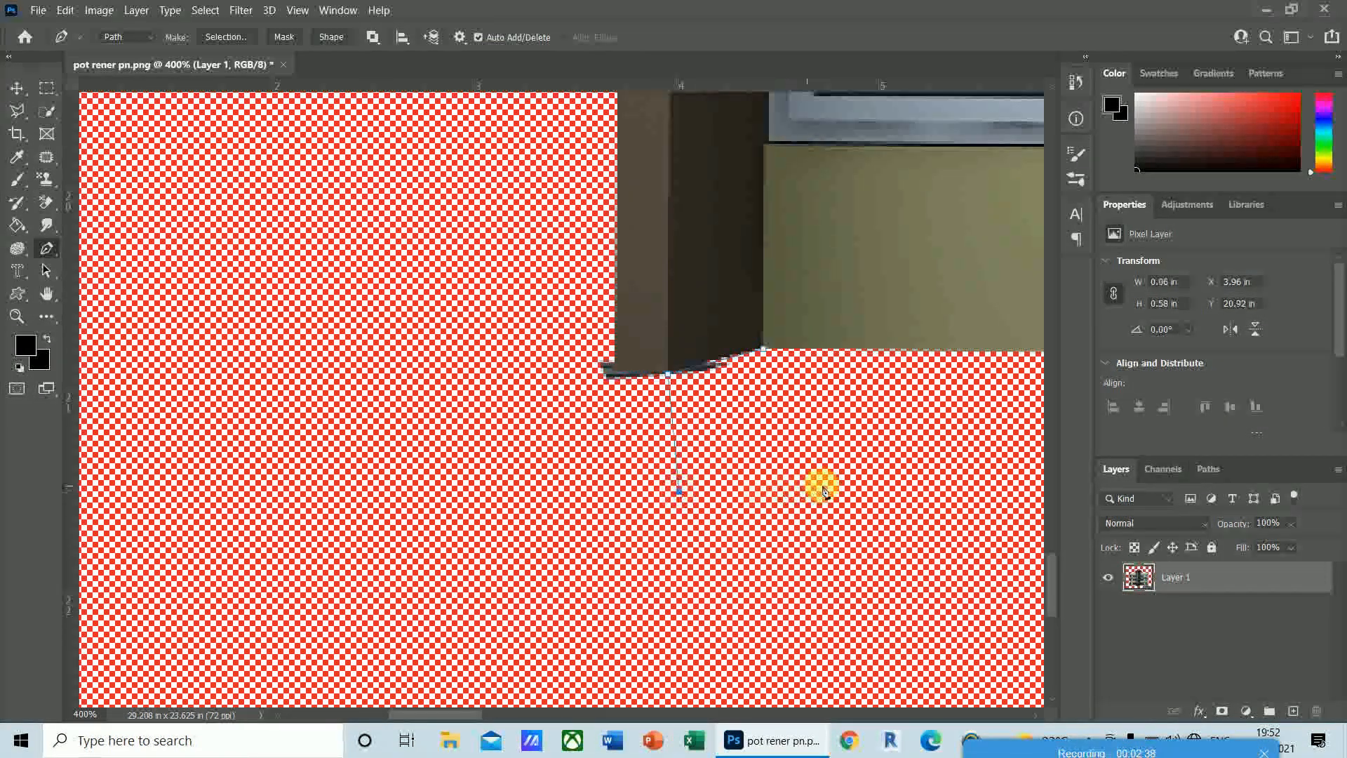
click(825, 484)
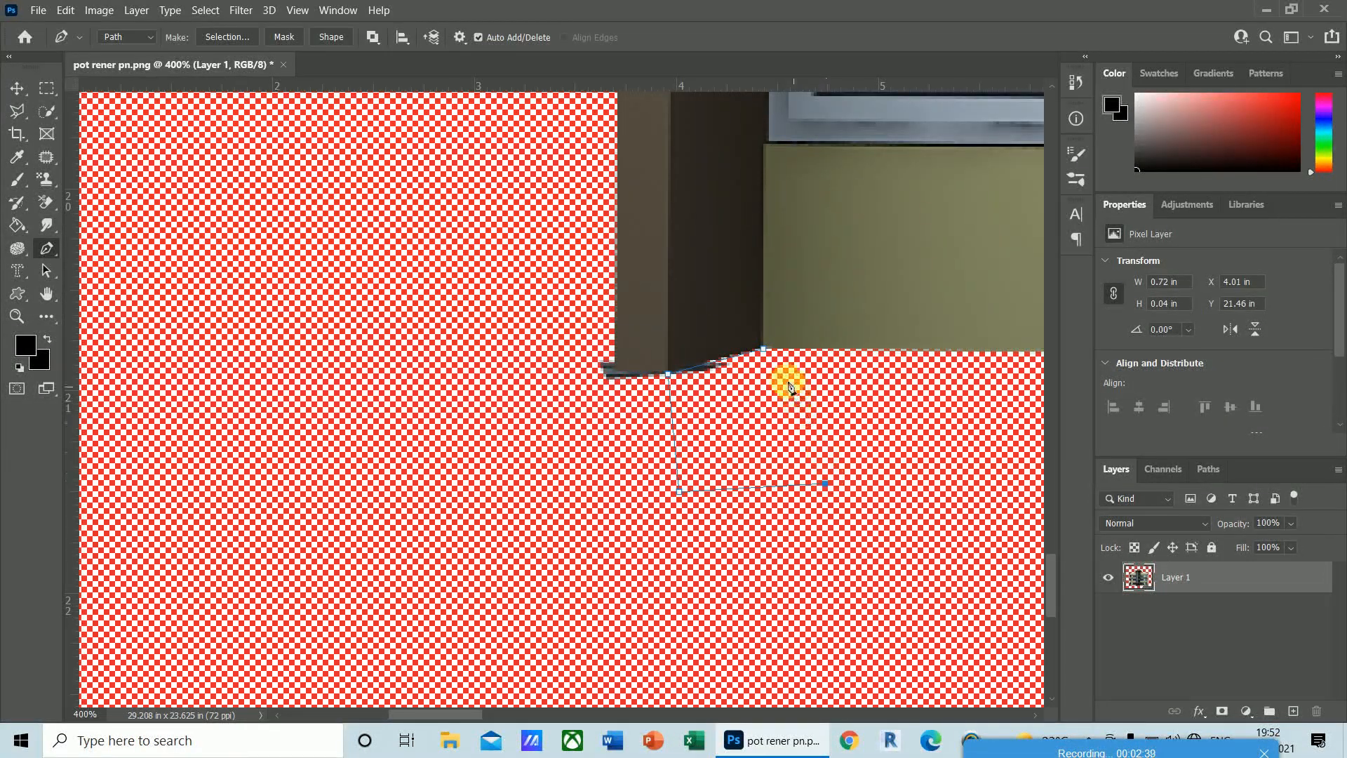
click(764, 351)
key(ctrl+Return)
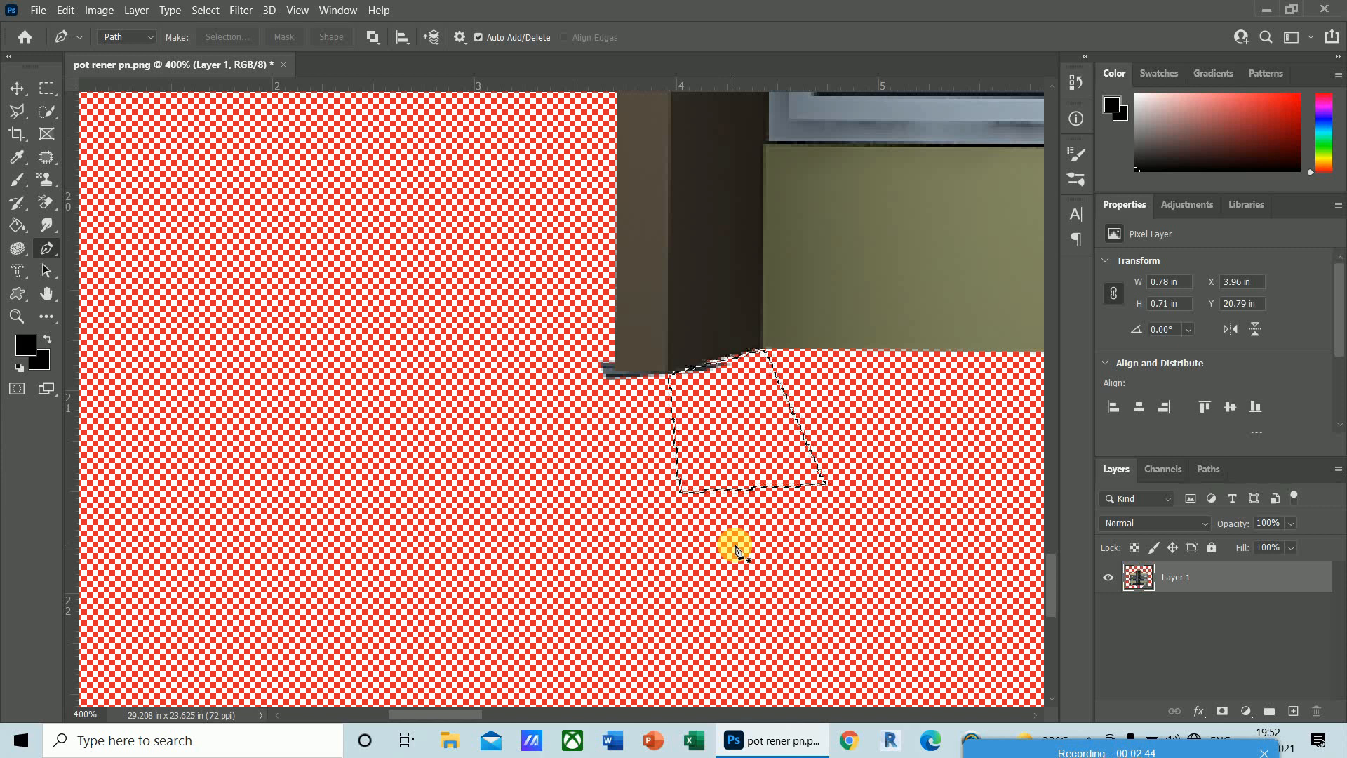
key(Delete)
key(ctrl+d)
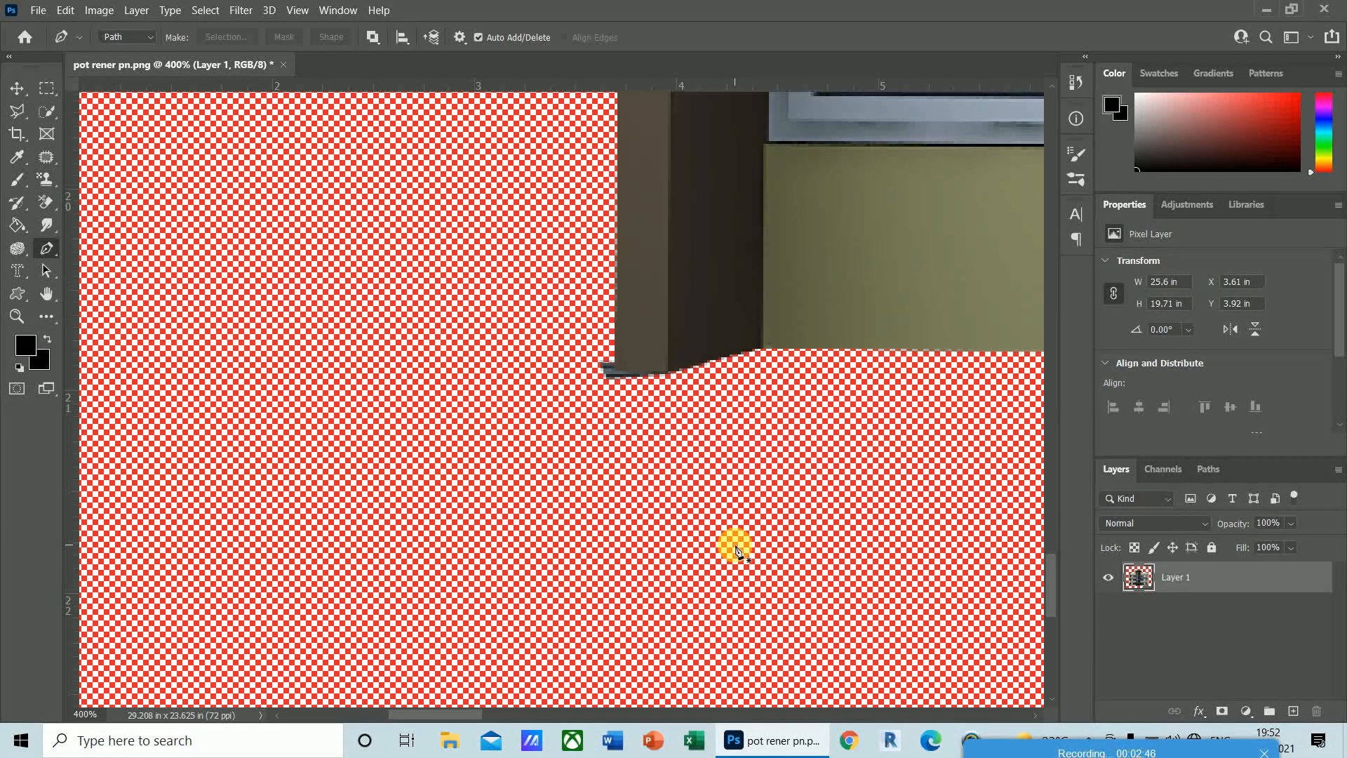
- Trace the ragged remains around the front foot of the left outer pillar with the Pen tool, delete them as a selection, and deselect
click(614, 327)
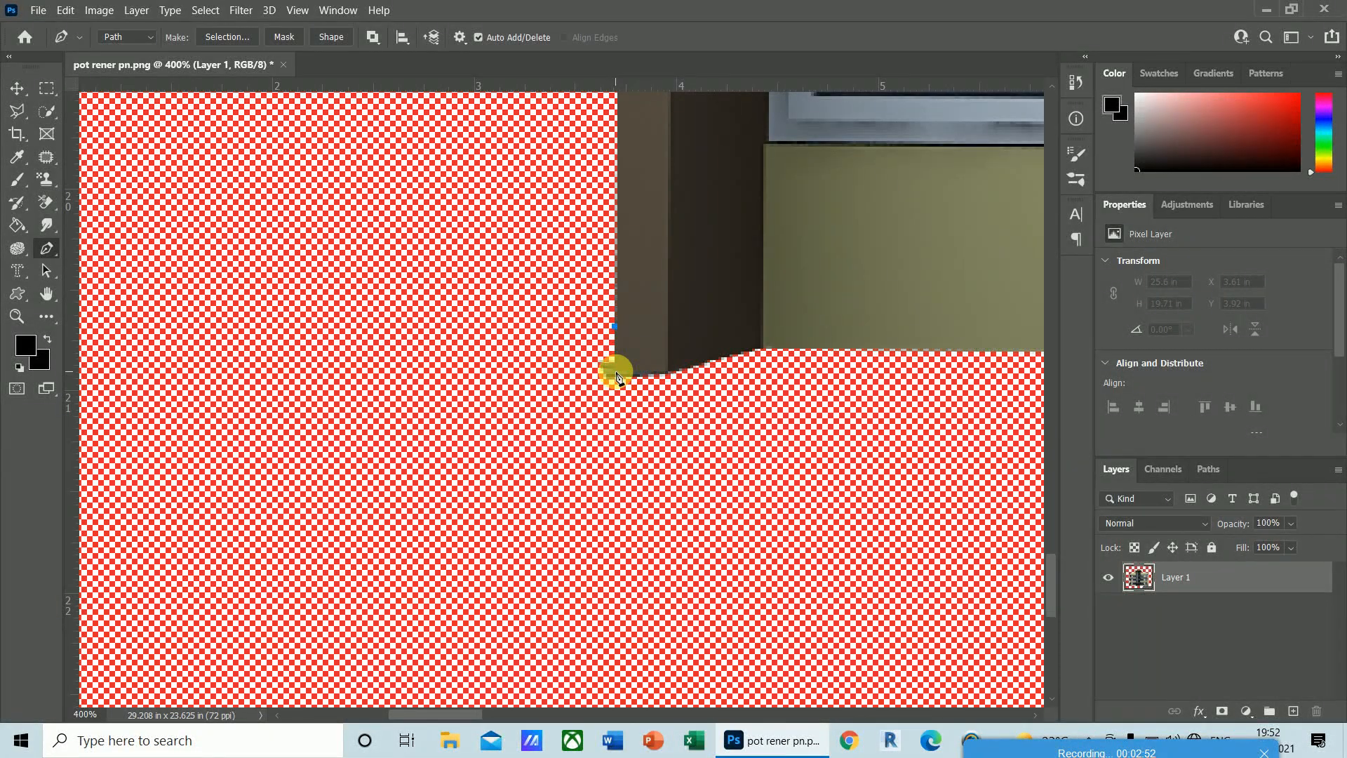
drag(618, 377, 665, 378)
click(668, 372)
click(652, 482)
click(525, 410)
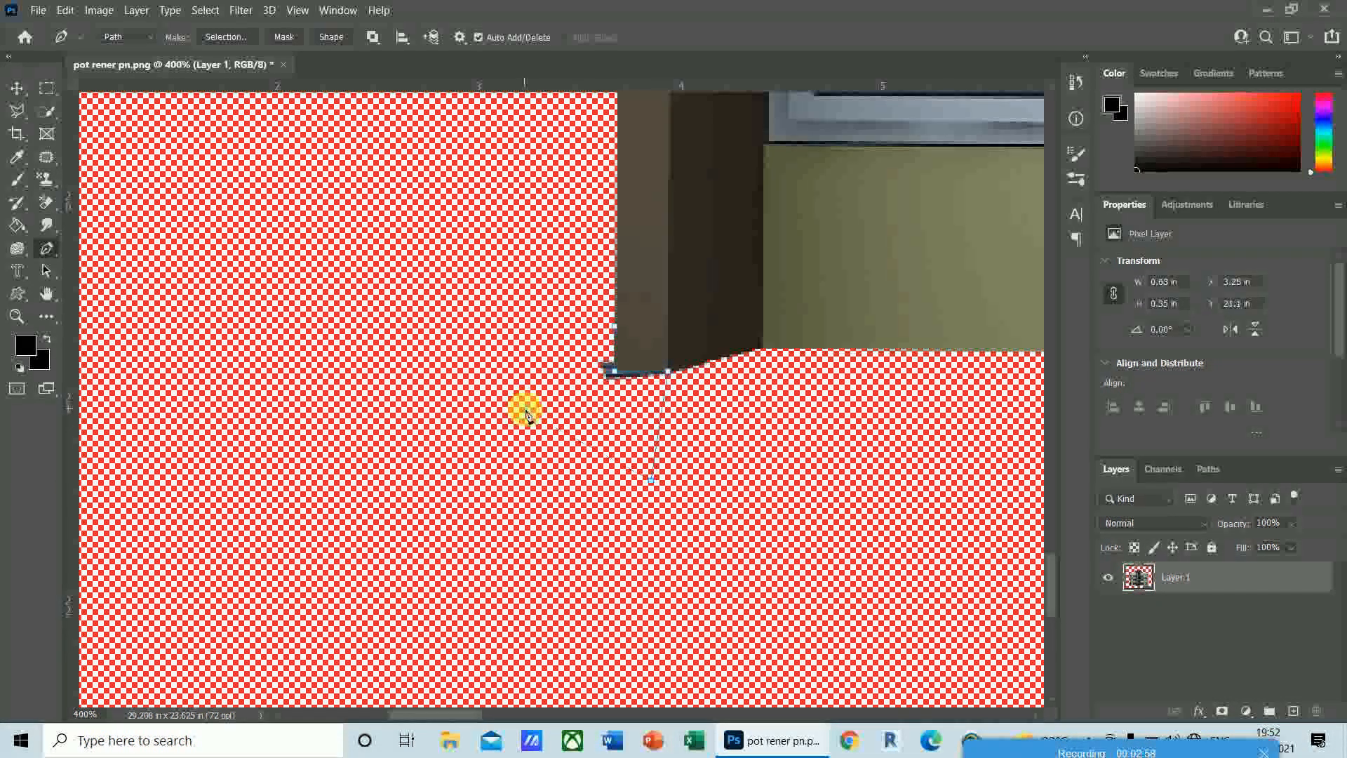
click(614, 326)
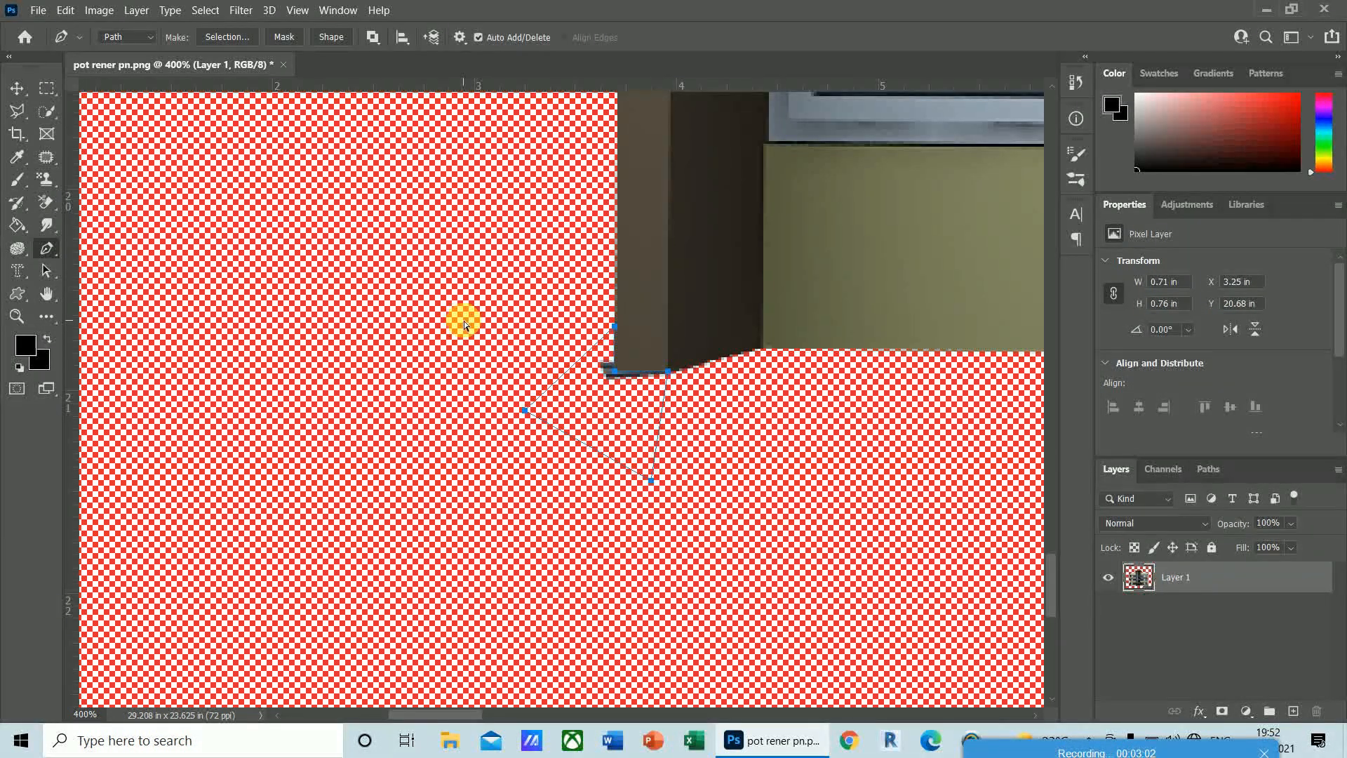
key(ctrl+Return)
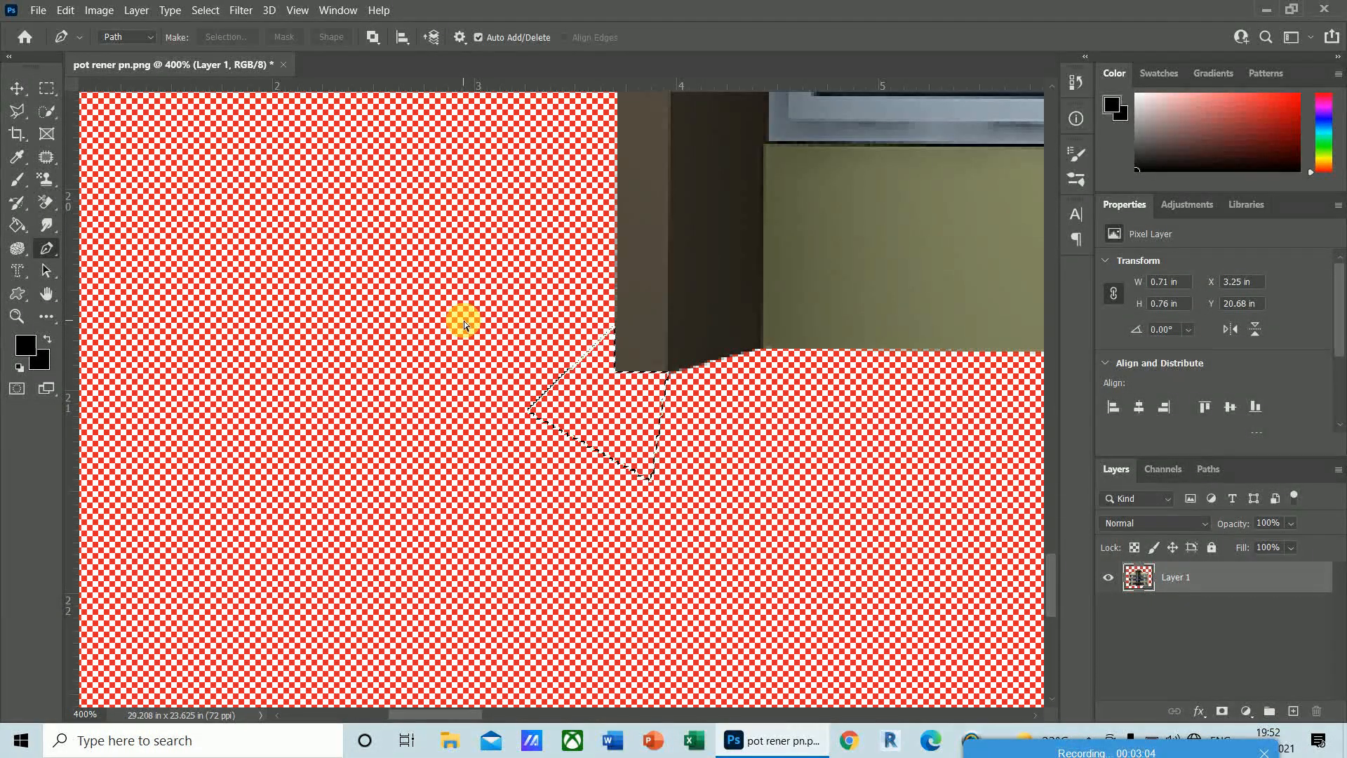
key(ctrl+d)
- Trace a Pen tool path from the wall's lower edge around the left white plinth's corner and along its base to the adjoining brown pillar
drag(439, 715, 508, 714)
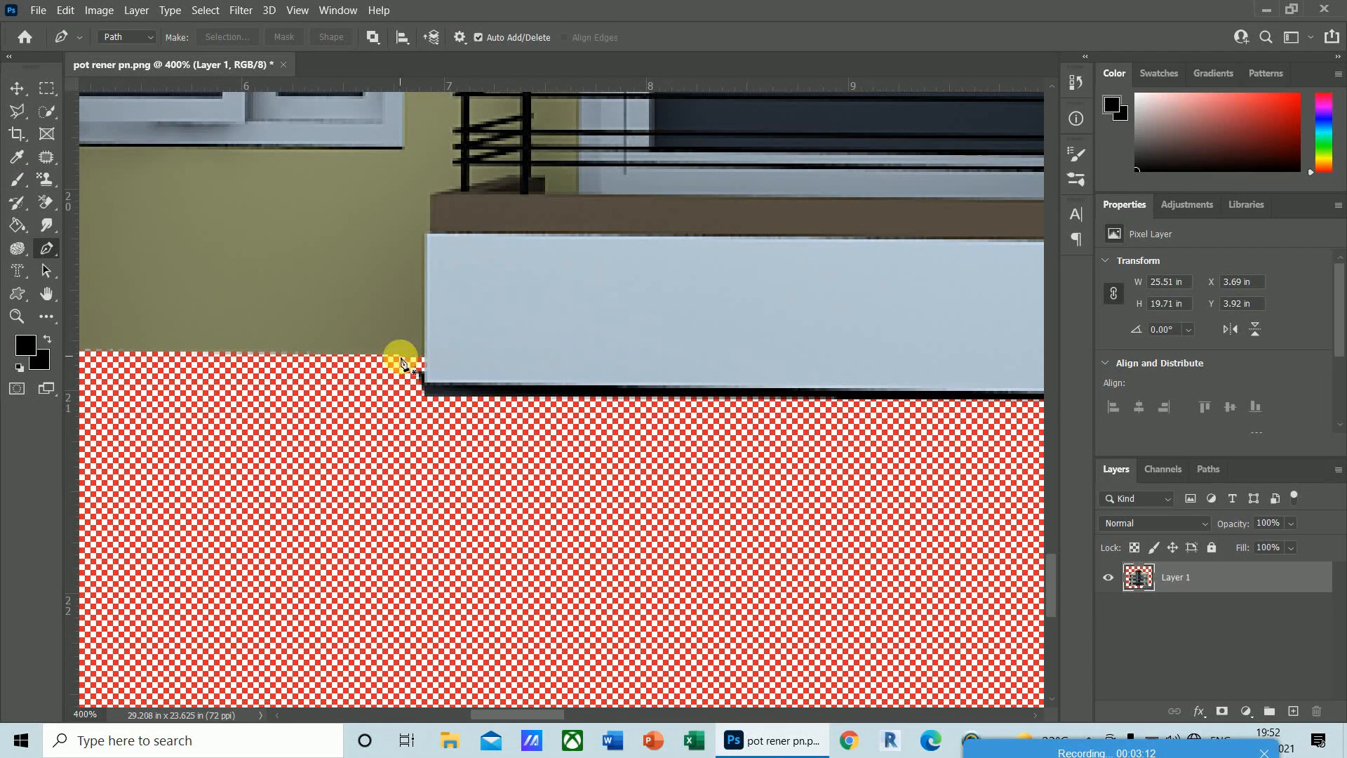
click(400, 355)
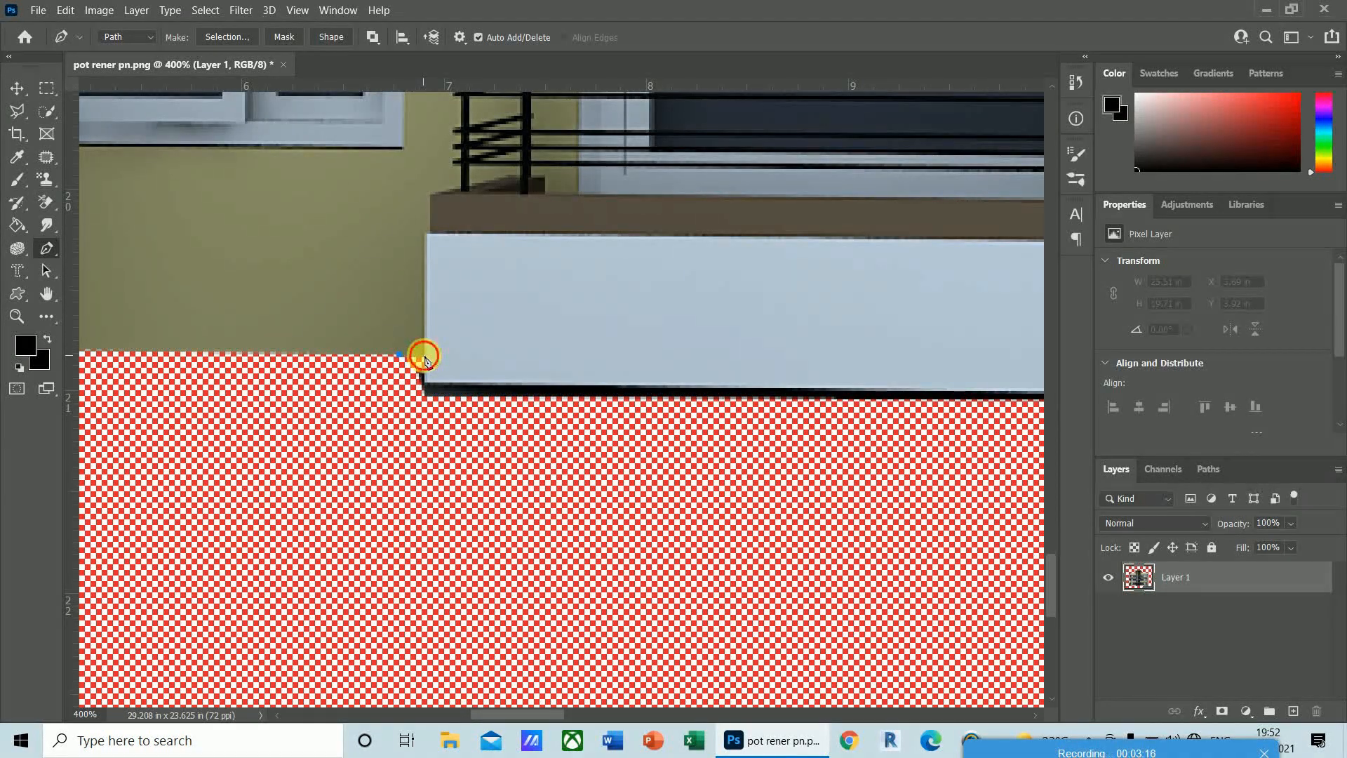
click(424, 356)
click(423, 380)
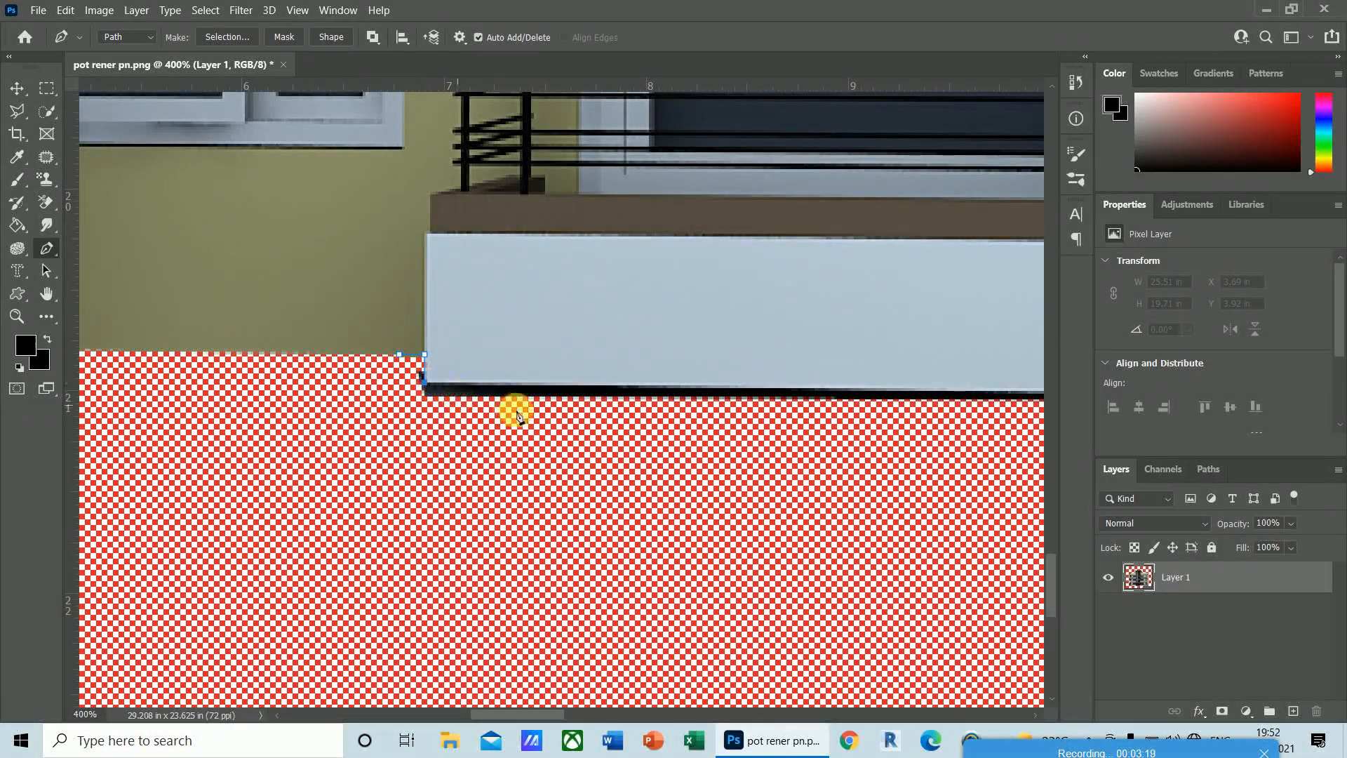
click(990, 391)
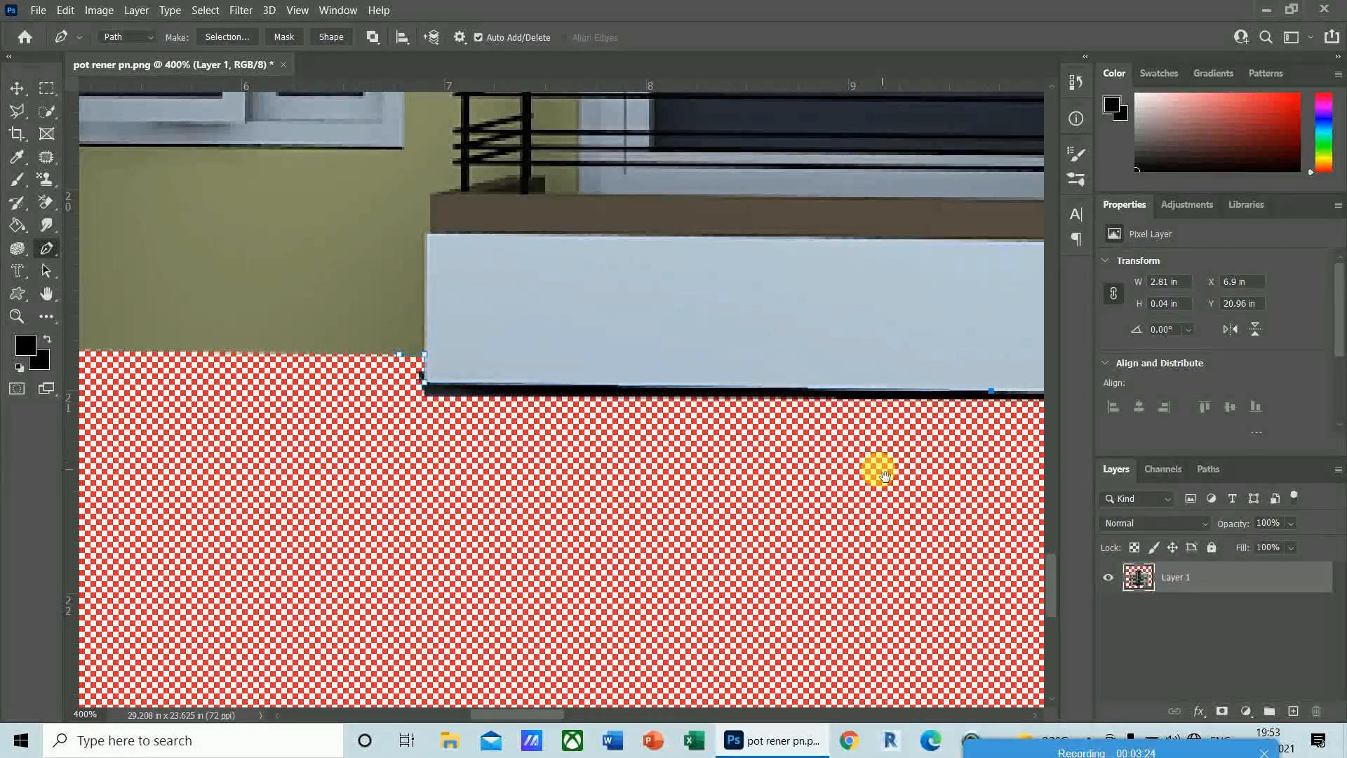
drag(877, 469, 471, 500)
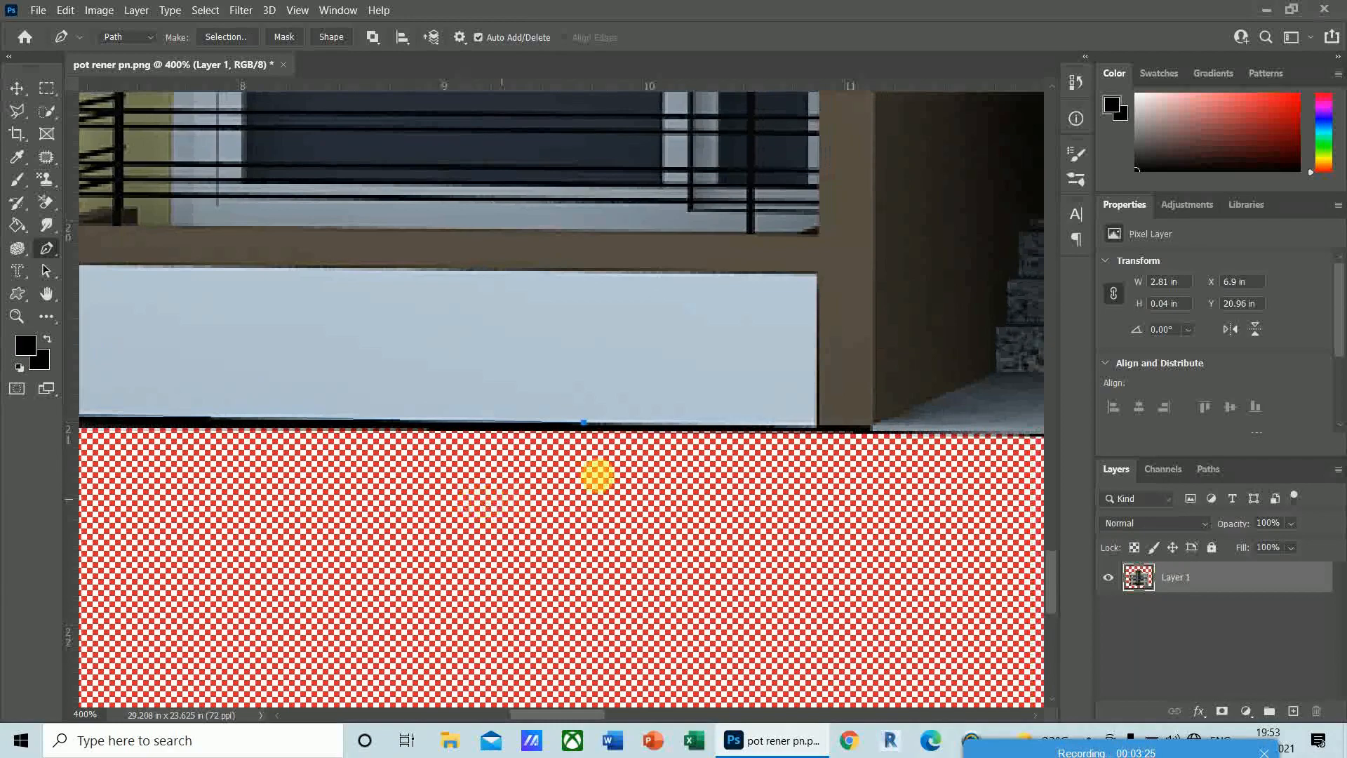
click(876, 430)
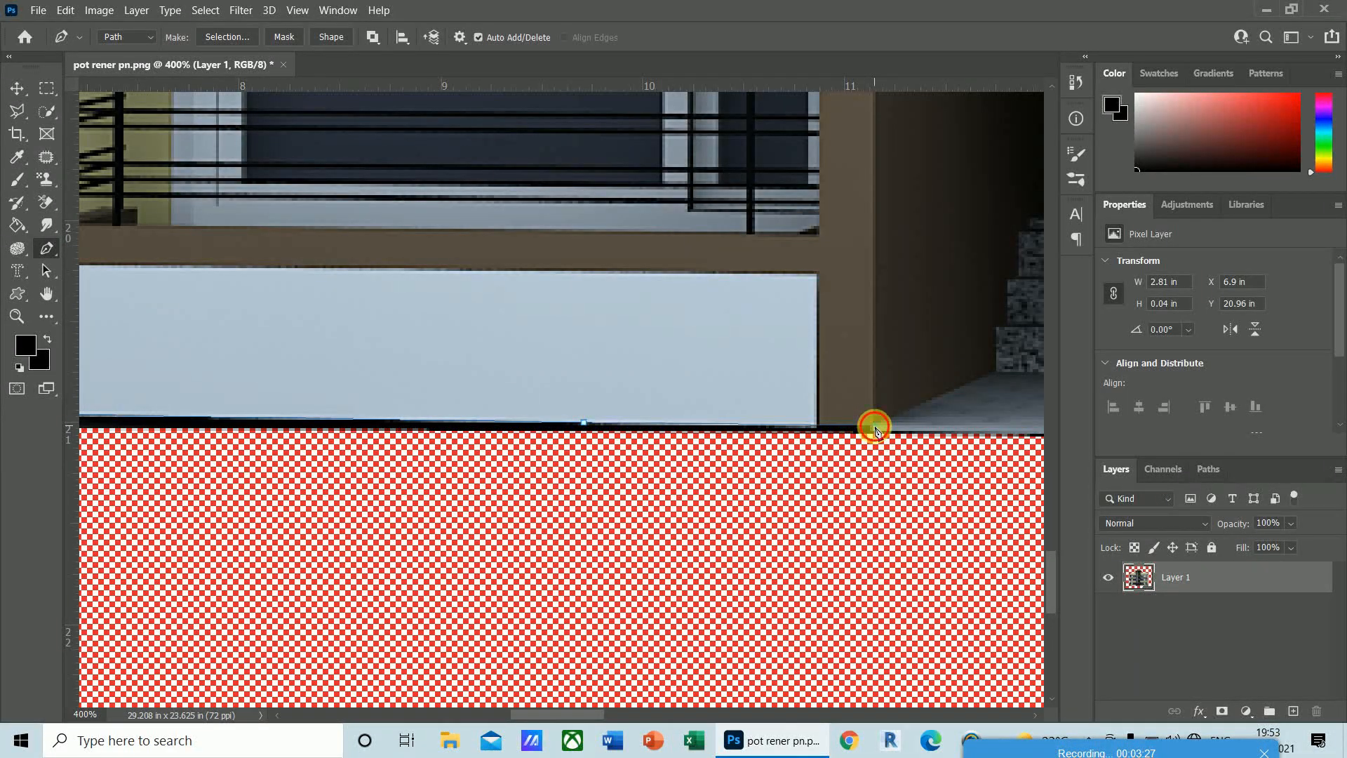
- Close the path through the transparent area beneath the left plinth, delete the dark strip it encloses as a selection, and deselect
click(856, 565)
click(248, 575)
drag(410, 646, 772, 637)
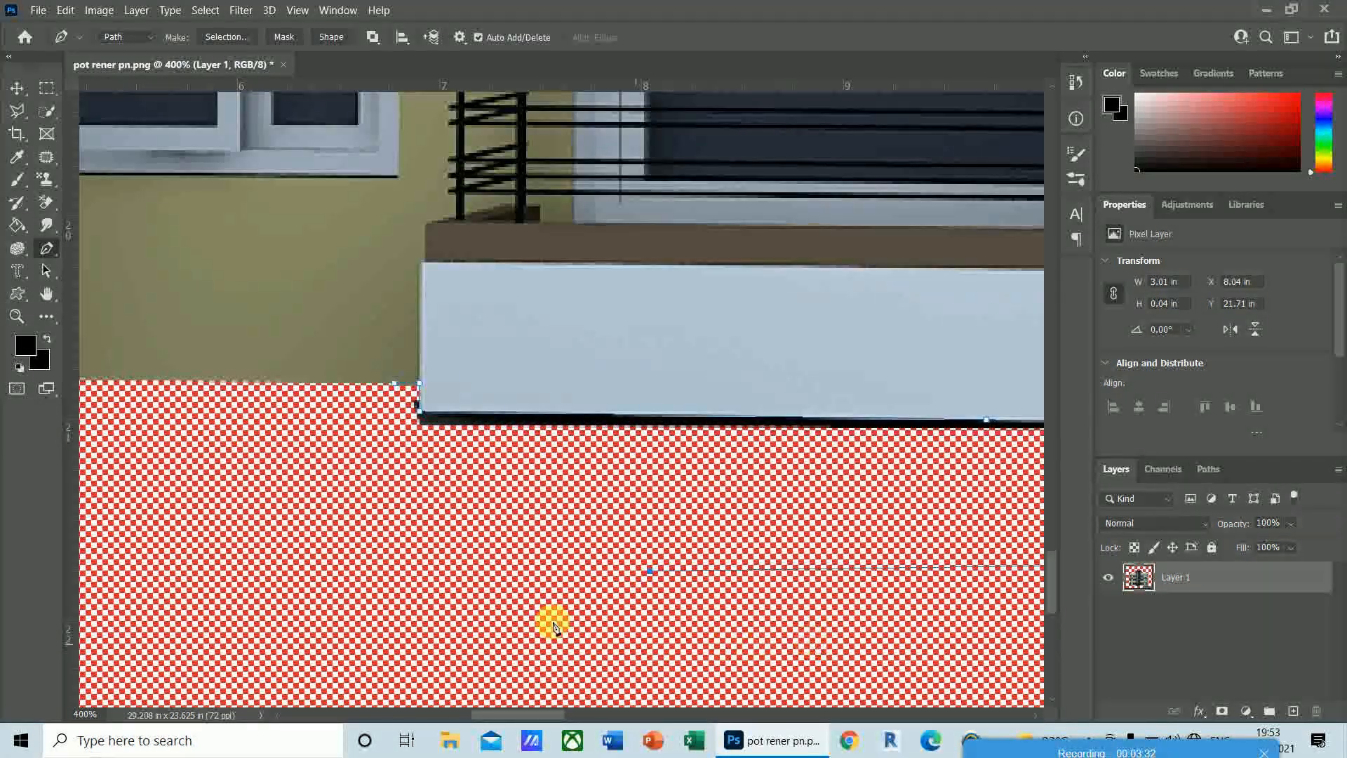
click(372, 509)
key(ctrl+Return)
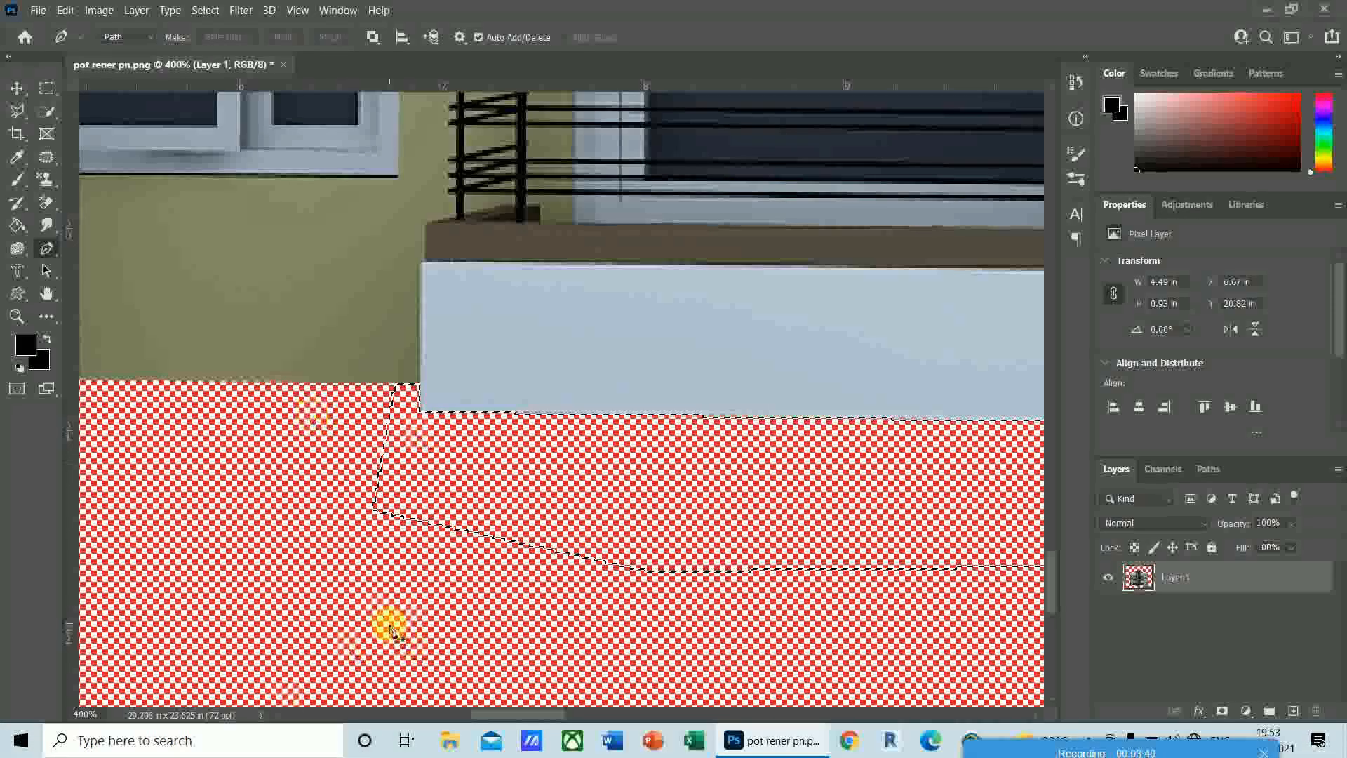
key(ctrl+d)
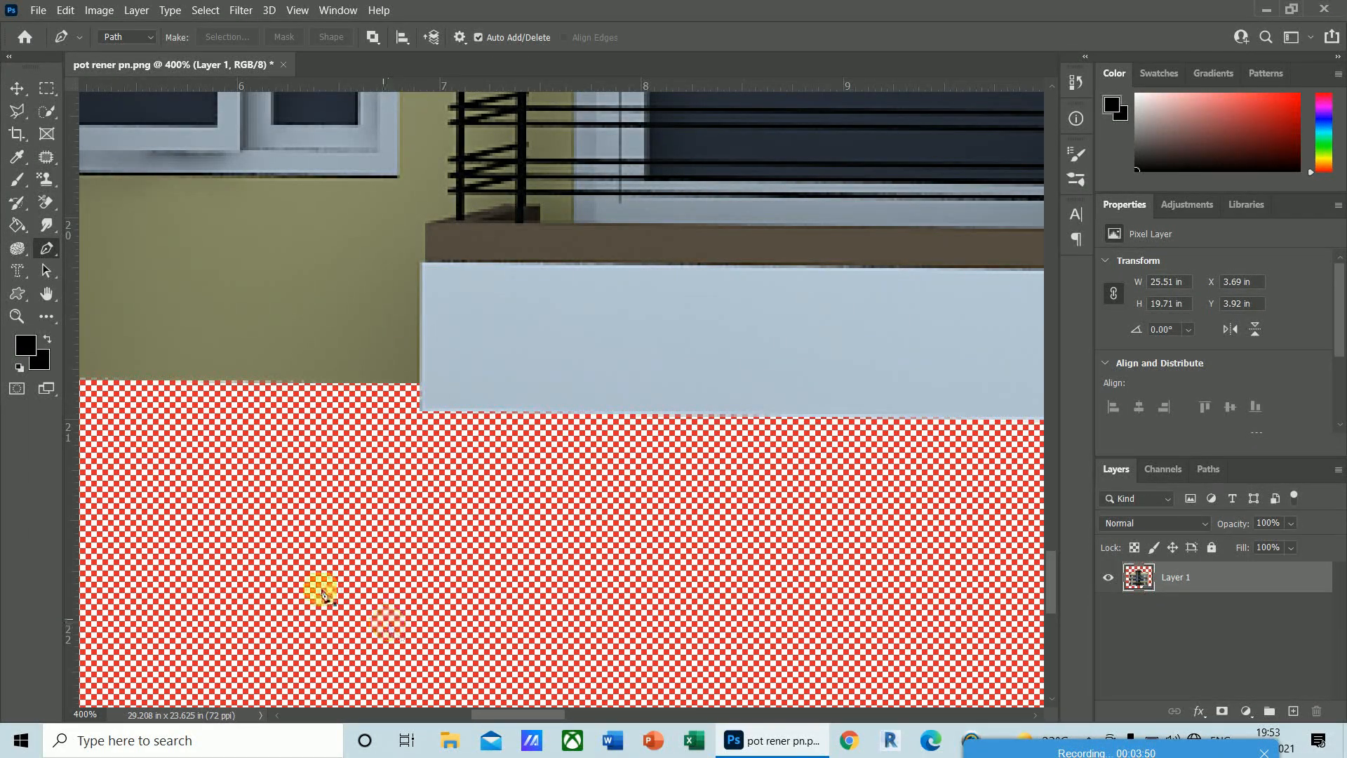
- Start a Pen tool path at the brown pillar beside the entrance stairs and trace the right white plinth's base to its outer corner
drag(491, 717, 661, 713)
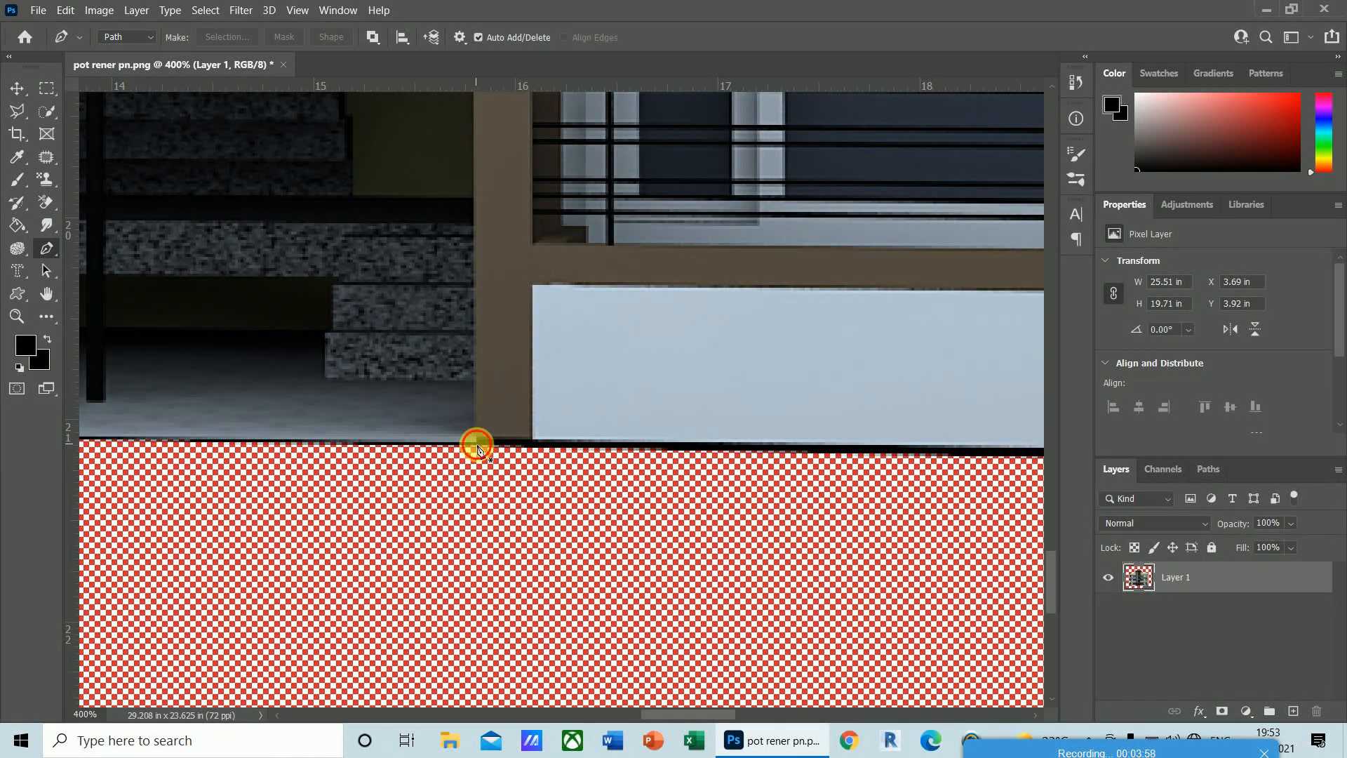
click(476, 442)
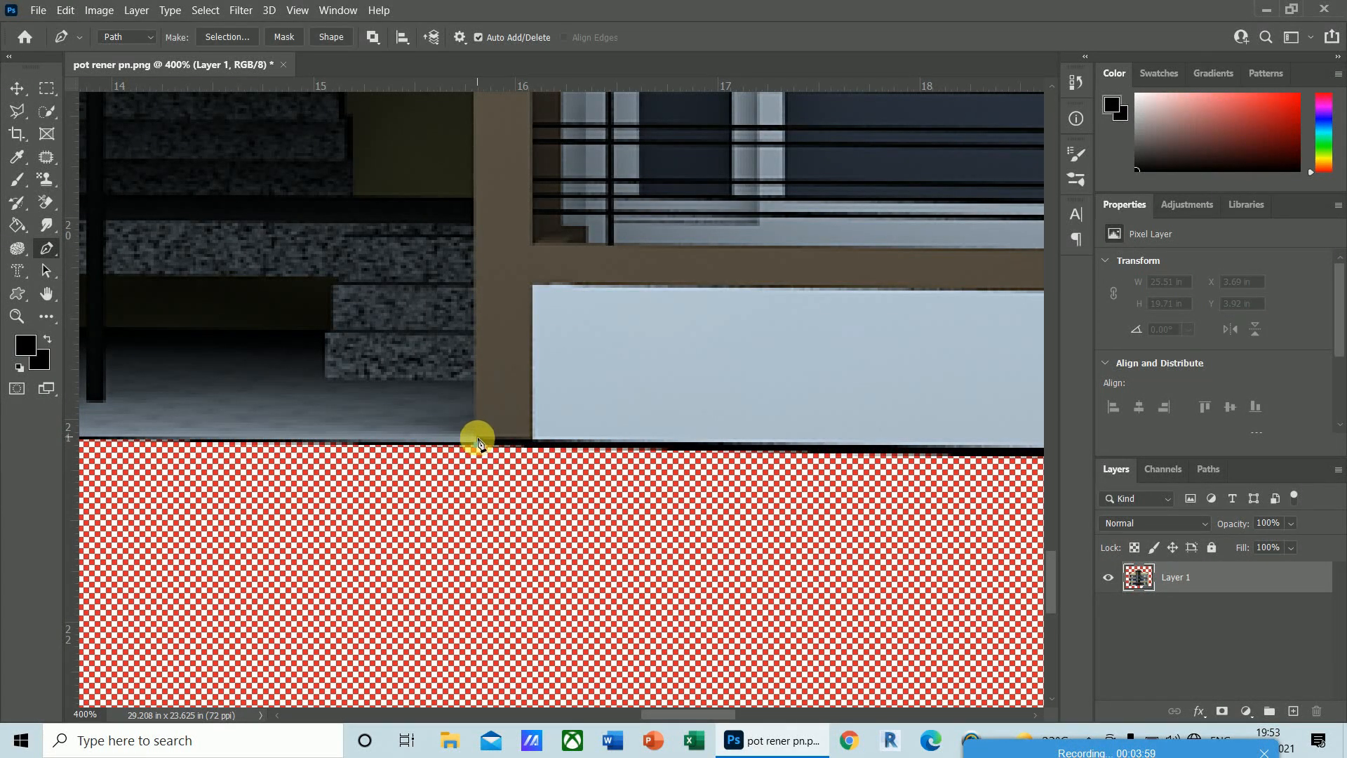
click(531, 441)
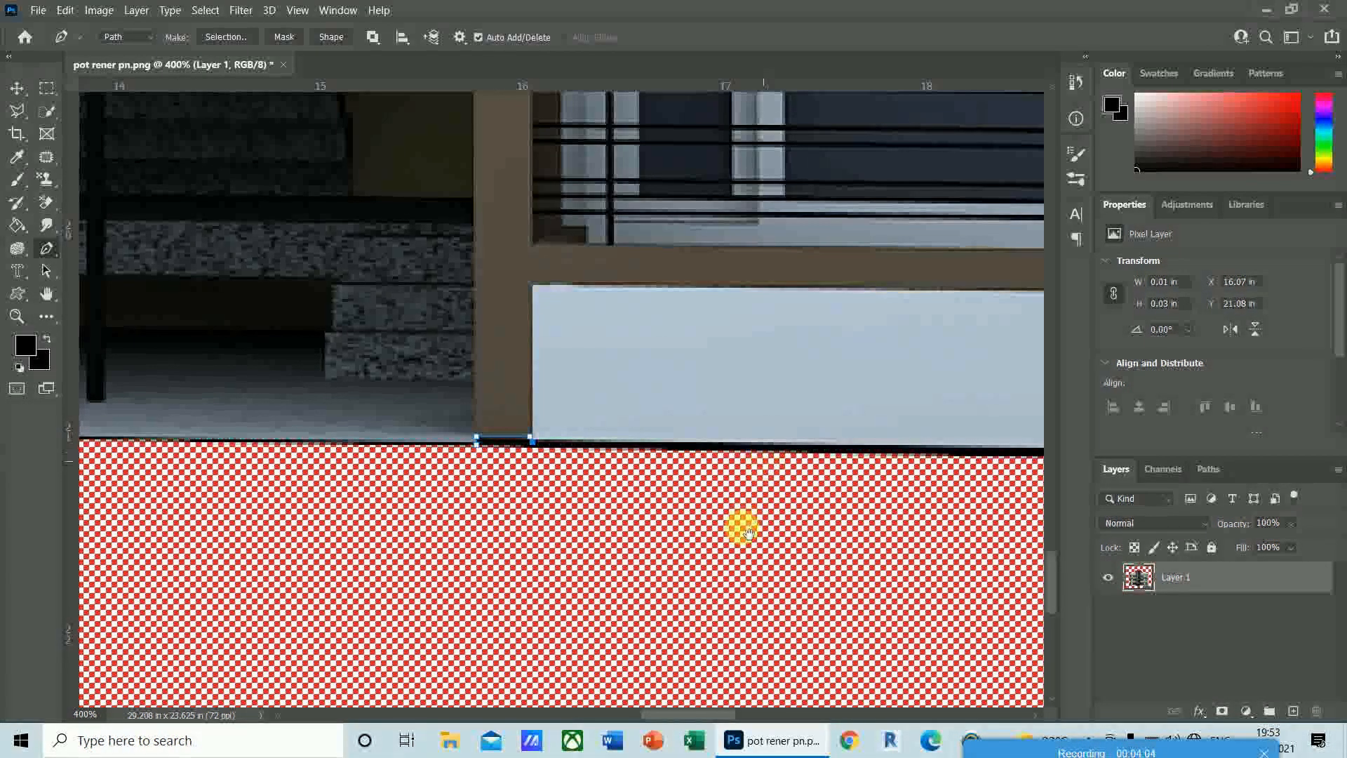
drag(748, 533, 242, 568)
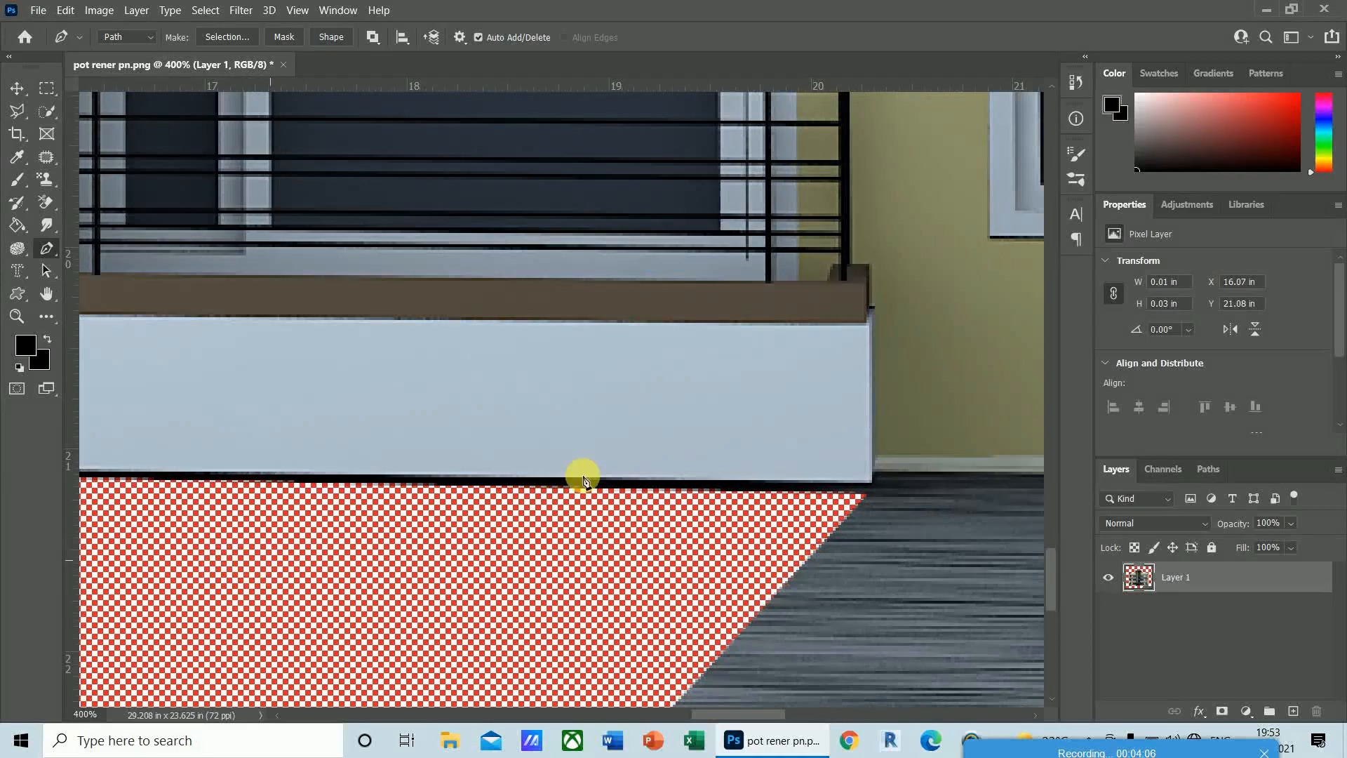
click(870, 486)
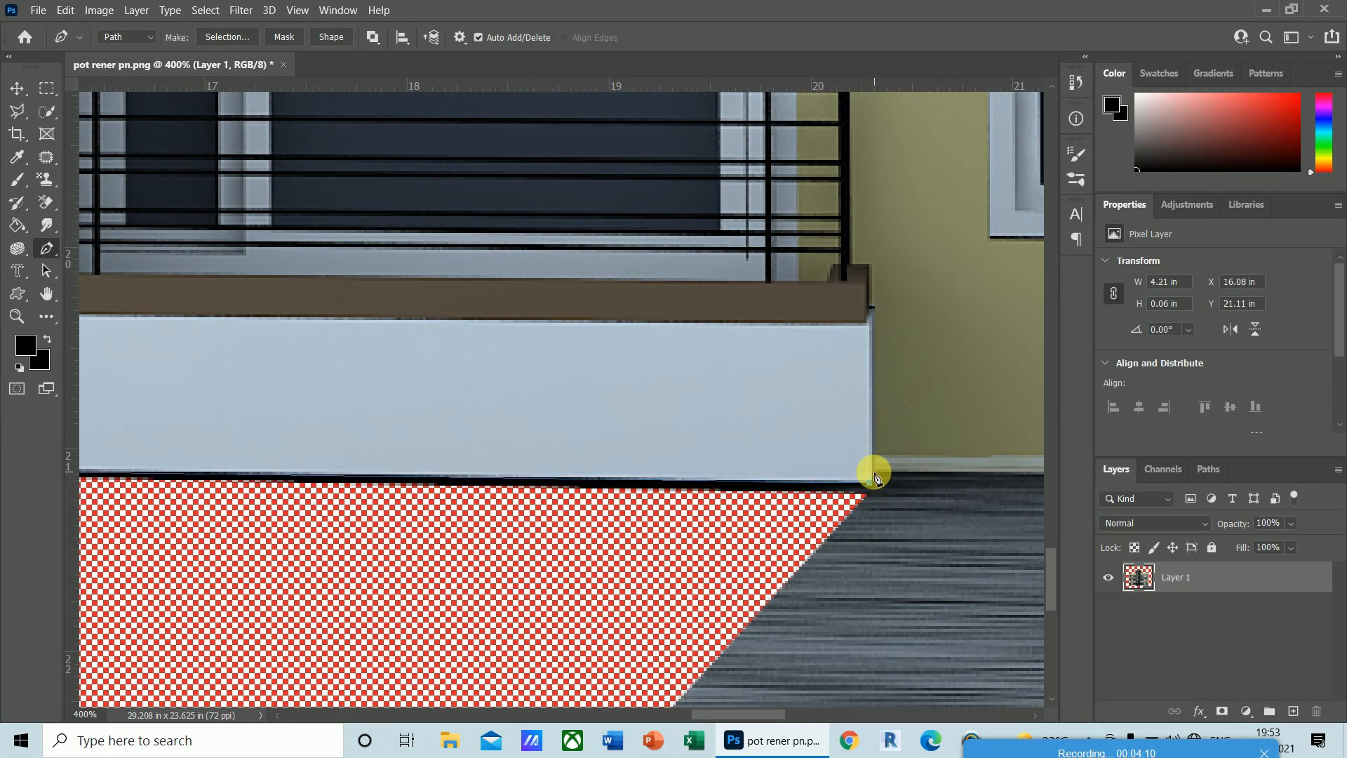
click(874, 477)
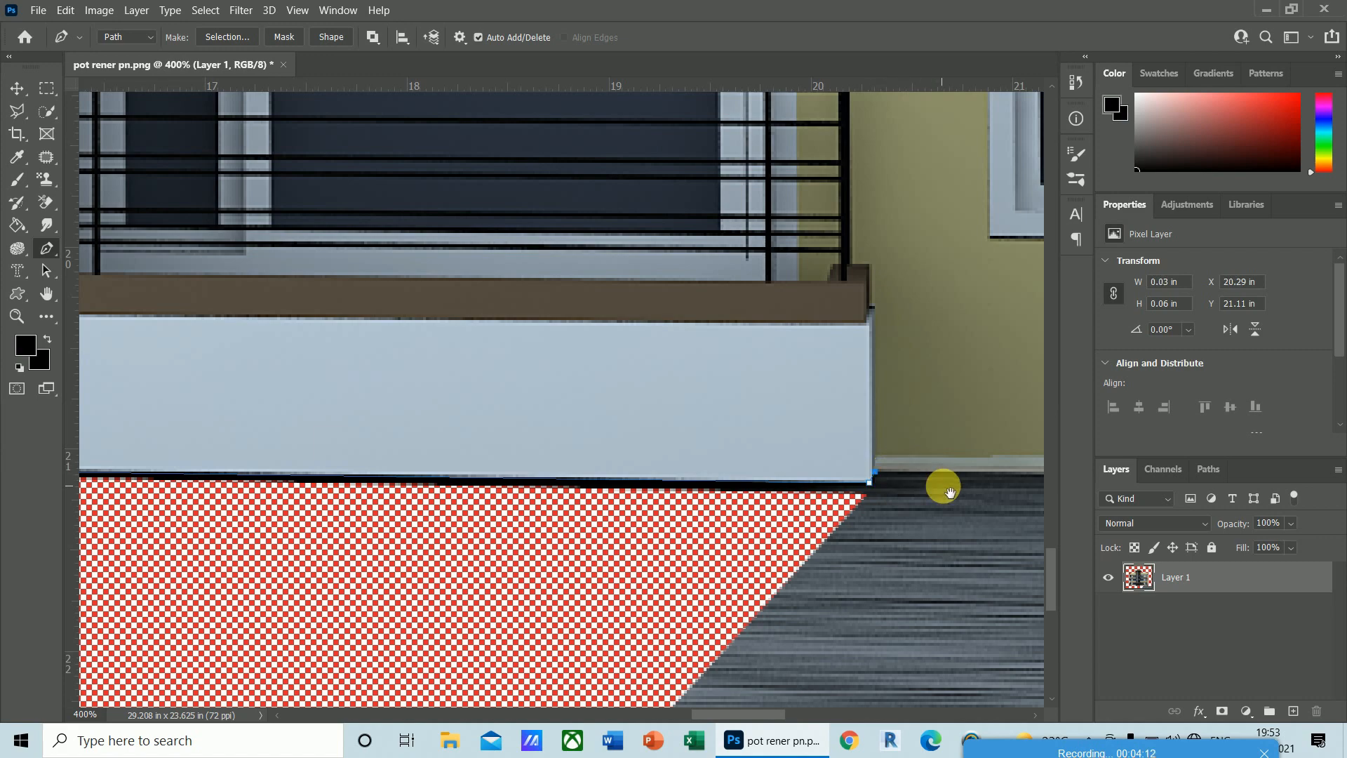
- Continue the path along the base of the green wall and around the foot of the right outer pillar
drag(941, 484, 89, 503)
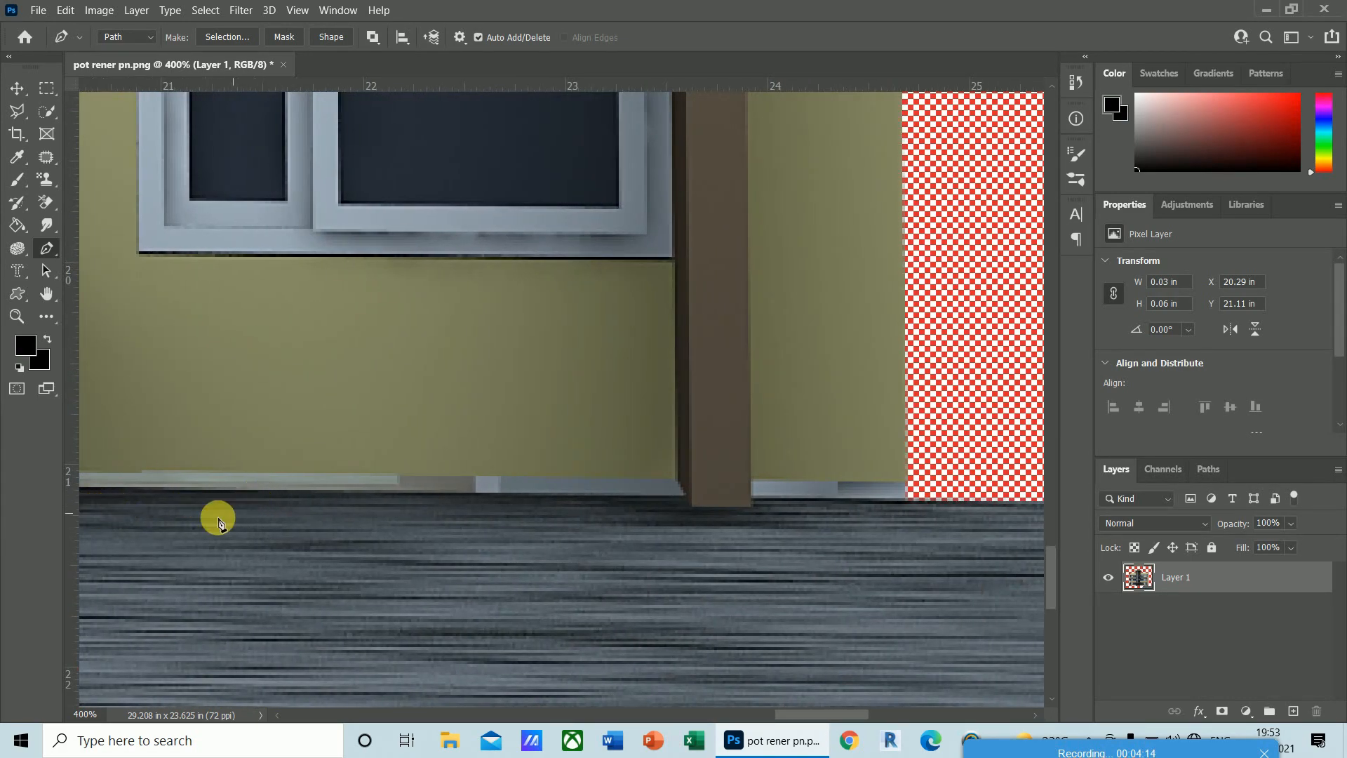
drag(385, 556, 637, 559)
click(274, 495)
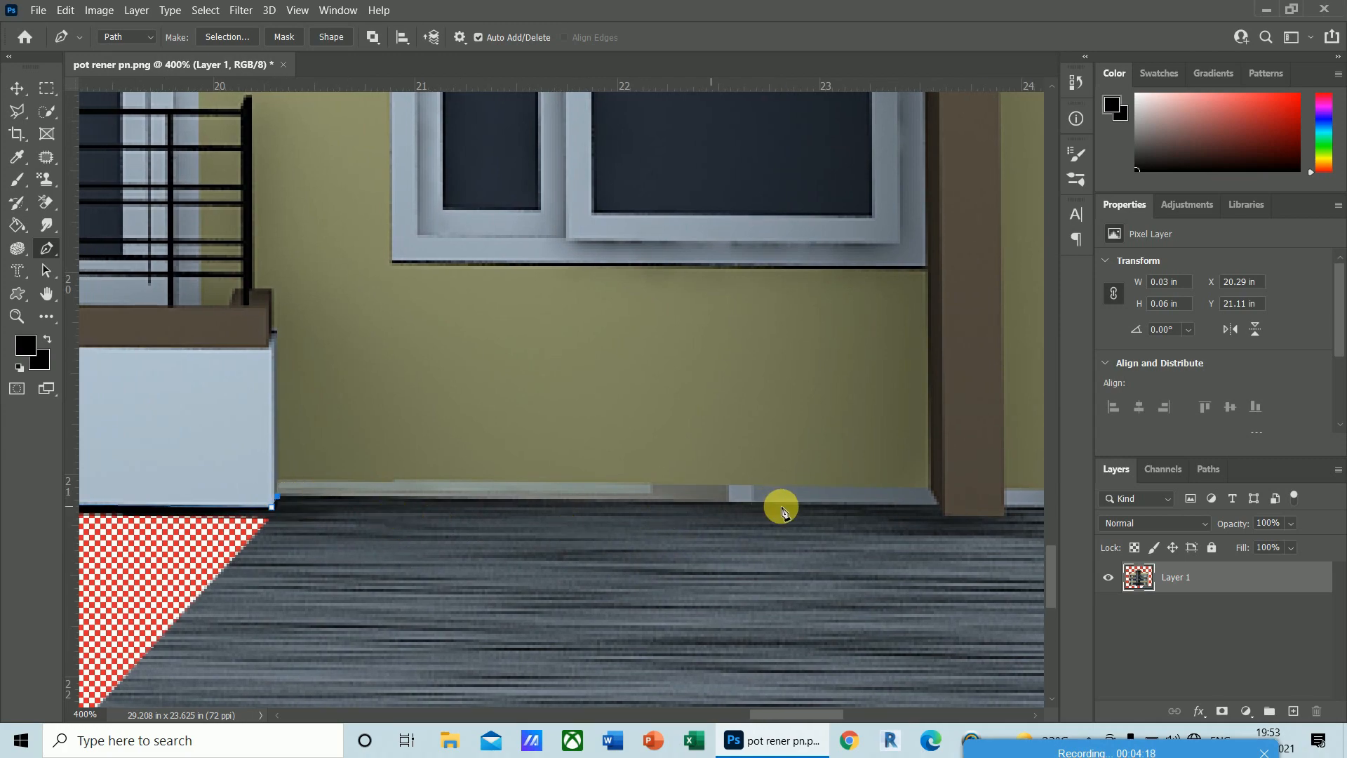
click(945, 517)
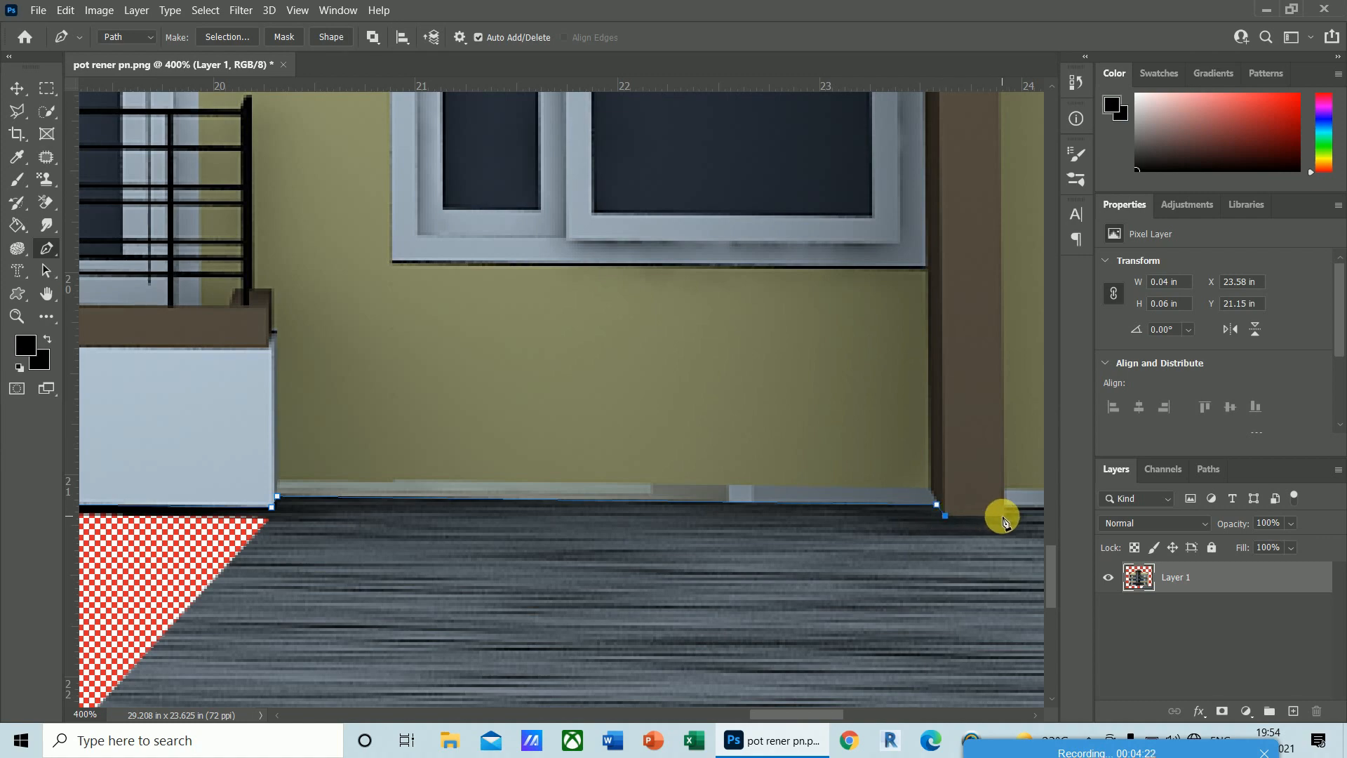
click(1006, 519)
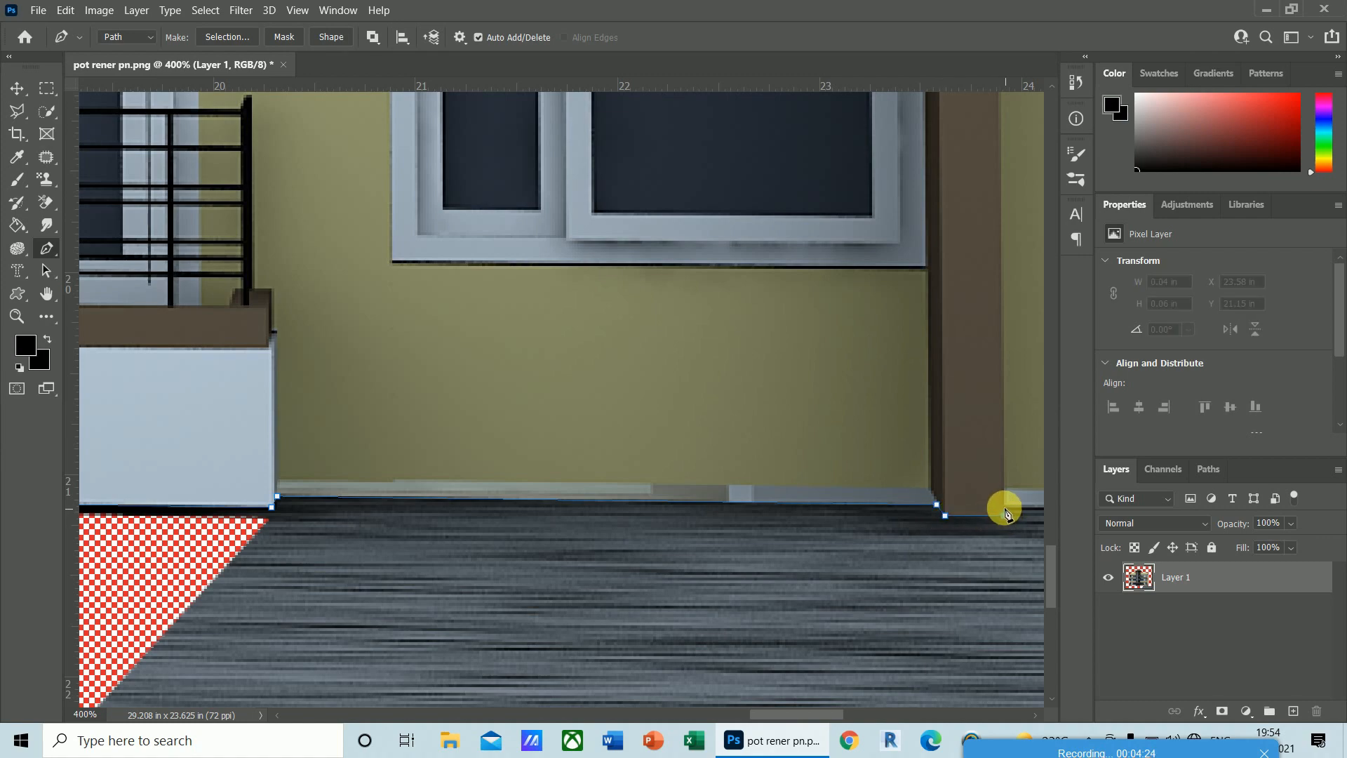
- Extend the path along the road's upper edge past the canvas's right side and down below its lower right corner
drag(1004, 512, 243, 472)
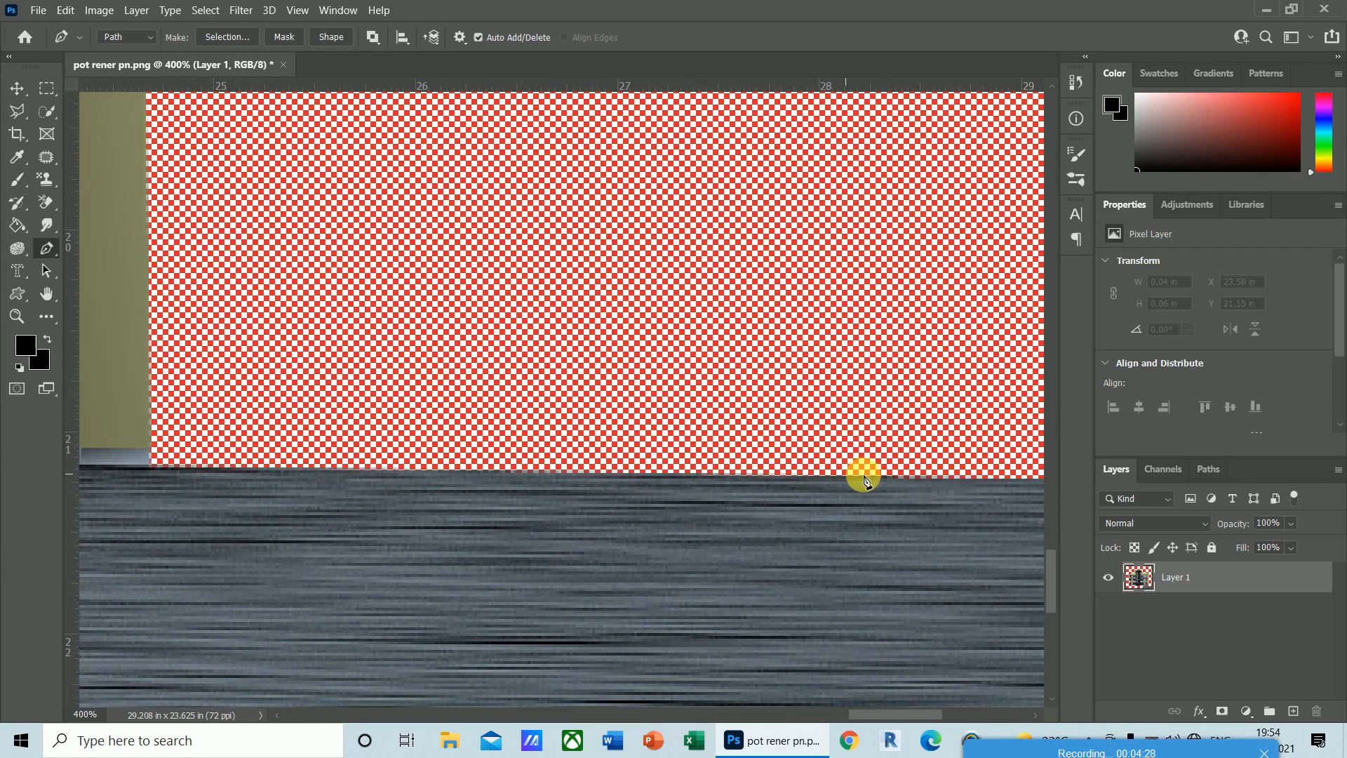
click(897, 482)
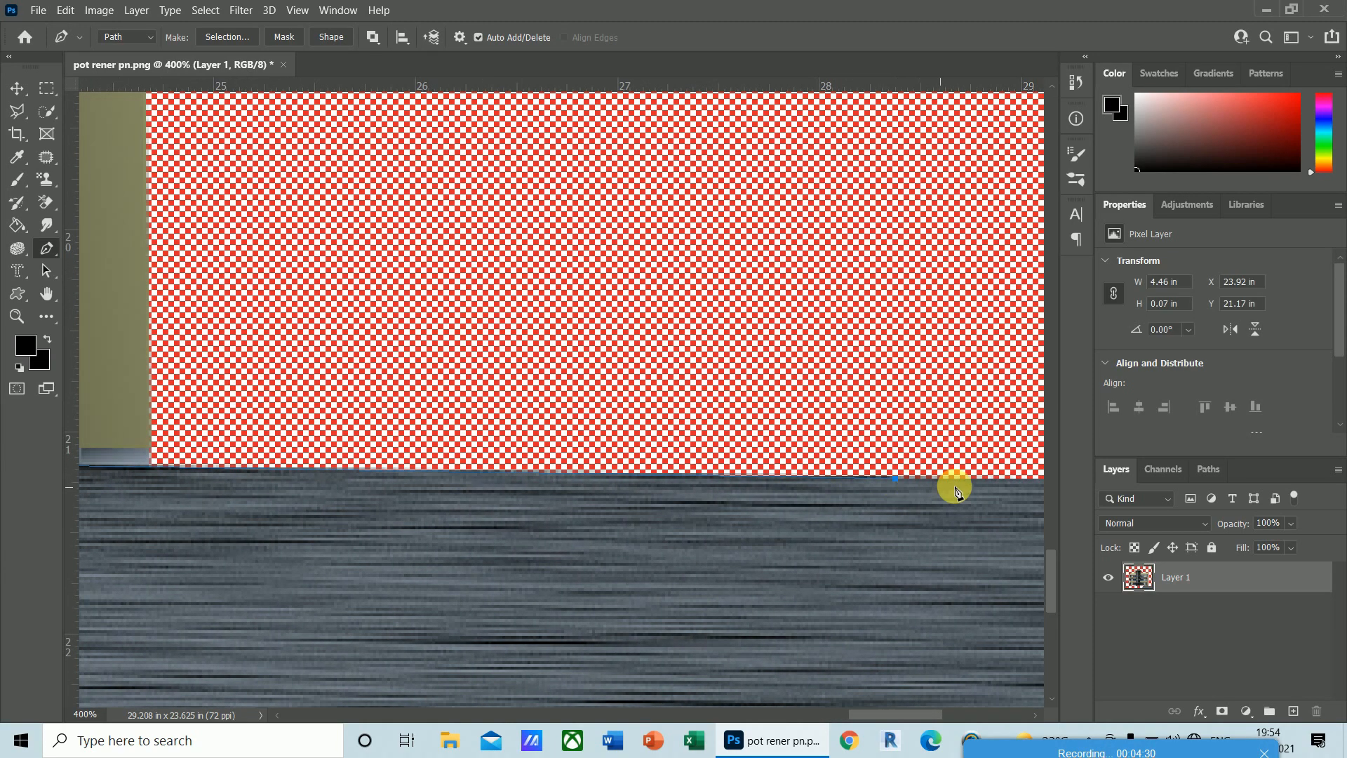
drag(986, 484, 611, 491)
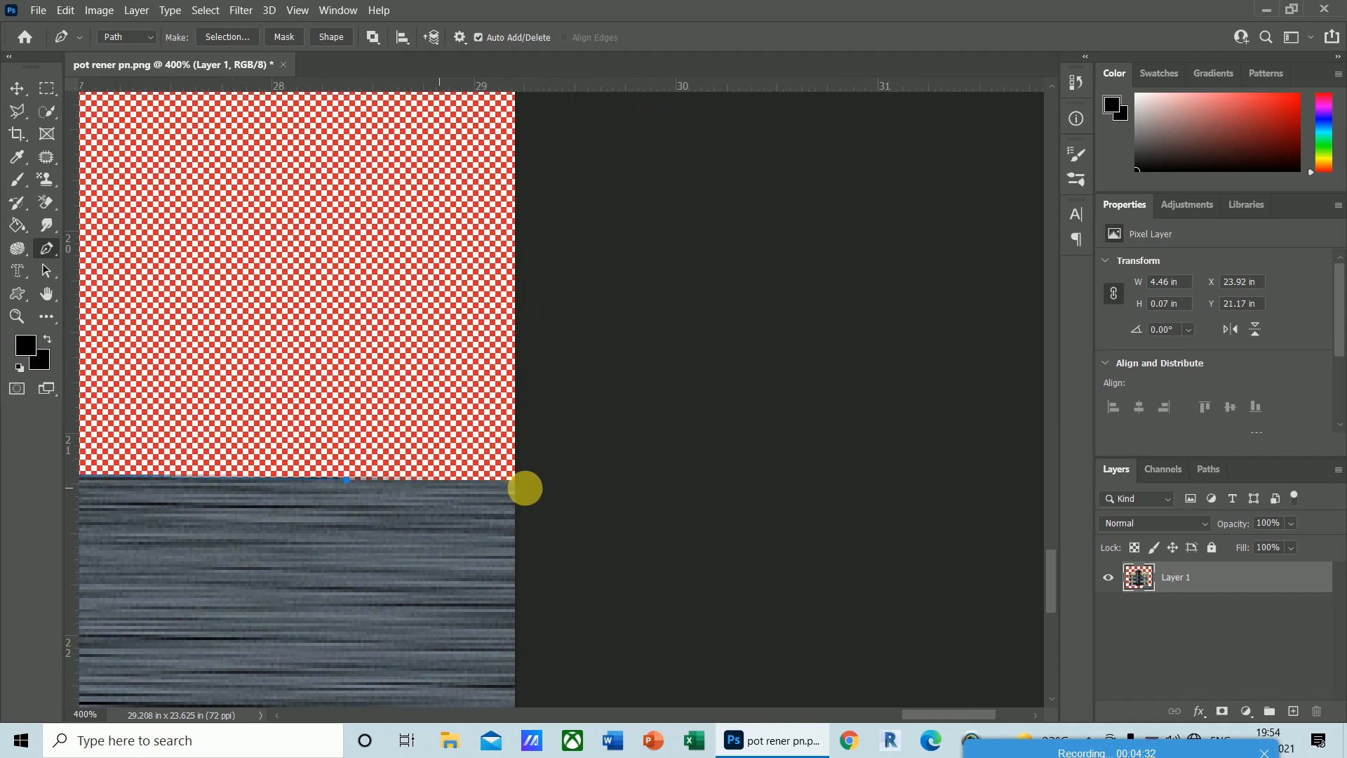
click(548, 479)
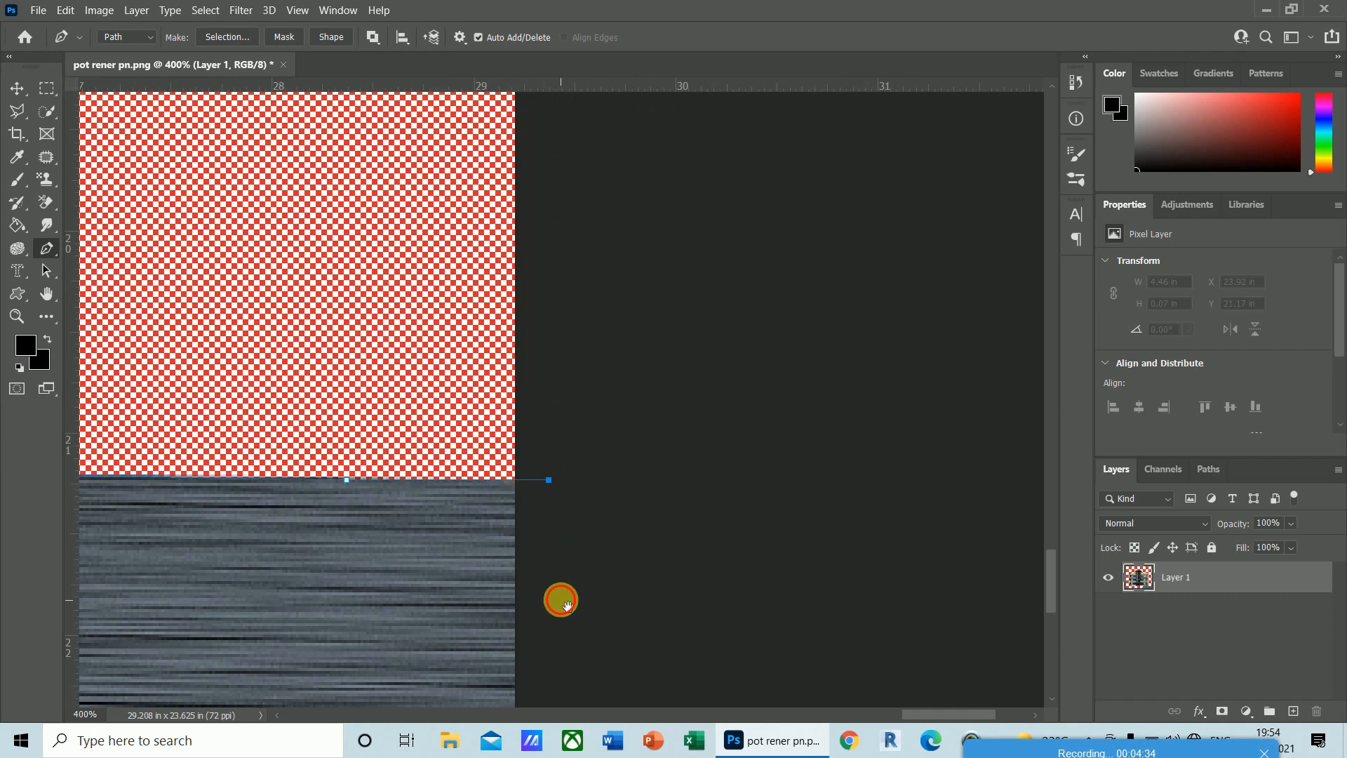
drag(559, 601, 730, 342)
click(744, 646)
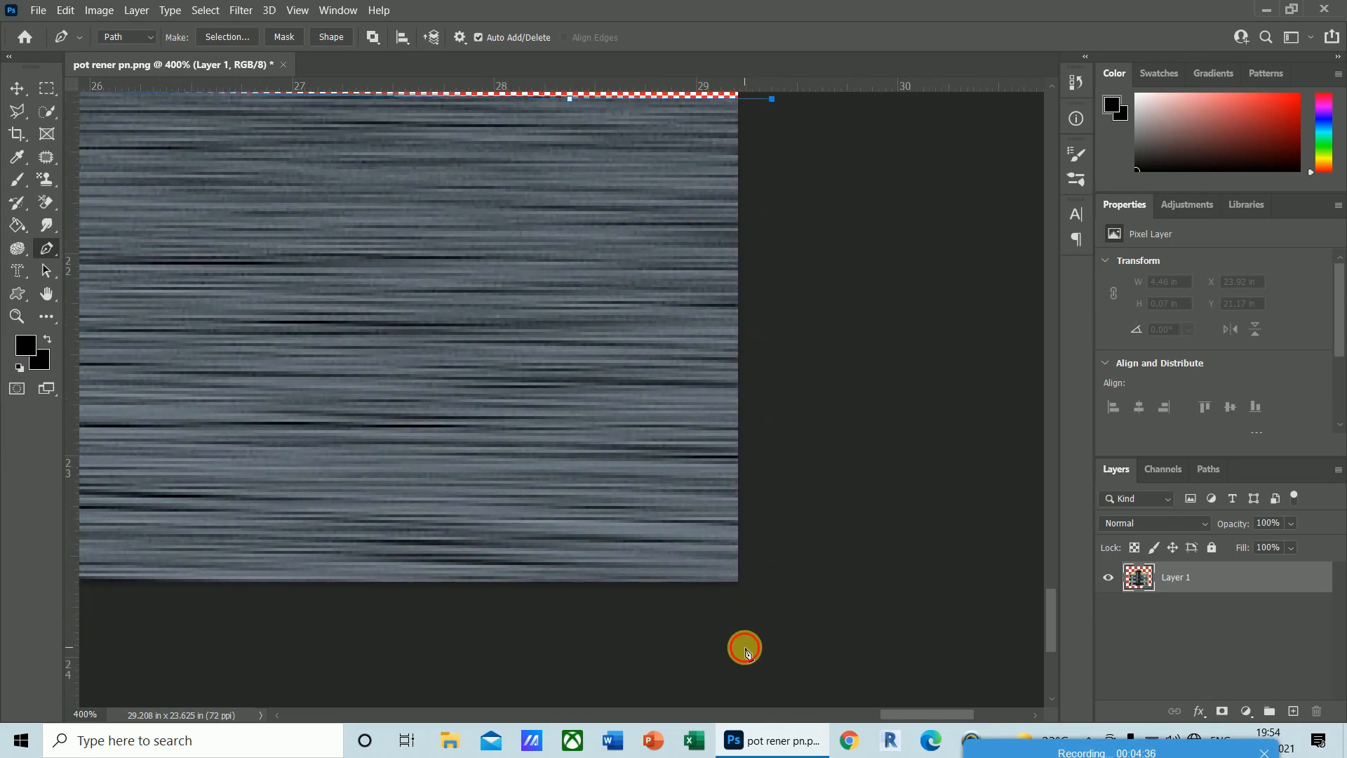
- Bring the path back across the lower part of the road to the transparent area below the right plinth
drag(346, 634, 977, 613)
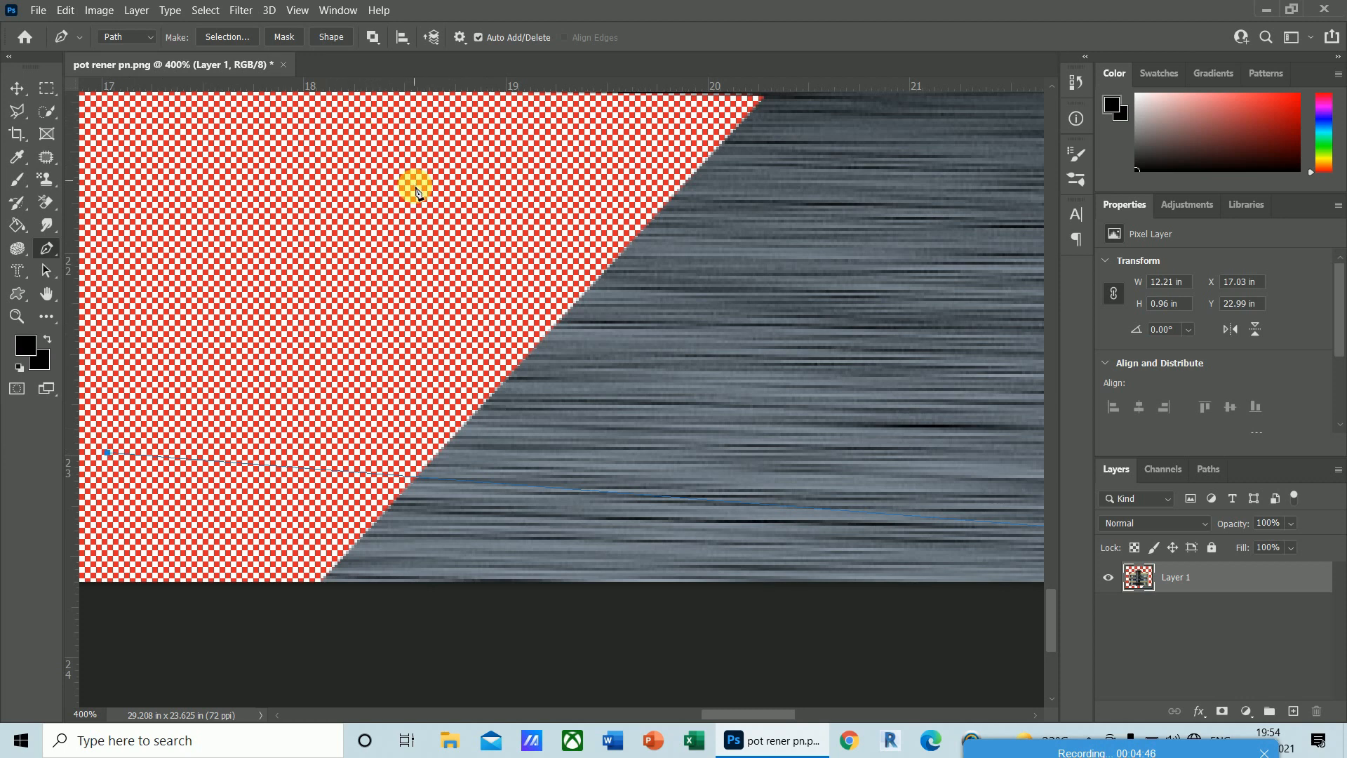
drag(438, 203, 571, 710)
drag(542, 656, 559, 512)
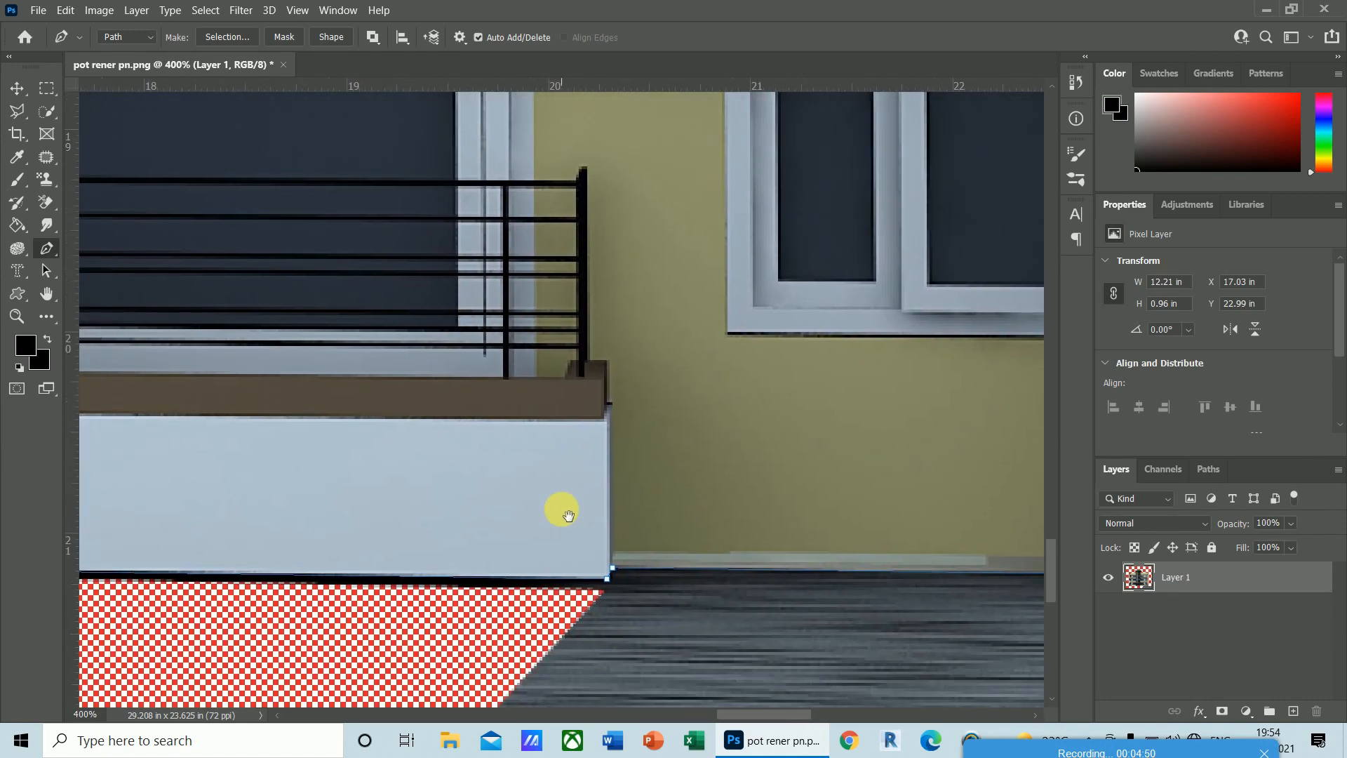
click(608, 547)
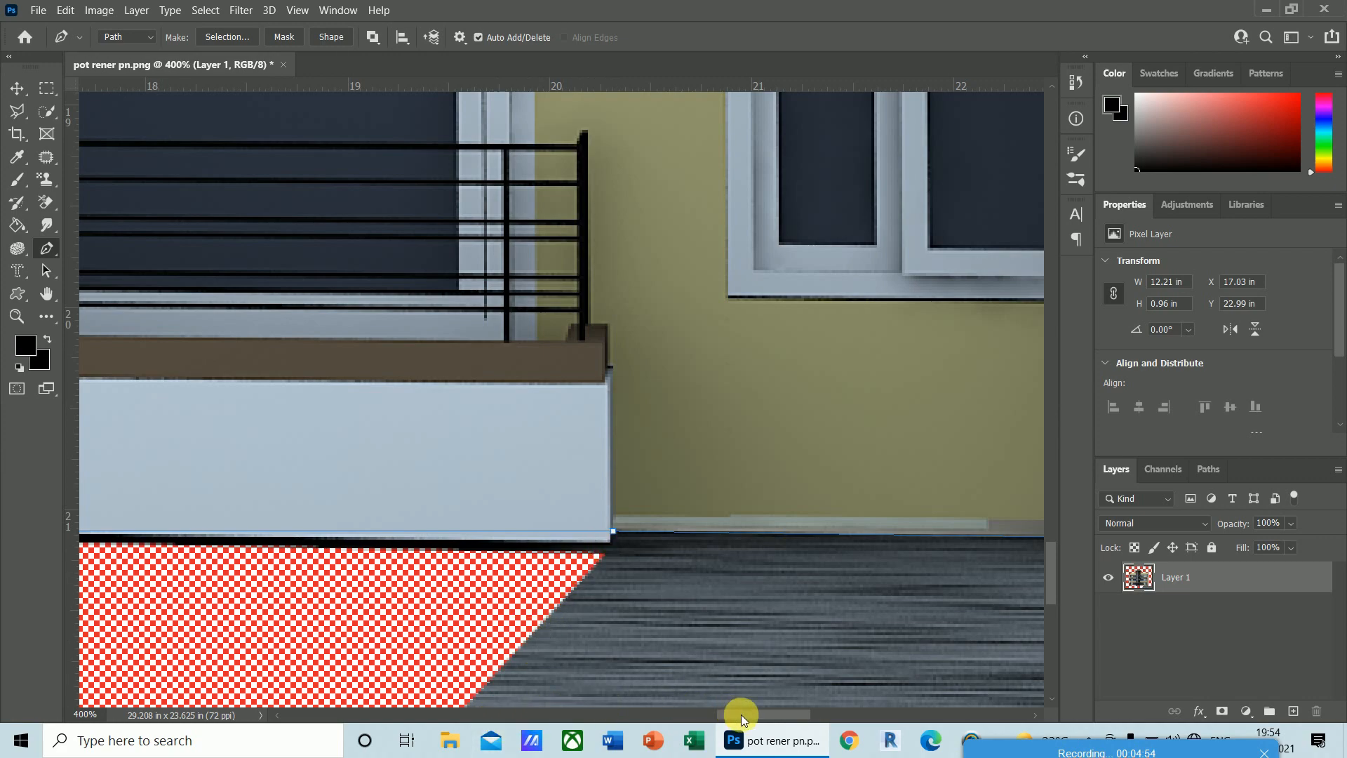
drag(741, 714, 641, 716)
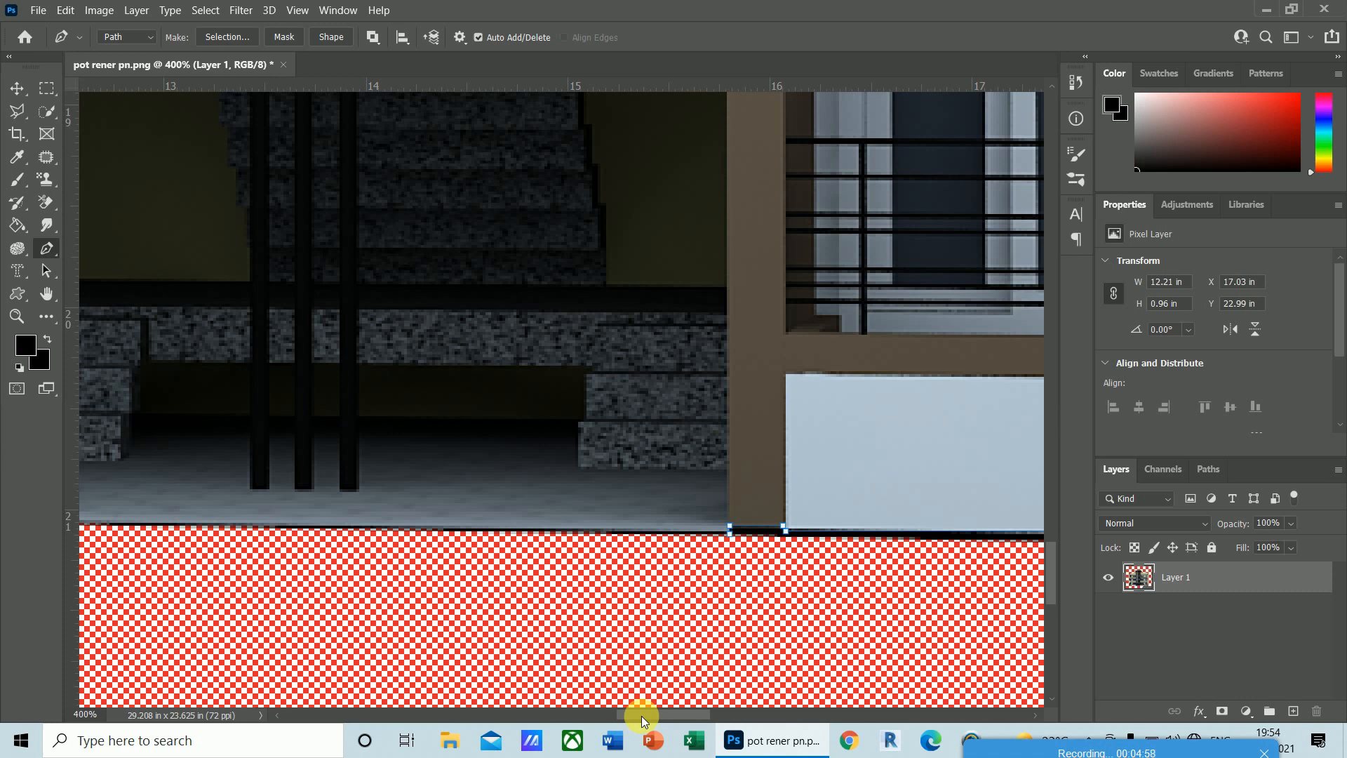
- Convert the path to a selection, delete the enclosed road from Layer 1, and deselect
key(ctrl+Return)
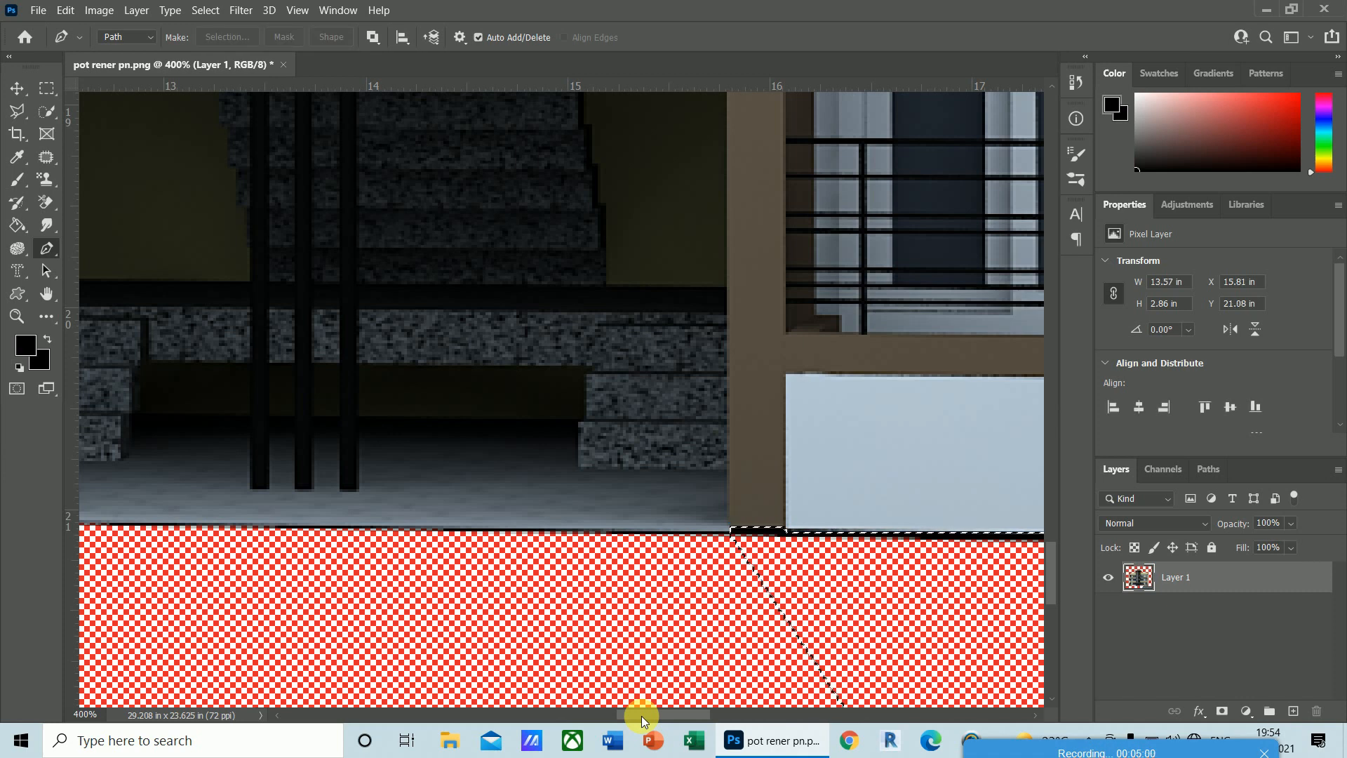
key(Delete)
key(ctrl+d)
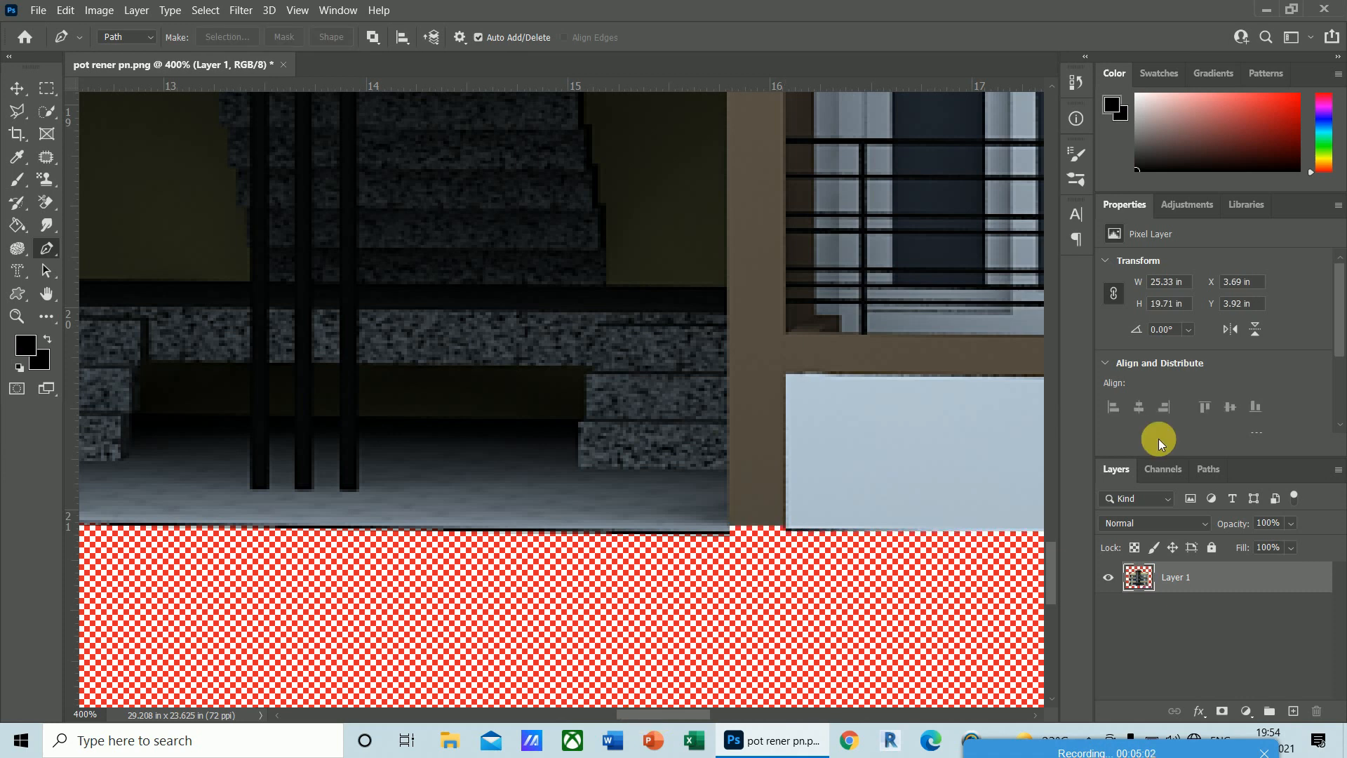
- Outline the leftover road sliver at the canvas's lower edge with a closed Pen tool path and convert it to a selection
key(ctrl+minus)
key(ctrl+minus)
key(ctrl+minus)
key(ctrl+minus)
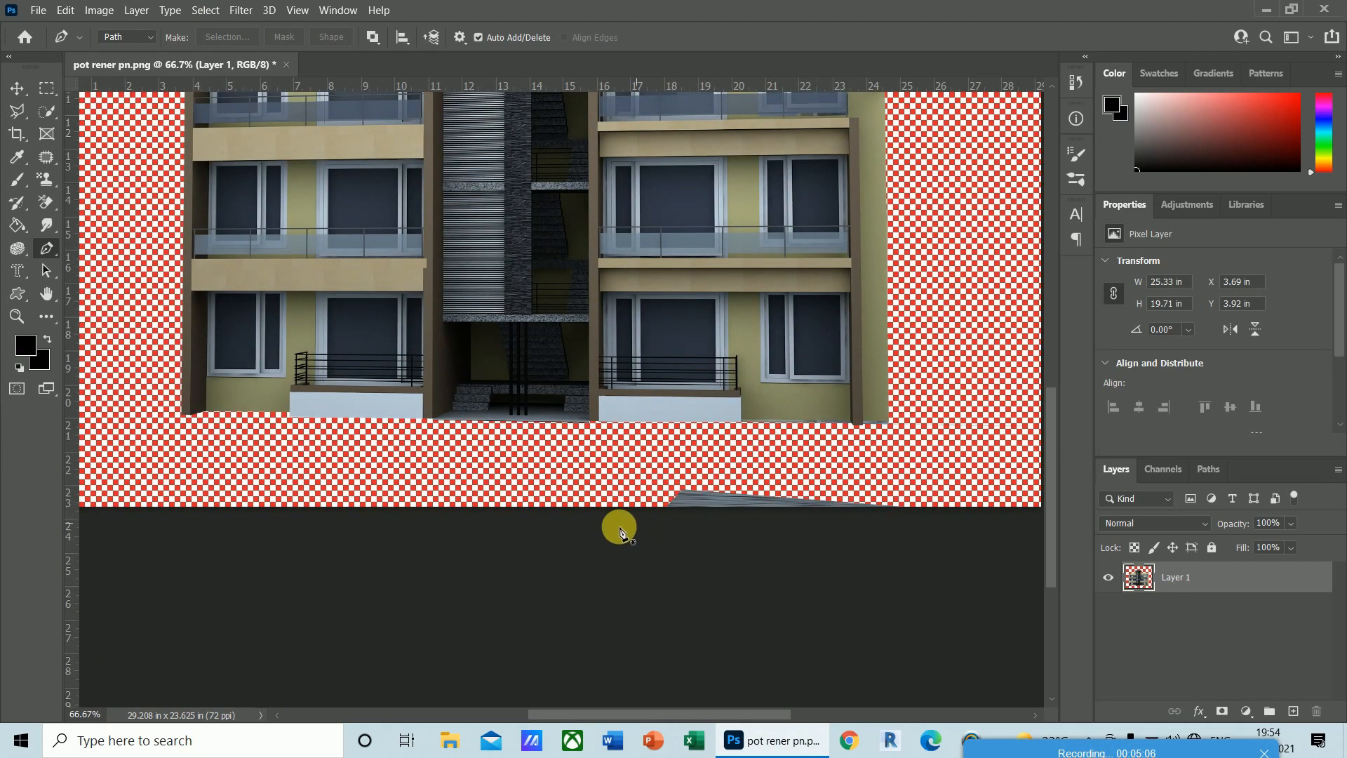
click(594, 516)
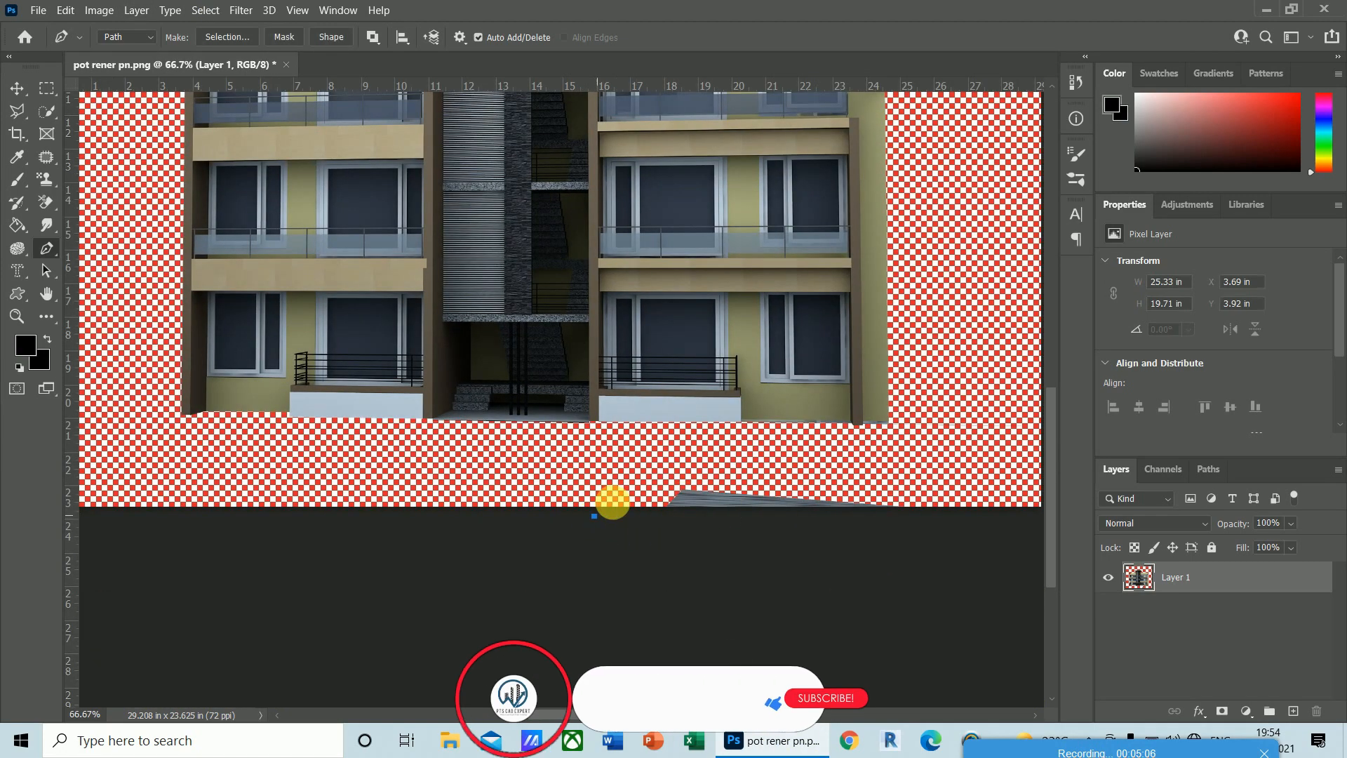
click(637, 478)
click(800, 468)
click(887, 477)
click(950, 509)
click(947, 574)
click(836, 595)
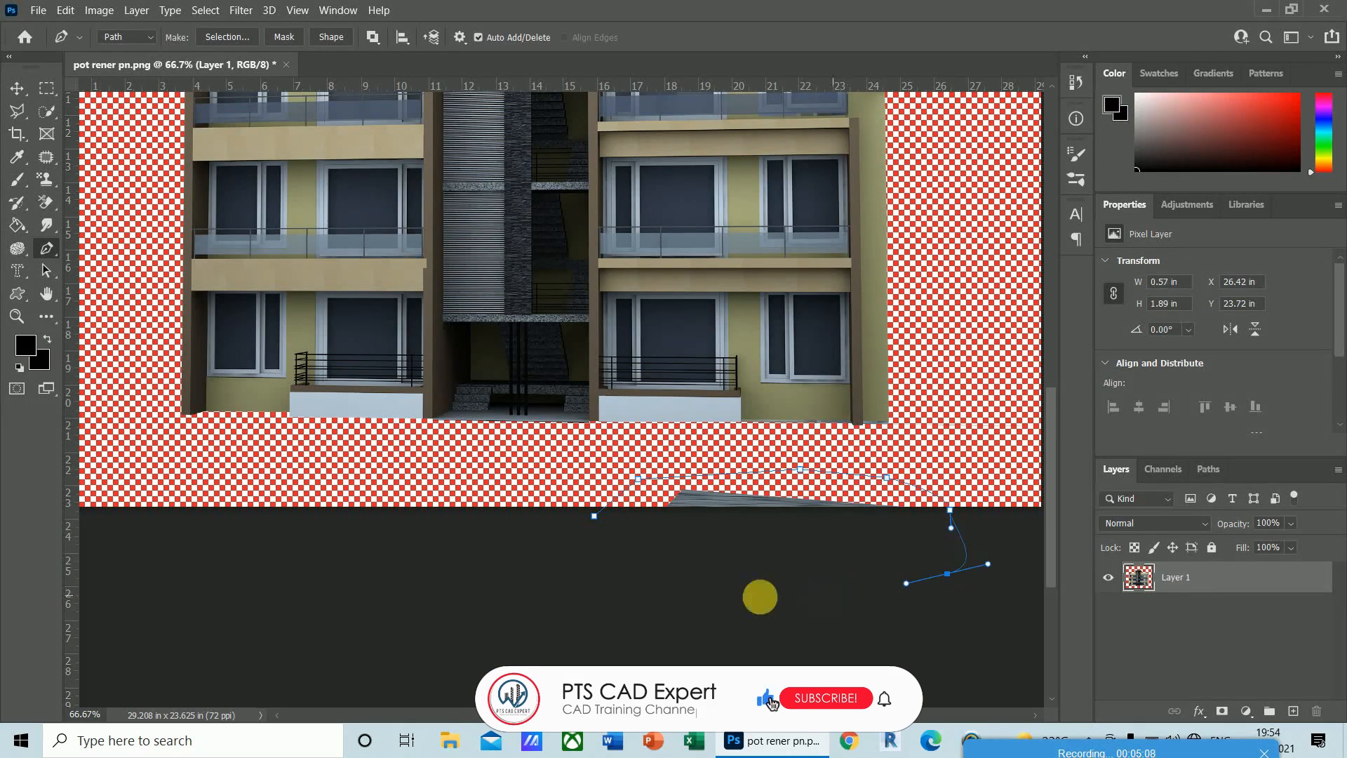
click(675, 591)
click(594, 517)
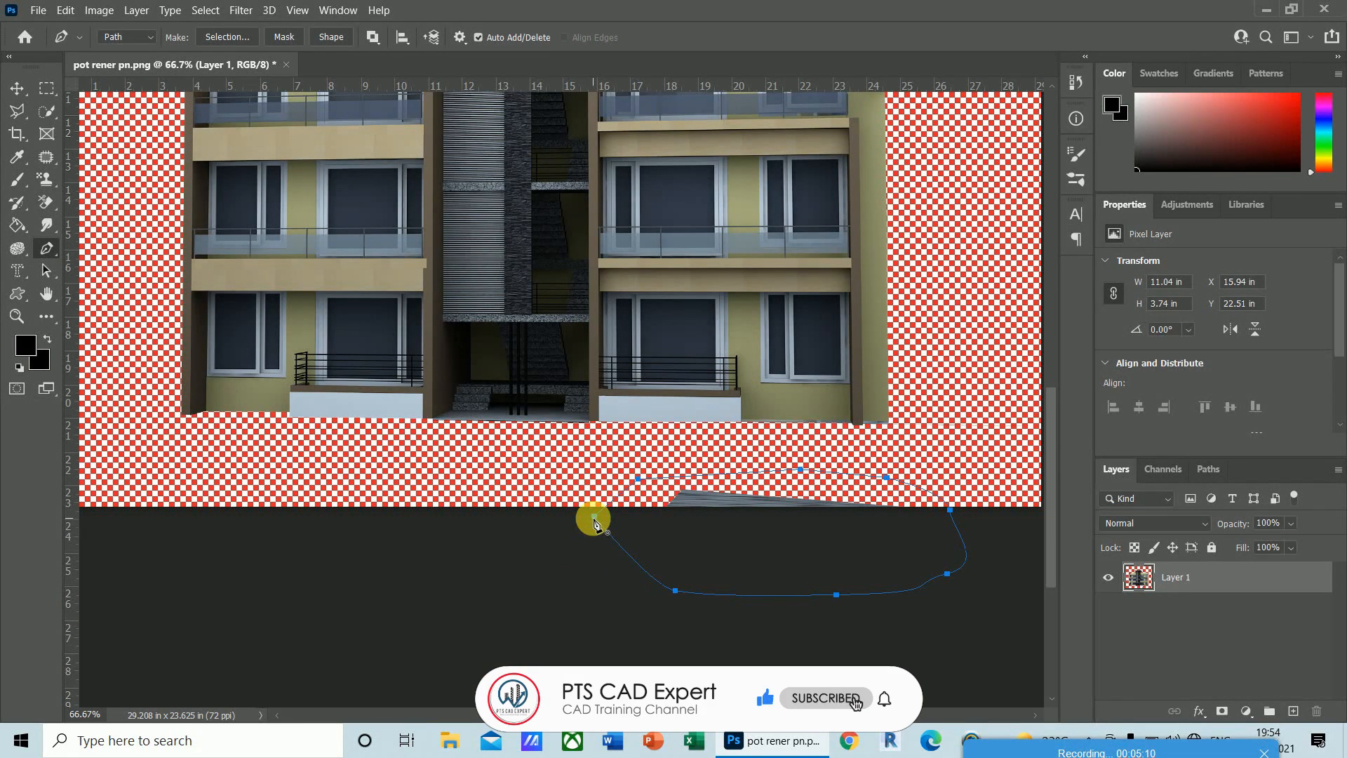
key(ctrl+Return)
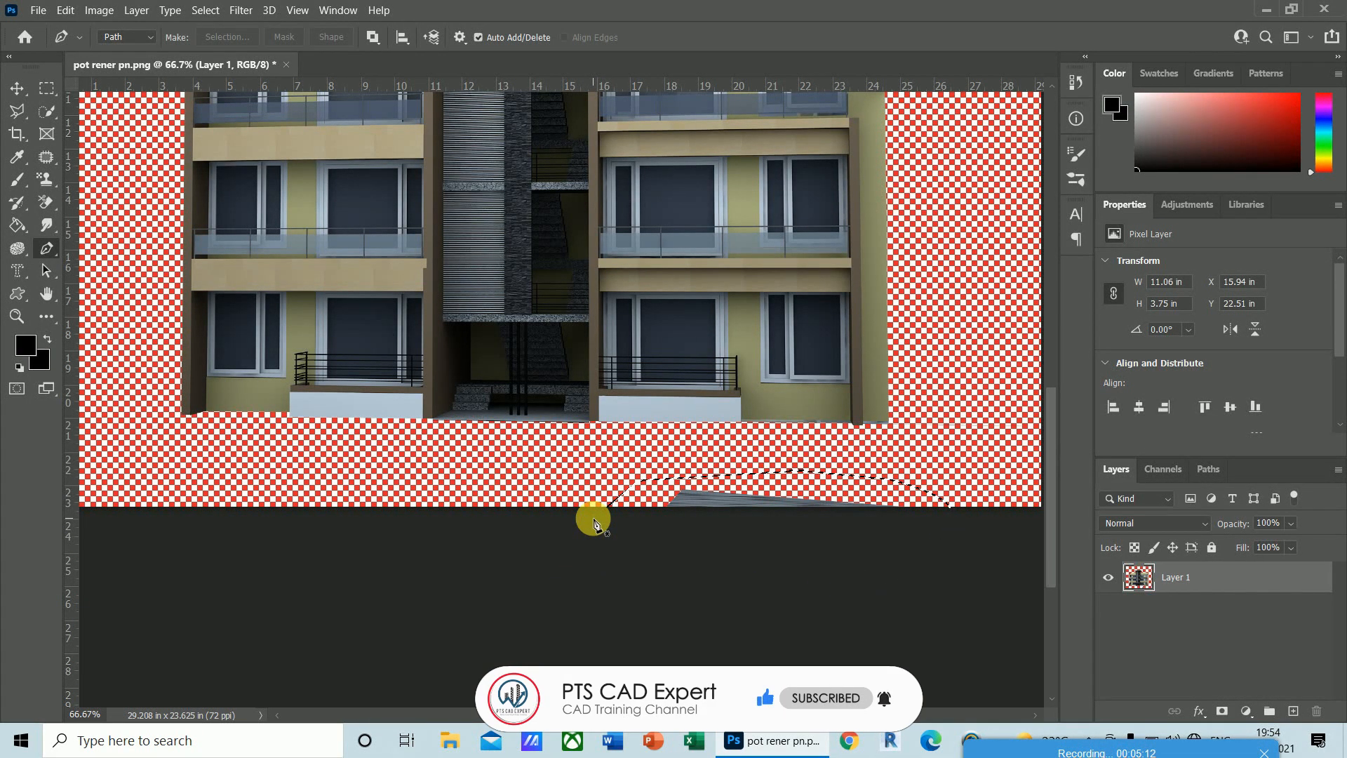
- Clear the selected road sliver from Layer 1, deselecting it, and add a new empty layer beneath Layer 1
key(ctrl+d)
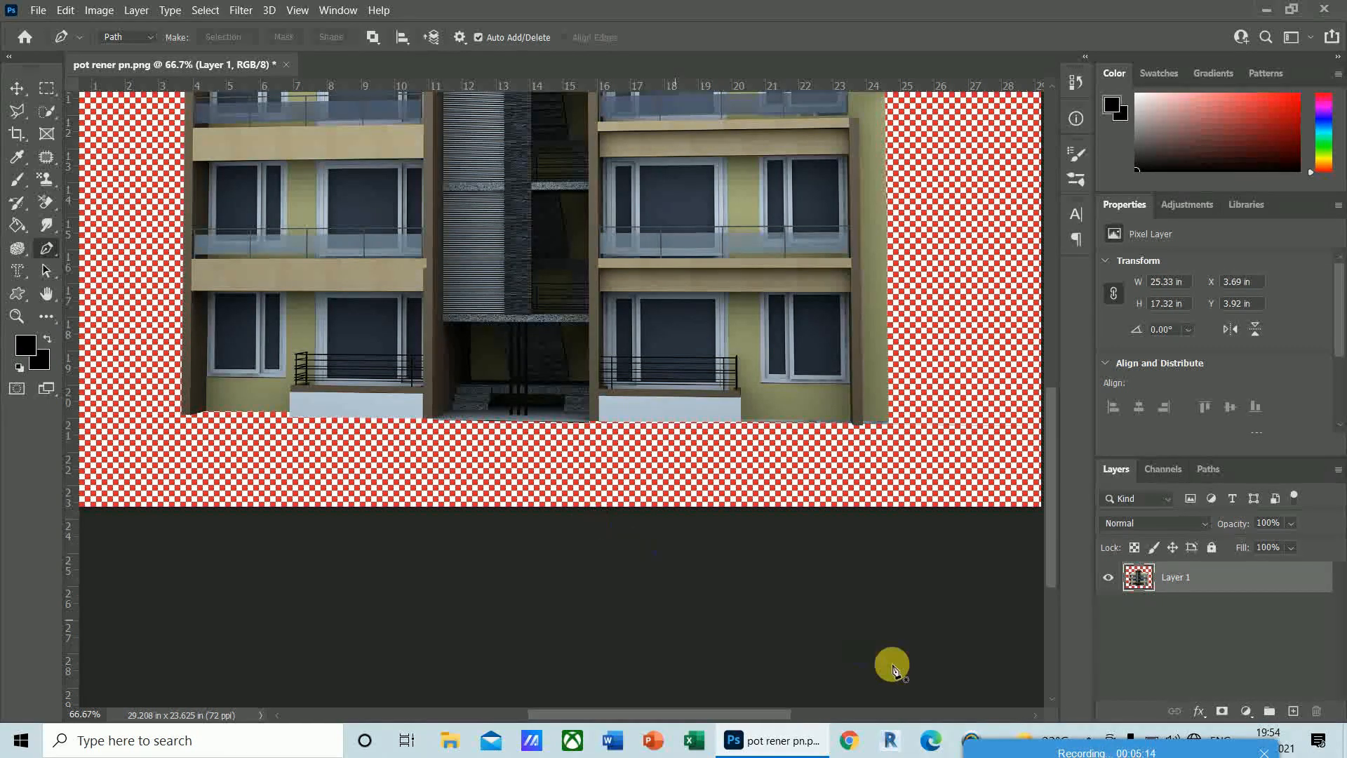
mouse_move(702, 712)
mouse_down()
mouse_move(630, 714)
mouse_move(745, 717)
mouse_move(717, 732)
mouse_up()
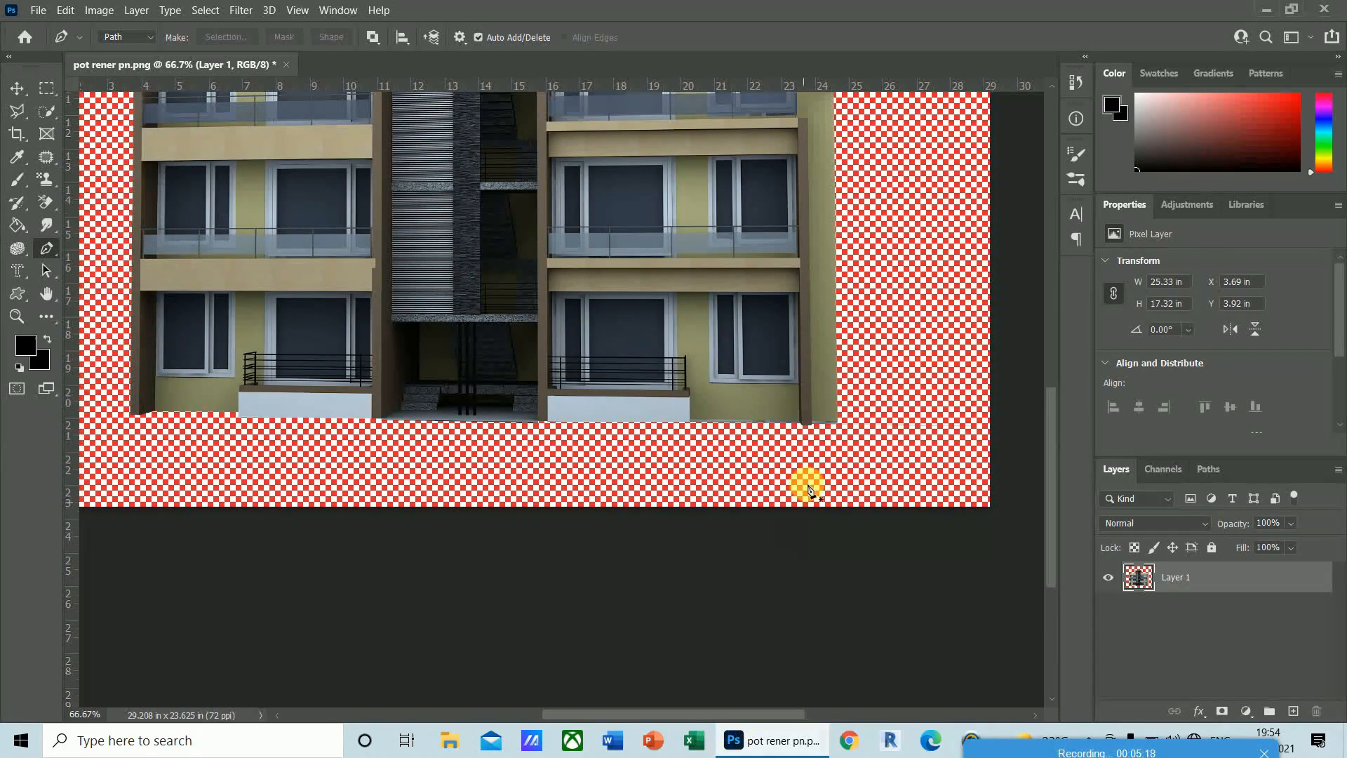
click(1293, 711)
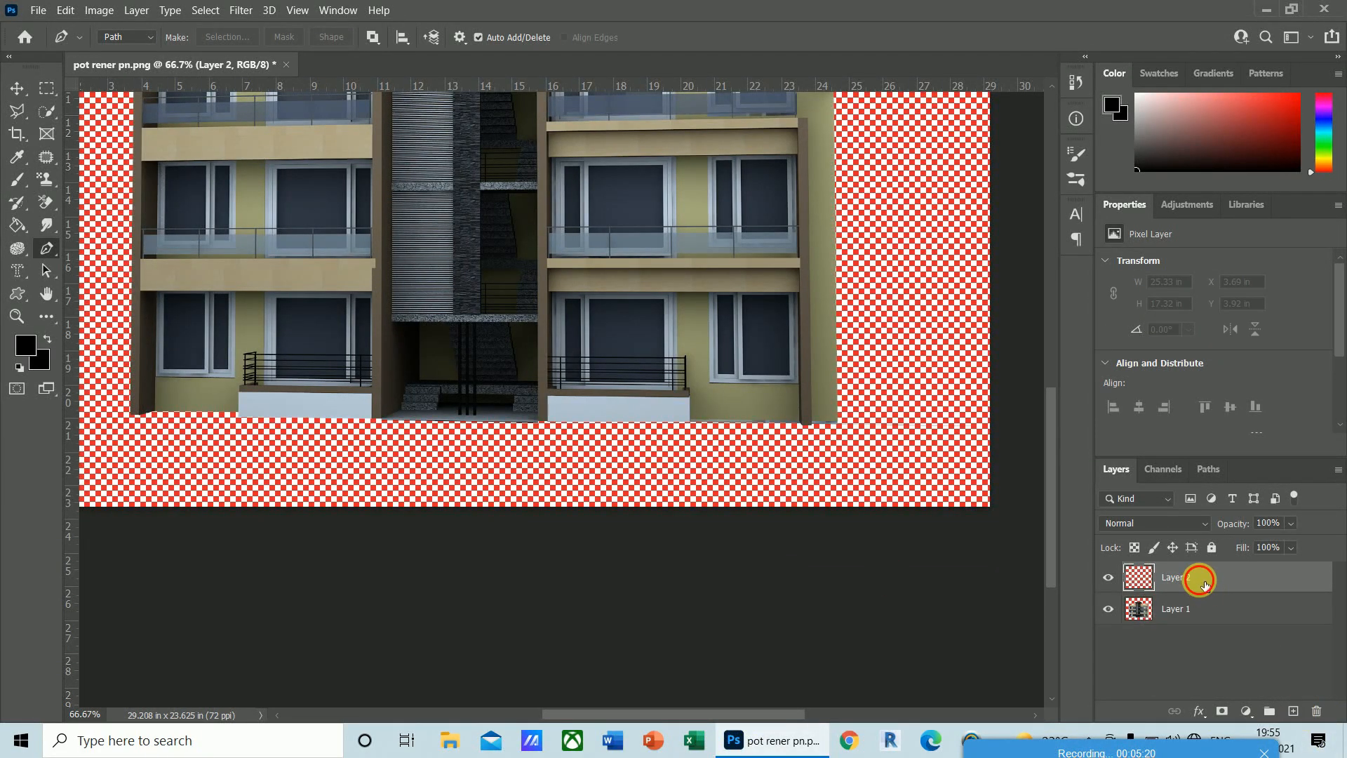
drag(1204, 585, 1202, 641)
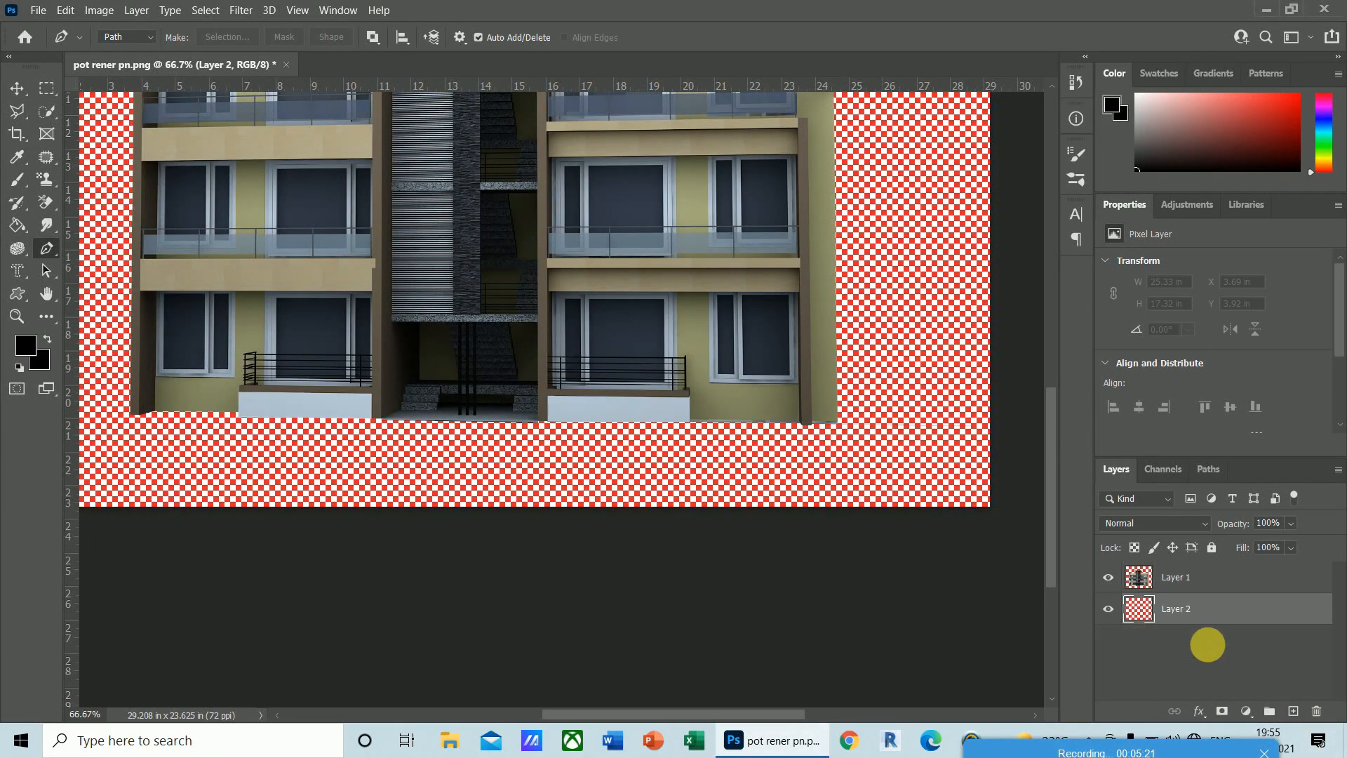
- Open the image asphalt-road-texture-with-white-2041538.jpg from the post png folder
click(29, 14)
click(53, 38)
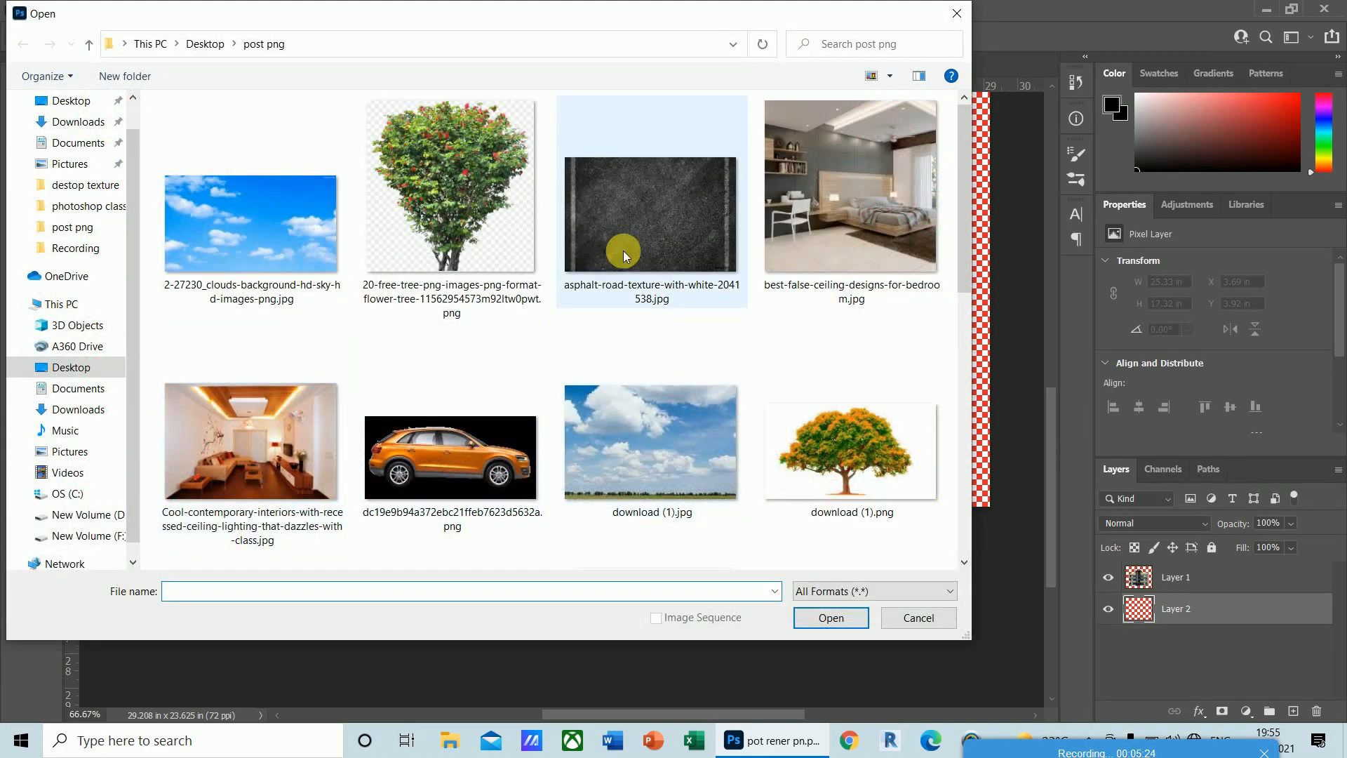
click(626, 213)
click(828, 616)
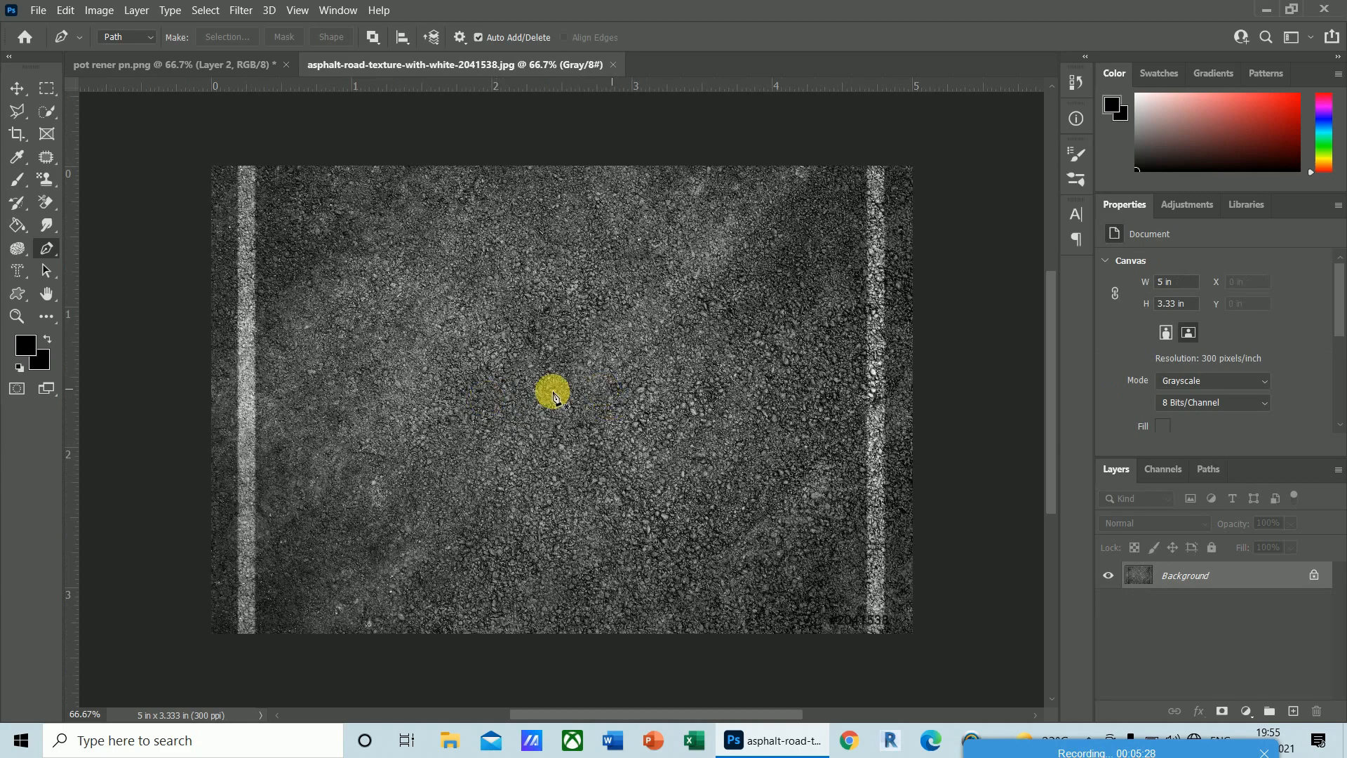
- Crop the asphalt texture on both sides to cut off the two white road lines
click(15, 134)
drag(207, 403, 230, 409)
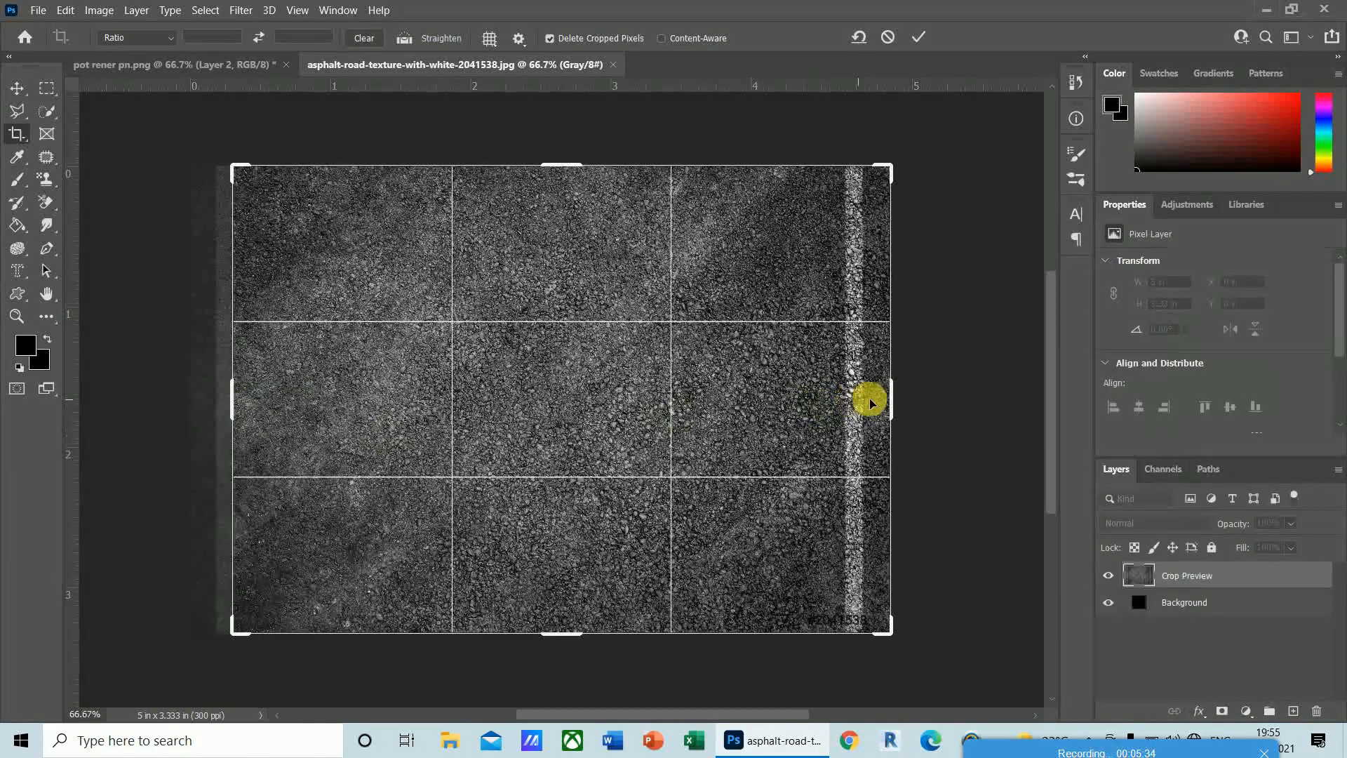
drag(890, 397, 861, 398)
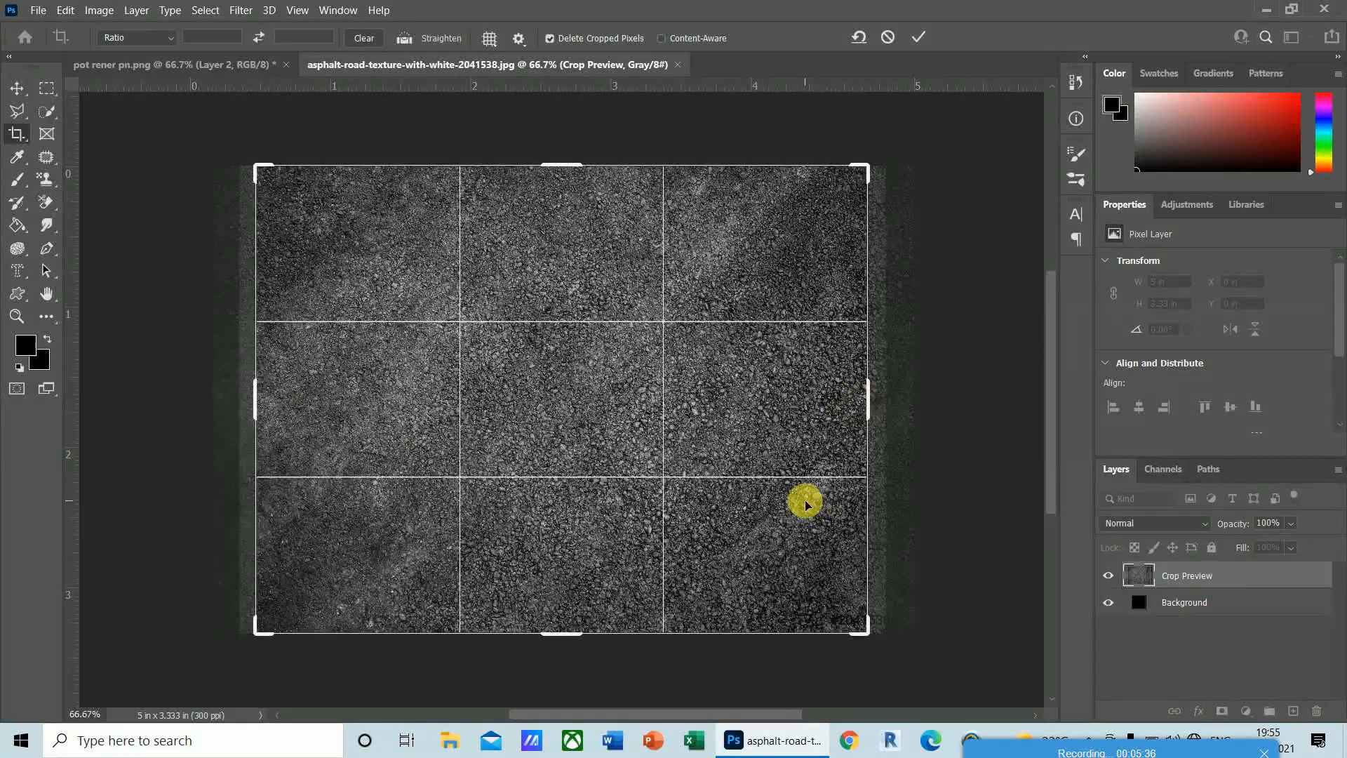
key(Return)
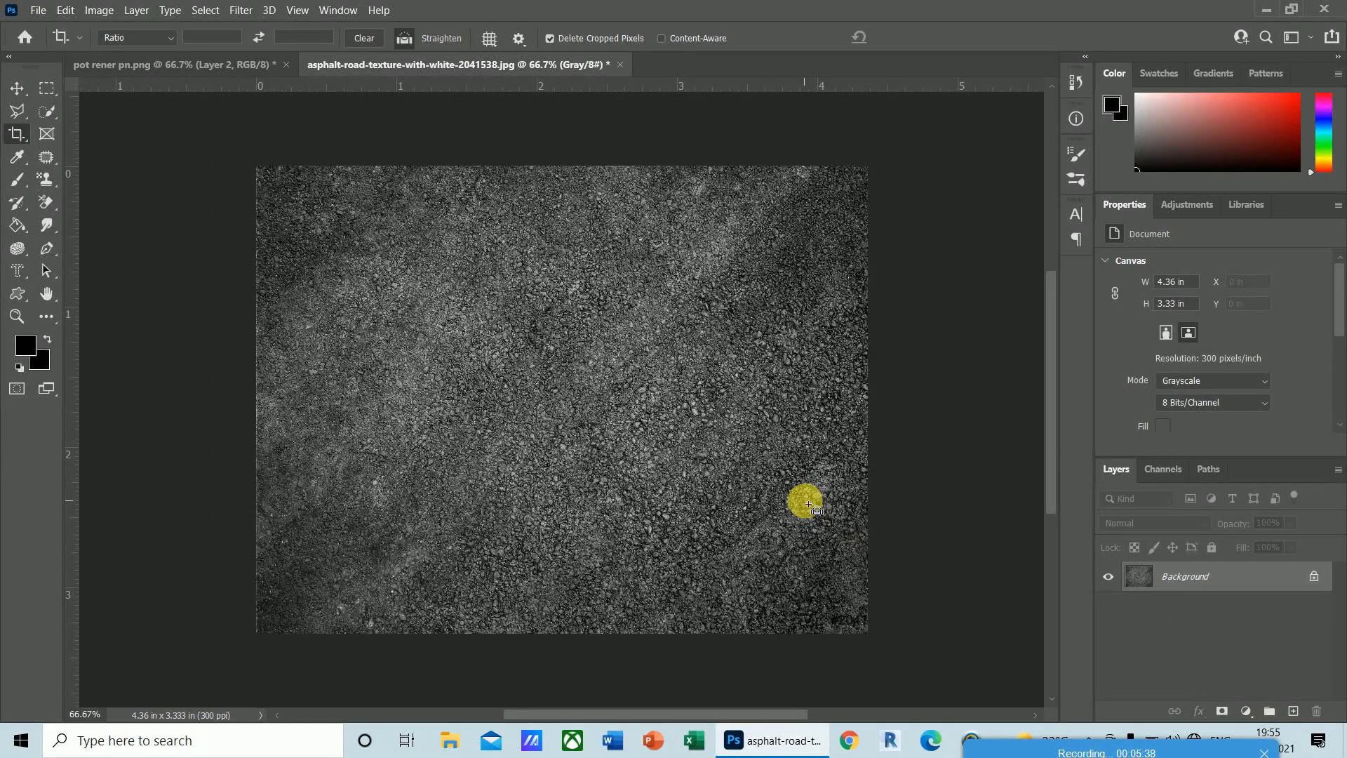
- Copy the entire cropped asphalt texture and paste it into Layer 2 of pot rener pn.png
key(ctrl+a)
key(ctrl+Tab)
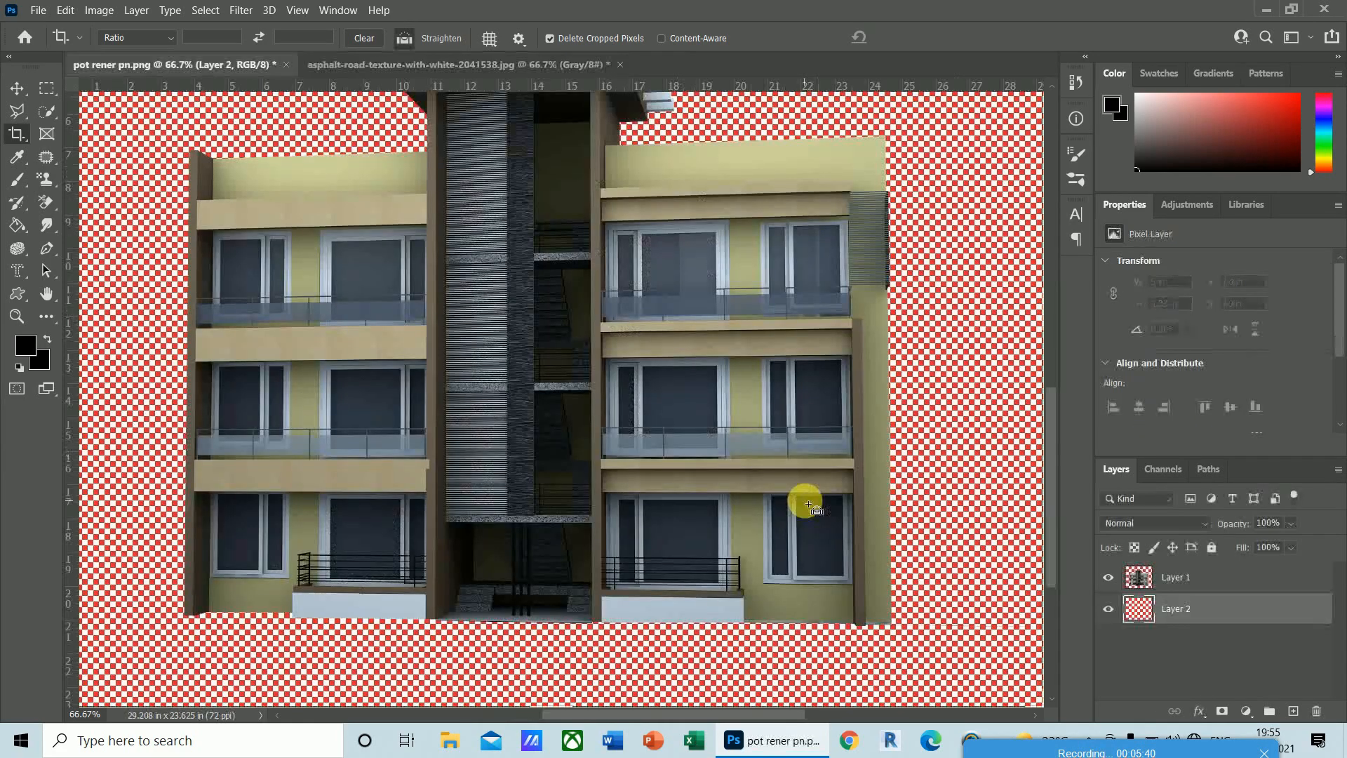
key(ctrl+v)
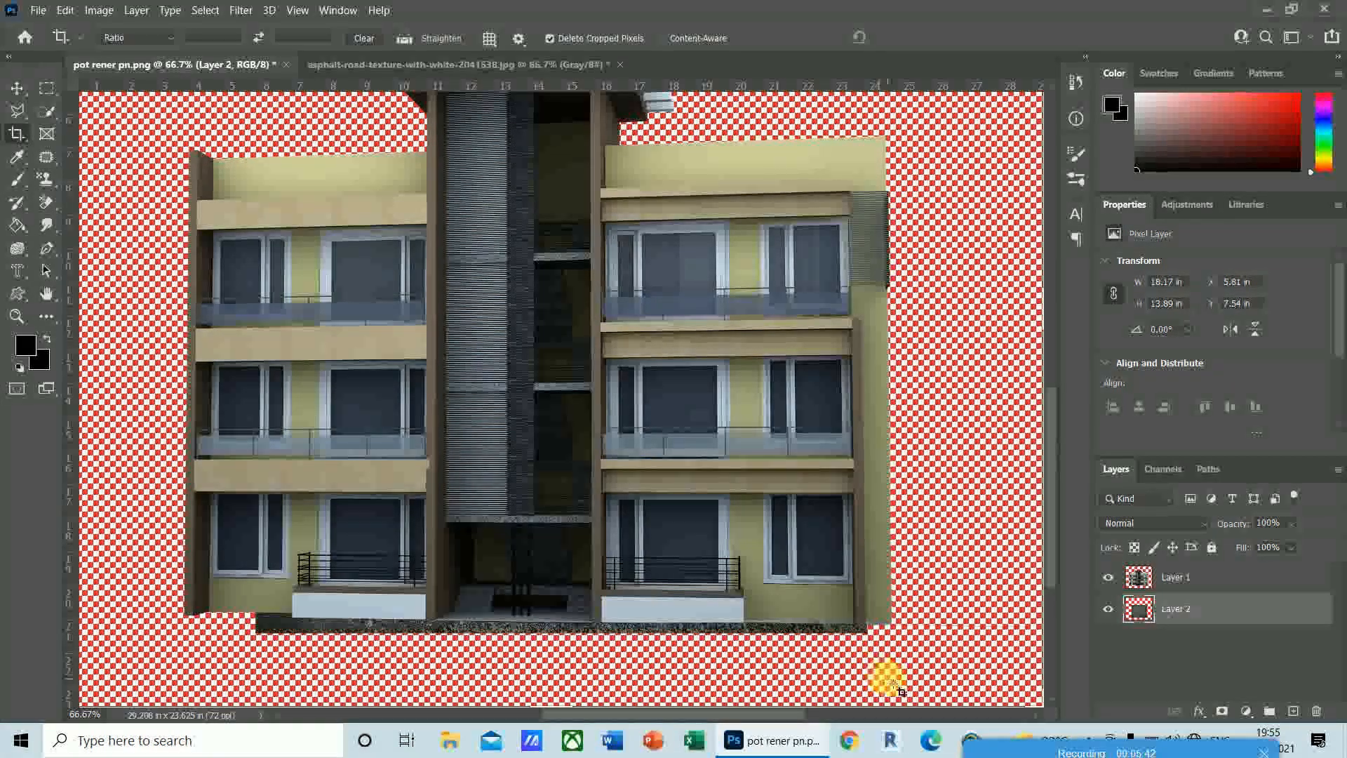
- Start a Distort transform on the asphalt and pull its lower right corner just beyond the canvas's lower right corner
key(ctrl+t)
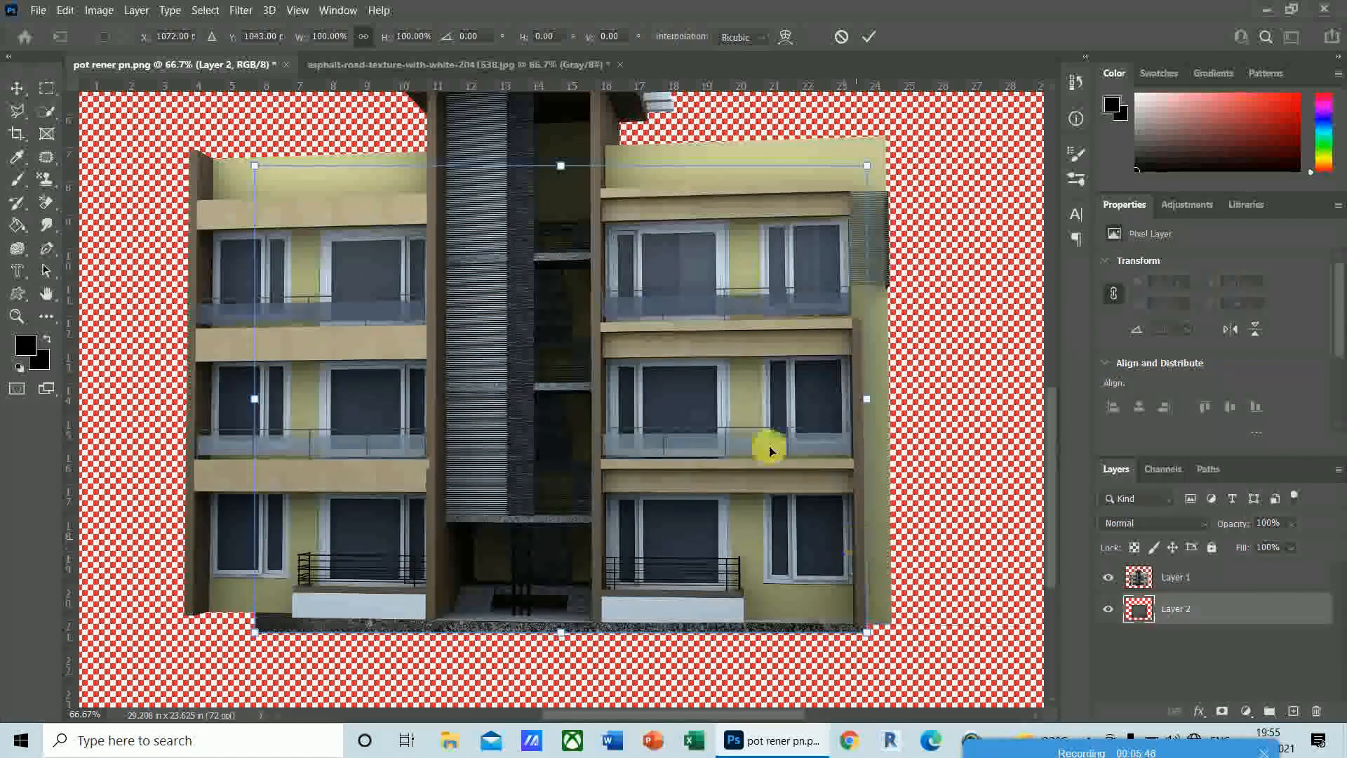
right_click(604, 341)
click(644, 421)
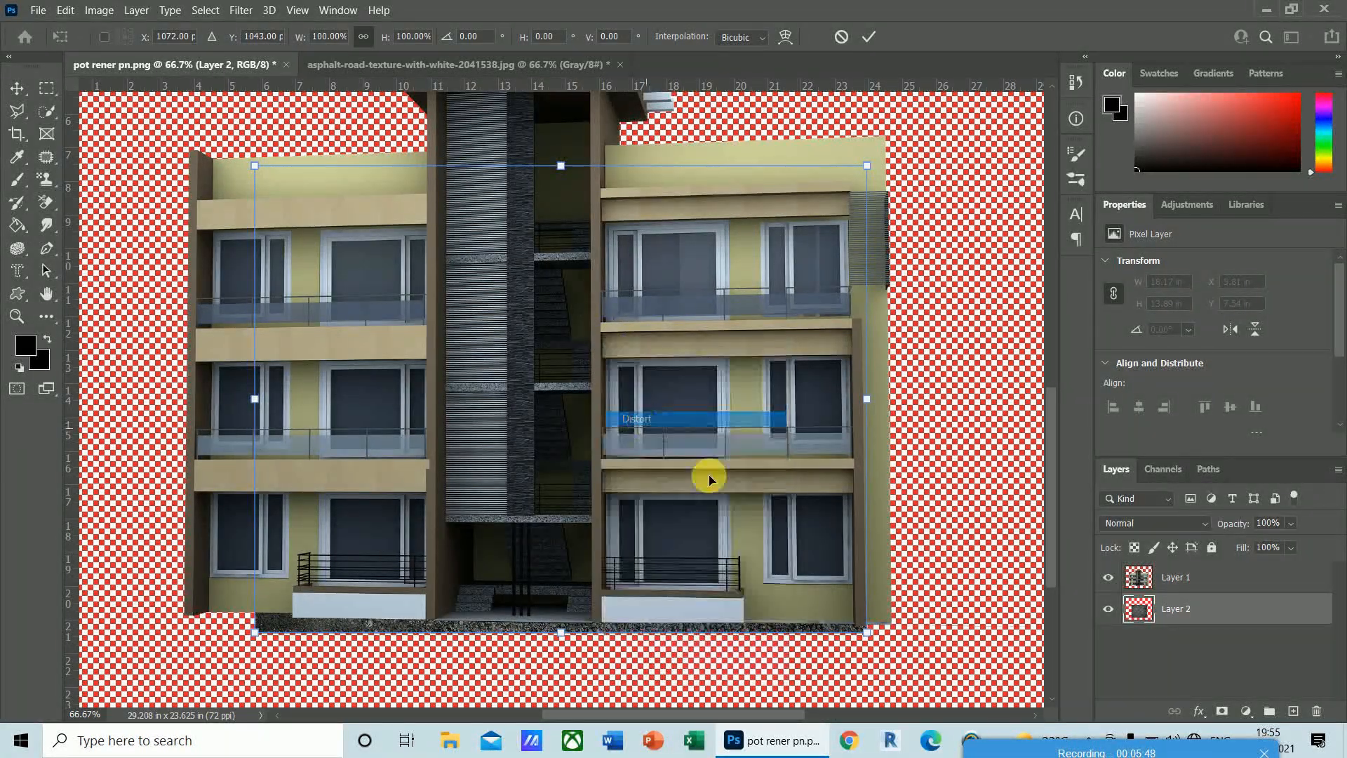
scroll(1050, 499, down, 4)
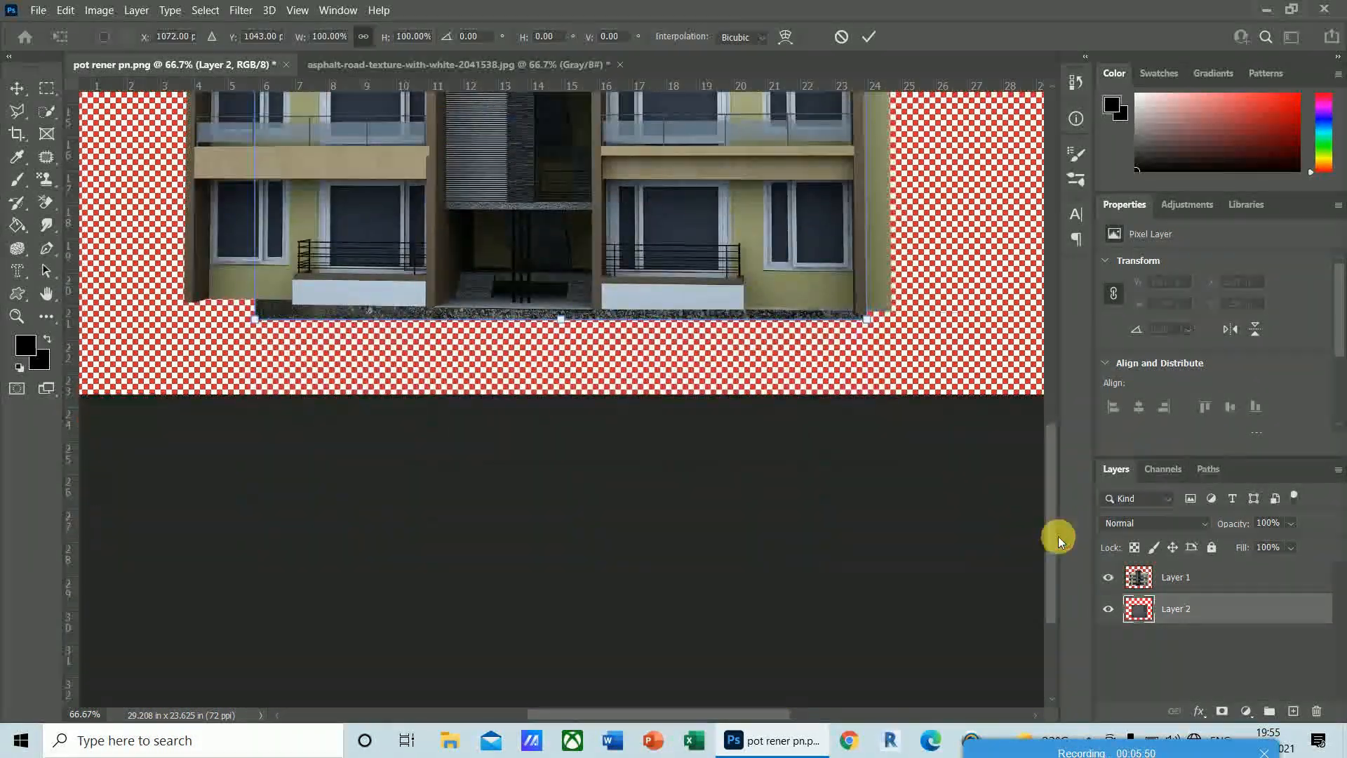
scroll(1058, 536, up, 1)
drag(867, 393, 1000, 476)
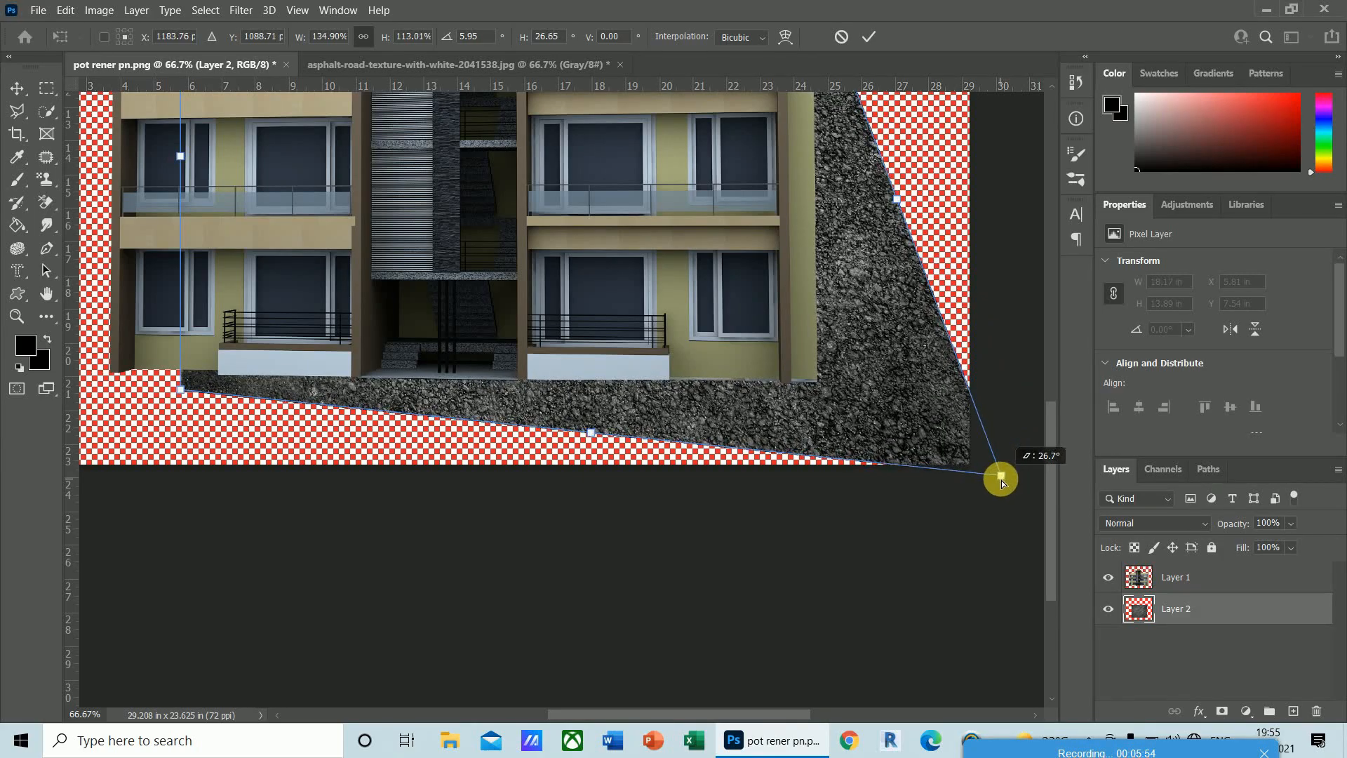
- Pull the asphalt's upper right corner down beyond the canvas's right side, to just above the level of the building's base
scroll(1053, 465, up, 2)
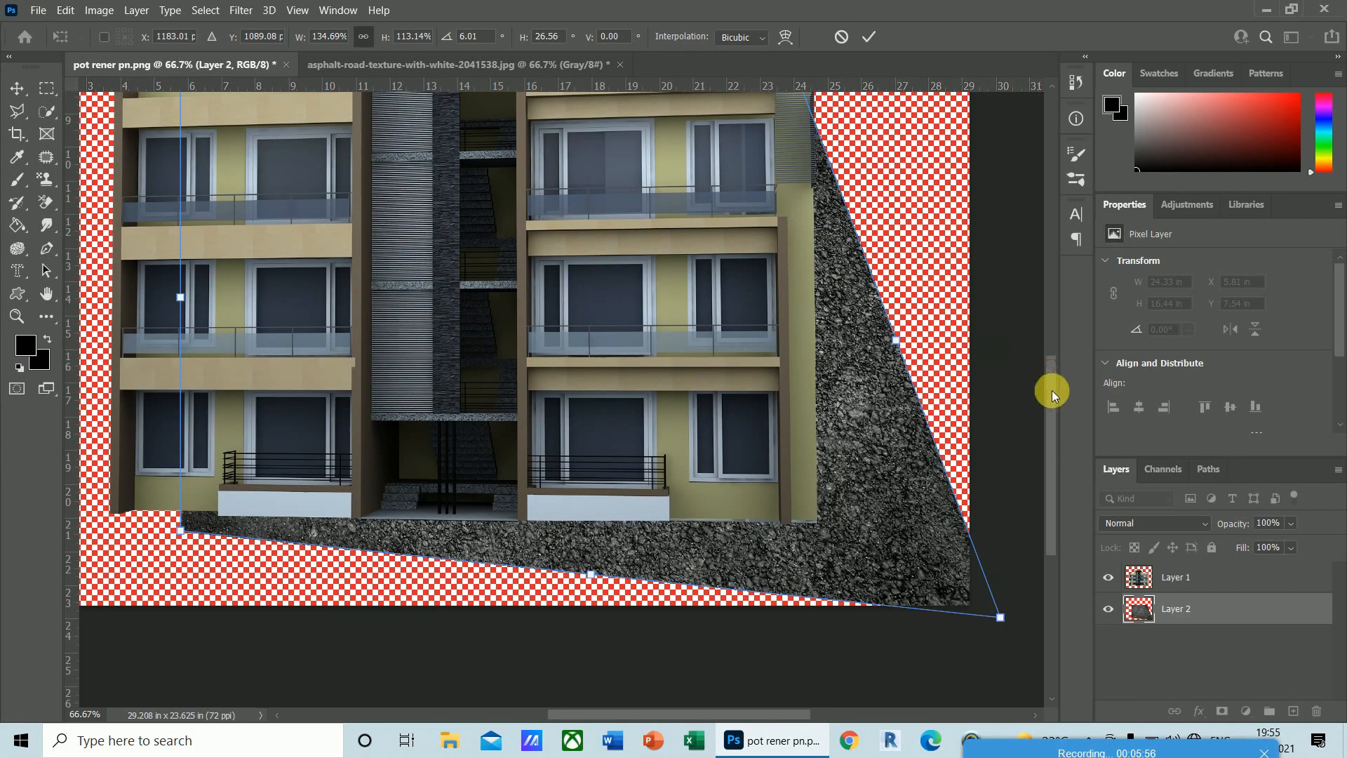
scroll(1051, 390, up, 3)
drag(793, 281, 1000, 607)
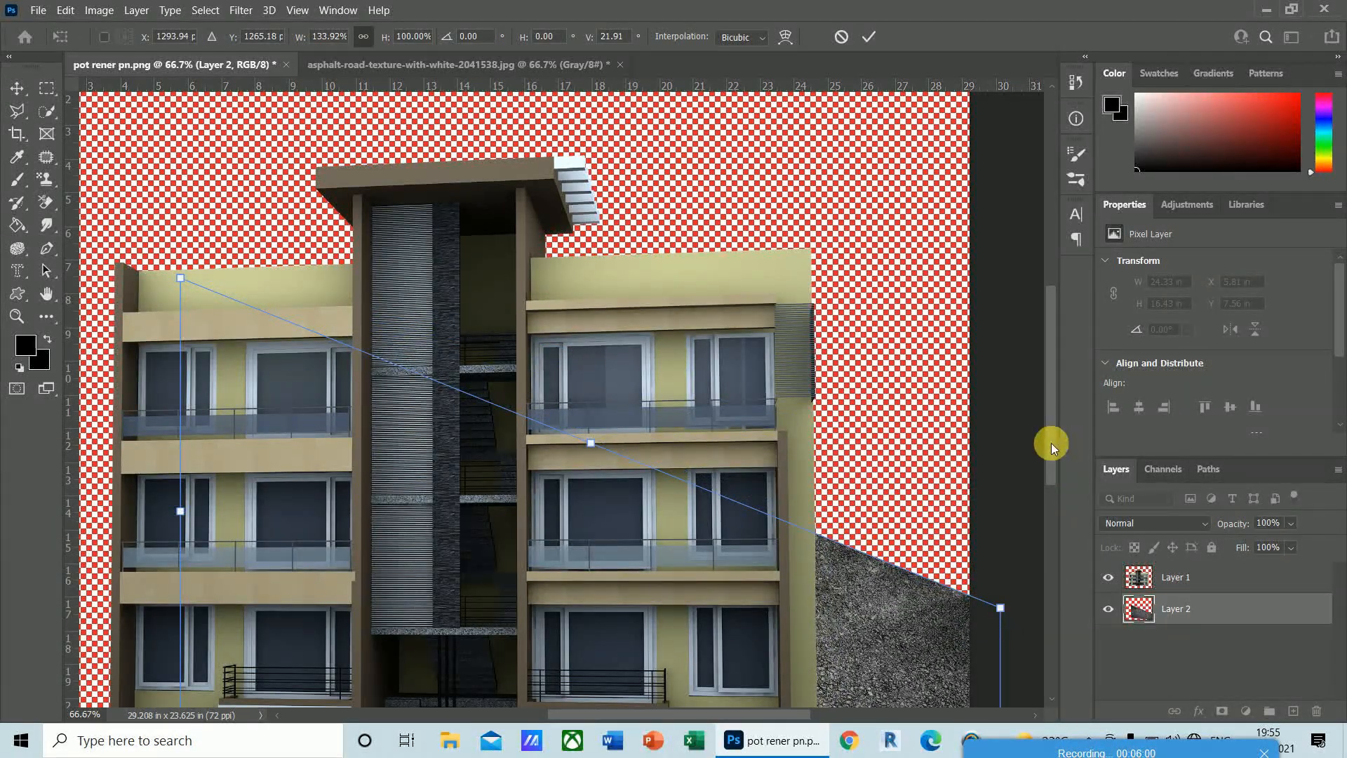
drag(1051, 443, 1054, 517)
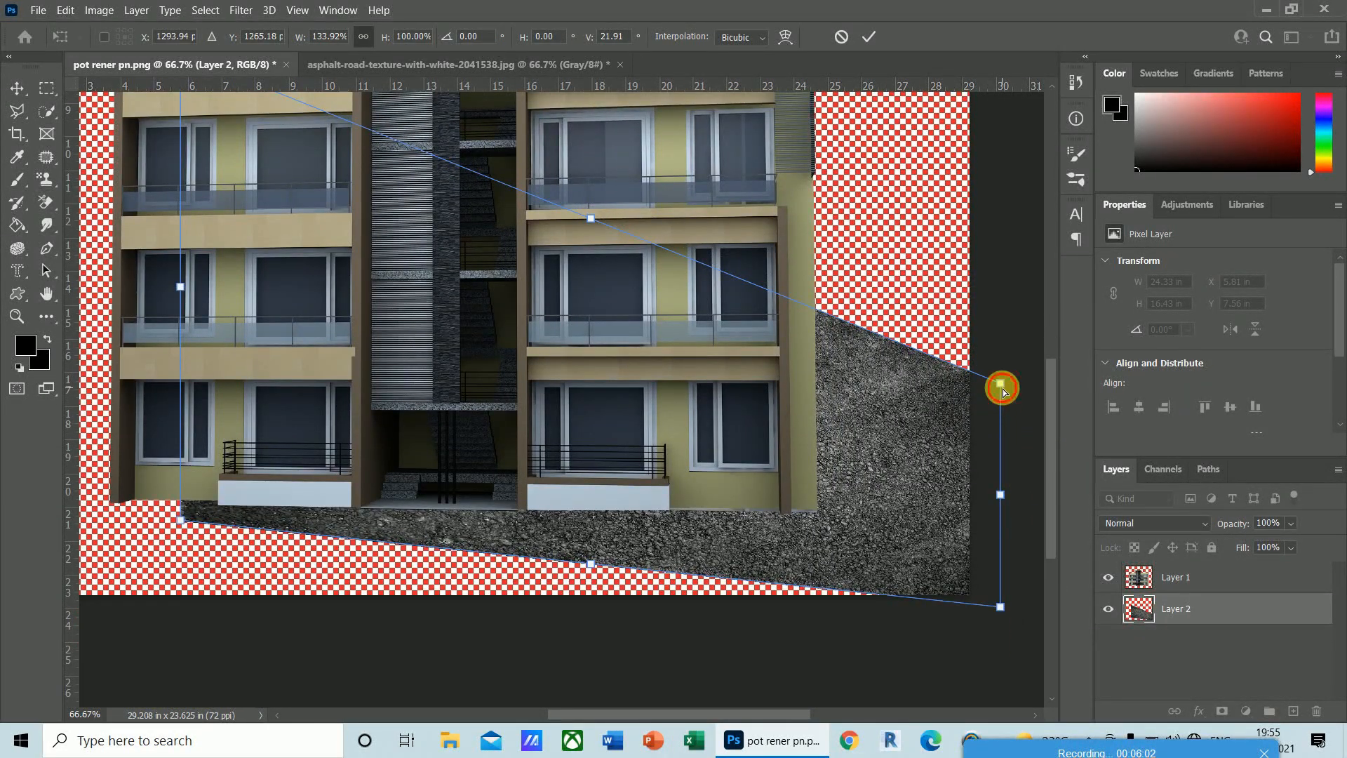
drag(1002, 388, 1000, 494)
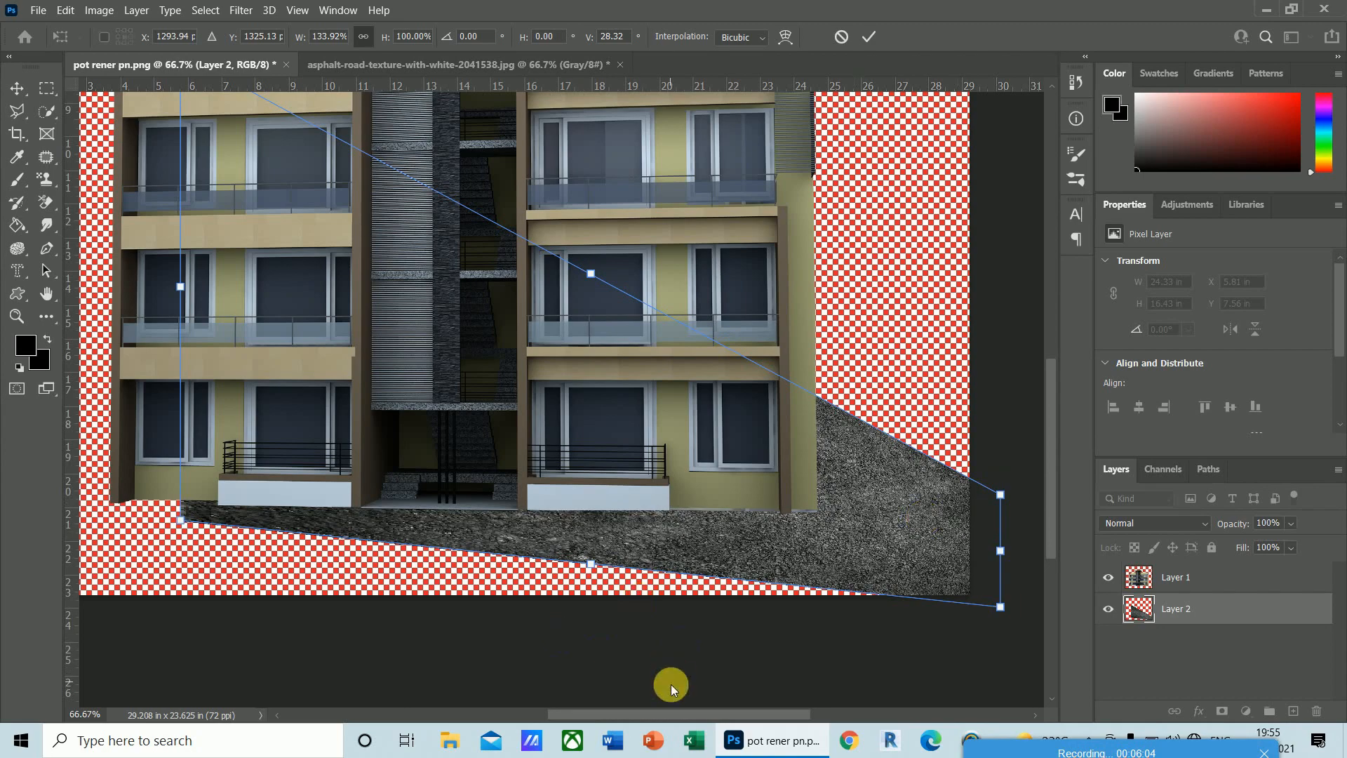
- Stretch the asphalt's two left corners beyond the canvas's left side, with the upper one near the building's base, and apply the distortion
drag(686, 714, 607, 714)
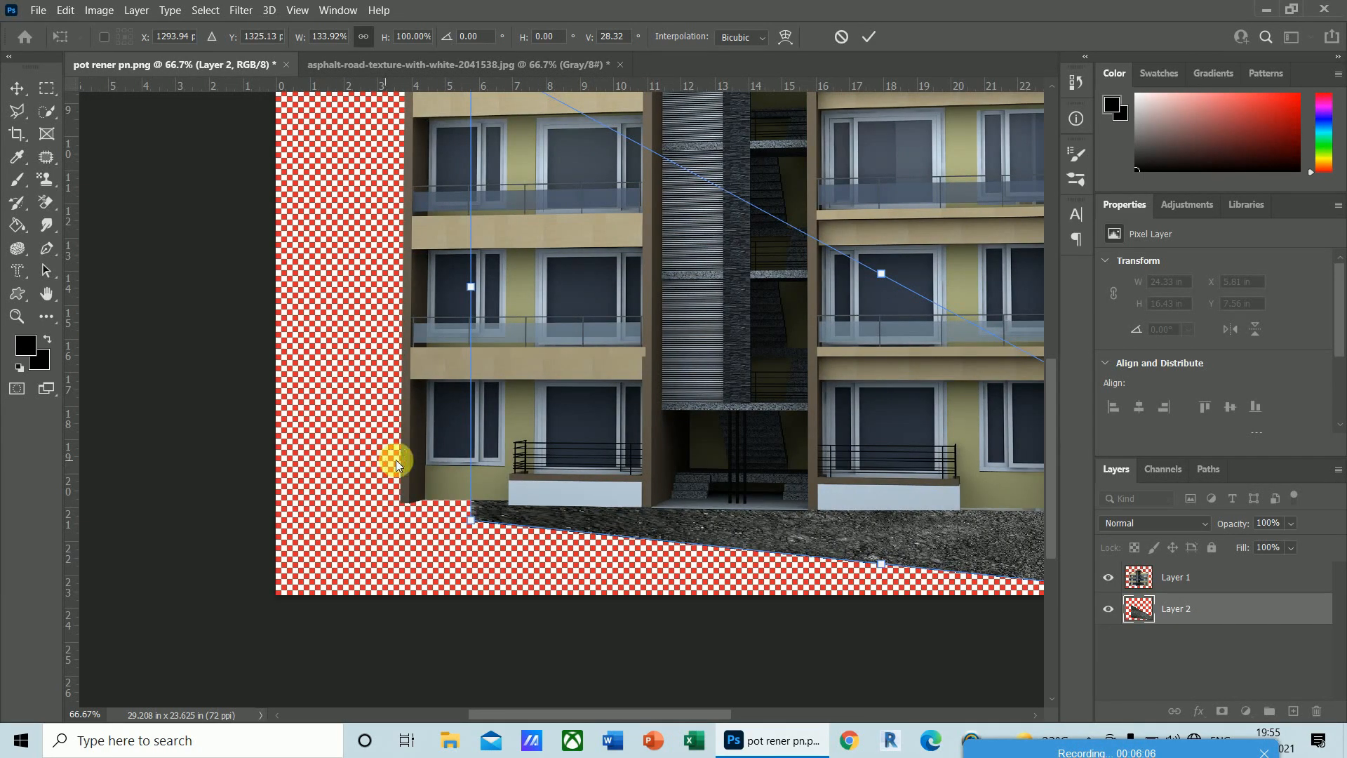
drag(471, 526, 211, 632)
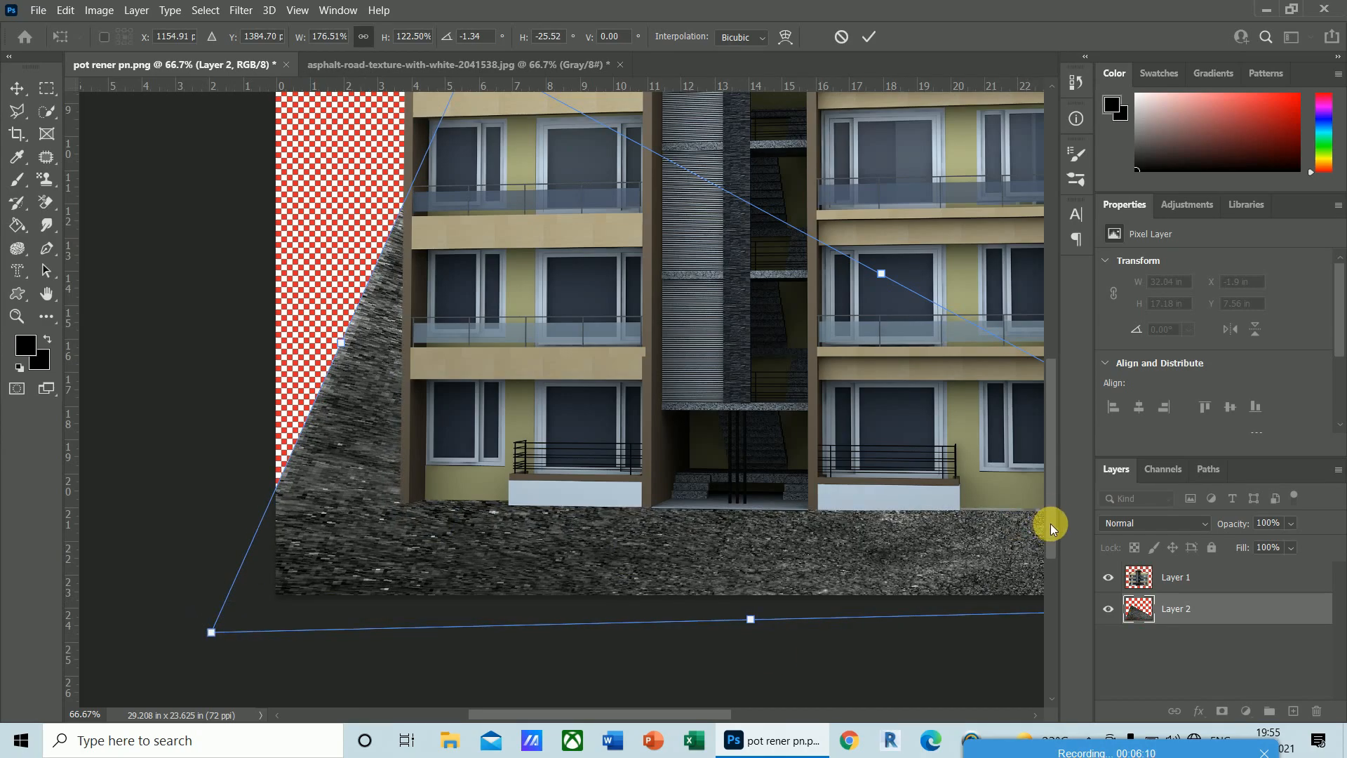
drag(1051, 524, 1050, 485)
drag(471, 173, 258, 612)
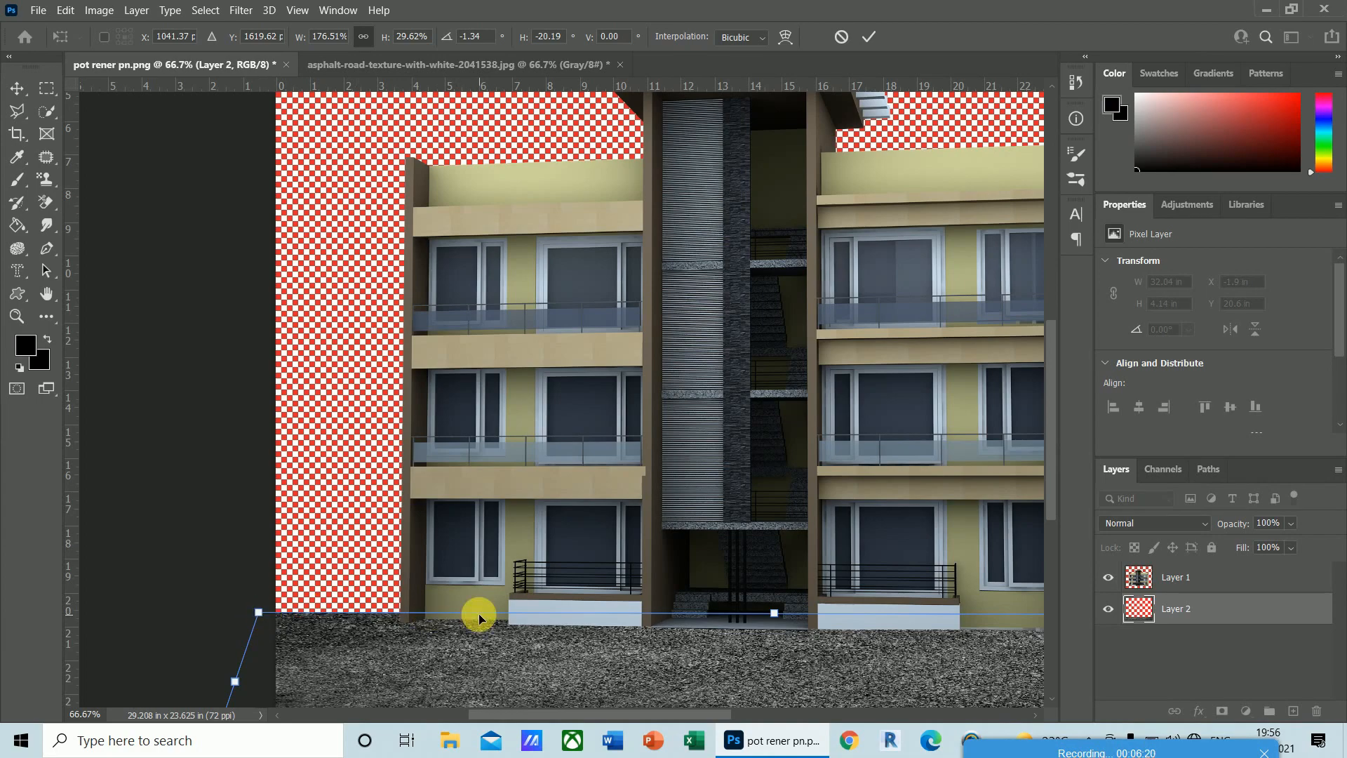
key(Return)
key(c)
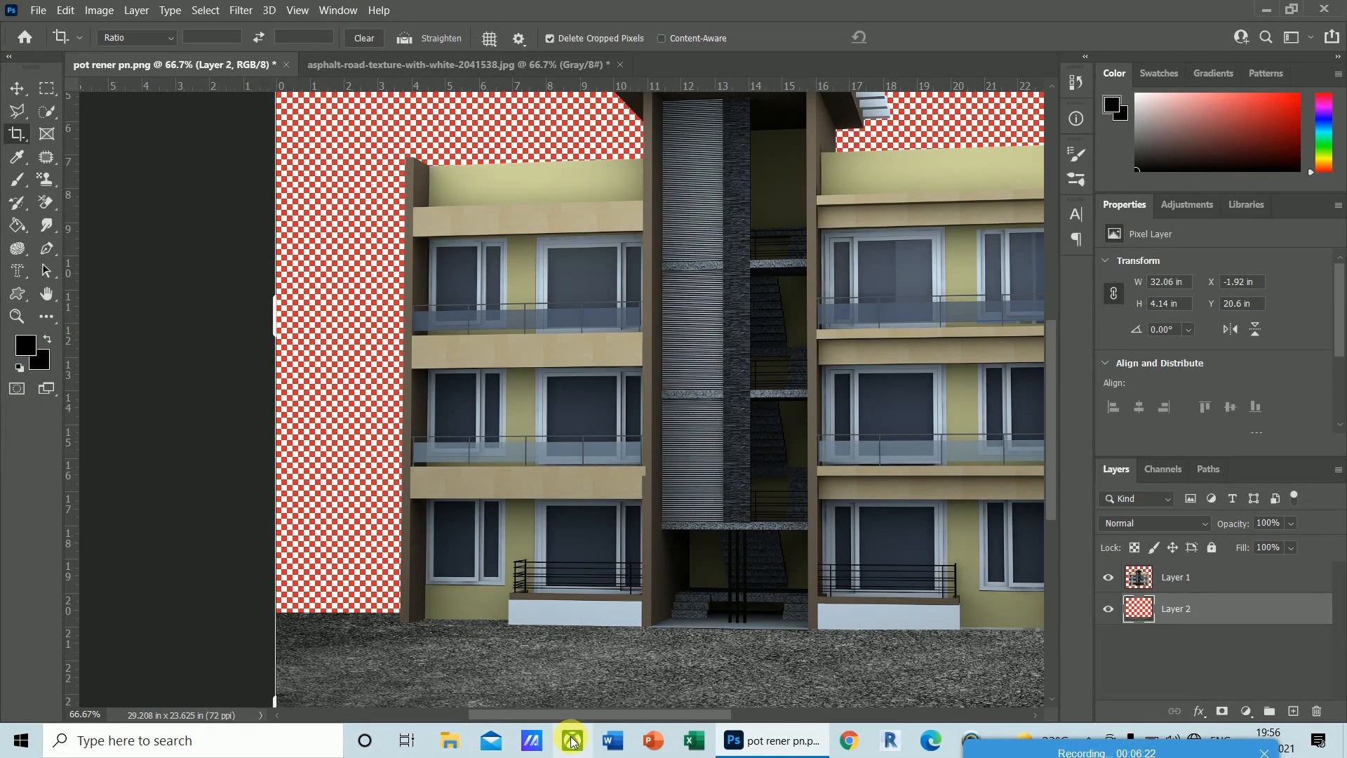
- Darken the asphalt on Layer 2 using Hue/Saturation with a saturation of -12 and a lightness of about -40
key(ctrl+minus)
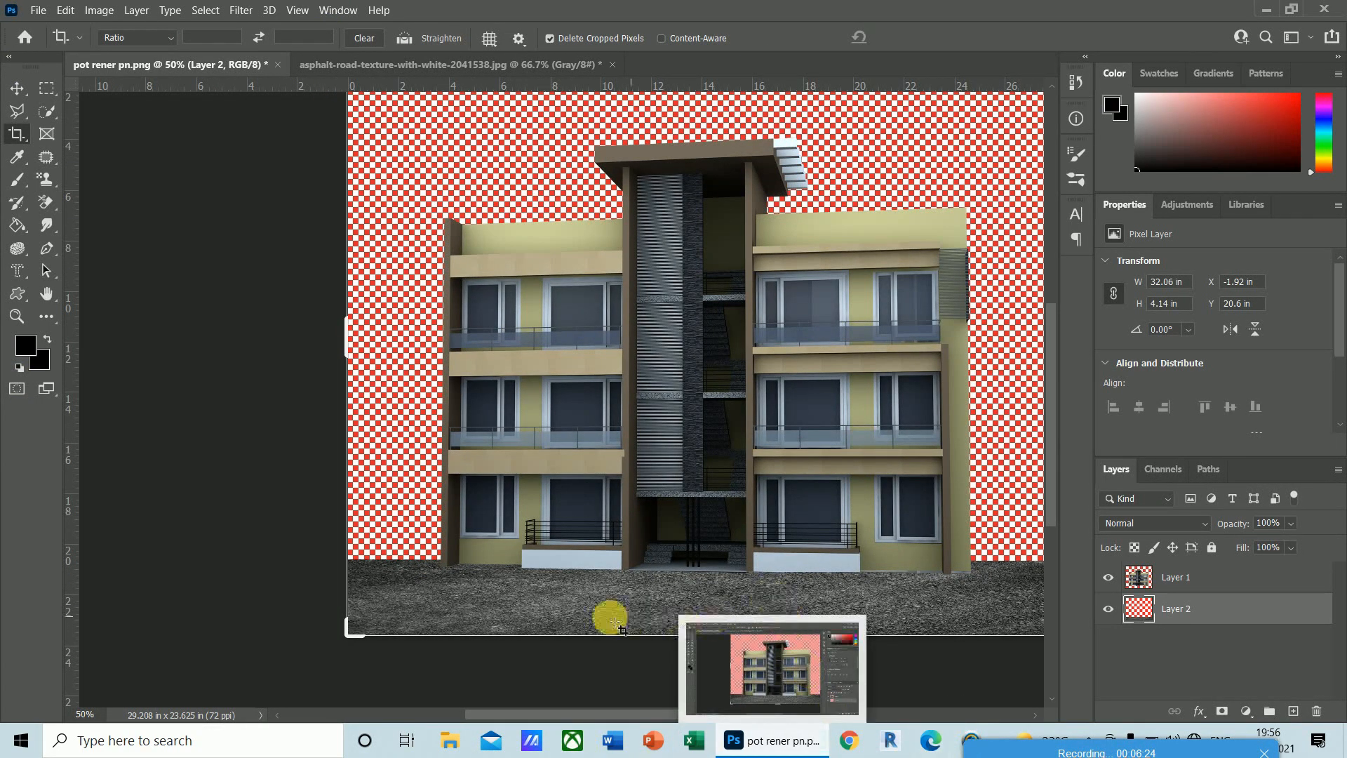
key(v)
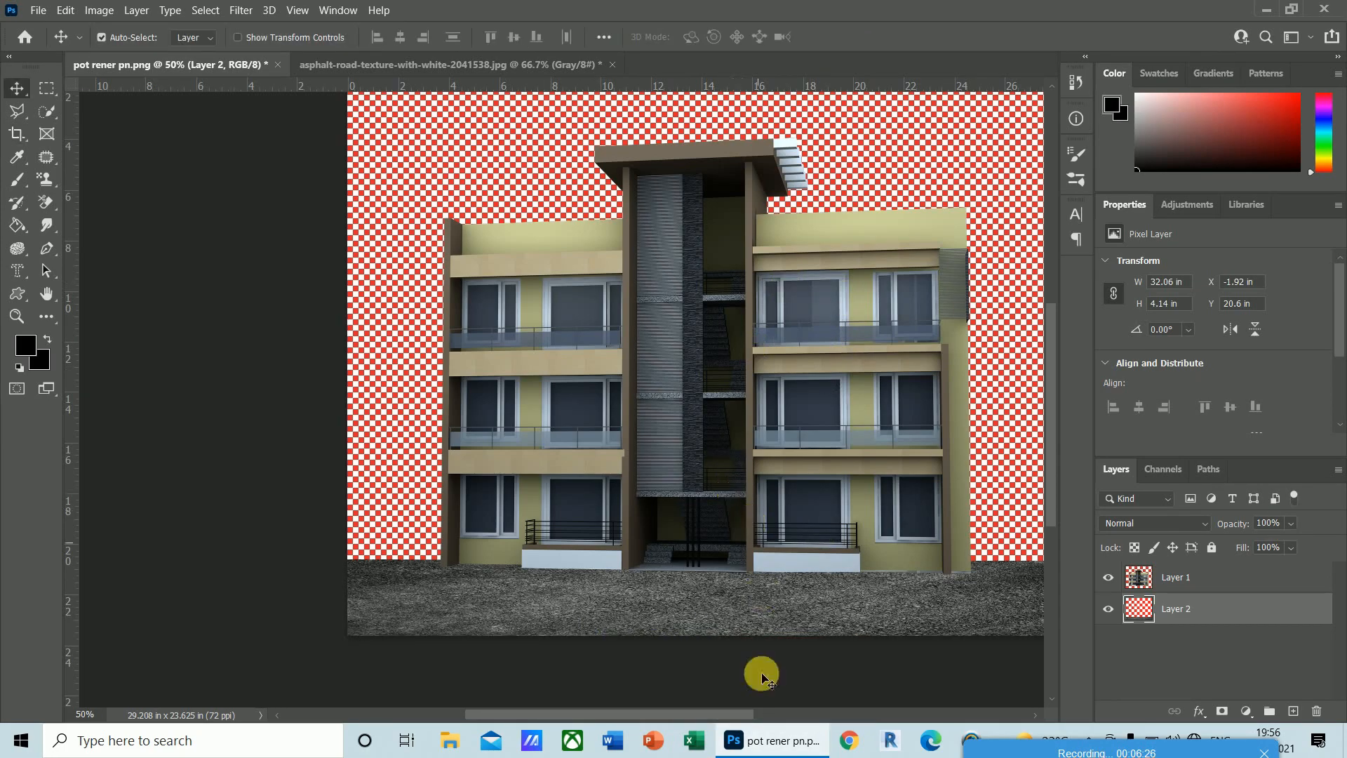
drag(685, 714, 721, 717)
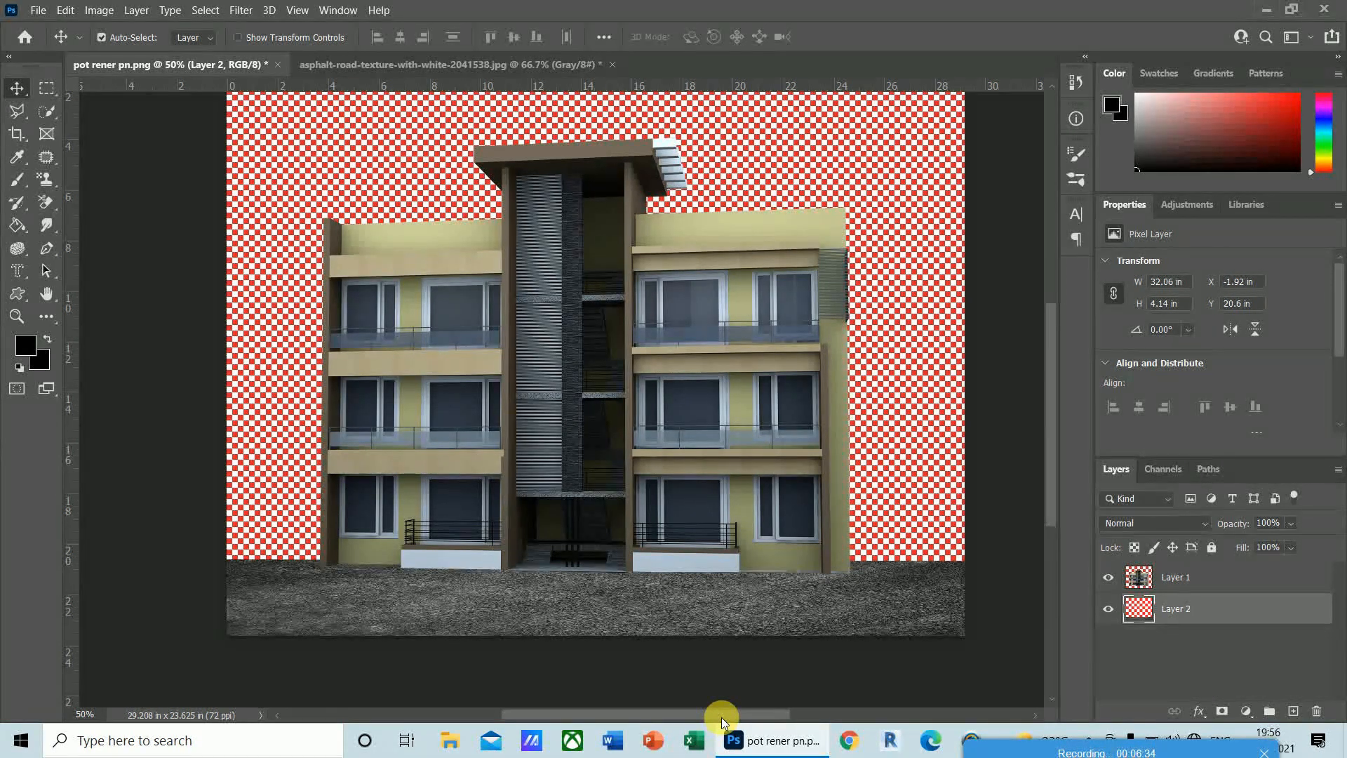
click(98, 13)
mouse_move(120, 54)
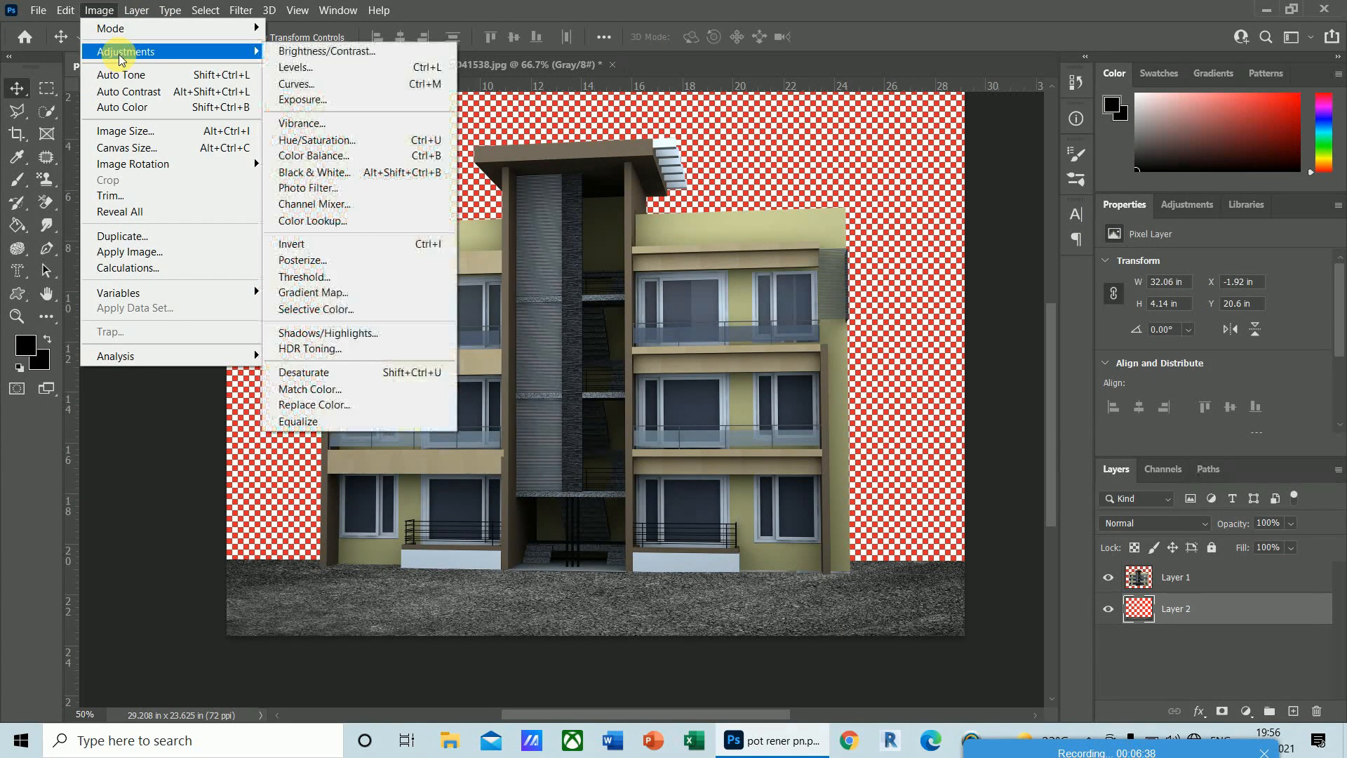
click(282, 139)
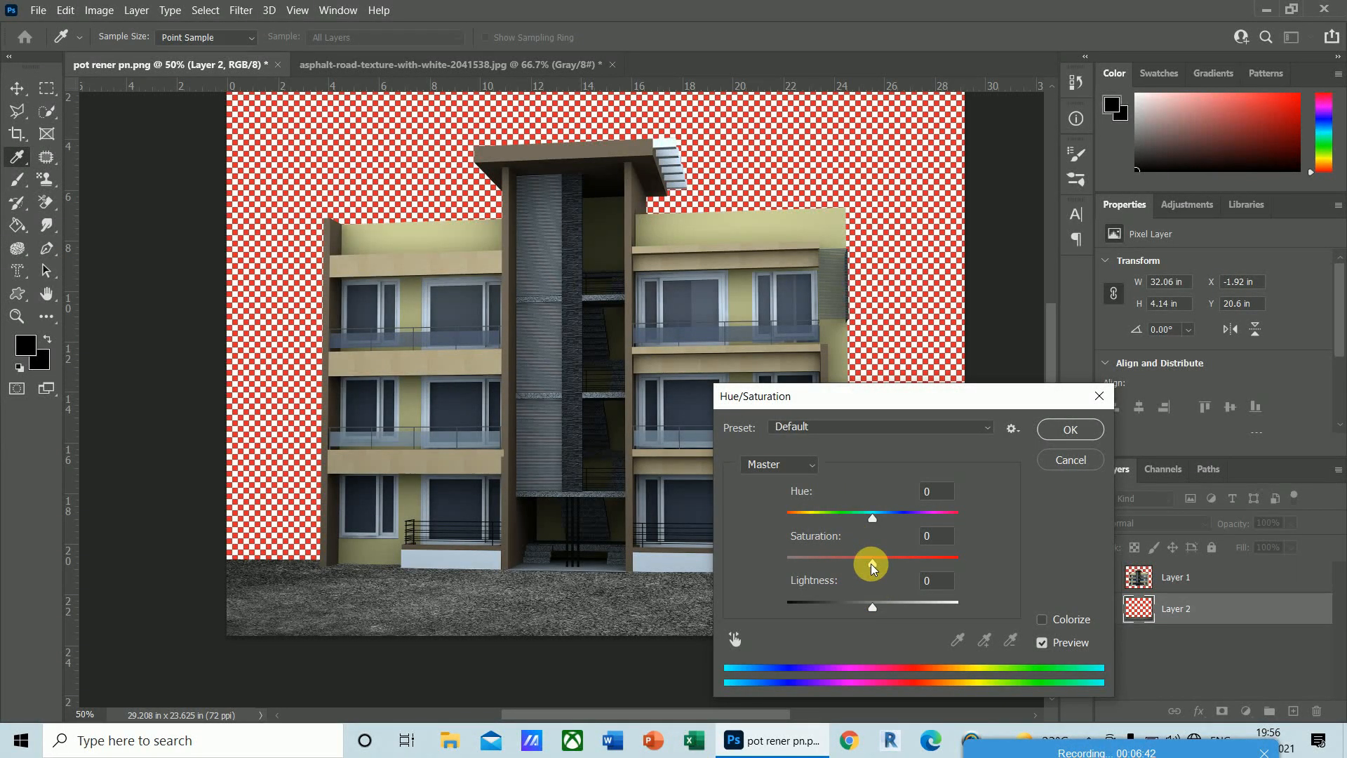
drag(870, 562, 886, 562)
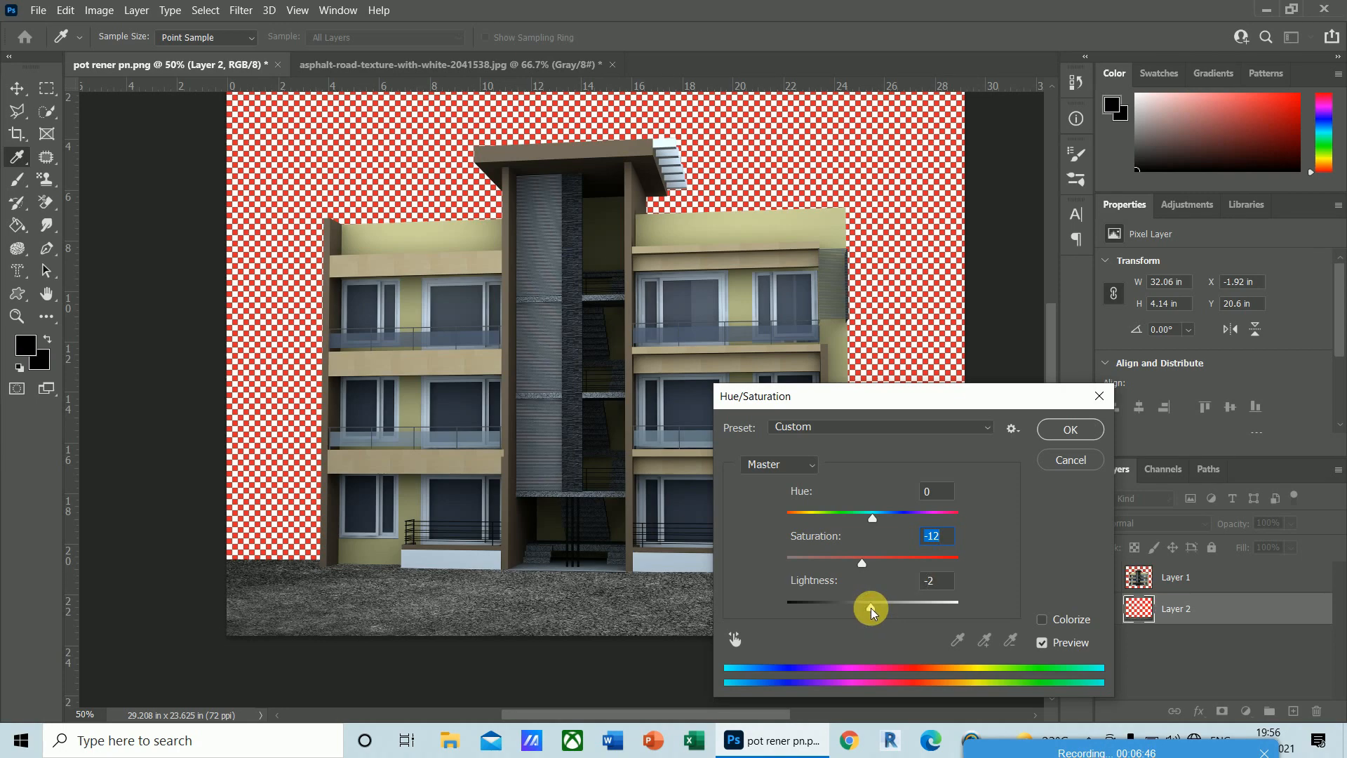
drag(871, 610, 846, 611)
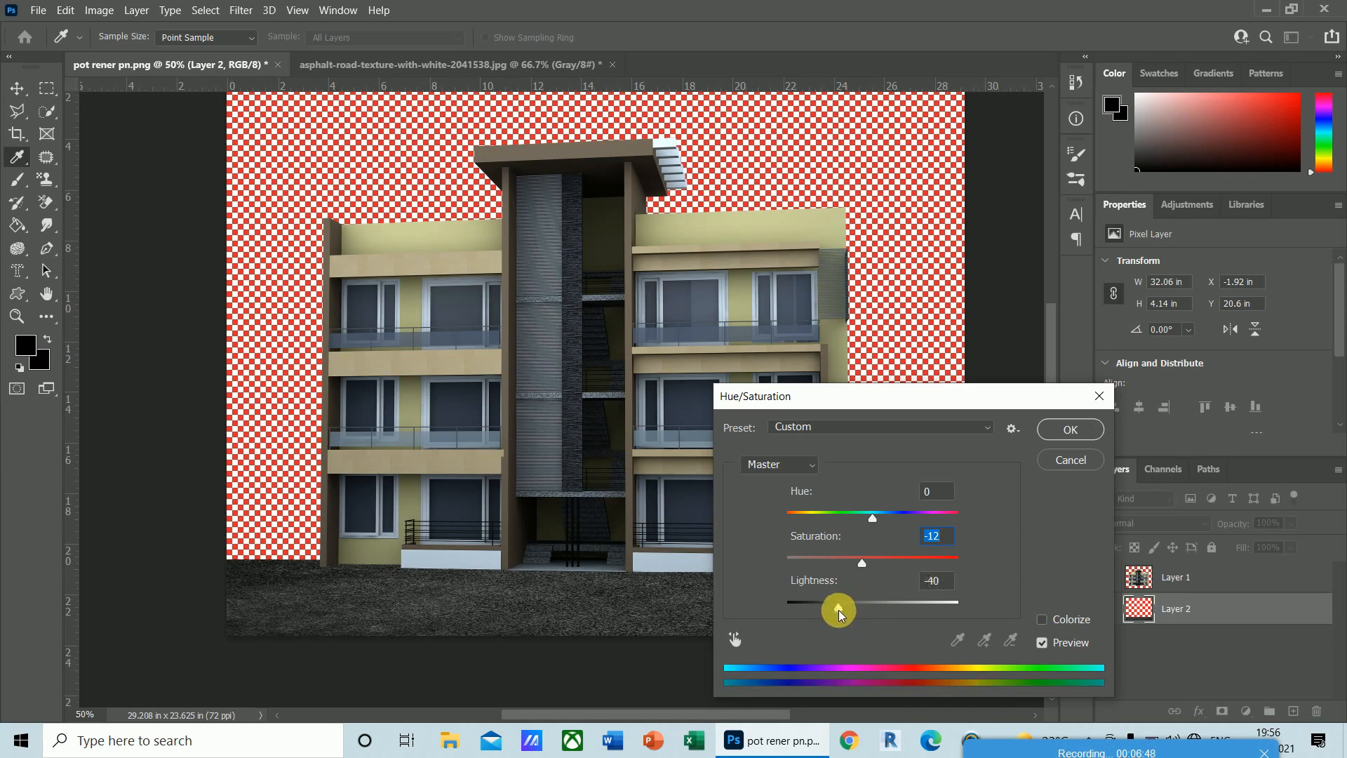
click(1067, 430)
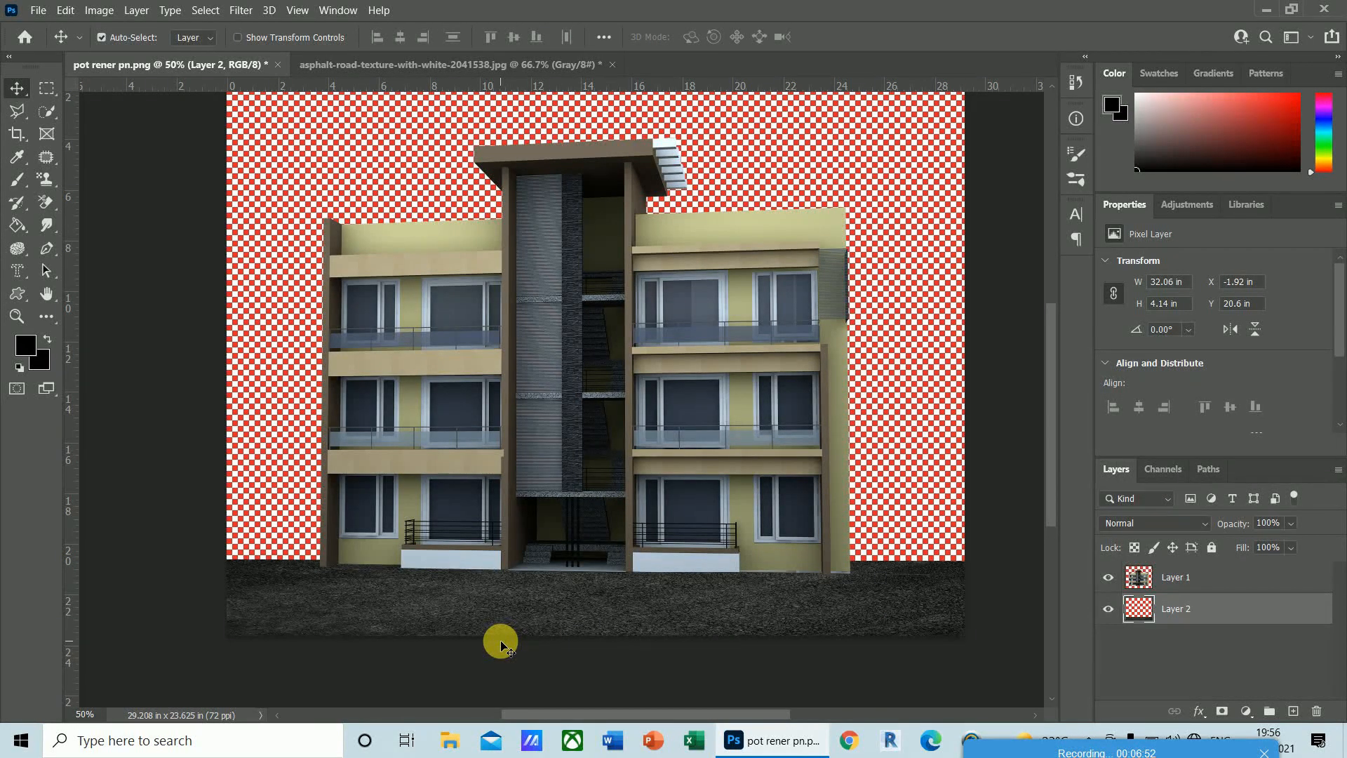
- Brighten the building on Layer 1 using Brightness/Contrast with a brightness of 33 and a contrast of 6
click(1162, 576)
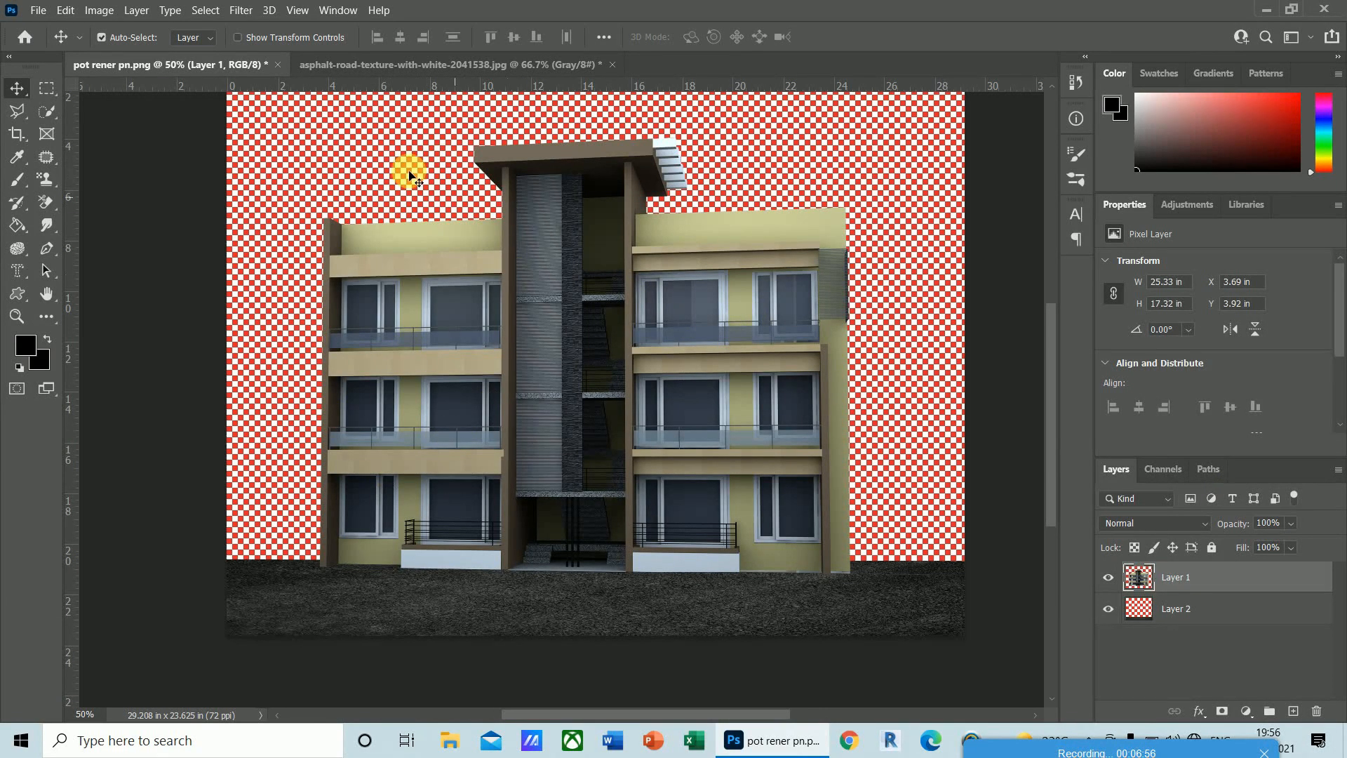
click(97, 11)
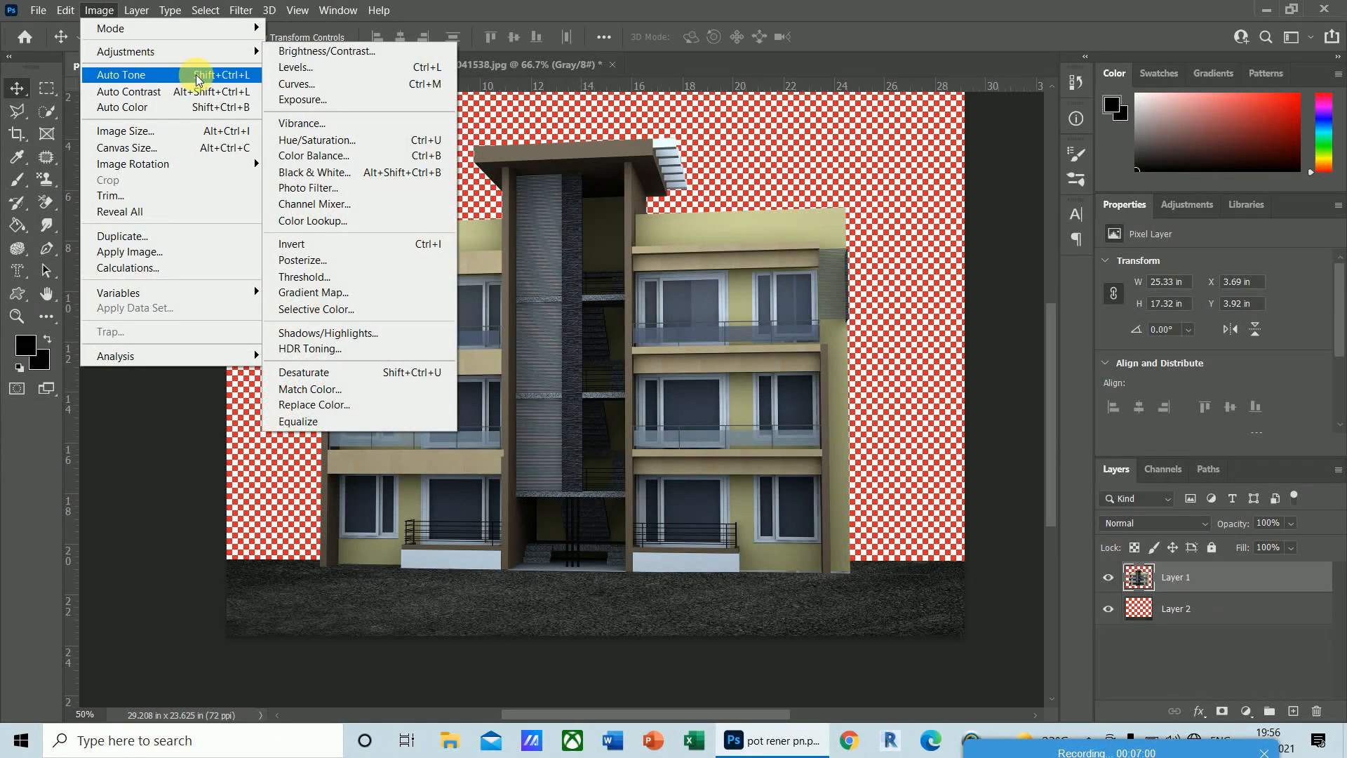
click(303, 53)
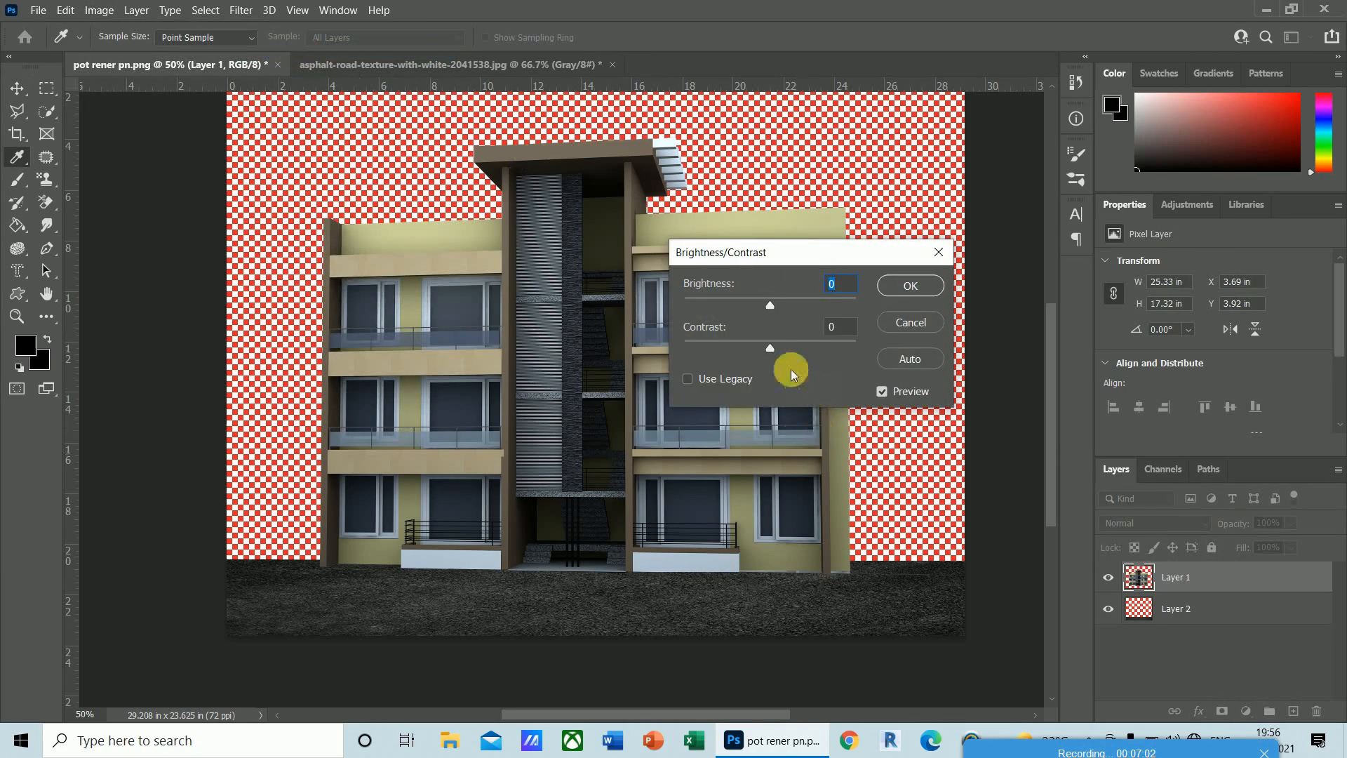
drag(816, 292, 823, 329)
text(6)
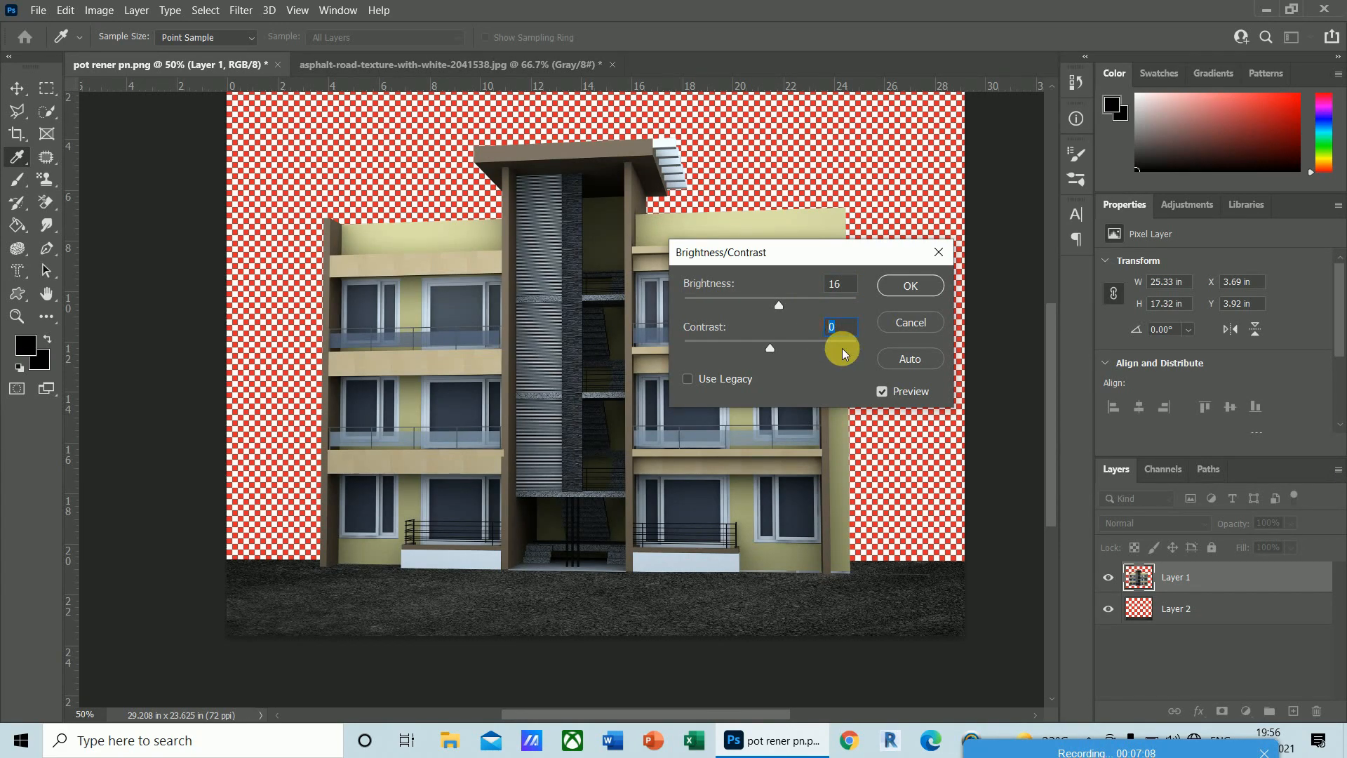
text(6)
click(849, 284)
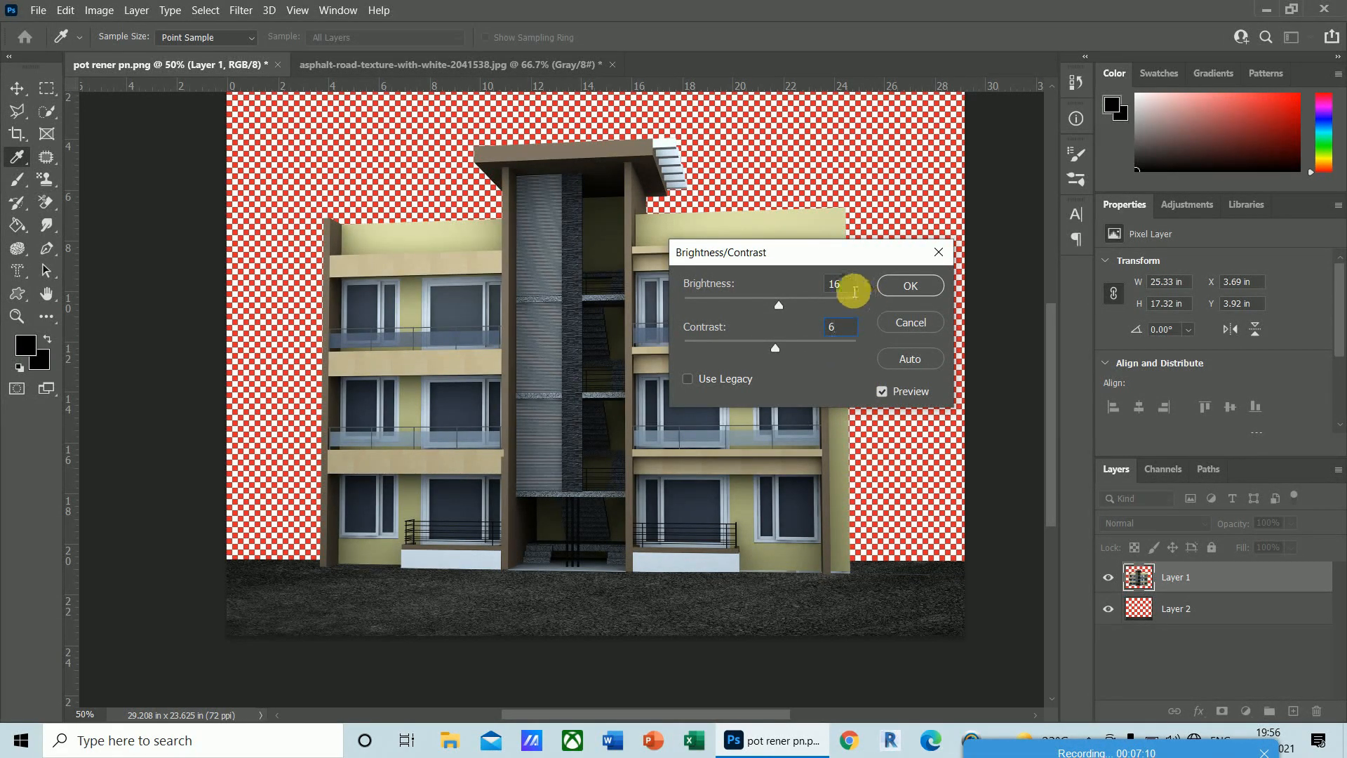
drag(798, 290, 831, 301)
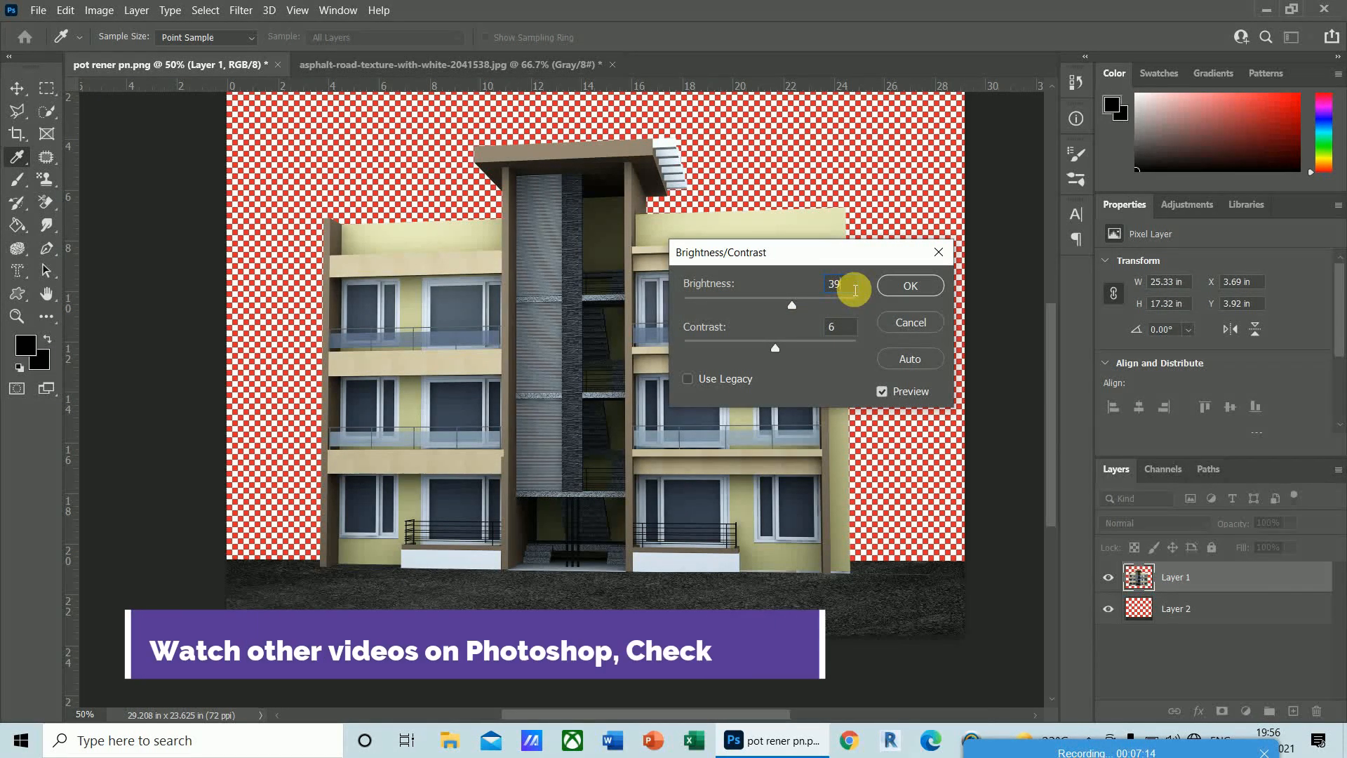
click(832, 284)
text(33)
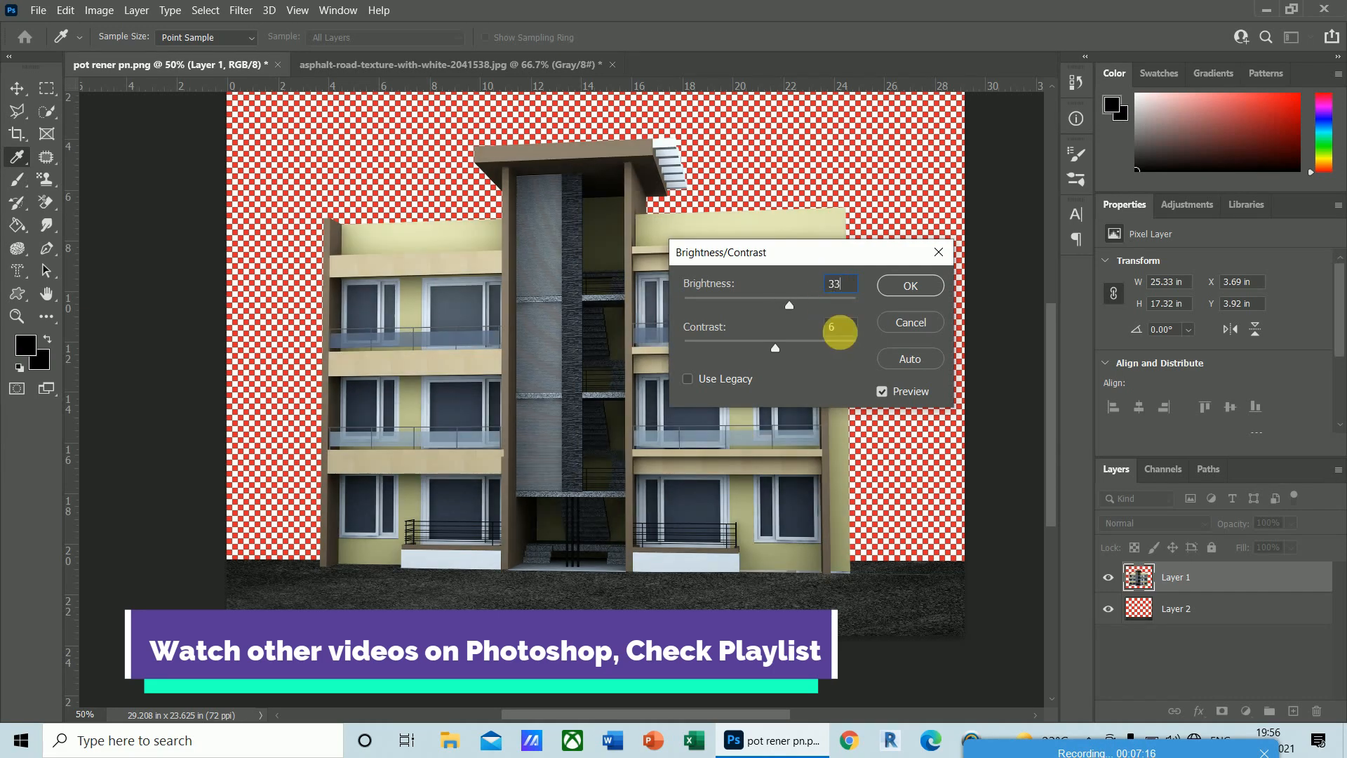
click(910, 285)
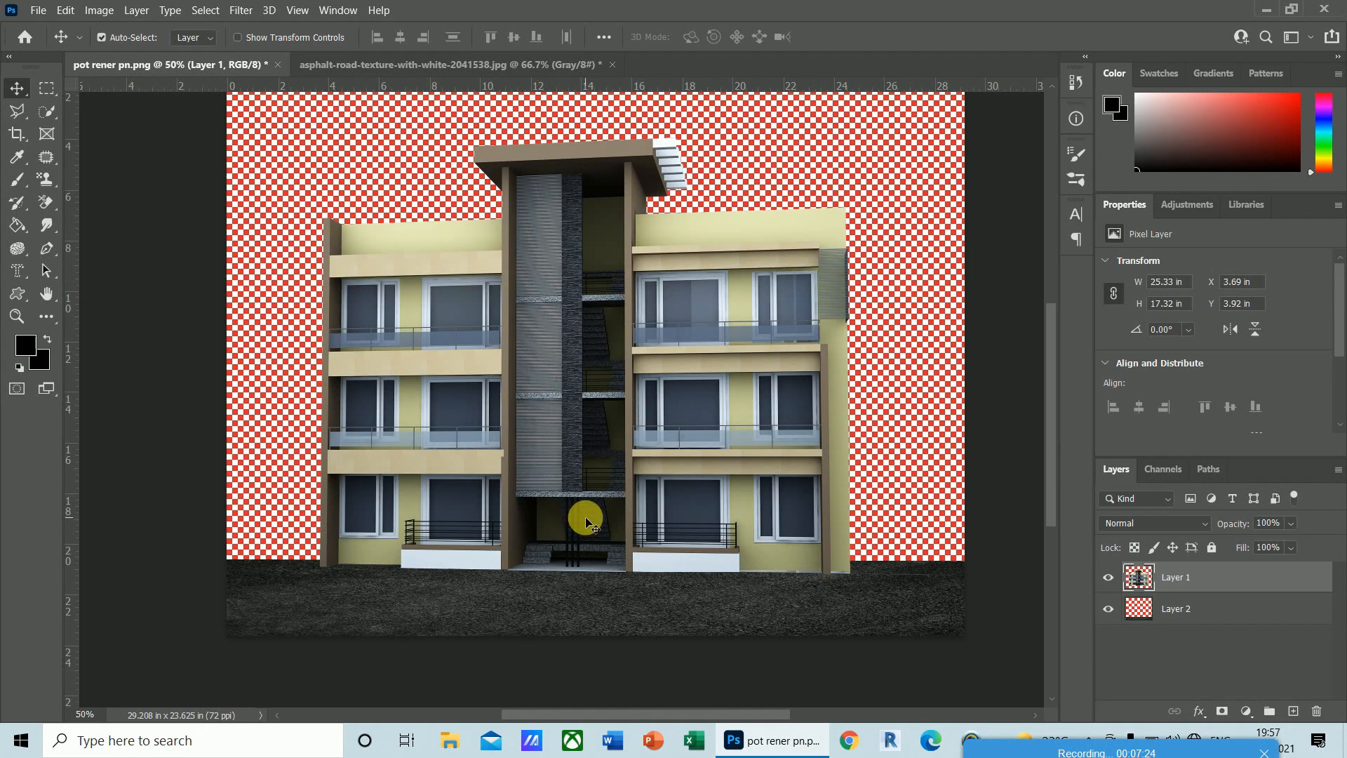
click(94, 11)
mouse_move(251, 52)
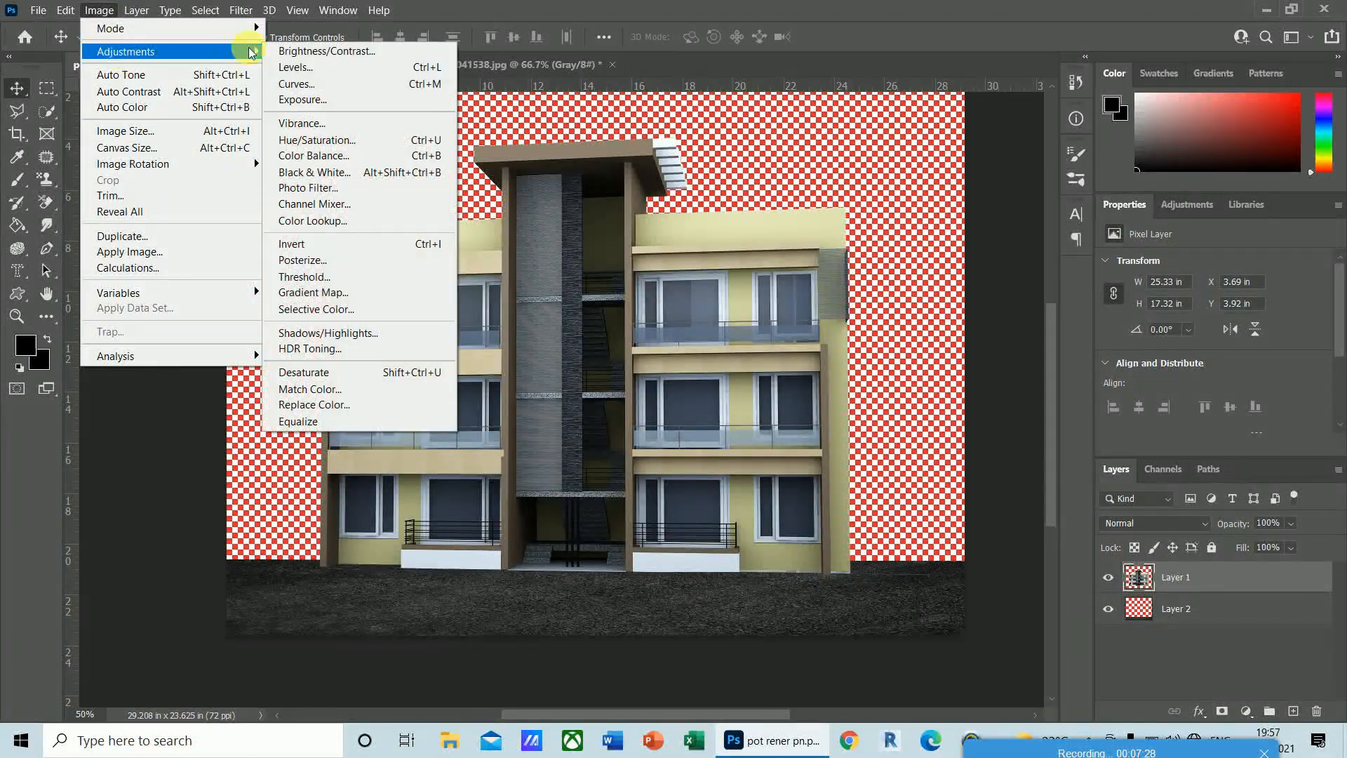
click(298, 66)
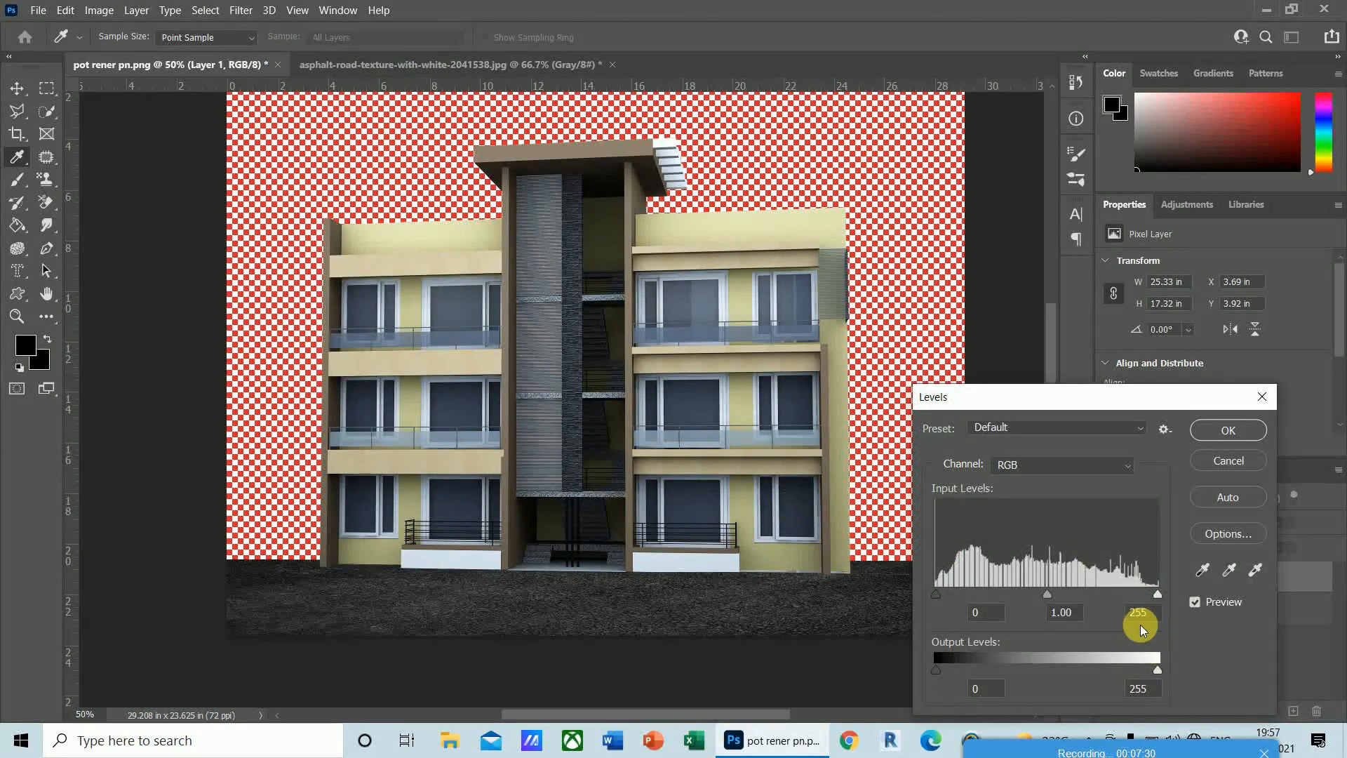
click(1228, 431)
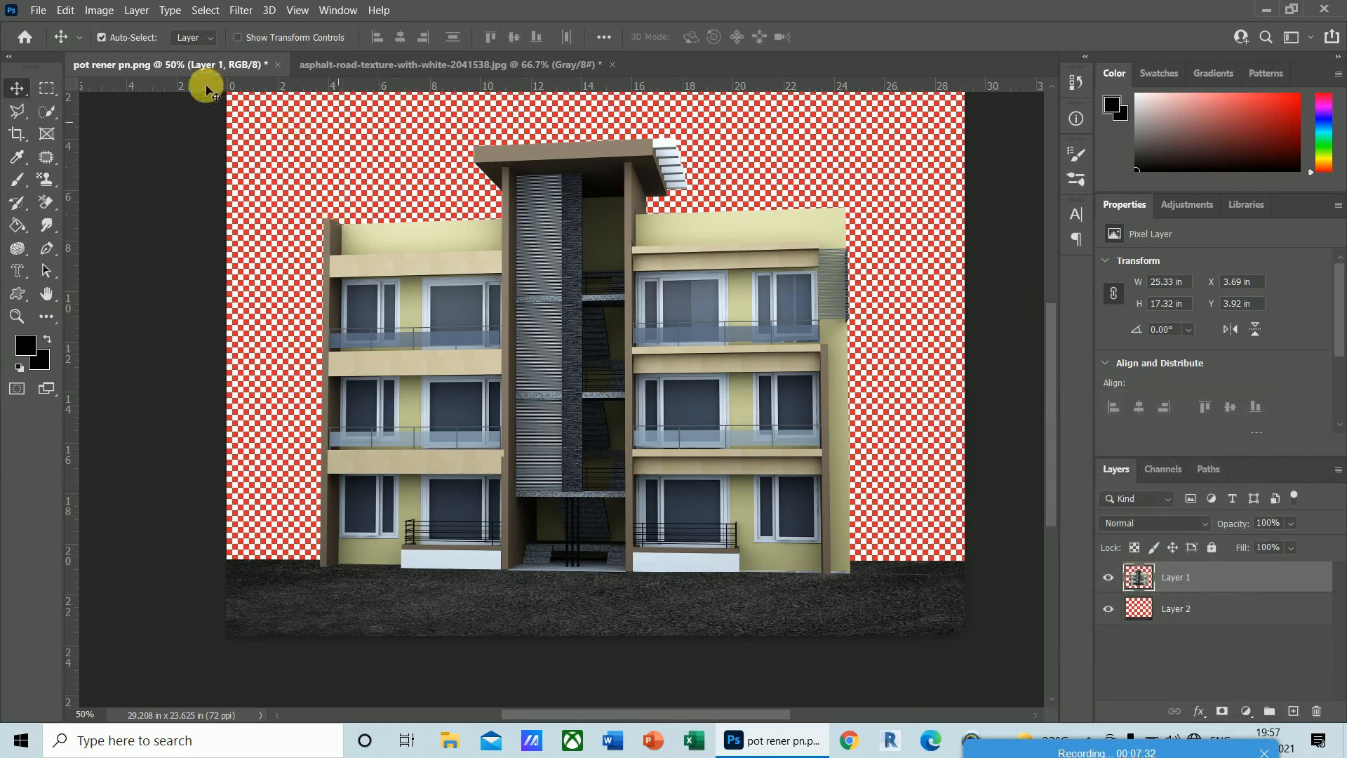
- Lift the building's midtones slightly with an RGB Curves point at input 128 and output 131
click(99, 10)
mouse_move(123, 51)
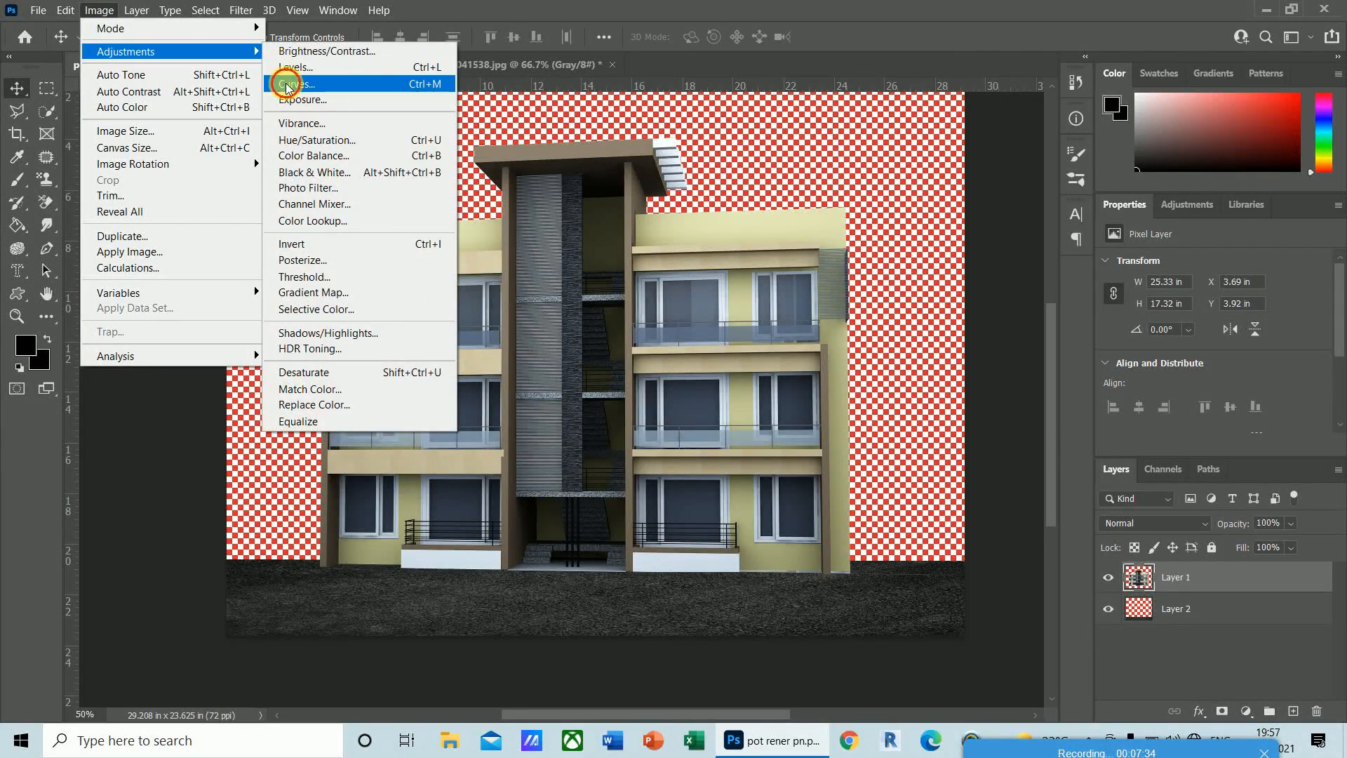
click(288, 87)
drag(587, 98, 948, 366)
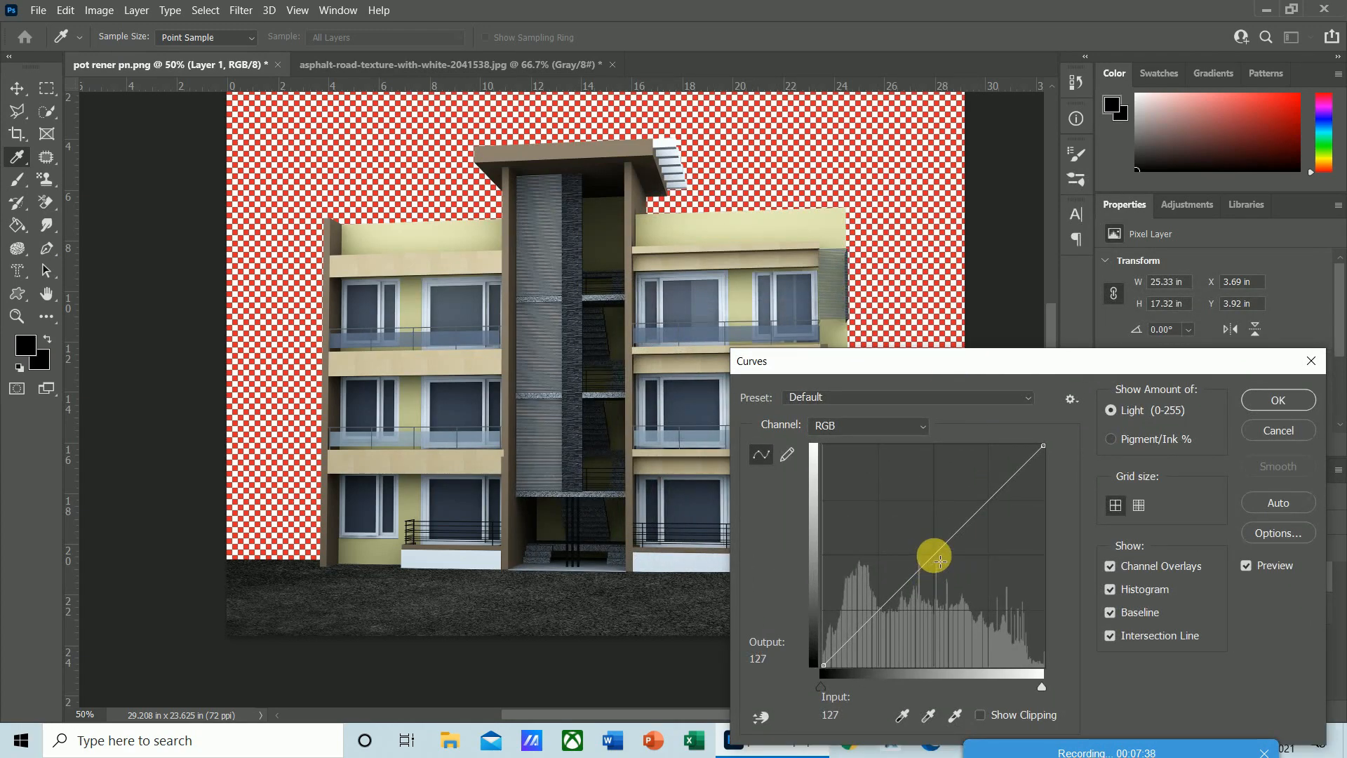
mouse_move(940, 561)
mouse_down()
mouse_move(920, 541)
mouse_move(940, 558)
mouse_up()
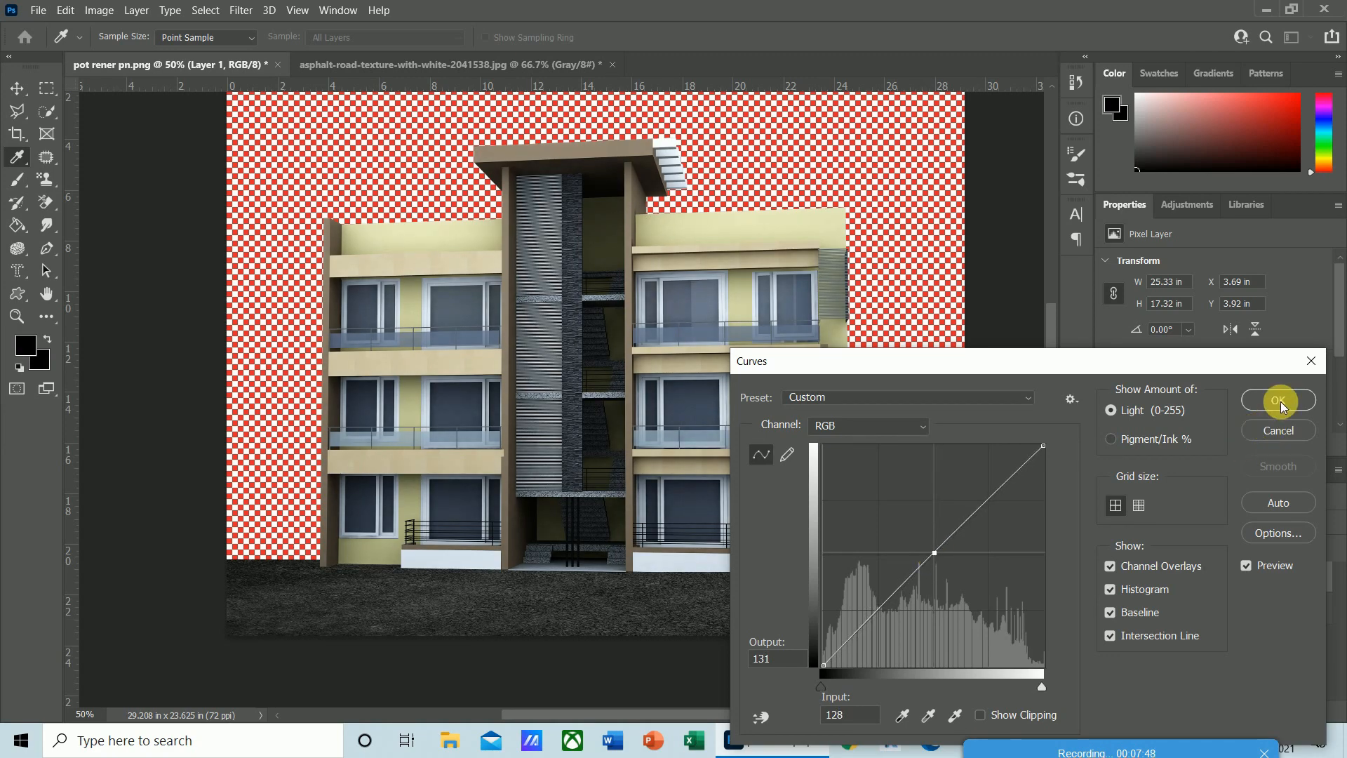
click(1278, 399)
key(v)
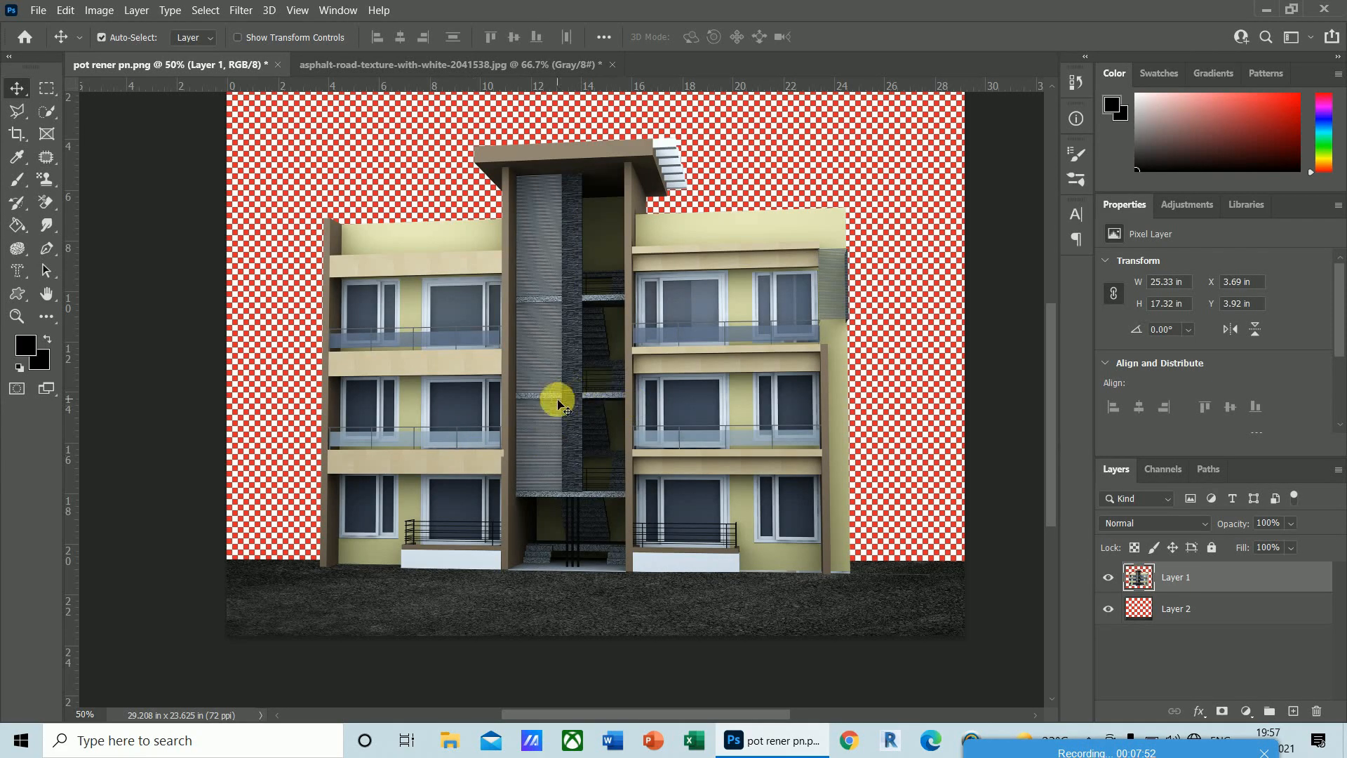
- Enrich the building's colours using Hue/Saturation with a saturation of 14 and a lightness of +2
click(92, 14)
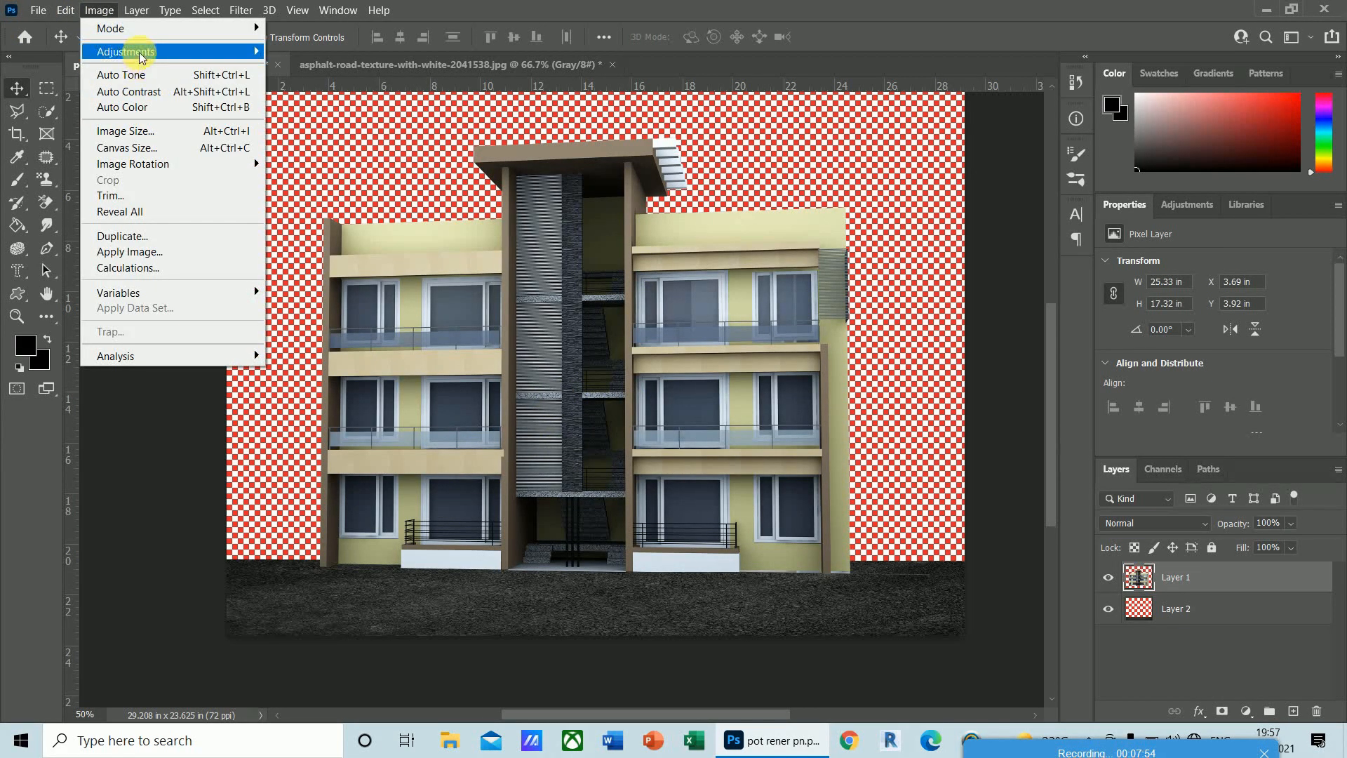
mouse_move(211, 51)
click(323, 141)
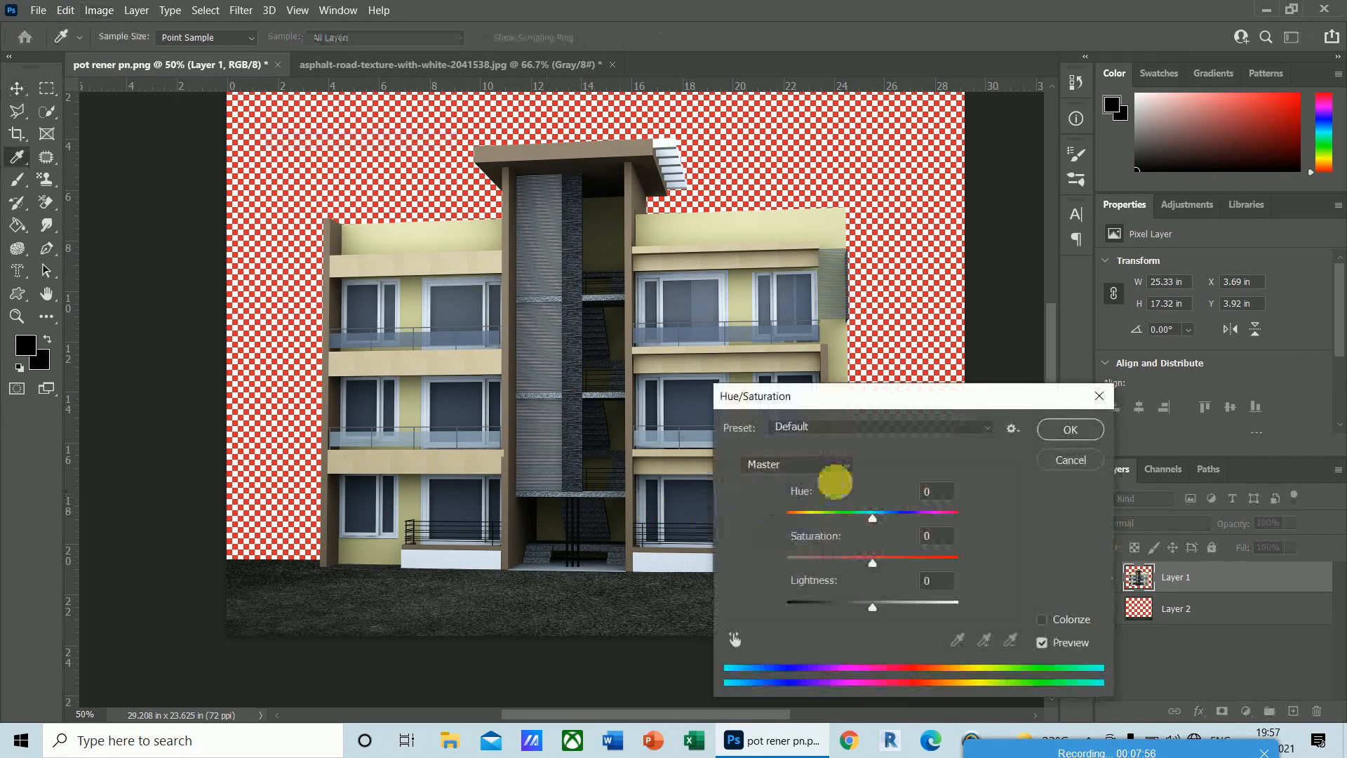
click(939, 537)
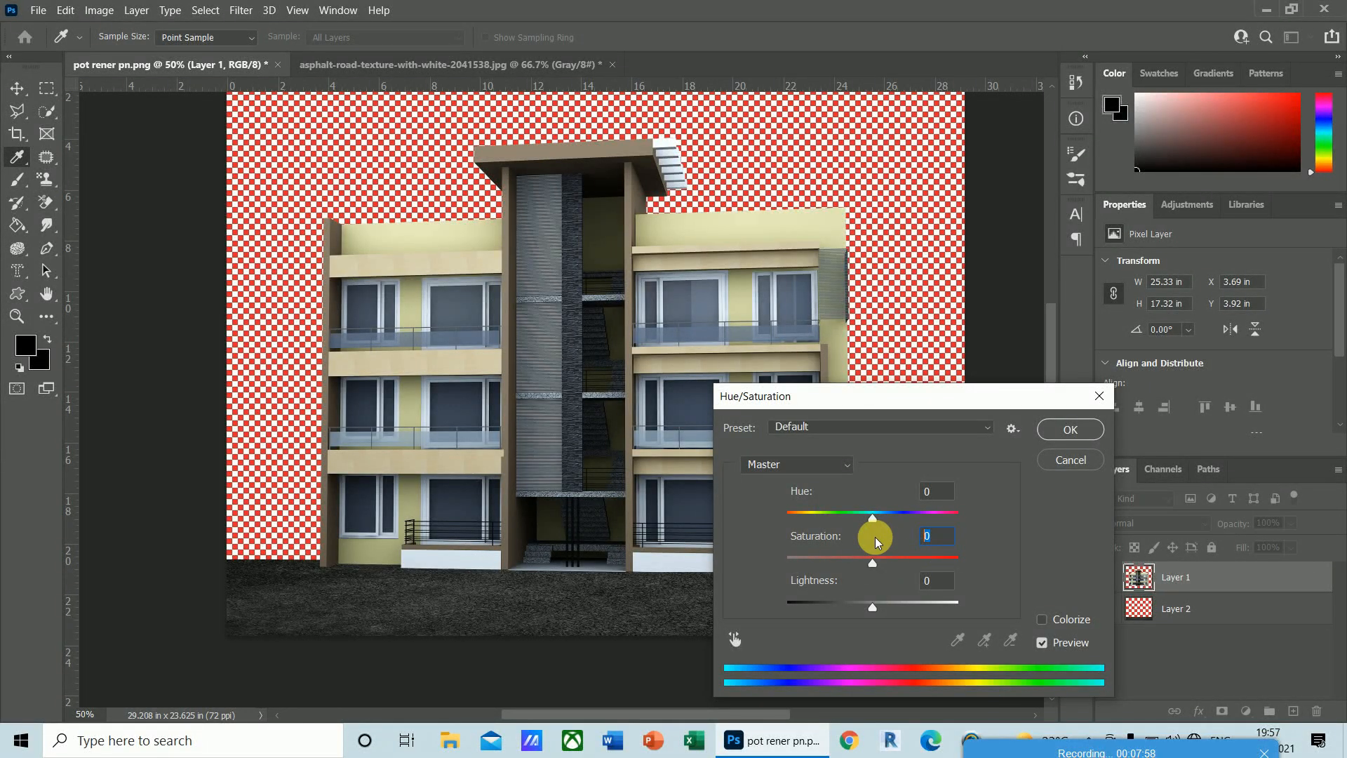
text(18)
drag(938, 542, 902, 539)
text(12)
drag(873, 609, 876, 609)
drag(955, 582, 906, 585)
text(2)
drag(952, 546, 877, 537)
text(14)
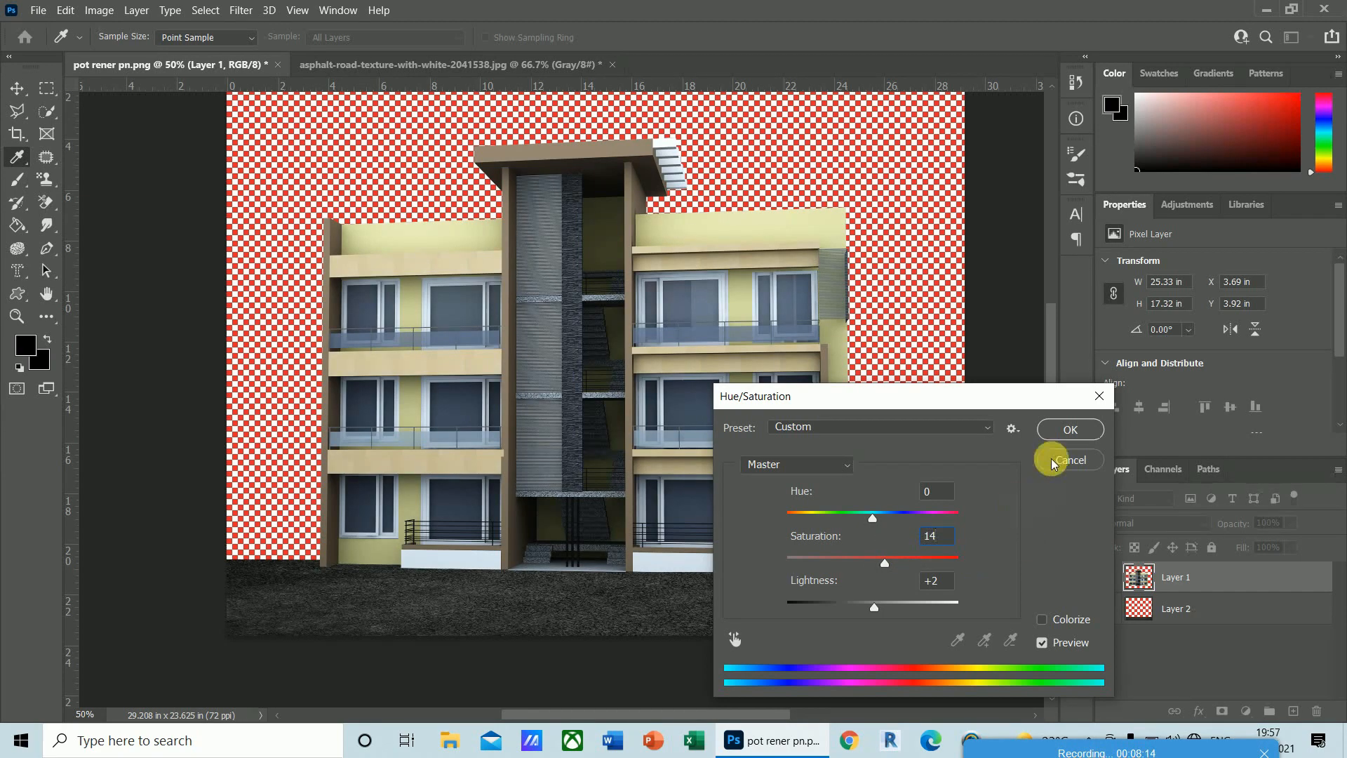
click(1074, 430)
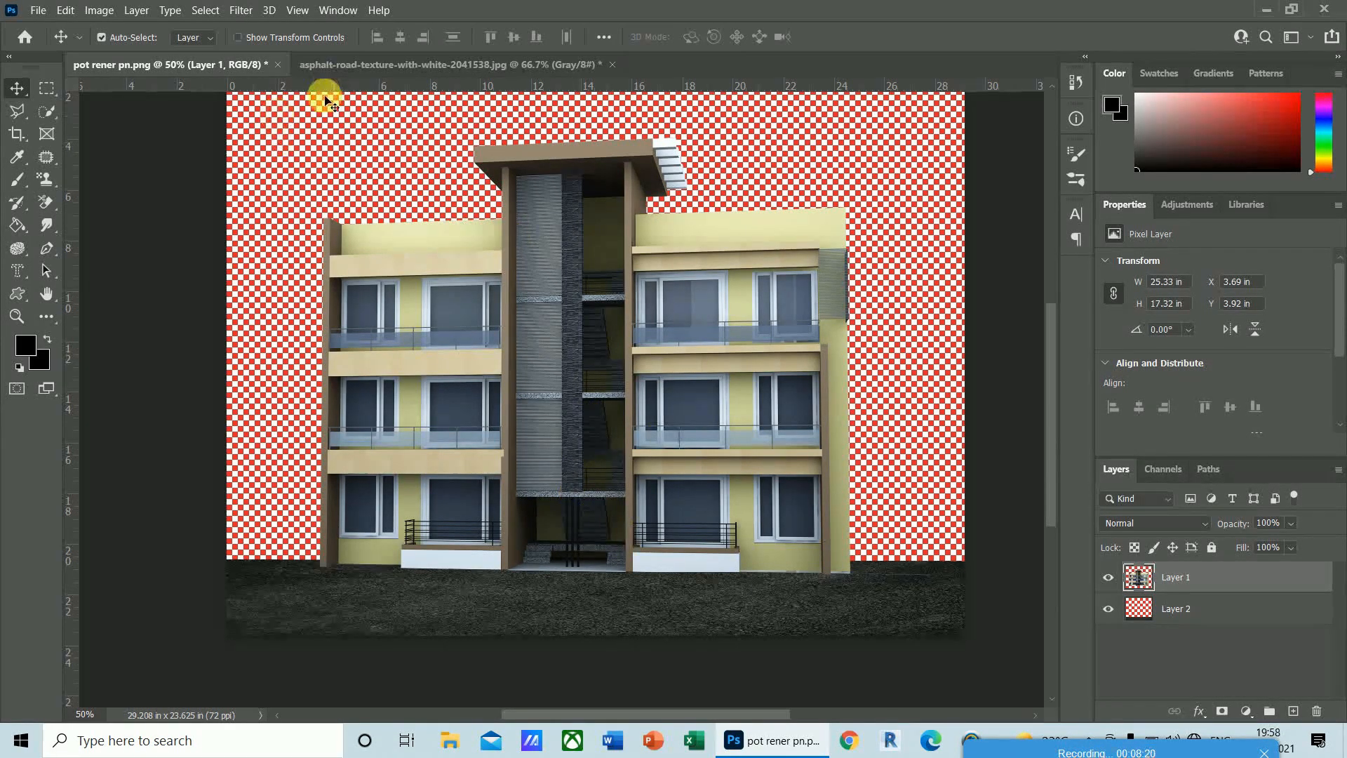
- Apply a second Hue/Saturation adjustment to the building on Layer 1 with a saturation of 9
click(97, 9)
mouse_move(149, 57)
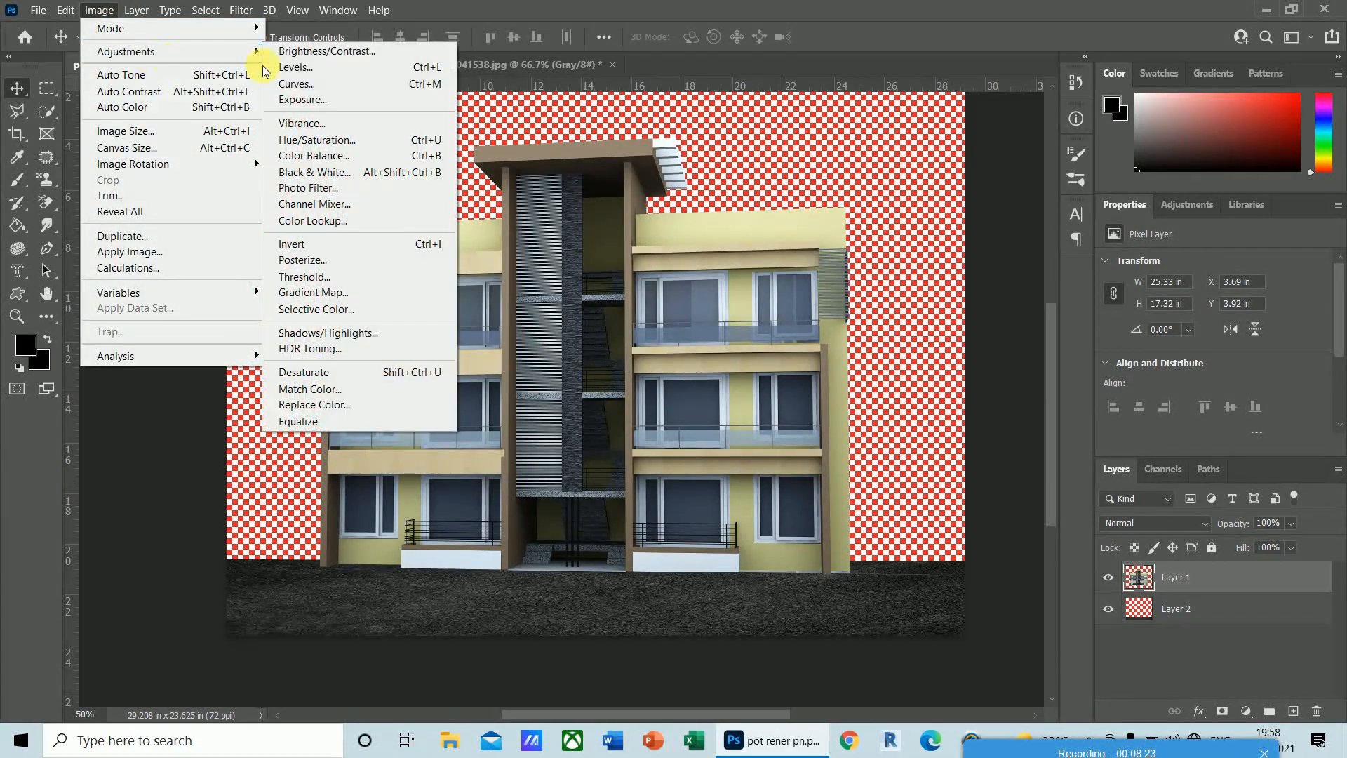
click(336, 145)
drag(874, 564, 911, 563)
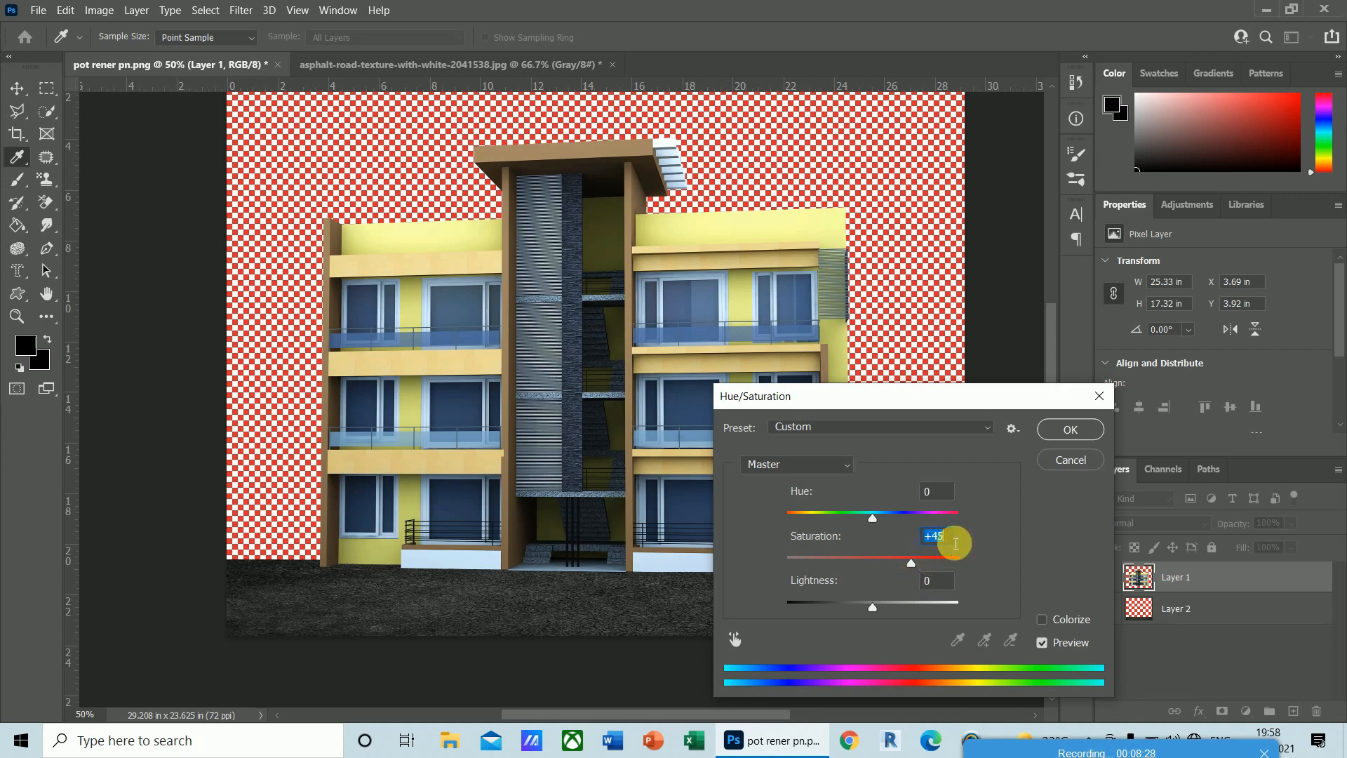
text(23)
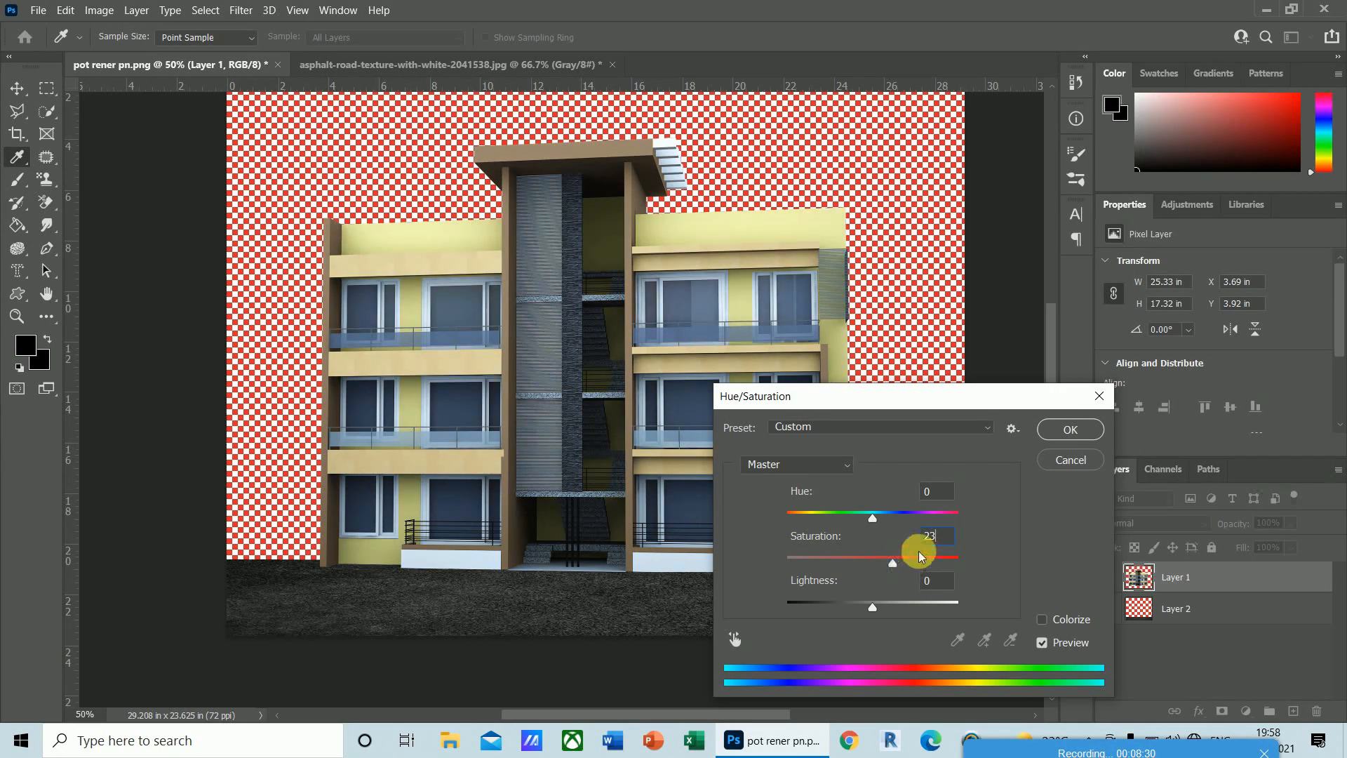
drag(953, 540, 892, 538)
text(2)
drag(943, 542, 917, 534)
text(9)
click(1071, 430)
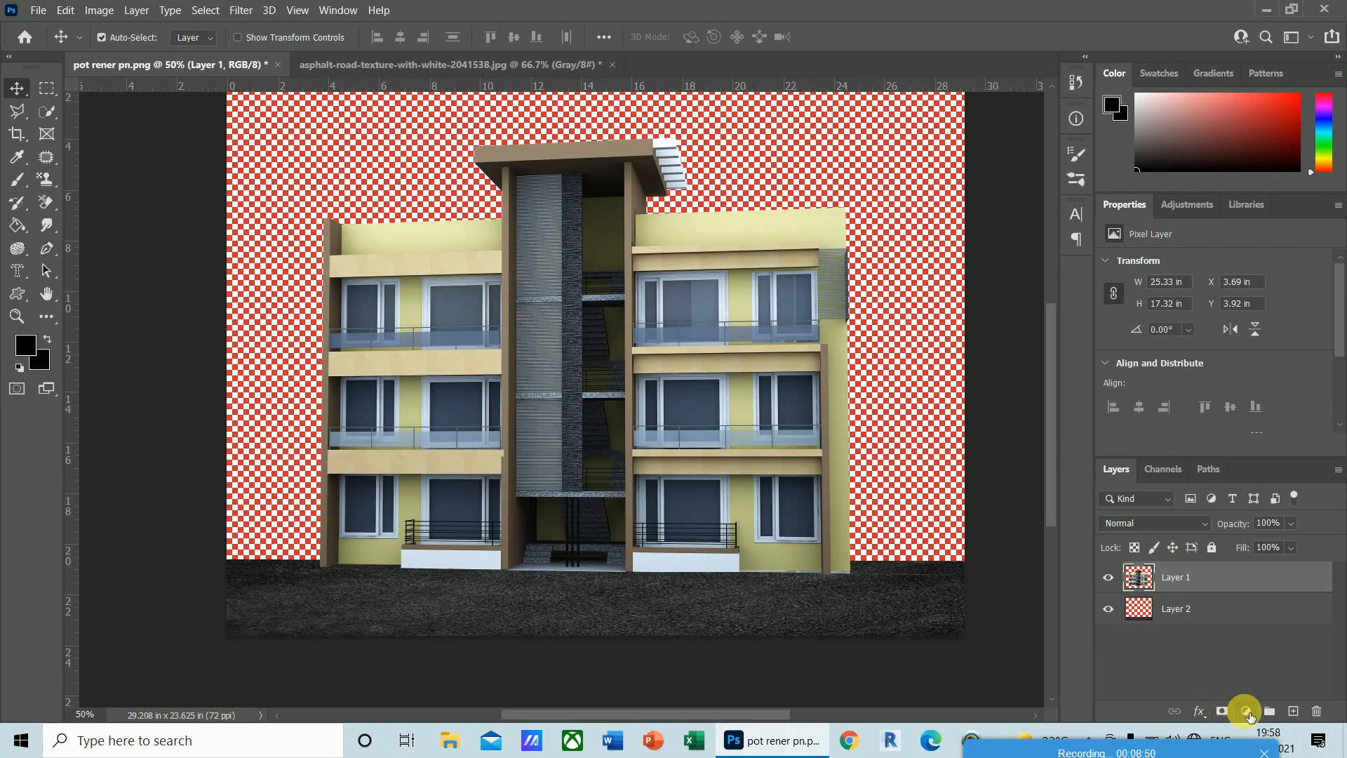
click(1246, 710)
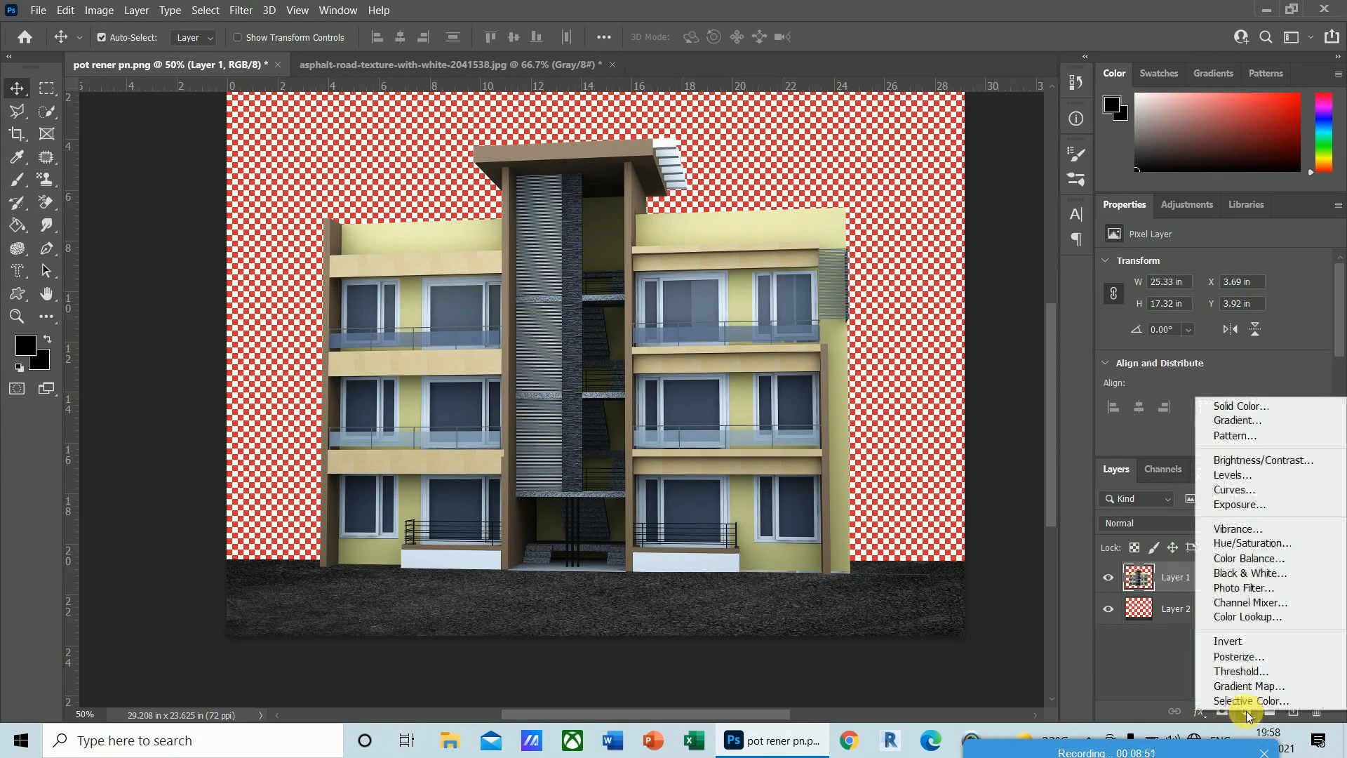
click(1252, 544)
click(1180, 578)
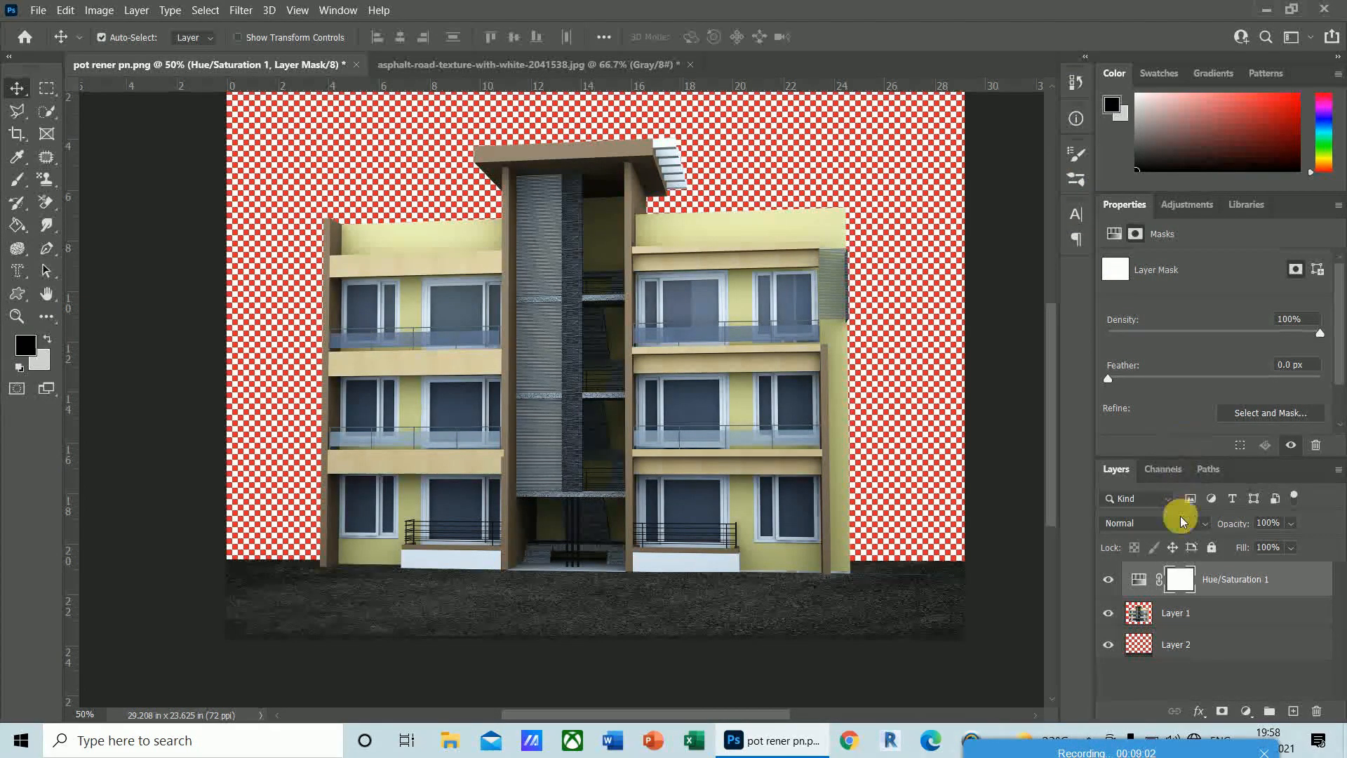
ctrl+click(1186, 588)
key(Delete)
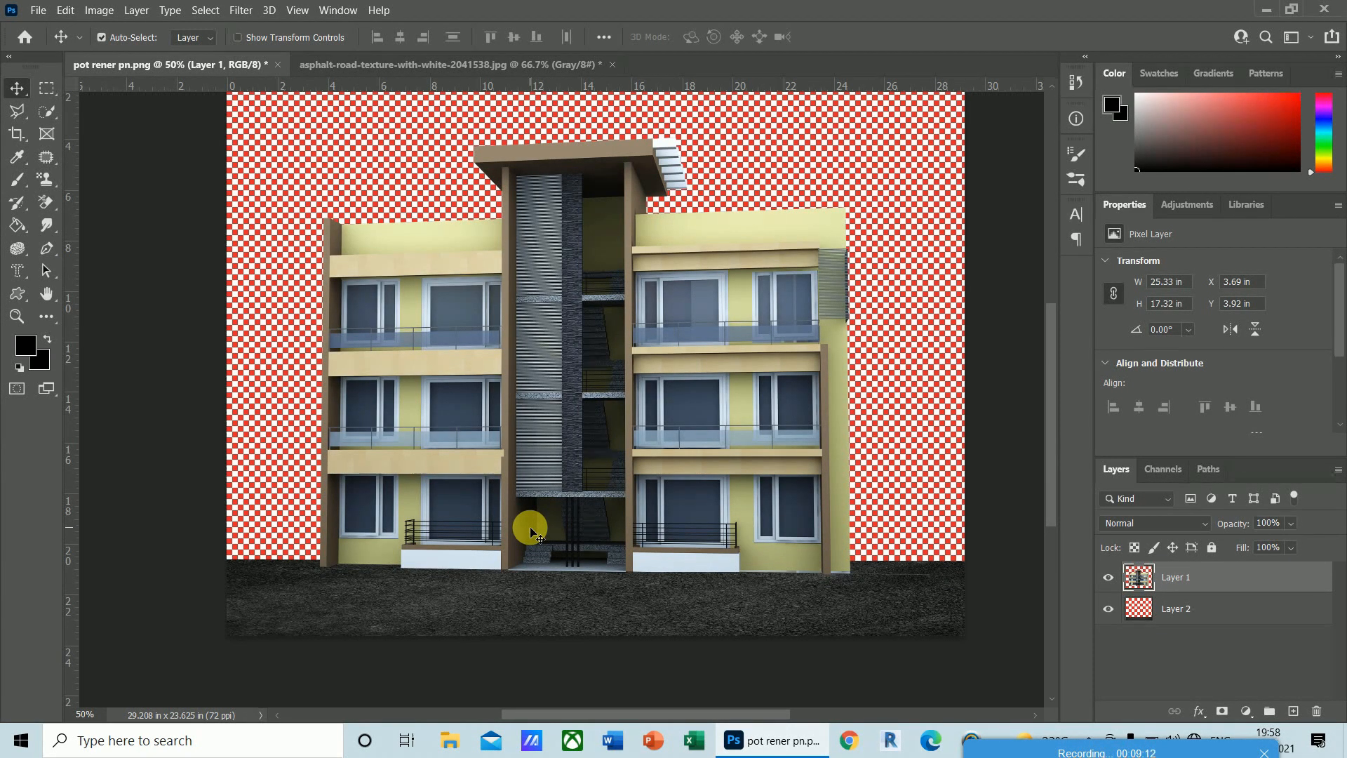
- Select the leftover pale strip under the yellow wall right of the building's corner pillar with the Polygonal Lasso, delete it and deselect
key(ctrl+plus)
key(ctrl+plus)
key(ctrl+plus)
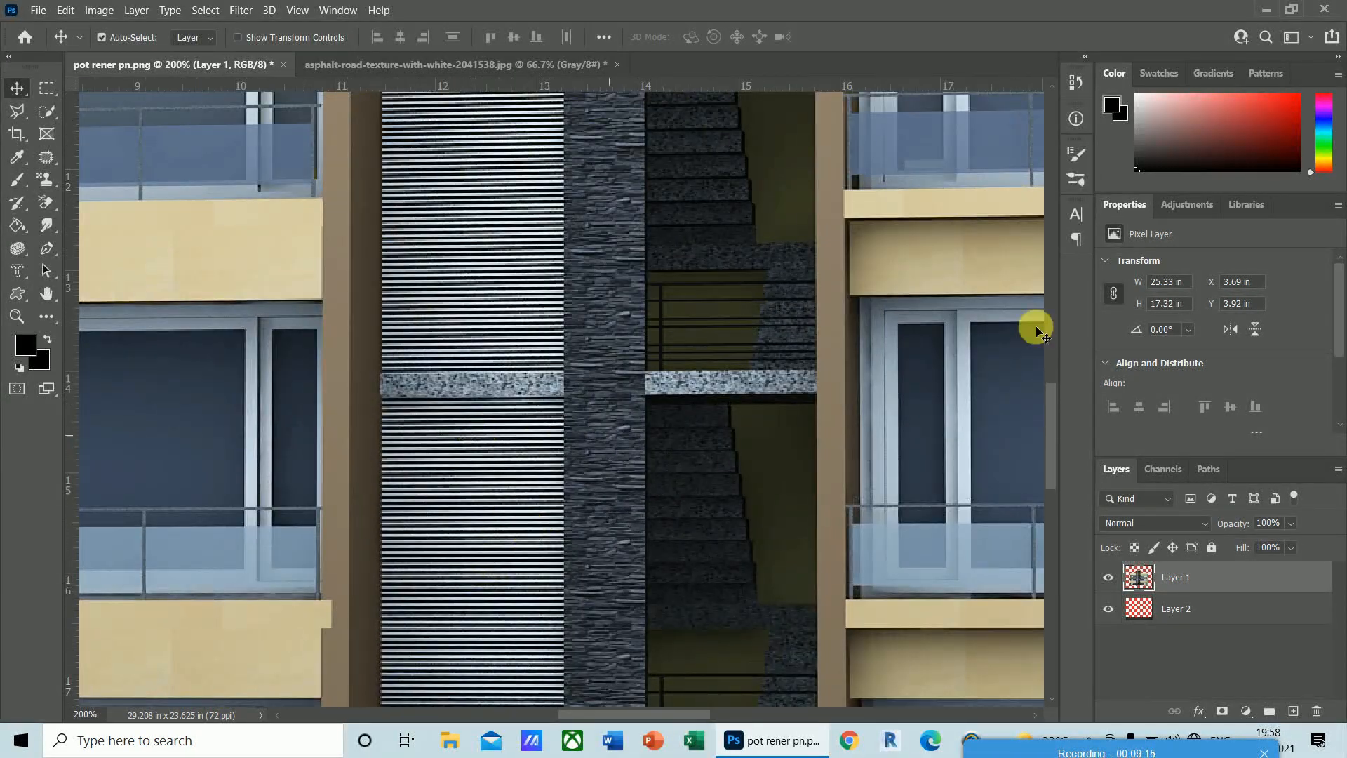
drag(1052, 428, 1054, 495)
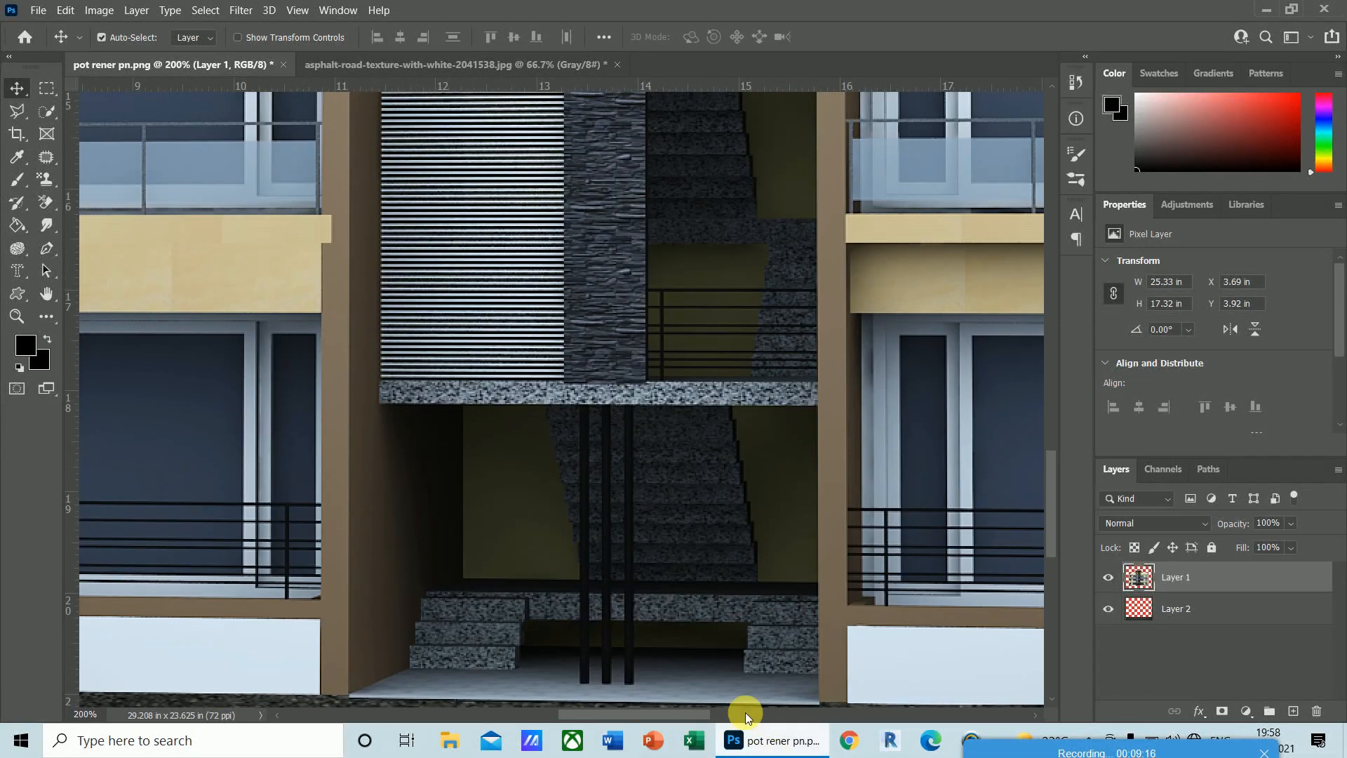
drag(687, 714, 789, 710)
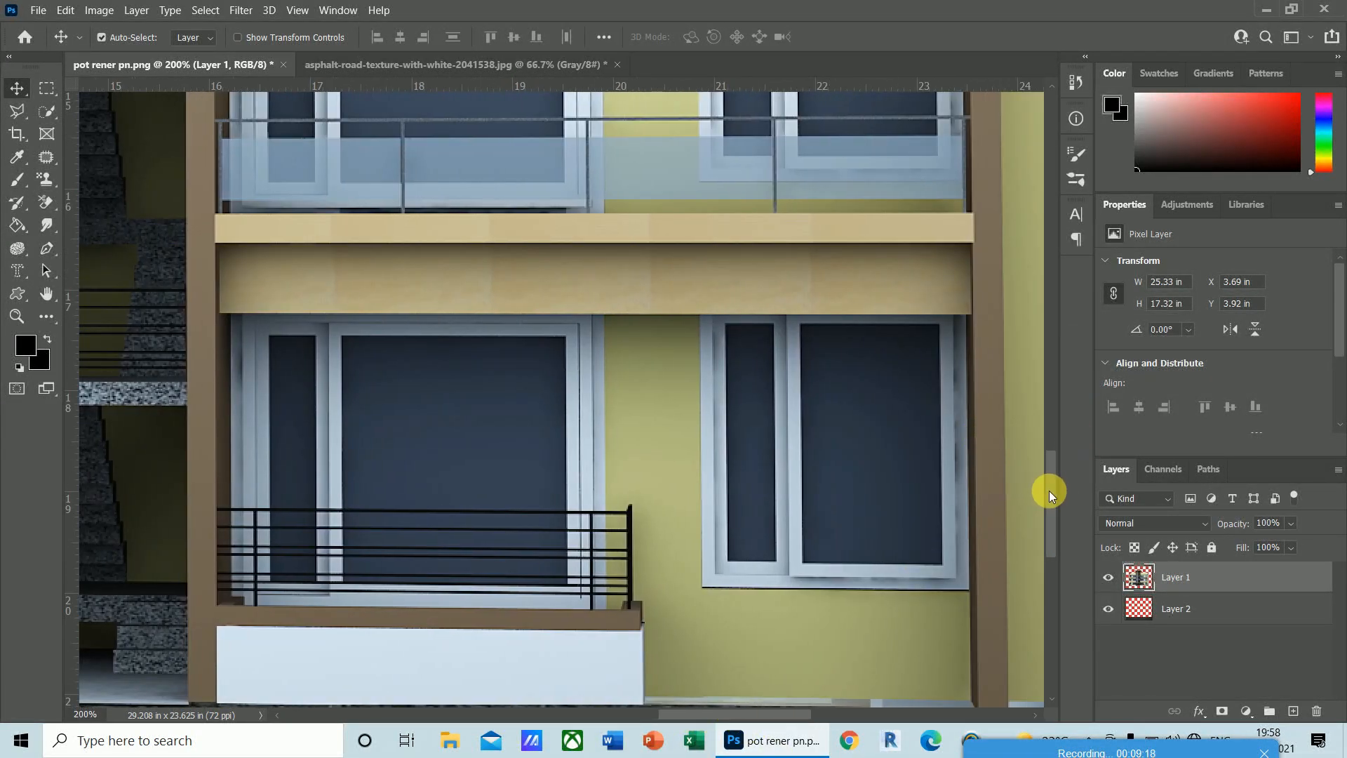
drag(1049, 491, 1059, 532)
drag(736, 714, 814, 712)
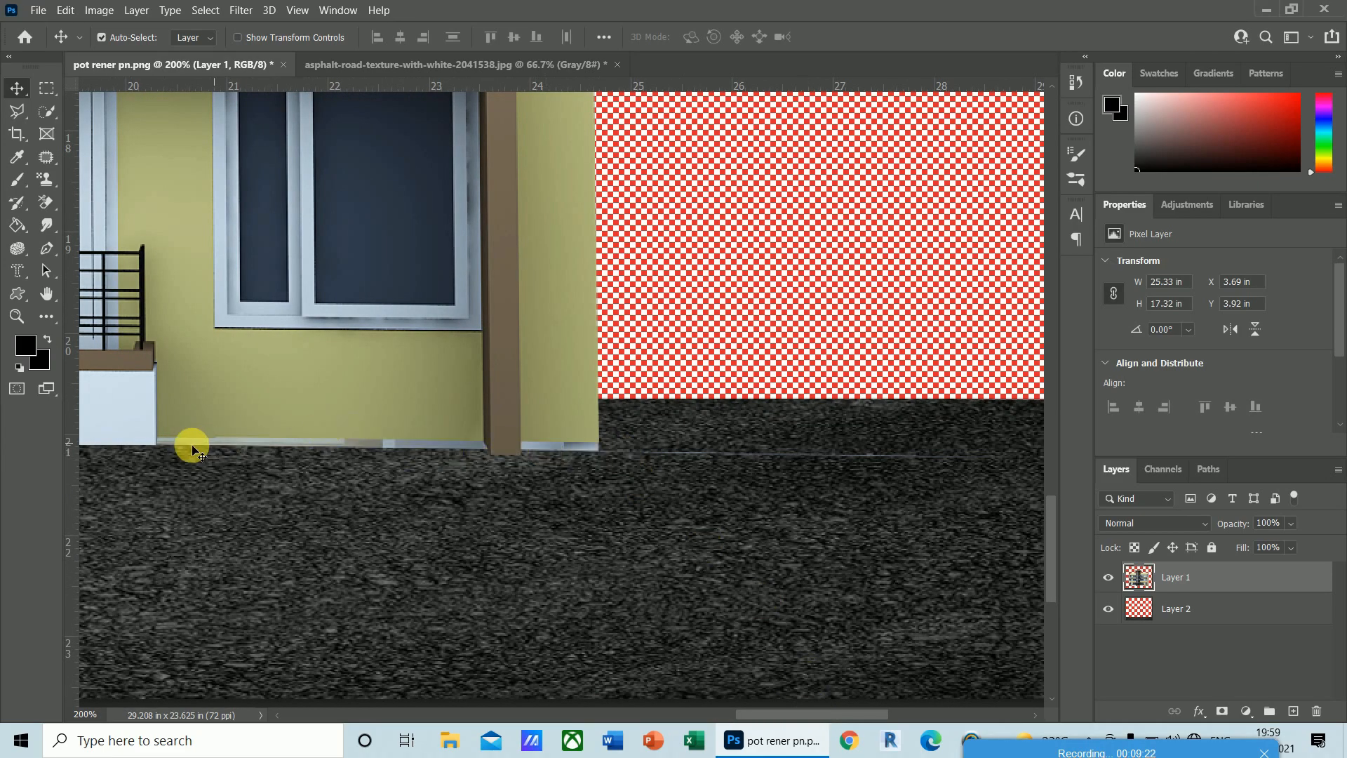
click(18, 111)
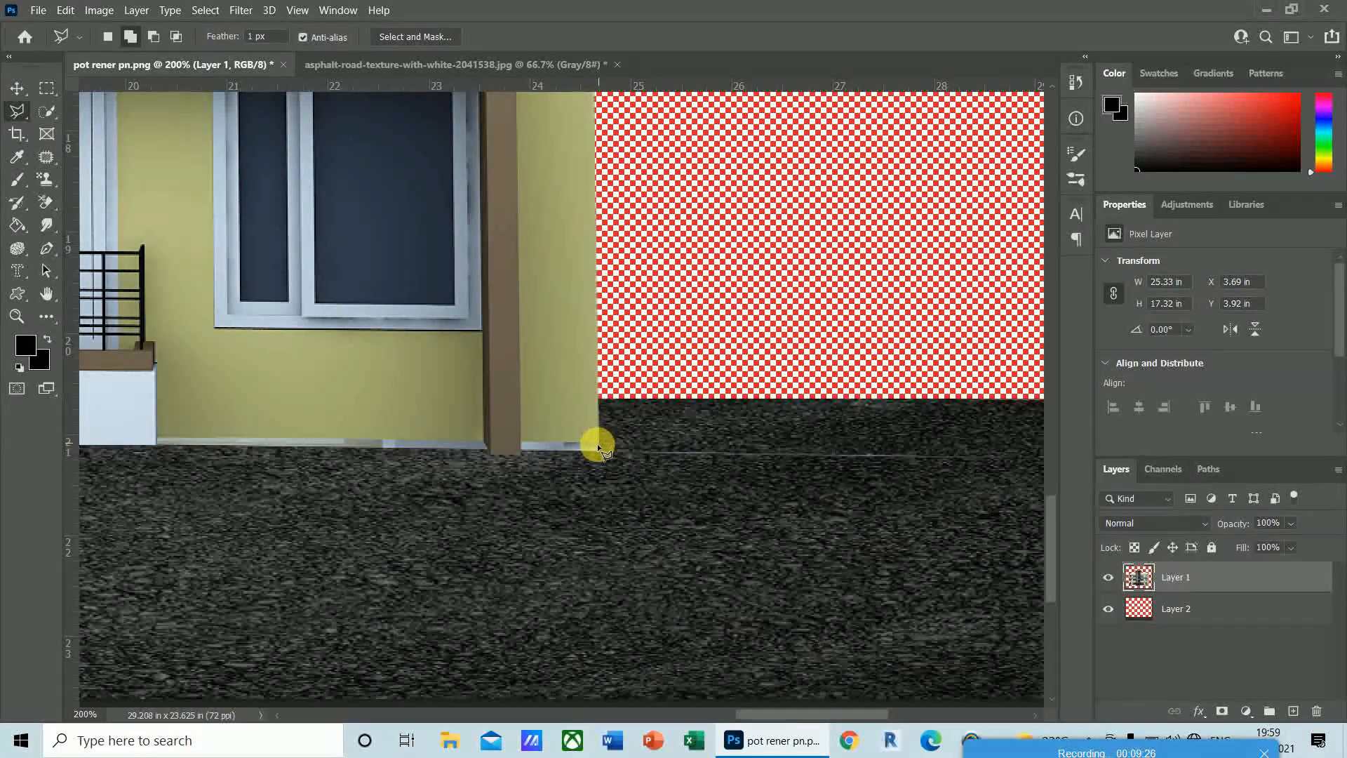
click(520, 457)
double_click(598, 453)
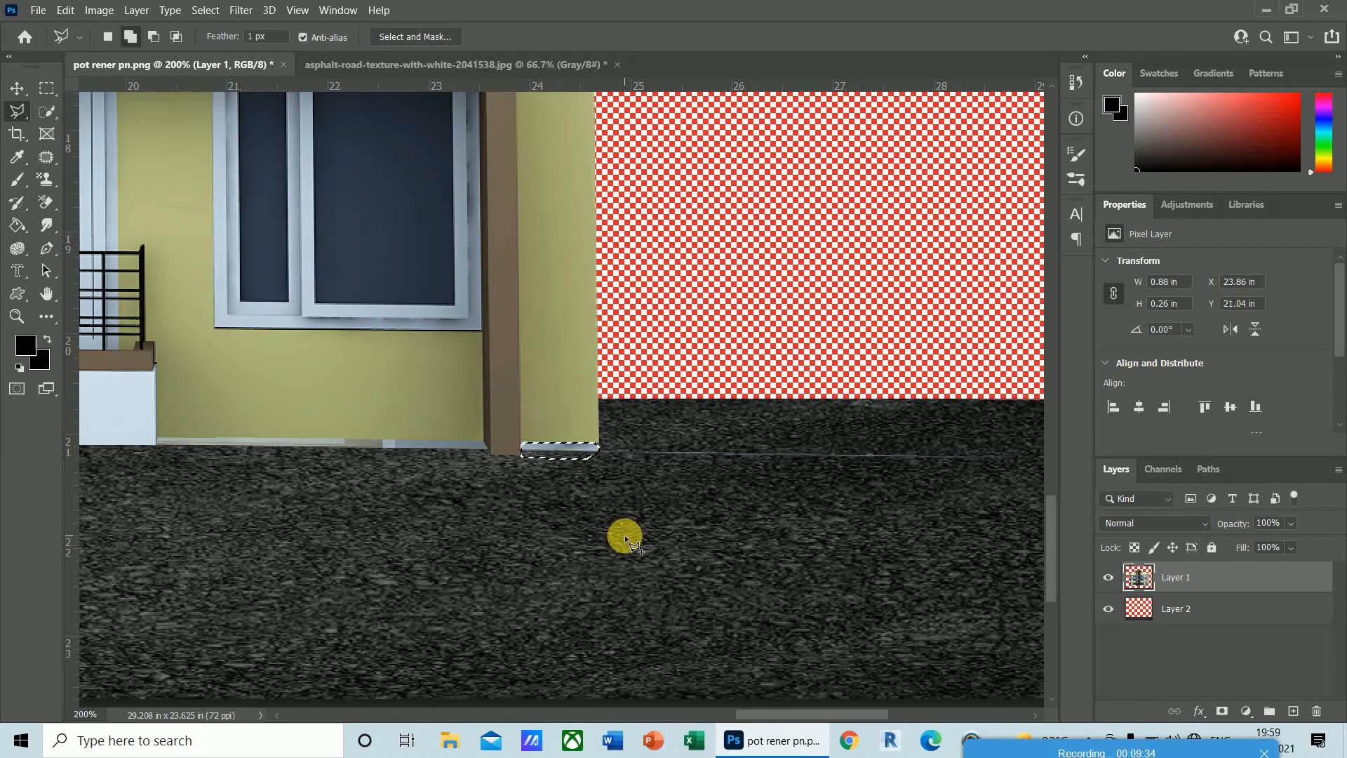
key(Delete)
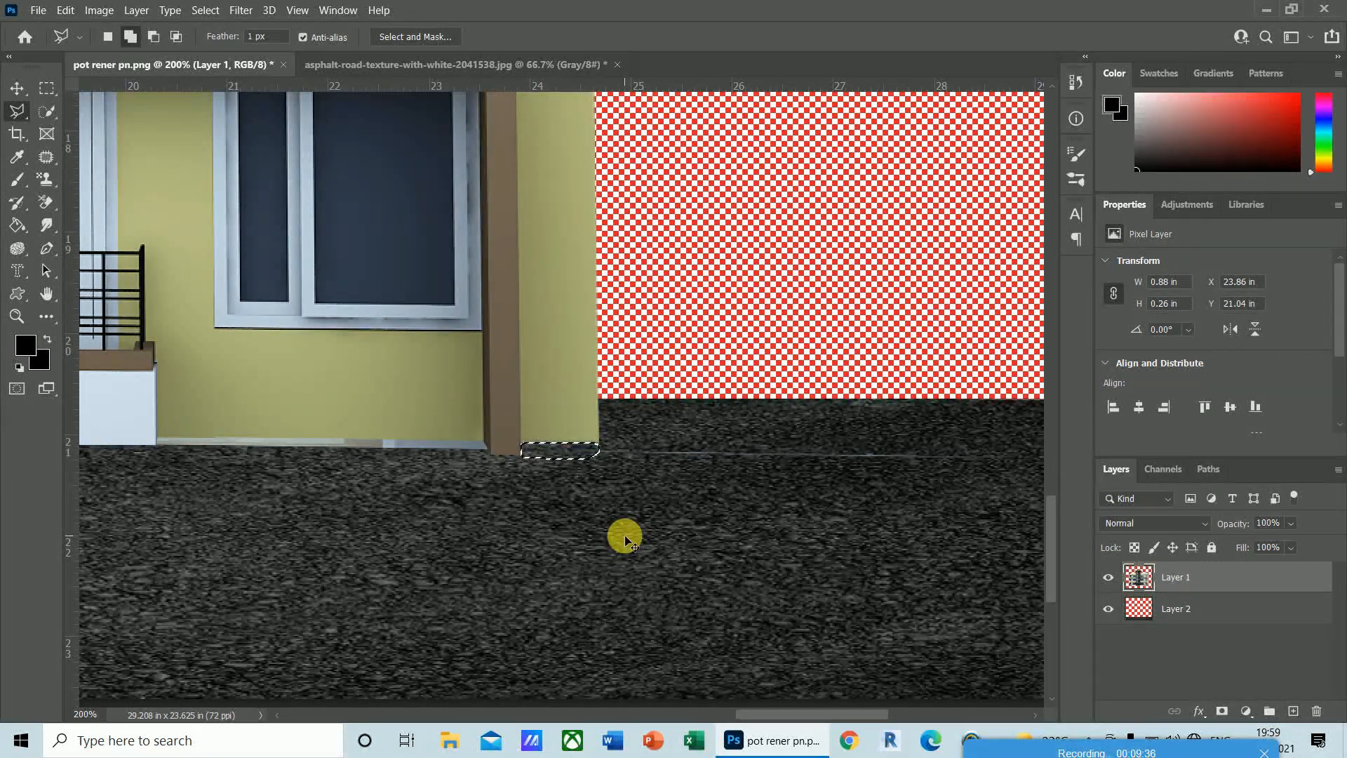
key(ctrl+d)
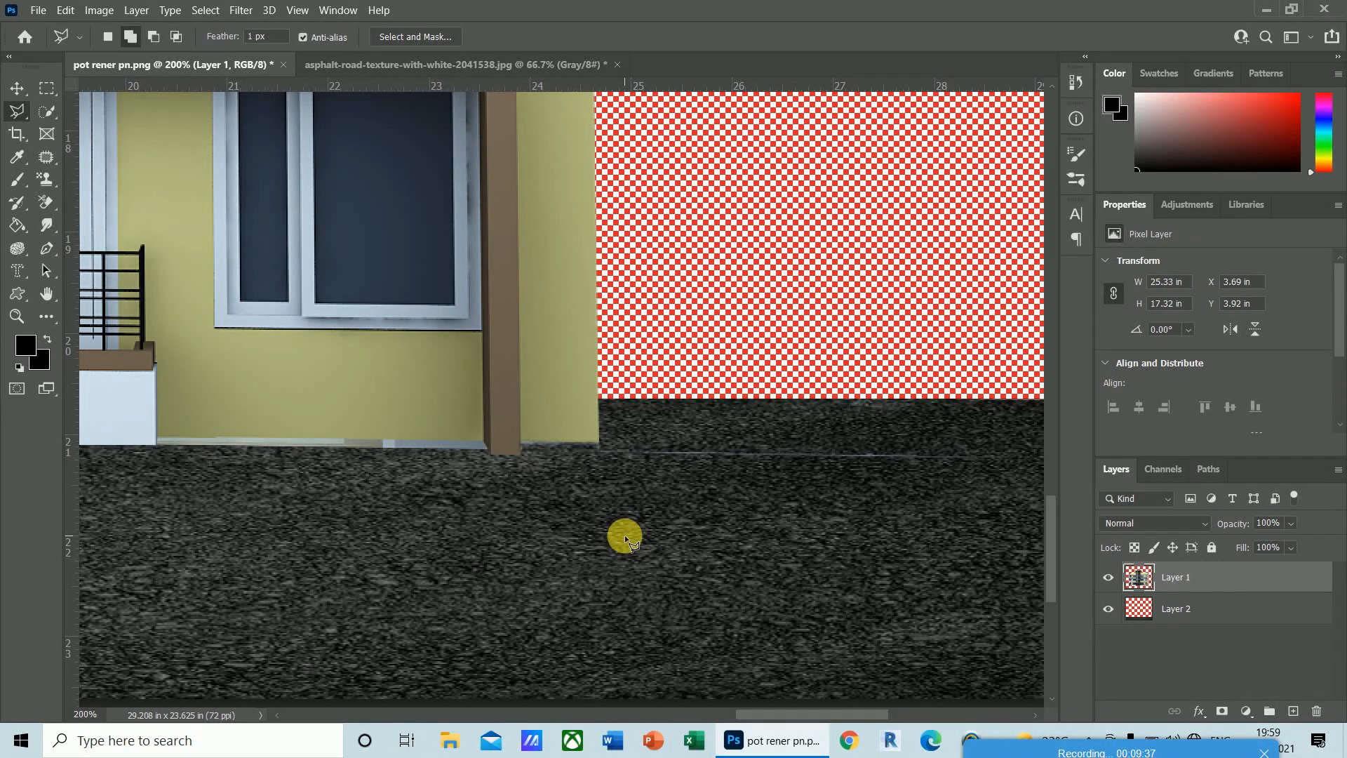
- Outline the thin leftover line on the asphalt right of the building with the Polygonal Lasso, delete it and deselect
click(601, 437)
click(592, 452)
click(592, 493)
click(958, 508)
click(988, 499)
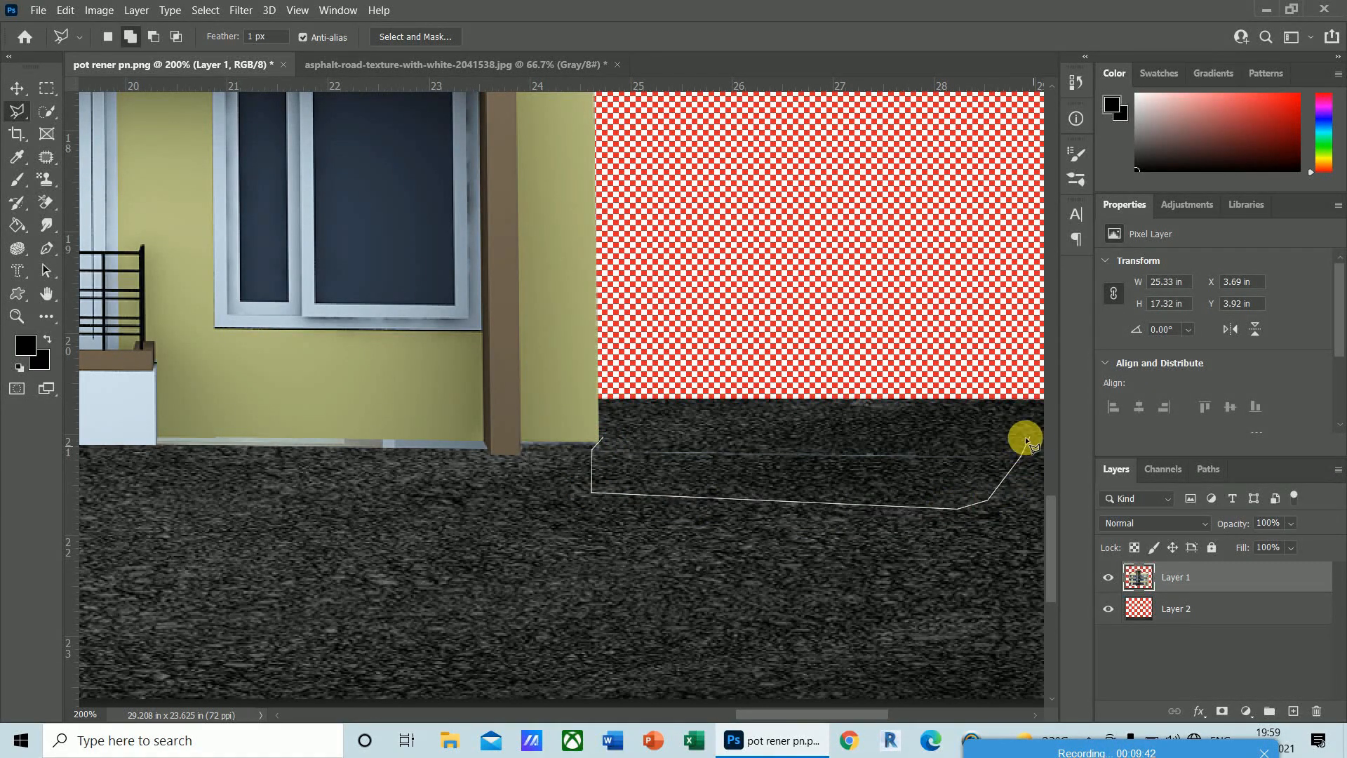
click(1025, 439)
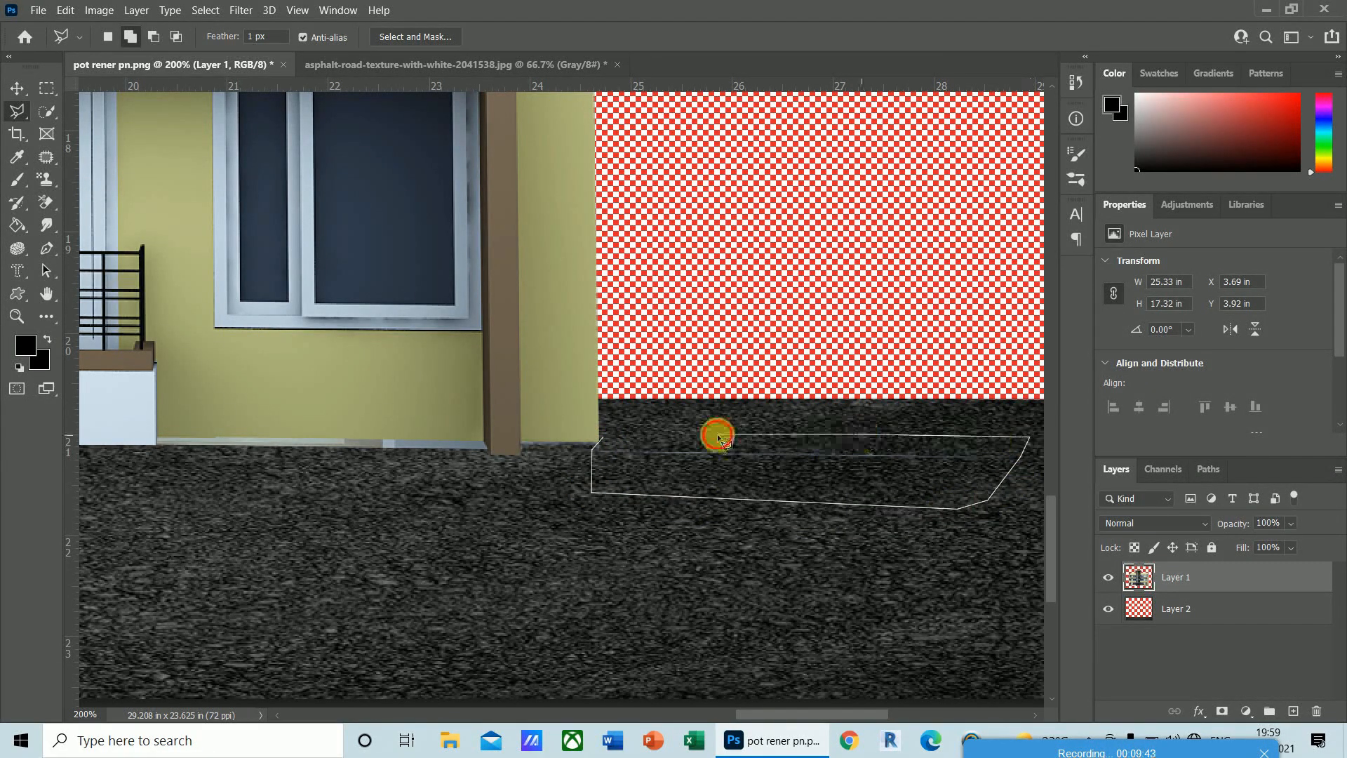
click(603, 442)
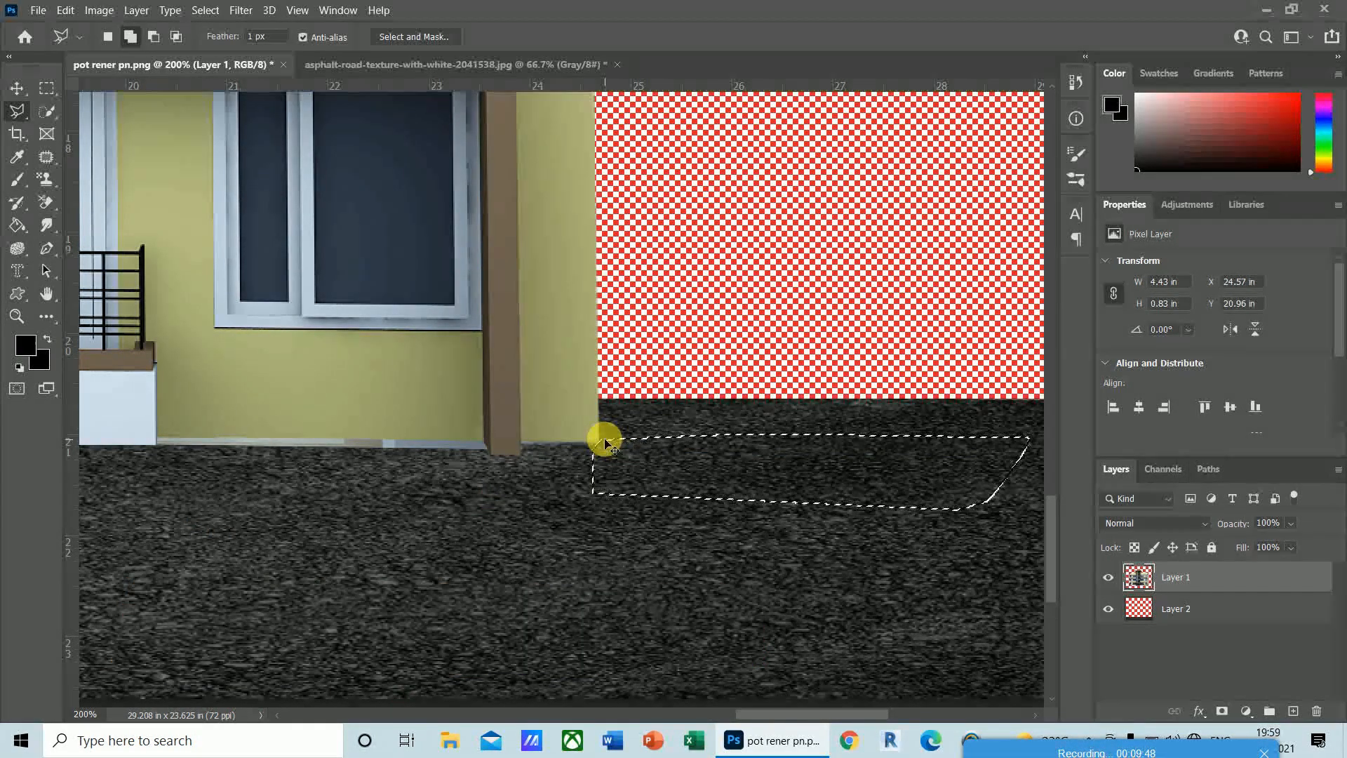
key(ctrl+d)
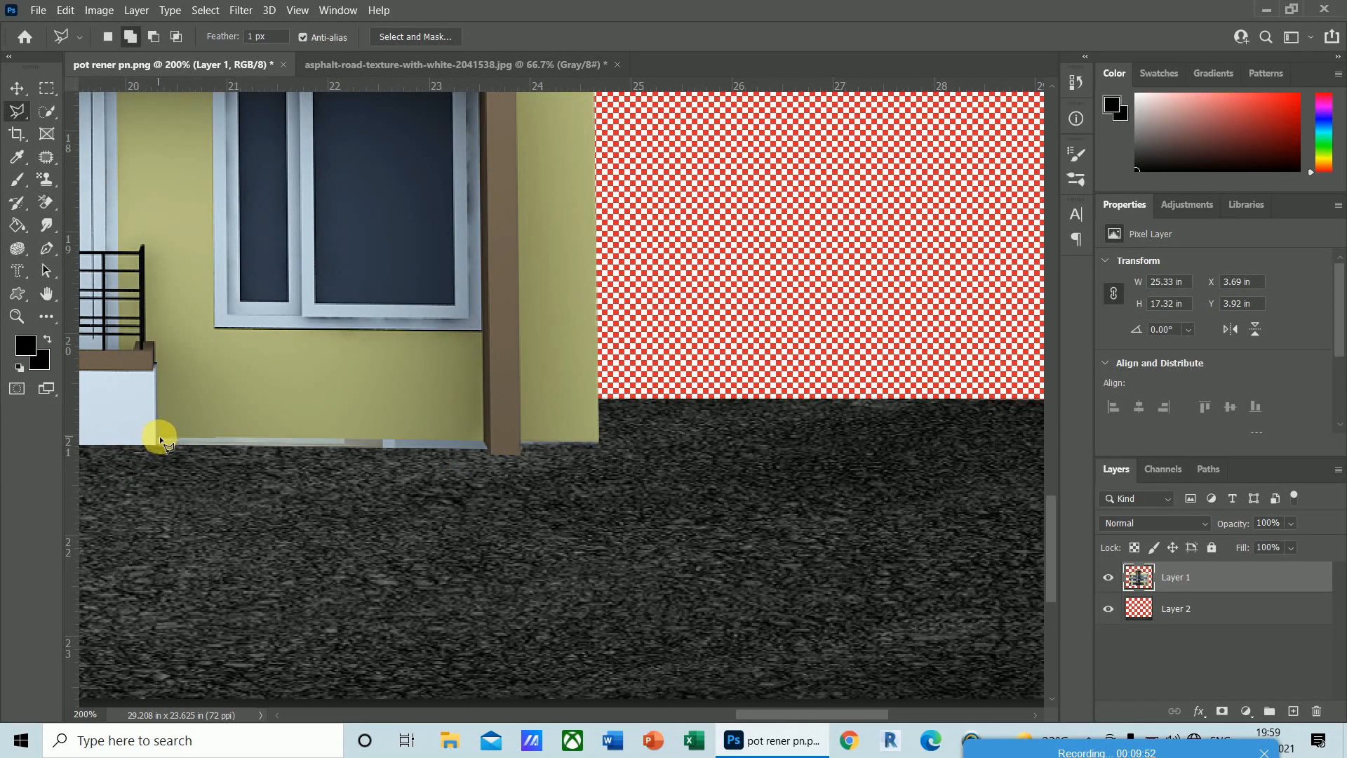
- Select the pale strip under the yellow wall between the white planter and the brown pillar, delete it and deselect
click(484, 445)
click(155, 448)
click(208, 469)
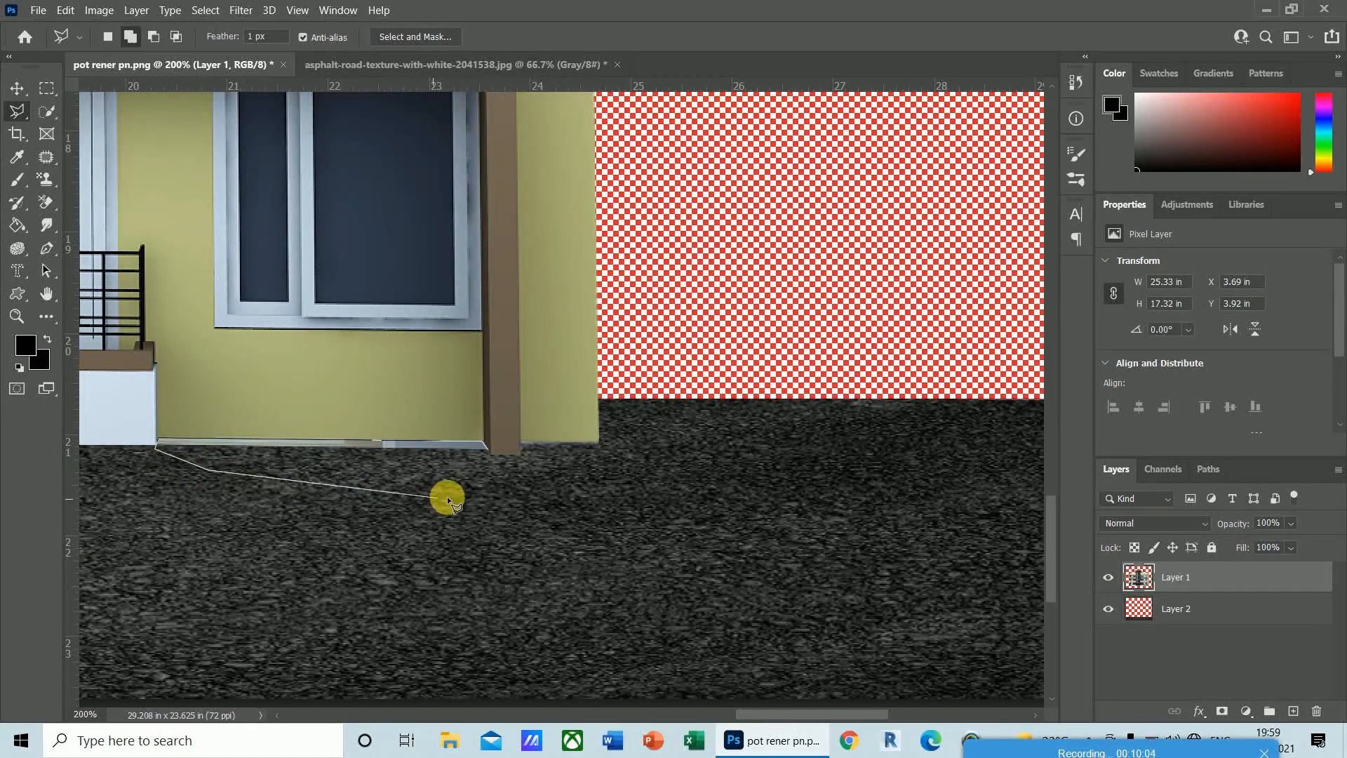
double_click(478, 484)
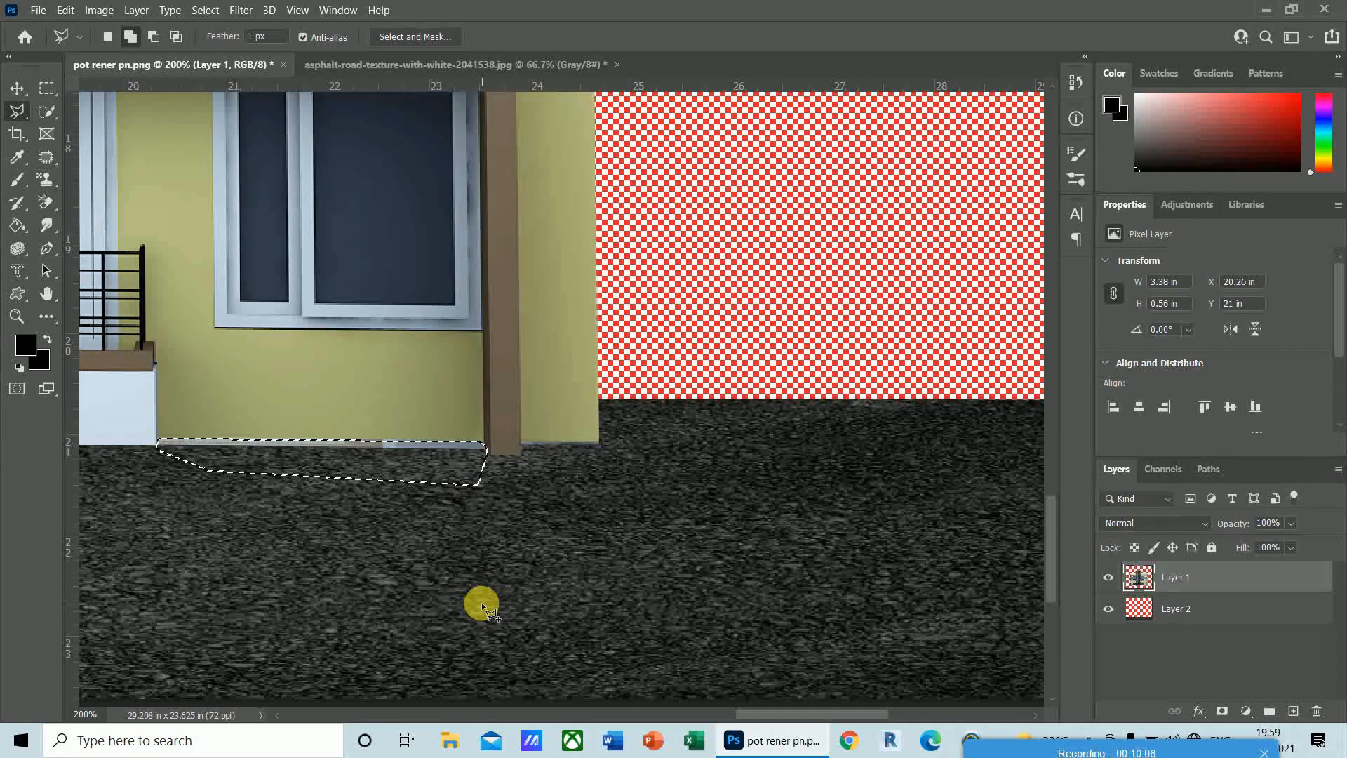
key(ctrl+d)
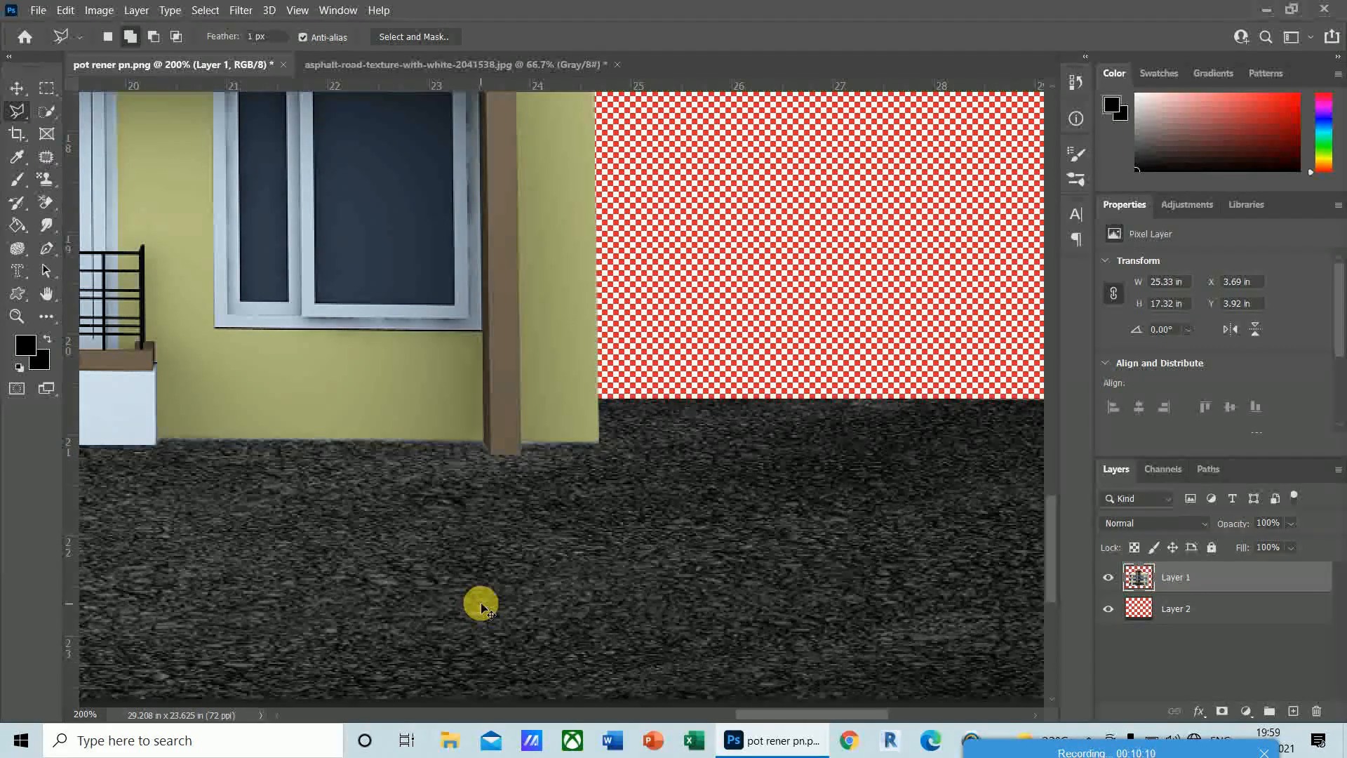
- Switch to the desktop and open the finished reference picture pot rener pn.jpg in Photos
key(ctrl+minus)
key(ctrl+minus)
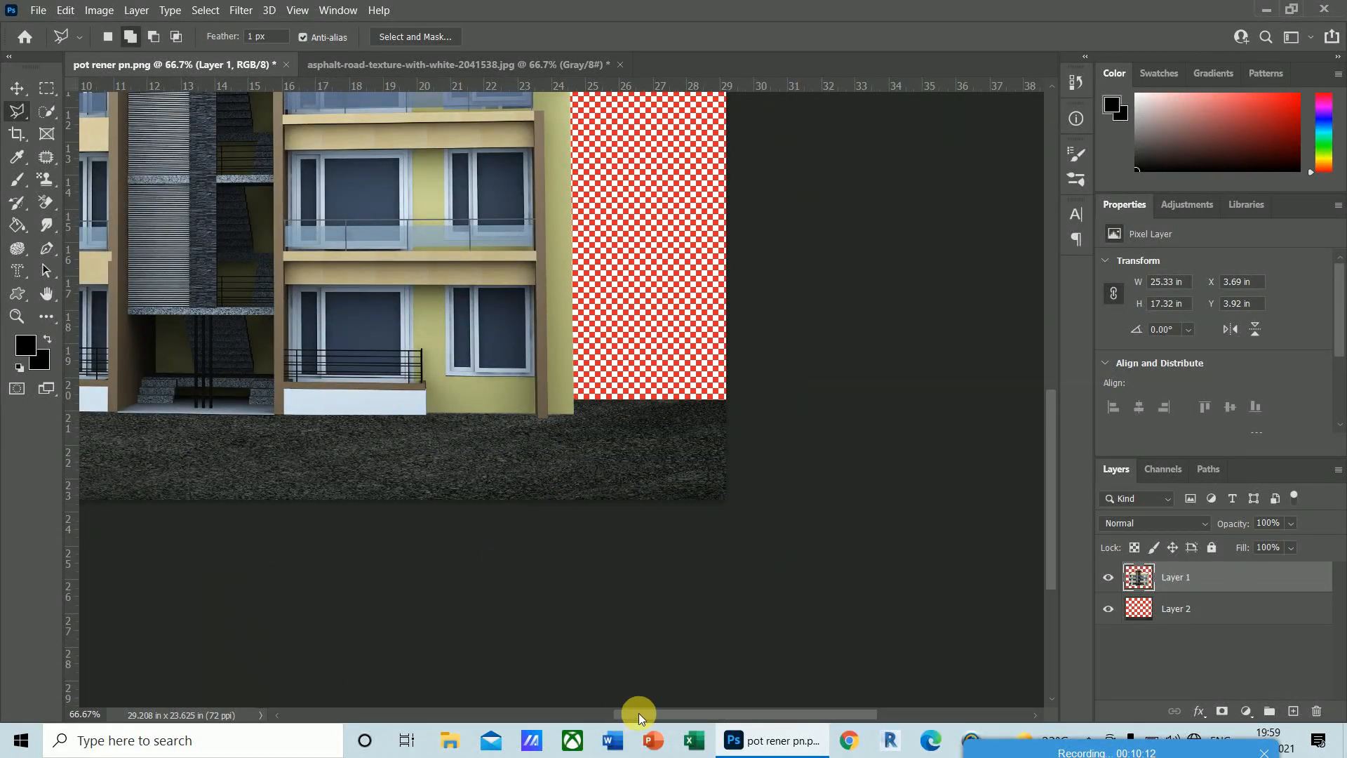
drag(641, 713, 559, 716)
drag(1050, 516, 1053, 487)
mouse_move(1052, 487)
mouse_down()
mouse_move(1051, 452)
mouse_move(1060, 472)
mouse_up()
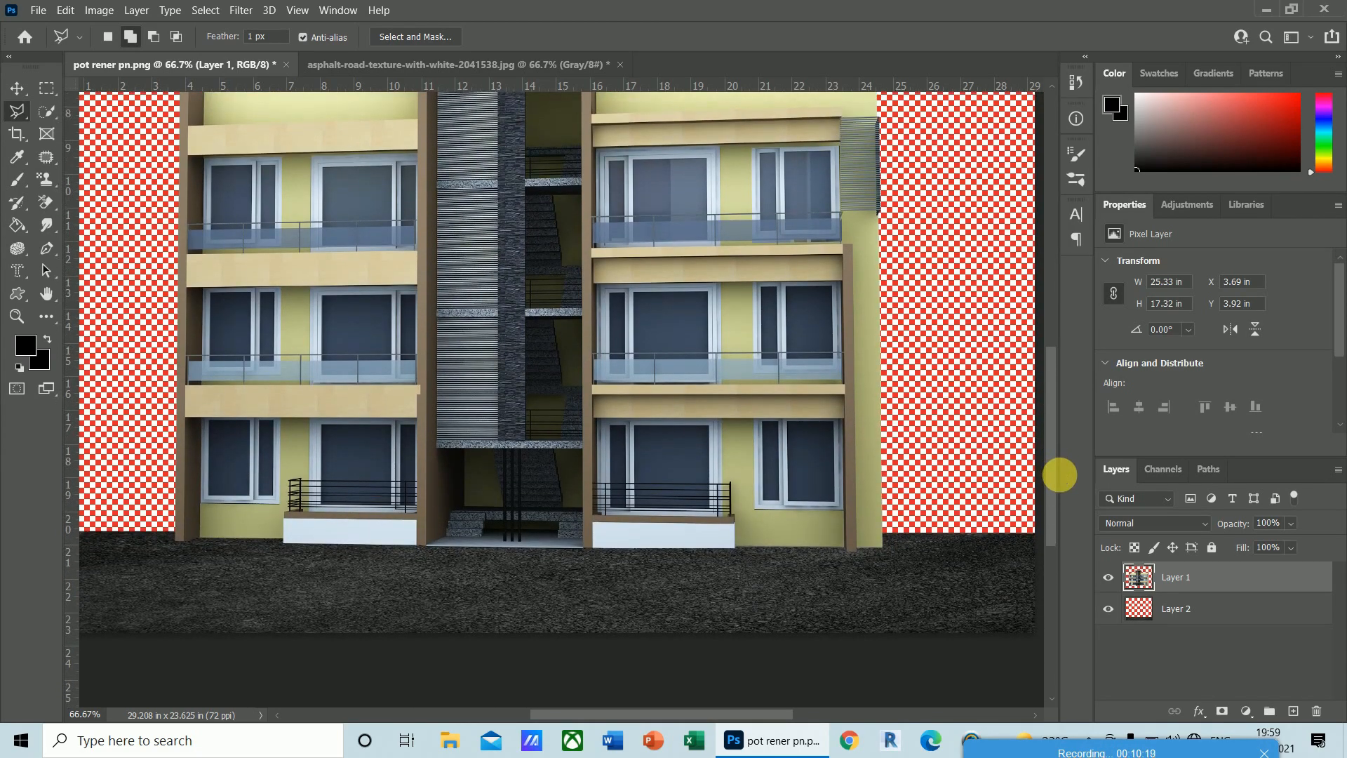
click(1267, 13)
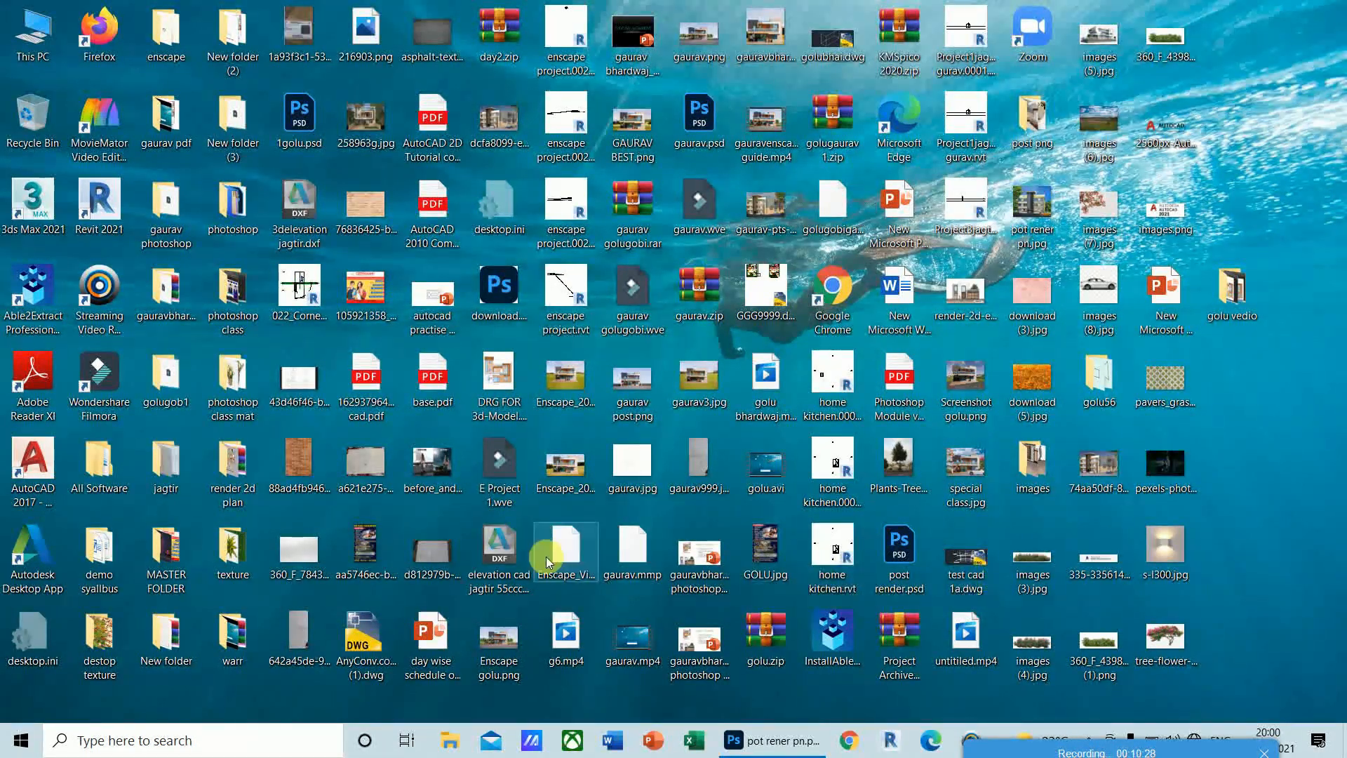
click(576, 476)
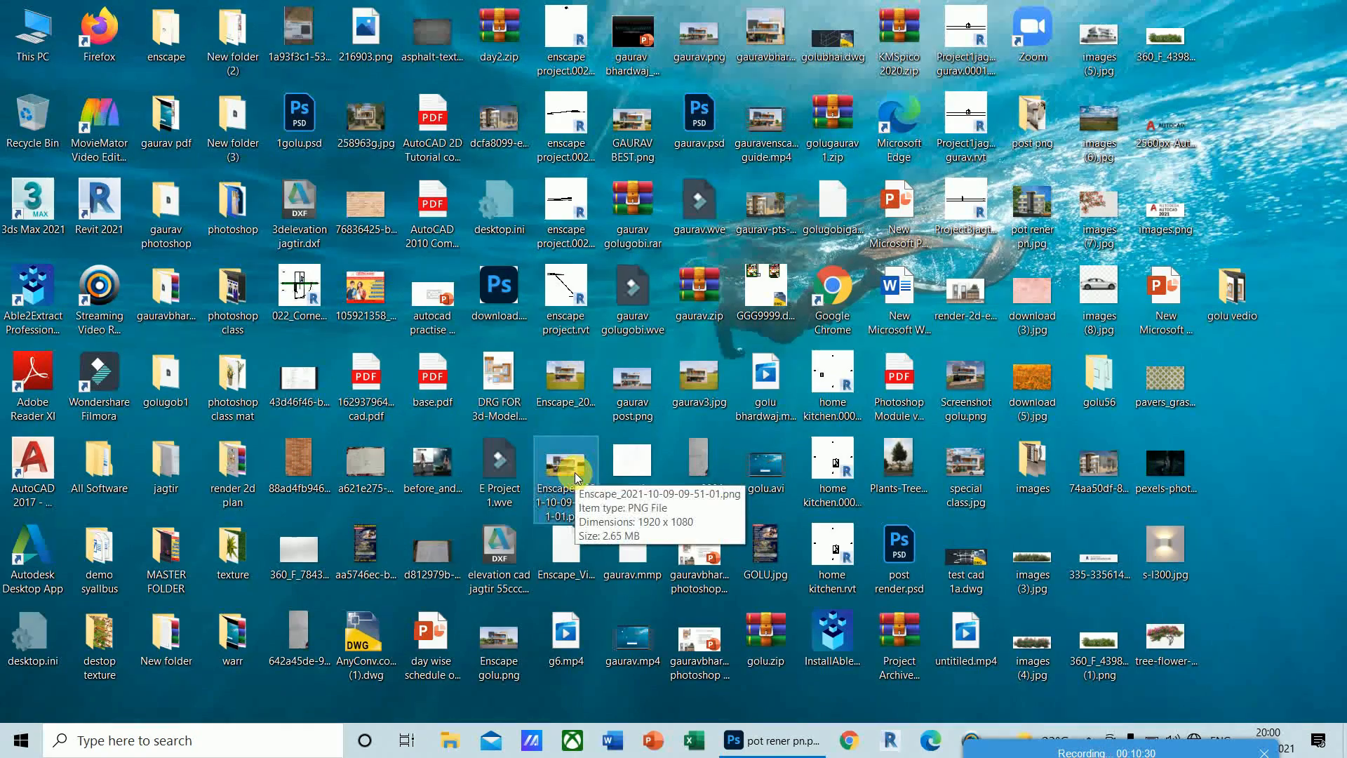
key(p)
key(p)
key(p)
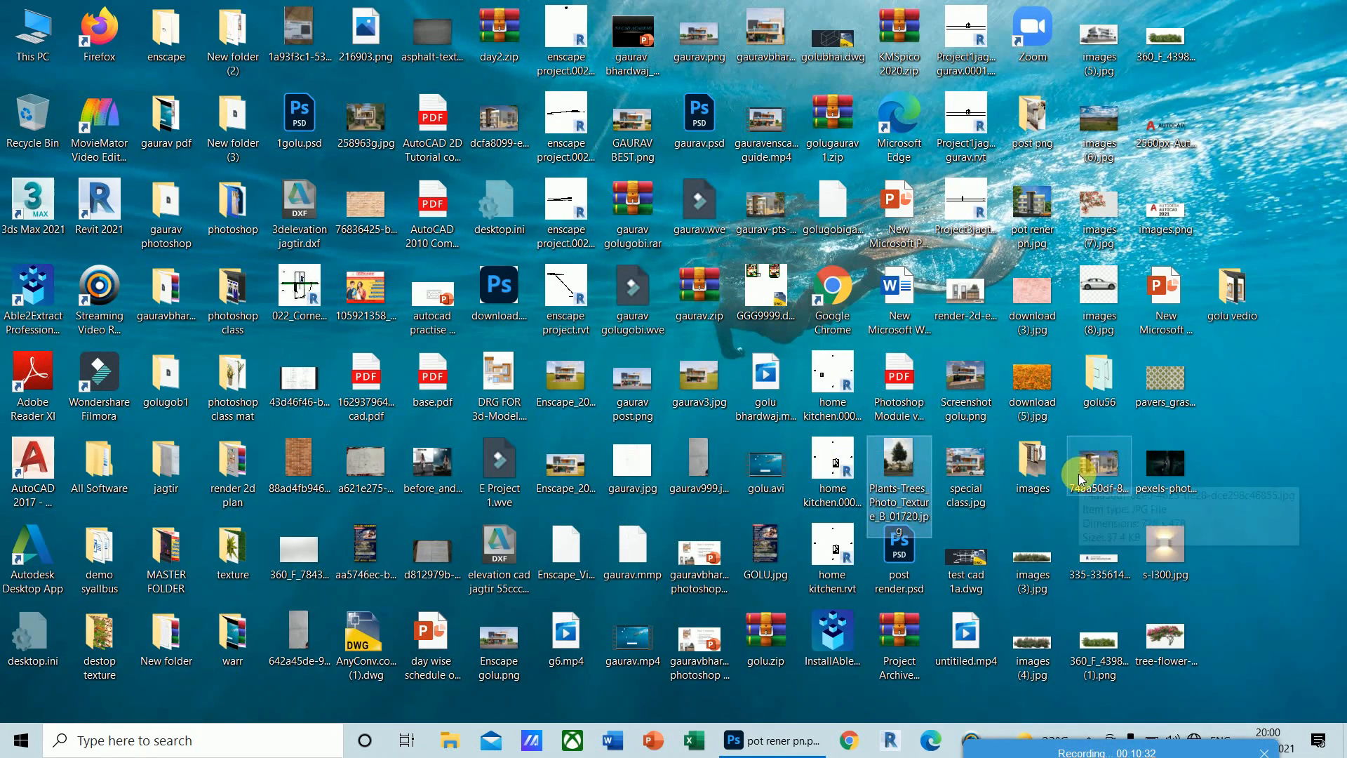
key(p)
key(p)
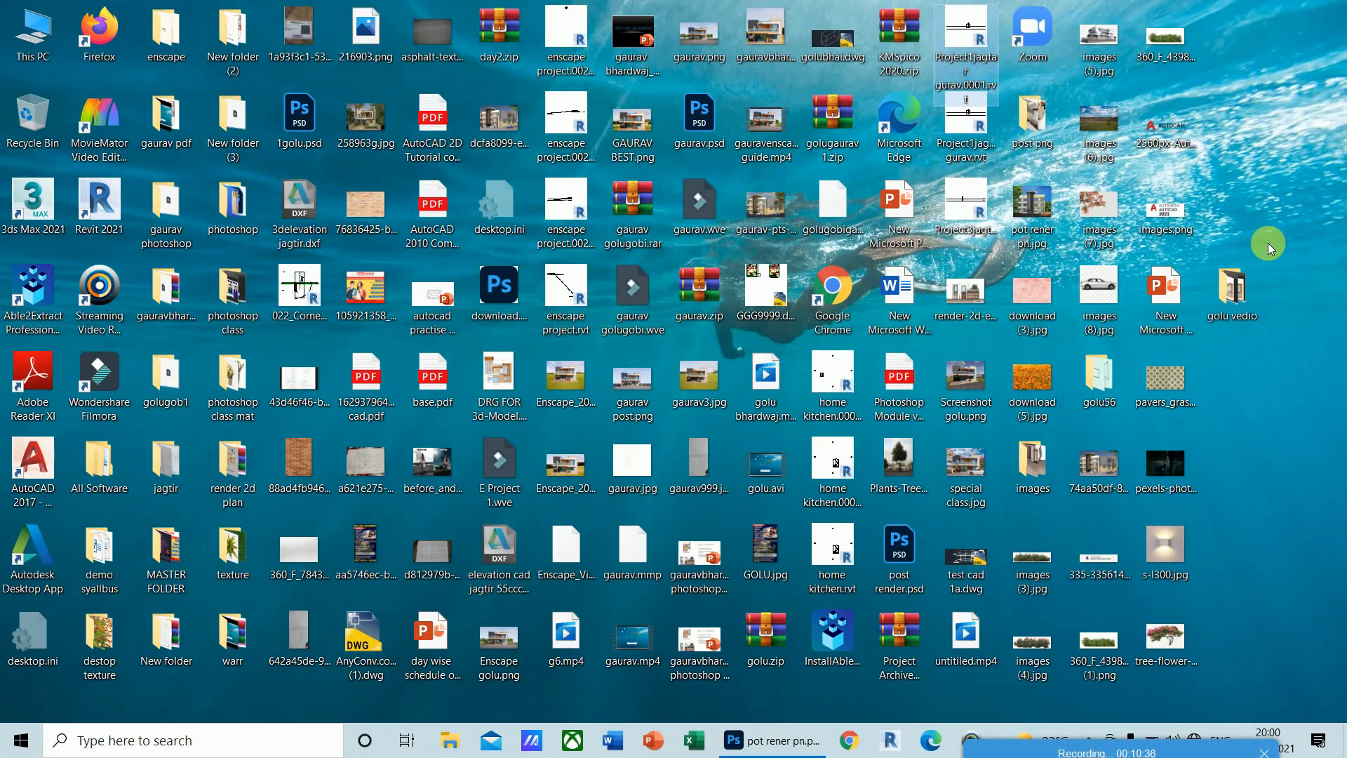
double_click(1036, 205)
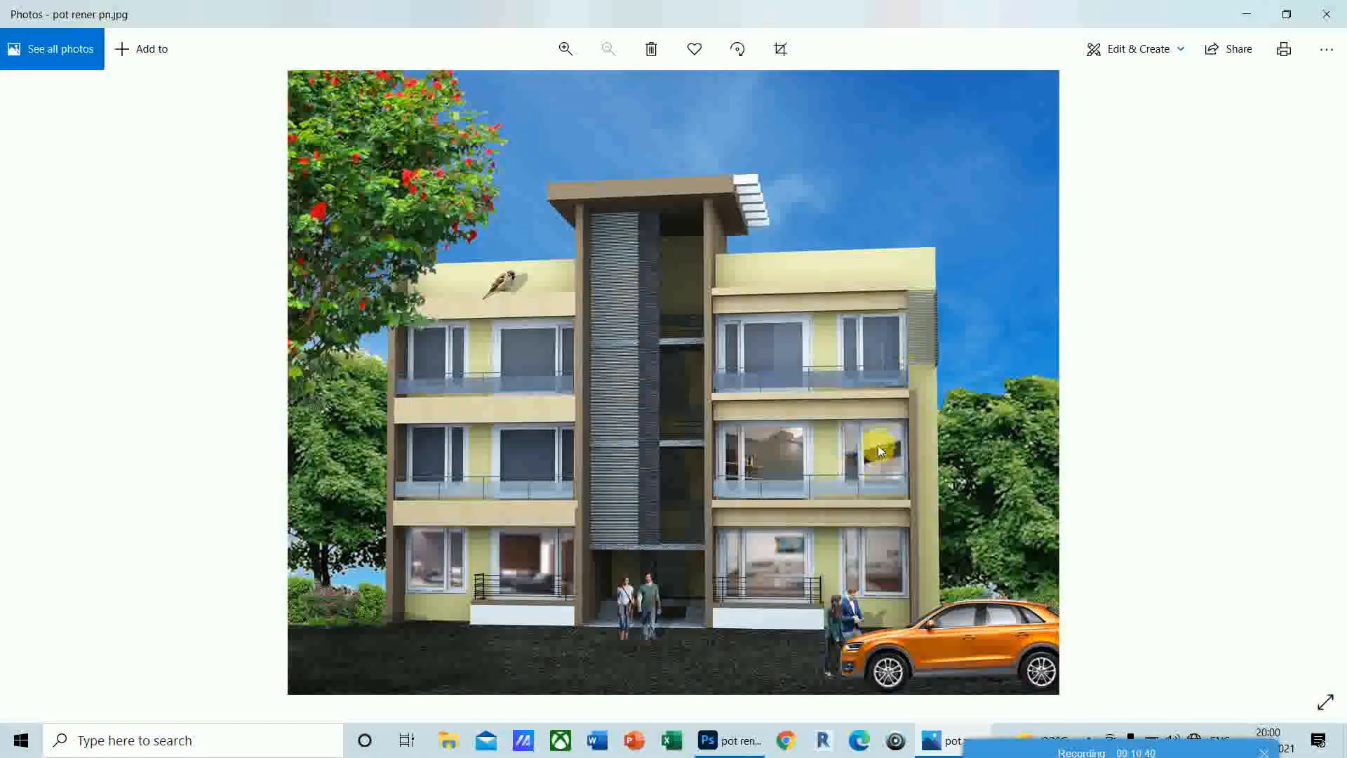
- Examine the trees, sky, people, car and window interiors in the reference picture and switch back to Photoshop
scroll(855, 513, up, 4)
scroll(645, 519, down, 3)
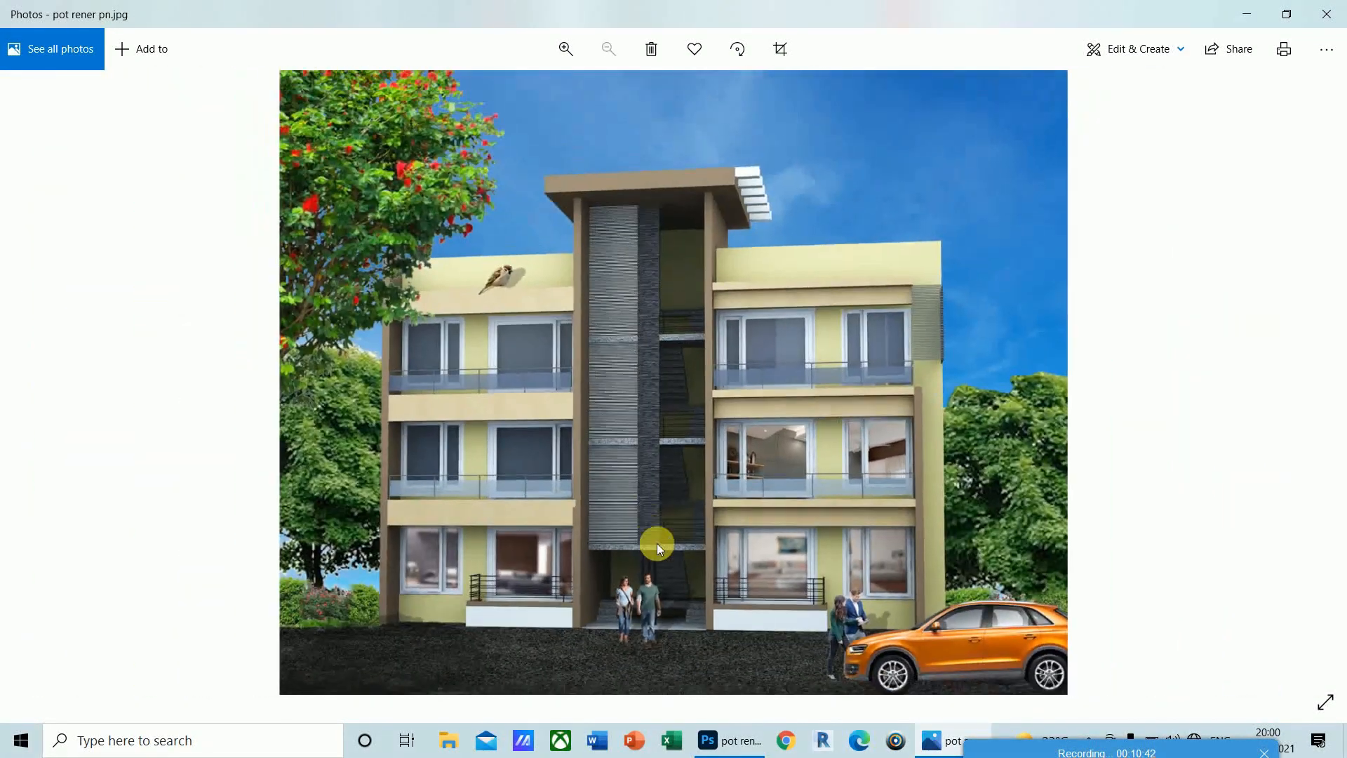
scroll(790, 573, up, 3)
scroll(877, 566, down, 2)
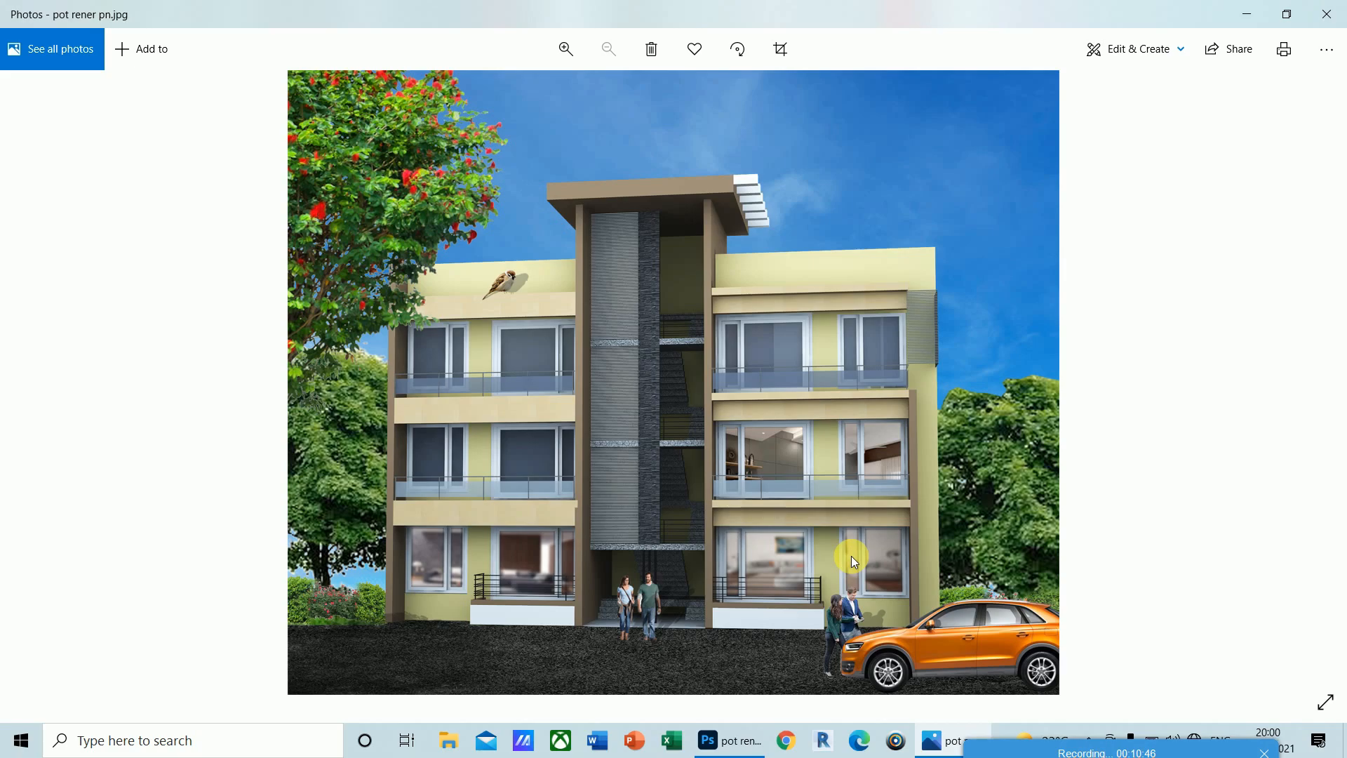
scroll(416, 260, up, 2)
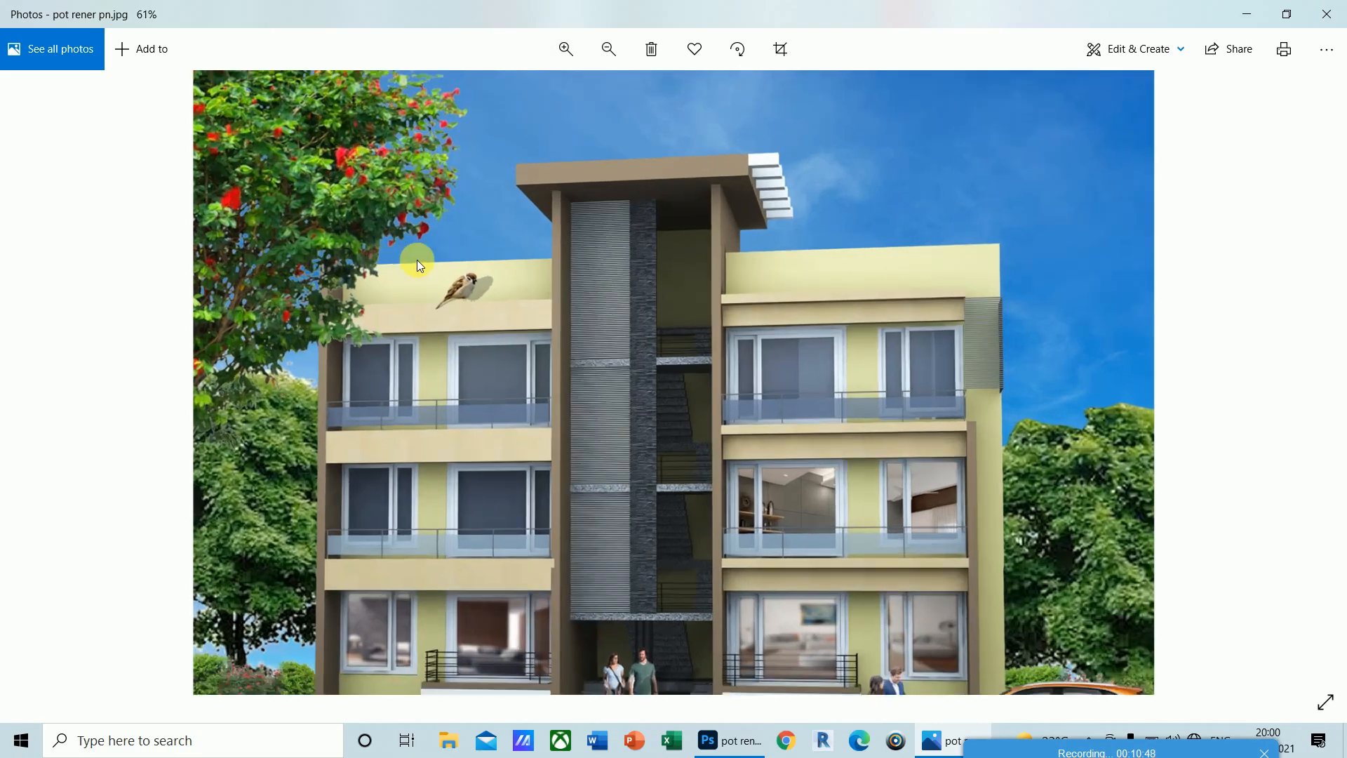
scroll(250, 367, down, 2)
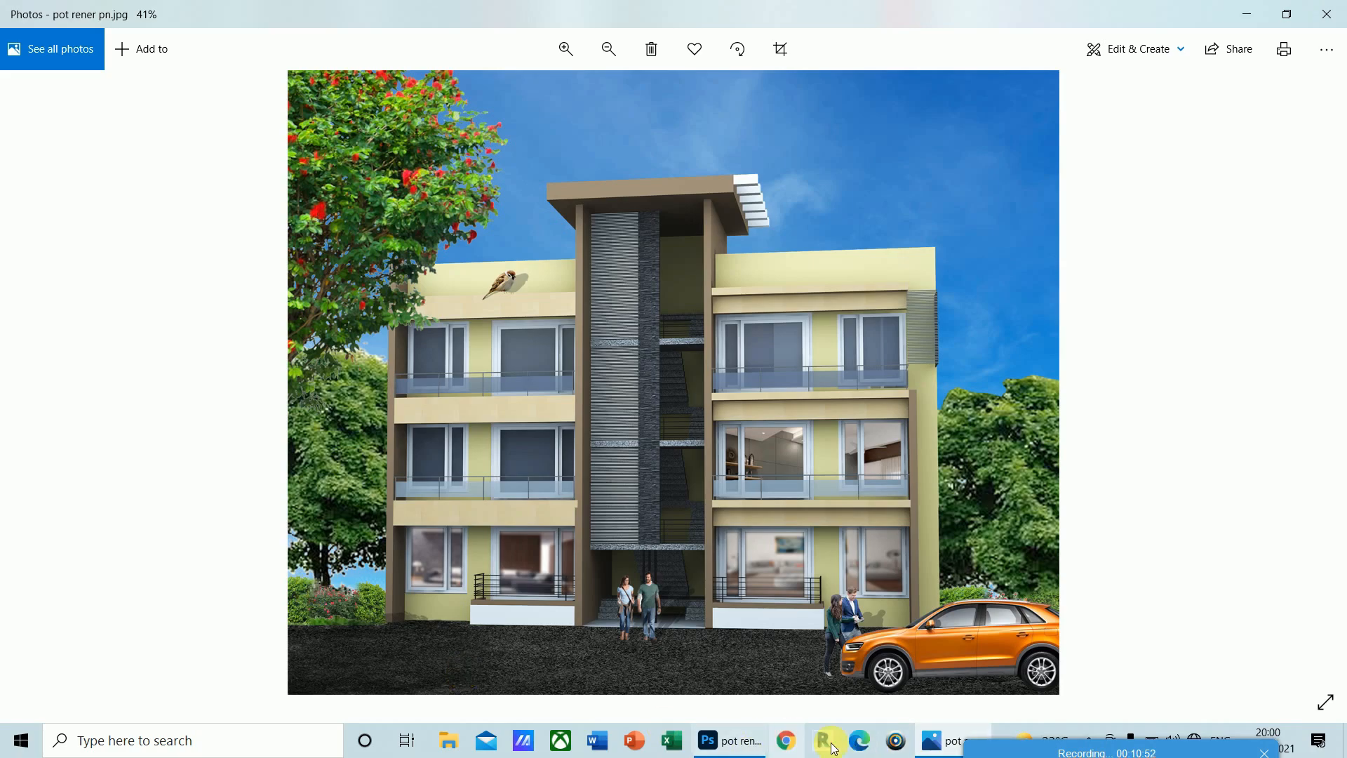
drag(939, 747, 779, 746)
click(725, 739)
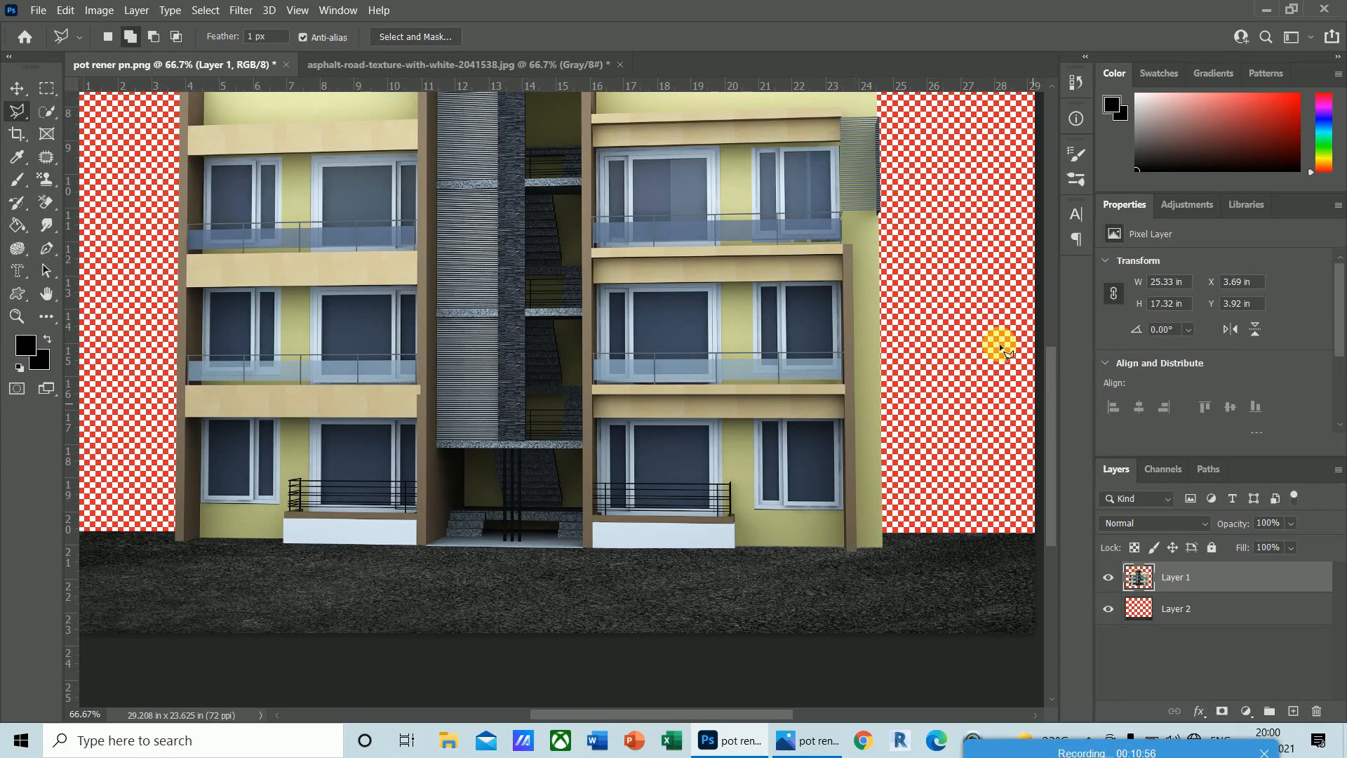
- Open the red-flowering tree PNG, whose name starts with 20-free-tree-png-images, from the post png folder
click(38, 10)
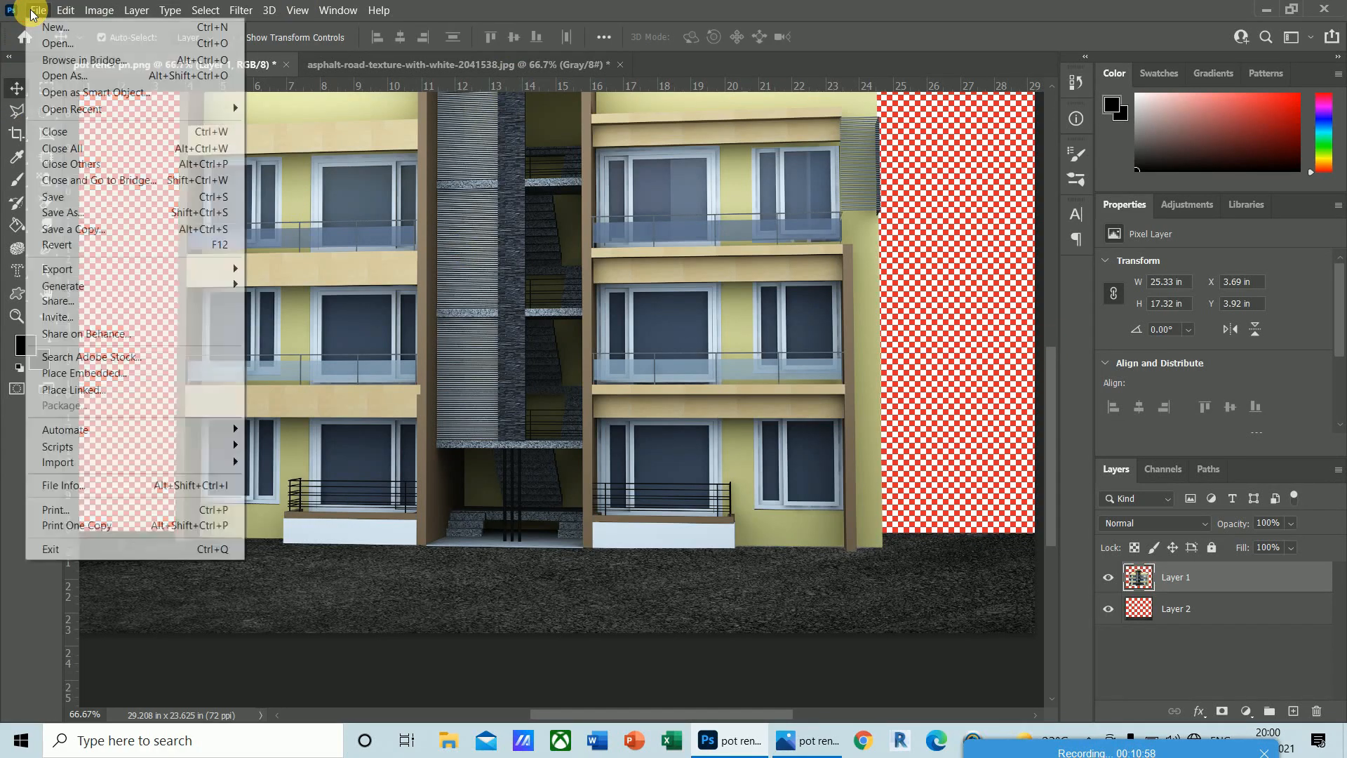
click(43, 41)
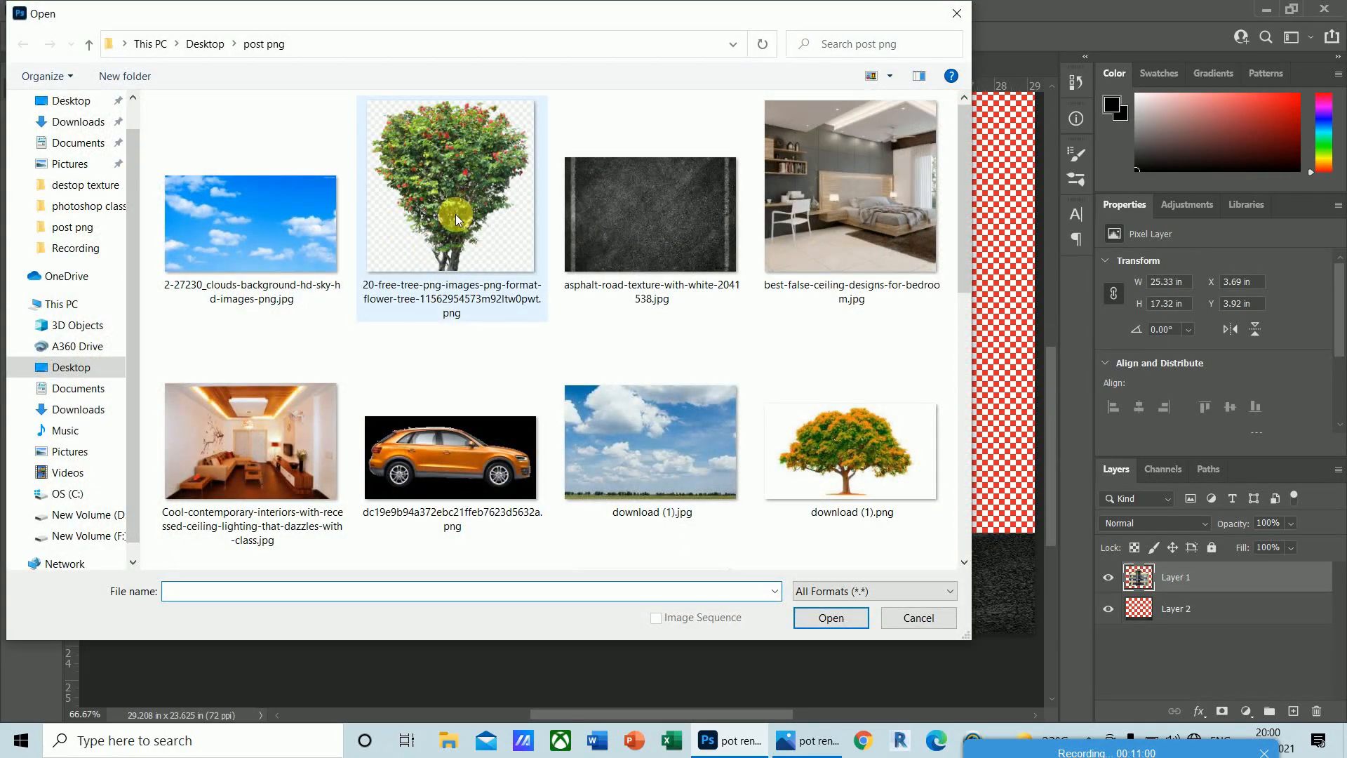
click(456, 210)
click(830, 619)
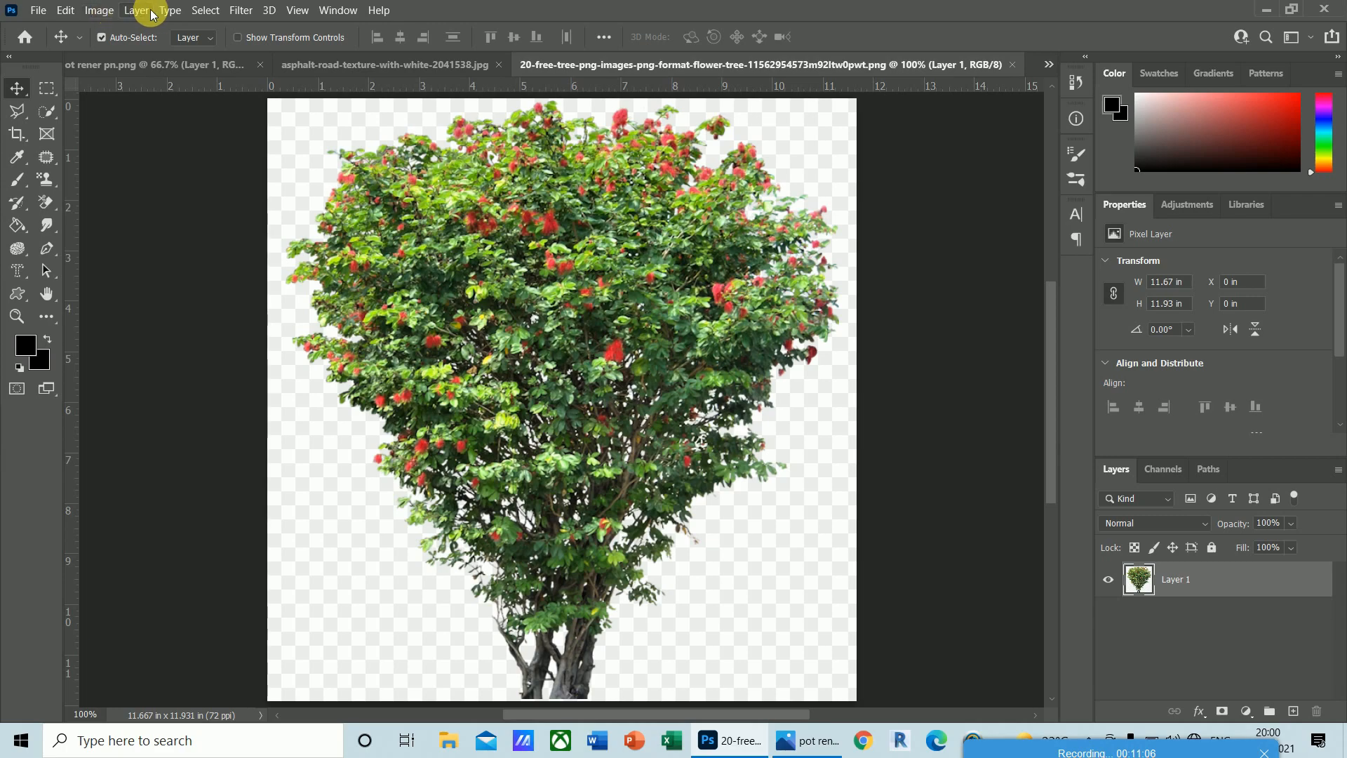
- Select the tree's white checkered background with Color Range at slightly raised fuzziness, delete it and deselect
click(206, 10)
click(233, 172)
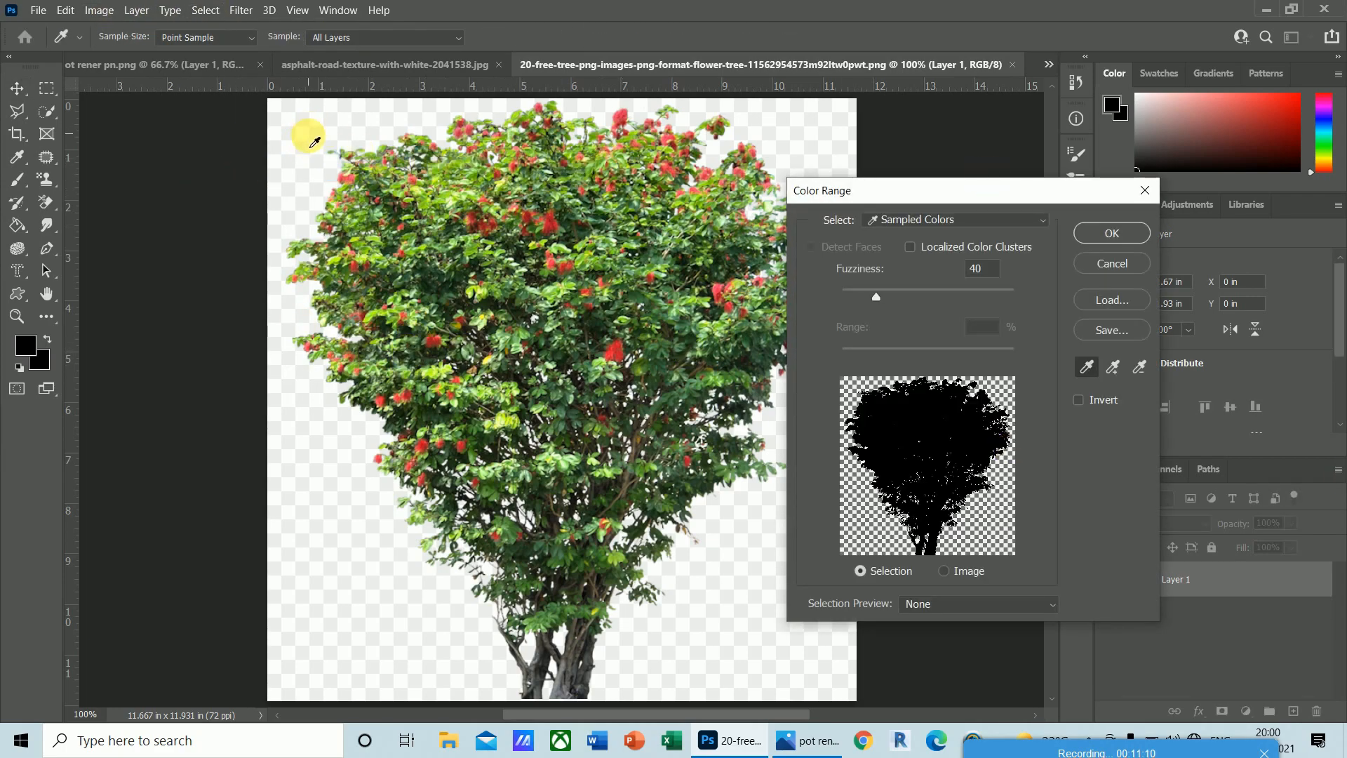
click(306, 142)
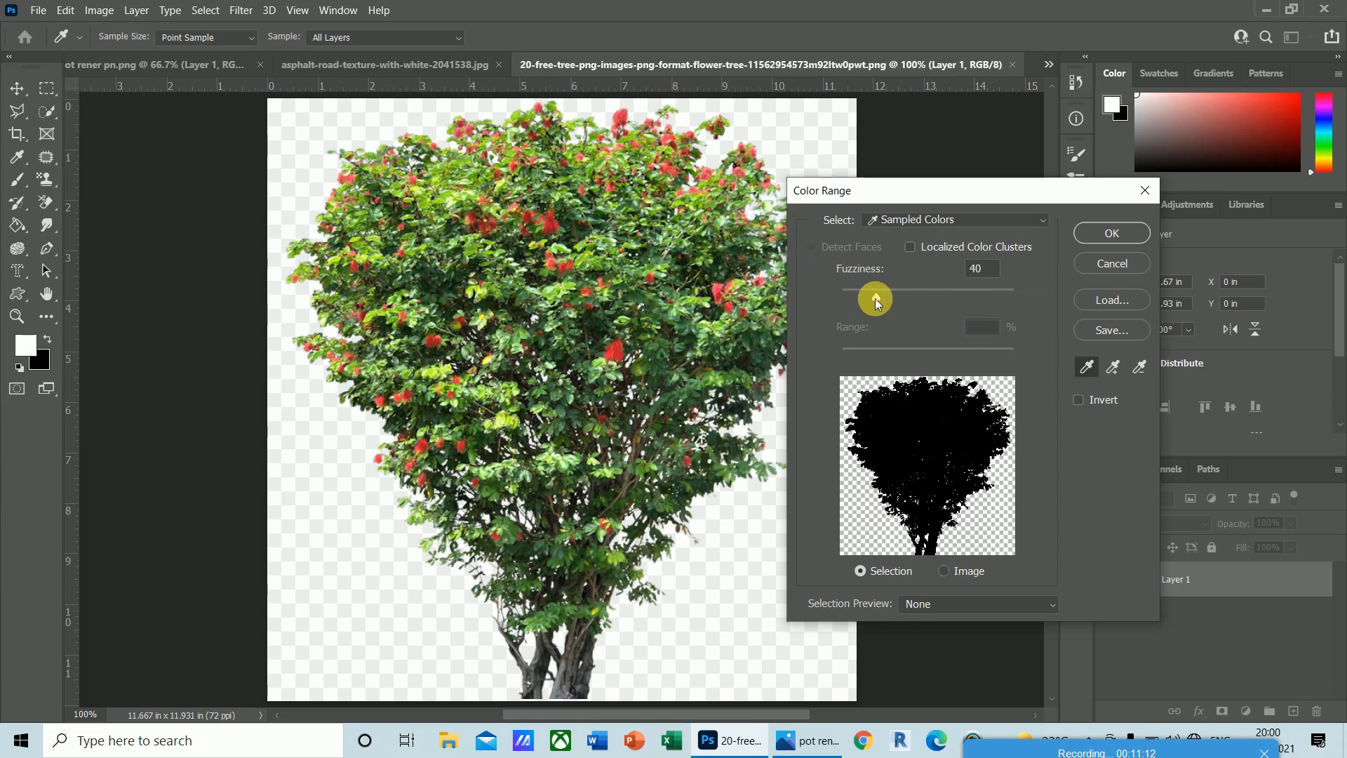
drag(876, 297, 881, 297)
click(1106, 233)
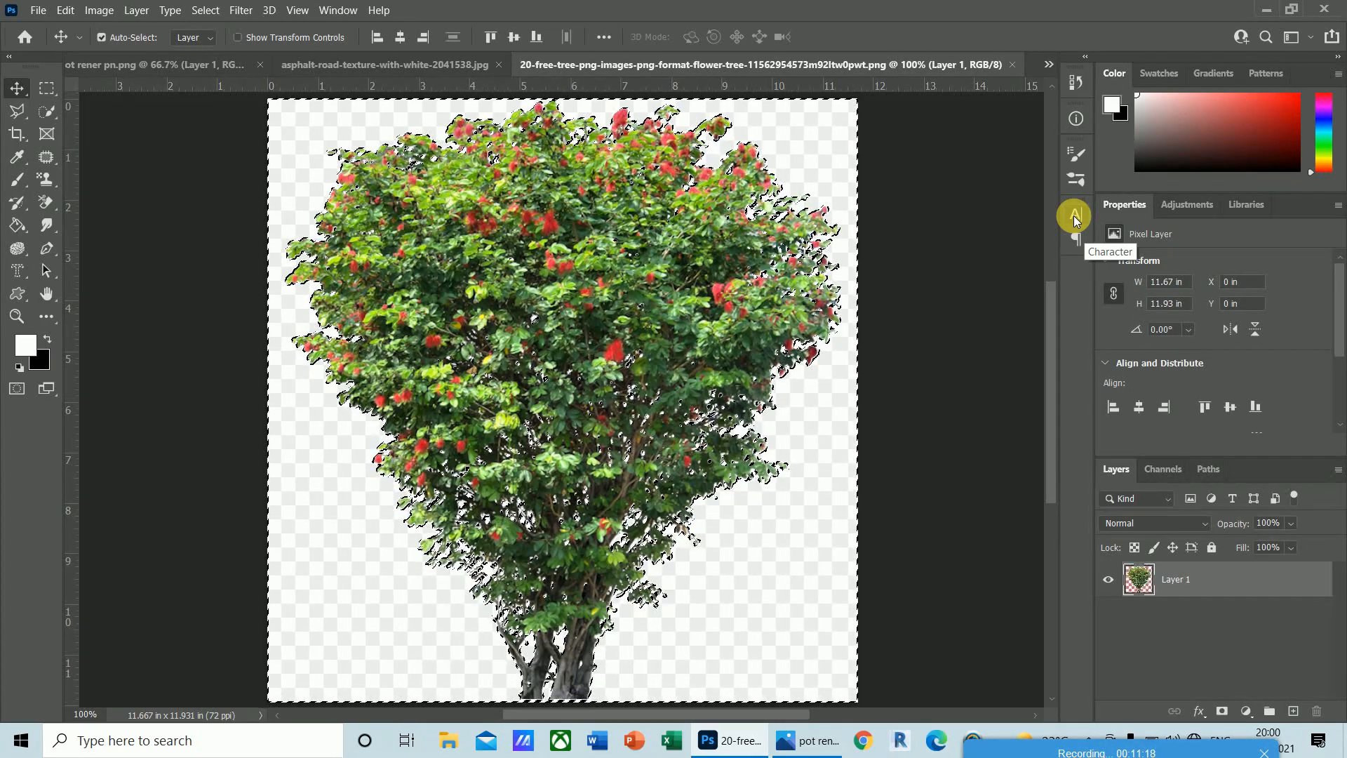
key(Delete)
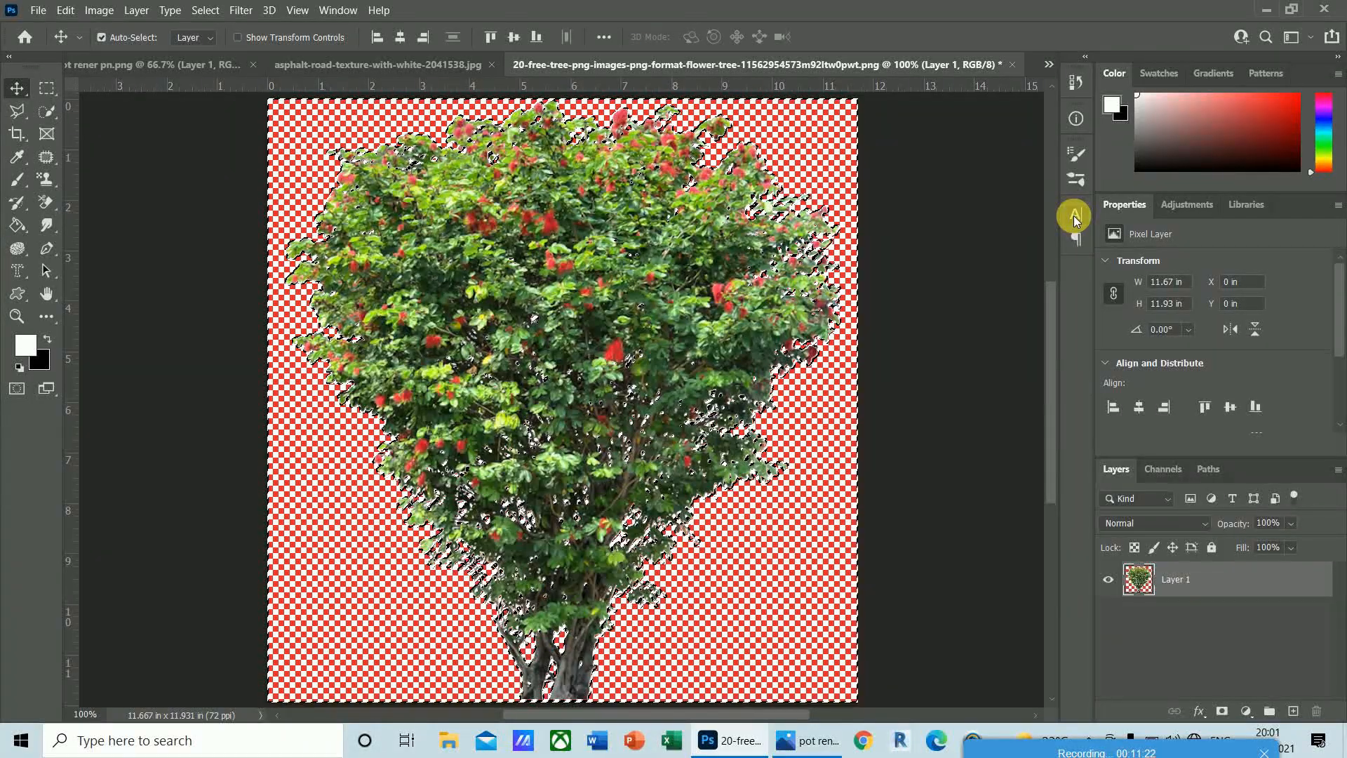
key(ctrl+d)
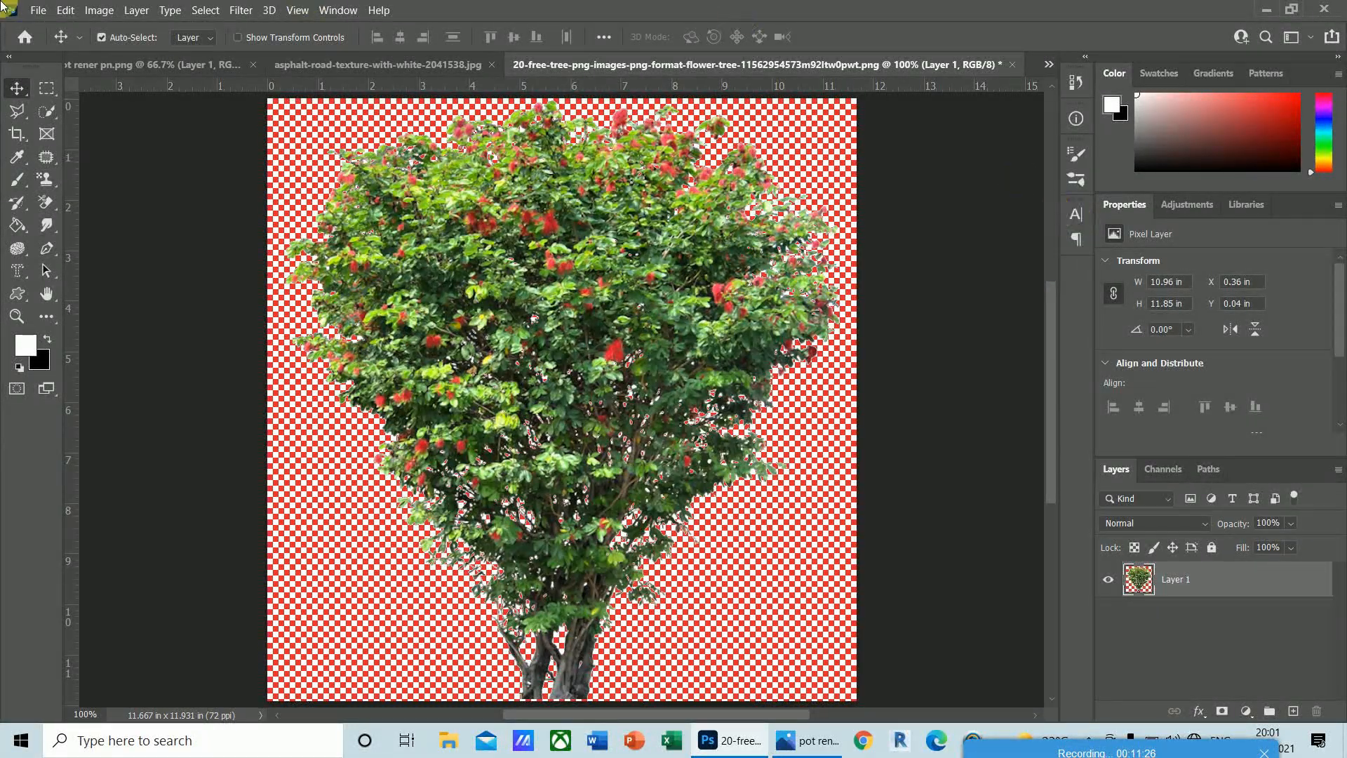
- Try contracting the tree layer's outline selection by 1 pixel and deleting the selected area, and undo the deletion
ctrl+click(1138, 594)
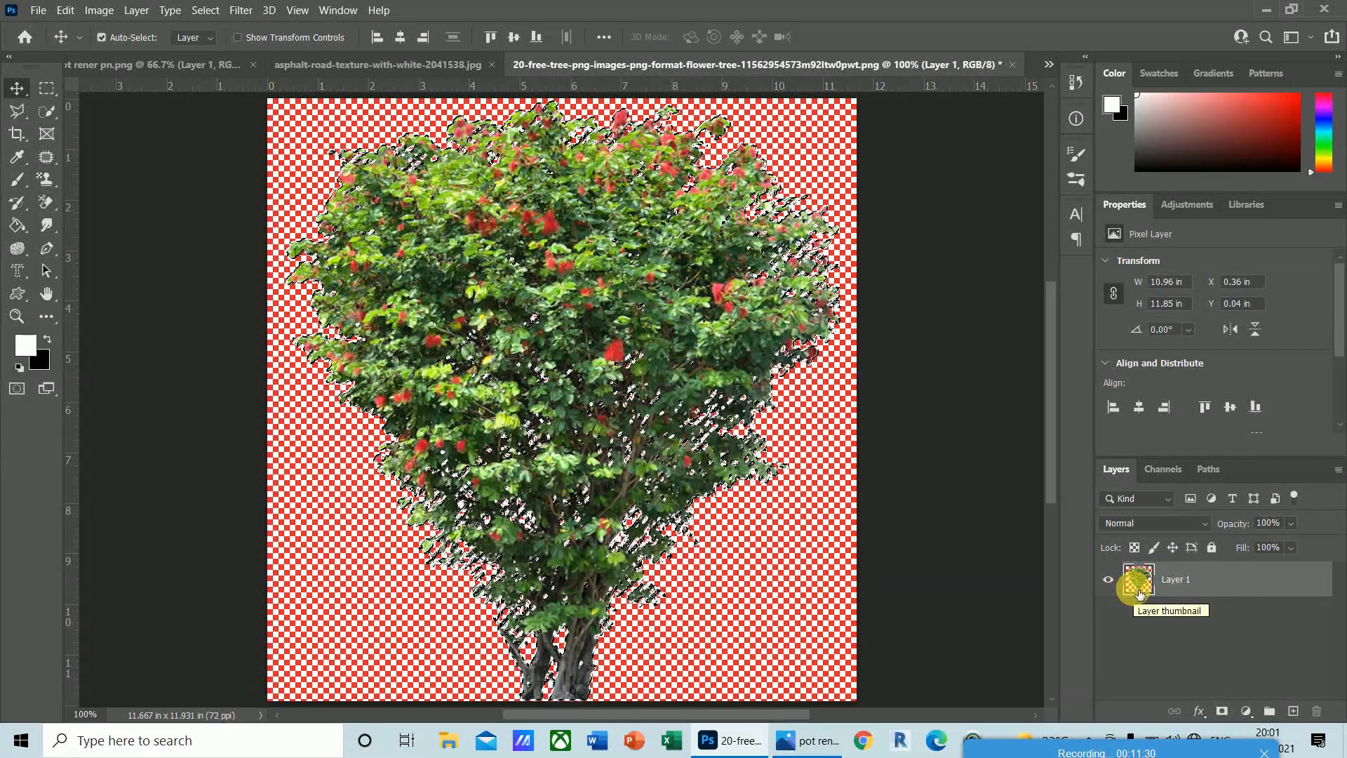
click(206, 11)
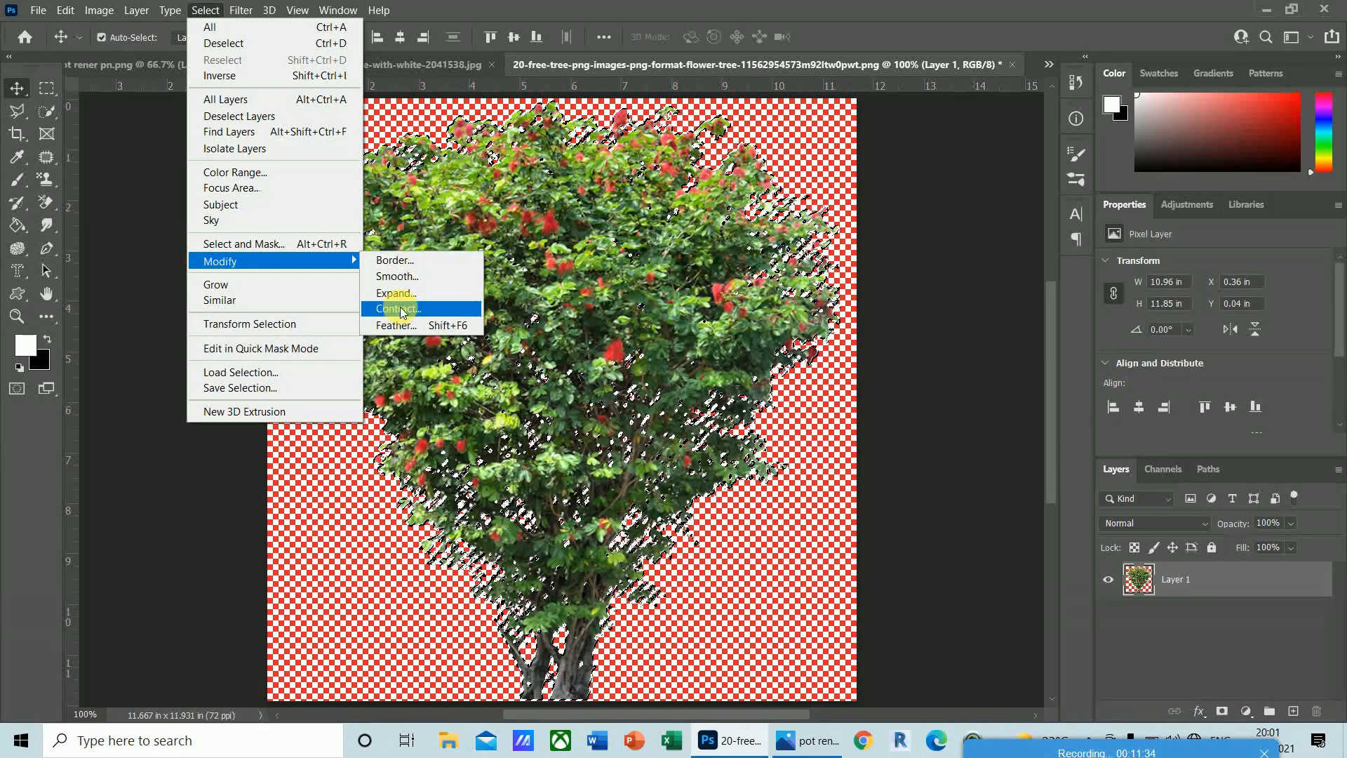
click(398, 309)
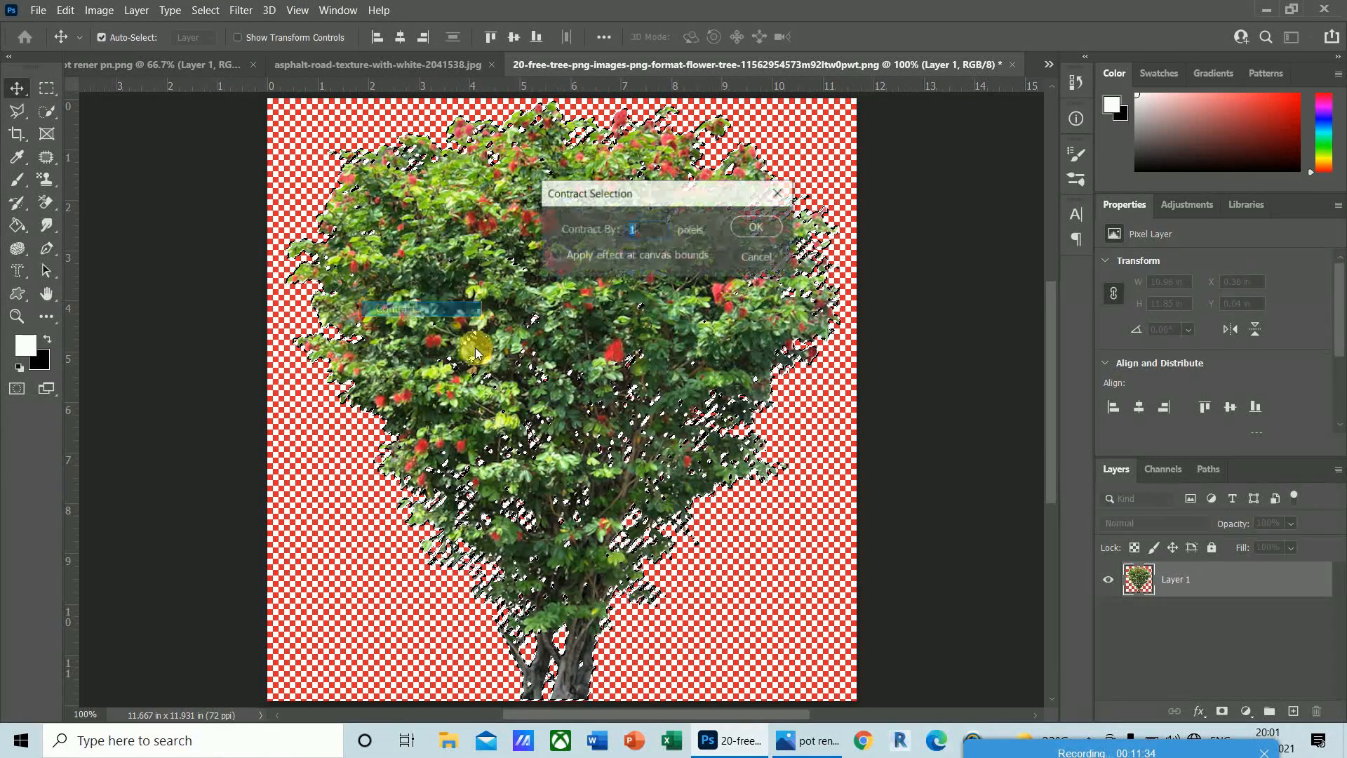
click(748, 229)
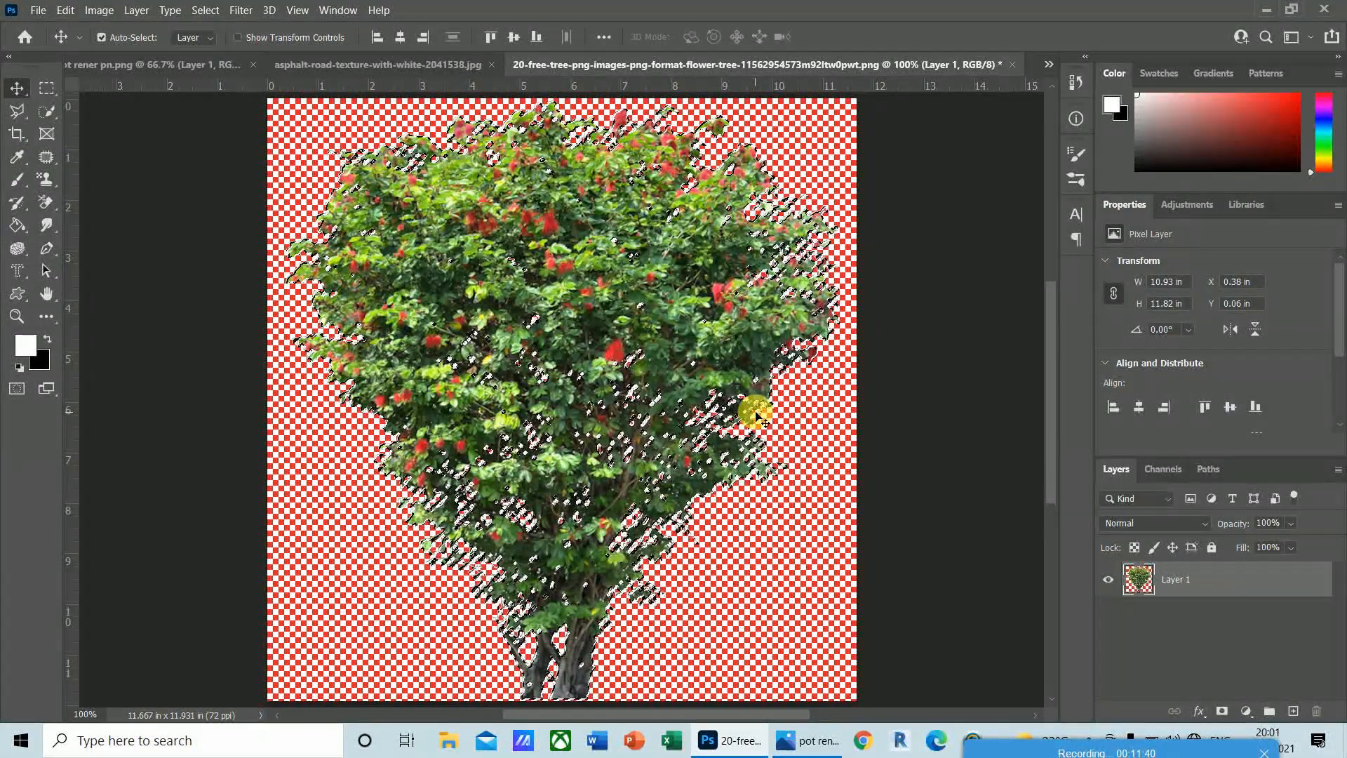
key(Delete)
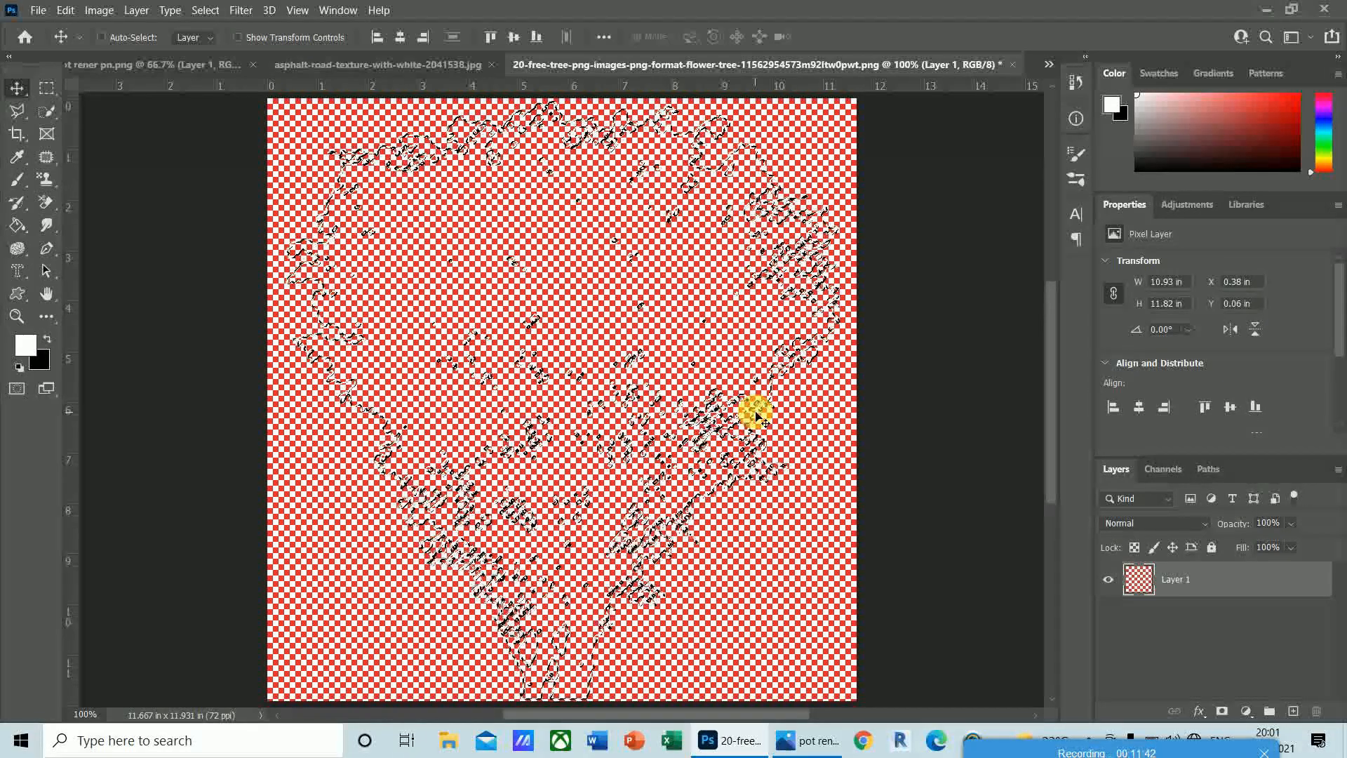
key(ctrl+z)
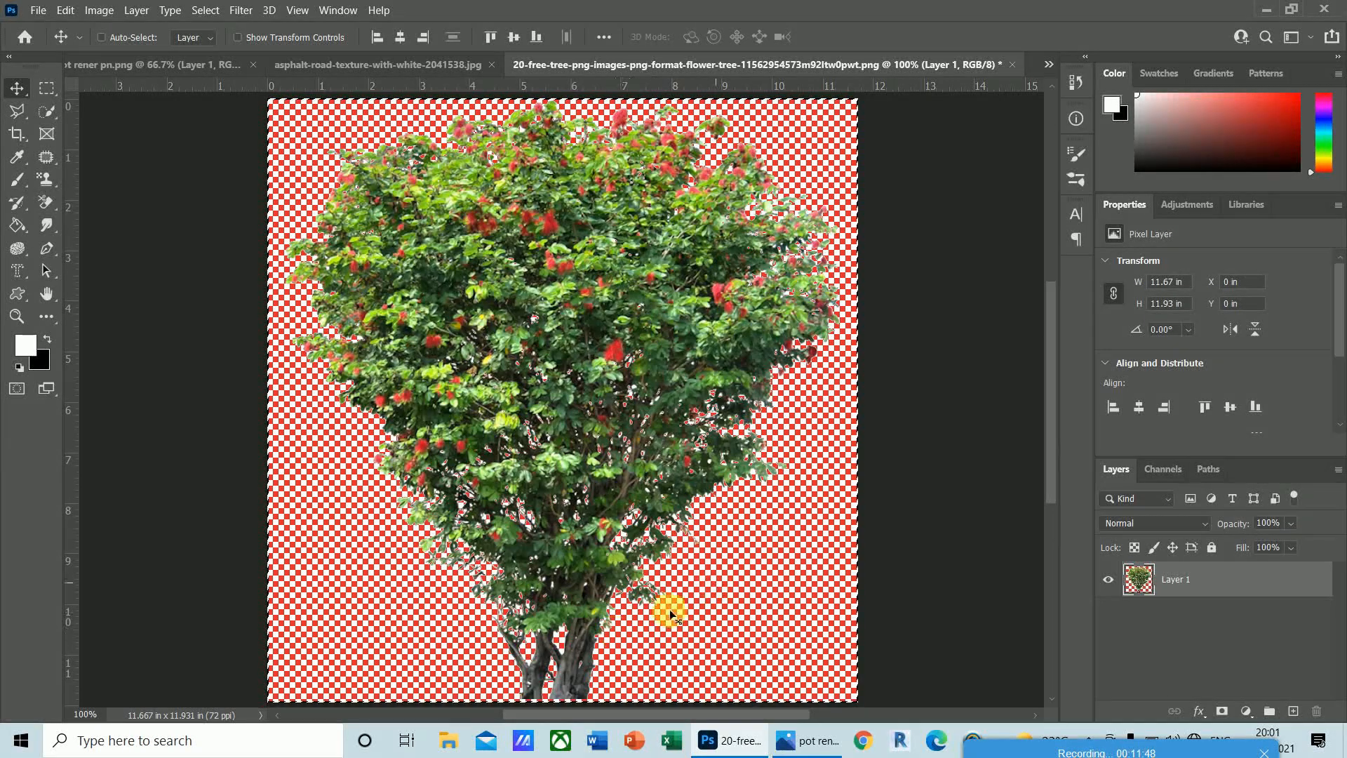
- Copy the entire cut-out tree image and paste it into pot rener pn.png as a new layer
key(ctrl+a)
key(ctrl+Tab)
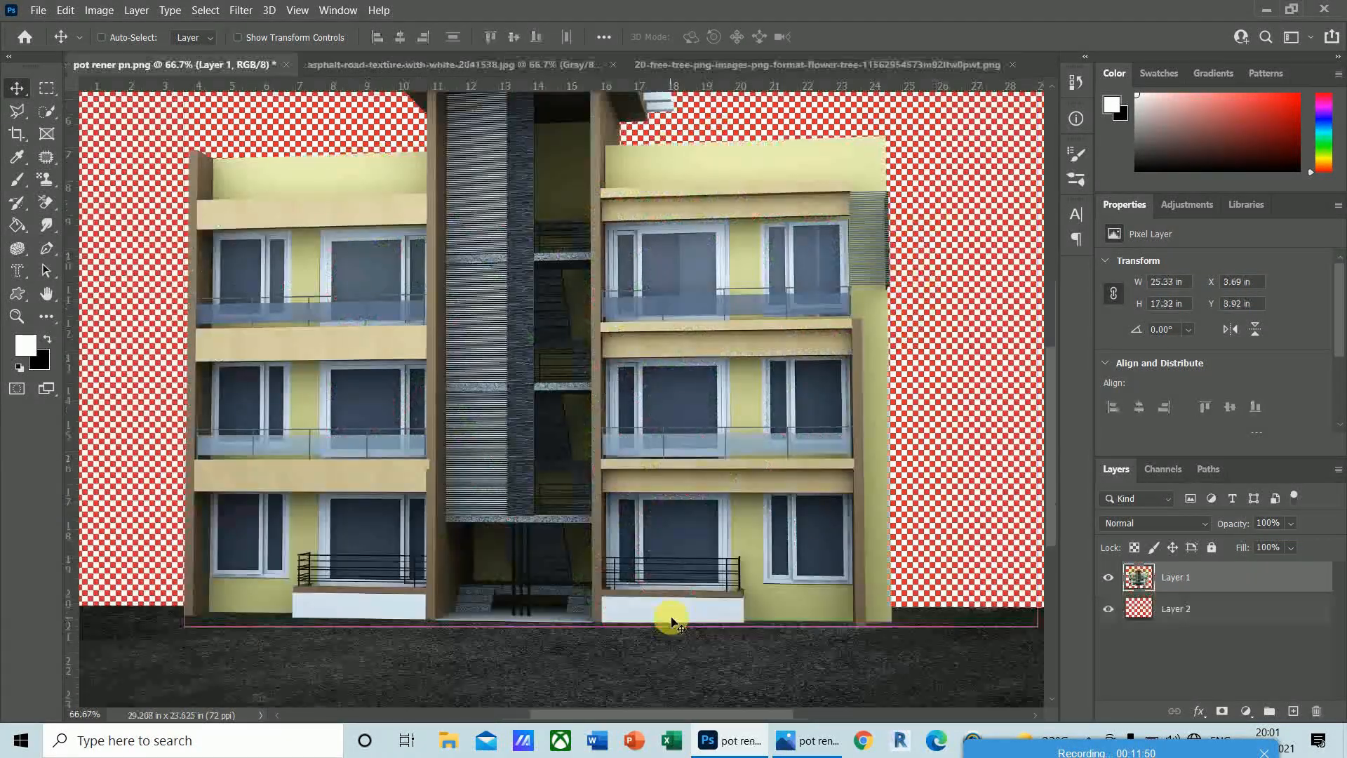
key(ctrl+v)
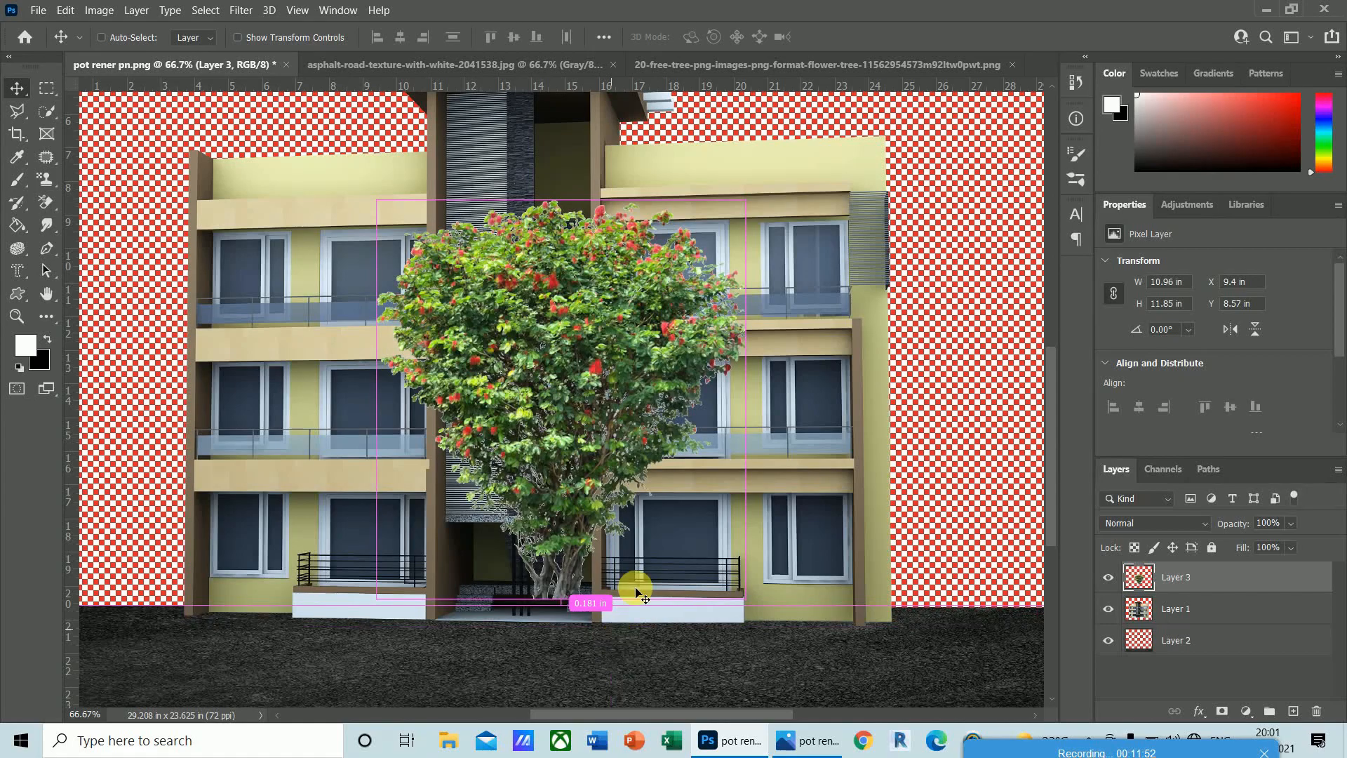
- Enlarge the pasted tree proportionally to about 153% and rotate it about 13 degrees clockwise with Free Transform
key(ctrl+t)
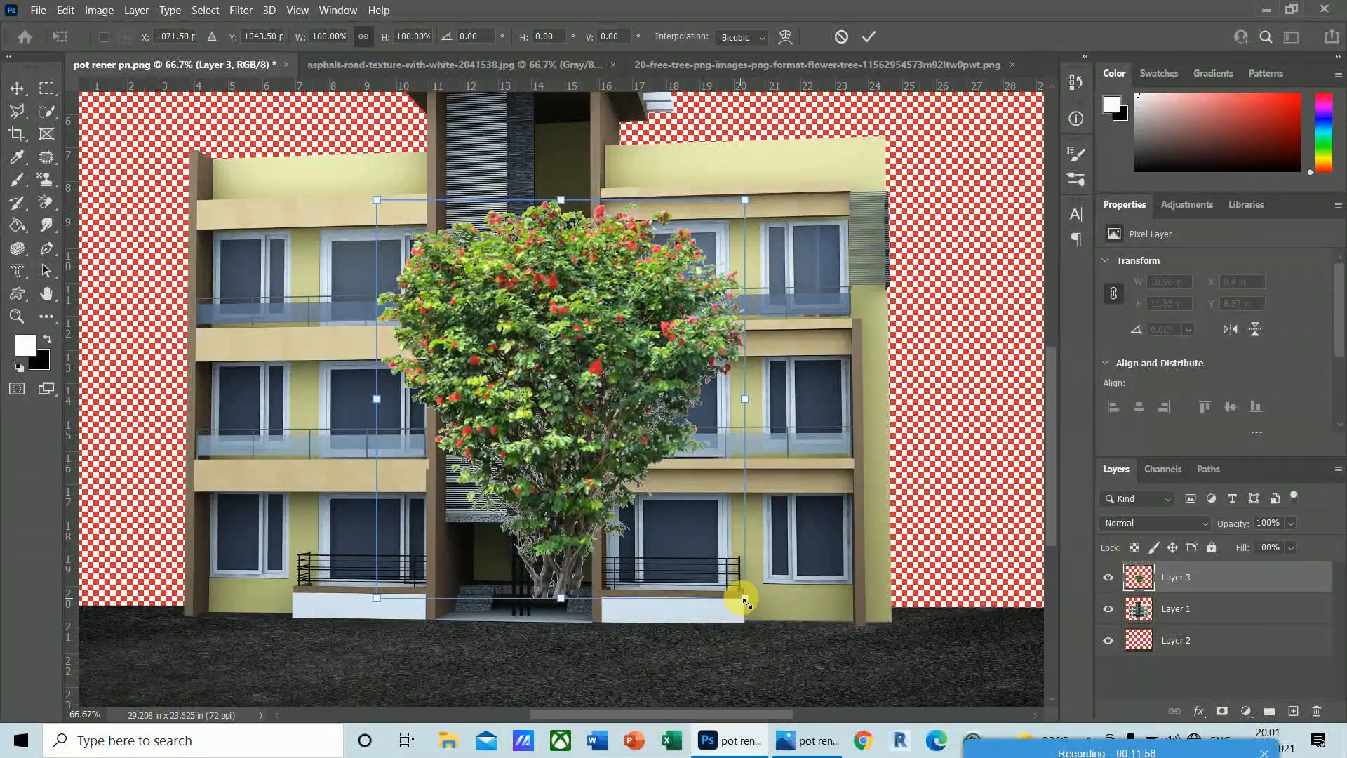
drag(745, 602, 917, 668)
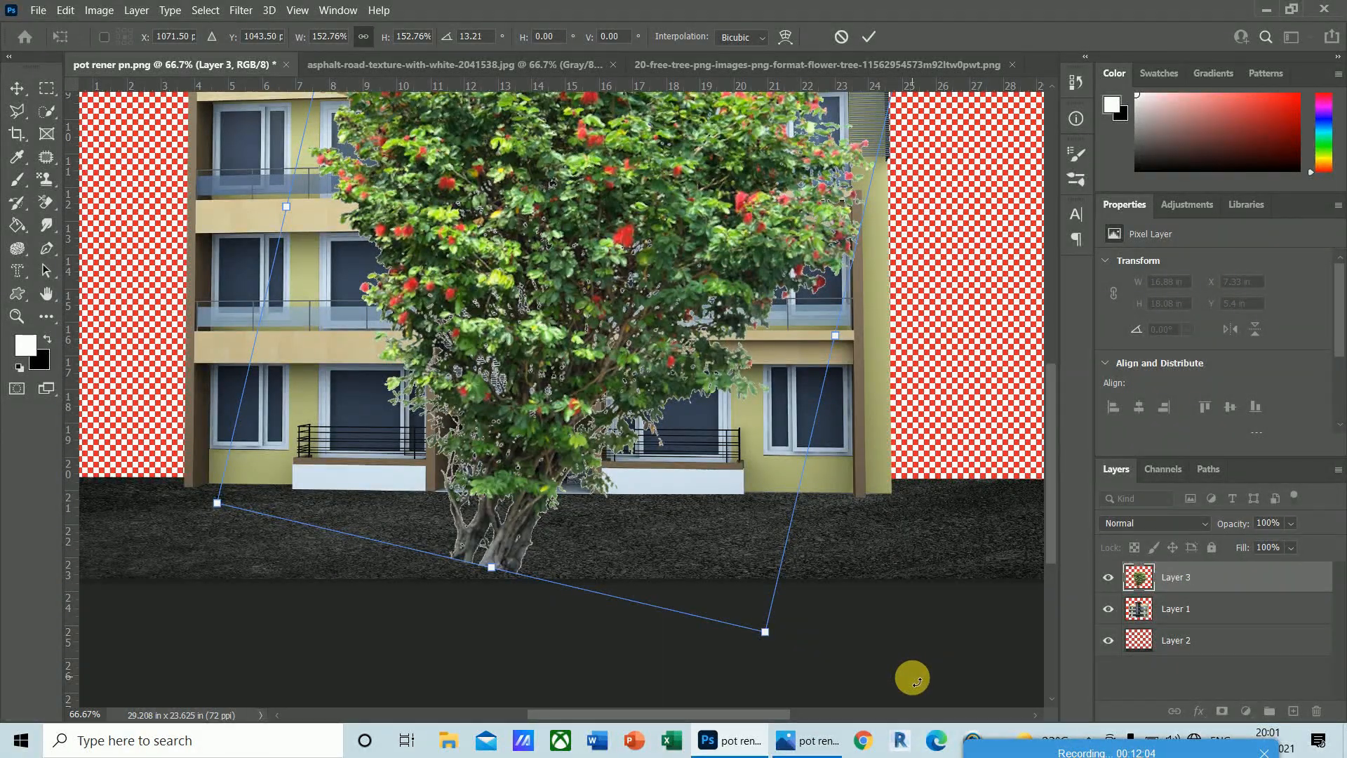
key(ctrl+minus)
key(ctrl+minus)
key(ctrl+minus)
key(Escape)
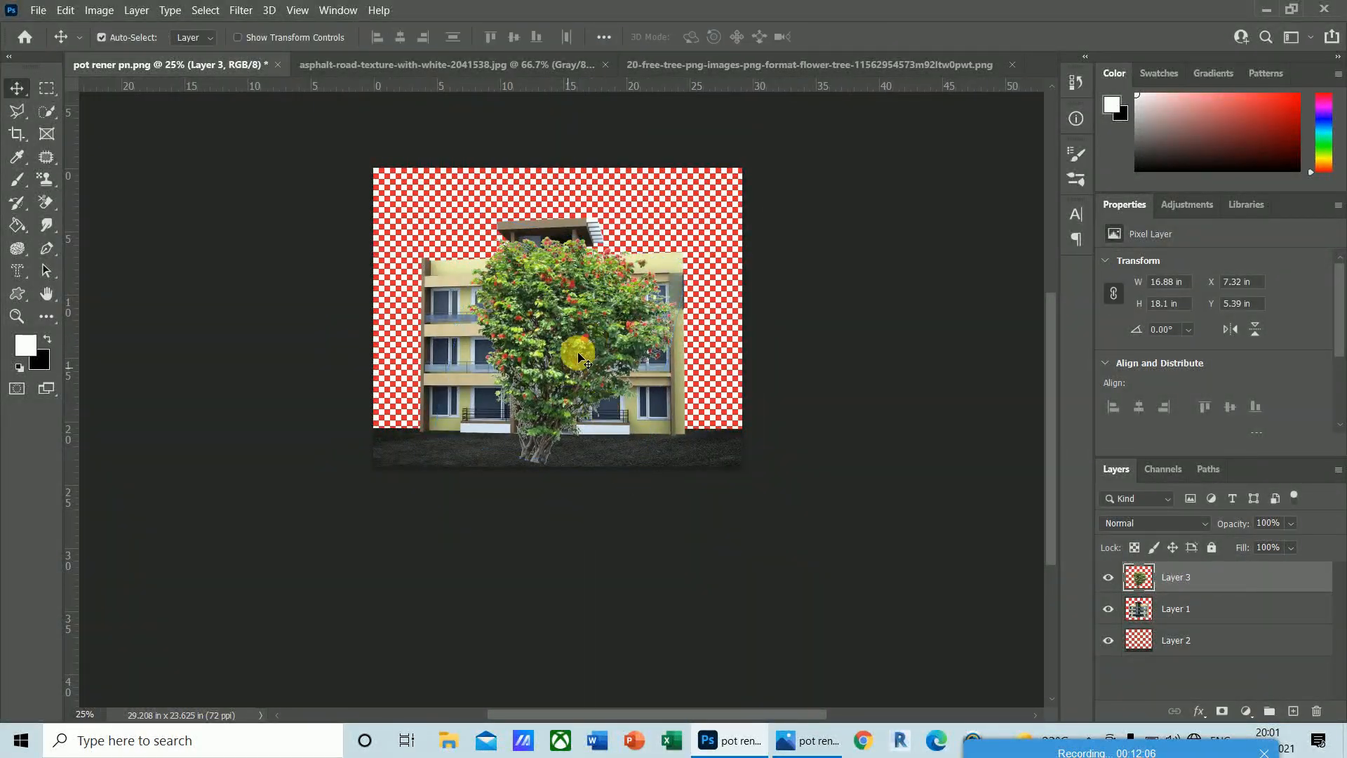
- Move the tree to the canvas's upper-left corner, partly beyond the canvas edge, at about X -7.89 in and Y -1.21 in
drag(579, 357, 409, 285)
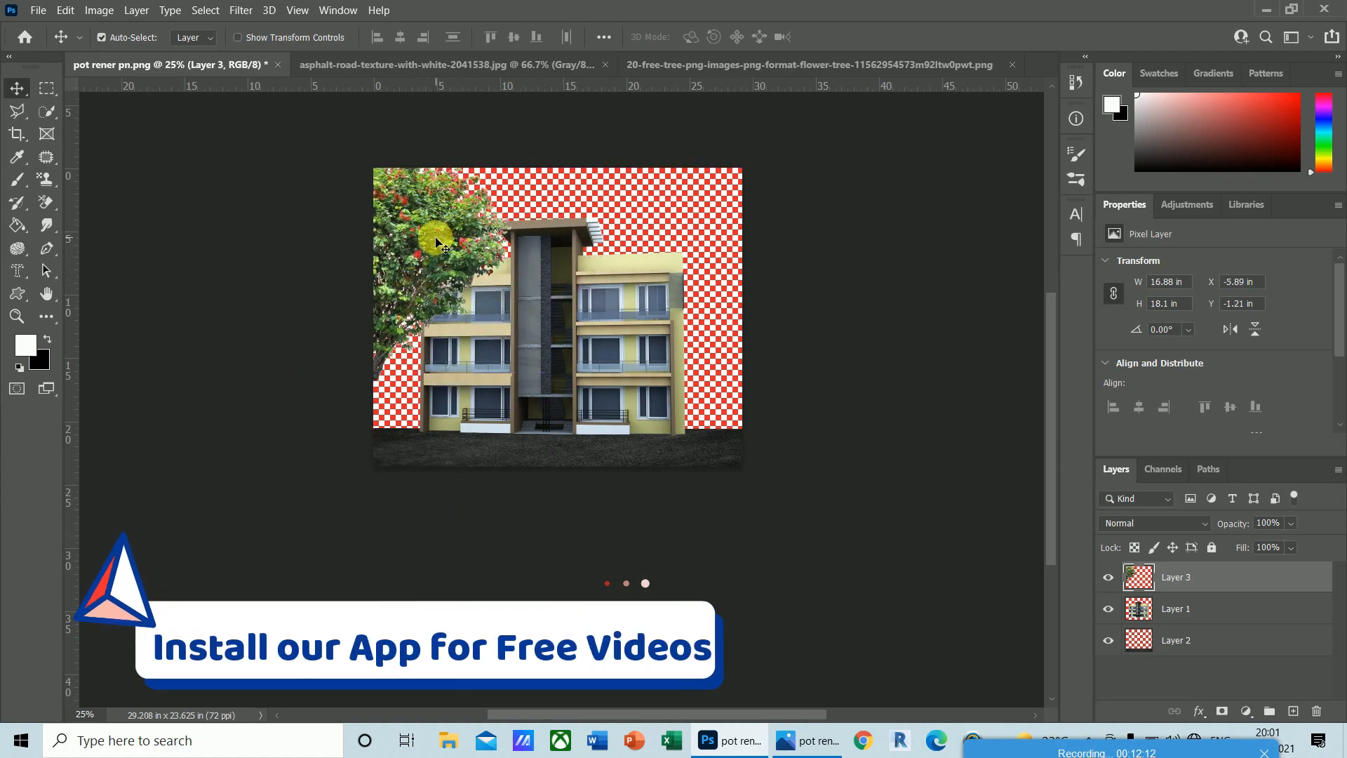
mouse_move(436, 241)
mouse_down()
mouse_move(426, 233)
mouse_move(419, 251)
mouse_up()
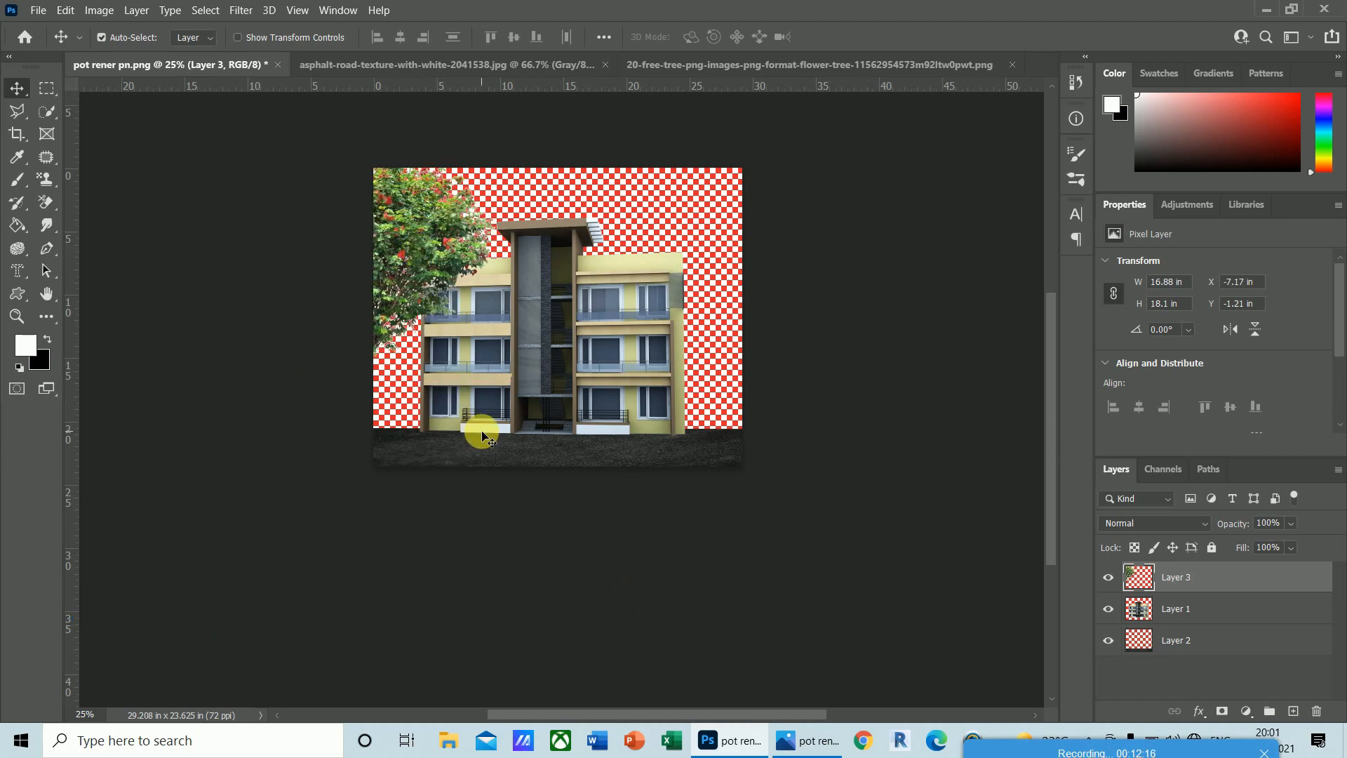
key(ctrl+plus)
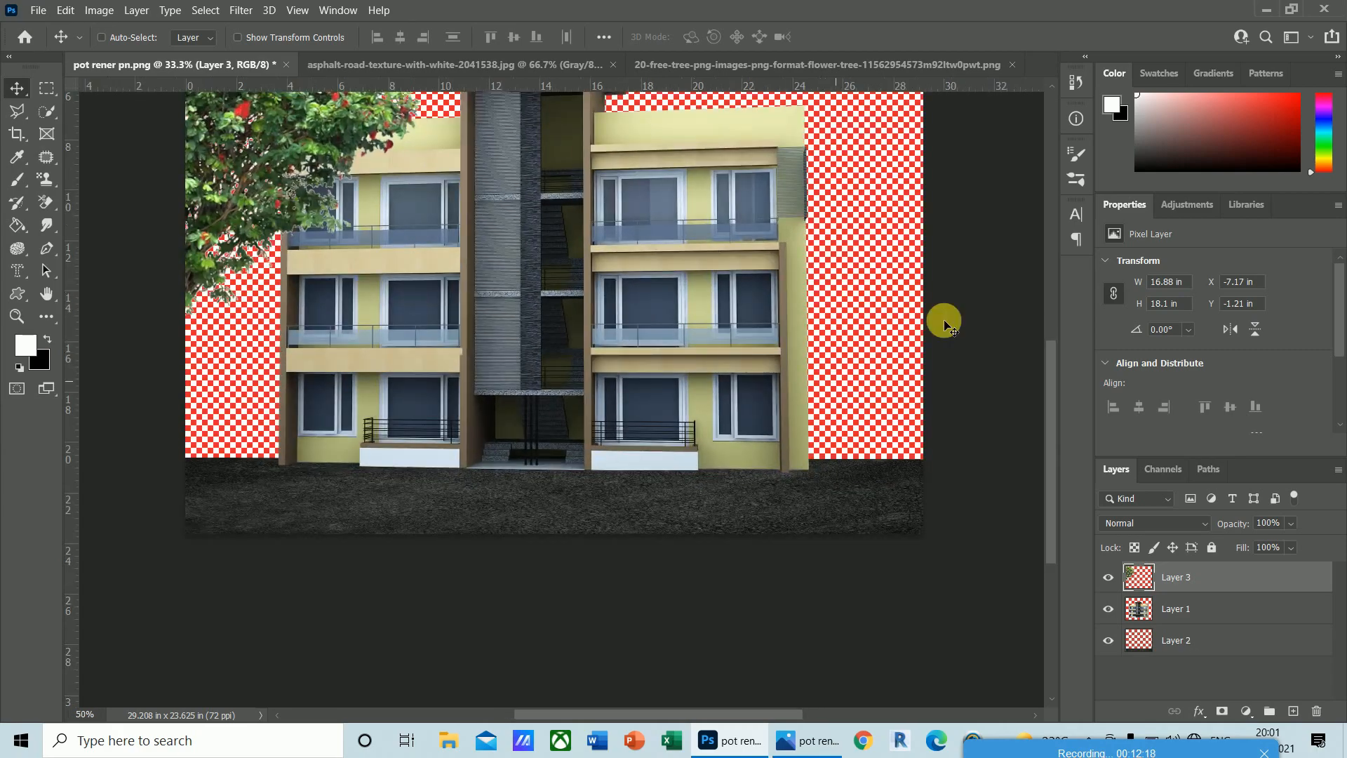
drag(1055, 476, 1048, 405)
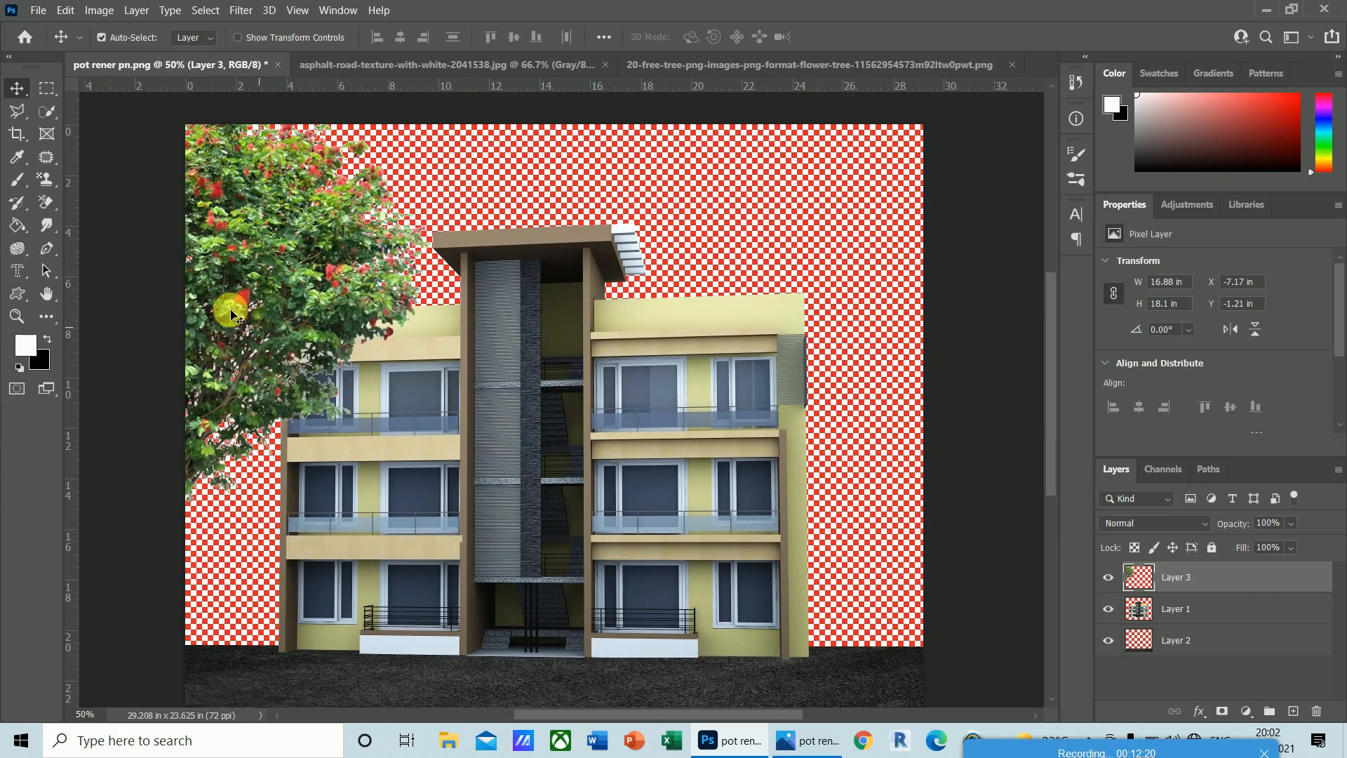
key(Left)
key(Left)
key(Left)
key(Left)
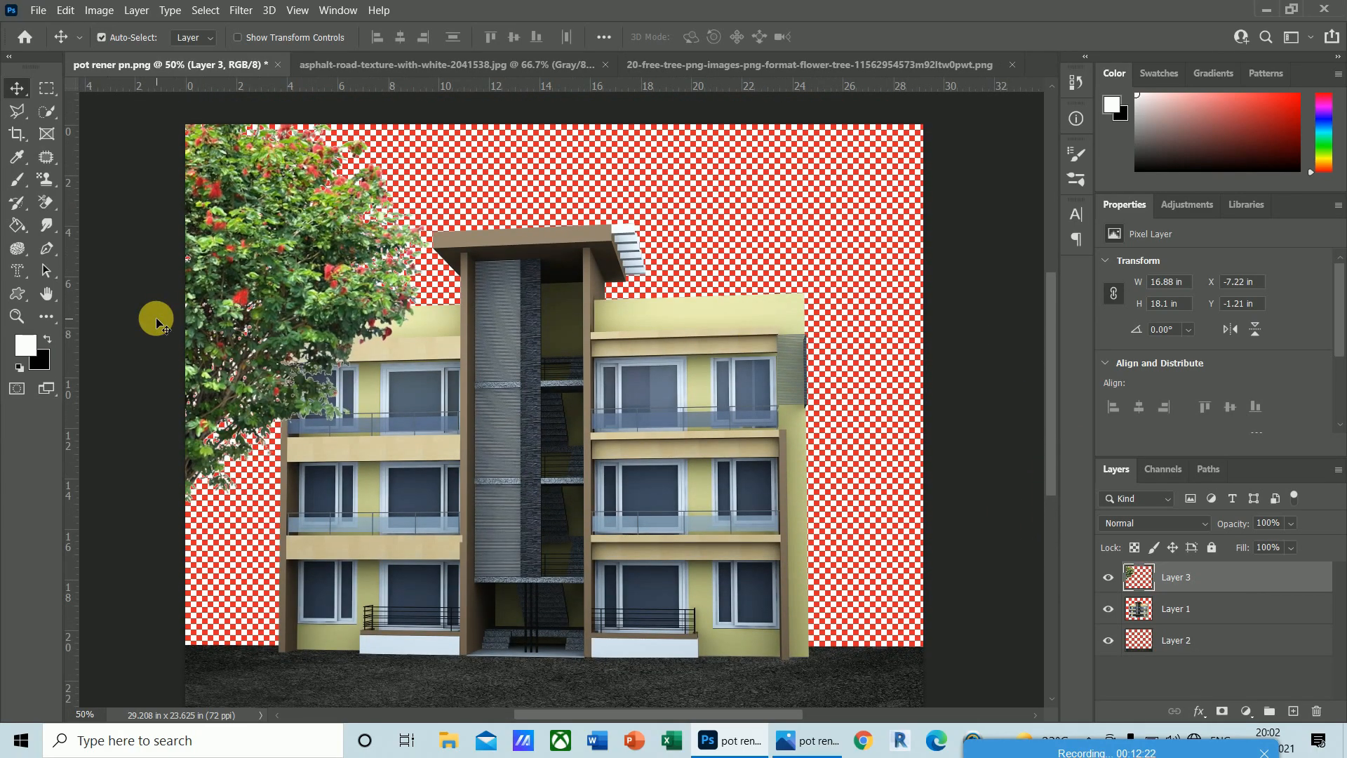
key(Left)
key(Left)
key(Left)
key(Left)
key(Left)
key(Left)
key(Left)
key(Left)
key(Left)
key(Left)
key(Left)
key(Left)
key(Left)
key(Left)
key(Left)
key(Left)
key(Left)
key(Left)
key(Left)
key(Left)
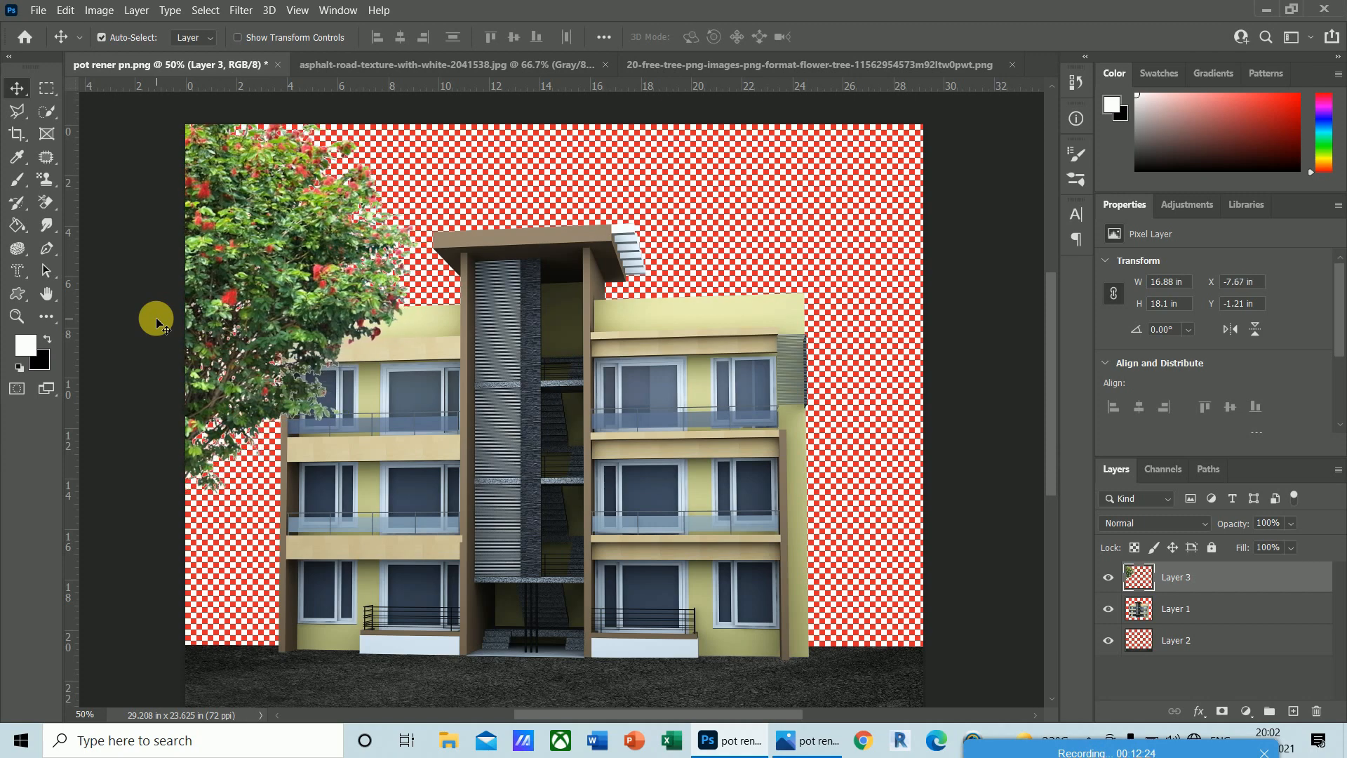
key(Left)
key(Left)
key(Left)
key(Left)
key(Left)
key(Left)
key(Left)
key(Left)
key(Left)
key(Left)
key(Left)
key(Left)
key(Left)
key(Left)
key(Left)
key(Left)
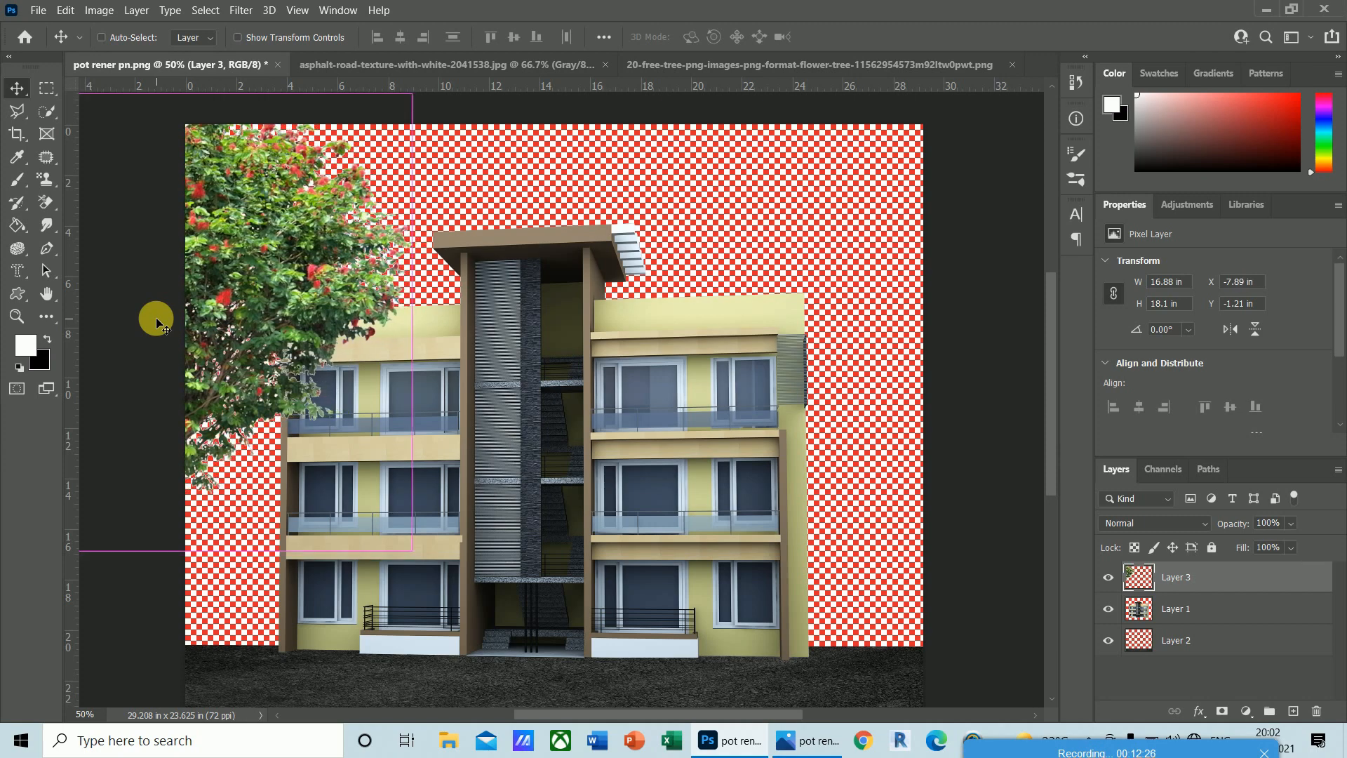
- Shrink the tree to about 14.4 by 15.43 in and nudge it up to about Y -0.51 in
key(ctrl+t)
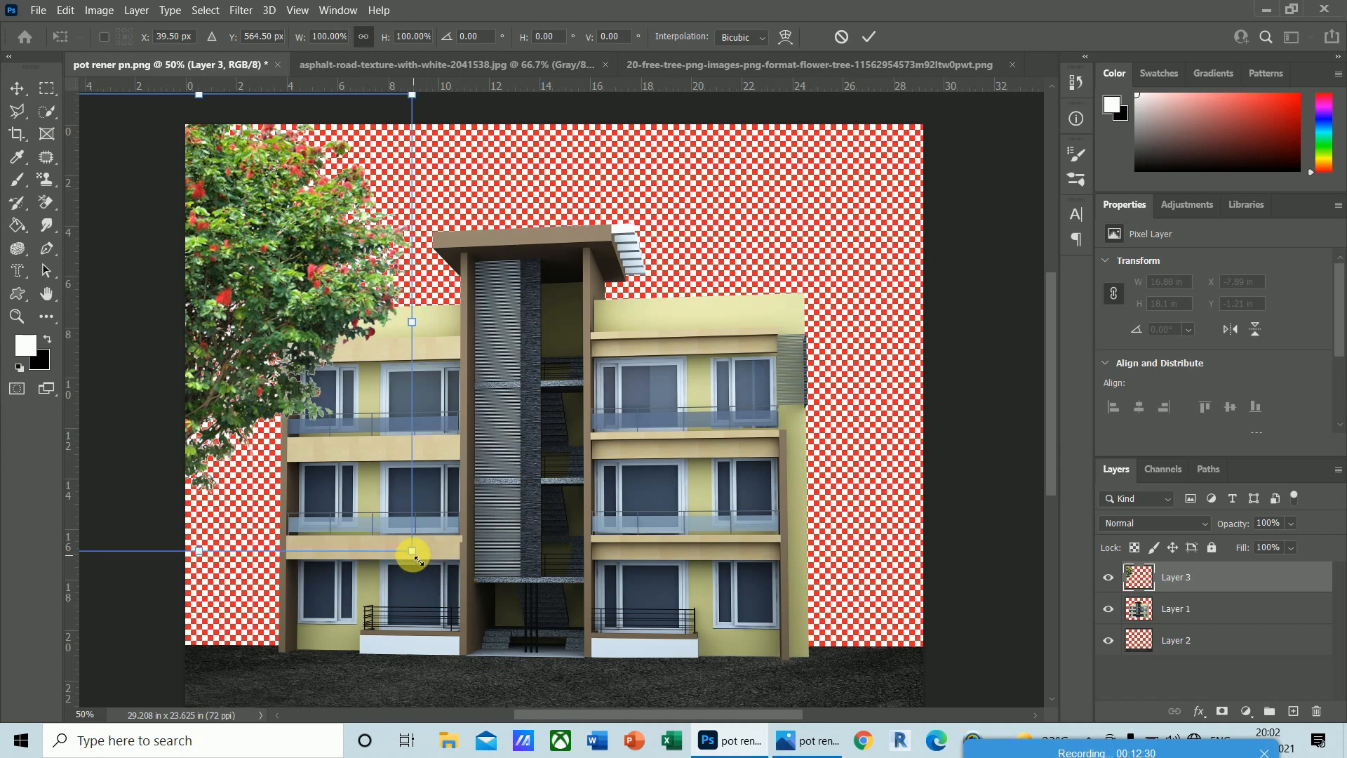
drag(416, 558, 379, 528)
key(Return)
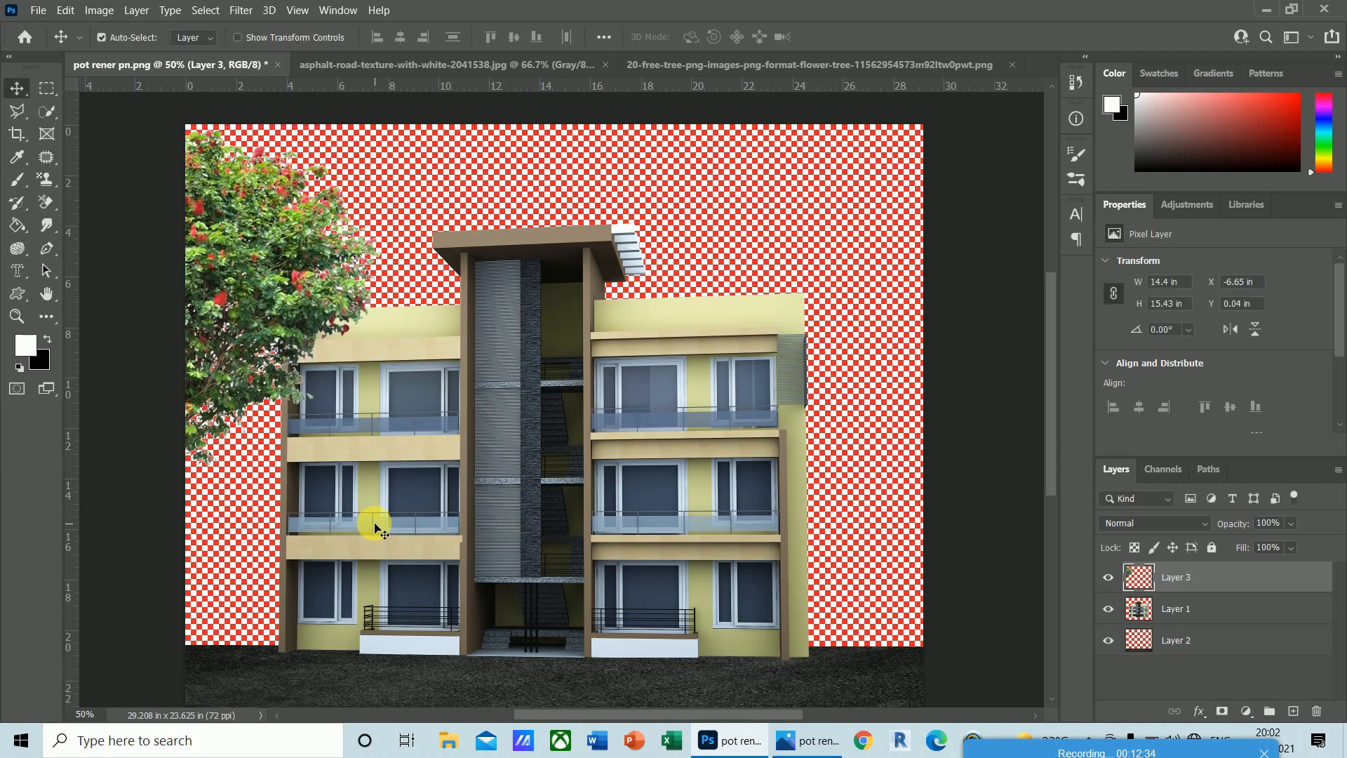
key(Up)
key(Up)
key(Up)
key(Up)
key(Up)
key(Up)
key(Up)
key(Up)
key(Up)
key(Up)
key(Up)
key(Up)
key(Up)
key(Up)
key(Up)
key(Up)
key(Up)
key(Up)
key(Up)
key(Up)
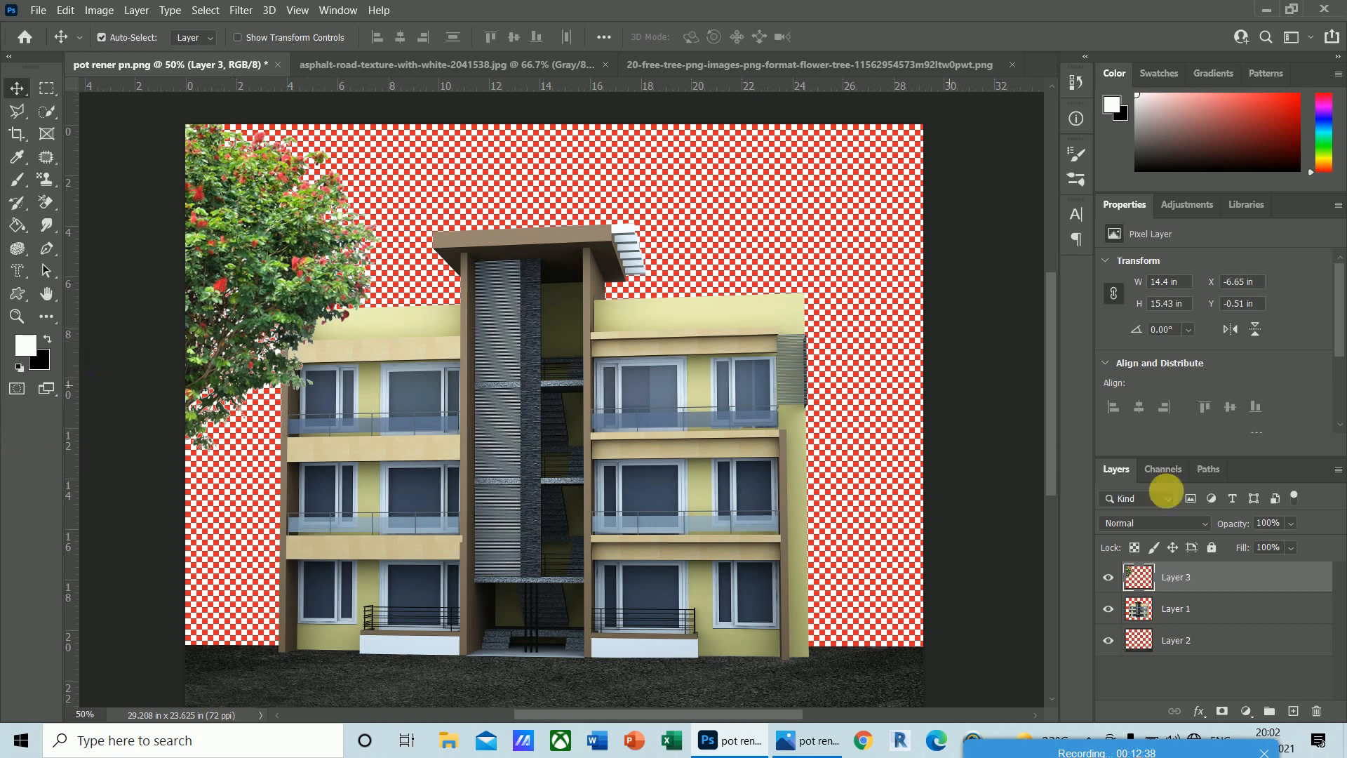
- Duplicate the tree layer, load the copy's outline as a selection, fill it with black and deselect
key(ctrl+j)
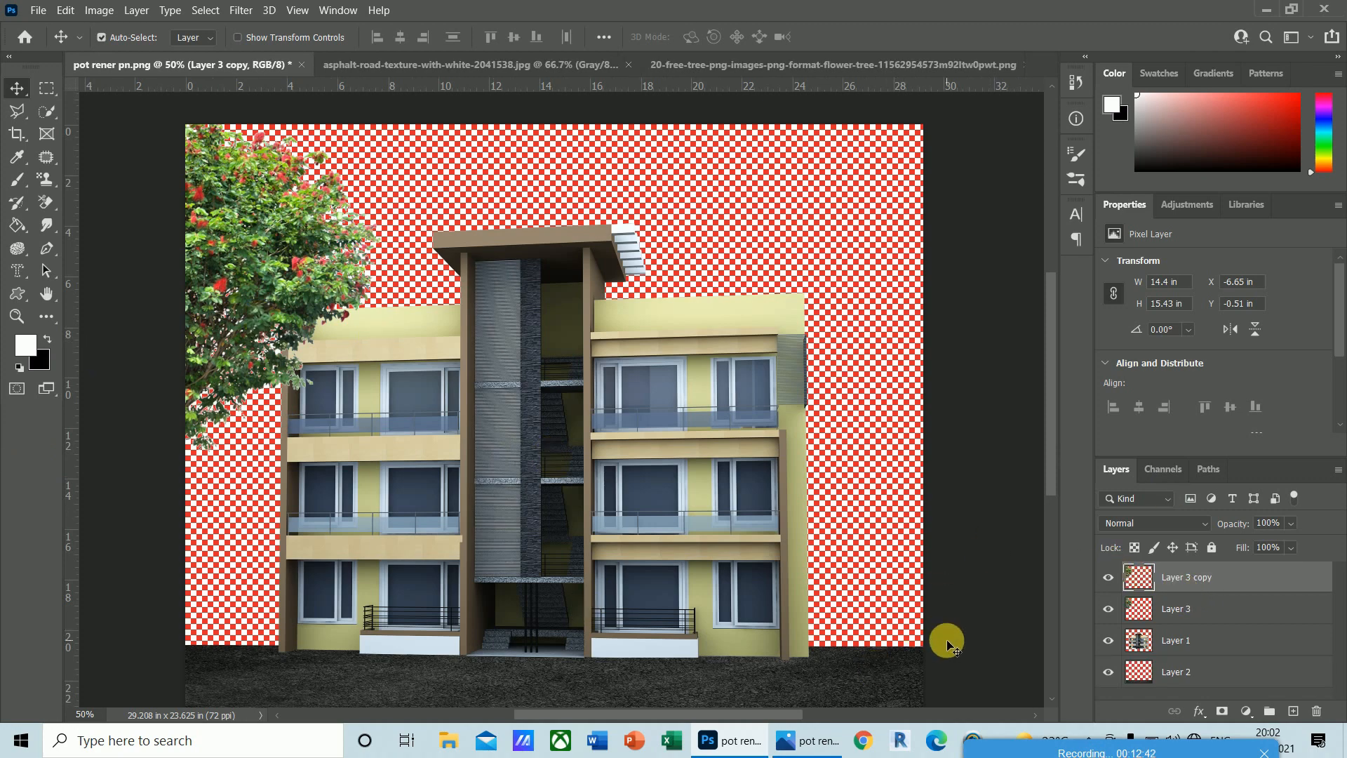
ctrl+click(1139, 577)
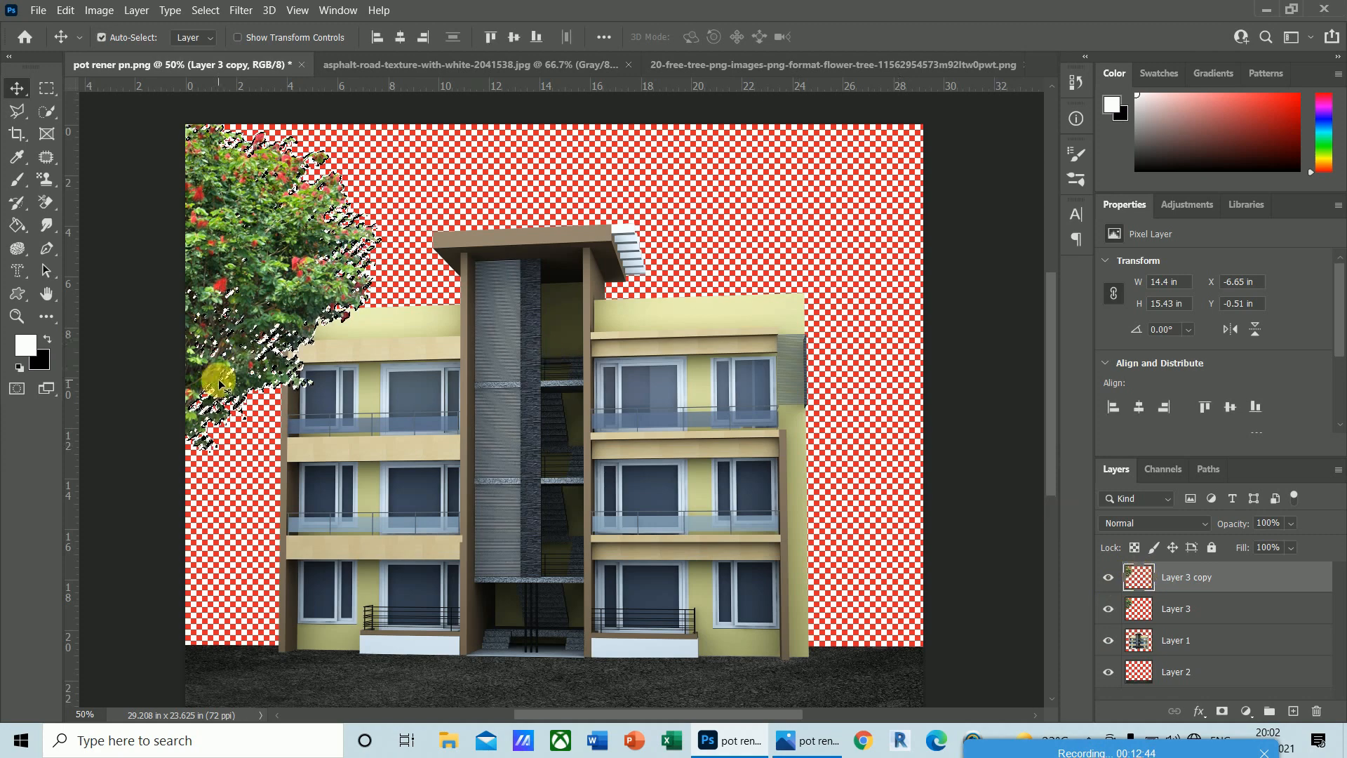
click(26, 345)
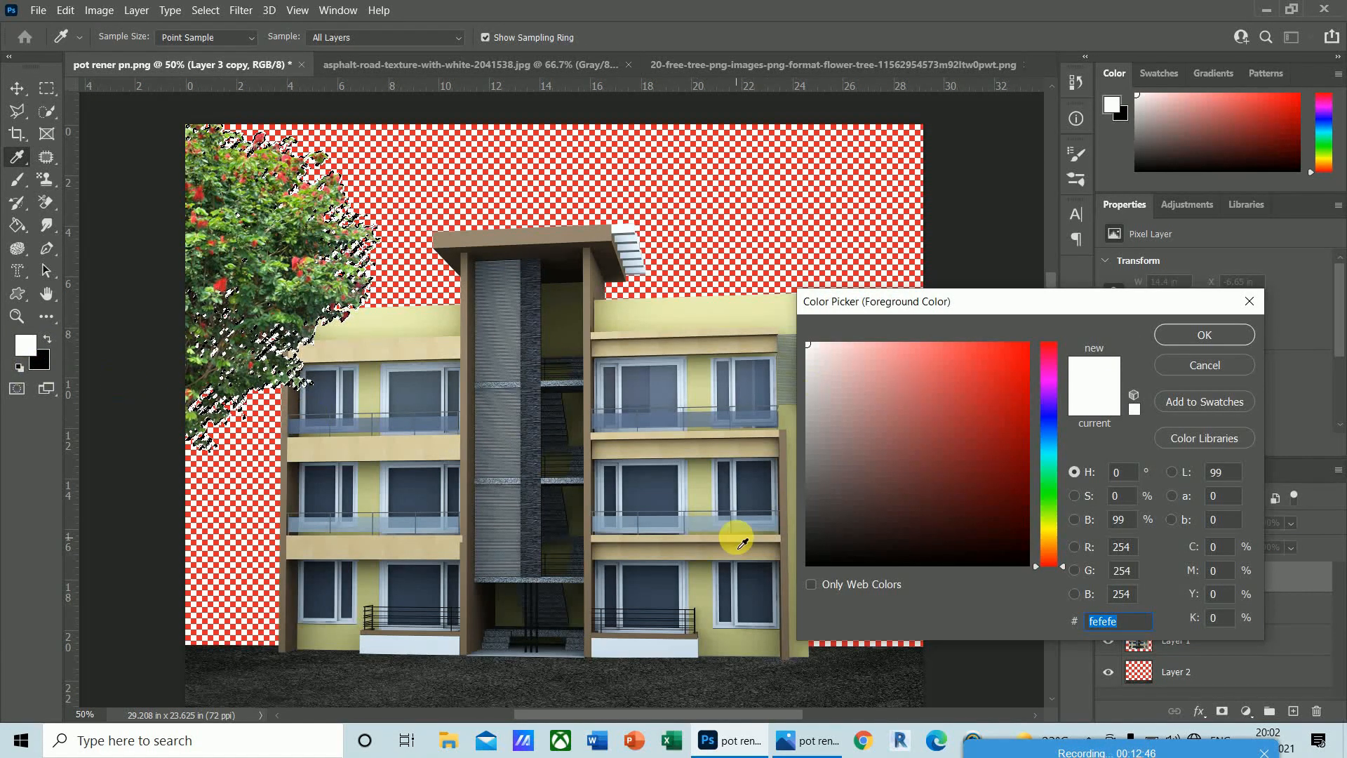
drag(847, 561, 765, 573)
click(1204, 334)
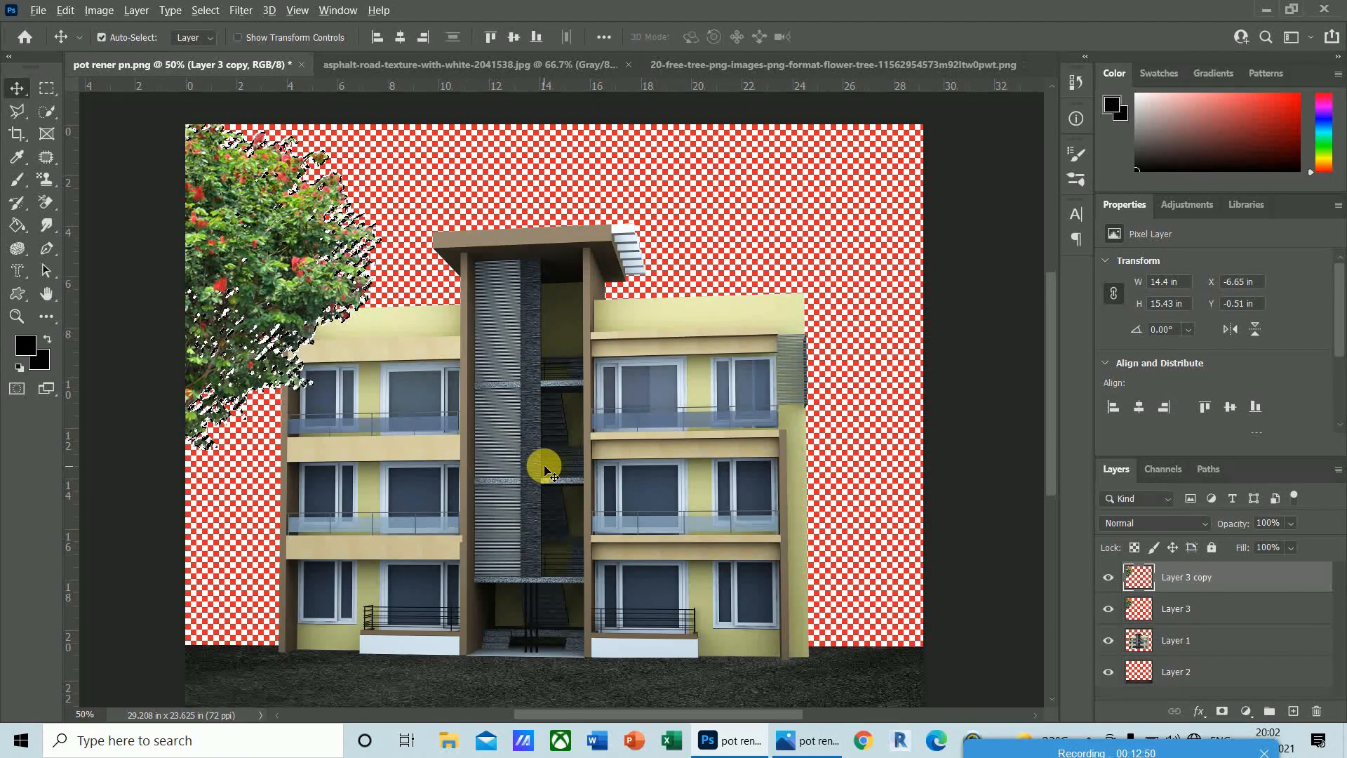
key(alt+BackSpace)
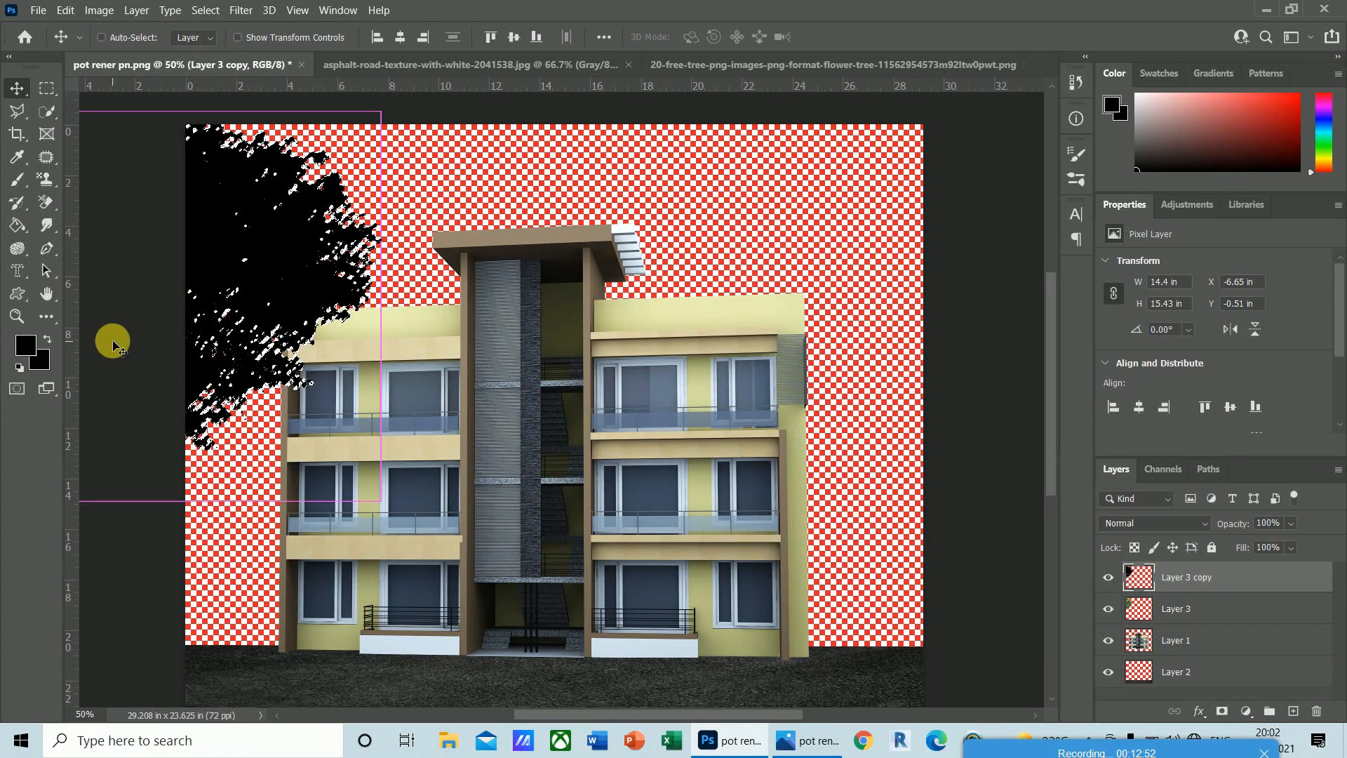
key(ctrl+d)
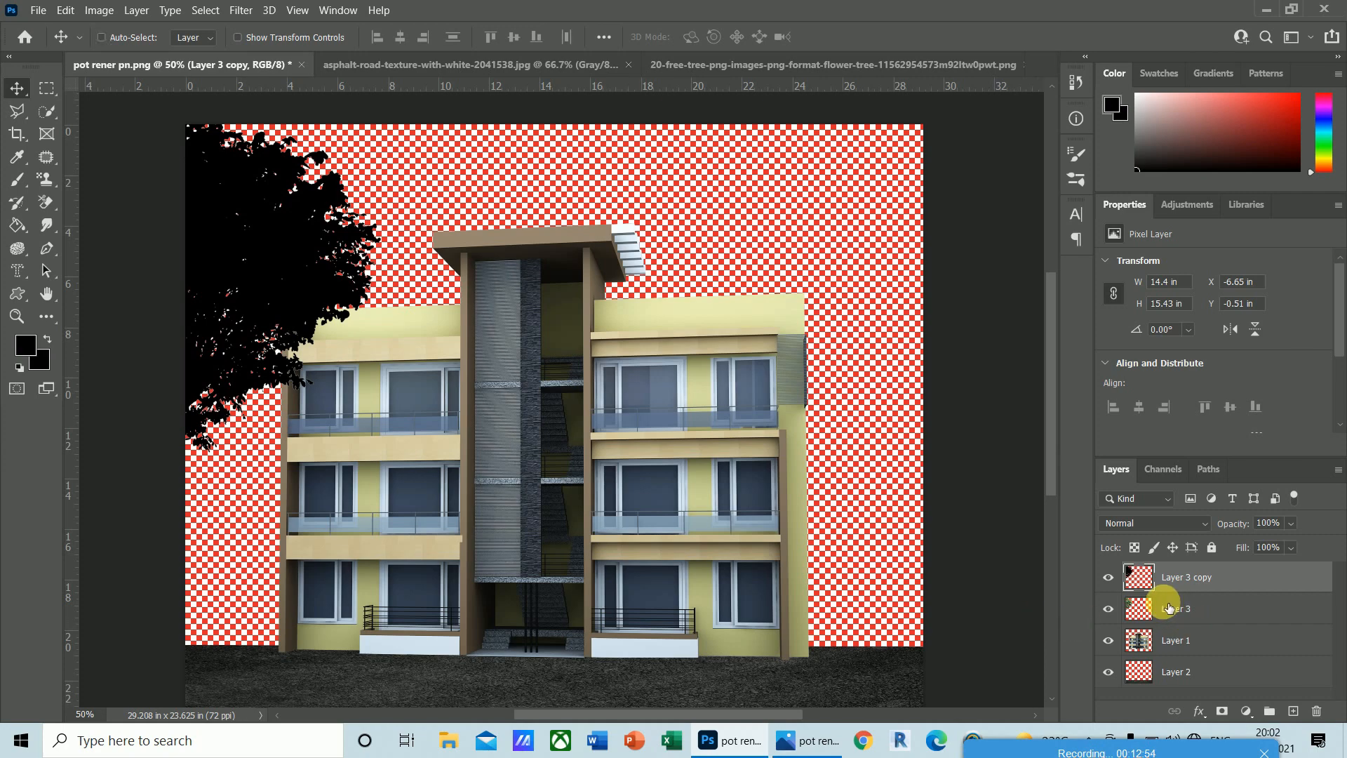
- Distort the black tree copy by pulling its two upper corners down and to the right into a slanted shadow shape
key(ctrl+t)
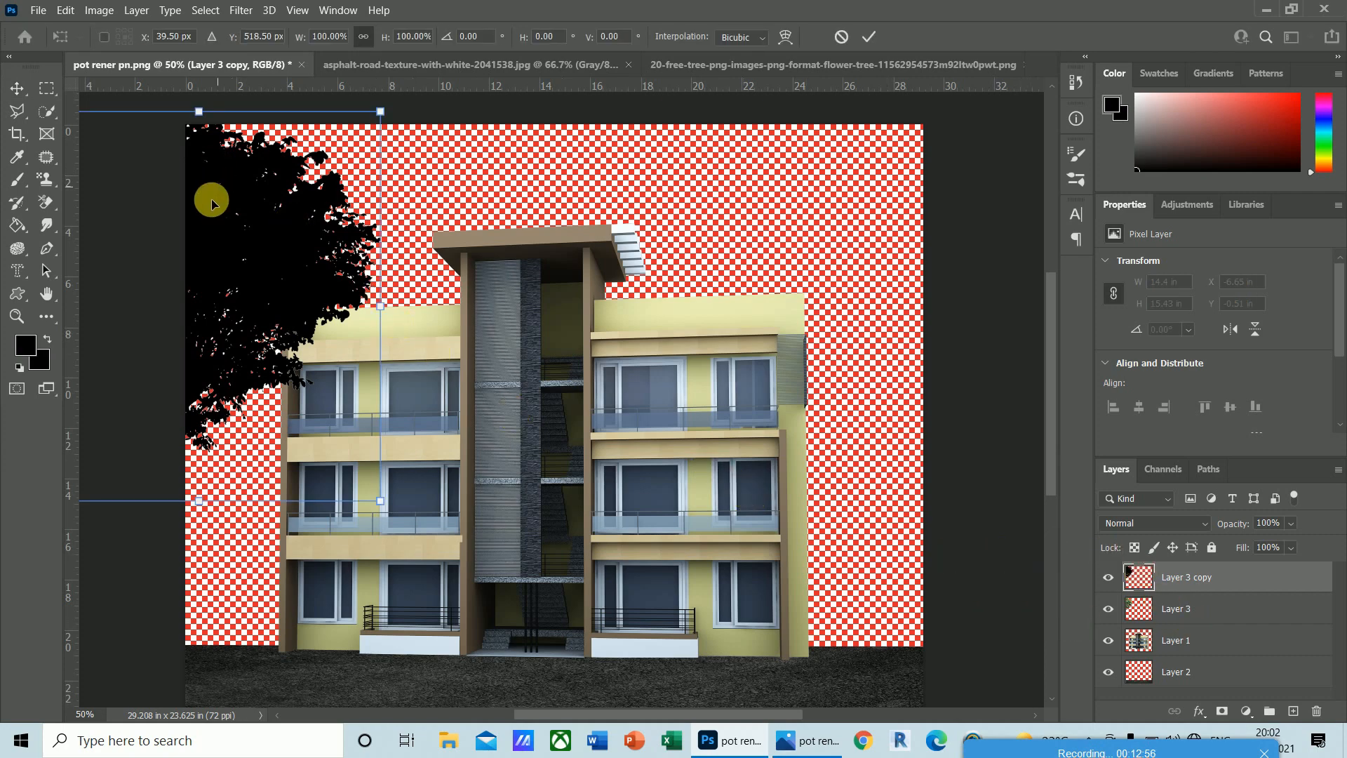
right_click(223, 233)
click(277, 318)
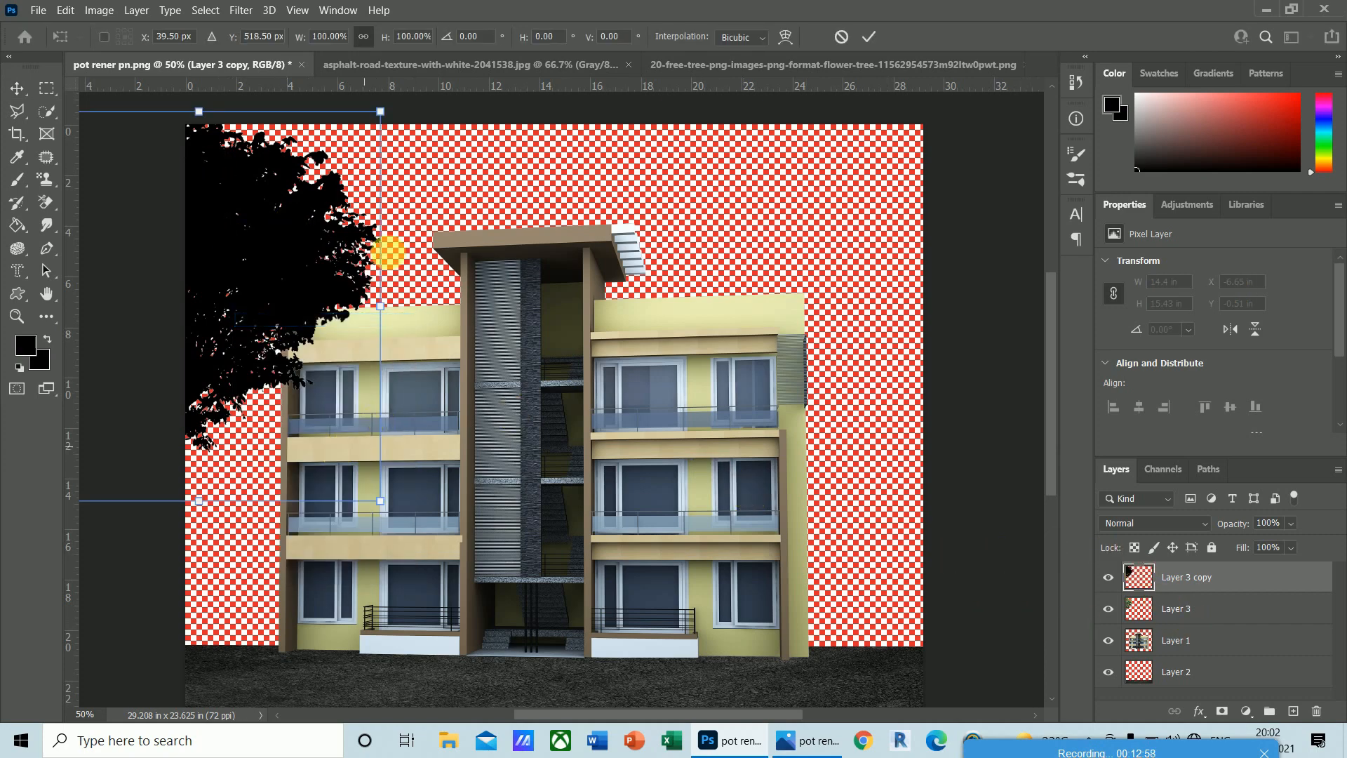
drag(380, 115, 534, 329)
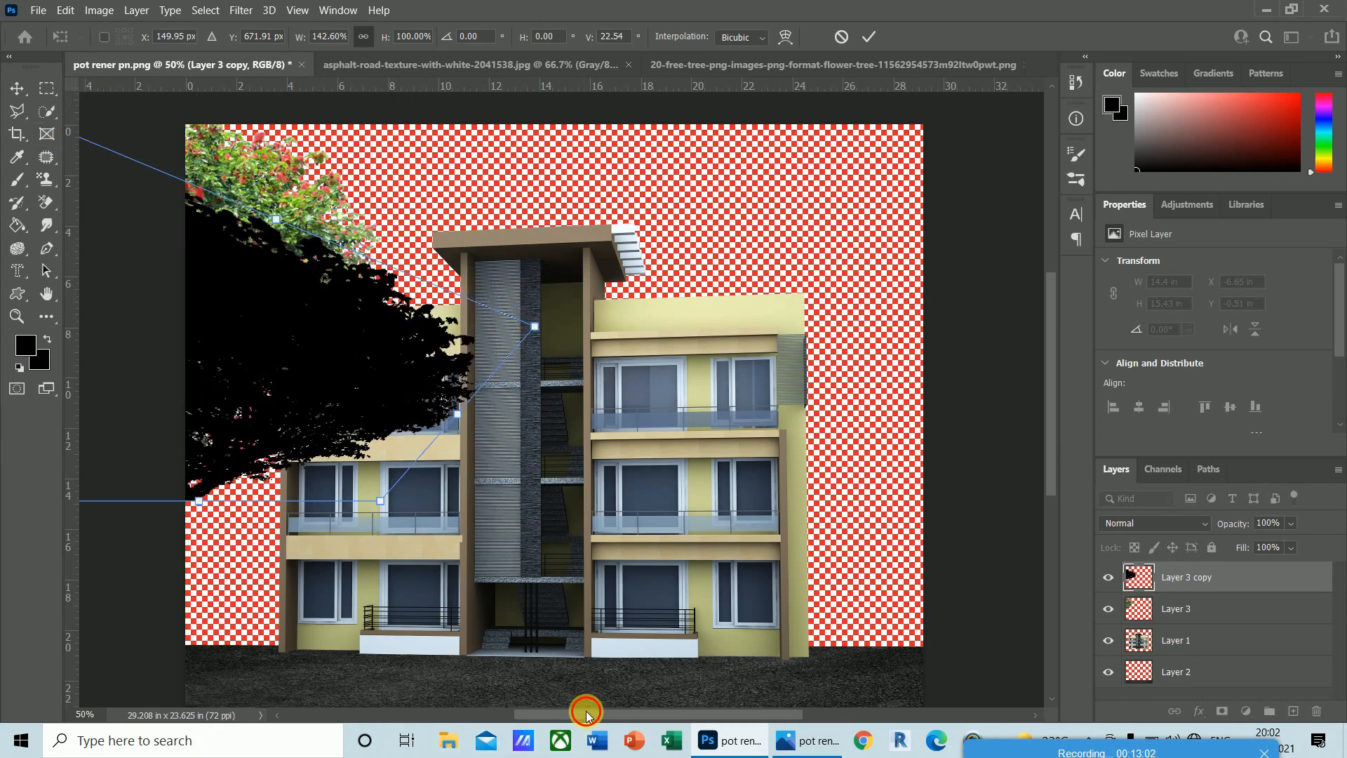
drag(587, 714, 505, 714)
drag(289, 112, 484, 262)
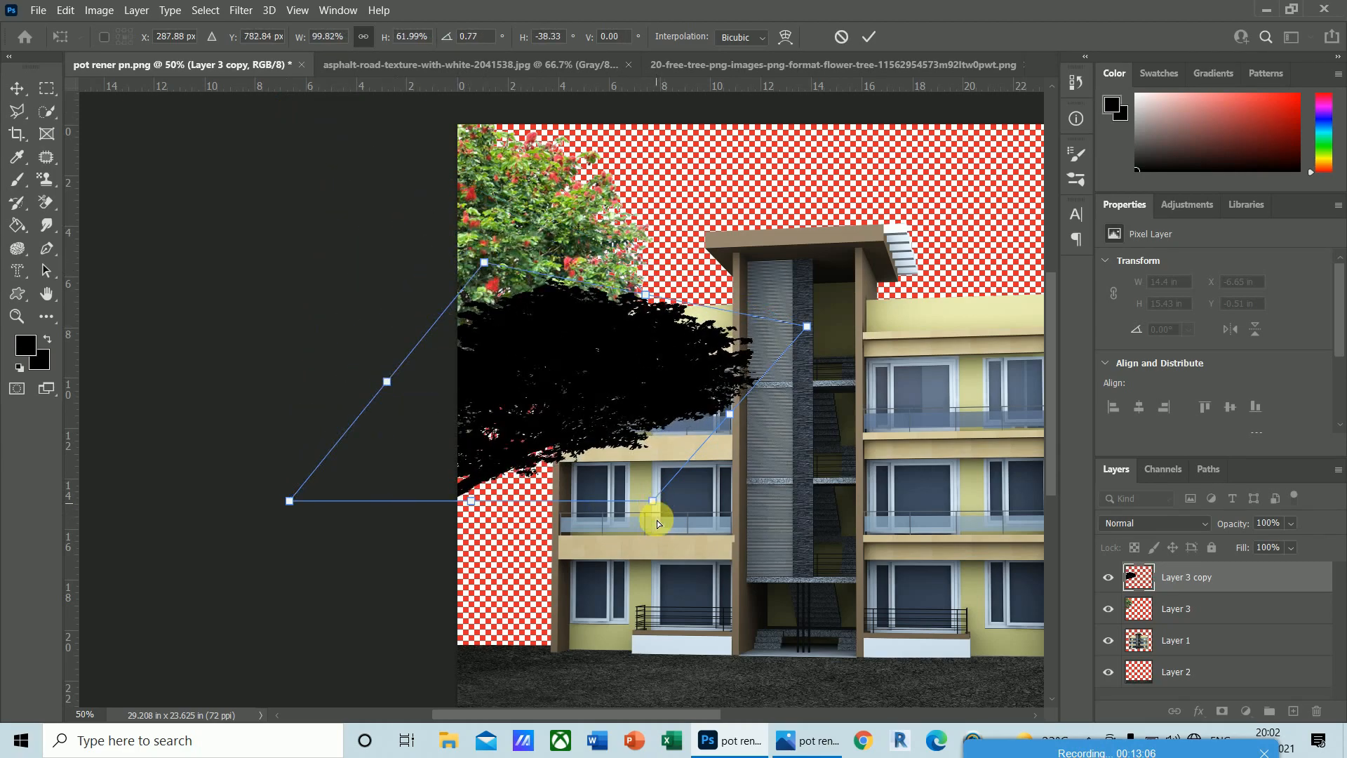
- Pull all four corners of the distorted black tree lower so the shadow shape flattens across the building's lower floors
drag(658, 523, 647, 642)
drag(807, 326, 896, 525)
drag(491, 267, 594, 403)
drag(289, 503, 256, 653)
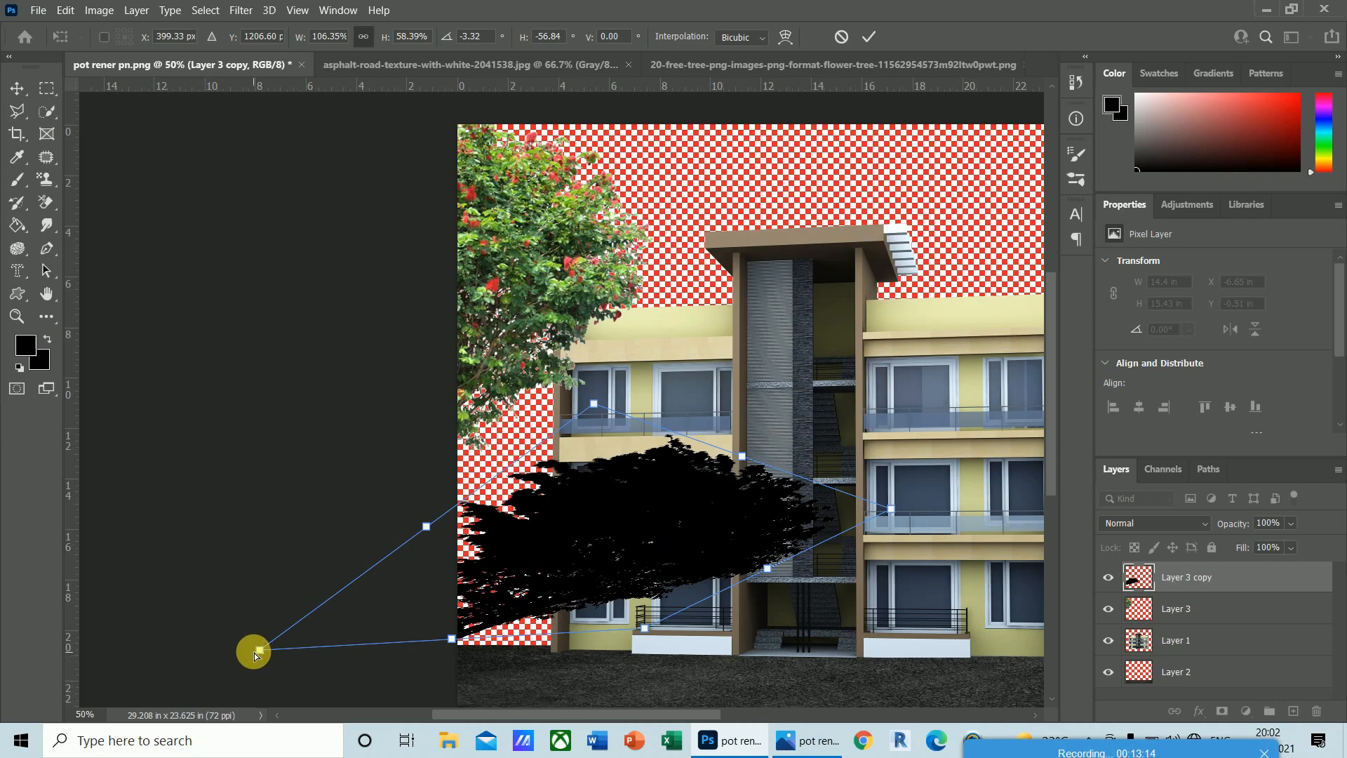
drag(895, 521, 891, 554)
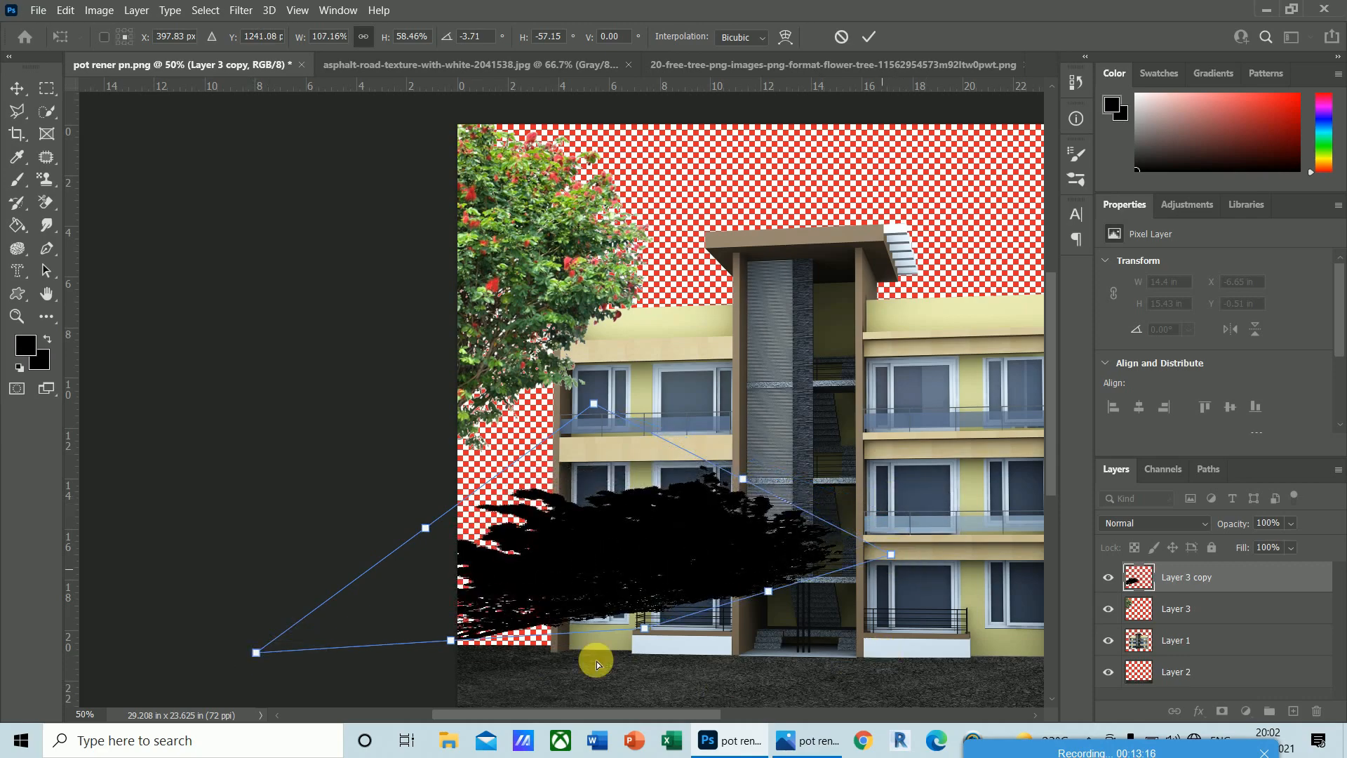
- Reshape the black shadow into a low diamond at the road and ground floor, drawing its right end back from the entrance
drag(631, 634, 546, 708)
drag(893, 540, 894, 622)
drag(595, 384, 627, 525)
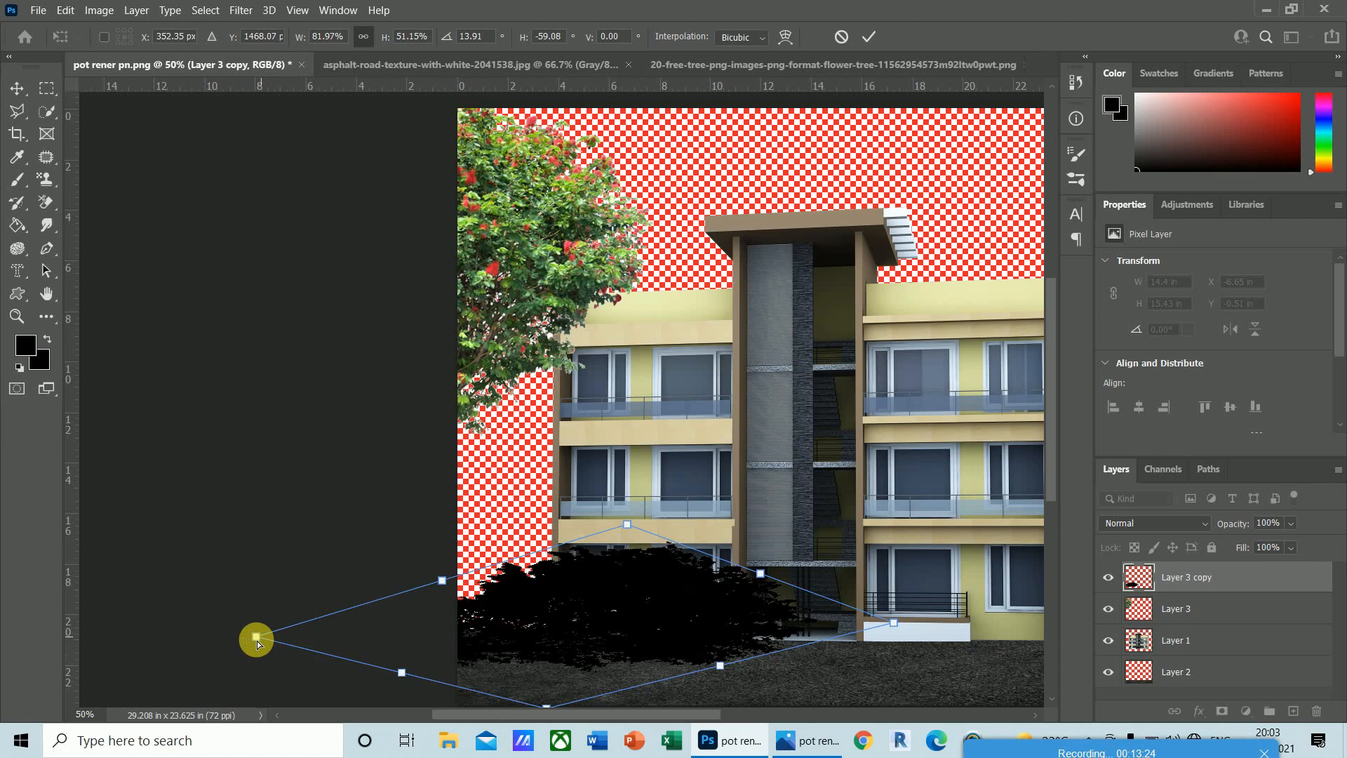
mouse_move(256, 641)
mouse_down()
mouse_move(278, 632)
mouse_move(235, 636)
mouse_up()
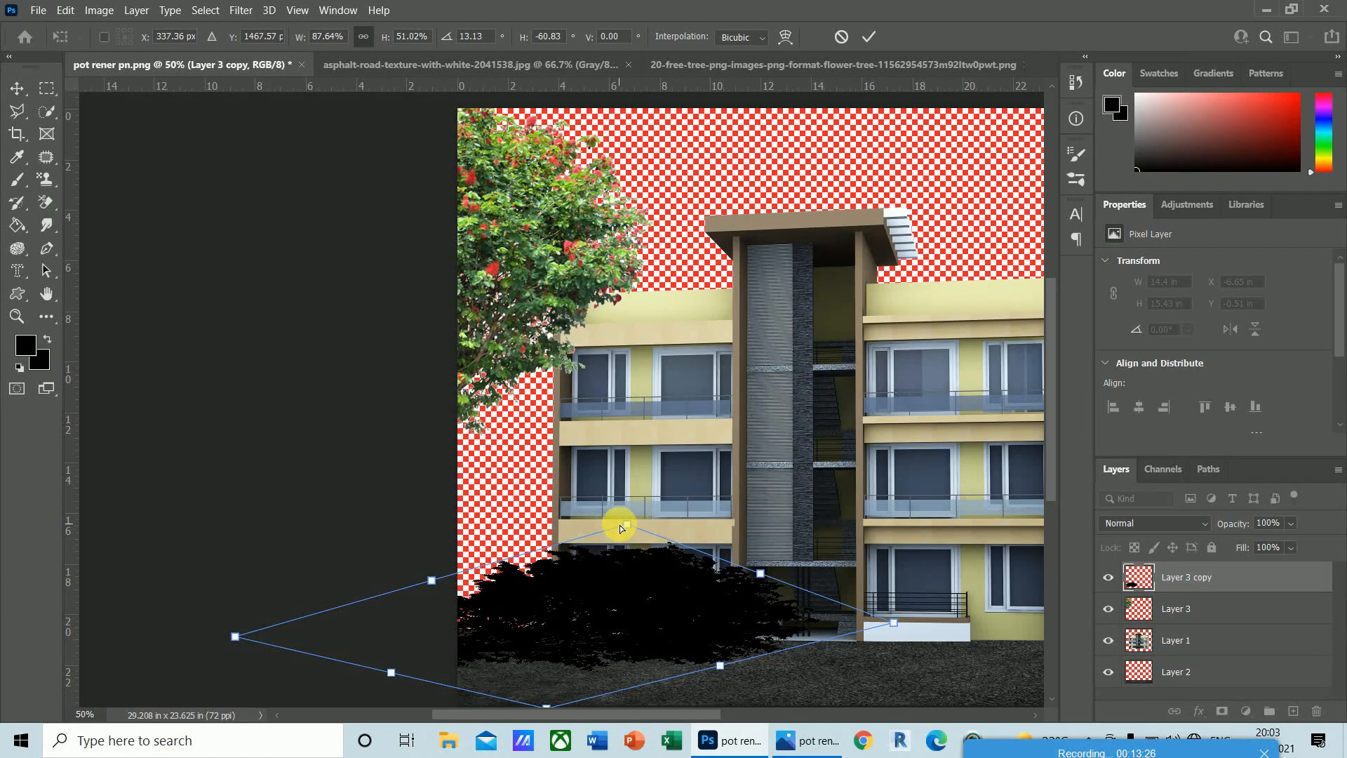
drag(628, 525, 546, 518)
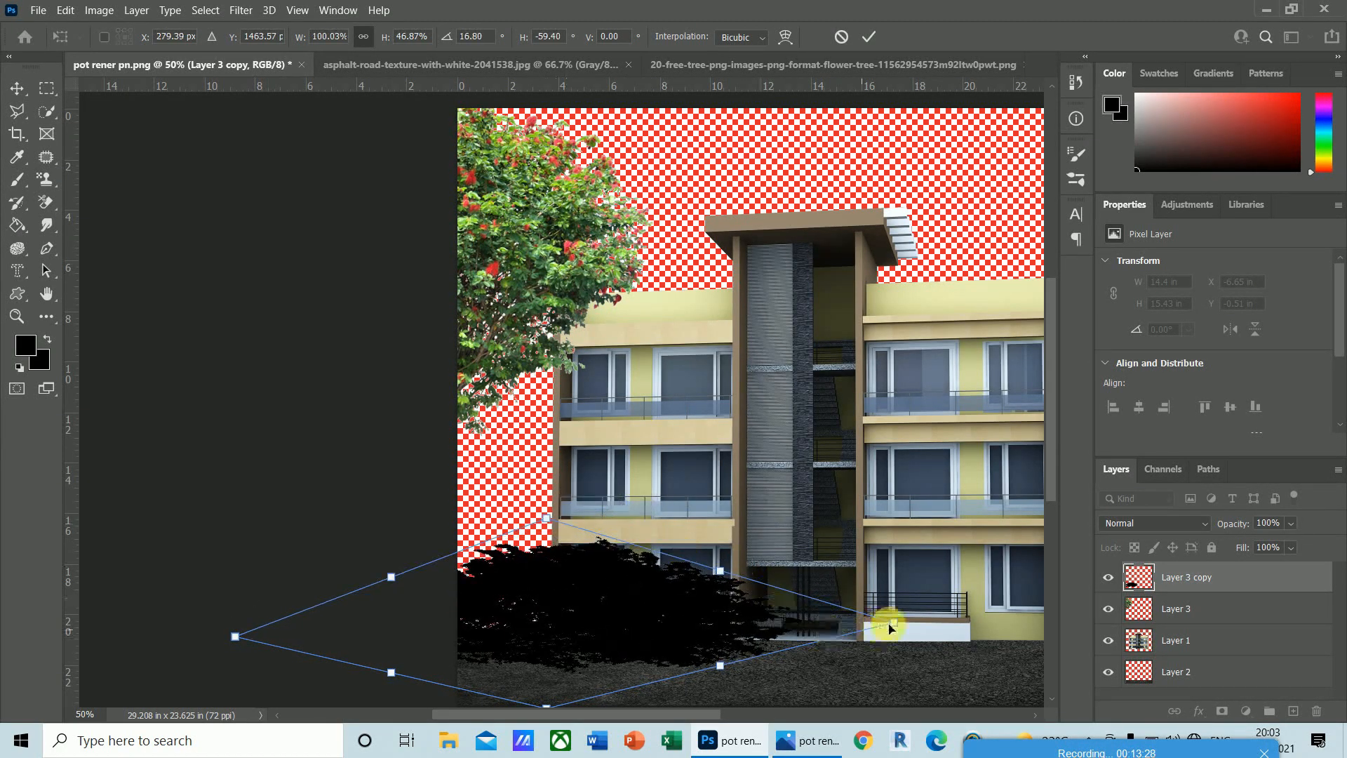
drag(899, 624, 723, 595)
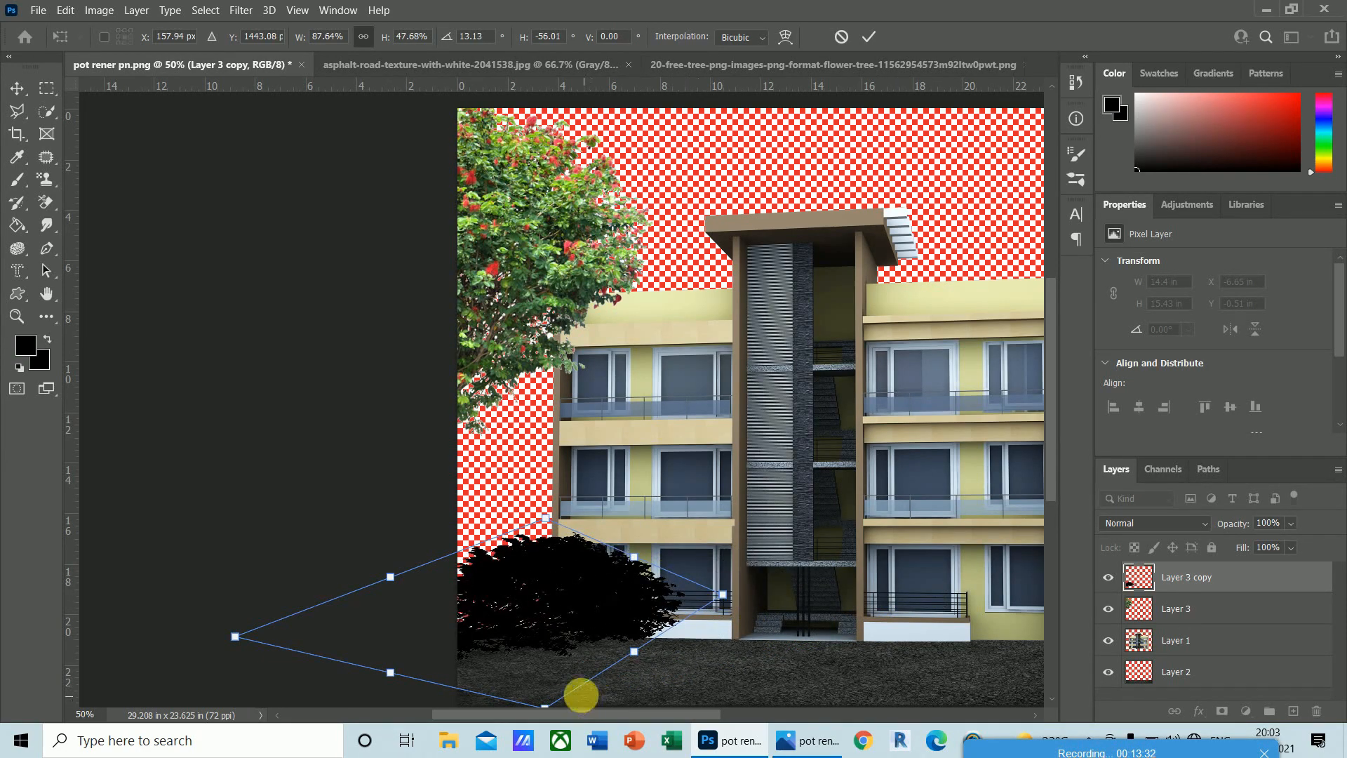
- Fine-tune the shadow's upper, lower and right corners to flatten it further over the building's base and road, and apply the distortion
scroll(1043, 461, down, 3)
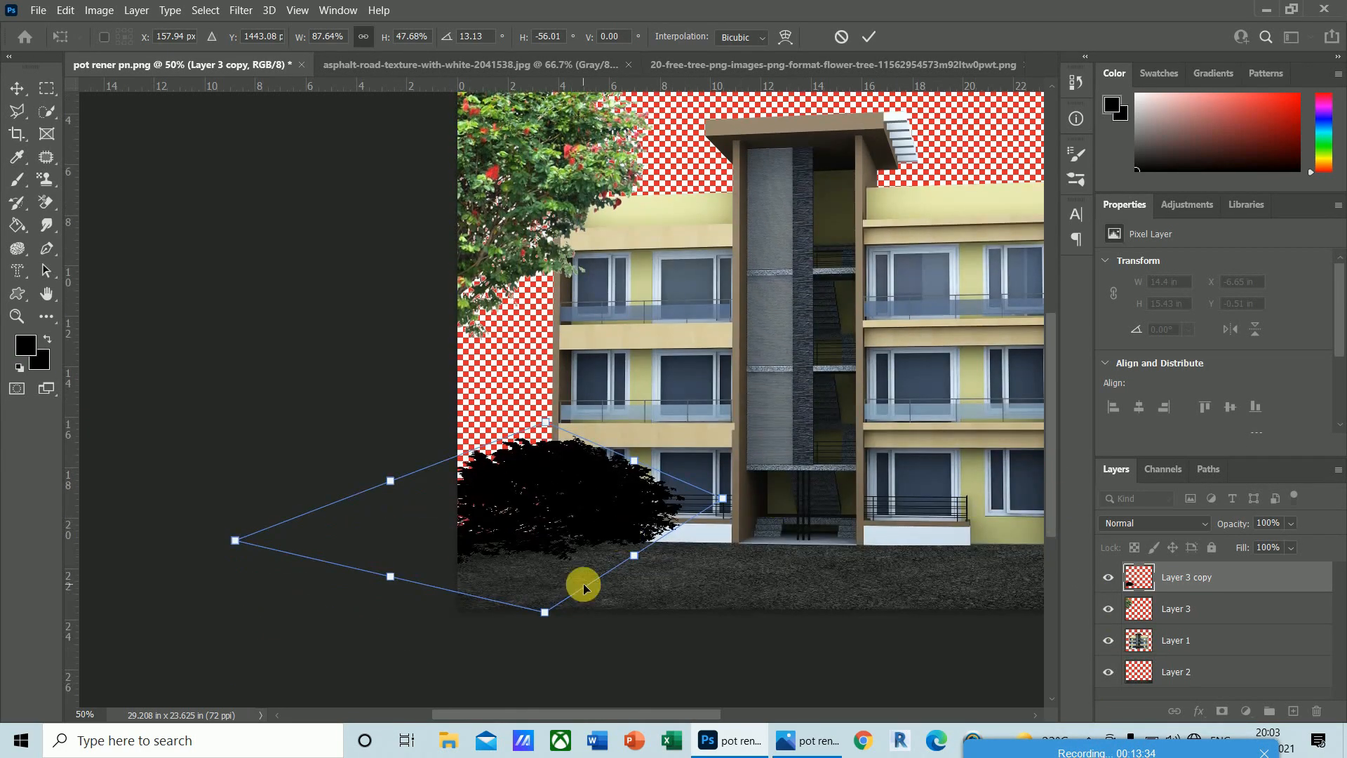
drag(548, 618, 541, 621)
drag(523, 630, 511, 630)
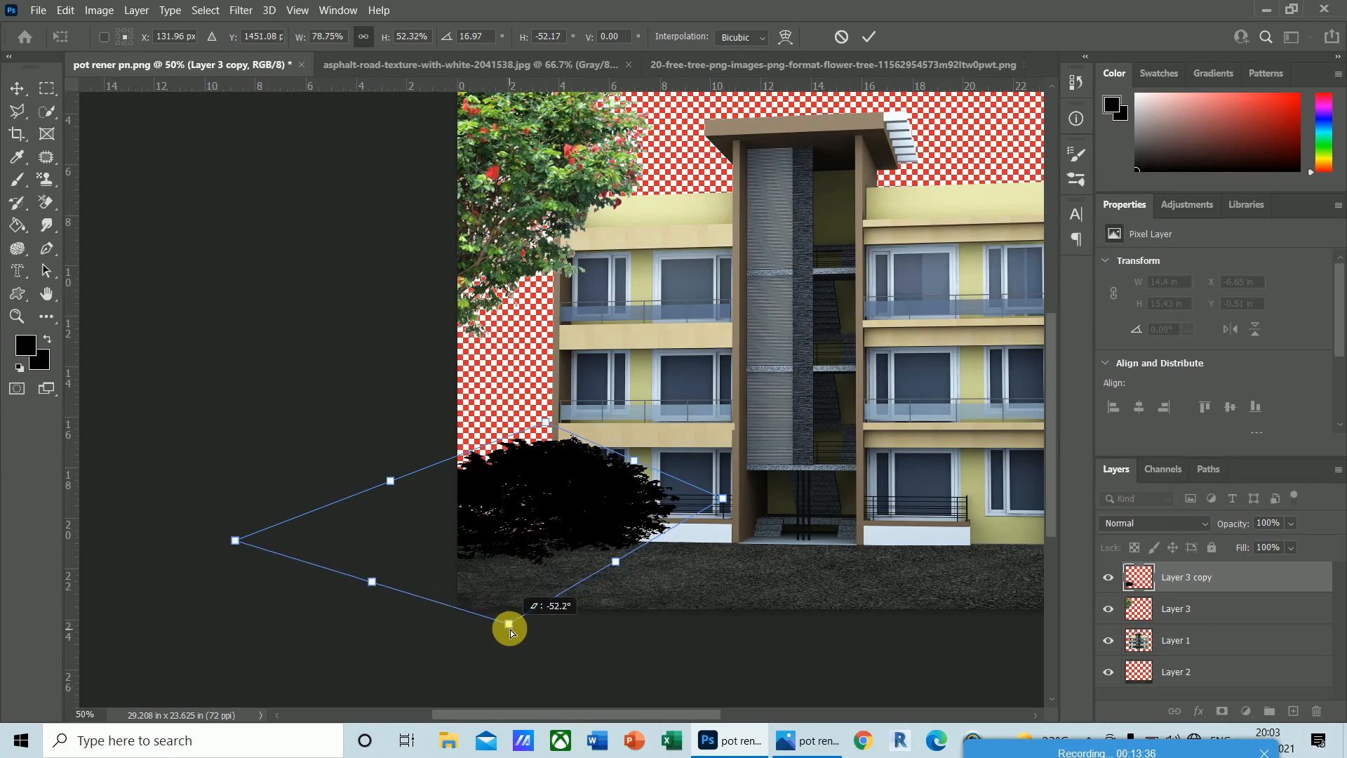
drag(542, 422, 530, 436)
drag(724, 503, 703, 533)
drag(509, 623, 498, 630)
drag(532, 440, 528, 460)
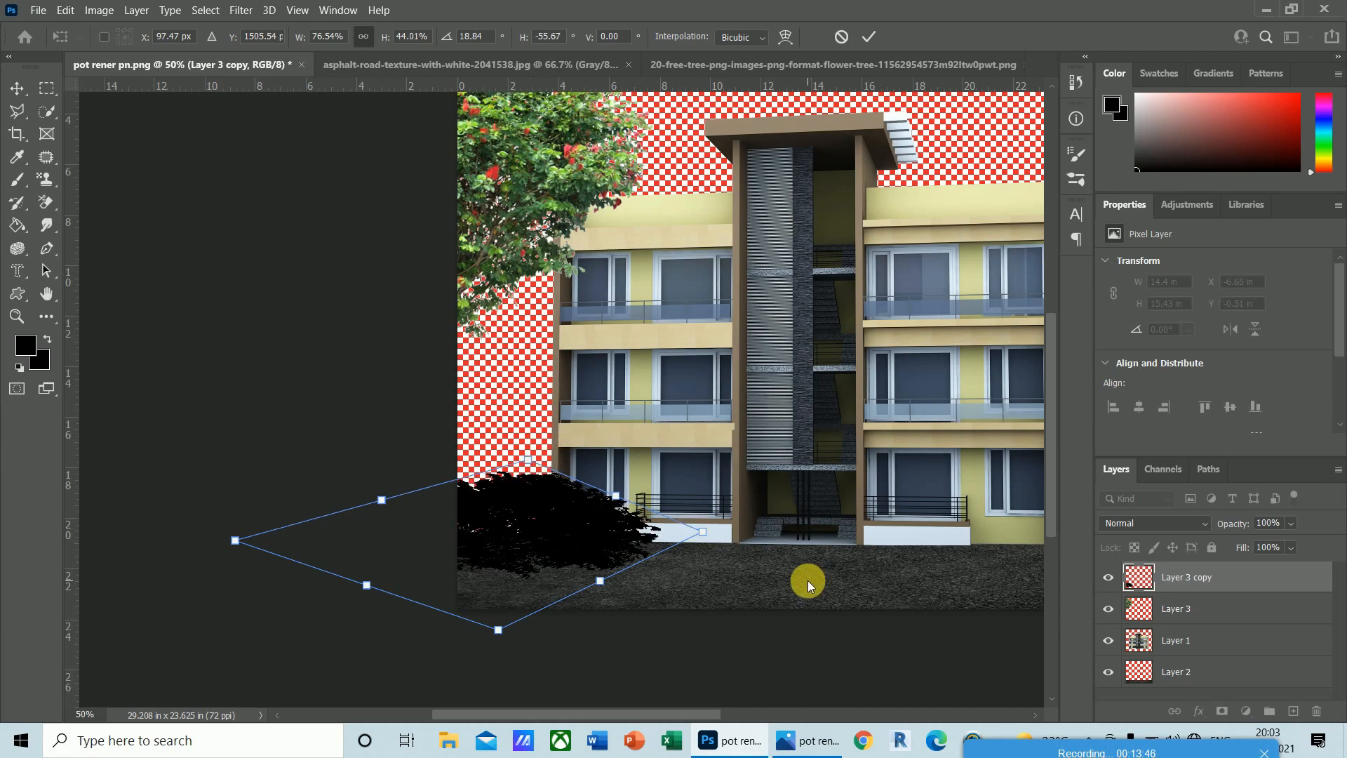
key(Return)
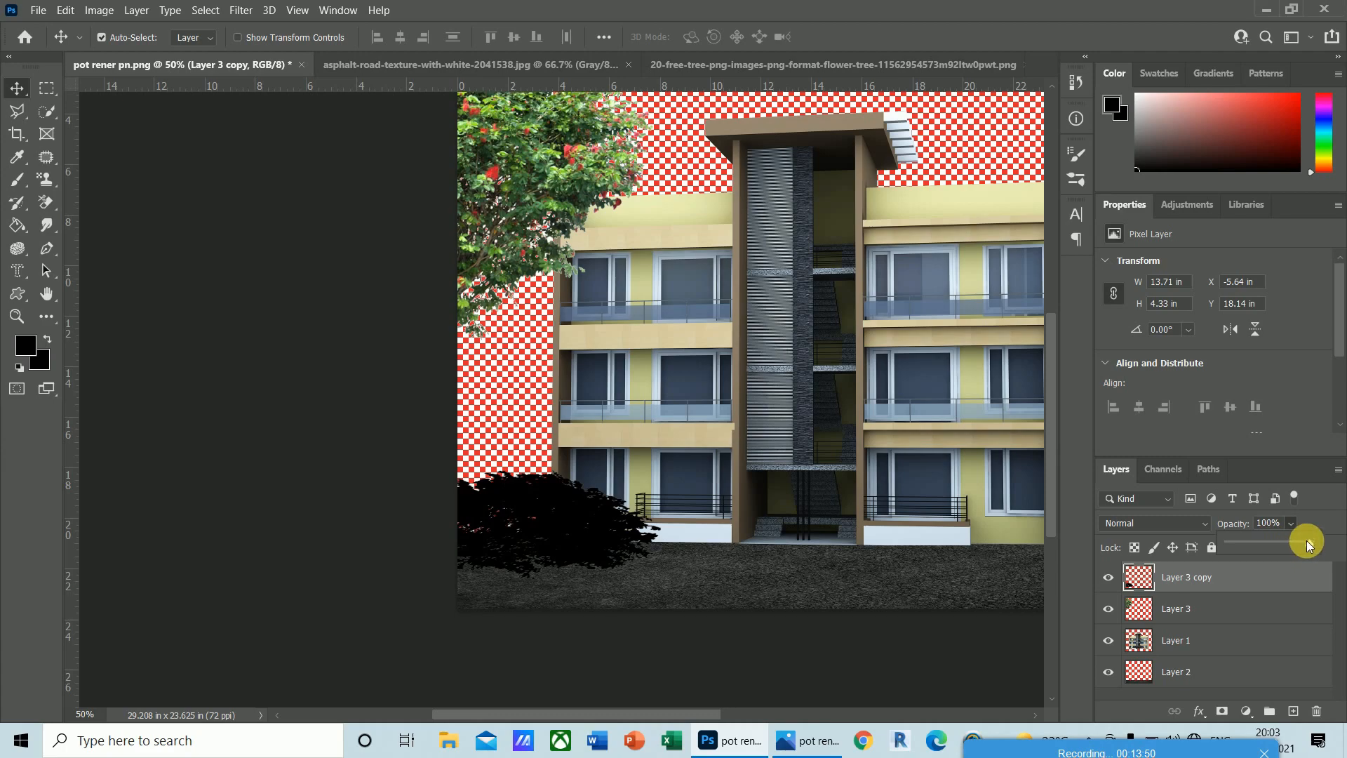
- Reduce the black shadow layer's opacity to 30% and deselect the layer
drag(1307, 540, 1253, 553)
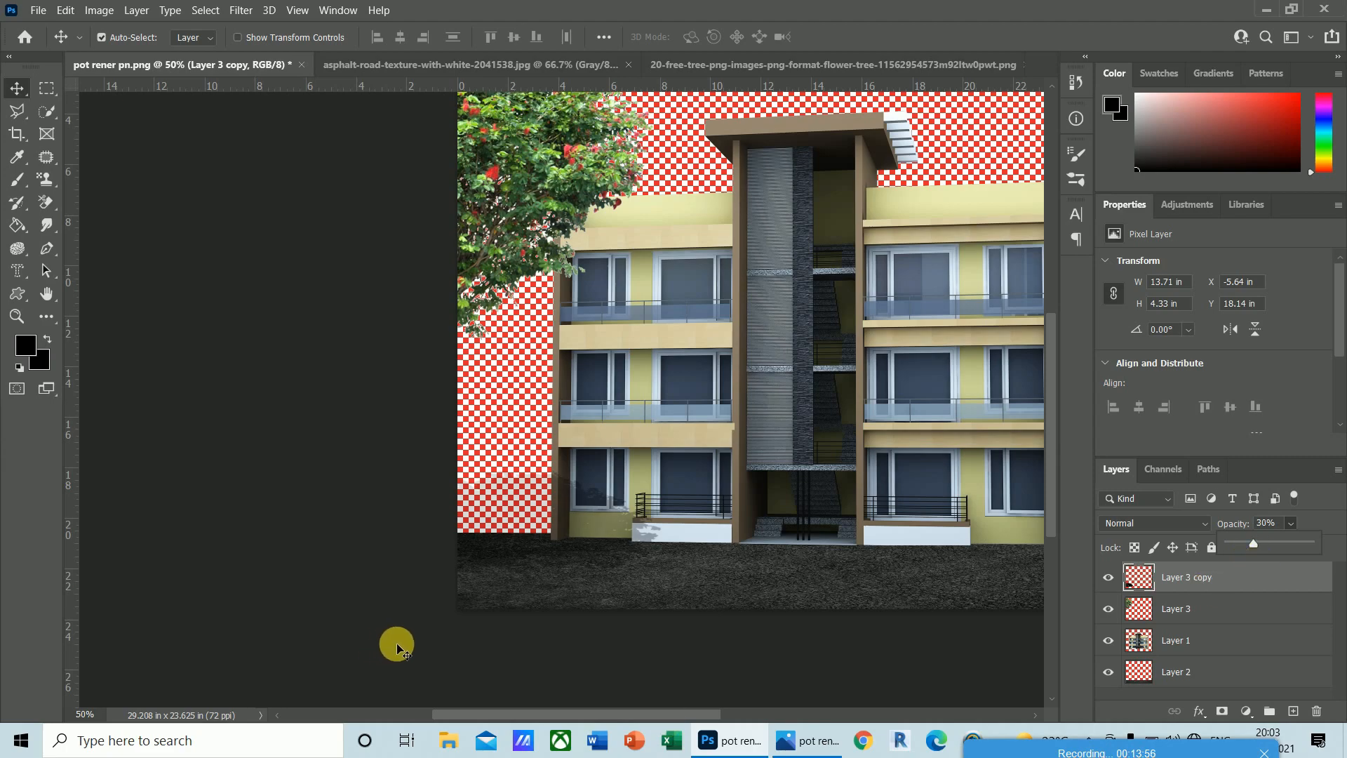
click(272, 411)
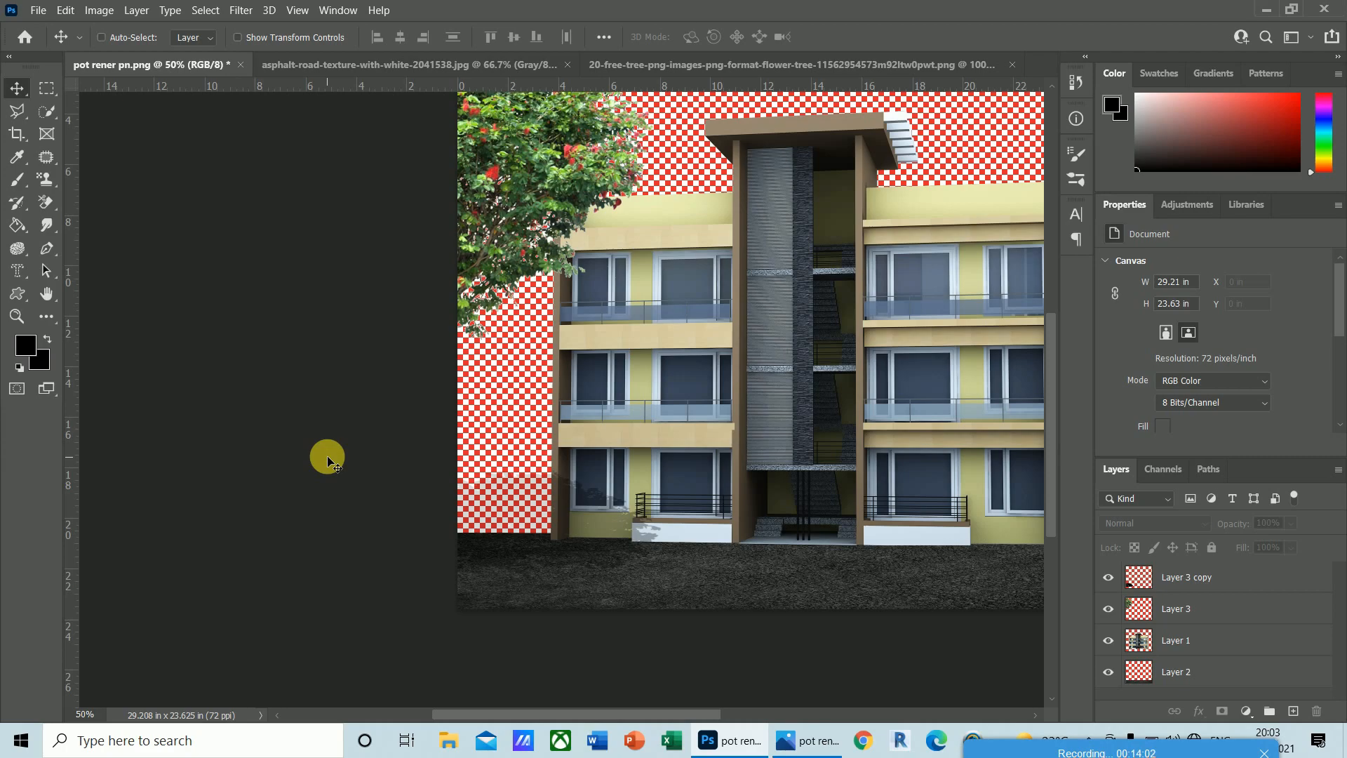
- Distort the Layer 3 copy shadow, lowering its lower-right and upper-right corners and pulling its upper-left corner inward toward the building's base
key(ctrl)
click(1201, 580)
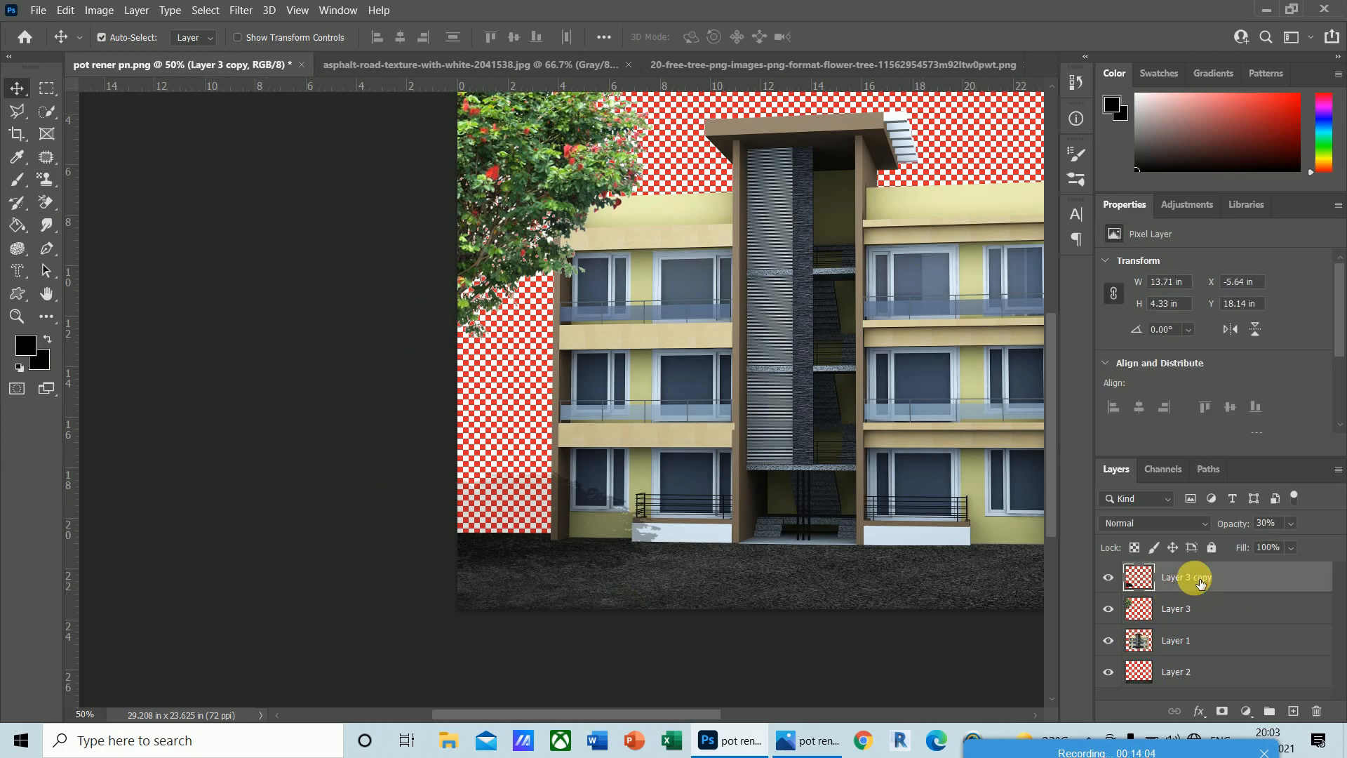
key(ctrl+t)
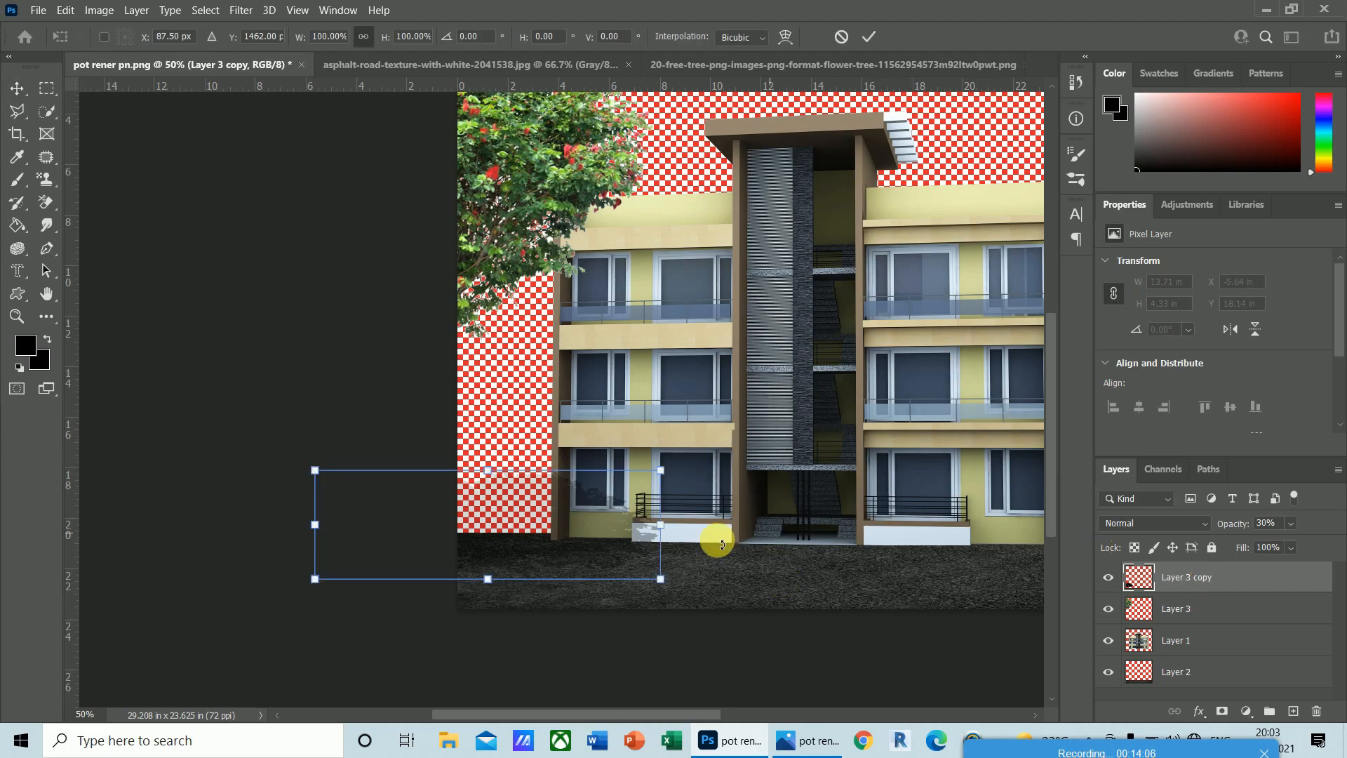
right_click(528, 520)
click(568, 247)
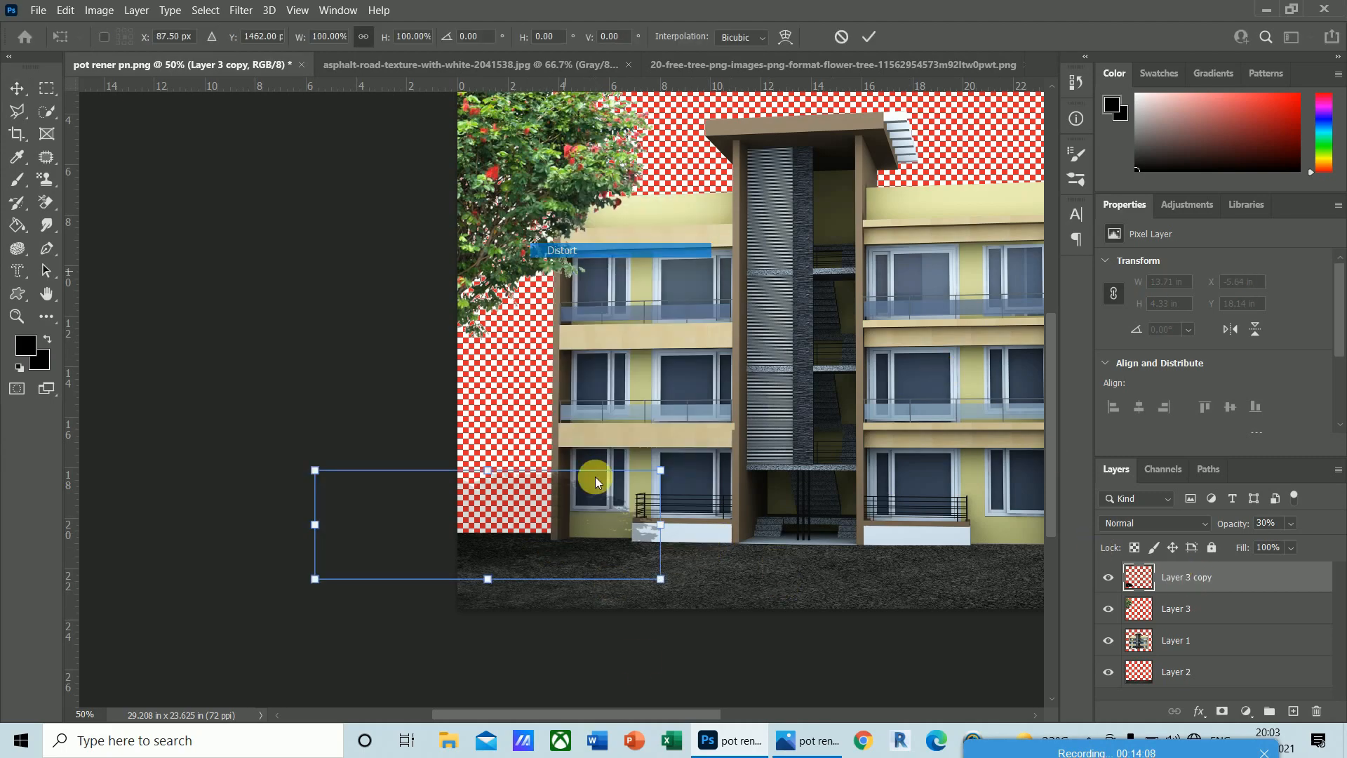
drag(661, 581, 676, 637)
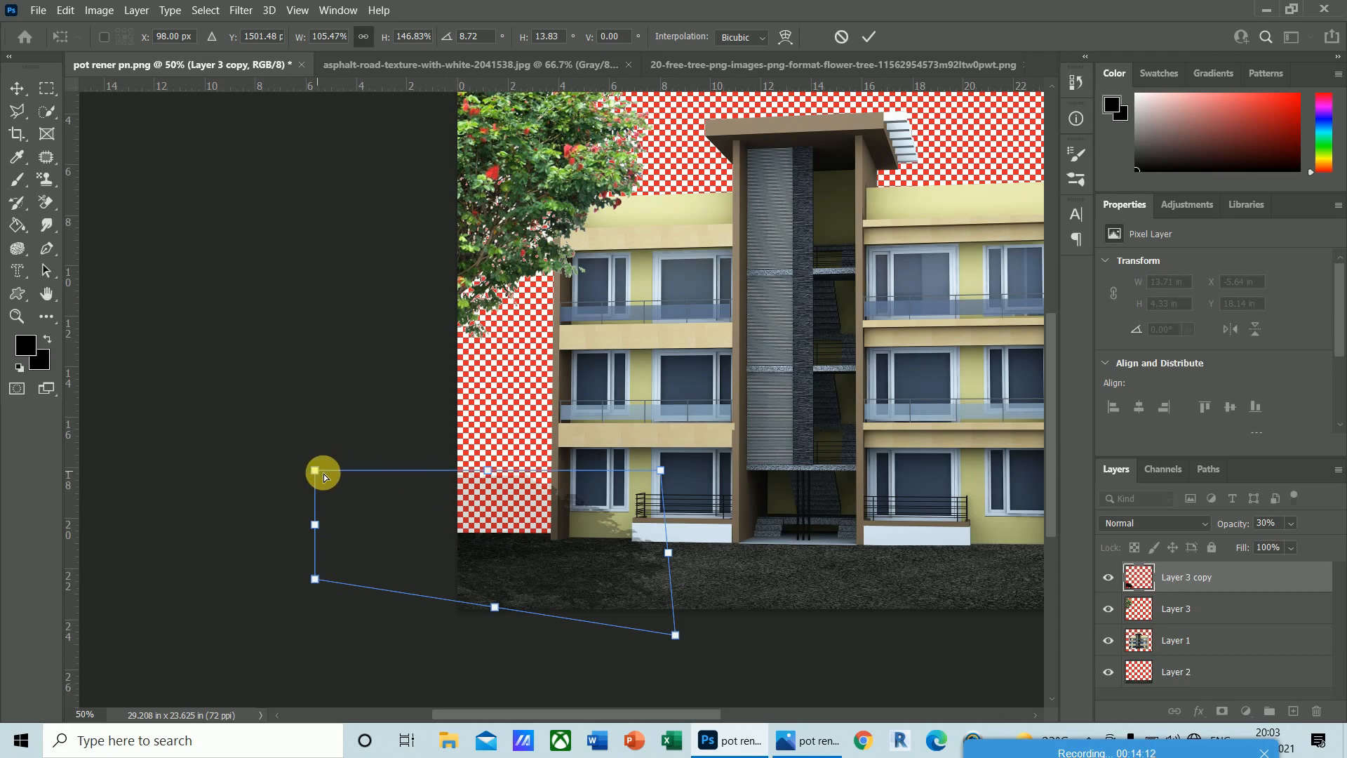
drag(315, 470, 430, 508)
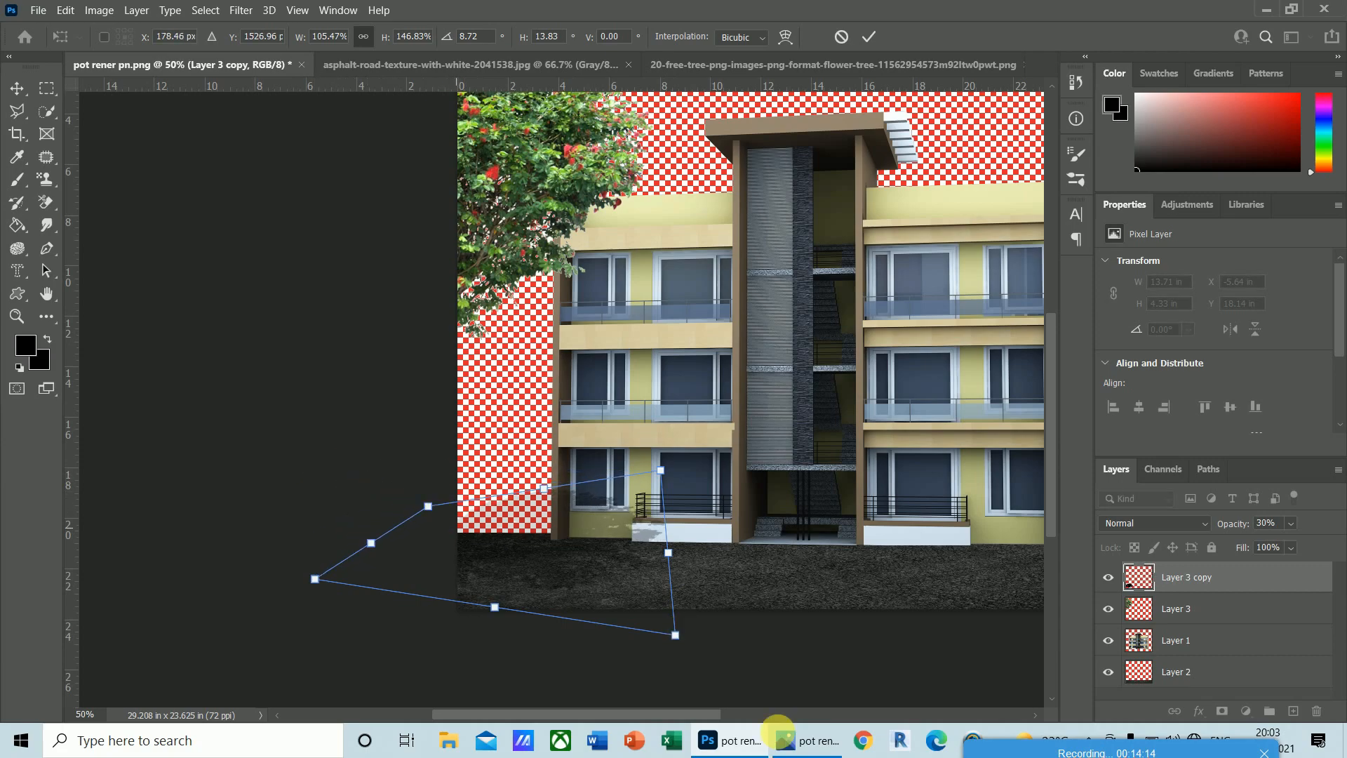
drag(662, 471, 694, 538)
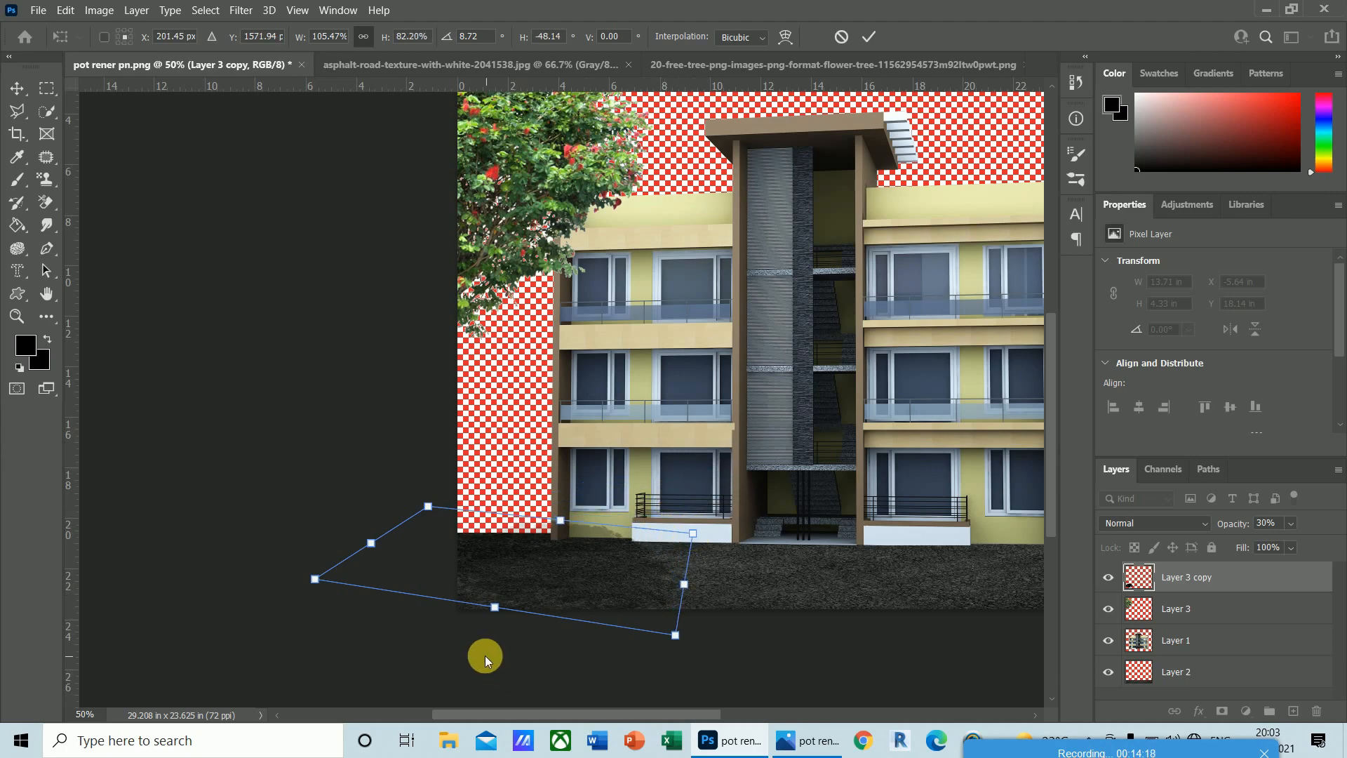
- Refine the shadow's lower-left, upper-left and lower-right corners so it lies mostly on the road, apply the distortion and deselect the layer
mouse_move(501, 613)
mouse_down()
mouse_move(475, 622)
mouse_move(503, 618)
mouse_move(497, 609)
mouse_up()
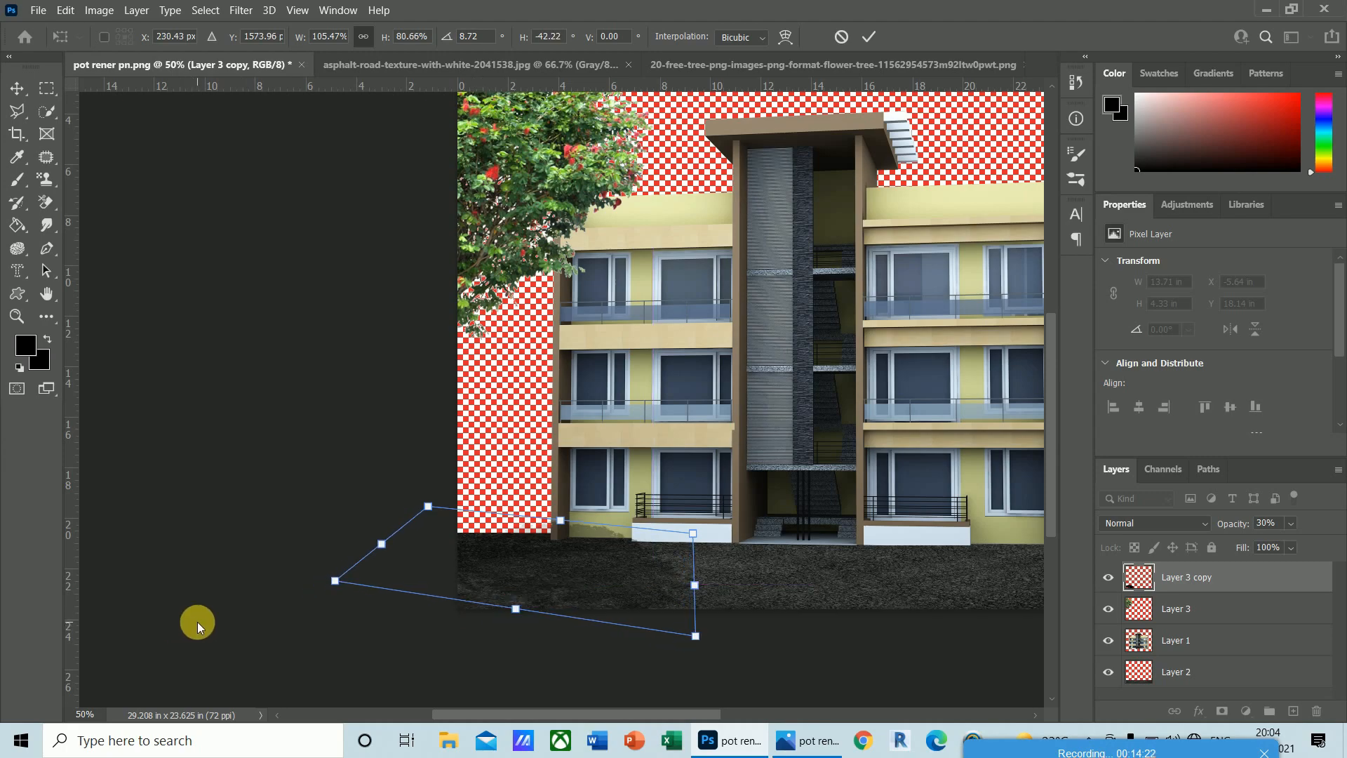
drag(314, 583, 338, 608)
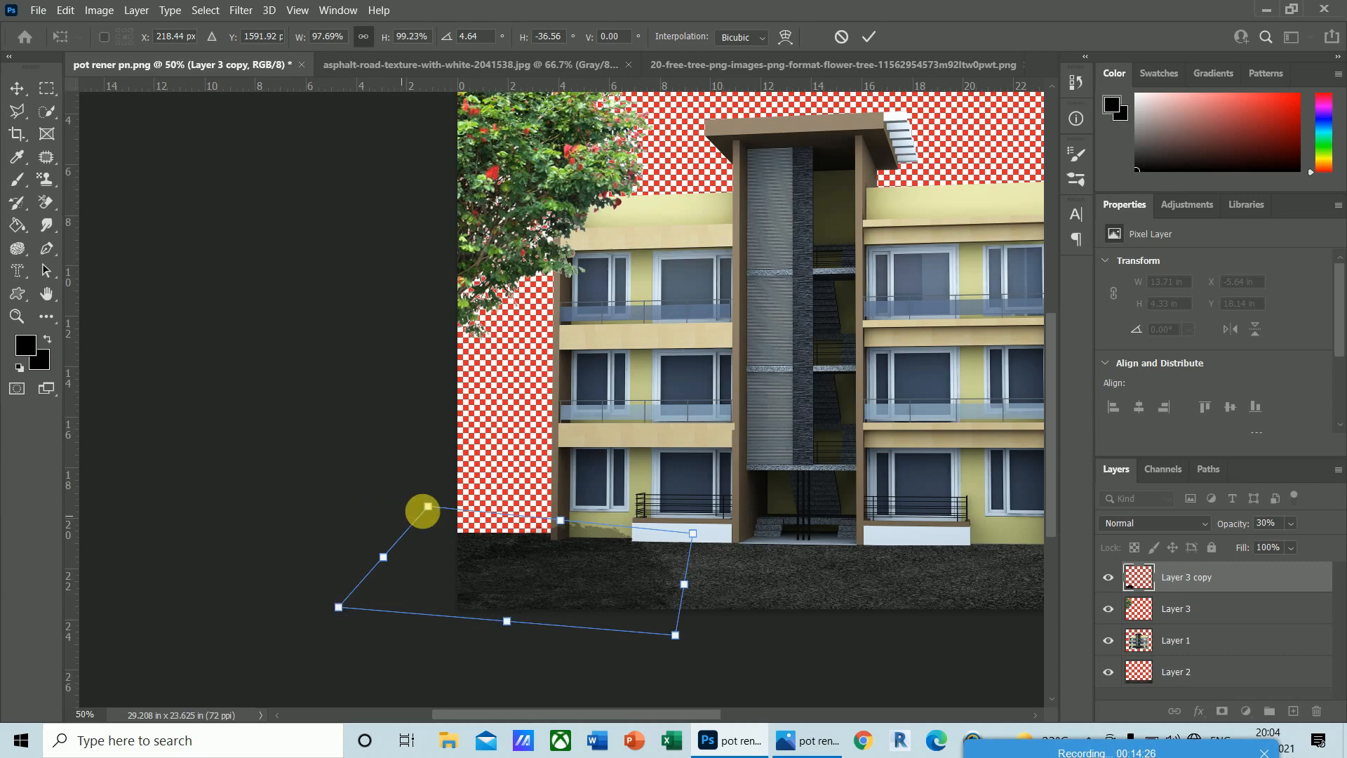
drag(429, 505, 488, 513)
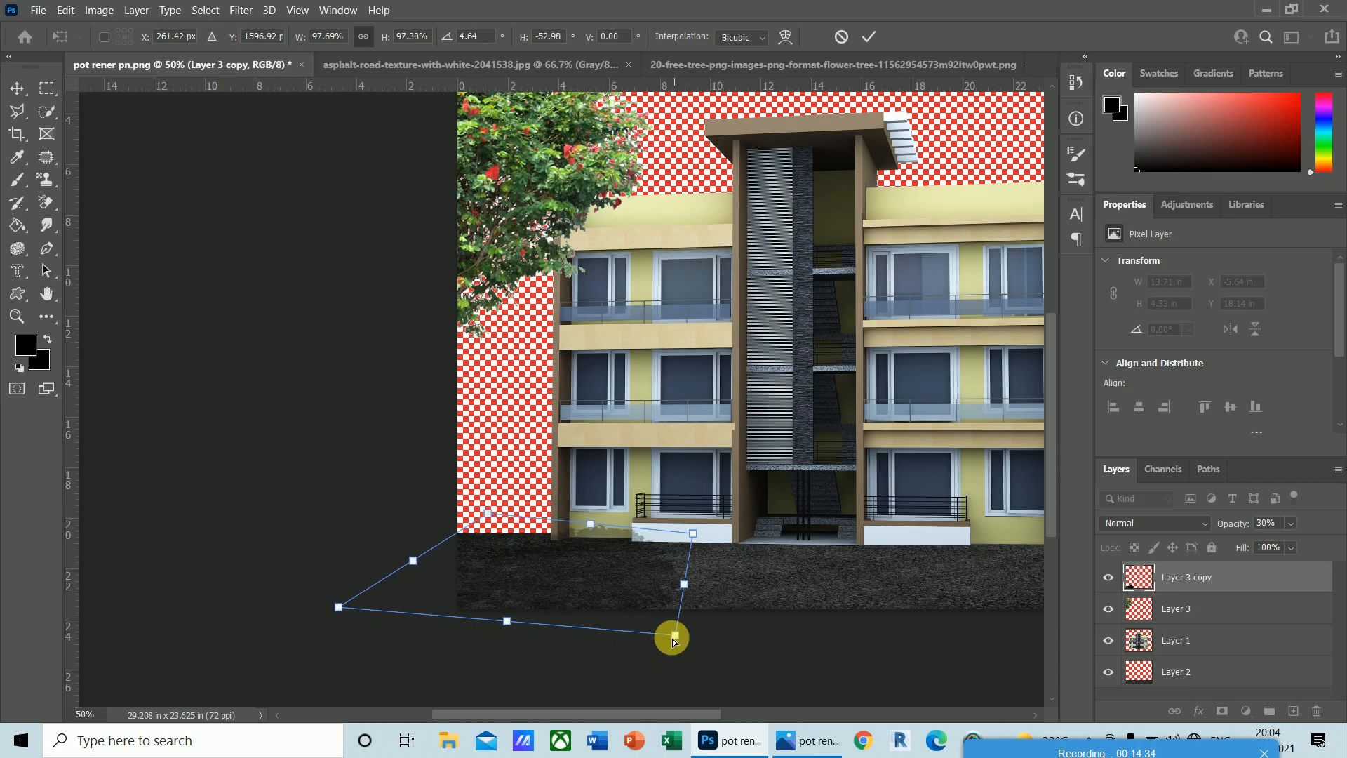
drag(674, 640, 618, 612)
key(Return)
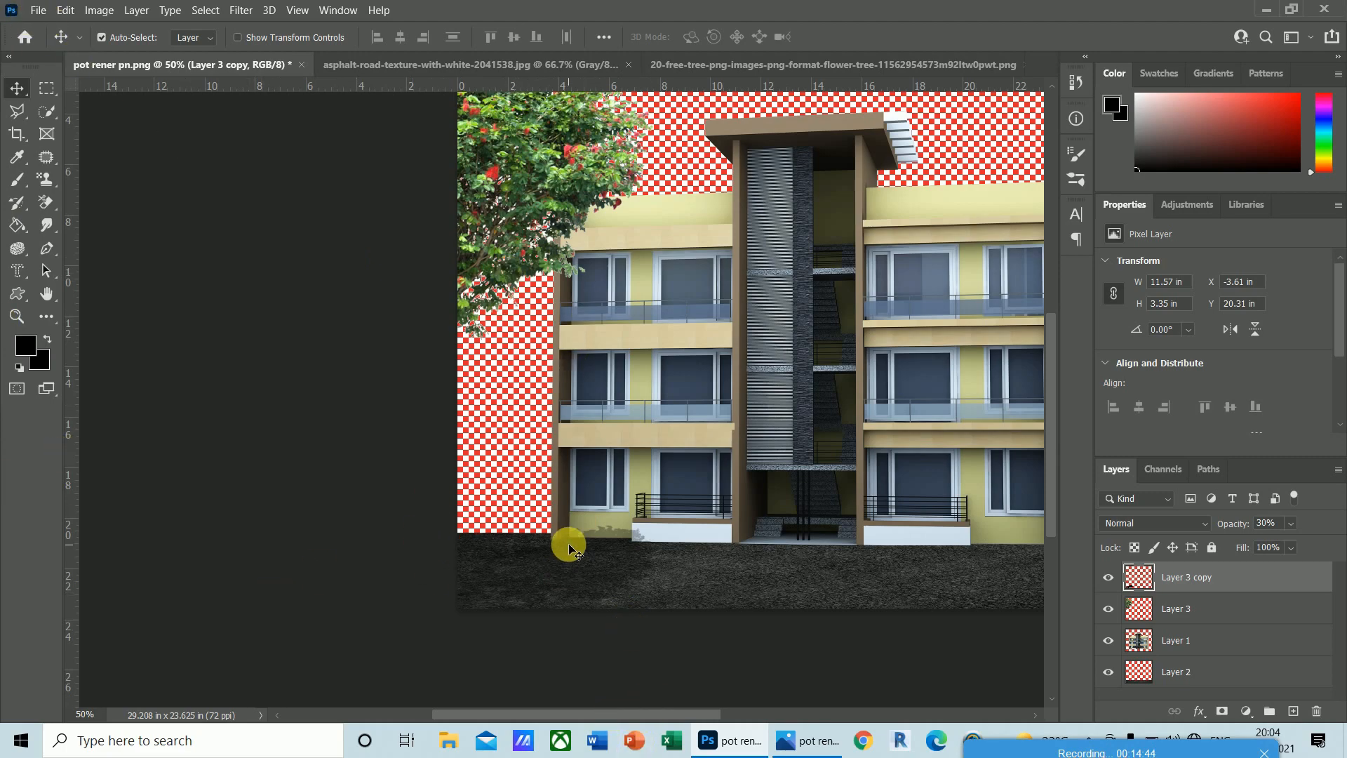
click(597, 710)
mouse_move(596, 713)
mouse_down()
mouse_move(727, 711)
mouse_move(544, 710)
mouse_move(600, 710)
mouse_up()
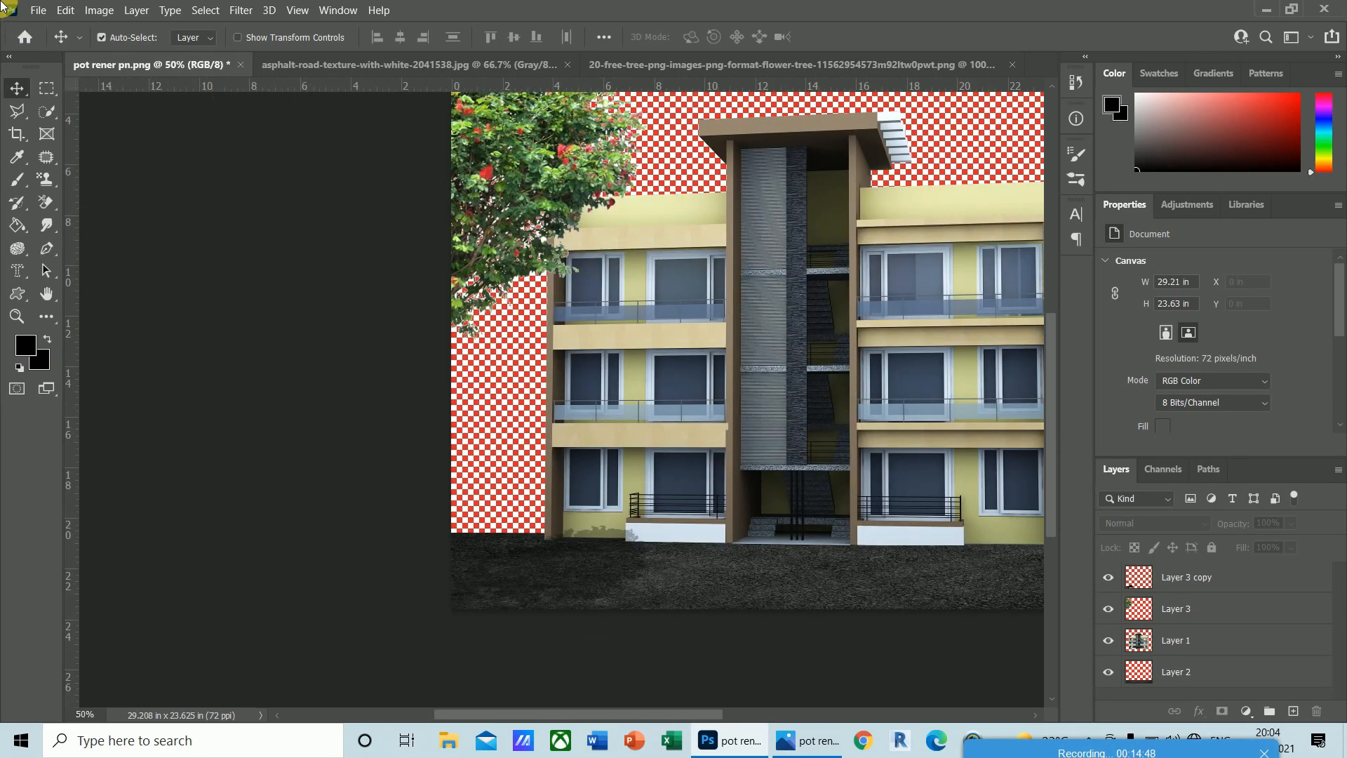
- Open the orange-flowered tree image download (1).png from the post png folder
click(33, 15)
click(52, 41)
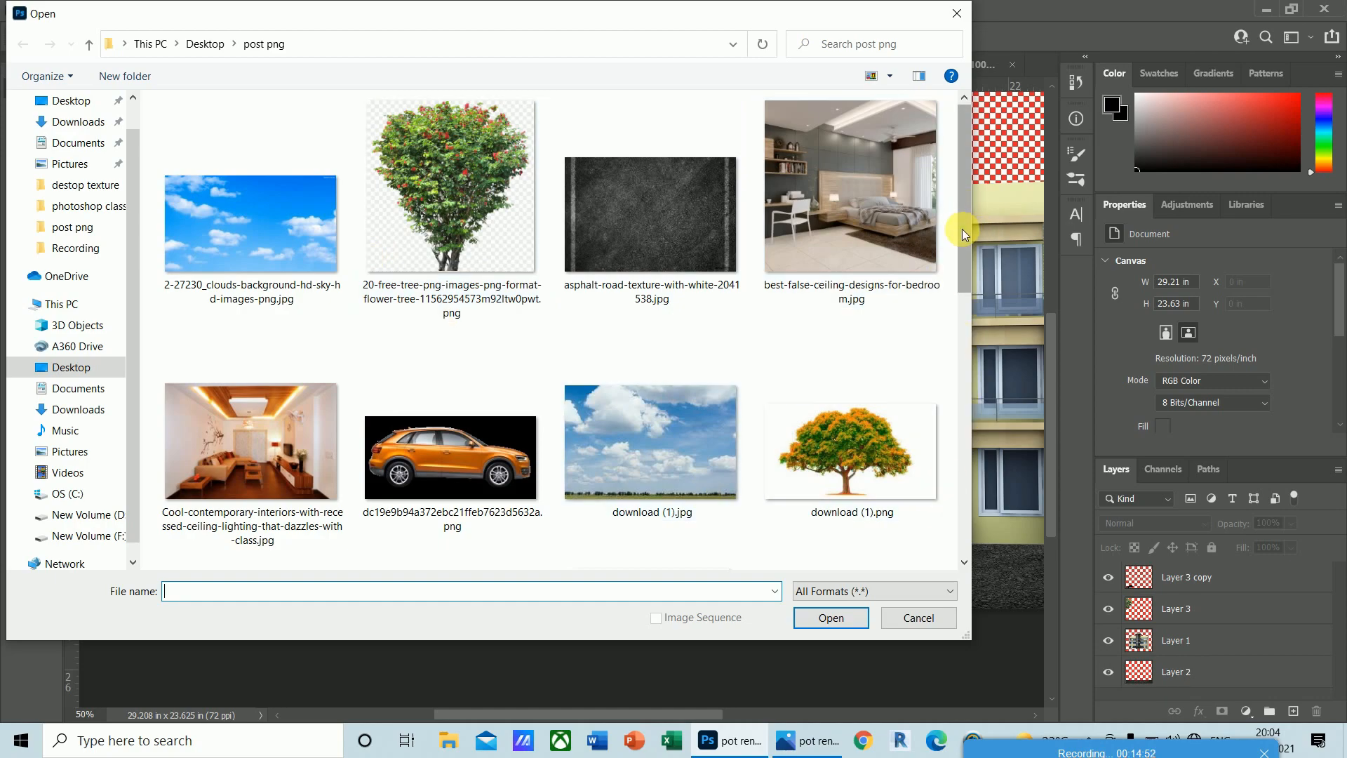
drag(962, 228, 966, 269)
click(841, 366)
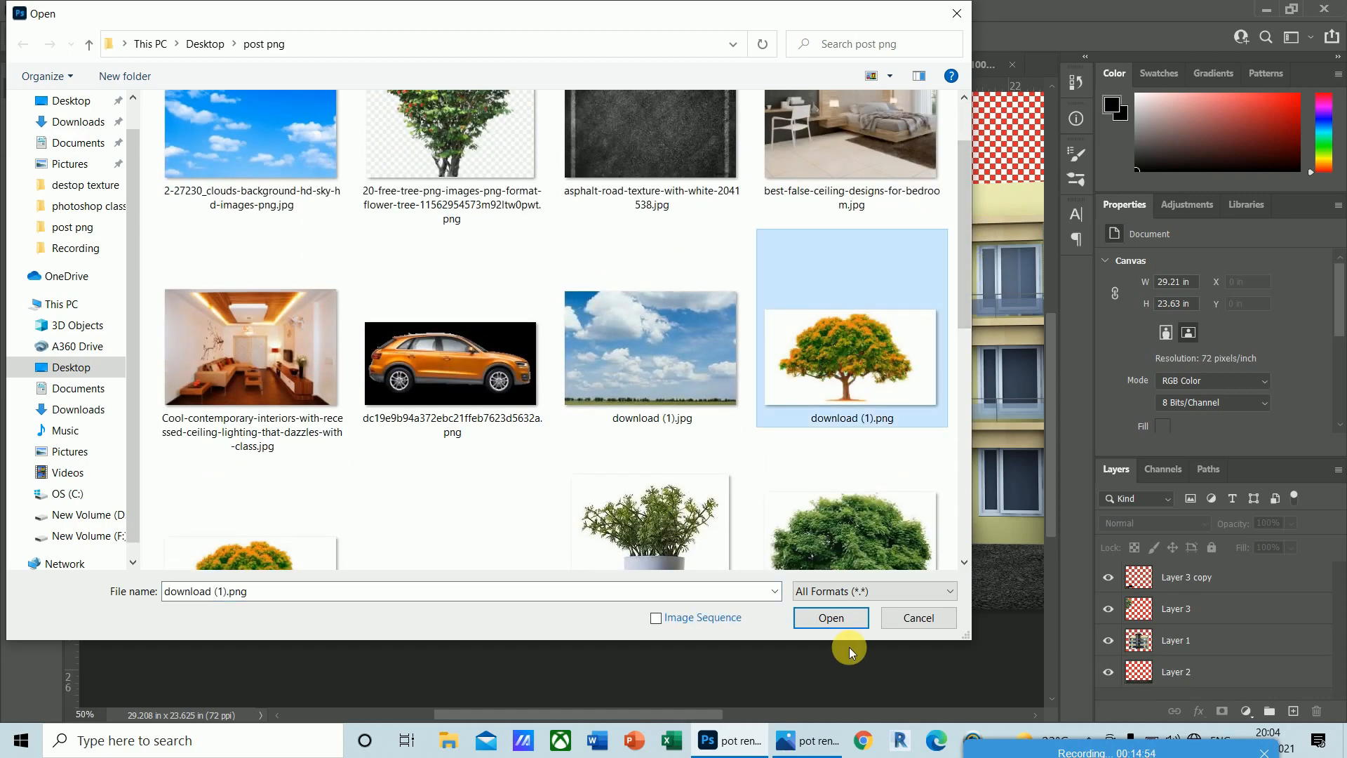
click(847, 619)
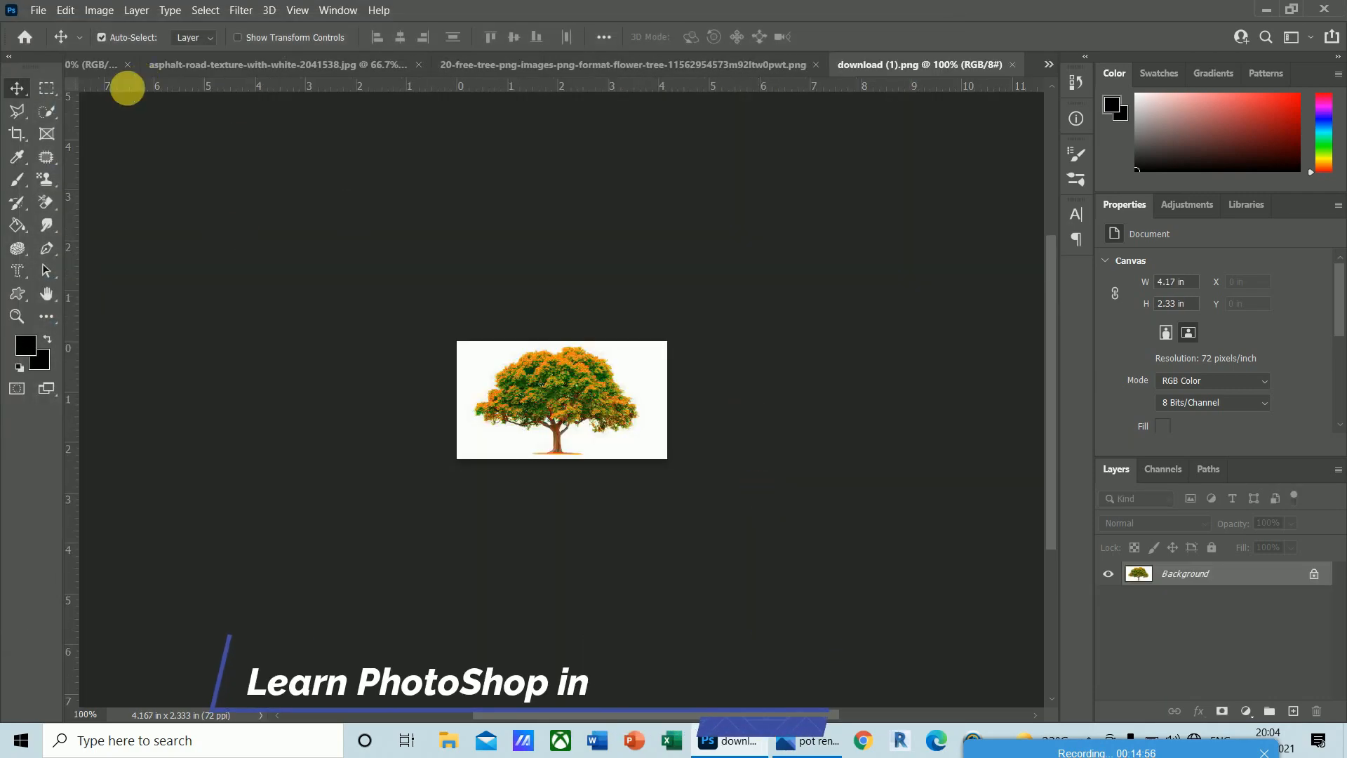
click(95, 10)
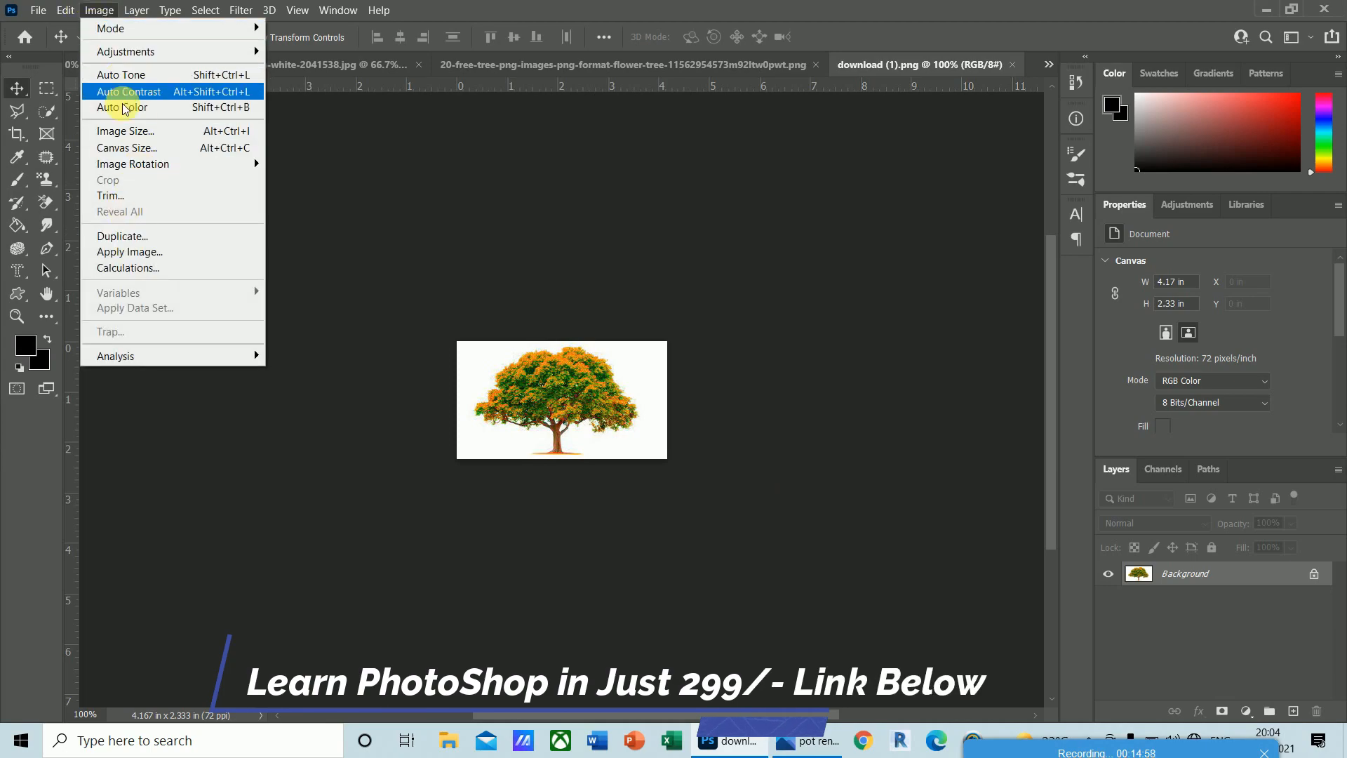
click(124, 133)
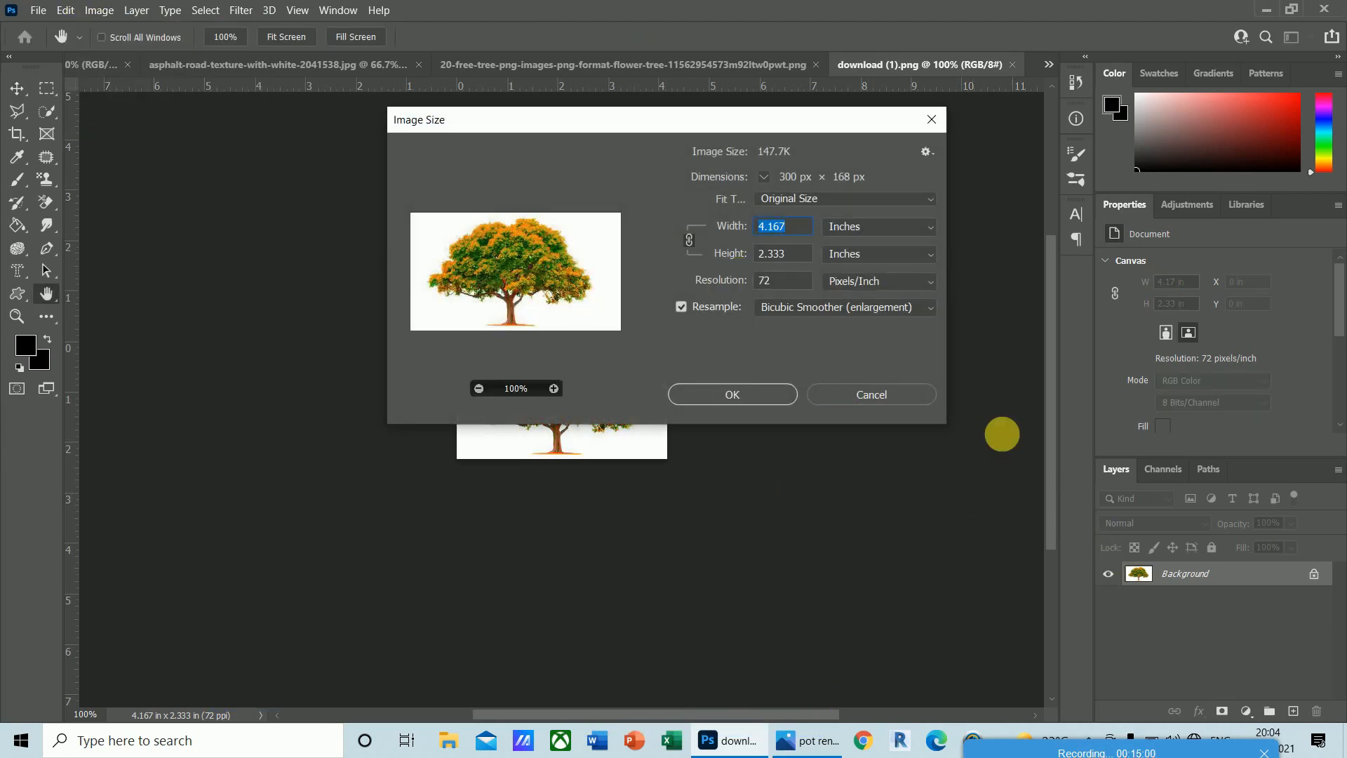
click(874, 394)
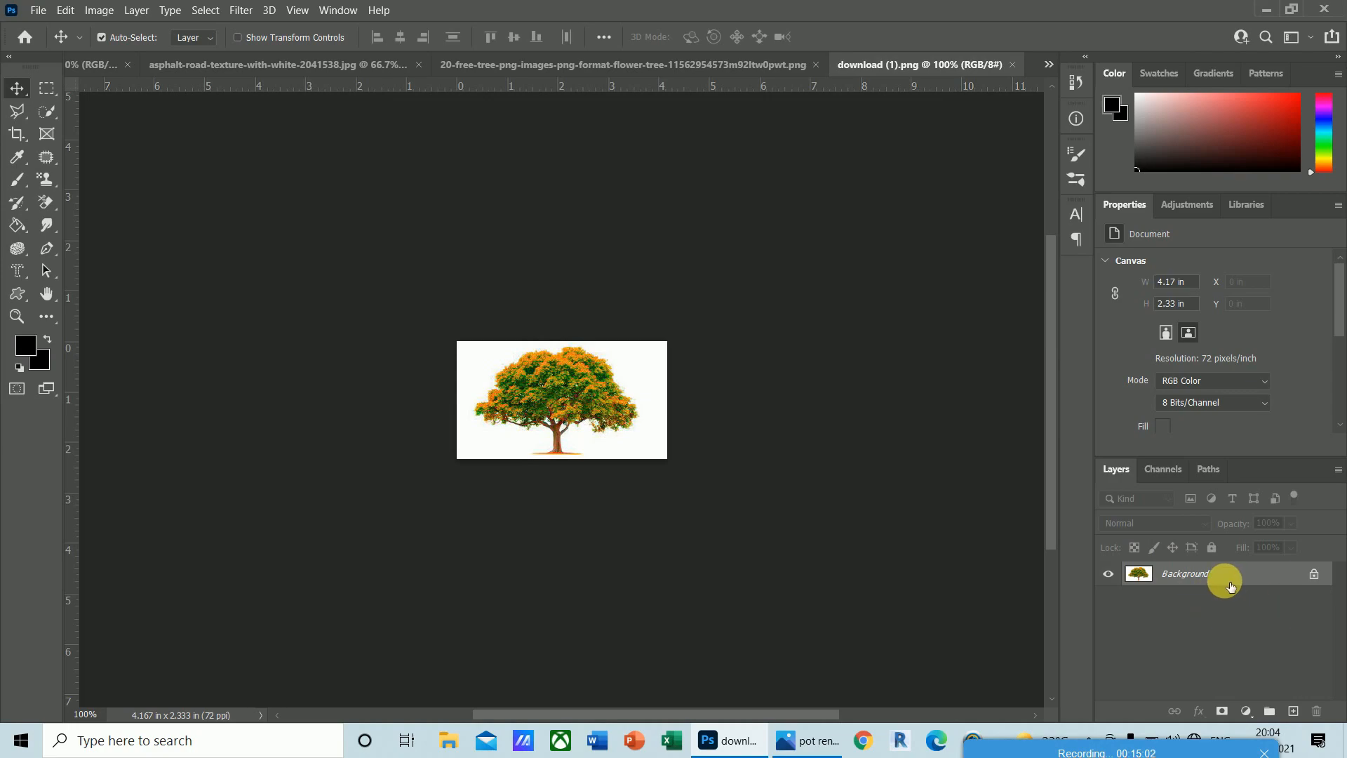
- Convert the tree image's locked Background into a regular editable layer
double_click(1230, 586)
click(807, 203)
- Resample the tree image to a resolution of 355 pixels/inch
click(96, 10)
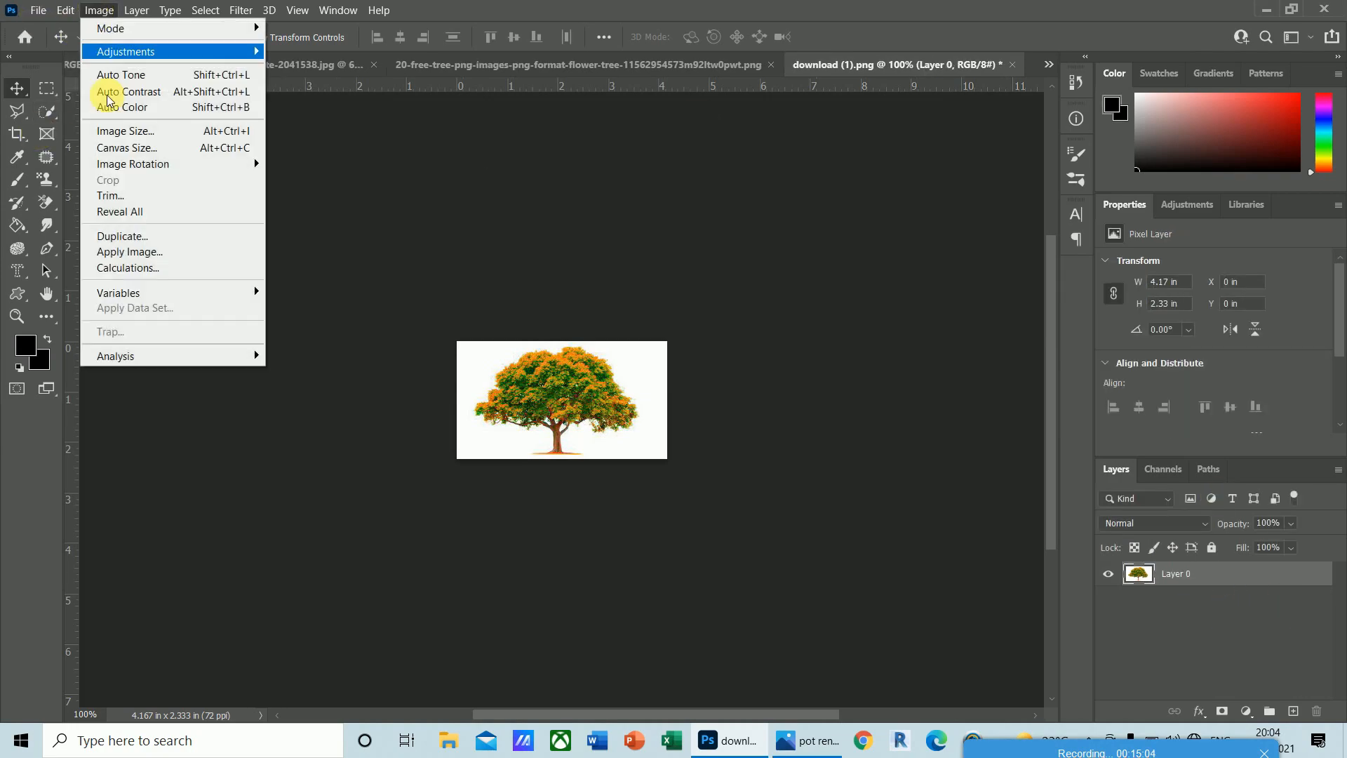
click(125, 131)
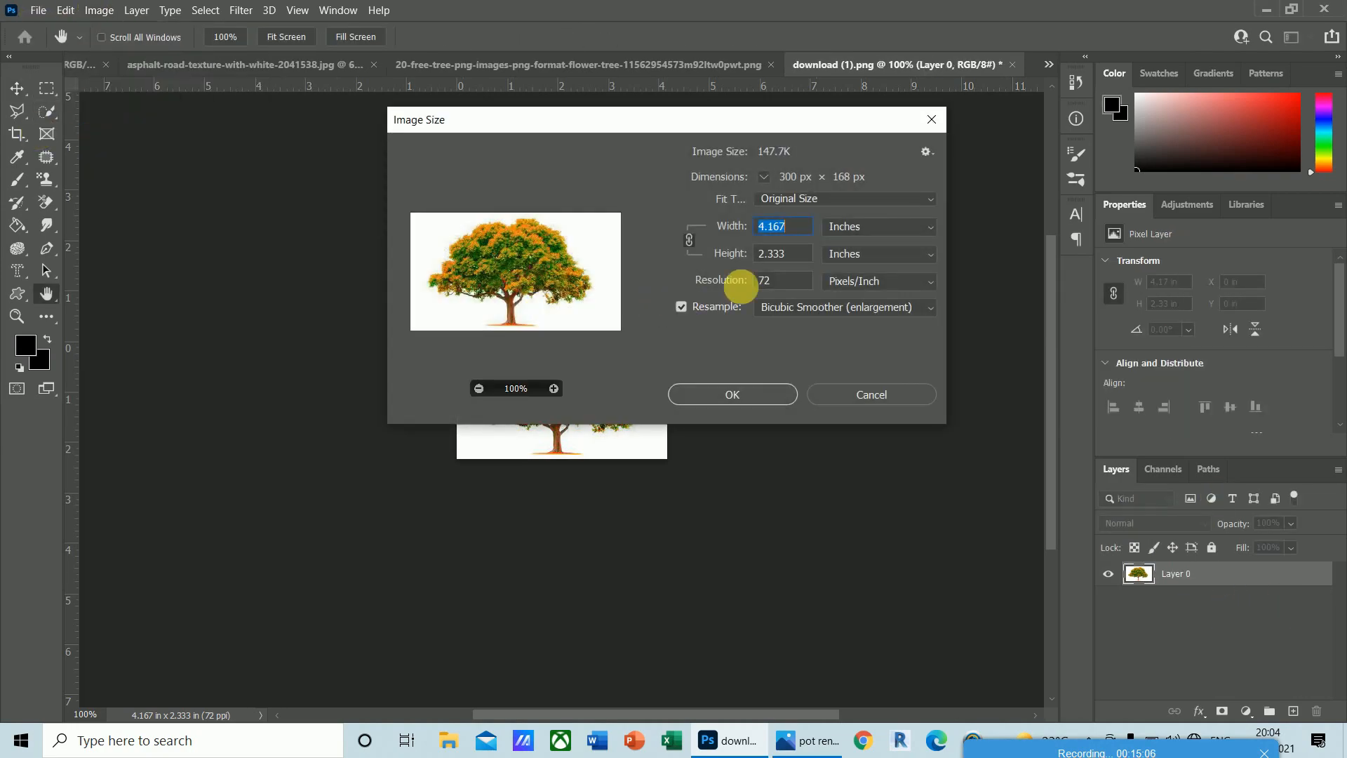
double_click(776, 283)
text(355)
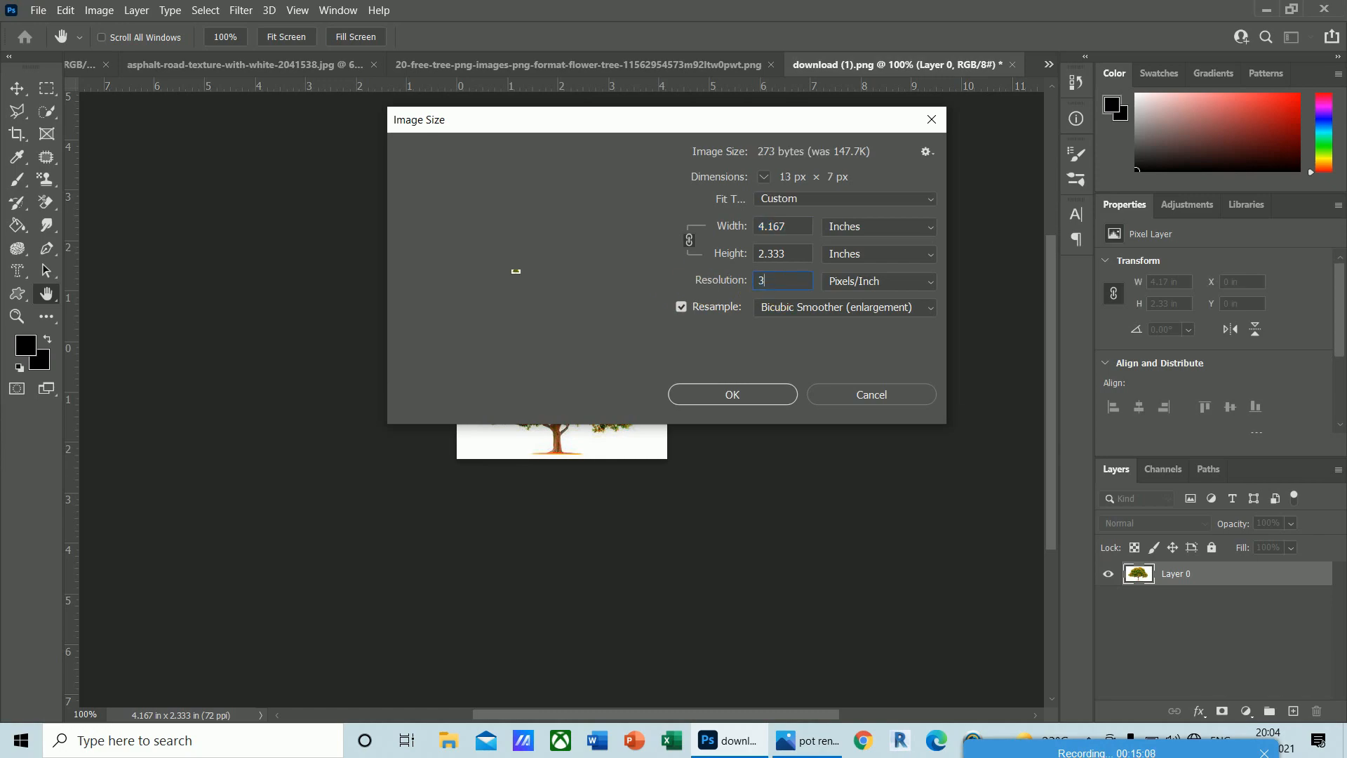
click(747, 393)
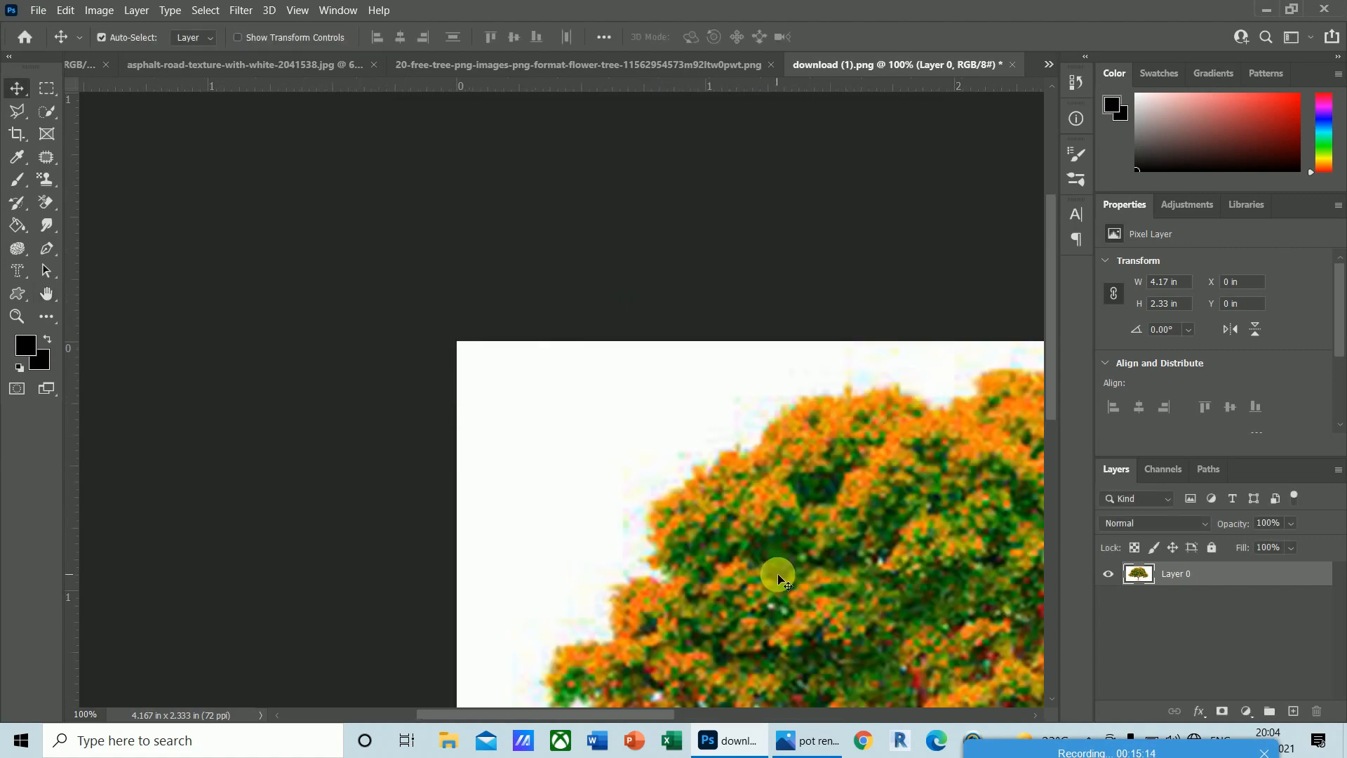
key(ctrl+minus)
key(ctrl+minus)
key(ctrl+minus)
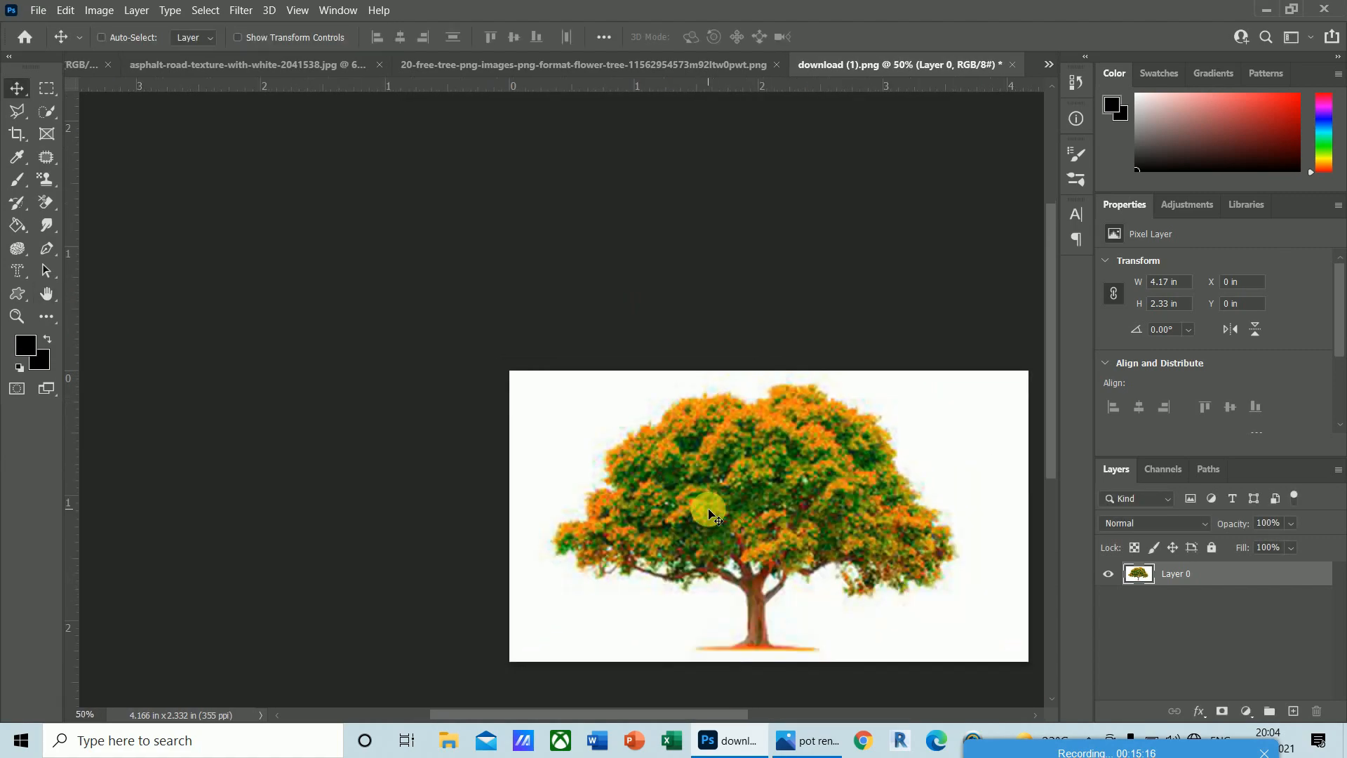
drag(1050, 457, 1054, 474)
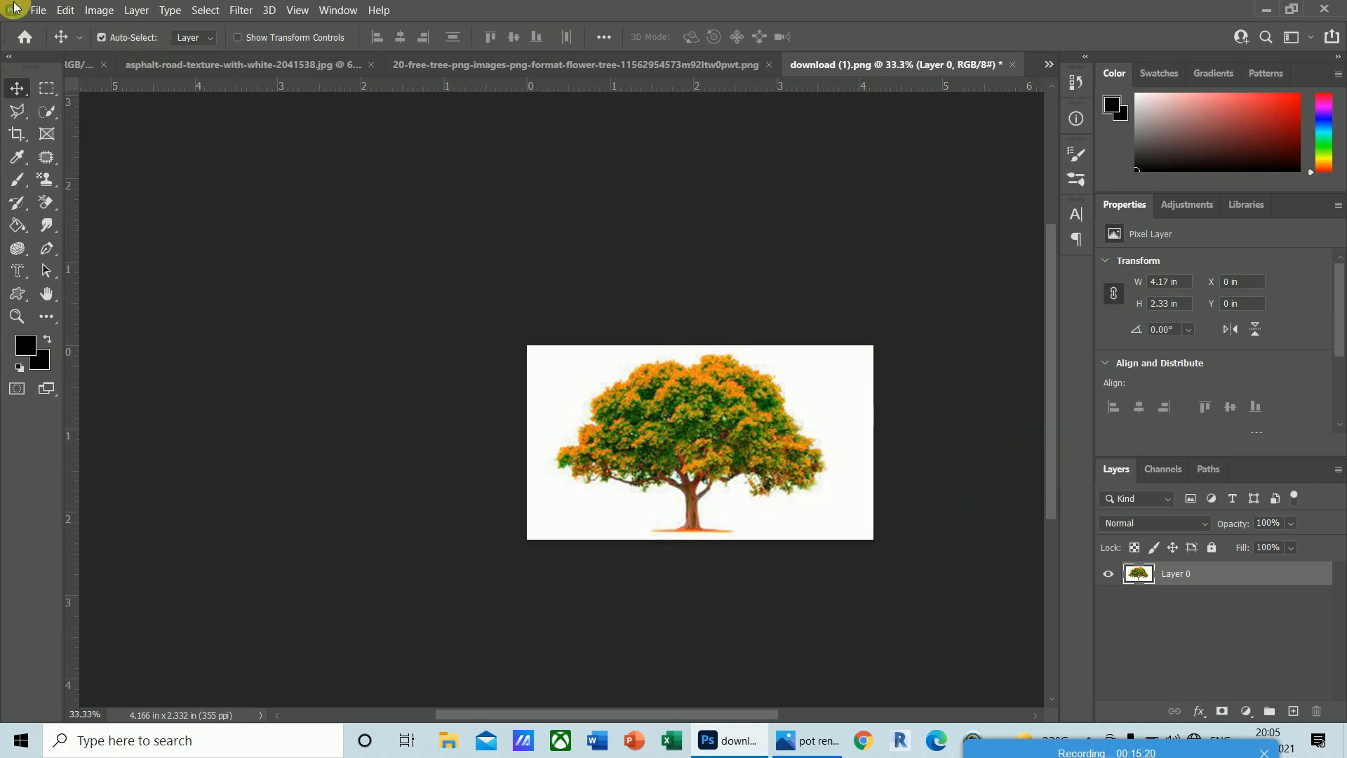
- Set the tree image's resolution to 999 pixels/inch with resampling on
click(98, 10)
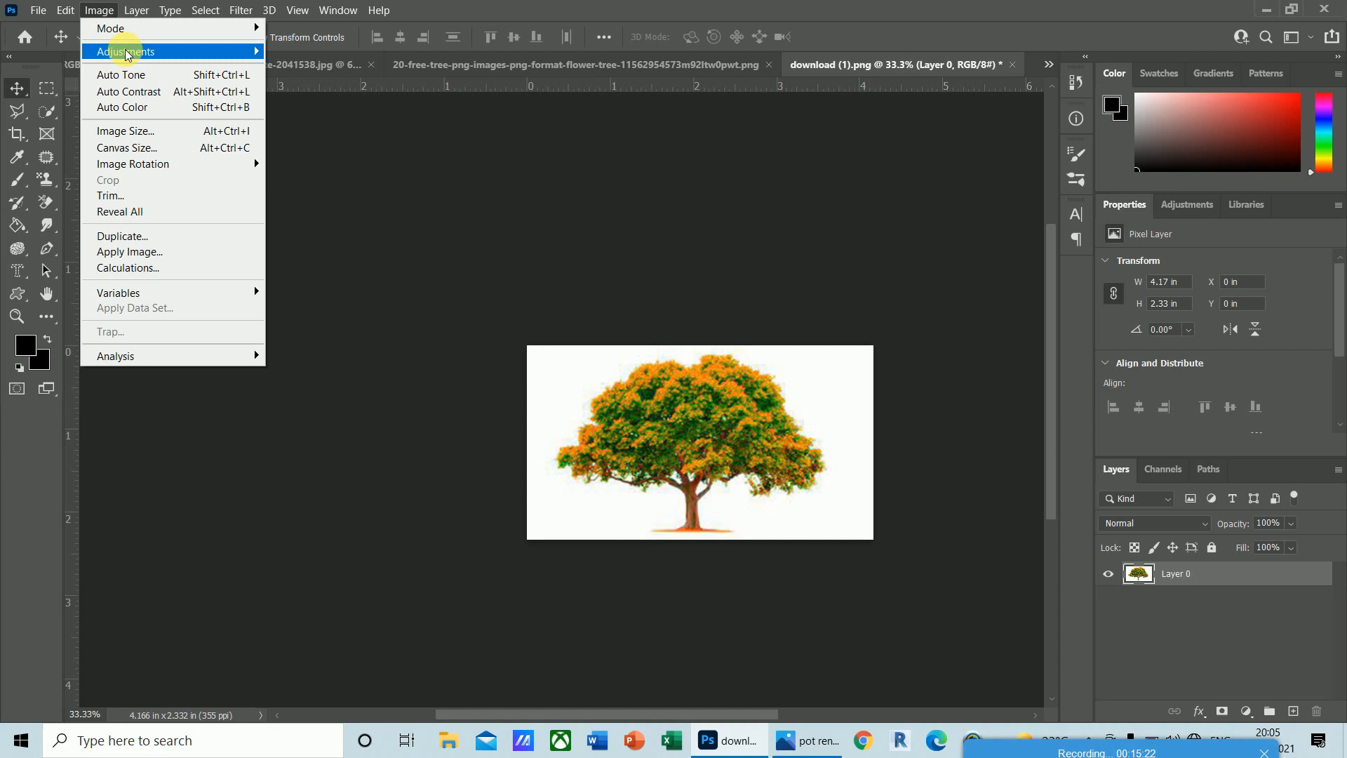
mouse_move(98, 11)
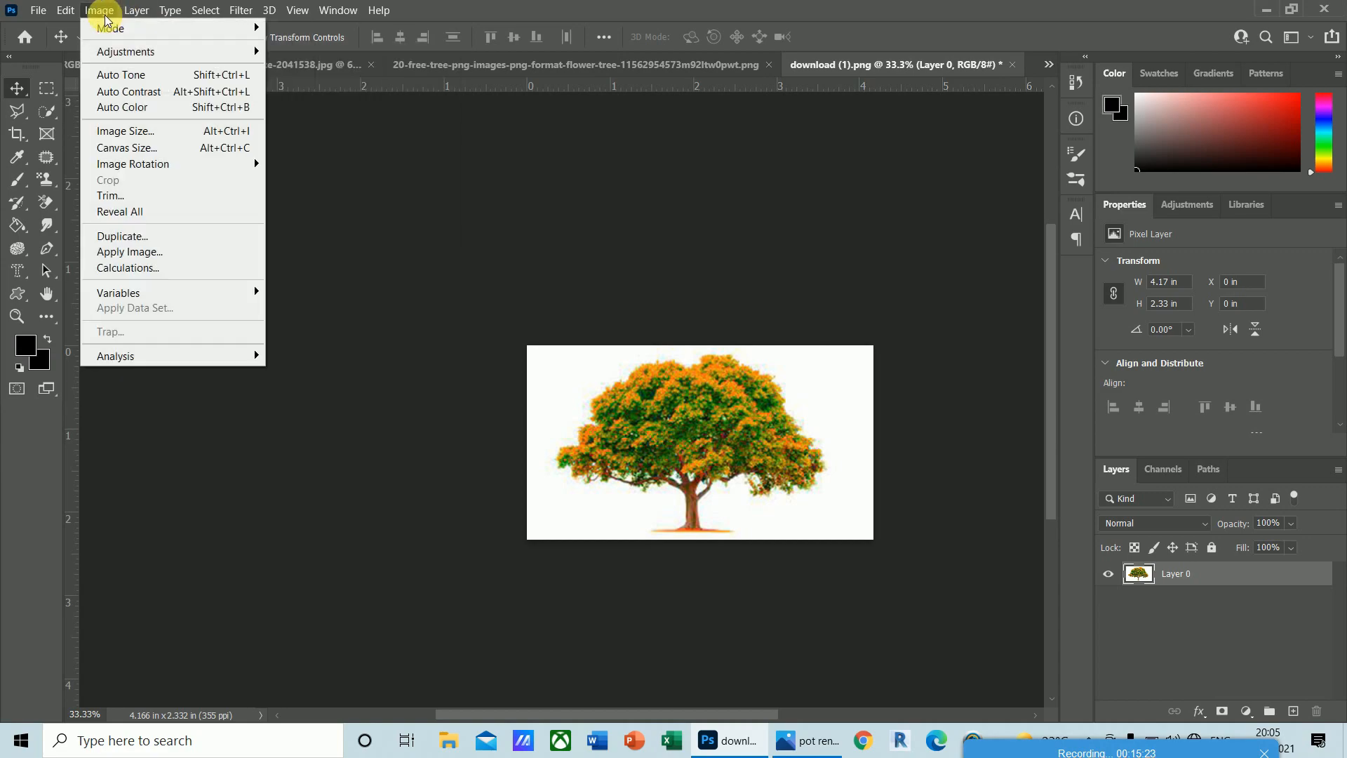
click(121, 131)
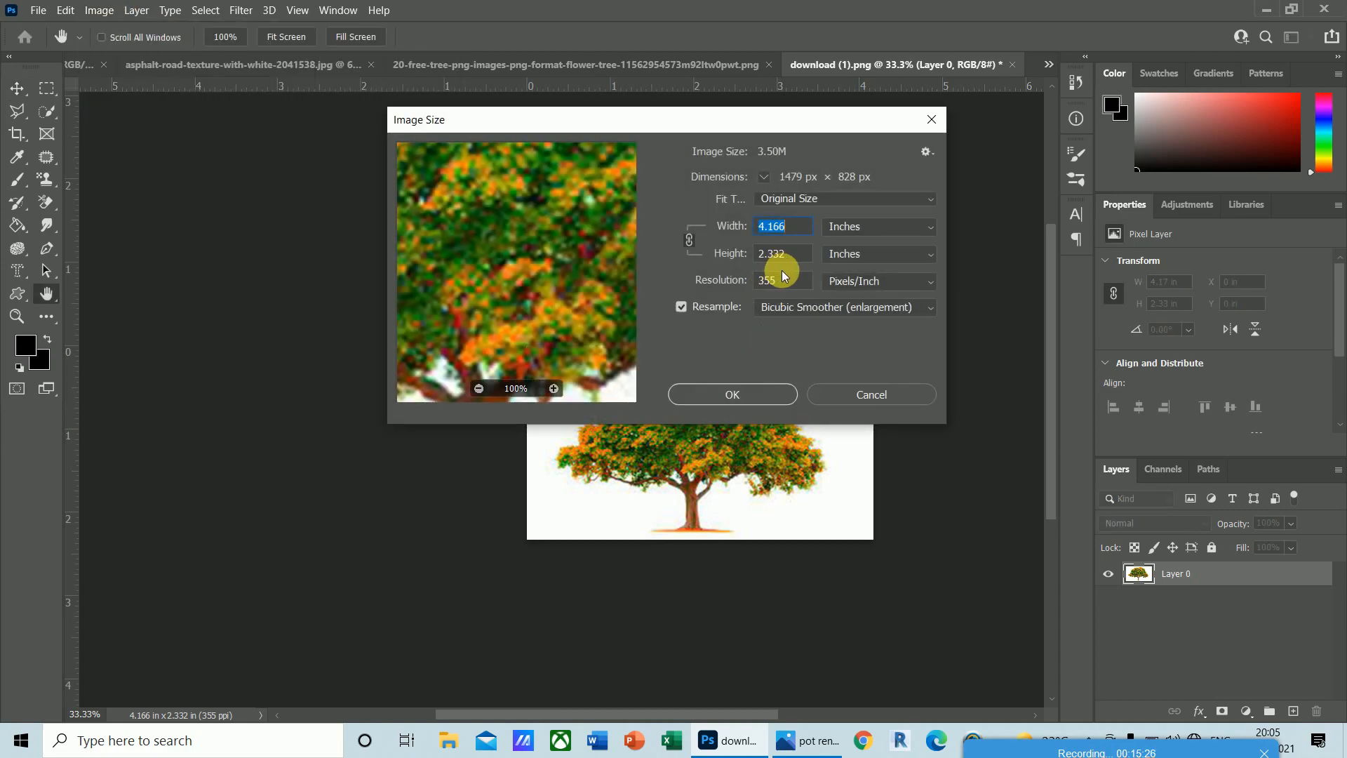
drag(785, 279, 743, 275)
text(999)
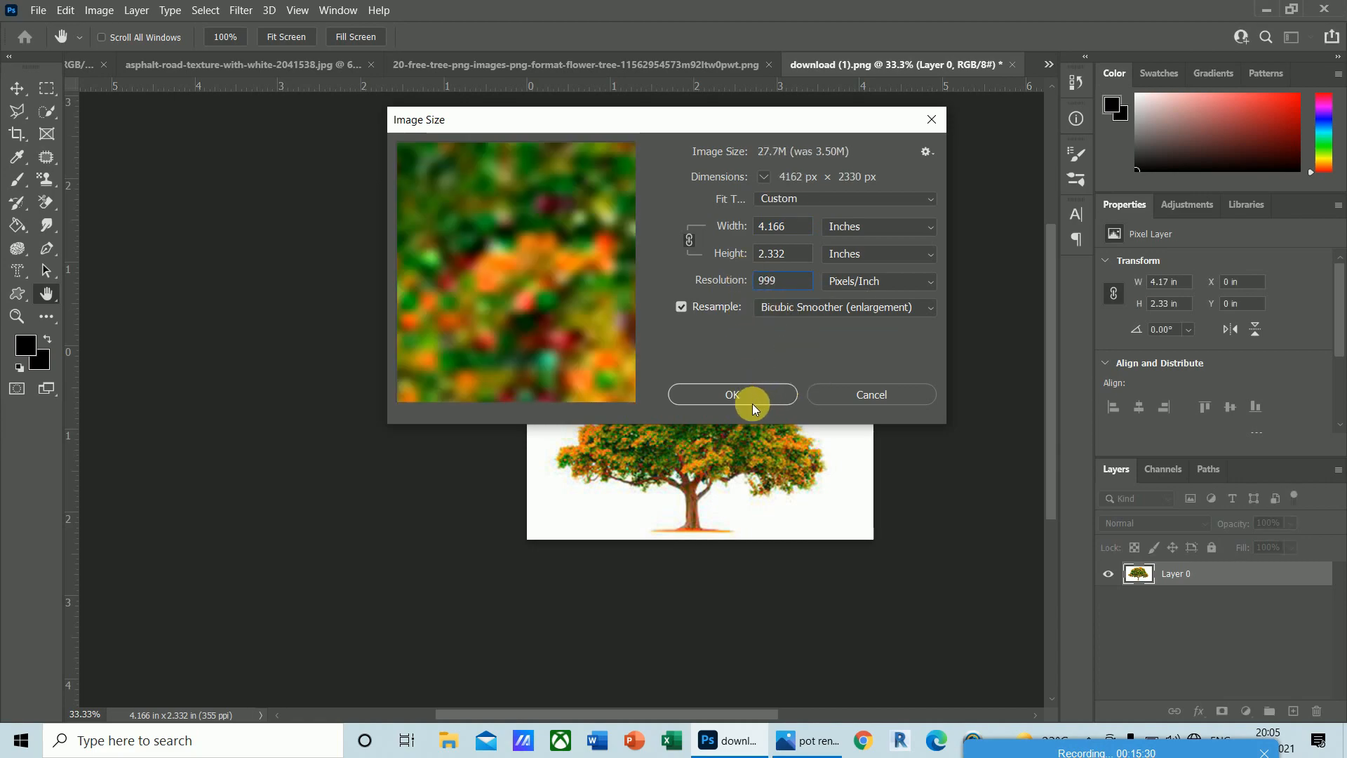
click(733, 396)
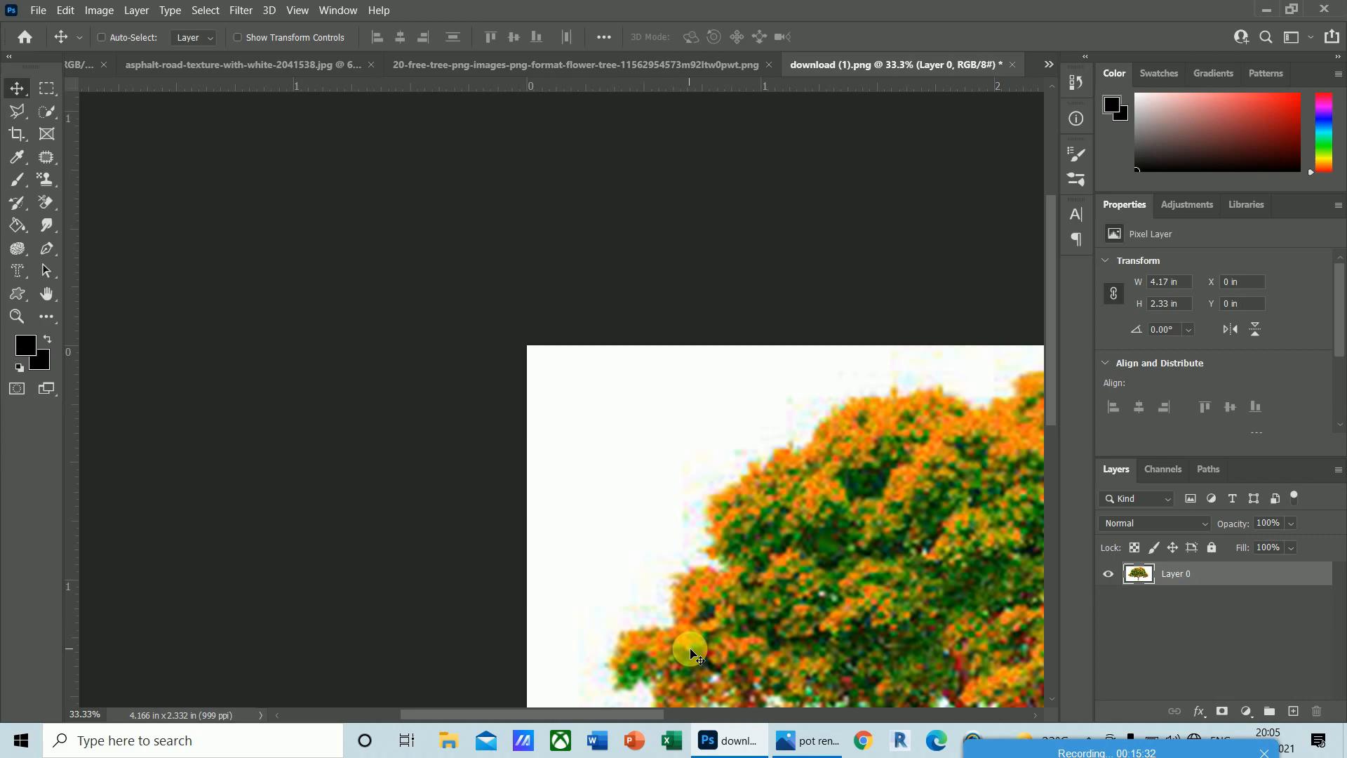
key(ctrl+minus)
key(ctrl+minus)
key(ctrl+minus)
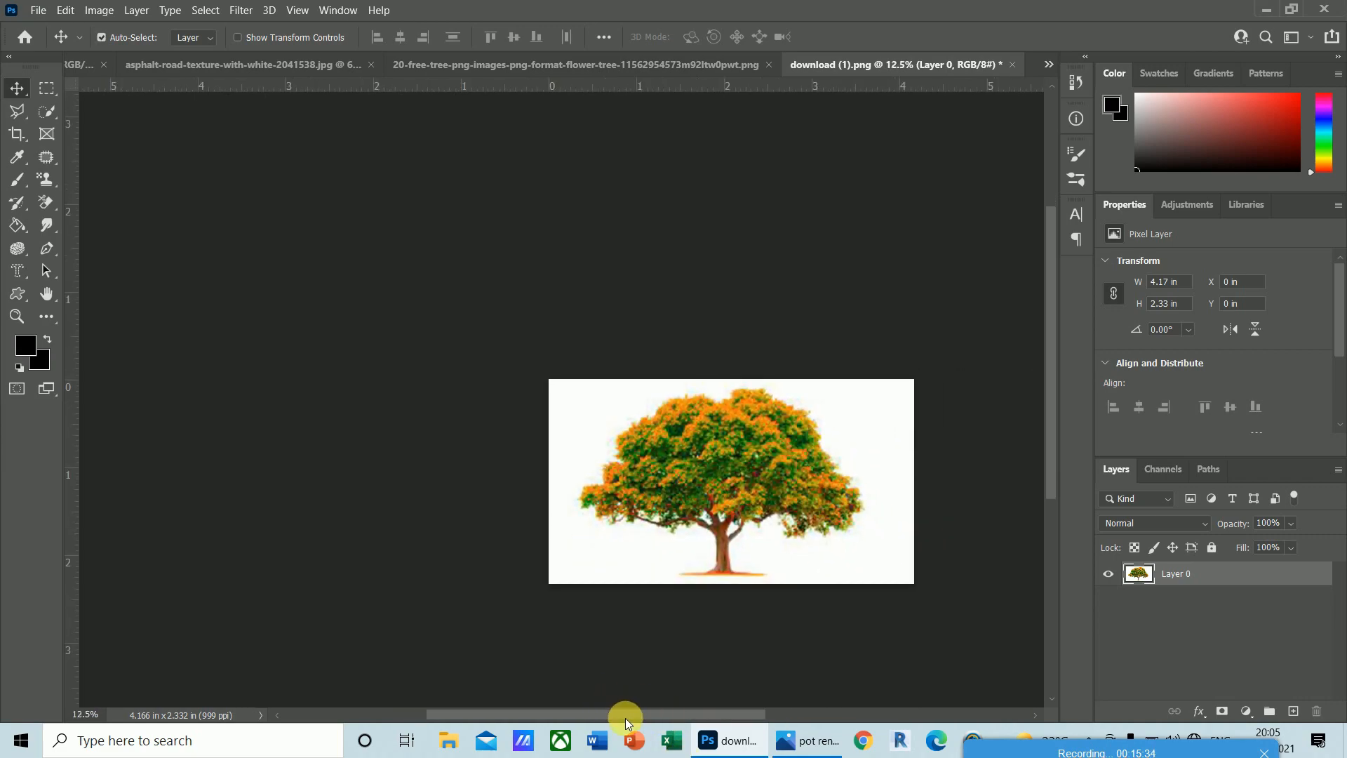
drag(625, 717, 684, 715)
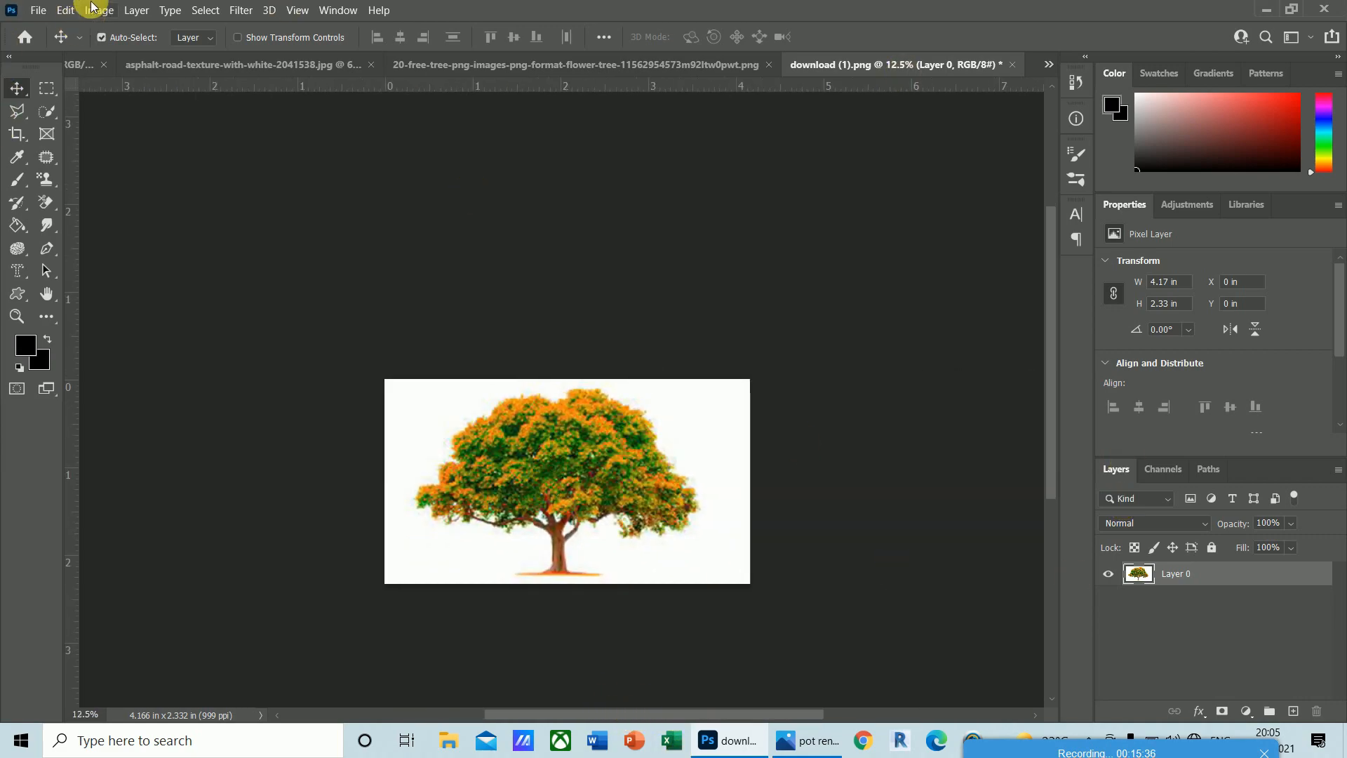
- Select the white background around the tree with Color Range, delete it and clear the selection
click(210, 12)
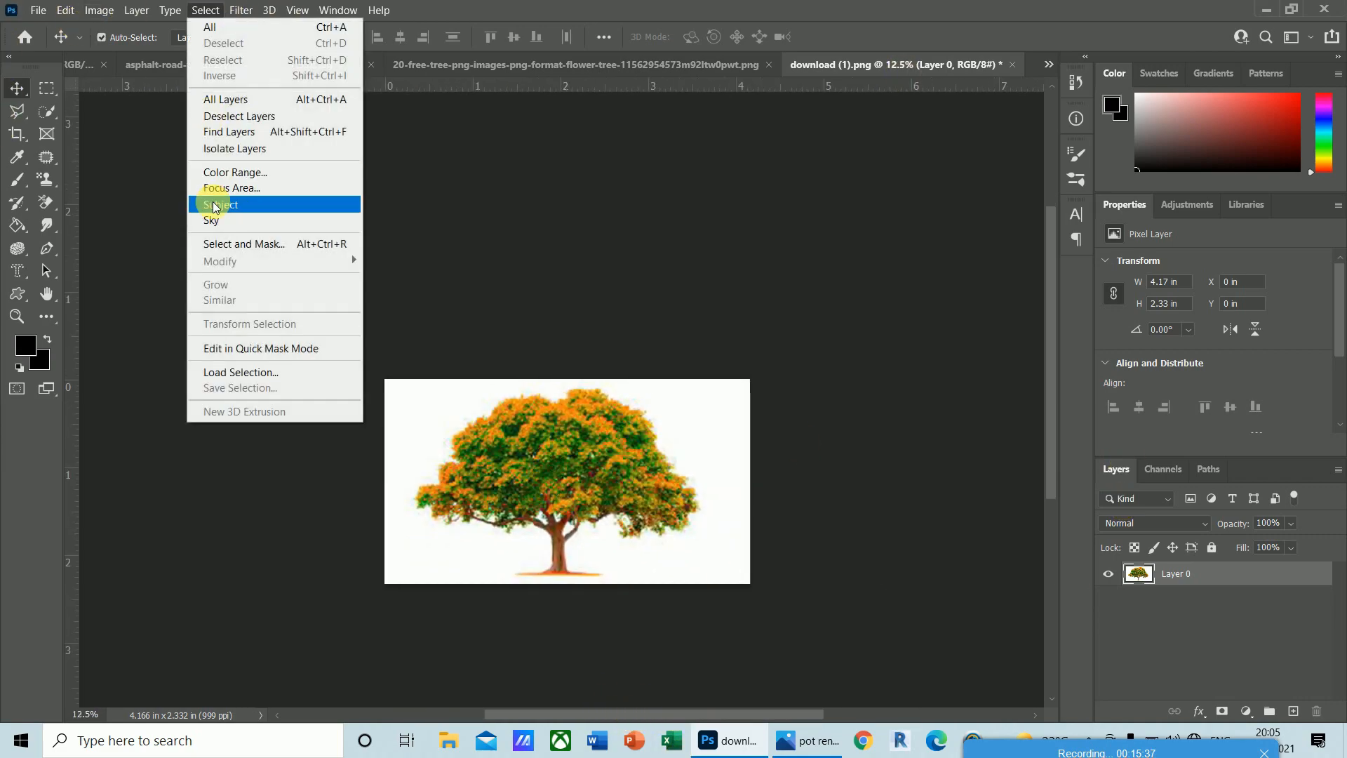
click(235, 175)
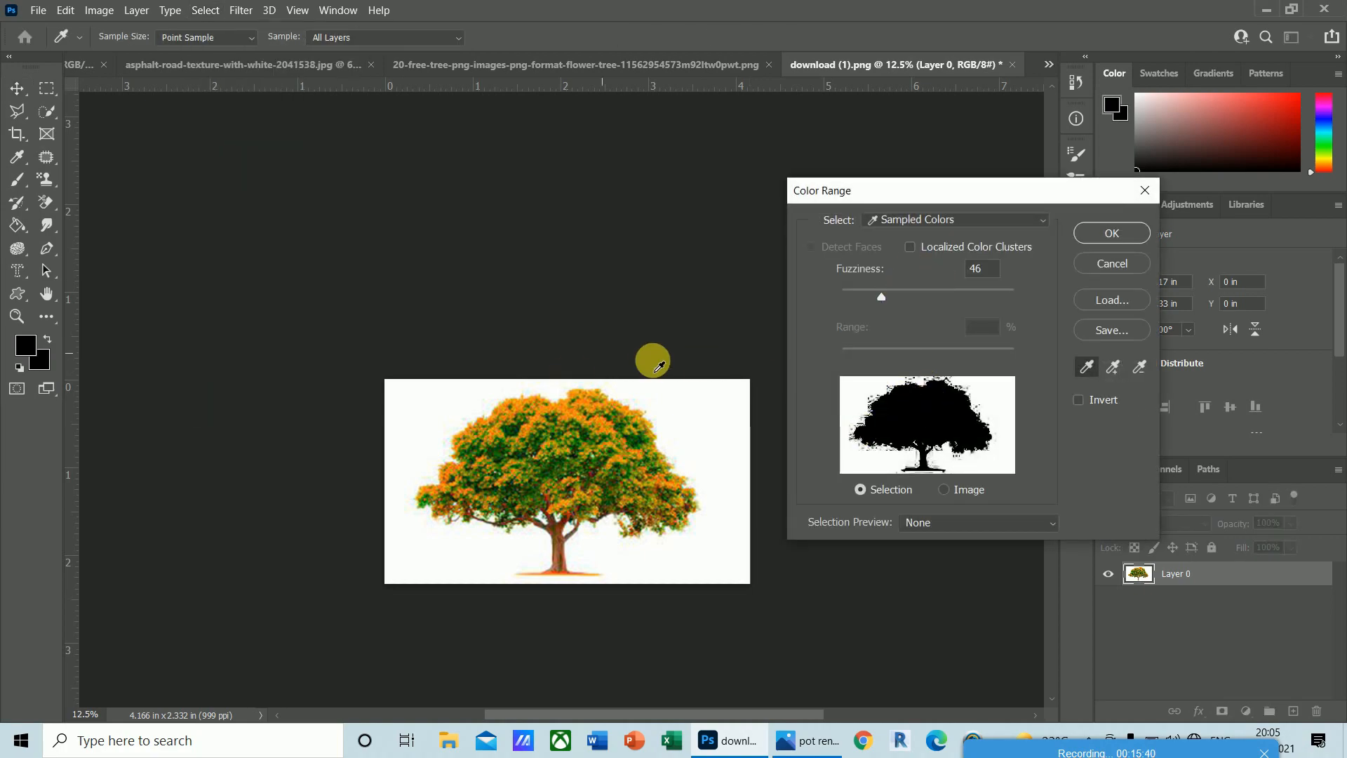
click(713, 415)
click(1116, 235)
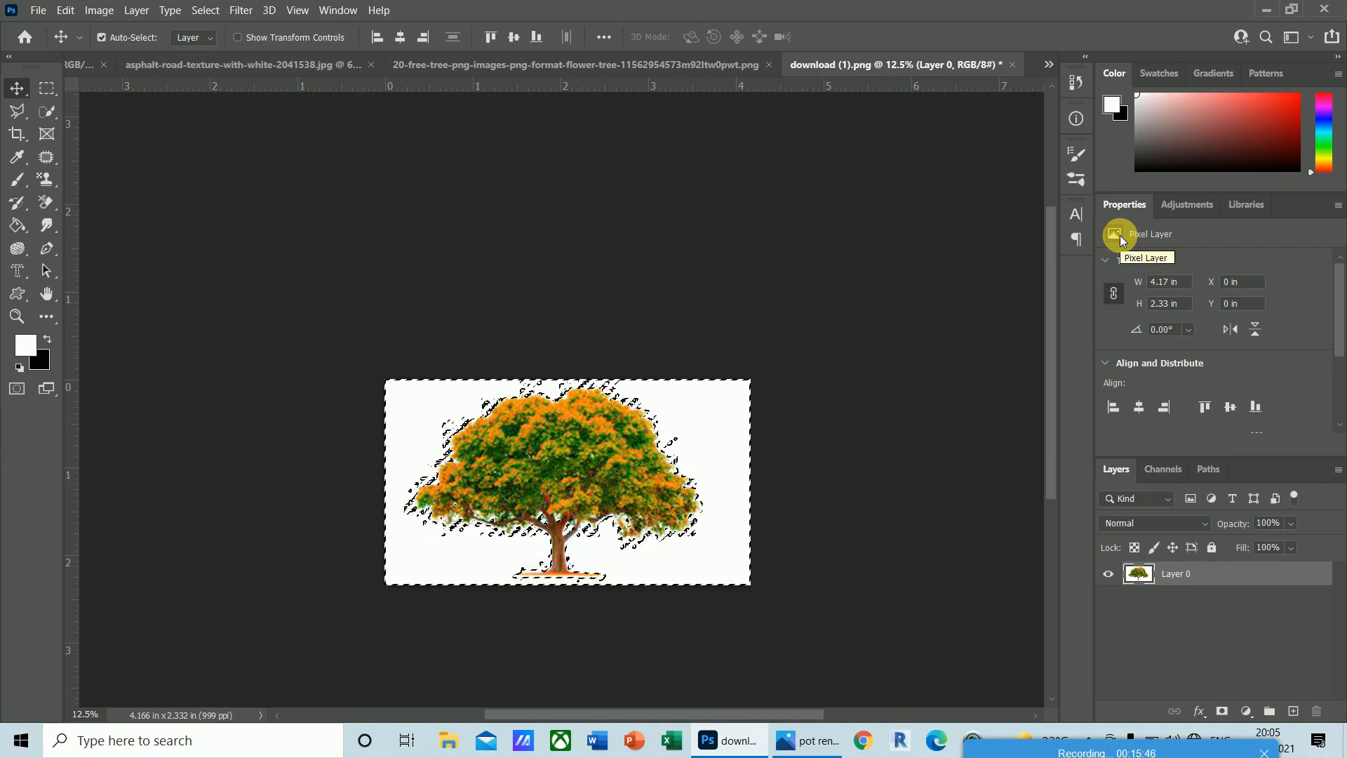
key(Delete)
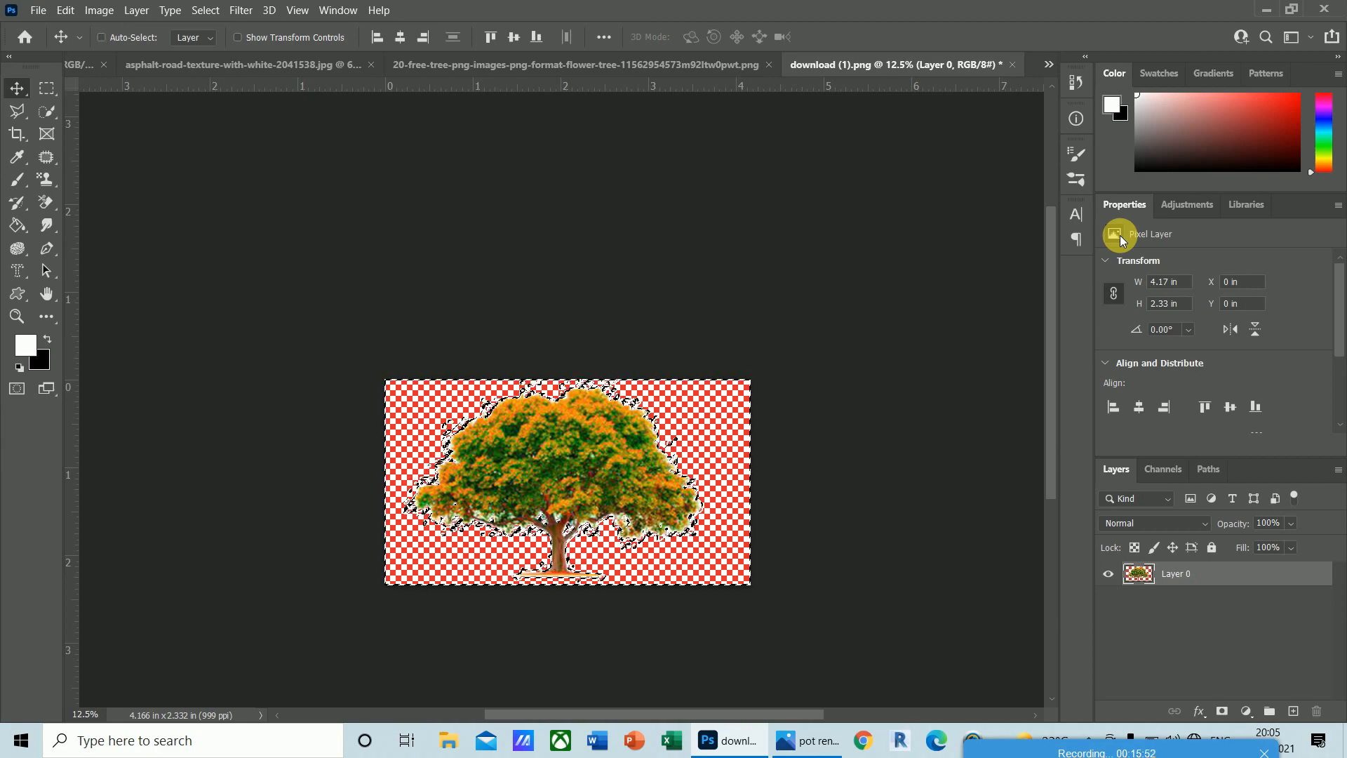
key(ctrl+d)
key(ctrl+plus)
key(ctrl+plus)
key(ctrl+plus)
key(ctrl+plus)
key(ctrl+plus)
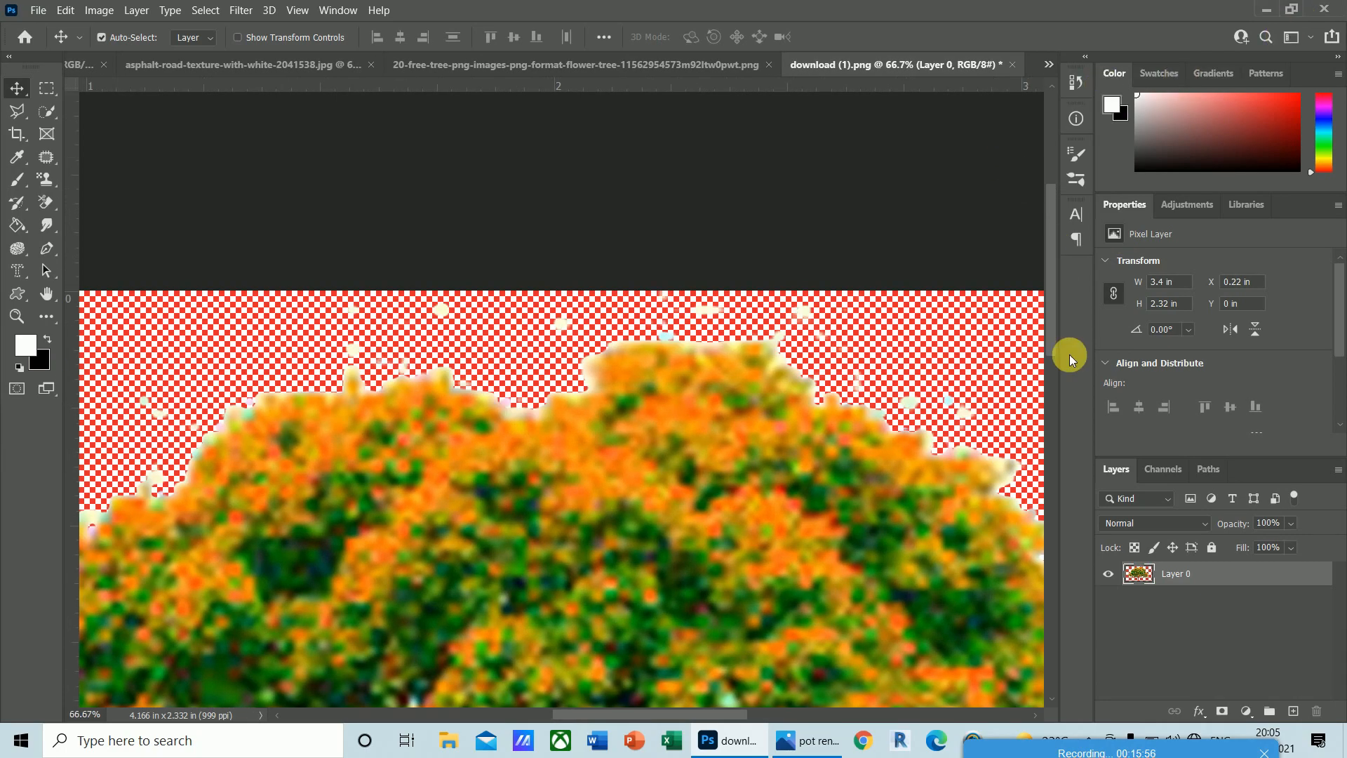
- Select the pale cream fringe beneath the tree's canopy with Color Range, delete it and clear the selection
drag(1053, 320, 1071, 484)
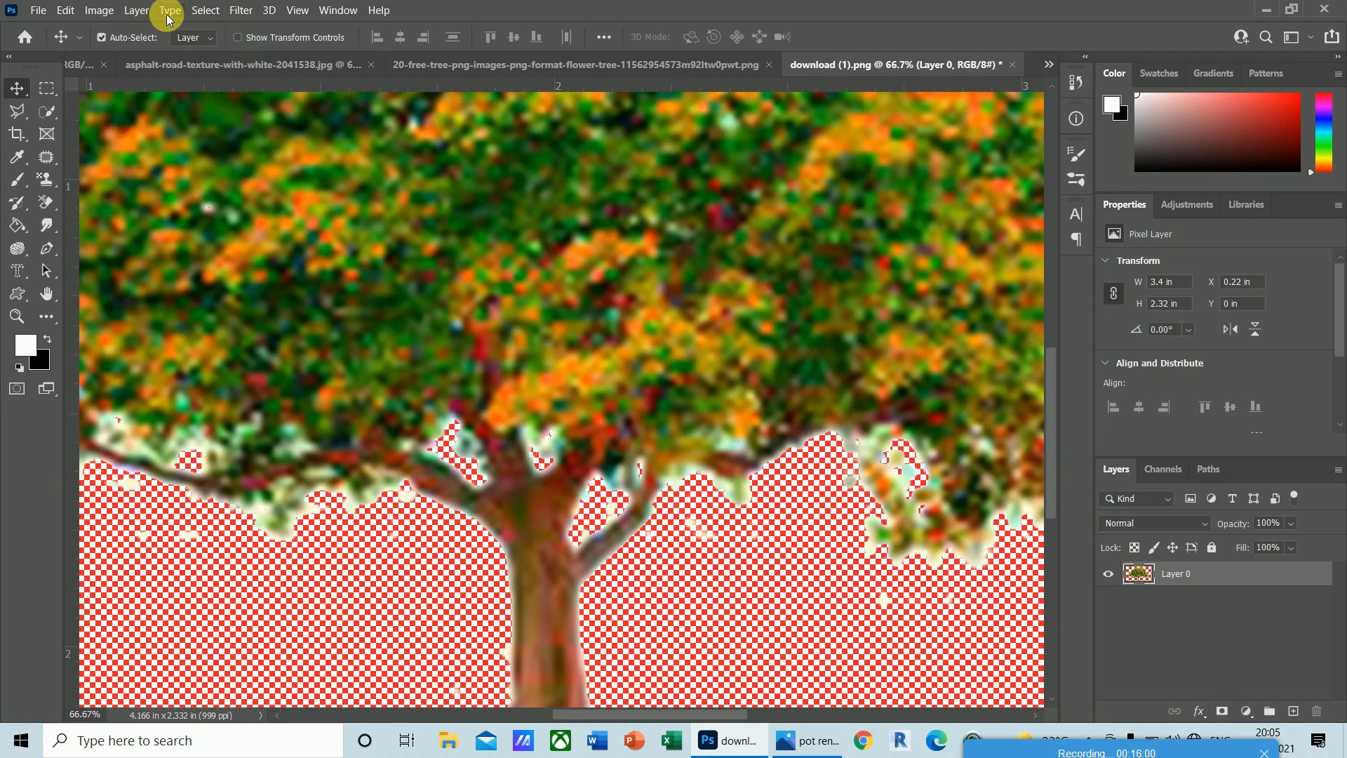
click(206, 11)
click(241, 171)
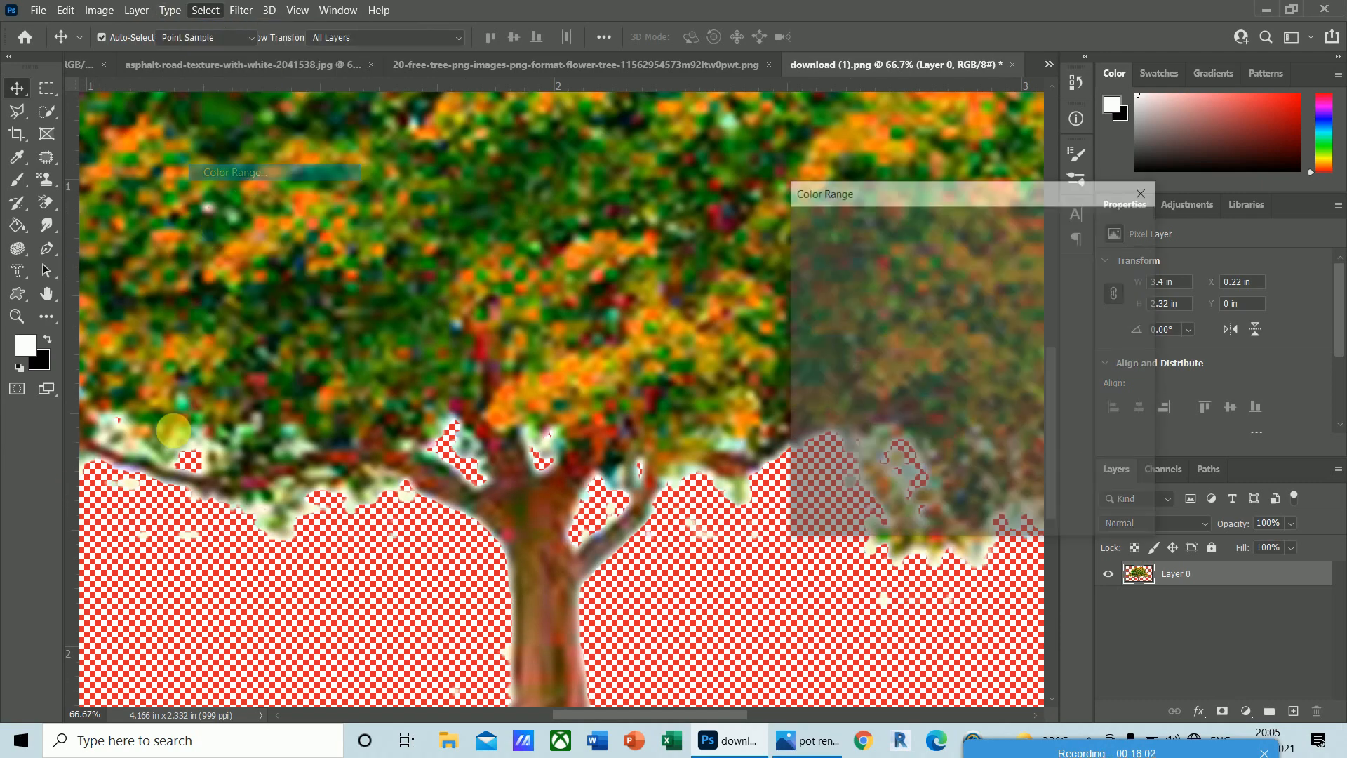
click(134, 487)
click(1102, 232)
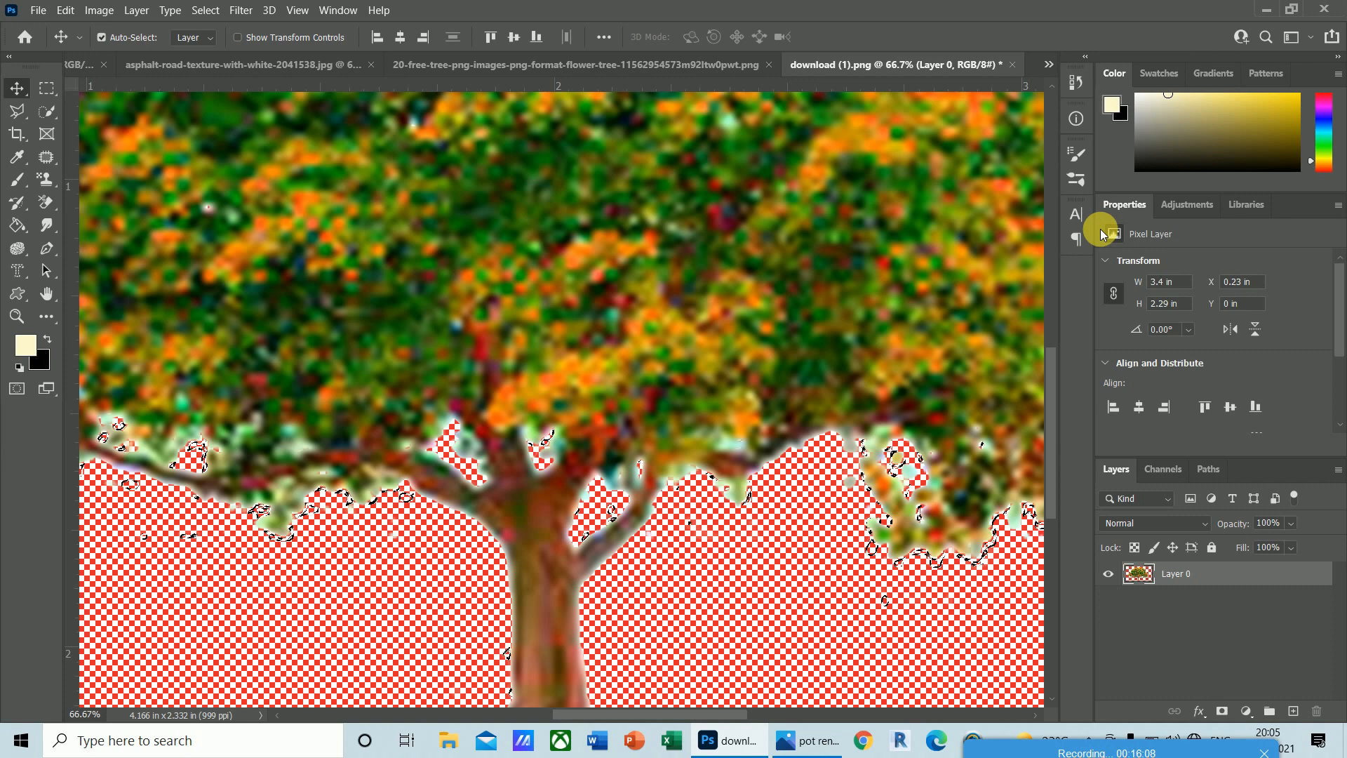
key(ctrl+d)
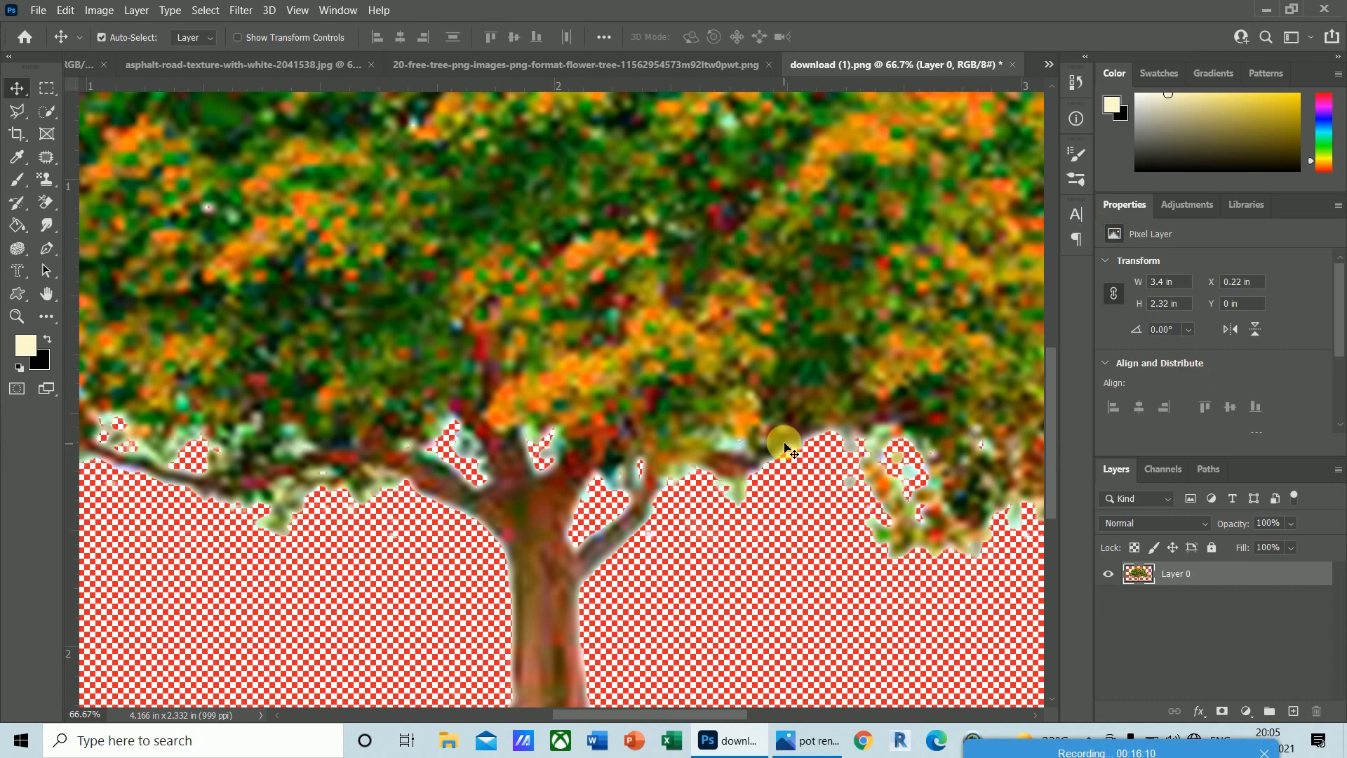
- Select the remaining pale green fringe under the branches with Color Range, delete it and clear the selection
click(194, 13)
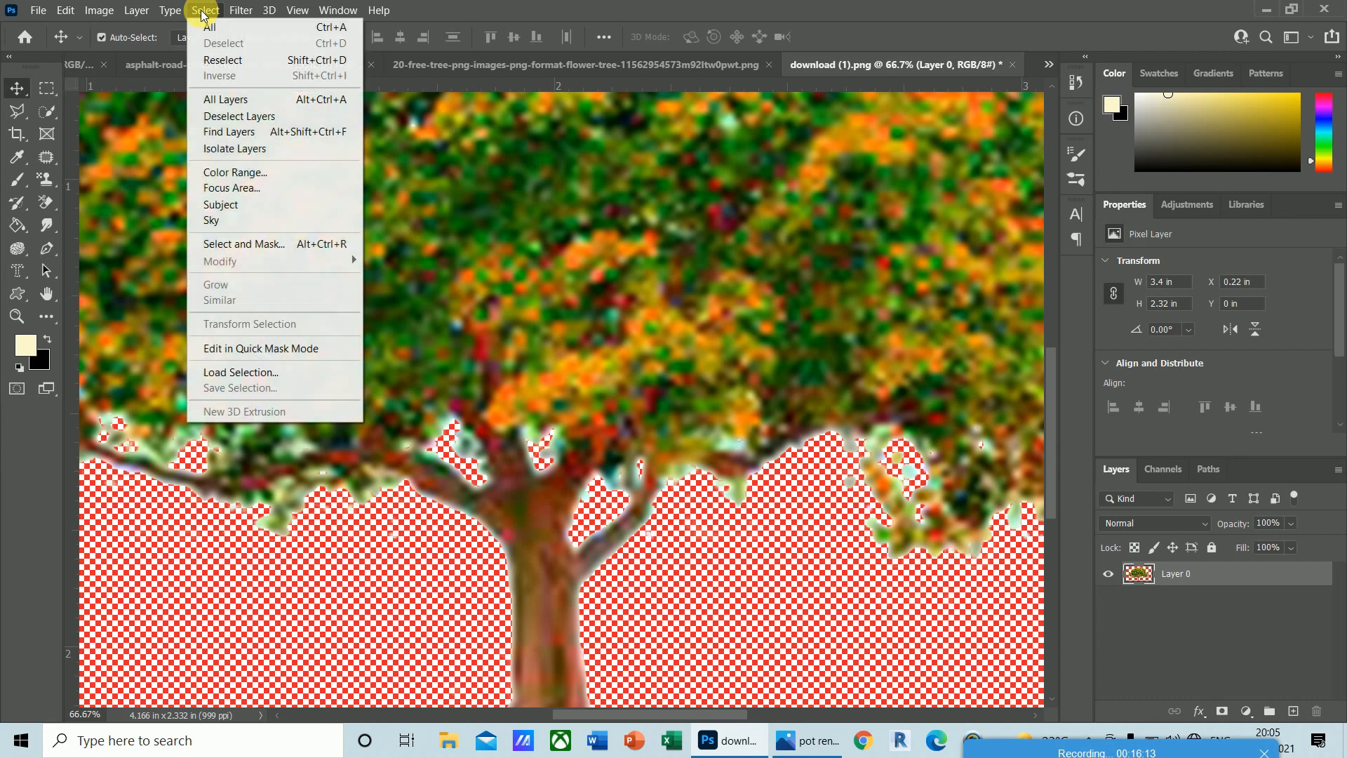
click(212, 173)
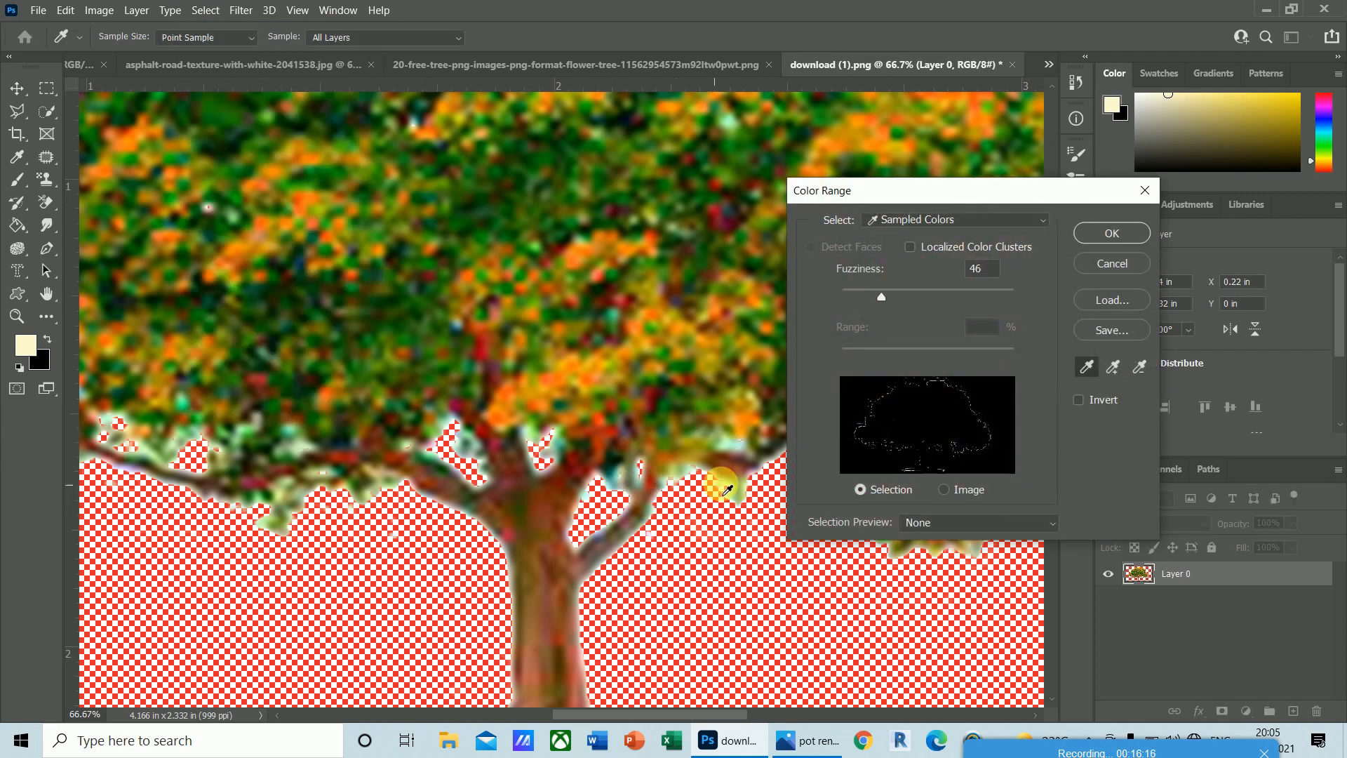
click(730, 448)
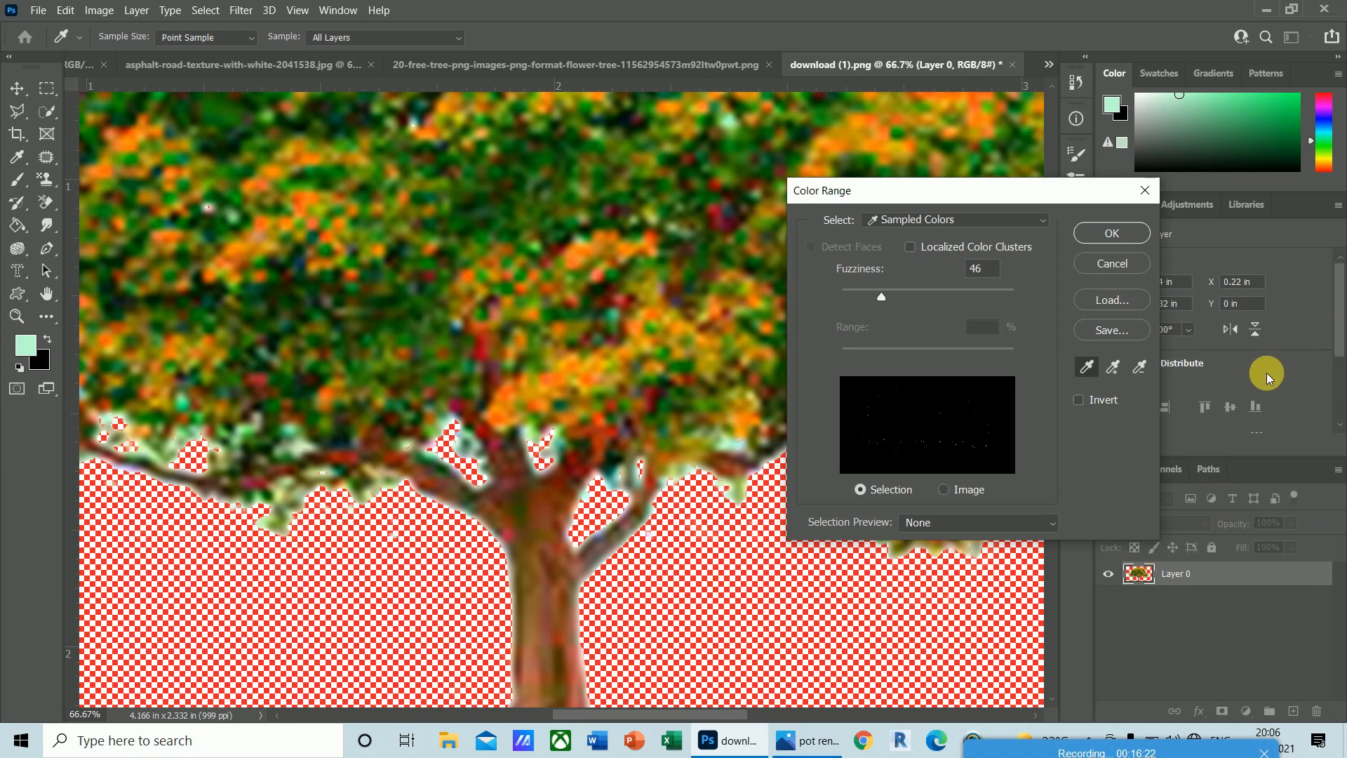
click(1116, 236)
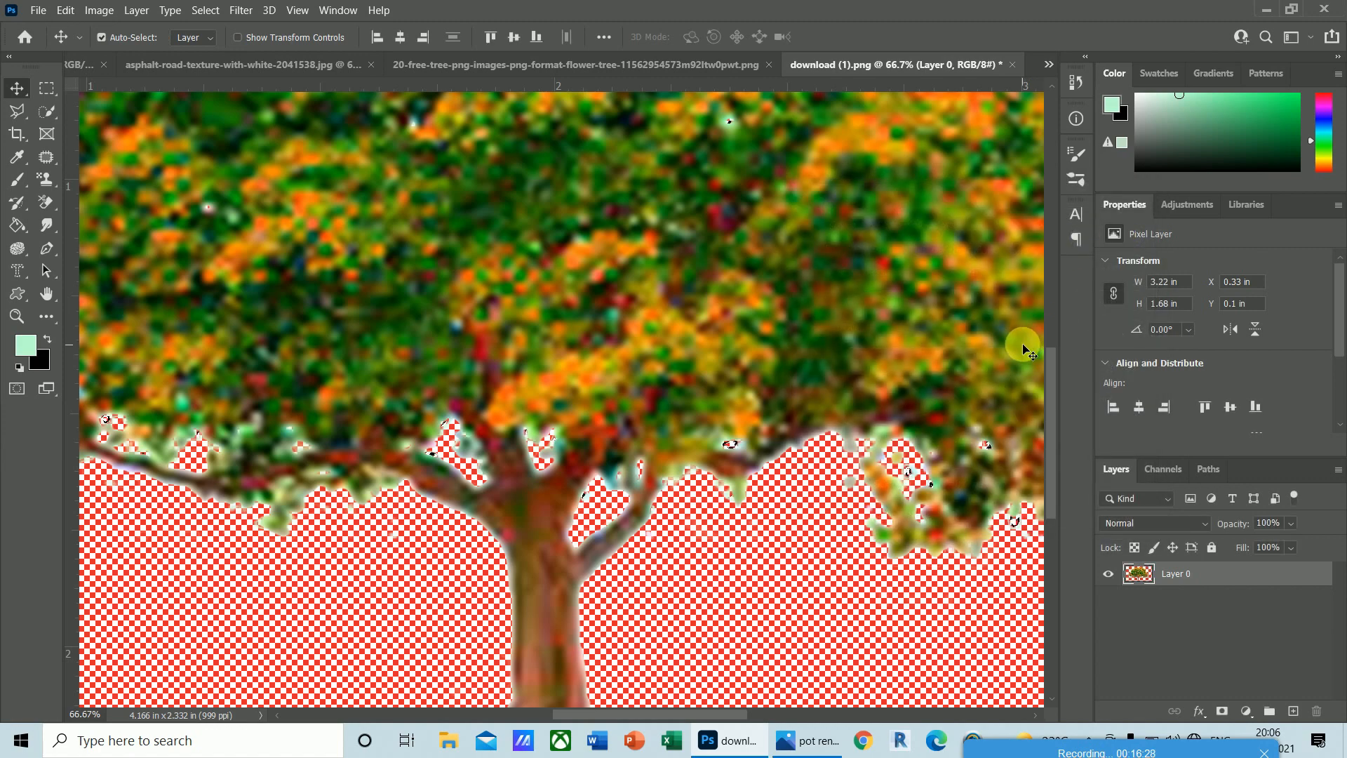
key(ctrl+minus)
key(ctrl+minus)
key(ctrl+minus)
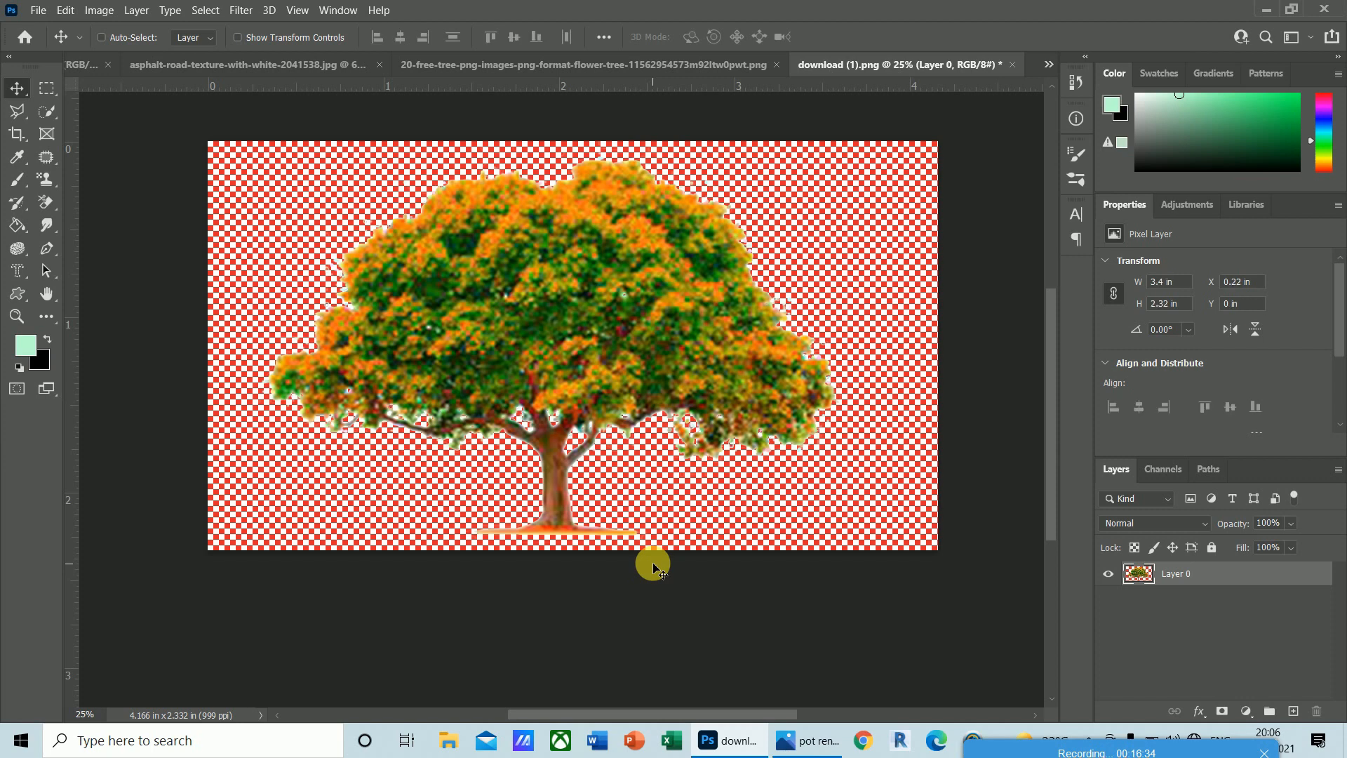
- Copy the entire cut-out orange tree and paste it into the pot rener pn.png building document
key(ctrl+a)
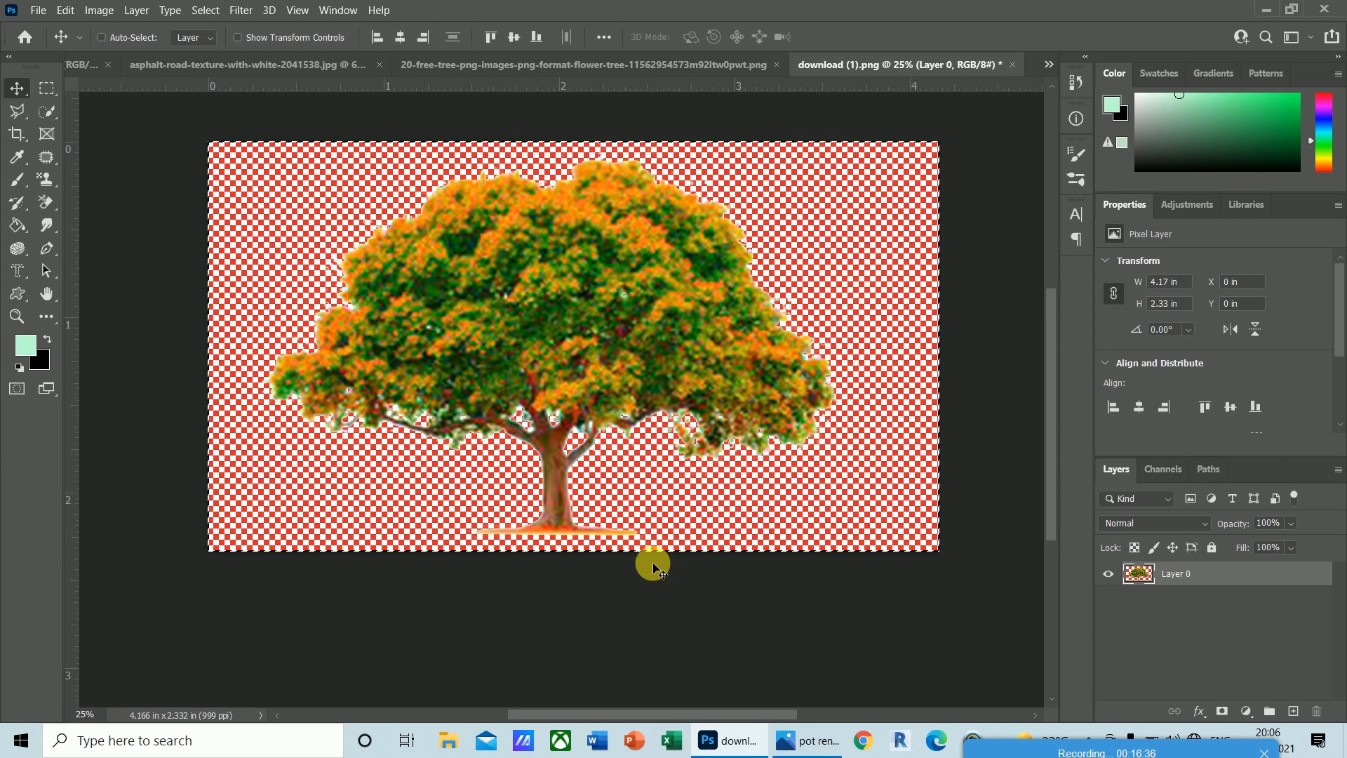
key(ctrl+Tab)
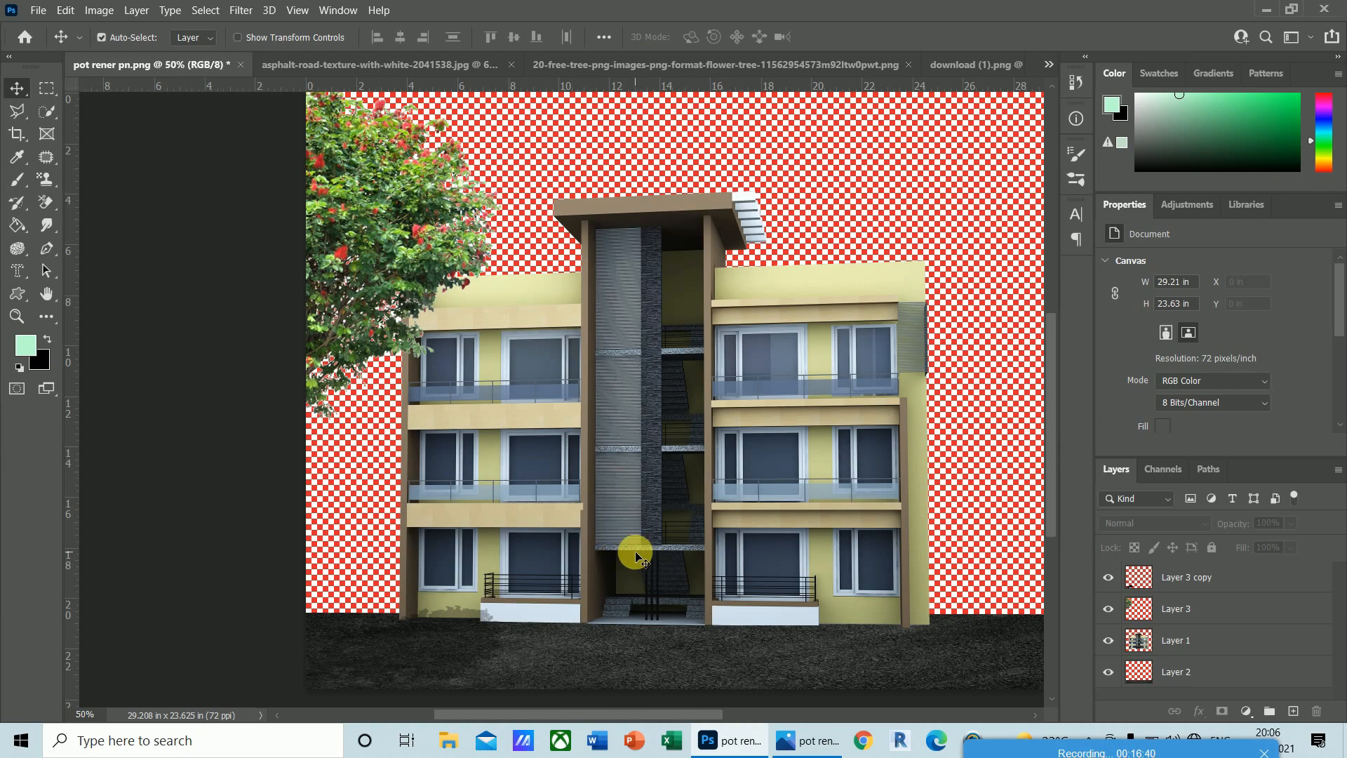
key(ctrl+v)
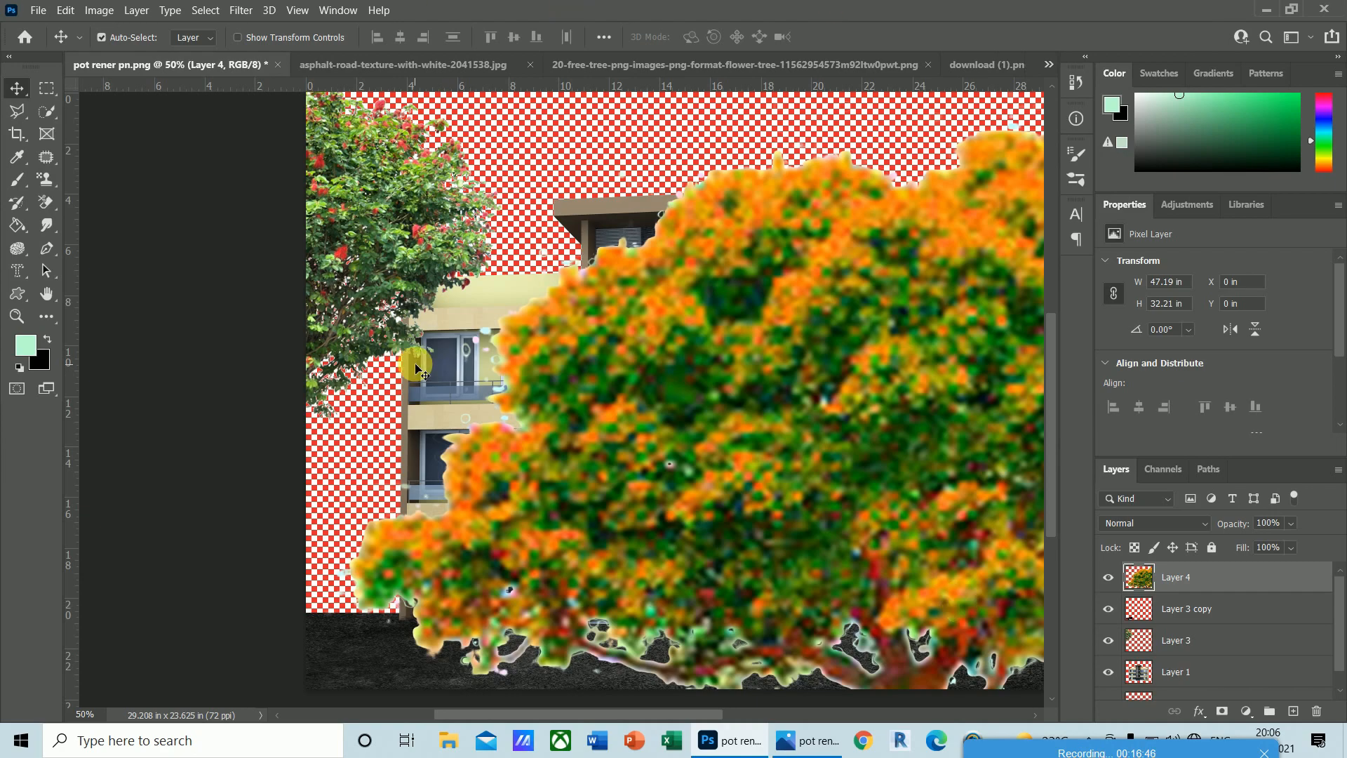
- Scale the pasted orange tree down with Free Transform to about 15.94 in wide and 10.88 in high
key(ctrl+minus)
key(ctrl+minus)
key(ctrl+minus)
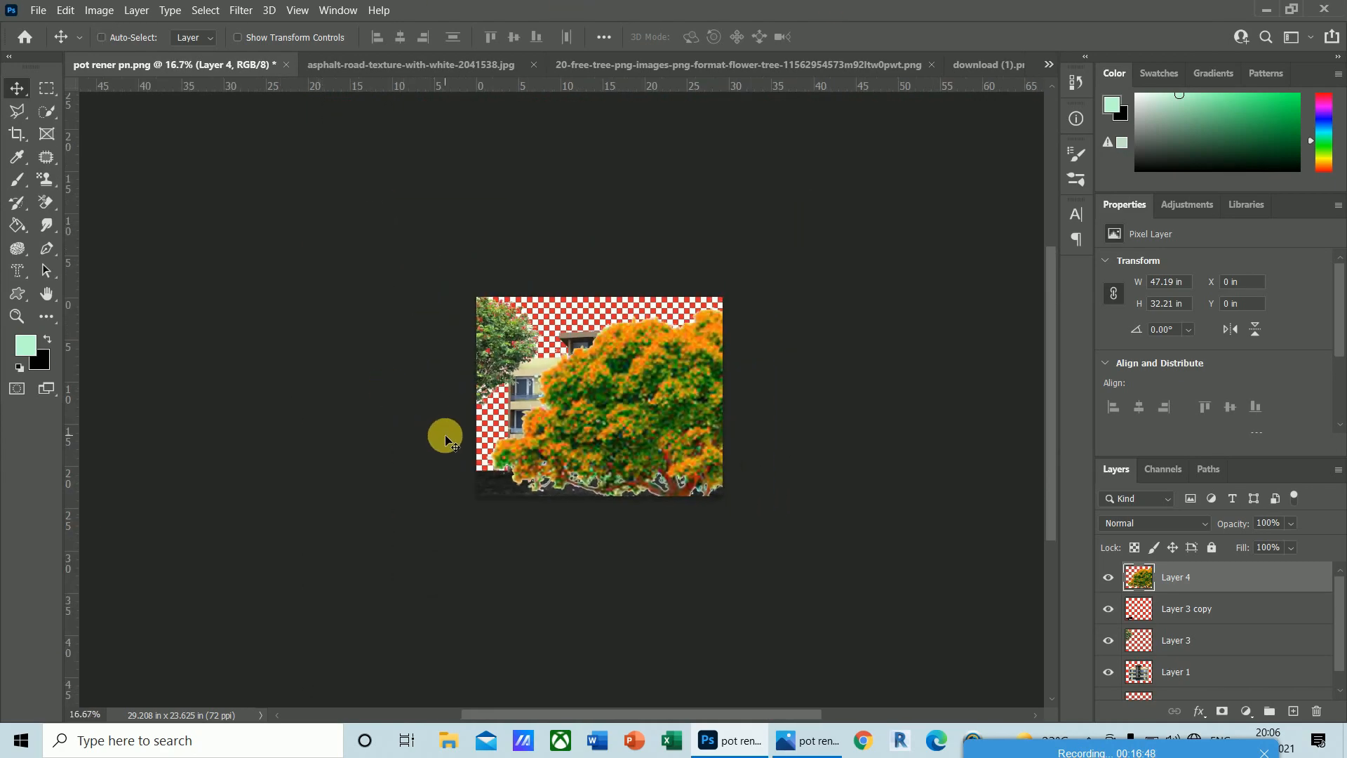
key(ctrl+t)
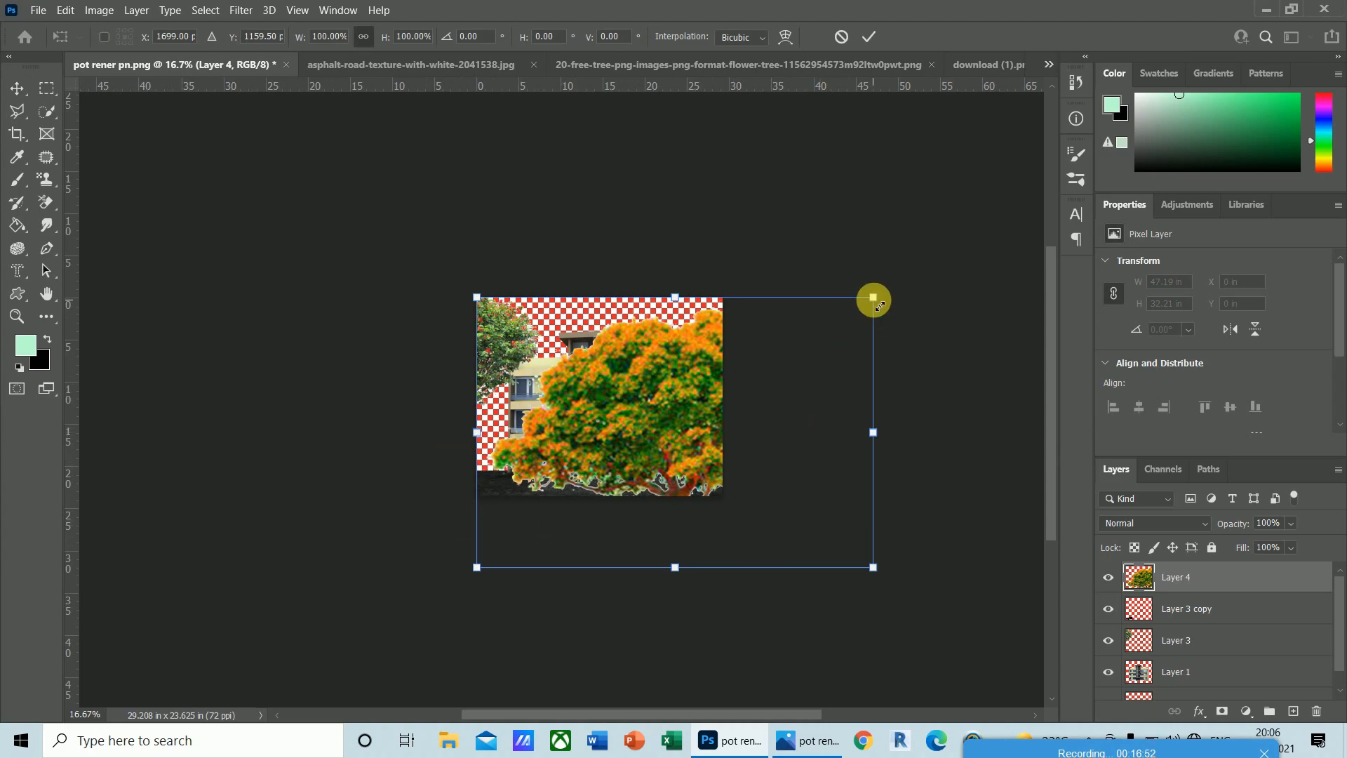
drag(874, 300, 745, 388)
key(Return)
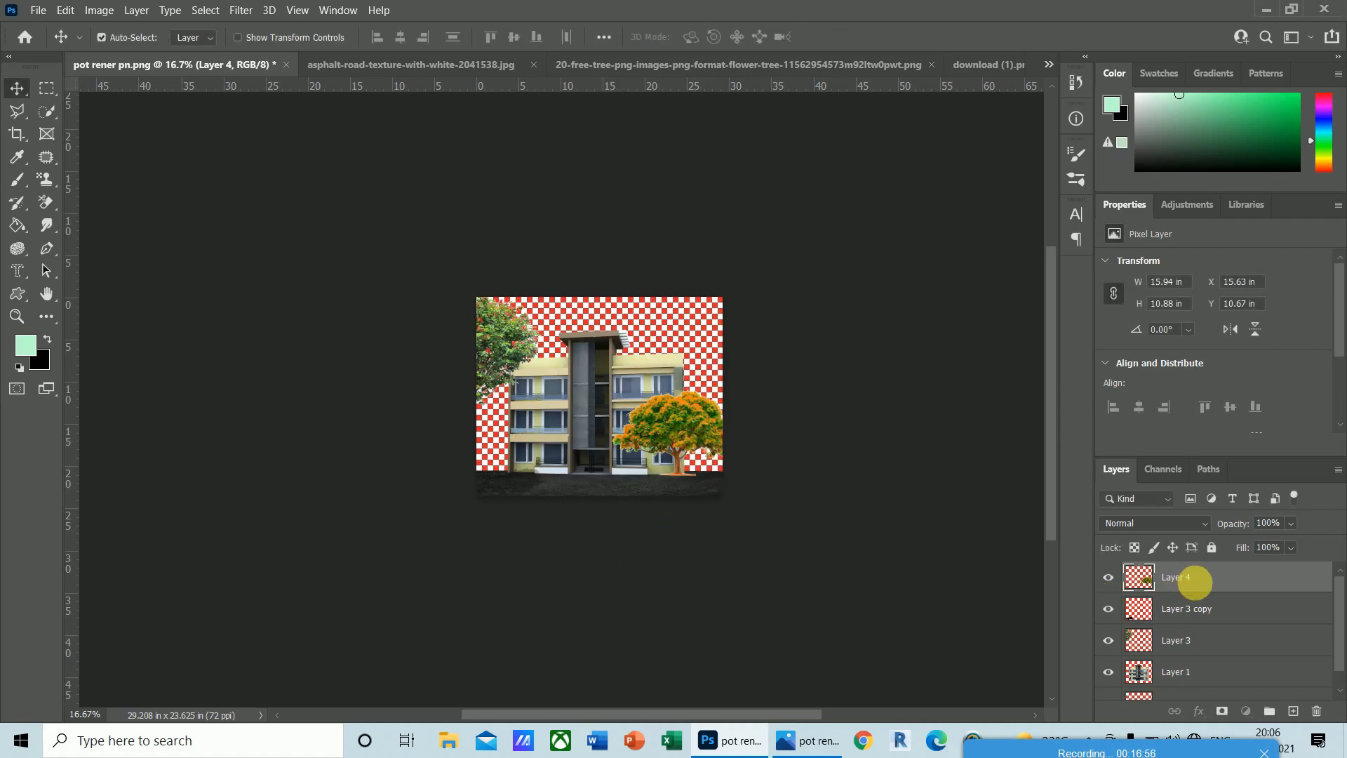
- Place the orange tree at the building's right side and order its layer beneath the building and road layers
scroll(1200, 653, down, 1)
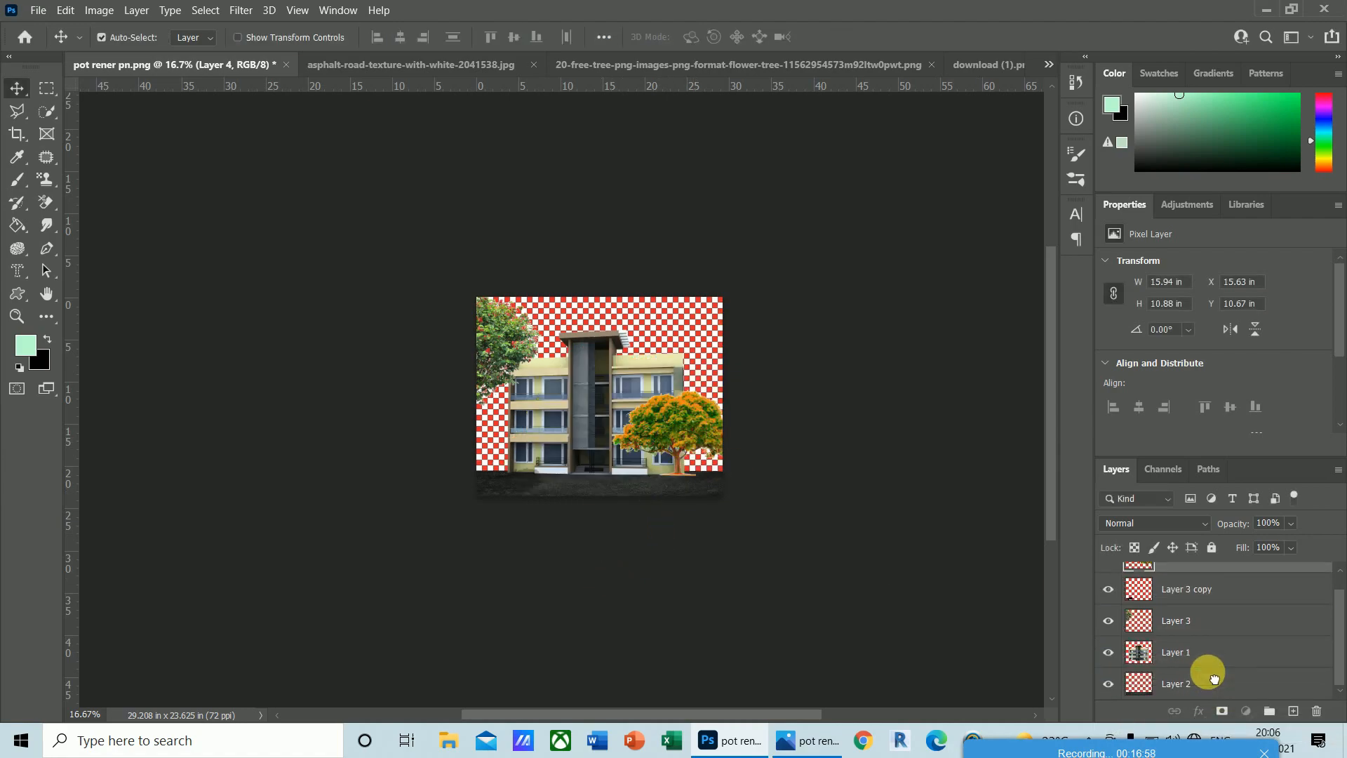
drag(1213, 678, 1212, 670)
drag(707, 422, 737, 418)
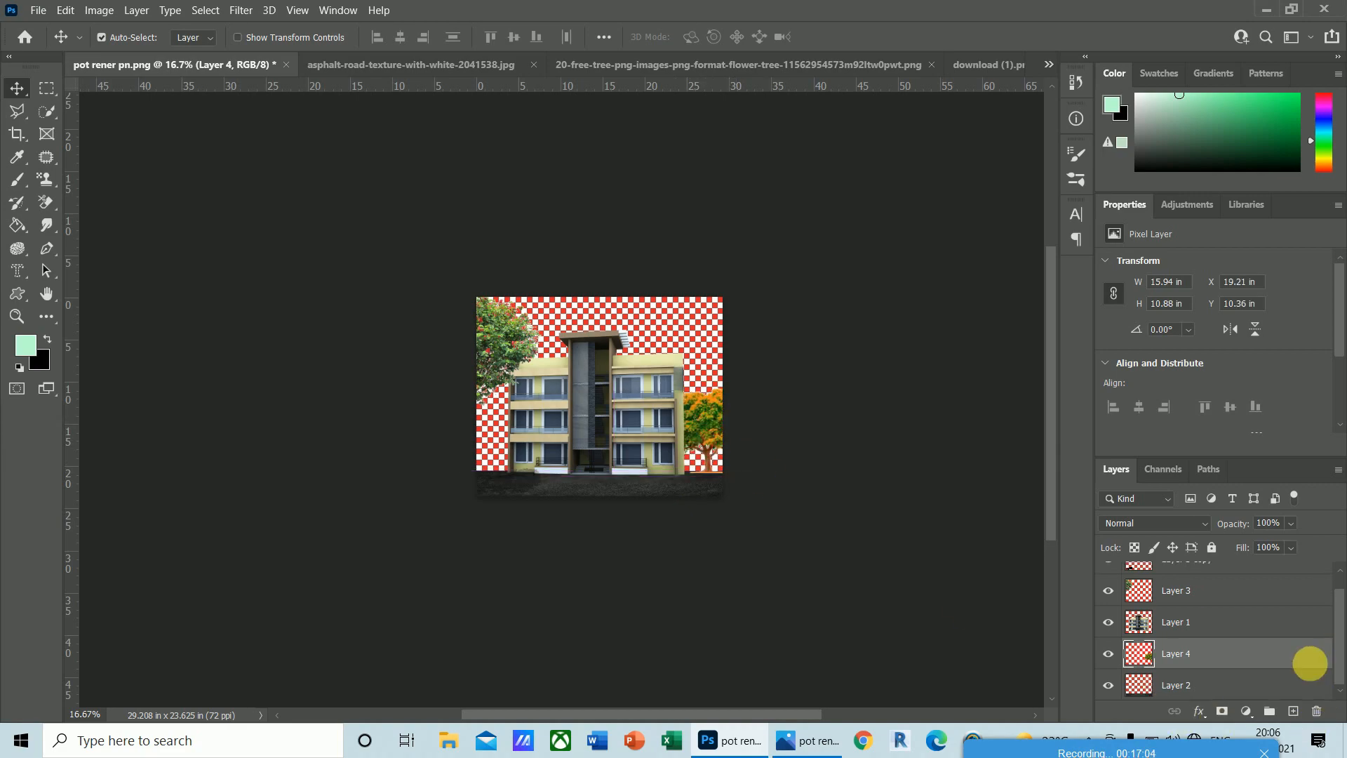
drag(1181, 651, 1199, 701)
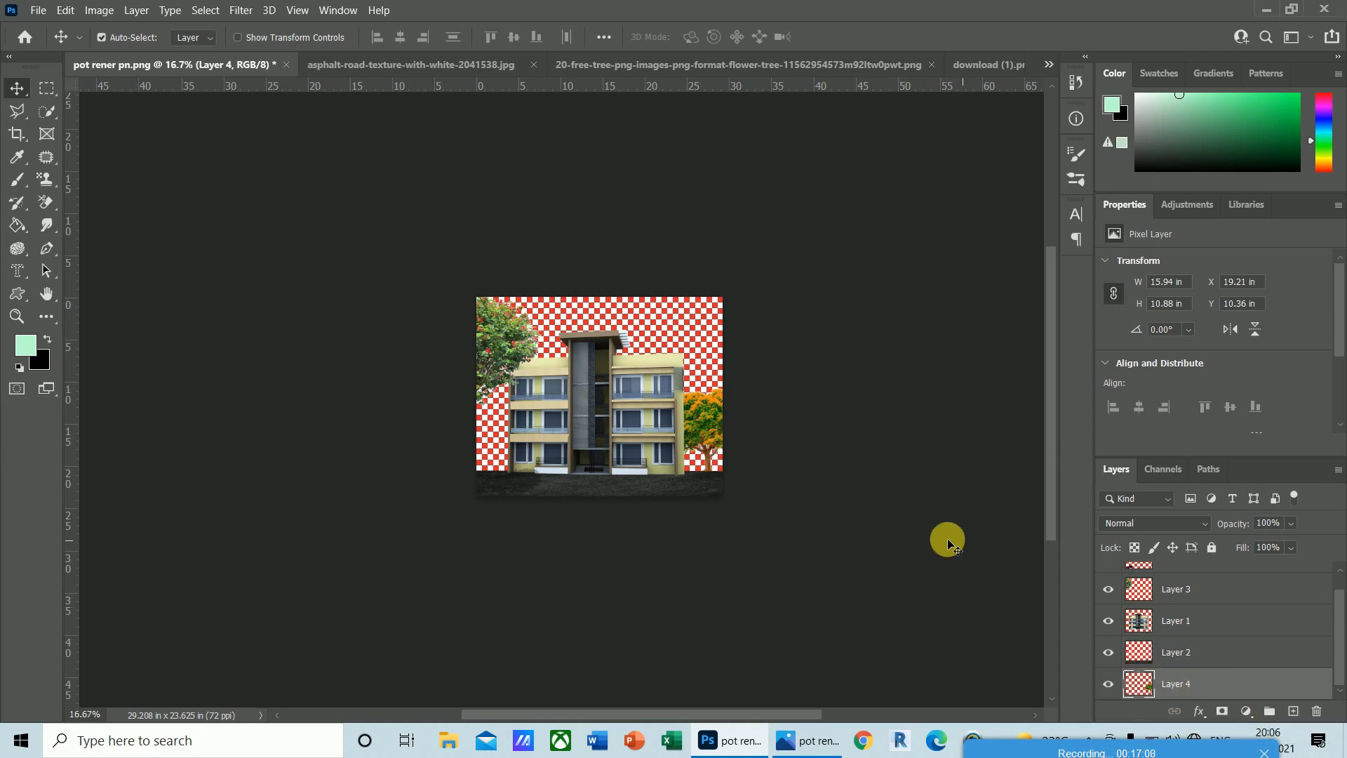
- Examine the orange tree's crown, trunk and base edges beside the building up close
key(ctrl+plus)
key(ctrl+plus)
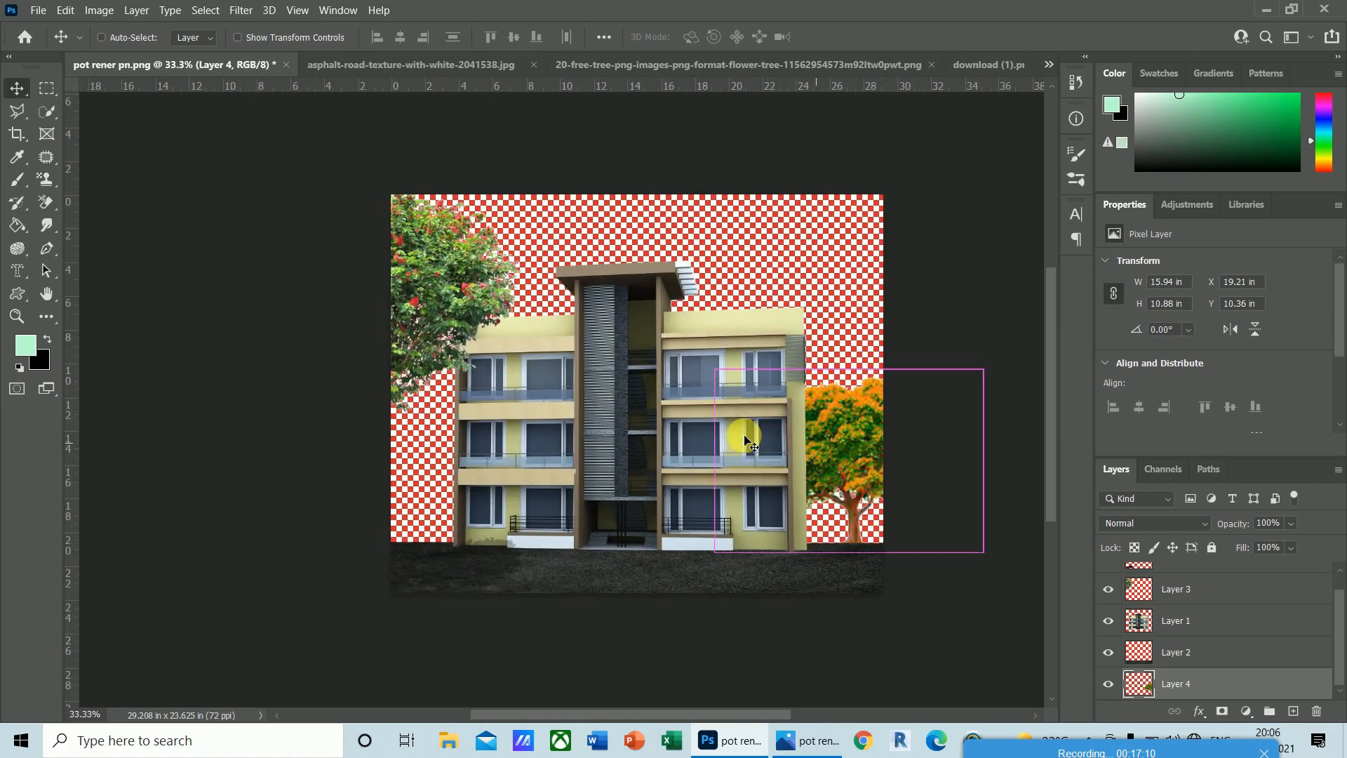
drag(630, 714, 713, 716)
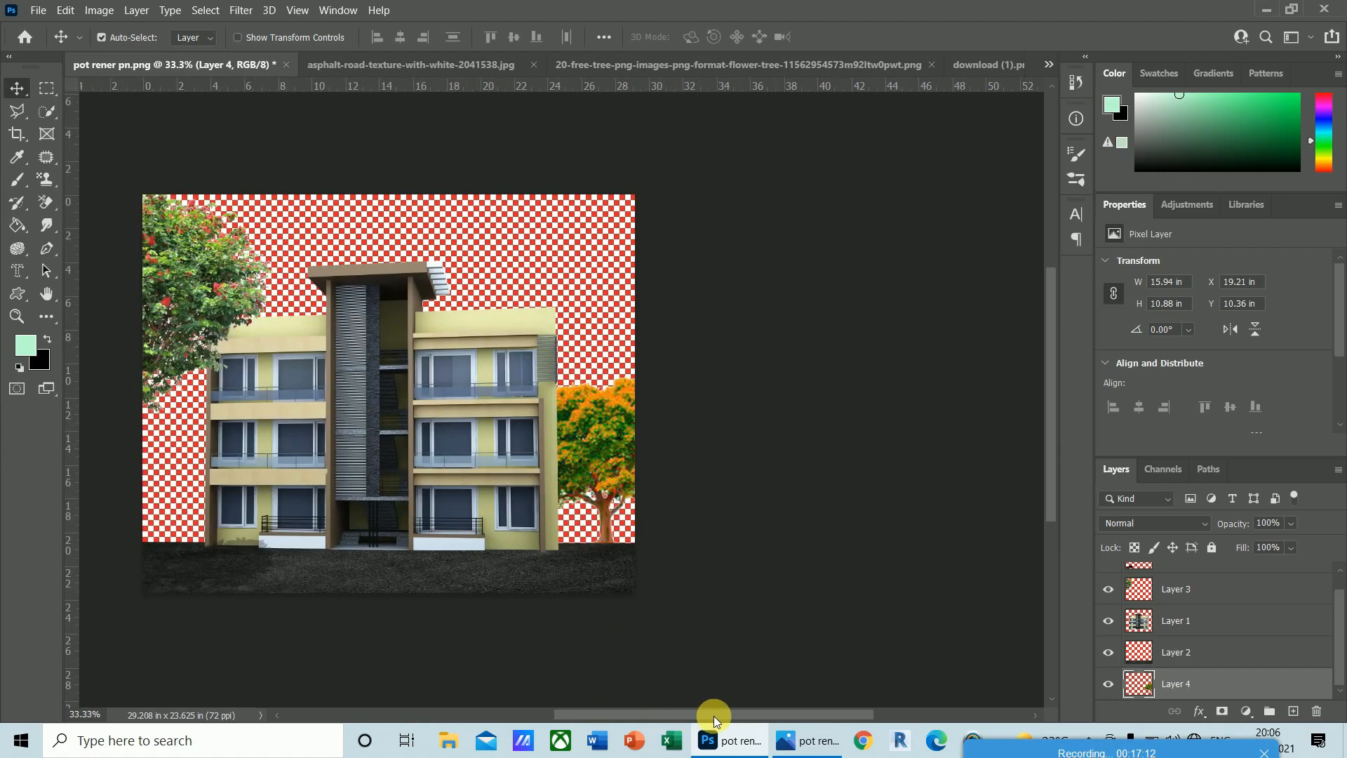
key(ctrl+plus)
key(ctrl+plus)
key(ctrl+plus)
key(ctrl+plus)
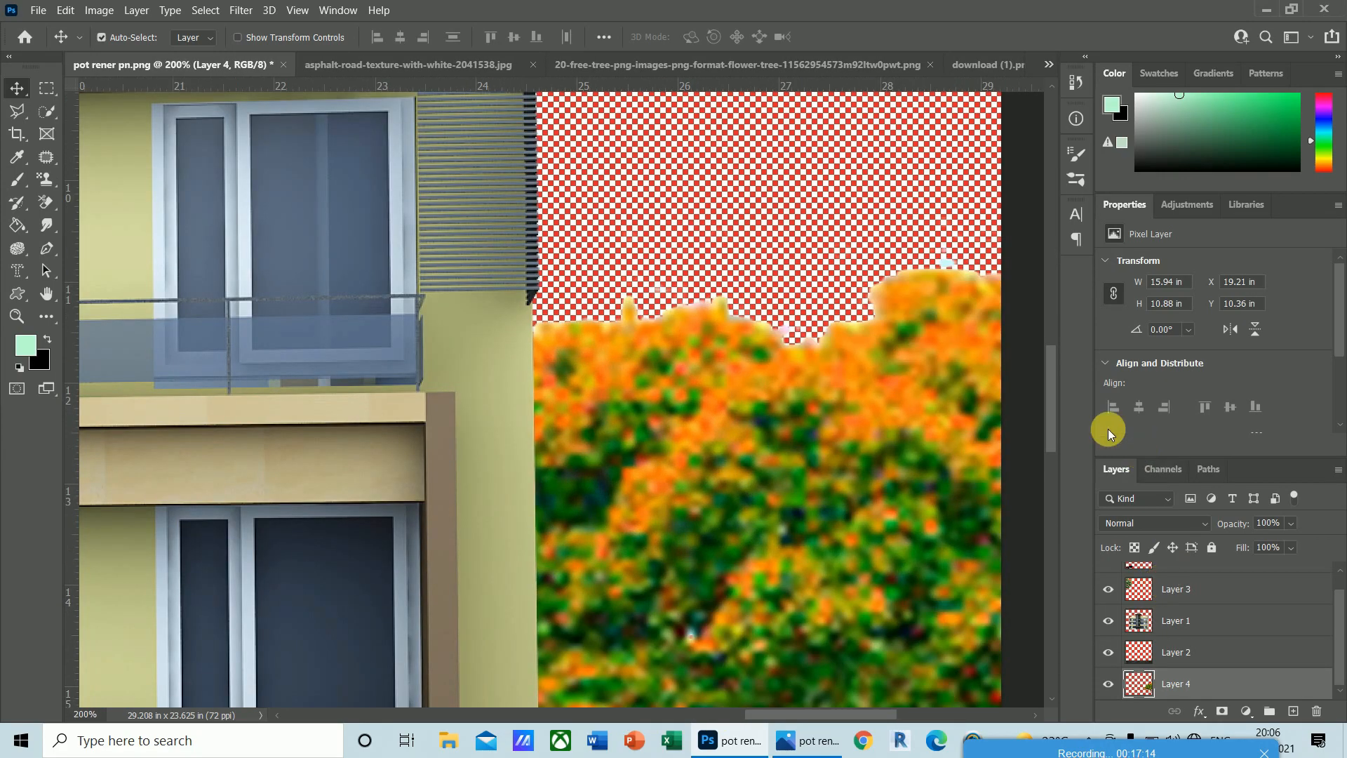
drag(1051, 419, 1058, 517)
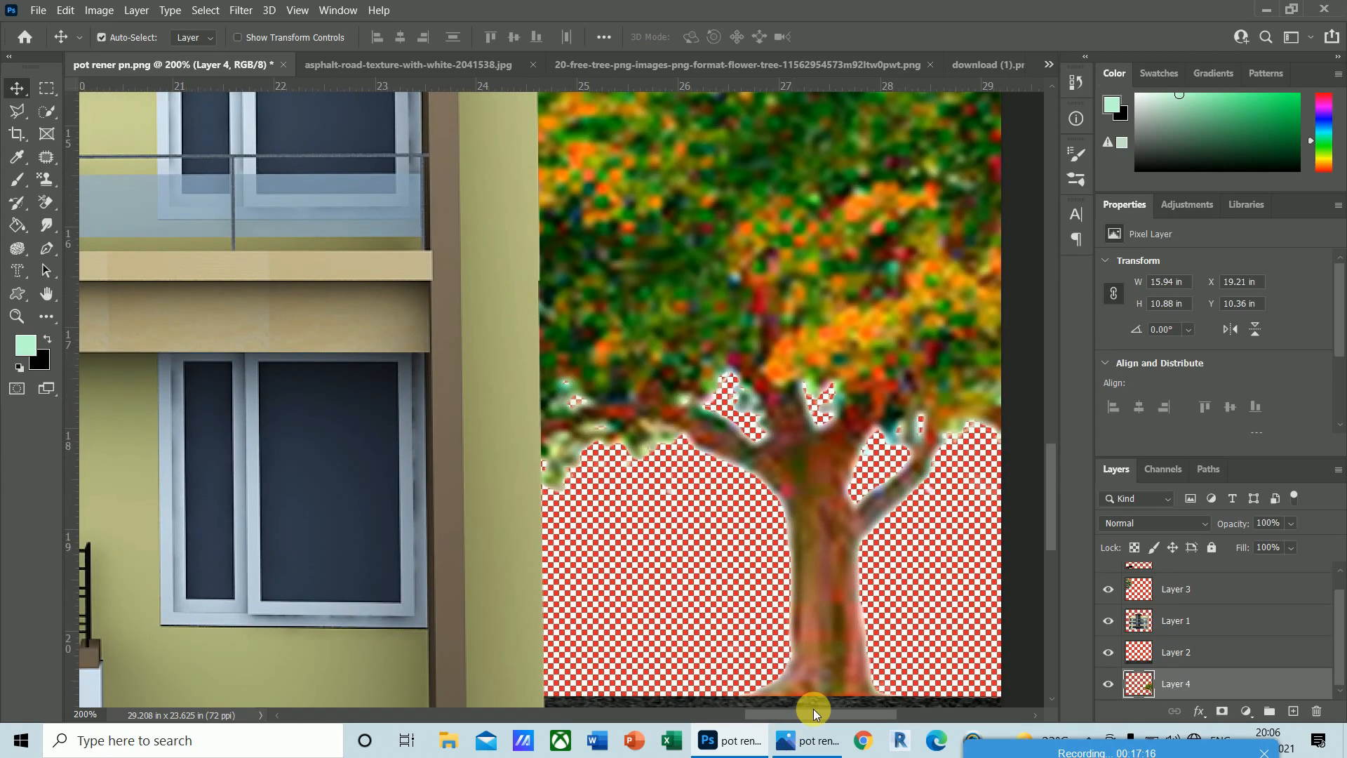
drag(814, 709, 777, 710)
drag(1046, 509, 1050, 494)
key(ctrl+minus)
key(ctrl+minus)
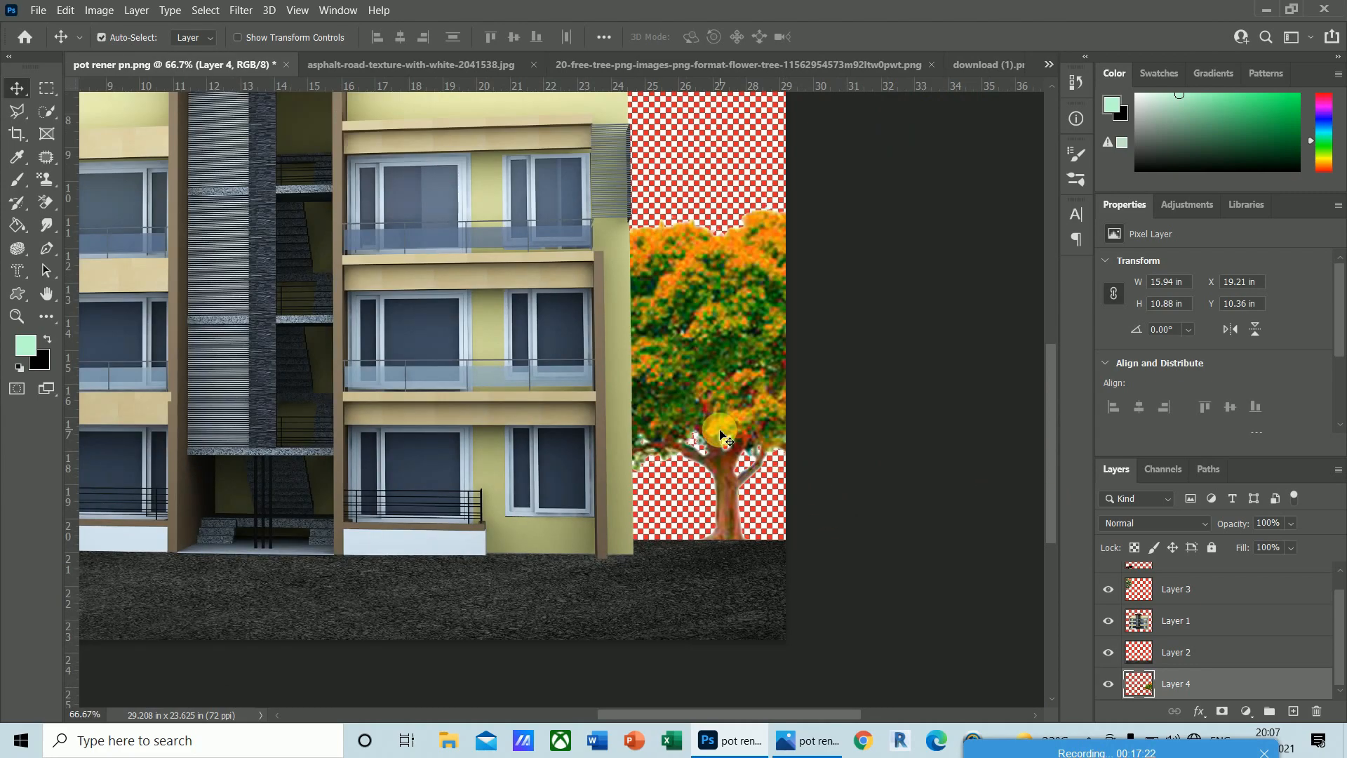
- Stretch the orange tree to about 16.51 in wide and 12.61 in high and shift it closer to the building
drag(731, 317, 737, 325)
key(ctrl+t)
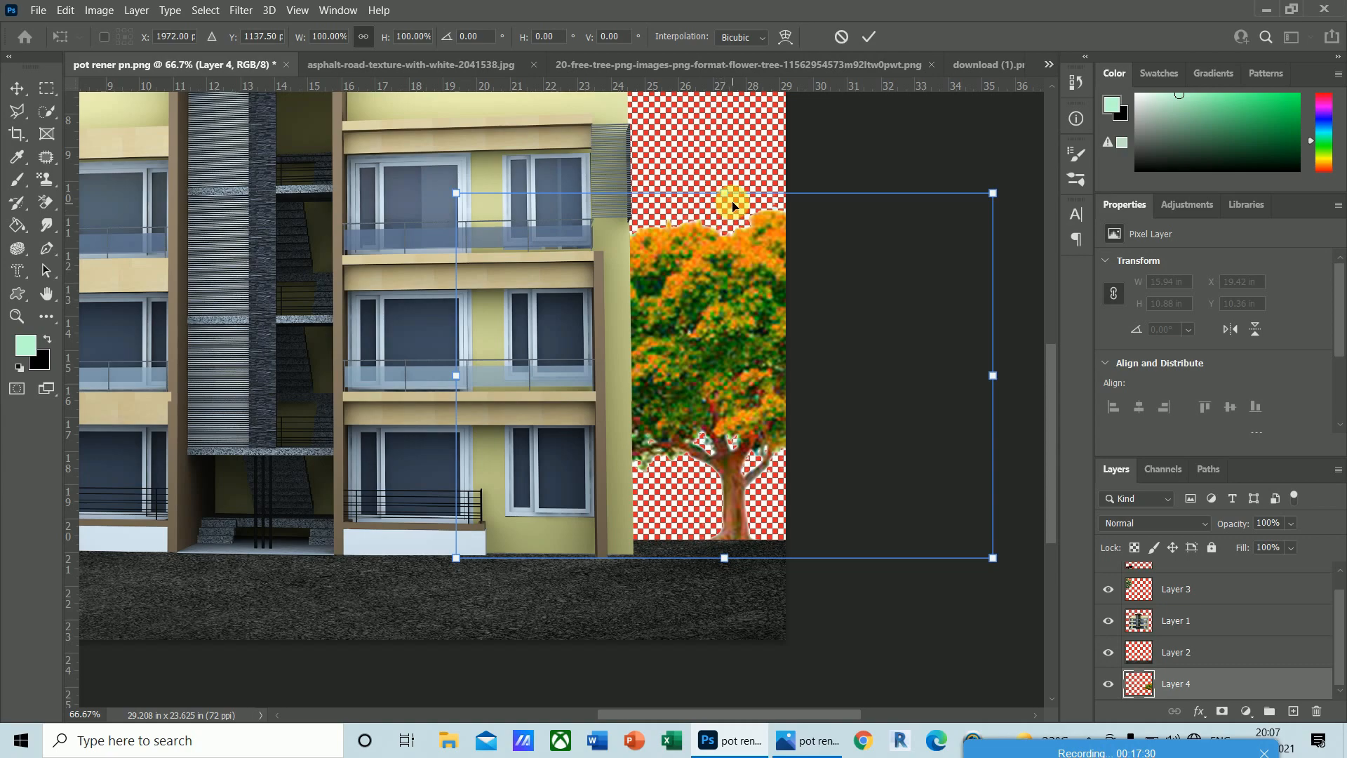
drag(730, 198, 727, 151)
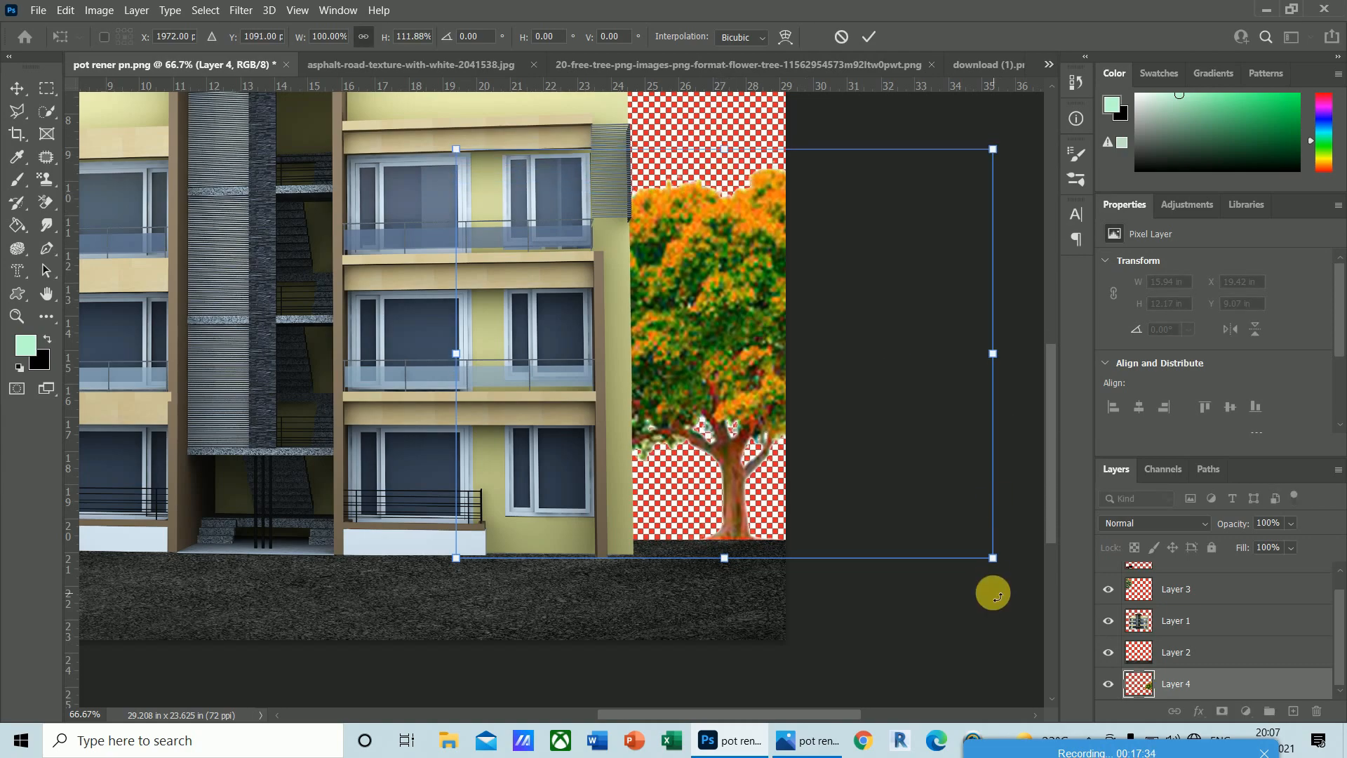
drag(992, 355, 884, 364)
drag(886, 525, 939, 586)
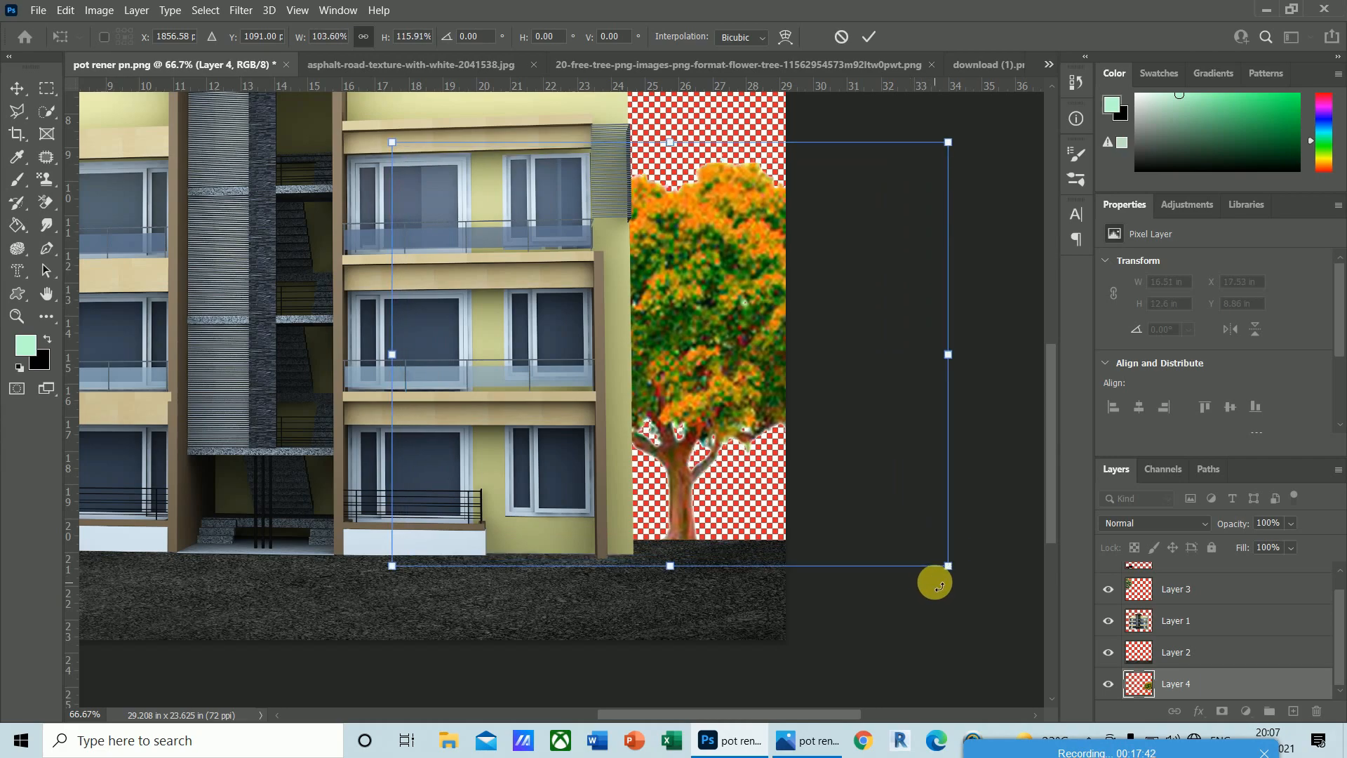
key(Return)
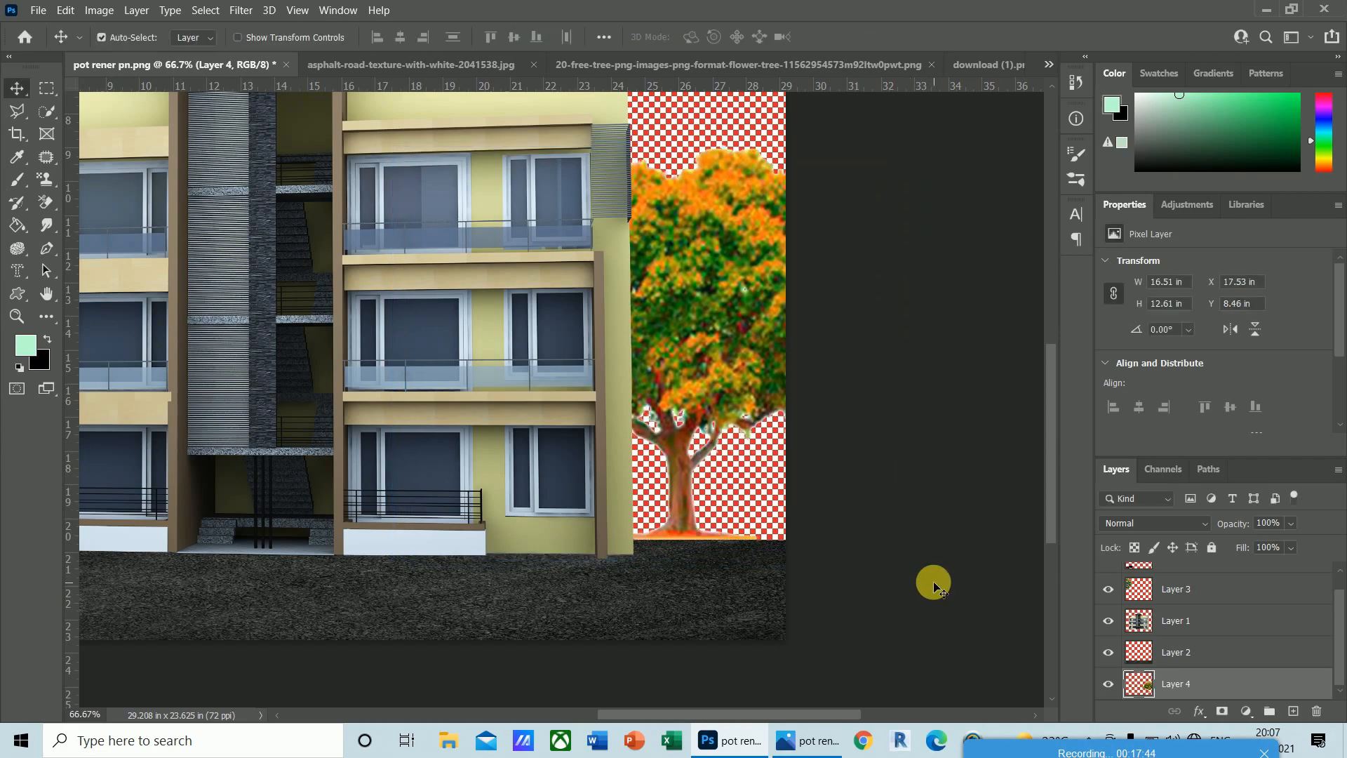
- Nudge the orange tree so its base sits behind the road edge, at about X 18.51 in and Y 8.94 in
key(Up)
key(Up)
key(Up)
key(Up)
key(Up)
key(Up)
key(Up)
key(Up)
key(Up)
key(Up)
key(Up)
key(Up)
key(Up)
key(Up)
key(Up)
key(Up)
key(Up)
key(Up)
key(Up)
key(Up)
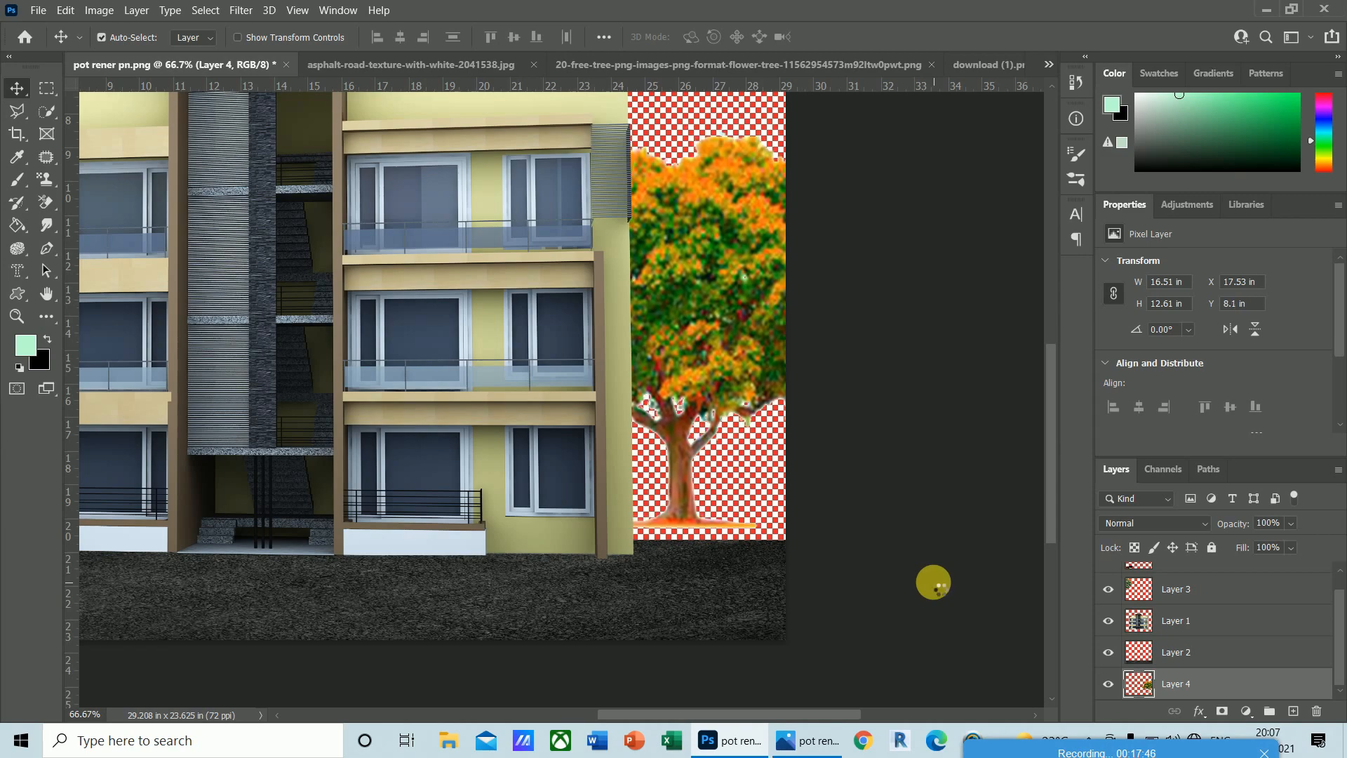
key(Down)
key(Down)
key(Down)
key(Down)
key(Down)
key(Down)
key(Down)
key(Down)
key(Down)
key(Down)
key(Down)
key(Down)
key(Down)
key(Down)
key(Down)
key(Down)
key(Down)
key(Down)
key(Down)
key(Down)
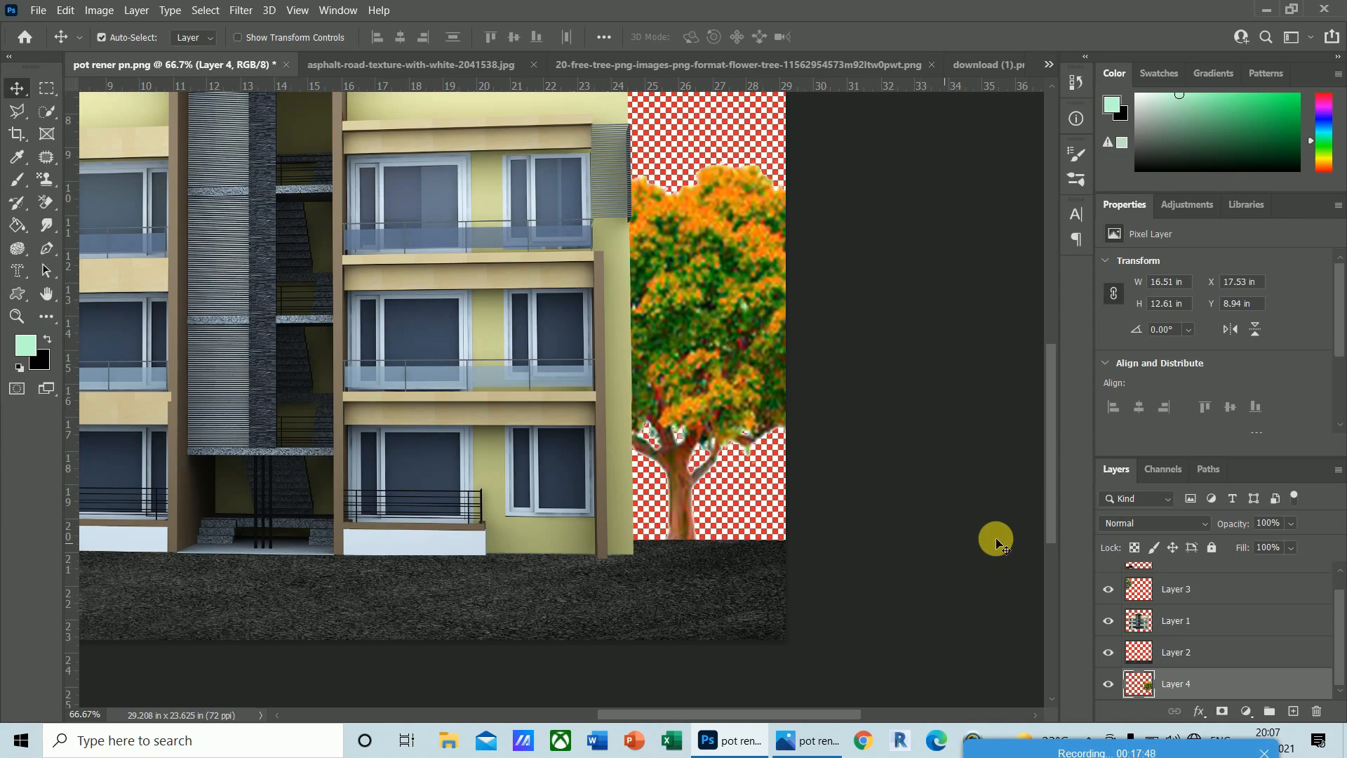
key(Right)
key(Right)
key(Right)
key(Right)
key(Right)
key(Right)
key(Right)
key(Right)
key(Right)
key(Right)
key(Right)
key(Right)
key(Right)
key(Right)
key(Right)
key(Right)
key(Right)
key(Right)
key(Right)
key(Right)
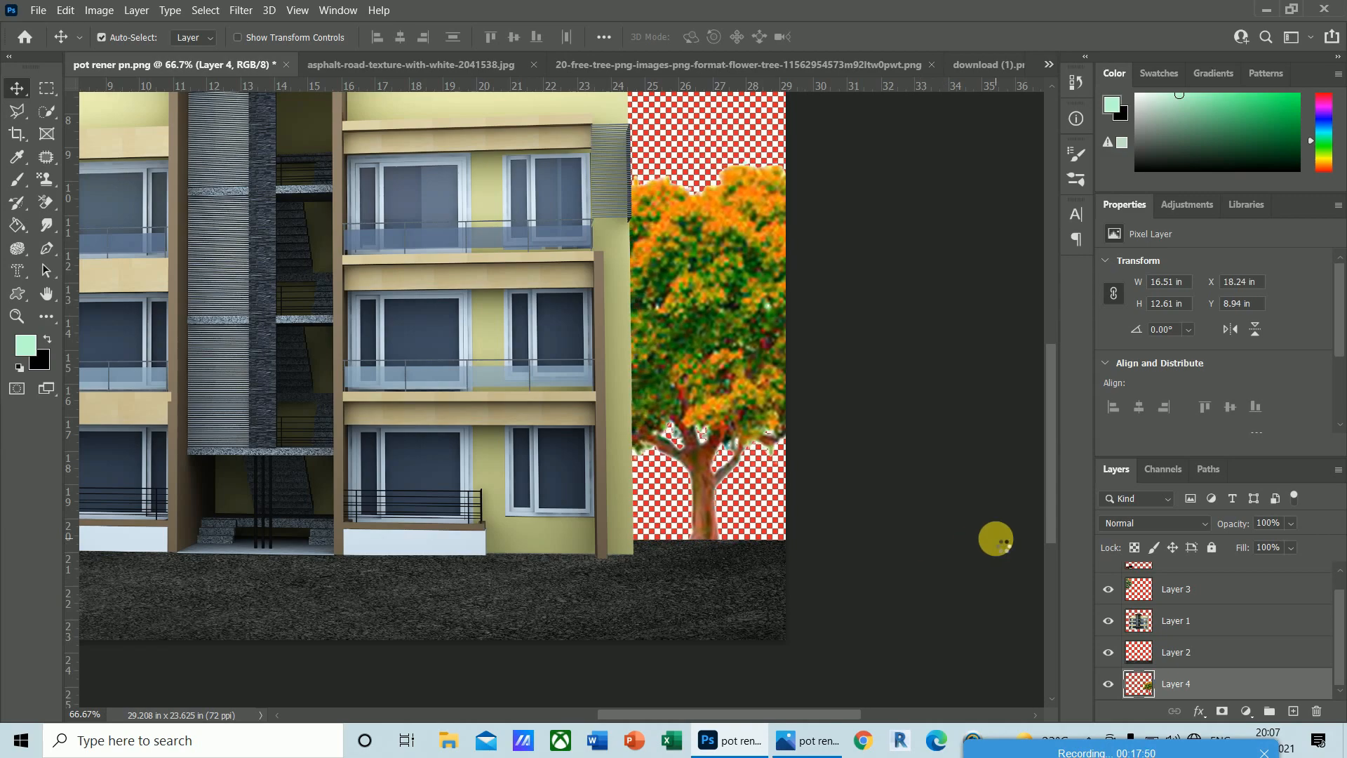
key(Right)
key(Right)
key(Right)
key(Right)
key(ctrl+minus)
key(ctrl+minus)
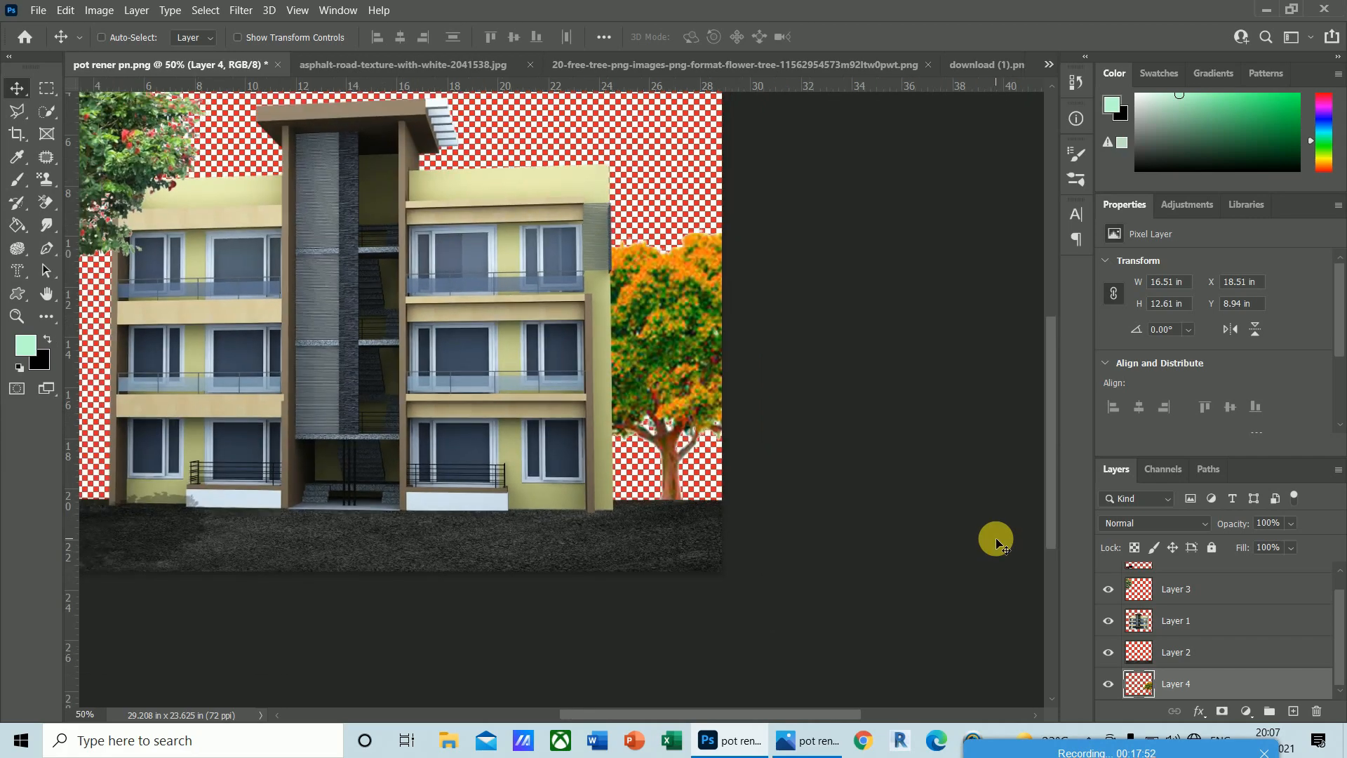
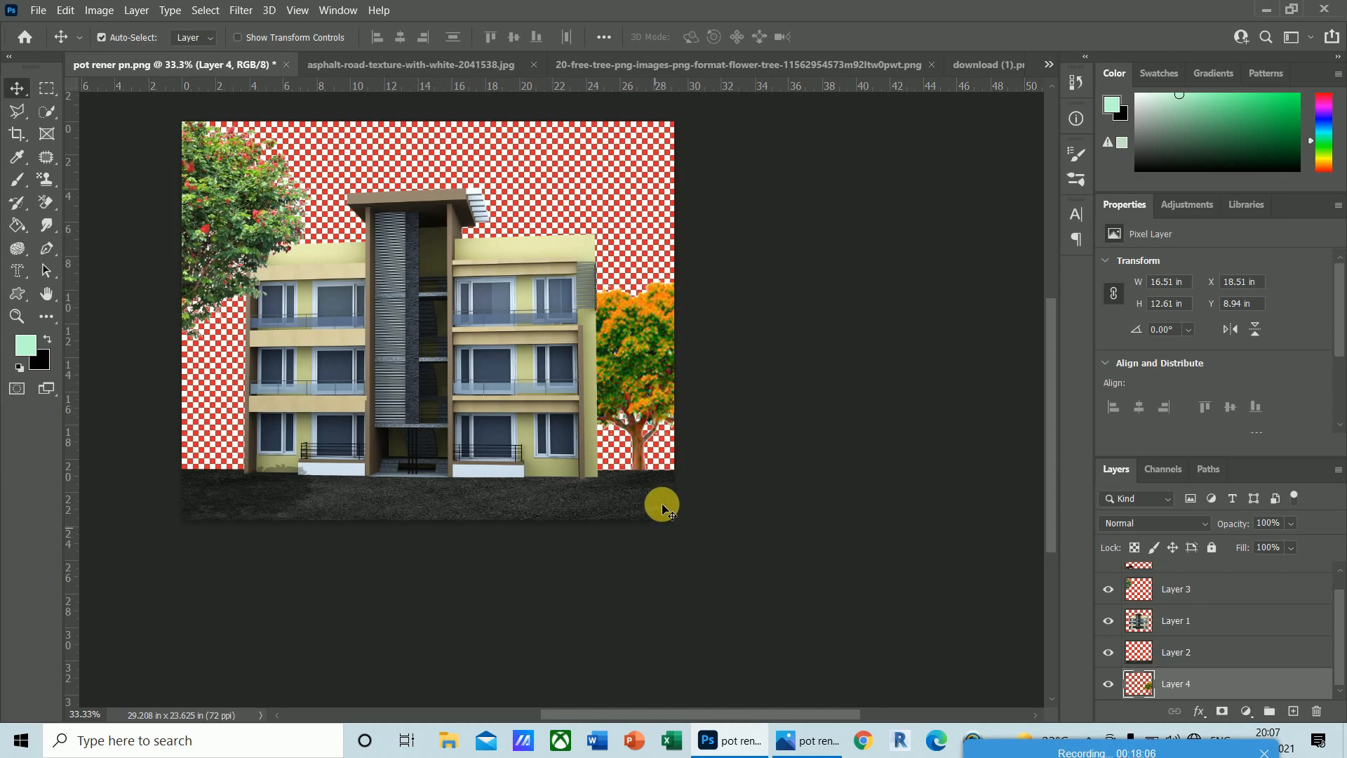
- Open the green-leaves hedge PNG from the post png folder
click(40, 10)
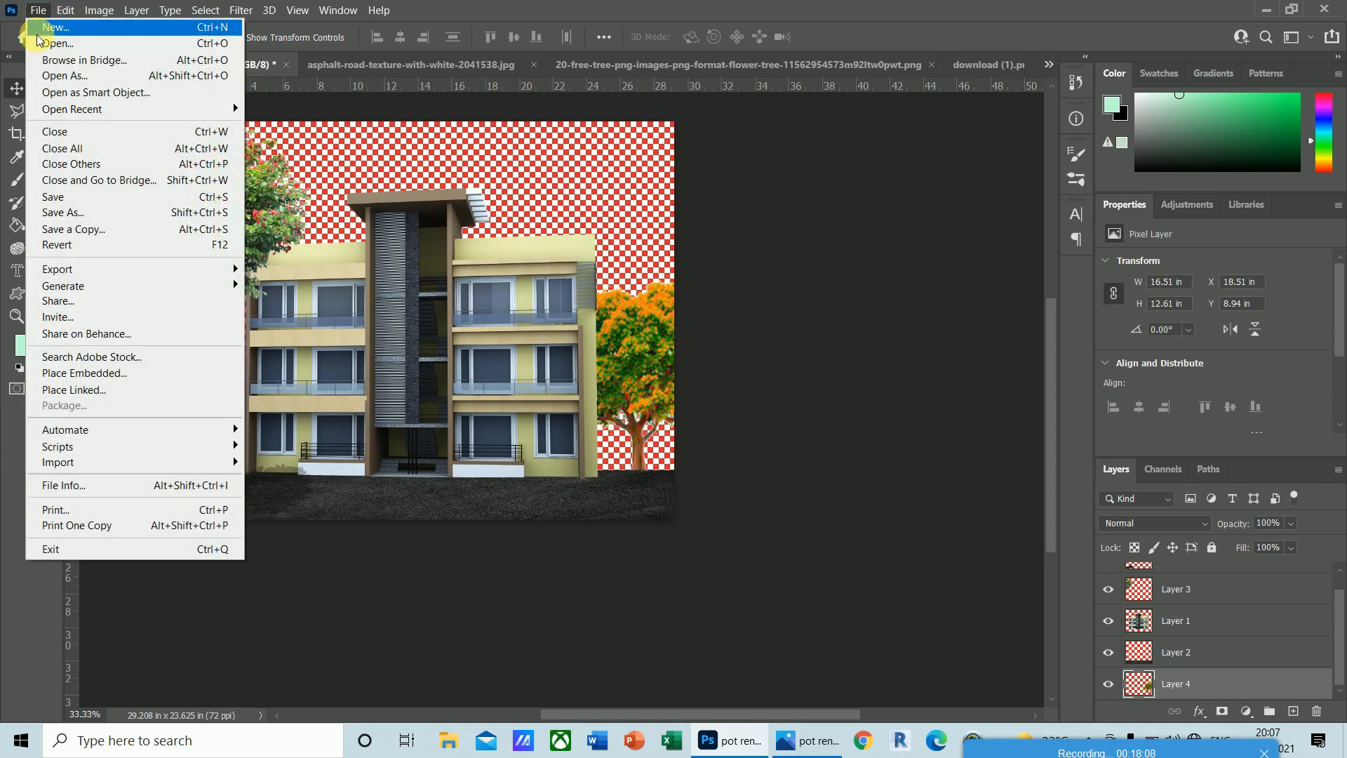
click(43, 46)
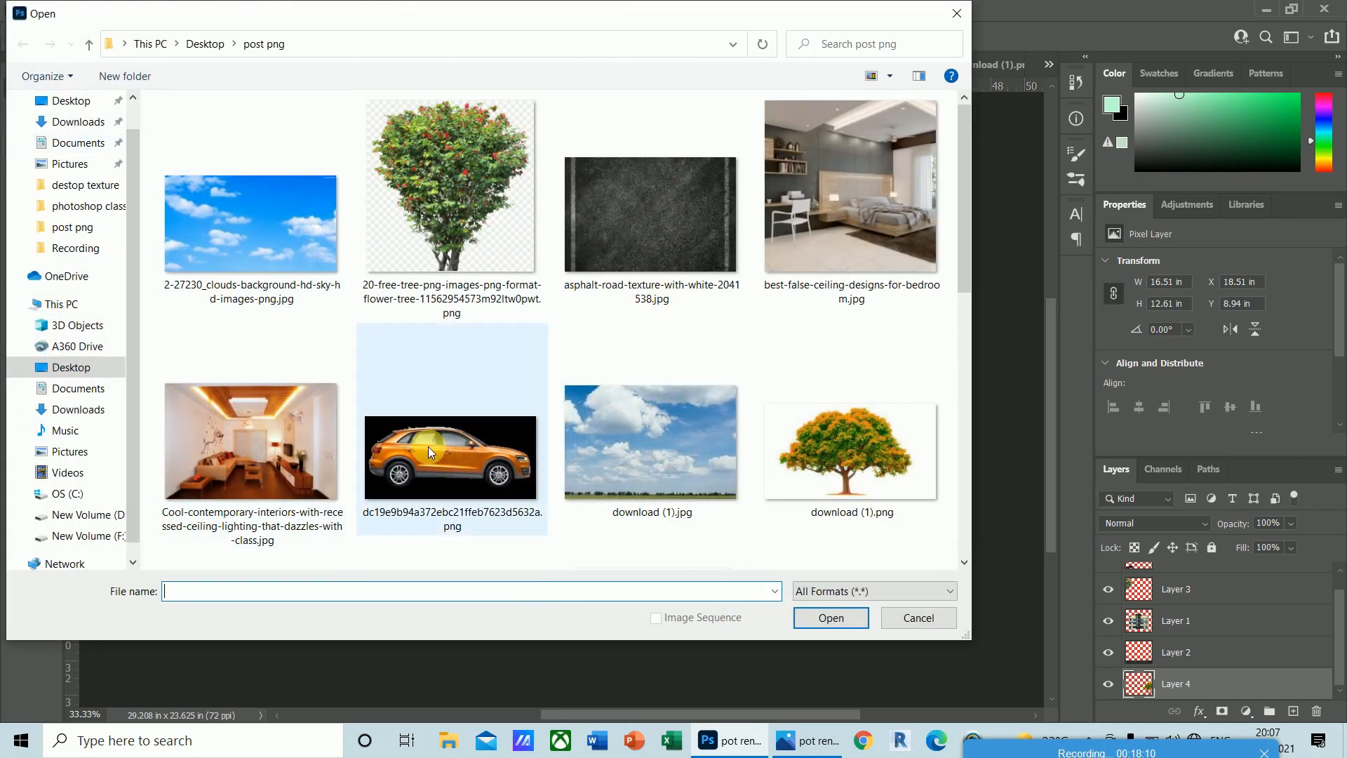
click(823, 259)
scroll(574, 376, down, 5)
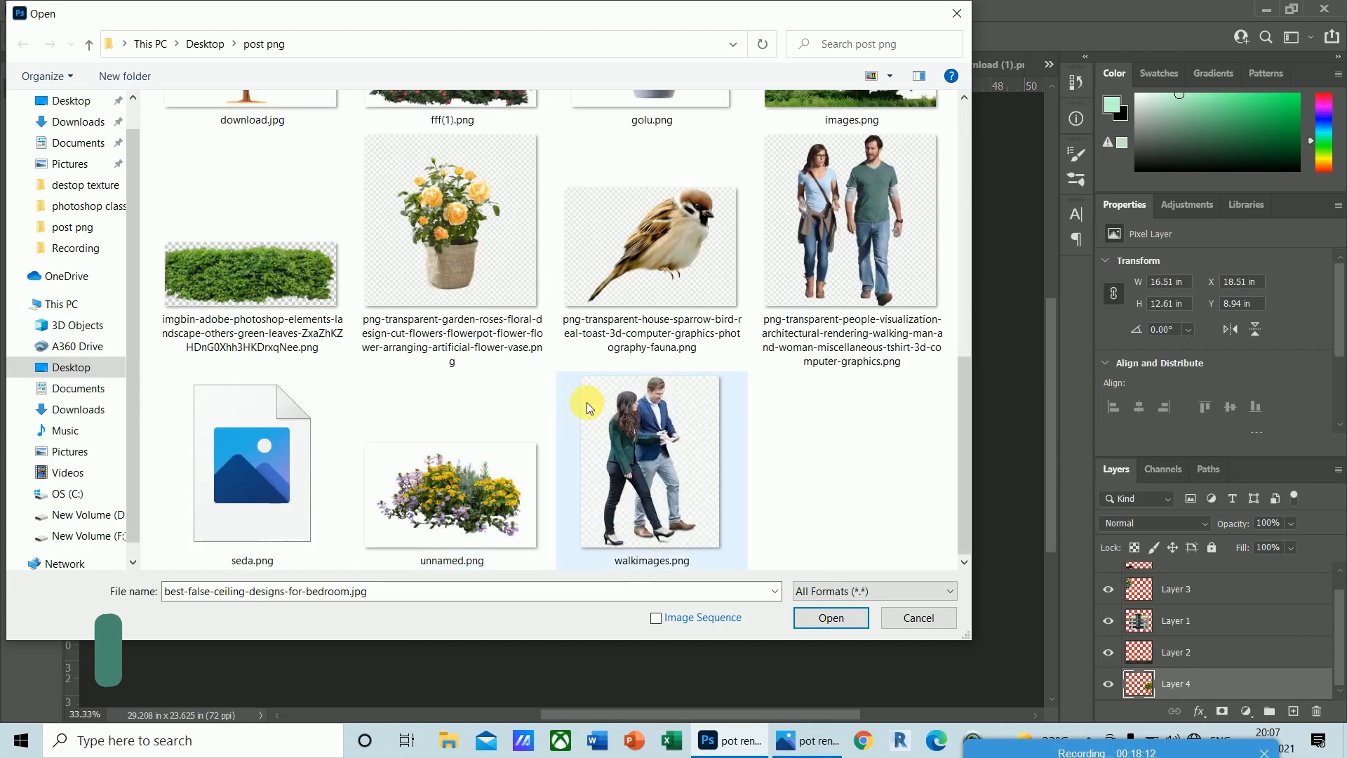
click(239, 350)
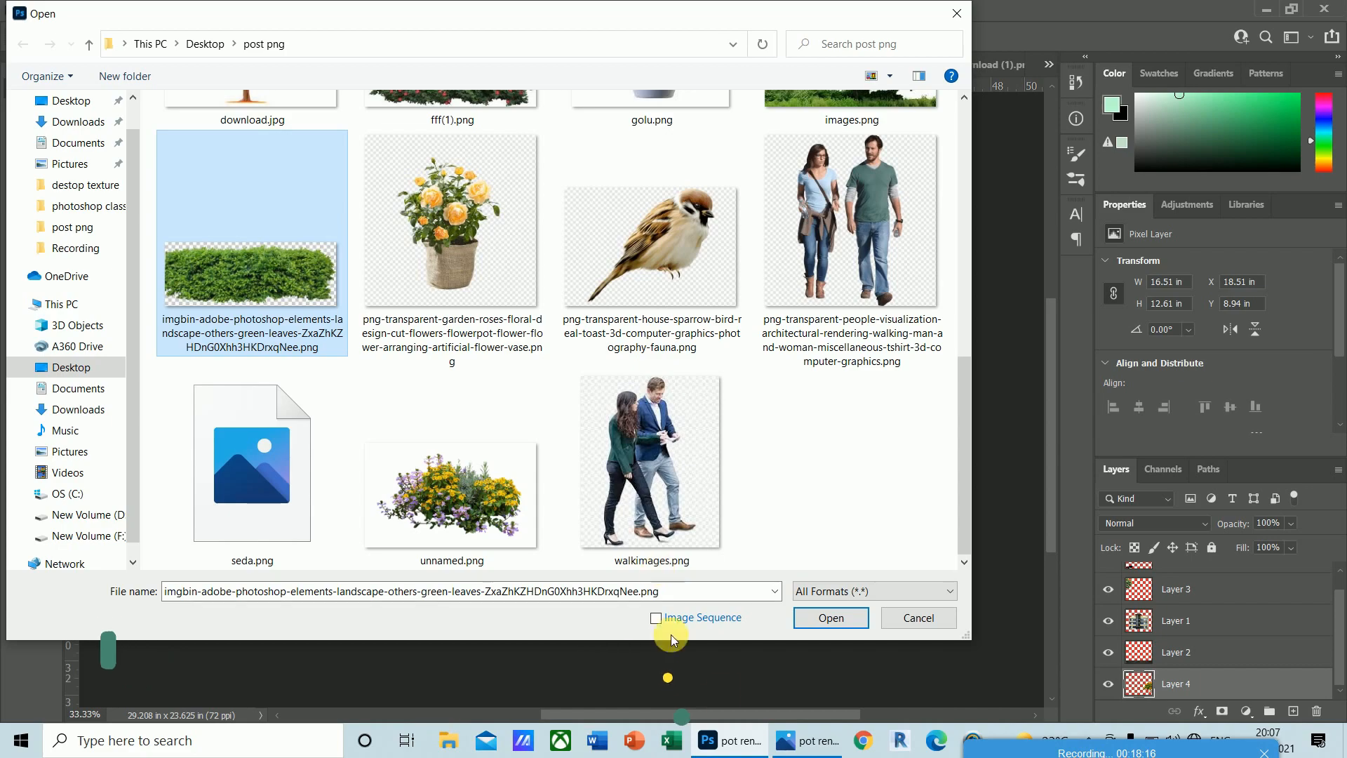
click(831, 618)
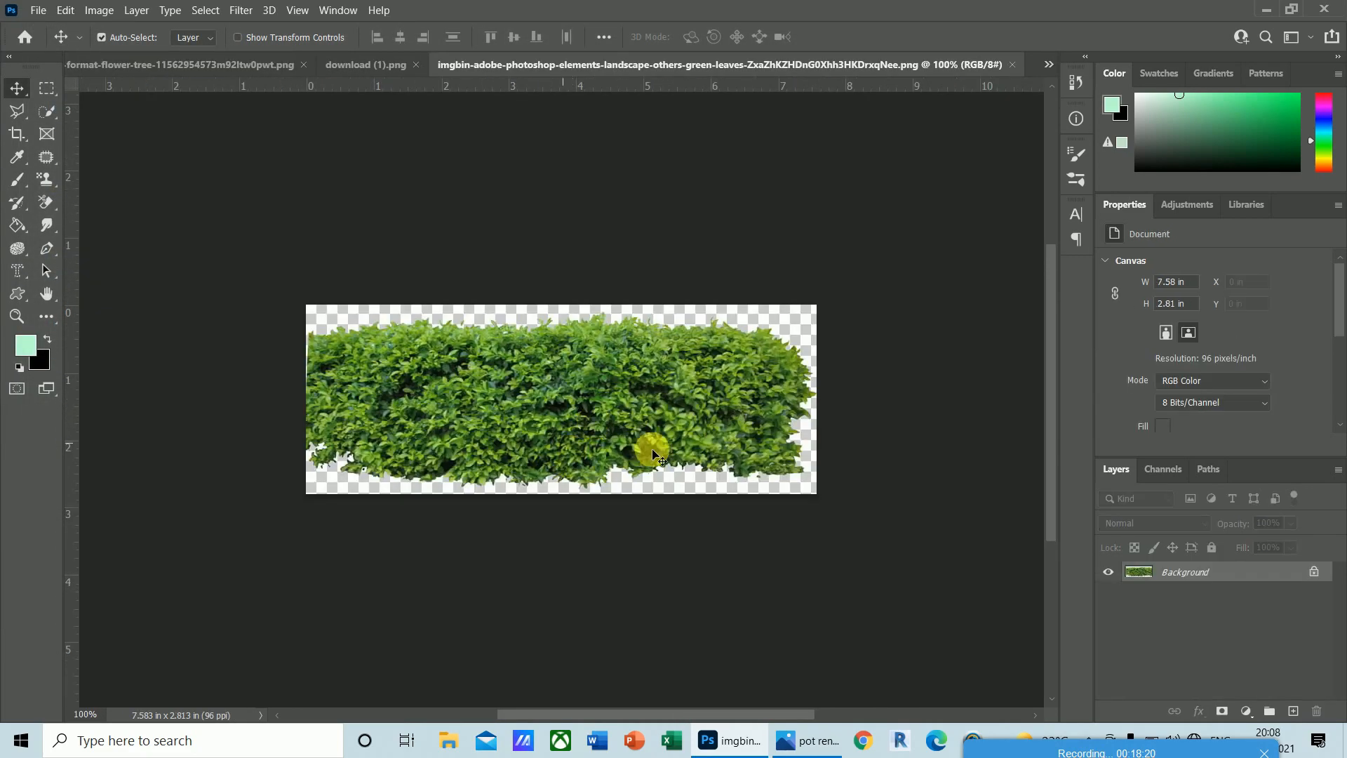
- Convert the hedge's background to an editable layer and delete its white checker squares using Color Range
double_click(1177, 579)
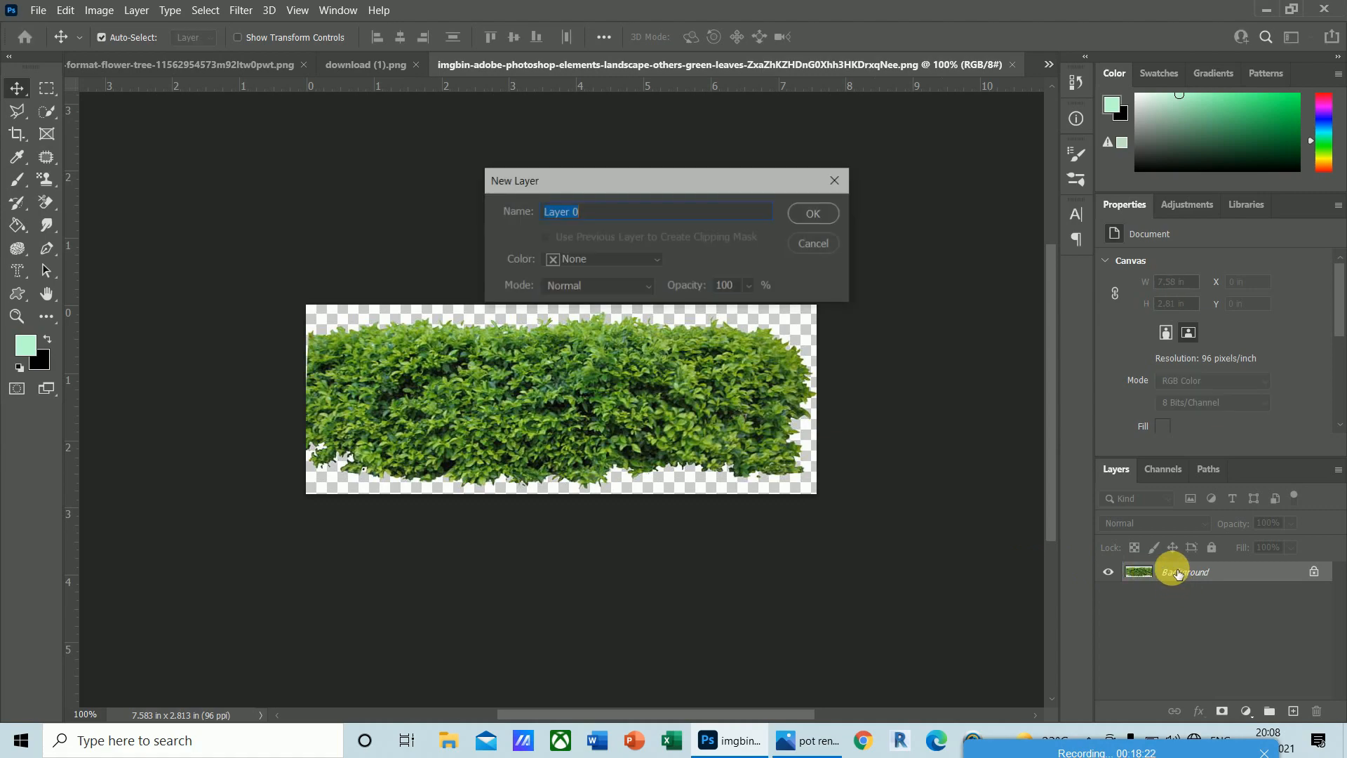
click(813, 212)
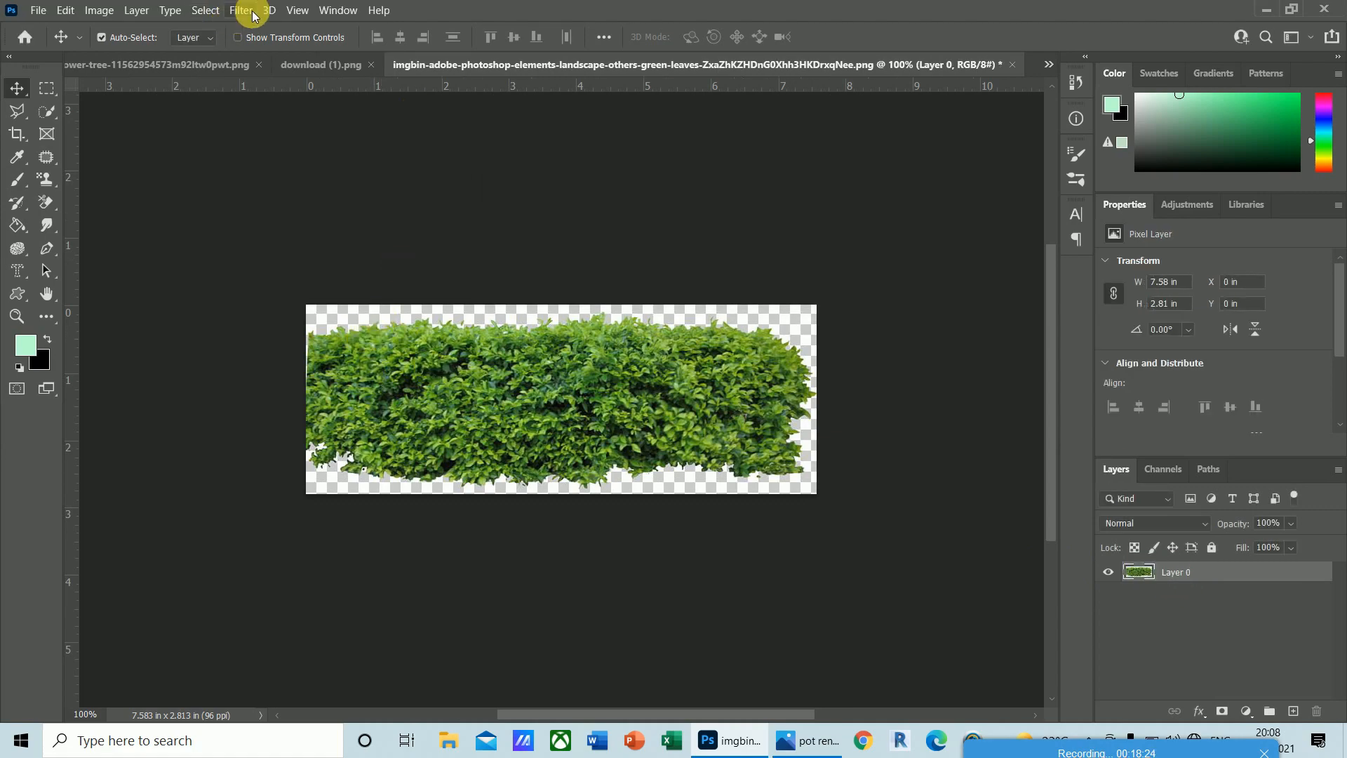
click(206, 12)
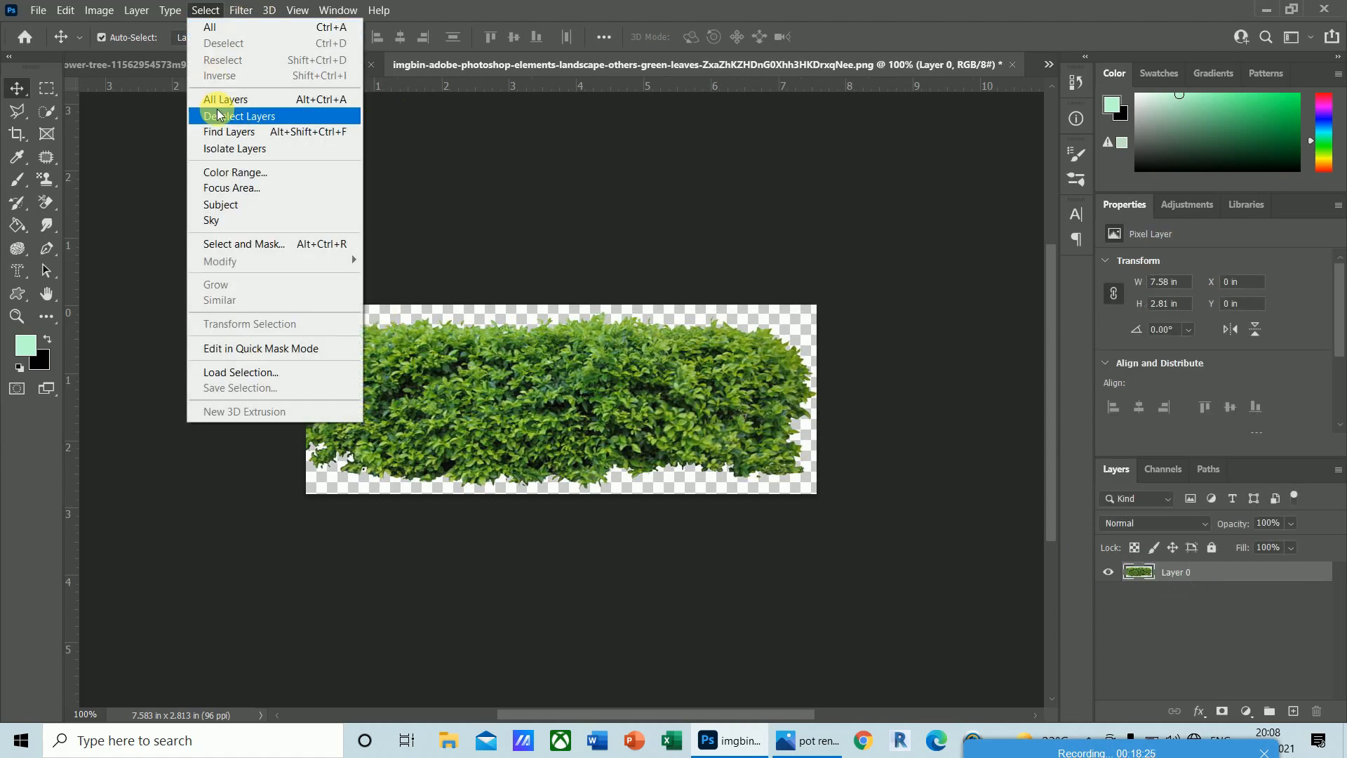
click(231, 171)
click(465, 317)
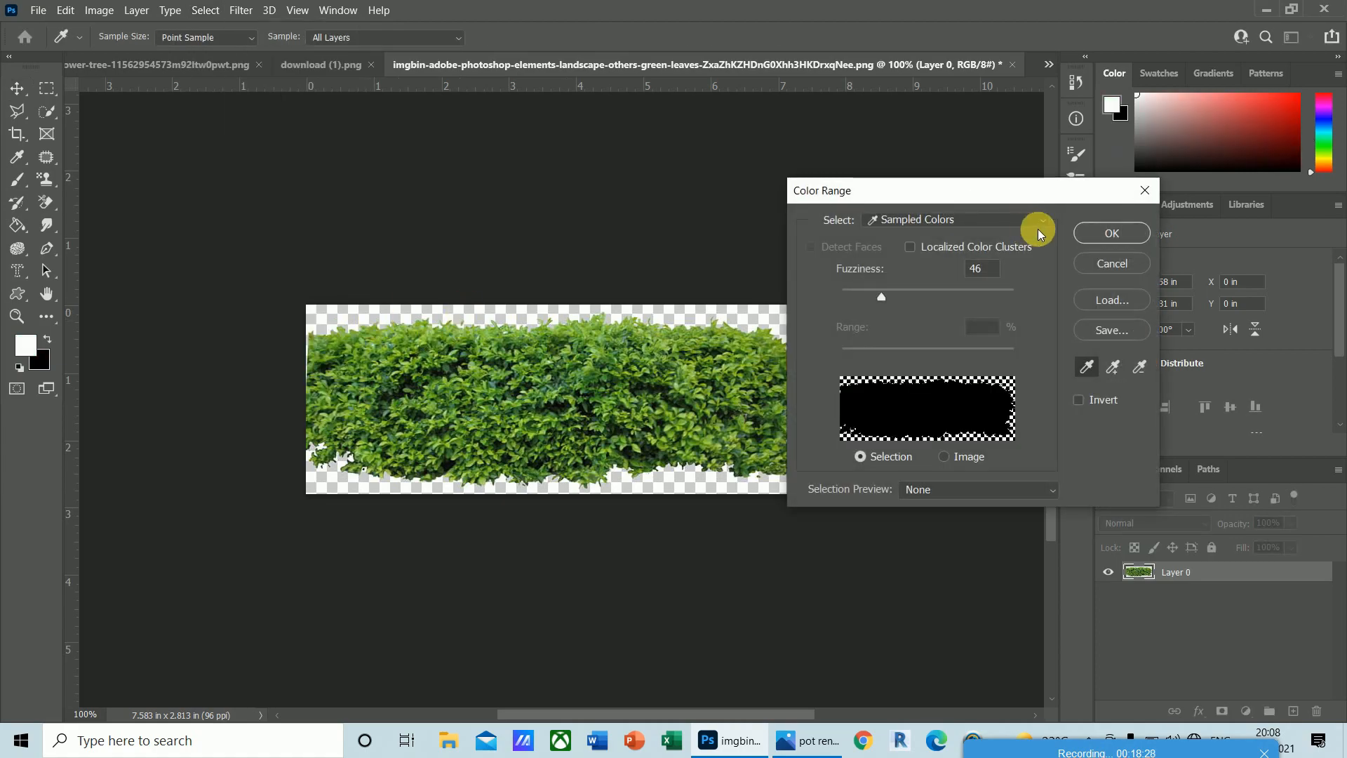
click(1110, 236)
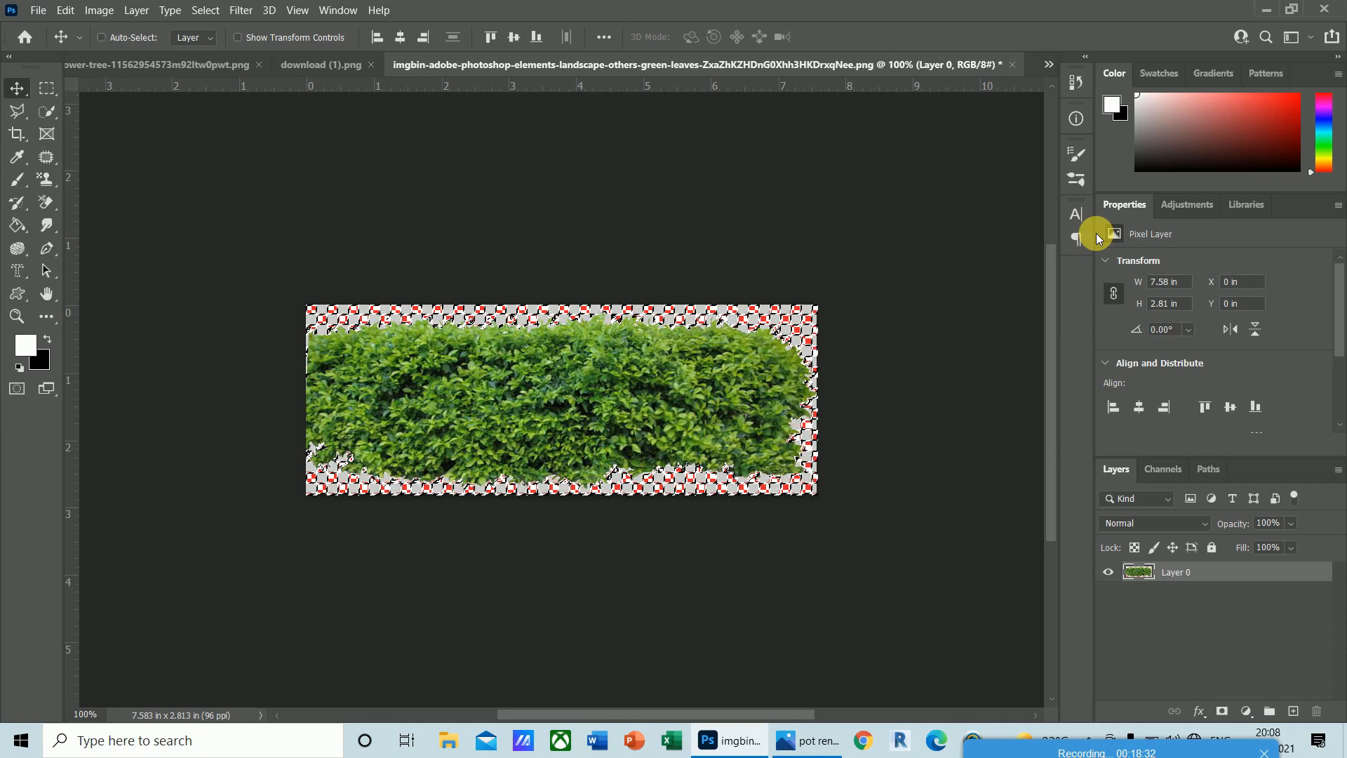
key(ctrl+d)
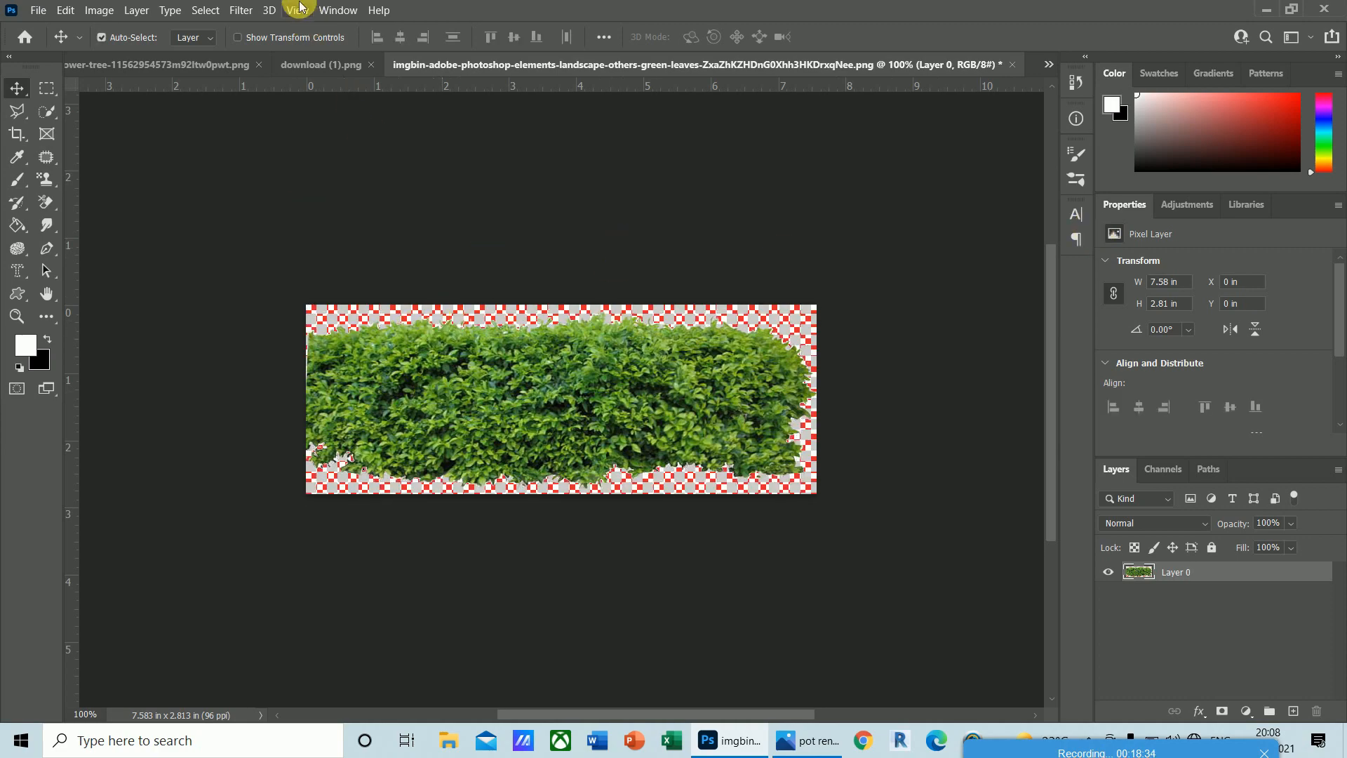
- Select the remaining grey checker squares around the hedge with Color Range and remove them
click(209, 10)
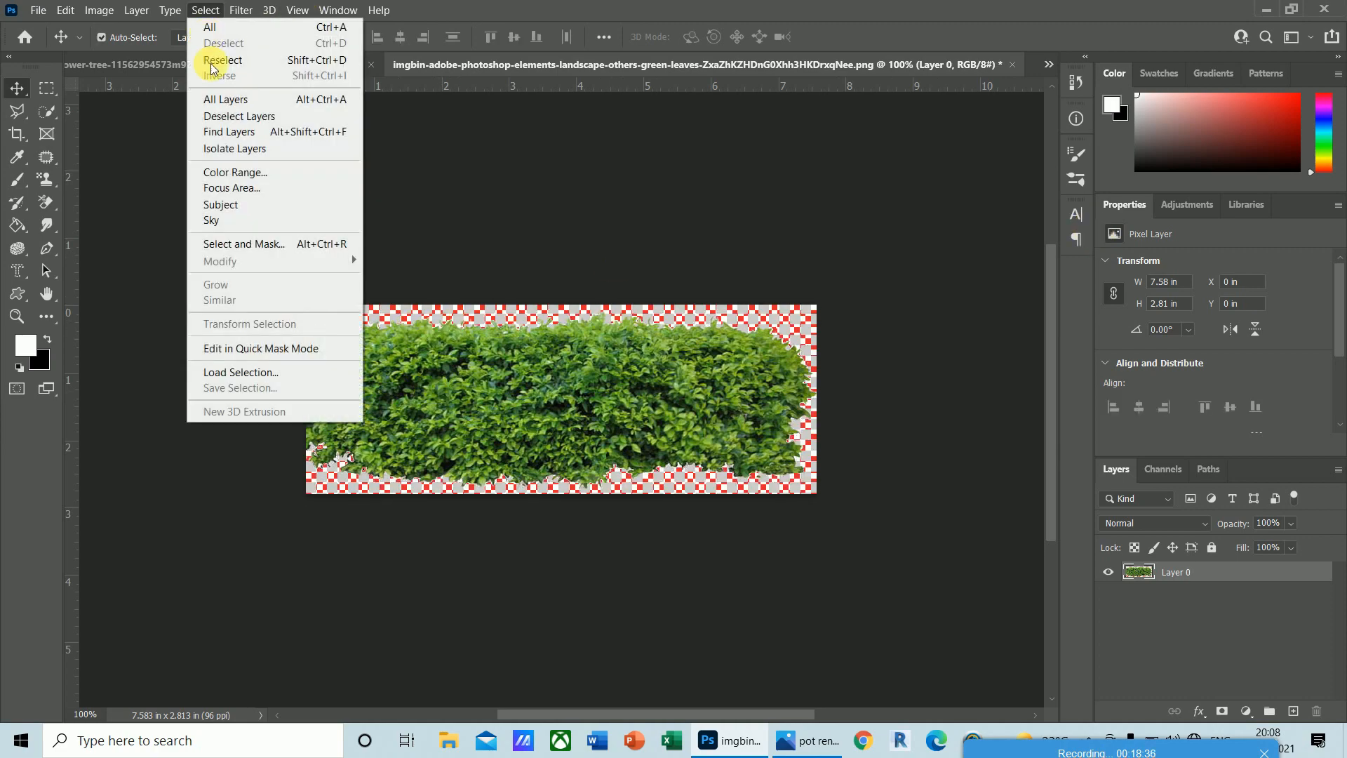
click(230, 171)
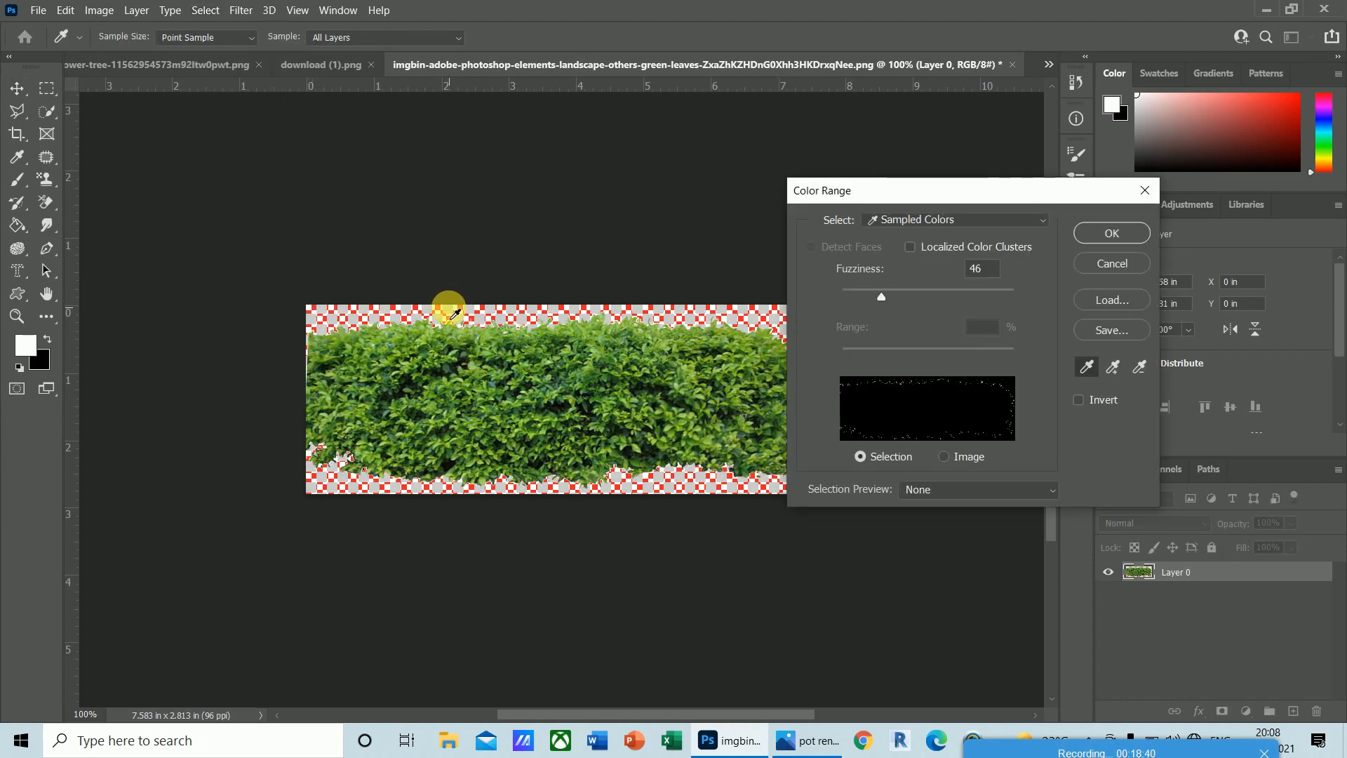
click(449, 308)
click(1112, 234)
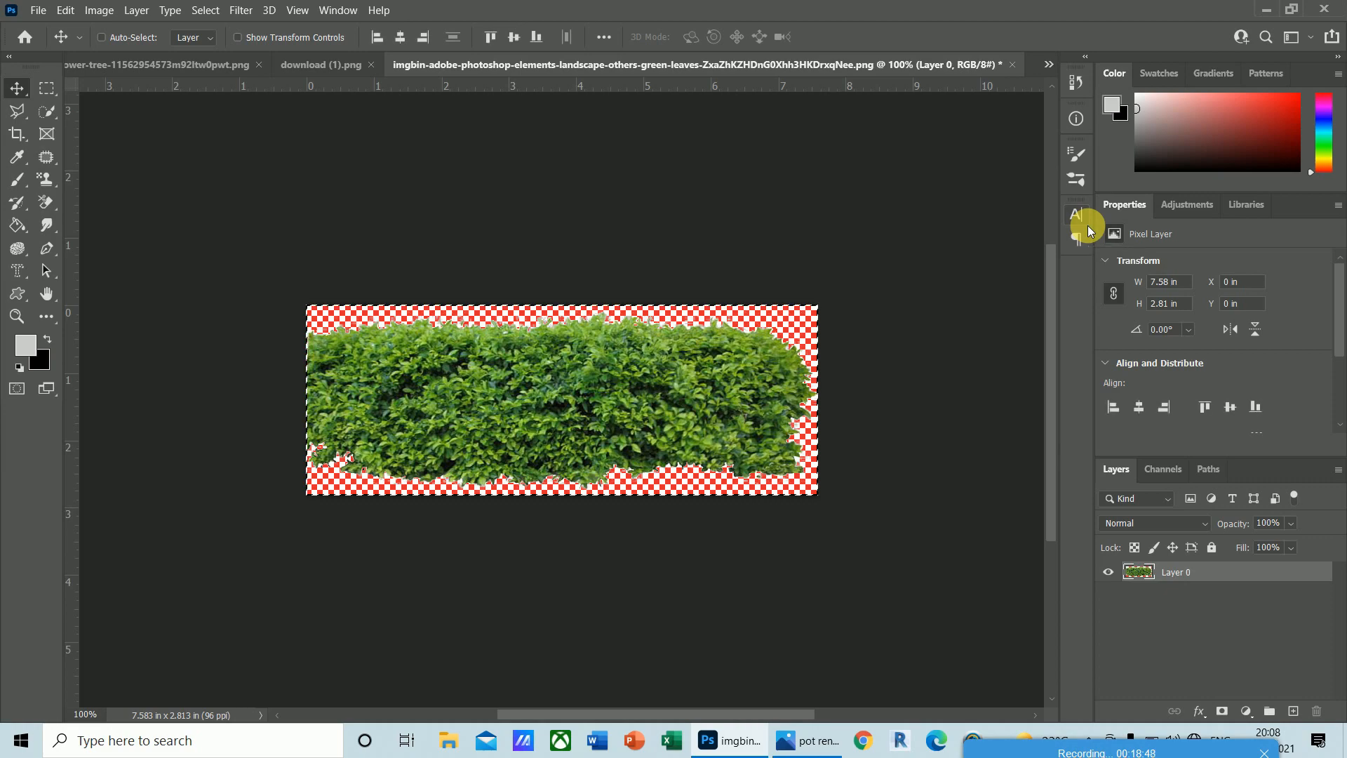
- Paste the hedge into the building document, raise its layer above the building and move it to the building's lower-left corner
key(ctrl+Tab)
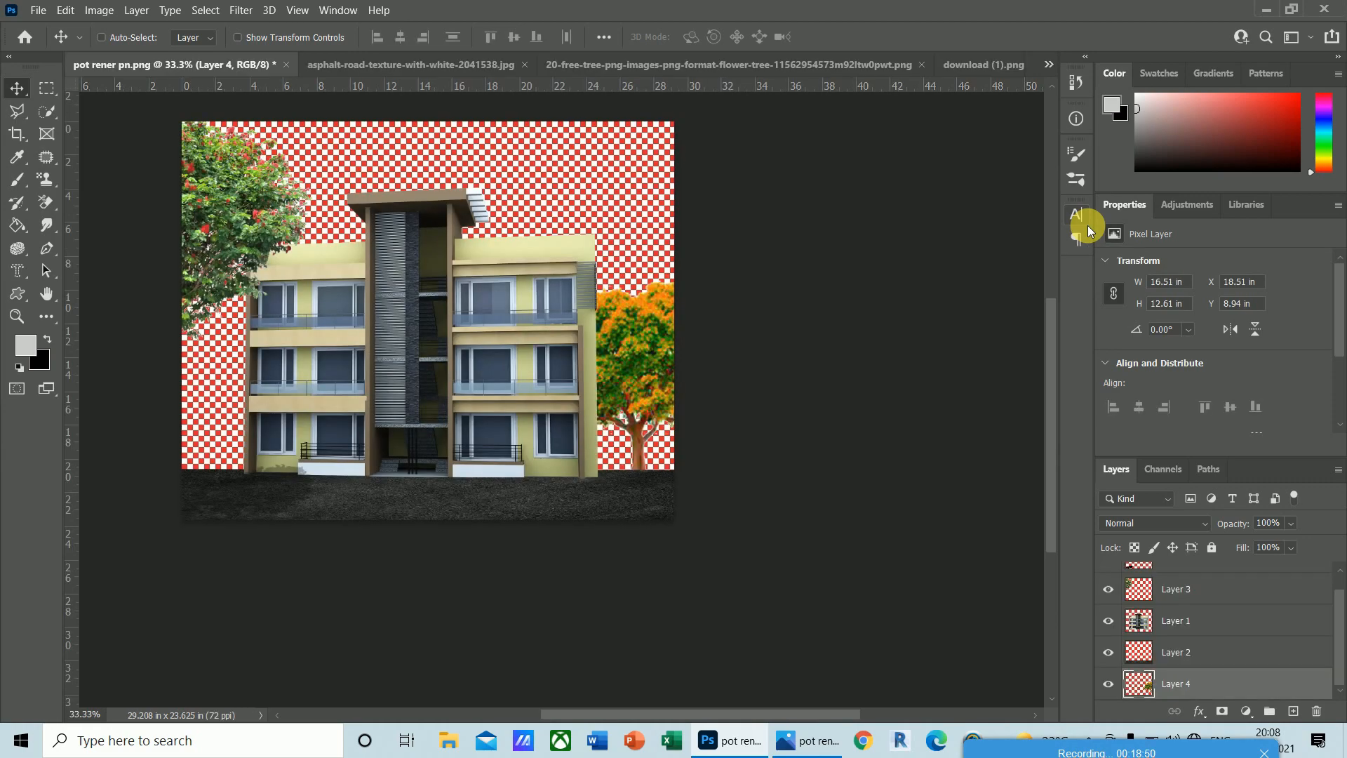
key(ctrl+v)
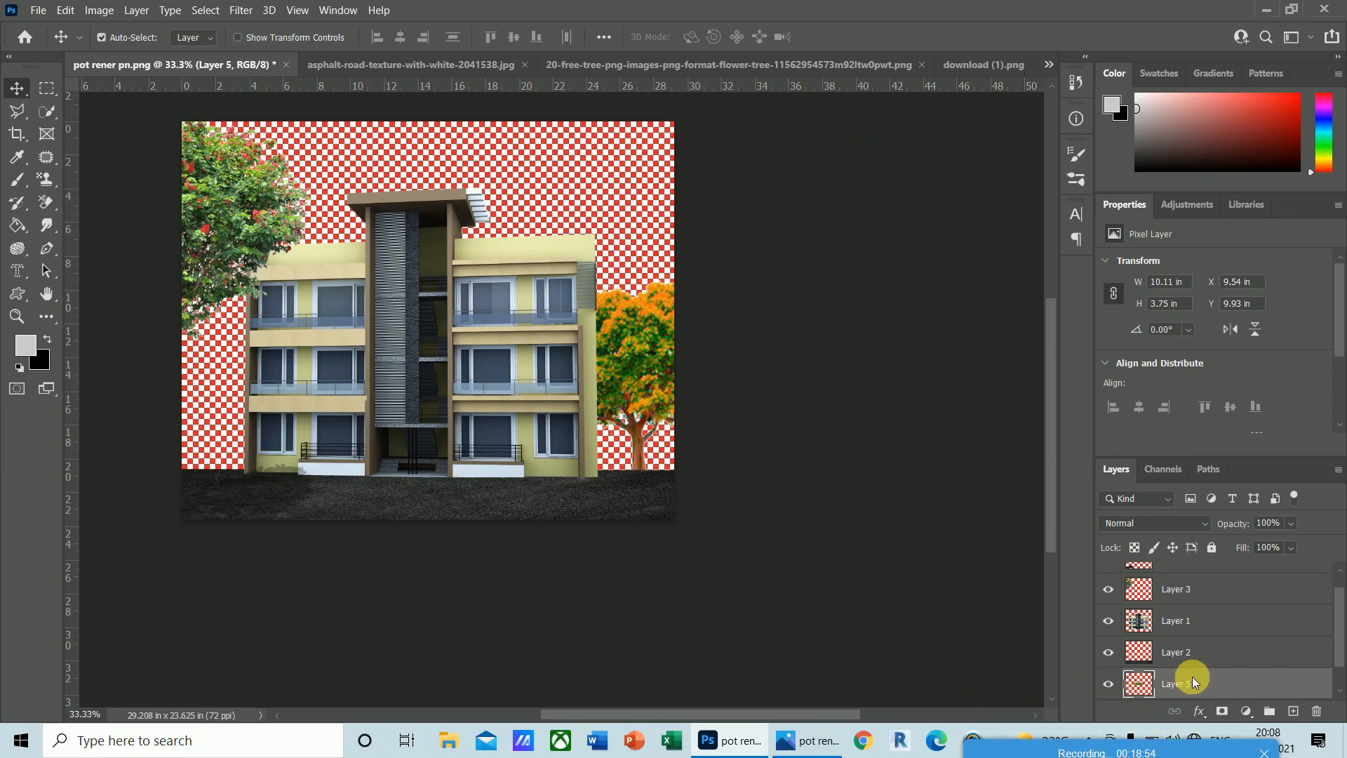
drag(1191, 690, 1201, 612)
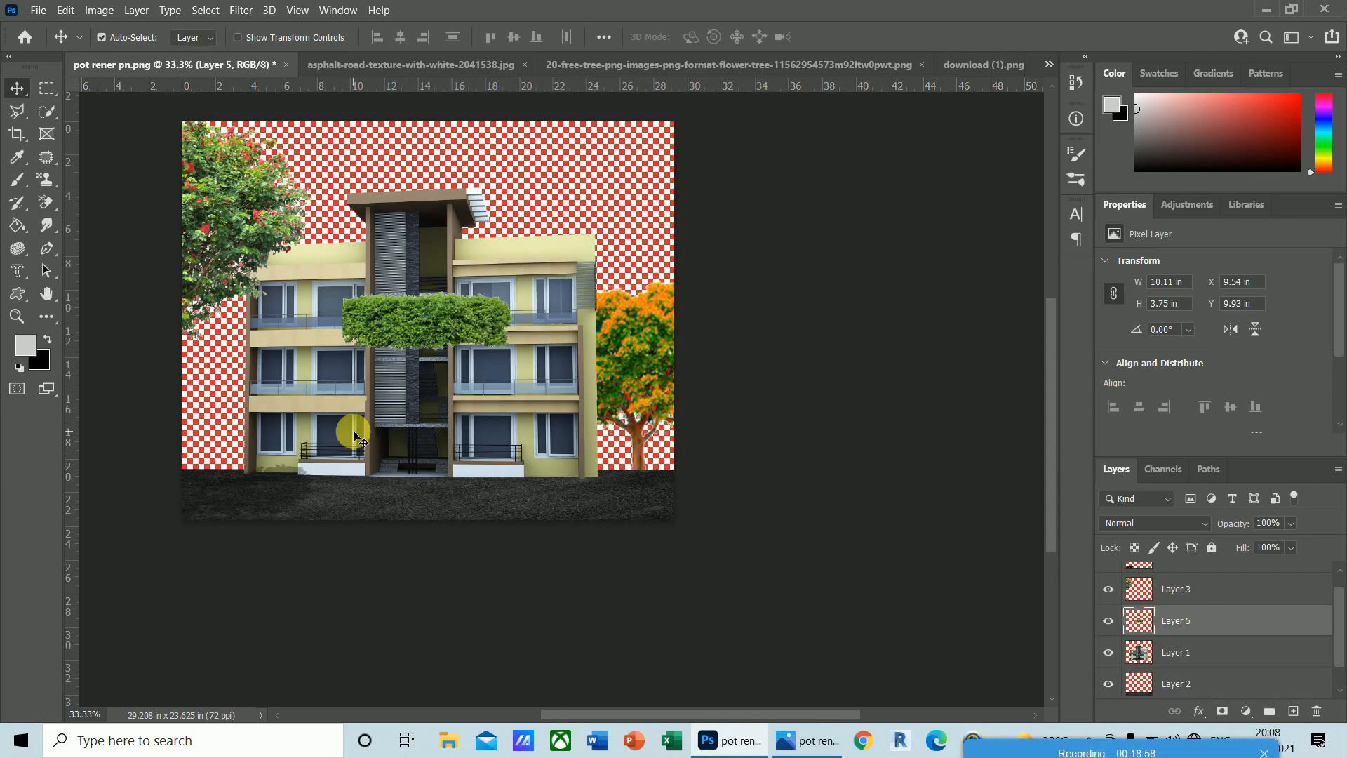
drag(445, 319, 272, 455)
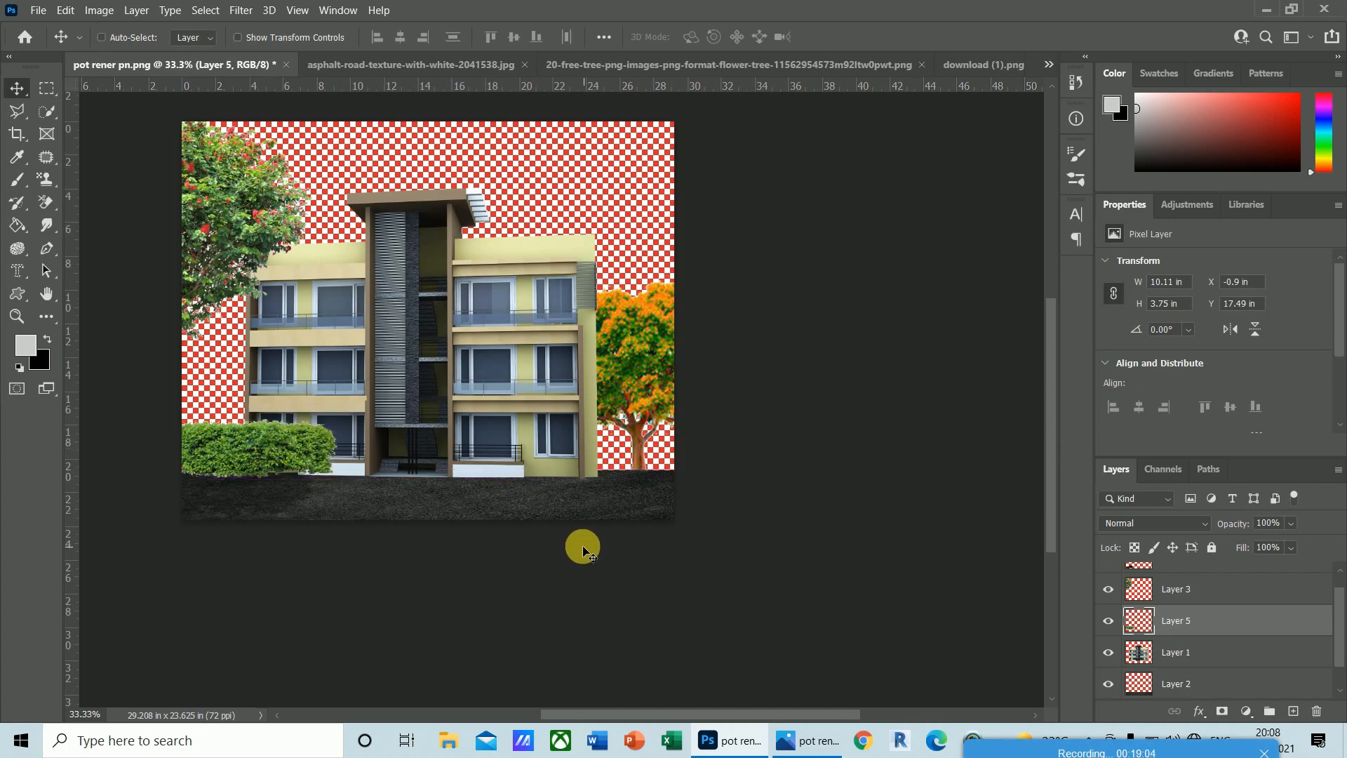
- Scale the hedge to about 6.5 in wide and 2.42 in high and shift it against the canvas's left edge
key(ctrl+t)
key(ctrl+plus)
key(ctrl+plus)
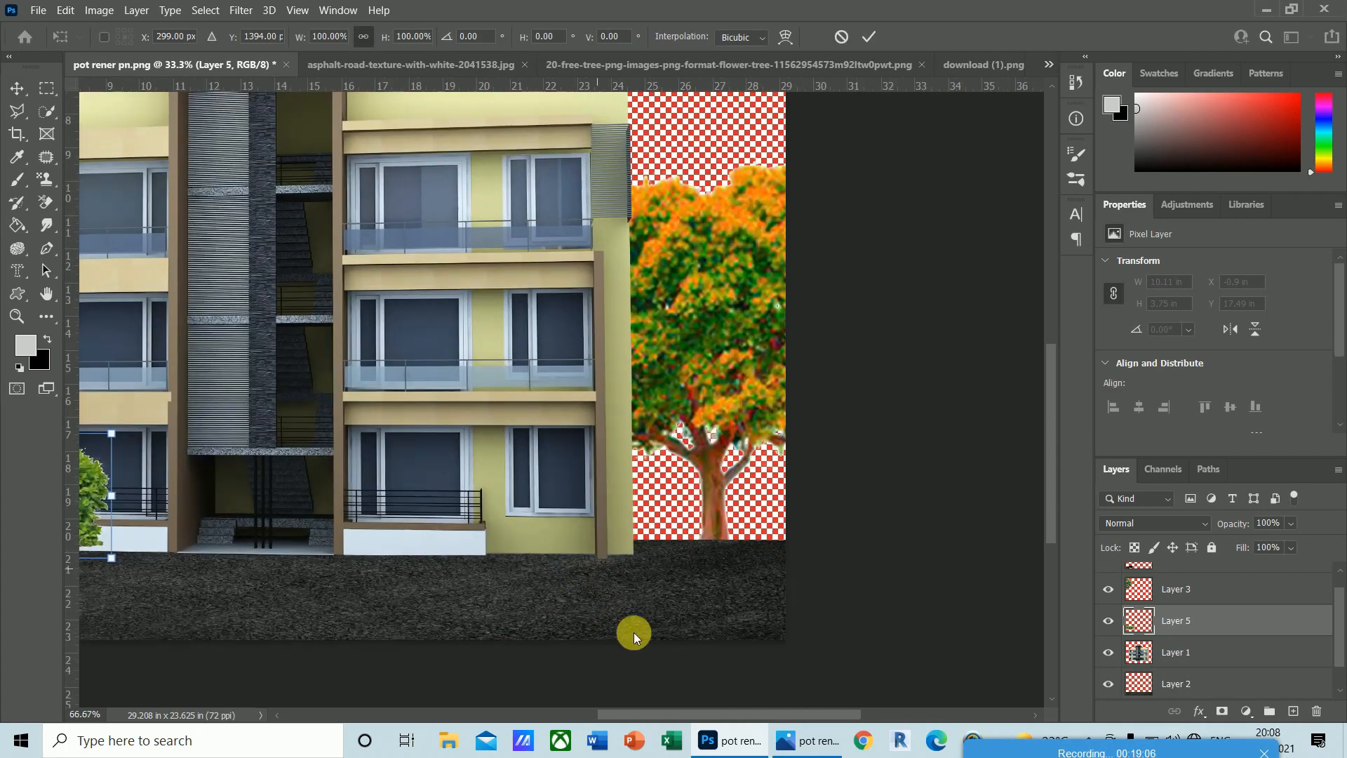
drag(717, 714, 551, 715)
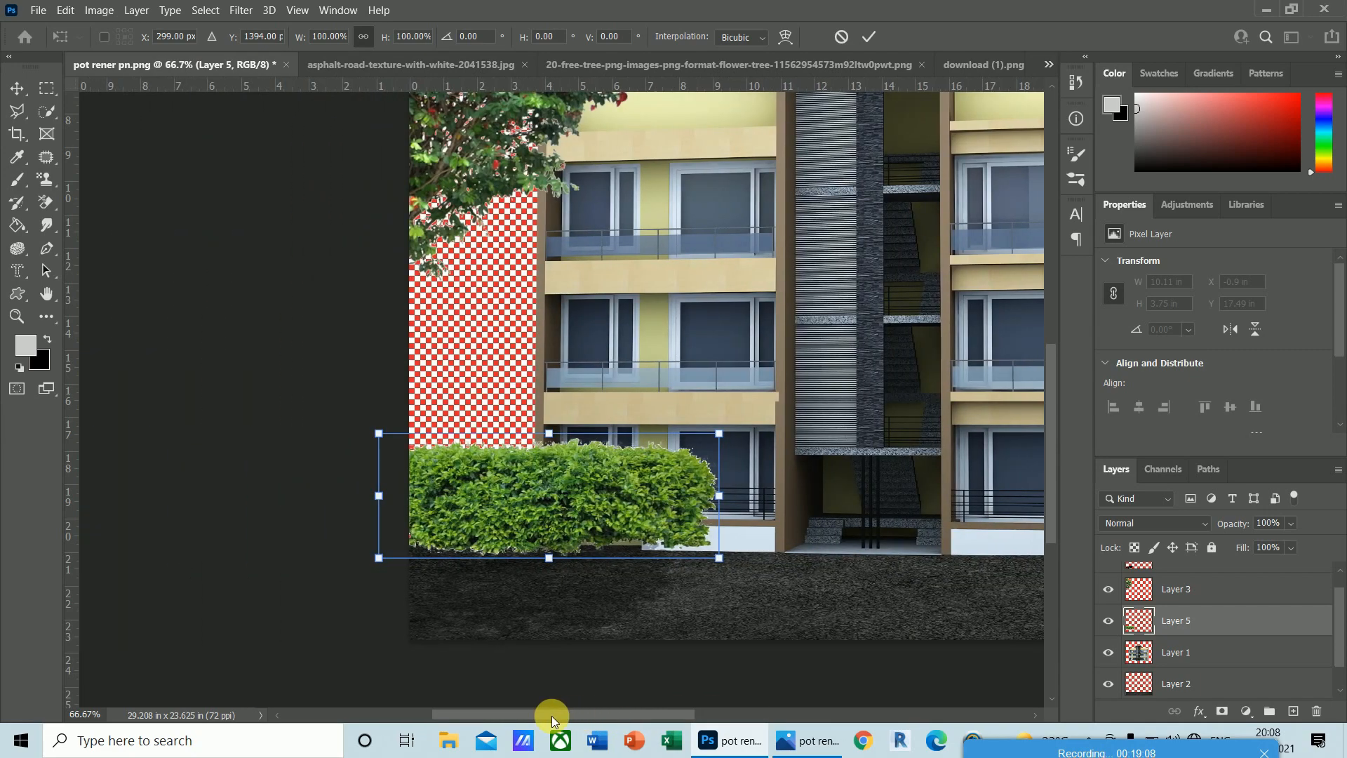
key(ctrl+plus)
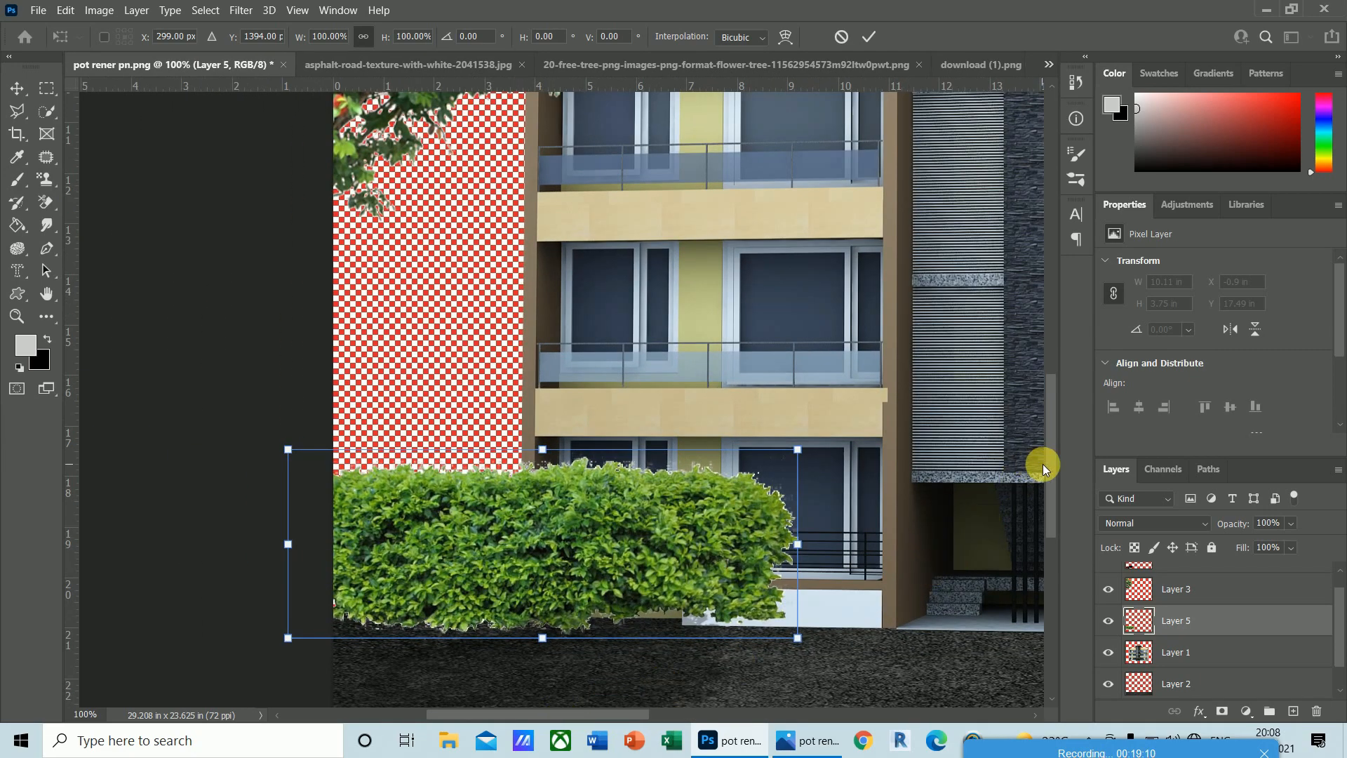
drag(1052, 471, 1046, 502)
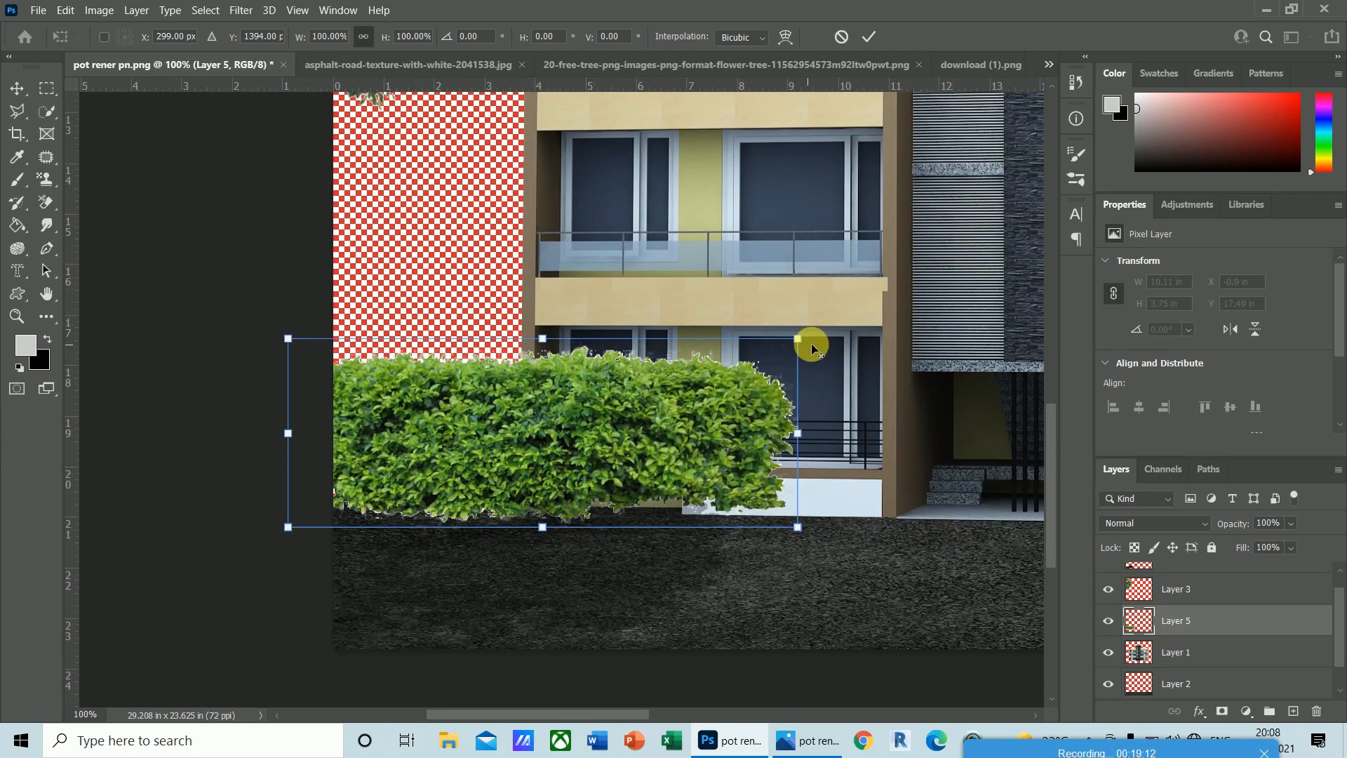
drag(797, 340, 723, 411)
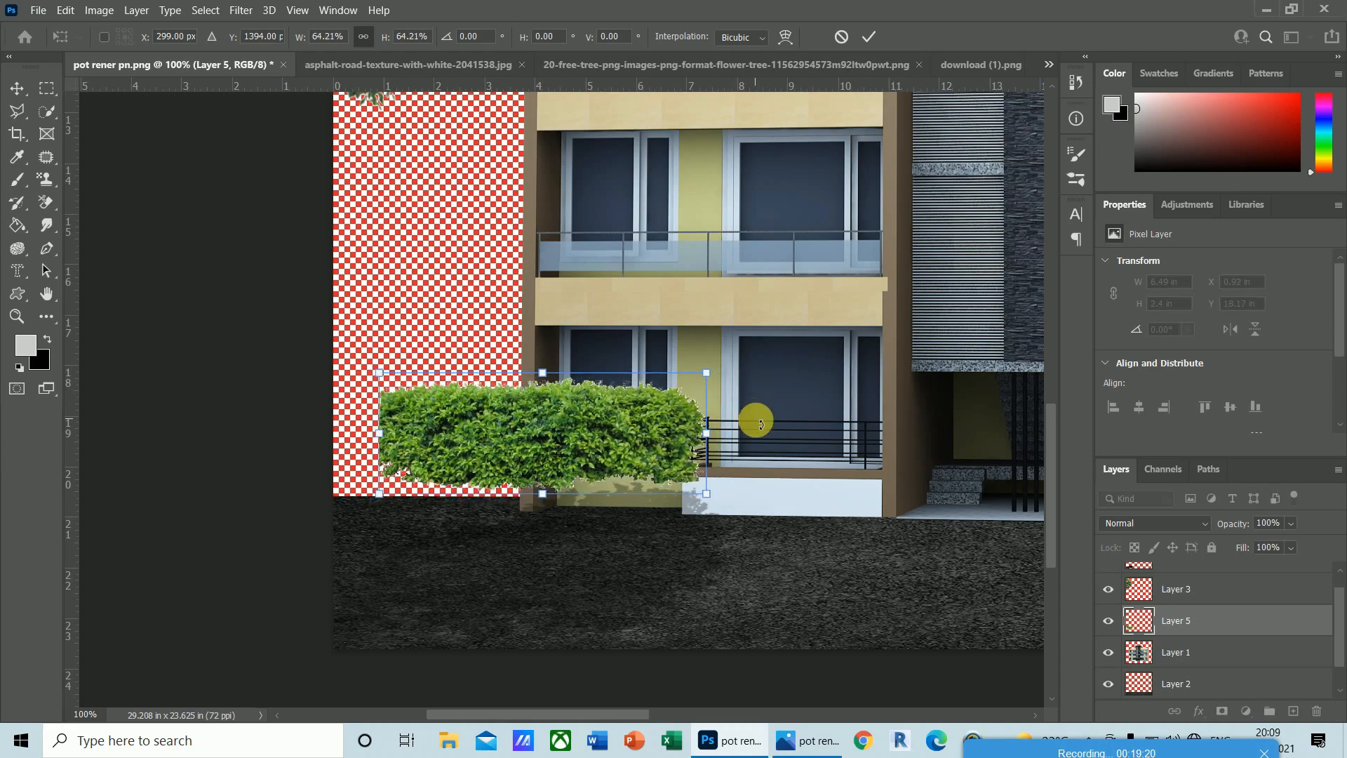
key(Return)
drag(557, 446, 453, 482)
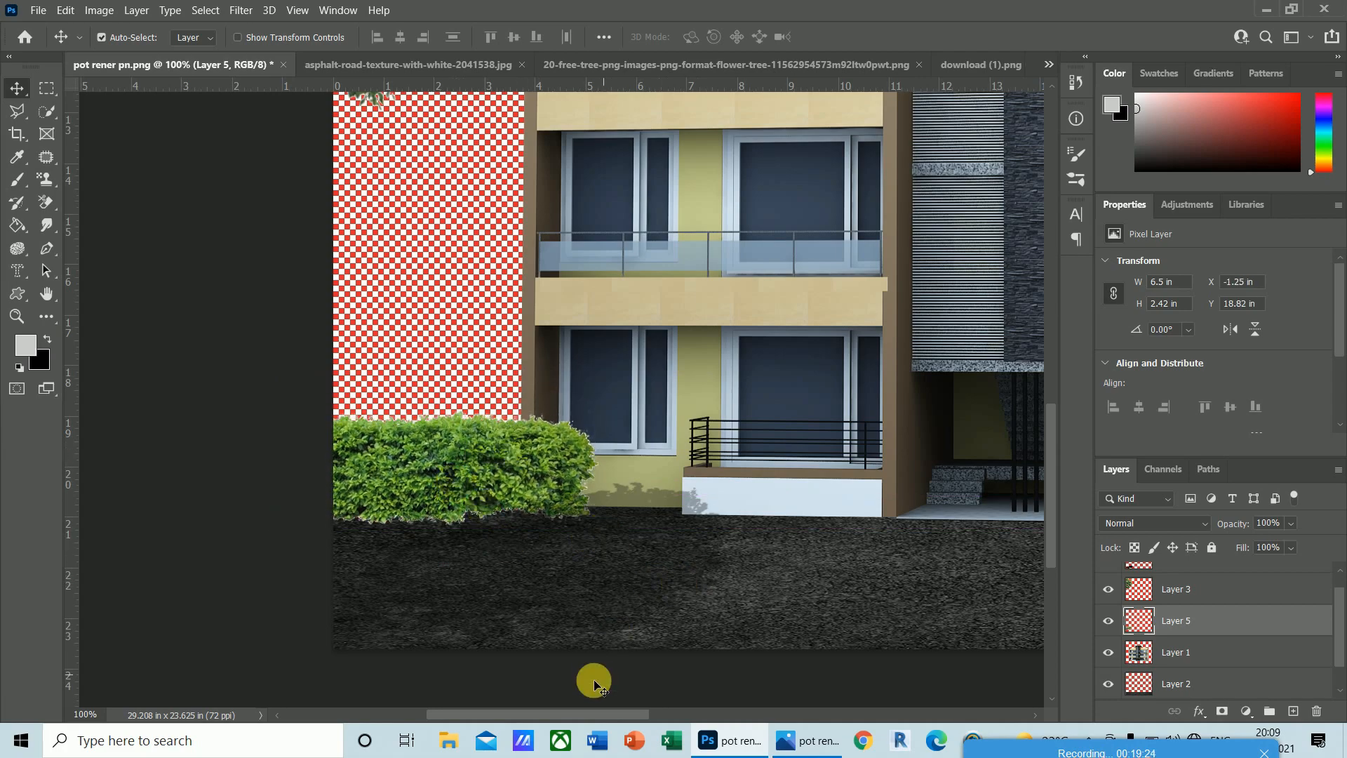
- Shrink the hedge to about 5.28 in wide and 1.97 in high and order its layer beneath the building and road layers
drag(604, 709, 583, 709)
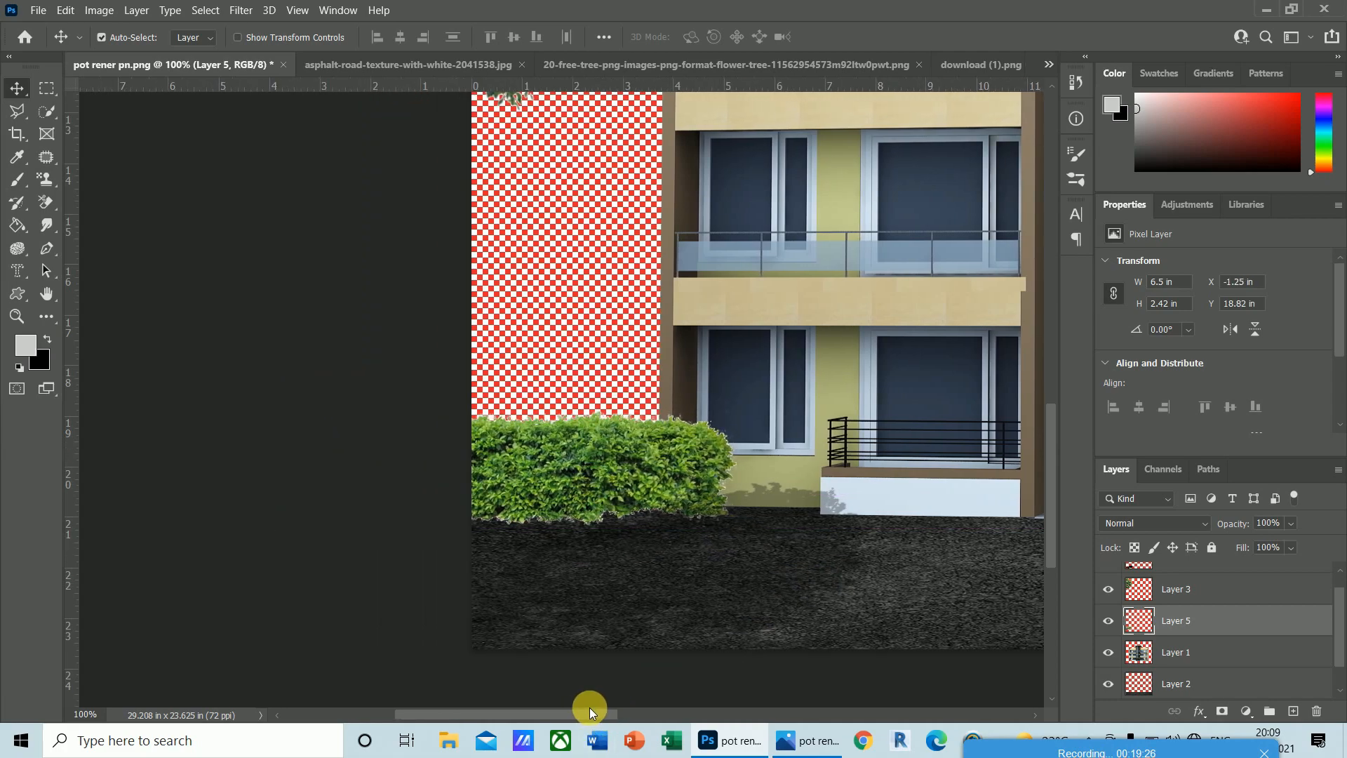
key(ctrl+t)
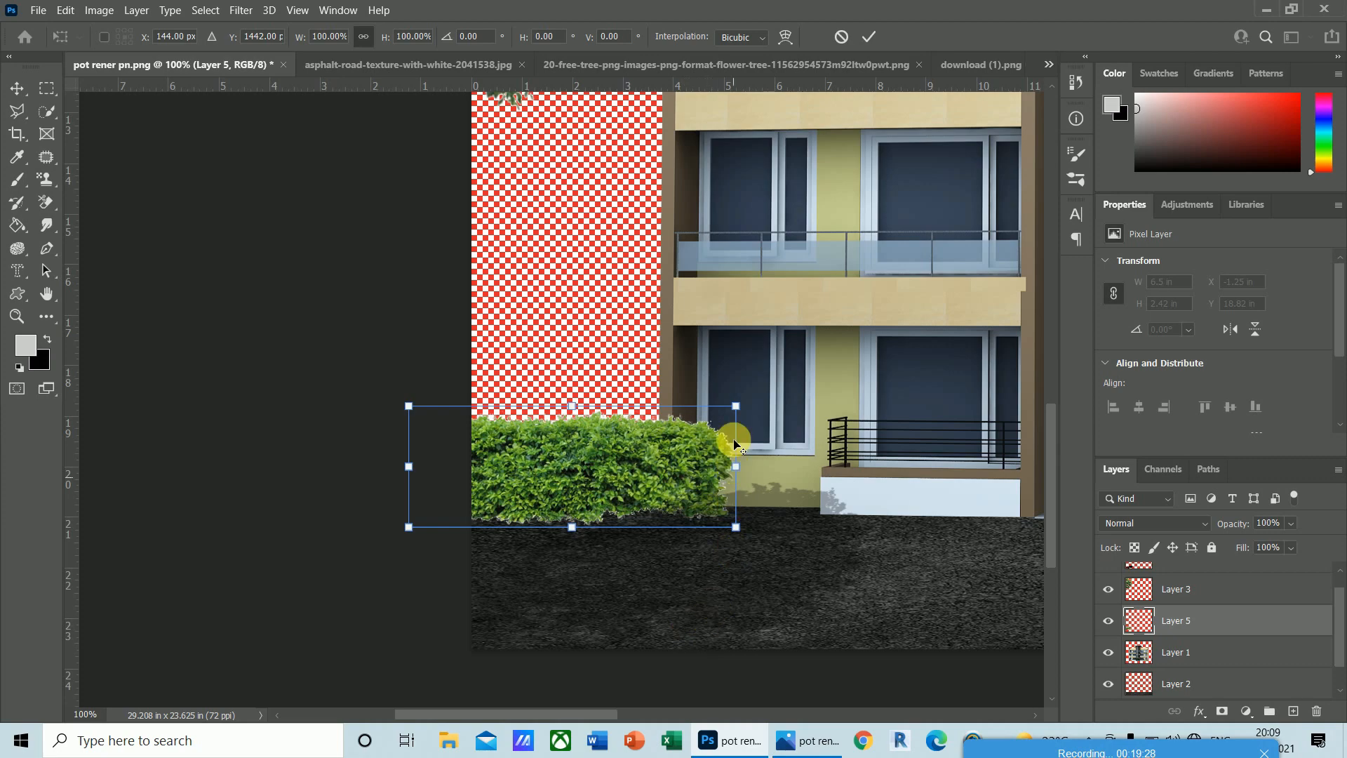
drag(736, 406, 712, 431)
key(Return)
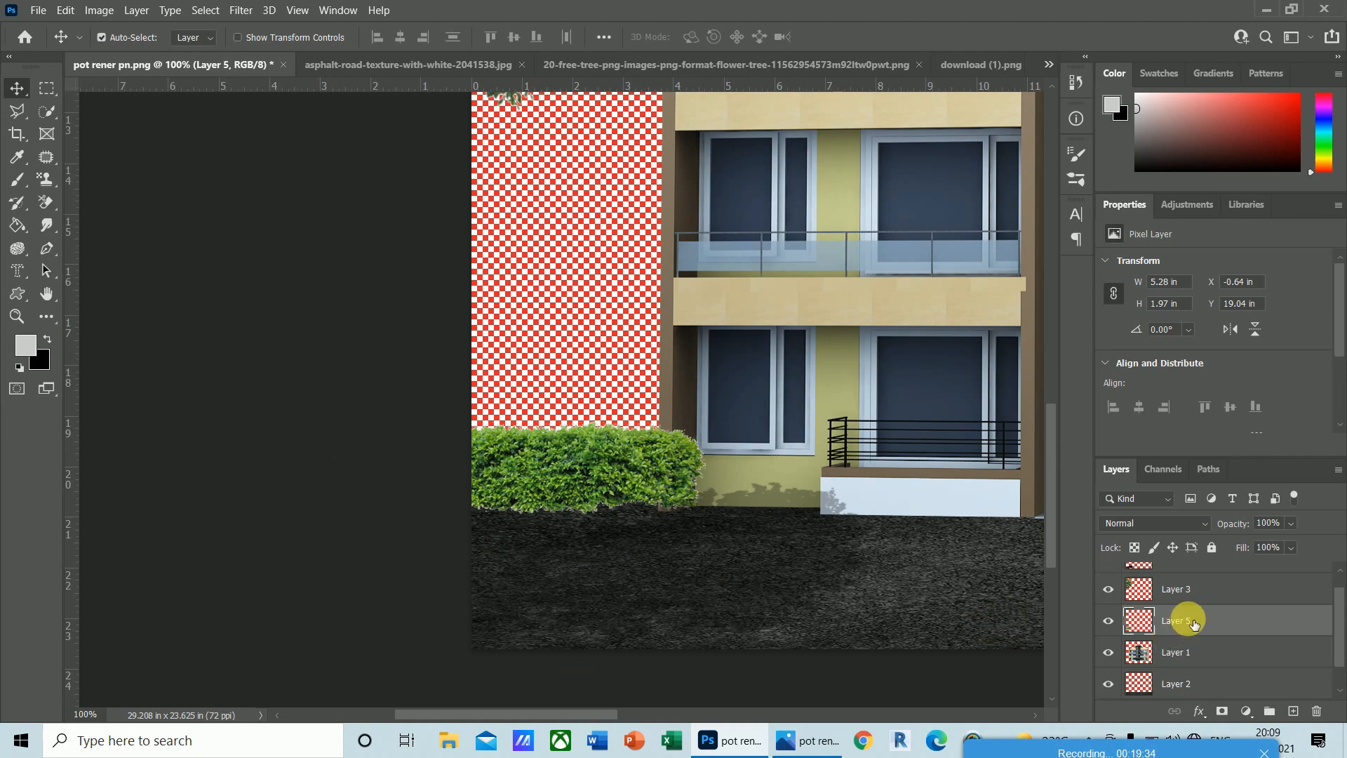
drag(1186, 621, 1210, 671)
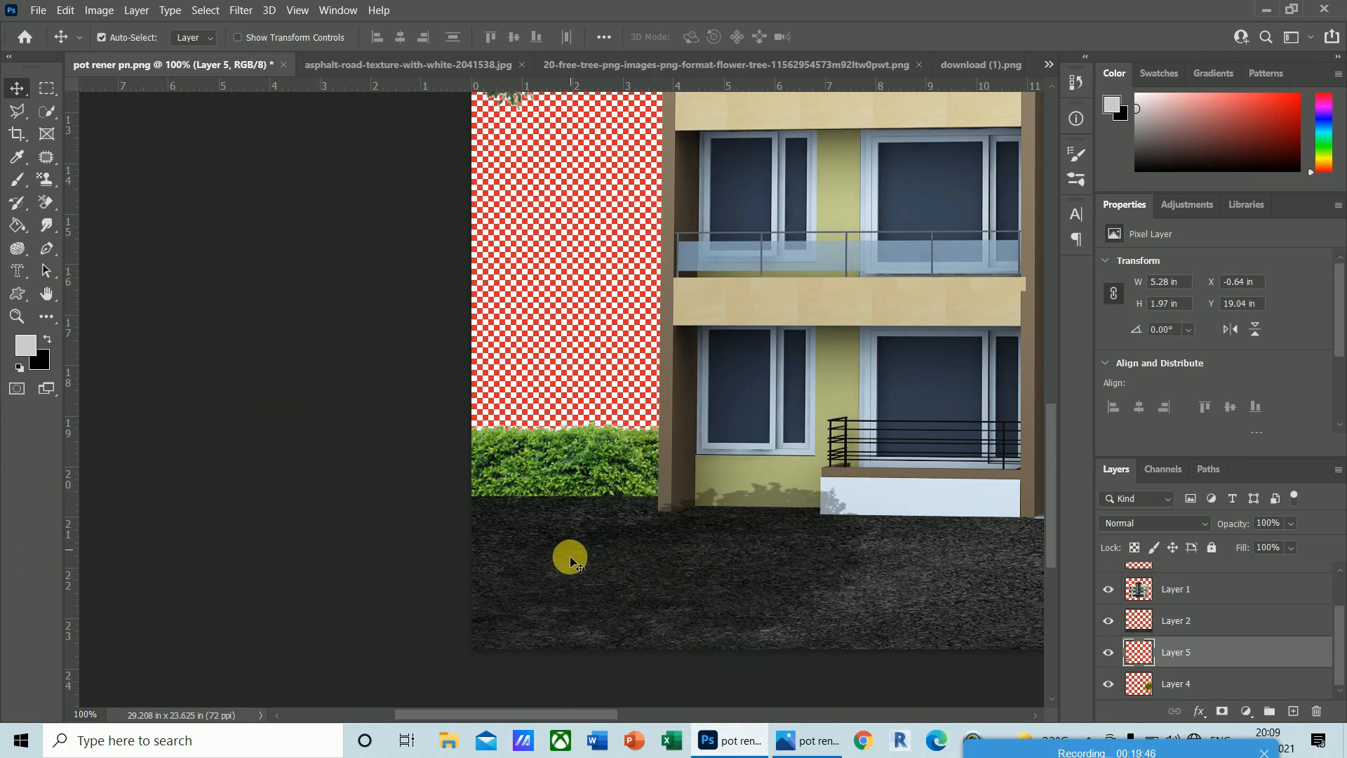
- Open the flowering bush image unnamed.png from the post png folder
click(35, 14)
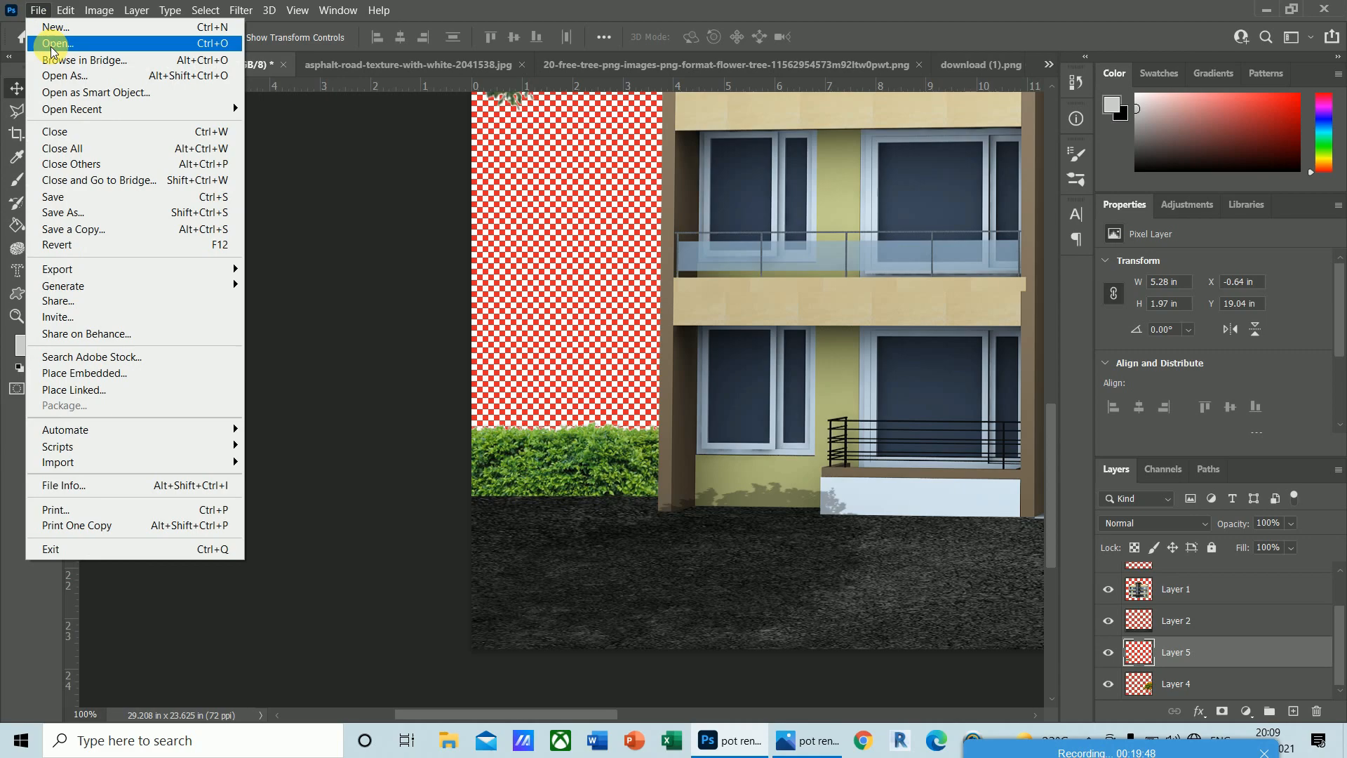
click(53, 42)
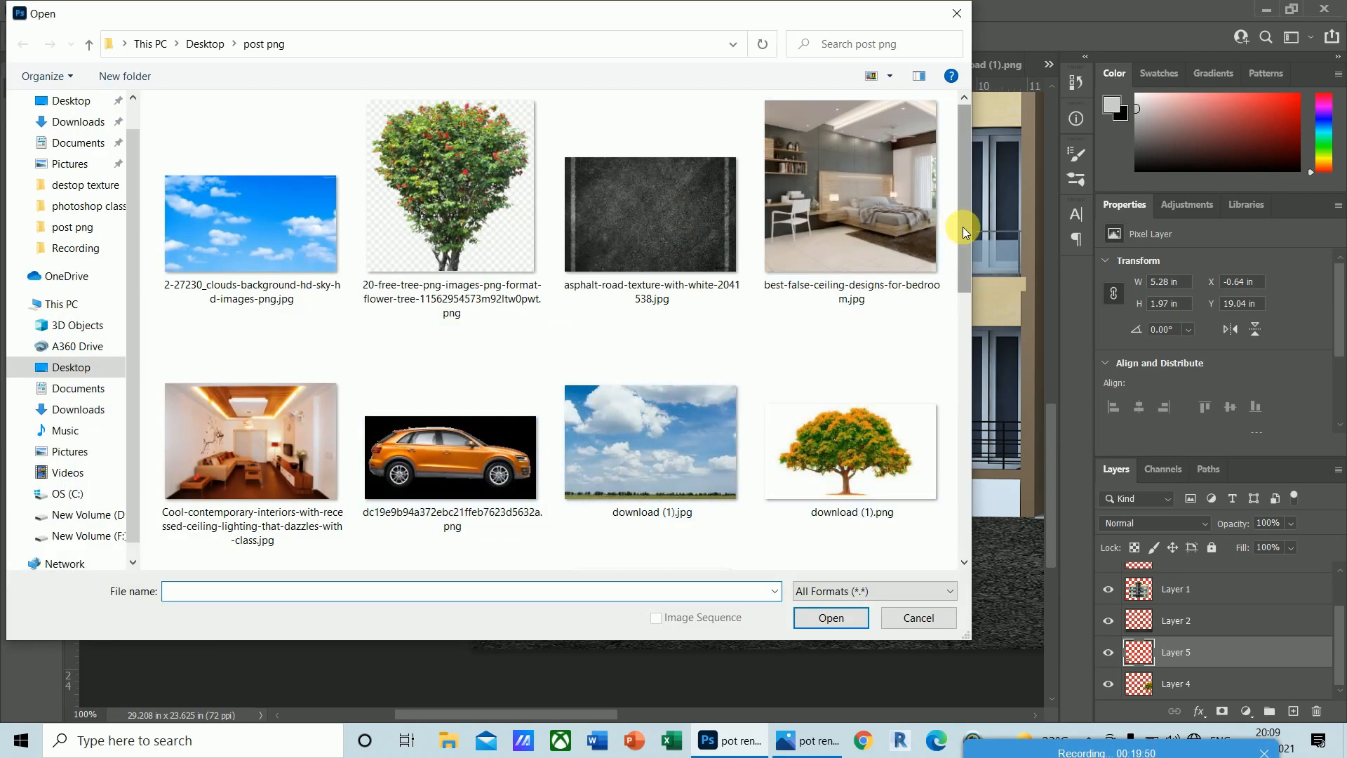
drag(962, 226, 973, 511)
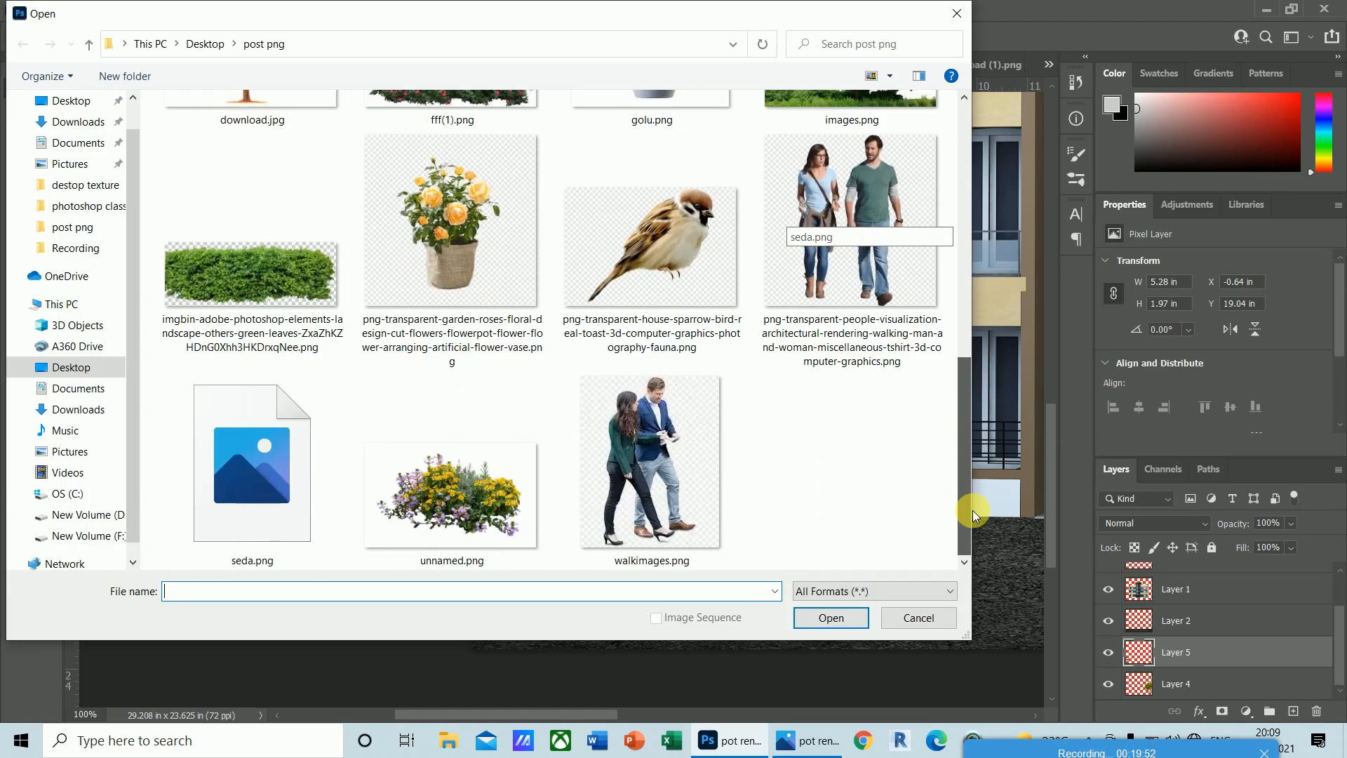
click(444, 518)
click(832, 618)
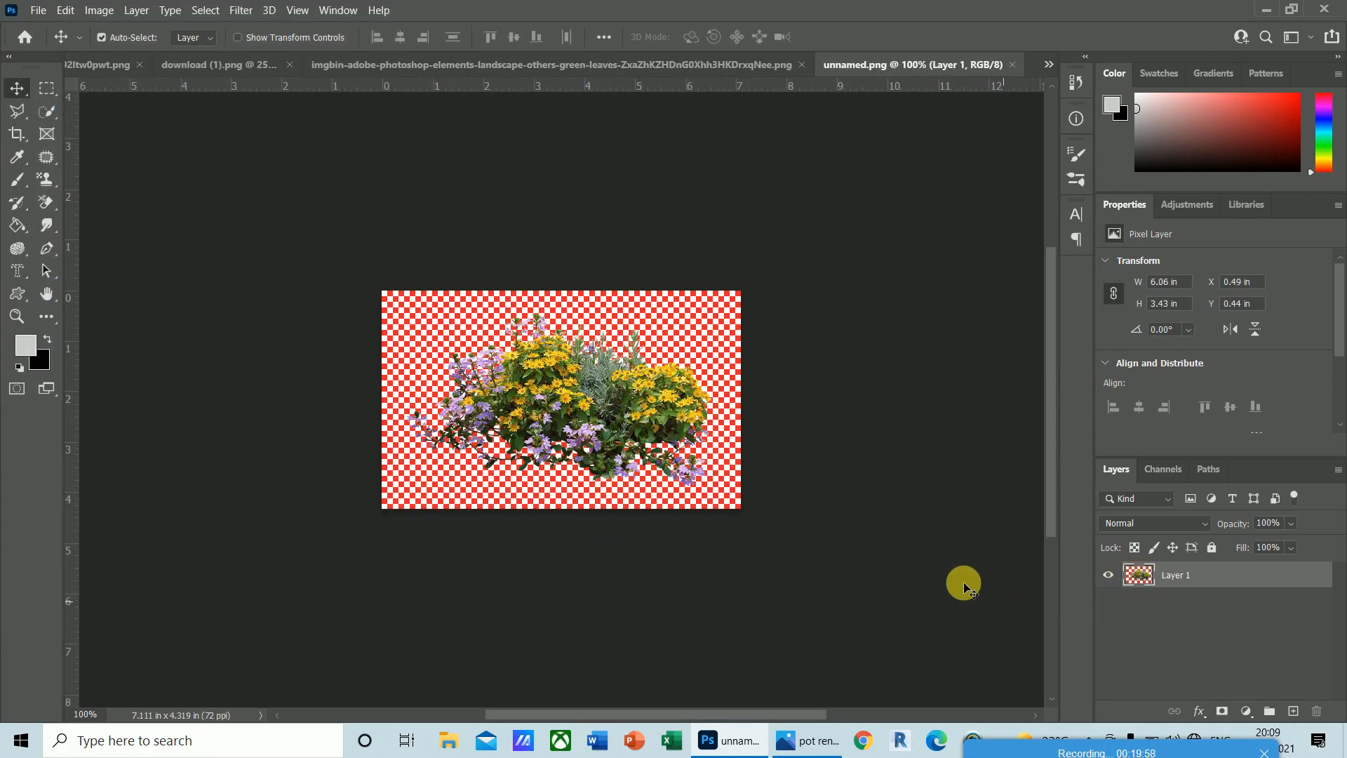
- Copy the whole flowering bush image into the building document and raise its layer above the building layer
key(ctrl+a)
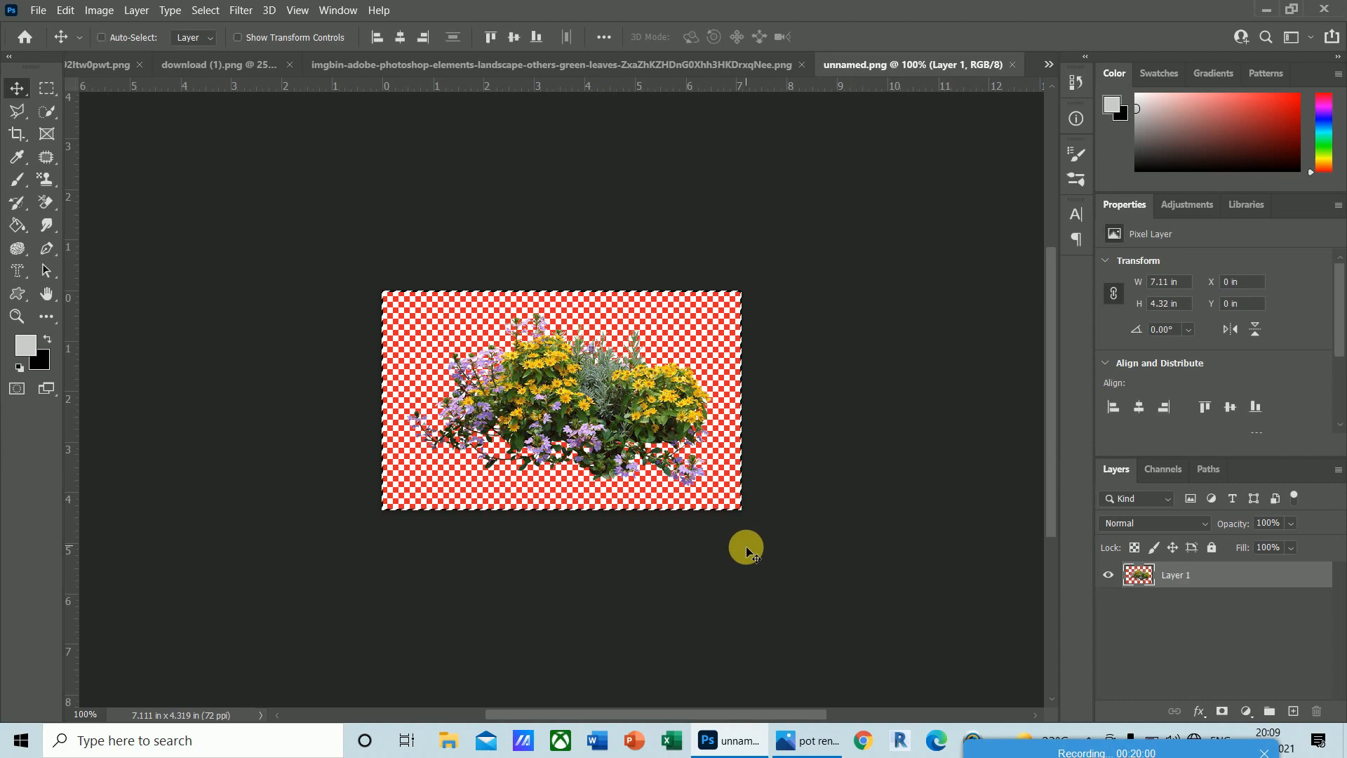
key(ctrl+Tab)
key(ctrl+v)
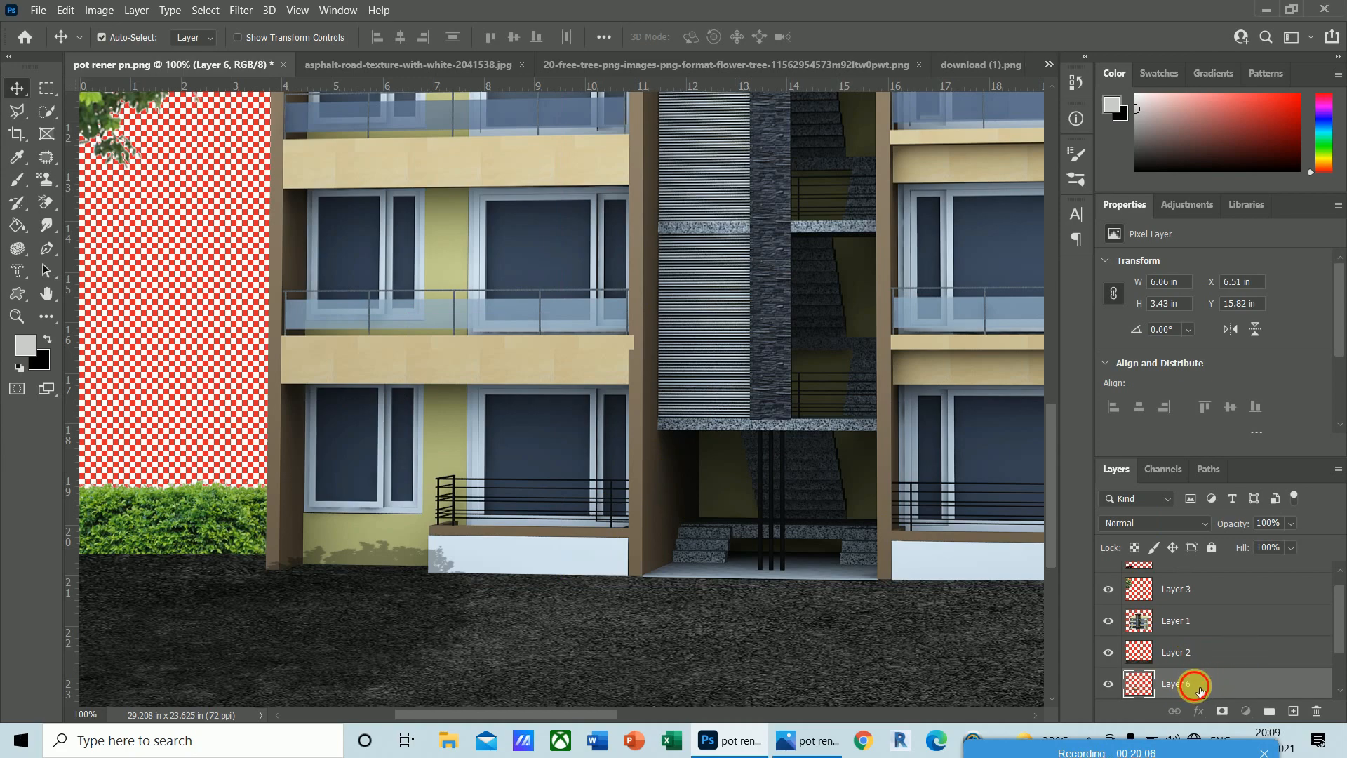
drag(1199, 690, 1201, 648)
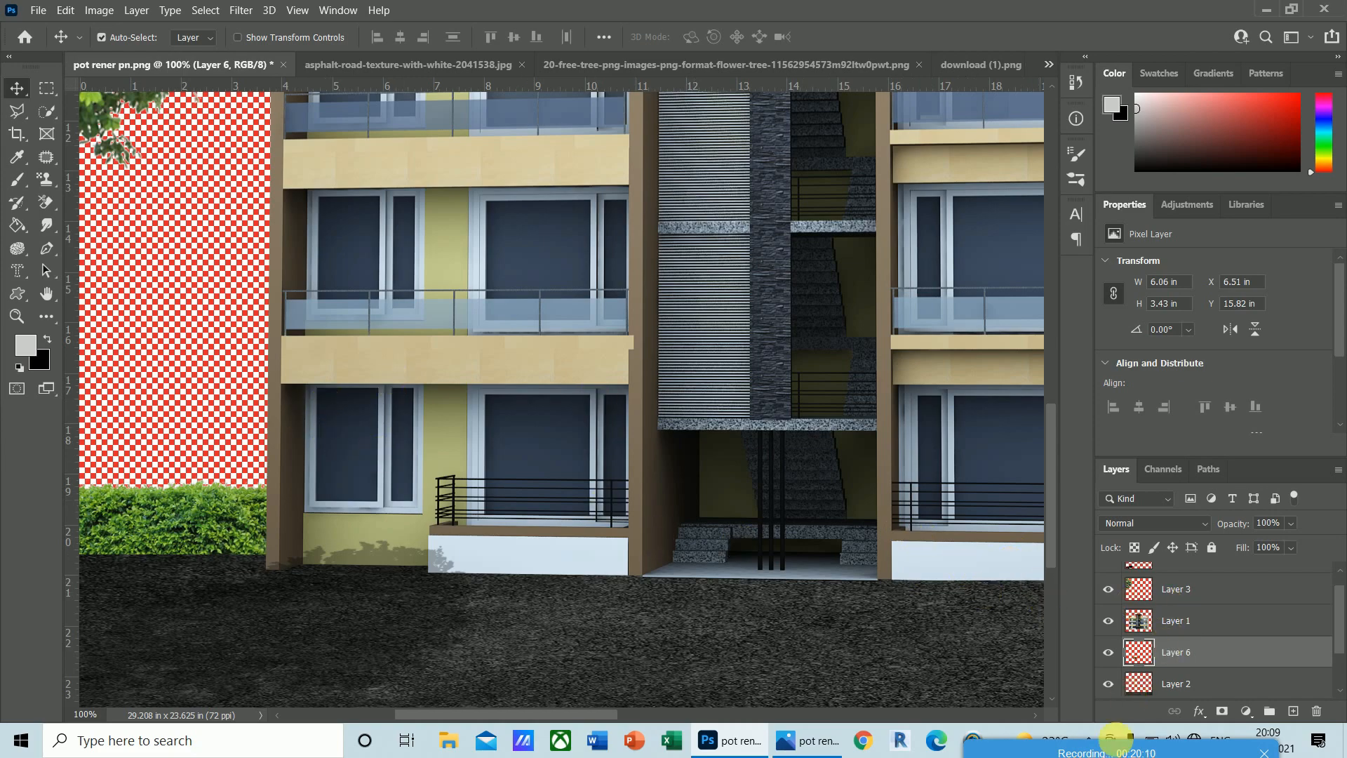
drag(1173, 642, 1198, 602)
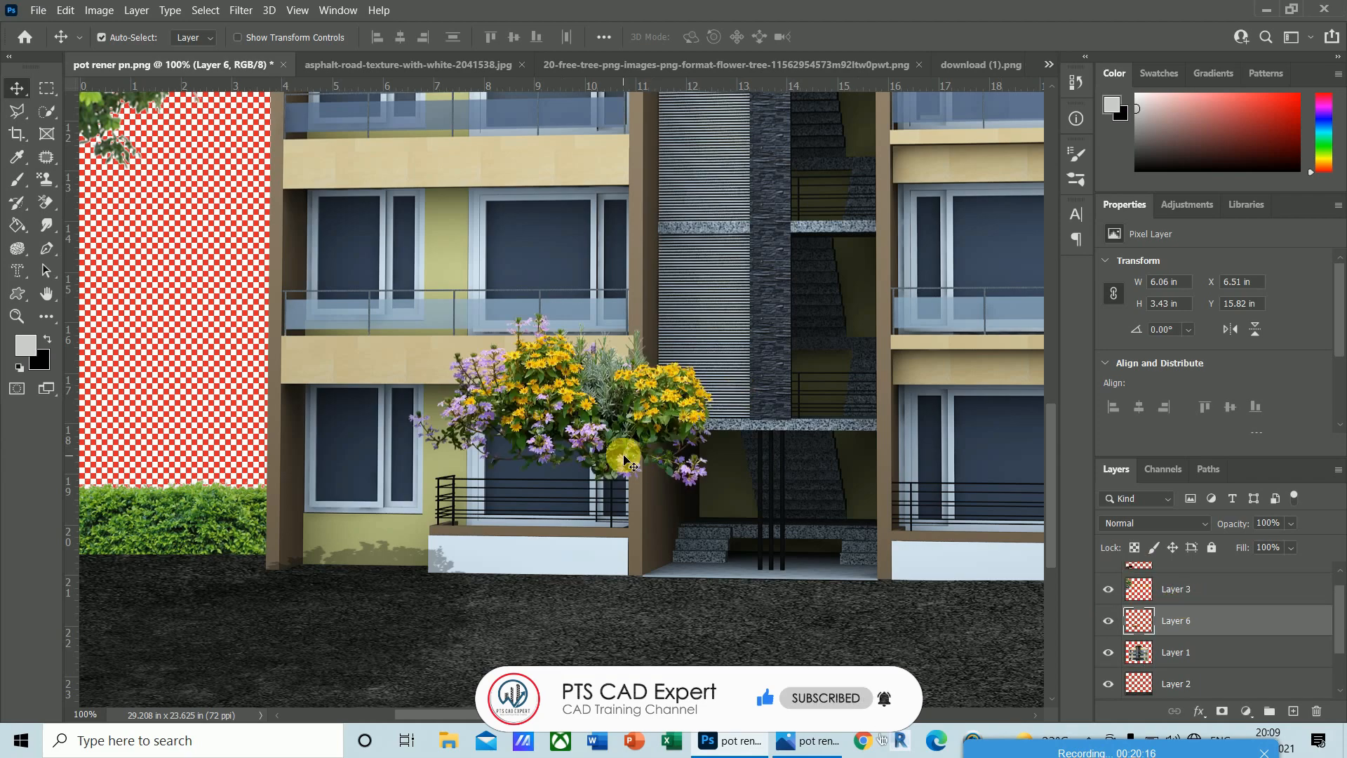
- Move the flowering bush in front of the hedge at the building's lower-left corner and scale it to about 3.94 in wide and 2.24 in high
drag(519, 410, 234, 497)
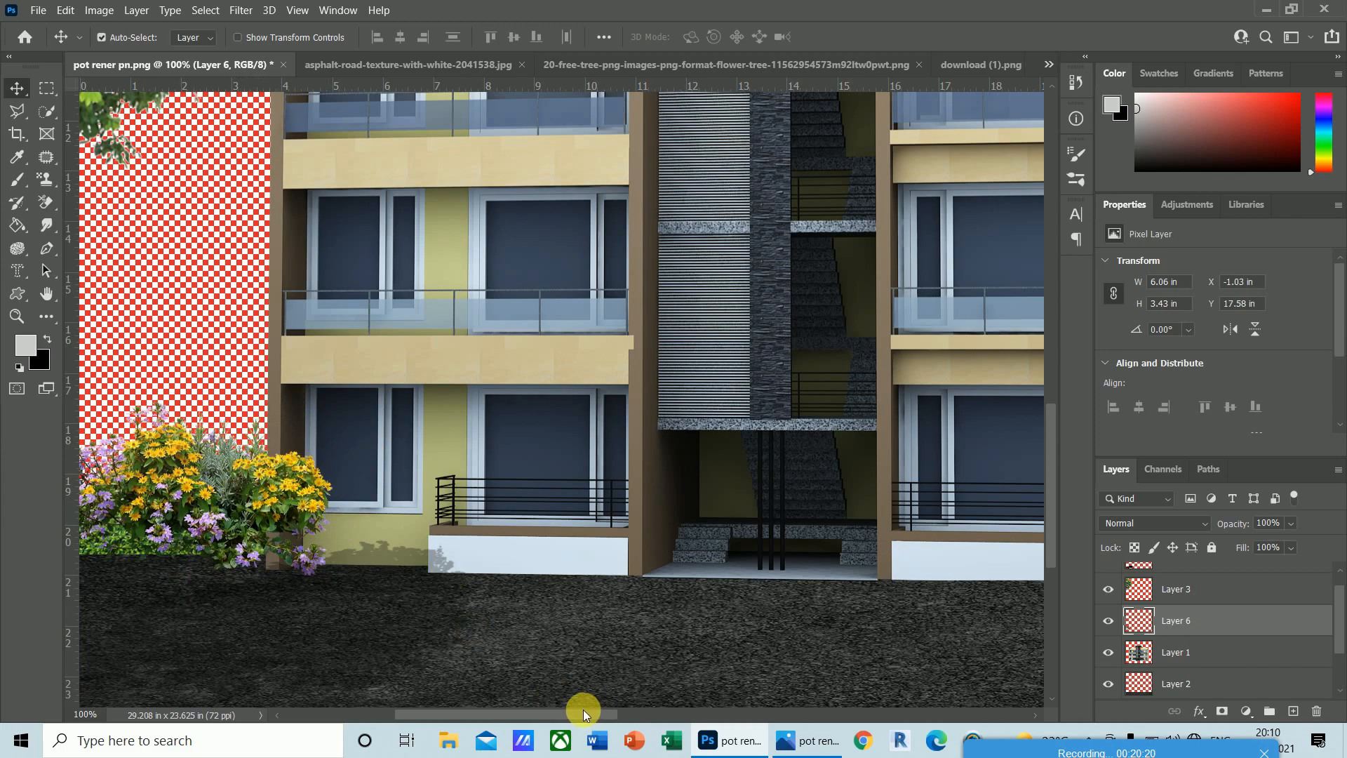
drag(583, 709, 532, 706)
drag(765, 489, 793, 502)
key(ctrl+t)
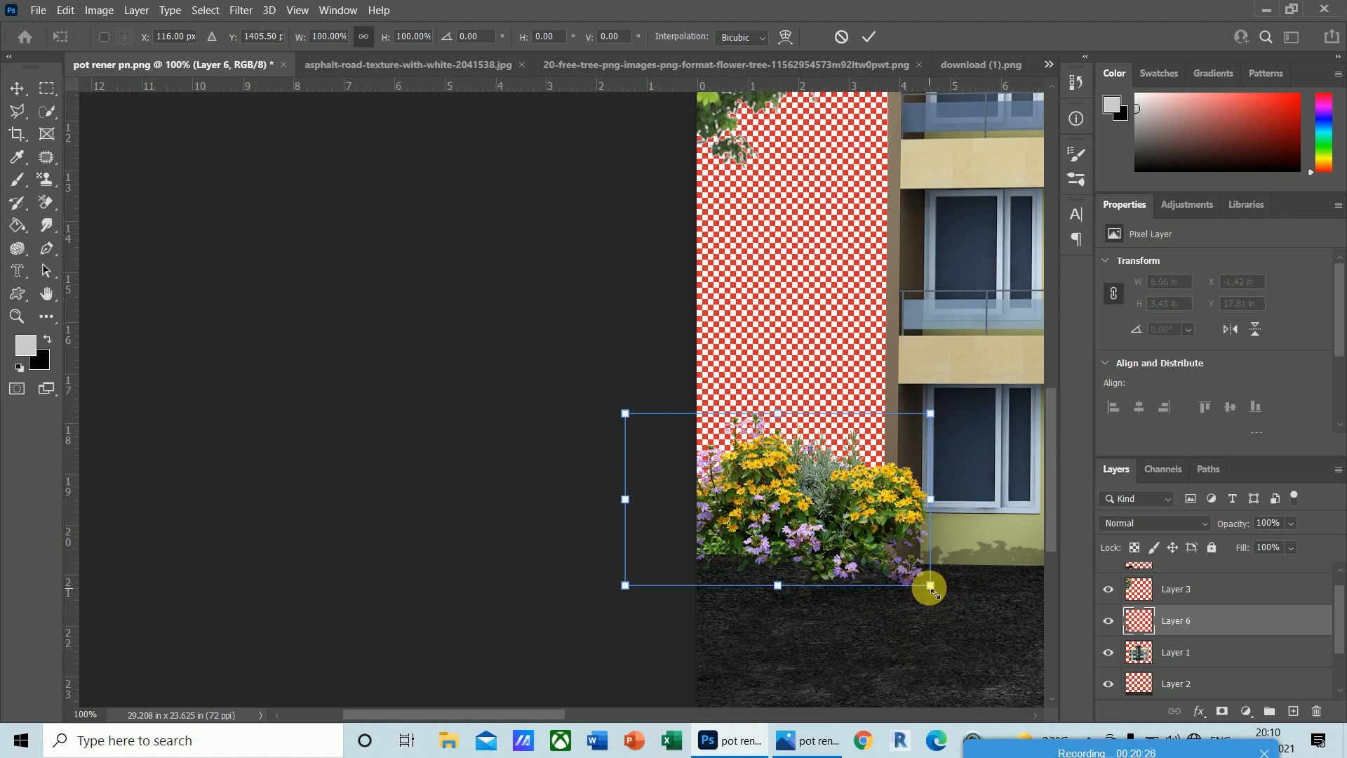
drag(930, 585, 879, 557)
key(Return)
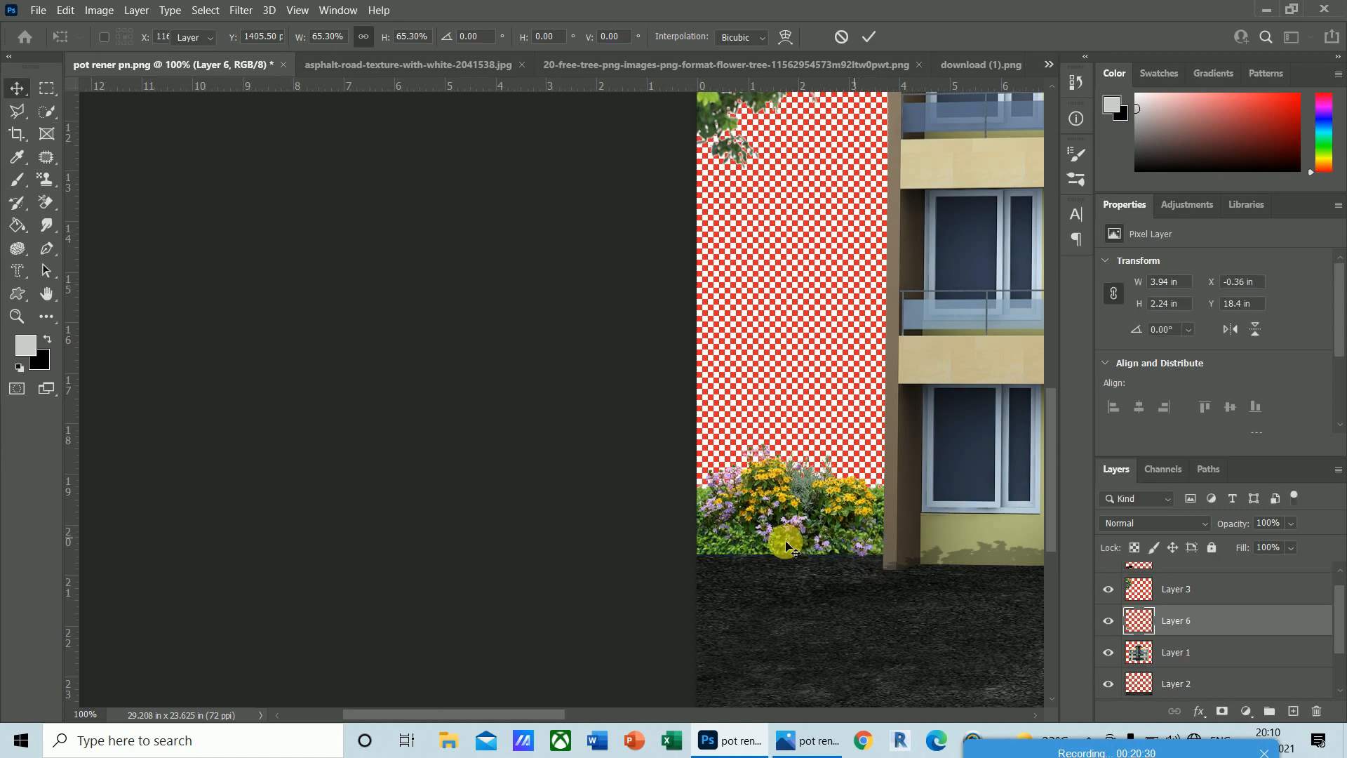
- Shift the flowering bush down and left along the hedge to about X -0.47 in and Y 18.97 in
drag(799, 518, 798, 561)
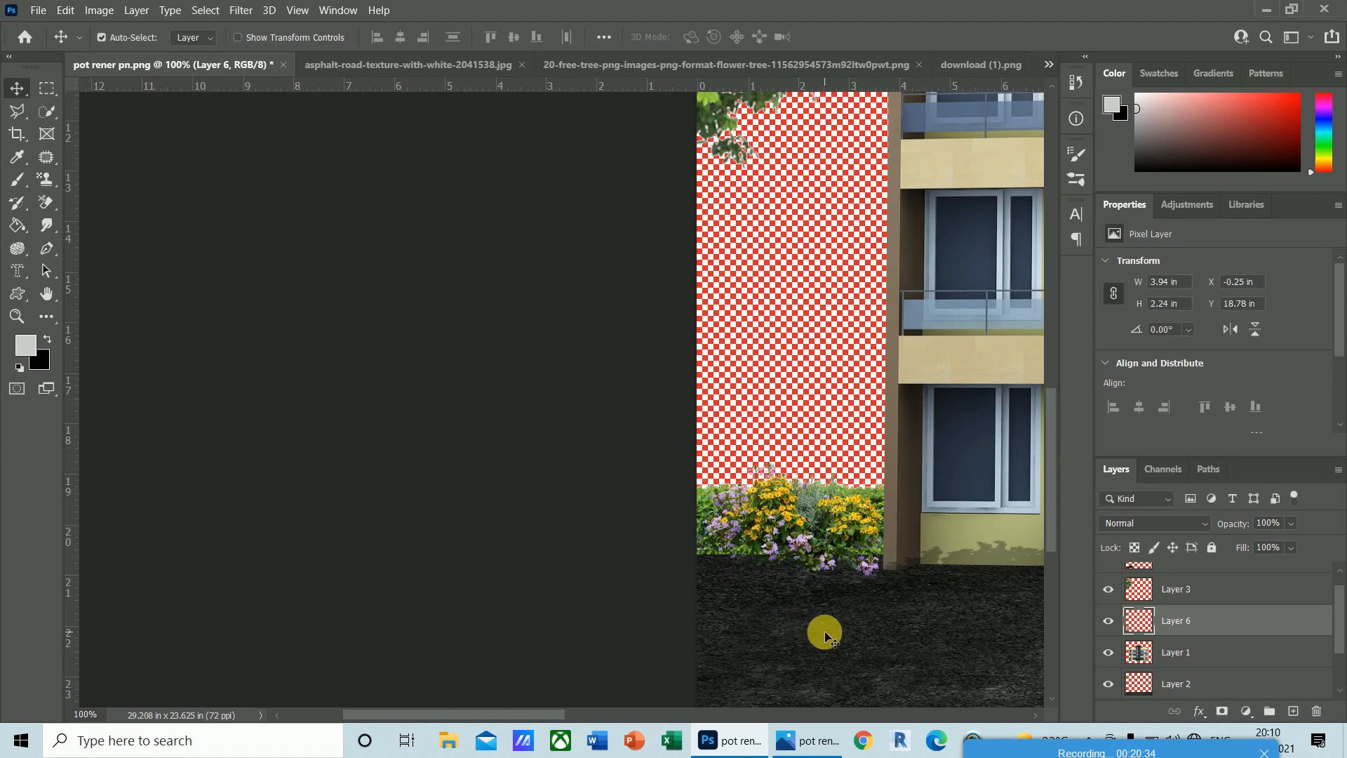
key(Left)
key(Left)
key(Left)
key(Left)
key(Left)
key(Left)
key(Left)
key(Left)
key(Left)
key(Left)
key(Left)
key(Left)
key(Left)
key(Left)
key(Left)
key(Left)
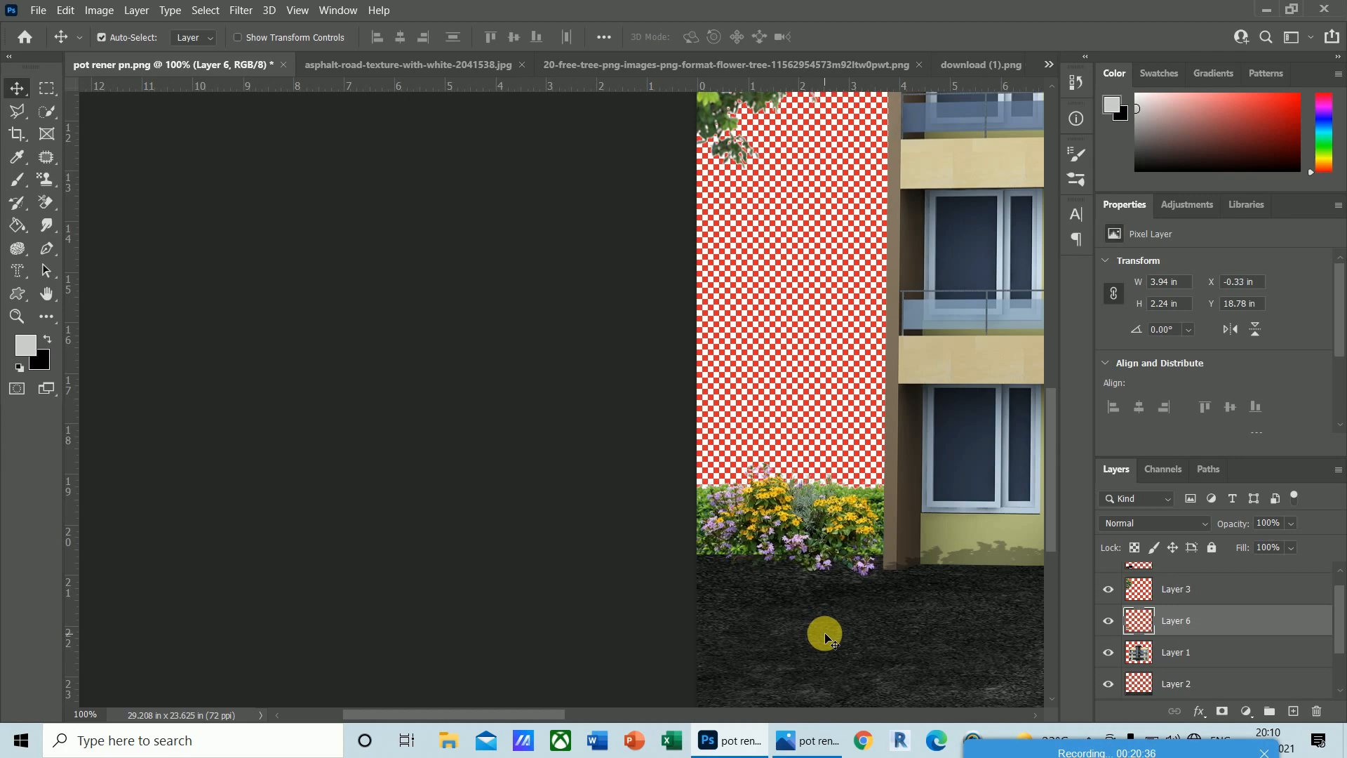
key(Down)
key(Down)
key(Down)
key(Down)
key(Down)
key(Down)
key(Down)
key(Down)
key(Down)
key(Down)
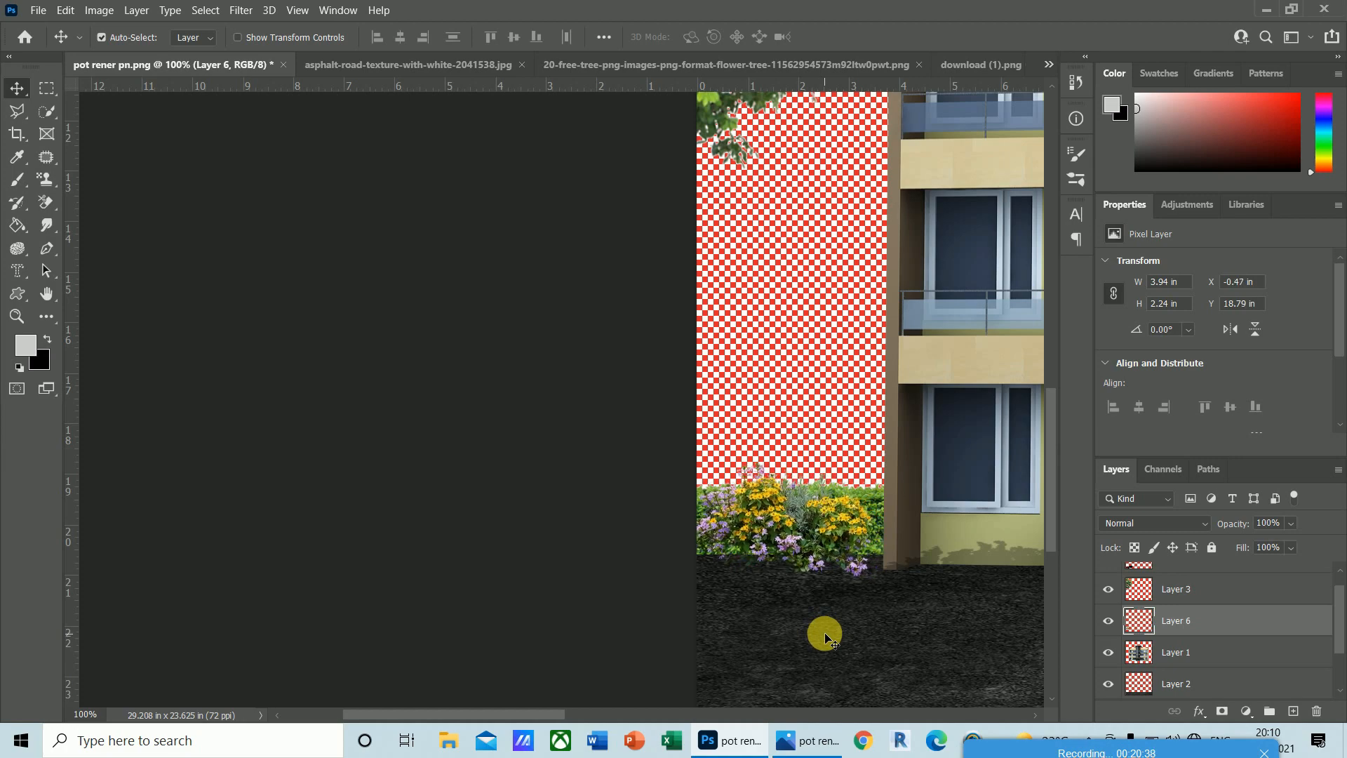
key(Down)
key(Down)
key(Down)
key(Down)
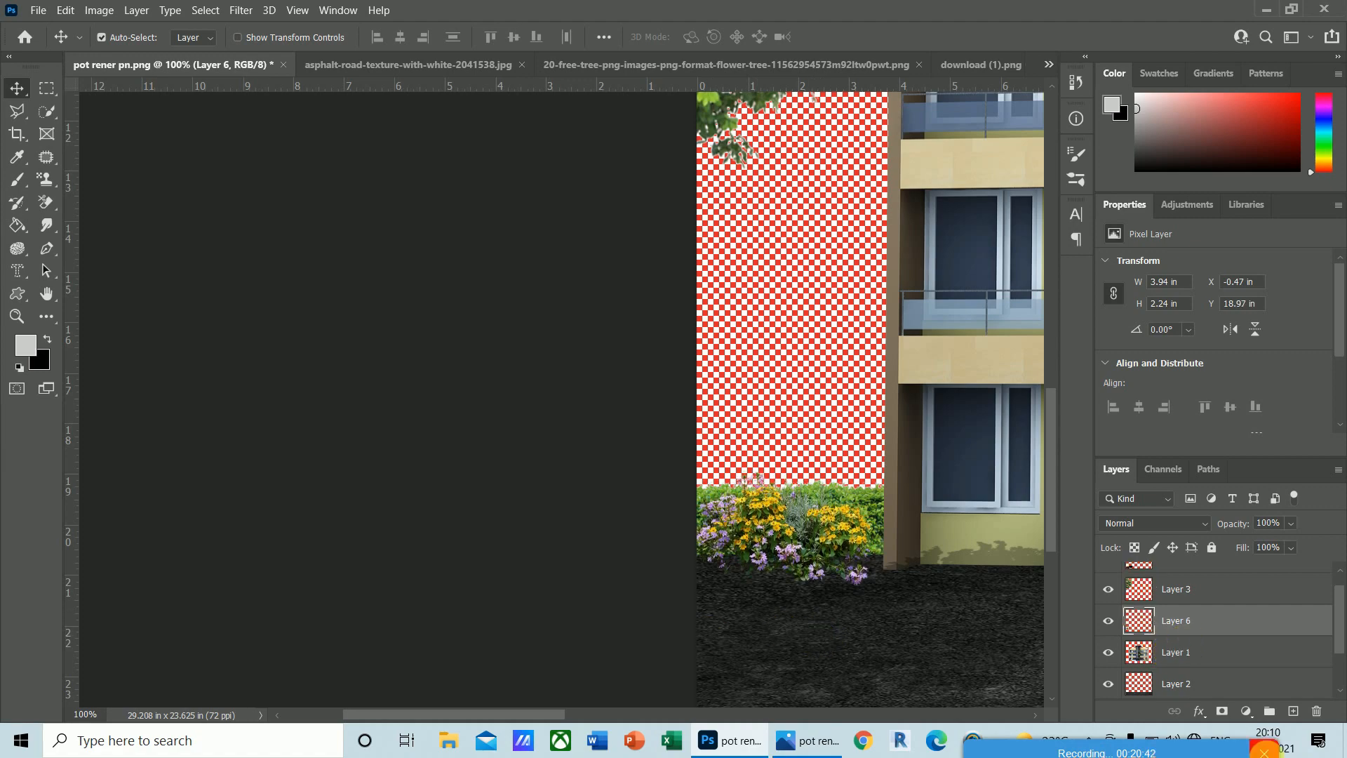
- Order the flowering bush layer beneath the building and road layers, directly above the hedge layer
drag(1184, 620, 1186, 672)
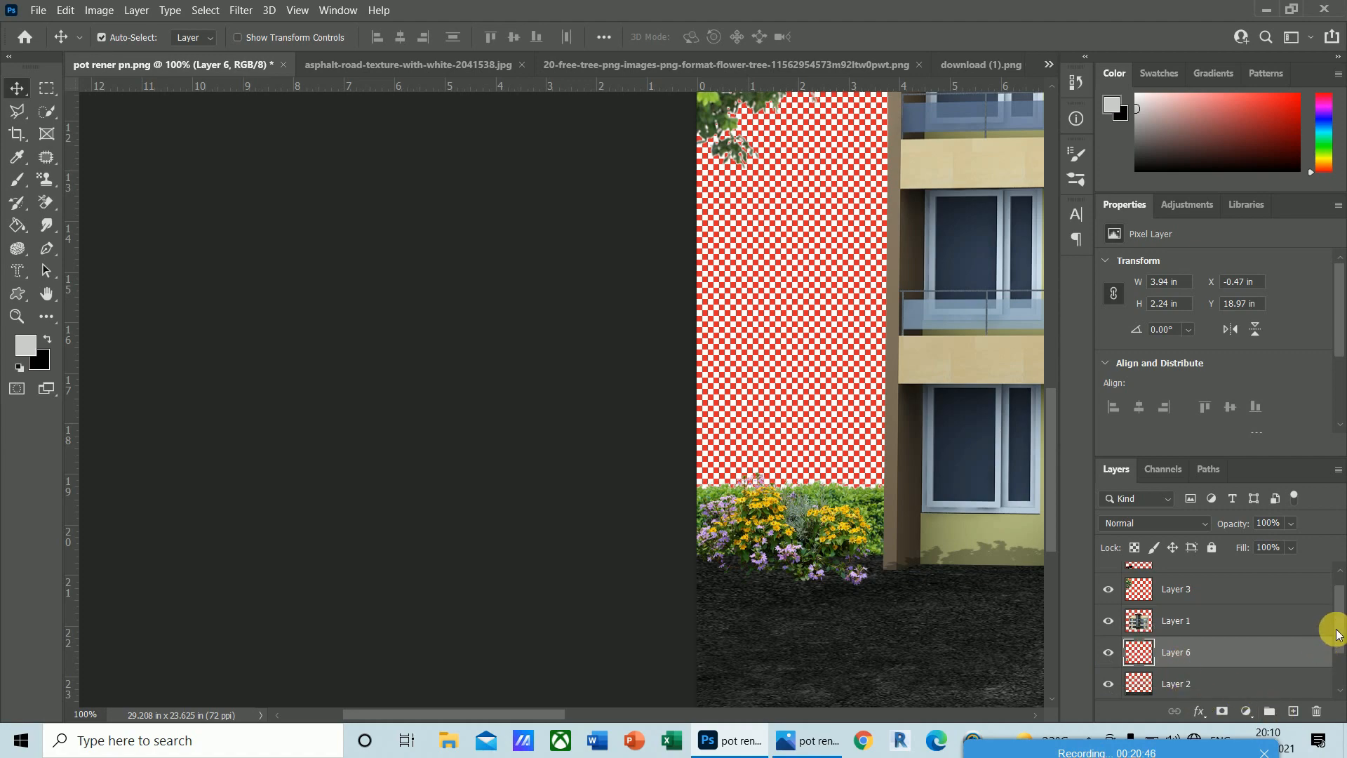
scroll(1337, 638, down, 1)
drag(1166, 619, 1194, 671)
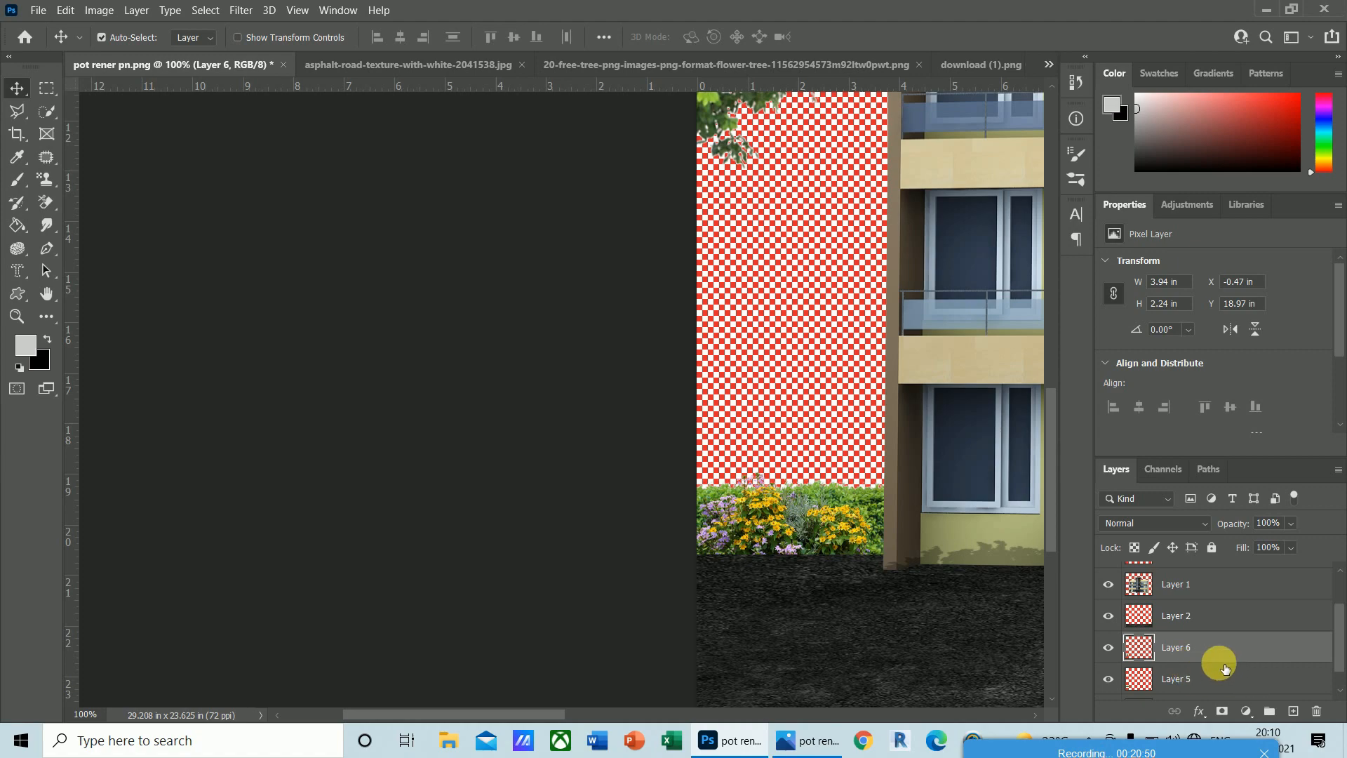
- Inspect the flowering bush and hedge layers up close and add a layer mask to the flowering bush layer
key(ctrl+plus)
key(ctrl+plus)
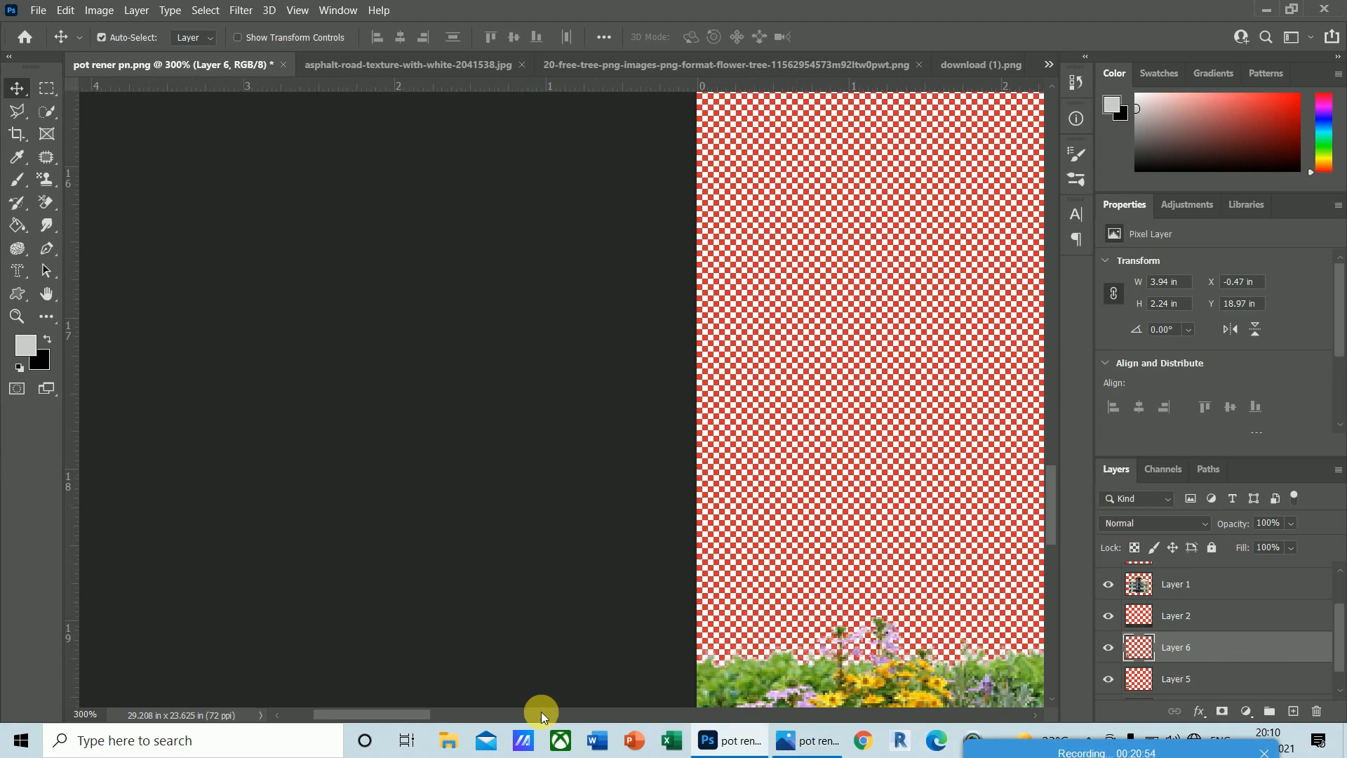
drag(419, 710, 527, 721)
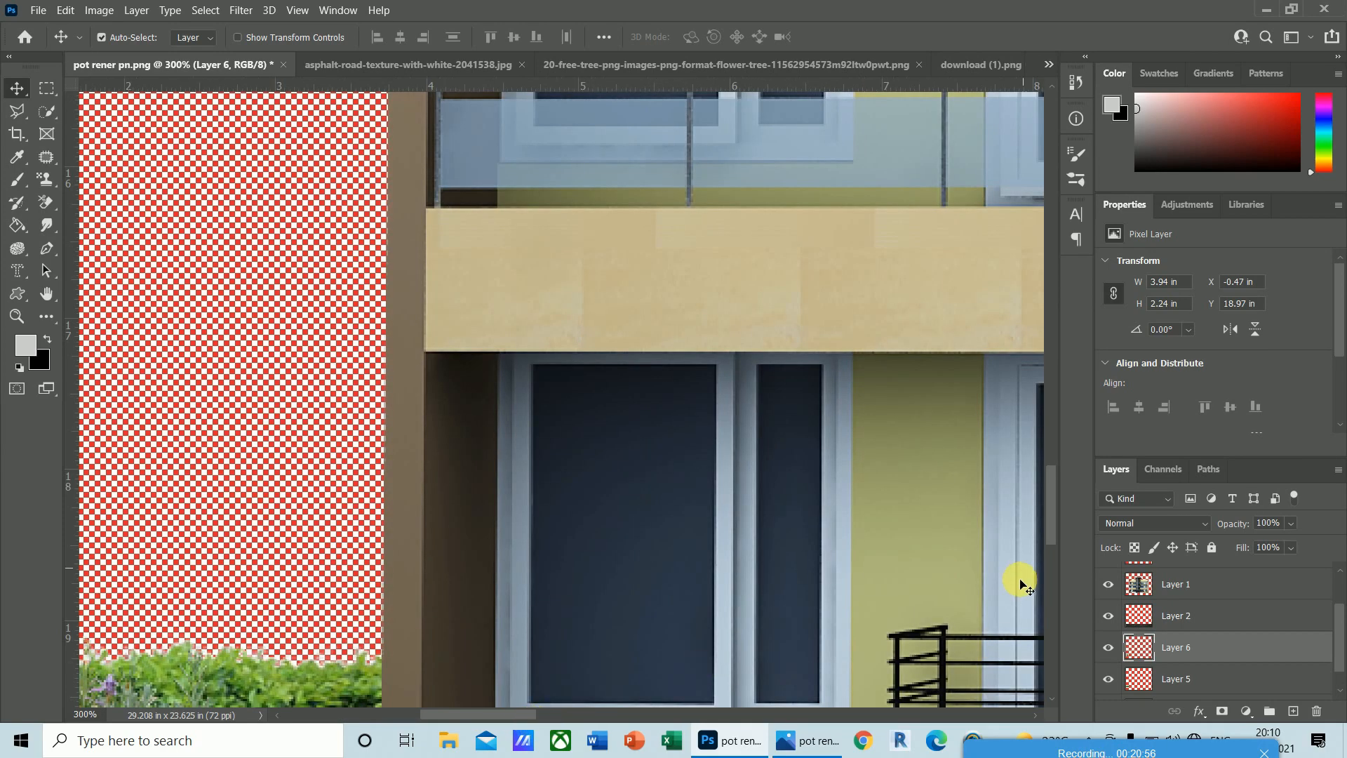
drag(1054, 515, 1054, 554)
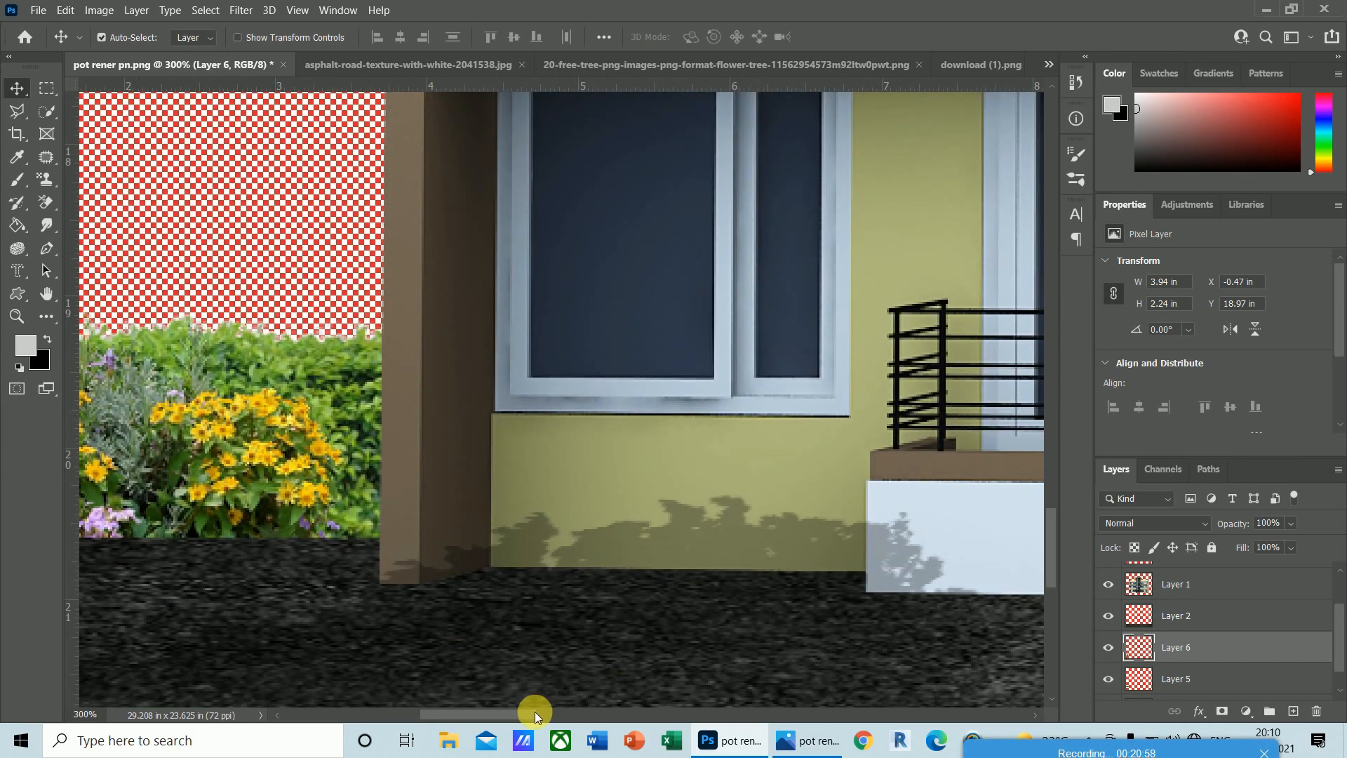
drag(534, 712, 470, 718)
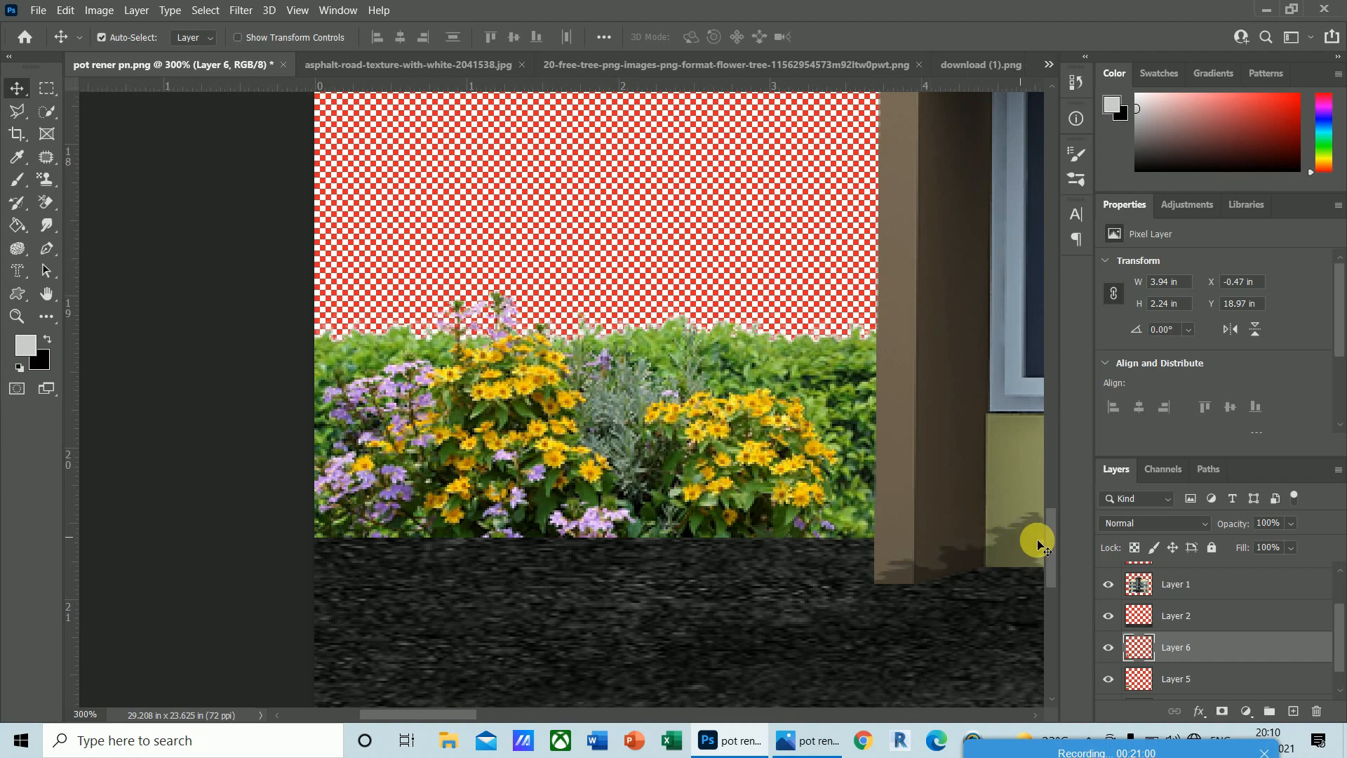
mouse_move(1051, 549)
mouse_down()
mouse_move(1054, 532)
mouse_move(1055, 547)
mouse_up()
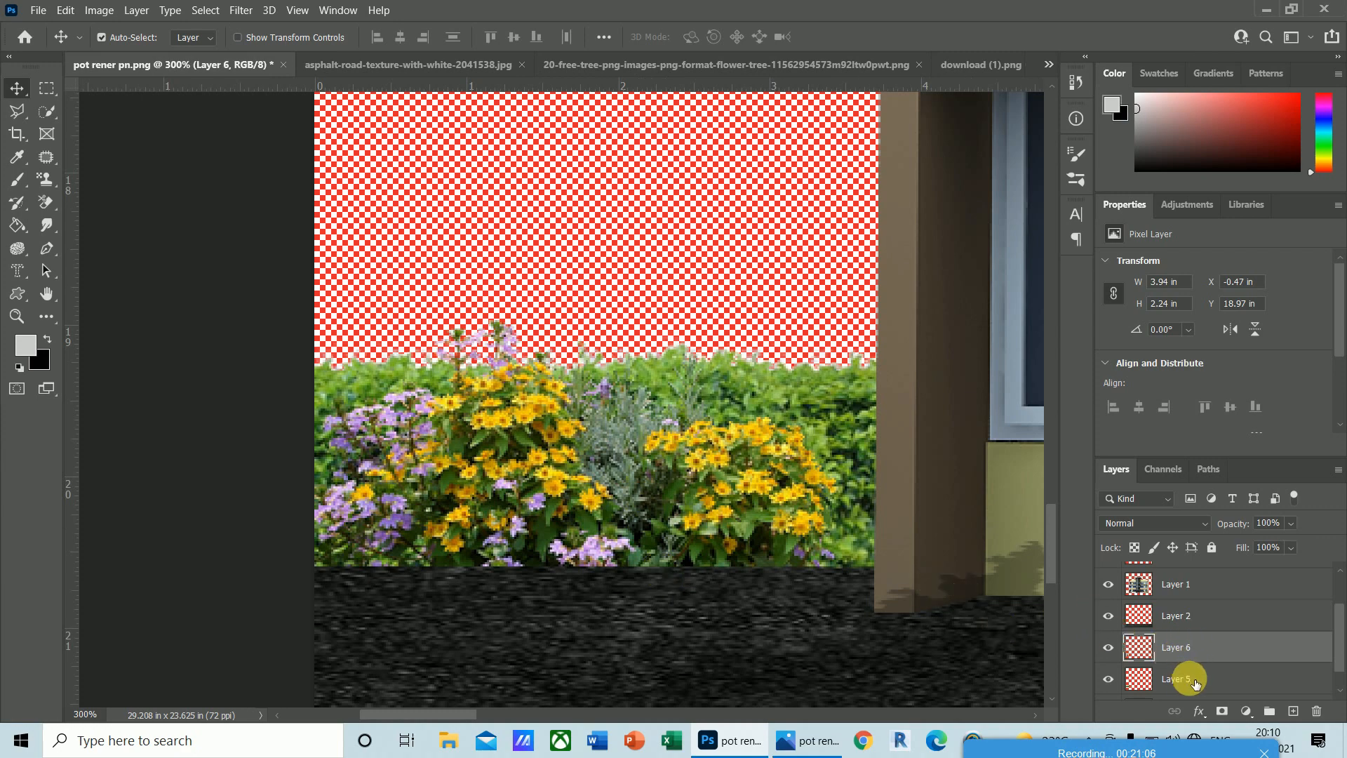
click(1117, 652)
click(1118, 652)
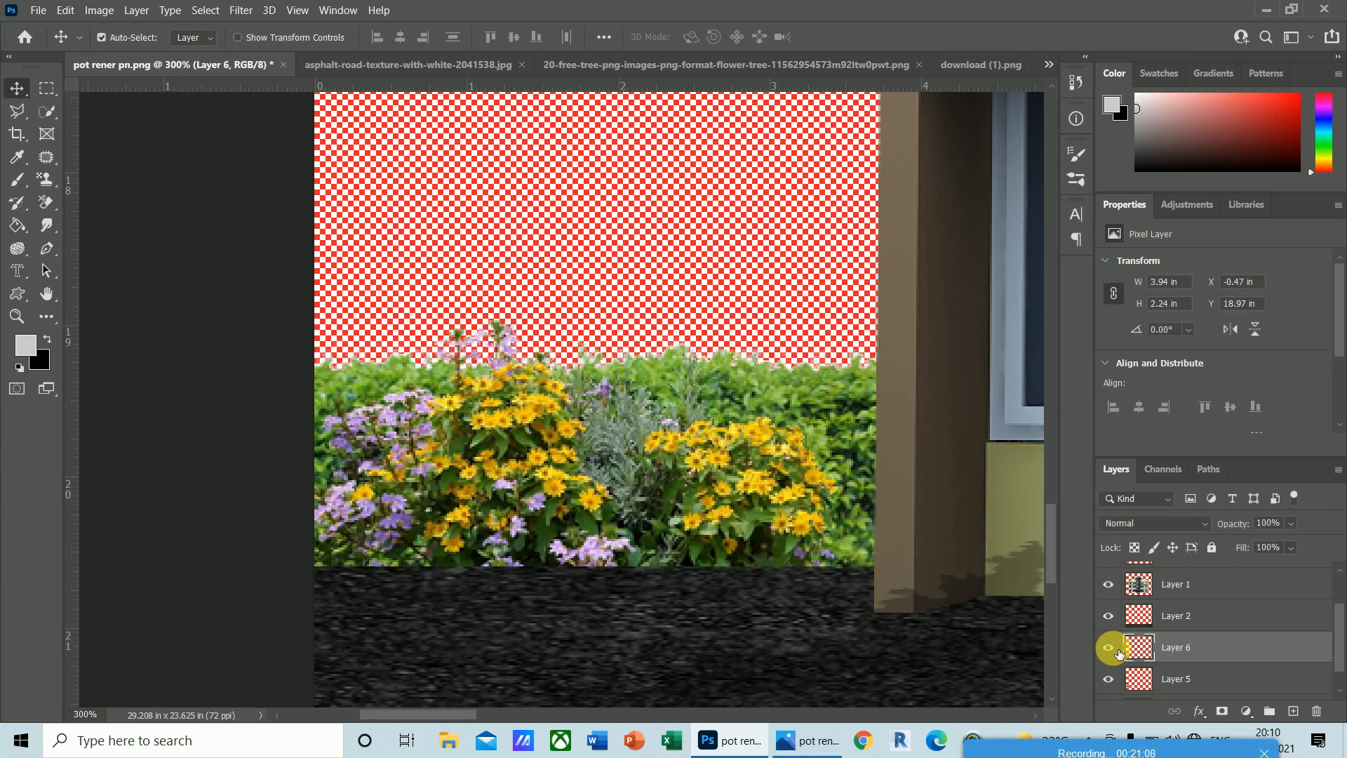
click(1109, 680)
click(1110, 679)
click(1222, 712)
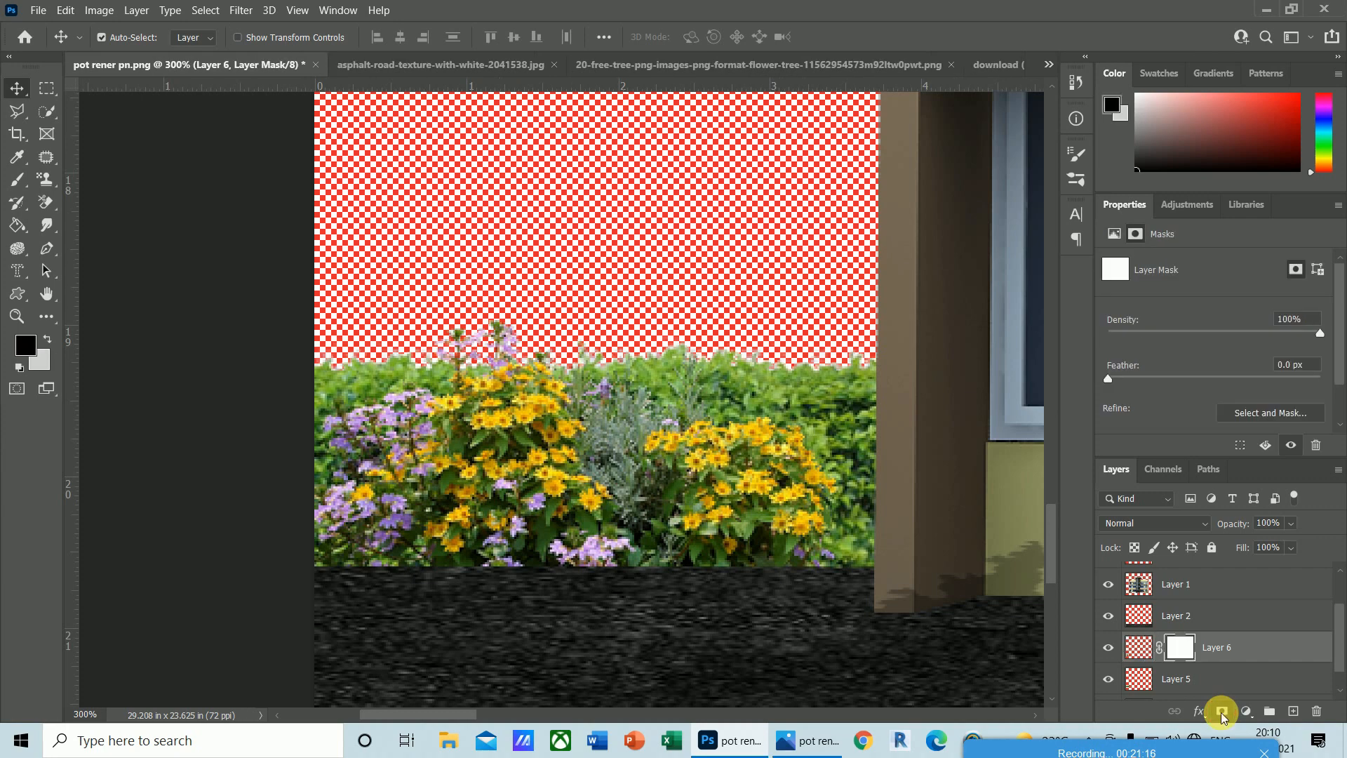
- Paint black on Layer 6's mask with the Brush tool to hide the grey plant and outer flowers in front of the hedge
click(20, 367)
key(b)
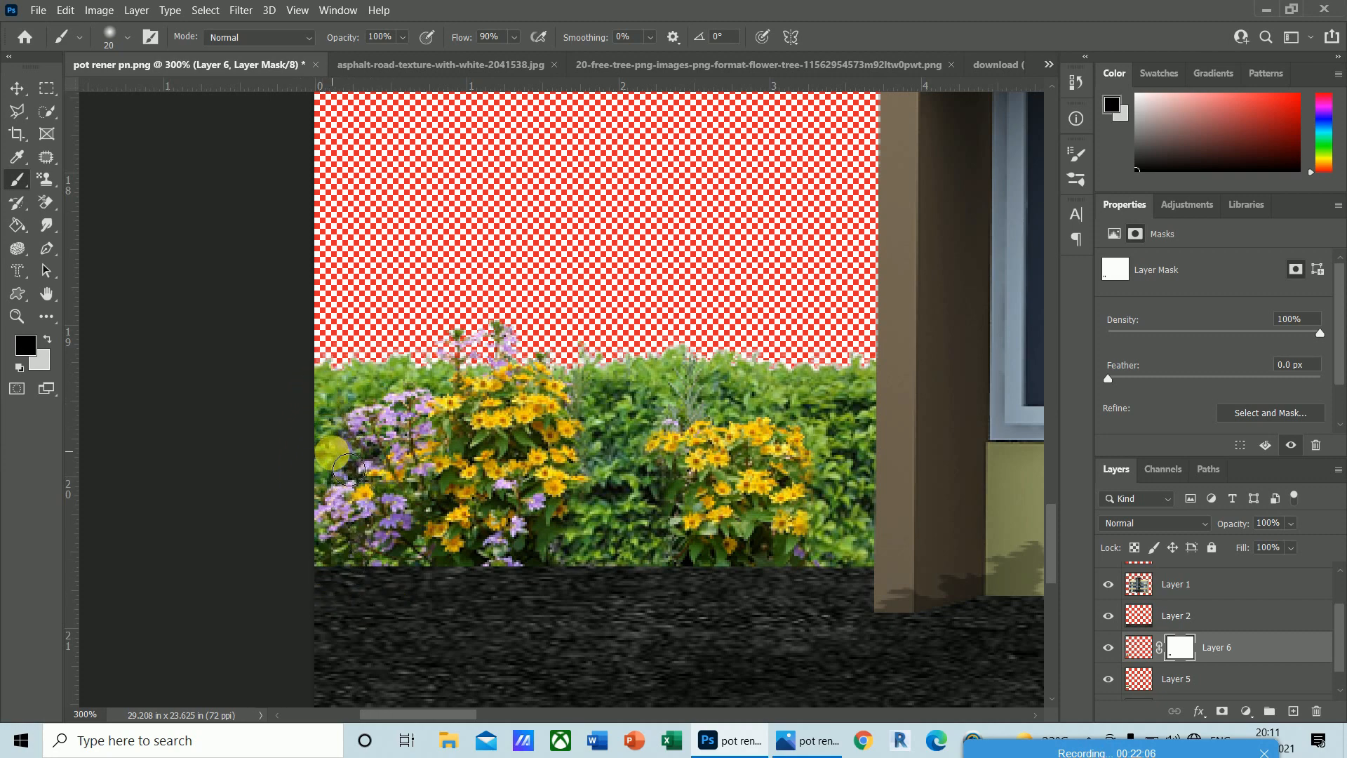
mouse_move(350, 496)
mouse_down()
mouse_move(343, 549)
mouse_move(340, 429)
mouse_up()
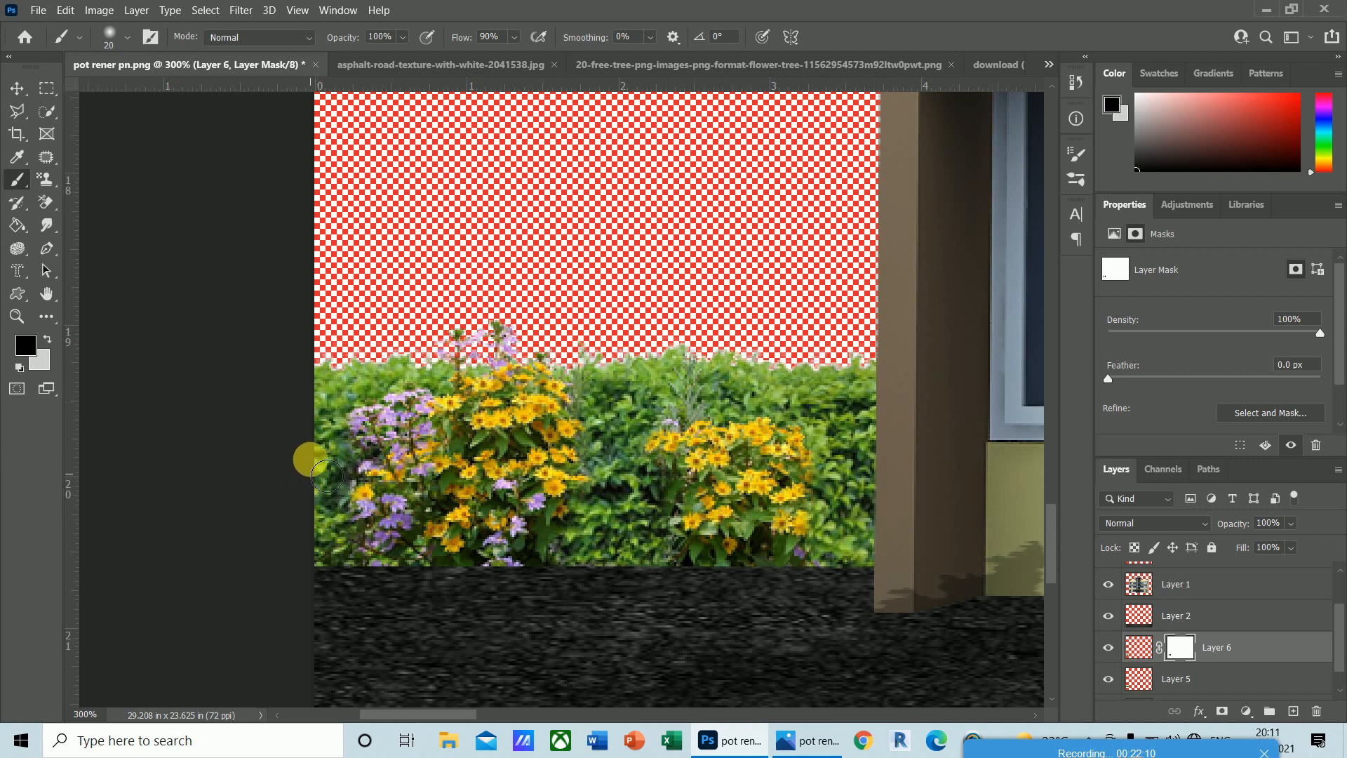
key(v)
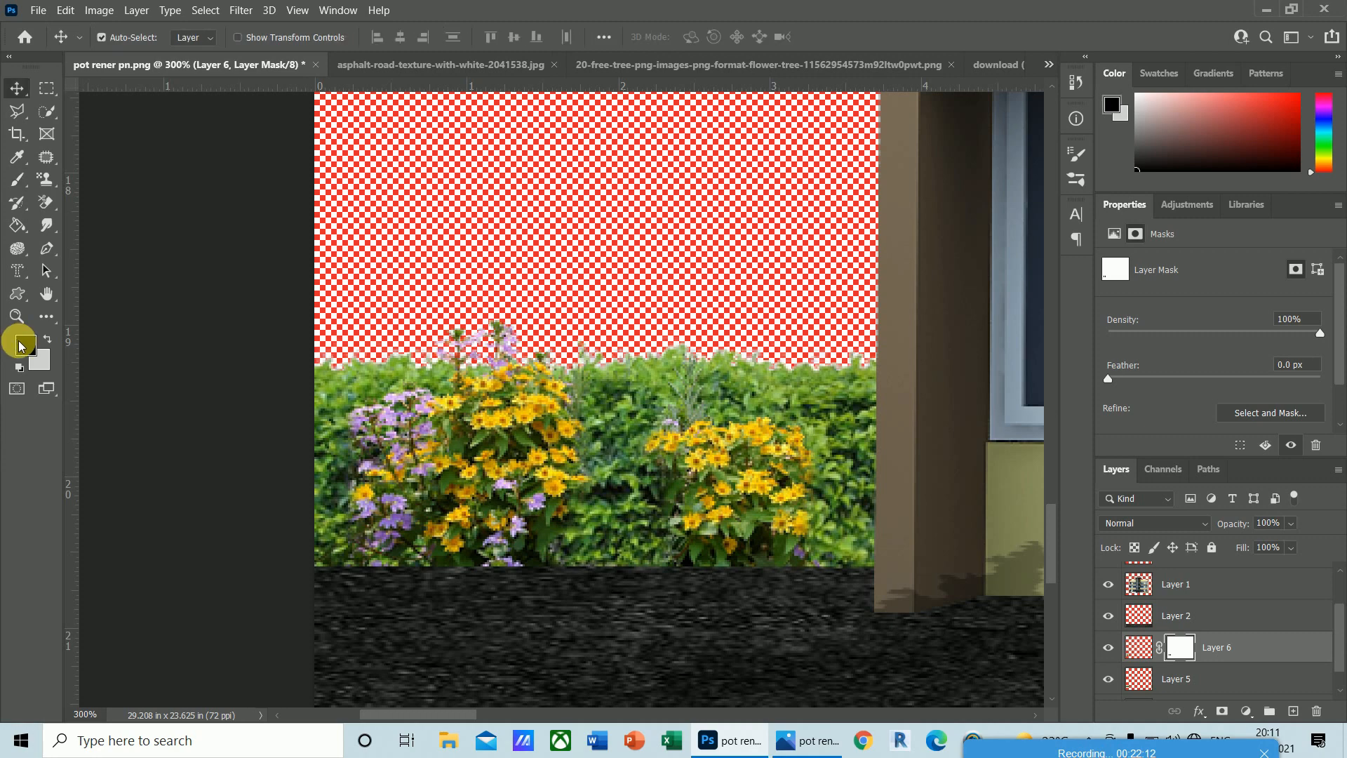
- Merge the masked flower Layer 6 with the hedge on Layer 5 into one layer
key(ctrl+minus)
key(ctrl+minus)
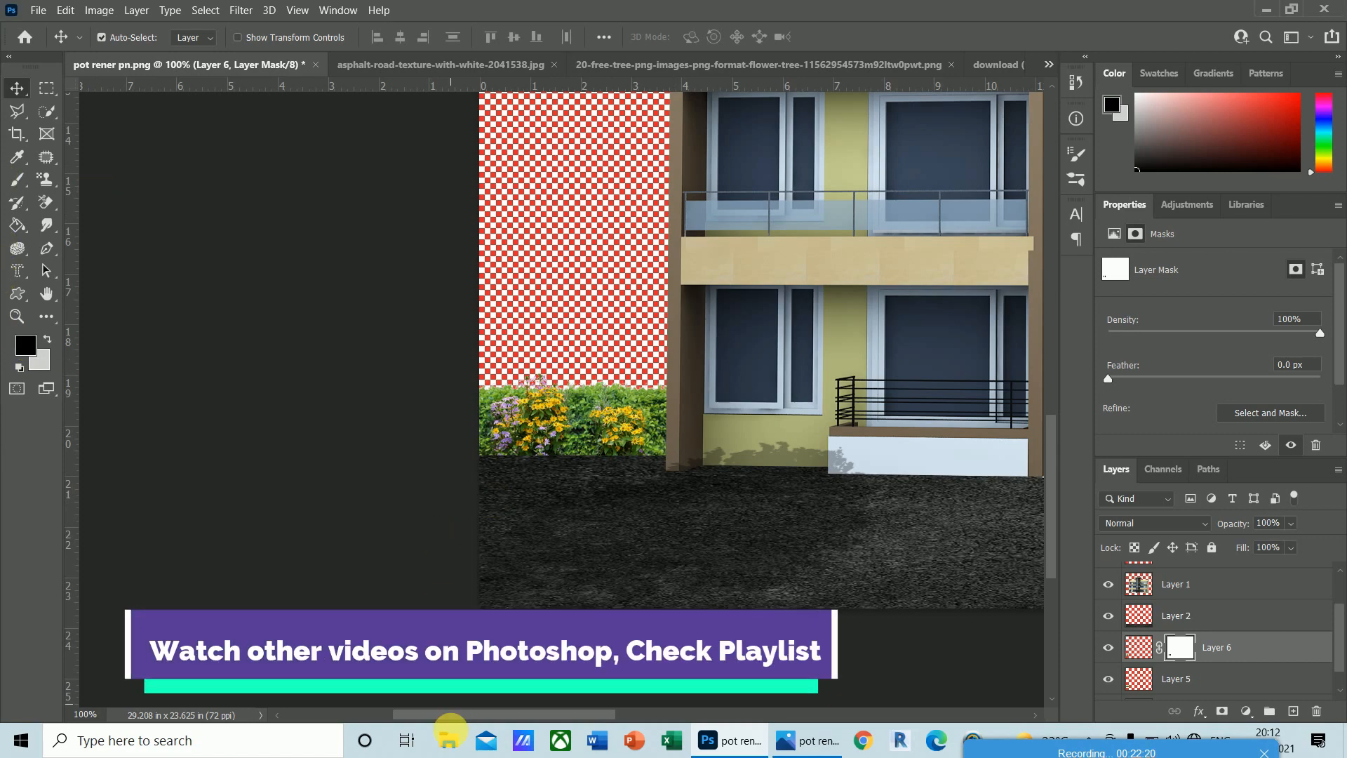
drag(484, 714, 496, 713)
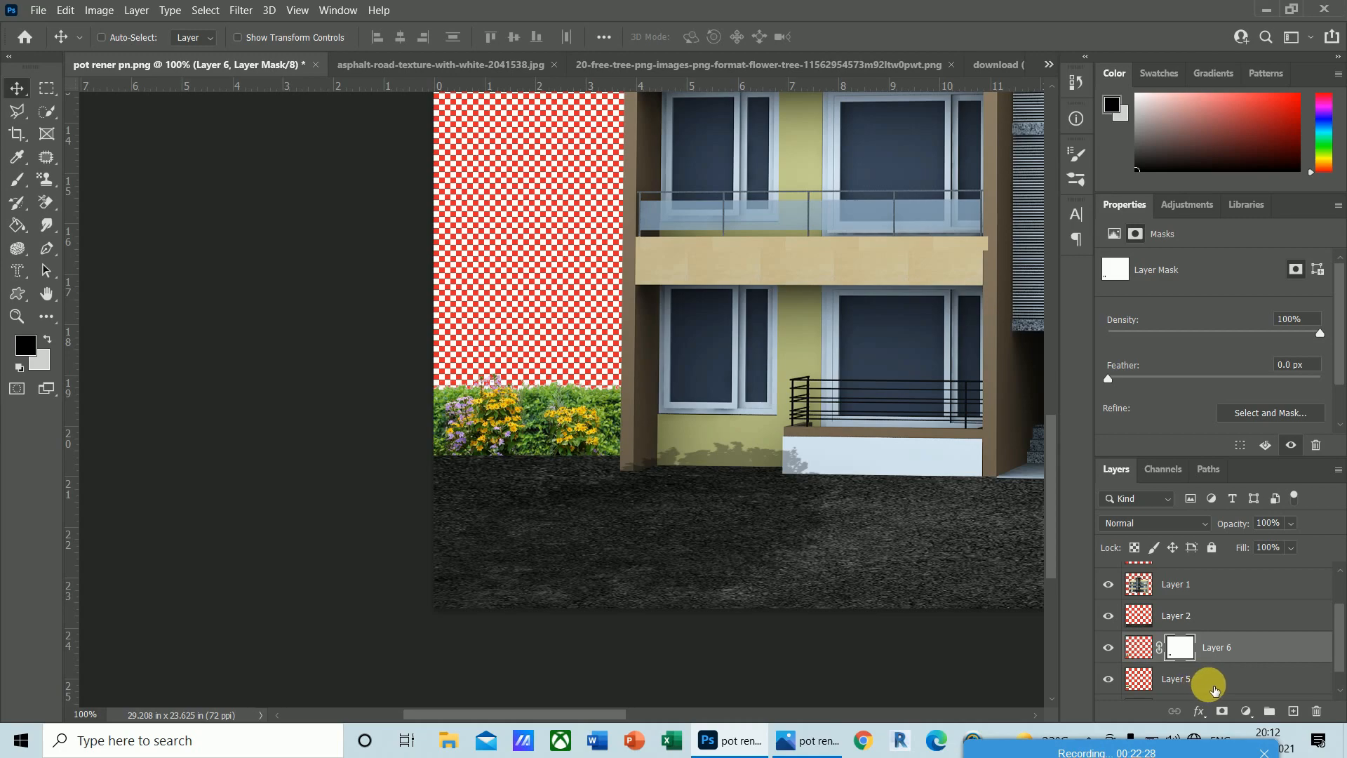
ctrl+click(1212, 685)
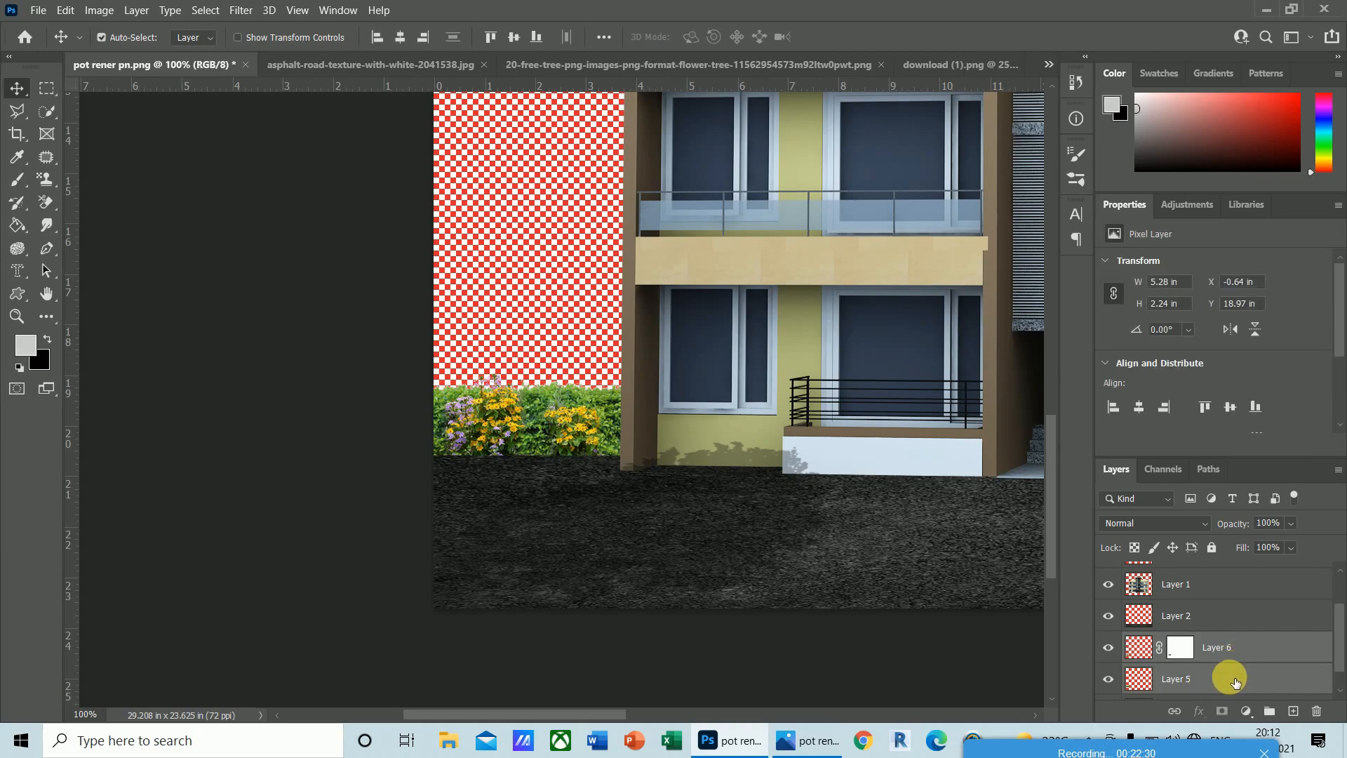
right_click(1234, 655)
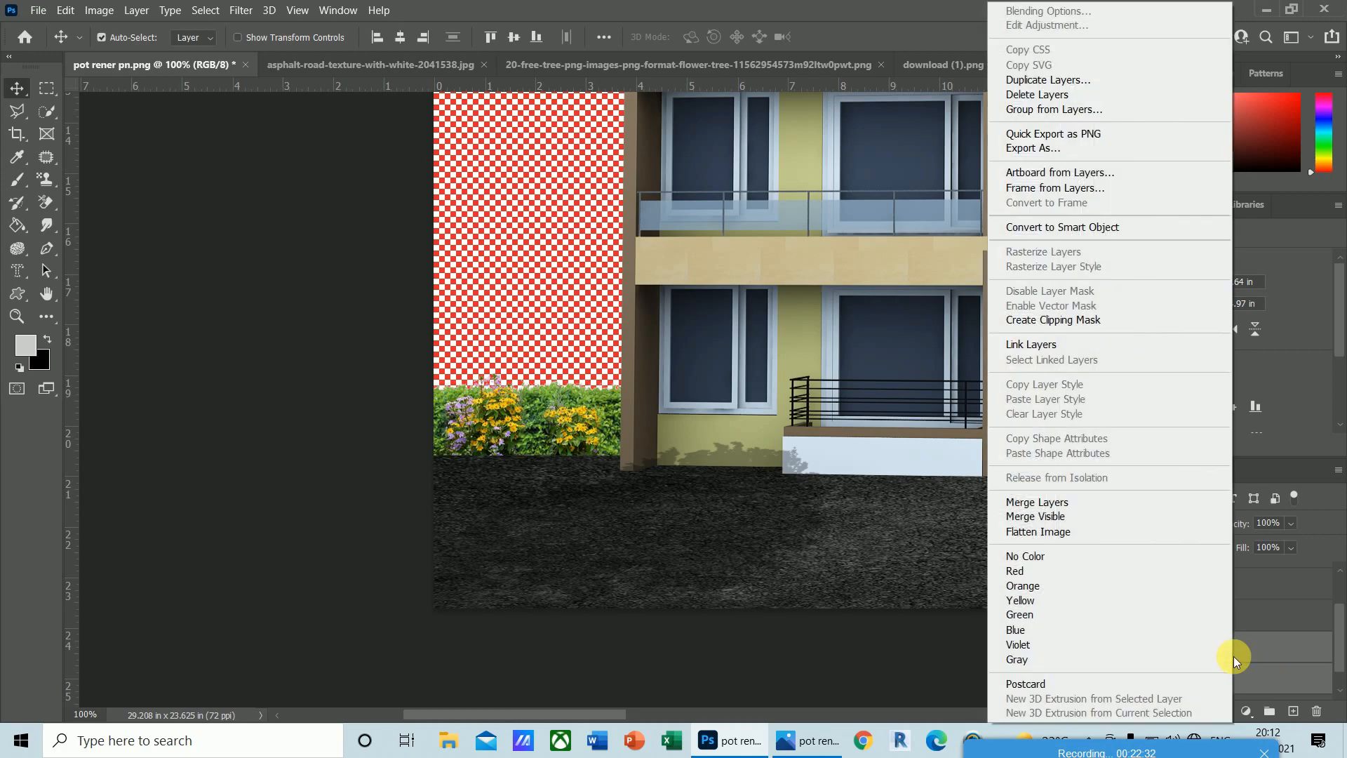
click(1060, 503)
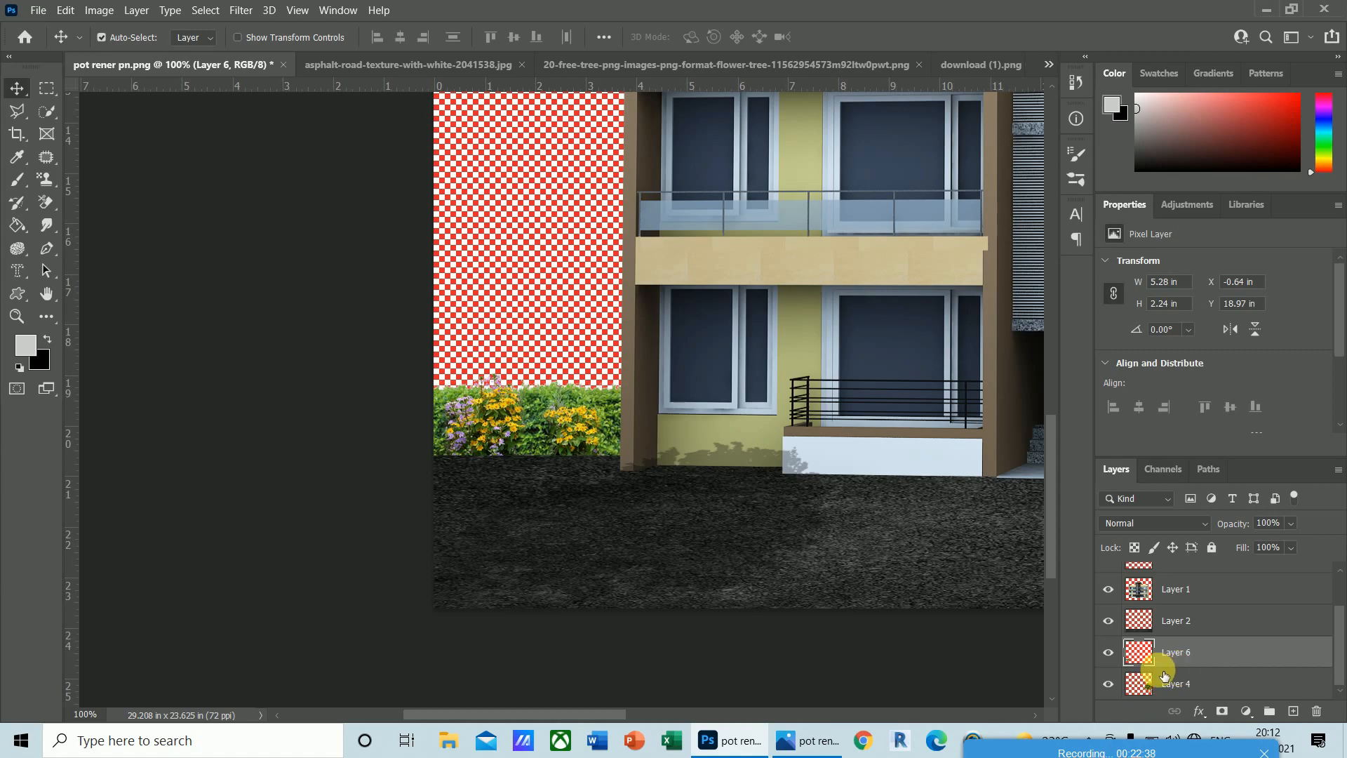
- Duplicate the merged hedge layer and move the copy under the orange tree on the building's other side
key(ctrl+j)
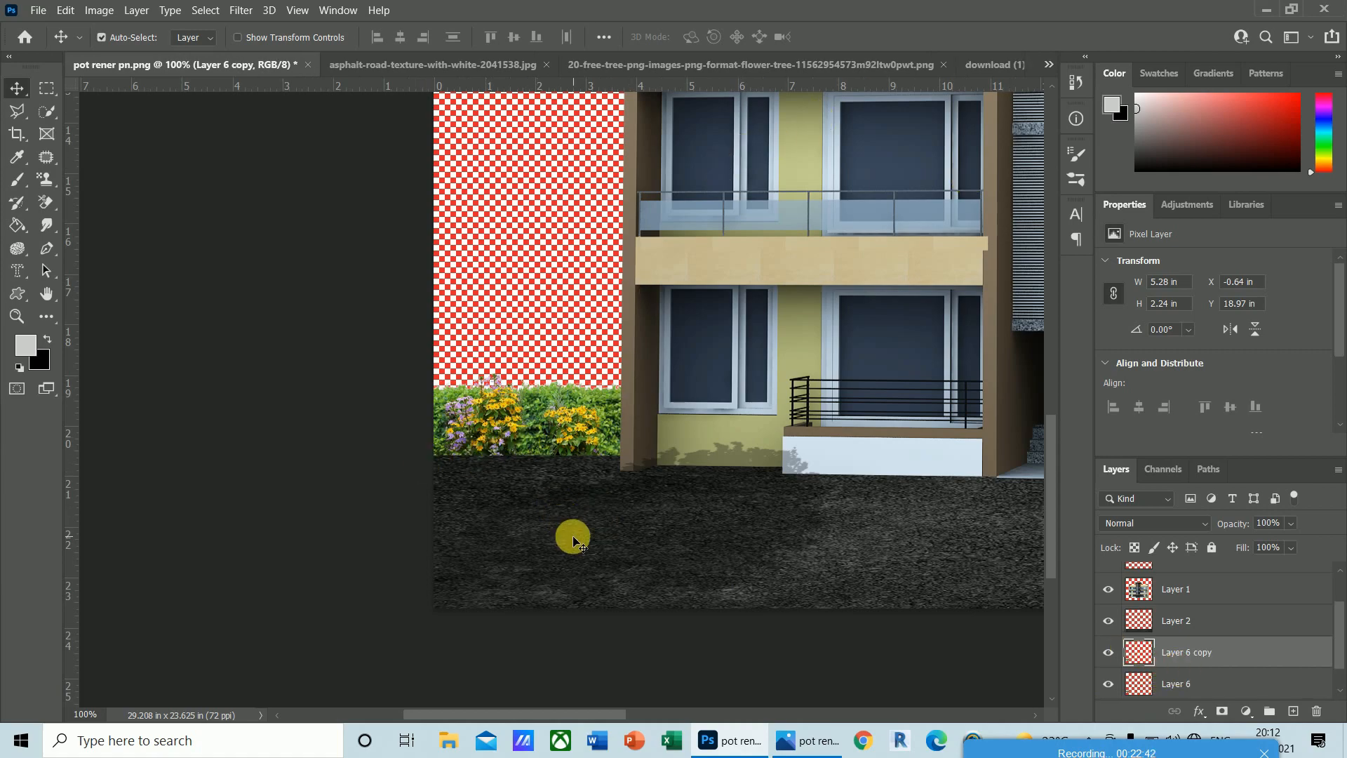
key(ctrl+minus)
key(ctrl+minus)
key(ctrl+minus)
key(ctrl+minus)
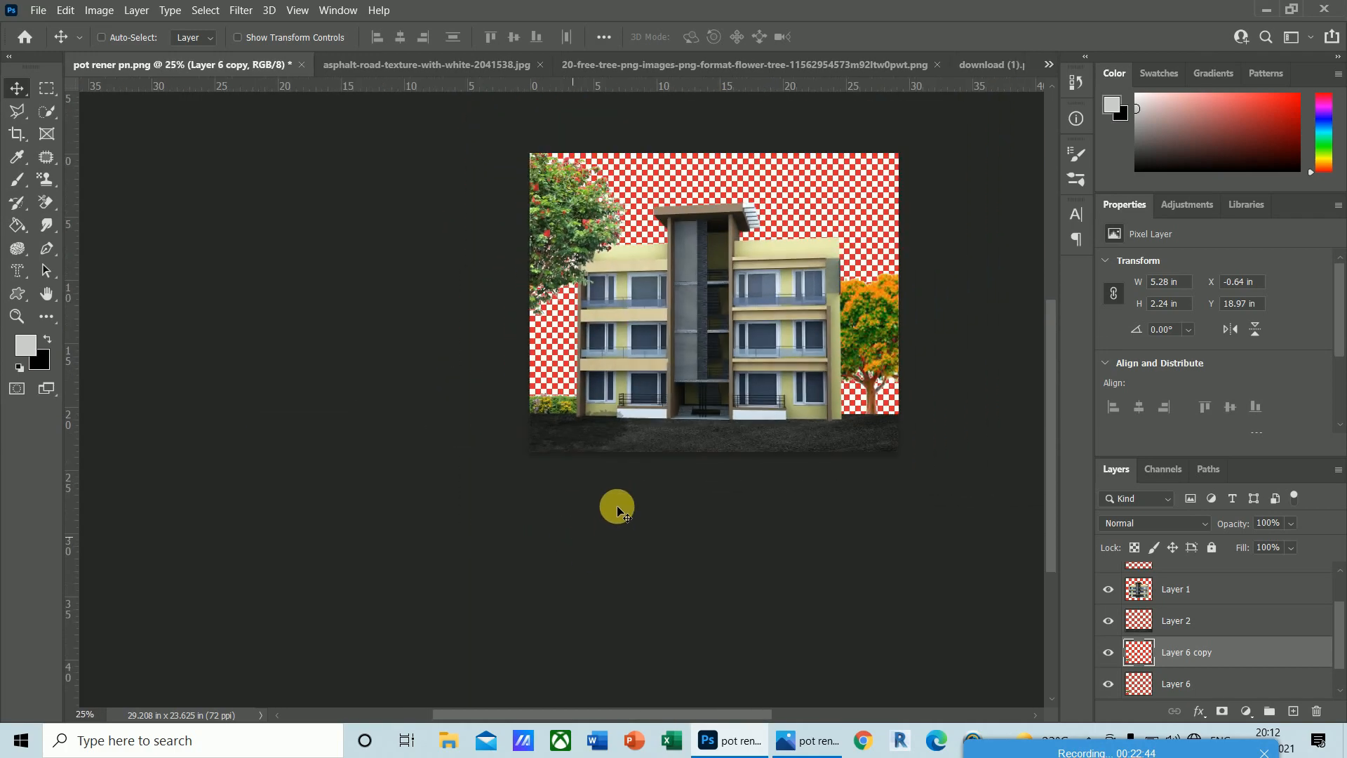
drag(556, 413, 868, 414)
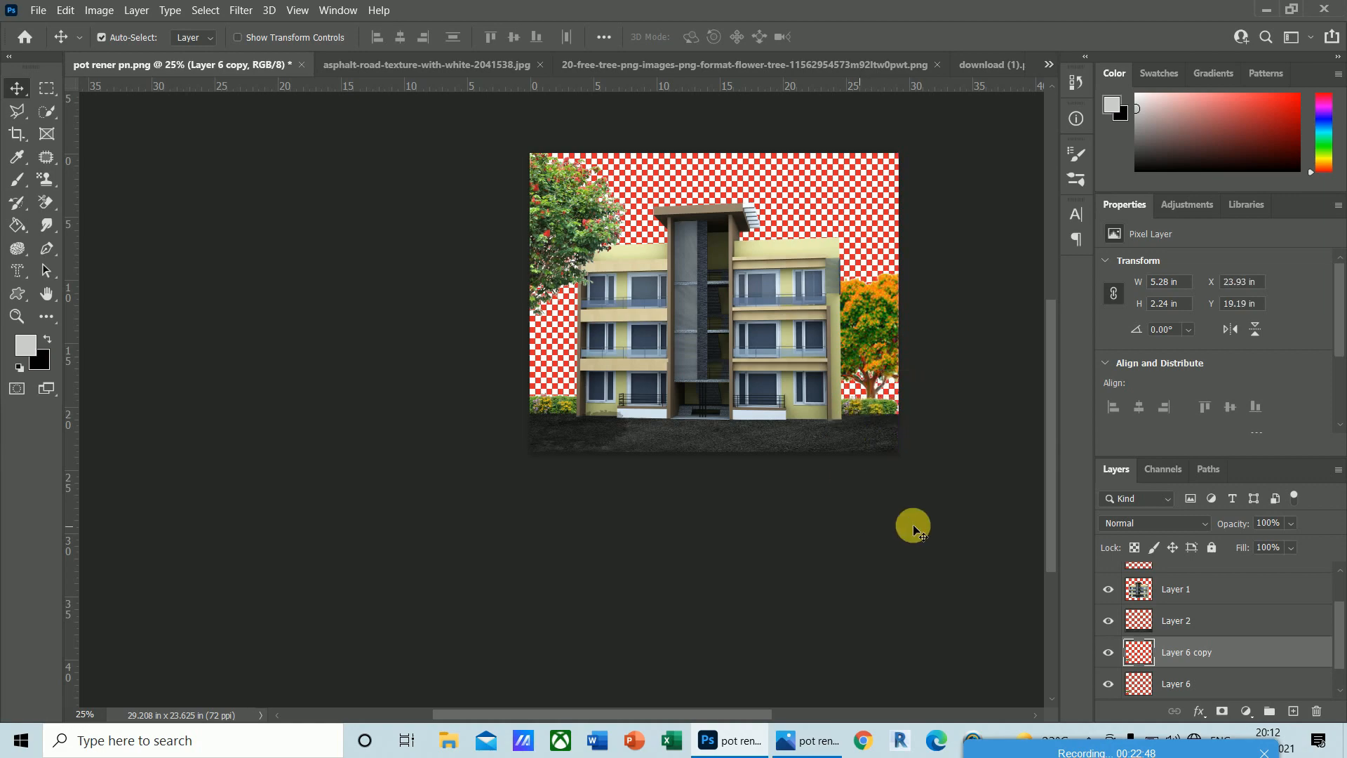
- Nudge the hedge copy right to about X 24.44 in so it fills the gap between the building and the image edge
key(ctrl+plus)
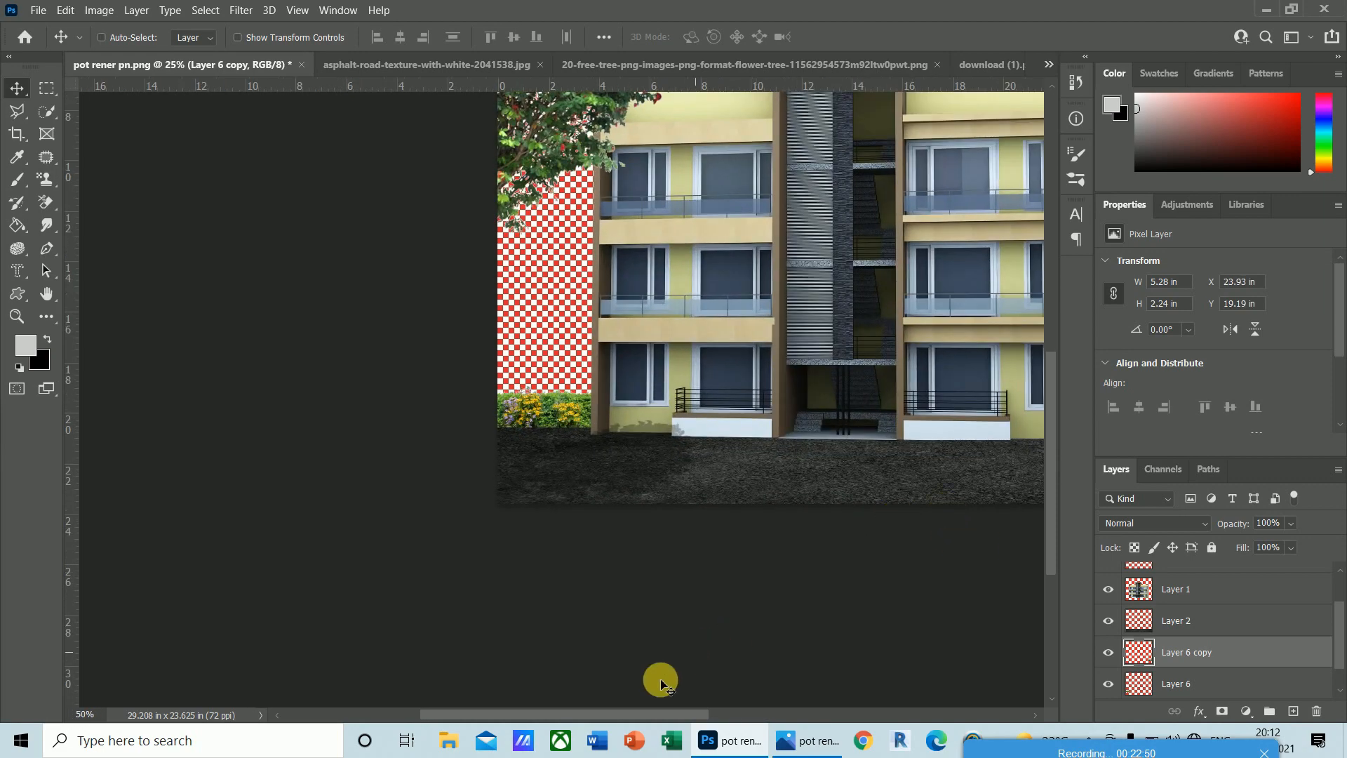
drag(647, 710, 825, 707)
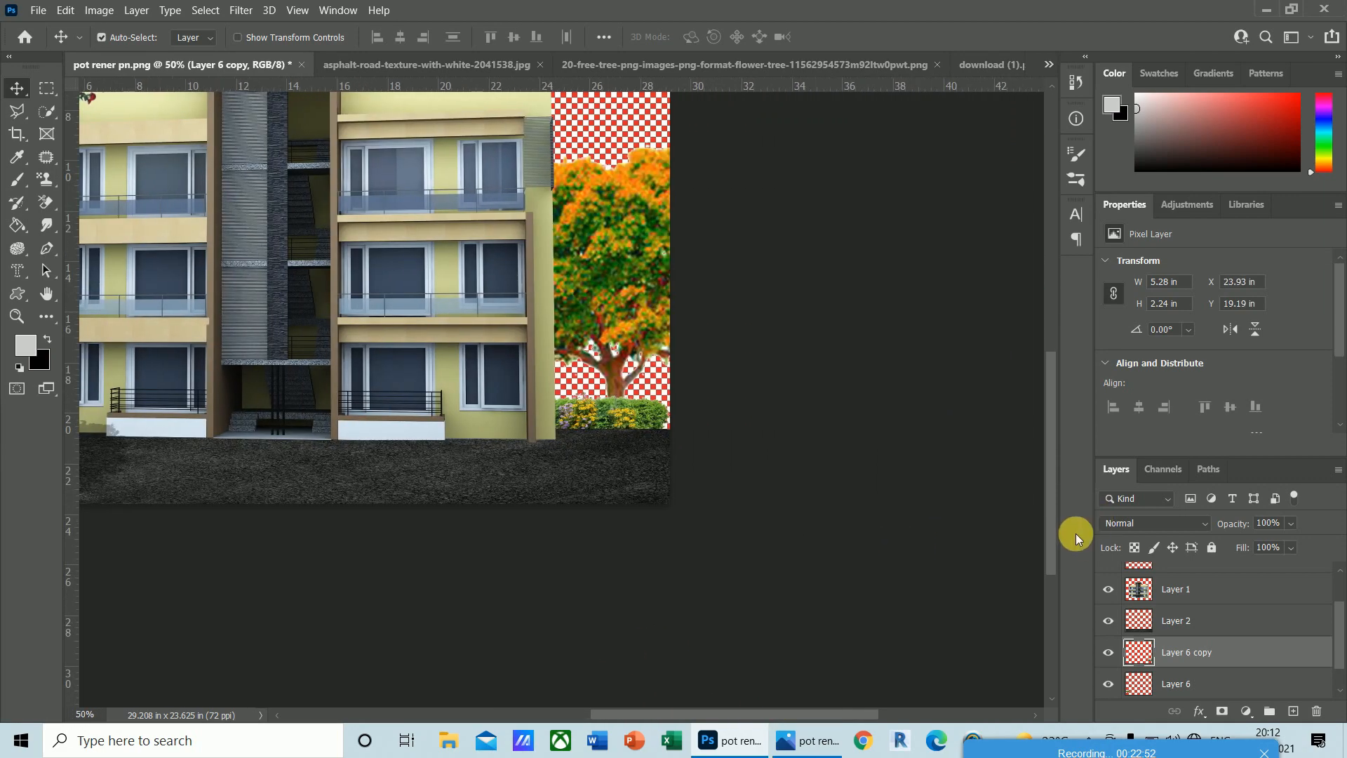
mouse_move(1054, 523)
mouse_down()
mouse_move(1072, 482)
mouse_move(1051, 522)
mouse_up()
key(ctrl+plus)
key(ctrl+plus)
drag(805, 712, 849, 713)
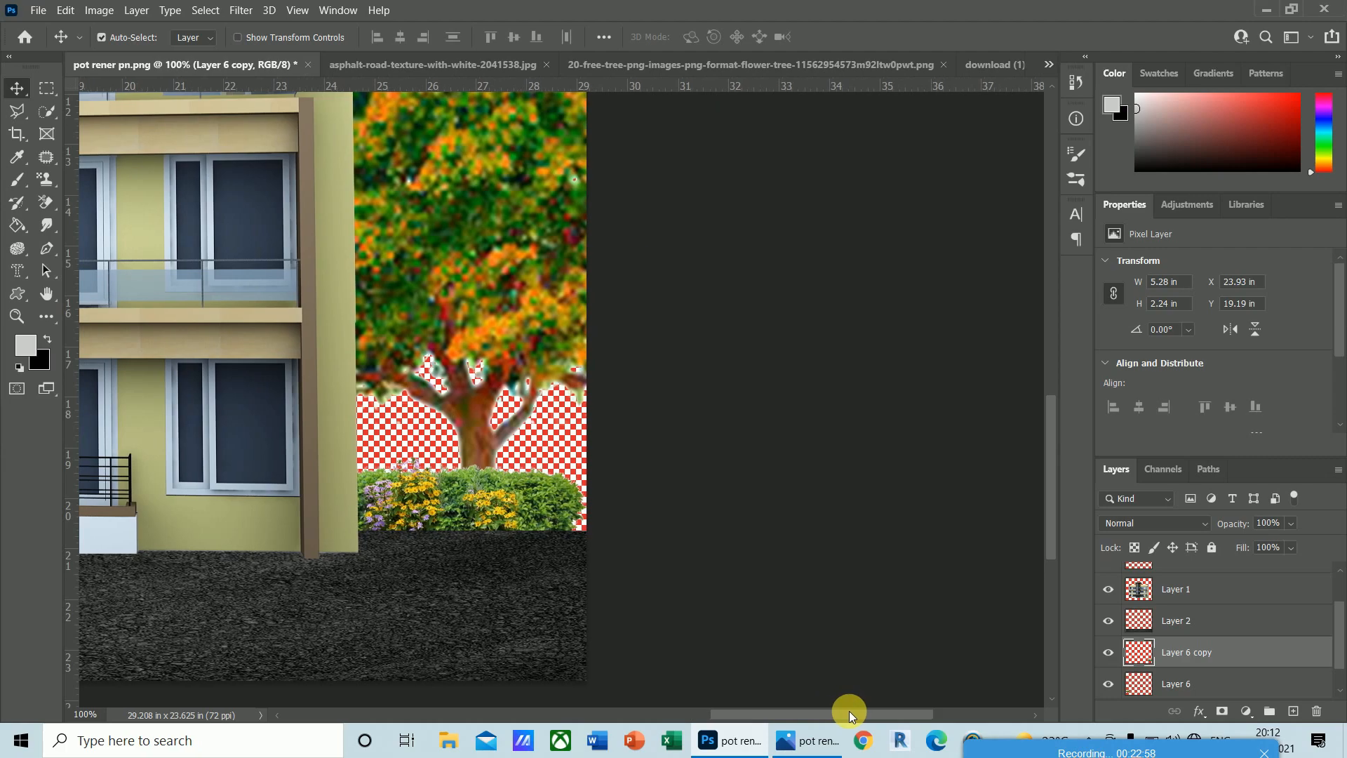
key(ctrl+plus)
key(ctrl+plus)
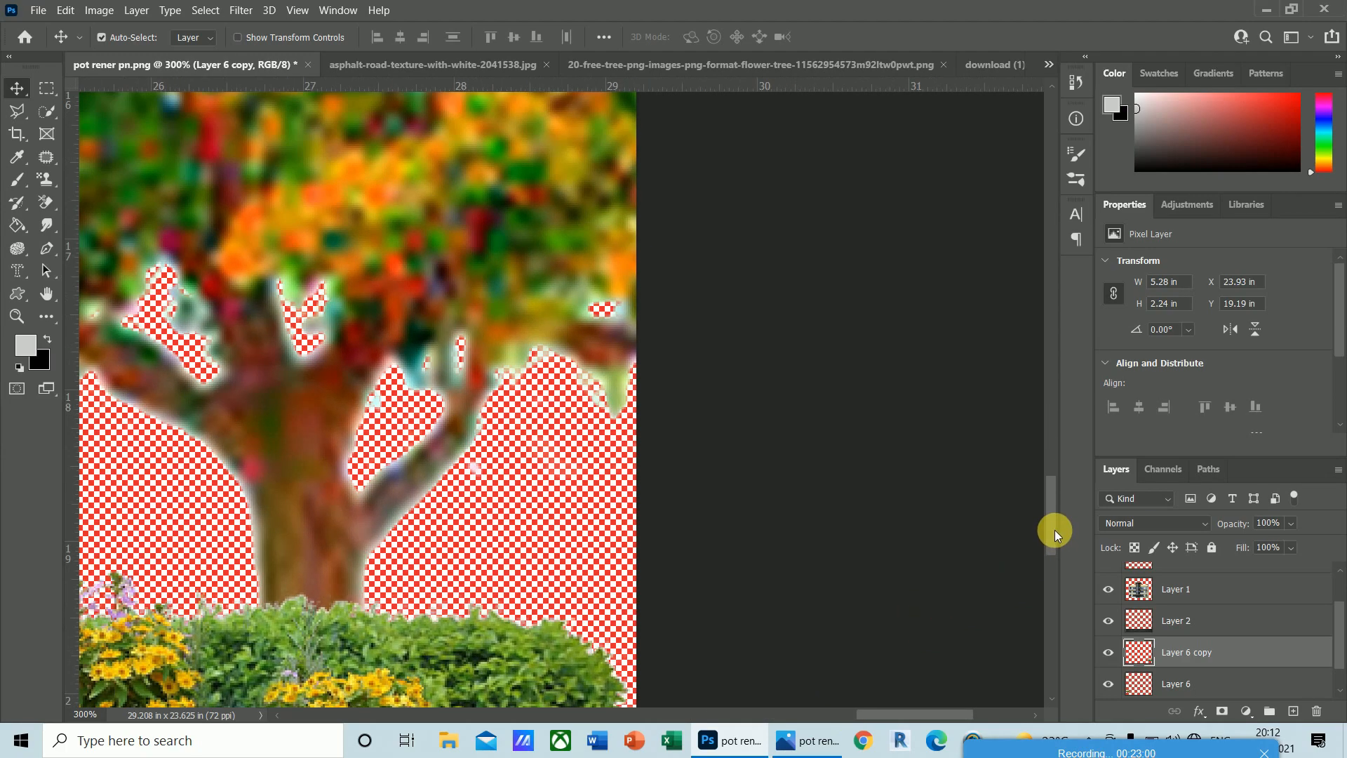
drag(1054, 529, 1050, 554)
drag(899, 717, 836, 722)
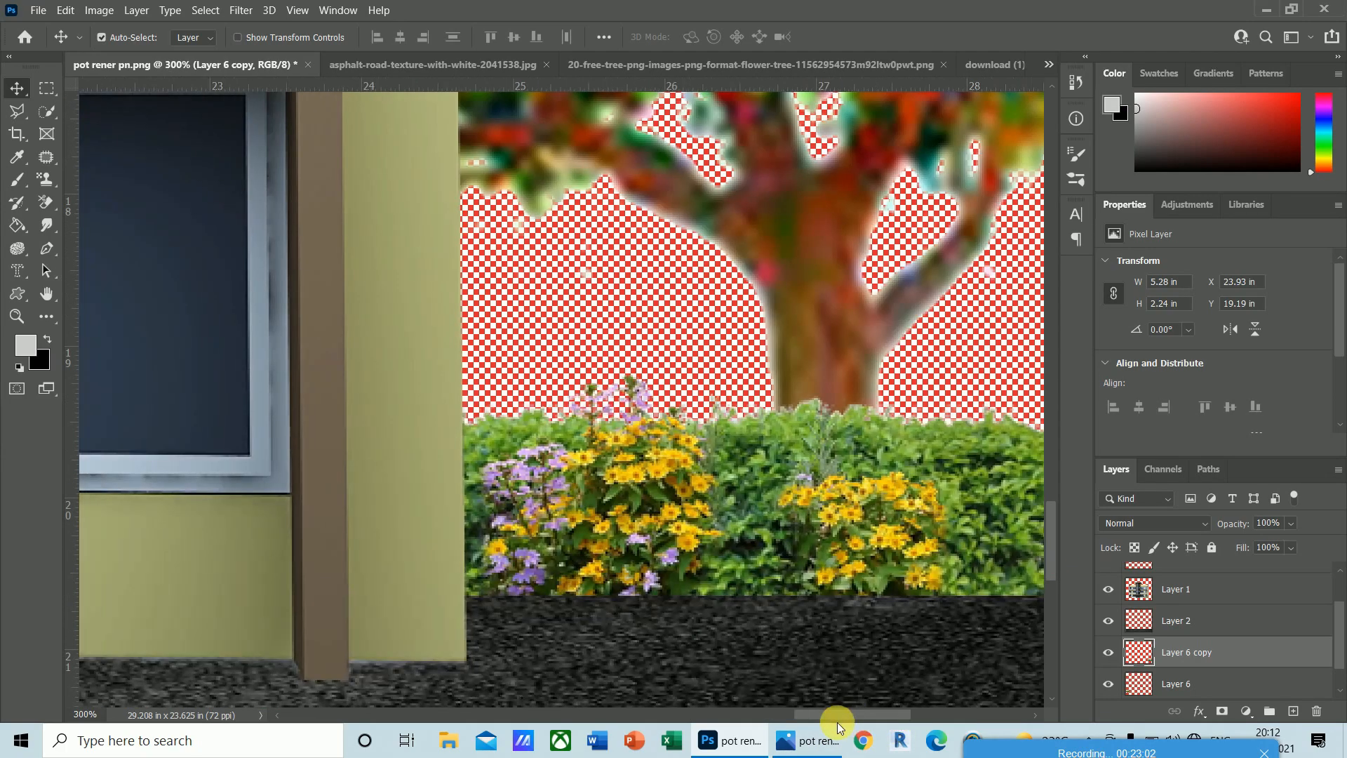
key(Right)
key(Right)
key(Right)
key(Right)
key(Right)
key(Right)
key(Right)
key(Right)
key(Right)
key(Right)
key(Right)
key(Right)
key(Right)
key(Right)
key(Right)
key(Right)
key(Right)
key(Right)
key(Right)
key(Right)
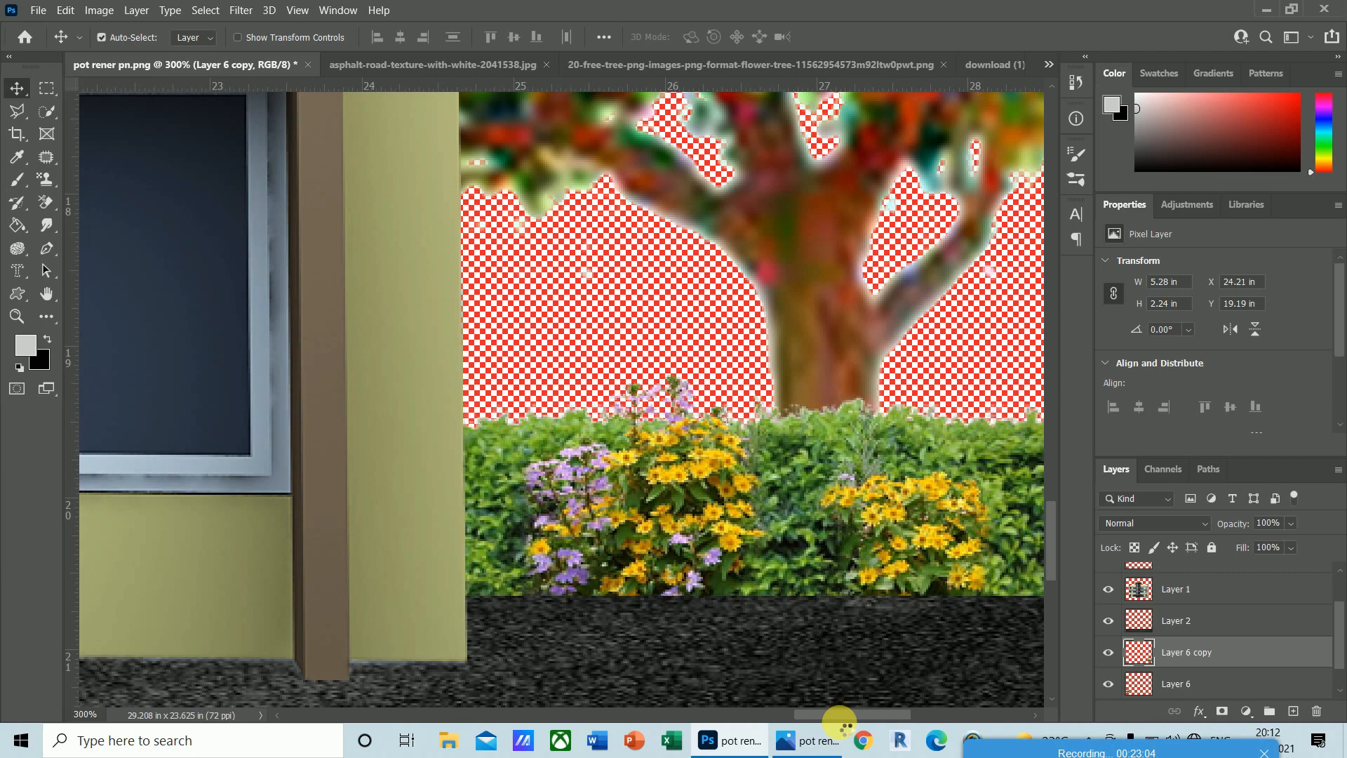
key(ctrl+minus)
key(ctrl+minus)
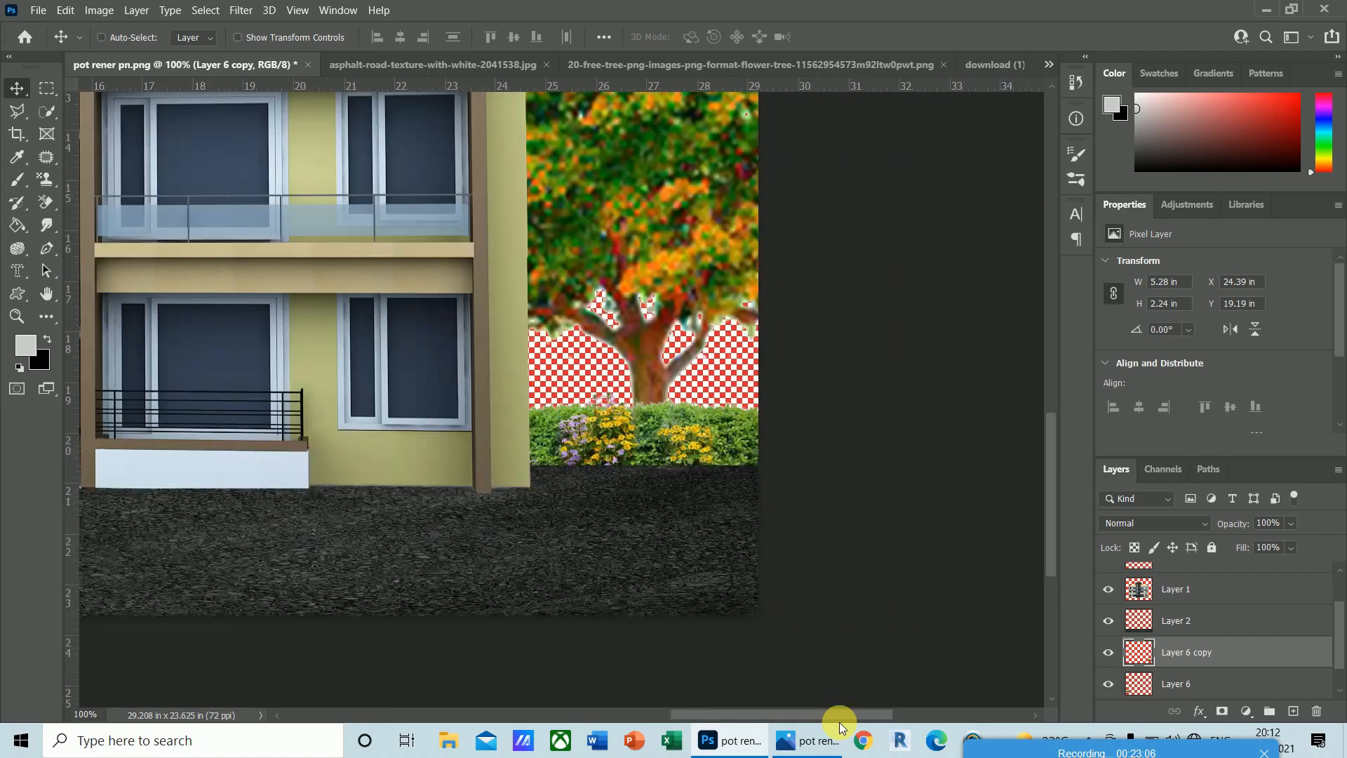
key(Right)
key(Right)
key(Right)
key(Right)
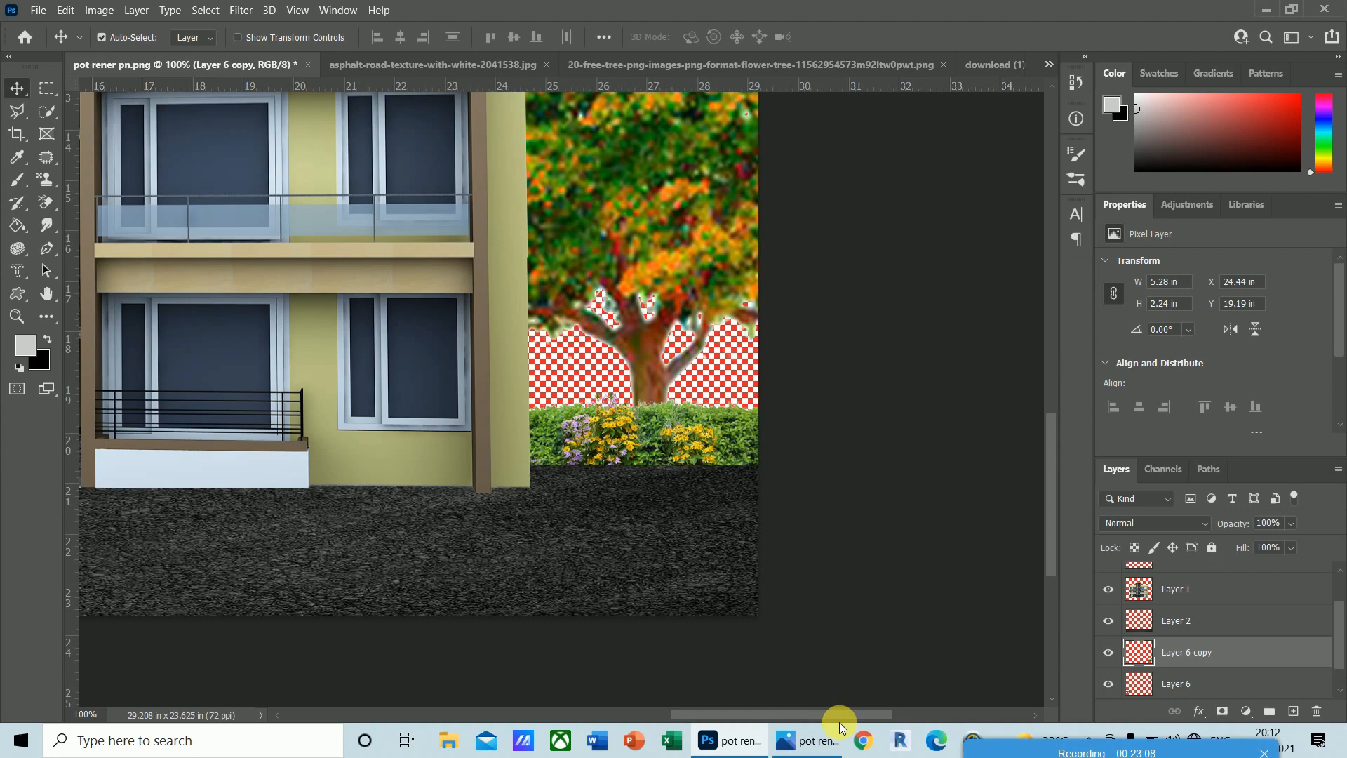
- Try other horizontal positions for the hedge copy, ending with it shifted right to about X 25.58 in
key(Left)
key(Left)
key(Left)
key(Left)
key(Left)
key(Left)
key(Left)
key(Left)
key(Left)
key(Left)
key(Left)
key(Left)
key(Left)
key(Left)
key(Left)
key(Left)
key(Left)
key(Left)
key(Left)
key(Left)
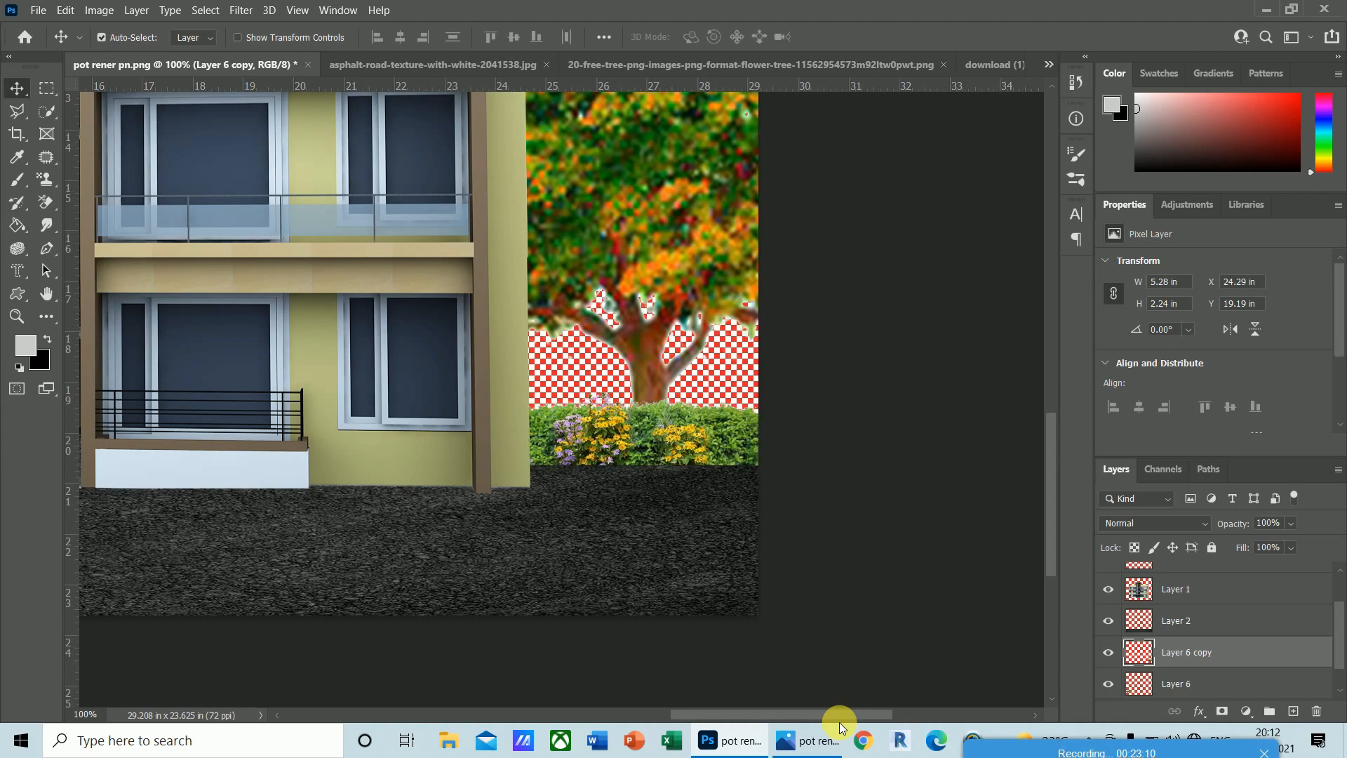
key(Right)
key(Right)
key(Right)
key(Right)
key(Right)
key(Right)
key(Right)
key(Right)
key(Right)
key(Right)
key(Right)
key(Right)
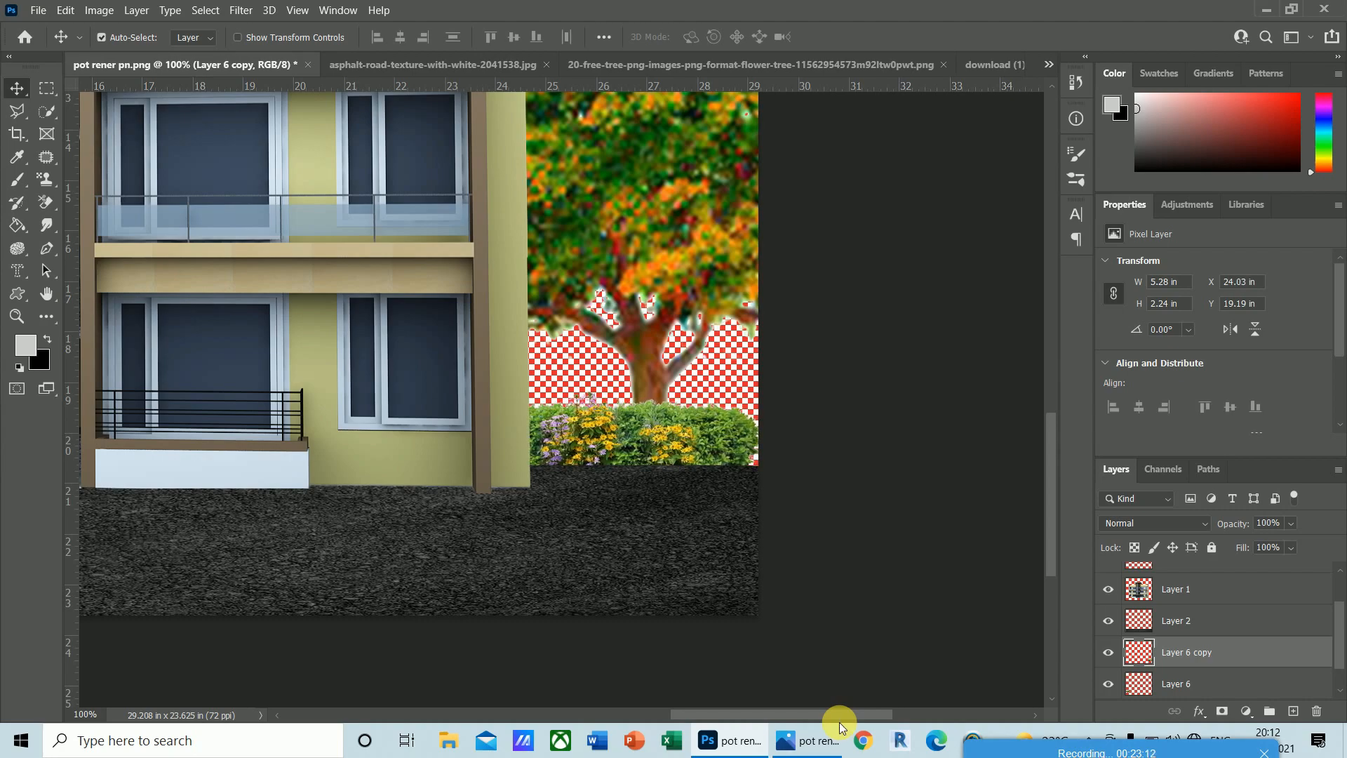
key(Right)
key(Right)
key(Right)
key(Right)
key(Right)
key(Right)
key(Right)
key(Right)
key(Right)
key(Right)
key(Right)
key(Right)
key(Right)
key(Right)
key(Right)
key(Right)
key(Right)
key(Right)
key(Right)
key(Right)
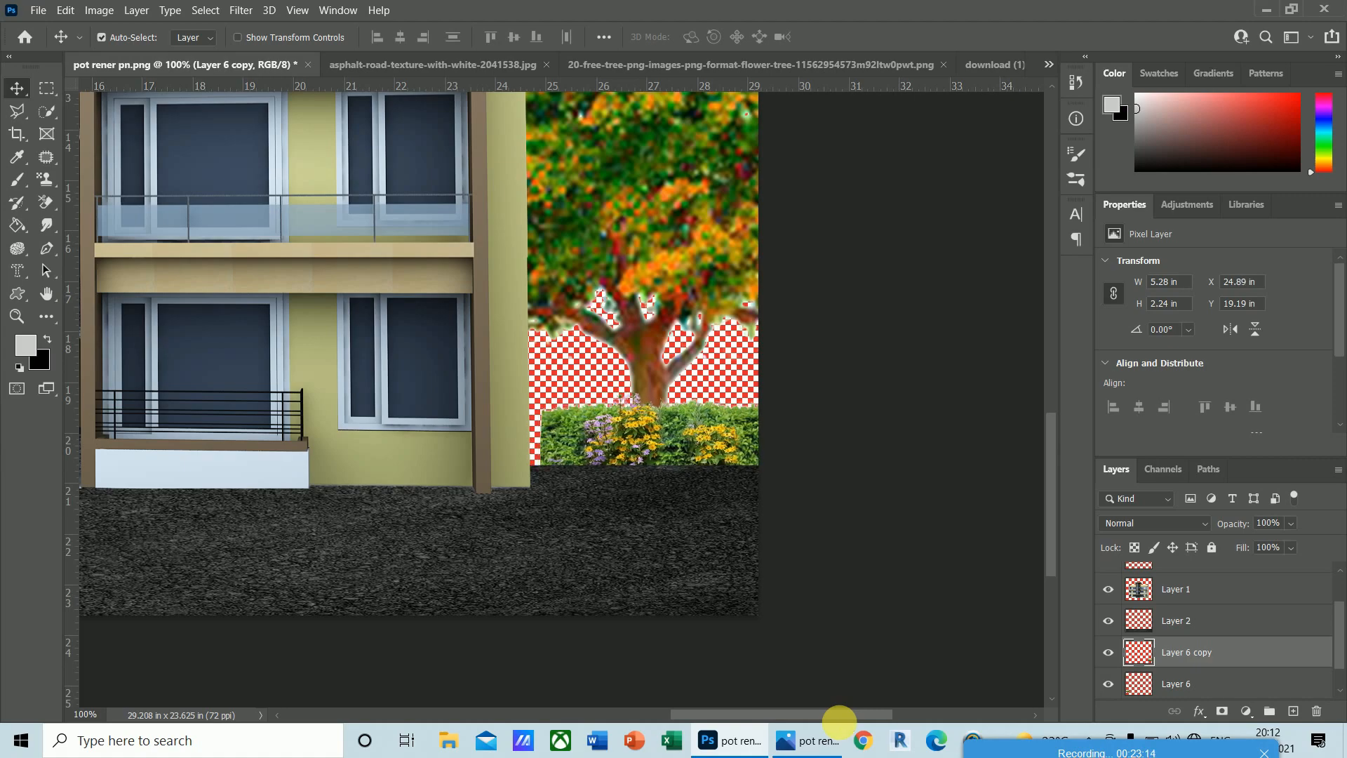
key(Right)
key(Right)
key(Right)
key(Right)
key(Right)
key(Right)
key(Right)
key(Right)
key(Right)
key(Right)
key(Right)
key(Right)
key(Right)
key(Right)
key(Right)
key(Right)
key(Right)
key(Right)
key(Right)
key(Right)
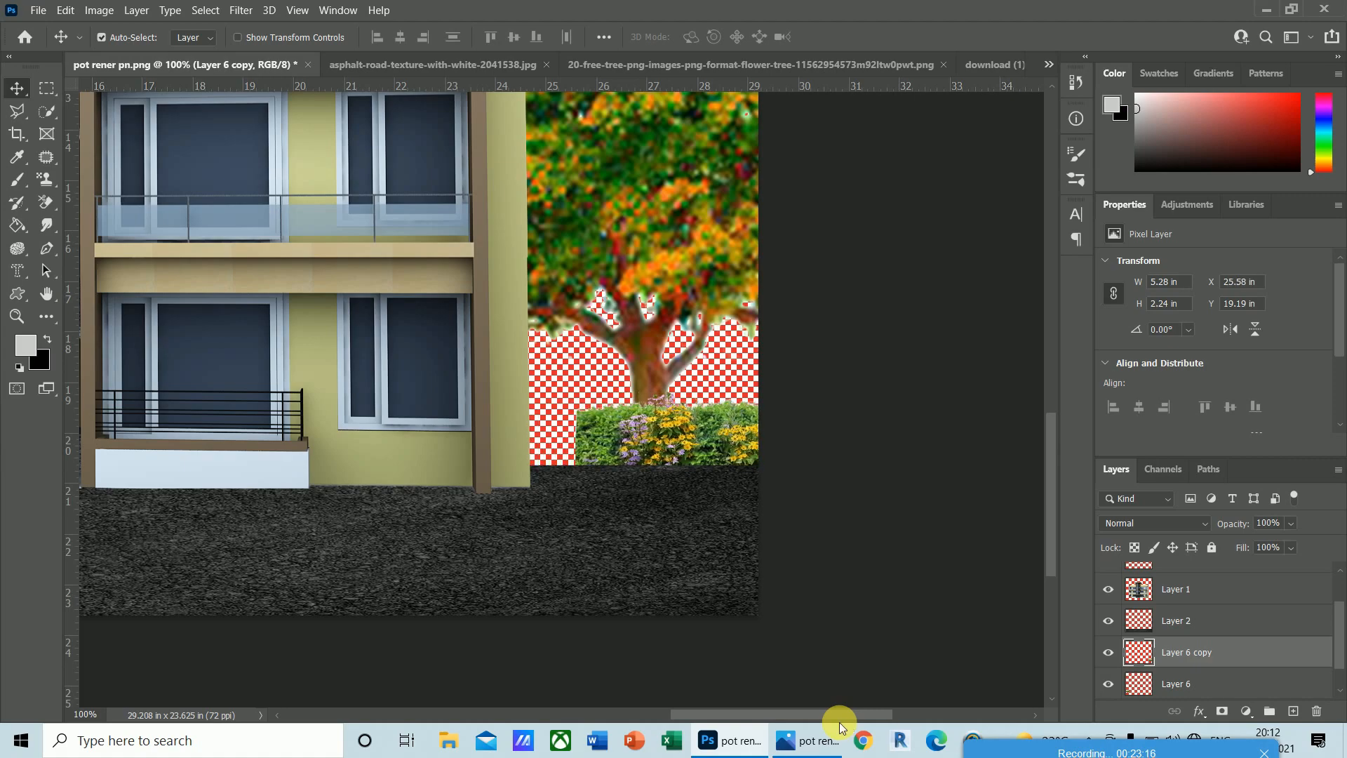
- Flip the hedge copy horizontally with Free Transform and apply the transformation
key(ctrl+t)
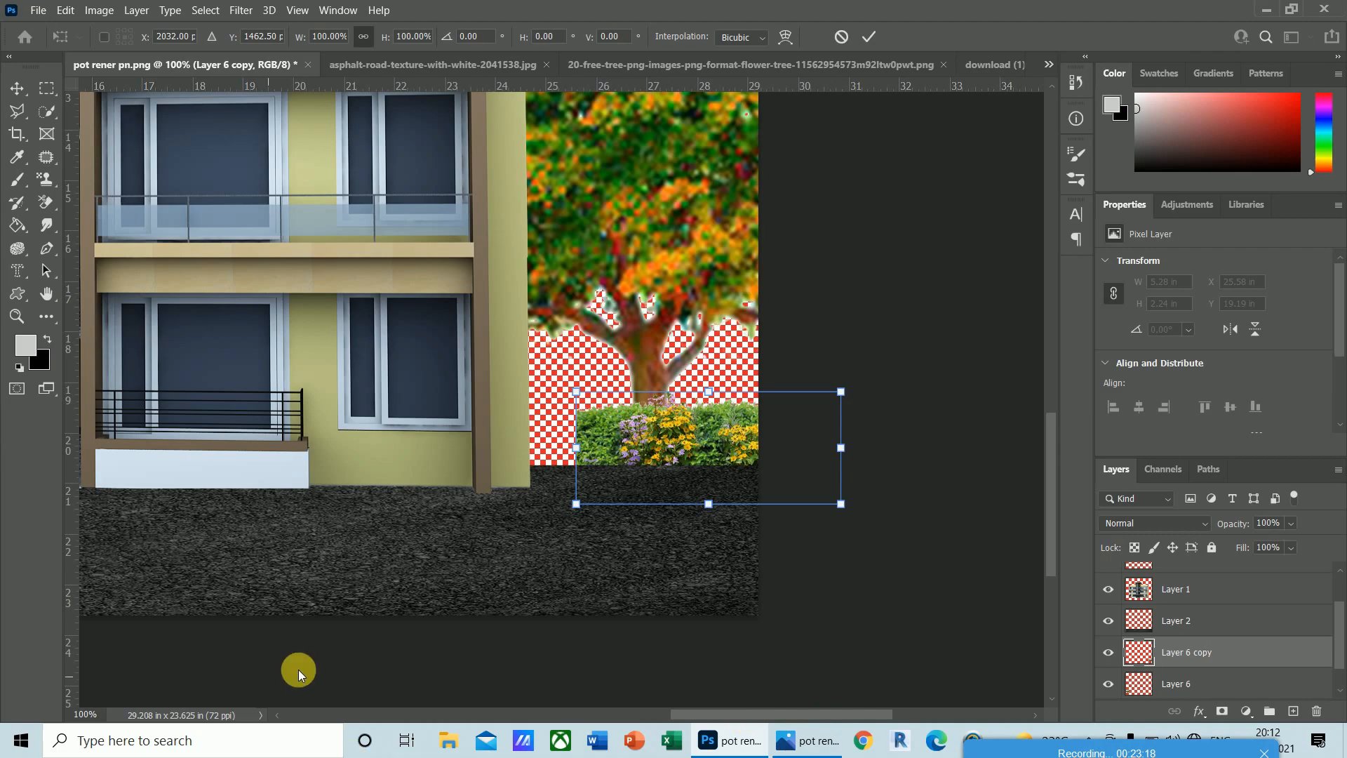
right_click(678, 453)
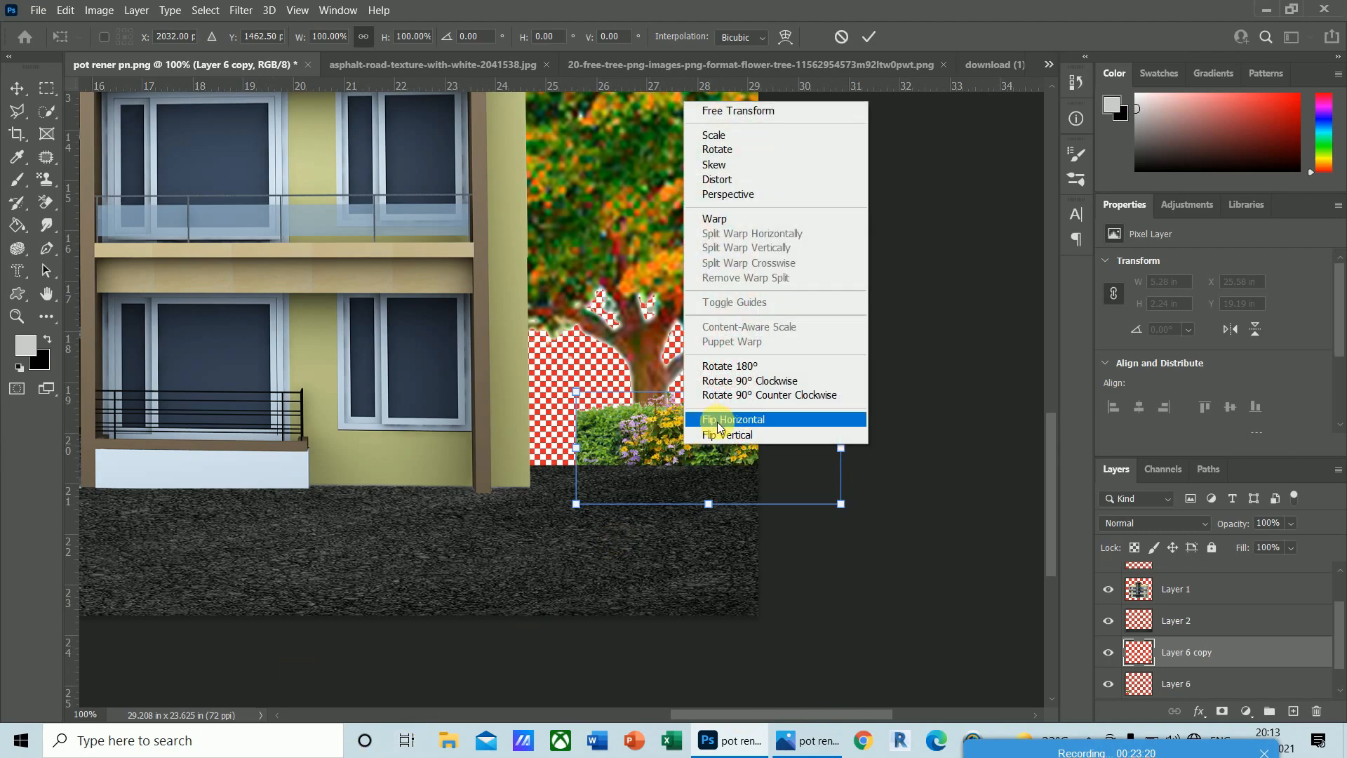
click(721, 419)
key(Return)
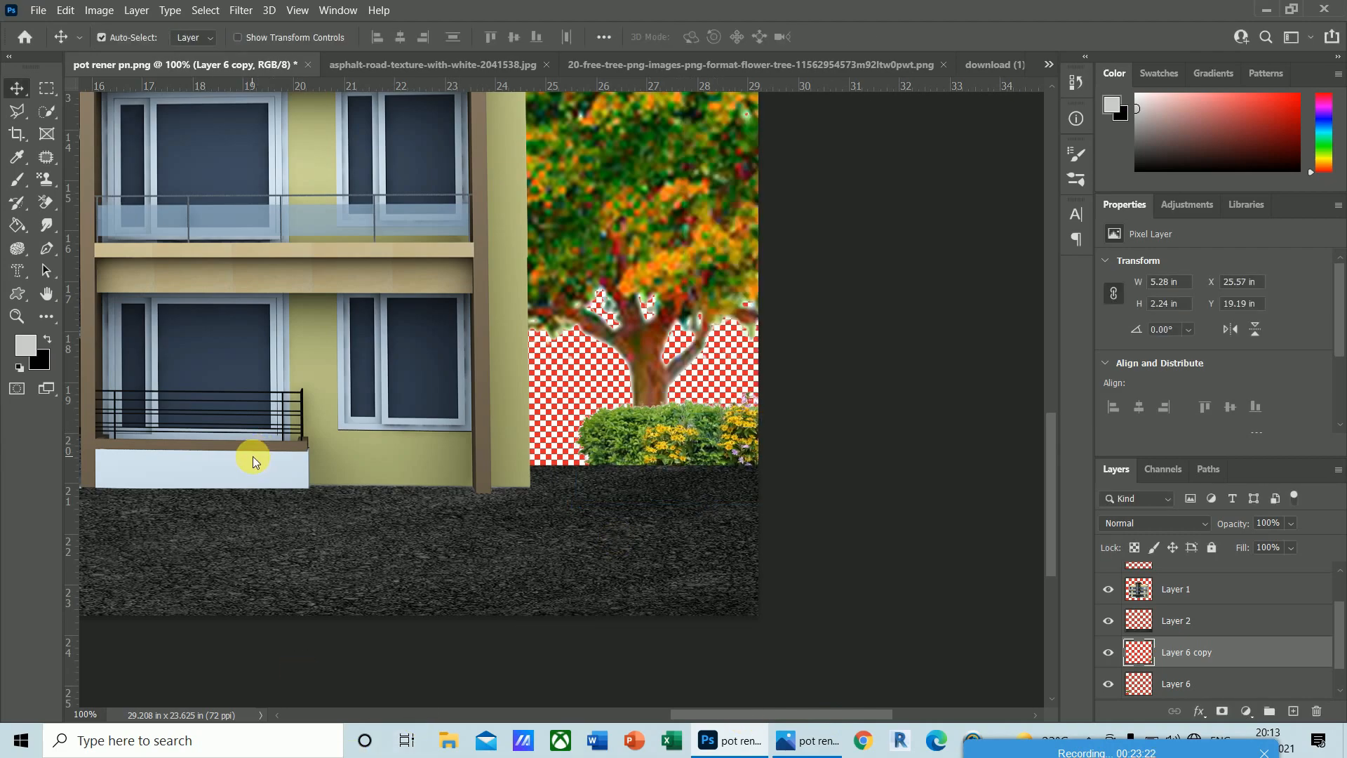
- Shift the flipped hedge copy horizontally to about X 24.14 in so it spans from the building to the image edge
key(shift+Left)
key(shift+Left)
key(shift+Left)
key(shift+Left)
key(shift+Left)
key(shift+Left)
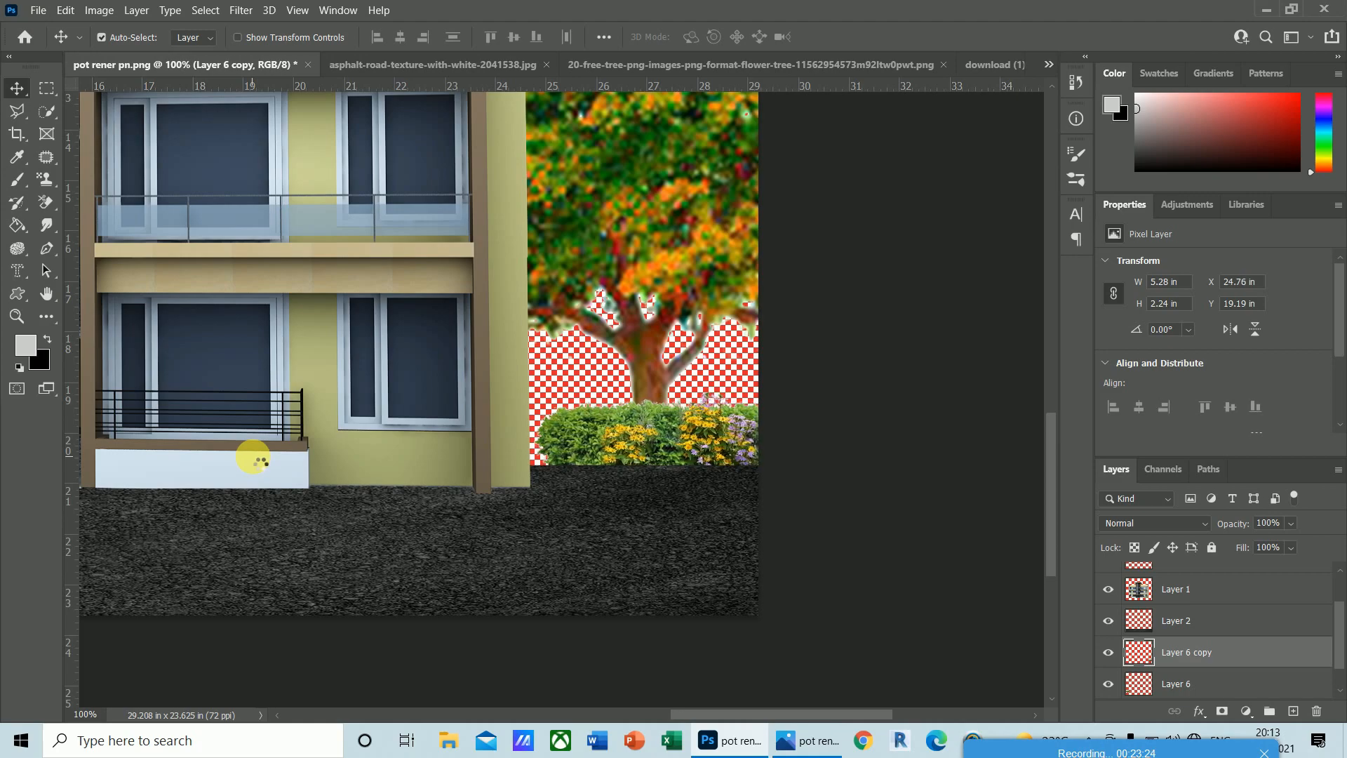
key(shift+Left)
key(shift+Left)
key(shift+Left)
key(shift+Left)
key(shift+Left)
key(shift+Left)
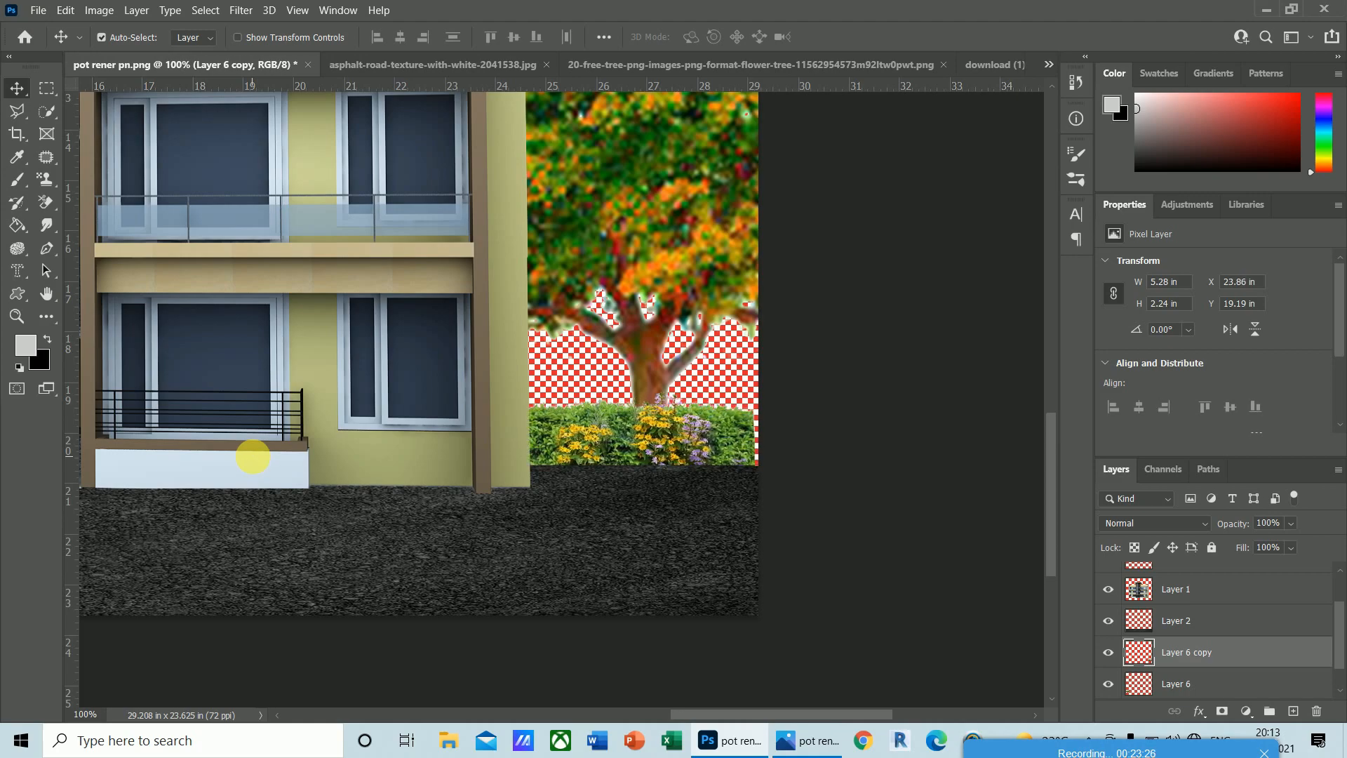
key(shift+Left)
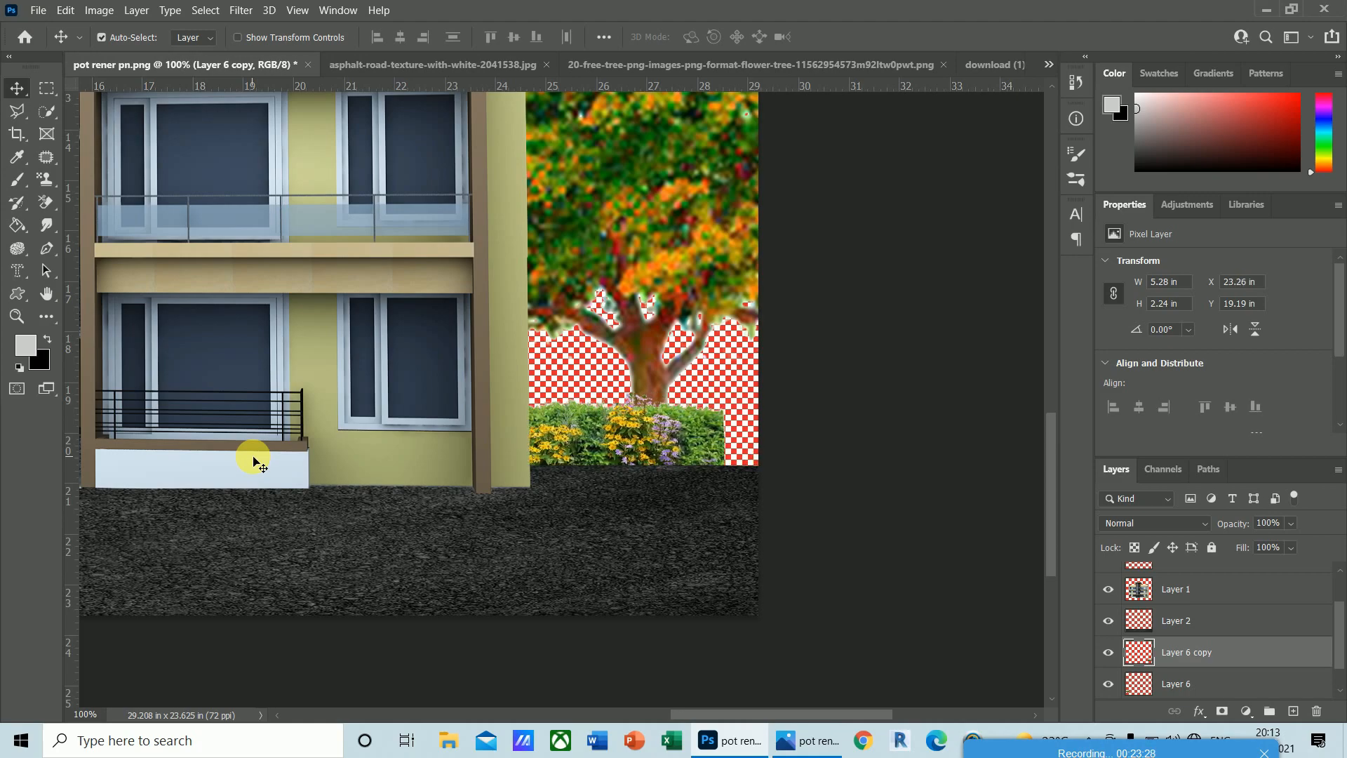
key(shift+Left)
key(shift+Left)
key(shift+Left)
key(shift+Left)
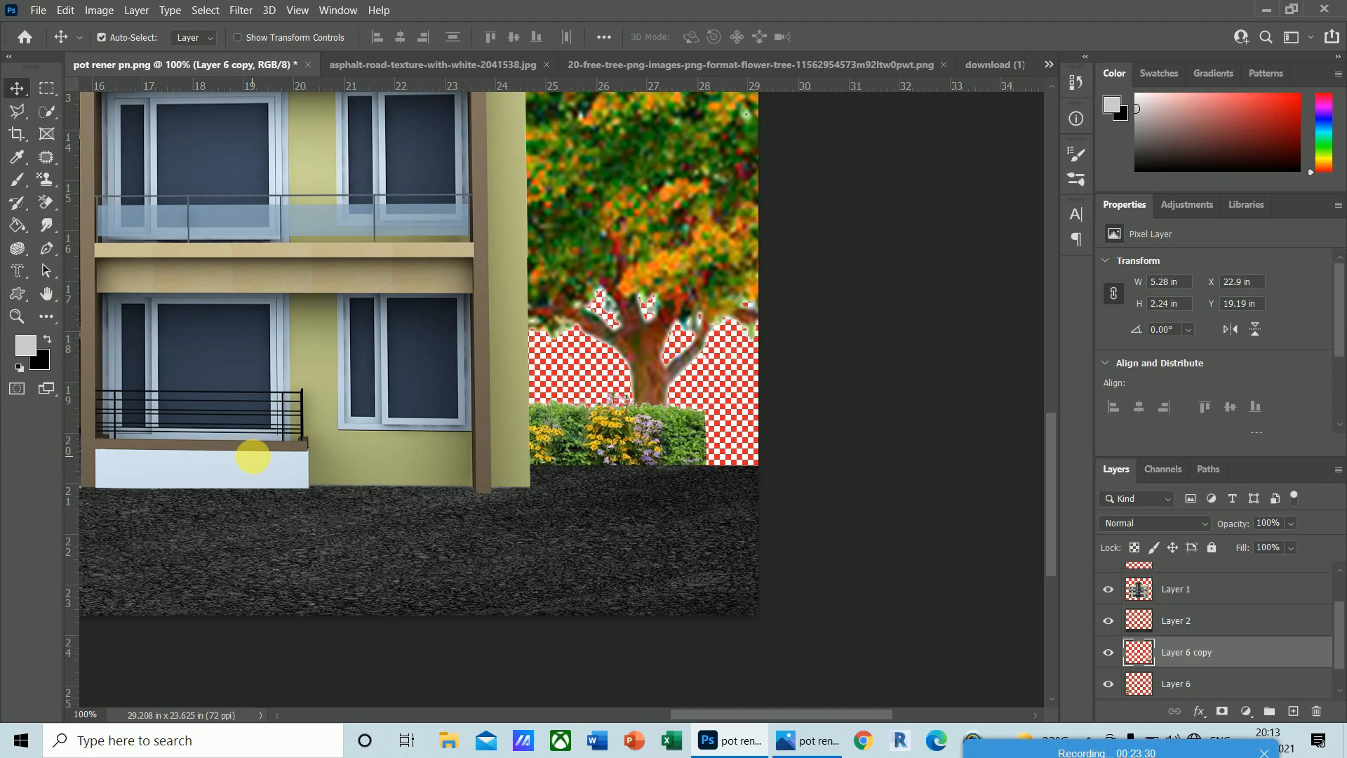
key(shift+Right)
key(shift+Right)
key(shift+Right)
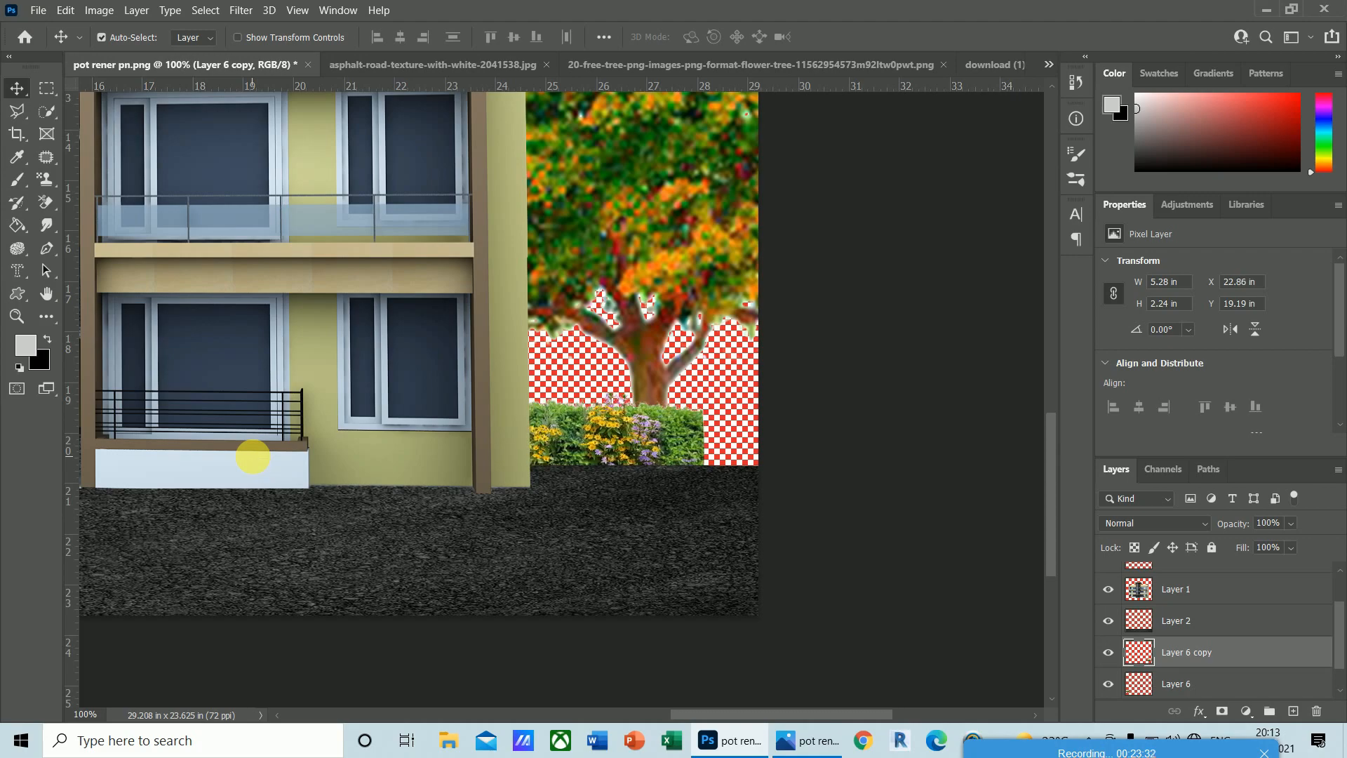
key(shift+Right)
key(shift+Right)
key(shift+Right)
key(shift+Right)
key(shift+Right)
key(shift+Right)
key(shift+Right)
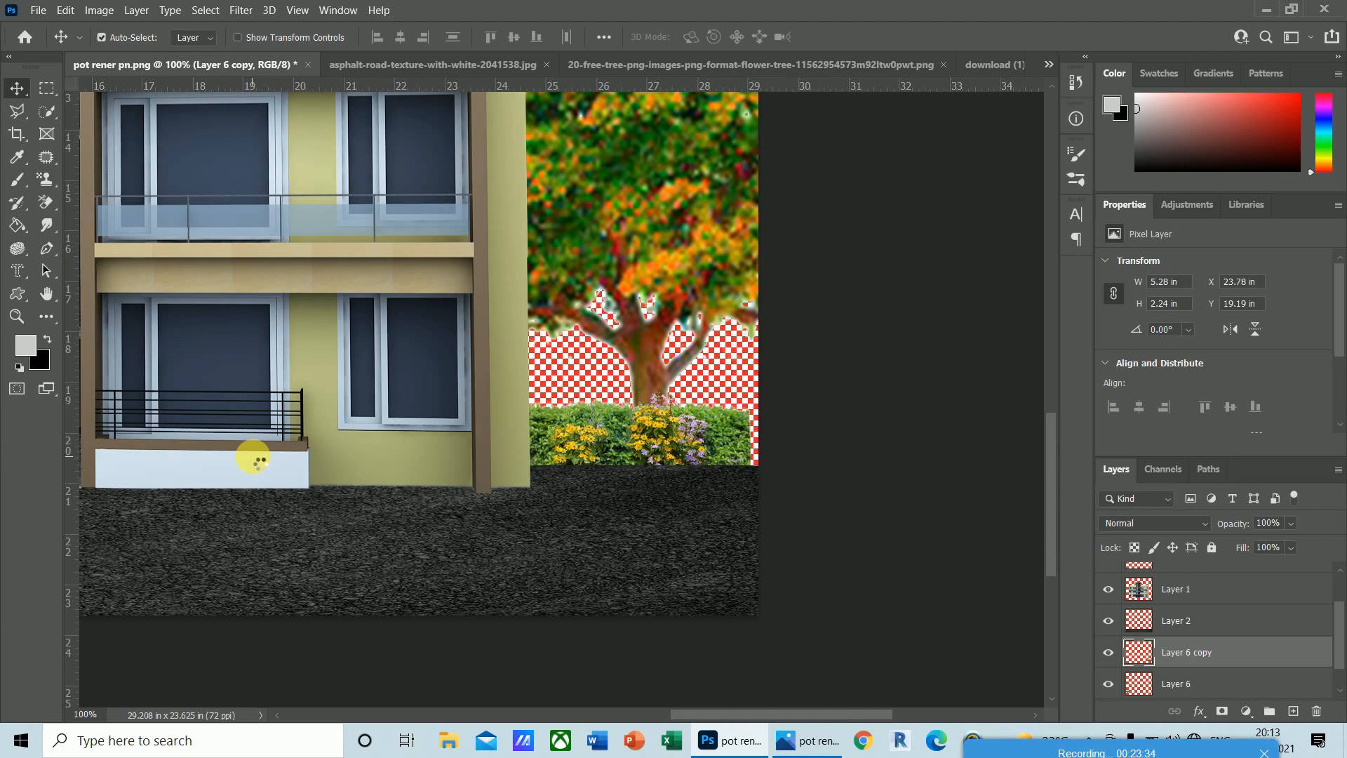
key(shift+Right)
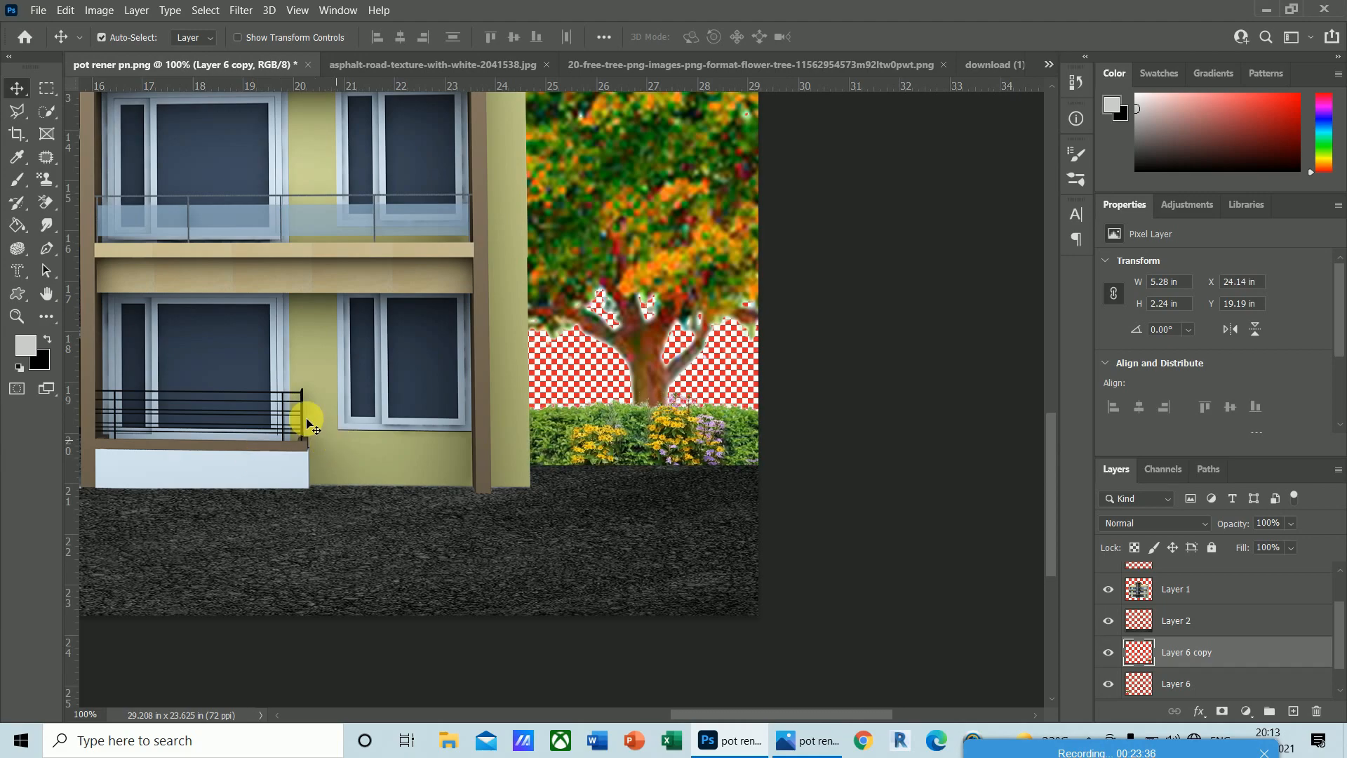
- Paste the flower cluster from unnamed.png into the pot render document and place its layer directly above the building layer
key(ctrl+Tab)
key(ctrl+Tab)
key(ctrl+Tab)
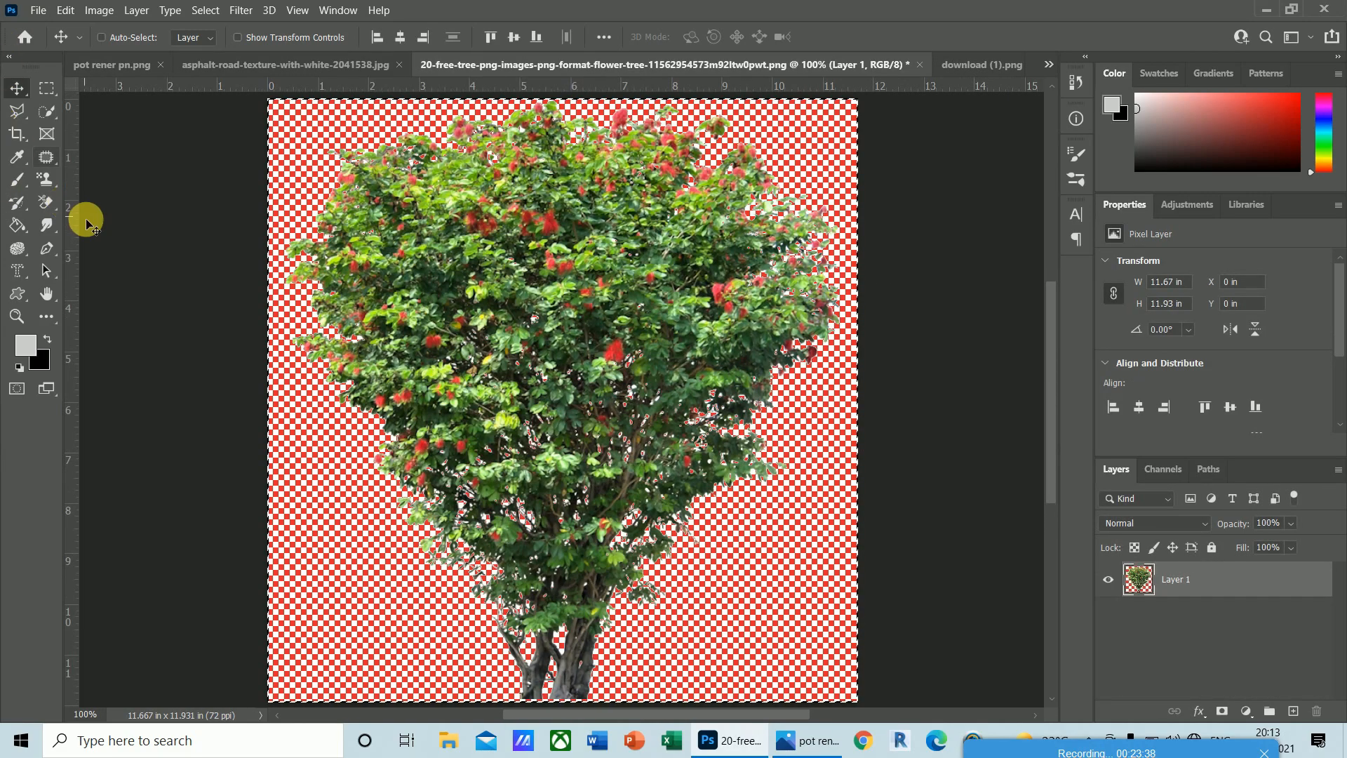
key(ctrl+Tab)
key(ctrl+Tab)
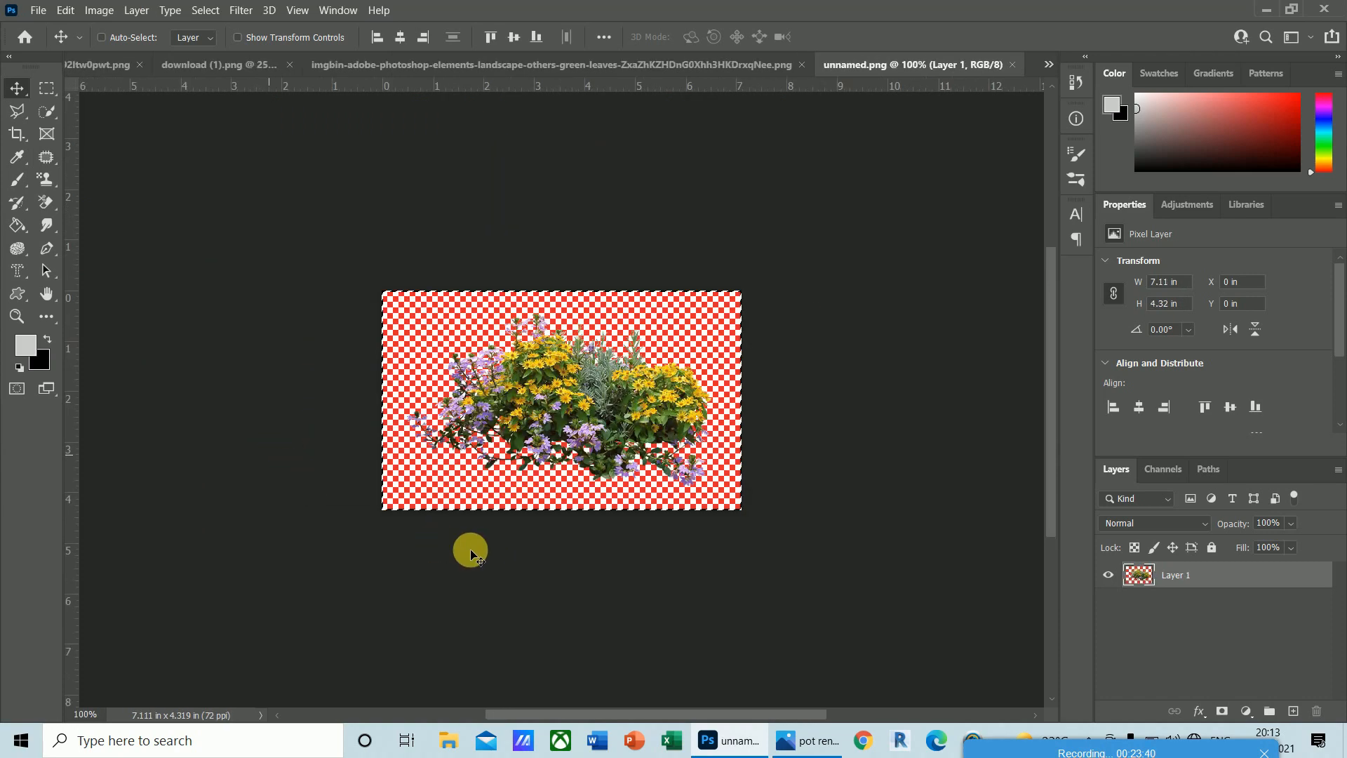
key(ctrl+Tab)
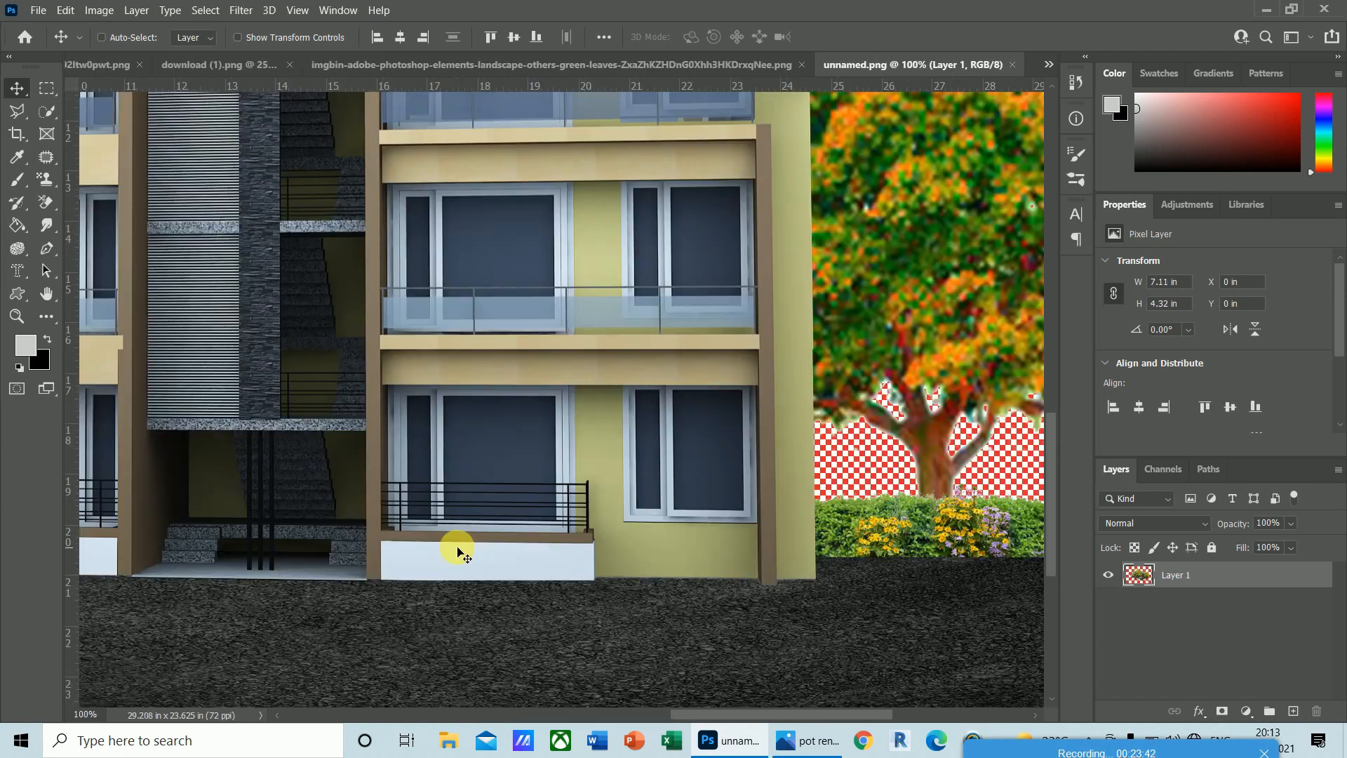
key(ctrl+v)
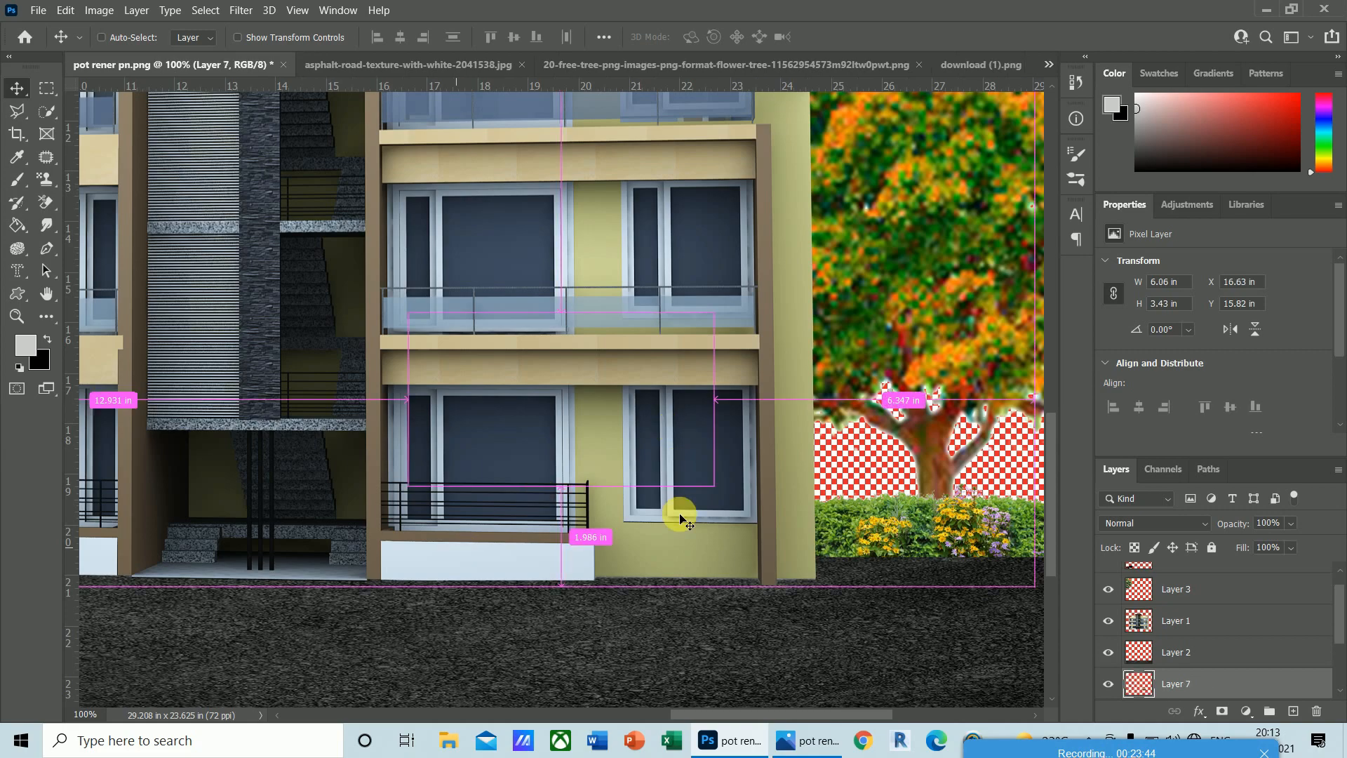
drag(1184, 694, 1191, 607)
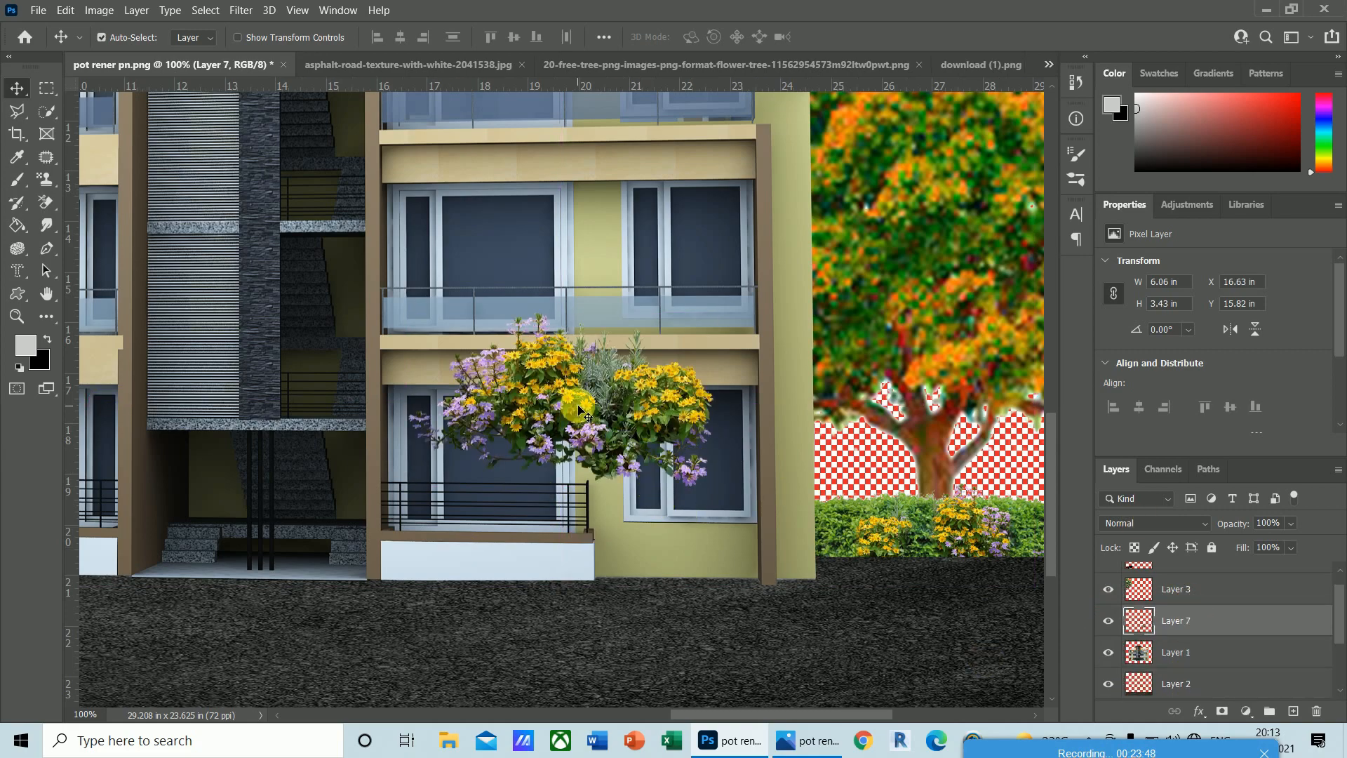
- Move the flower cluster down to the building's corner at ground level and scale it to 53.39% with Free Transform
drag(582, 411, 730, 572)
key(ctrl+t)
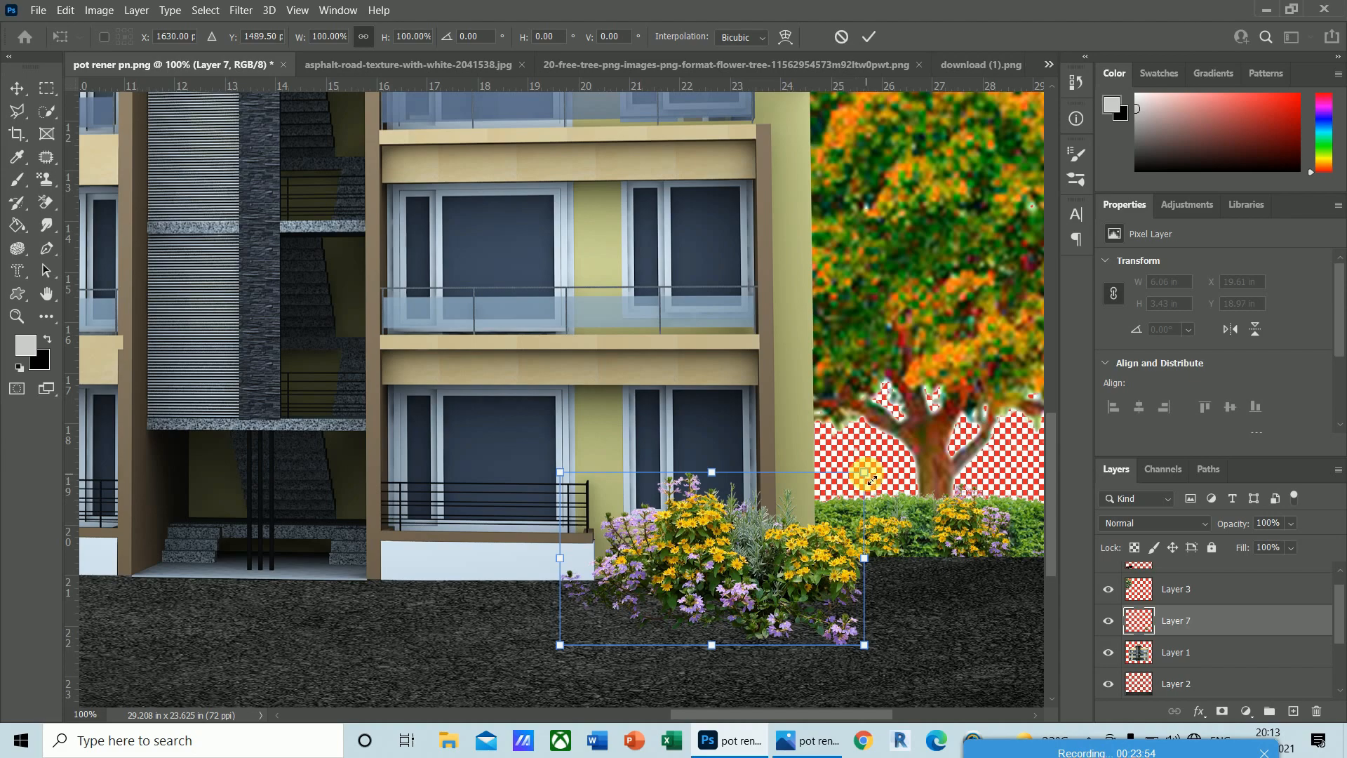
drag(873, 479, 825, 546)
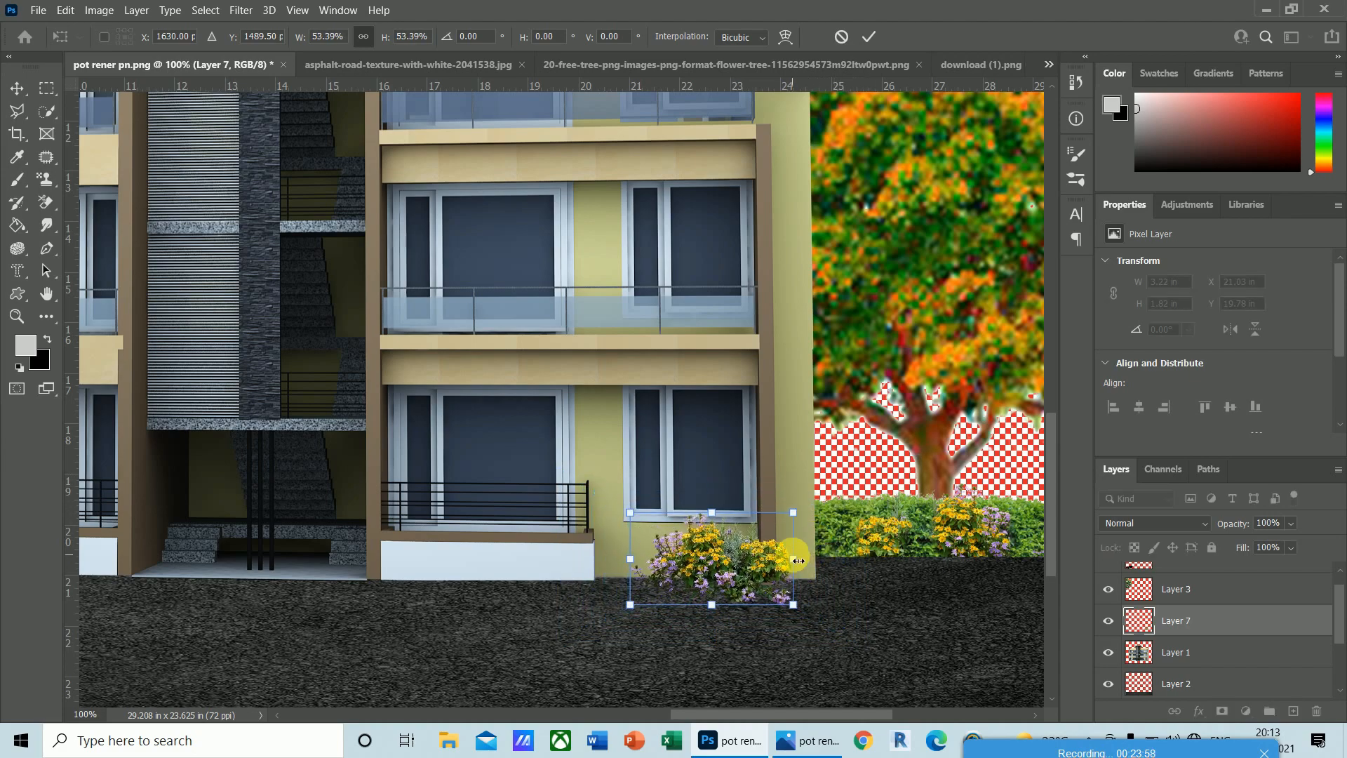
key(Return)
- Position the scaled flowers at the image edge, about X 27.5 in, Y 19.19 in, and place their layer just above the hedge copy
drag(753, 576, 939, 535)
key(ctrl+plus)
key(ctrl+plus)
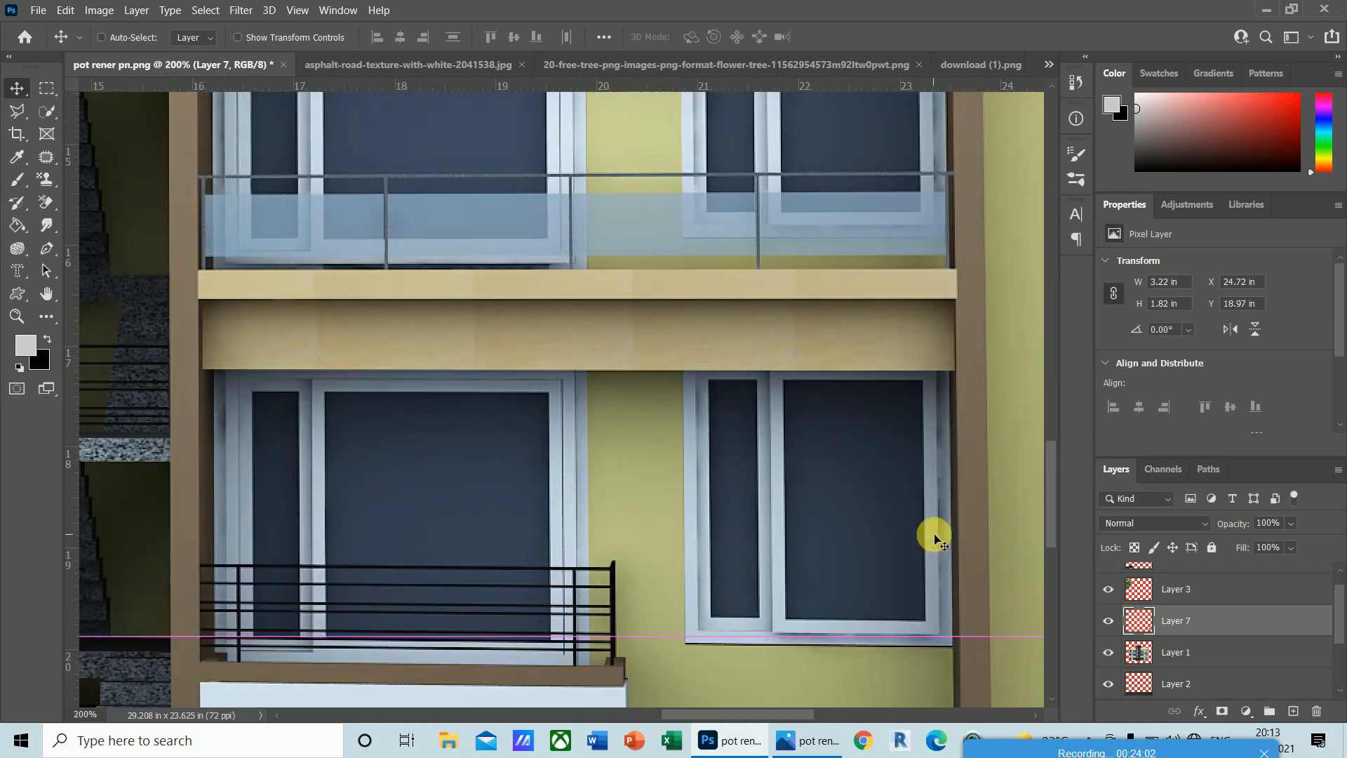
drag(743, 712, 835, 713)
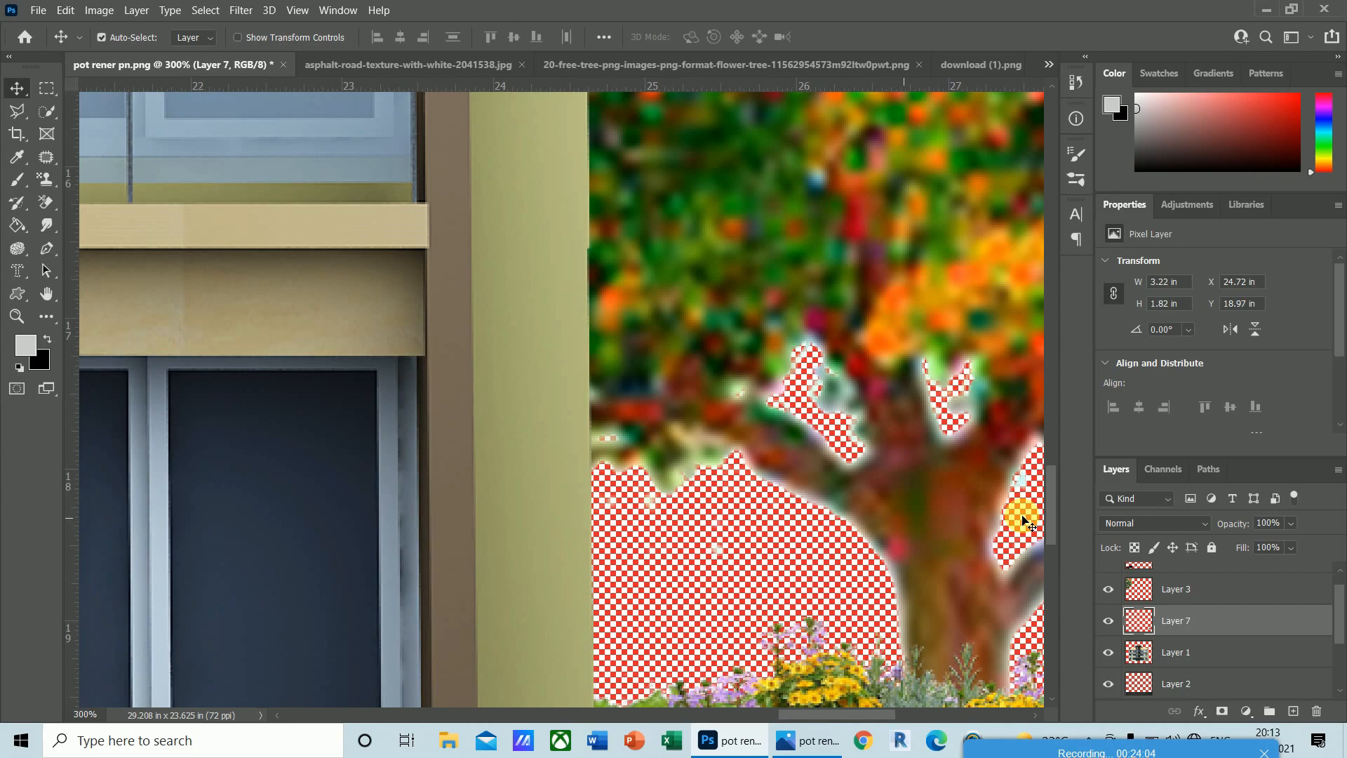
drag(1050, 513, 1057, 584)
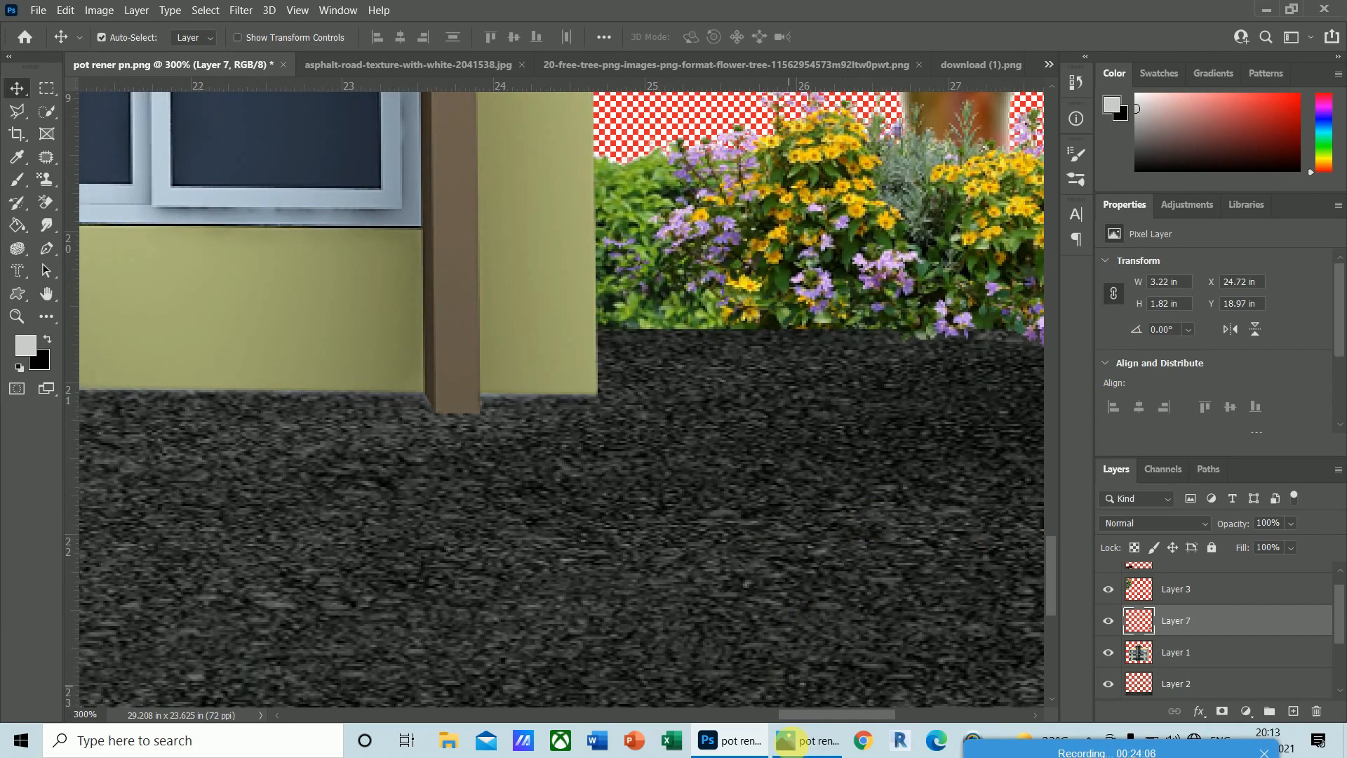
drag(839, 713, 929, 667)
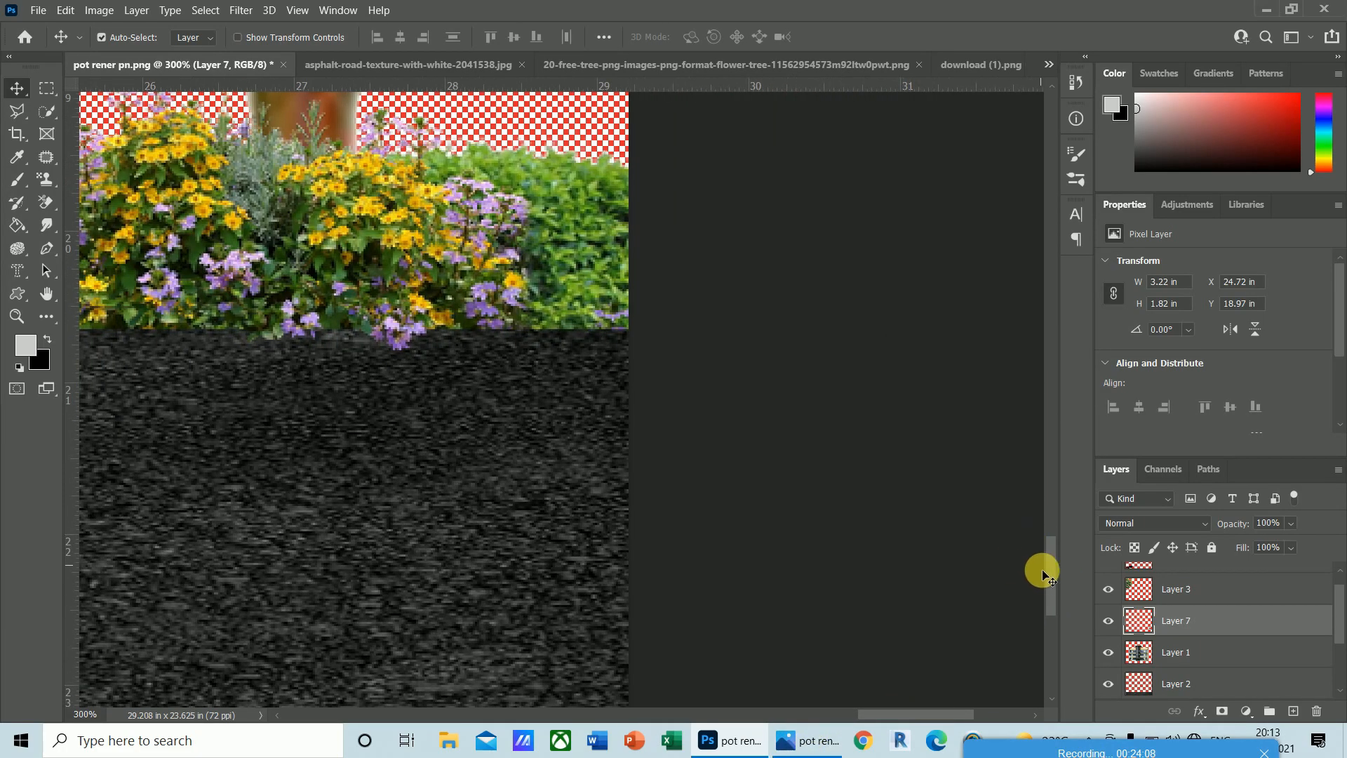
drag(1047, 579, 905, 541)
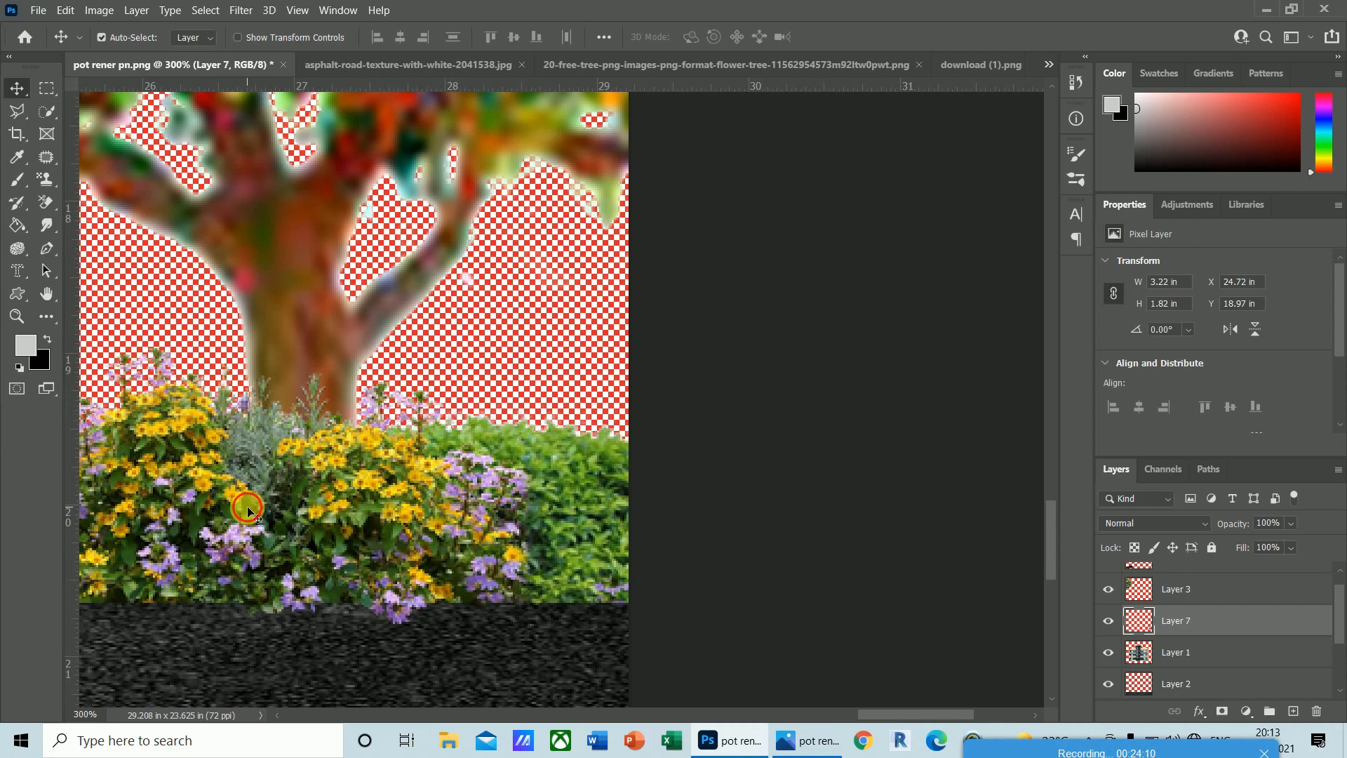
drag(250, 512, 669, 543)
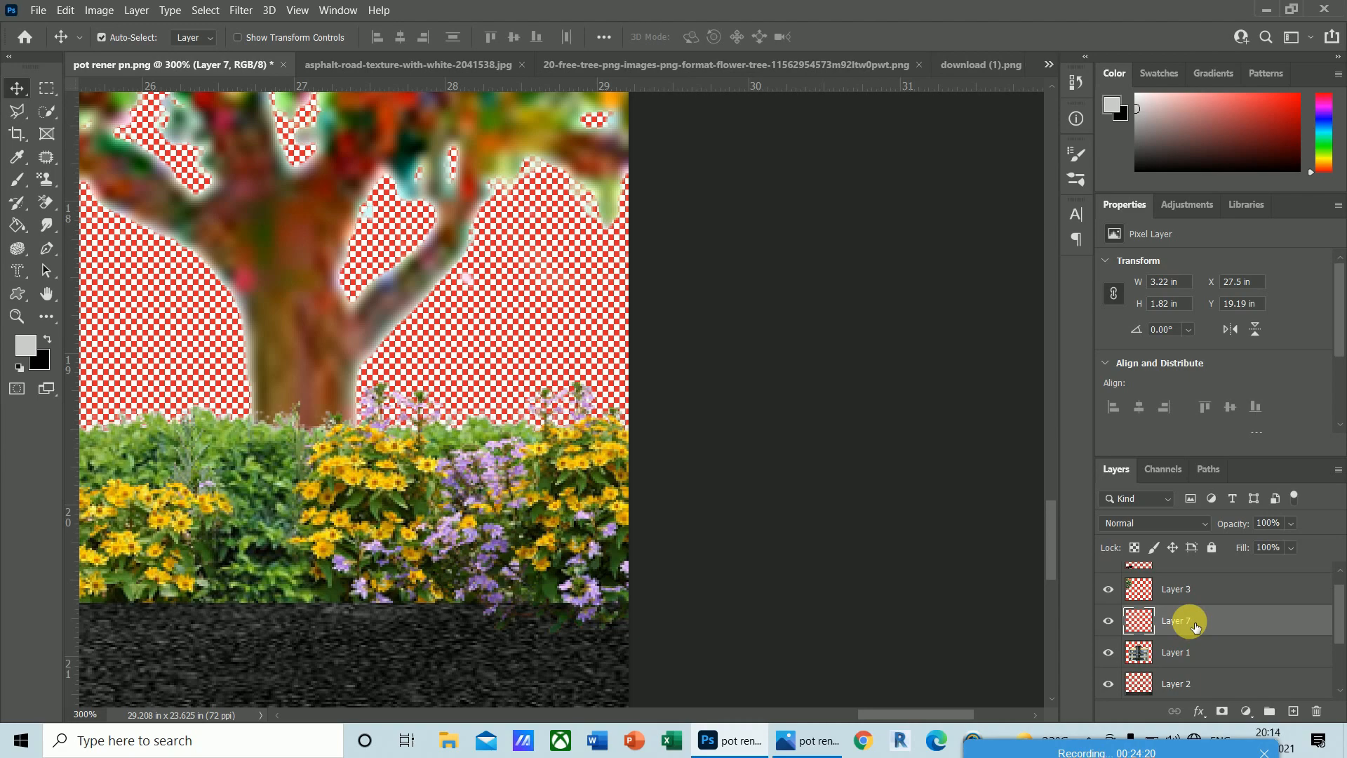
mouse_move(1200, 616)
mouse_down()
mouse_move(1208, 732)
mouse_move(1207, 612)
mouse_up()
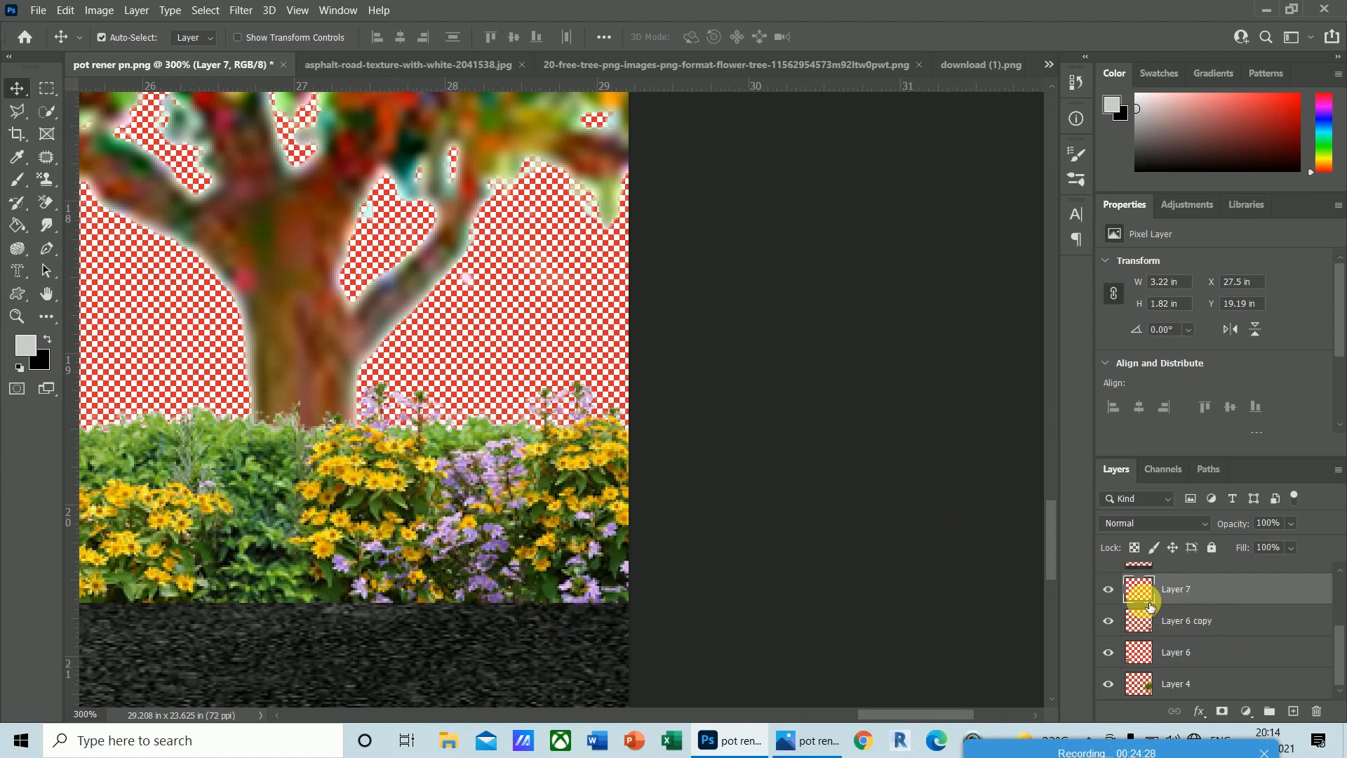
- Add a layer mask to the flower layer and brush out the part of the cluster nearest the existing flowers
click(1224, 713)
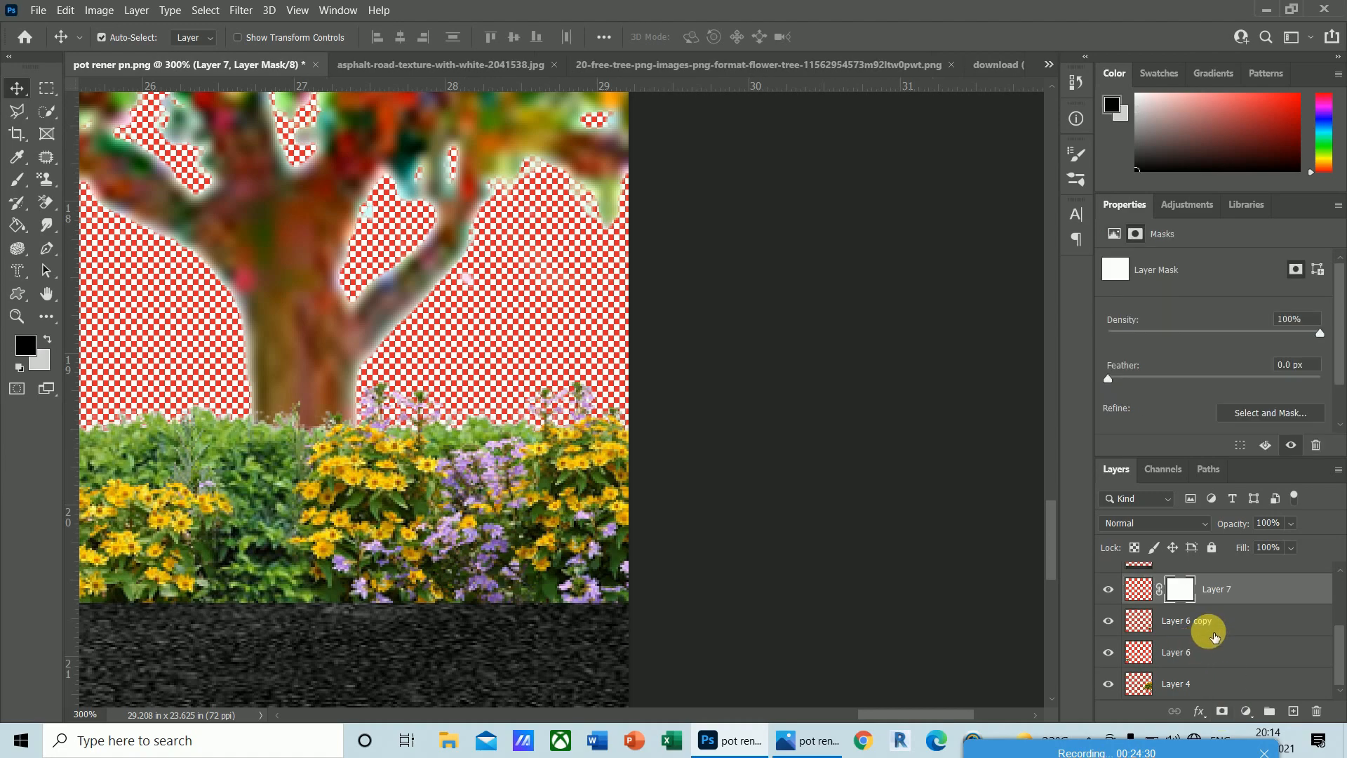
key(b)
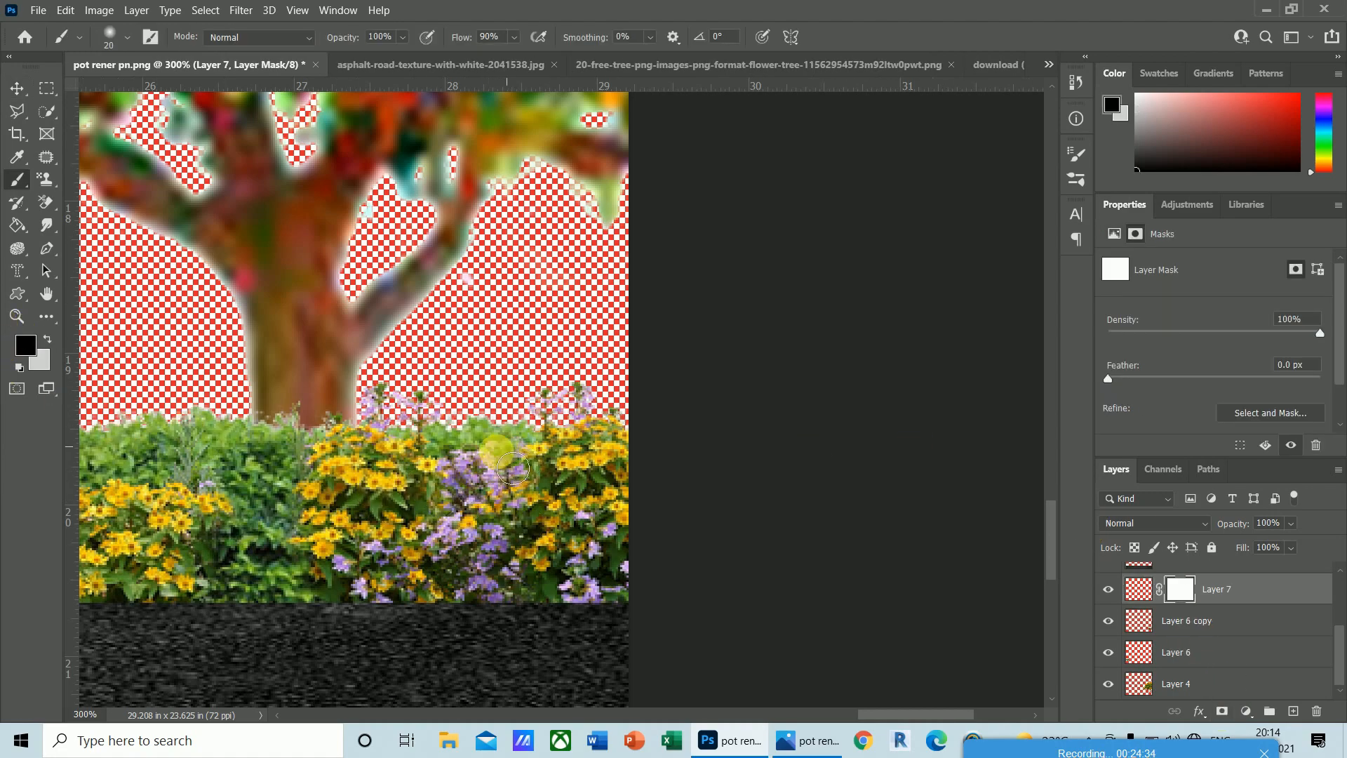
mouse_move(484, 486)
mouse_down()
mouse_move(519, 477)
mouse_move(501, 529)
mouse_move(480, 522)
mouse_move(481, 490)
mouse_move(483, 559)
mouse_move(535, 593)
mouse_move(540, 479)
mouse_move(557, 607)
mouse_move(557, 478)
mouse_move(558, 603)
mouse_up()
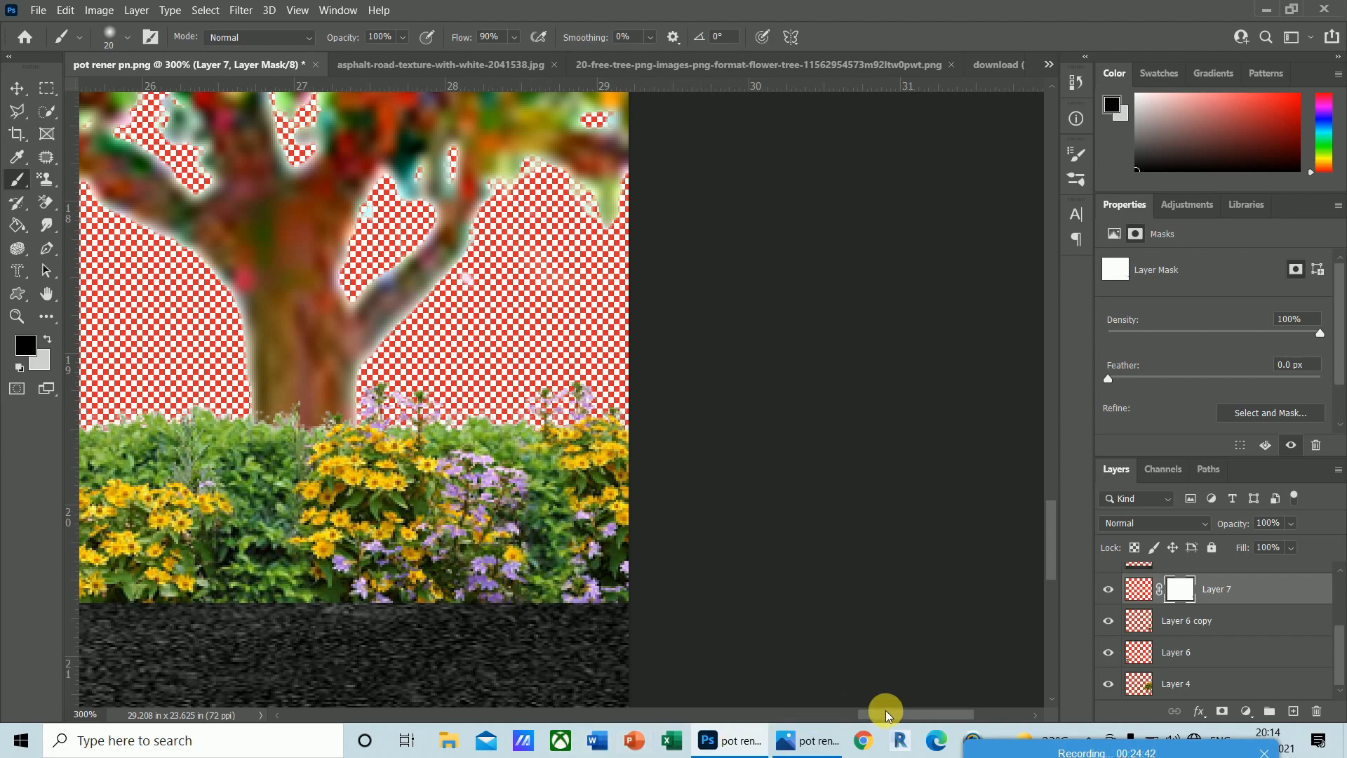
drag(886, 713, 848, 716)
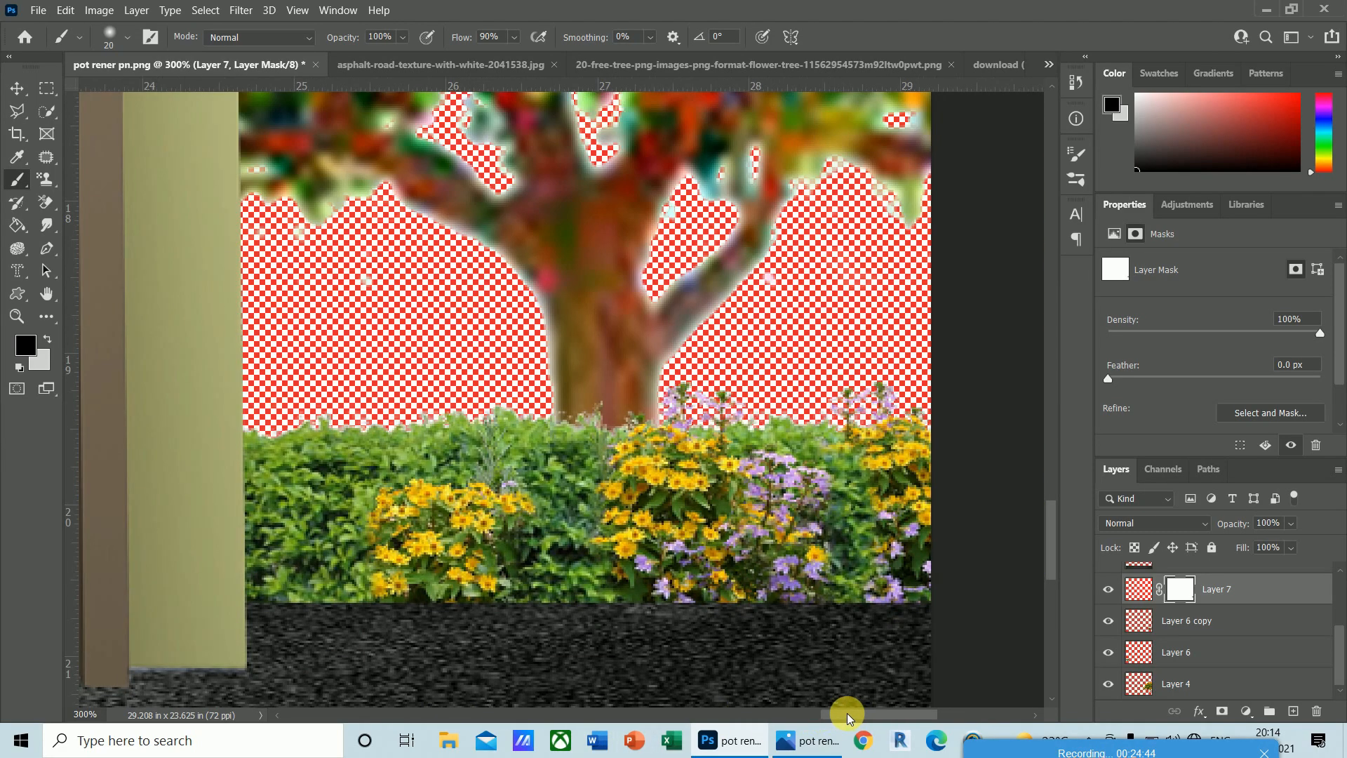
- Apply Color Range at fuzziness 46 with the flower layer's mask active, sampling the pale colour beside the tree trunk
key(v)
key(ctrl+minus)
key(ctrl+minus)
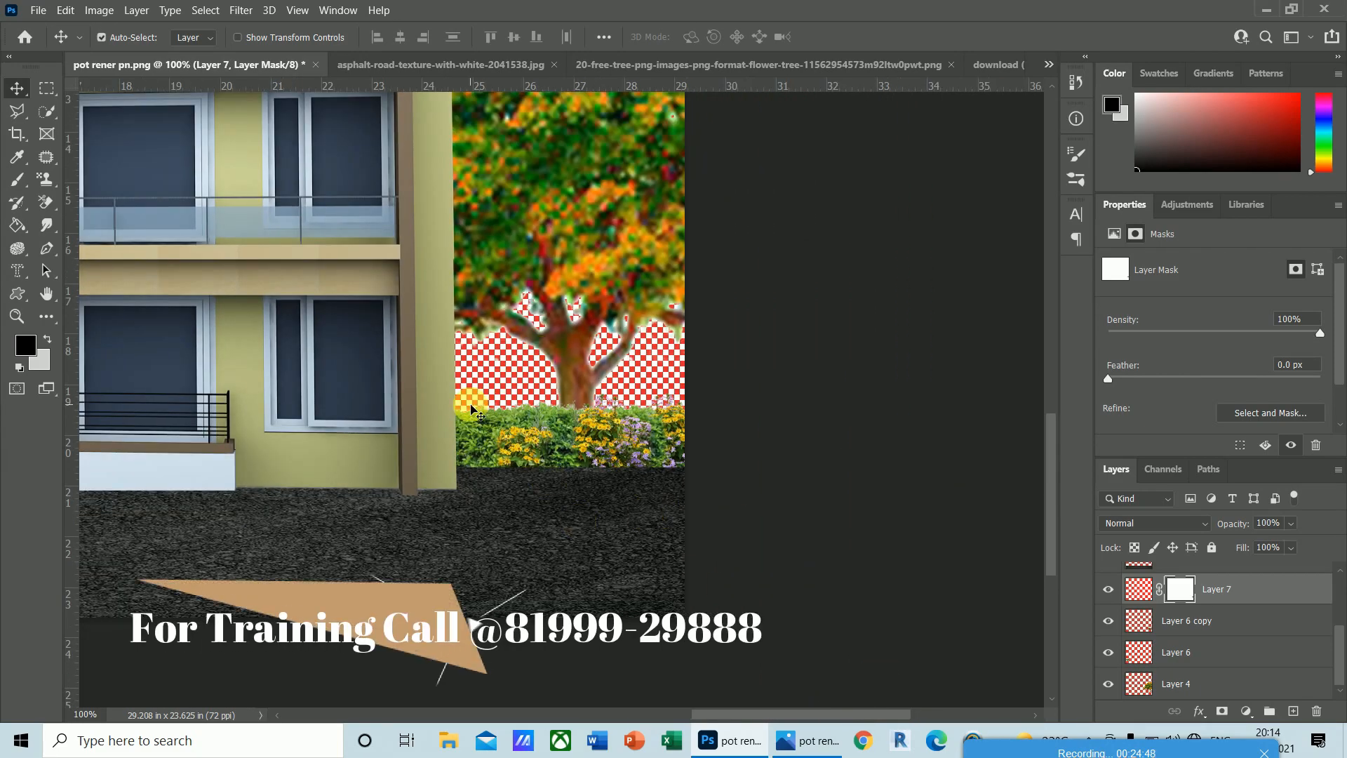
key(ctrl+plus)
key(ctrl+plus)
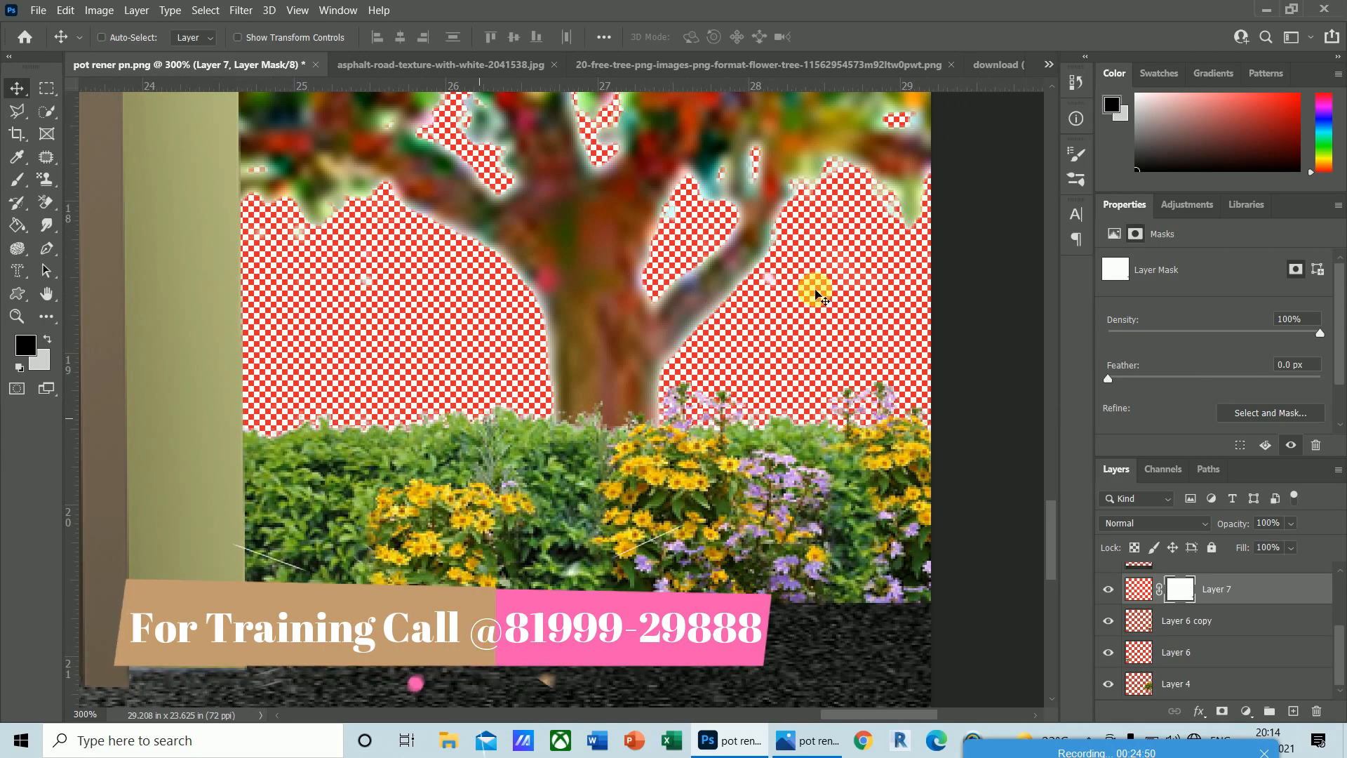
click(104, 38)
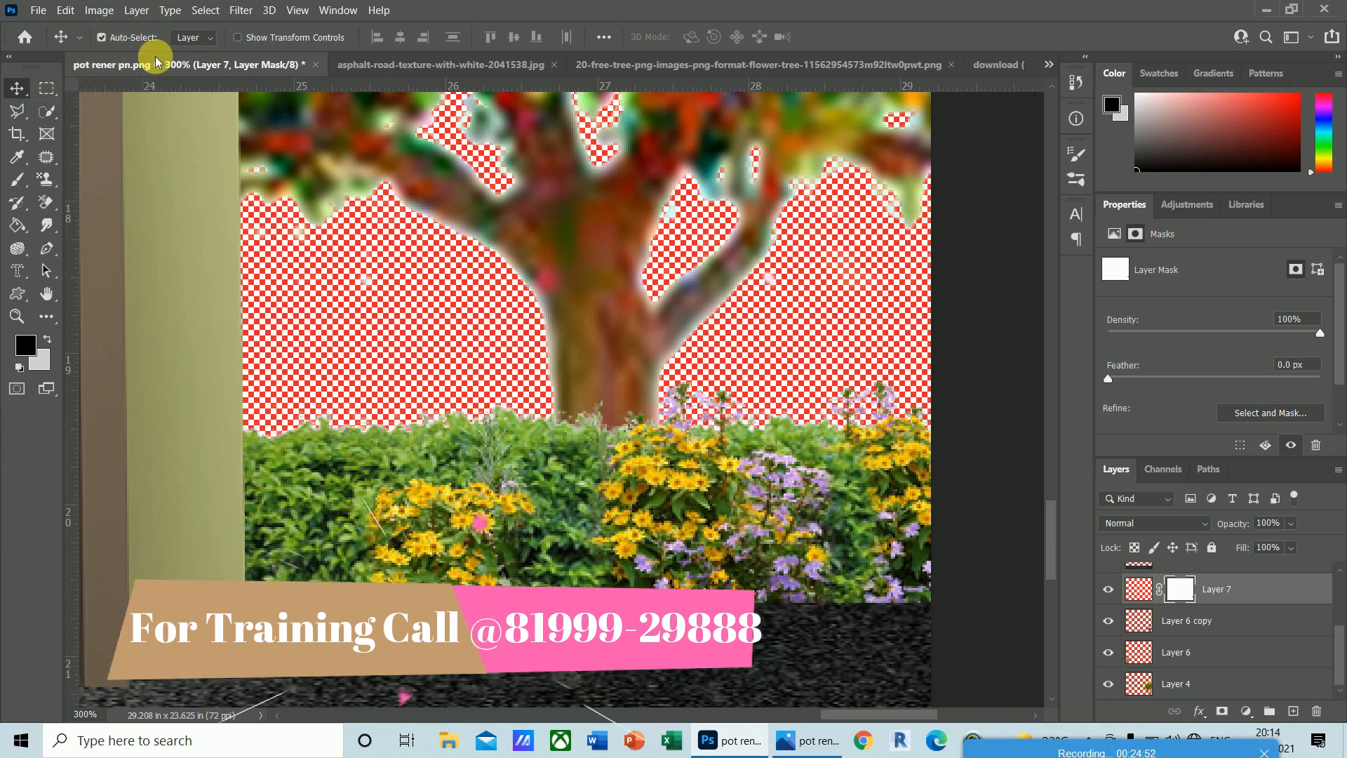
click(204, 10)
click(237, 175)
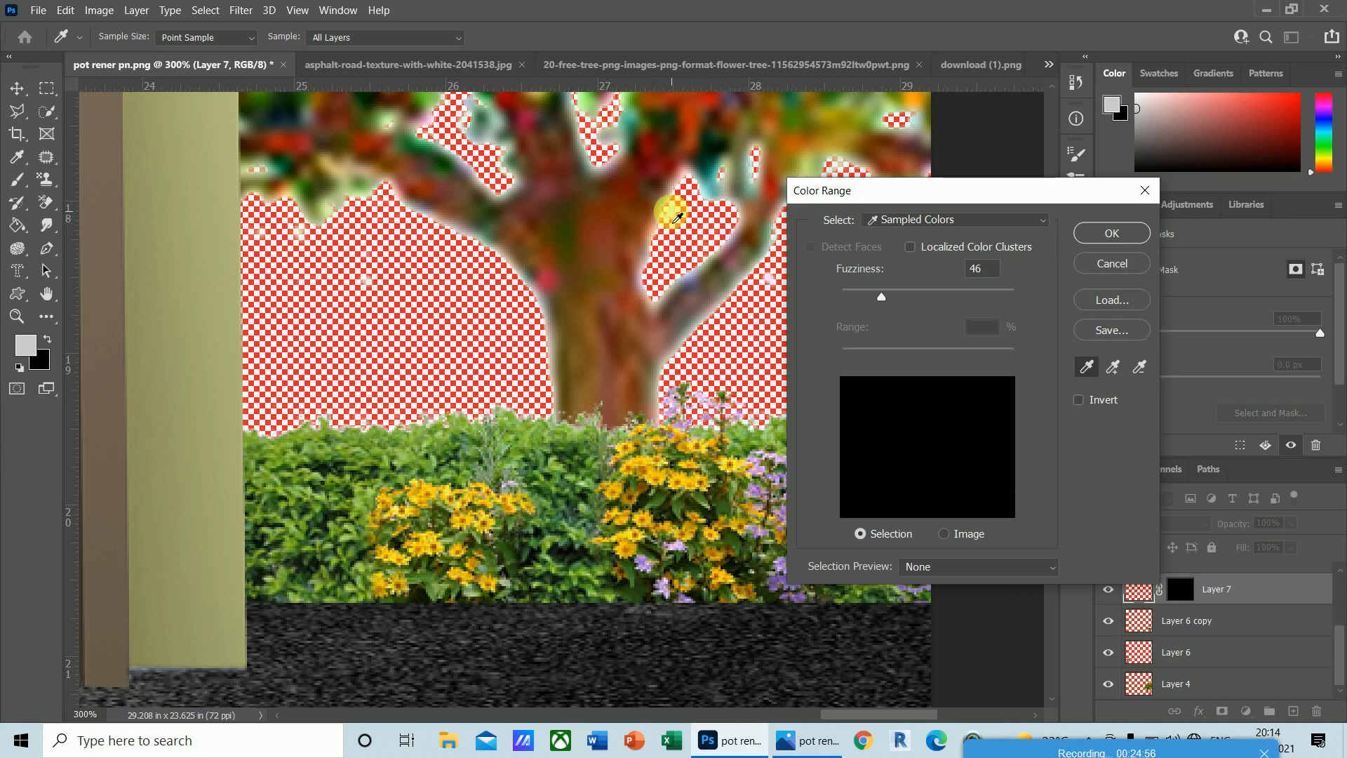
click(1112, 233)
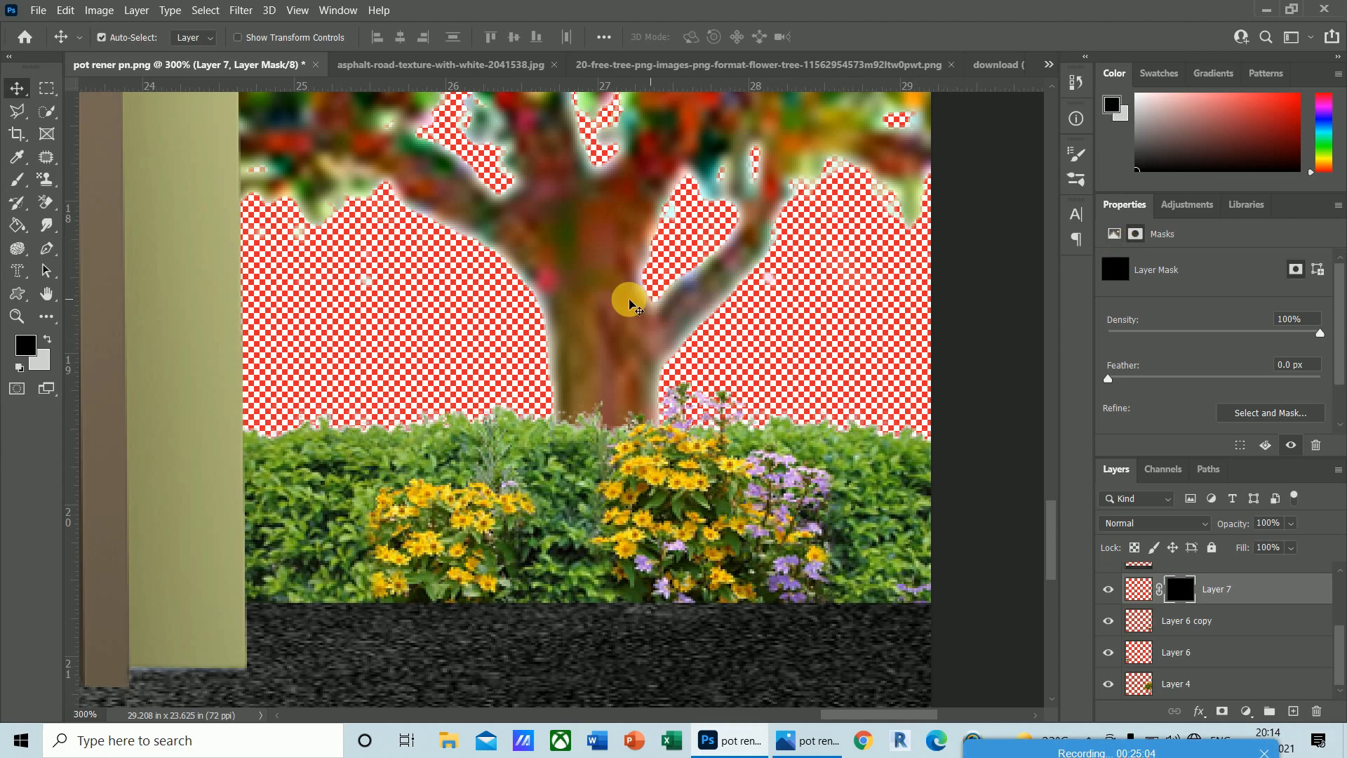
- Select the orange tree's layer, Layer 4, and hide all other layers to isolate it
right_click(600, 292)
click(617, 301)
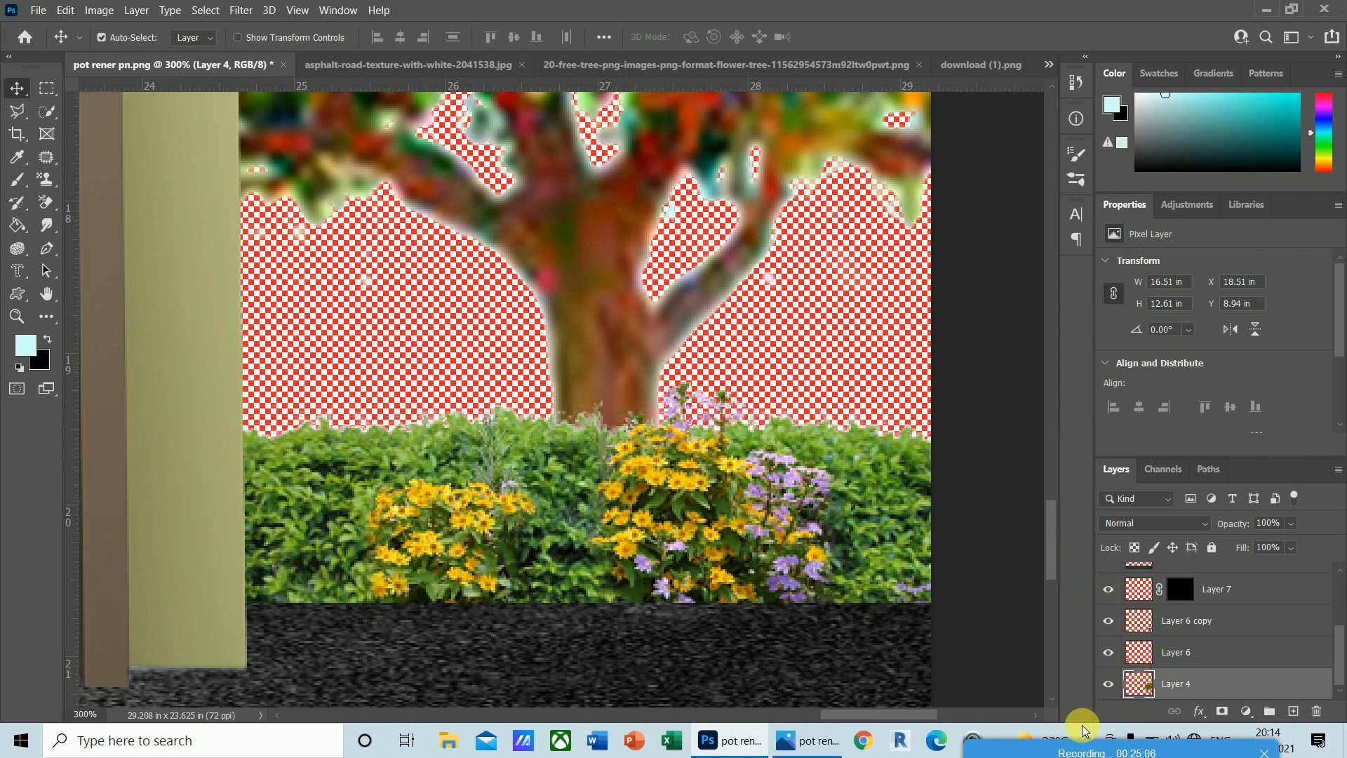
alt+click(1112, 691)
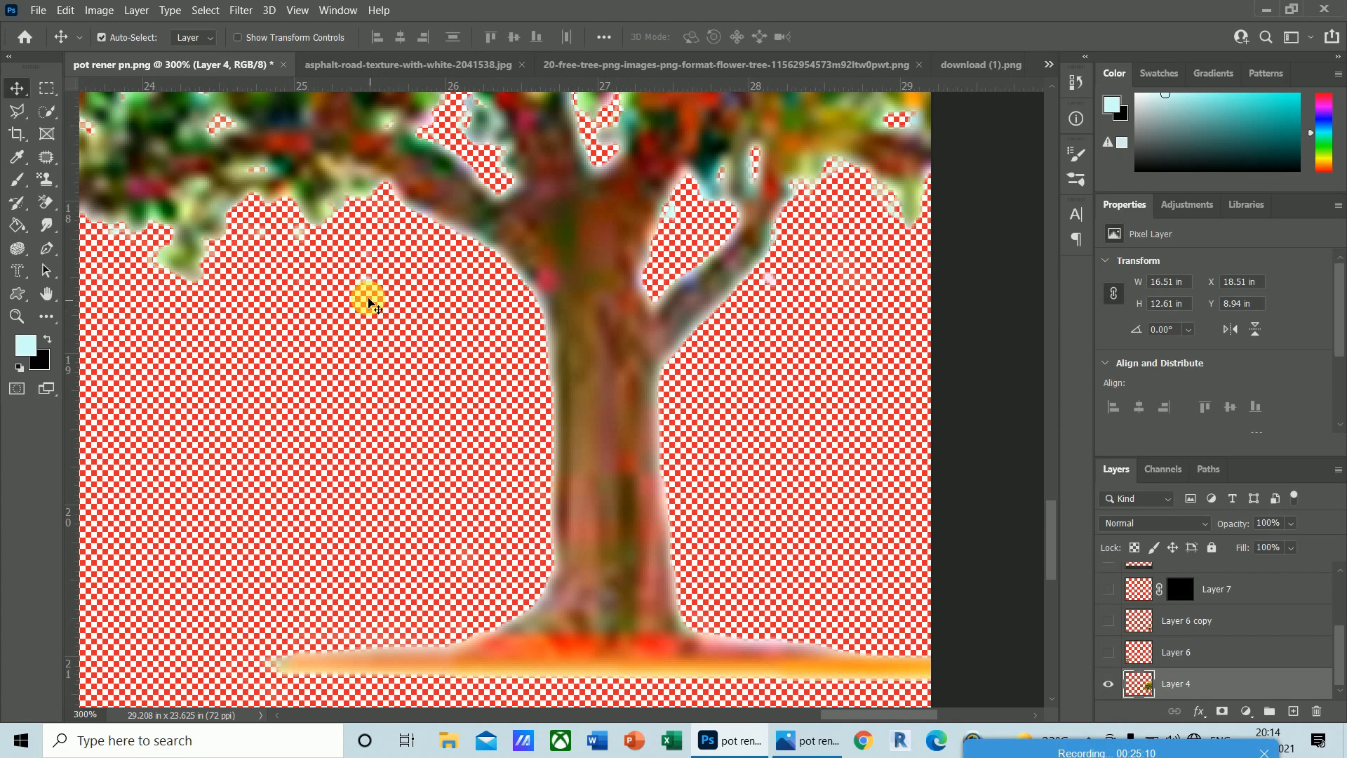
- Select the tree's pale cyan fringe pixels with Color Range at fuzziness 70, delete them and deselect
click(204, 11)
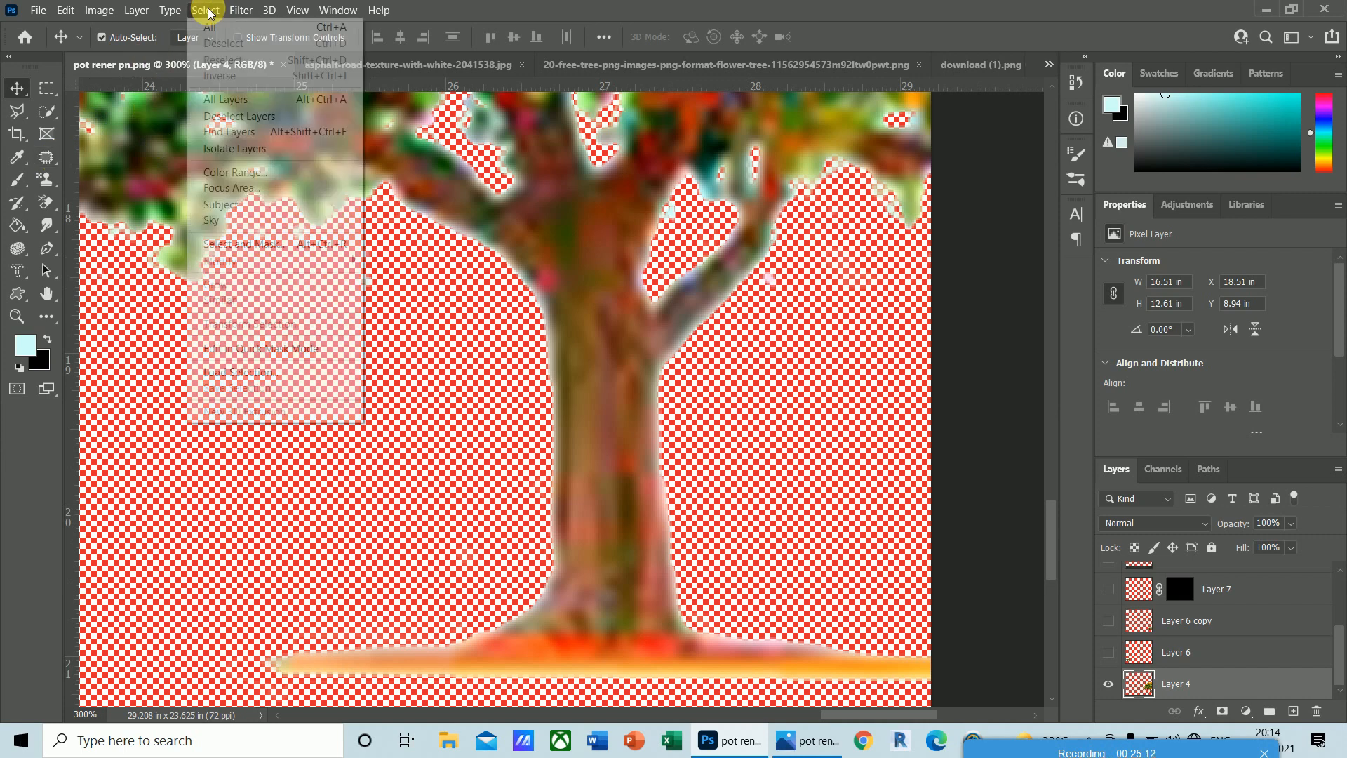
click(234, 181)
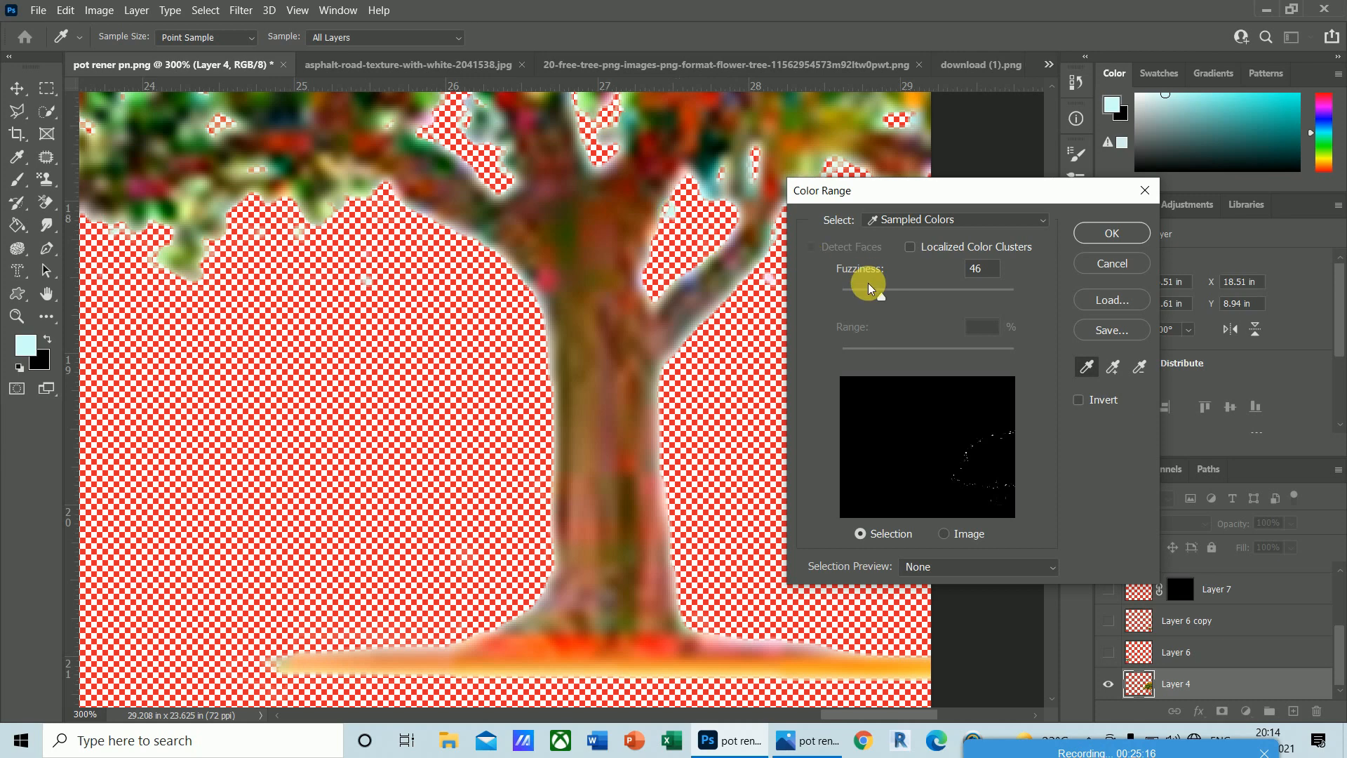
drag(884, 298, 902, 297)
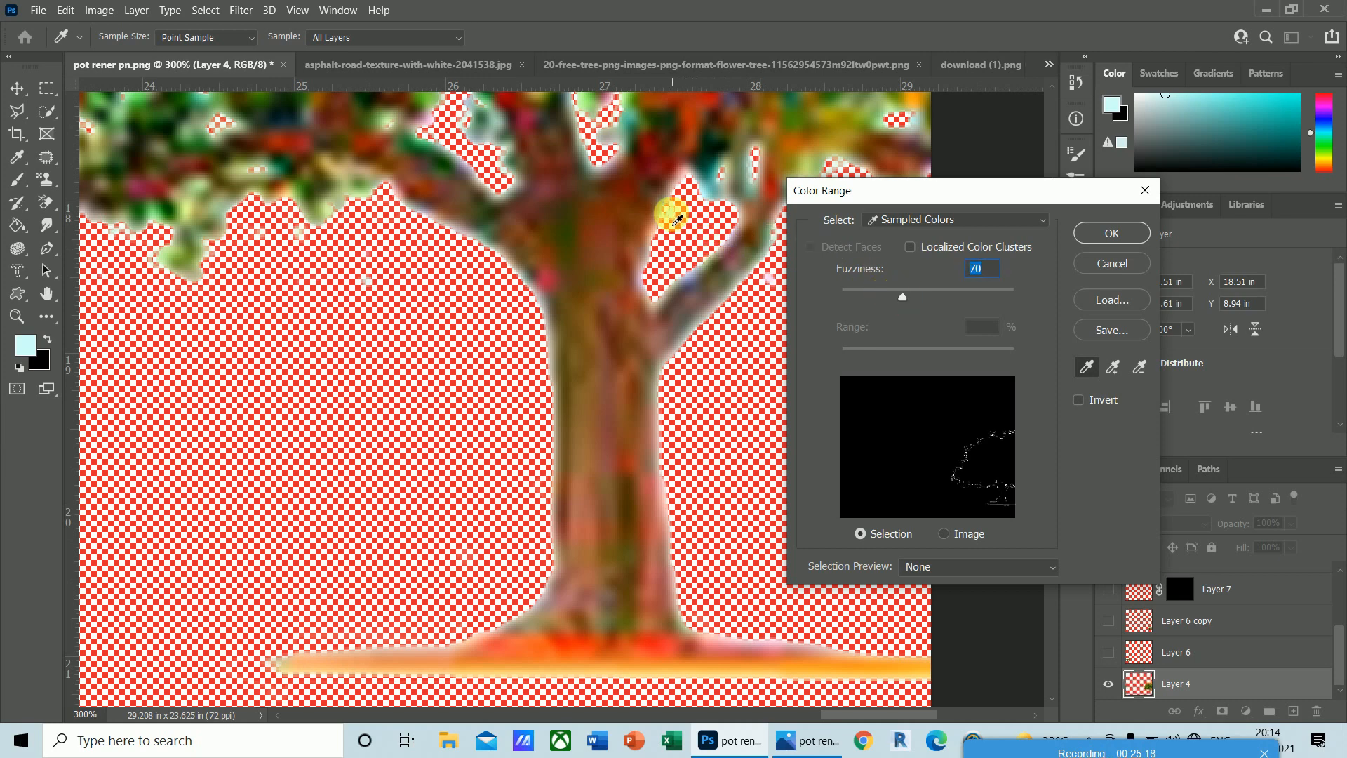
click(1112, 233)
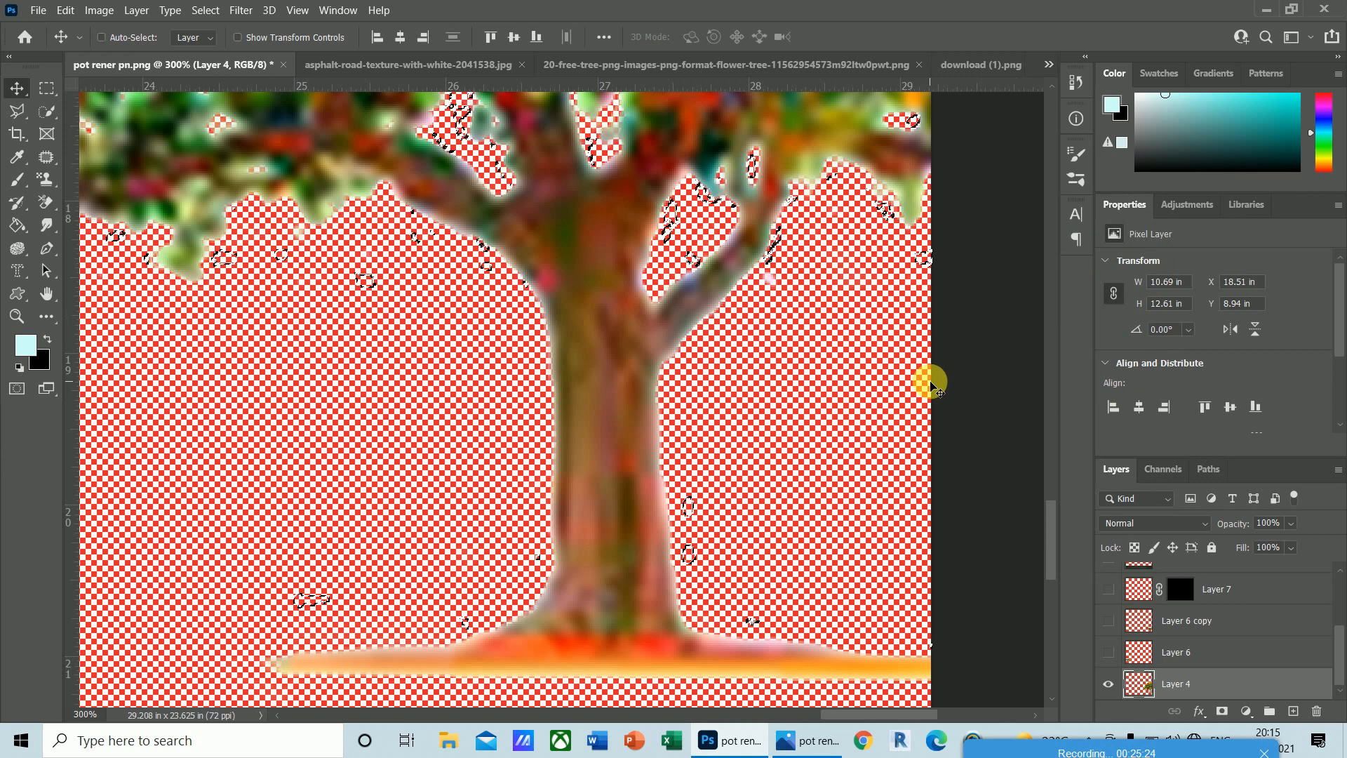
key(ctrl+d)
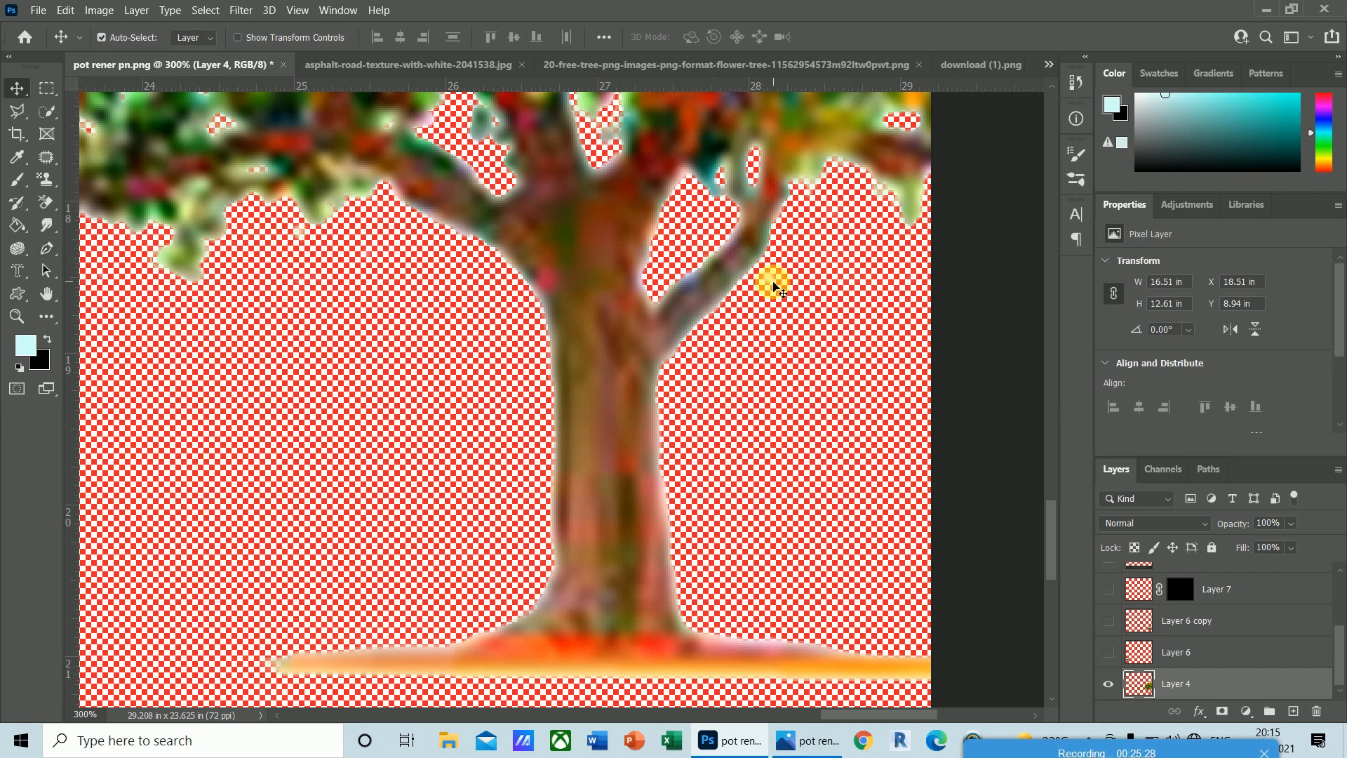
- Select the remaining pale pink fringe around the tree with Color Range at fuzziness 87, sampling a stray pixel beside the branch
click(205, 10)
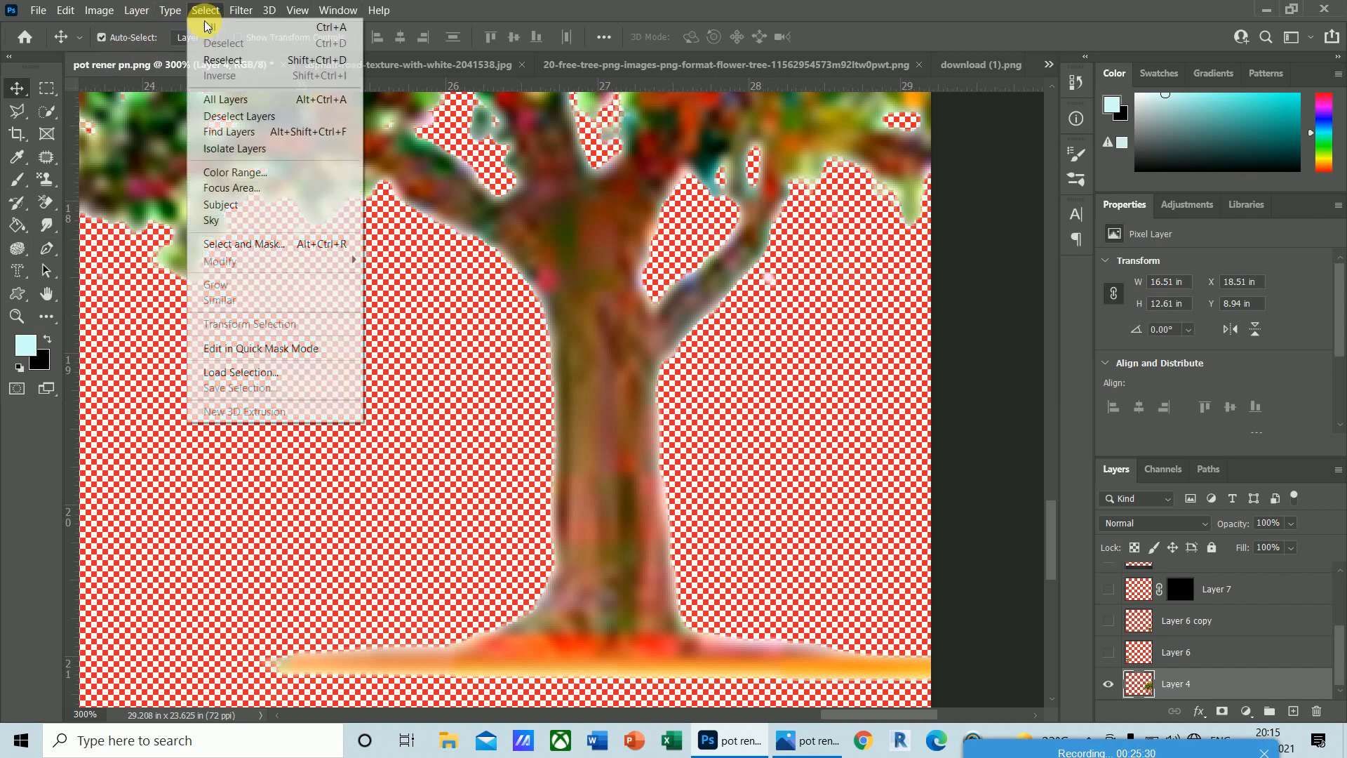
click(226, 170)
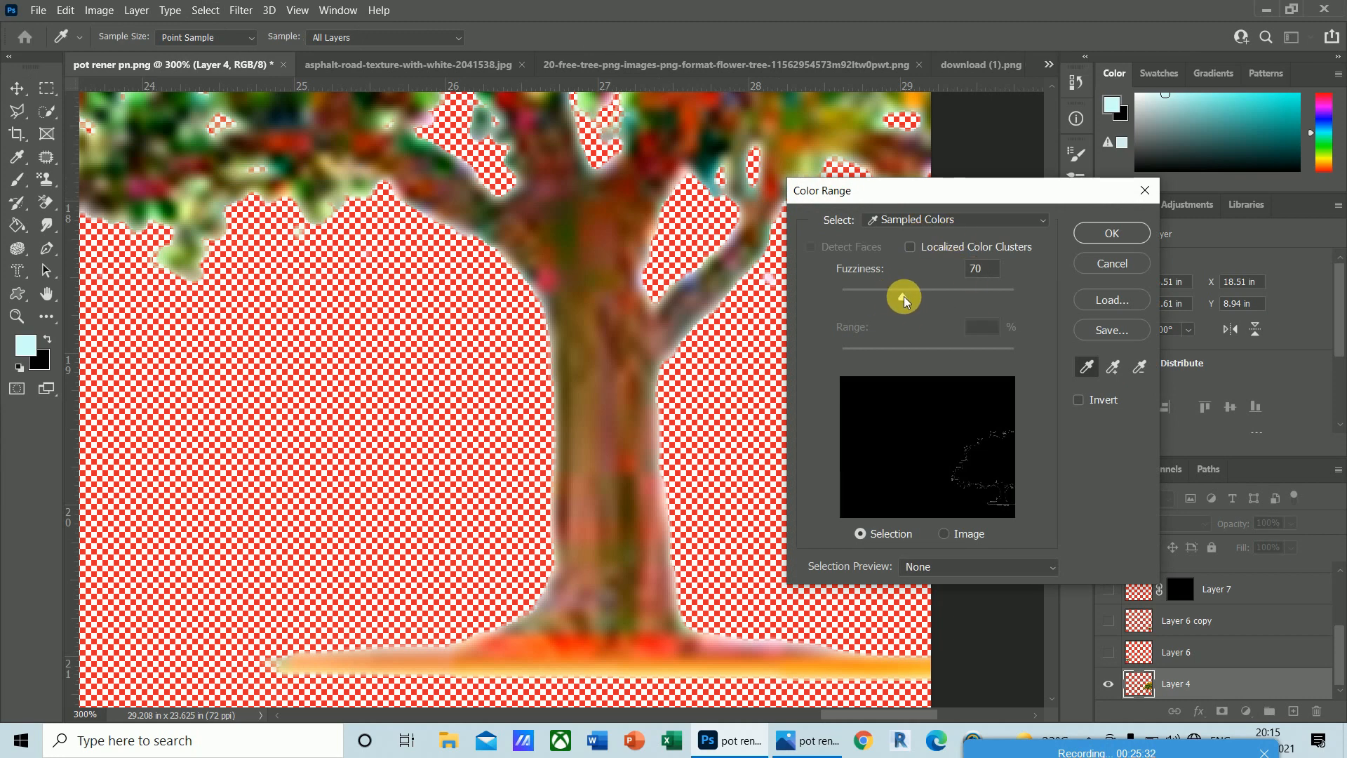
drag(904, 300, 917, 295)
drag(941, 196, 957, 357)
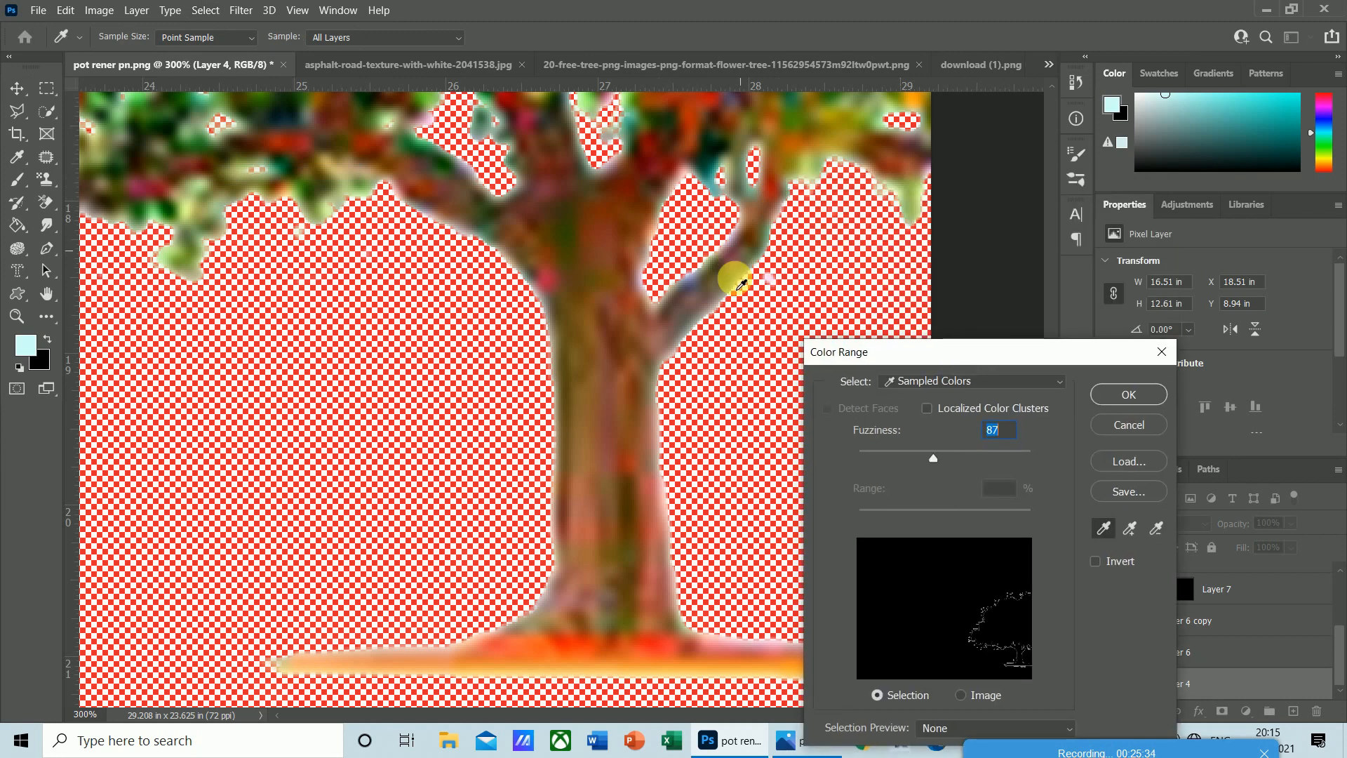
click(778, 284)
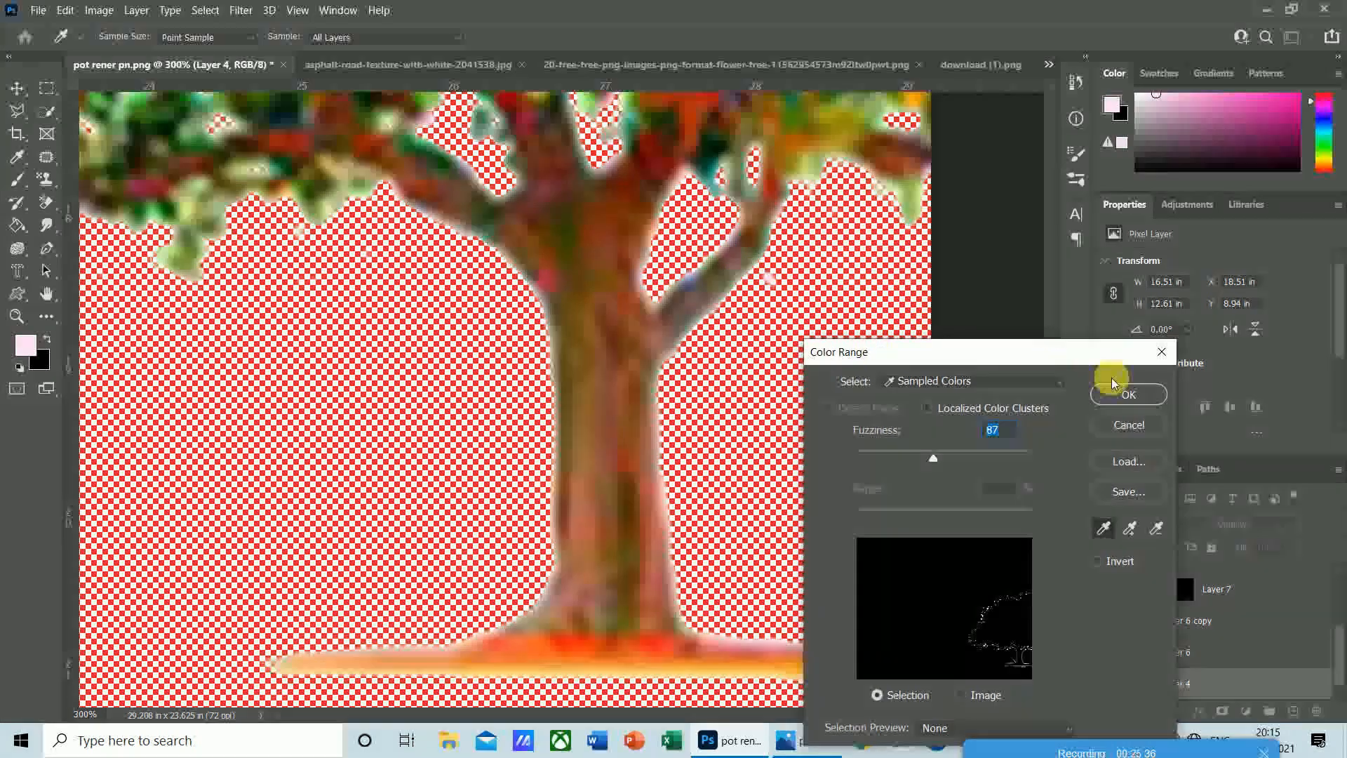
click(1126, 393)
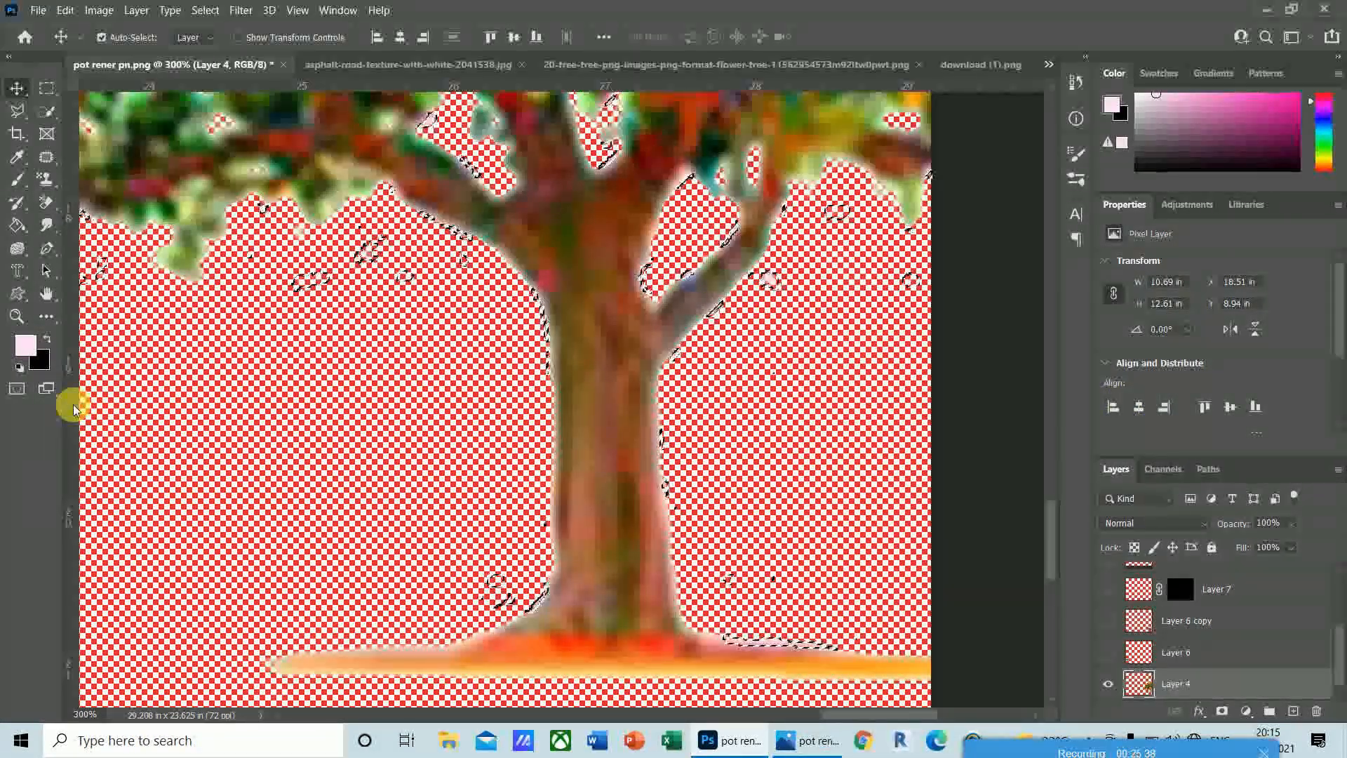
- Delete the selected pale pink fringe pixels around the orange tree on Layer 4 and clear the selection
key(Delete)
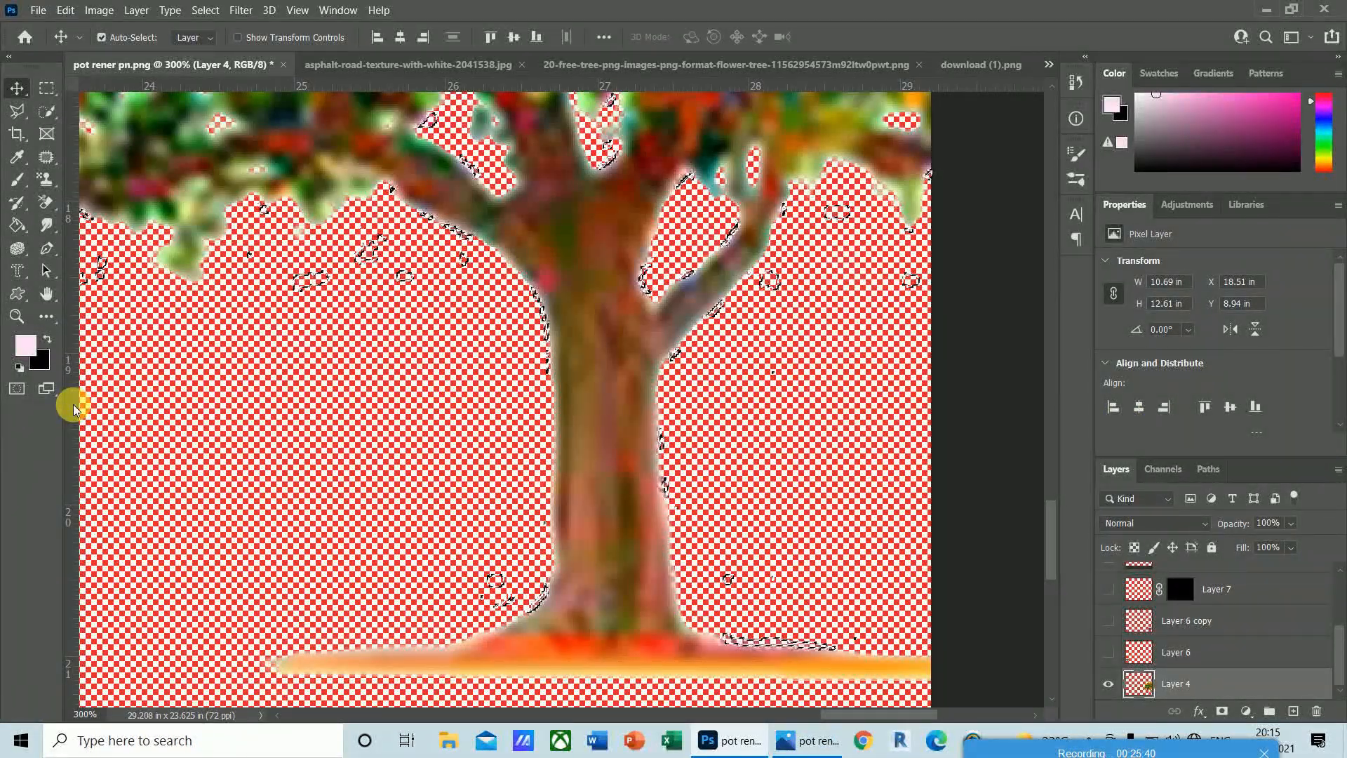
key(ctrl+d)
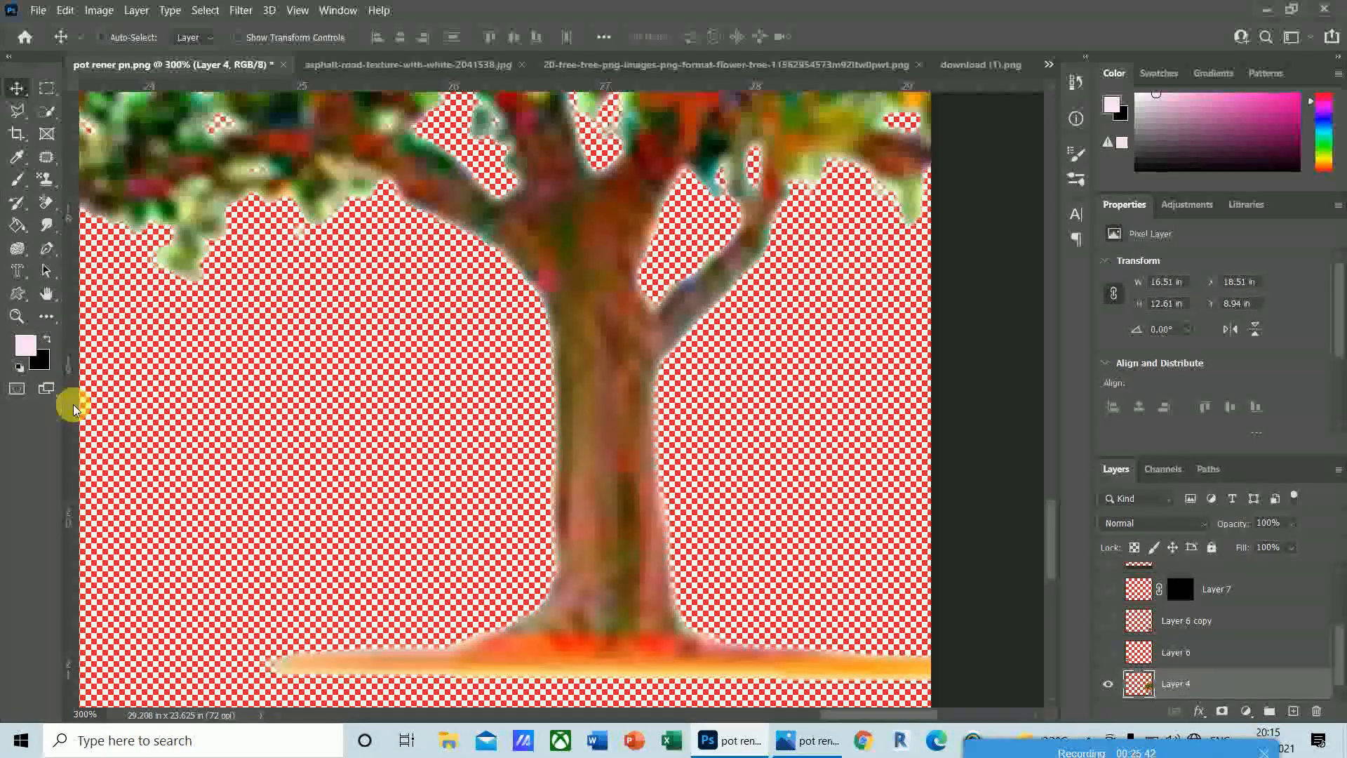
key(ctrl+1)
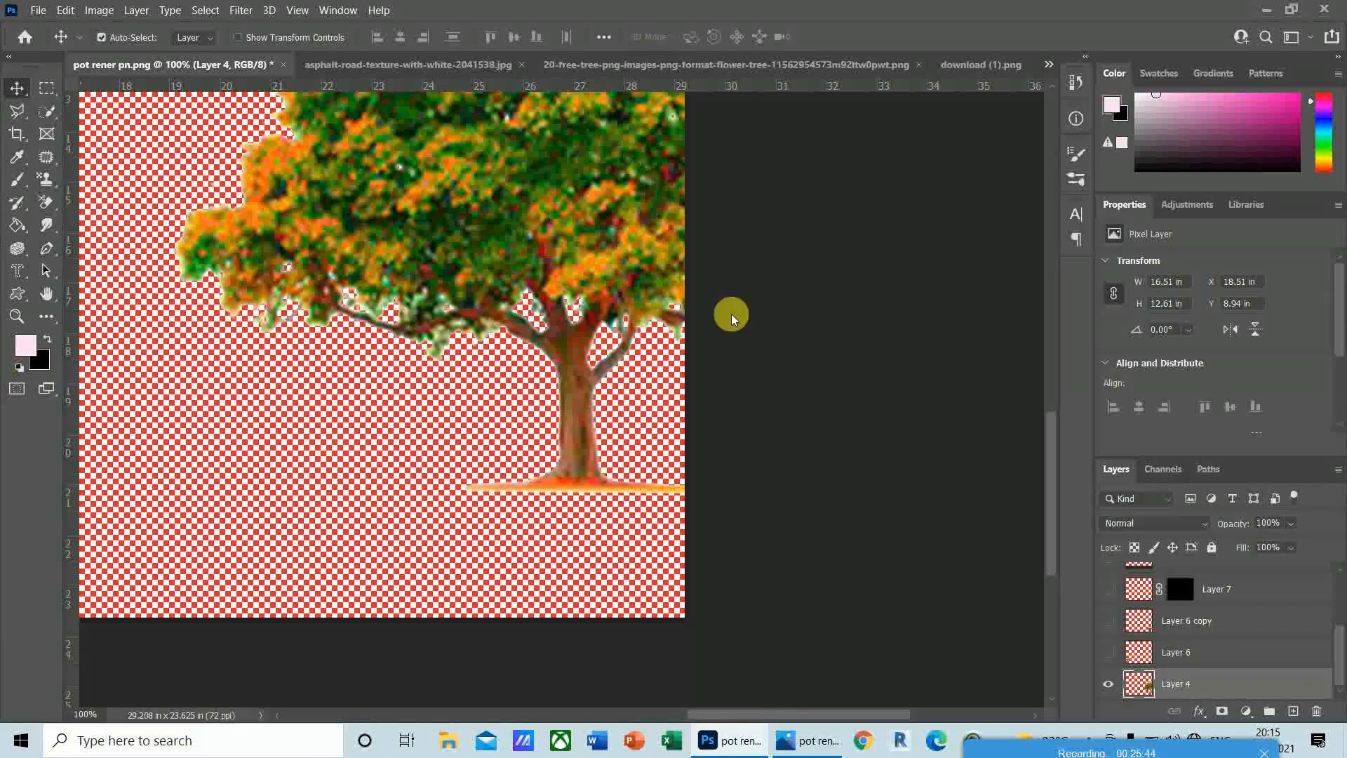
drag(1047, 487, 1055, 452)
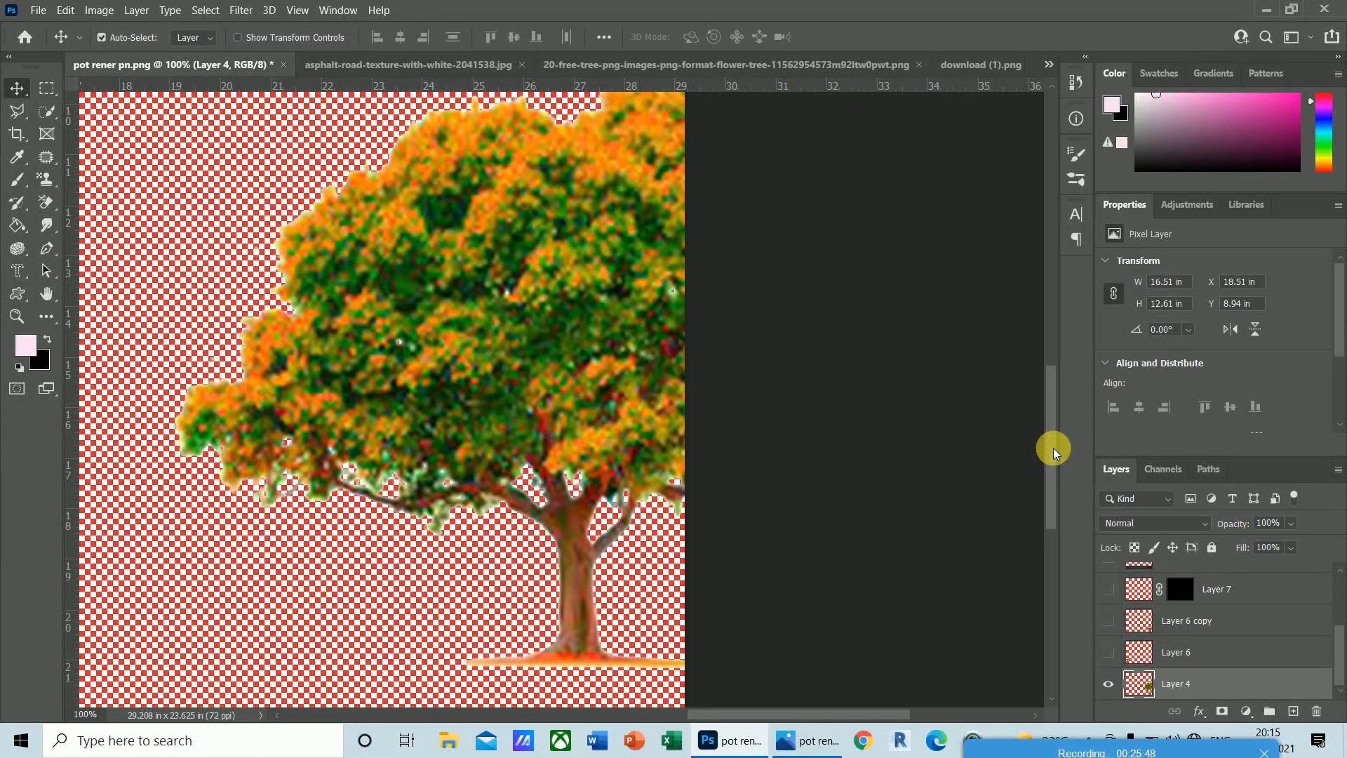
- Make all the hidden layers visible again, from Layer 6 up to Layer 3 copy, to restore the full building composition
click(1113, 647)
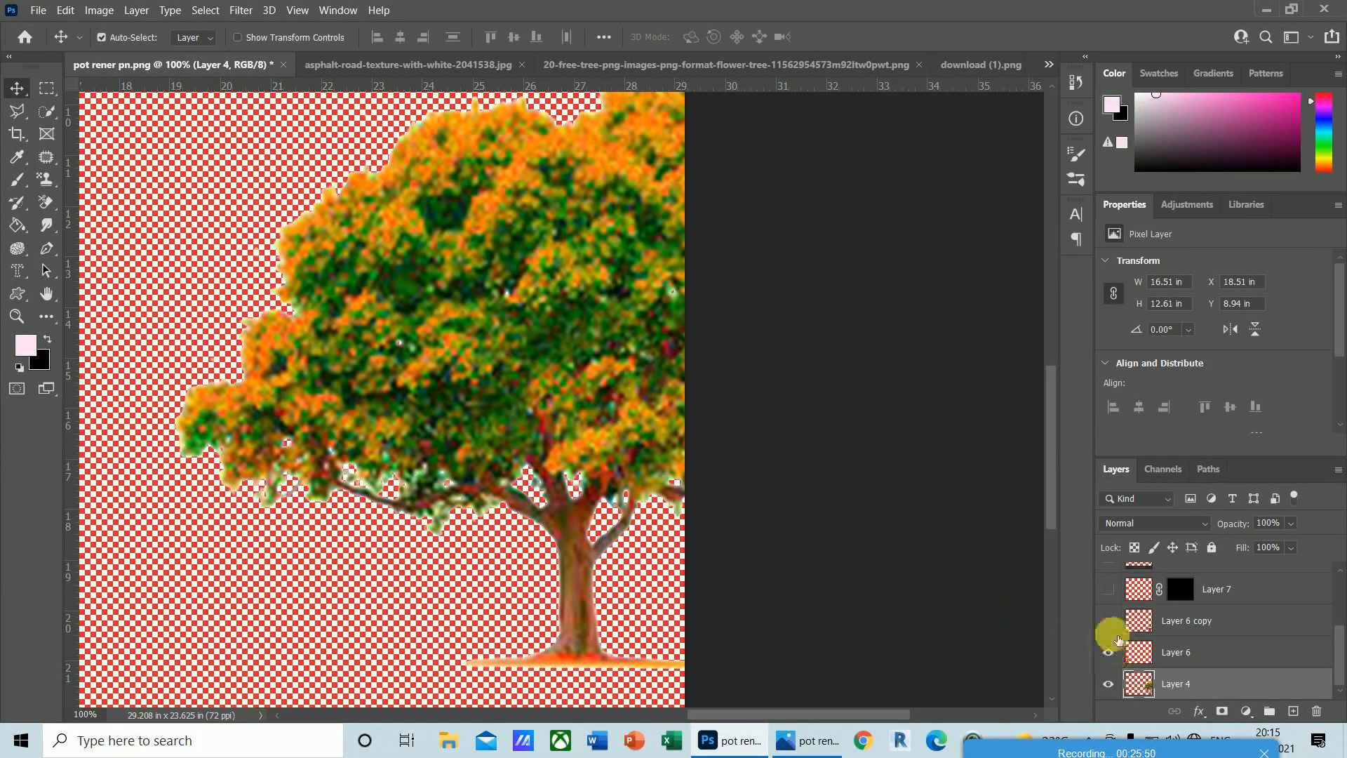
click(1108, 620)
click(1109, 589)
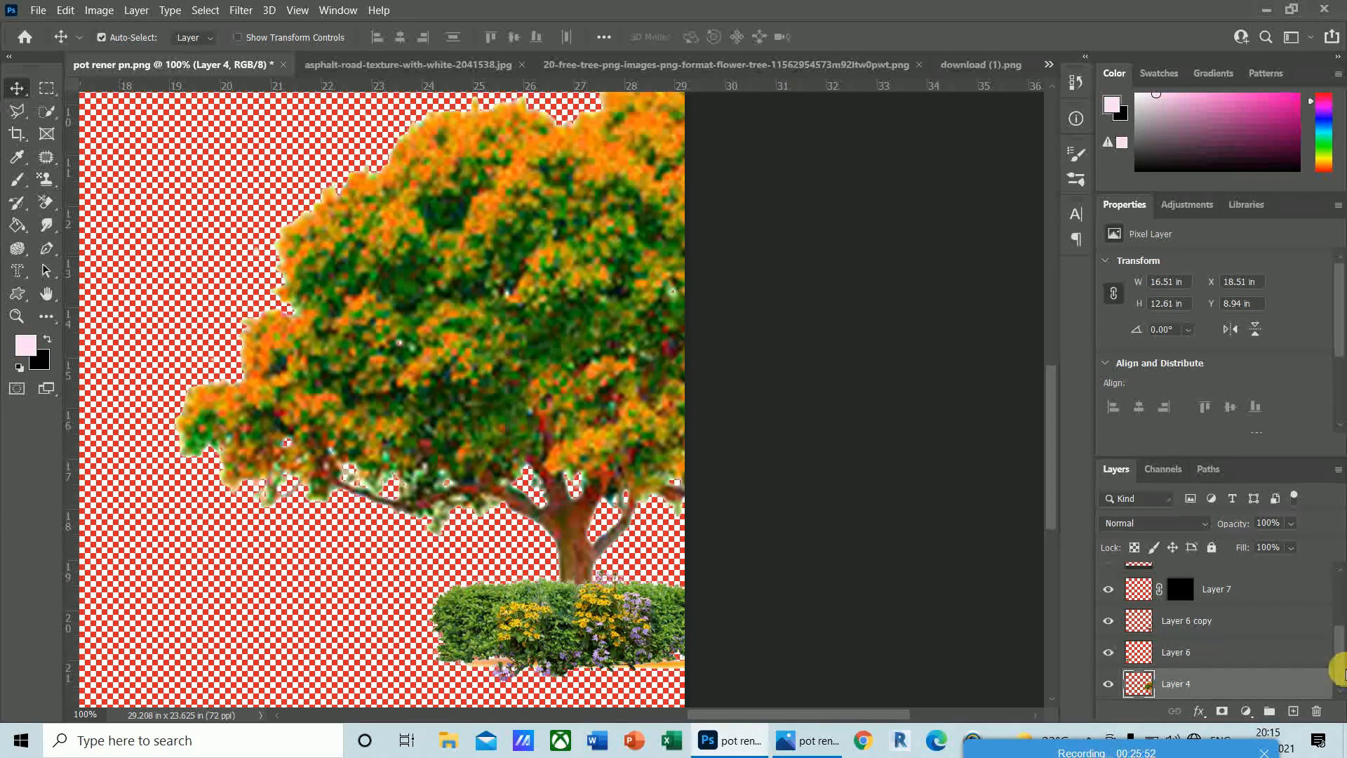
drag(1338, 670, 1333, 574)
click(1108, 632)
click(1109, 601)
click(1116, 582)
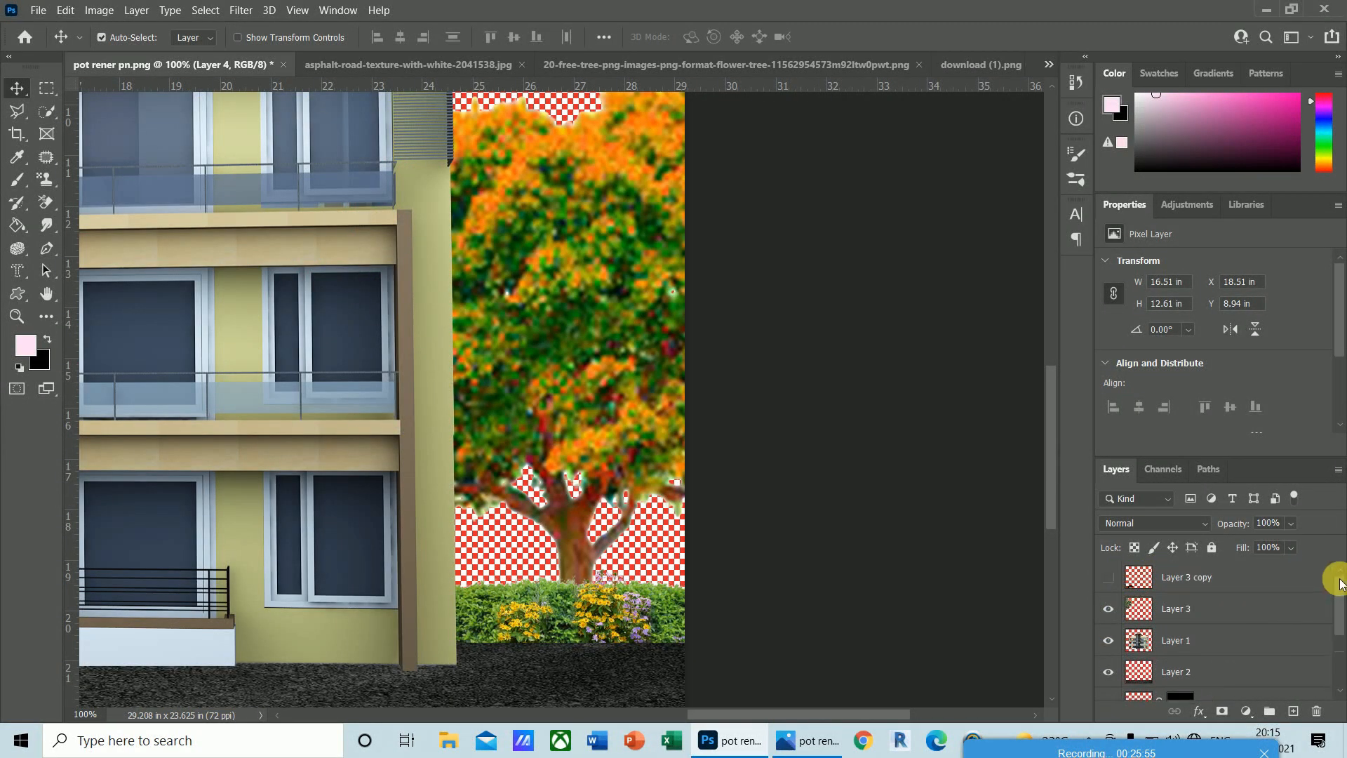
click(1113, 582)
key(ctrl+minus)
key(ctrl+minus)
key(ctrl+minus)
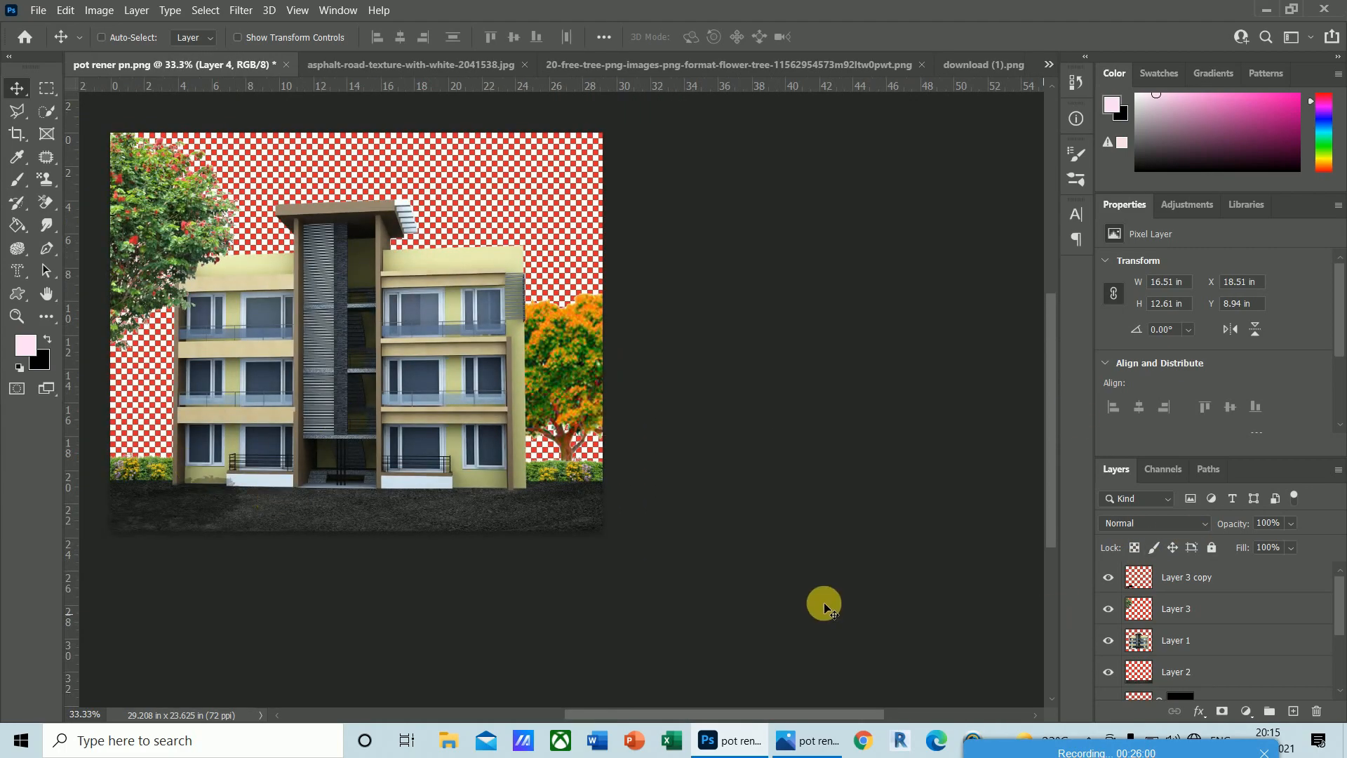
- Open the sky image 2-27230_clouds-background-hd-sky-hd-images-png.jpg from the post png folder
click(39, 9)
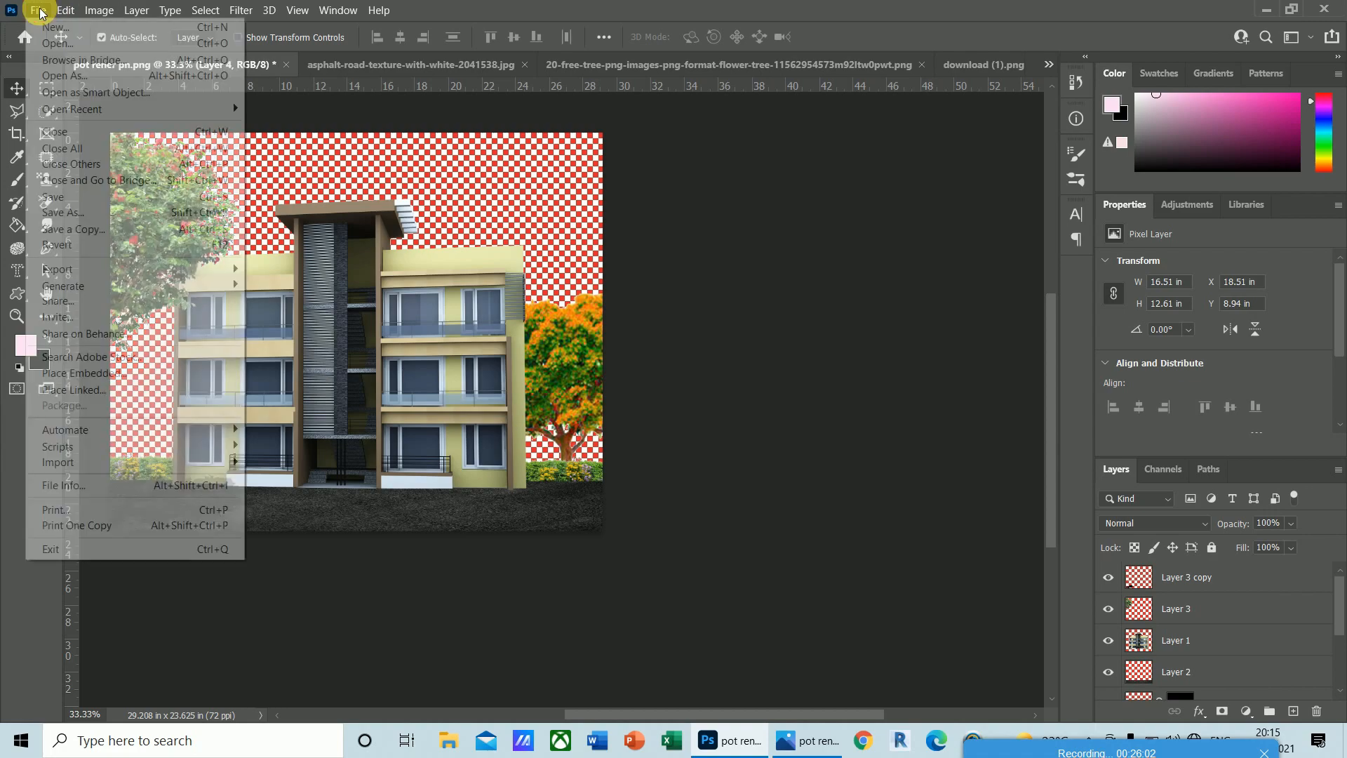
click(50, 44)
click(265, 237)
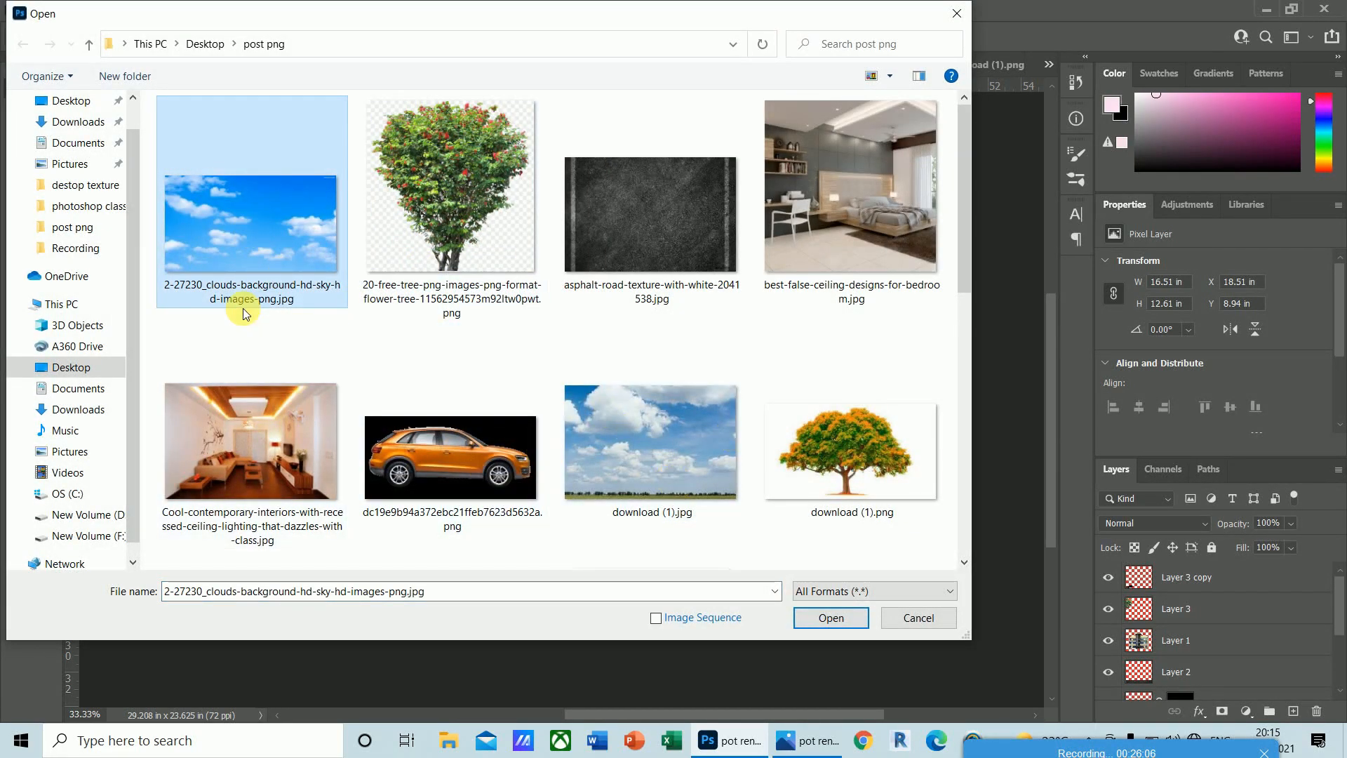
click(674, 446)
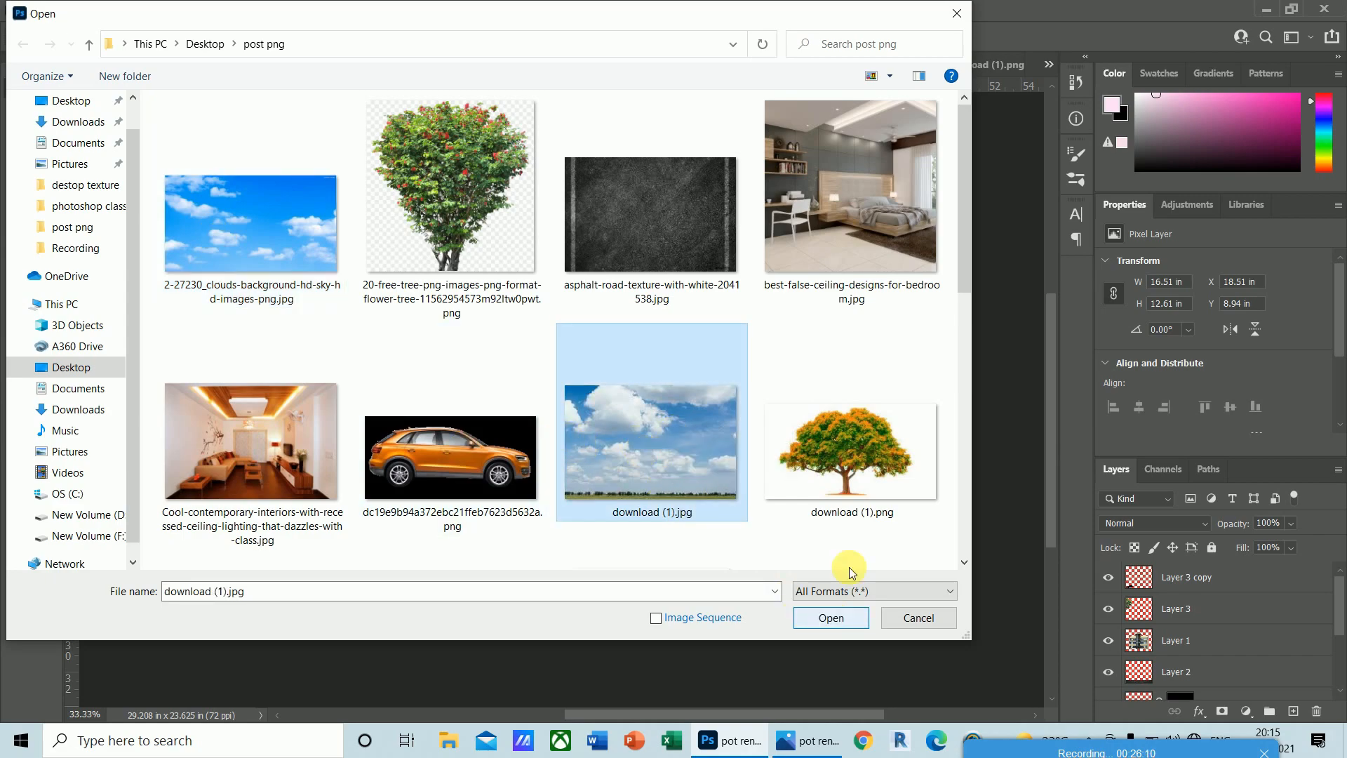
click(234, 253)
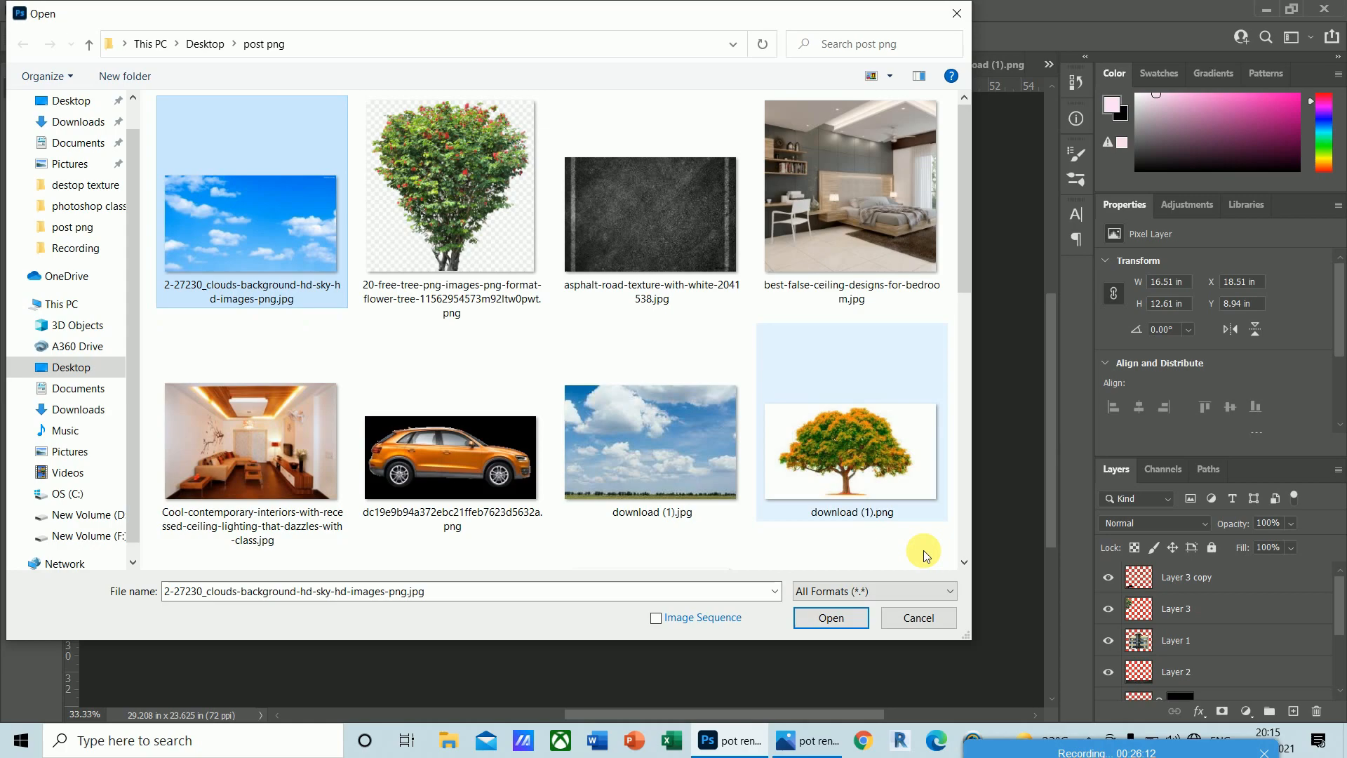
click(830, 620)
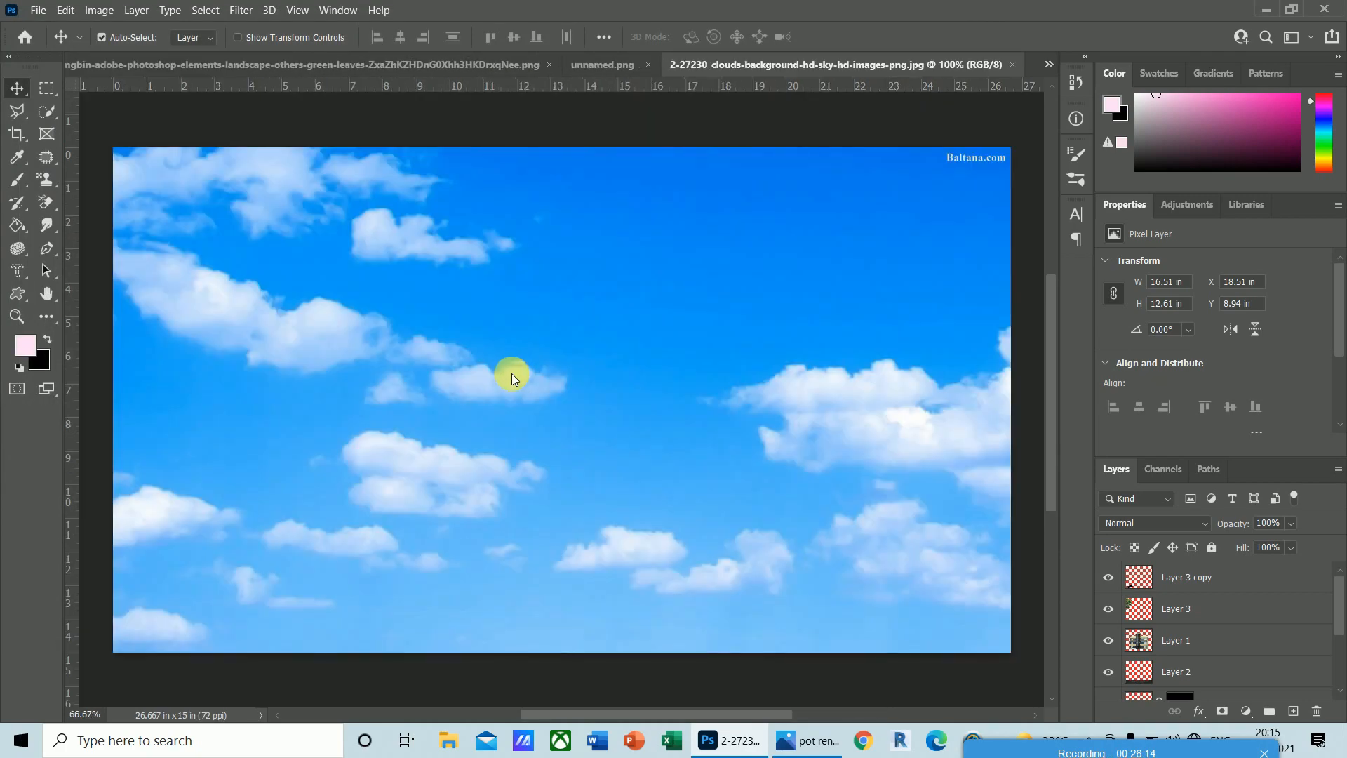
- Copy the entire sky image into pot rener pn.png and scale it proportionally to about 164% to cover the canvas
key(ctrl+a)
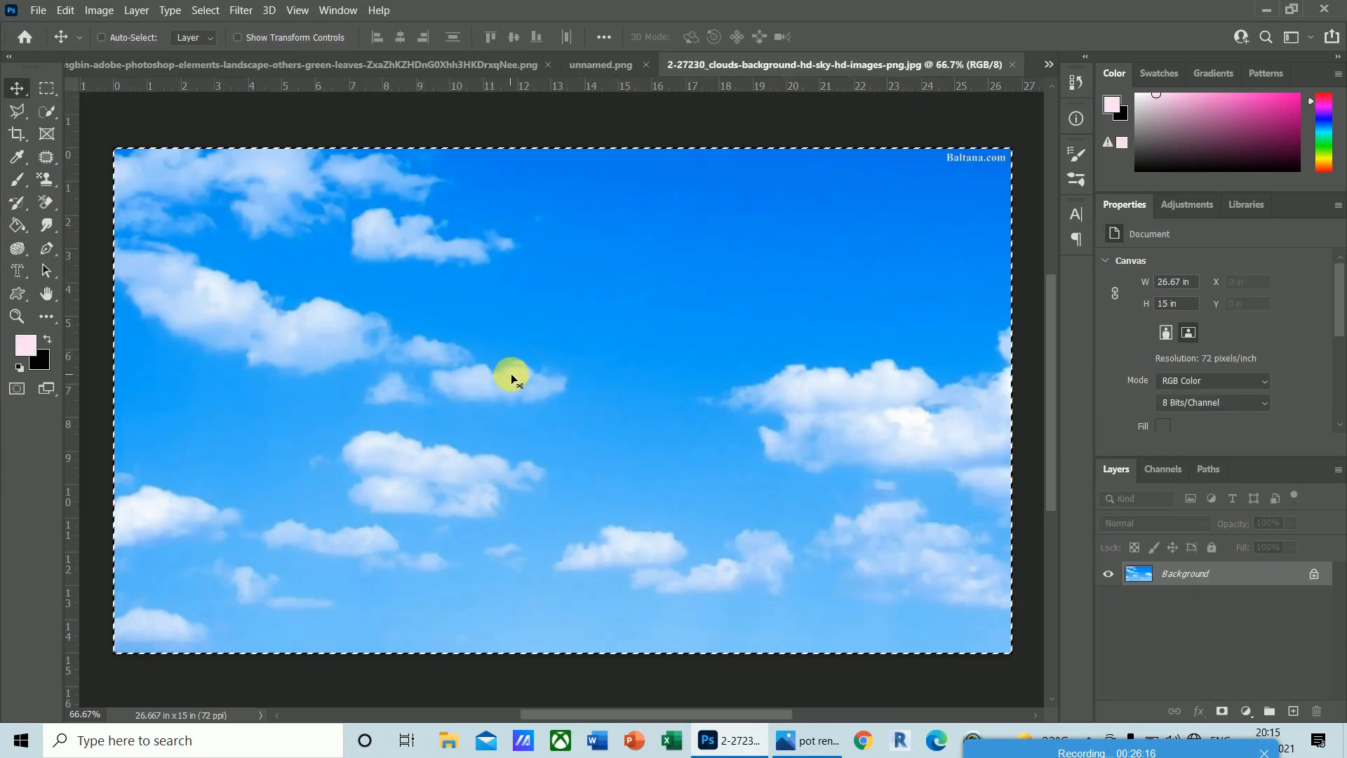
key(ctrl+Tab)
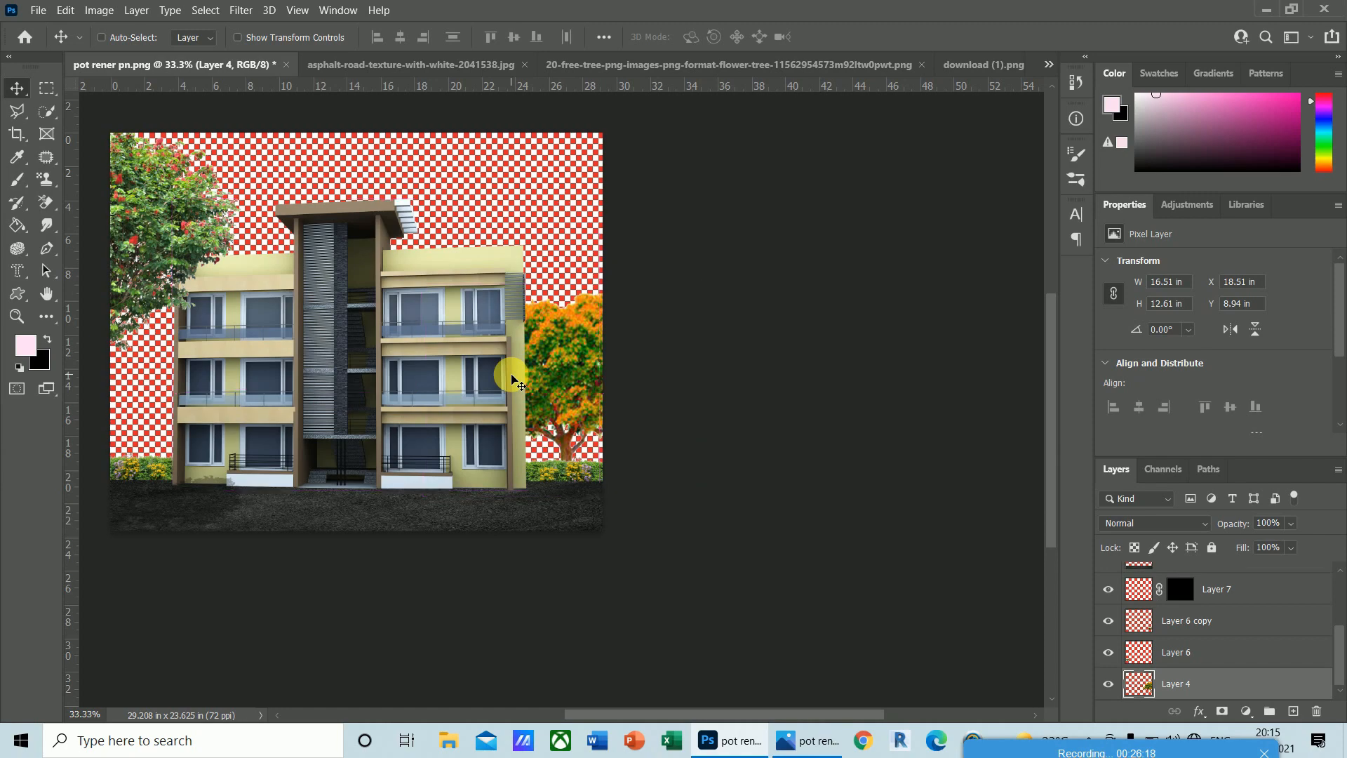
key(ctrl+v)
key(ctrl+t)
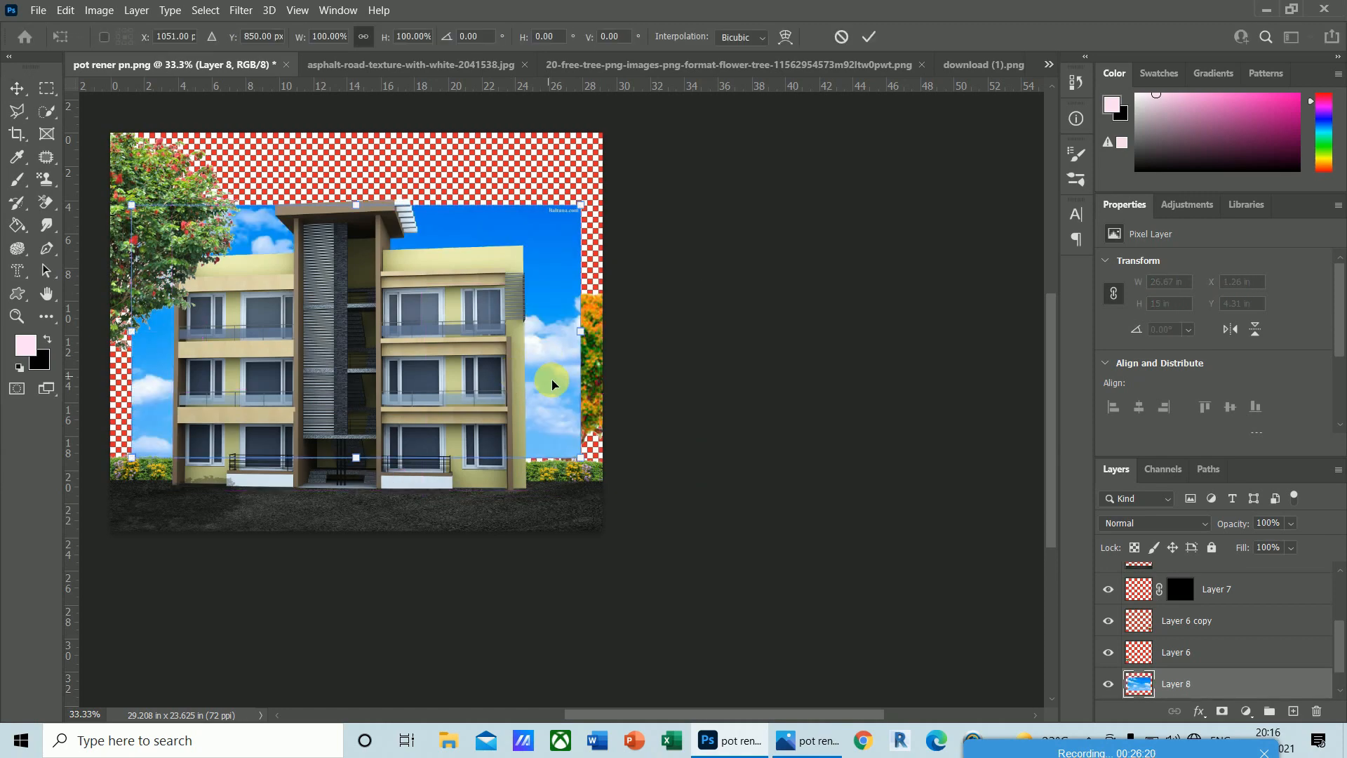
drag(580, 205, 706, 91)
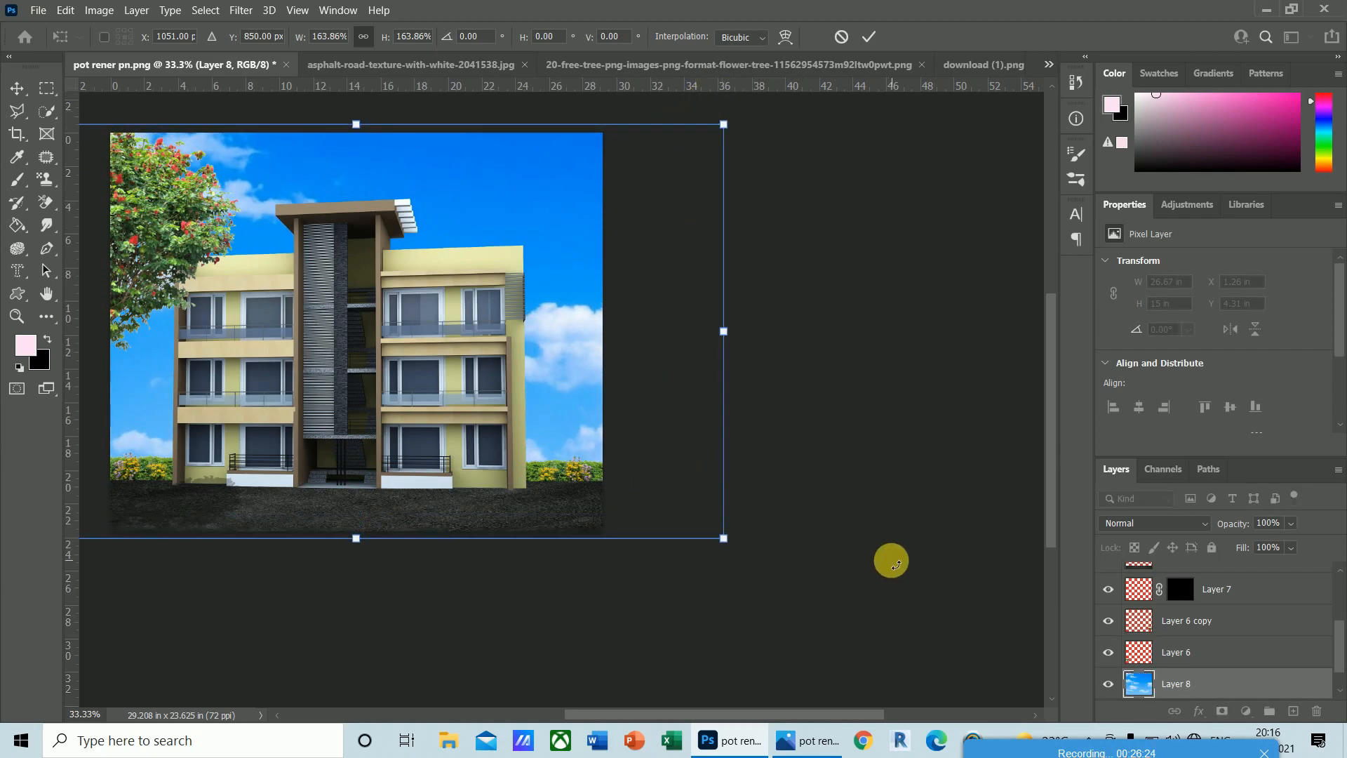
key(Return)
- Move the sky layer, Layer 8, below the orange tree's layer, Layer 4, in the stacking order
scroll(1336, 660, down, 1)
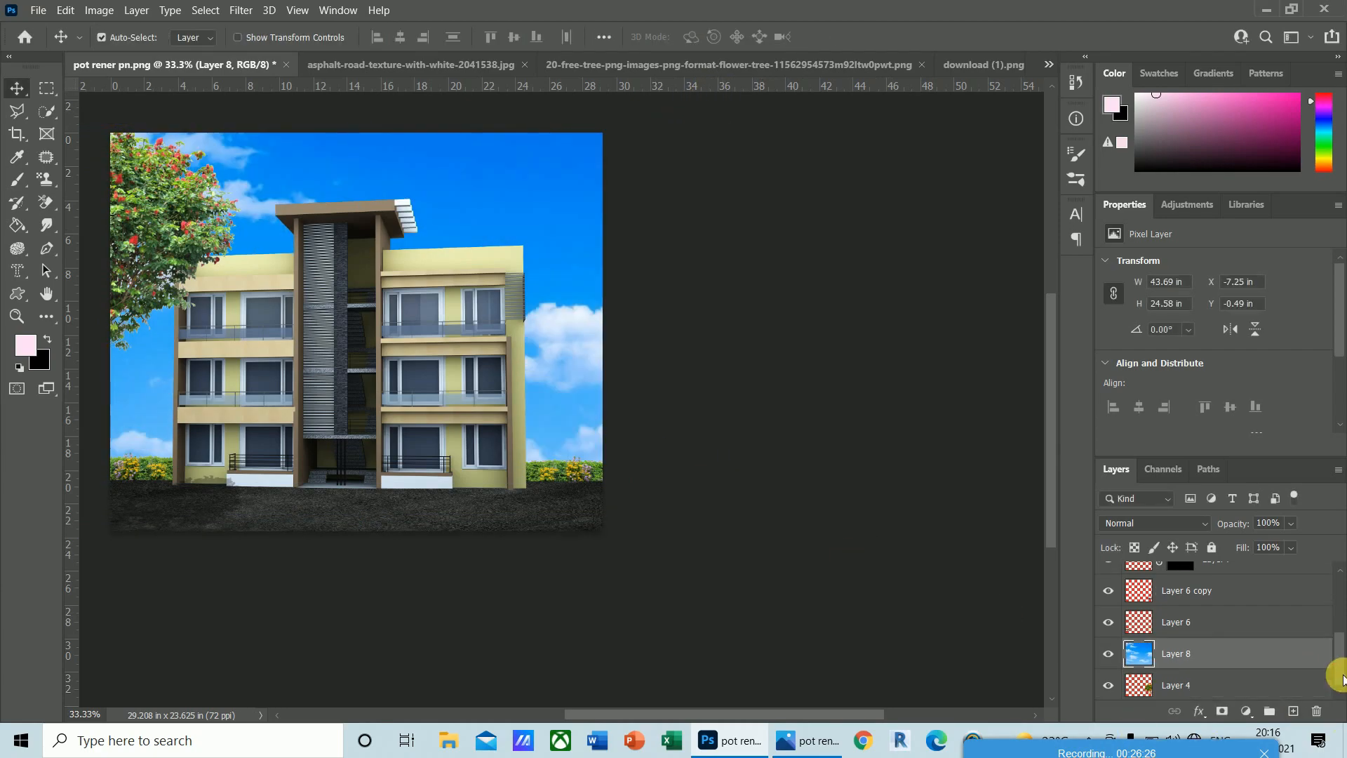
drag(1200, 666, 1229, 702)
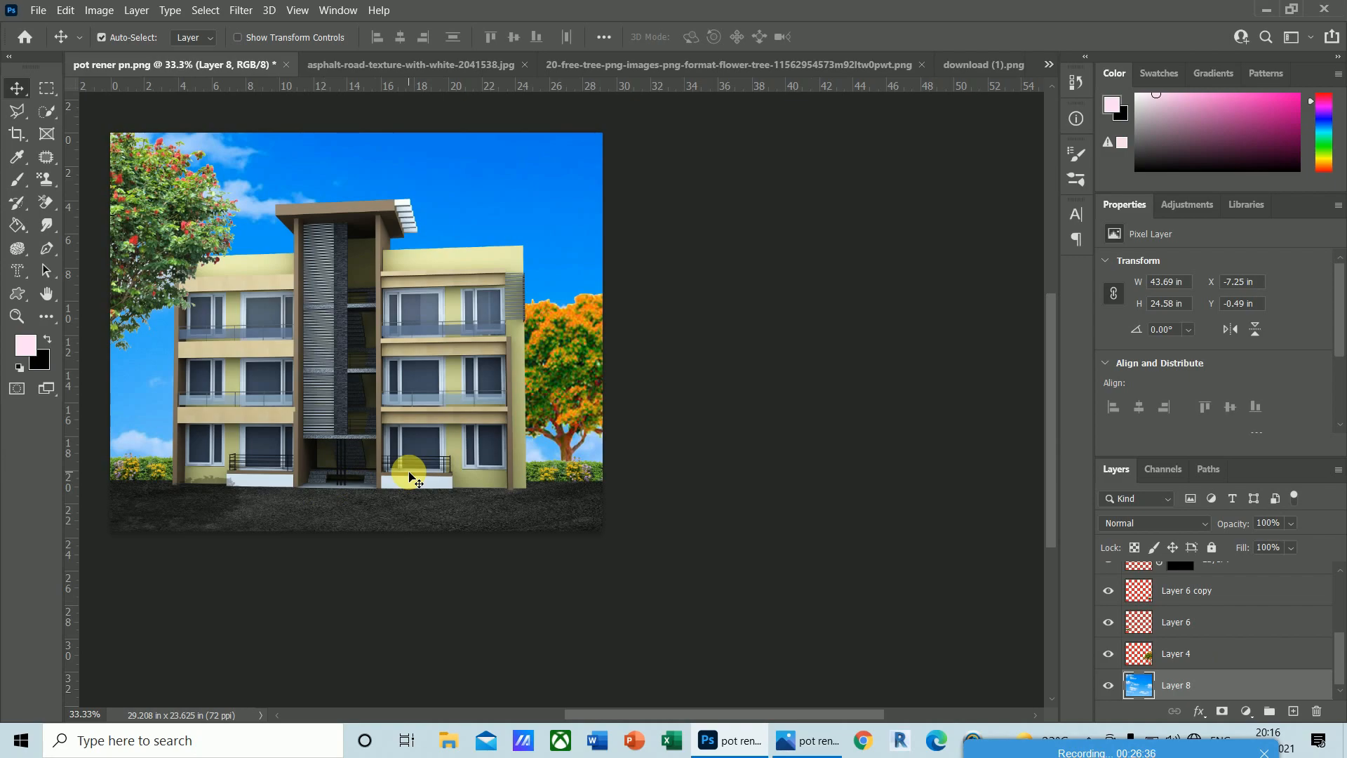
drag(409, 477, 400, 472)
key(ctrl+minus)
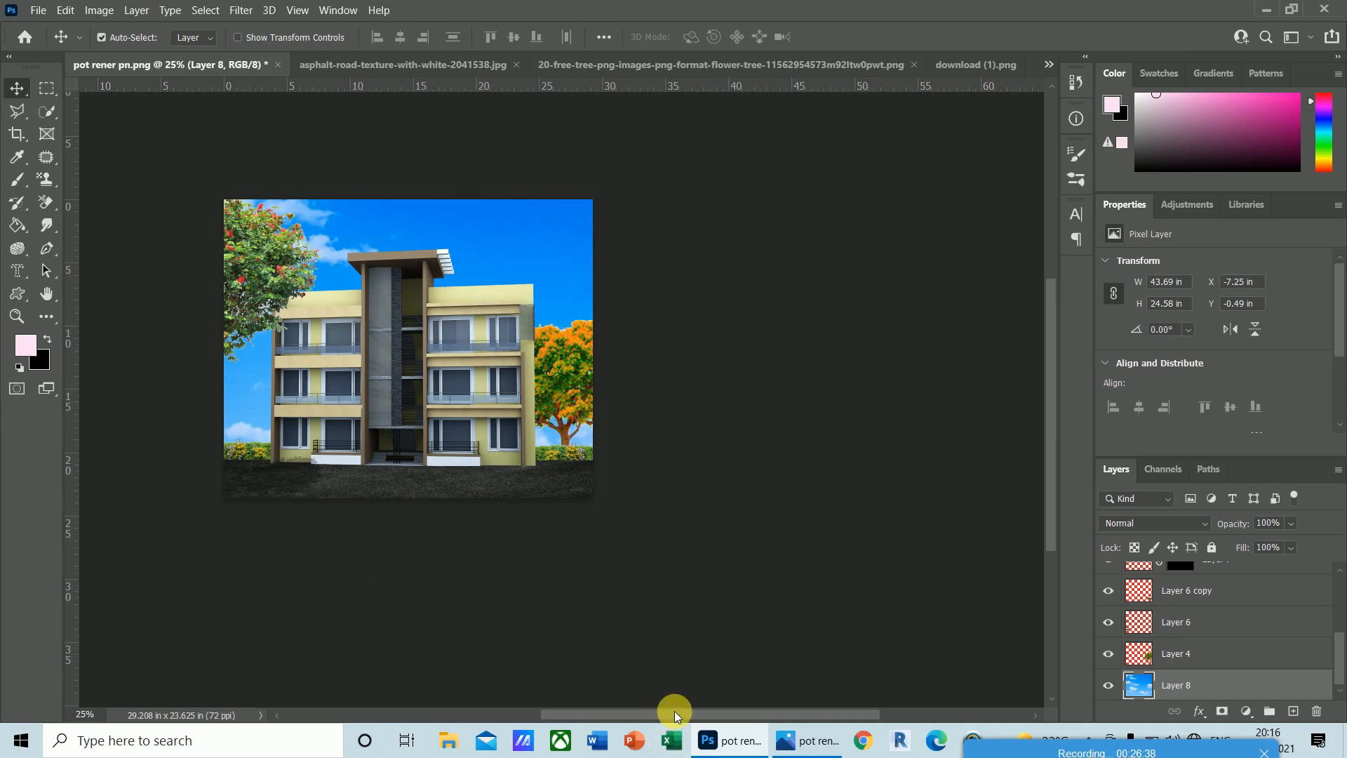
drag(674, 711, 618, 712)
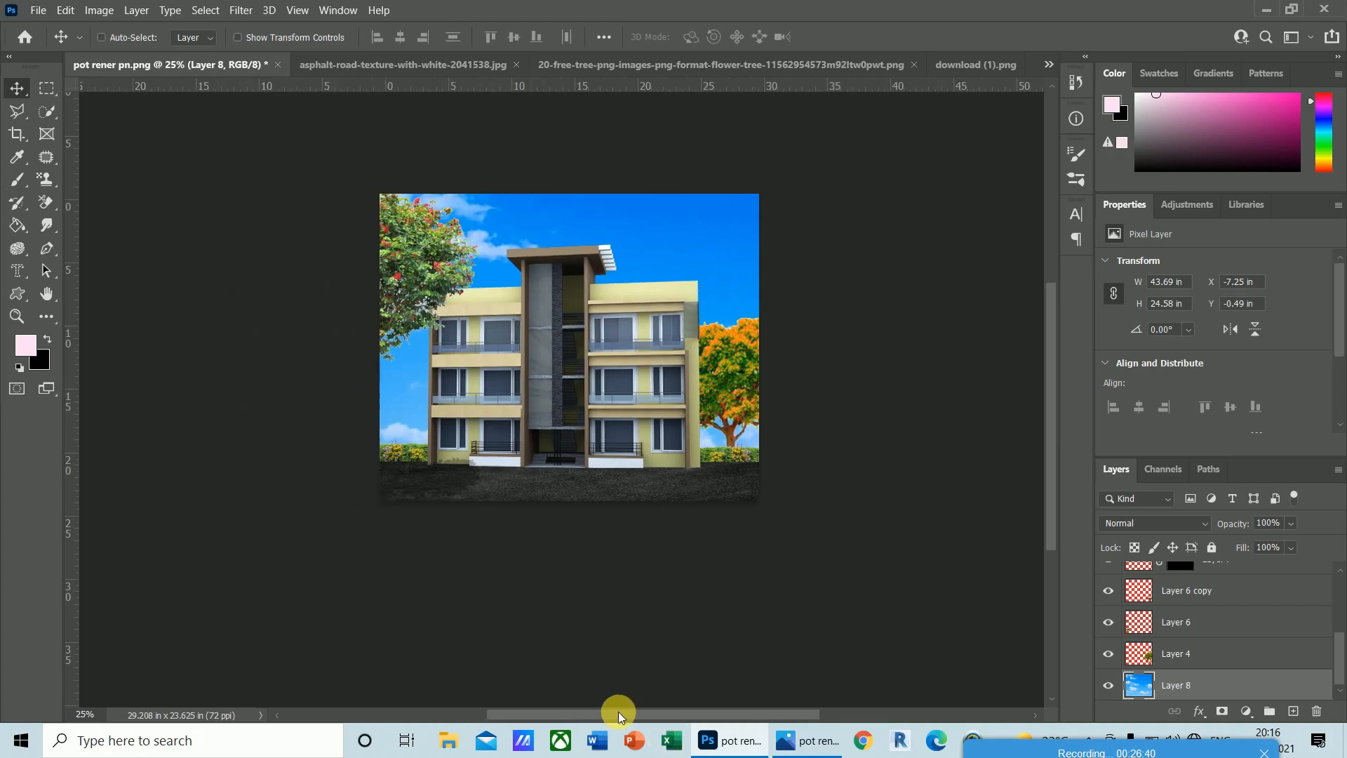
key(ctrl+plus)
key(ctrl+plus)
key(ctrl+plus)
drag(1055, 497, 1052, 463)
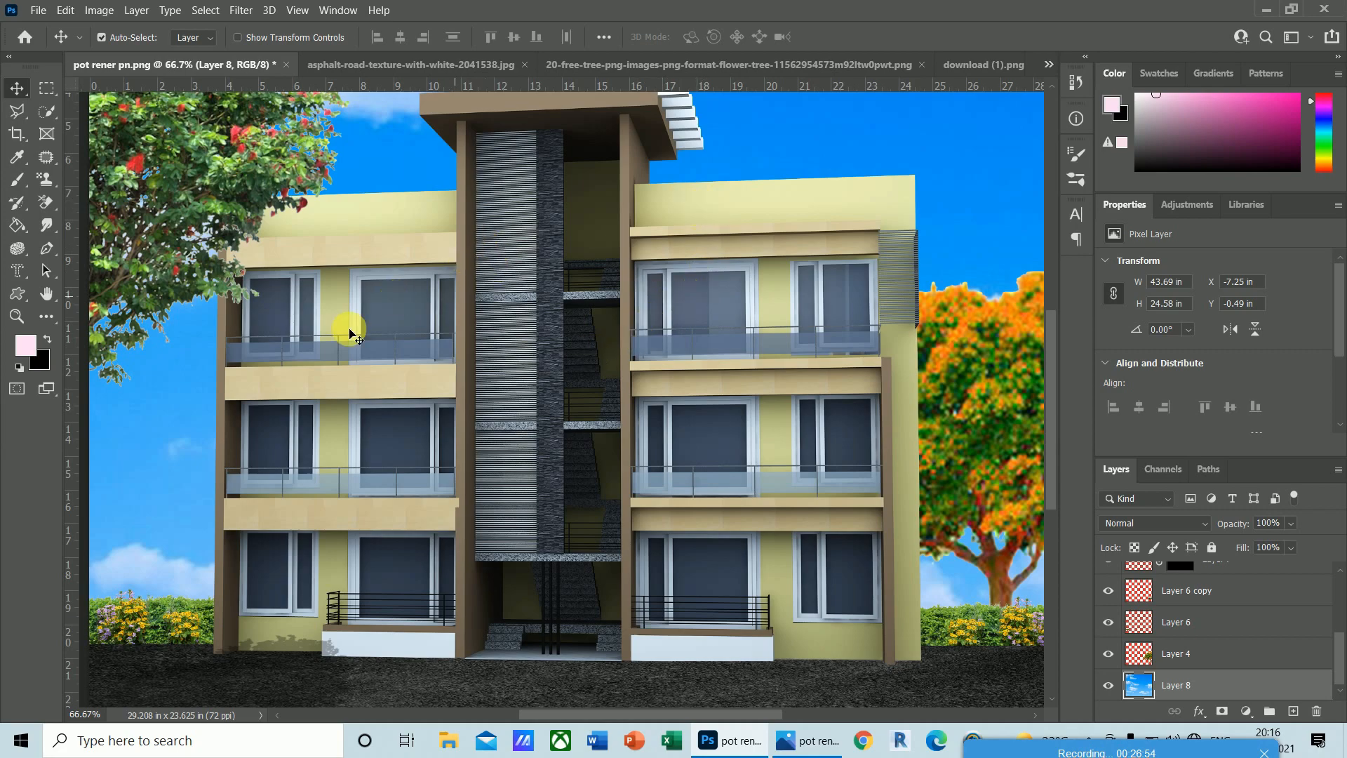
- Select the orange tree's layer, Layer 4, from the canvas and hide it
right_click(1002, 409)
click(1013, 414)
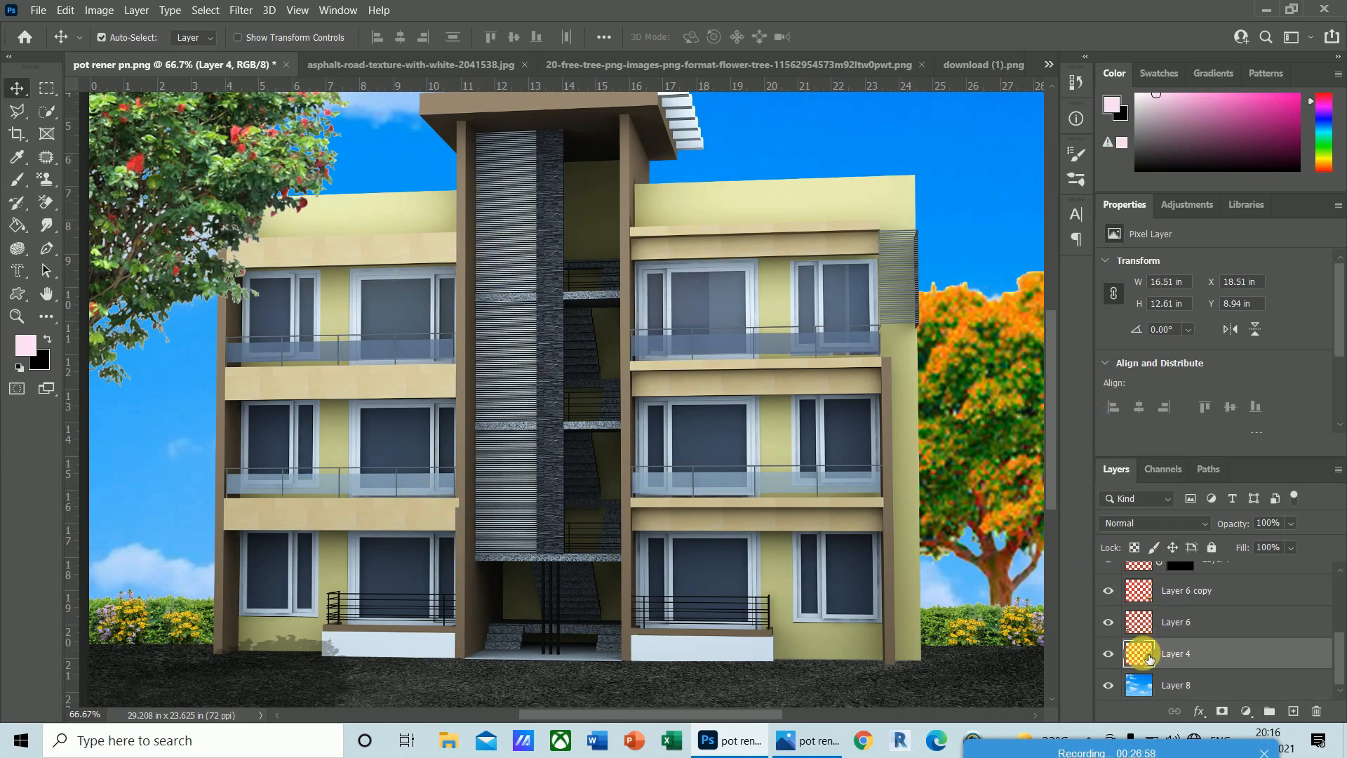
click(1108, 653)
- Browse the post png folder for a replacement tree and open the green tree image images.png
click(38, 9)
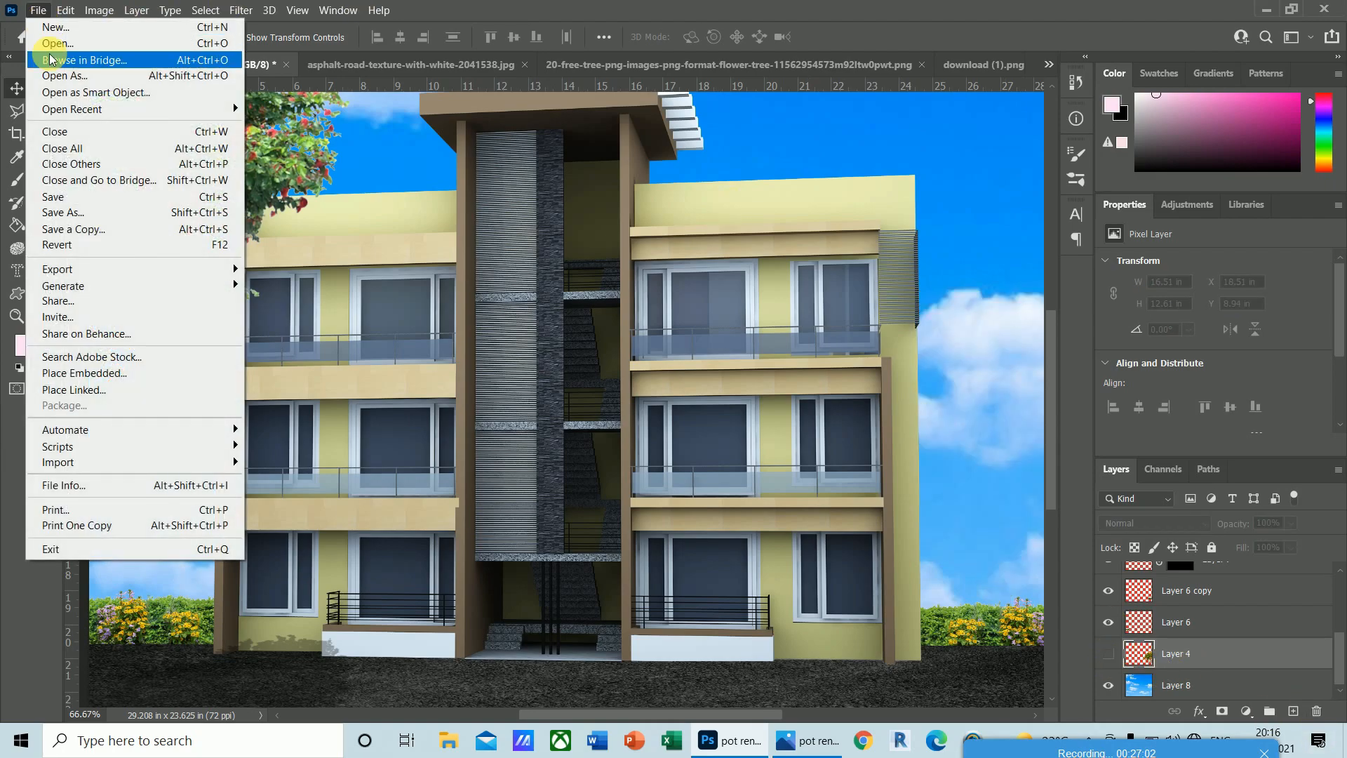
click(55, 42)
click(823, 449)
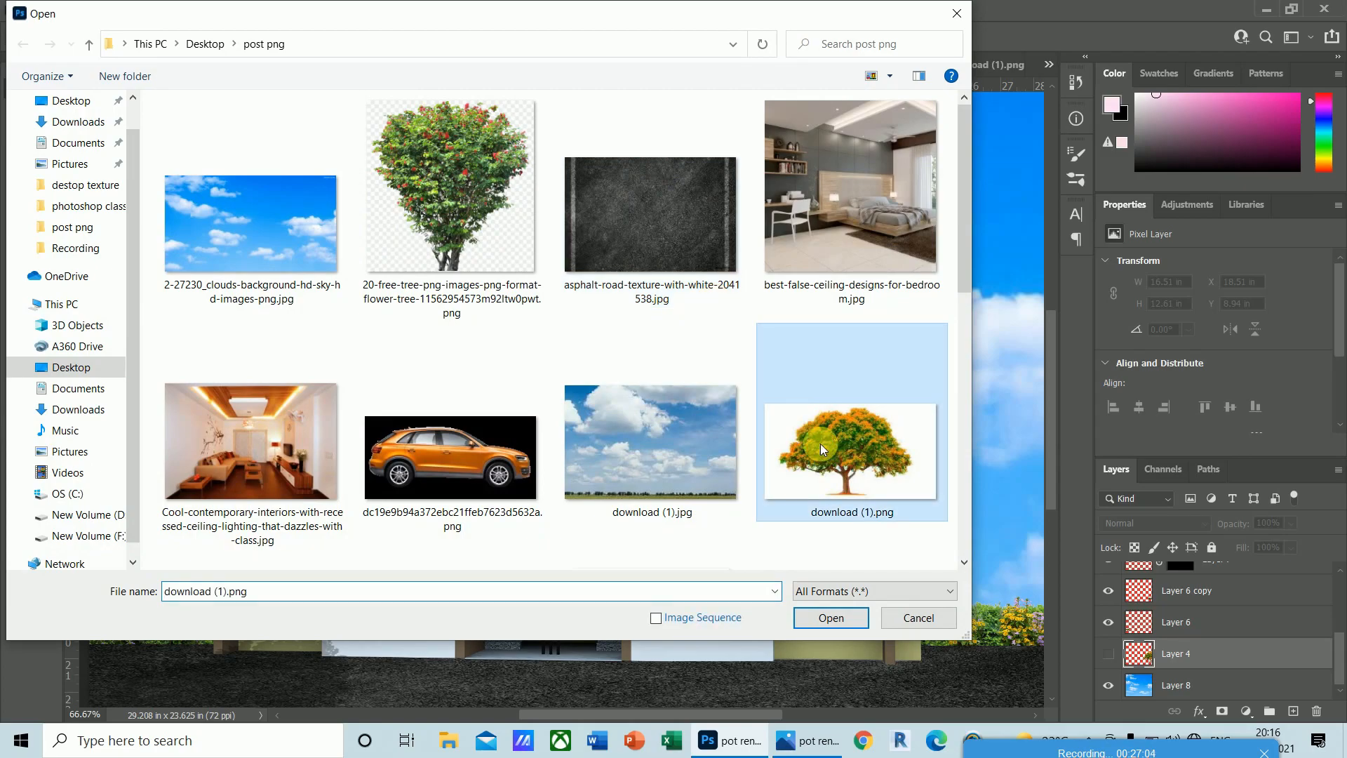
click(449, 186)
drag(964, 242, 983, 398)
scroll(343, 460, down, 3)
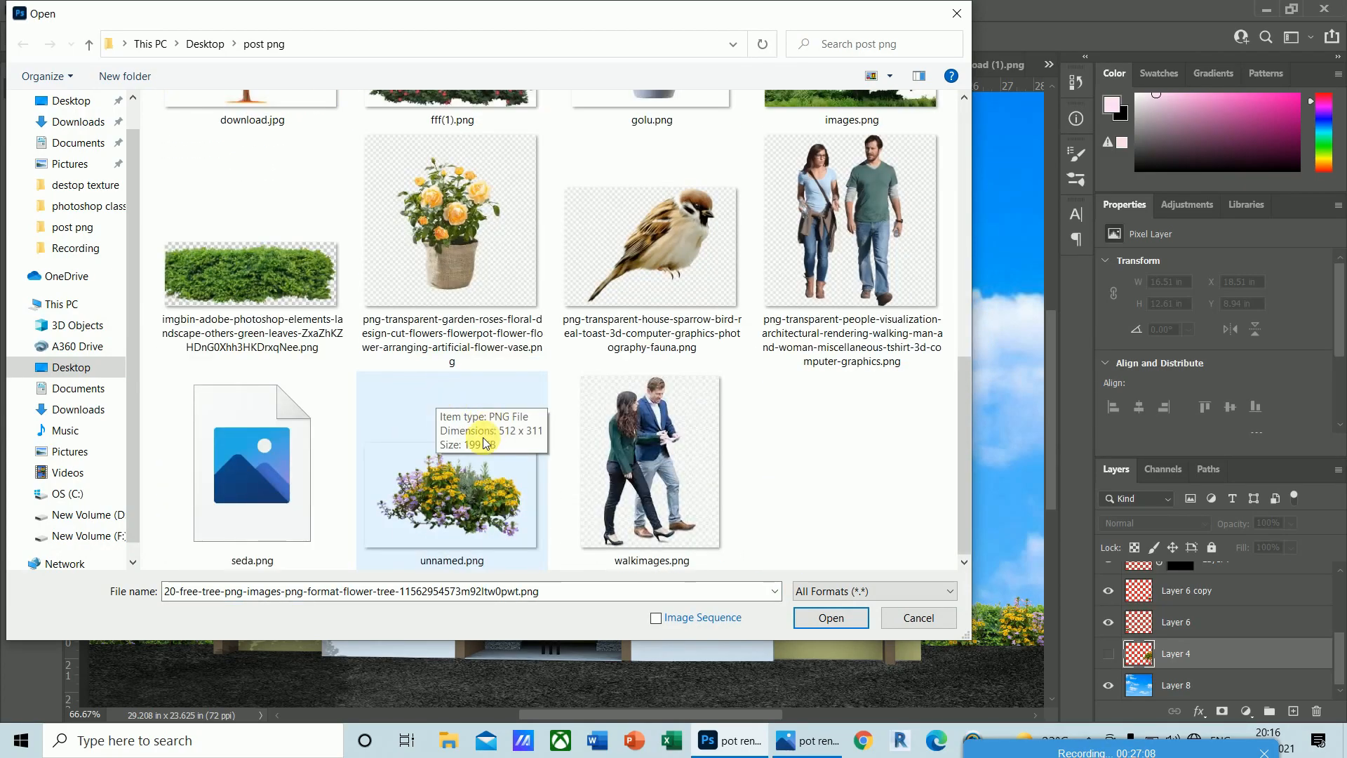
scroll(484, 442, up, 3)
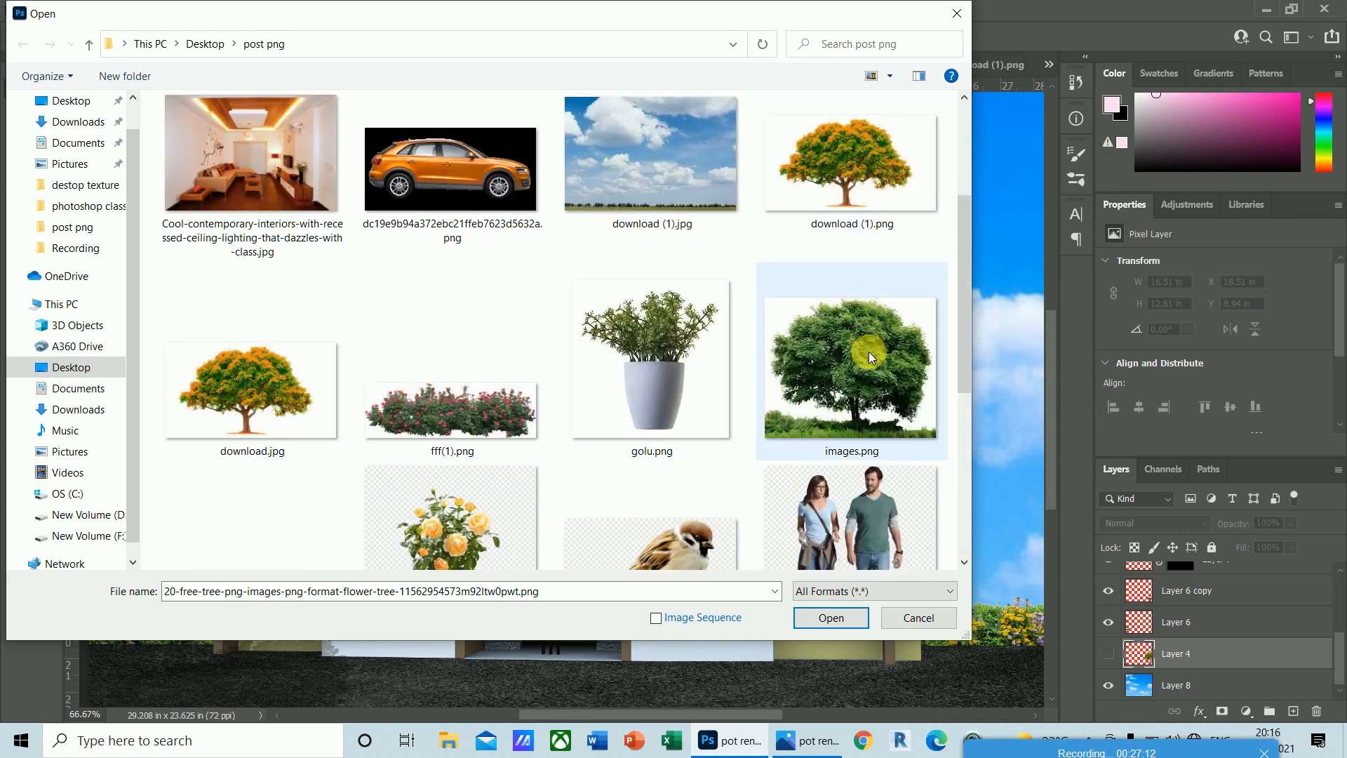
click(862, 402)
click(832, 617)
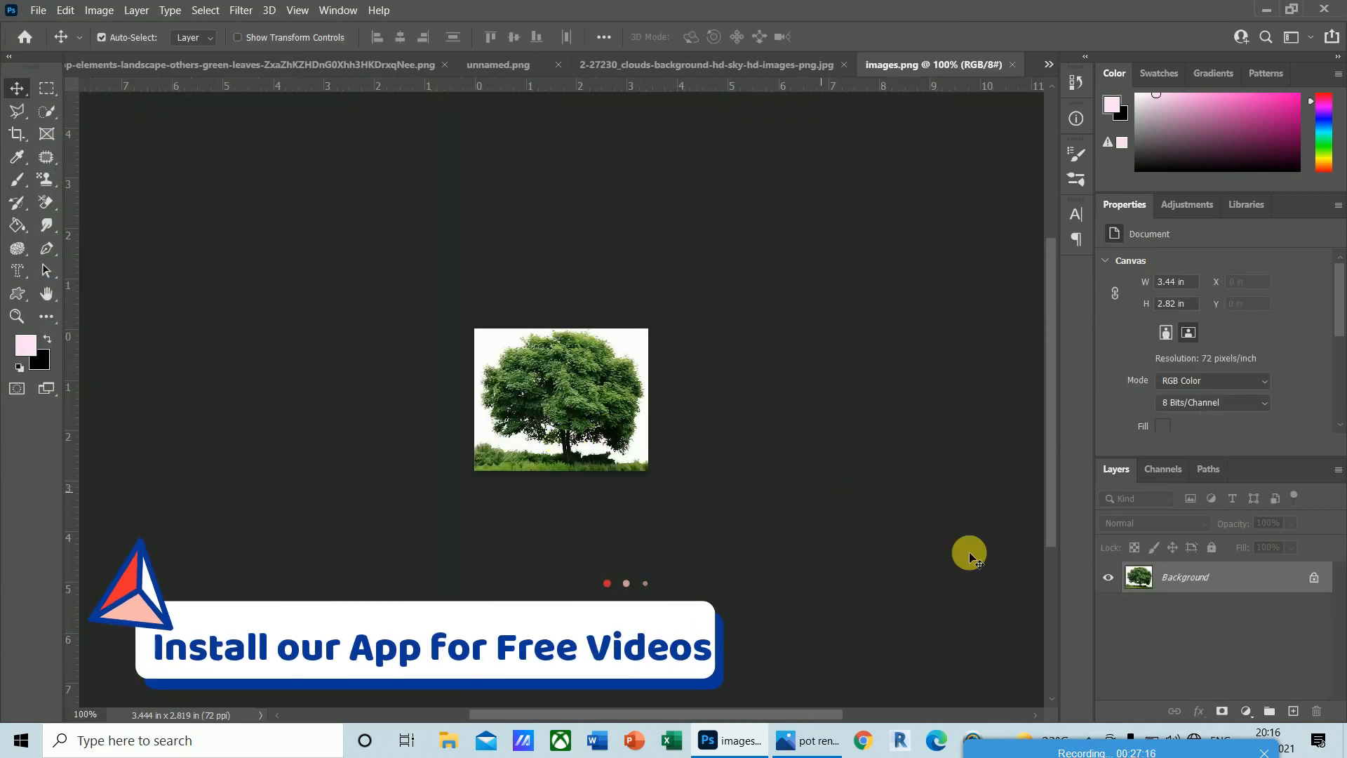
- Convert the green tree's background into the regular layer Layer 0 and resample the image to a resolution of 555 pixels/inch
double_click(1248, 577)
click(810, 213)
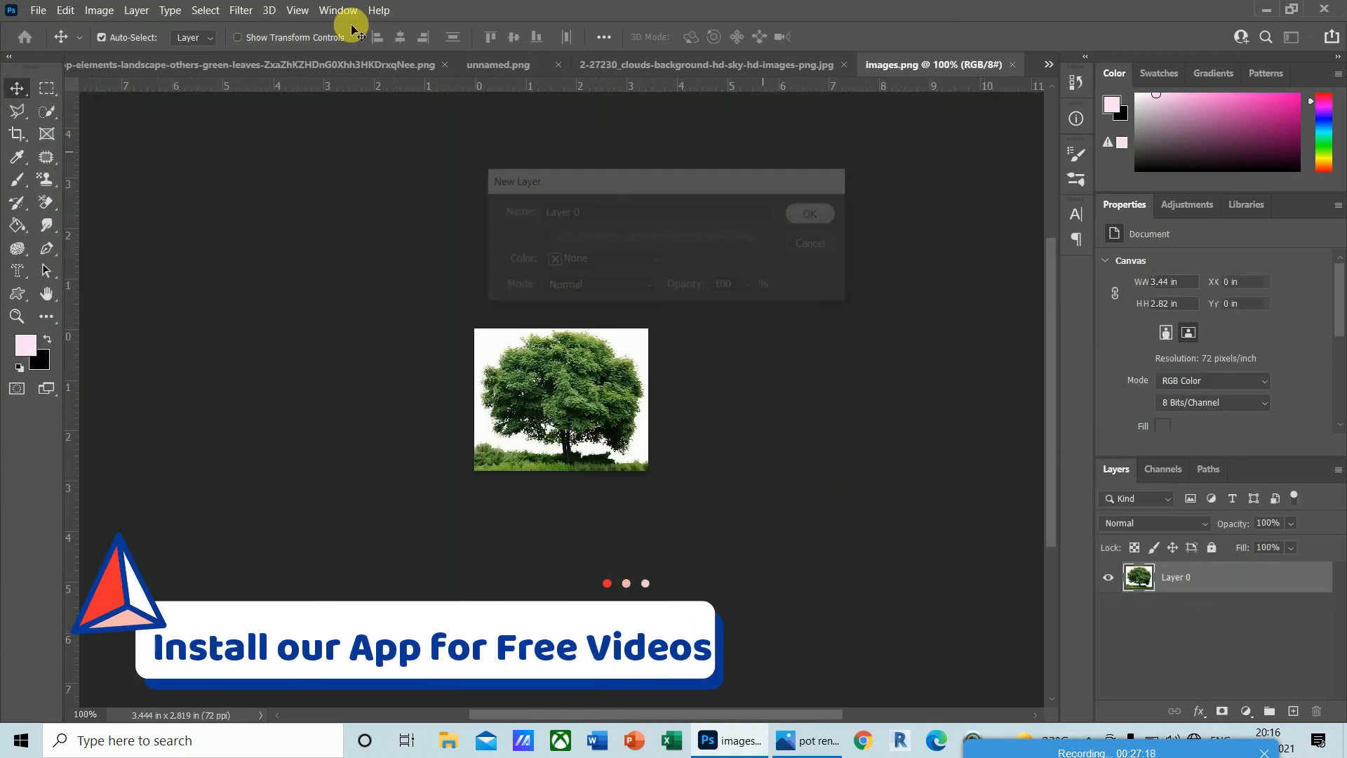
click(84, 12)
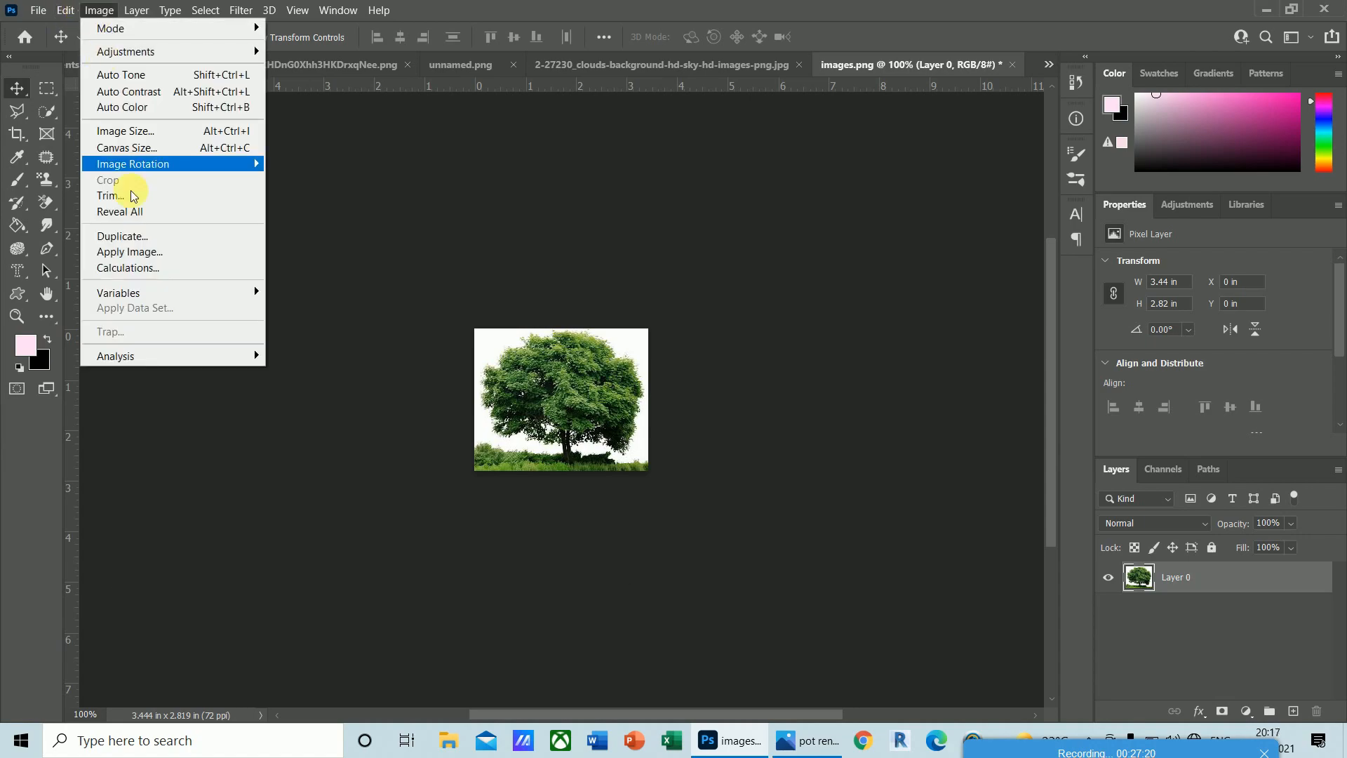
click(129, 130)
click(772, 281)
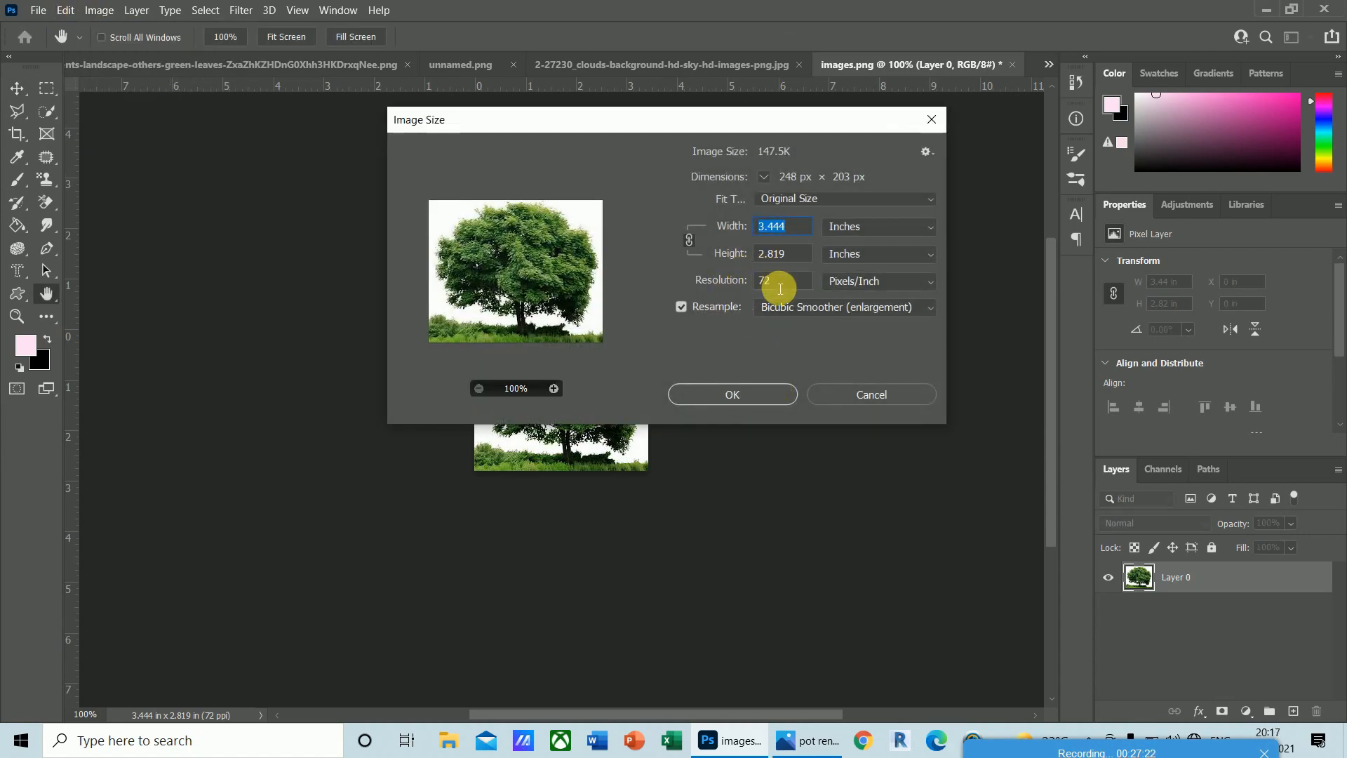
text(555)
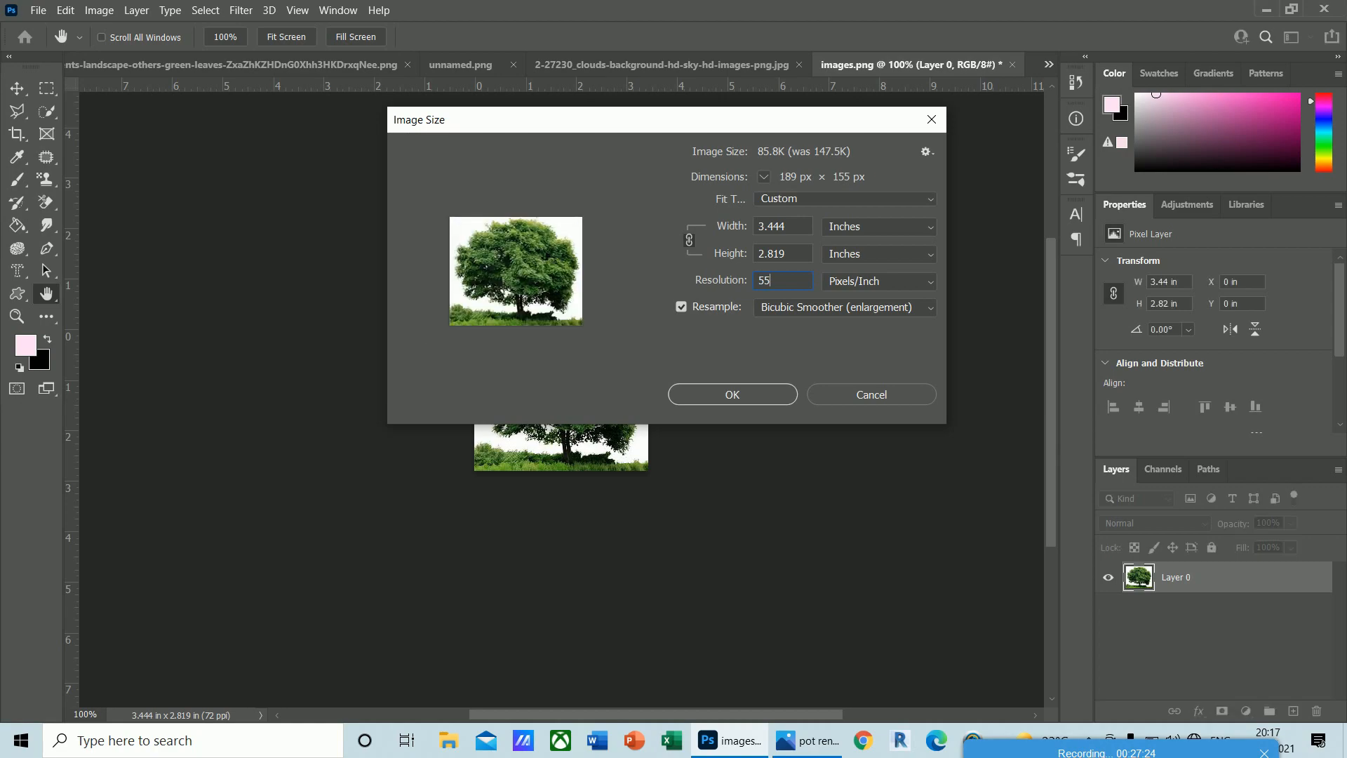
click(752, 393)
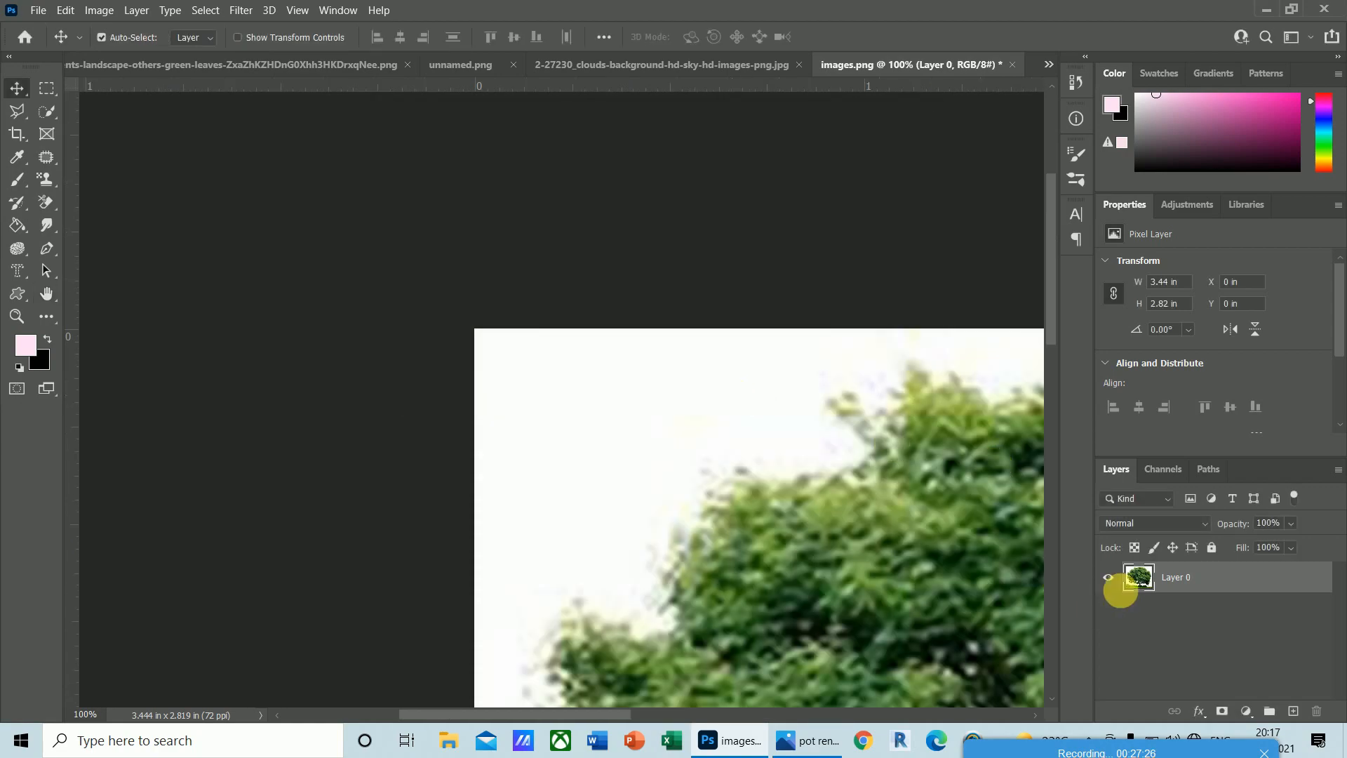
- Examine the resampled green tree image as a whole and its foliage edges up close
key(ctrl+minus)
key(ctrl+minus)
key(ctrl+minus)
key(ctrl+minus)
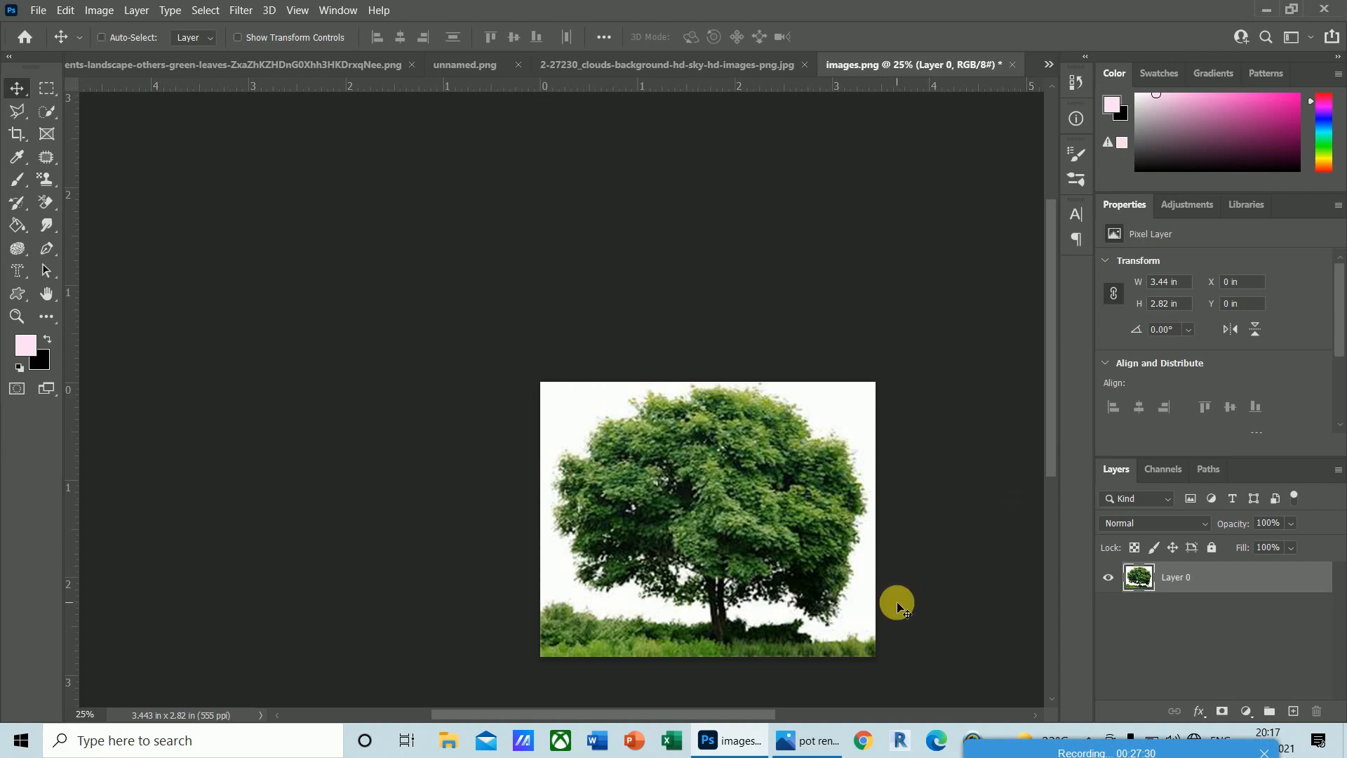
key(ctrl+plus)
key(ctrl+plus)
drag(663, 714, 756, 714)
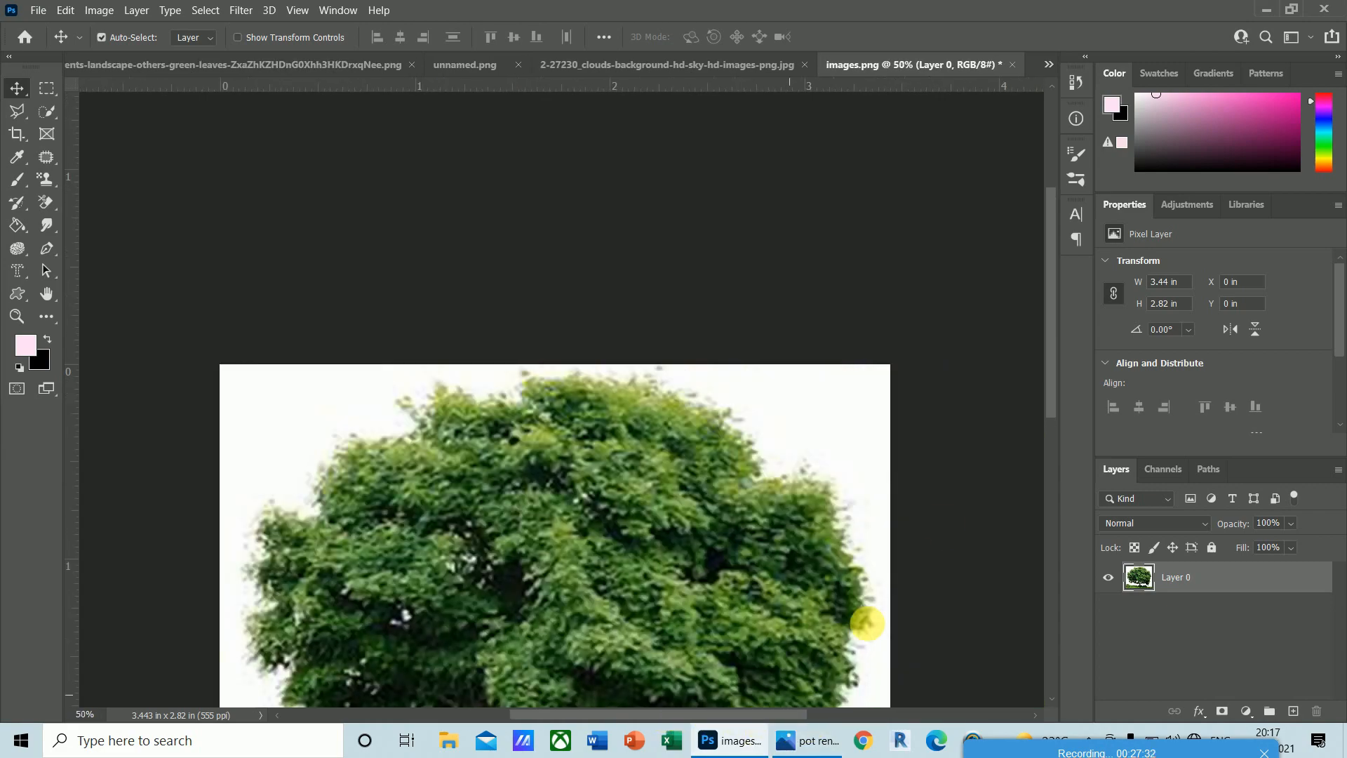
- Select the white background around the green tree with Color Range, sampling the white area at a fuzziness of 122
drag(1047, 365, 1052, 434)
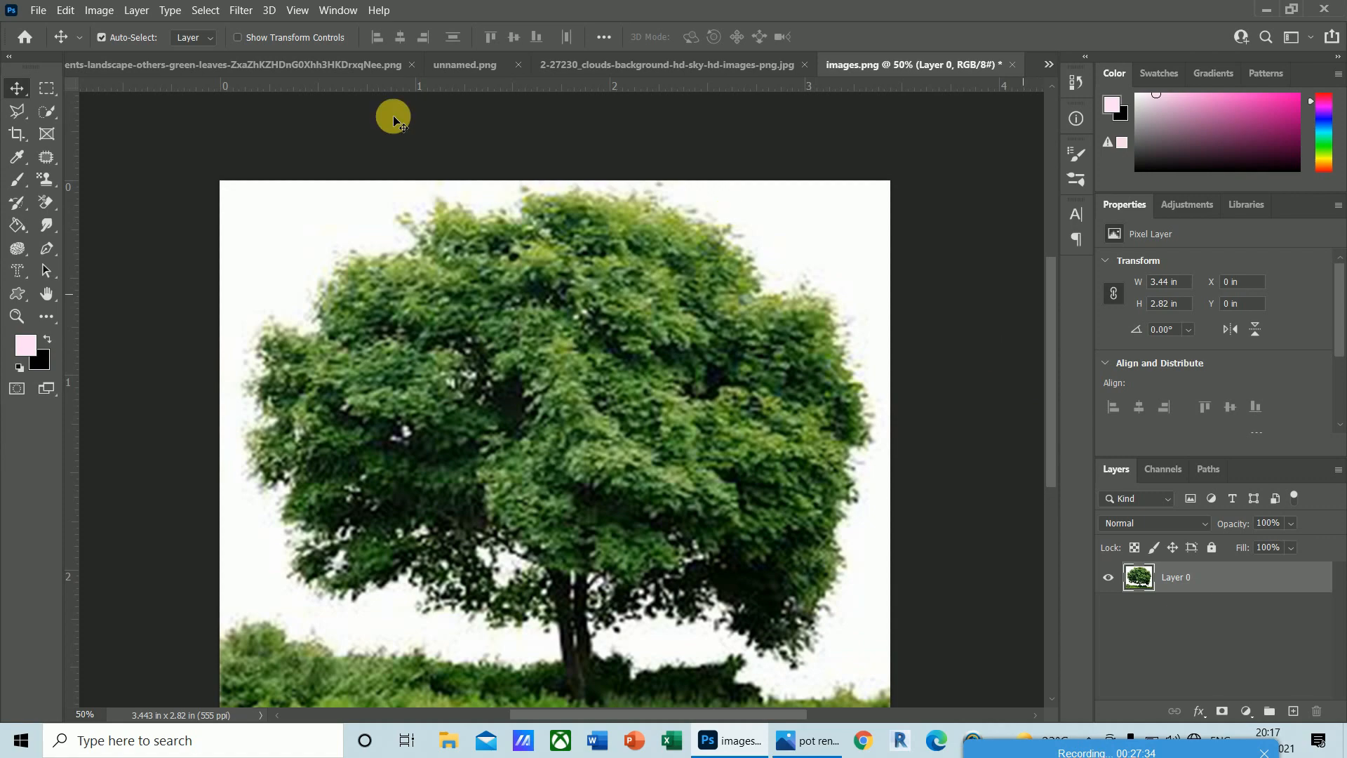
click(213, 14)
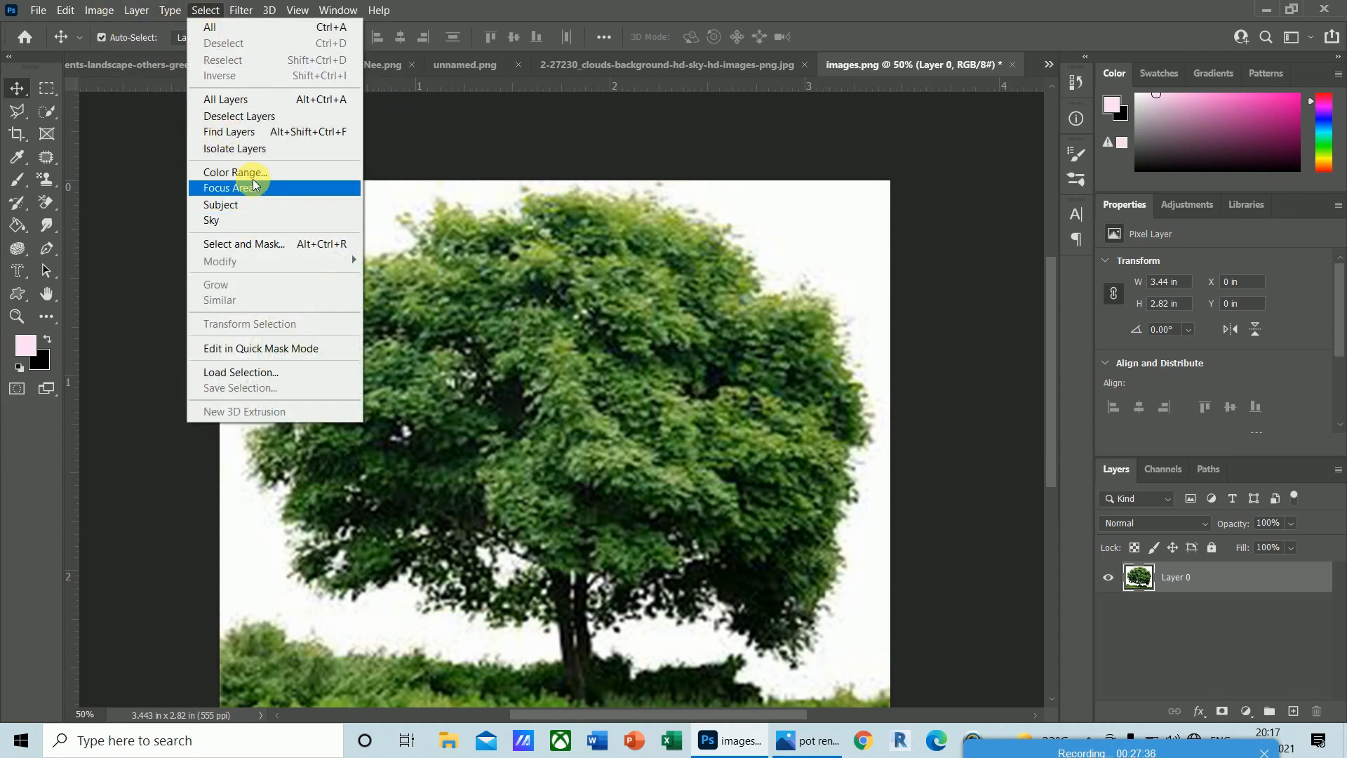
click(247, 173)
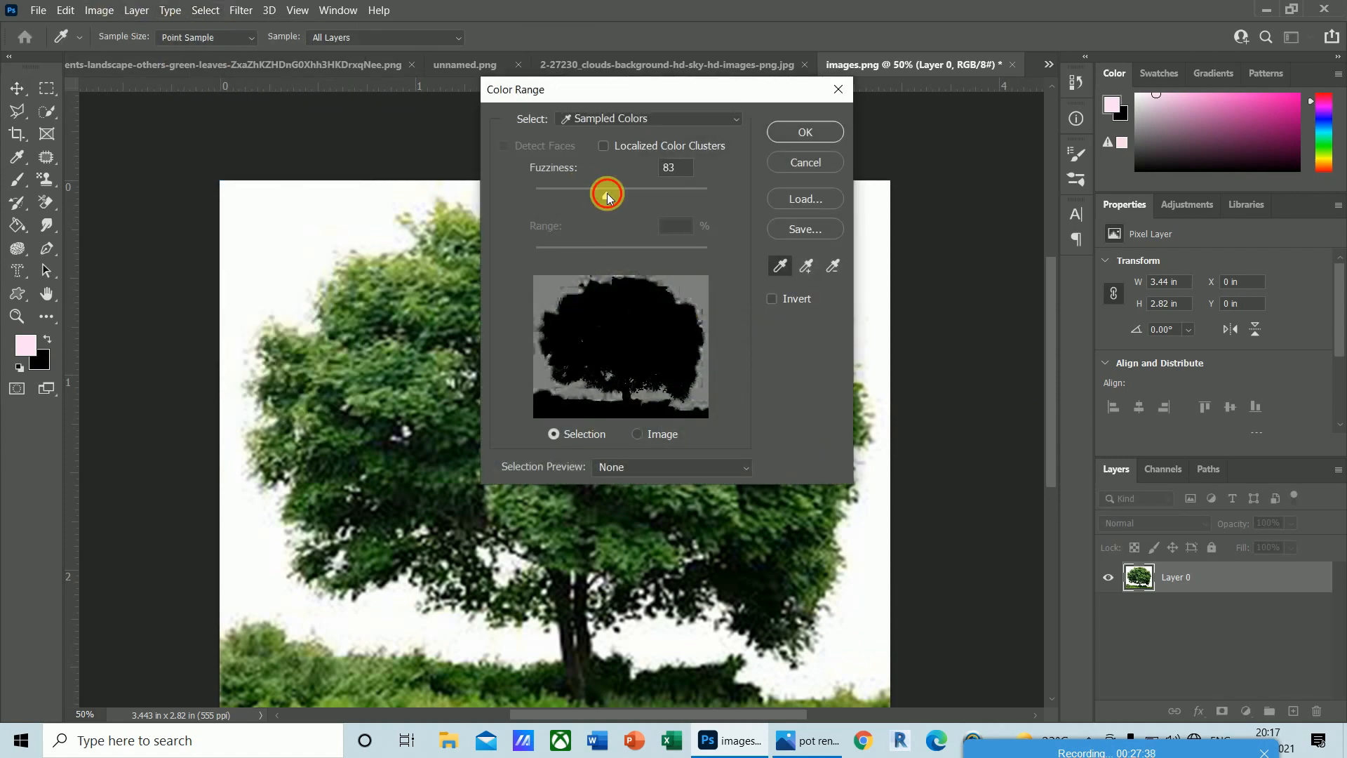
drag(607, 197, 640, 195)
click(283, 225)
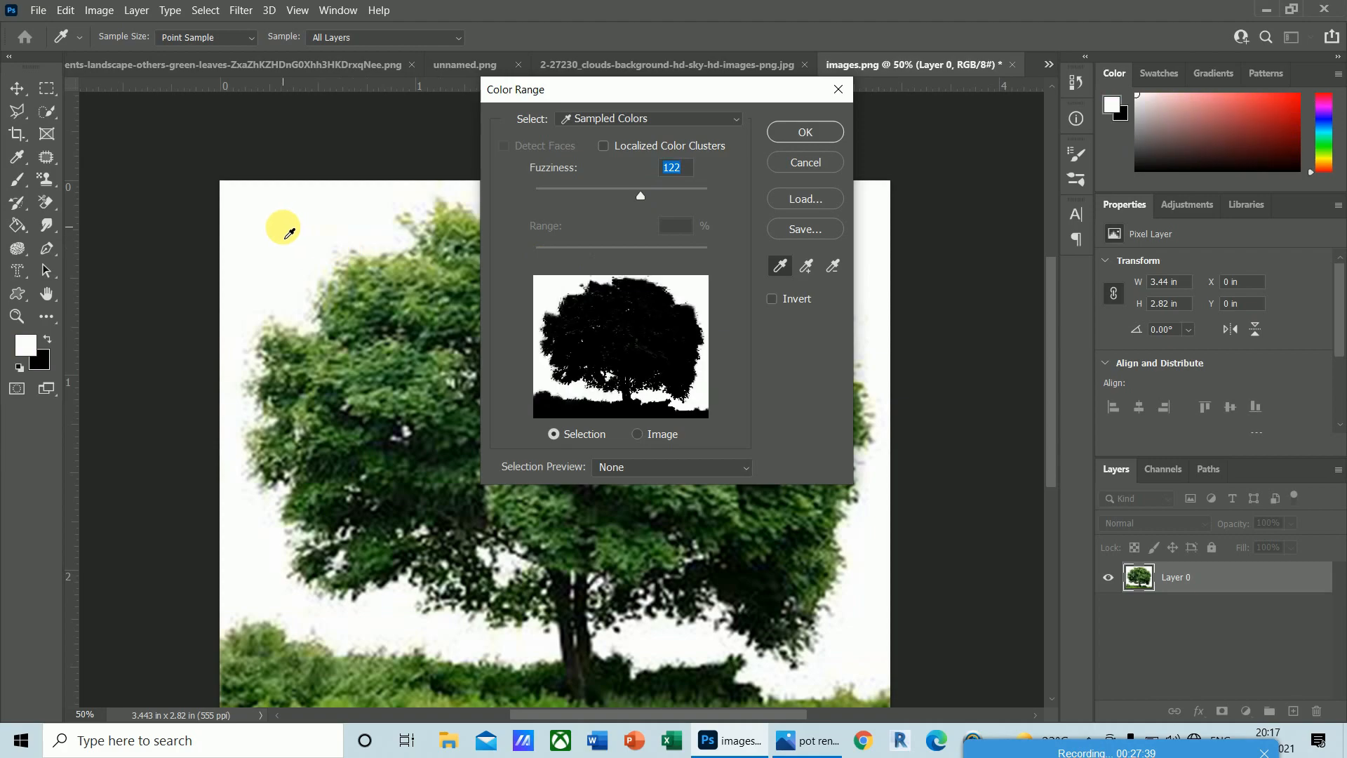
click(828, 134)
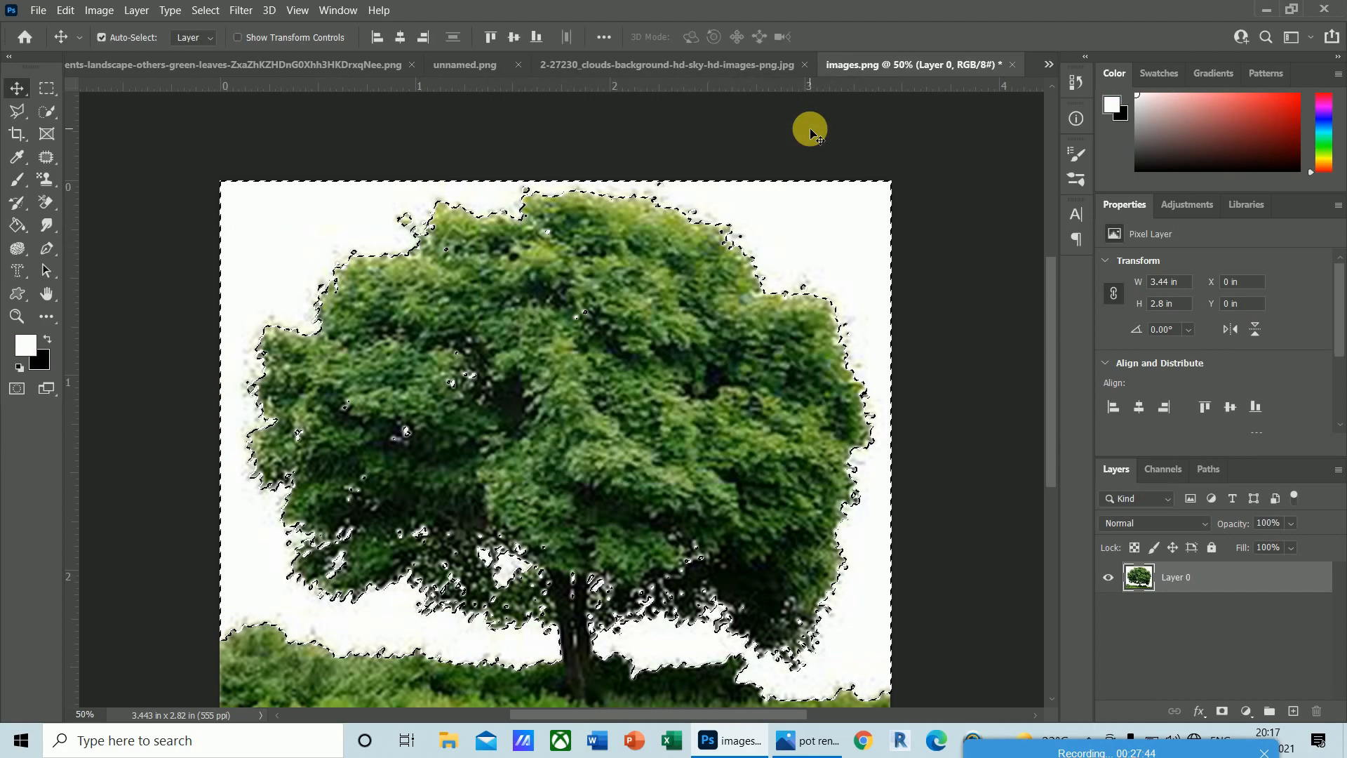
- Delete the selected white background several times in a row and clear the selection
key(Delete)
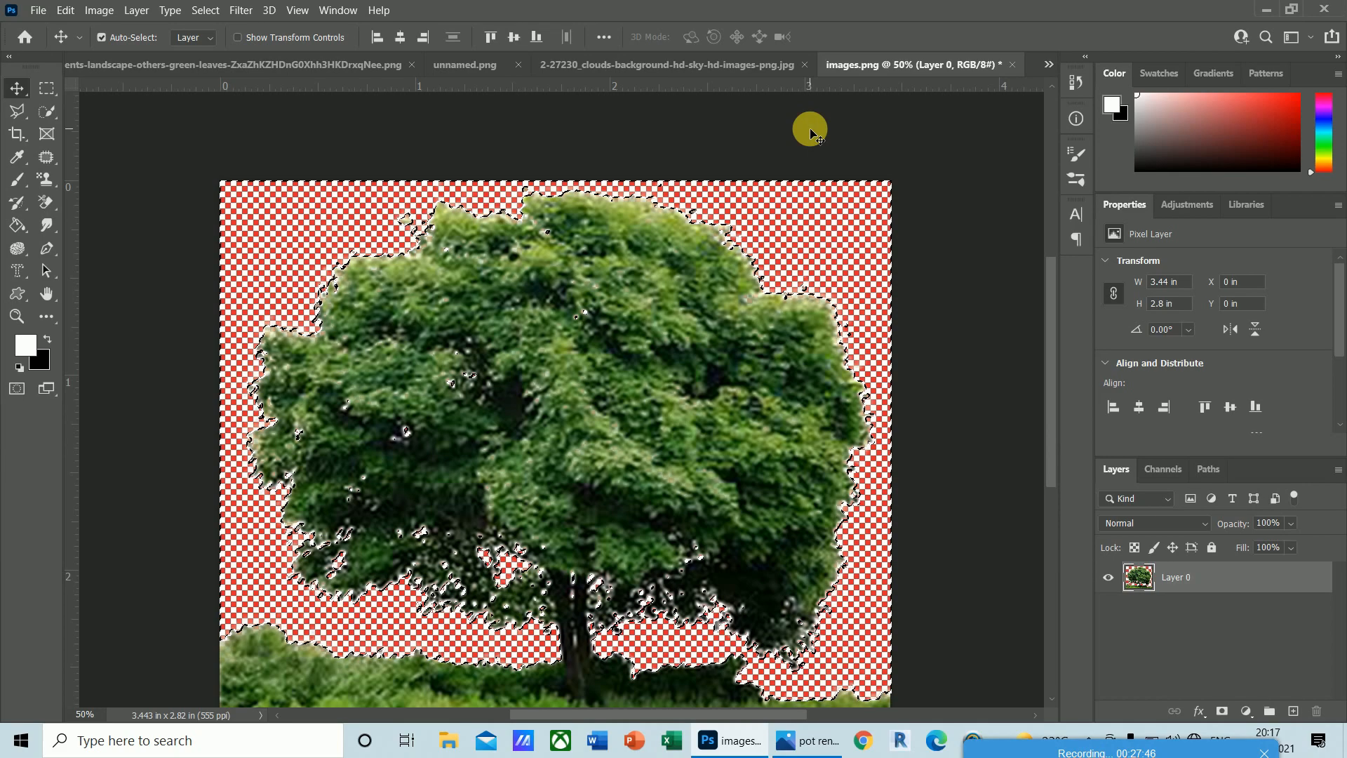
key(Delete)
key(Delete)
key(Delete)
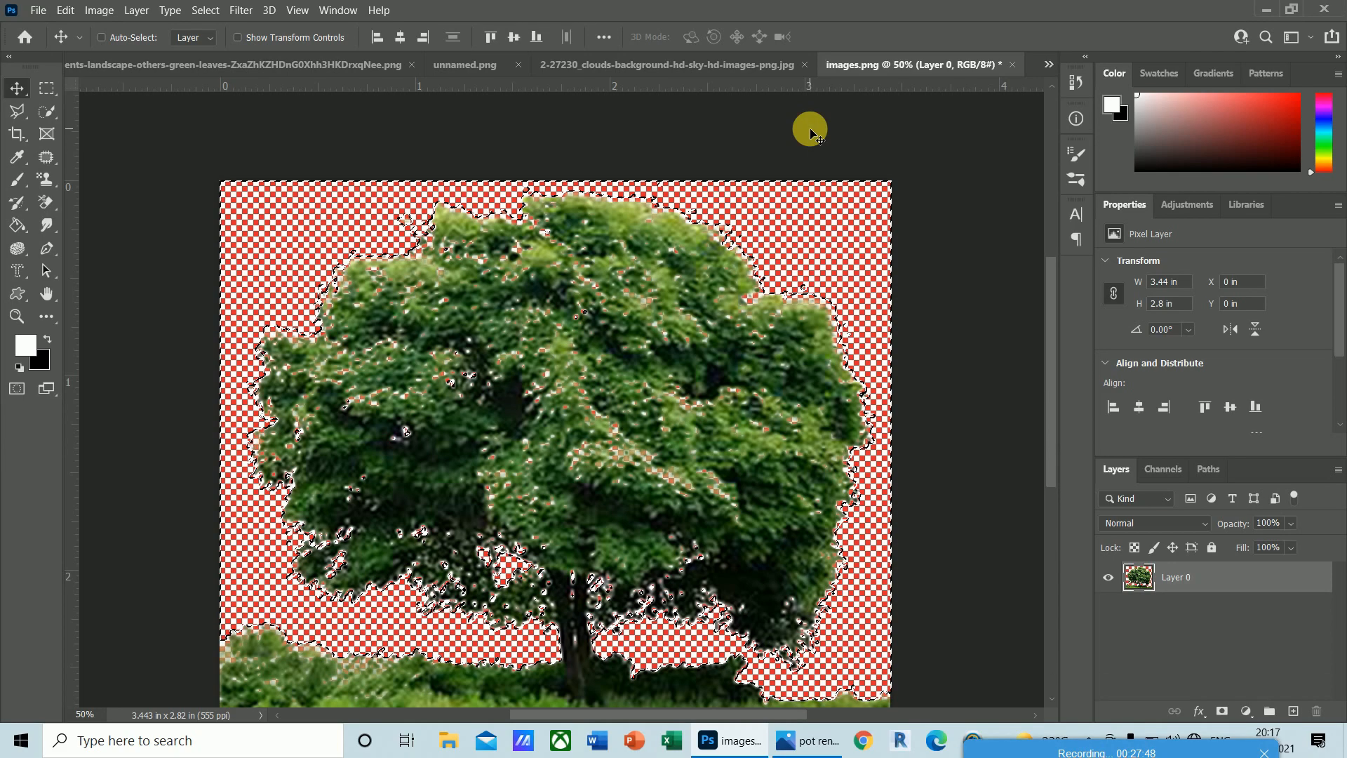
key(ctrl+d)
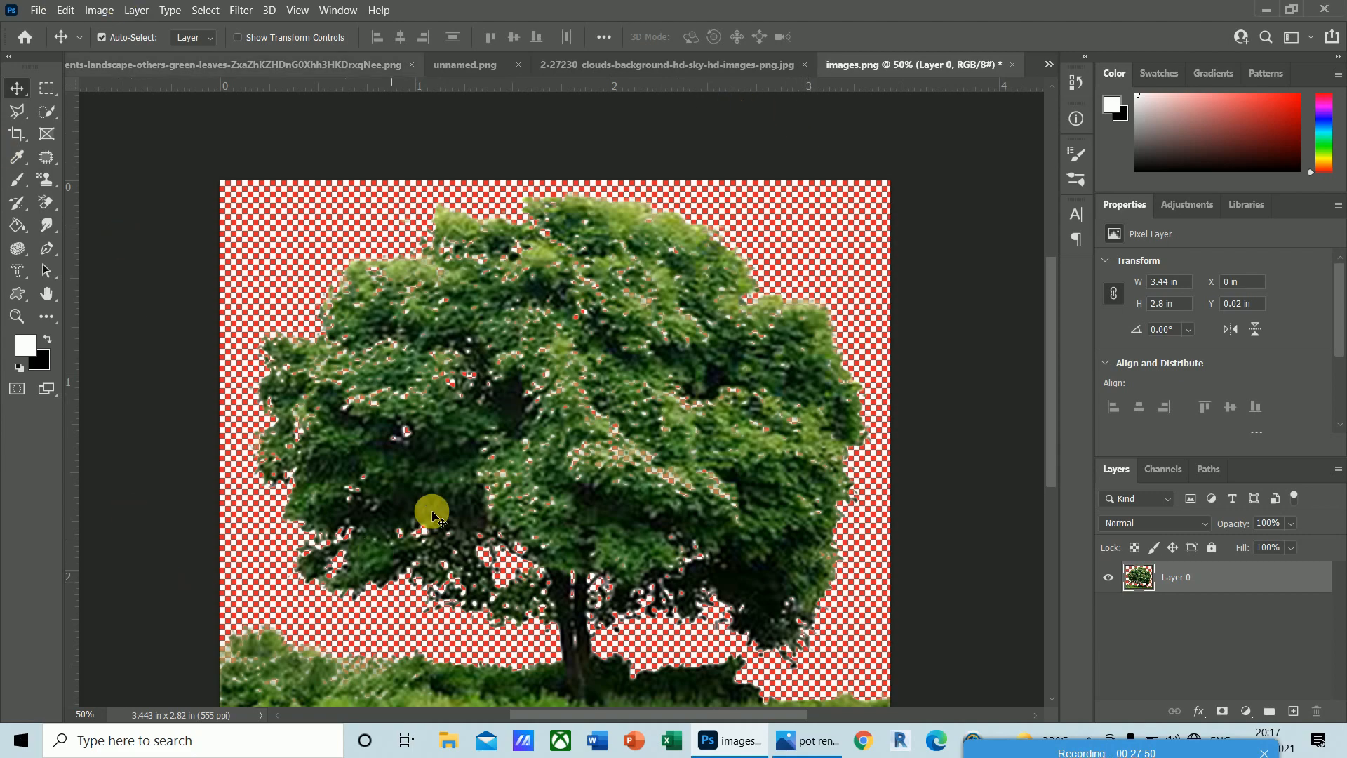
- Undo the repeated background deletions on the tree image and clear the restored selection
key(ctrl)
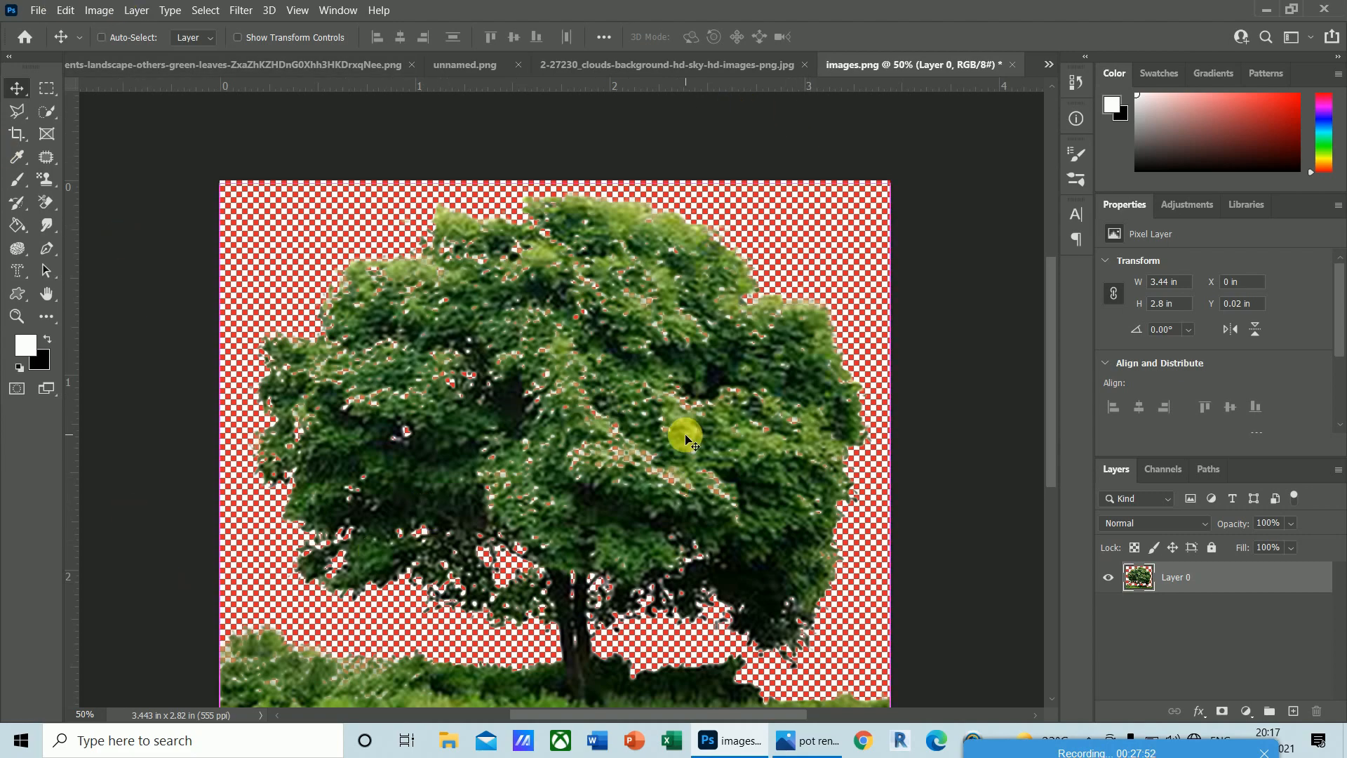
key(ctrl+z)
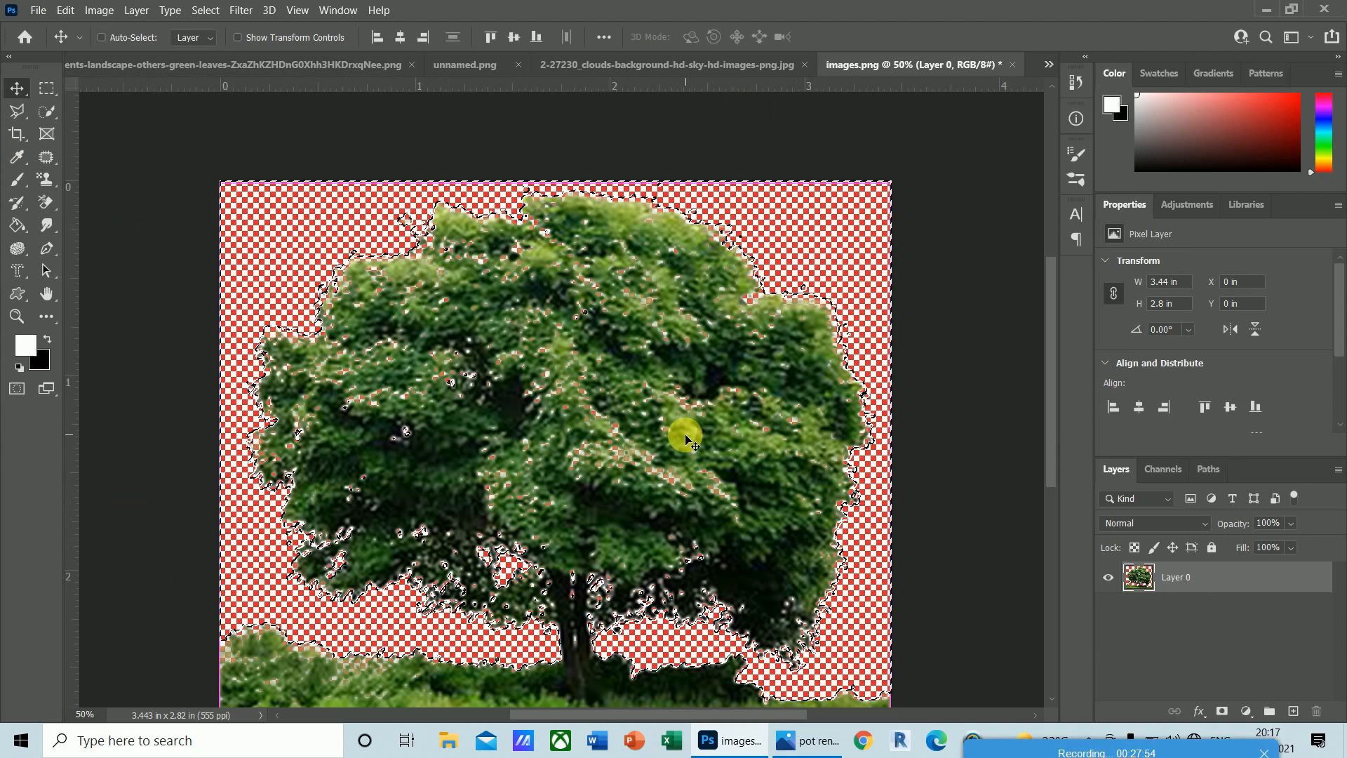
key(ctrl+z)
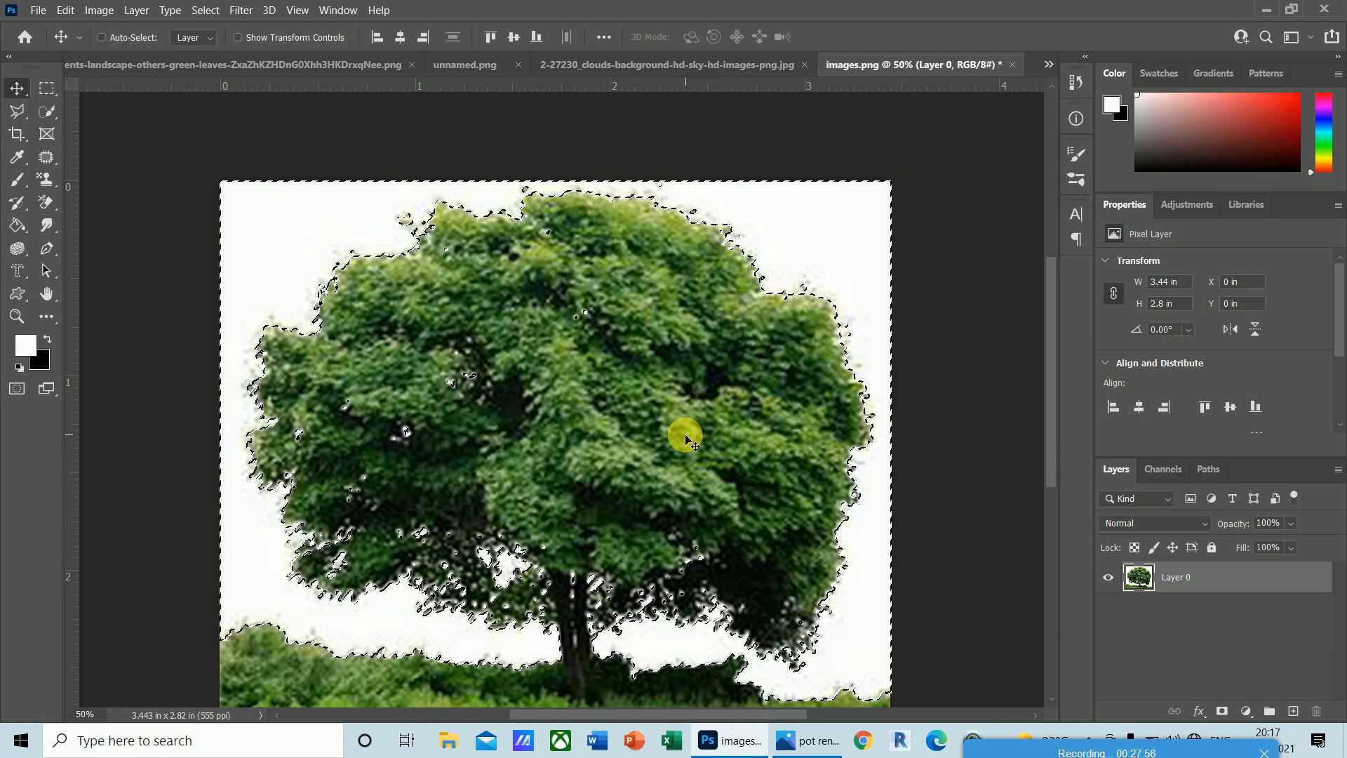
key(ctrl)
key(ctrl+d)
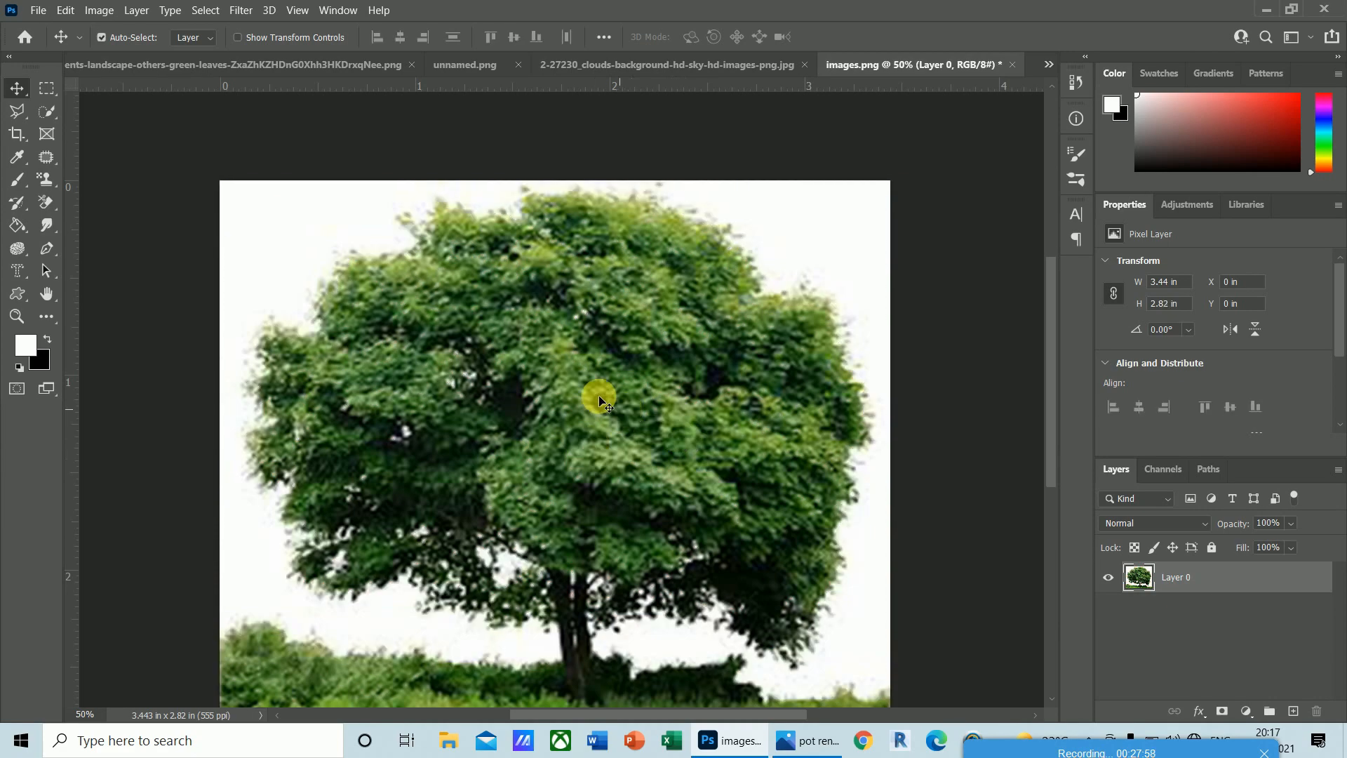
- Select the white background with Color Range at a fuzziness of 103, delete it once and deselect
click(198, 13)
click(234, 172)
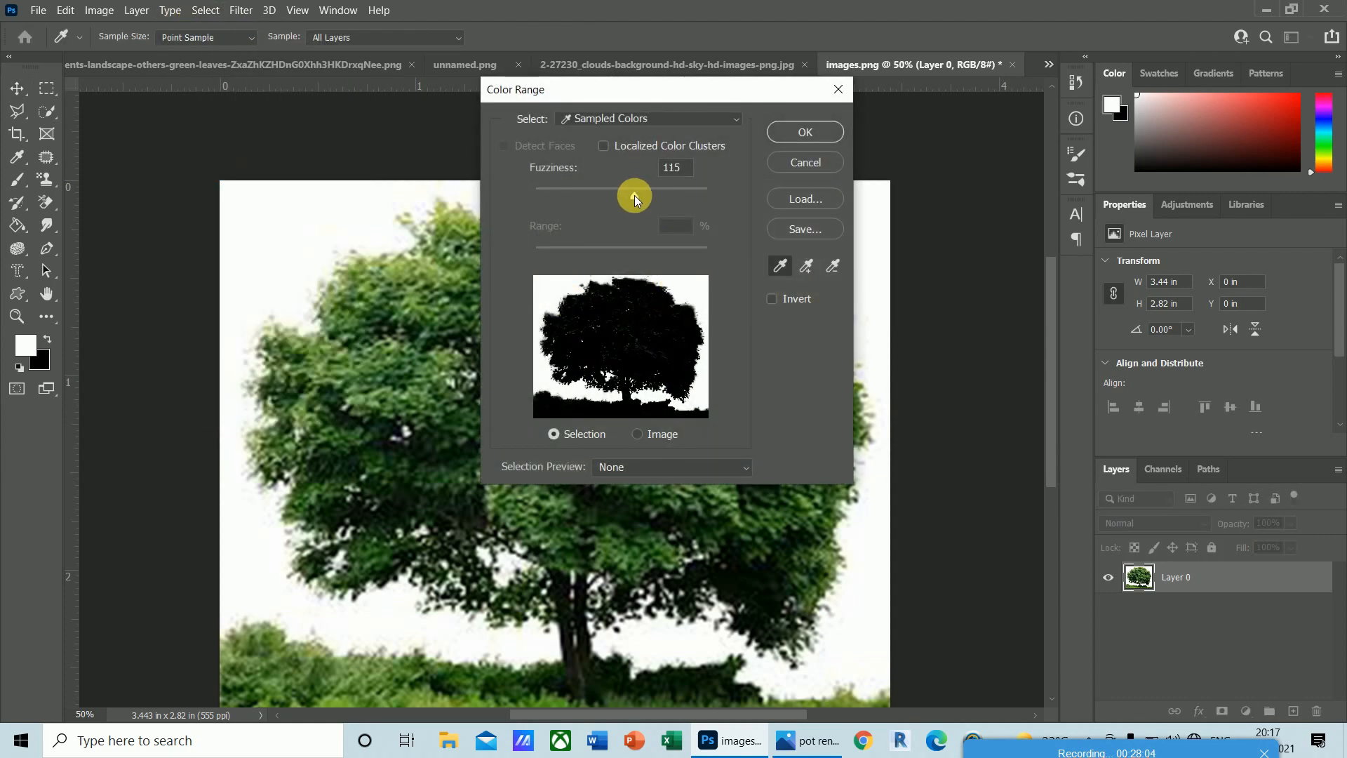
drag(633, 196, 624, 197)
click(675, 171)
click(819, 131)
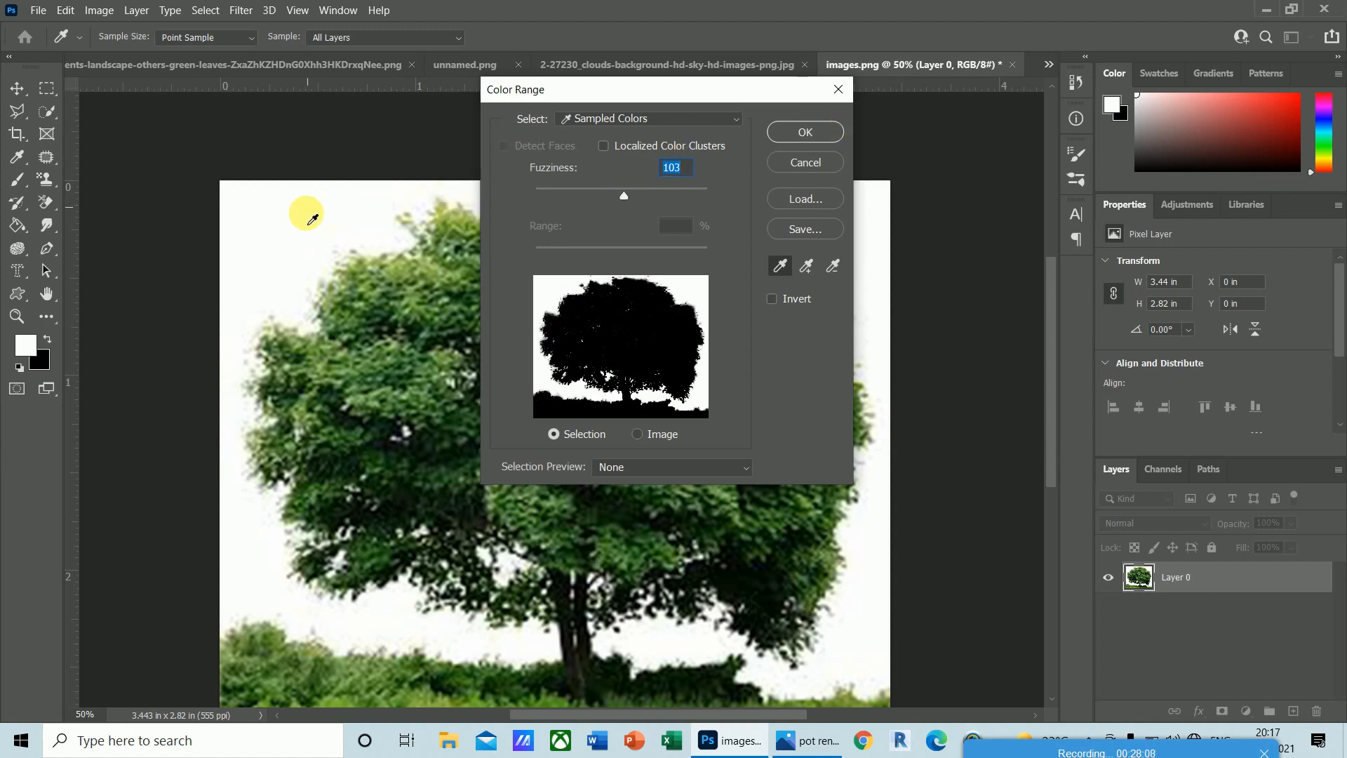
click(794, 136)
key(v)
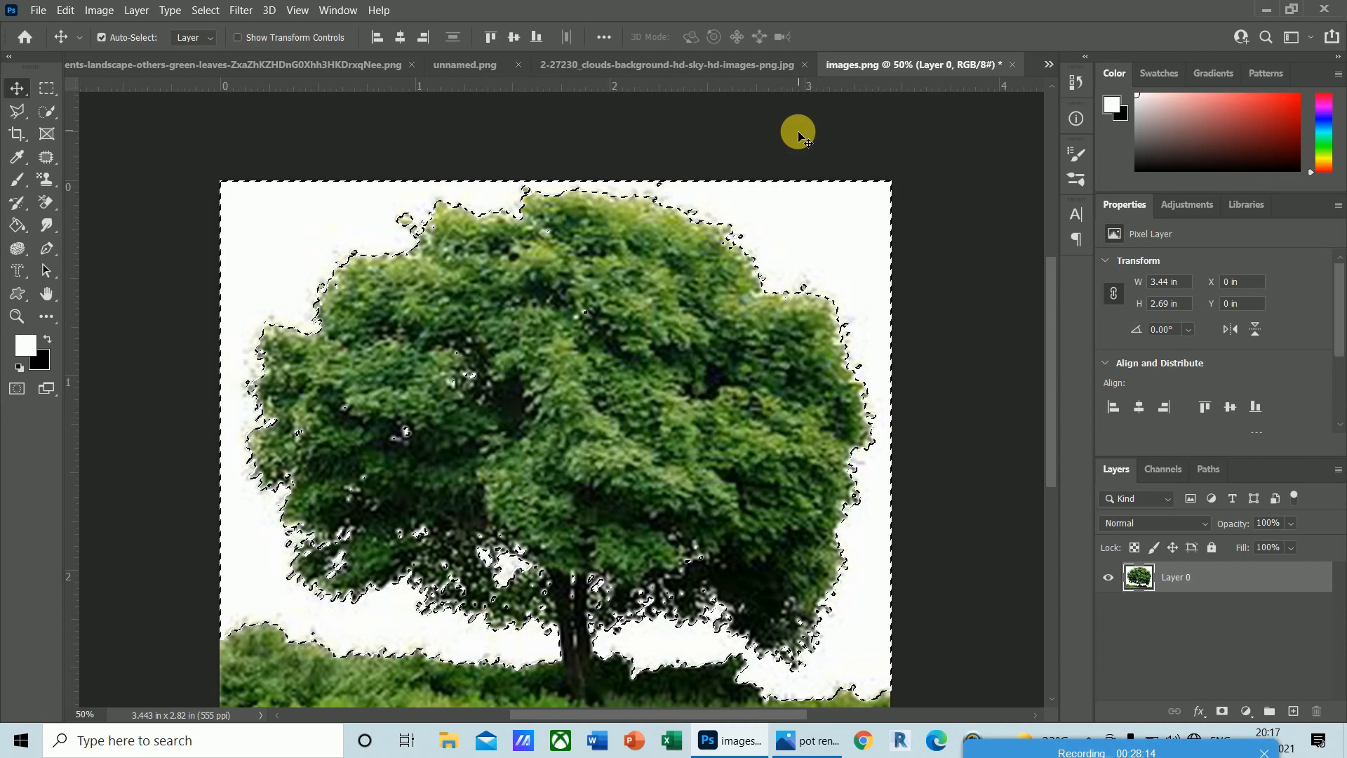
key(Delete)
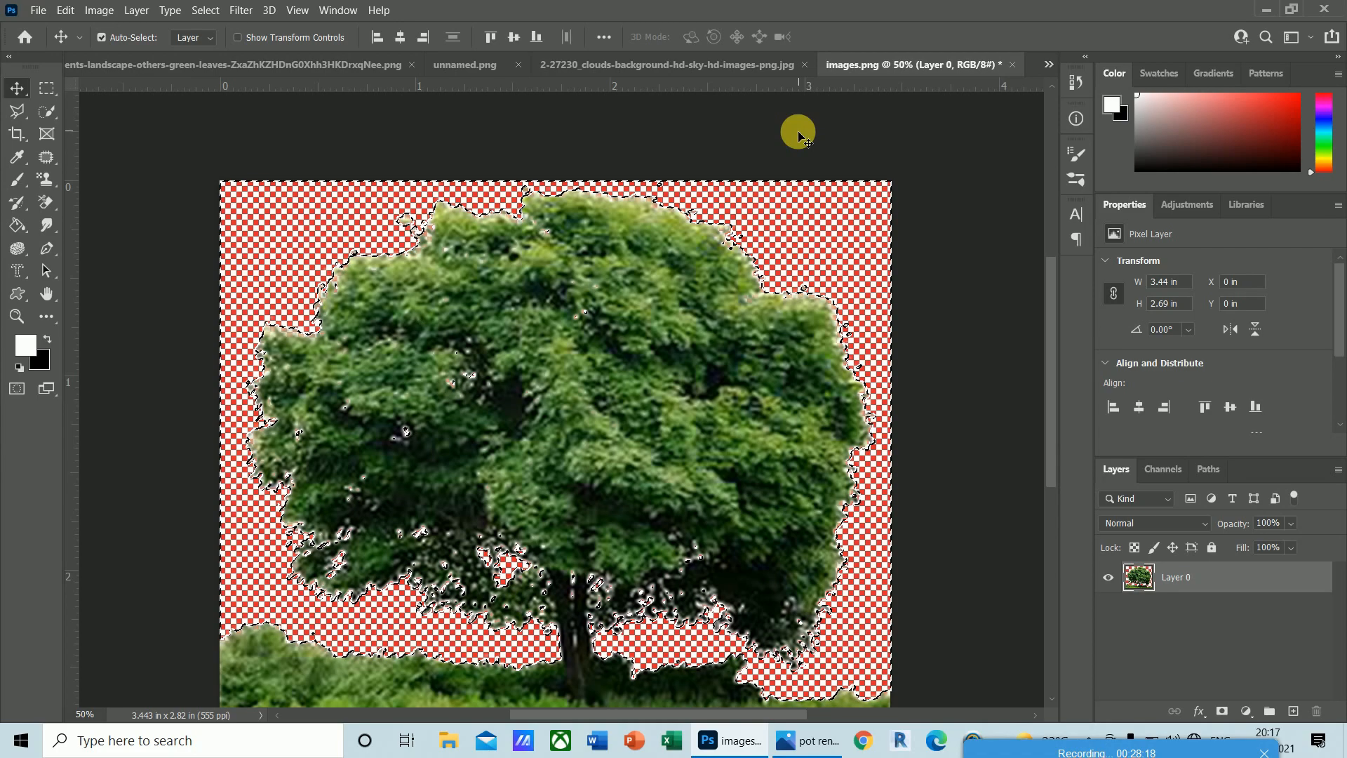
key(ctrl+d)
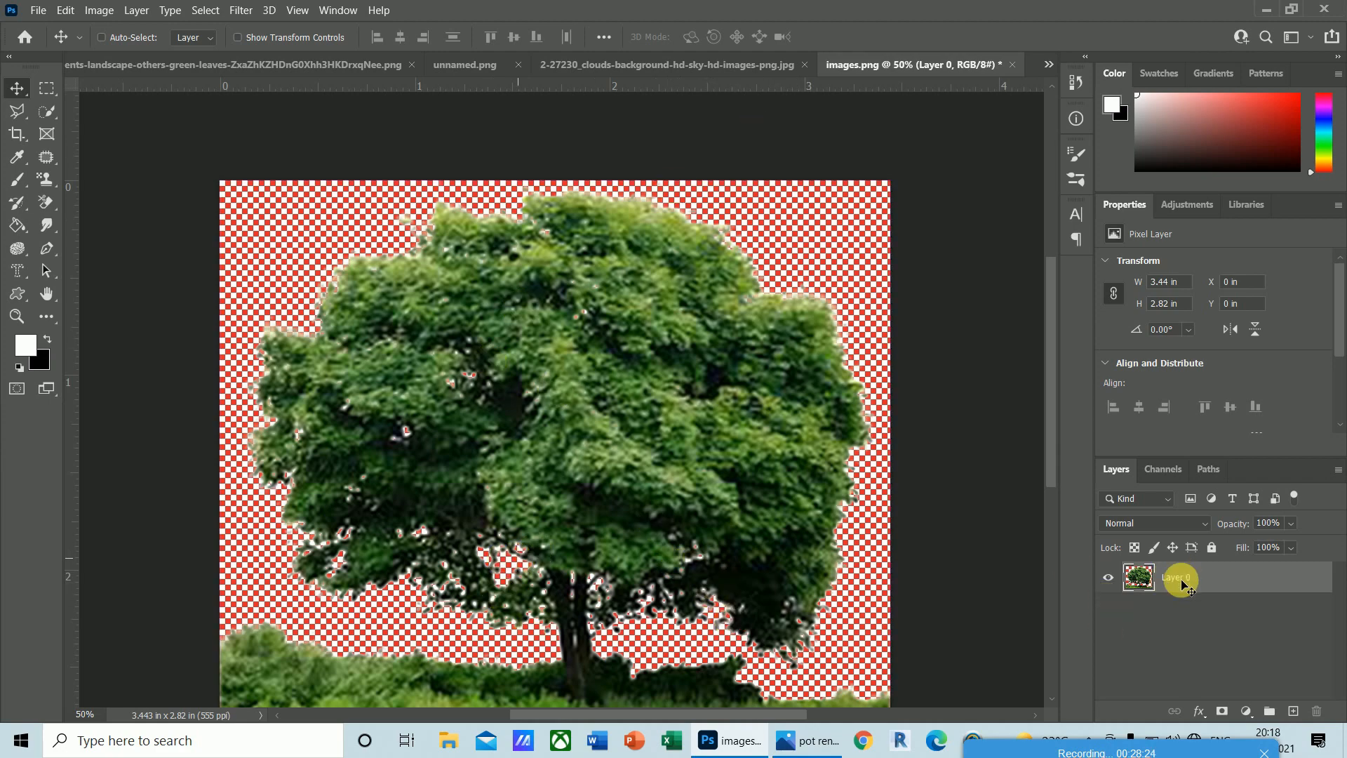
- Load the outline of the tree on Layer 0 as a selection and contract it by 1 pixel
ctrl+click(1151, 584)
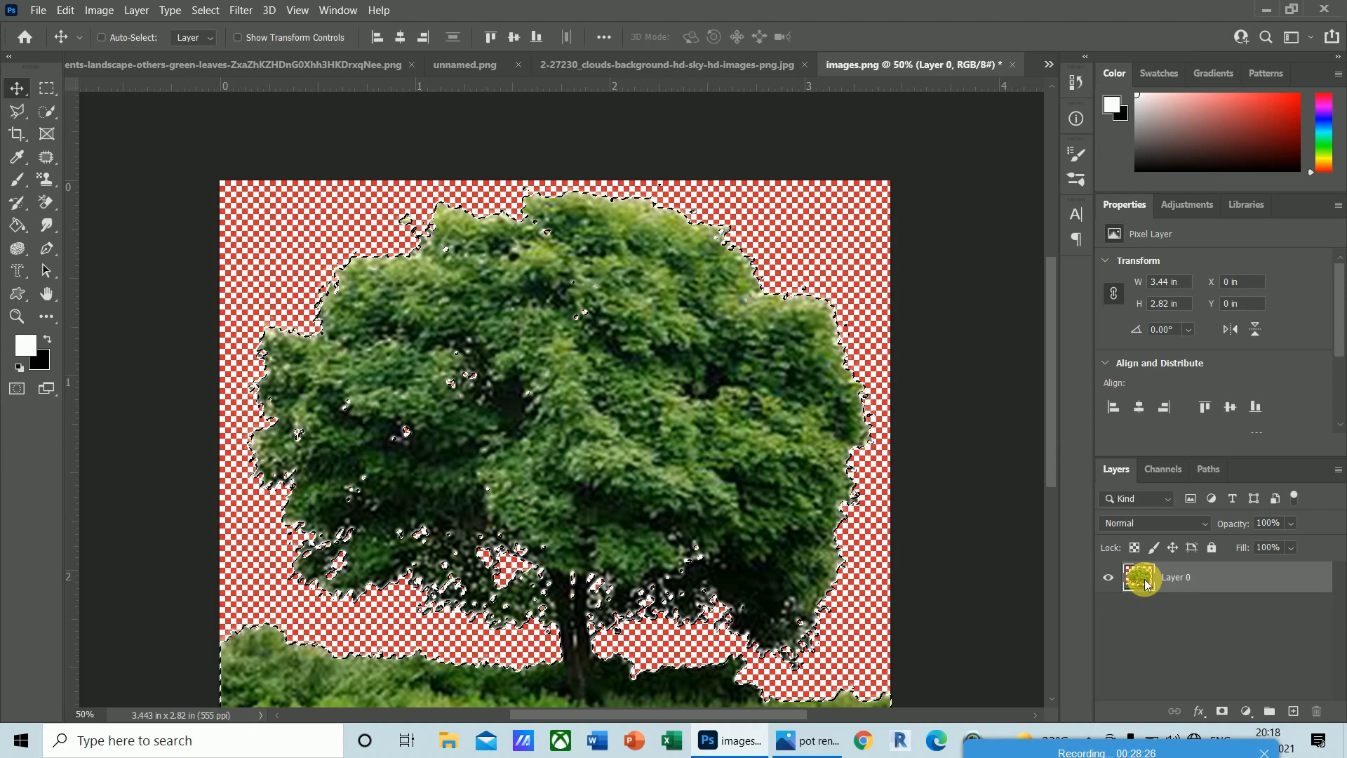
click(205, 10)
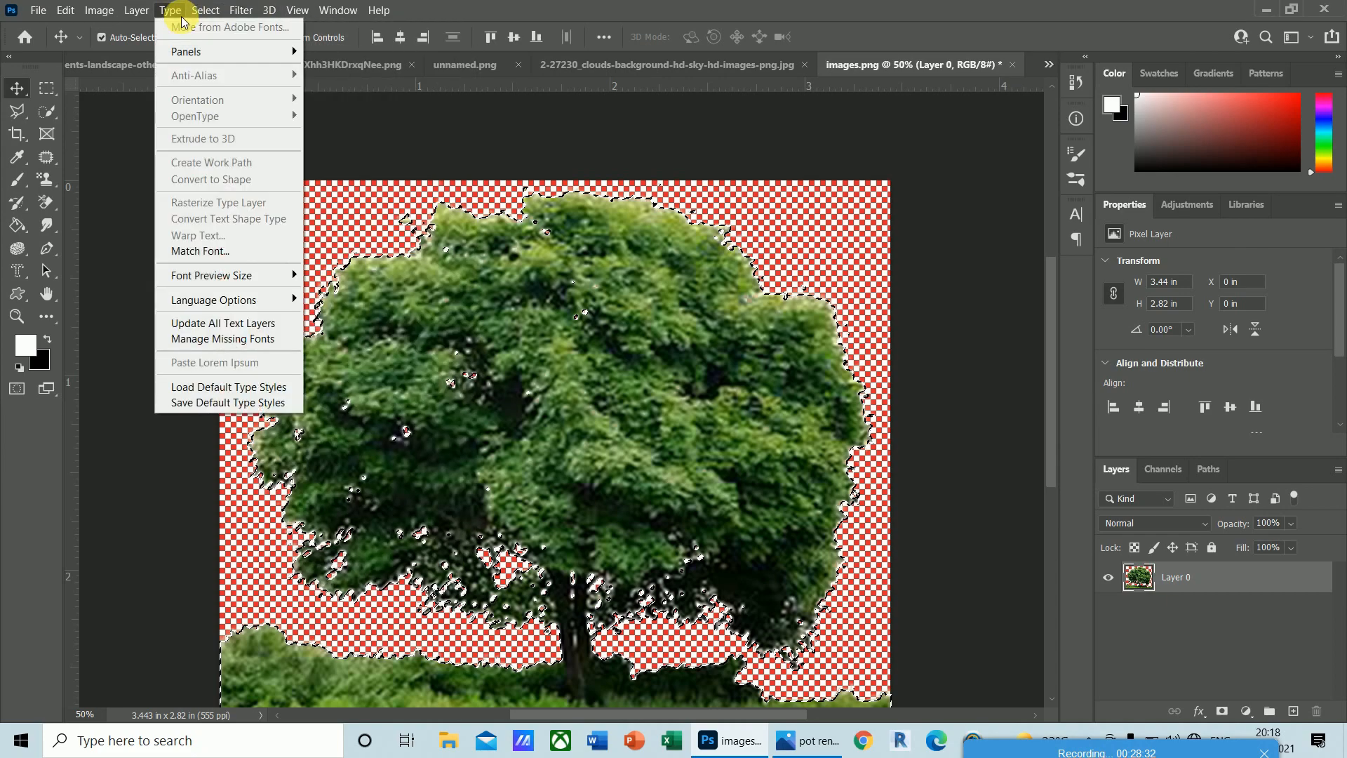
mouse_move(225, 262)
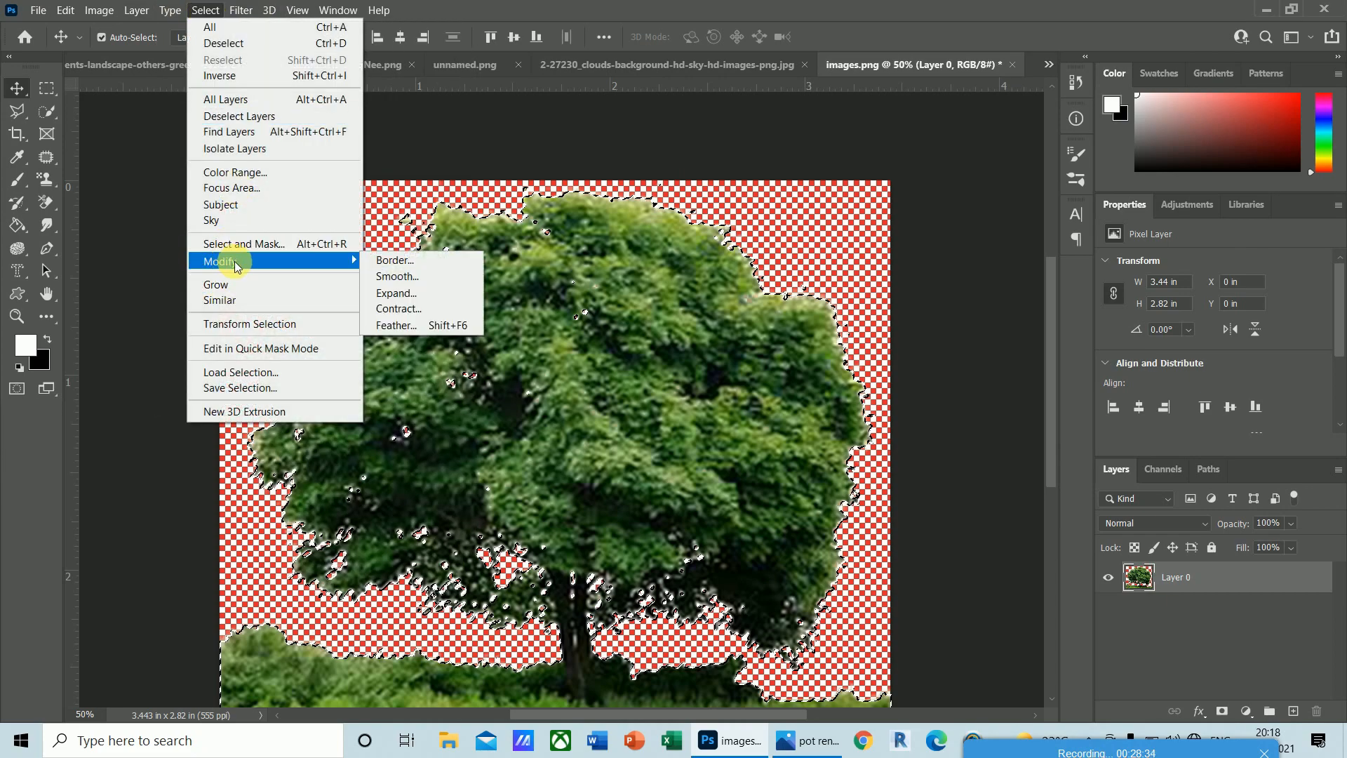
click(397, 311)
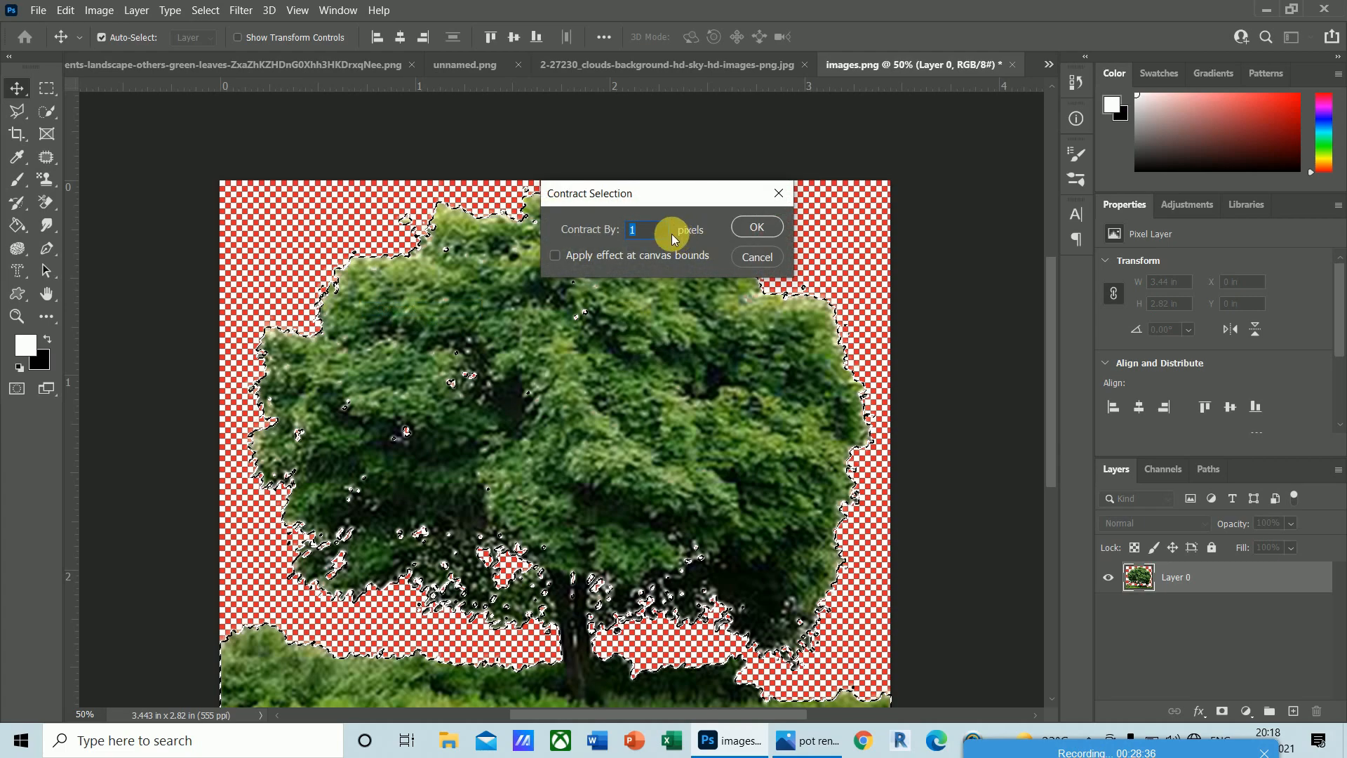
click(753, 228)
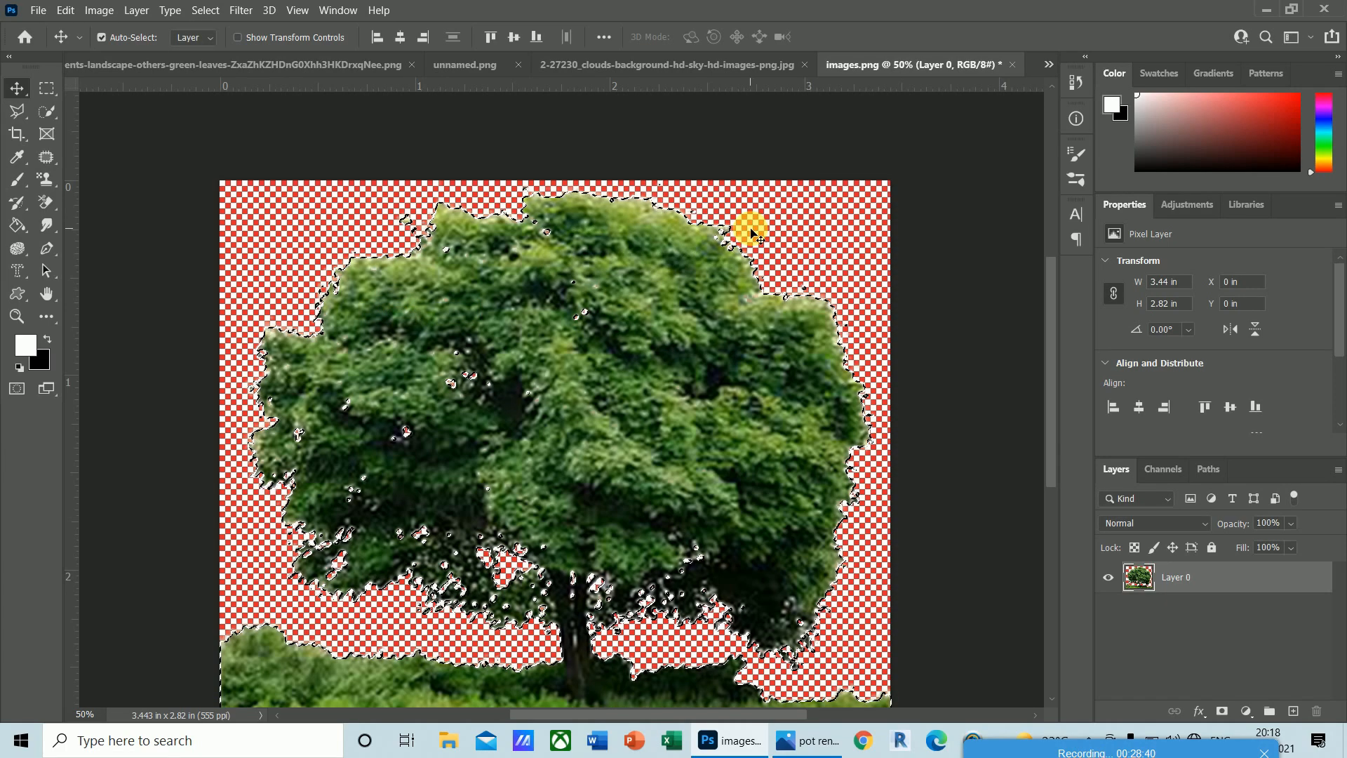
- Try deleting the contents of the contracted tree selection, undo the deletion and deselect
key(Delete)
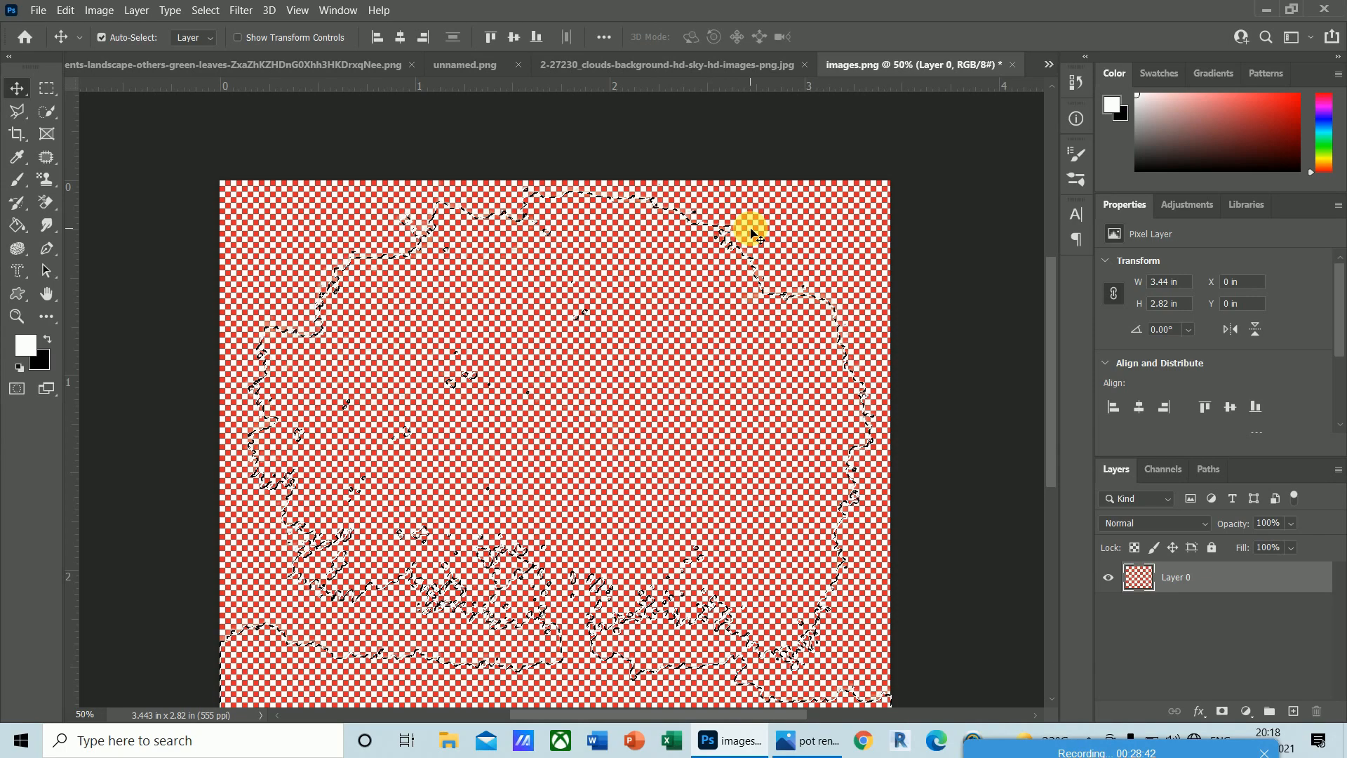
key(ctrl+z)
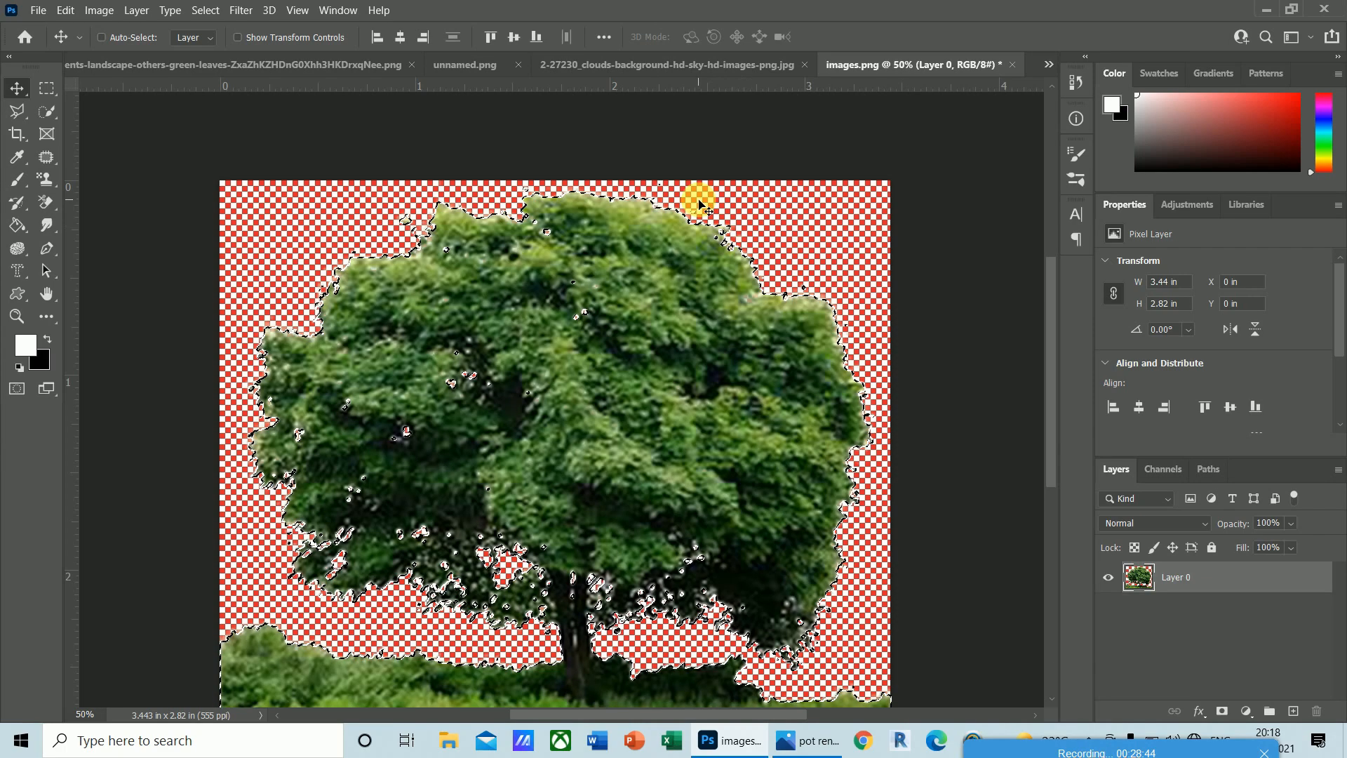
key(ctrl+d)
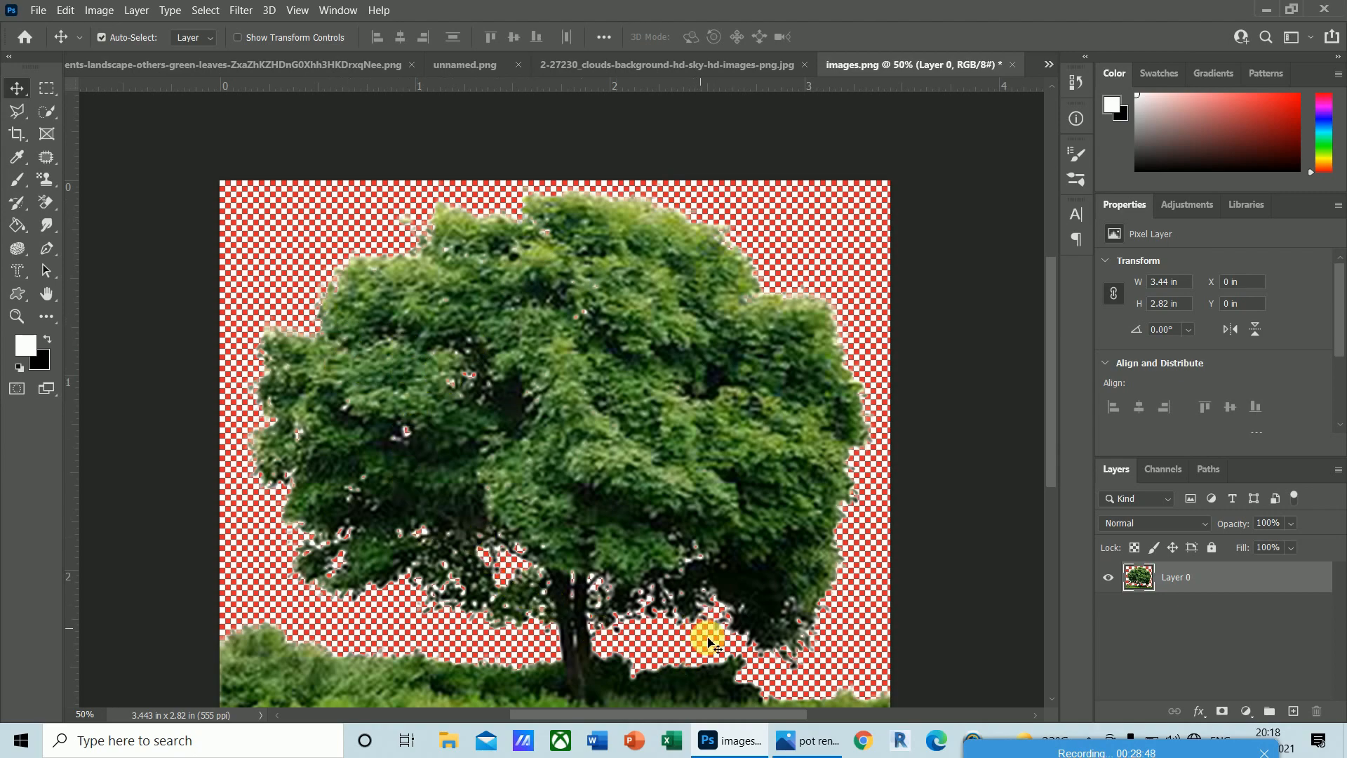
- Examine the cut-out edges of the foliage and around the trunk up close for leftover white fringes
key(ctrl+plus)
key(ctrl+plus)
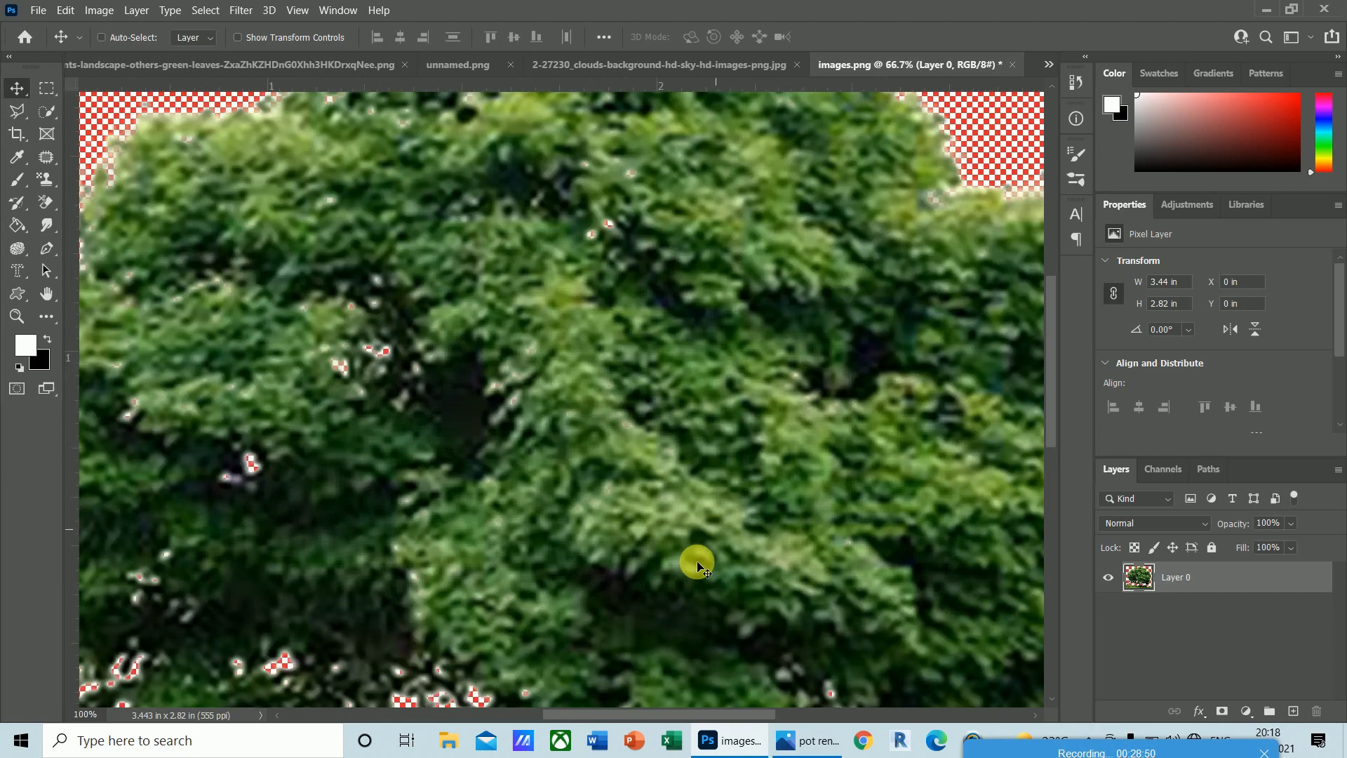
drag(1057, 418, 1061, 501)
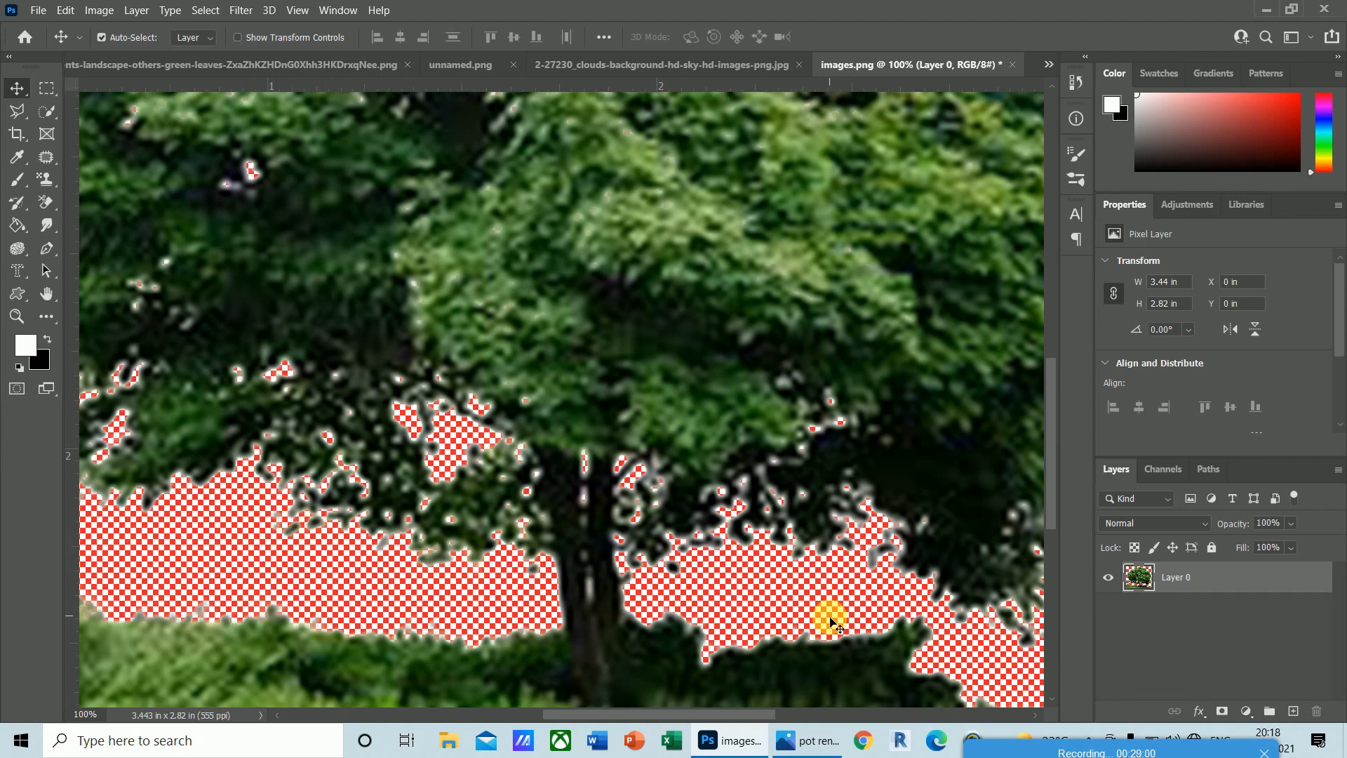
scroll(821, 628, down, 2)
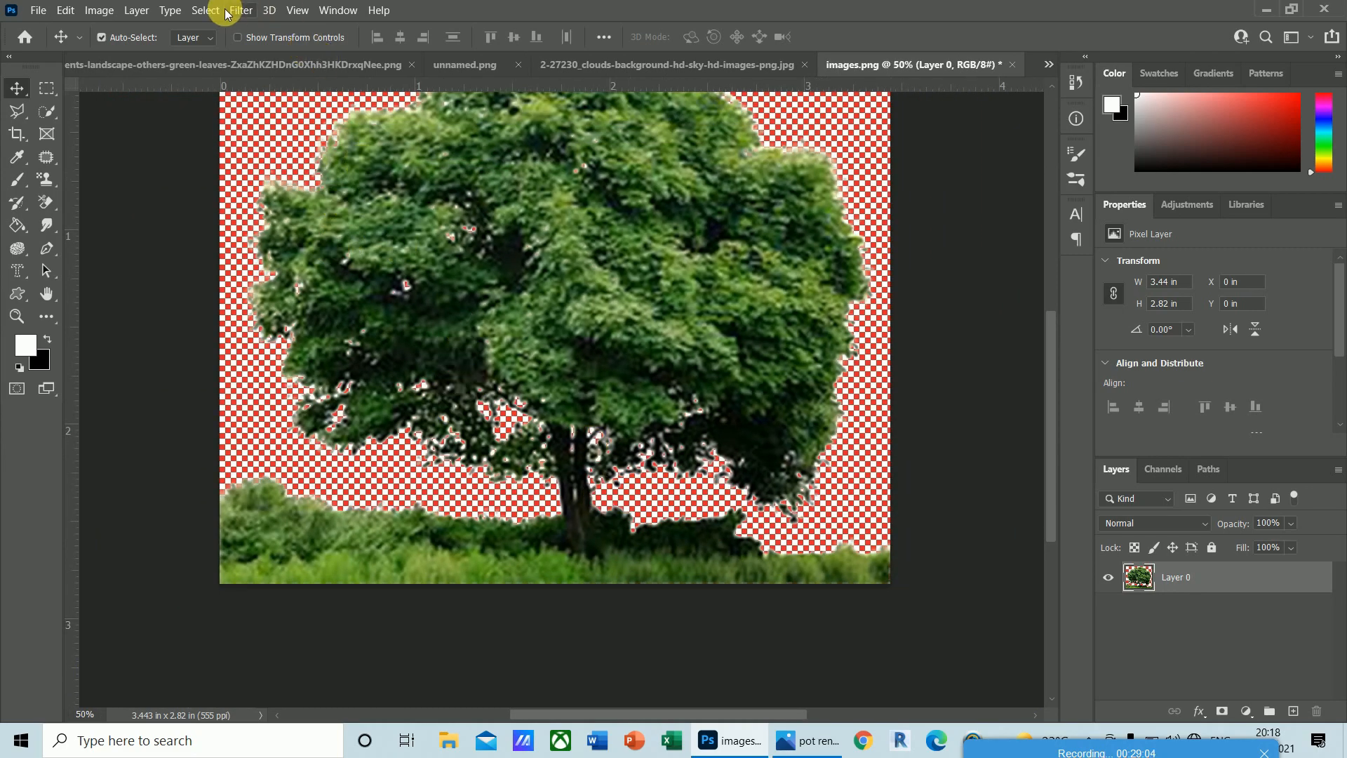
click(203, 10)
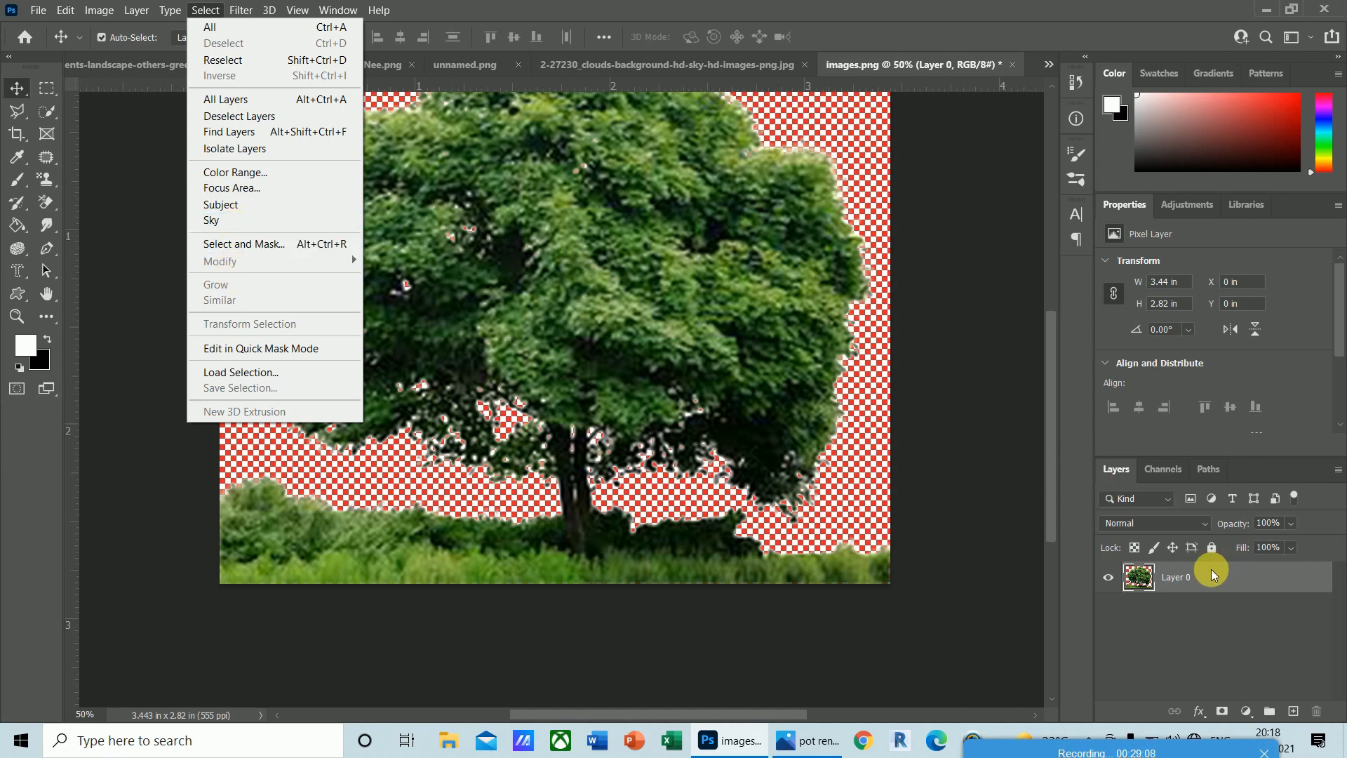
click(1173, 578)
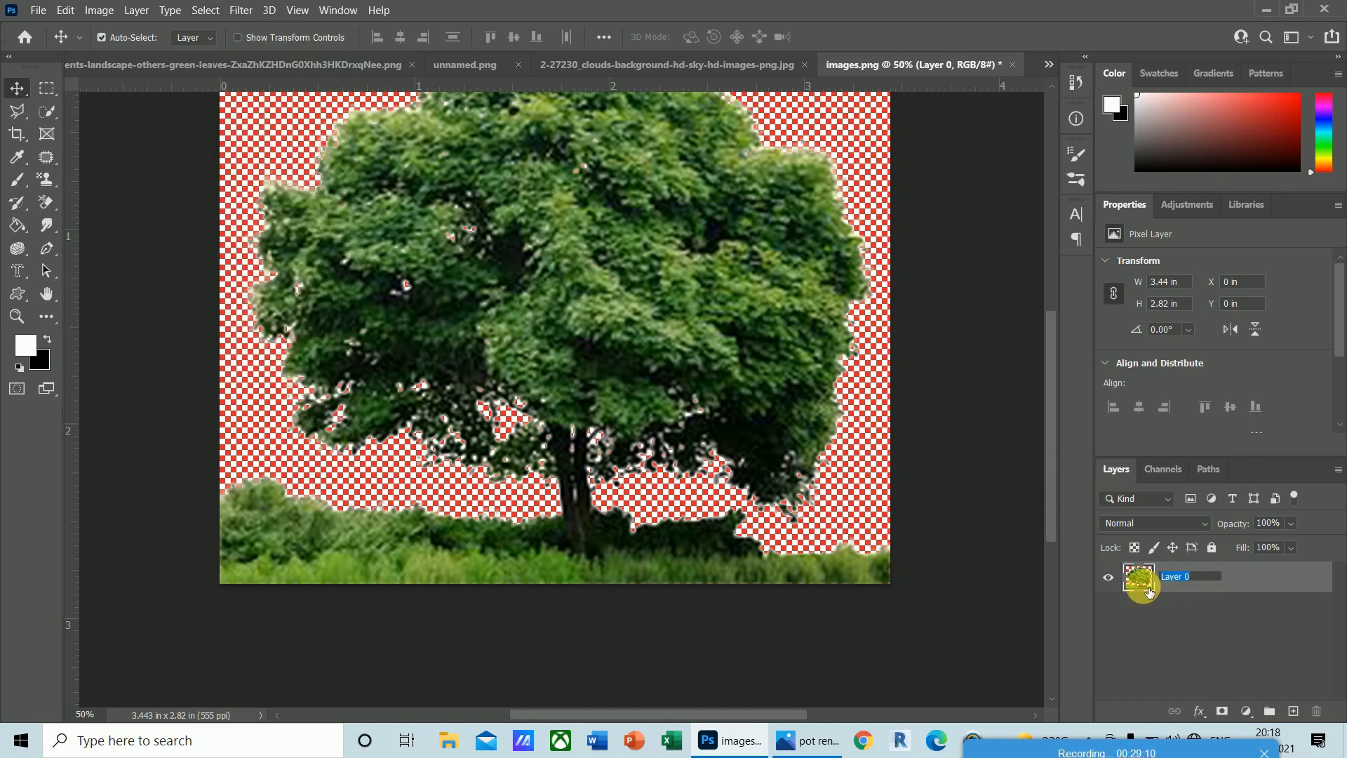
click(206, 10)
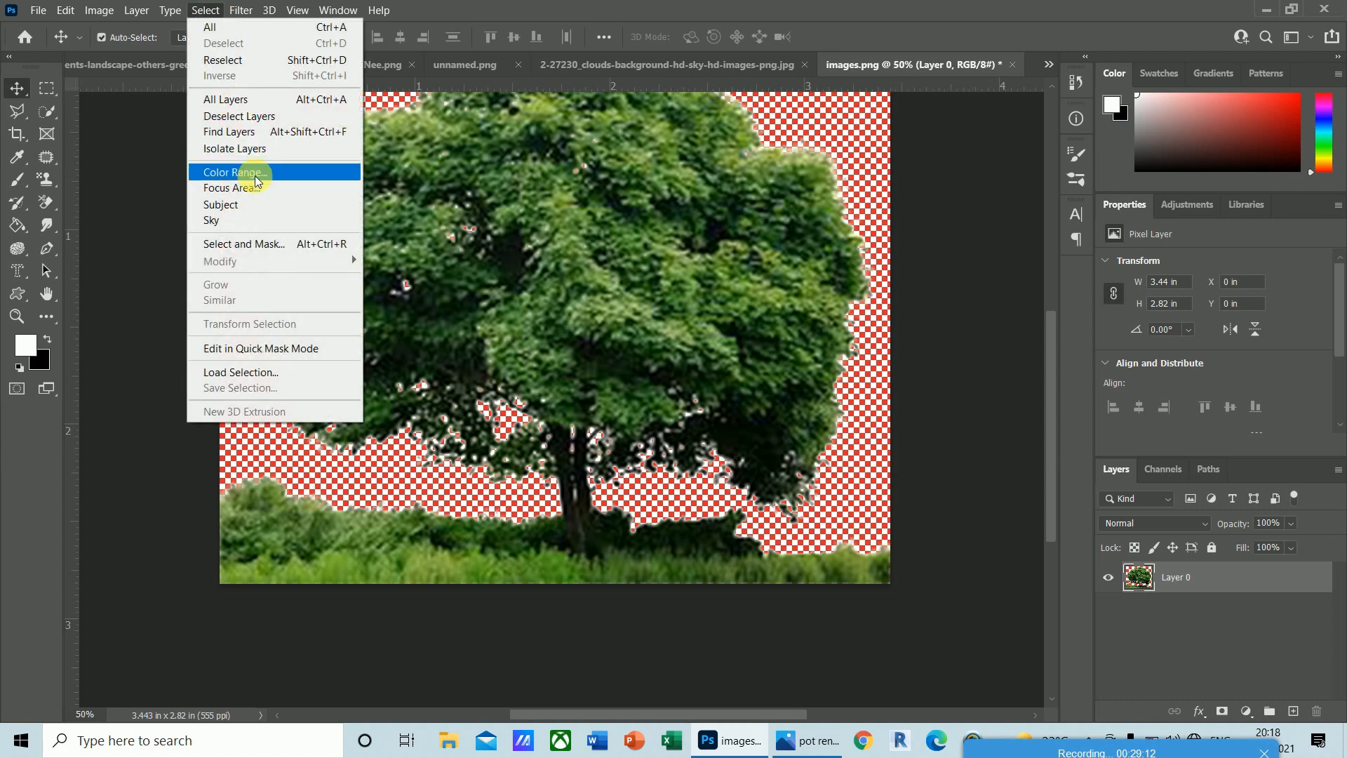
click(557, 212)
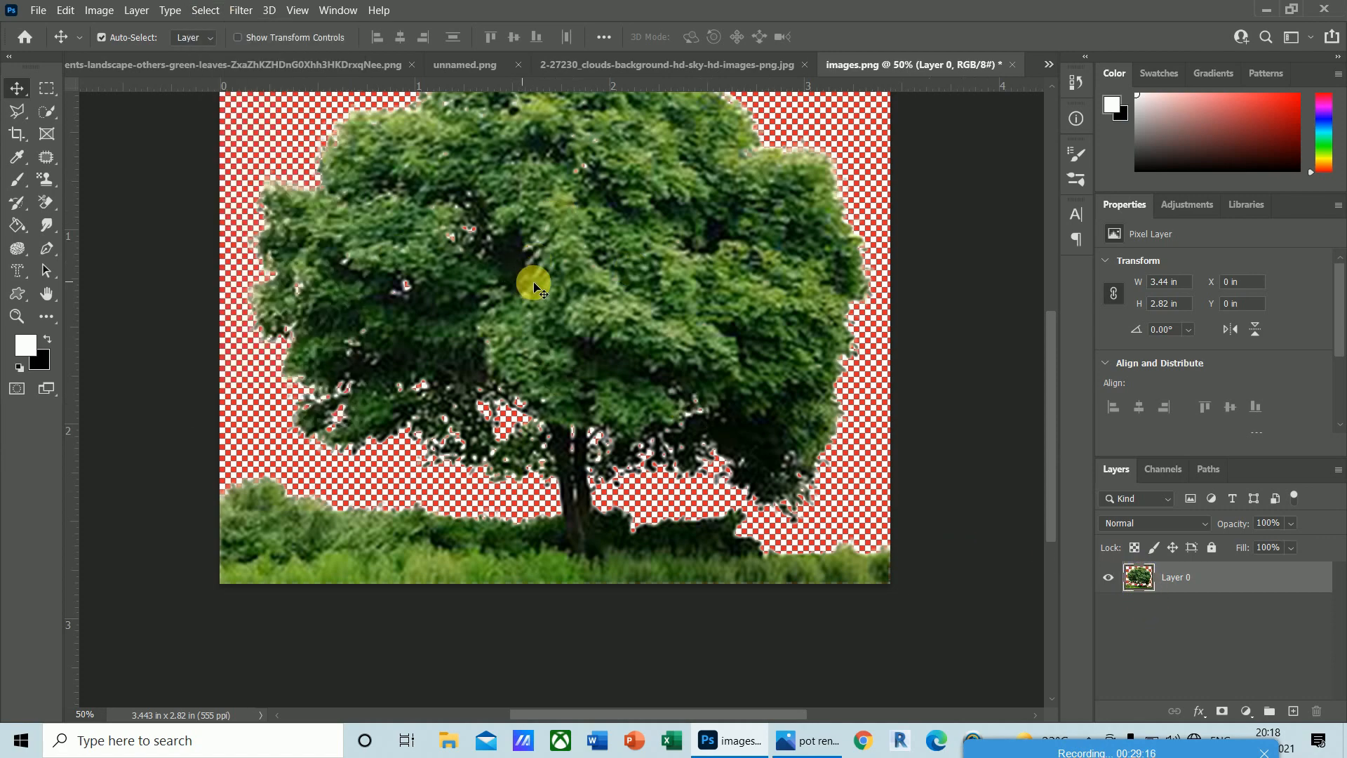
- Try selecting parts of the tree crown with the Quick Selection tool in add mode, and deselect
drag(49, 111, 104, 131)
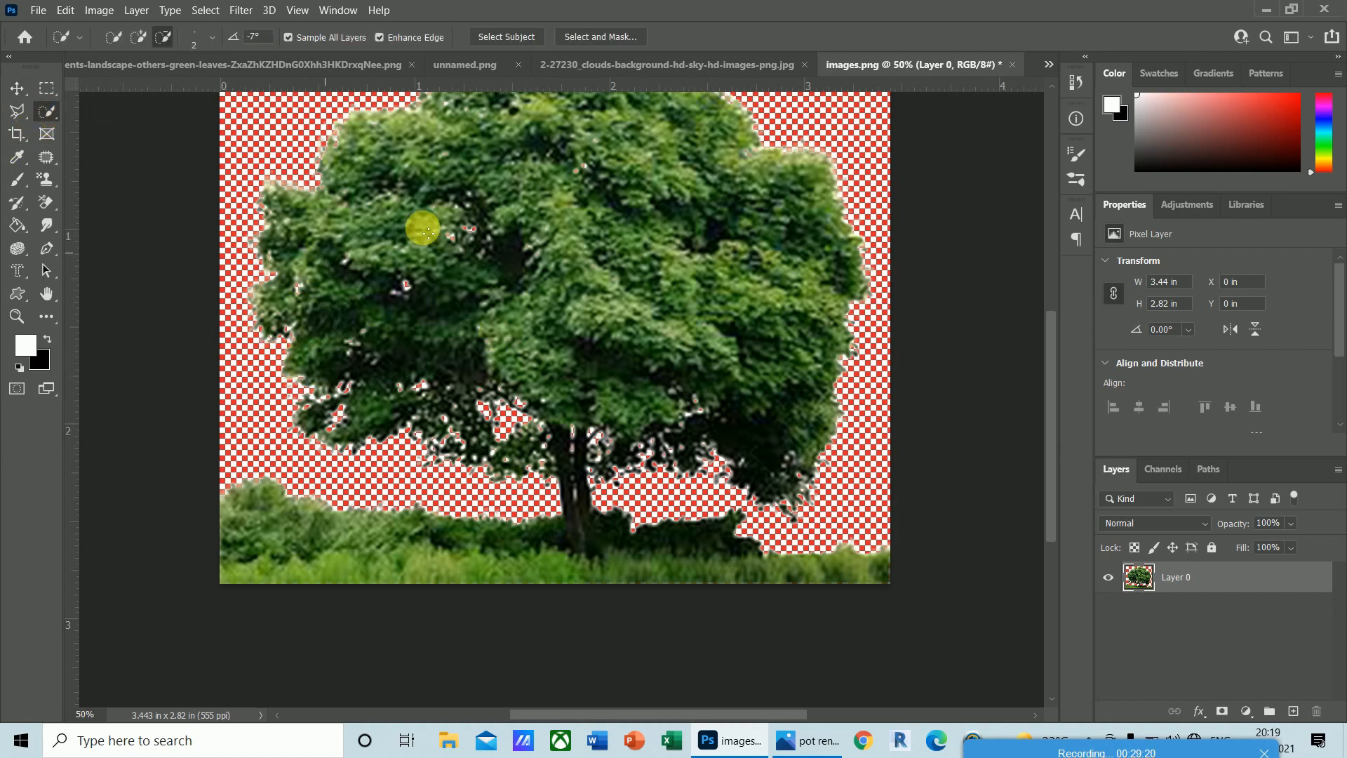
click(138, 37)
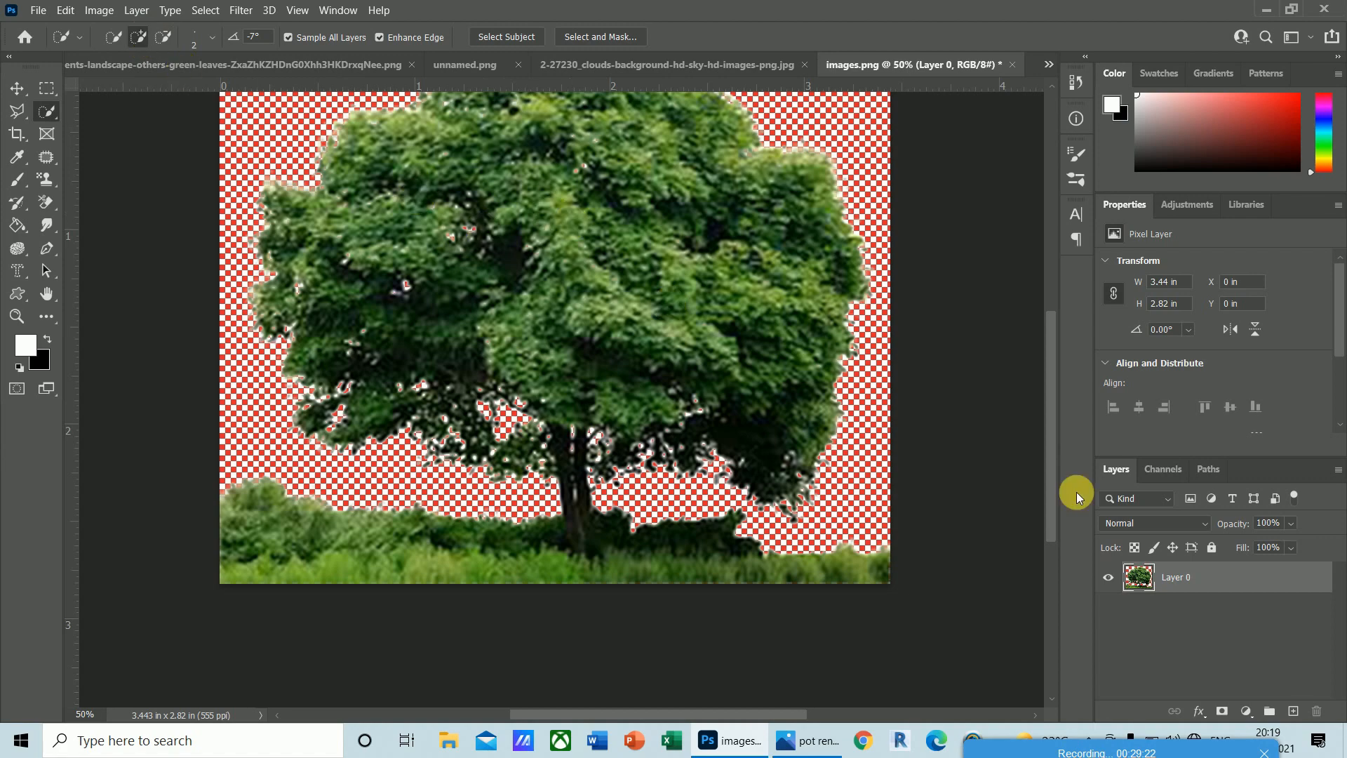
key(ctrl+minus)
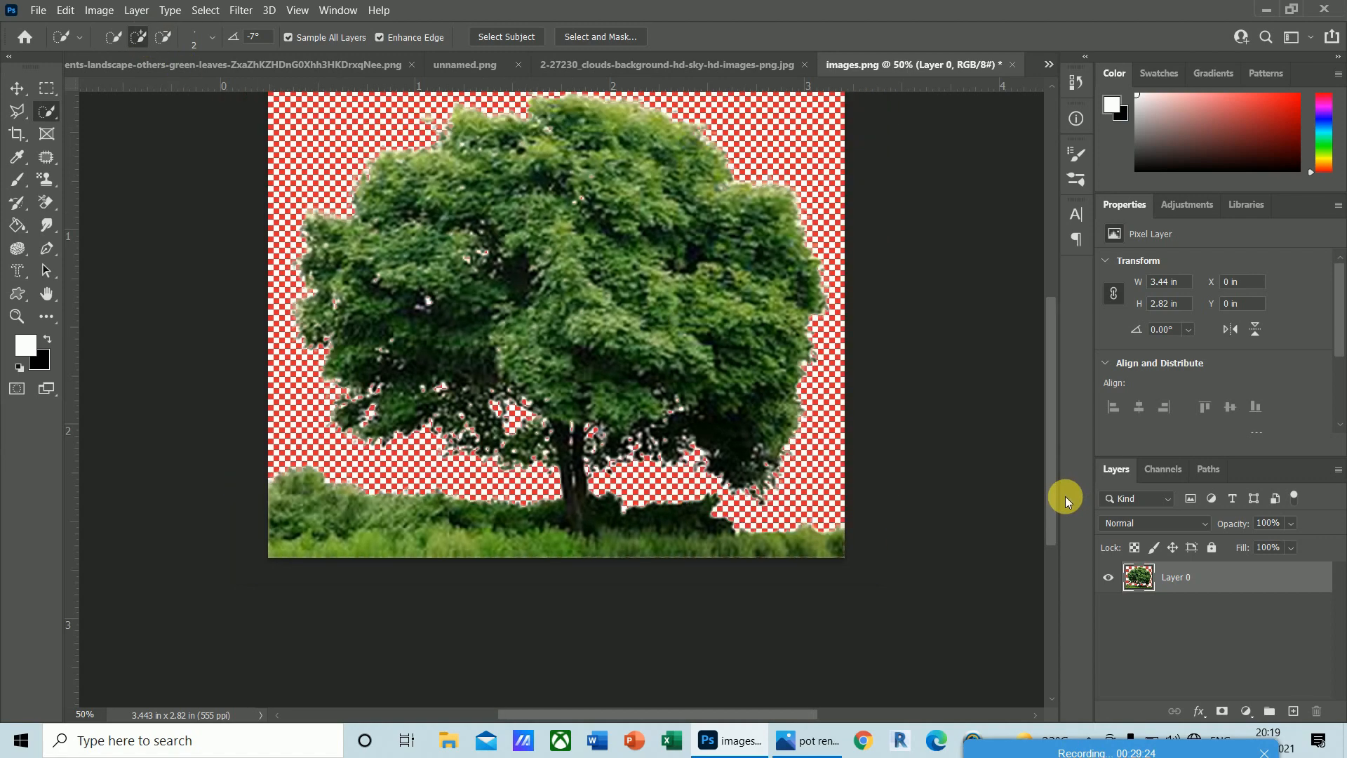
mouse_move(505, 199)
mouse_down()
mouse_move(584, 230)
mouse_move(602, 210)
mouse_move(595, 187)
mouse_move(569, 180)
mouse_move(553, 213)
mouse_move(658, 290)
mouse_move(636, 211)
mouse_move(680, 278)
mouse_move(660, 309)
mouse_move(631, 312)
mouse_move(638, 269)
mouse_move(472, 288)
mouse_up()
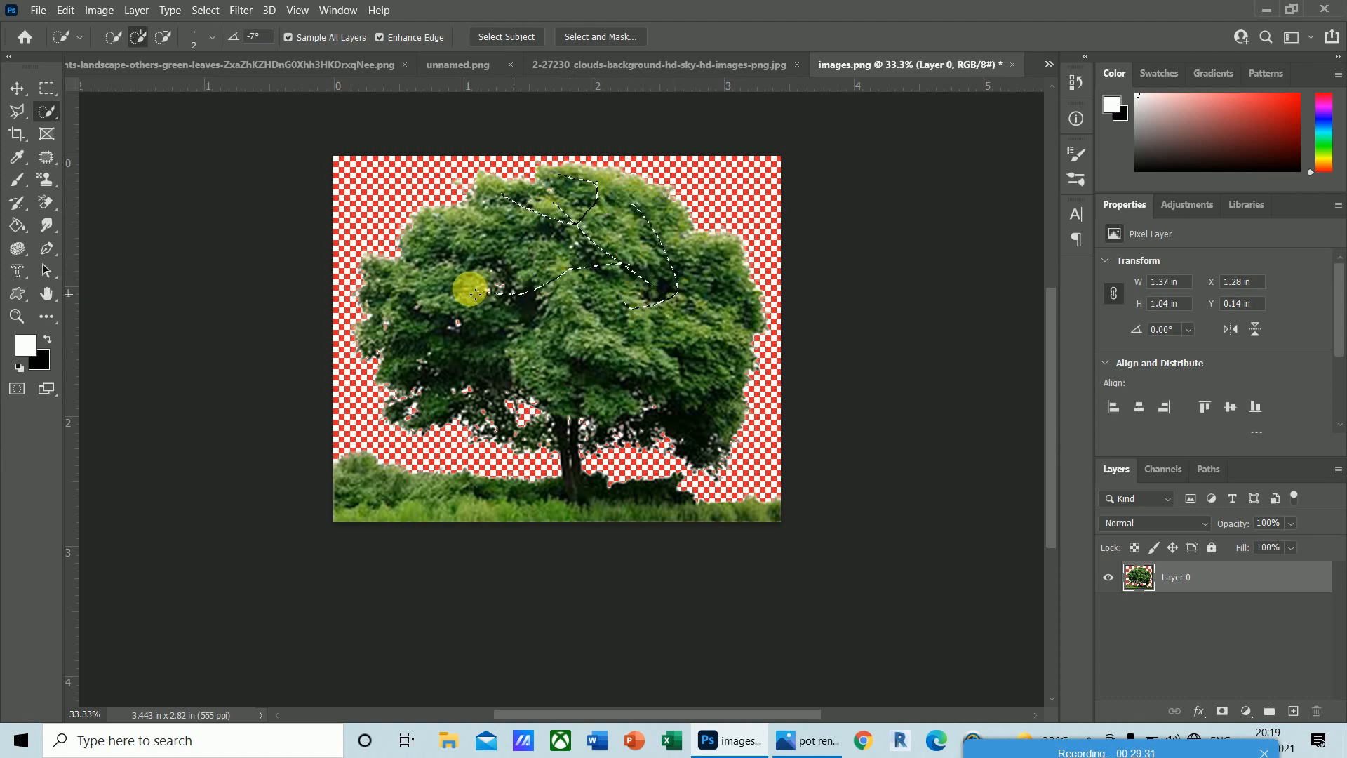
right_click(52, 120)
click(99, 132)
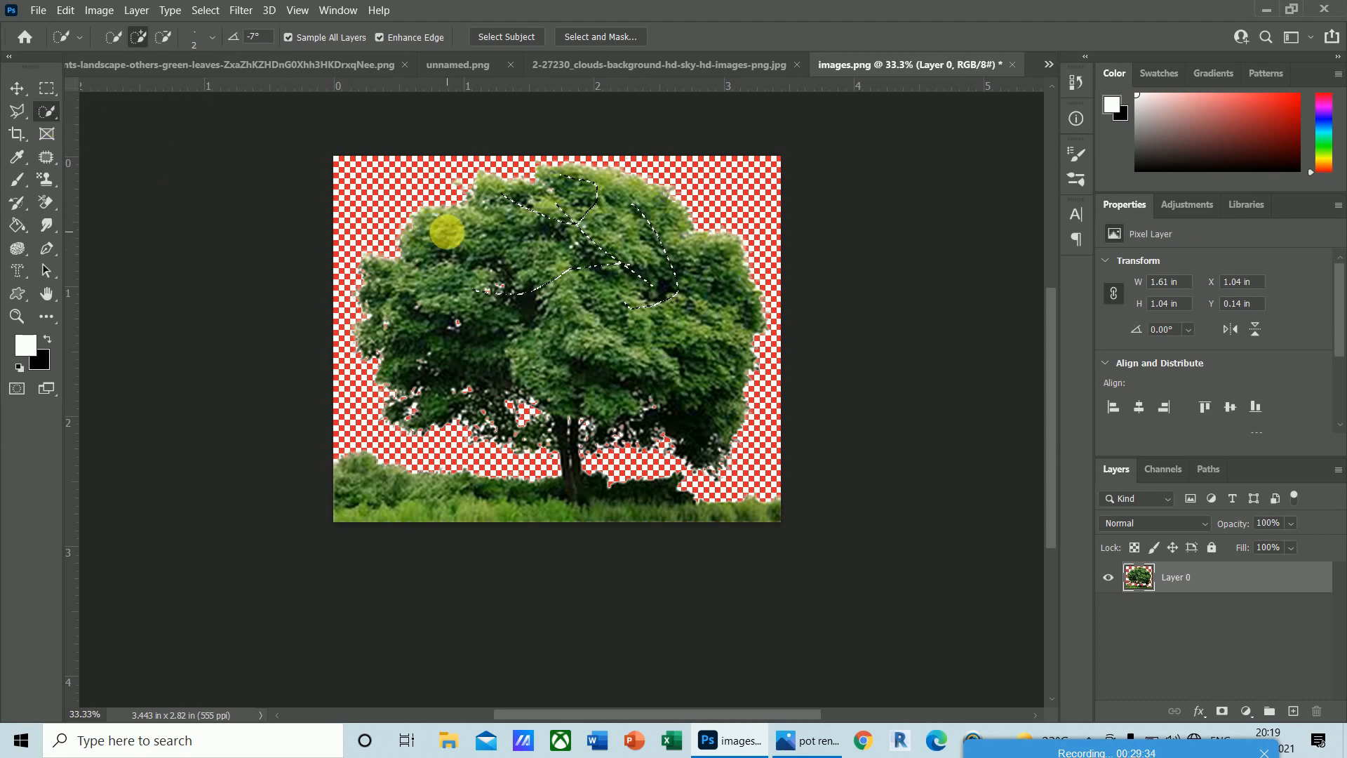
mouse_move(447, 232)
mouse_down()
mouse_move(383, 311)
mouse_move(609, 452)
mouse_up()
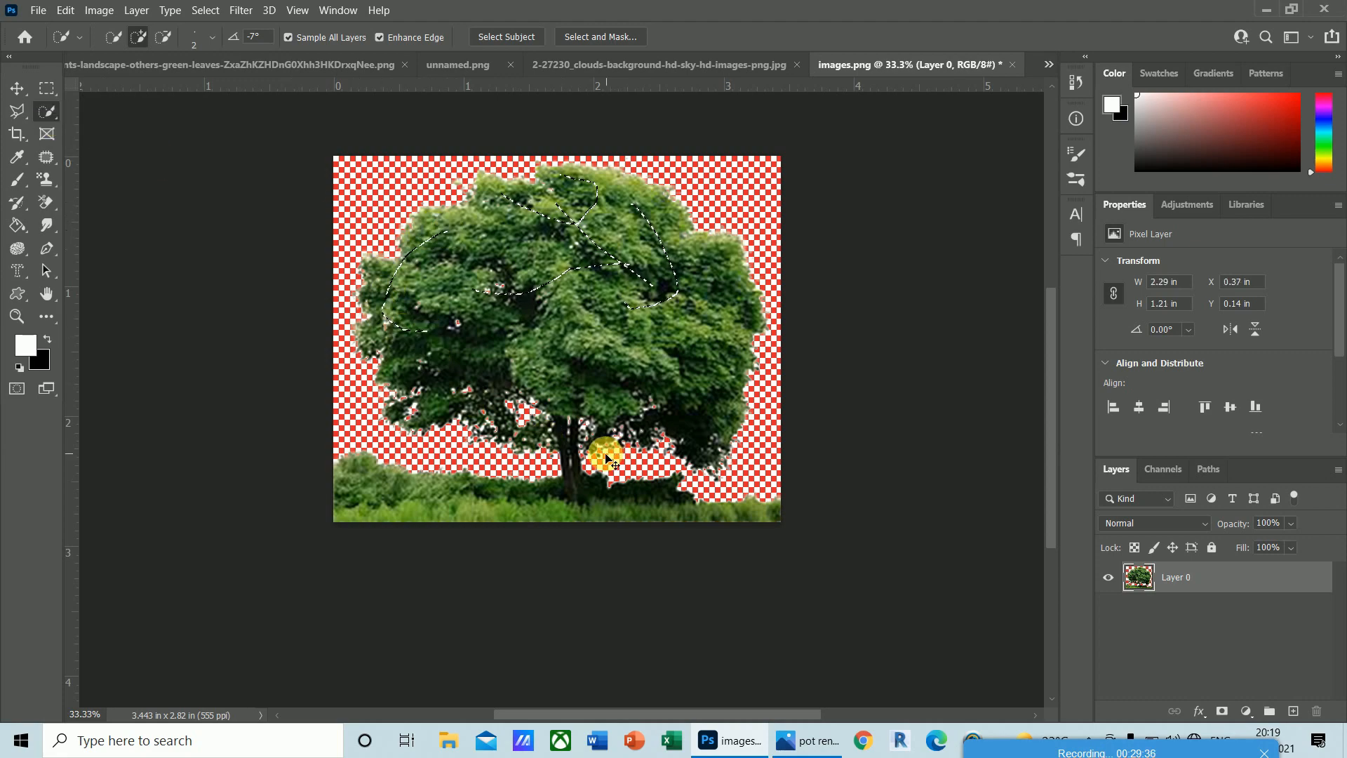
key(ctrl+d)
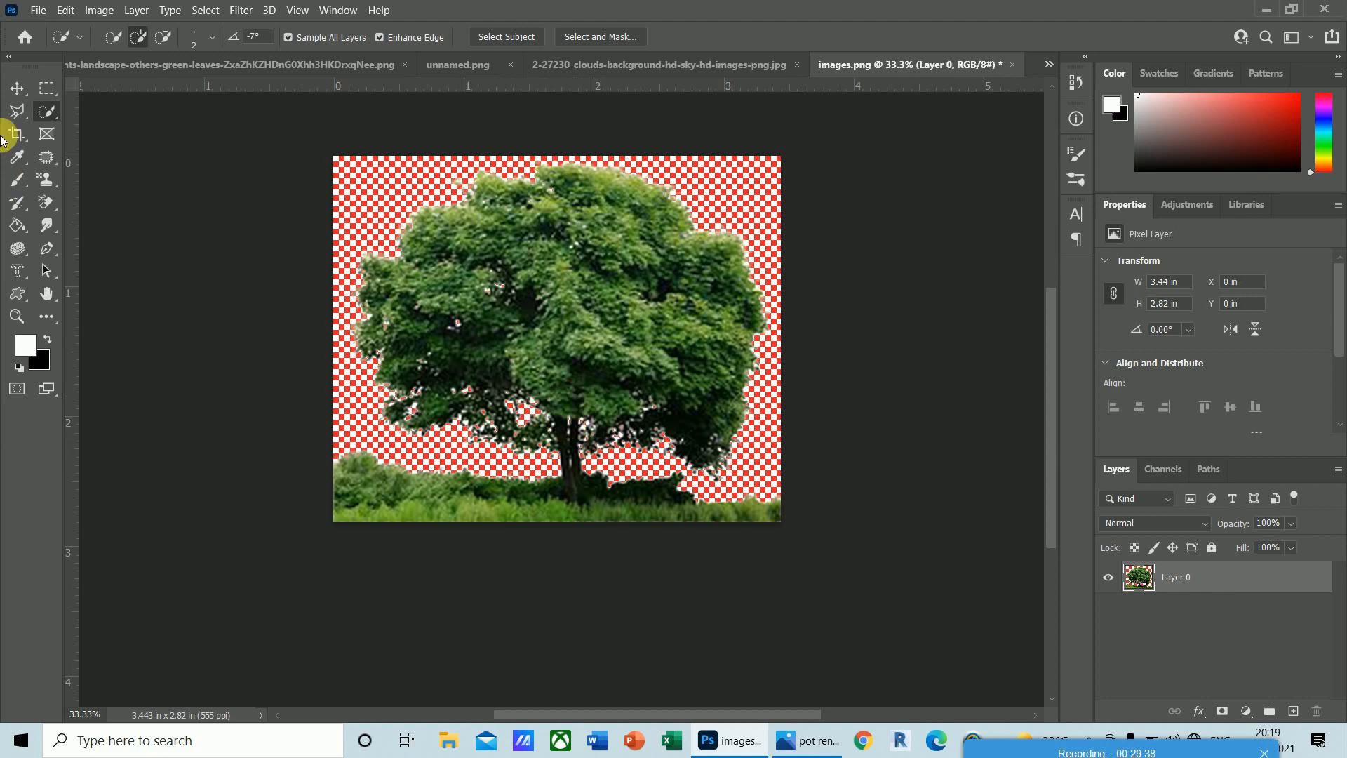
- Try erasing the dark foliage above the trunk with the Magic Eraser at tolerance 100 and undo the erasure
click(53, 206)
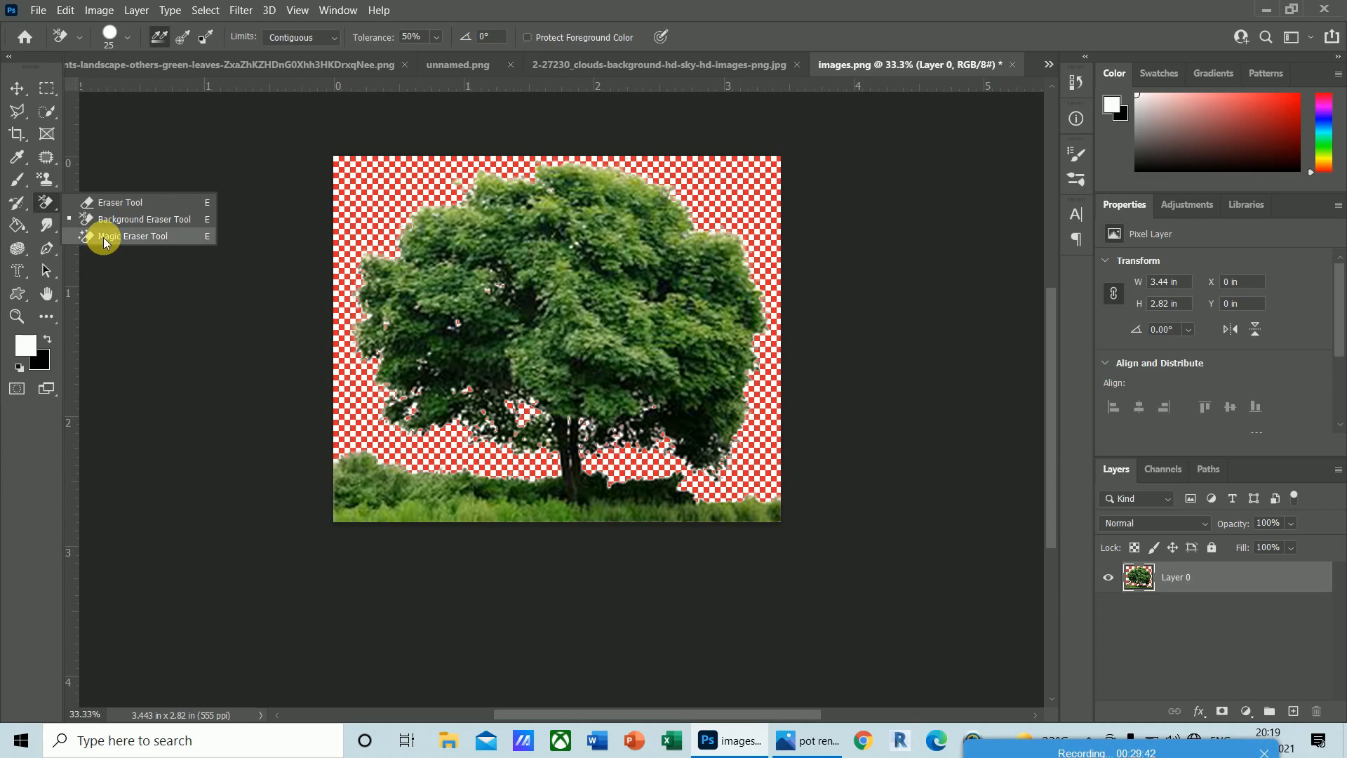
click(103, 237)
key(ctrl+plus)
key(ctrl+plus)
key(ctrl+plus)
key(ctrl+plus)
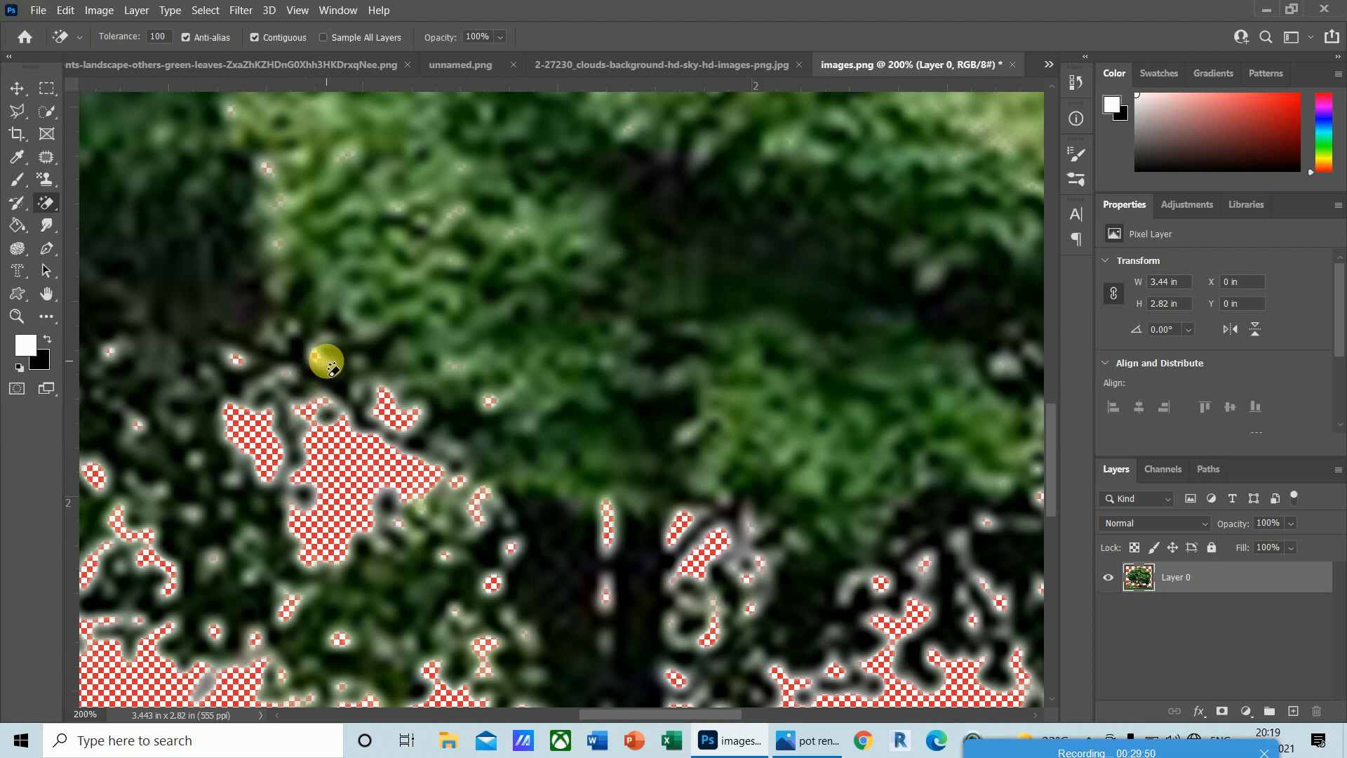
click(328, 370)
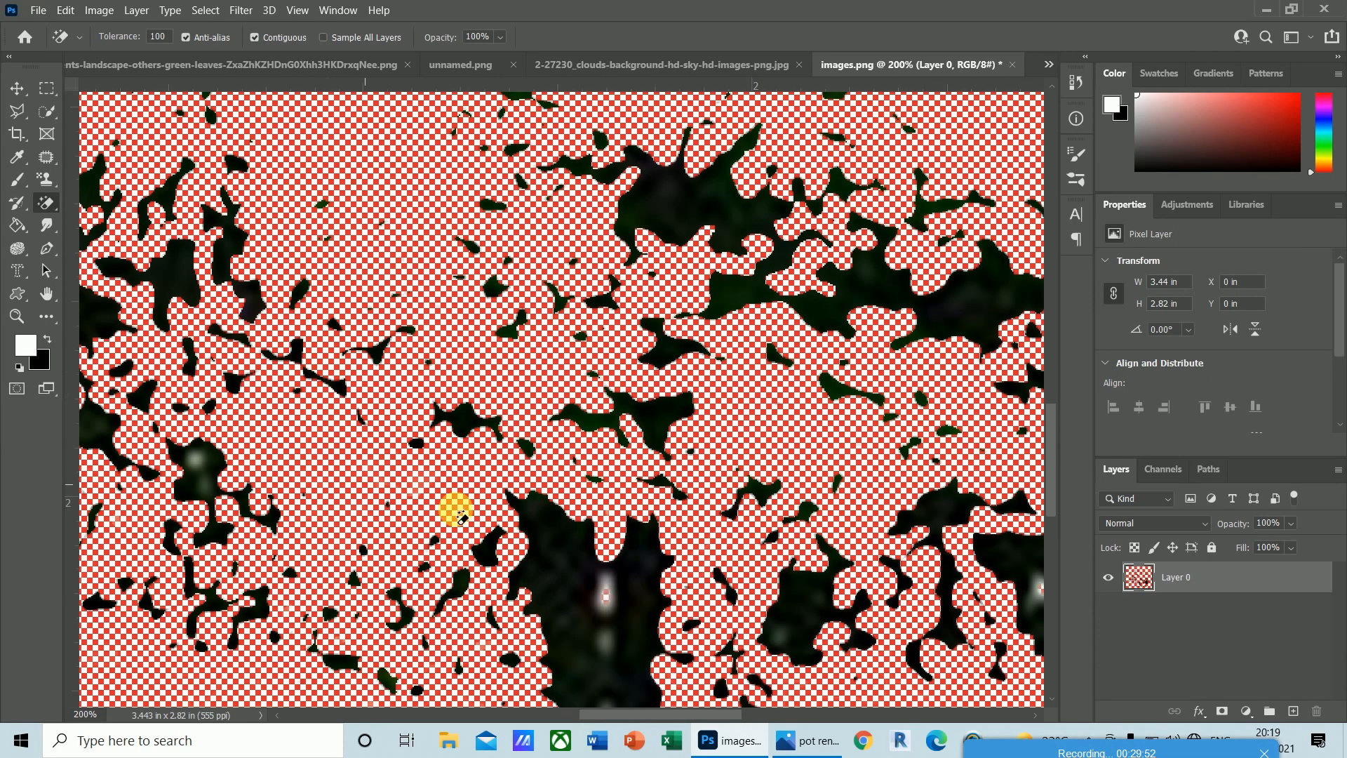
key(ctrl+z)
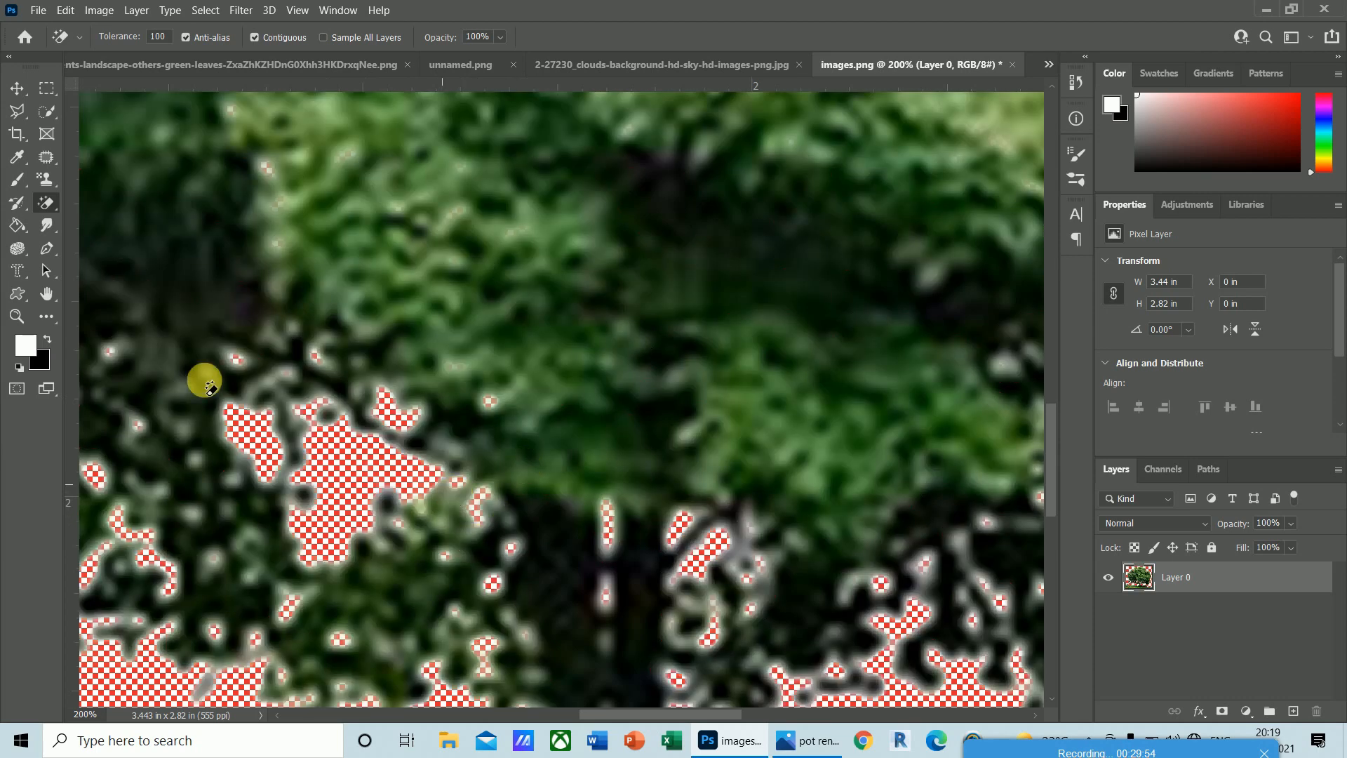
key(ctrl+minus)
key(ctrl+minus)
key(ctrl+minus)
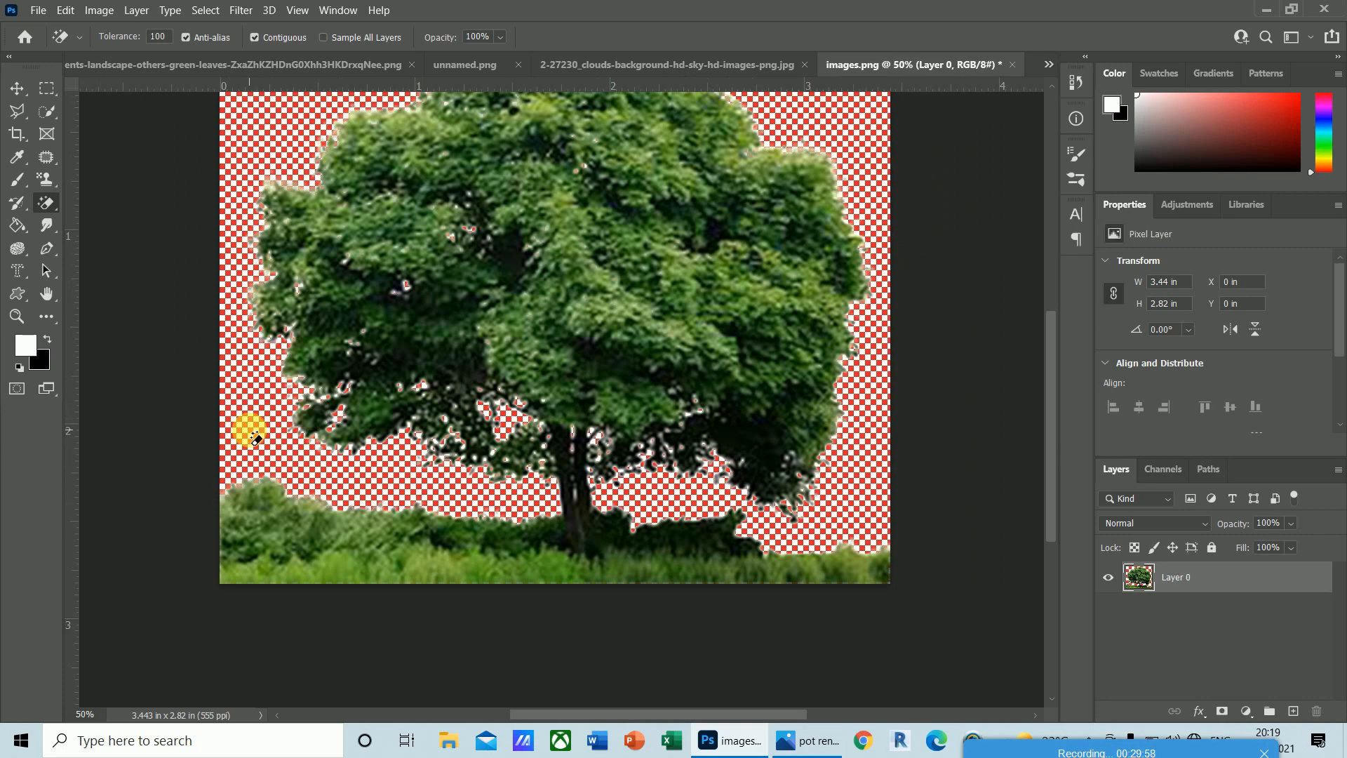
- Copy the entire cut-out tree image and paste it into pot rener pn.png behind the building
key(v)
key(ctrl+a)
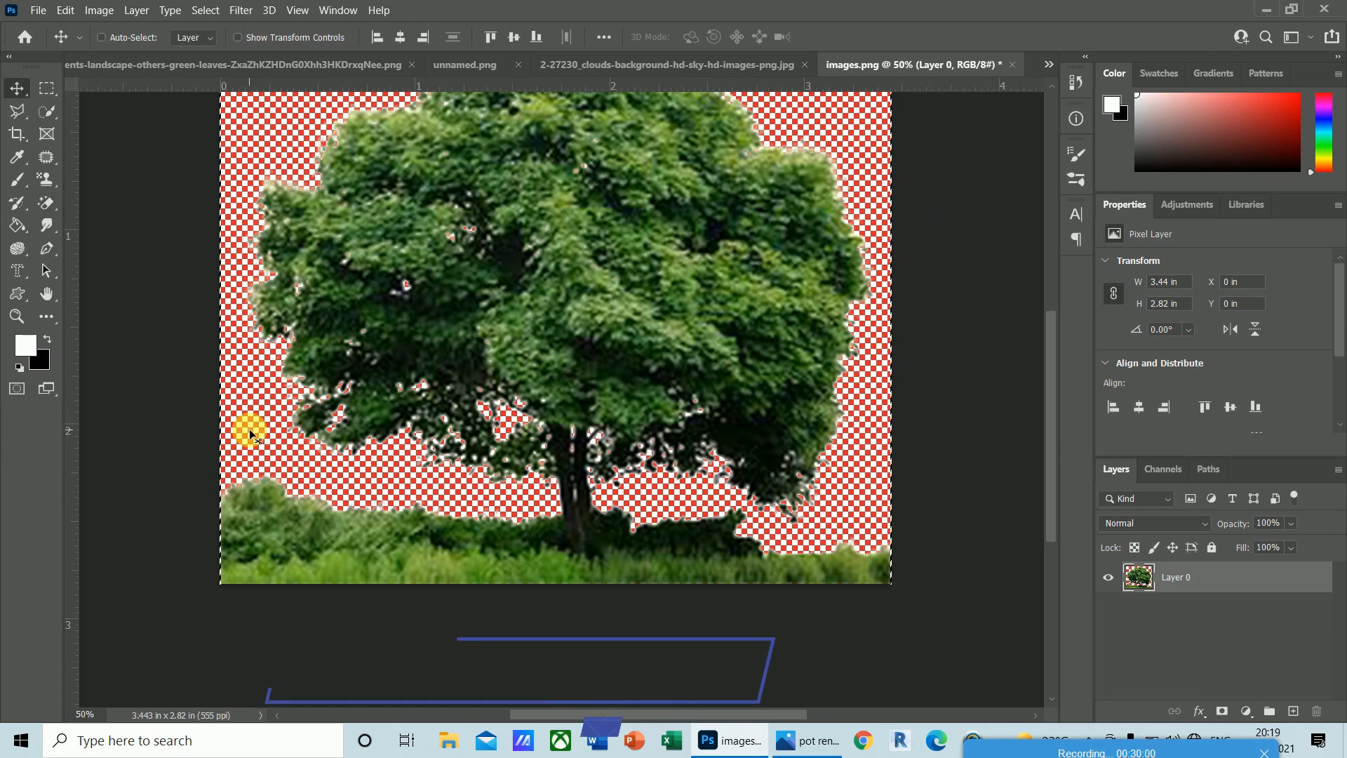
key(ctrl+Tab)
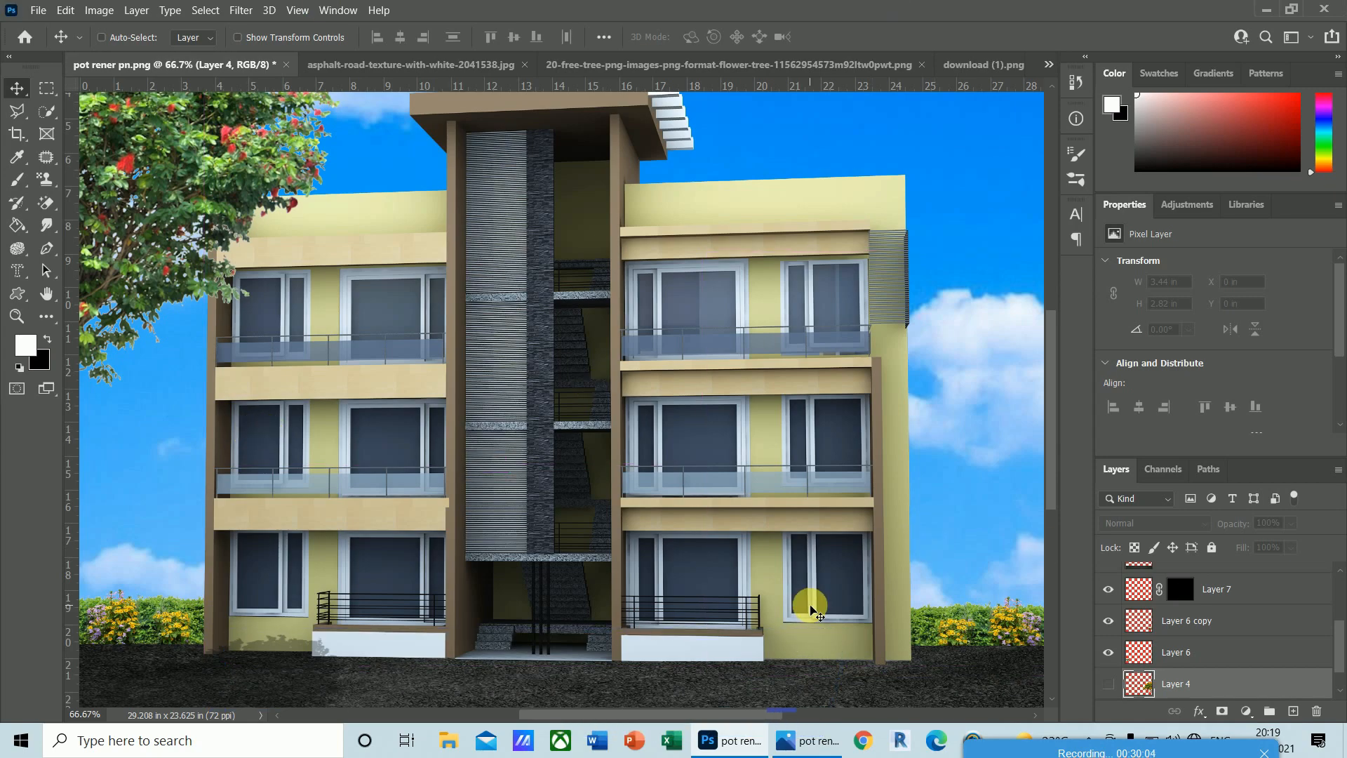
key(ctrl+v)
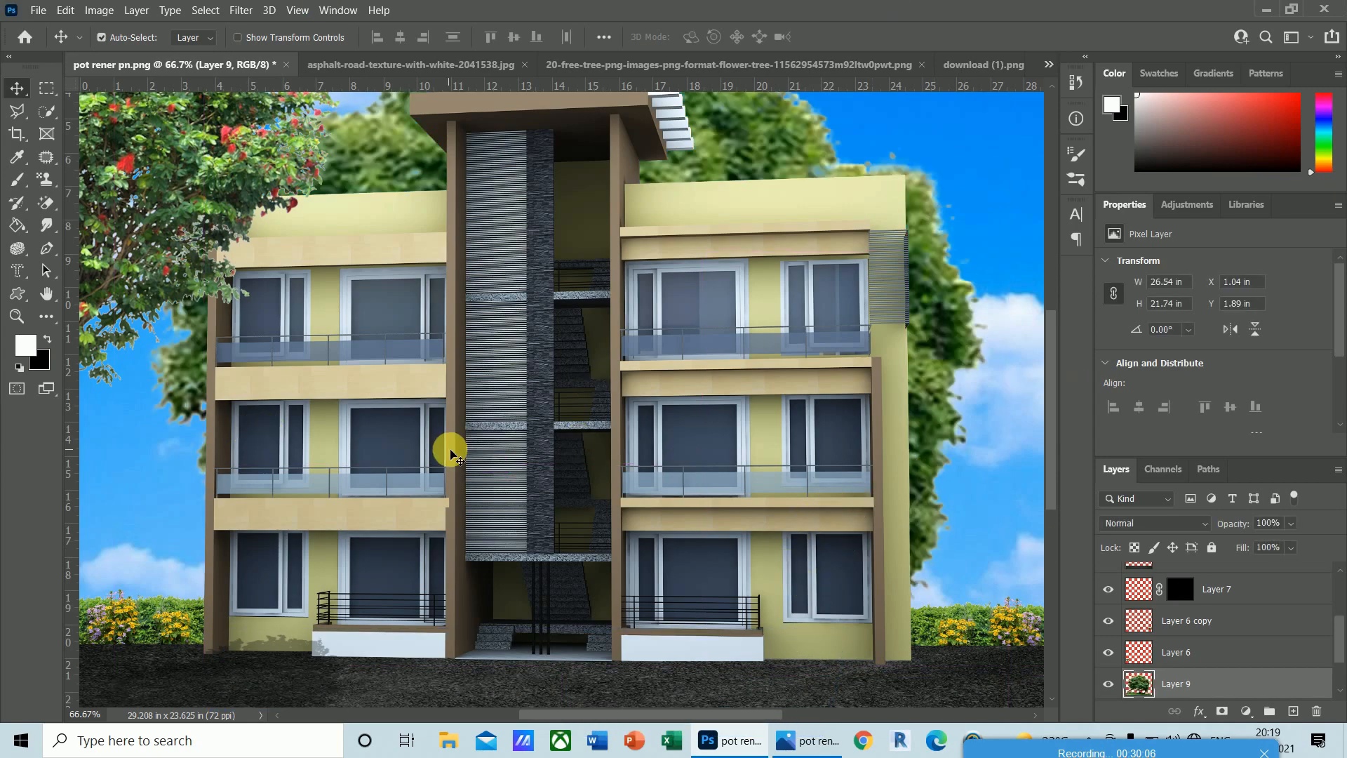
- Scale the pasted green tree on Layer 9 proportionally to about 79% around its centre
key(ctrl+minus)
key(ctrl+minus)
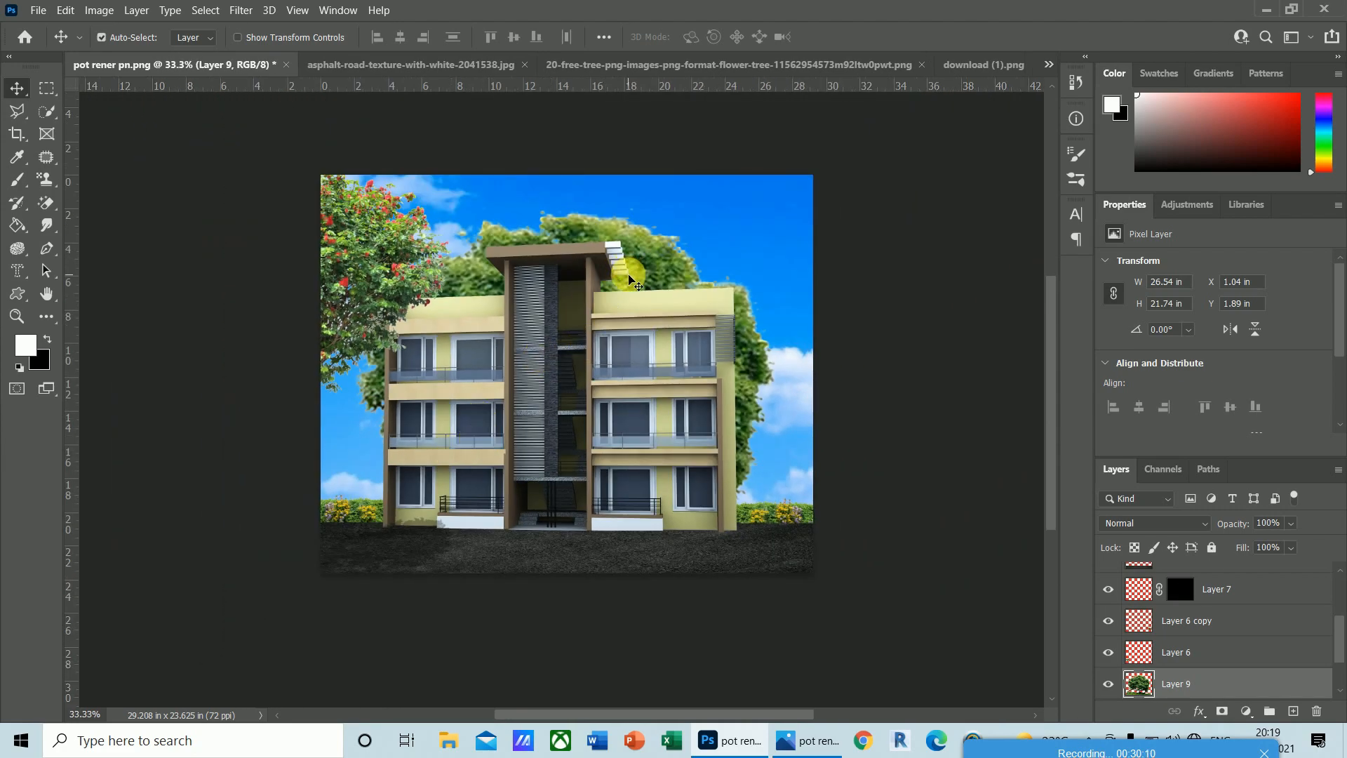
key(ctrl)
key(ctrl+t)
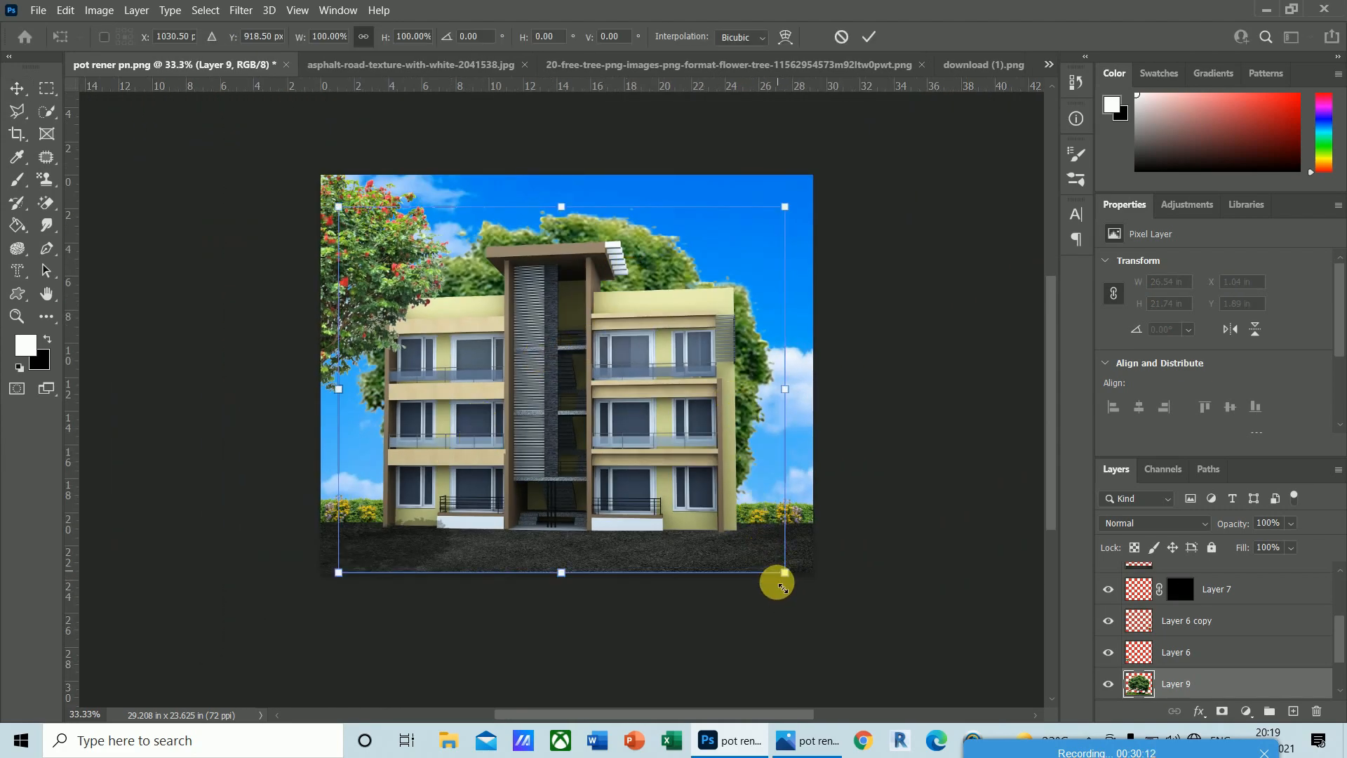
drag(788, 574, 736, 538)
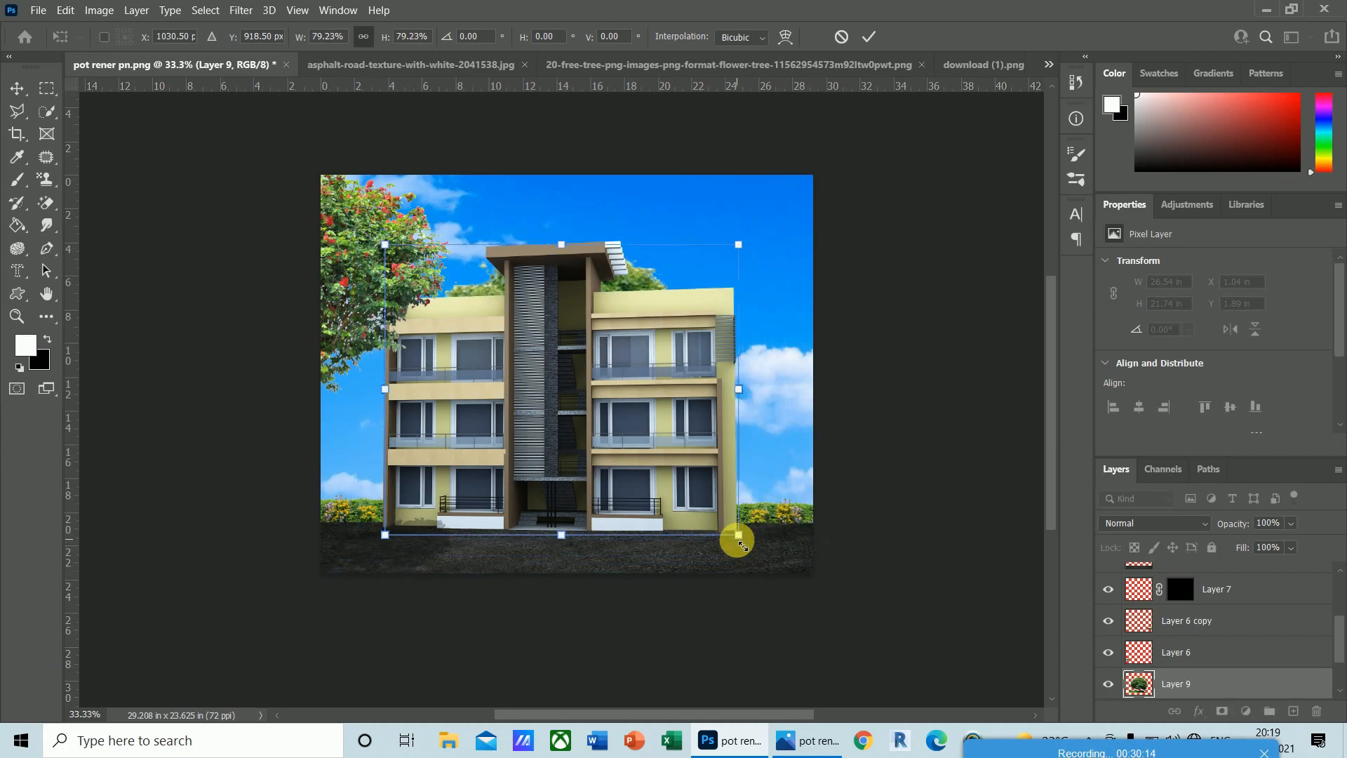
key(Return)
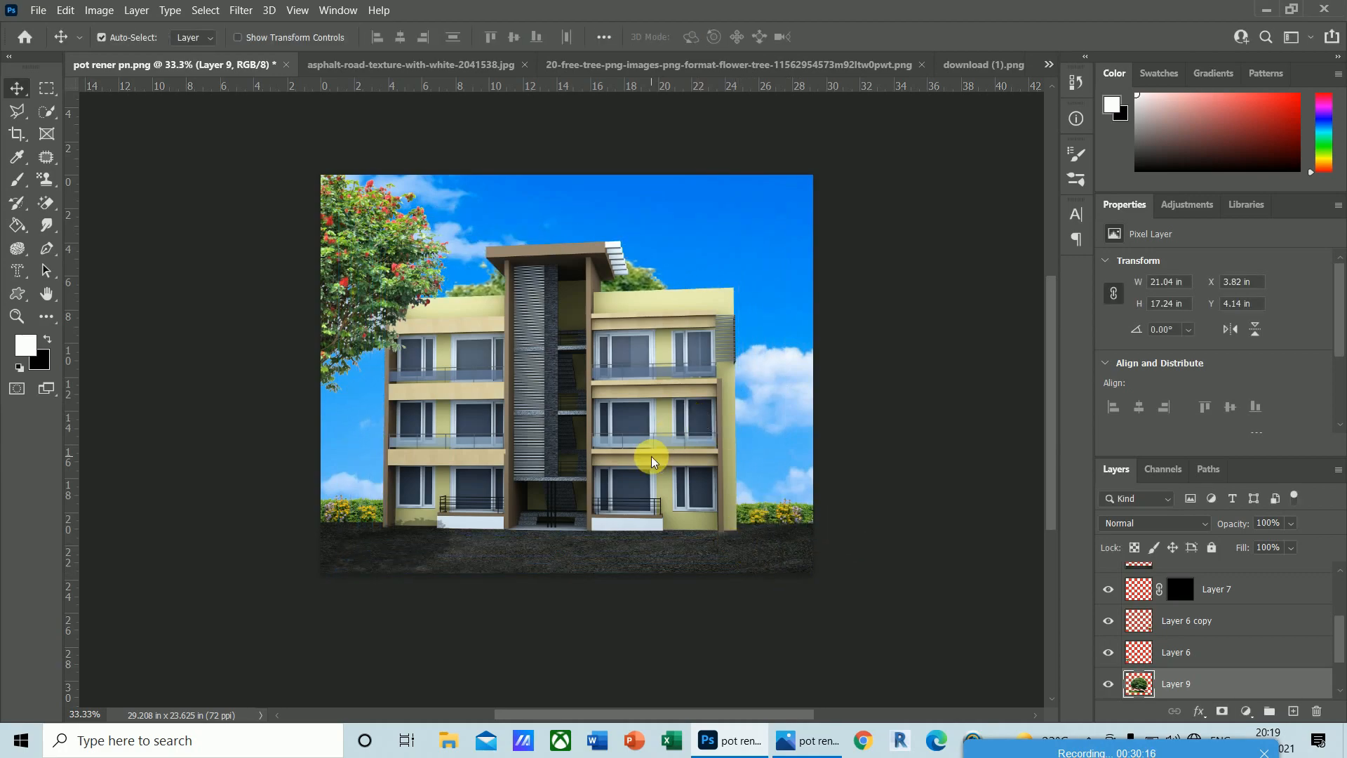
- Move the green tree horizontally to the building's right side, to an X position of about 16.8 in
drag(651, 461, 655, 463)
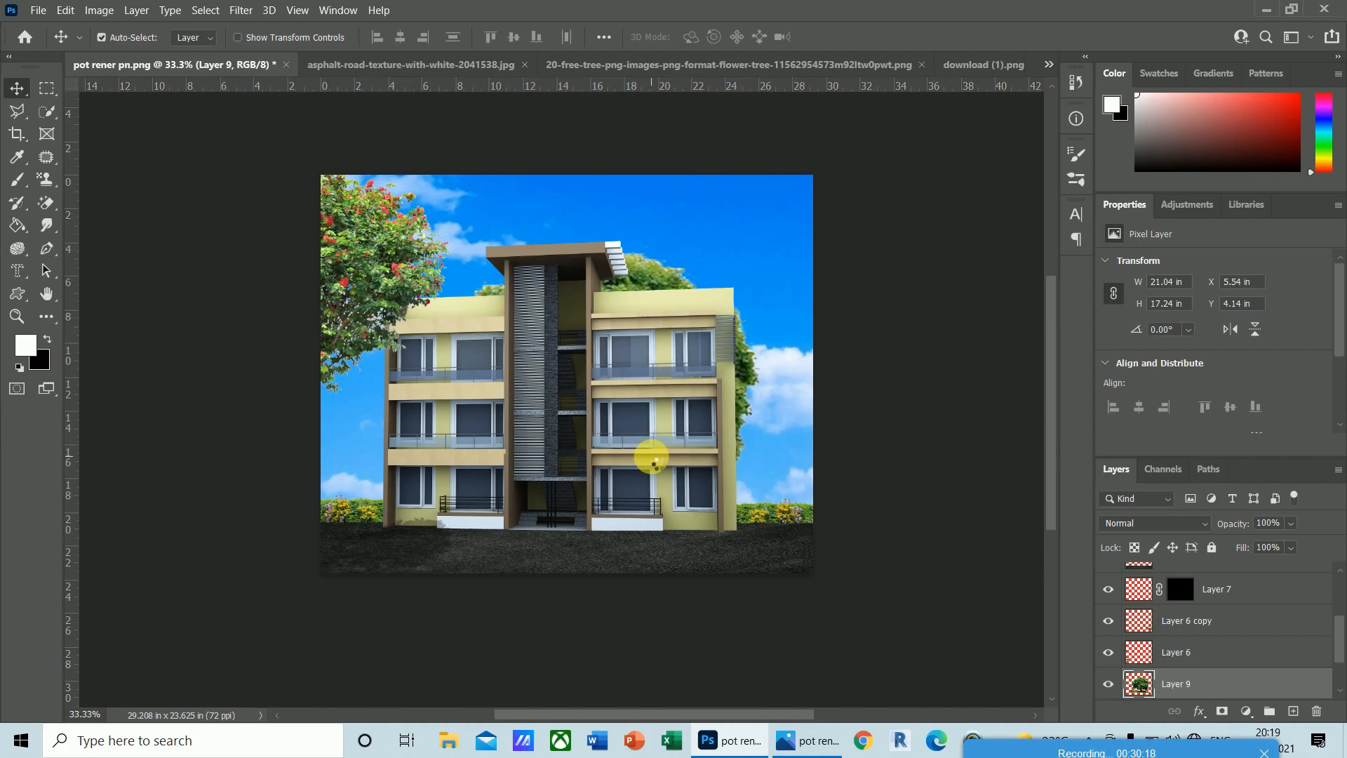
key(Right)
key(Right)
key(Right)
key(Right)
key(Right)
key(Right)
key(Right)
key(Right)
key(Right)
key(Right)
key(Right)
key(Right)
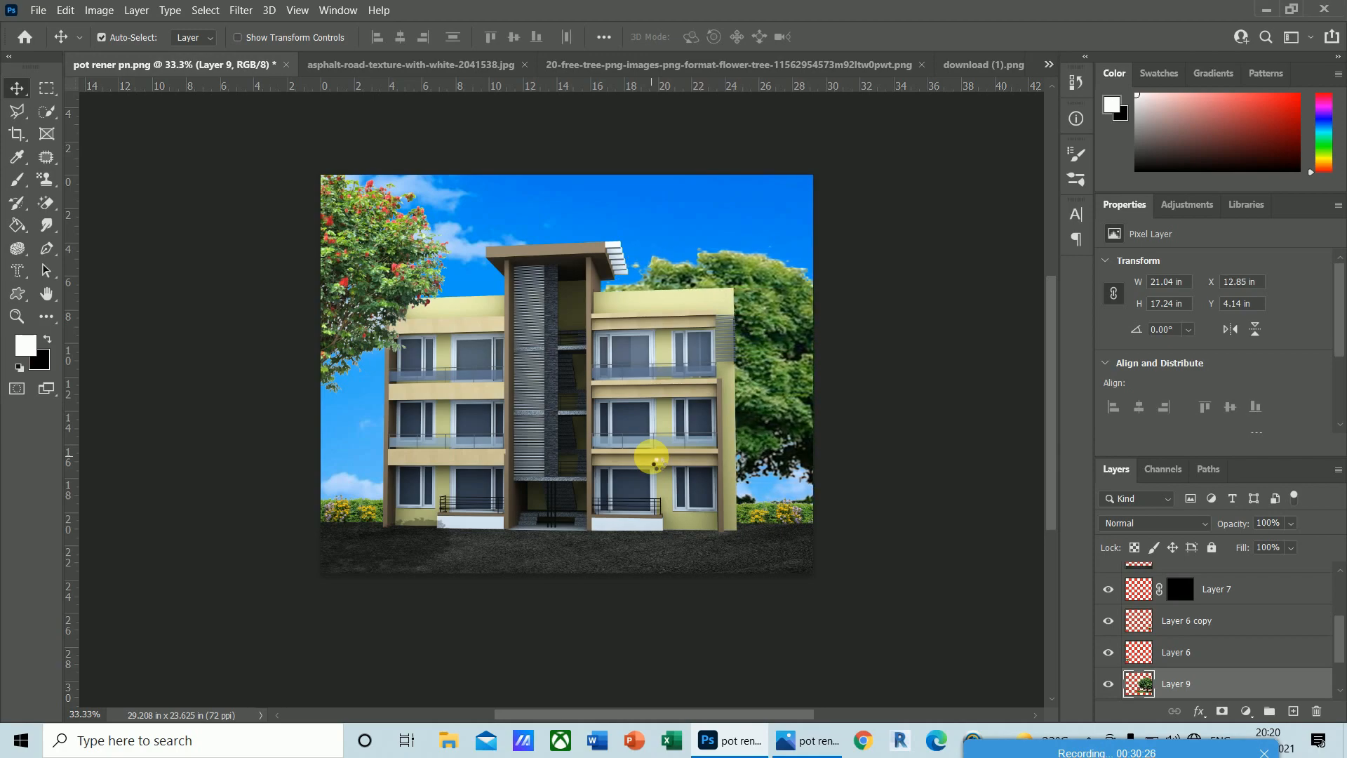
key(Right)
key(Right)
key(Right)
key(Right)
key(Right)
key(Right)
key(Right)
key(Right)
key(Right)
key(Right)
key(Right)
key(Right)
key(Right)
key(Right)
key(Right)
key(Right)
key(Right)
key(Right)
key(Right)
key(Right)
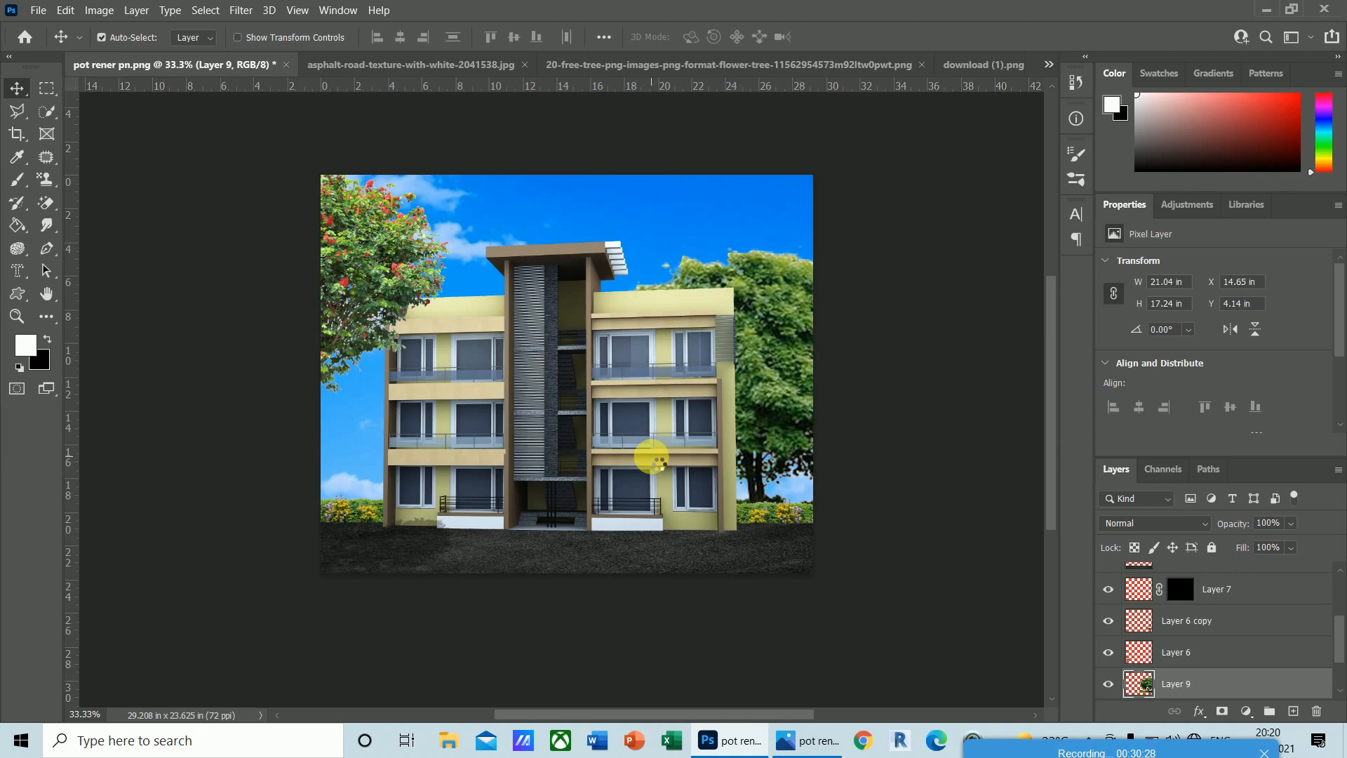
key(Right)
key(Right)
key(Right)
key(Right)
key(Right)
key(Right)
key(Right)
key(Right)
key(Right)
key(Right)
key(Right)
key(Right)
key(Right)
key(Right)
key(Right)
key(Right)
key(Right)
key(Right)
key(Right)
key(Right)
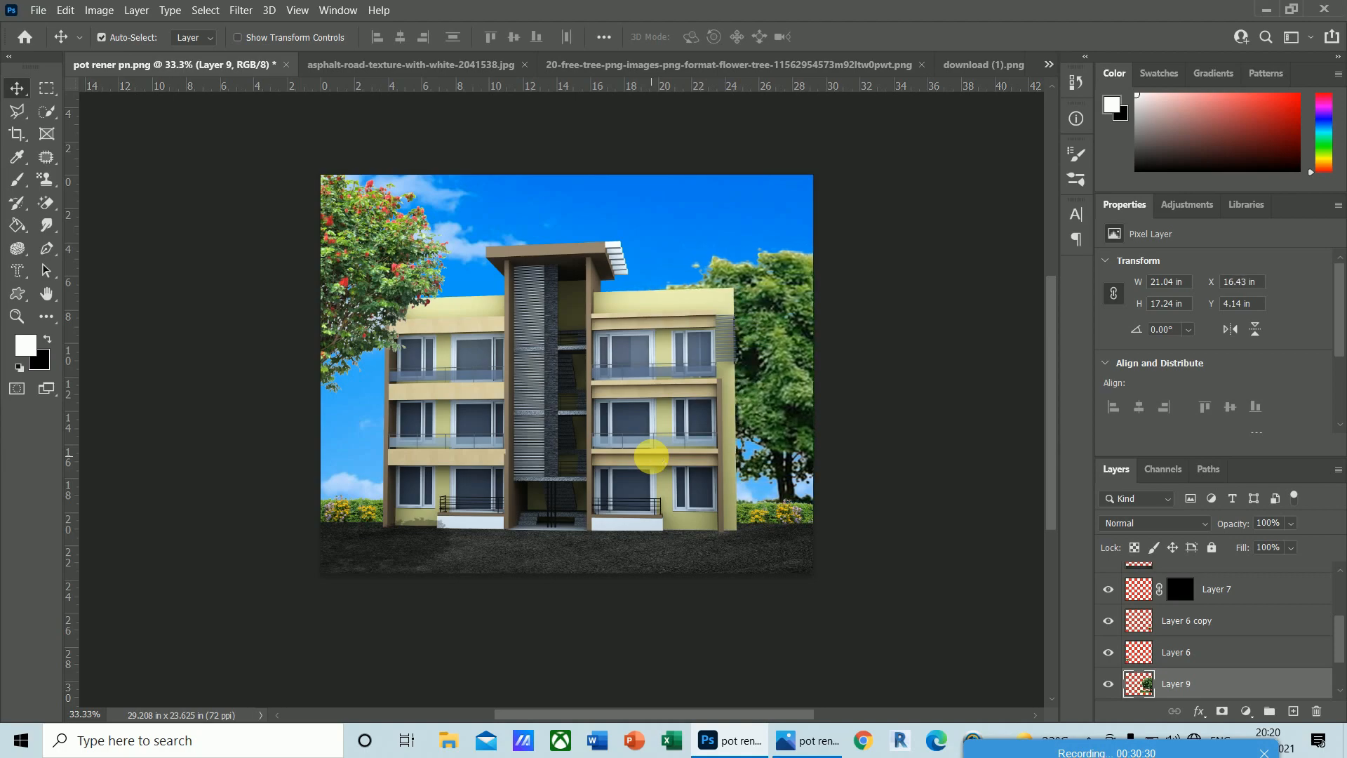
- Scale the green tree to about 62% and lower it behind the hedge right of the building, about X 21.56 in, Y 10.36 in
key(ctrl)
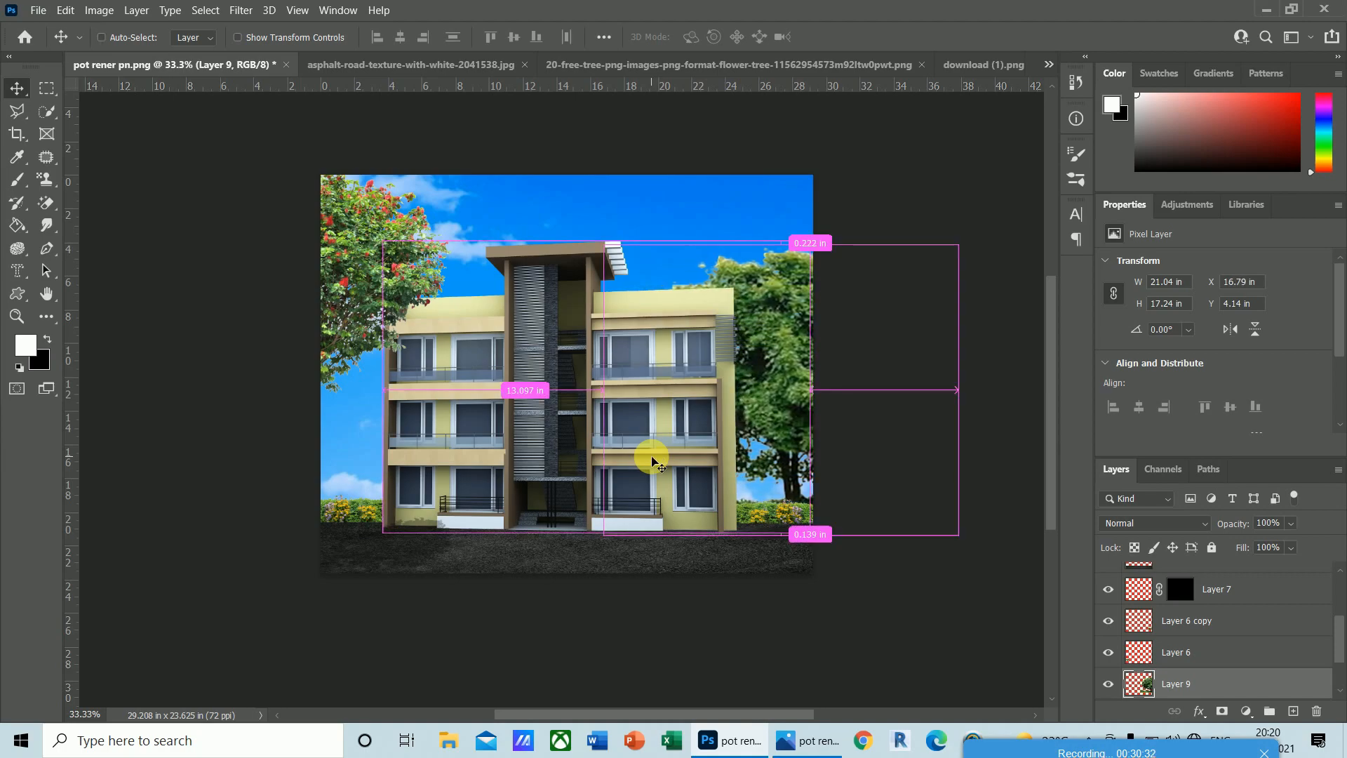
key(ctrl+t)
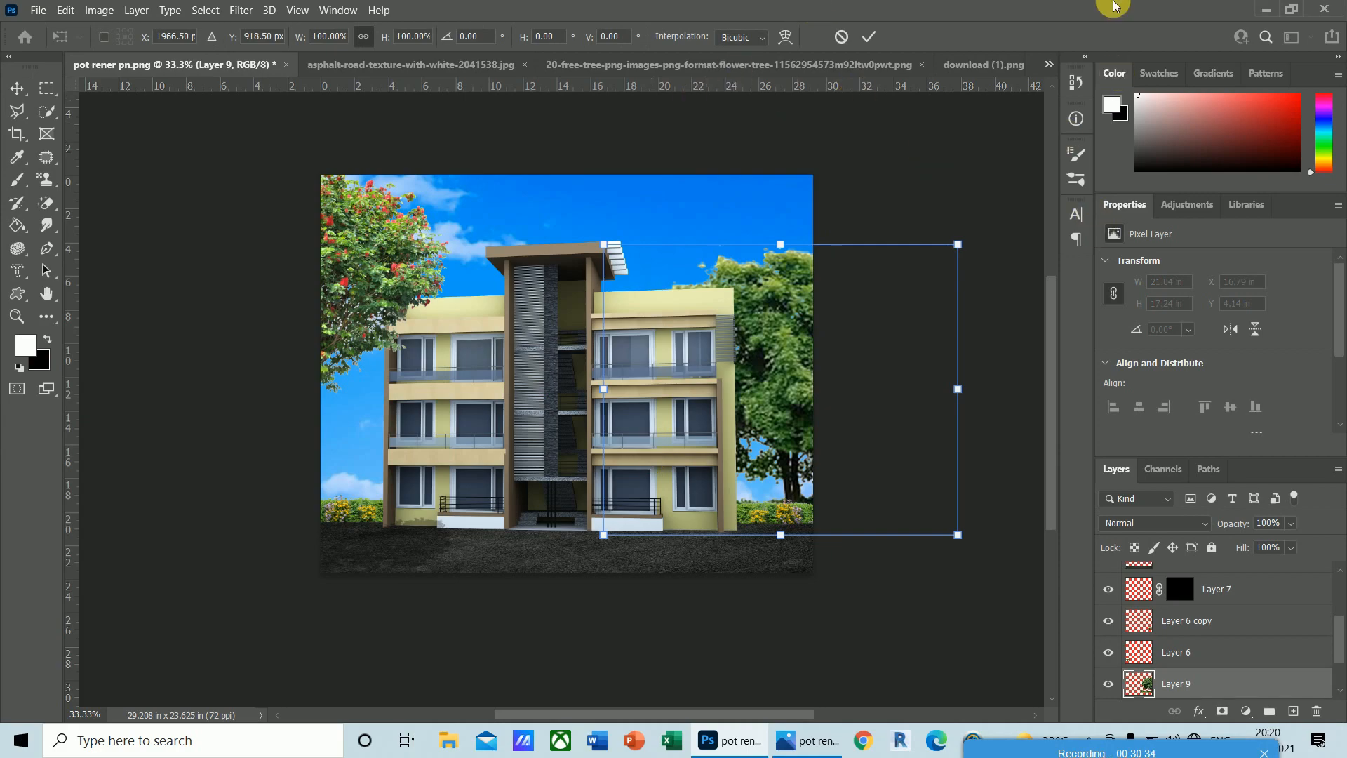
drag(958, 247, 905, 313)
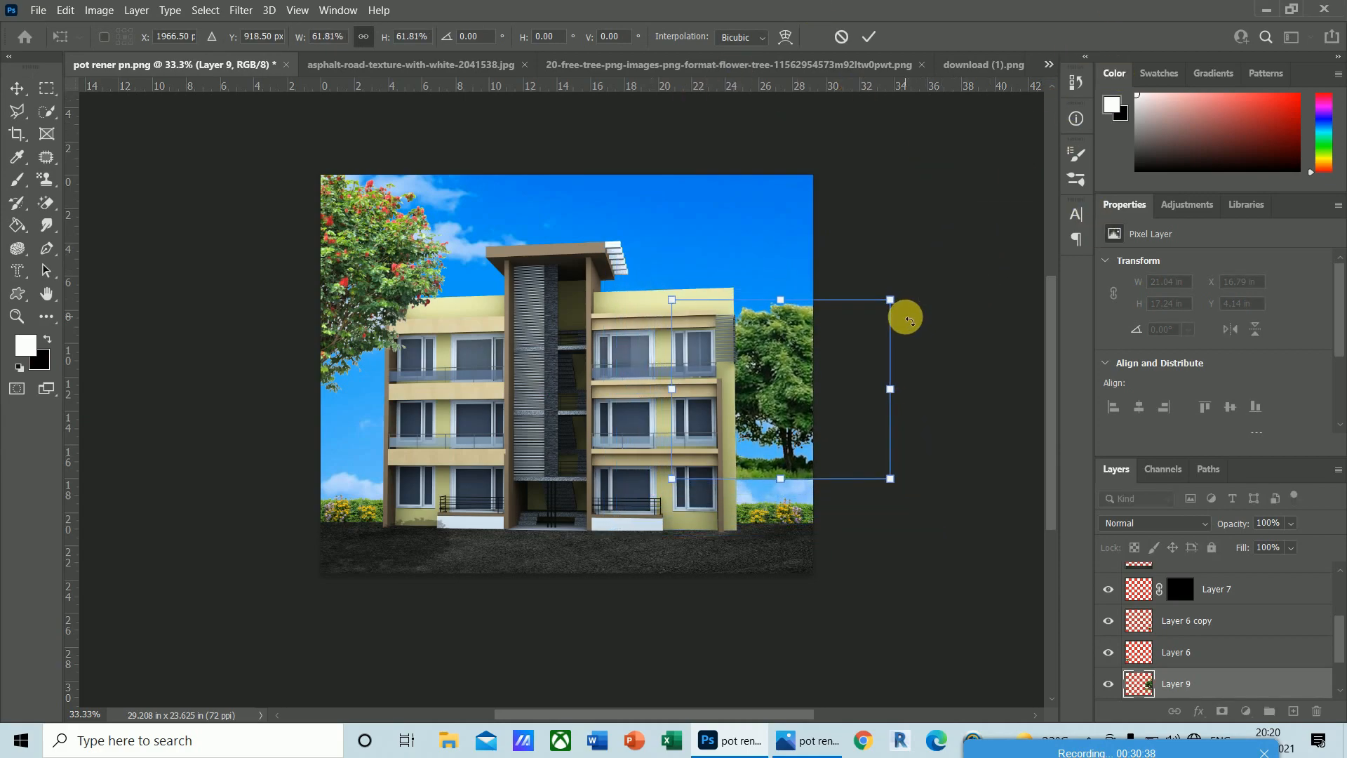
key(Return)
drag(779, 391, 800, 442)
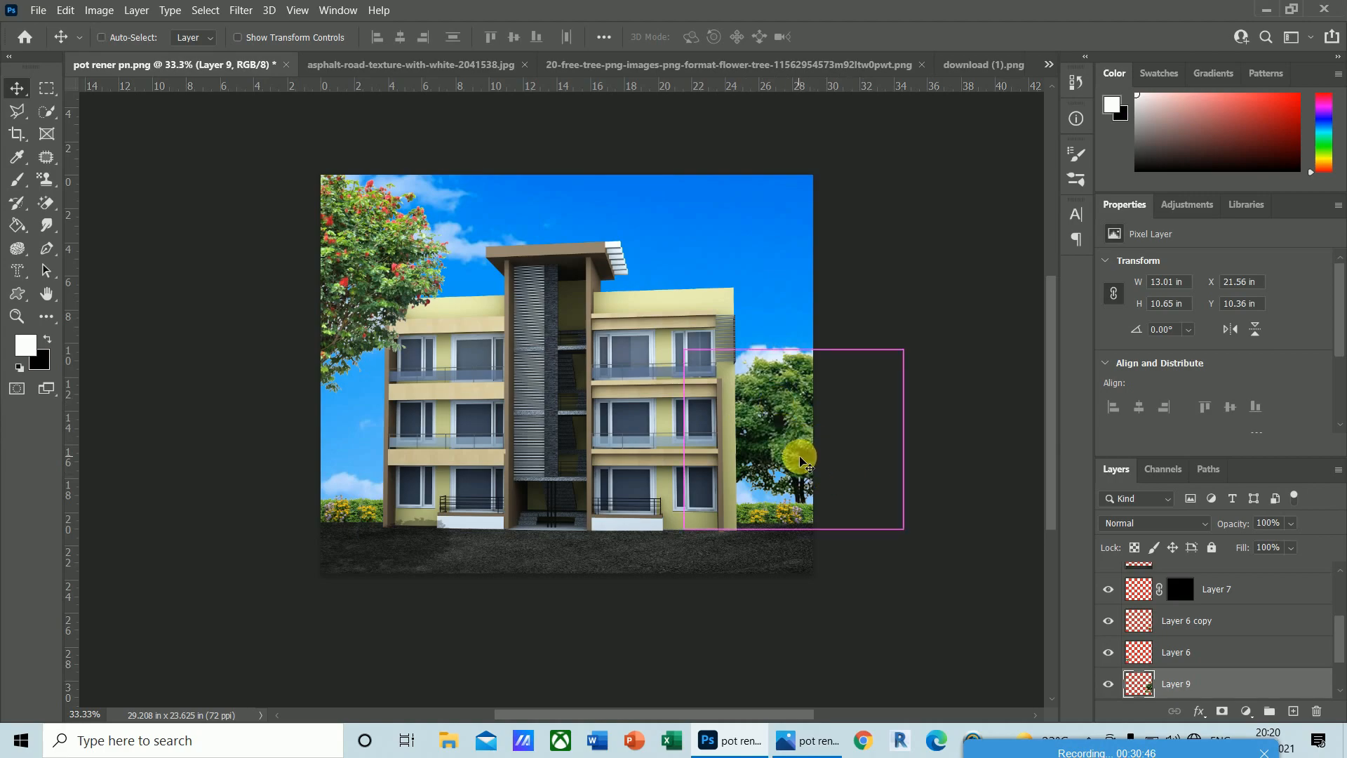
- Examine the green tree right of the building up close for gaps and fringes in its foliage
key(ctrl+plus)
key(ctrl+plus)
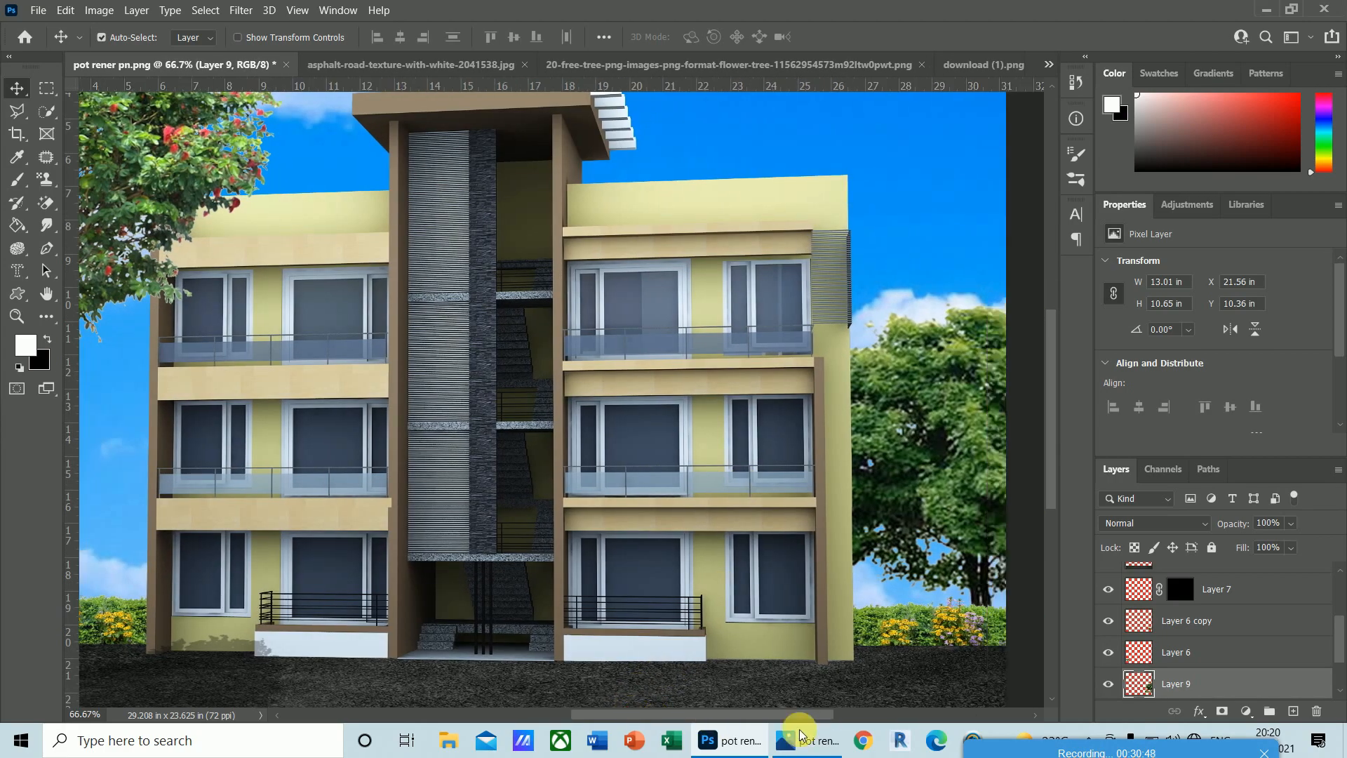
drag(800, 729, 805, 727)
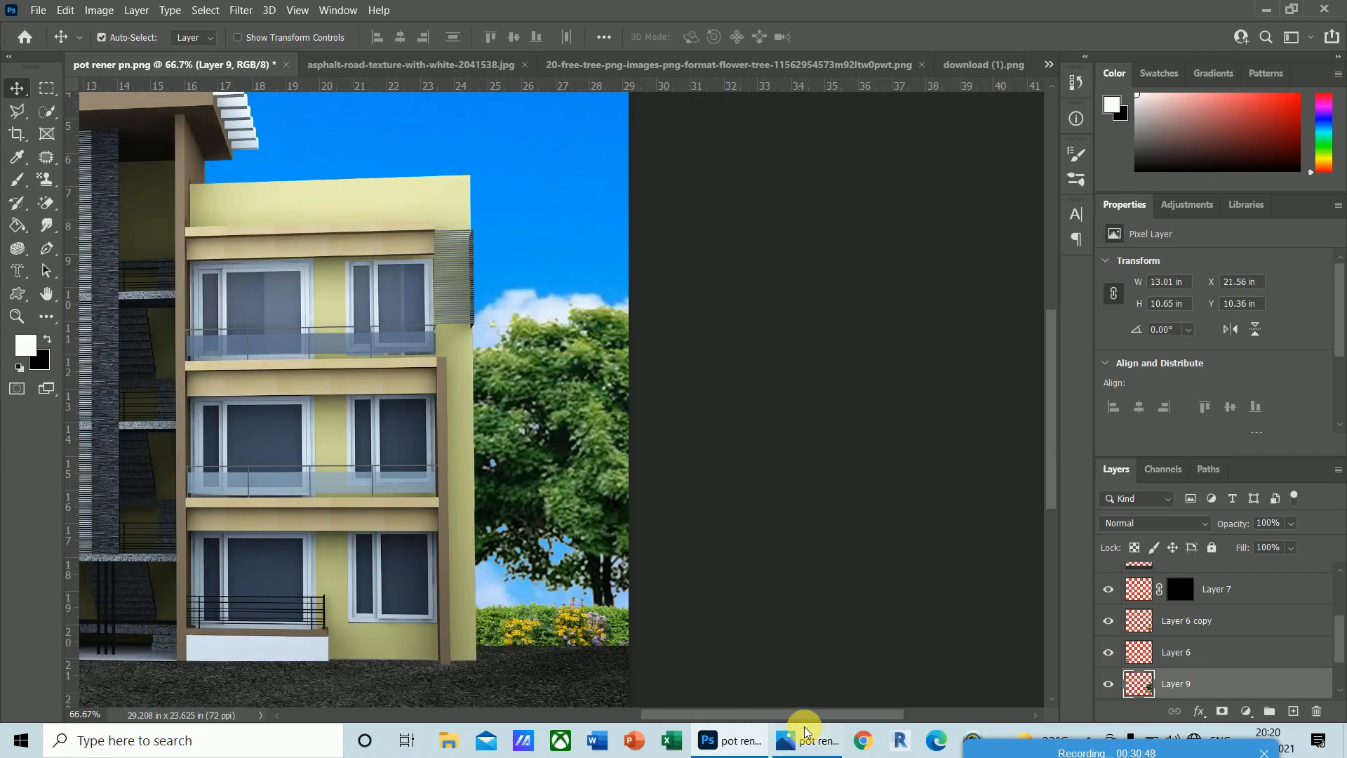
key(ctrl+plus)
key(ctrl+plus)
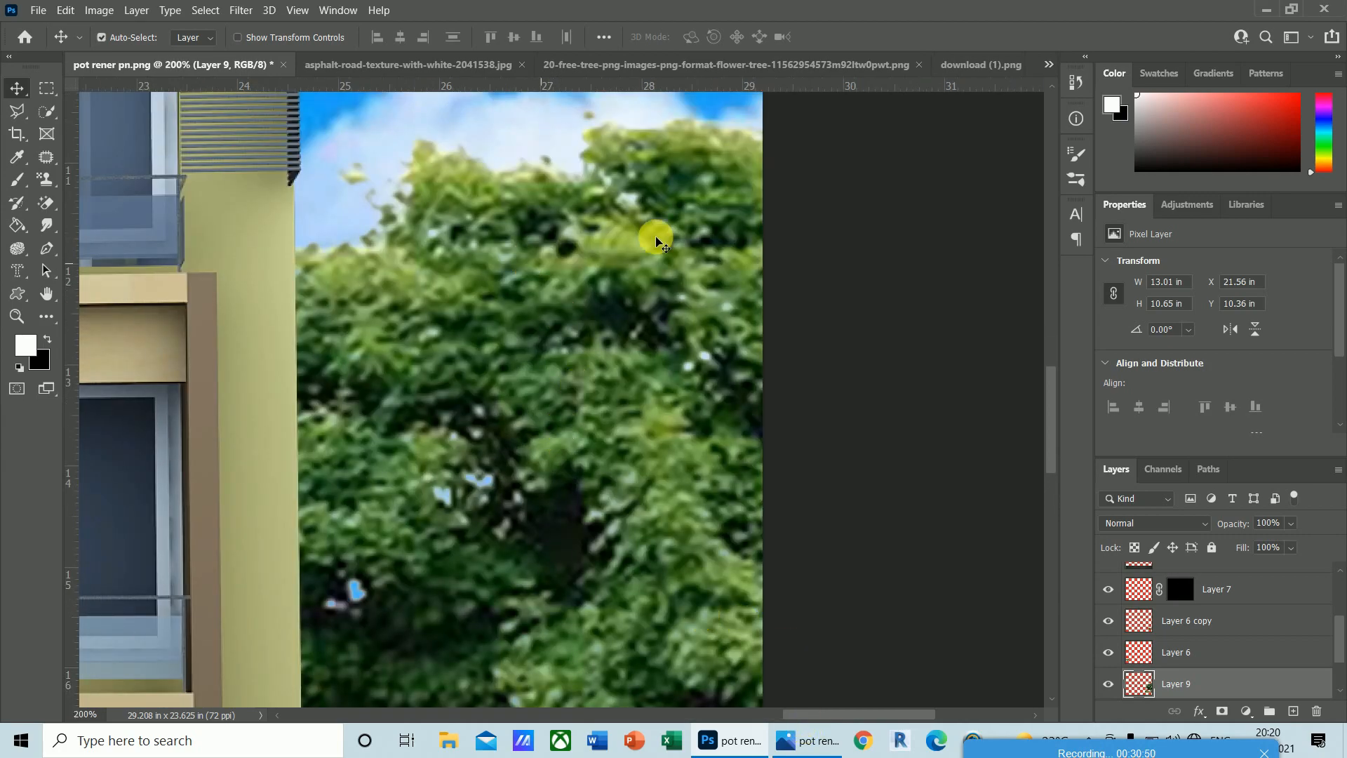
scroll(1028, 438, down, 3)
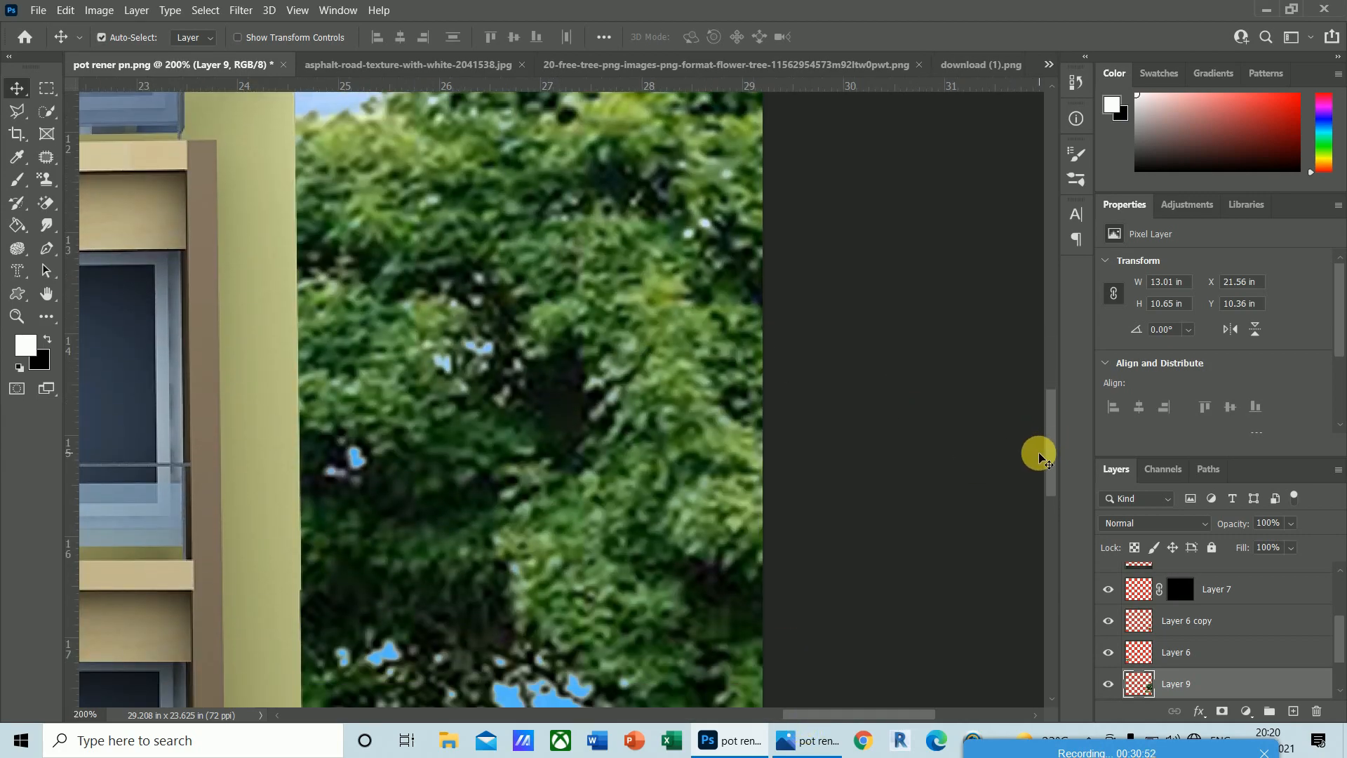
key(ctrl+minus)
key(ctrl+minus)
key(ctrl+minus)
key(ctrl+minus)
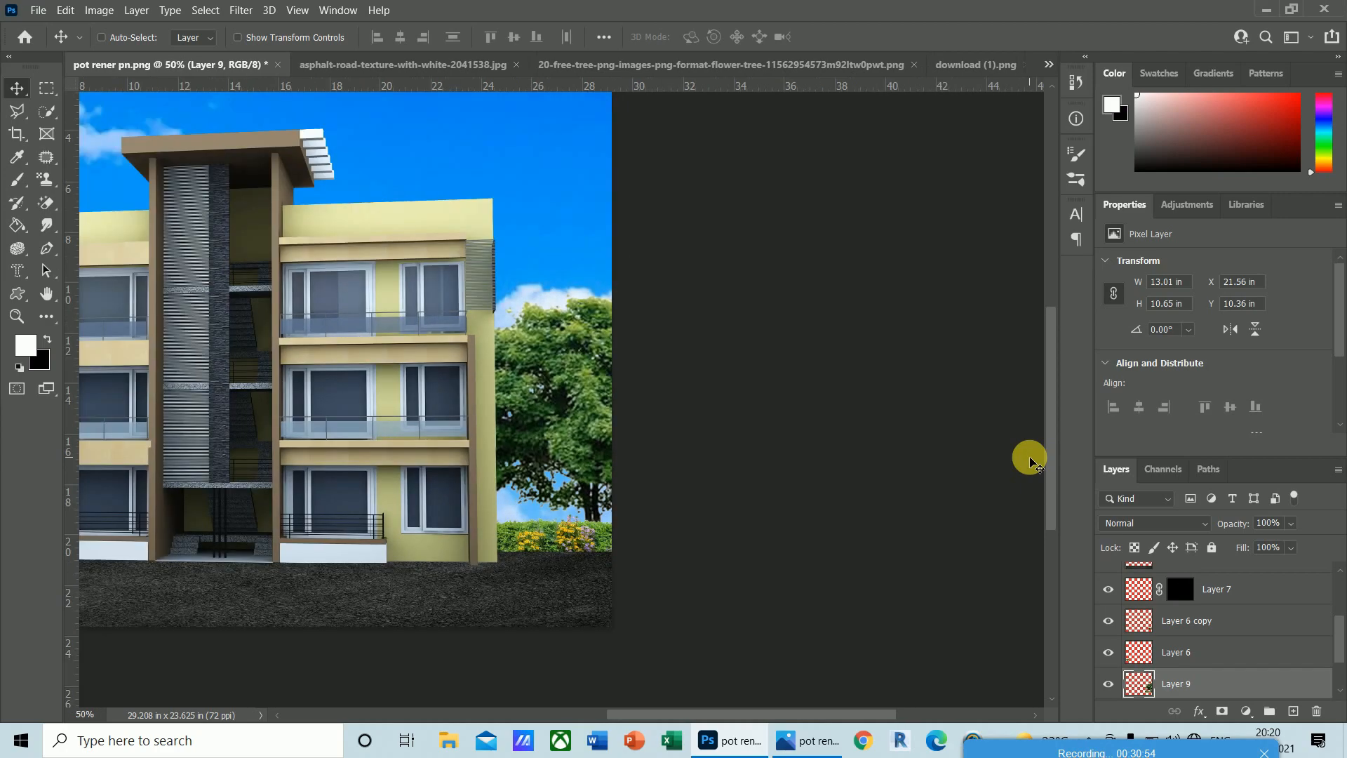
scroll(776, 613, left, 5)
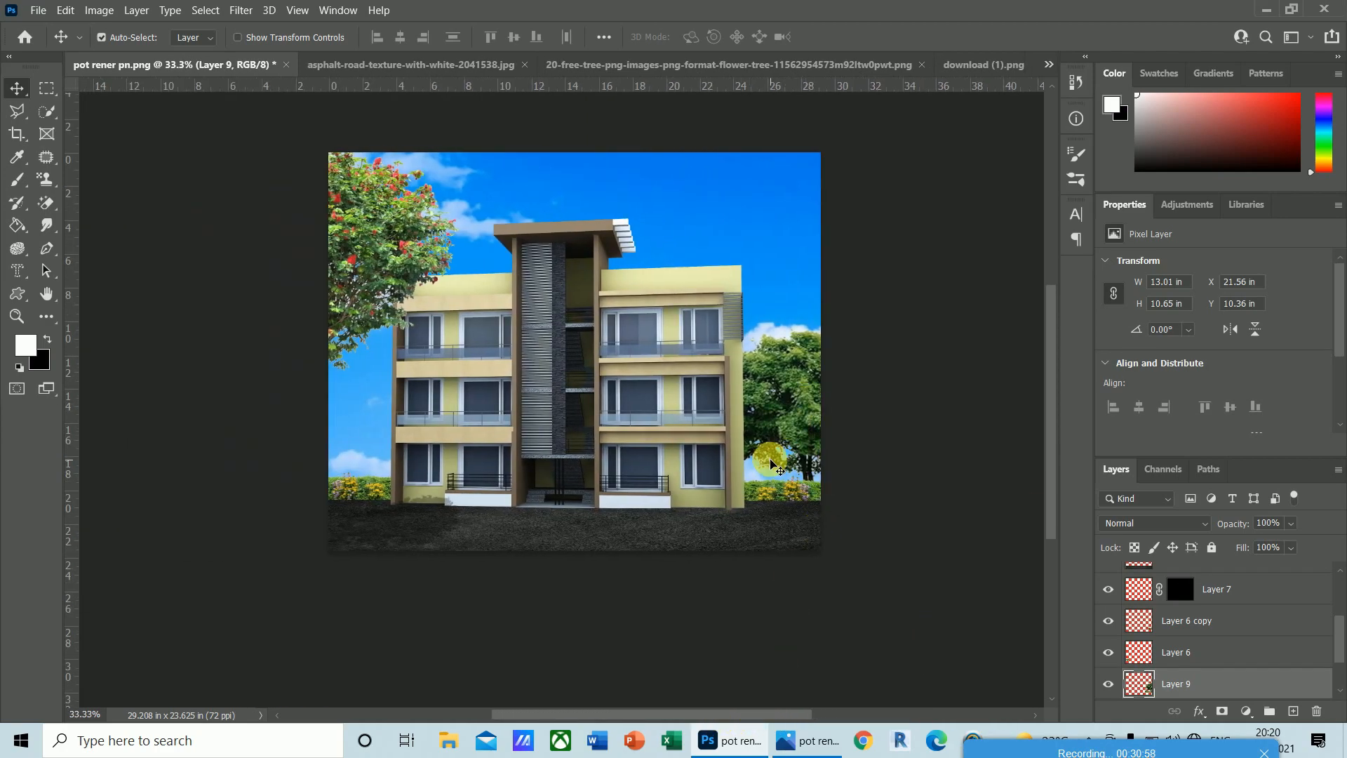
- Duplicate the green tree layer and place the copy behind the building's left side, at about X -0.85 in, Y 10.36 in
key(ctrl+j)
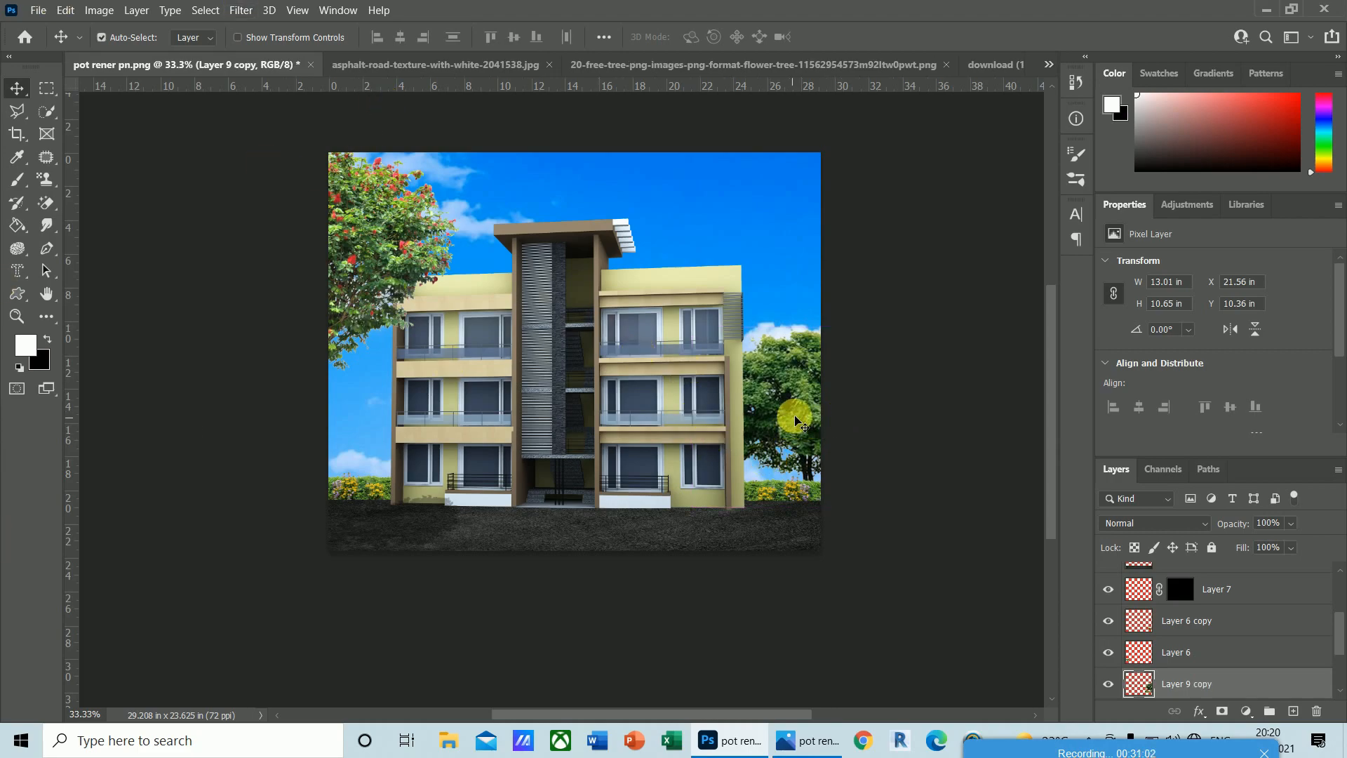
drag(798, 416, 426, 412)
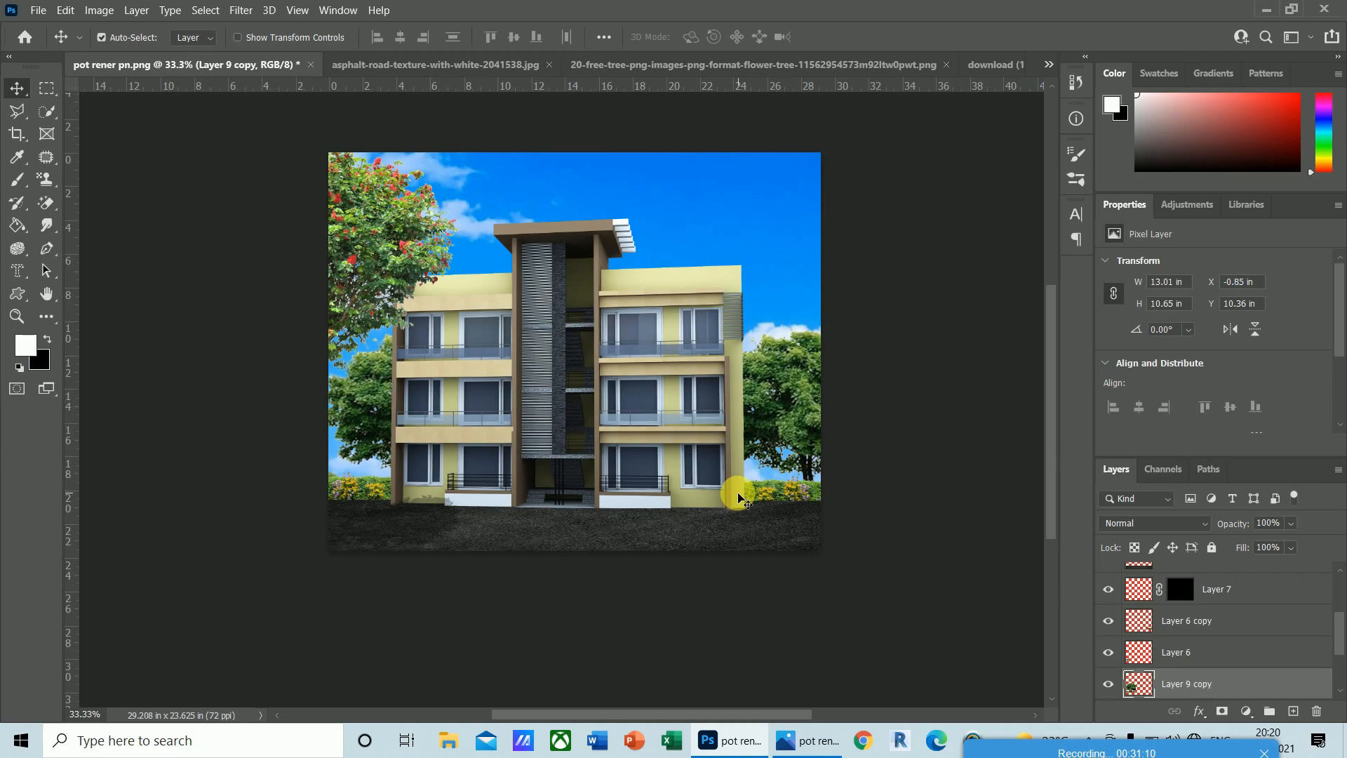
- Nudge the green tree copy on the building's left side further left, to an X position of about -3.67 in
key(Left)
key(Left)
key(Left)
key(Left)
key(Left)
key(Left)
key(Left)
key(Left)
key(Left)
key(Left)
key(Left)
key(Left)
key(Left)
key(Left)
key(Left)
key(Left)
key(Left)
key(Left)
key(Left)
key(Left)
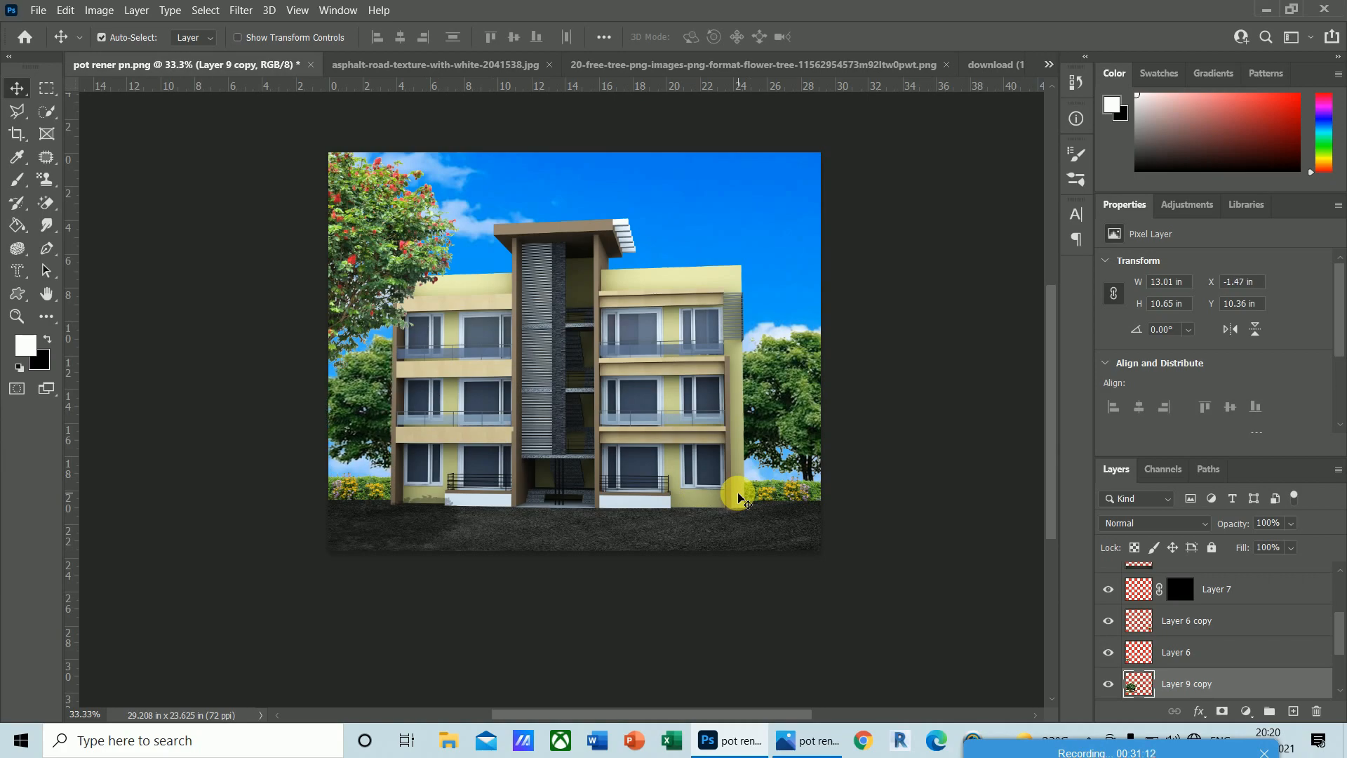
key(shift+Left)
key(shift+Left)
key(shift+Left)
key(shift+Left)
key(shift+Left)
key(shift+Left)
key(shift+Left)
key(shift+Left)
key(shift+Left)
key(shift+Left)
key(shift+Left)
key(shift+Left)
key(shift+Left)
key(shift+Left)
key(shift+Left)
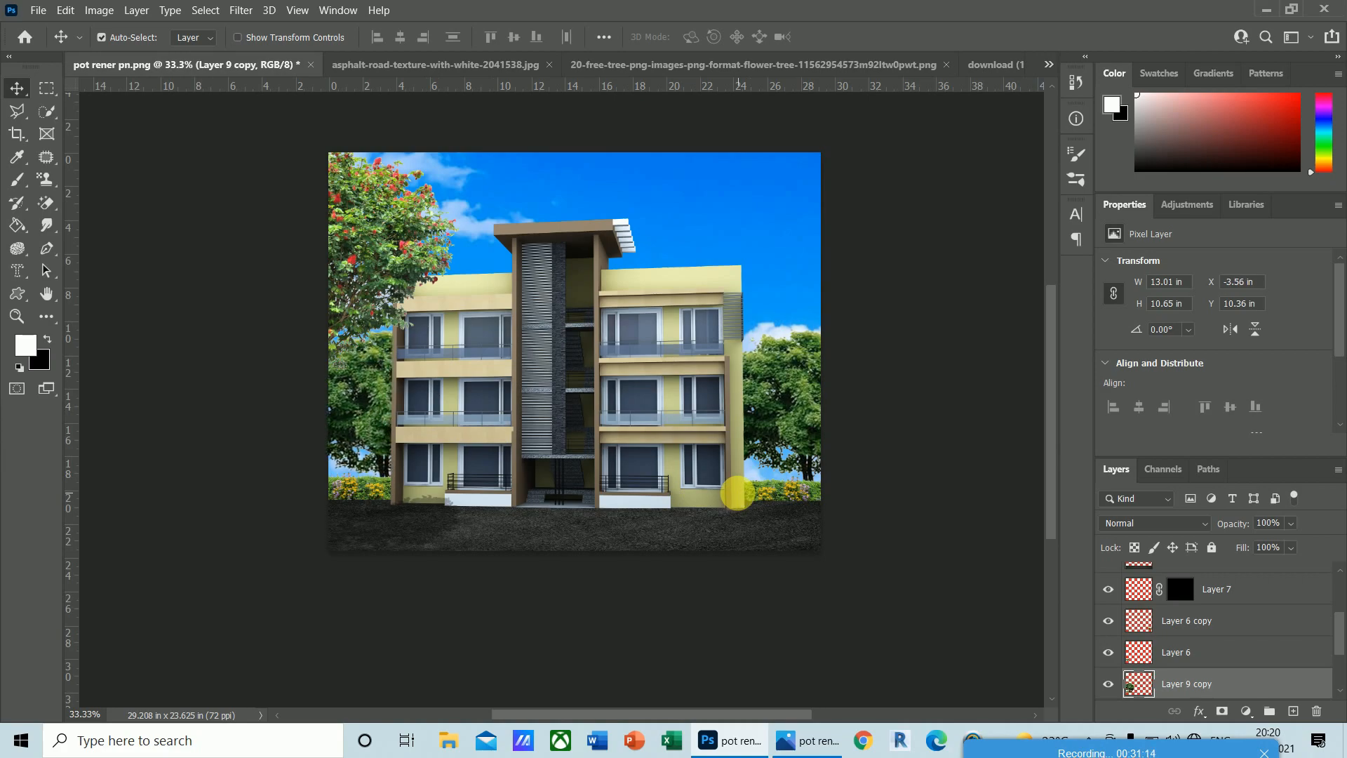
key(Right)
key(Right)
key(Right)
key(Right)
key(Right)
key(Right)
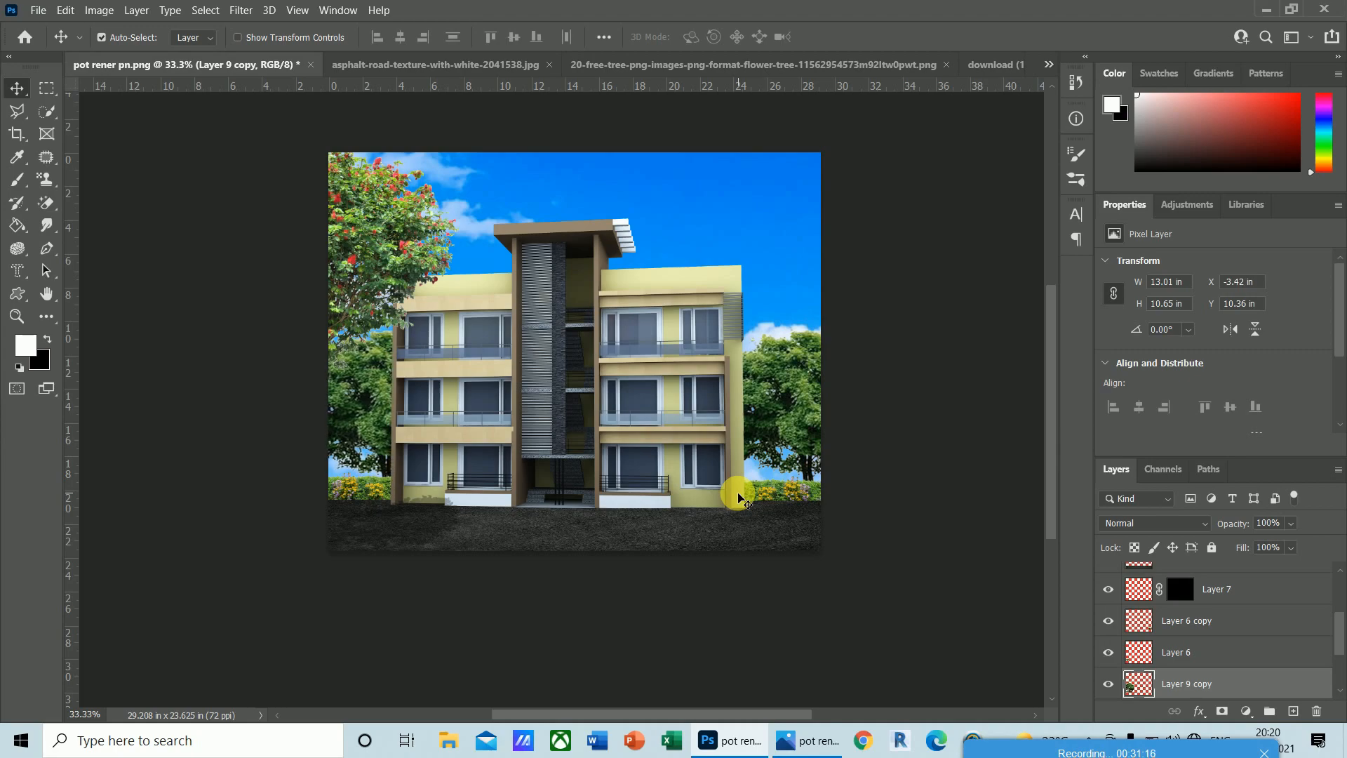
key(ctrl)
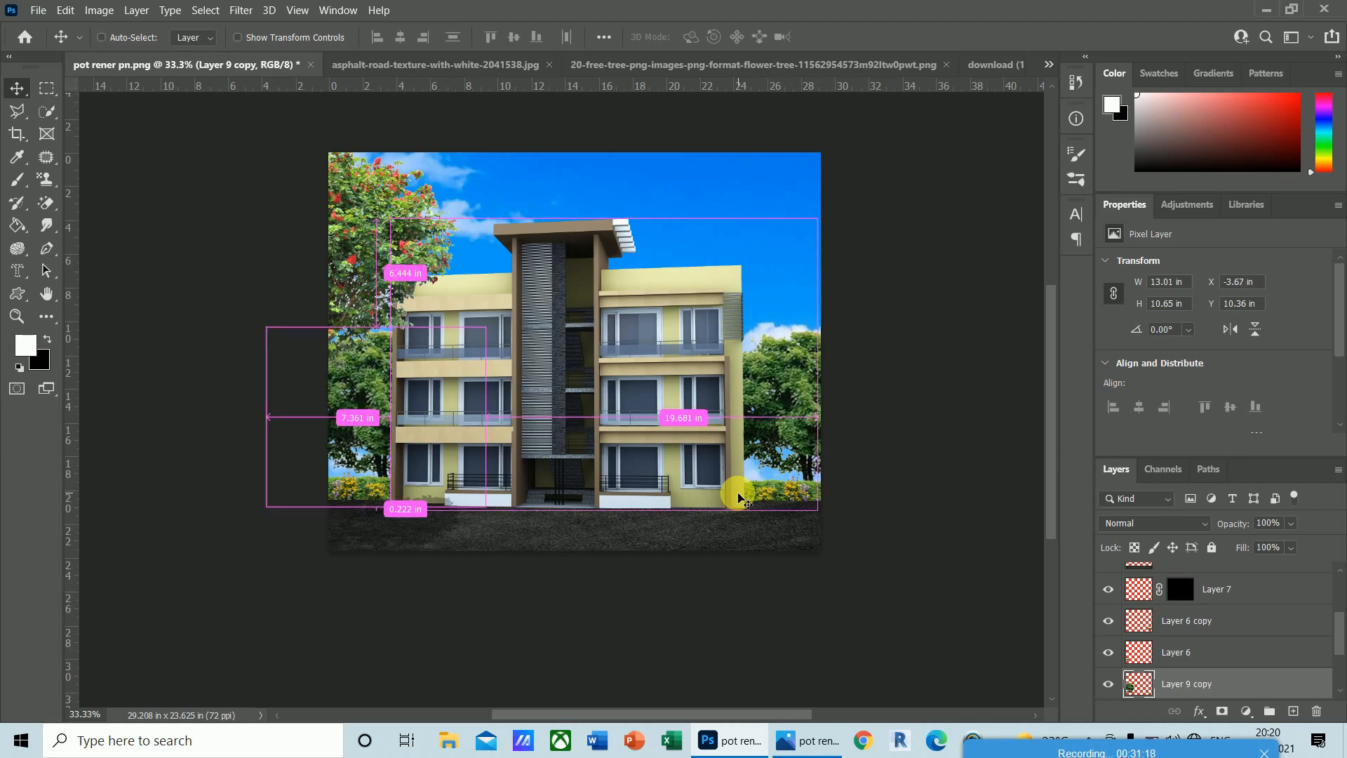
- Rotate the left green tree copy slightly counter-clockwise about its centre
key(ctrl+t)
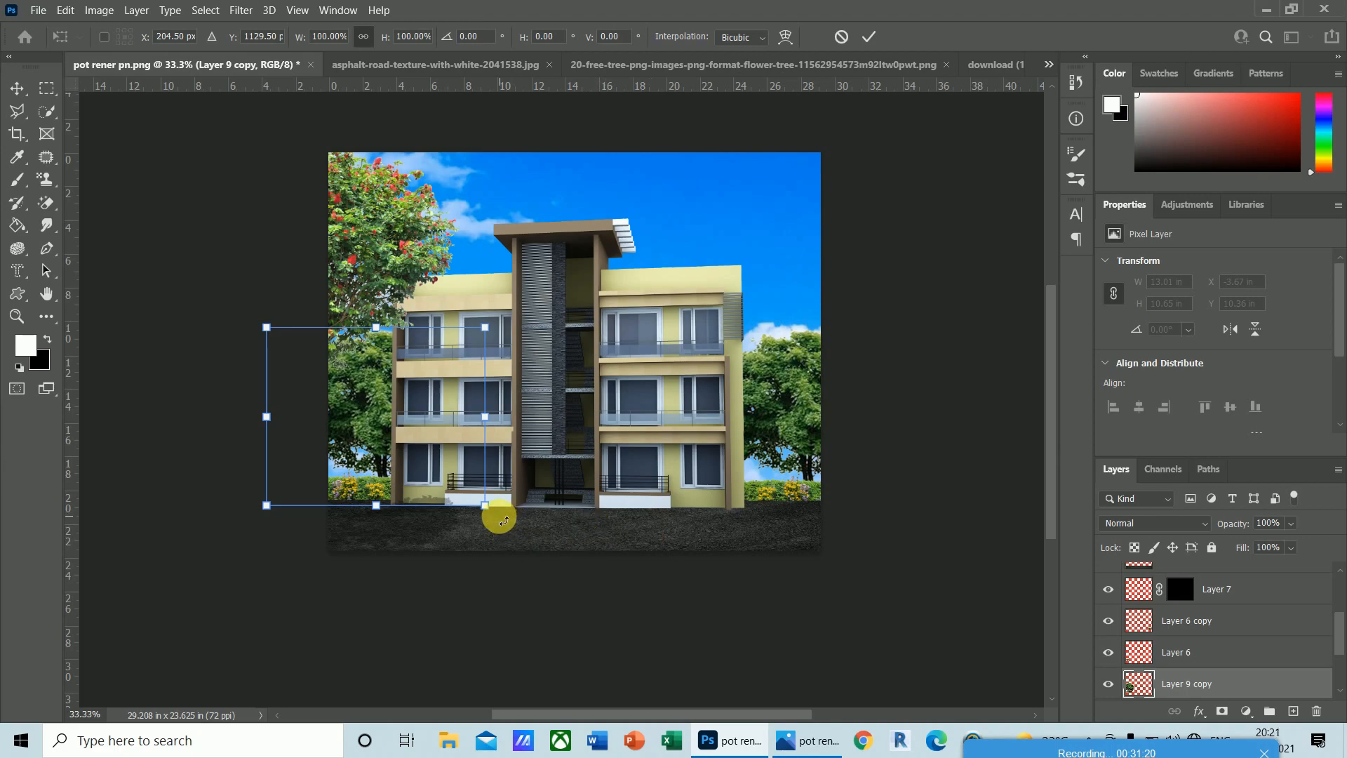
drag(502, 517, 503, 499)
key(Return)
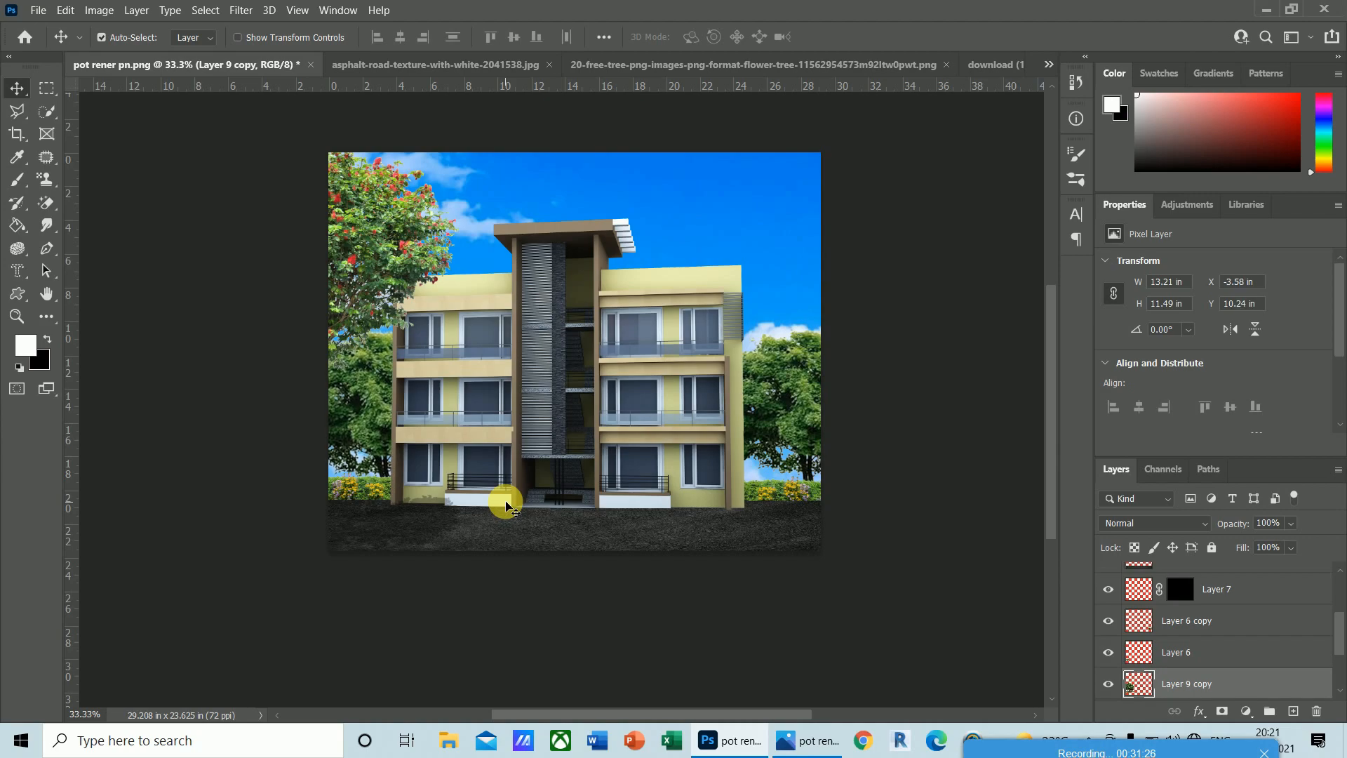
- Shift the rotated left green tree horizontally outward behind the building, to an X position of about -5.31 in
key(Left)
key(Left)
key(Left)
key(Left)
key(Left)
key(Left)
key(Left)
key(Left)
key(Left)
key(Left)
key(Left)
key(Left)
key(Left)
key(Left)
key(Left)
key(Left)
key(Left)
key(Left)
key(Left)
key(Left)
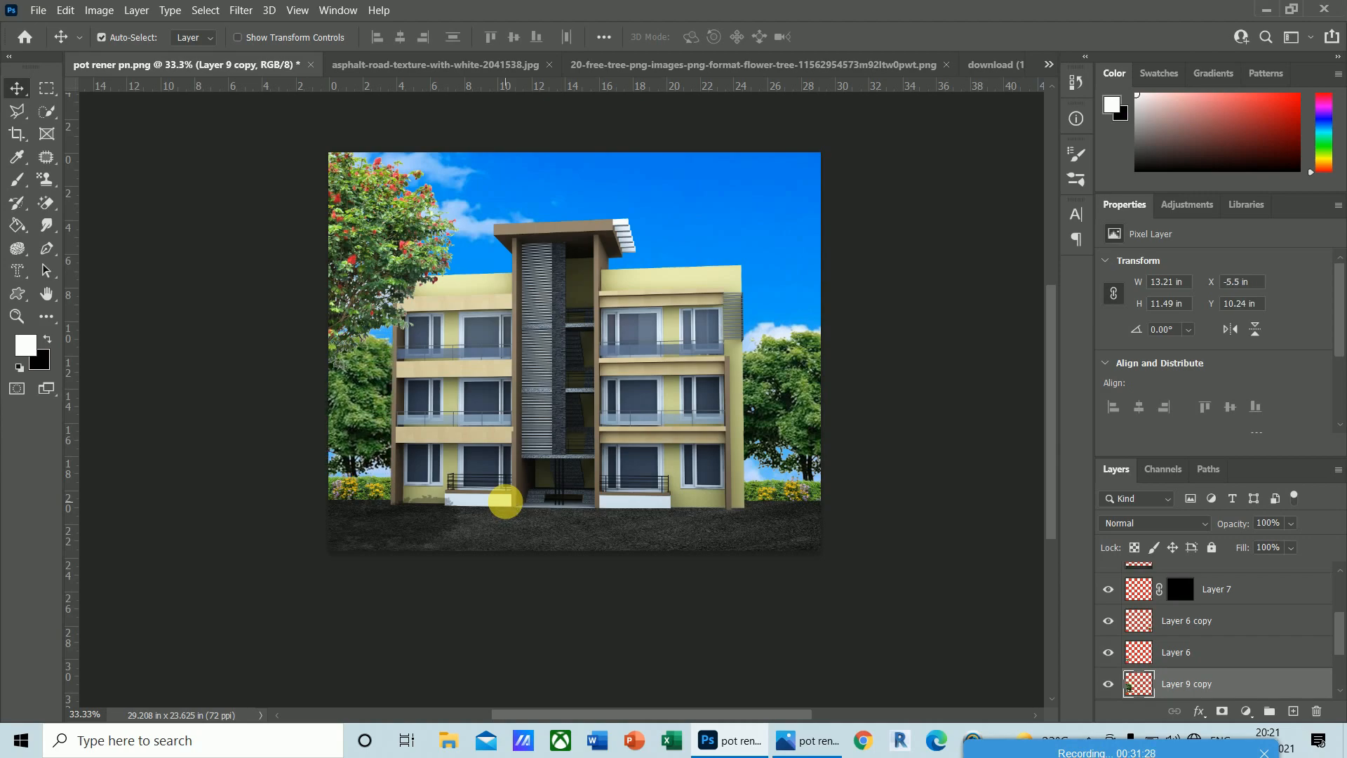
key(Right)
key(Right)
key(Right)
key(Right)
key(Right)
key(Right)
key(Right)
key(Right)
key(Right)
key(Right)
key(Right)
key(Right)
key(Right)
key(Right)
key(Right)
key(Right)
key(Right)
key(Right)
key(Right)
key(Right)
key(Right)
key(Right)
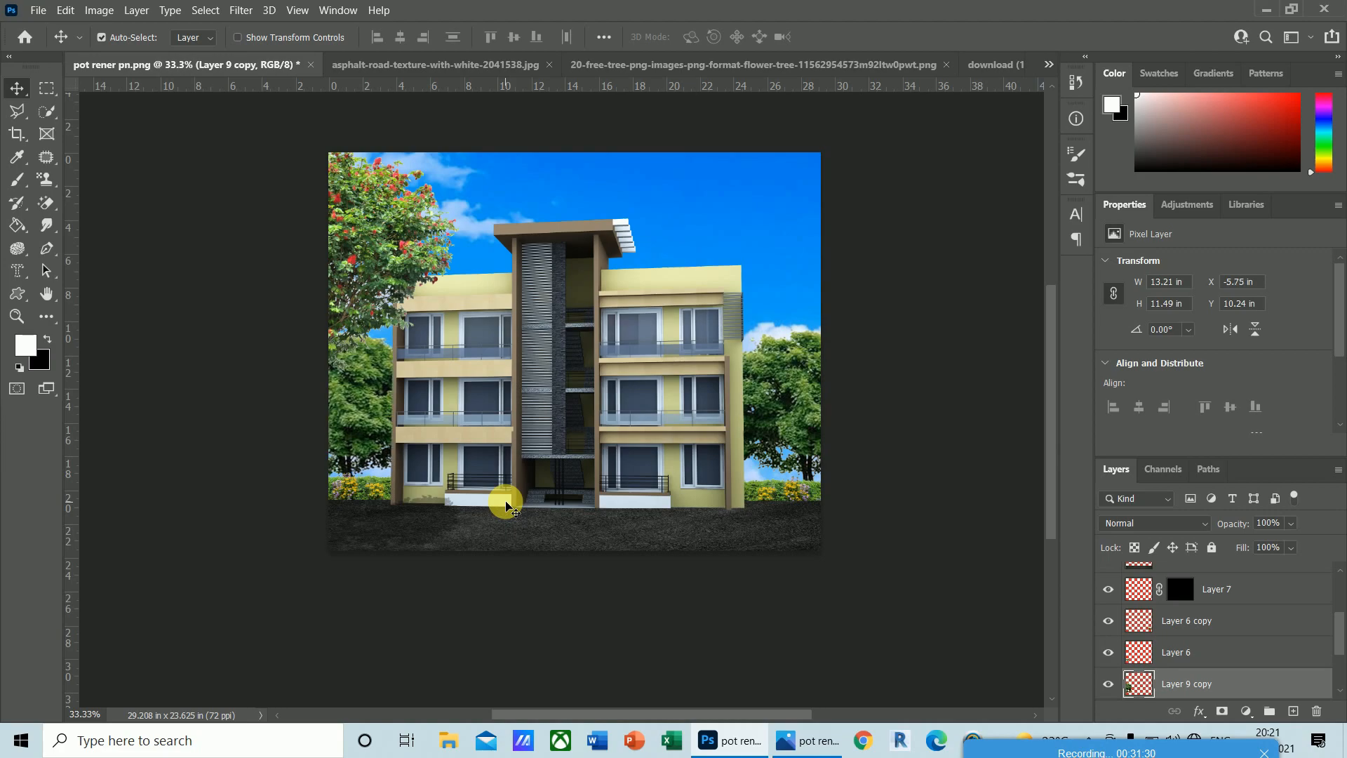
key(Right)
key(Right)
key(Right)
key(Right)
key(Right)
key(Right)
key(Right)
key(Right)
key(Right)
key(Right)
key(Right)
key(Right)
key(Right)
key(Right)
key(Right)
key(Right)
key(Right)
key(Right)
key(Right)
key(Right)
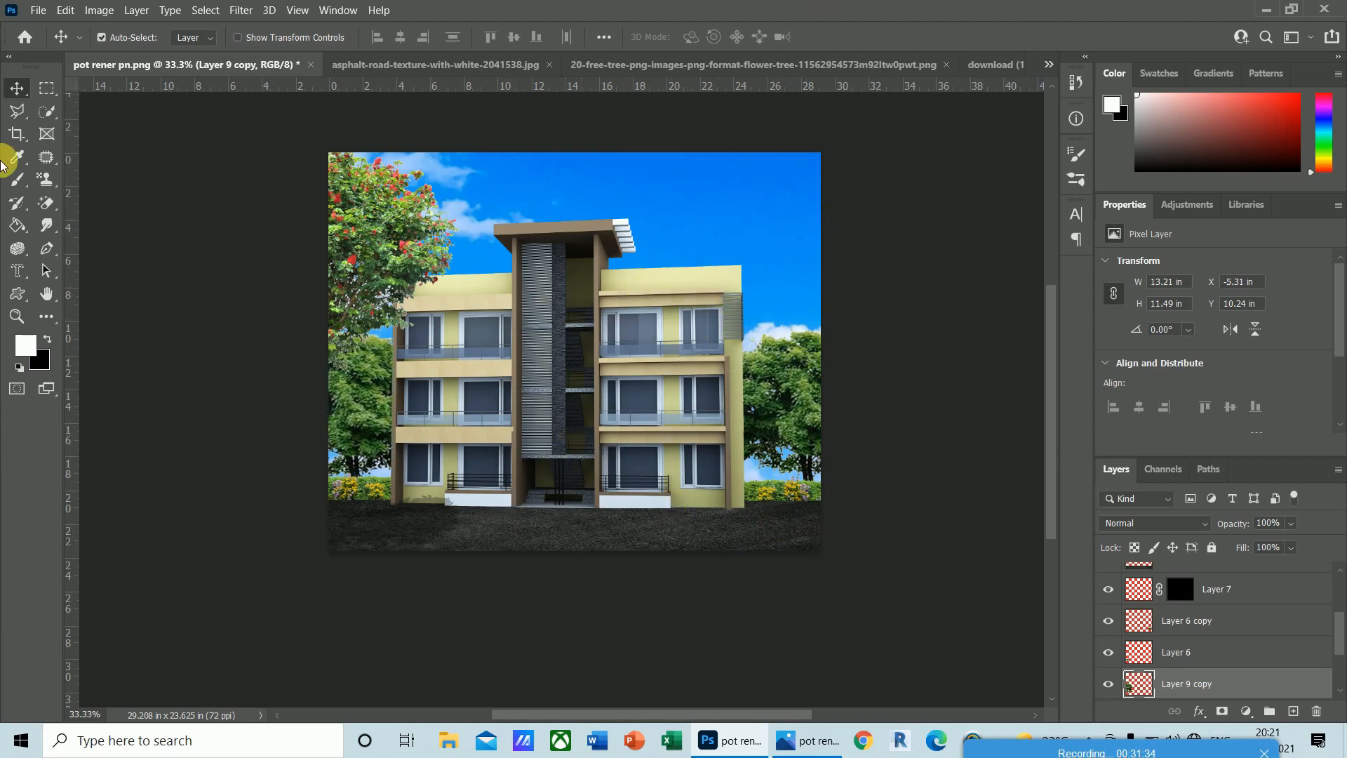
- Open the orange car image dc19e9b94a372ebc21ffeb7623d5632a.png from the post png folder
click(37, 10)
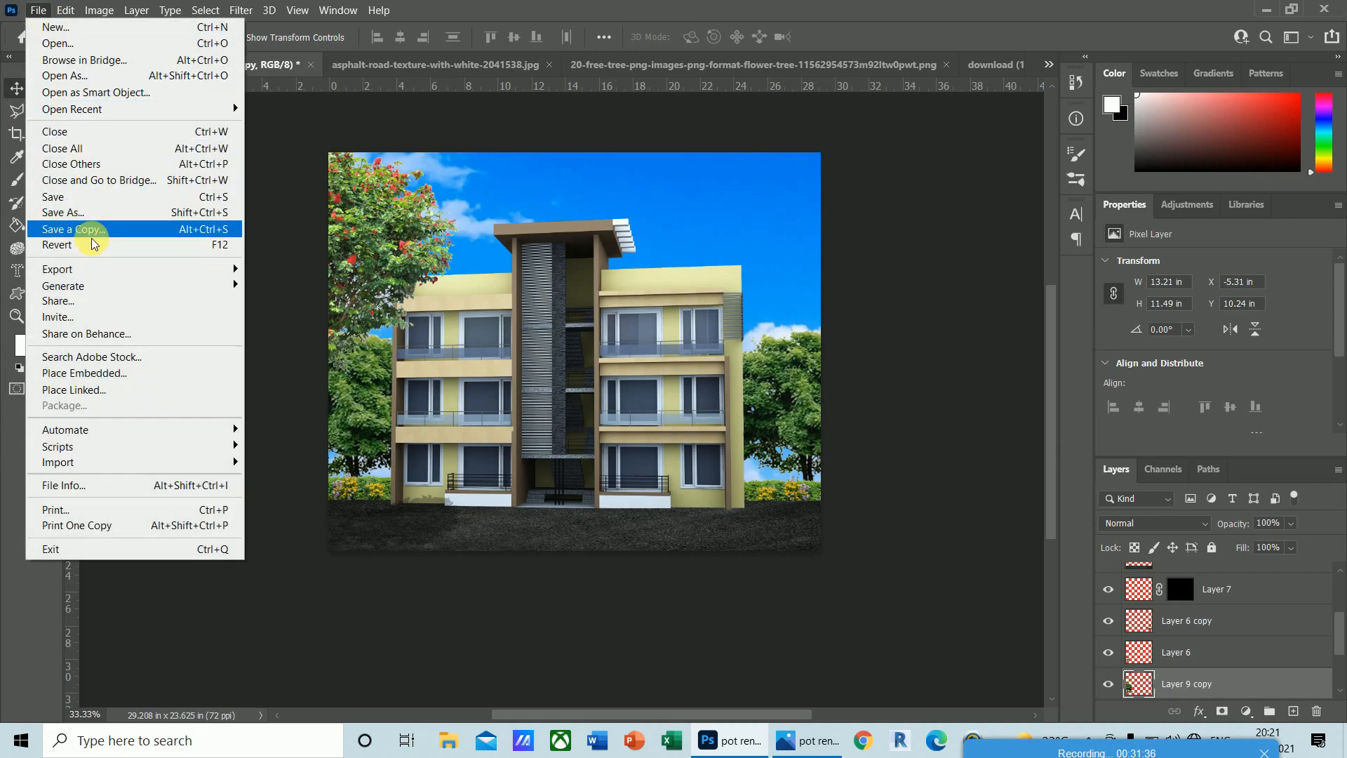
click(57, 49)
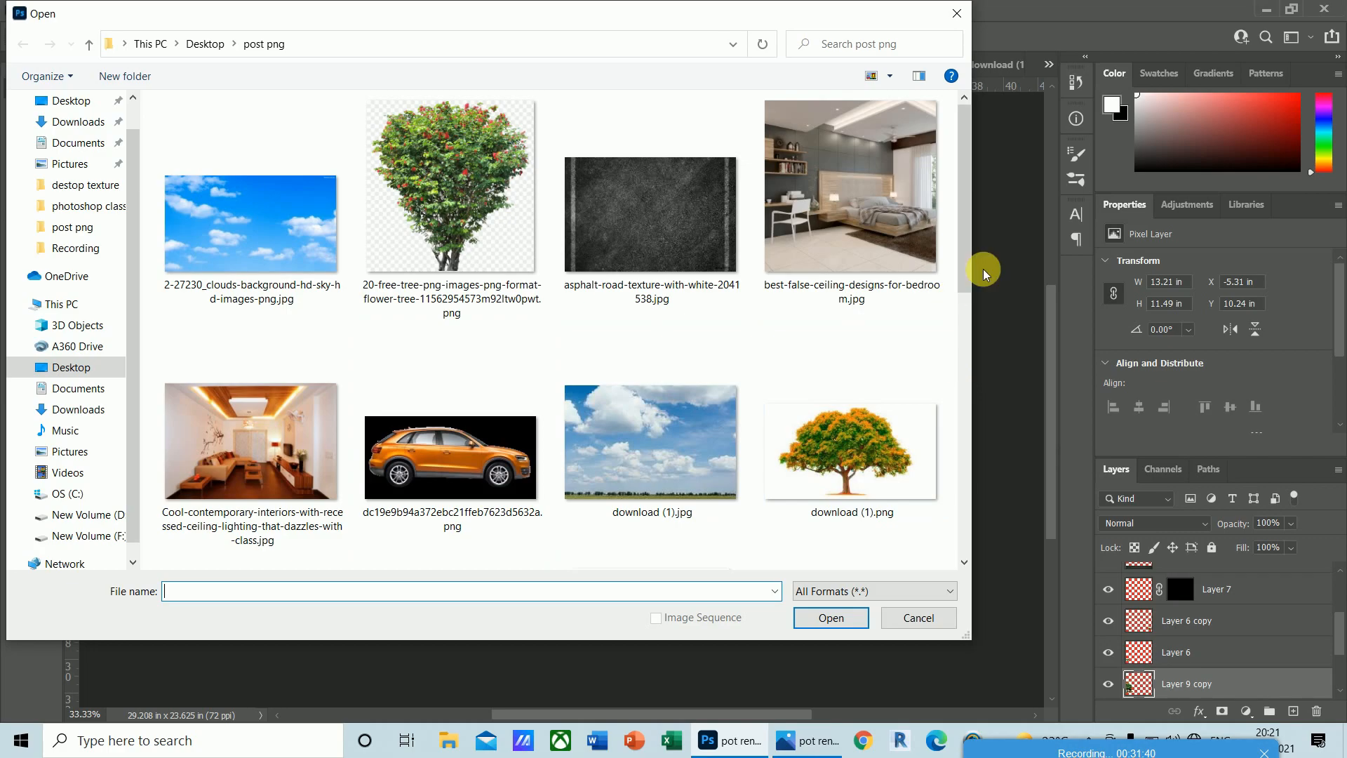
drag(962, 271, 951, 309)
click(512, 393)
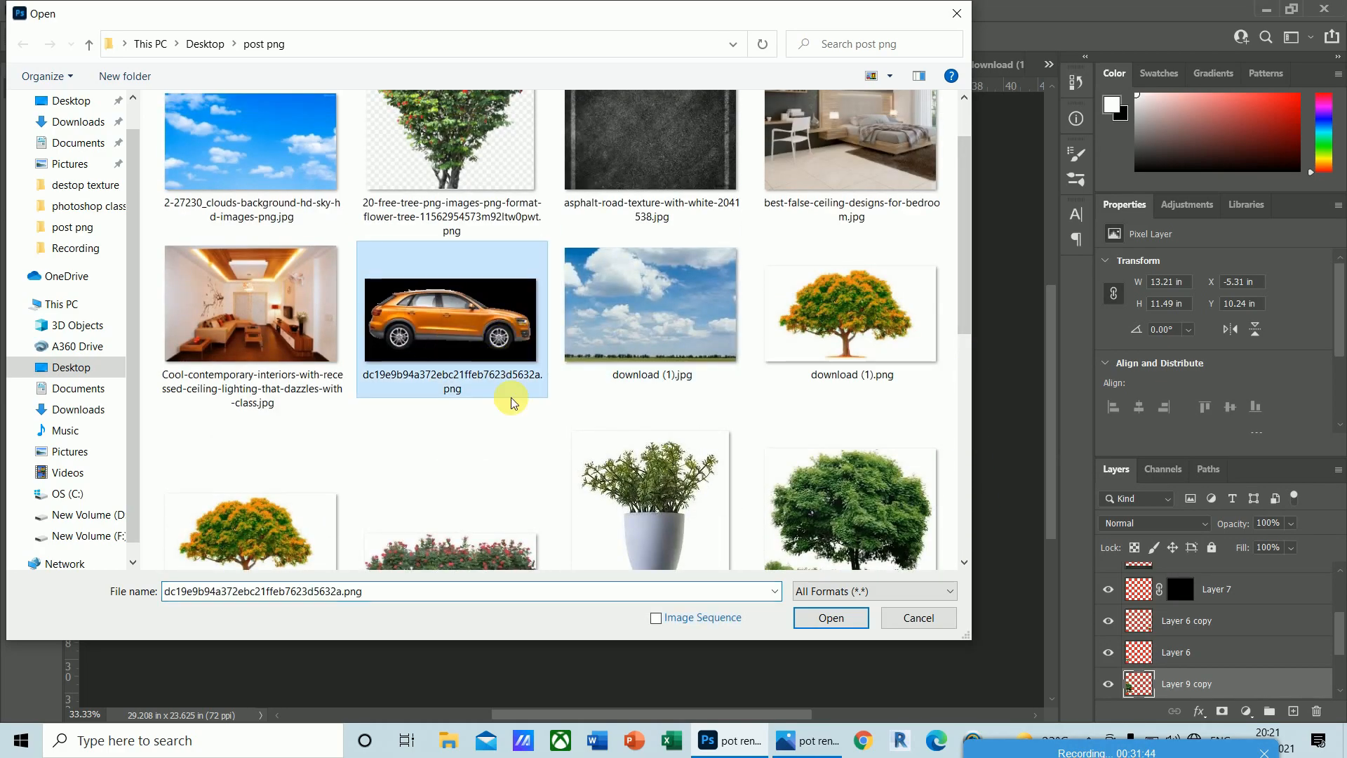
click(832, 618)
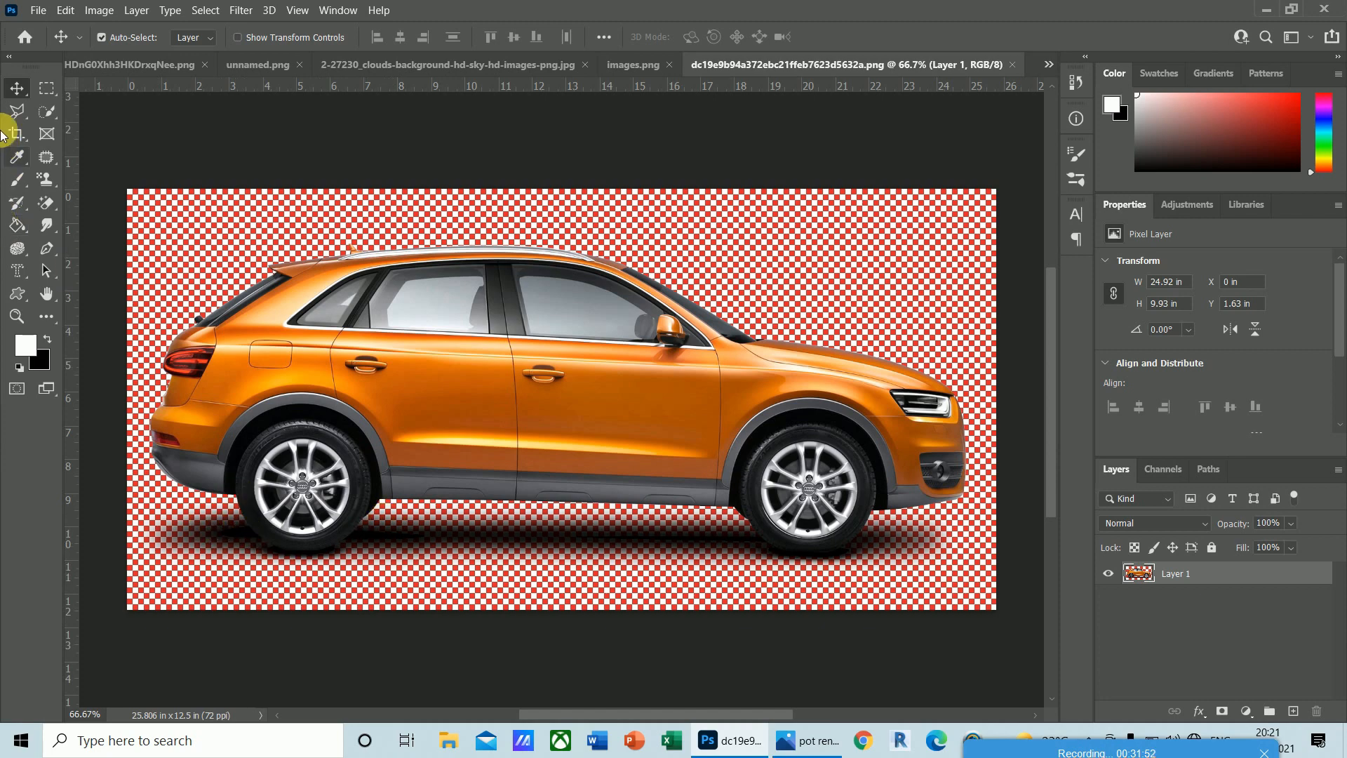
- Outline the shadow beneath the car between its two wheels with the Polygonal Lasso, delete it and deselect
click(17, 111)
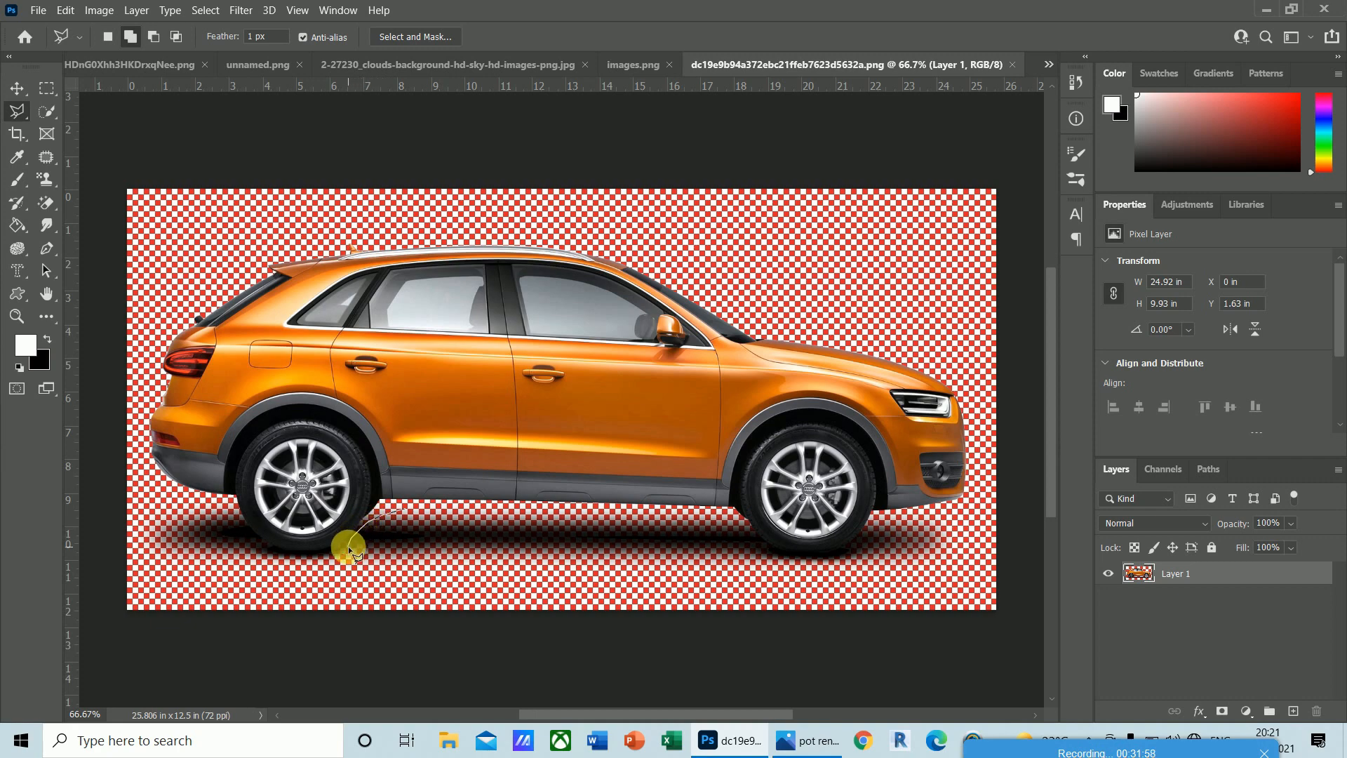
click(723, 581)
click(407, 511)
key(Delete)
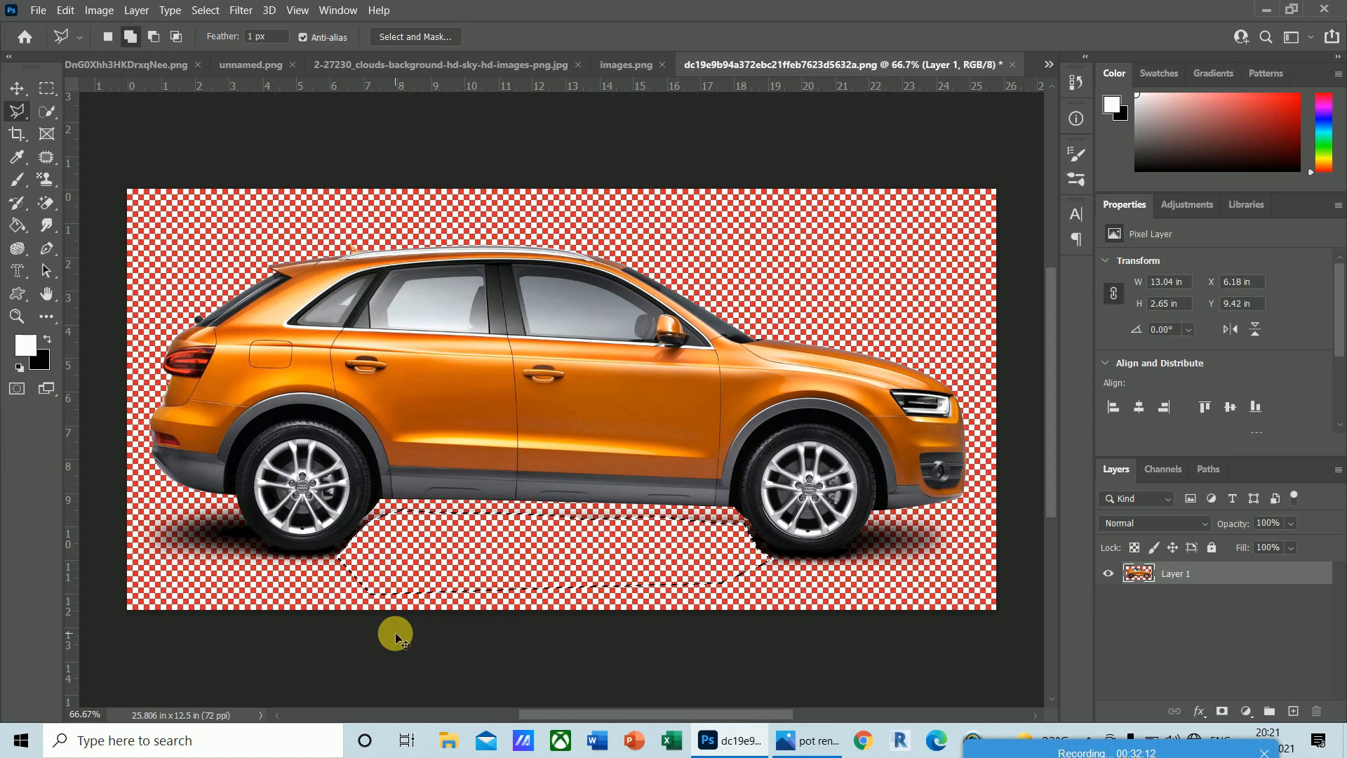
key(ctrl+d)
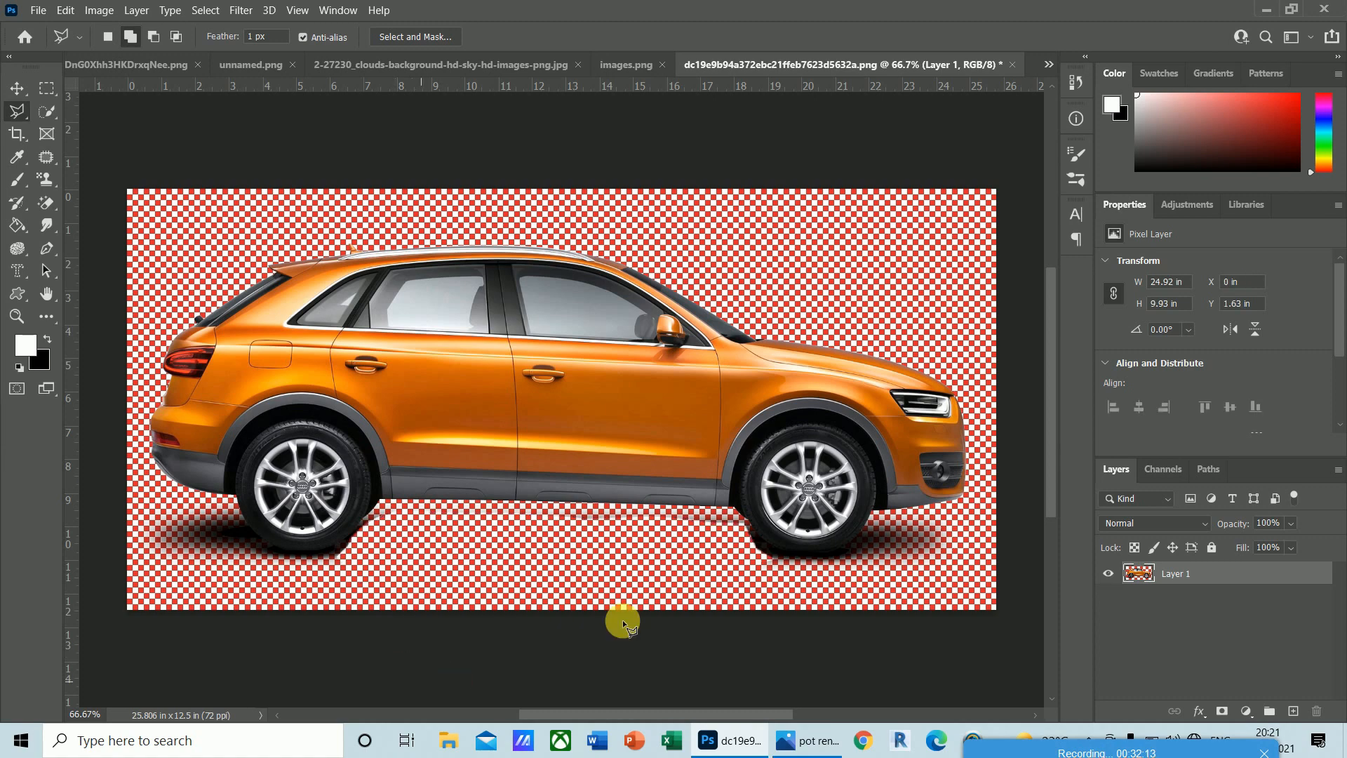
- Delete the lassoed shadow area ahead of the car's front wheel and clear the selection
click(956, 506)
click(839, 577)
click(942, 571)
click(943, 512)
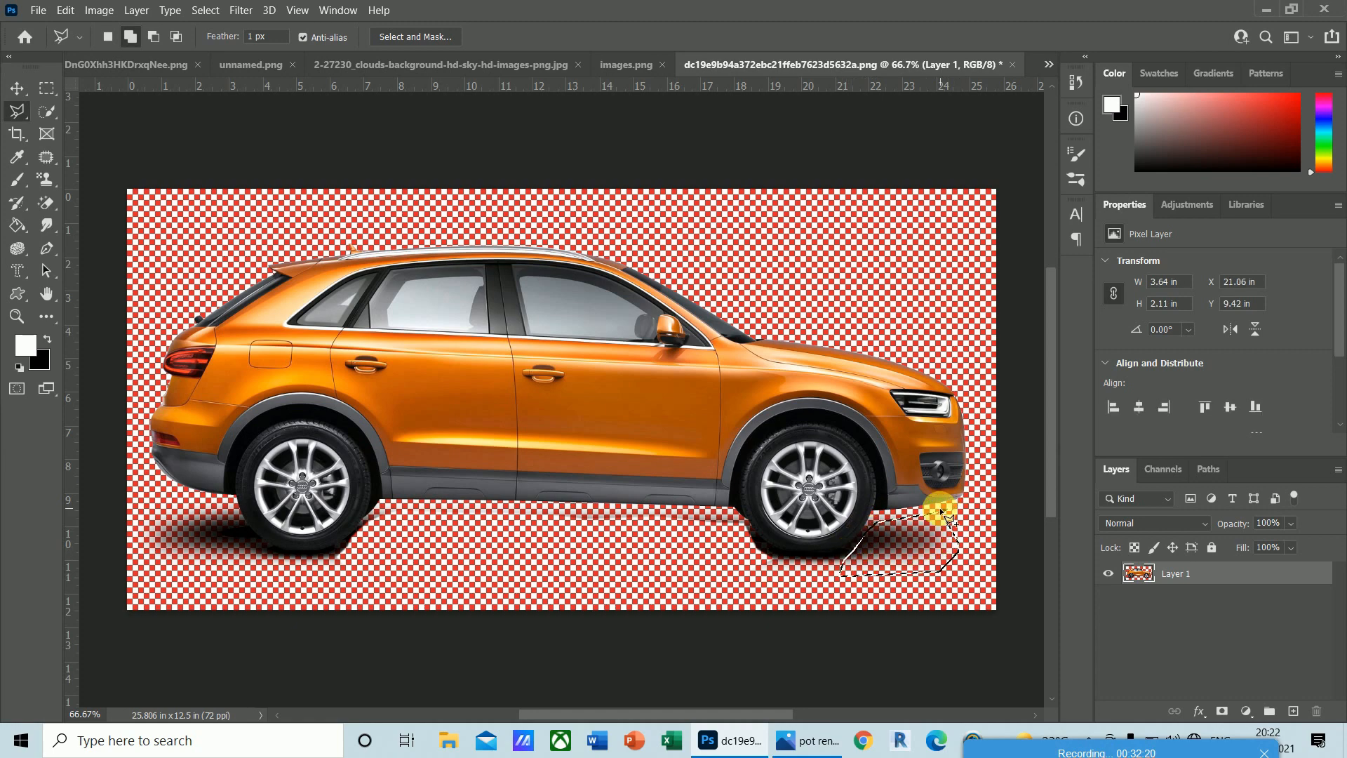
key(Delete)
key(ctrl+d)
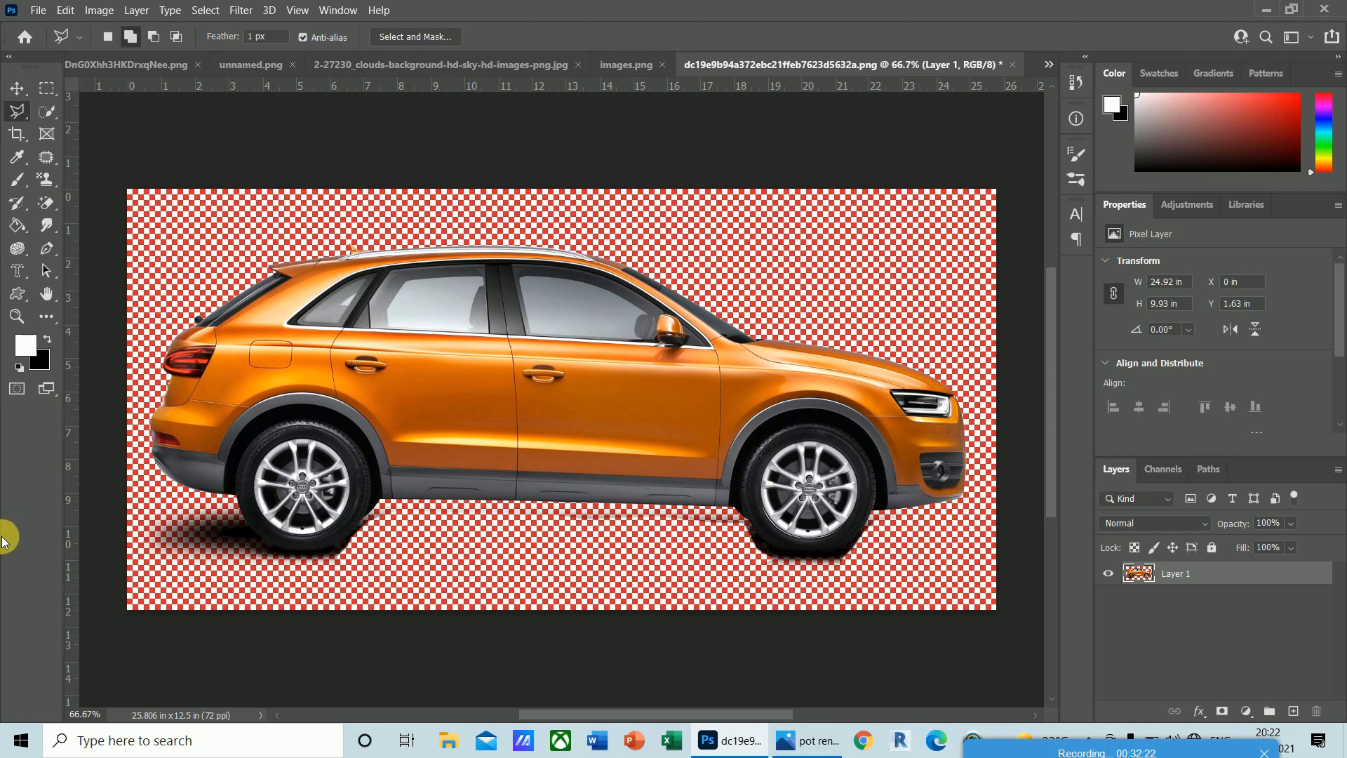
- Remove the shadow behind the car's rear wheel with a polygonal selection, then deselect
click(181, 506)
click(273, 560)
click(247, 591)
click(144, 573)
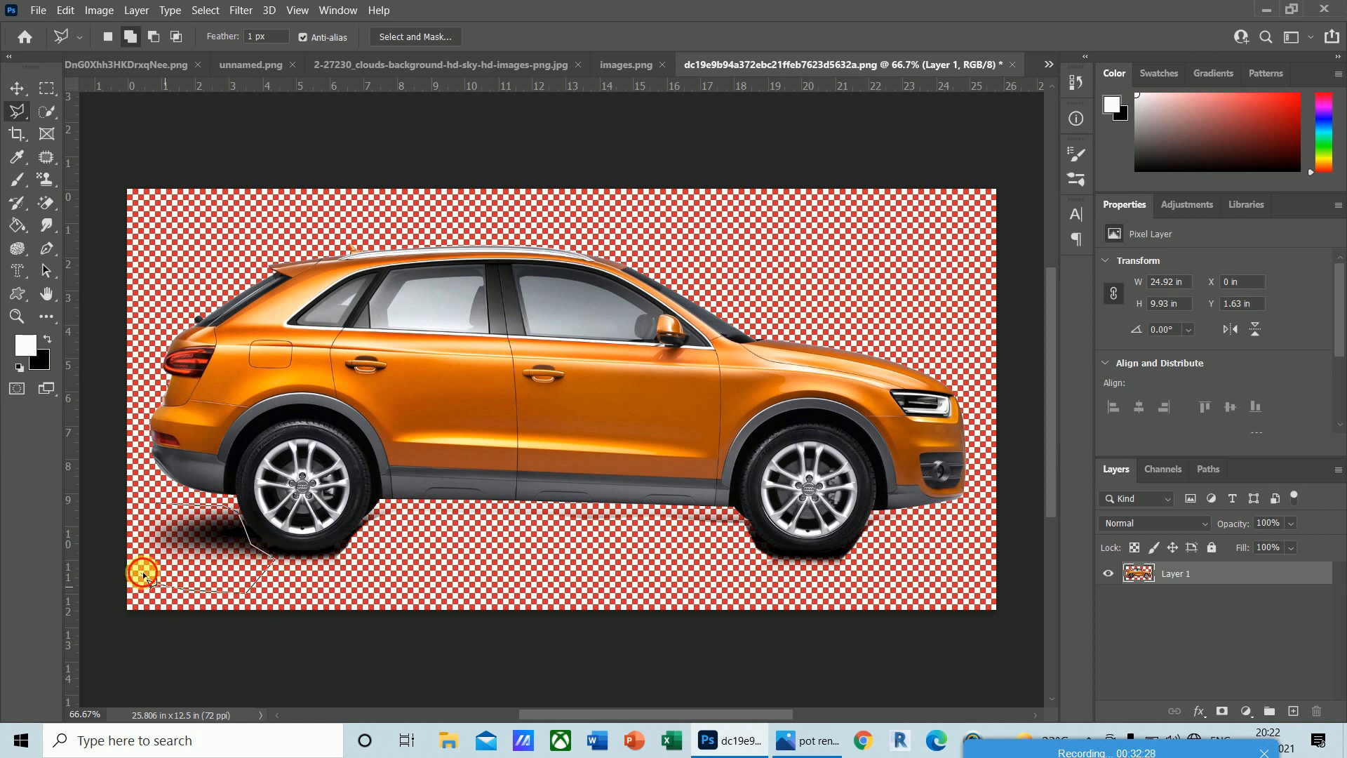
click(160, 506)
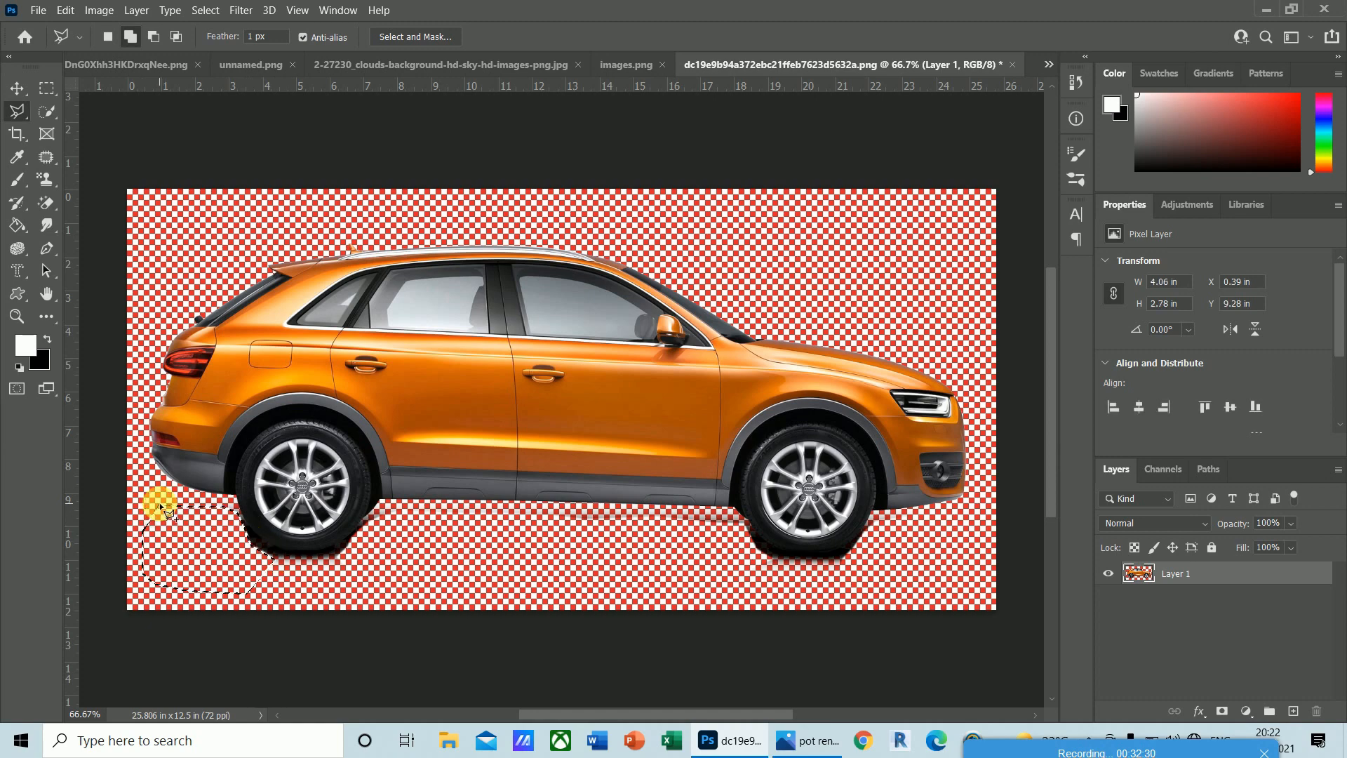
key(ctrl+d)
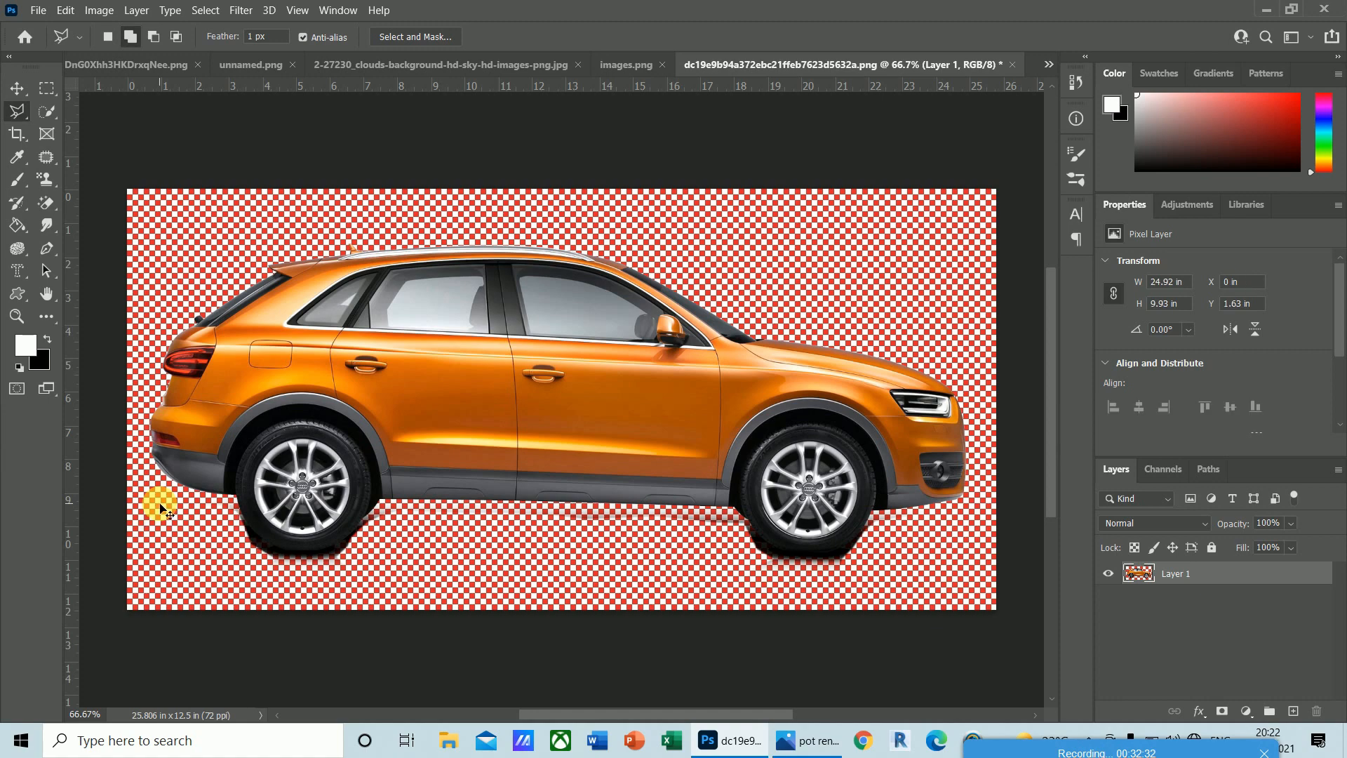
- Copy the whole car image into the building render as a new layer and place it at the top of the layer stack
key(ctrl+minus)
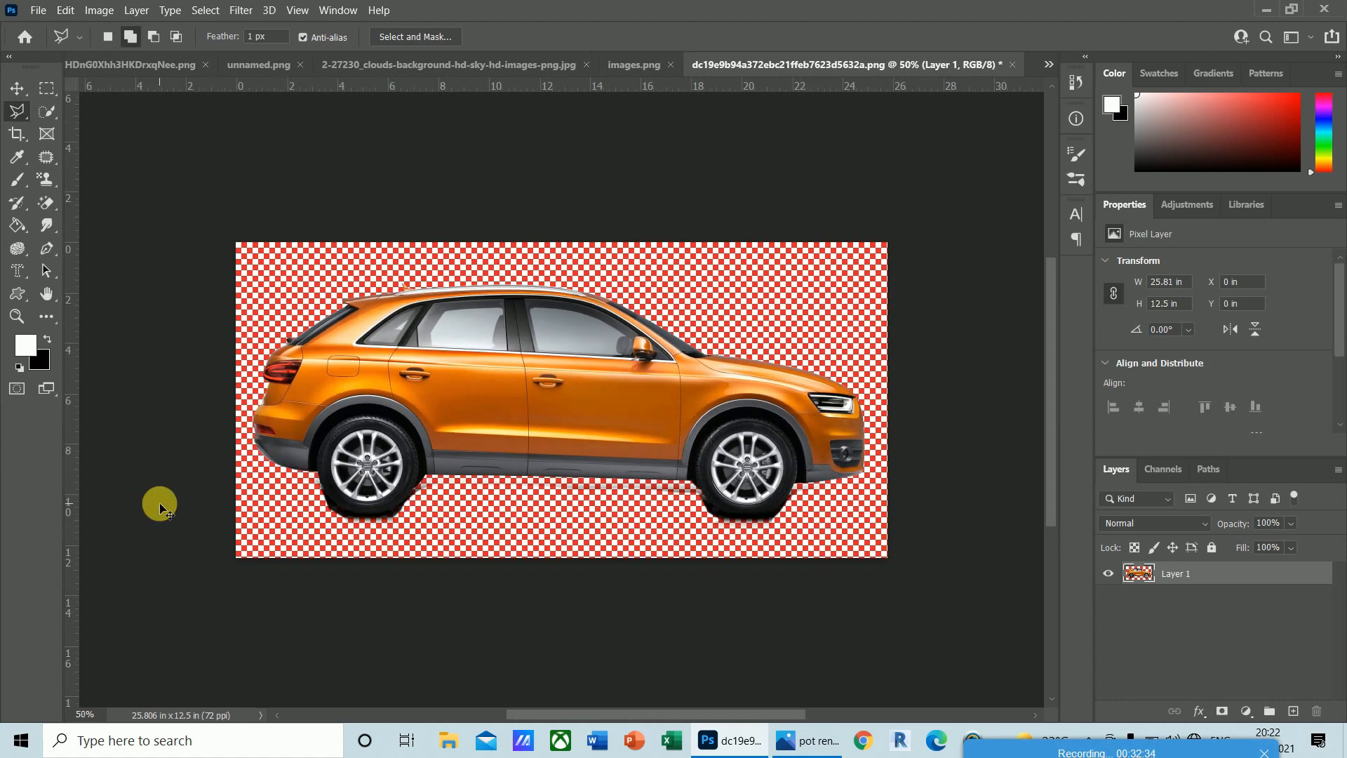
key(ctrl+a)
key(ctrl+Tab)
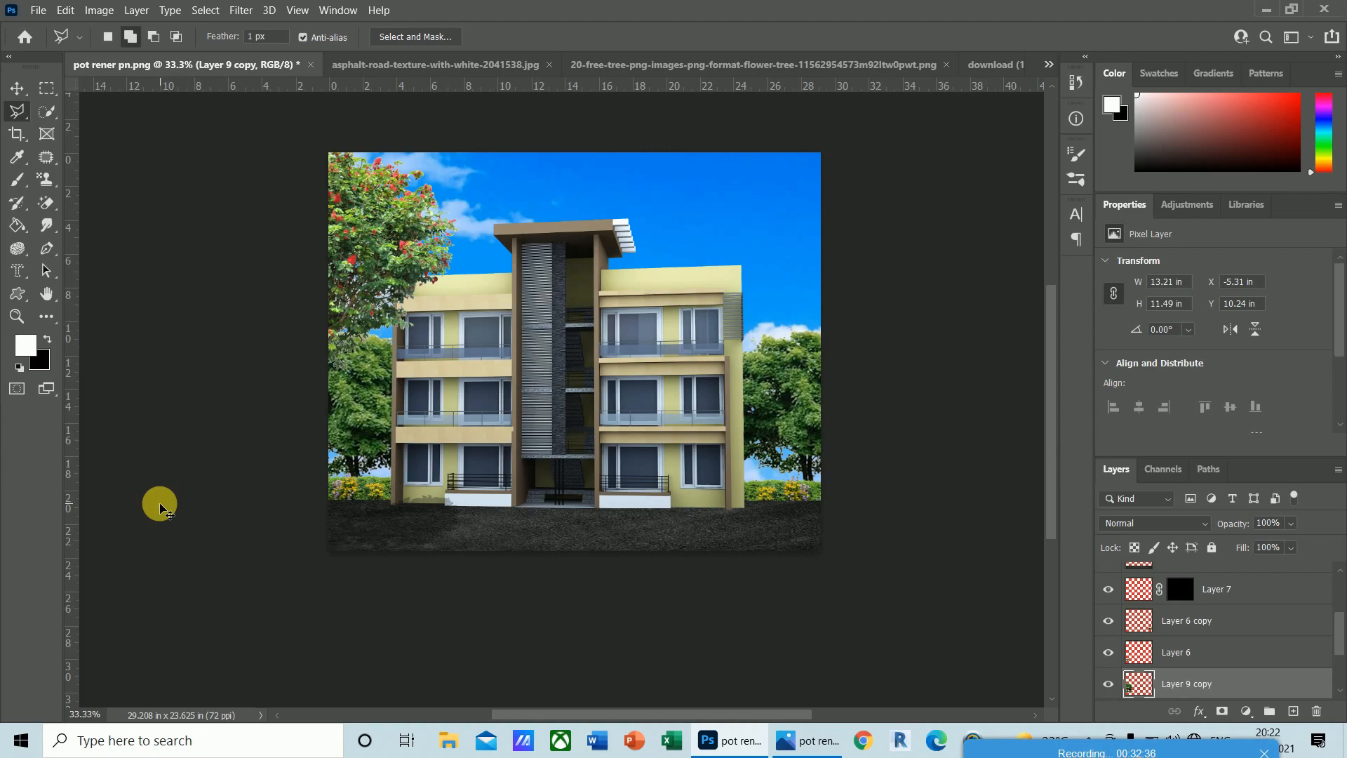
key(ctrl+v)
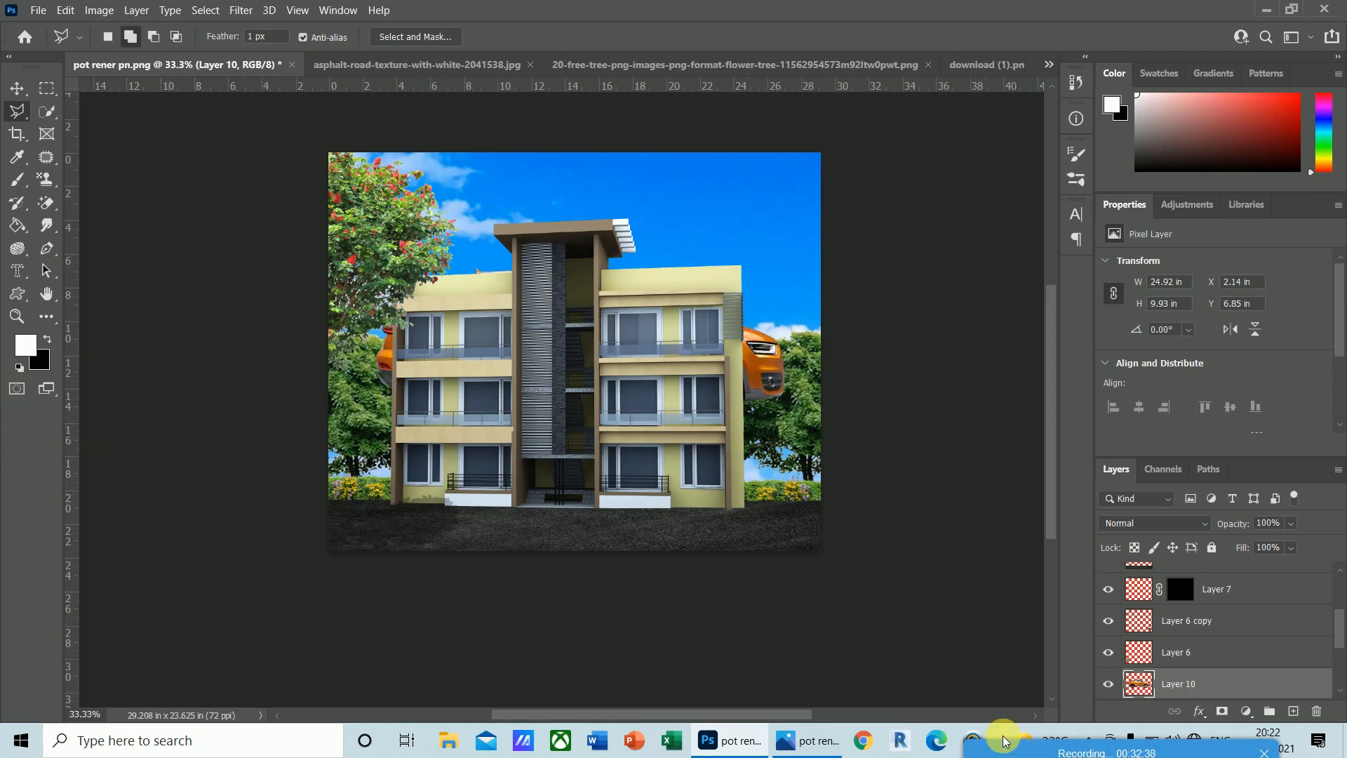
key(v)
mouse_move(1156, 683)
mouse_down()
mouse_move(1181, 686)
mouse_move(1187, 534)
mouse_move(1185, 652)
mouse_move(1187, 570)
mouse_up()
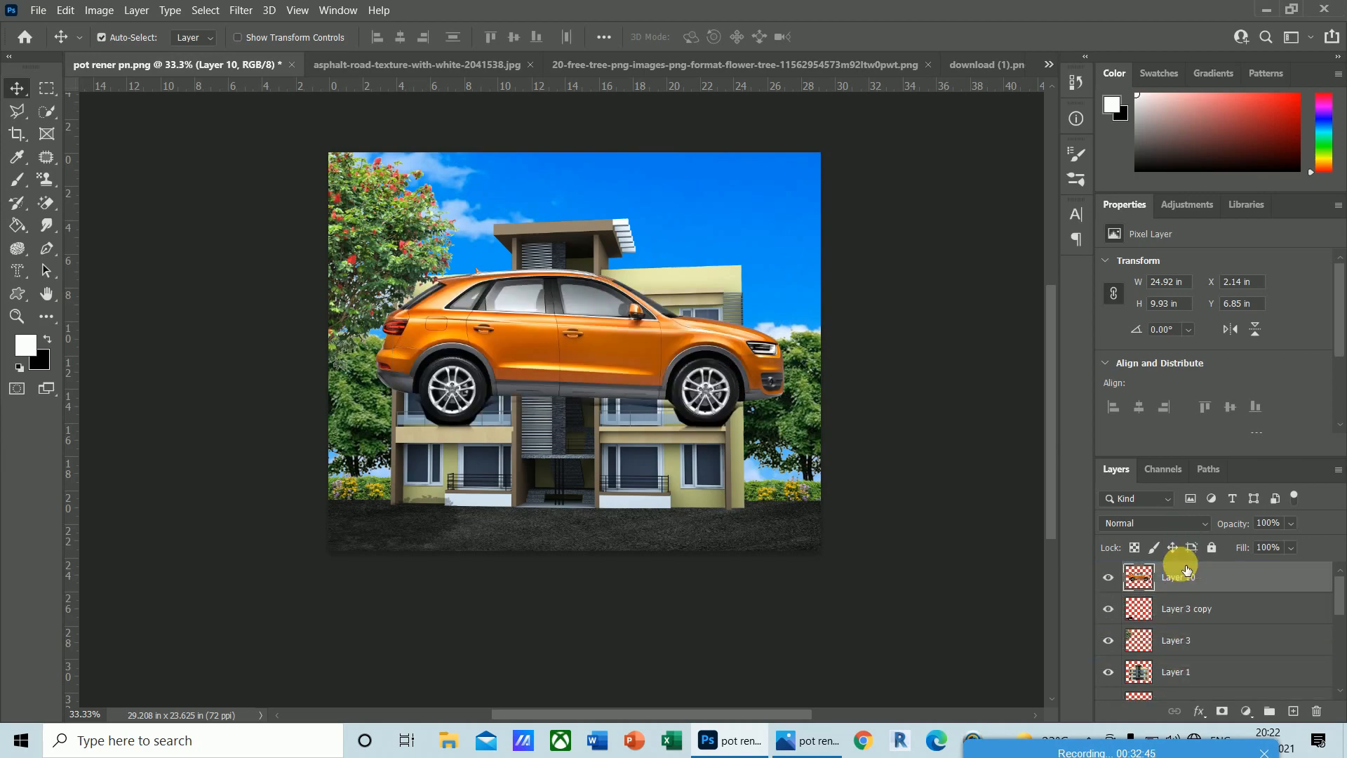
- Scale the orange car proportionally to about 35.10%
click(619, 421)
key(ctrl+t)
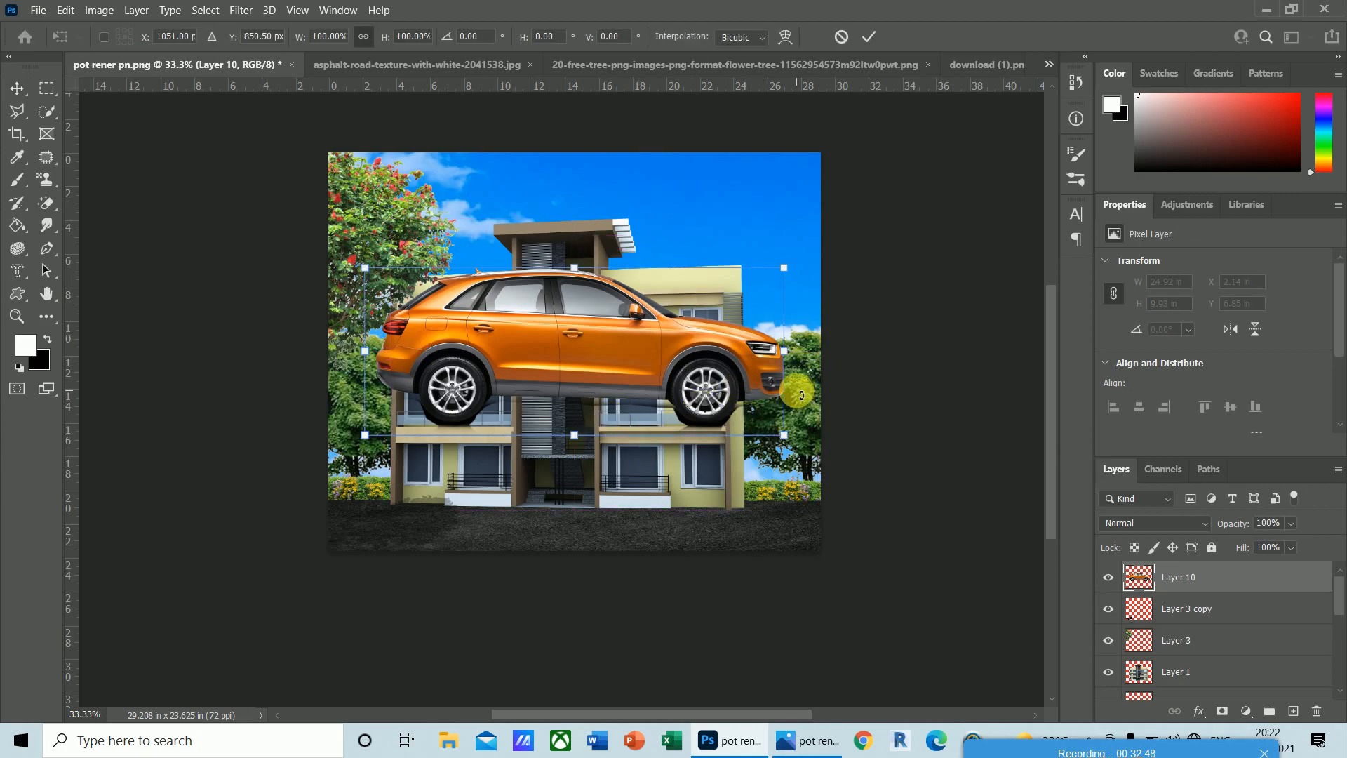
drag(789, 436, 668, 350)
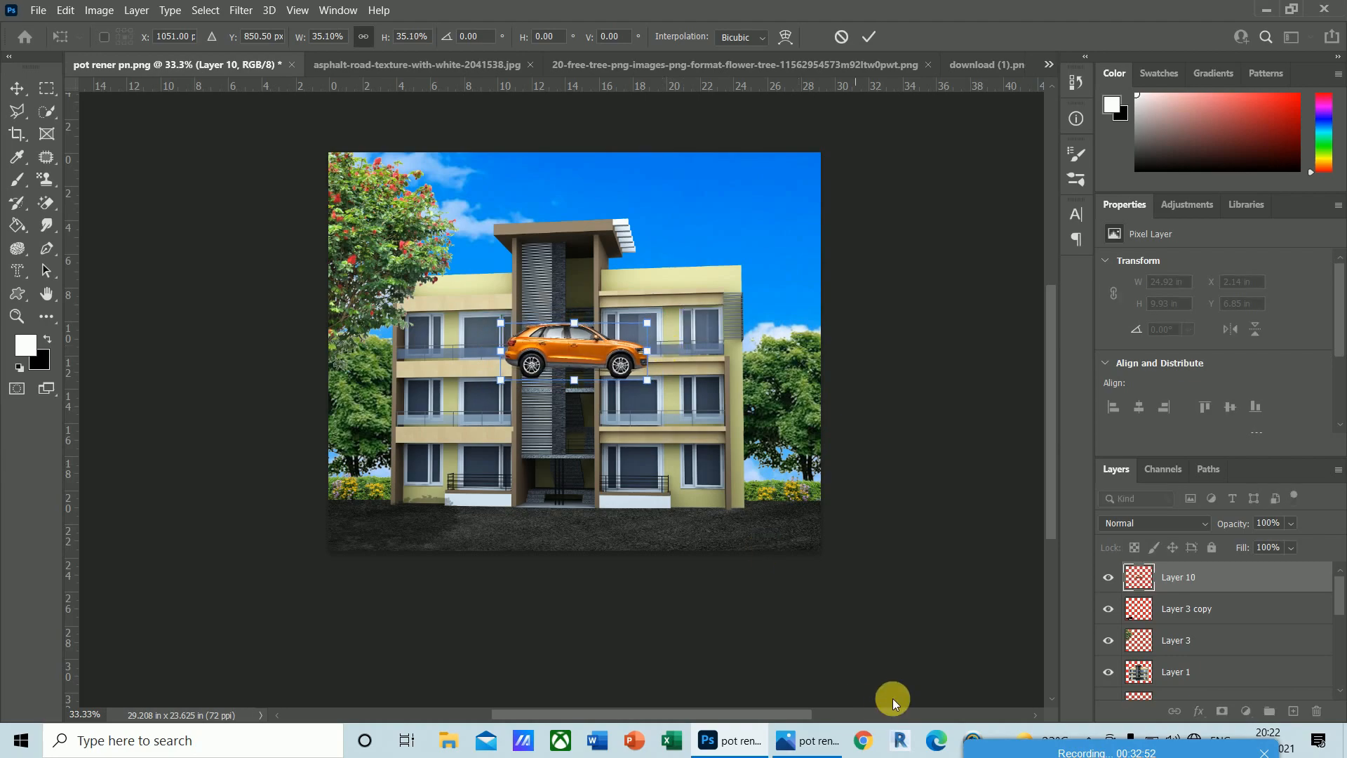
key(Return)
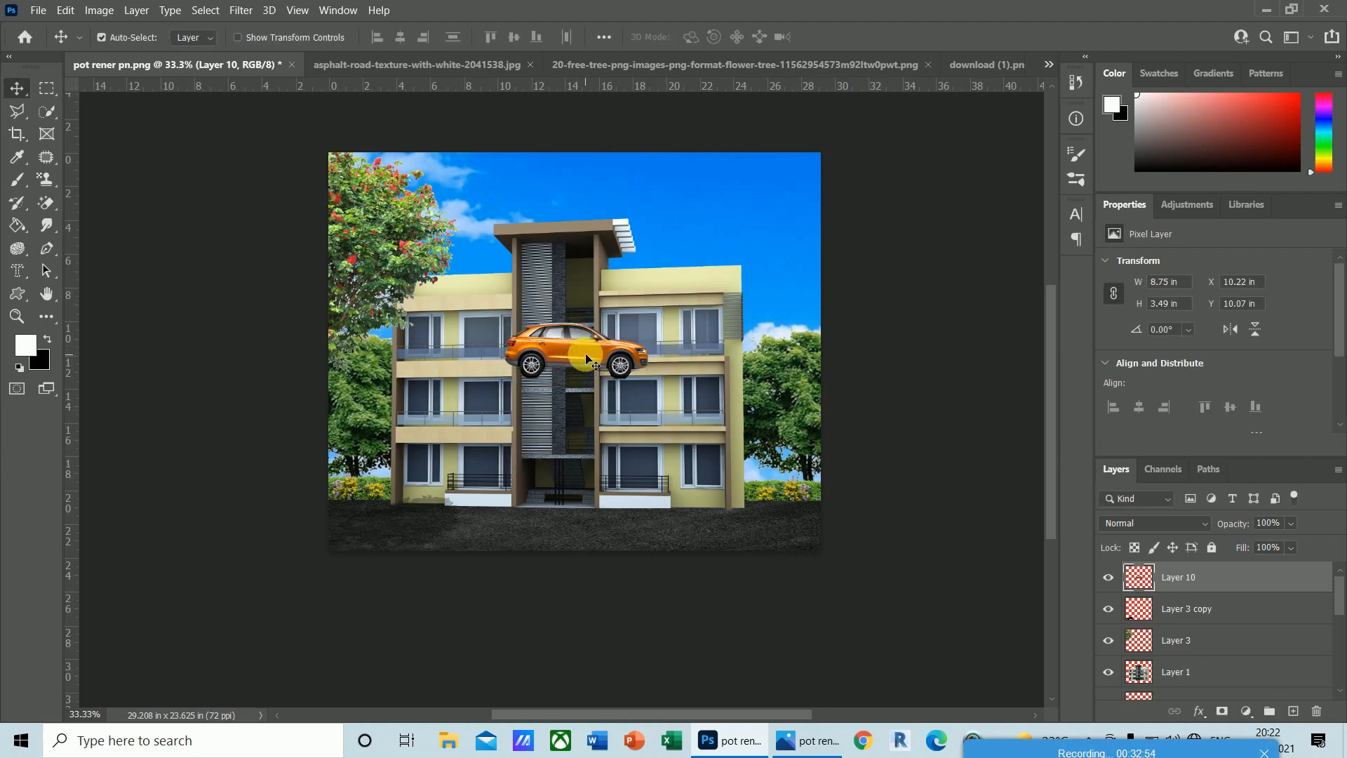
- Place the orange car on the asphalt in front of the building's left side, at about X 2.14 in, Y 18.97 in
drag(587, 353, 452, 500)
key(shift+Left)
key(shift+Left)
key(shift+Left)
key(shift+Left)
key(shift+Left)
key(shift+Left)
key(shift+Left)
key(shift+Left)
key(shift+Left)
key(shift+Left)
key(shift+Left)
key(shift+Left)
key(shift+Left)
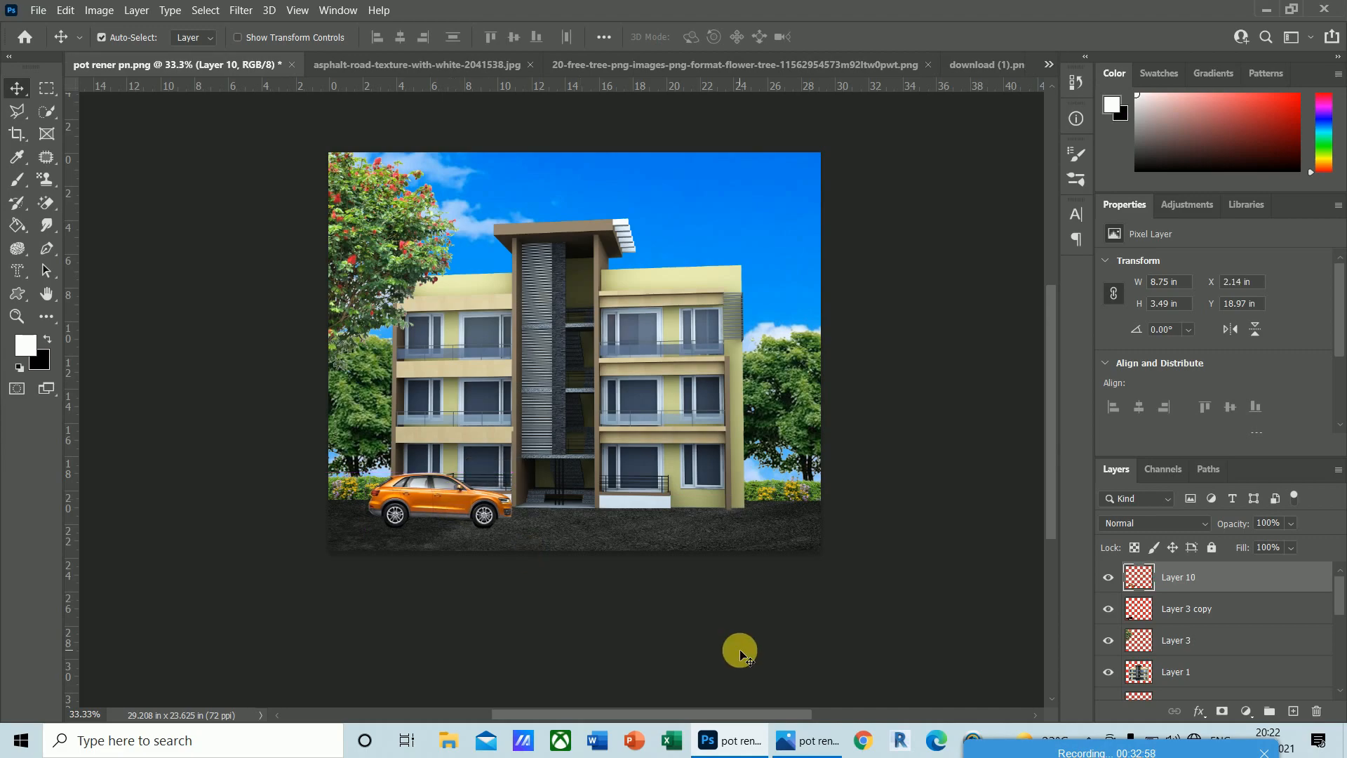
- Move the orange car to the lower-left corner of the render, at about X -1.44 in, Y 20.28 in
key(shift+Left)
key(shift+Left)
key(shift+Left)
key(shift+Left)
key(shift+Left)
key(shift+Left)
key(shift+Left)
key(shift+Left)
key(shift+Left)
key(shift+Left)
key(shift+Left)
key(shift+Left)
key(shift+Left)
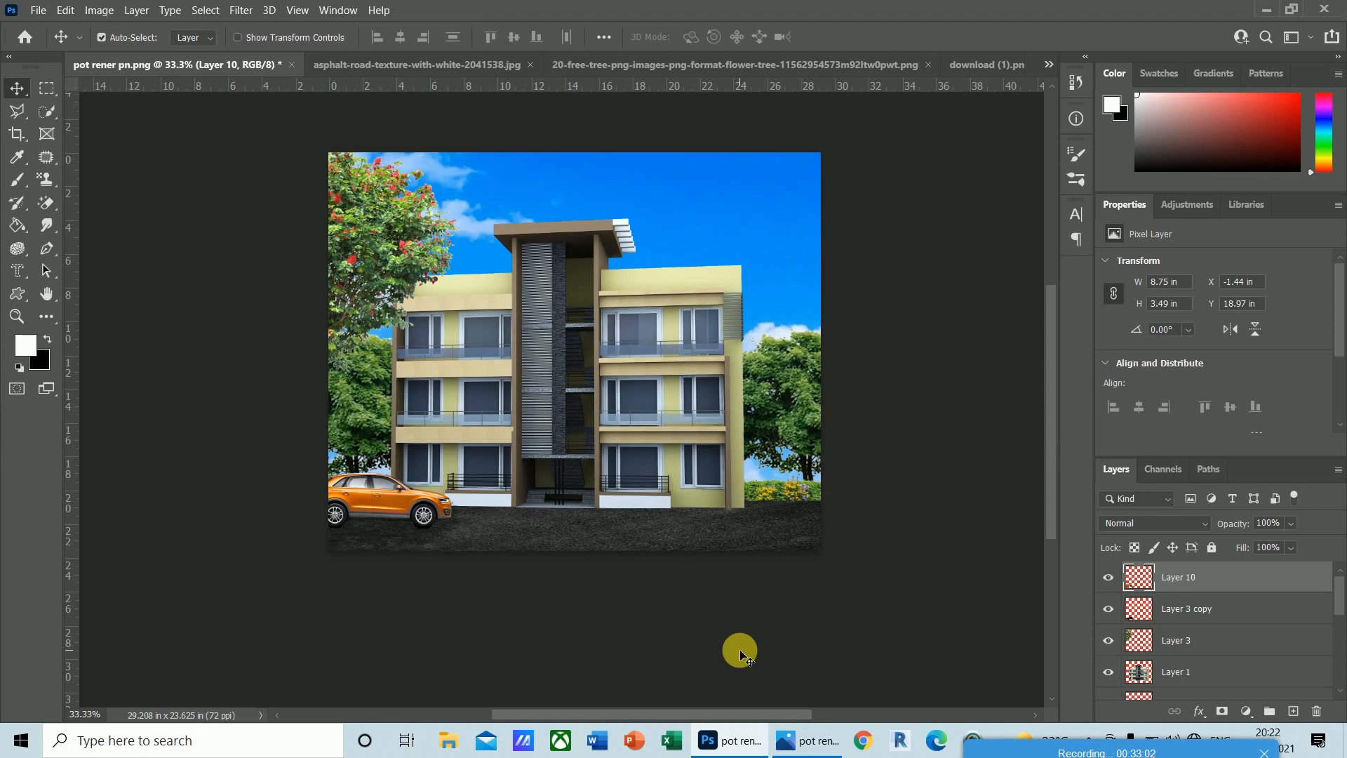
key(shift+Down)
key(shift+Down)
key(shift+Down)
key(shift+Down)
key(shift+Down)
key(shift+Down)
key(shift+Down)
key(shift+Down)
key(shift+Down)
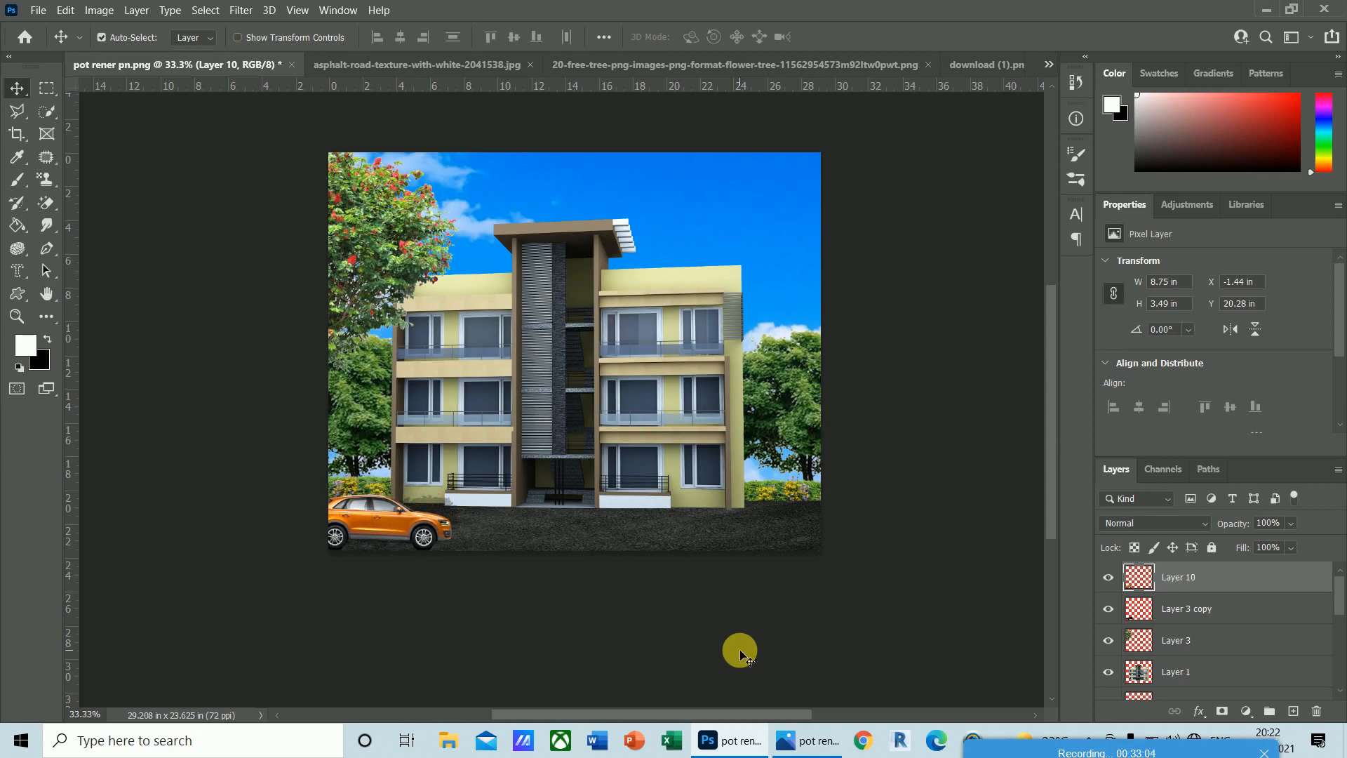
- Scale the orange car down proportionally to about 7.94 in wide and 3.15 in high
key(ctrl+t)
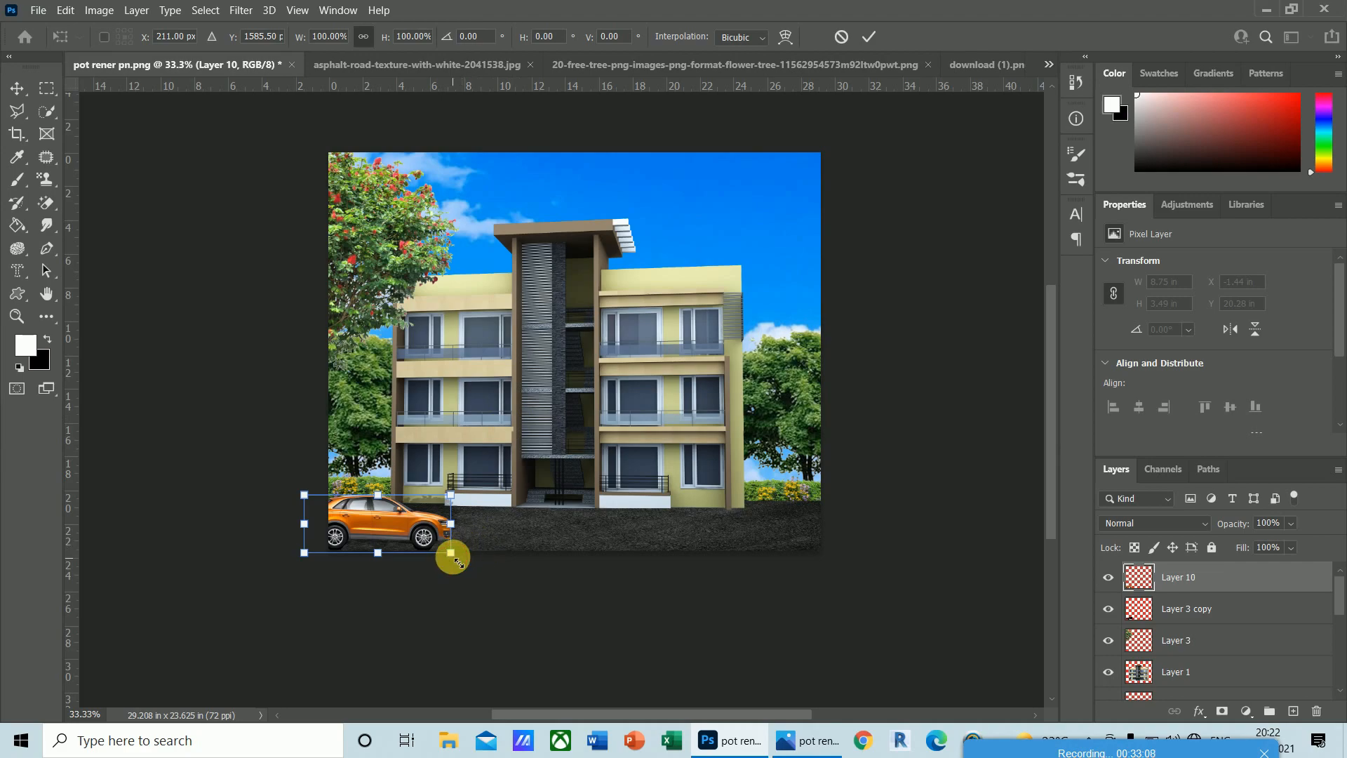
drag(451, 553, 443, 550)
key(Return)
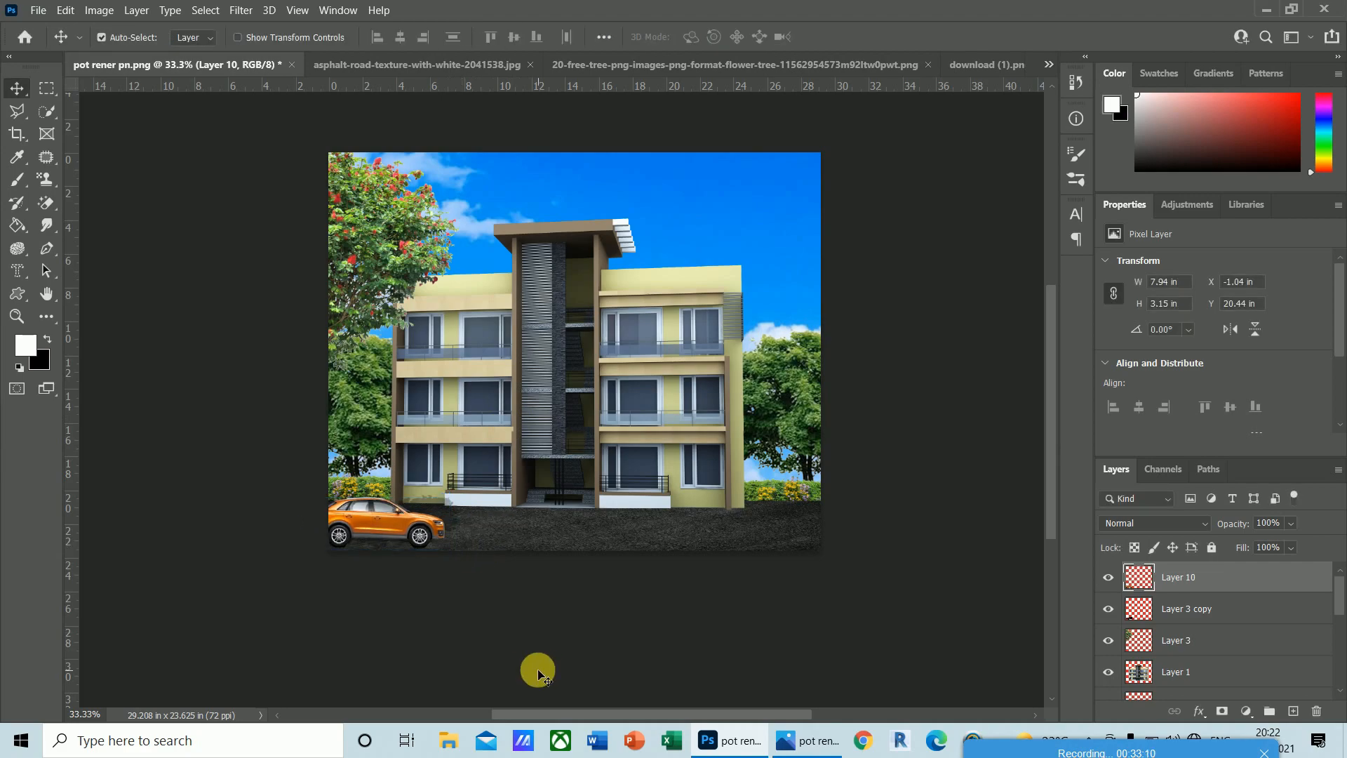
- Nudge the orange car left past the canvas edge, to about X -1.29 in
key(ctrl+plus)
key(ctrl+plus)
key(Left)
key(Left)
key(Left)
key(Left)
key(Left)
key(Left)
key(Left)
key(Left)
key(Left)
key(Left)
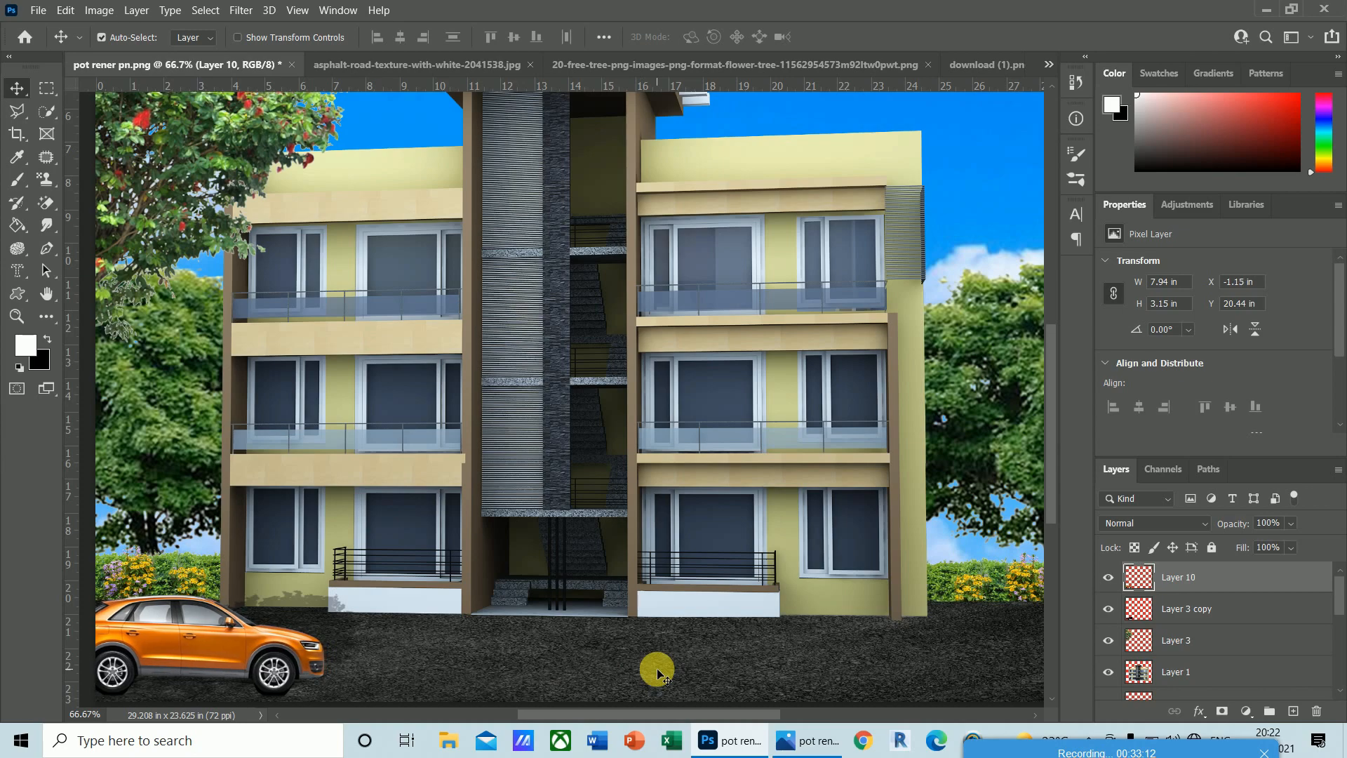
drag(588, 714, 533, 723)
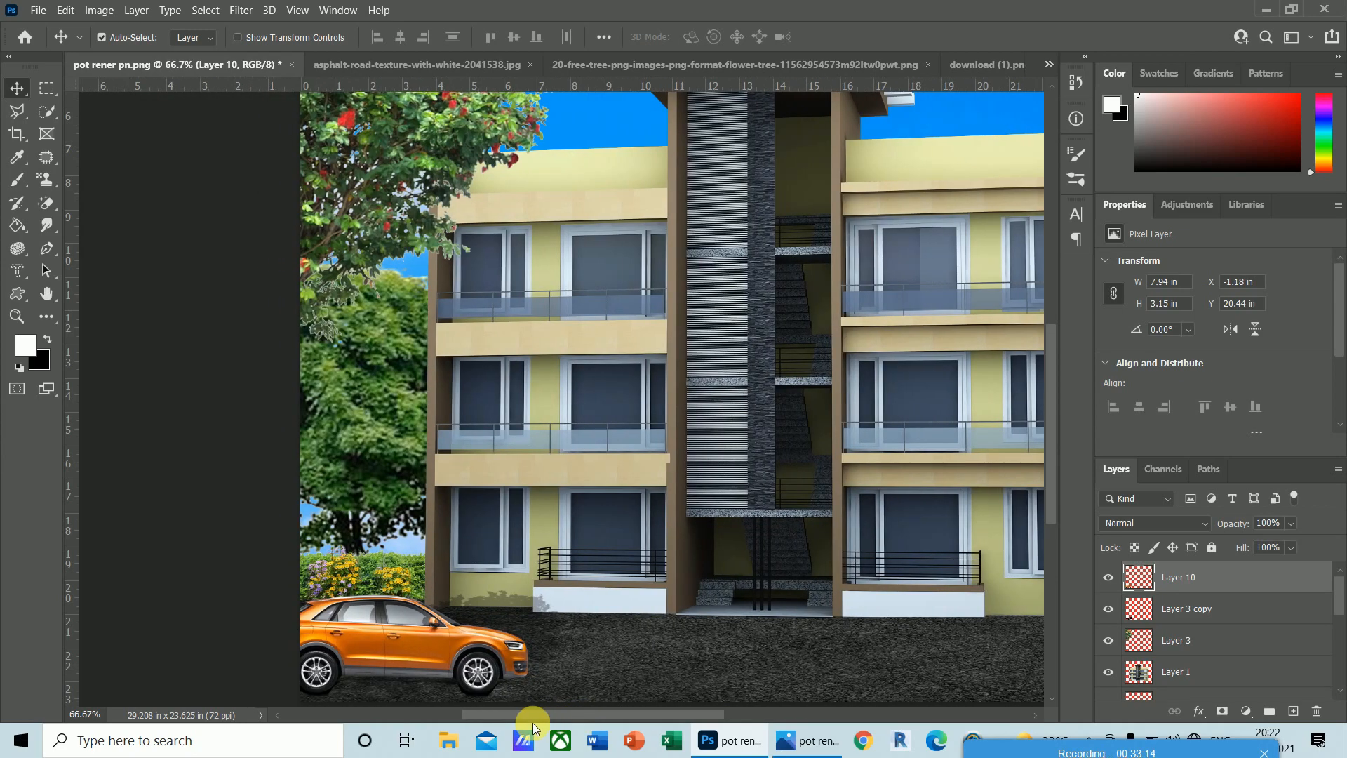
key(Left)
key(Left)
key(Left)
key(Left)
key(Left)
key(Left)
key(Left)
key(Left)
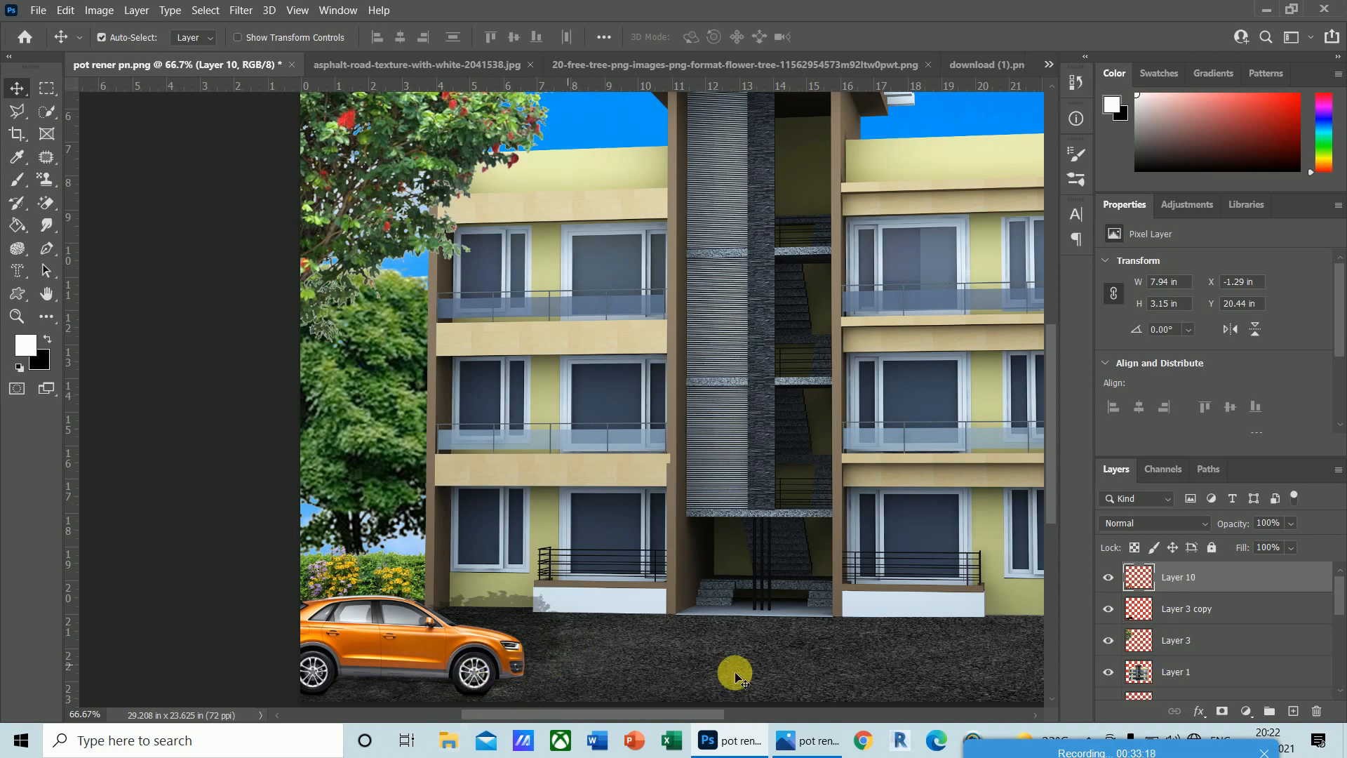
- Enlarge the orange car proportionally to about 8.83 in wide and 3.51 in high
key(ctrl+minus)
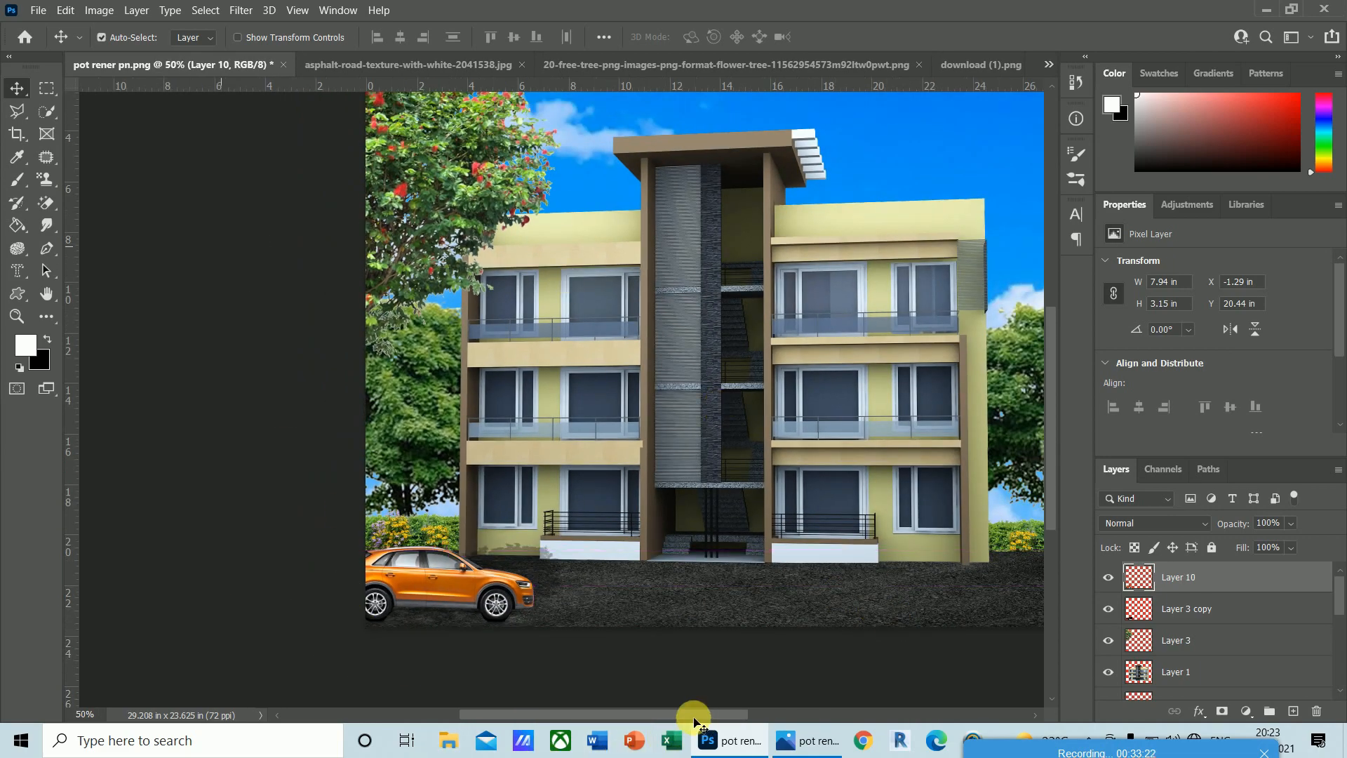
key(ctrl+t)
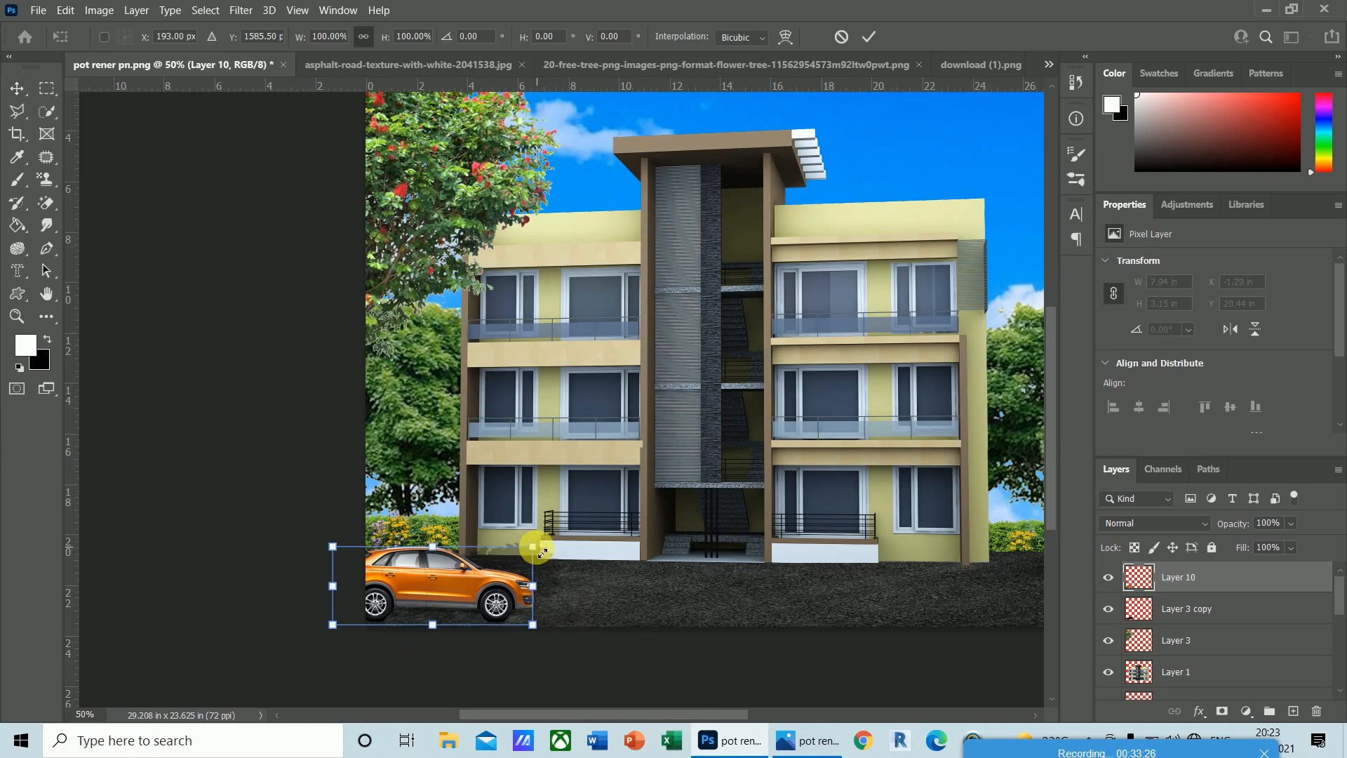
drag(542, 550, 552, 542)
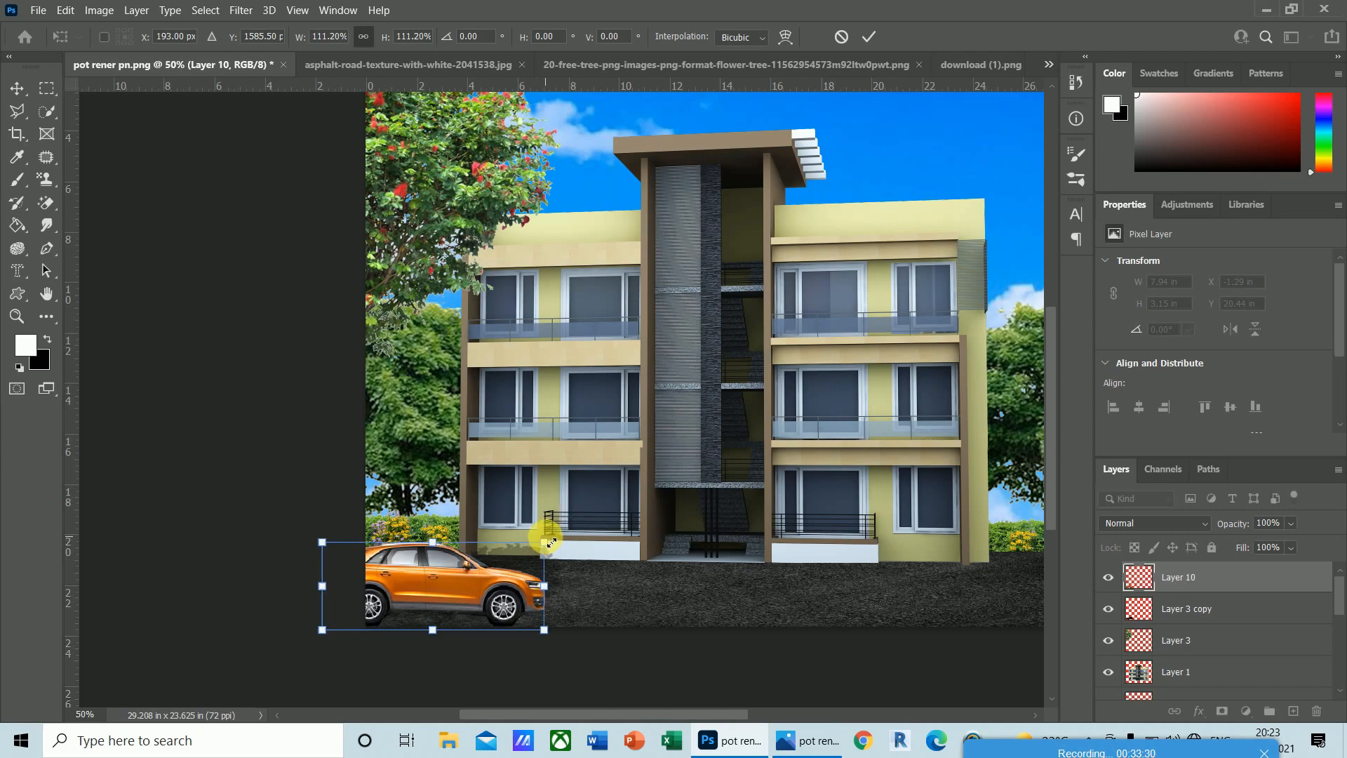
key(Return)
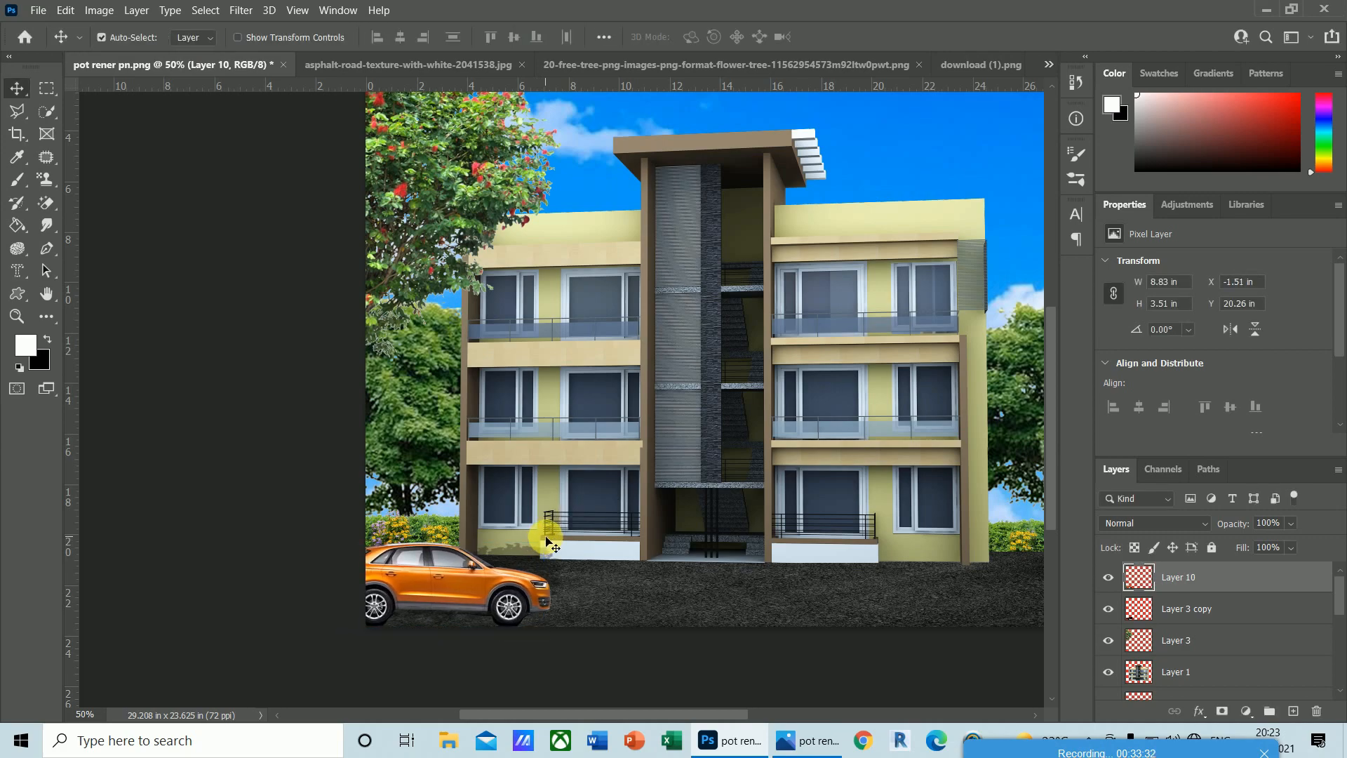
- Nudge the enlarged orange car slightly right, to about X -1.37 in
key(Right)
key(Right)
key(Right)
key(Right)
key(Right)
key(Right)
key(Right)
key(Right)
key(Right)
key(Right)
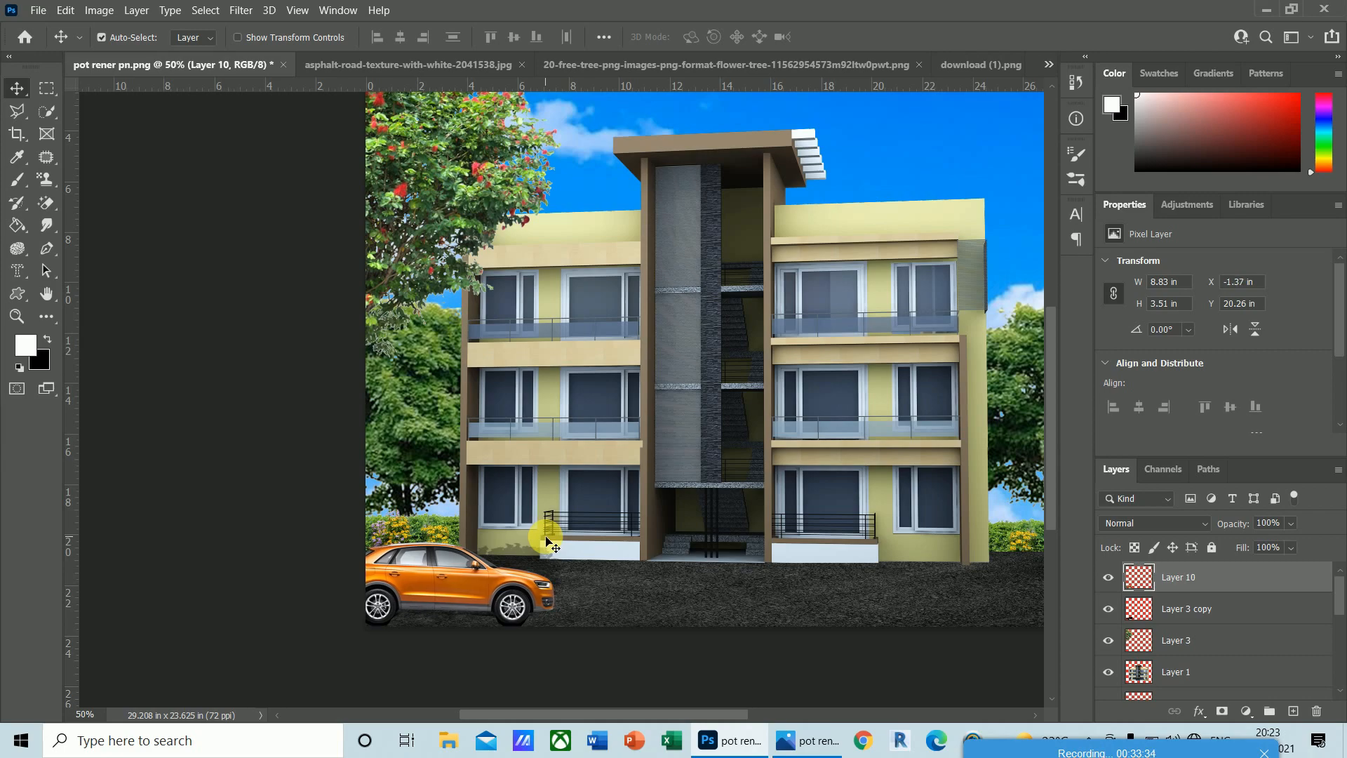
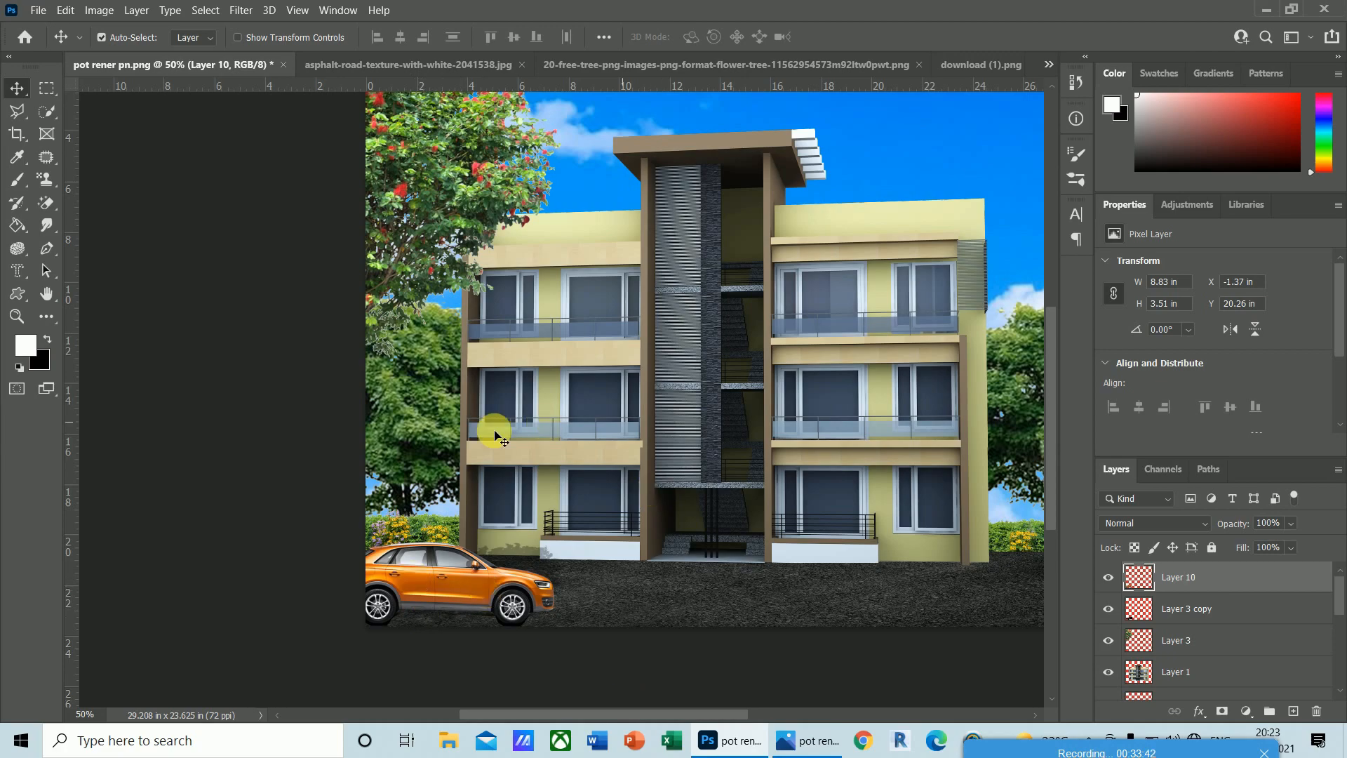
- Open the walking couple image walkimages.png from the post png folder
click(38, 10)
click(49, 36)
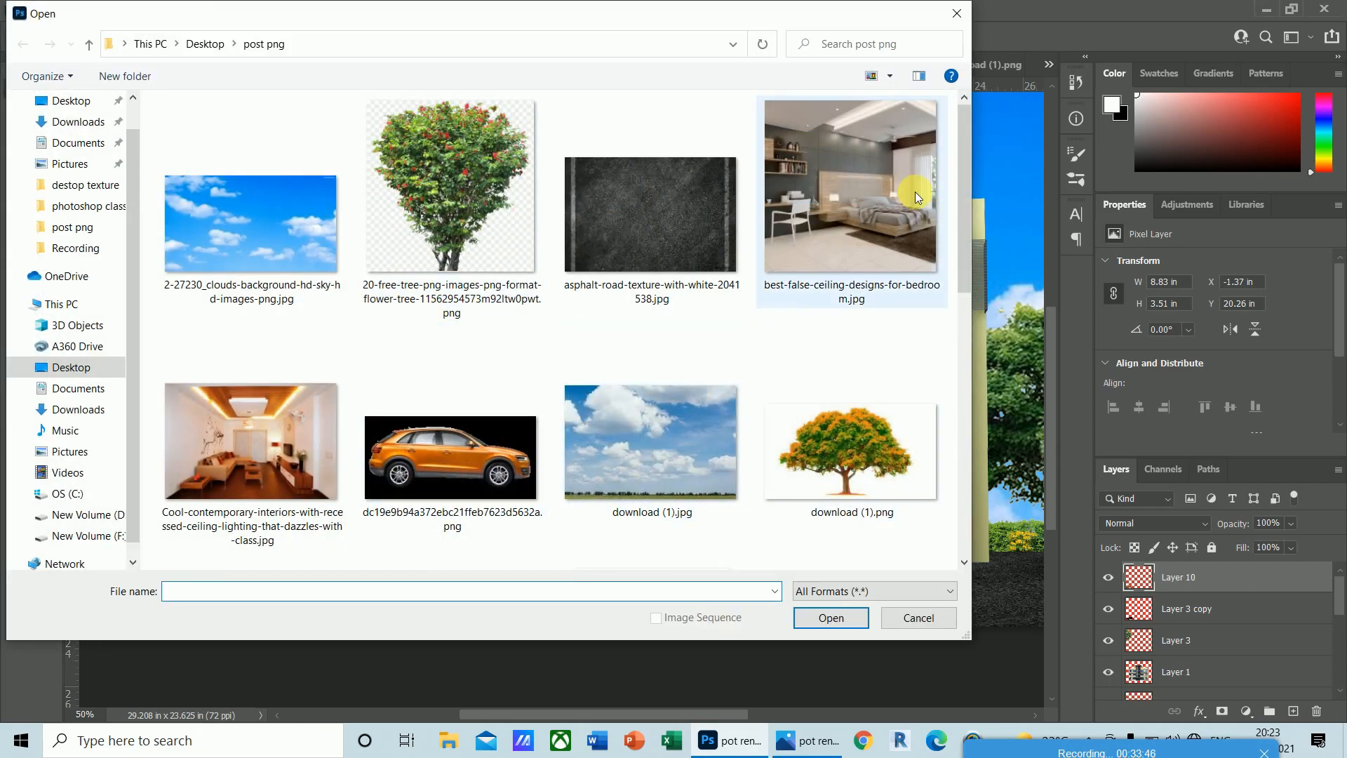
click(782, 319)
scroll(696, 405, down, 8)
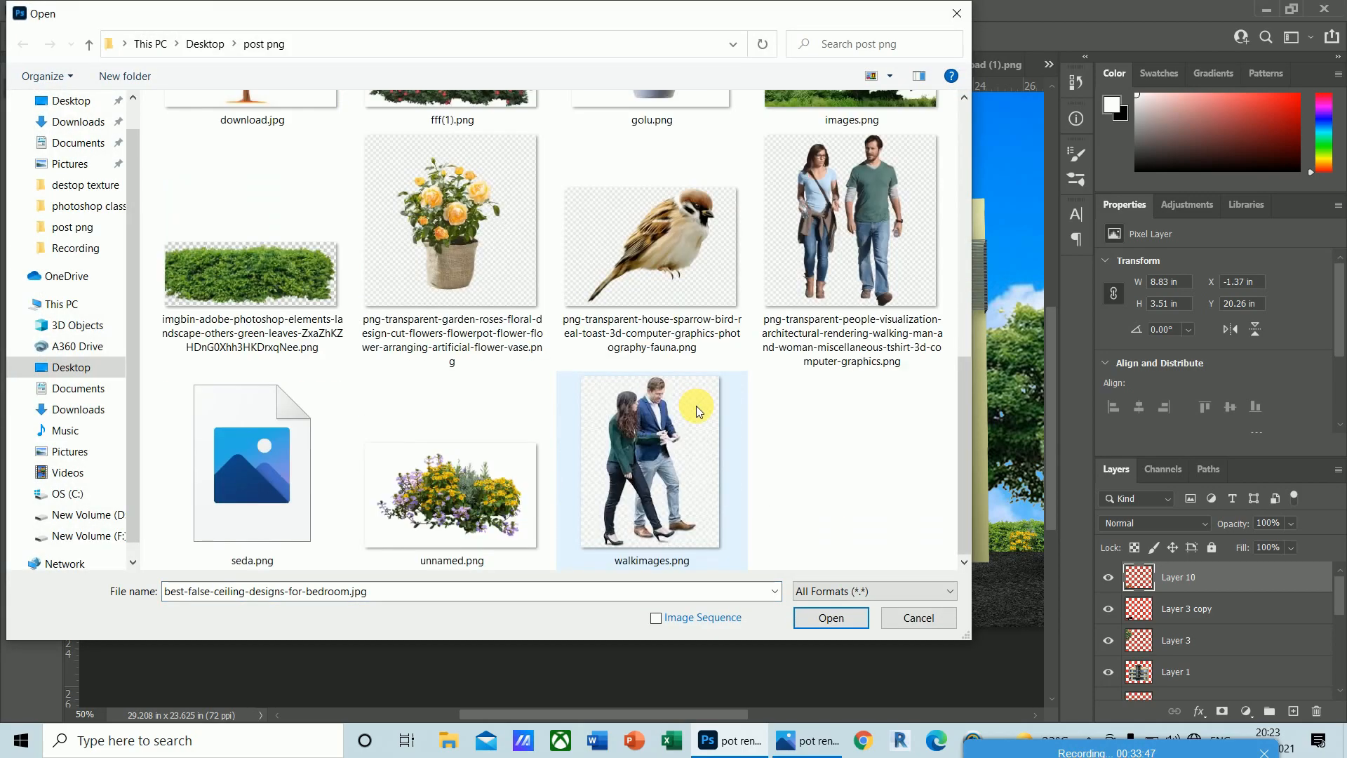
click(659, 469)
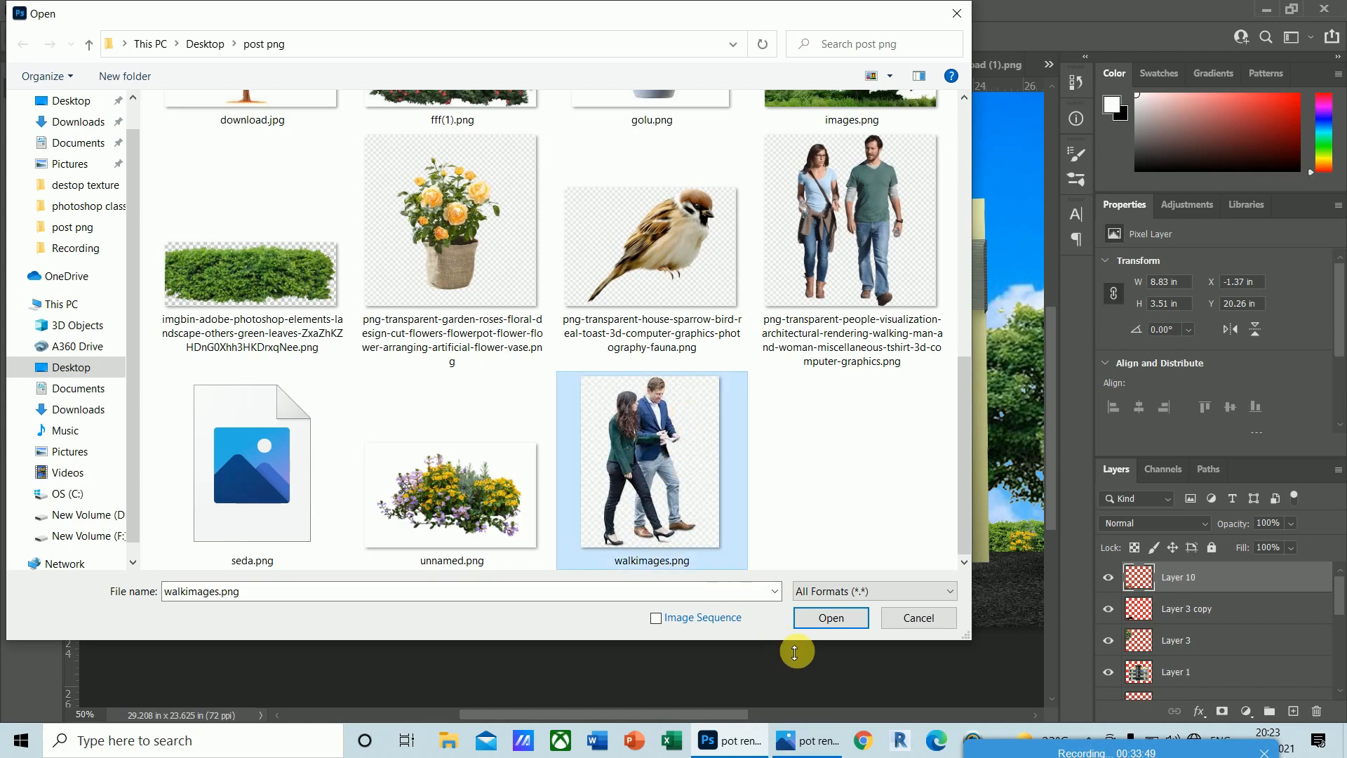
click(832, 619)
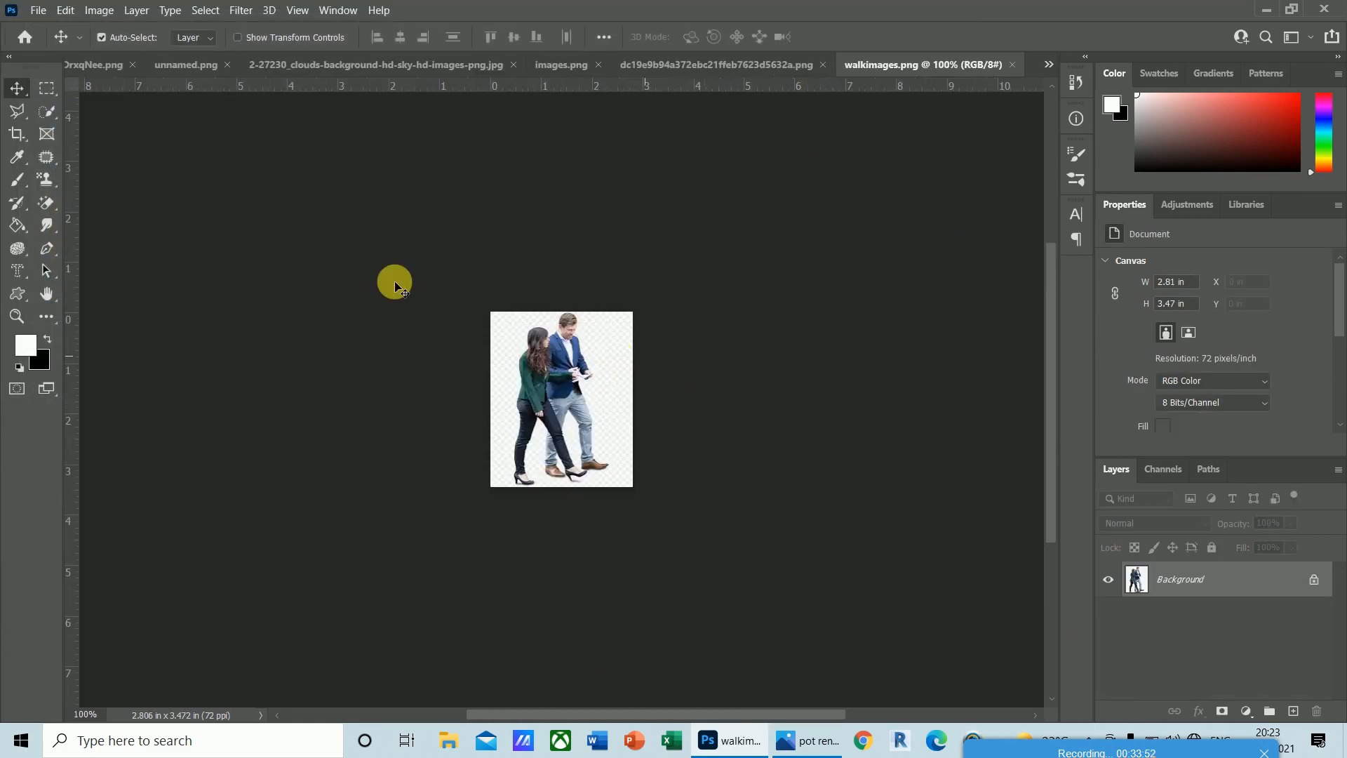
- Set the resolution of the walking couple image to 112 pixels/inch
click(91, 12)
click(136, 133)
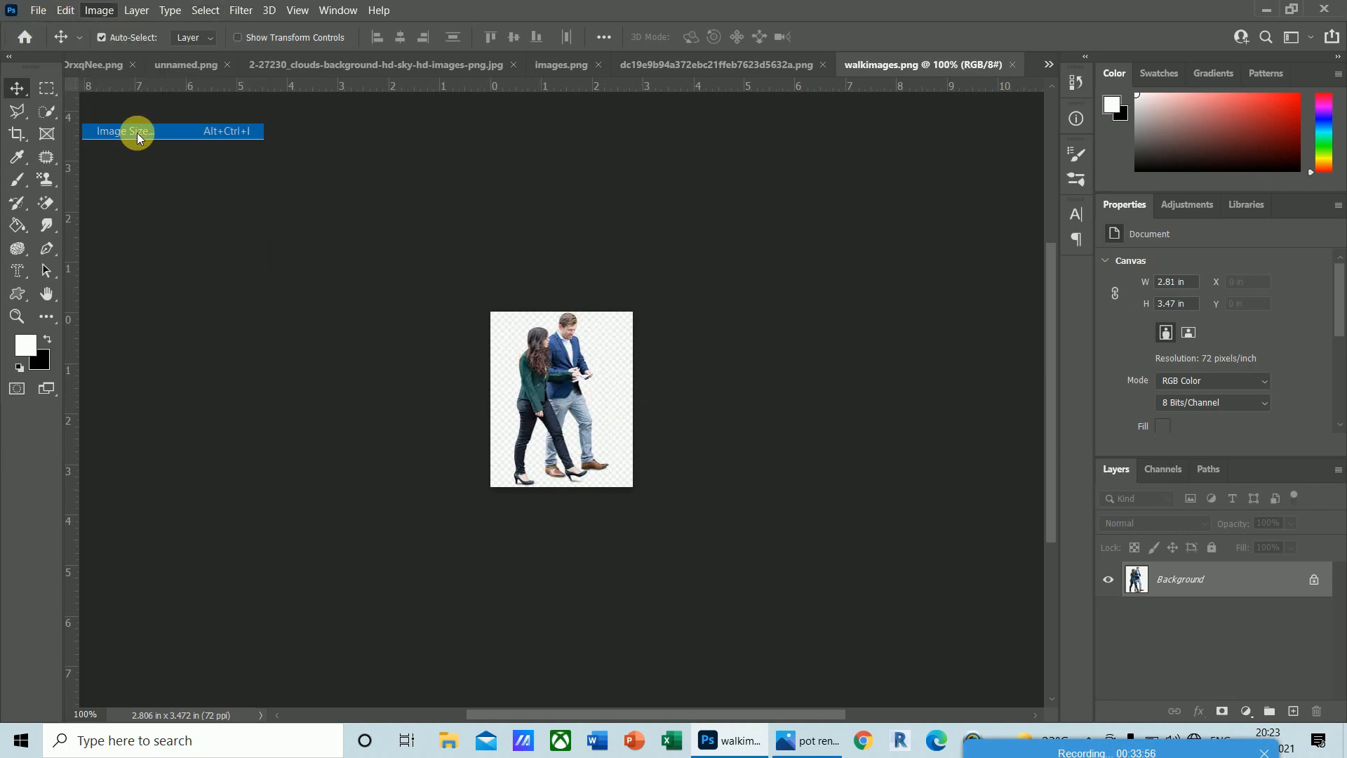
double_click(788, 280)
text(1)
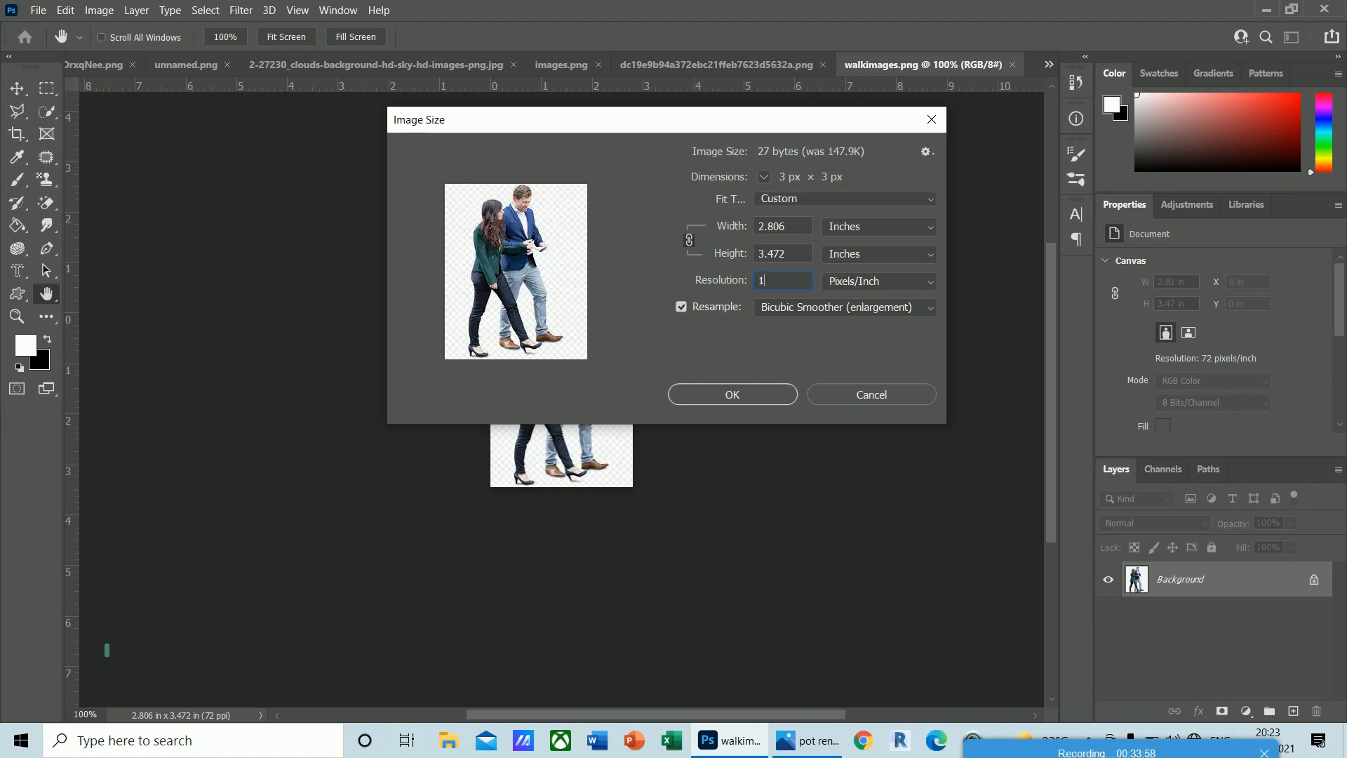
text(12)
click(749, 393)
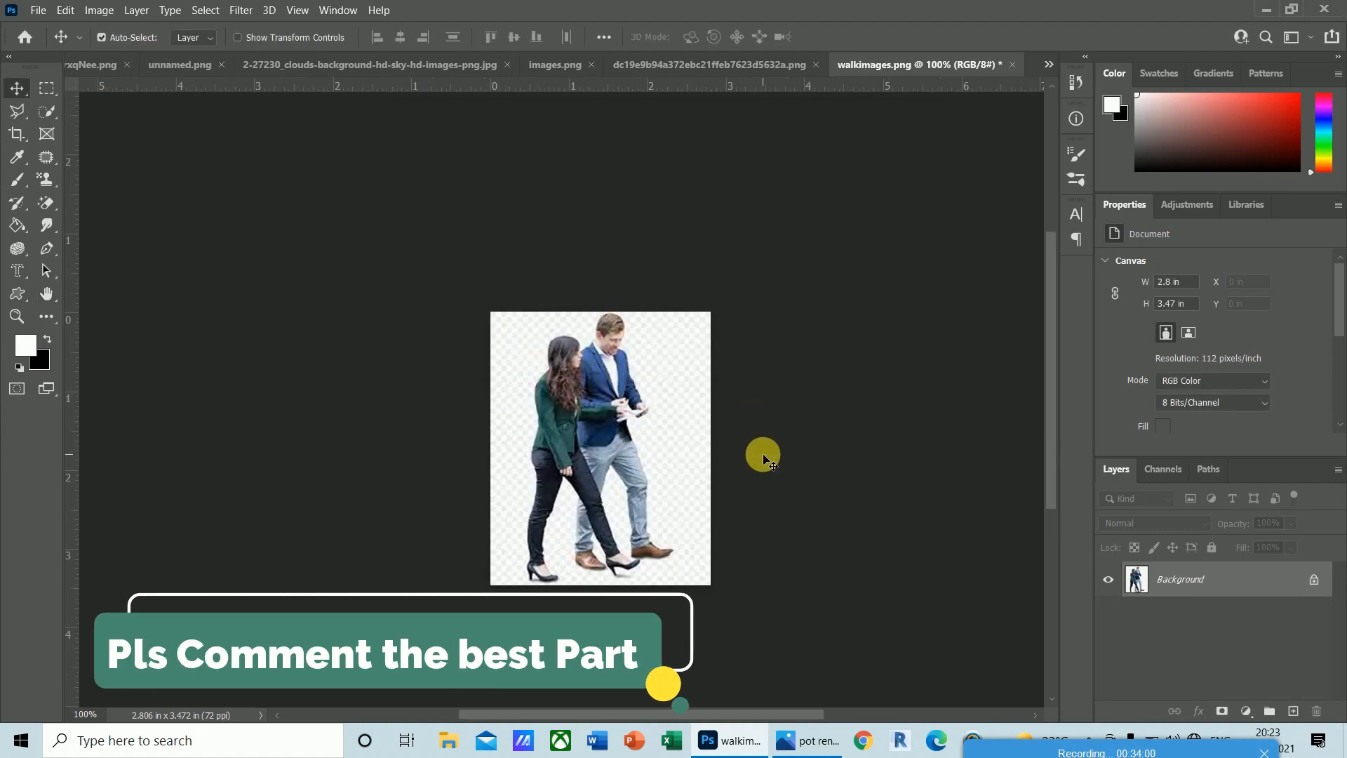
- Convert the locked background of the walking couple image into a regular layer with the default settings
double_click(1166, 579)
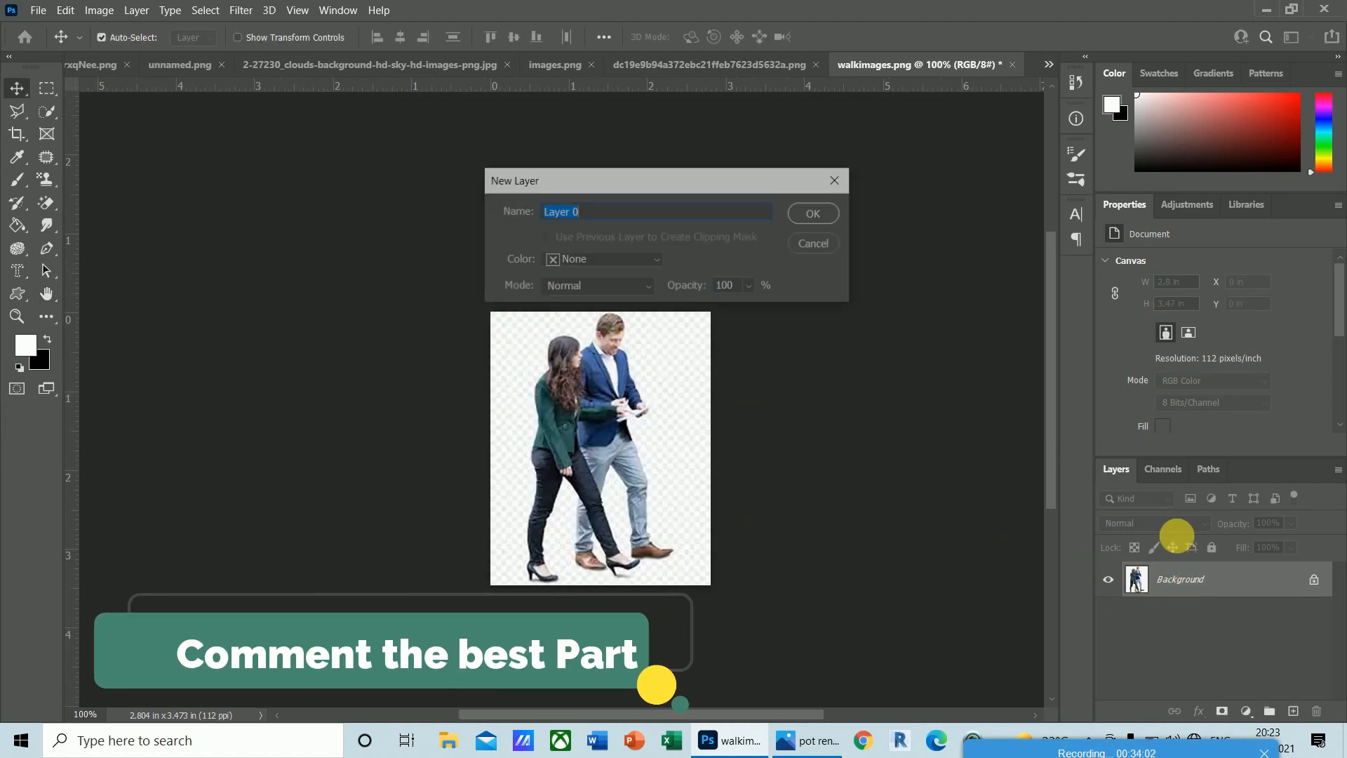
click(826, 214)
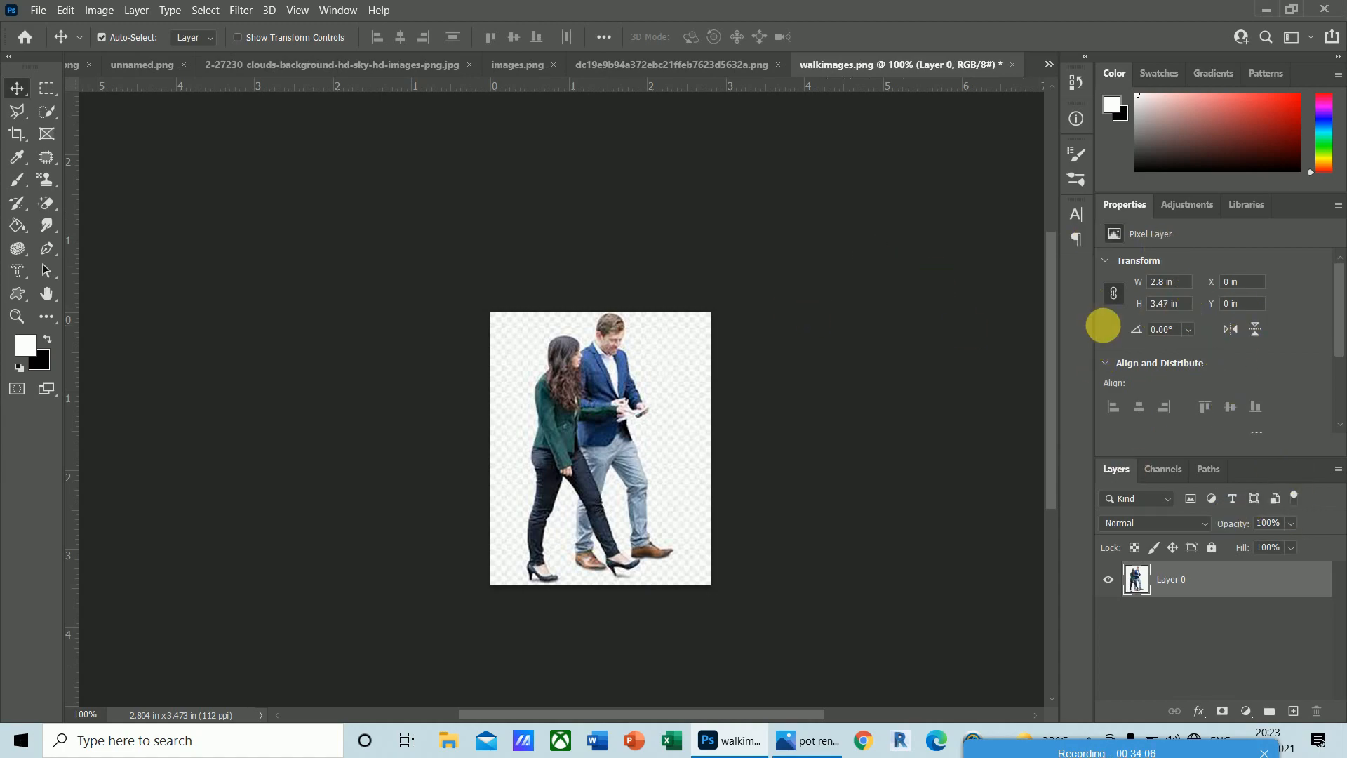
click(1169, 473)
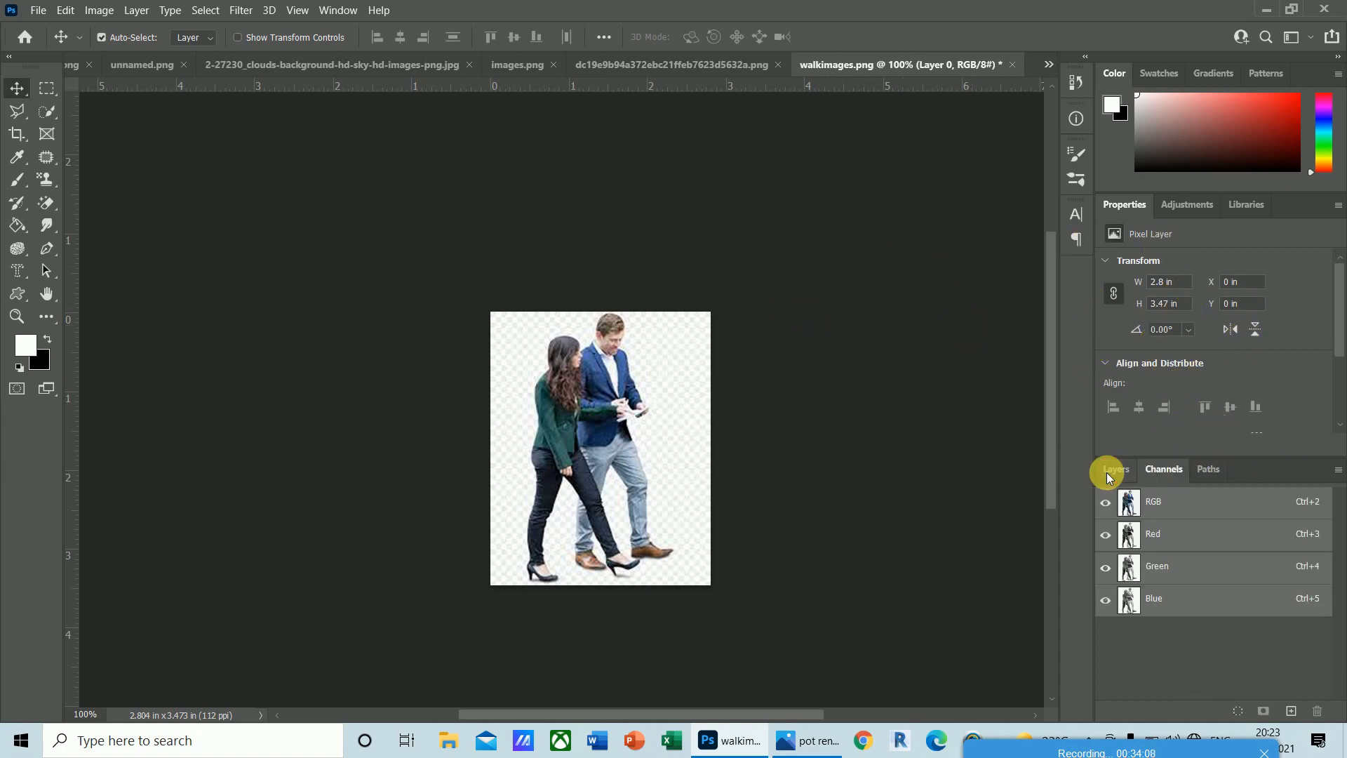
click(1107, 472)
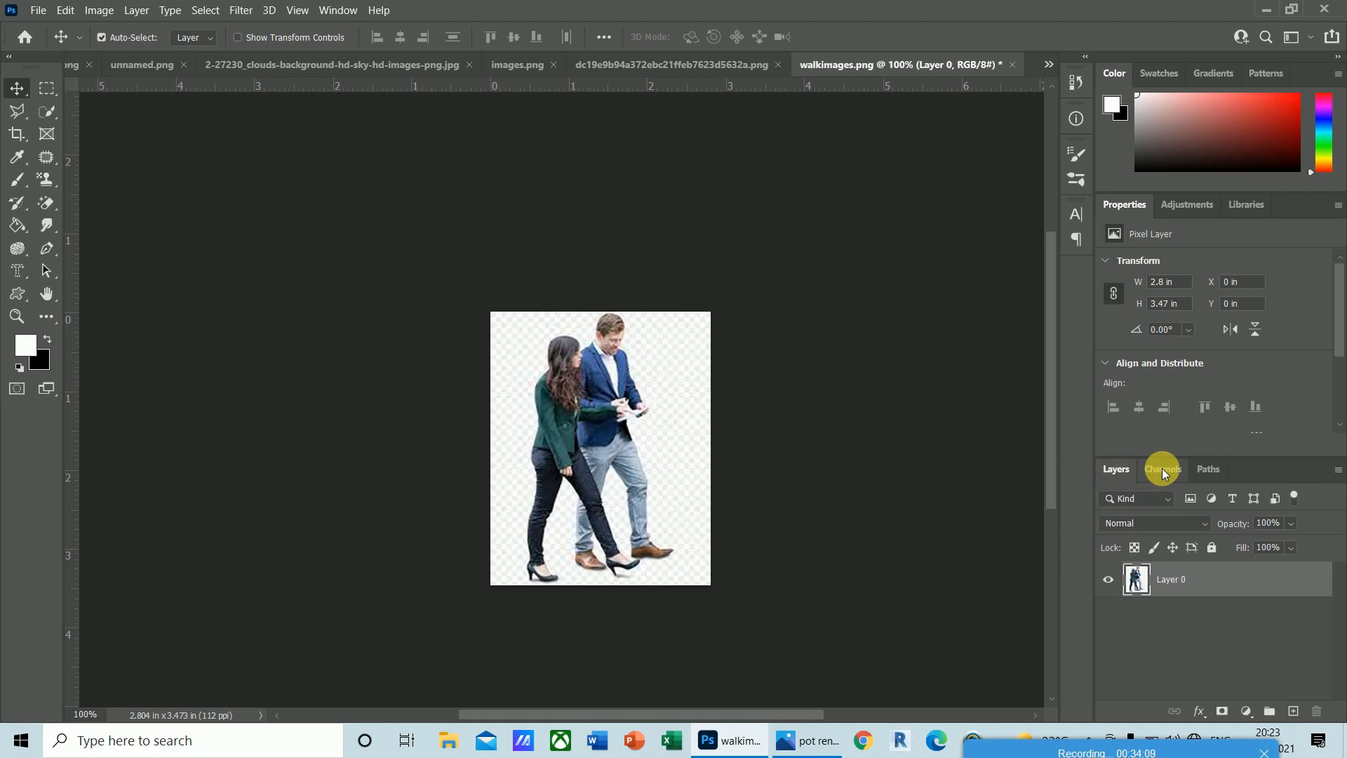
click(206, 10)
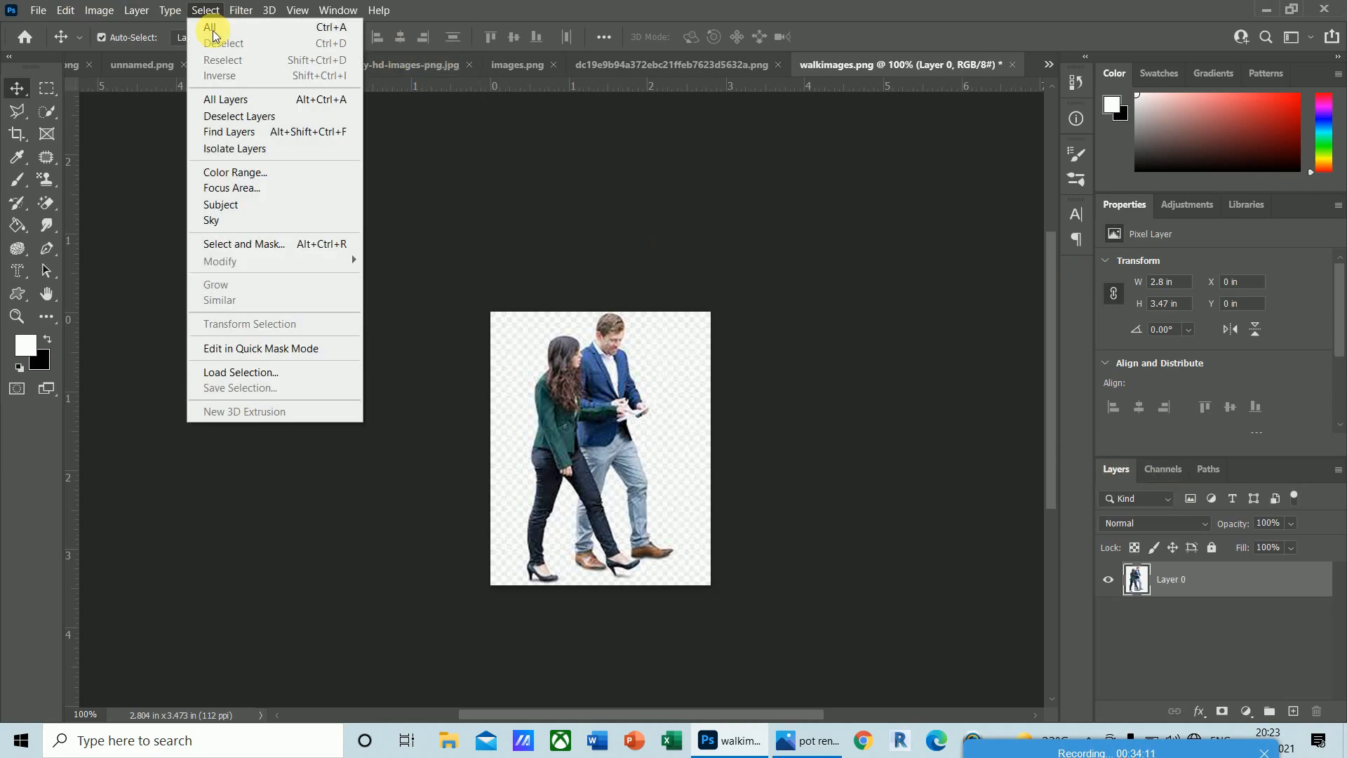
click(417, 202)
- Try to select the man's head and jacket with the Quick Selection tool, then deselect
click(47, 112)
right_click(49, 113)
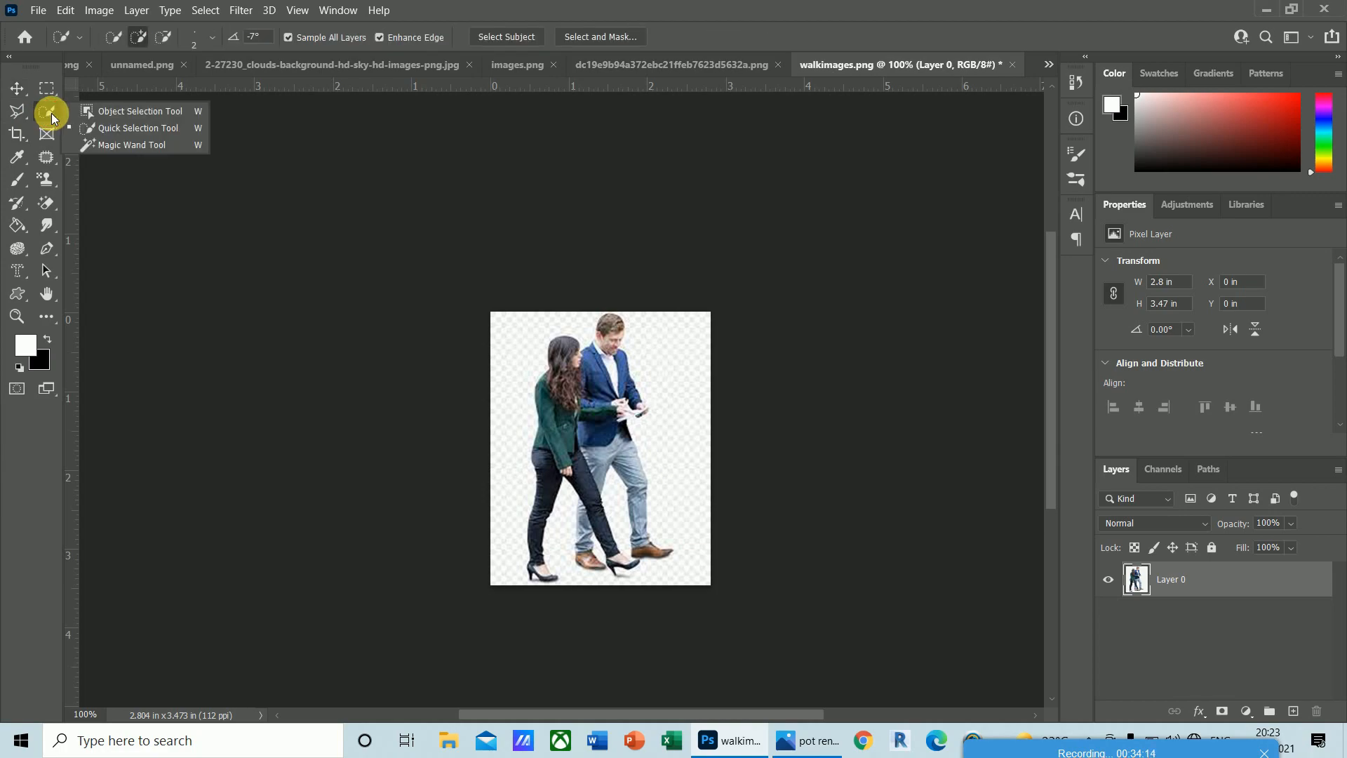
click(94, 132)
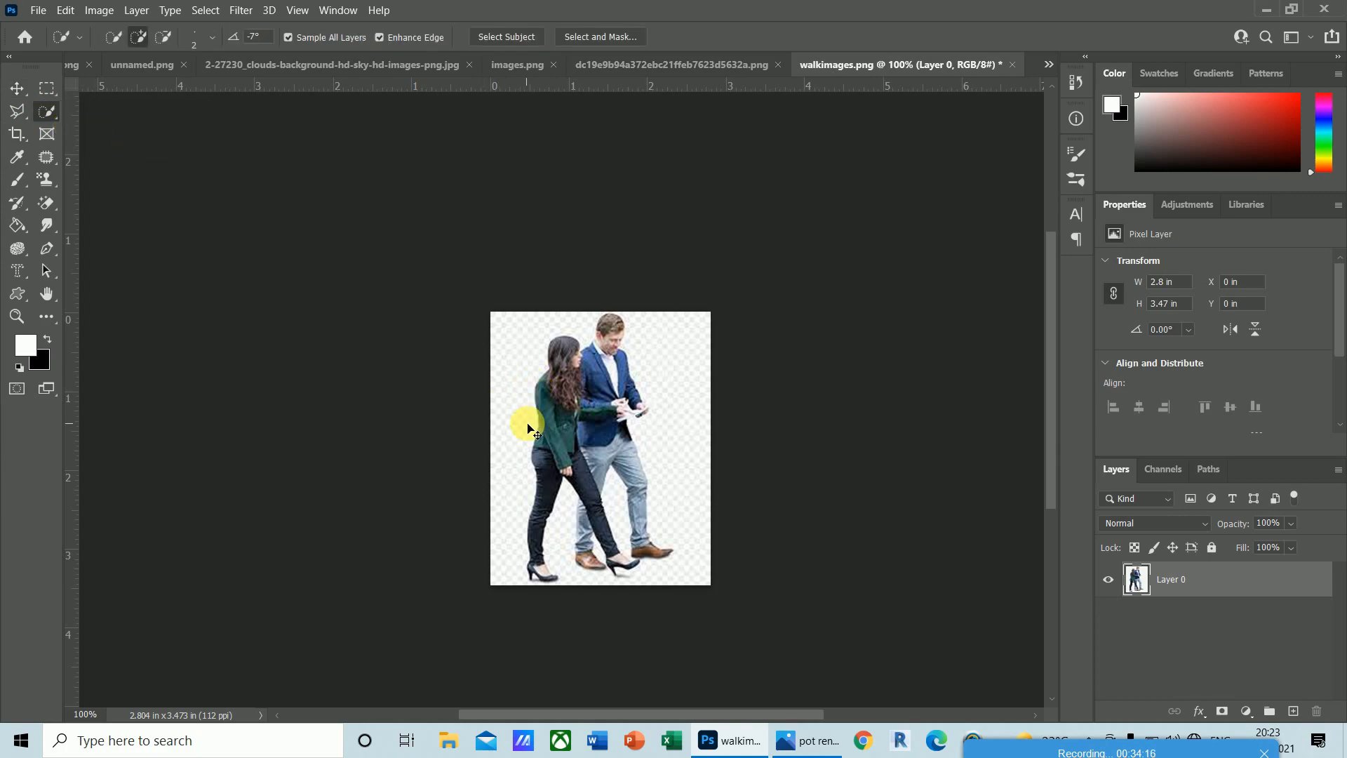
key(ctrl+plus)
key(ctrl+plus)
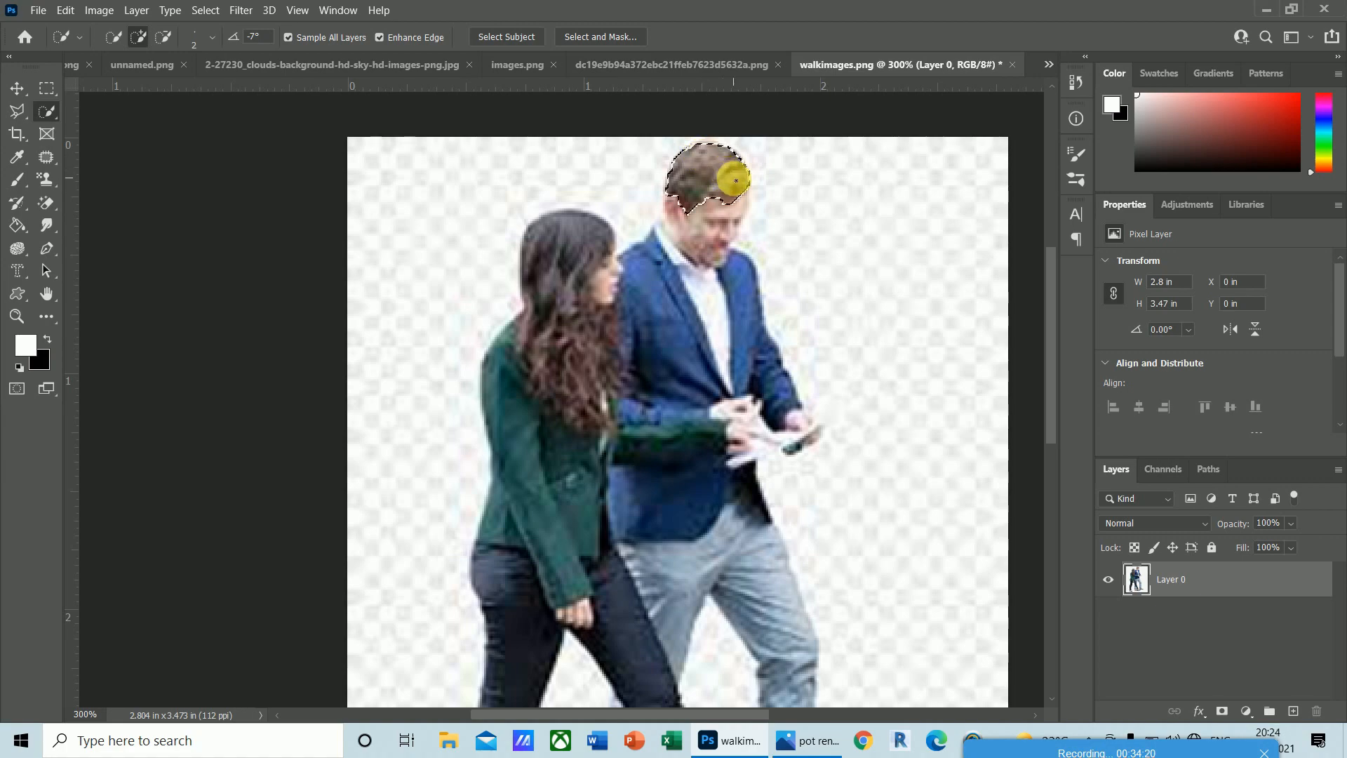
mouse_move(736, 181)
mouse_down()
mouse_move(718, 226)
mouse_move(712, 196)
mouse_move(720, 228)
mouse_move(681, 287)
mouse_move(663, 369)
mouse_up()
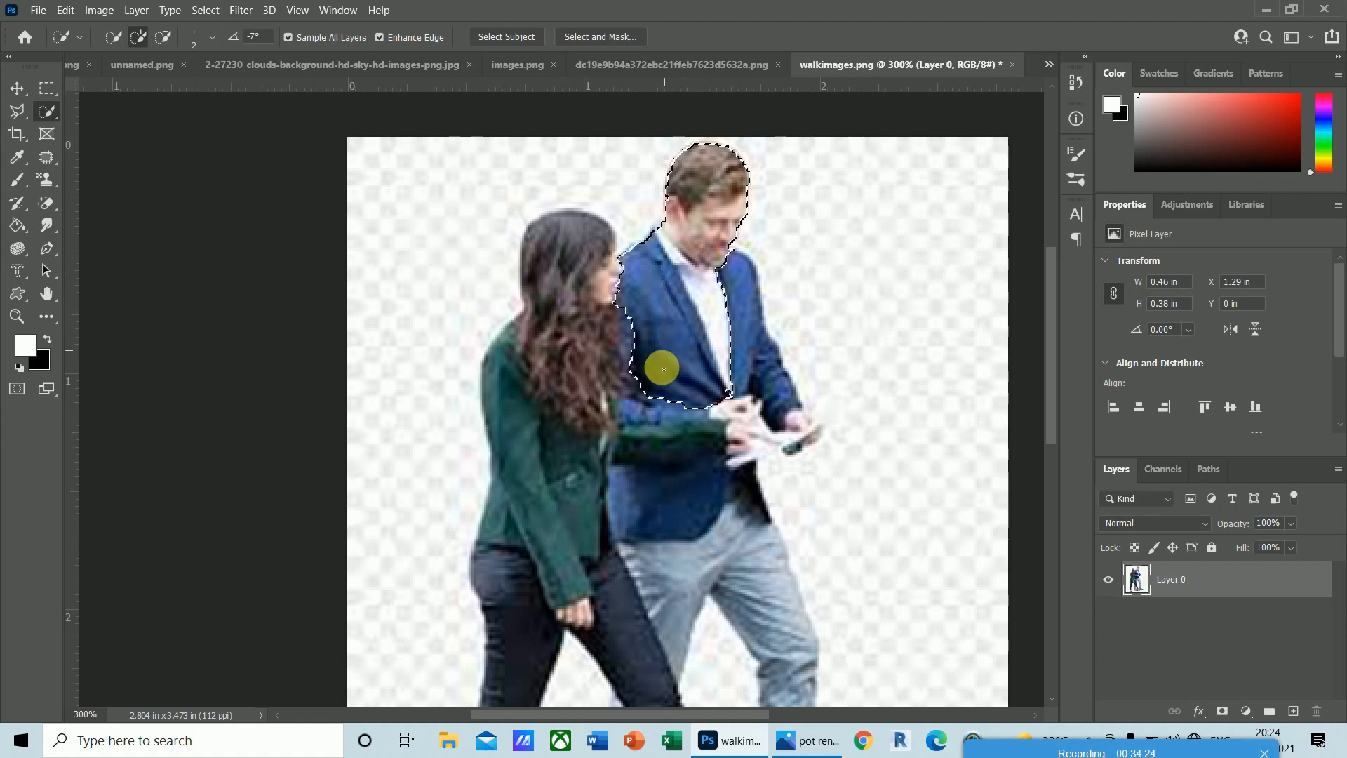
key(ctrl+d)
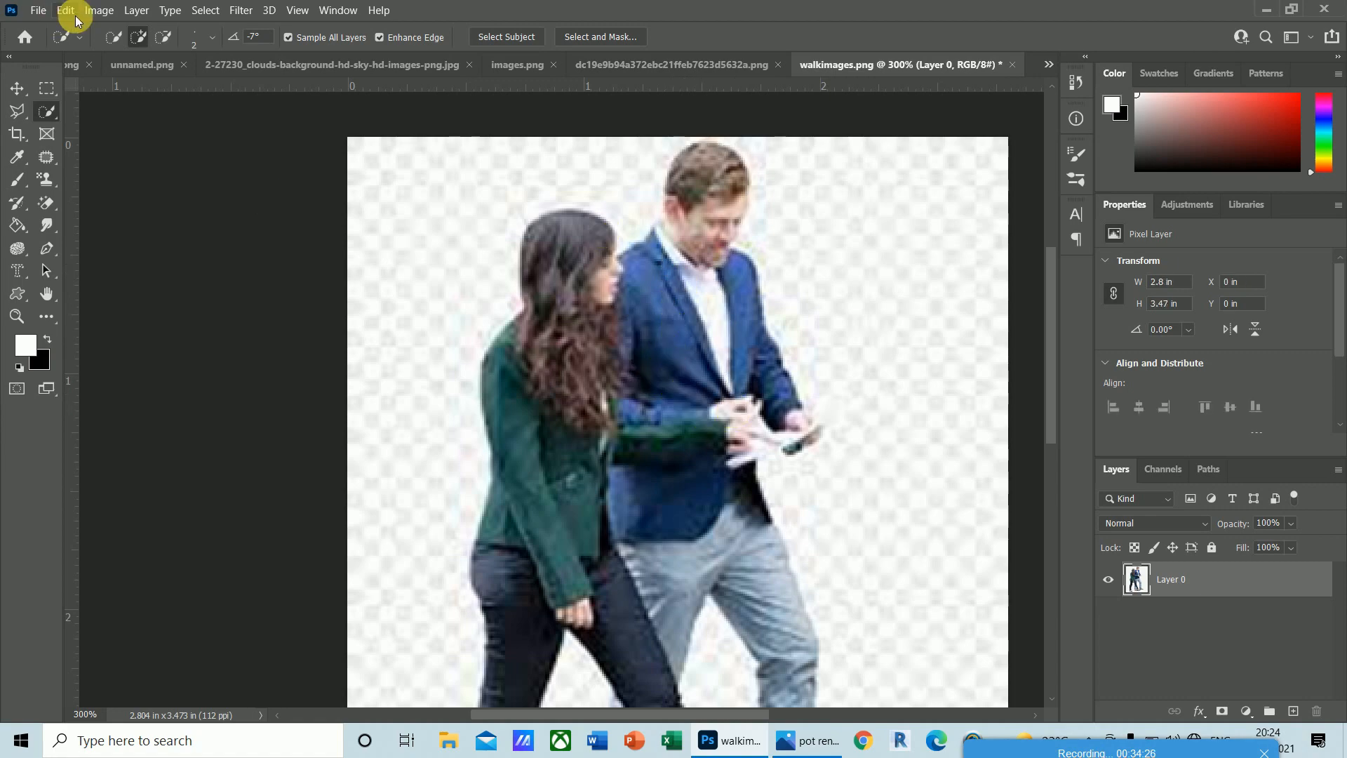
- Raise the resolution of the walking couple image to 355 pixels/inch and bring the whole couple into view
click(98, 10)
click(125, 131)
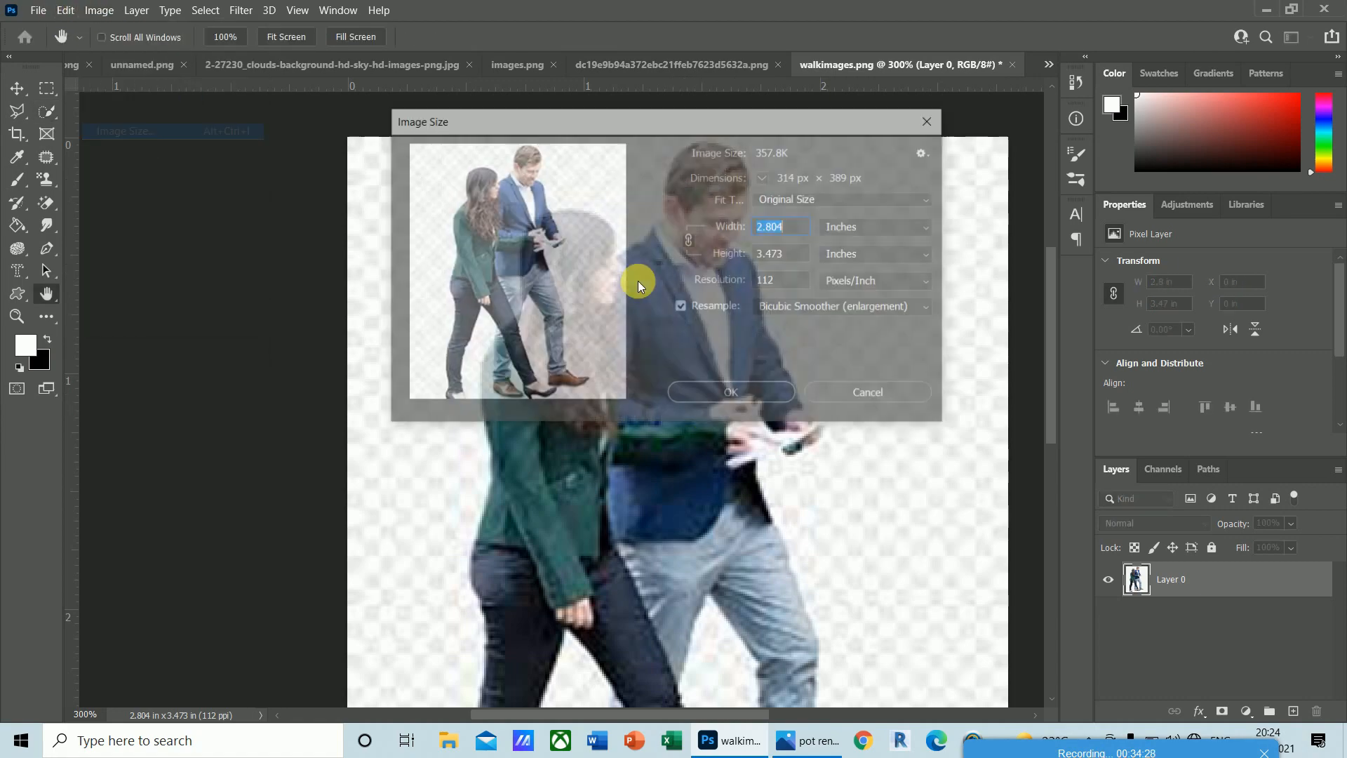
drag(794, 286, 705, 280)
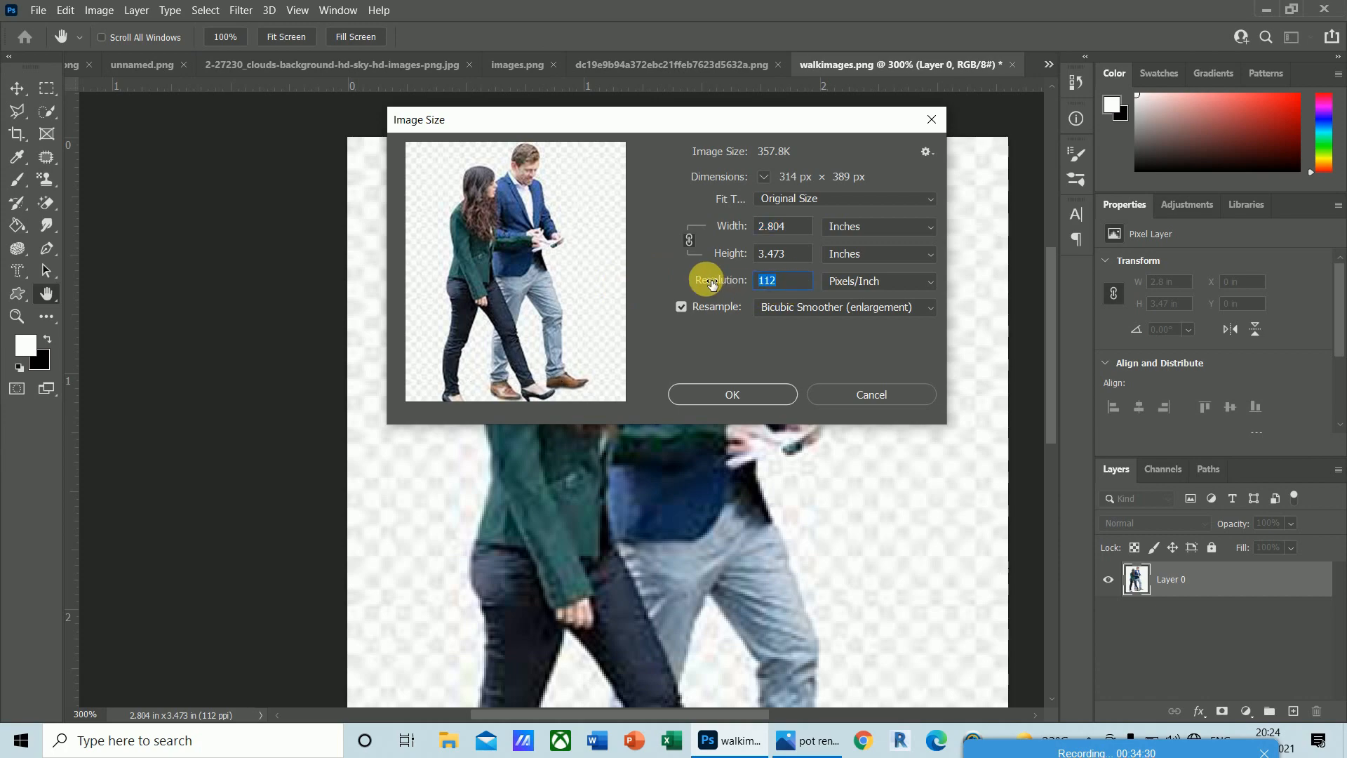
text(355)
click(769, 397)
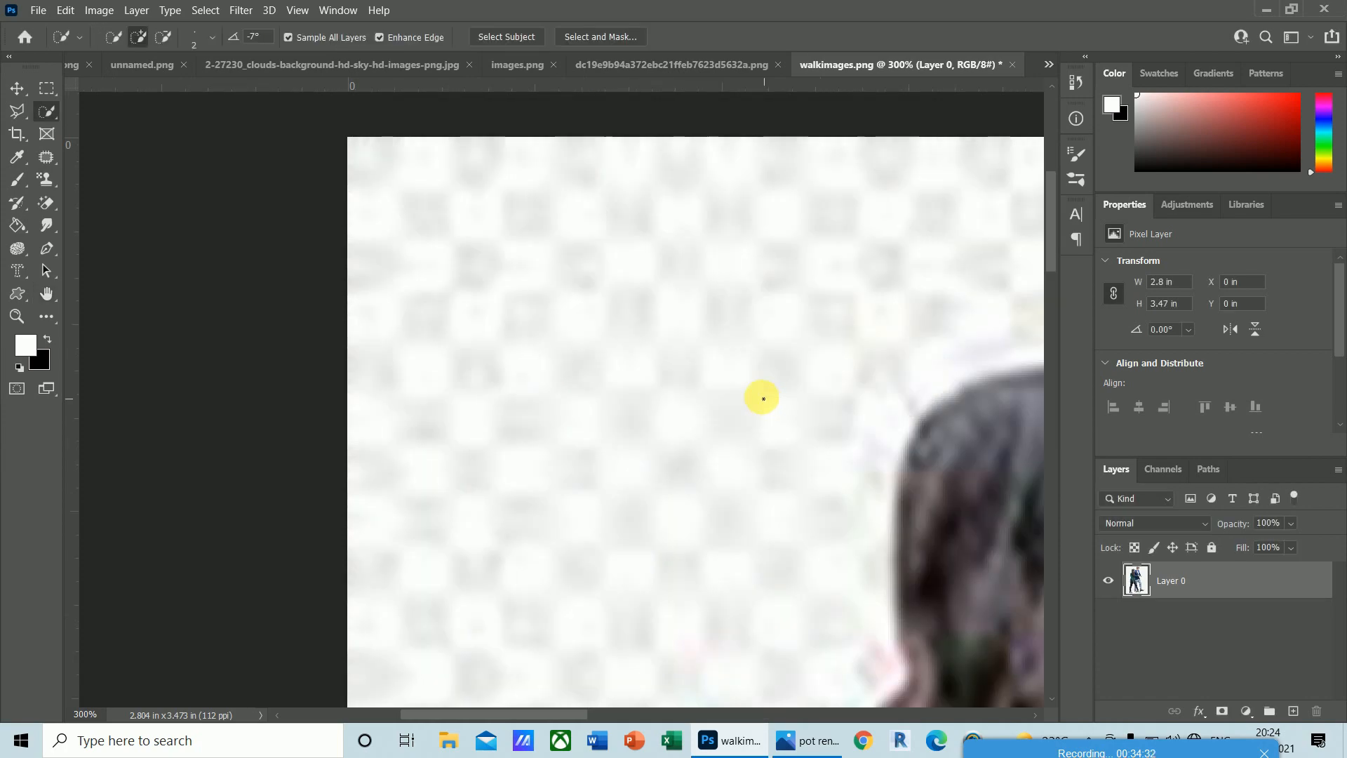
scroll(734, 517, down, 5)
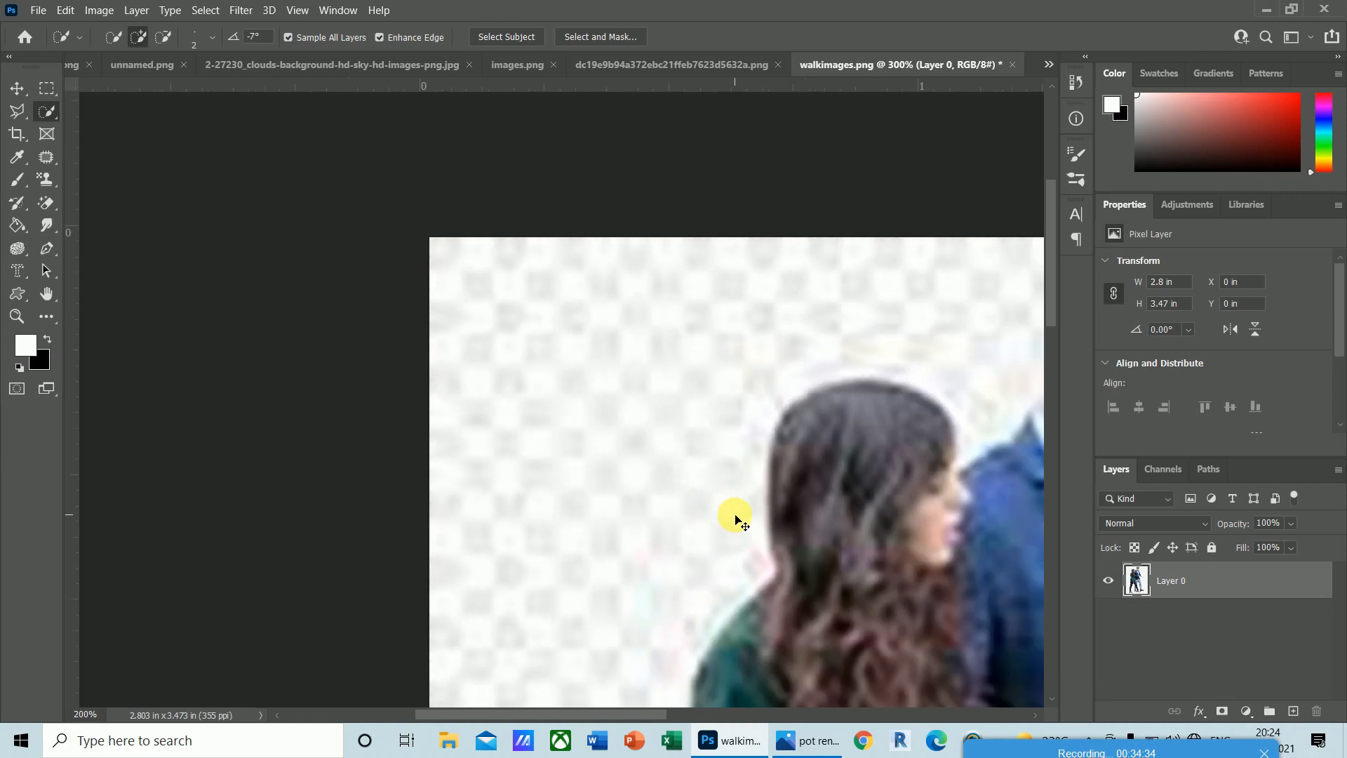
drag(1051, 399, 1055, 437)
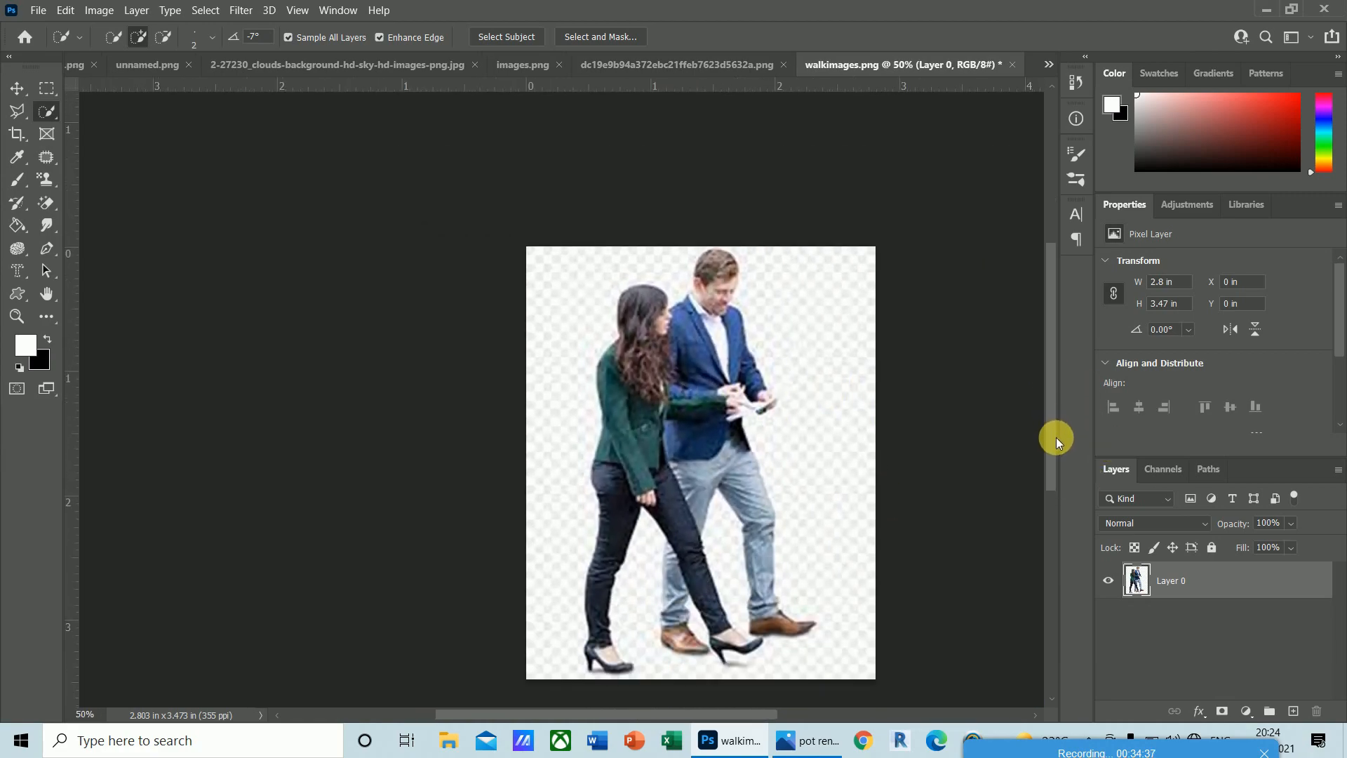
right_click(52, 112)
click(98, 126)
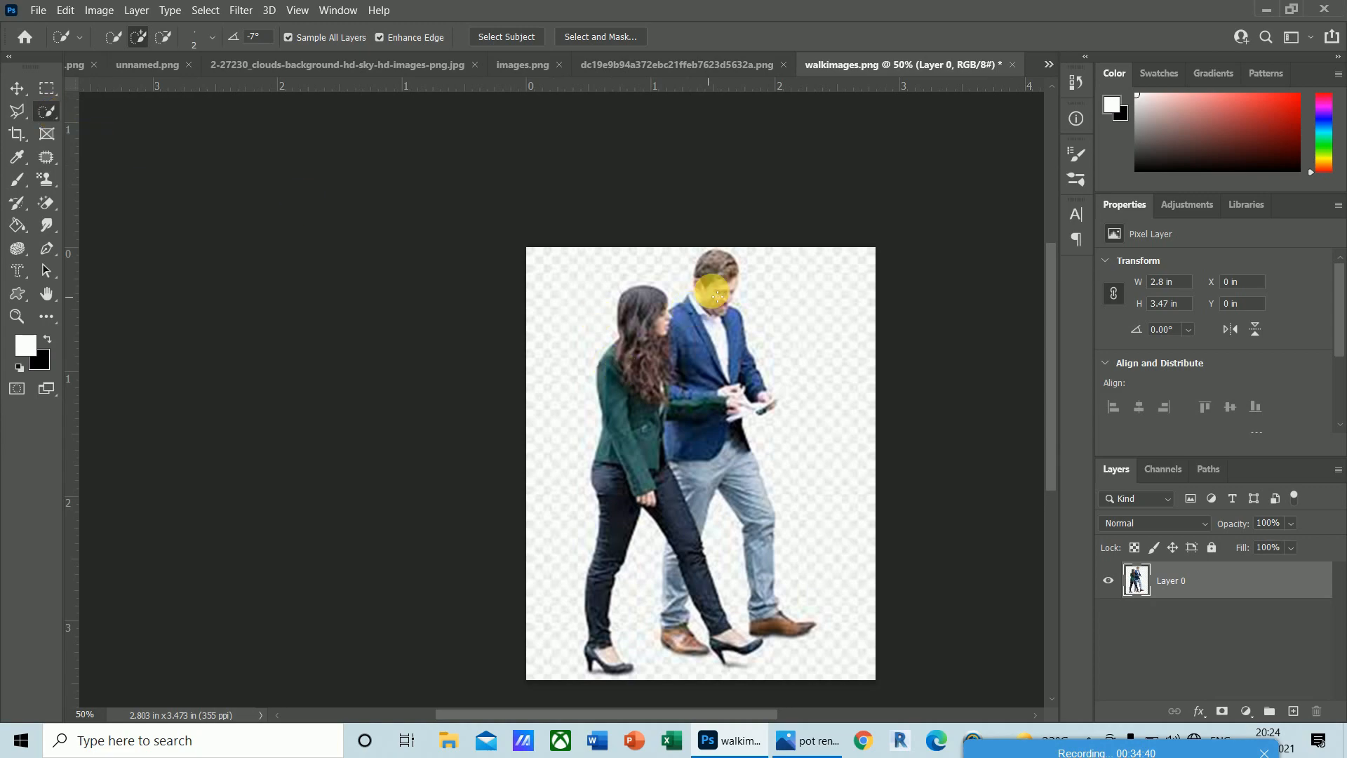
mouse_move(722, 269)
mouse_down()
mouse_move(731, 309)
mouse_move(707, 323)
mouse_move(716, 288)
mouse_move(712, 324)
mouse_move(692, 316)
mouse_move(726, 271)
mouse_move(737, 297)
mouse_move(740, 286)
mouse_move(729, 339)
mouse_up()
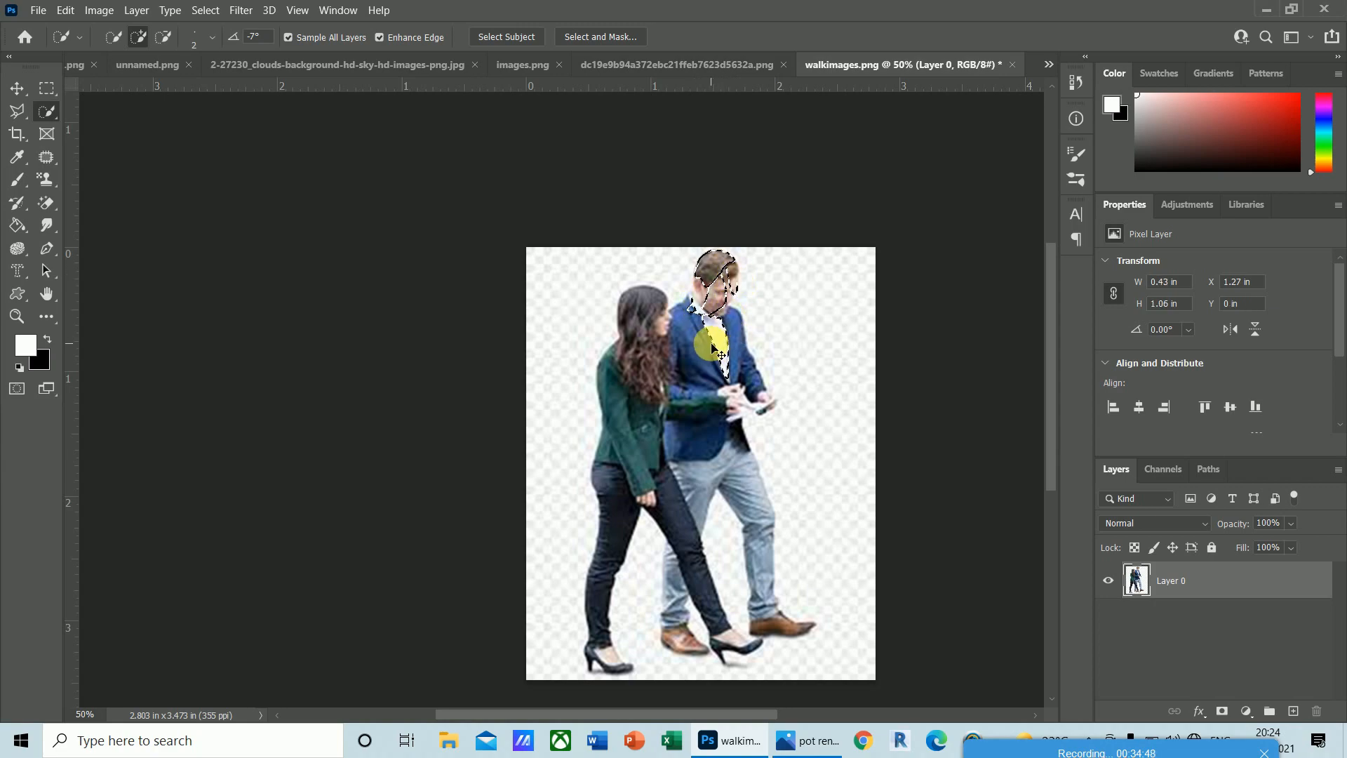
key(ctrl+d)
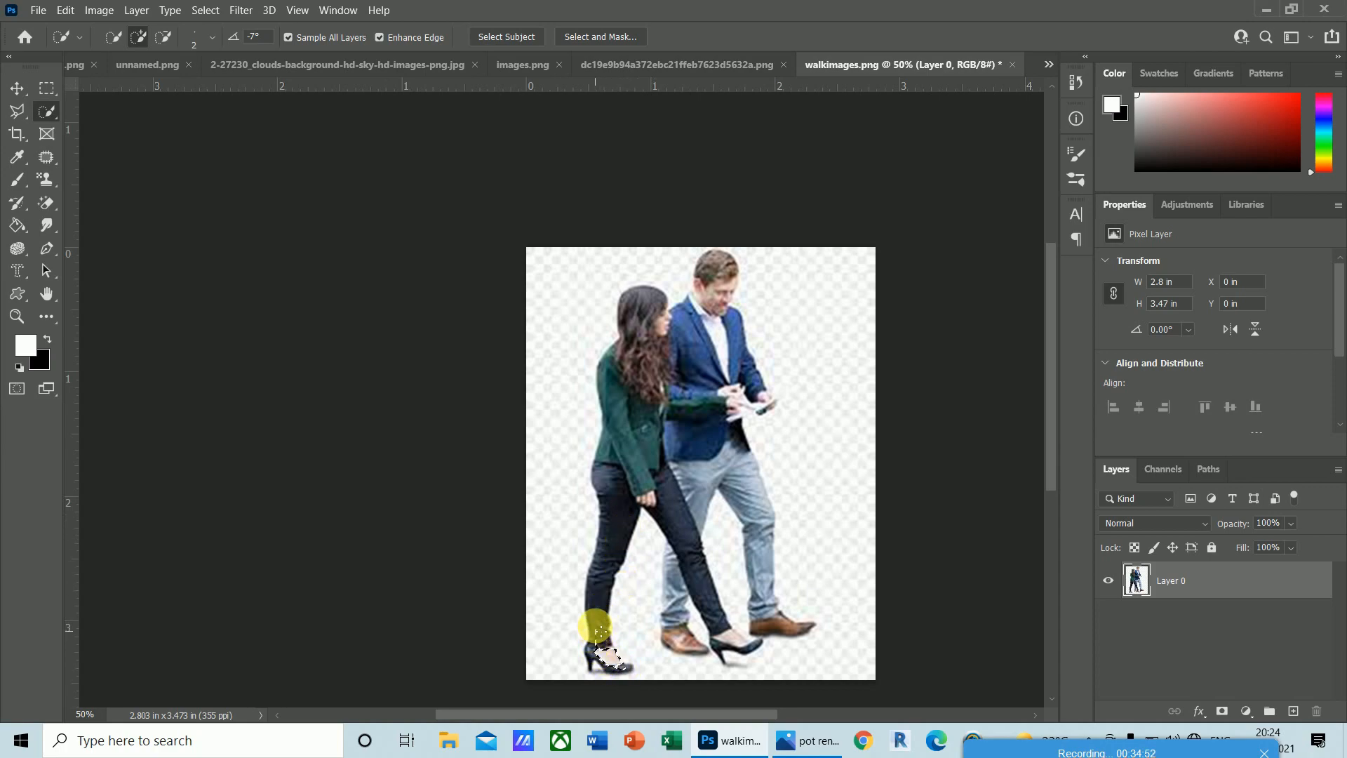
- Select the woman's rear leg, both upper bodies and the man's front trouser leg with the Quick Selection tool
mouse_move(595, 627)
mouse_down()
mouse_move(617, 517)
mouse_move(610, 545)
mouse_up()
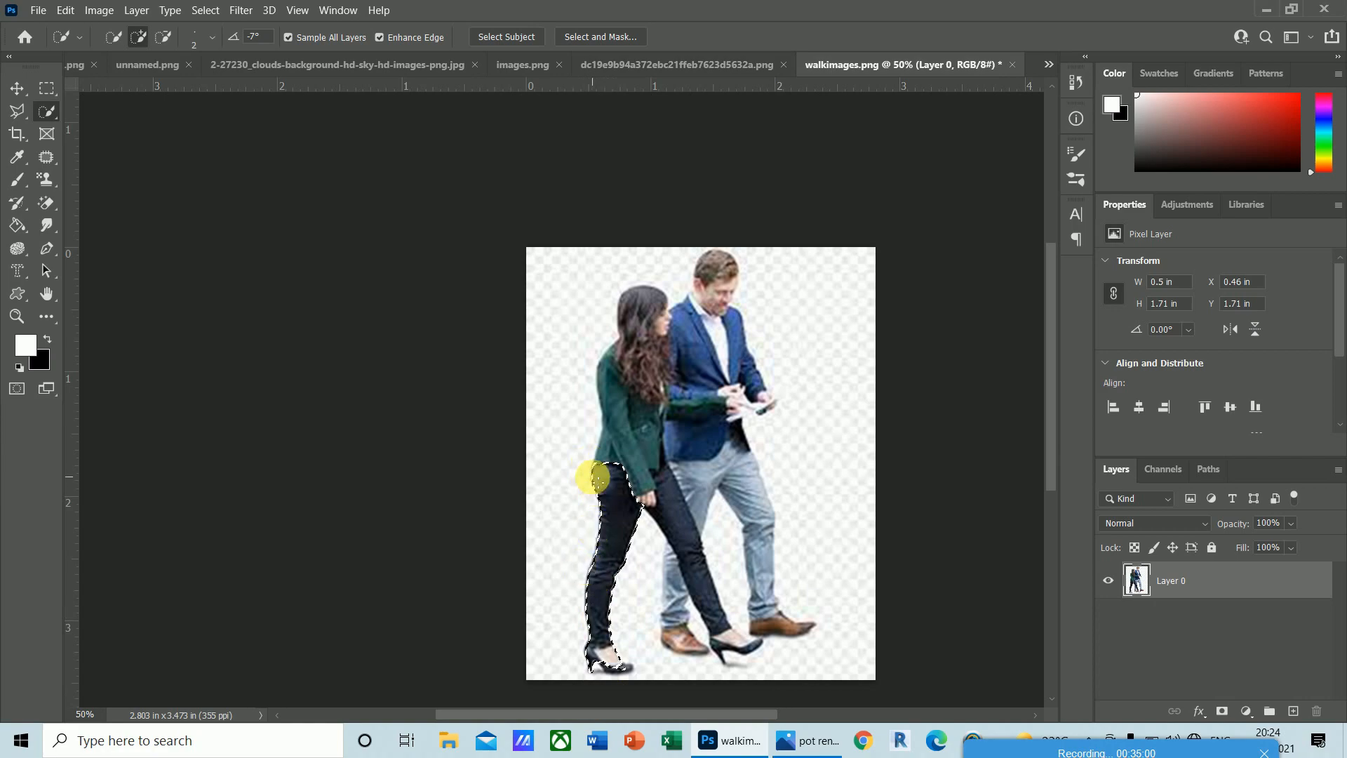
mouse_move(609, 469)
mouse_down()
mouse_move(649, 316)
mouse_move(645, 370)
mouse_move(659, 325)
mouse_move(693, 337)
mouse_move(751, 441)
mouse_move(738, 337)
mouse_move(693, 326)
mouse_move(723, 270)
mouse_move(731, 334)
mouse_move(696, 313)
mouse_move(738, 357)
mouse_move(704, 382)
mouse_move(703, 489)
mouse_move(685, 437)
mouse_move(657, 471)
mouse_move(729, 411)
mouse_move(708, 393)
mouse_move(758, 401)
mouse_move(722, 385)
mouse_move(740, 400)
mouse_move(742, 500)
mouse_move(714, 448)
mouse_move(749, 484)
mouse_up()
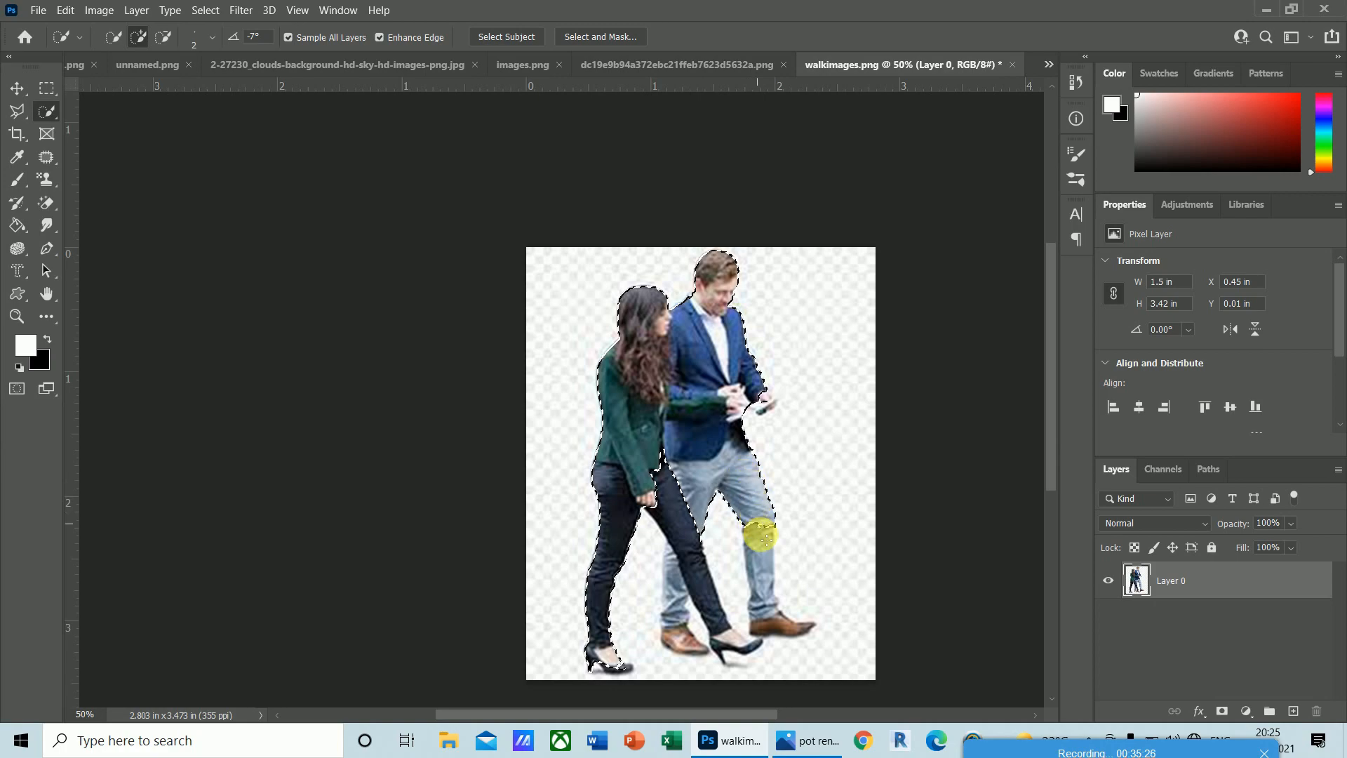
drag(769, 575, 751, 557)
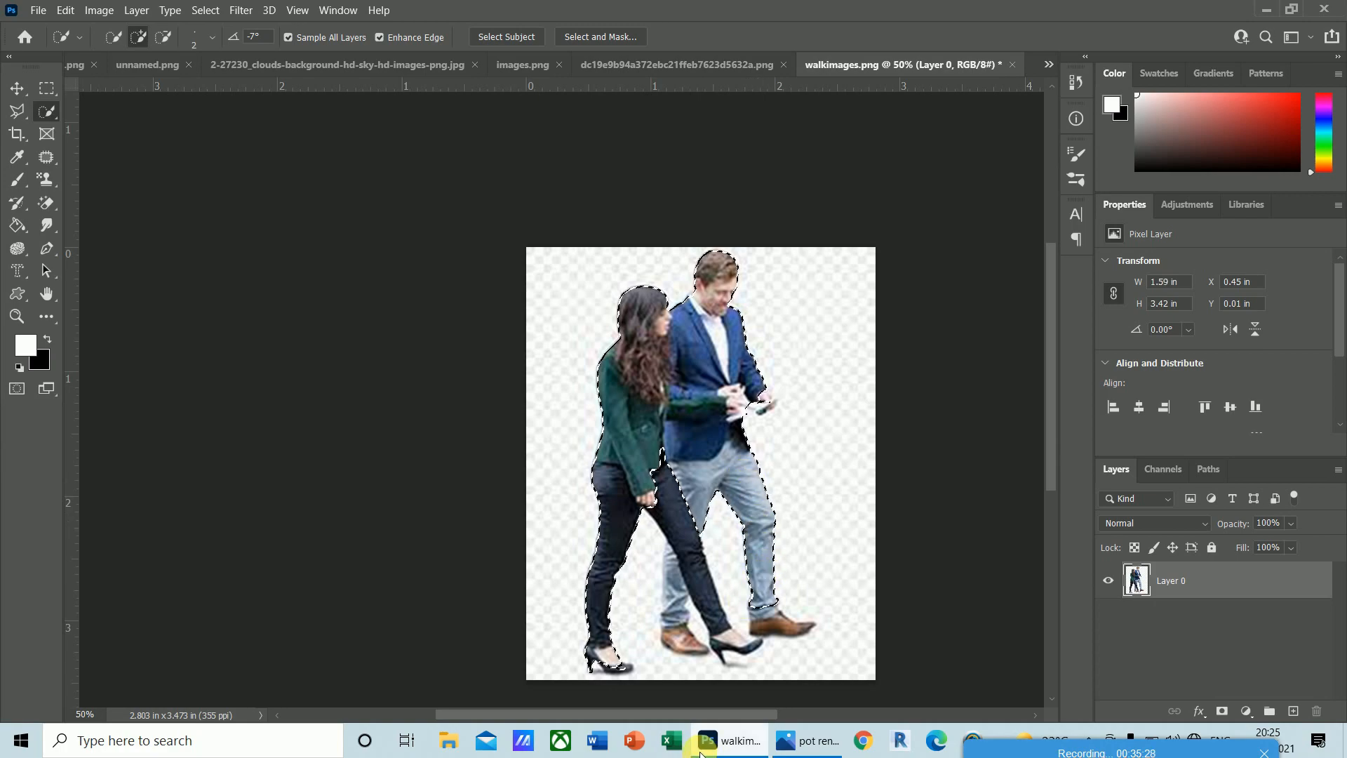
- Extend the quick selection over the woman's hand, her forward leg and her front high-heeled shoe
mouse_move(692, 752)
key(ctrl+plus)
key(ctrl+plus)
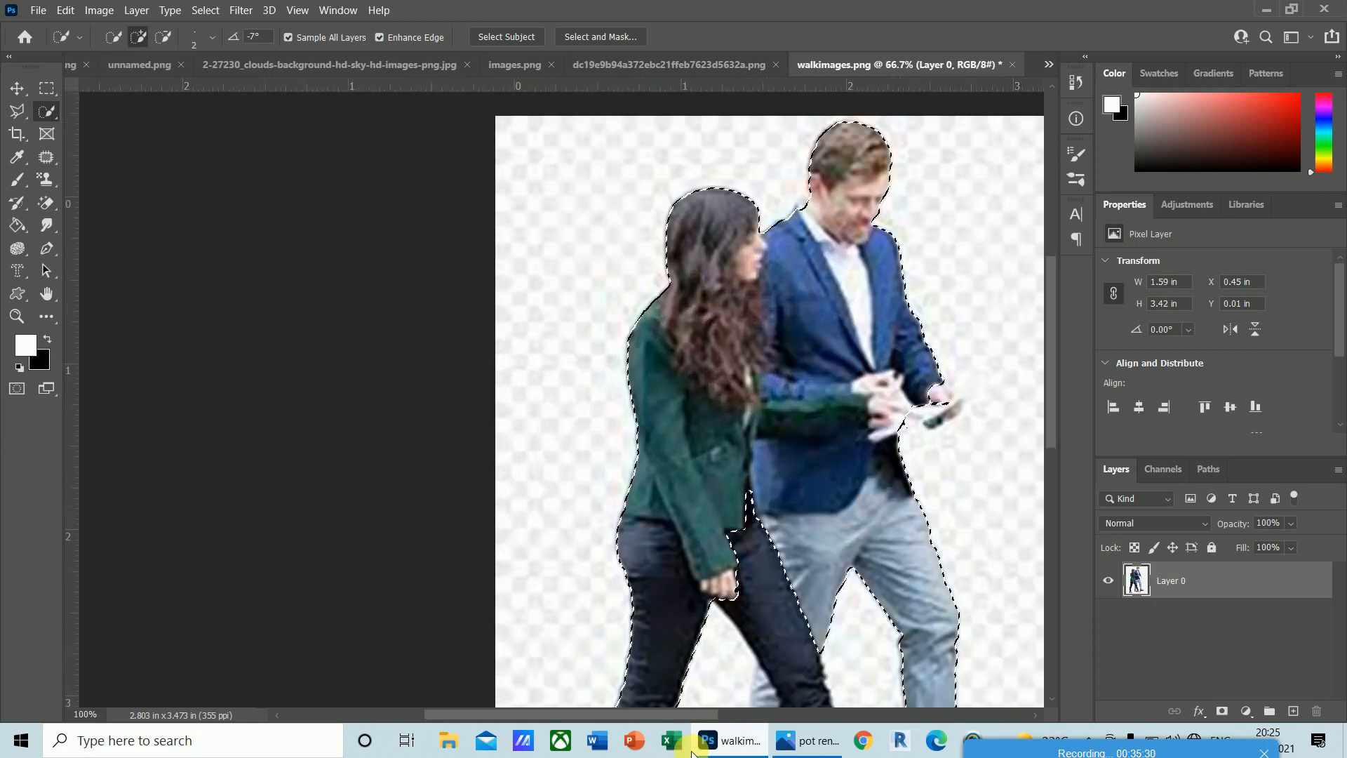
drag(1063, 384, 1059, 460)
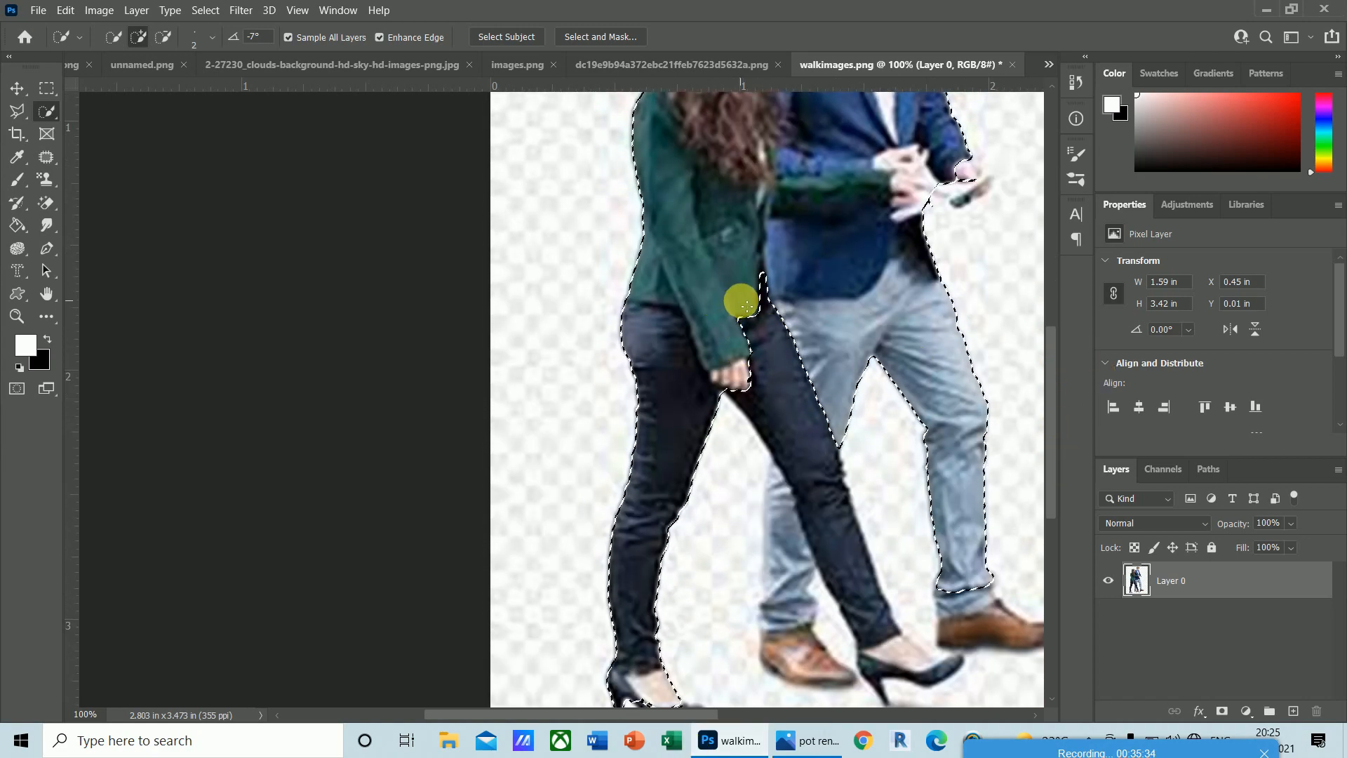
mouse_move(745, 305)
mouse_down()
mouse_move(810, 440)
mouse_move(816, 585)
mouse_move(925, 703)
mouse_move(957, 684)
mouse_move(878, 637)
mouse_move(934, 663)
mouse_up()
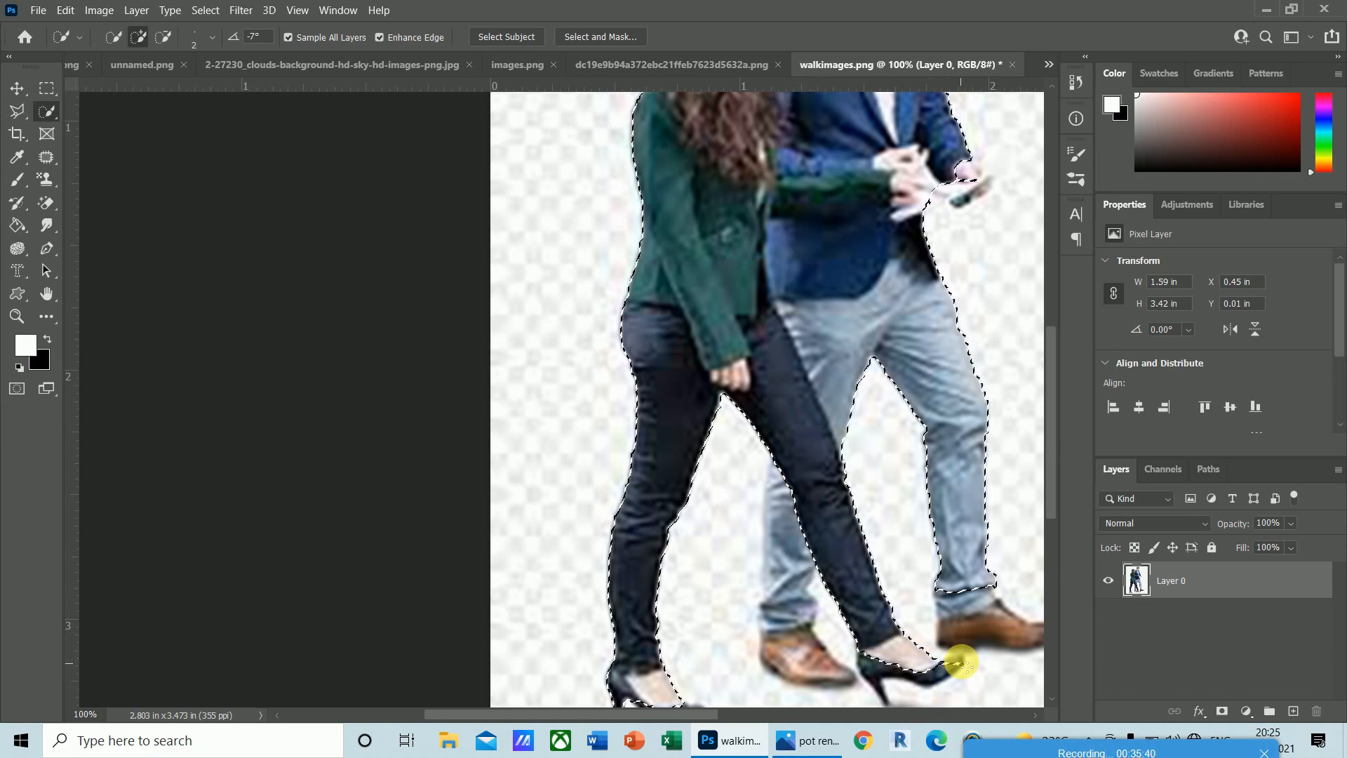
mouse_move(952, 661)
mouse_down()
mouse_move(912, 667)
mouse_move(947, 655)
mouse_up()
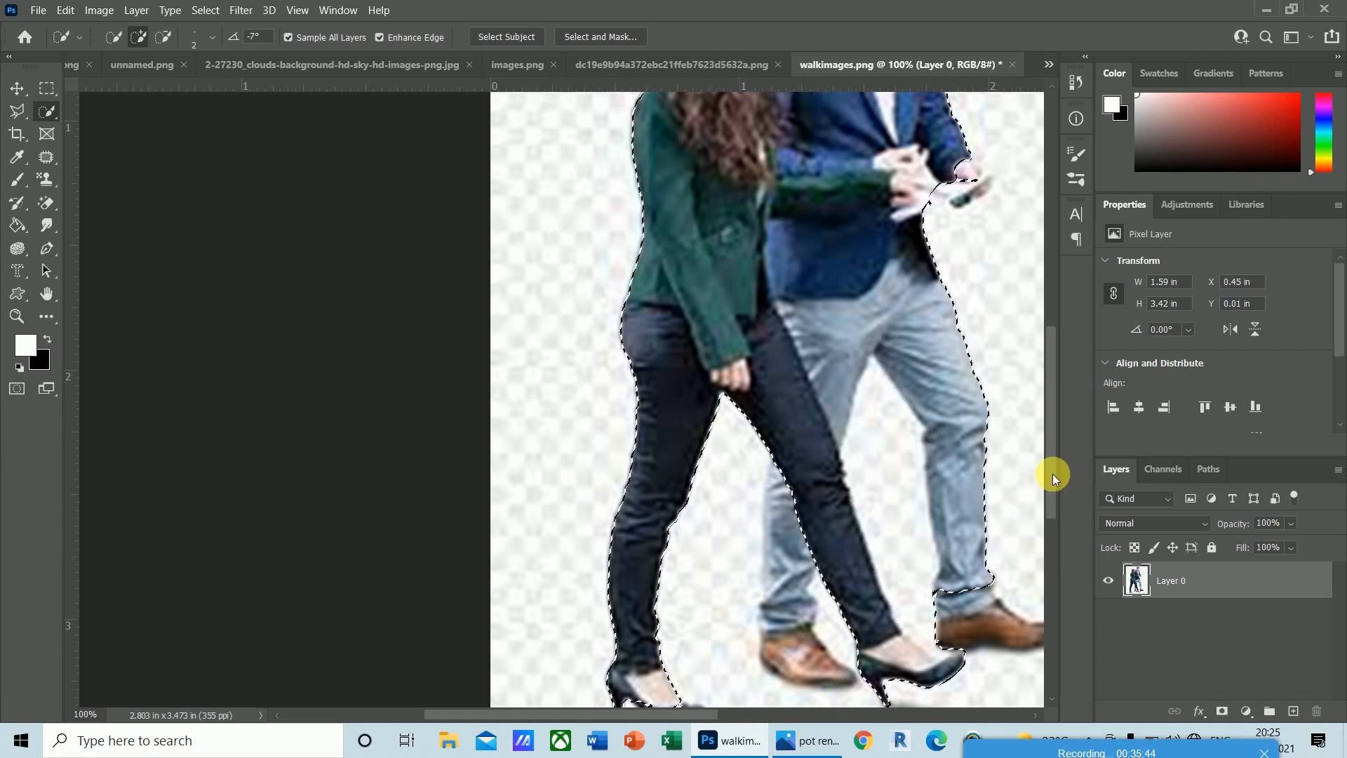
- Add the woman's rear shoe, the man's rear leg and both of his brown shoes to the quick selection
drag(1054, 473, 1063, 519)
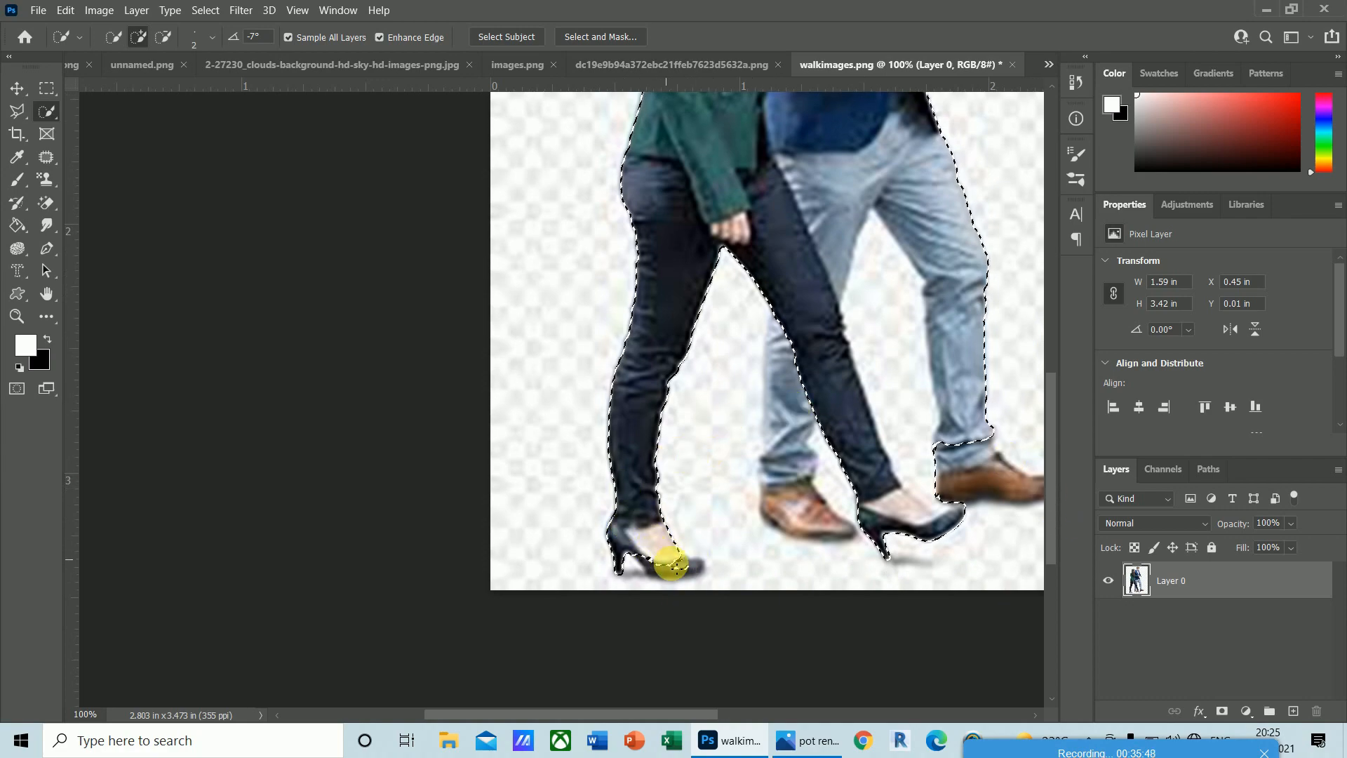
drag(672, 561, 700, 568)
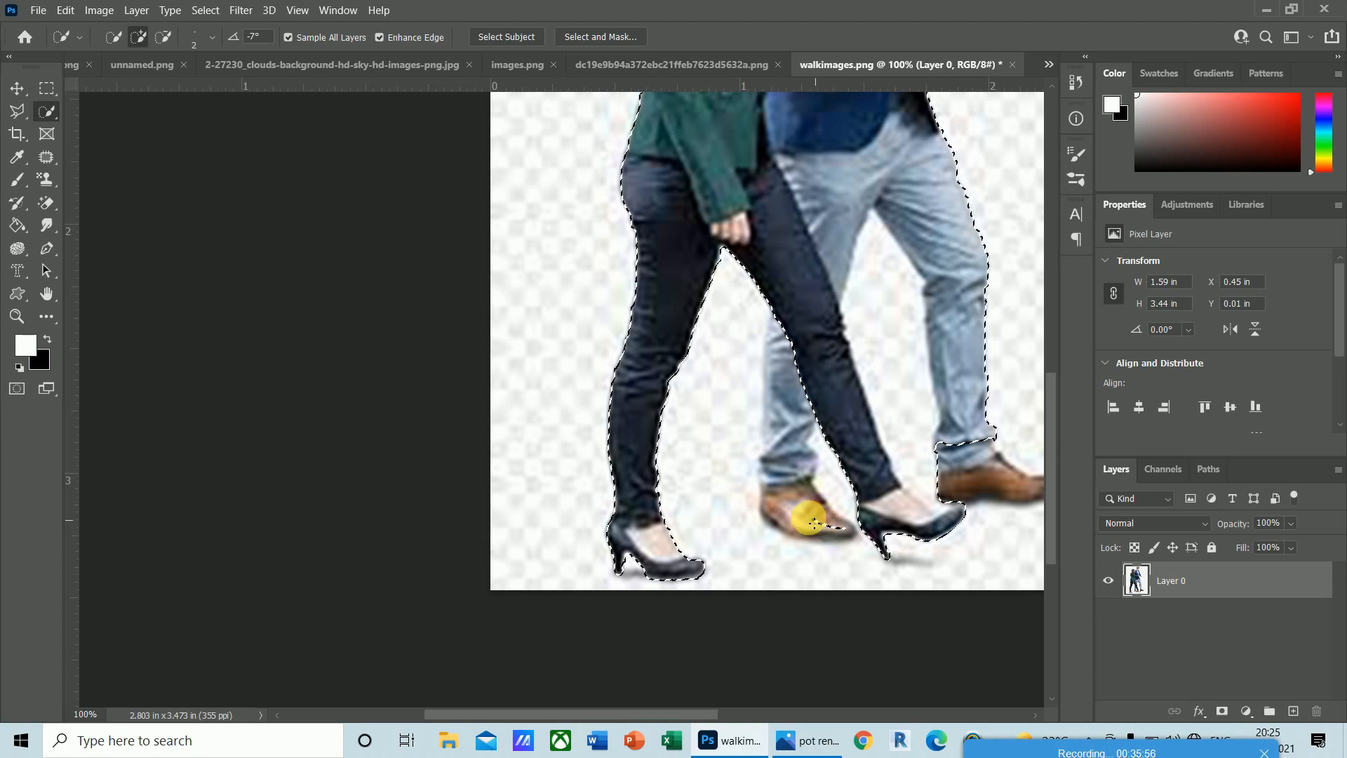
mouse_move(813, 521)
mouse_down()
mouse_move(788, 512)
mouse_move(783, 379)
mouse_up()
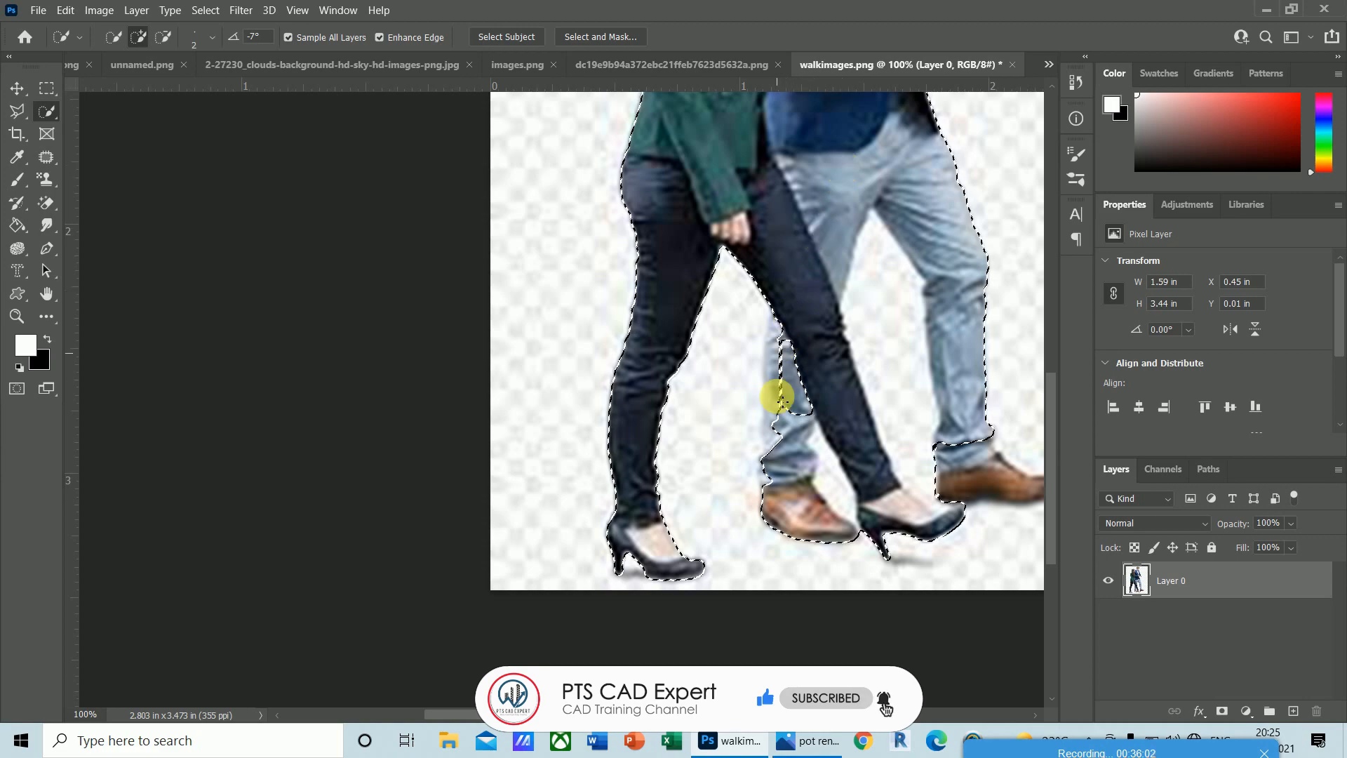
drag(776, 397, 784, 328)
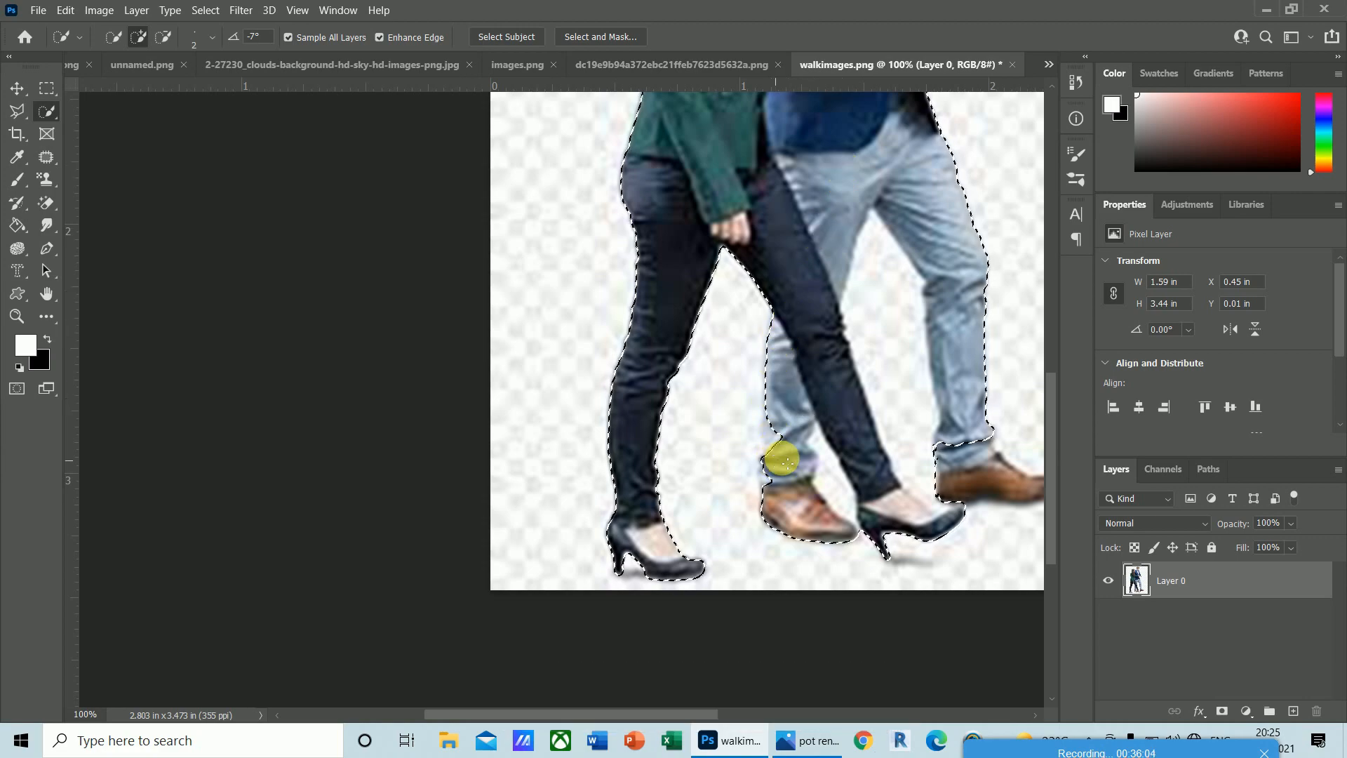
click(770, 437)
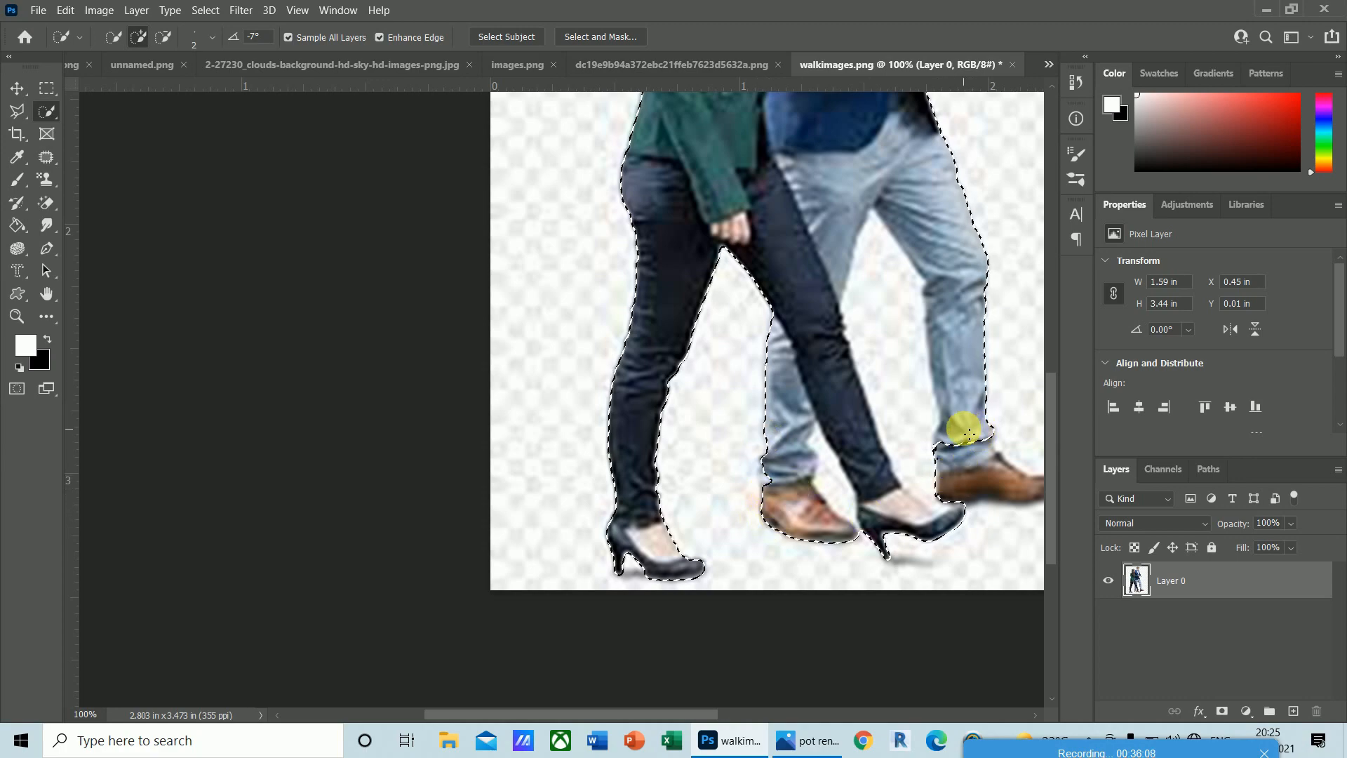
mouse_move(968, 435)
mouse_down()
mouse_move(1007, 485)
mouse_move(968, 512)
mouse_up()
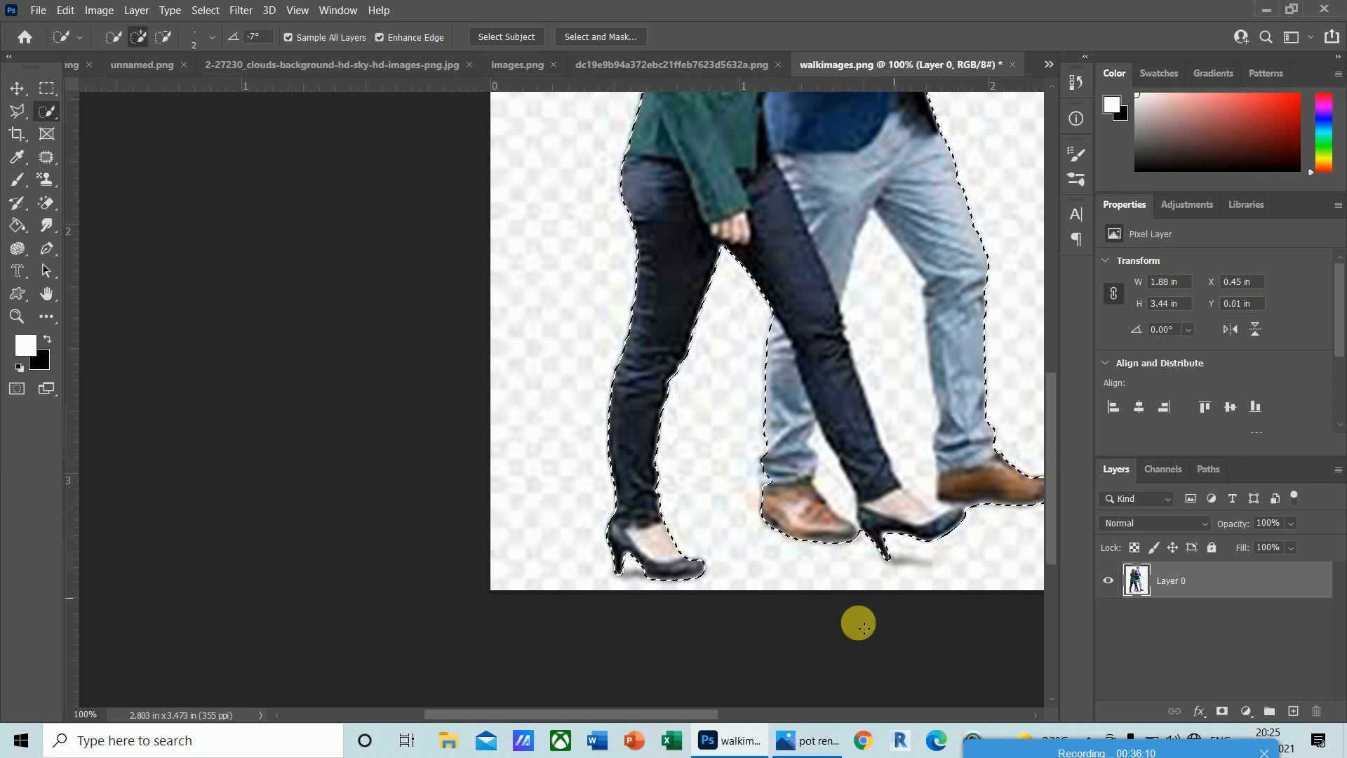
- Add the man's hand, the papers and the phone to the quick selection of the couple
drag(655, 716, 703, 714)
drag(1047, 496, 1072, 392)
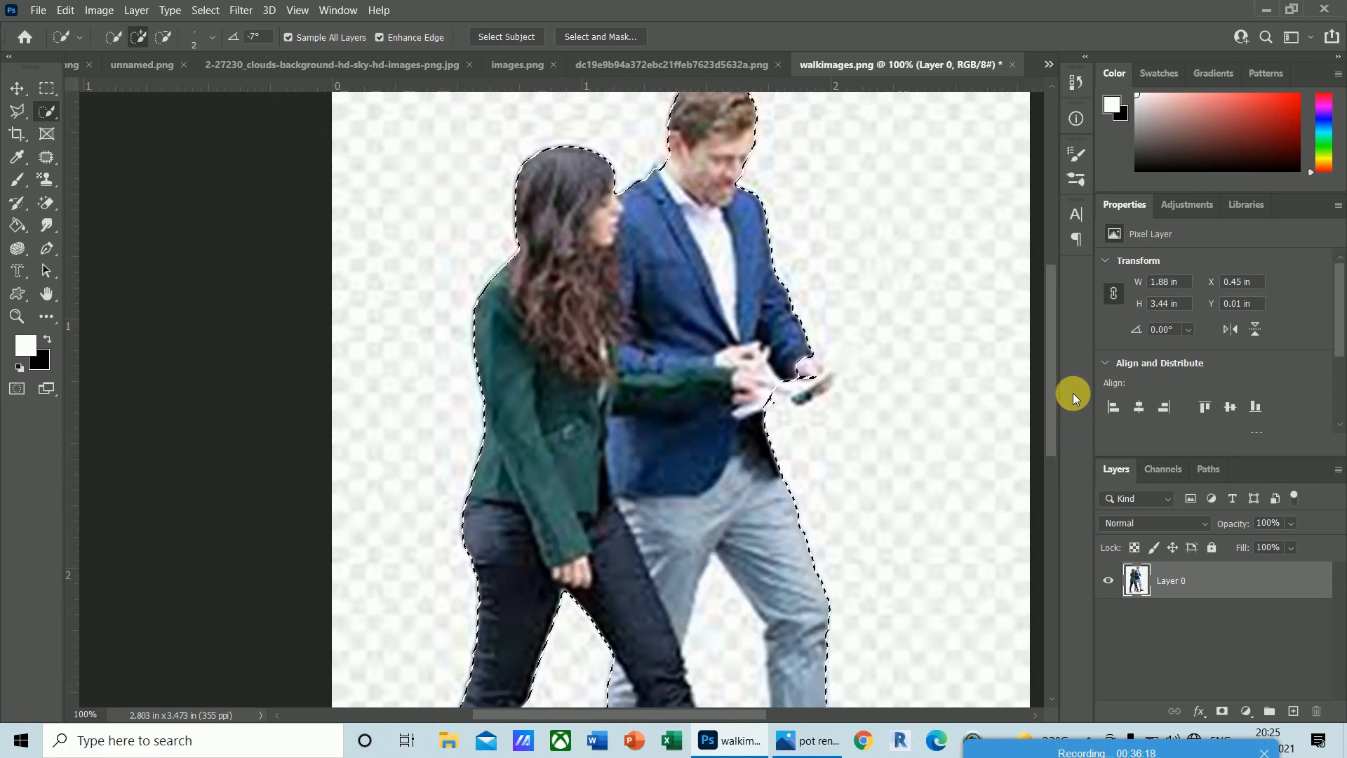
drag(791, 370, 814, 383)
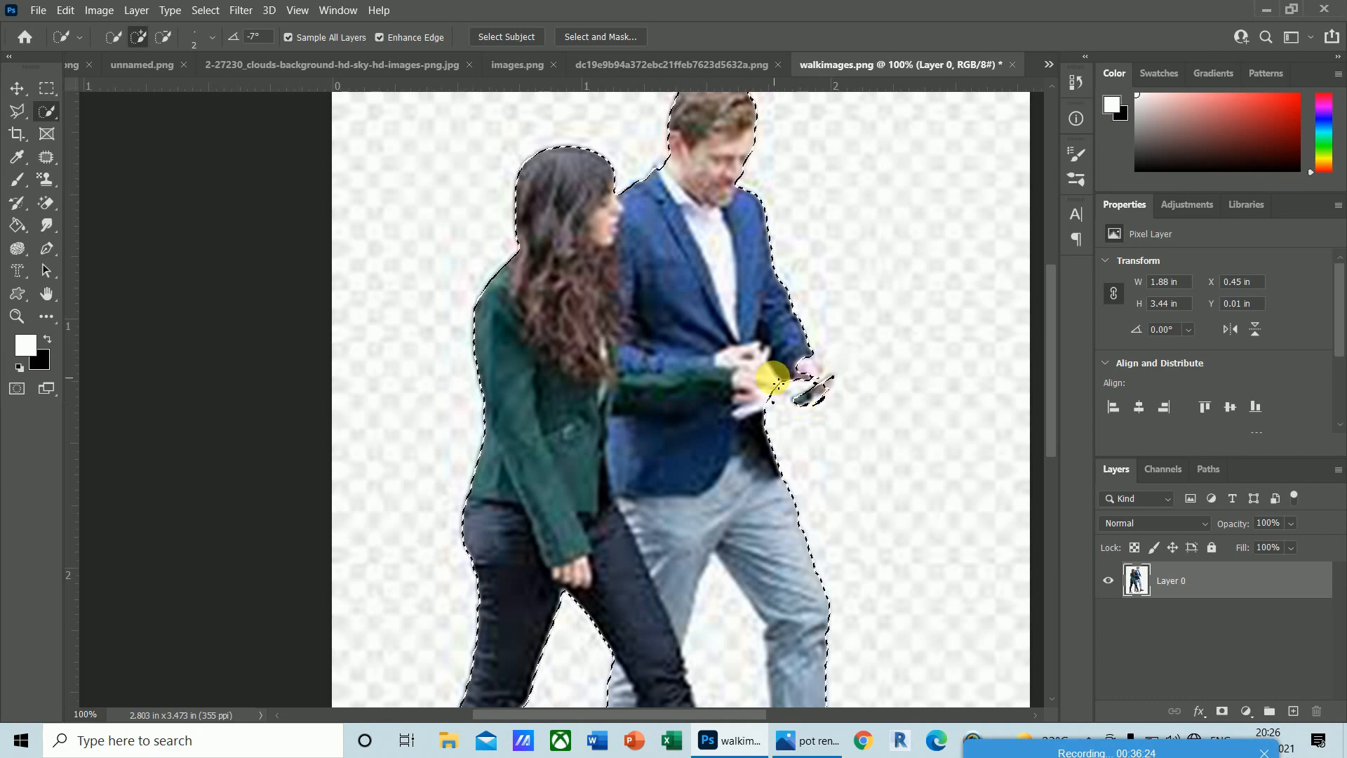
mouse_move(761, 393)
mouse_down()
mouse_move(826, 400)
mouse_move(774, 392)
mouse_move(799, 402)
mouse_move(805, 366)
mouse_up()
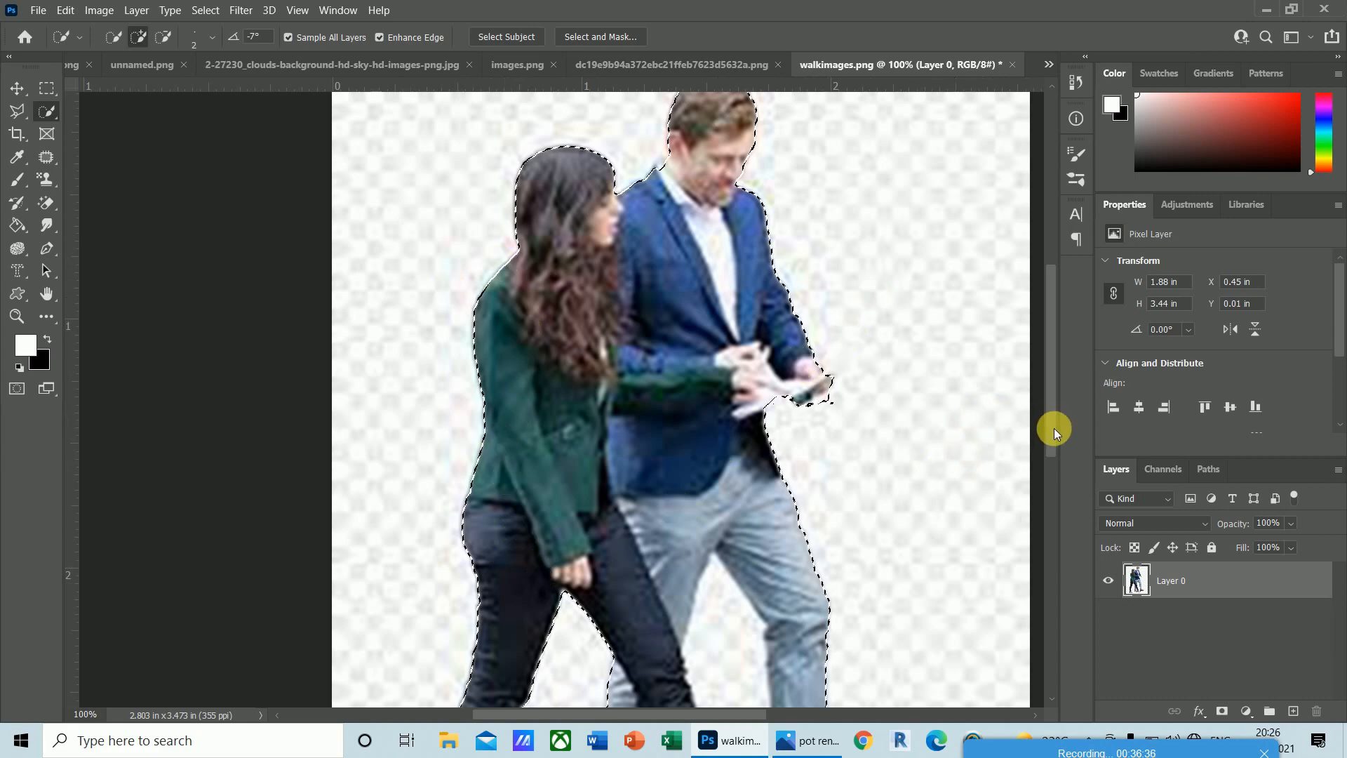
- Invert the selection, delete the background around the couple and deselect
drag(1051, 426, 1071, 511)
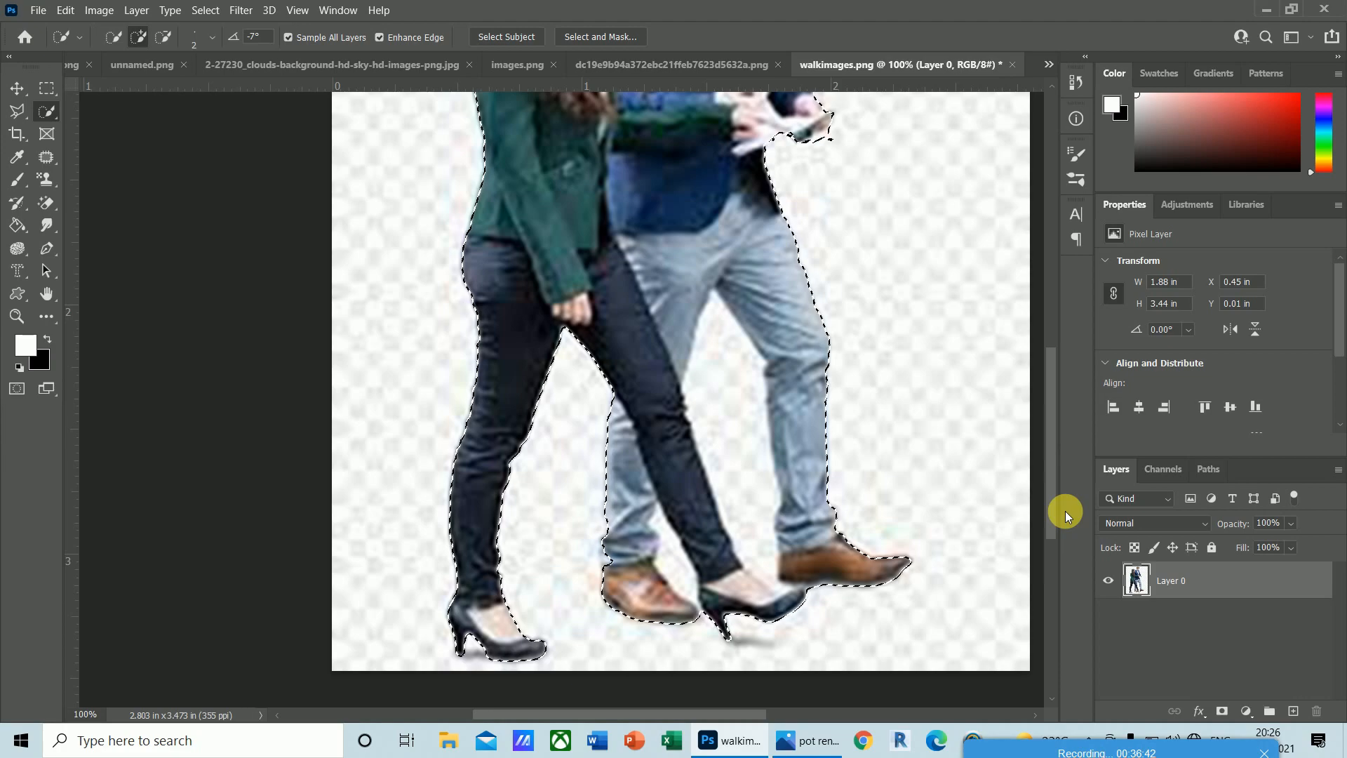
key(ctrl+shift+i)
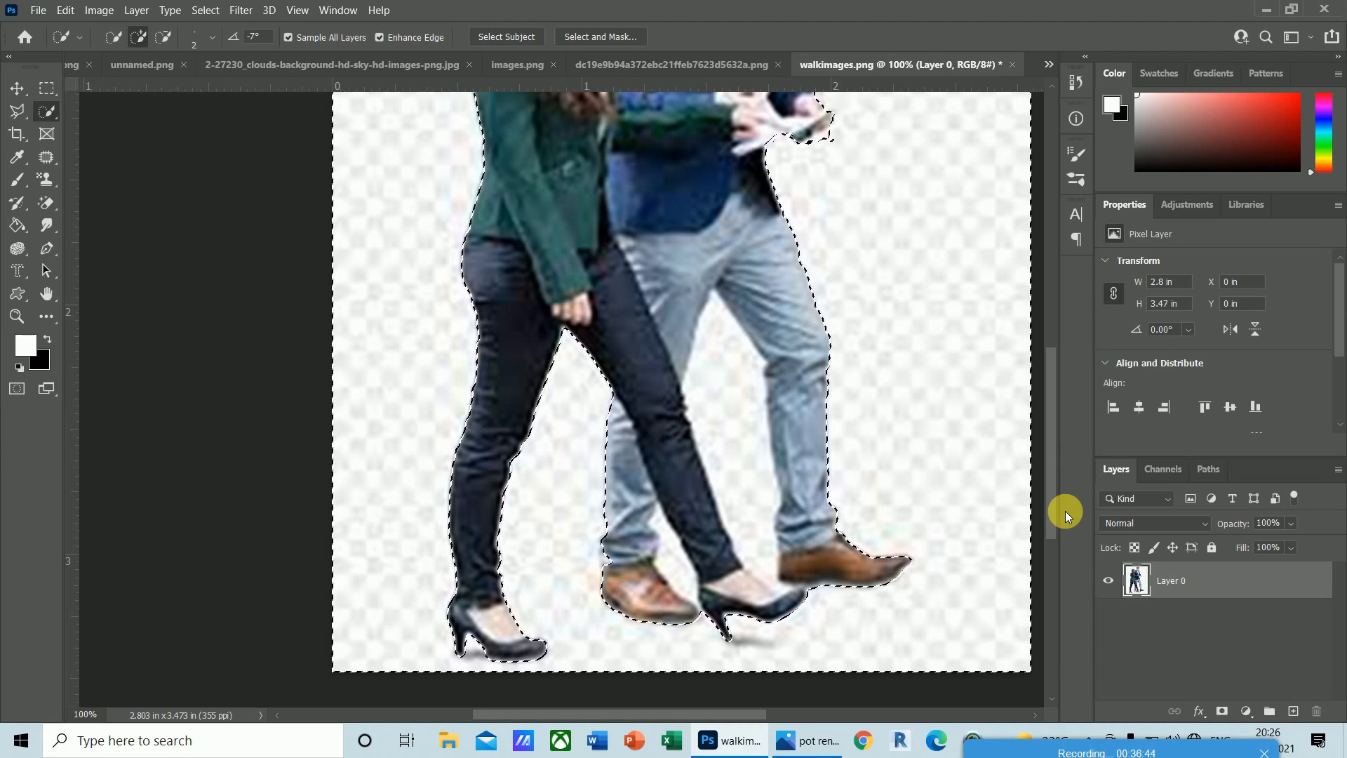
key(Delete)
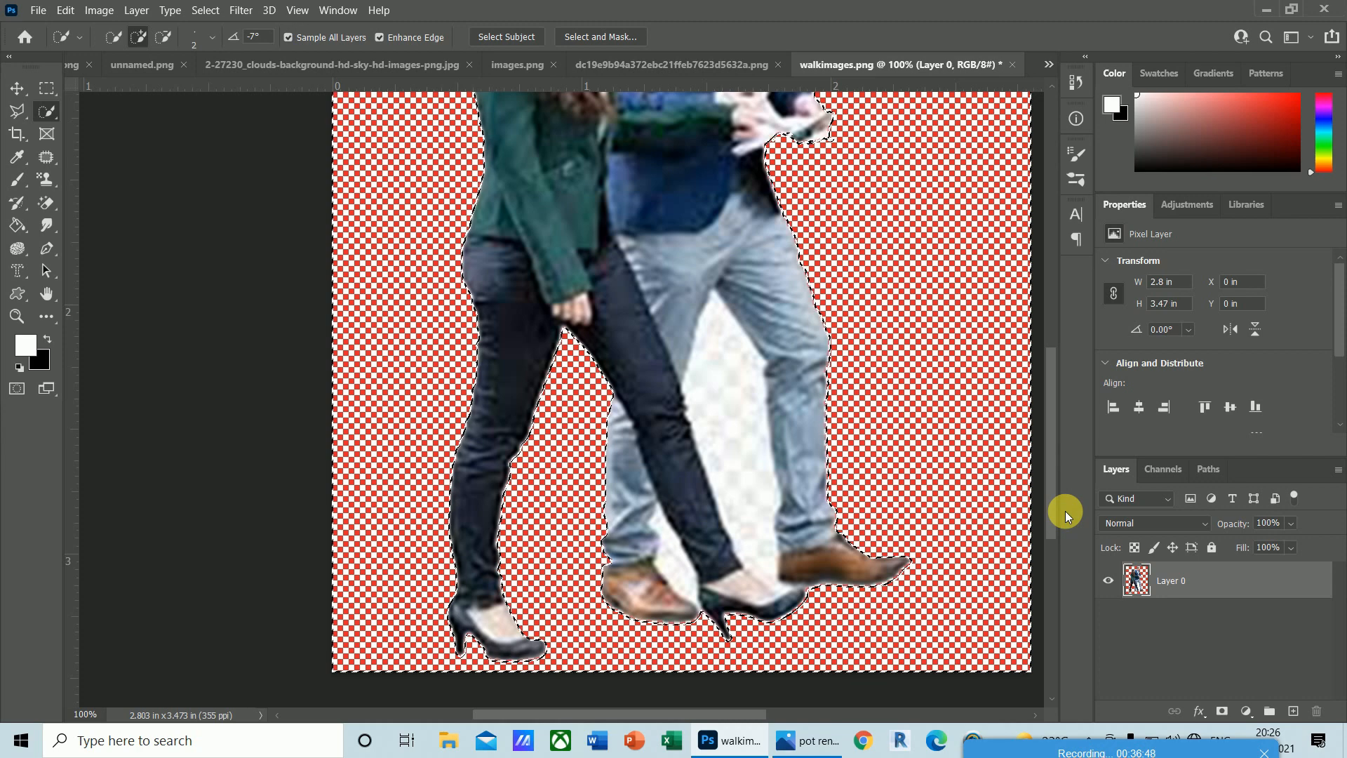
key(ctrl+d)
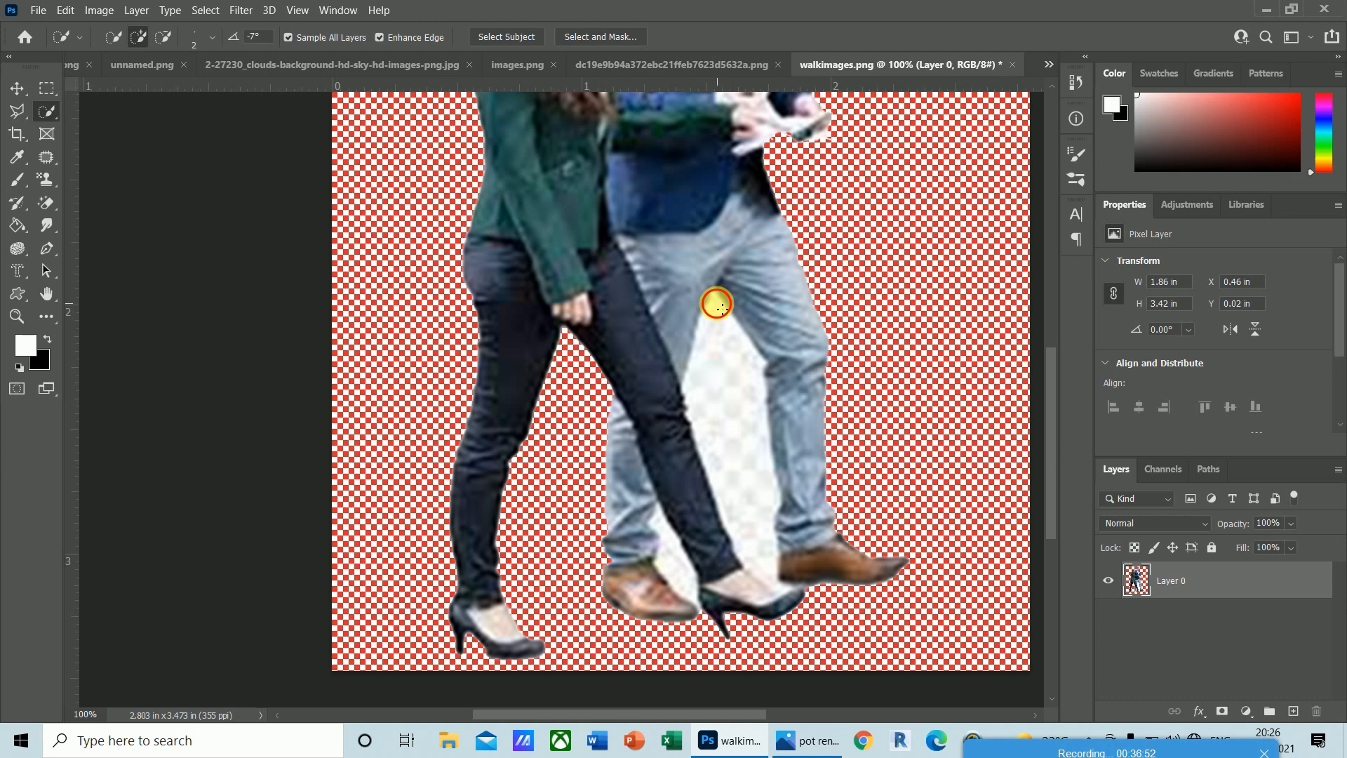
- Select and delete the two leftover background patches enclosed between the couple's legs, deselecting after each
mouse_move(734, 339)
mouse_down()
mouse_move(760, 362)
mouse_move(714, 382)
mouse_move(662, 493)
mouse_up()
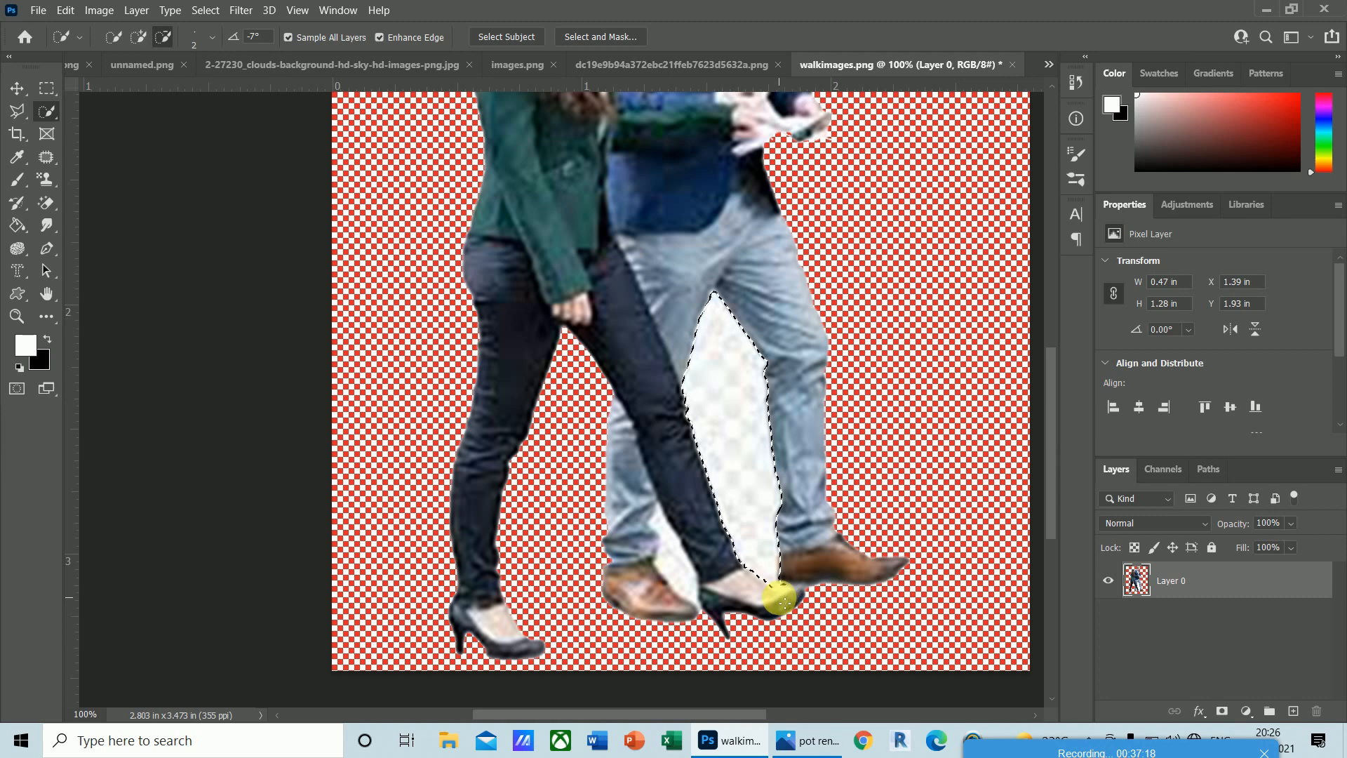
click(779, 597)
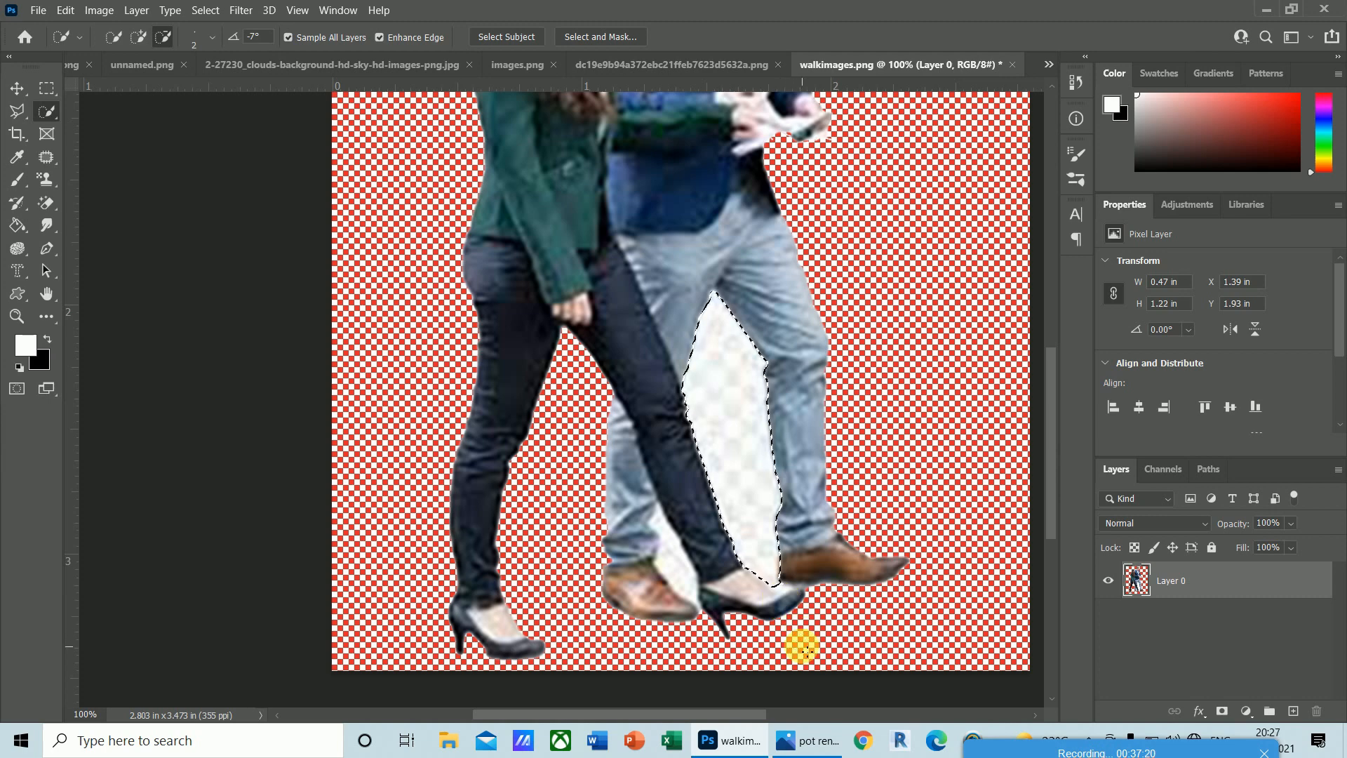
key(Delete)
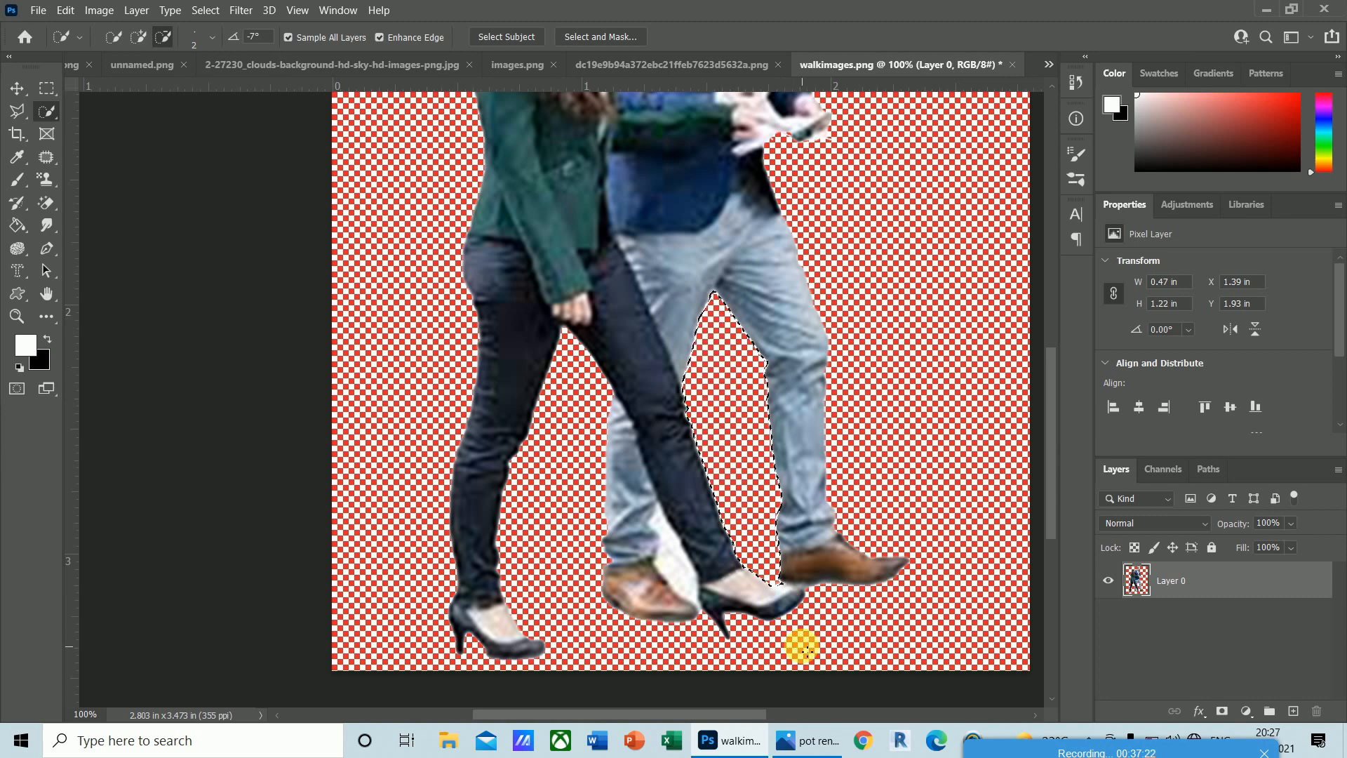
key(ctrl+d)
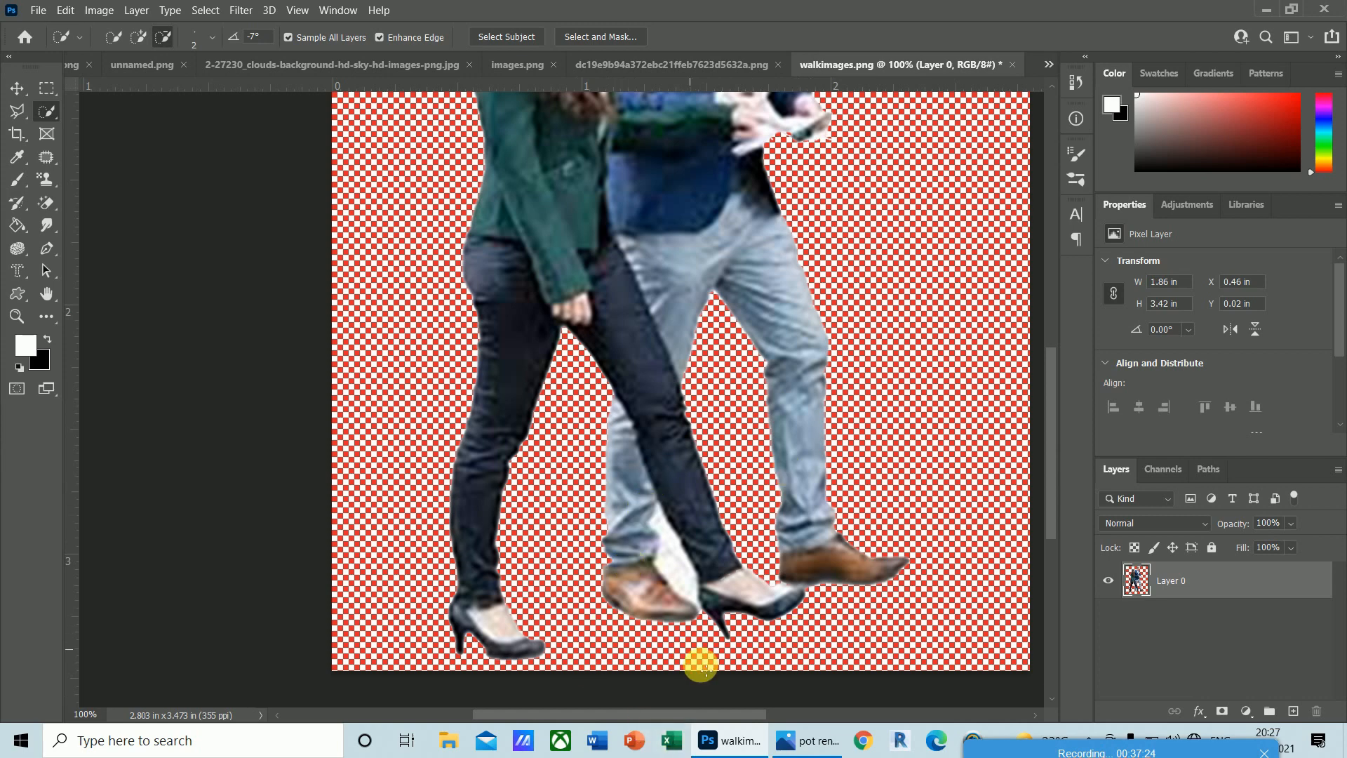
drag(670, 522, 668, 551)
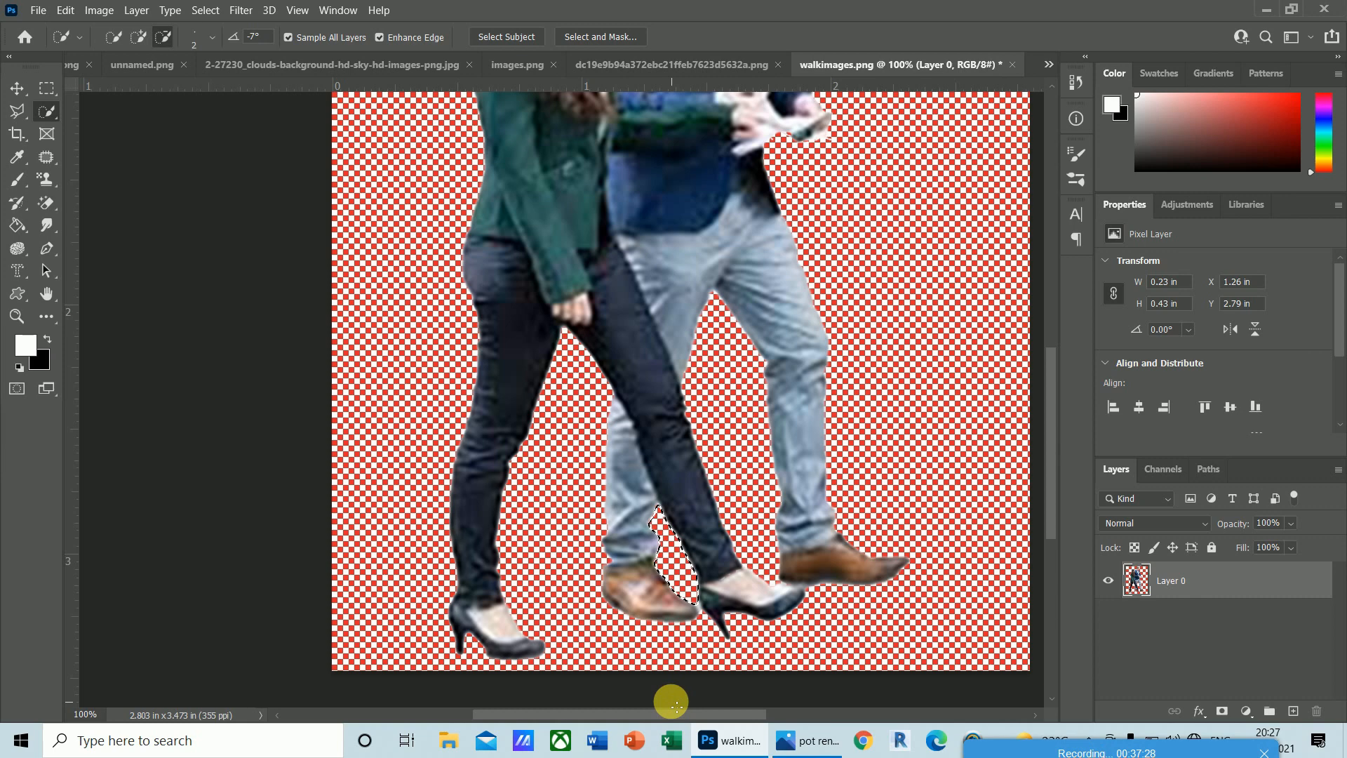
key(ctrl+d)
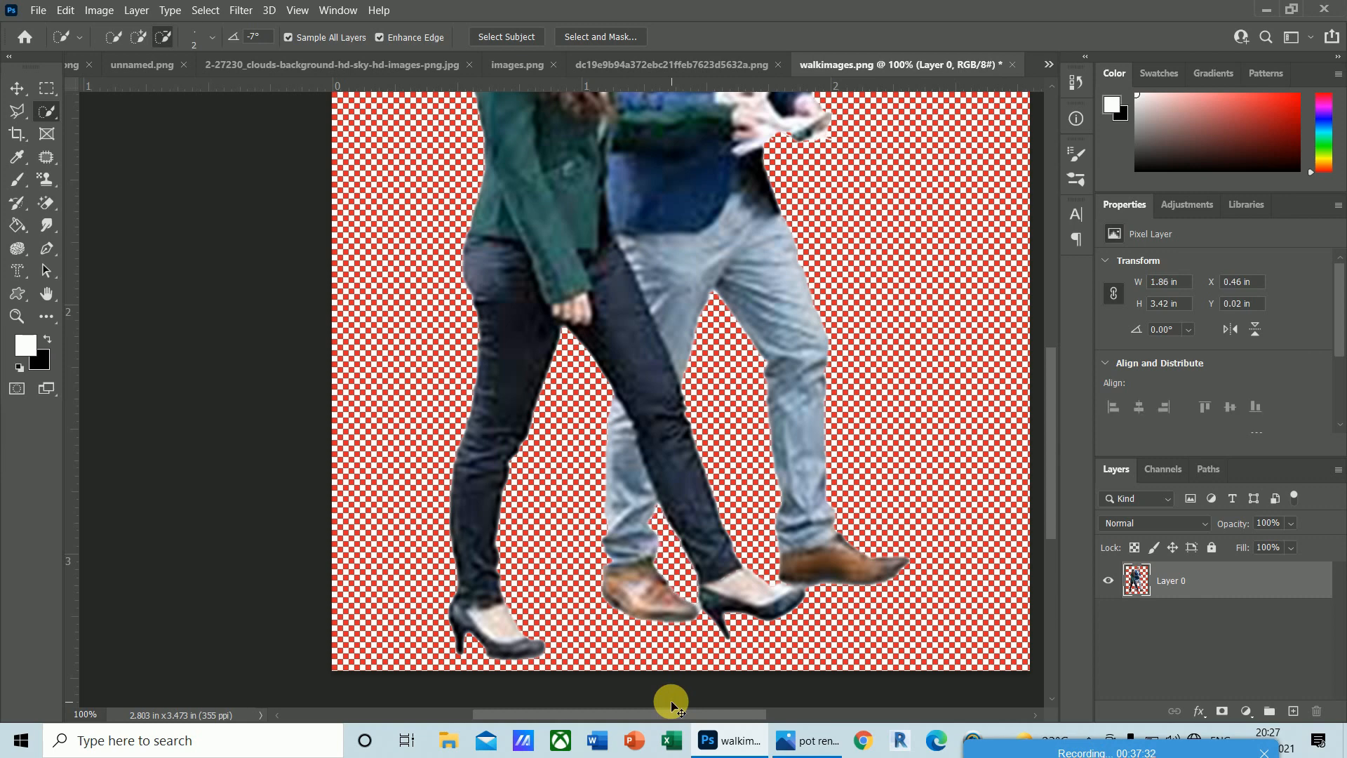
- Copy the entire cut-out couple image and paste it into the pot rener pn.png building render
key(ctrl+minus)
key(ctrl+minus)
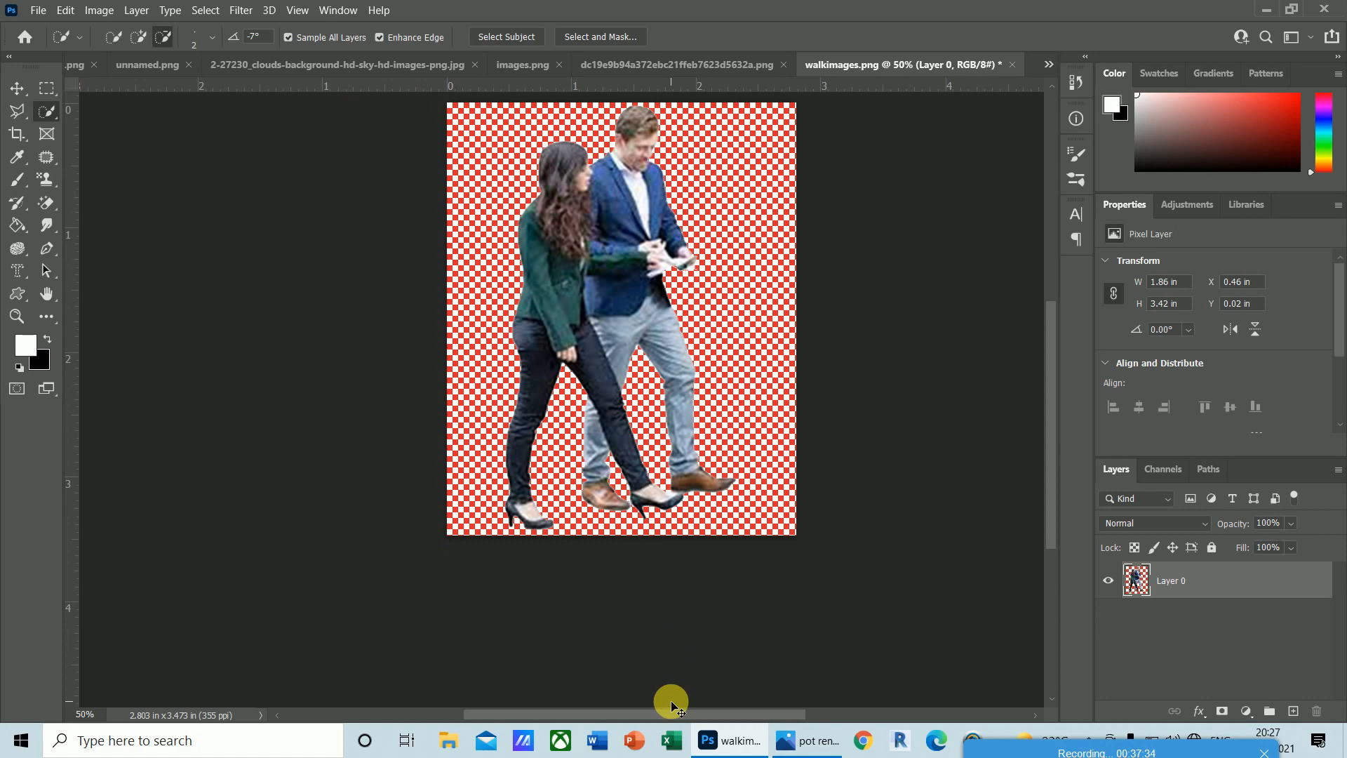
key(ctrl+a)
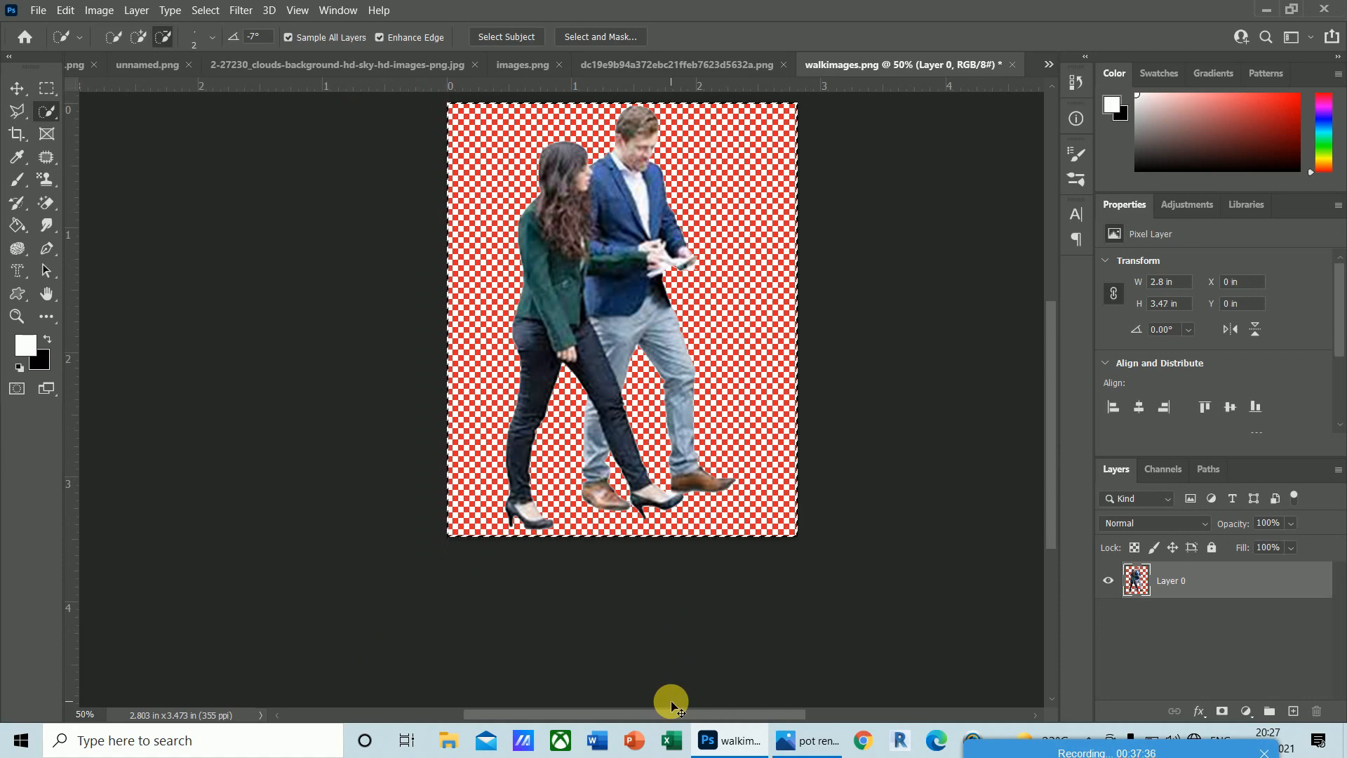
key(ctrl+Tab)
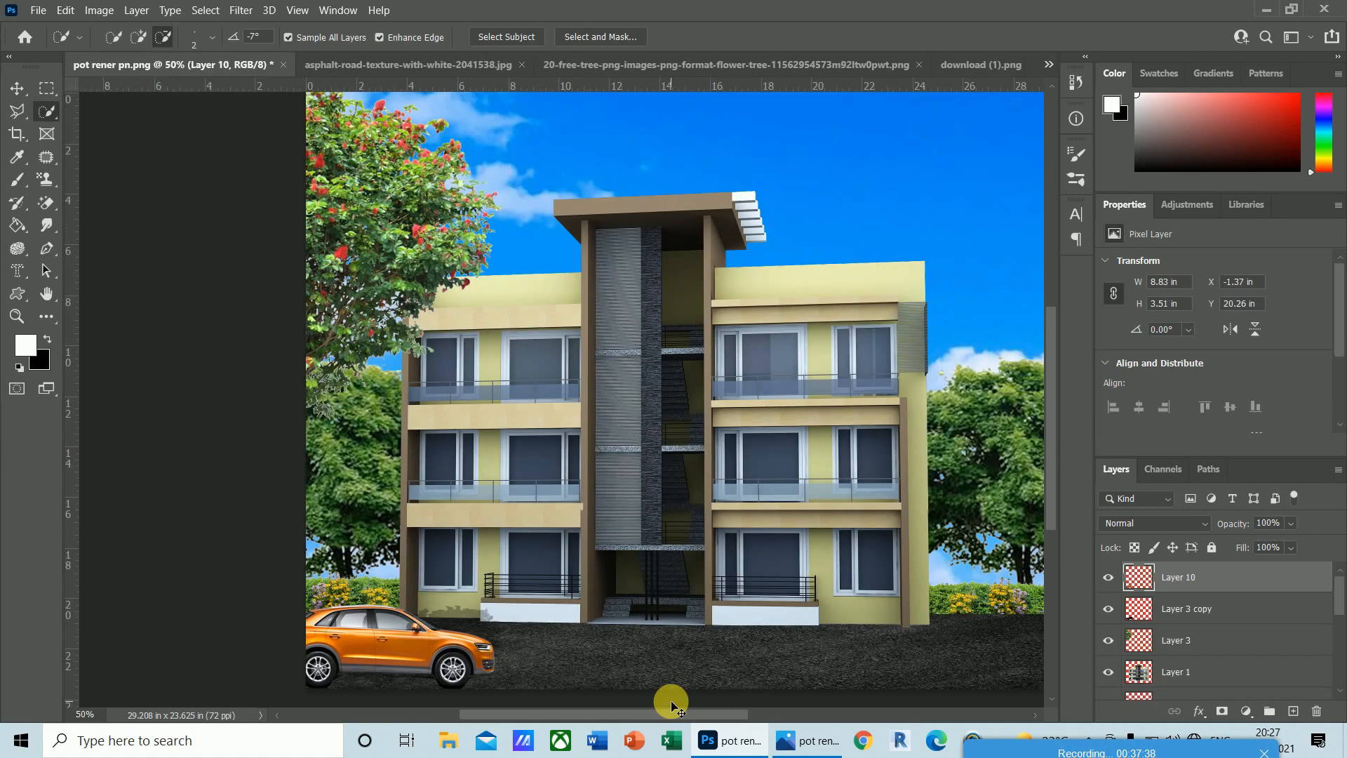
key(ctrl+v)
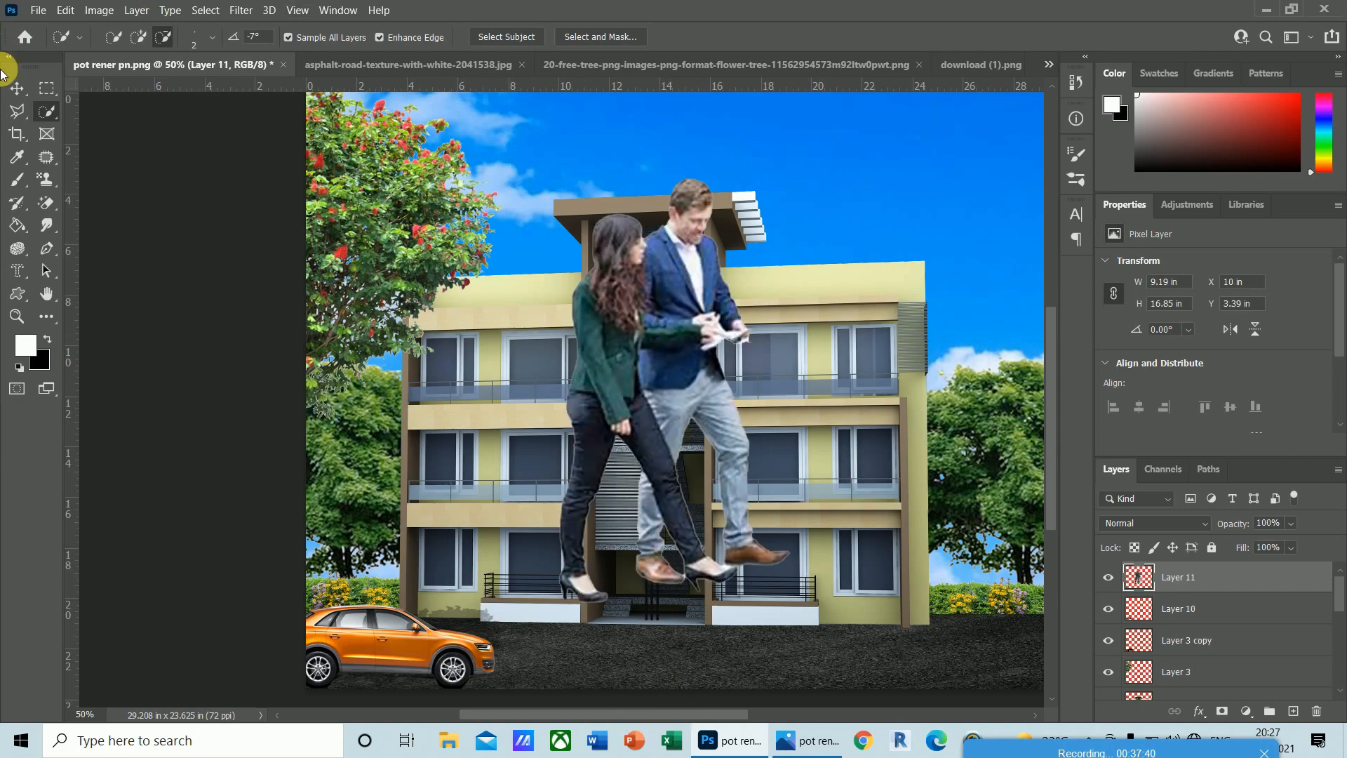
- Scale the pasted couple down to about 23% and move it onto the road in front of the building, beside the entrance
key(v)
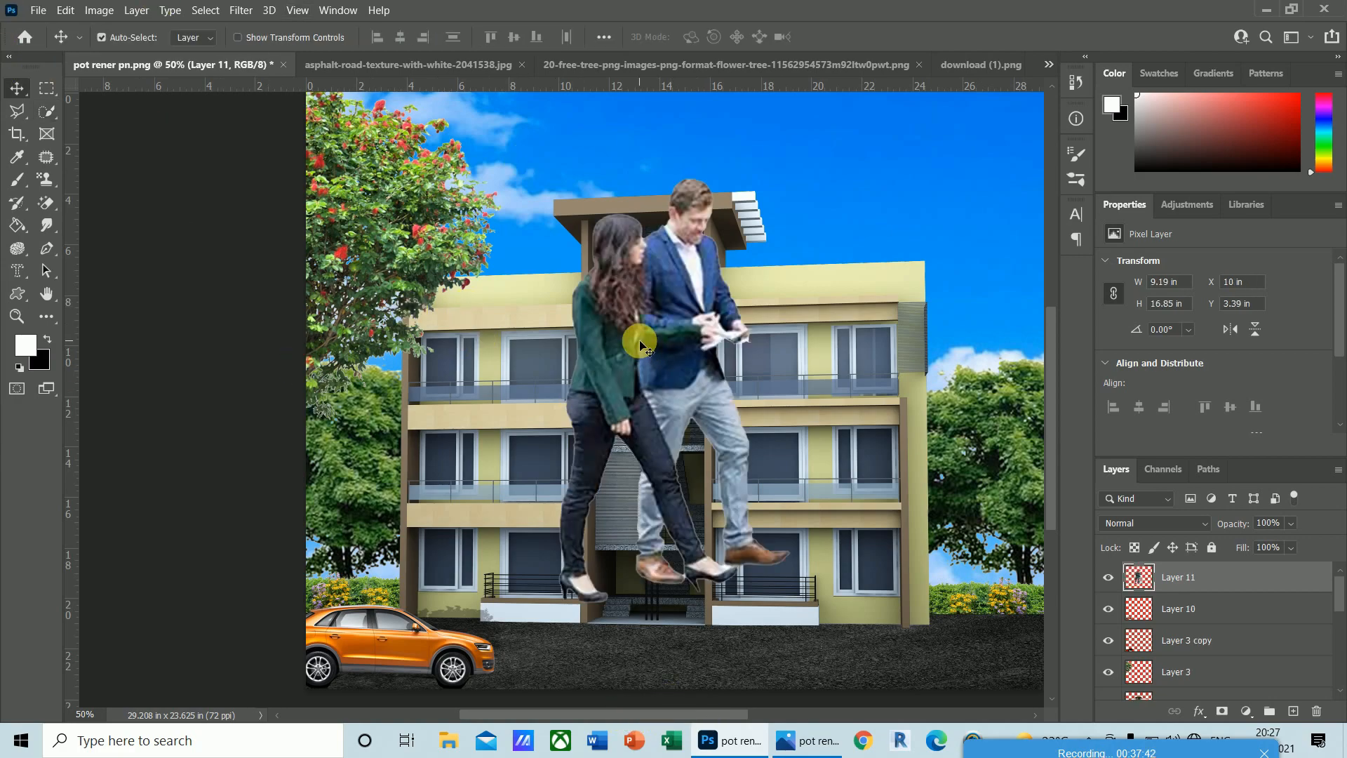
key(ctrl+t)
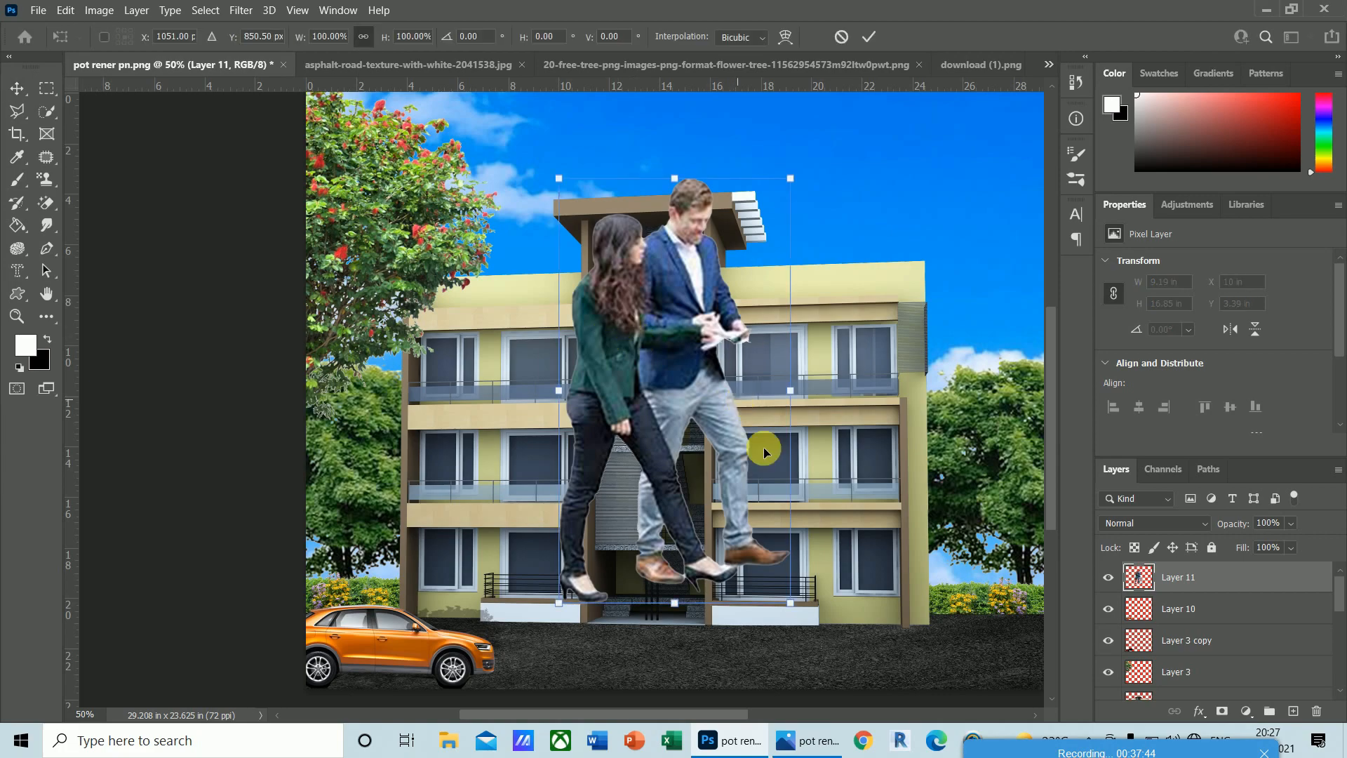
drag(799, 612, 691, 454)
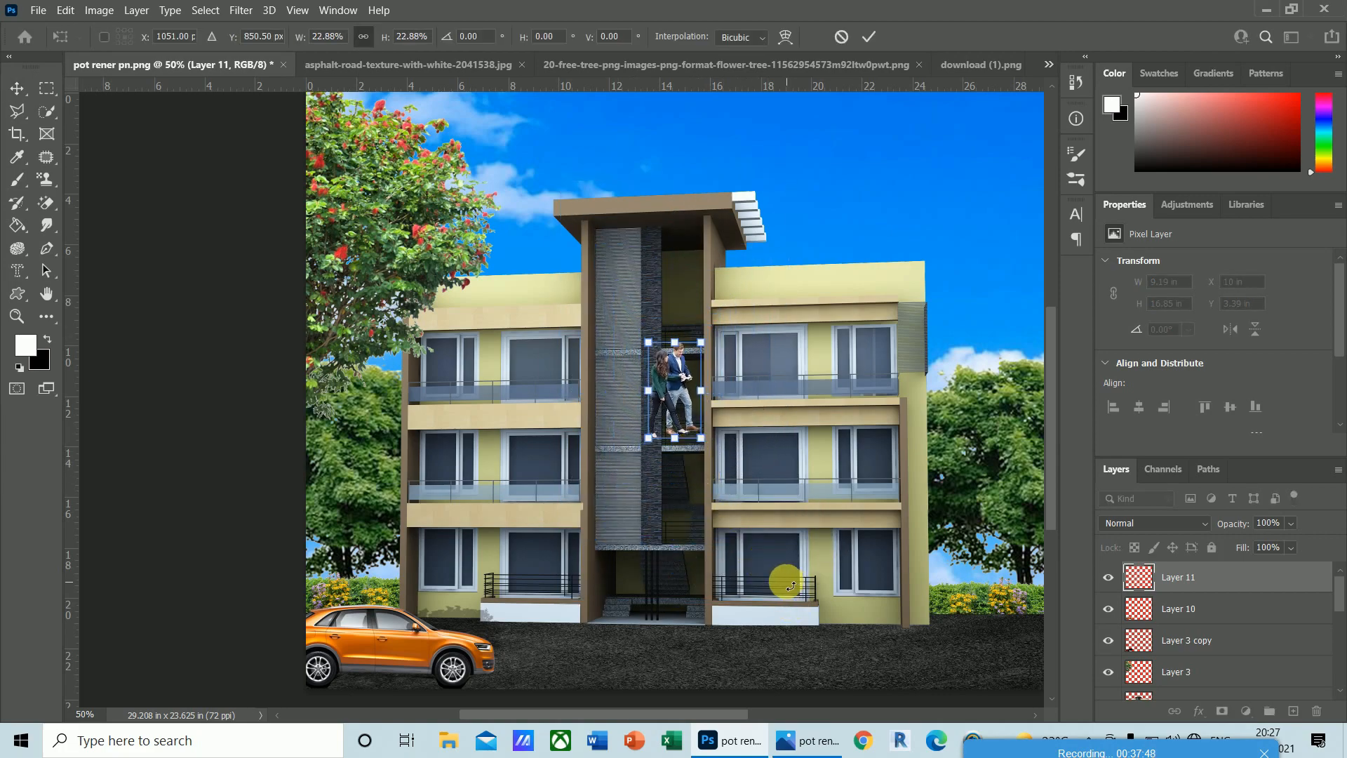
key(Return)
drag(680, 370, 739, 639)
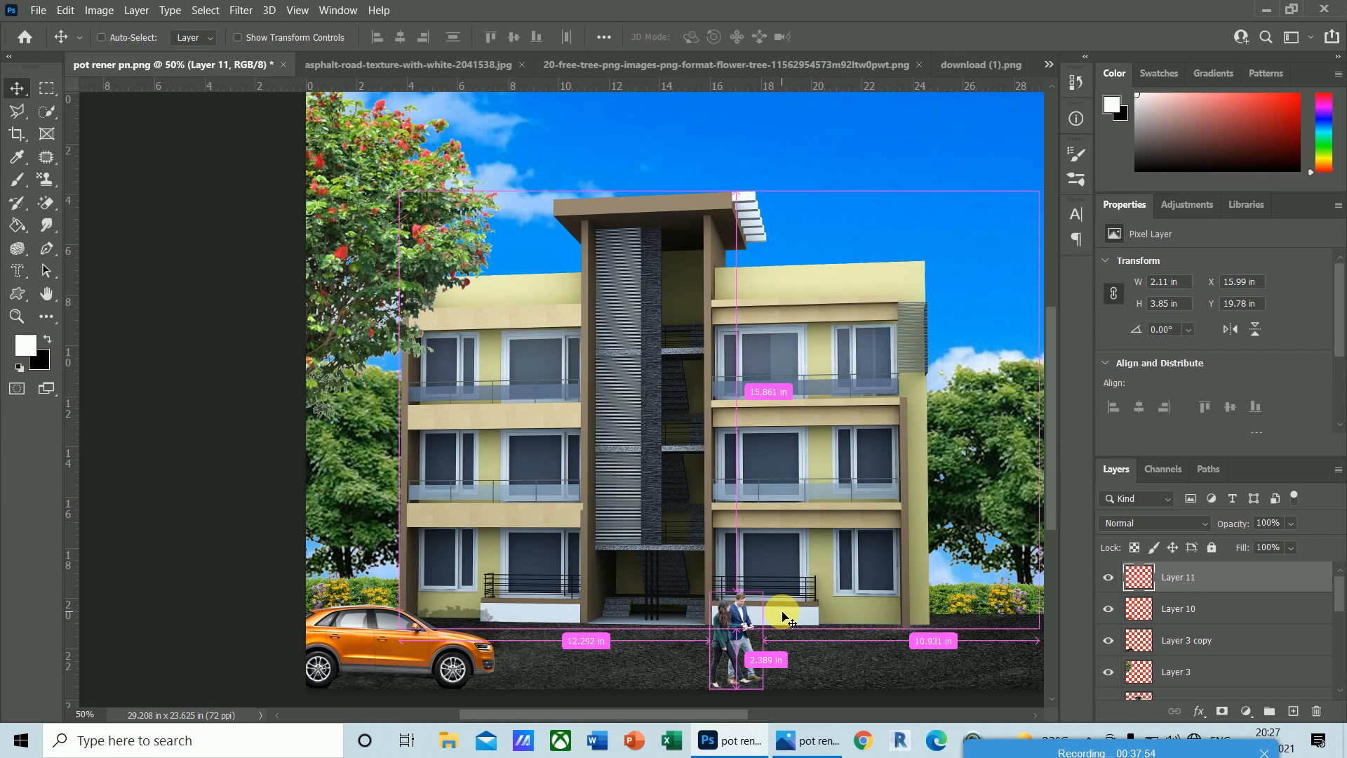
- Scale the couple down further to about 91% and move it between the orange car and the building entrance
key(ctrl+t)
key(ctrl+plus)
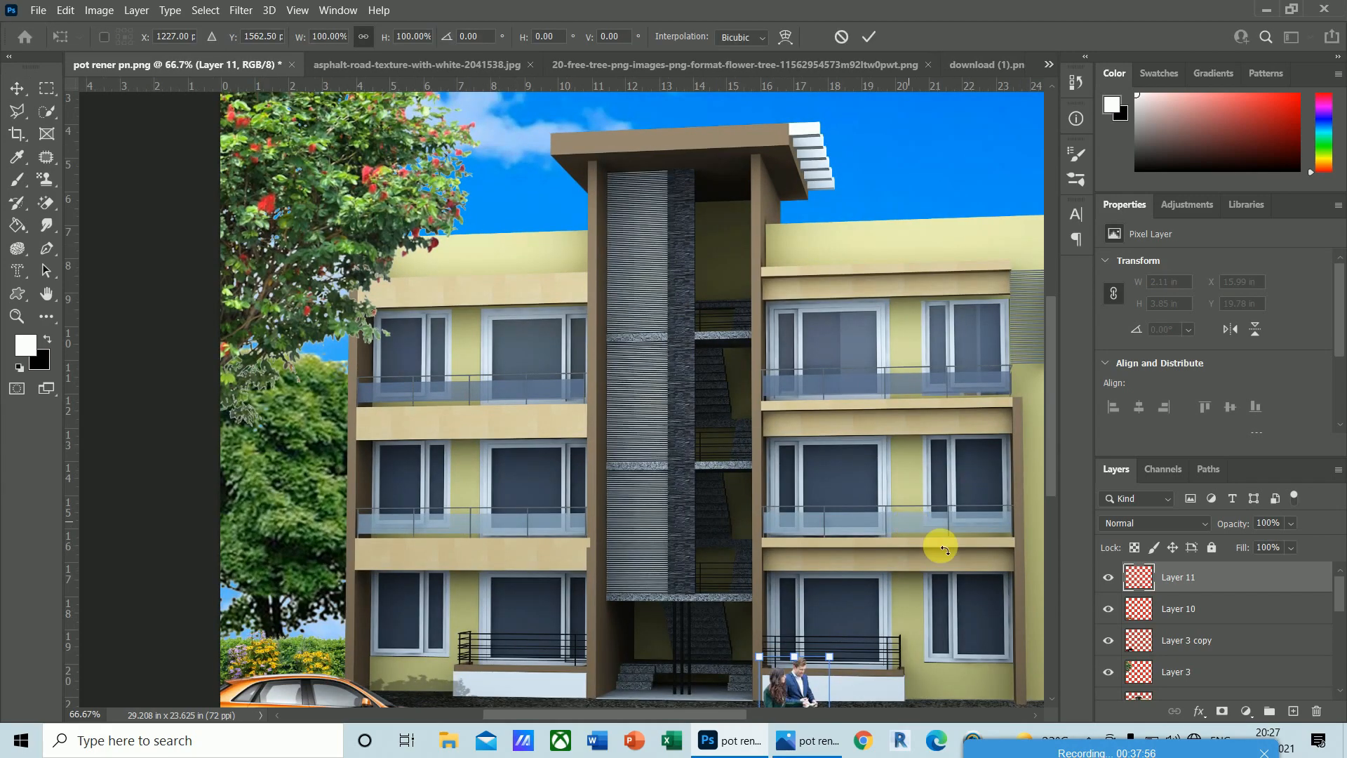
drag(1048, 449, 1038, 500)
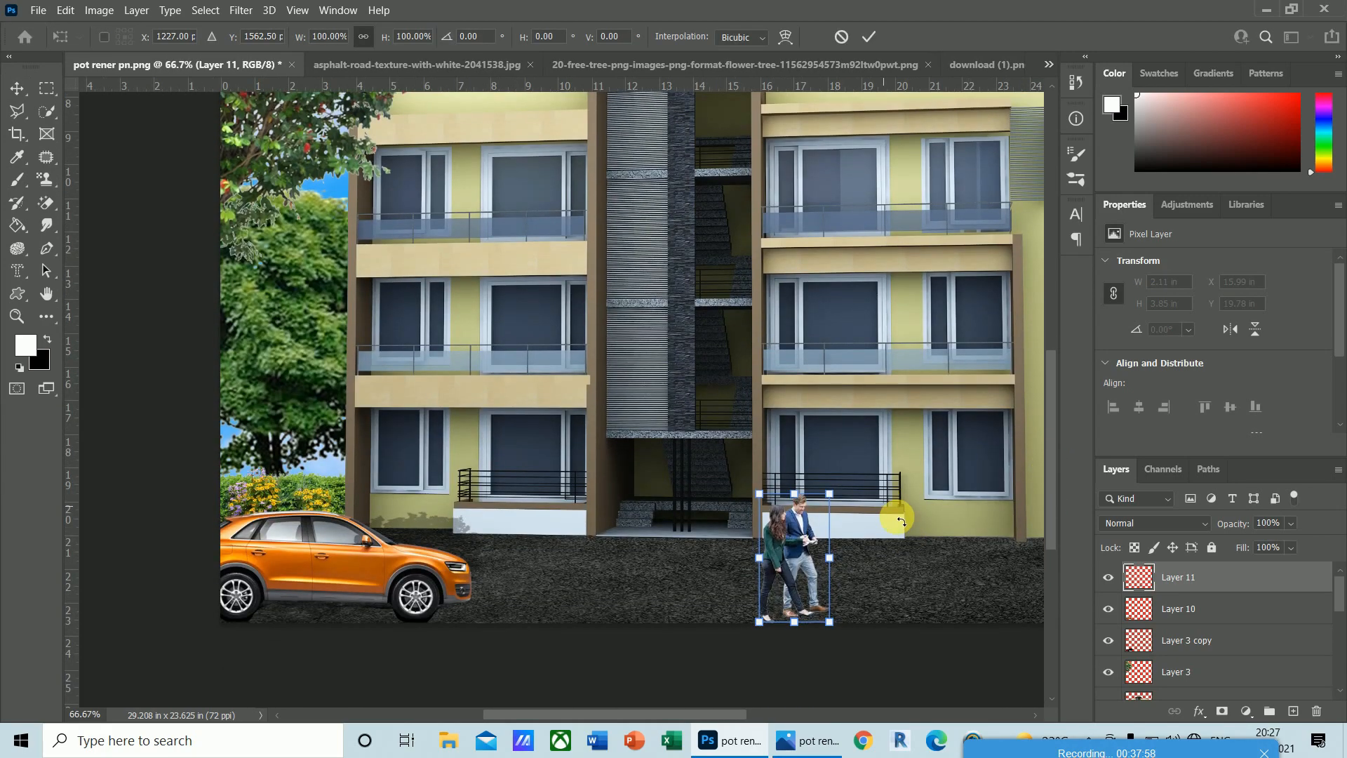
mouse_move(832, 502)
mouse_down()
mouse_move(819, 499)
mouse_move(829, 509)
mouse_up()
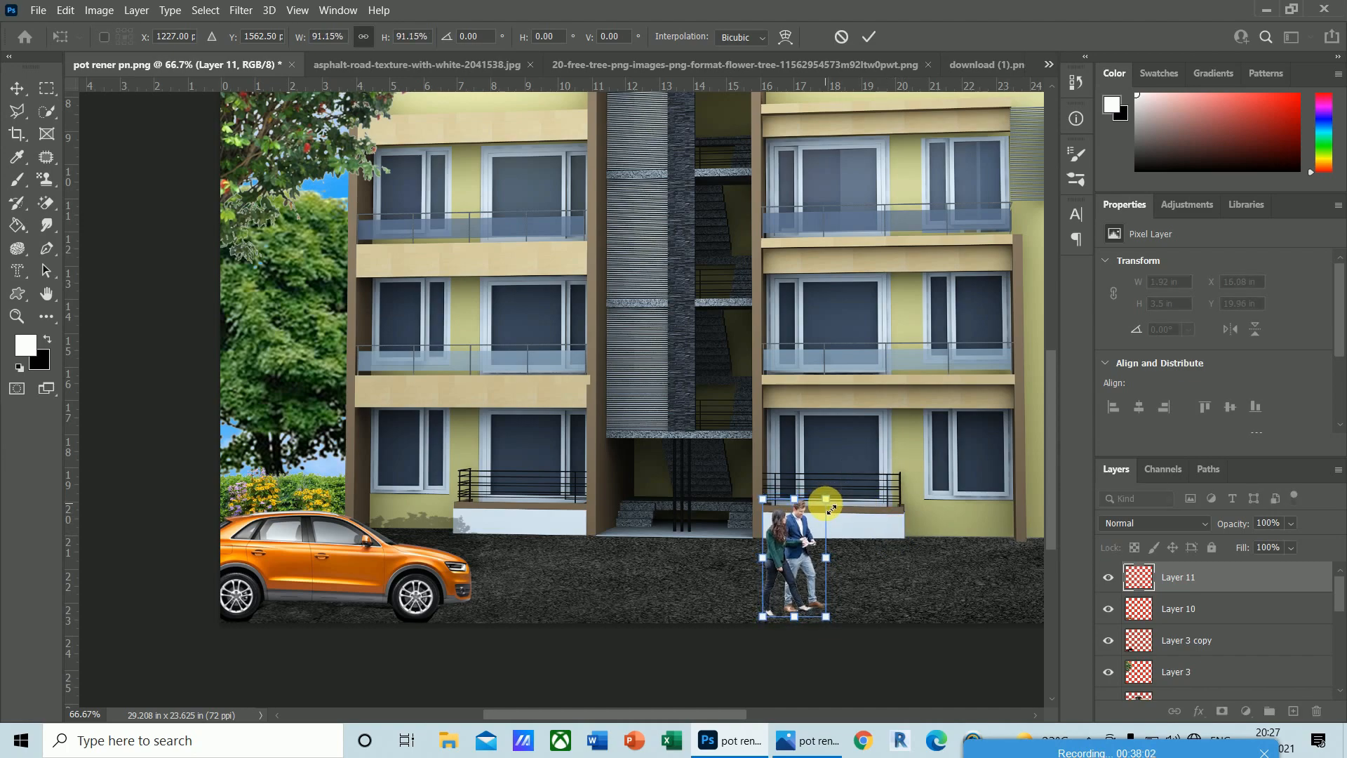
key(Return)
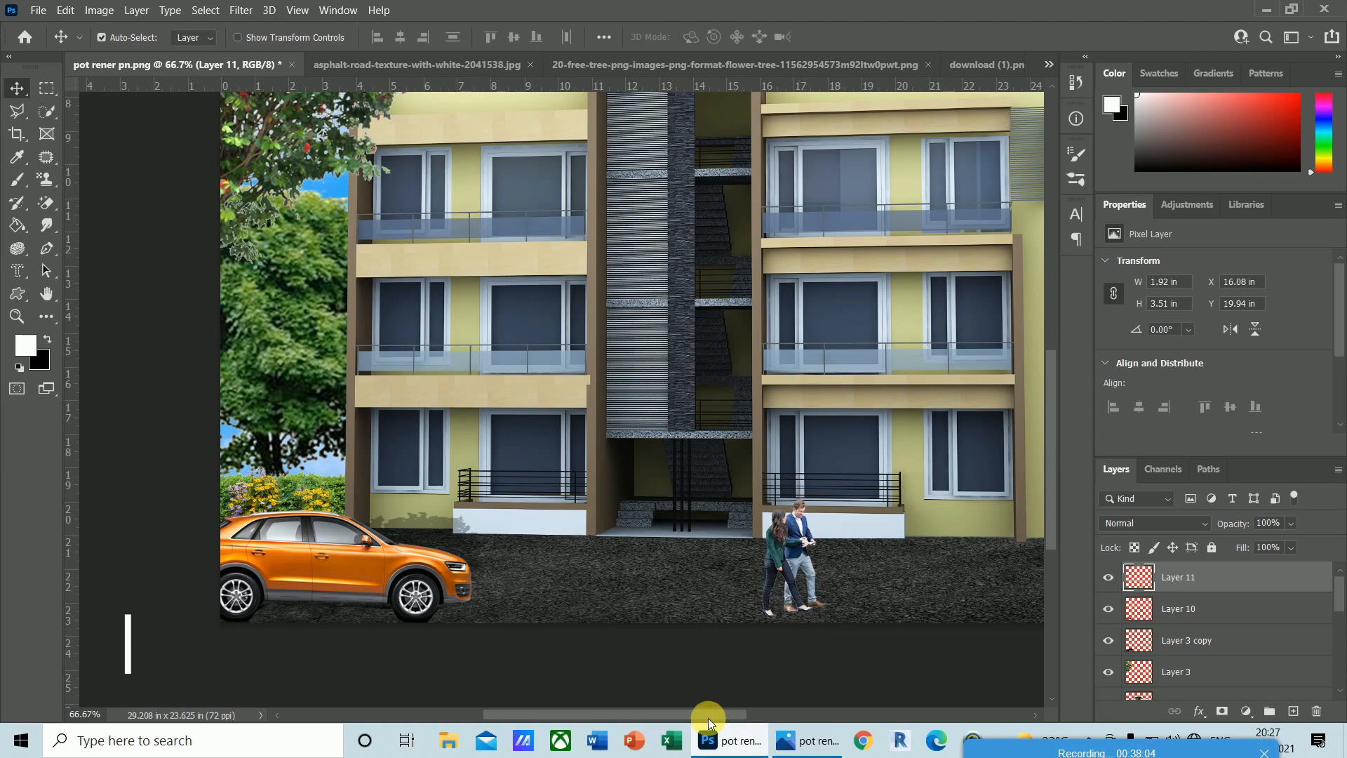
drag(709, 718, 765, 718)
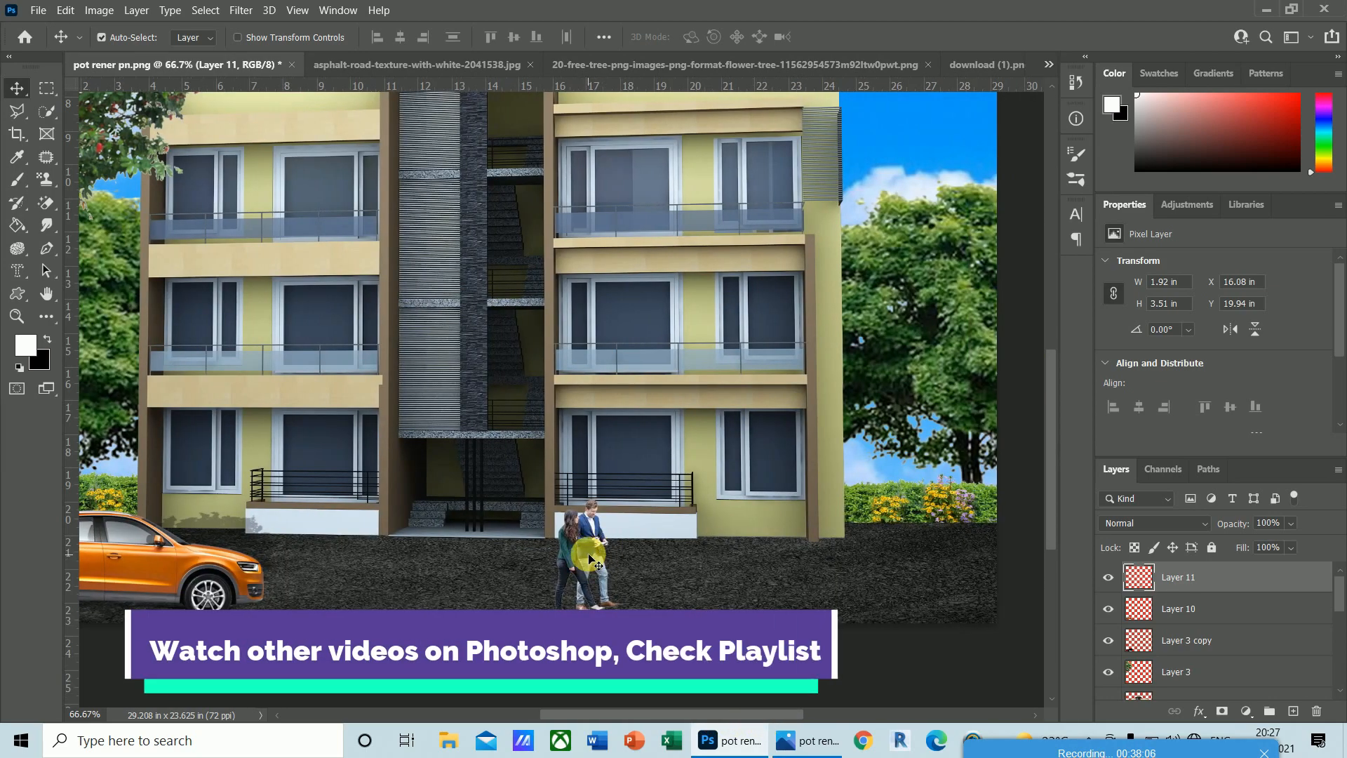
drag(590, 560, 364, 535)
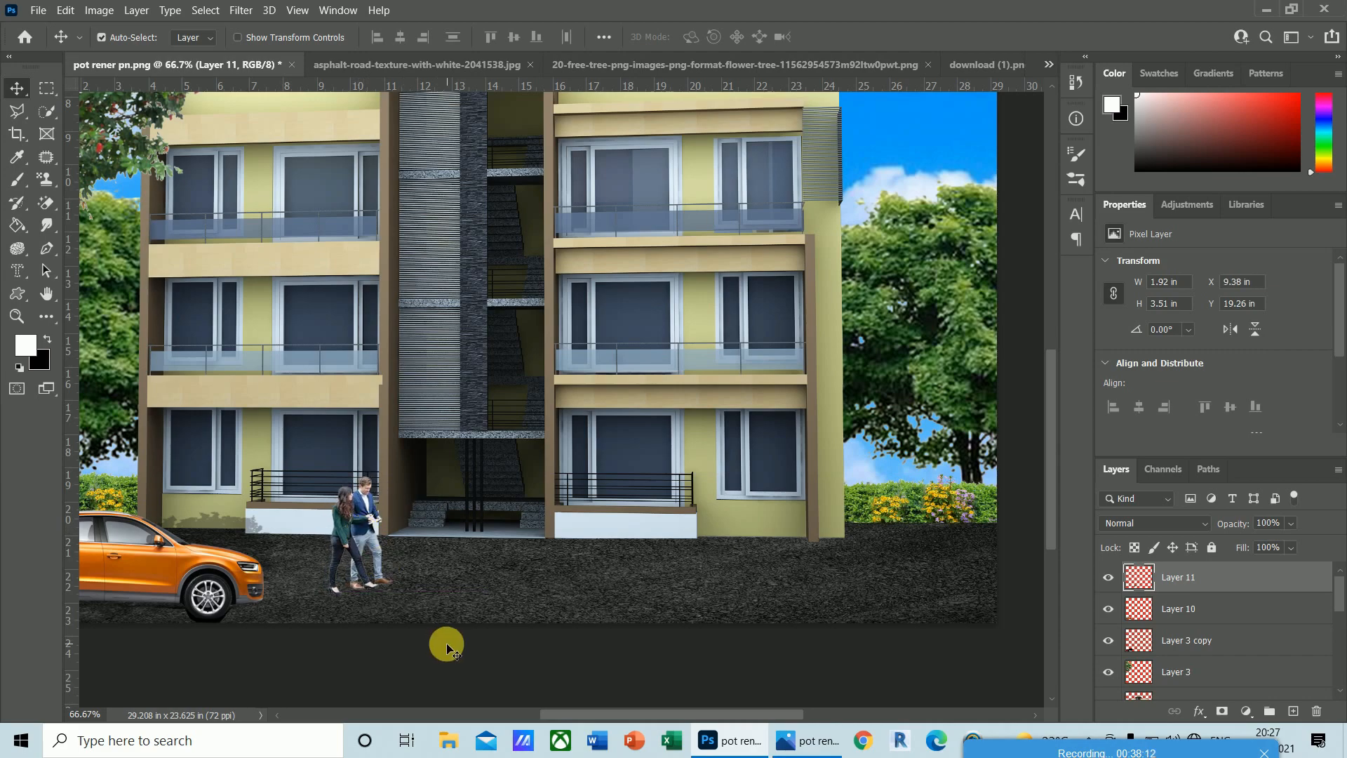
- Duplicate the couple layer, load the copy's outline as a selection and set the foreground colour to black
key(ctrl)
key(ctrl+j)
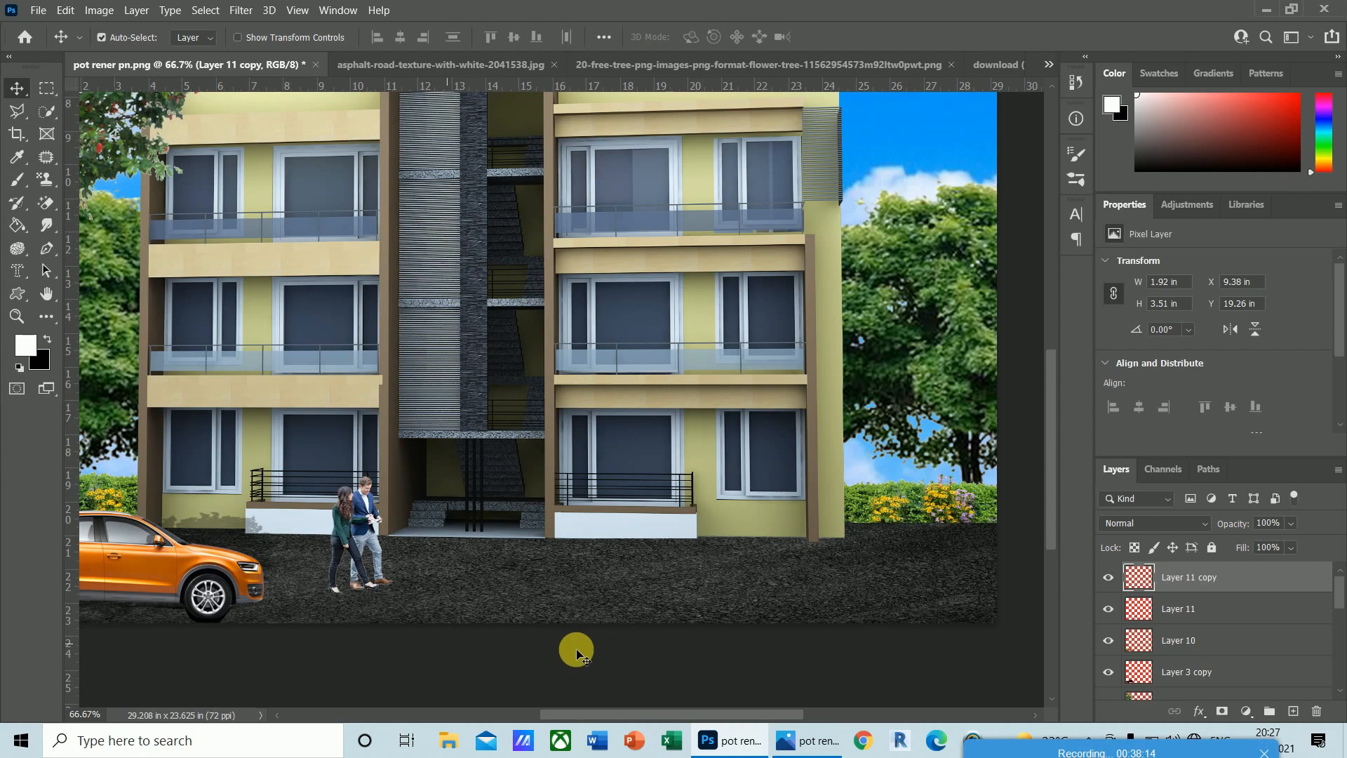
ctrl+click(1138, 578)
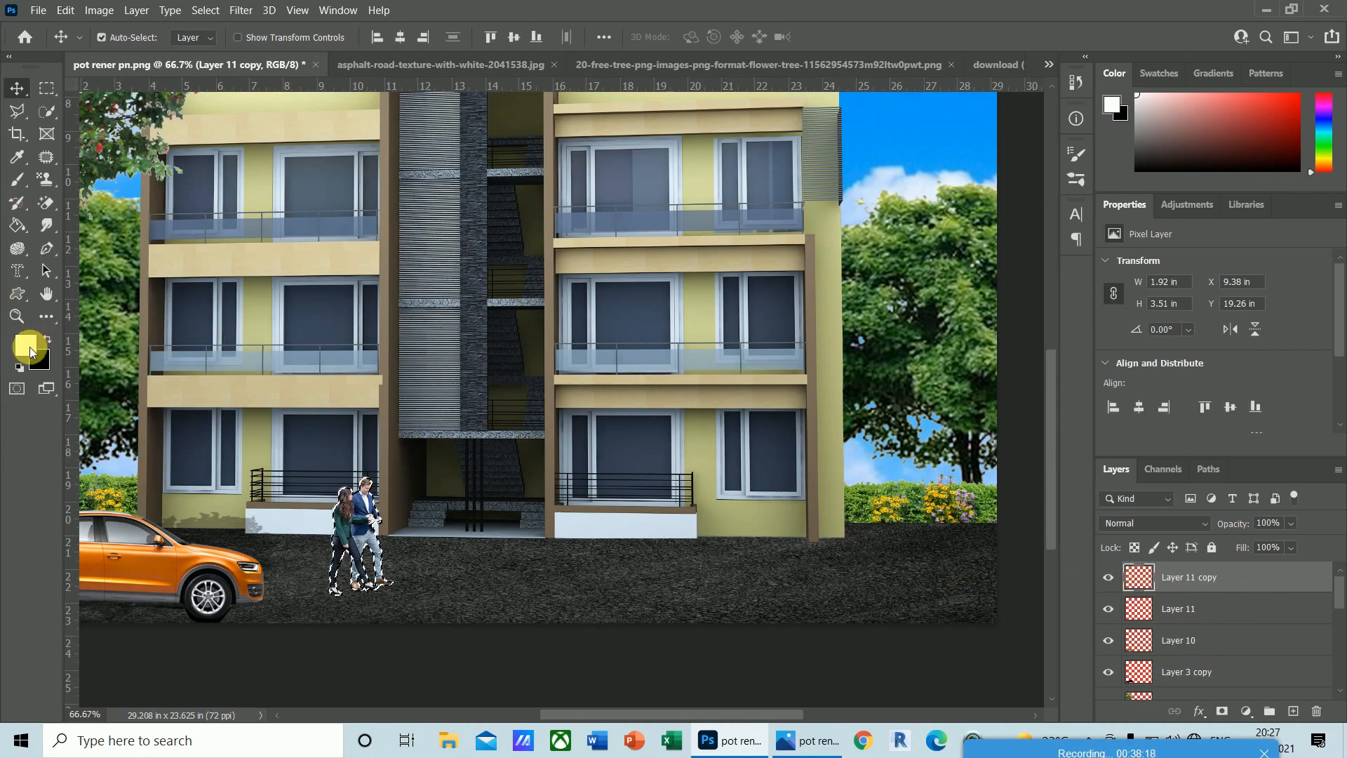
click(25, 345)
click(840, 552)
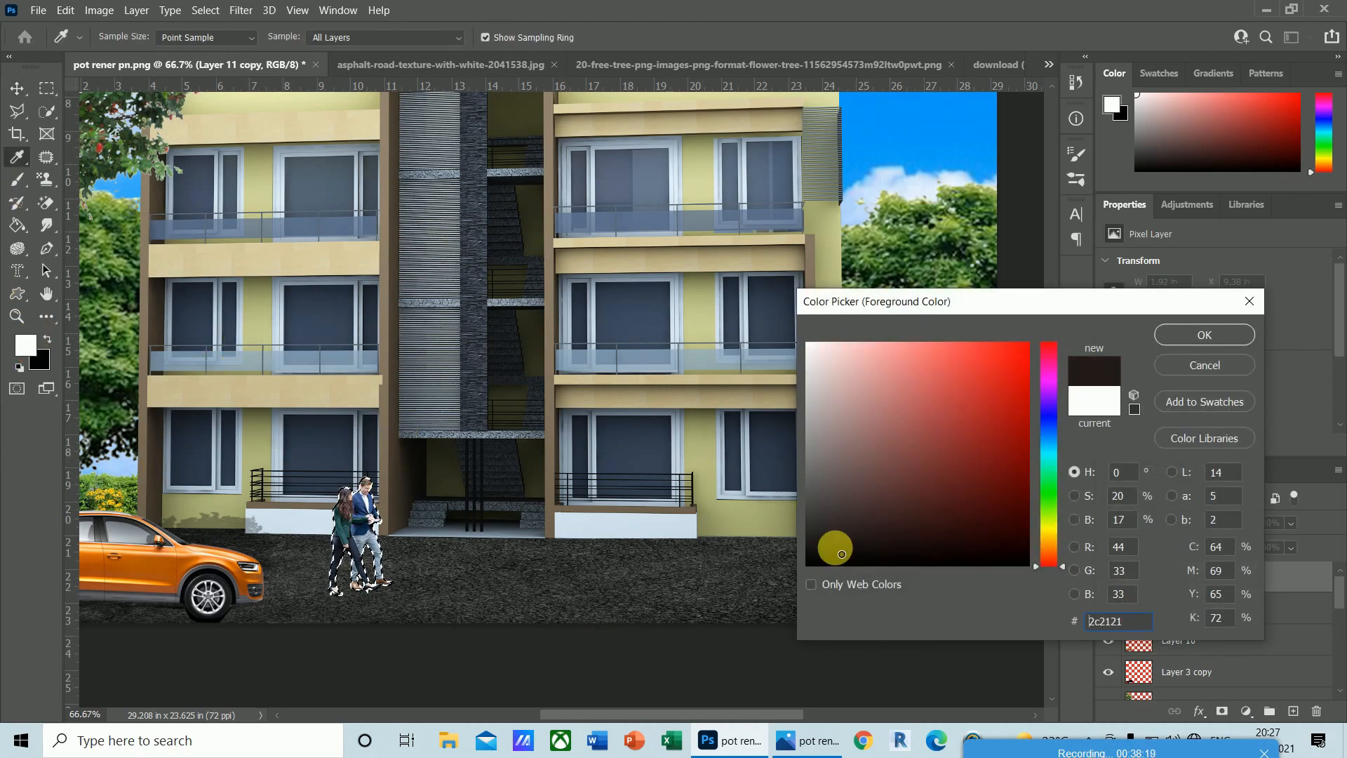
click(1178, 337)
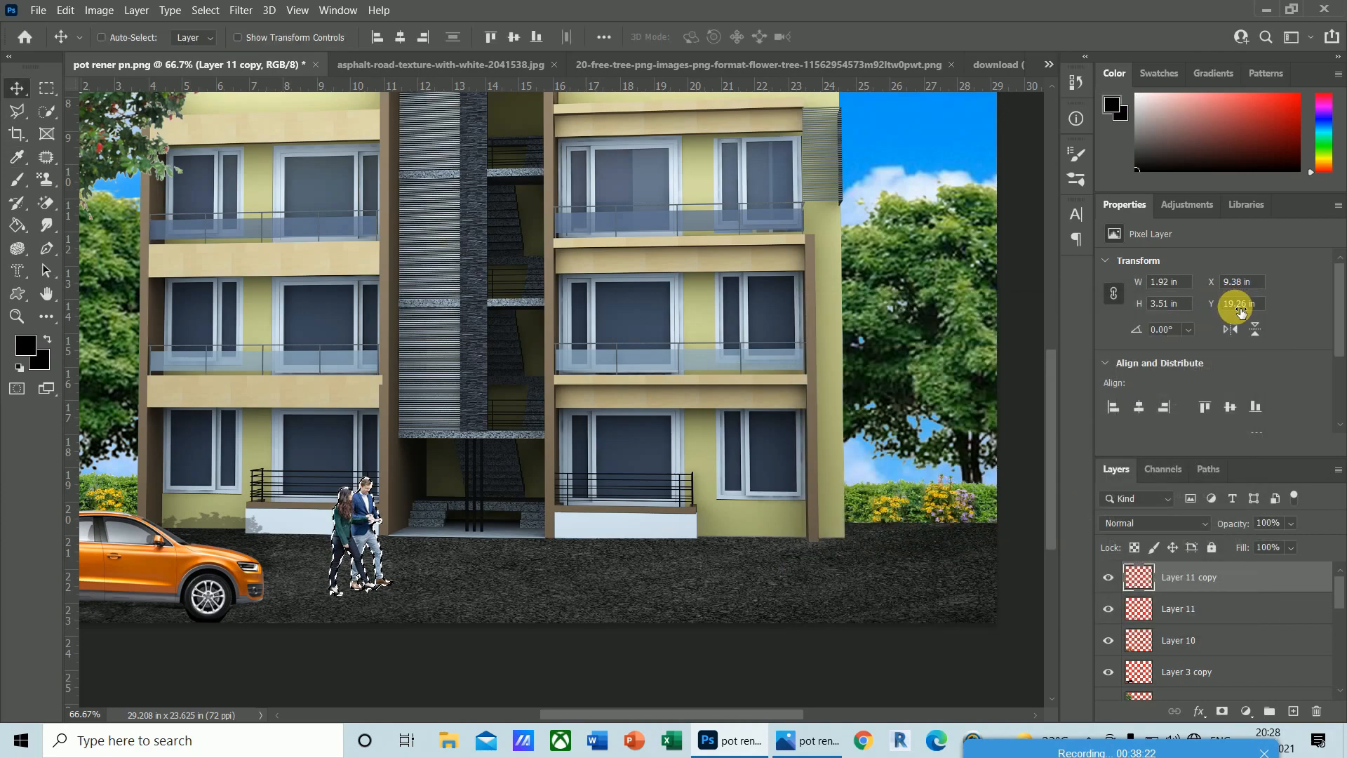
- Fill the selected copy of the couple with the black foreground colour and deselect
key(Delete)
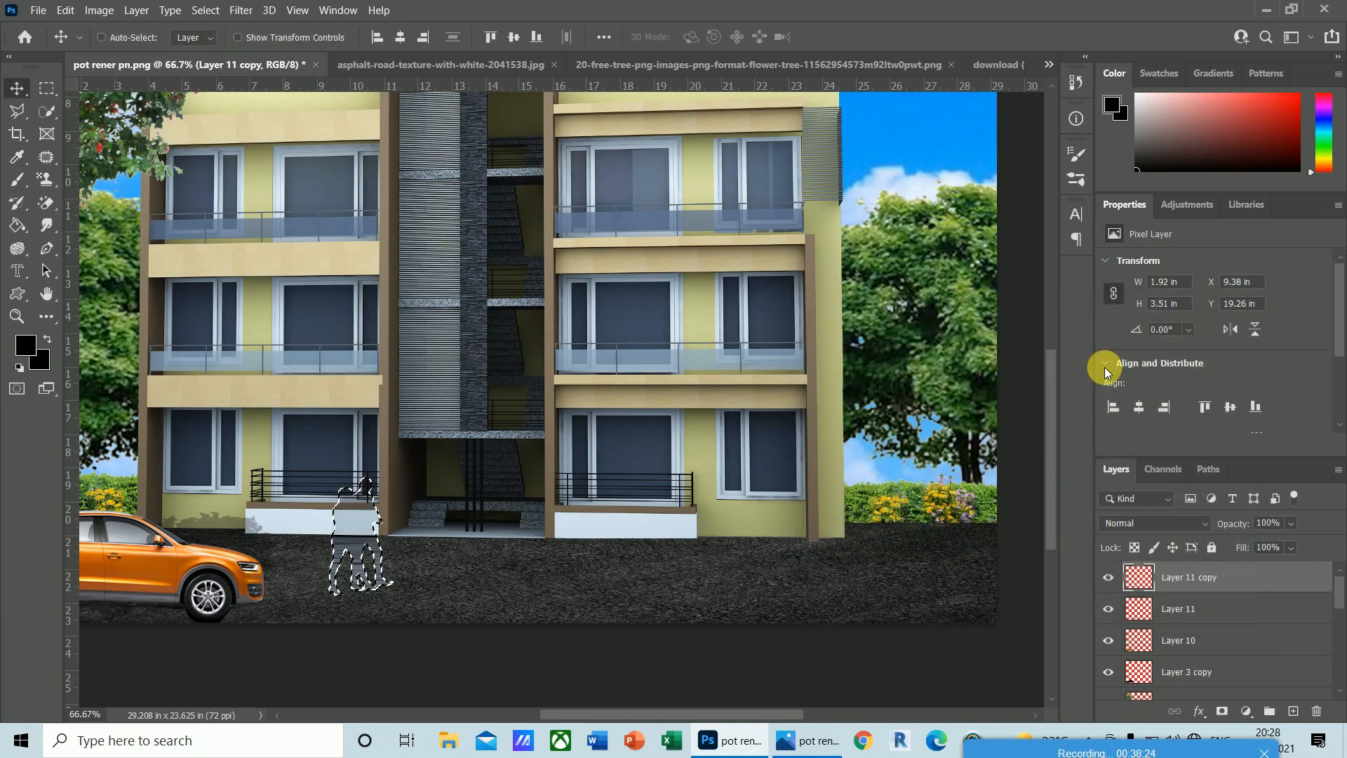
key(ctrl+z)
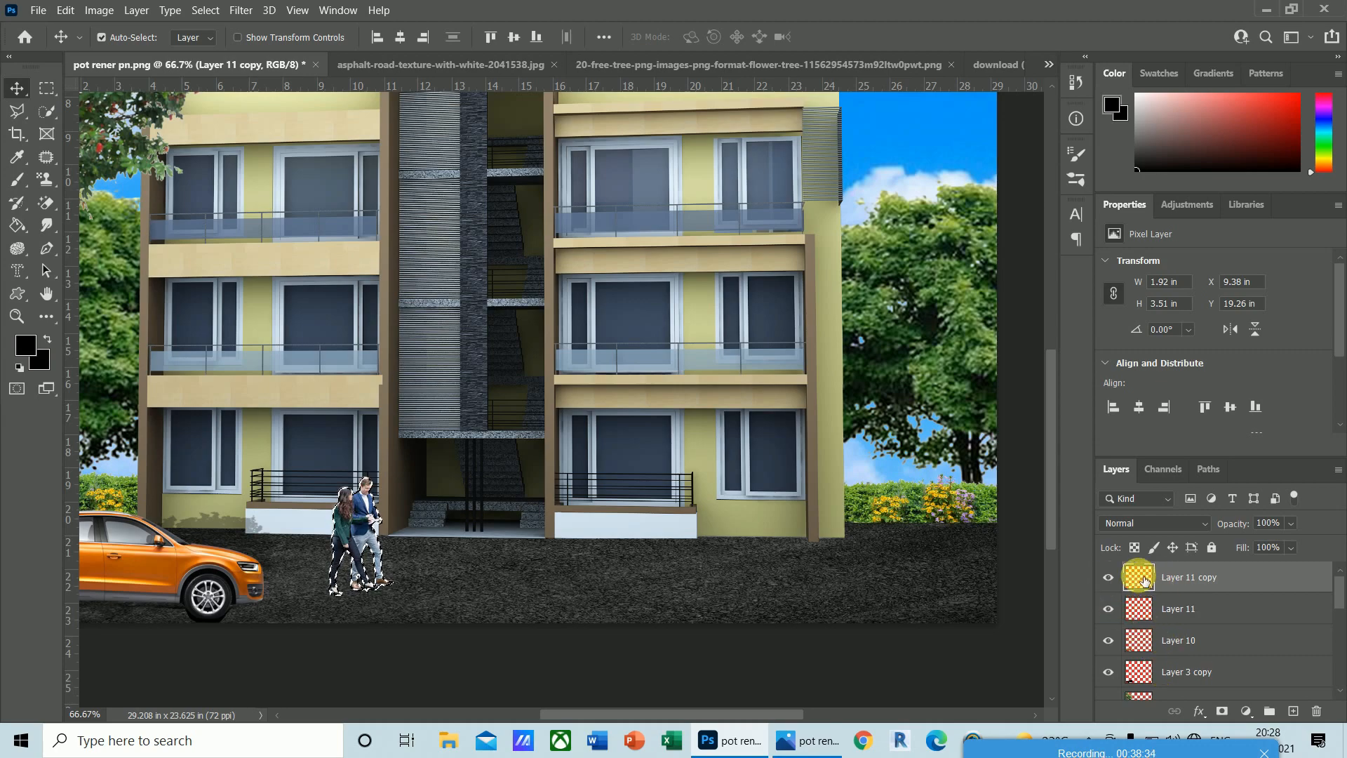
click(17, 352)
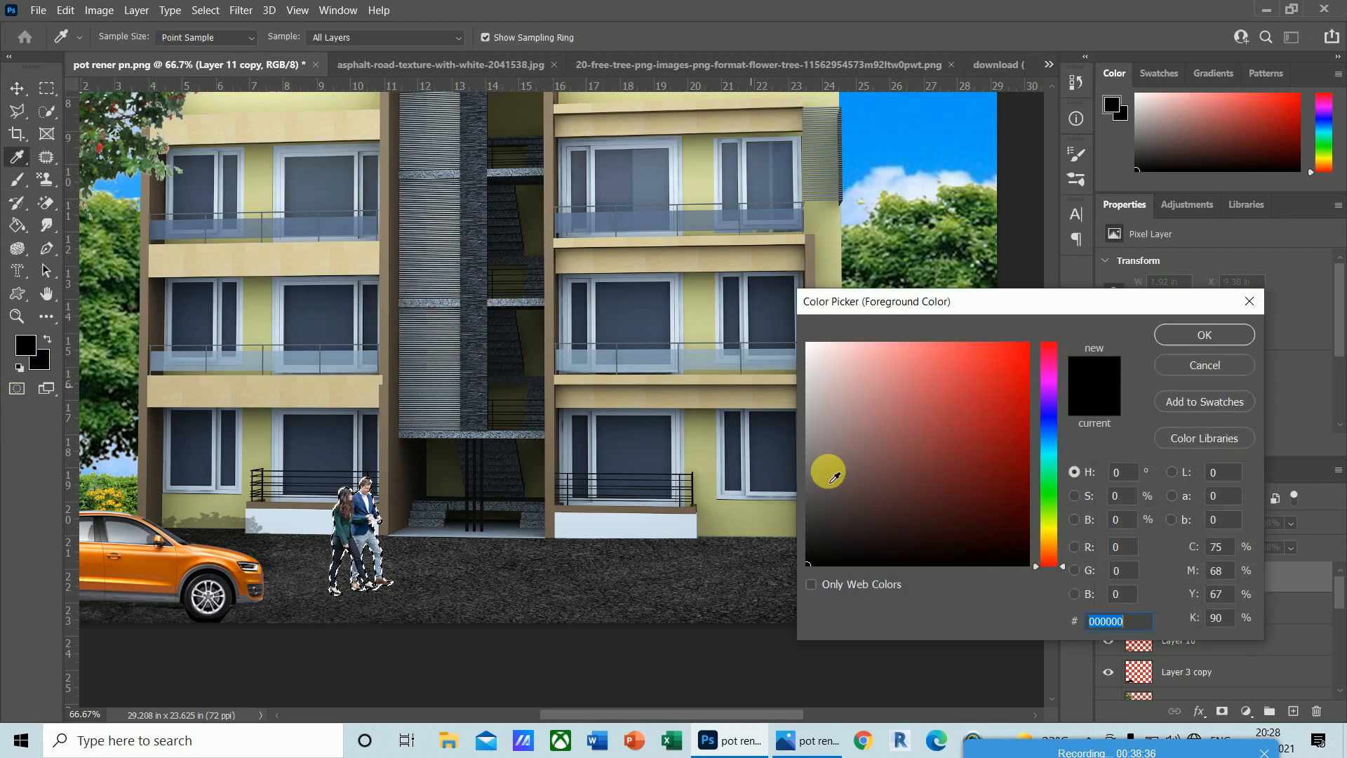
click(1184, 341)
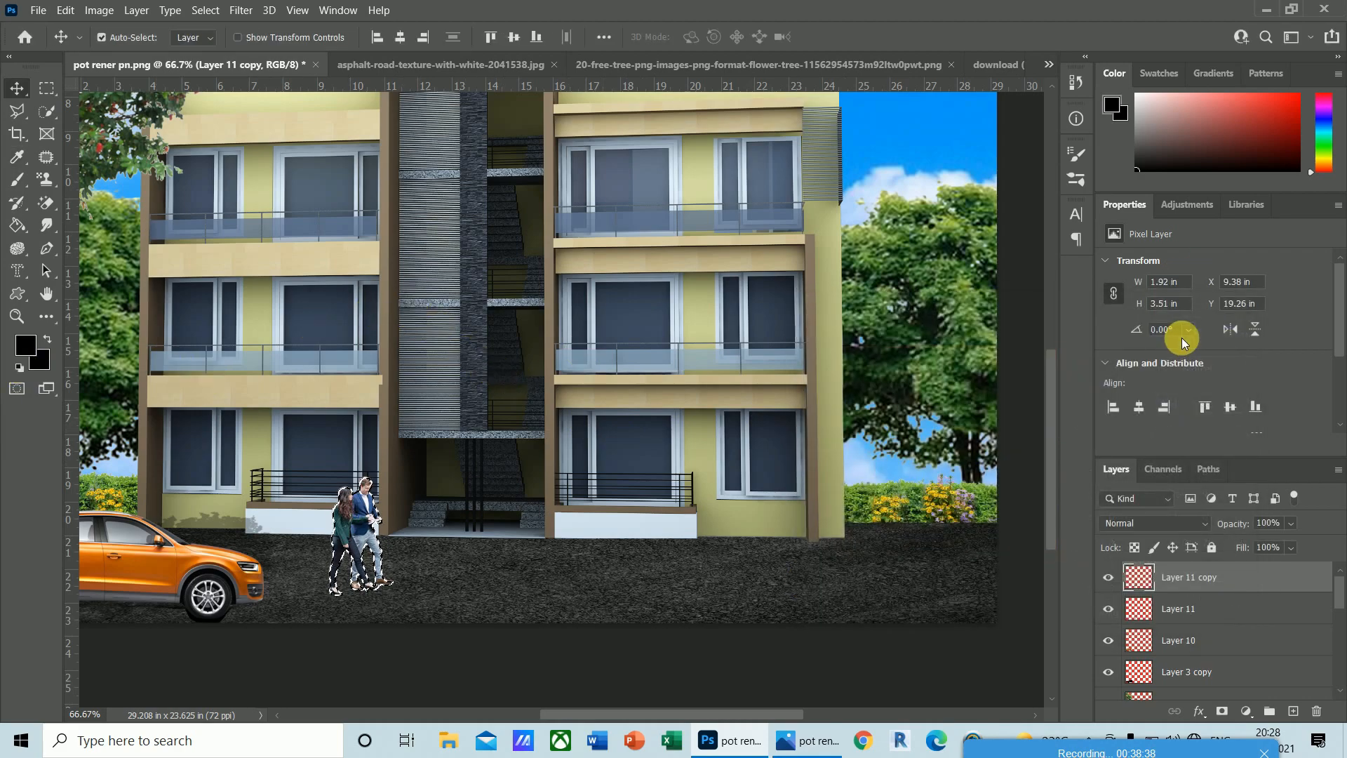
key(alt+BackSpace)
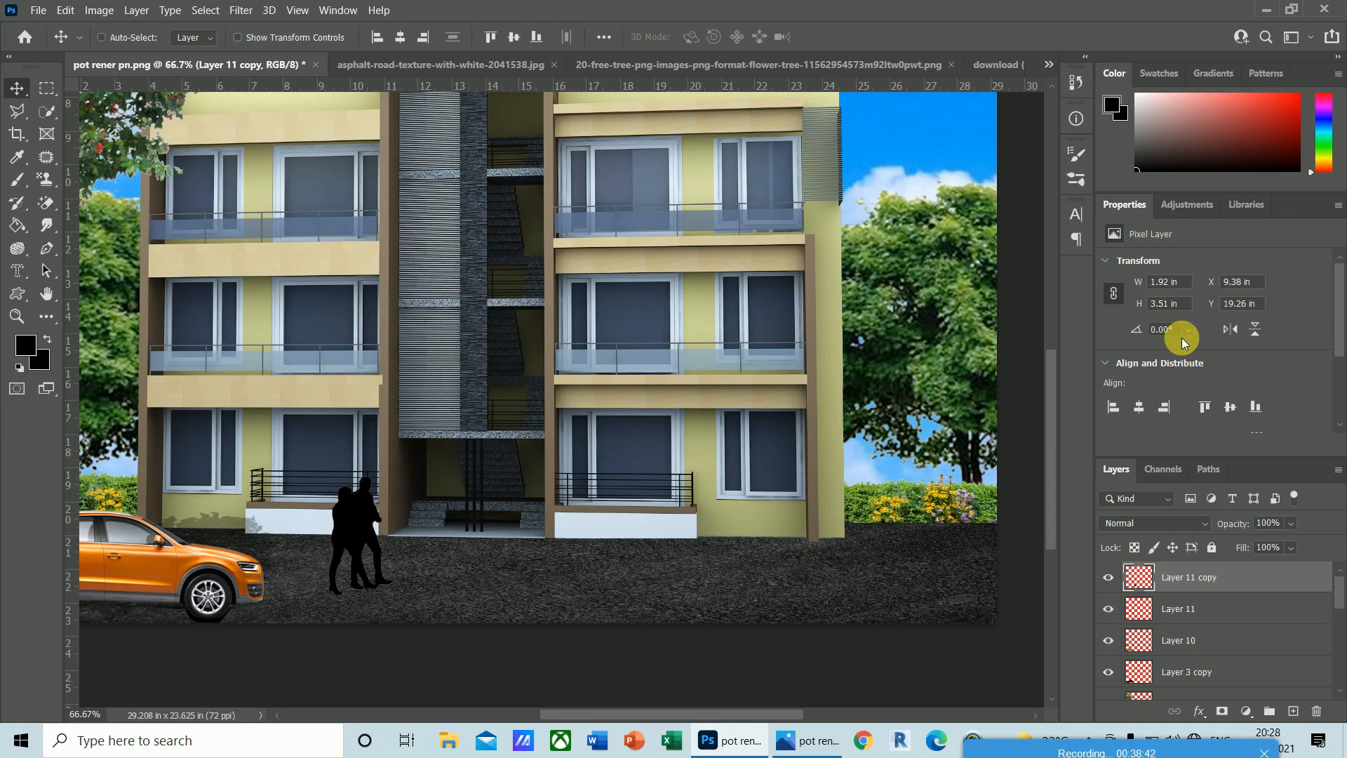
key(ctrl+d)
- Distort the black silhouette into a slanted shadow cast on the road from the couple's feet and lower its opacity to 26%
key(ctrl+t)
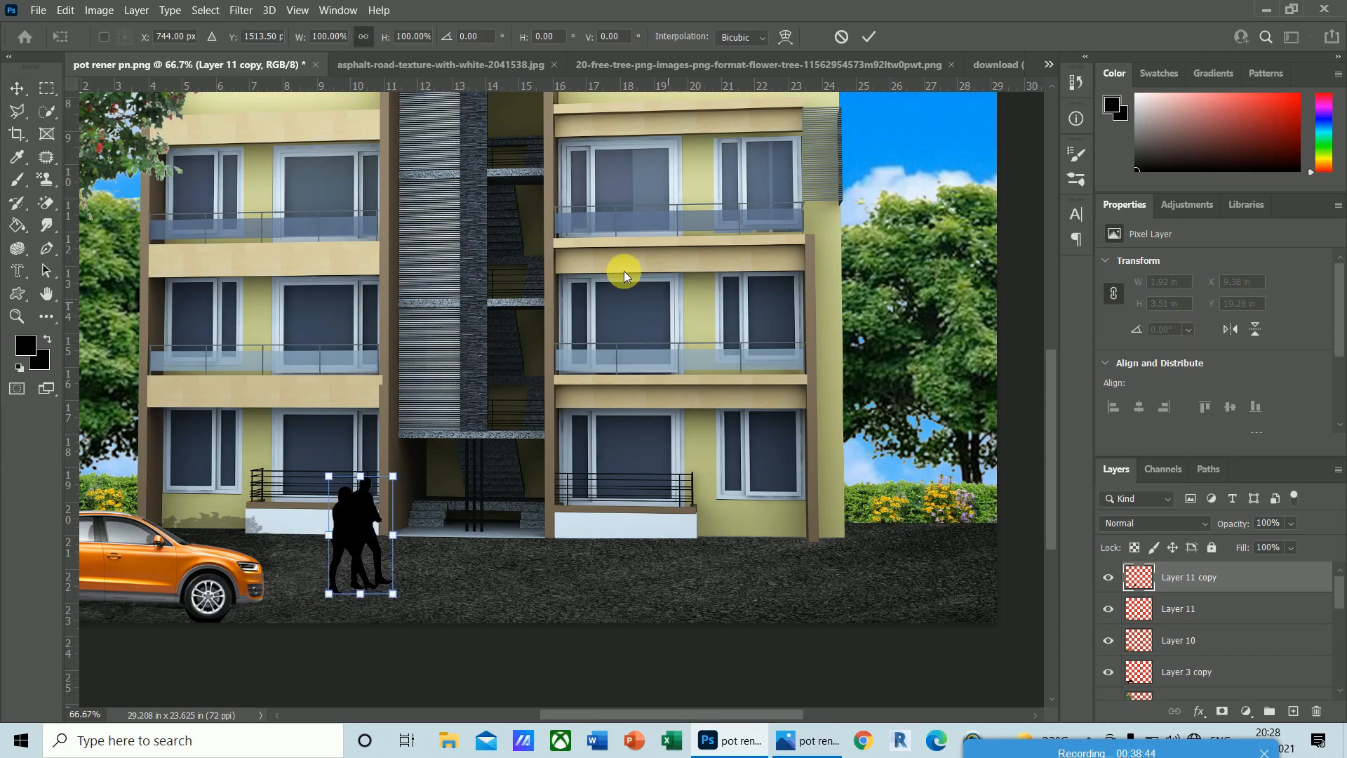
right_click(352, 511)
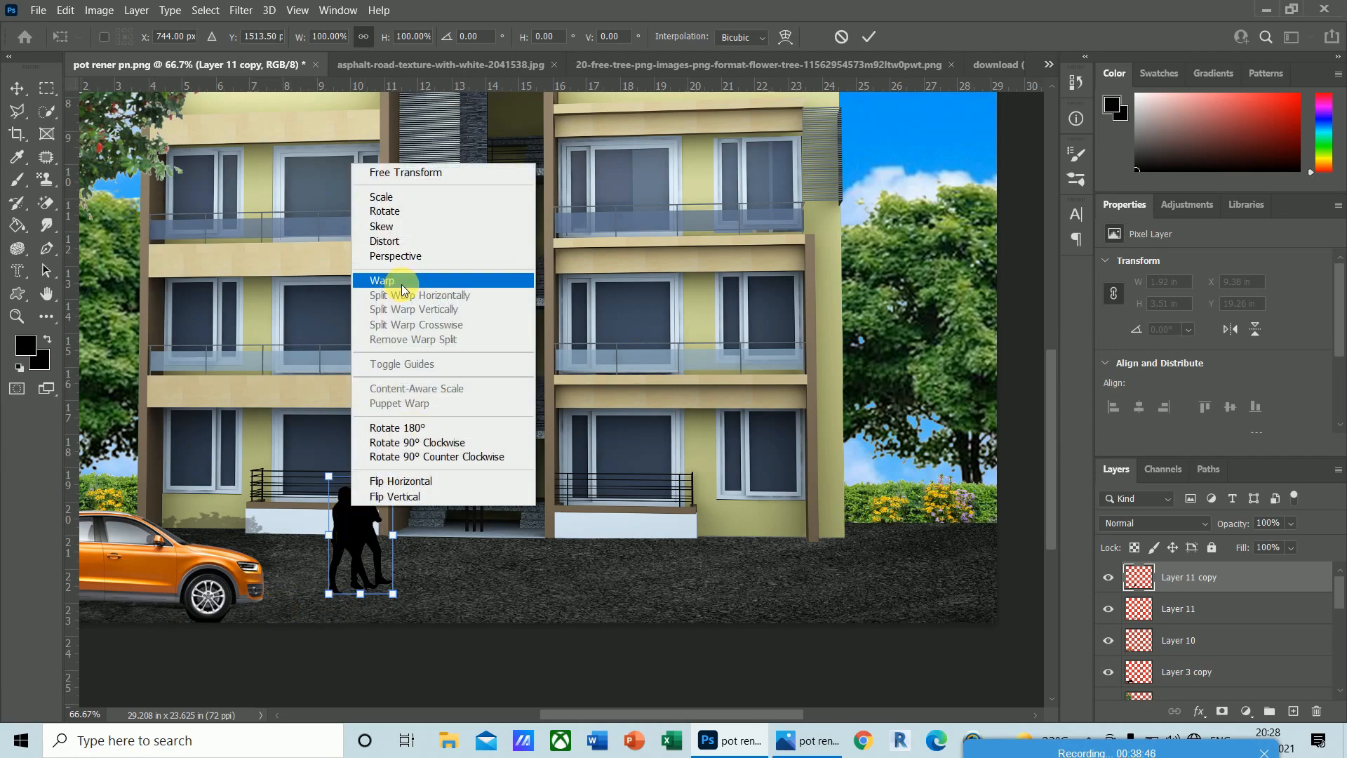
click(391, 241)
drag(395, 478, 464, 506)
drag(327, 478, 386, 528)
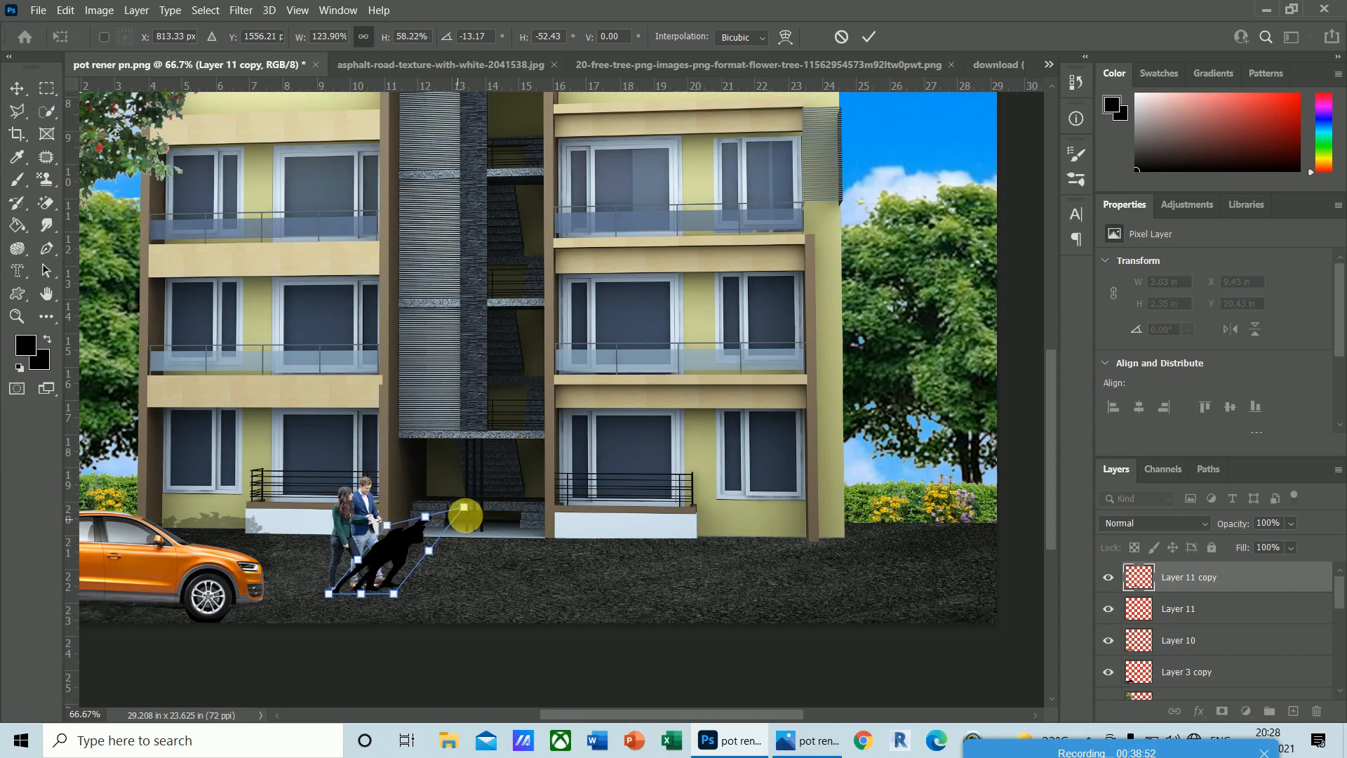
drag(464, 506, 461, 536)
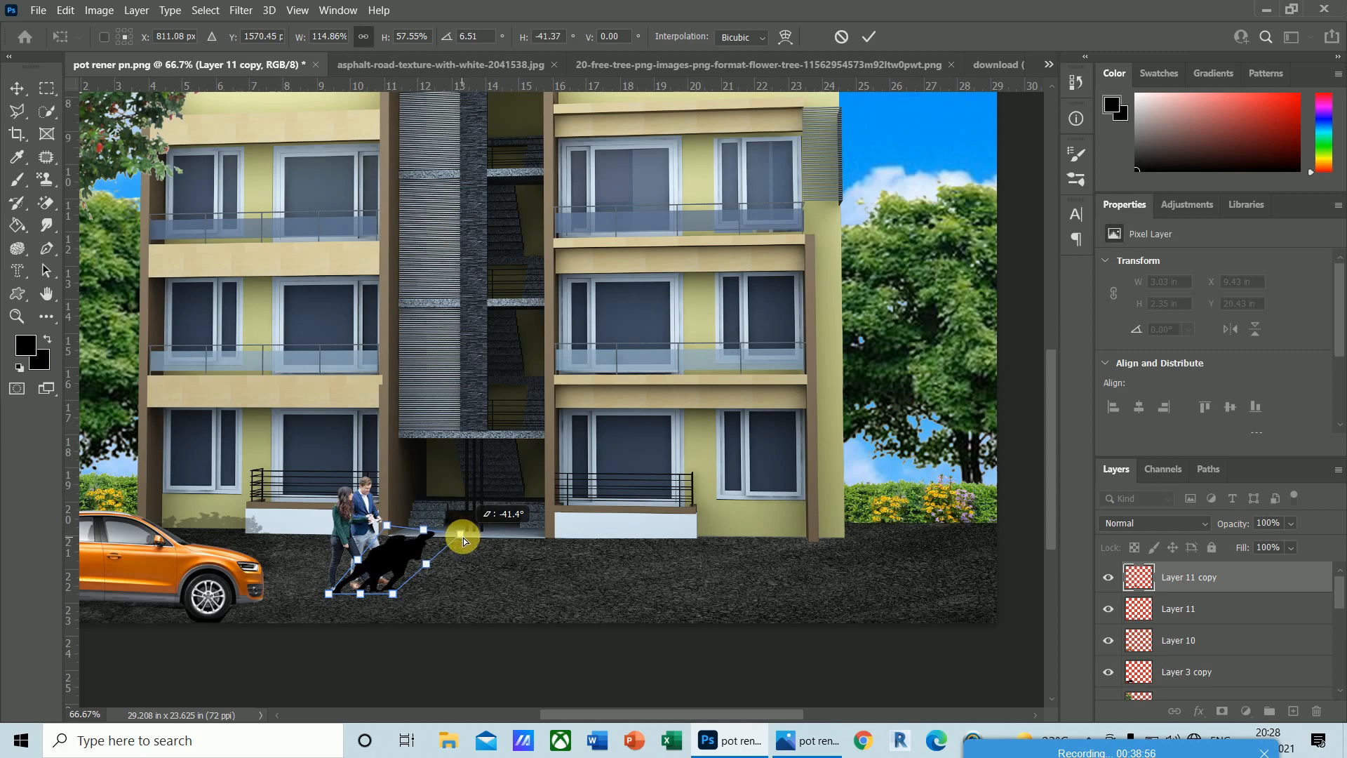
drag(381, 526, 397, 525)
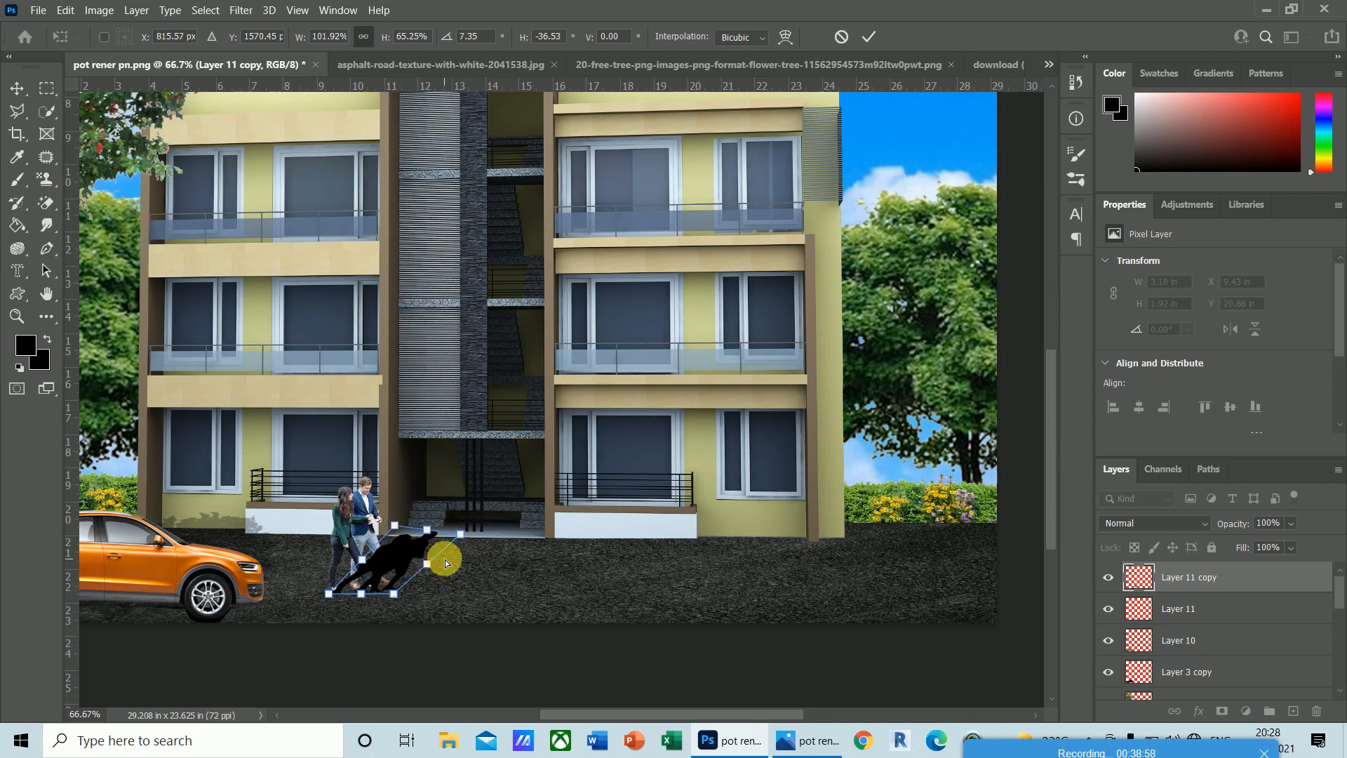
key(Return)
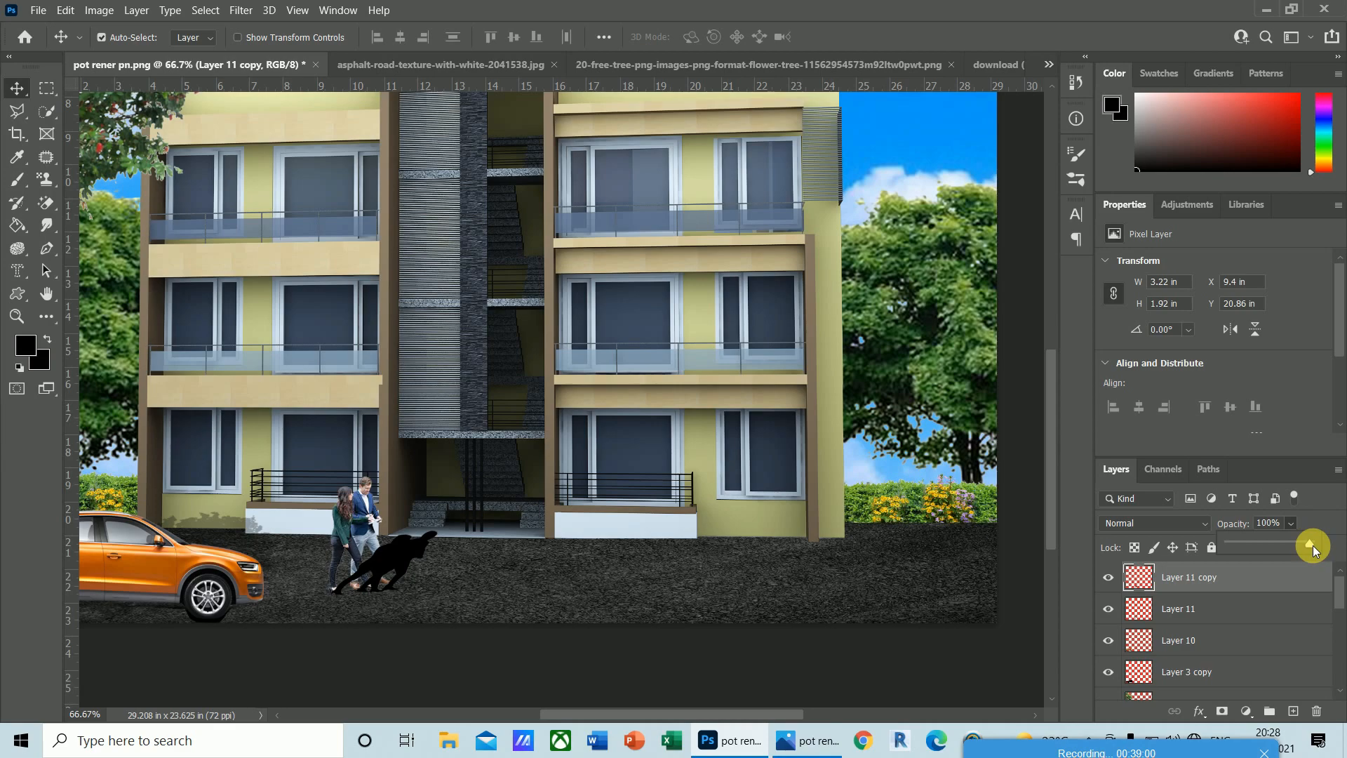
drag(1255, 545, 1253, 545)
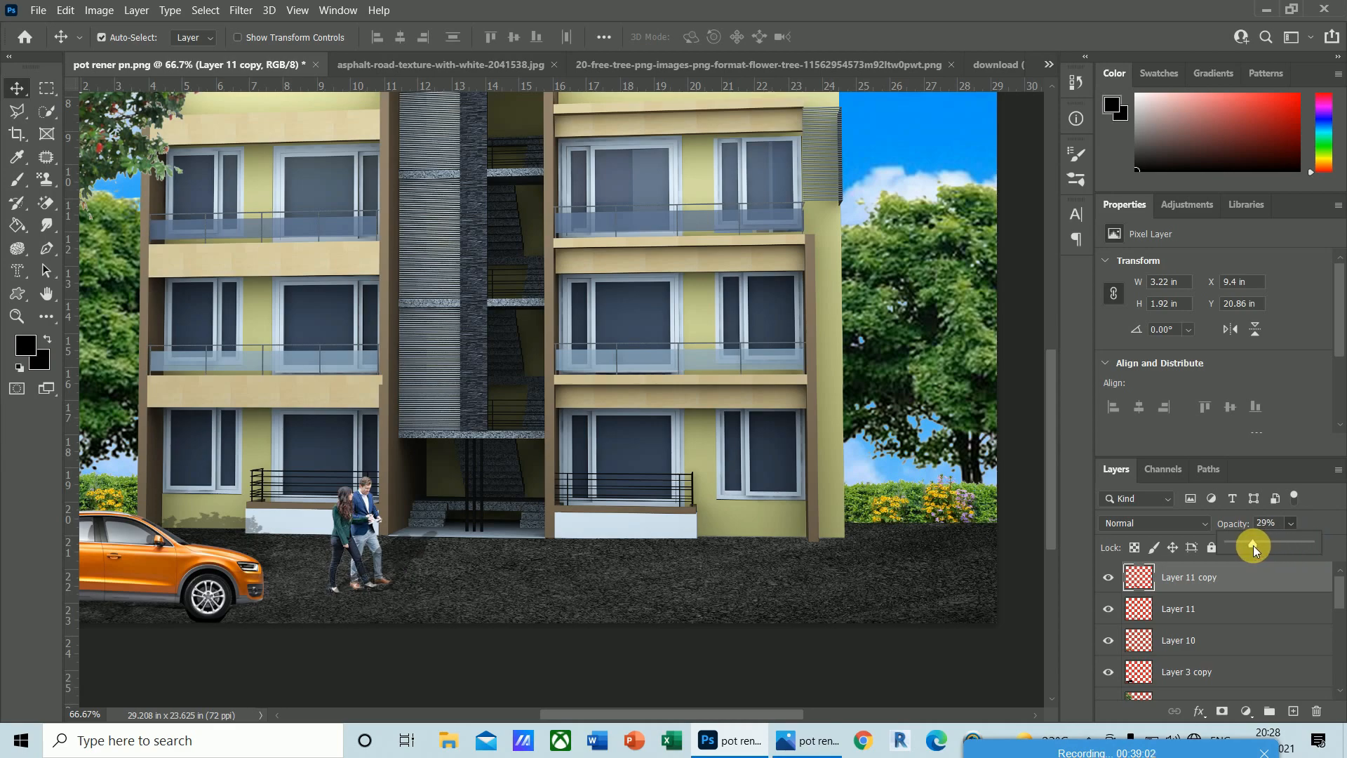
click(201, 582)
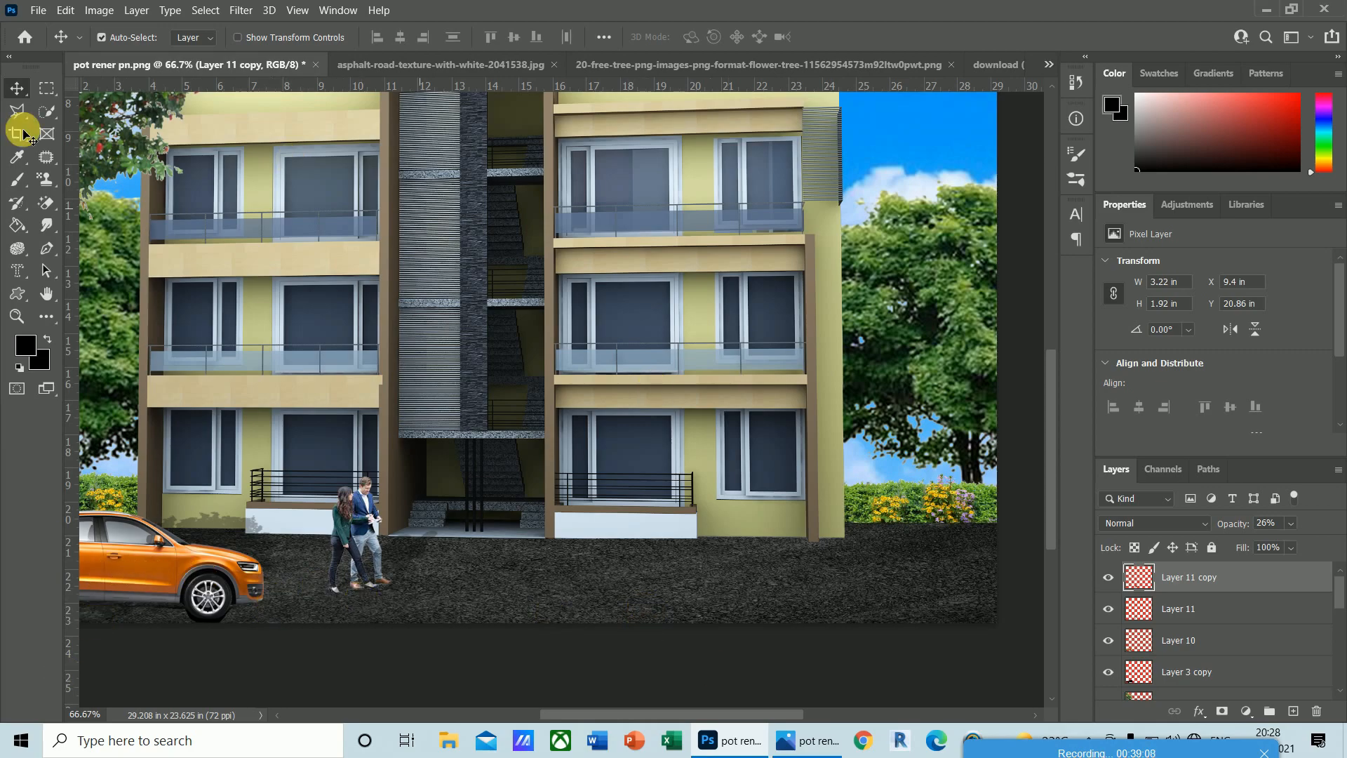
- Open png-transparent-people-visualization-architectural-rendering-walking-man-and-woman-miscellaneous-tshirt-3d-computer-graphics.png from the post png folder
click(37, 11)
click(58, 43)
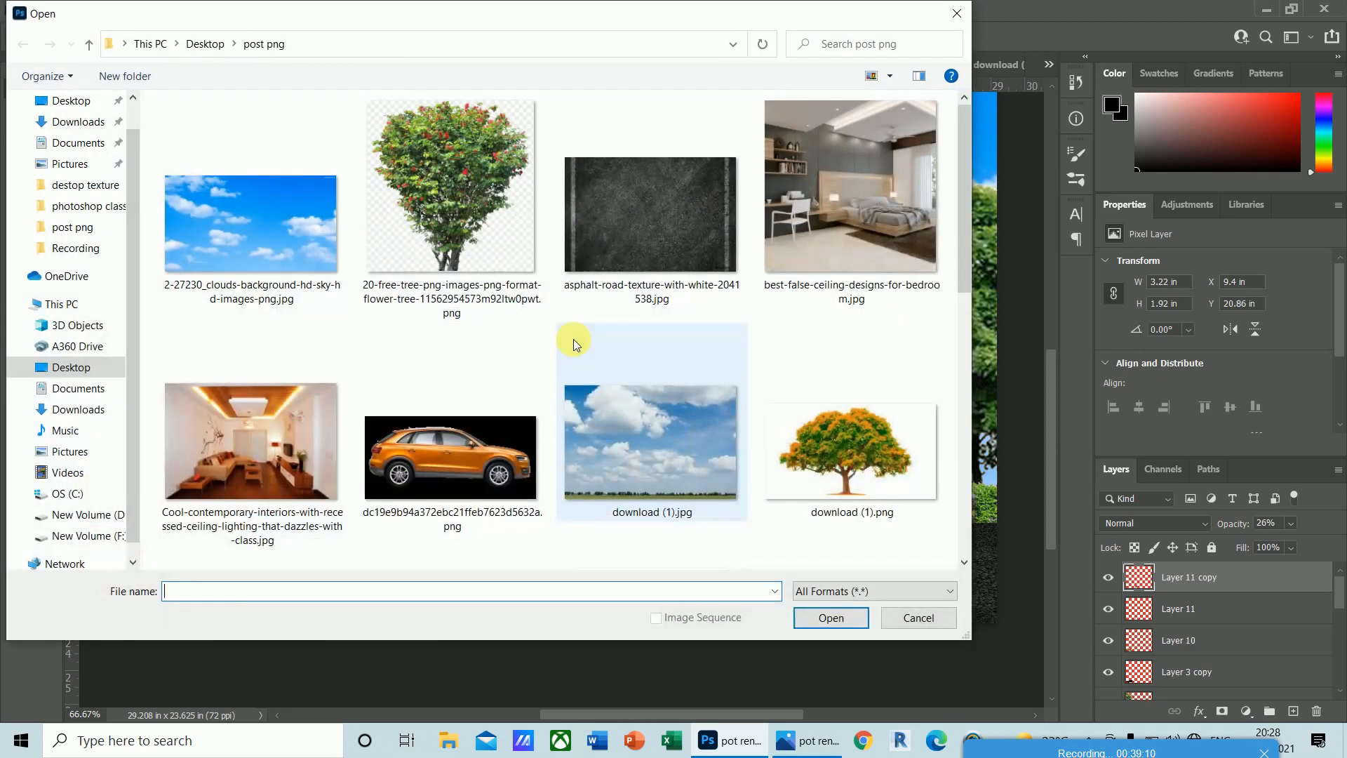
drag(965, 209, 974, 465)
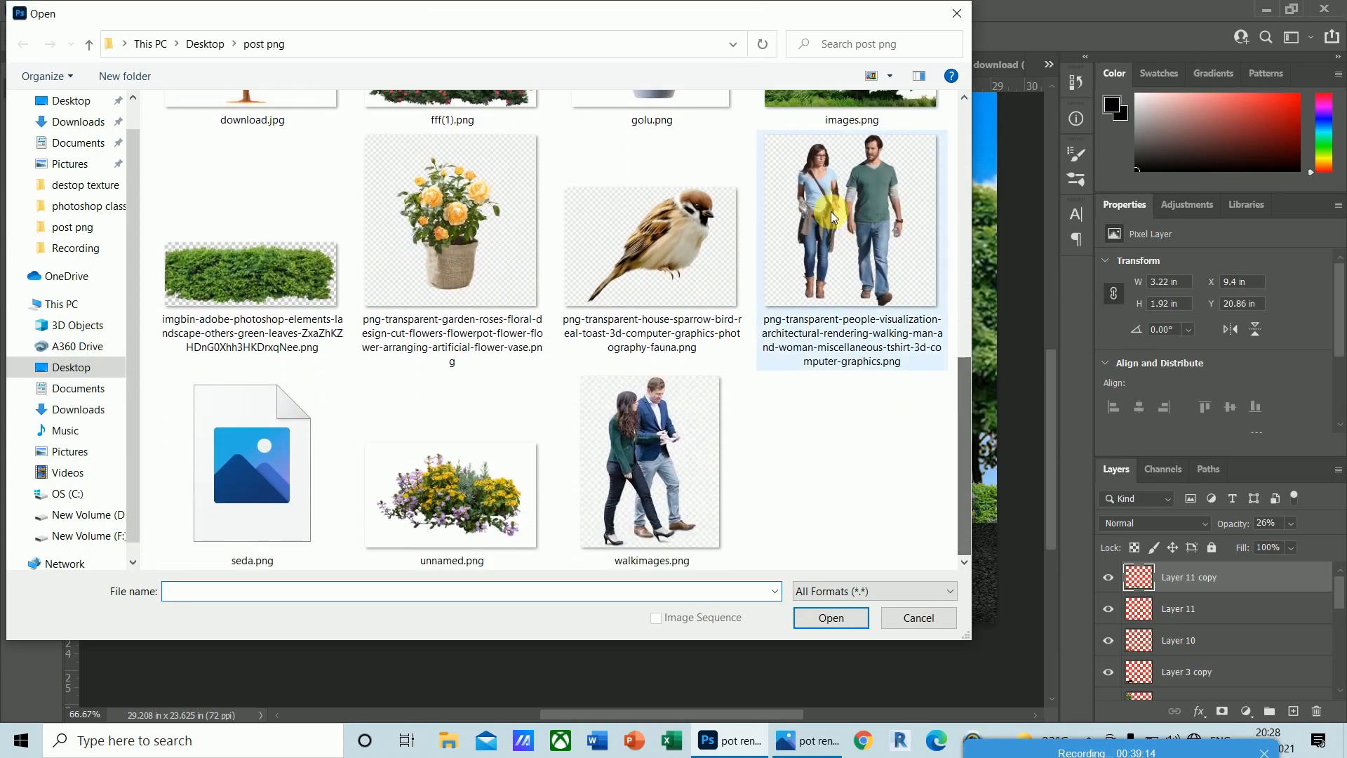
click(831, 212)
click(860, 619)
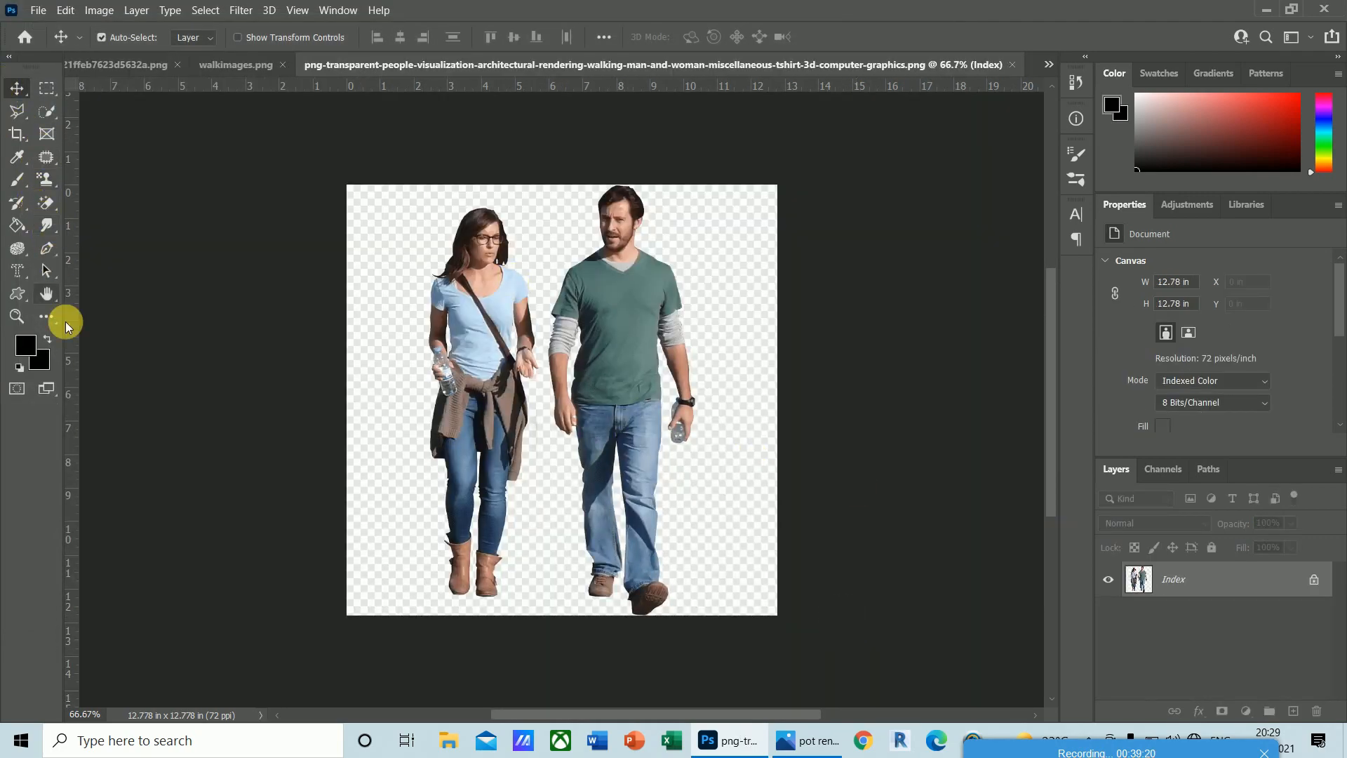
- Try the Quick Selection tool on the woman's head and convert the image to RGB Color mode
click(46, 114)
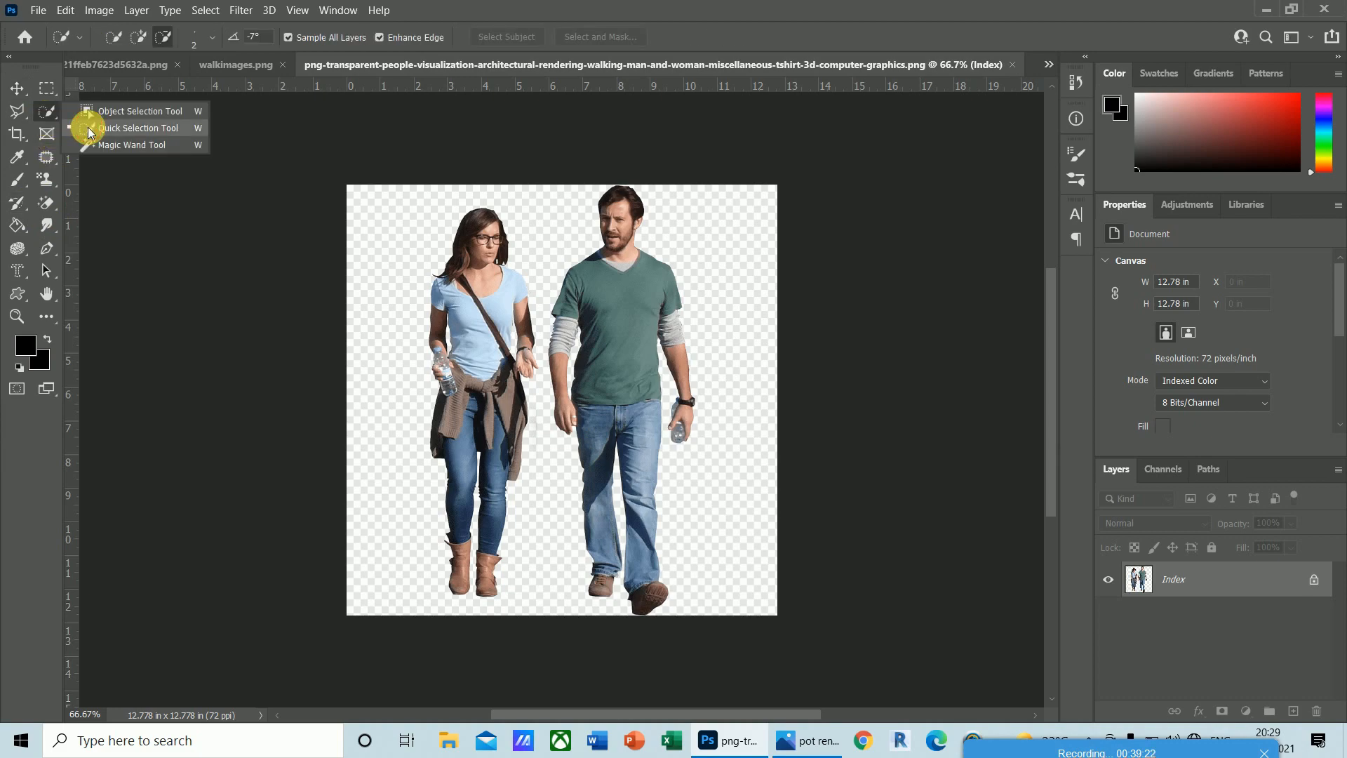
click(89, 130)
click(481, 221)
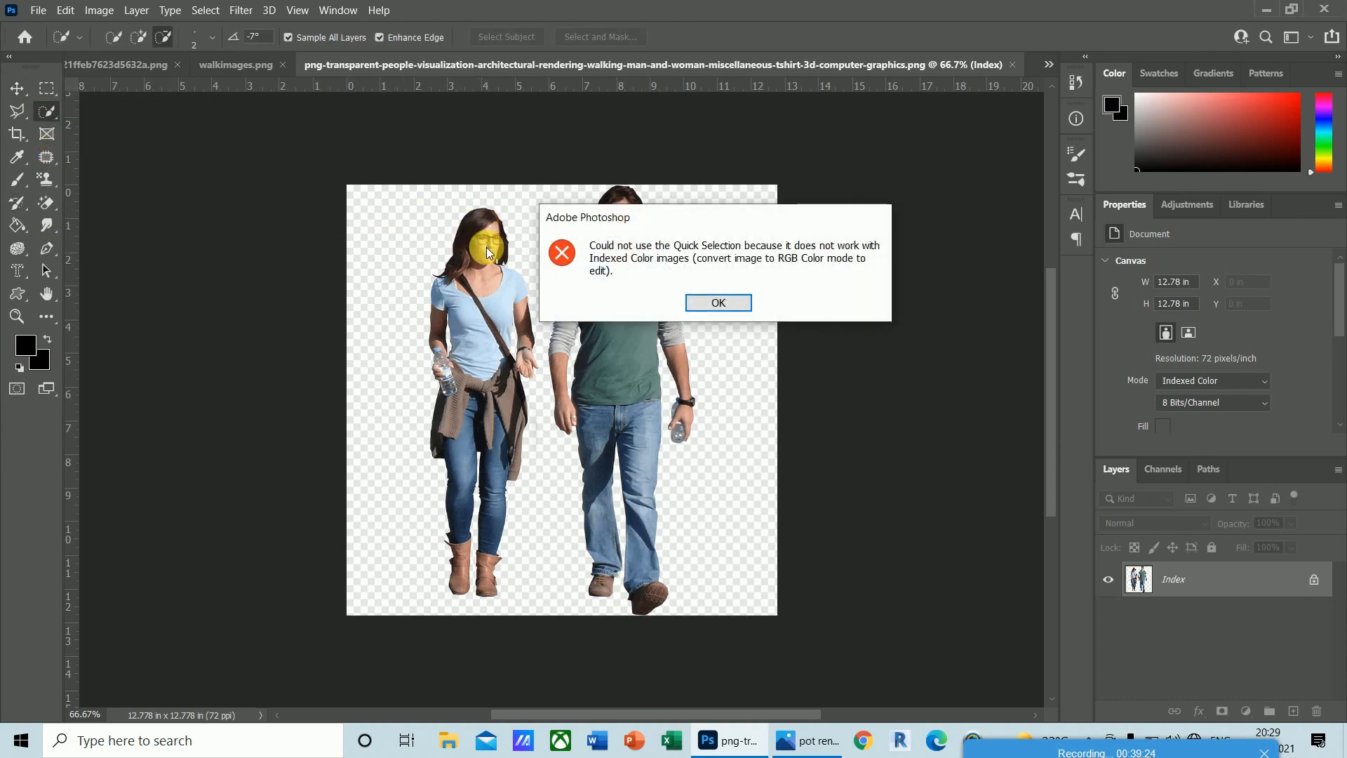
click(716, 301)
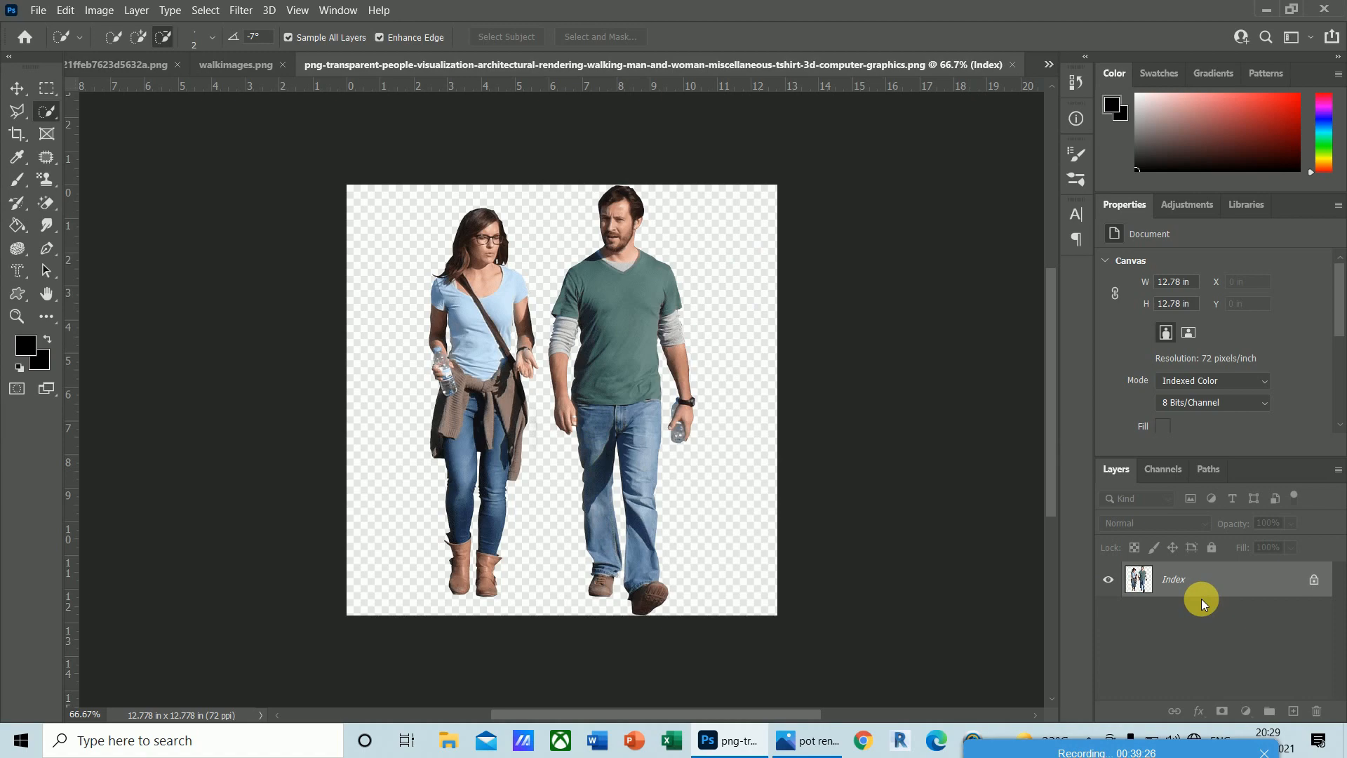
click(1261, 382)
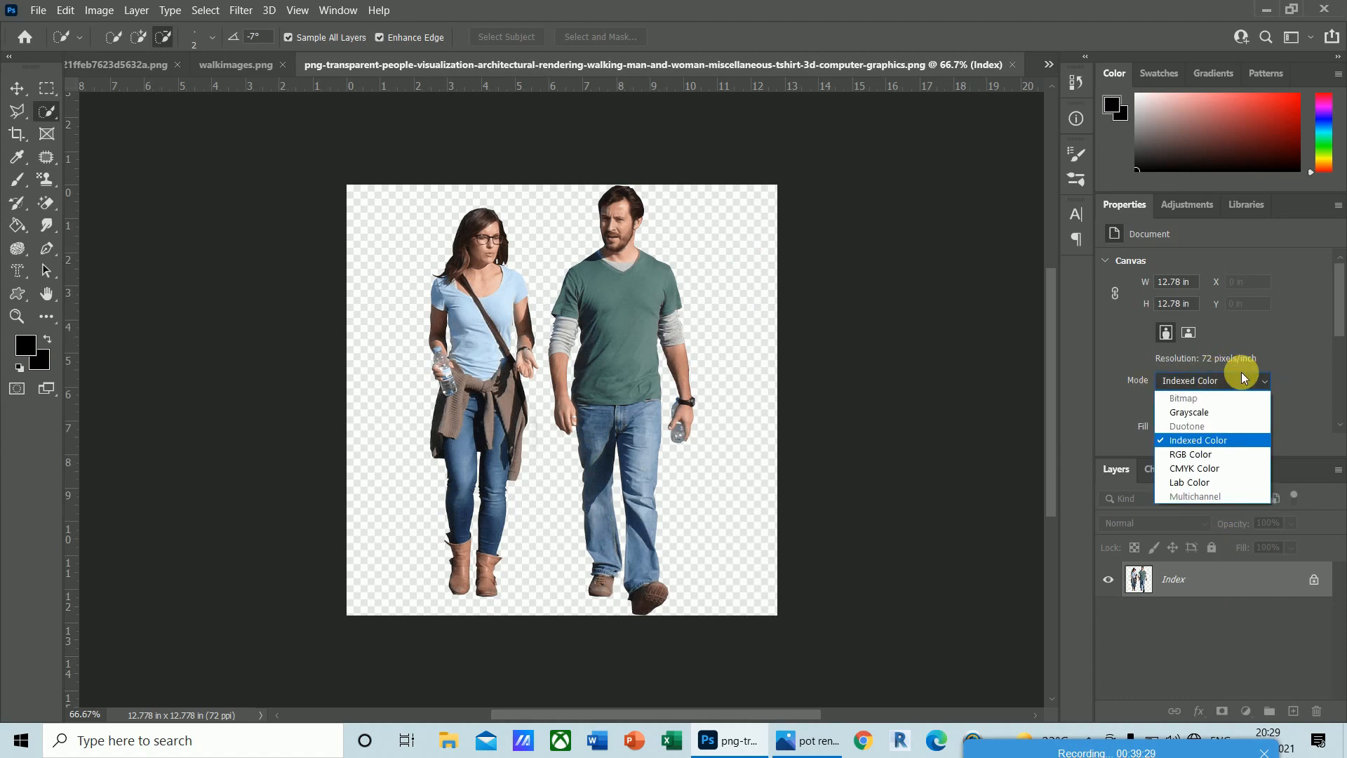
click(1201, 456)
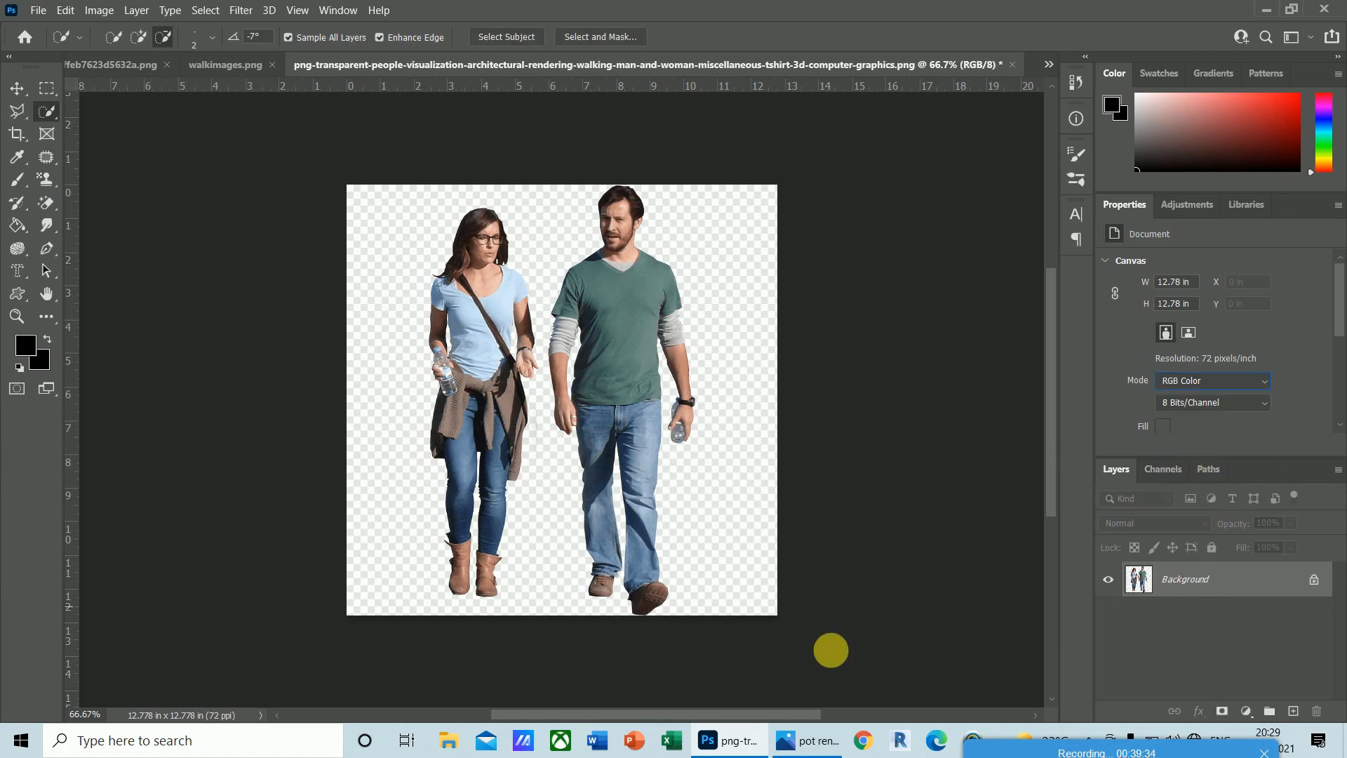
- Convert the locked Background into an editable layer with the default settings and activate the Quick Selection tool
double_click(1191, 591)
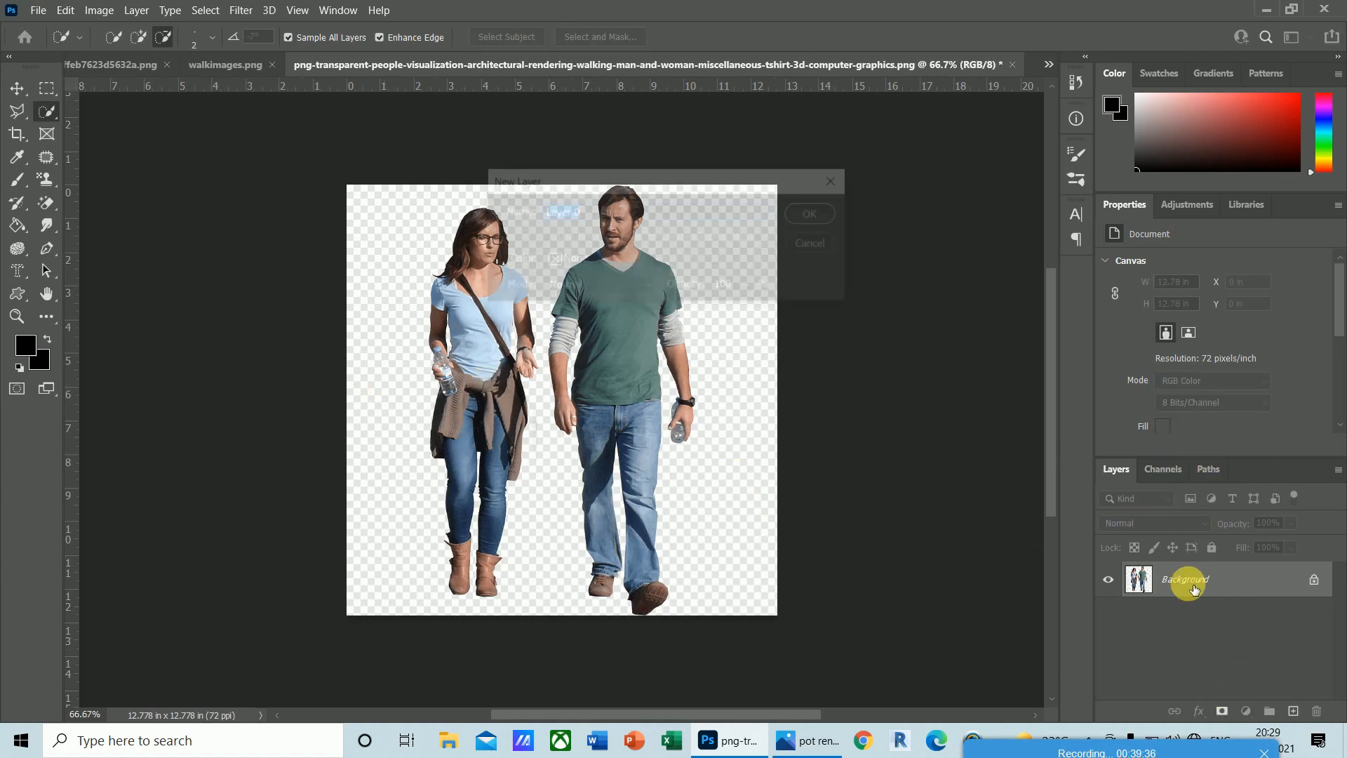
click(799, 218)
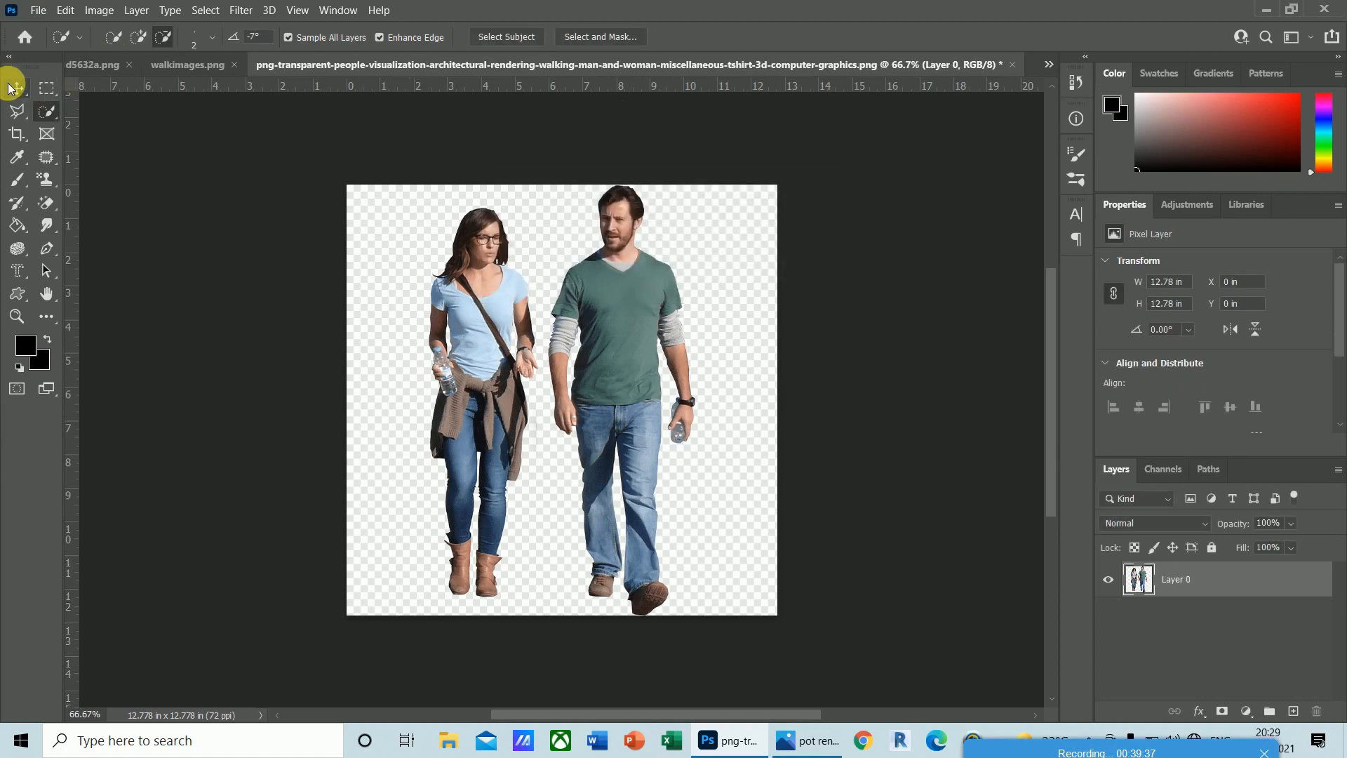
right_click(48, 116)
click(83, 128)
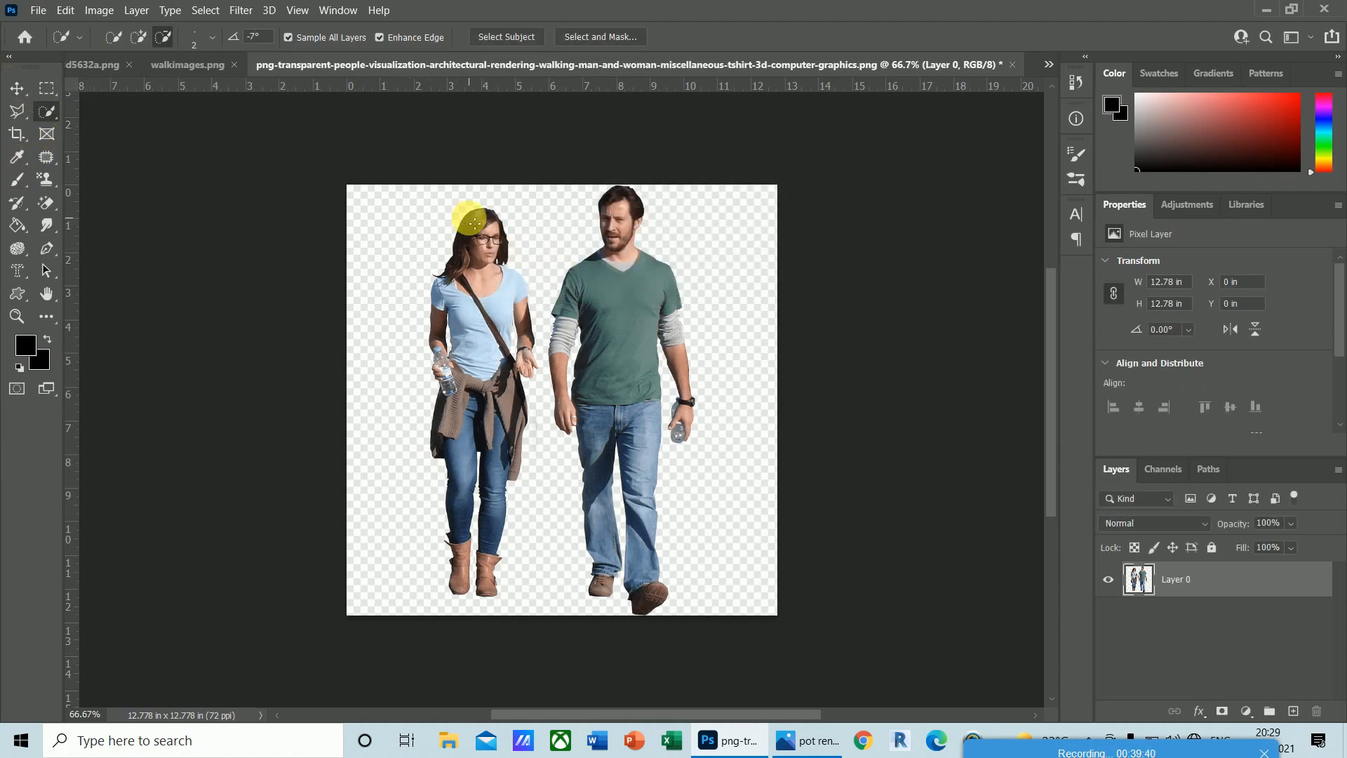
- Quick-select the woman's hair and part of her face, and extend the selection over her light blue T-shirt in add mode
mouse_move(473, 222)
mouse_down()
mouse_move(496, 284)
mouse_move(488, 238)
mouse_move(503, 256)
mouse_move(499, 243)
mouse_up()
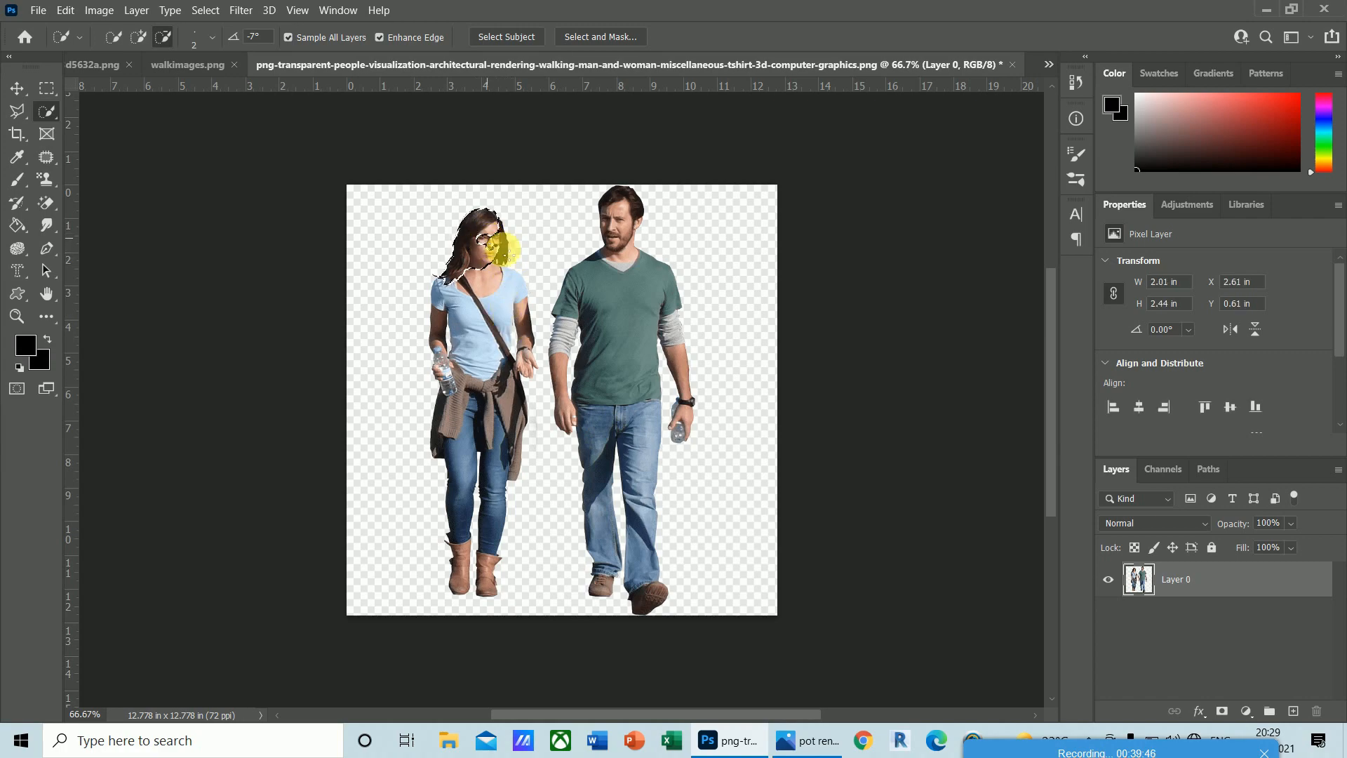
drag(483, 262, 481, 249)
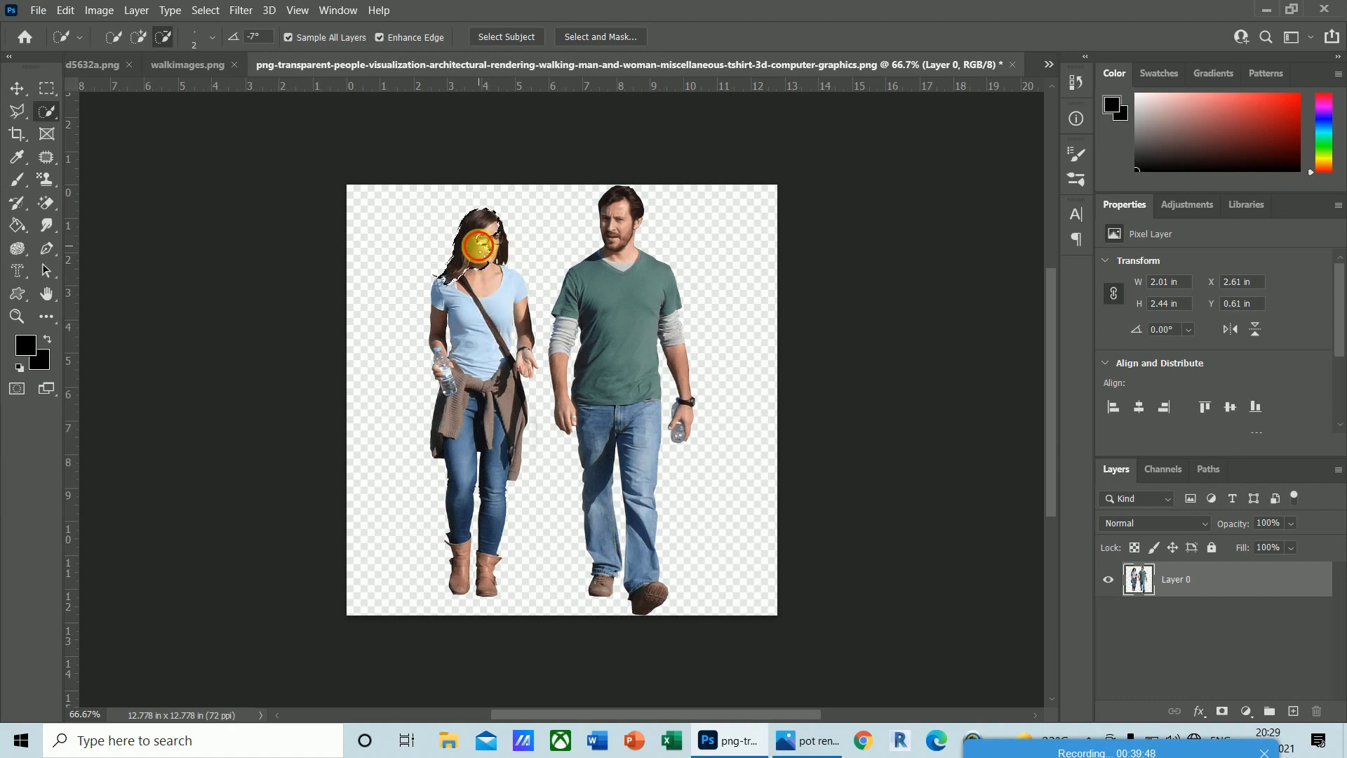
click(139, 36)
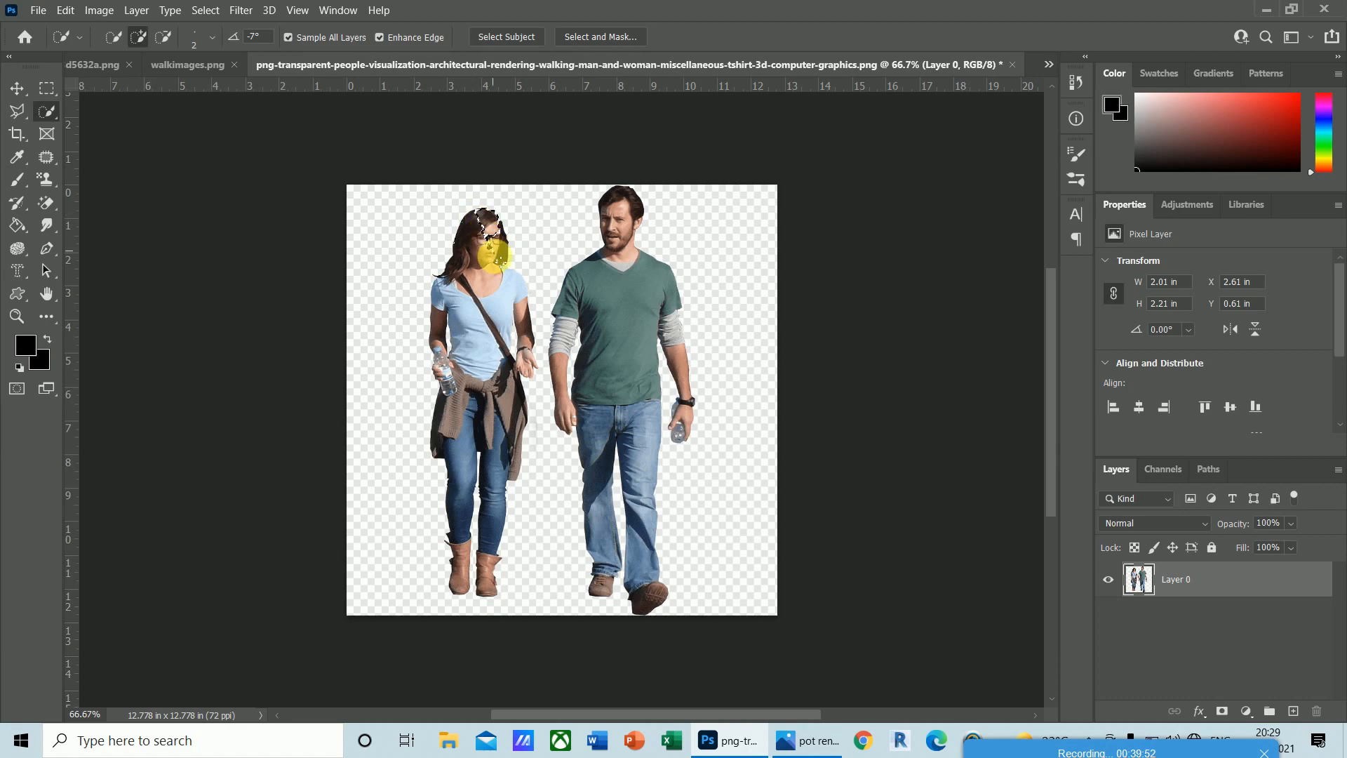
mouse_move(501, 299)
mouse_down()
mouse_move(506, 356)
mouse_move(494, 237)
mouse_move(469, 284)
mouse_move(469, 357)
mouse_move(466, 295)
mouse_up()
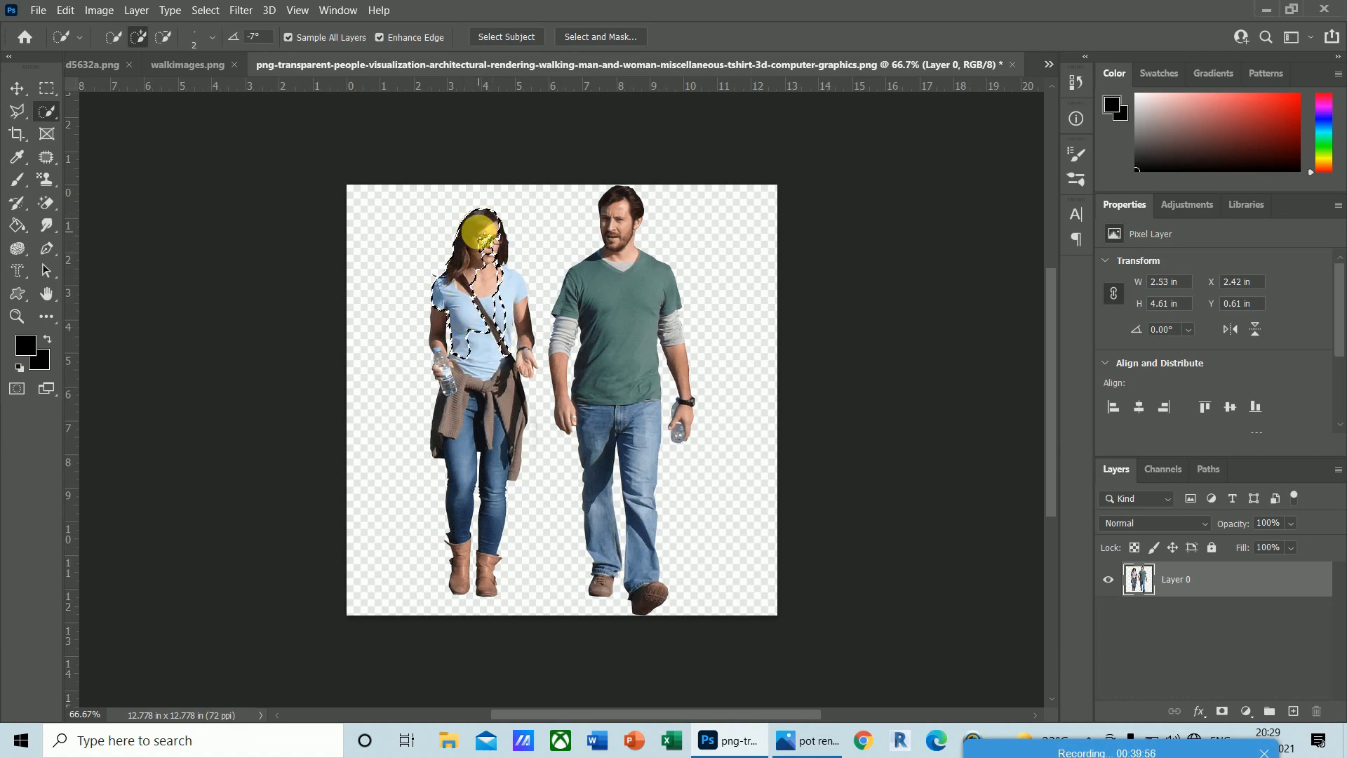
mouse_move(480, 231)
mouse_down()
mouse_move(470, 298)
mouse_move(485, 362)
mouse_move(466, 298)
mouse_move(496, 317)
mouse_move(493, 221)
mouse_move(484, 244)
mouse_up()
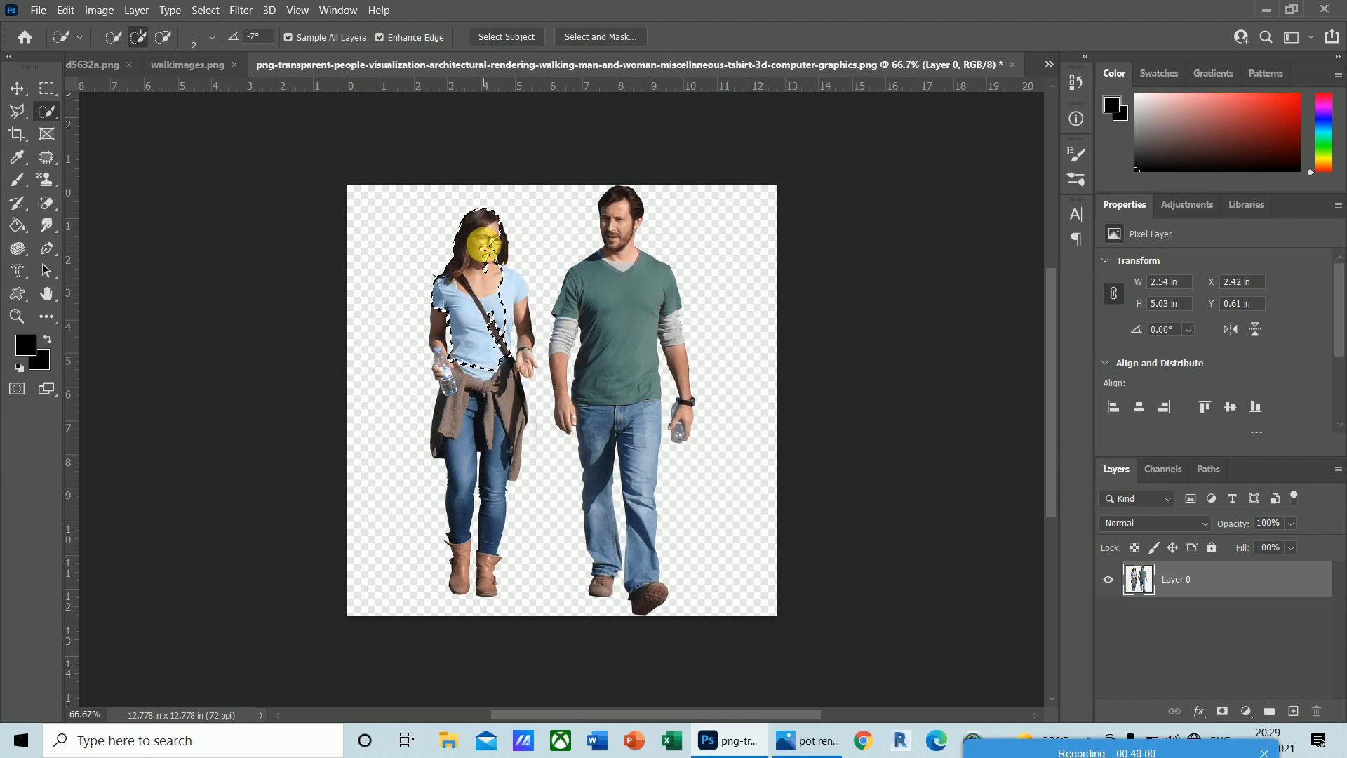
- Add the rest of the woman's face, glasses and hair to the selection
key(ctrl+plus)
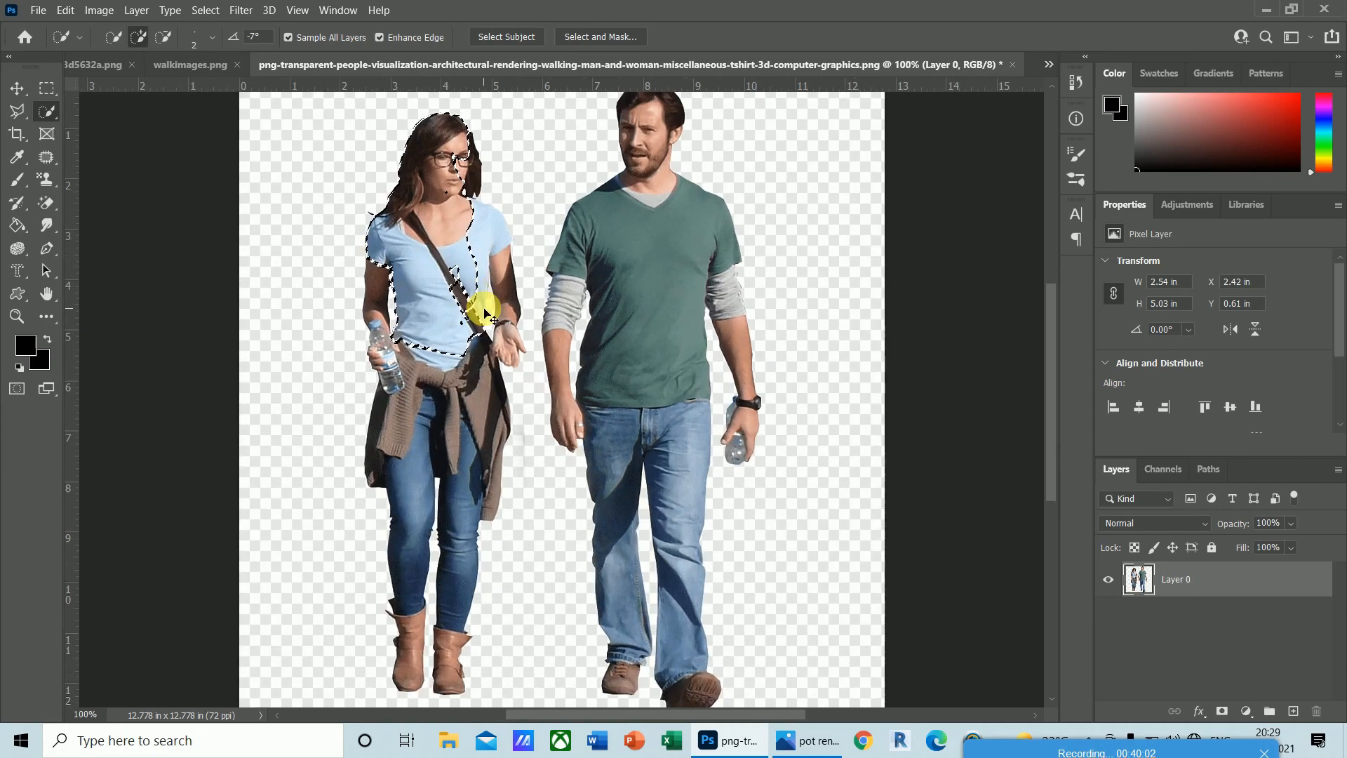
key(ctrl+plus)
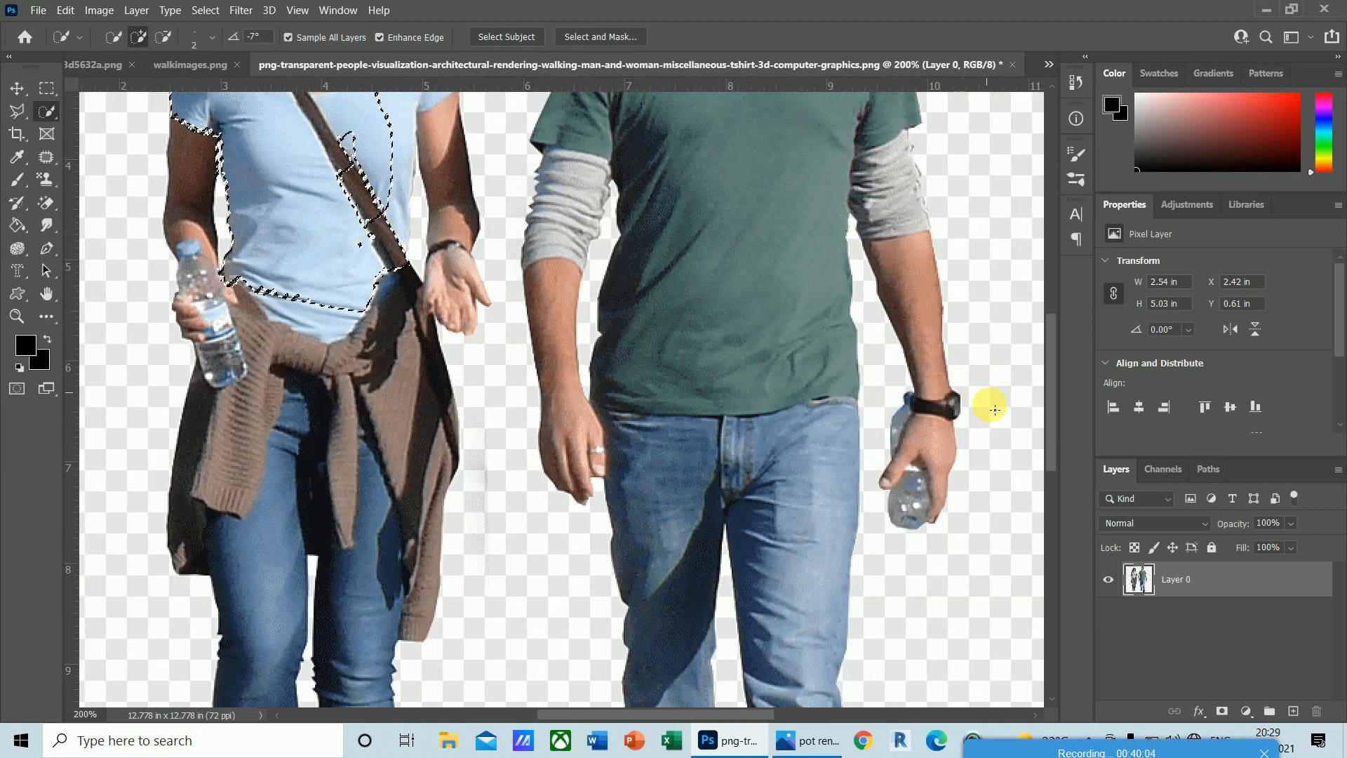
drag(1050, 423, 1047, 355)
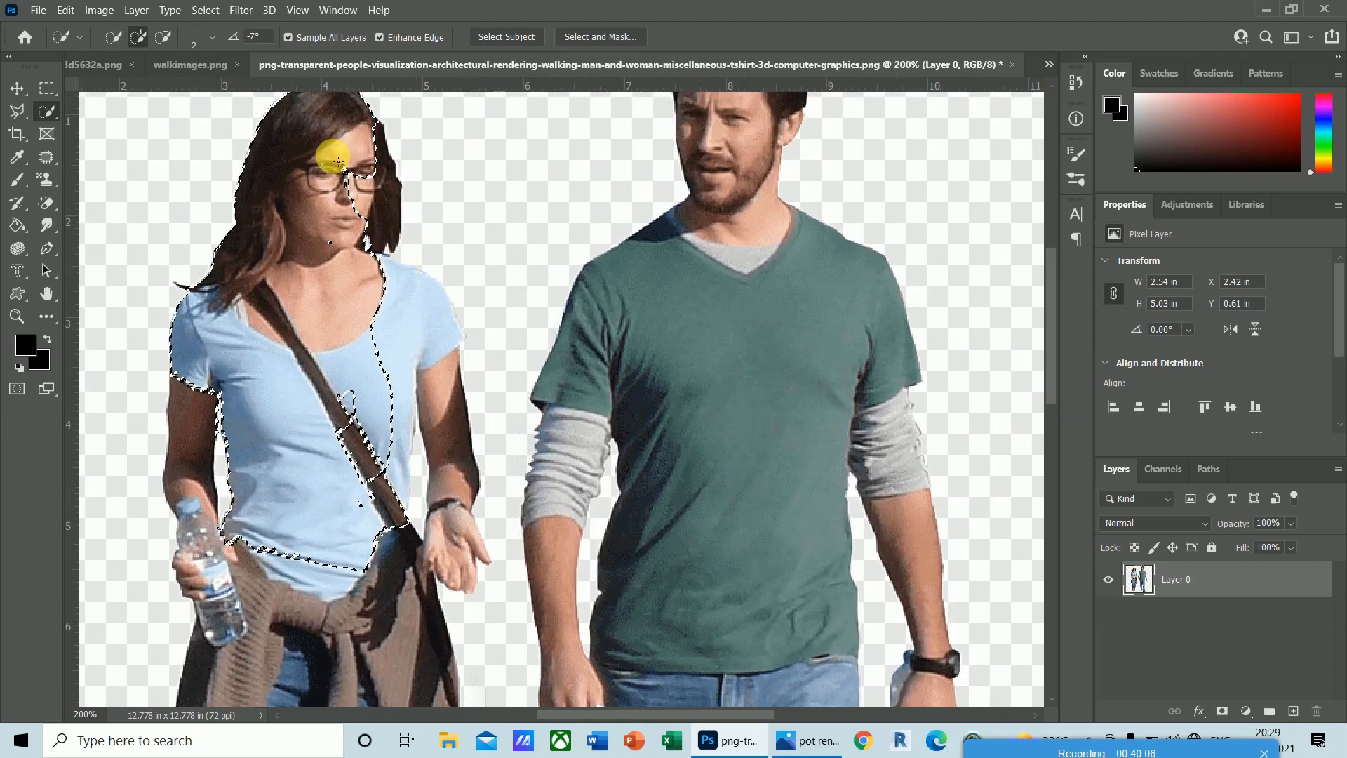
mouse_move(340, 172)
mouse_down()
mouse_move(387, 244)
mouse_move(393, 176)
mouse_move(346, 167)
mouse_move(380, 202)
mouse_move(360, 172)
mouse_move(385, 198)
mouse_up()
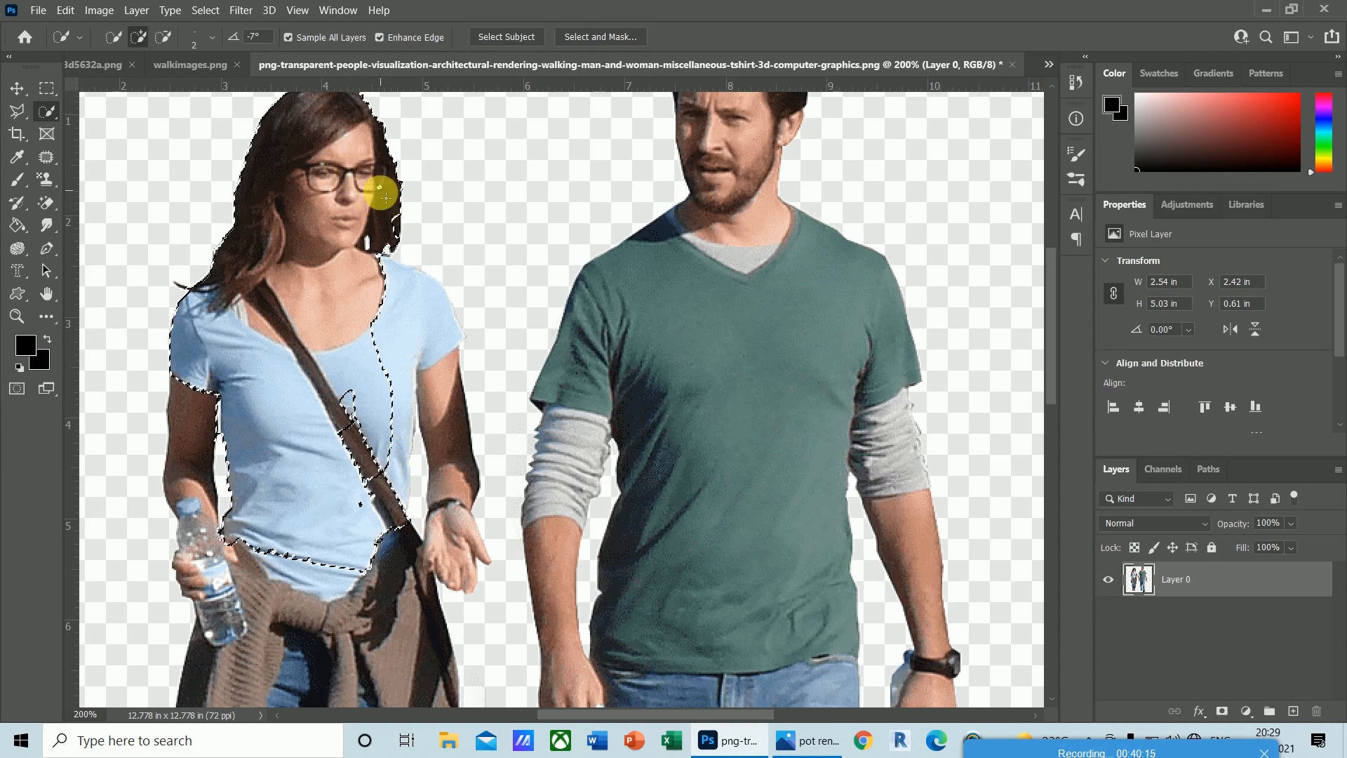
click(393, 242)
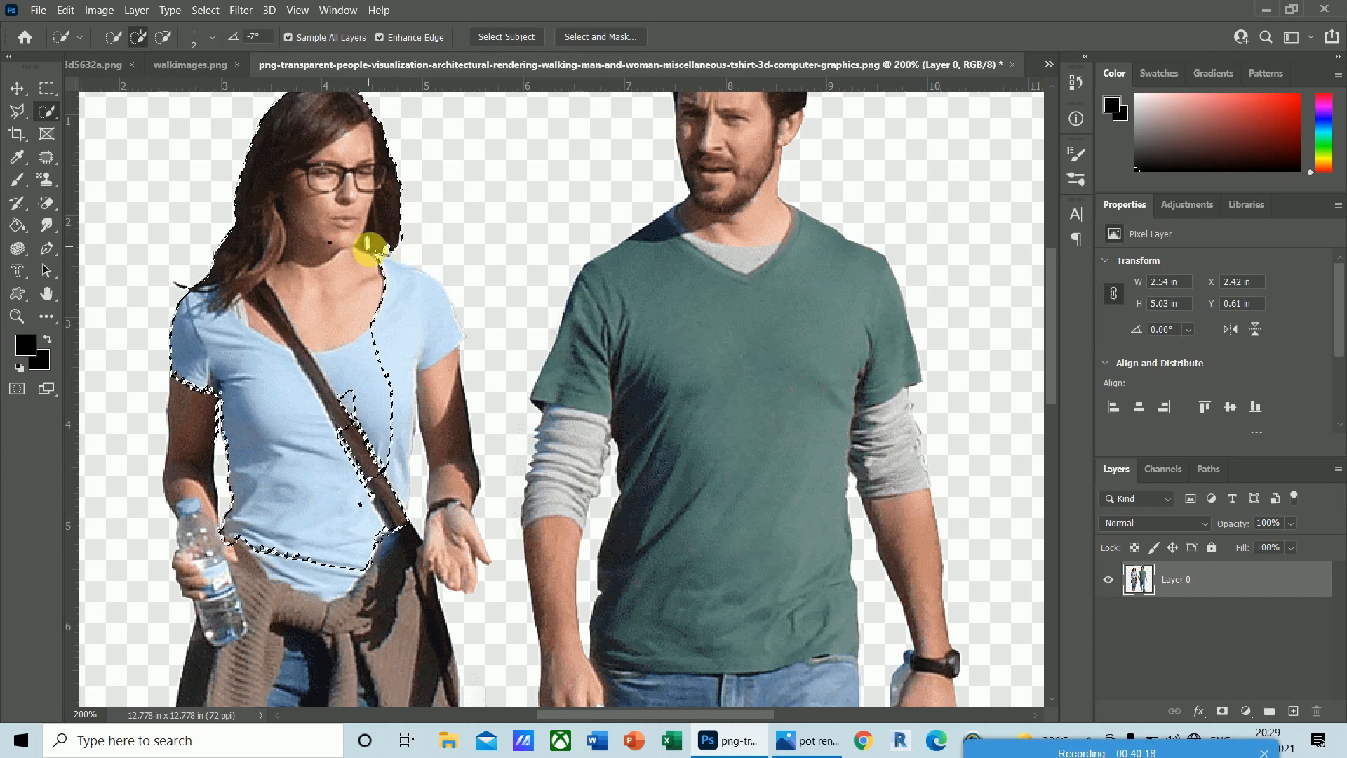
- Add the bag strap, the remaining T-shirt with its sleeve, and the woman's arm on the man's side to the selection
drag(341, 386, 357, 433)
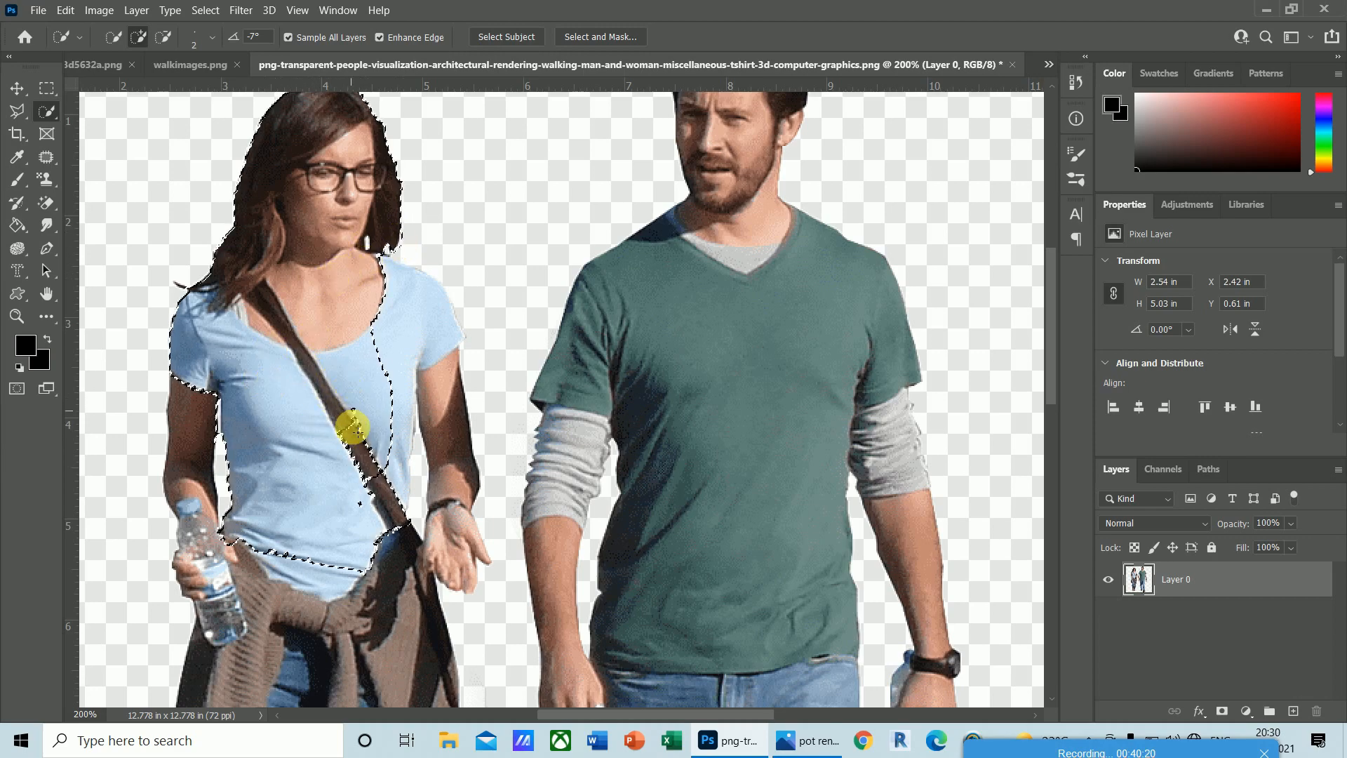
mouse_move(367, 480)
mouse_down()
mouse_move(348, 405)
mouse_move(363, 441)
mouse_up()
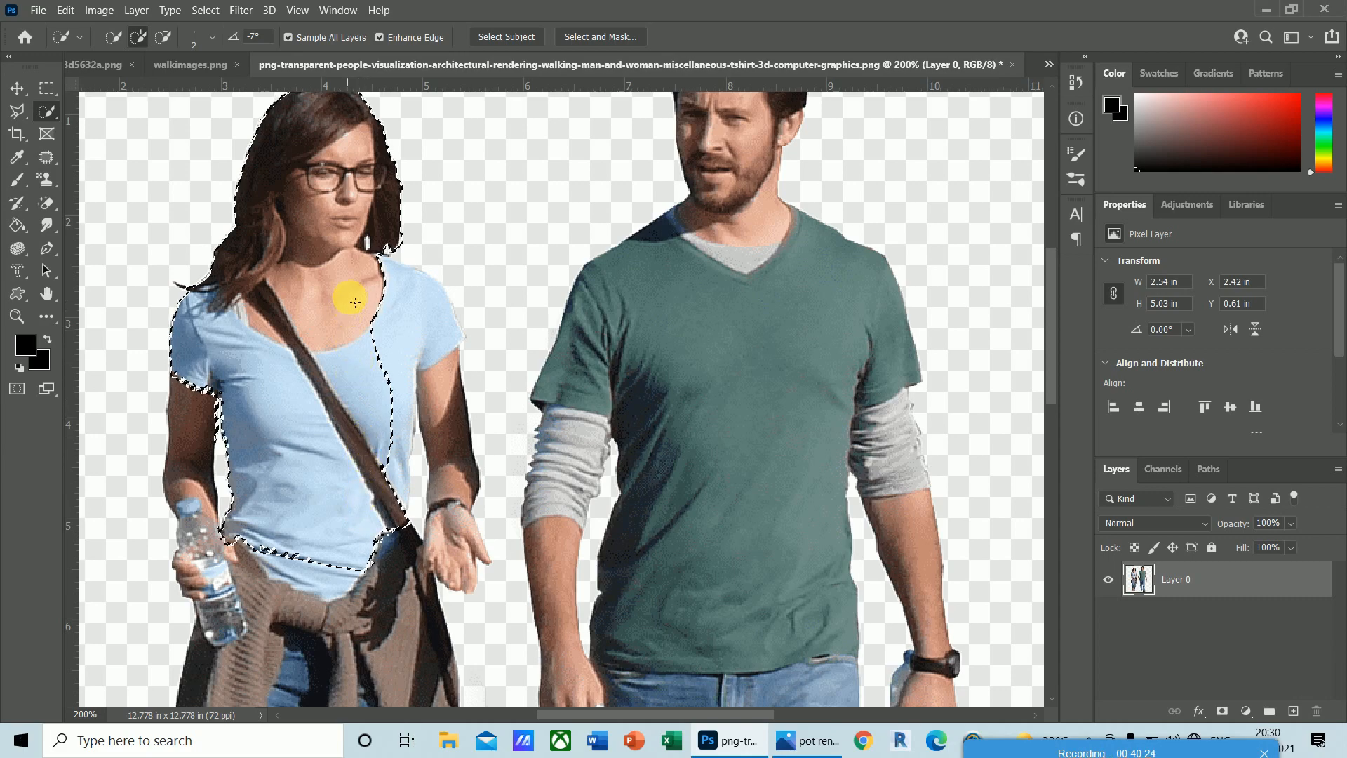
mouse_move(428, 330)
mouse_down()
mouse_move(400, 374)
mouse_move(365, 334)
mouse_move(388, 372)
mouse_move(407, 469)
mouse_move(411, 369)
mouse_move(394, 418)
mouse_move(385, 356)
mouse_move(388, 392)
mouse_move(404, 397)
mouse_move(405, 370)
mouse_up()
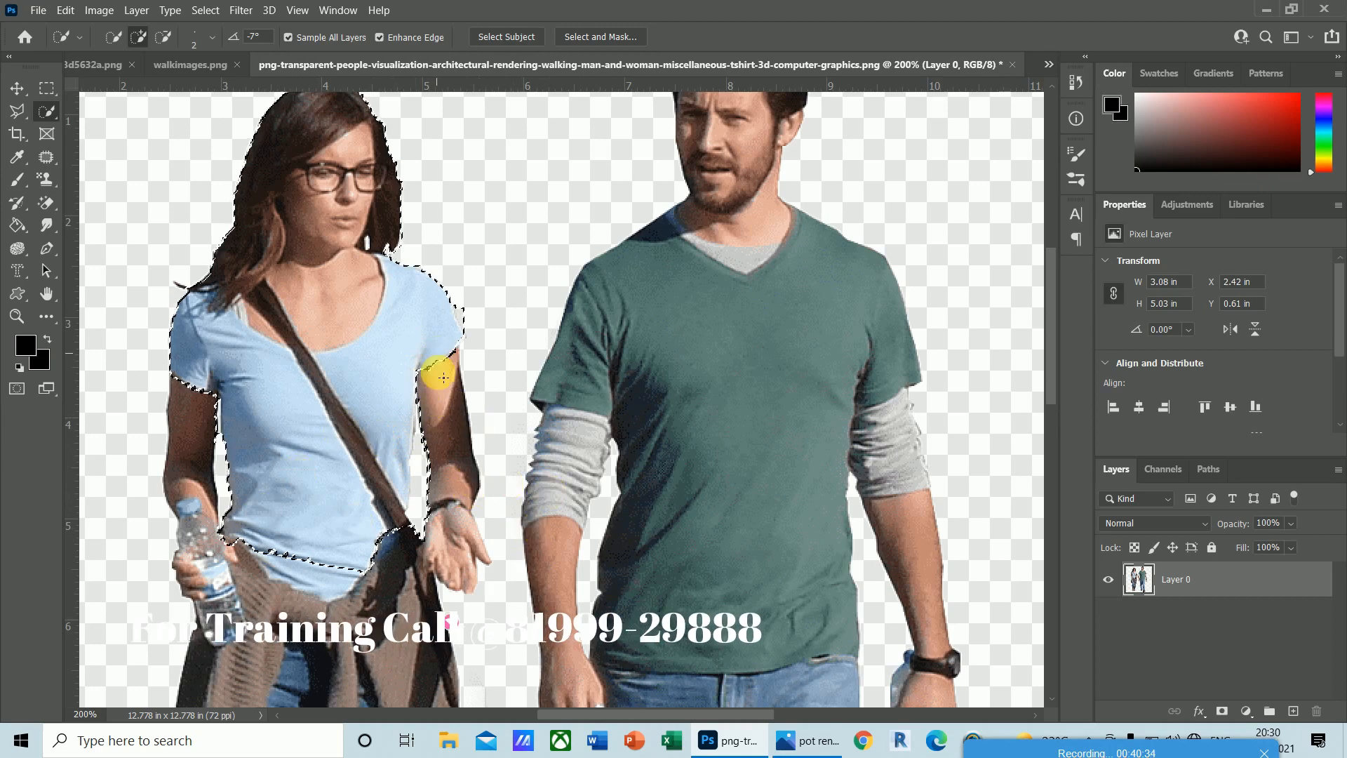
mouse_move(443, 377)
mouse_down()
mouse_move(451, 535)
mouse_move(436, 576)
mouse_up()
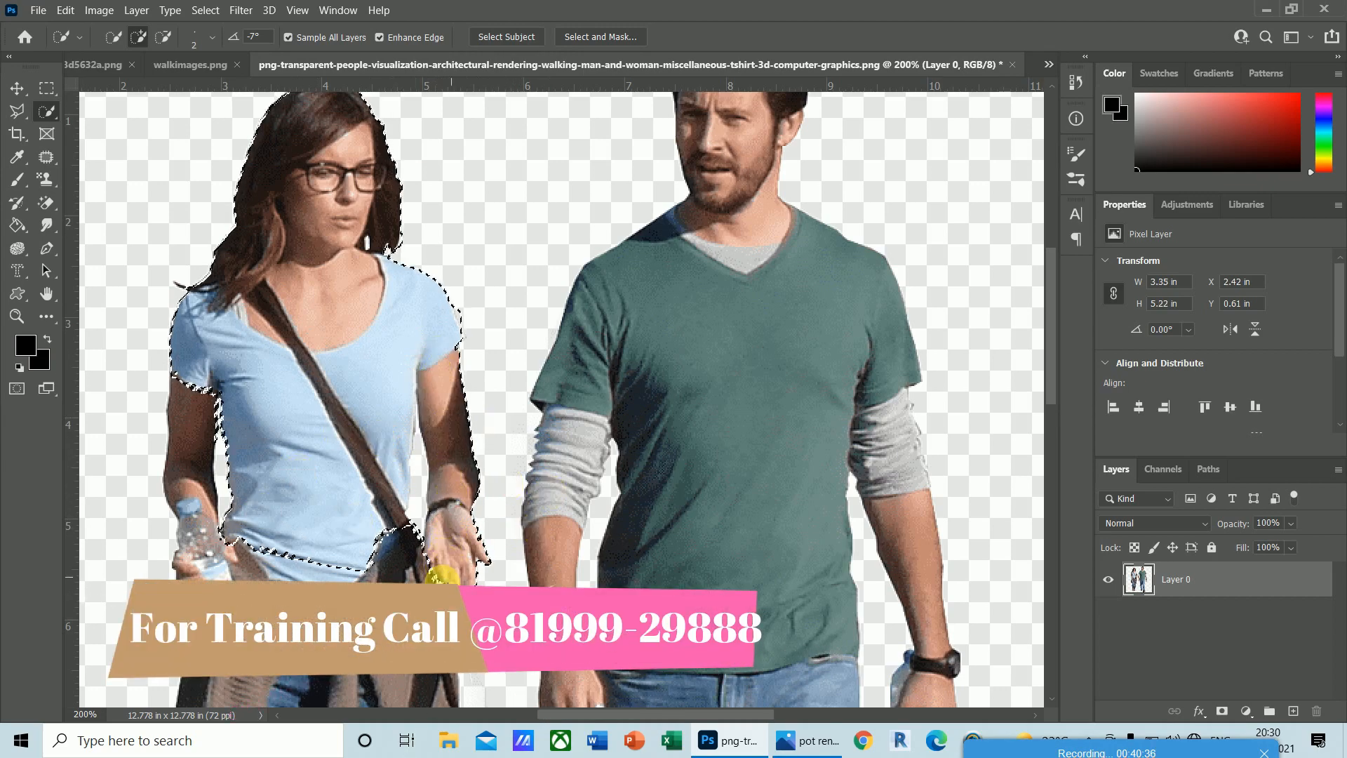
- Extend the quick selection over the woman's jeans, tied cardigan, bottle hand and boots
drag(1052, 381, 1053, 474)
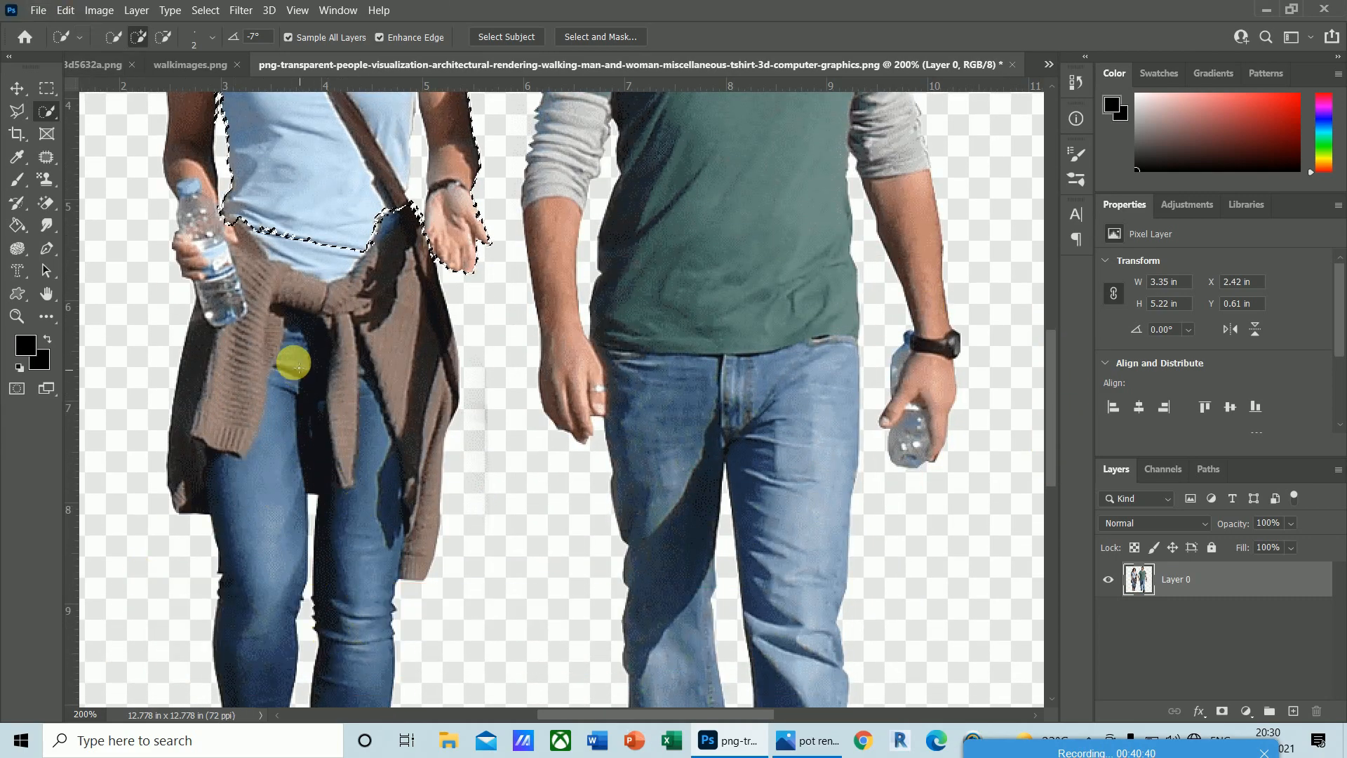
mouse_move(317, 204)
mouse_down()
mouse_move(258, 504)
mouse_move(273, 481)
mouse_up()
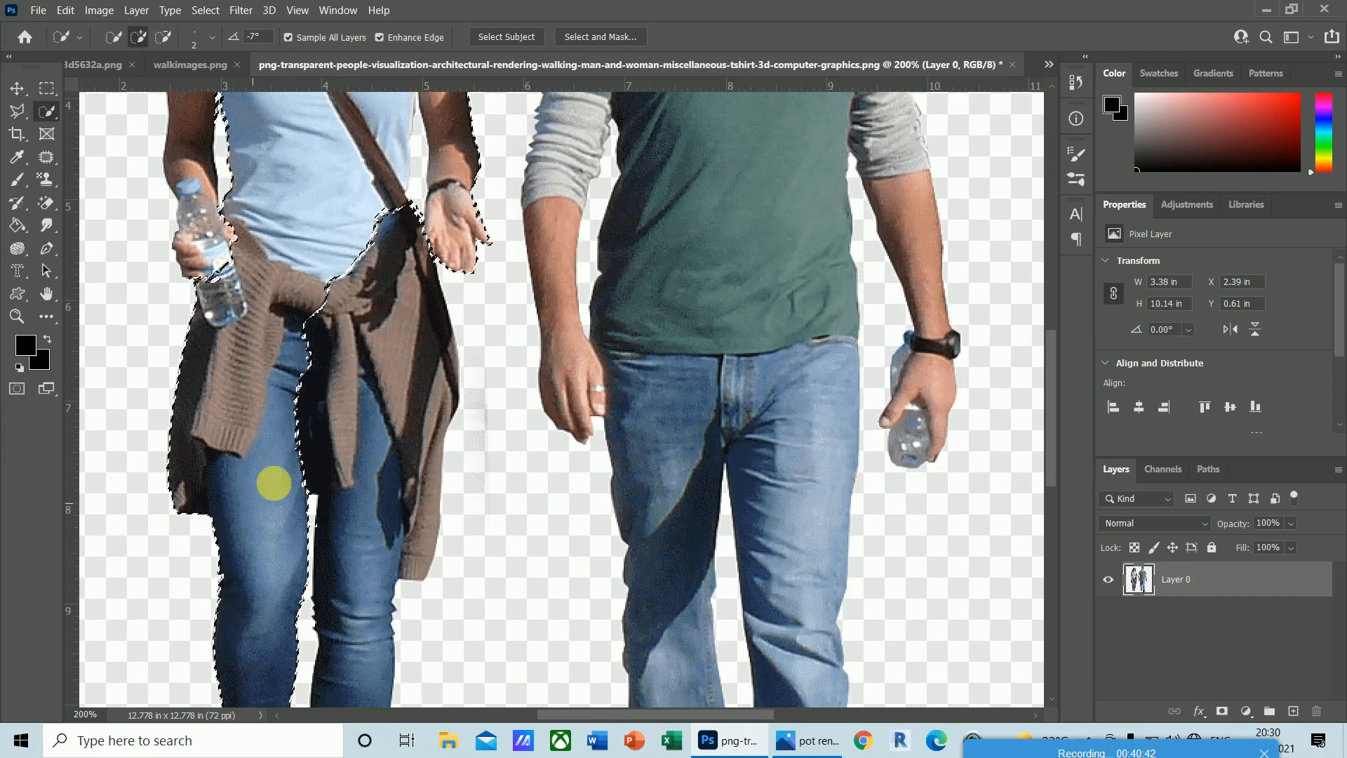
mouse_move(336, 272)
mouse_down()
mouse_move(372, 568)
mouse_move(364, 701)
mouse_up()
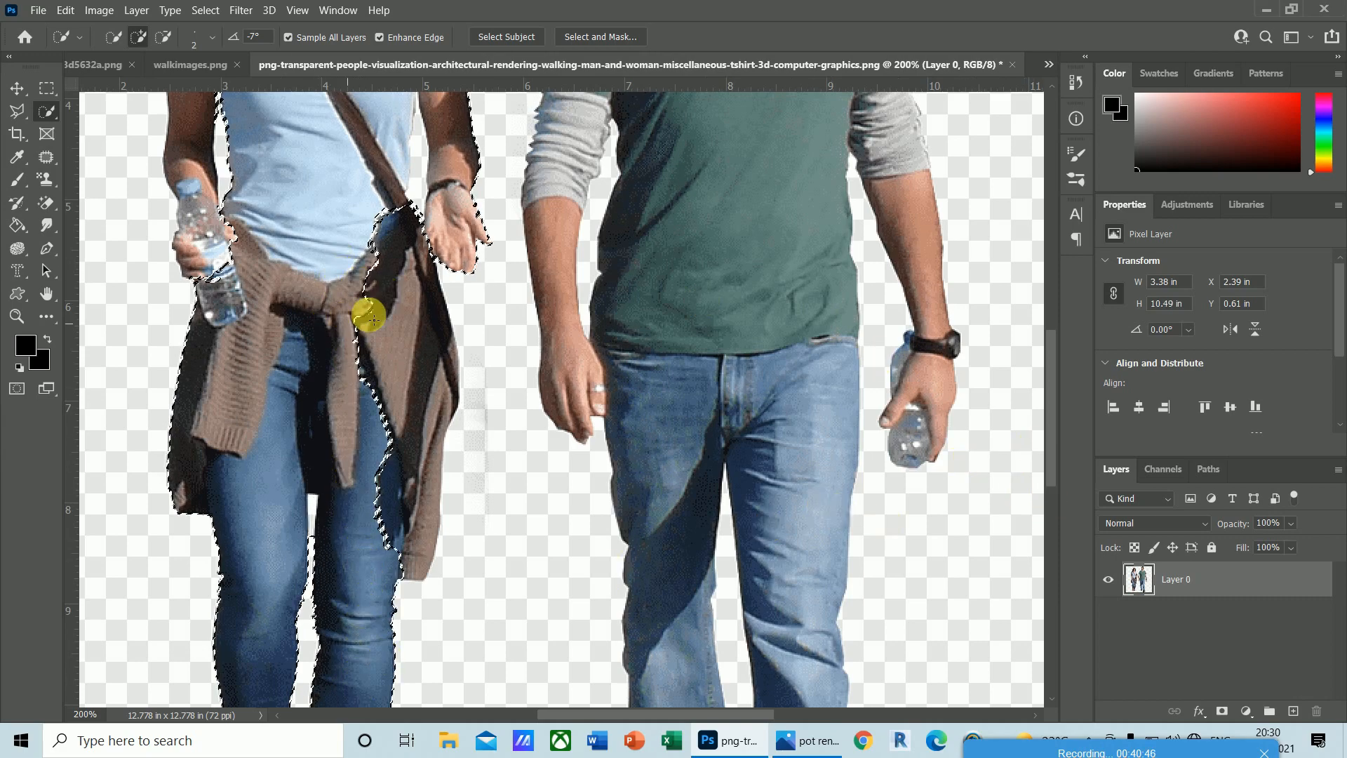
mouse_move(372, 318)
mouse_down()
mouse_move(337, 277)
mouse_move(355, 280)
mouse_move(391, 348)
mouse_move(375, 372)
mouse_up()
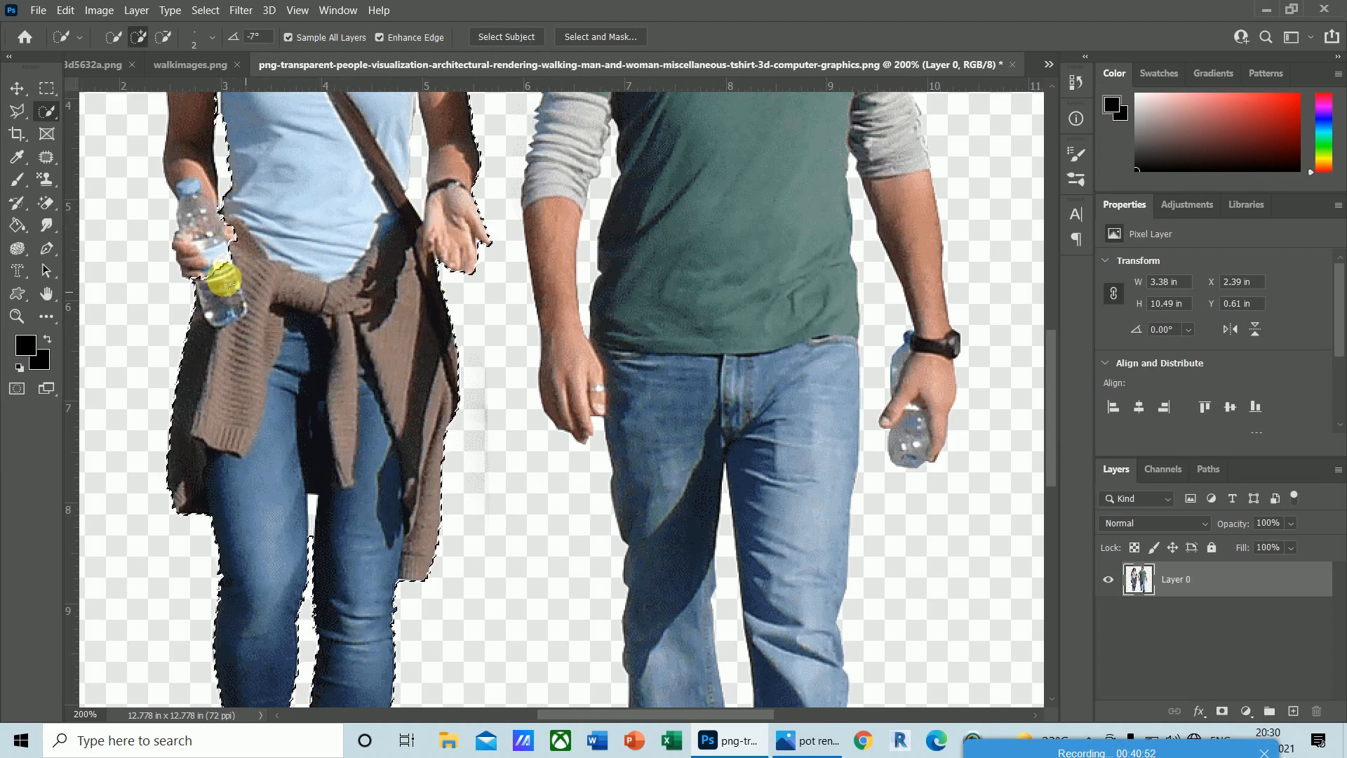
mouse_move(206, 242)
mouse_down()
mouse_move(200, 211)
mouse_move(182, 249)
mouse_up()
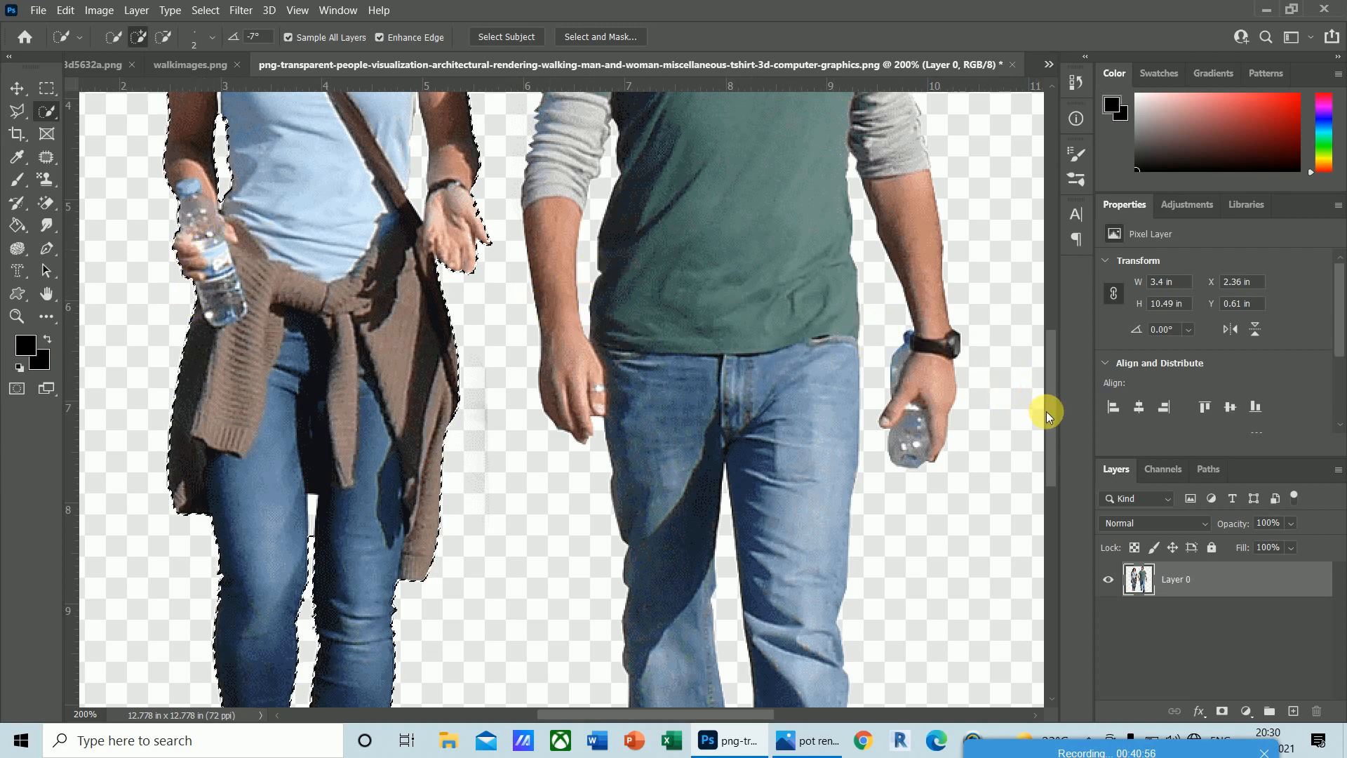
drag(1047, 414, 1058, 496)
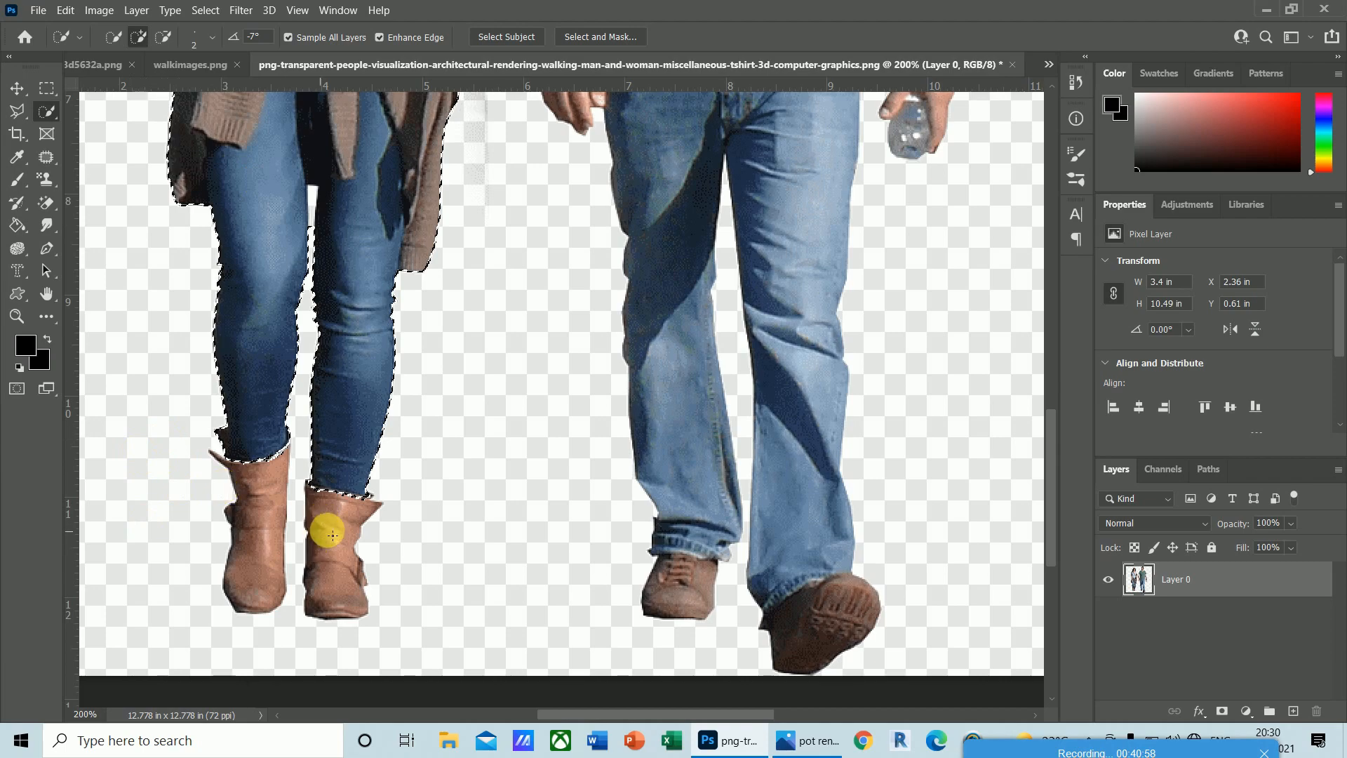
mouse_move(238, 445)
mouse_down()
mouse_move(259, 530)
mouse_move(287, 475)
mouse_move(342, 474)
mouse_move(345, 558)
mouse_move(216, 623)
mouse_move(297, 625)
mouse_up()
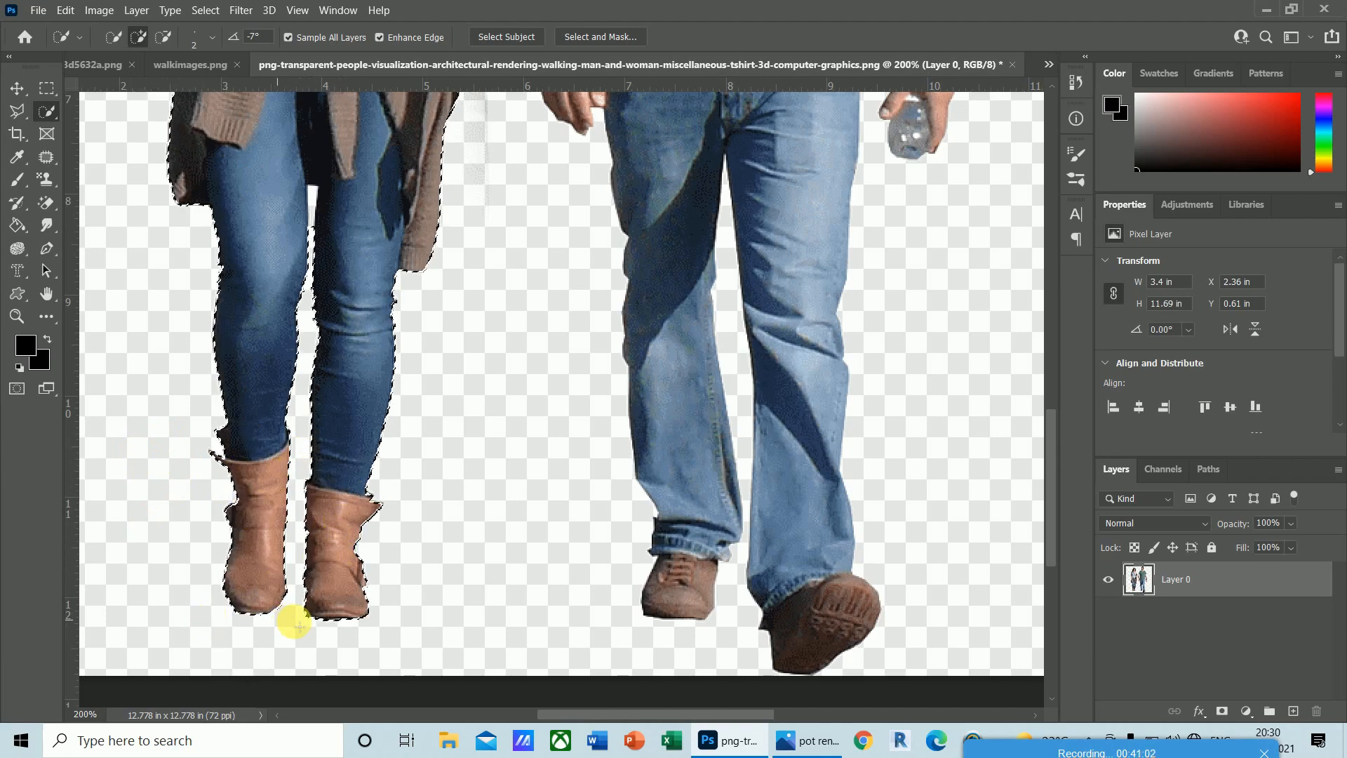
- Add the man's hair, face, green T-shirt and sleeves to the quick selection
drag(1051, 520, 1040, 348)
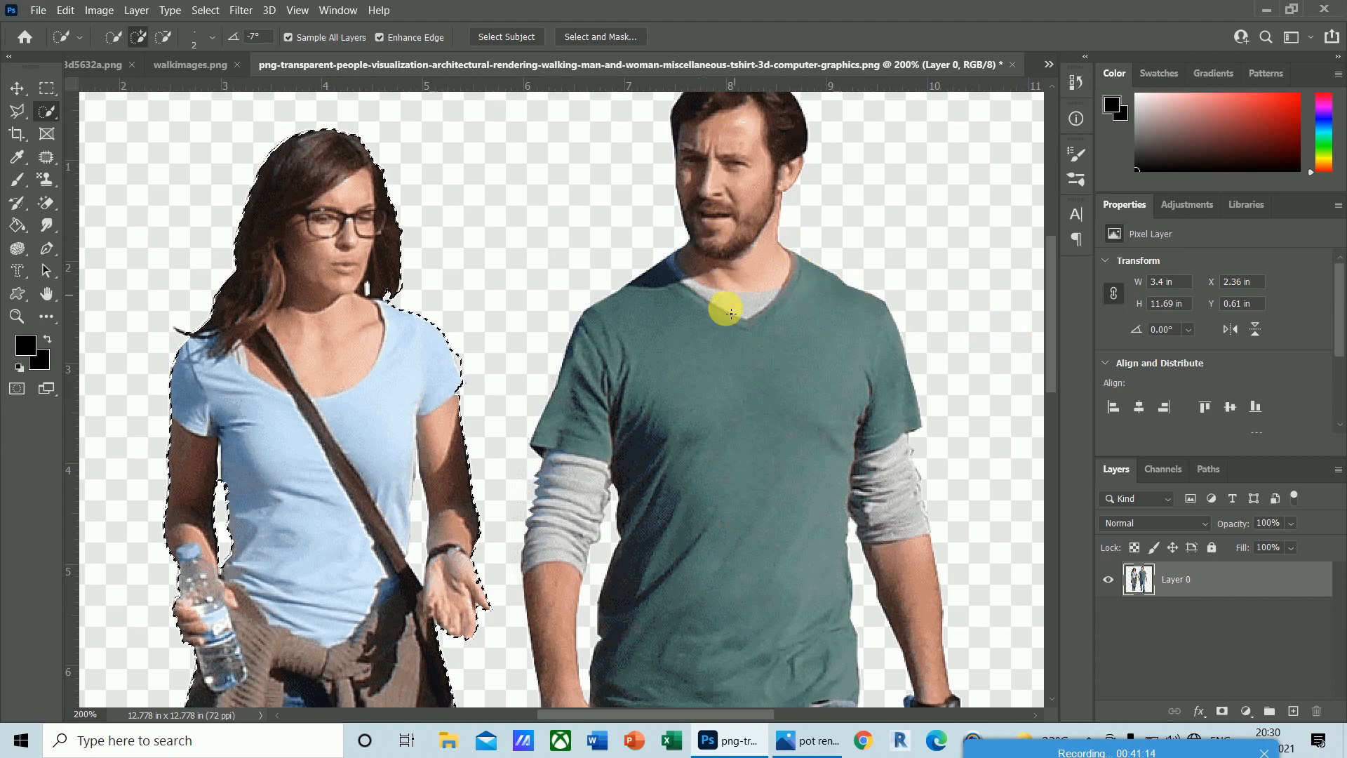
drag(1052, 353, 1051, 329)
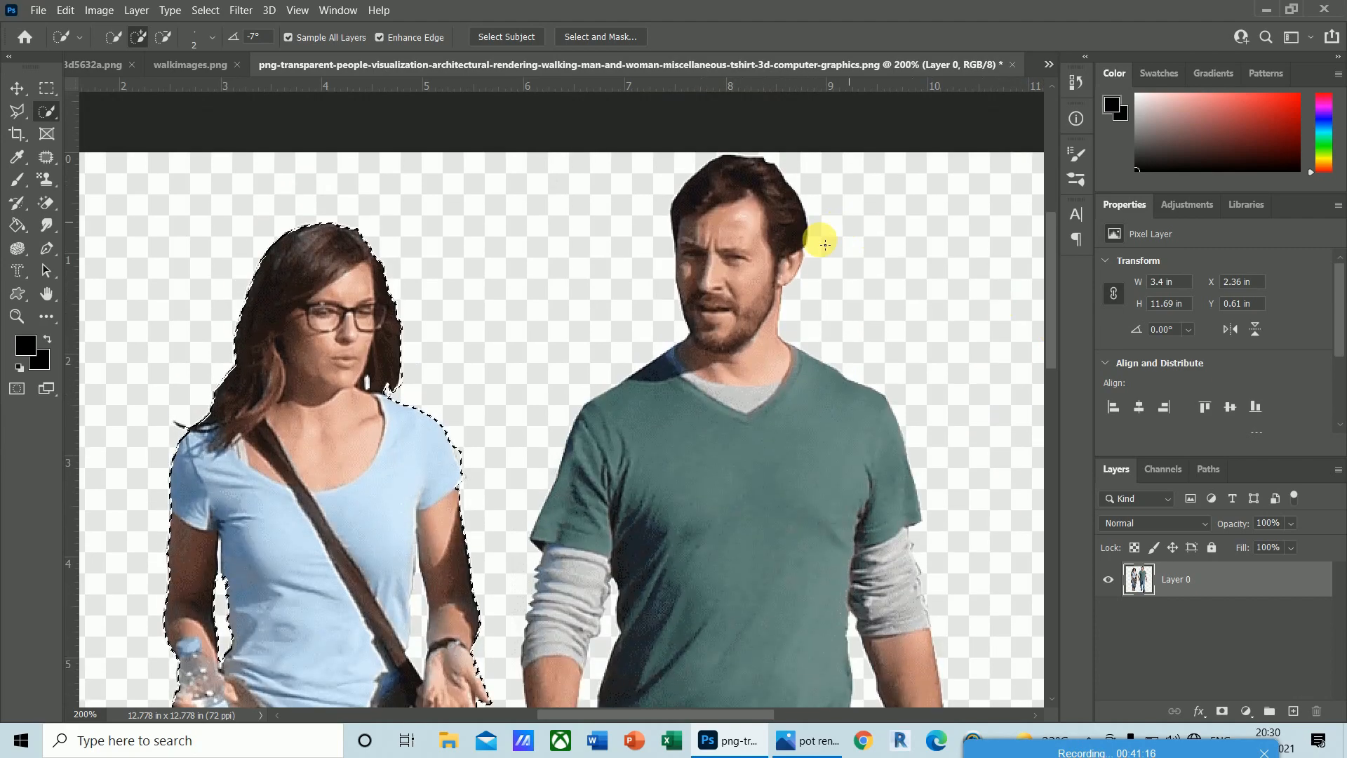
click(732, 171)
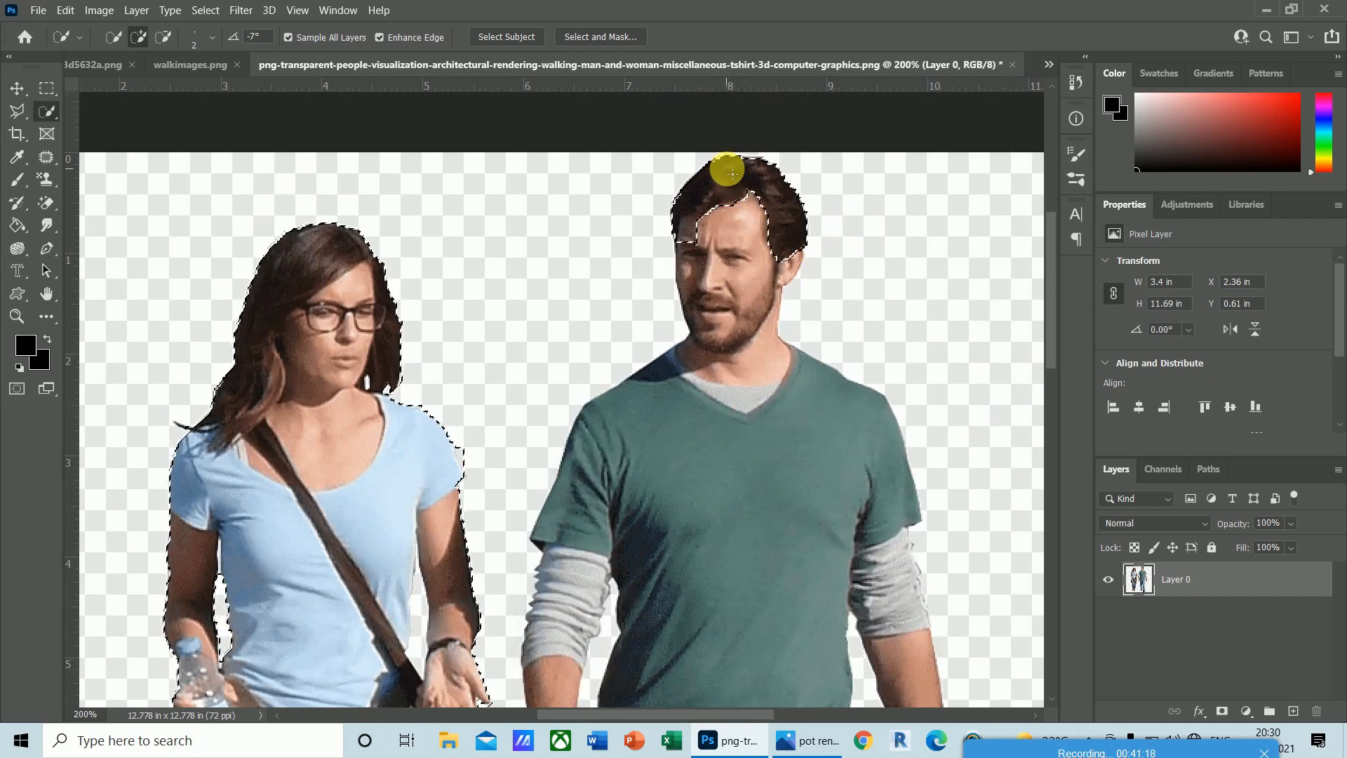
mouse_move(732, 172)
mouse_down()
mouse_move(746, 199)
mouse_move(724, 370)
mouse_move(856, 436)
mouse_move(846, 501)
mouse_move(813, 545)
mouse_move(636, 664)
mouse_move(628, 557)
mouse_move(593, 539)
mouse_move(563, 680)
mouse_move(865, 548)
mouse_move(874, 527)
mouse_move(917, 659)
mouse_up()
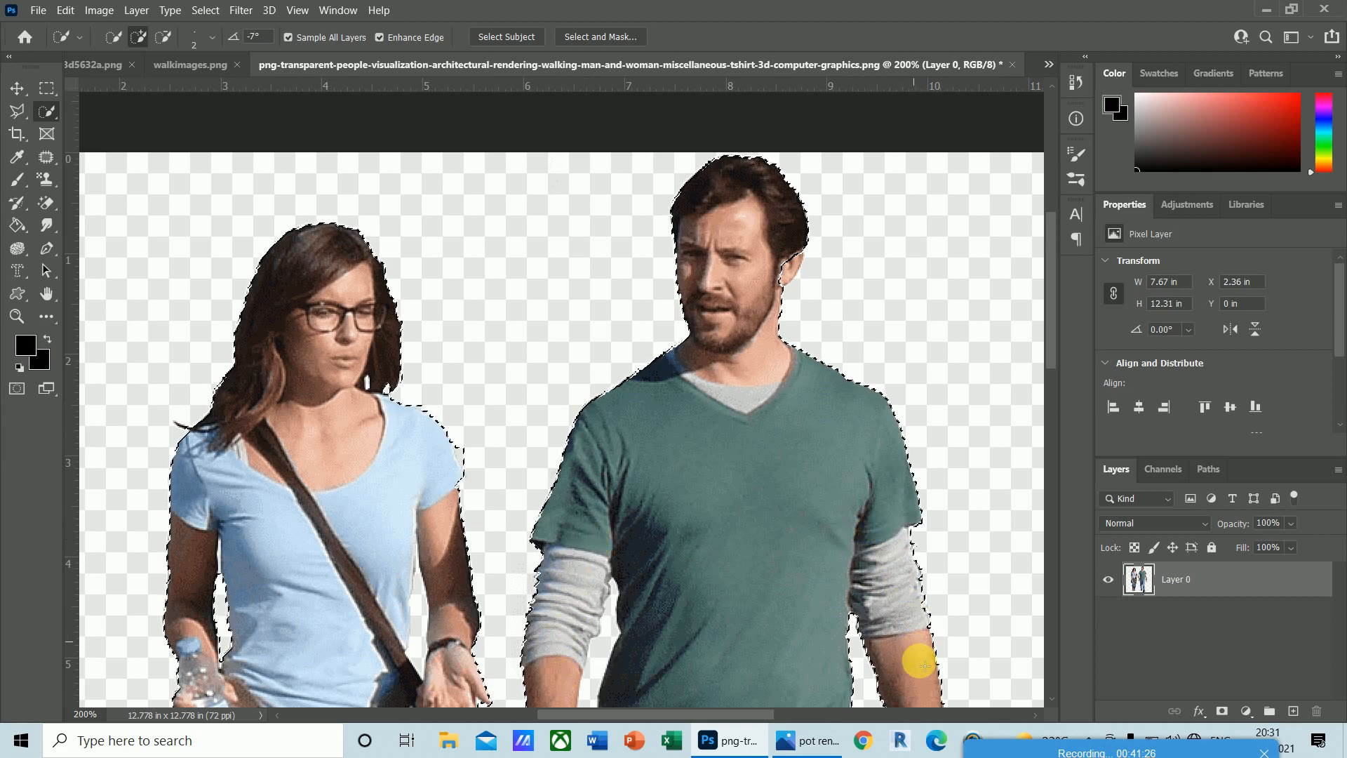
- Add the man's jeans, watch hand with the bottle, and shoes to the quick selection
drag(1052, 360, 1058, 450)
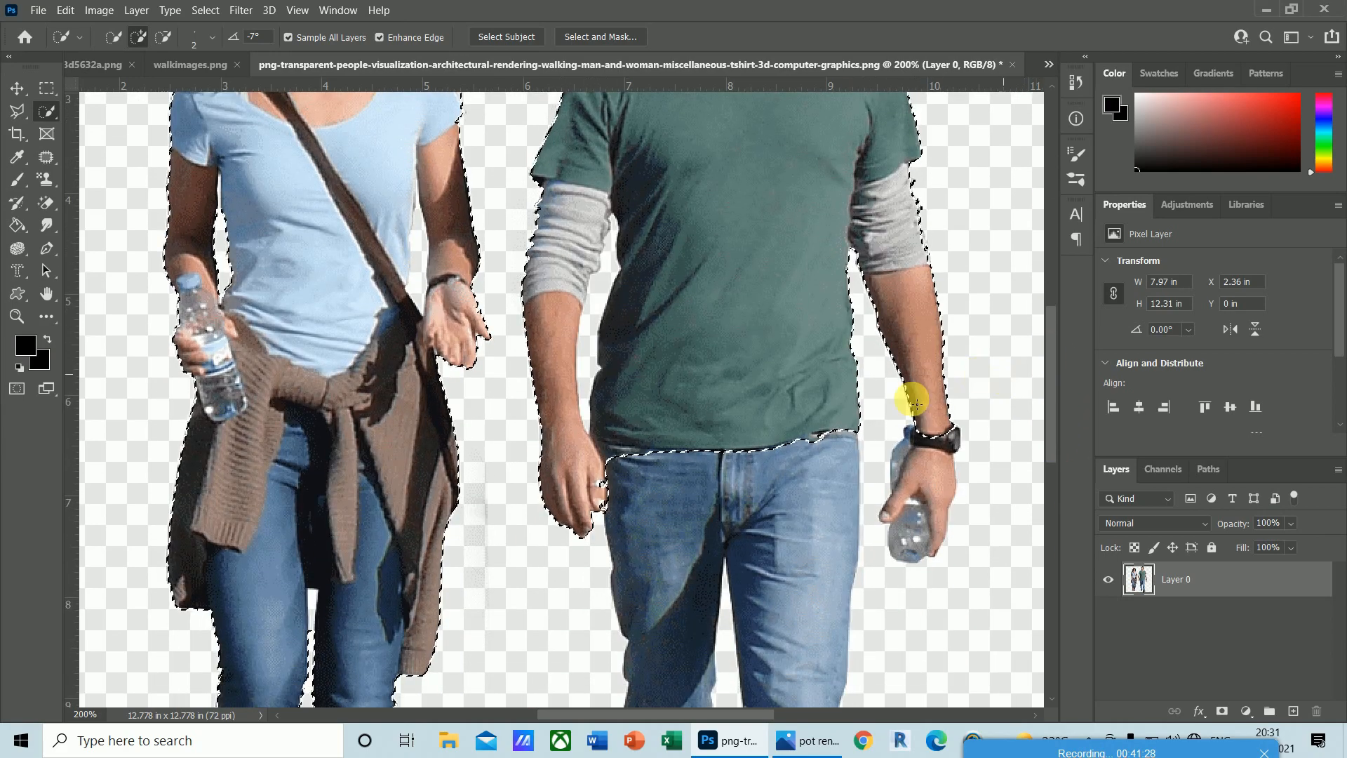
mouse_move(791, 400)
mouse_down()
mouse_move(818, 602)
mouse_move(694, 435)
mouse_move(682, 631)
mouse_move(661, 640)
mouse_move(831, 670)
mouse_up()
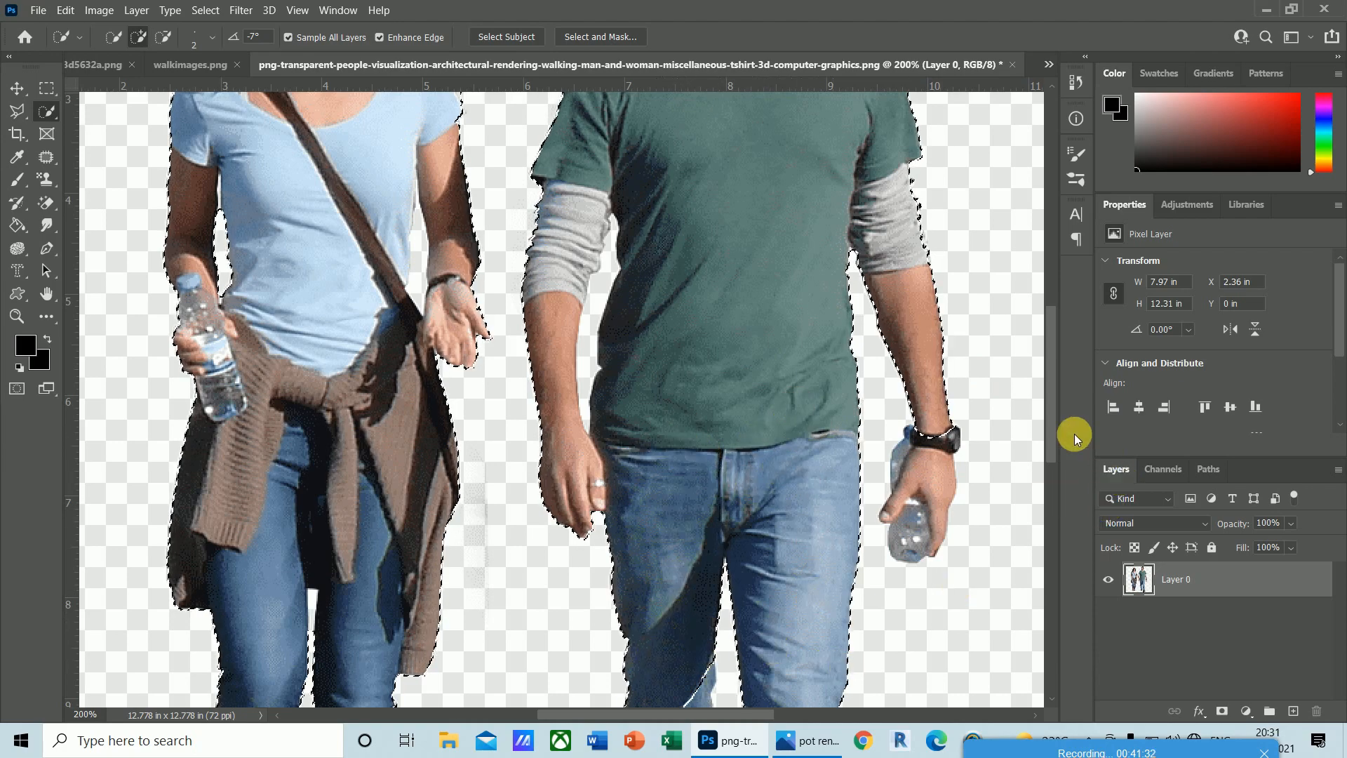
click(940, 426)
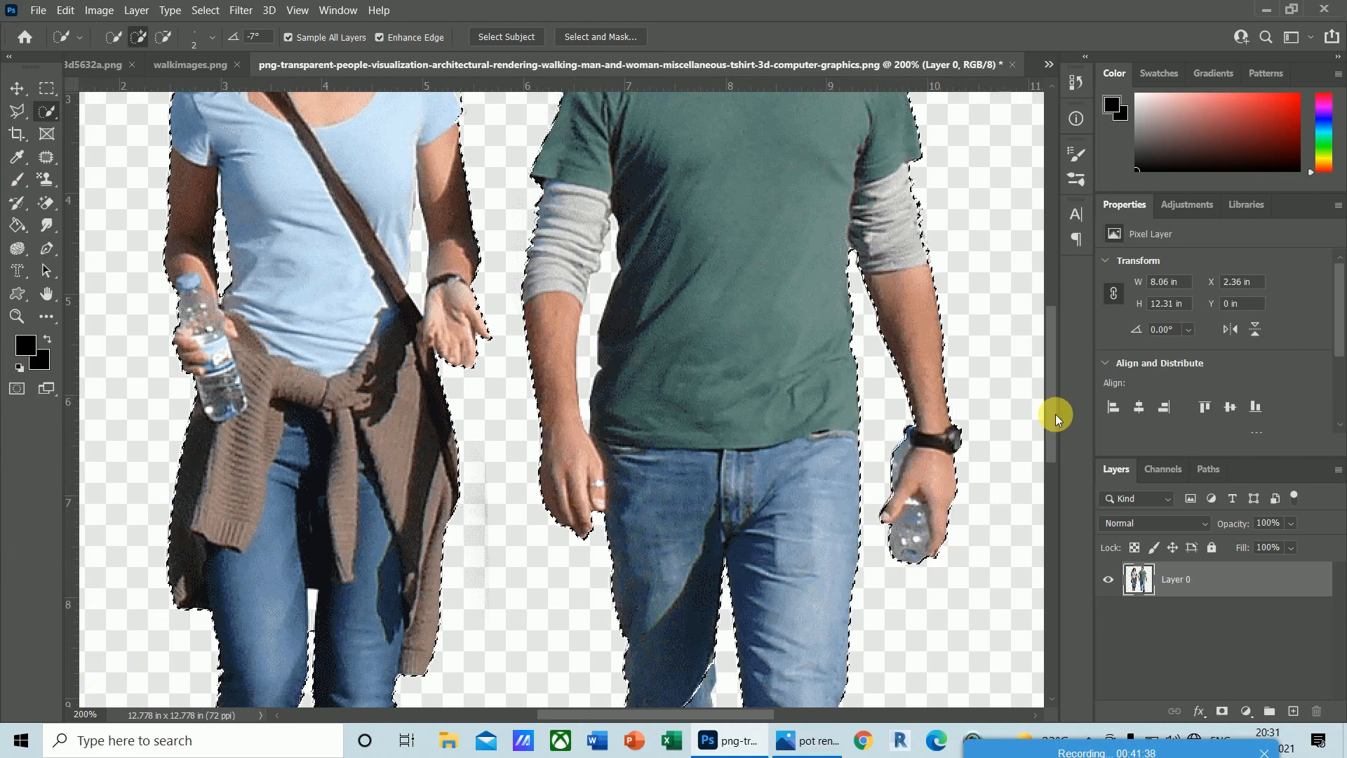
drag(1056, 414, 1054, 502)
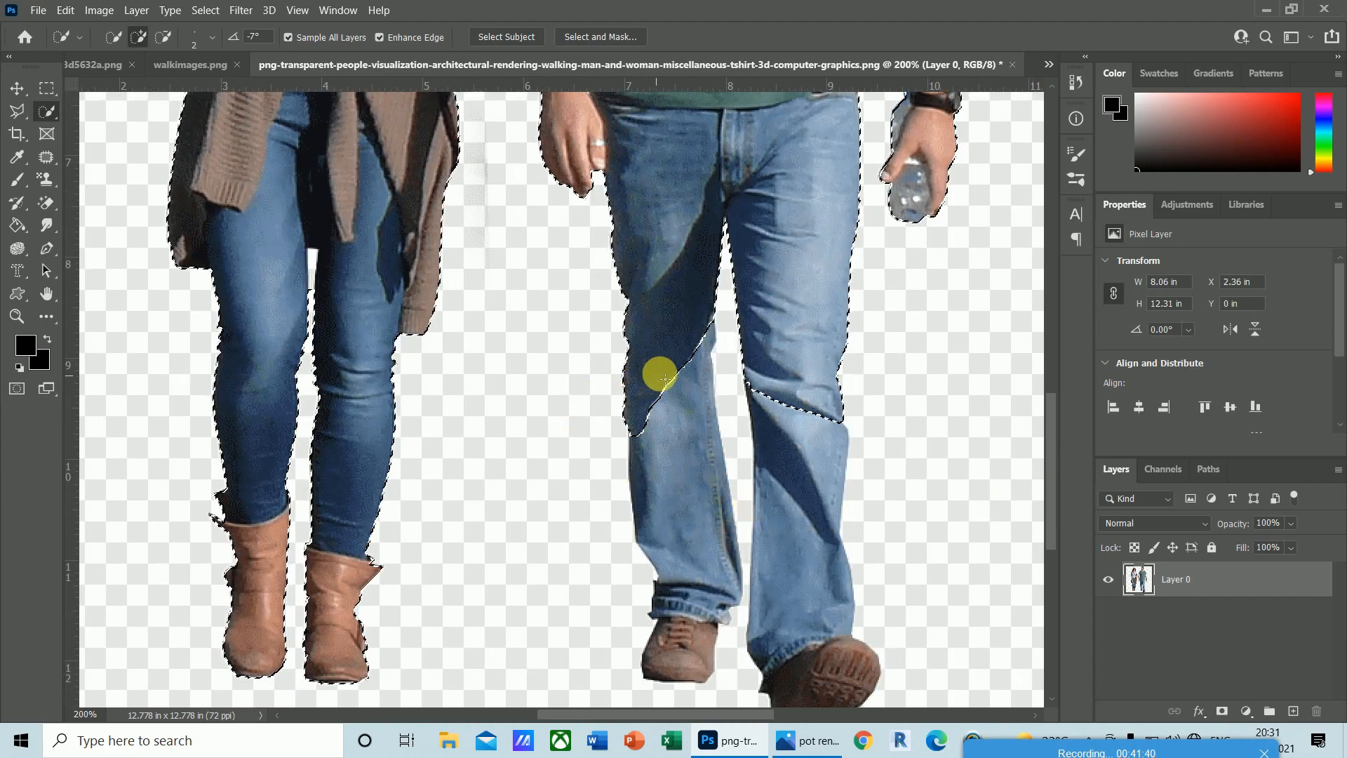
mouse_move(664, 379)
mouse_down()
mouse_move(690, 456)
mouse_move(685, 638)
mouse_up()
drag(804, 371, 803, 590)
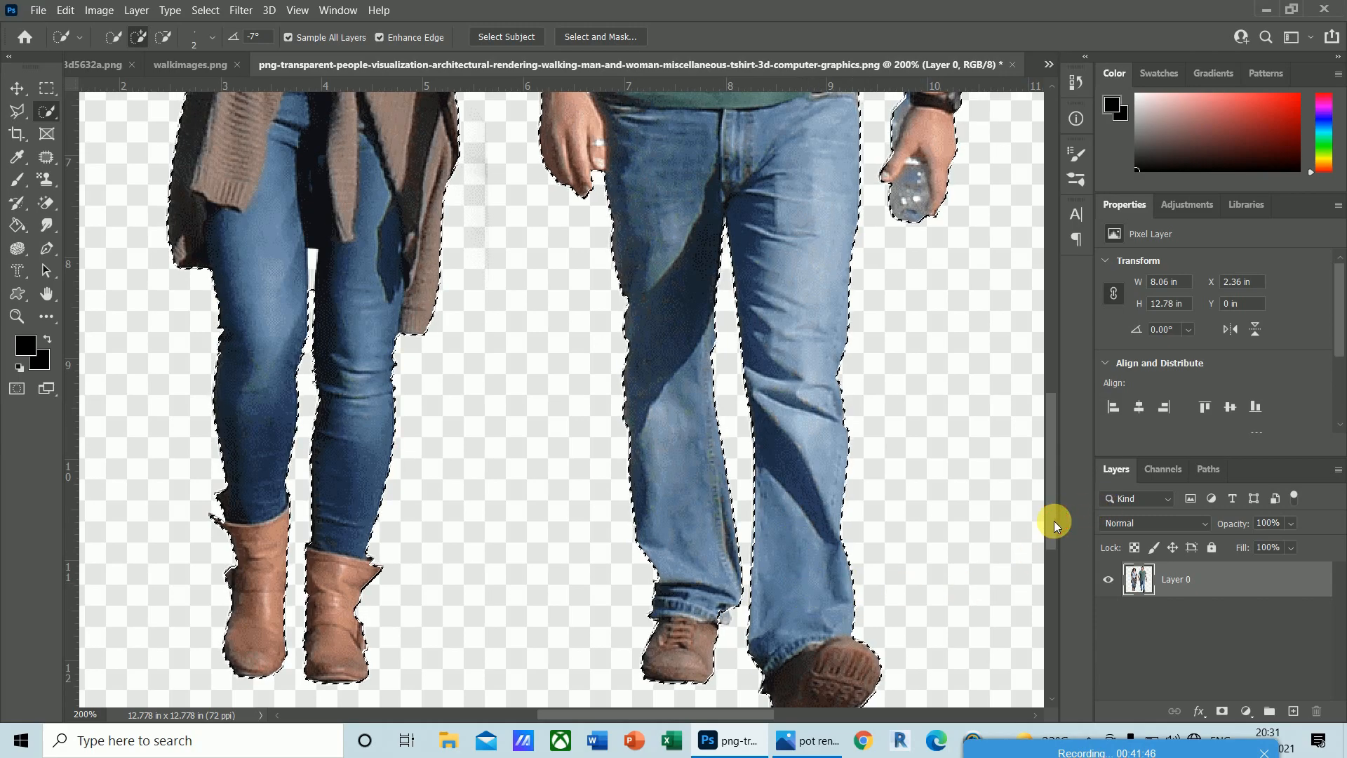
- Invert the selection, delete the background around the couple and deselect
drag(1054, 520, 1044, 397)
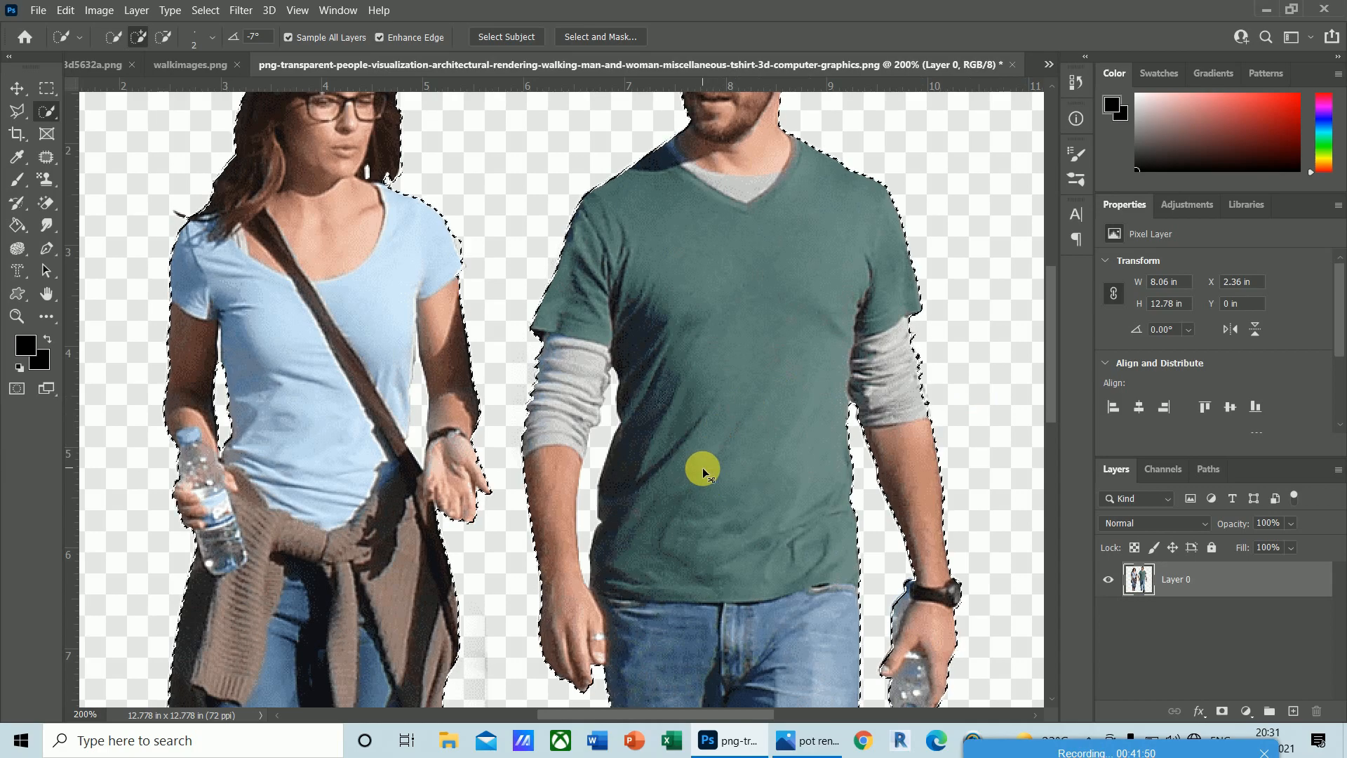
key(ctrl+shift+i)
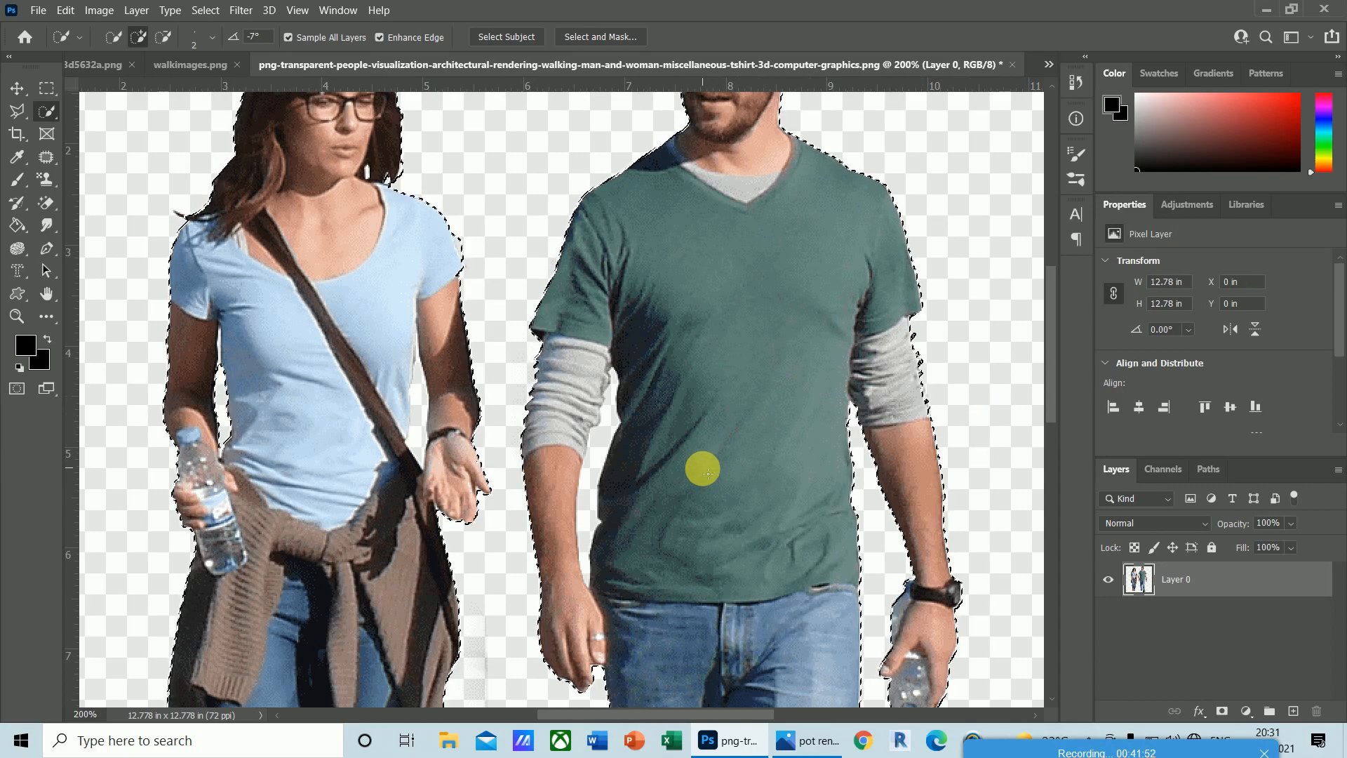
key(q)
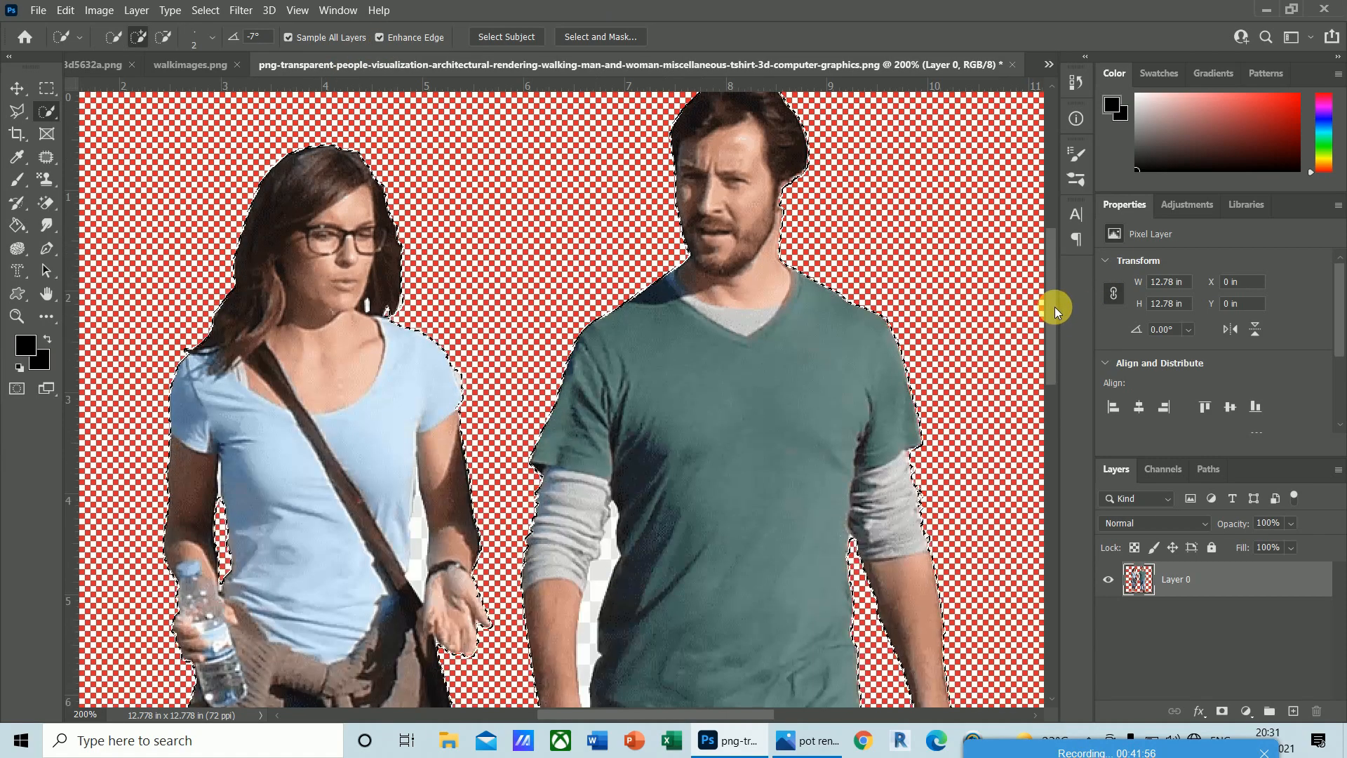
drag(1051, 348, 1083, 410)
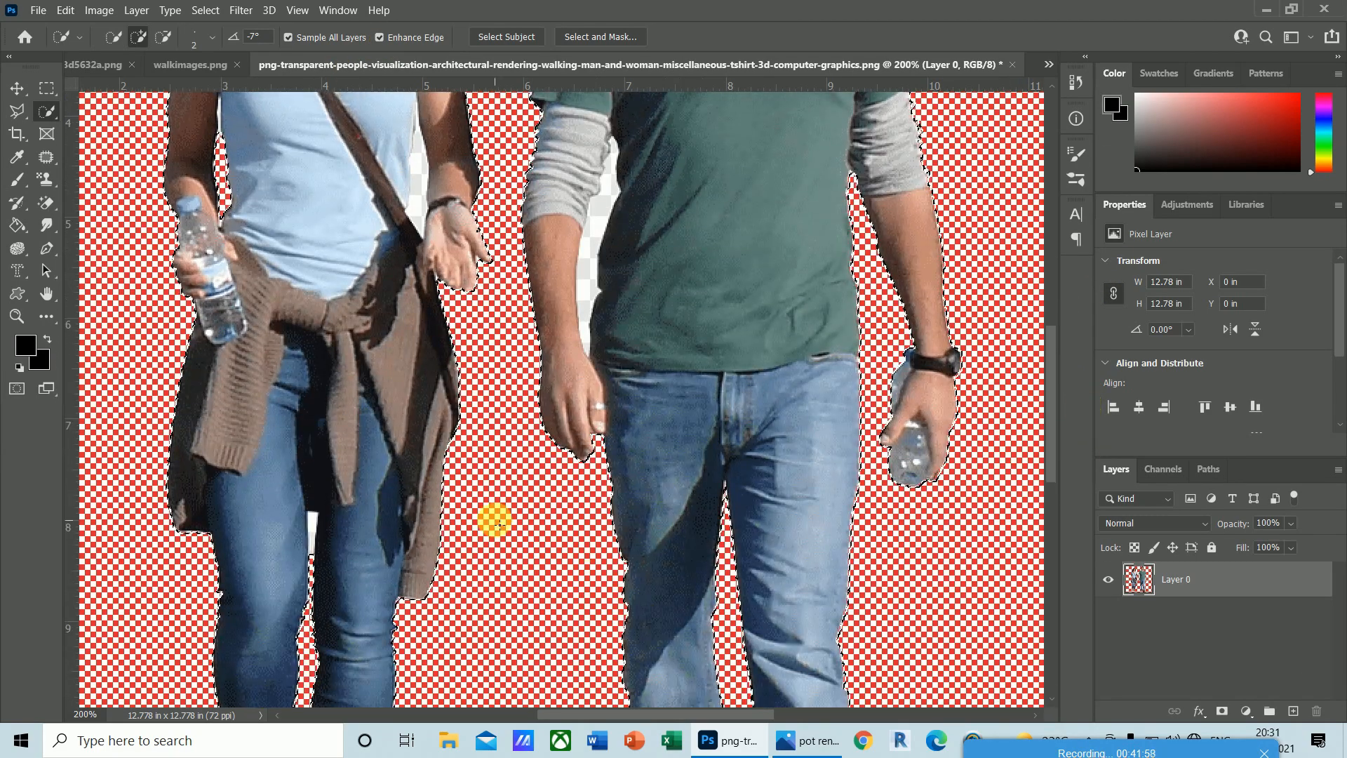
key(ctrl+d)
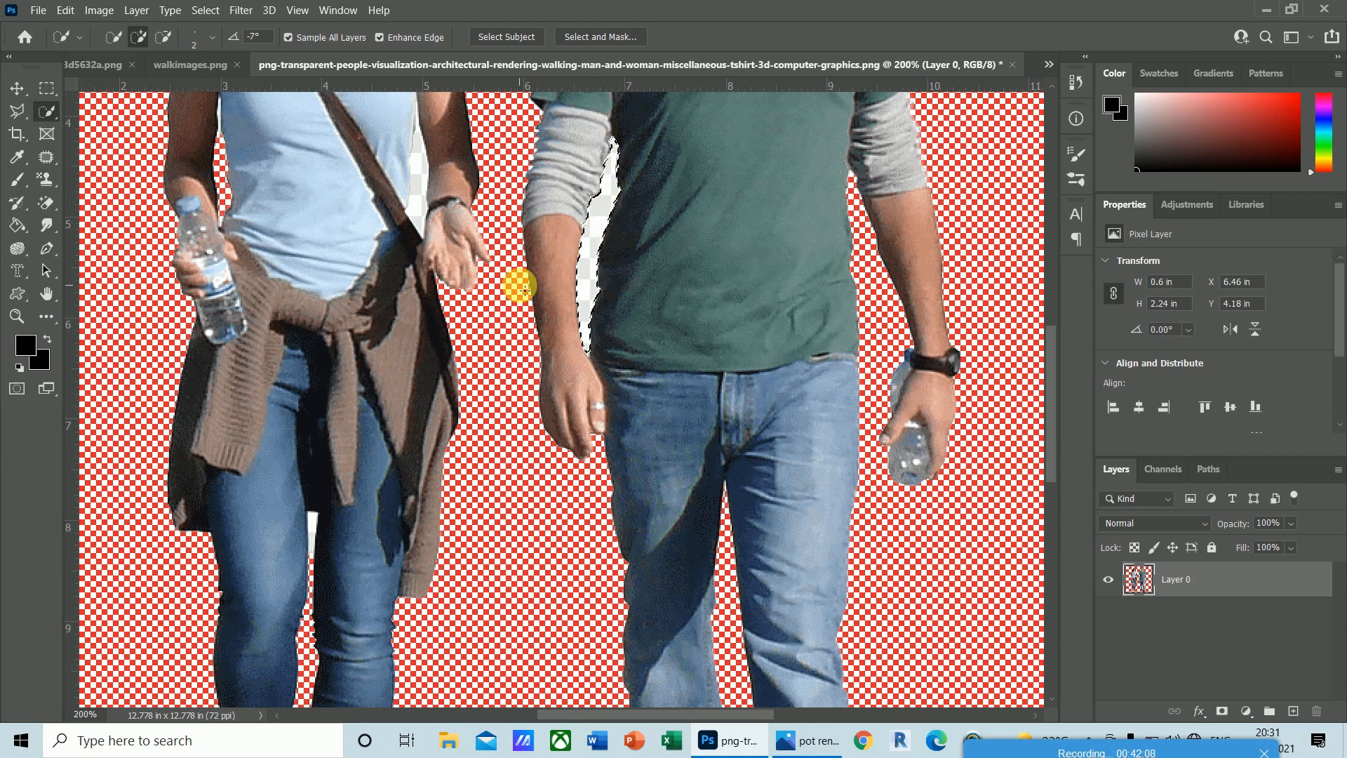
- Delete the leftover background between the man's arm and torso and between the woman's legs
key(Delete)
key(ctrl+d)
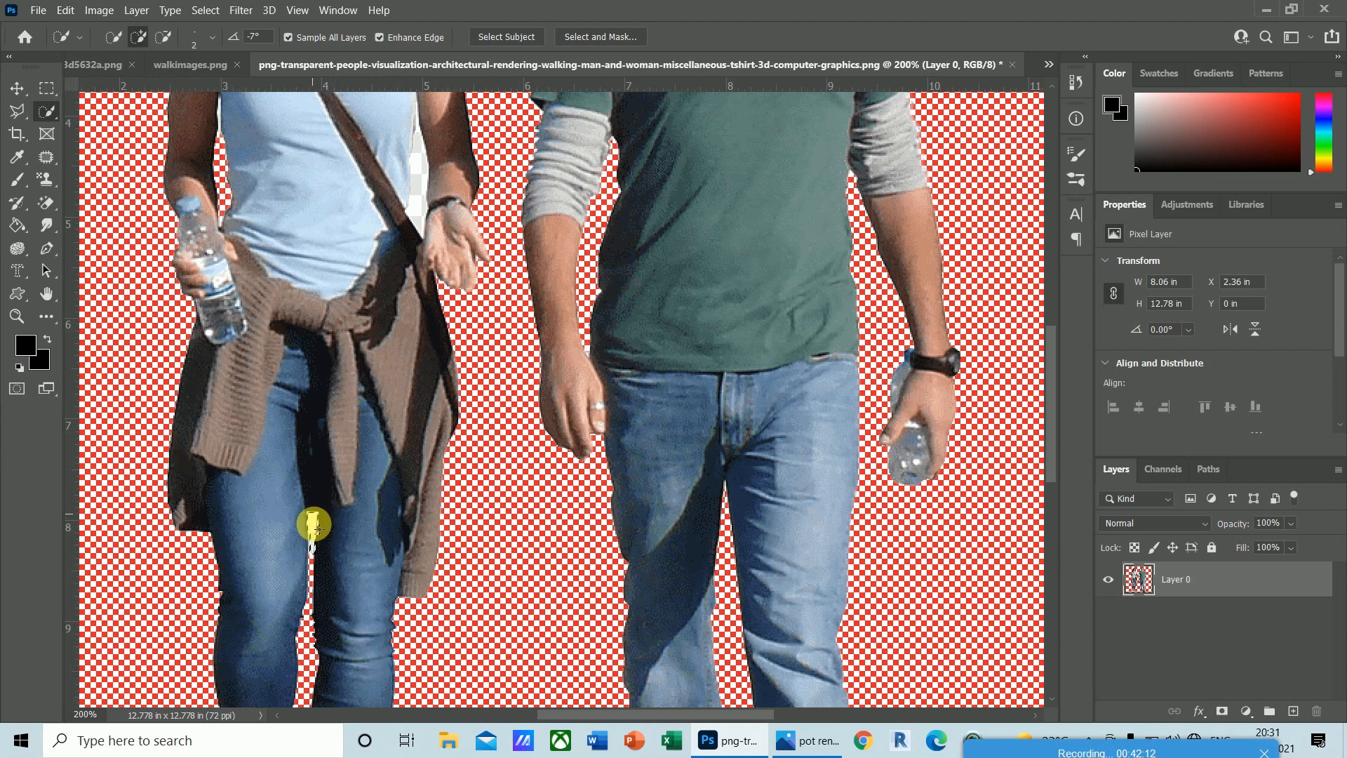
key(ctrl+d)
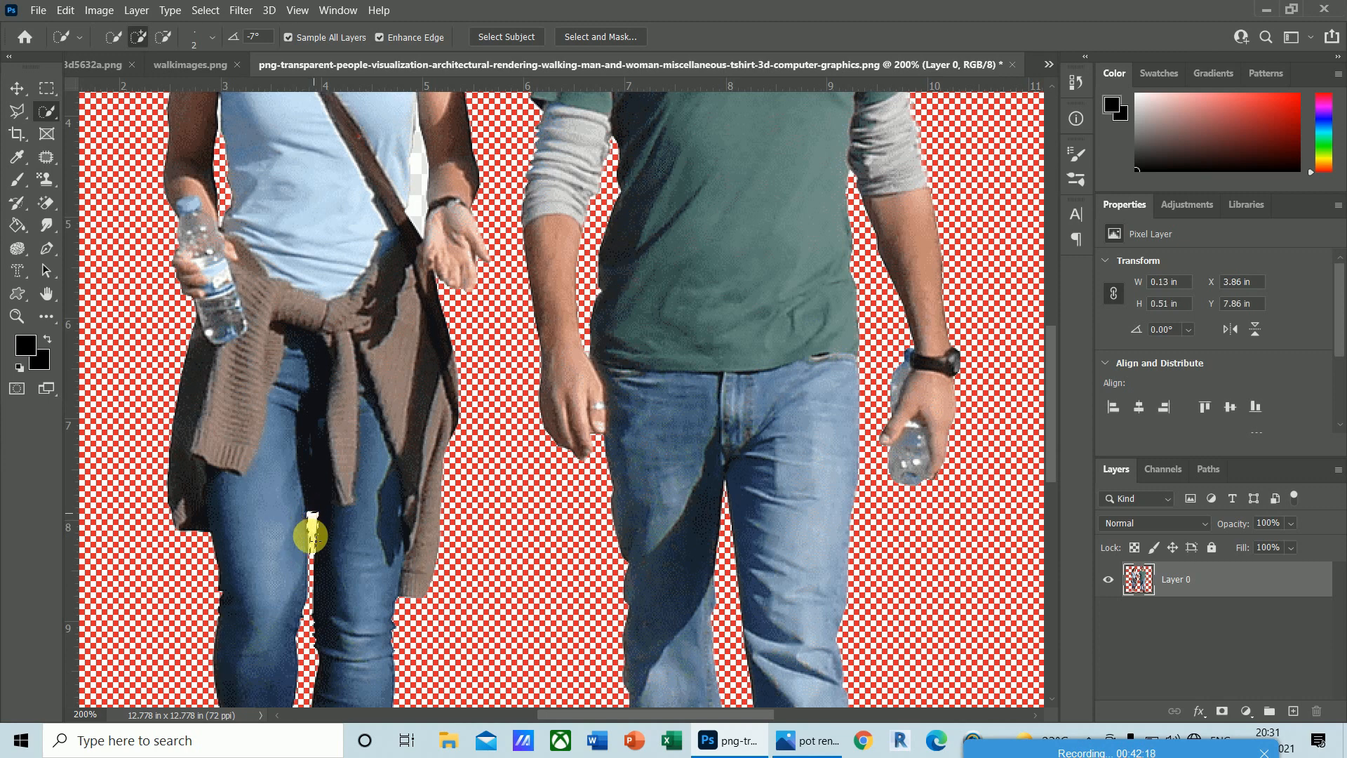
drag(311, 552, 302, 639)
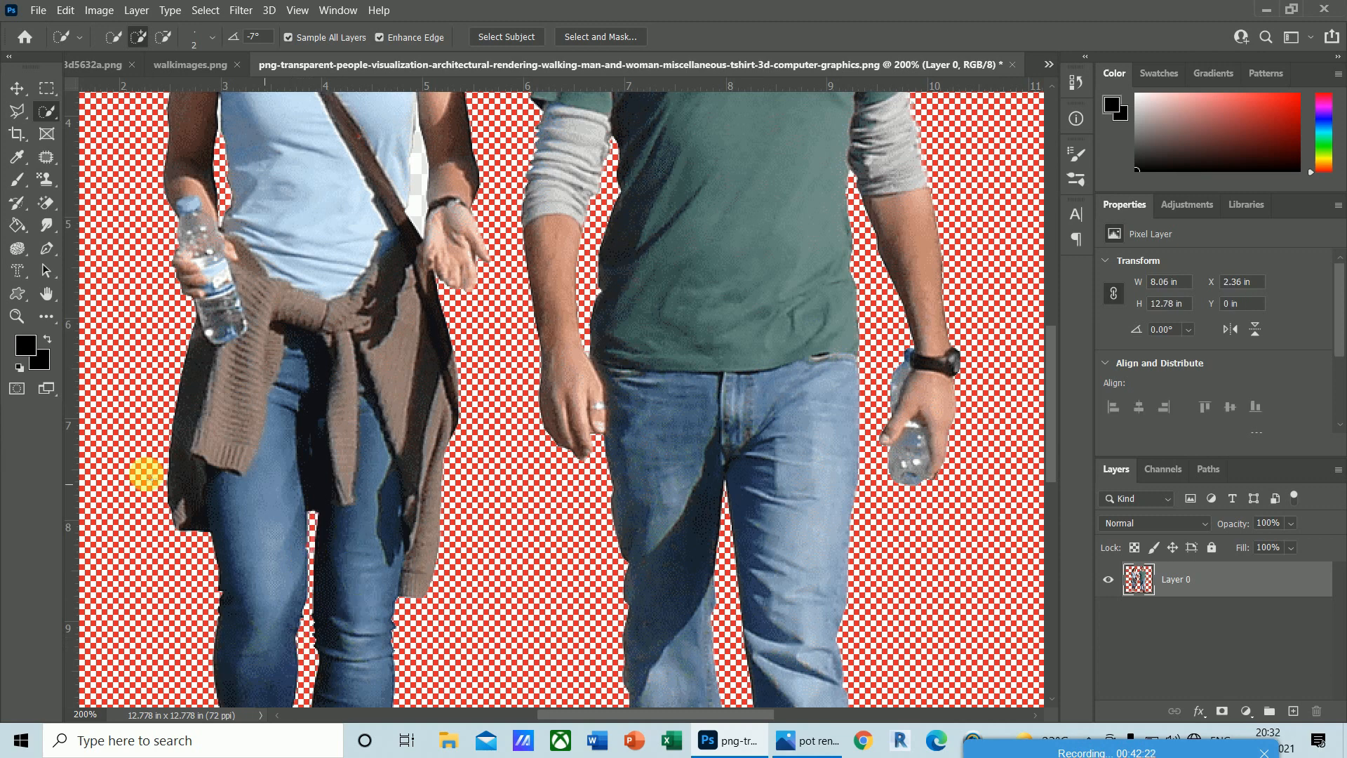
- Select and delete the leftover background between the woman's arm and torso, and clear the selection
drag(1050, 448, 1038, 414)
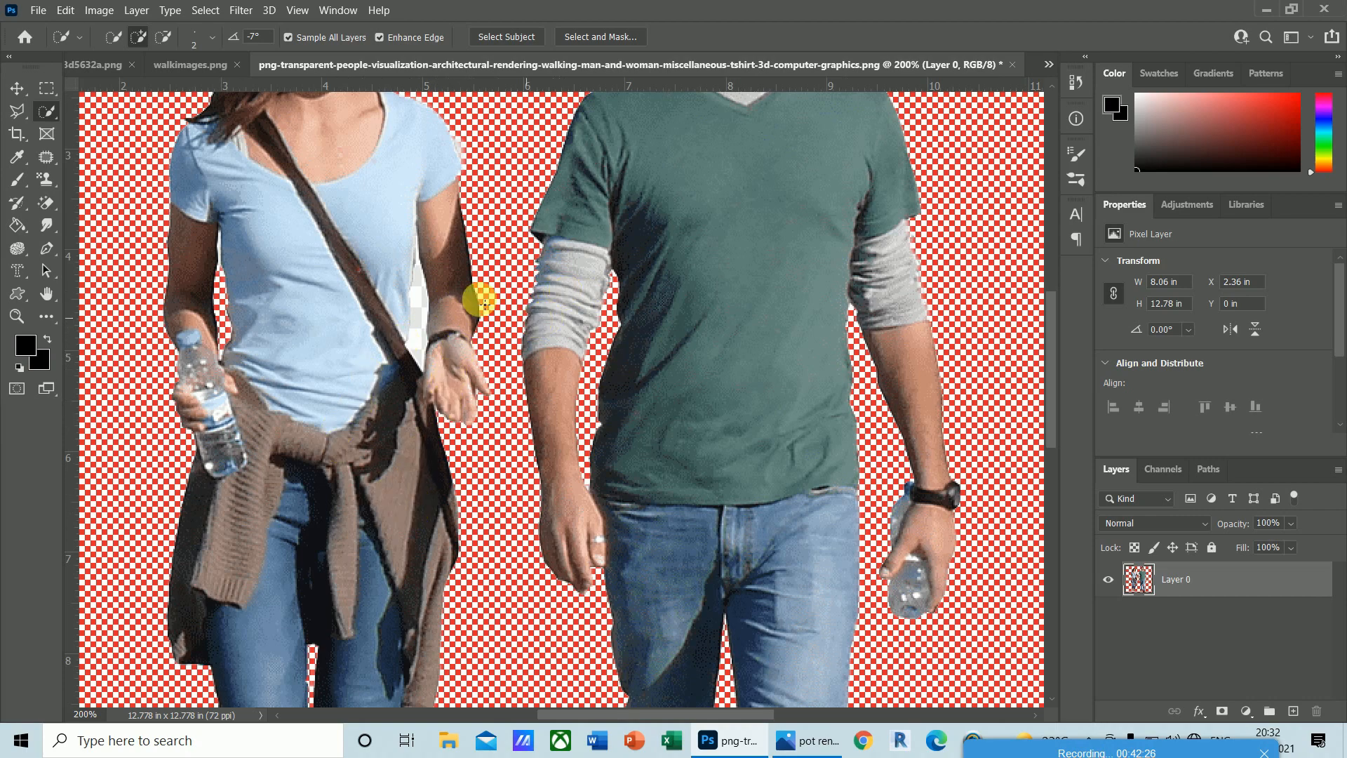
click(421, 314)
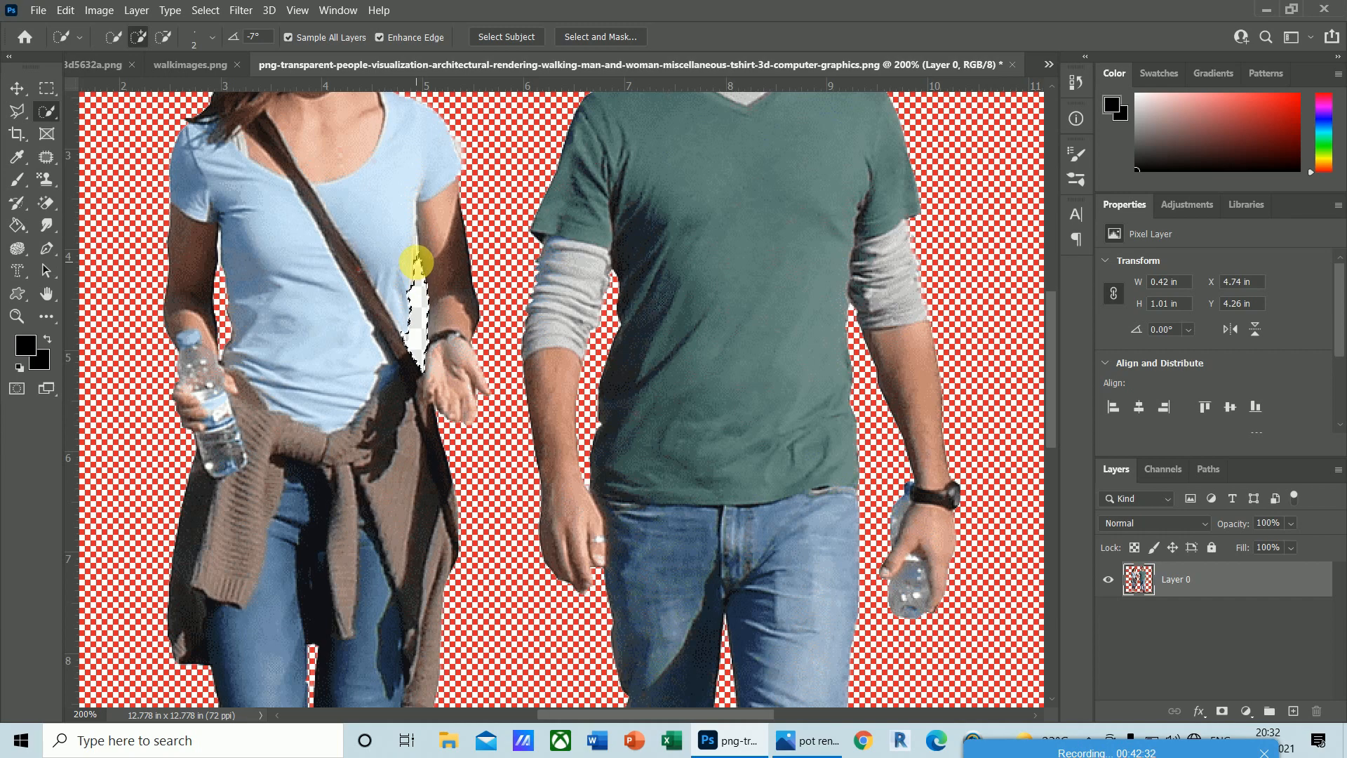
key(Delete)
key(ctrl+d)
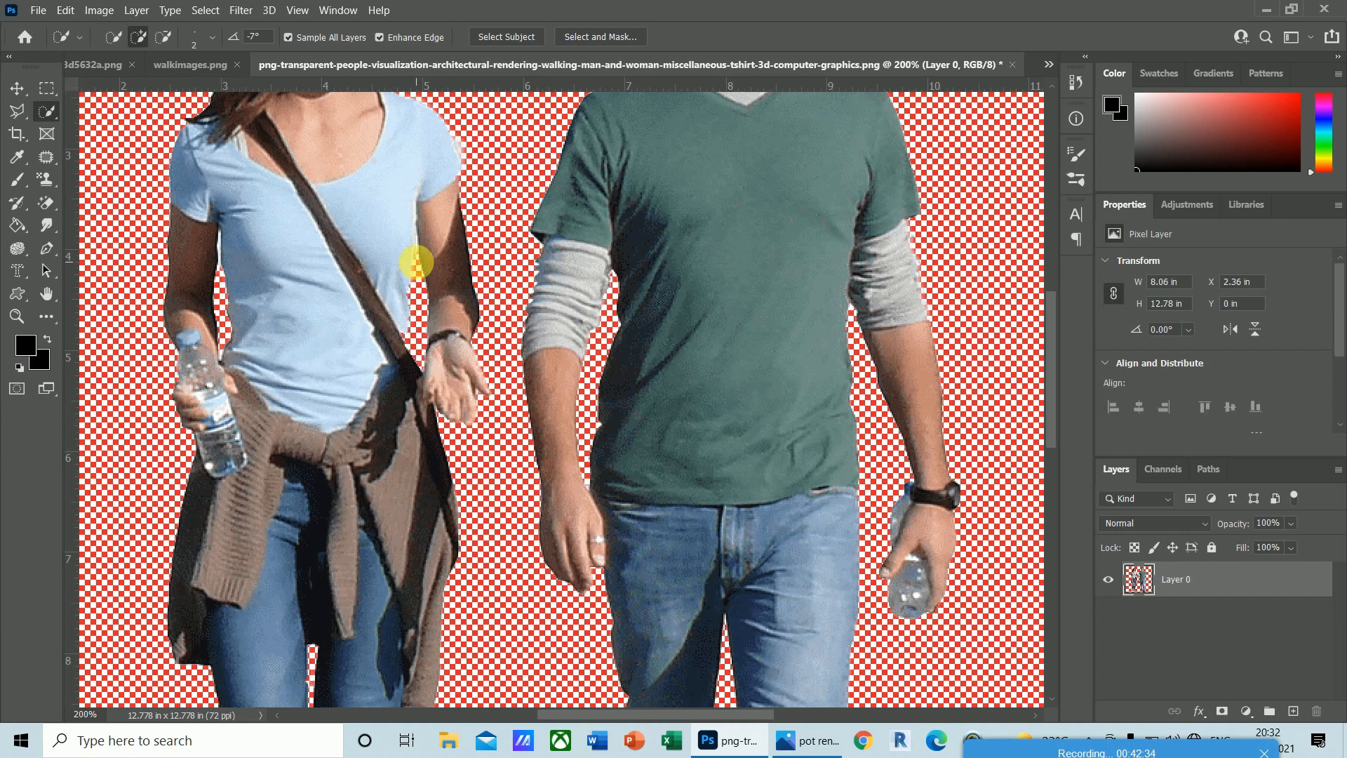
- Try to copy the whole cut-out couple image into pot rener pn.png, and undo the paste
key(ctrl+minus)
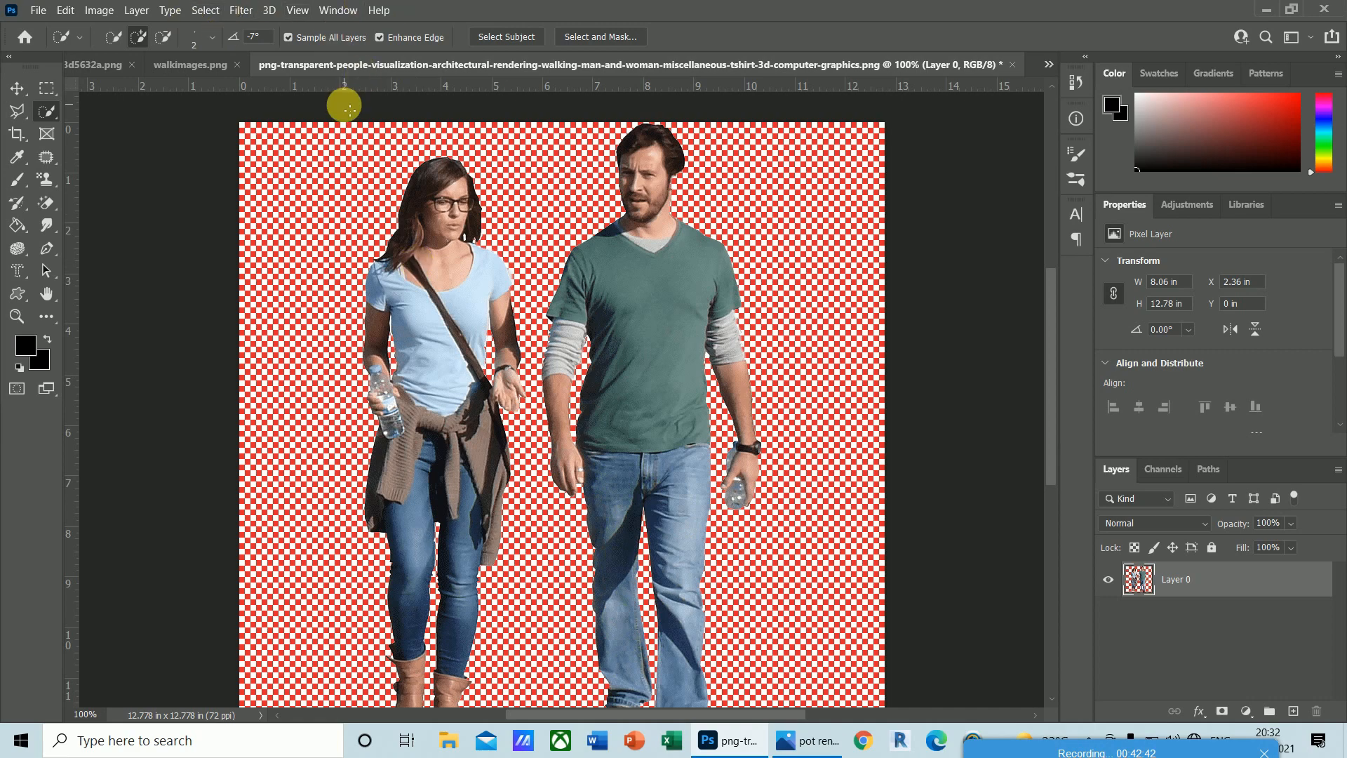
key(ctrl+a)
key(c)
key(ctrl+Tab)
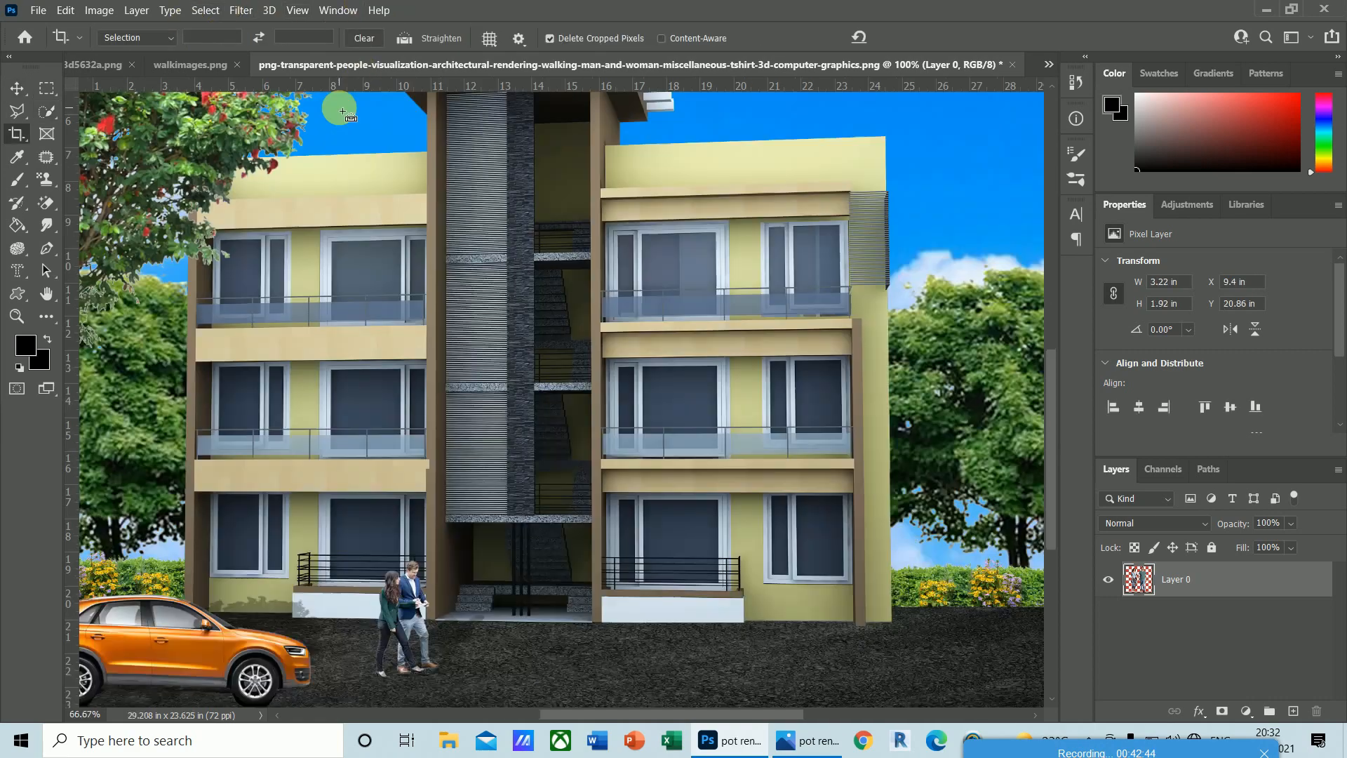
key(ctrl+v)
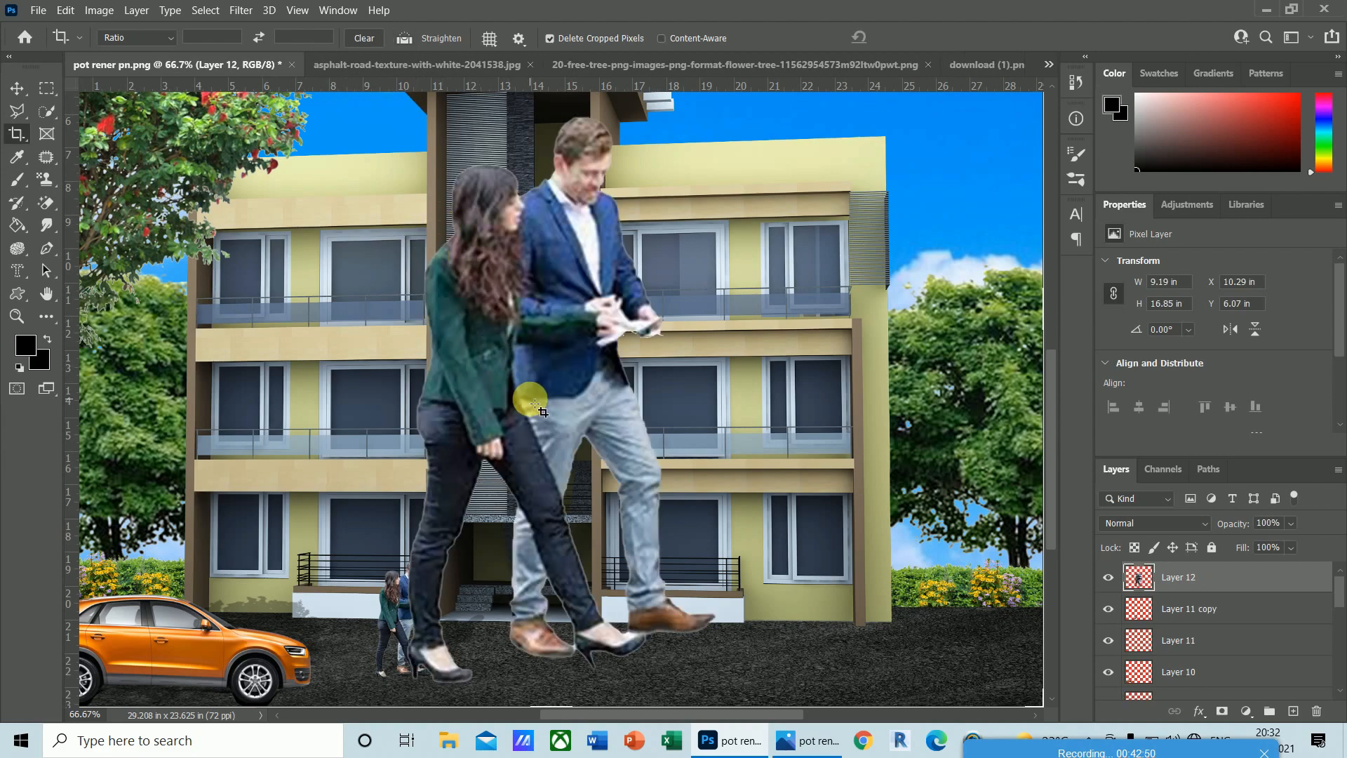
key(ctrl+z)
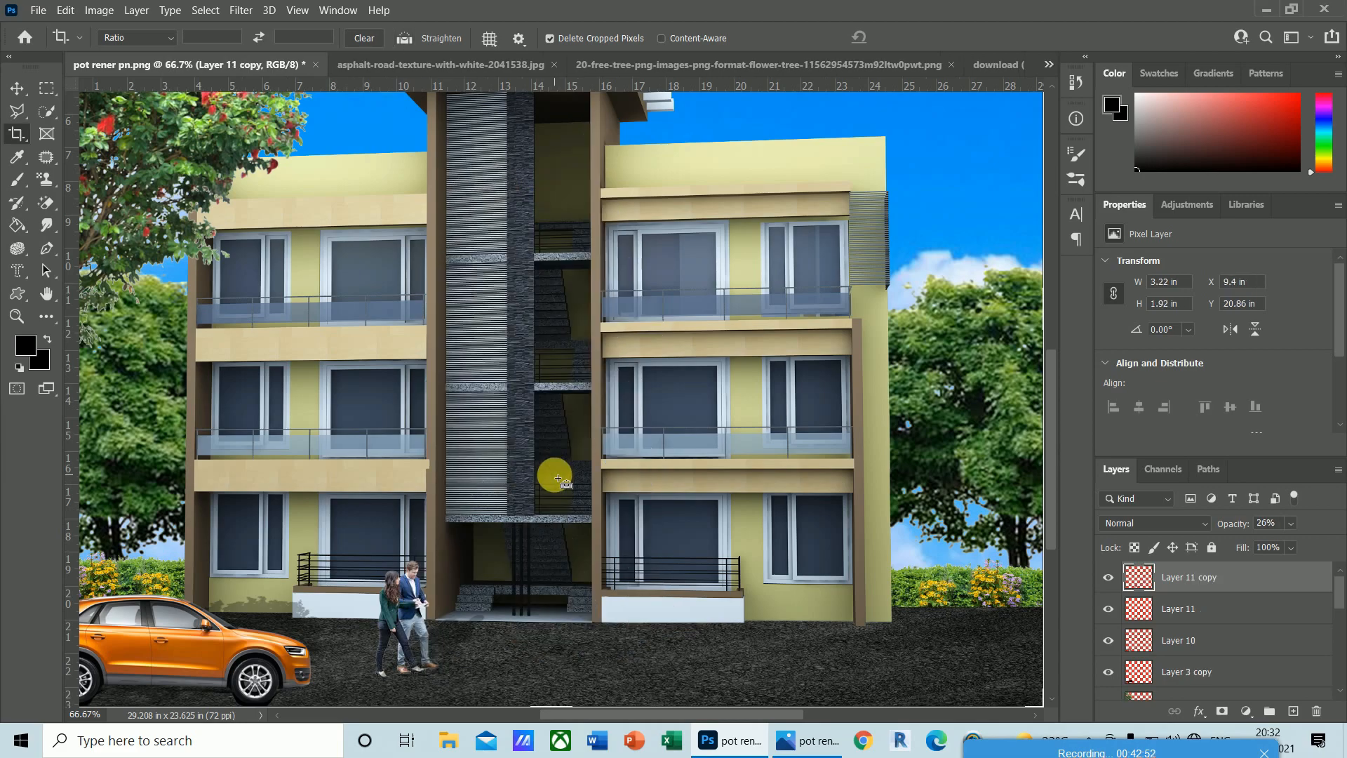
- Copy the cut-out man and woman in T-shirts from their open image and paste them into pot rener pn.png
key(ctrl+Tab)
key(ctrl+Tab)
key(ctrl+Tab)
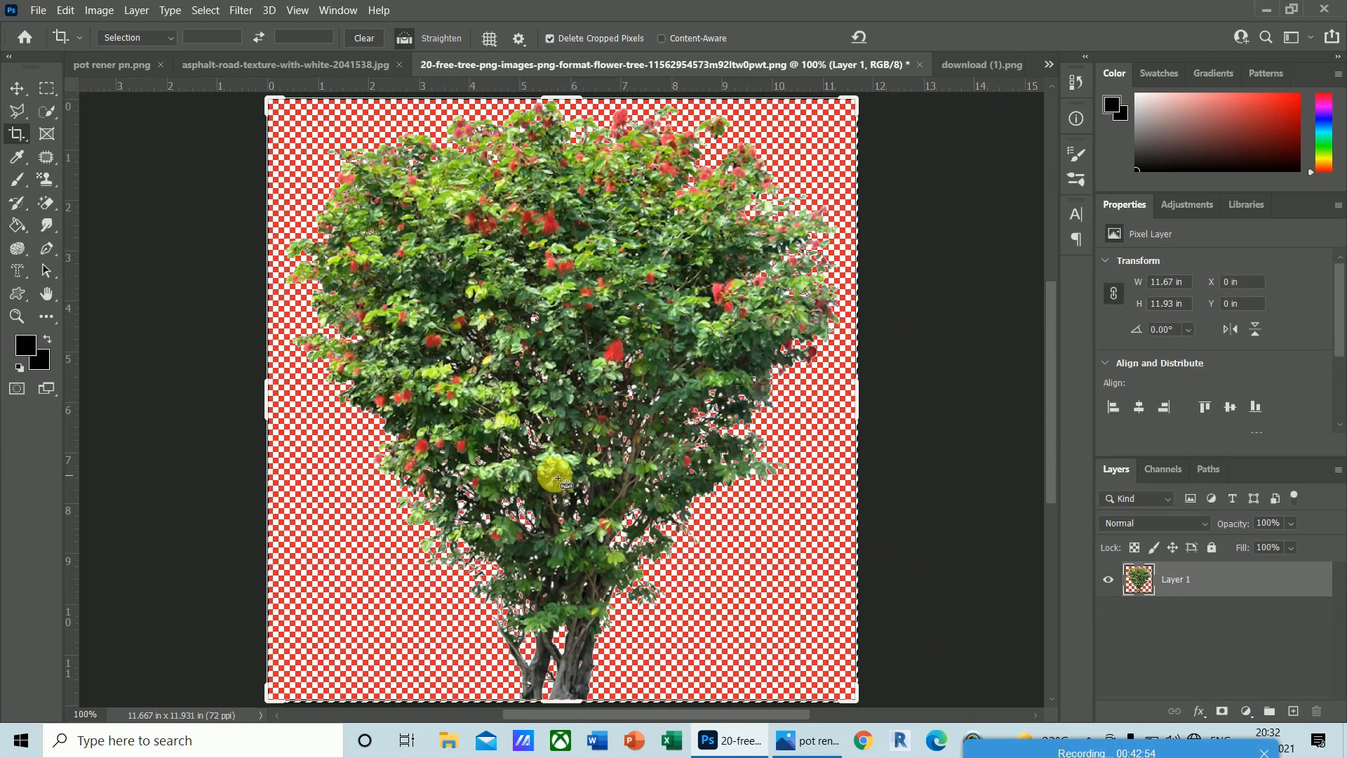
key(ctrl+Tab)
key(ctrl+Tab)
key(ctrl+Tab)
key(ctrl+Tab)
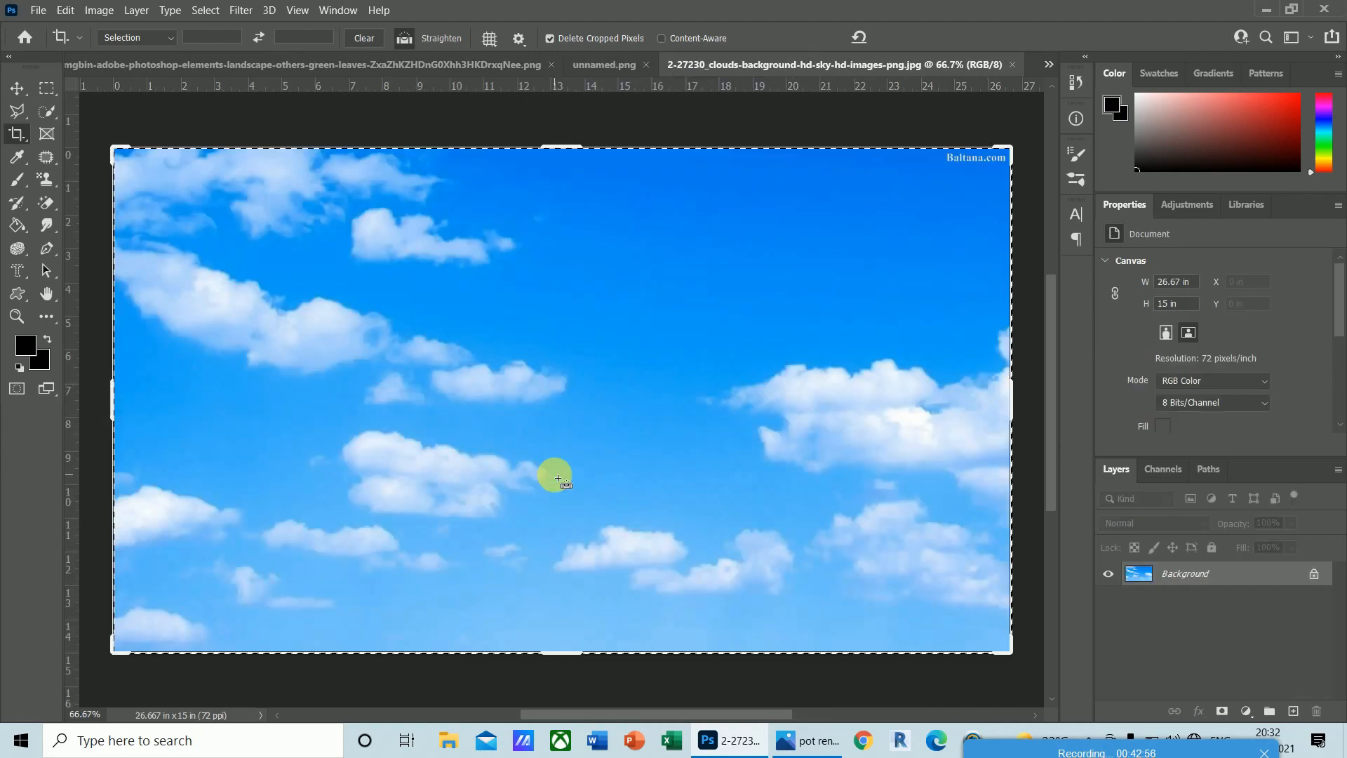
key(ctrl+Tab)
key(ctrl+Tab)
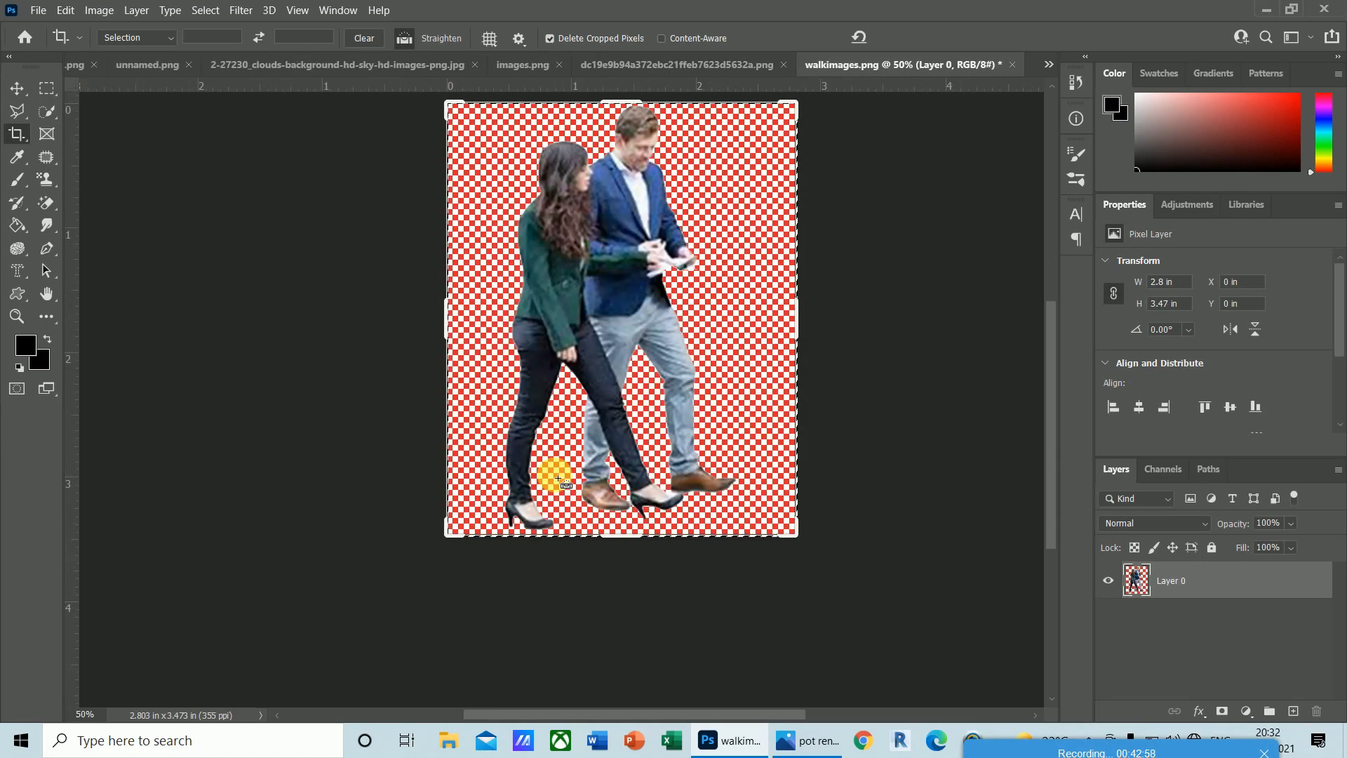
key(ctrl+Tab)
key(ctrl+Tab)
key(ctrl+Tab)
key(ctrl+Tab)
key(ctrl+Tab)
key(ctrl+Tab)
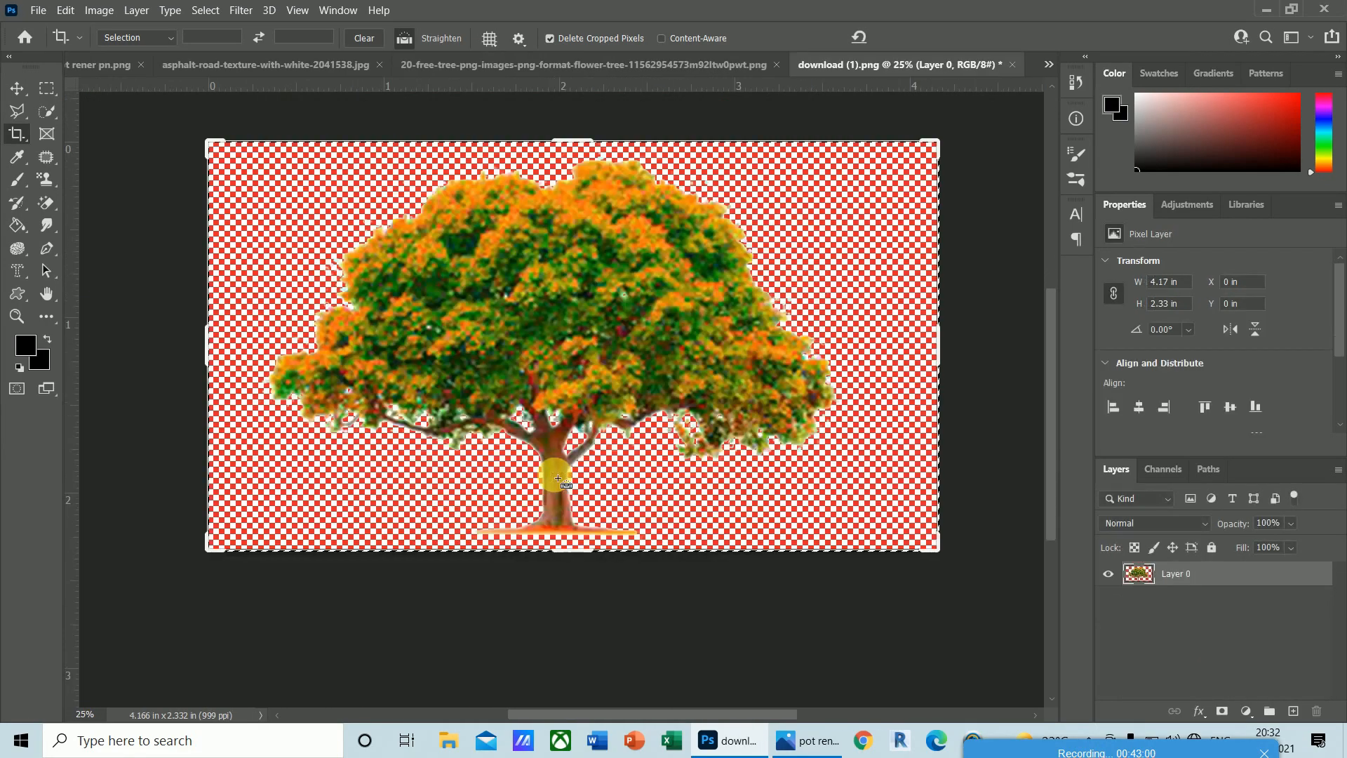
key(ctrl+Tab)
key(ctrl+Tab)
key(ctrl+Tab)
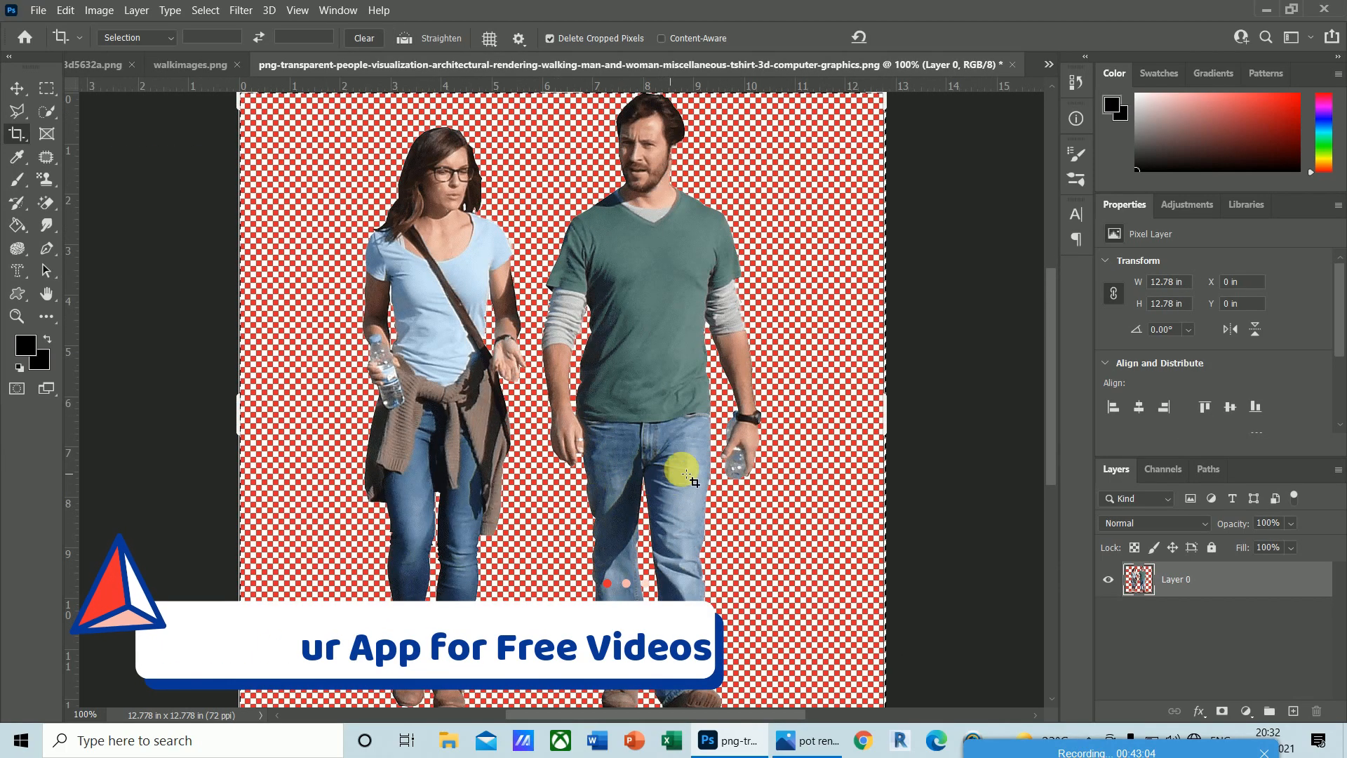
key(v)
key(ctrl+c)
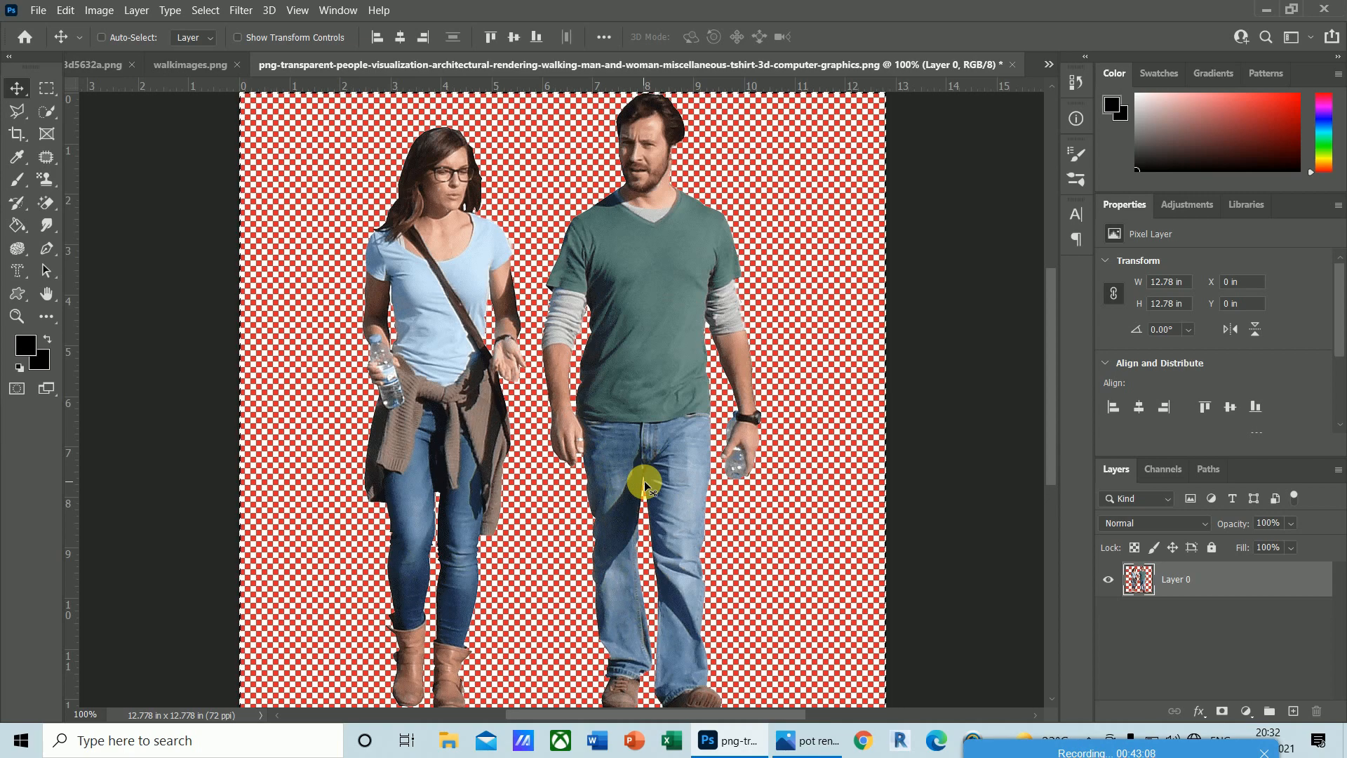
key(ctrl+Tab)
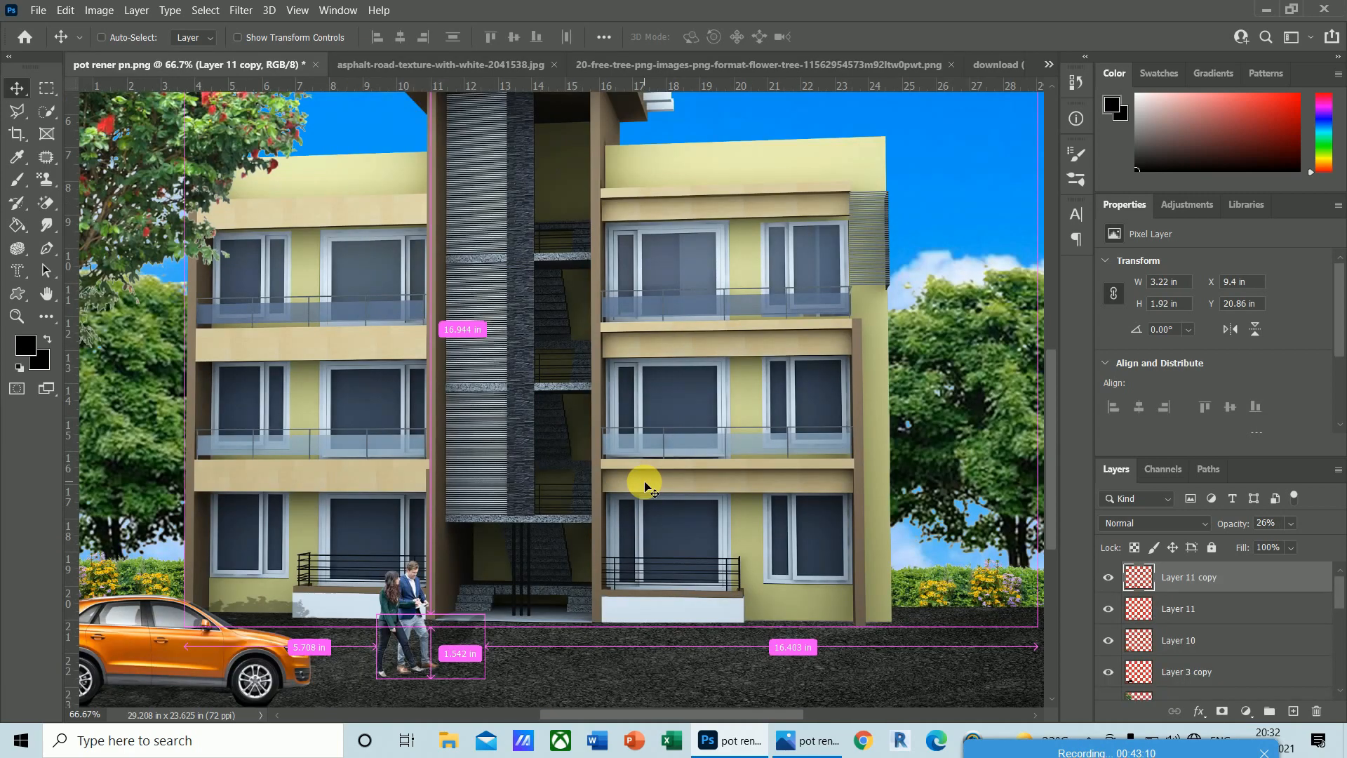
key(ctrl+v)
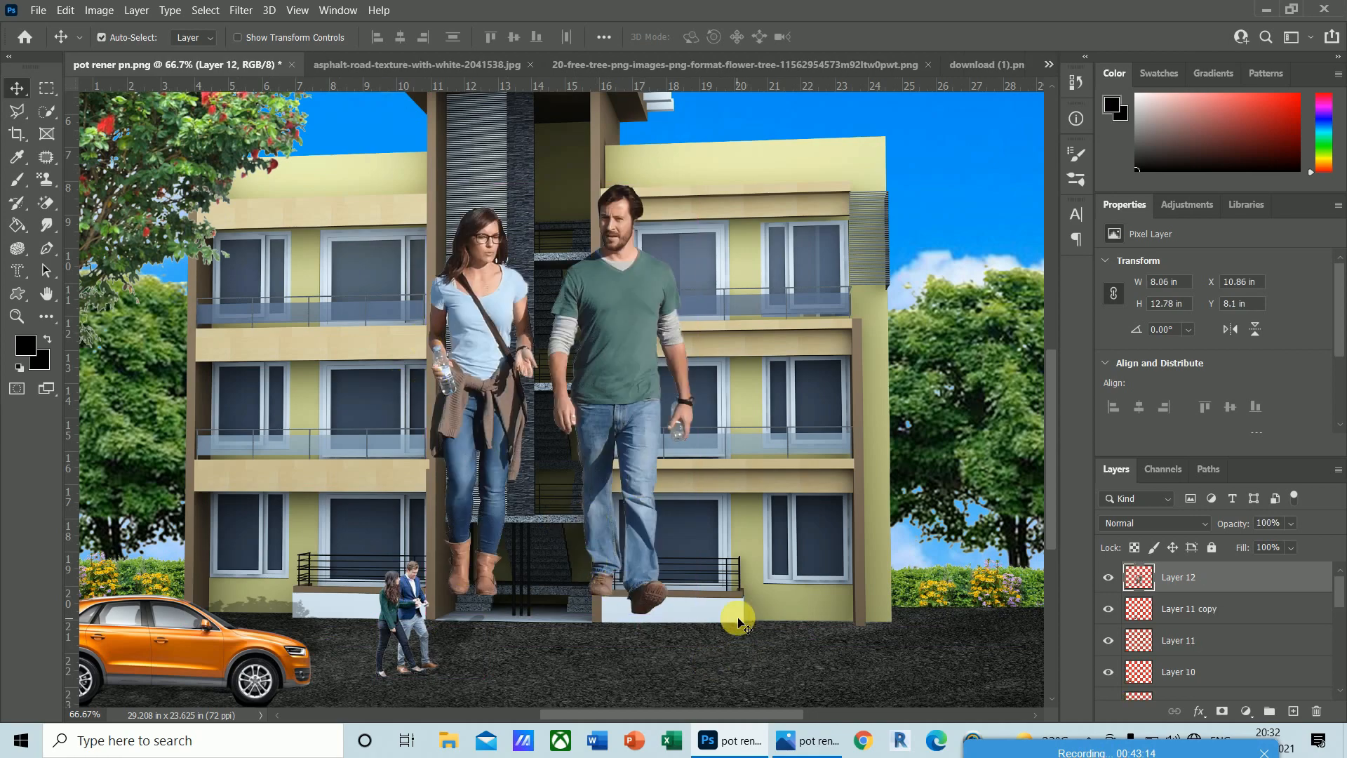
- Scale the pasted couple proportionally to about 31% and move it down to the building's entrance
key(ctrl+t)
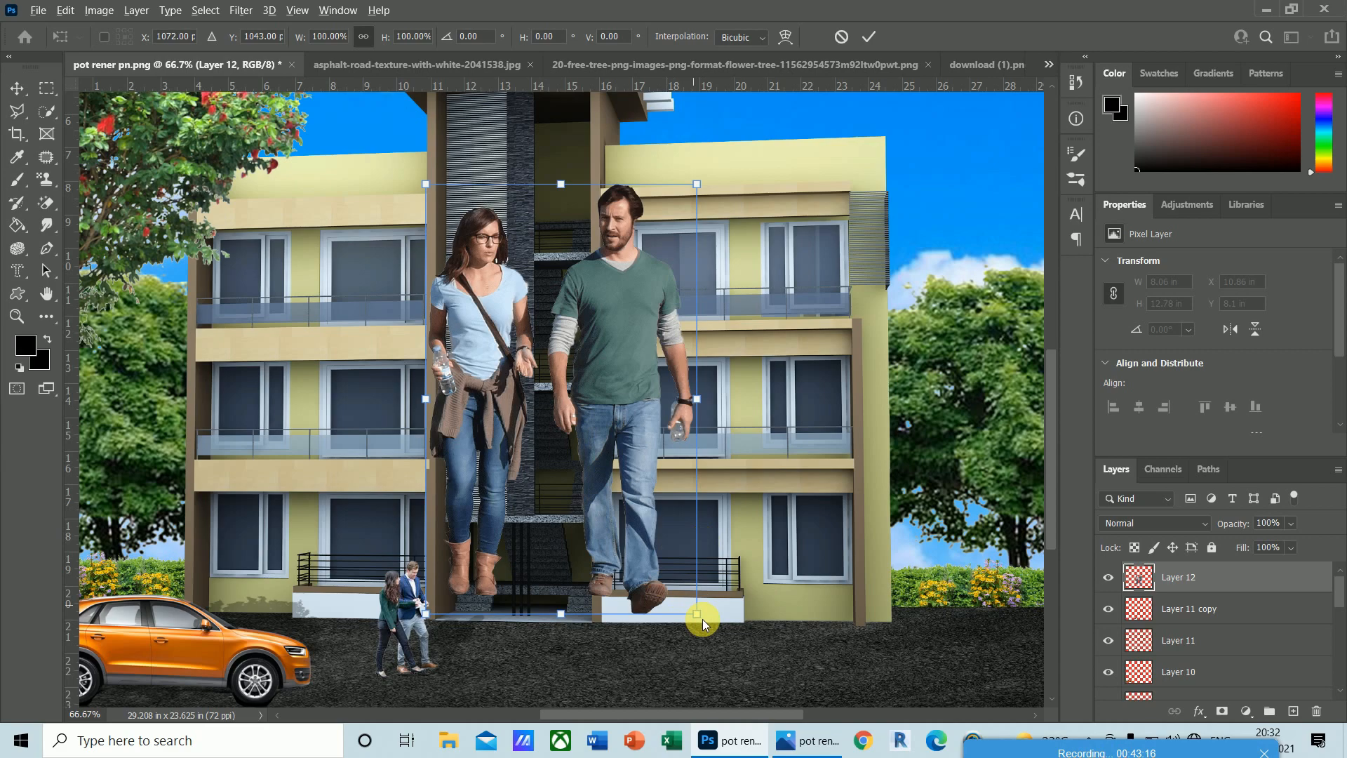
drag(700, 616, 601, 465)
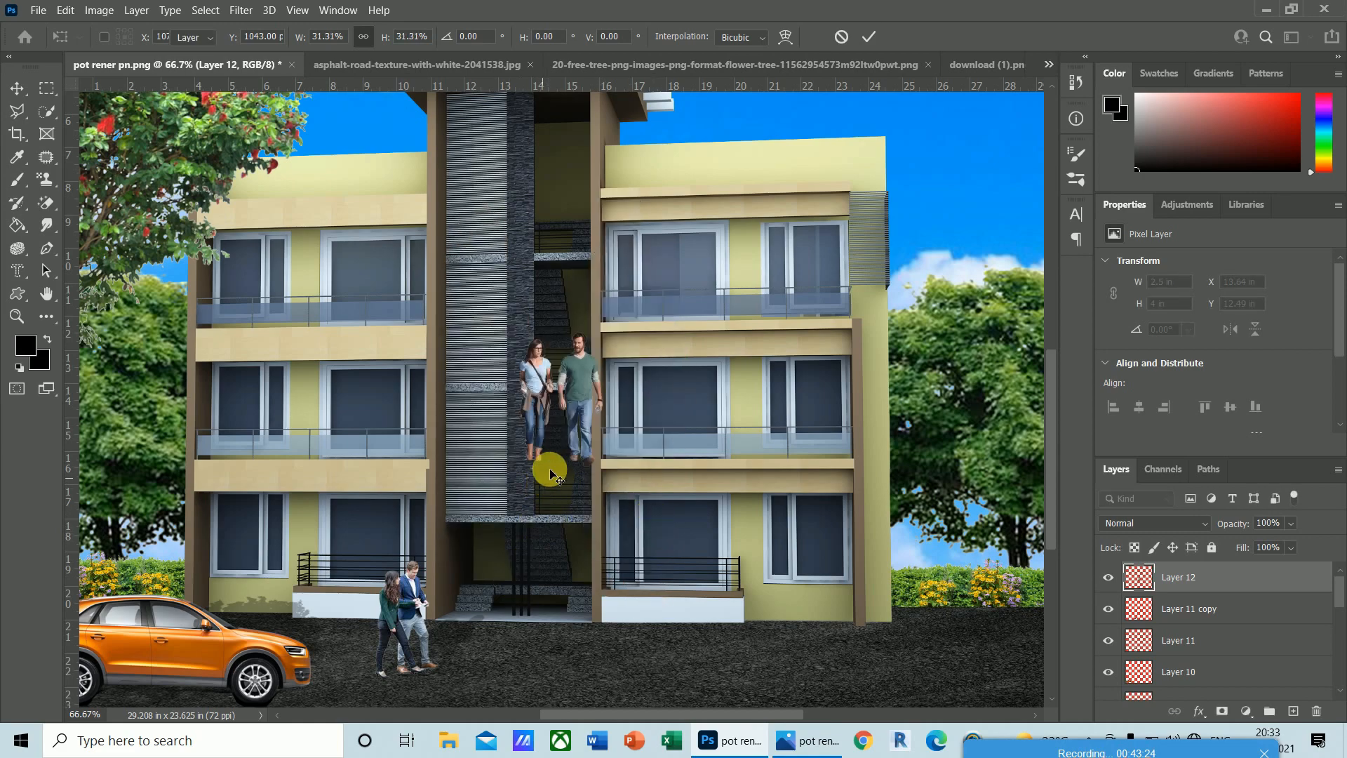
key(Return)
drag(562, 391, 571, 571)
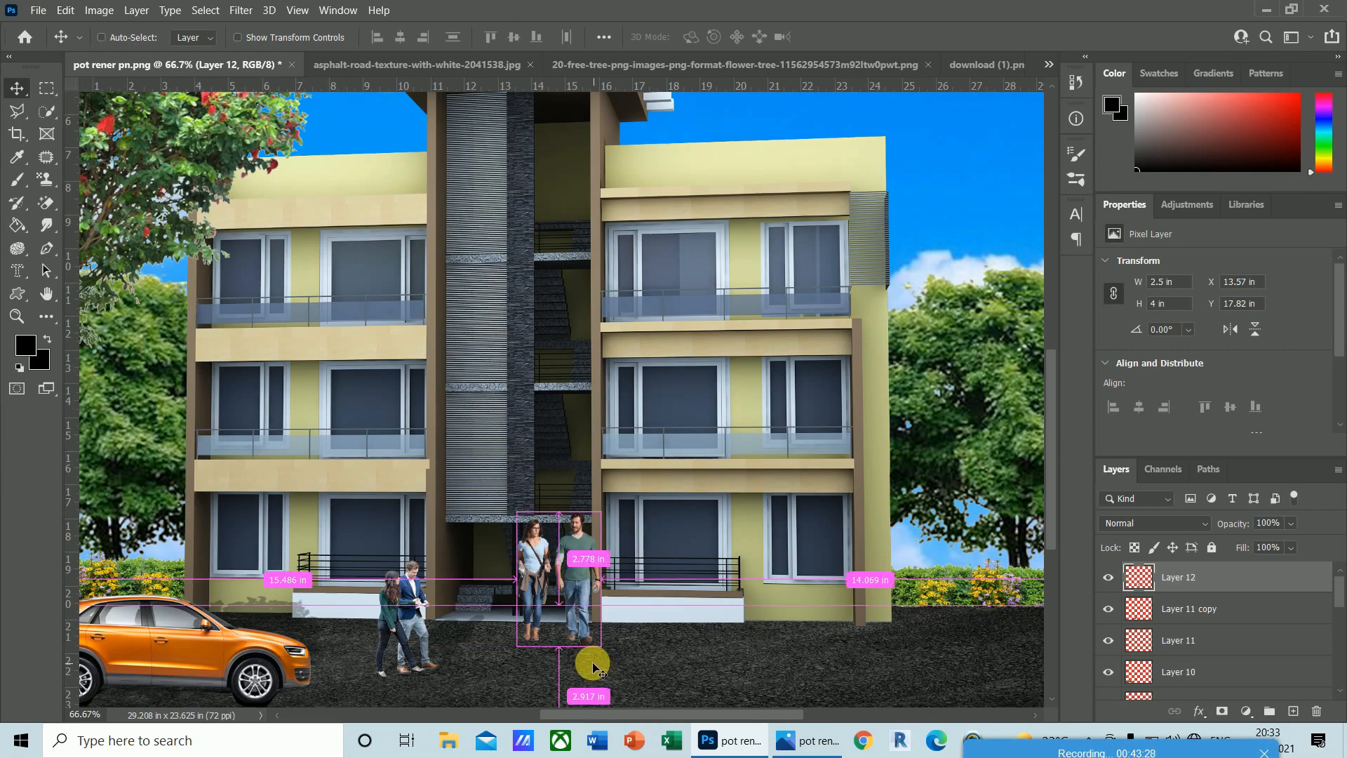
- Scale the couple at the entrance down proportionally to about 65%, making it about 1.61 × 2.58 in
key(ctrl+t)
key(ctrl+plus)
key(ctrl+plus)
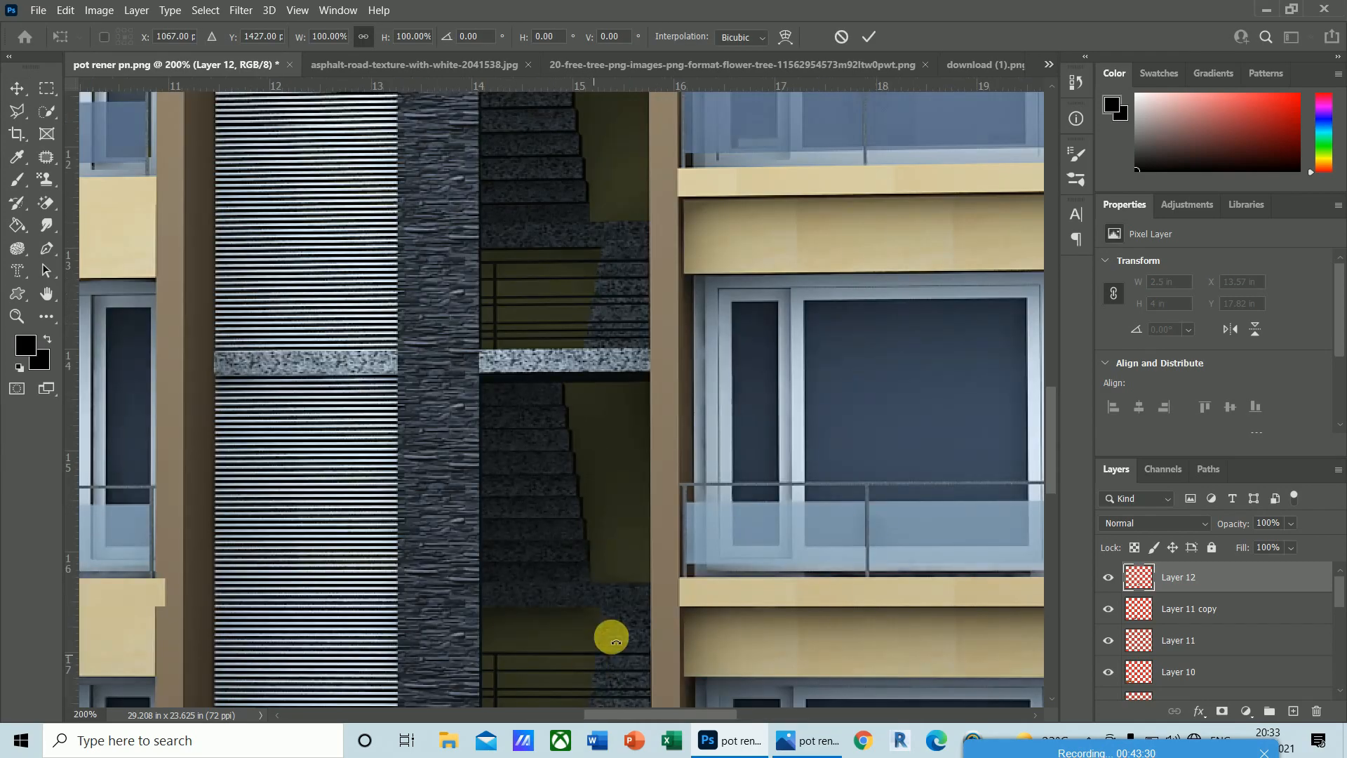
drag(1046, 450, 1053, 528)
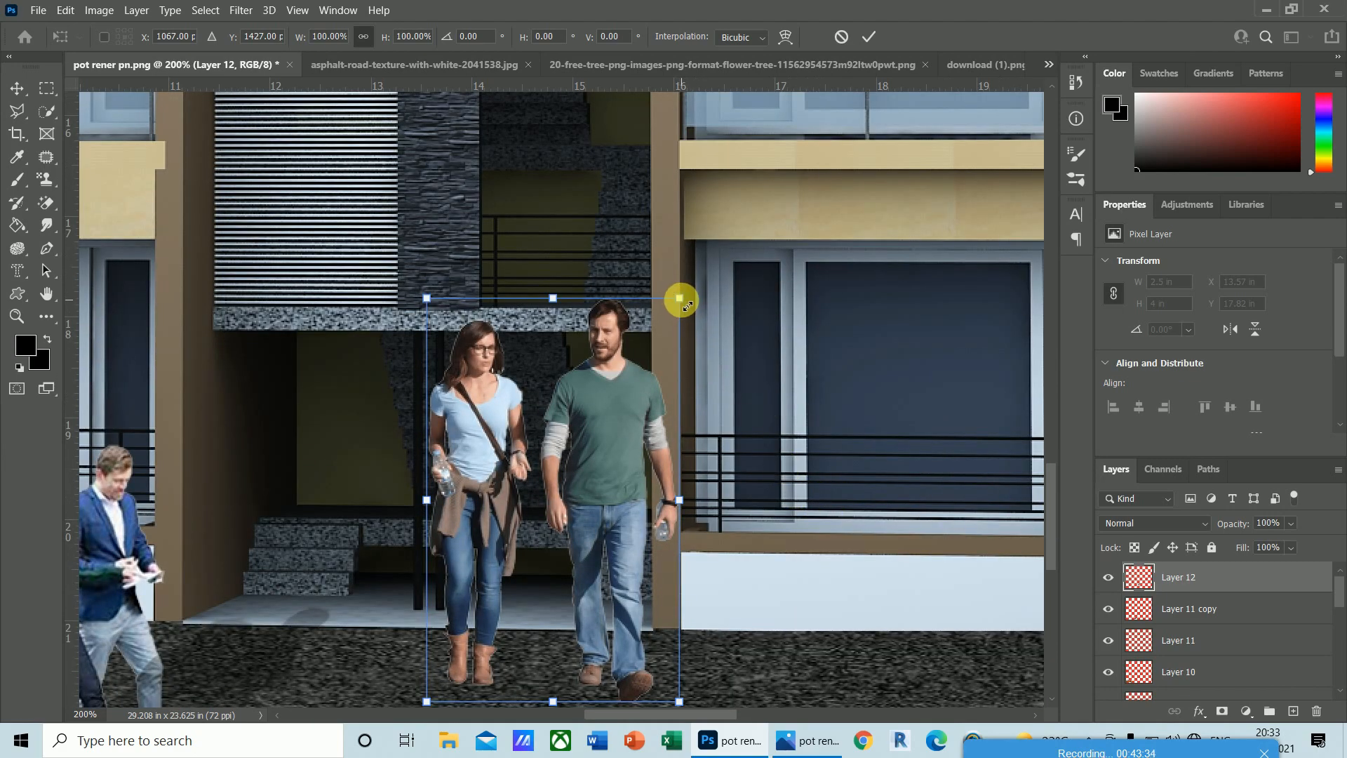
drag(681, 300, 641, 374)
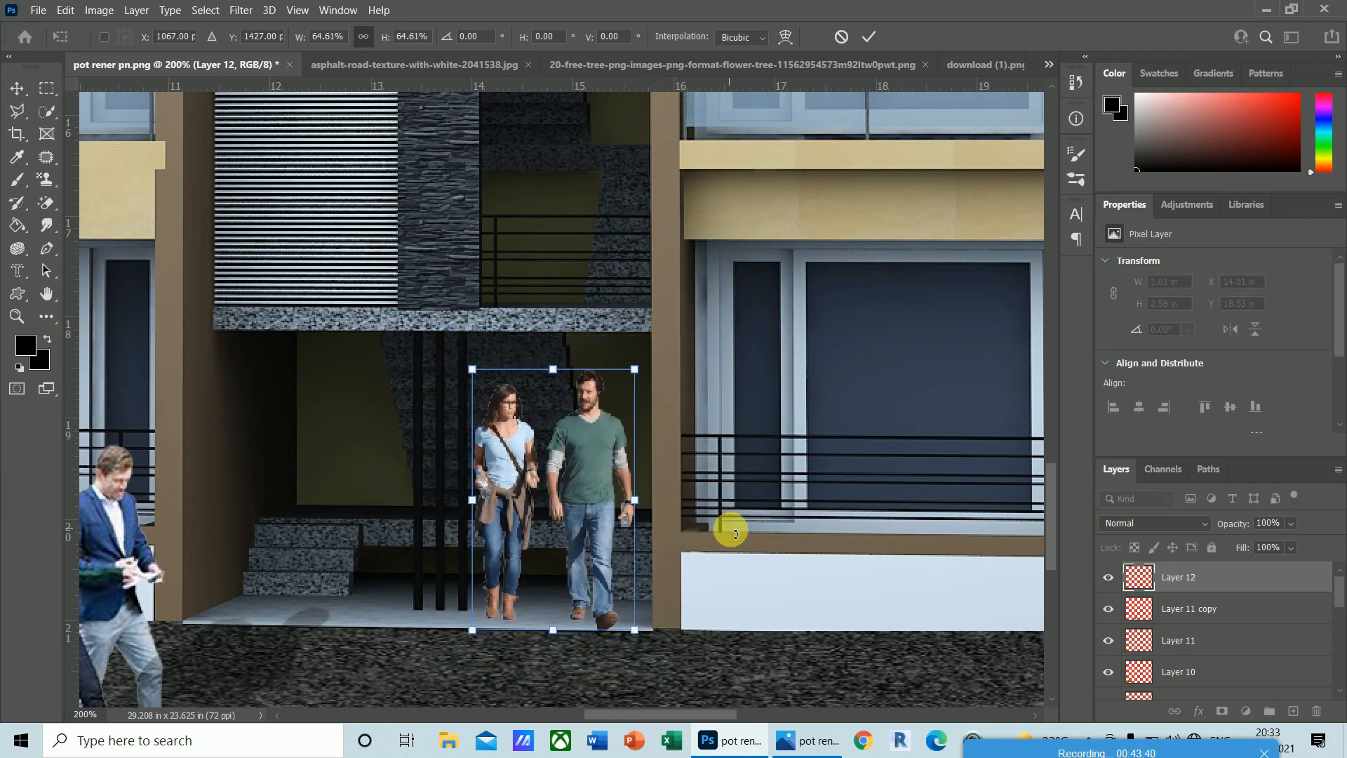
key(Return)
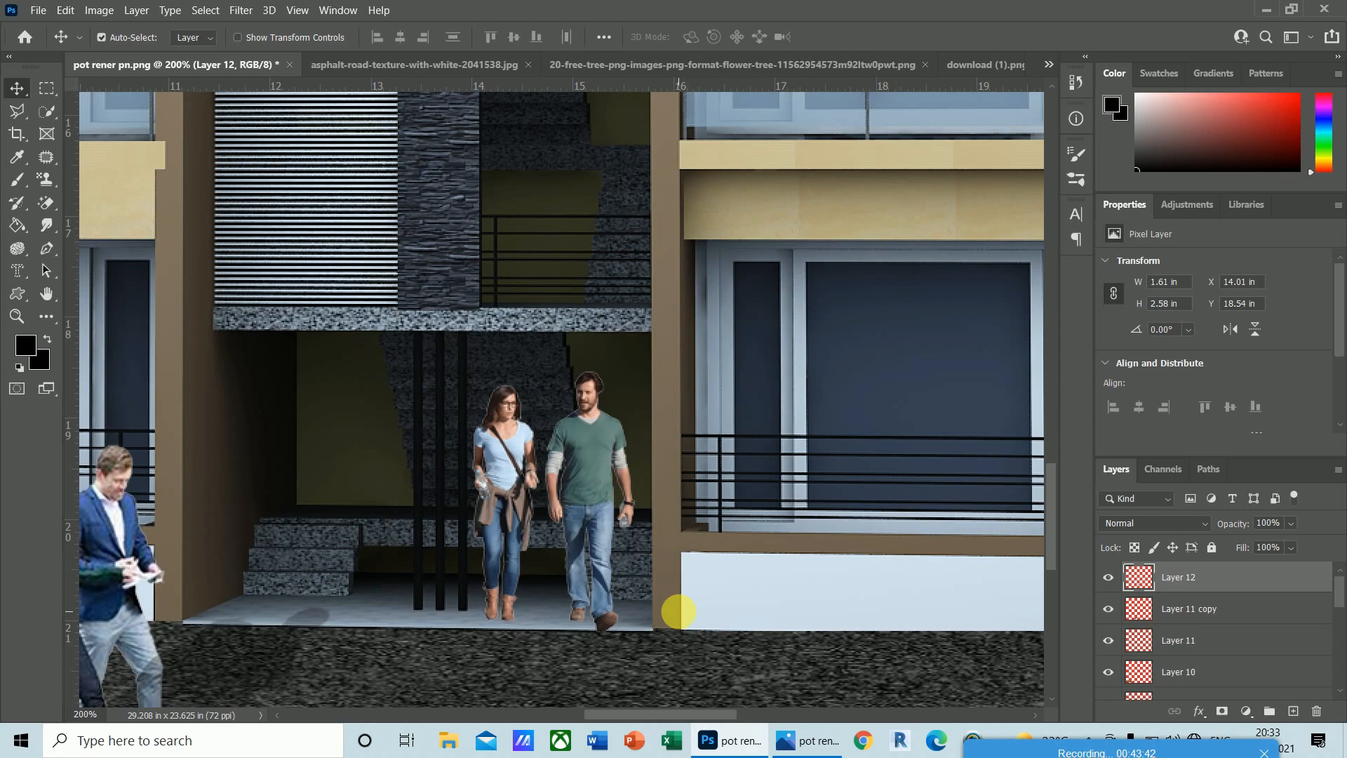
- Nudge the couple down onto the asphalt and left in front of the entrance, to about X 13.58 in, Y 19.11 in
key(Down)
key(Down)
key(Down)
key(Down)
key(Down)
key(Down)
key(Down)
key(Down)
key(Down)
key(Down)
key(Down)
key(Down)
key(Down)
key(Down)
key(Down)
key(Down)
key(Down)
key(Down)
key(Down)
key(Down)
key(Down)
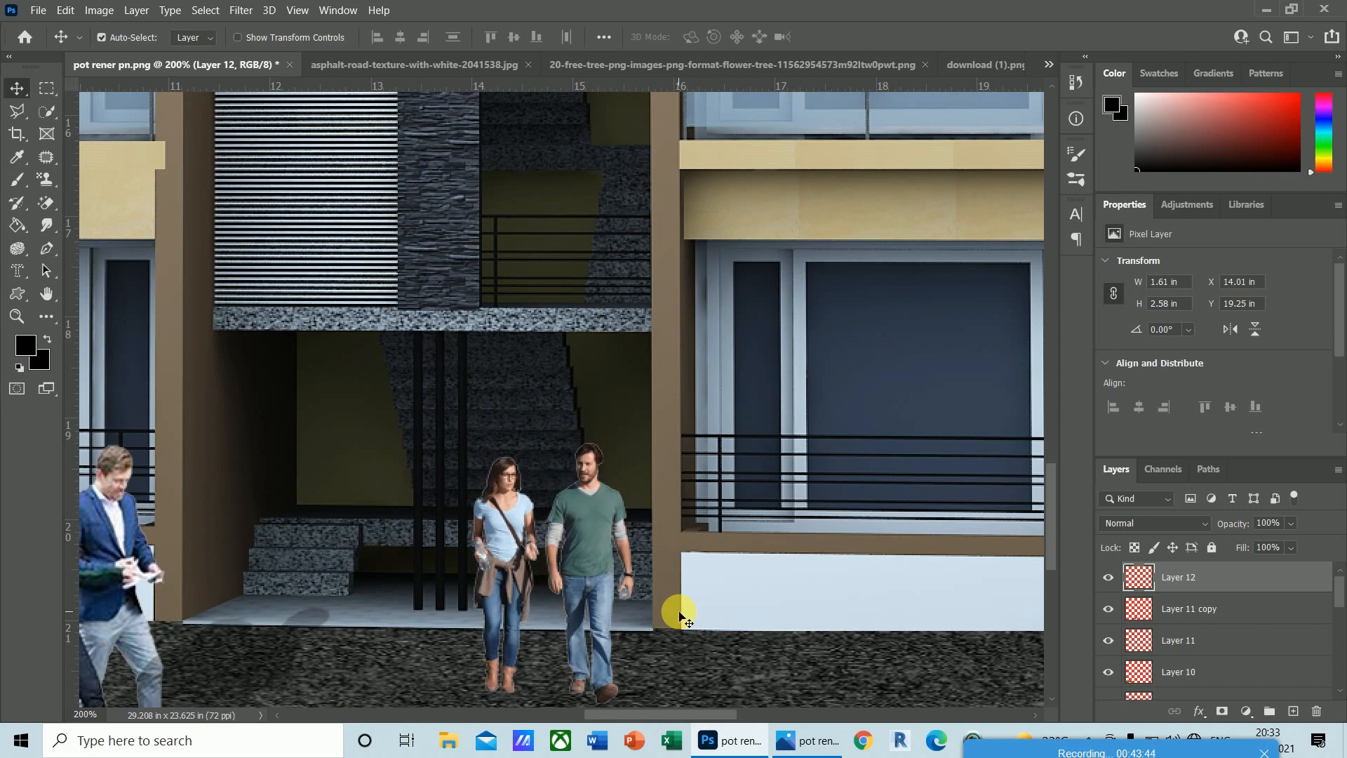
key(Up)
key(Up)
key(Up)
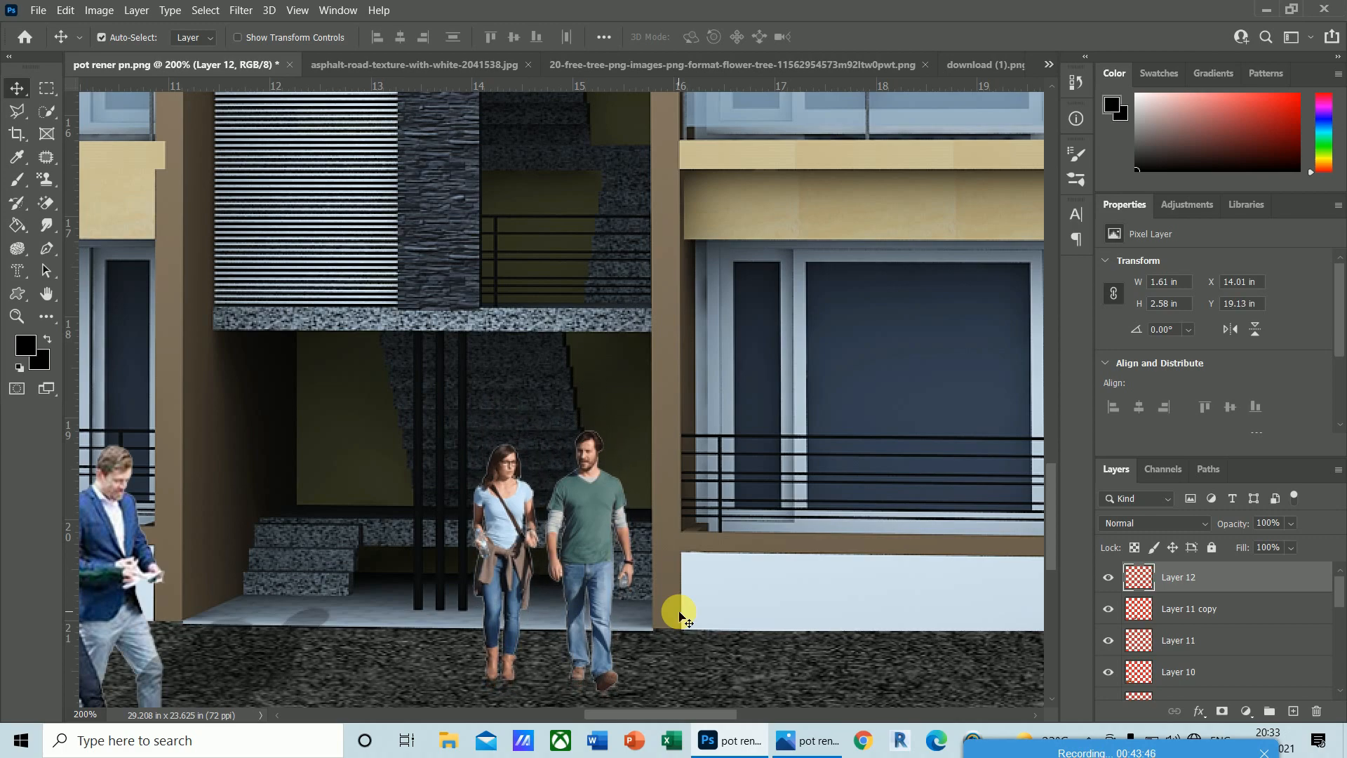
key(Up)
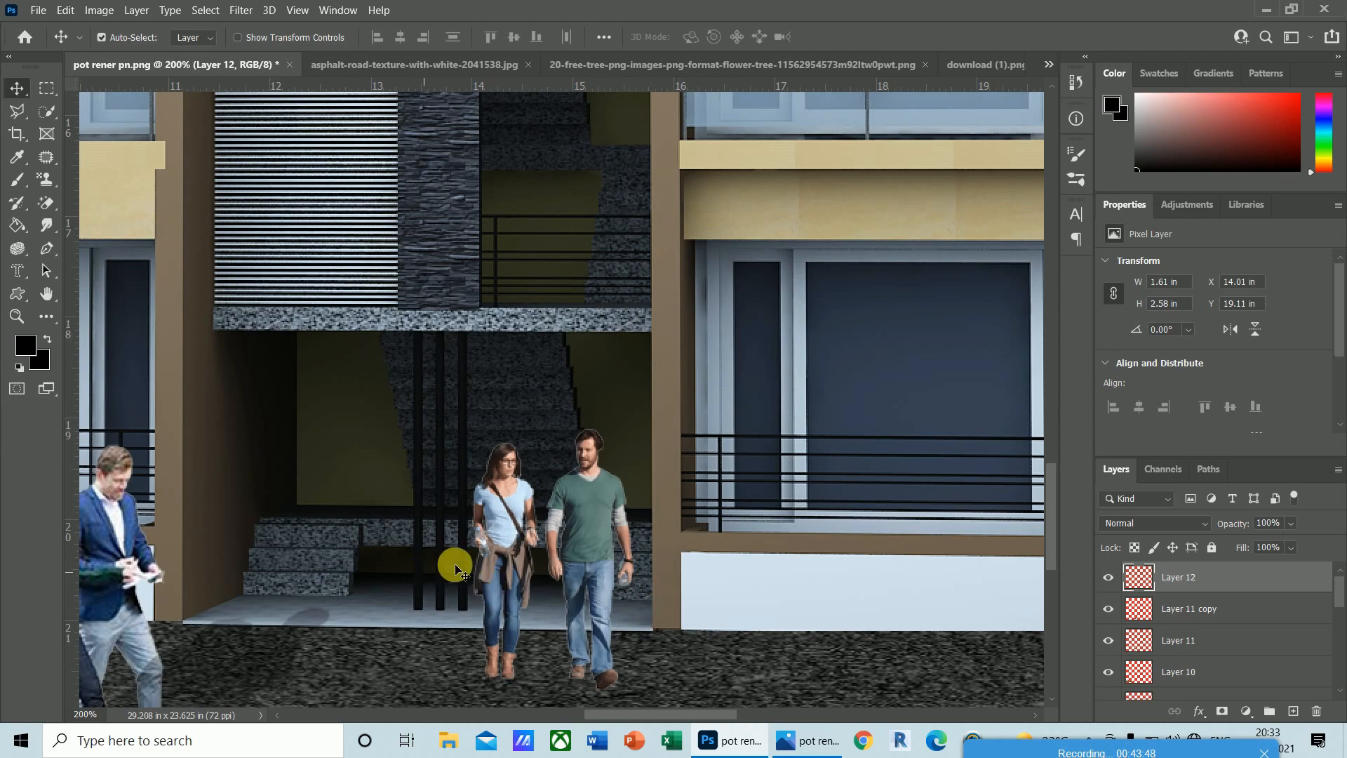
key(Left)
key(Left)
key(Left)
key(Left)
key(Left)
key(Left)
key(Left)
key(Left)
key(Left)
key(Left)
key(Left)
key(Left)
key(Left)
key(Left)
key(Left)
key(Left)
key(Left)
key(Left)
key(Left)
key(Left)
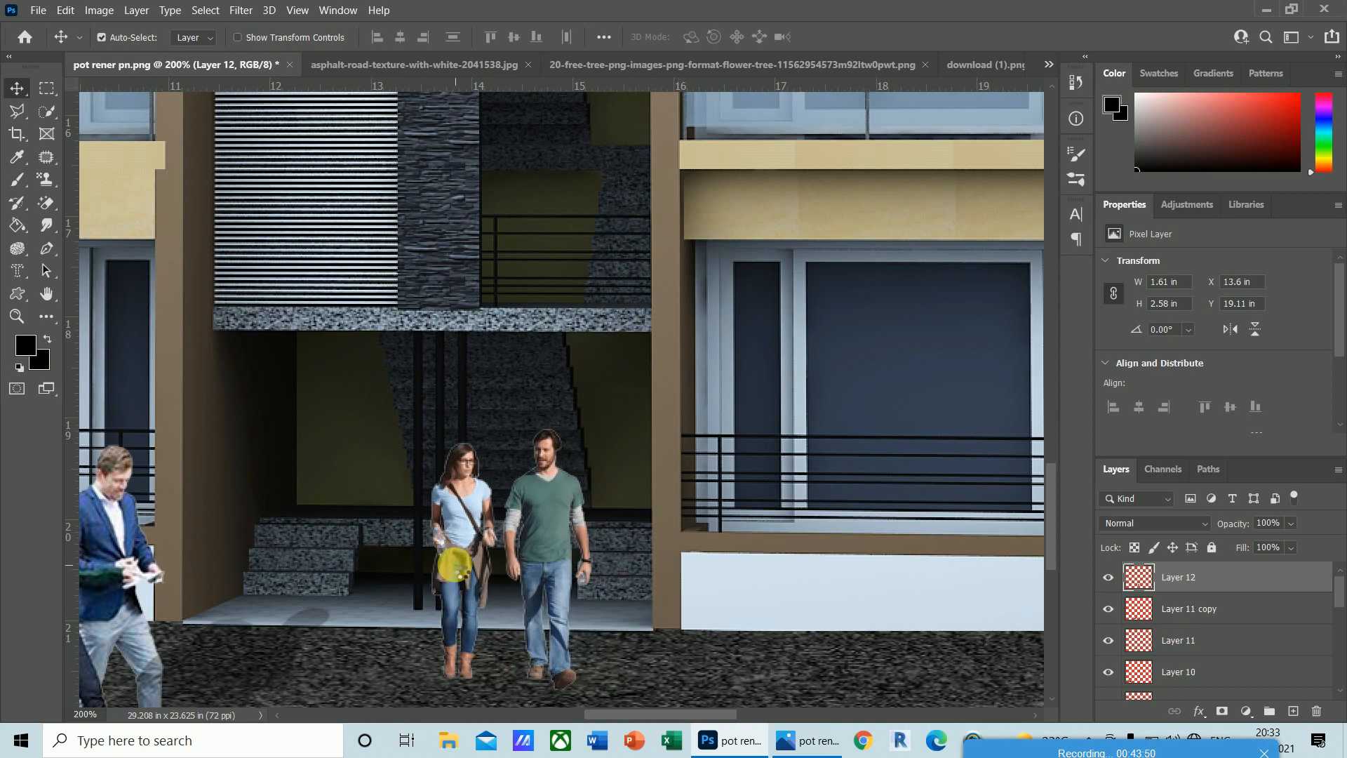
- Try the couple farther right along the facade, then move it back before the entrance at about X 14.07 in, Y 19.57 in
drag(1051, 505, 1051, 523)
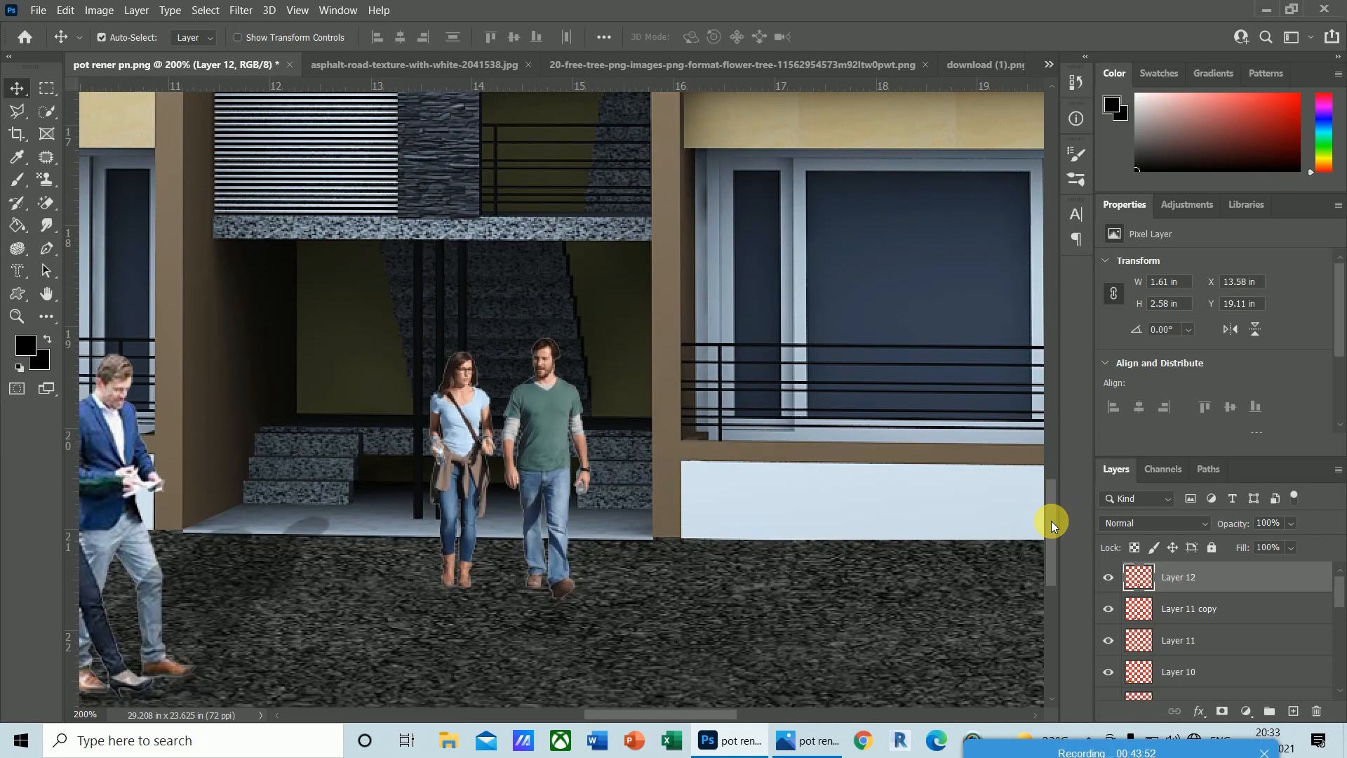
key(ctrl+minus)
key(ctrl+minus)
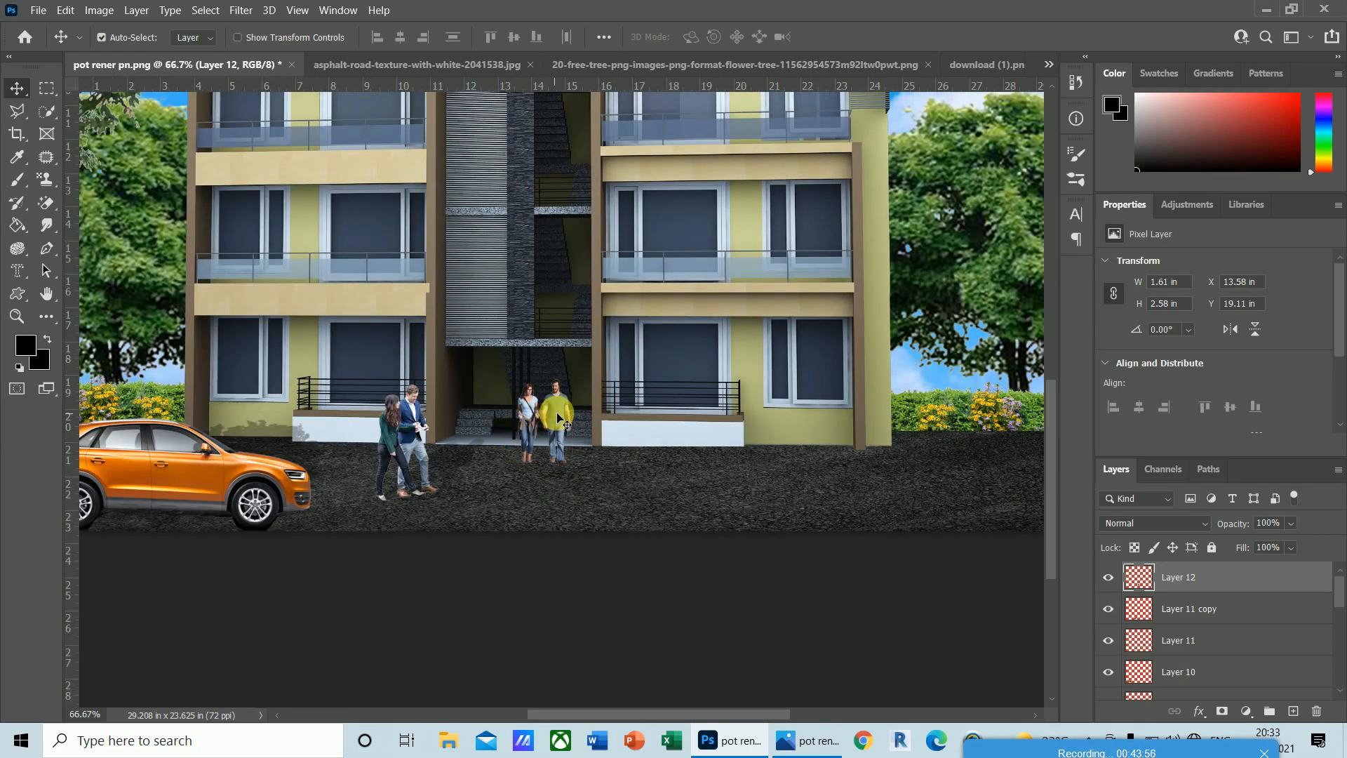
drag(557, 419, 788, 435)
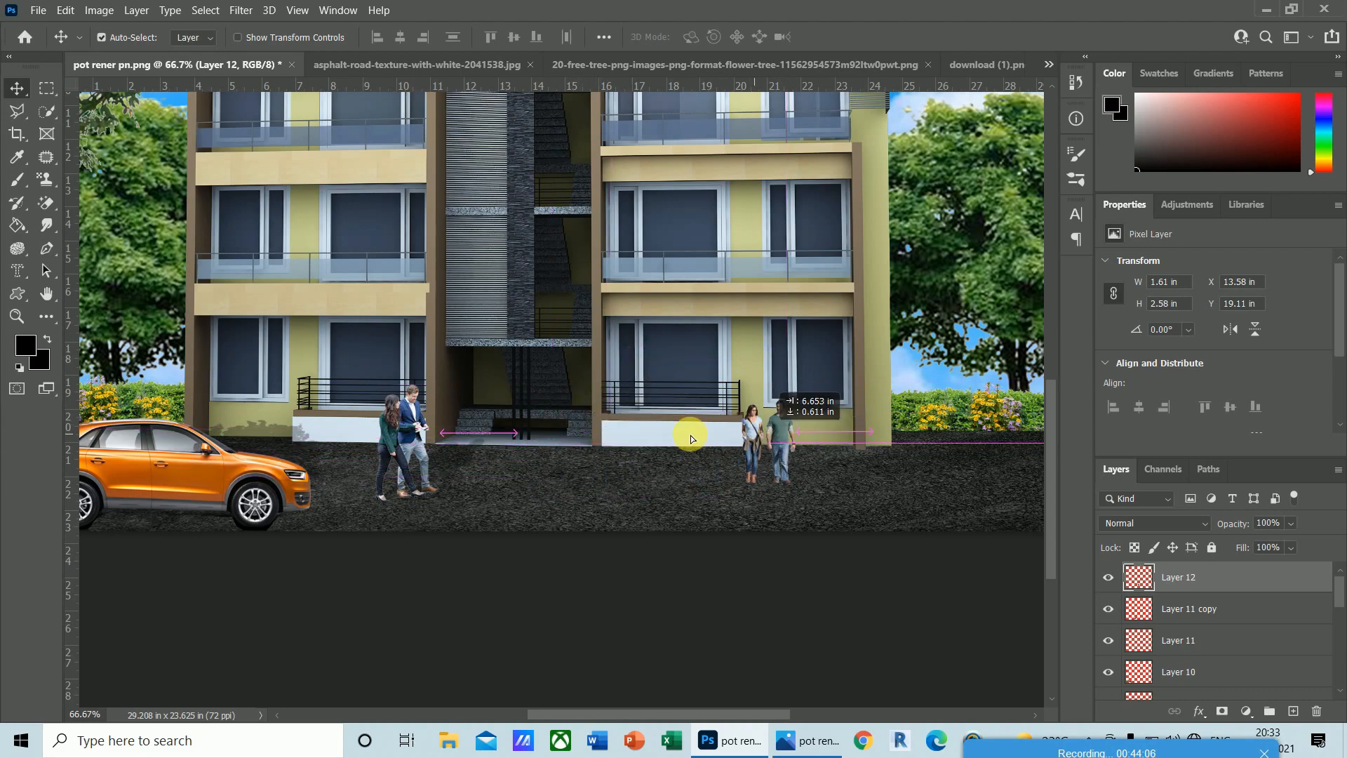
drag(690, 435, 575, 434)
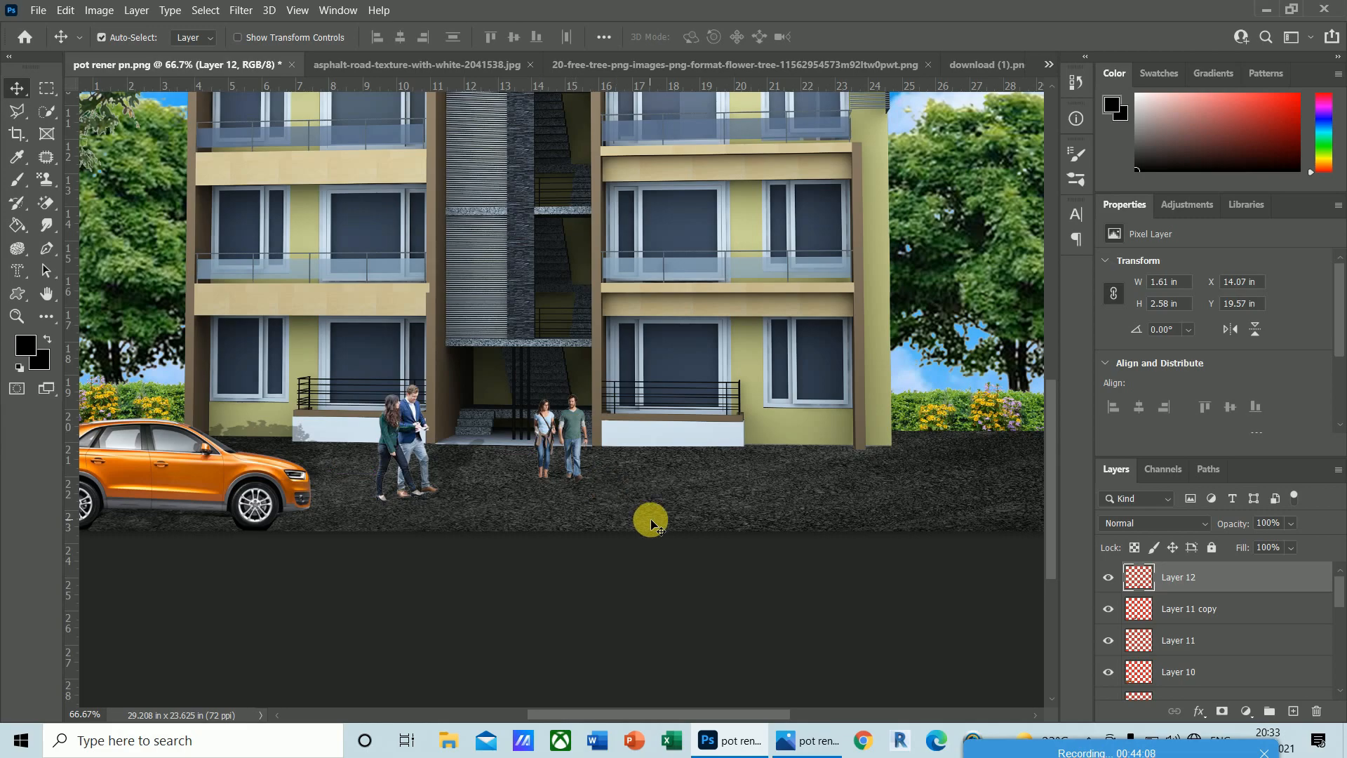
- Nudge the couple up and left in front of the entrance steps, to about X 13.47 in, Y 19.22 in
key(ctrl+plus)
key(ctrl+plus)
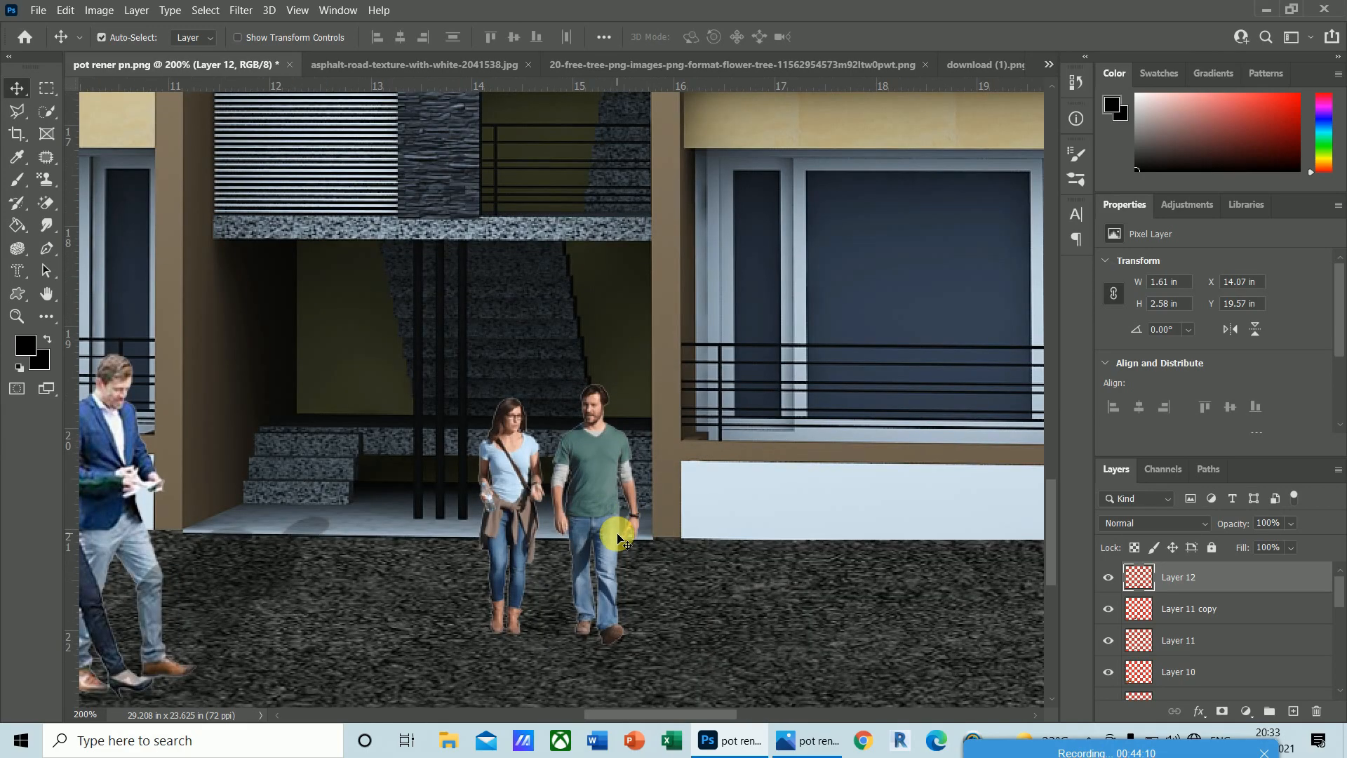
key(Left)
key(Up)
key(Up)
key(Up)
key(Up)
key(Up)
key(Up)
key(Up)
key(Up)
key(Up)
key(Up)
key(Up)
key(Up)
key(Up)
key(Up)
key(Up)
key(Up)
key(Up)
key(Up)
key(Up)
key(Up)
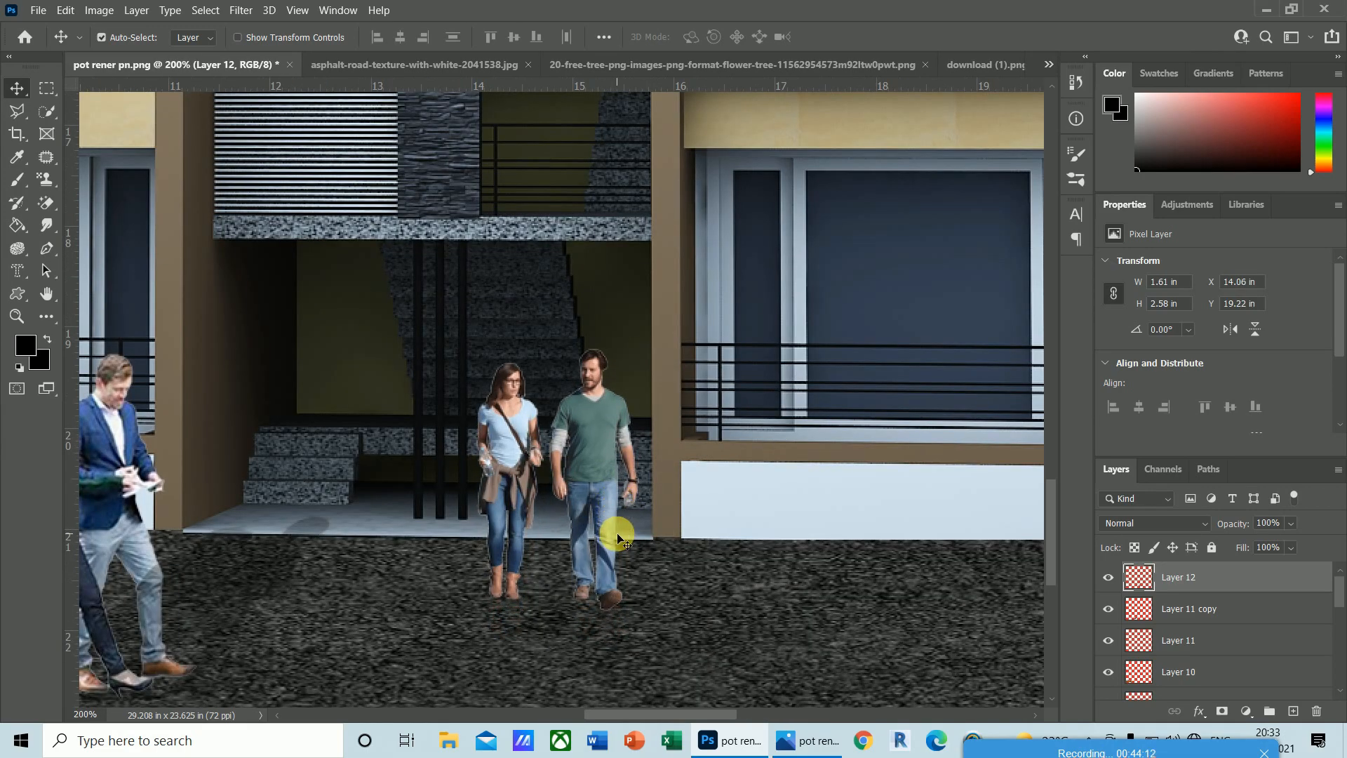
key(Left)
key(Left)
key(Left)
key(Left)
key(Left)
key(Left)
key(Left)
key(Left)
key(Left)
key(Left)
key(Left)
key(Left)
key(Left)
key(Left)
key(Left)
key(Left)
key(Left)
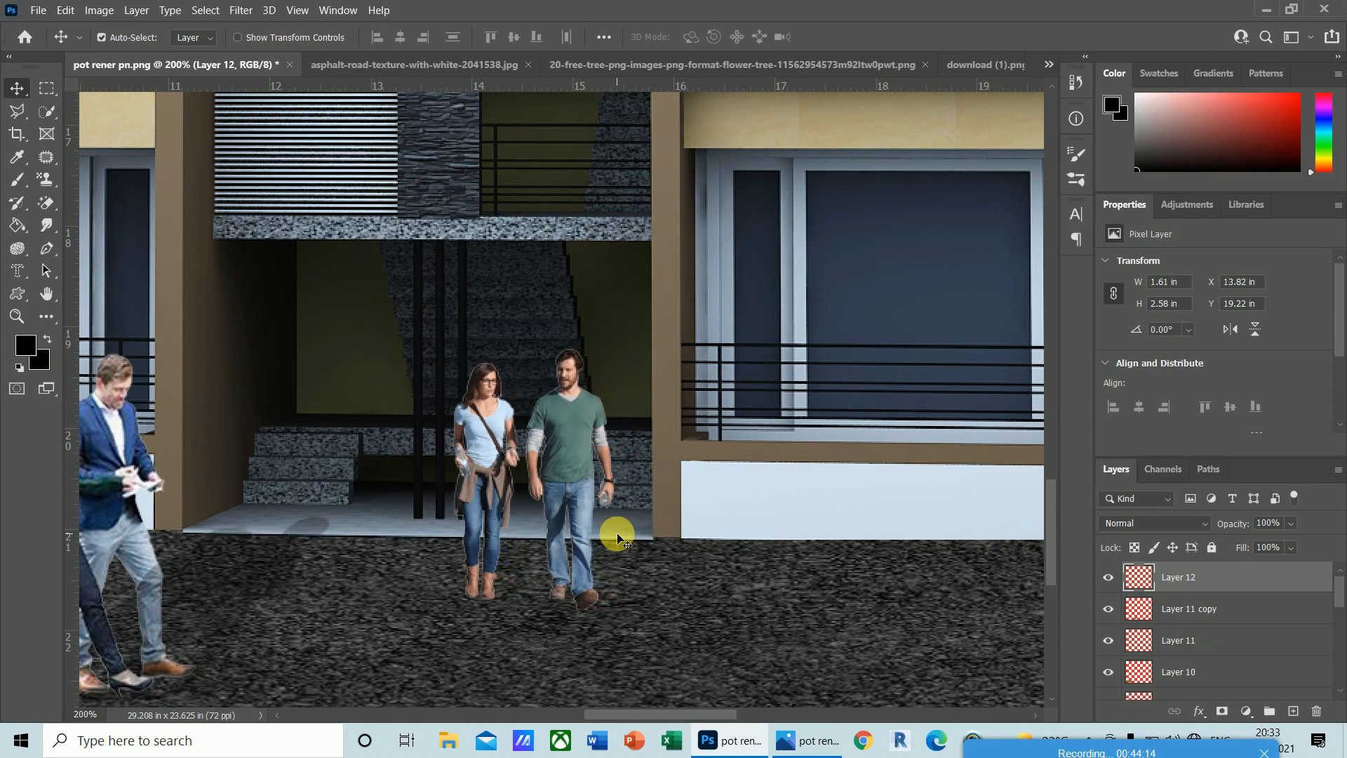
key(Left)
key(Left)
key(Left)
key(Left)
key(Left)
key(Left)
key(Left)
key(Left)
key(Left)
key(Left)
key(Left)
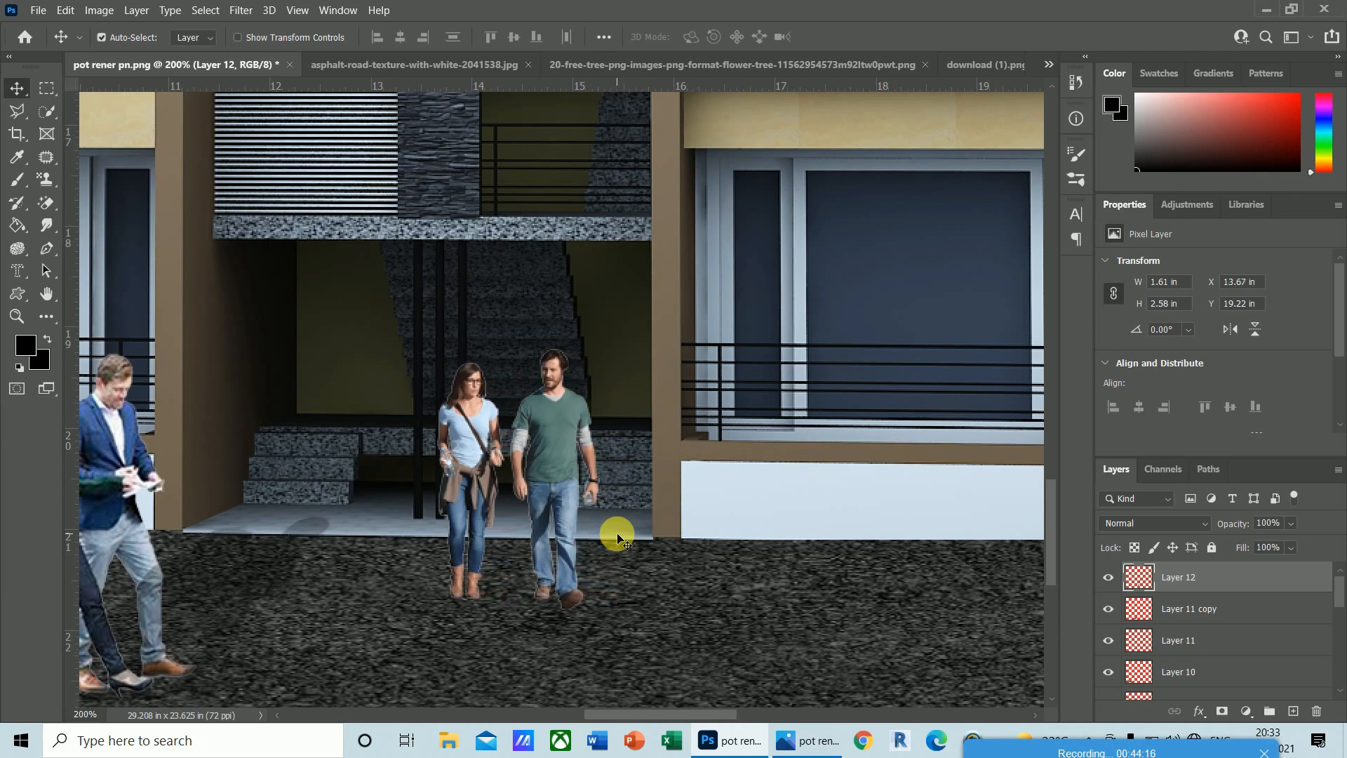
key(Left)
key(Left)
key(Left)
key(Left)
key(Left)
key(Left)
key(Left)
key(Left)
key(Left)
key(Left)
key(Left)
key(Left)
key(Left)
key(Left)
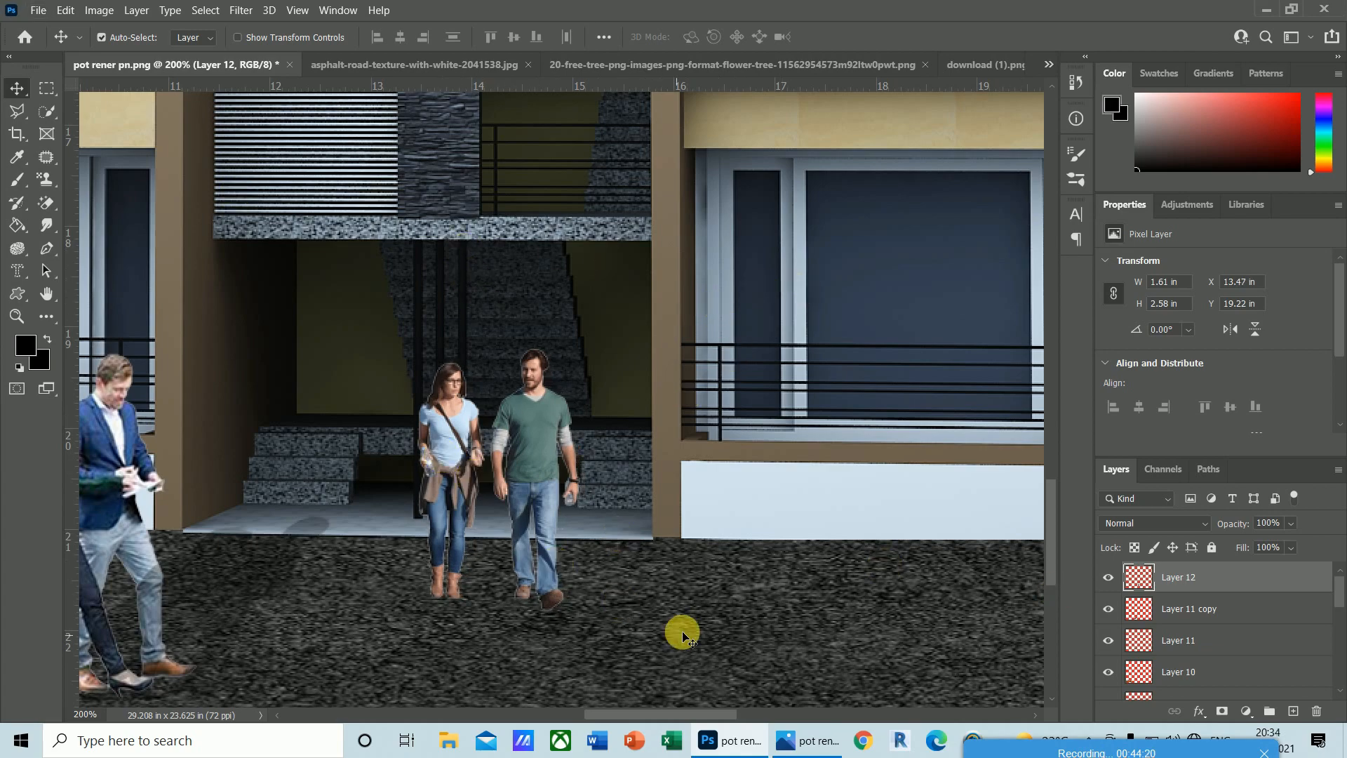
- Merge Layer 11, the walking couple near the car, with Layer 11 copy
drag(647, 716, 614, 715)
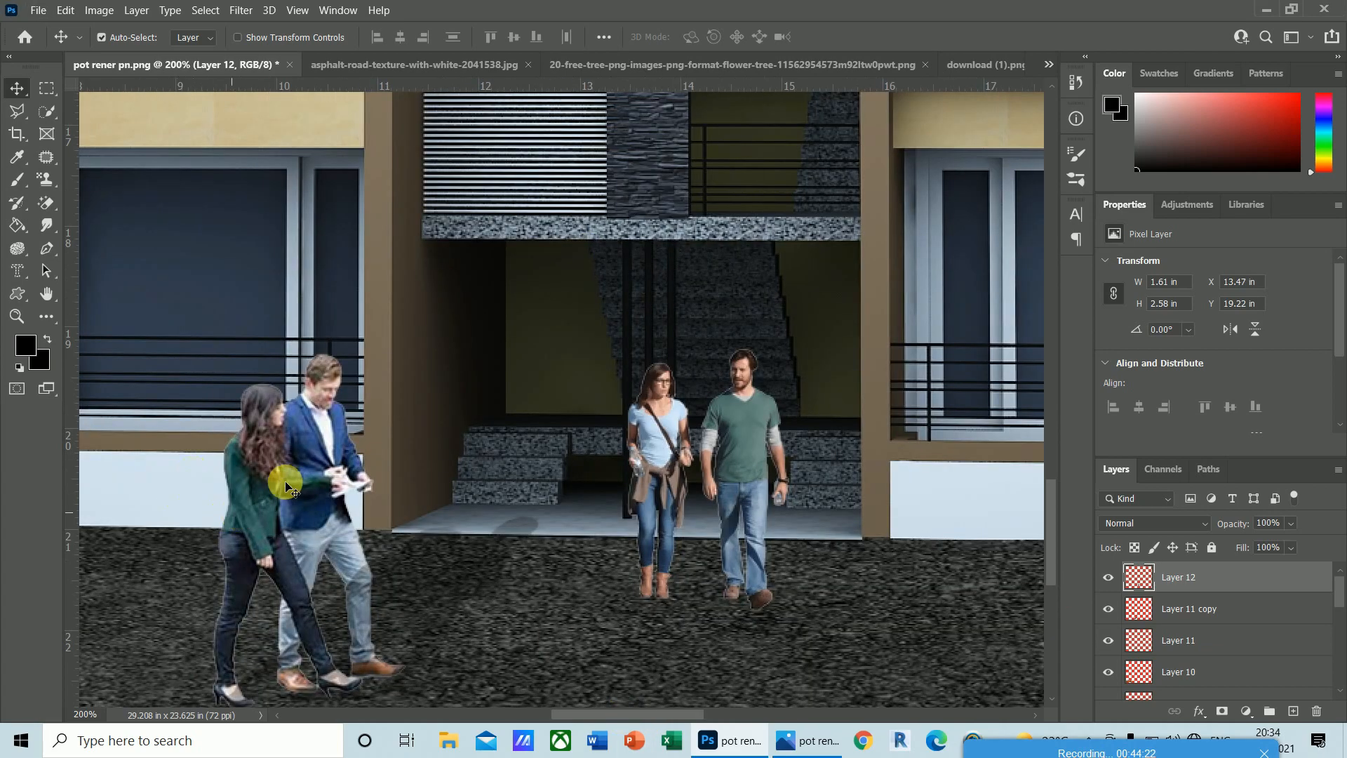
right_click(304, 450)
click(329, 458)
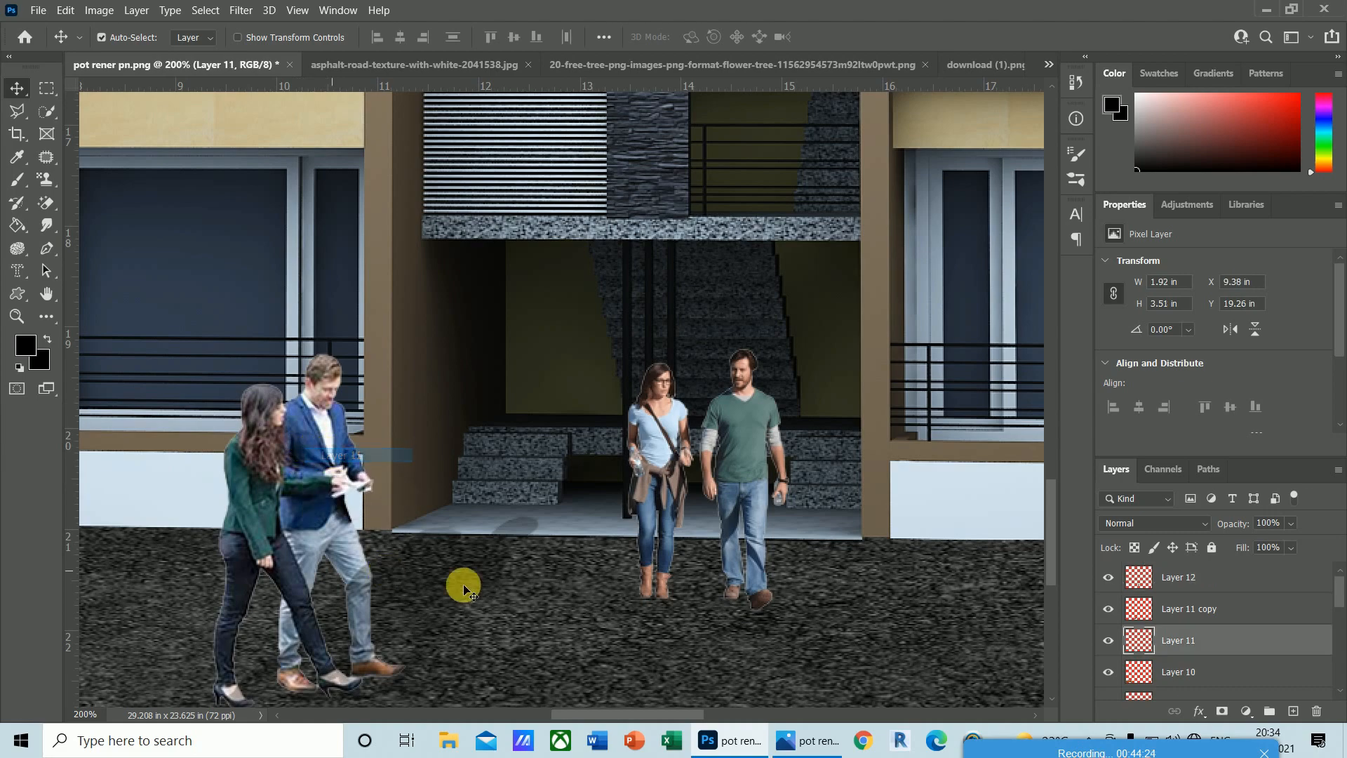
ctrl+click(1204, 618)
right_click(1191, 626)
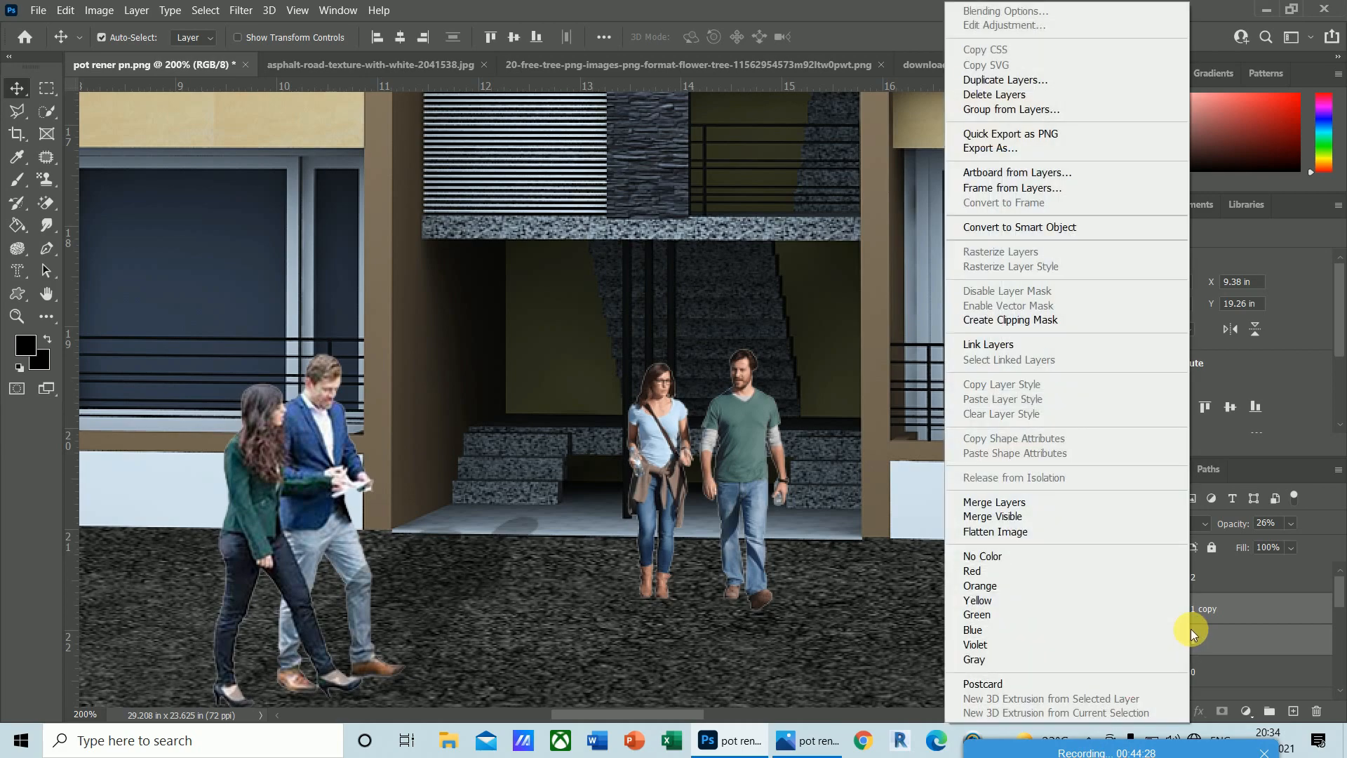
click(1003, 503)
- Merge Layer 3, the red-flowered tree beside the building, with Layer 3 copy
drag(677, 713, 480, 717)
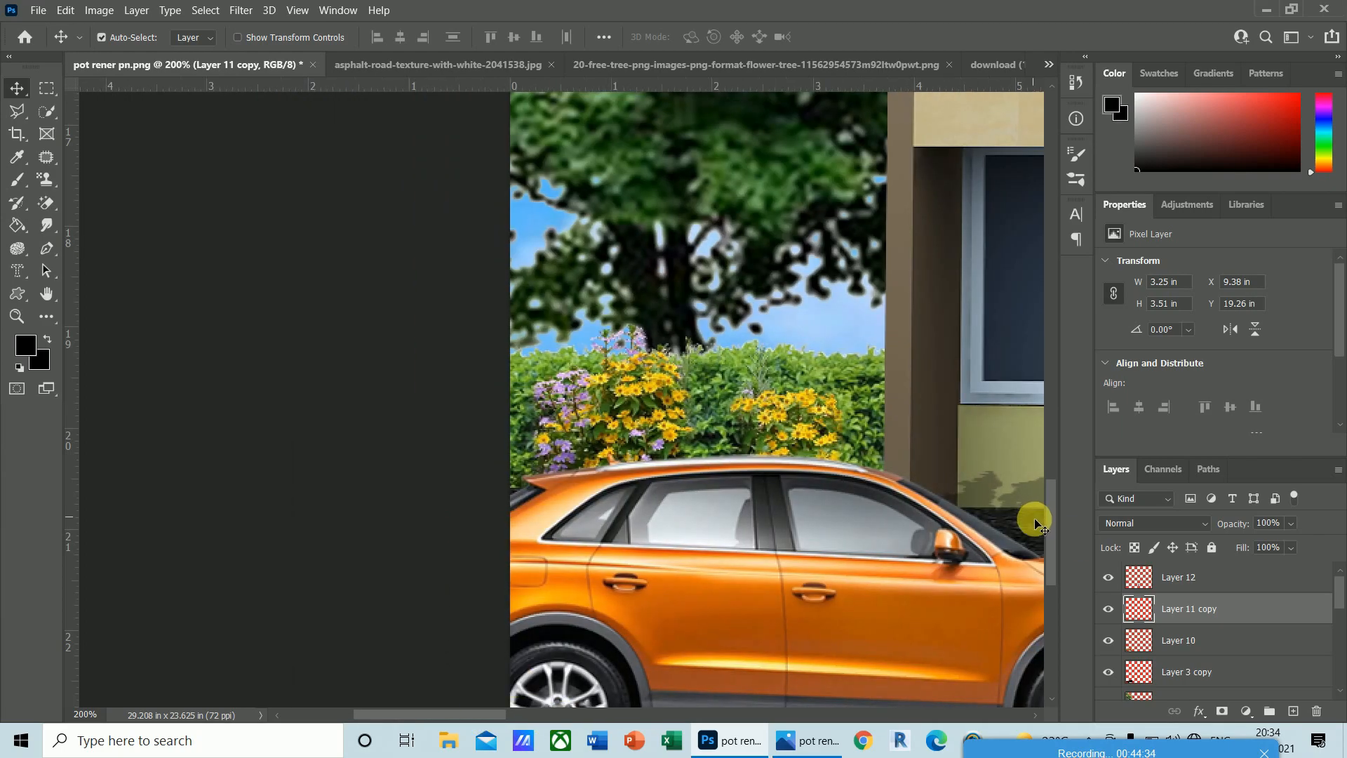
drag(1053, 543, 1049, 428)
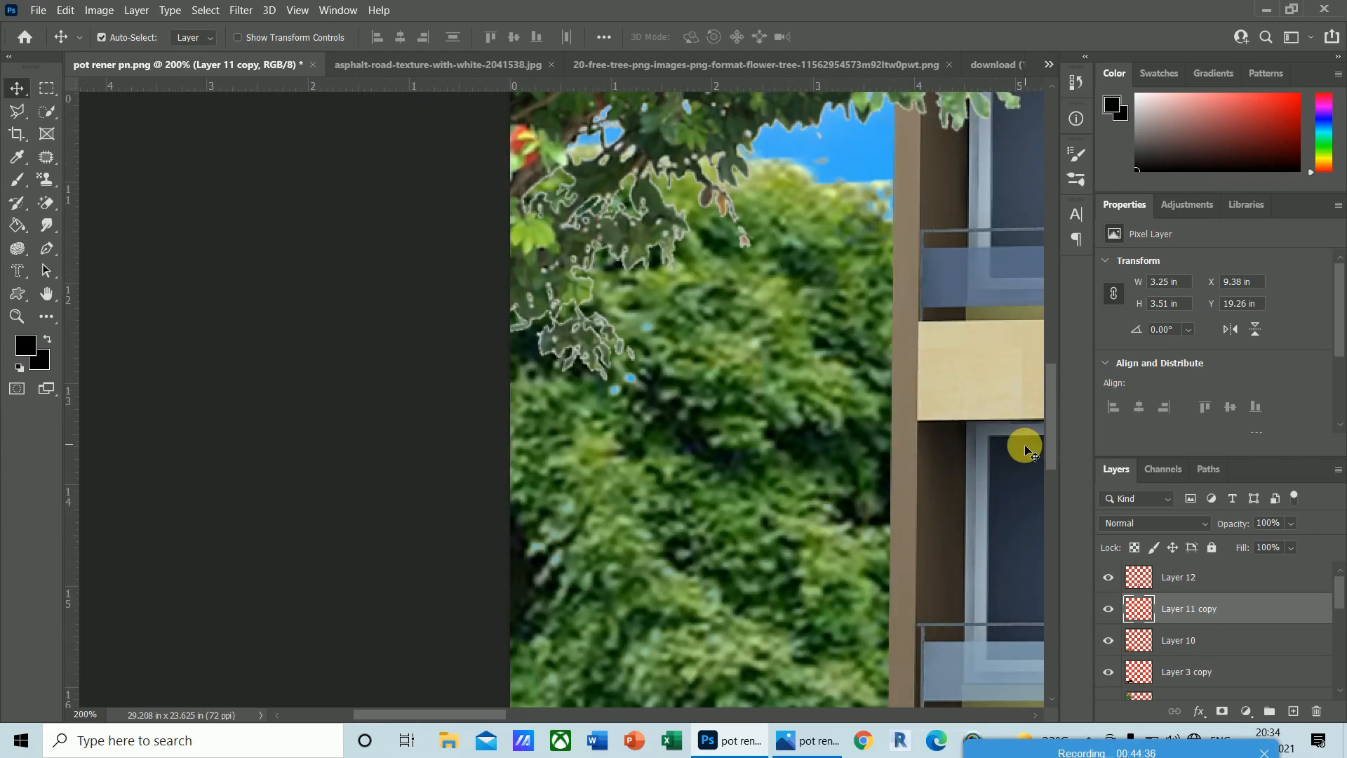
key(ctrl+minus)
key(ctrl+minus)
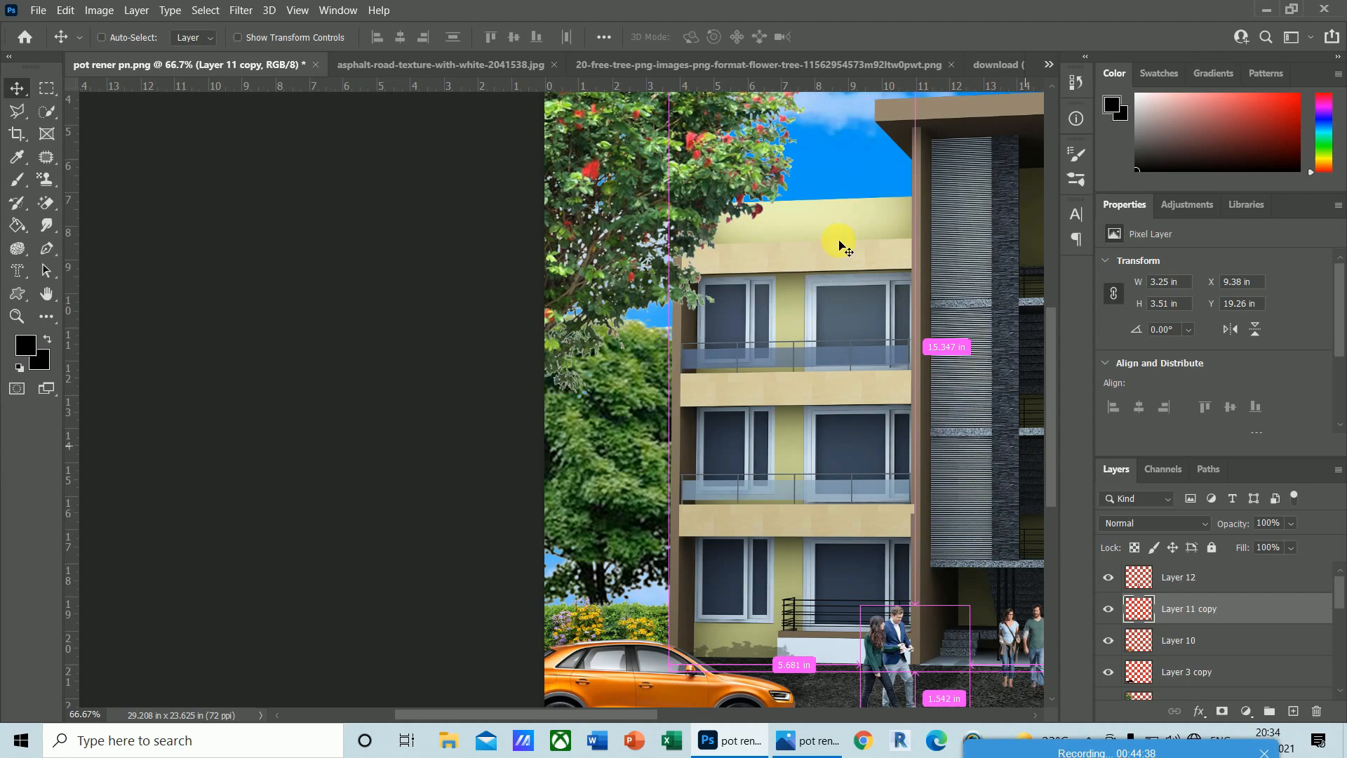
right_click(608, 131)
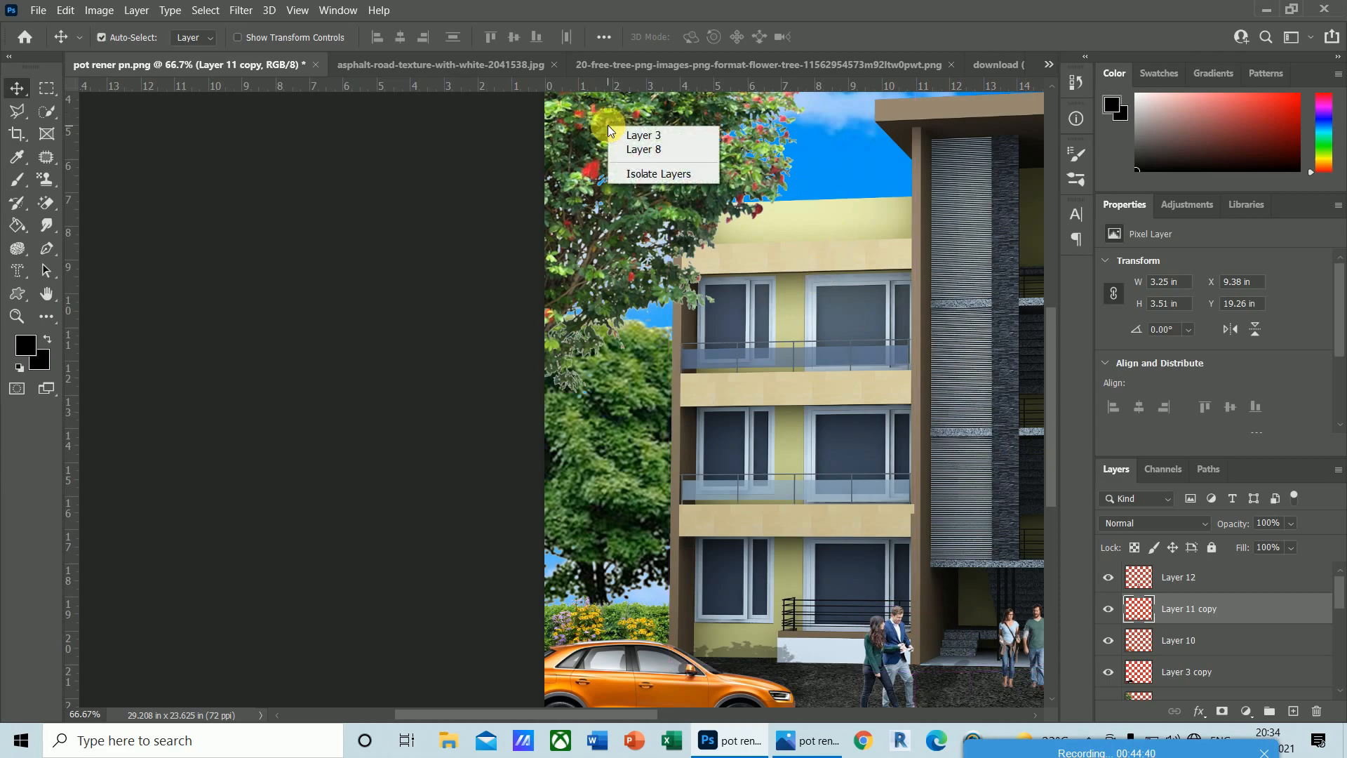
click(641, 135)
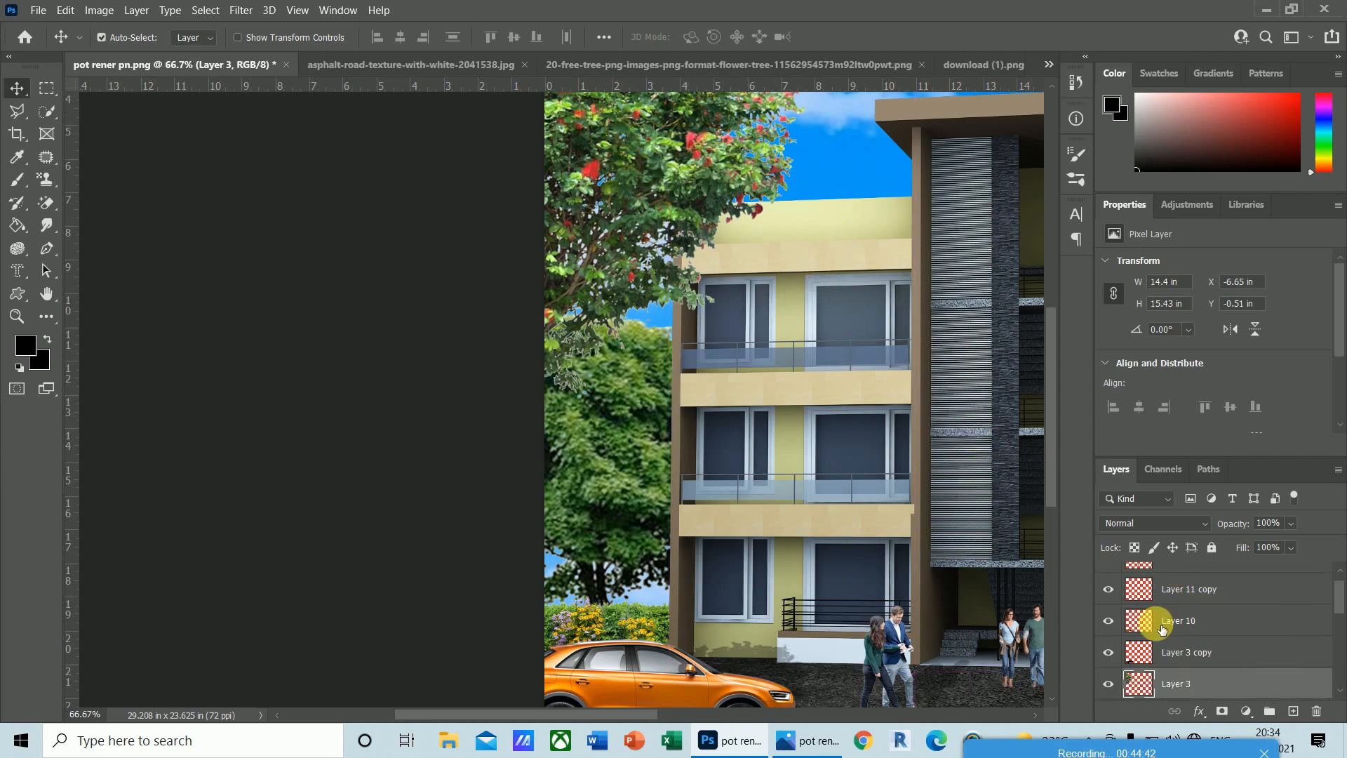
ctrl+click(1191, 652)
right_click(1190, 653)
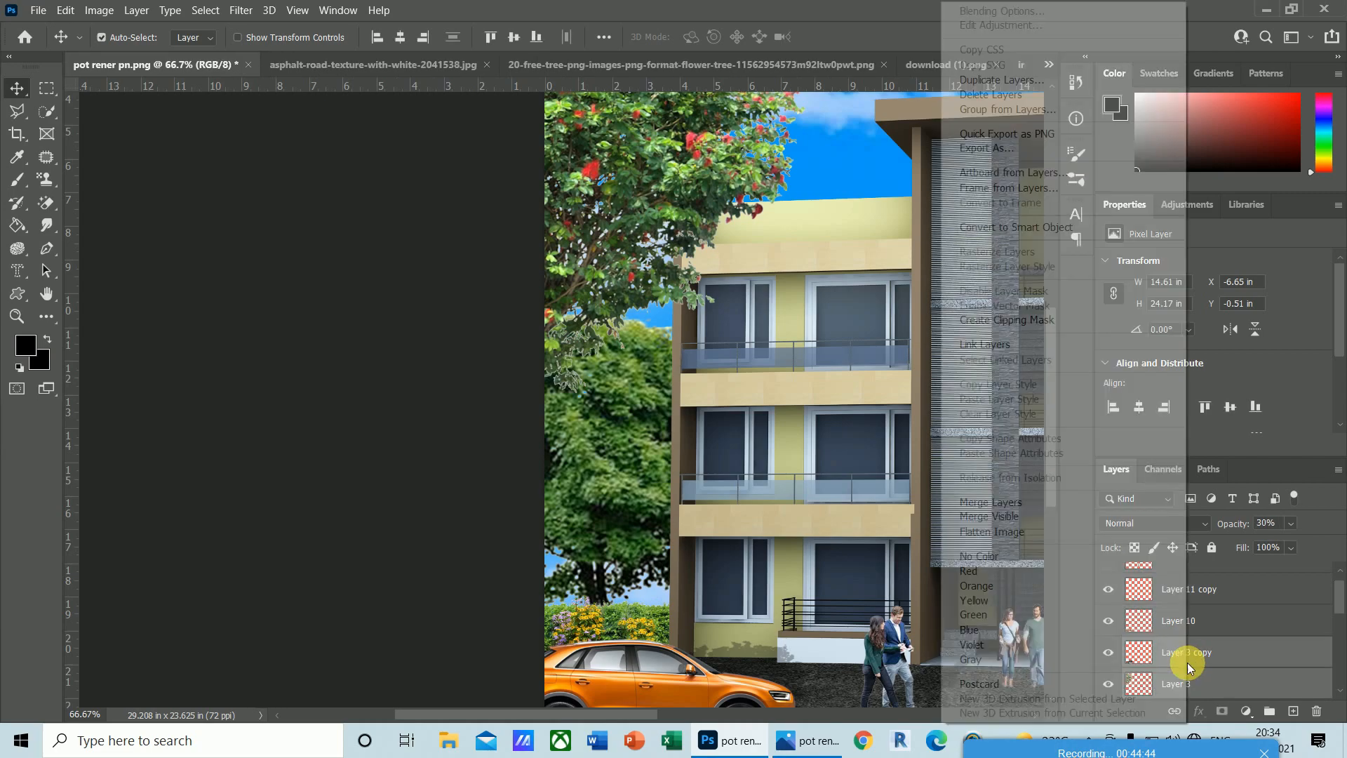
click(1094, 502)
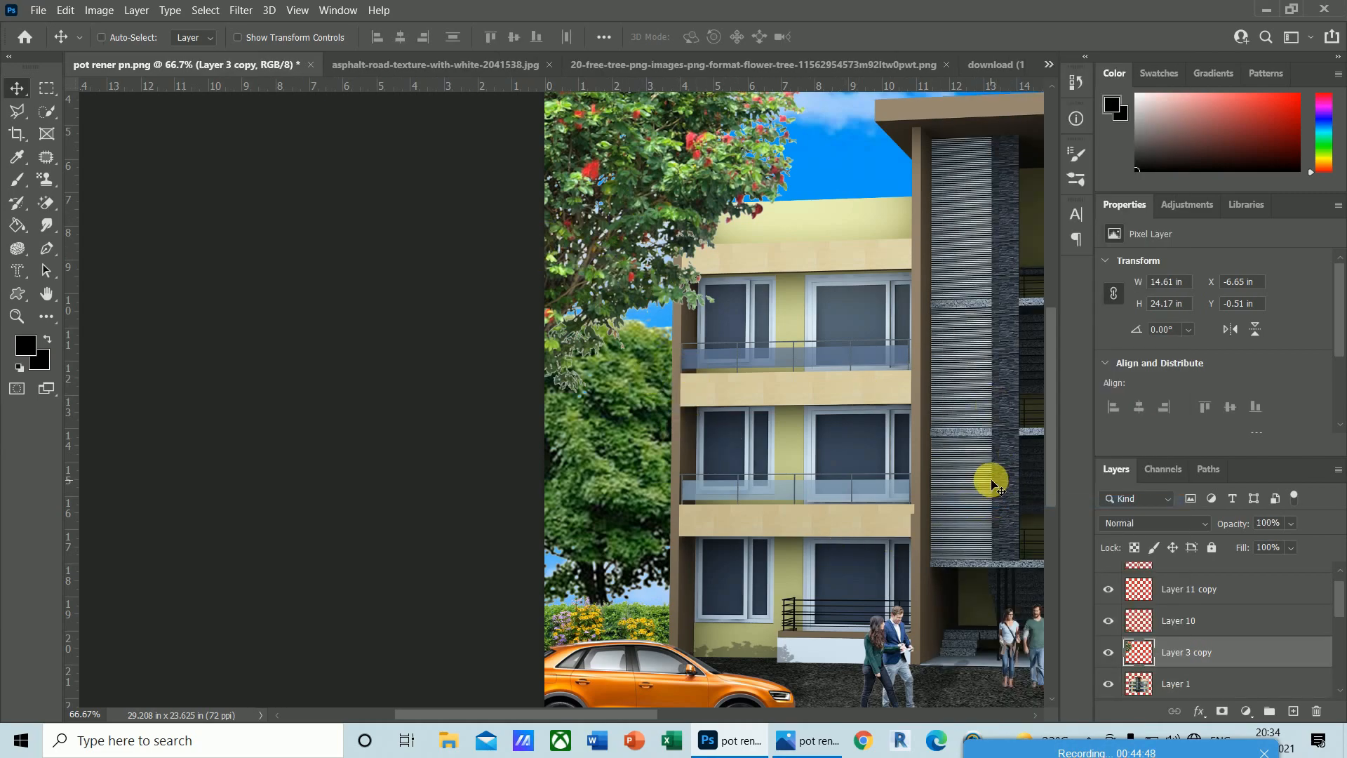
- Try the walking couple near the car lower on the asphalt, at about X 9.43 in, Y 19.68 in, and undo the move
key(ctrl+minus)
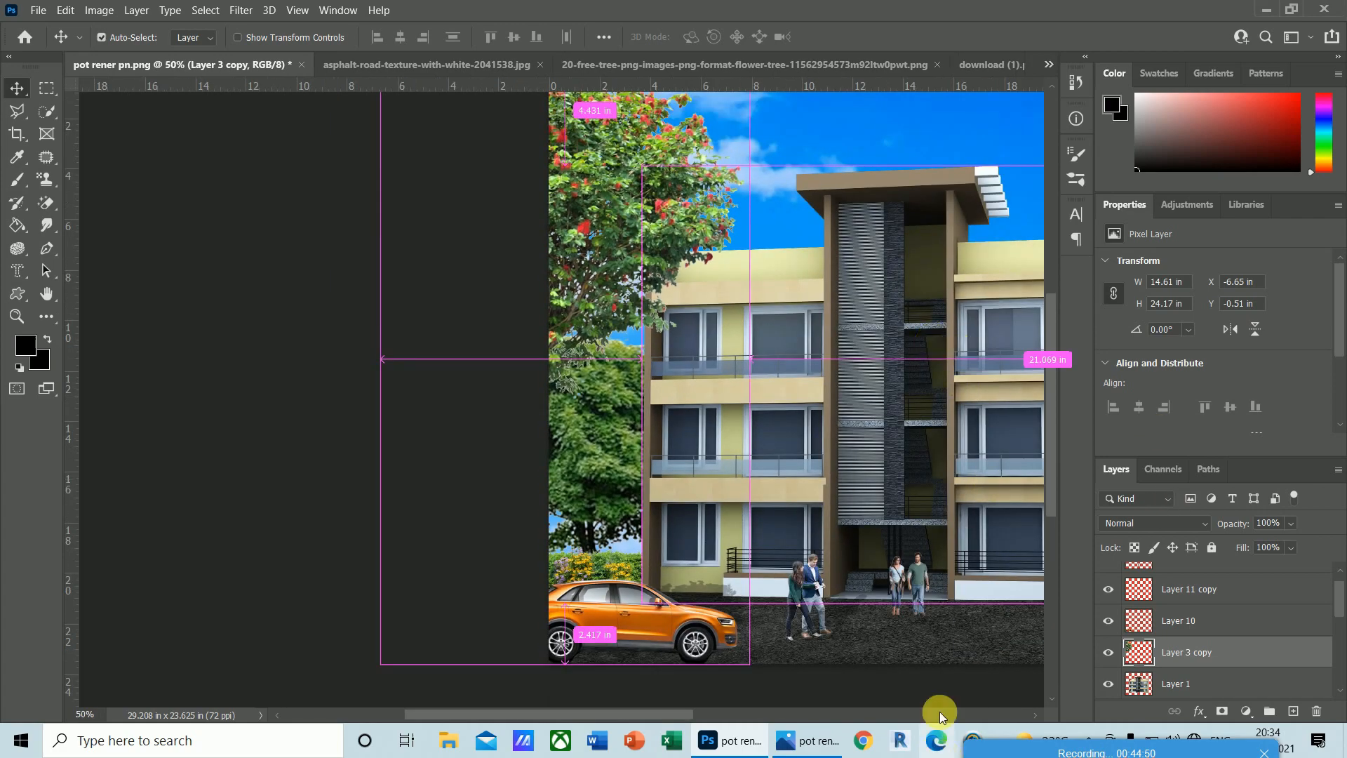
drag(814, 596, 815, 604)
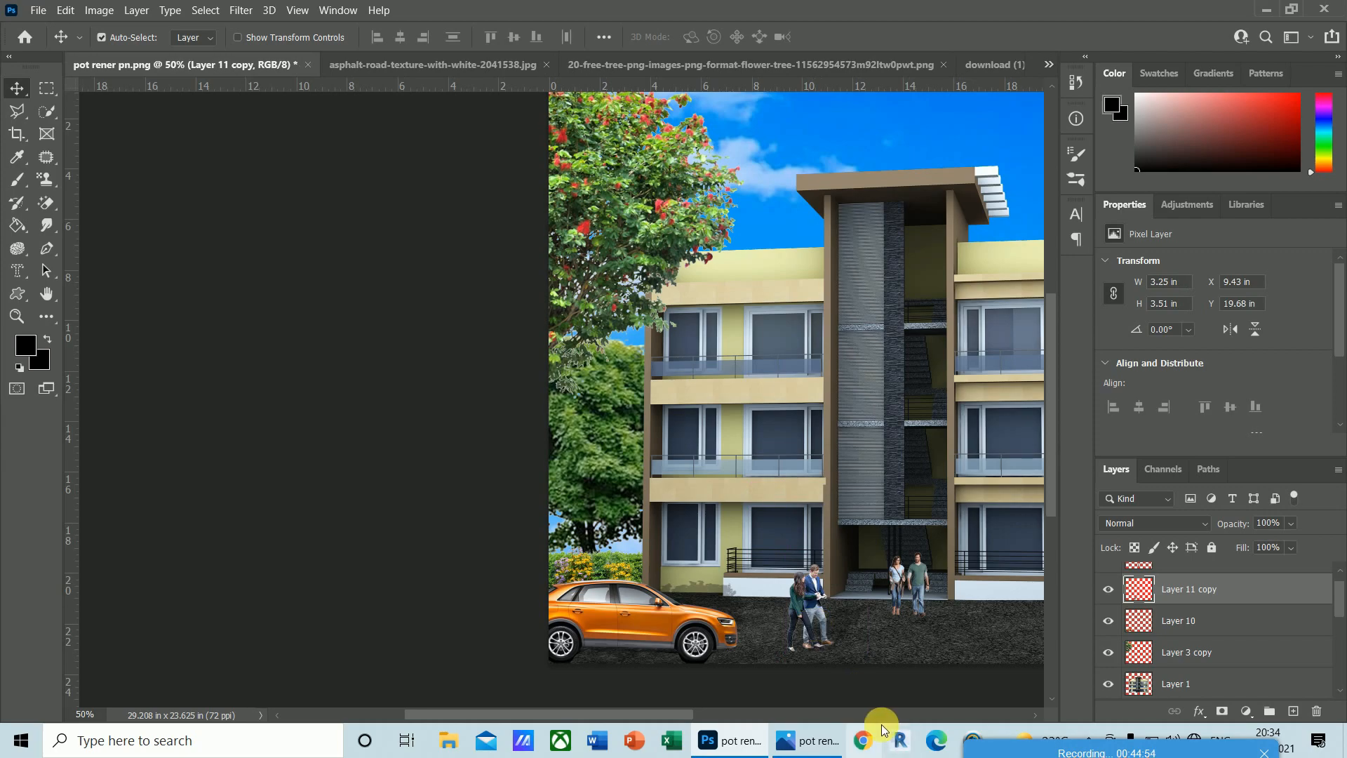
key(ctrl+z)
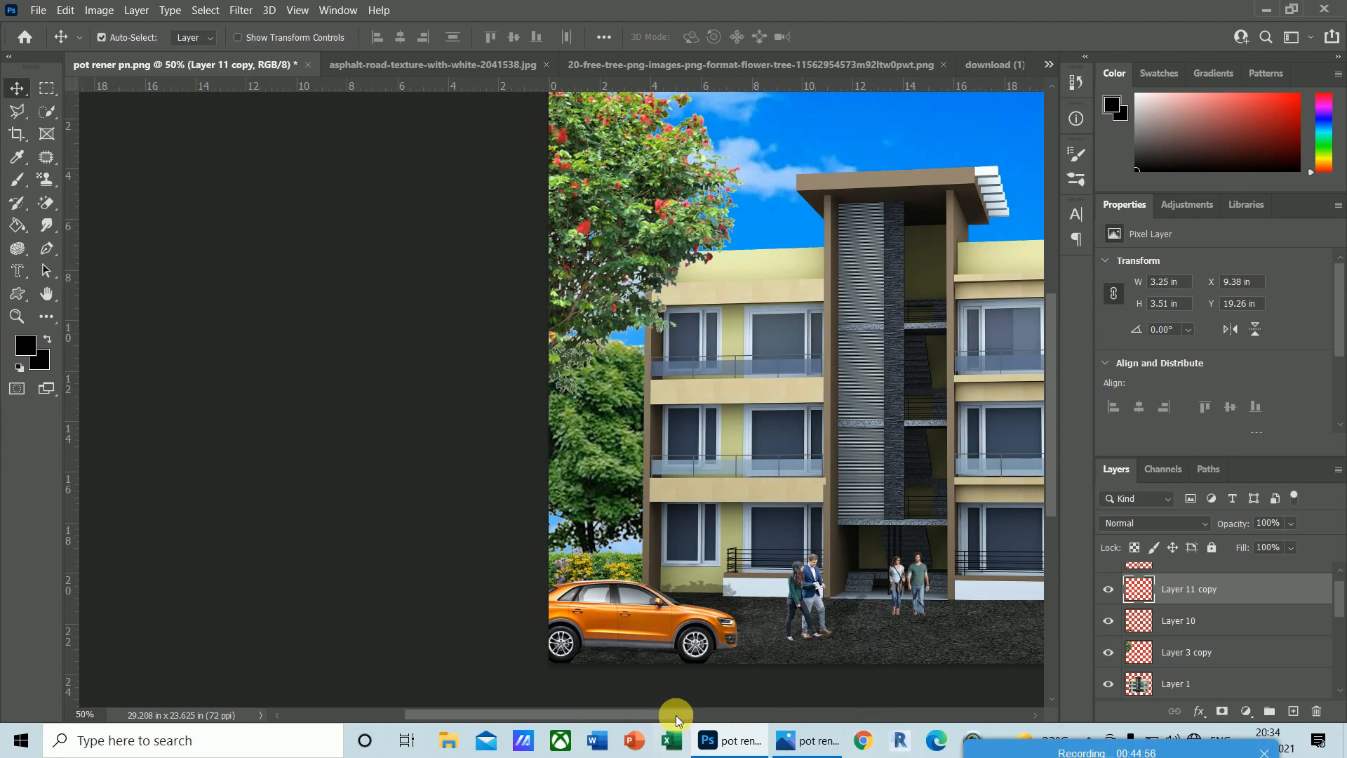
- Try flipping the walking couple horizontally and moving it to the asphalt by the building's far right corner, and undo both changes
drag(626, 717, 714, 719)
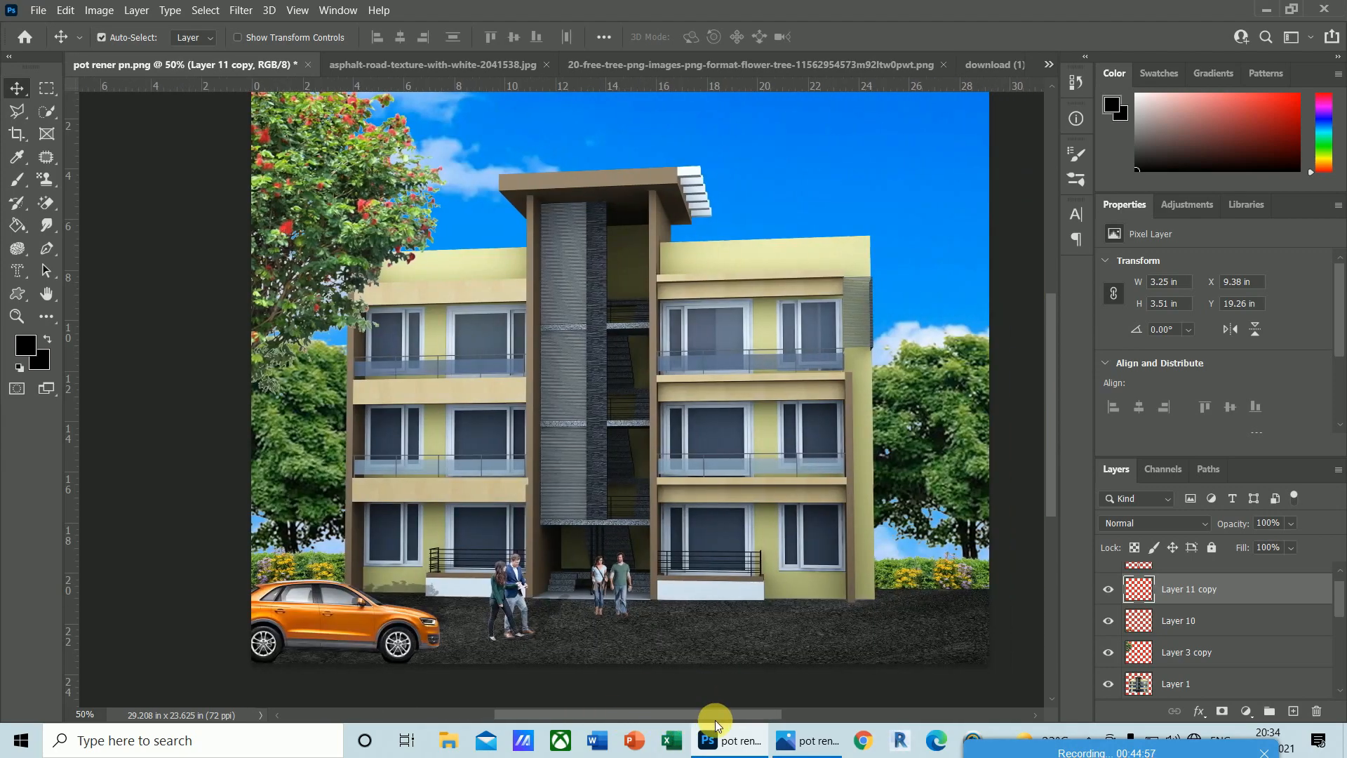
key(ctrl+t)
right_click(505, 608)
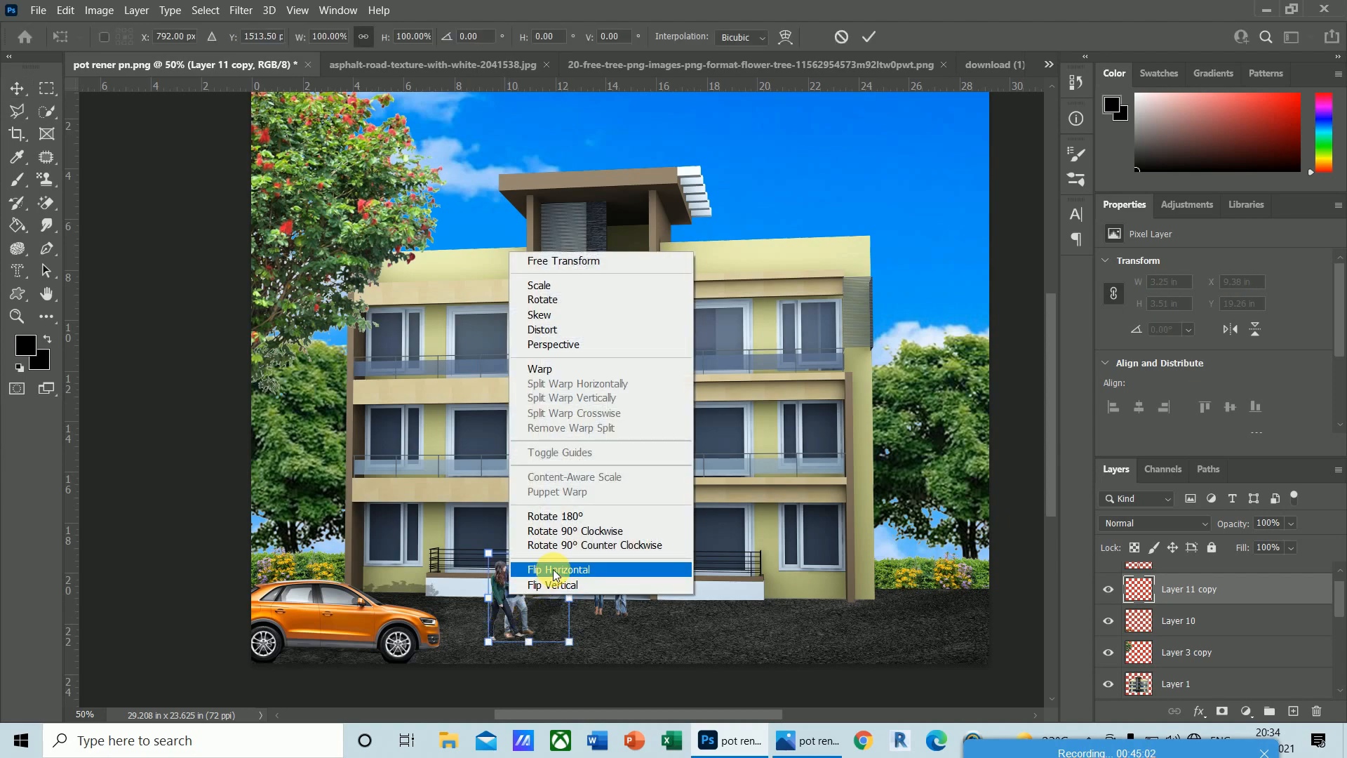
click(556, 571)
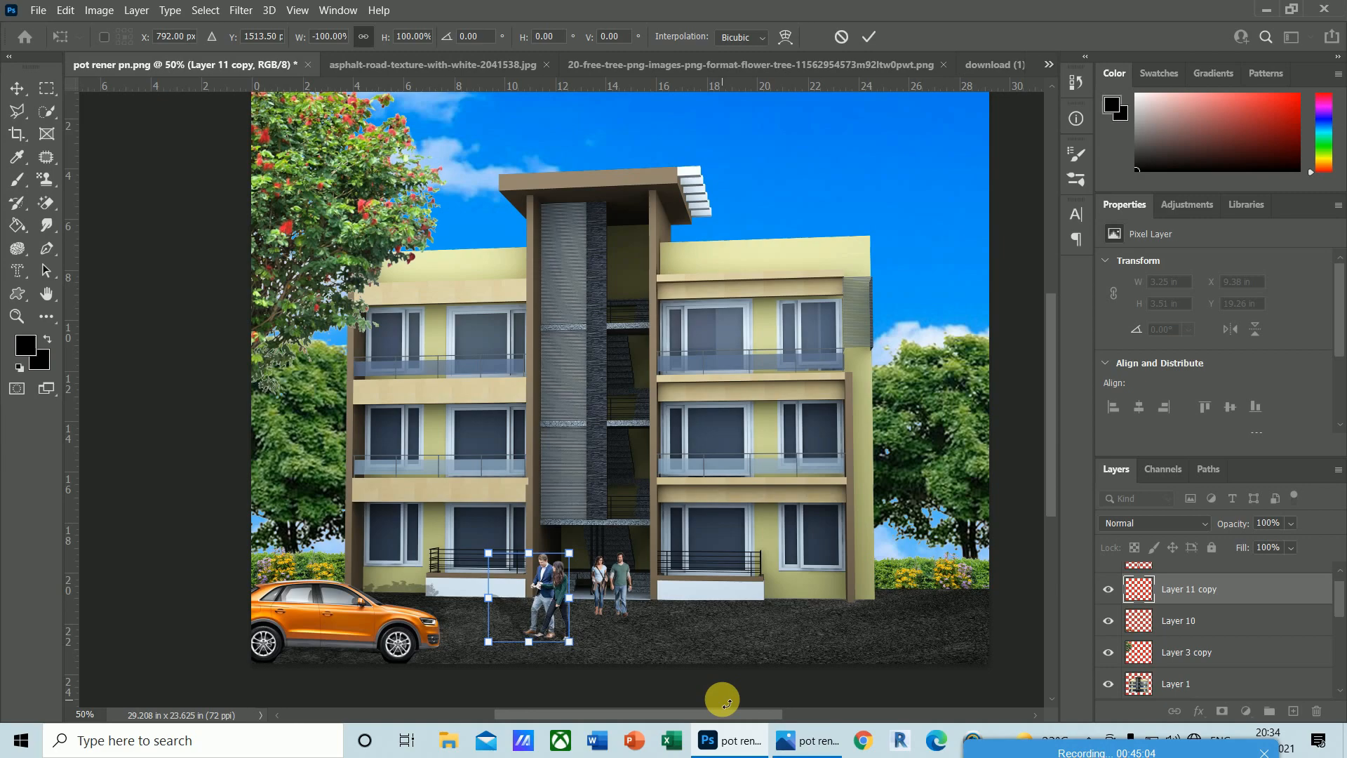
key(Return)
drag(558, 609, 922, 623)
key(ctrl+z)
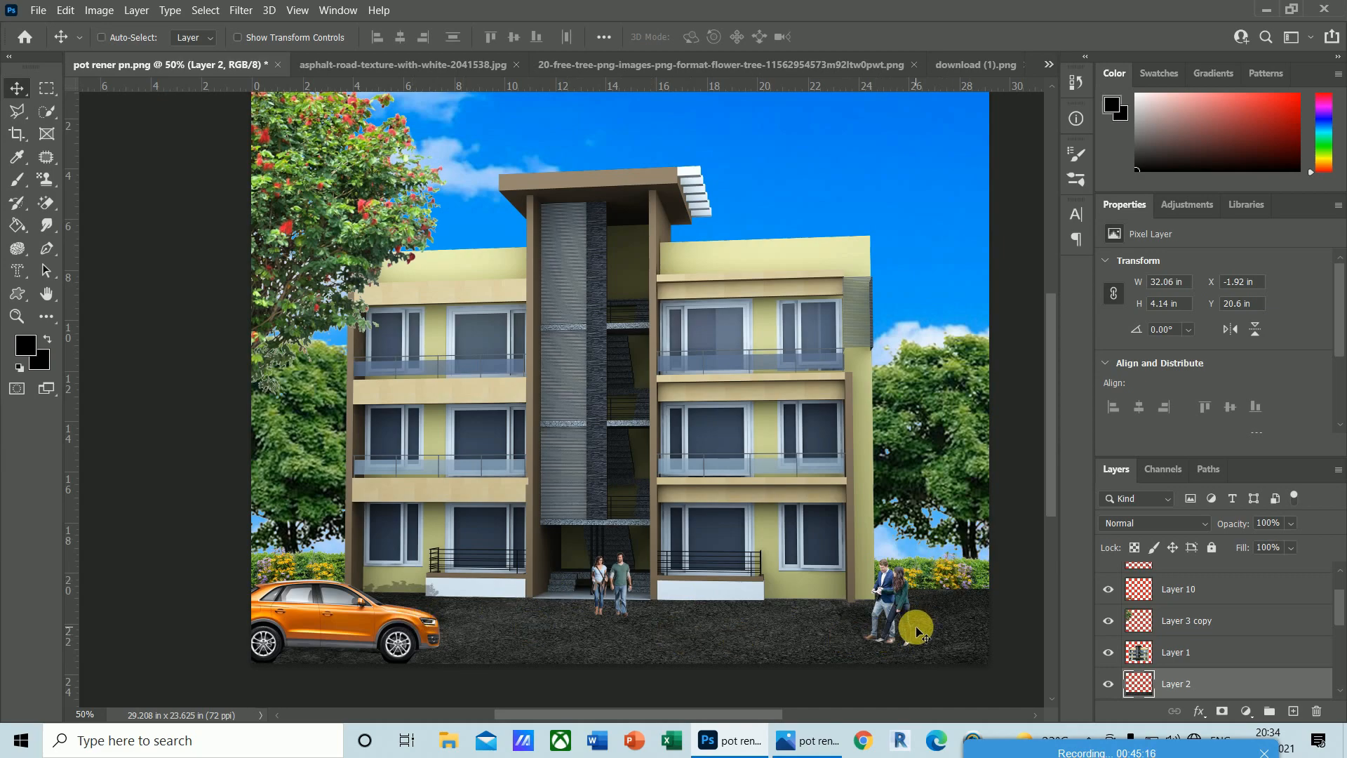
key(ctrl)
key(ctrl+z)
key(ctrl+z)
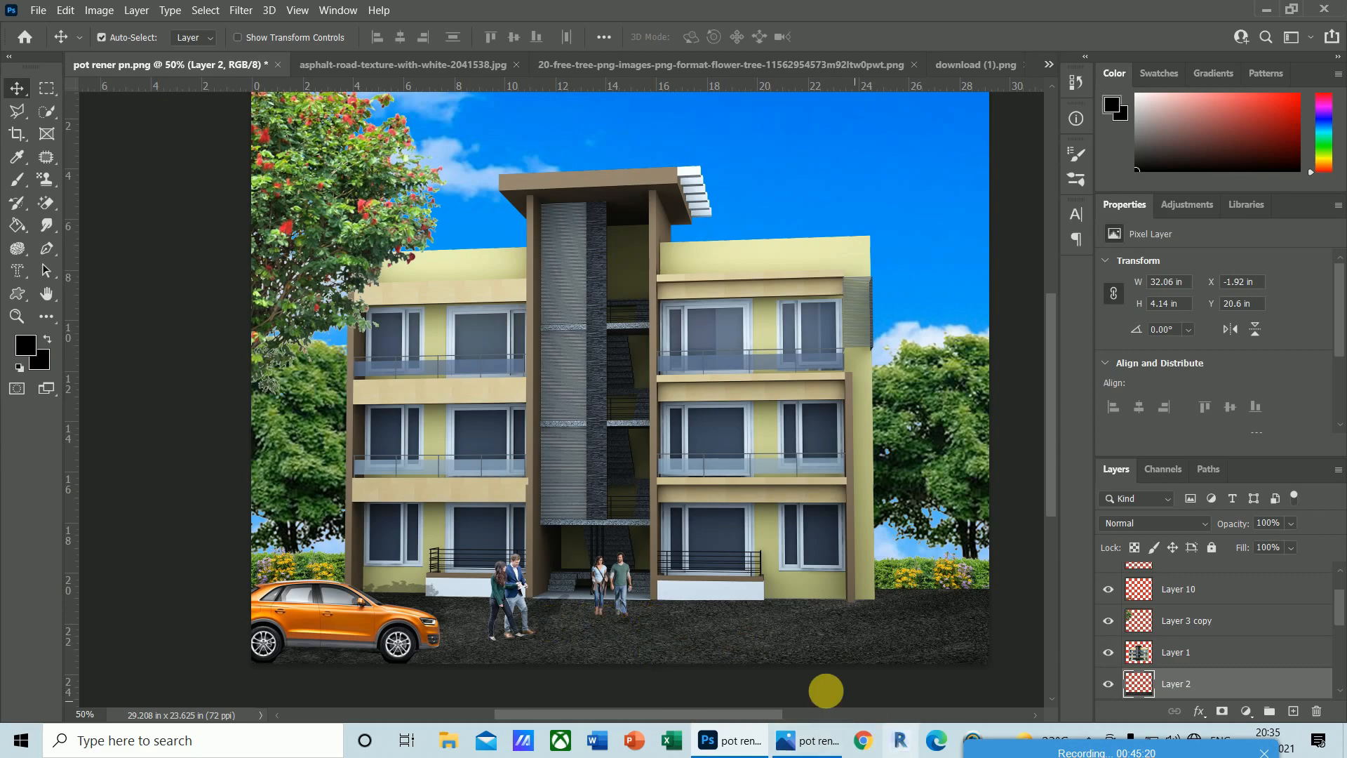
- Nudge the couple at the entrance to about X 13.31 in, Y 19.14 in, and duplicate its layer, Layer 12
drag(617, 587, 613, 585)
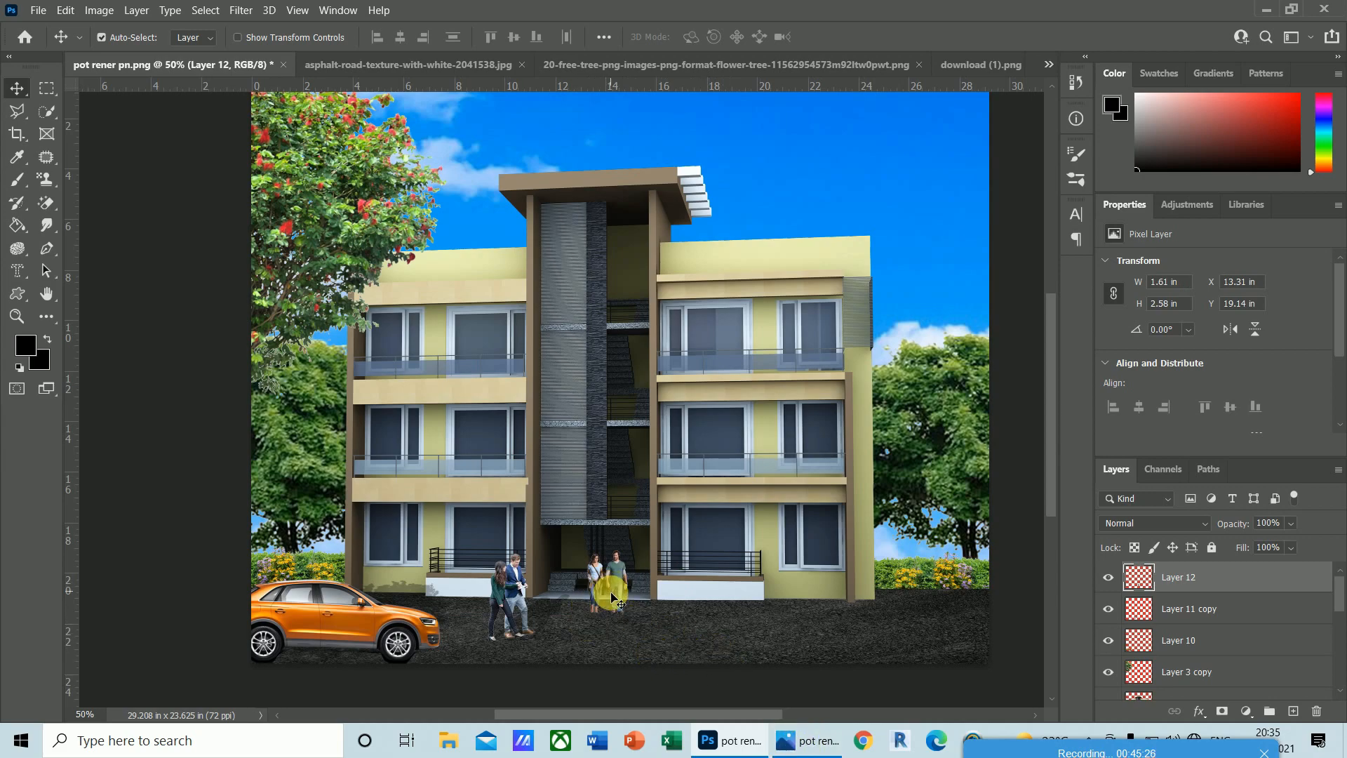
key(ctrl+plus)
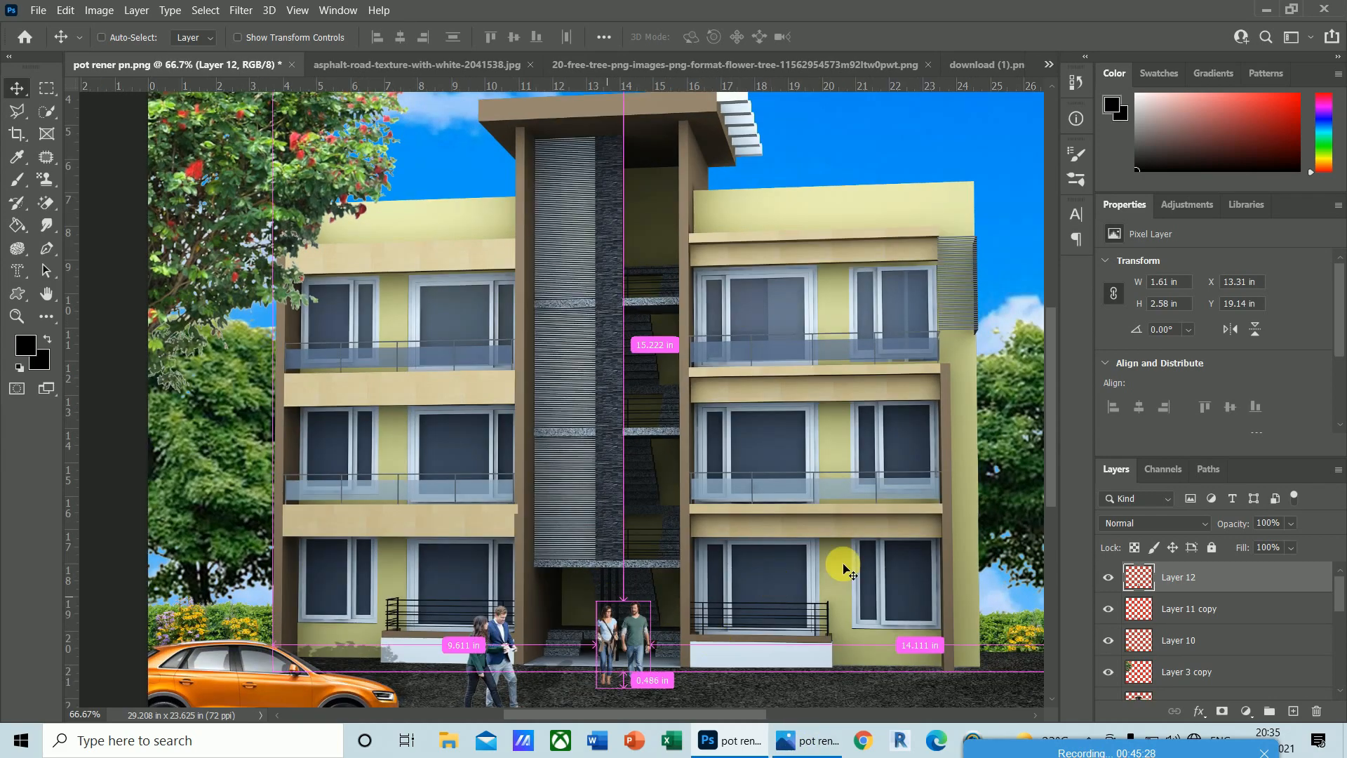
scroll(1041, 522, down, 5)
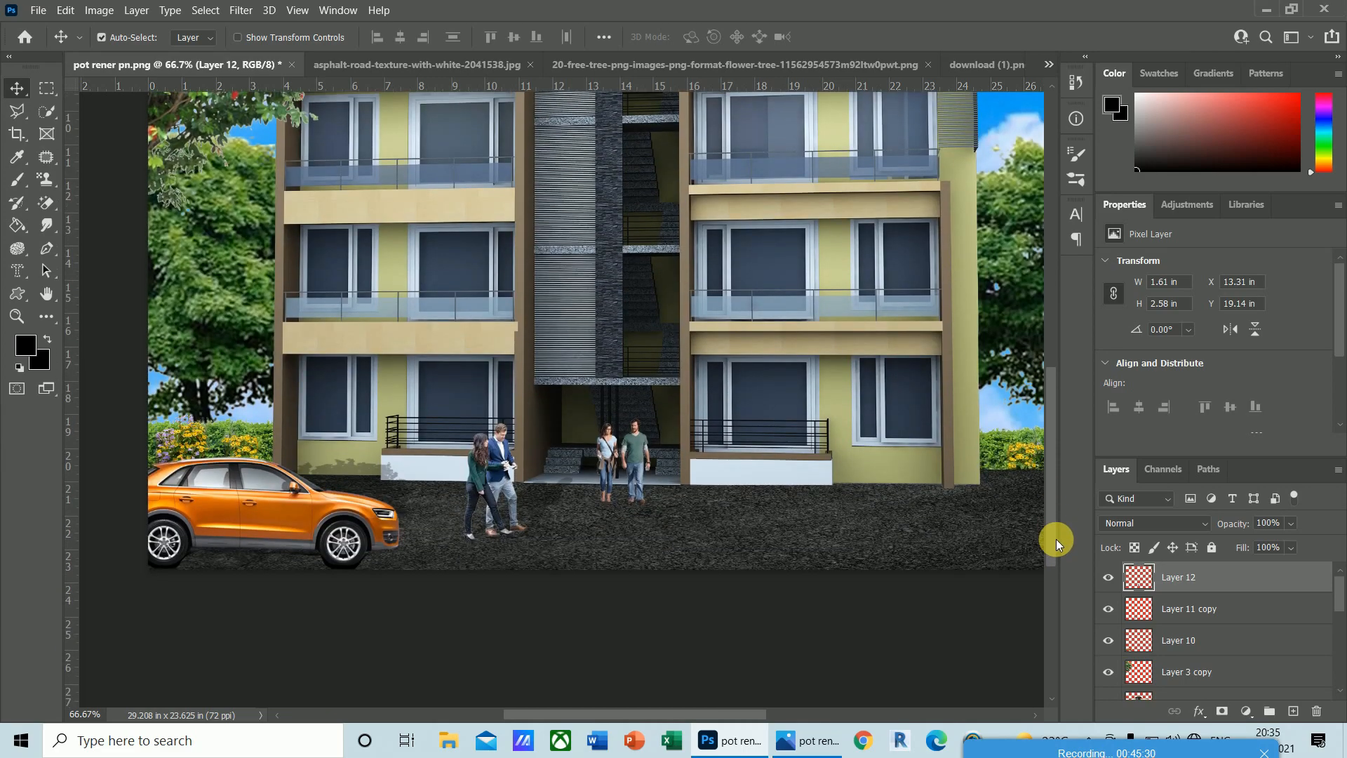
key(ctrl+plus)
key(ctrl+plus)
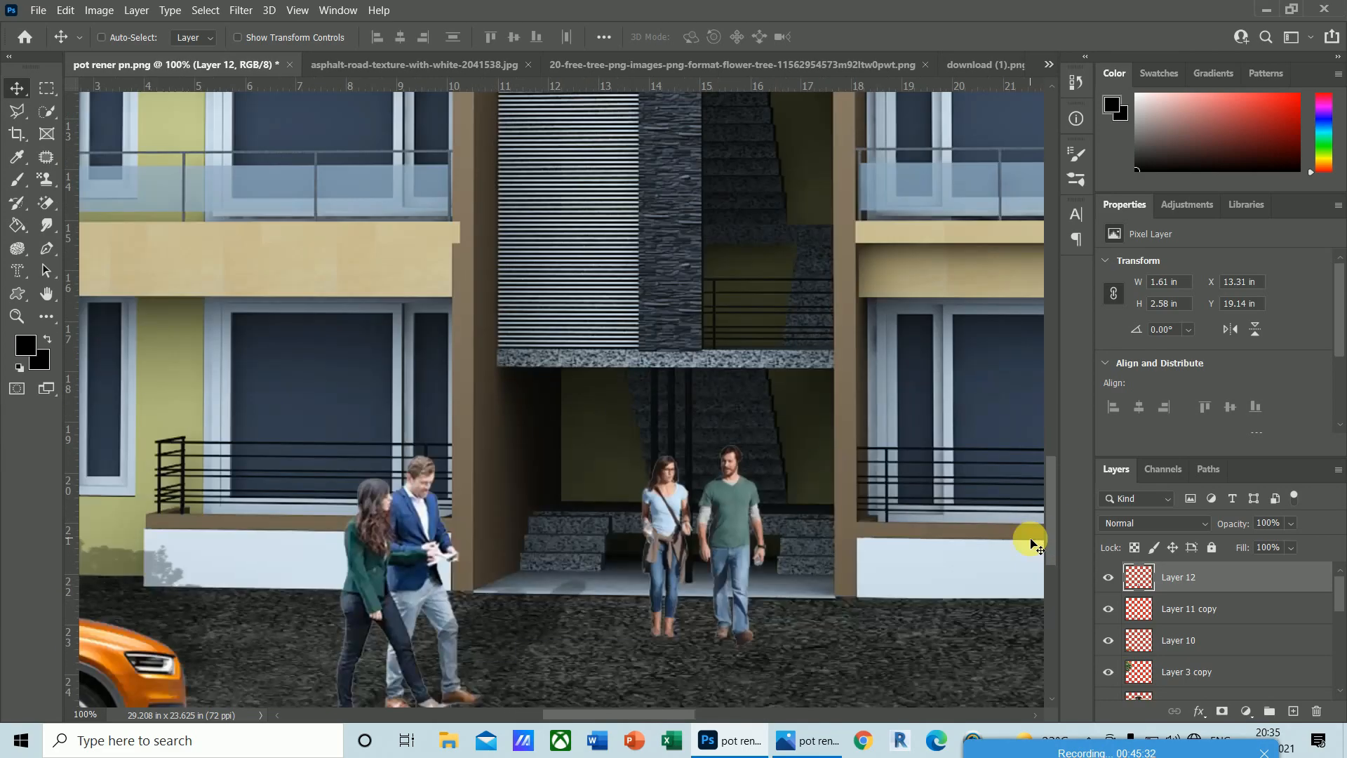
scroll(1047, 530, down, 2)
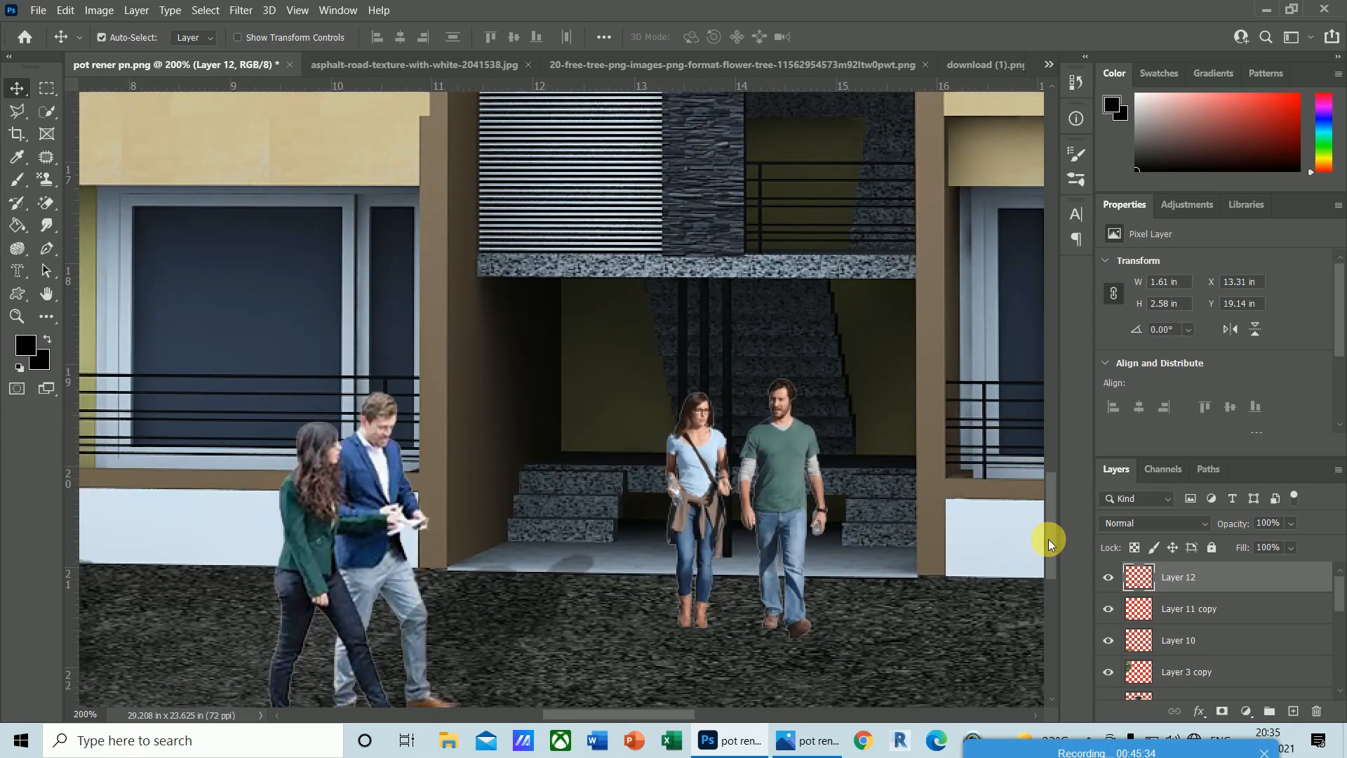
key(ctrl+j)
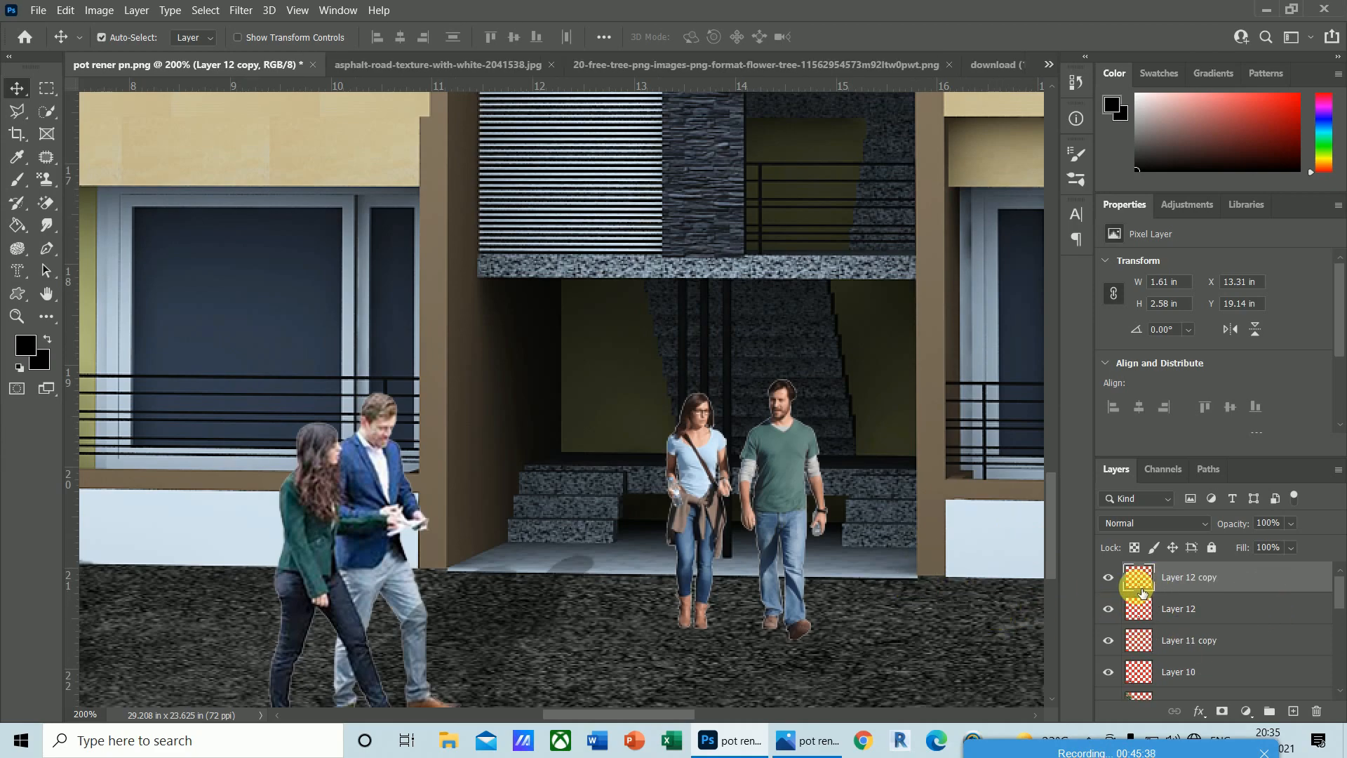
- Select the outline of the duplicated entrance couple, fill it with black, and clear the selection
ctrl+click(1146, 582)
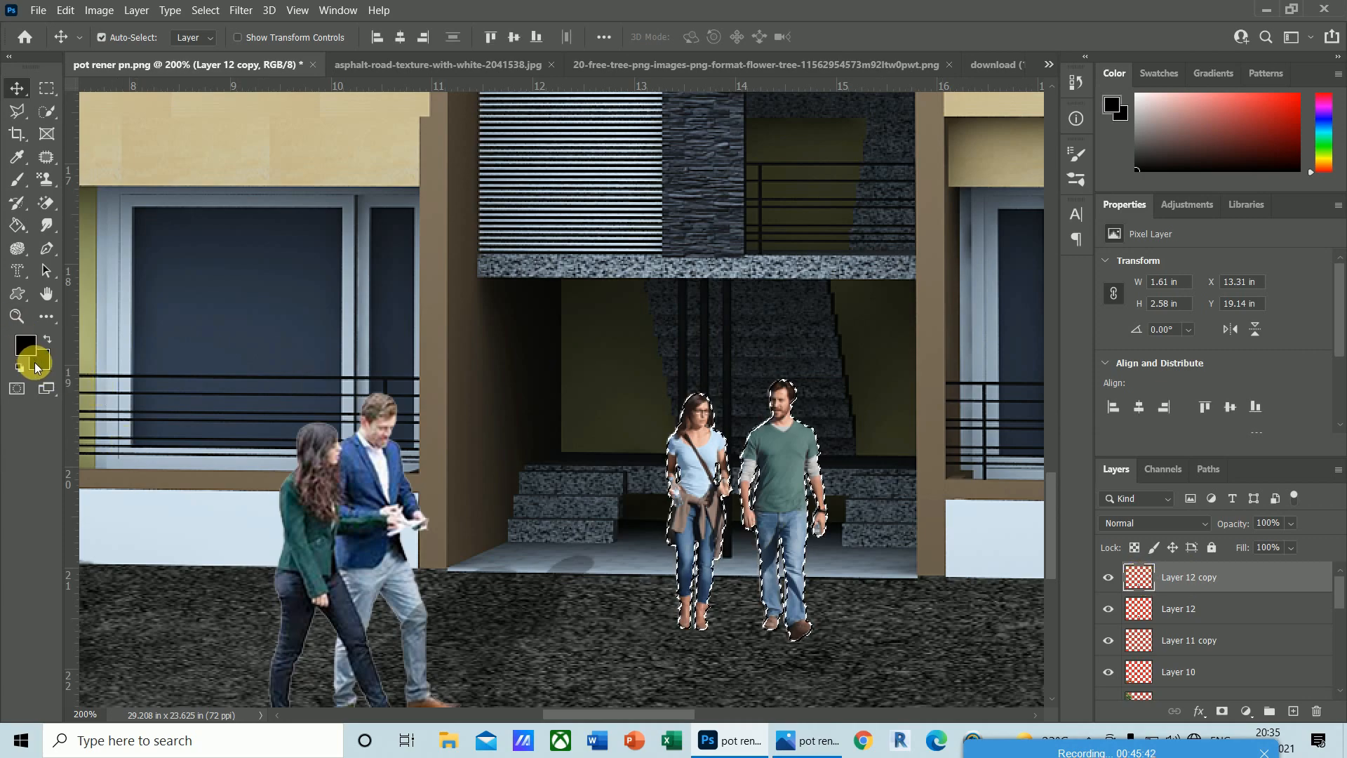
key(alt+BackSpace)
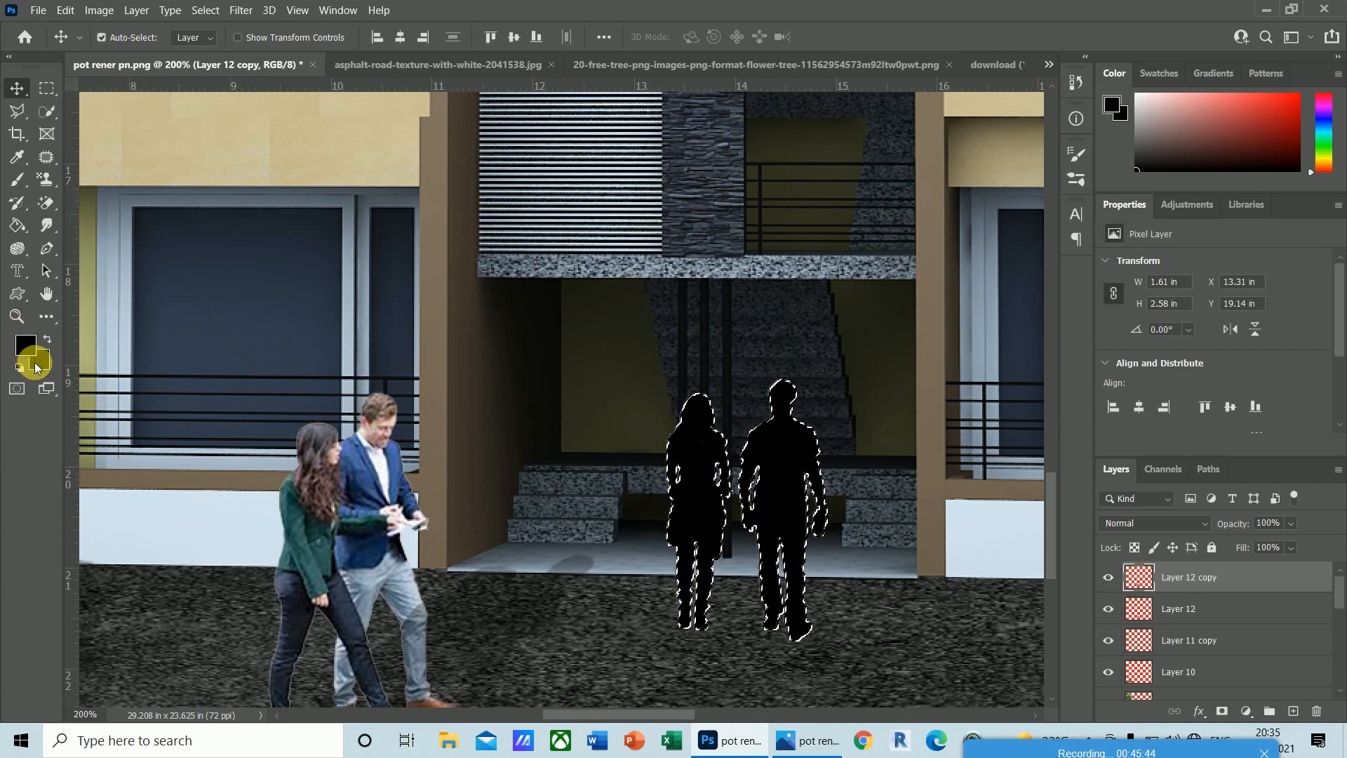
key(ctrl+d)
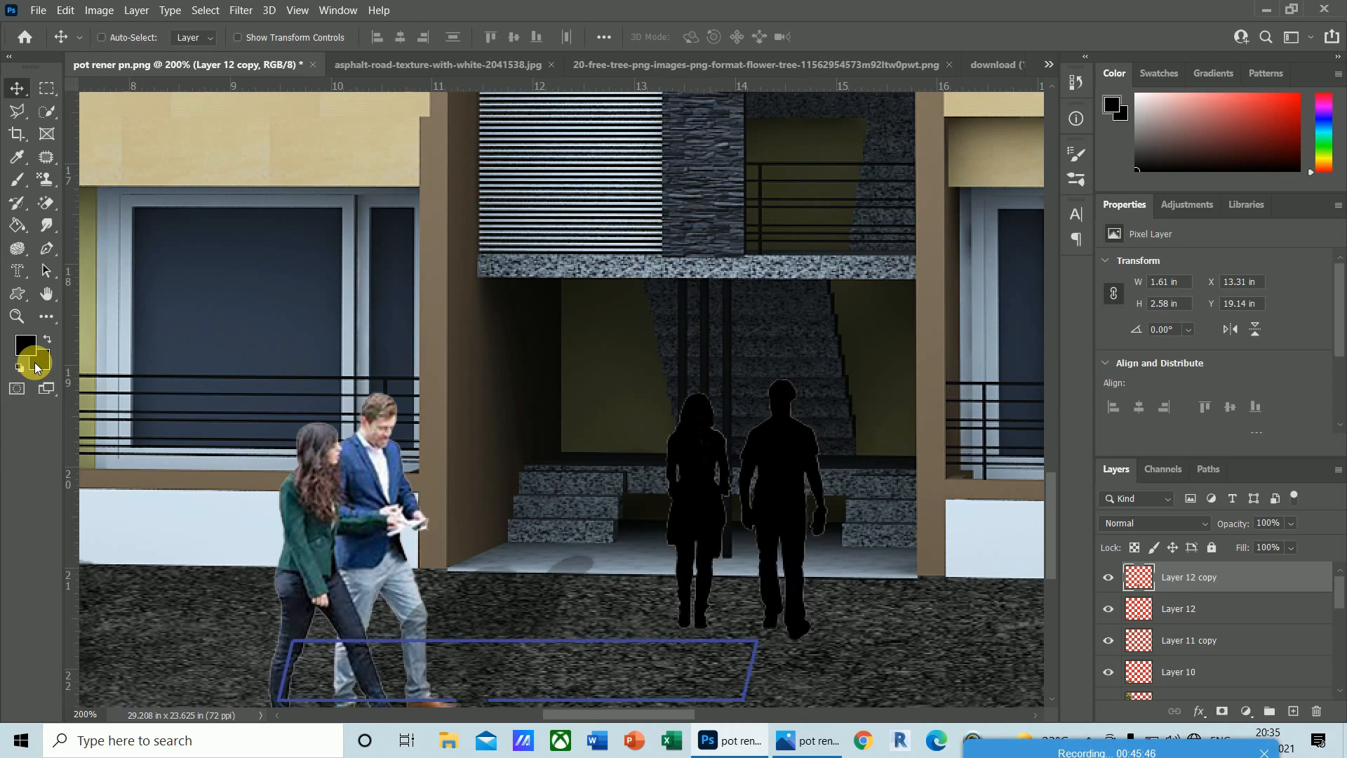
- Distort the black silhouette into a shadow slanting right from the couple's feet, about 2.33 in wide and 1.68 in high
key(ctrl+t)
right_click(713, 484)
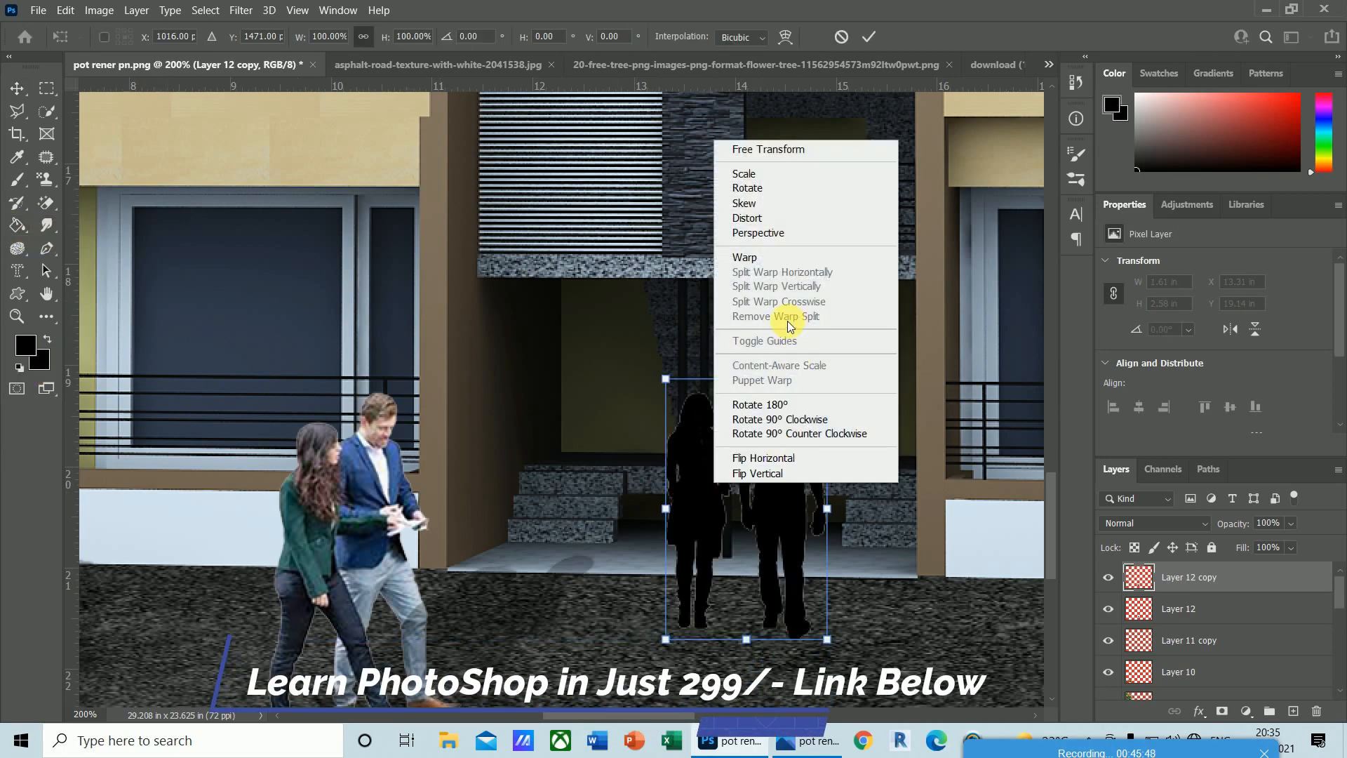
click(751, 215)
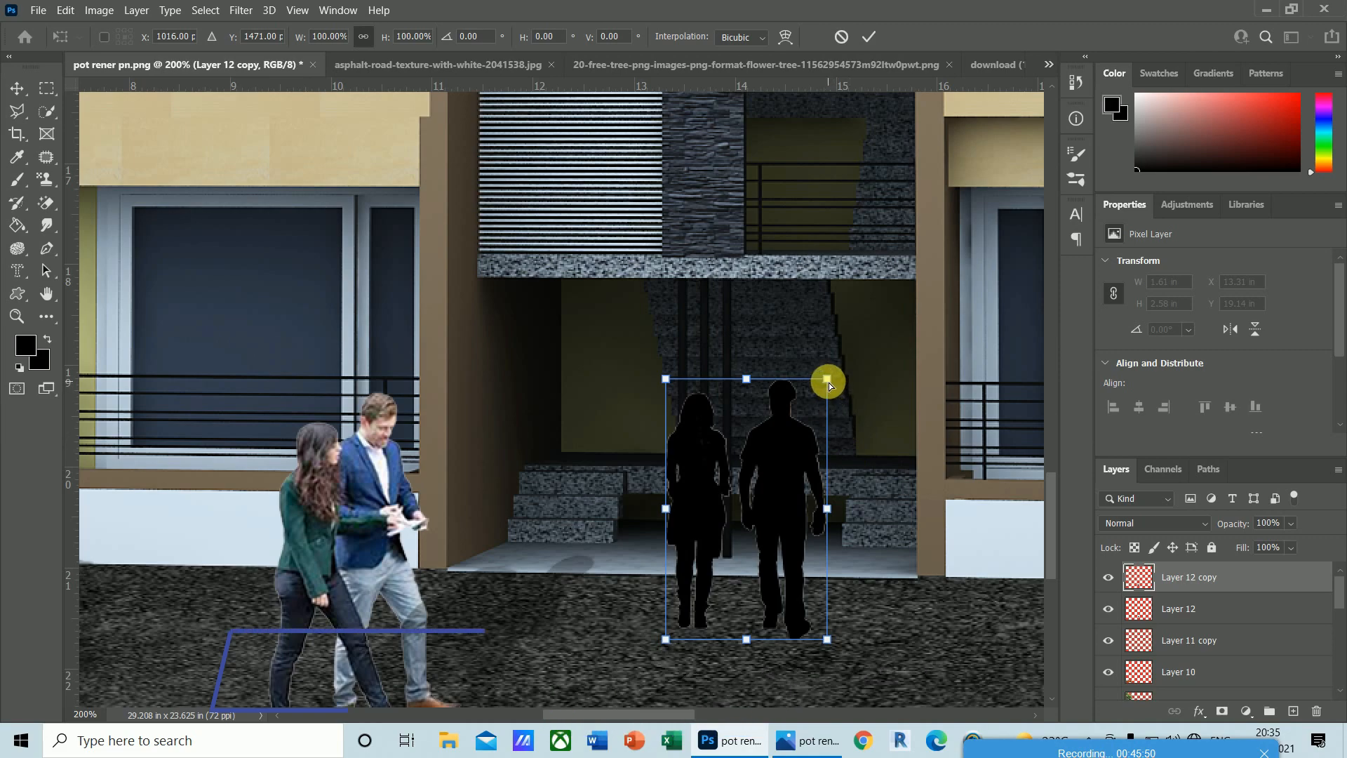
drag(827, 379, 956, 463)
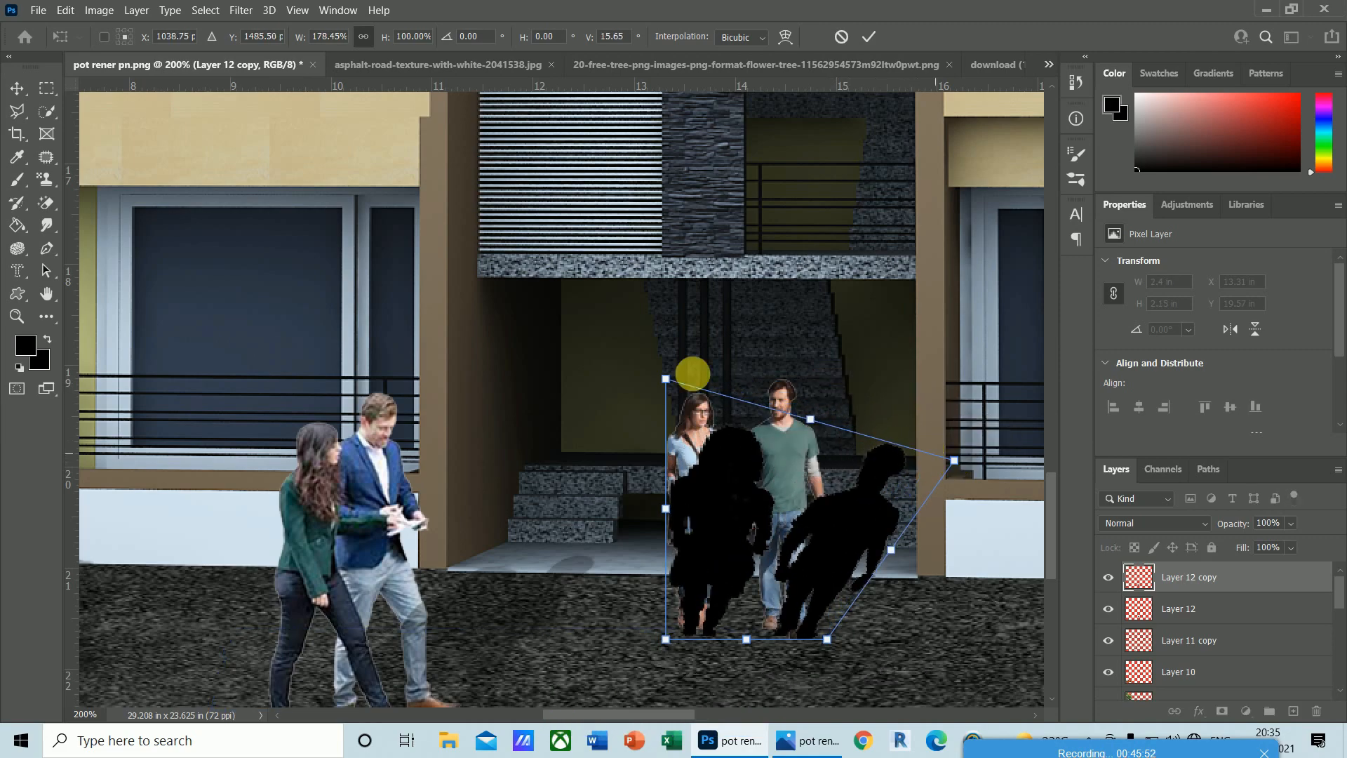
drag(665, 382, 822, 434)
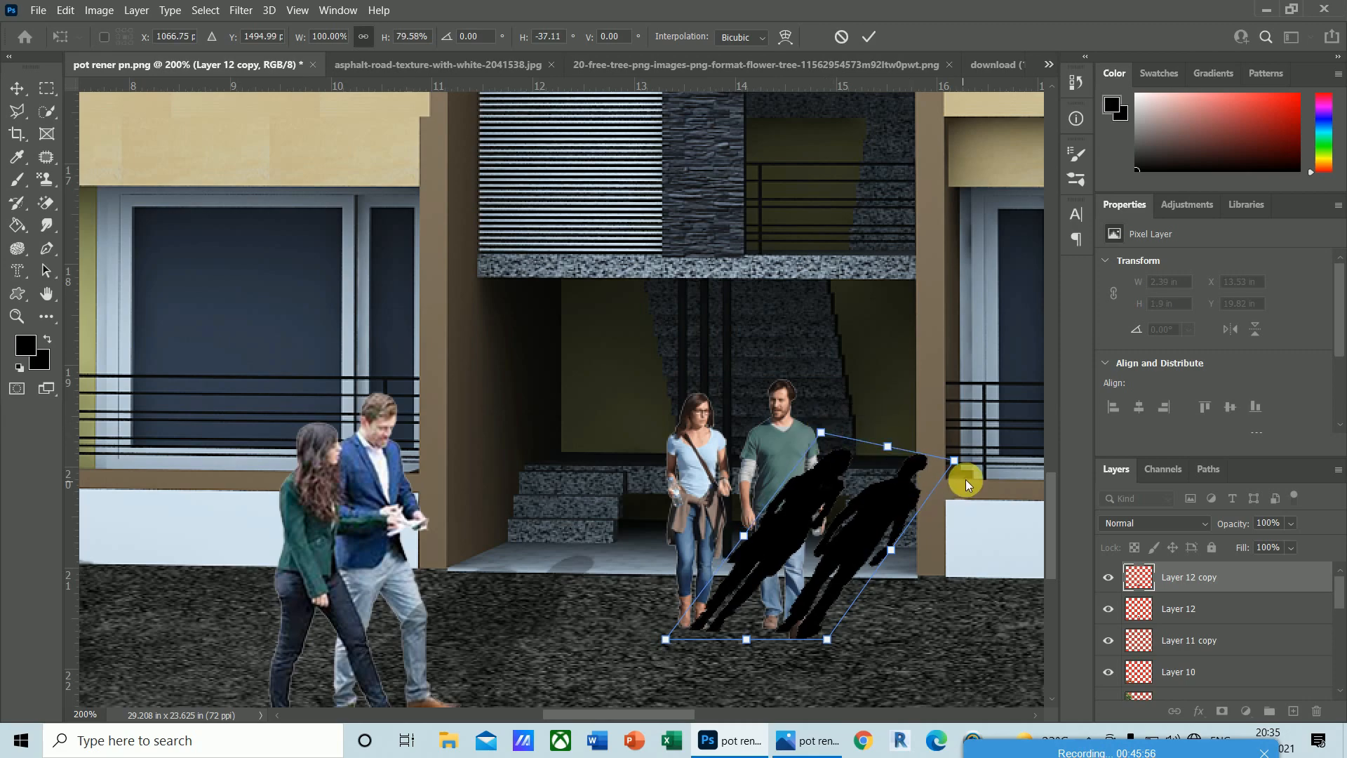
drag(959, 466, 951, 506)
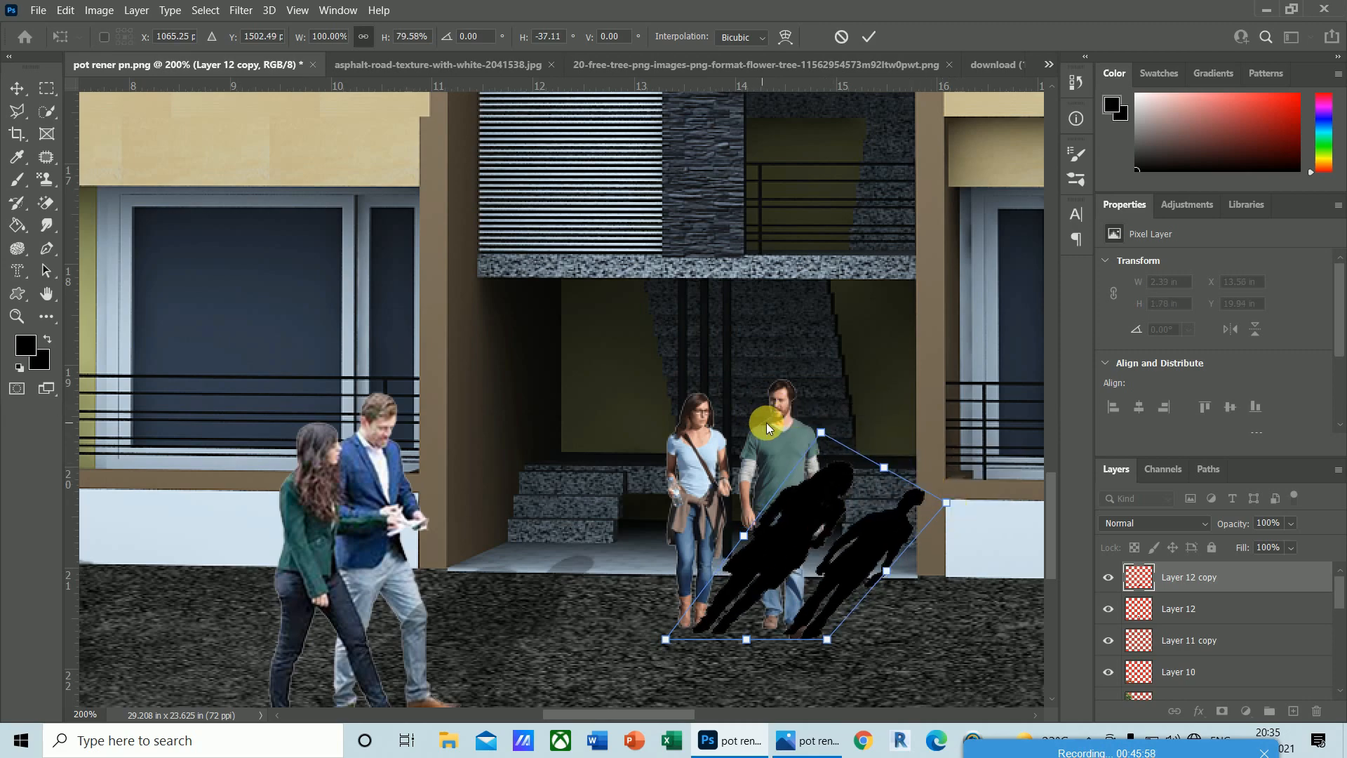
mouse_move(821, 435)
mouse_down()
mouse_move(845, 461)
mouse_move(839, 450)
mouse_up()
key(Return)
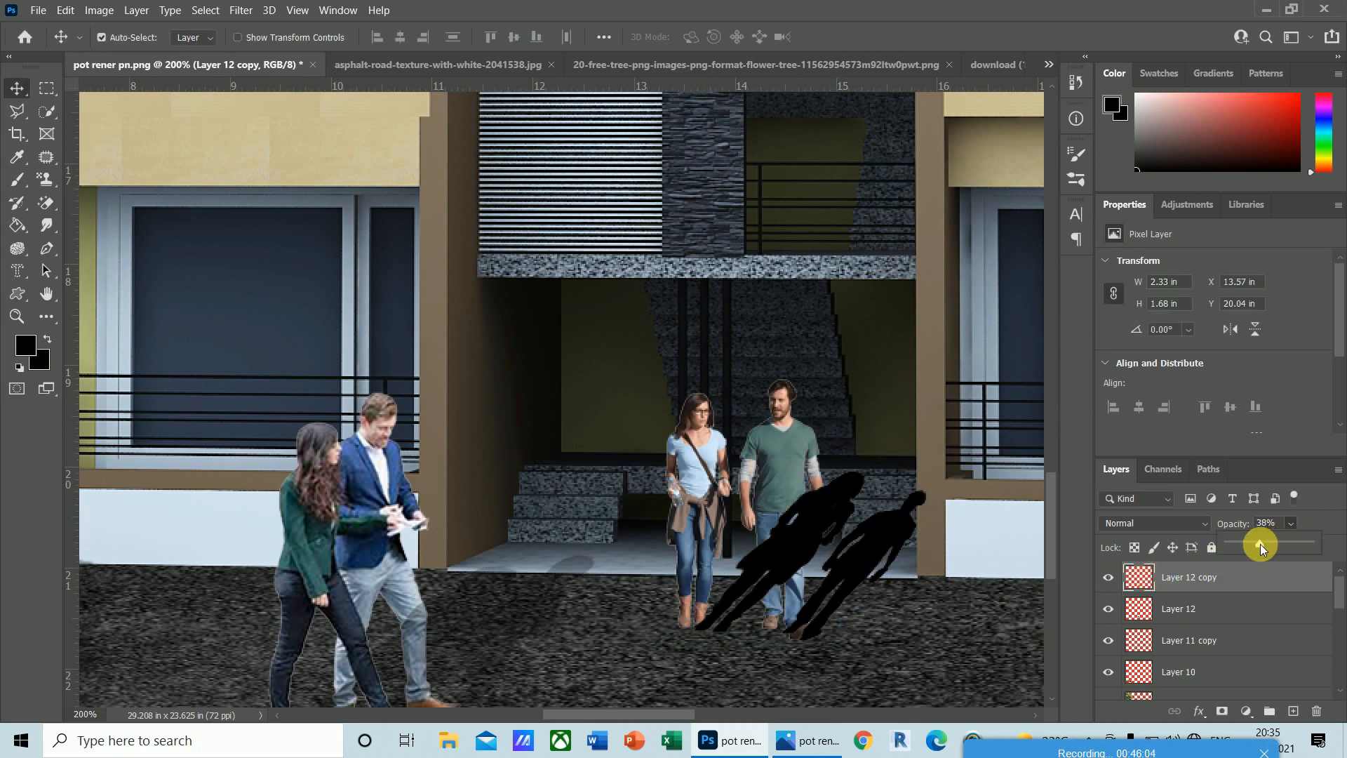
- Set the opacity of the entrance couple's shadow layer to 25%
drag(1260, 544, 1256, 545)
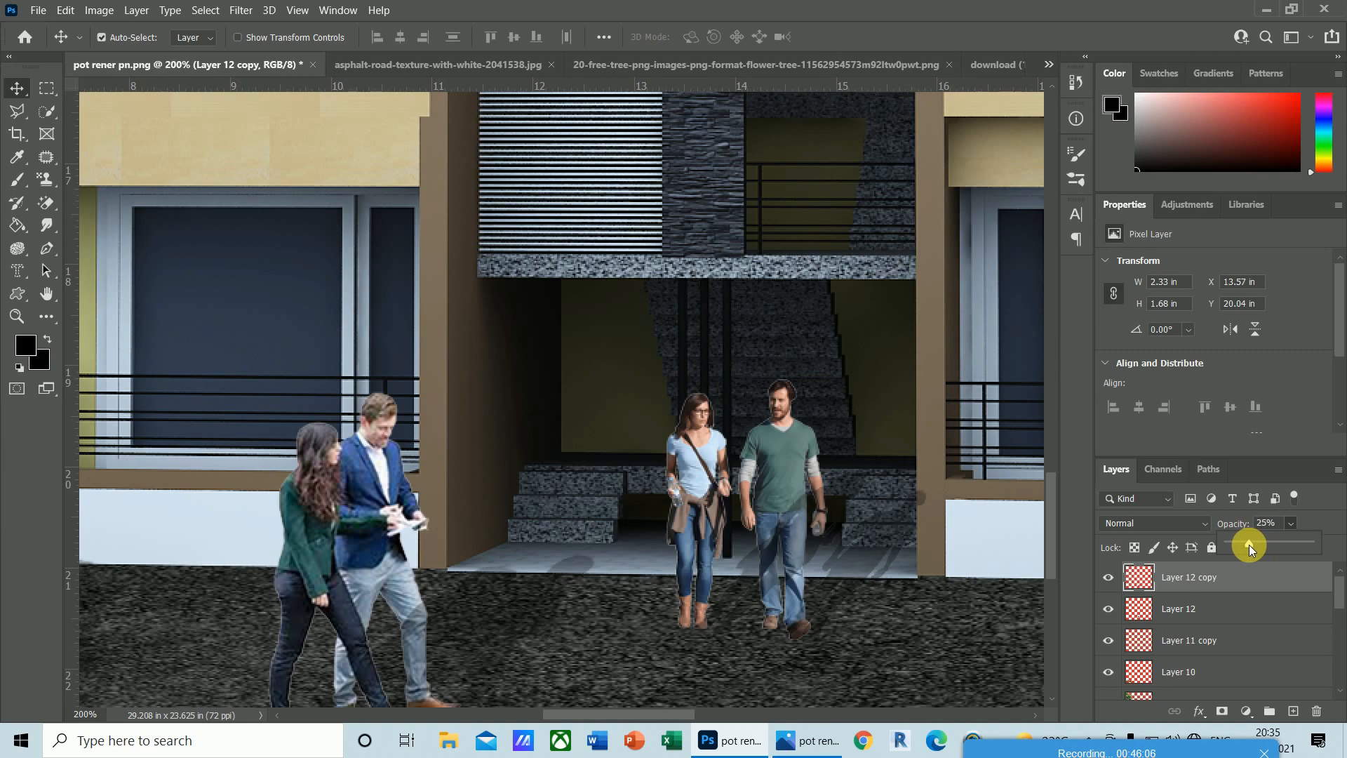
key(ctrl+minus)
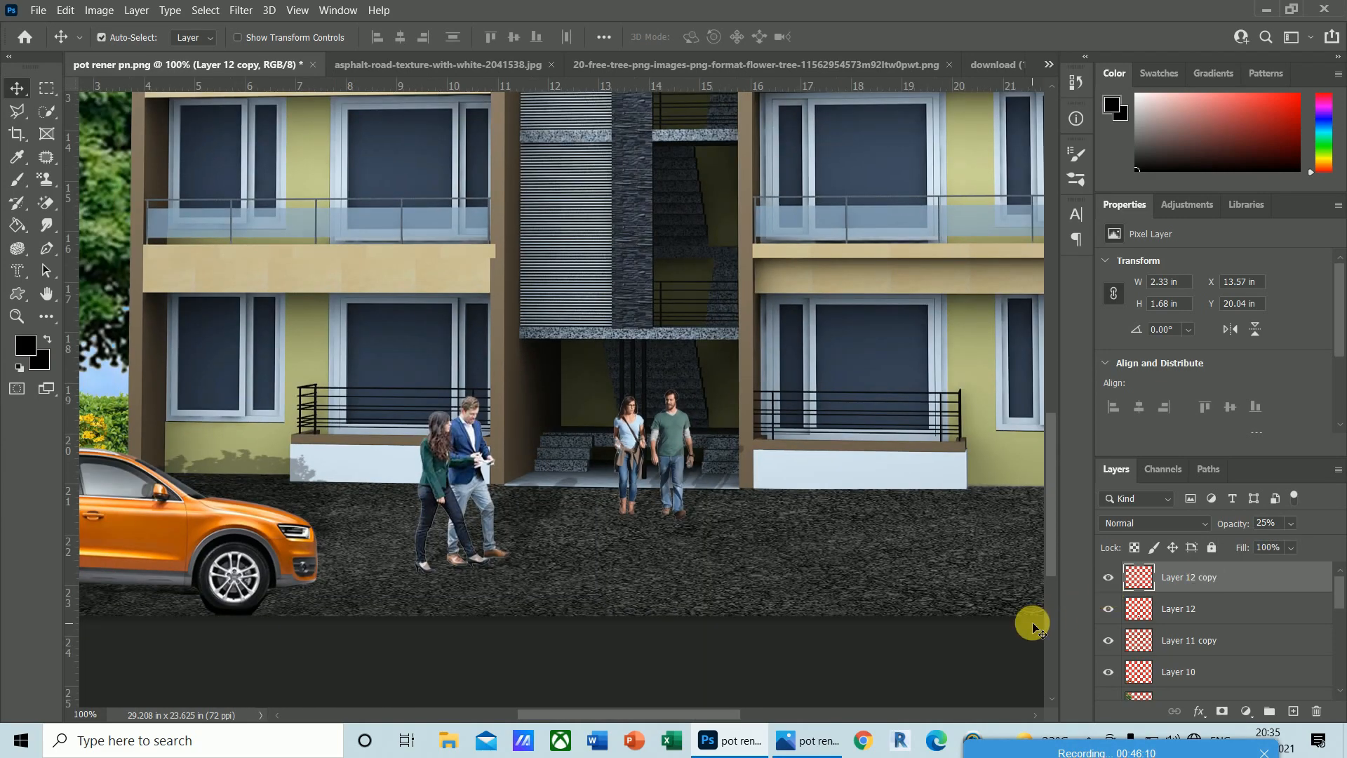
key(ctrl+minus)
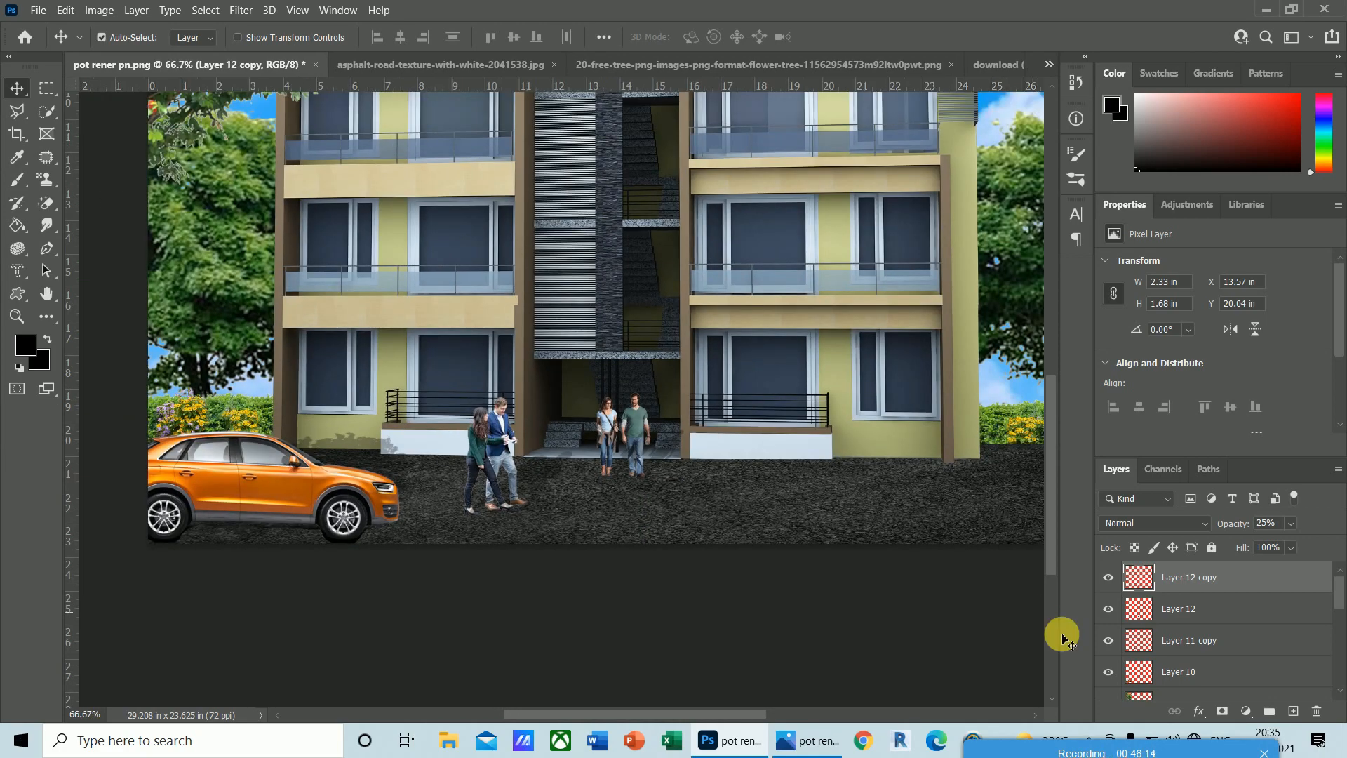
- Merge the entrance couple's Layer 12 with its shadow, Layer 12 copy
shift+click(1188, 607)
right_click(1227, 574)
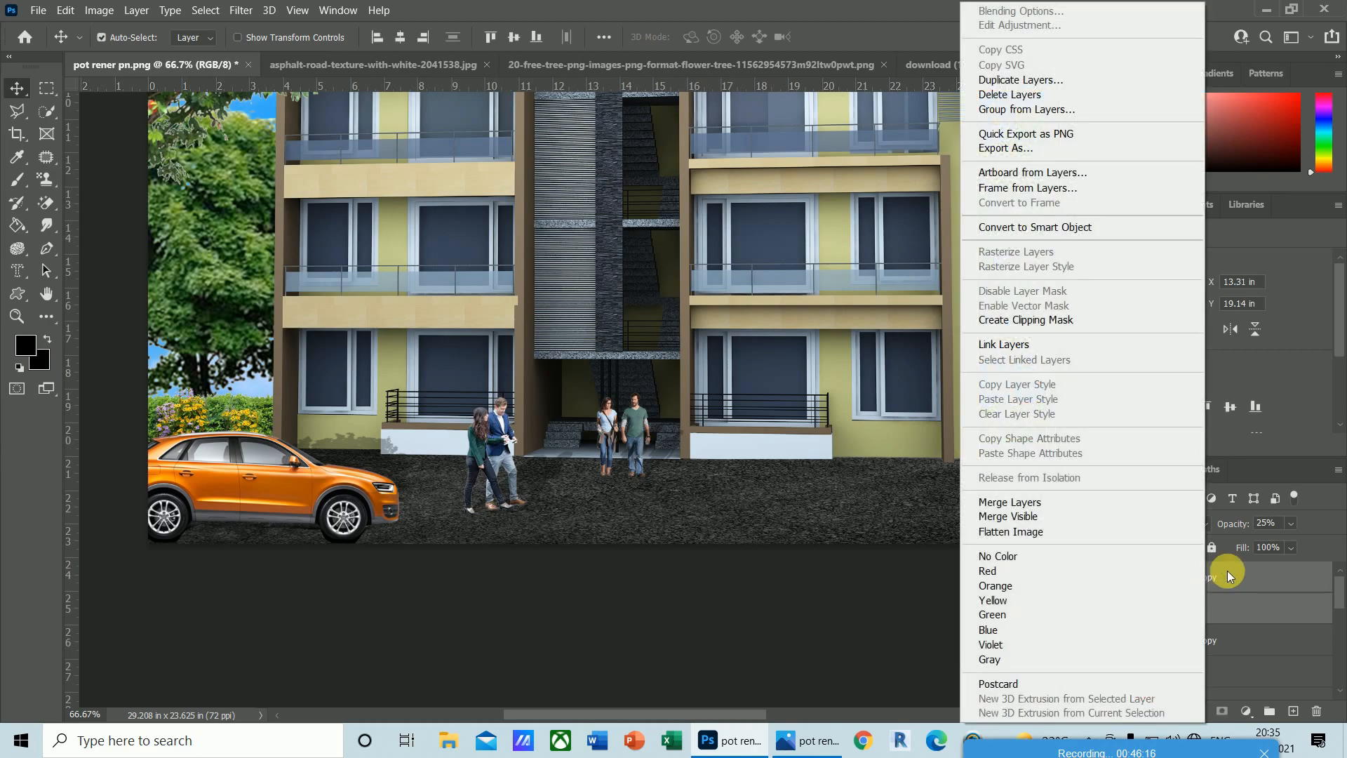
click(1025, 504)
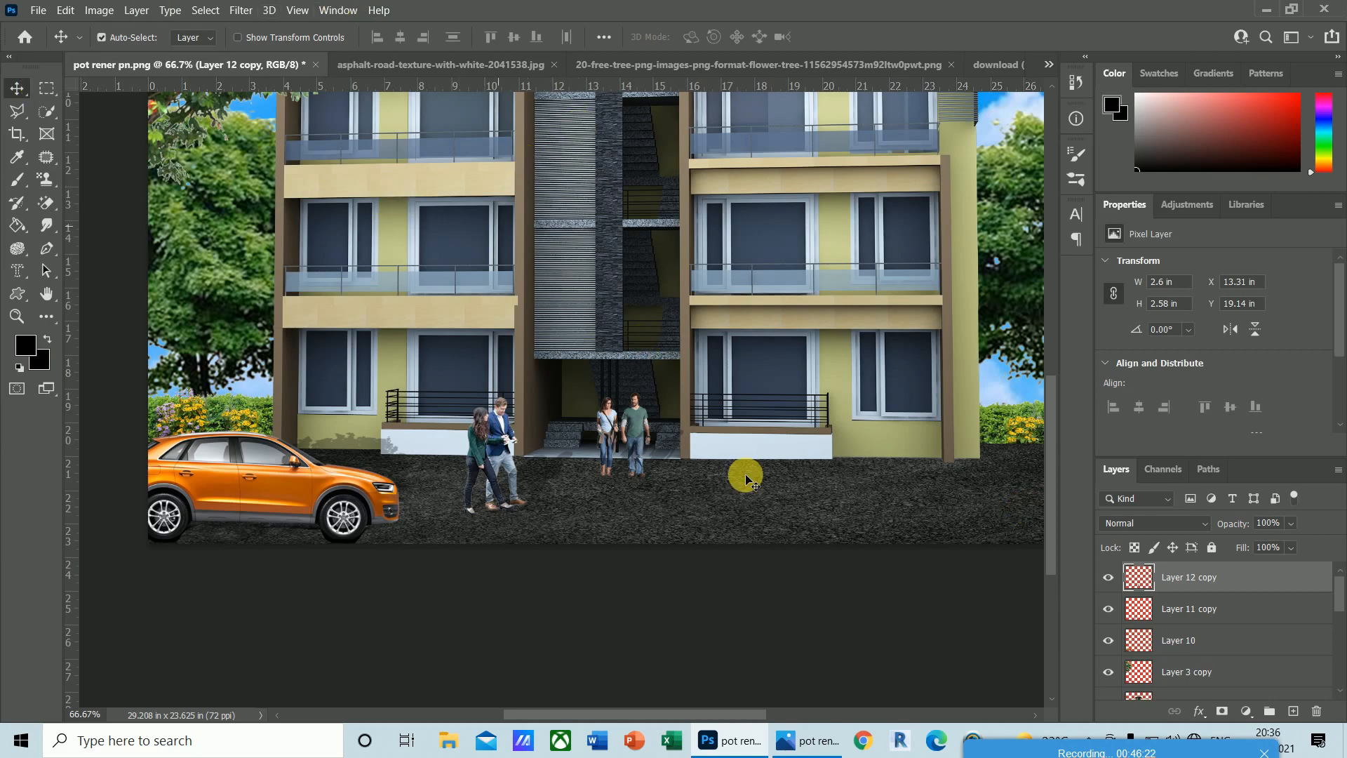
- Check the finished reference image pot rener pn.jpg in Photos and return to the Photoshop document
drag(1052, 513, 1048, 446)
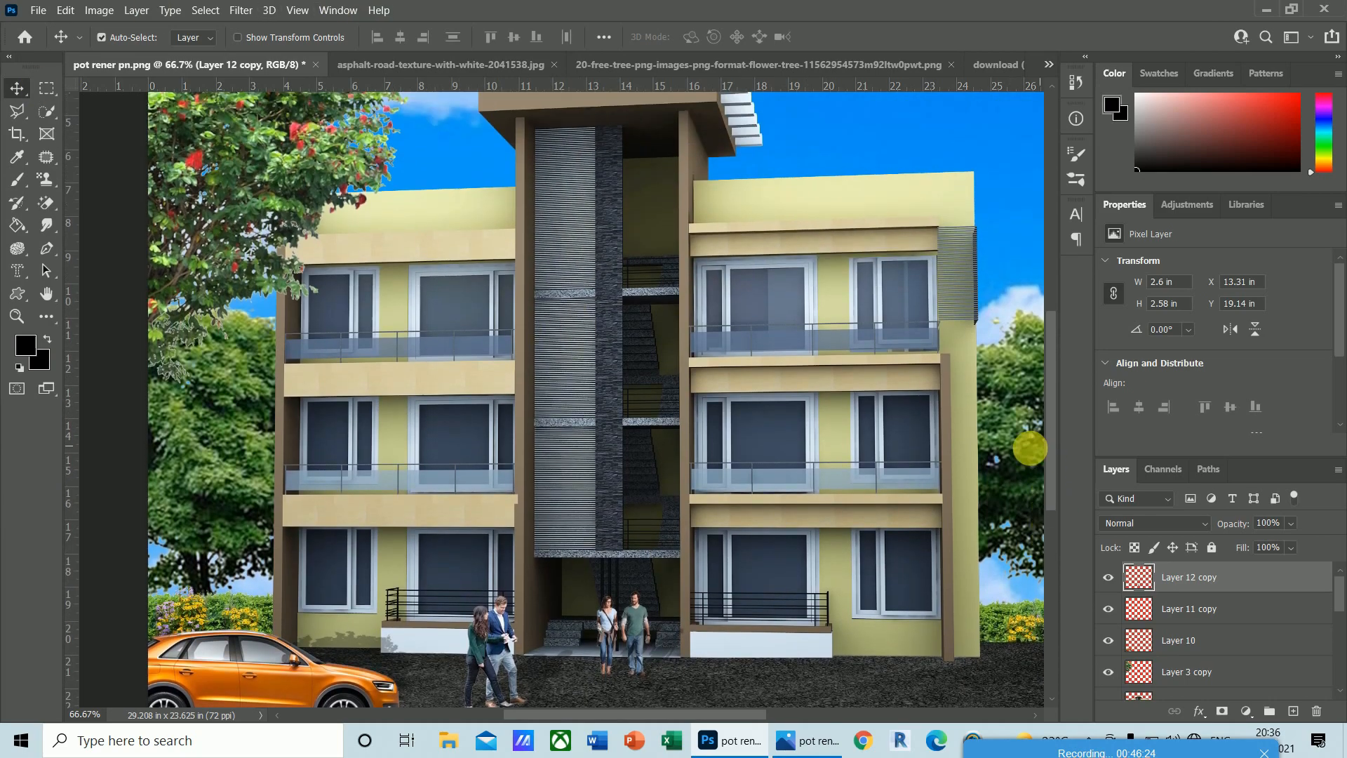
click(807, 742)
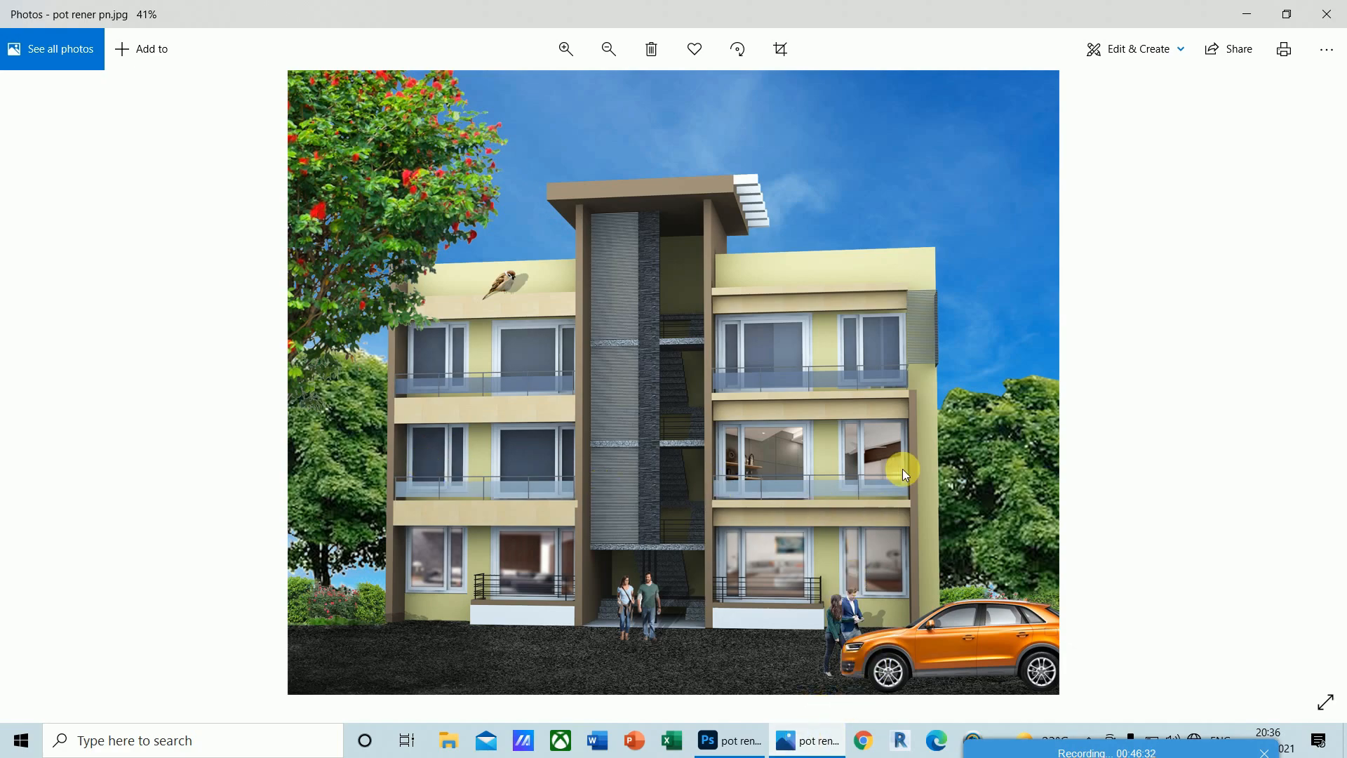
click(742, 753)
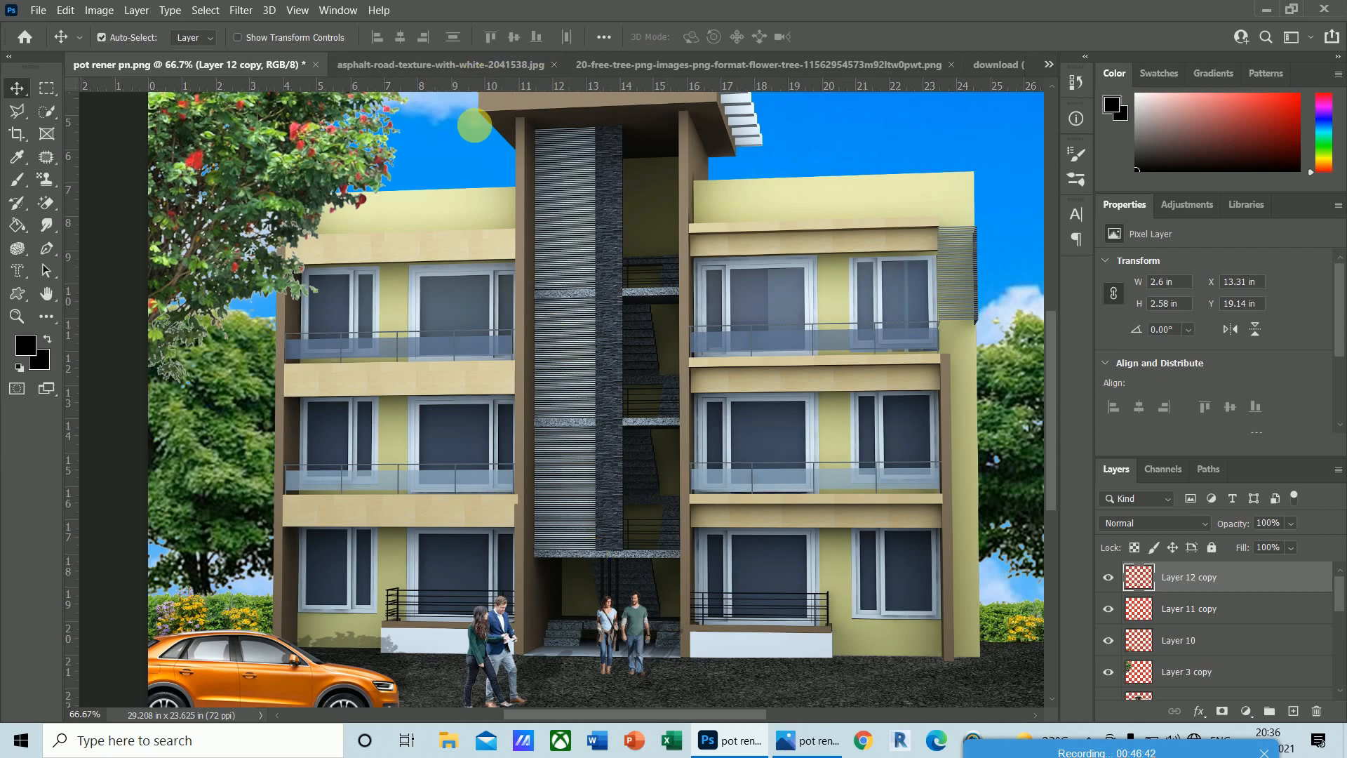
- Try replacing the sky on the building's Layer 1 with the Spectacular003byRussellBrown sunset preset
right_click(441, 223)
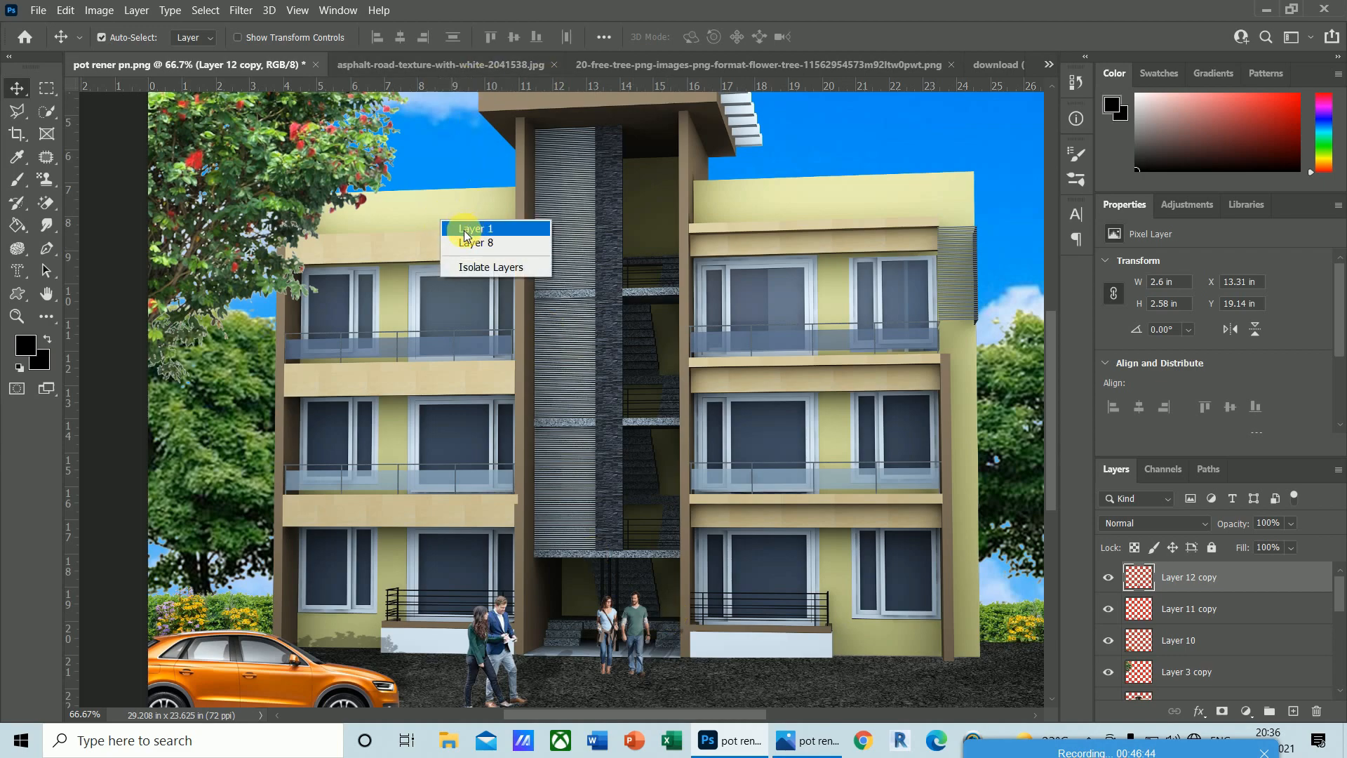
click(464, 230)
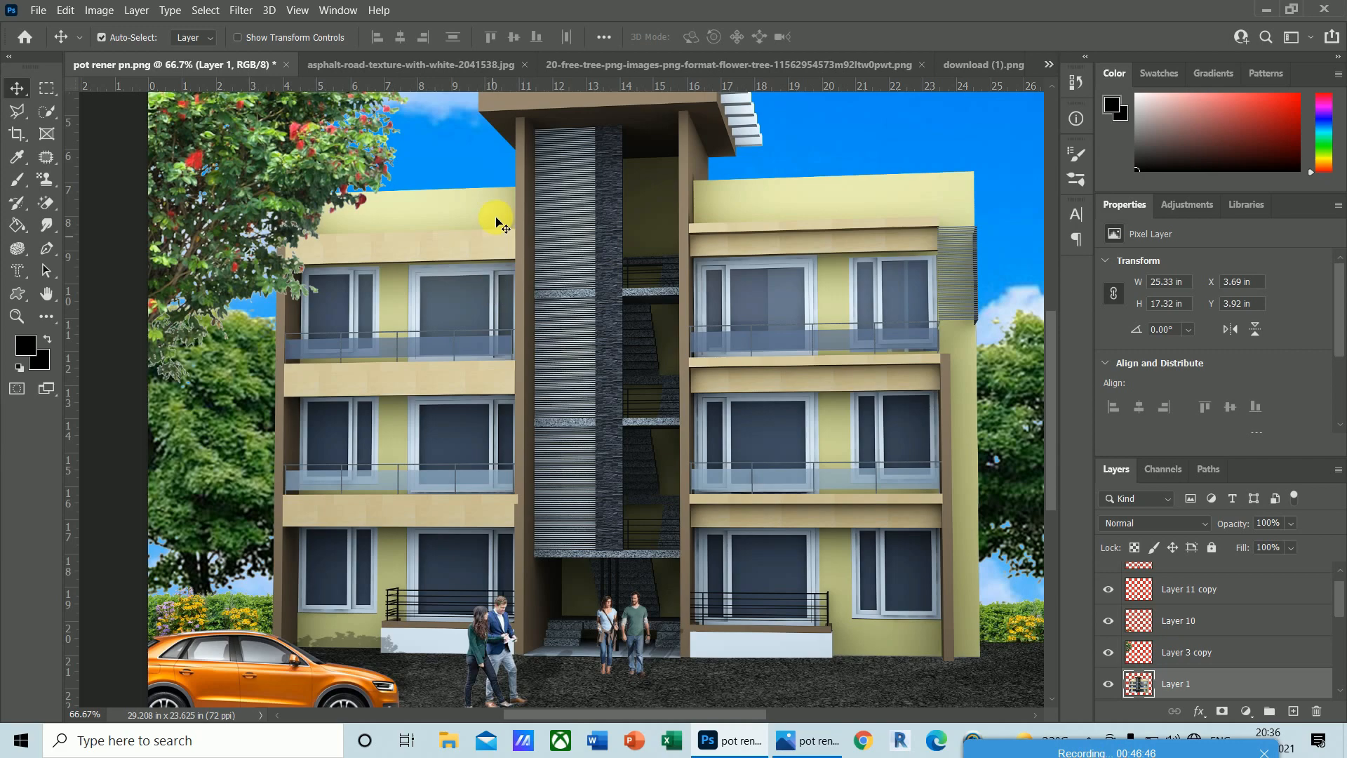
click(64, 14)
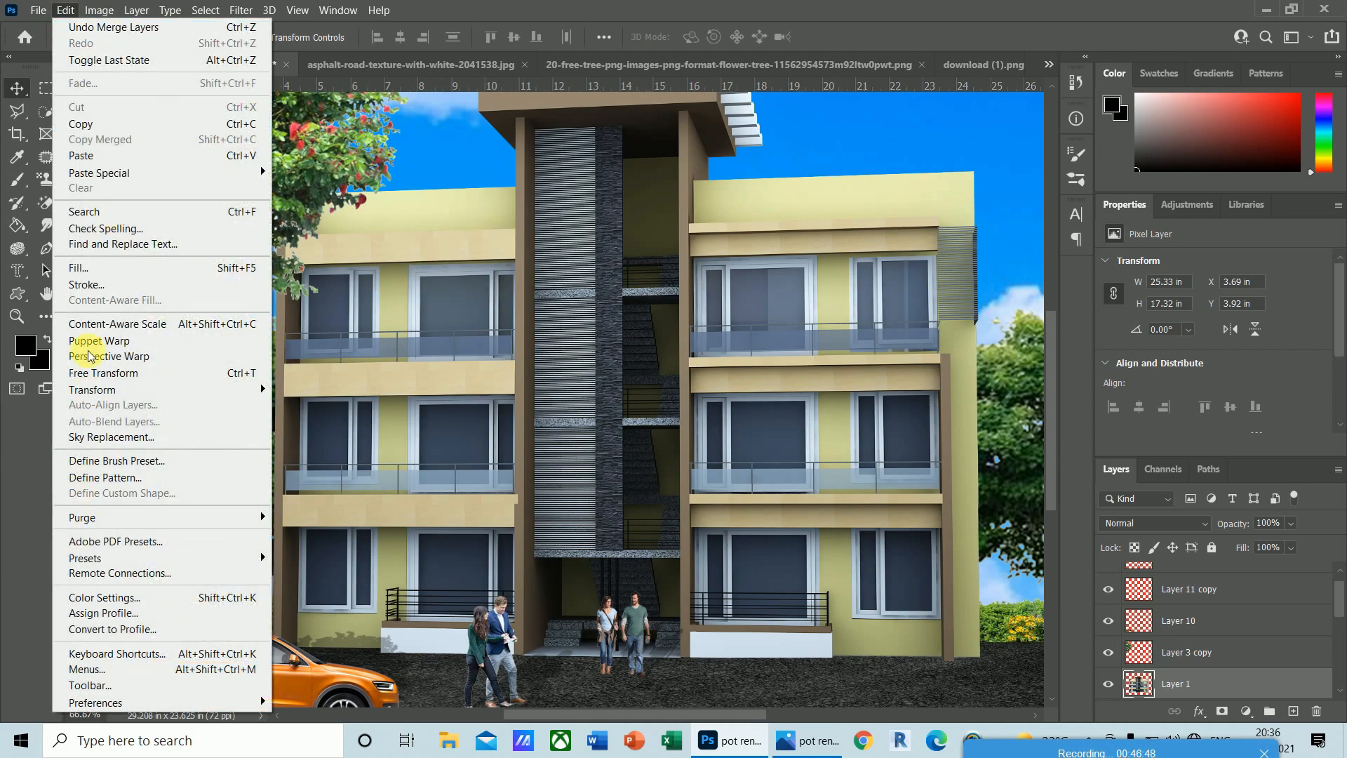
click(87, 437)
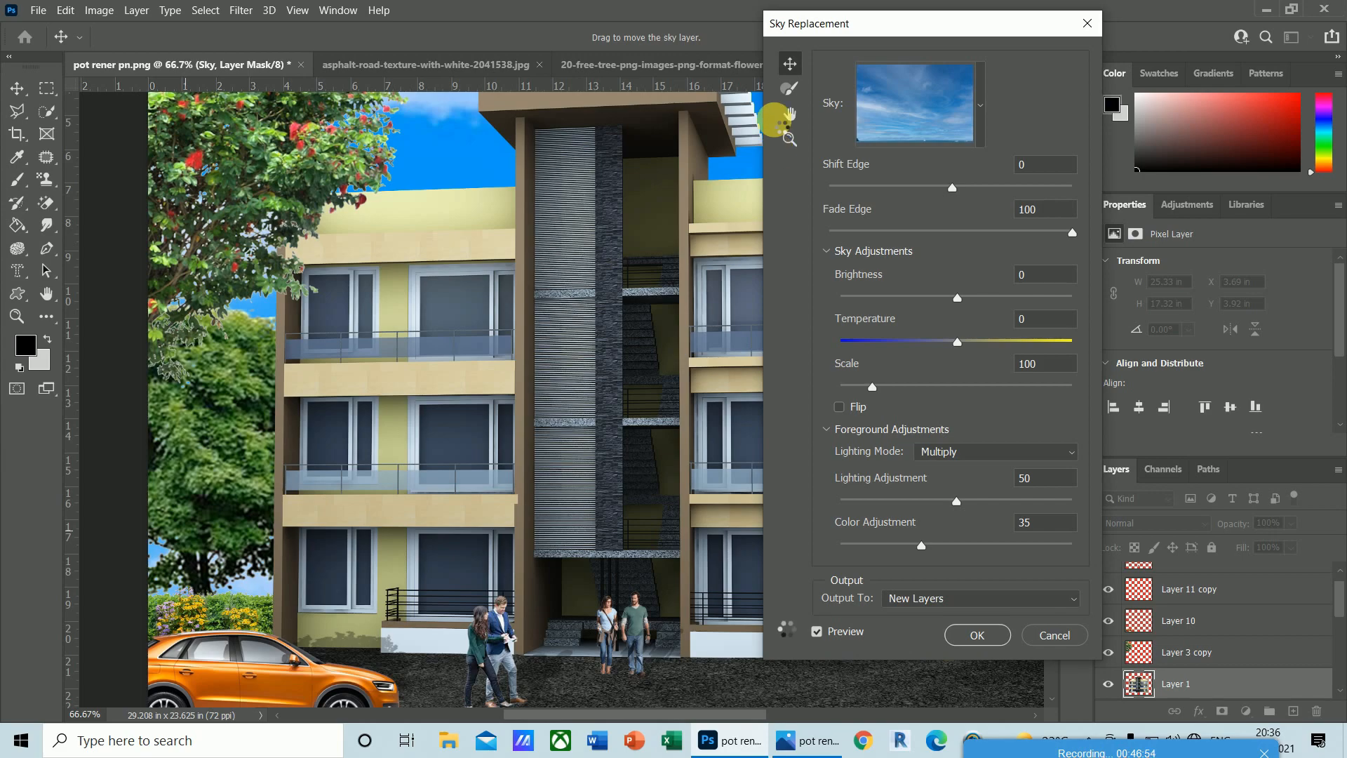
drag(673, 55, 466, 136)
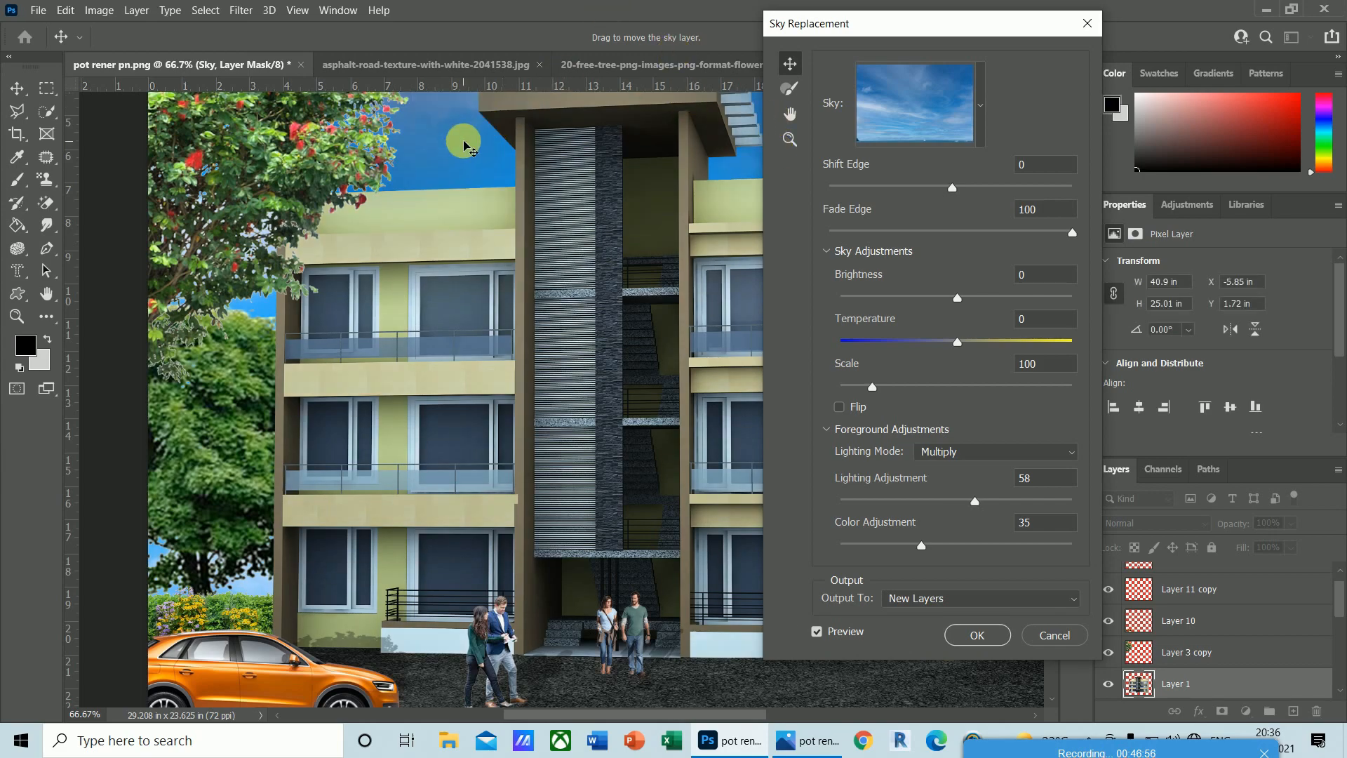
click(981, 108)
drag(1004, 267, 1013, 385)
click(927, 369)
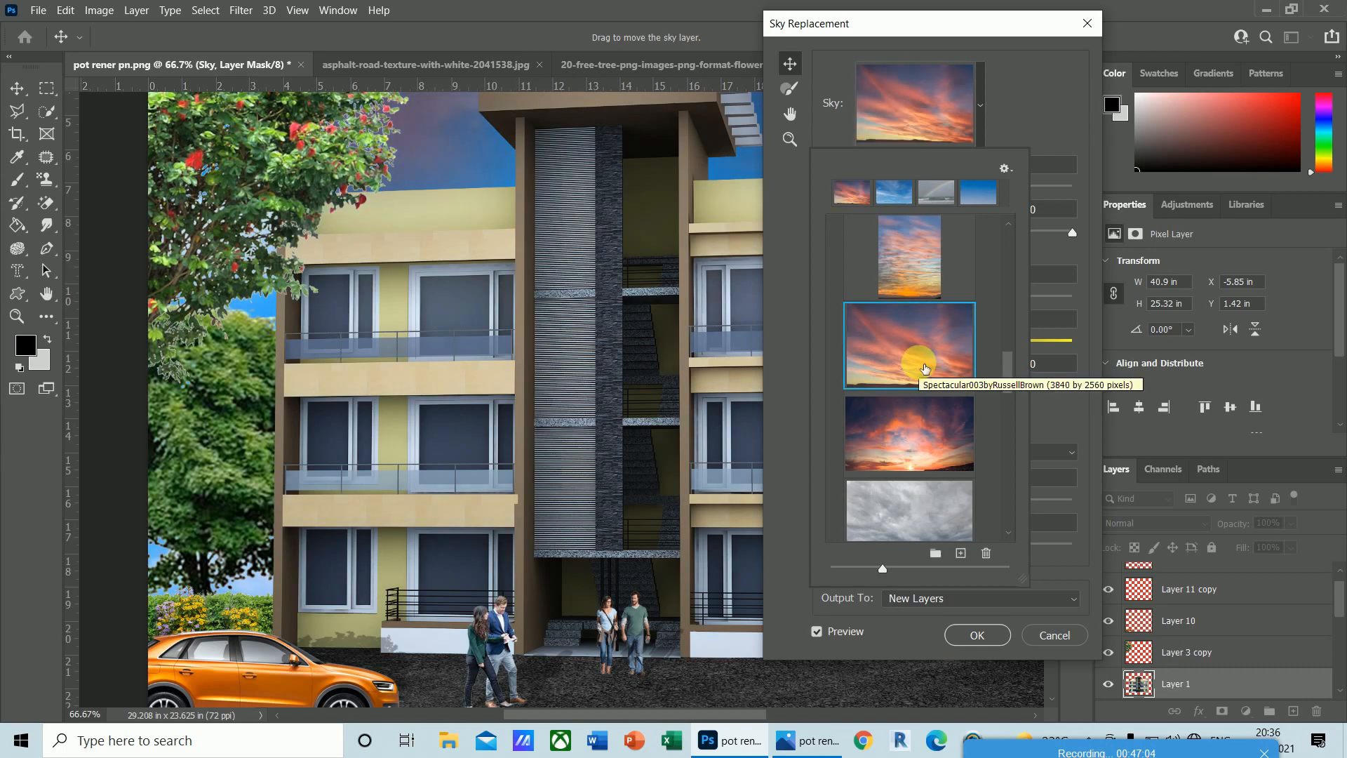
click(1058, 632)
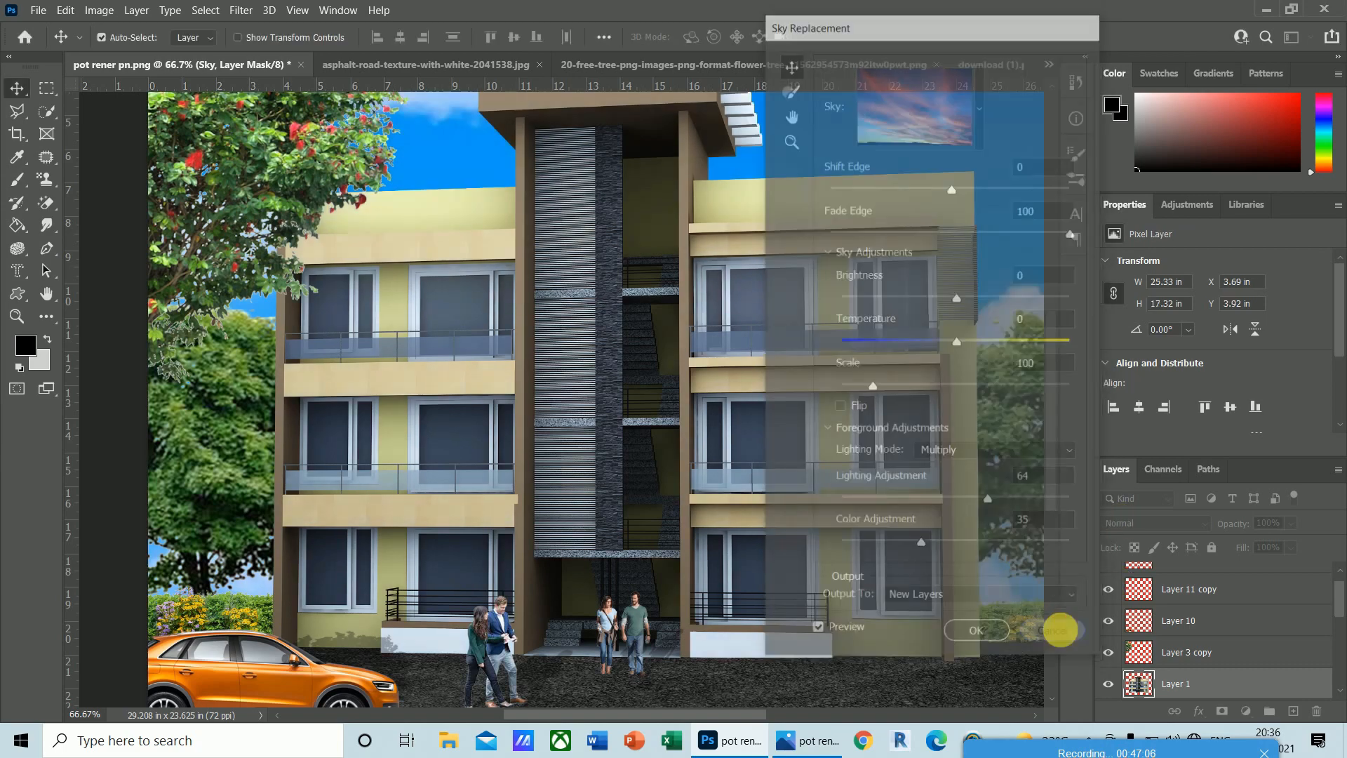
- Try Sky Replacement on Layer 1 again with the first two presets from the Blue Skies group
key(ctrl+minus)
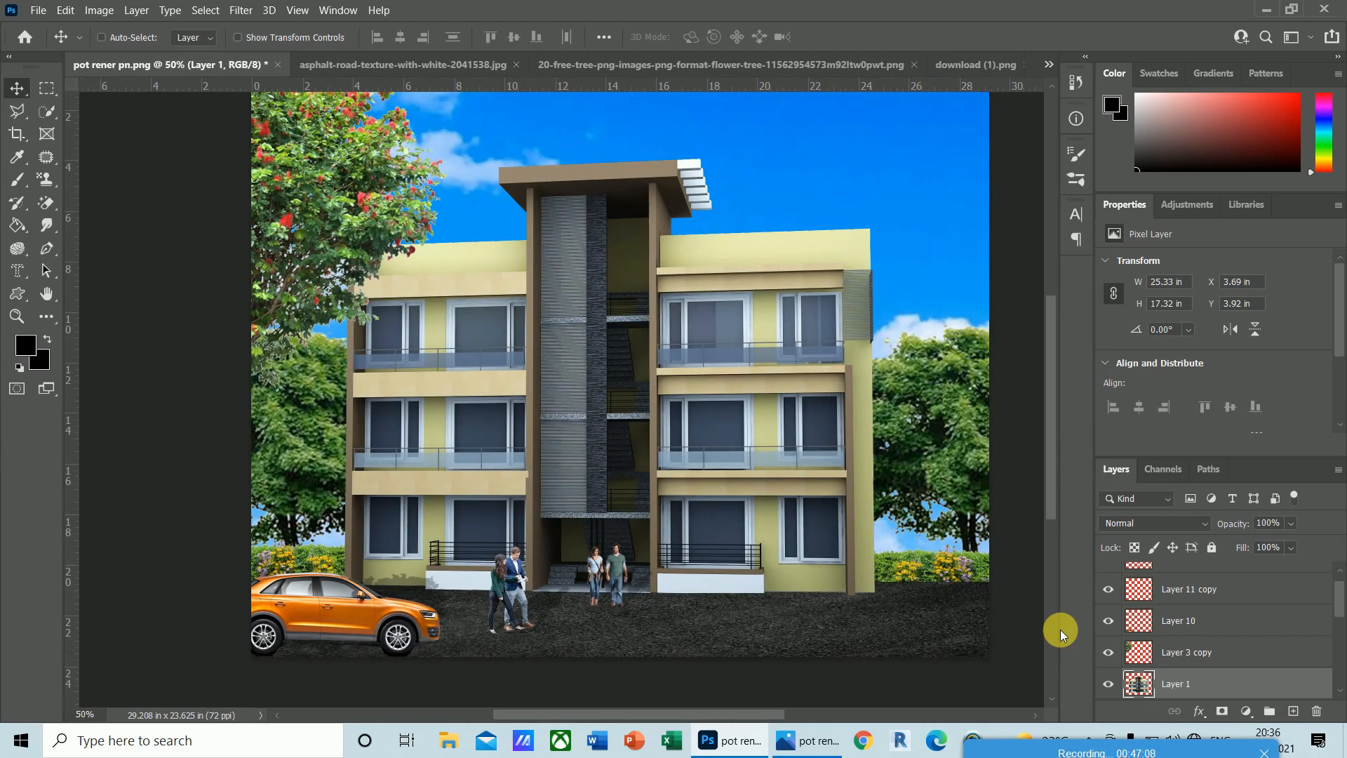
key(ctrl+minus)
drag(1053, 422, 1053, 402)
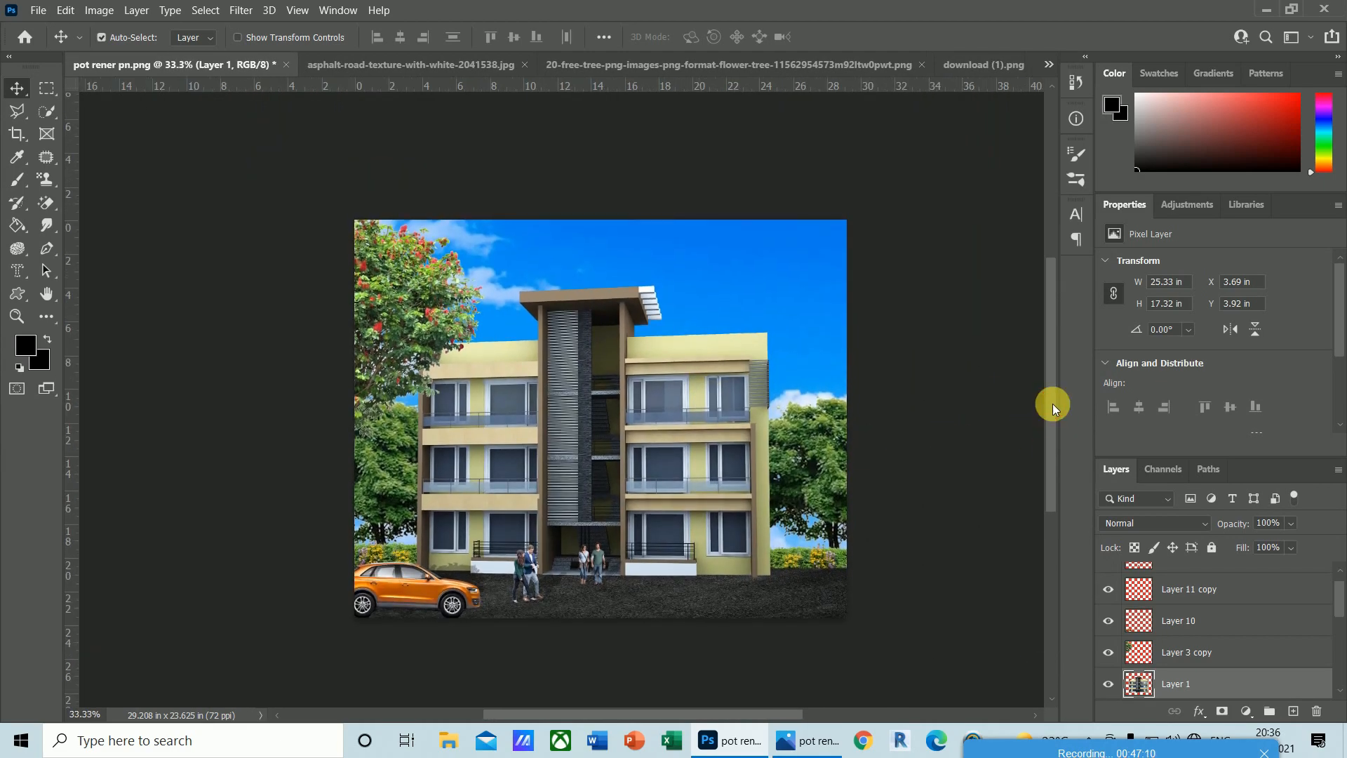
key(ctrl+plus)
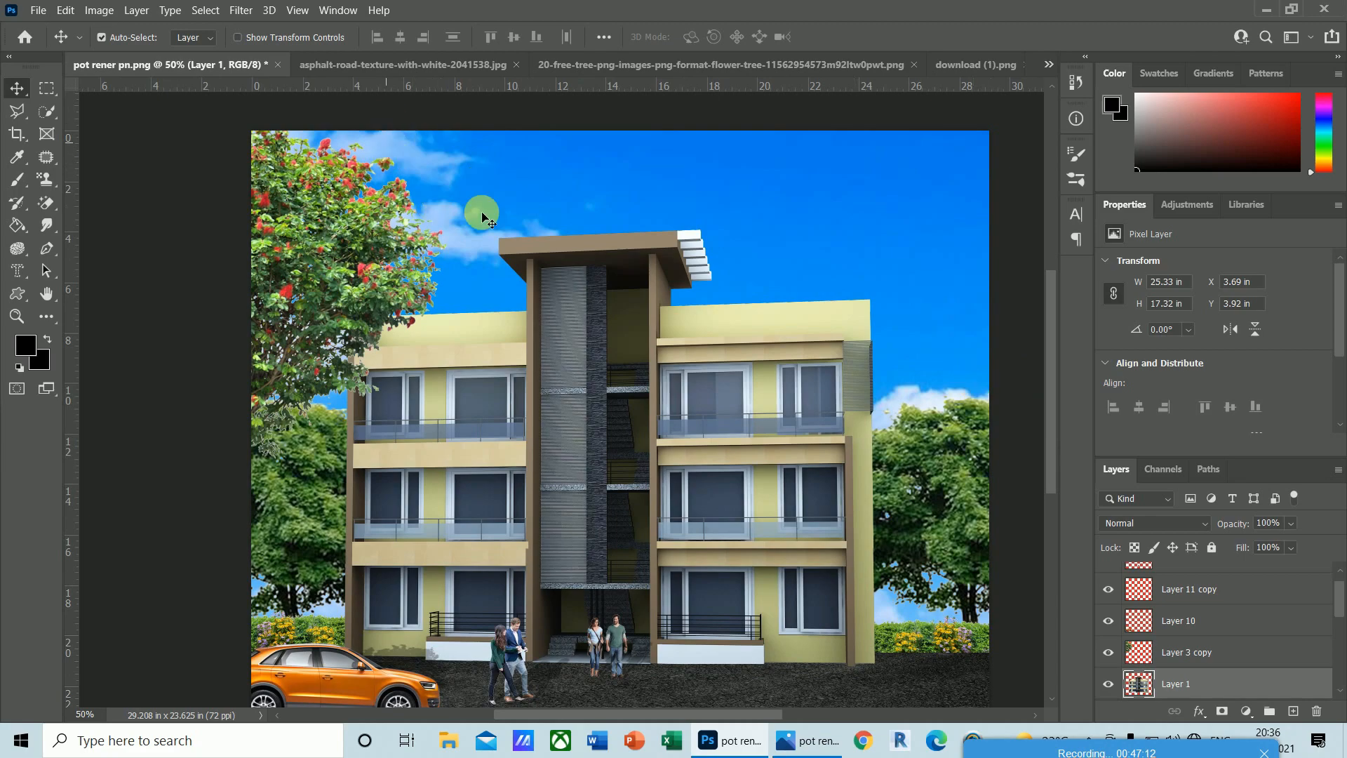
drag(658, 713, 676, 713)
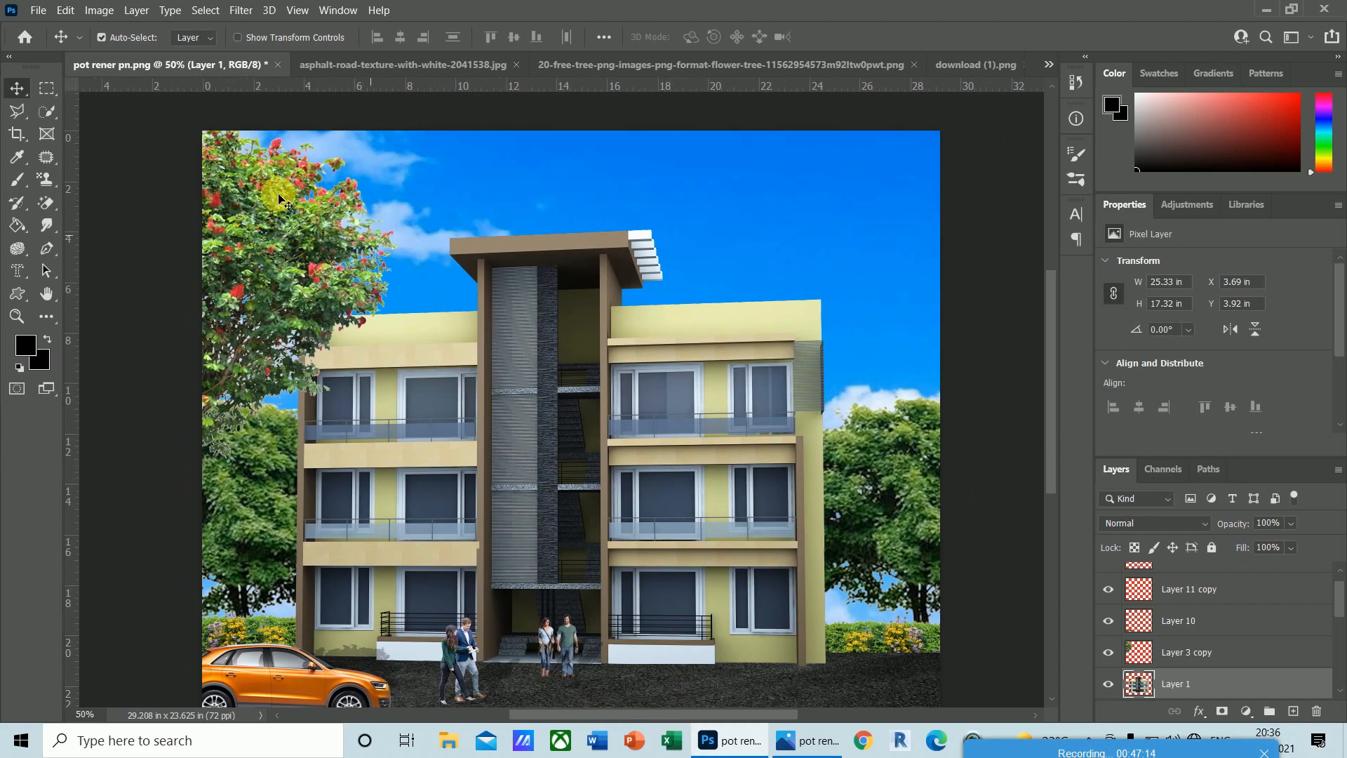
click(66, 11)
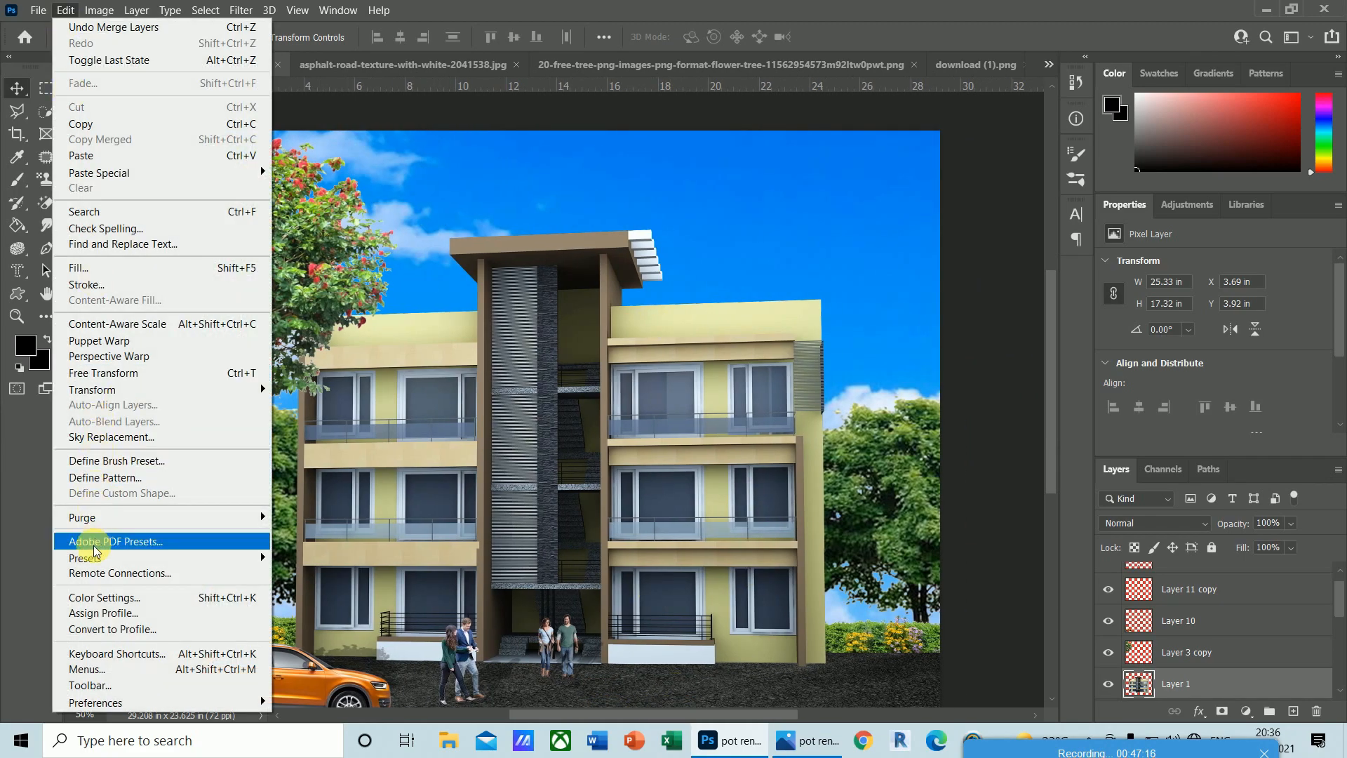
click(96, 438)
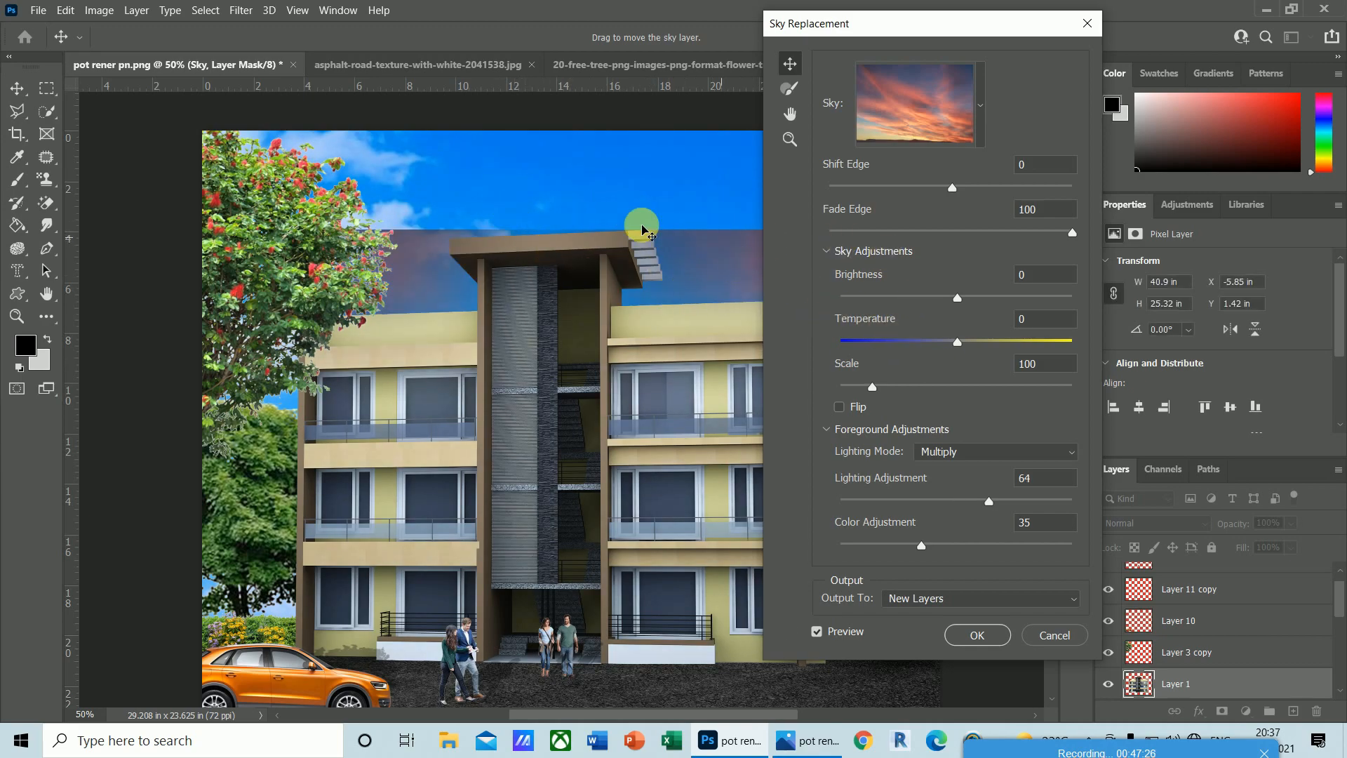
click(979, 104)
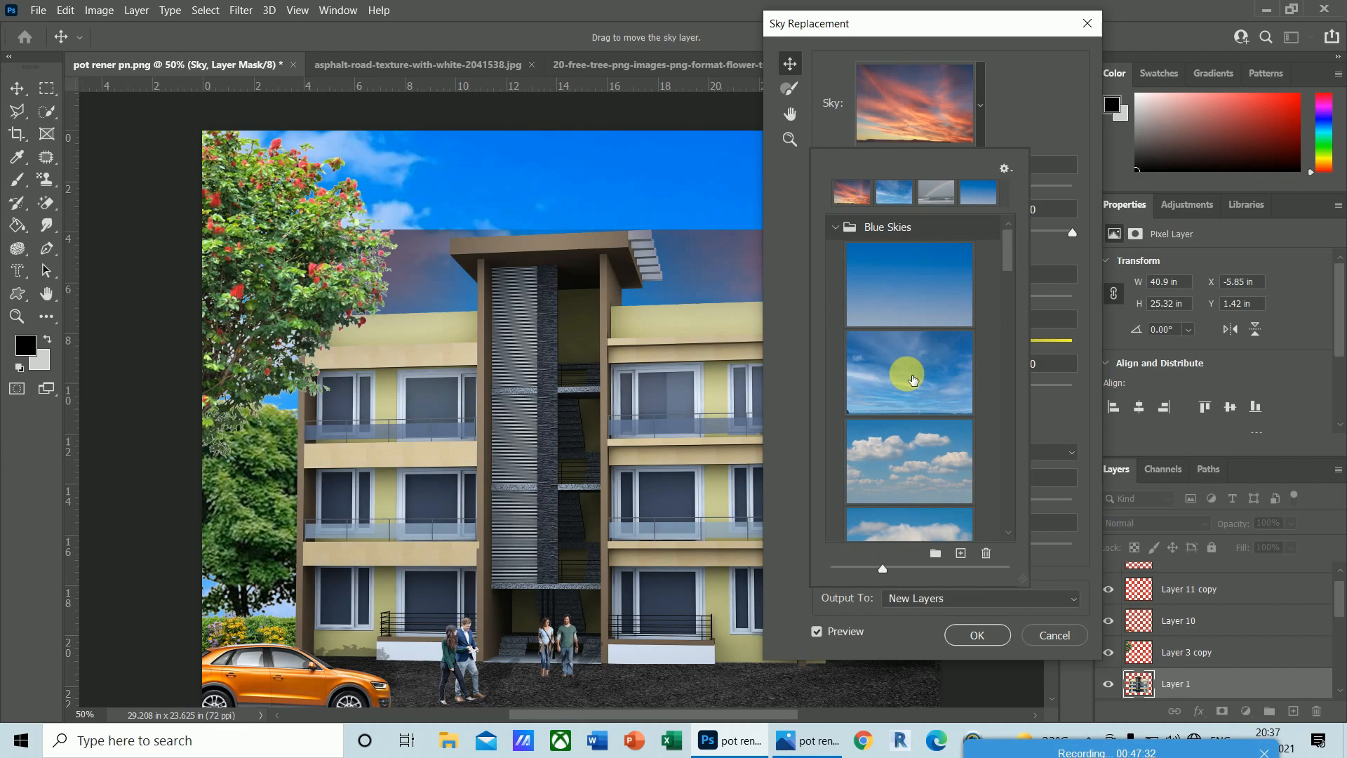
click(907, 373)
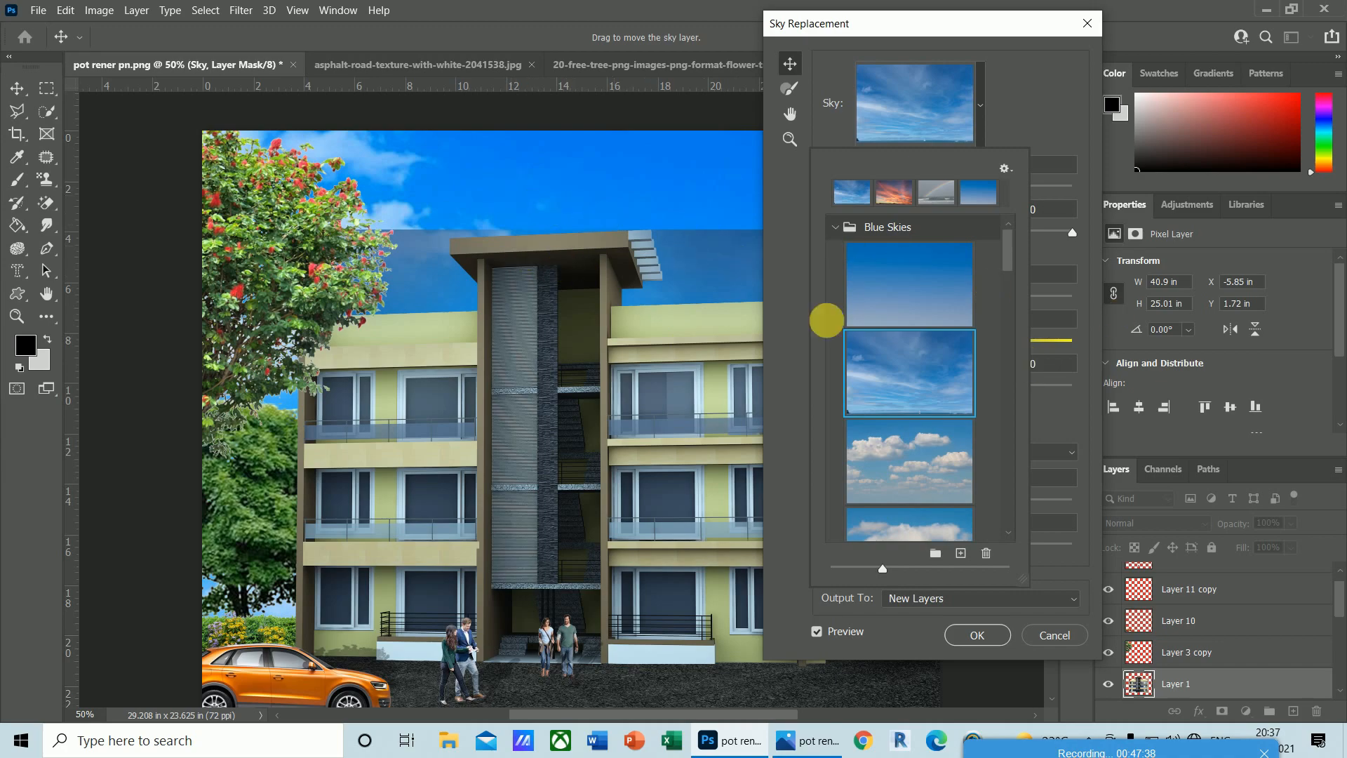
click(919, 301)
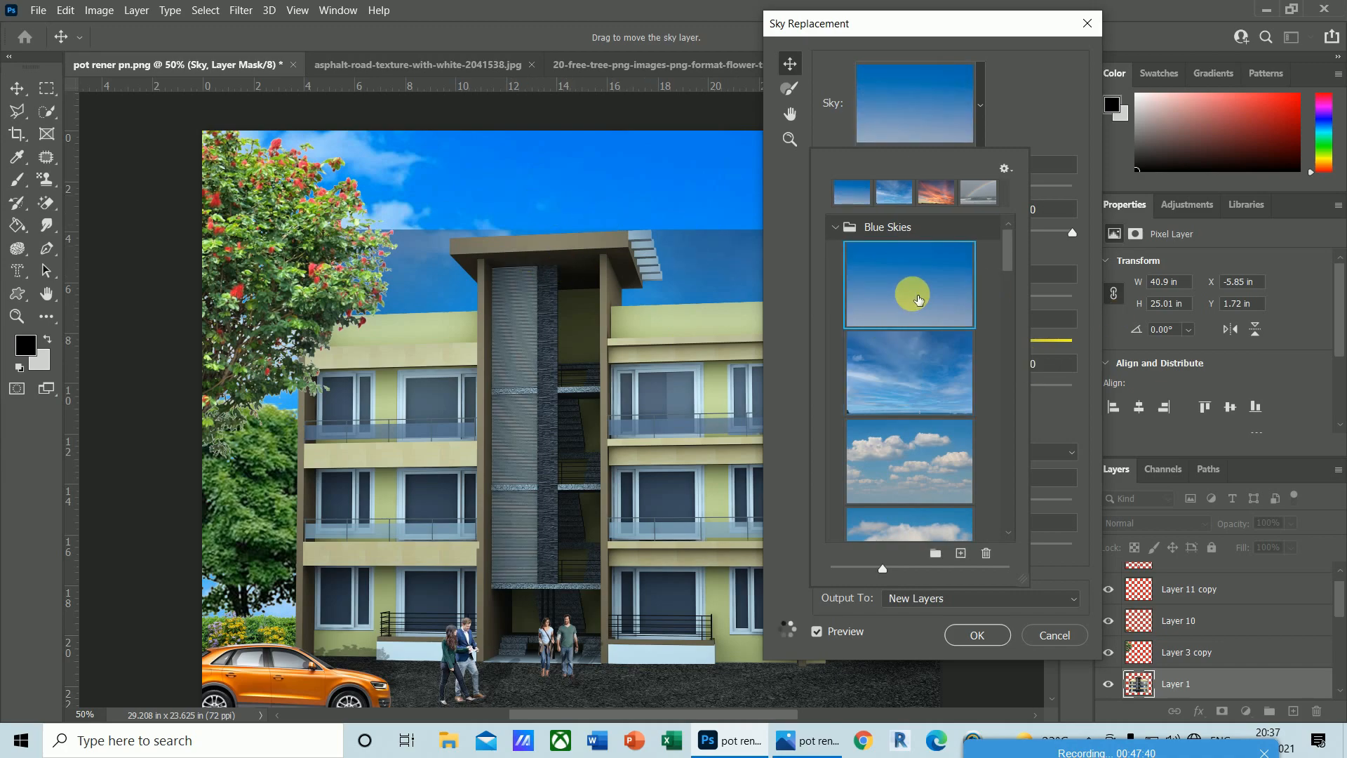
click(526, 192)
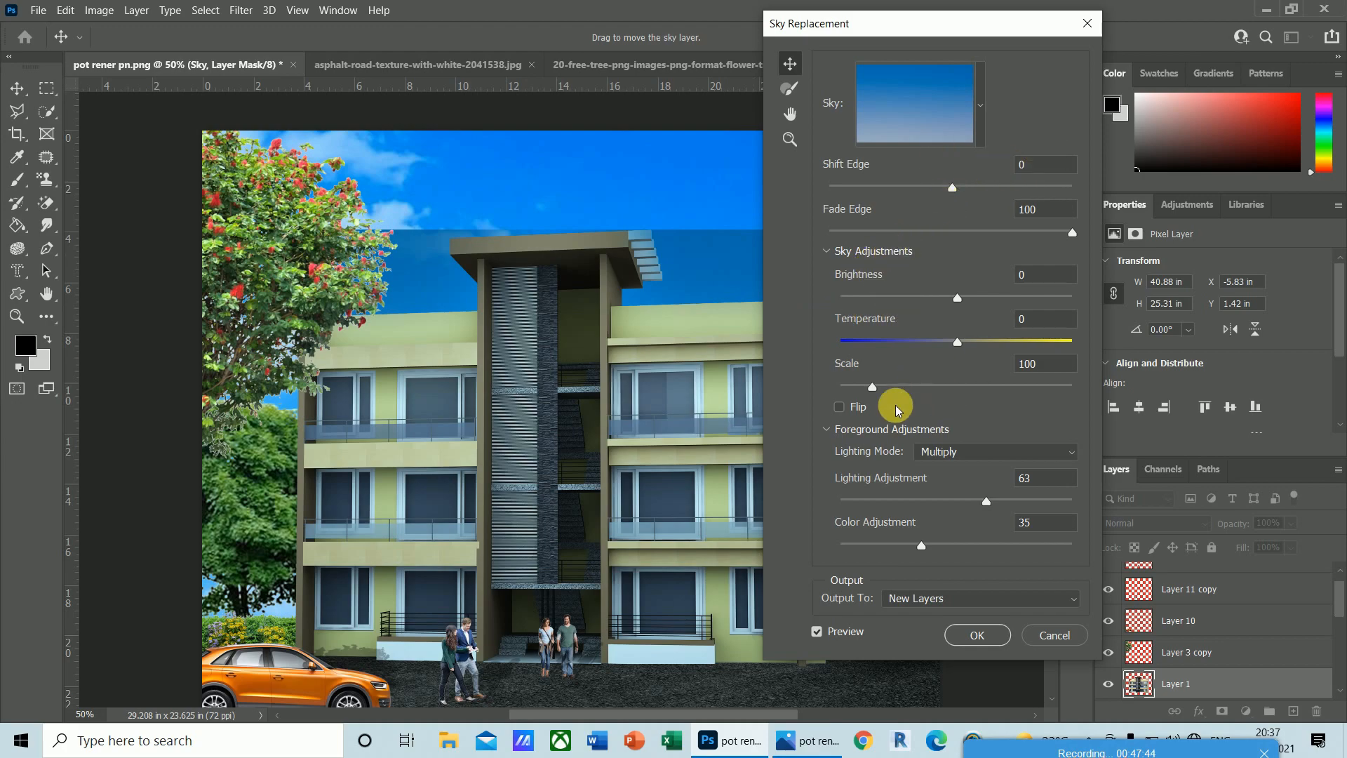
- Try the replacement sky at scale 50 and 384, temperature -40 and brightness -22, and discard the sky replacement
drag(872, 384, 839, 391)
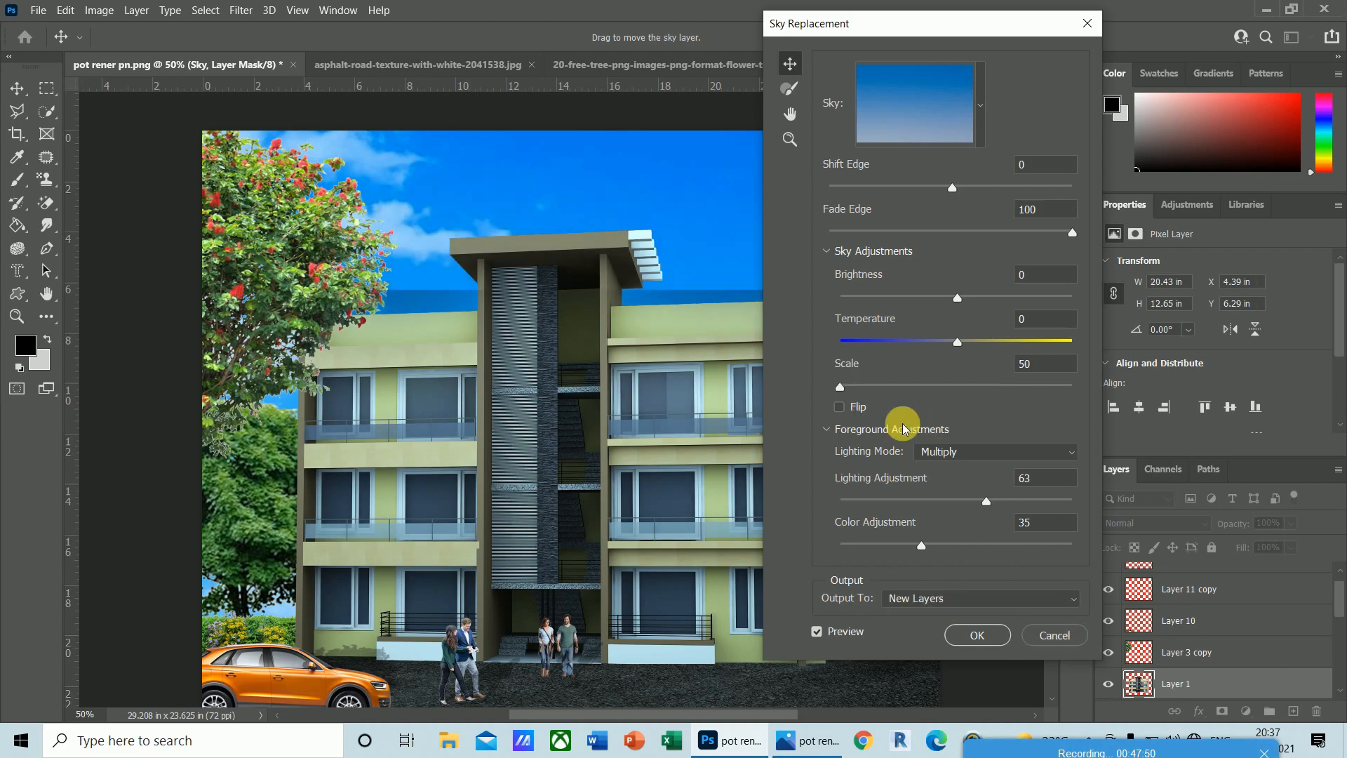
drag(840, 385, 1061, 388)
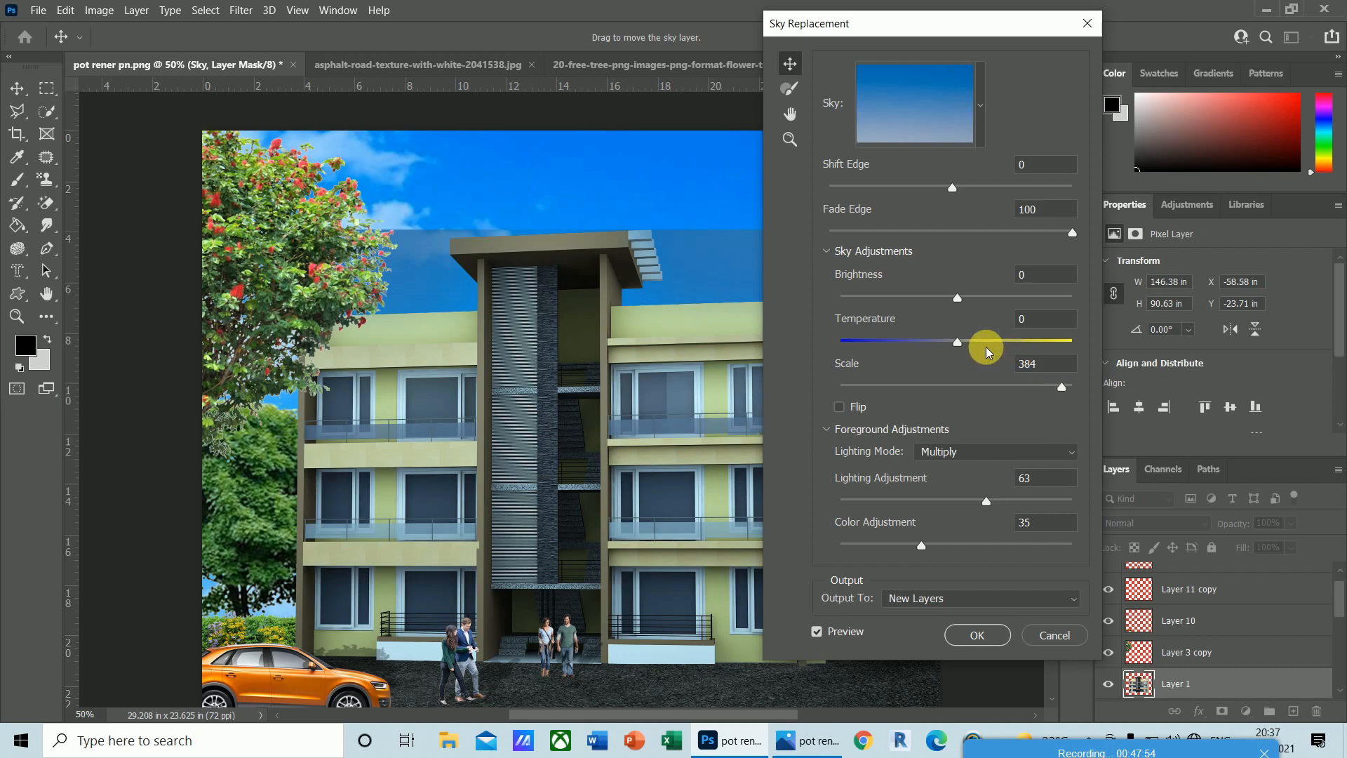
drag(957, 341, 911, 348)
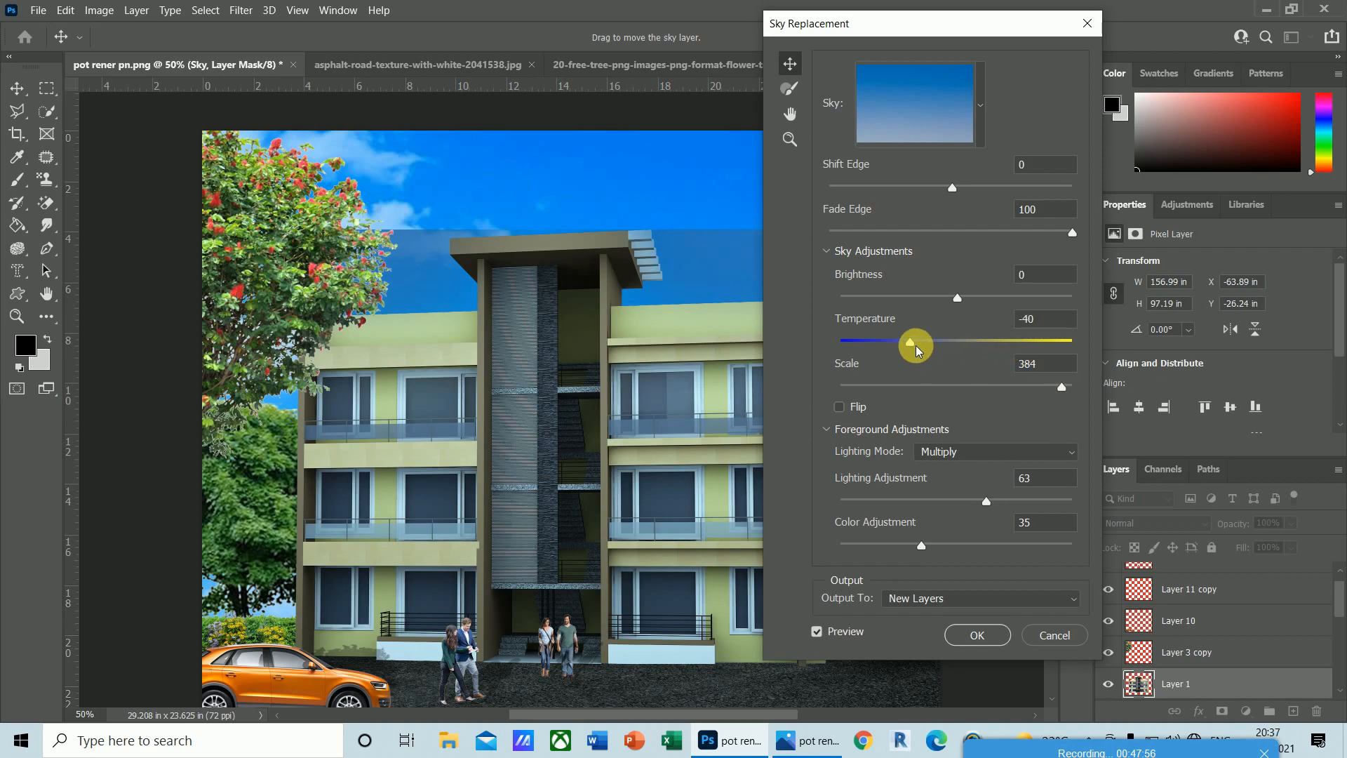
mouse_move(957, 300)
mouse_down()
mouse_move(902, 301)
mouse_move(1025, 300)
mouse_move(932, 300)
mouse_up()
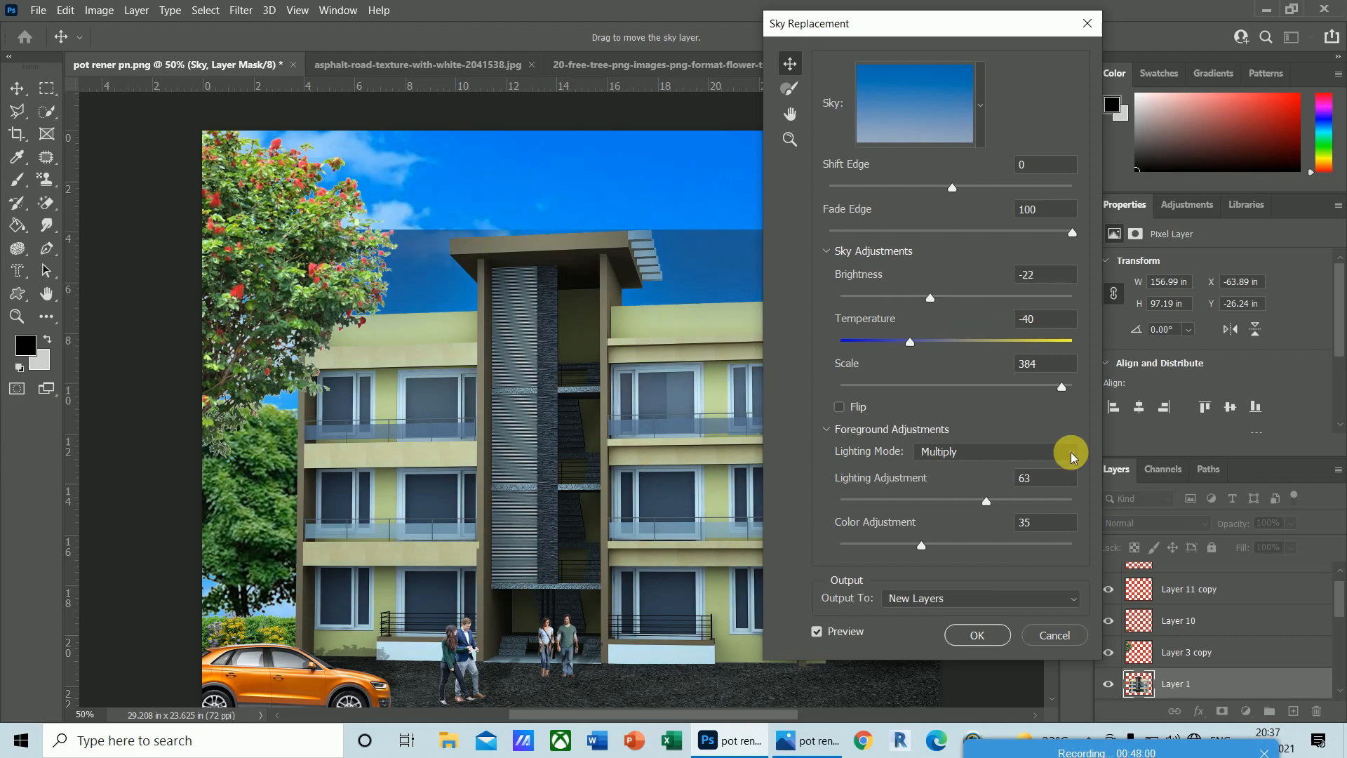
click(1063, 635)
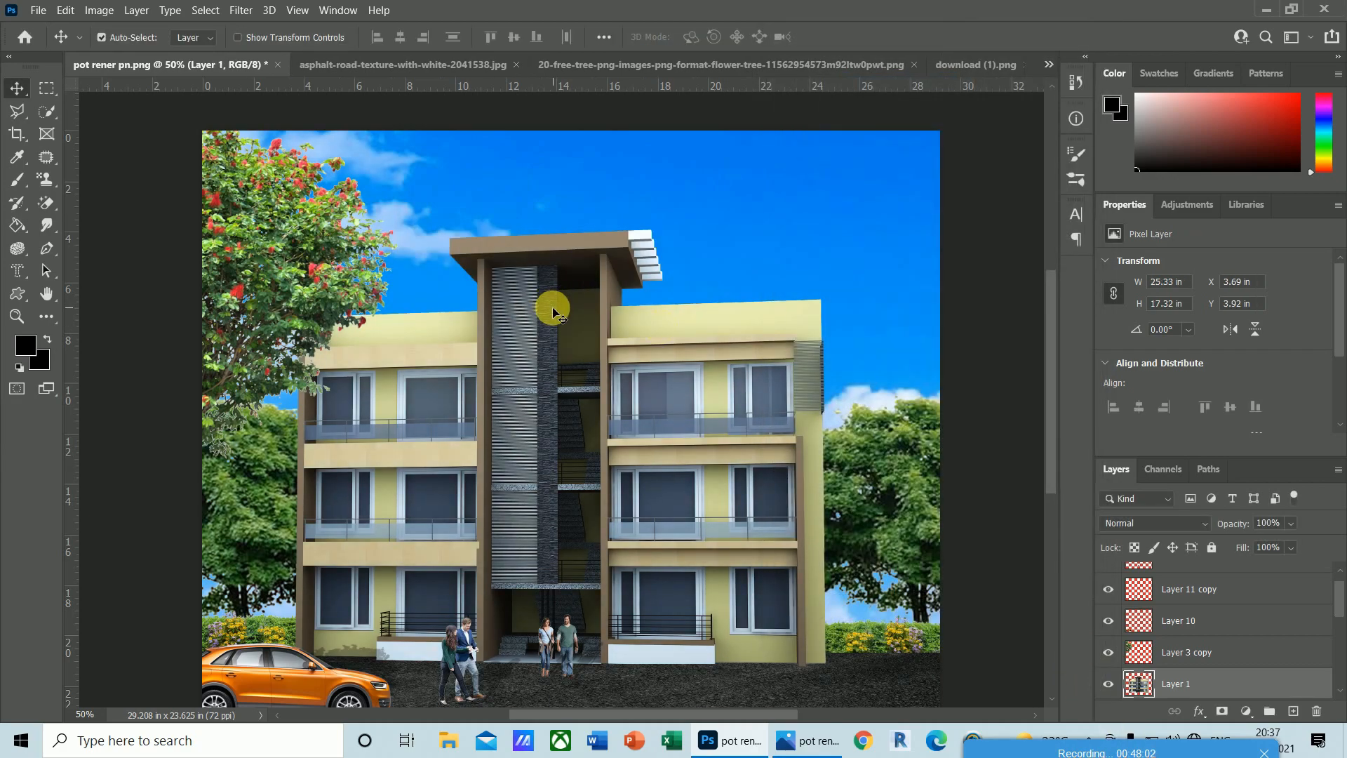
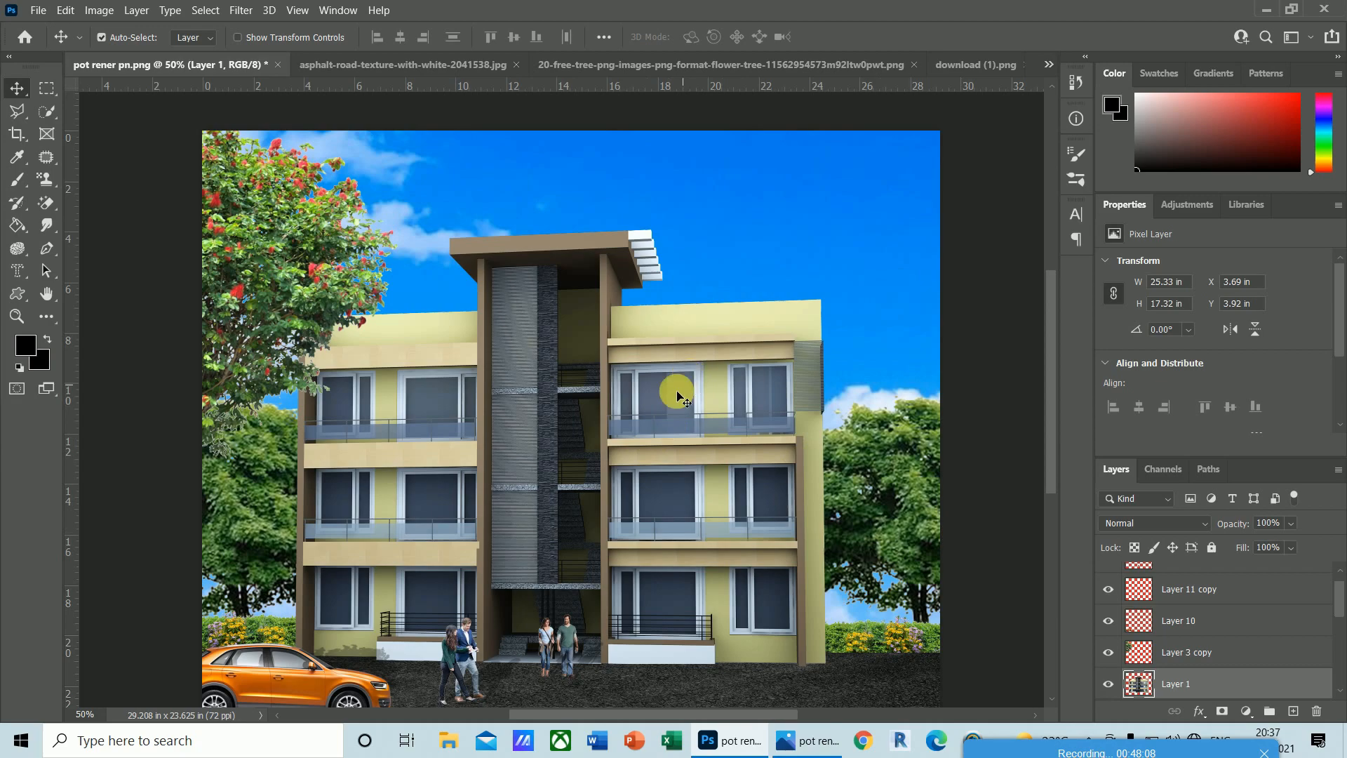
- Add a Hue/Saturation adjustment layer directly above the building's Layer 1
right_click(700, 334)
click(729, 343)
click(1246, 711)
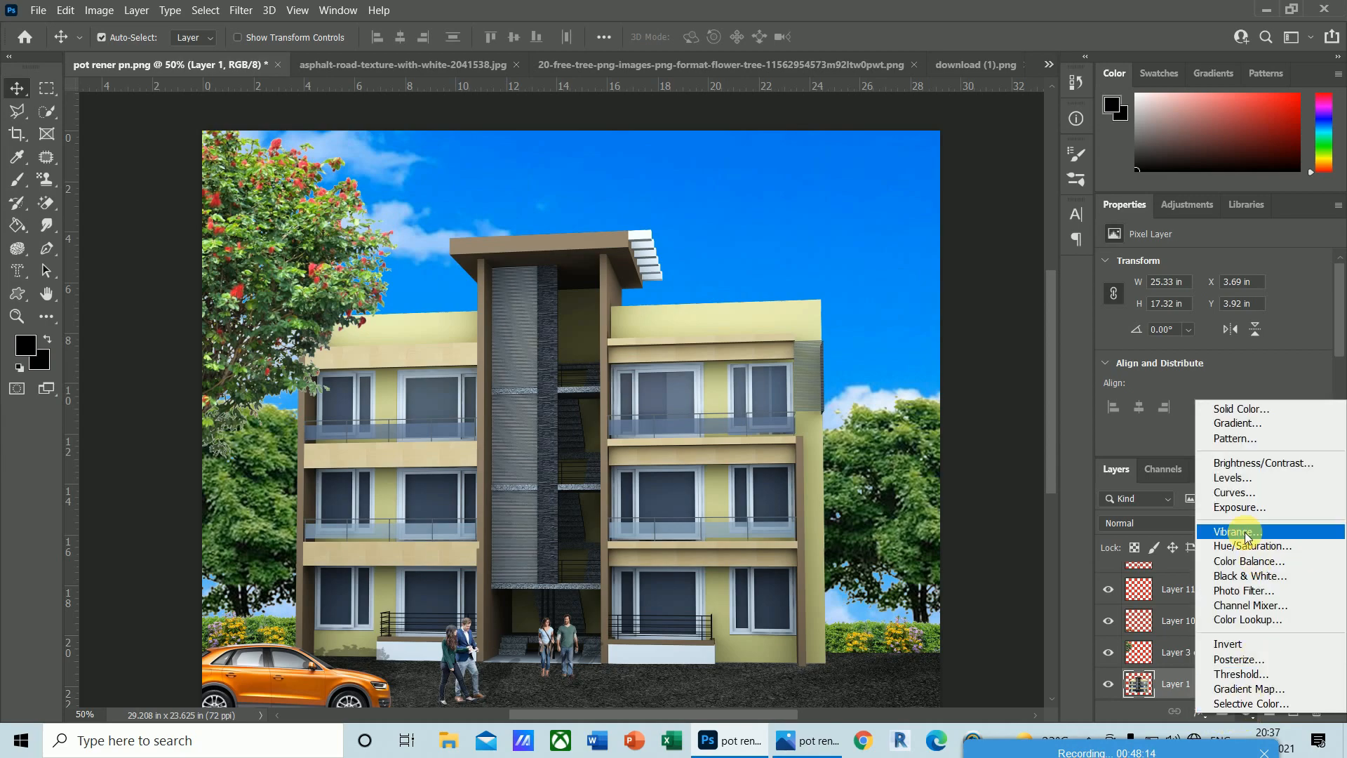
click(1242, 543)
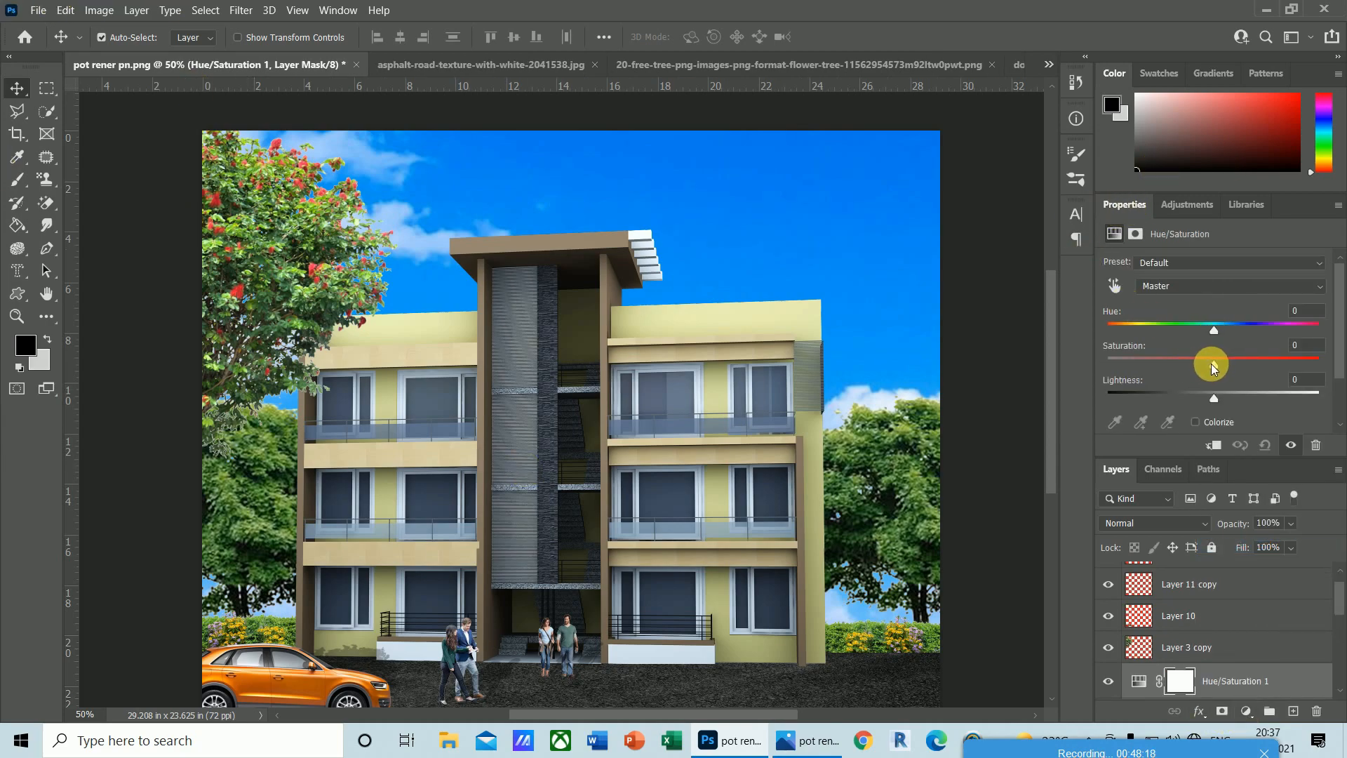
- Try a saturation of +6 with lightness values of 29, 20 and 12 on the Hue/Saturation adjustment
drag(1221, 363, 1228, 363)
click(1296, 345)
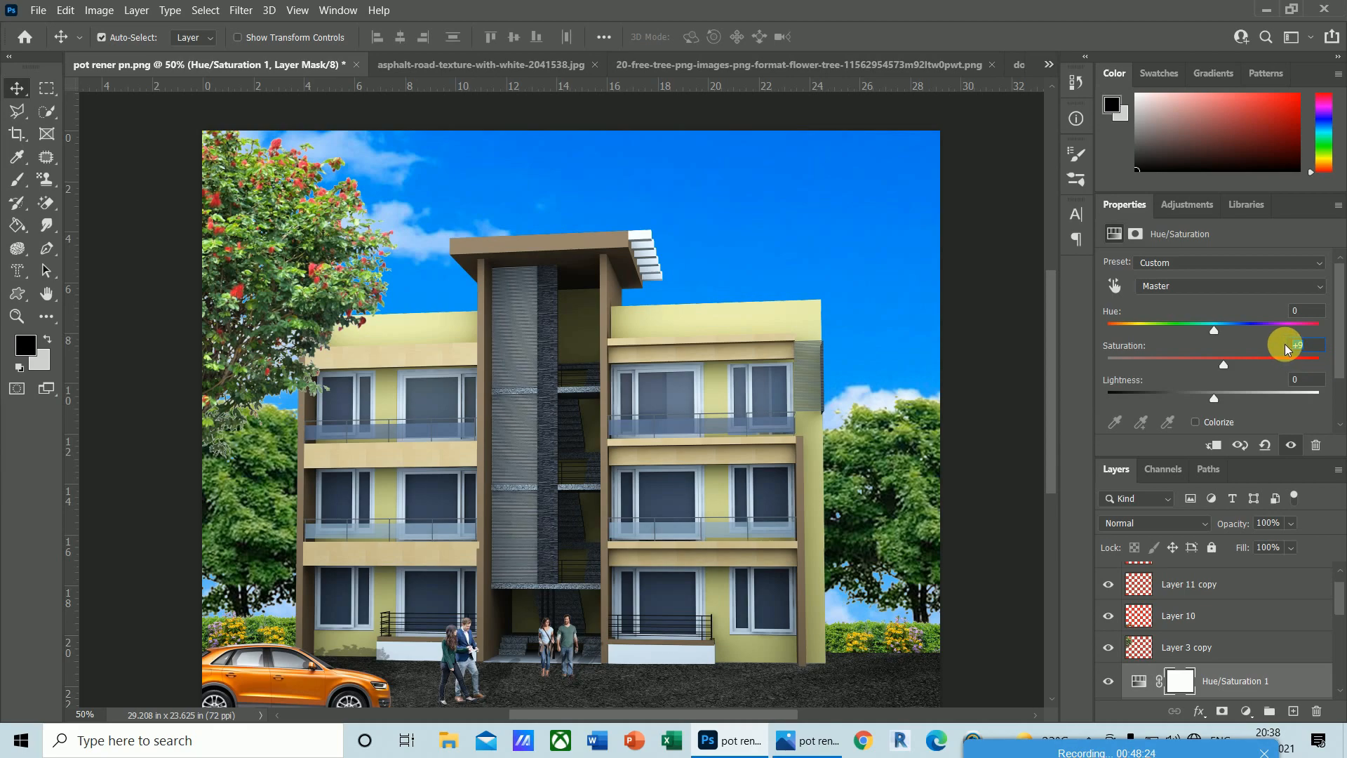
text(6)
key(Tab)
text(29)
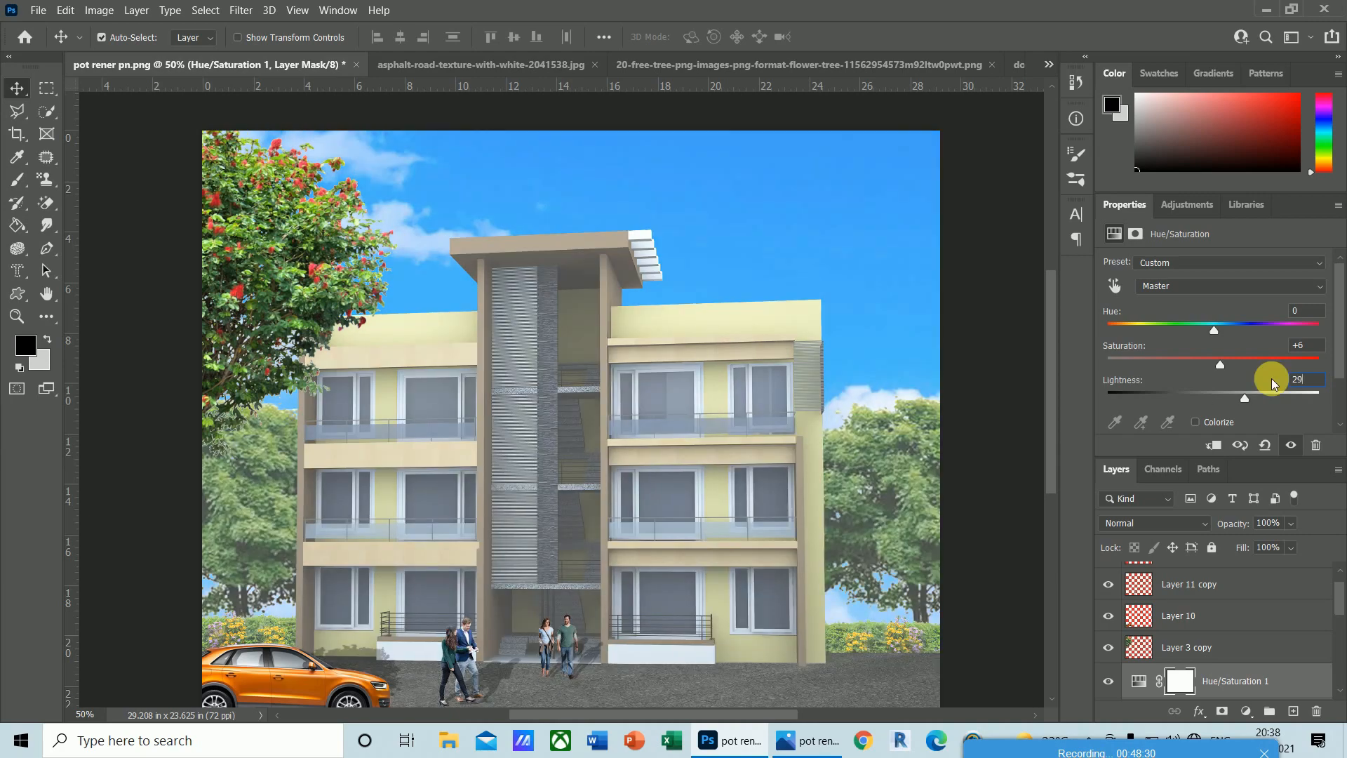
key(Return)
text(20)
key(Return)
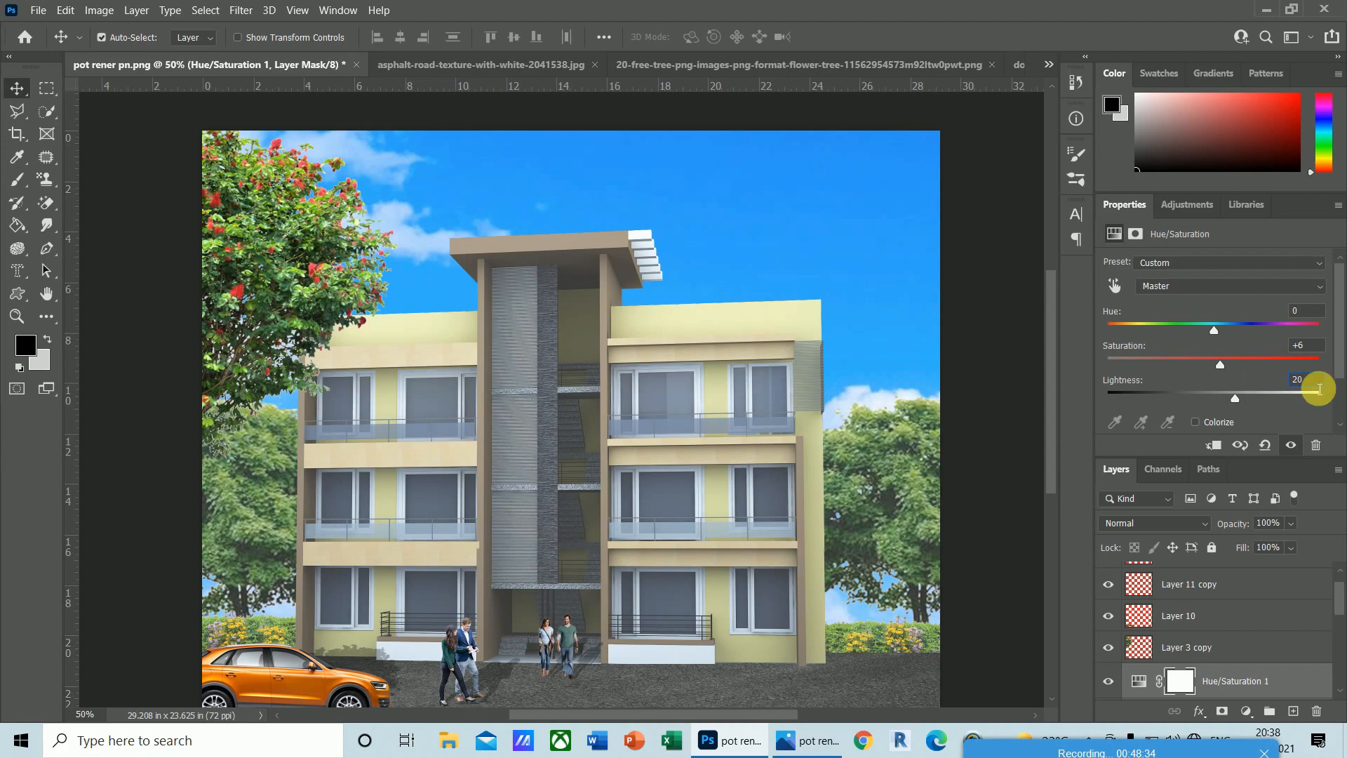
text(12)
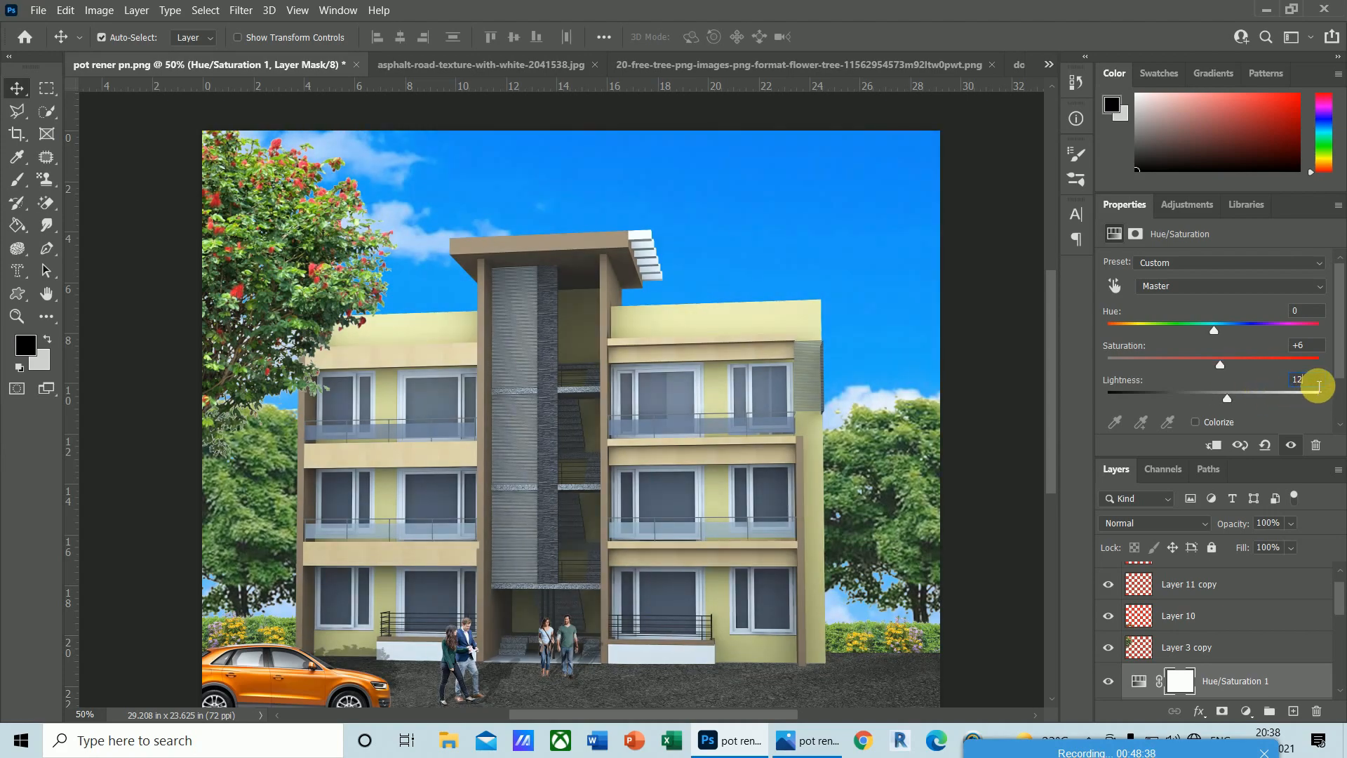
key(Return)
- Set the Hue/Saturation adjustment's saturation to +3 and its lightness to +8
drag(1316, 385, 1276, 383)
text(7)
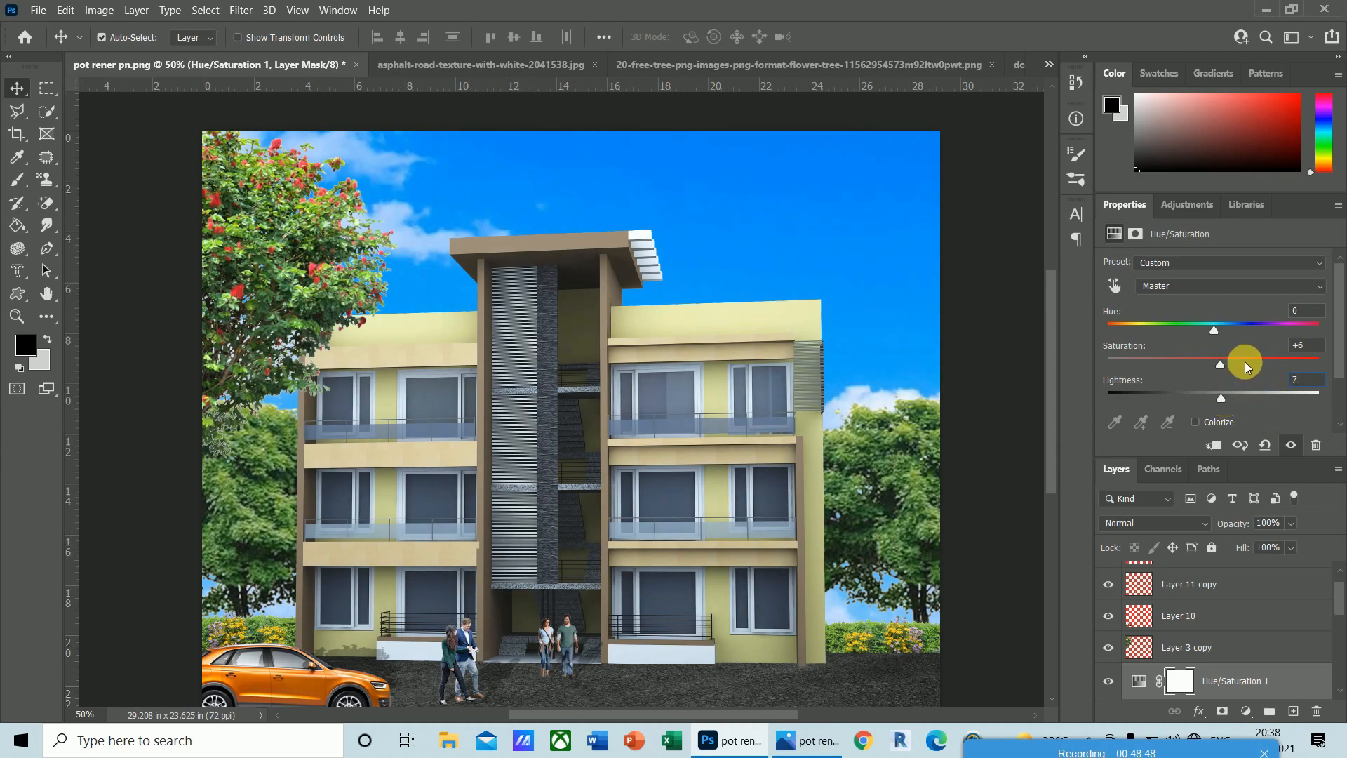
drag(1310, 346, 1280, 347)
text(3)
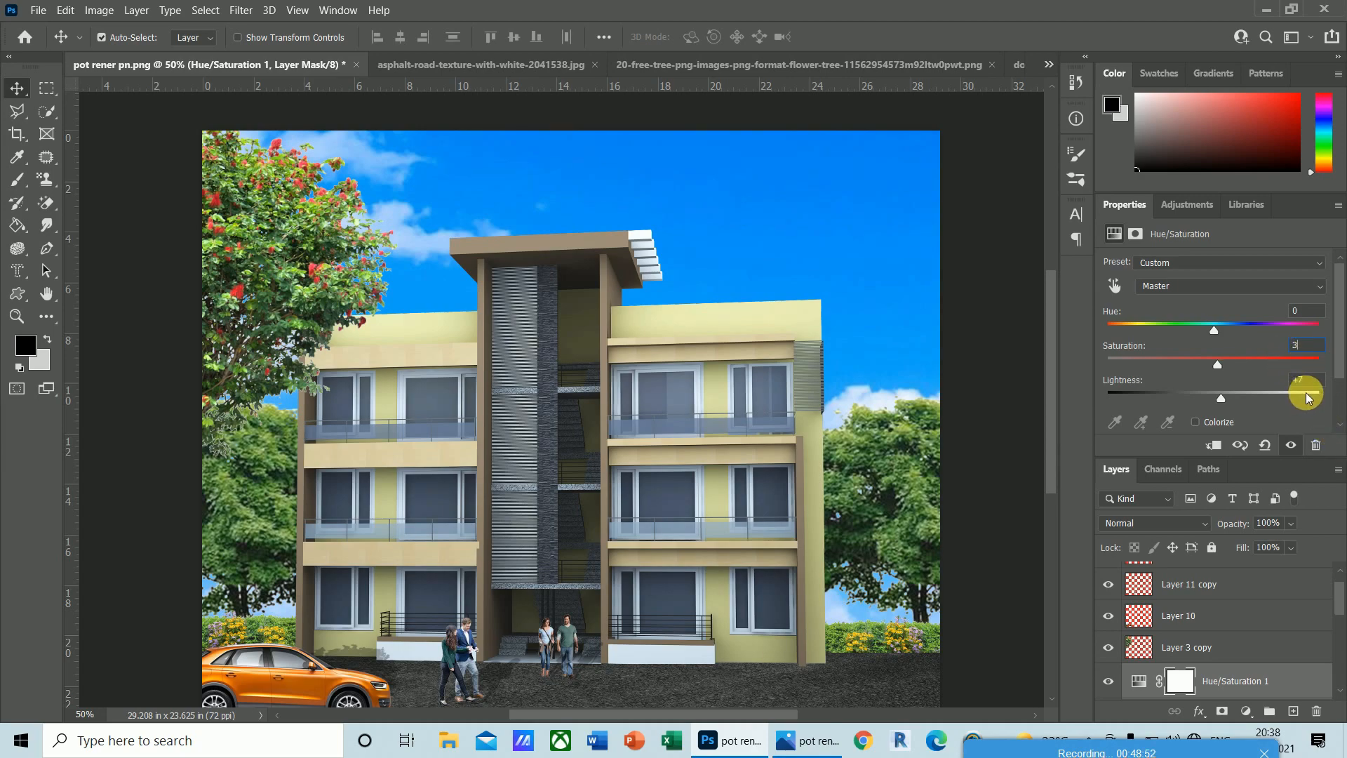
drag(1221, 395, 1218, 395)
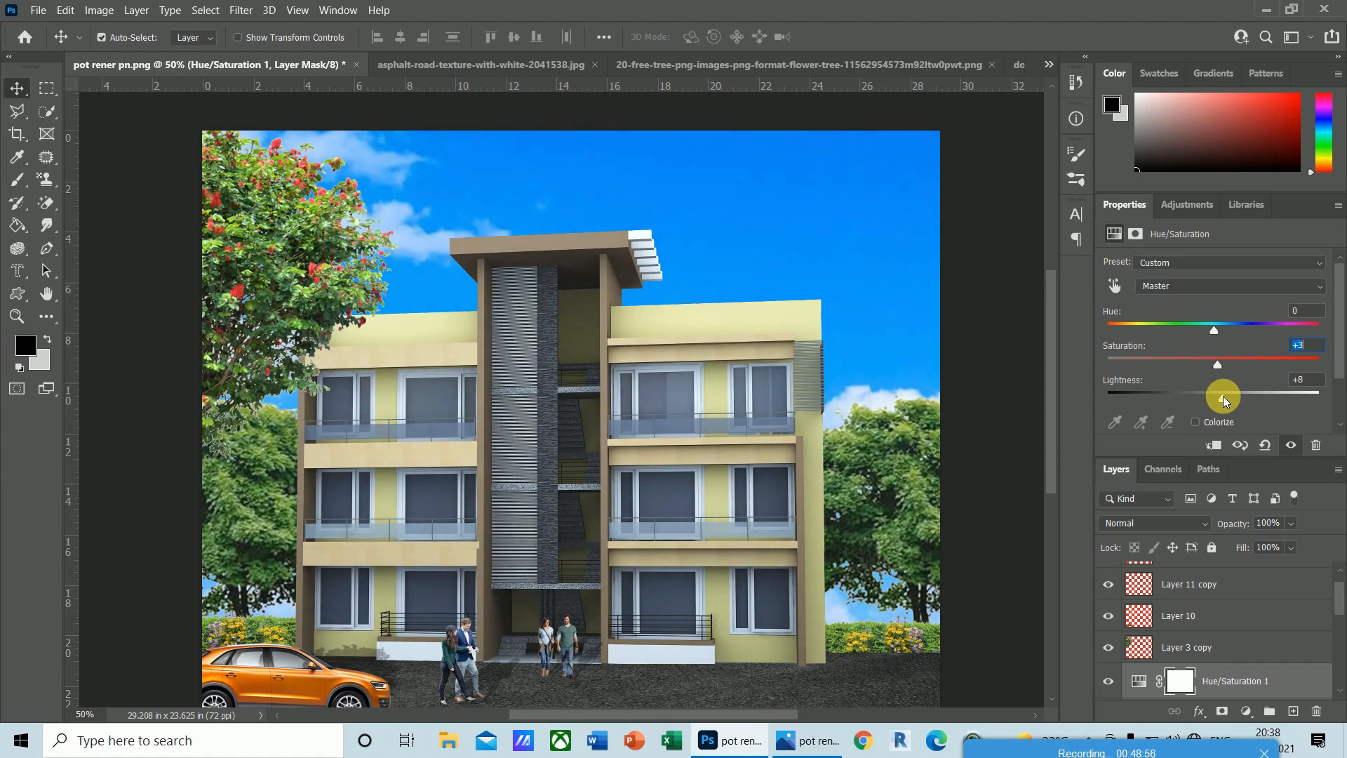
- Try a lightness of +10 on the Hue/Saturation adjustment, and set it to +7
drag(1223, 397, 1225, 399)
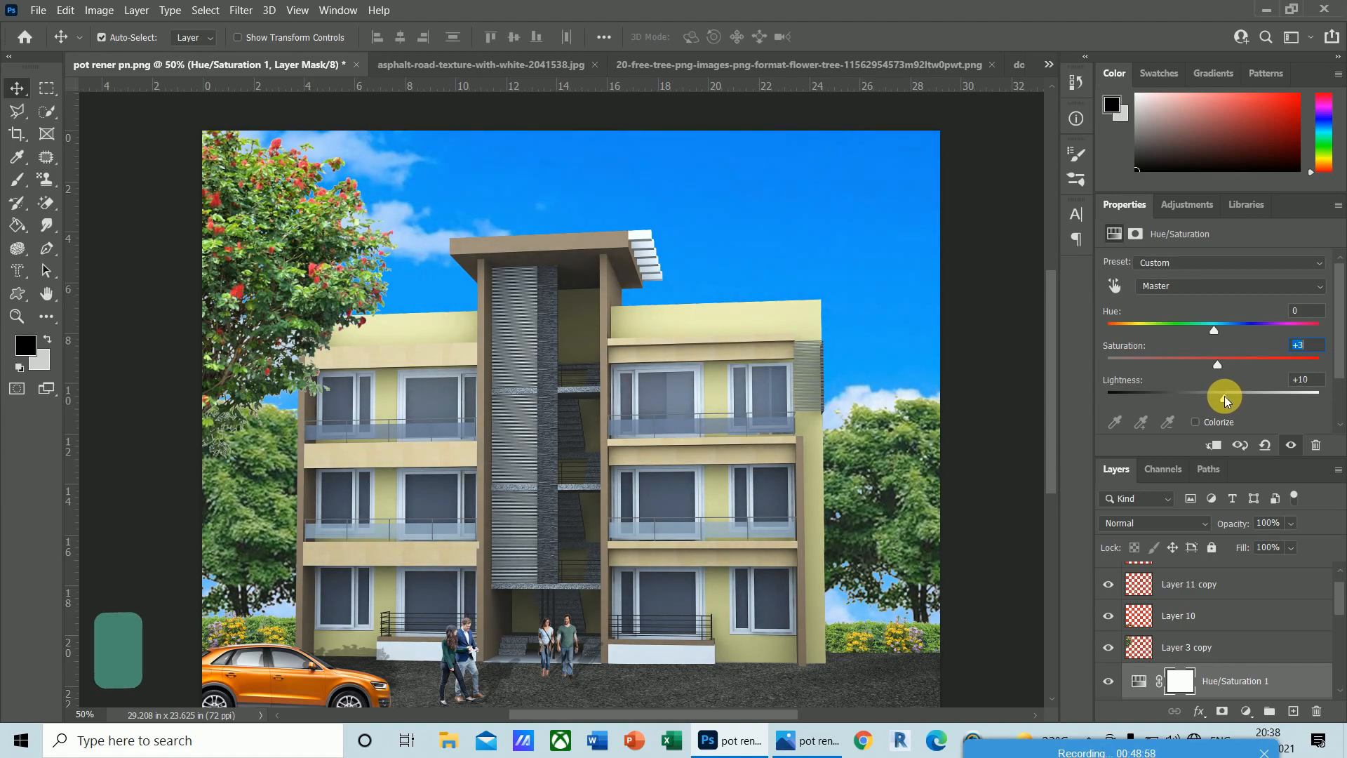
click(1312, 380)
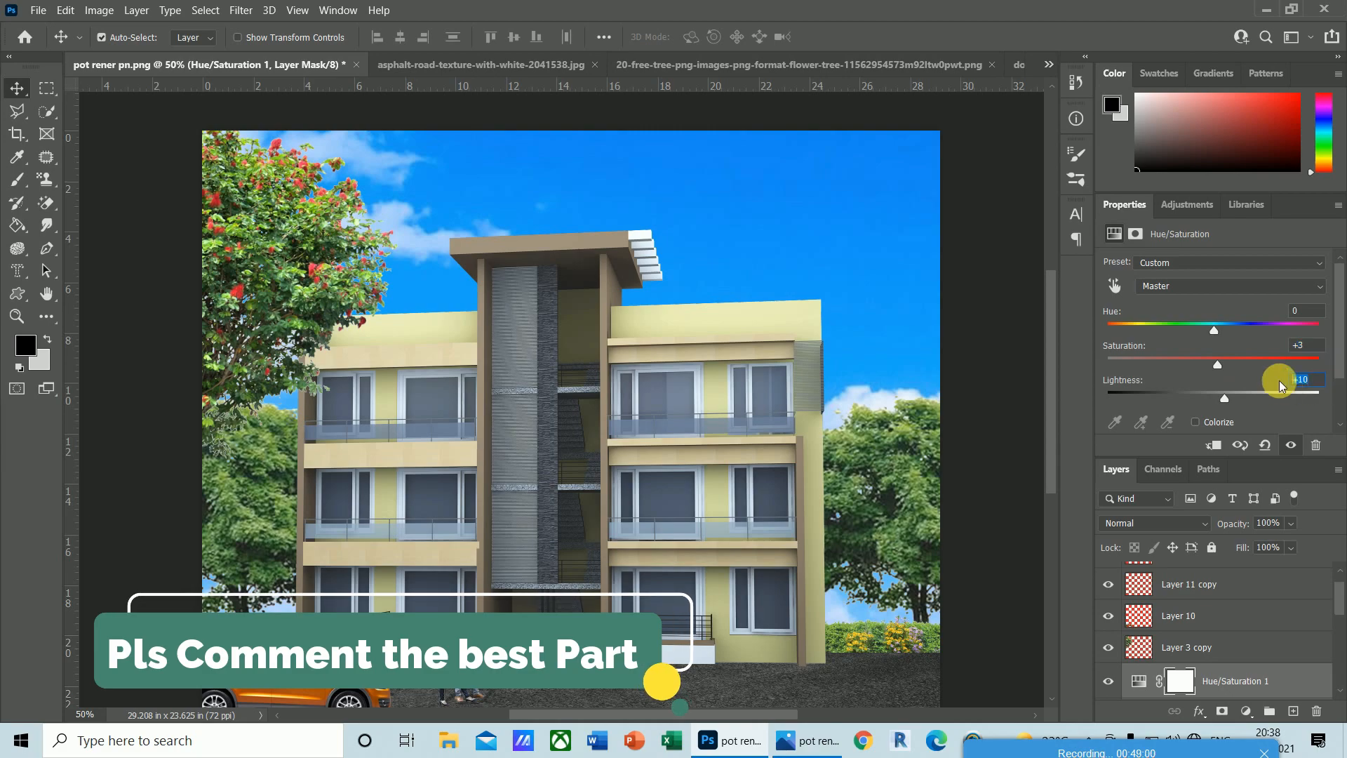
text(7)
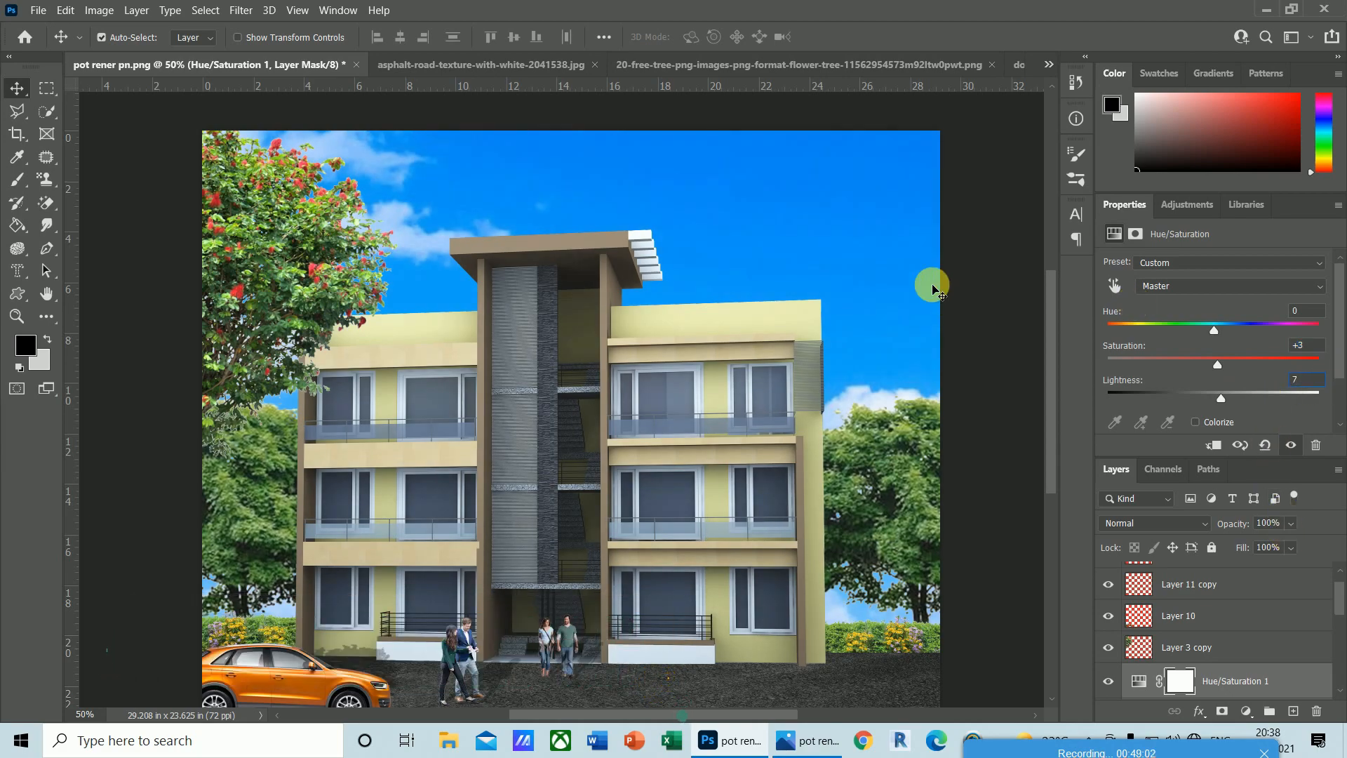
click(814, 259)
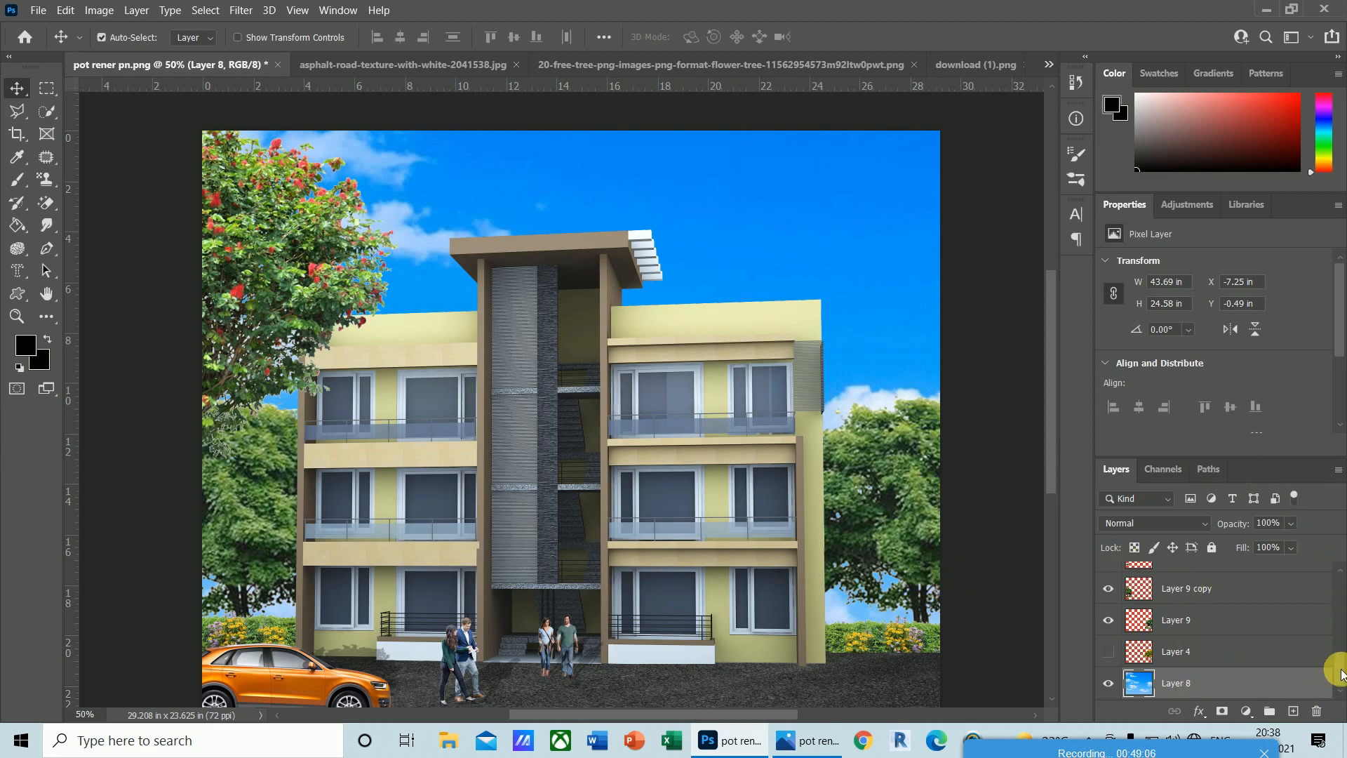
- Reopen the settings of the Hue/Saturation 1 adjustment layer and look through its colour range options
drag(1340, 666, 1340, 628)
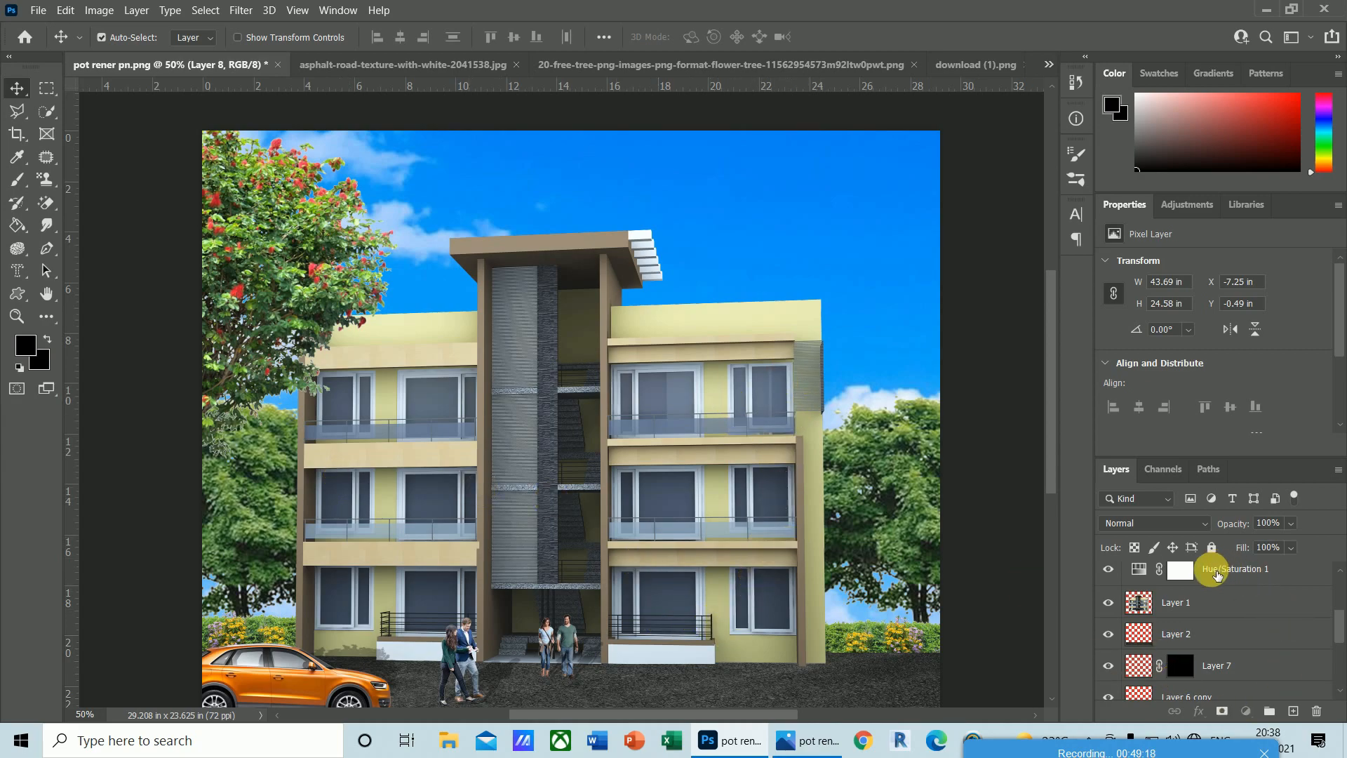
click(1217, 574)
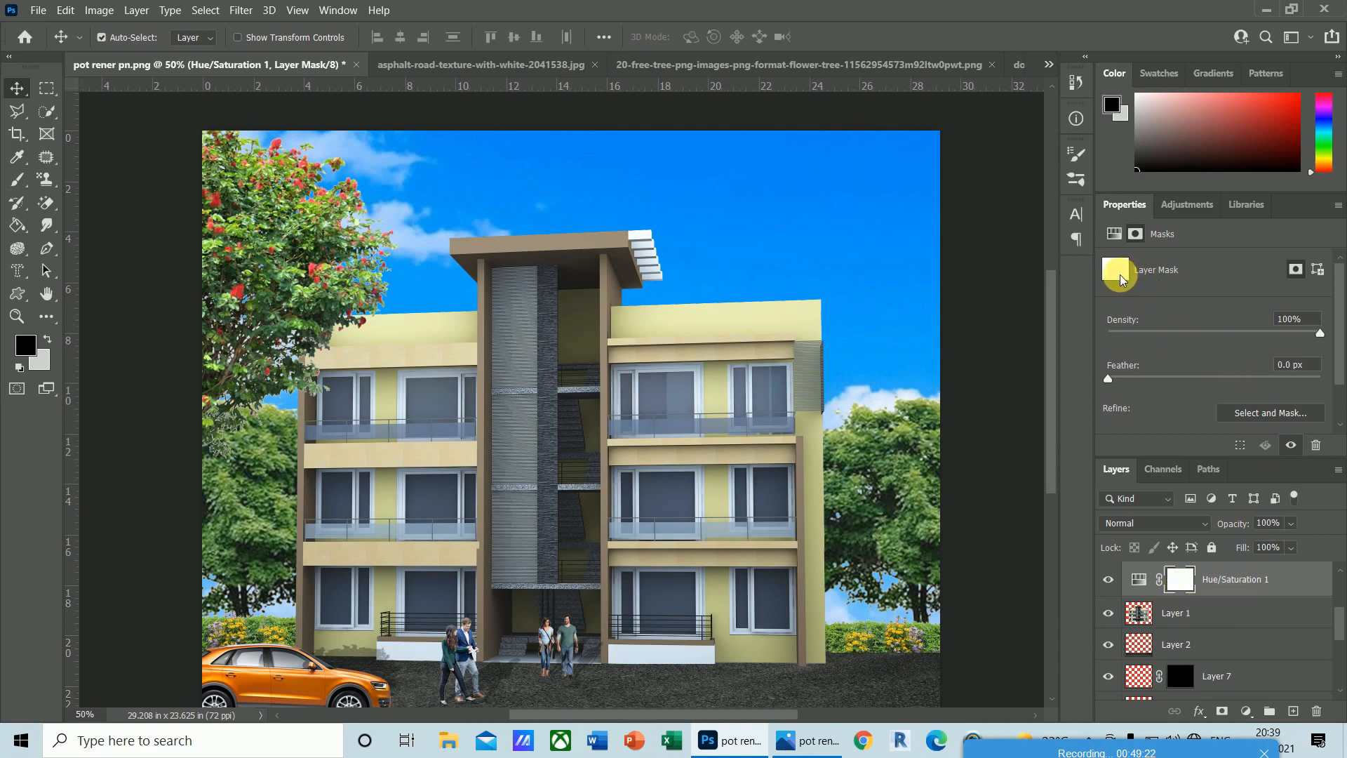
click(1113, 233)
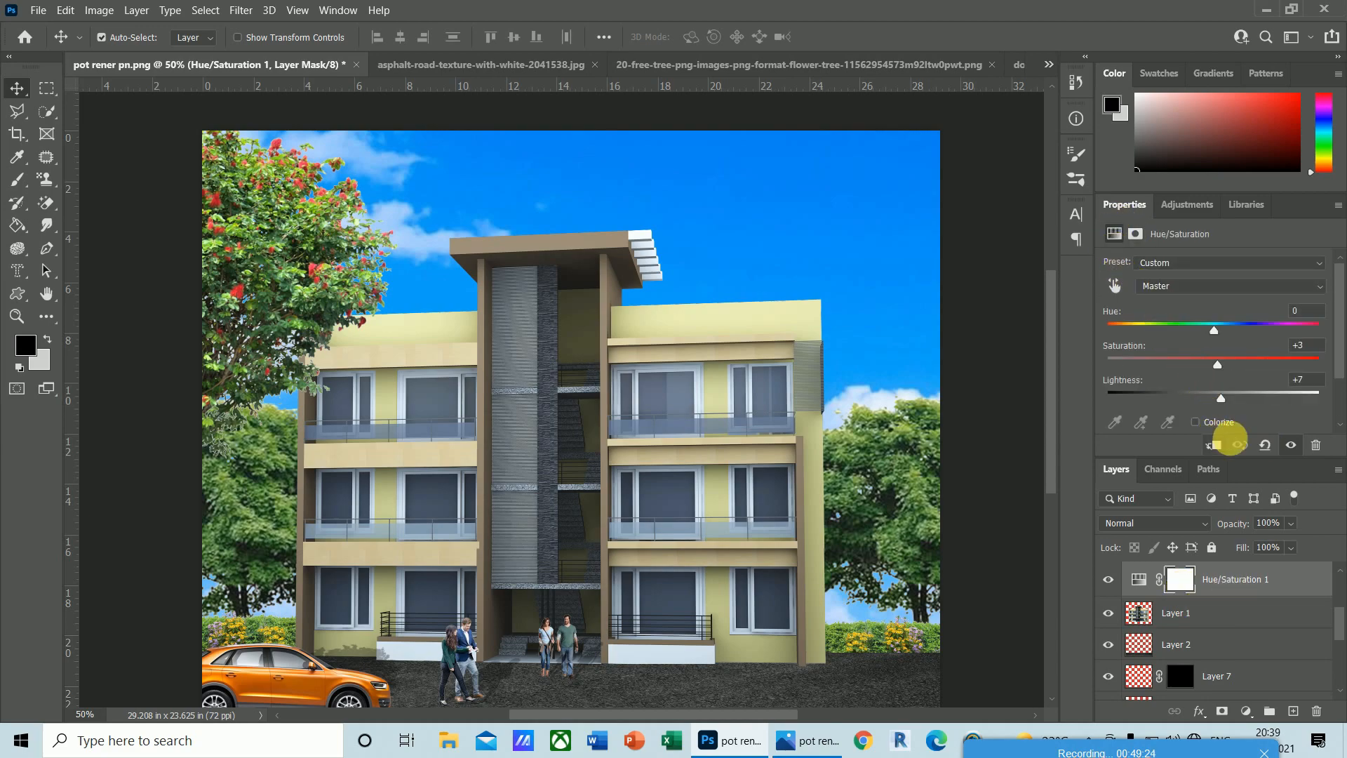
click(1319, 288)
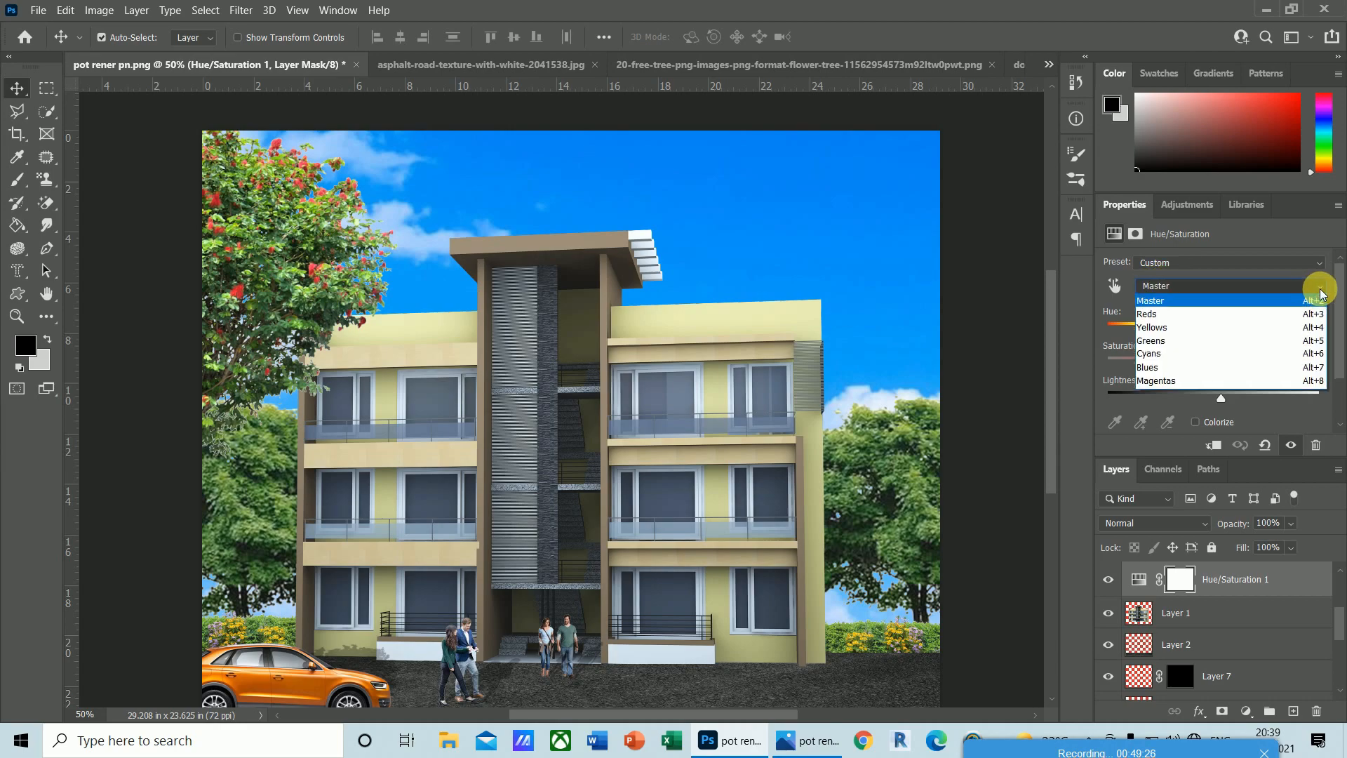
click(1322, 293)
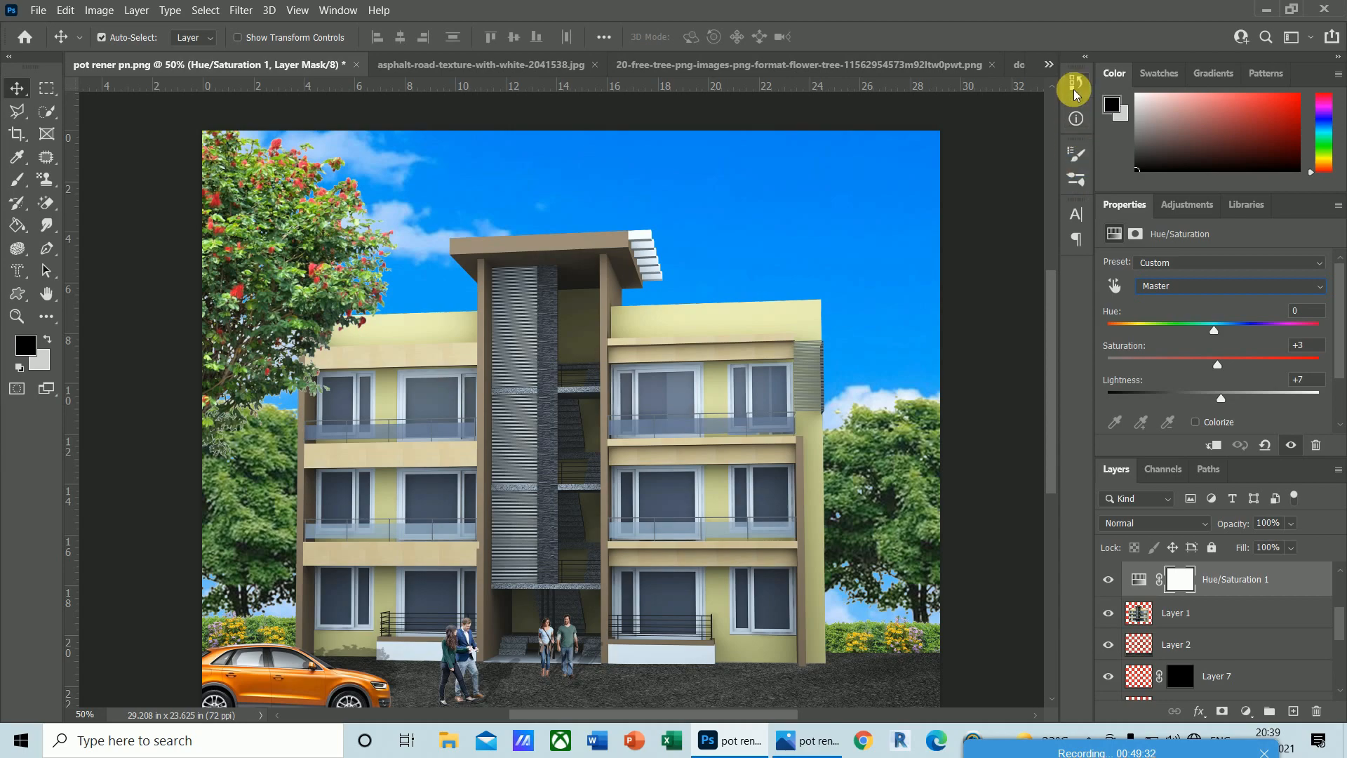
- Try Proof Color for the first colour readout in the Info panel, and restore it to Actual Color
click(1075, 118)
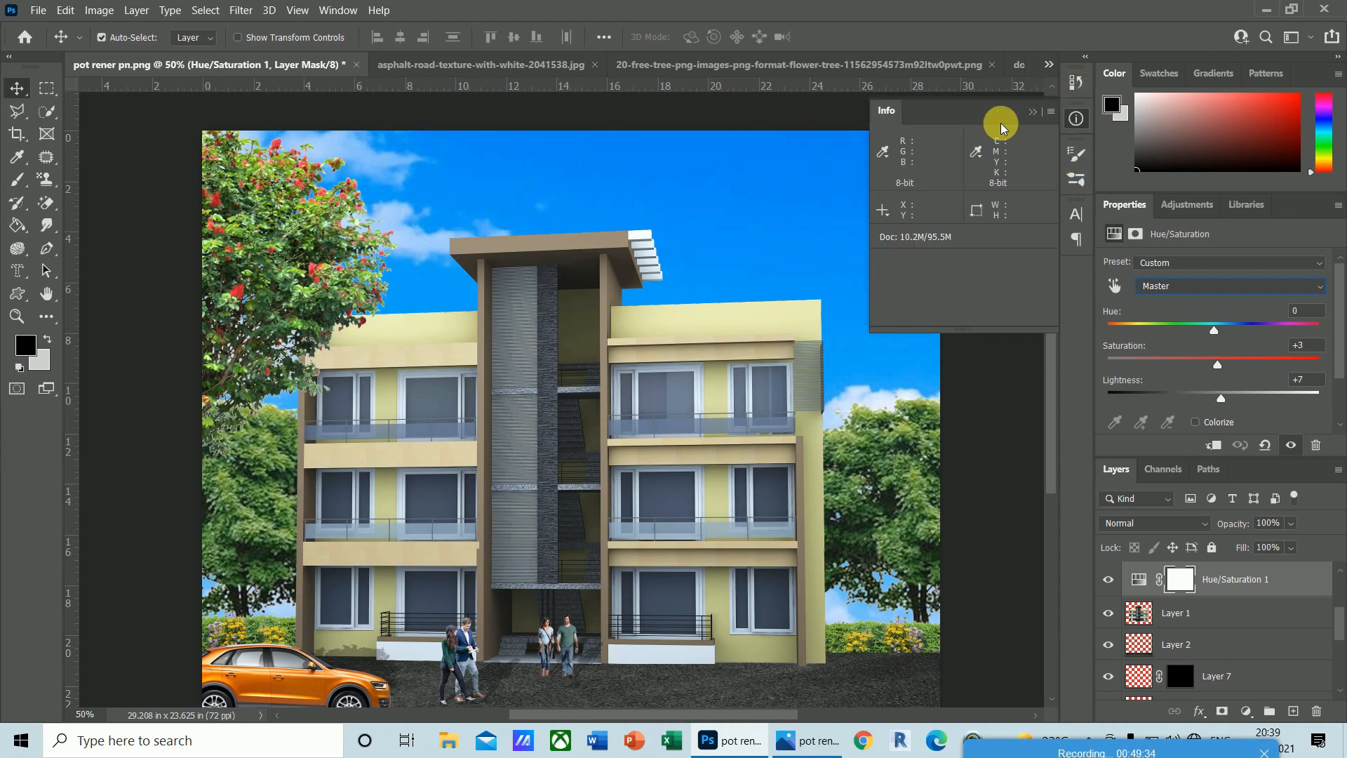
click(886, 153)
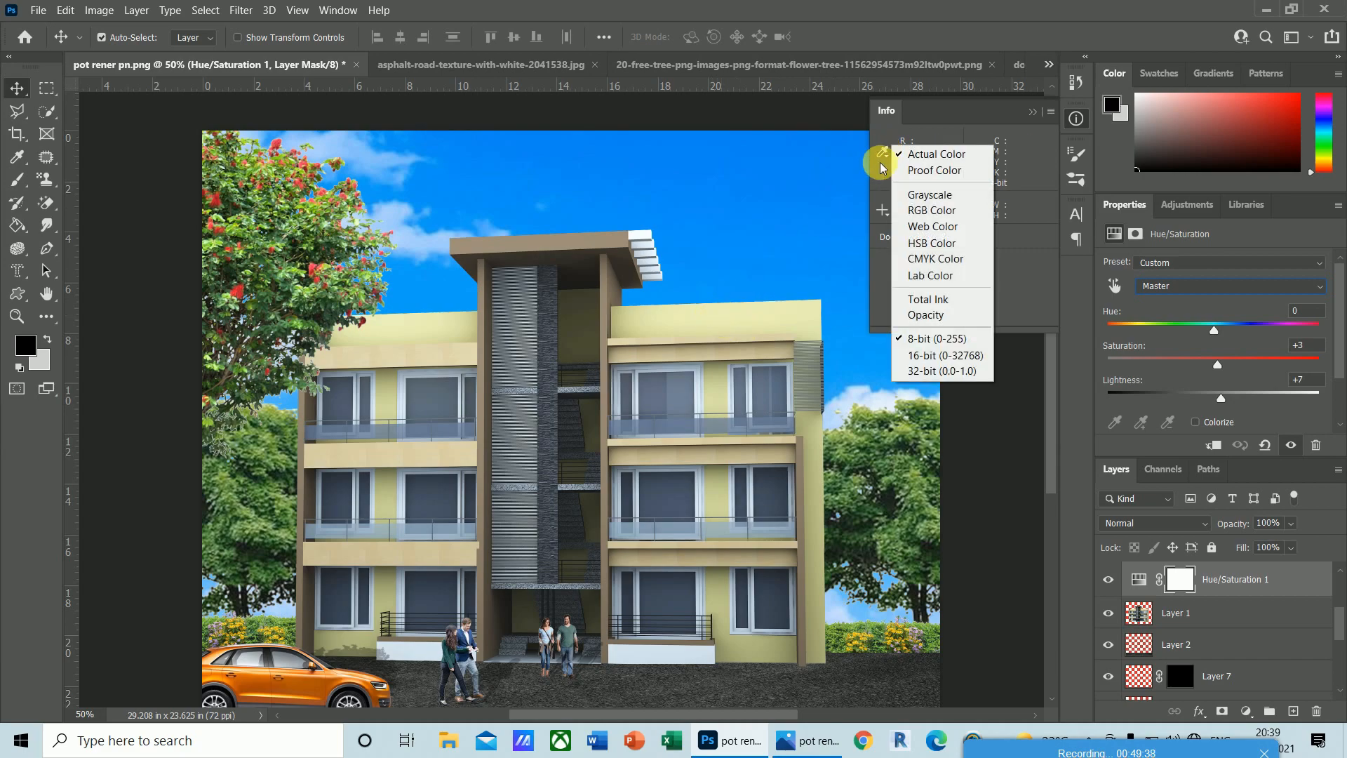
click(919, 171)
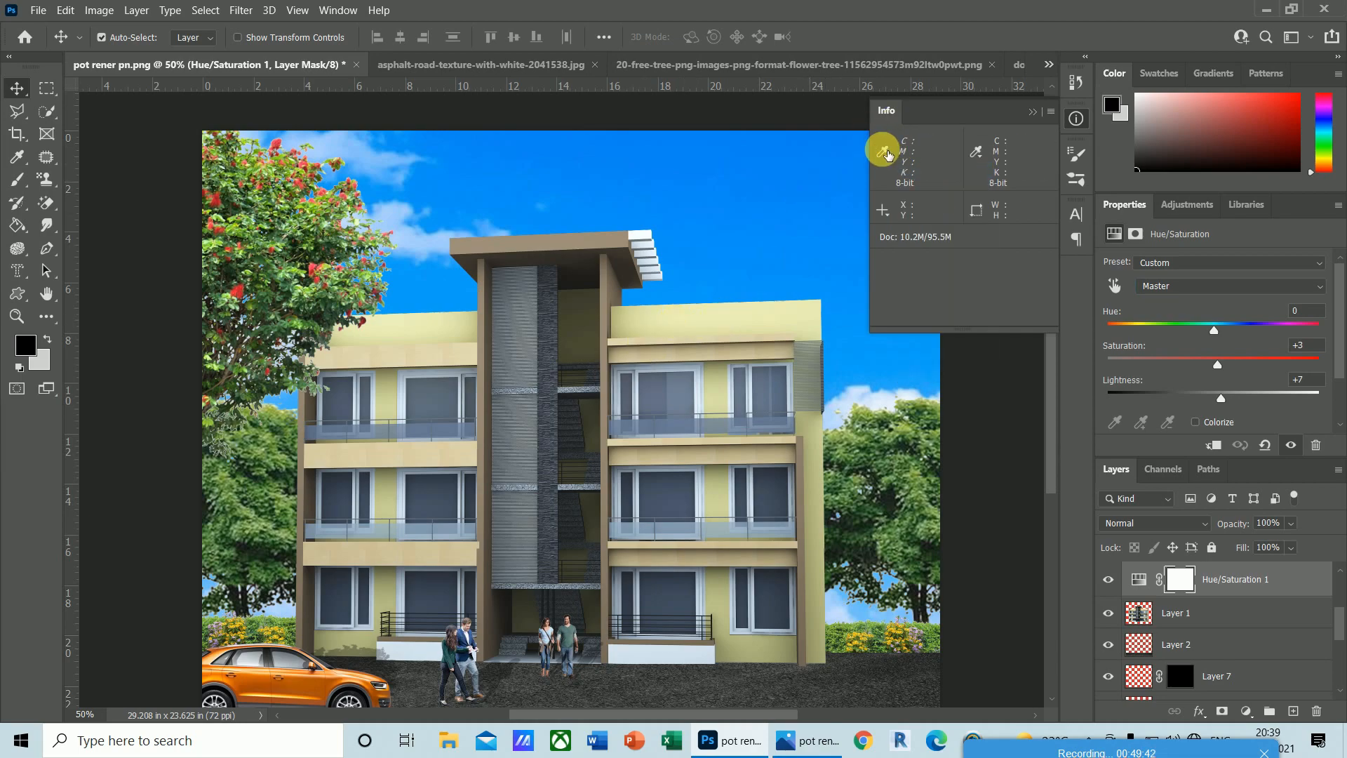
click(885, 156)
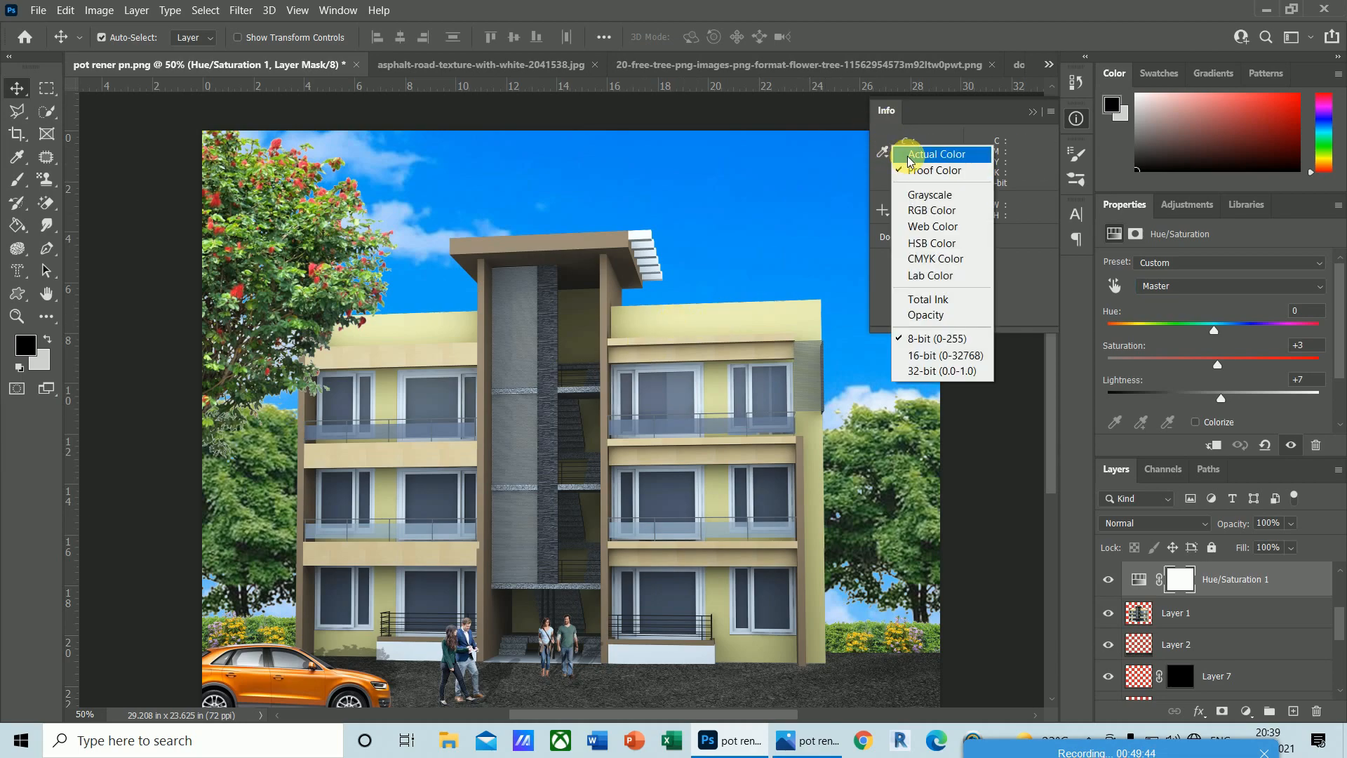
click(912, 154)
click(710, 323)
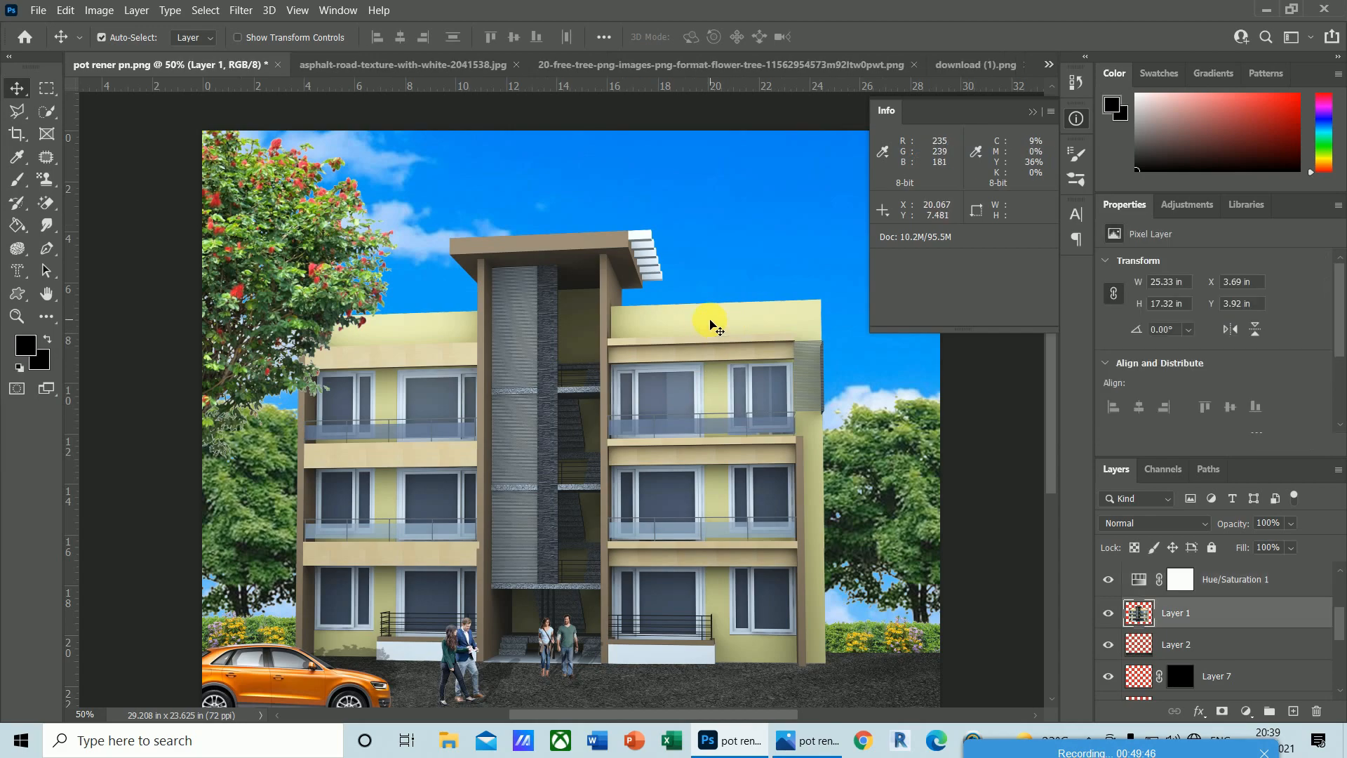
- Sample the building's upper wall as the foreground colour and shift its hue to make it light turquoise b4eee4
click(25, 344)
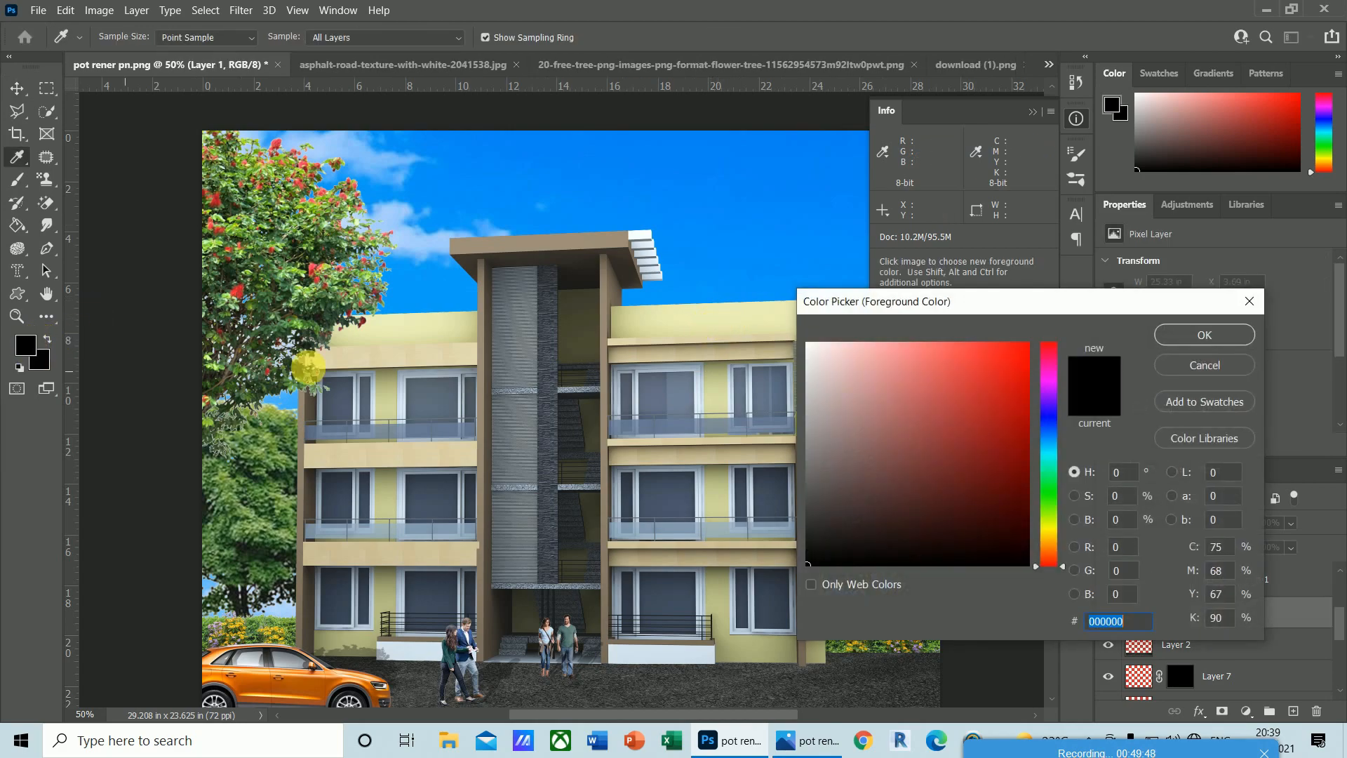
click(716, 332)
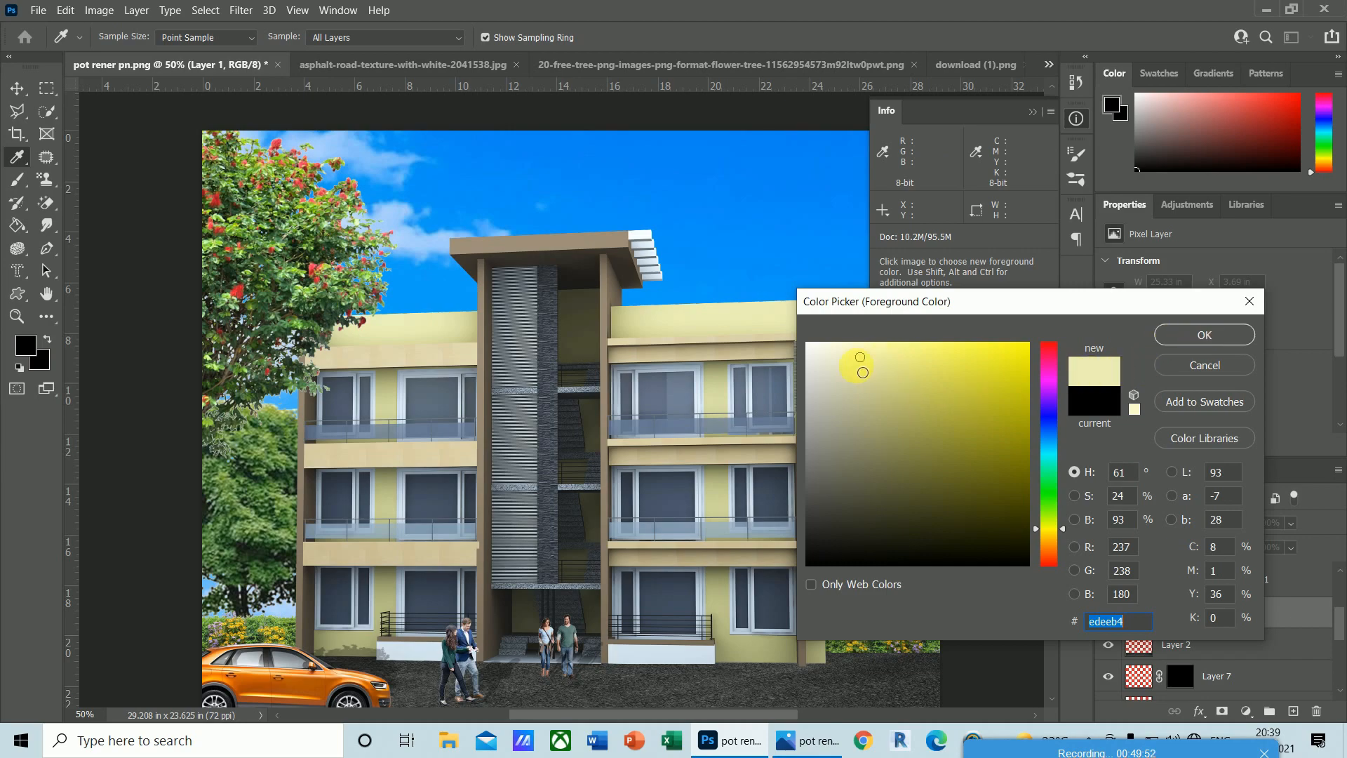
drag(1055, 484, 1054, 452)
click(1156, 335)
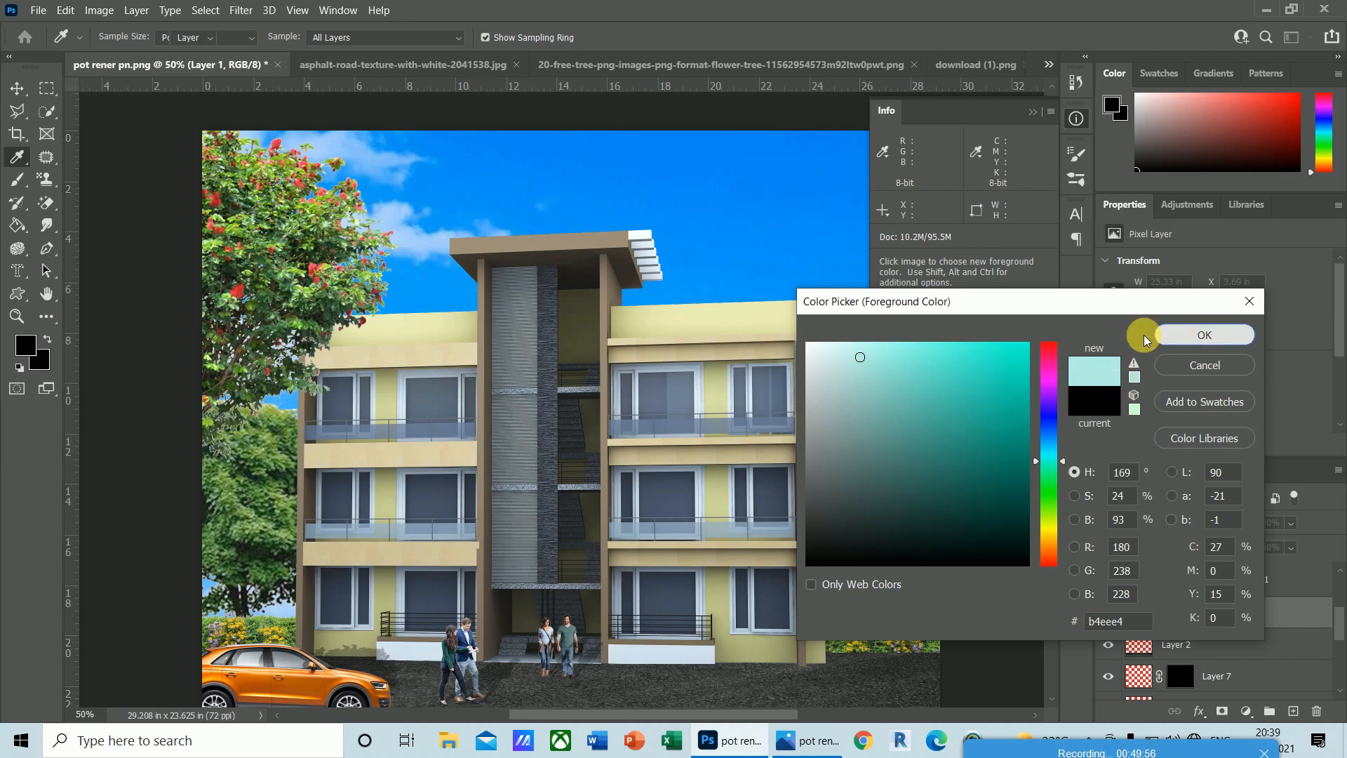
key(v)
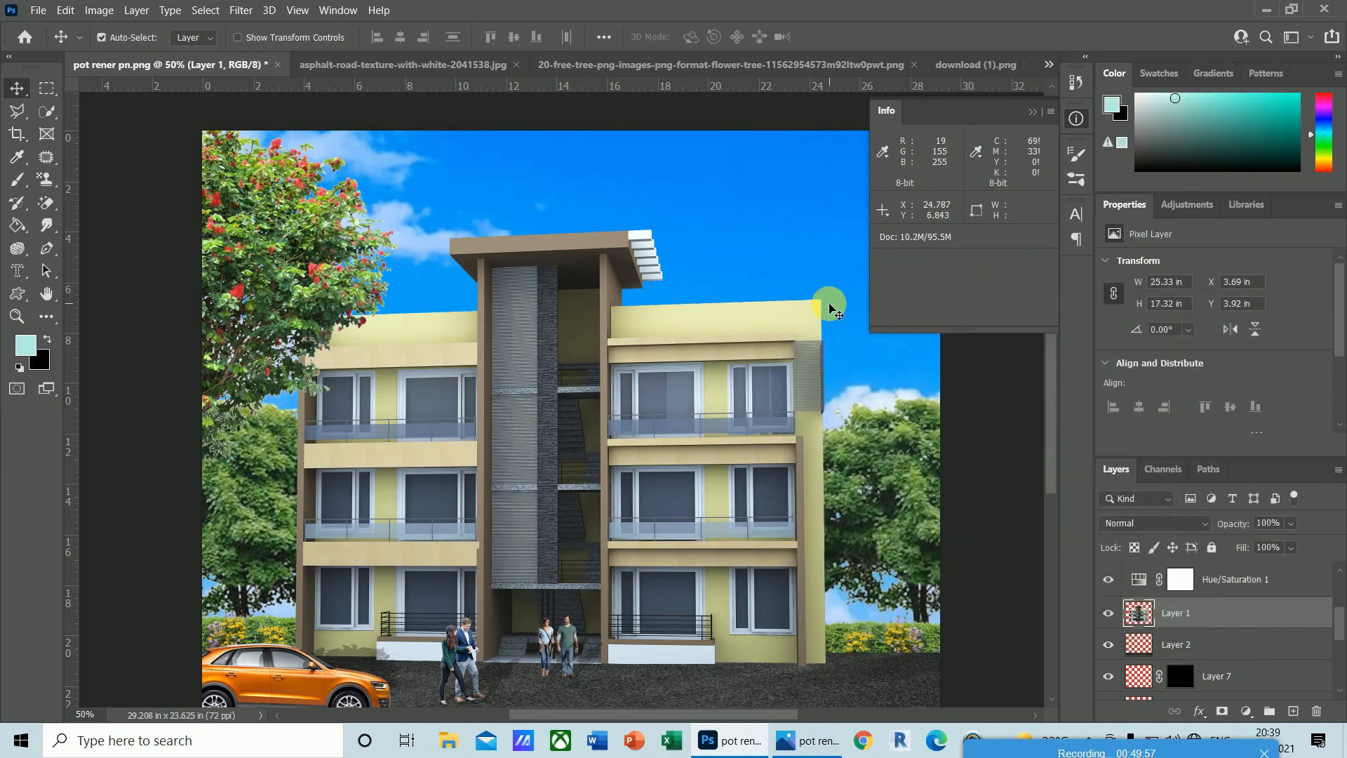
- Set the second colour readout in the Info panel to Proof Color, and collapse the panel
click(977, 153)
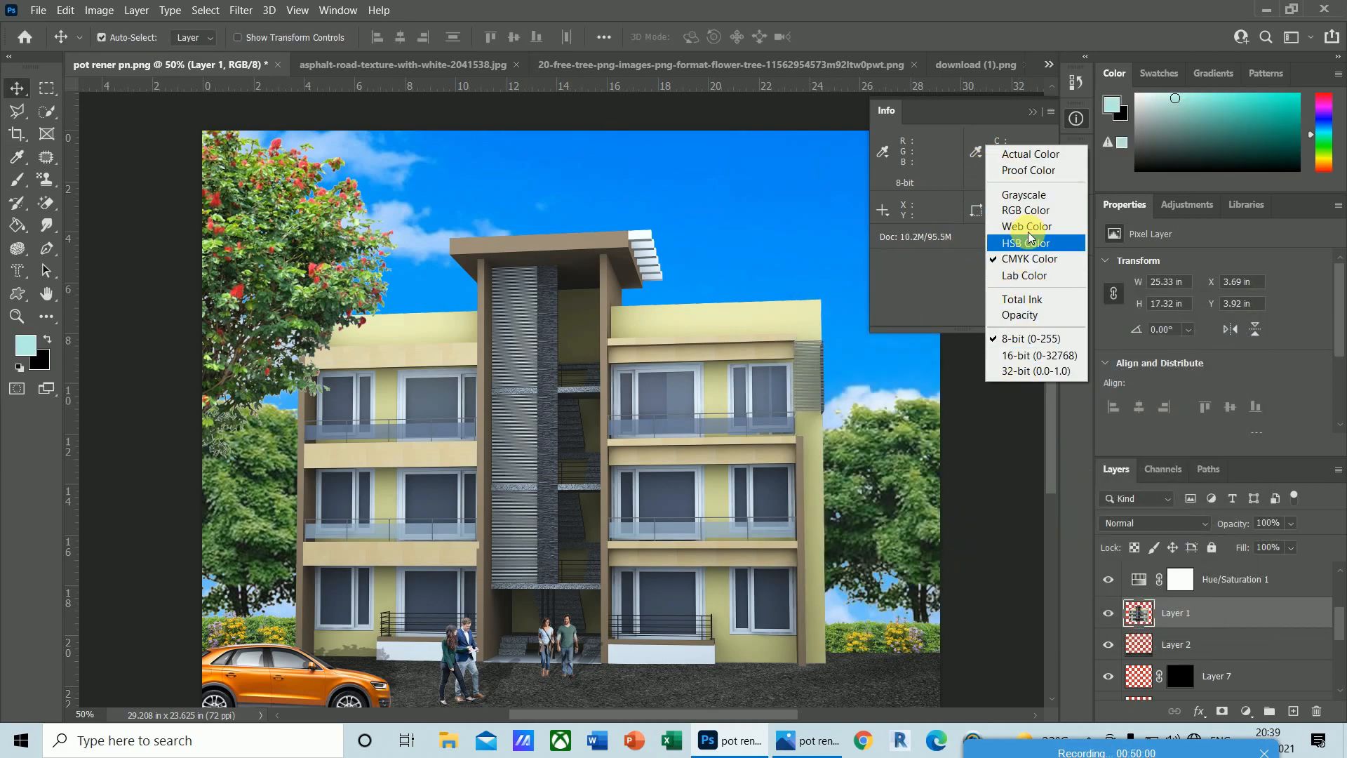
click(1024, 172)
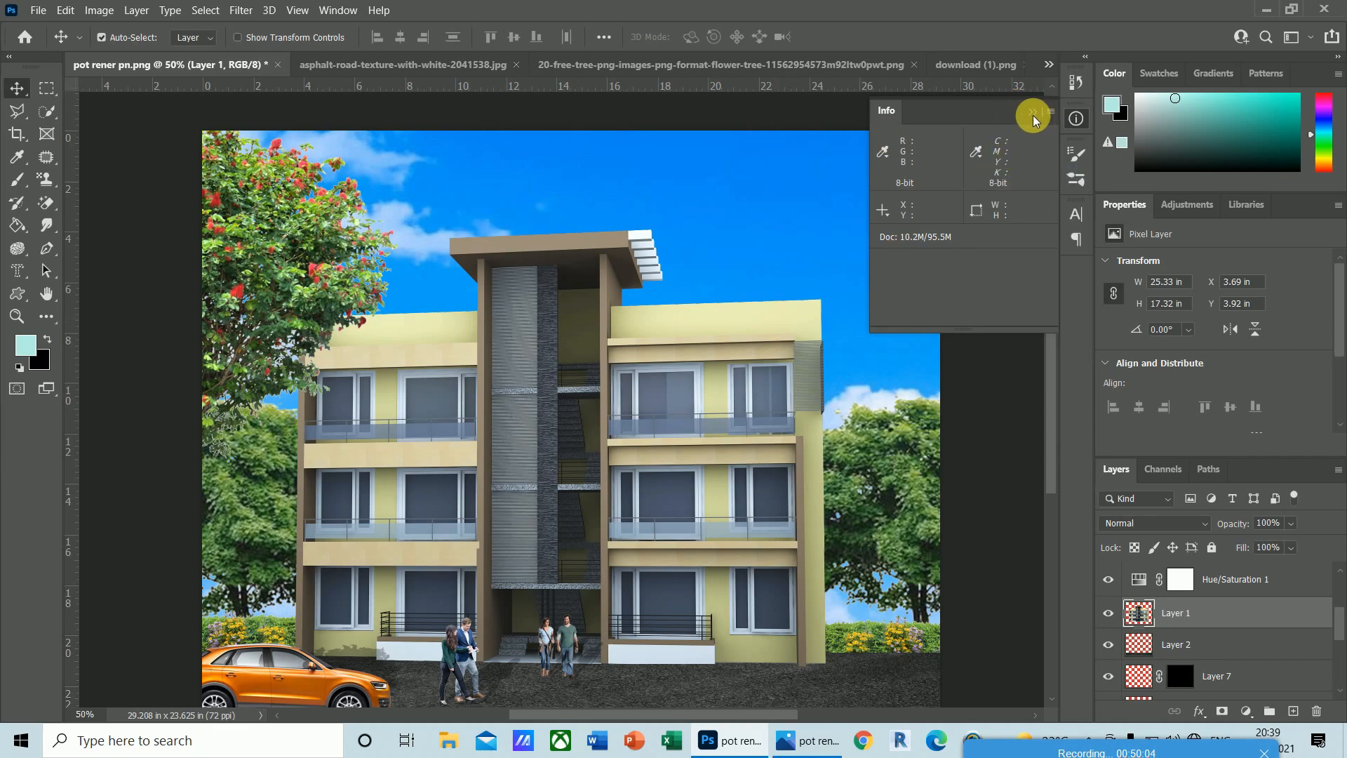
click(695, 208)
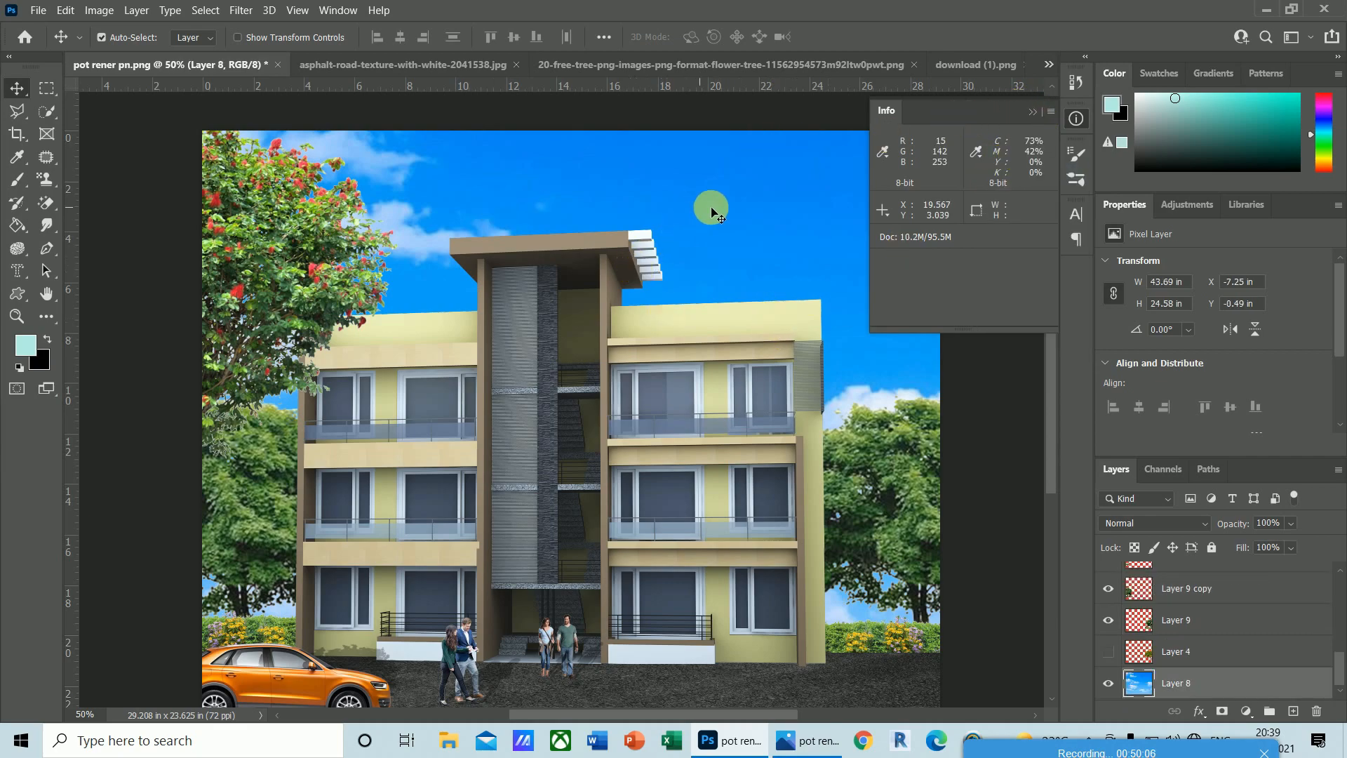
click(1032, 112)
click(760, 321)
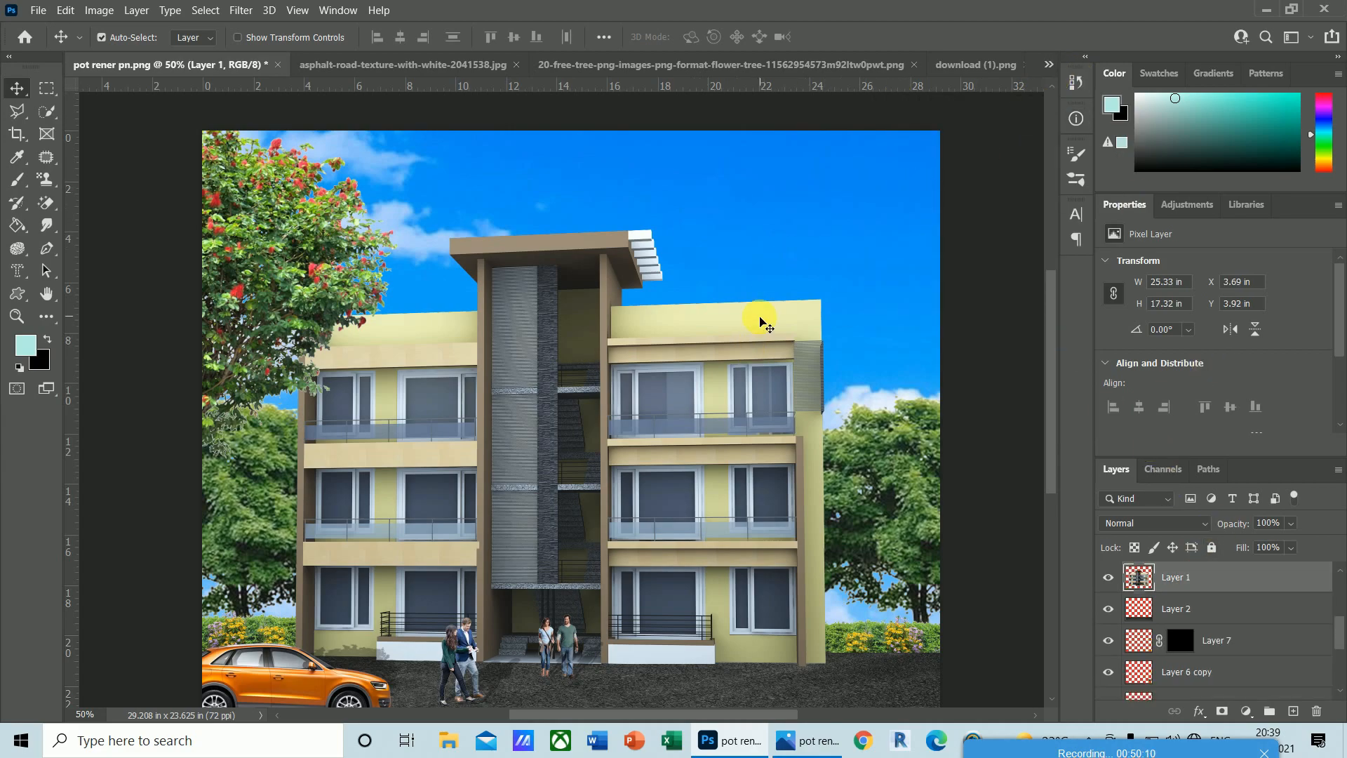
right_click(1138, 574)
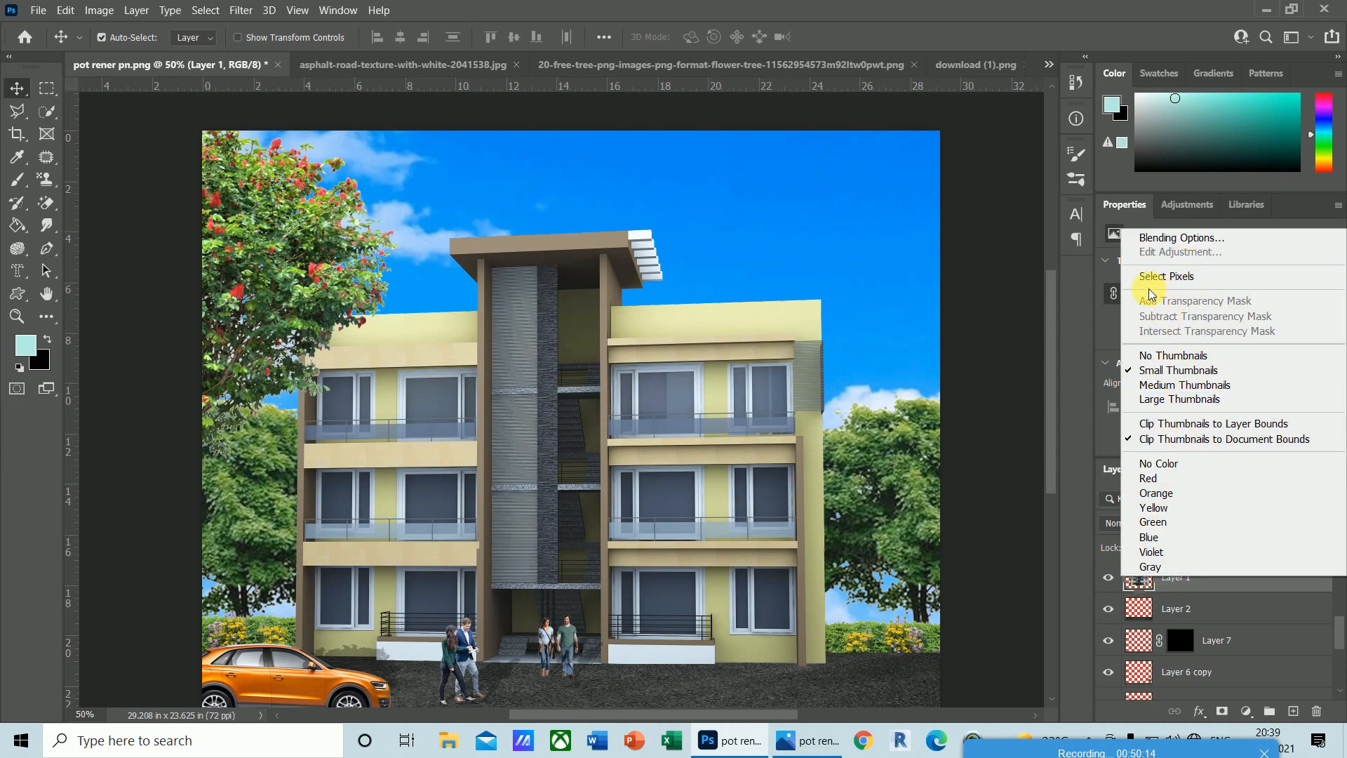
click(864, 228)
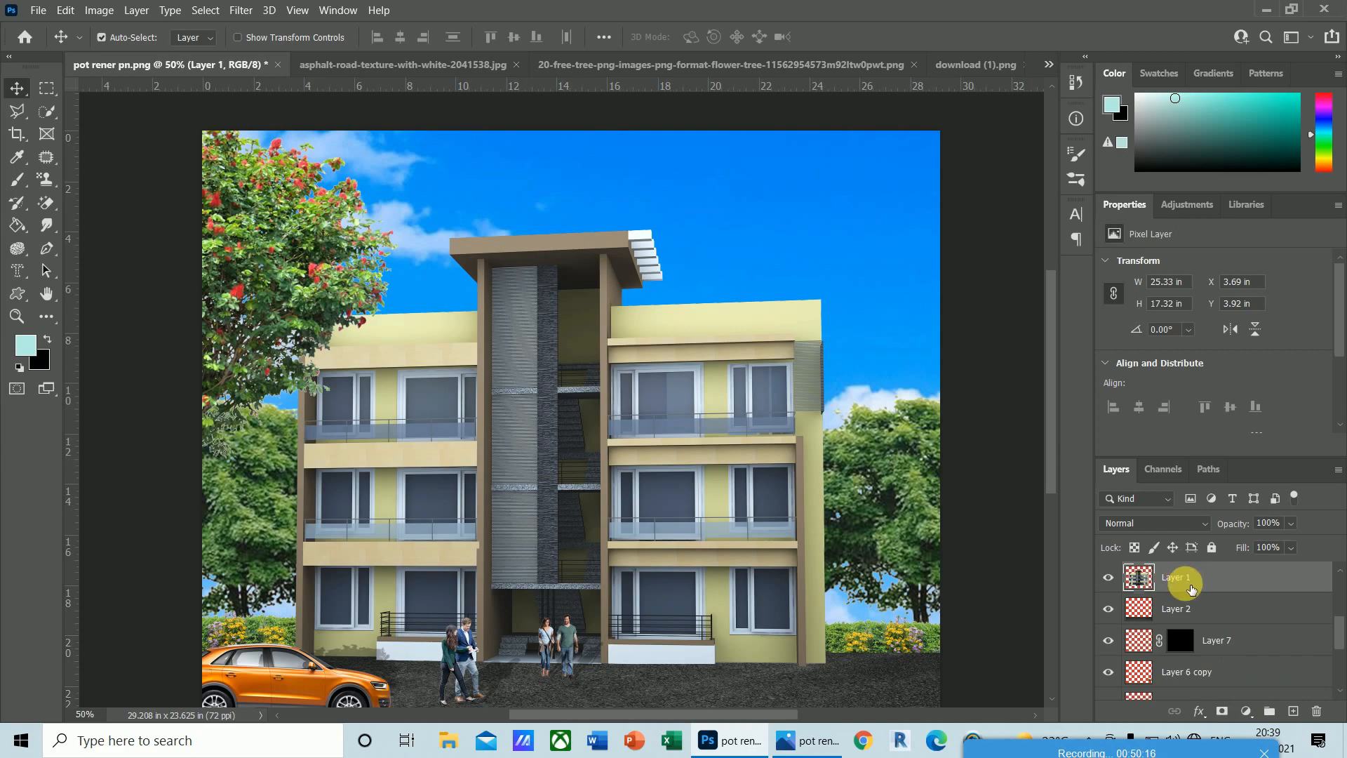
- Add a vector mask to the Hue/Saturation 1 adjustment layer and try changing its feather and density
drag(1337, 634, 1341, 624)
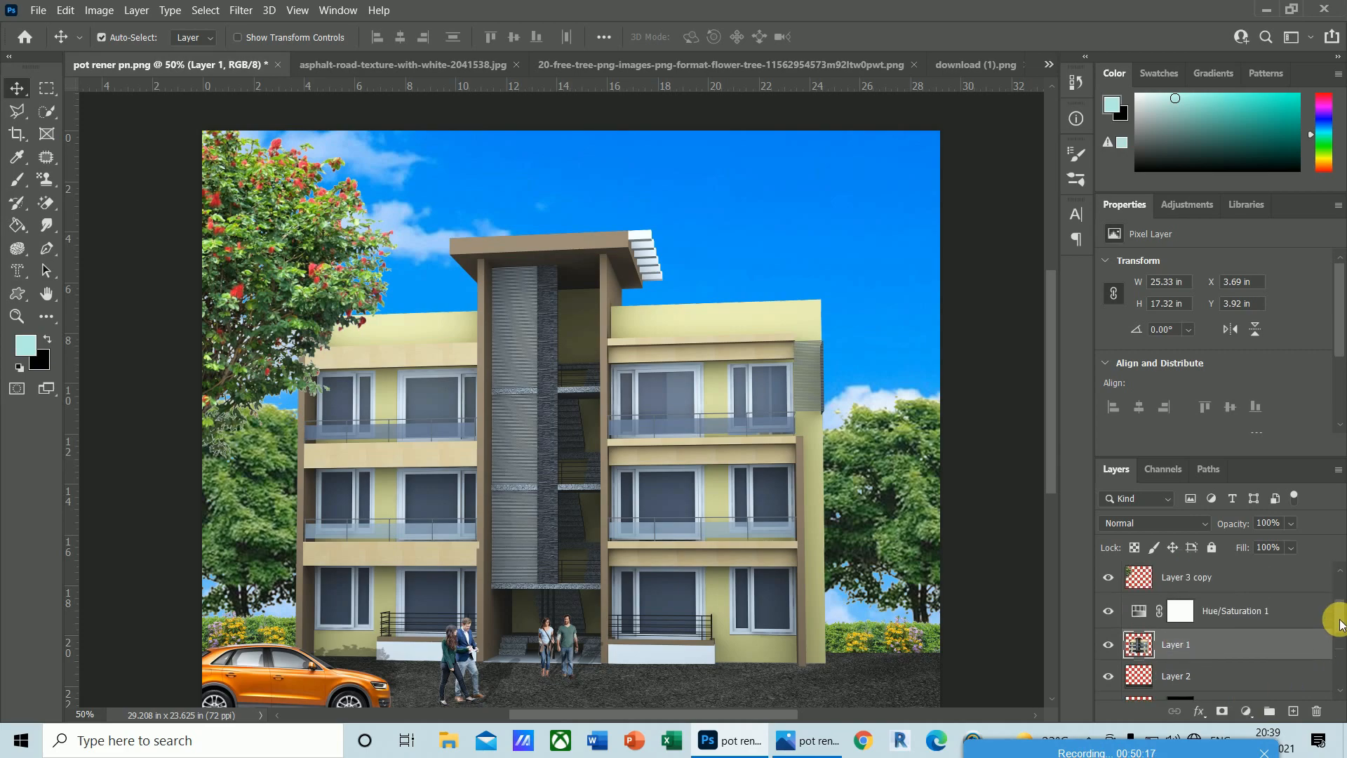
click(1142, 616)
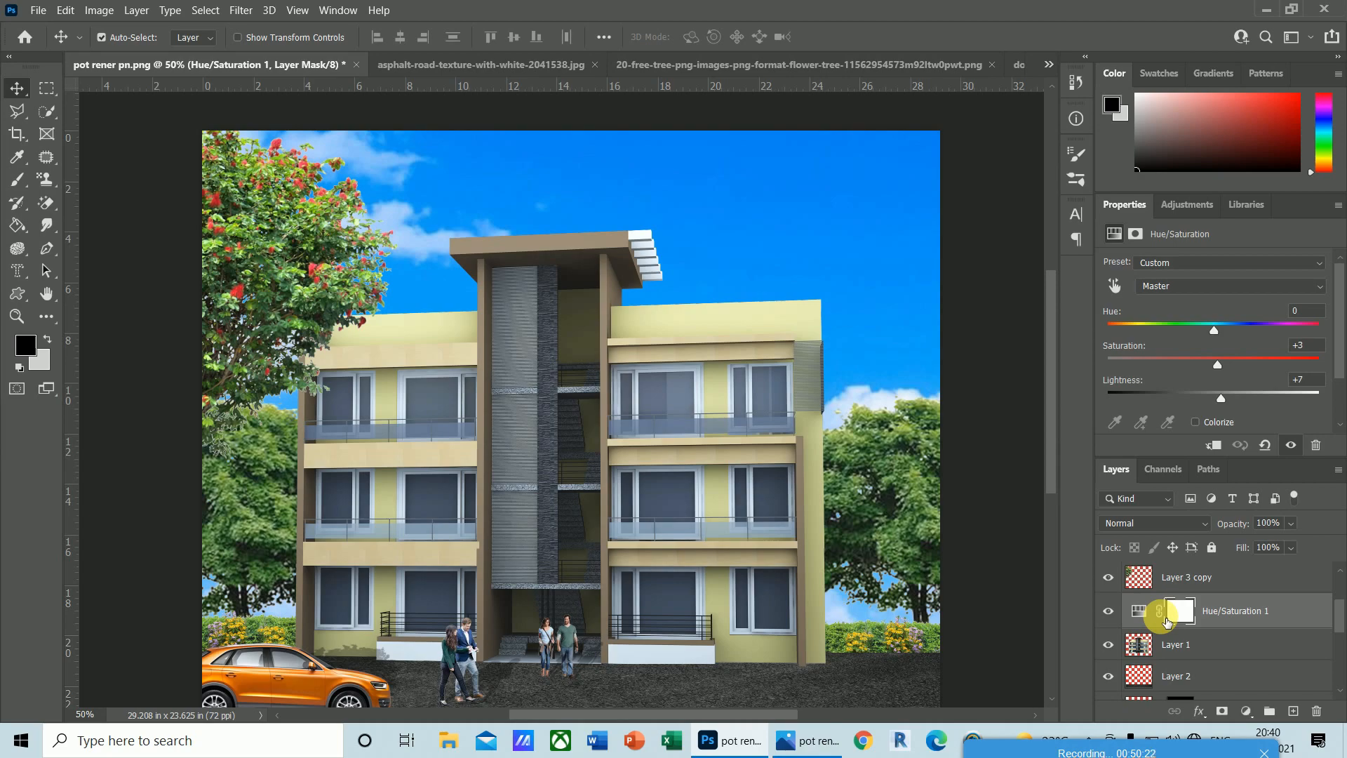
click(1135, 238)
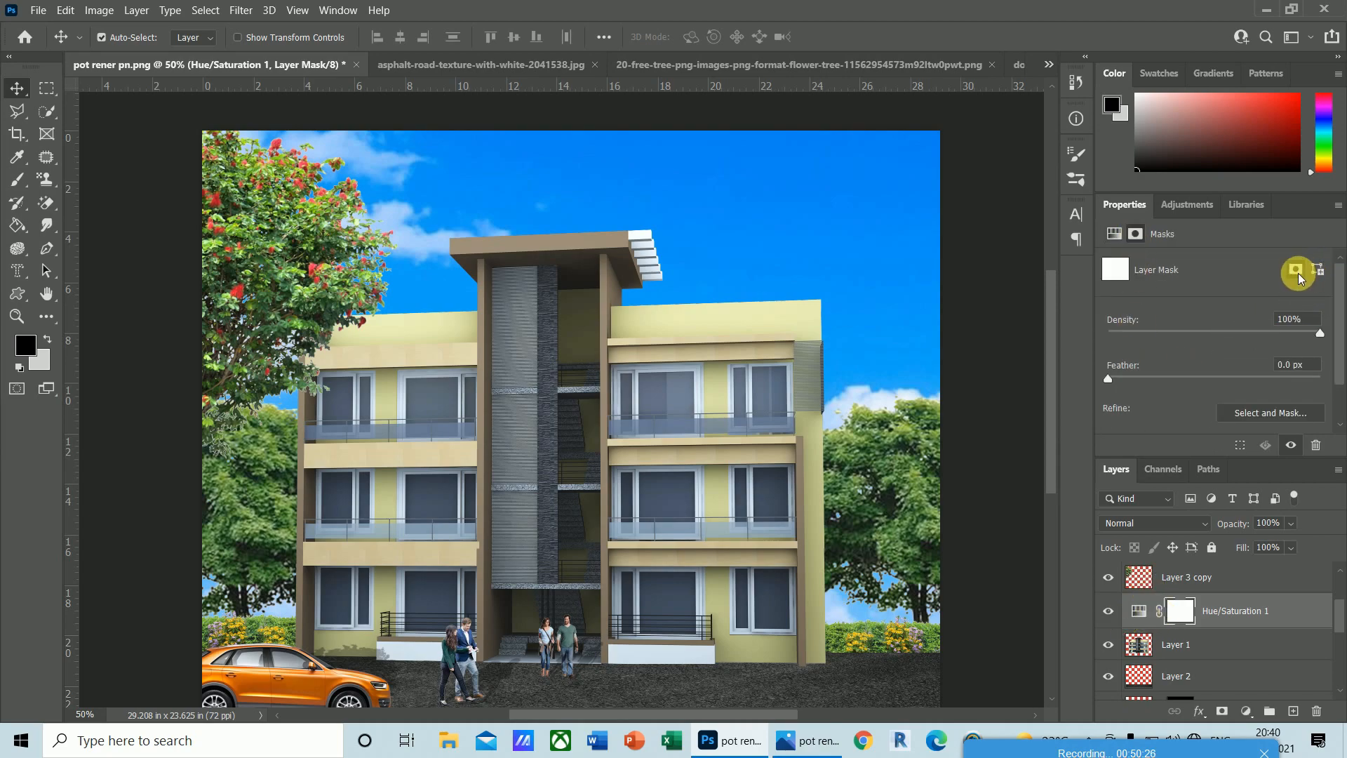
click(1316, 270)
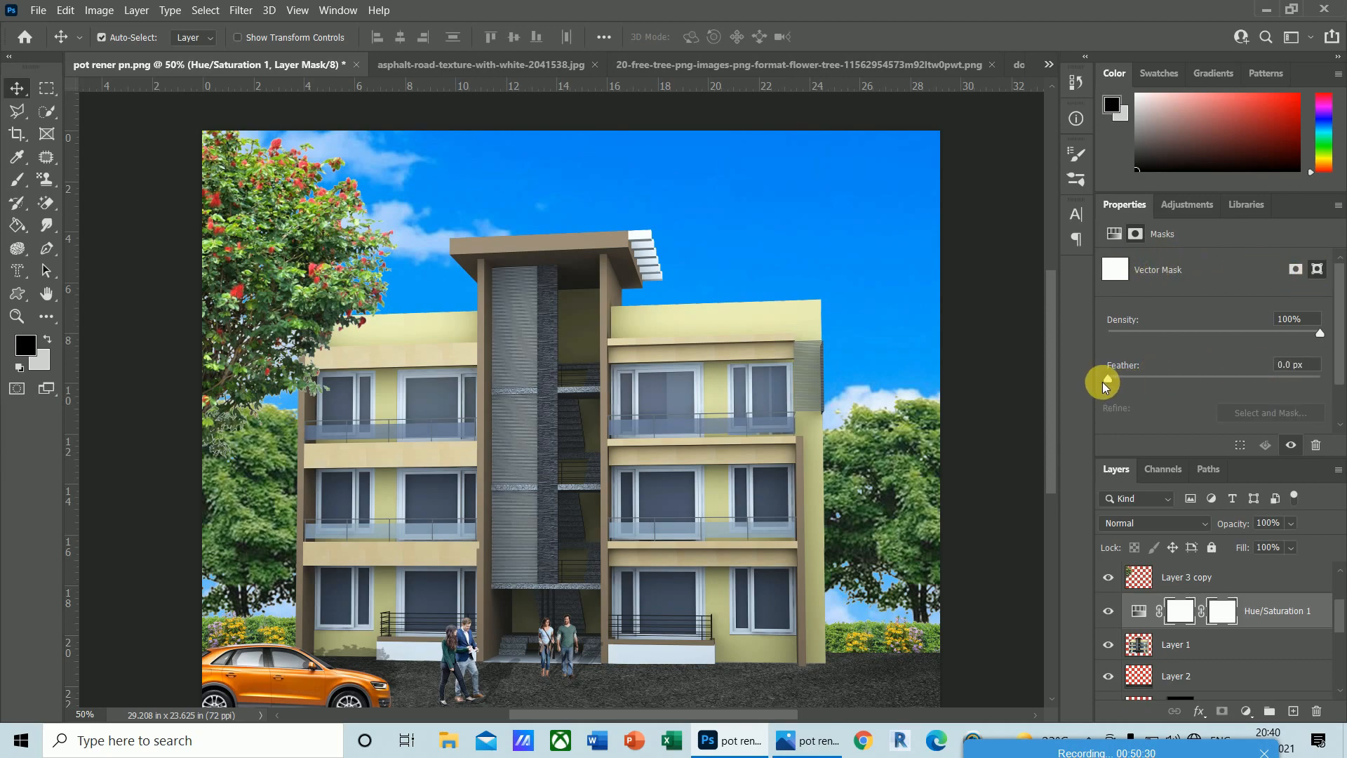
drag(1106, 380, 1281, 381)
drag(1318, 333, 1296, 334)
- Delete the vector mask from the Hue/Saturation 1 adjustment layer, and delete the adjustment layer itself
click(1181, 616)
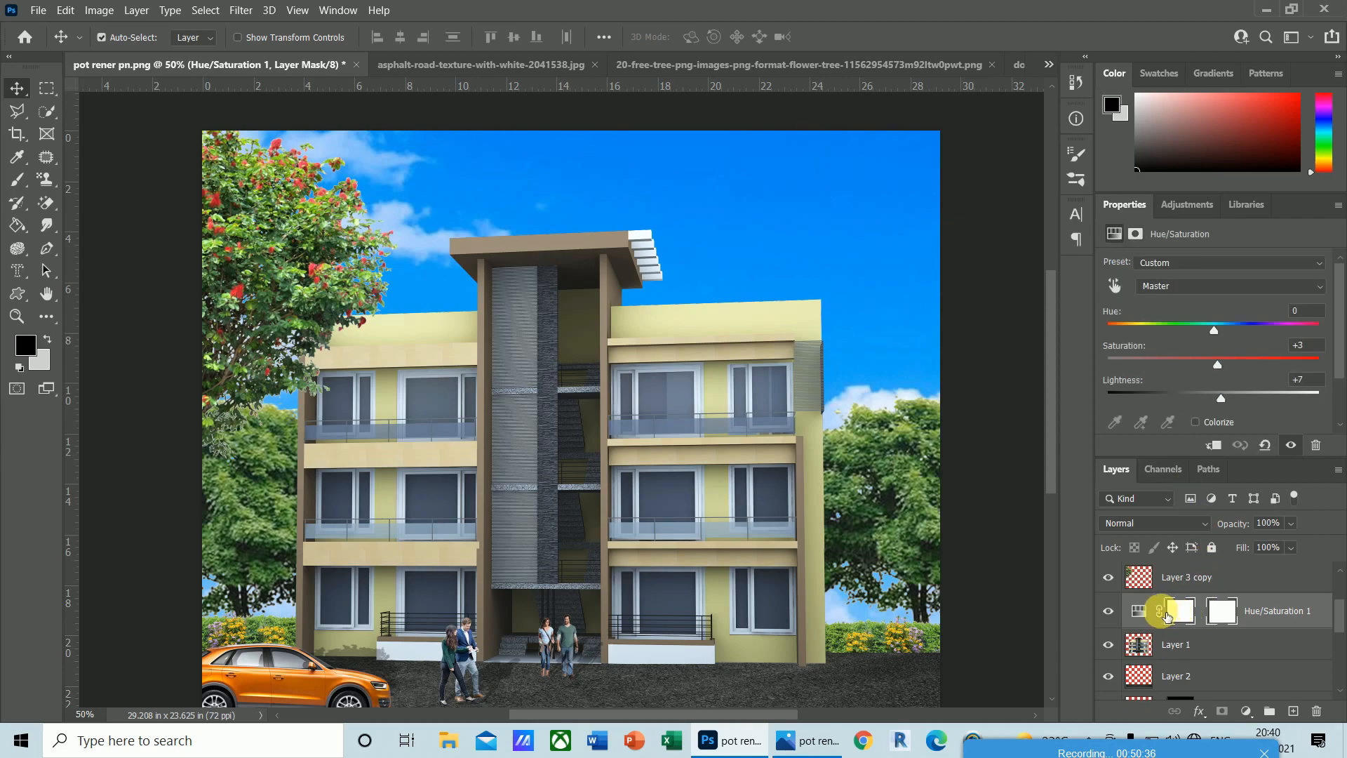
click(1272, 623)
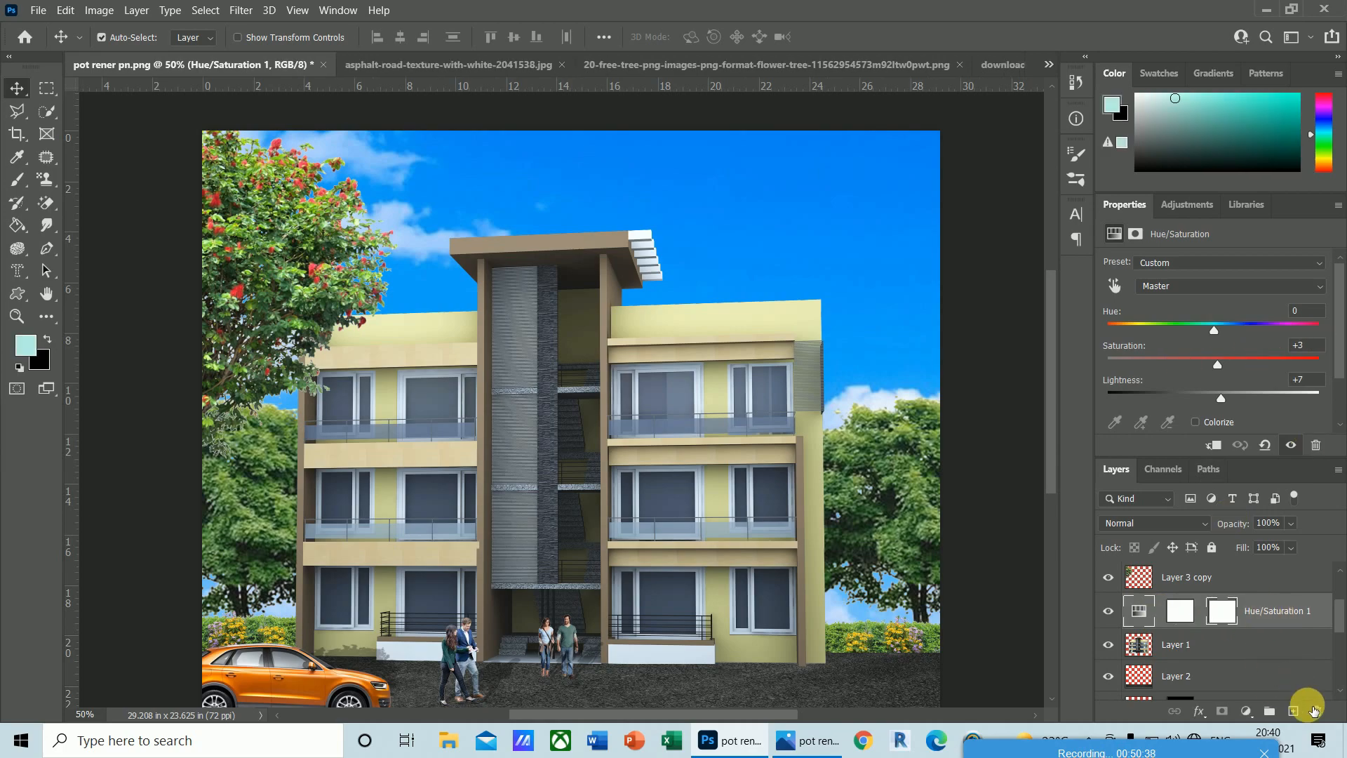
click(1315, 711)
click(640, 291)
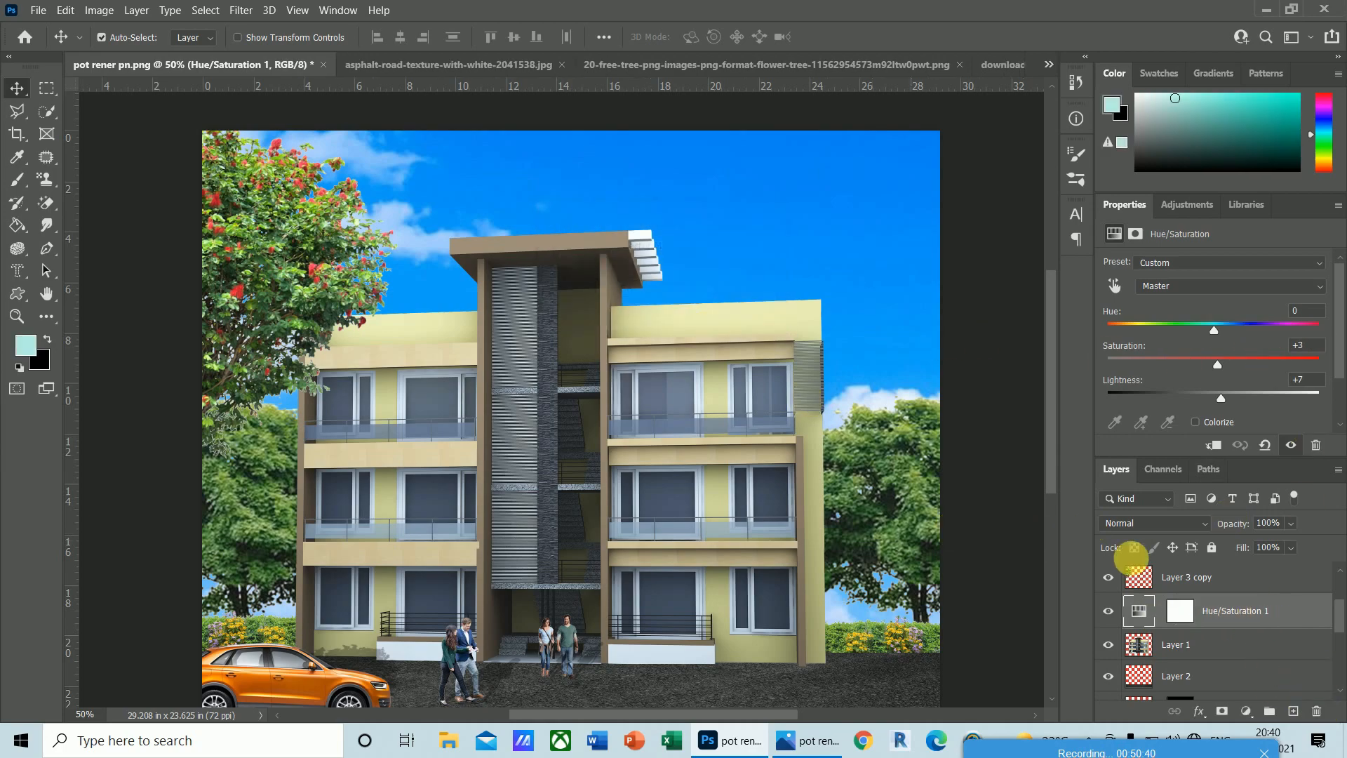
click(1314, 711)
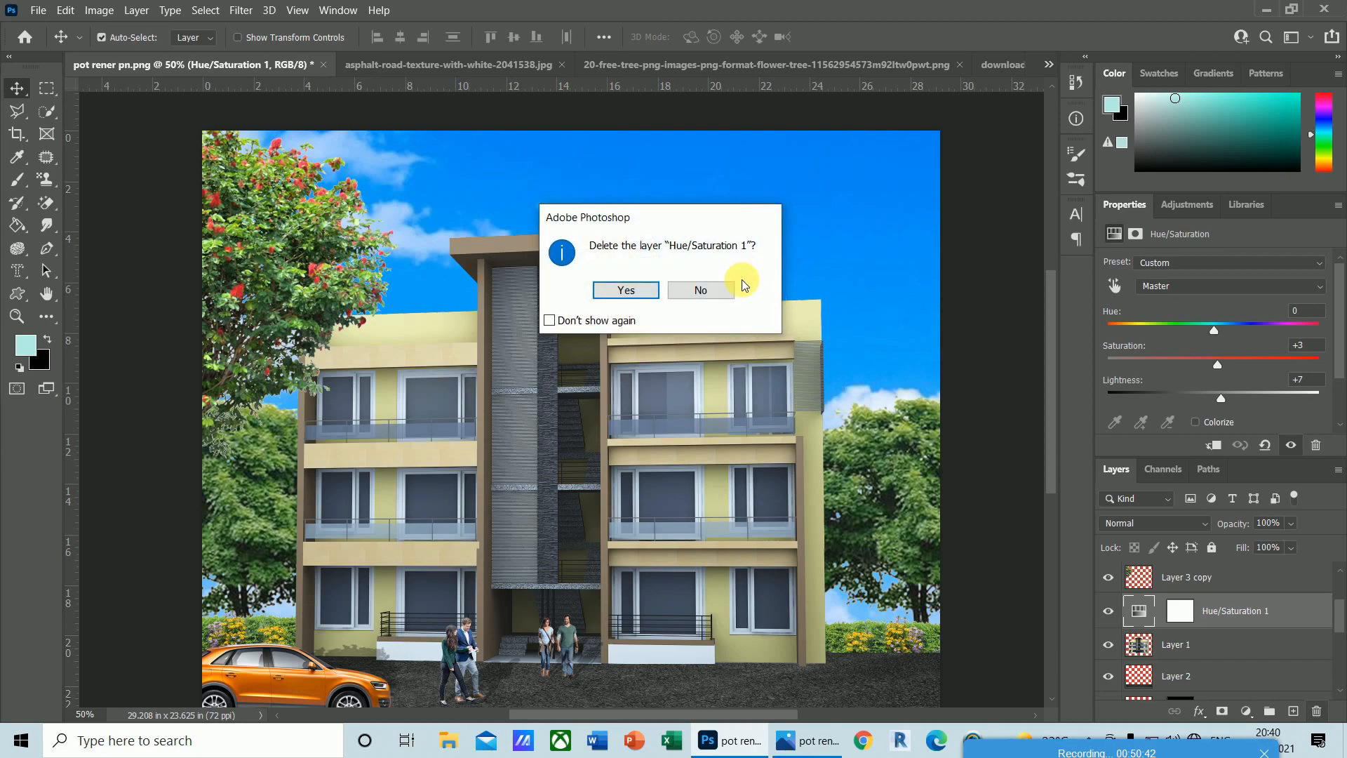
click(640, 289)
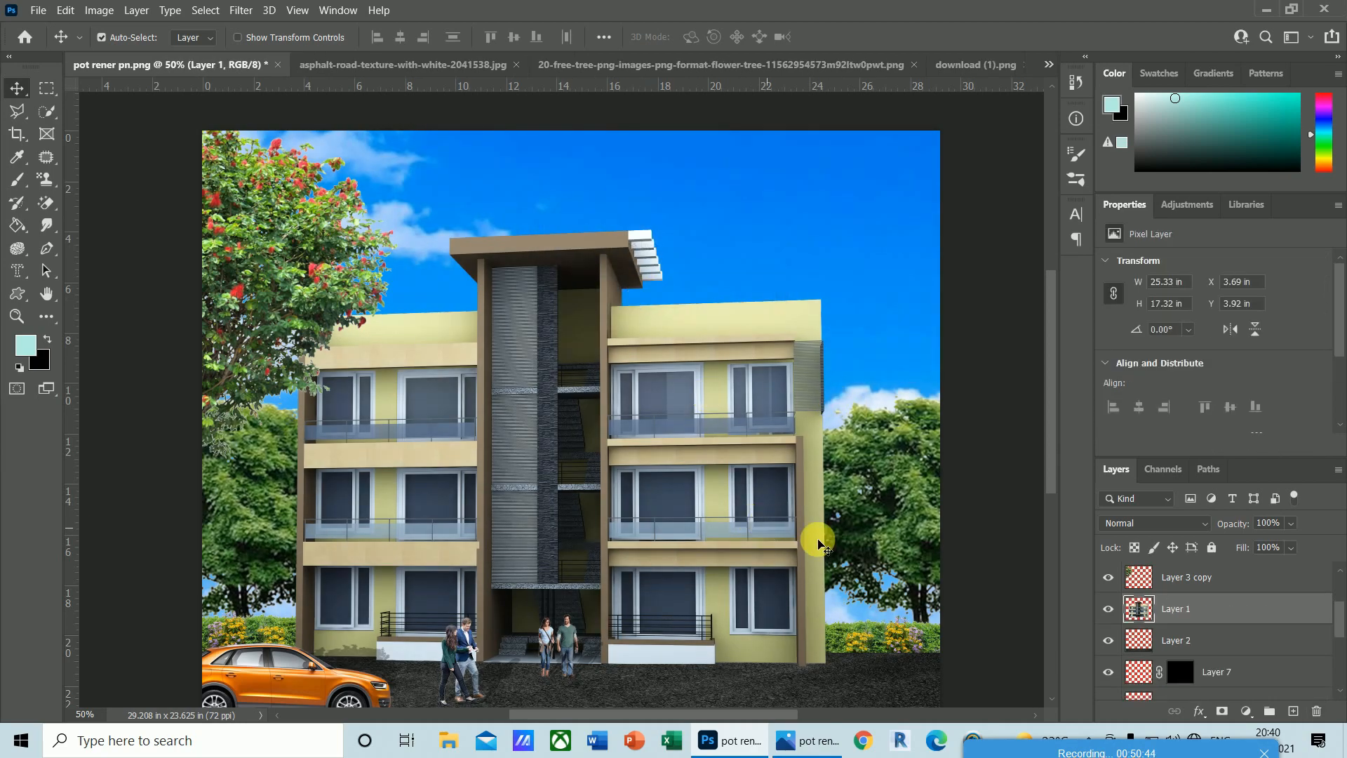
- Open the Camera Raw Filter on the building layer, Layer 1, and apply its automatic tone correction
click(94, 12)
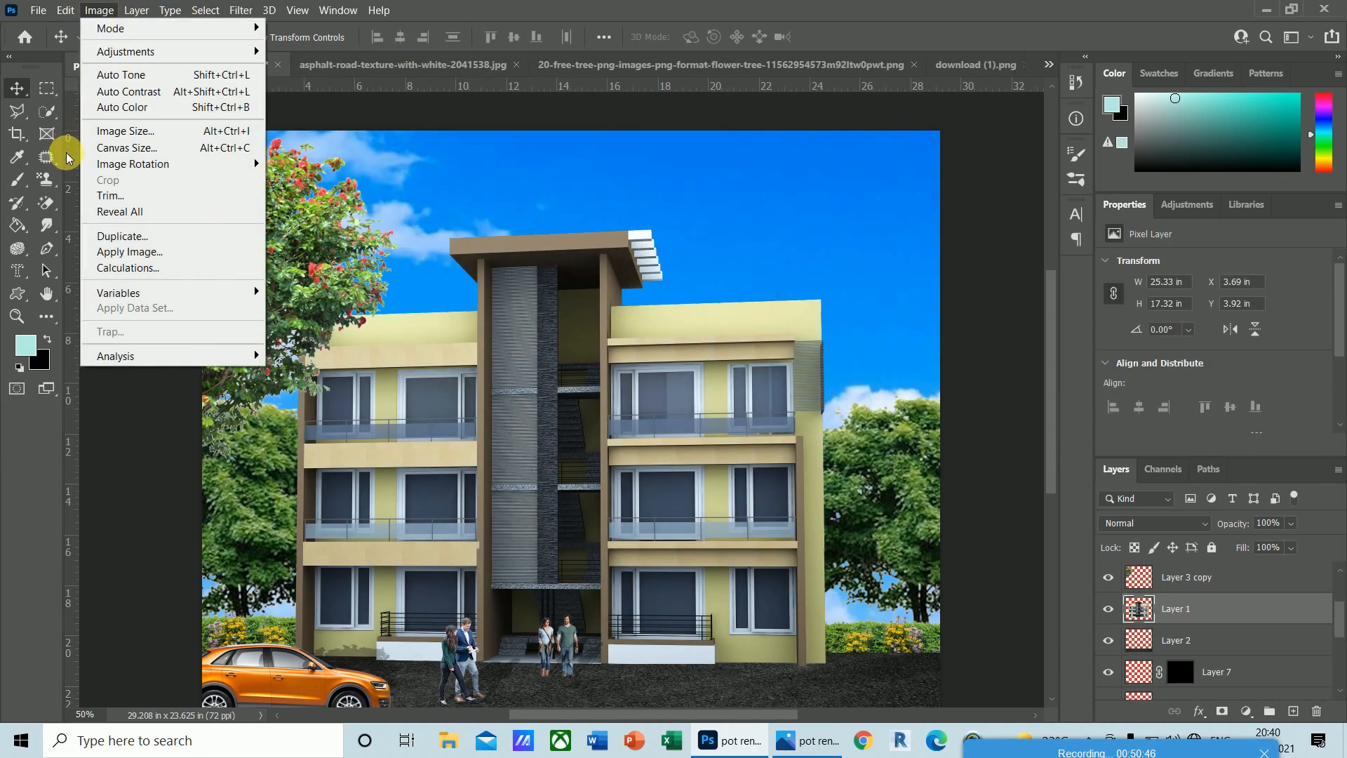
click(65, 10)
mouse_move(195, 12)
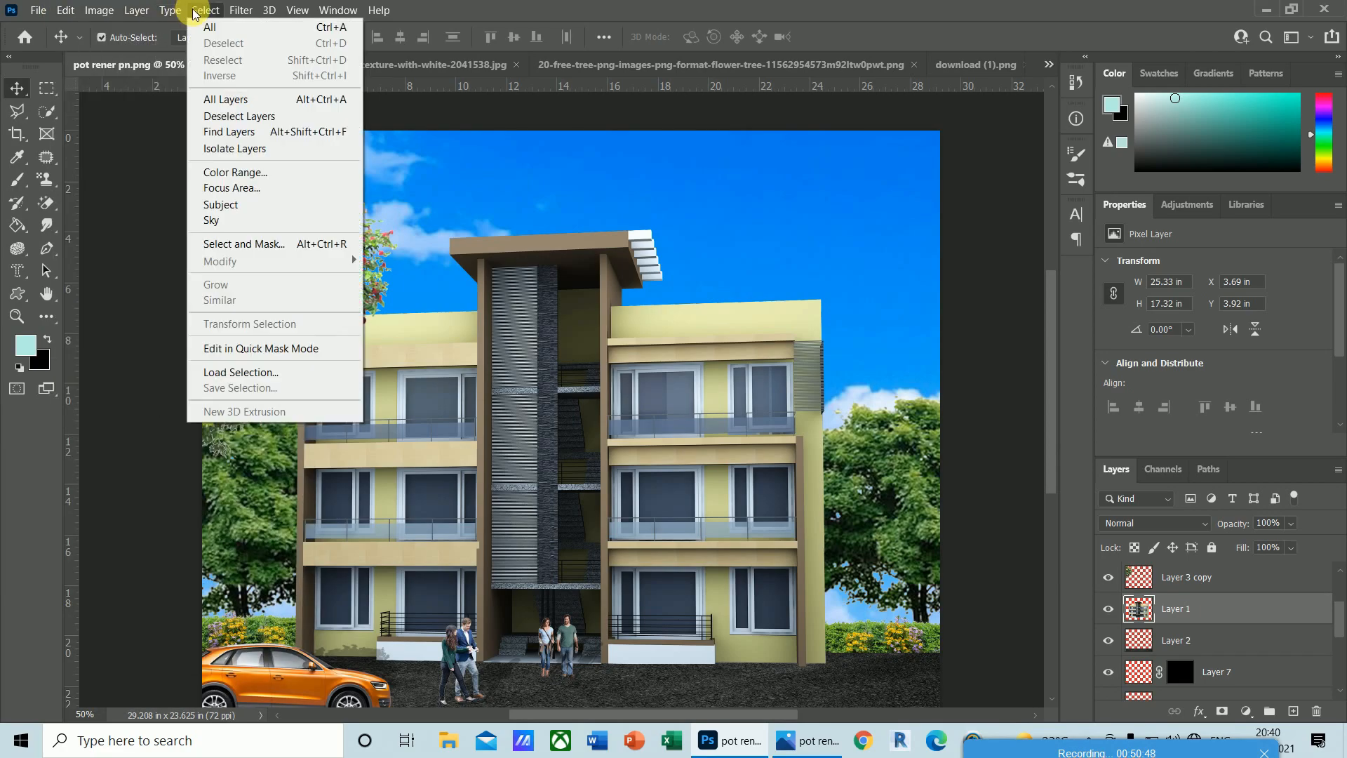
mouse_move(150, 10)
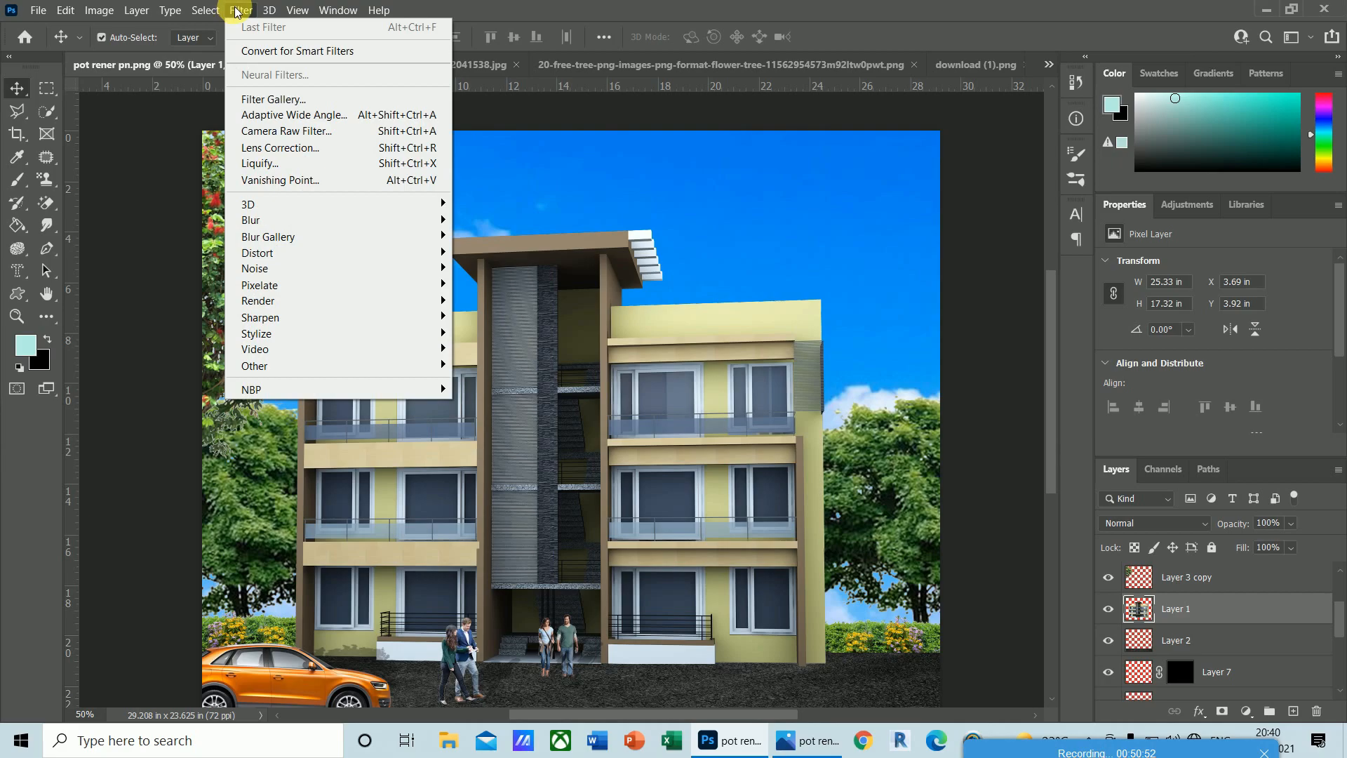
click(310, 133)
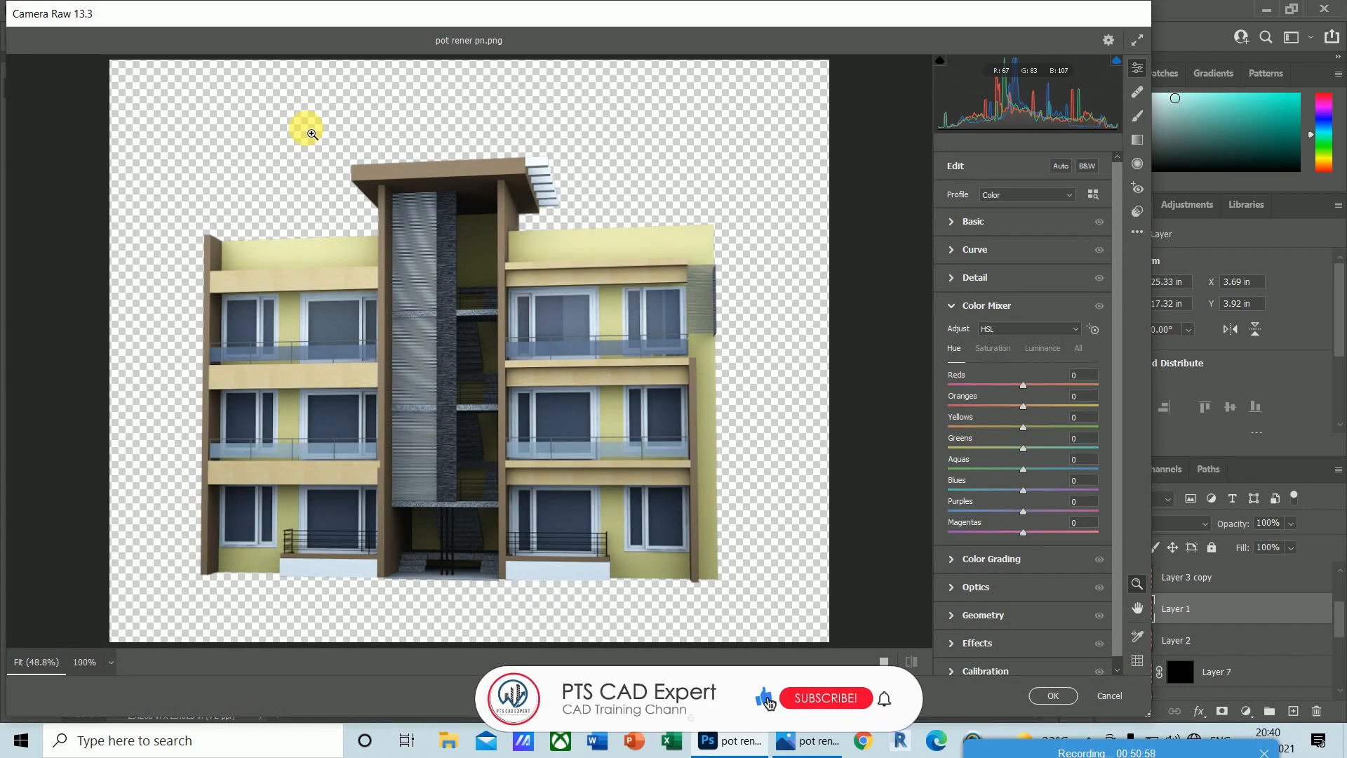
click(1056, 168)
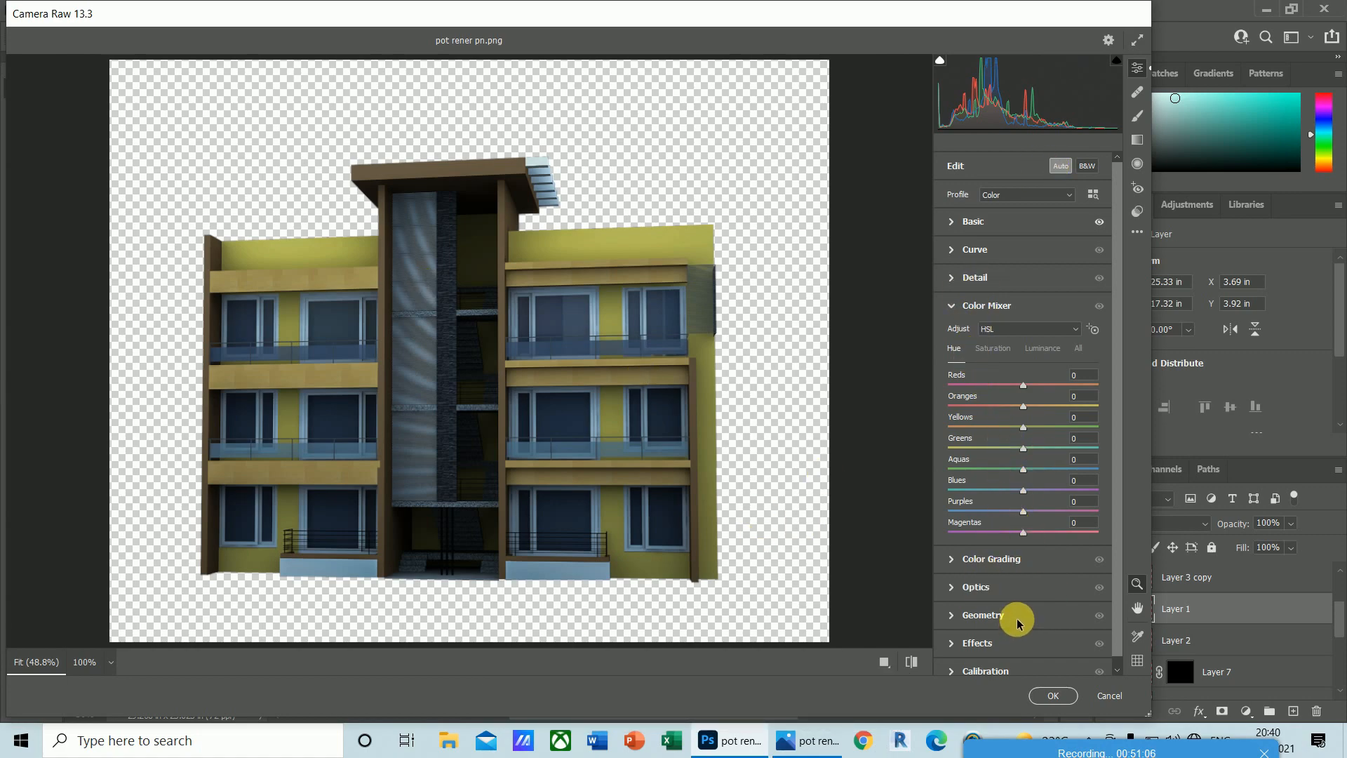
- Set the exposure to +0.60 and the contrast to -9 in the basic Camera Raw adjustments
click(951, 223)
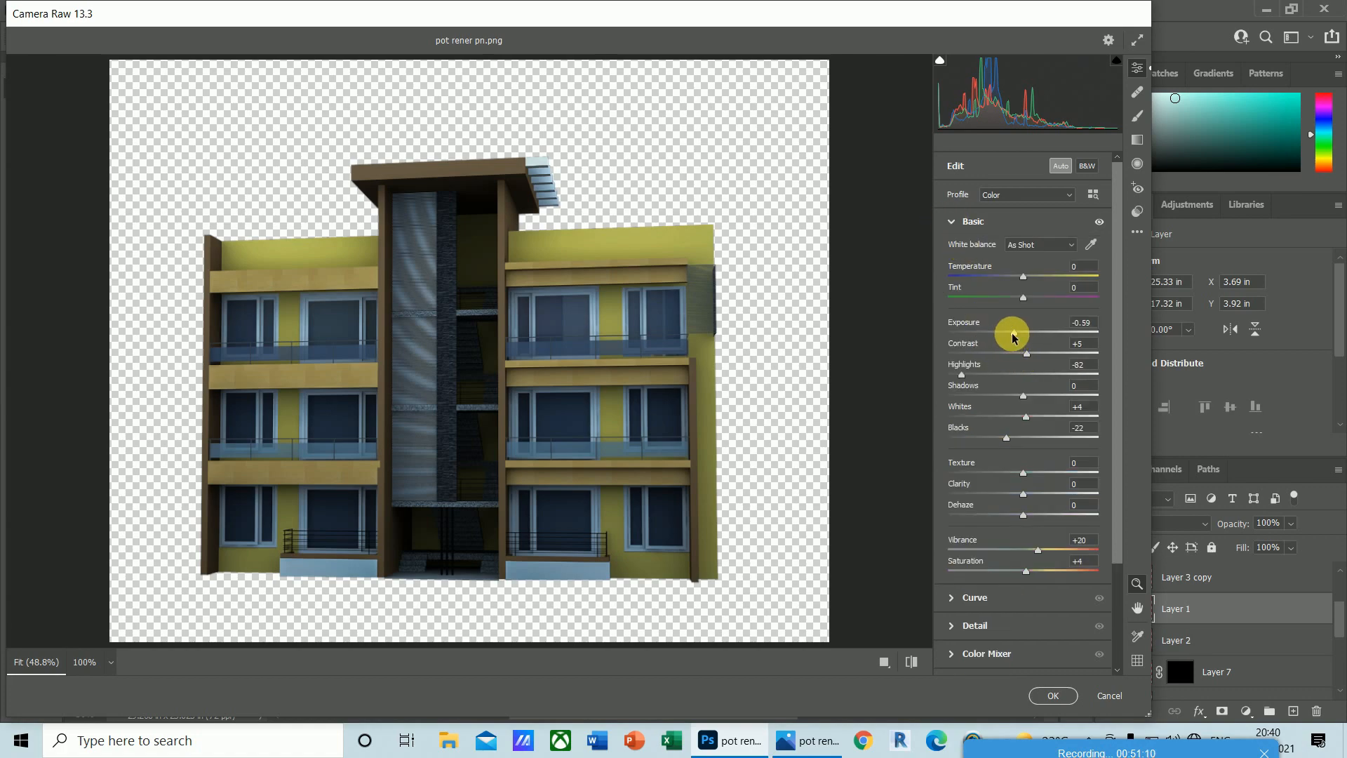
drag(1014, 337, 1032, 337)
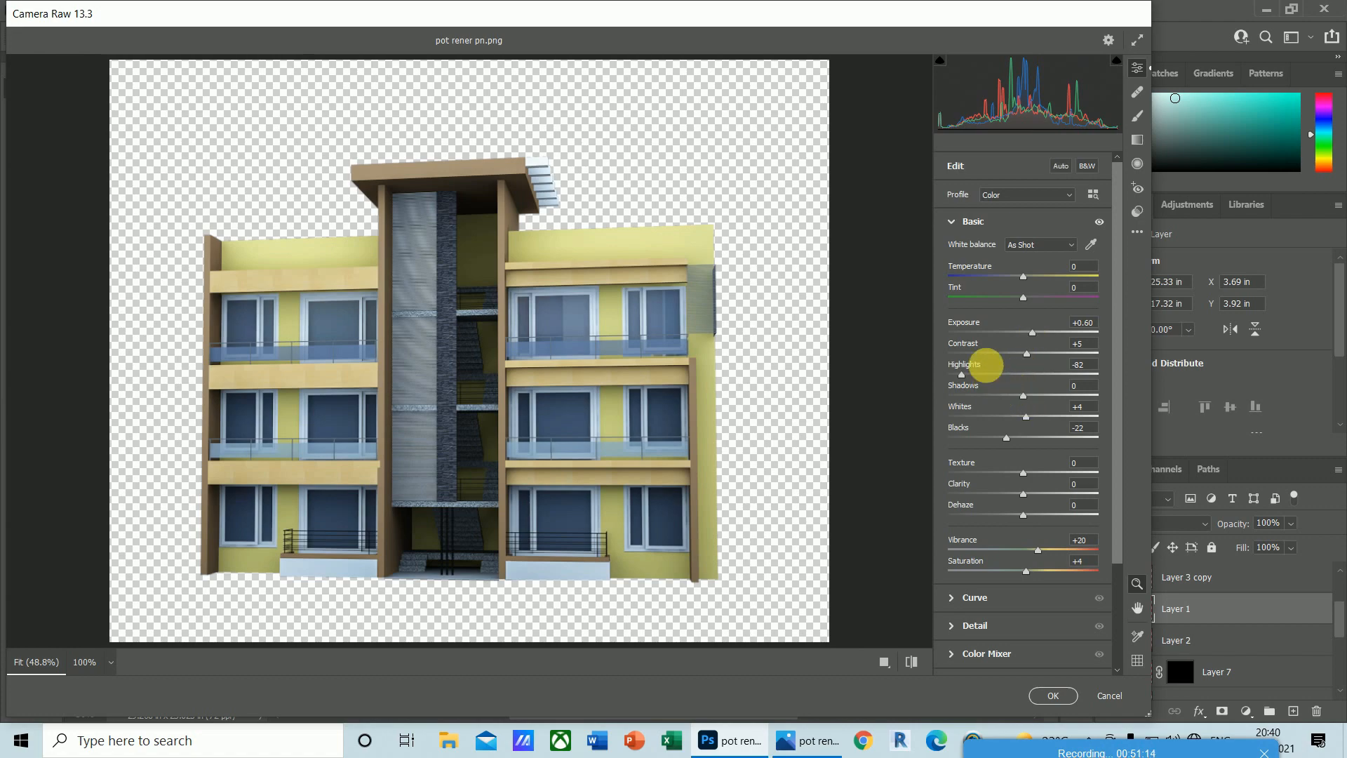
mouse_move(1027, 355)
mouse_down()
mouse_move(944, 352)
mouse_move(1022, 355)
mouse_up()
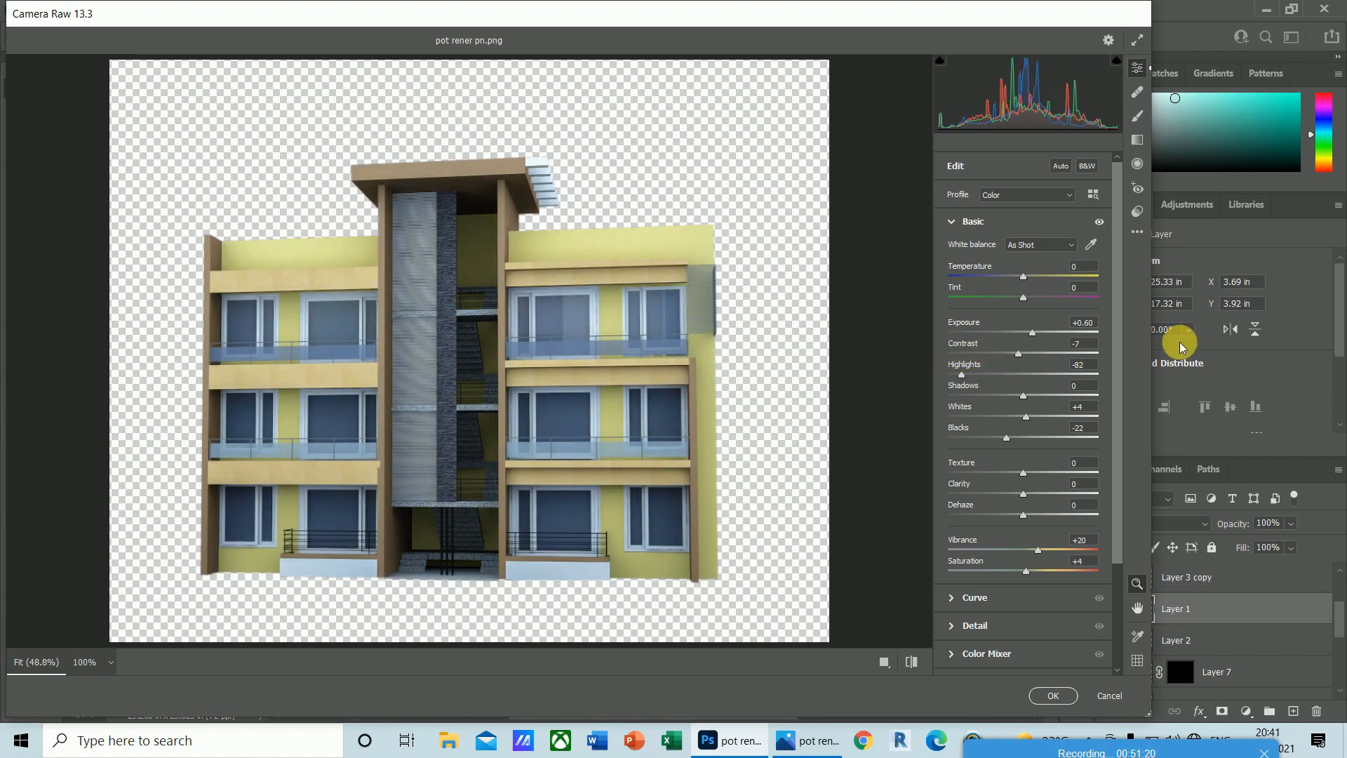
click(1061, 348)
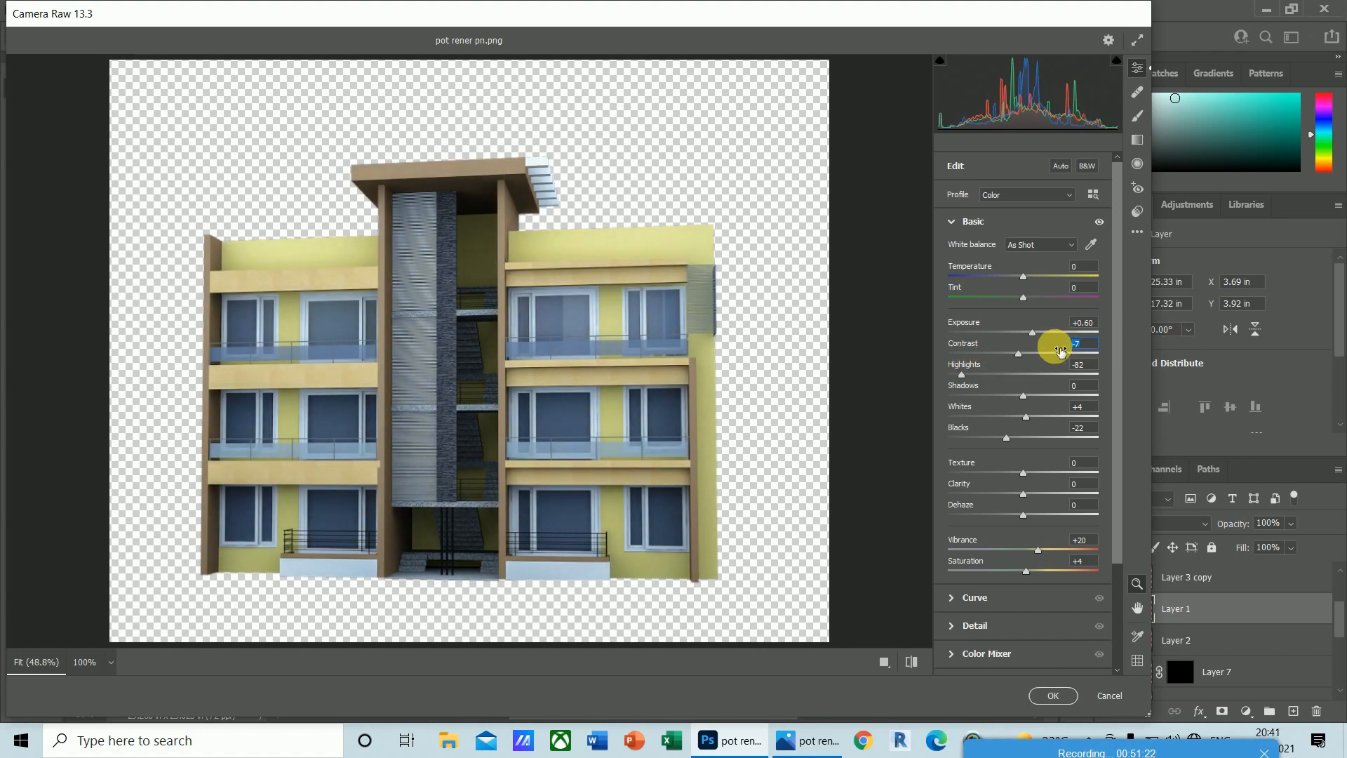
text(-9)
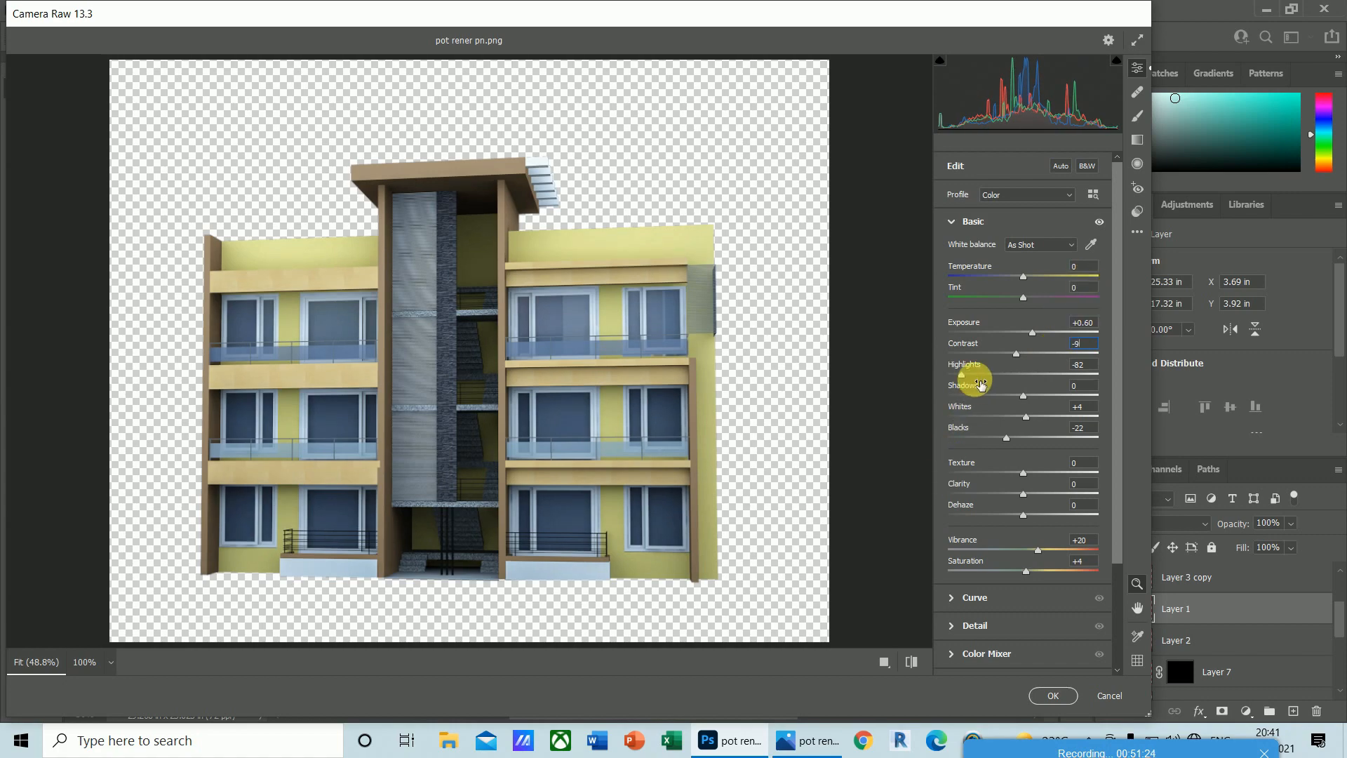
- Set the highlights to -21, fine-tune the shadows, and apply the Camera Raw filter to the building layer
drag(965, 379, 1001, 382)
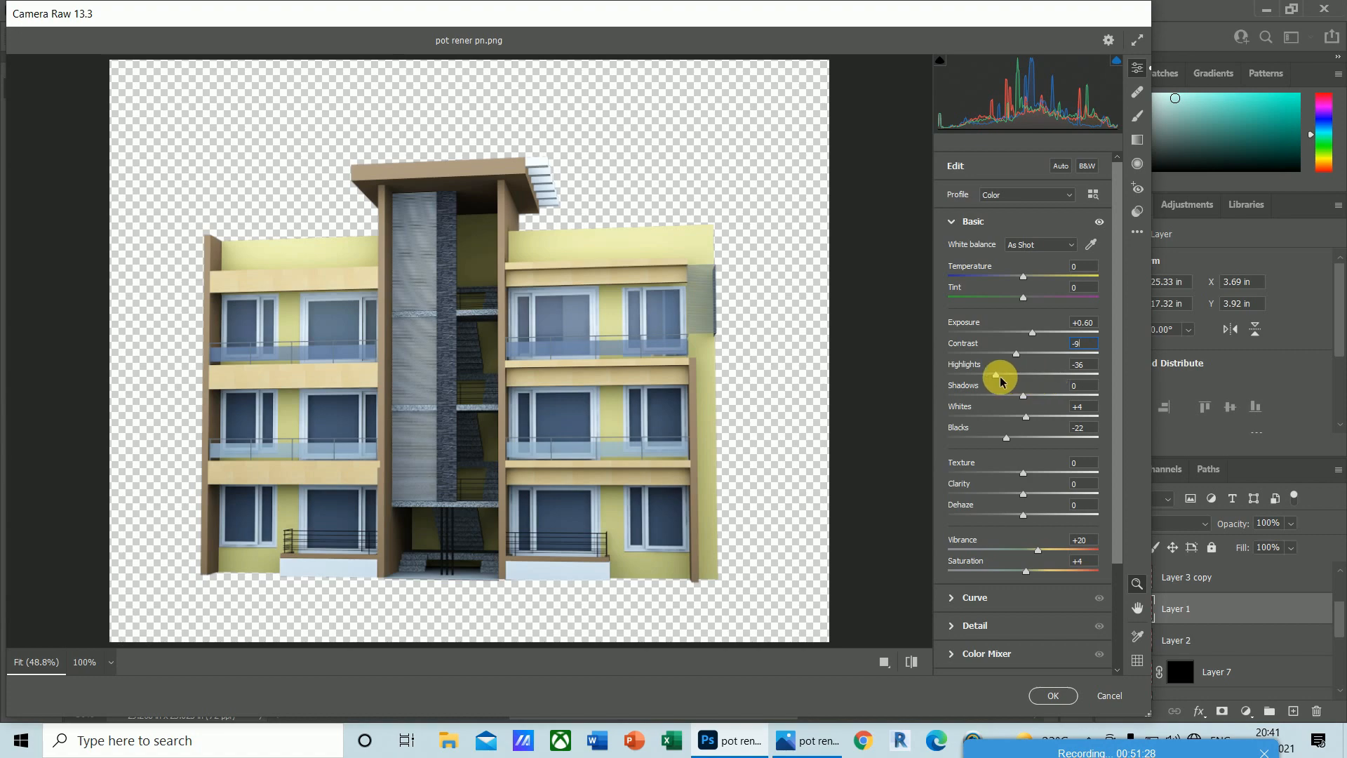
drag(1091, 365, 1025, 365)
text(-)
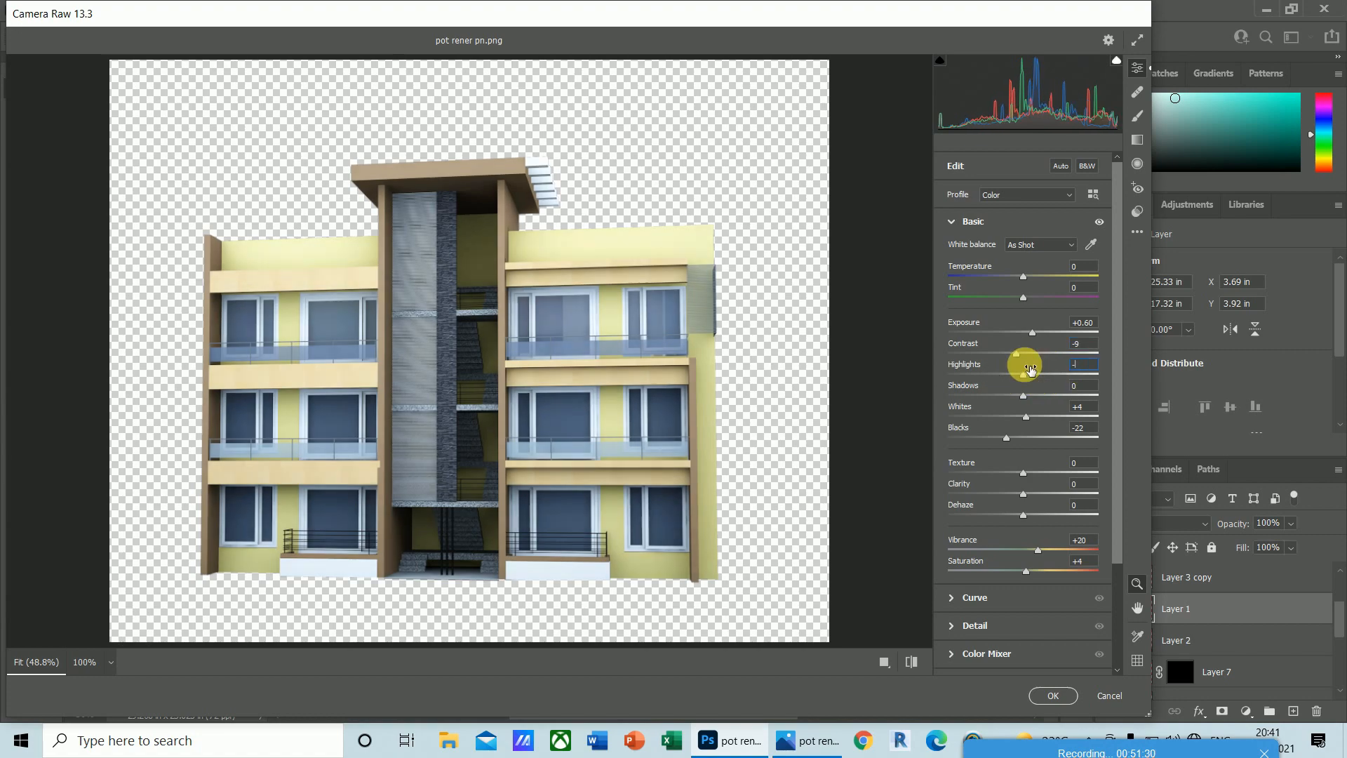
text(21)
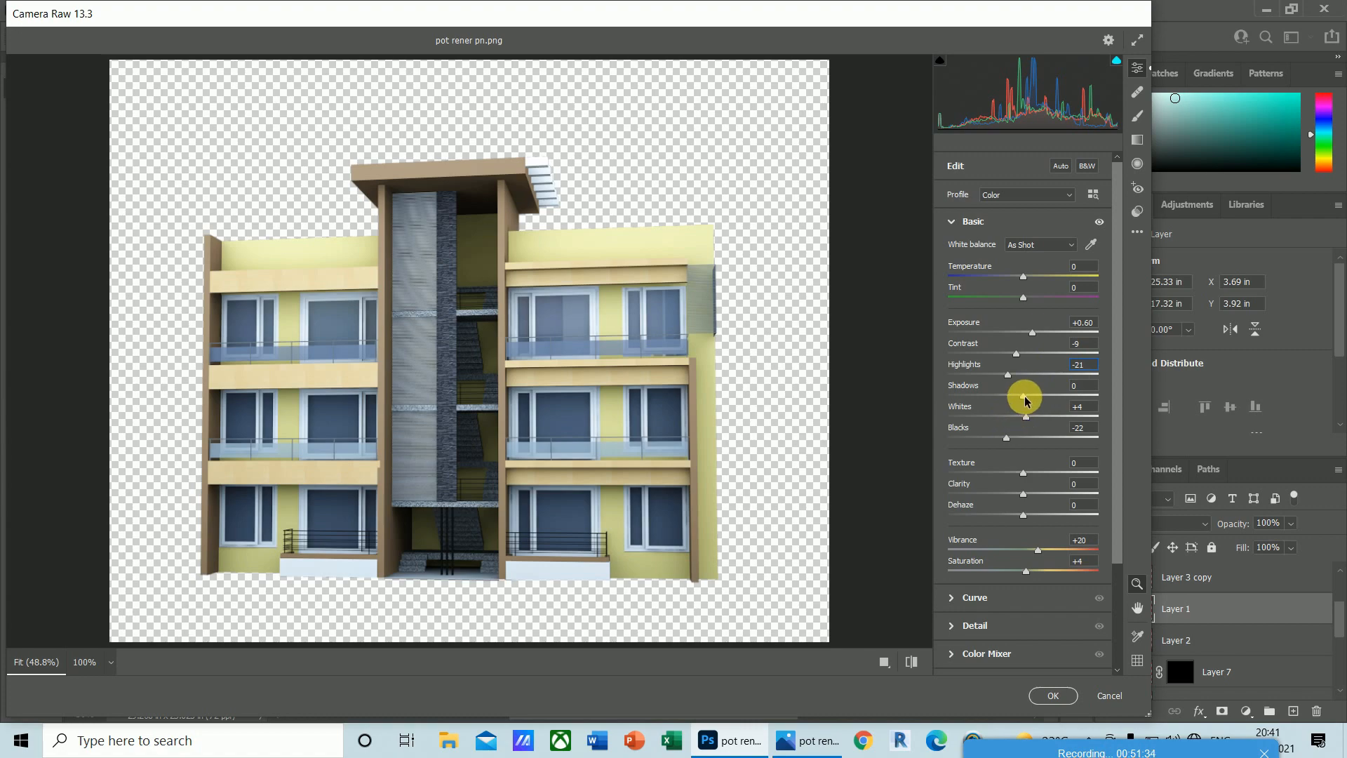
drag(1024, 400, 1046, 553)
click(1055, 695)
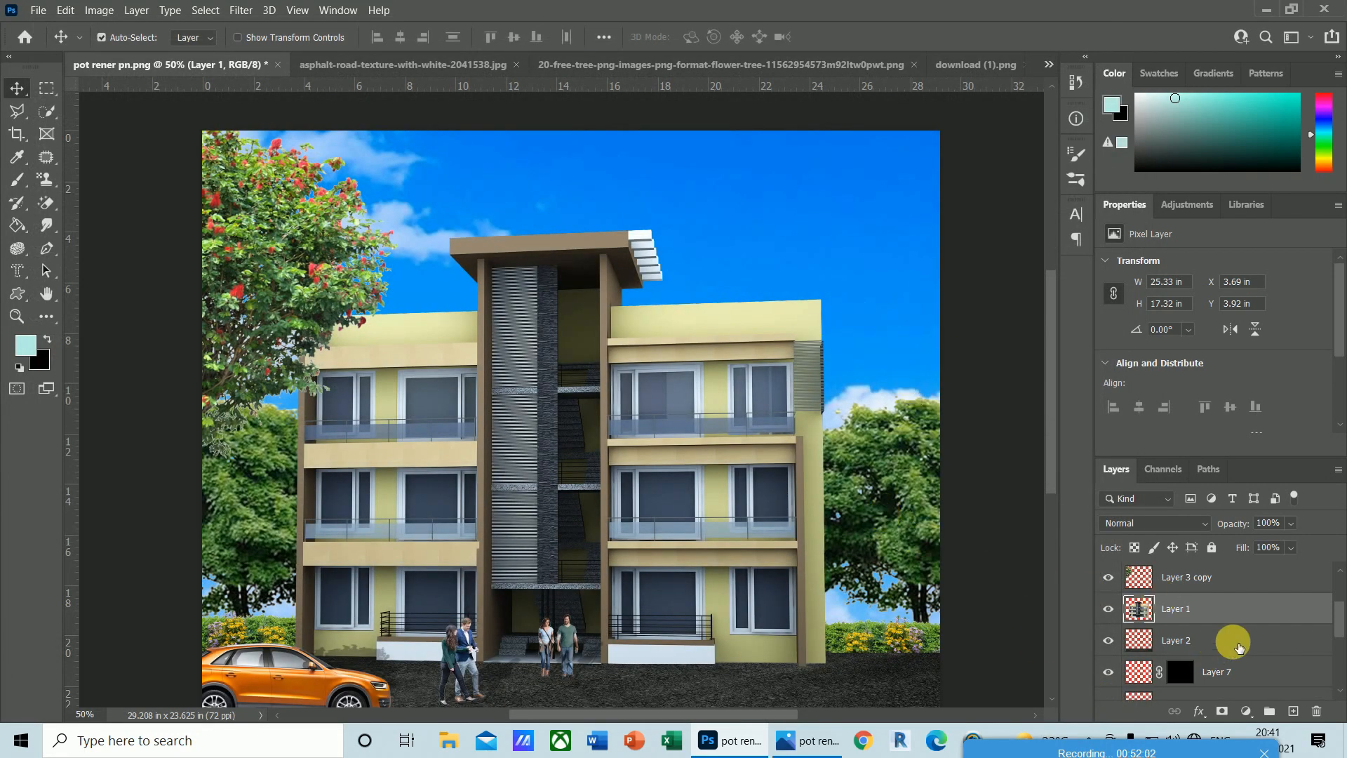
- Try a Color Balance adjustment on the building layer, shifting its midtones to +32 towards red
drag(745, 717, 721, 713)
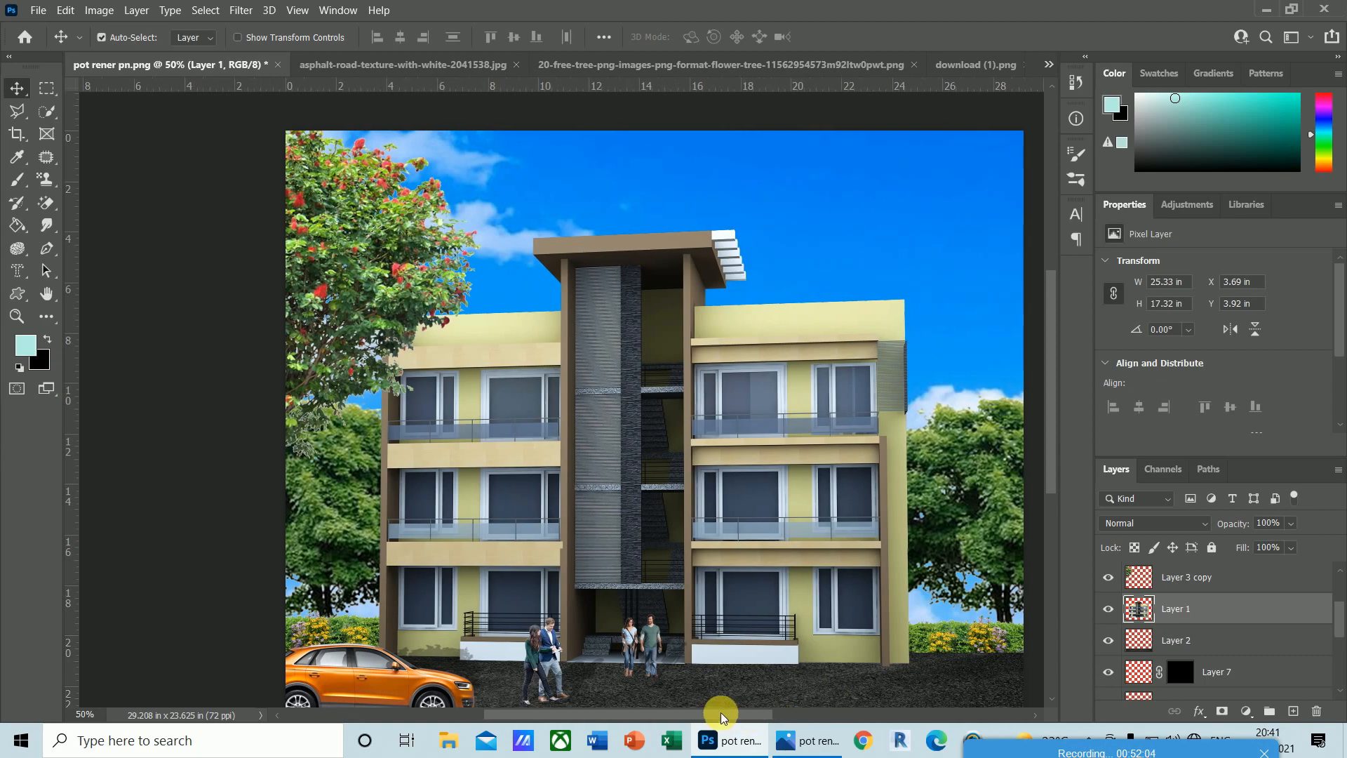
drag(1049, 414, 1054, 457)
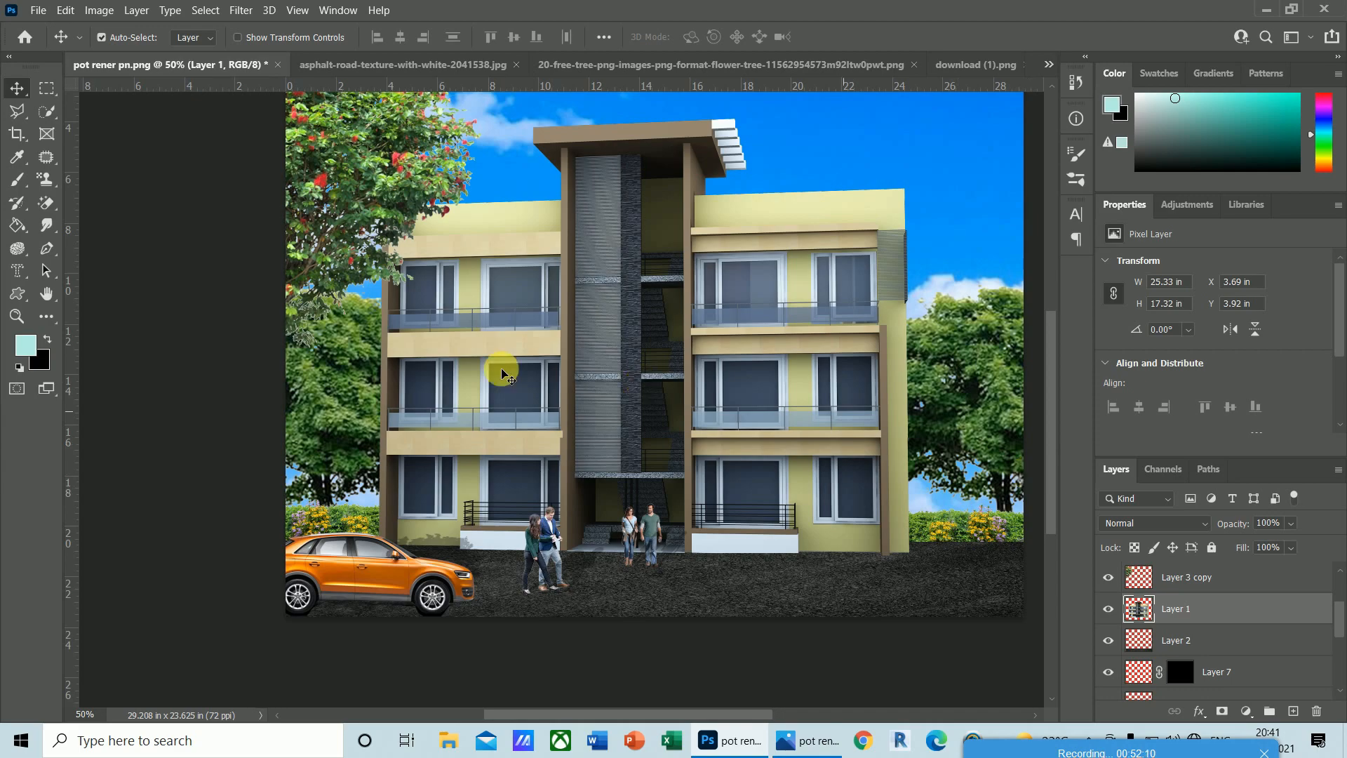
click(111, 10)
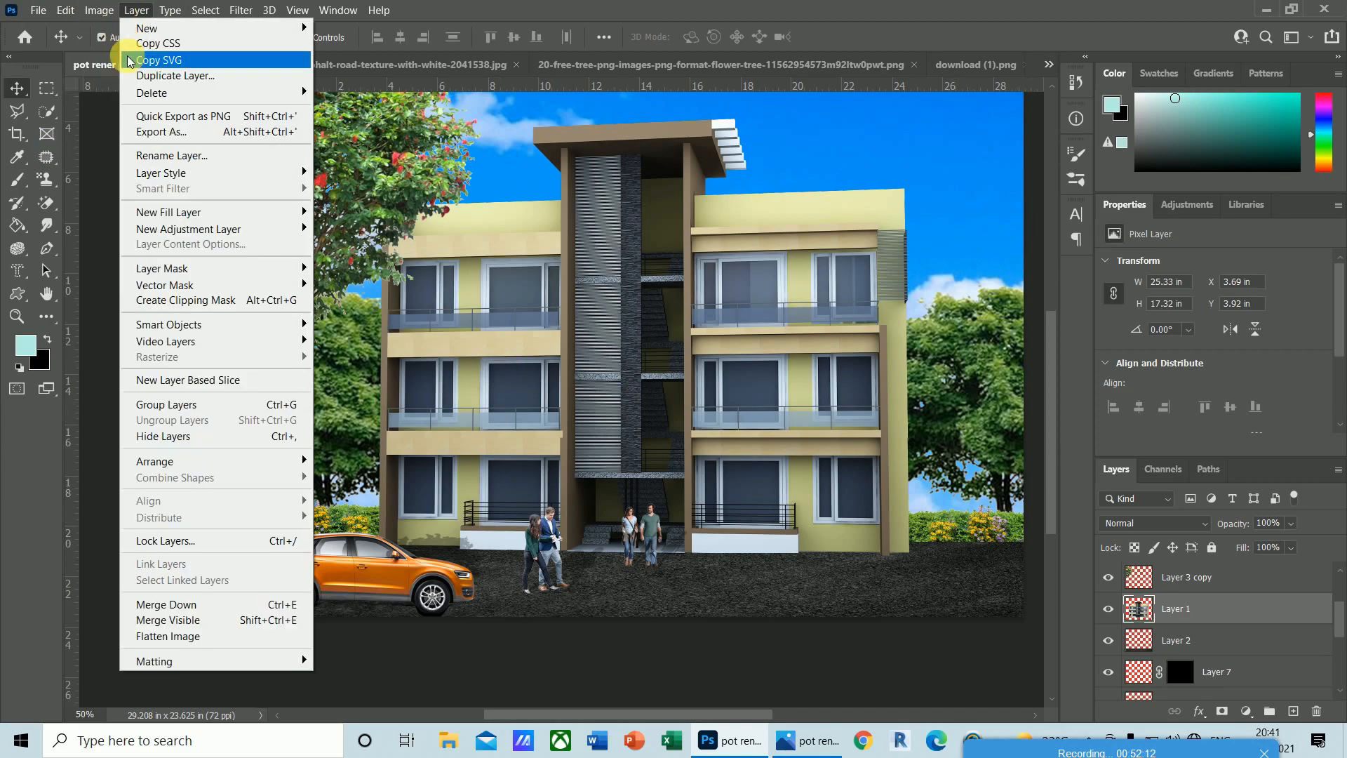
mouse_move(112, 54)
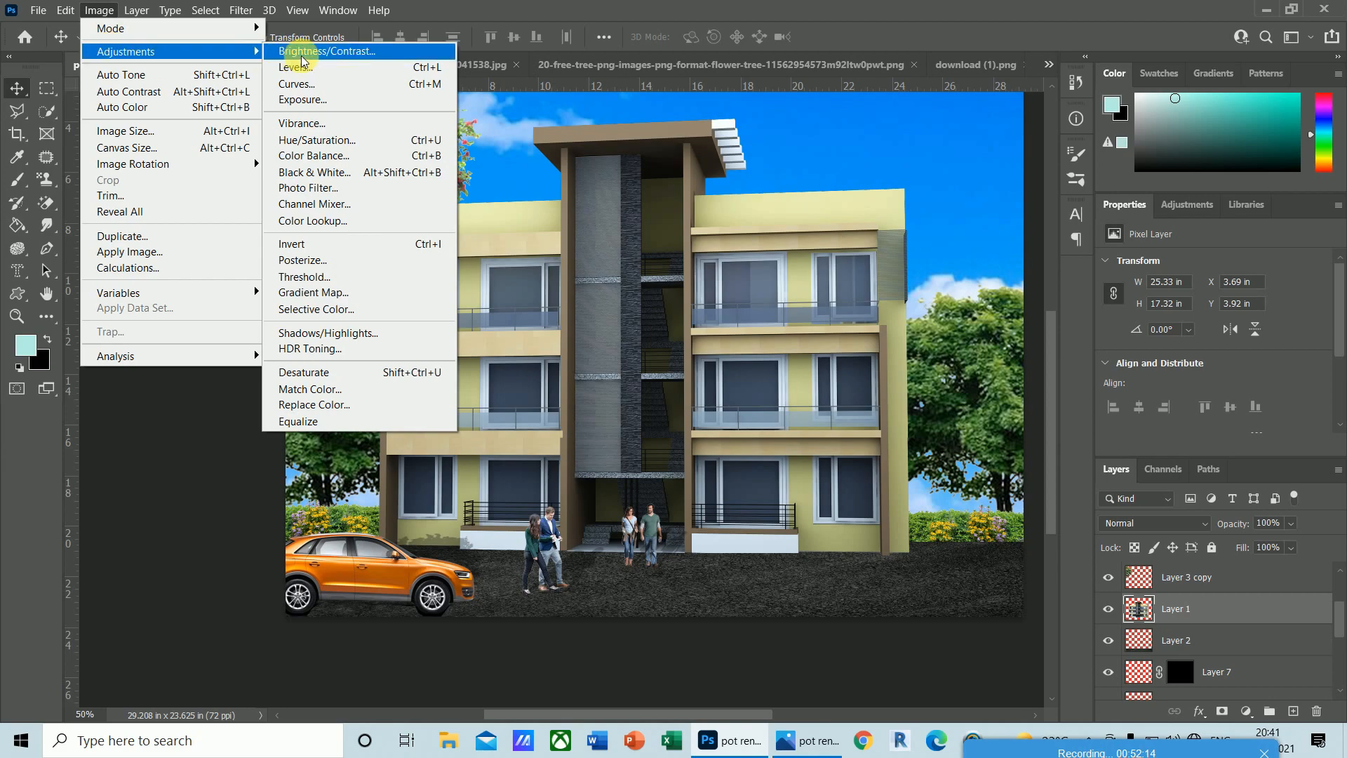
click(327, 164)
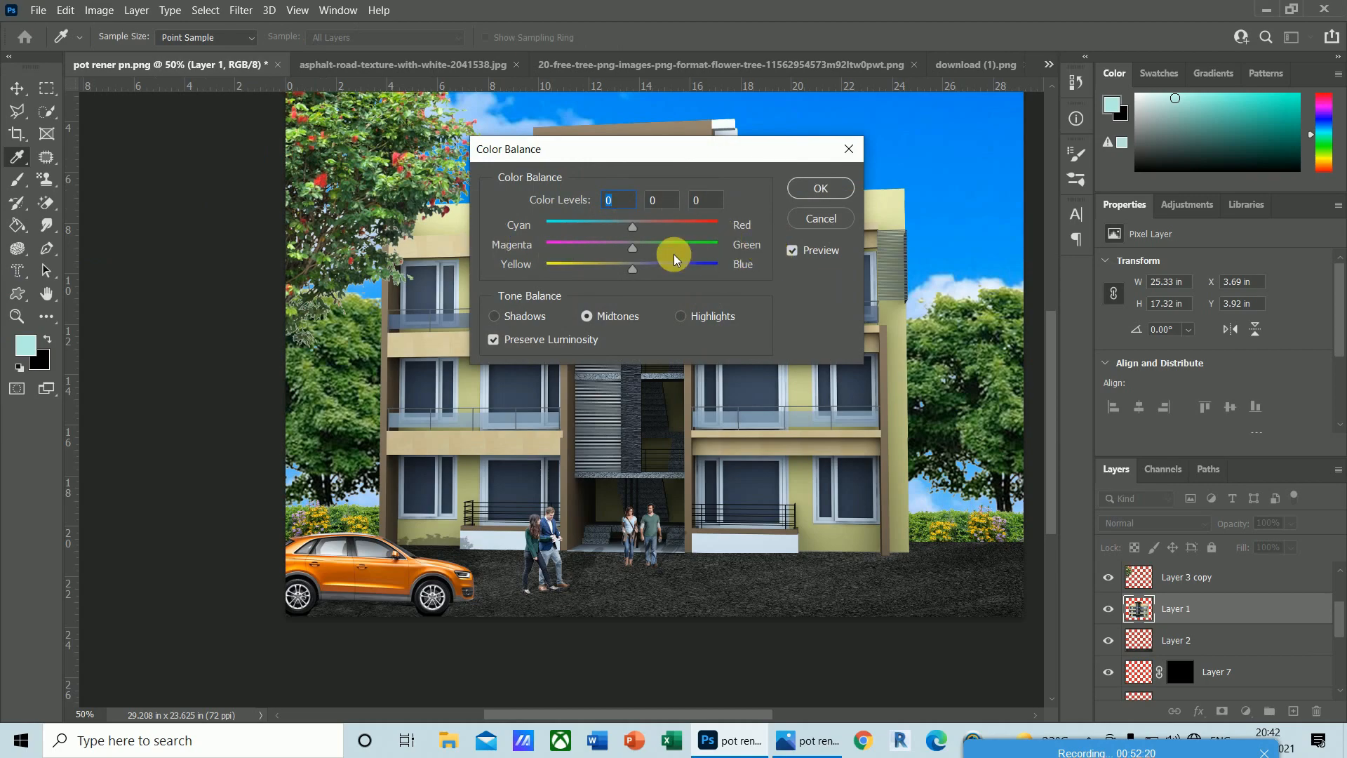
drag(658, 162, 791, 371)
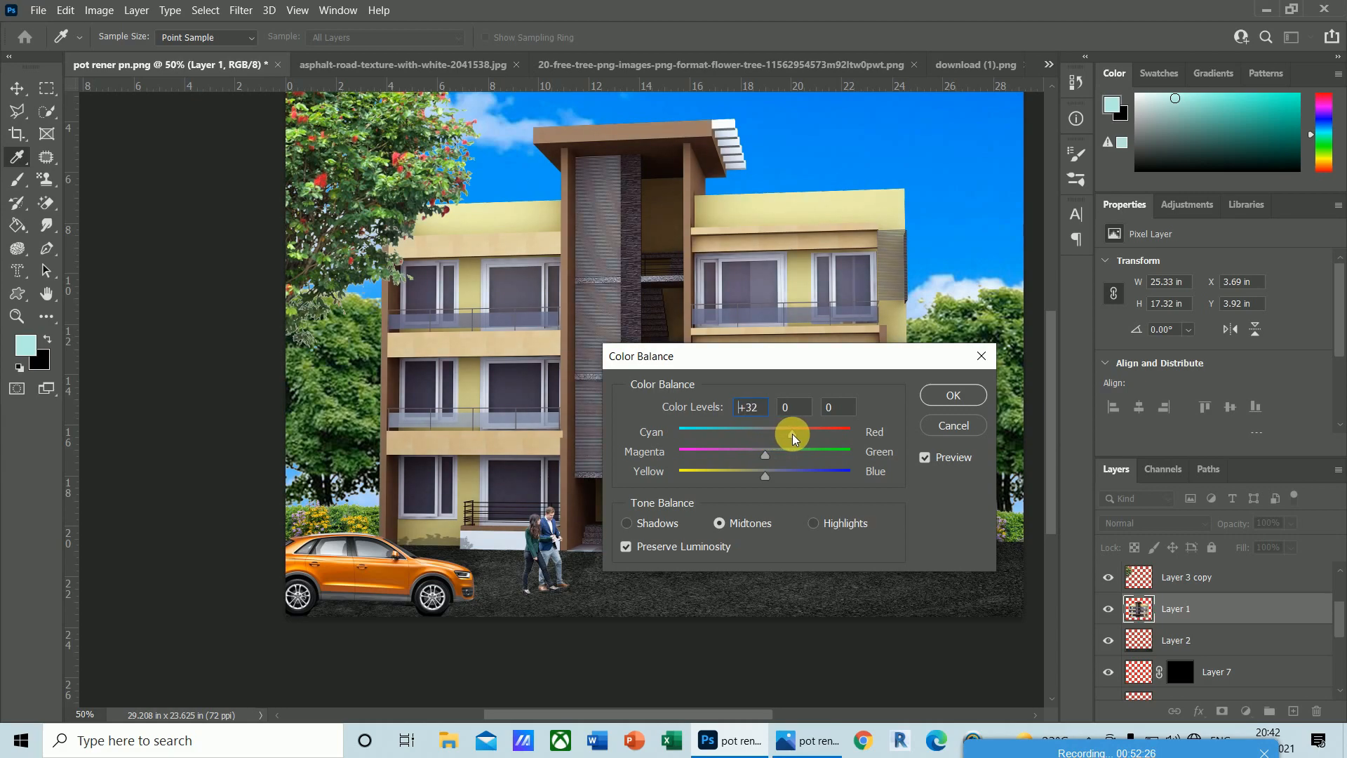
drag(793, 434, 792, 482)
click(952, 397)
- Start a Vibrance adjustment on the building layer and set the vibrance to +23
click(105, 11)
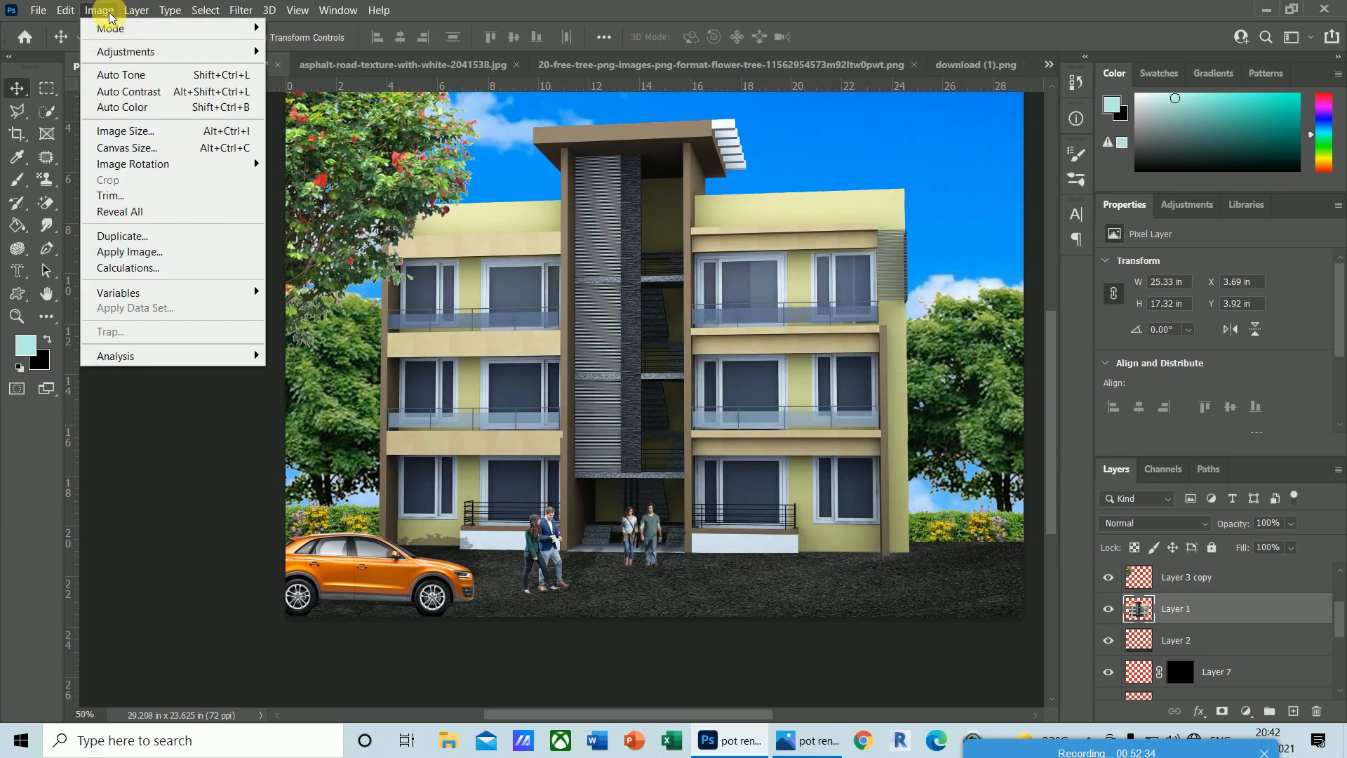
mouse_move(136, 53)
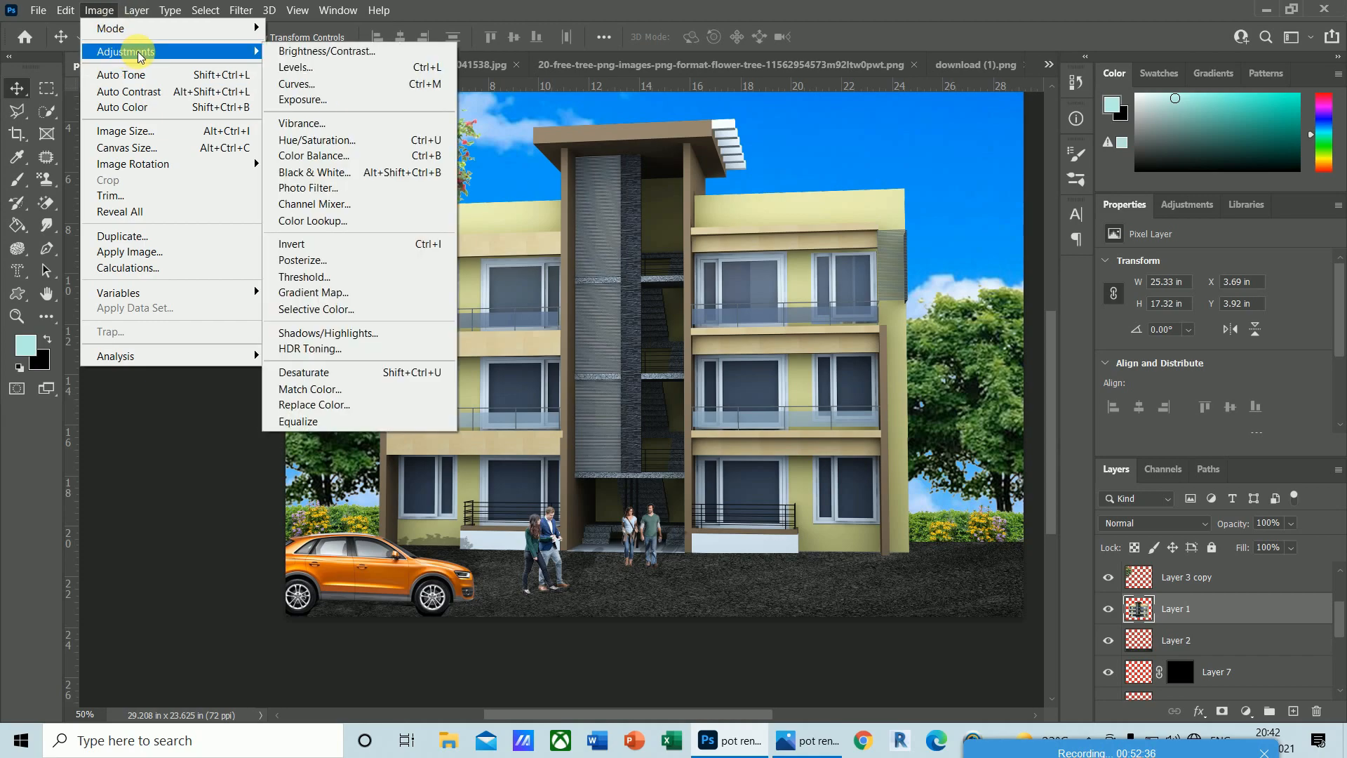
click(302, 123)
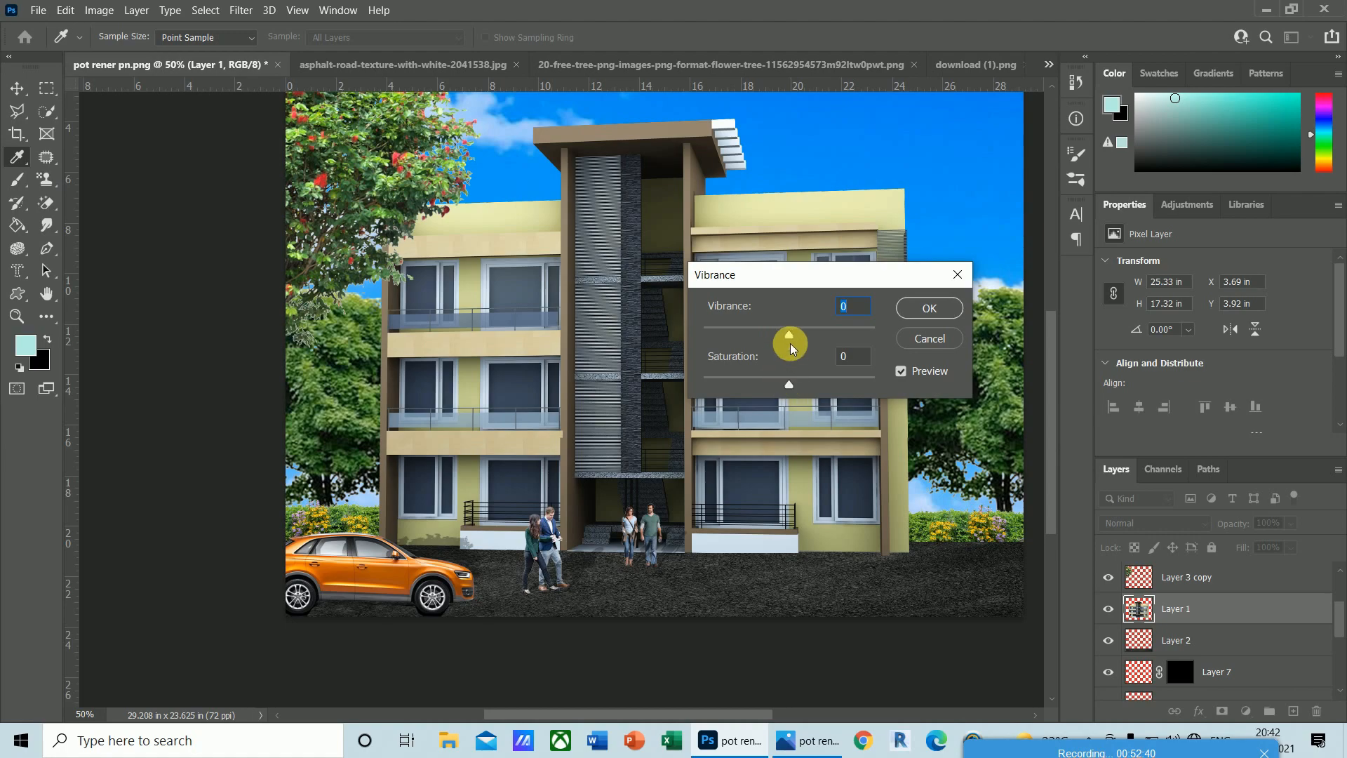
drag(790, 336, 805, 335)
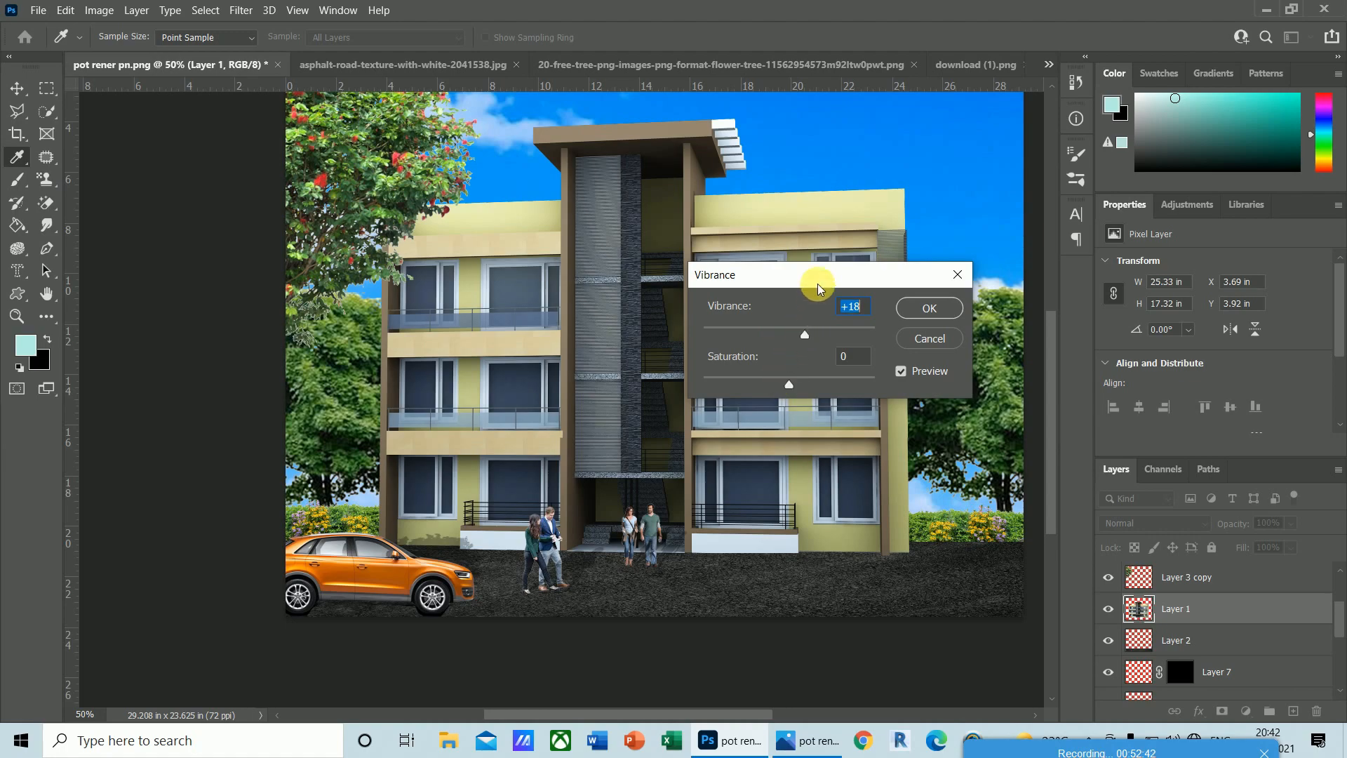
drag(818, 288, 857, 487)
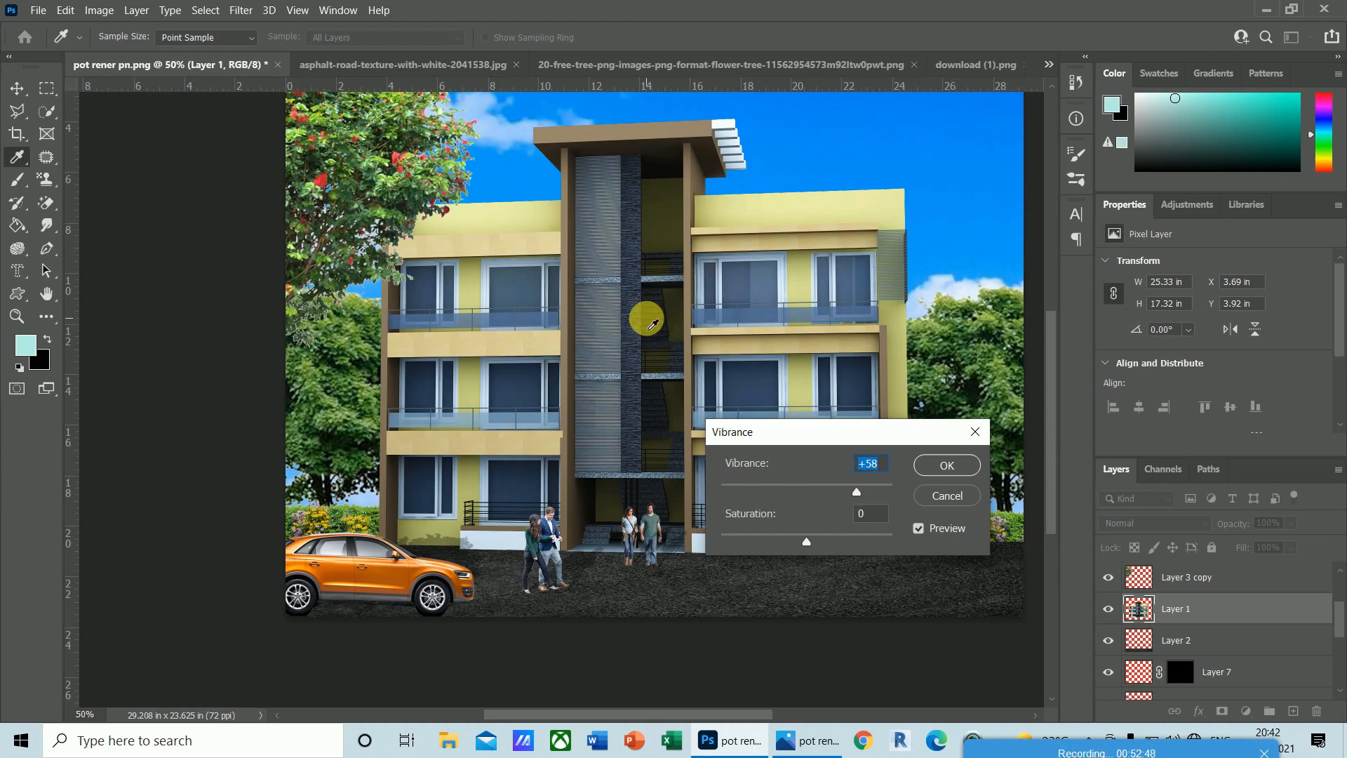
text(23)
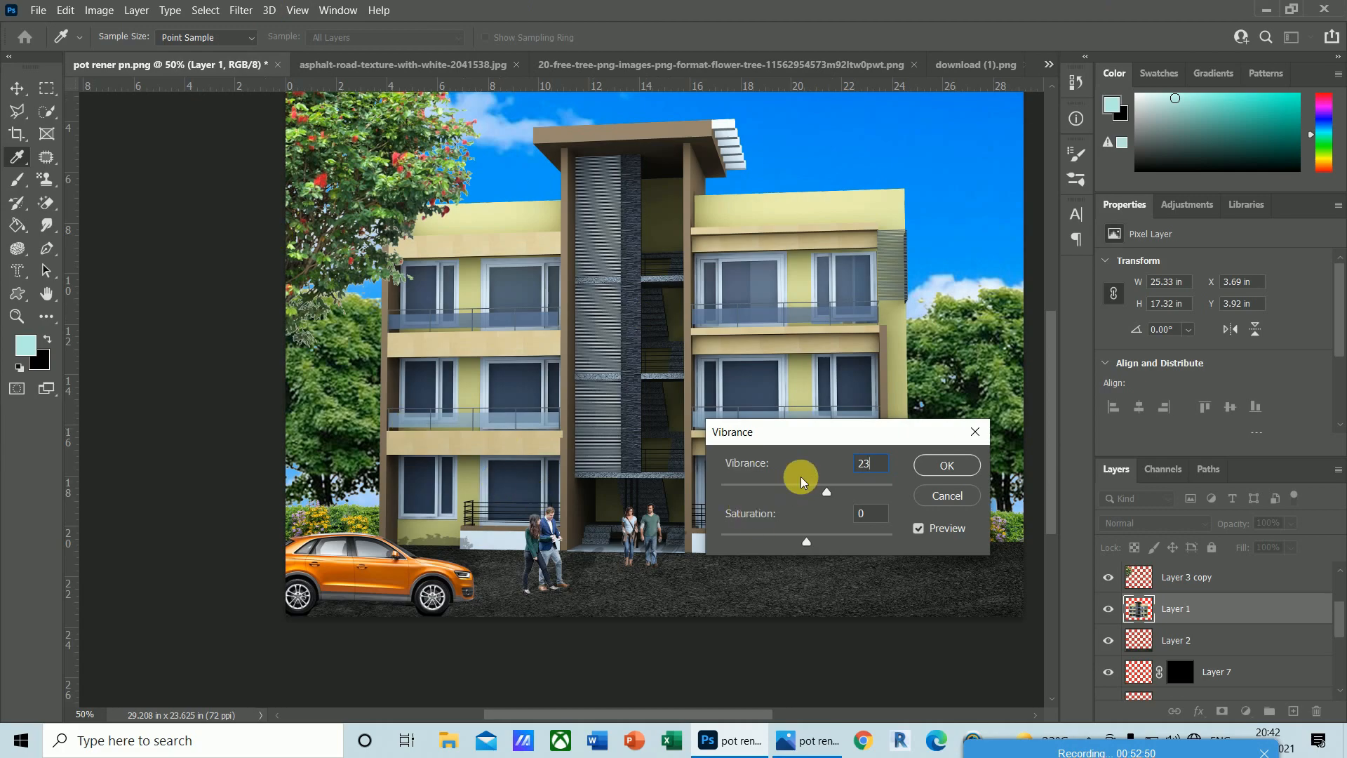
- Try different saturation levels for the building, including -21 and -6
key(Tab)
drag(809, 542, 823, 540)
text(3)
double_click(870, 513)
drag(809, 543, 788, 543)
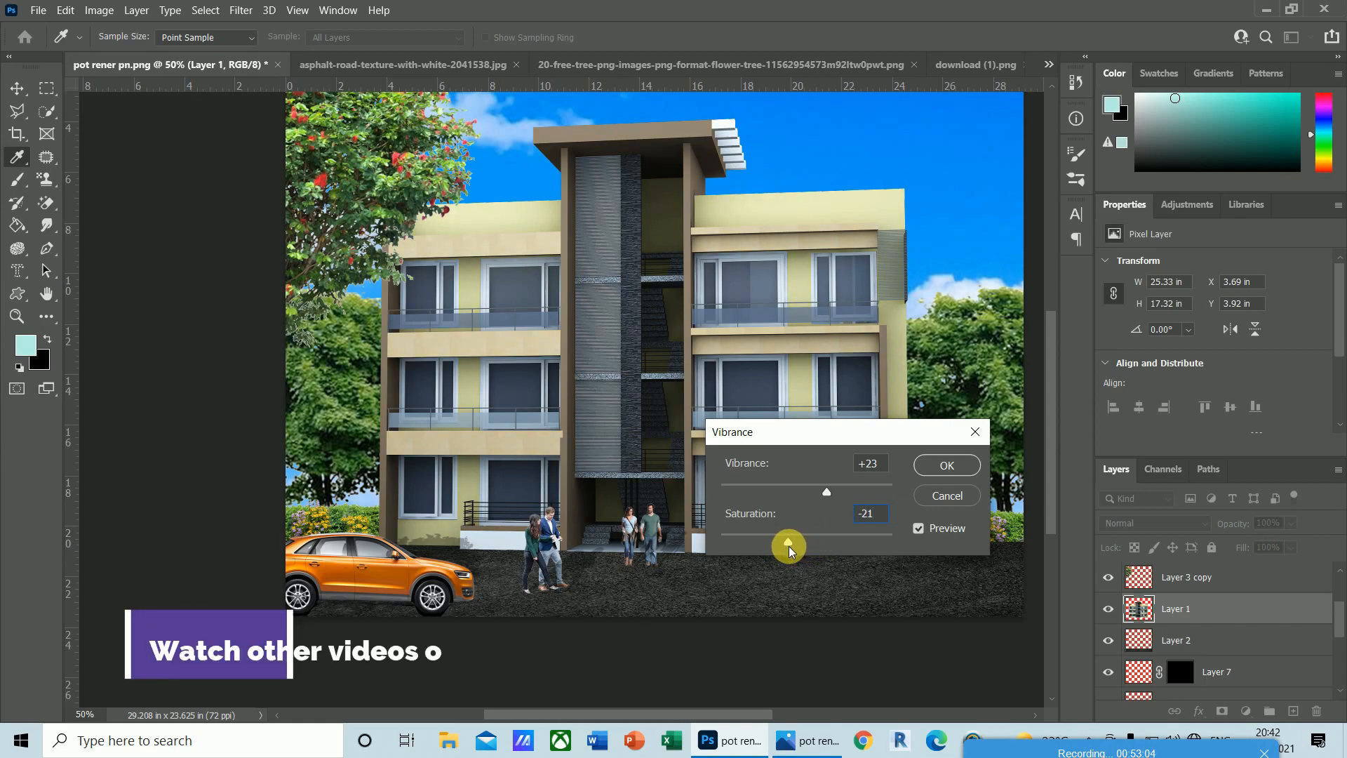
double_click(871, 514)
drag(789, 541, 805, 545)
- Try stronger vibrance values of +36 and +82 on the building, with the saturation at -32 and +2
drag(827, 491, 837, 495)
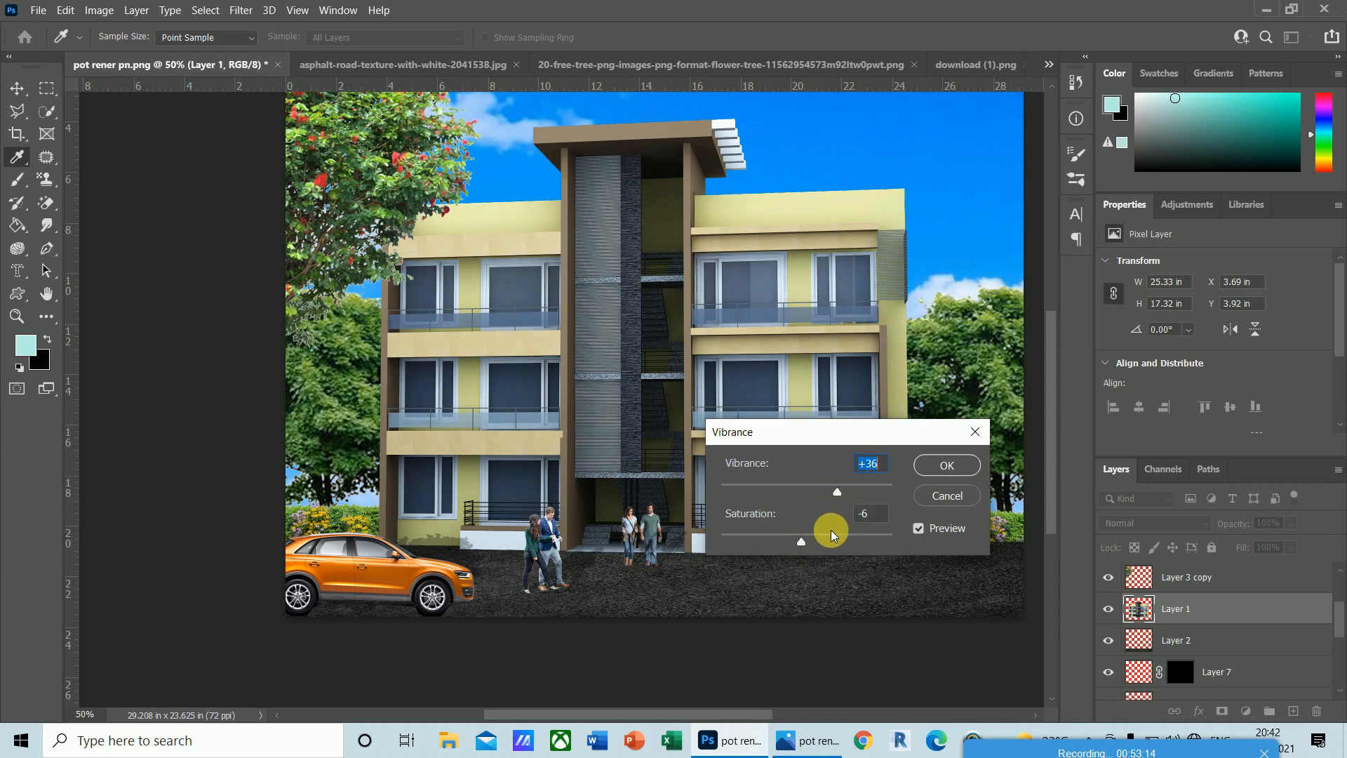
drag(802, 545, 779, 541)
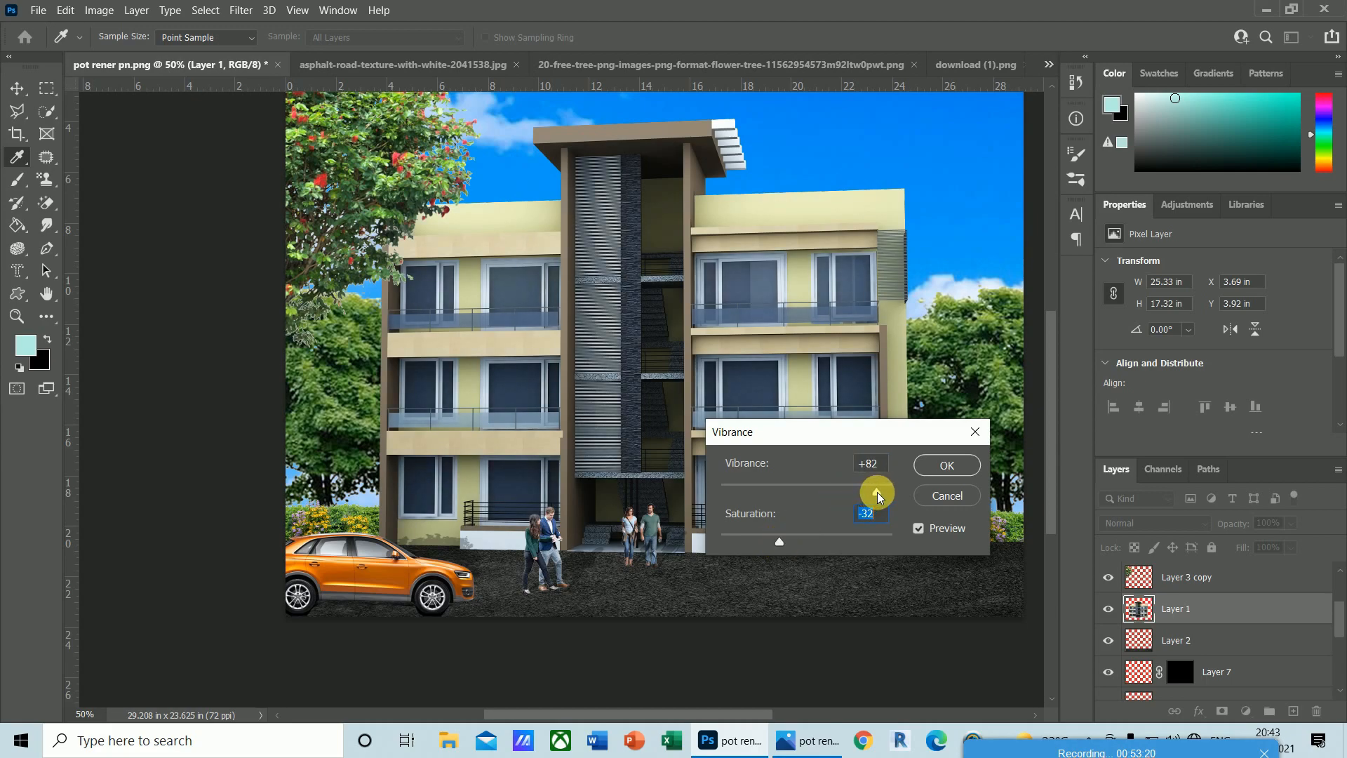
click(877, 491)
drag(847, 441, 870, 536)
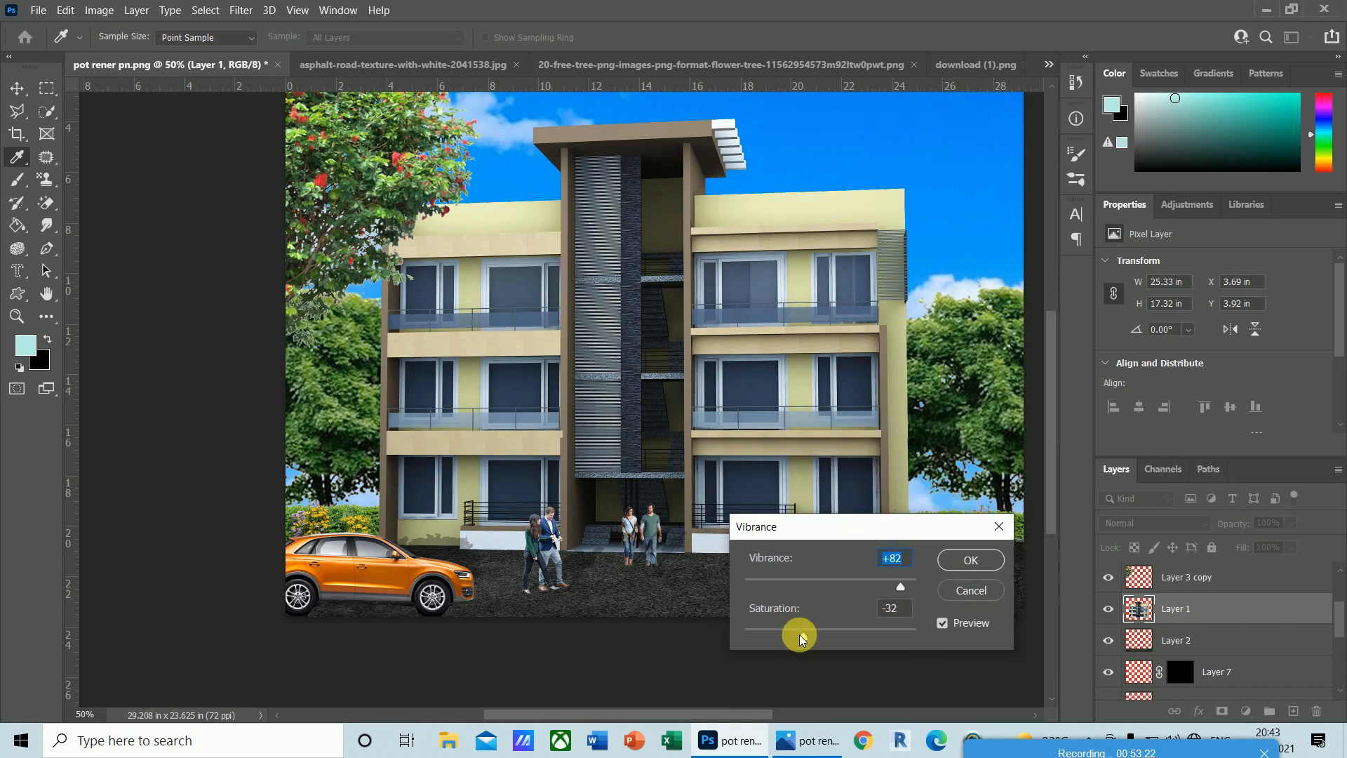
drag(802, 635, 832, 638)
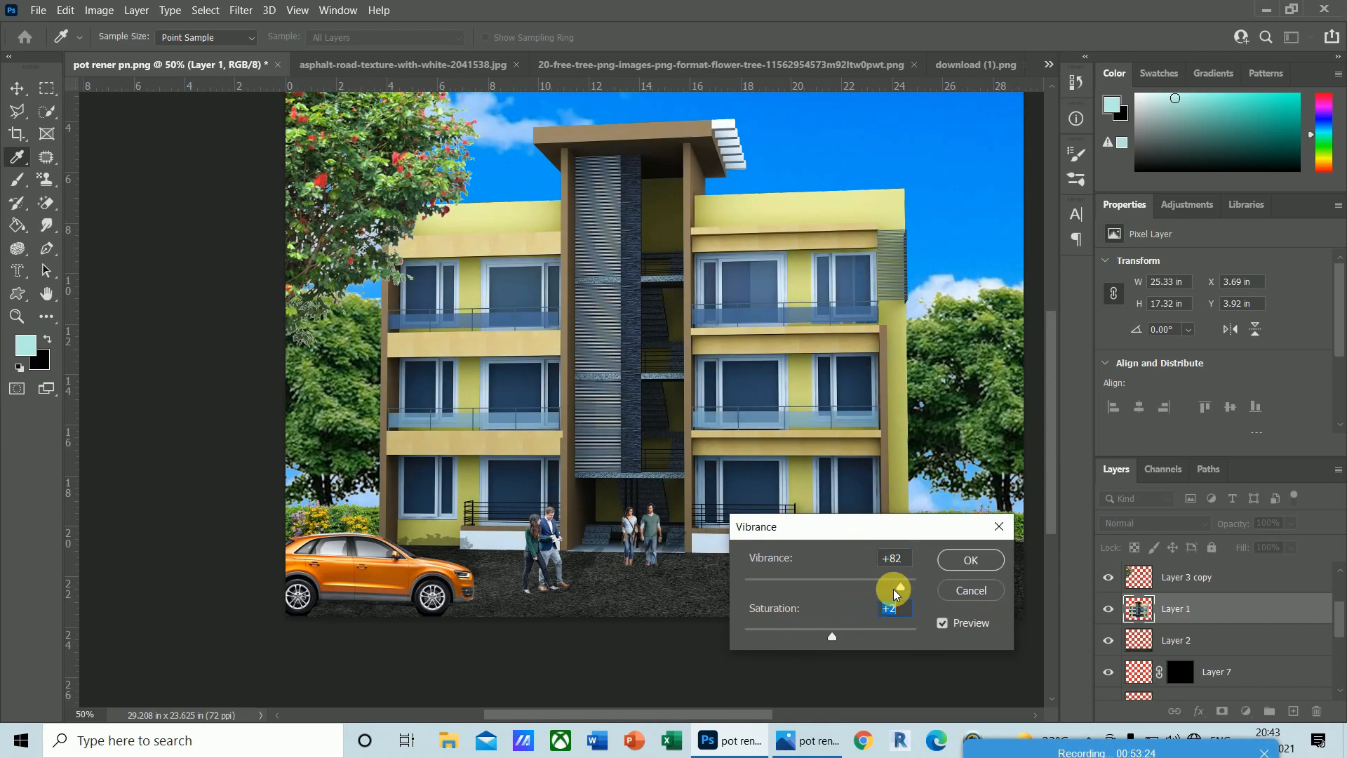
- Set the building's vibrance to +11, fine-tune its saturation, and apply the Vibrance adjustment
drag(895, 593, 839, 587)
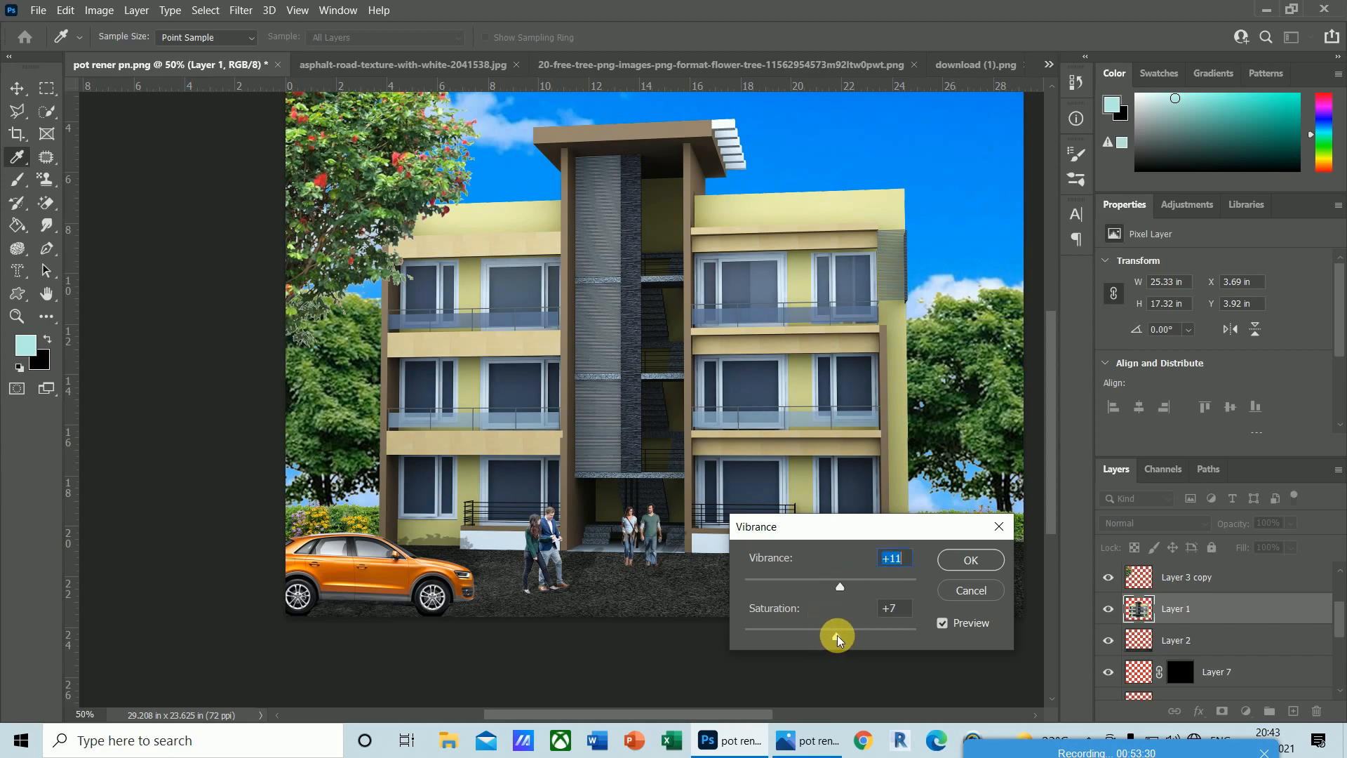
drag(838, 638, 826, 641)
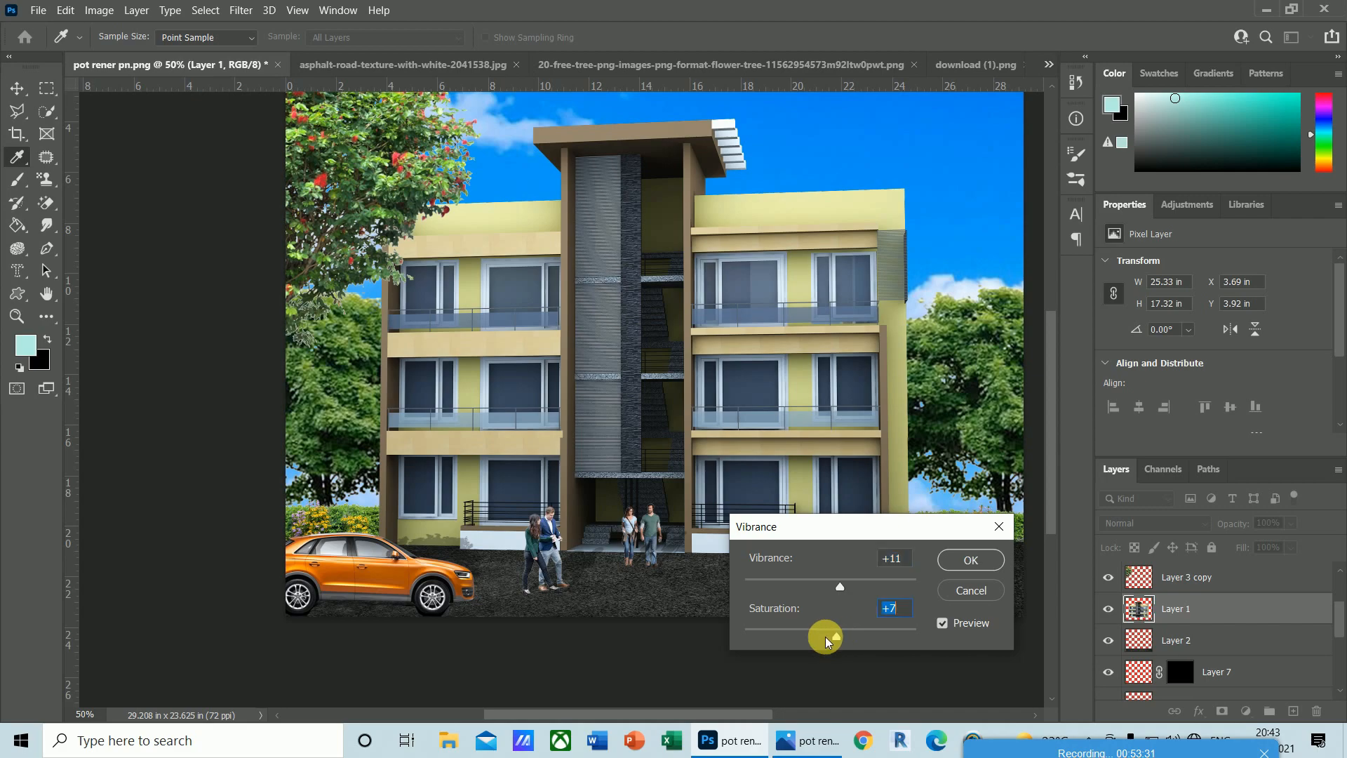
click(971, 561)
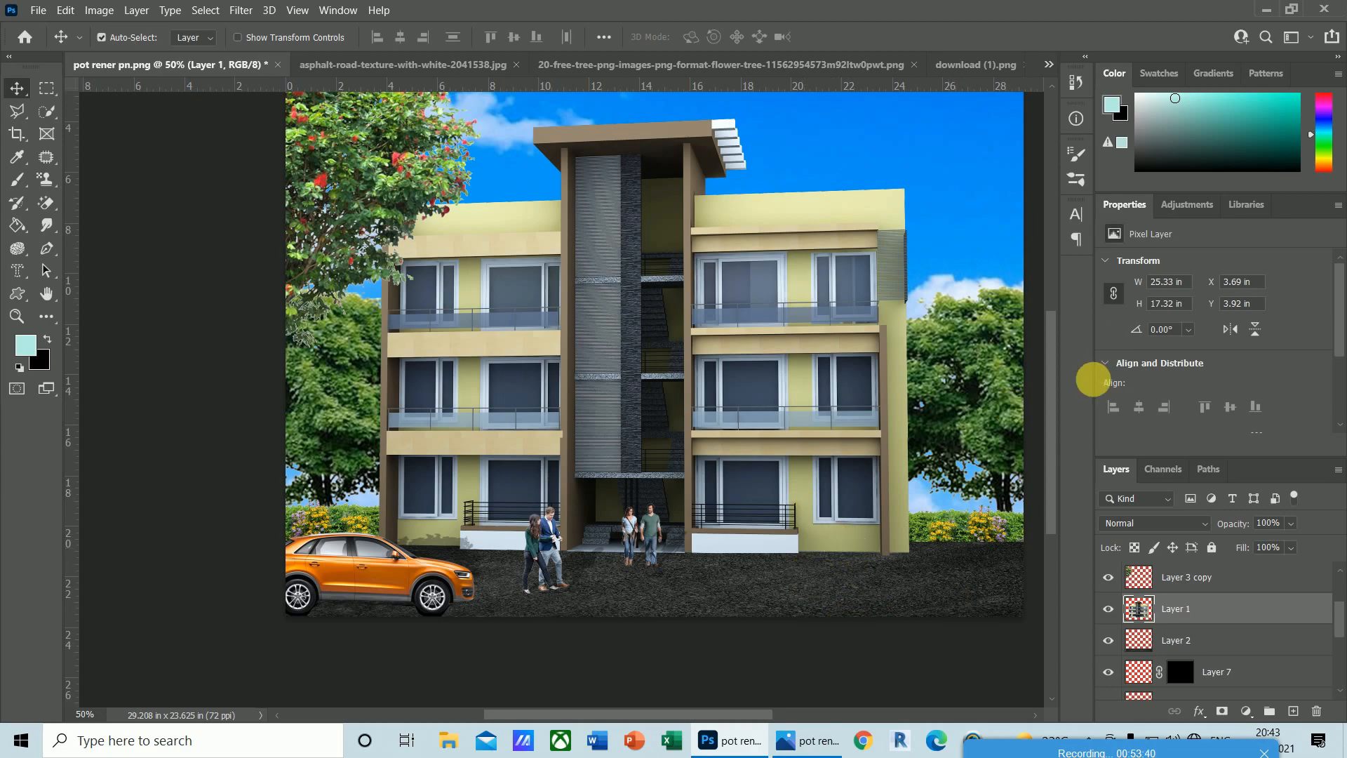
scroll(1054, 449, down, 1)
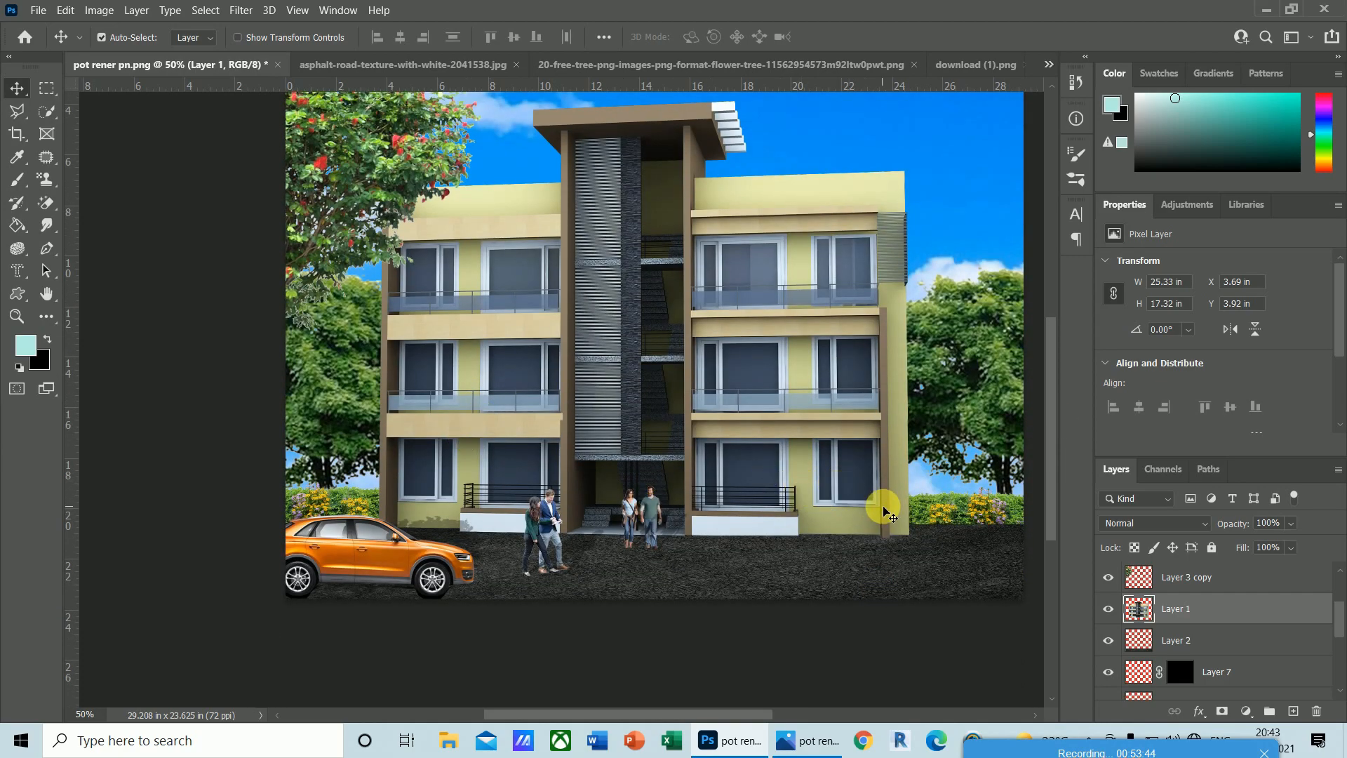
- Add a new empty layer directly above the building layer
key(ctrl+plus)
key(ctrl+plus)
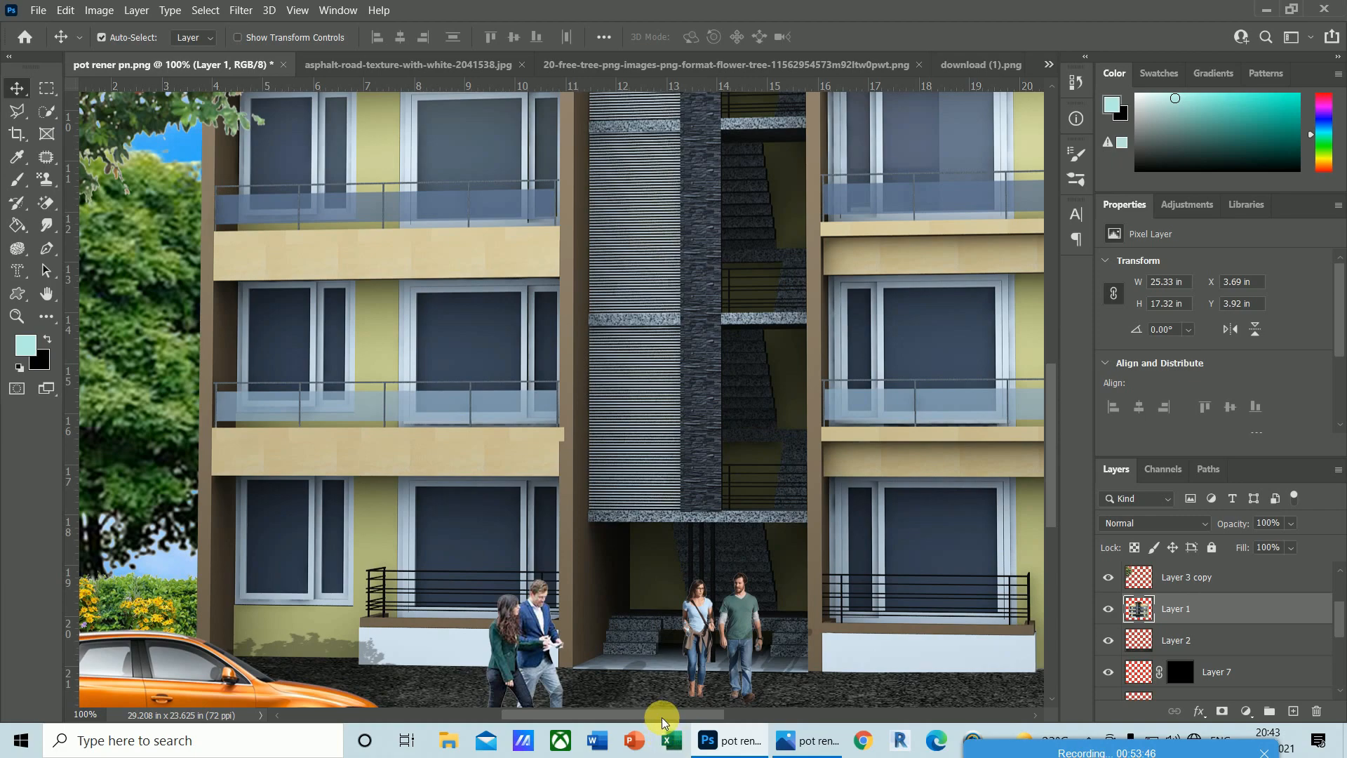
drag(662, 717, 744, 714)
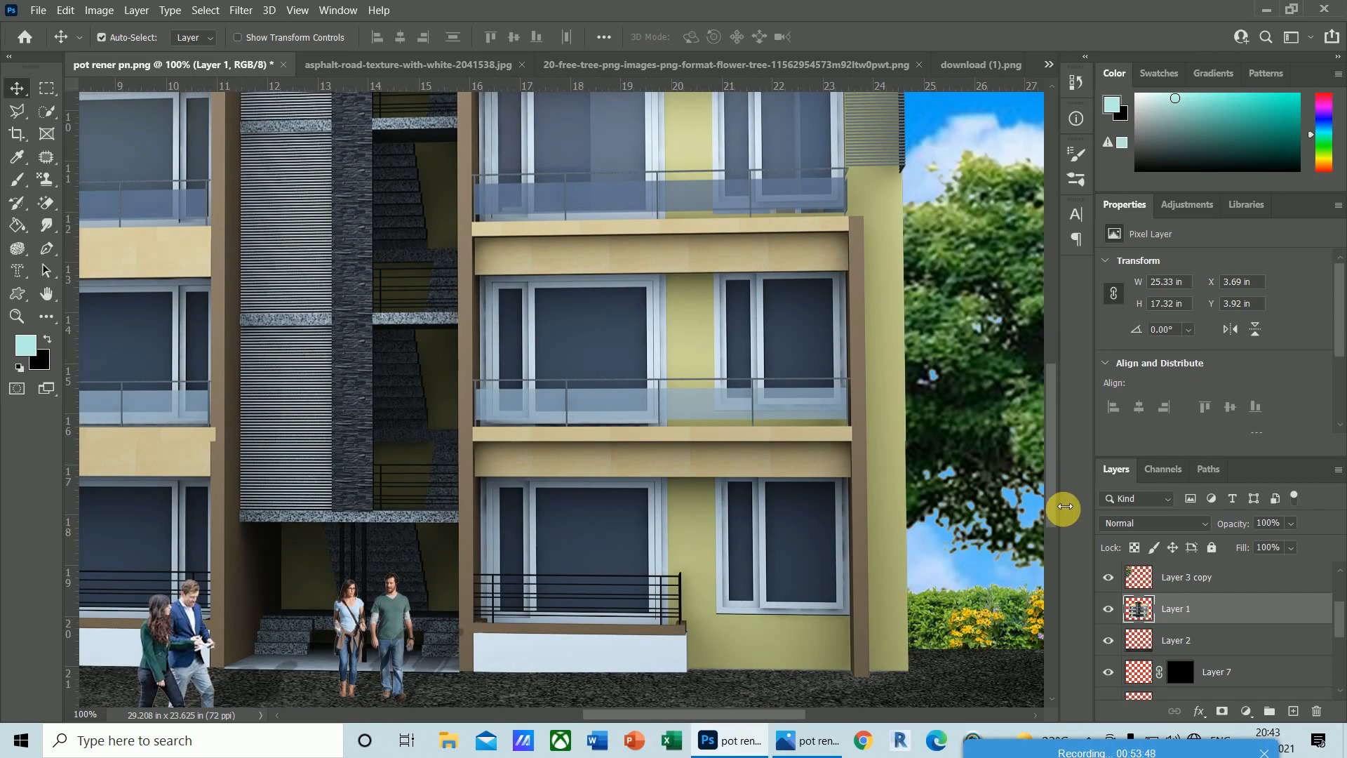
mouse_move(1051, 486)
mouse_down()
mouse_move(1050, 503)
mouse_move(1051, 465)
mouse_up()
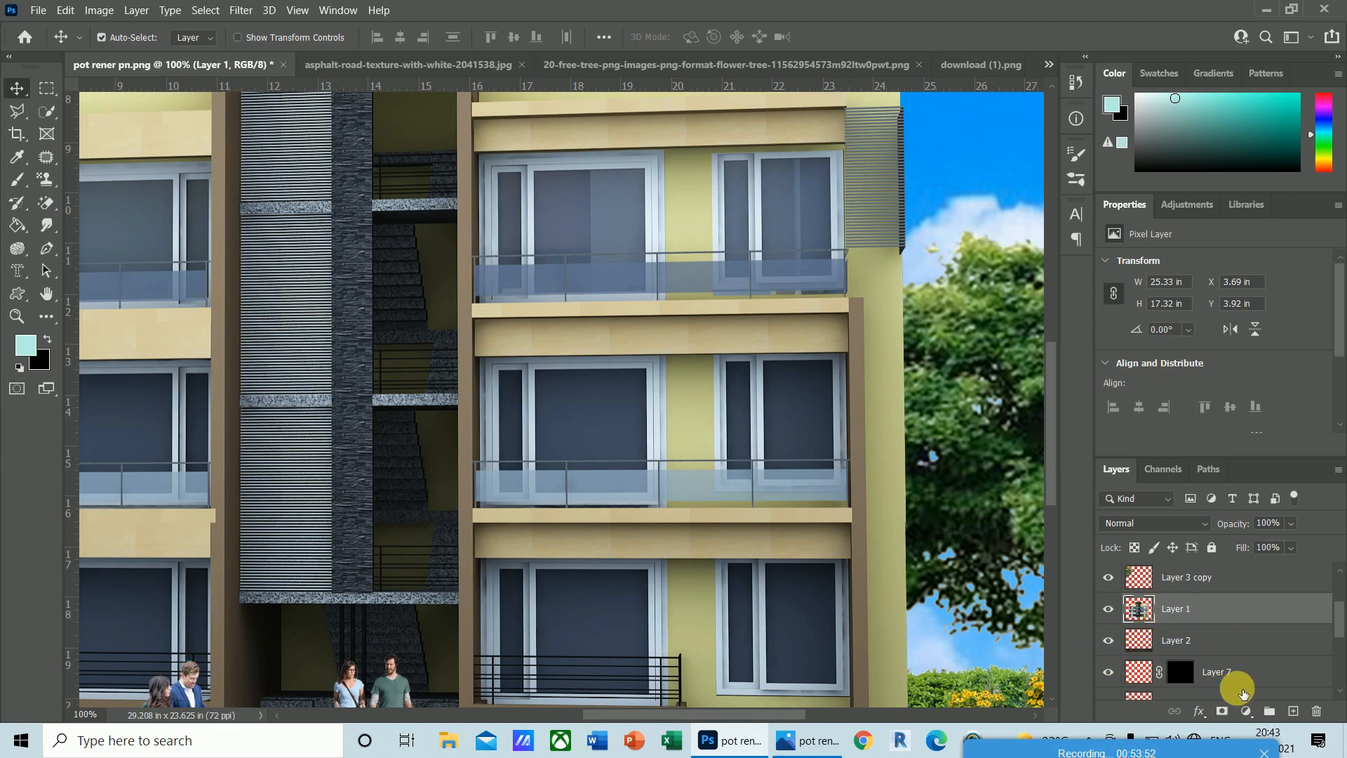
click(1296, 712)
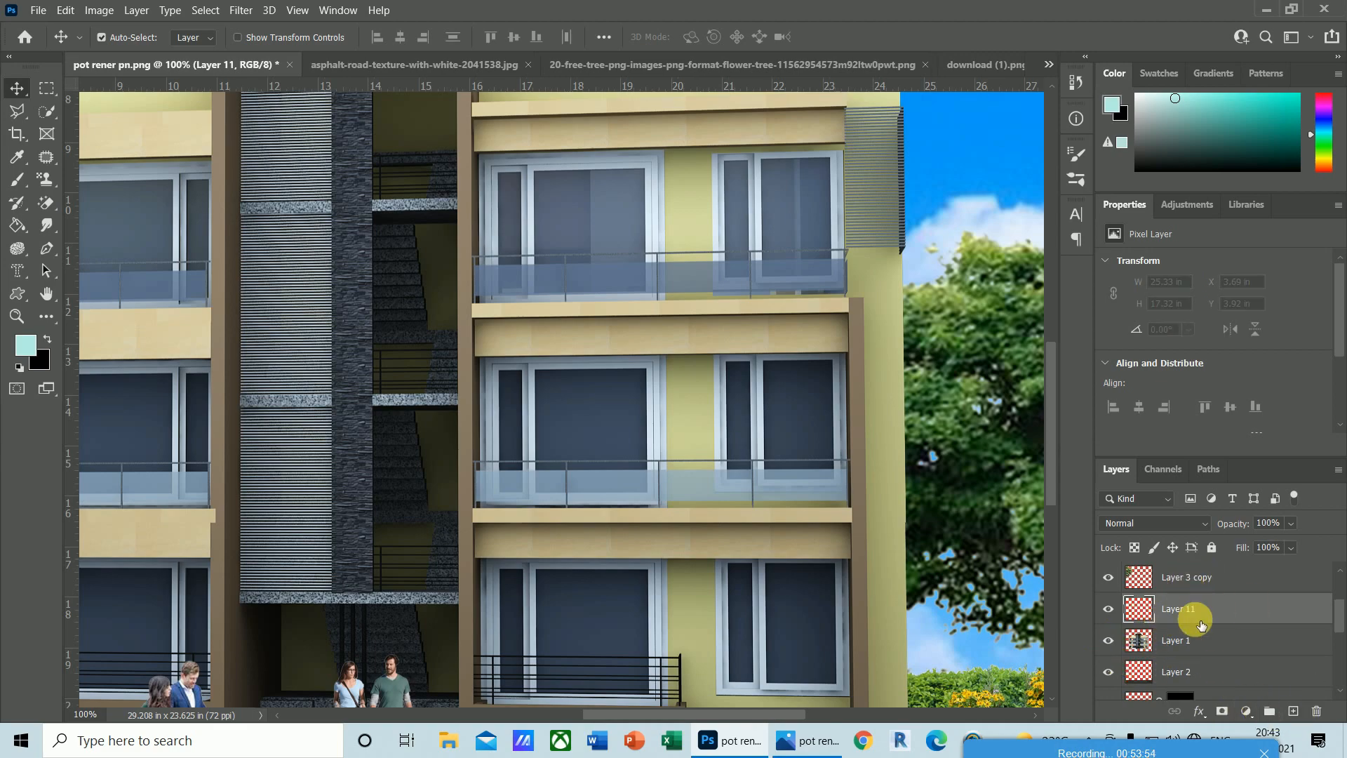
- Open the living-room image download (6).jpg from the destop texture folder on the Desktop
click(35, 10)
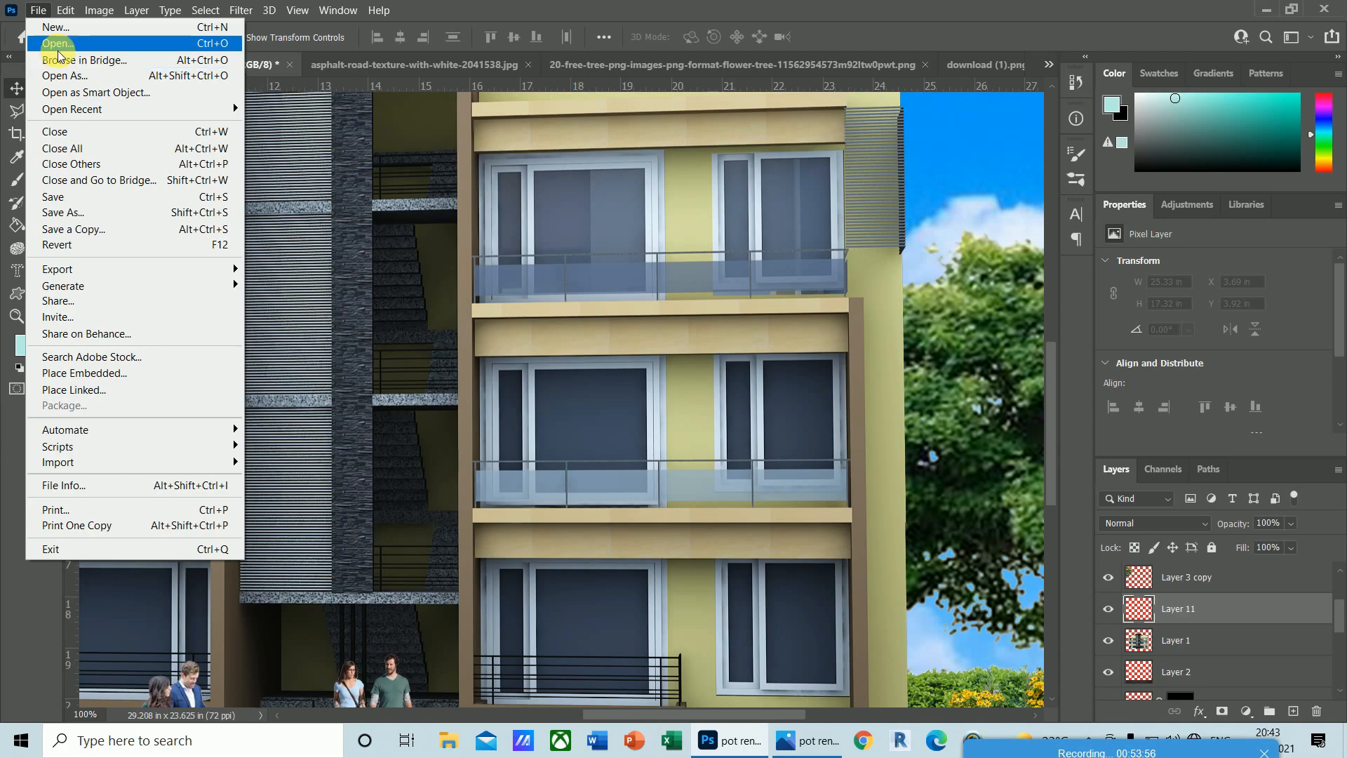
click(50, 40)
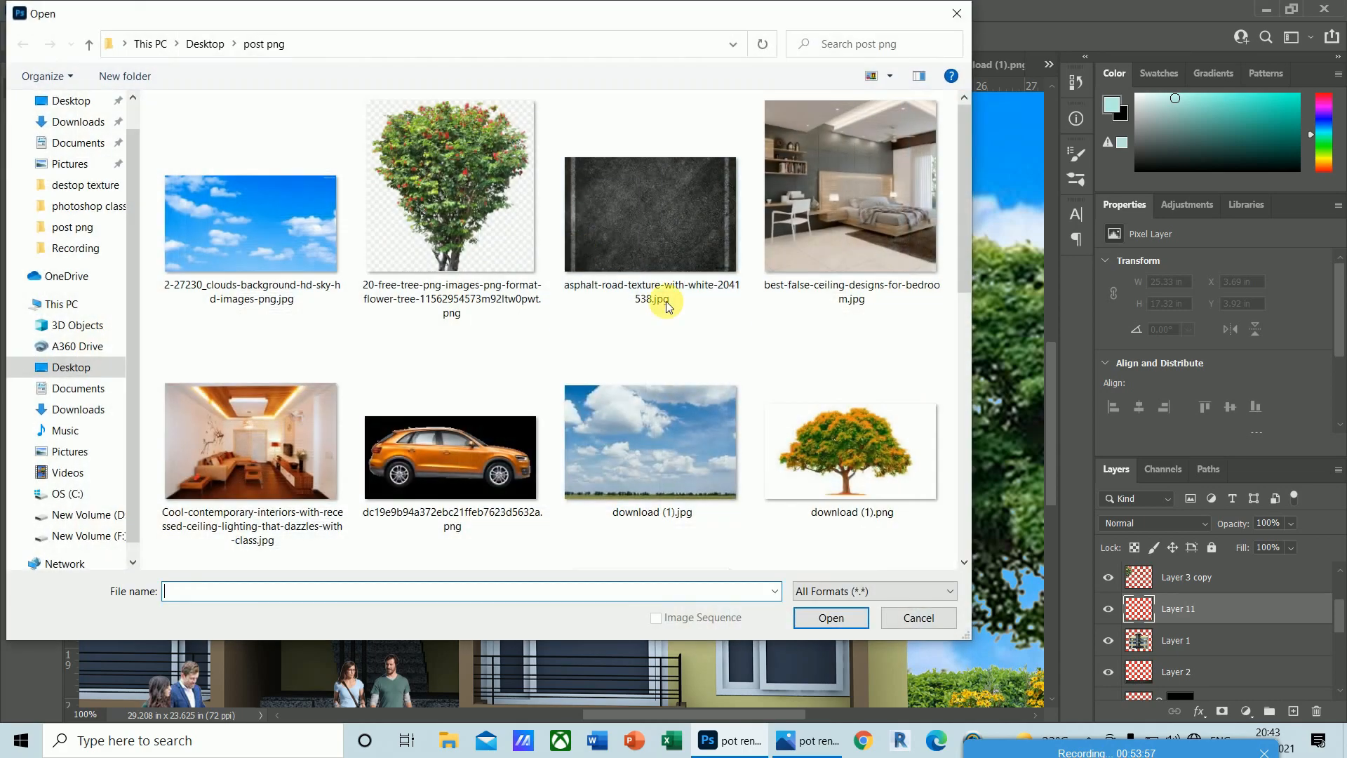
click(879, 217)
click(450, 457)
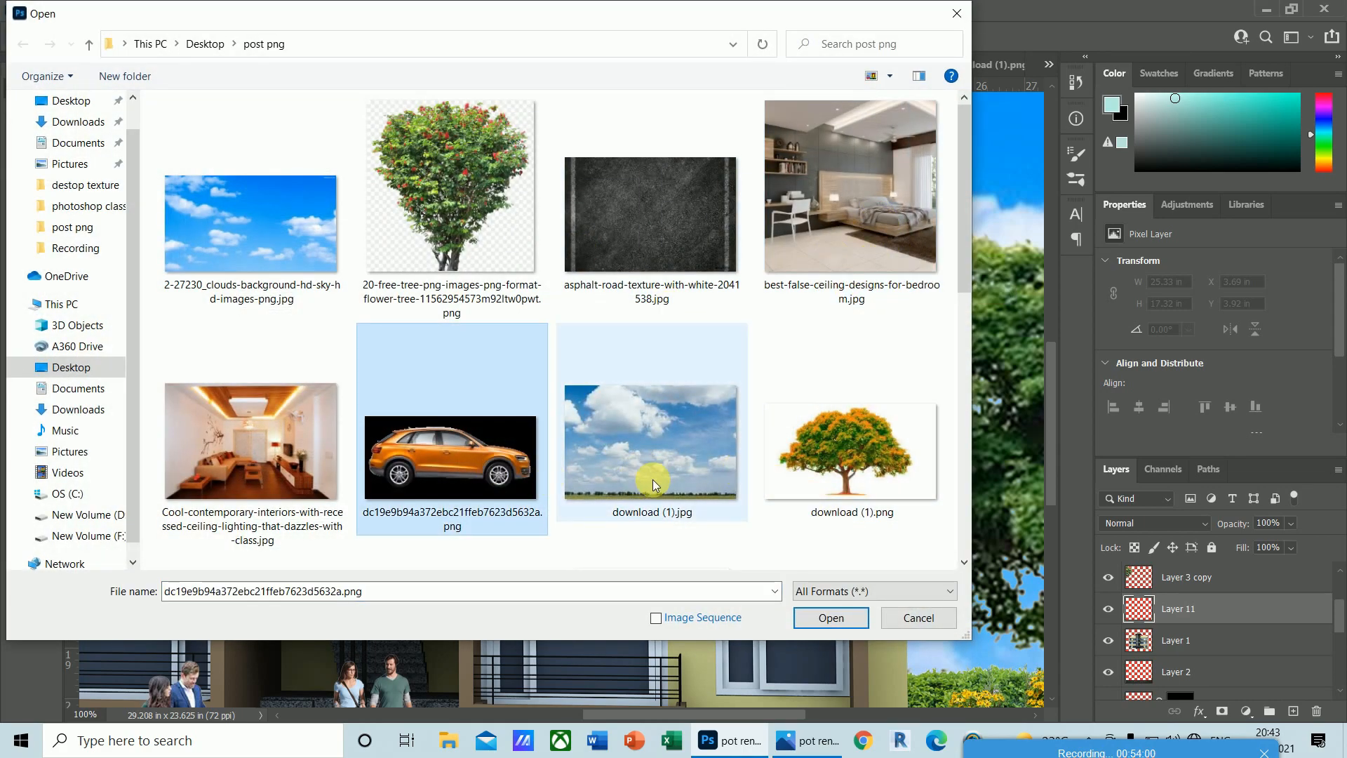
scroll(596, 416, down, 5)
scroll(618, 407, up, 2)
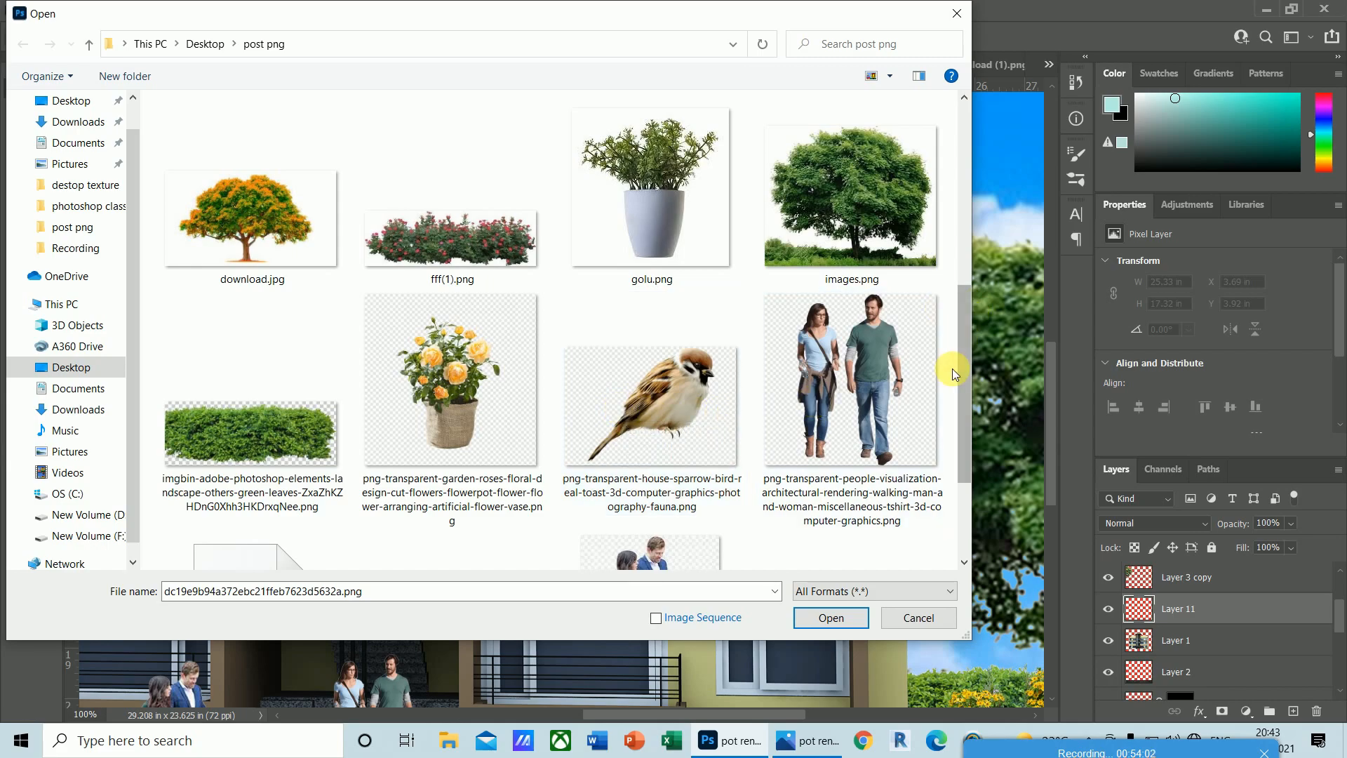
drag(966, 368, 964, 208)
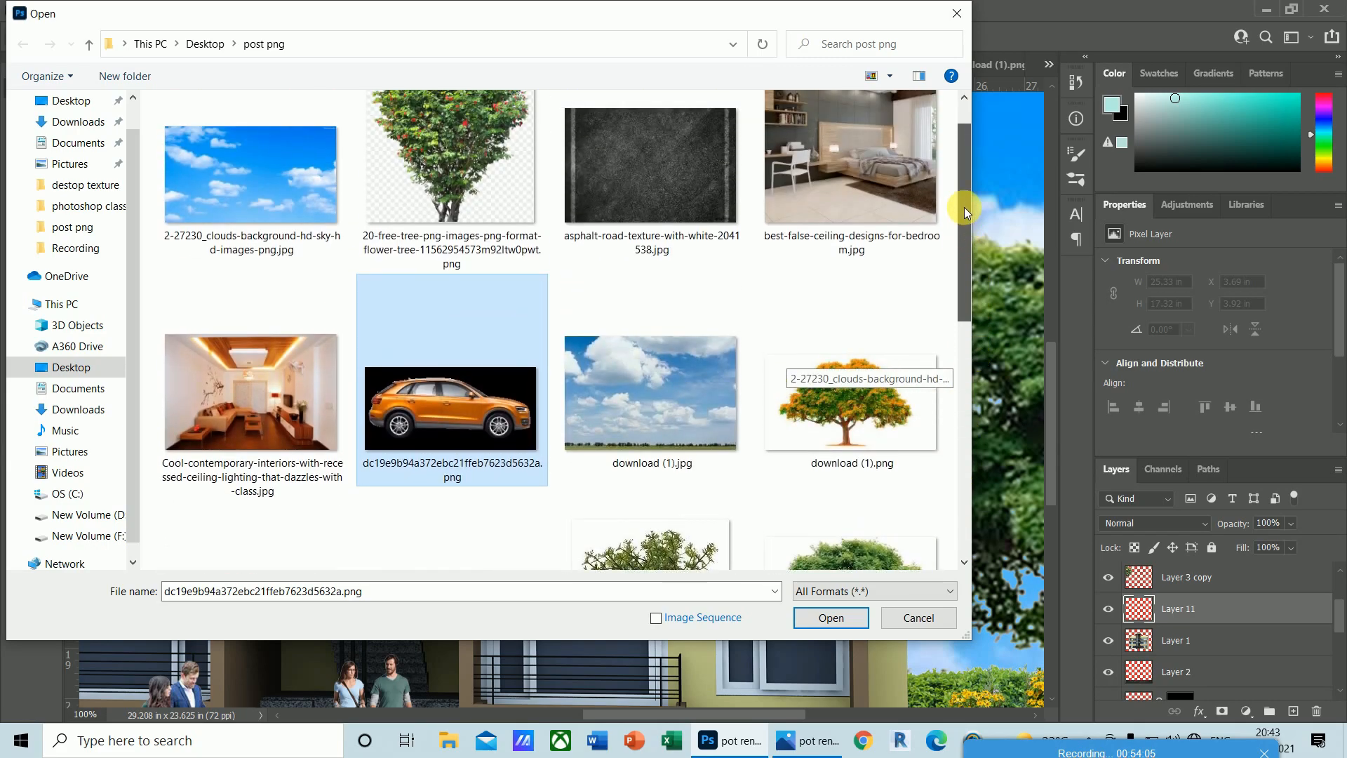
click(88, 43)
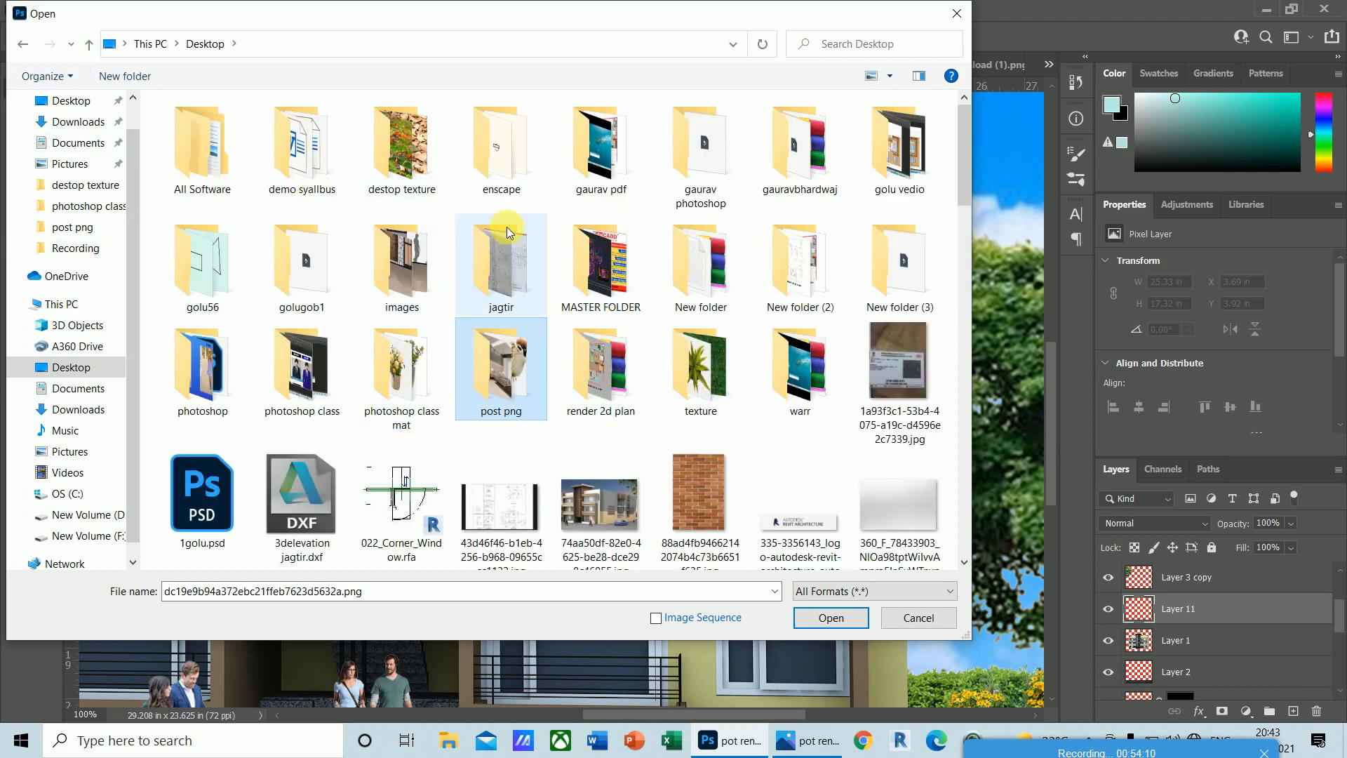
double_click(402, 149)
click(407, 303)
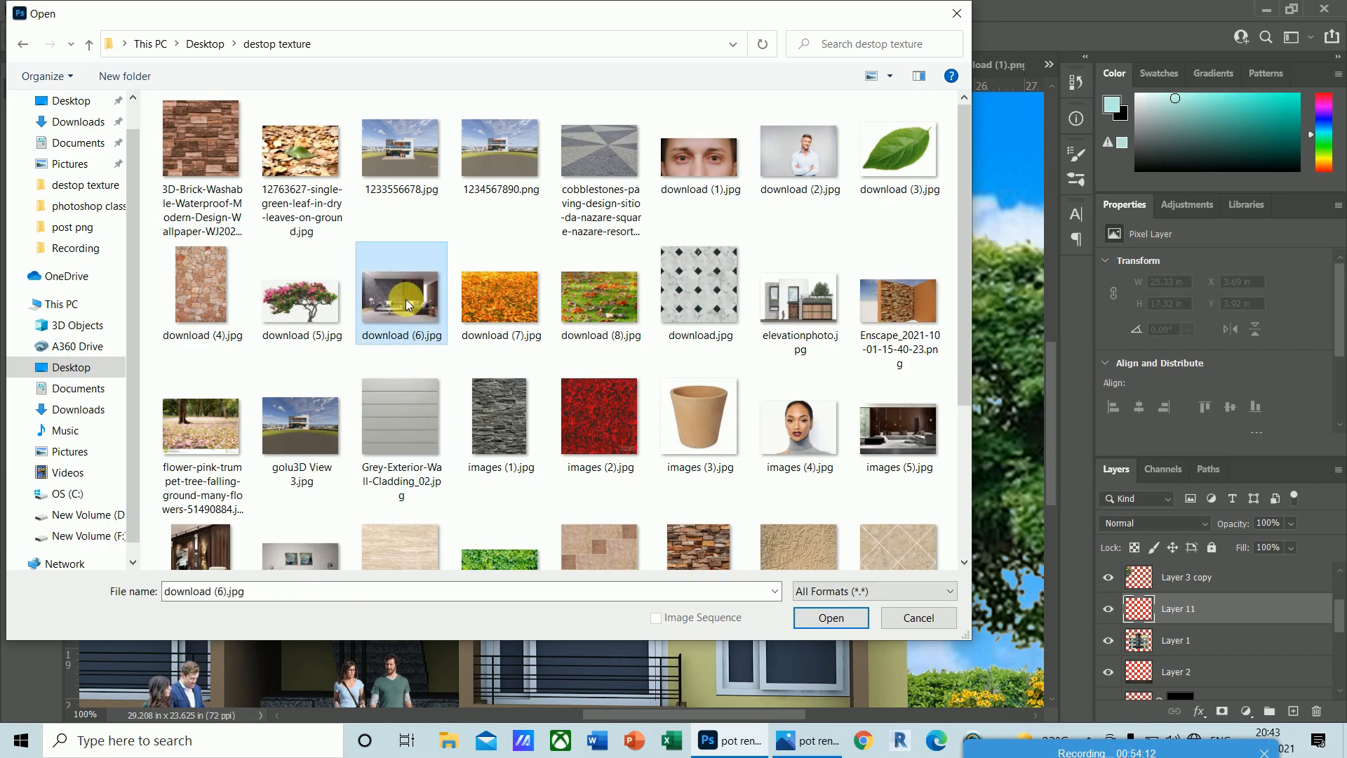
click(830, 618)
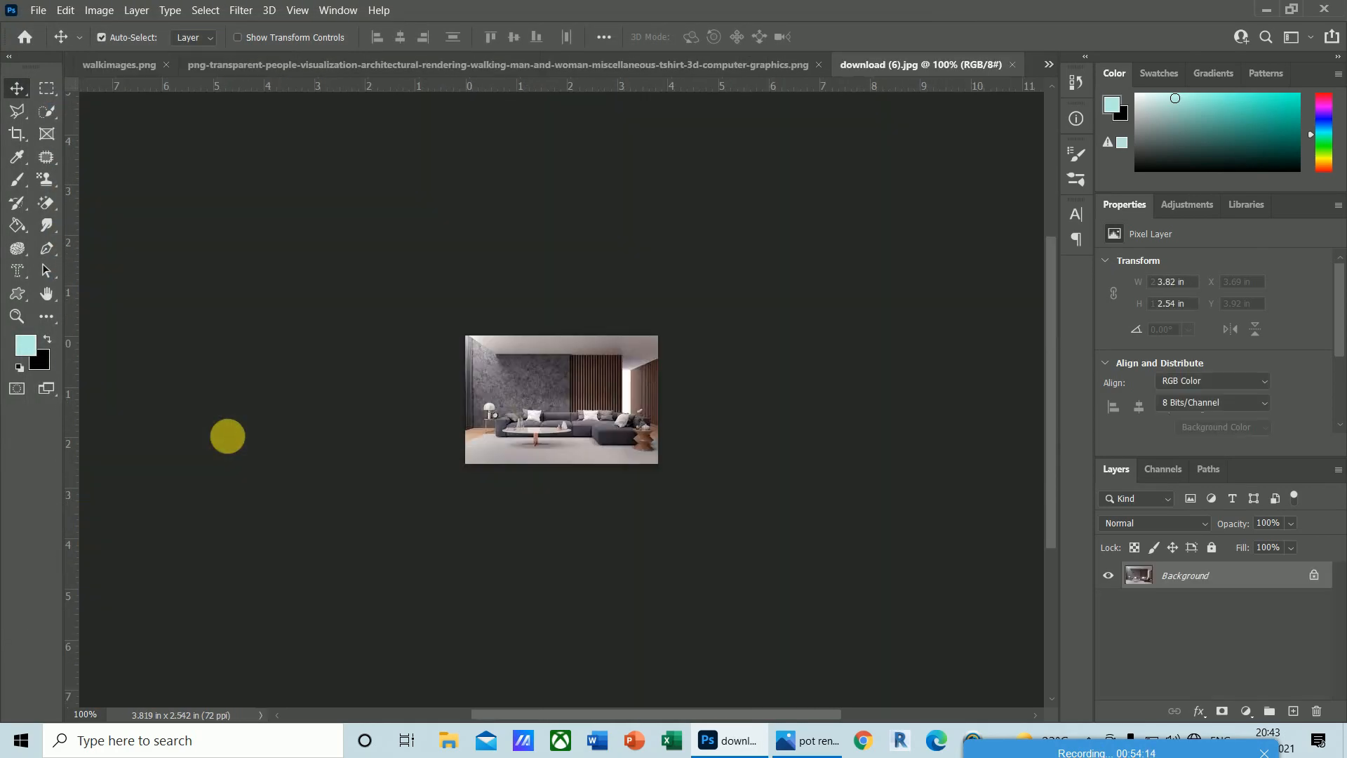
- Copy the entire living-room image into pot rener pn.png and place it over the ground-floor windows of the building's right wing
click(227, 436)
key(ctrl+a)
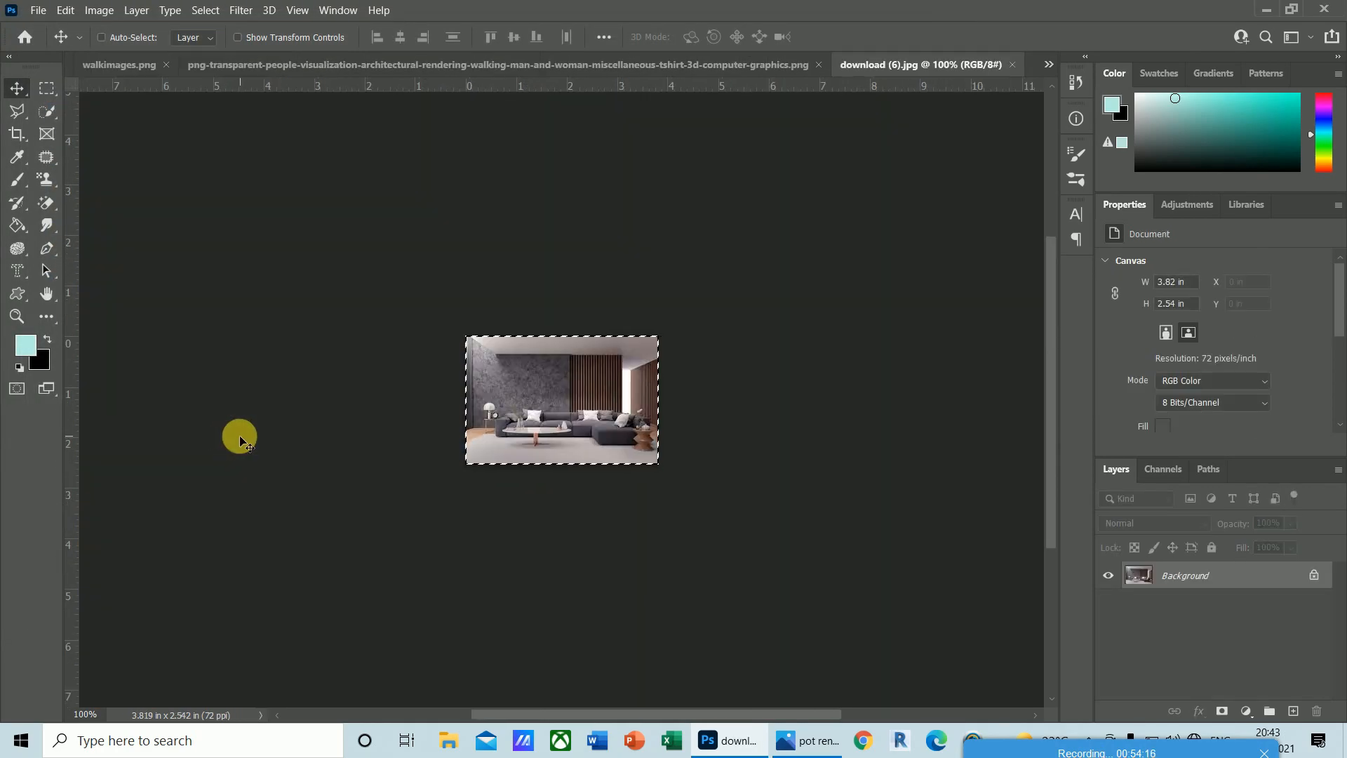
key(ctrl+Tab)
key(ctrl+v)
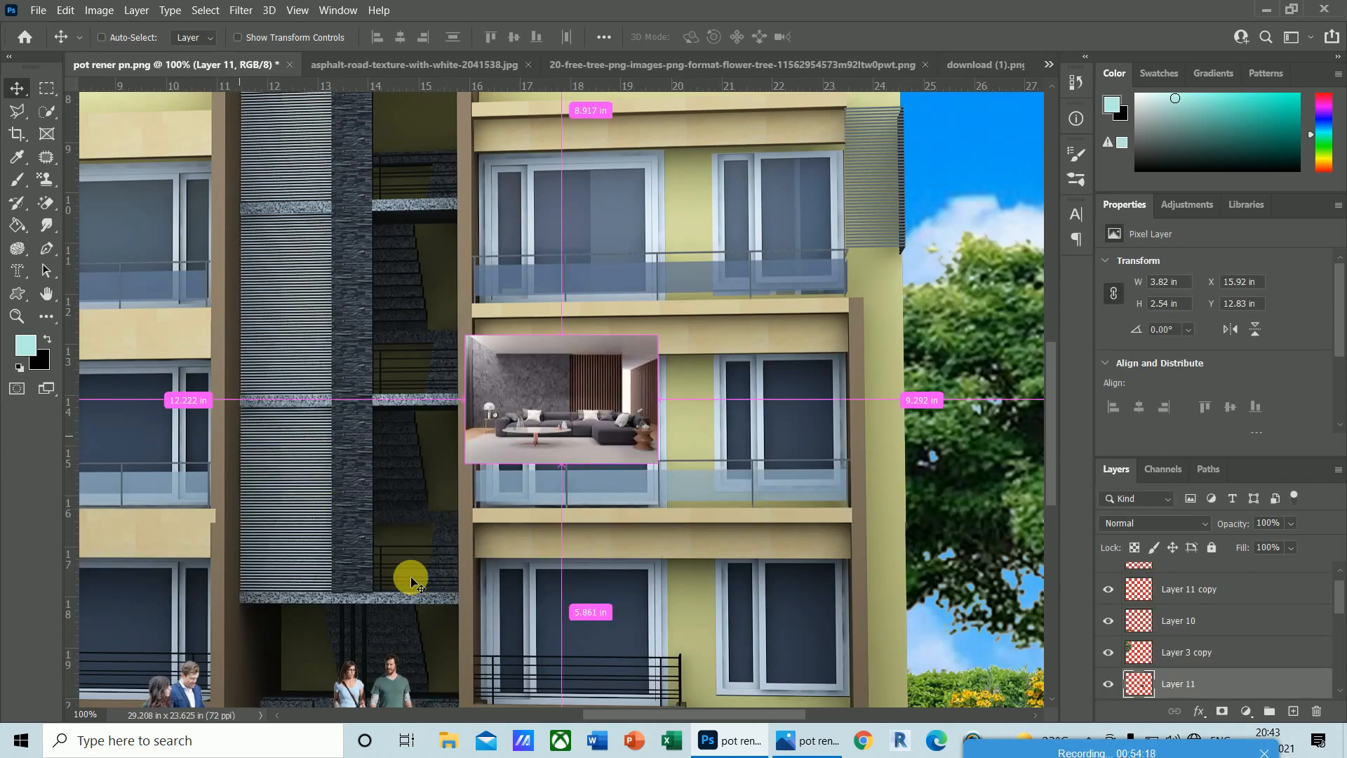
drag(559, 405, 630, 634)
- Distort the living-room image corner by corner so it spans the full width of the right wing's ground-floor bay
key(ctrl+t)
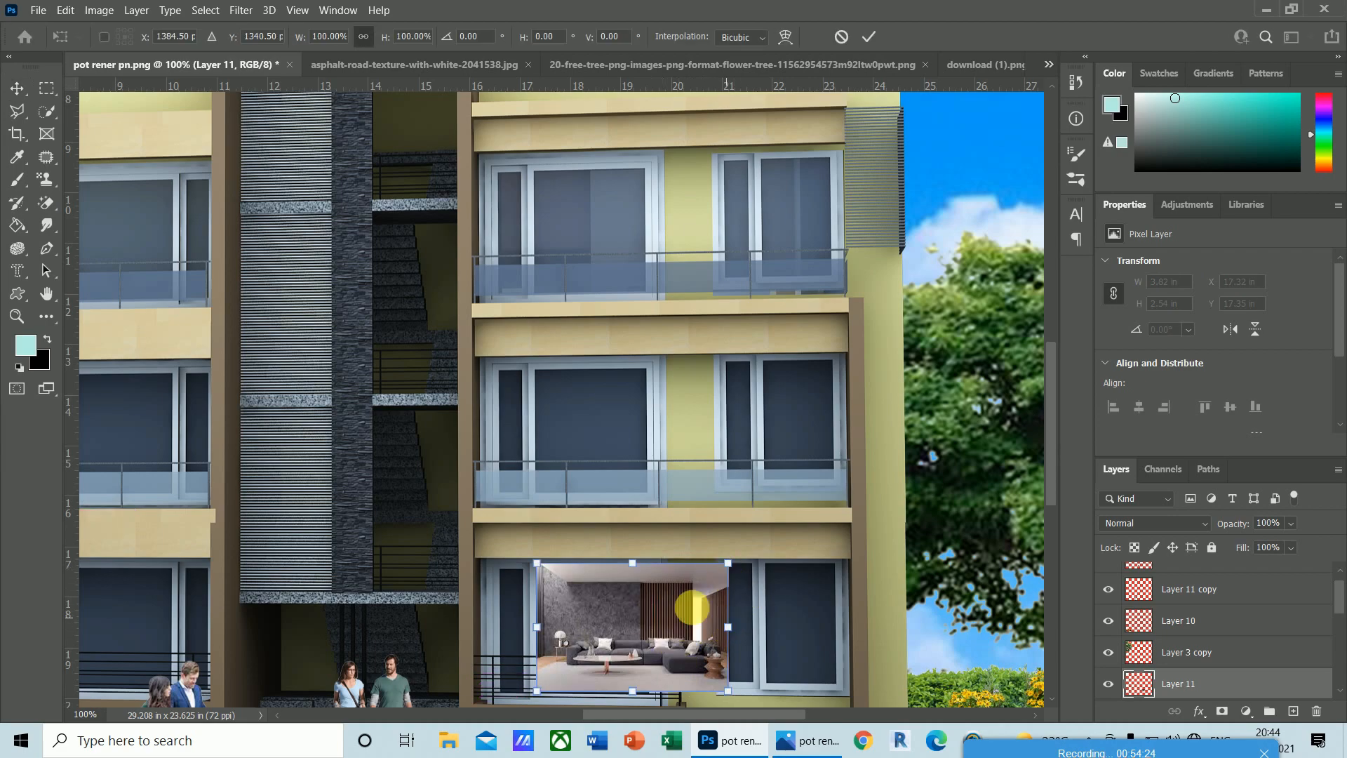
right_click(602, 617)
click(656, 348)
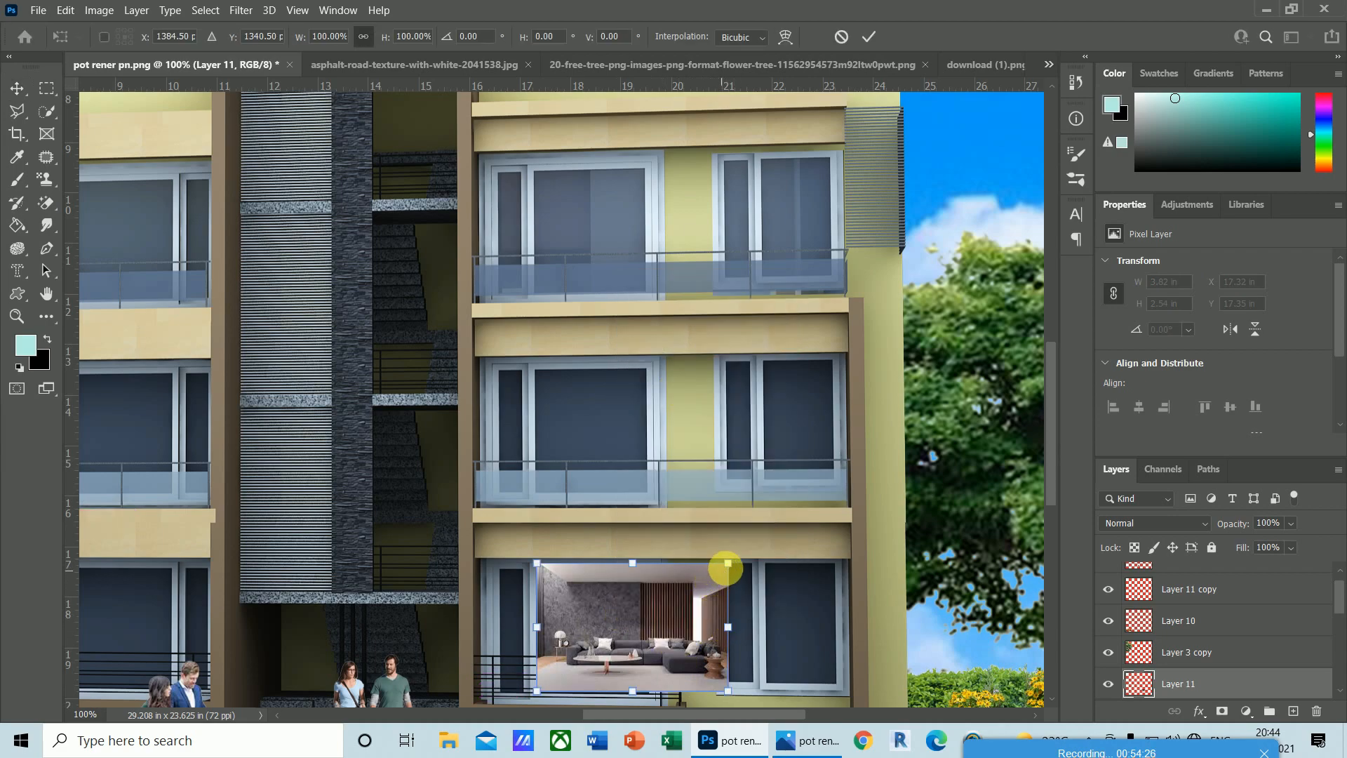
drag(729, 563, 849, 558)
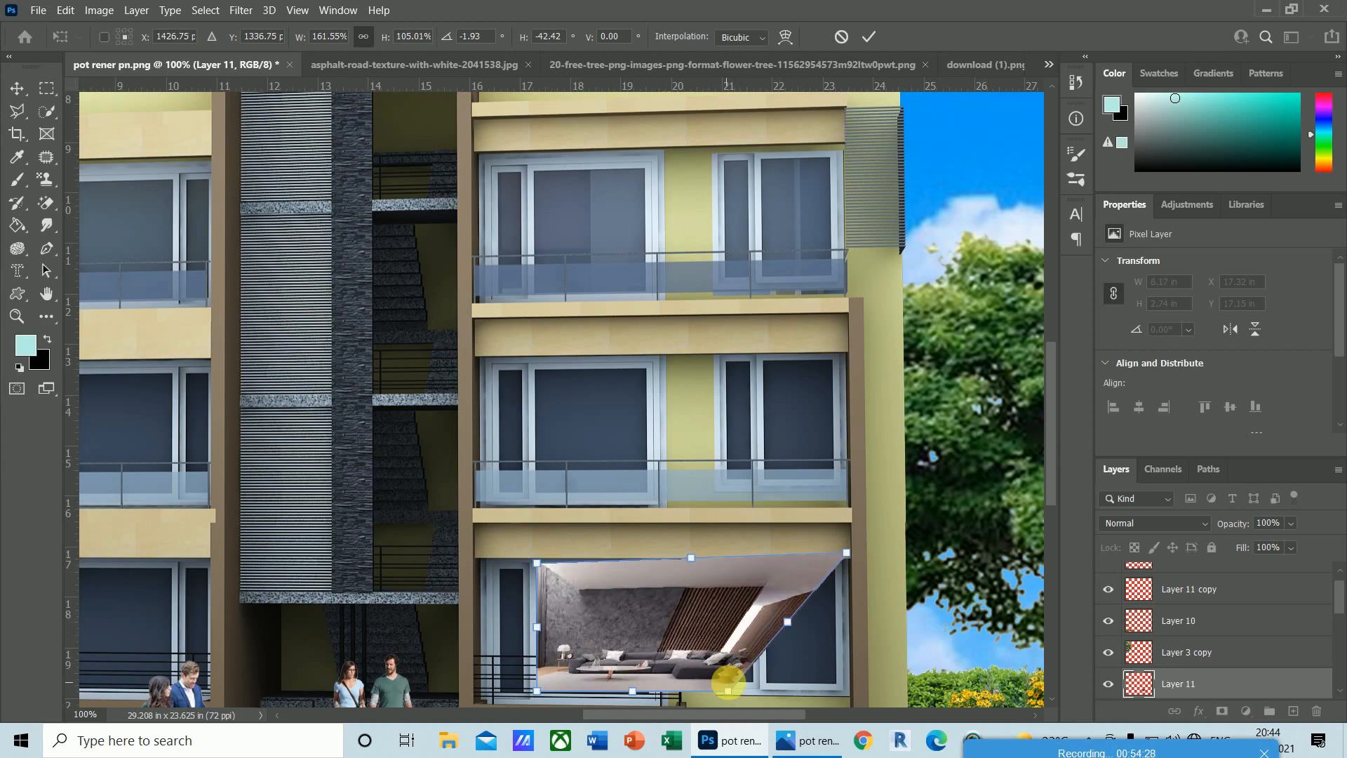
drag(727, 691, 853, 703)
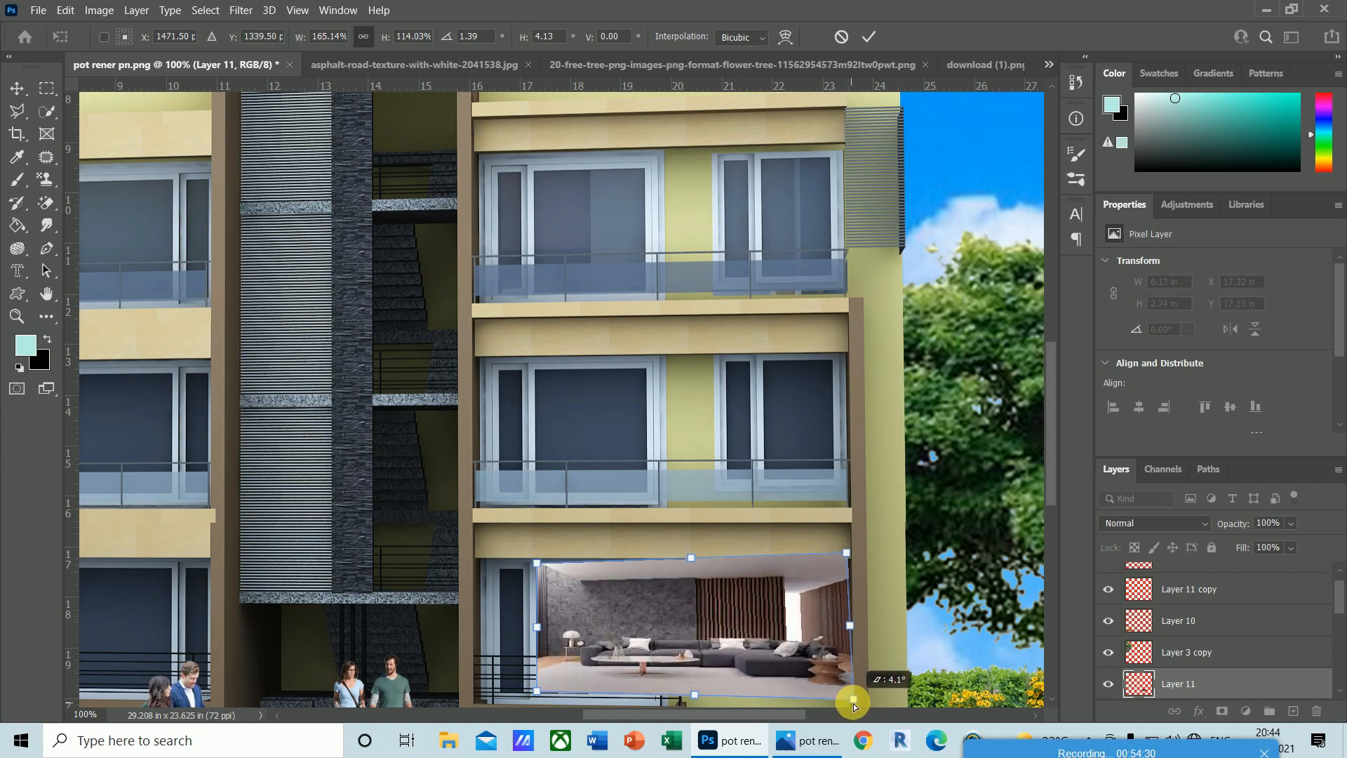
drag(540, 565, 475, 555)
drag(537, 695, 477, 705)
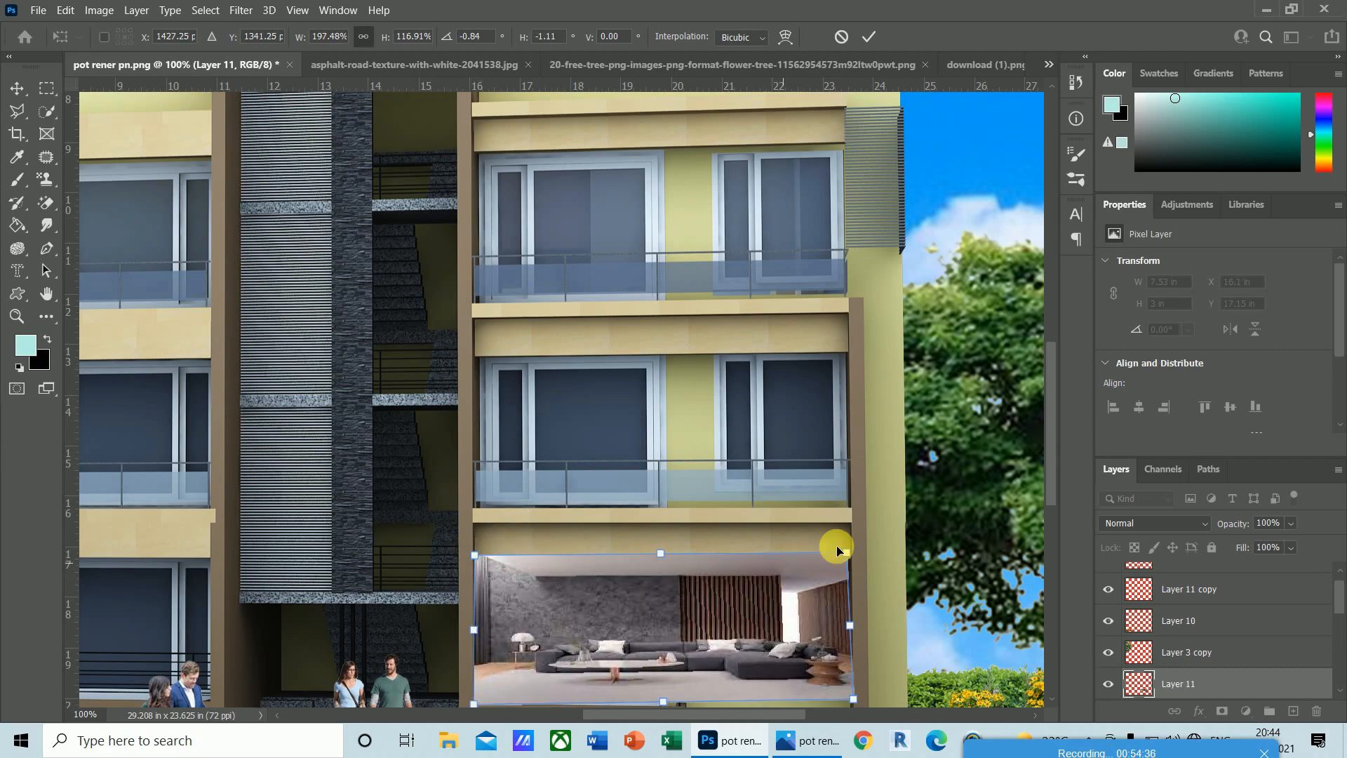
drag(847, 553, 854, 555)
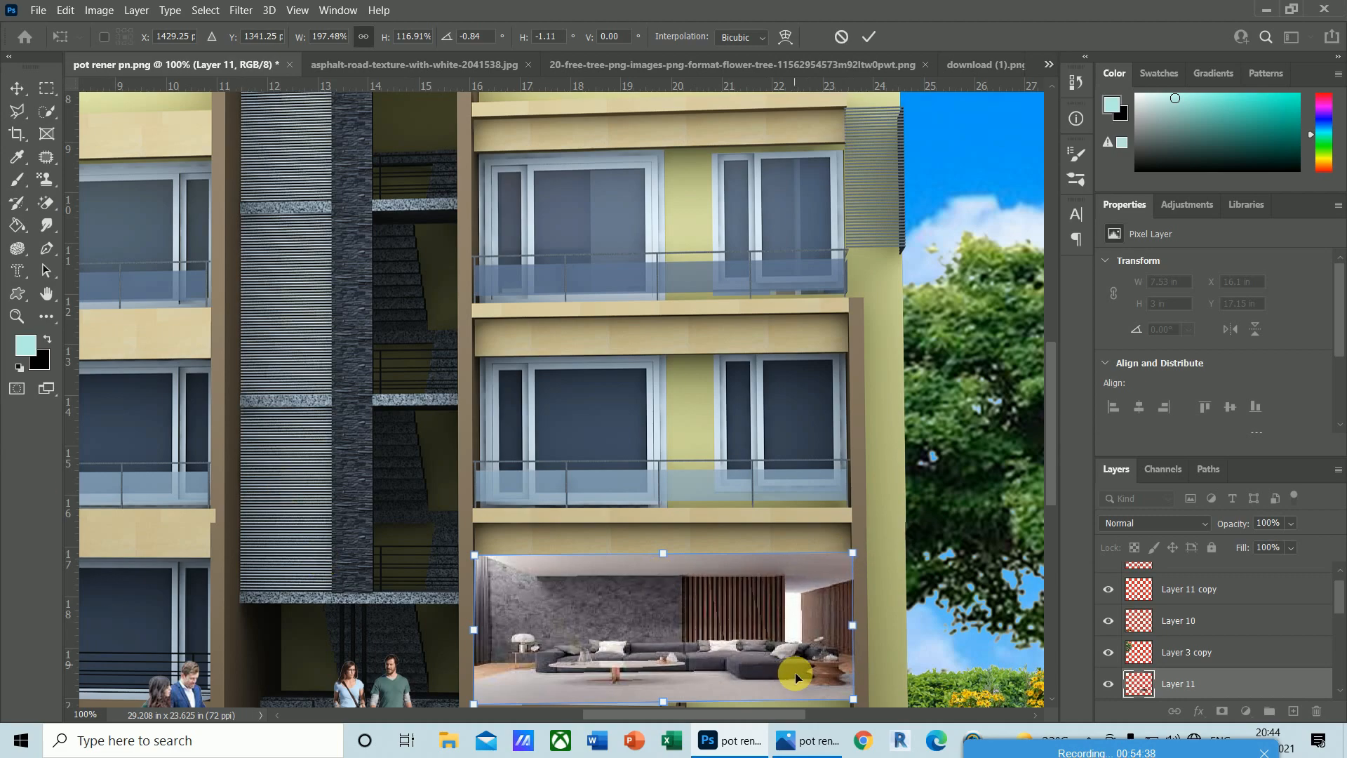
key(Return)
- Make the building layer, Layer 1, active and hide the living-room image on Layer 11
scroll(1330, 600, down, 5)
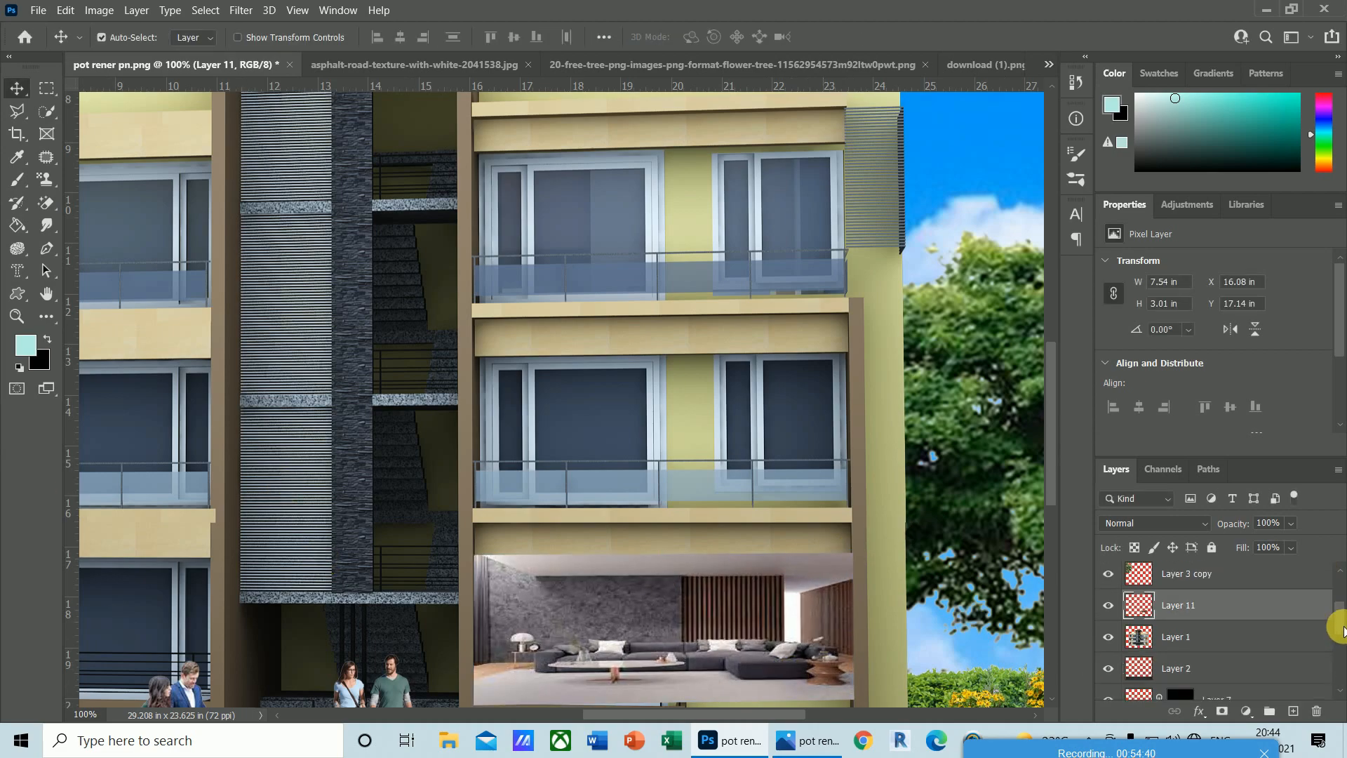
click(1176, 576)
scroll(1177, 611, up, 1)
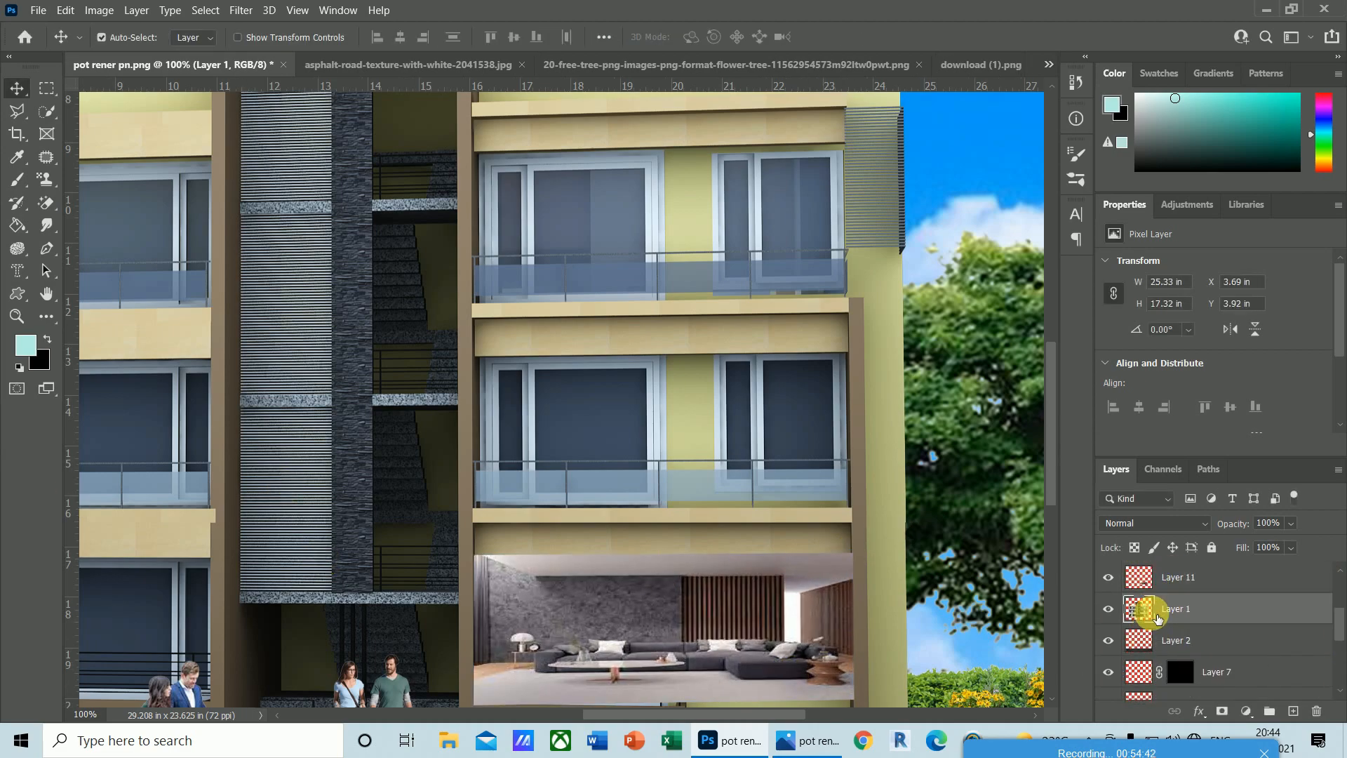
click(1109, 577)
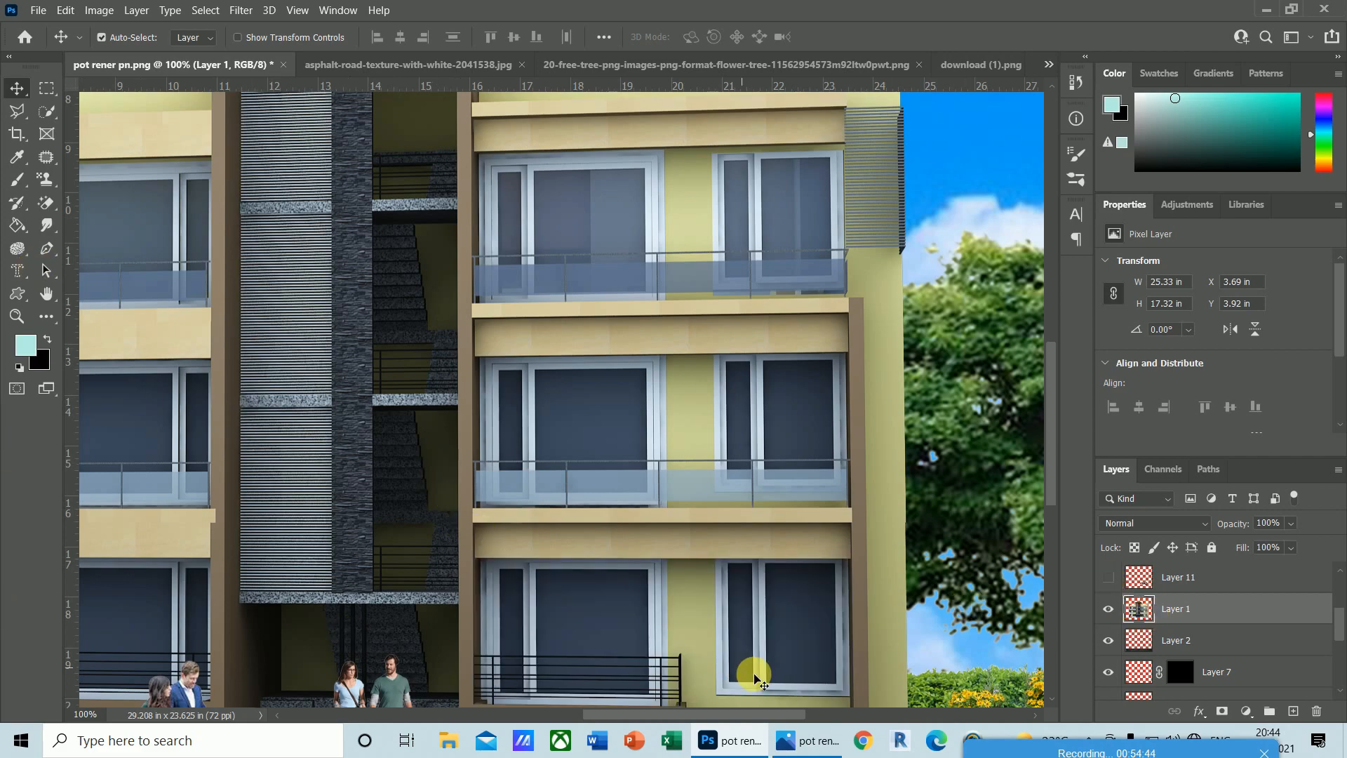
- Select the large glass pane of the right wing's ground-floor balcony window, down to the top rail, with the Polygonal Lasso tool
key(ctrl+plus)
key(ctrl+plus)
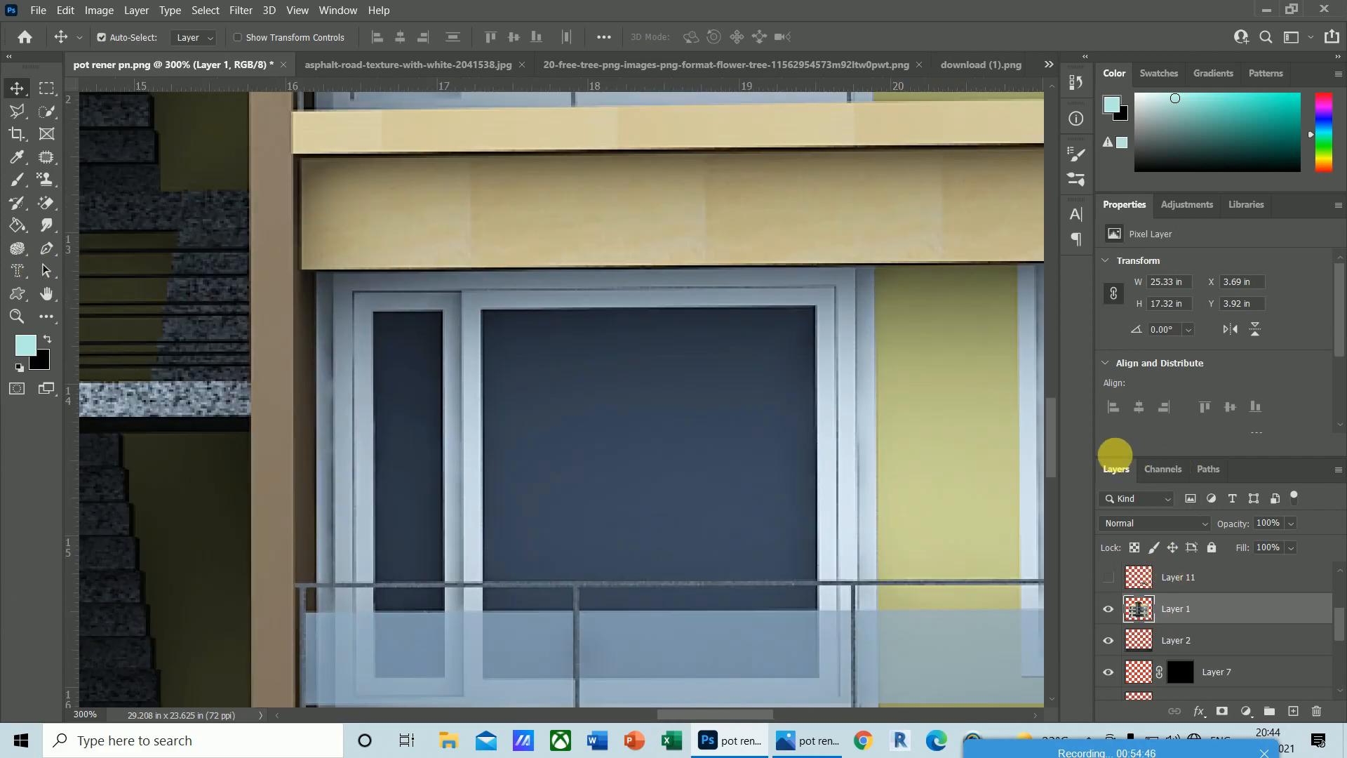
drag(1051, 443, 1057, 532)
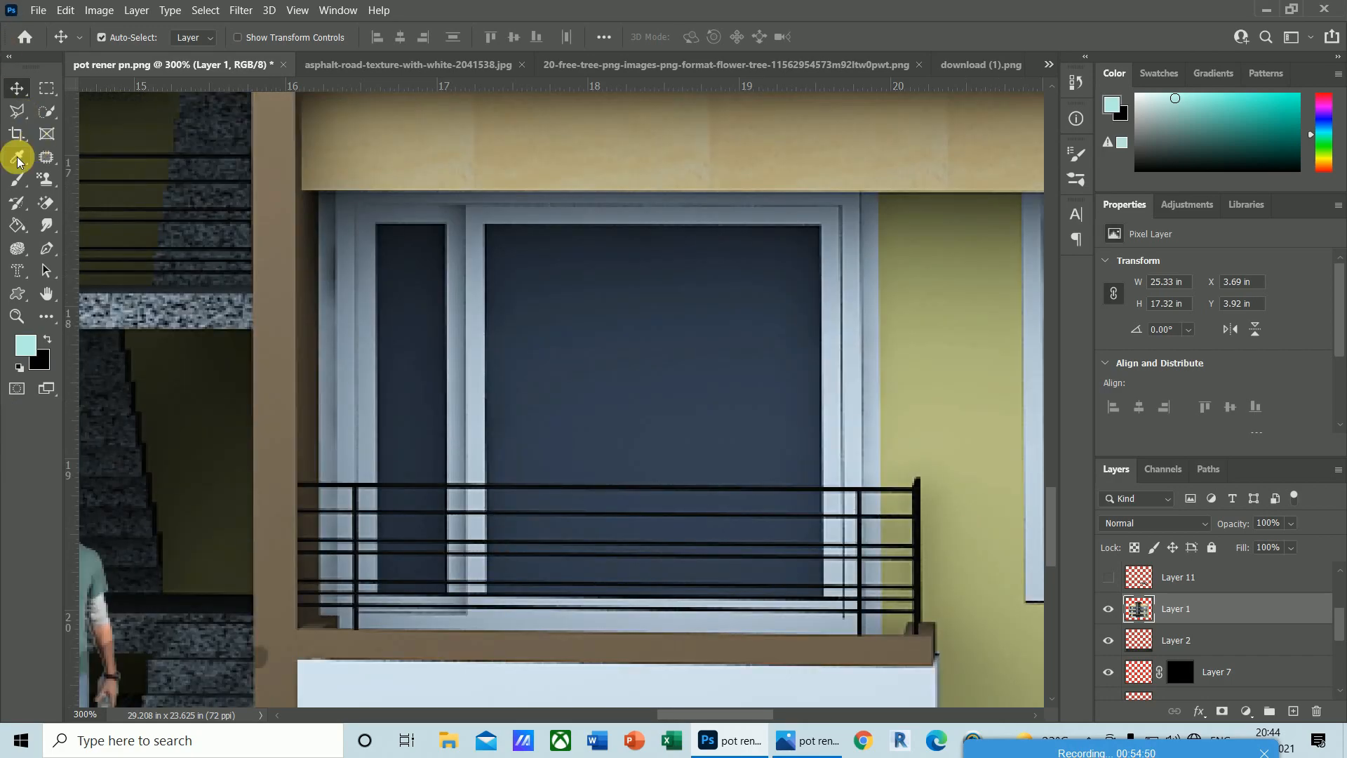
click(16, 111)
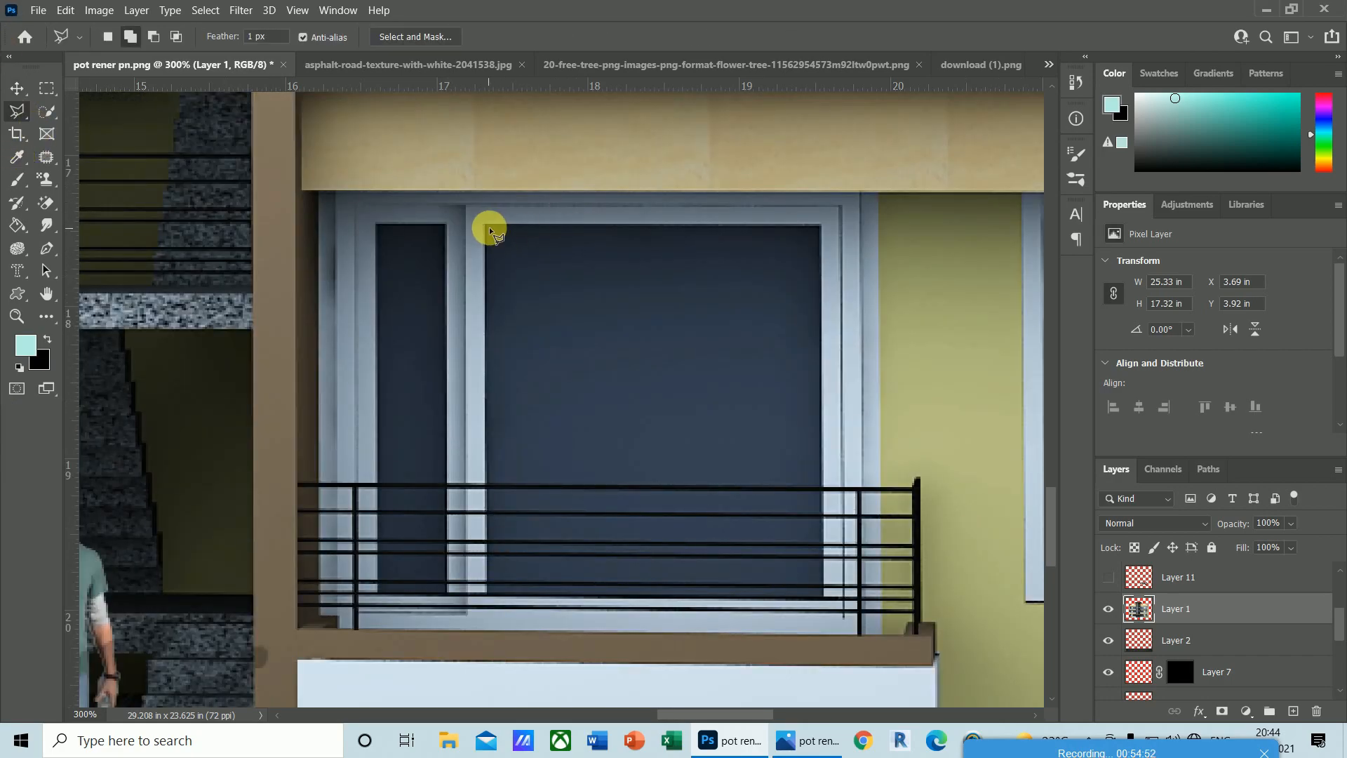
click(47, 248)
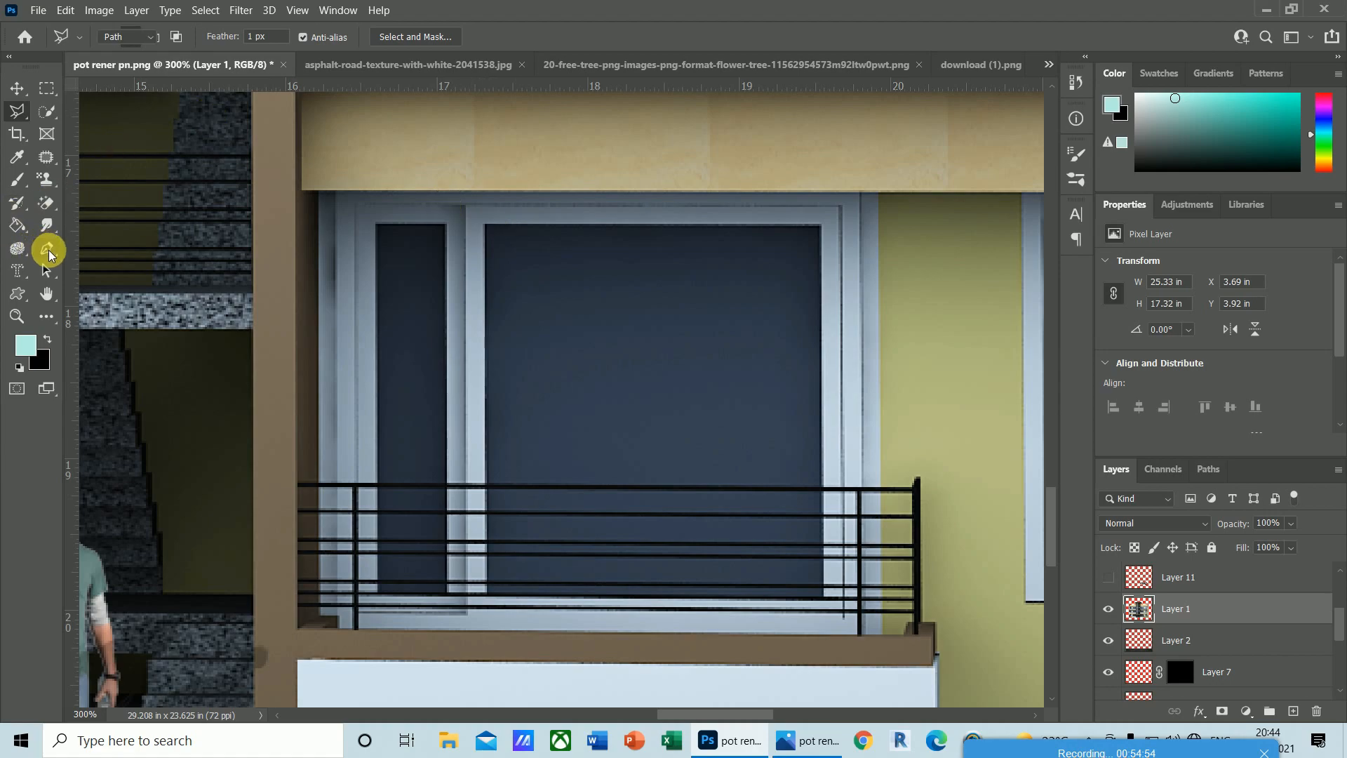
click(18, 112)
click(49, 127)
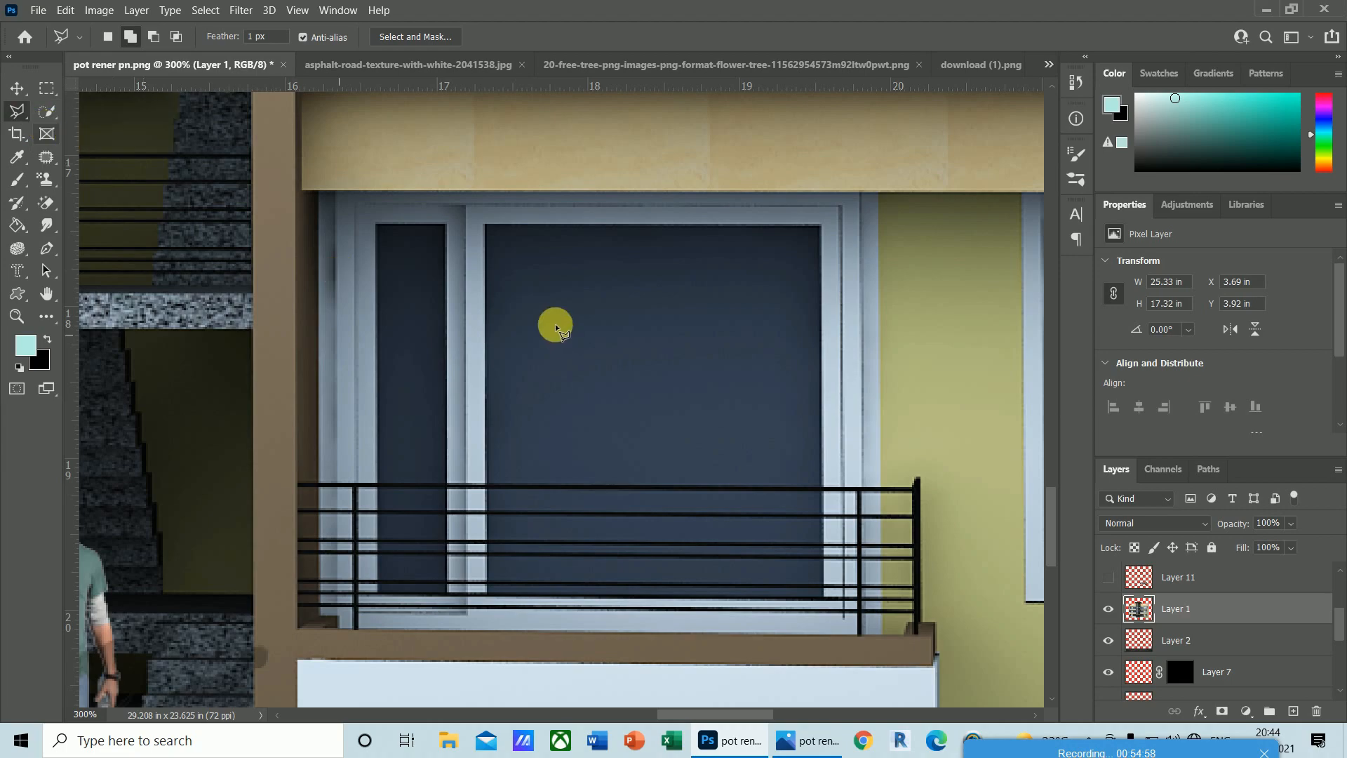
click(486, 225)
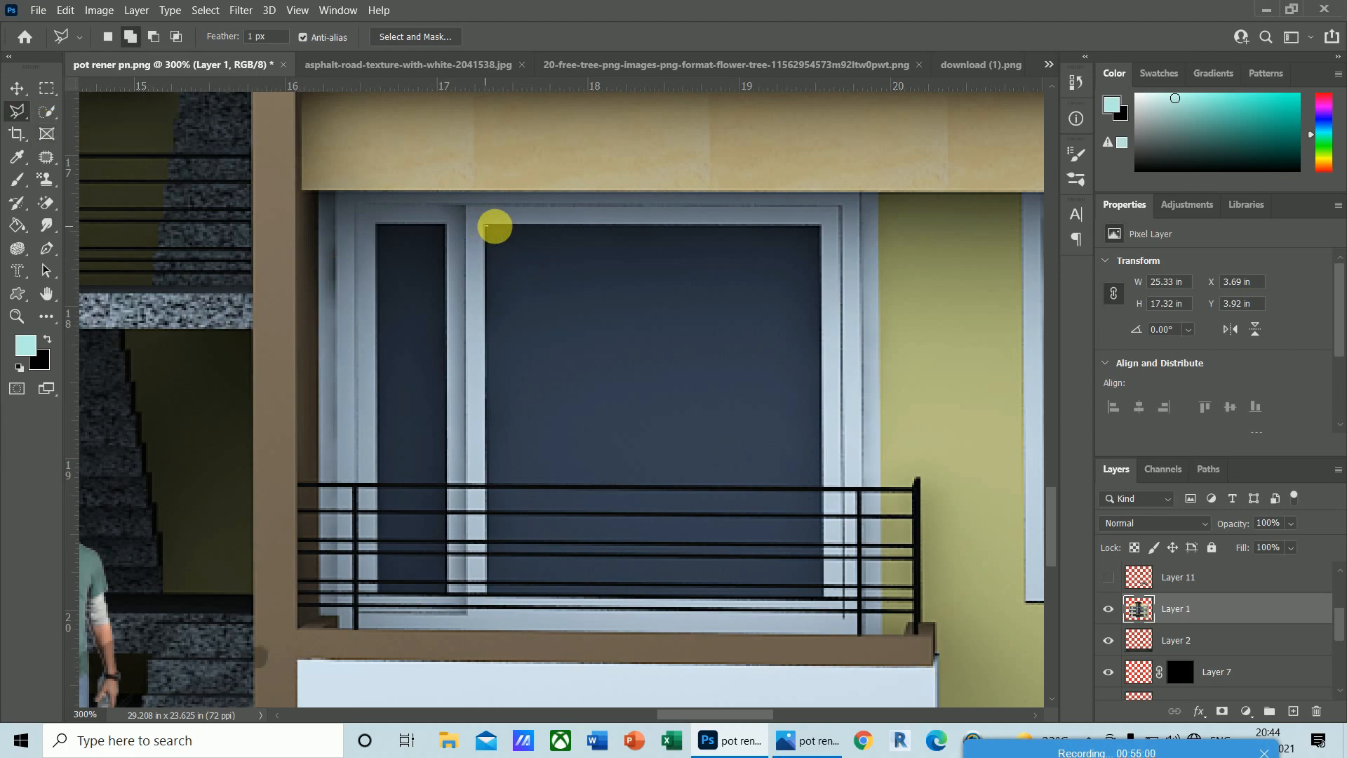
click(823, 225)
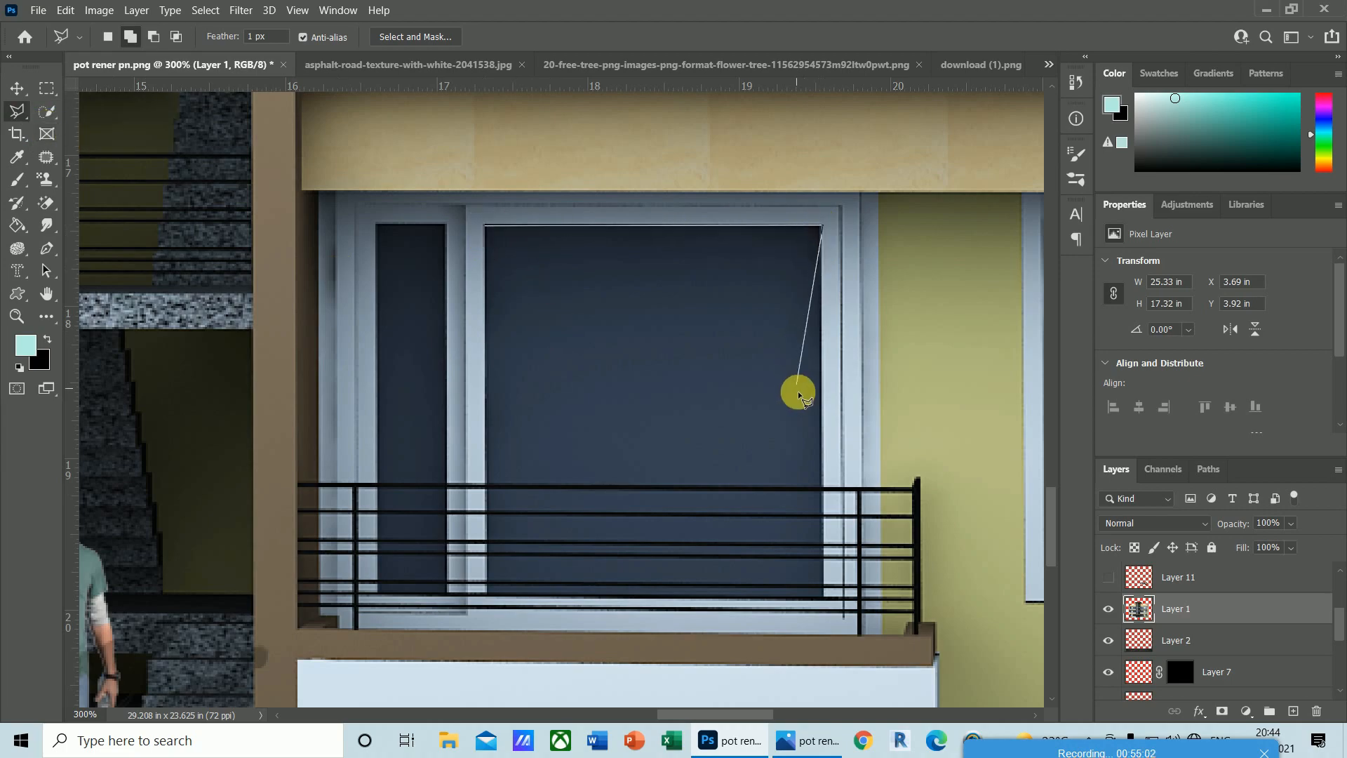
click(823, 486)
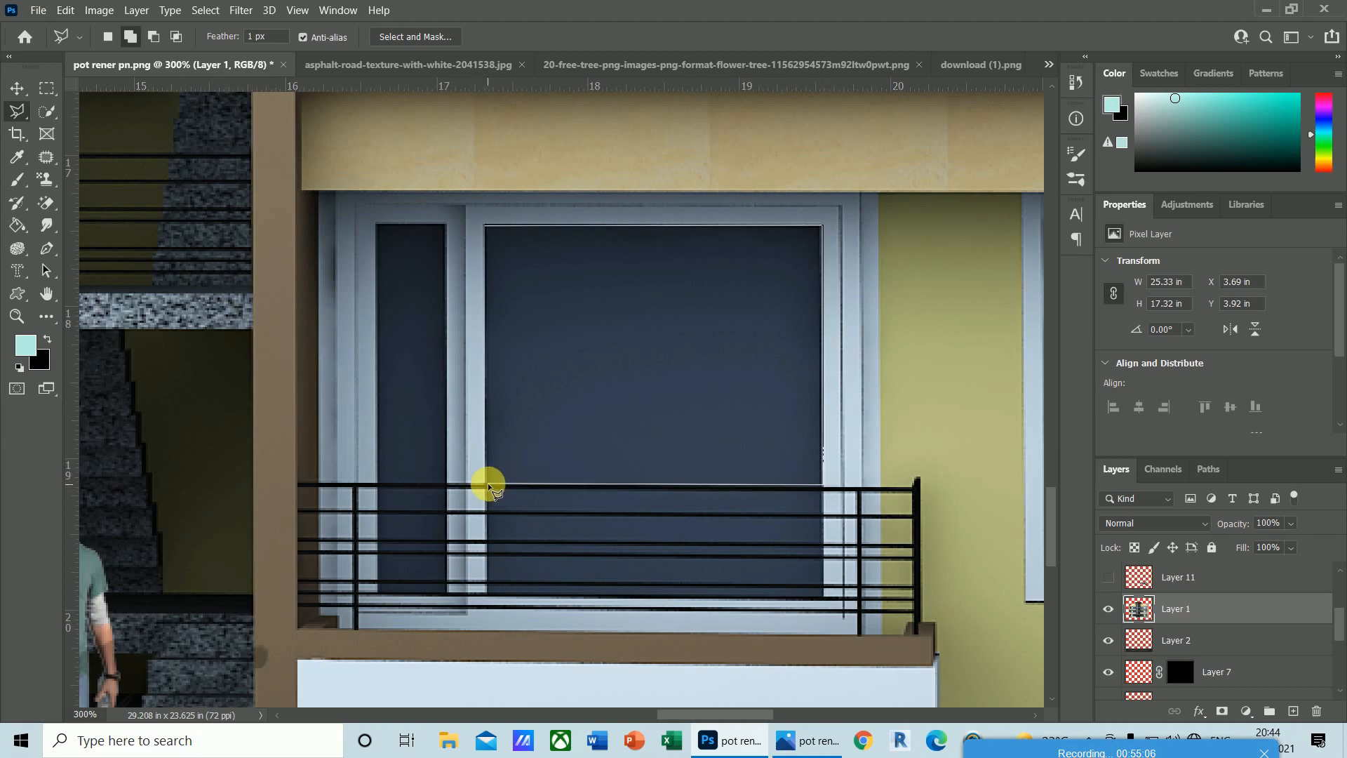
click(487, 483)
click(486, 226)
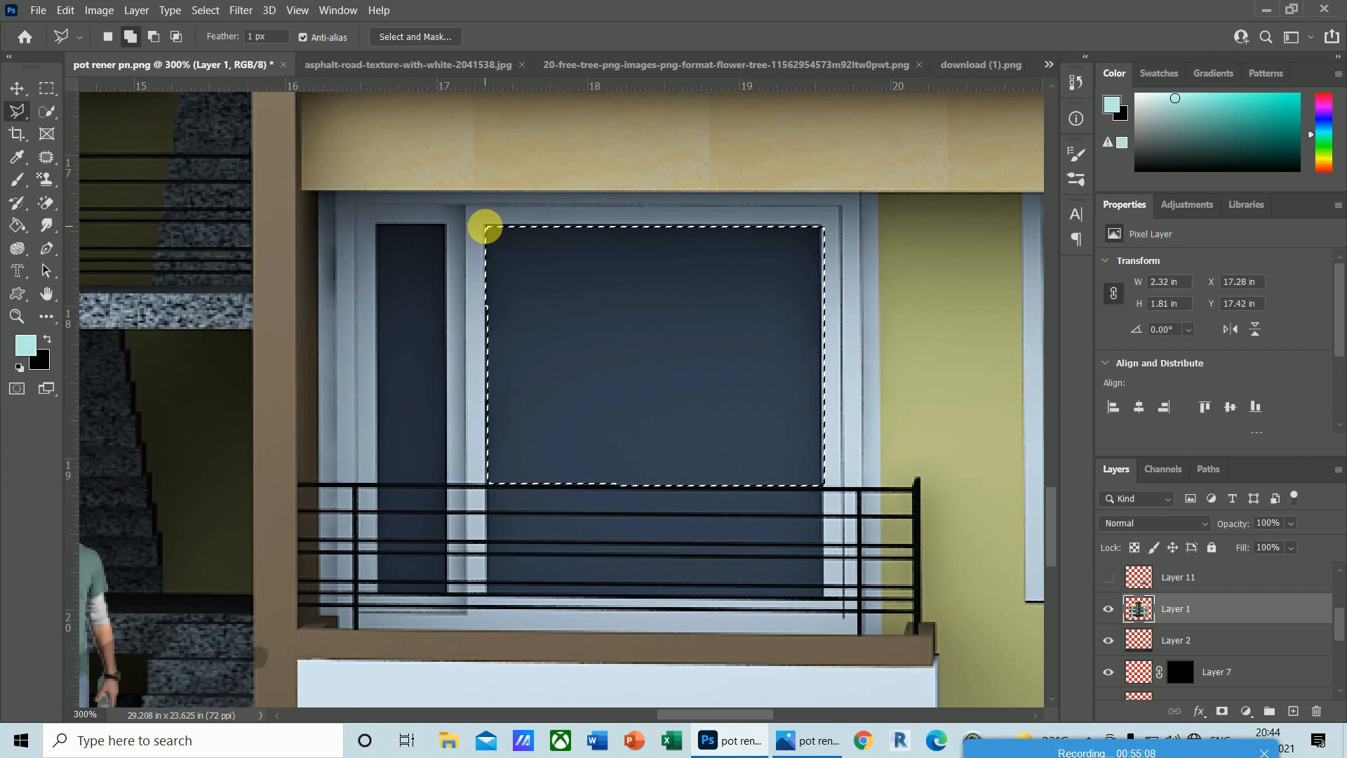
- Add the narrow glass pane beside the large one, down to the top rail, to the selection with the Polygonal Lasso tool
click(377, 224)
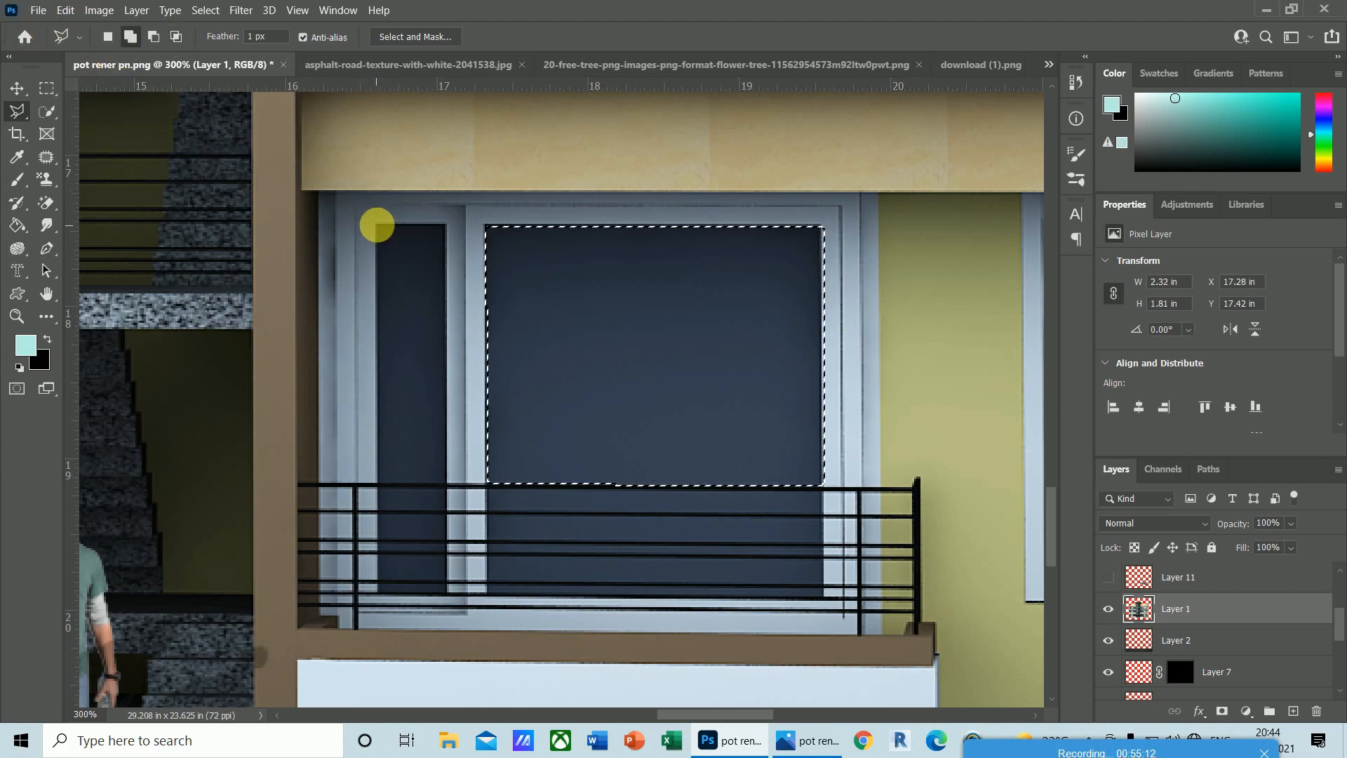
click(447, 226)
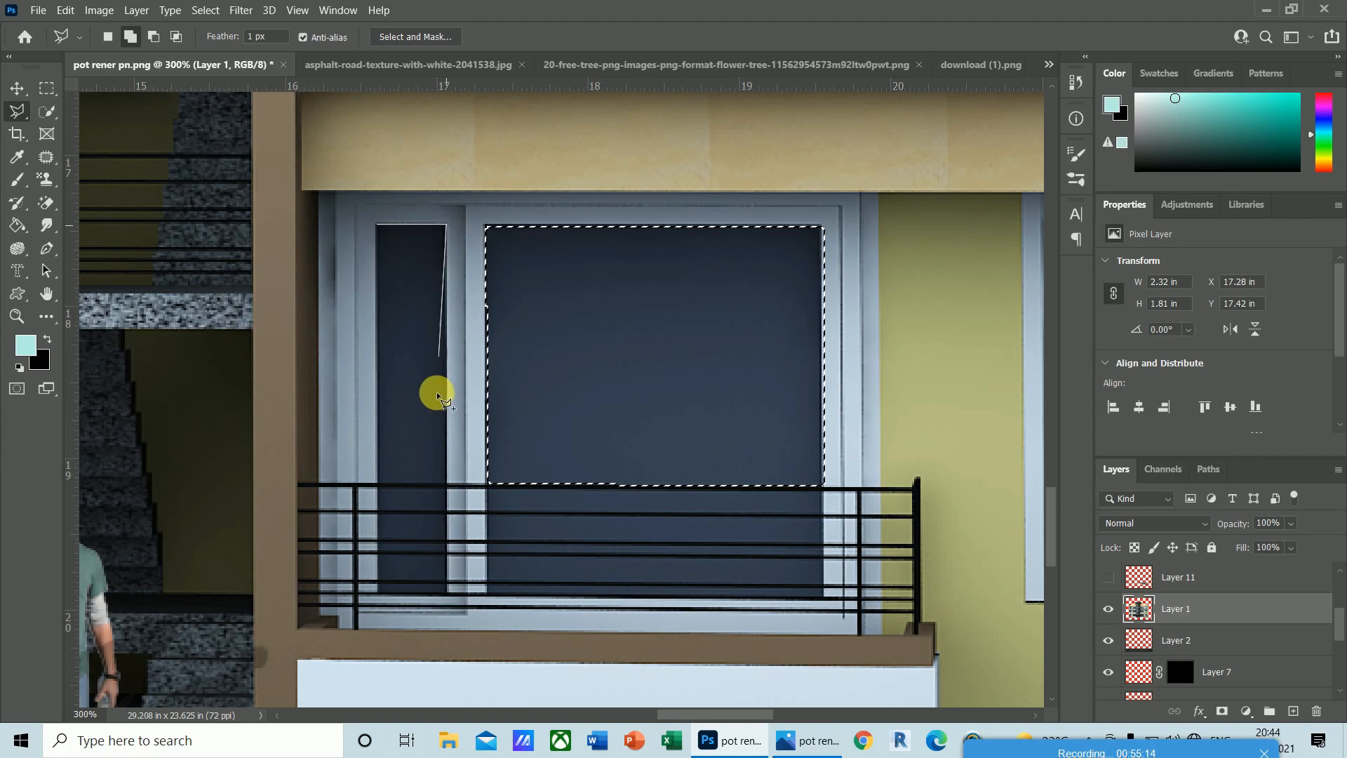
click(447, 481)
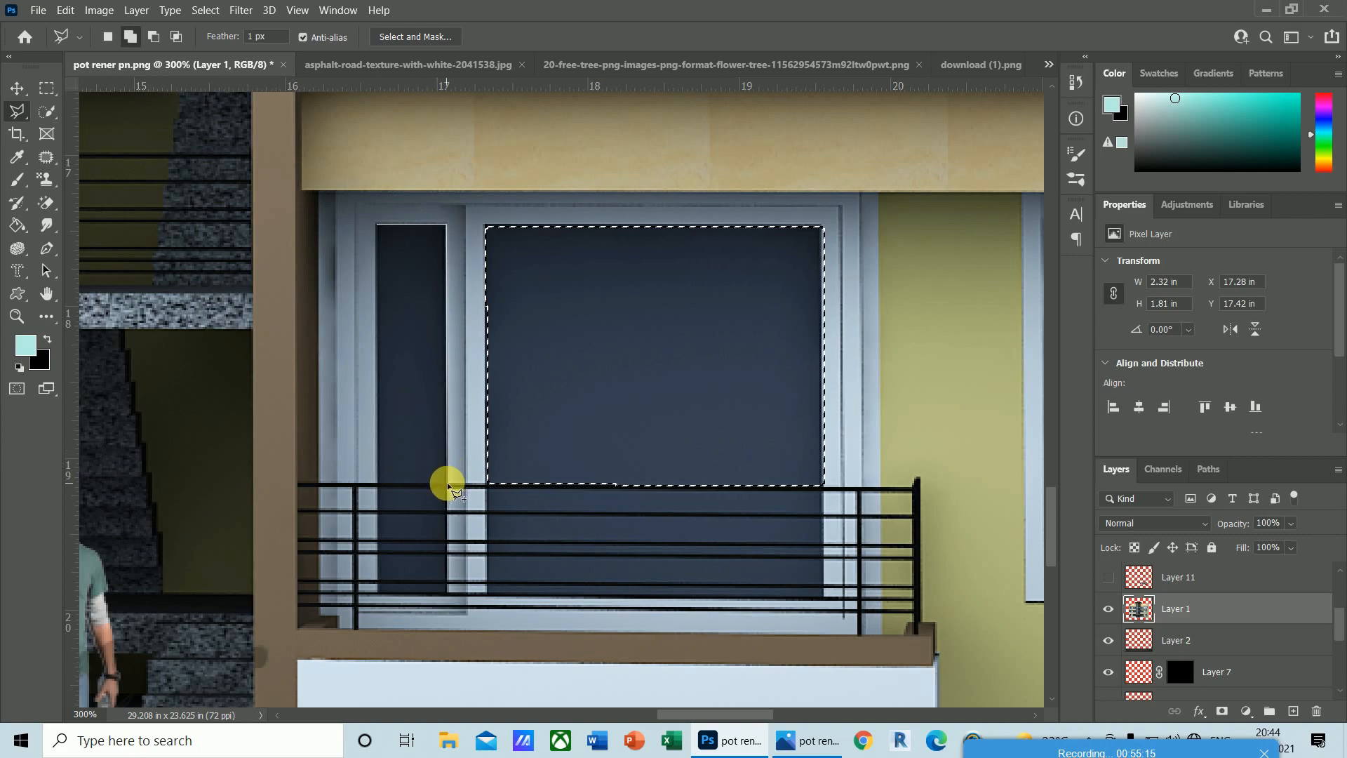
click(377, 483)
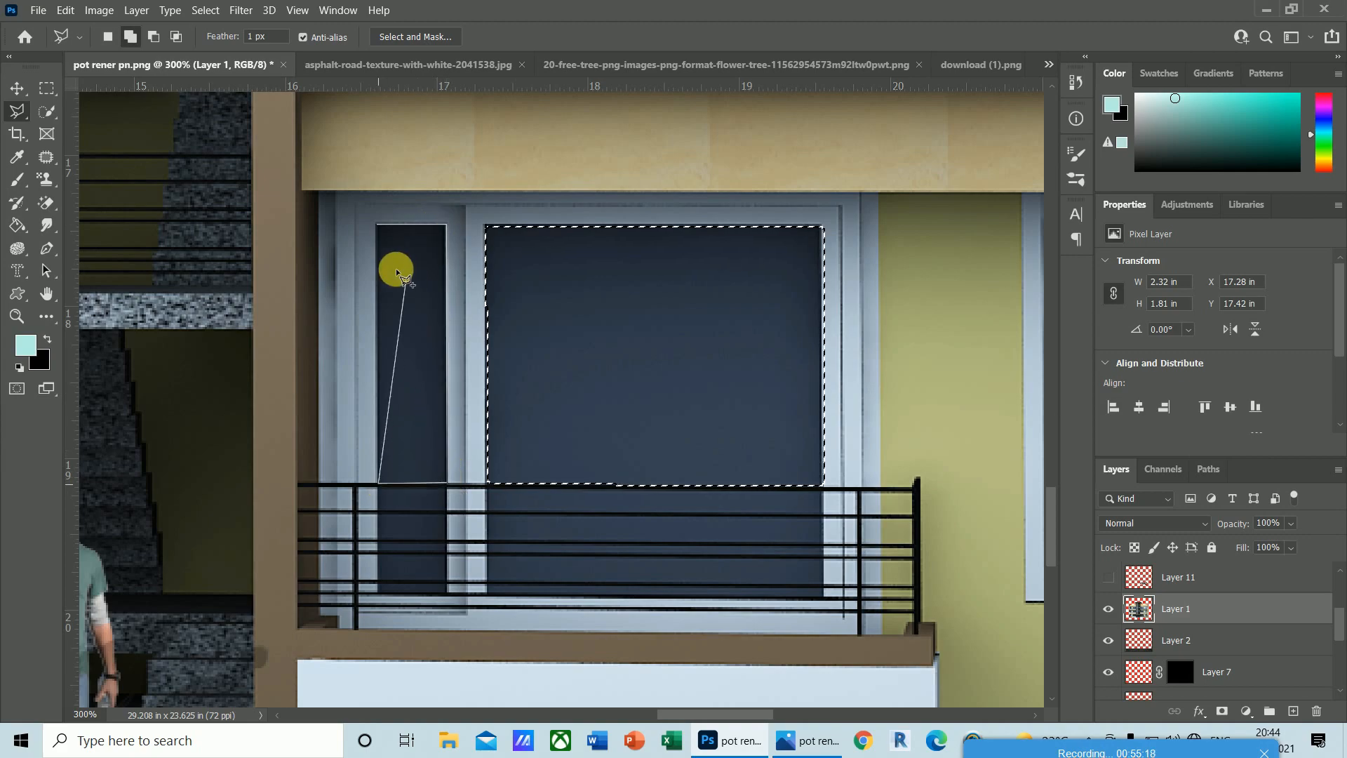
click(378, 225)
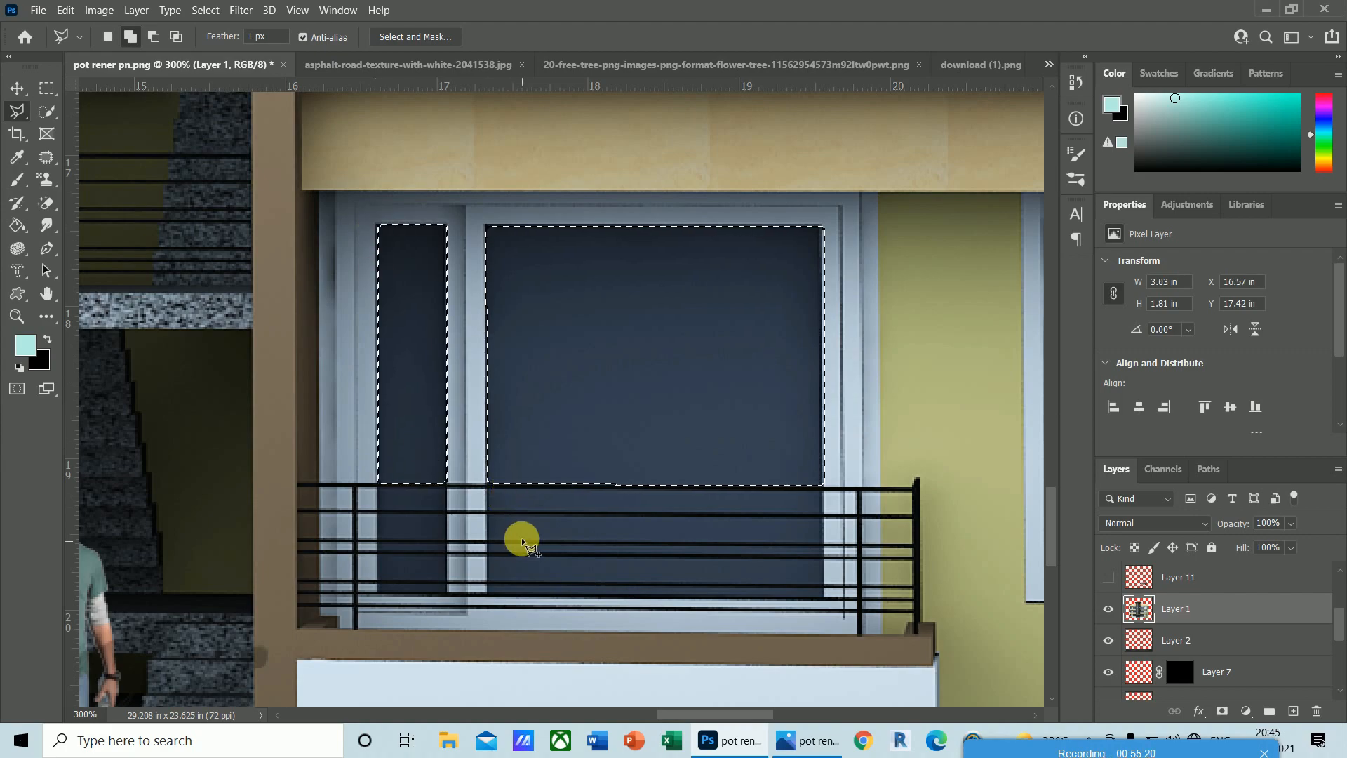
- Add the large pane's two glass strips between the first, second and third balcony rails to the selection
click(487, 490)
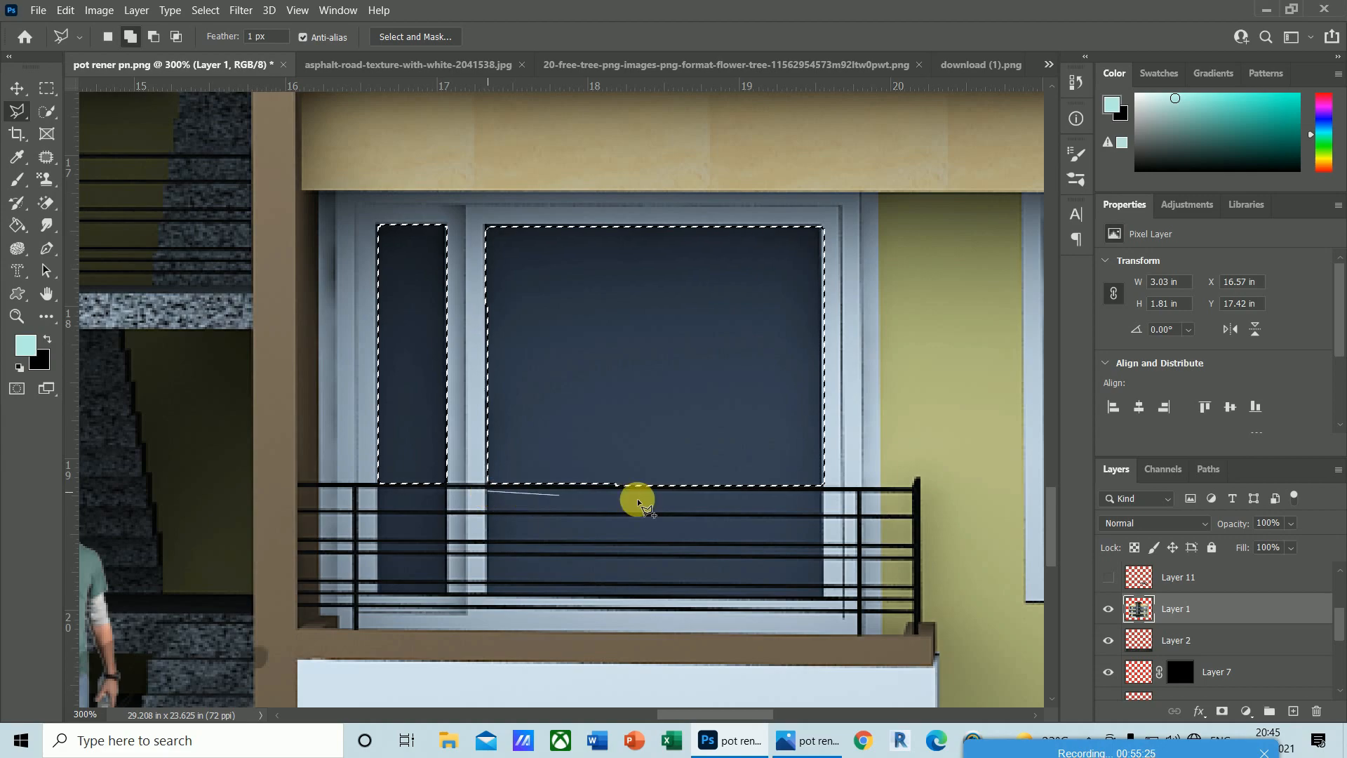
click(823, 514)
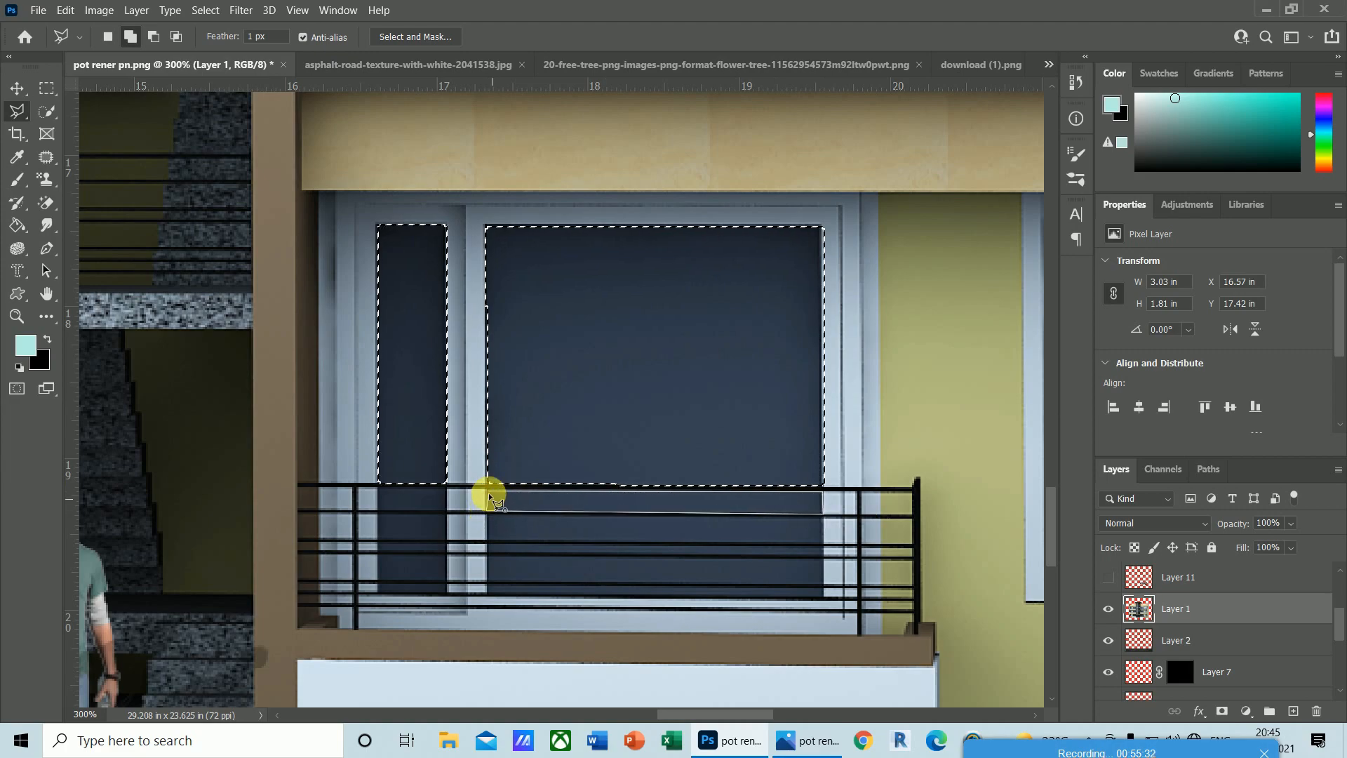
click(487, 491)
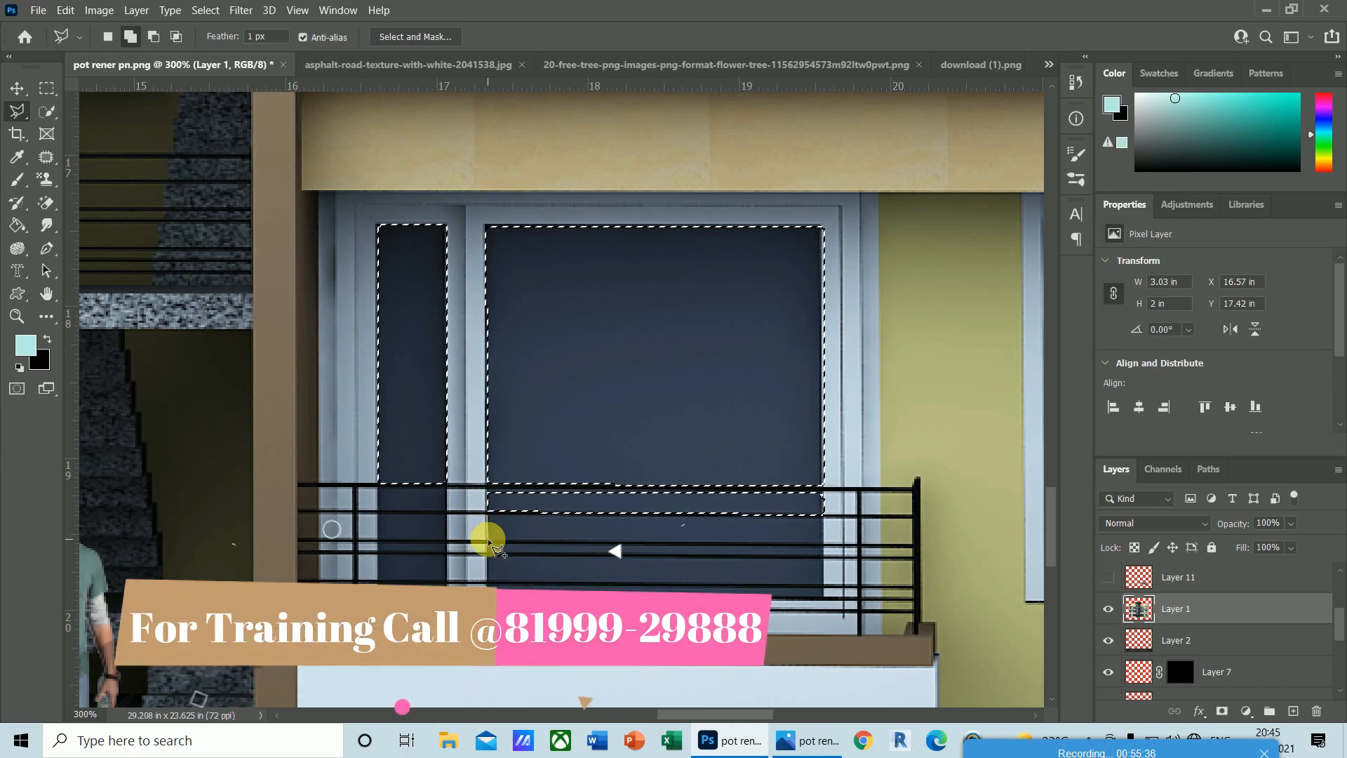
click(487, 539)
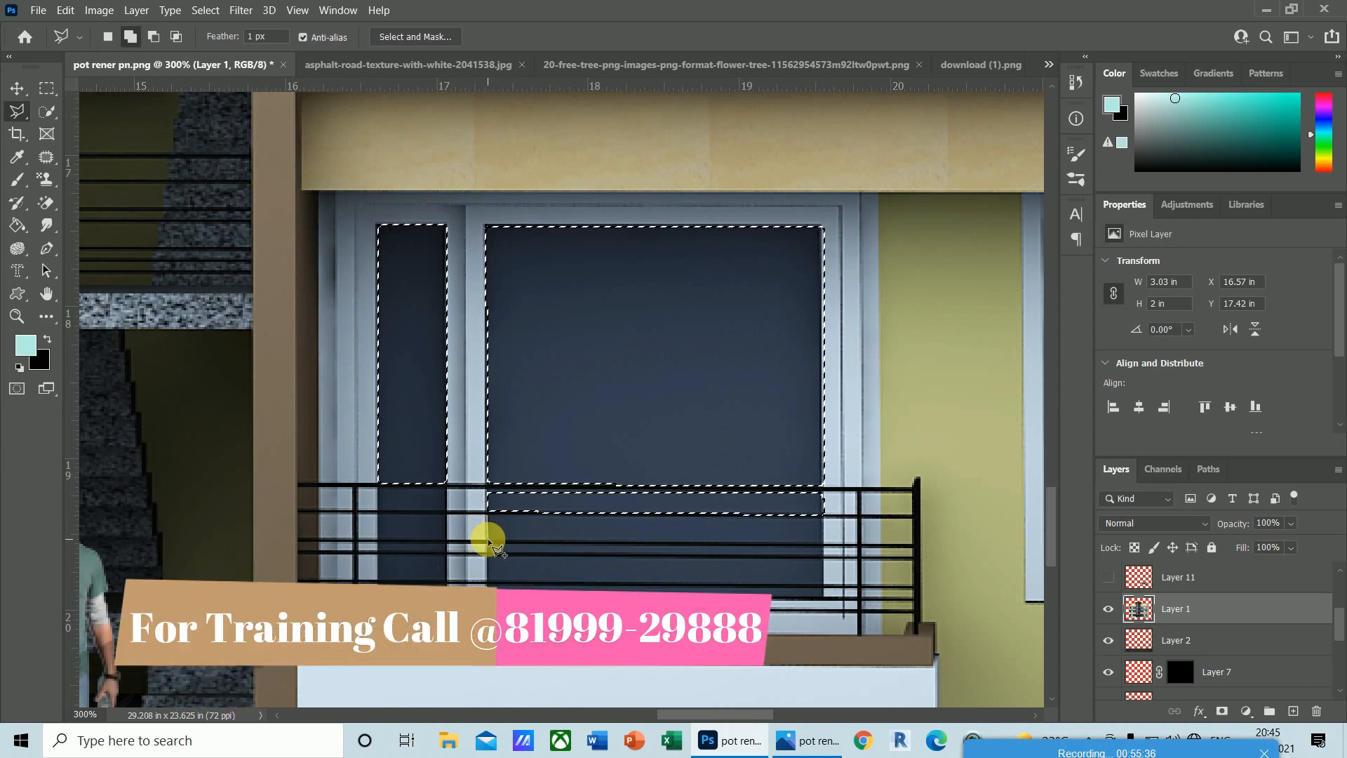
click(822, 542)
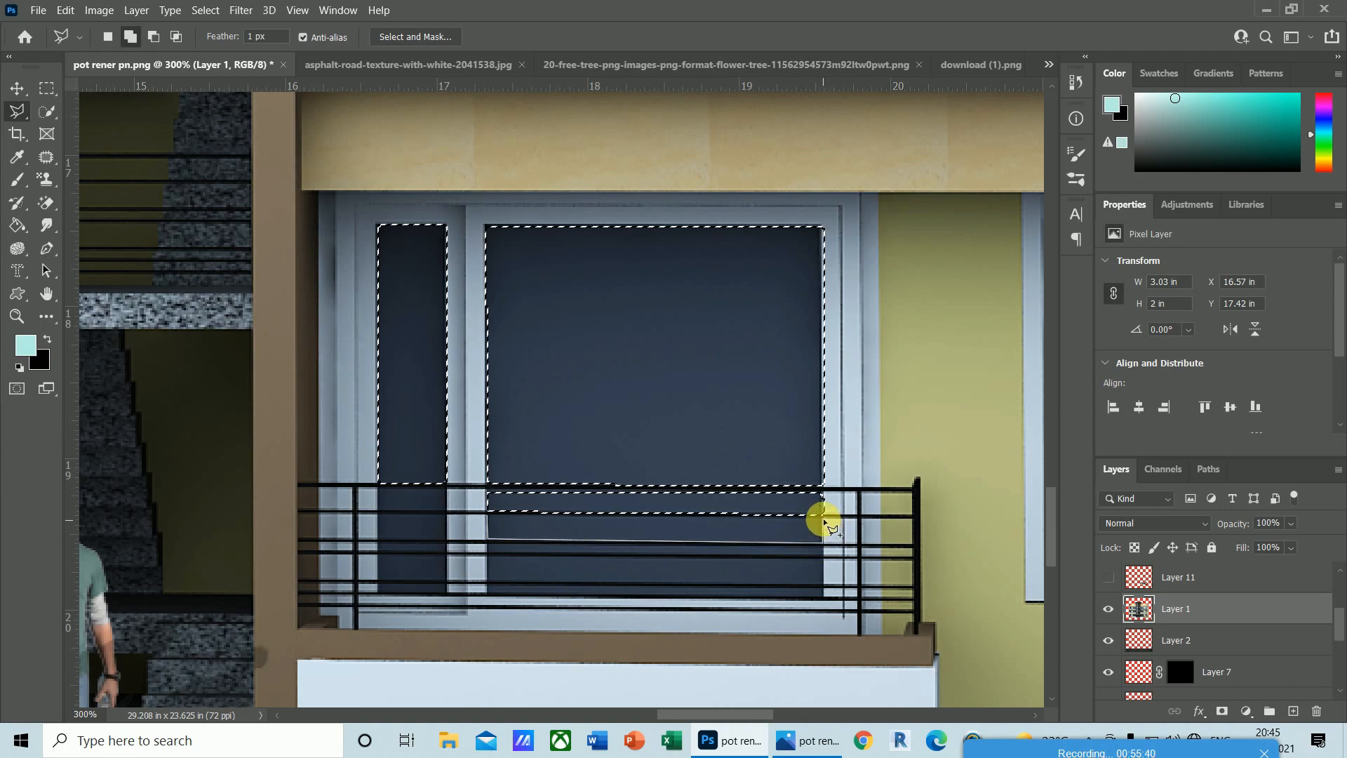
click(822, 517)
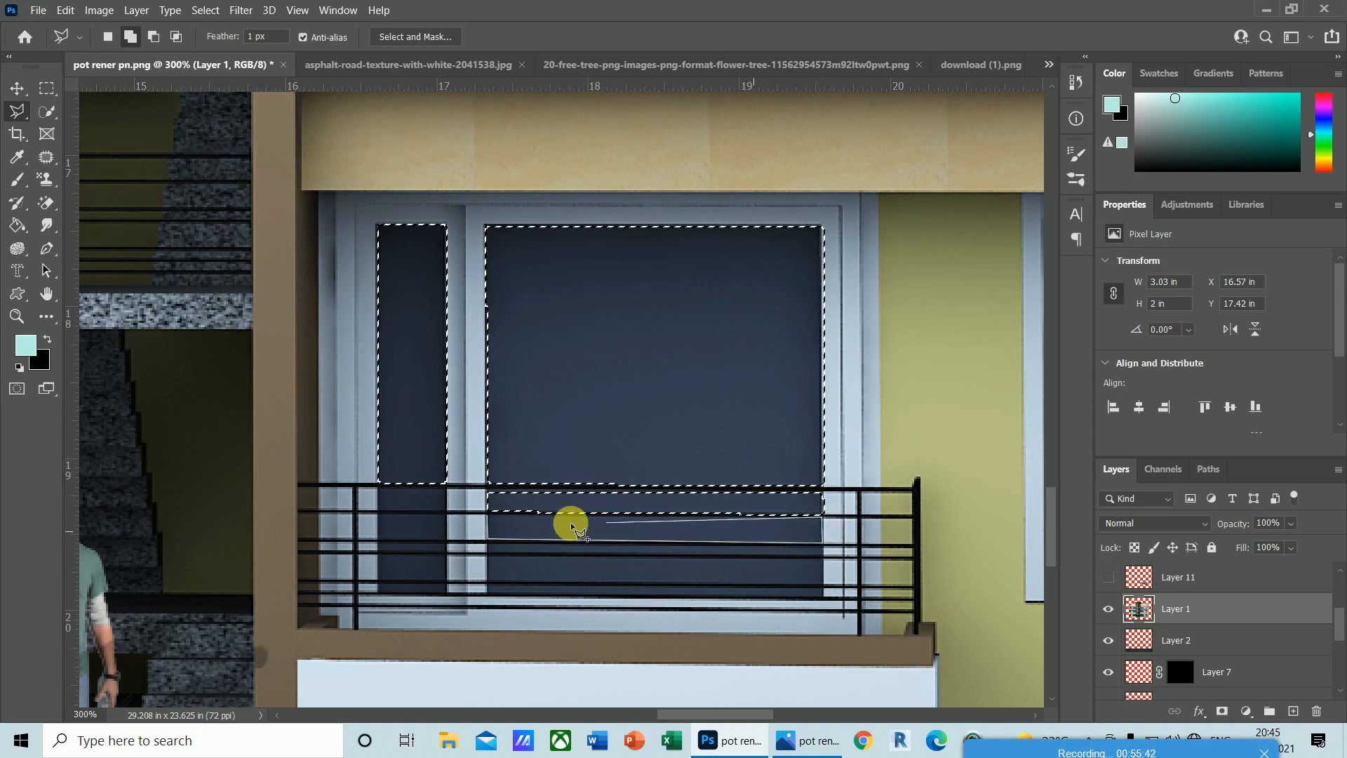
double_click(487, 516)
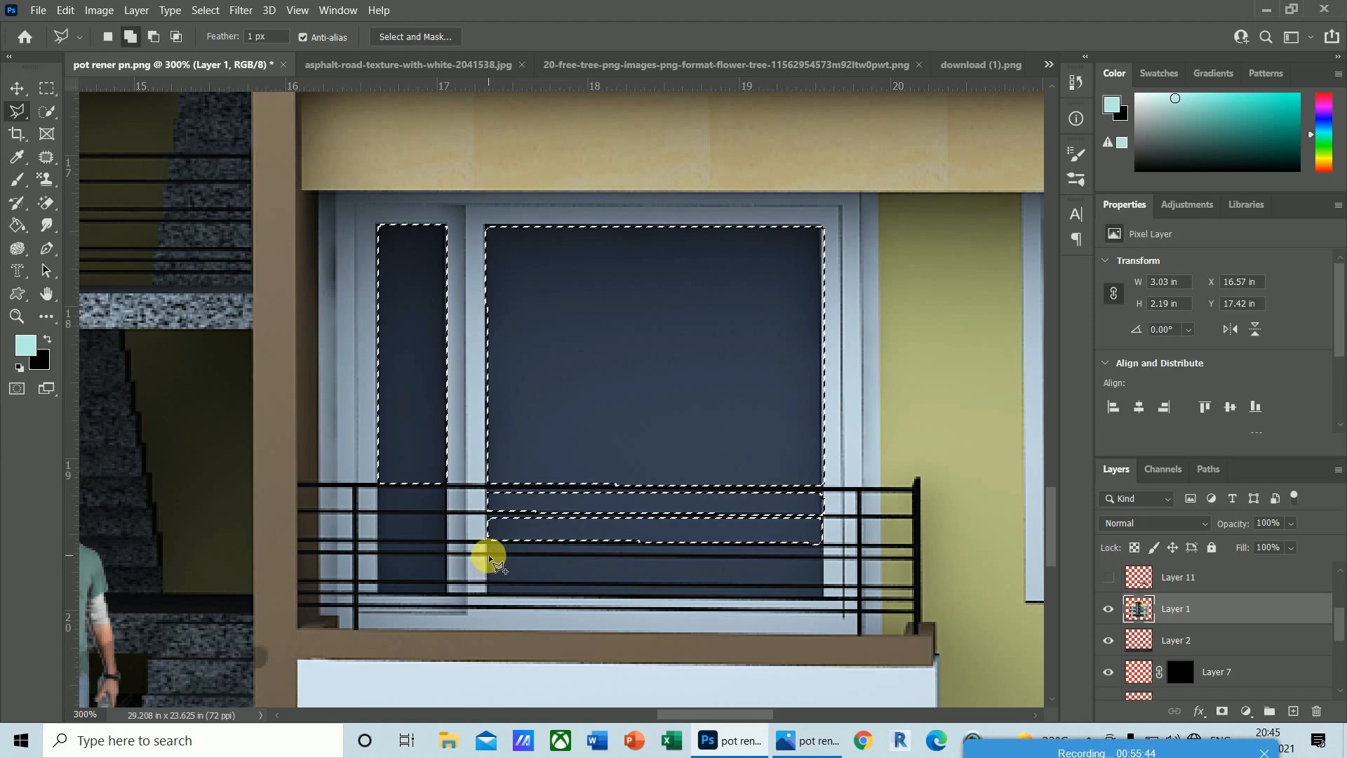
- Add the large pane's glass strip between the fourth and fifth balcony rails to the selection
click(487, 579)
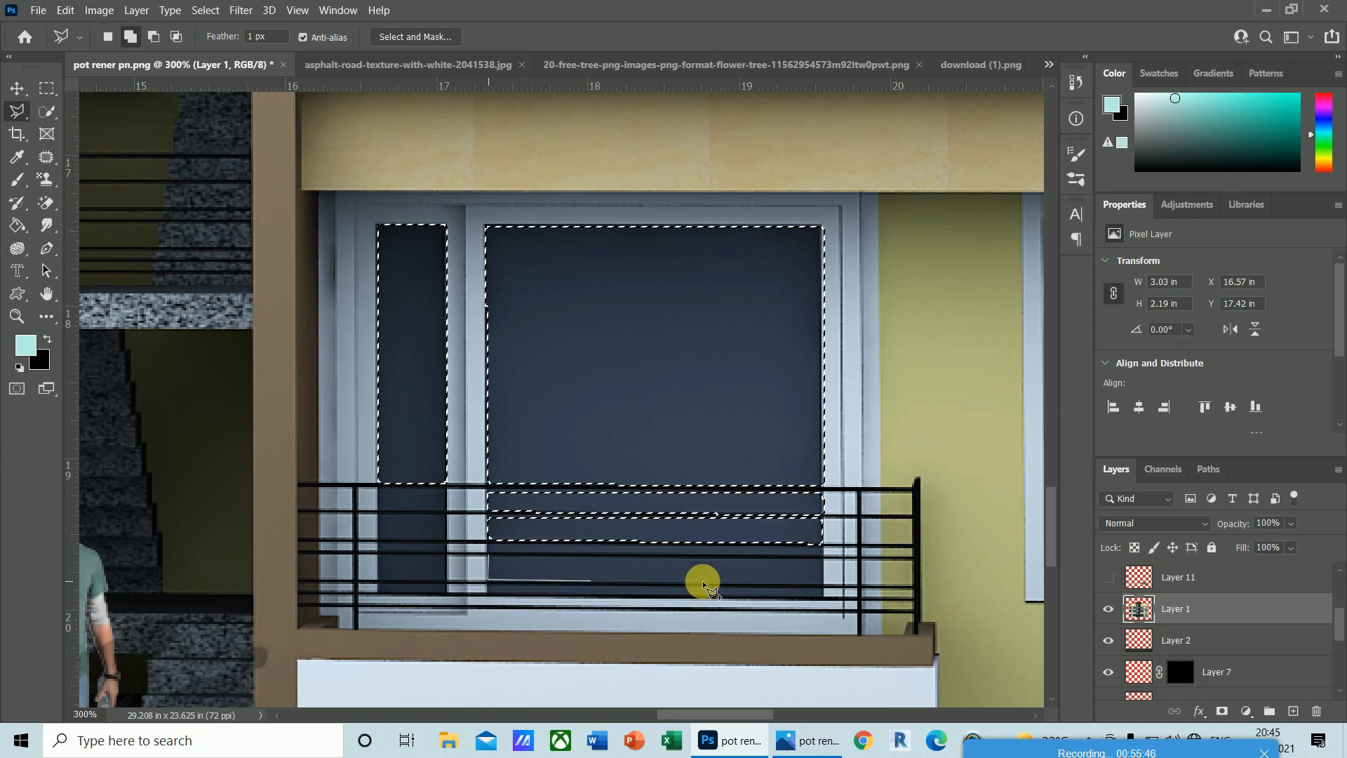
click(822, 583)
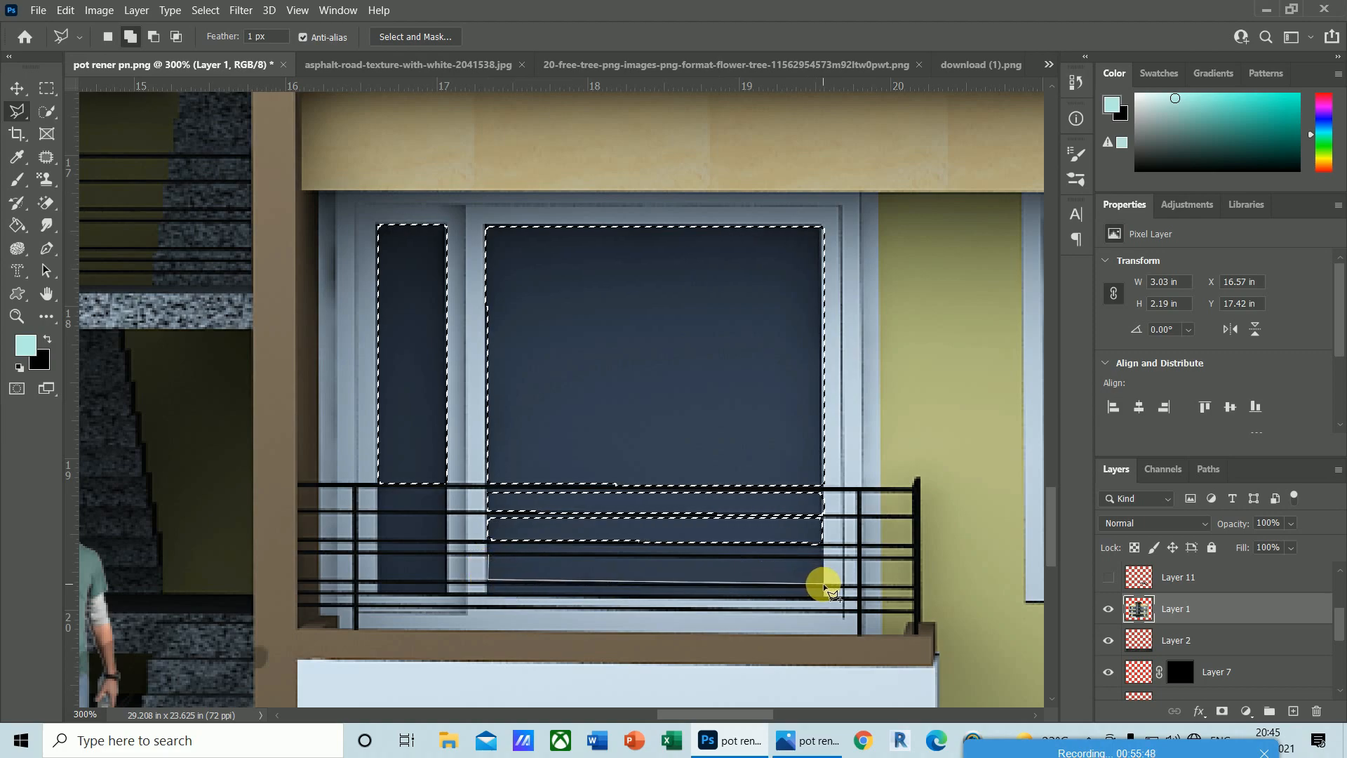
click(822, 558)
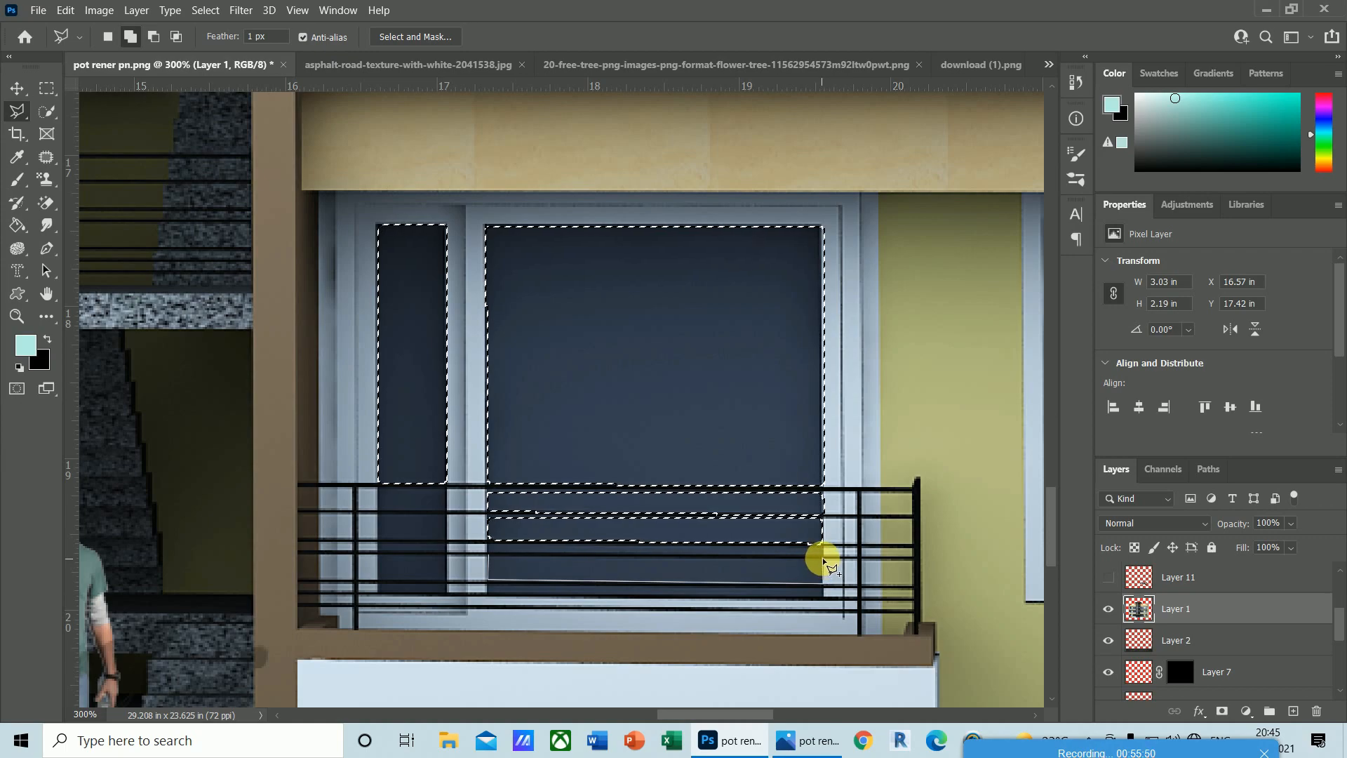
double_click(490, 555)
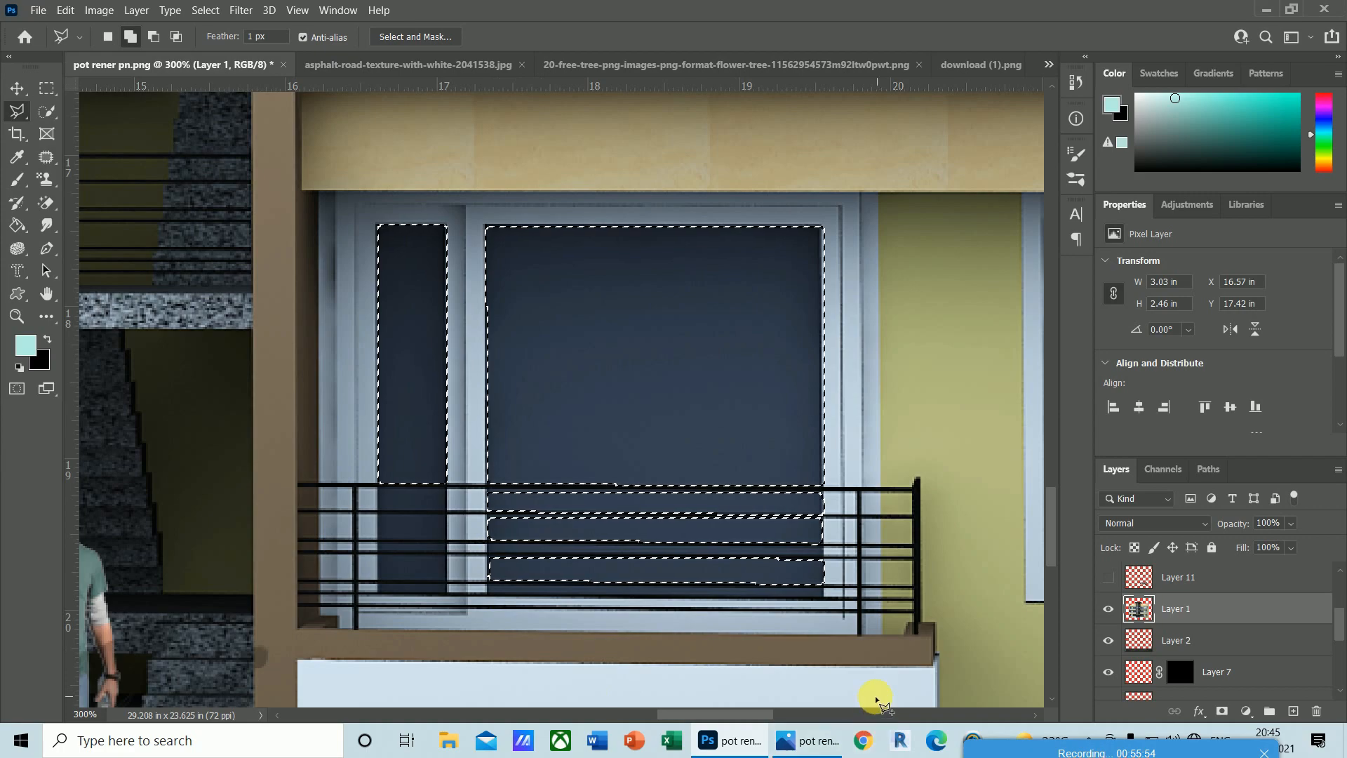
- Add the large pane's thin glass strip between the closely spaced third and fourth rails to the selection
key(ctrl+plus)
key(ctrl+plus)
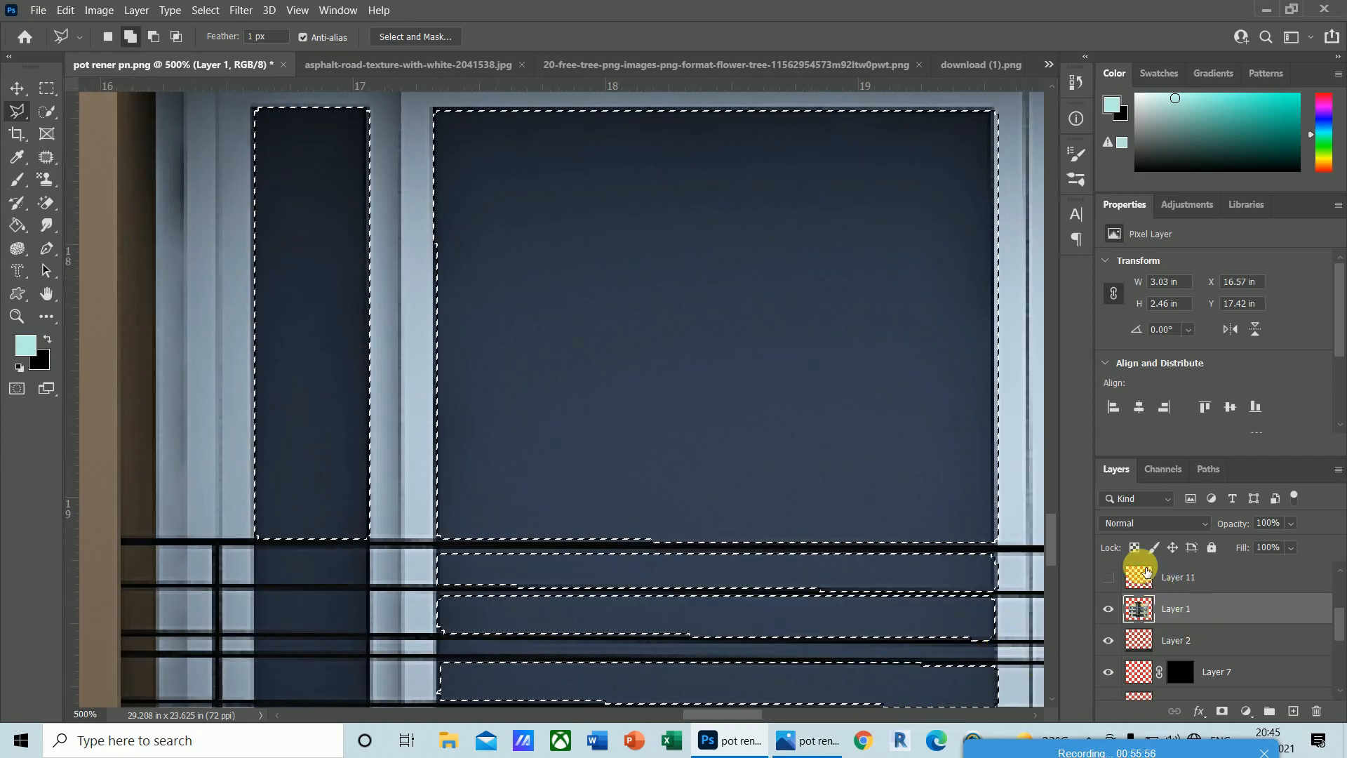
scroll(1055, 541, down, 5)
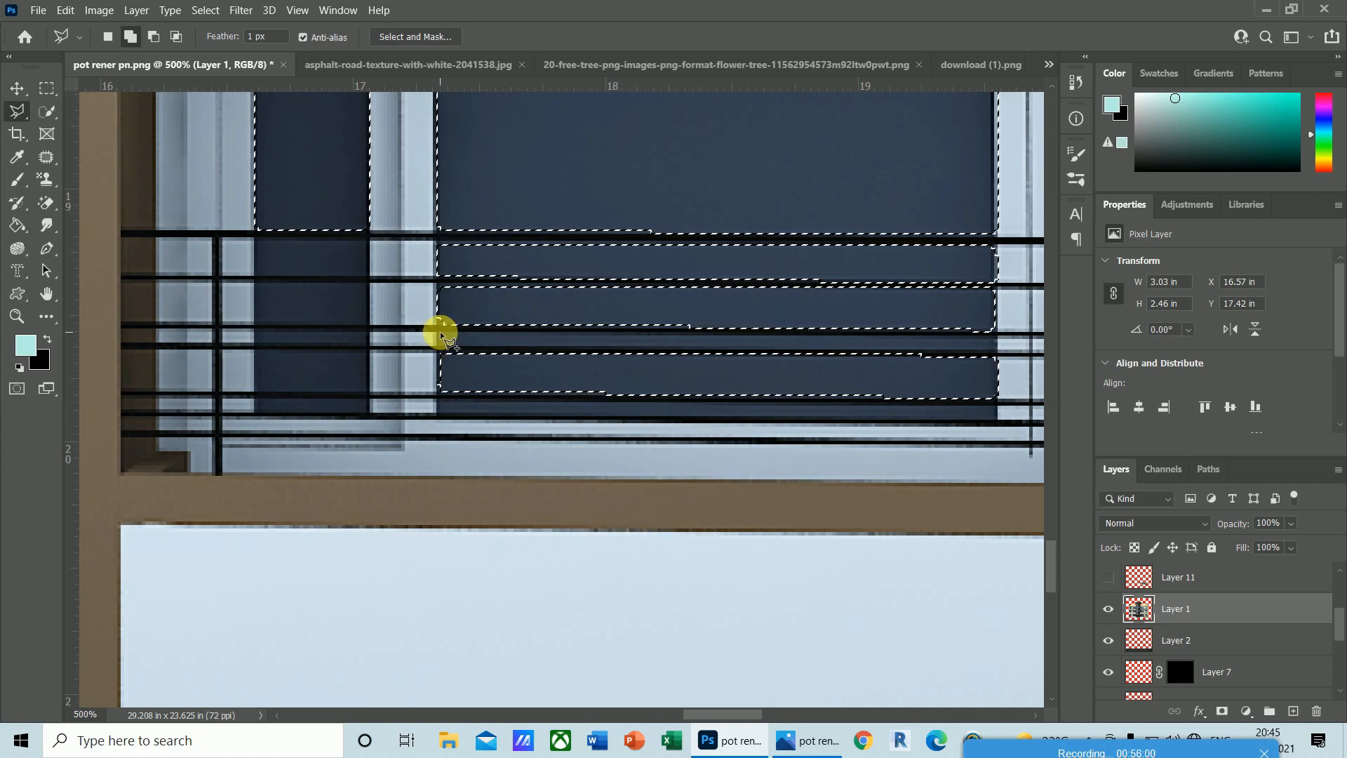
click(441, 335)
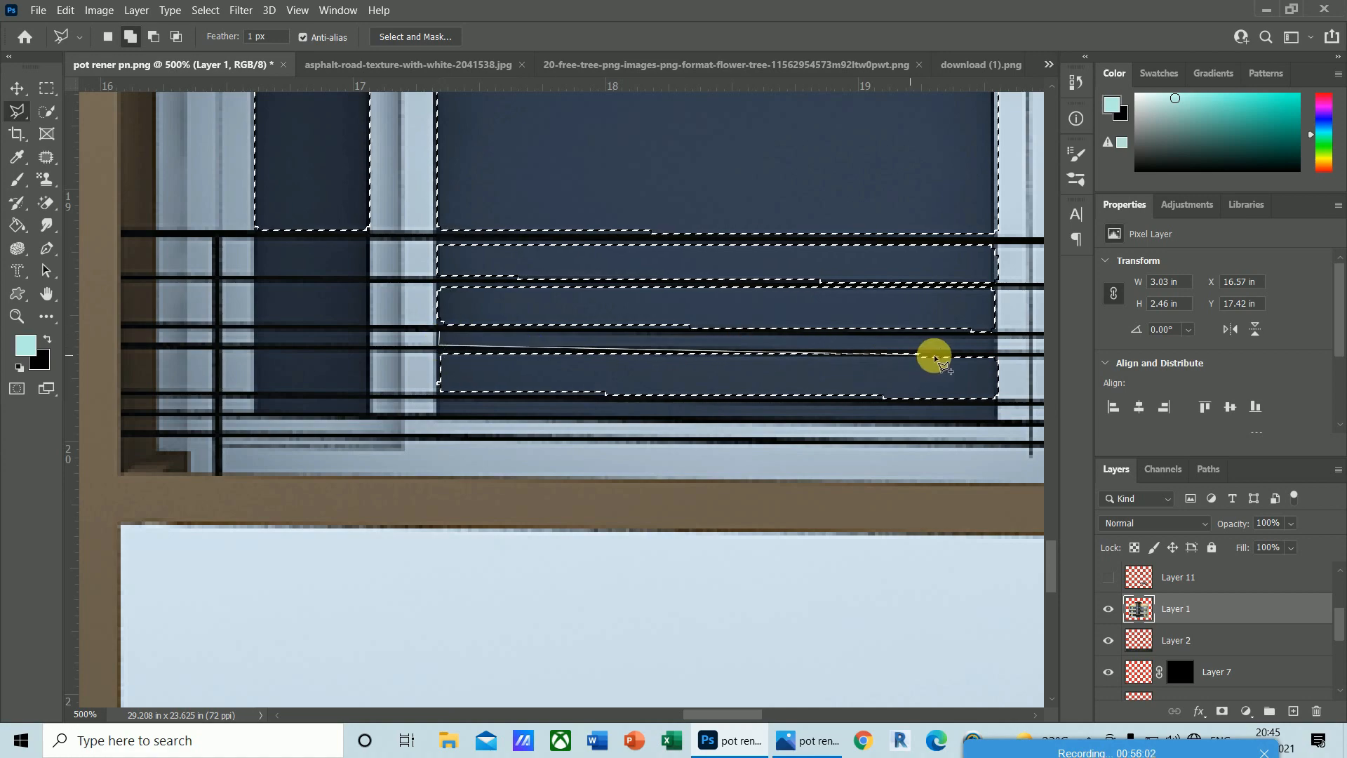
click(995, 349)
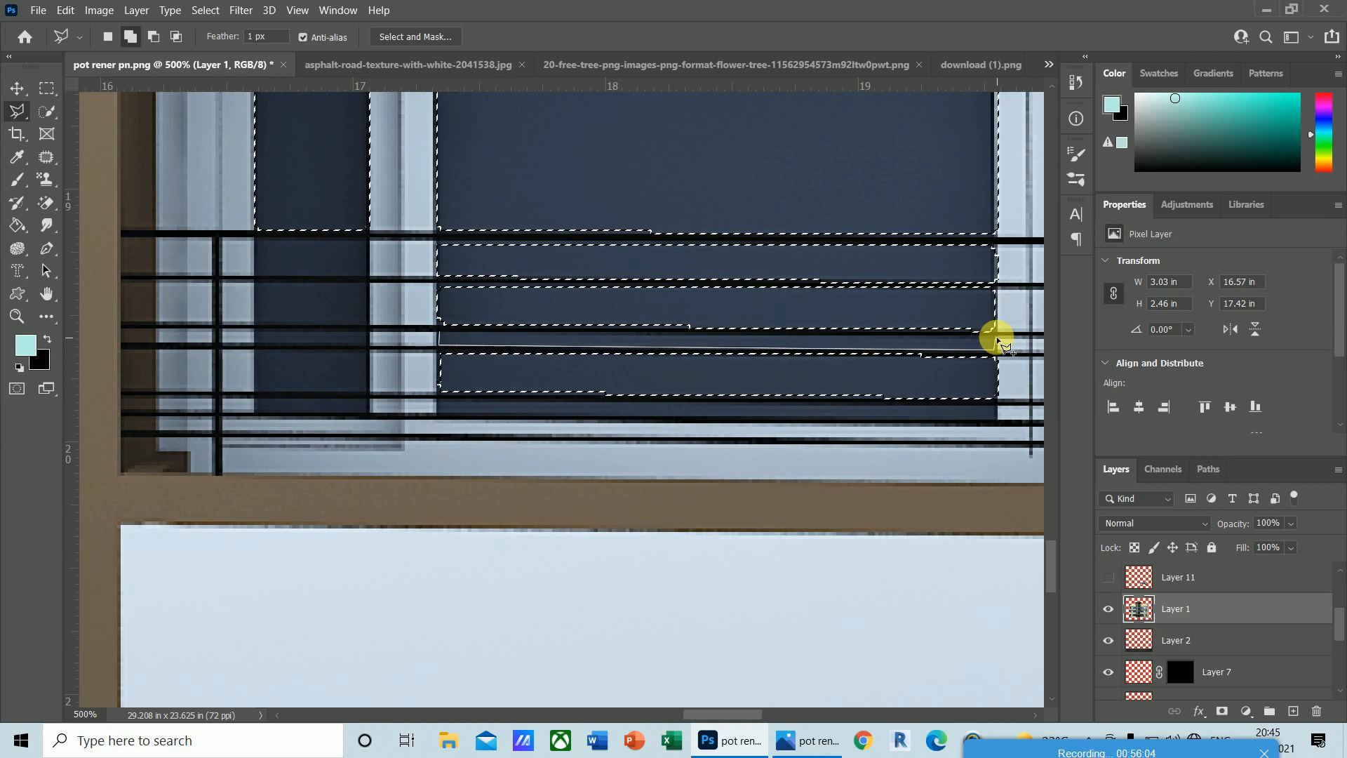
click(439, 334)
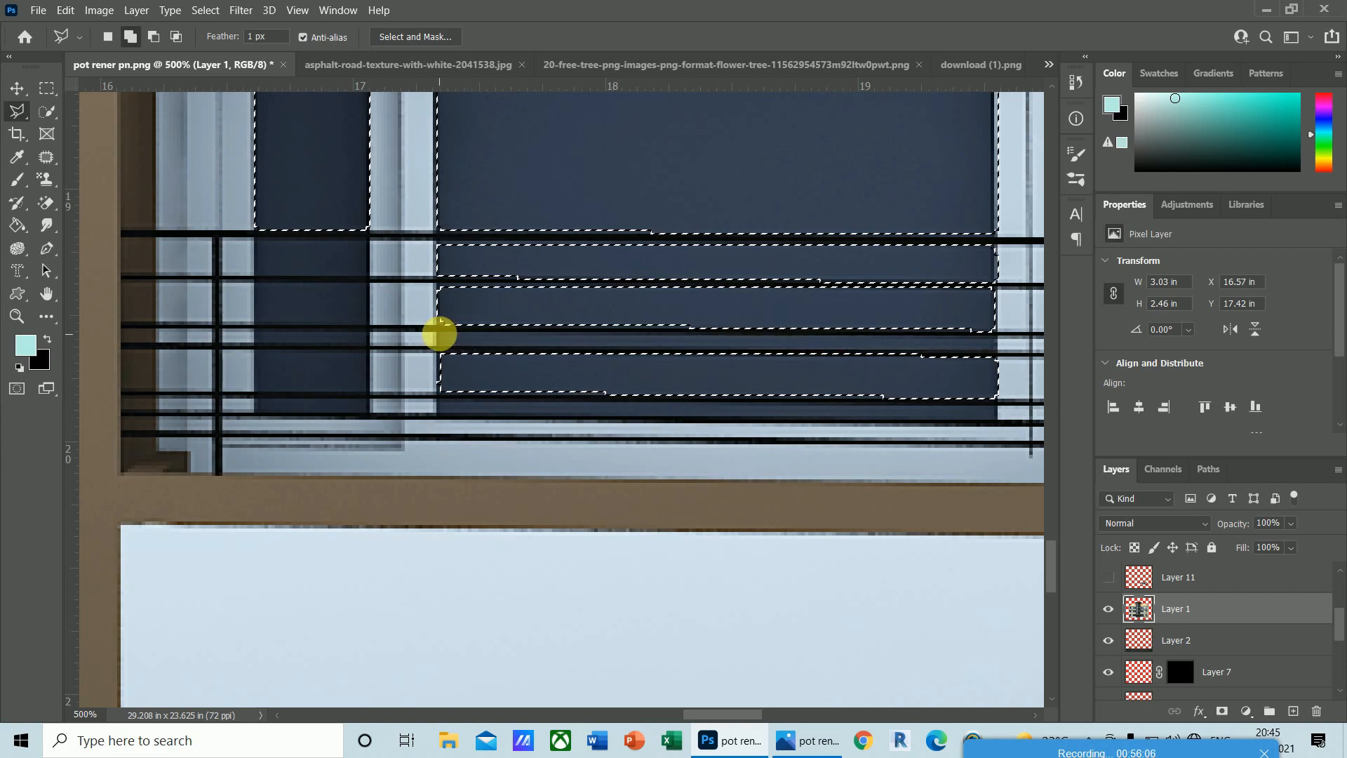
- Add the large pane's lowest glass strip, below the fifth rail down to the window frame, to the selection
click(439, 402)
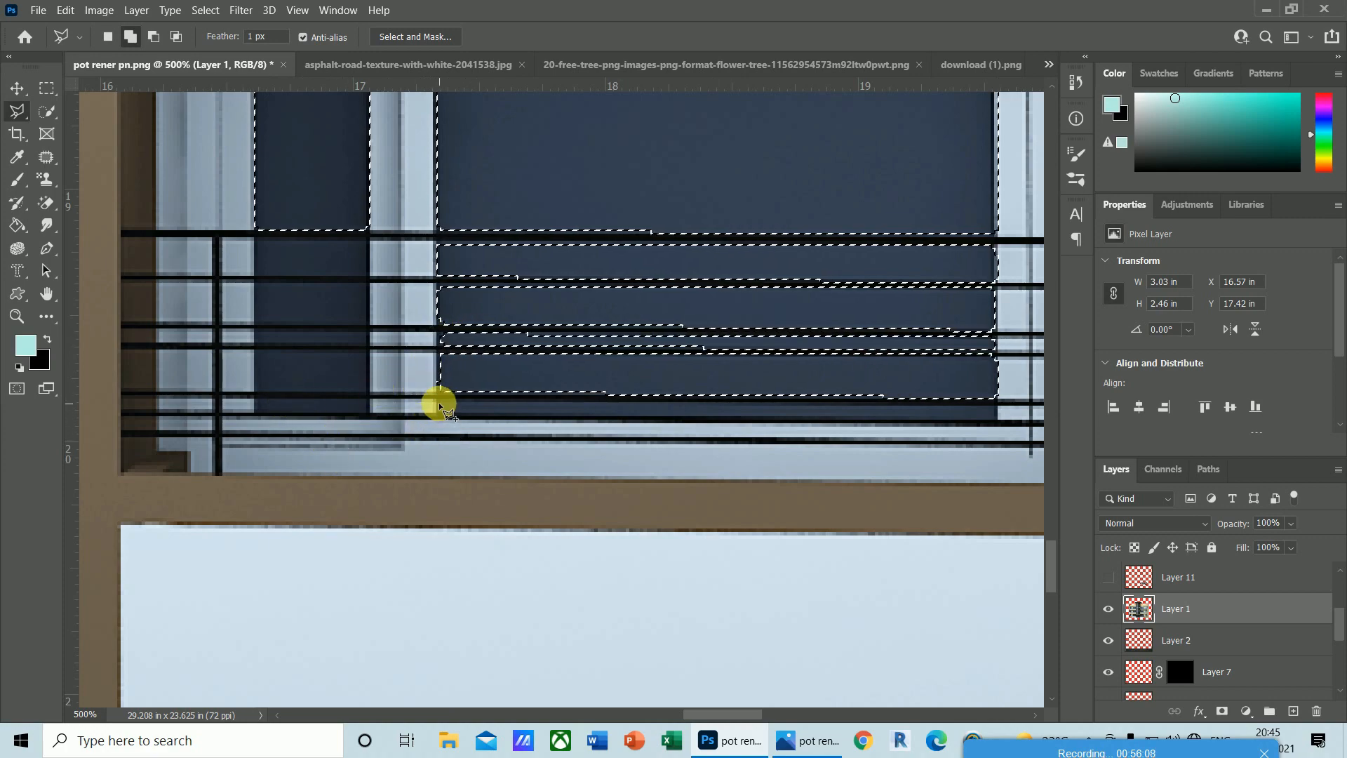
click(436, 411)
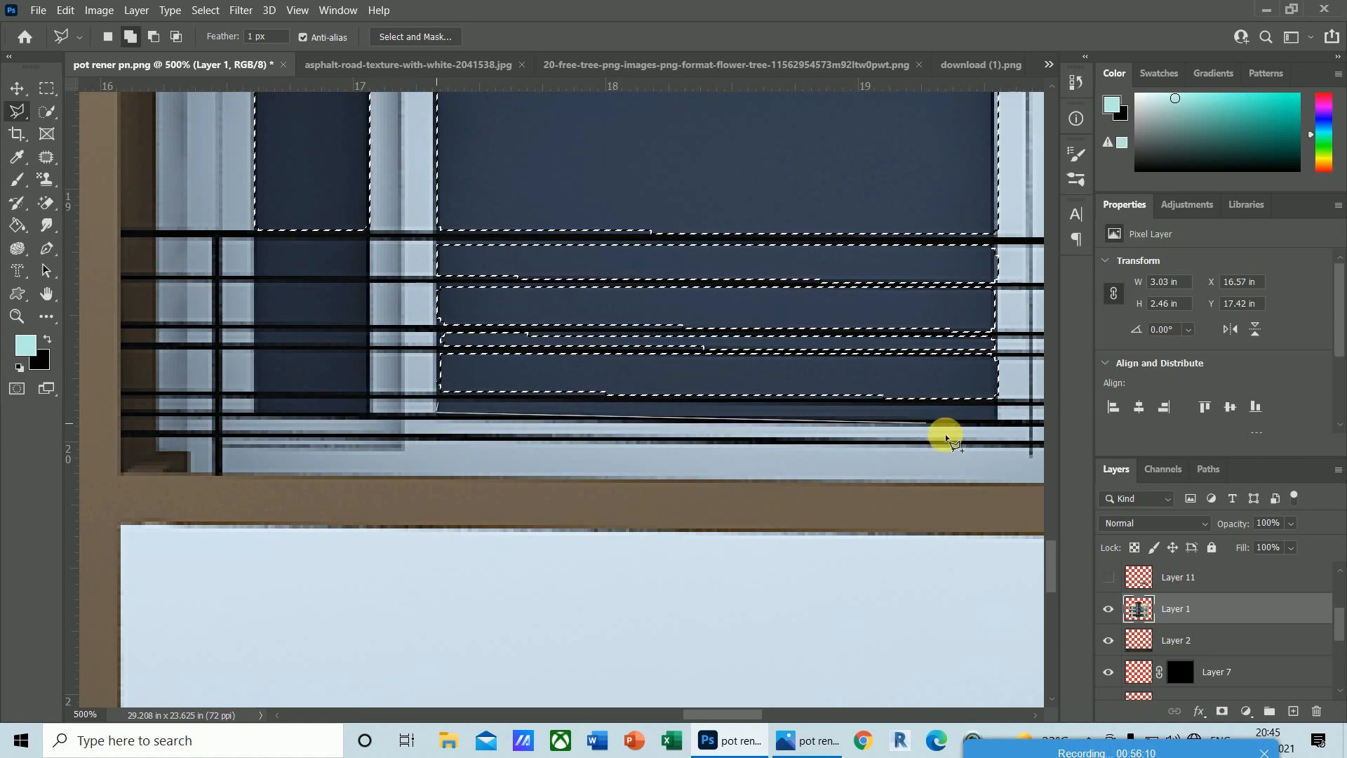
click(1000, 422)
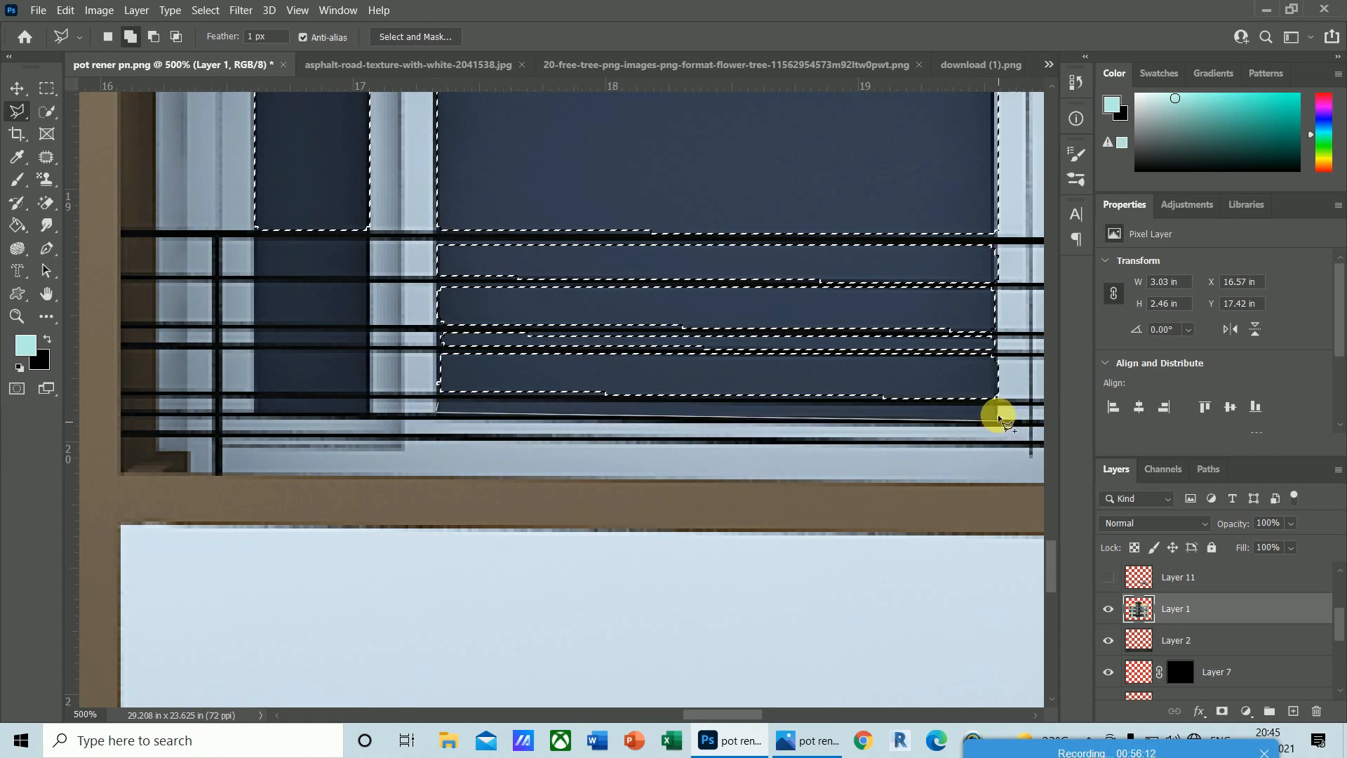
click(999, 408)
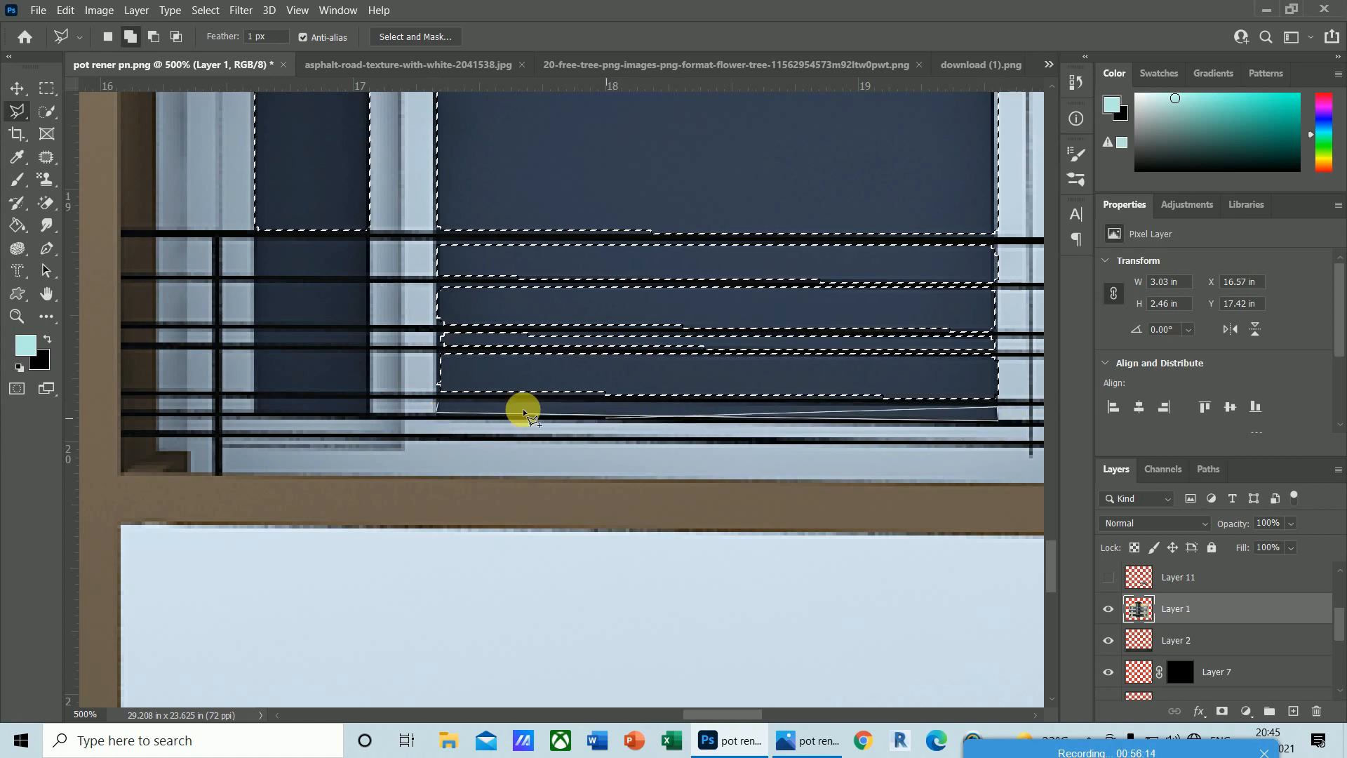
click(438, 401)
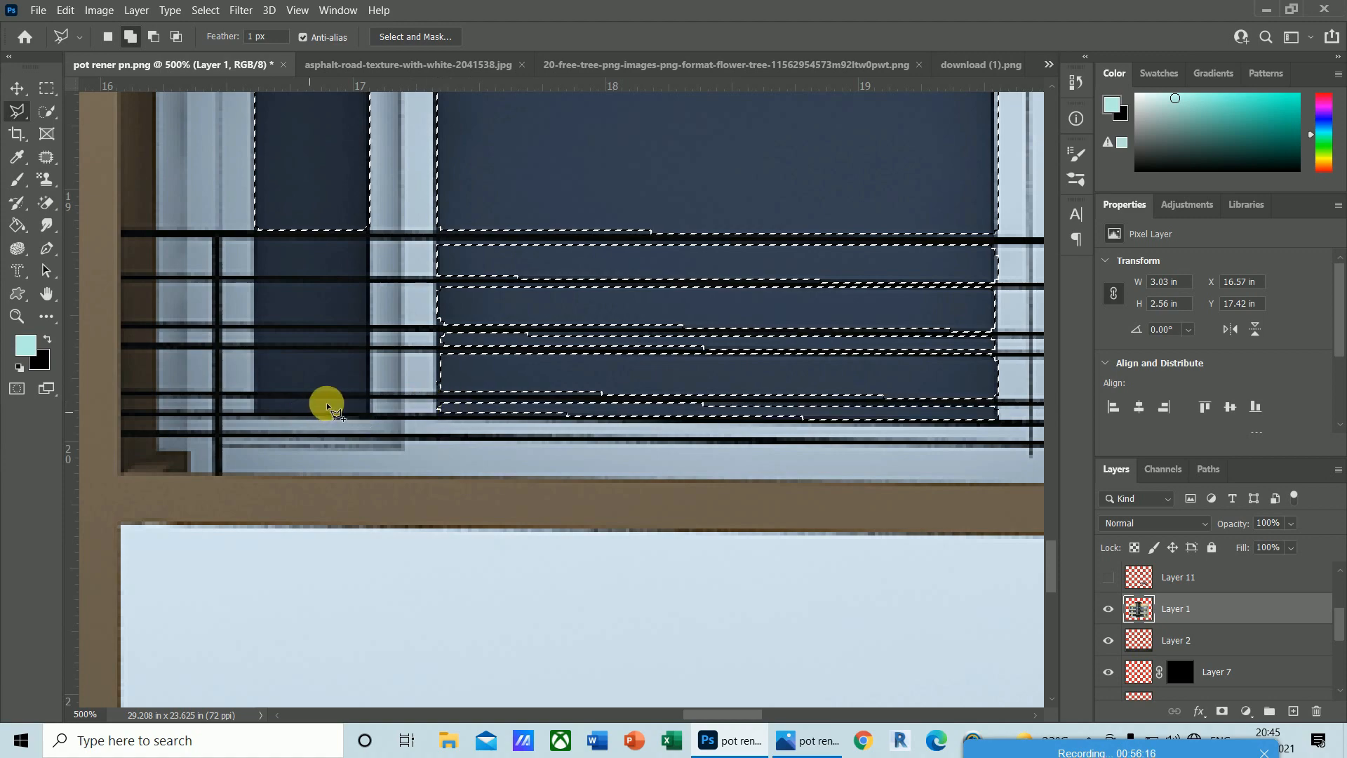
- Add the narrow pane's two lowest glass strips, directly above and below the fifth rail, to the selection
click(367, 412)
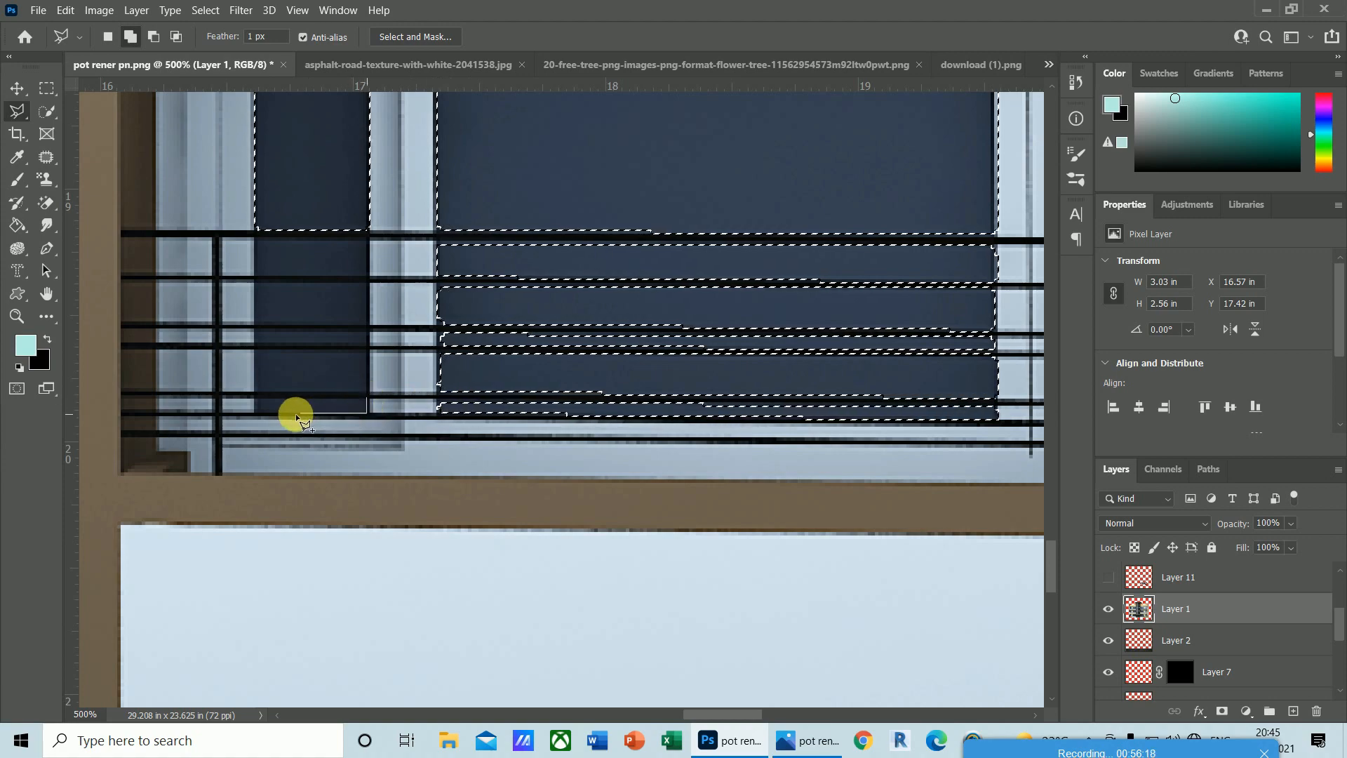
click(251, 399)
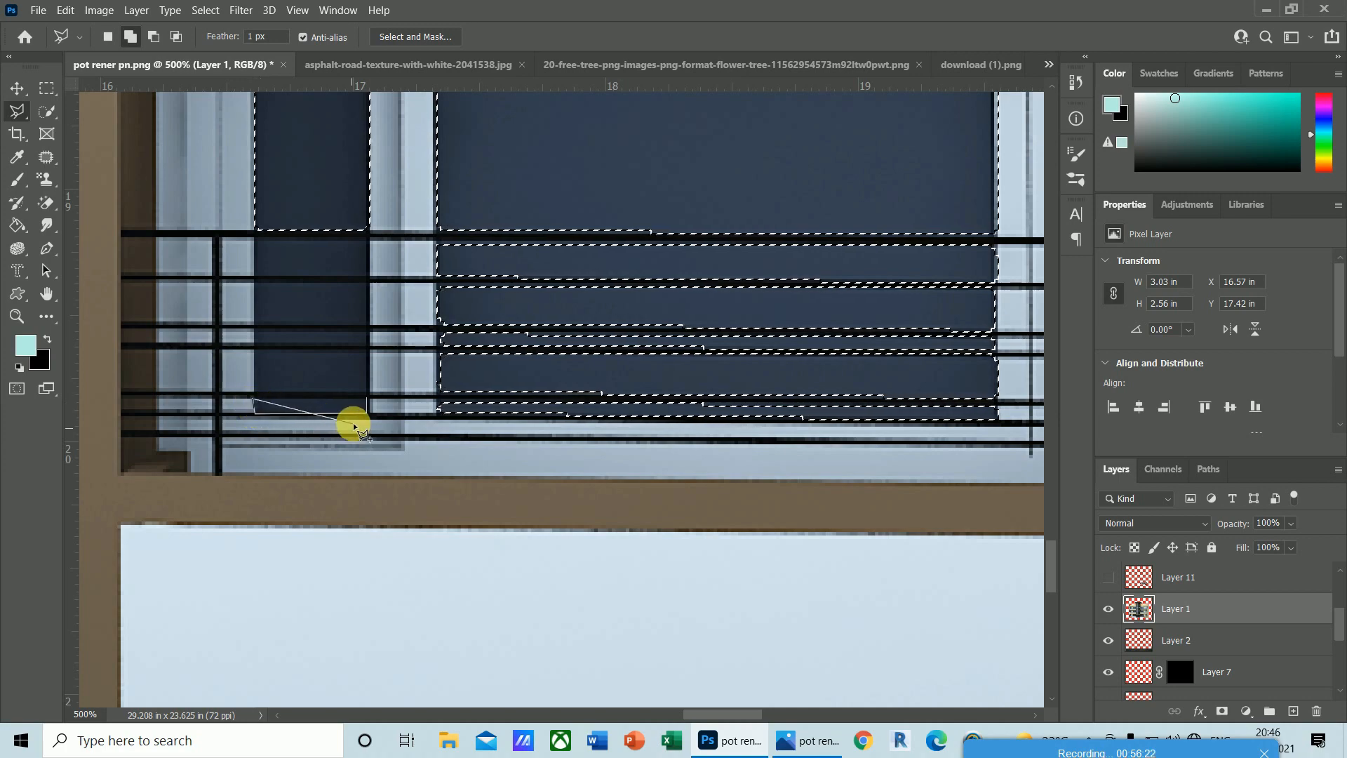
click(366, 398)
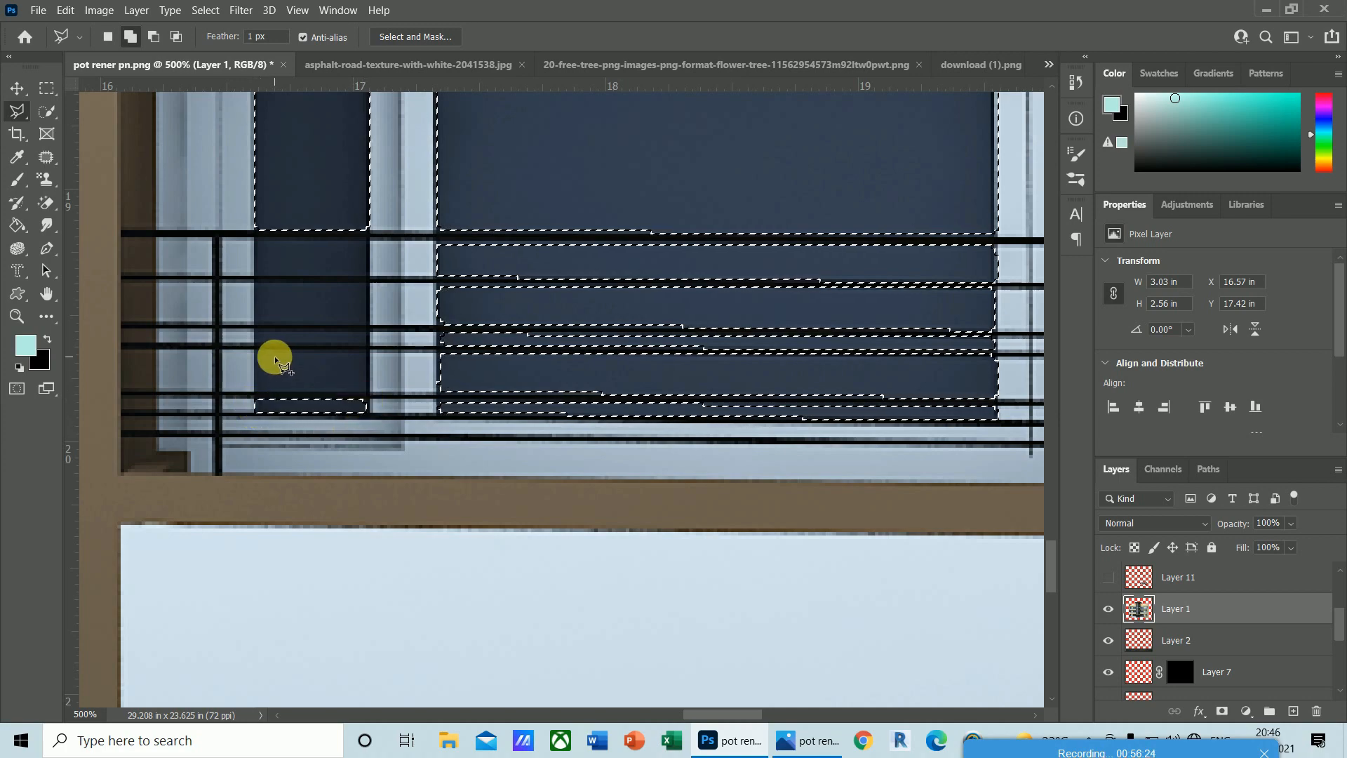
click(254, 390)
click(366, 390)
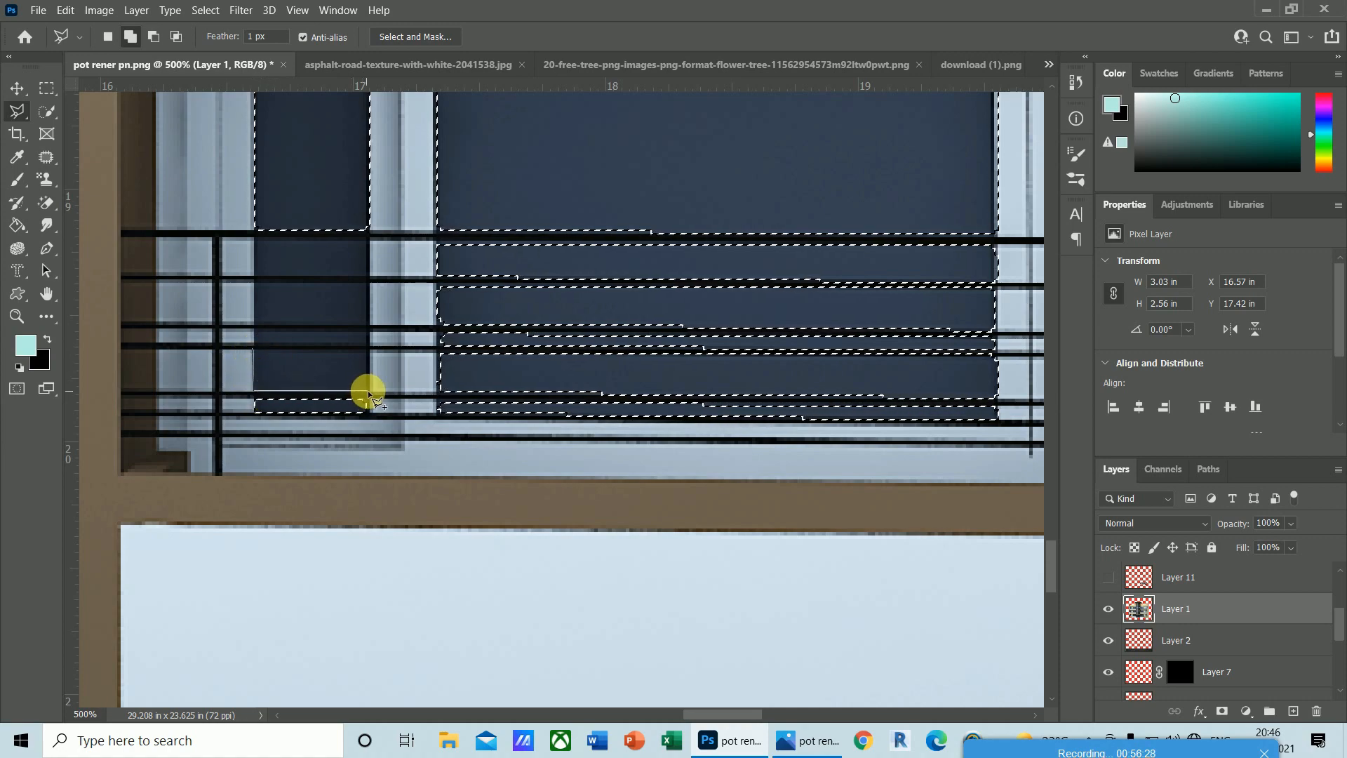
click(367, 352)
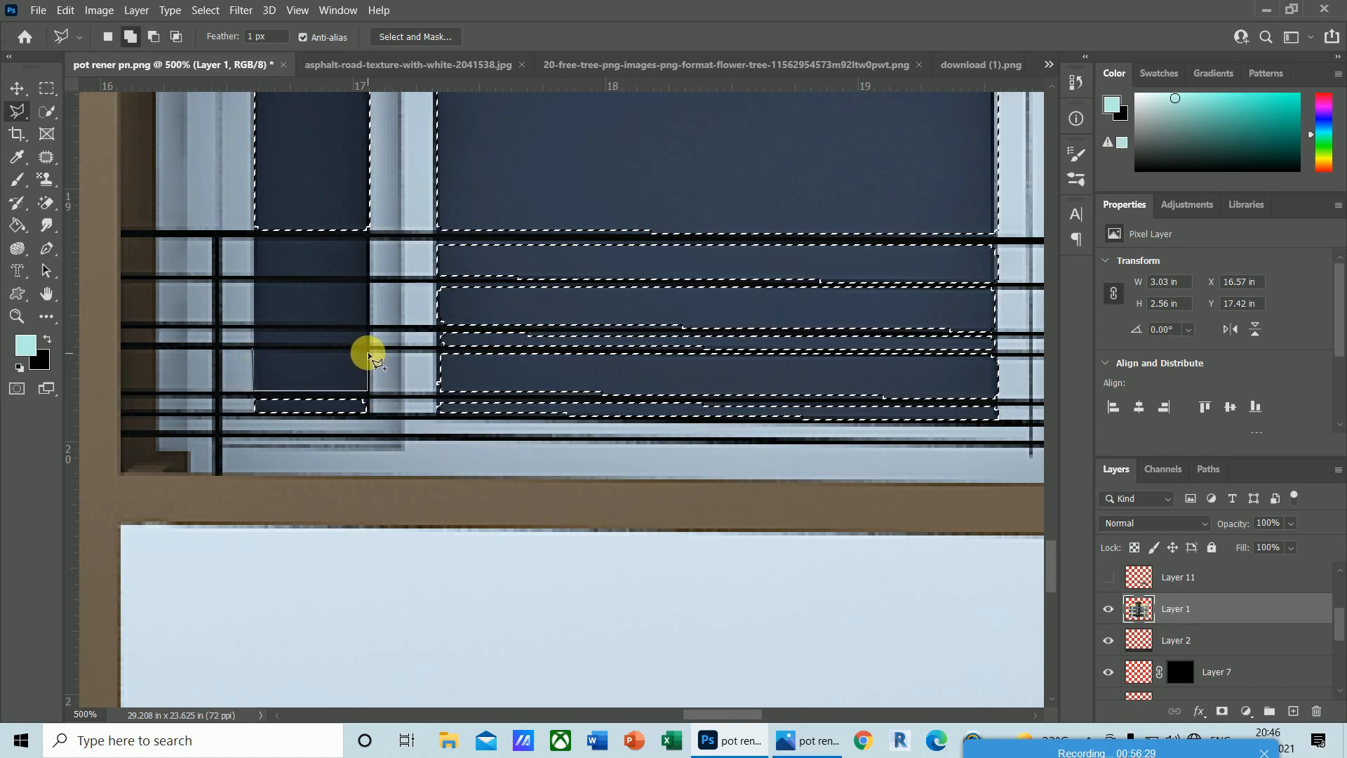
click(253, 351)
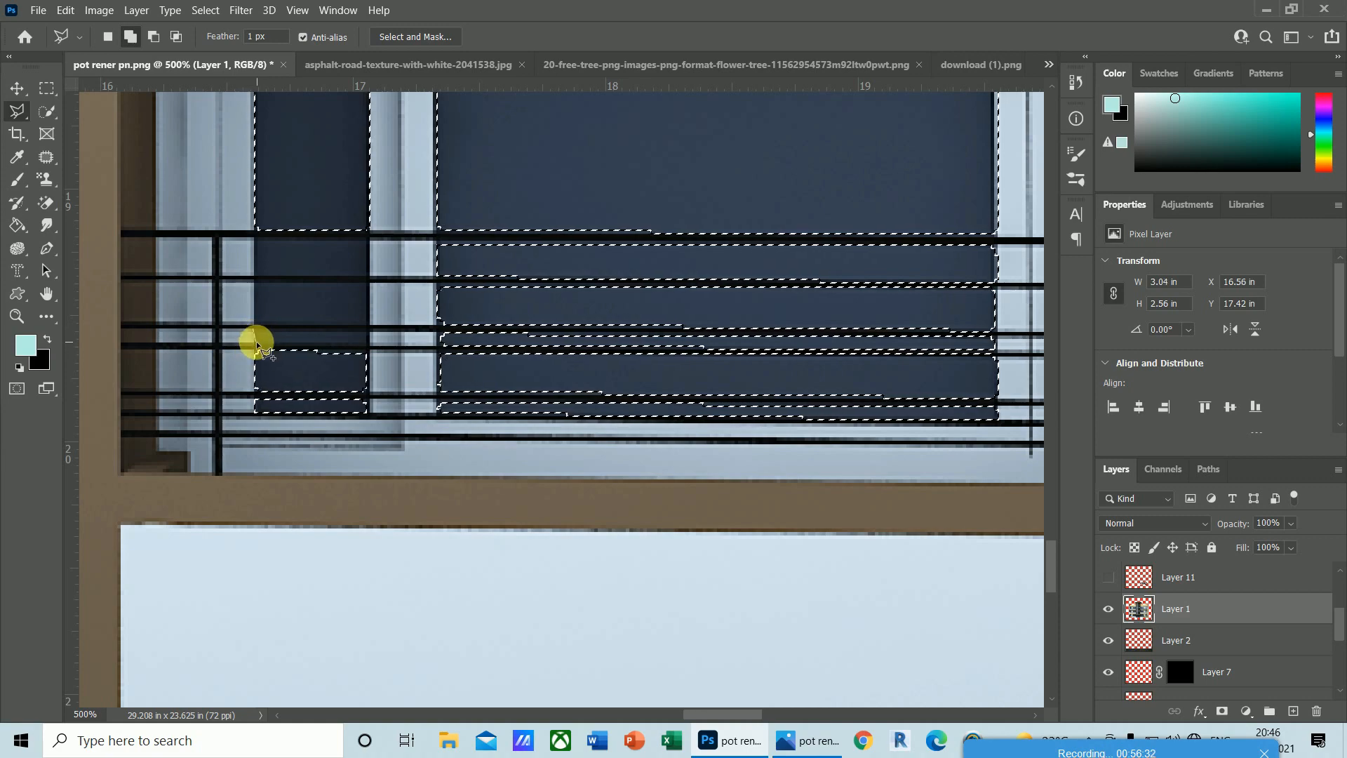
- Add the narrow pane's thin glass strip between the third and fourth rails to the selection
click(255, 341)
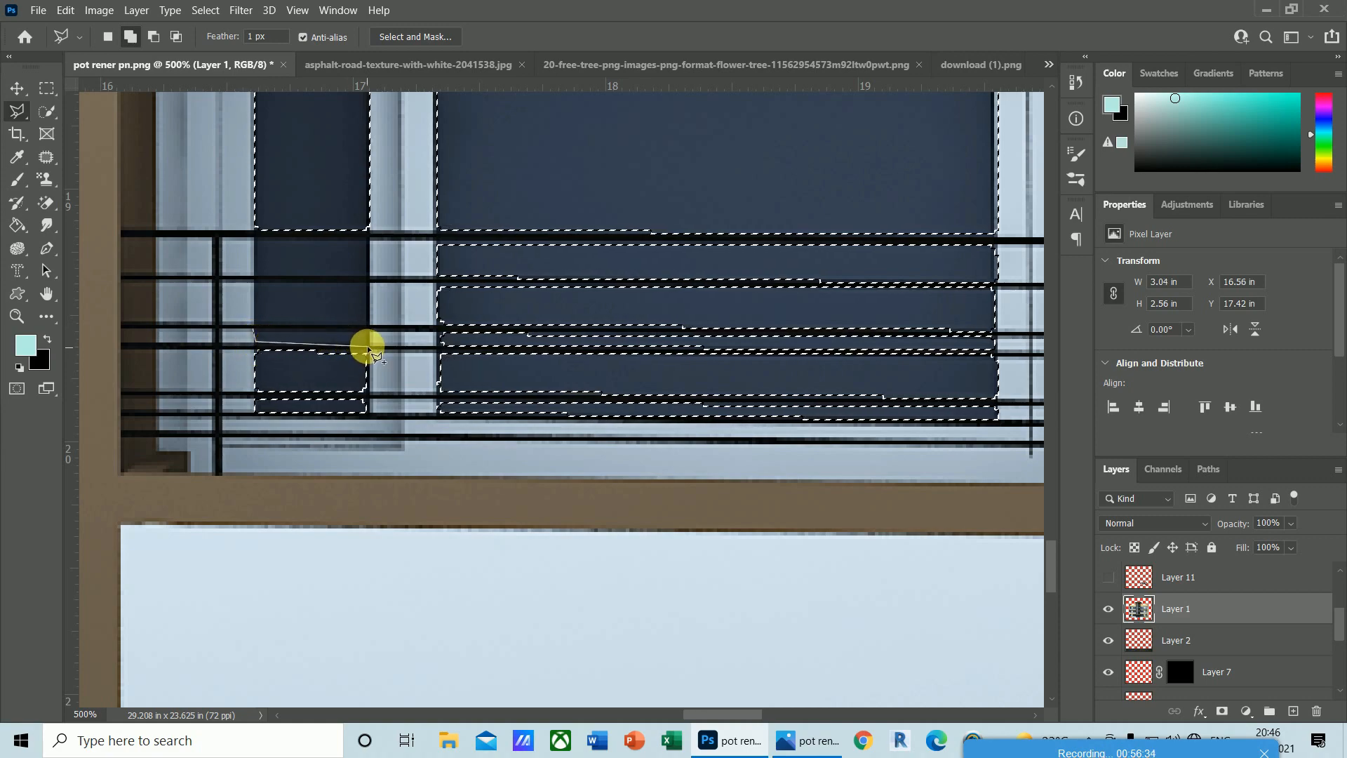
click(368, 347)
click(366, 333)
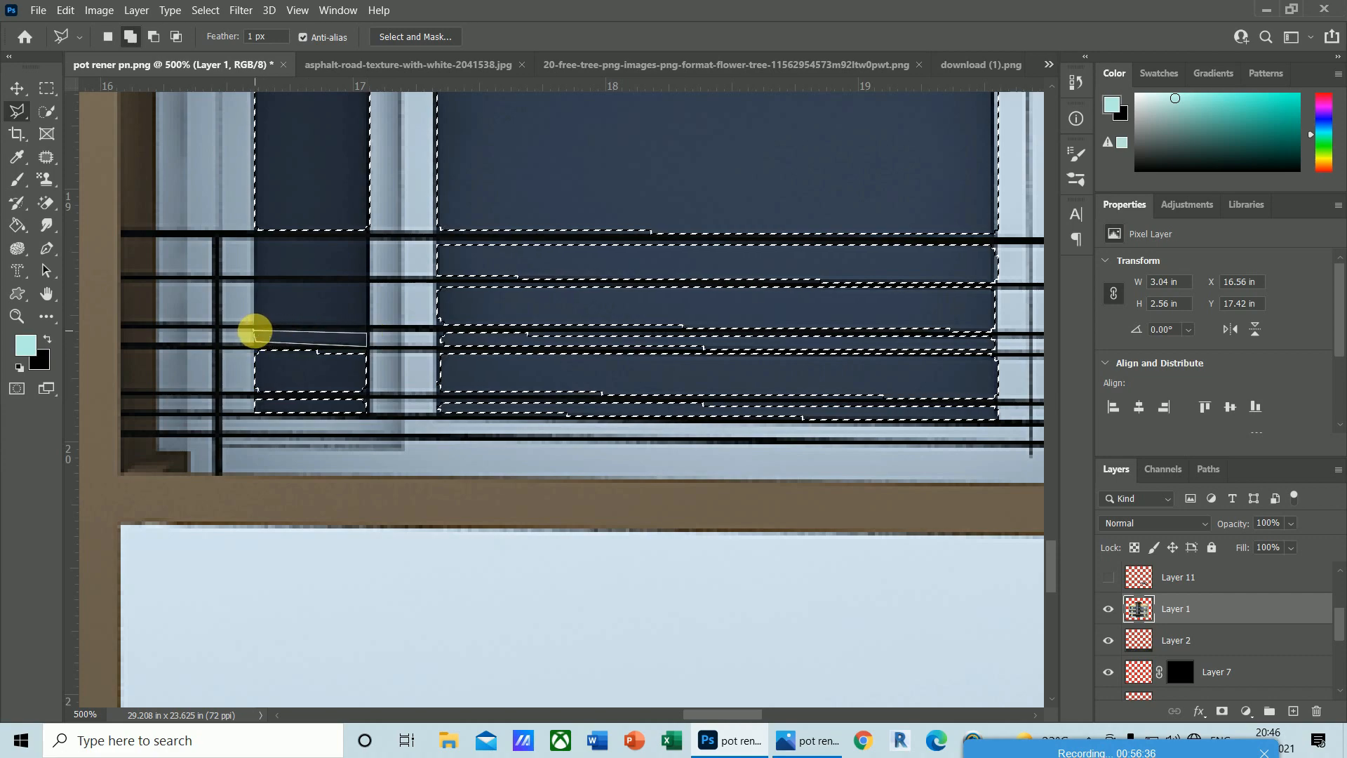
click(255, 283)
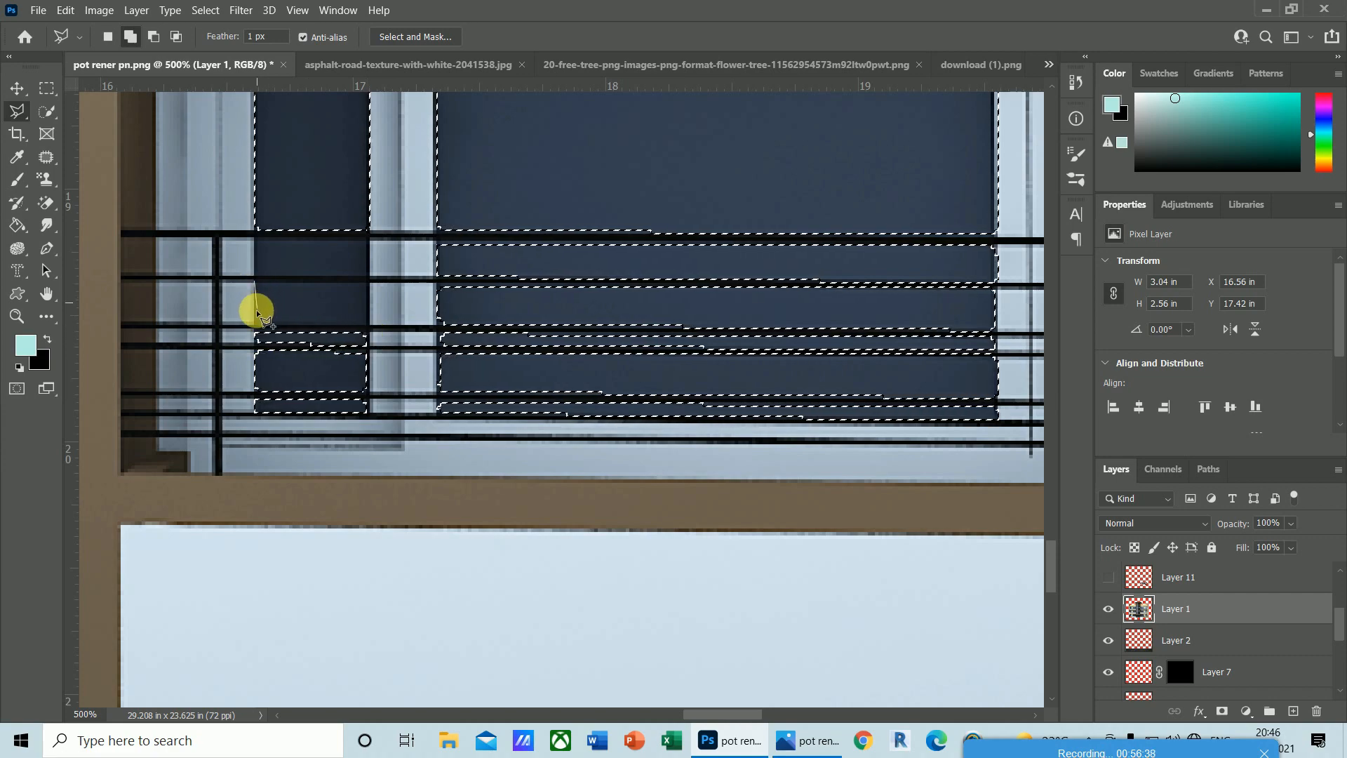
- Add the narrow pane's two remaining glass strips, between the first and third railing bars, to the selection
click(255, 321)
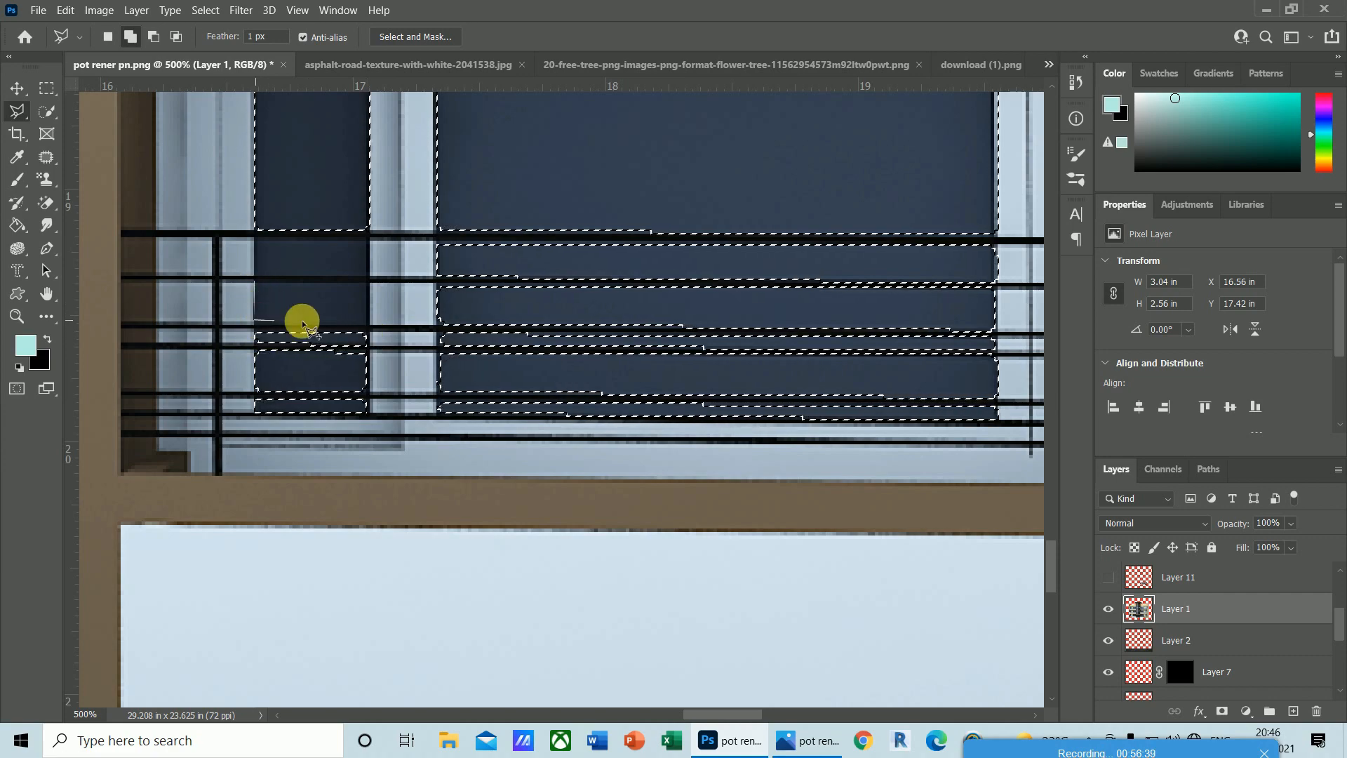
click(366, 325)
click(369, 283)
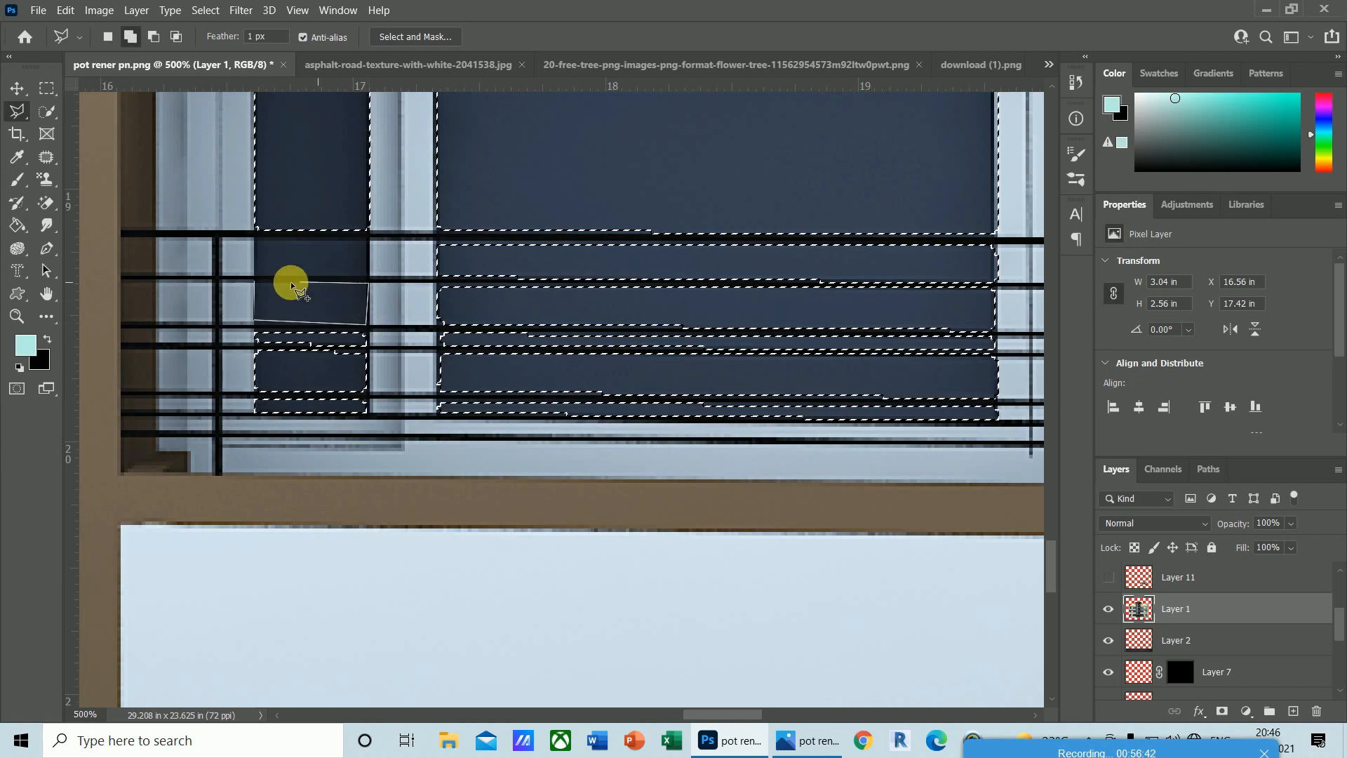
click(256, 281)
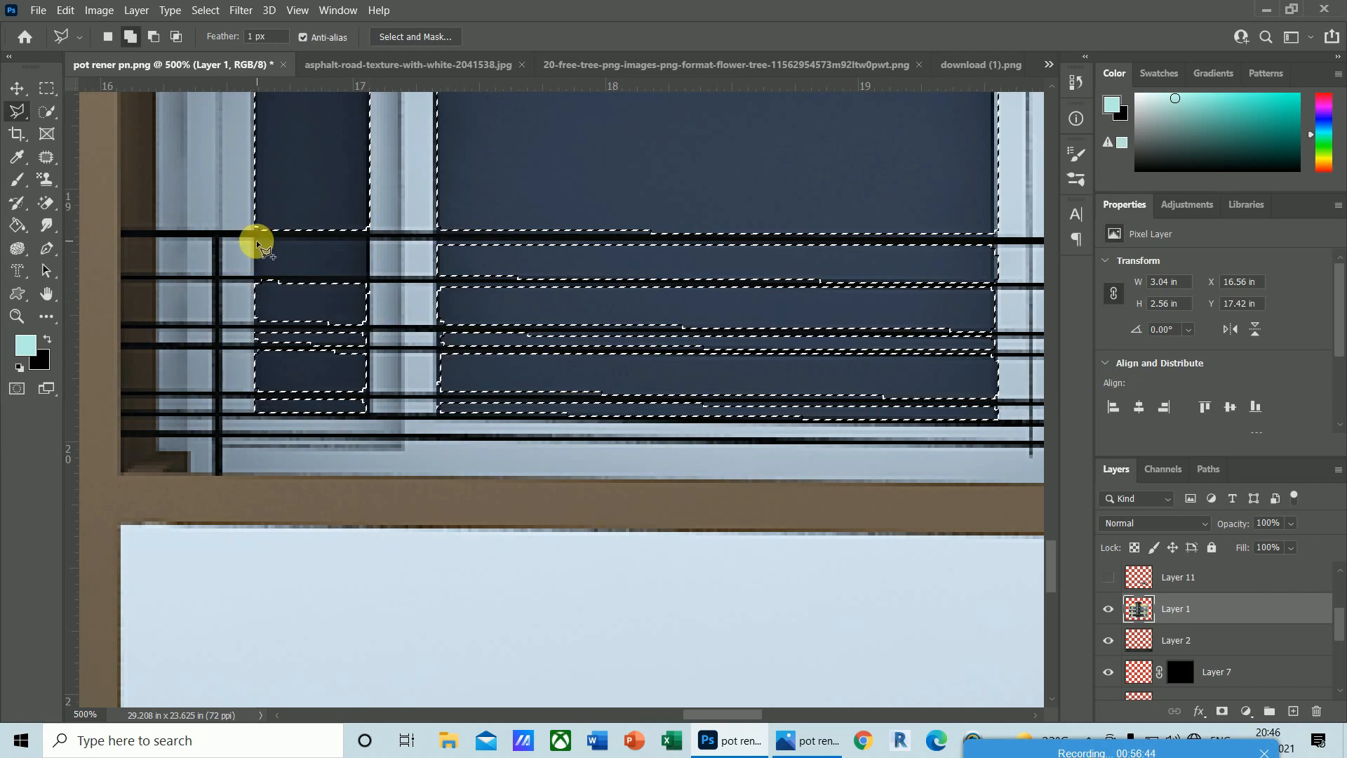
click(255, 274)
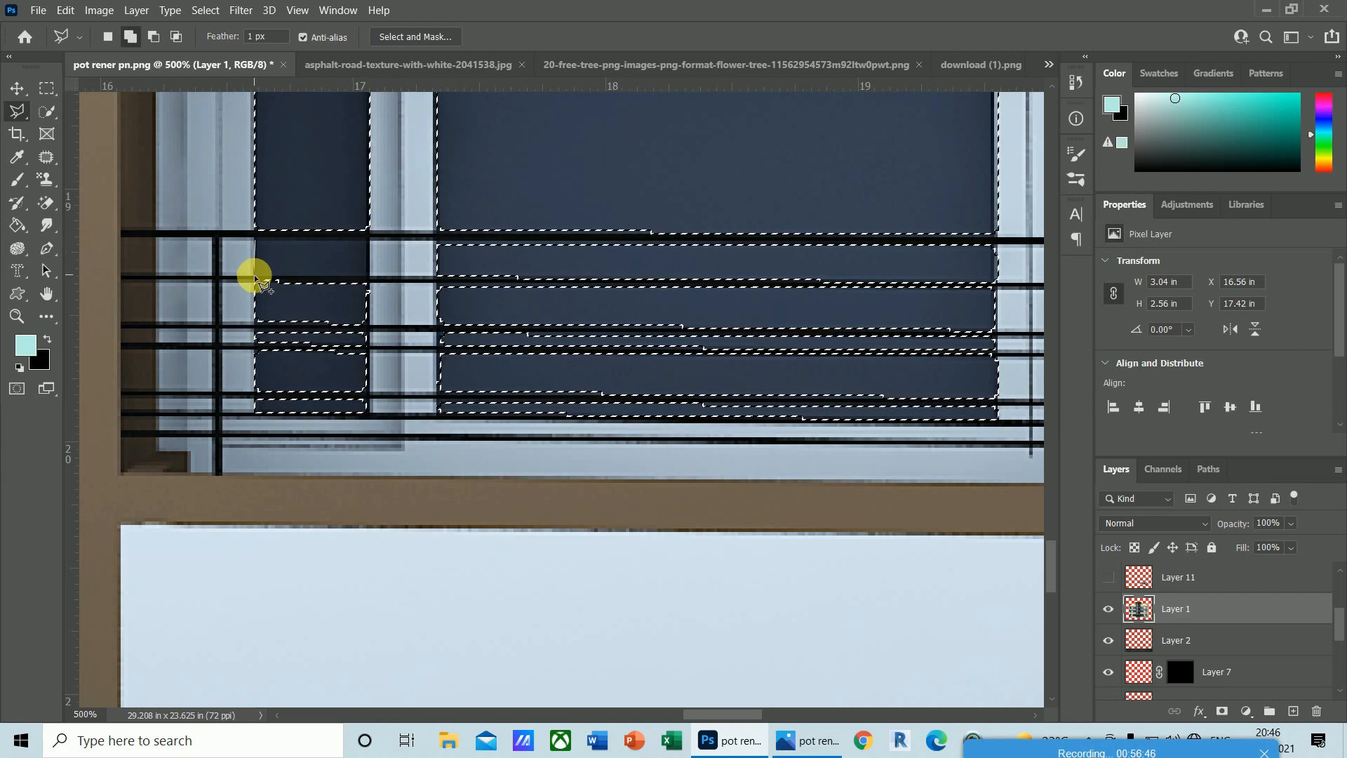
click(366, 240)
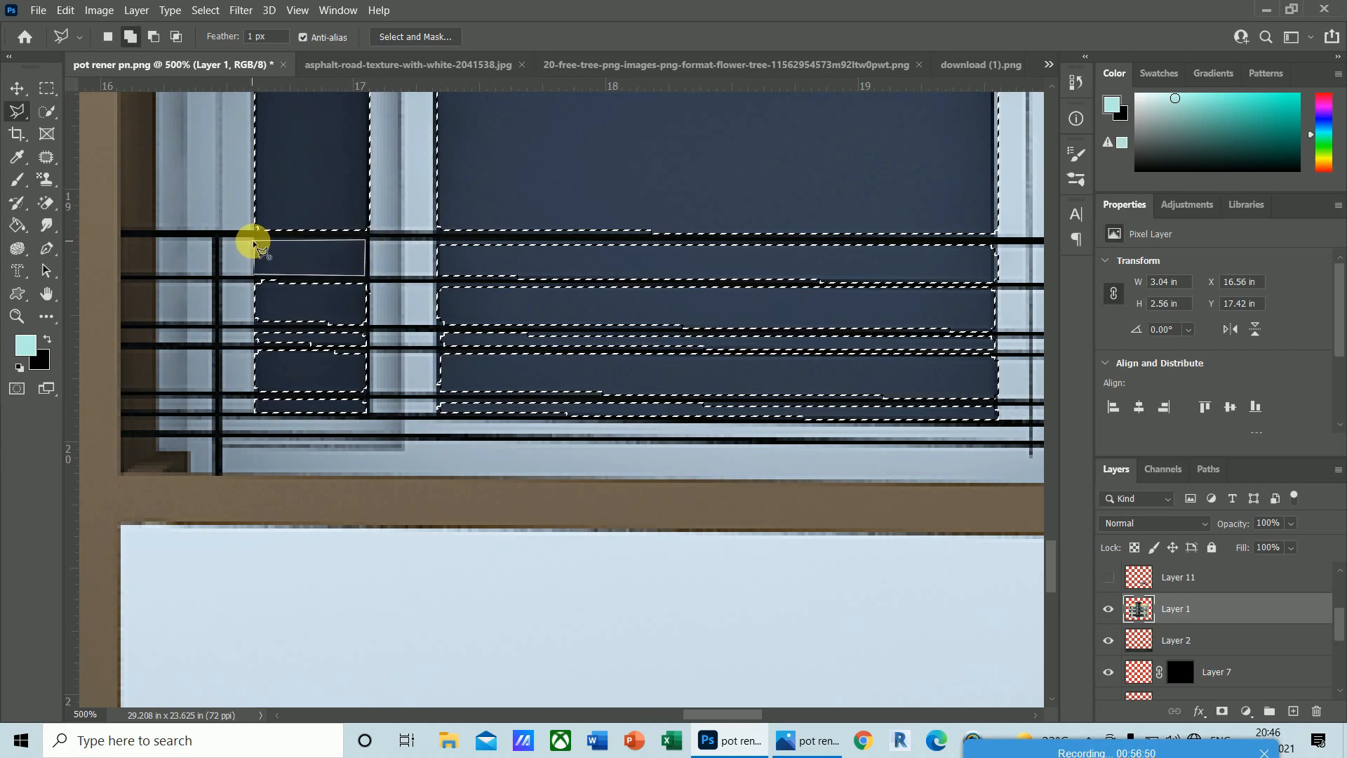
click(254, 240)
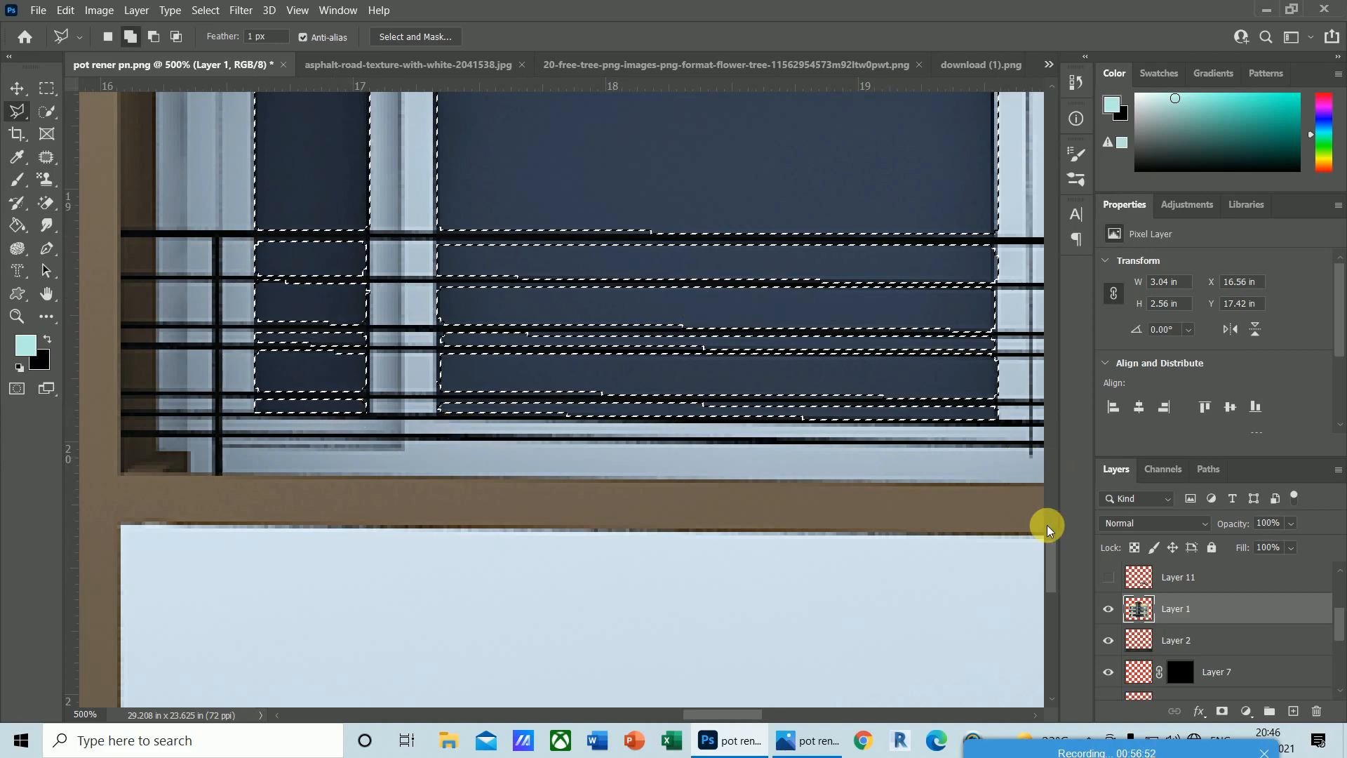
- Add the narrow glass pane of the ground-floor window right of the balcony to the selection
key(ctrl+minus)
key(ctrl+minus)
key(ctrl+minus)
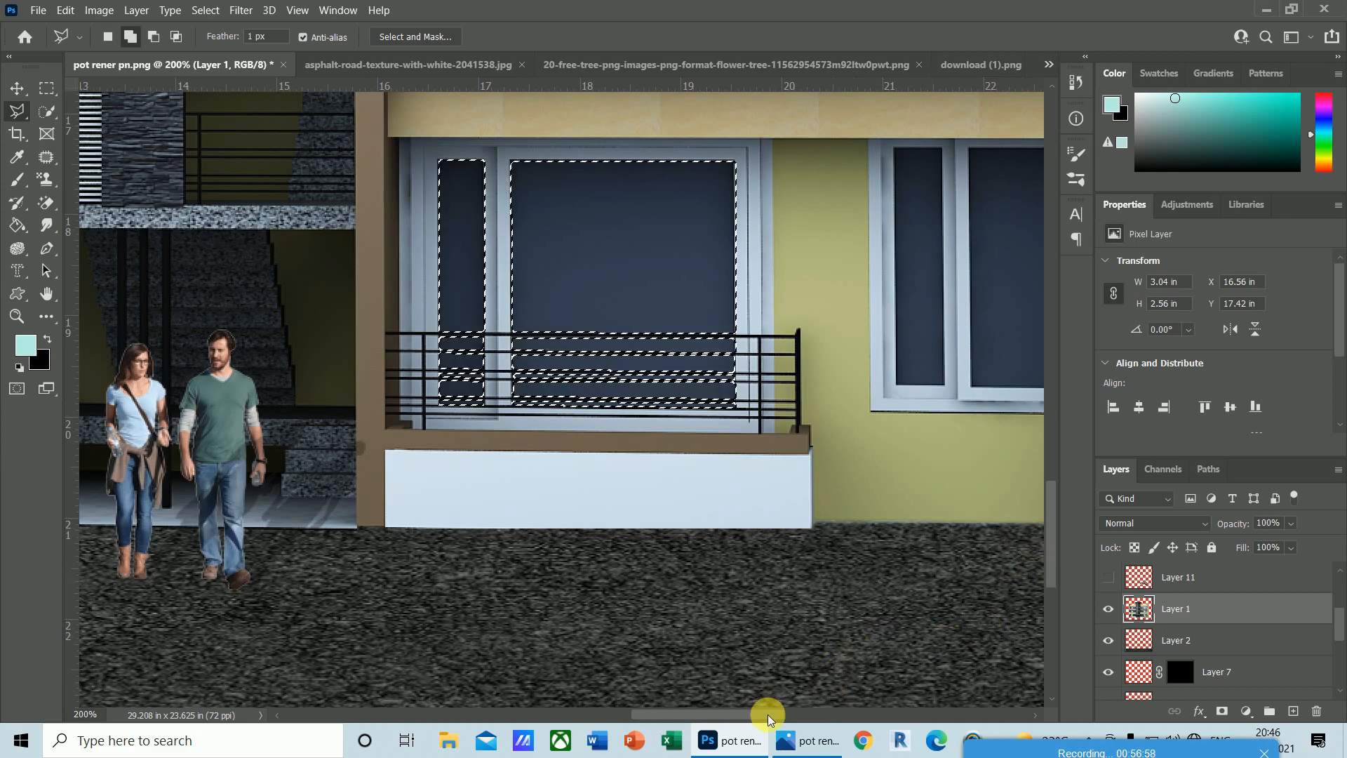
drag(767, 716, 852, 716)
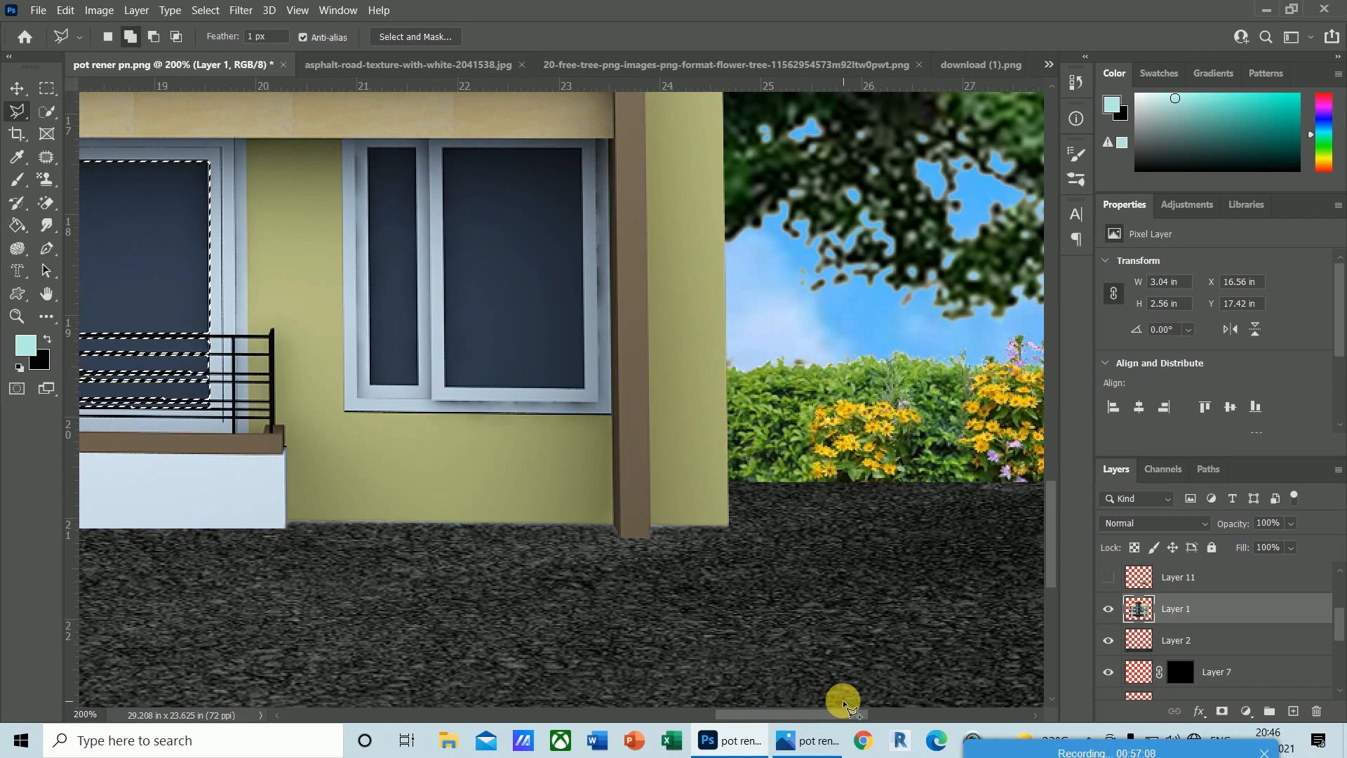
click(369, 148)
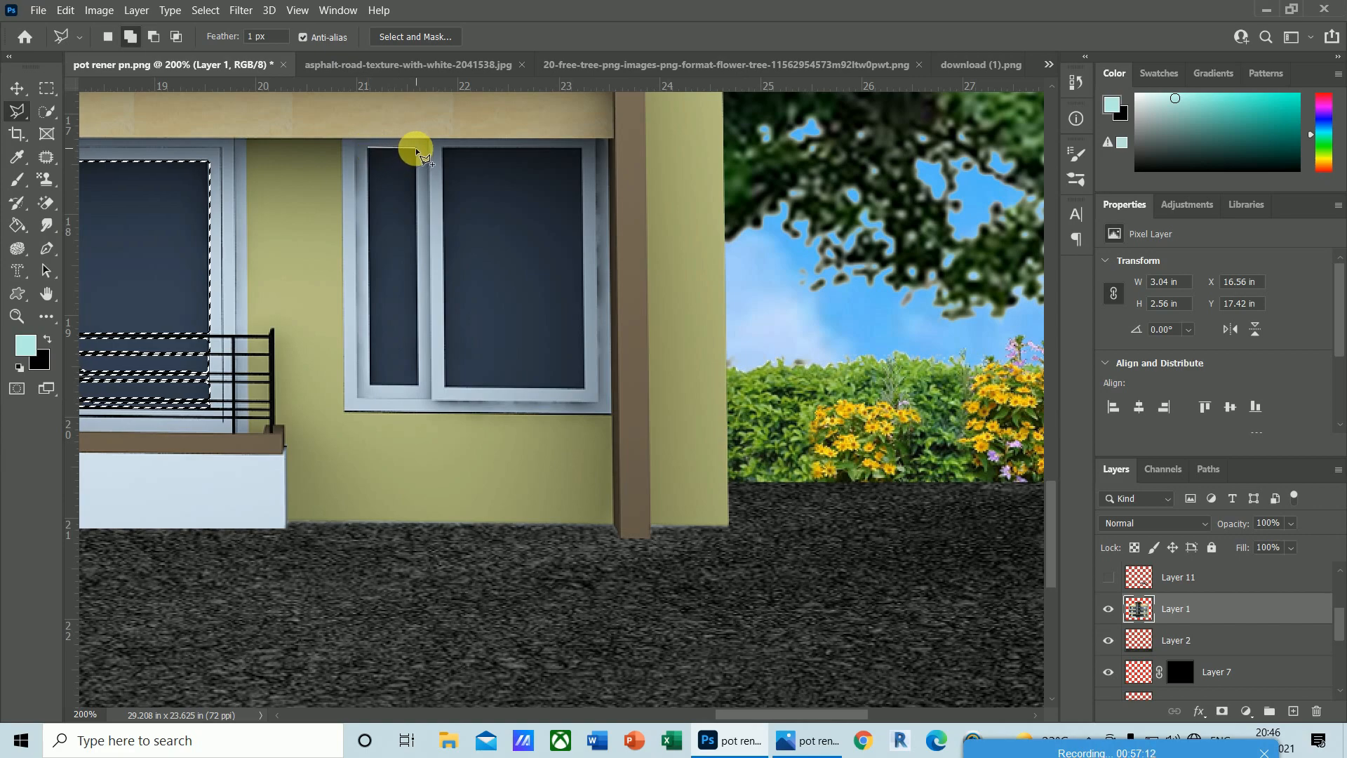
click(416, 149)
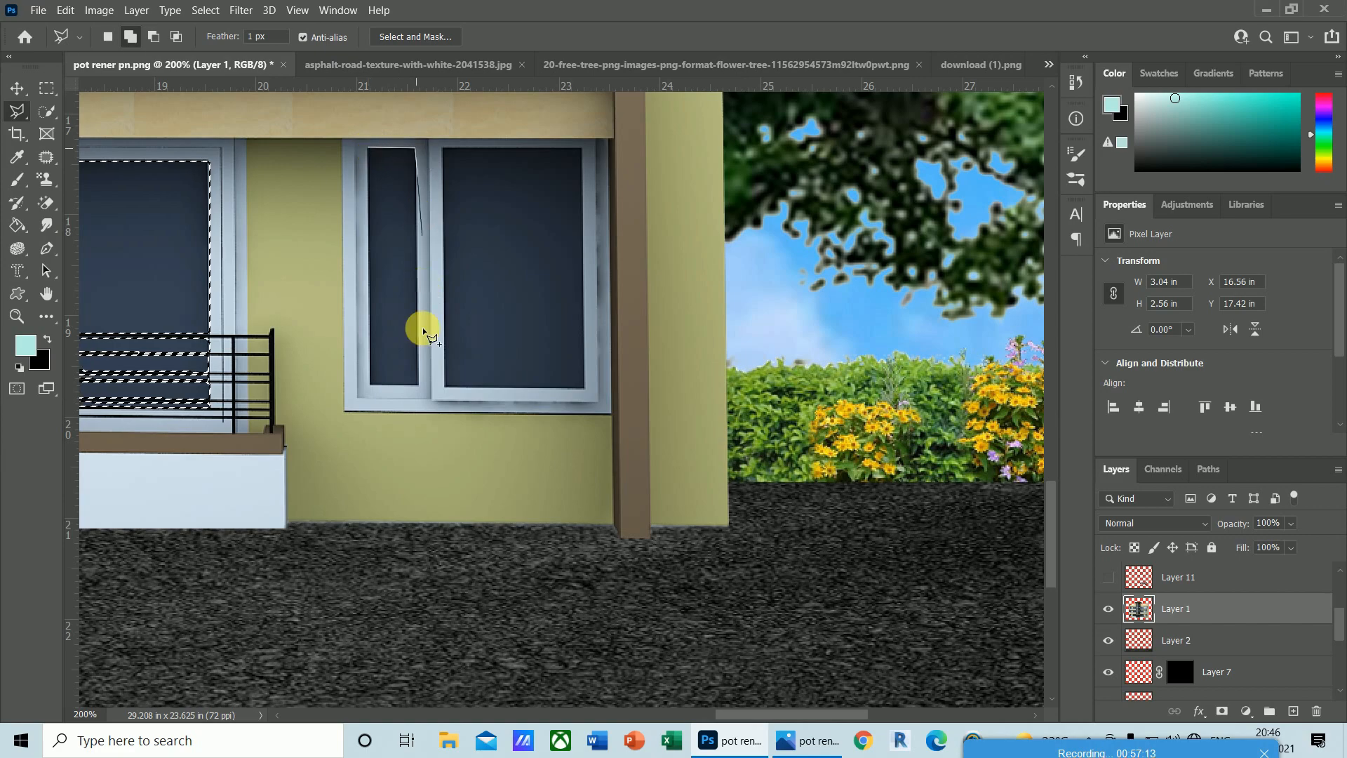
click(418, 384)
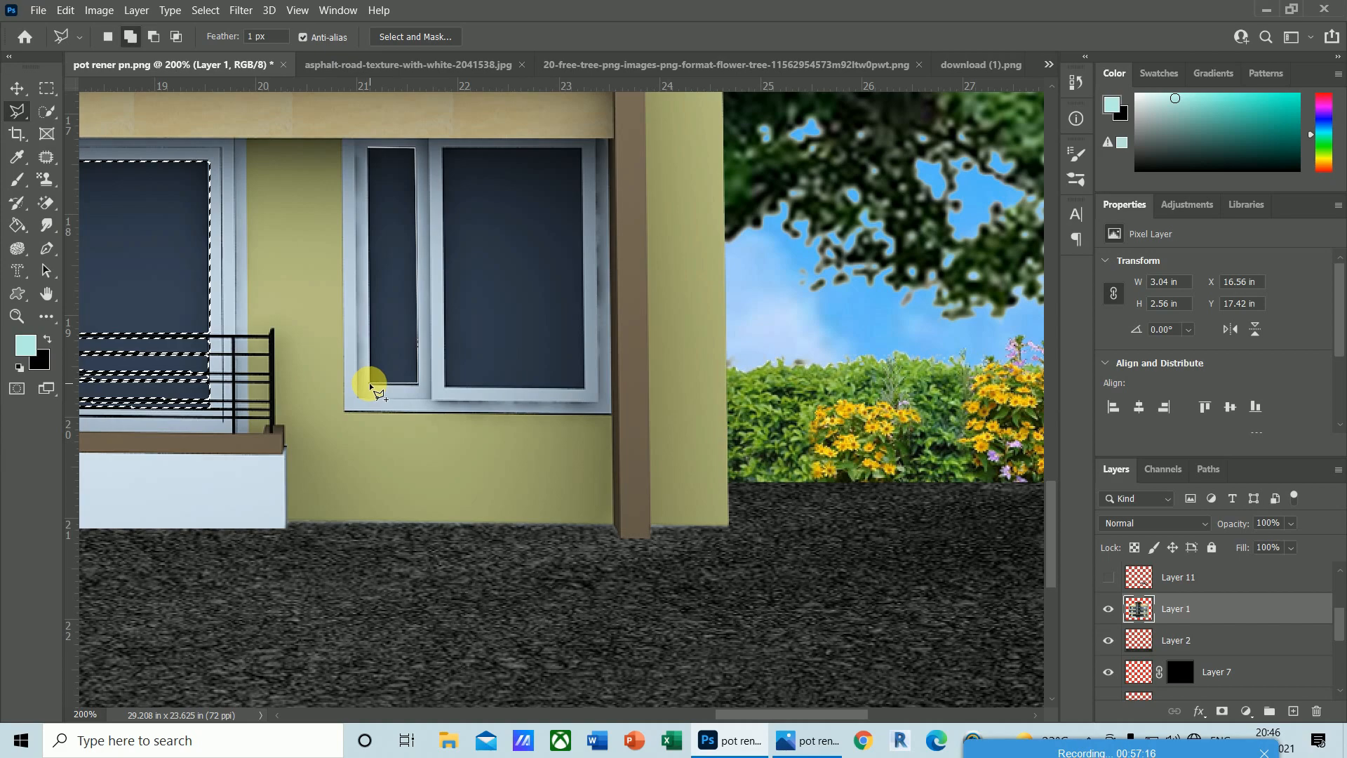
click(371, 387)
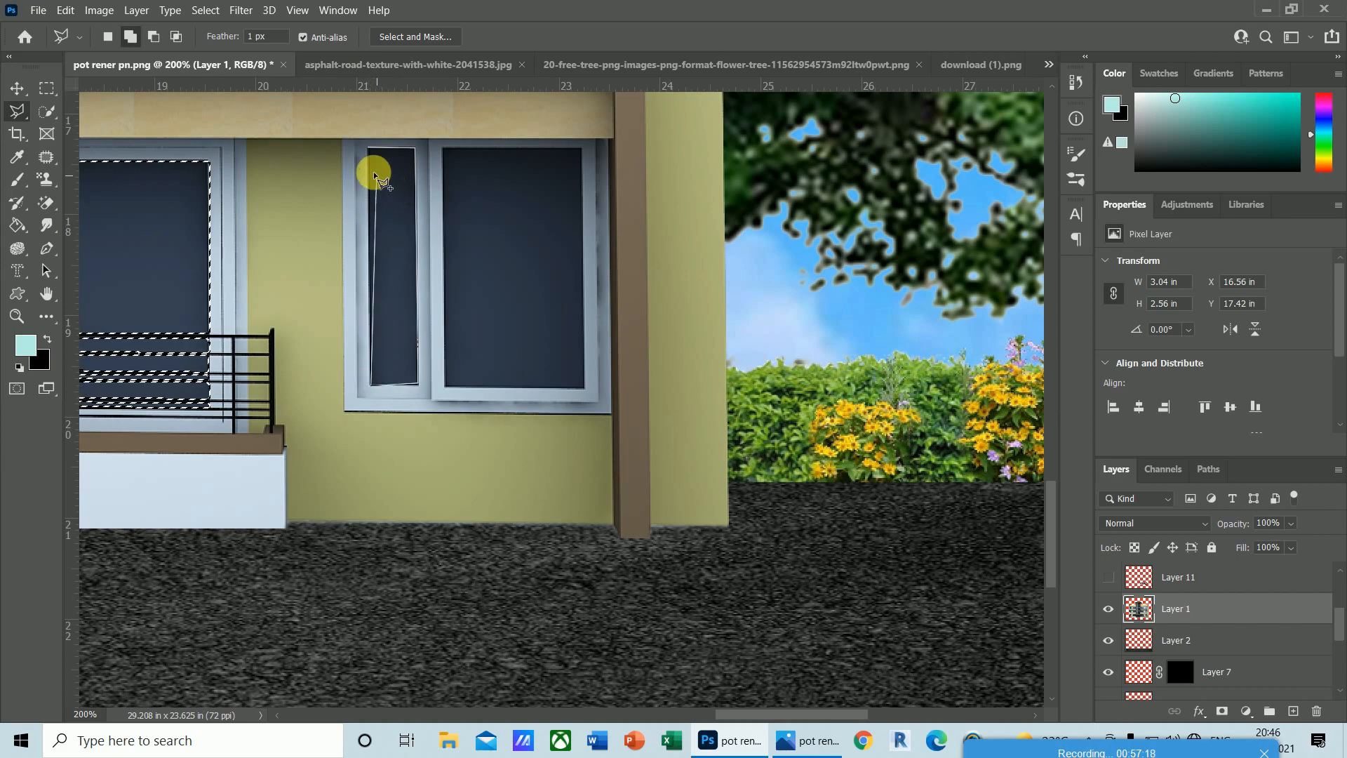
click(370, 149)
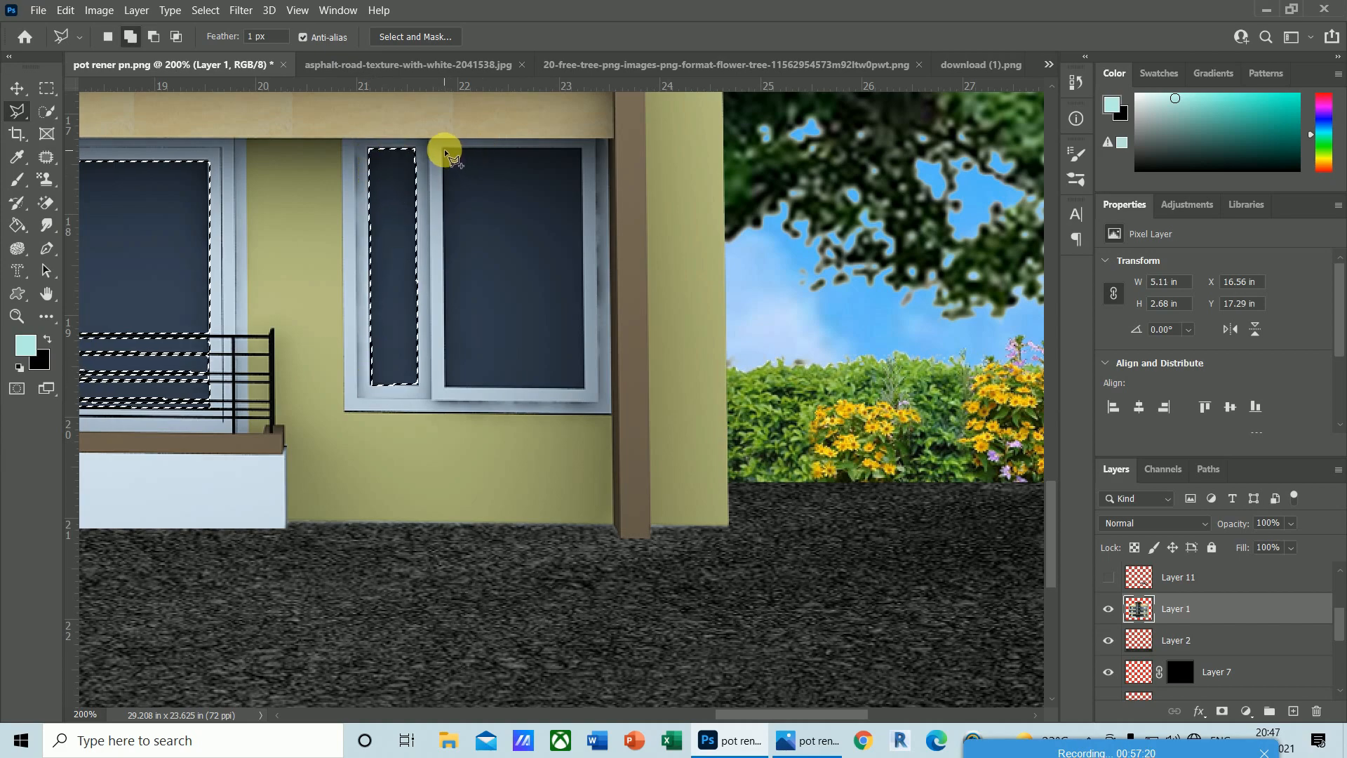
- Add the wide glass pane of the same window beside the brown column to the selection
click(581, 150)
click(586, 388)
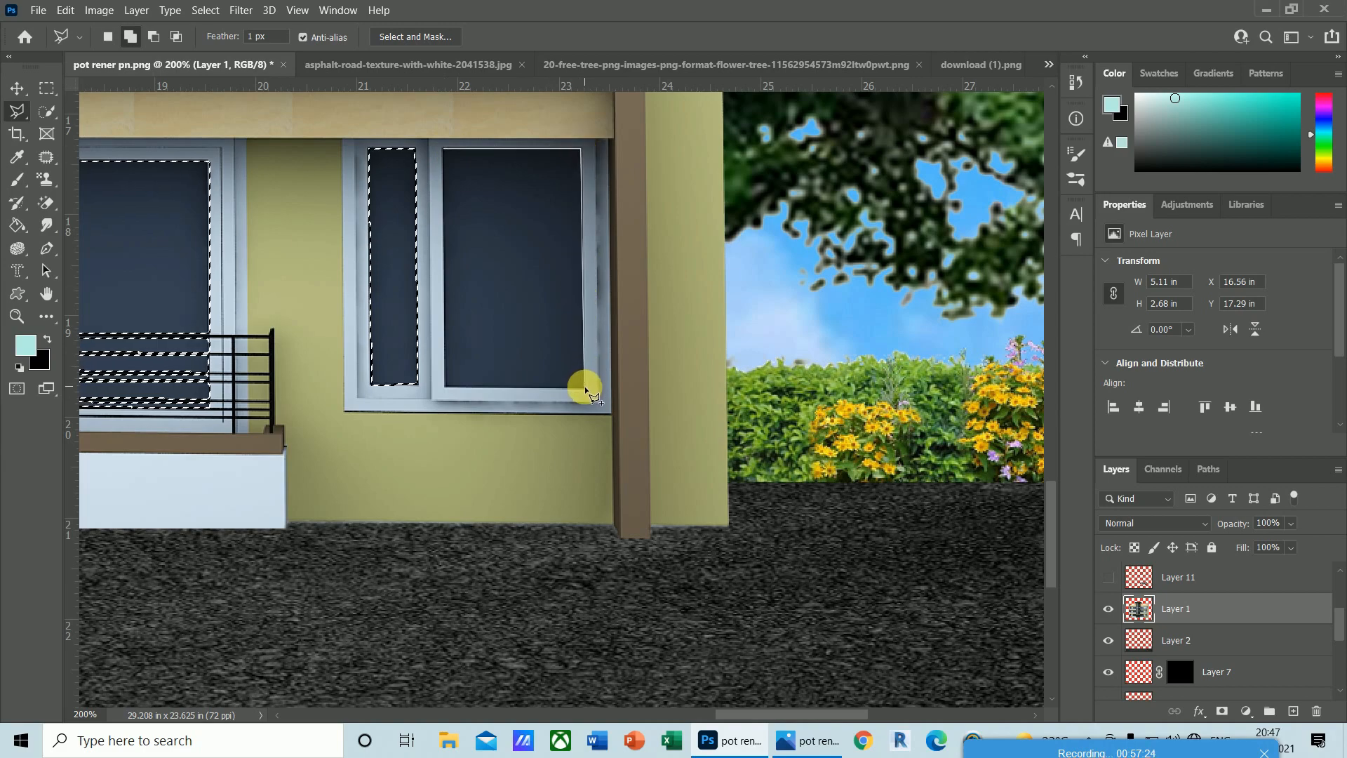
click(446, 387)
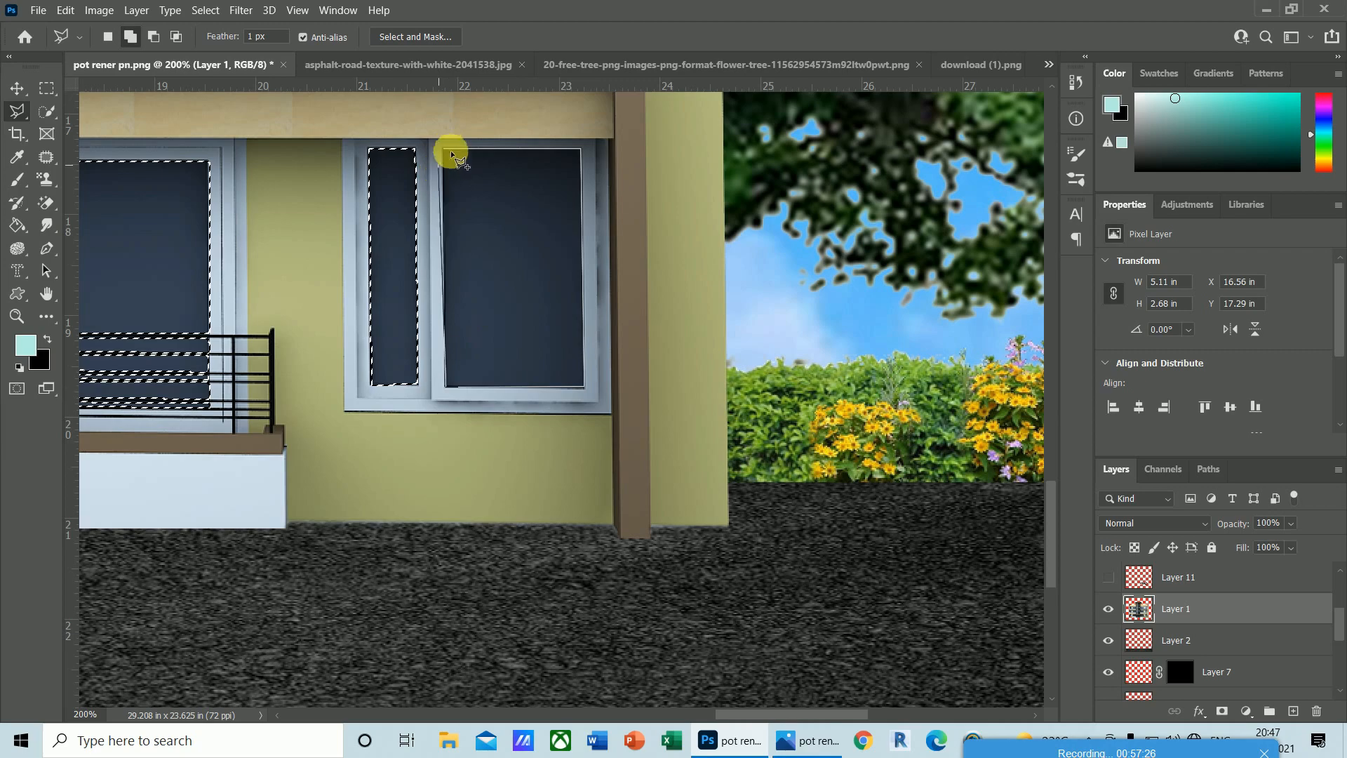
click(444, 149)
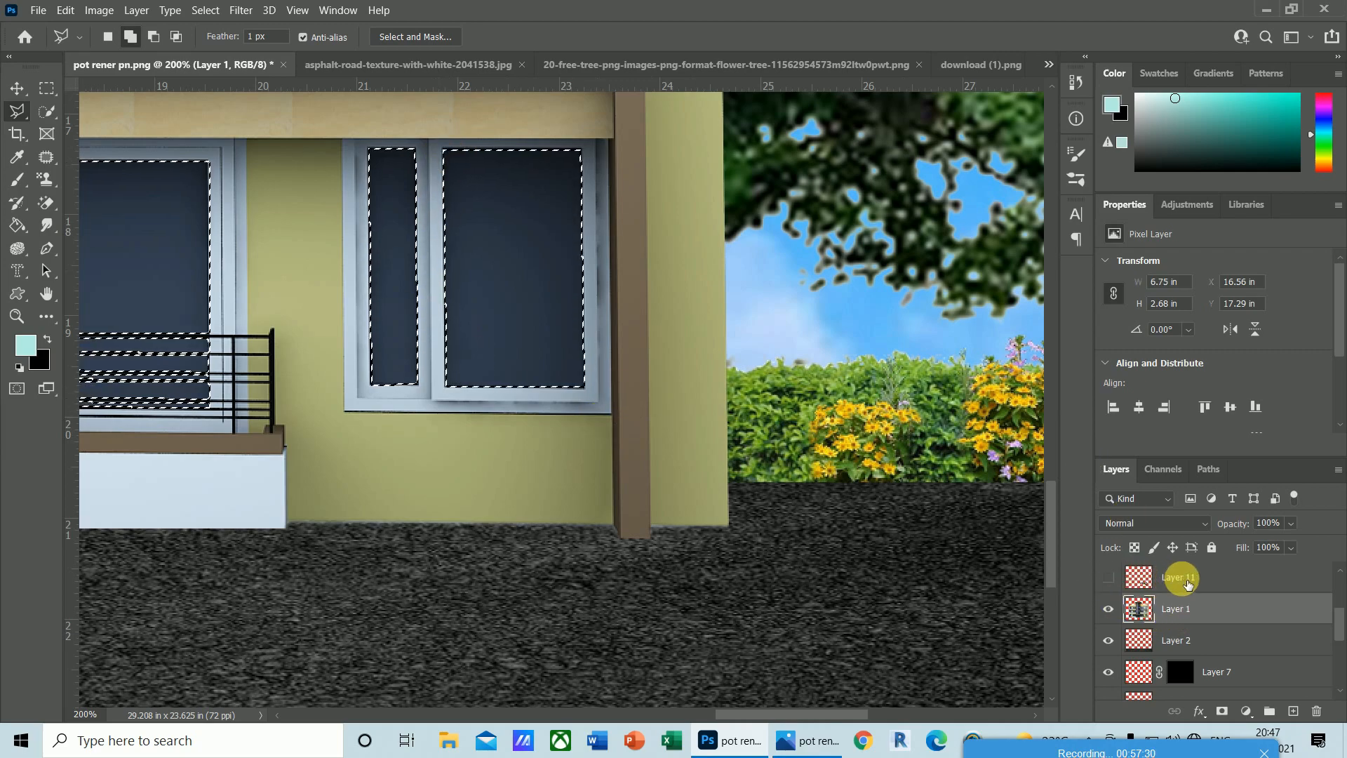
- Show Layer 11 with the living-room interior and mask it to the selected window panes
click(1119, 582)
click(1110, 578)
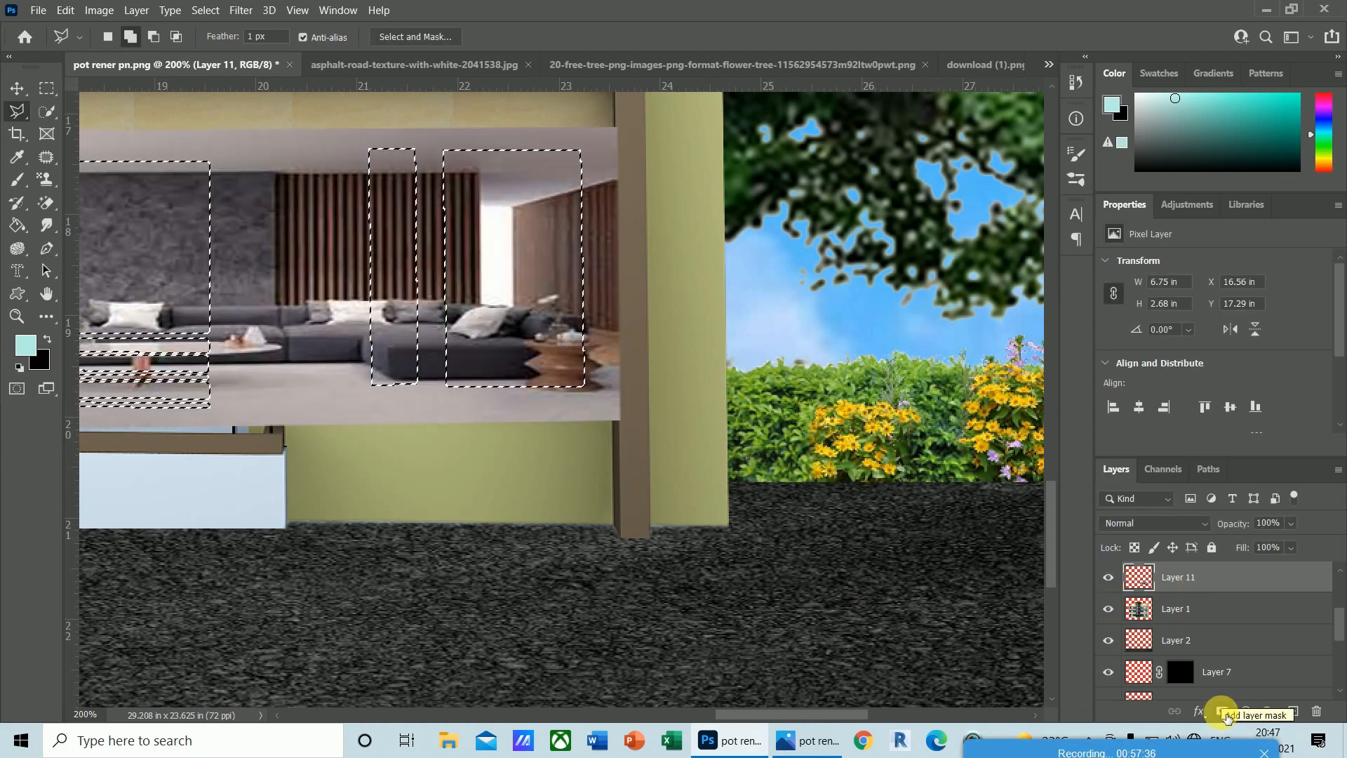
click(1222, 711)
- Apply a Gaussian Blur with a 2.6-pixel radius to the interior image on Layer 11, not to its mask
drag(791, 710, 746, 709)
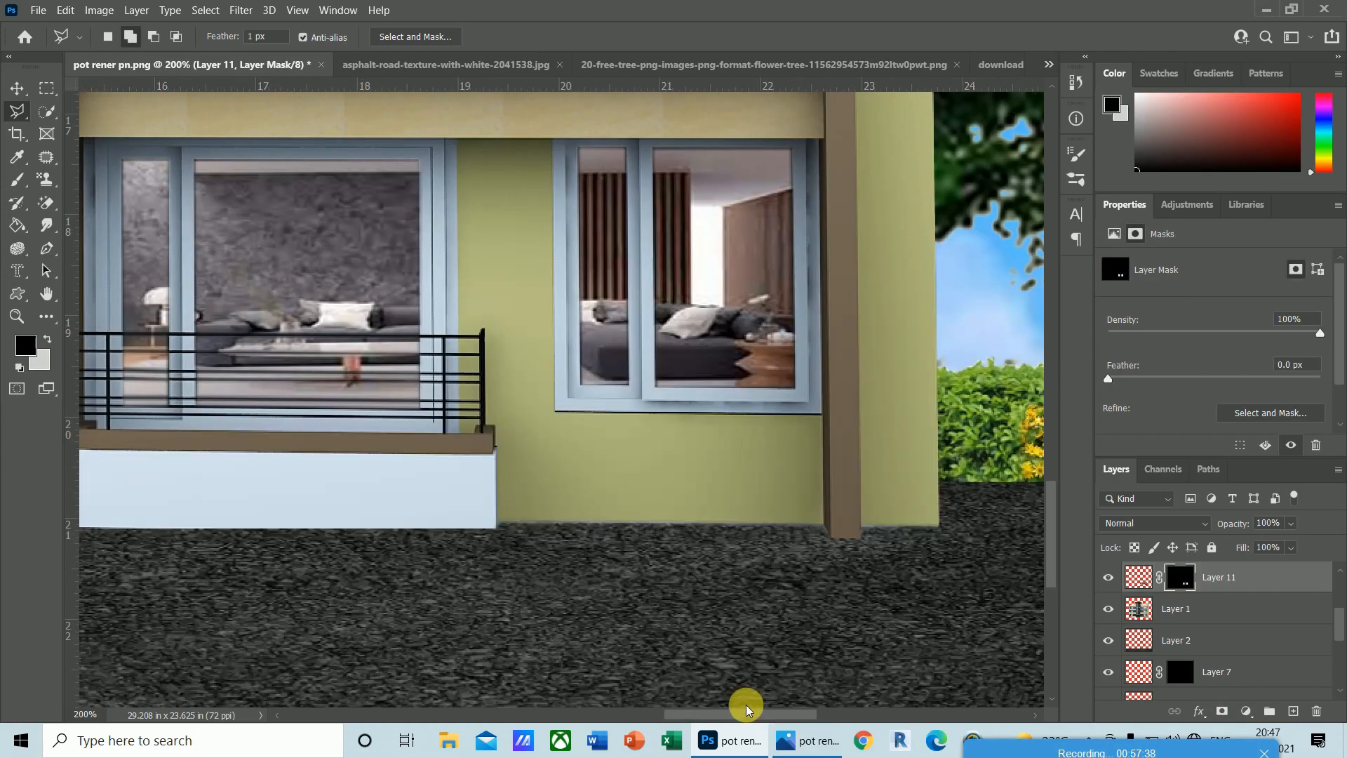
key(ctrl+minus)
key(ctrl+minus)
key(ctrl+minus)
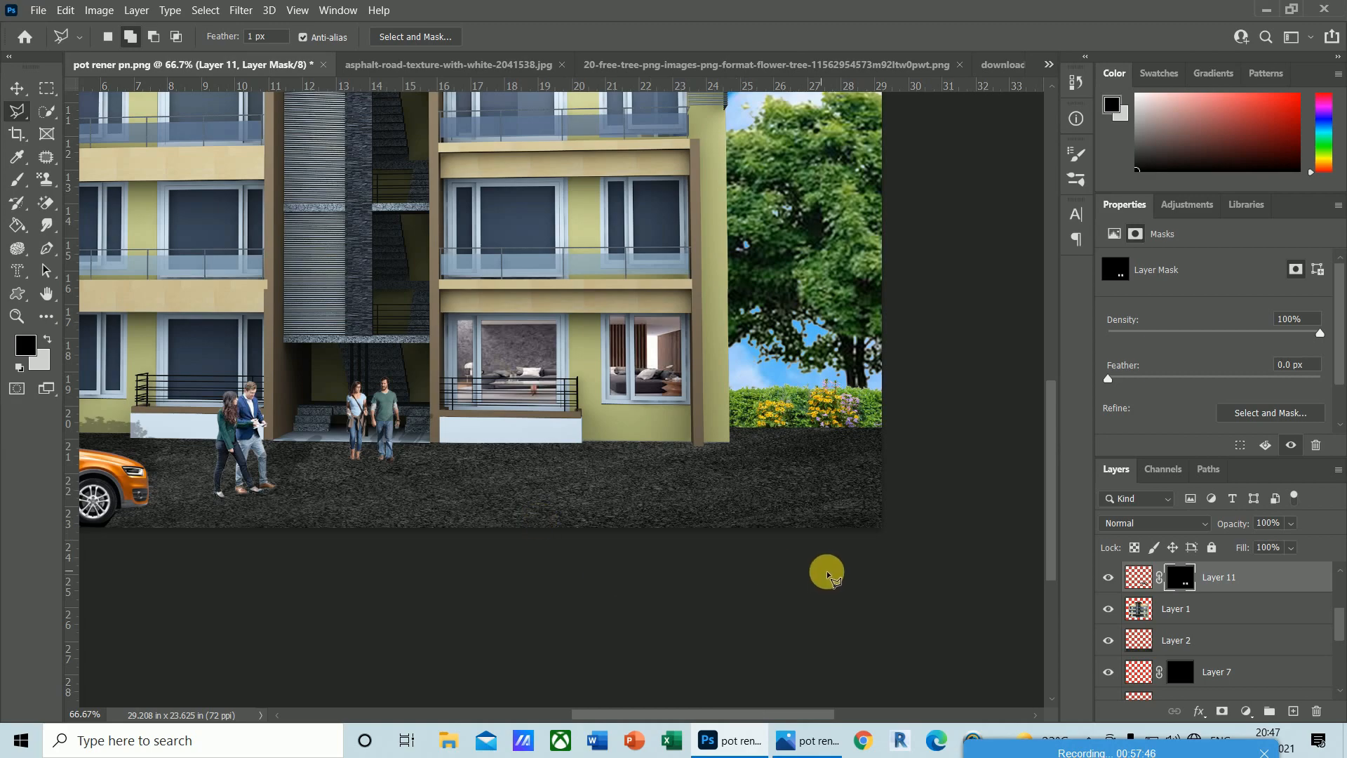
click(1144, 581)
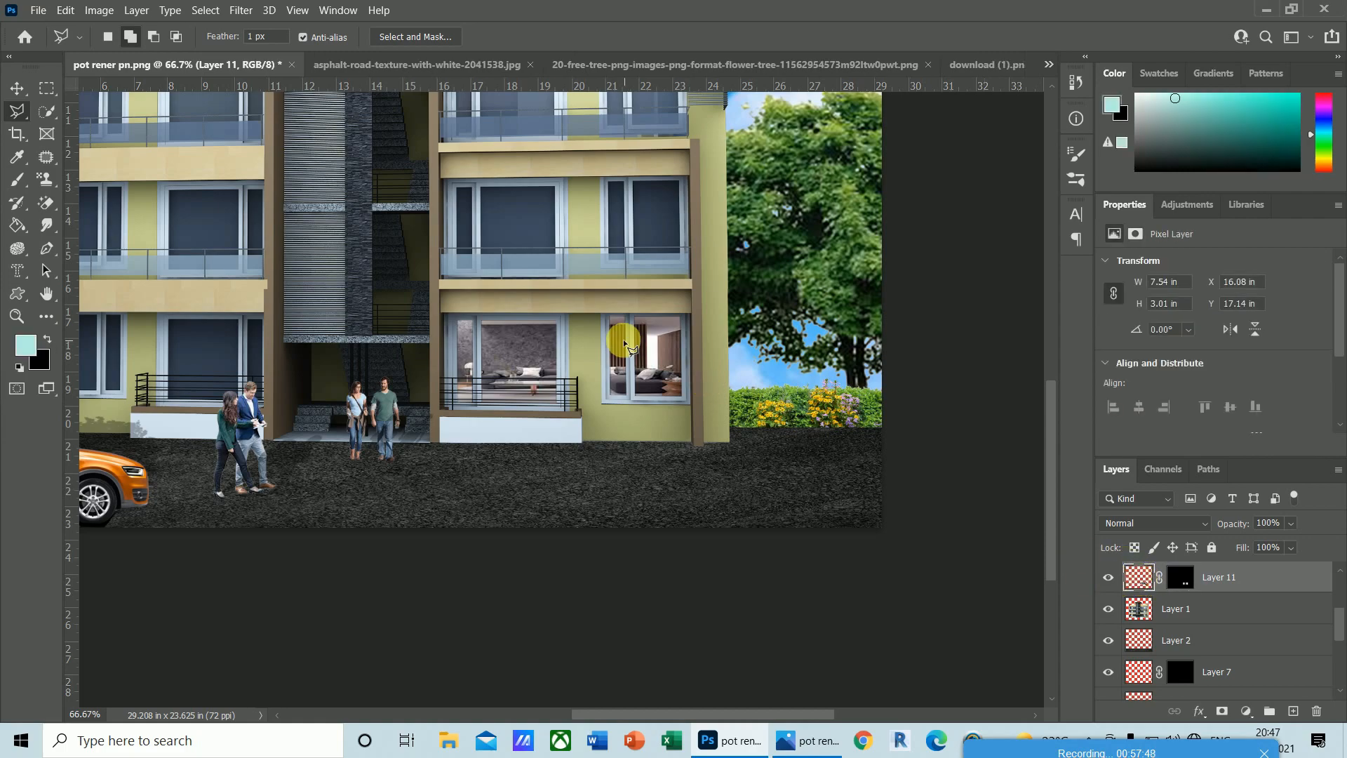
key(v)
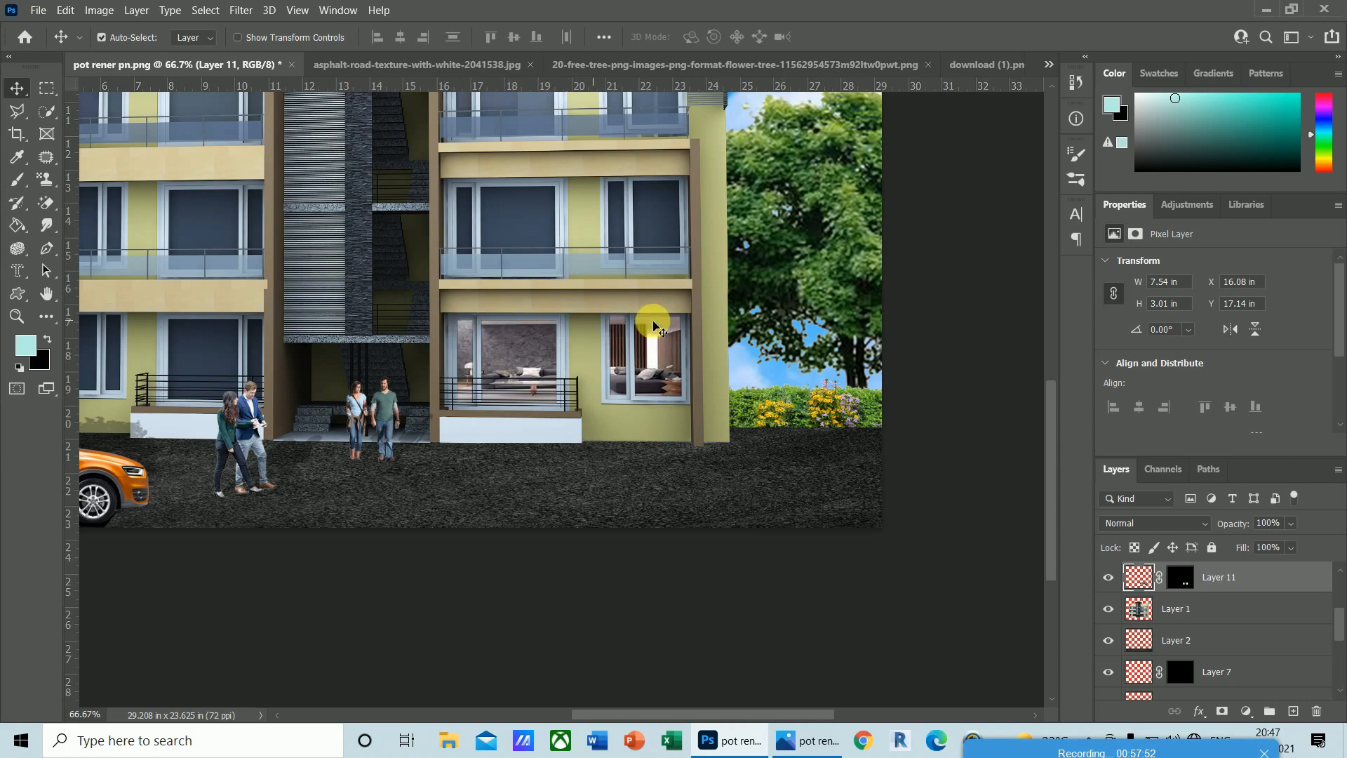
click(231, 12)
mouse_move(254, 220)
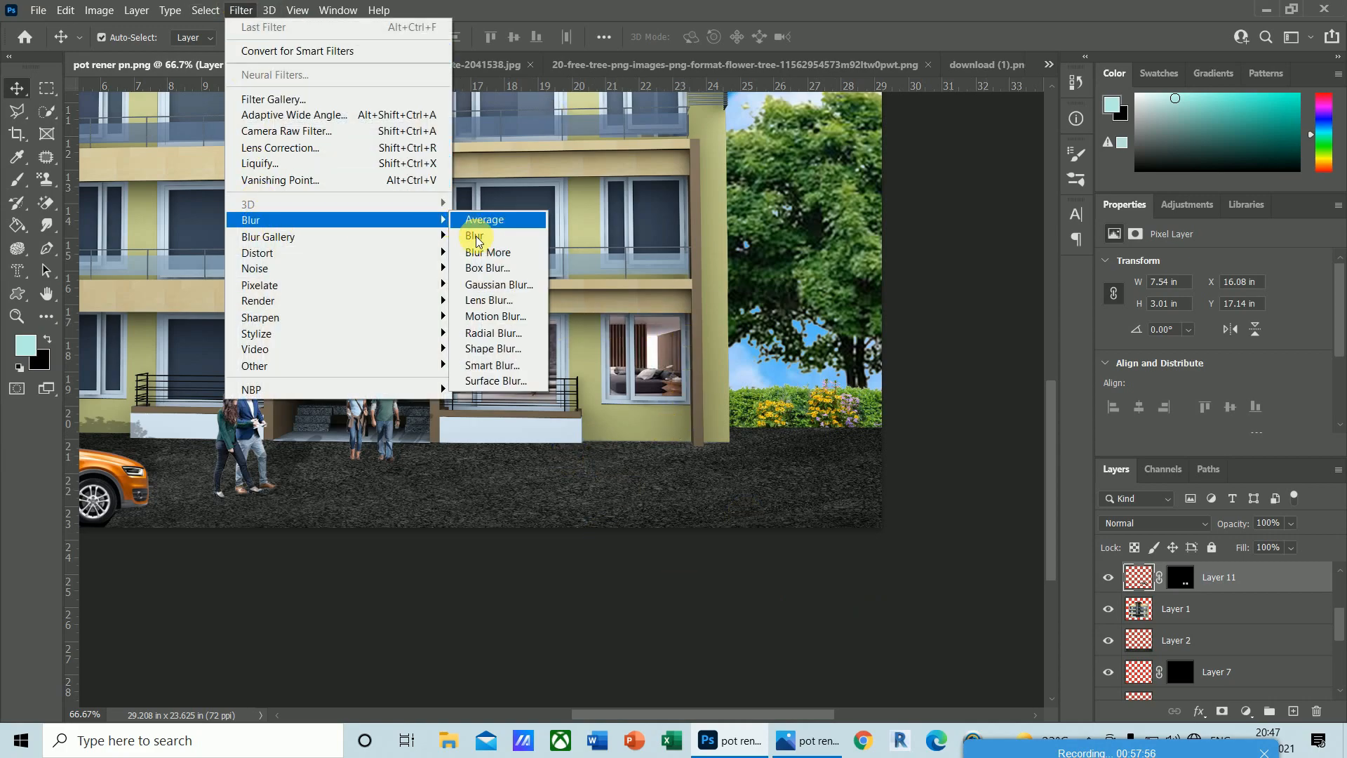
click(491, 285)
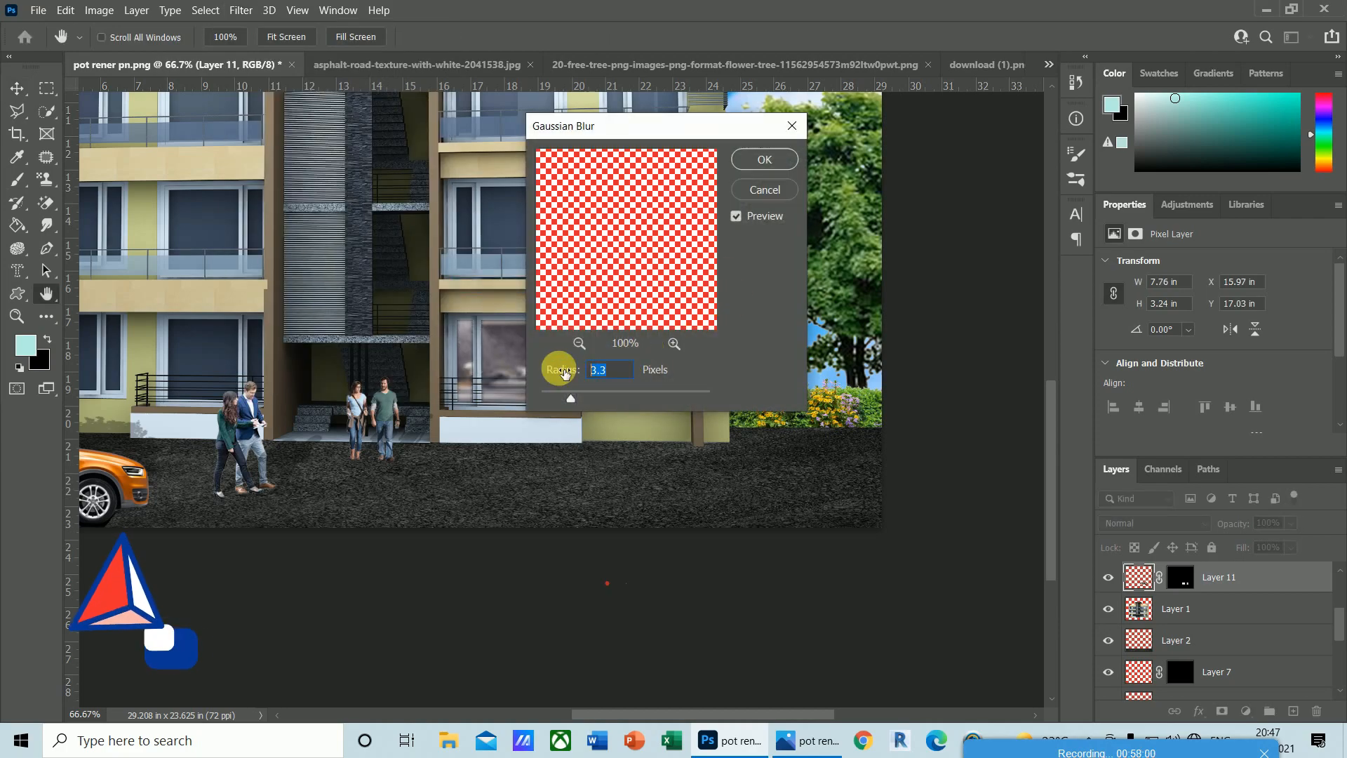
text(2.6)
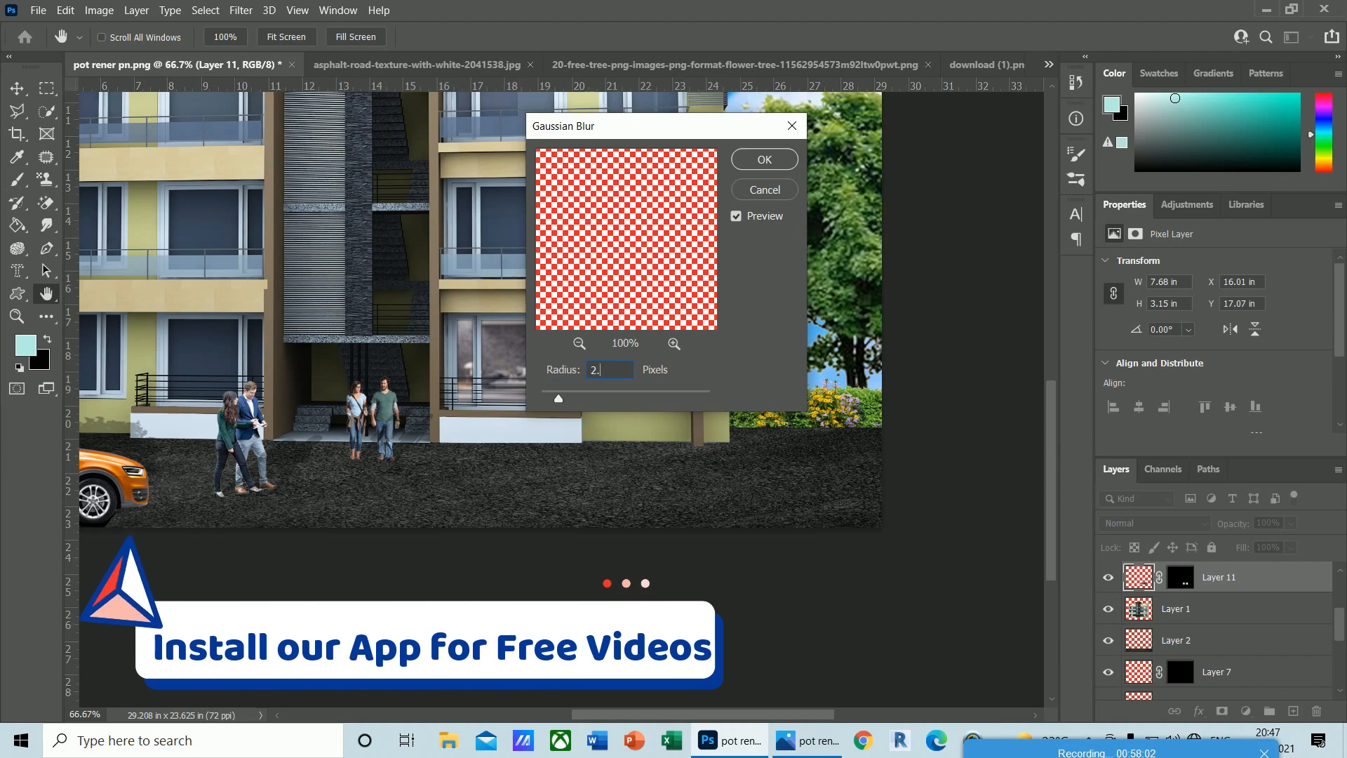
click(770, 172)
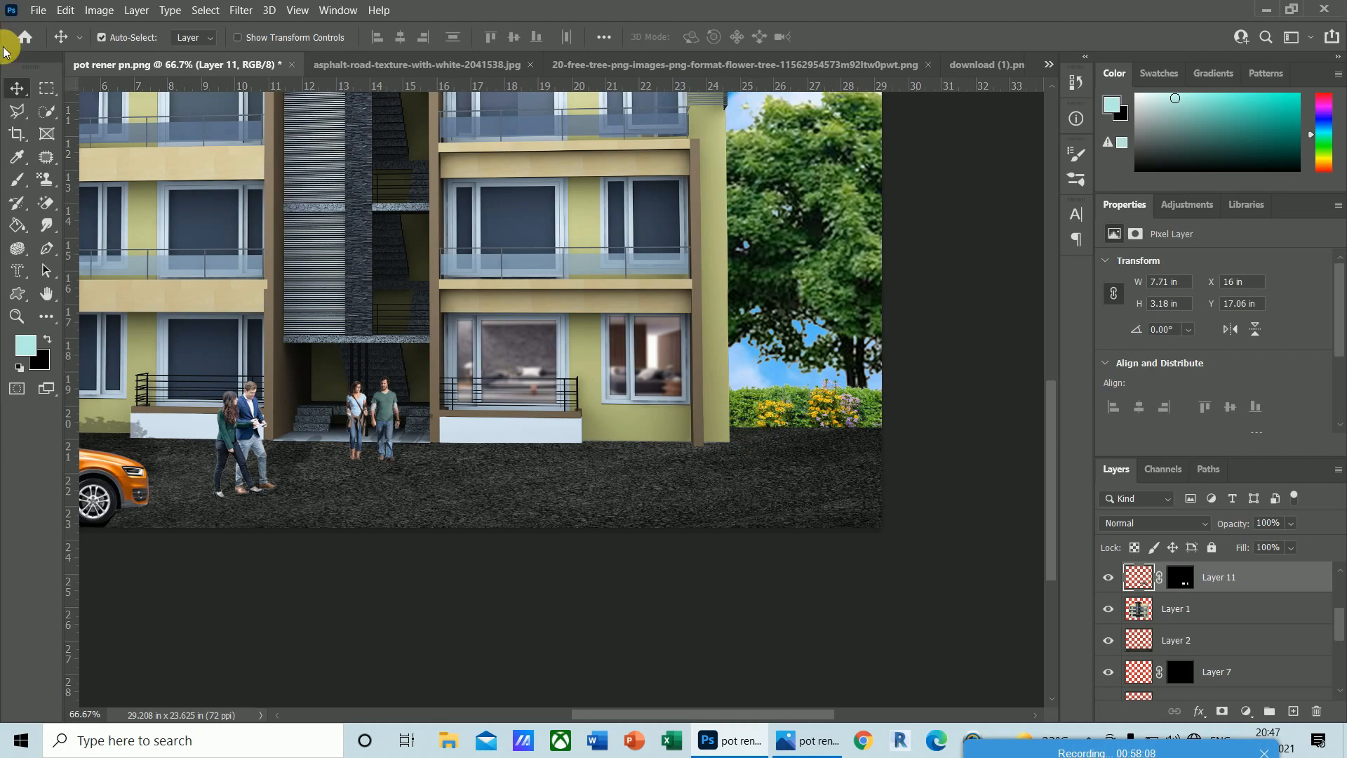
- Open the living-room image images (7).jpg from the destop texture folder
drag(656, 713, 591, 709)
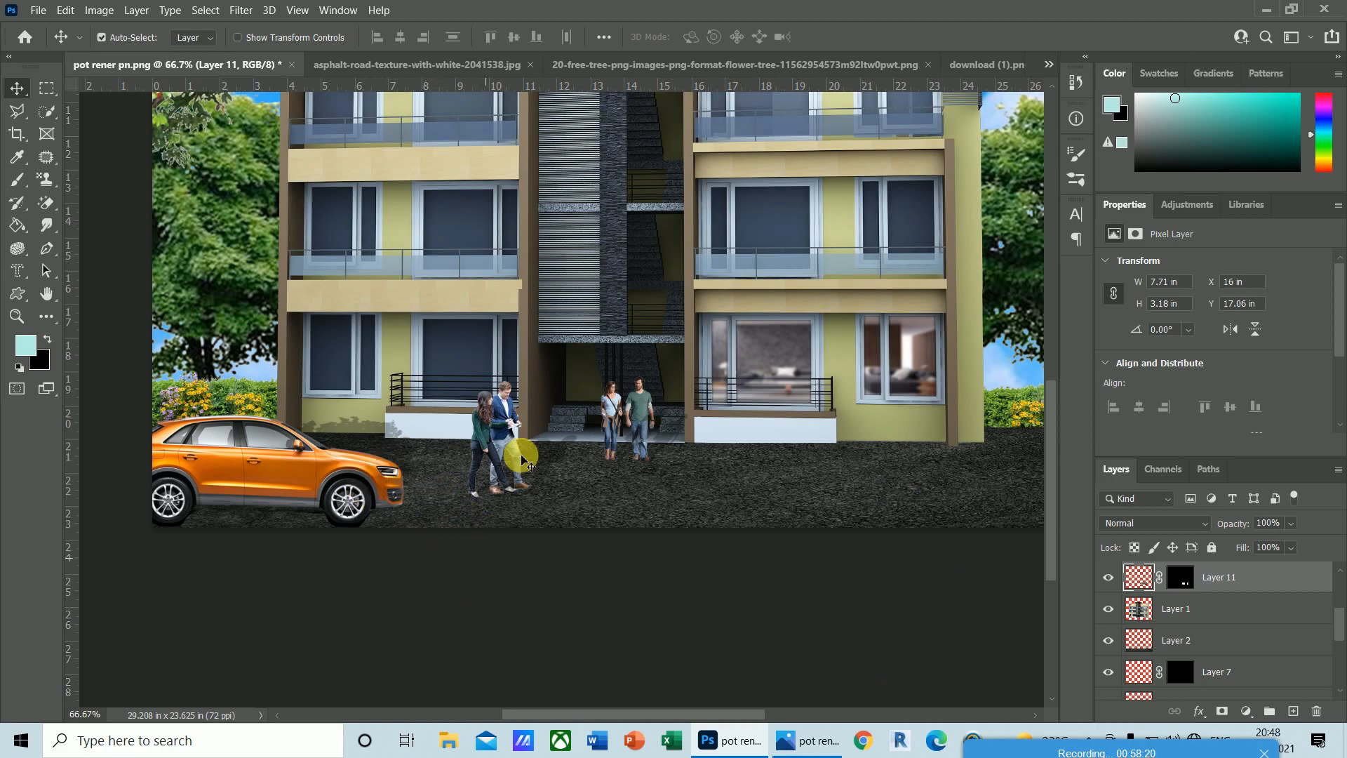
click(38, 11)
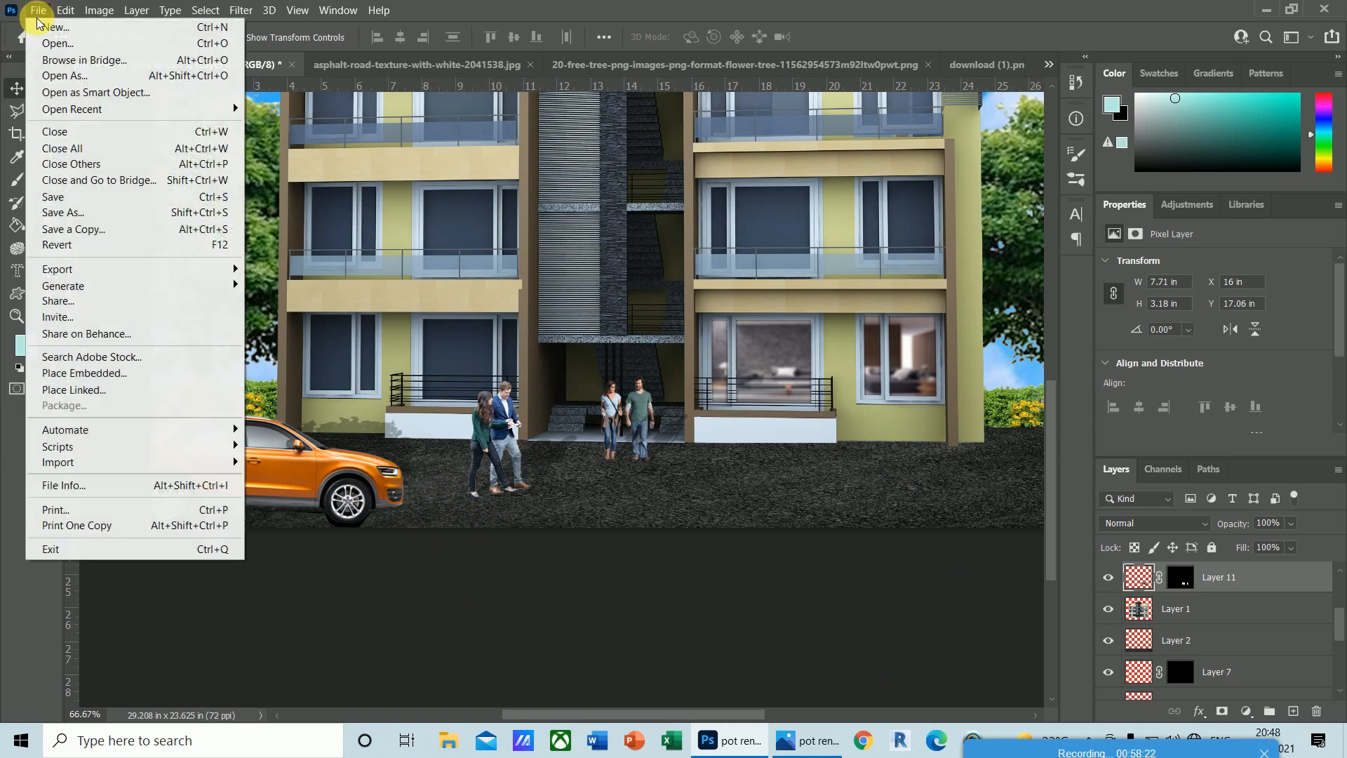
click(61, 48)
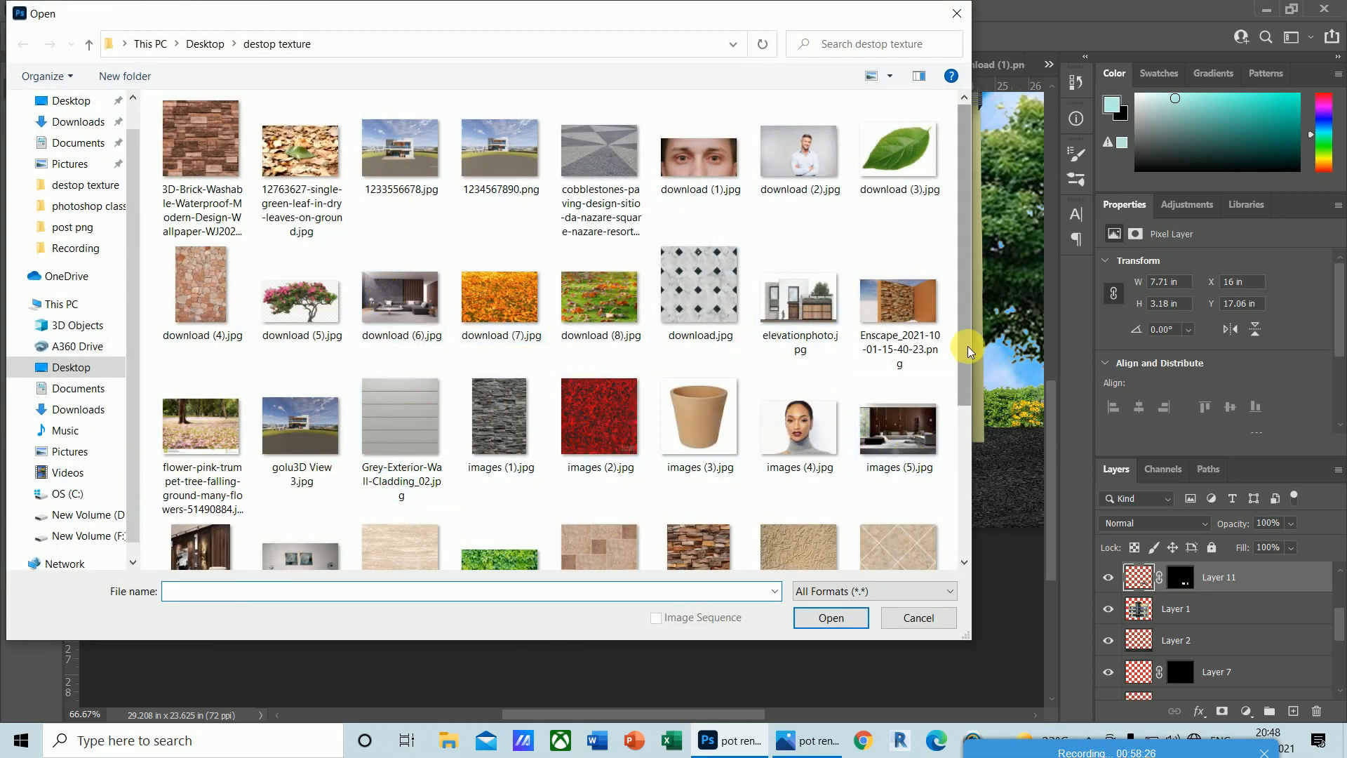
drag(969, 340, 969, 476)
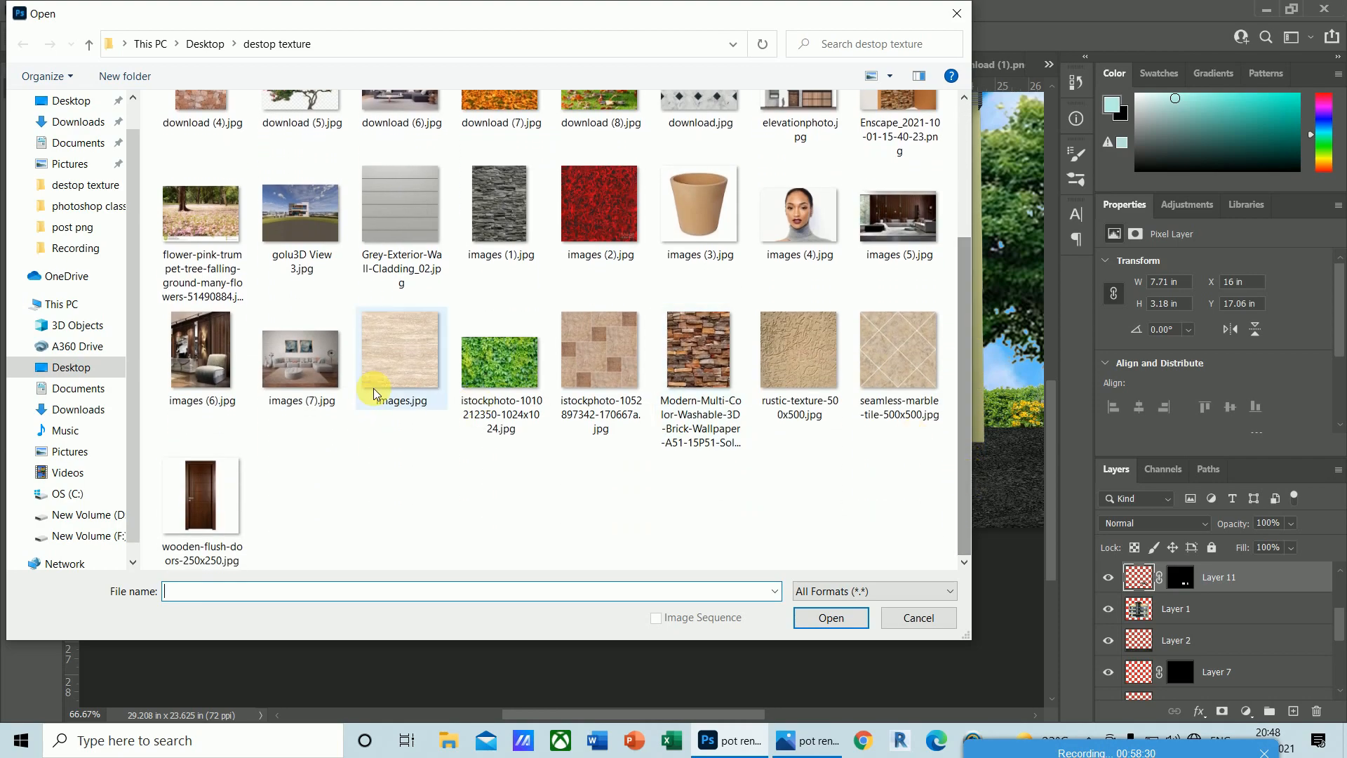
click(323, 372)
click(831, 617)
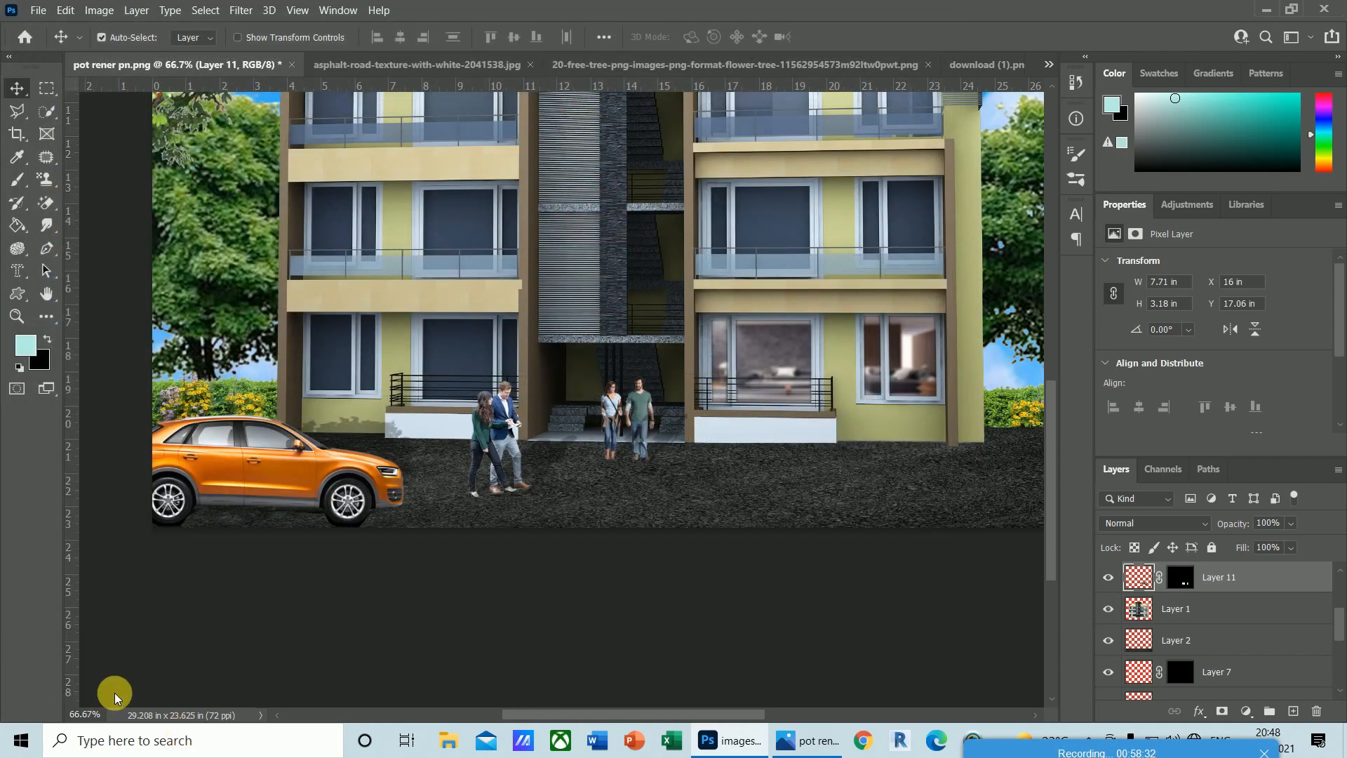
- Copy the entire living-room image and paste it into pot rener pn.png as a new layer
key(ctrl+a)
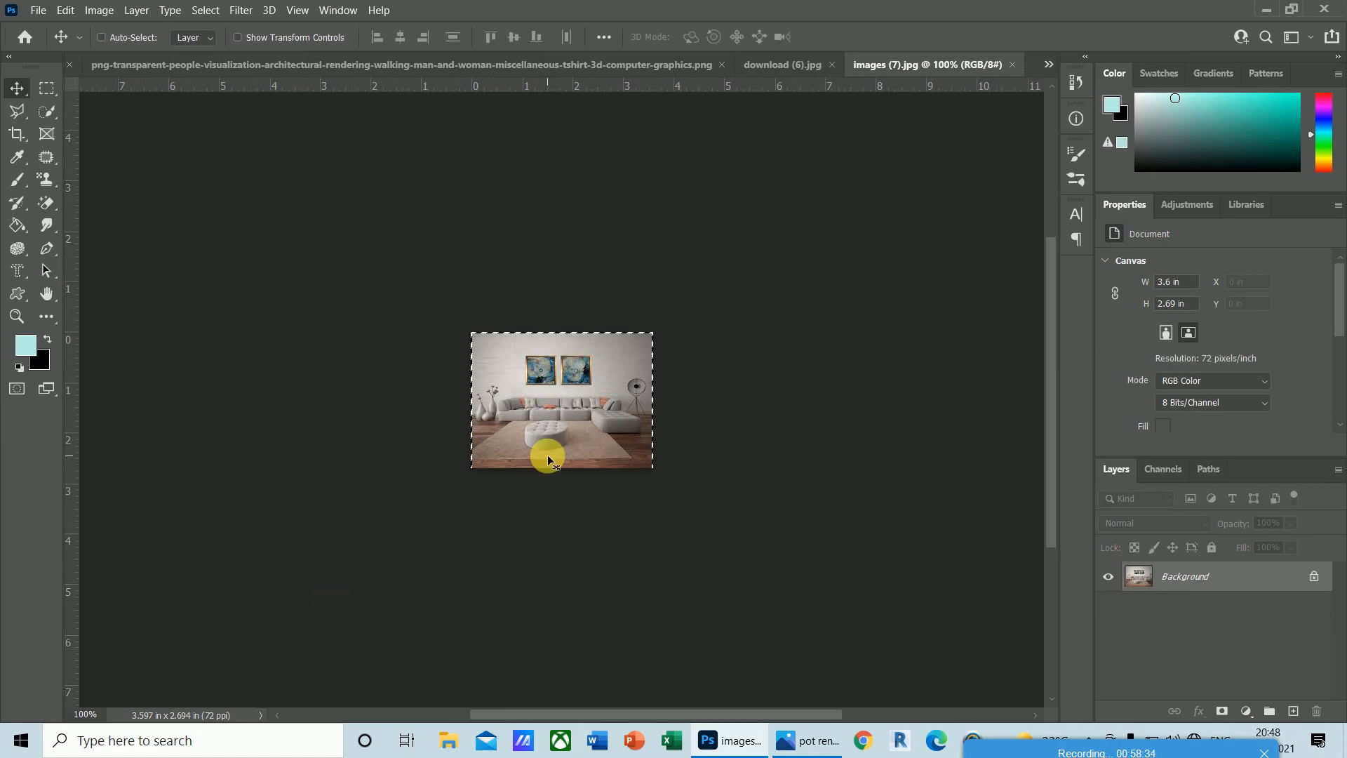
key(ctrl+Tab)
key(ctrl+Tab)
key(ctrl+Tab)
key(ctrl+Tab)
key(ctrl+Tab)
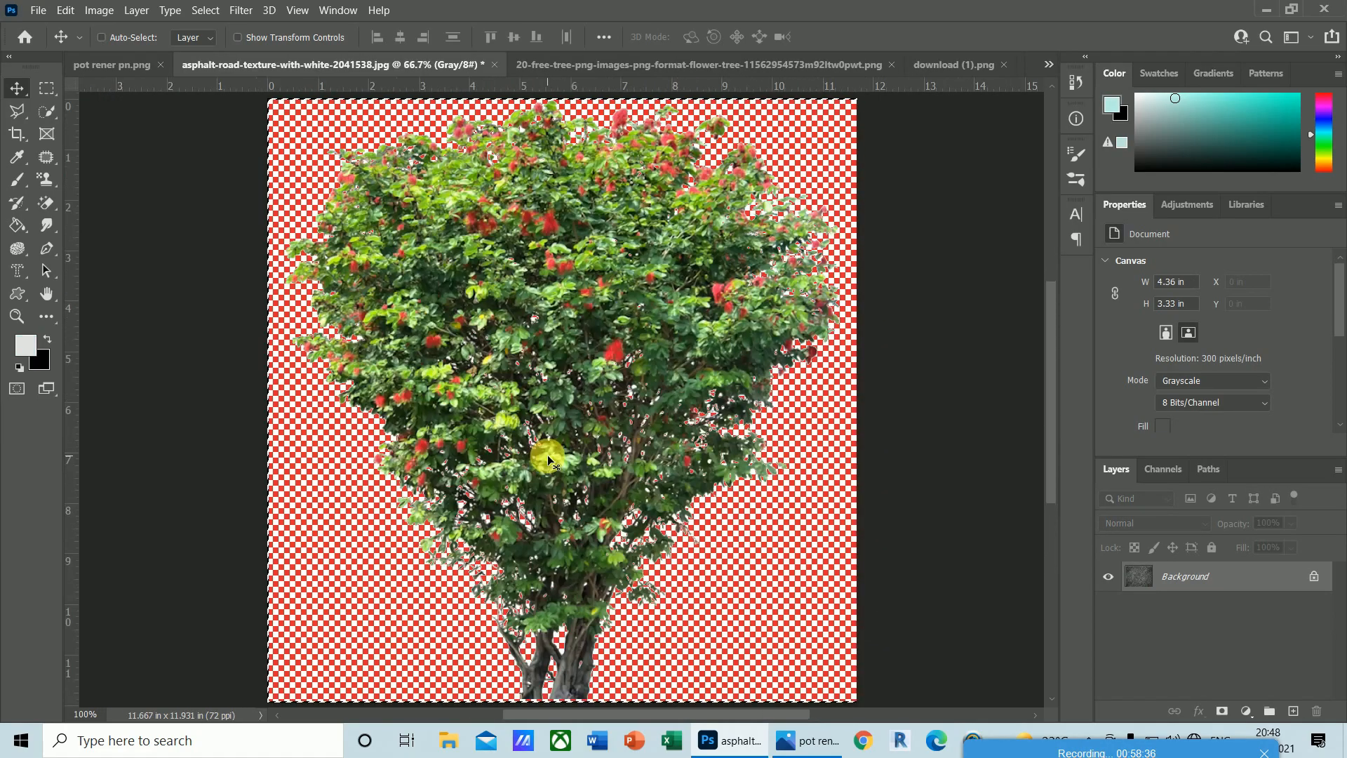
key(ctrl+Tab)
key(ctrl+Tab)
key(ctrl+Tab)
key(ctrl+Tab)
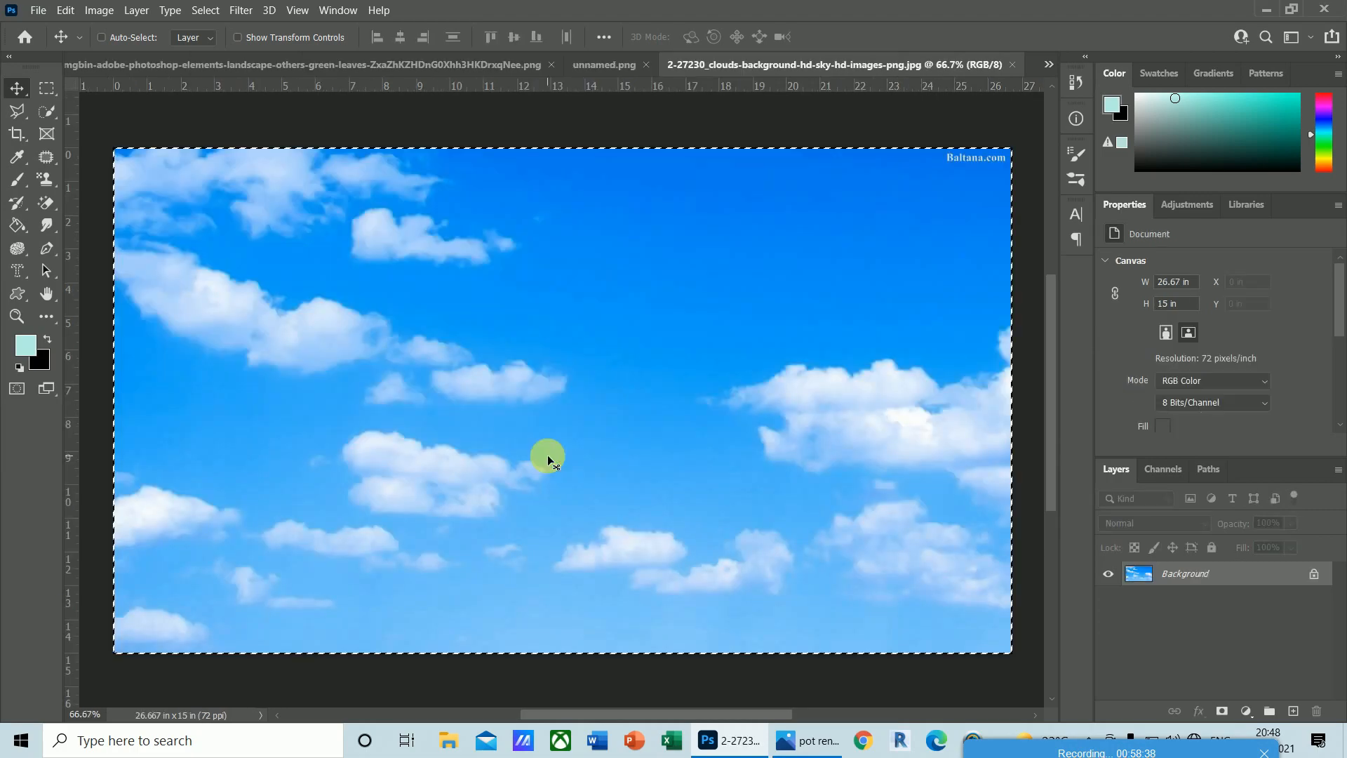
key(ctrl+Tab)
key(ctrl+Tab)
key(ctrl+Tab)
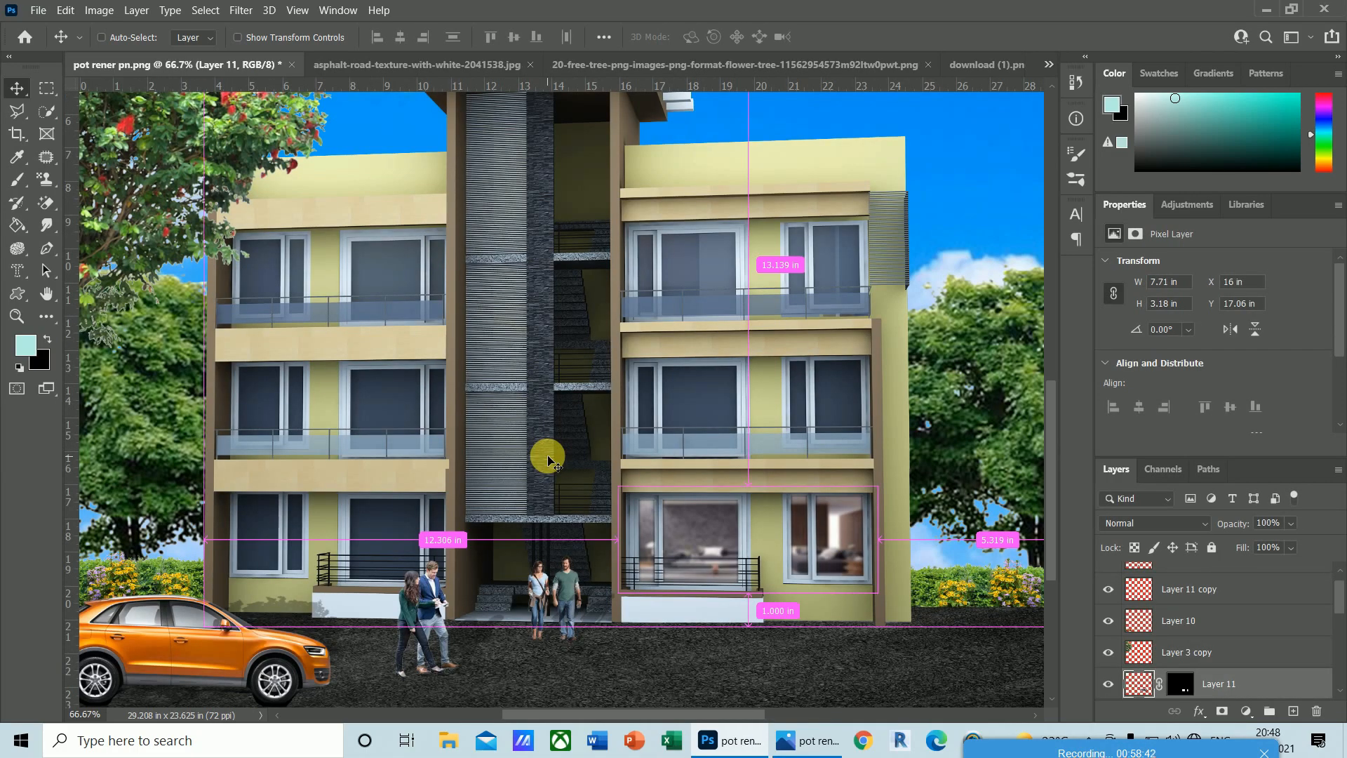
key(ctrl+v)
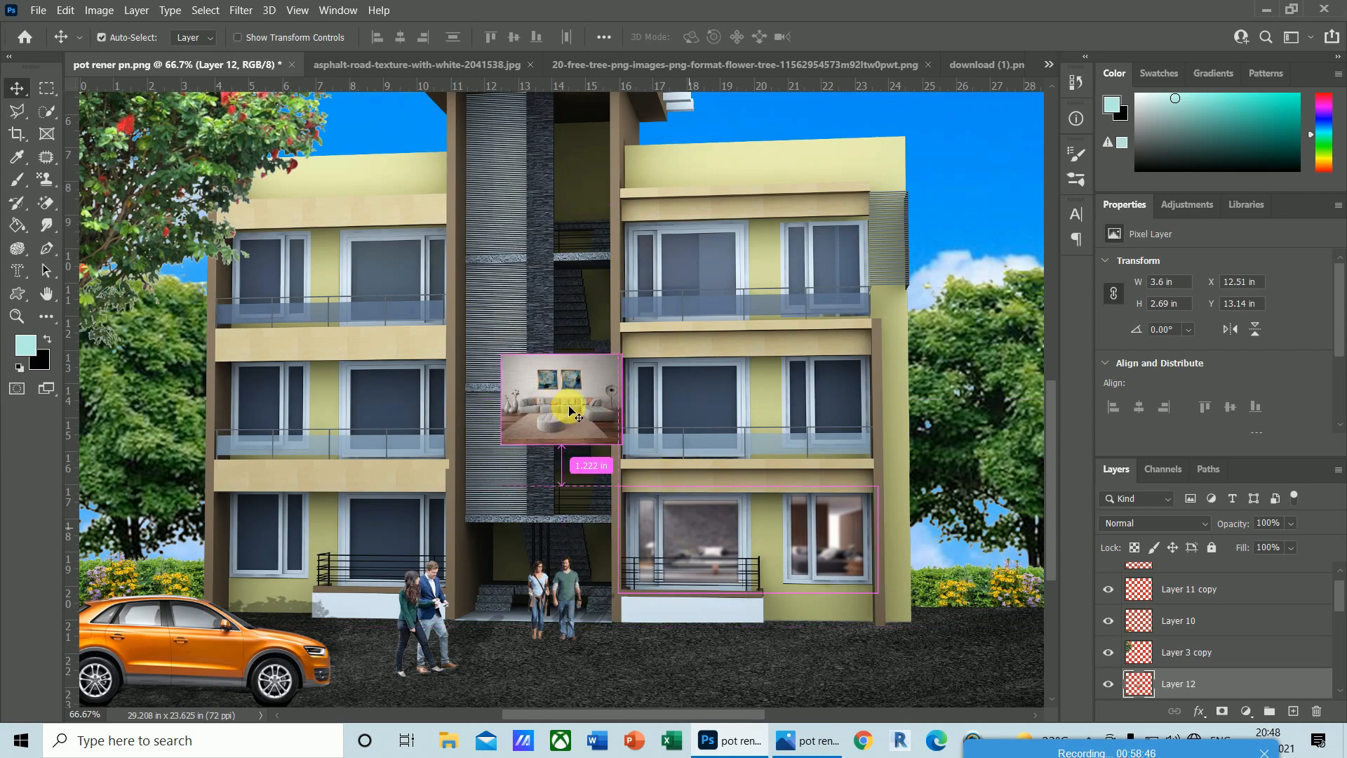
- Move the living-room image on Layer 12 over the ground-floor windows on the left wing of the building
drag(563, 426, 337, 557)
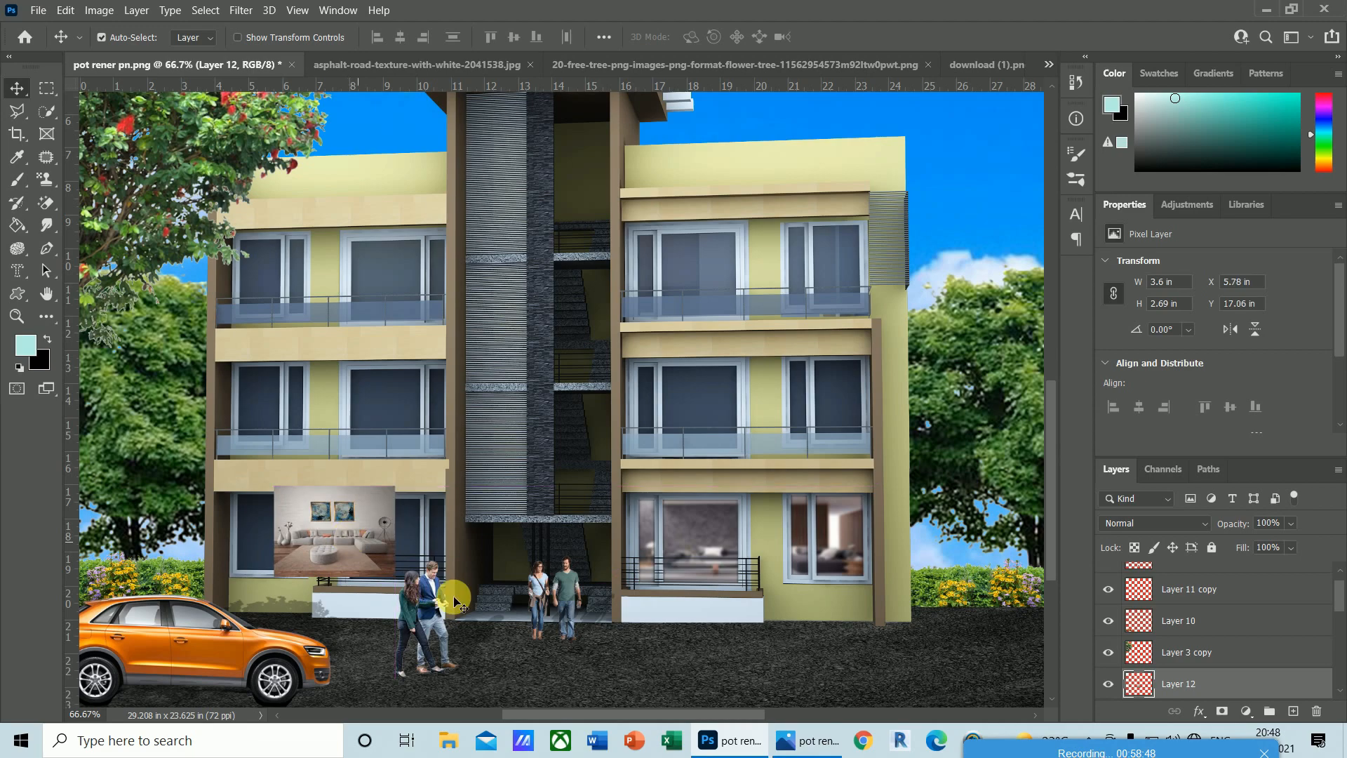
scroll(1342, 605, down, 3)
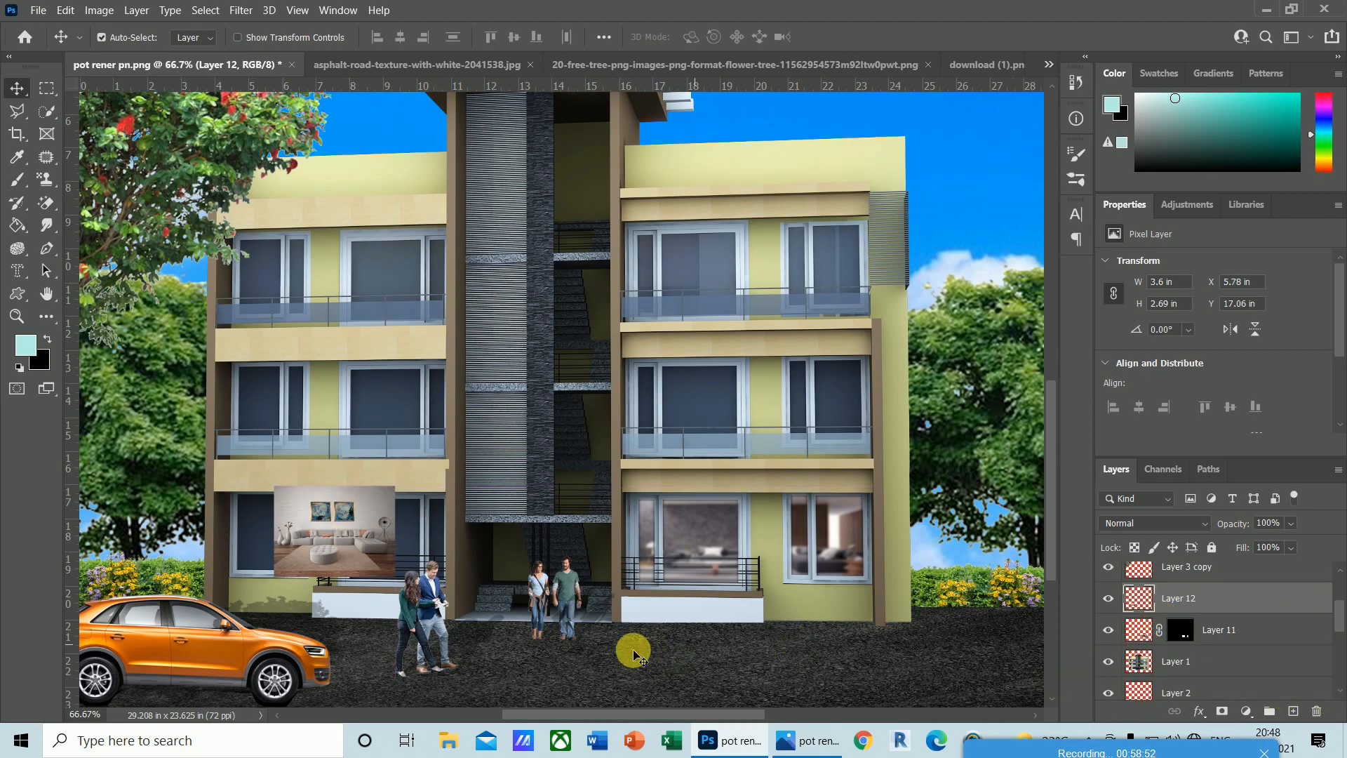
key(ctrl)
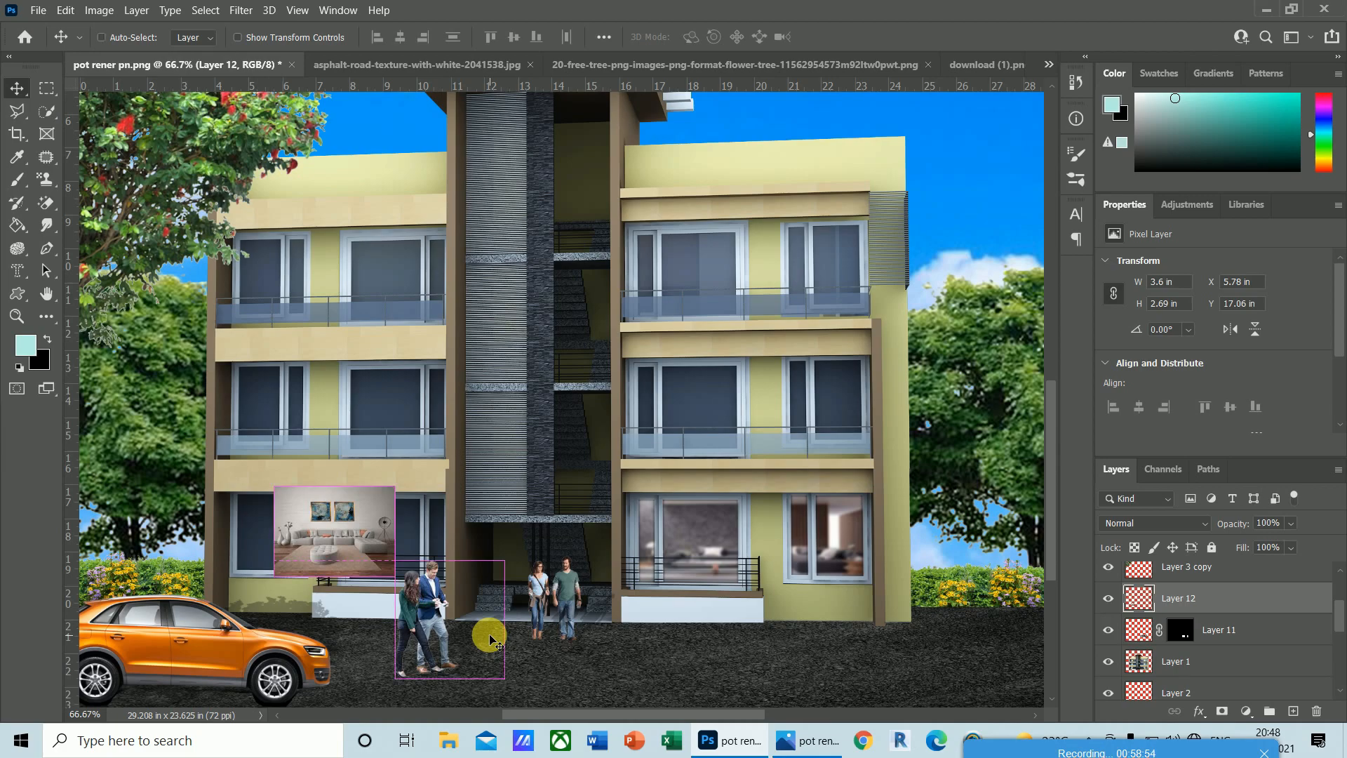
- Distort the Layer 12 interior image so its four corners cover both ground-floor windows of the left wing, from wall to wall
key(ctrl+t)
key(ctrl+plus)
key(ctrl+plus)
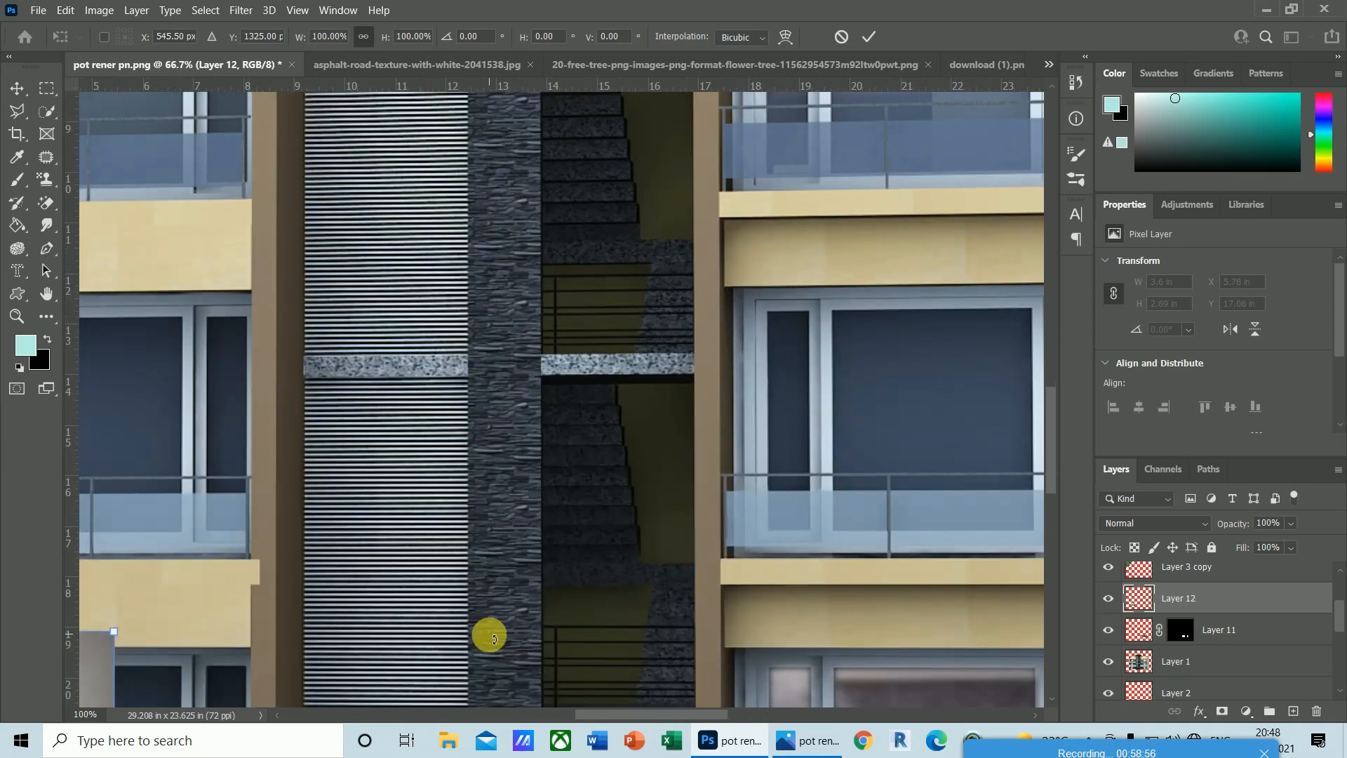
drag(606, 715, 487, 715)
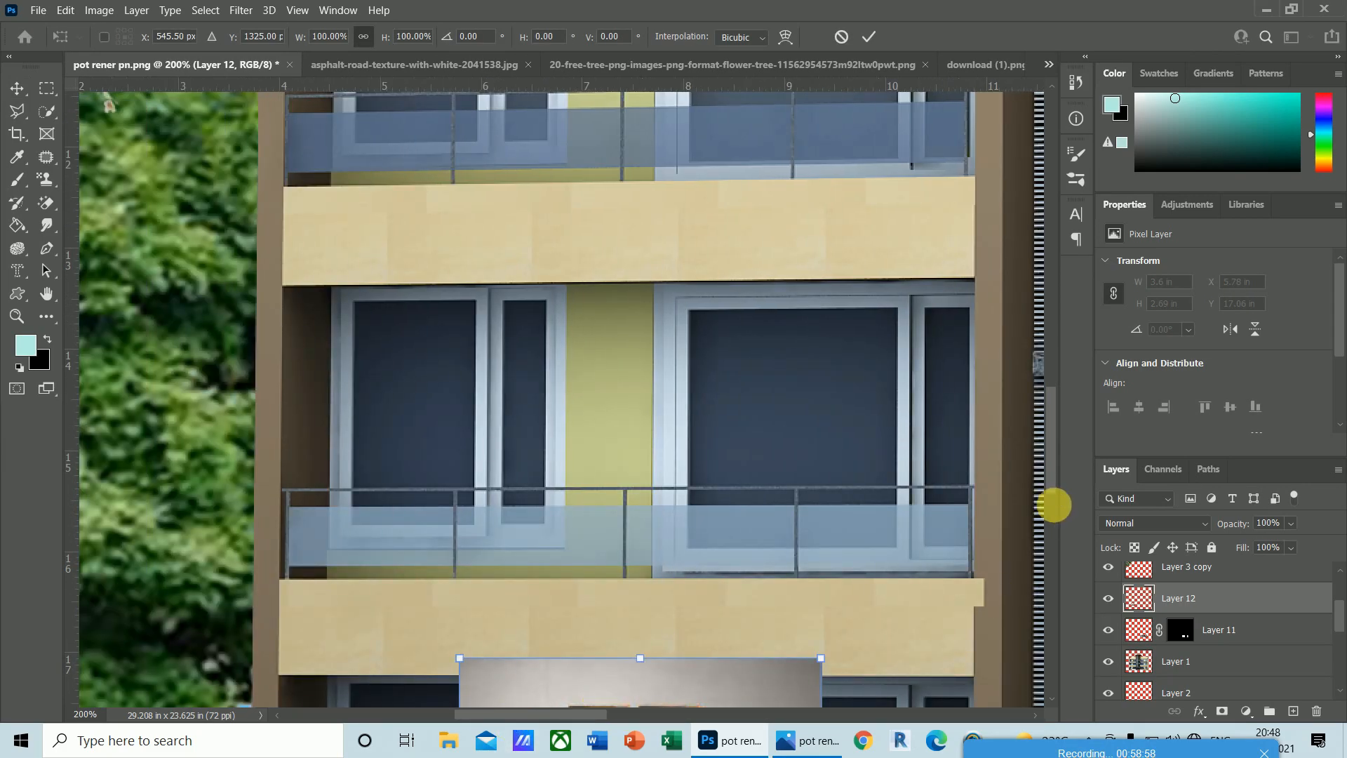
drag(1052, 466, 1056, 547)
right_click(637, 356)
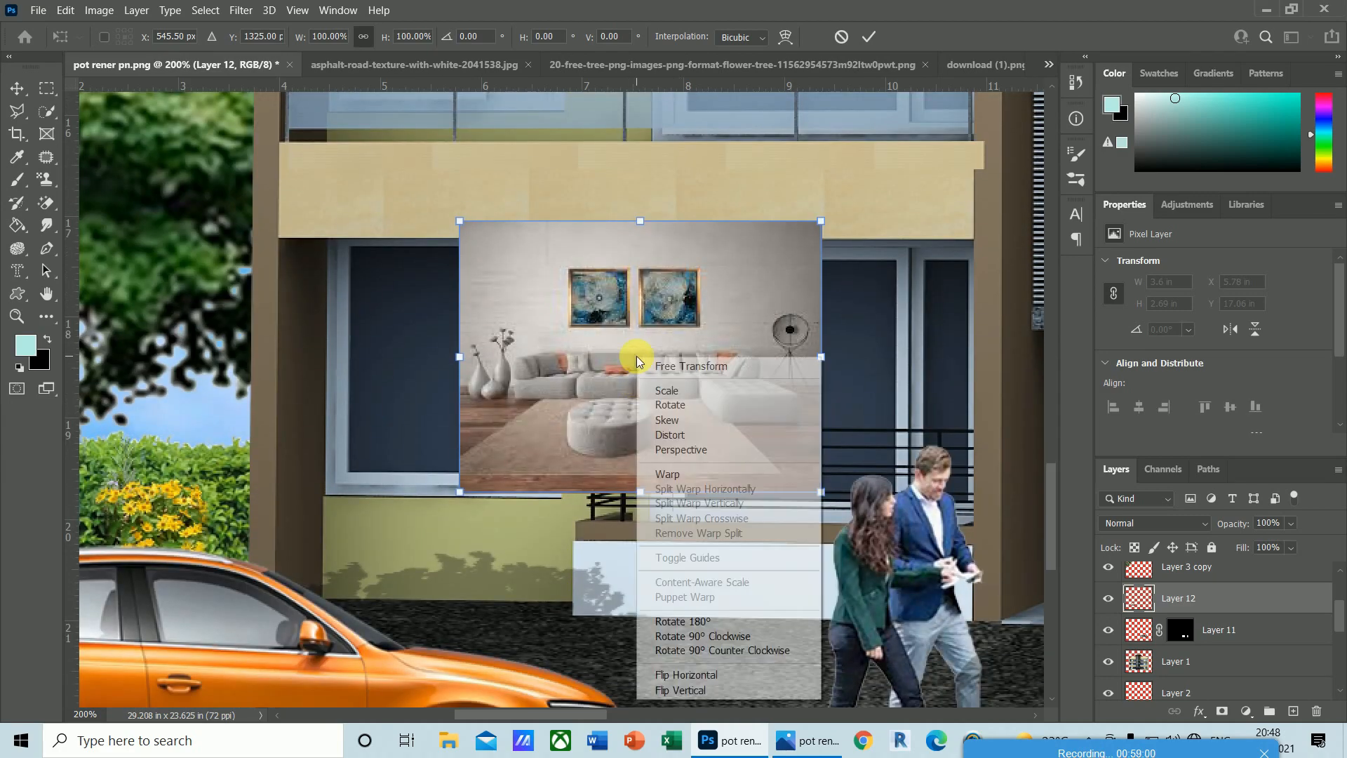
click(772, 434)
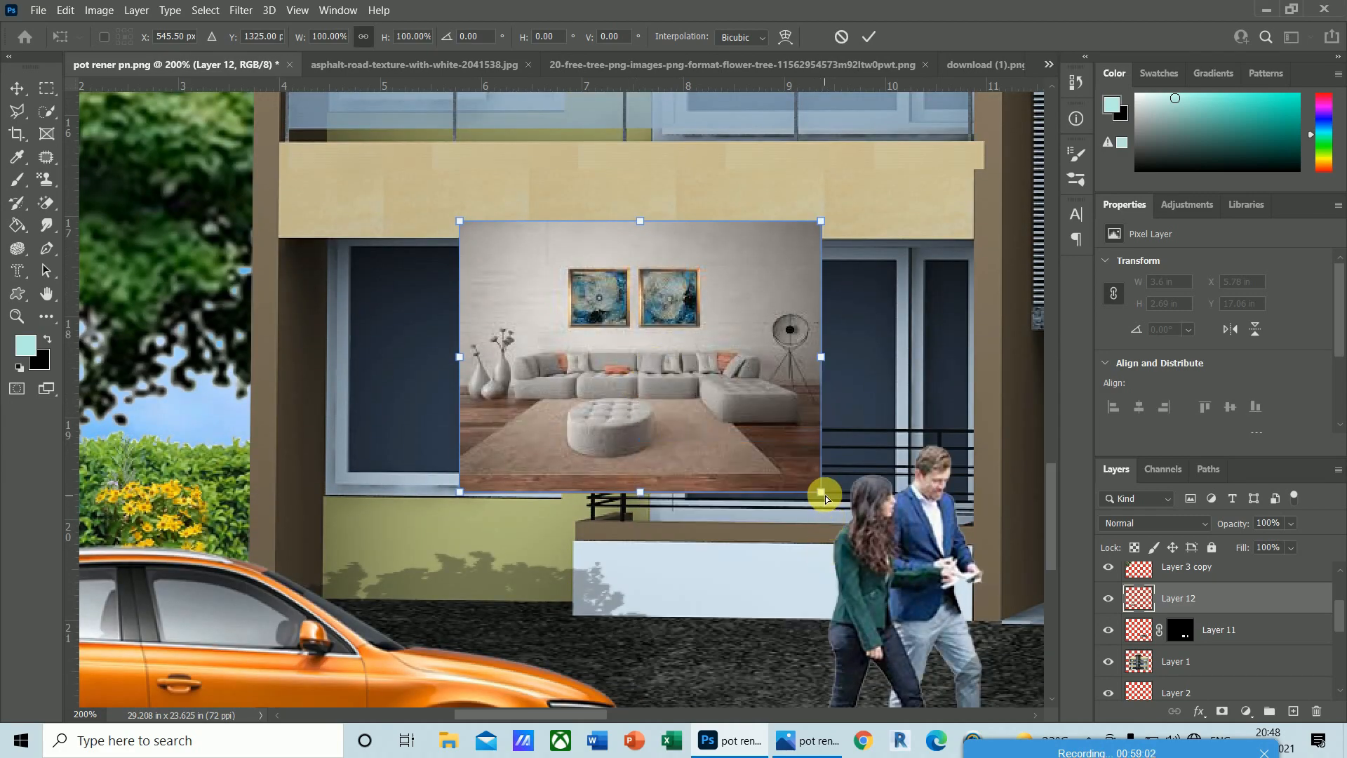
drag(825, 495, 977, 526)
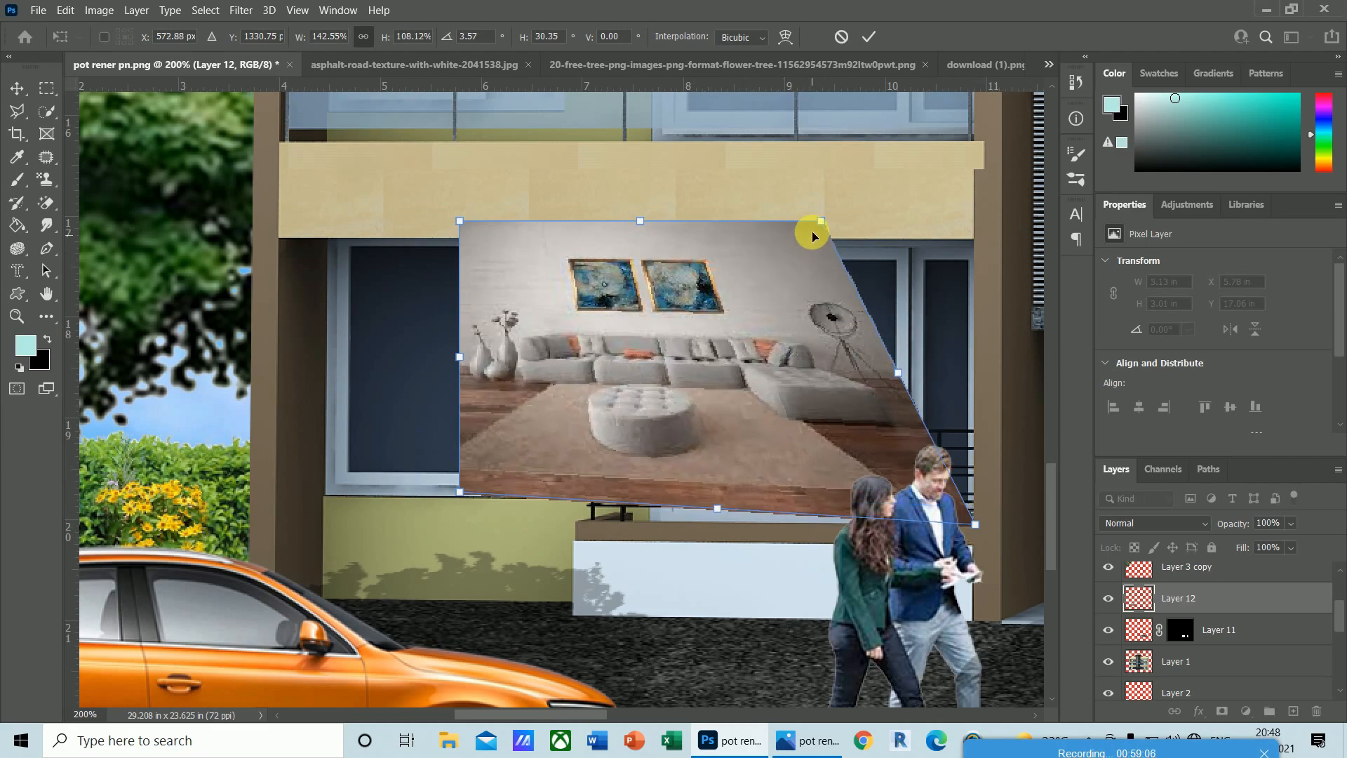
drag(818, 223, 976, 231)
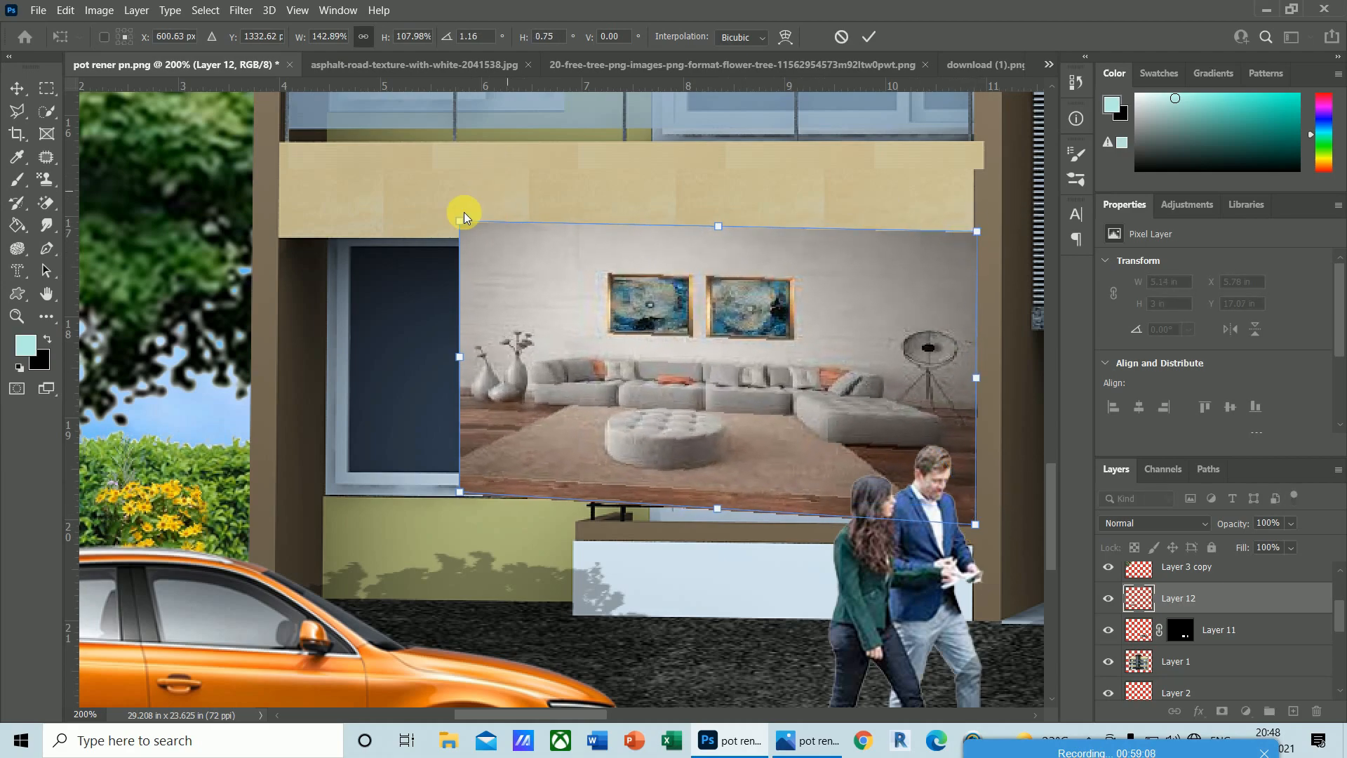
drag(465, 223, 324, 232)
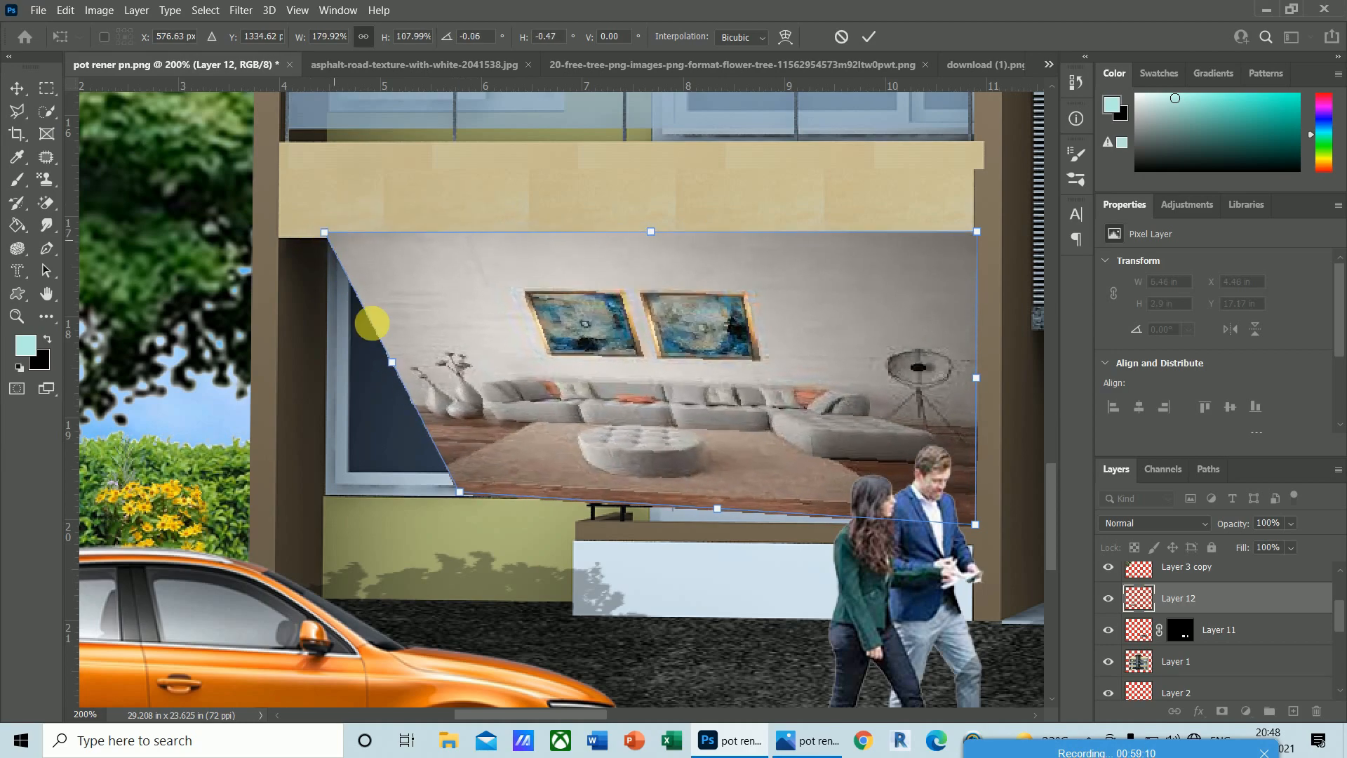
drag(462, 495, 321, 501)
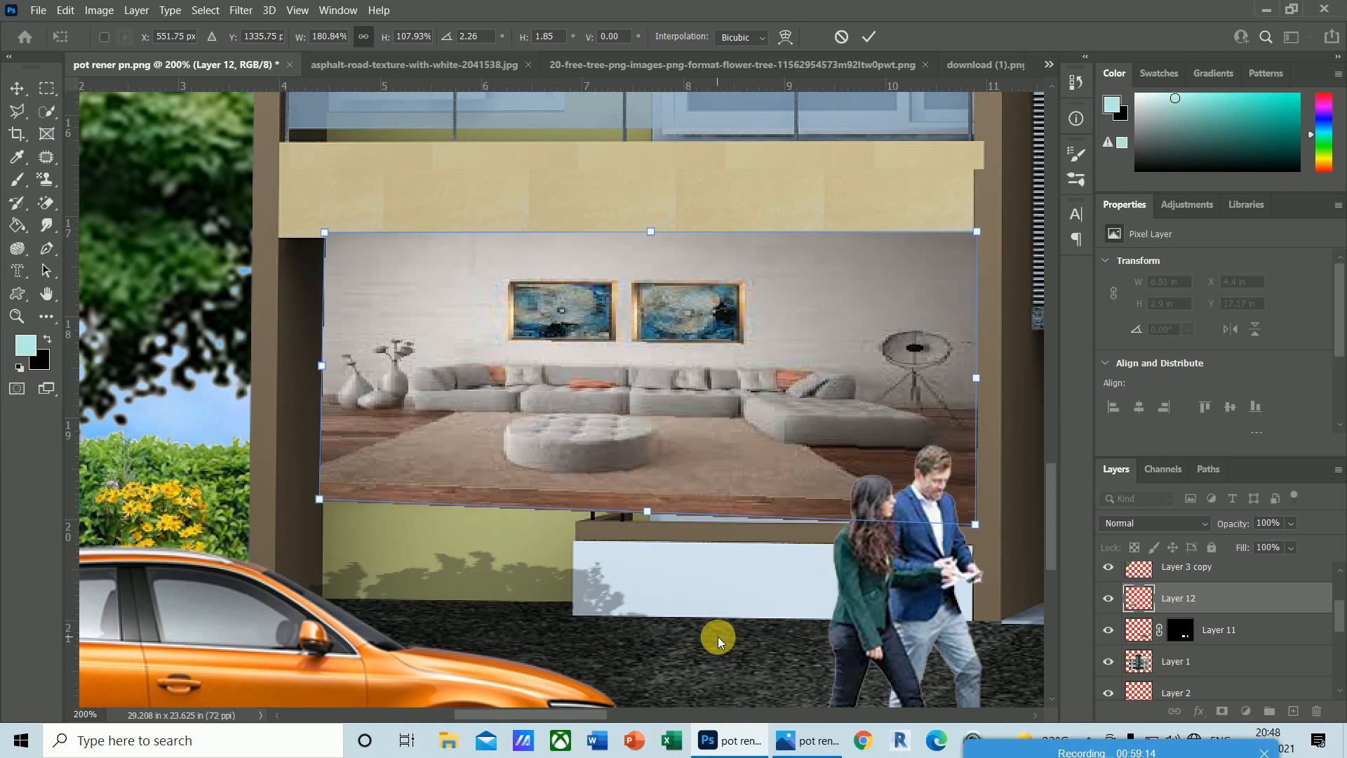
key(Return)
- Hide Layer 12 and, with Layer 1 active, start a Polygonal Lasso selection at the left wing's ground-floor window panes
click(1108, 597)
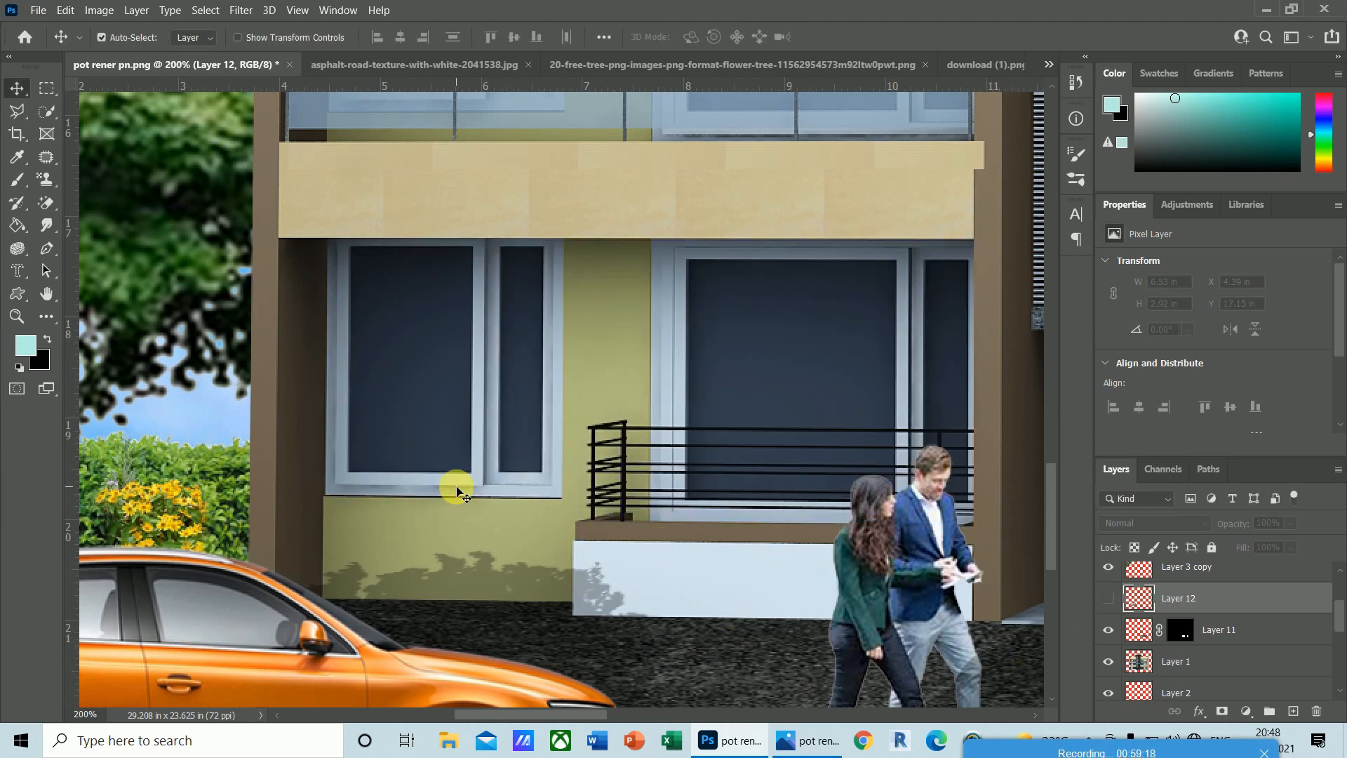
click(1176, 665)
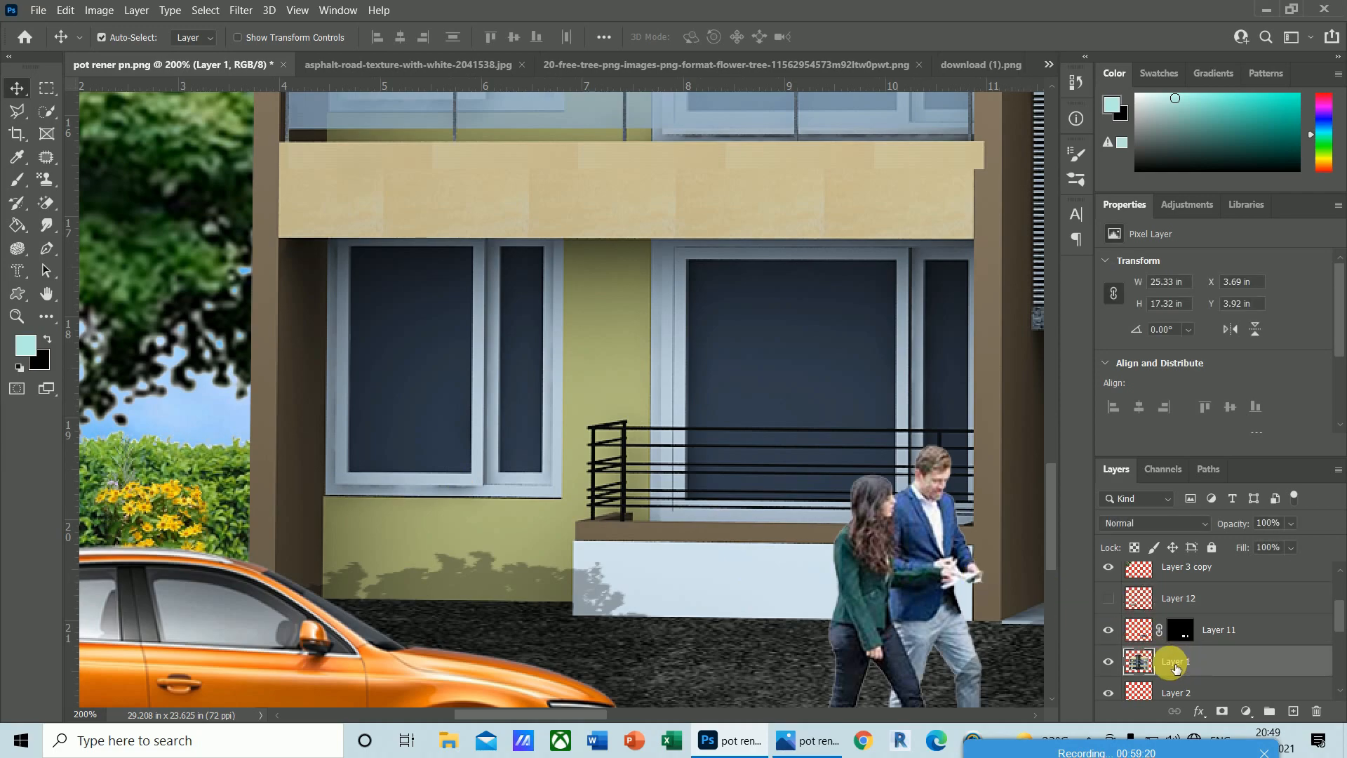
click(16, 113)
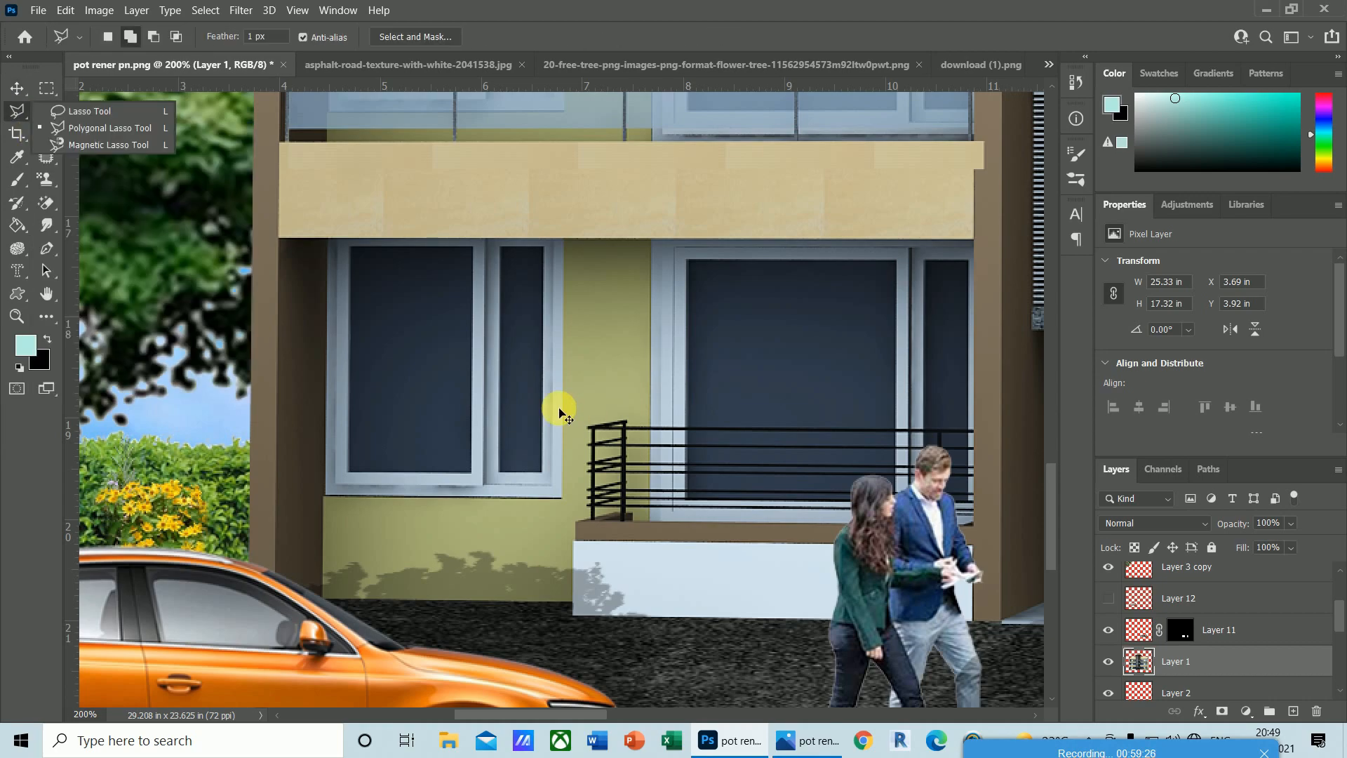
scroll(559, 412, up, 5)
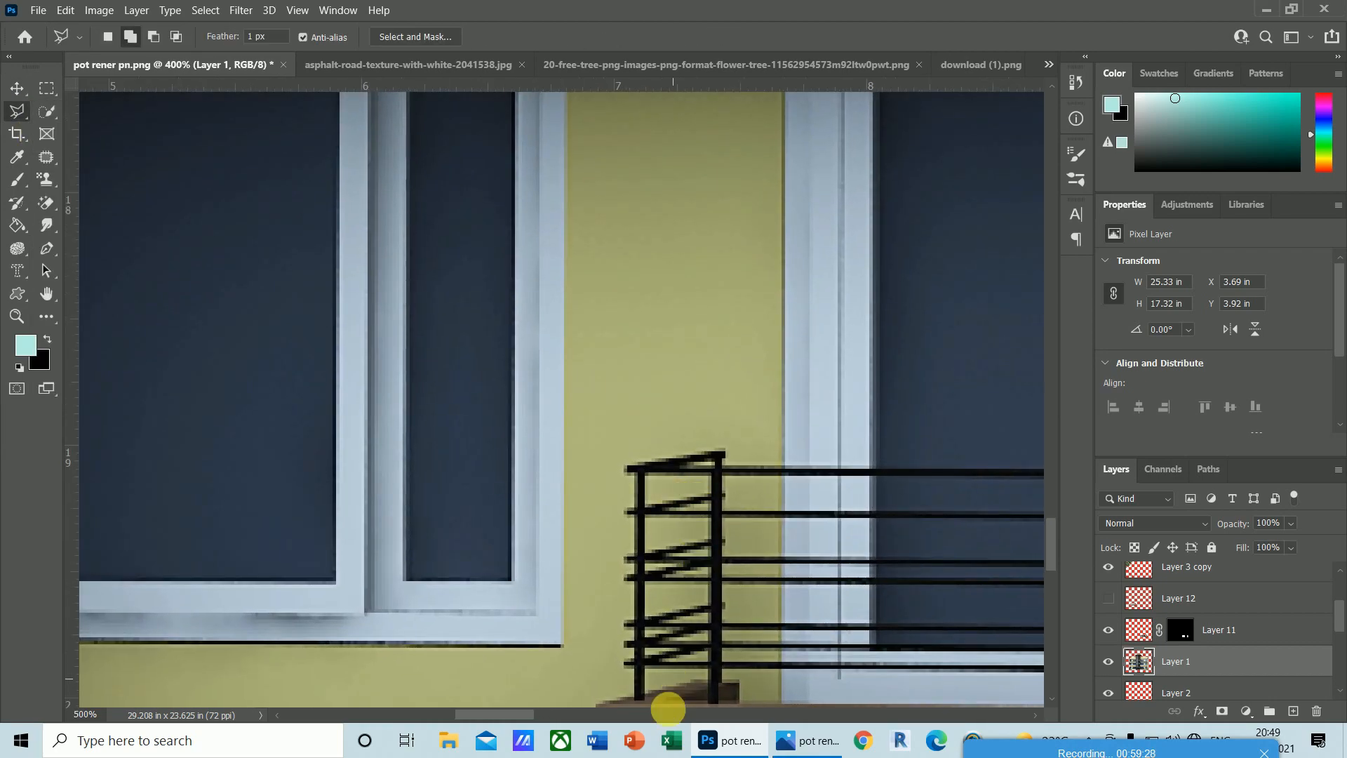
drag(517, 714, 478, 715)
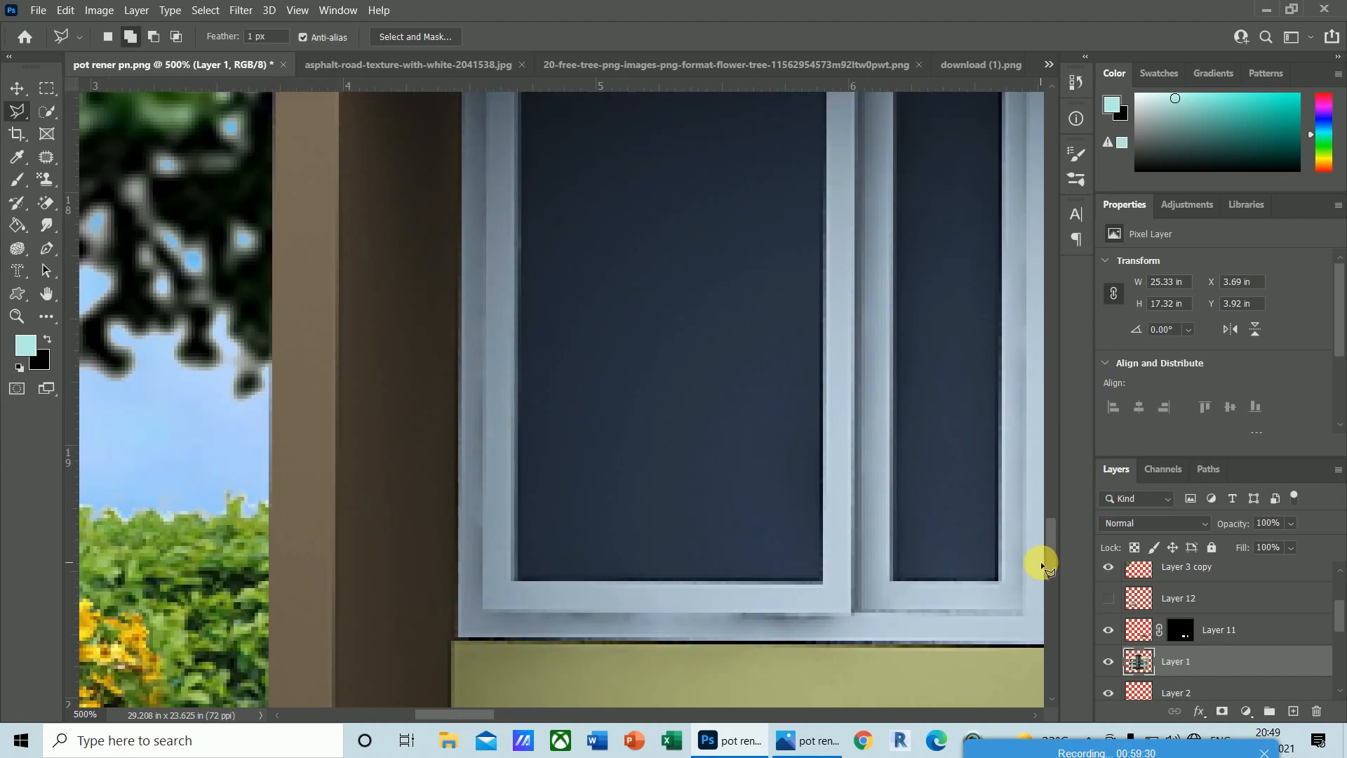
mouse_move(1051, 544)
mouse_down()
mouse_move(1058, 512)
mouse_move(1059, 531)
mouse_up()
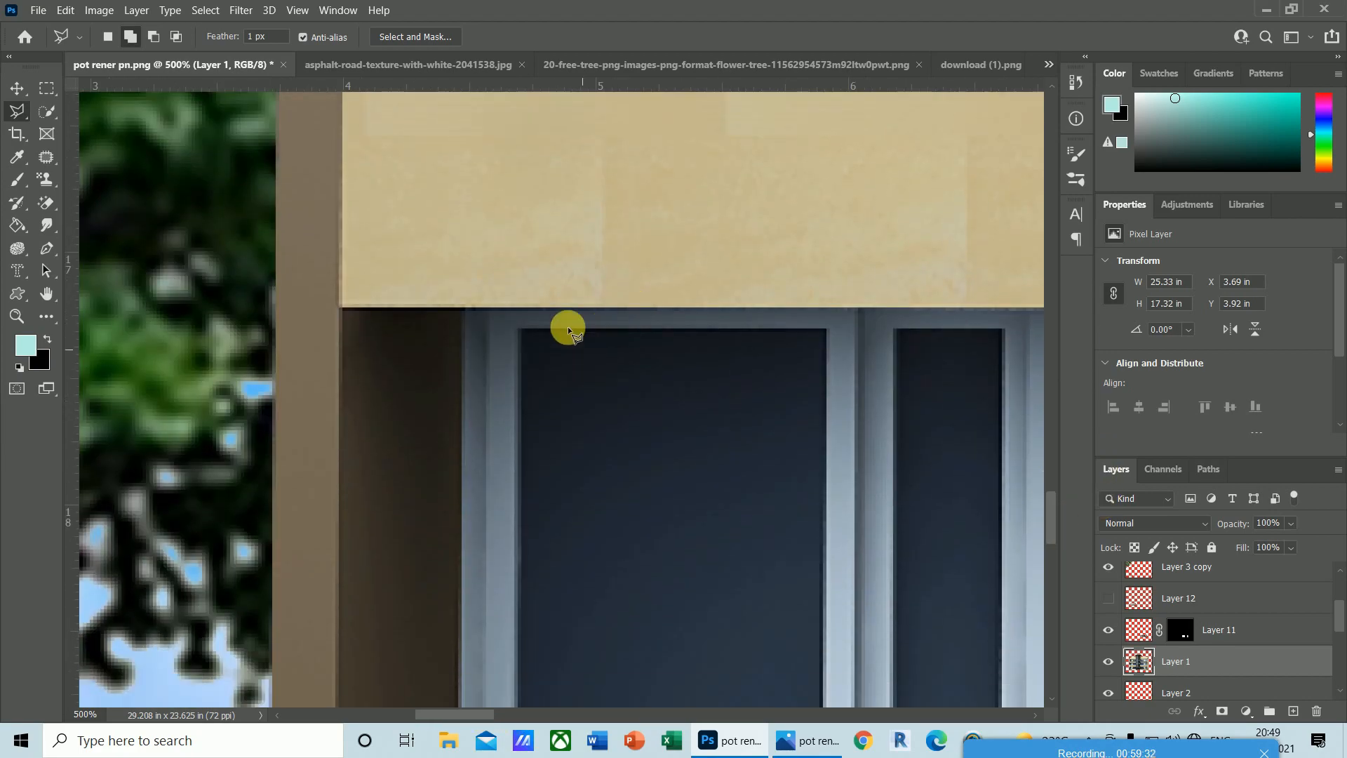
- Outline the wide glass pane of the window beside the trees with the Polygonal Lasso, following its inner frame edges
click(520, 330)
click(828, 330)
drag(800, 516, 751, 264)
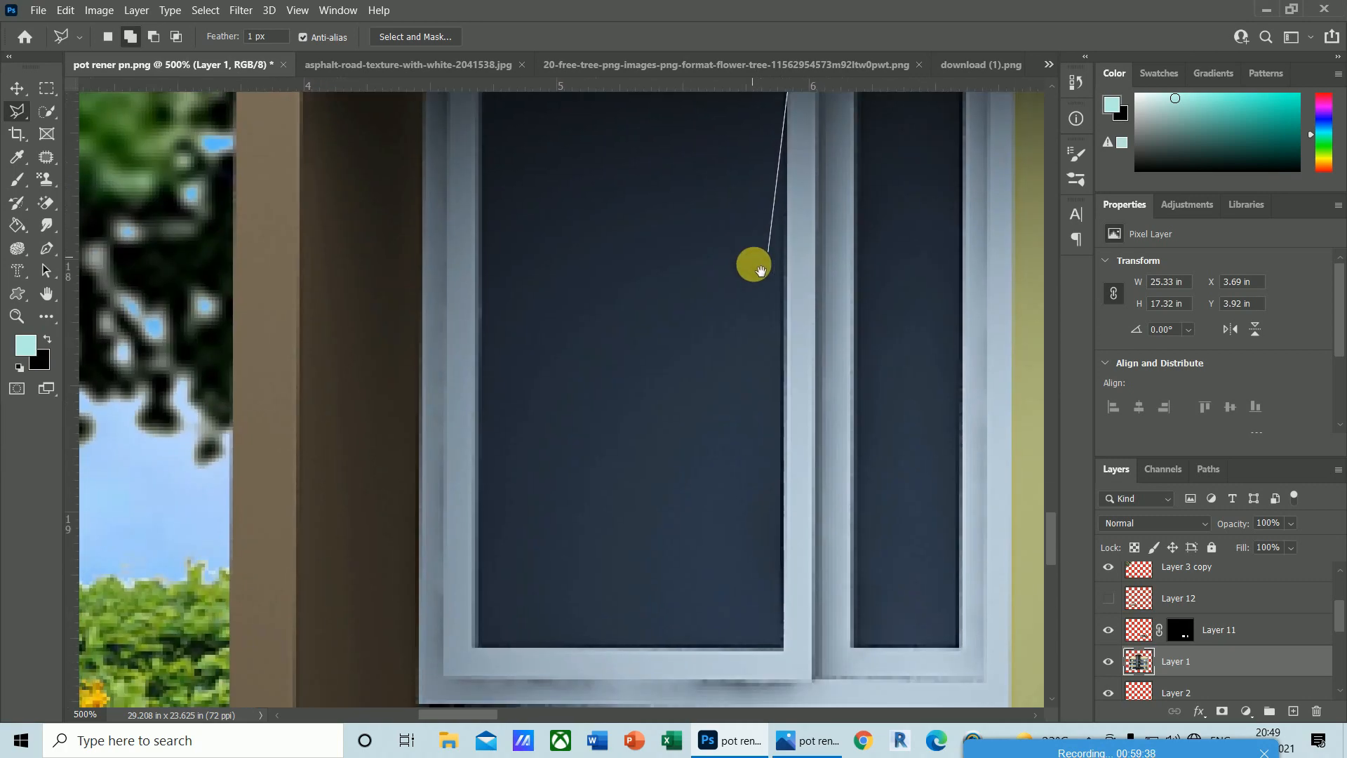
click(783, 647)
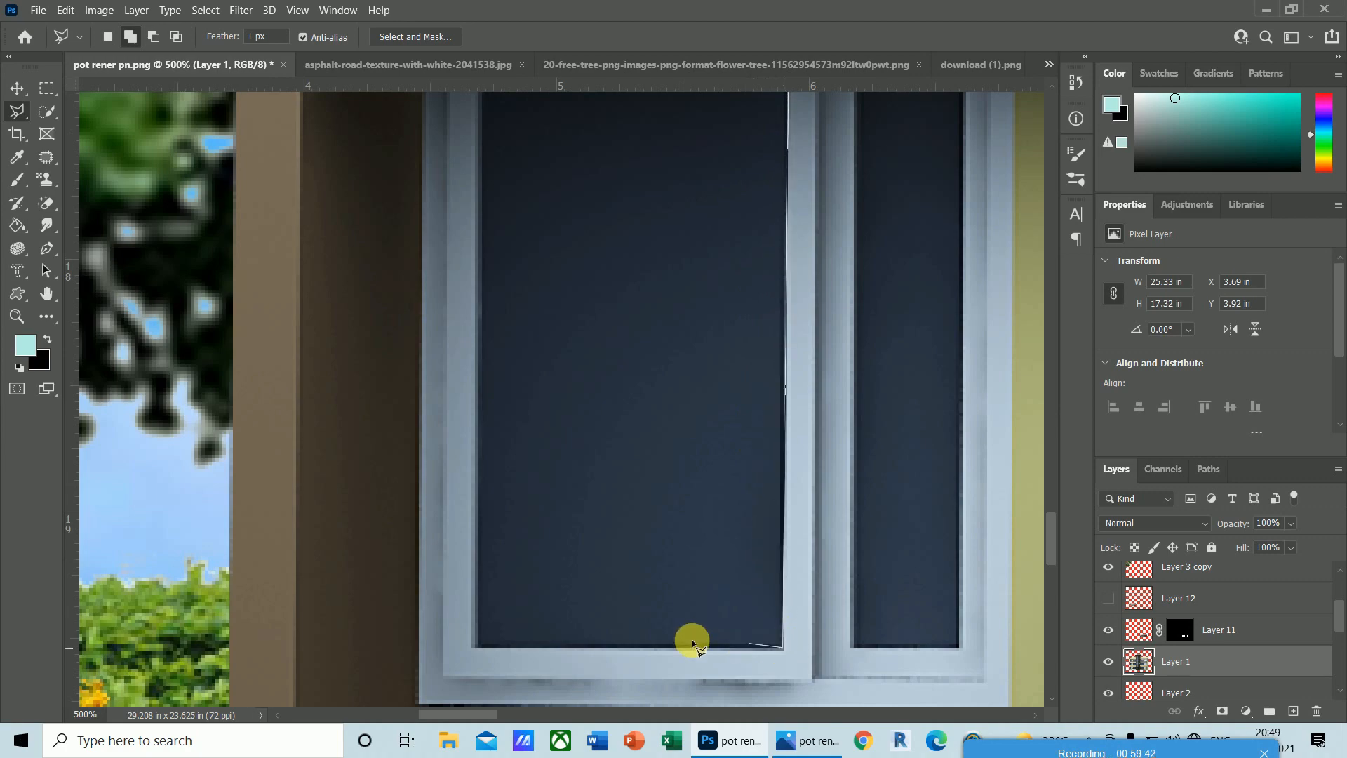
click(475, 646)
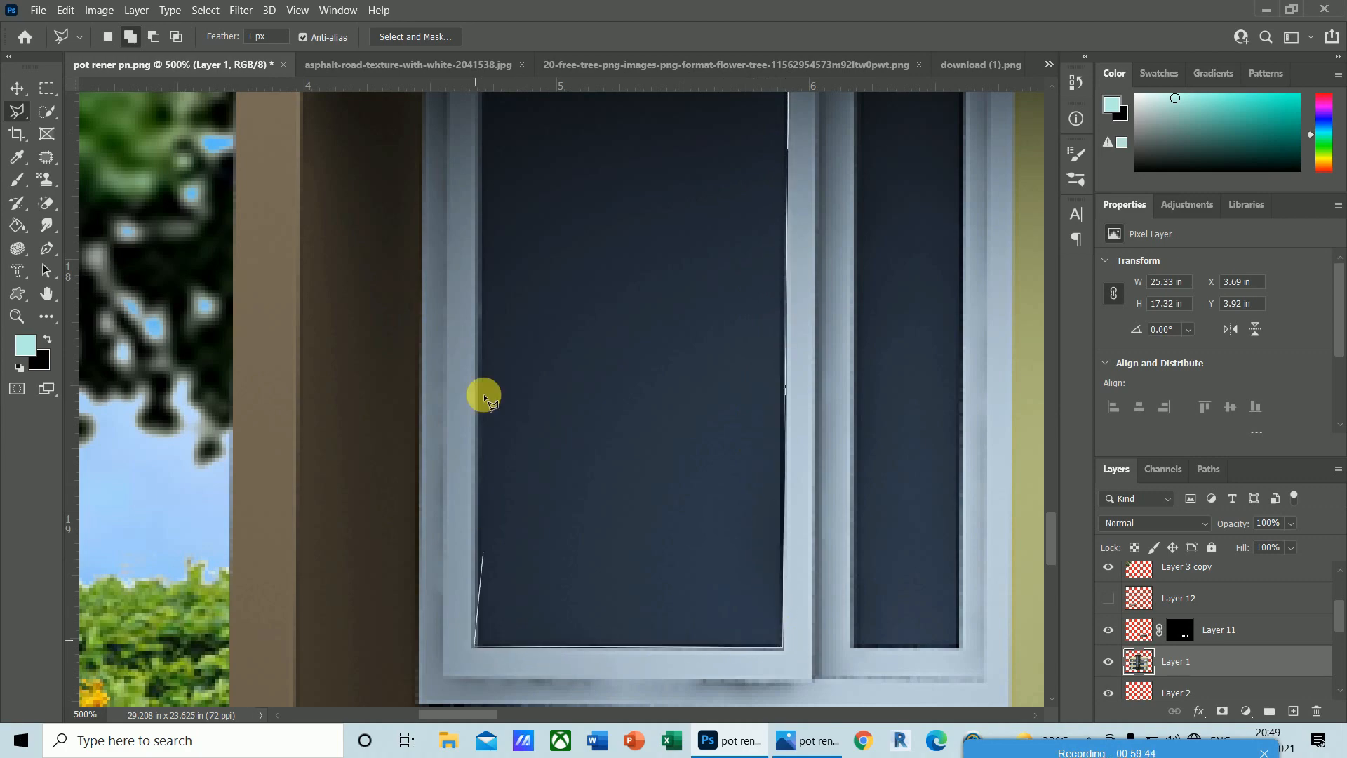
drag(494, 186, 487, 328)
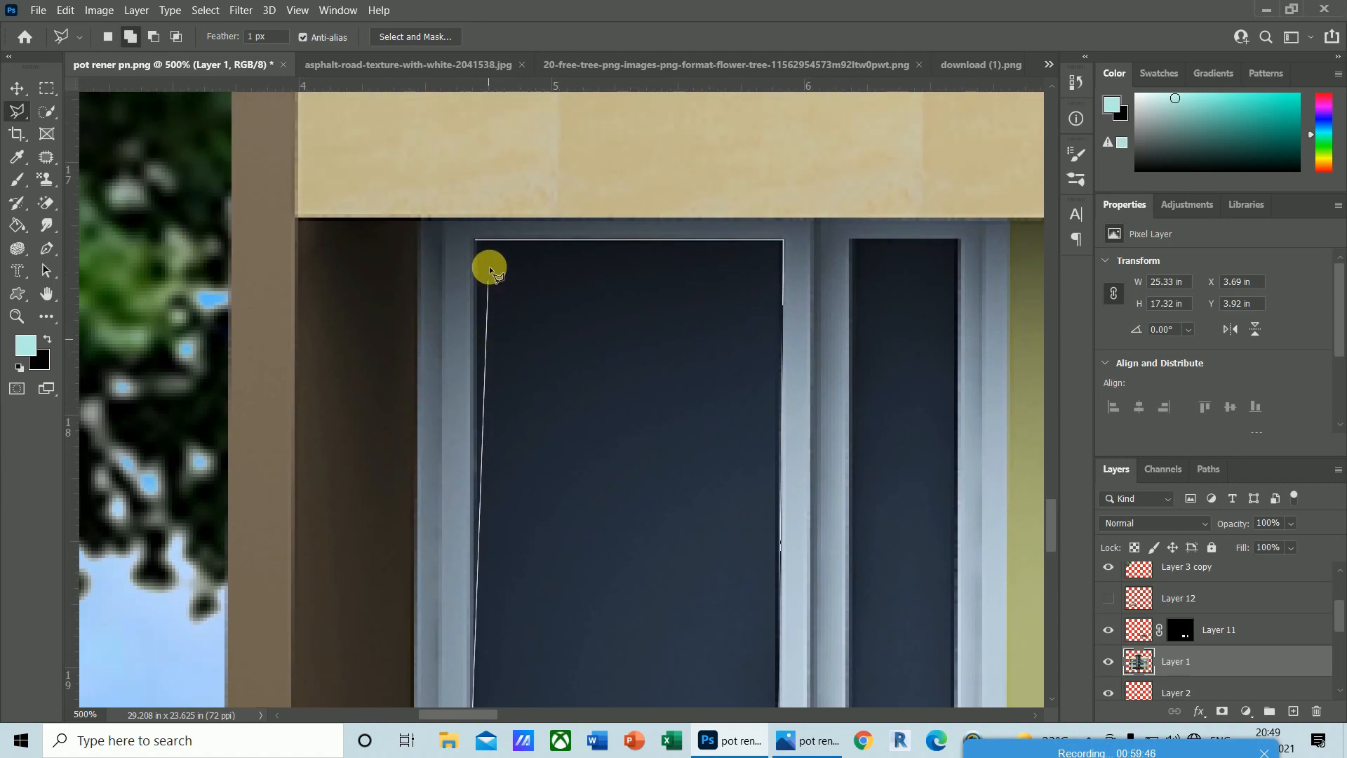
click(477, 243)
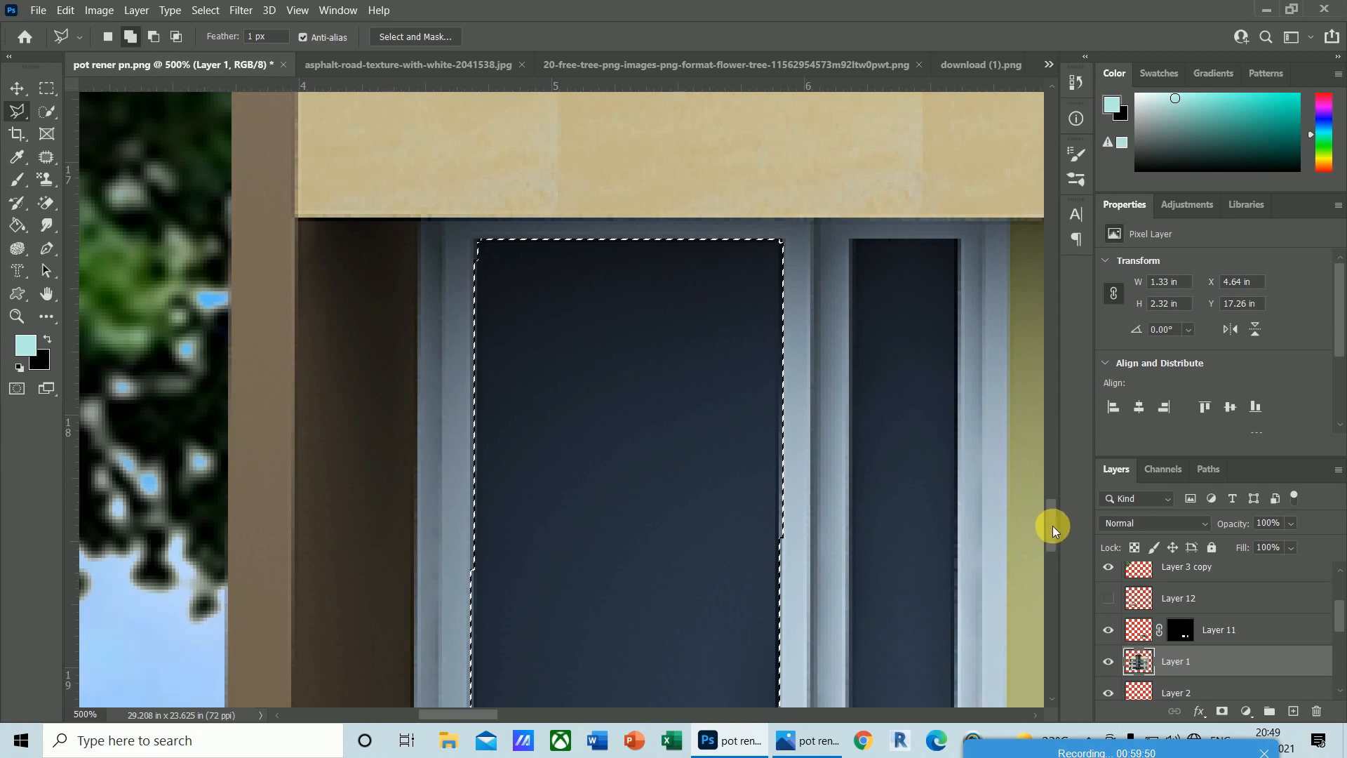
- Add the narrow glass pane of the same window to the selection, tracing its four corners
drag(1053, 525, 1053, 534)
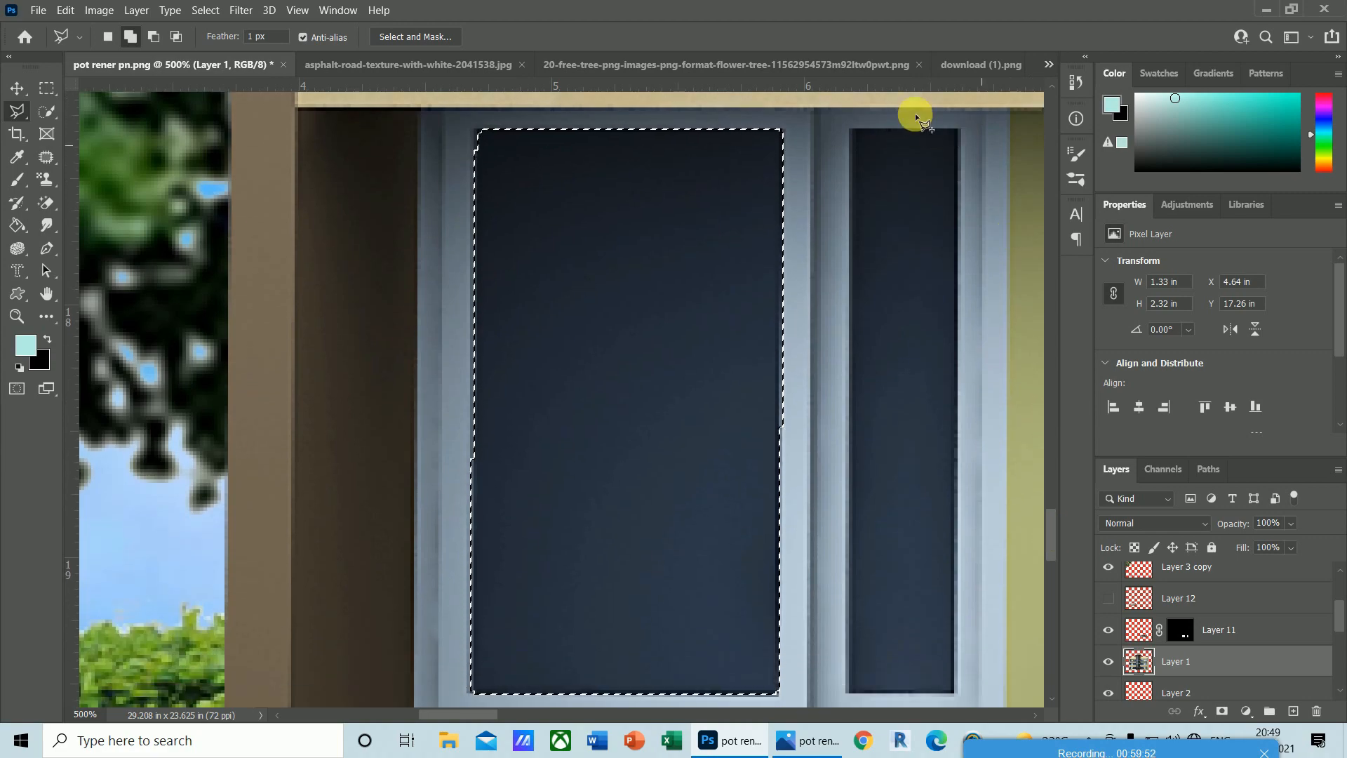
click(851, 130)
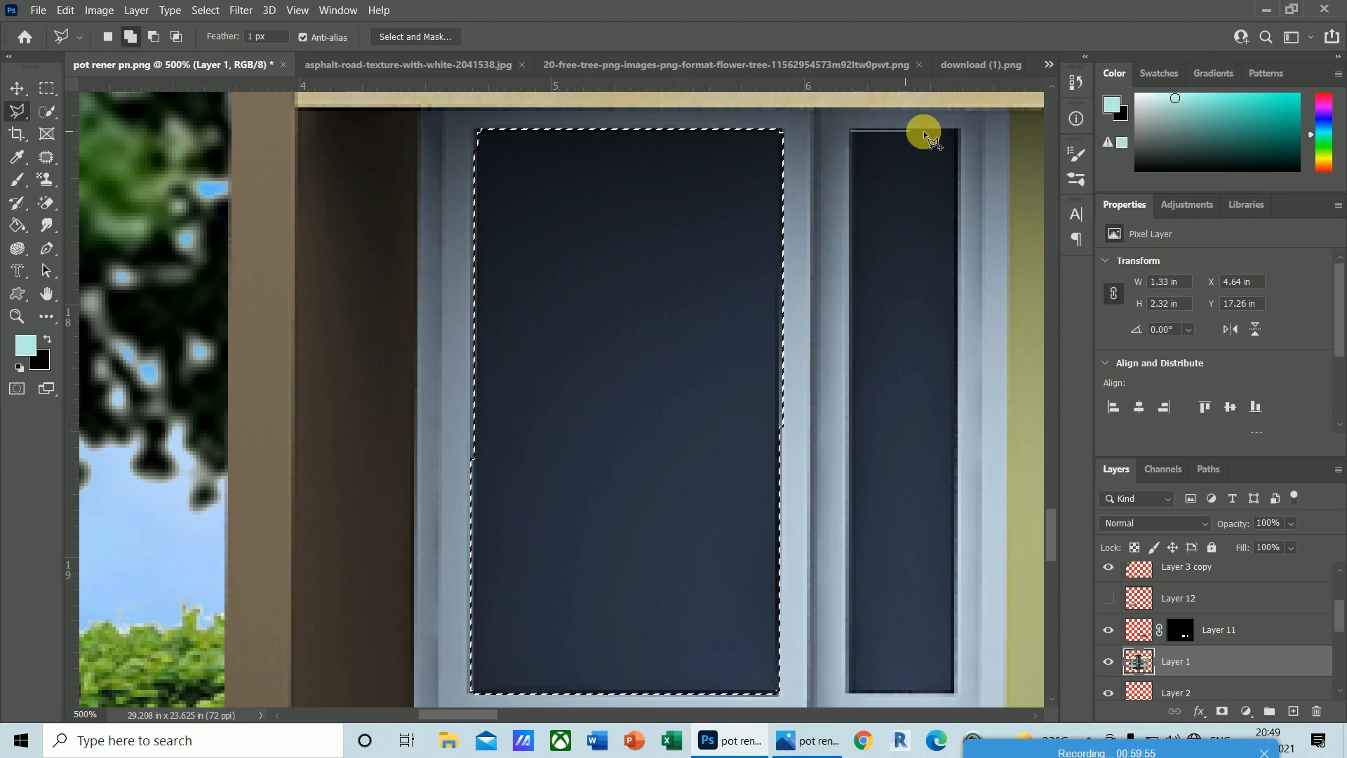
click(960, 130)
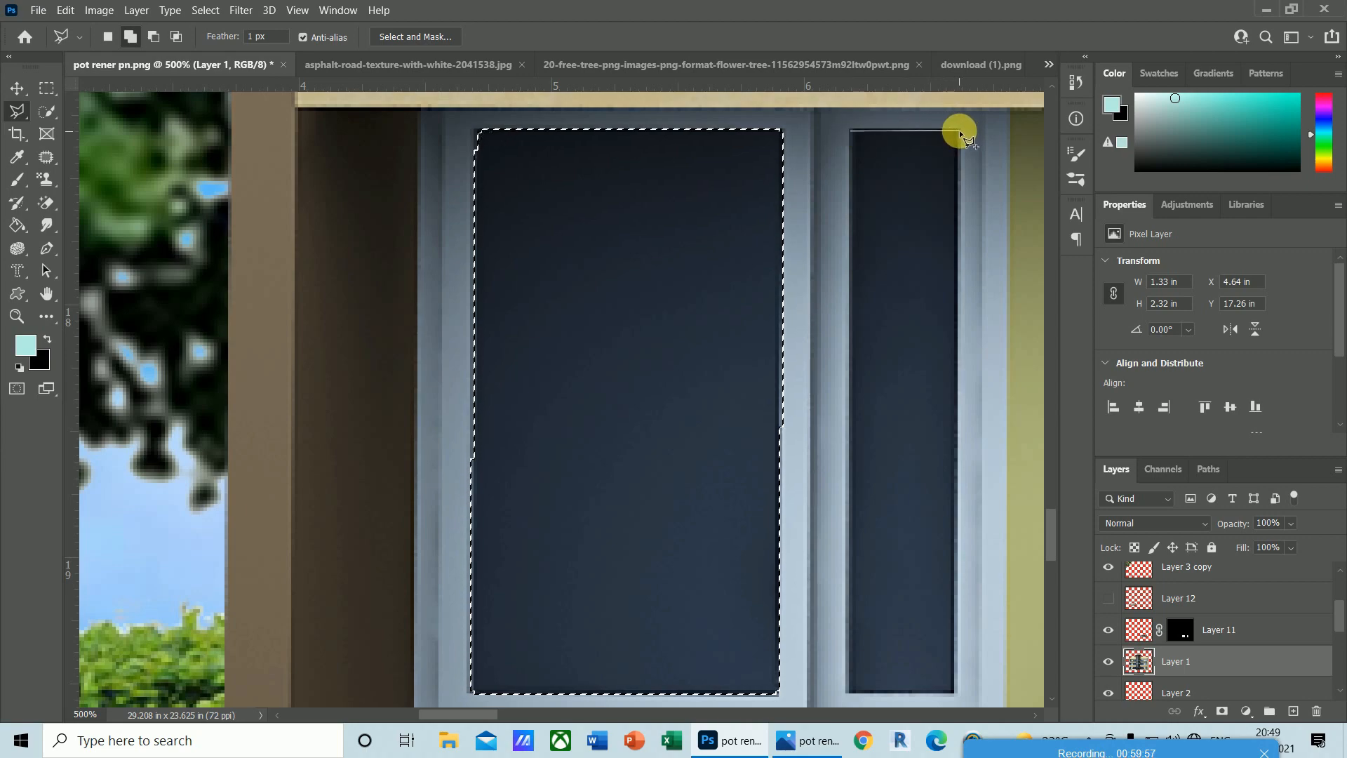
click(954, 692)
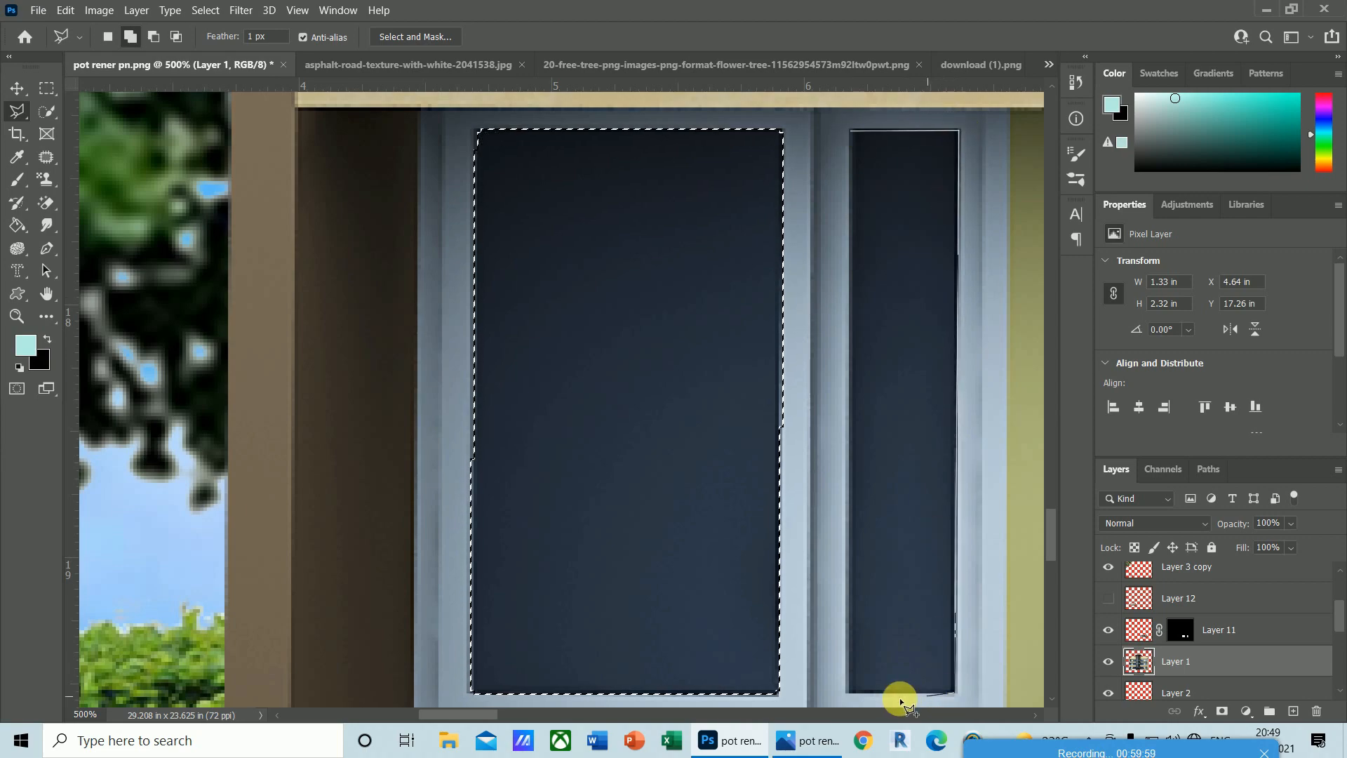
click(848, 693)
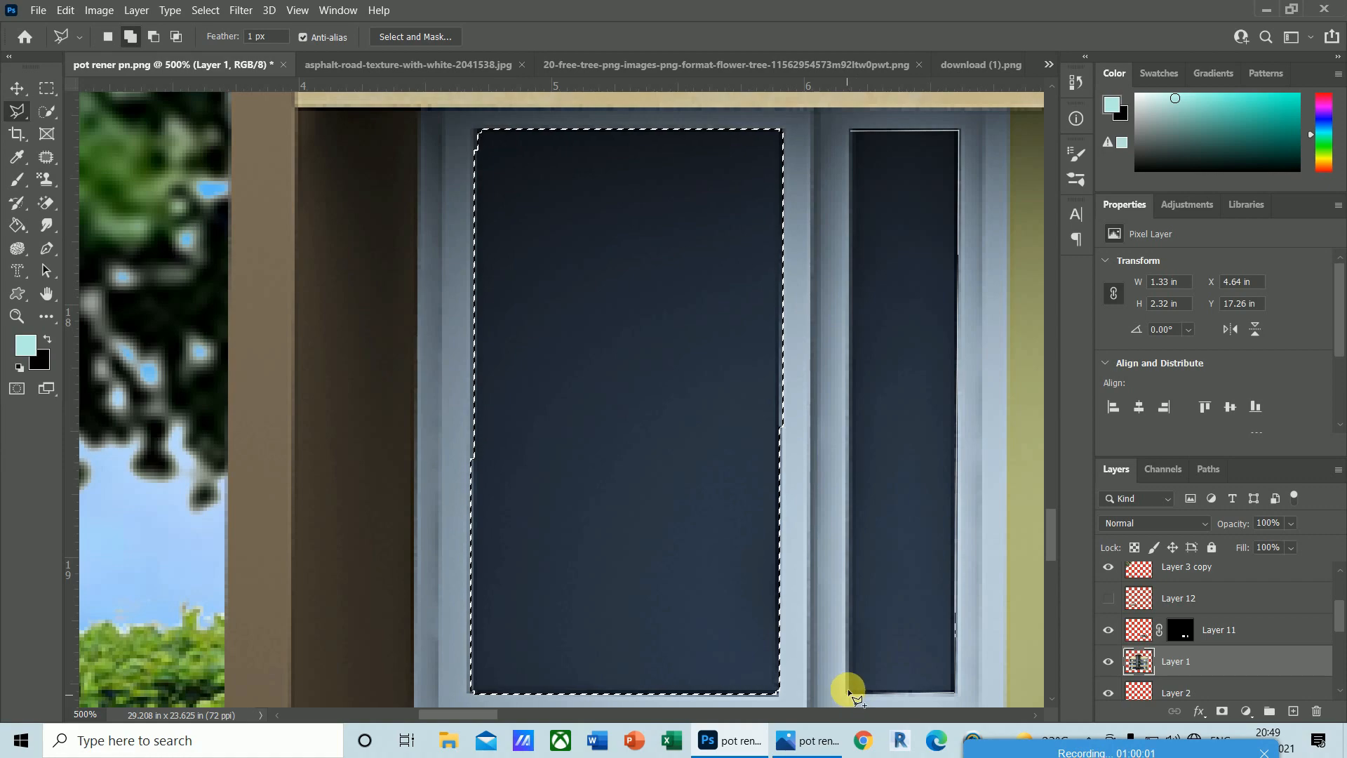
click(853, 132)
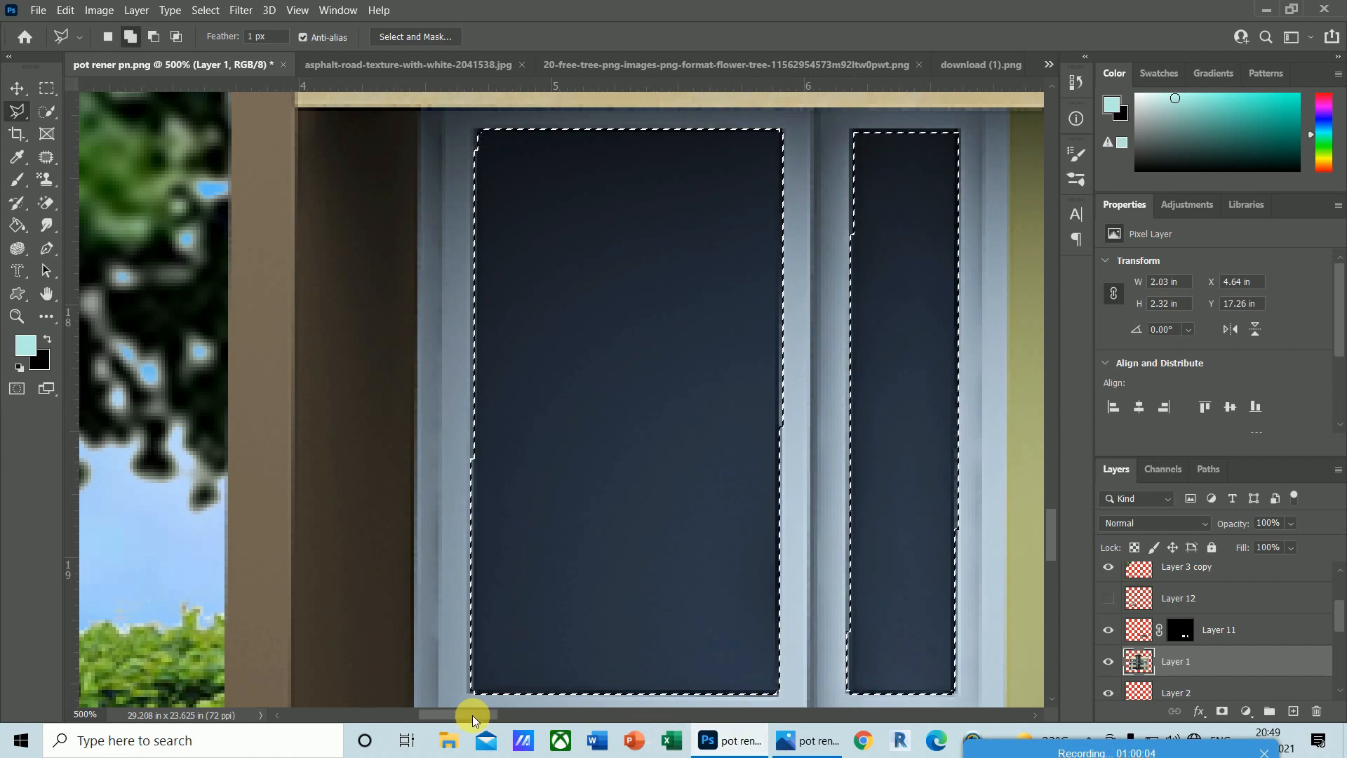
- Add the wide glass pane of the balcony window to the selection, from the frame top down to the upper railing bar
drag(473, 714, 547, 710)
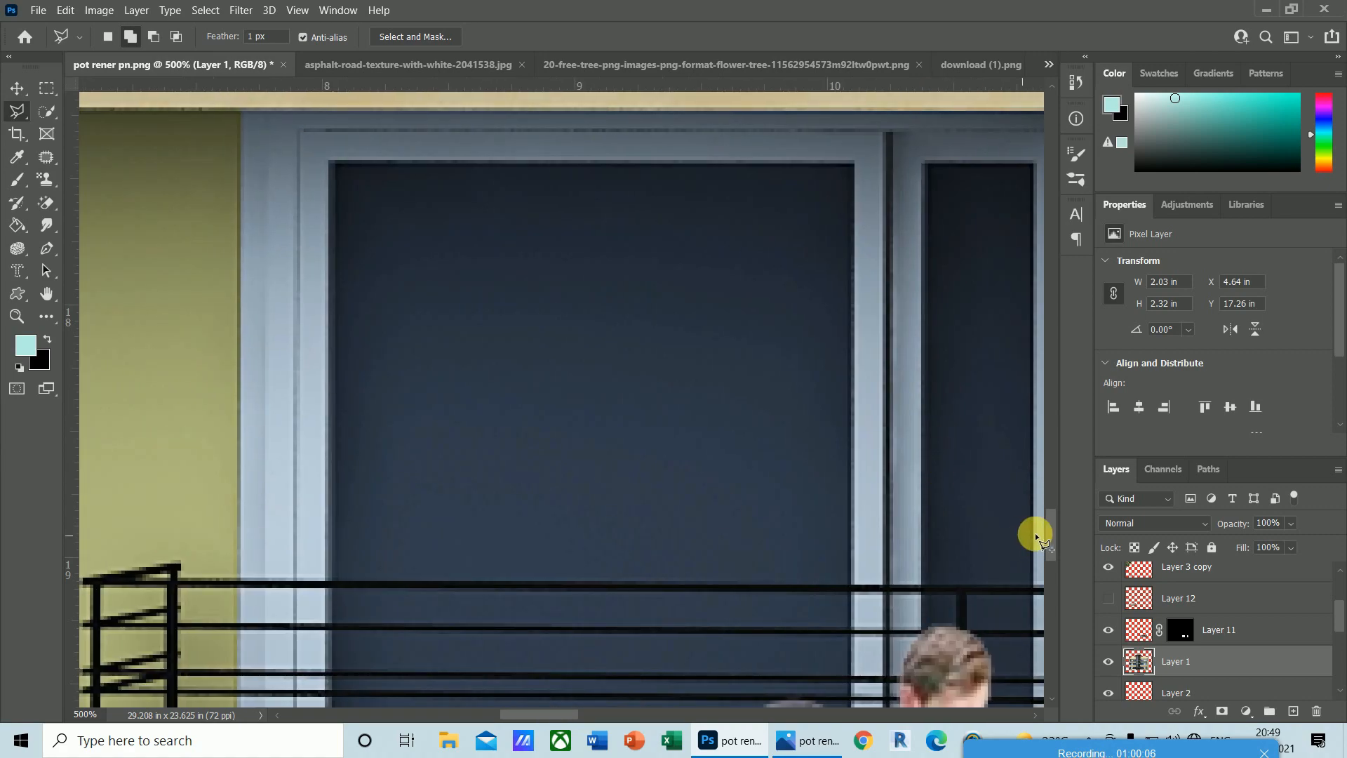
drag(1050, 534, 1051, 538)
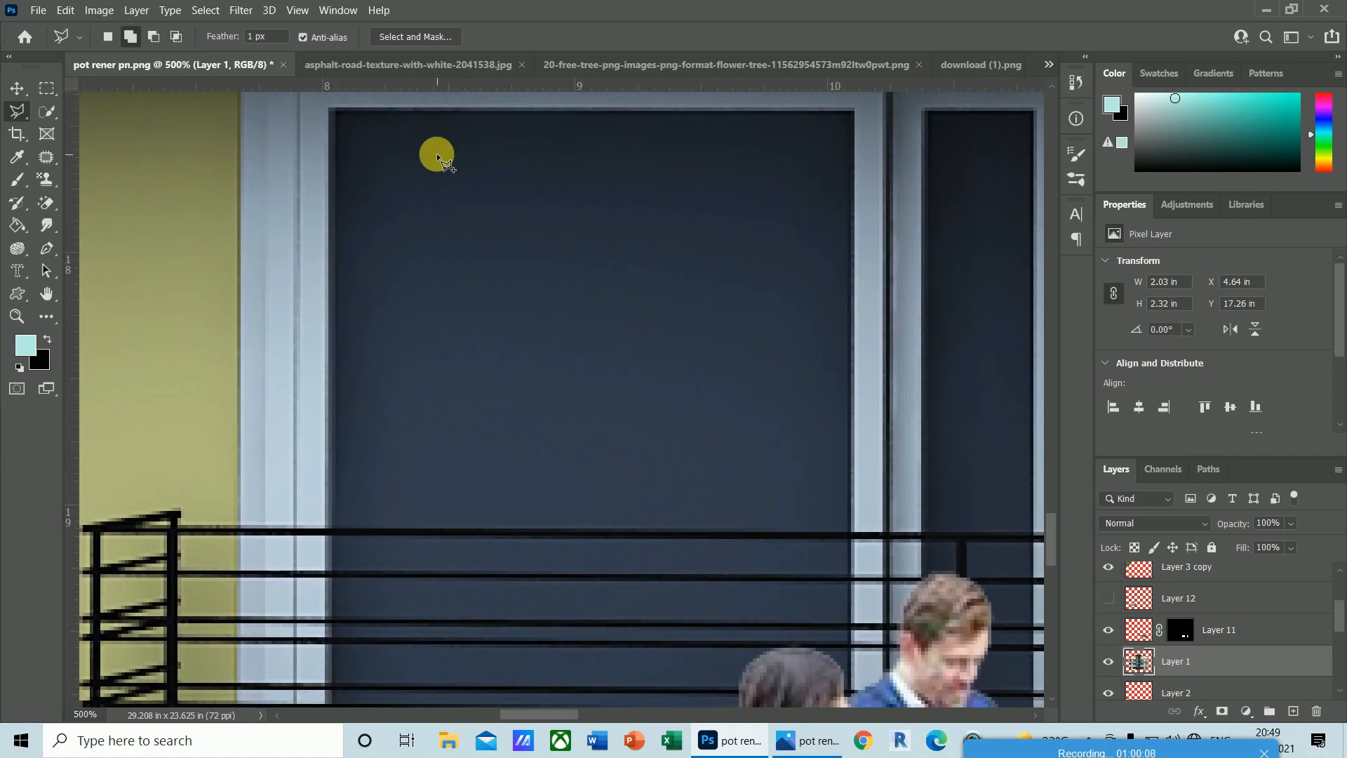
click(331, 111)
click(853, 112)
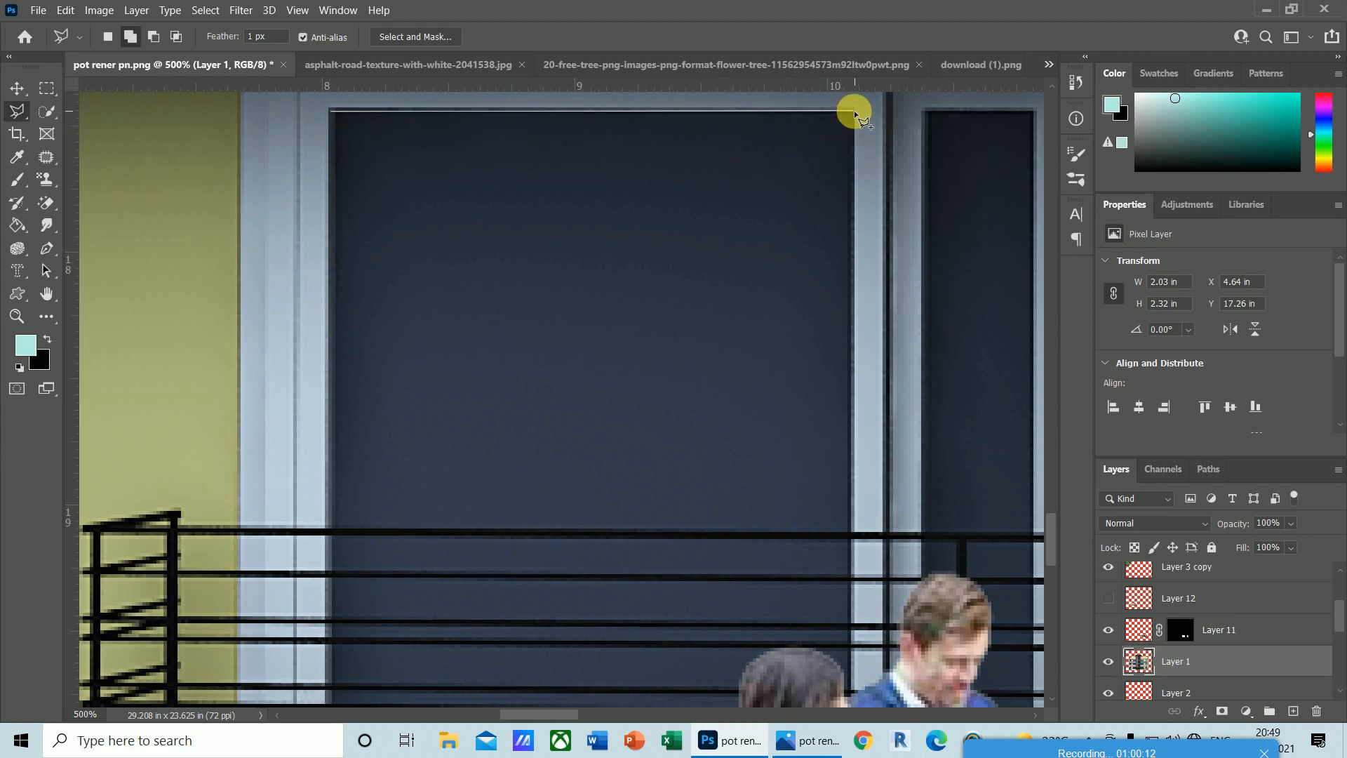
click(853, 531)
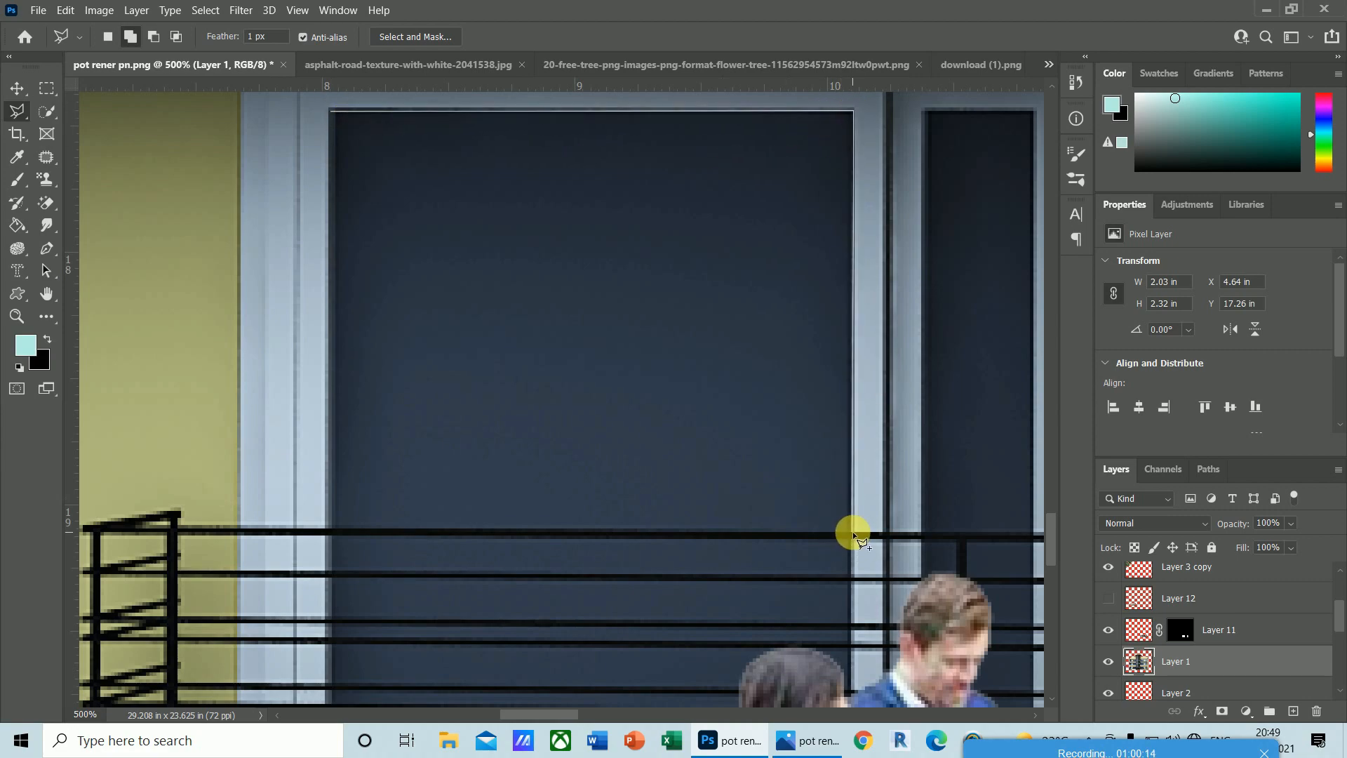
click(330, 529)
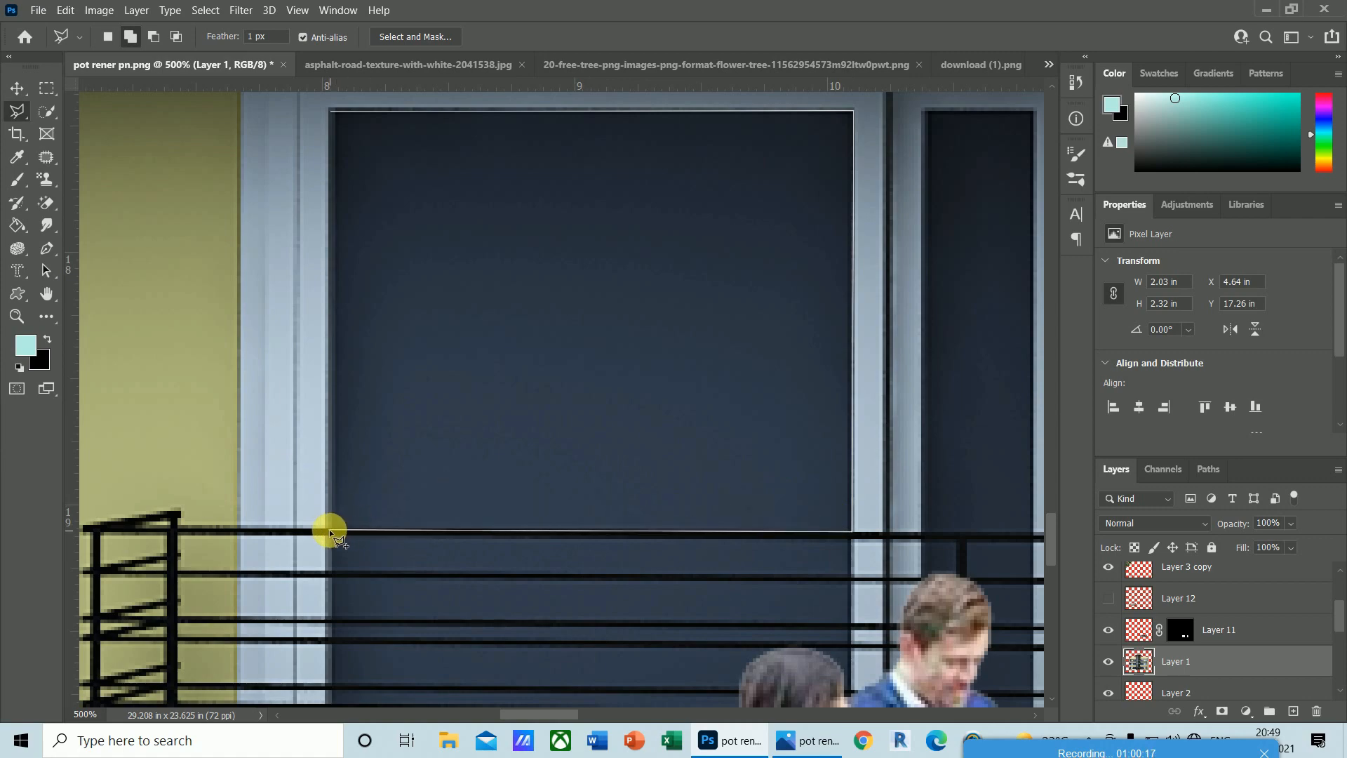
click(334, 114)
- Add the balcony window's narrow glass pane above the top railing bar to the selection
click(923, 112)
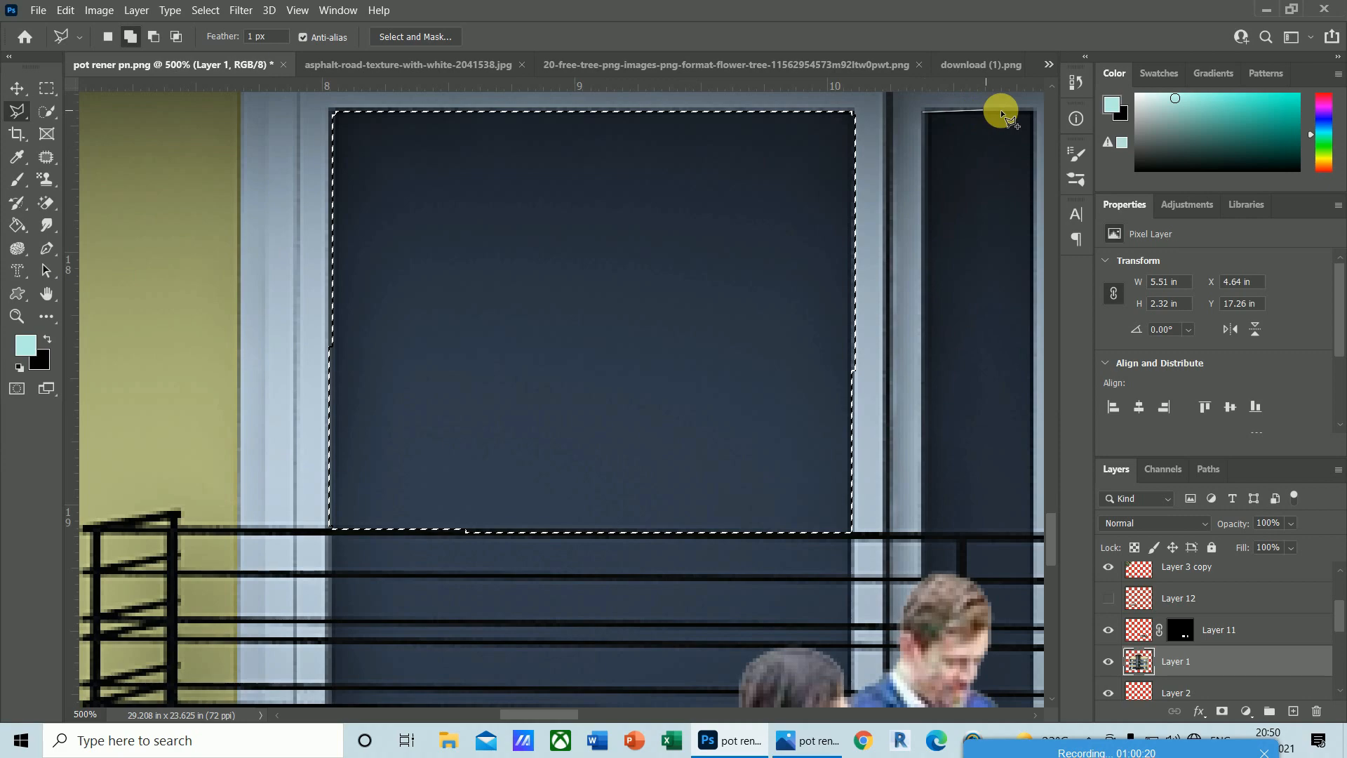
click(1032, 111)
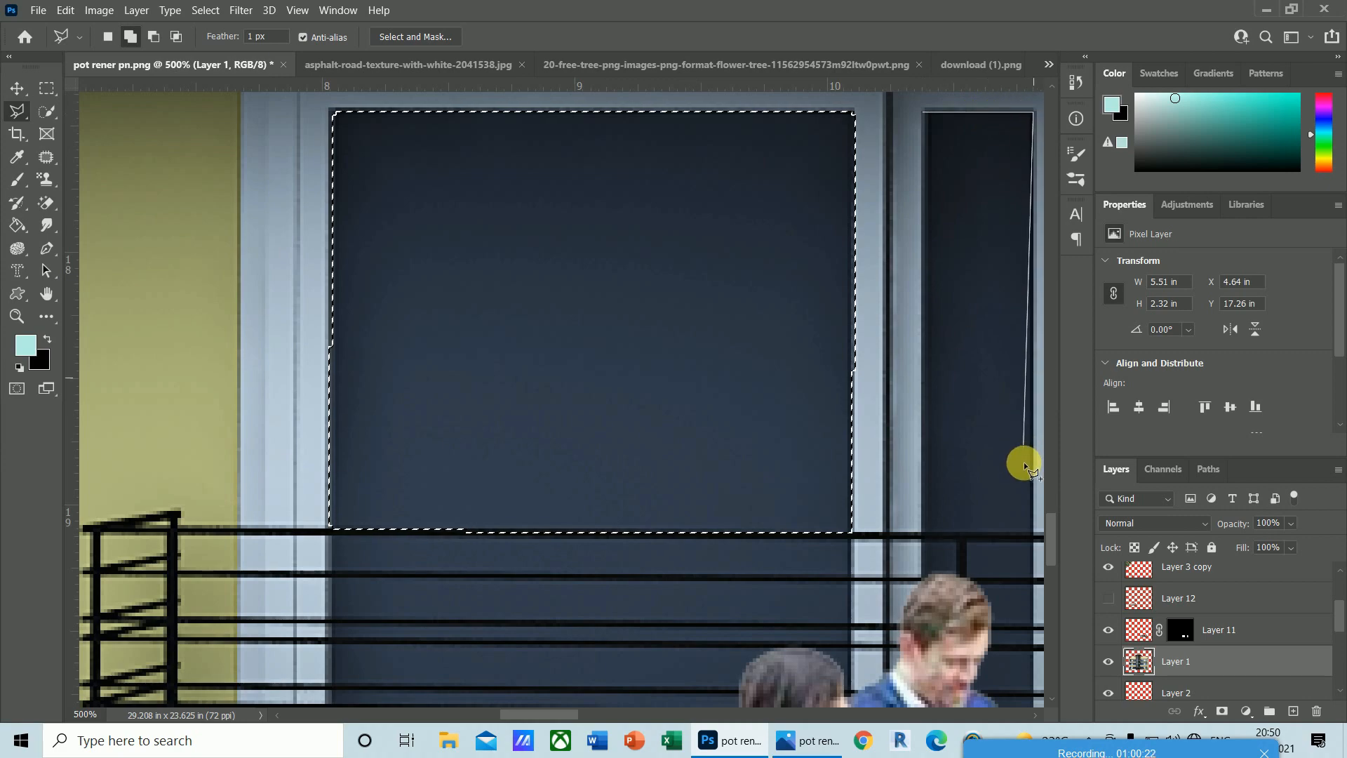
click(1033, 532)
click(924, 531)
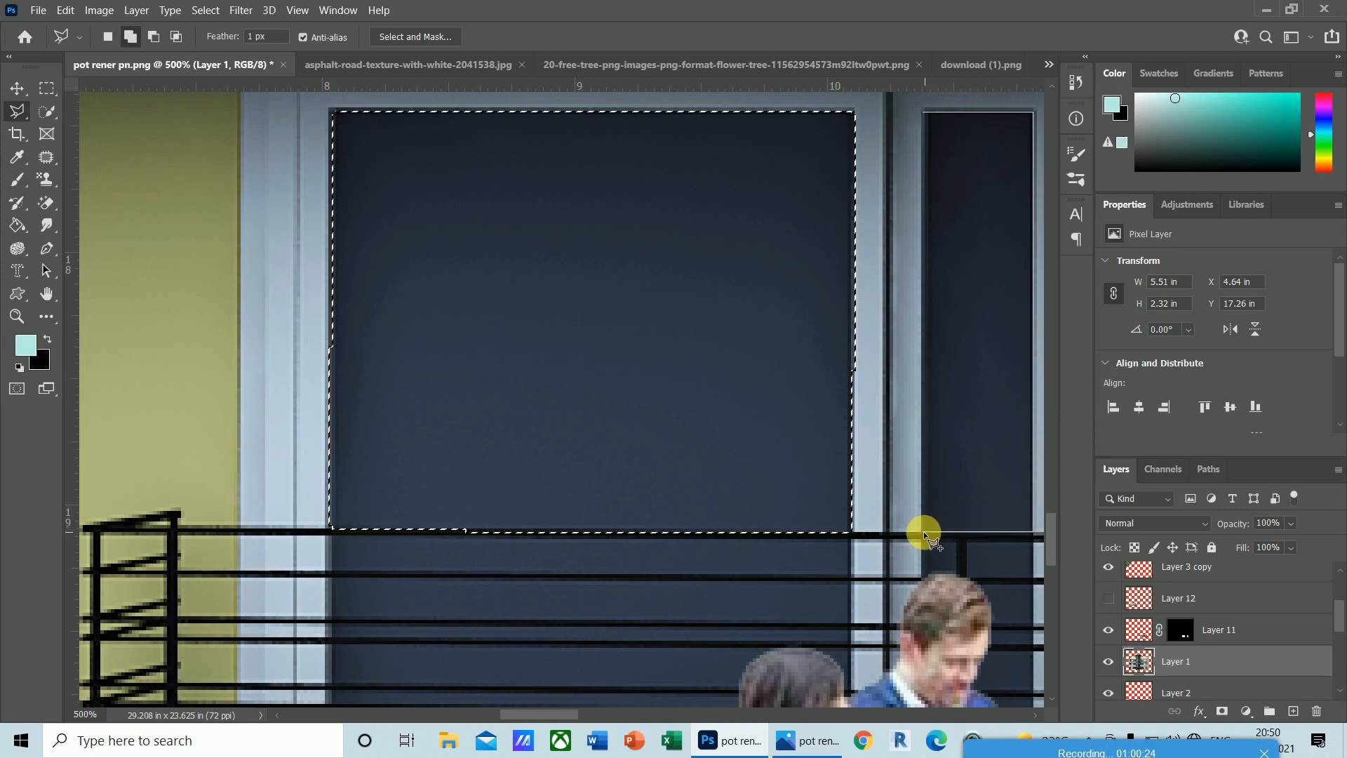
scroll(989, 211, up, 2)
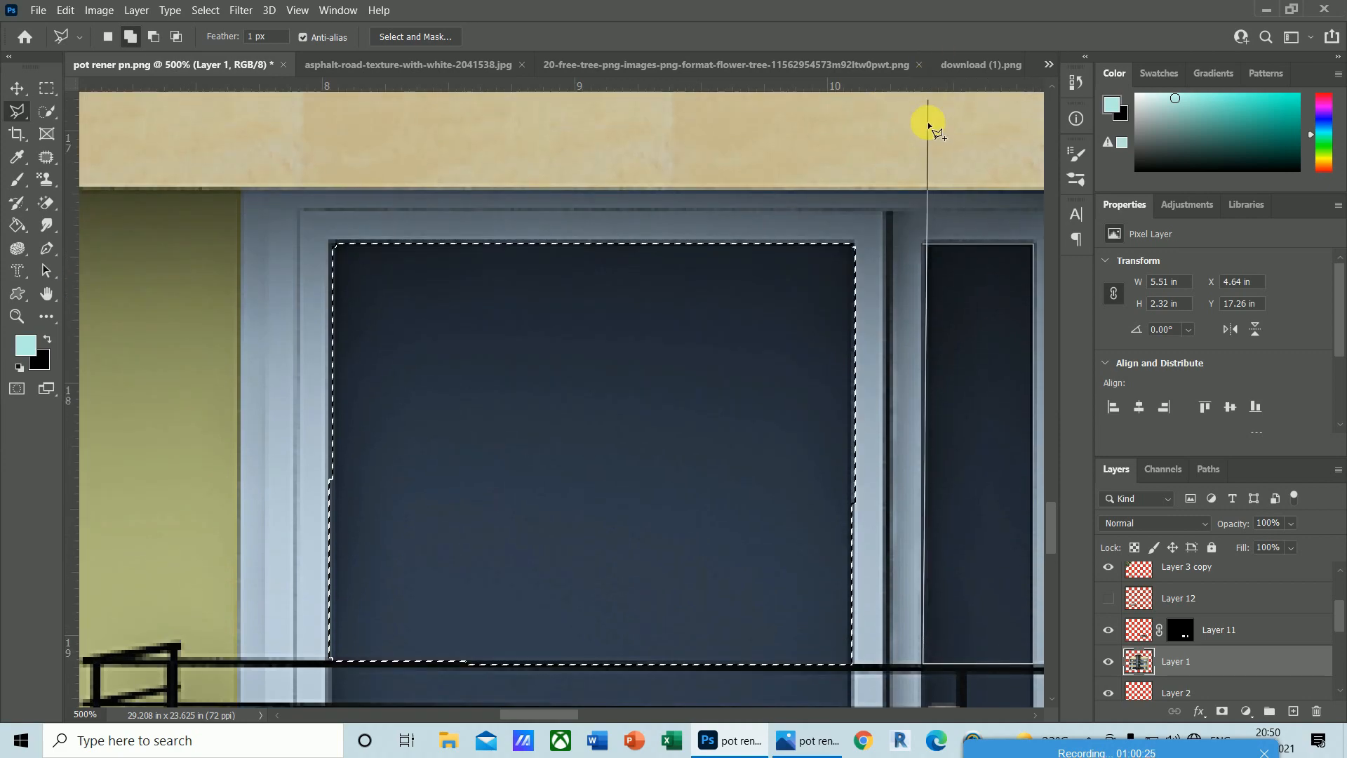
click(923, 244)
- Add the wide pane's two uppermost glass strips between the balcony railing bars to the selection, leaving the bars out
drag(1051, 529, 1050, 557)
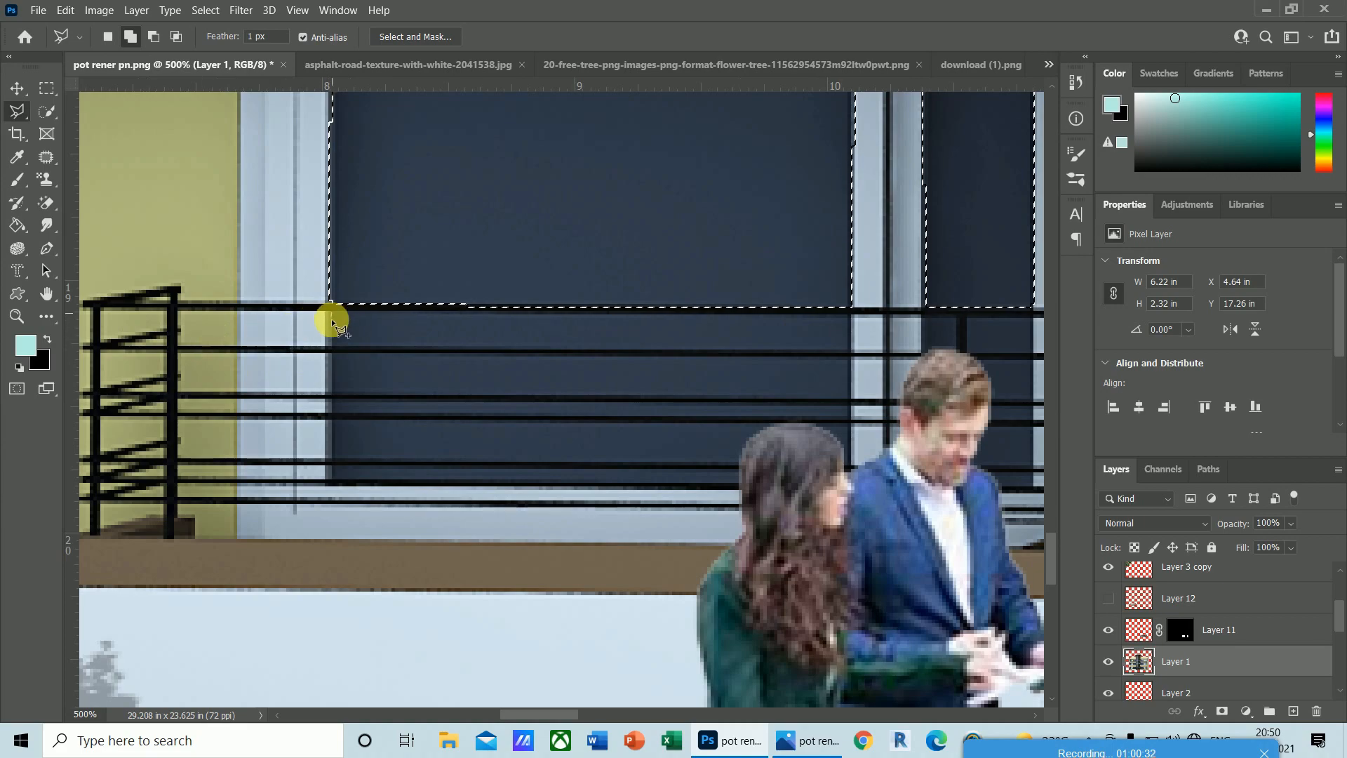
click(334, 343)
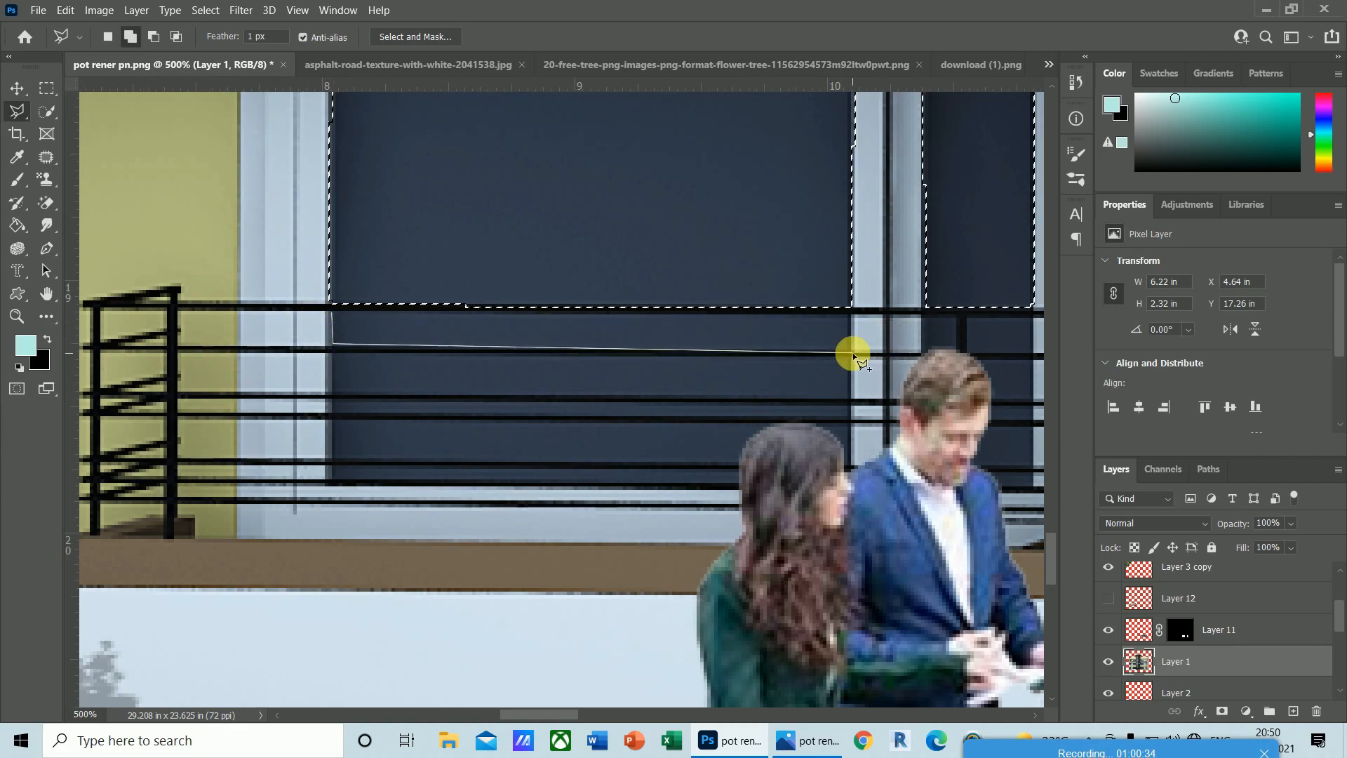
click(851, 317)
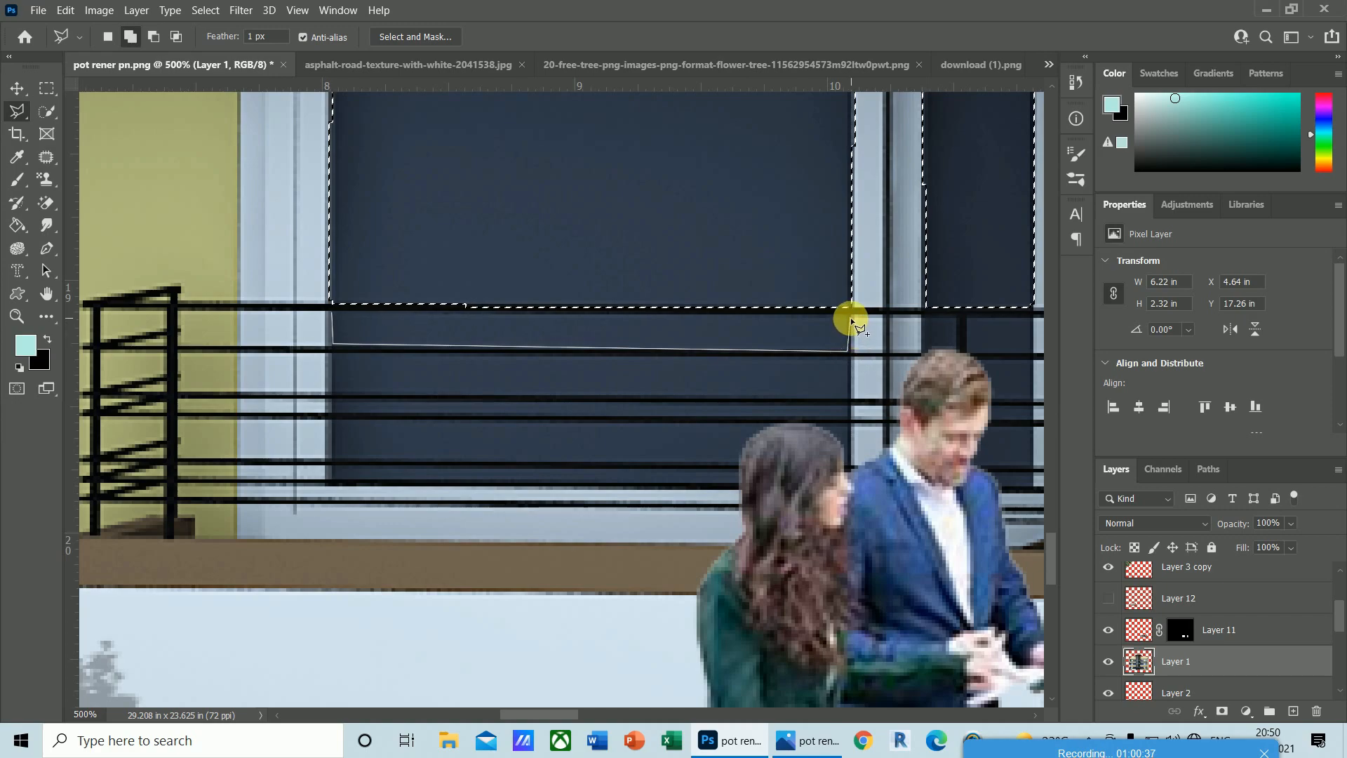
click(334, 312)
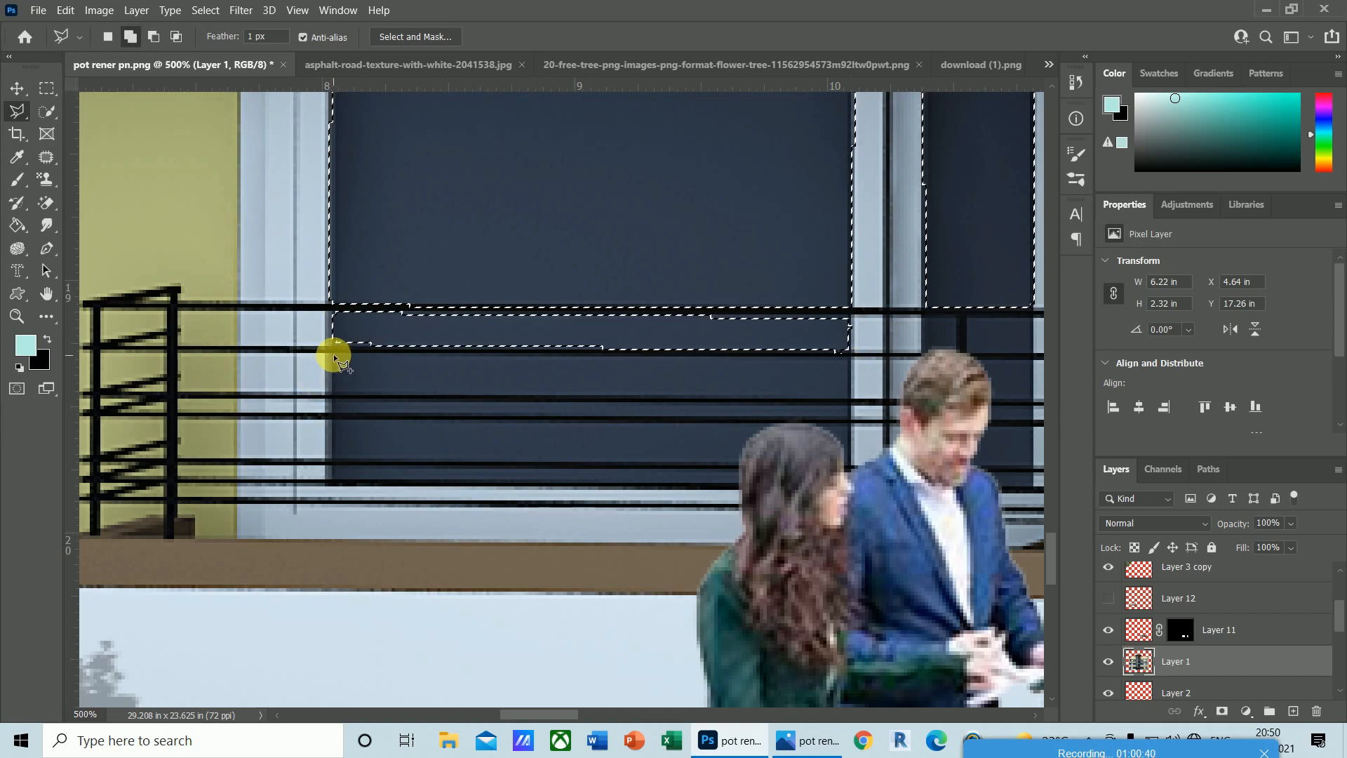
click(331, 389)
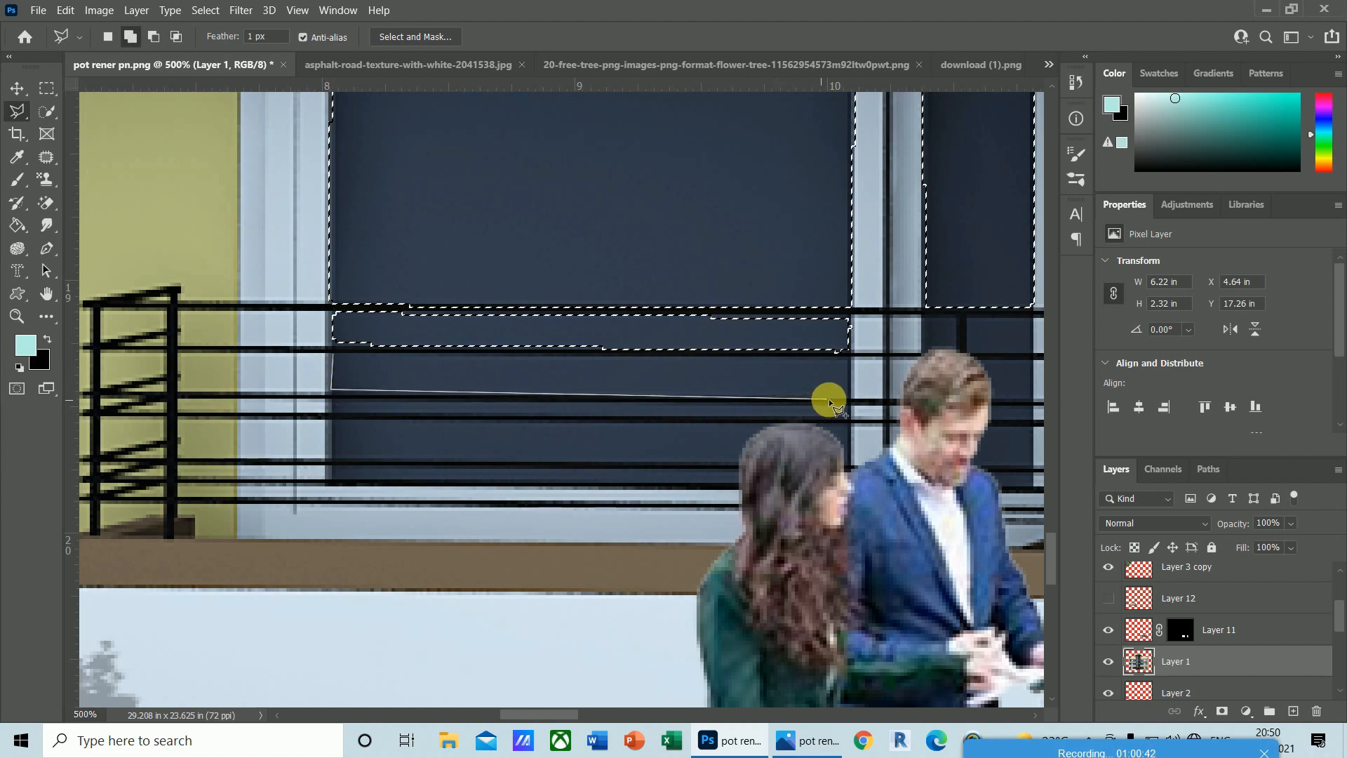
click(847, 358)
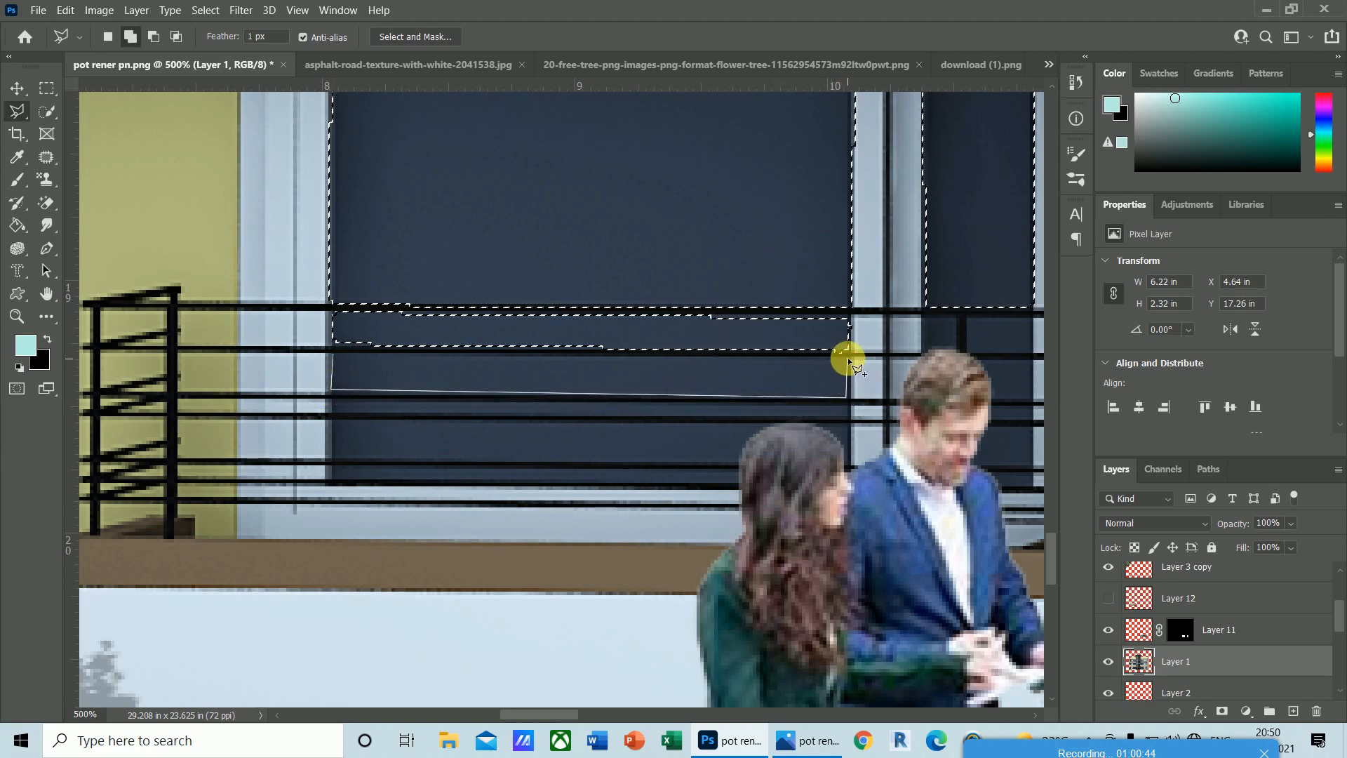
click(335, 353)
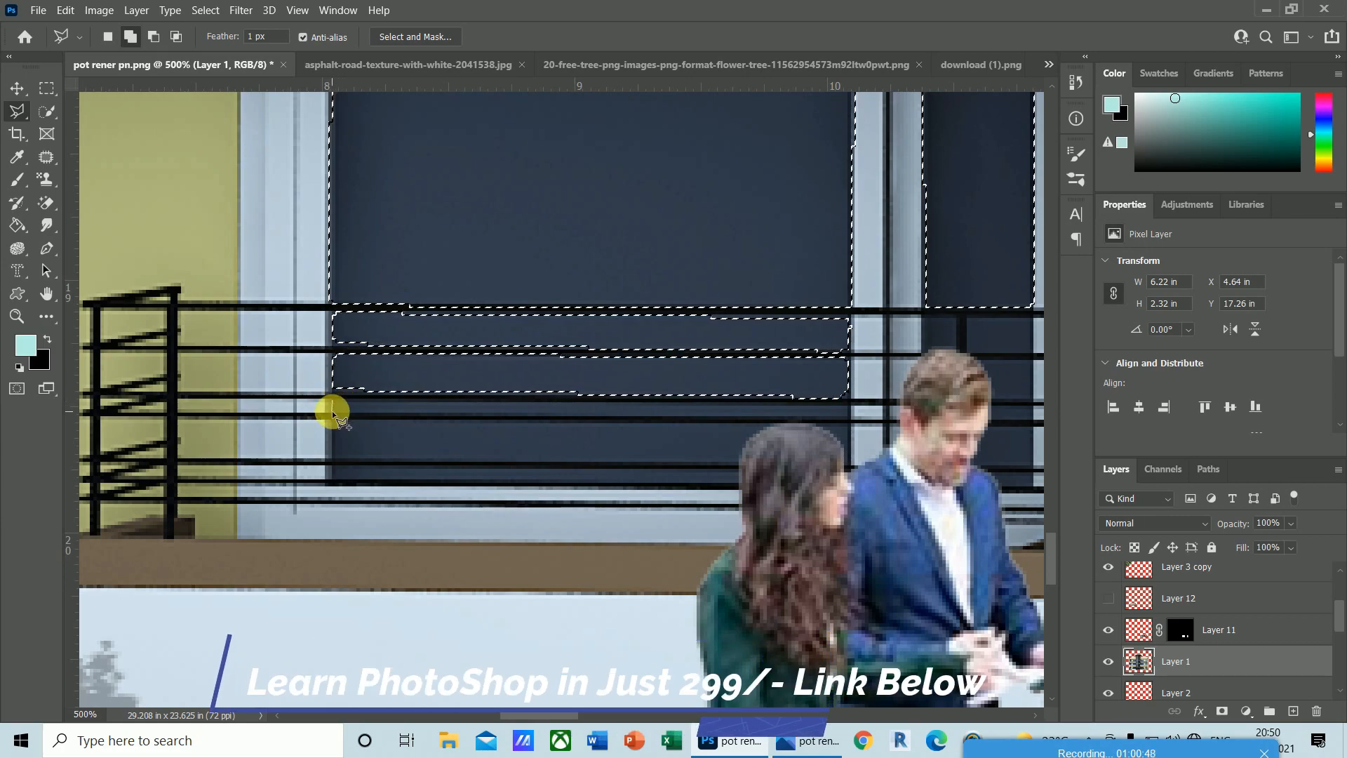
- Add the thin third glass strip and the taller fourth strip between the lower railing bars to the selection
click(847, 418)
click(849, 407)
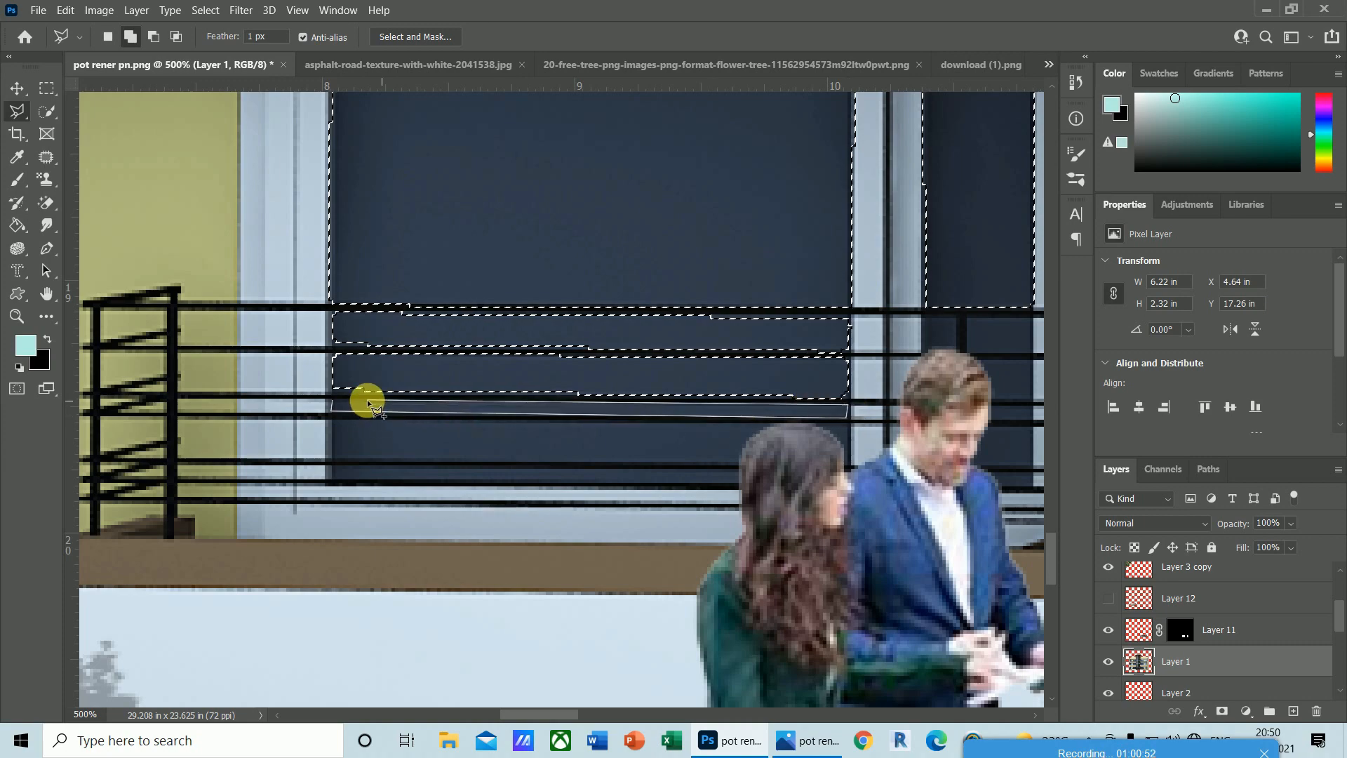
click(335, 399)
click(334, 420)
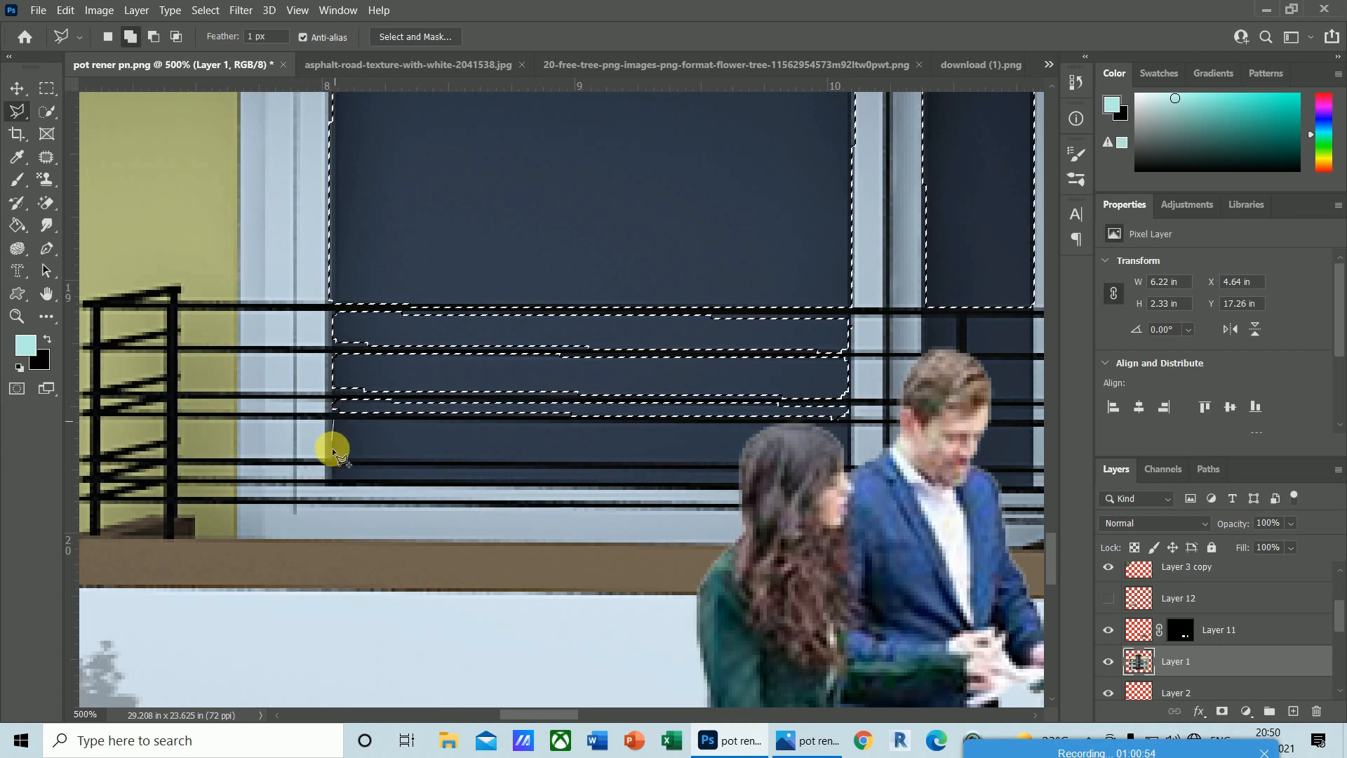
click(331, 457)
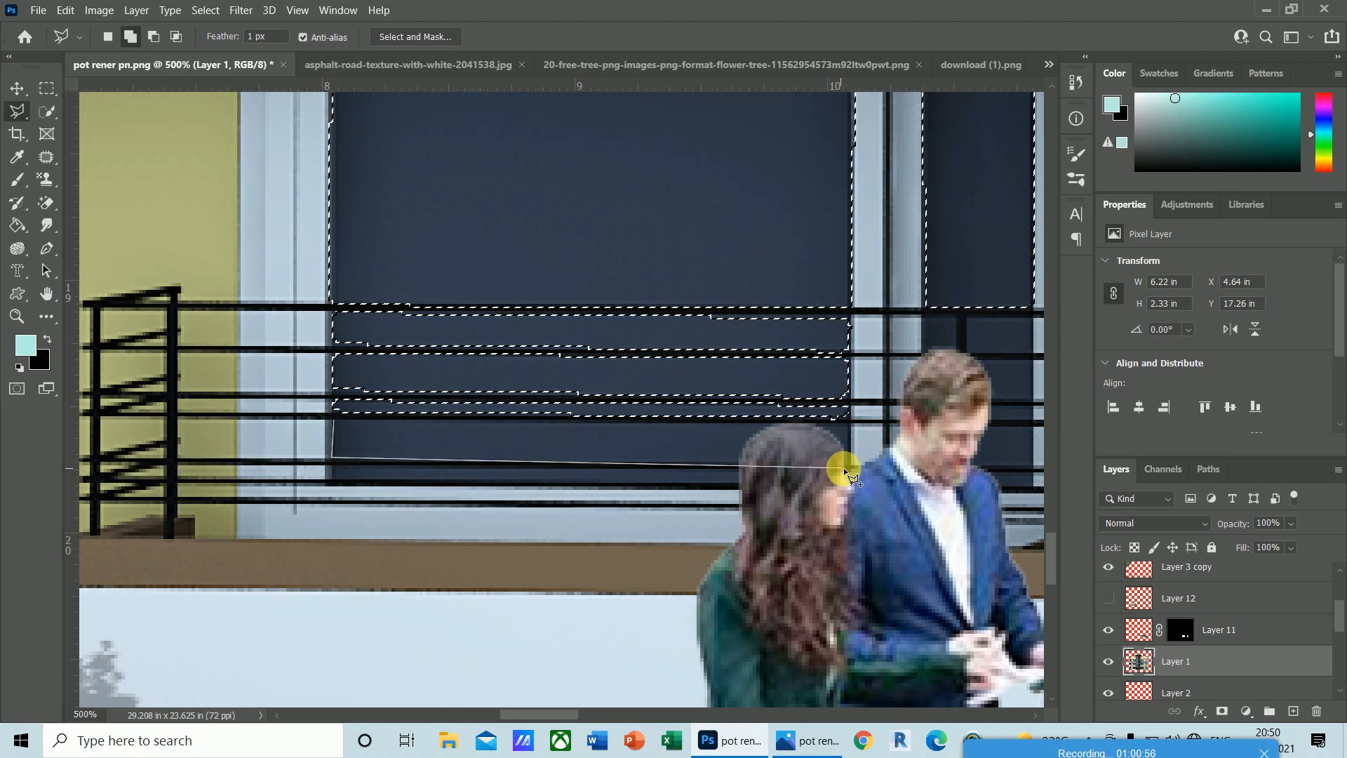
click(848, 425)
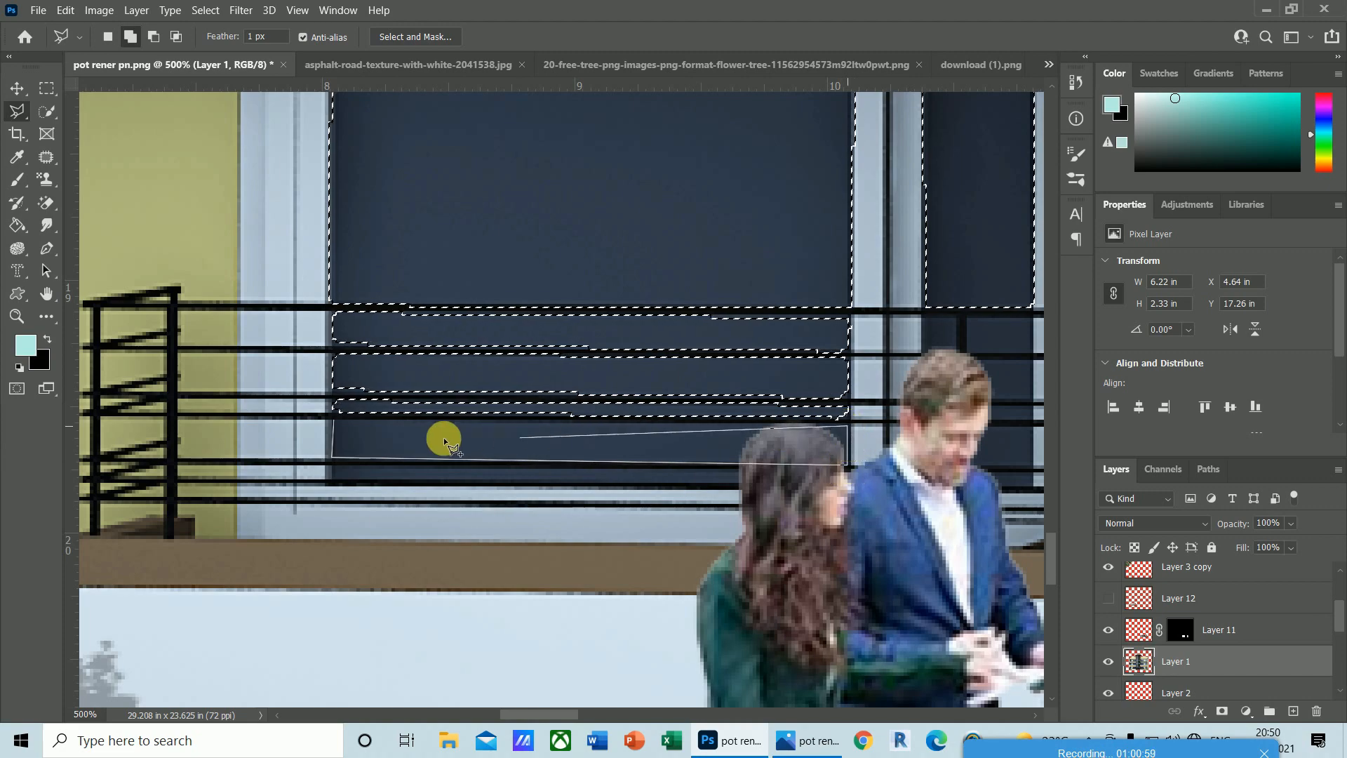
click(335, 420)
click(334, 466)
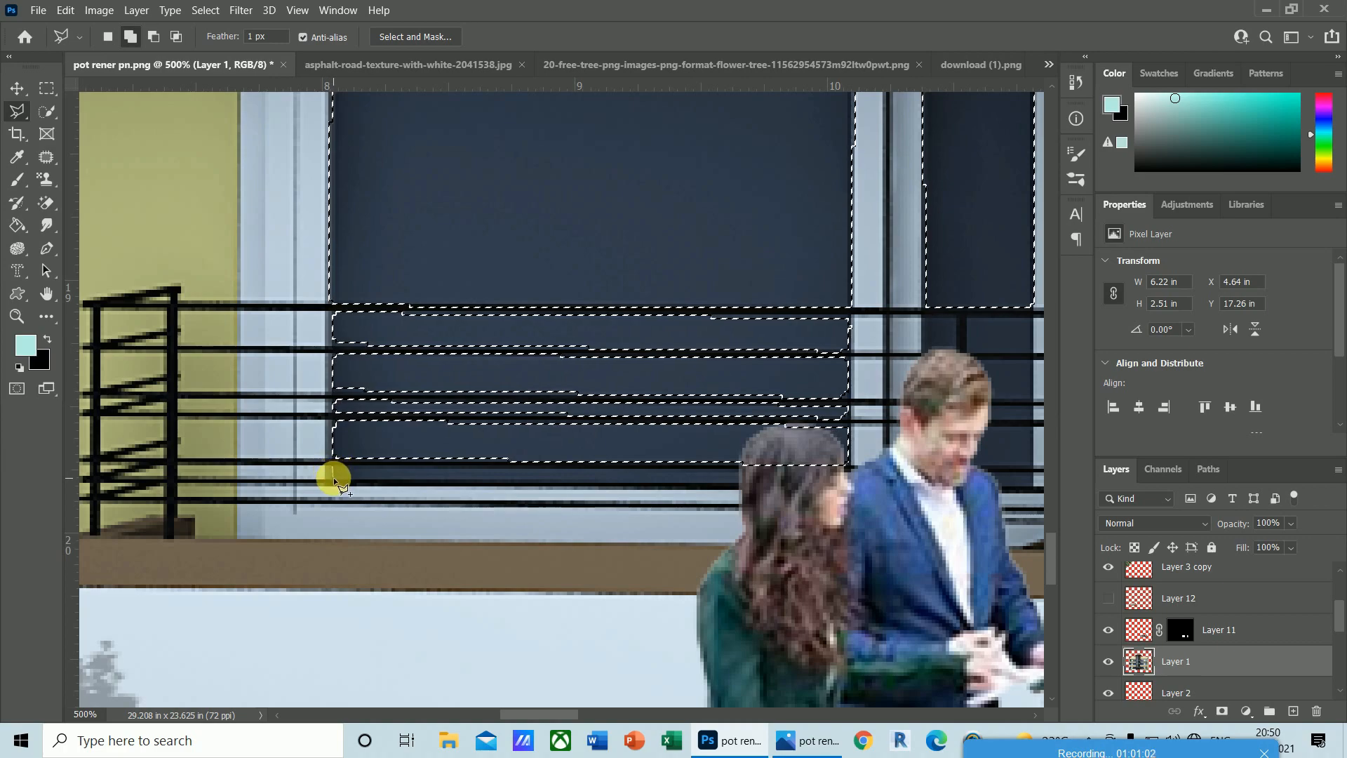
click(334, 479)
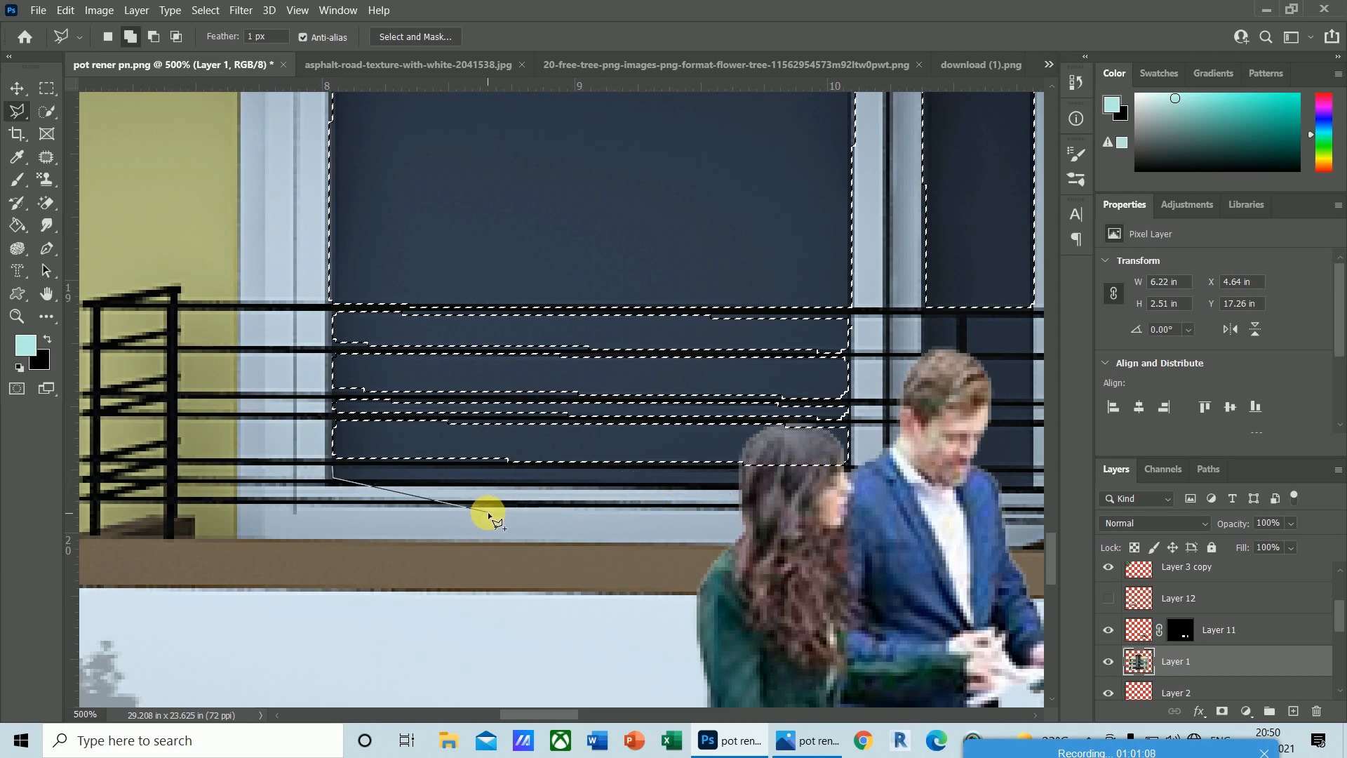
key(BackSpace)
key(Return)
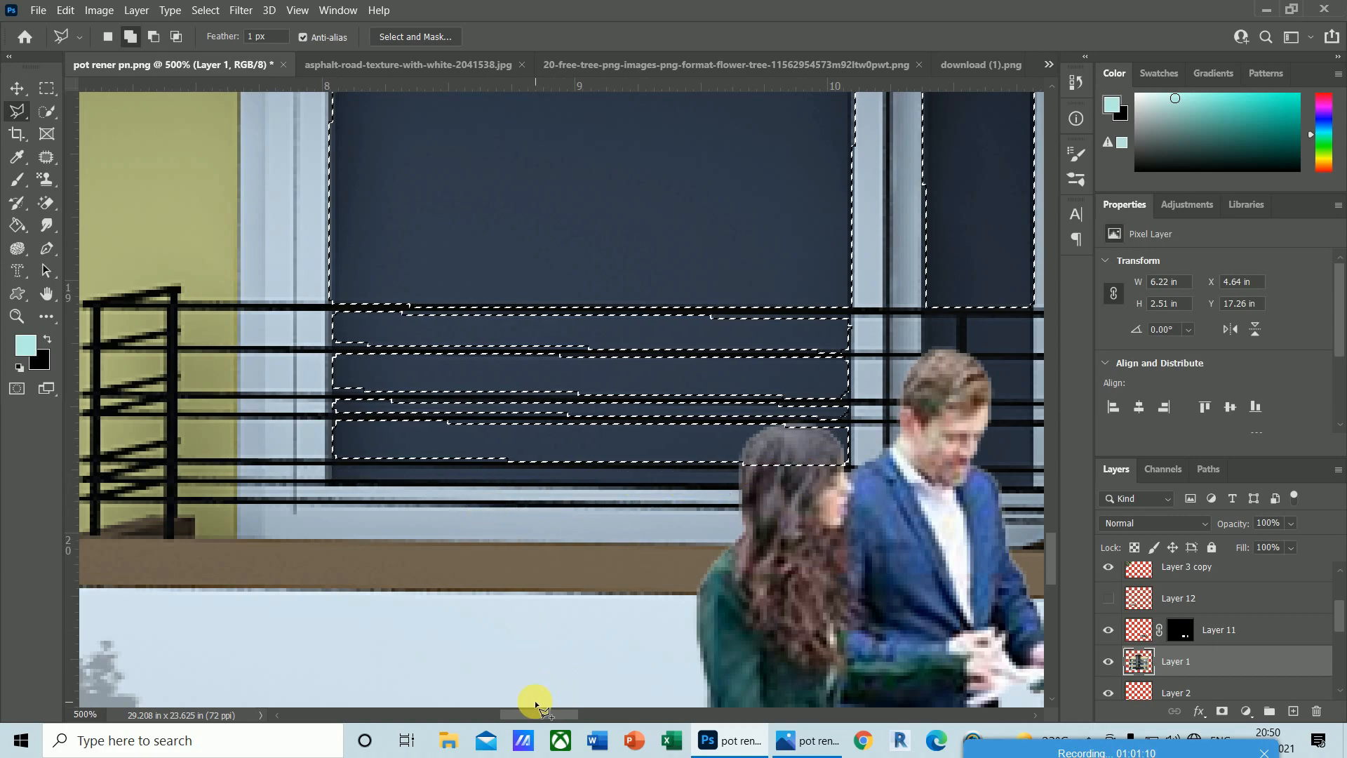
drag(540, 714, 590, 713)
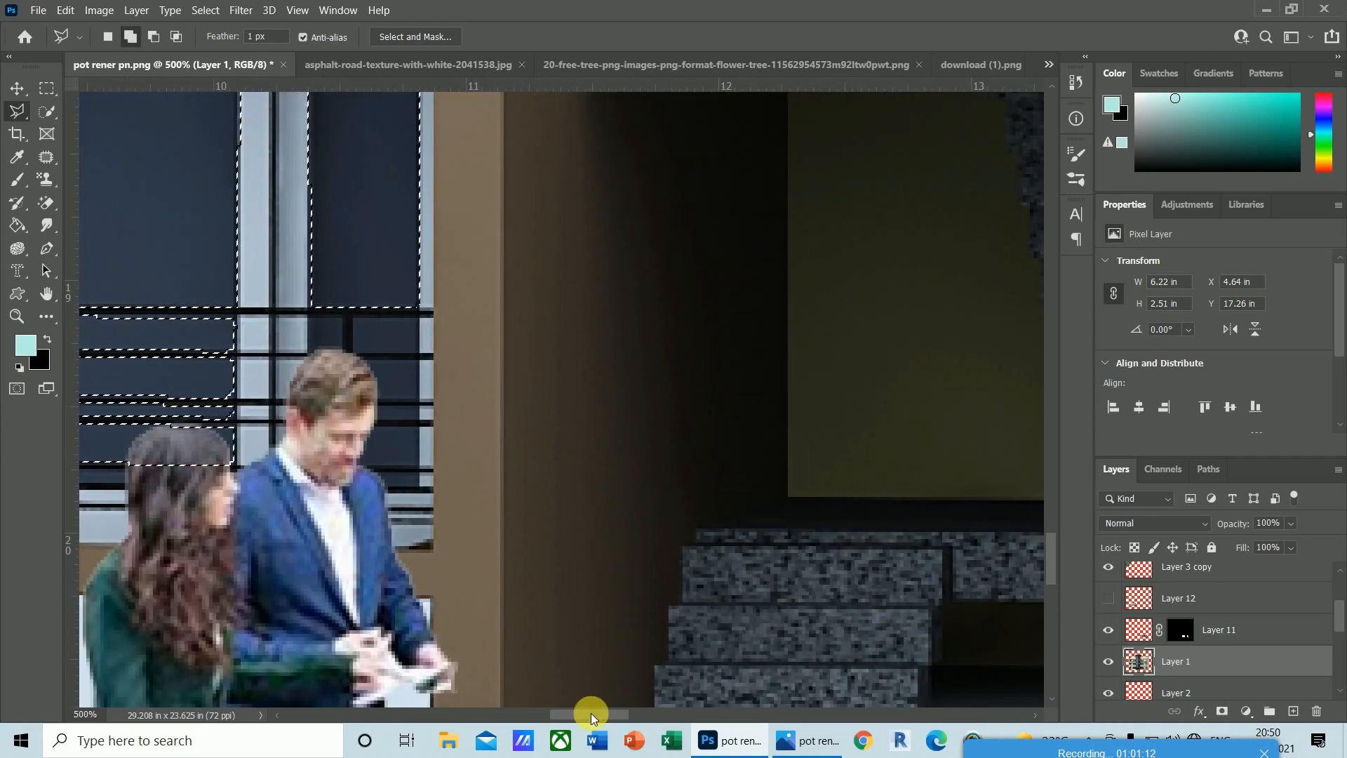
- Pick the layer with the couple standing in front of the balcony window and hide it to uncover the railing
key(v)
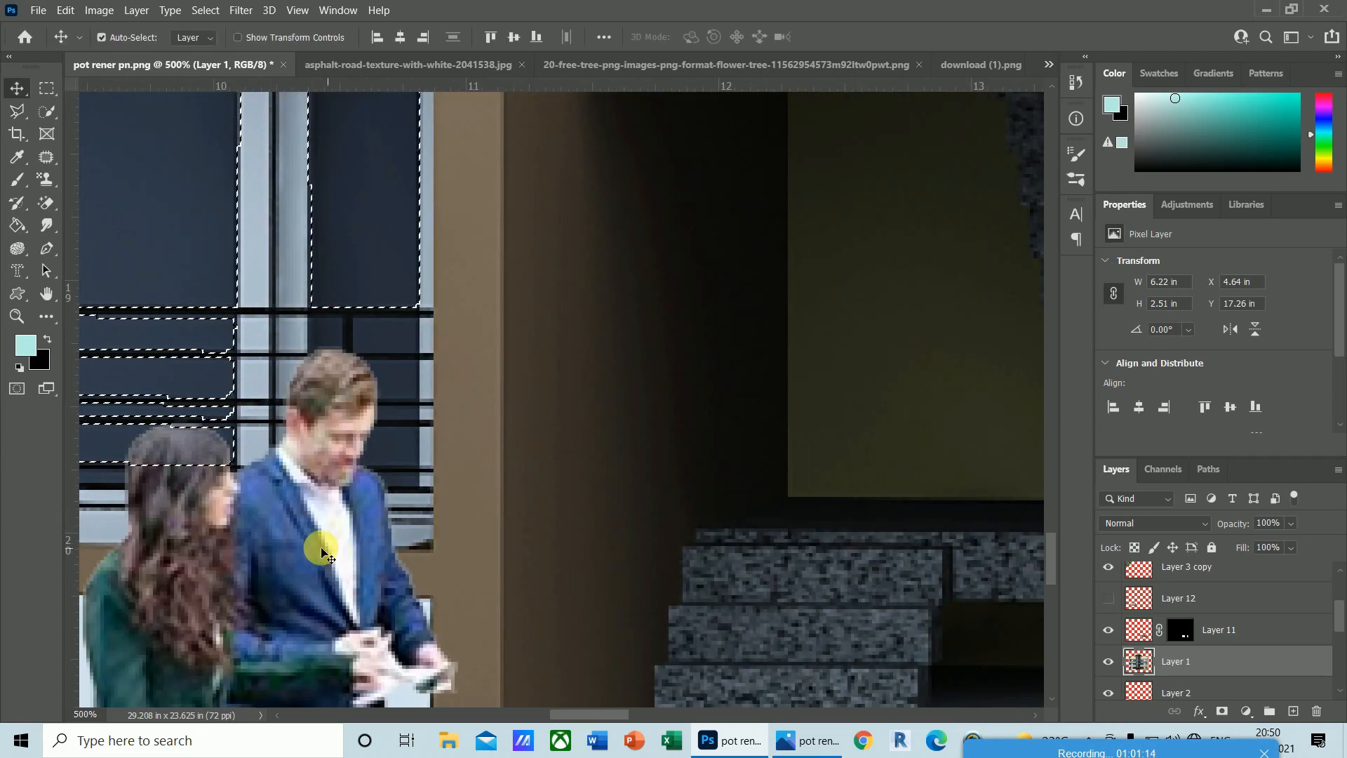
right_click(312, 547)
click(338, 553)
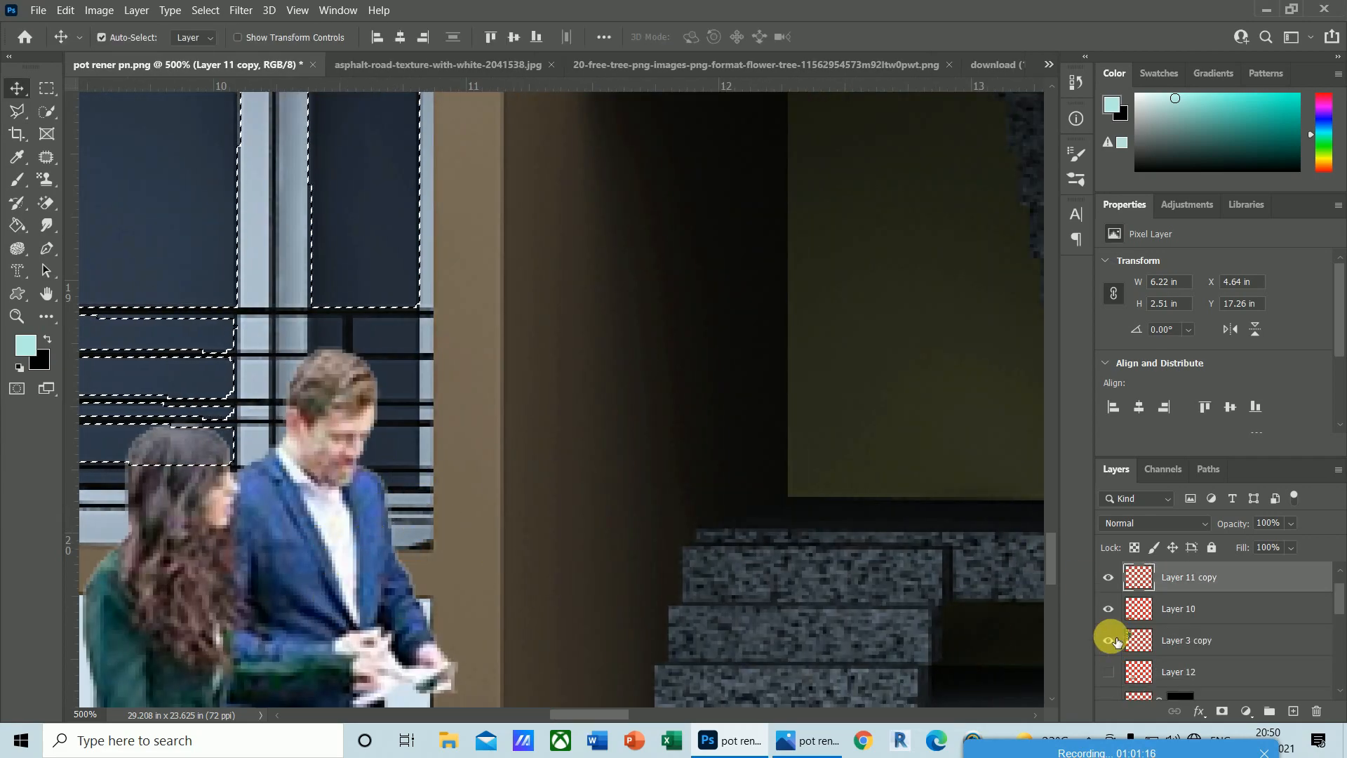
click(1112, 582)
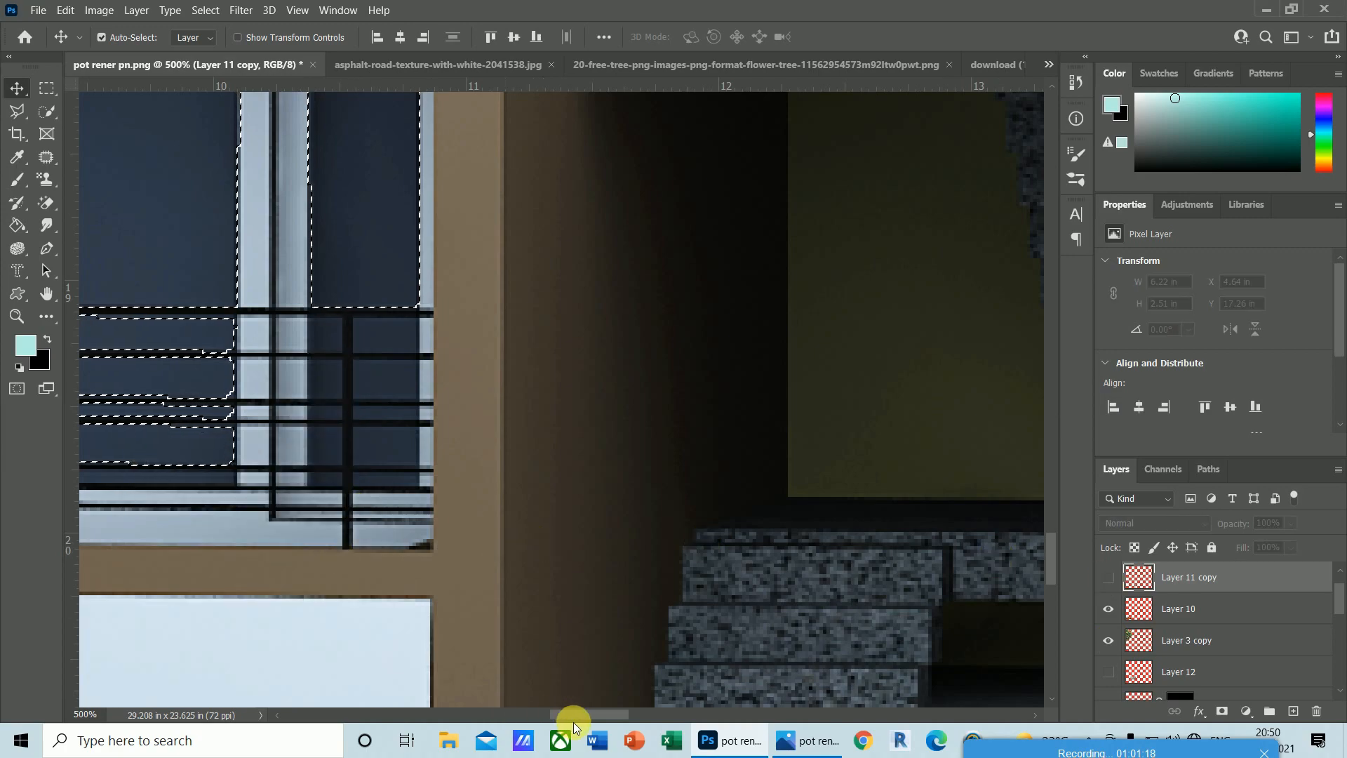
- With the Polygonal Lasso, add the narrow pane's two glass pieces directly below the top railing bar to the selection, leaving out the vertical post
mouse_move(562, 714)
mouse_down()
mouse_move(496, 713)
mouse_move(547, 717)
mouse_up()
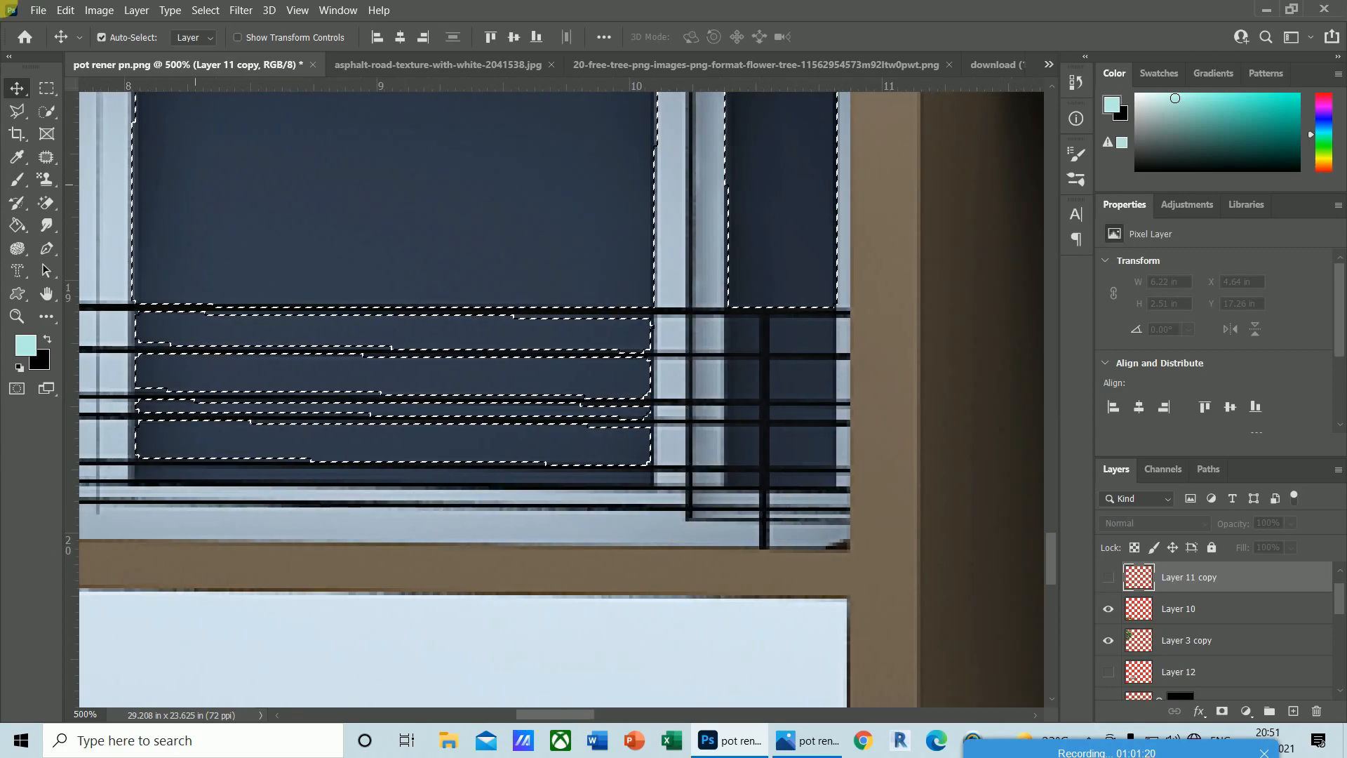
click(11, 120)
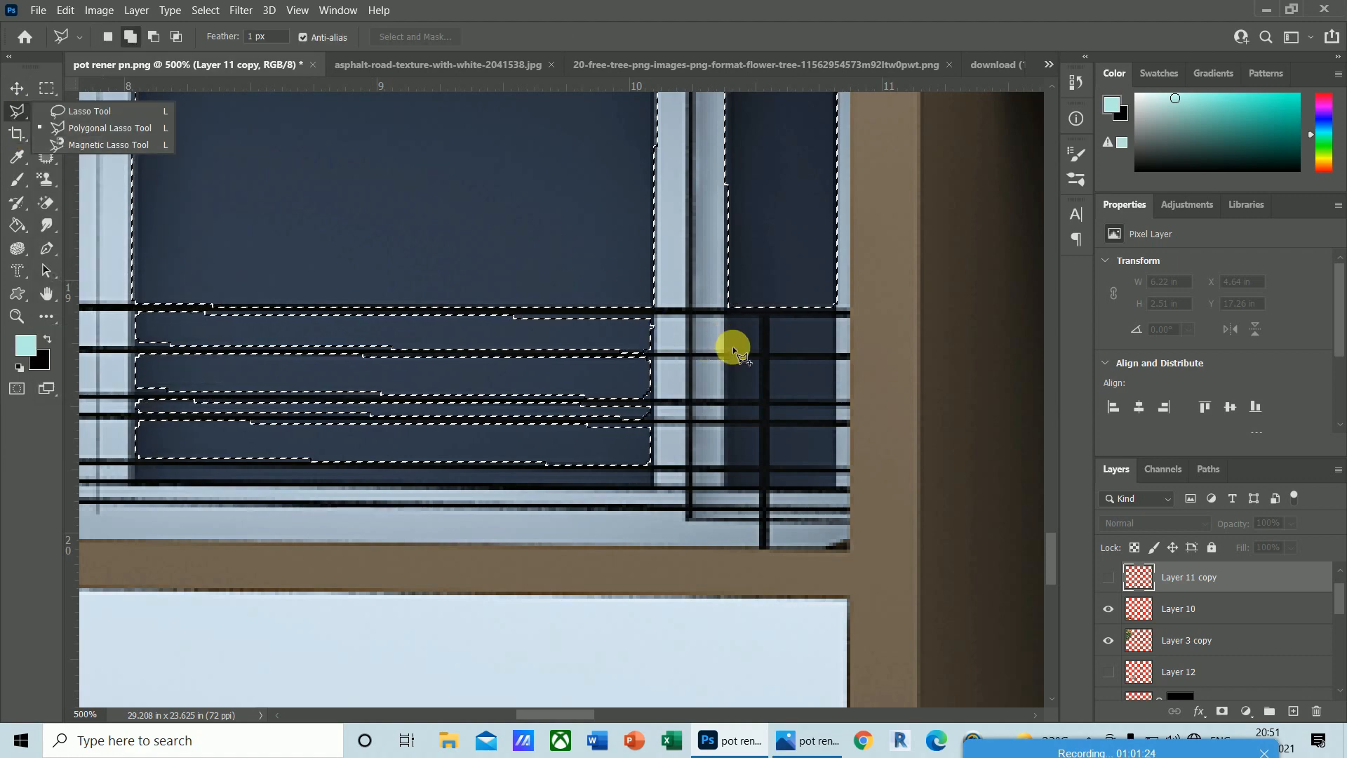
click(725, 318)
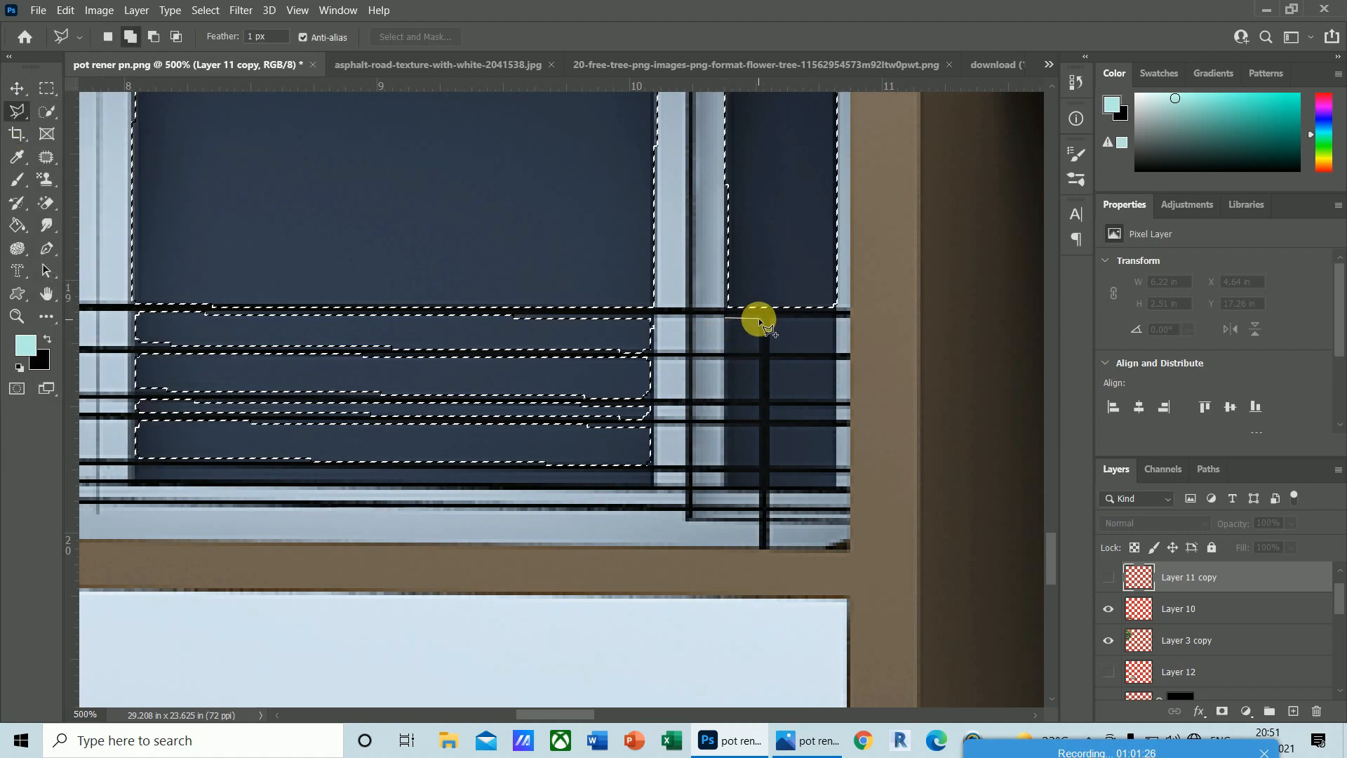
click(759, 319)
click(760, 351)
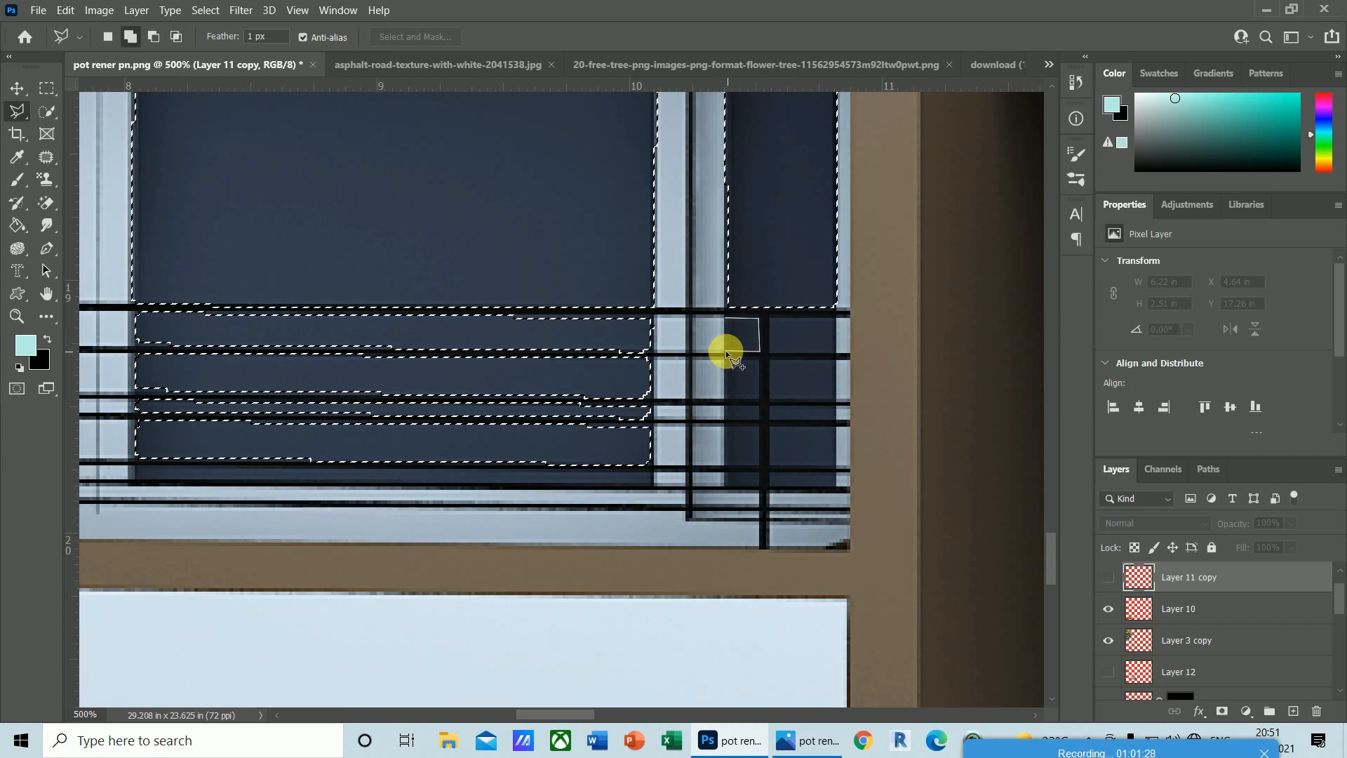
click(726, 352)
click(726, 320)
click(770, 318)
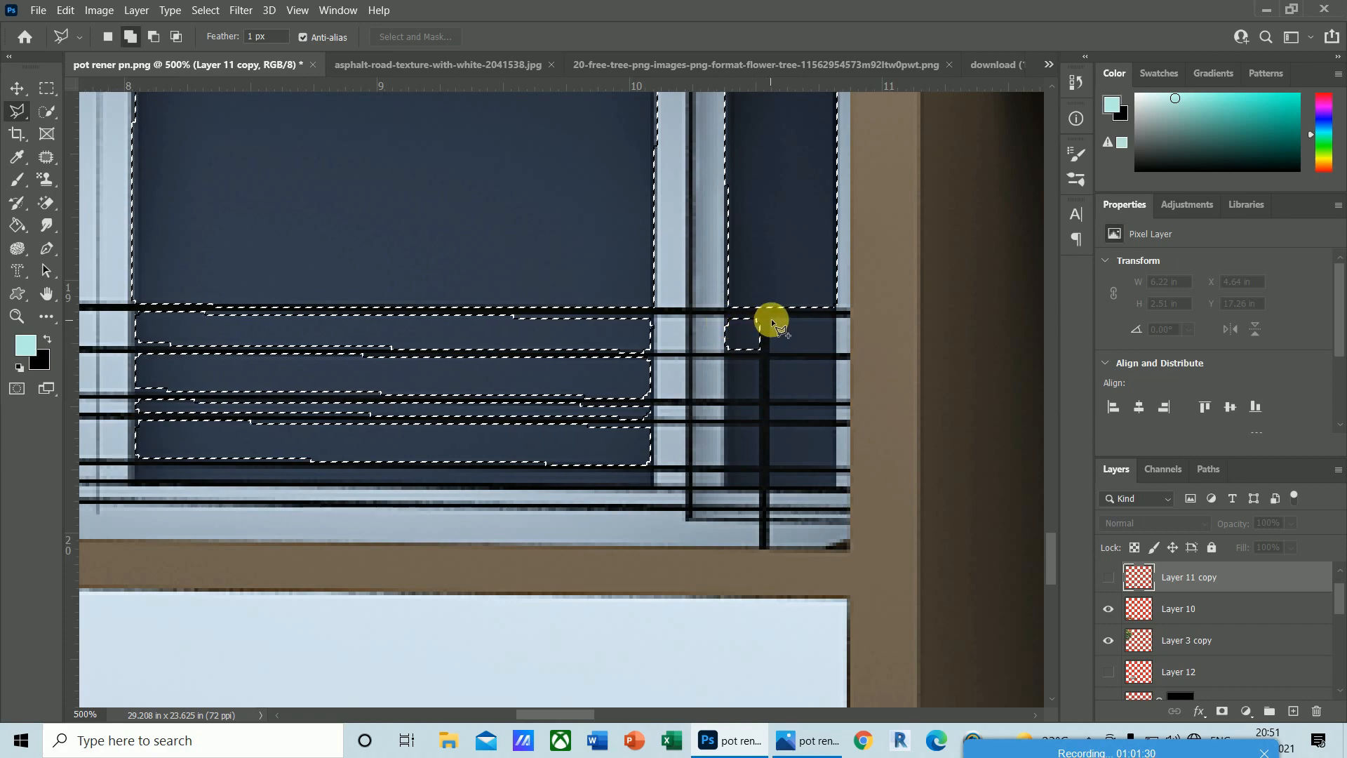
click(836, 319)
click(835, 351)
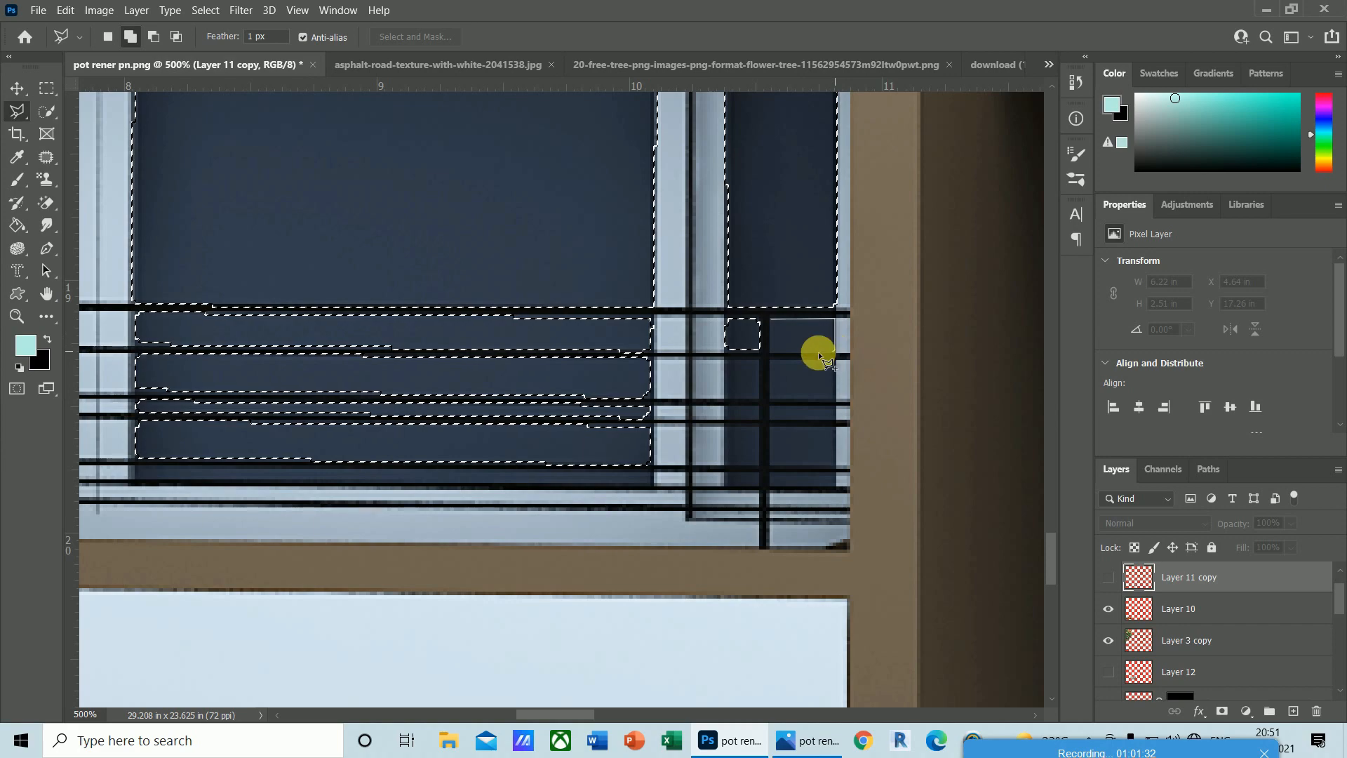
click(772, 353)
click(771, 318)
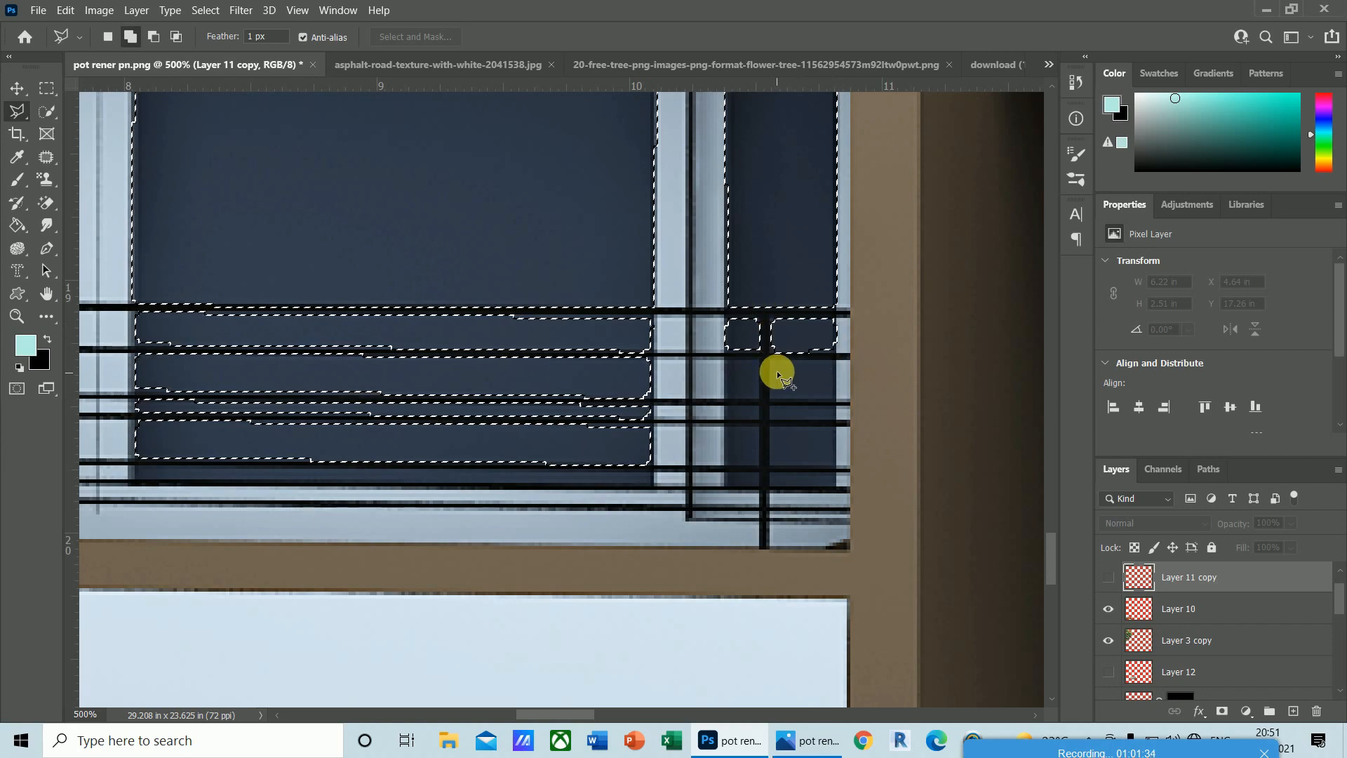
- Add the narrow pane's second row of glass to the selection, outlining the pieces on both sides of the vertical post
click(772, 359)
click(769, 397)
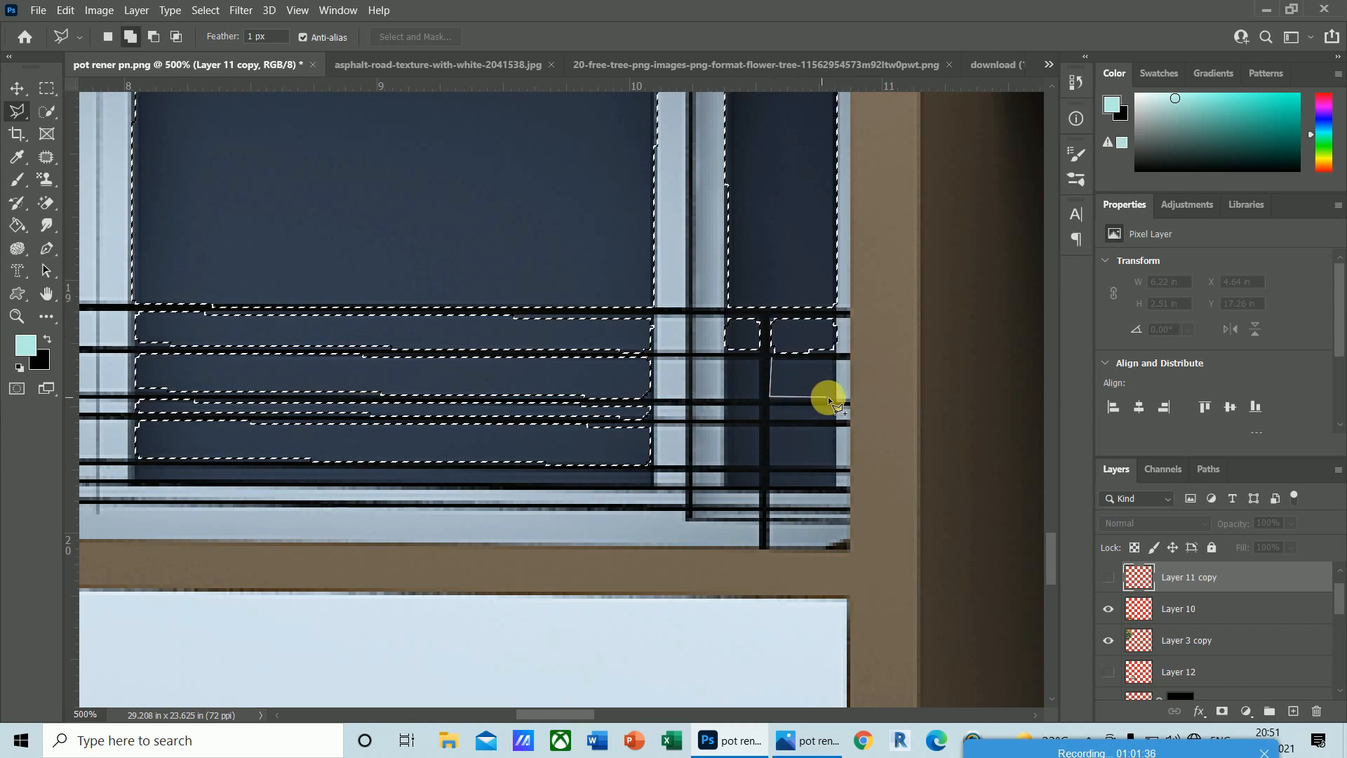
click(834, 397)
click(835, 359)
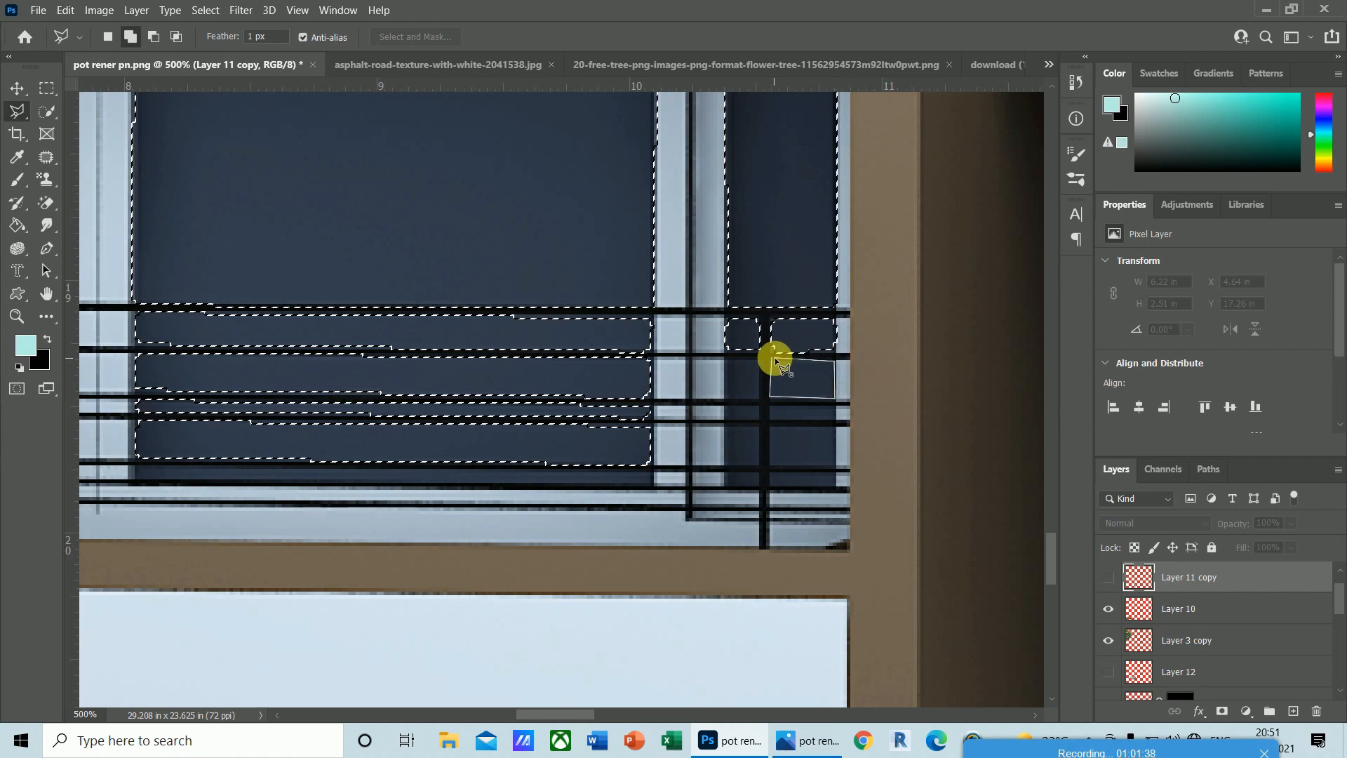
click(771, 358)
click(725, 360)
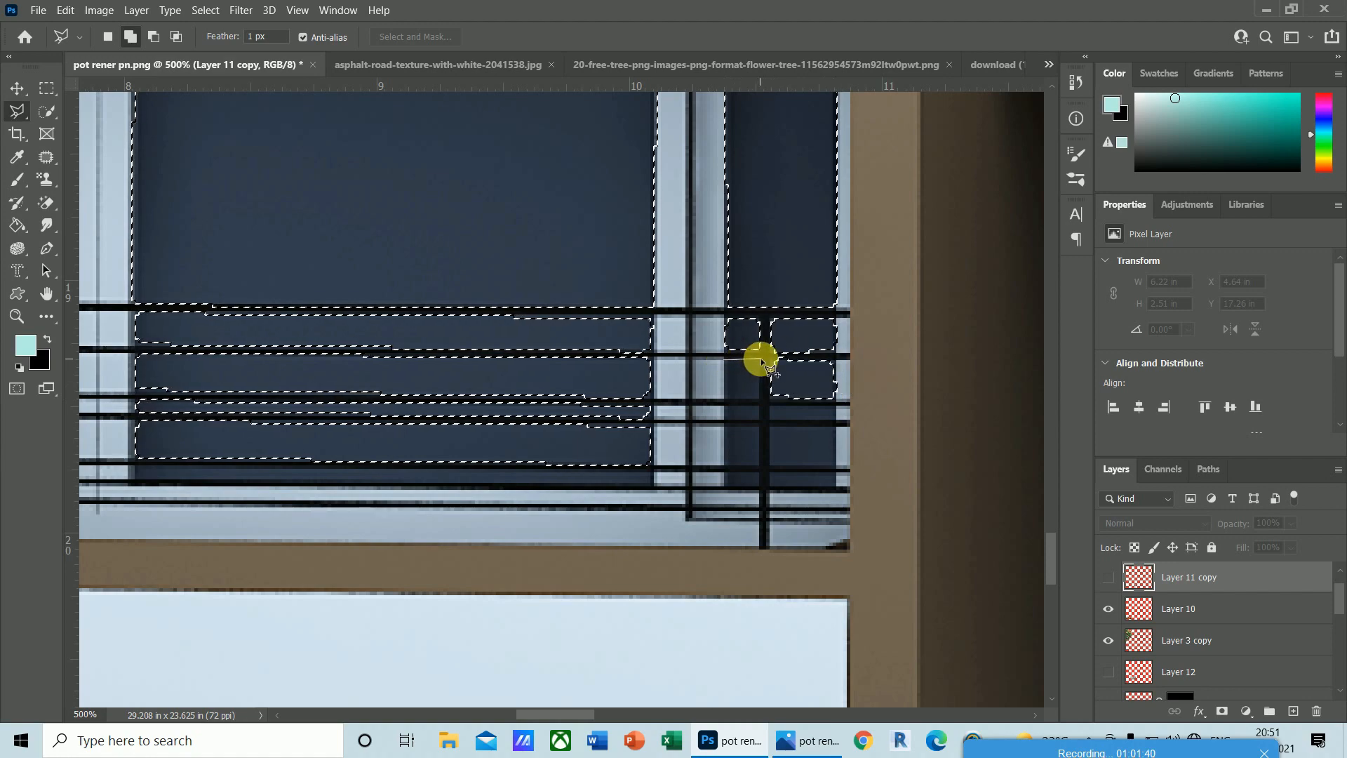
click(762, 359)
click(762, 398)
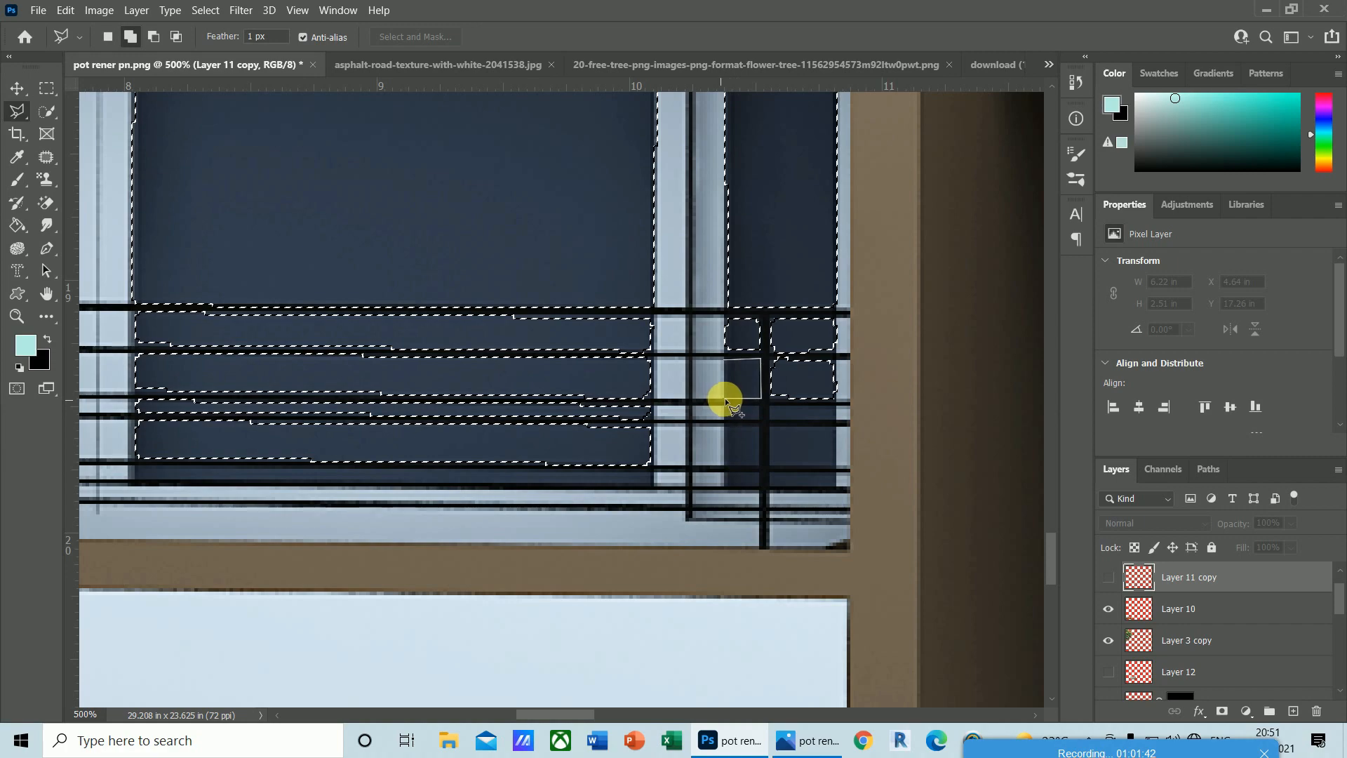
click(726, 397)
click(724, 361)
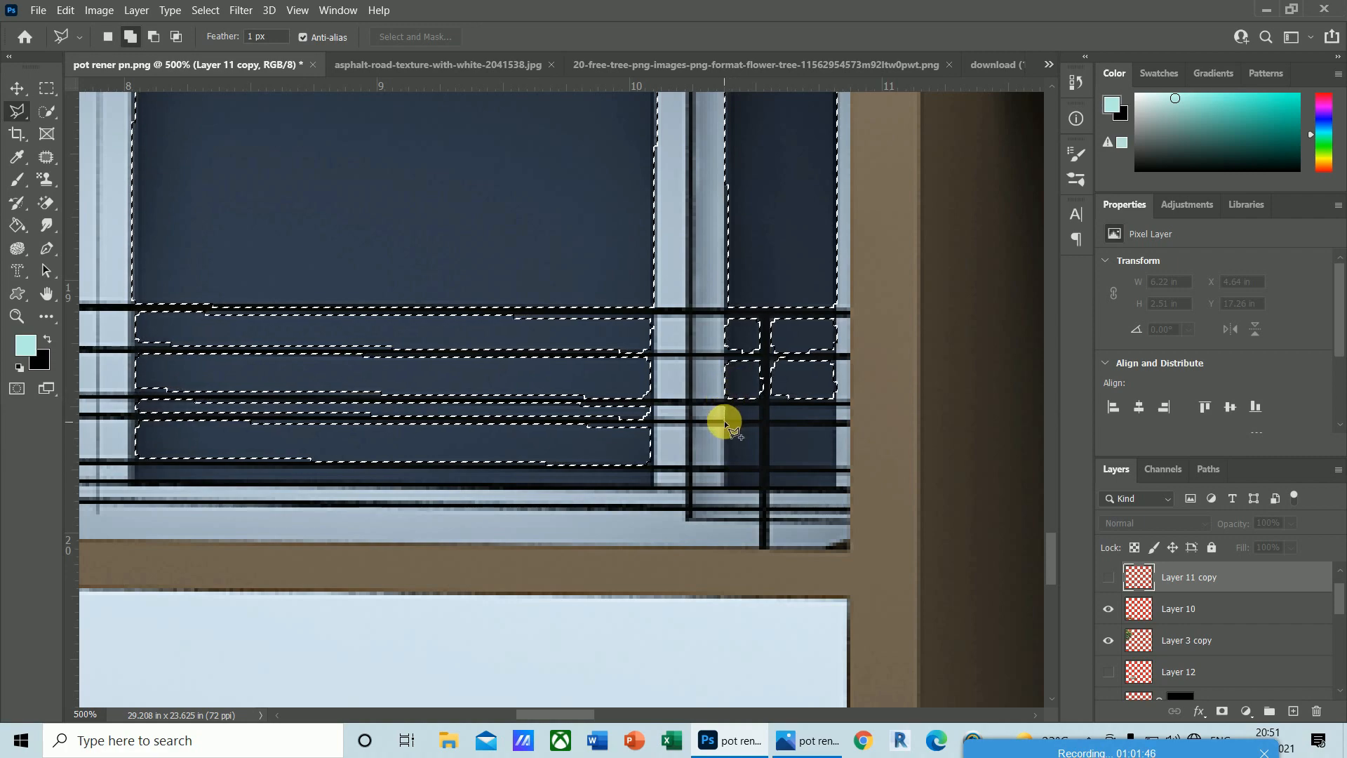
- Add the two thin glass pieces of the narrow pane's third row to the selection, skipping the post between them
click(724, 420)
click(758, 418)
click(759, 406)
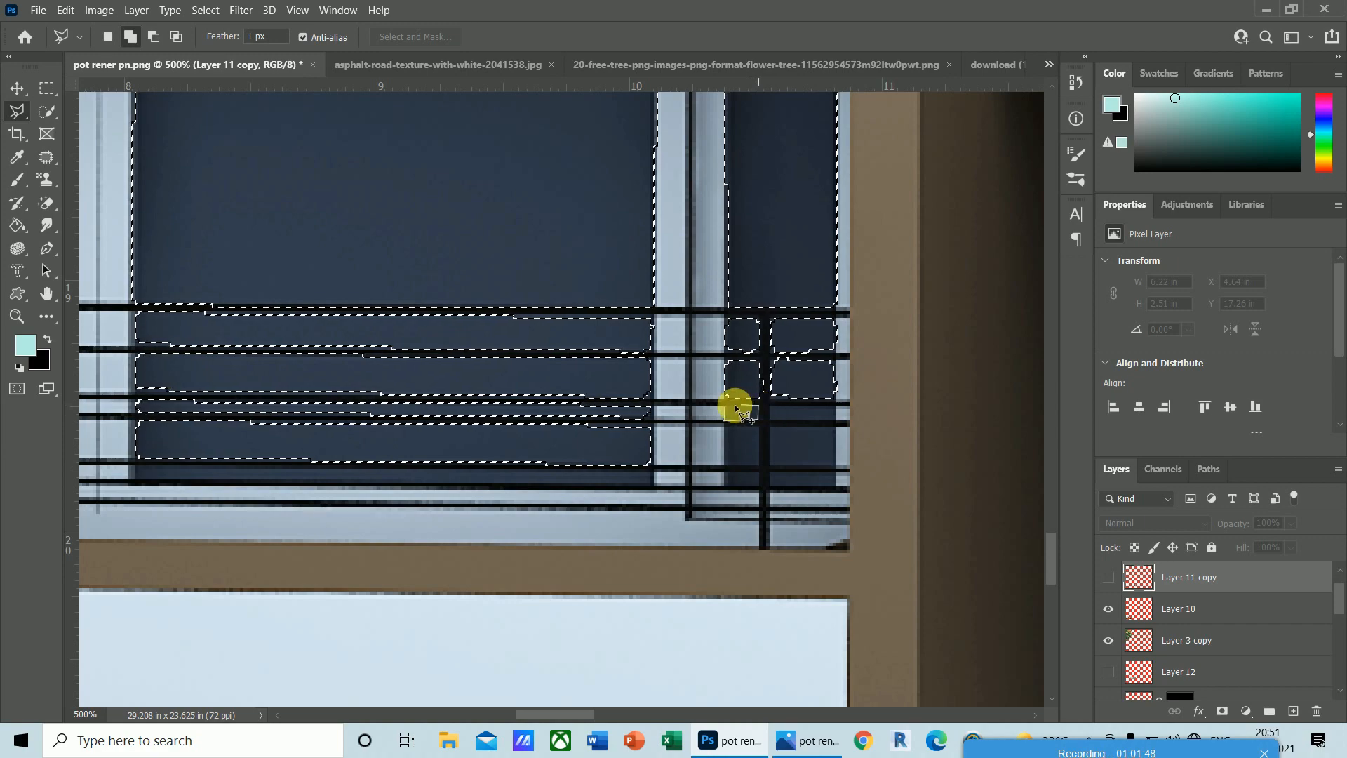
double_click(726, 404)
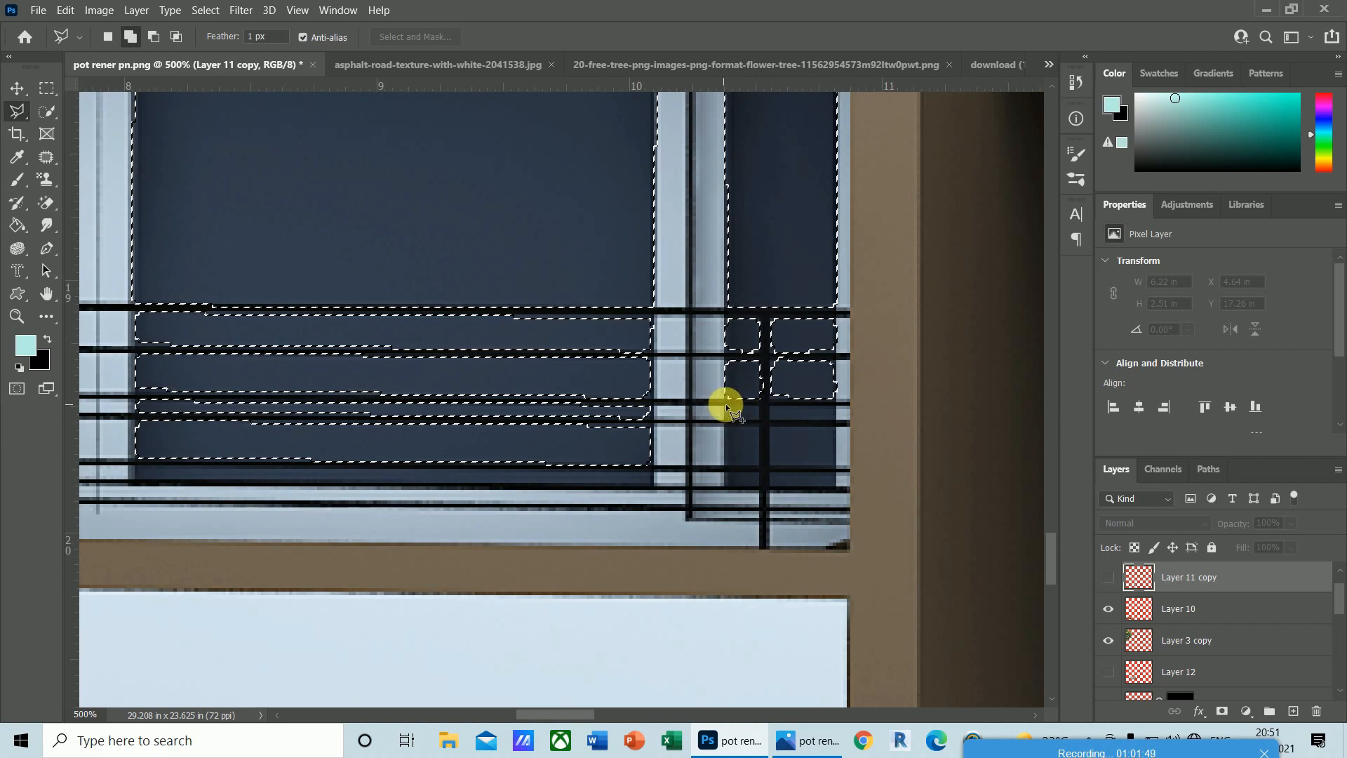
click(771, 419)
click(835, 419)
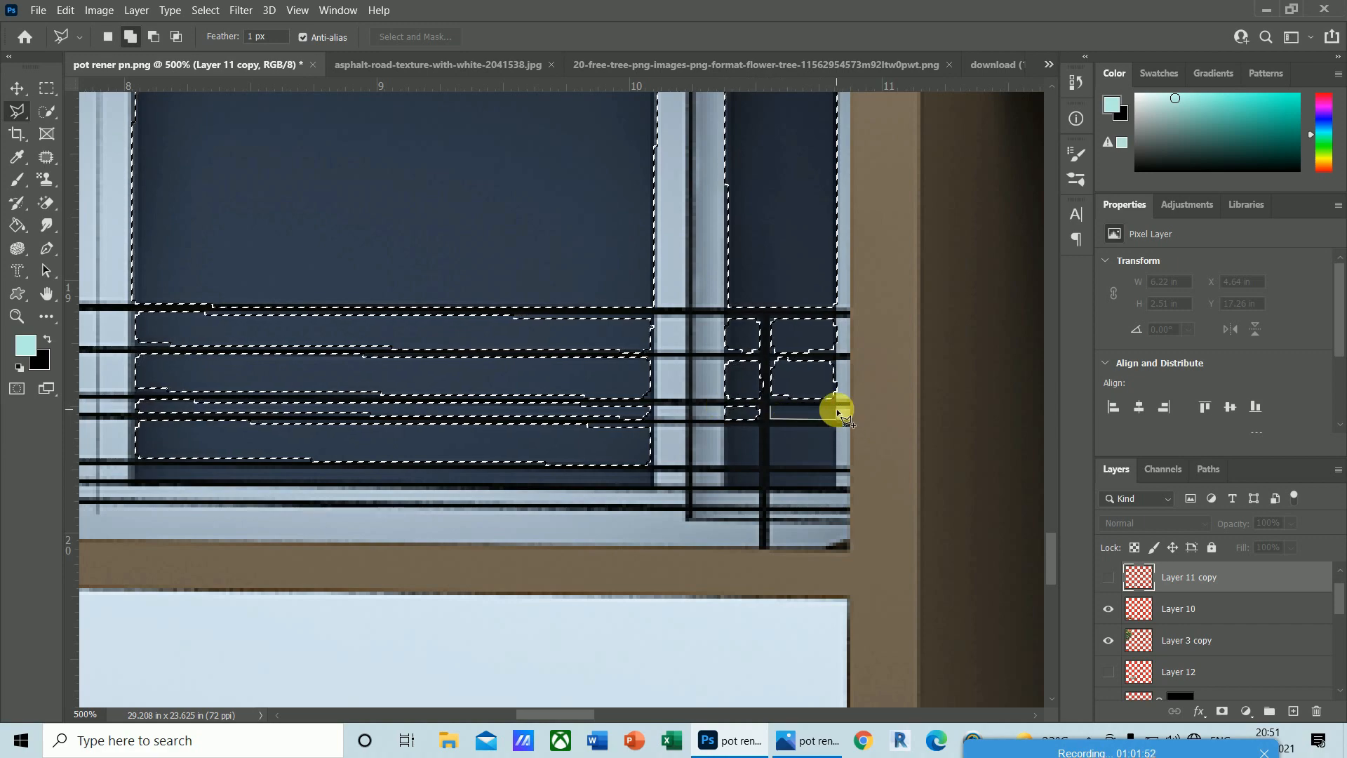
click(836, 404)
click(769, 404)
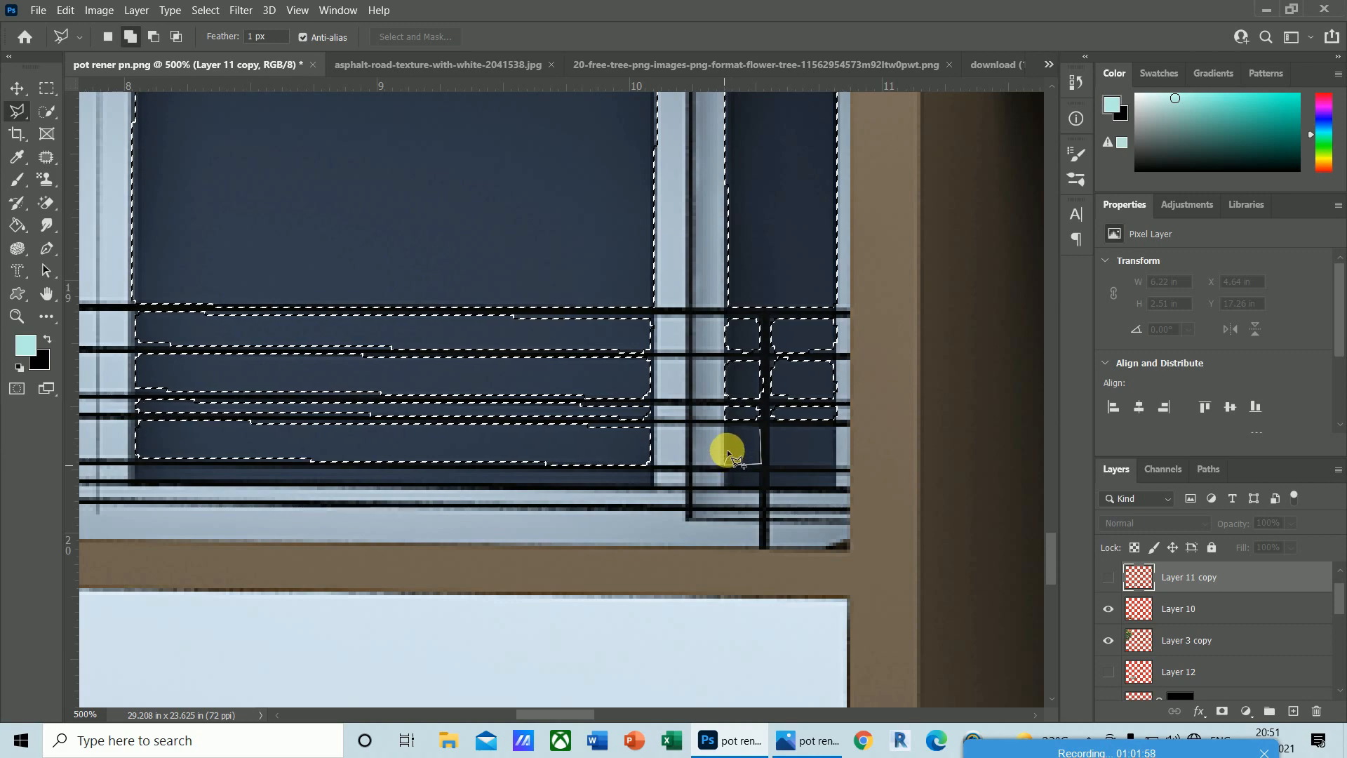
- Add the taller fourth-row glass pieces of the narrow pane to the selection on both sides of the post
click(725, 427)
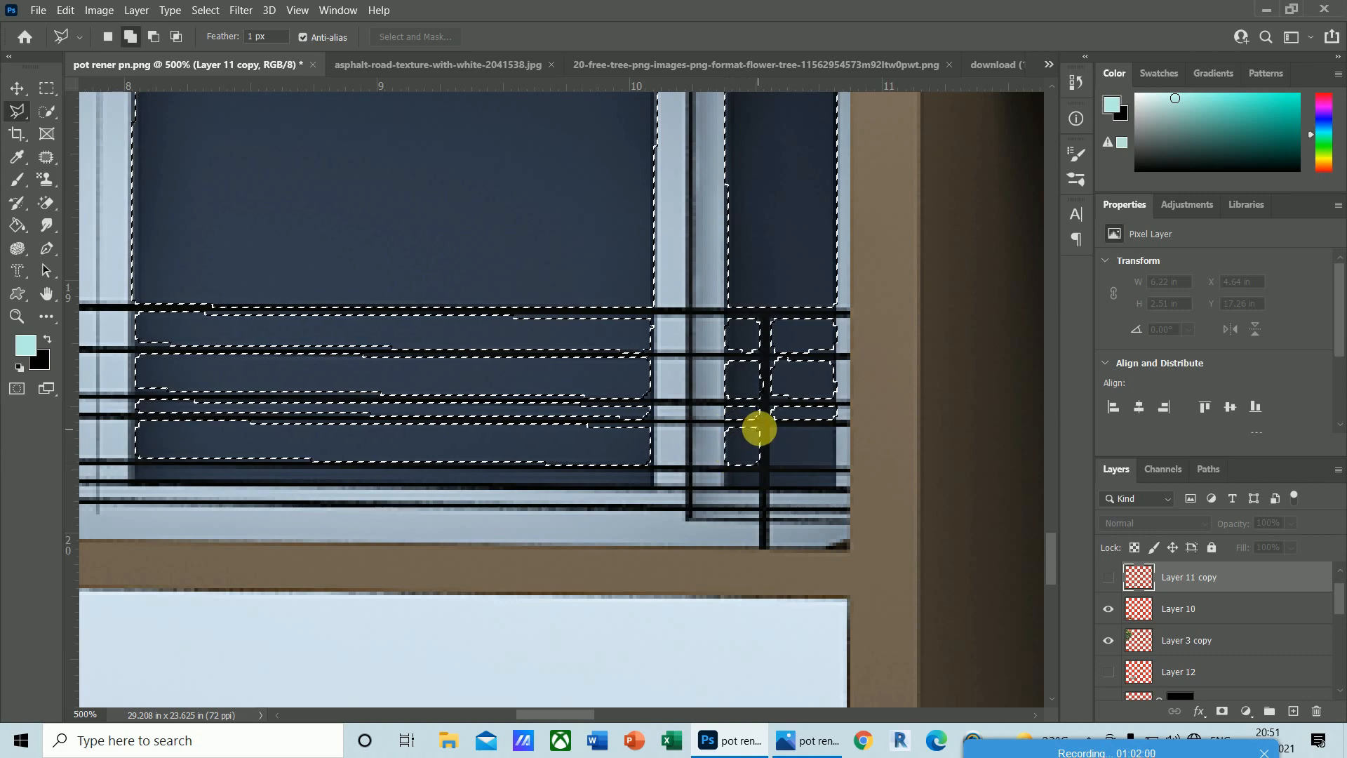
click(770, 463)
click(833, 464)
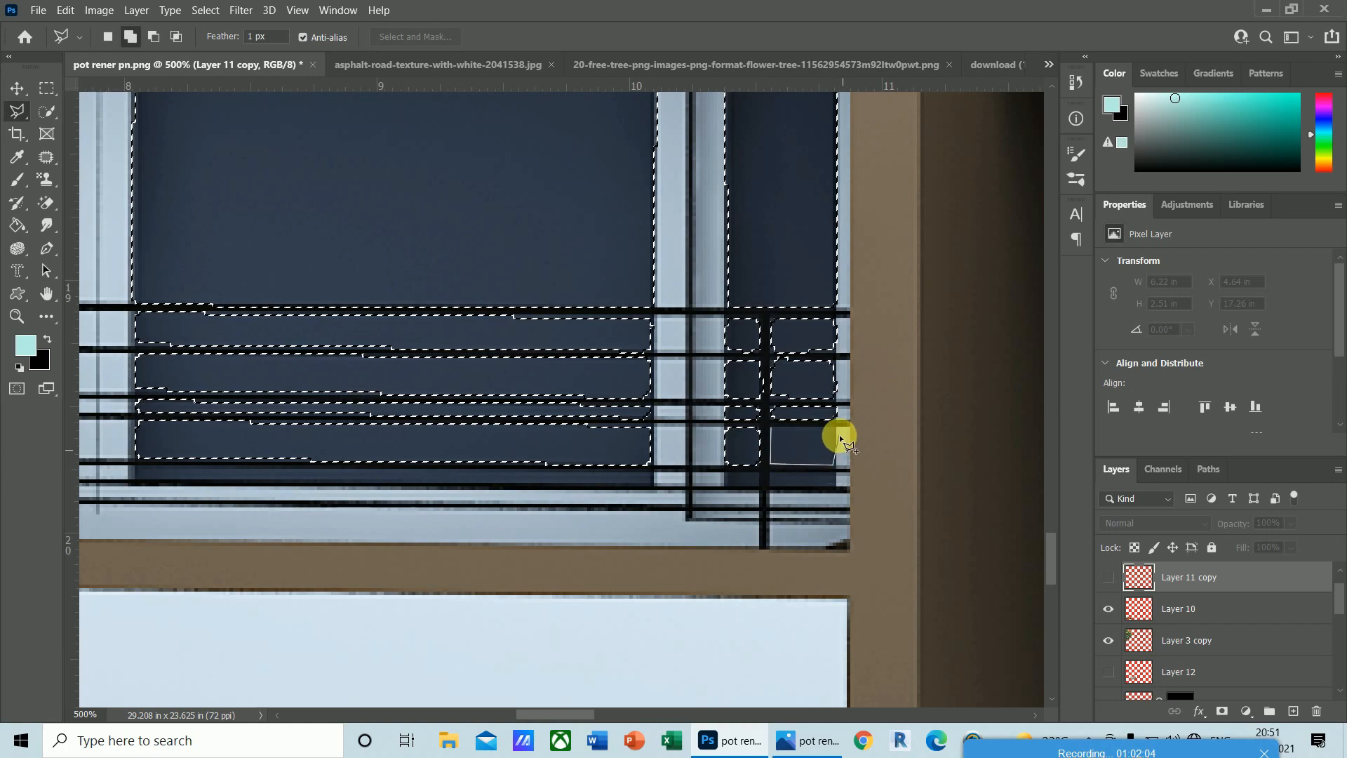
click(834, 426)
click(771, 427)
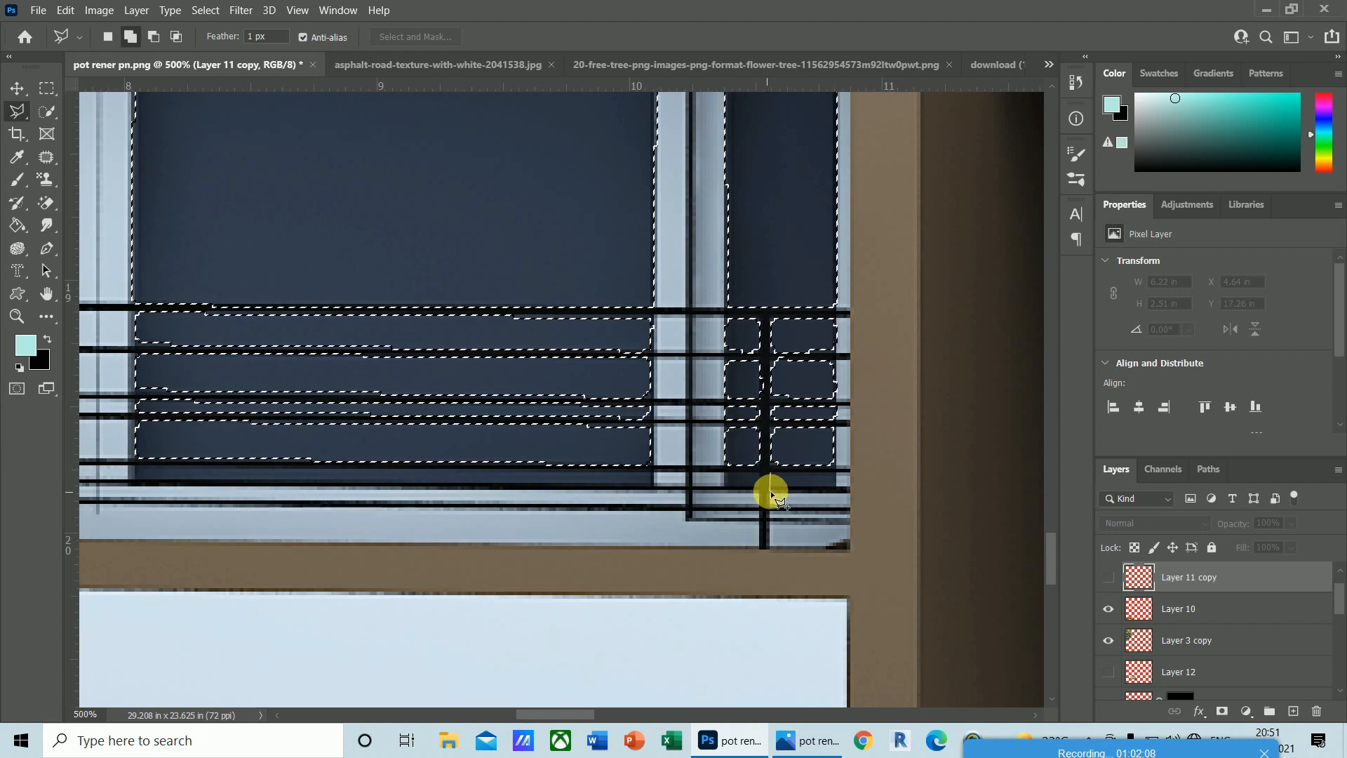
- Add the narrow pane's two lowest glass slivers, between the lower railing bar and the window frame, to the selection
click(832, 486)
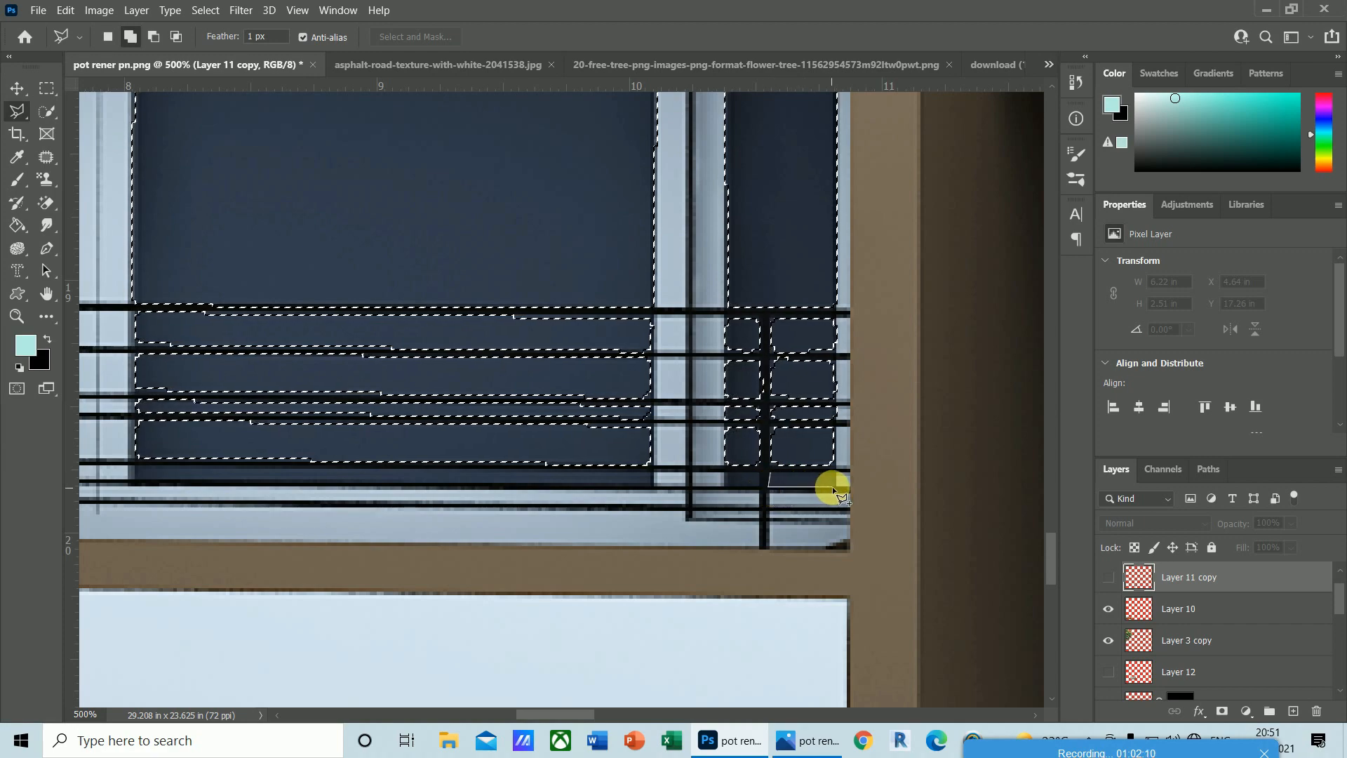
click(834, 475)
click(771, 475)
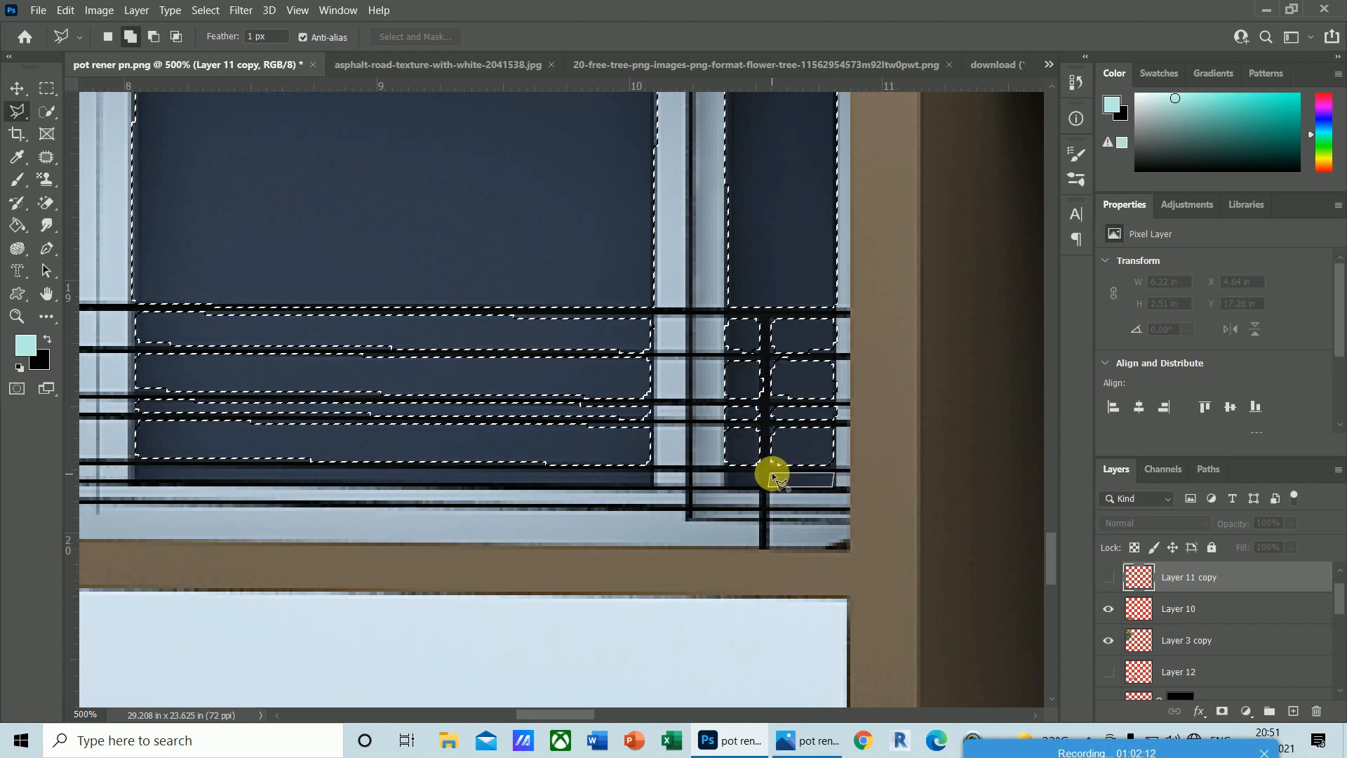
click(725, 485)
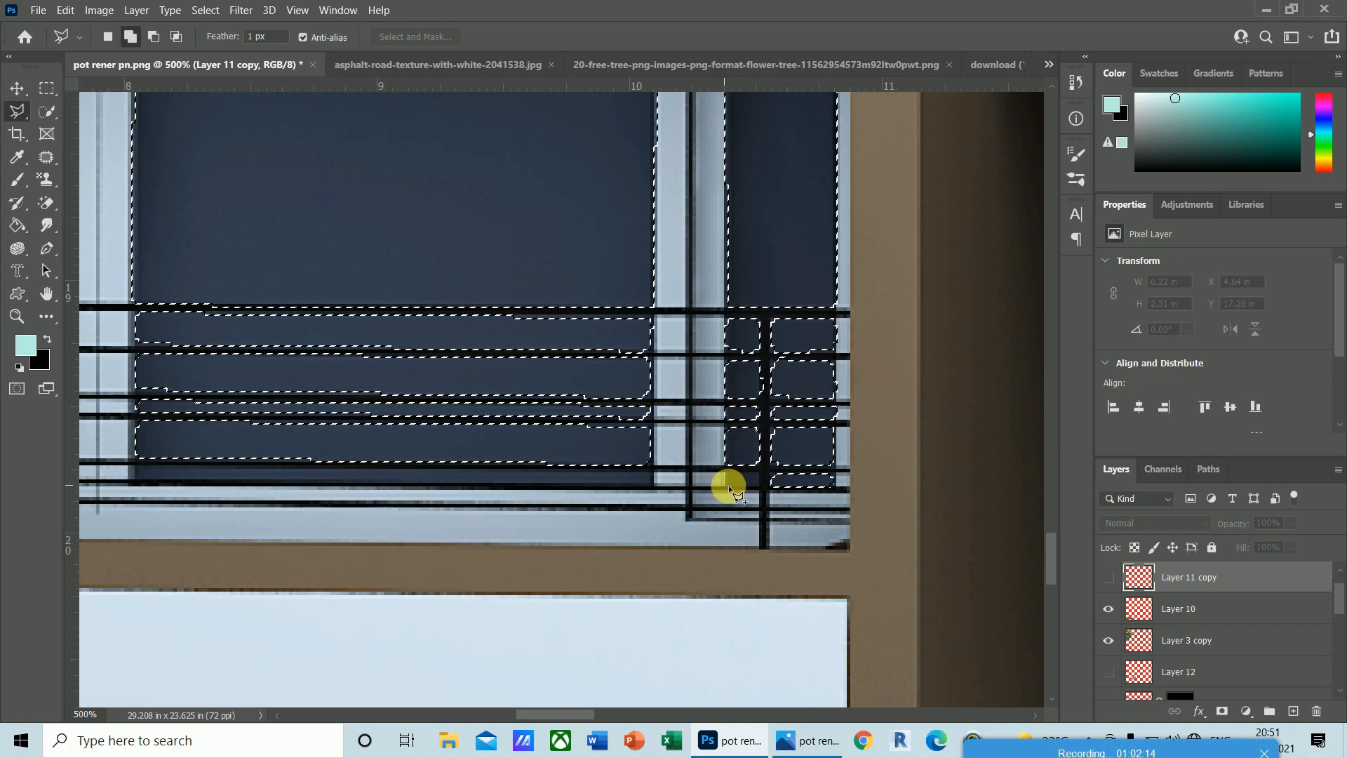
click(759, 485)
click(759, 474)
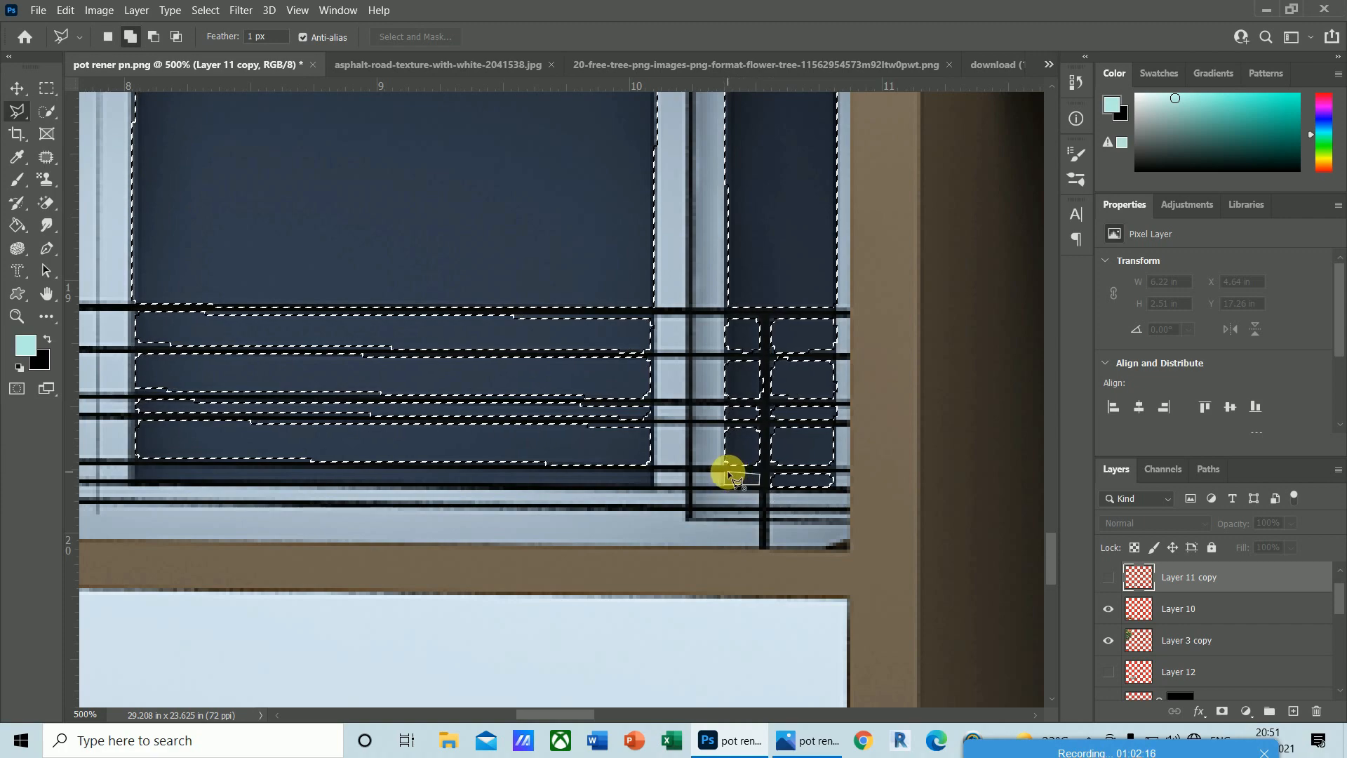
click(727, 474)
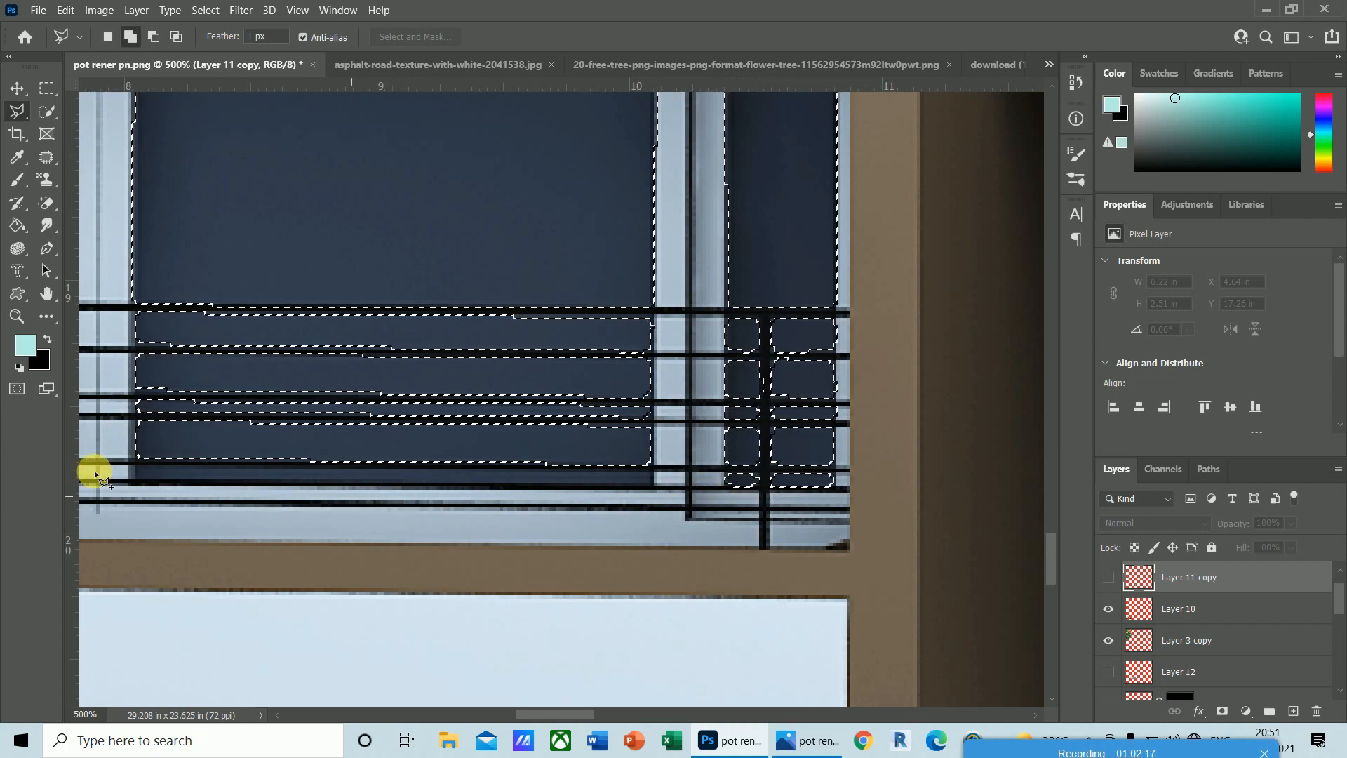
- Add the wide pane's lowest thin glass strip, just above the bottom of the window frame, to the selection
click(135, 482)
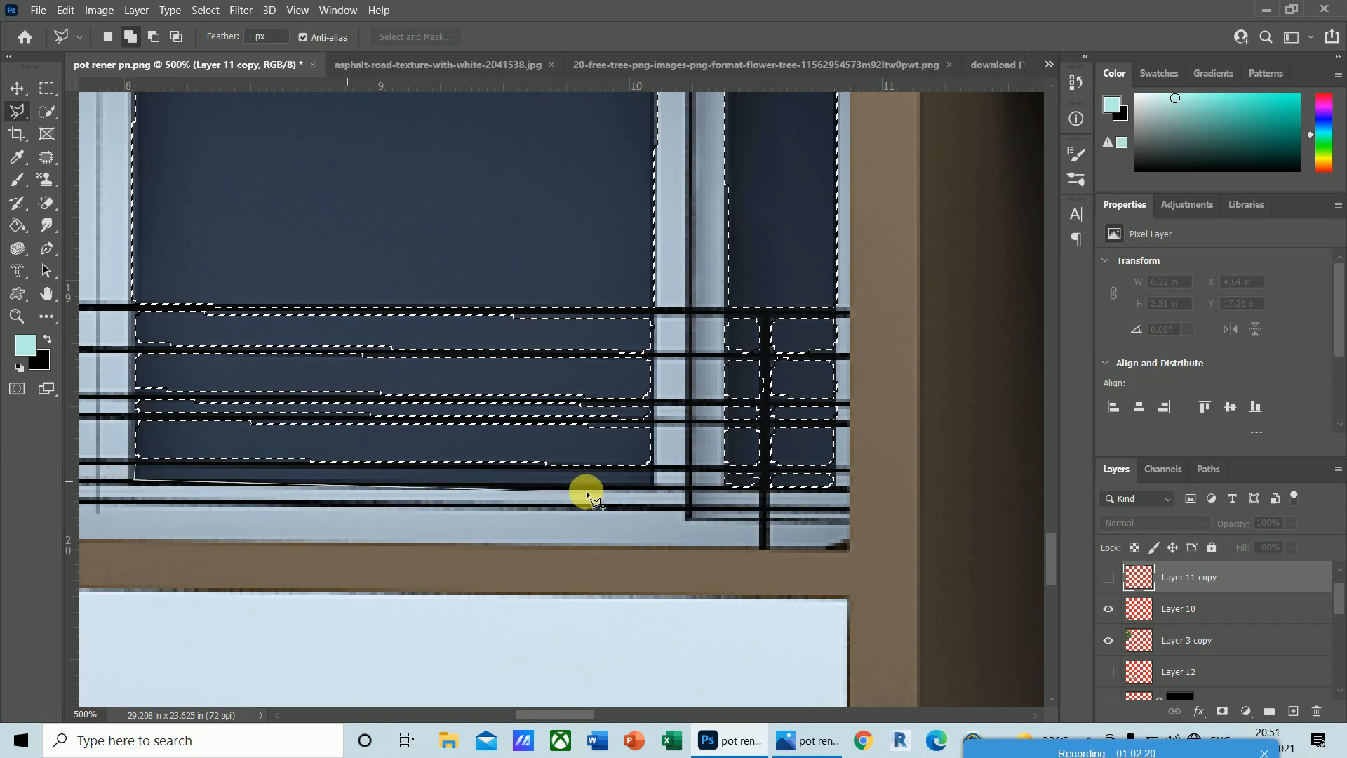
click(650, 484)
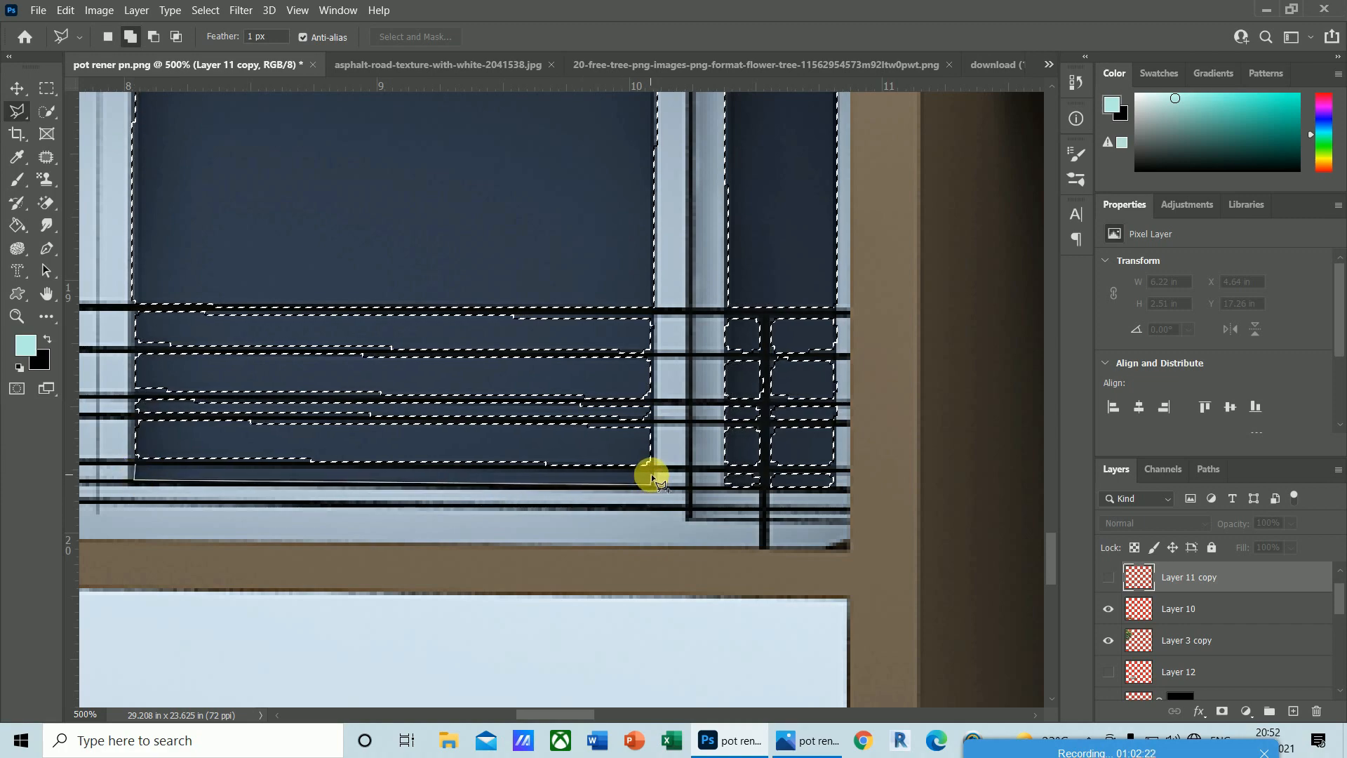
click(651, 473)
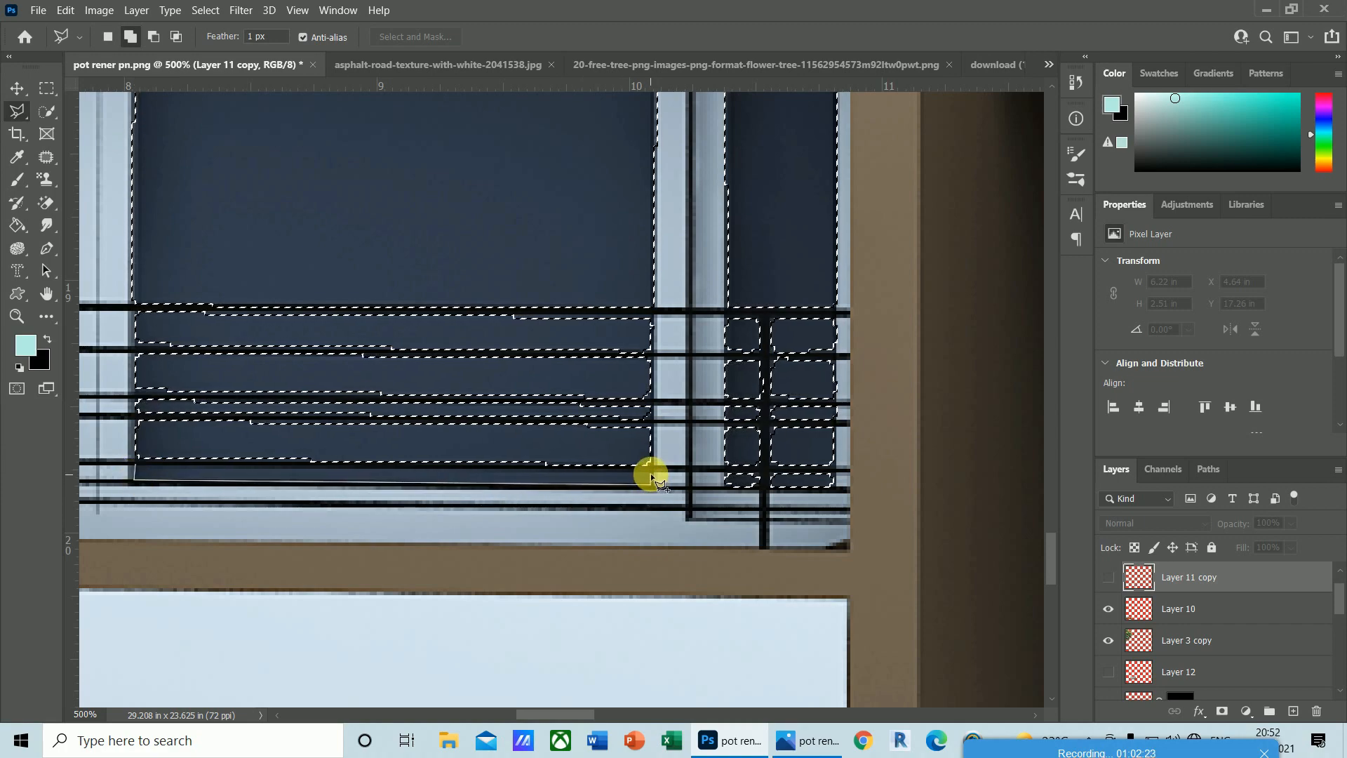
click(138, 470)
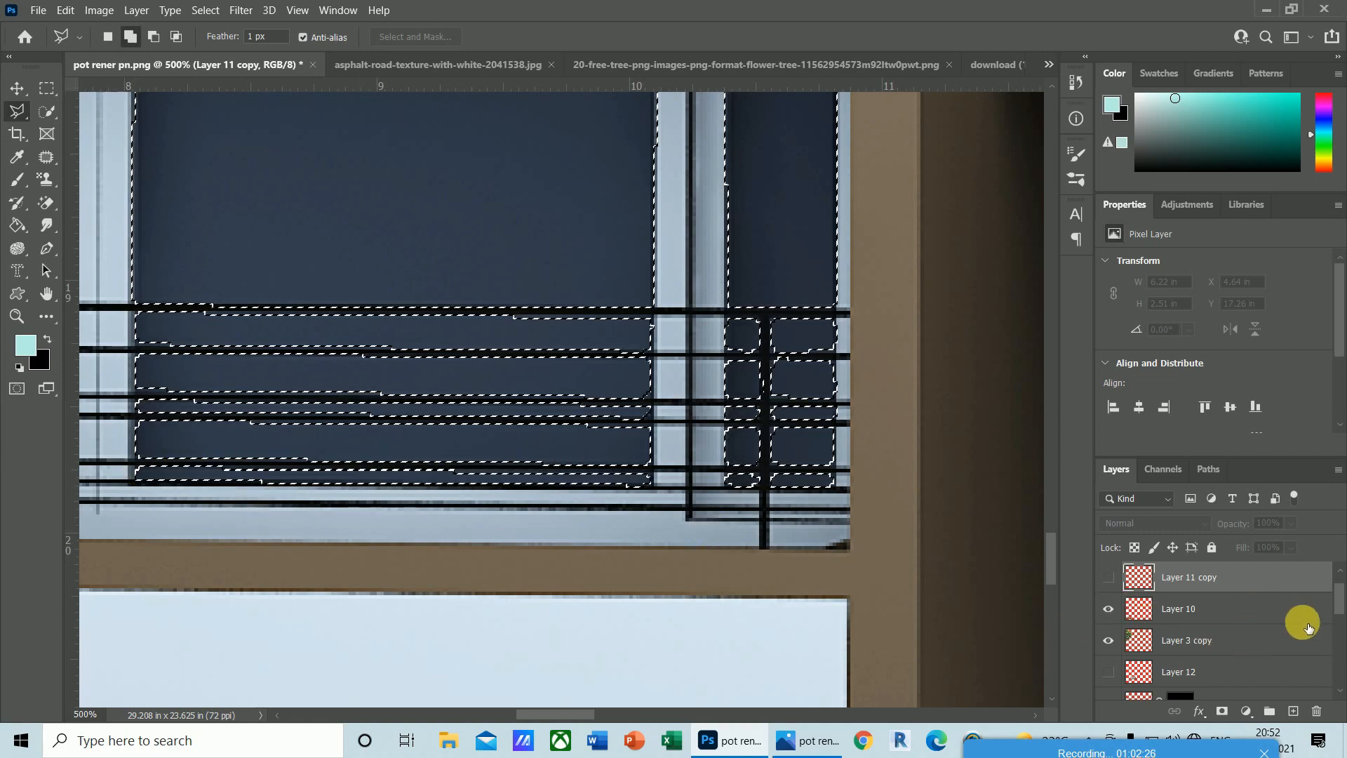
- Show Layer 12 with the living-room photo and add a layer mask to it from the glass selection
drag(1341, 600, 1342, 616)
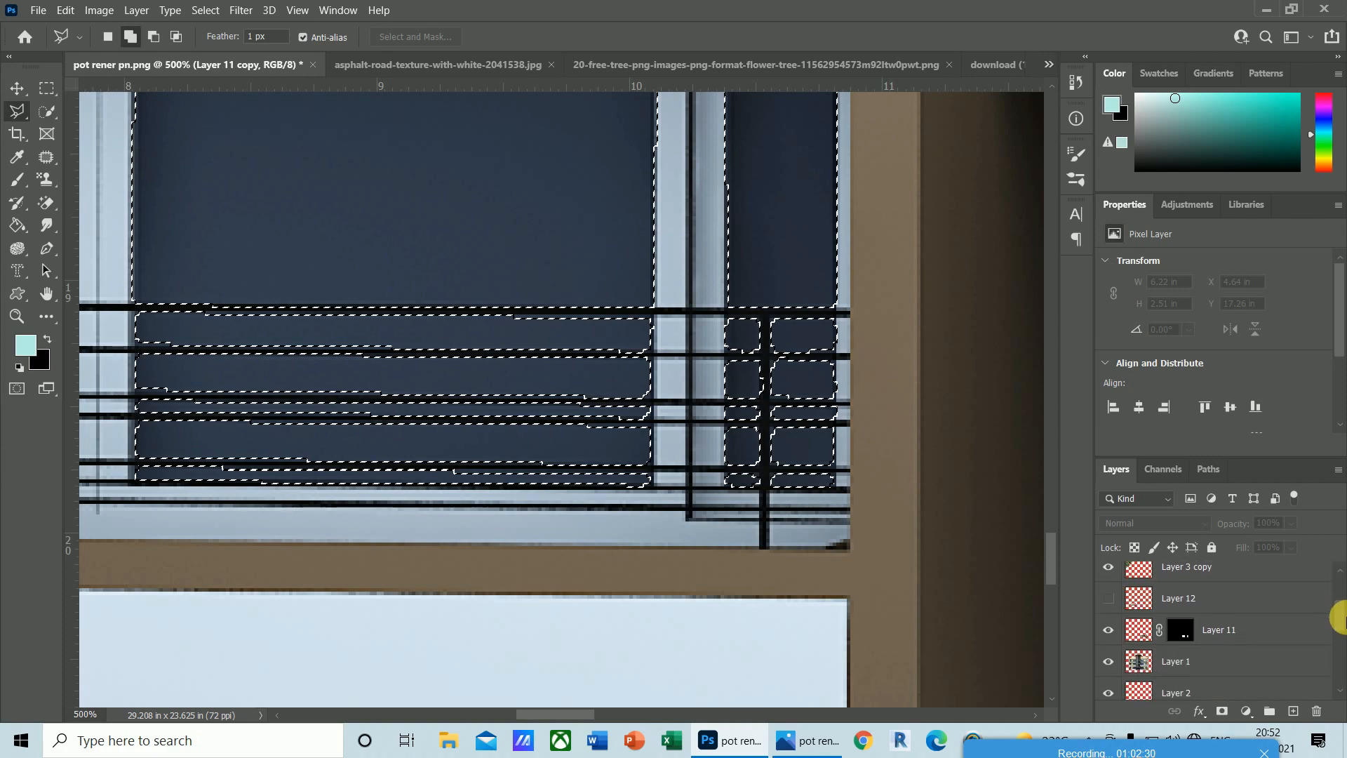
click(1183, 605)
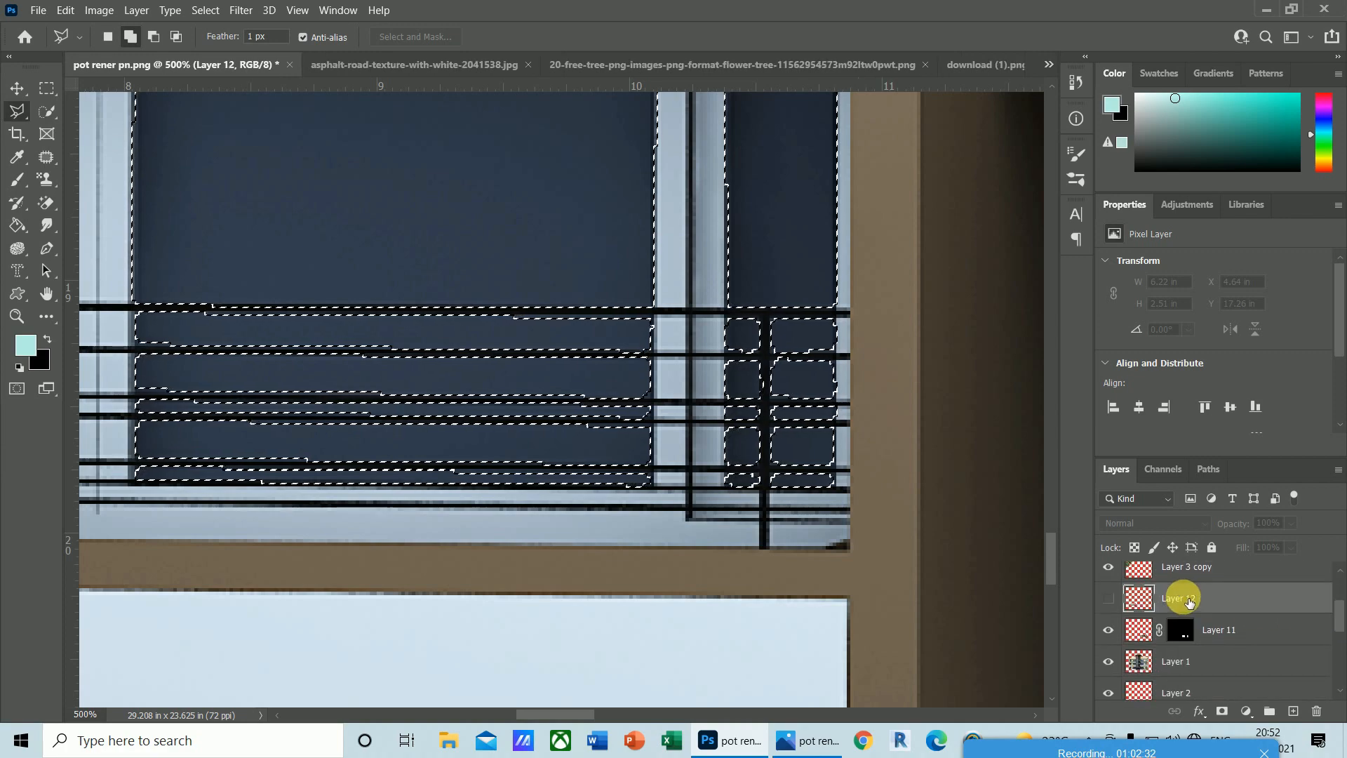
click(1109, 597)
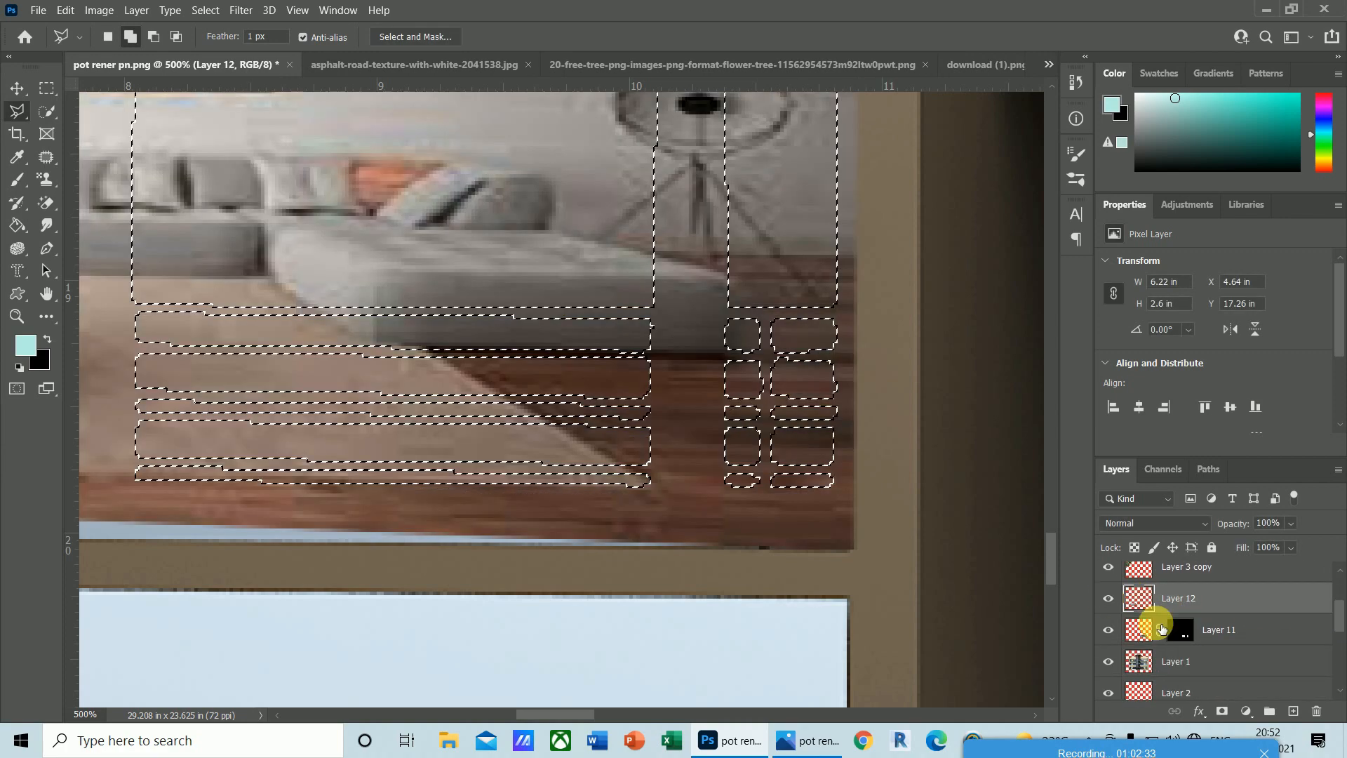
click(1222, 711)
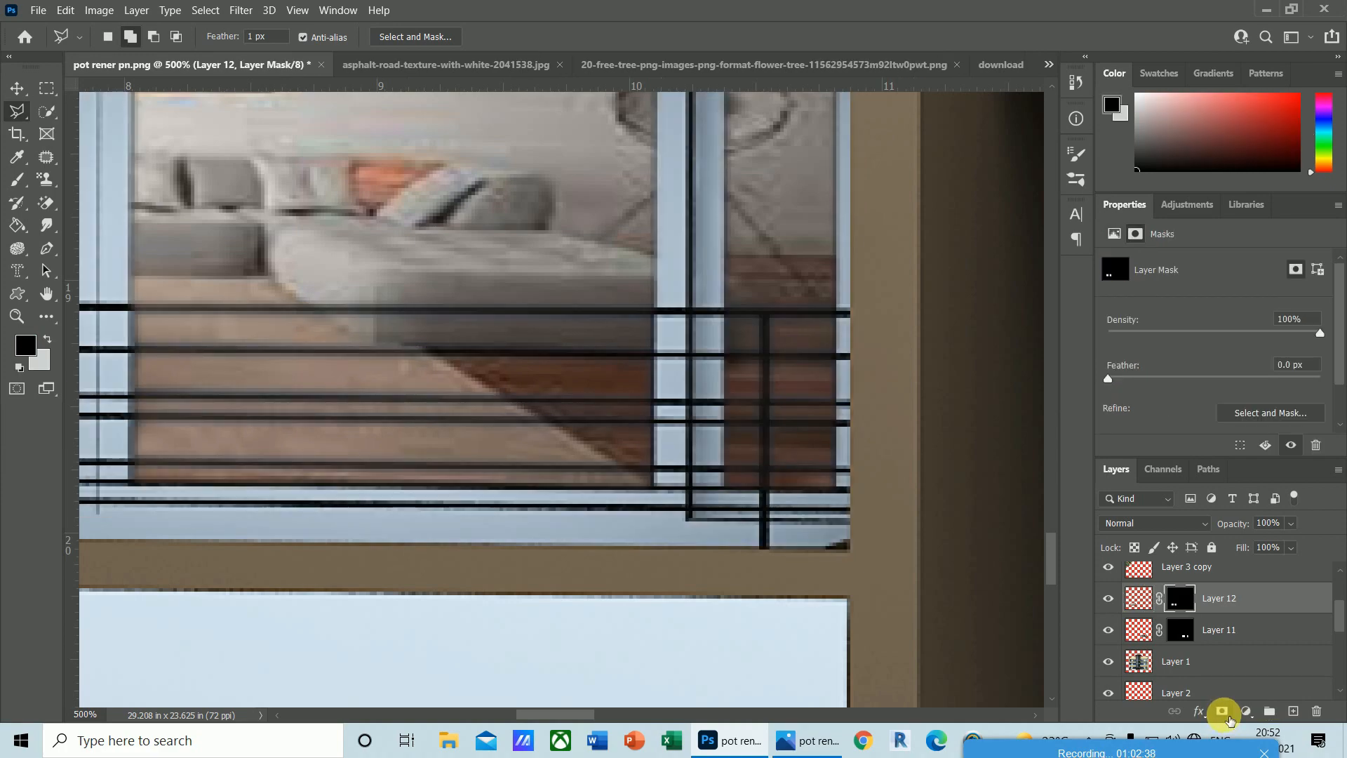
- Apply a Gaussian Blur with a 2.6-pixel radius to the living-room photo on Layer 12, not to its mask
key(ctrl+minus)
key(ctrl+minus)
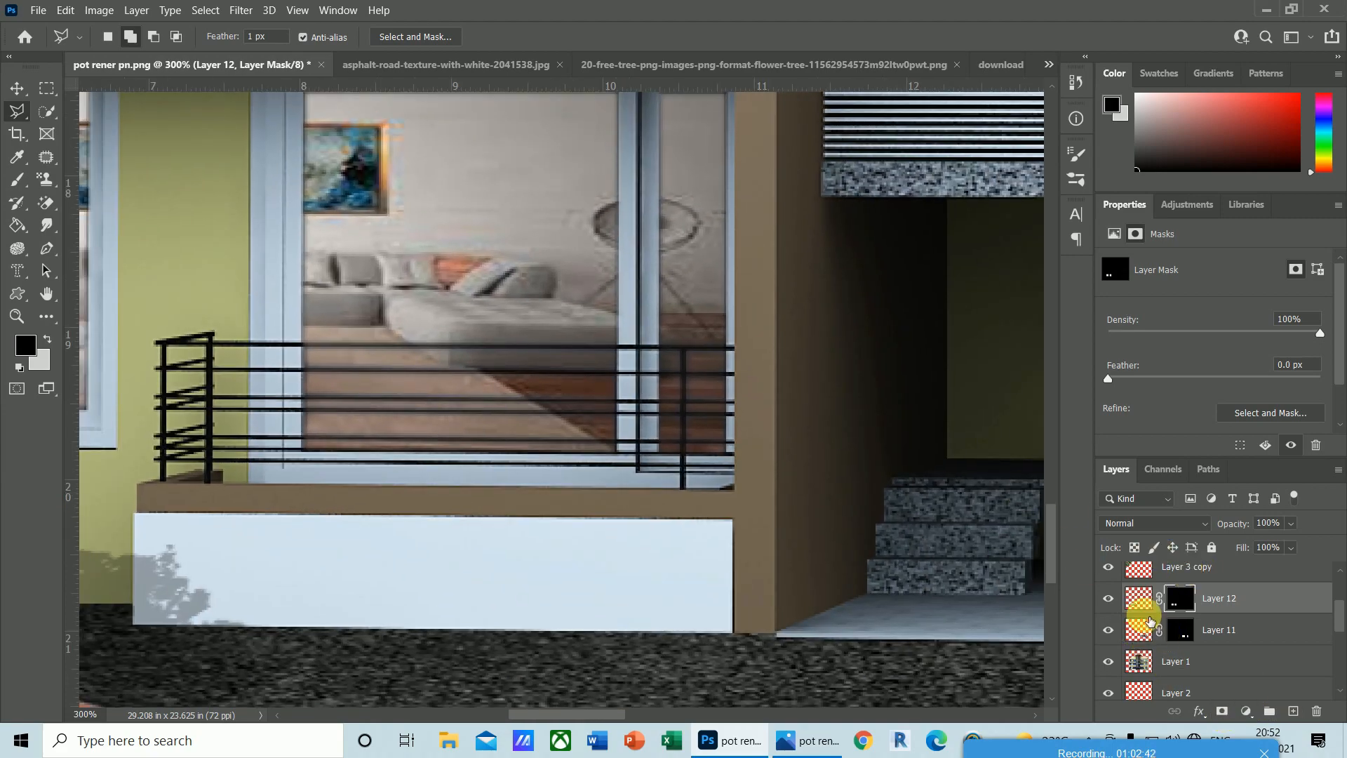
click(1138, 597)
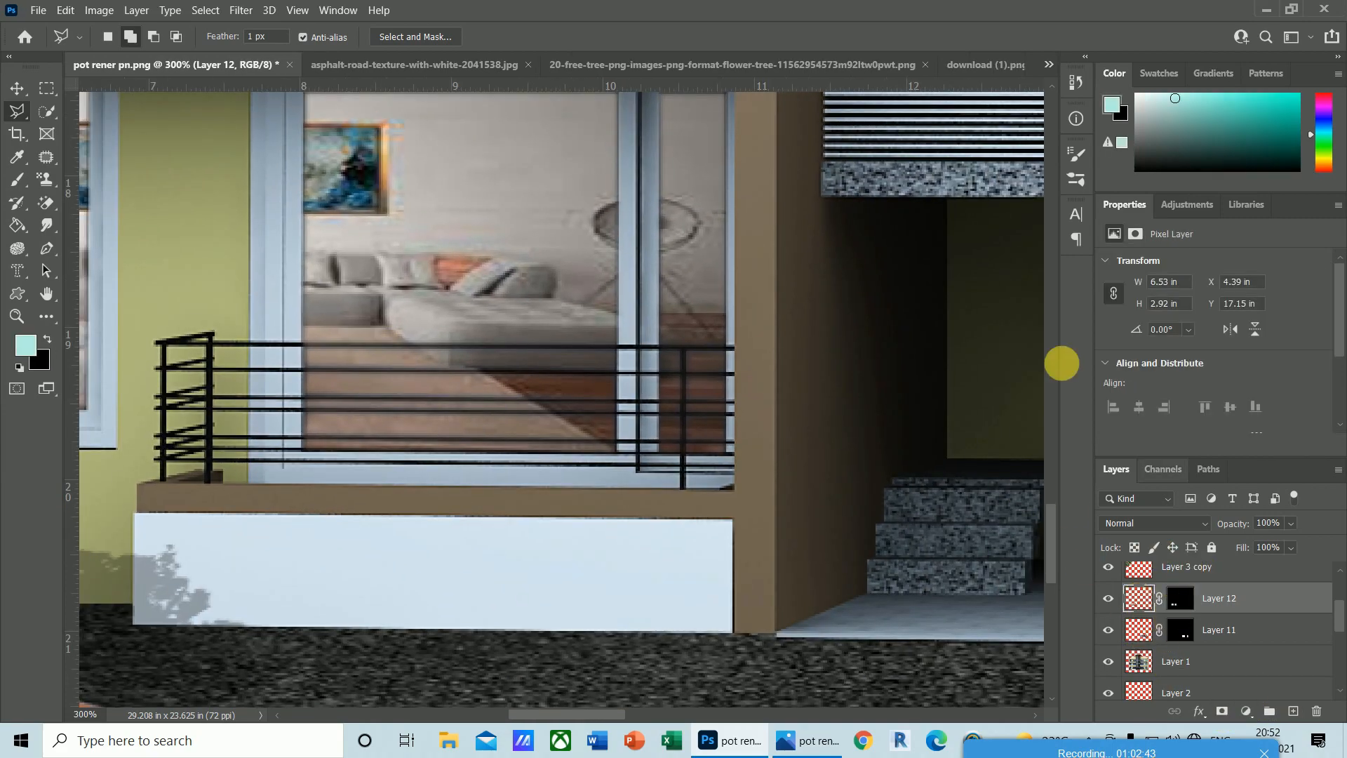
click(239, 10)
mouse_move(261, 223)
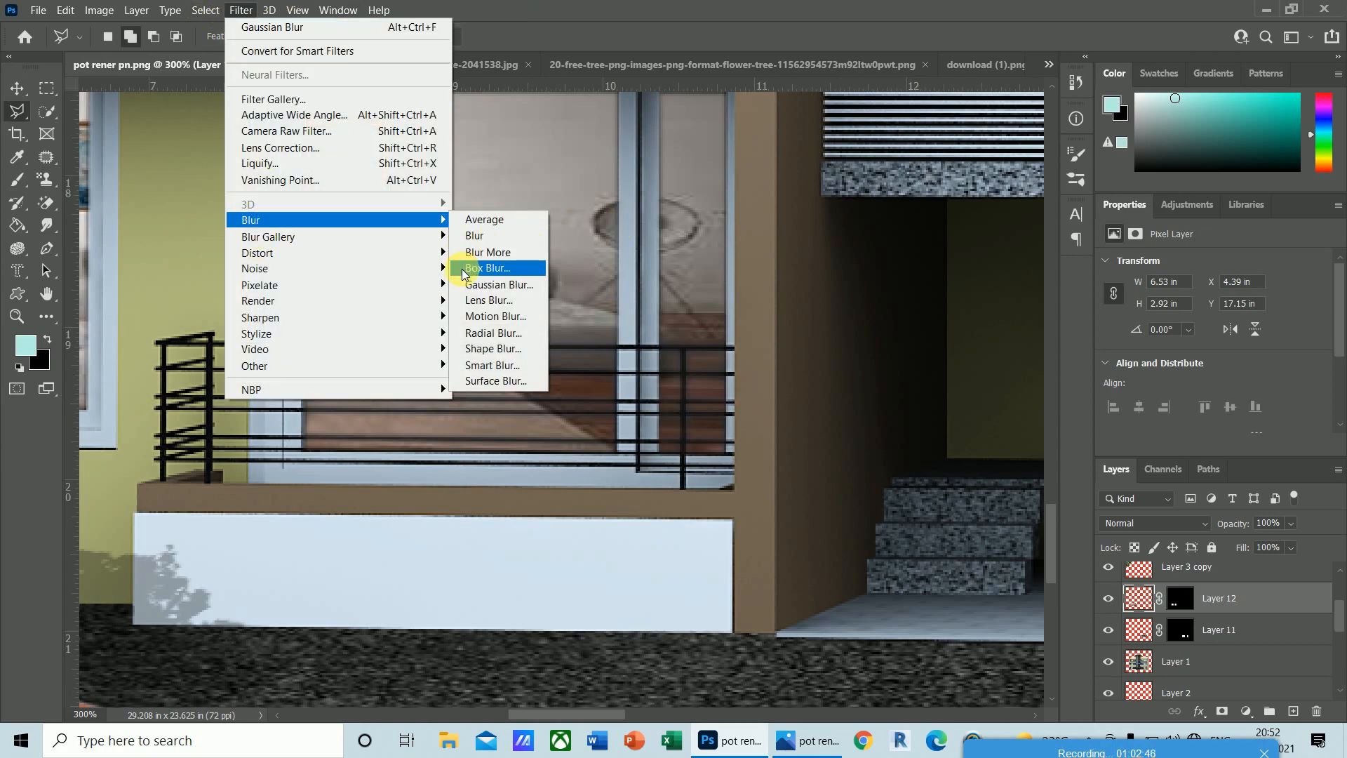
click(495, 285)
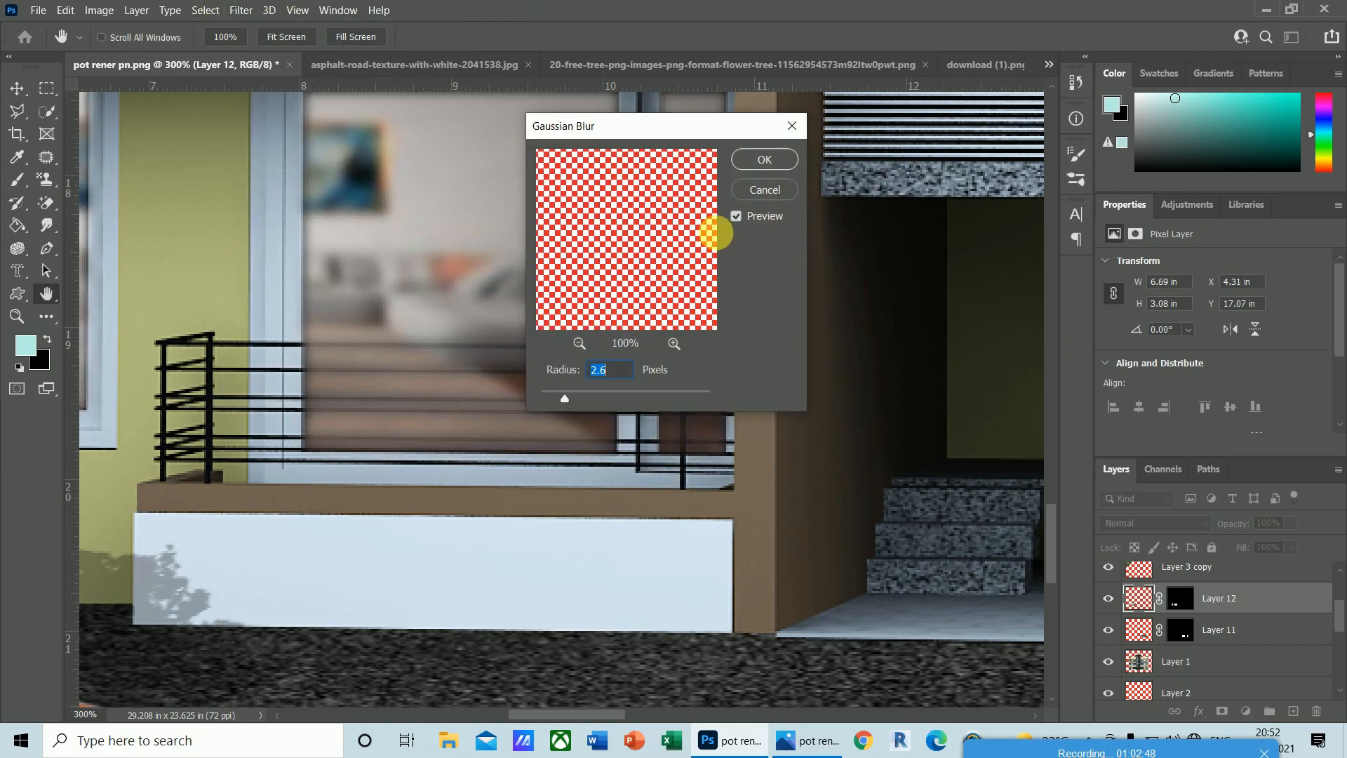
click(745, 159)
key(l)
- Show Layer 11 copy with the walking couple and bring the upper-floor windows of the building into view
key(ctrl+minus)
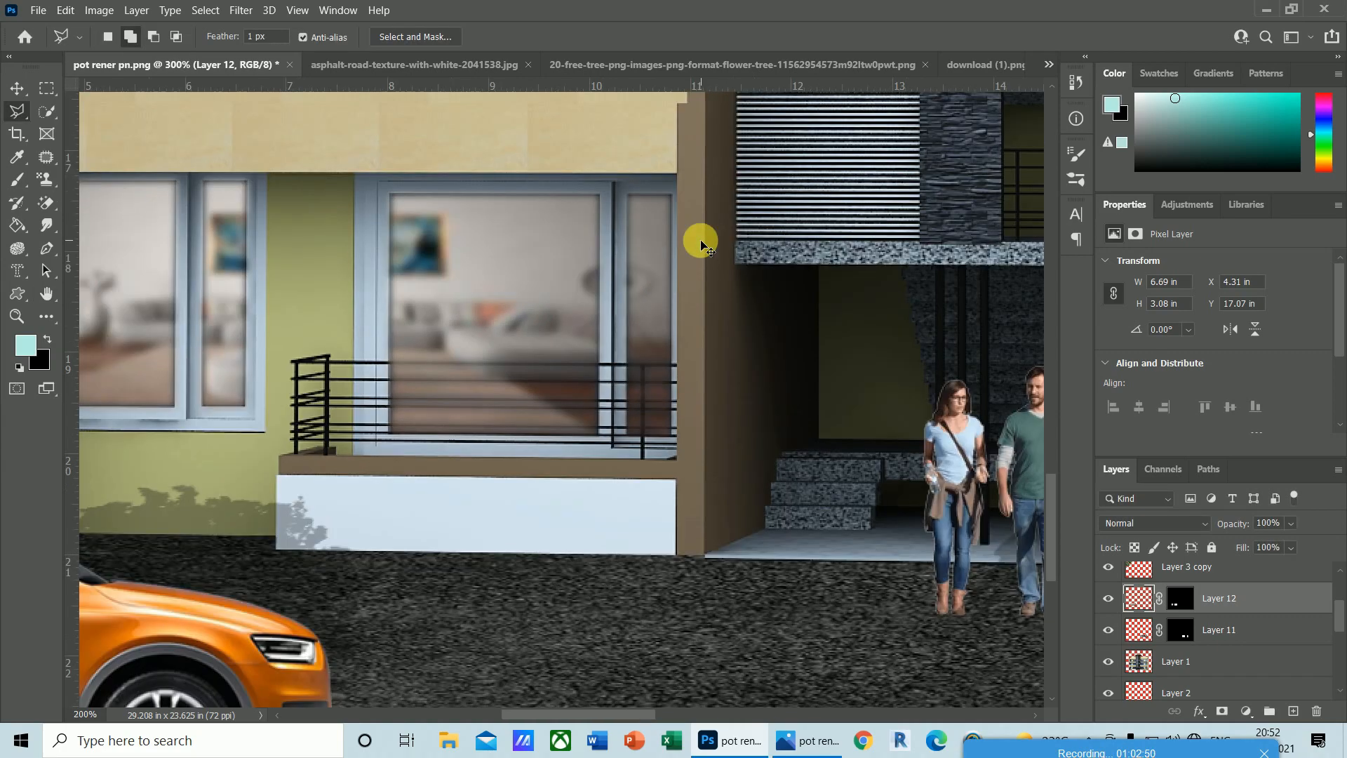
key(ctrl+minus)
key(ctrl+minus)
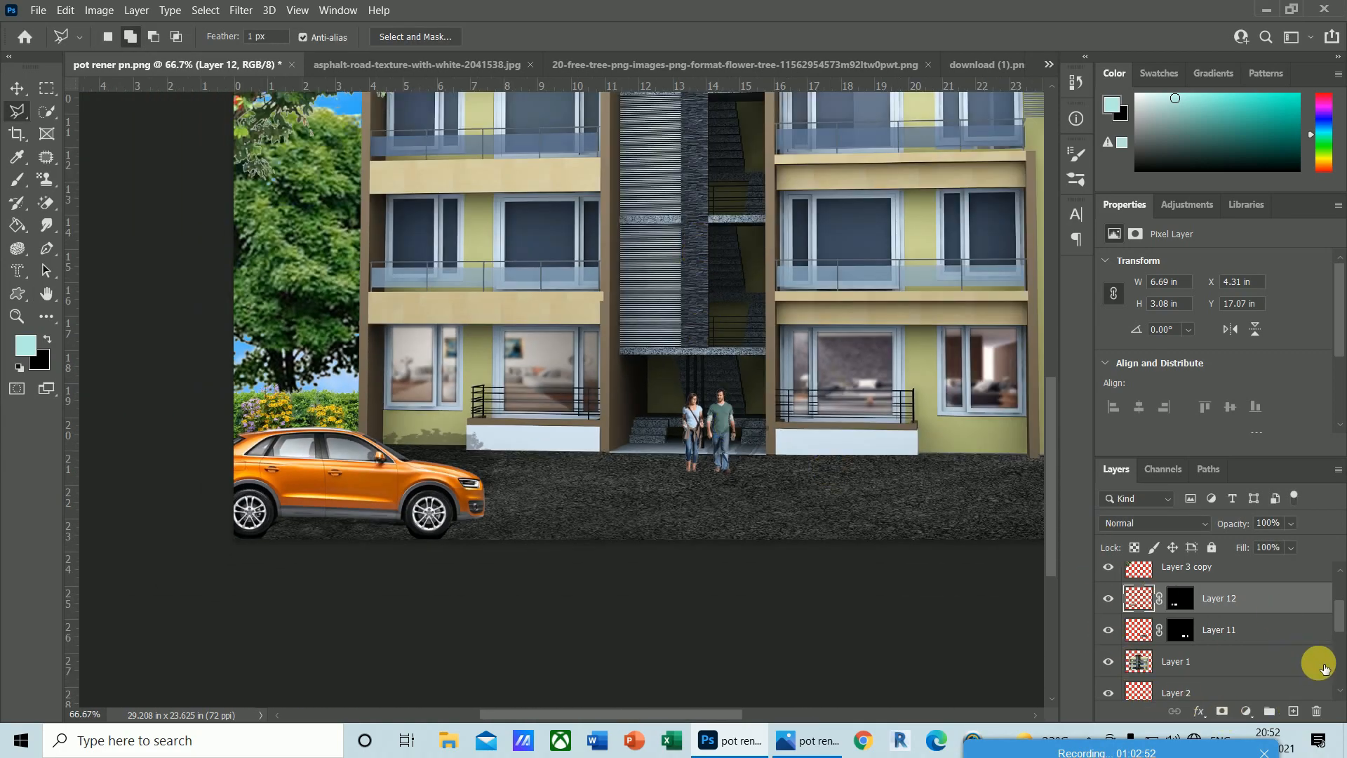
scroll(1331, 611, up, 3)
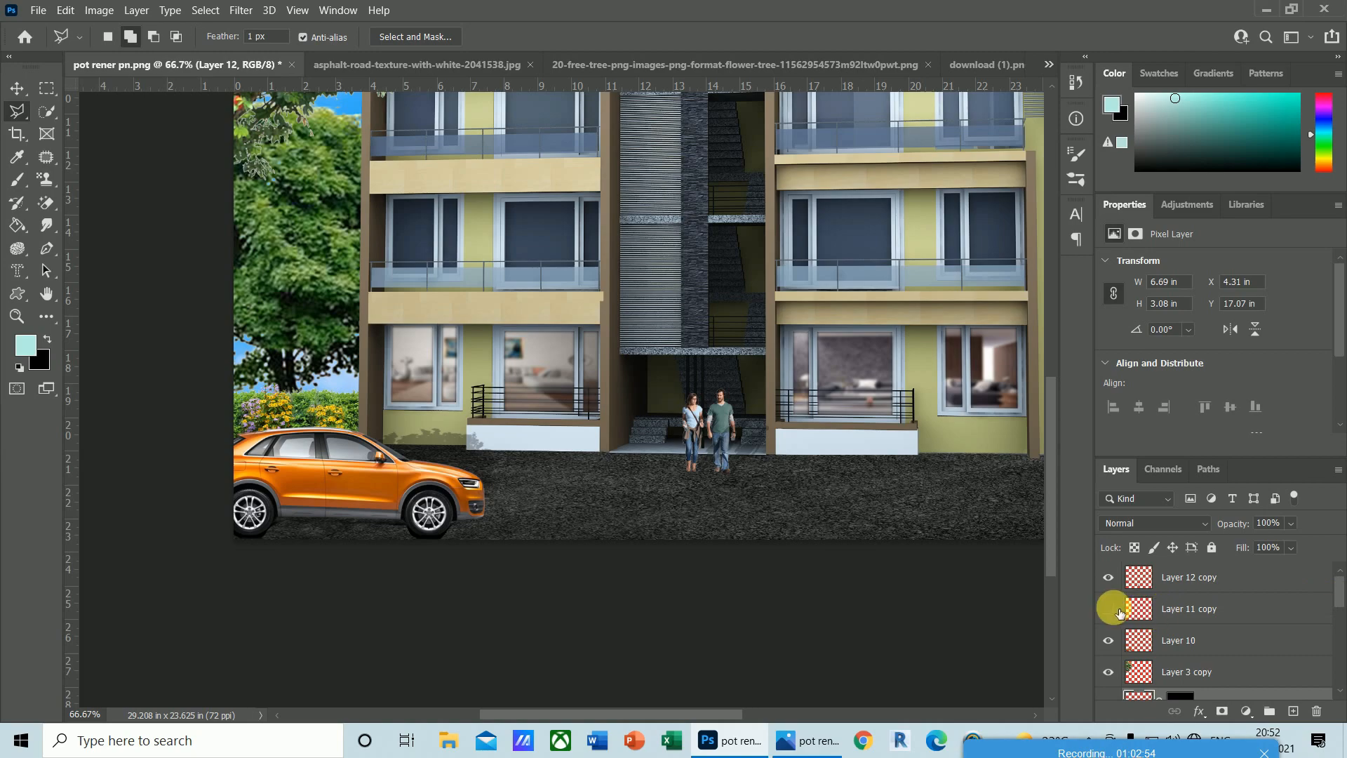
click(1110, 609)
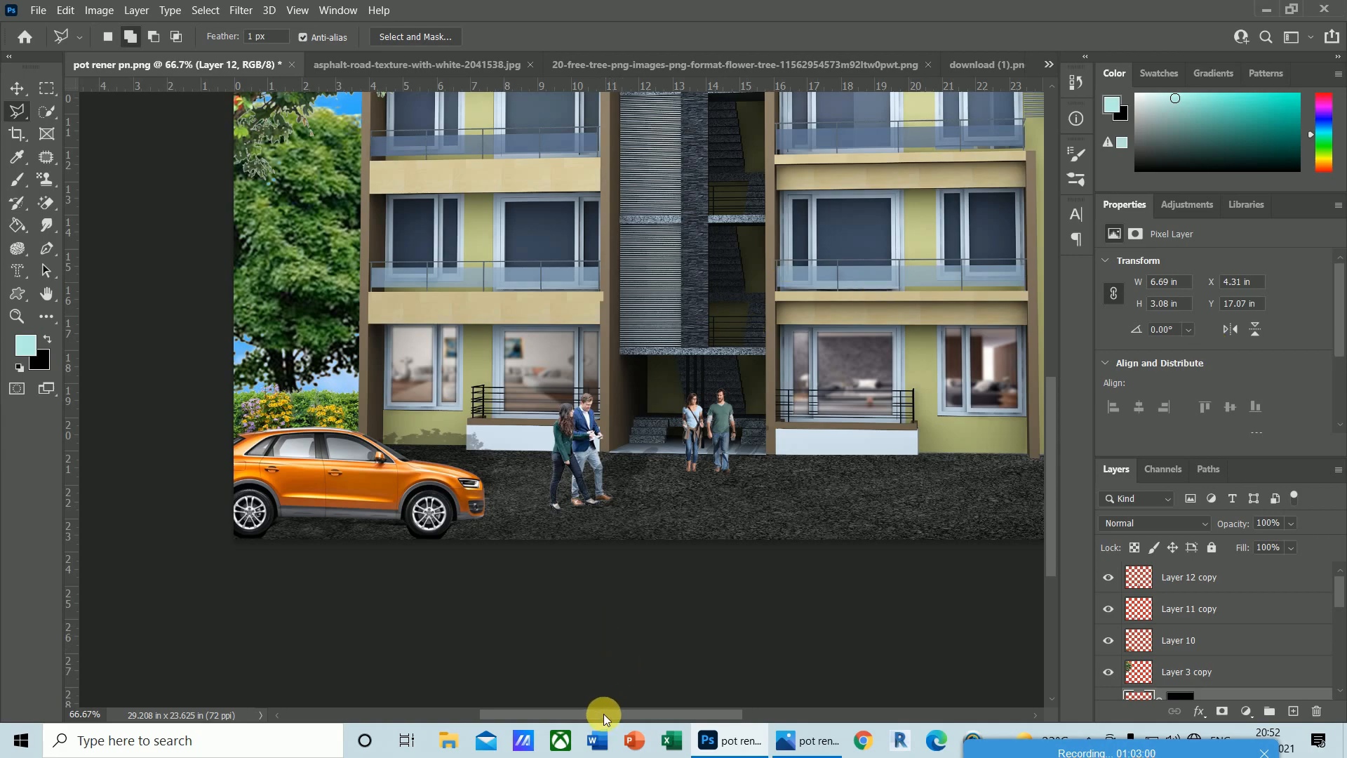
mouse_move(604, 714)
mouse_down()
mouse_move(633, 714)
mouse_move(622, 714)
mouse_up()
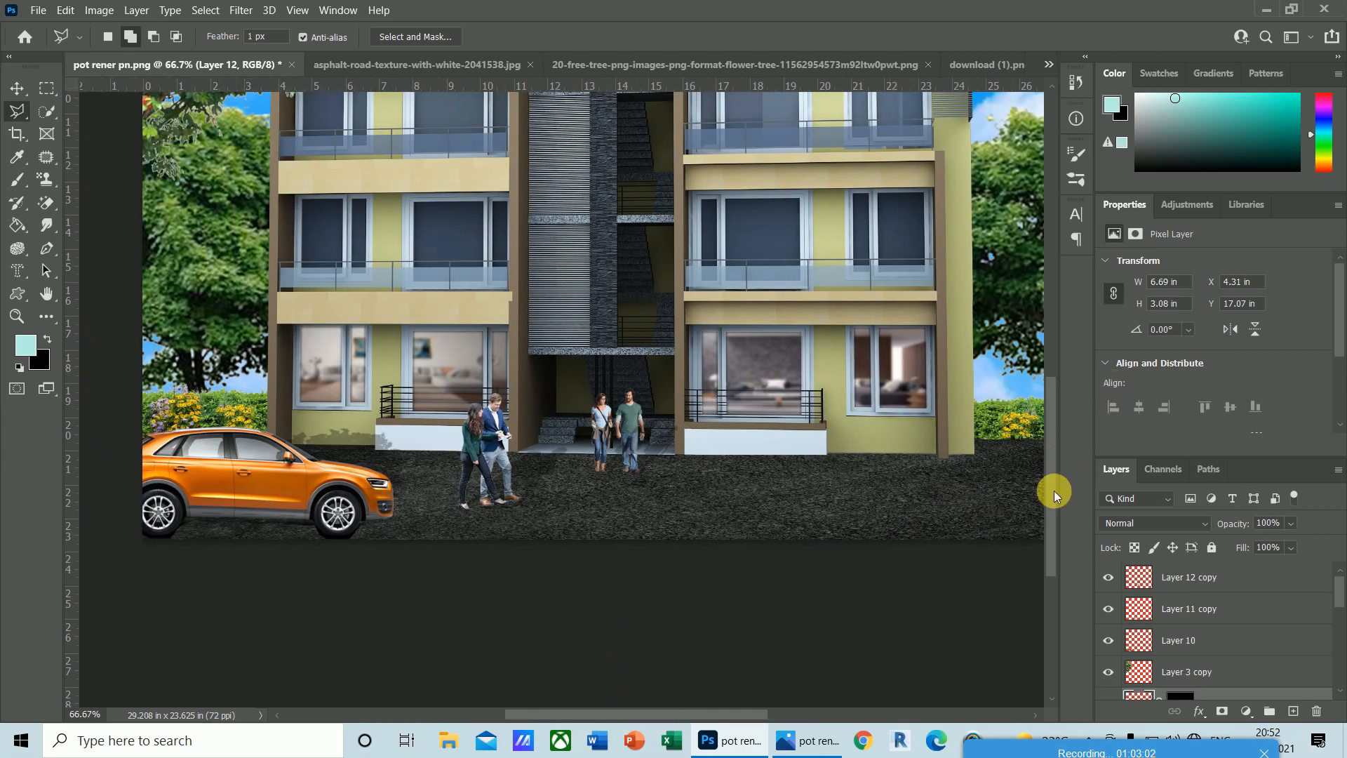
drag(1053, 491, 1067, 435)
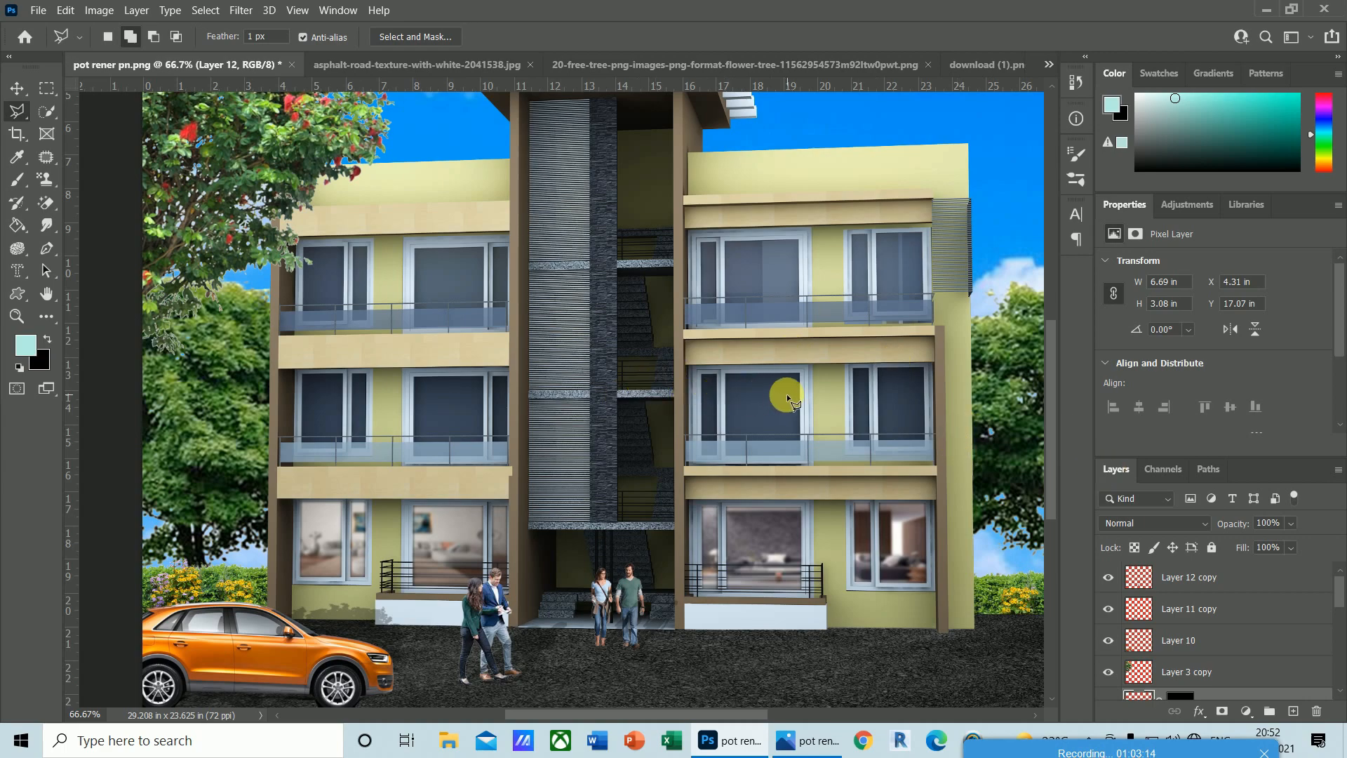
- Start opening another image and browse to the "post png" folder on the Desktop
key(v)
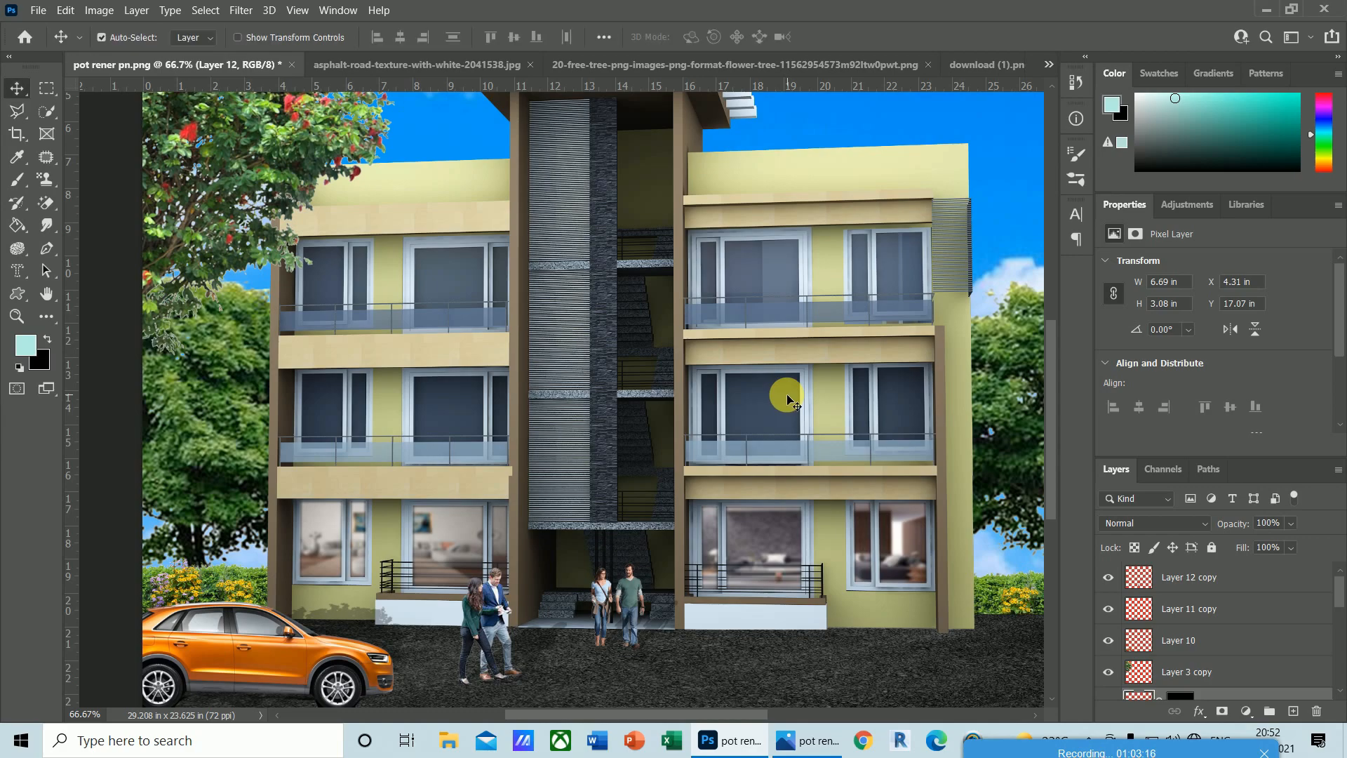
click(39, 10)
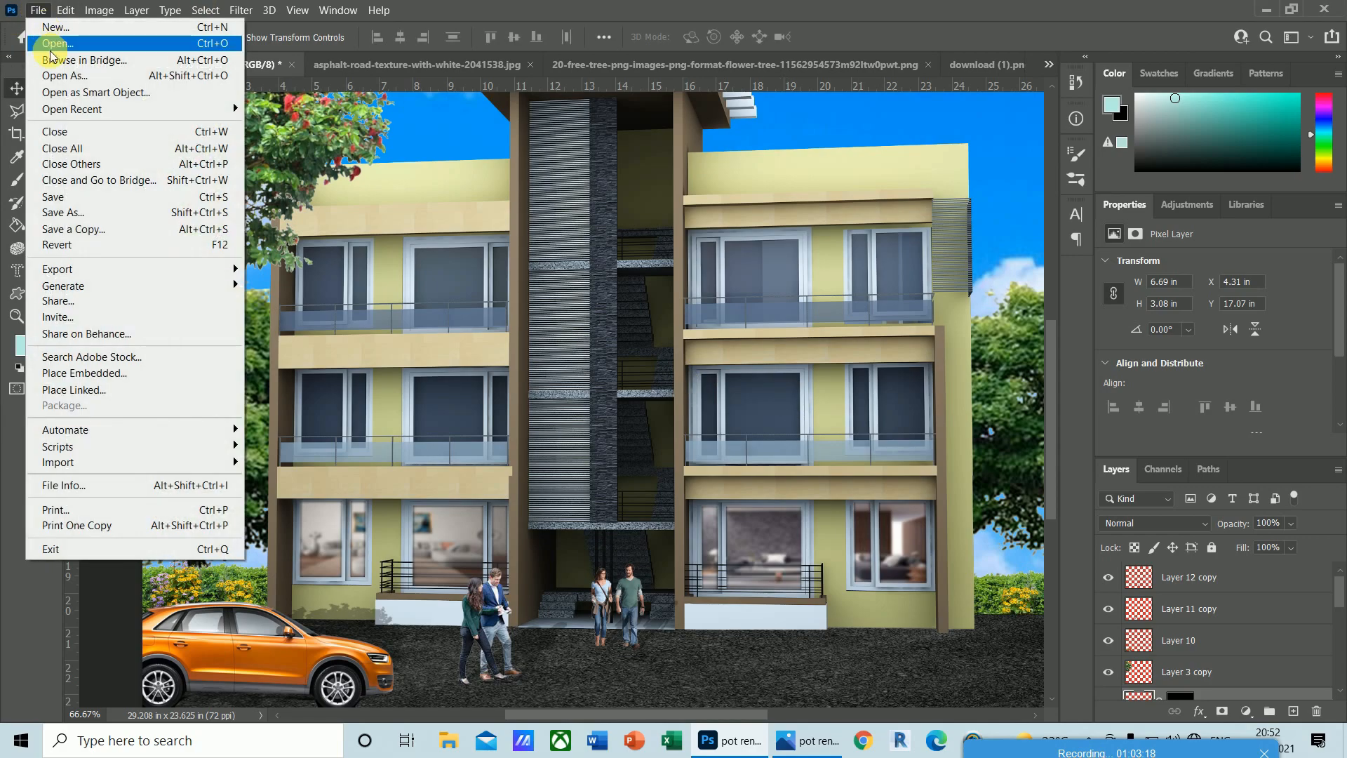
click(48, 43)
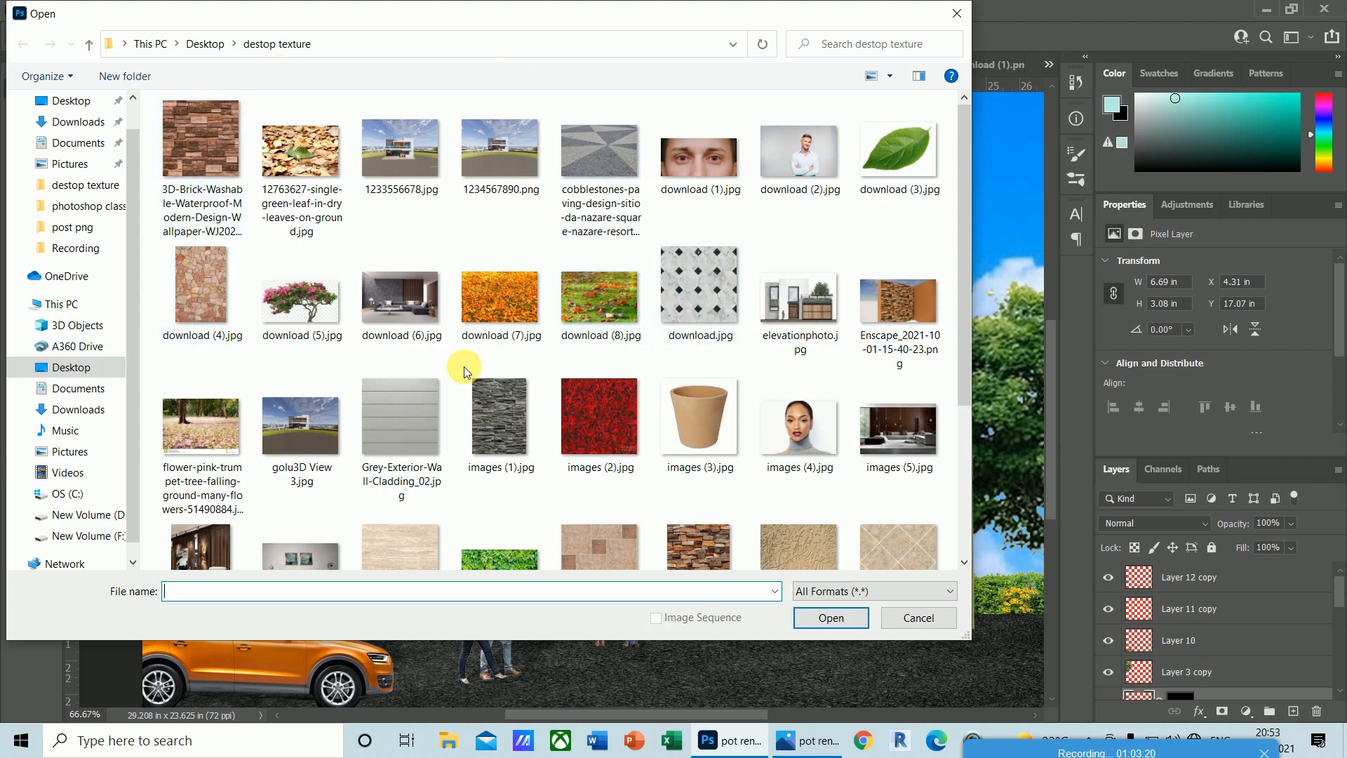
scroll(466, 366, down, 3)
scroll(348, 395, up, 3)
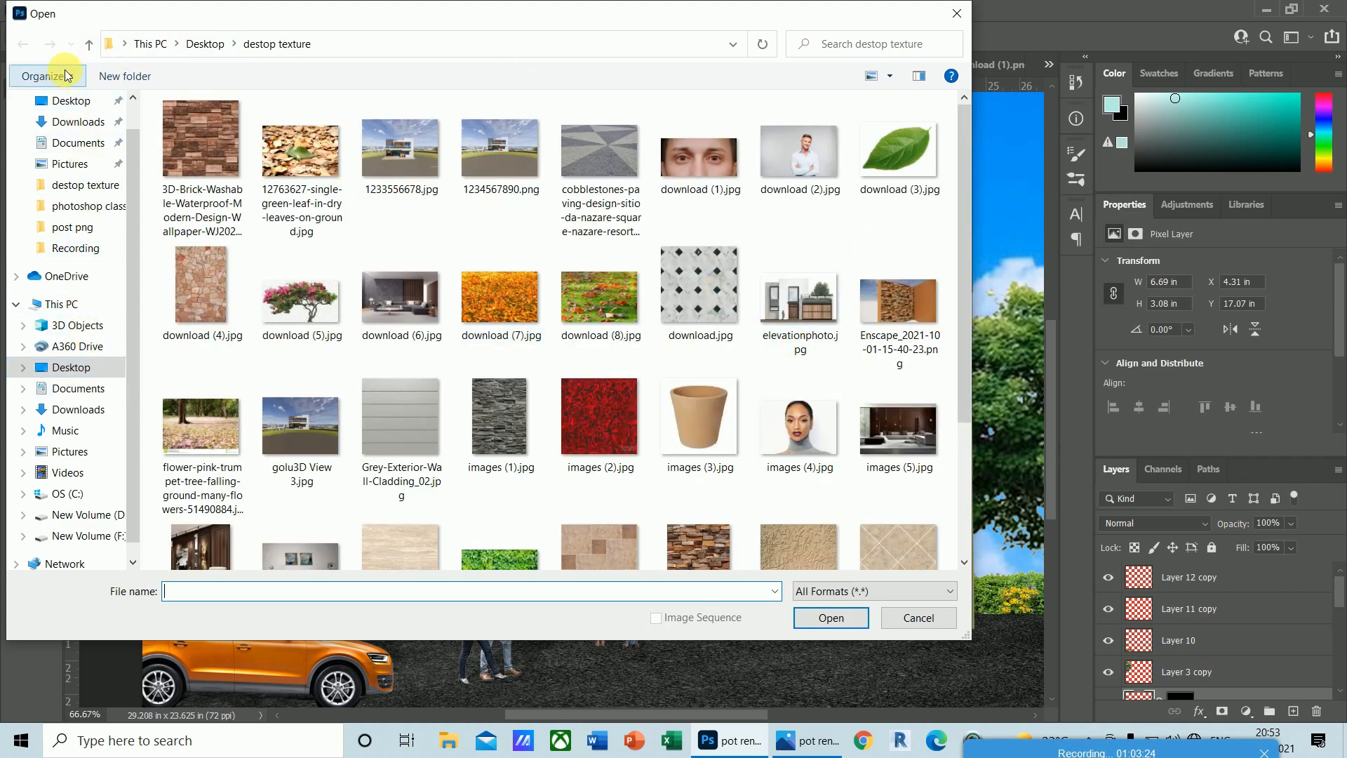
click(89, 44)
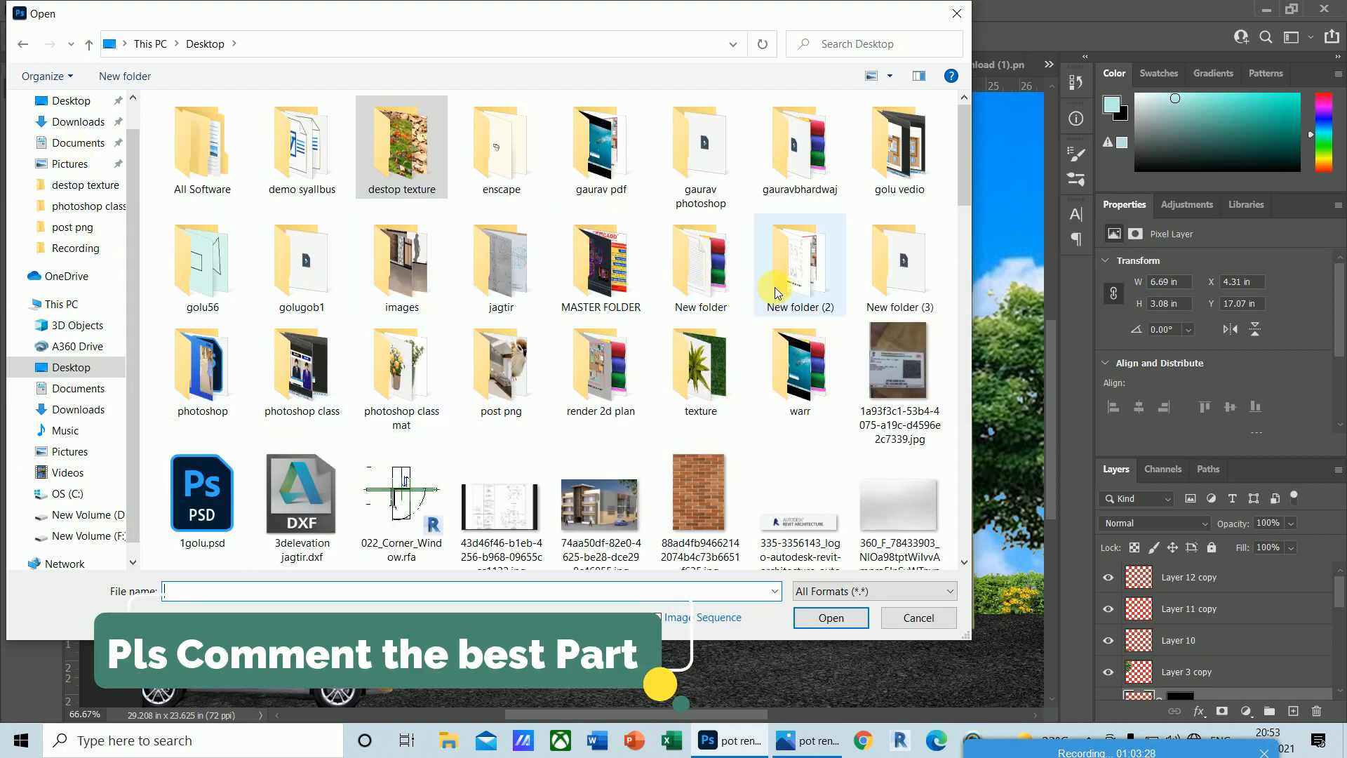
click(217, 274)
key(Down)
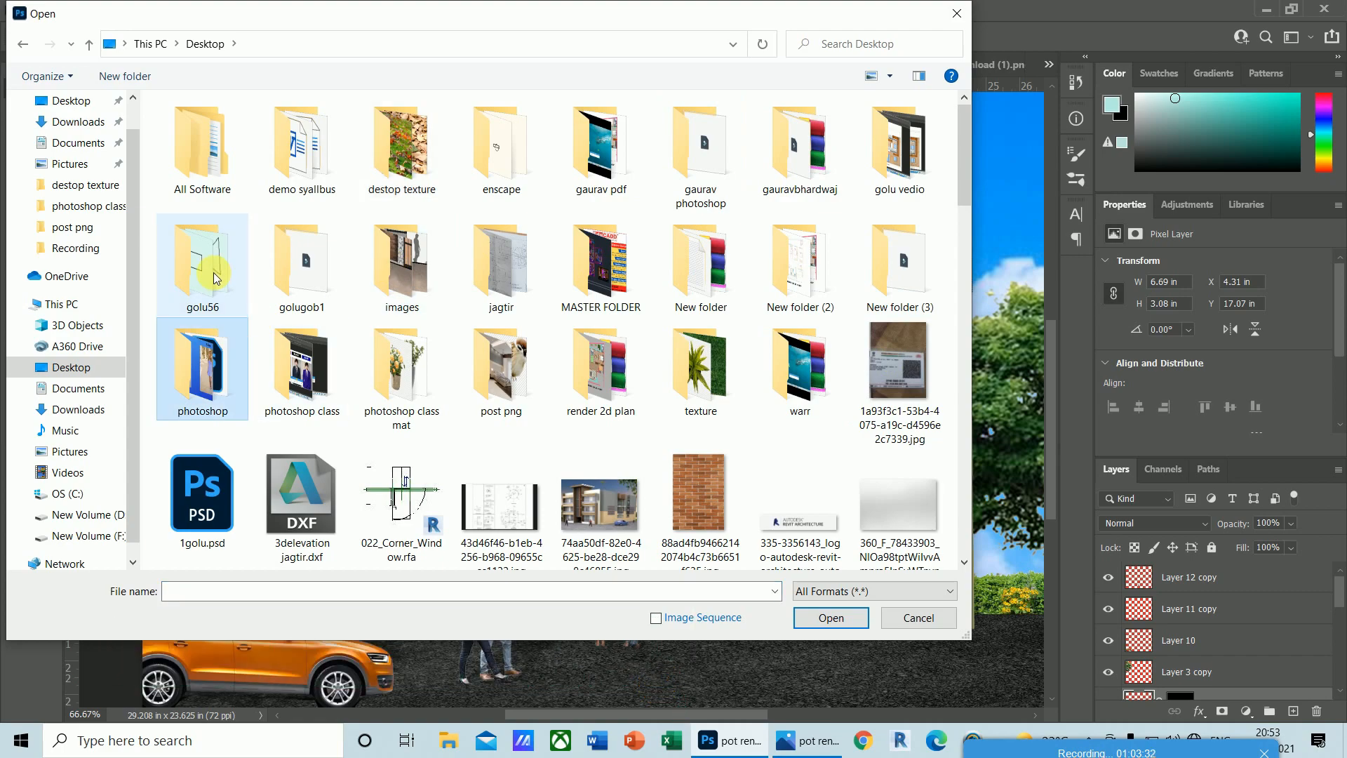
key(Right)
key(Right)
key(Right)
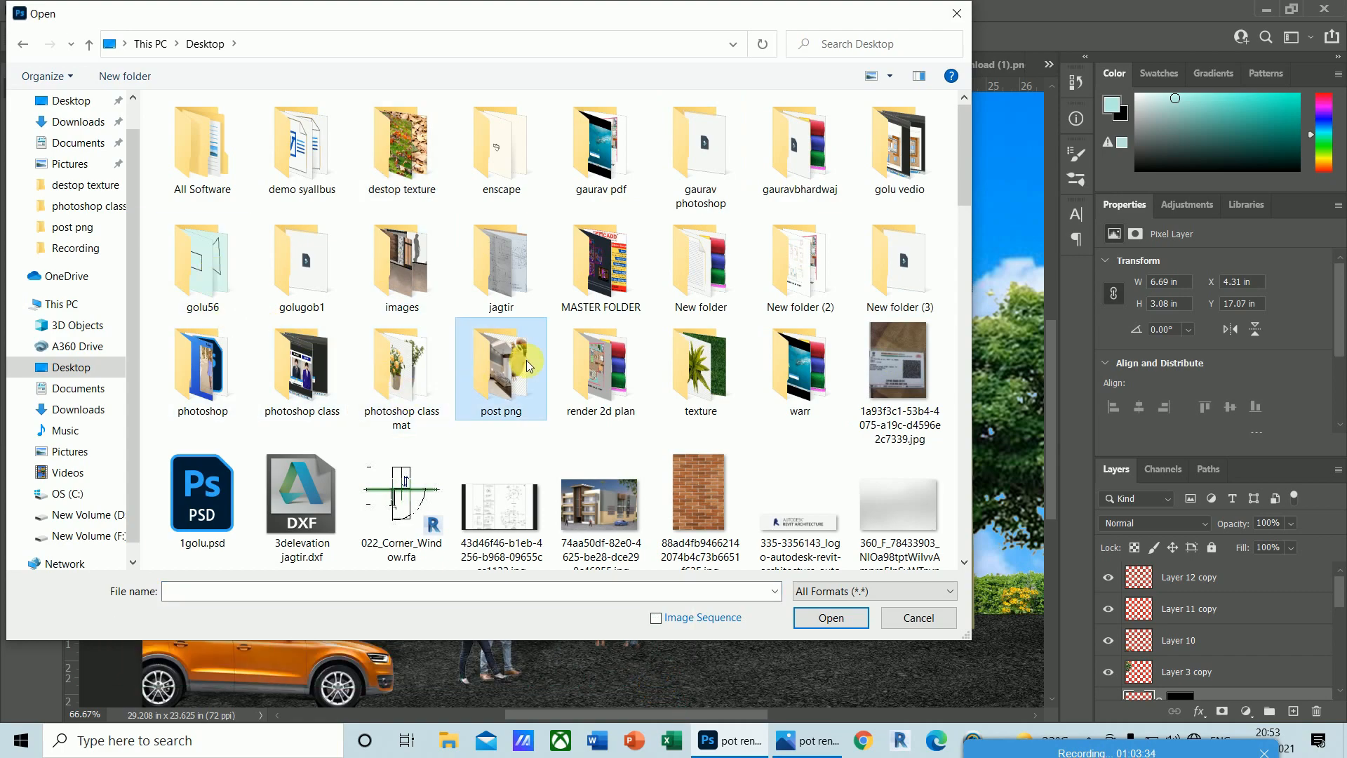
double_click(528, 364)
- Open the interior photo Cool-contemporary-interiors-with-recessed-ceiling-lighting-that-dazzles-with-class.jpg from the folder
click(856, 183)
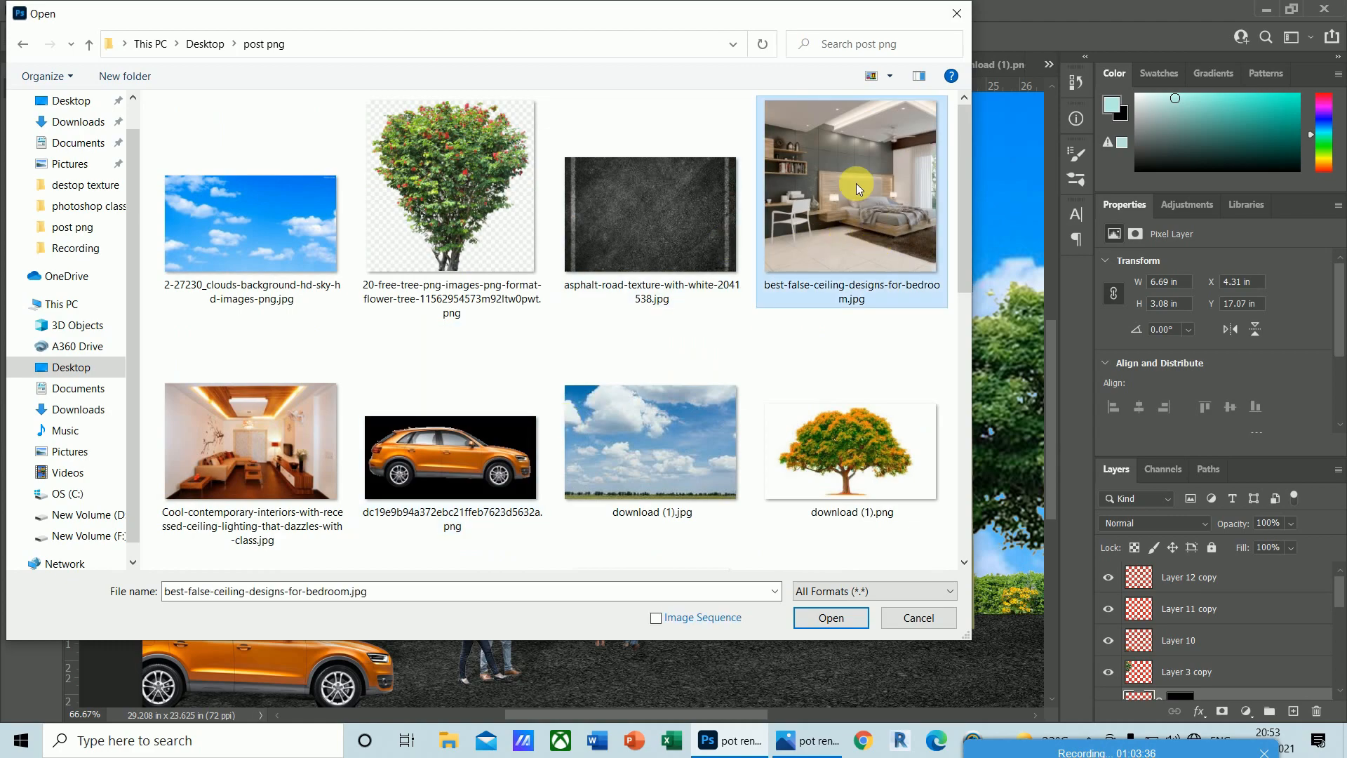
scroll(963, 239, down, 1)
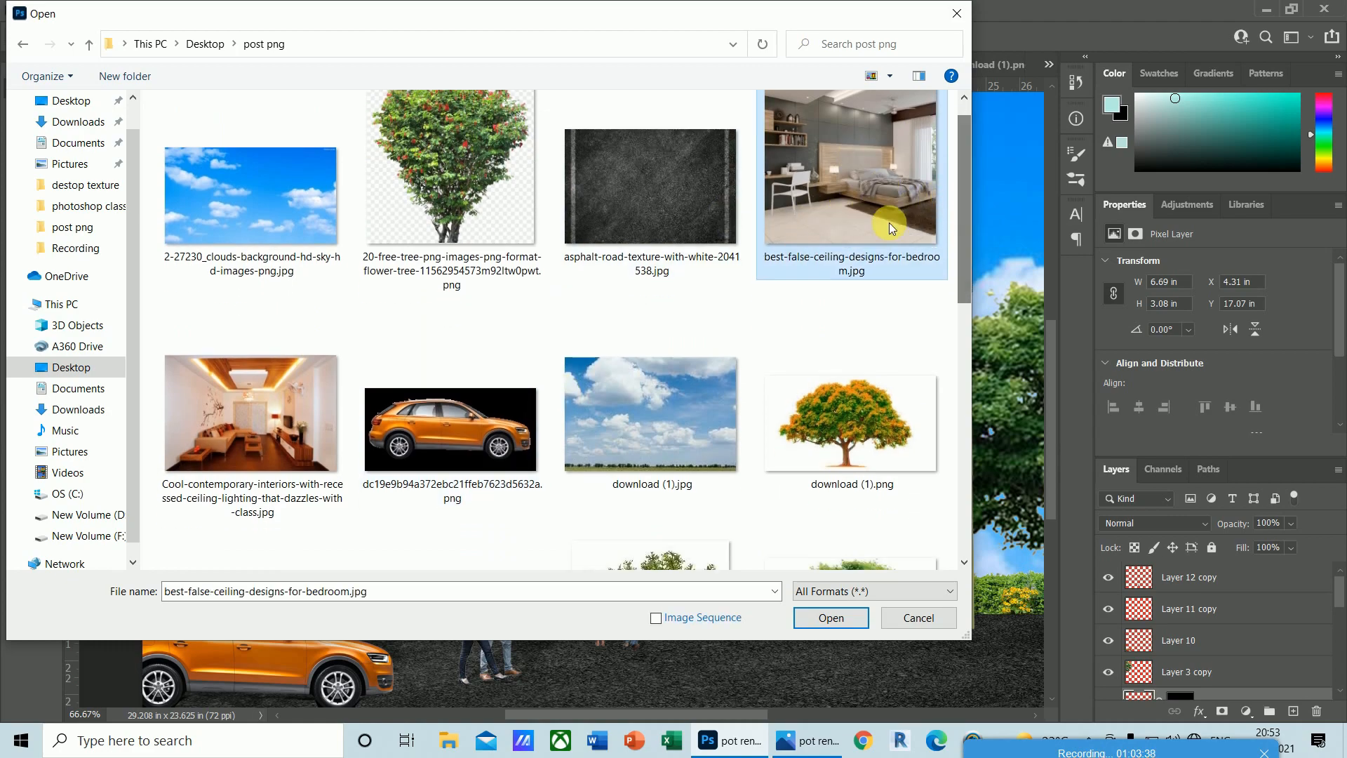
click(289, 425)
scroll(497, 414, down, 5)
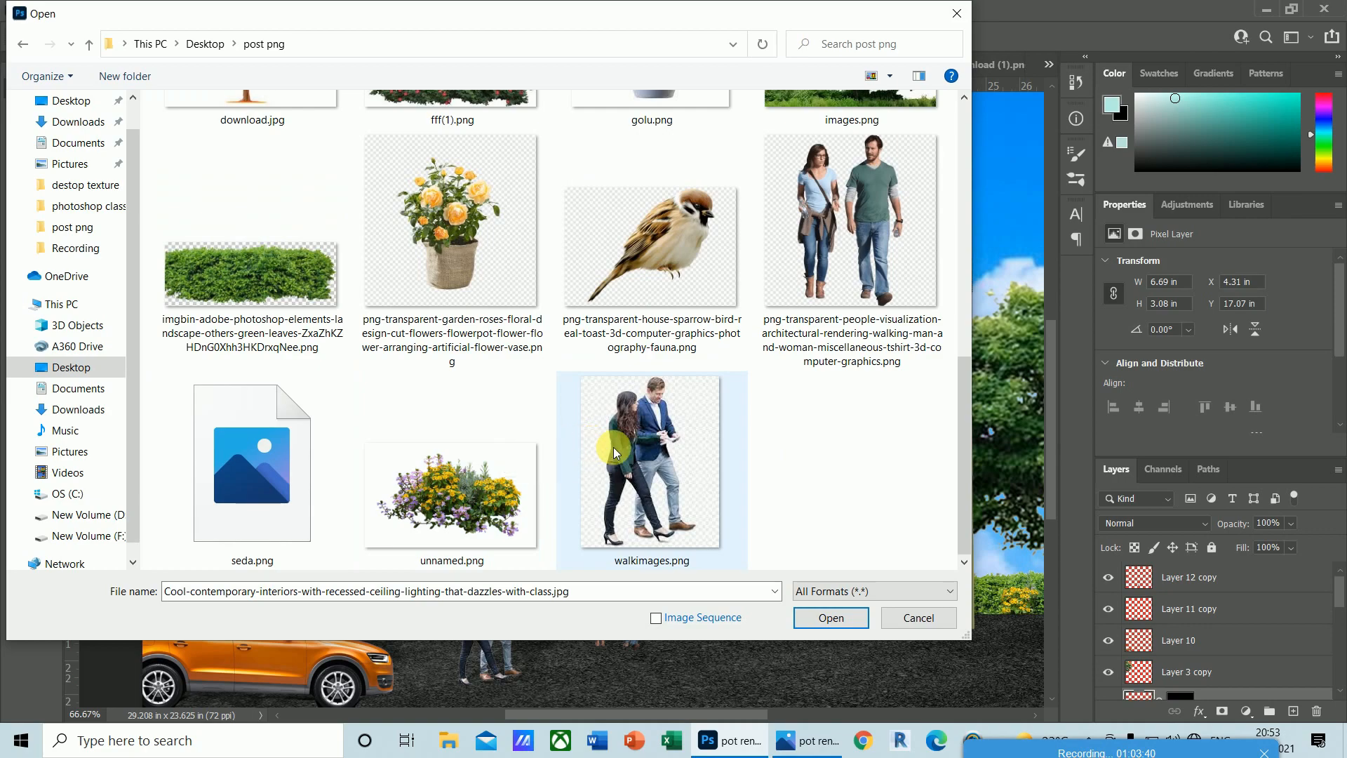
scroll(613, 447, up, 6)
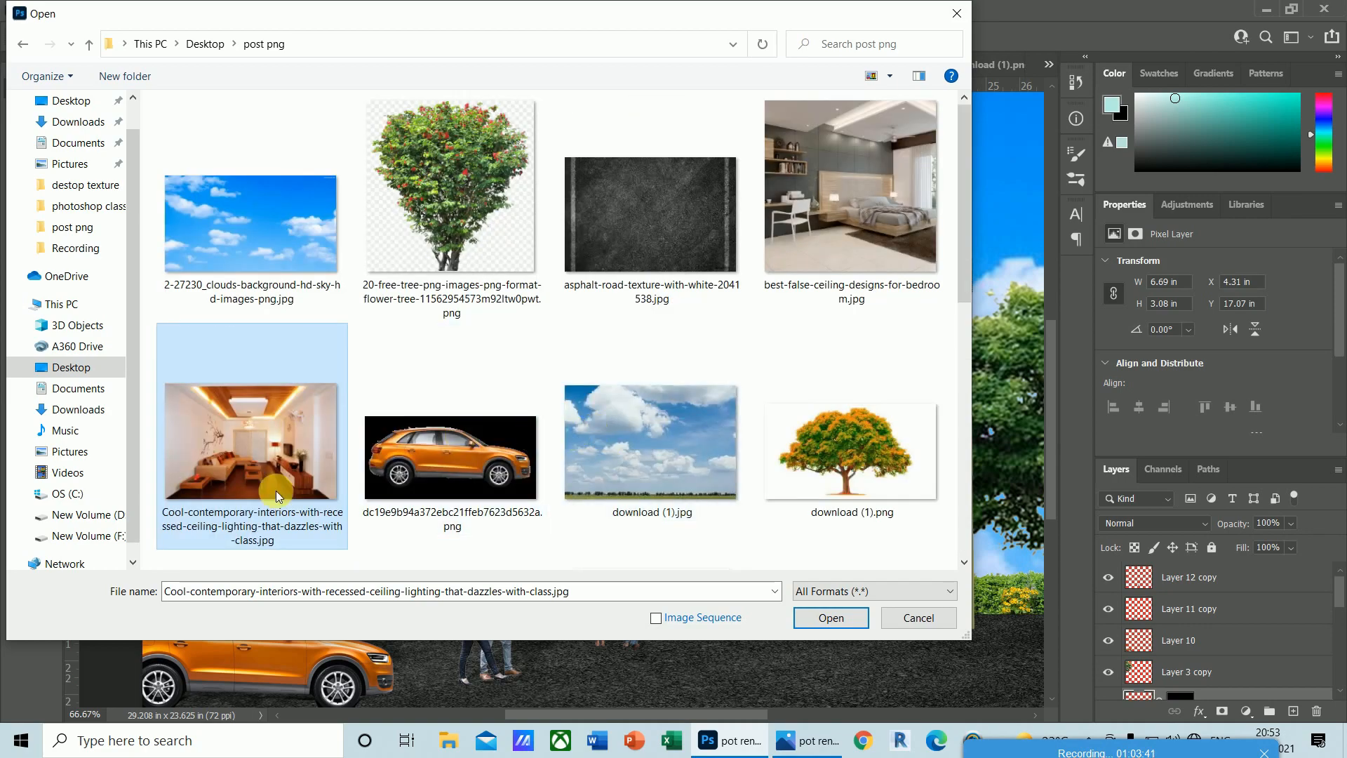
click(836, 620)
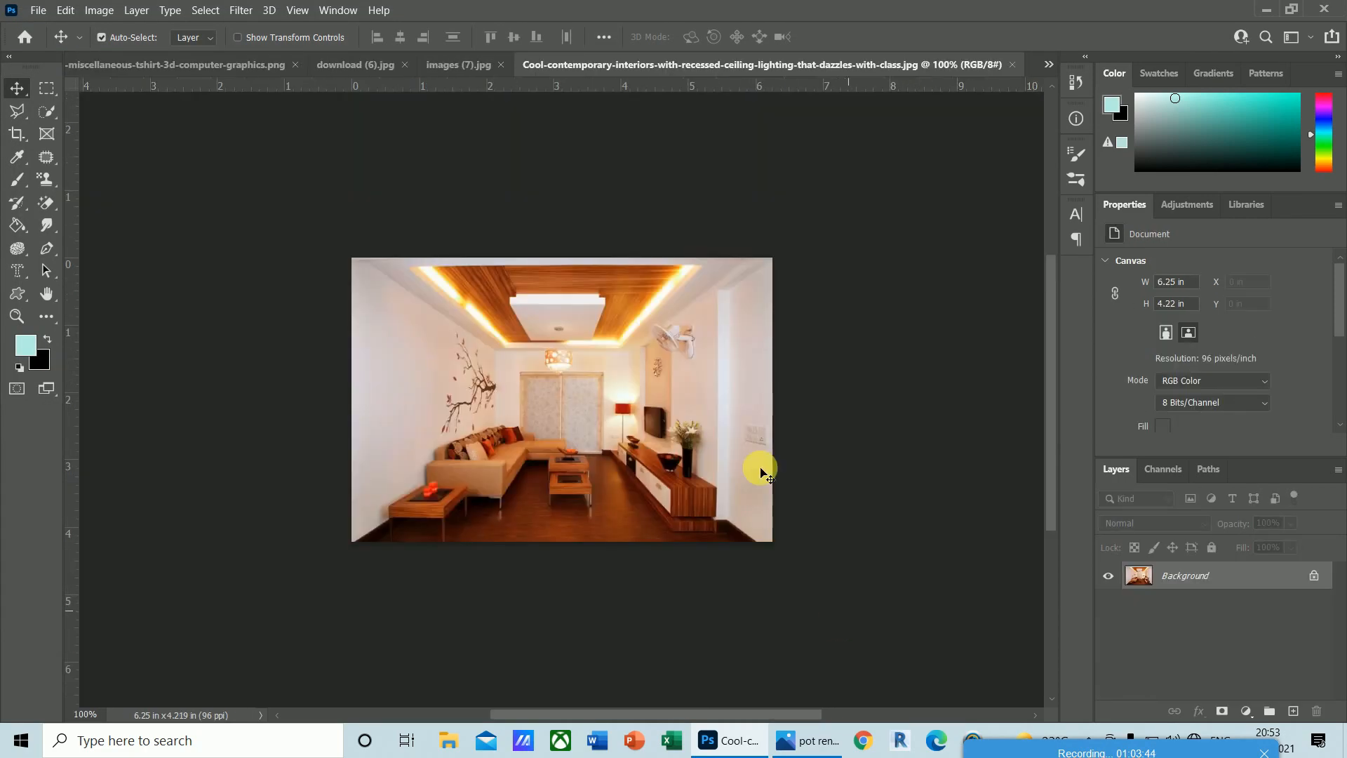
- Convert the interior photo's background to the editable Layer 0 and copy the whole image into the pot rener pn.png document
double_click(1233, 578)
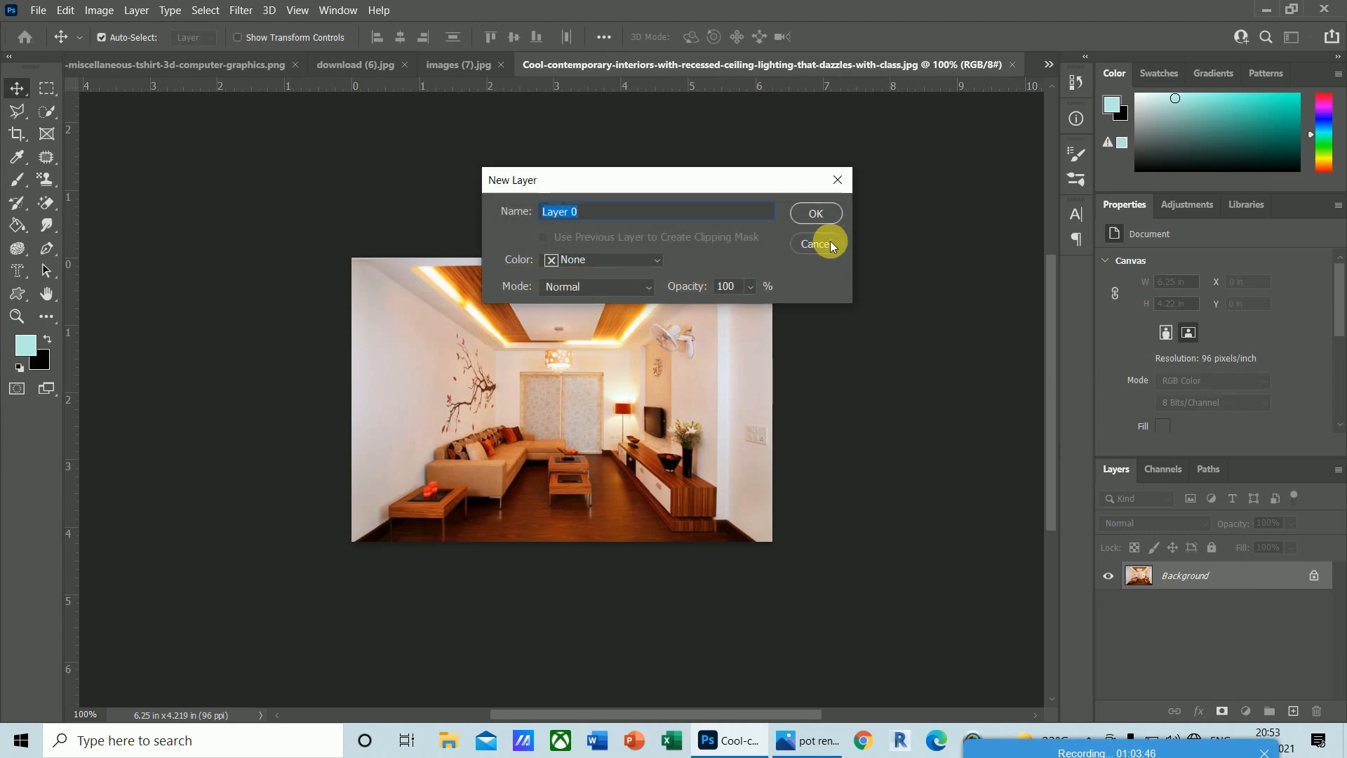
click(817, 215)
key(ctrl+a)
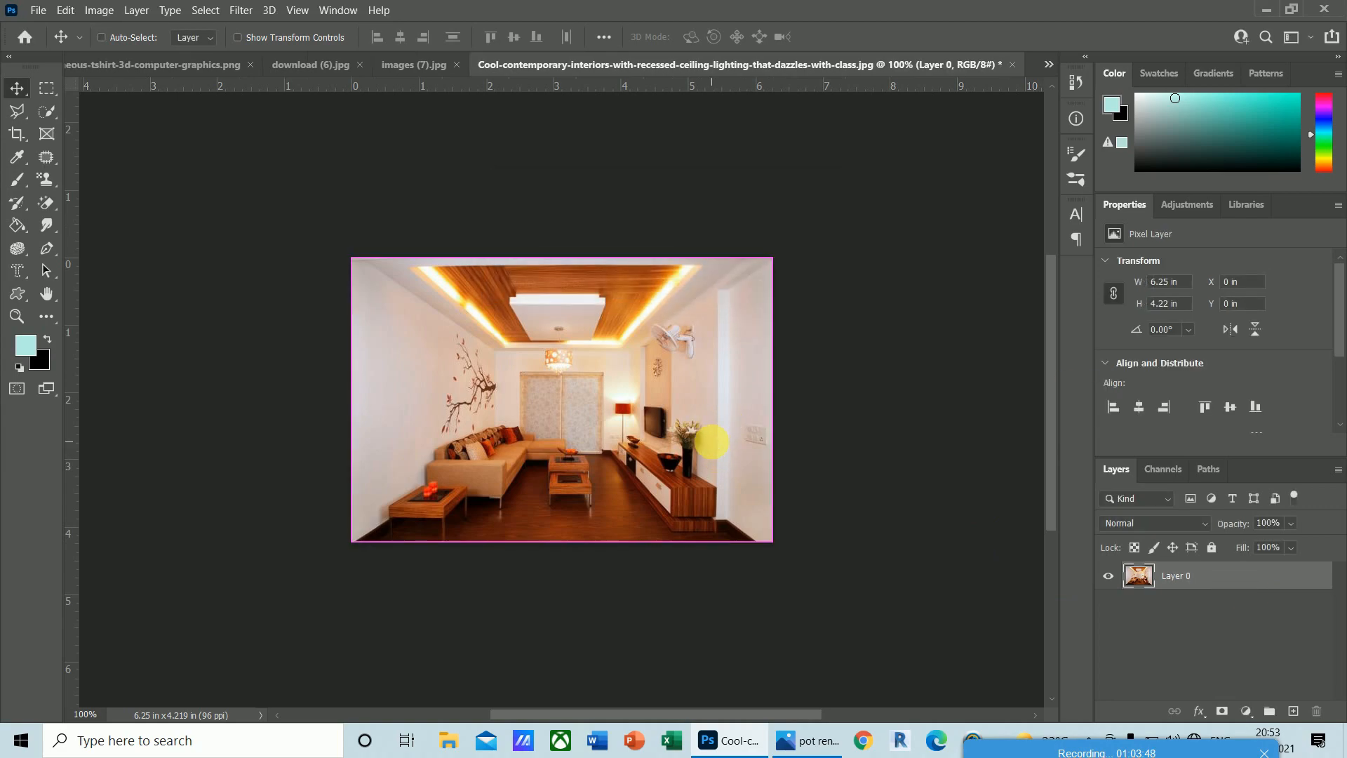
key(ctrl+Tab)
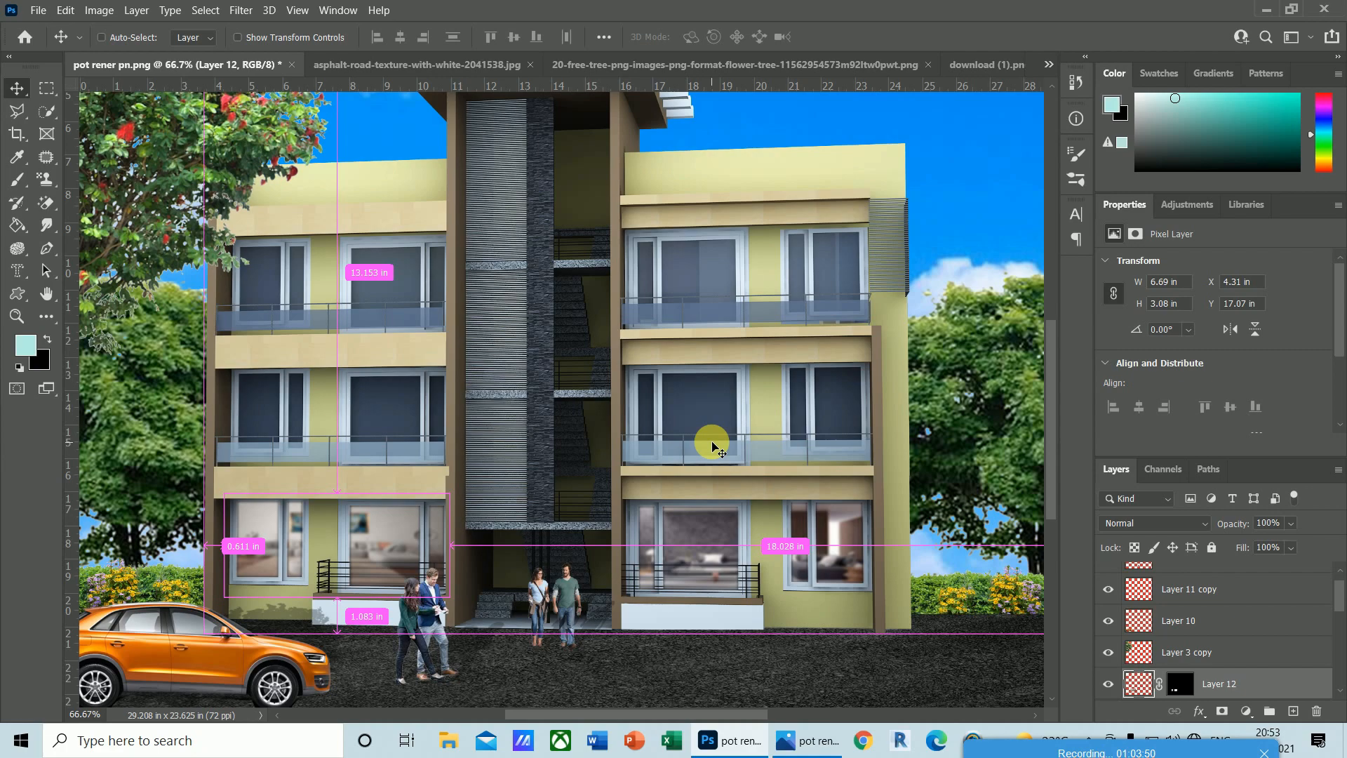
key(ctrl+v)
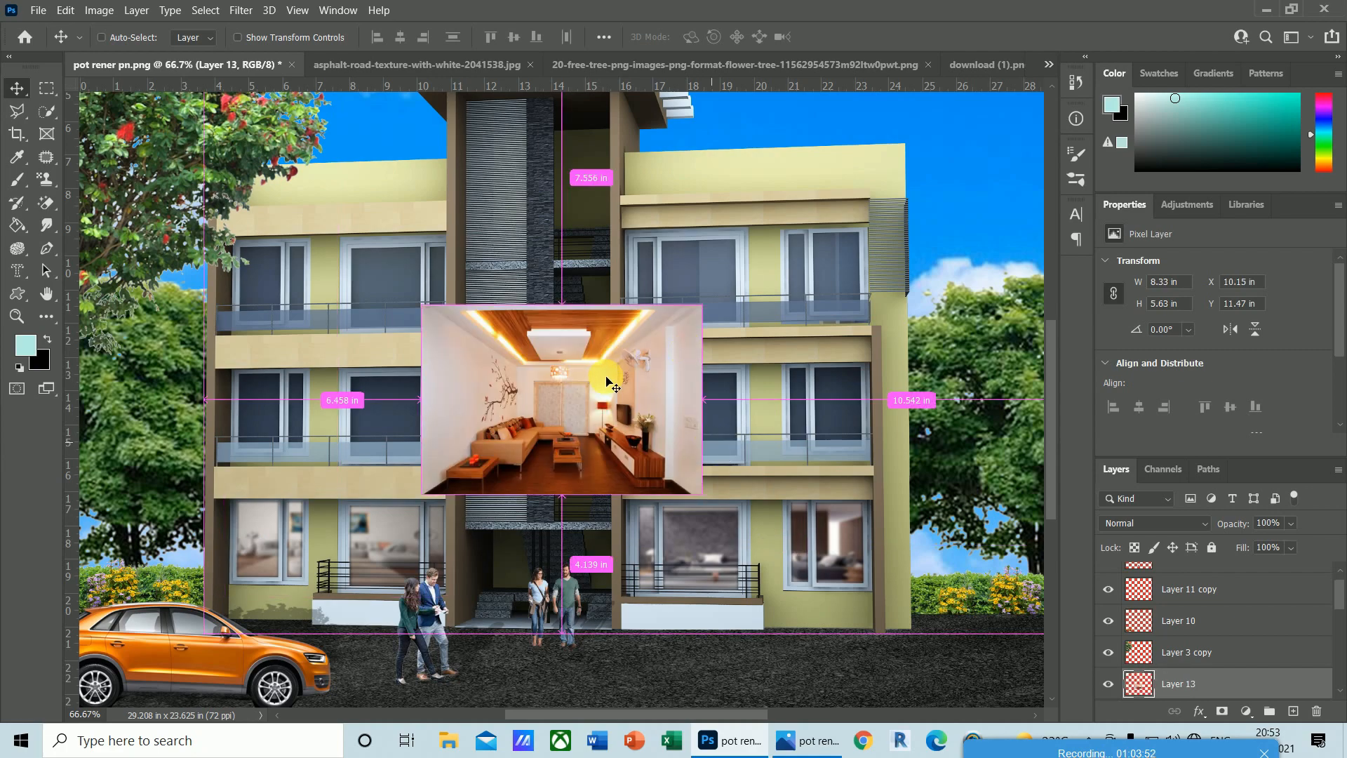
- Scale the pasted interior photo to about 141.6% and move it over the left wing's first-floor and ground-floor windows
key(t)
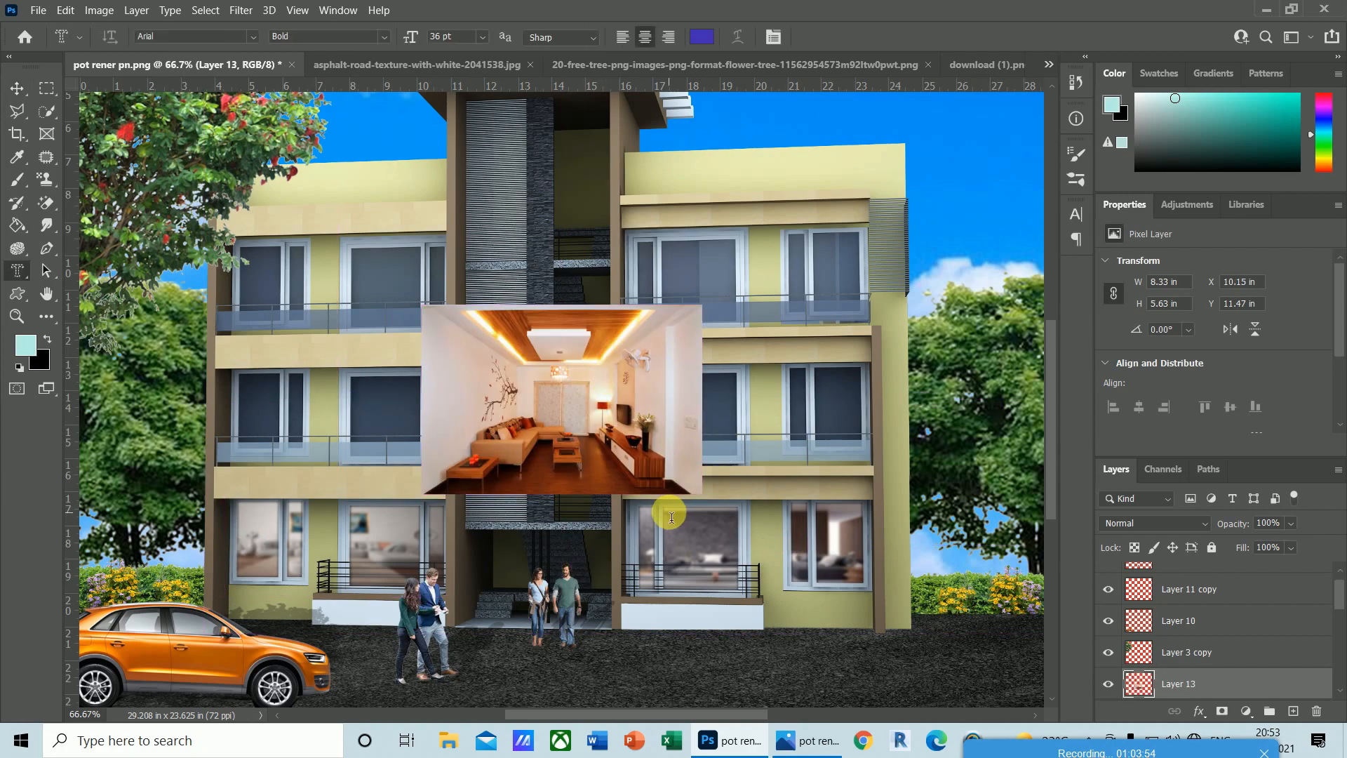
key(v)
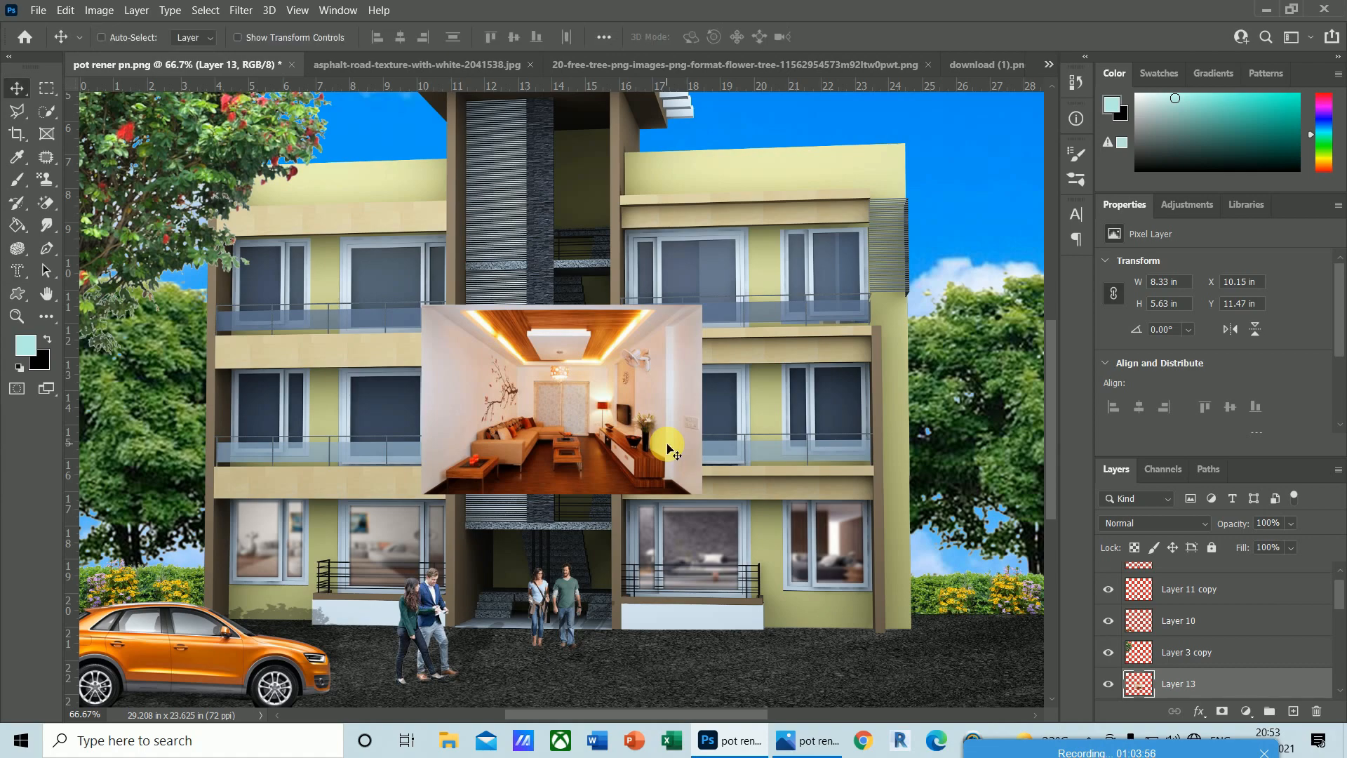
key(ctrl+t)
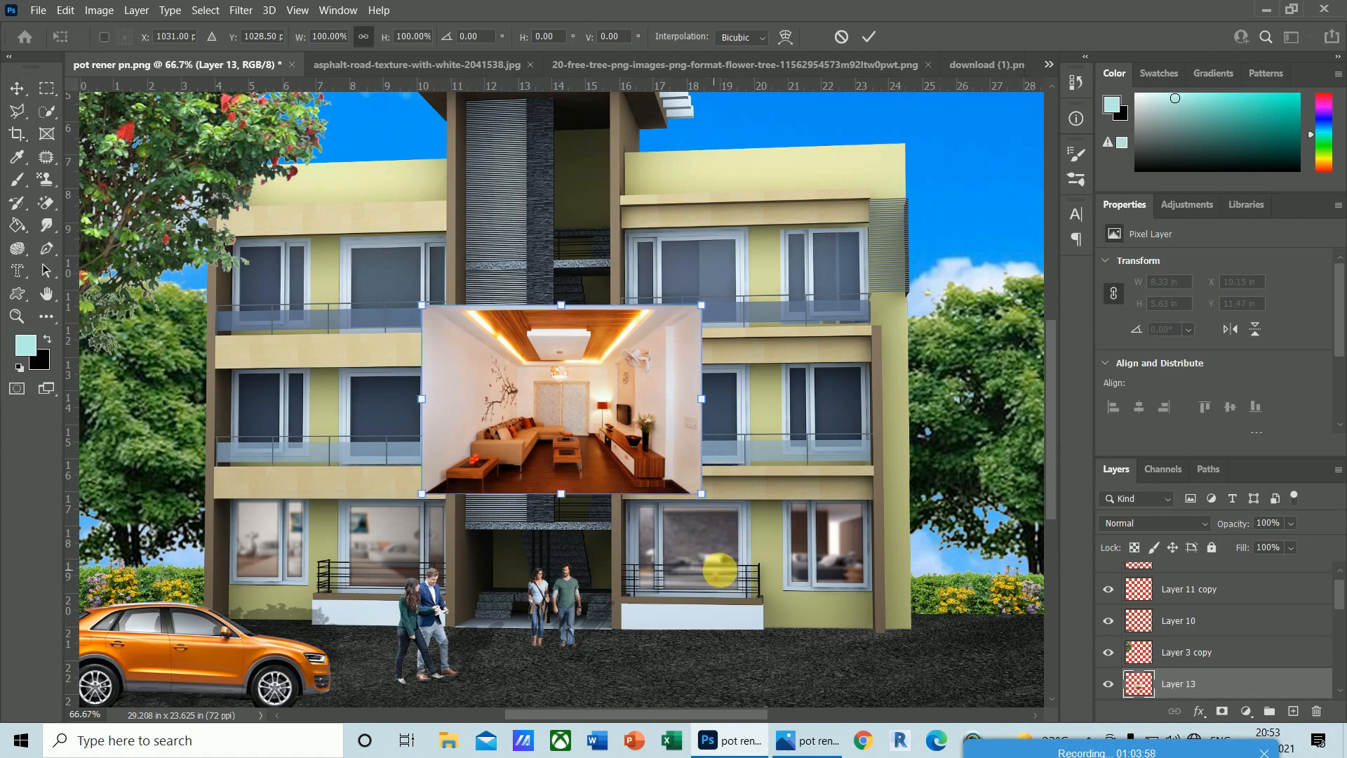
drag(702, 497, 760, 545)
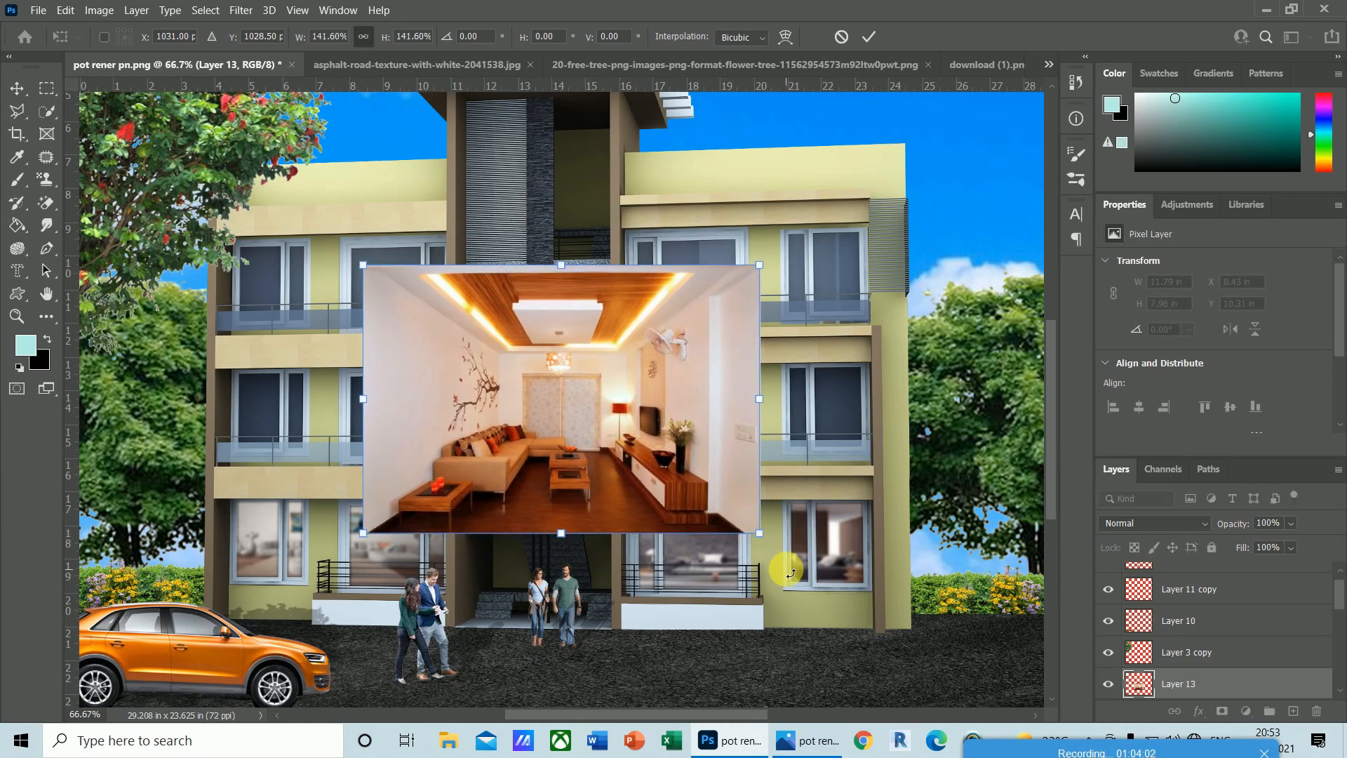
key(Return)
drag(548, 410, 396, 489)
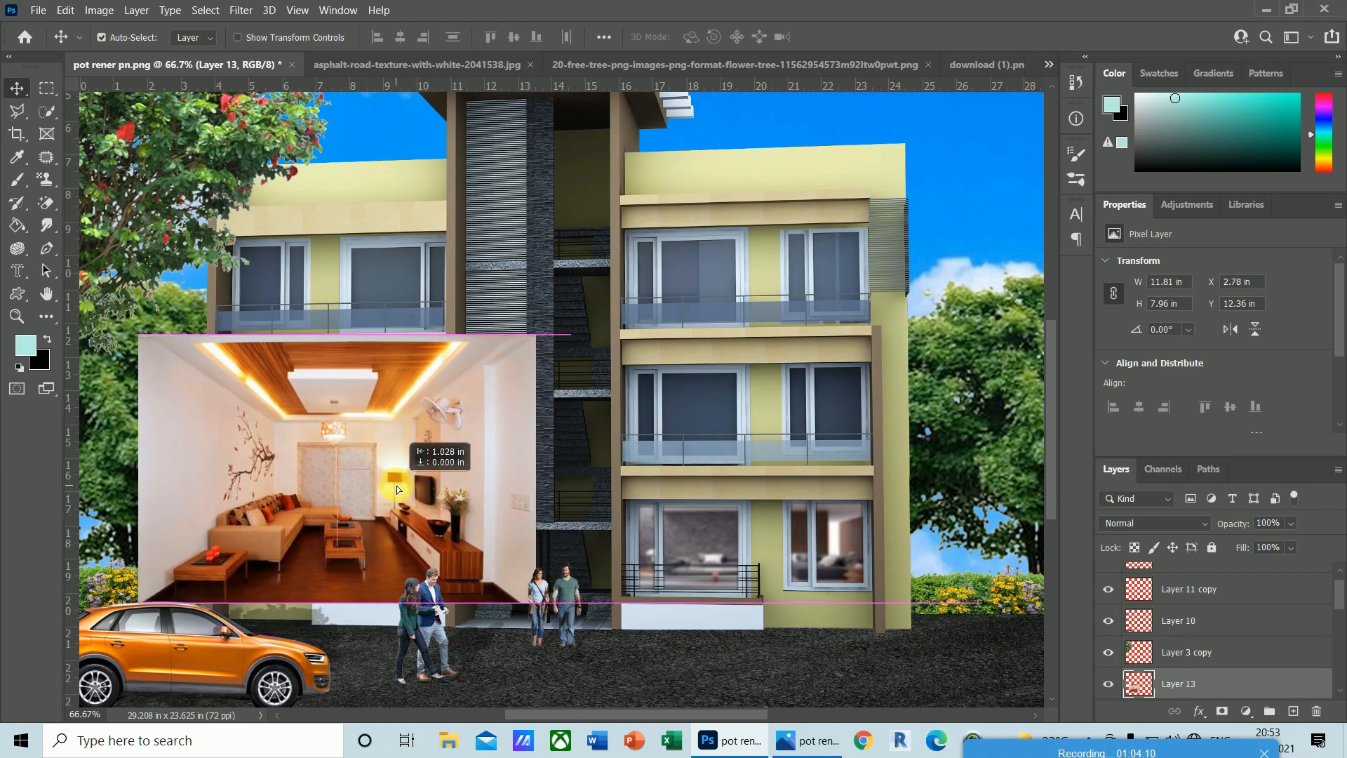
- Distort the interior photo on Layer 13 to cover the left wing's first-floor windows, about 7.1 by 4.65 in
key(ctrl+t)
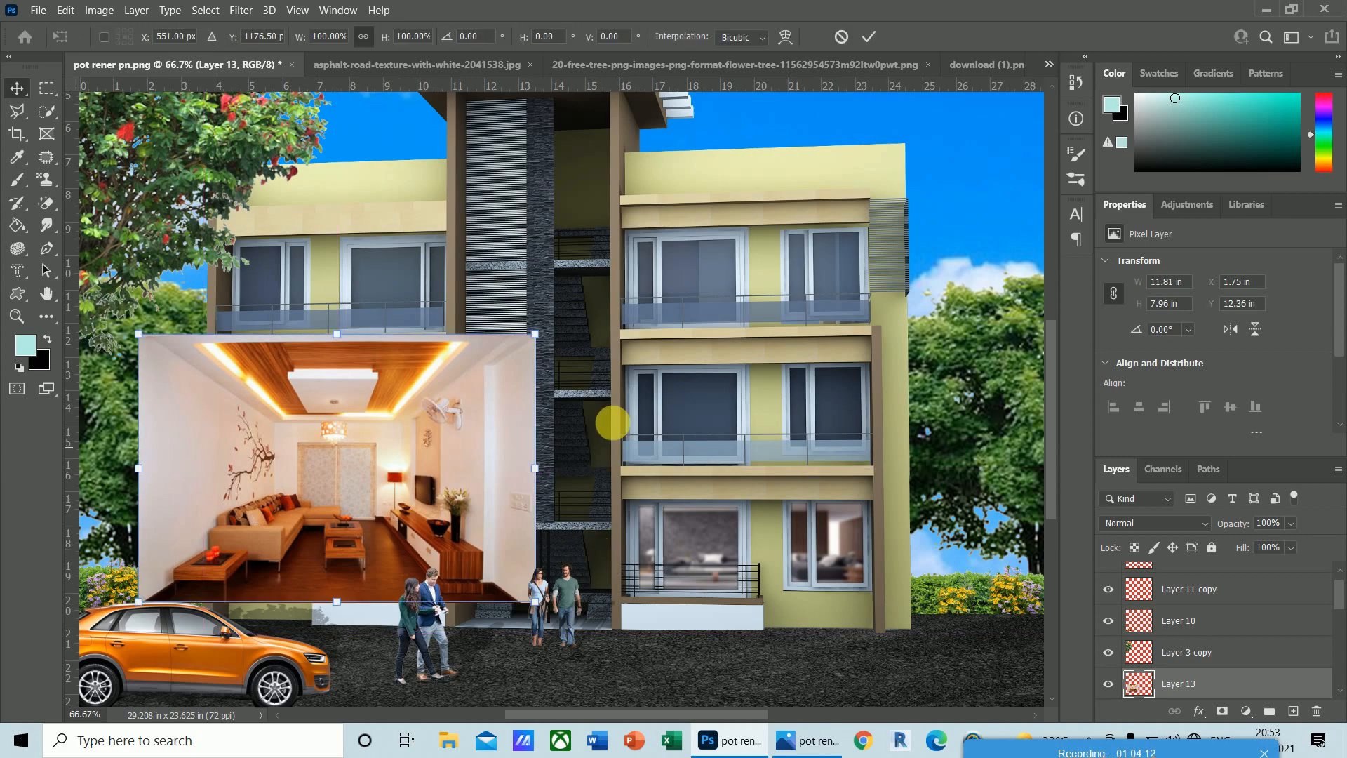
right_click(415, 432)
click(454, 159)
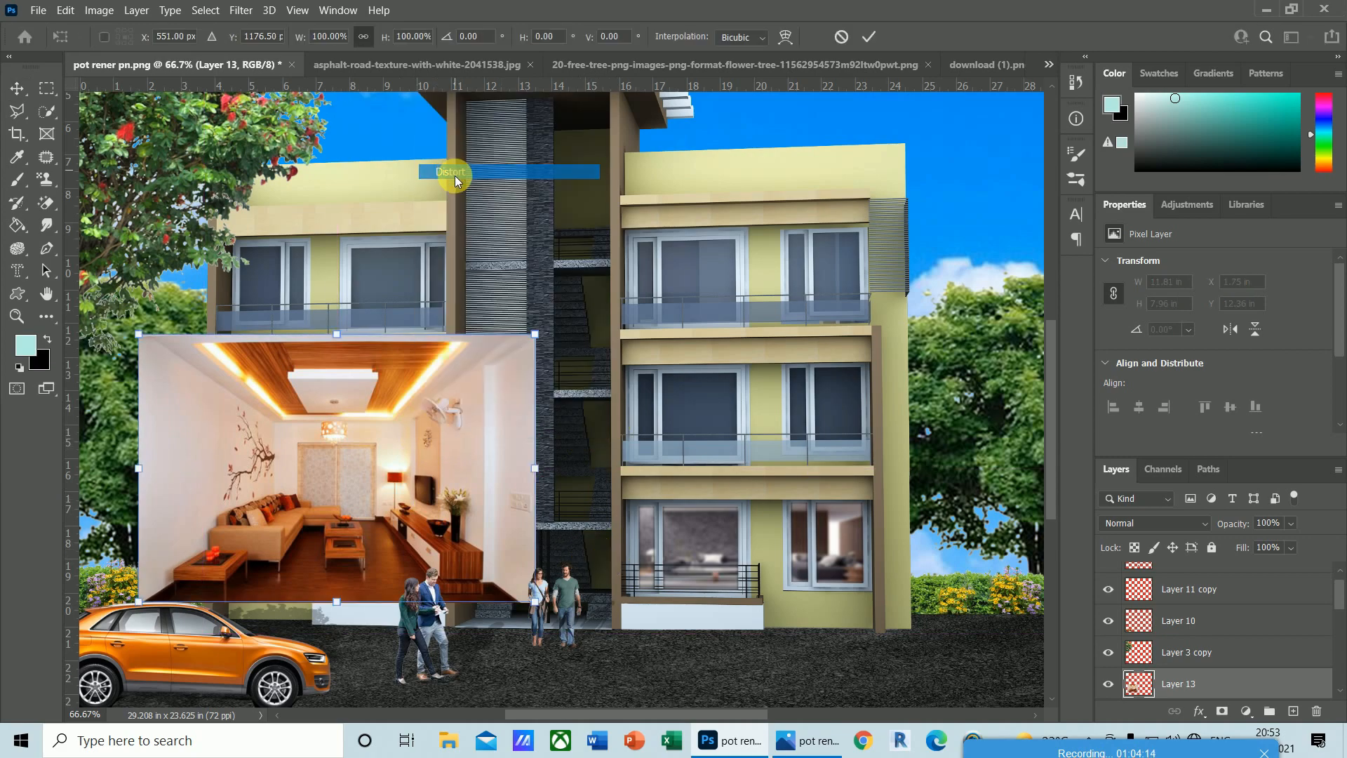
drag(536, 335, 452, 364)
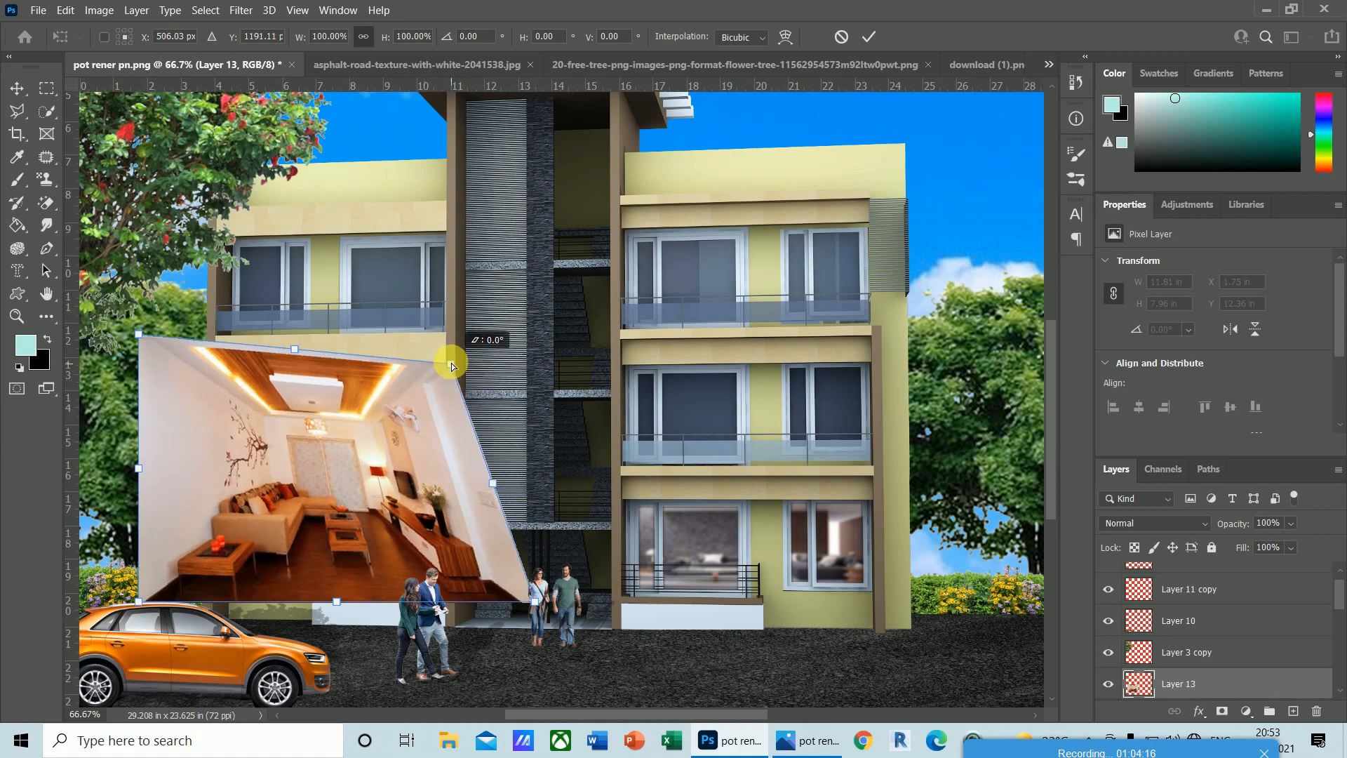
drag(137, 338, 213, 365)
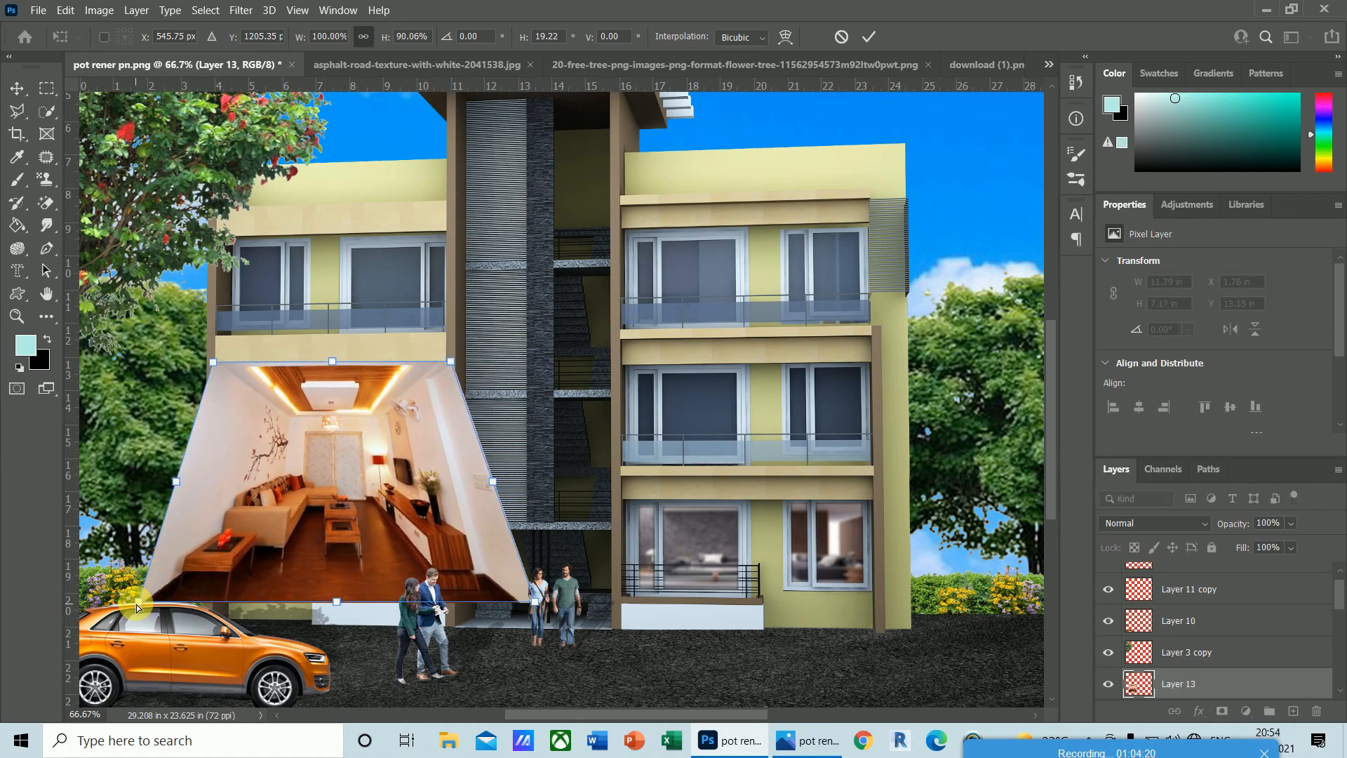
drag(136, 604, 213, 520)
drag(535, 601, 448, 517)
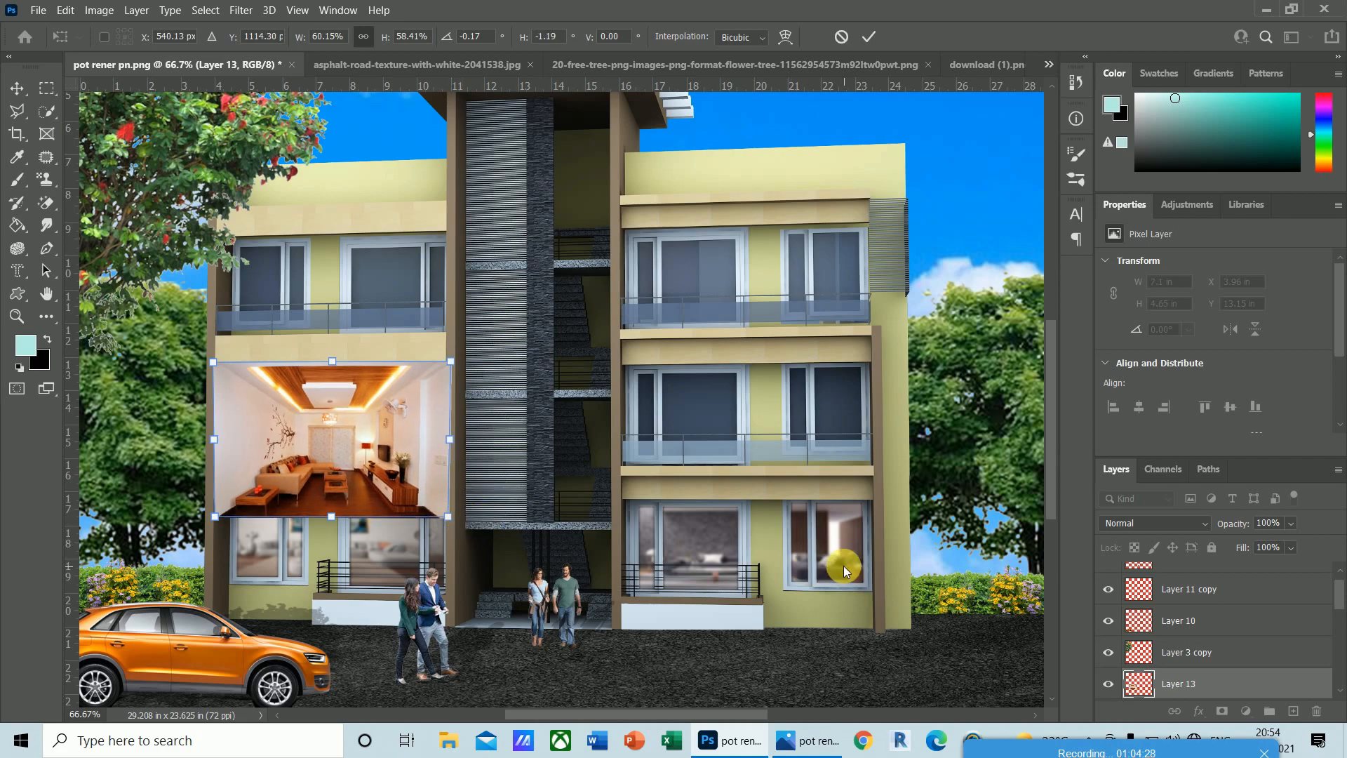
key(Return)
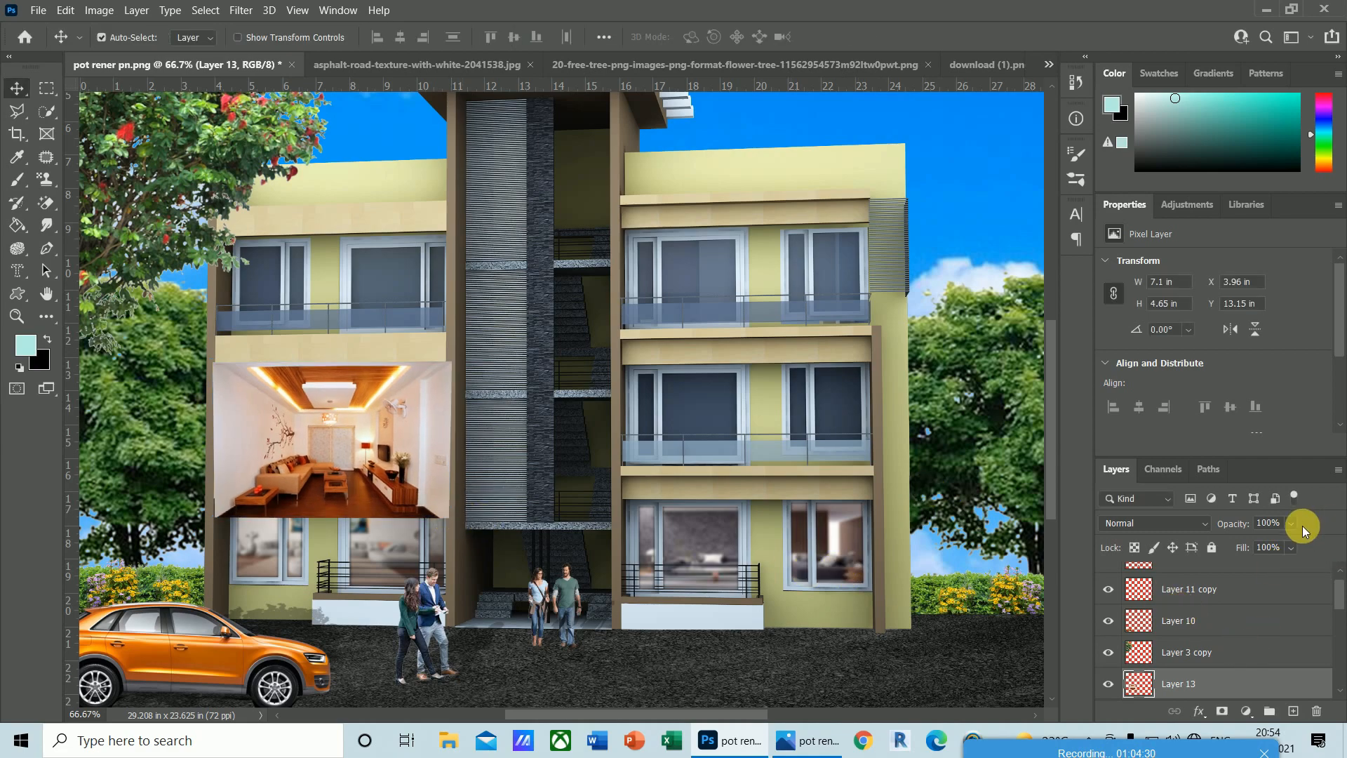
- Check the photo's fit at reduced opacity, restore 100%, and enlarge it to about 112.4% over the left wing's first-floor windows
click(1290, 523)
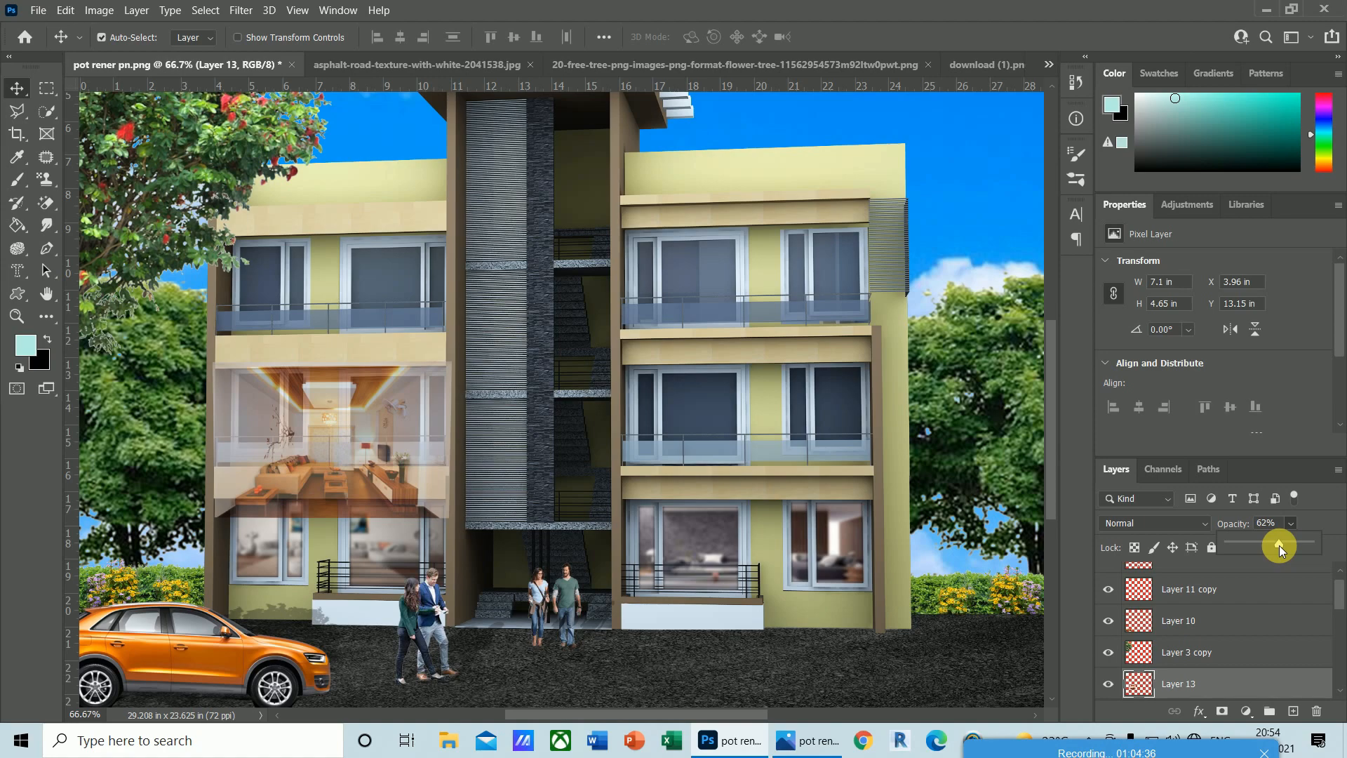
drag(1281, 543, 1329, 545)
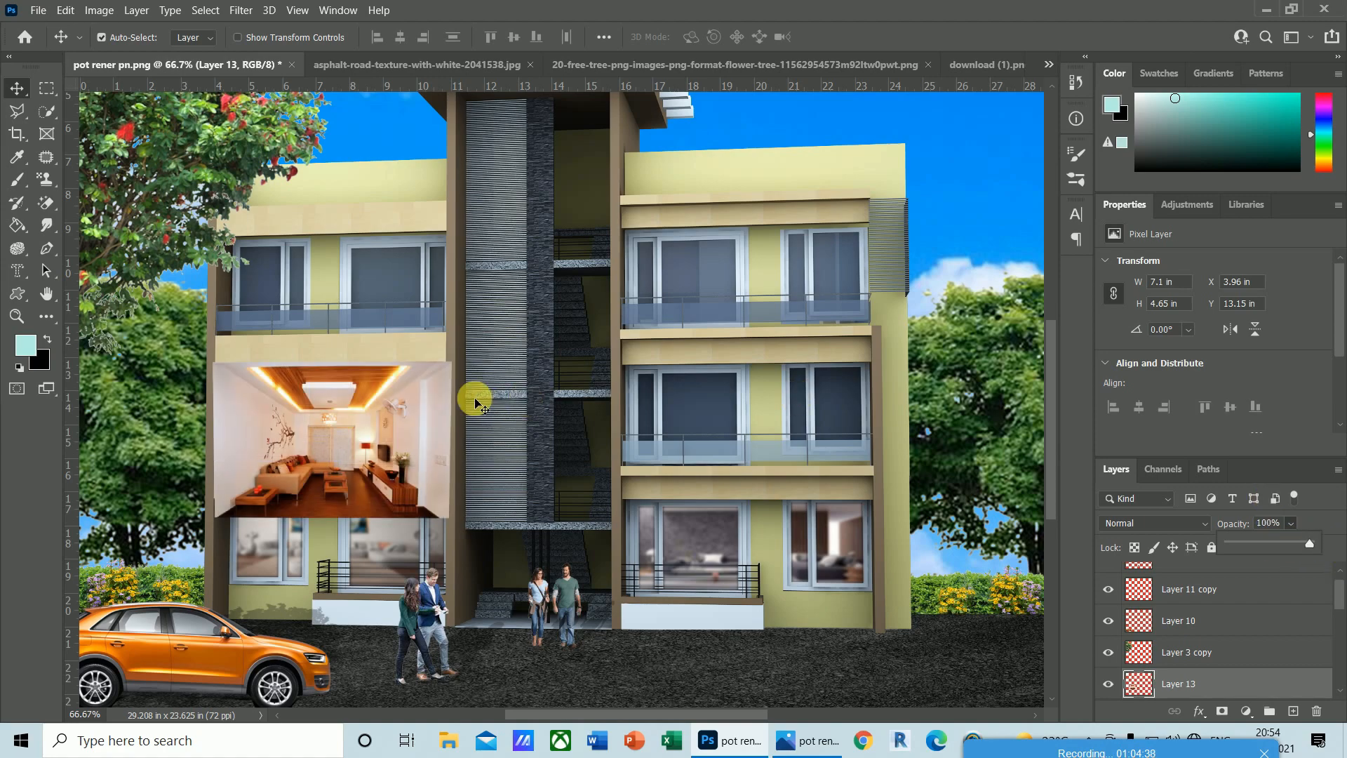
key(ctrl)
key(ctrl+t)
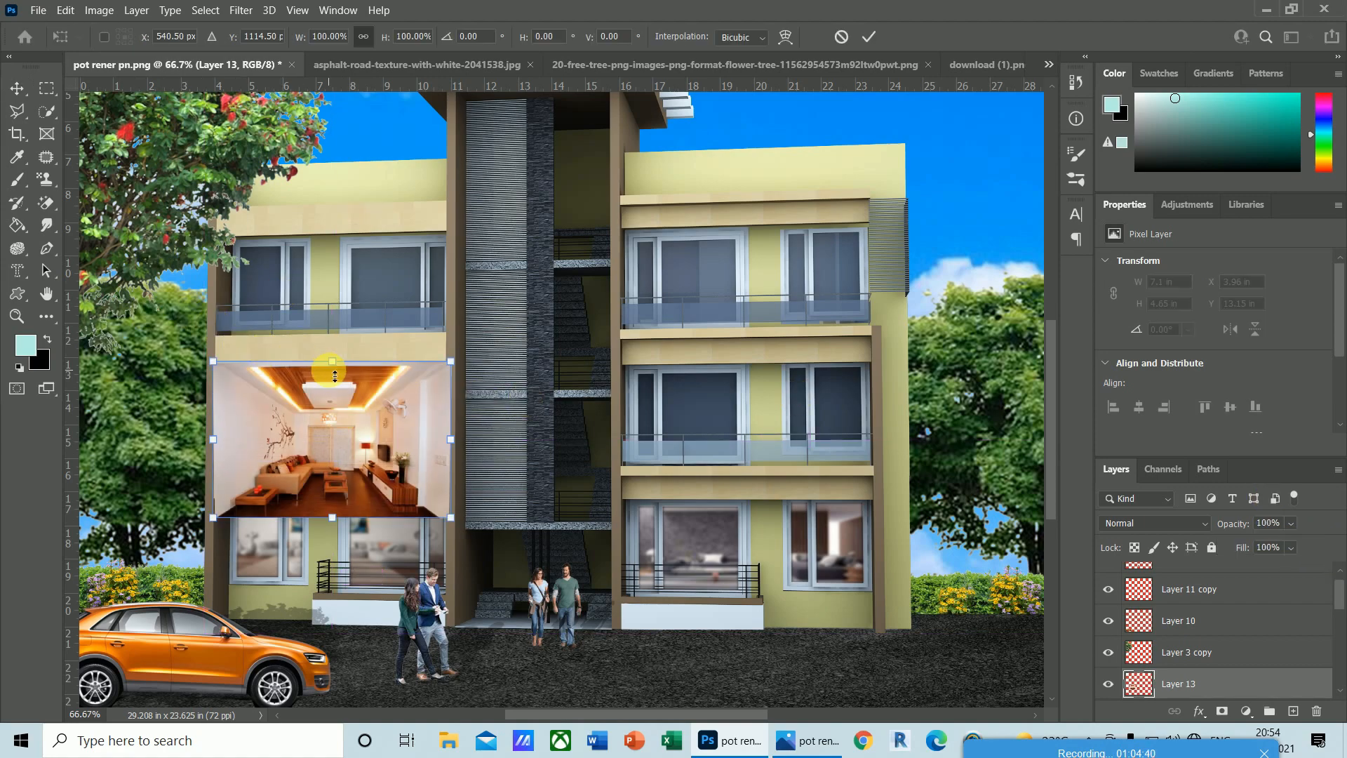
mouse_move(332, 362)
mouse_down()
mouse_move(336, 325)
mouse_move(332, 341)
mouse_up()
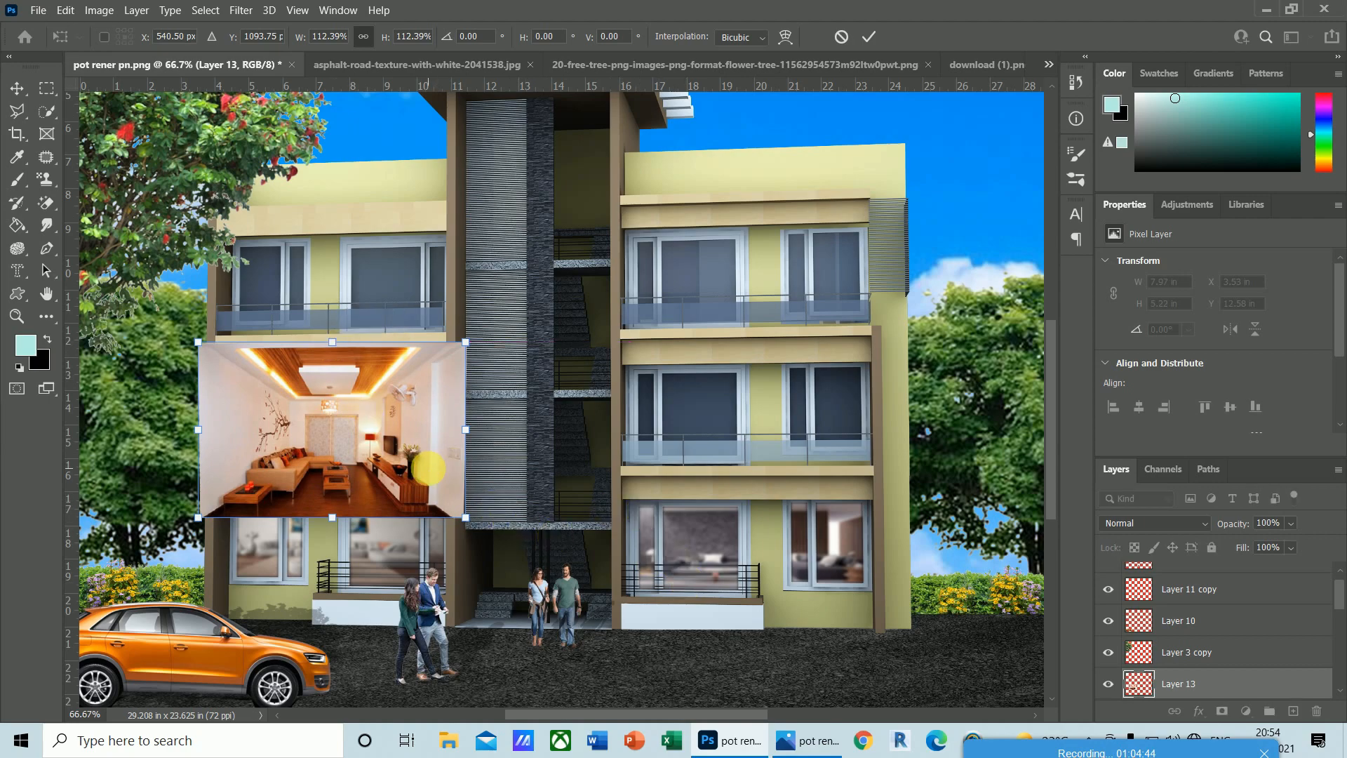
key(Return)
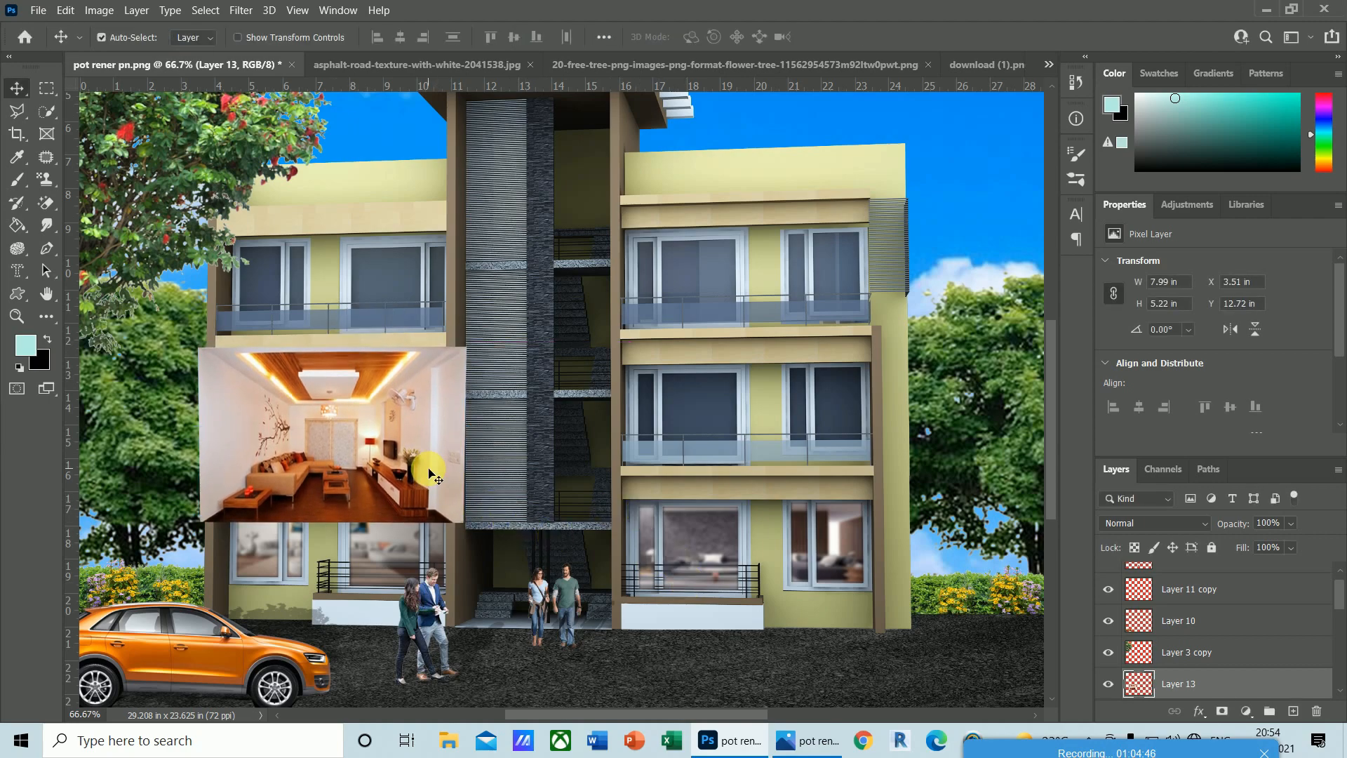
drag(430, 471, 429, 476)
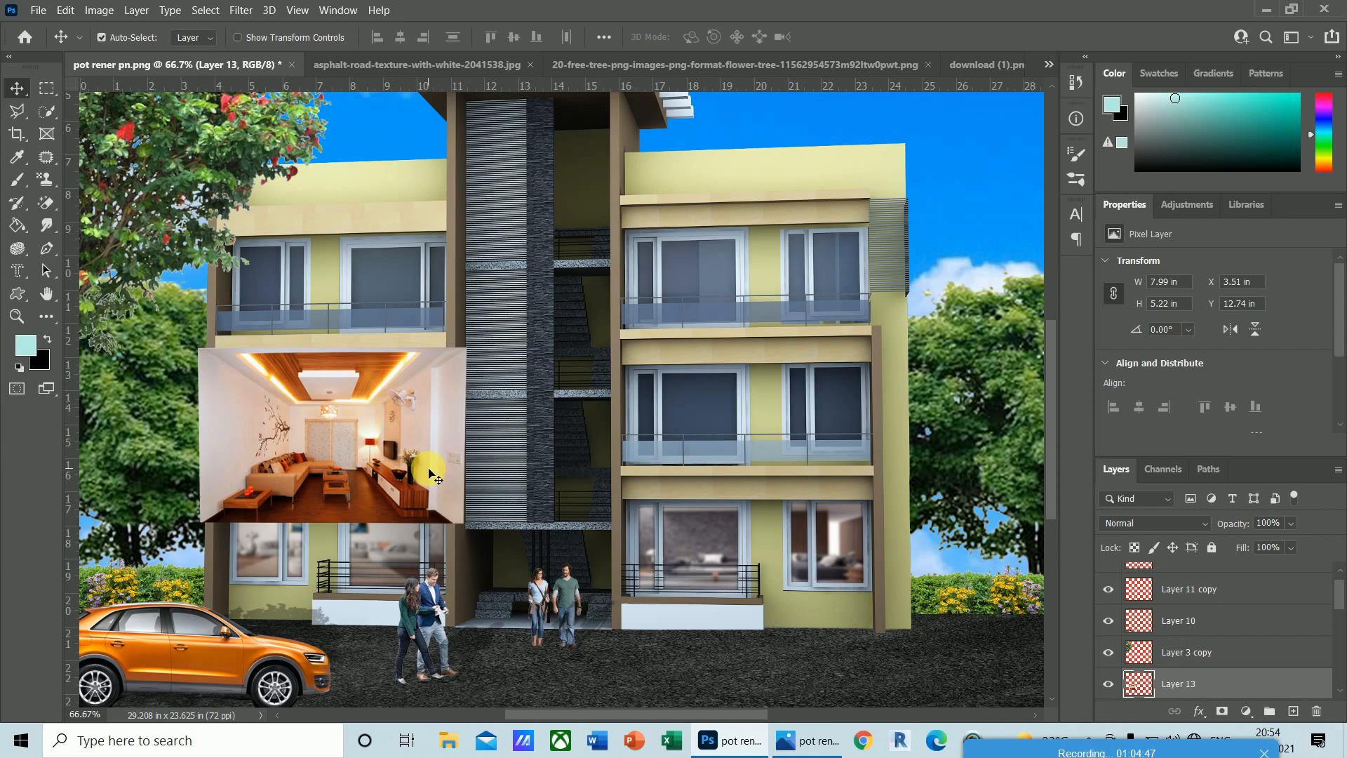
- Set Layer 13's opacity to 36% and nudge the photo up to a Y position of 12.72 in
click(1291, 524)
drag(1302, 548, 1262, 546)
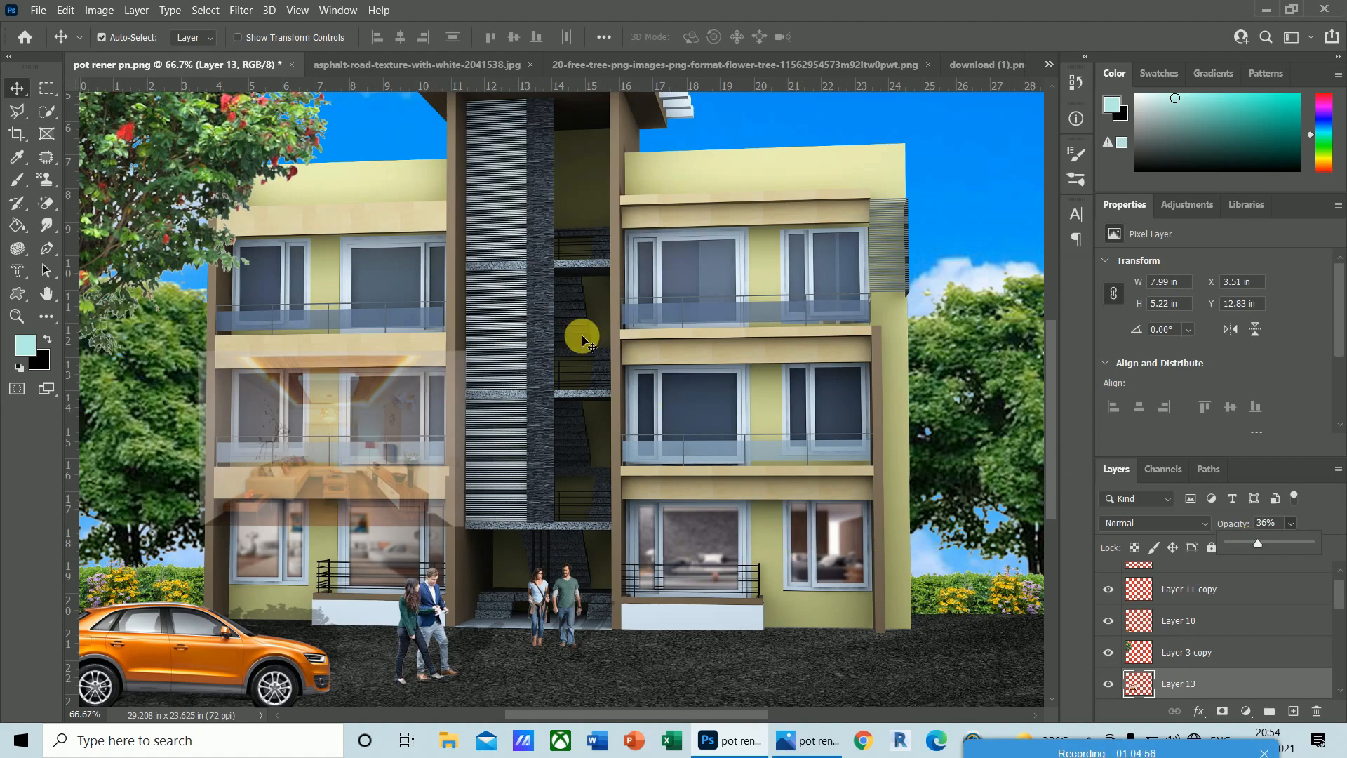
click(1199, 683)
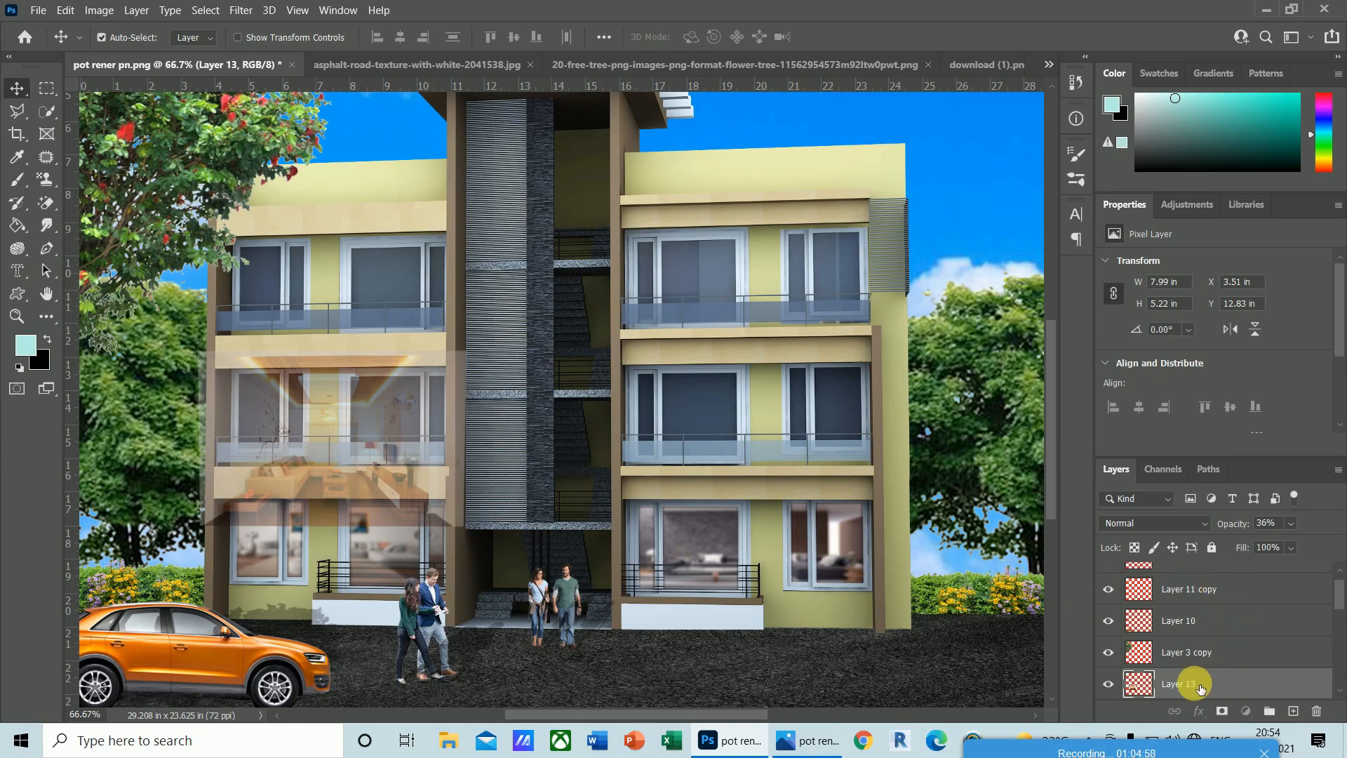
key(Up)
key(Up)
key(Up)
key(Up)
key(Up)
key(Up)
key(Up)
key(Up)
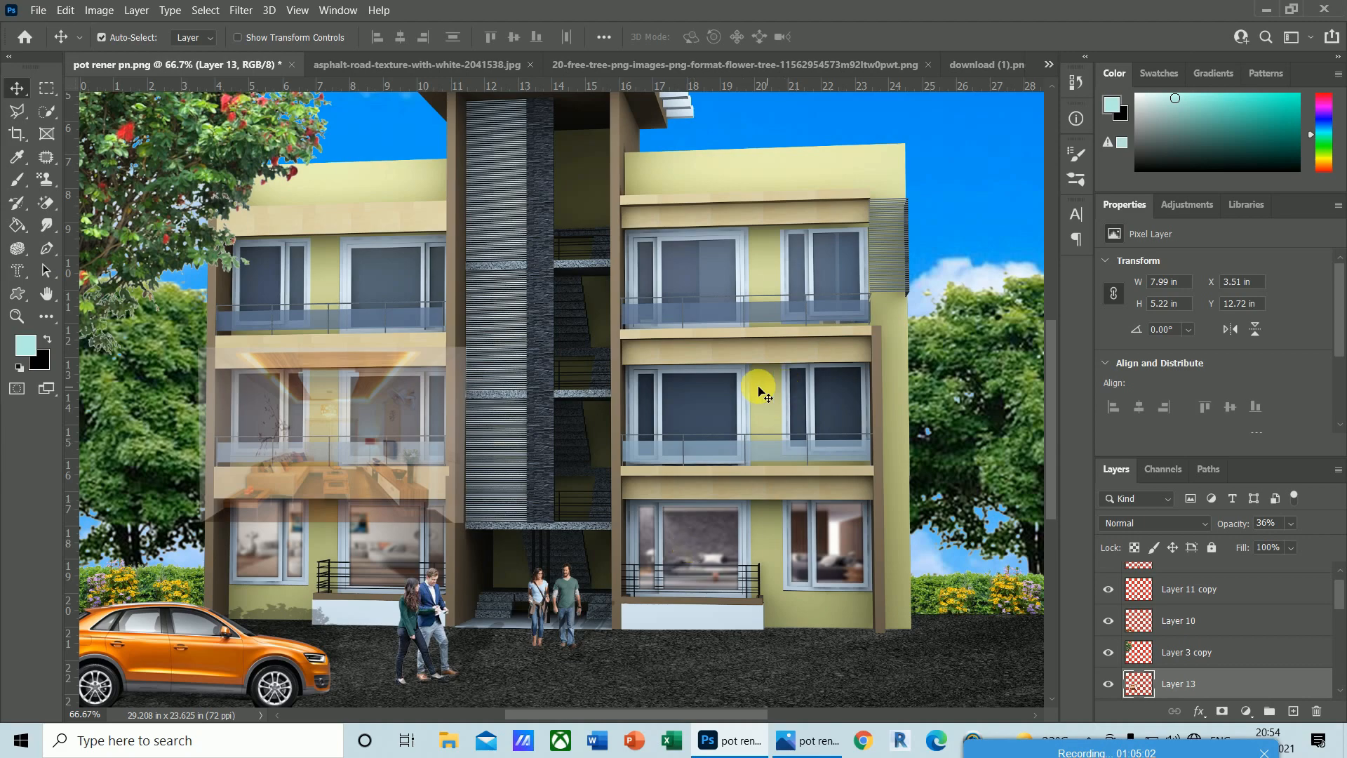
- Restore Layer 13's opacity to 100% and nudge the photo up to a Y position of 12.42 in
click(1291, 524)
drag(1282, 546, 1336, 544)
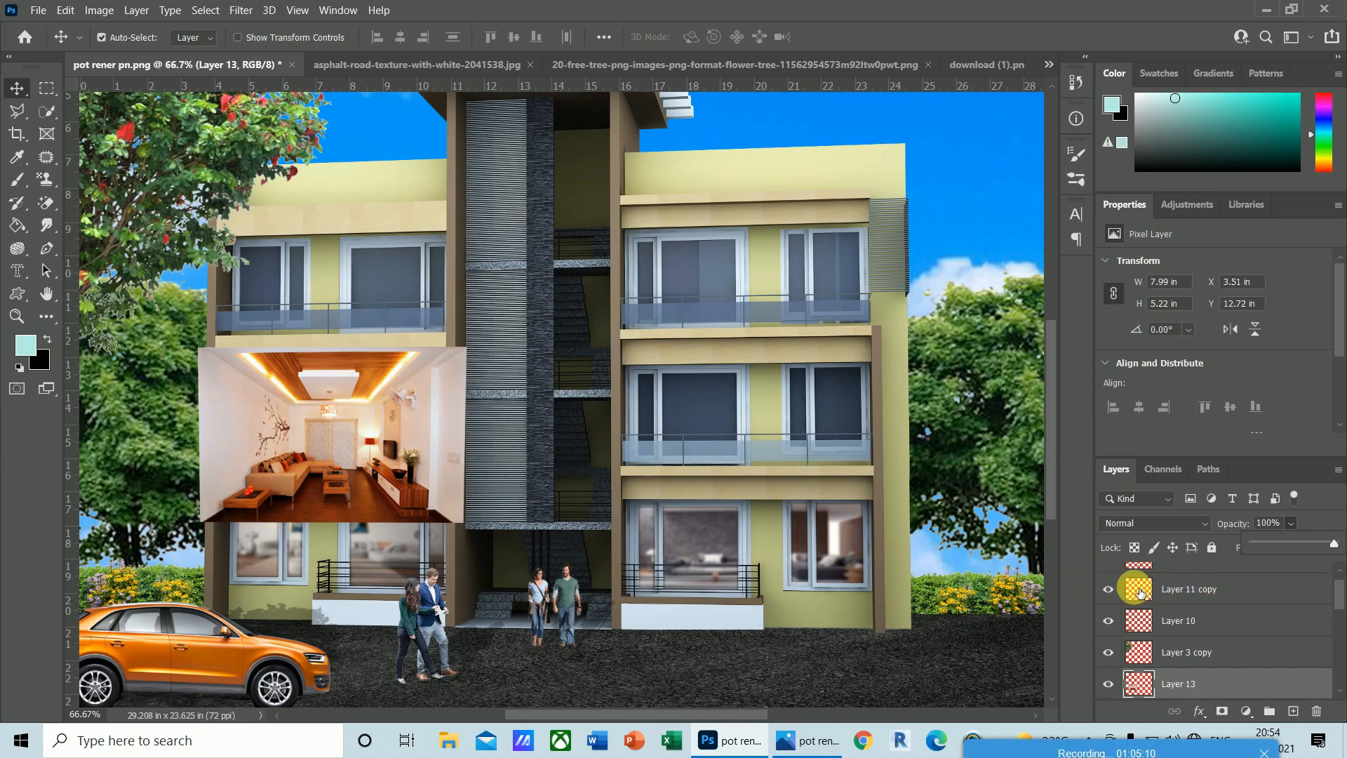
click(1216, 692)
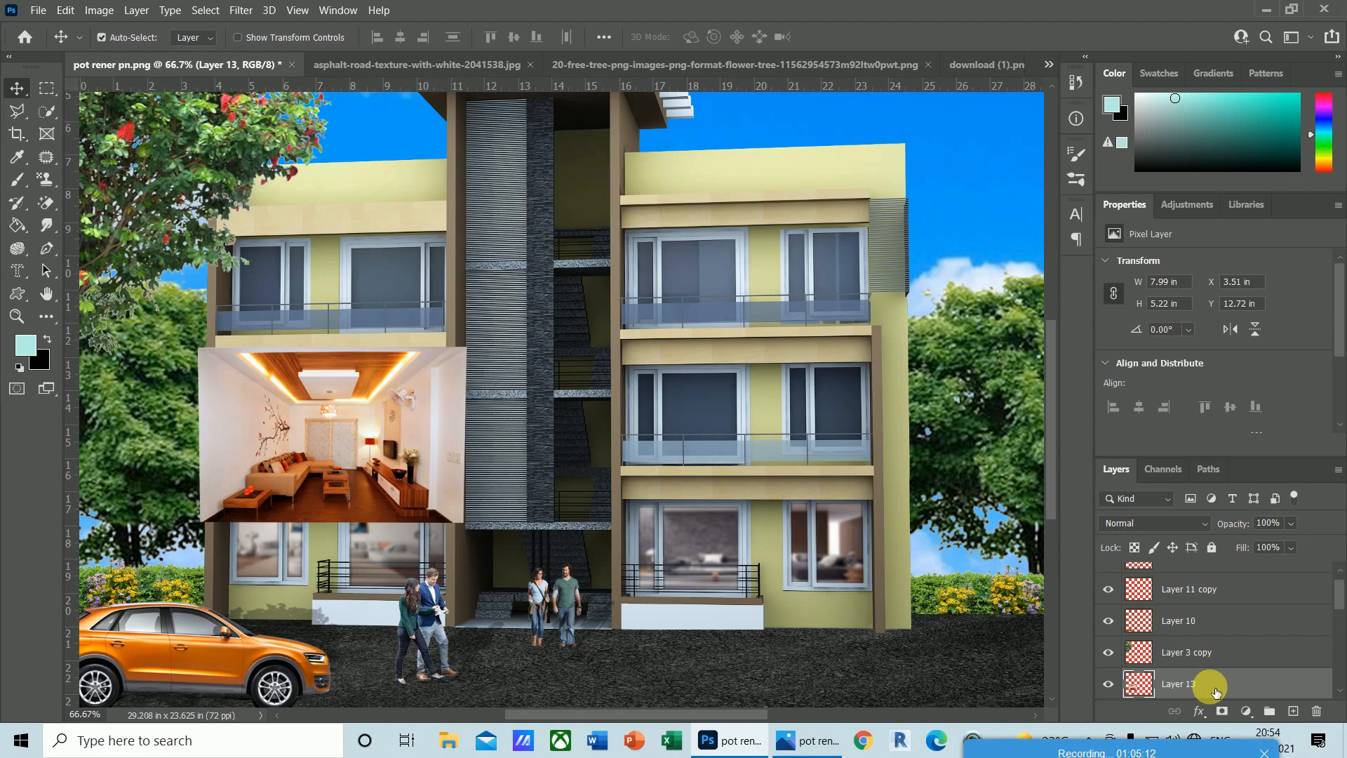
key(Up)
key(Up)
key(Up)
key(Up)
key(Up)
key(Up)
key(Up)
key(Up)
key(Up)
key(Up)
key(Up)
key(Up)
key(Up)
key(Up)
key(Up)
key(Up)
key(Up)
key(Up)
key(Up)
key(Up)
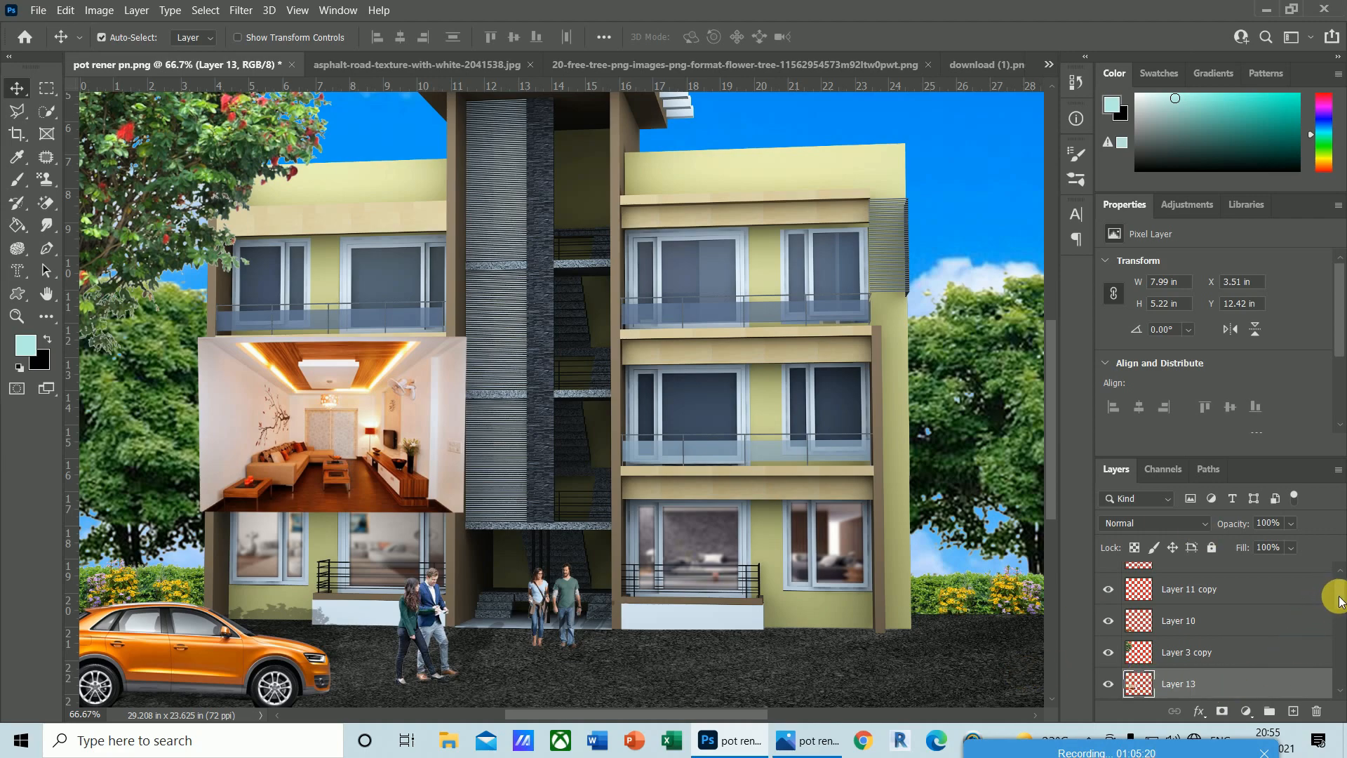
- Make the building's Layer 1 the active layer and hide the interior photo on Layer 13
drag(1339, 600, 1337, 623)
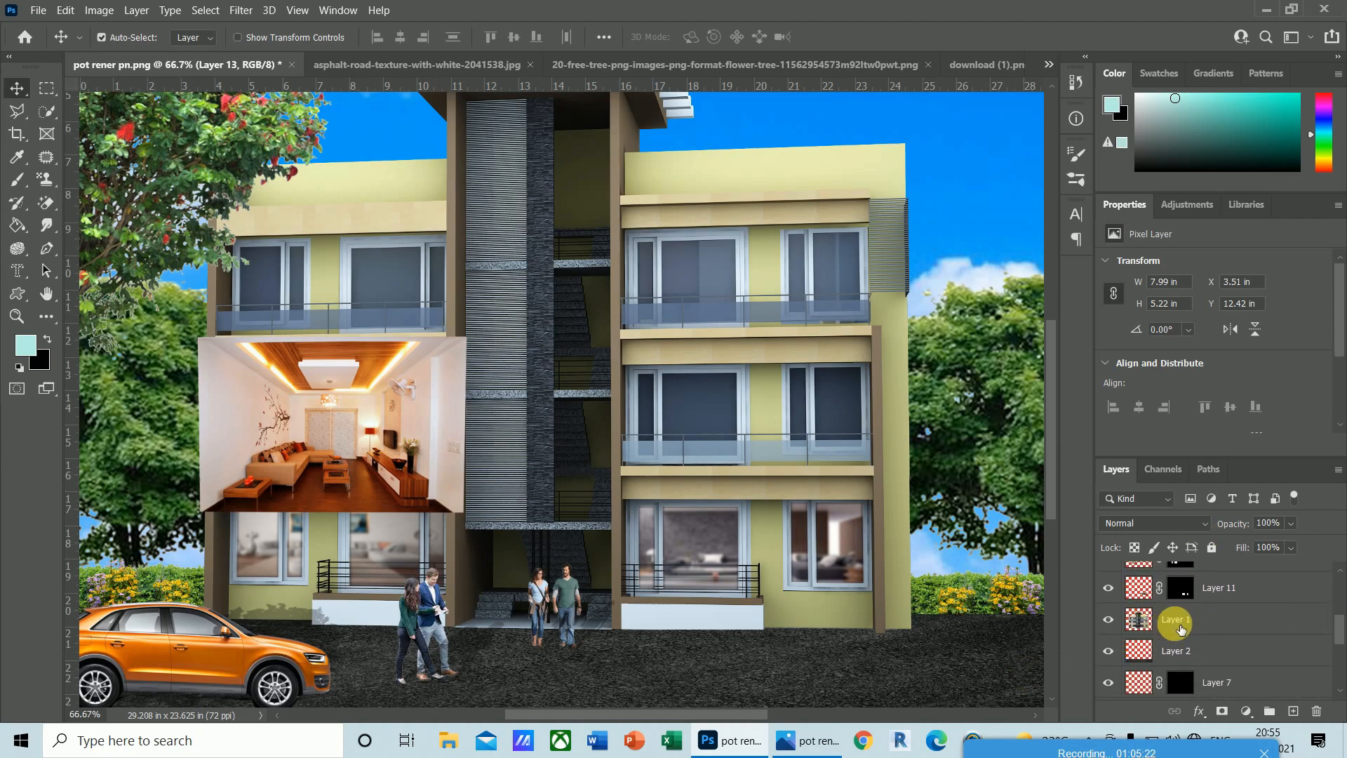
click(1181, 627)
scroll(1193, 649, up, 1)
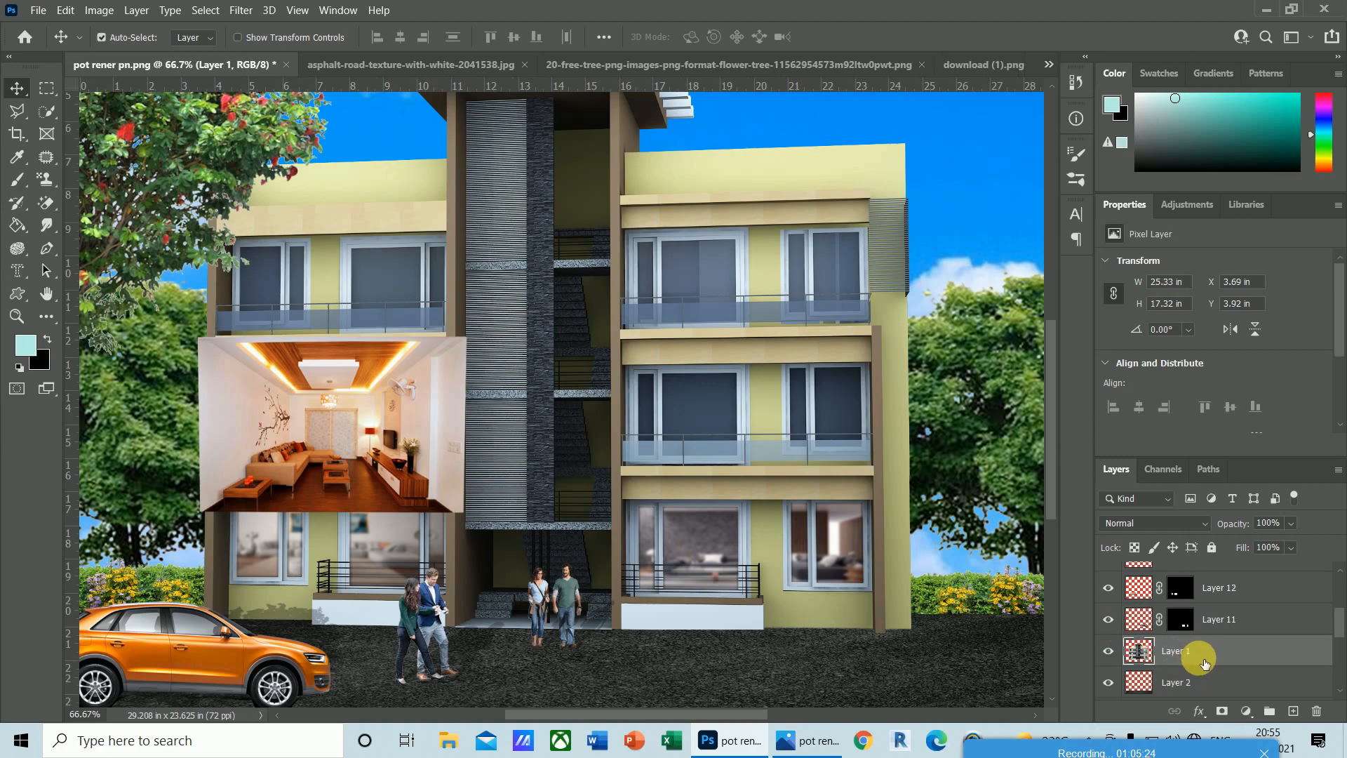
scroll(1196, 653, up, 1)
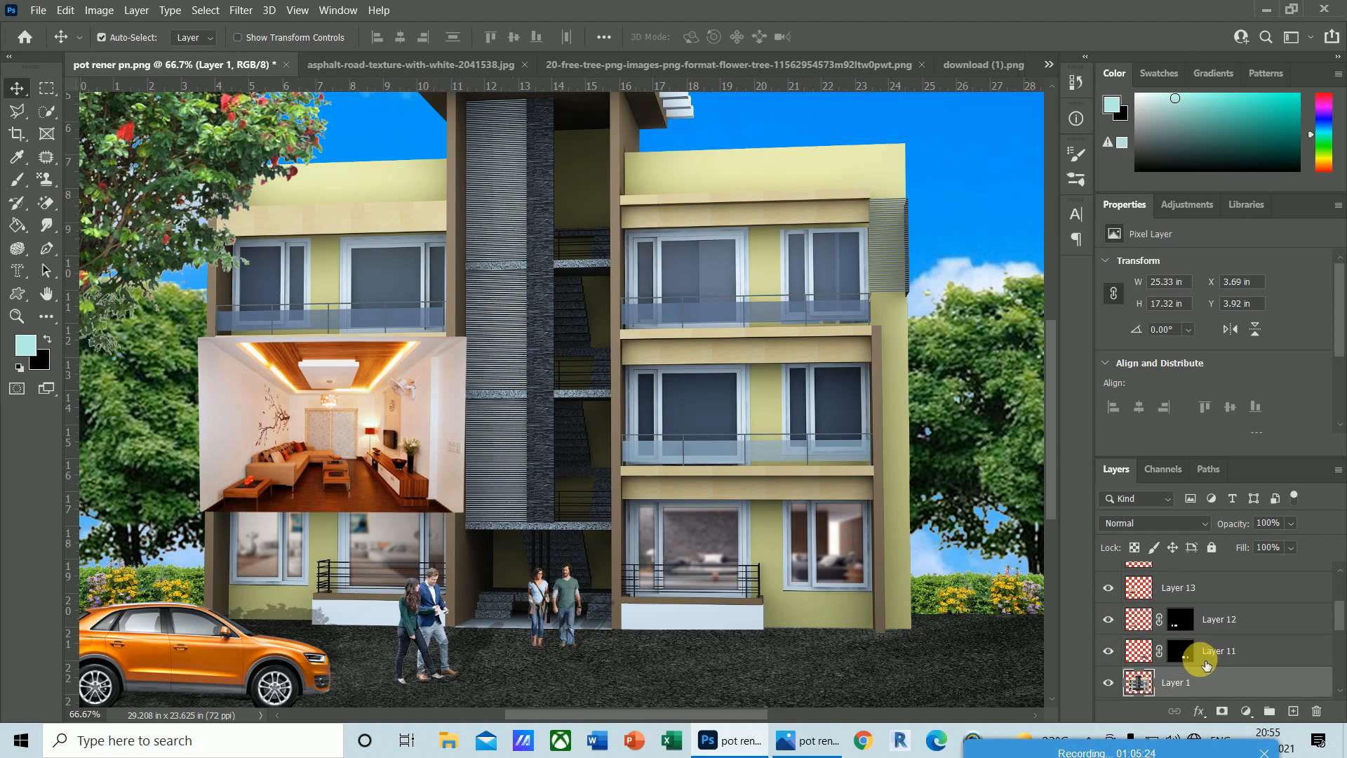
click(1112, 590)
- Select the wide glass pane of the left wing's leftmost first-floor window, above the railing, with the Polygonal Lasso
key(ctrl)
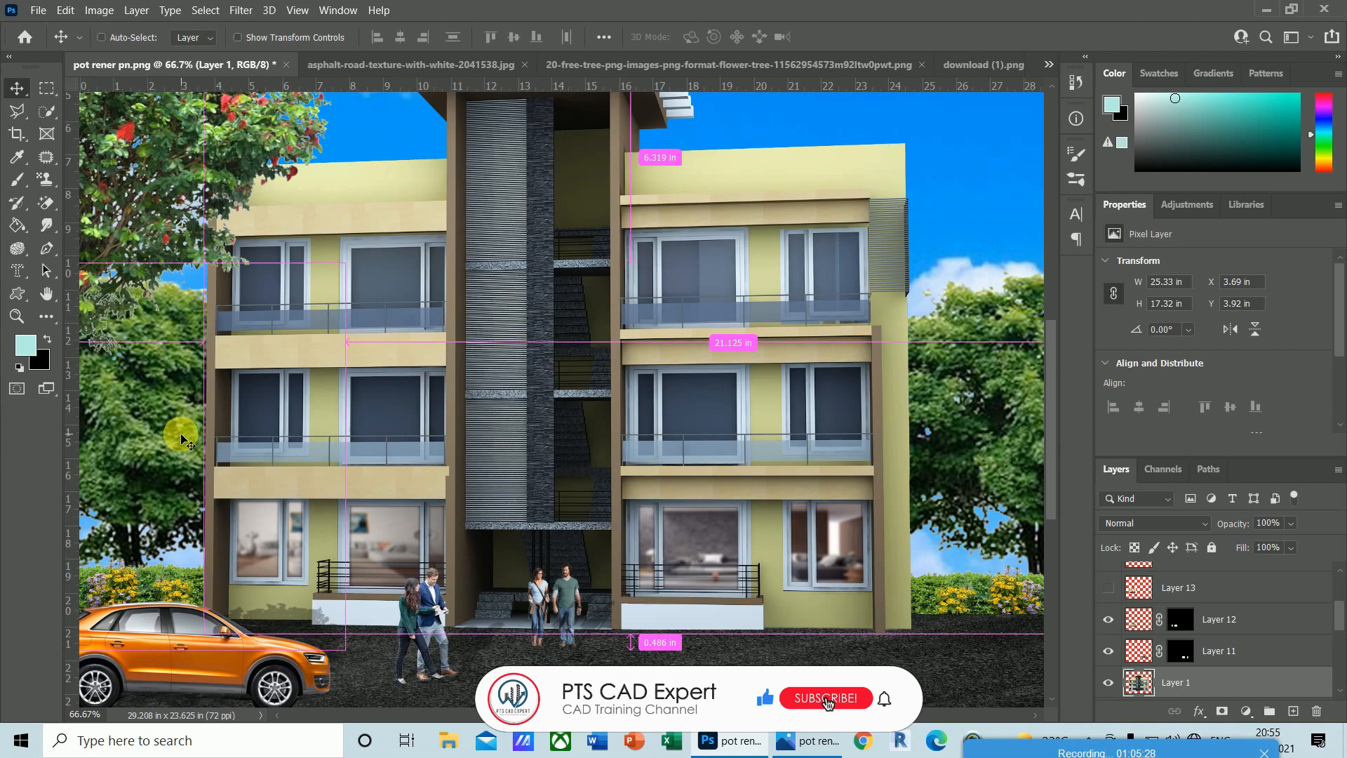
key(ctrl+plus)
key(ctrl+plus)
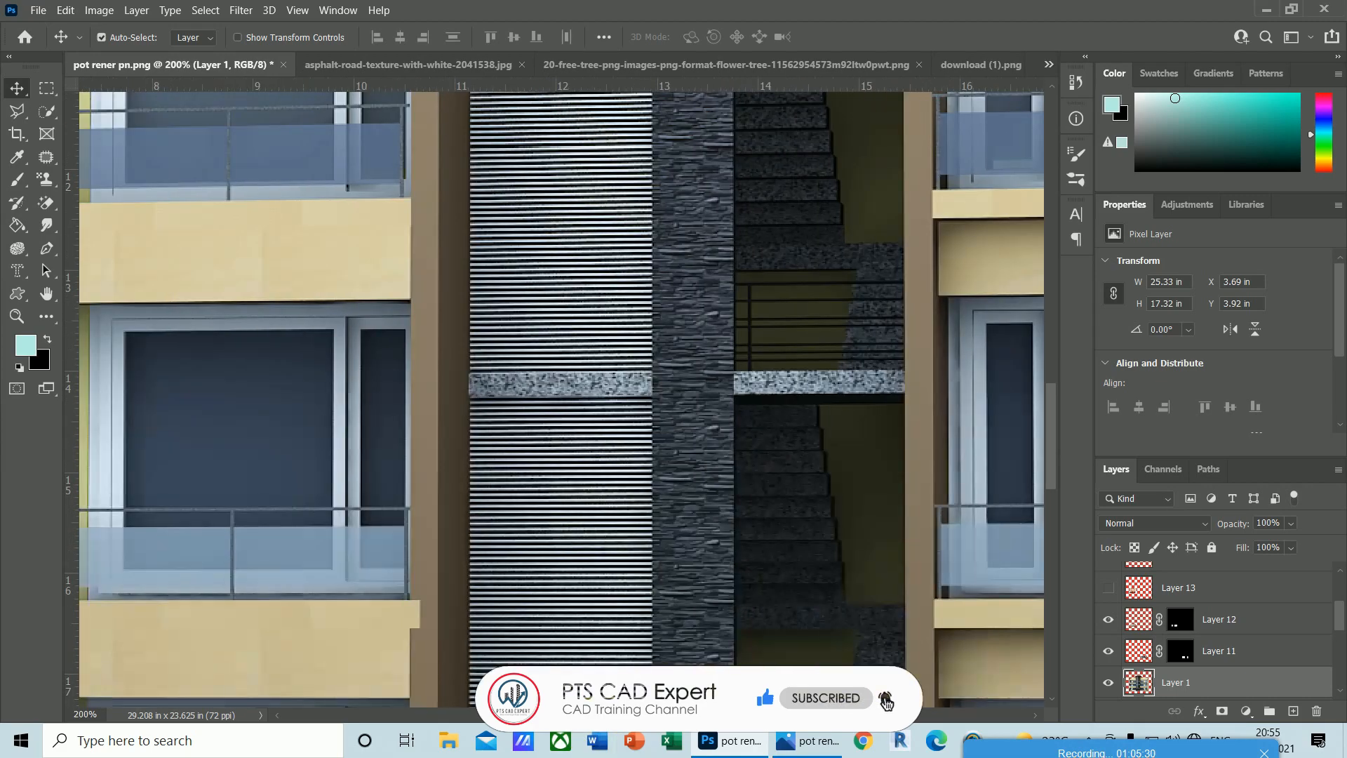
drag(592, 715, 514, 718)
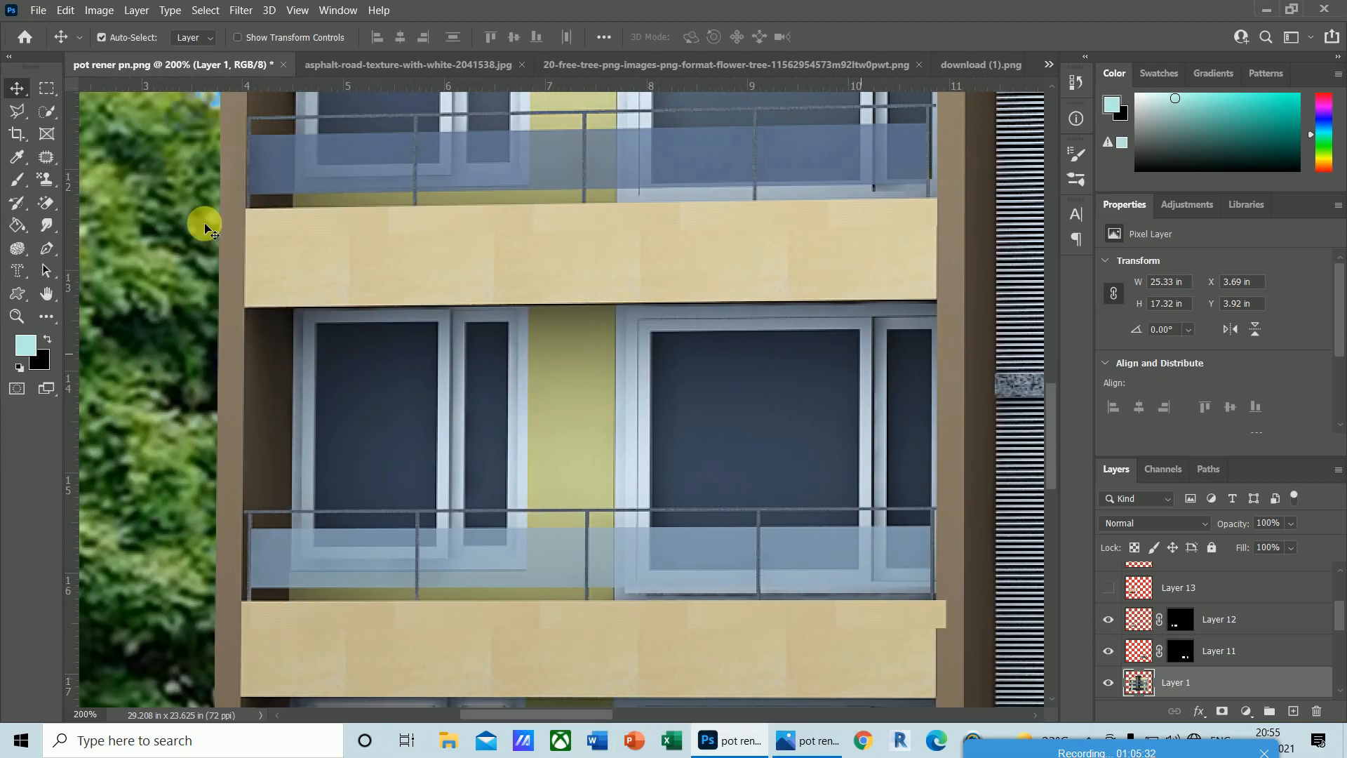
click(18, 111)
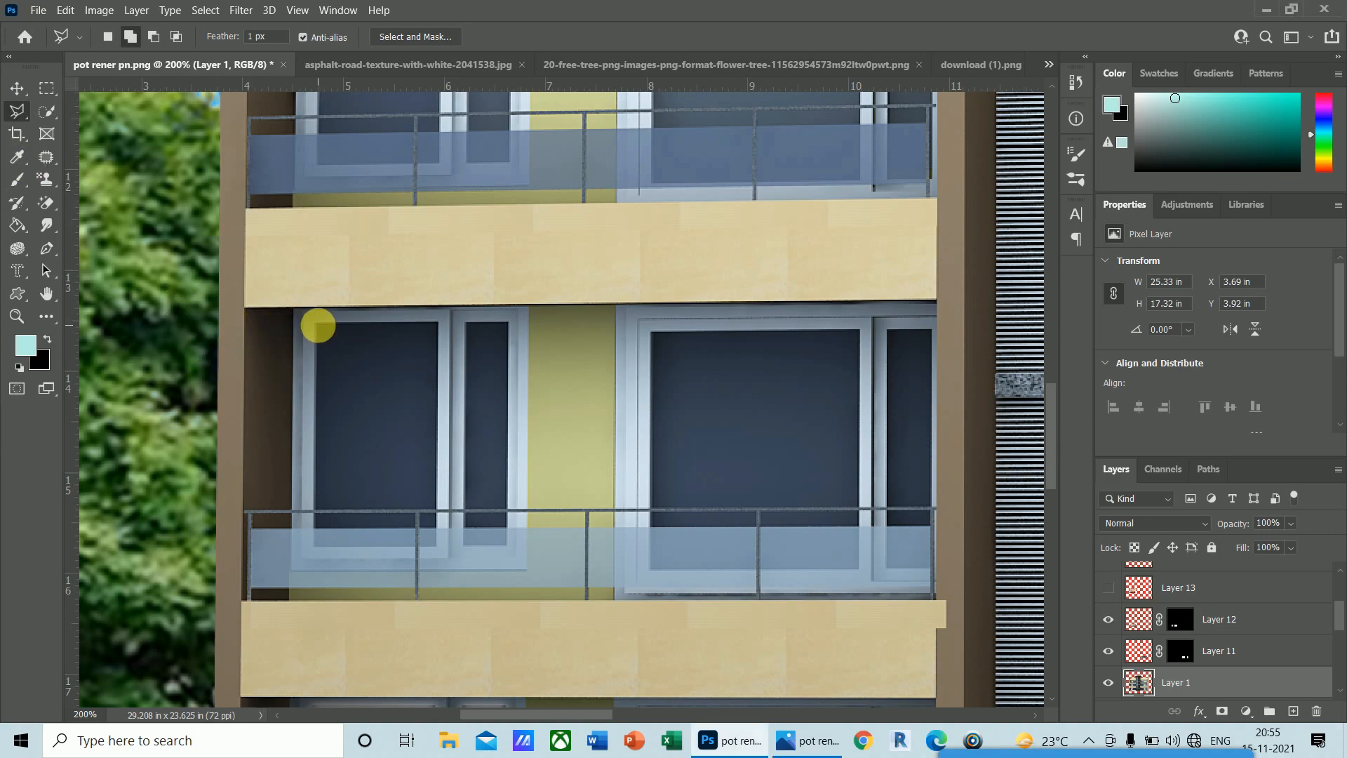
click(317, 325)
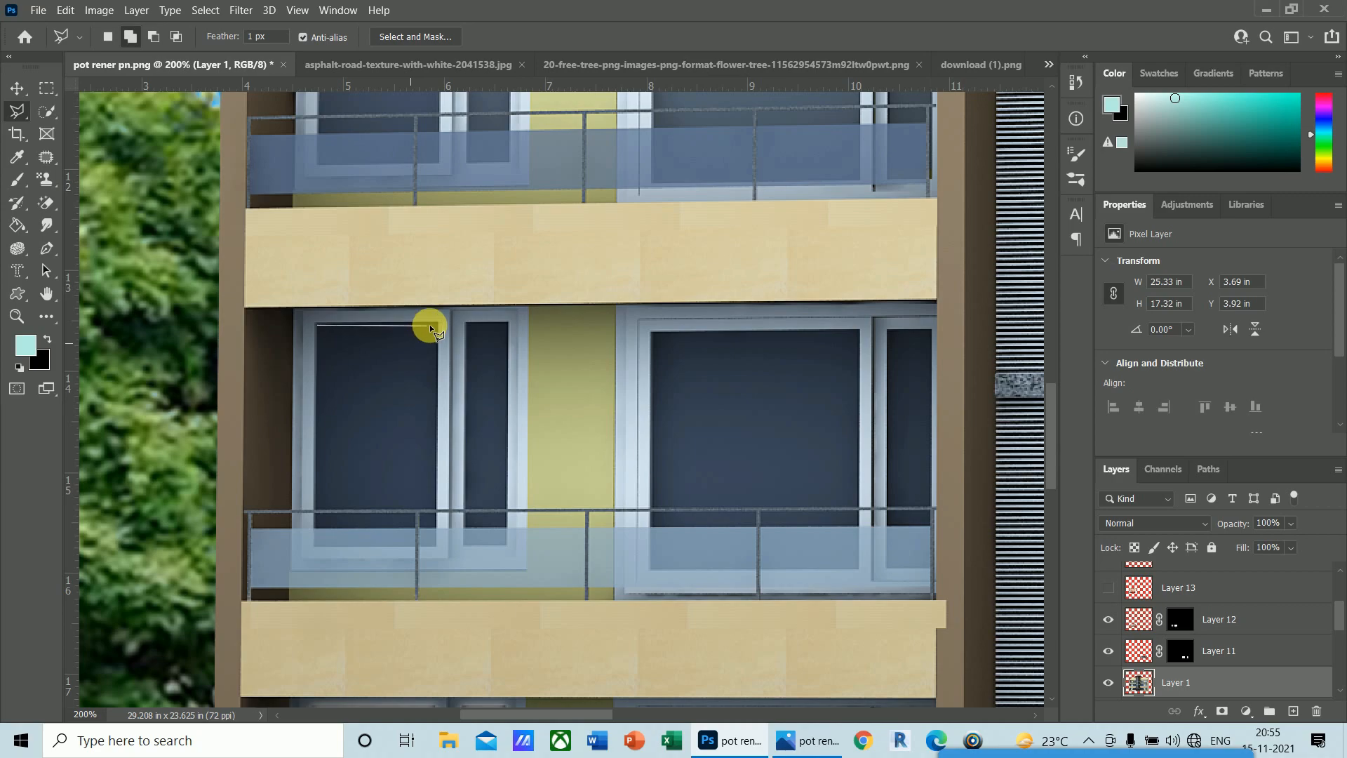
click(437, 322)
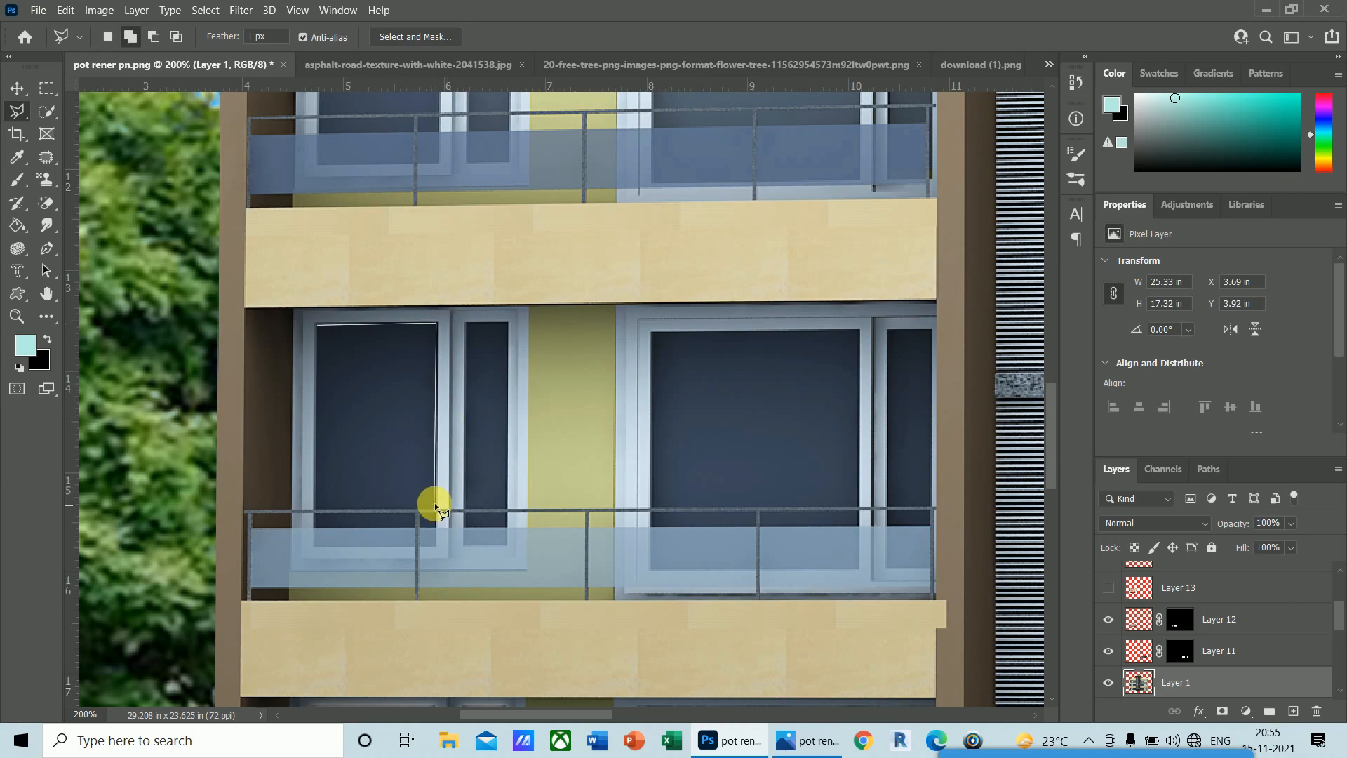
scroll(435, 504, up, 1)
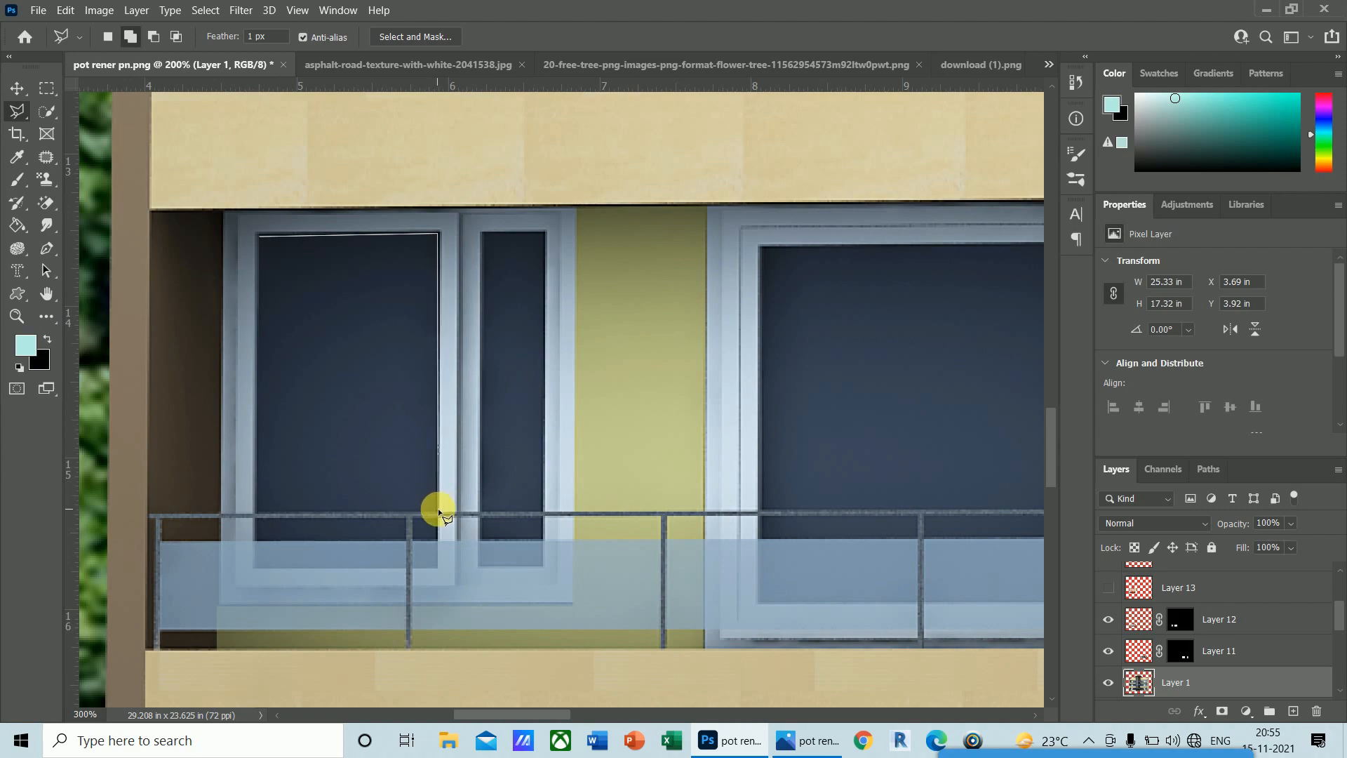
click(437, 512)
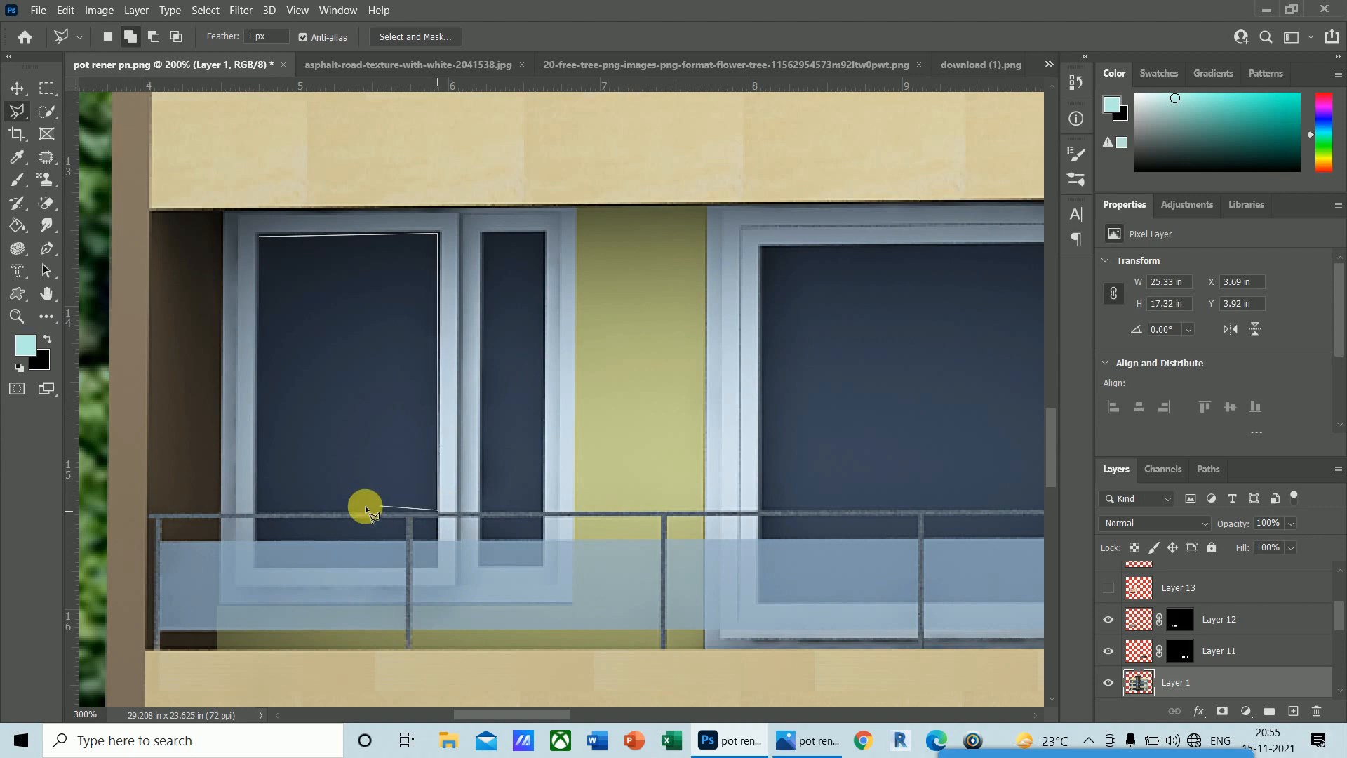
click(254, 514)
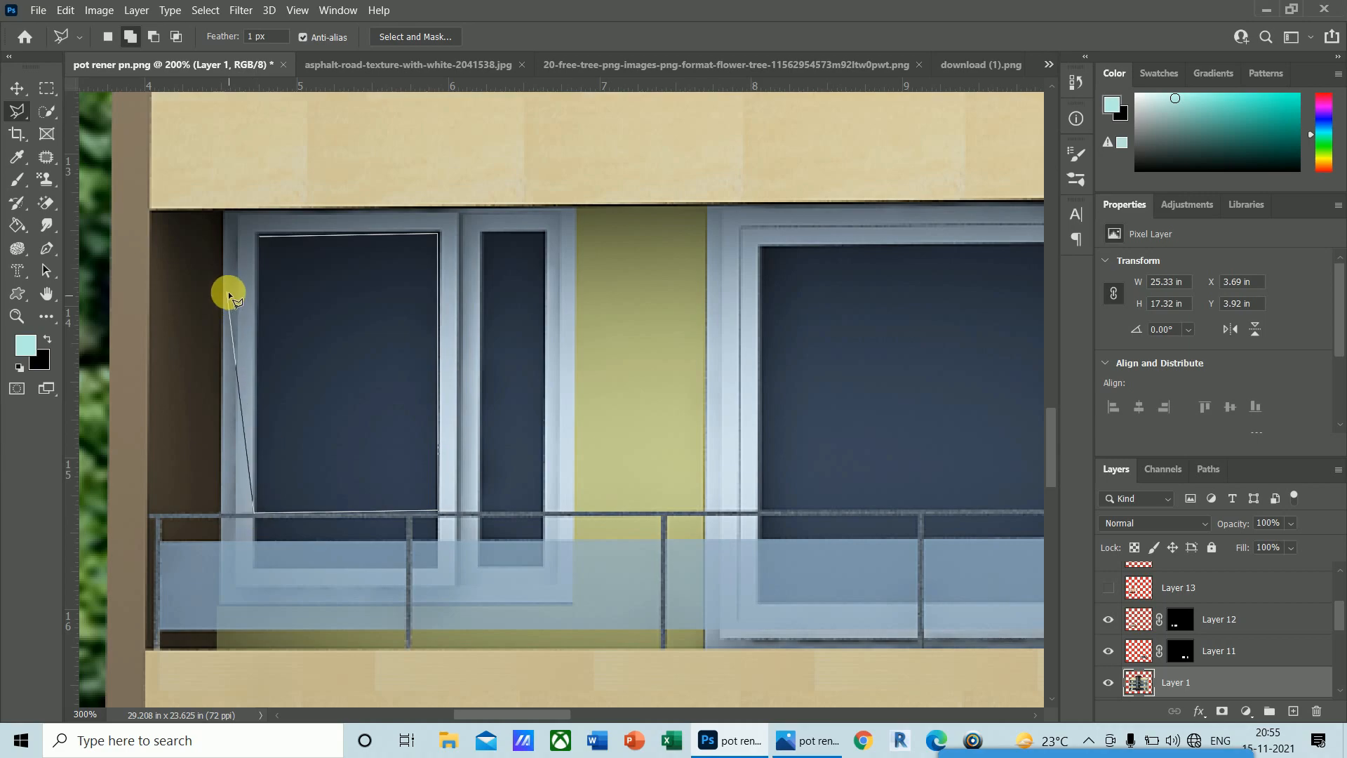
click(258, 241)
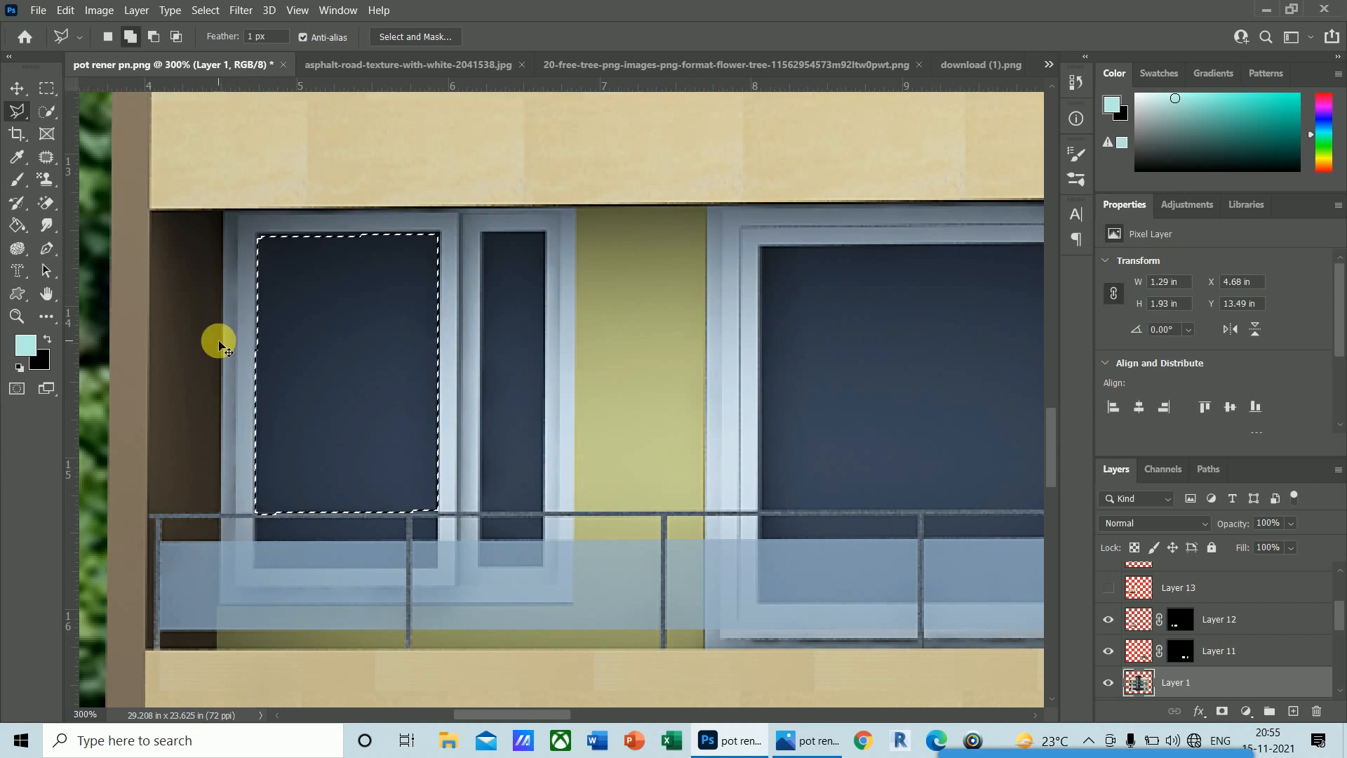
- Add the narrow glass pane of the leftmost first-floor window, above the railing, to the selection with the Polygonal Lasso
key(ctrl+plus)
key(ctrl+plus)
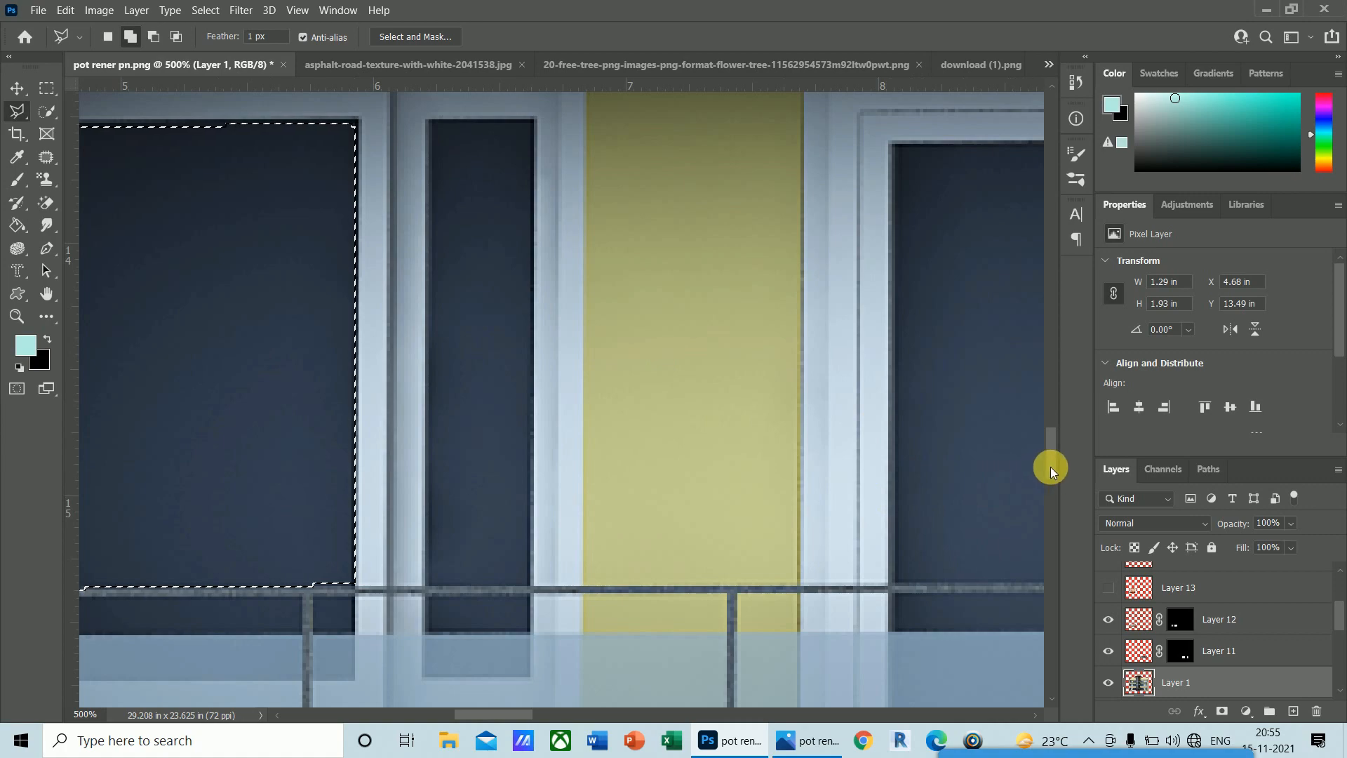
drag(1051, 466, 1050, 452)
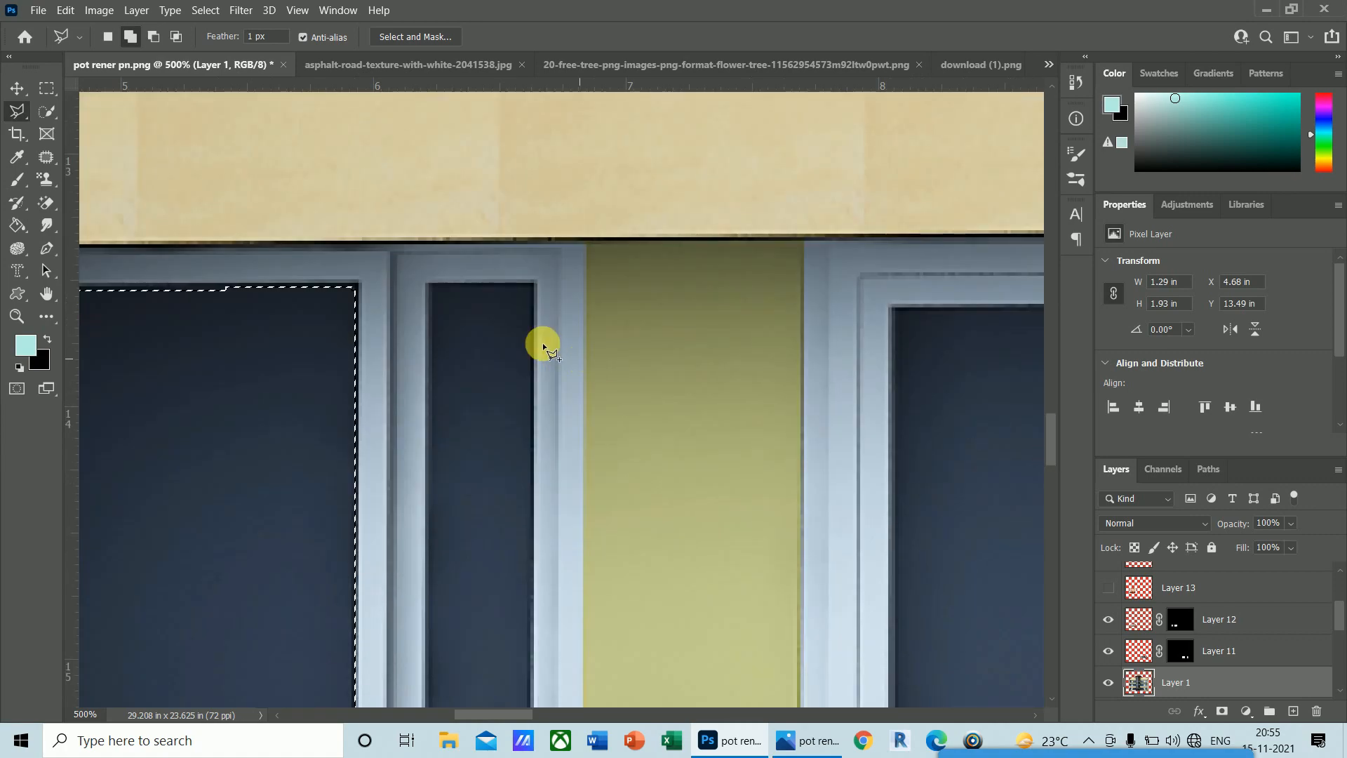
click(427, 283)
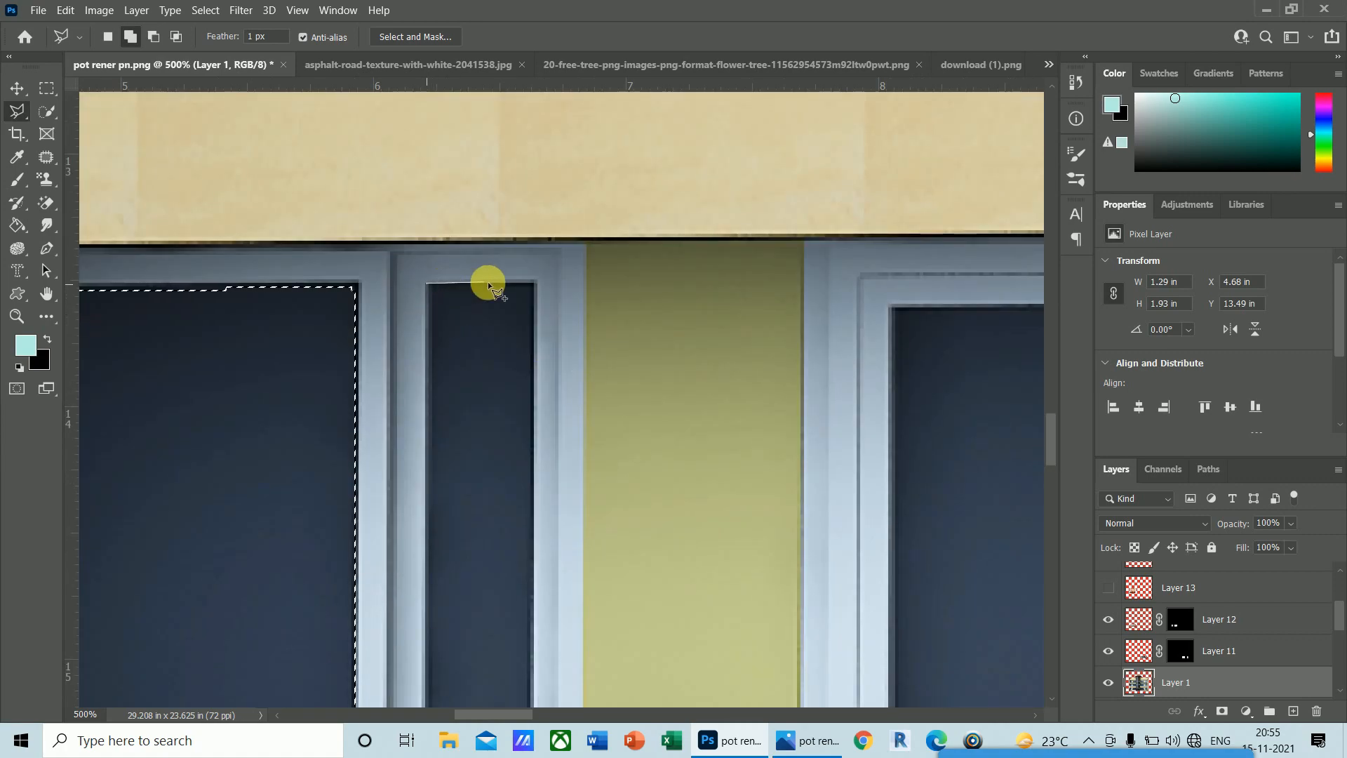
click(533, 282)
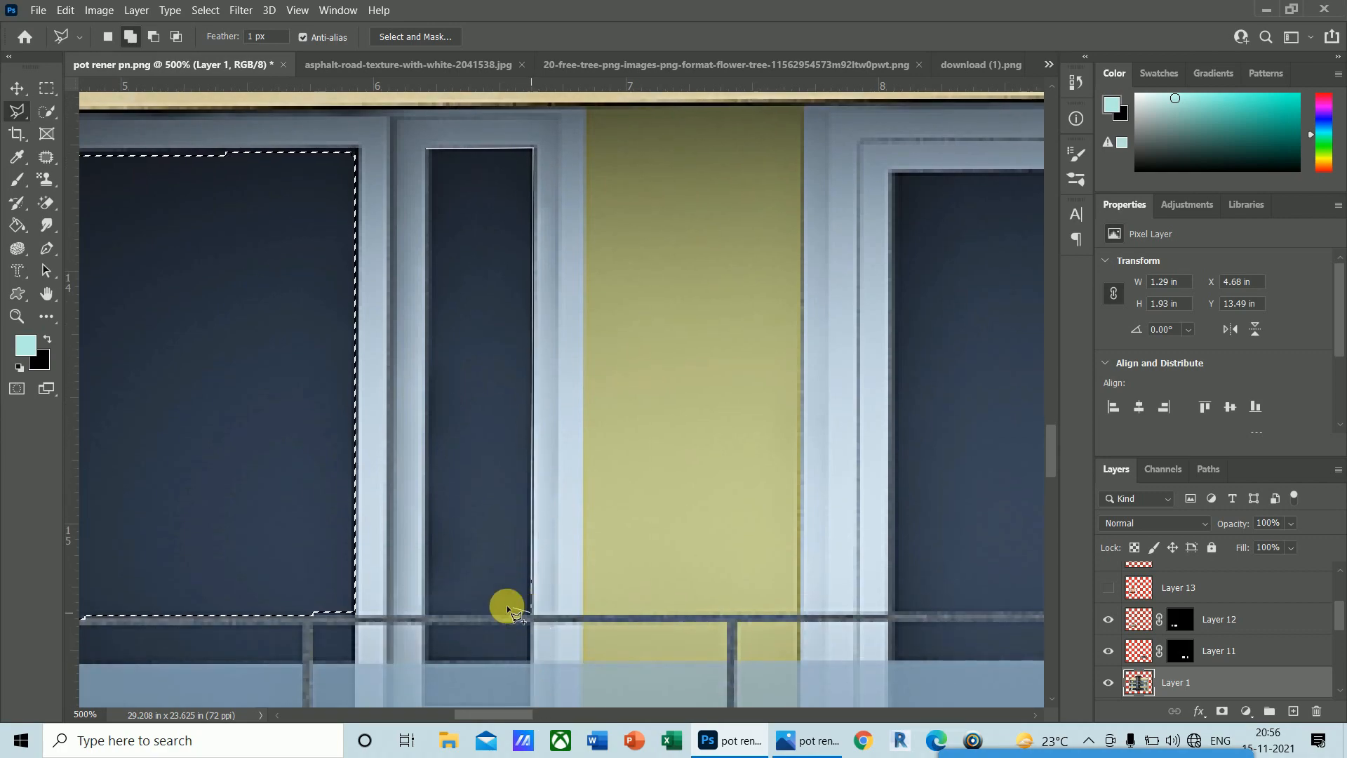
click(428, 610)
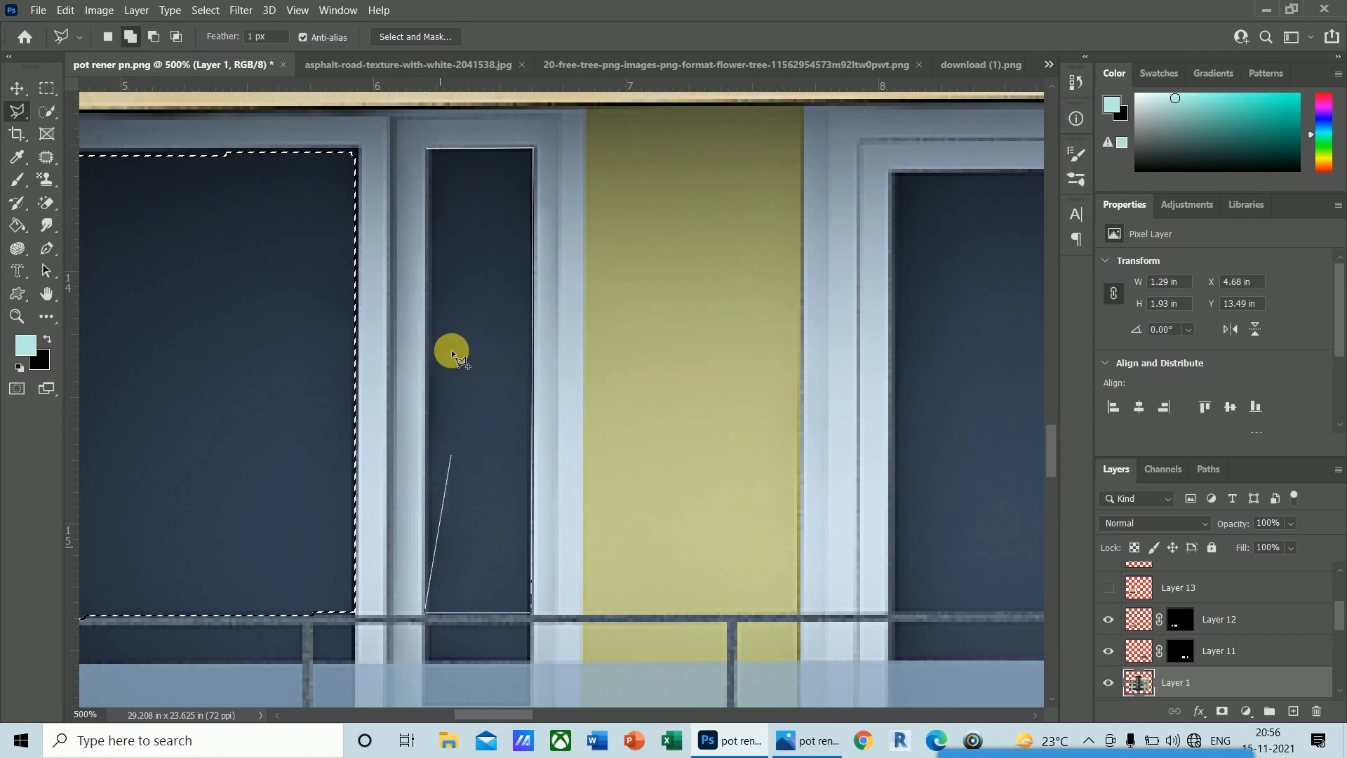
click(425, 150)
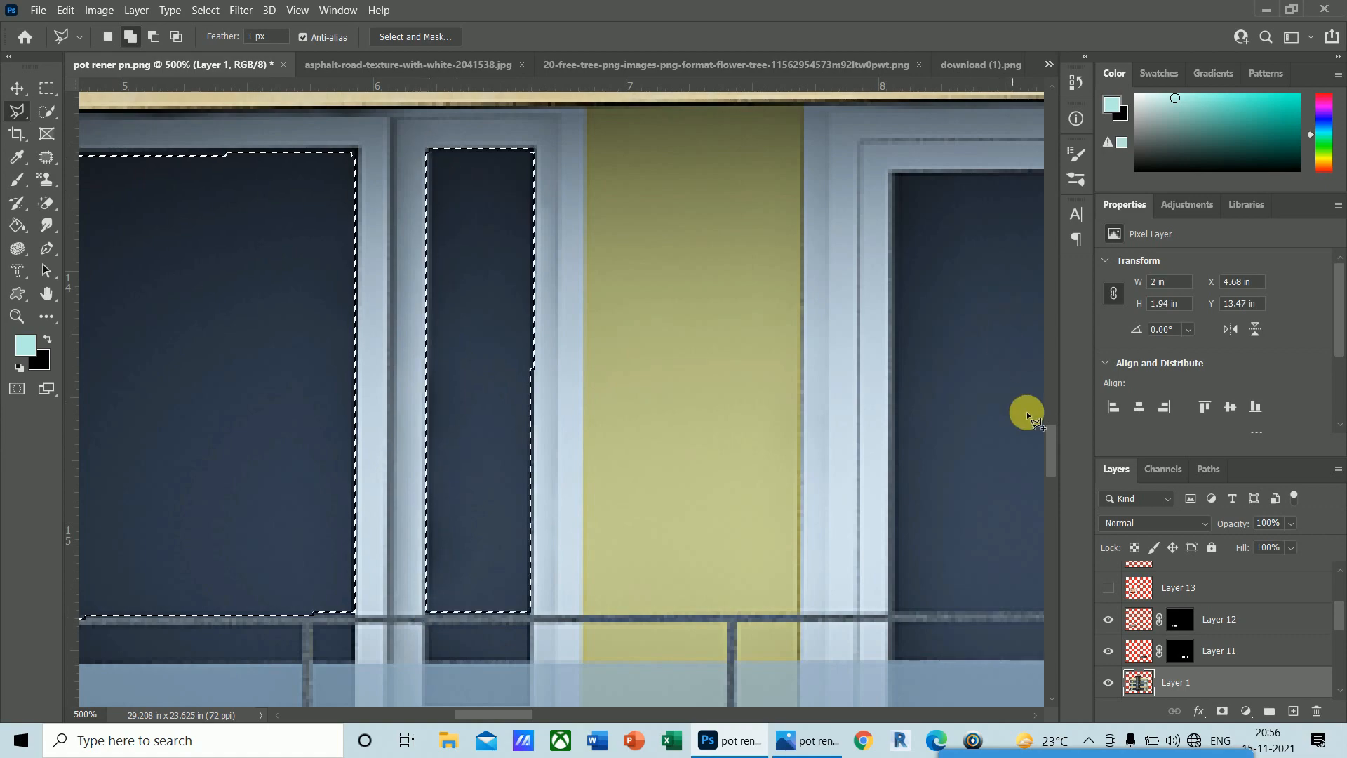
- Add the wide pane's two glass strips between the handrail and the balcony glass, on both sides of the post, to the selection
drag(1052, 455, 1051, 470)
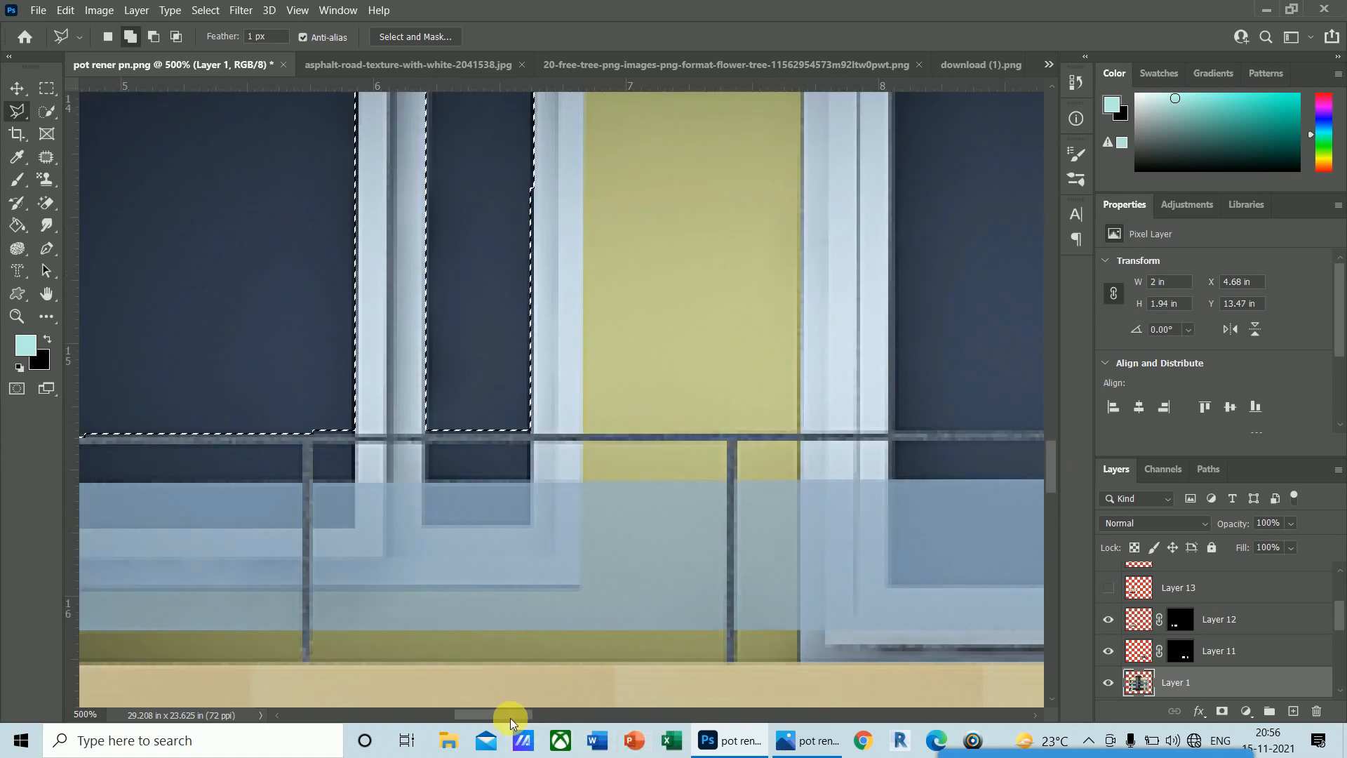
drag(511, 717, 481, 711)
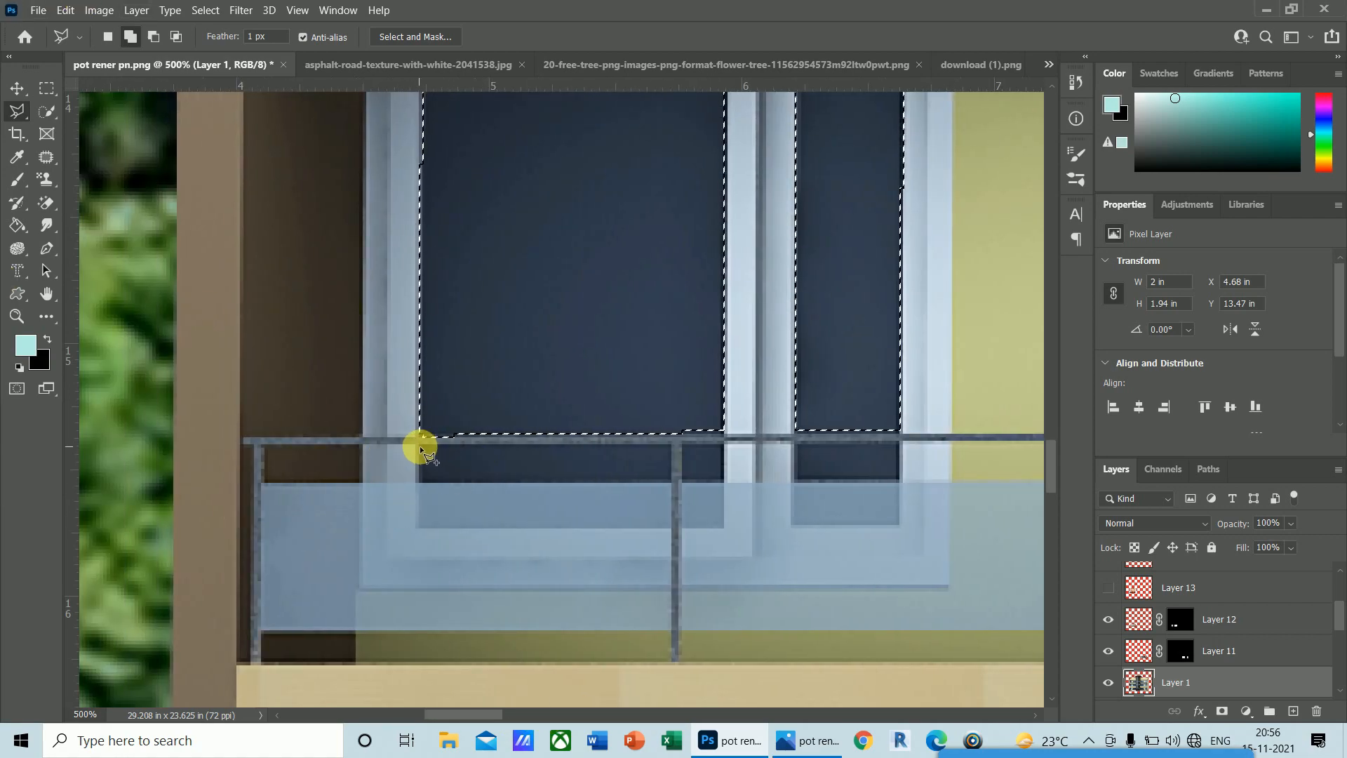
click(418, 480)
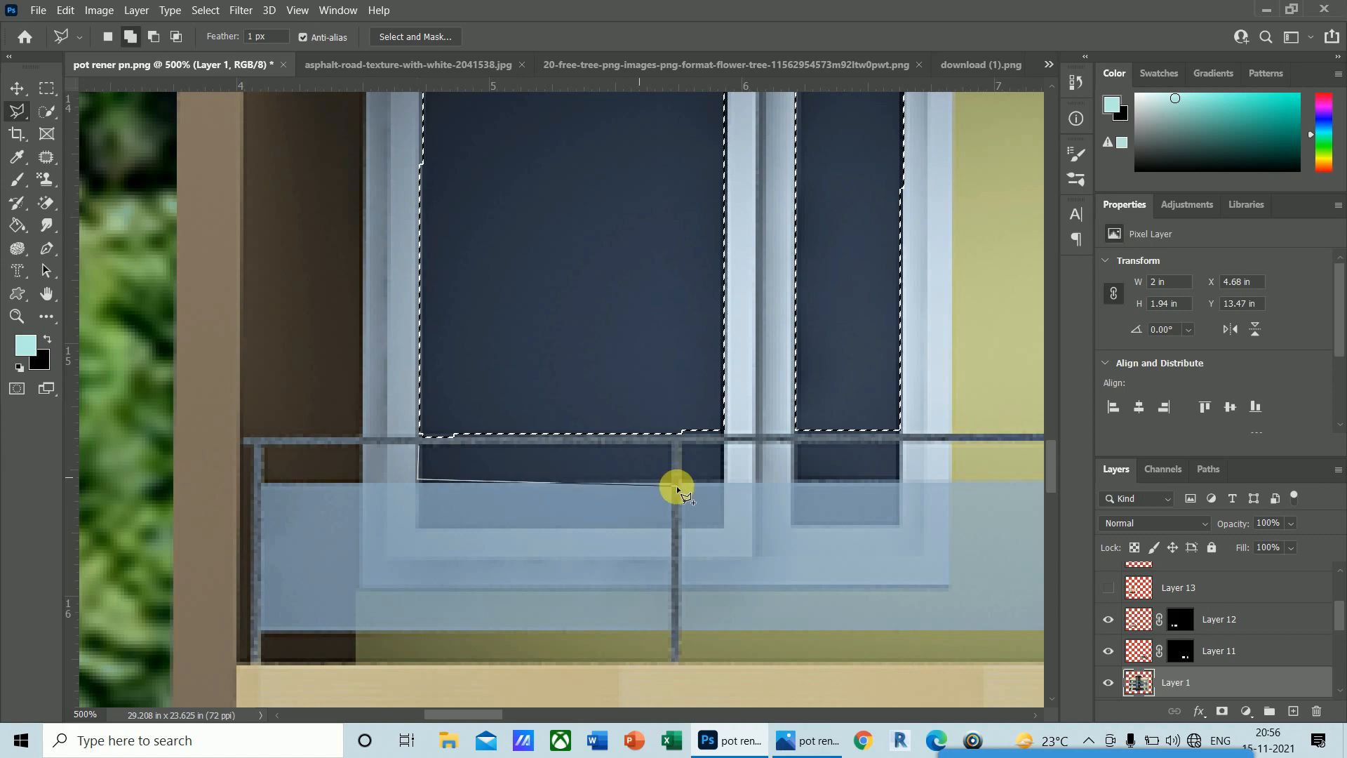
click(671, 447)
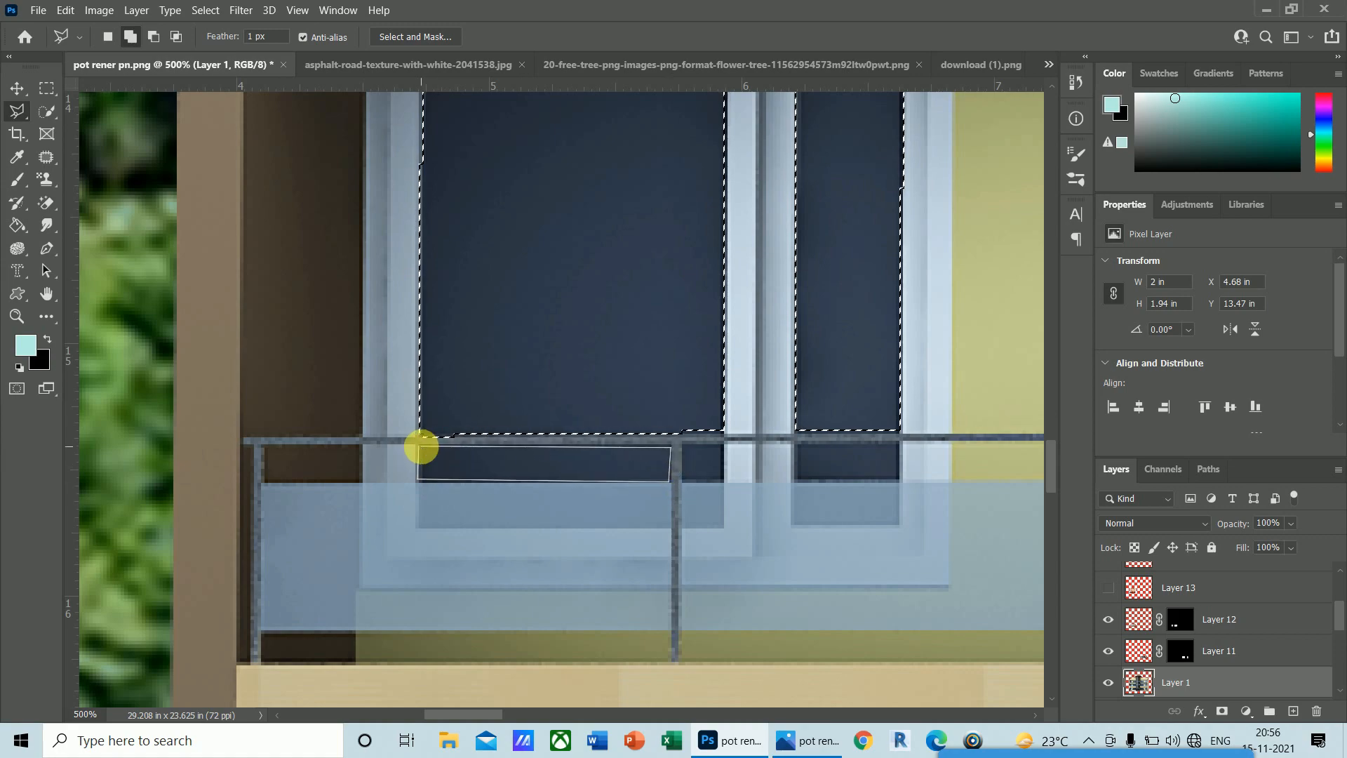
click(421, 447)
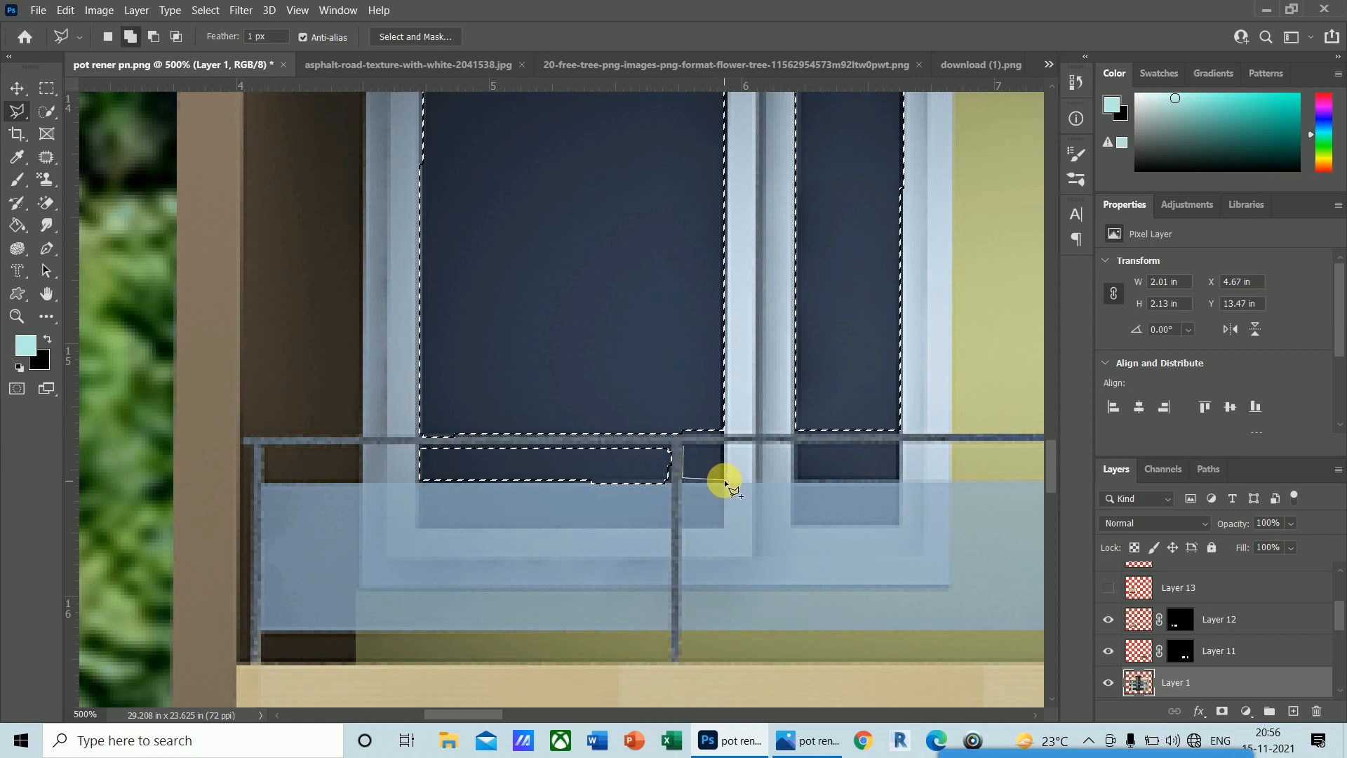
click(722, 446)
click(683, 445)
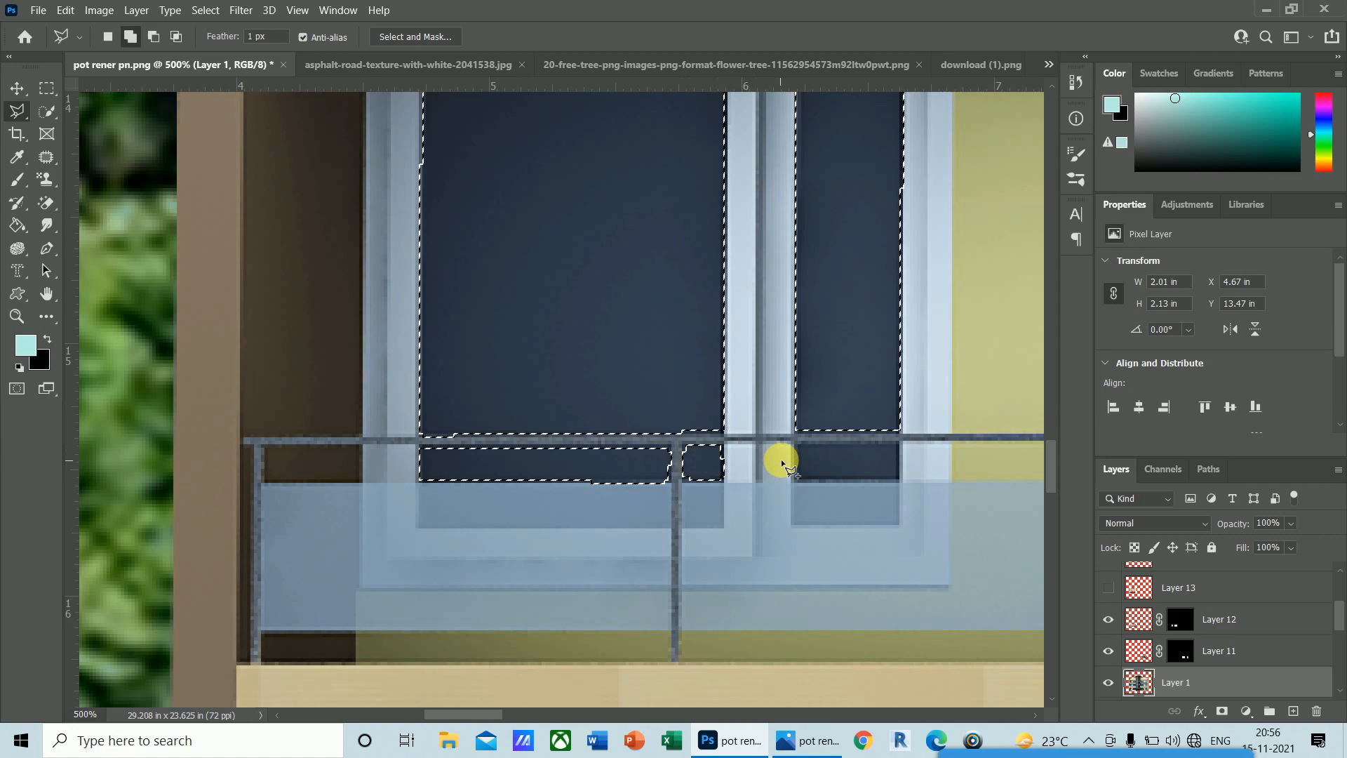
- Add the narrow pane's glass strip between the handrail and the balcony glass to the selection
click(794, 444)
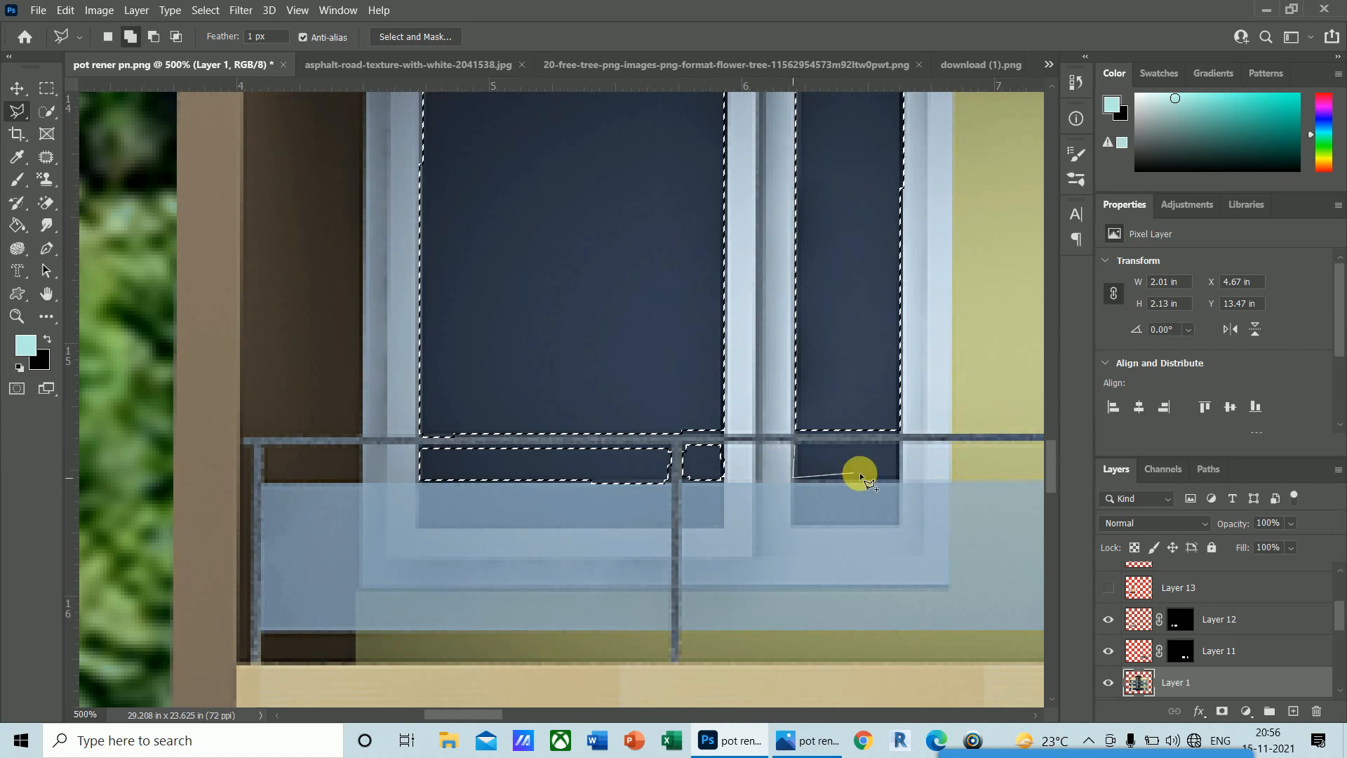
click(898, 479)
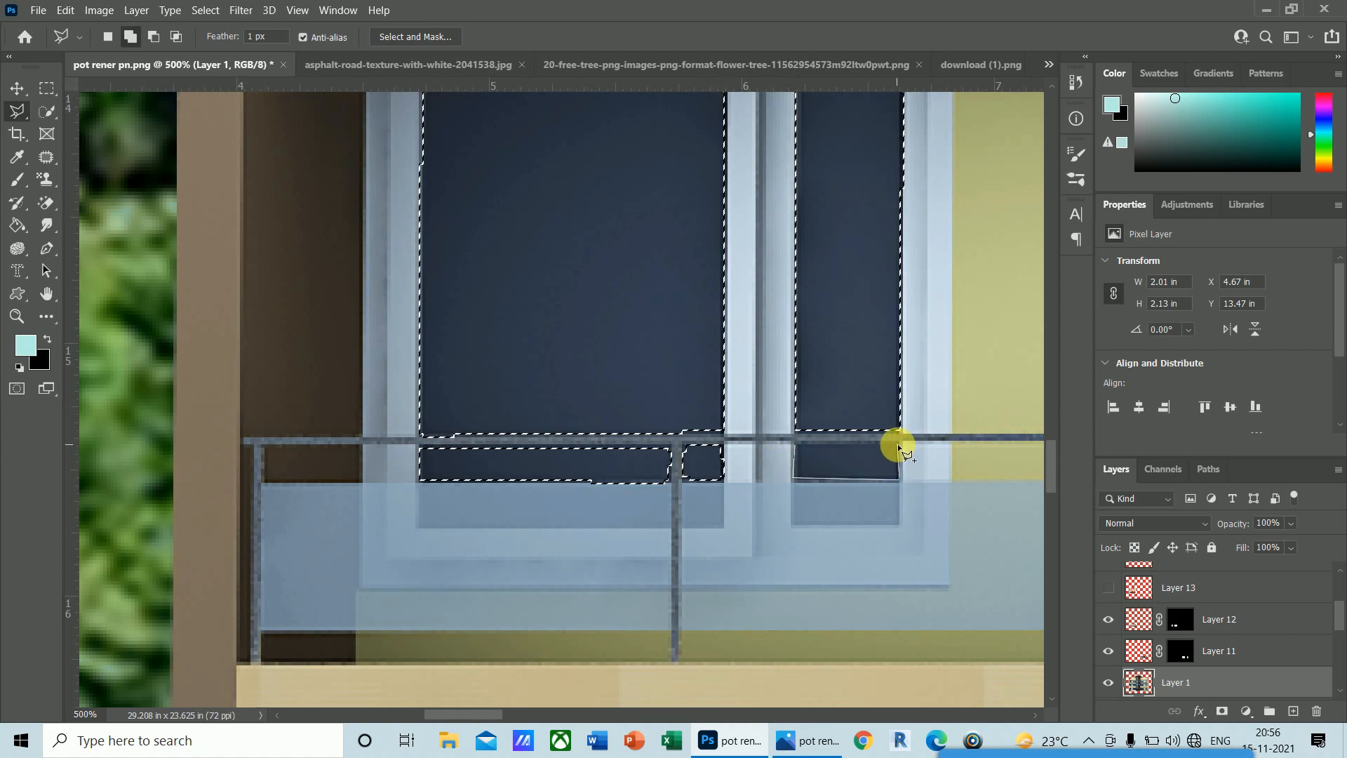
click(898, 444)
click(795, 445)
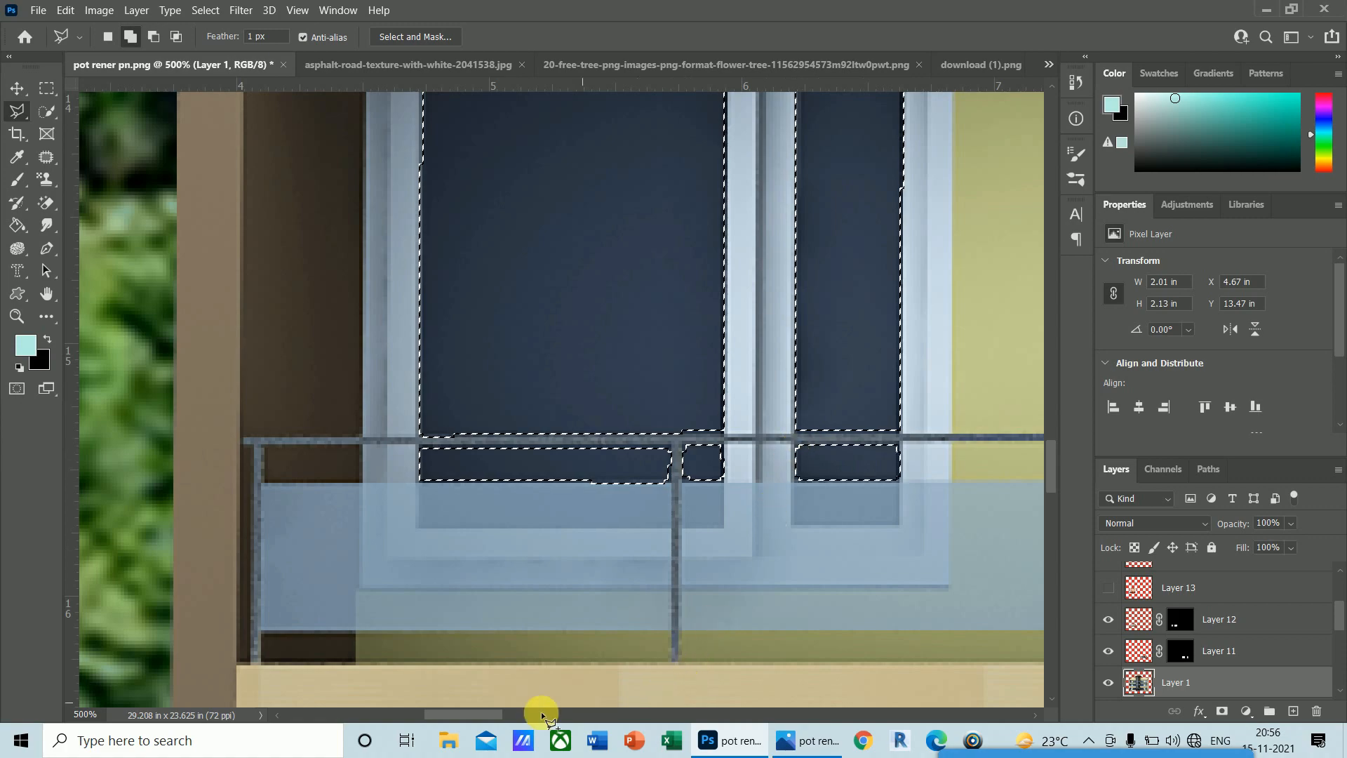
- Add the second first-floor window's glass strips between handrail and balcony glass to the selection, two on the wide pane and one on the narrow pane
drag(490, 713, 565, 646)
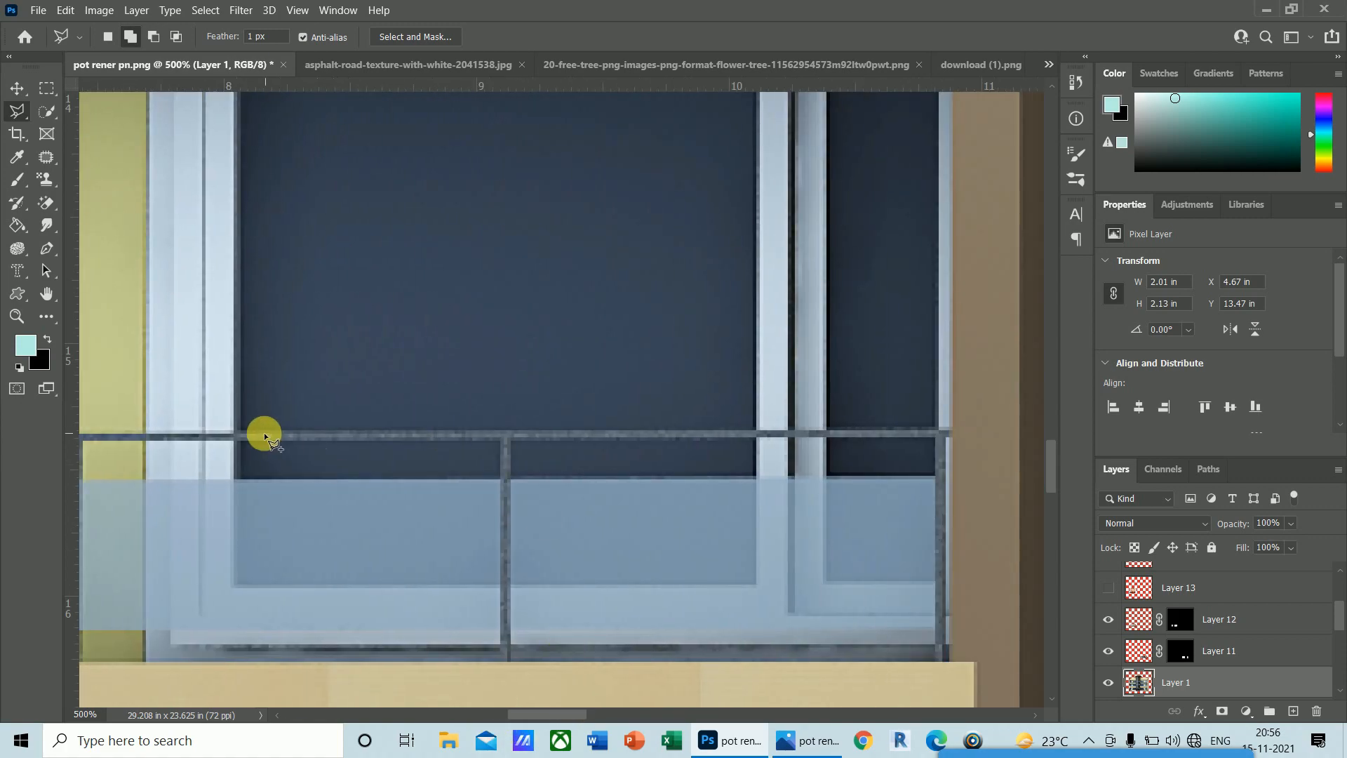
click(236, 476)
click(502, 444)
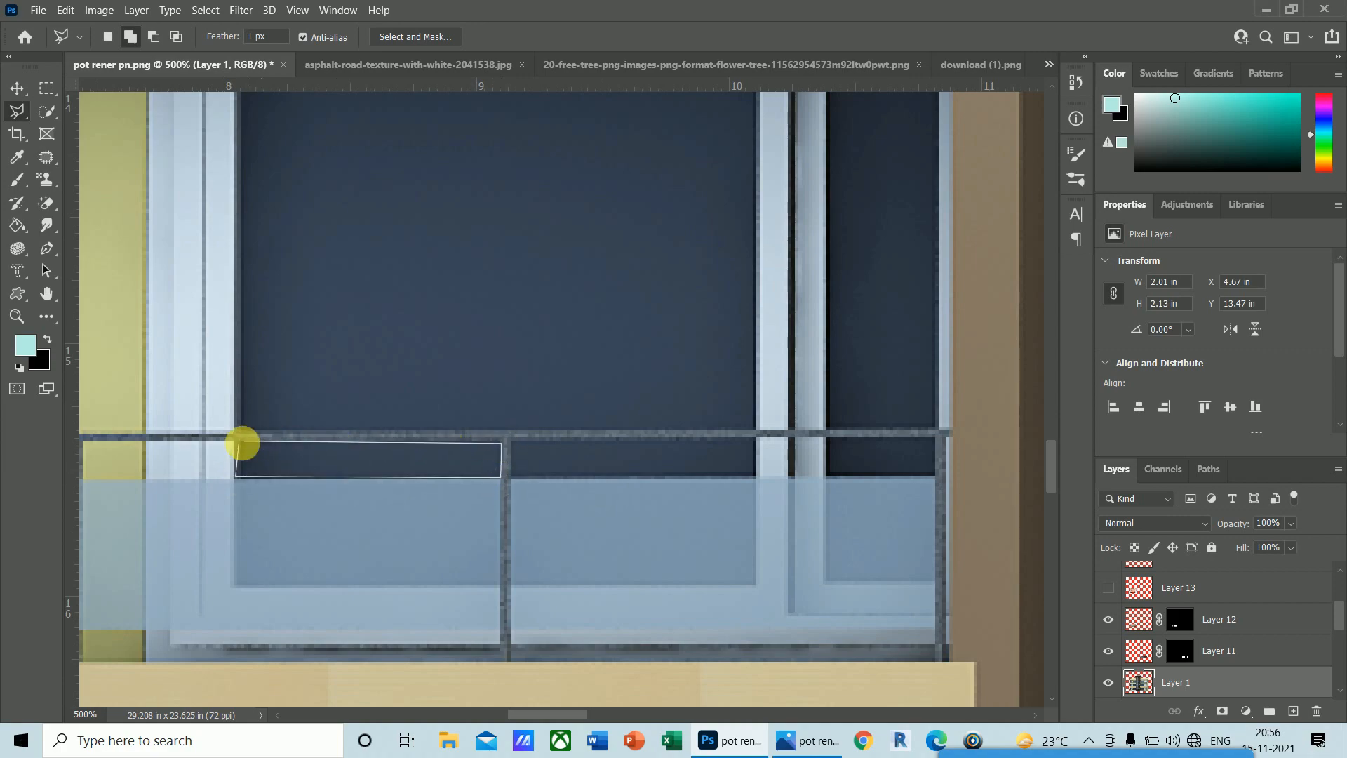
click(241, 445)
click(512, 443)
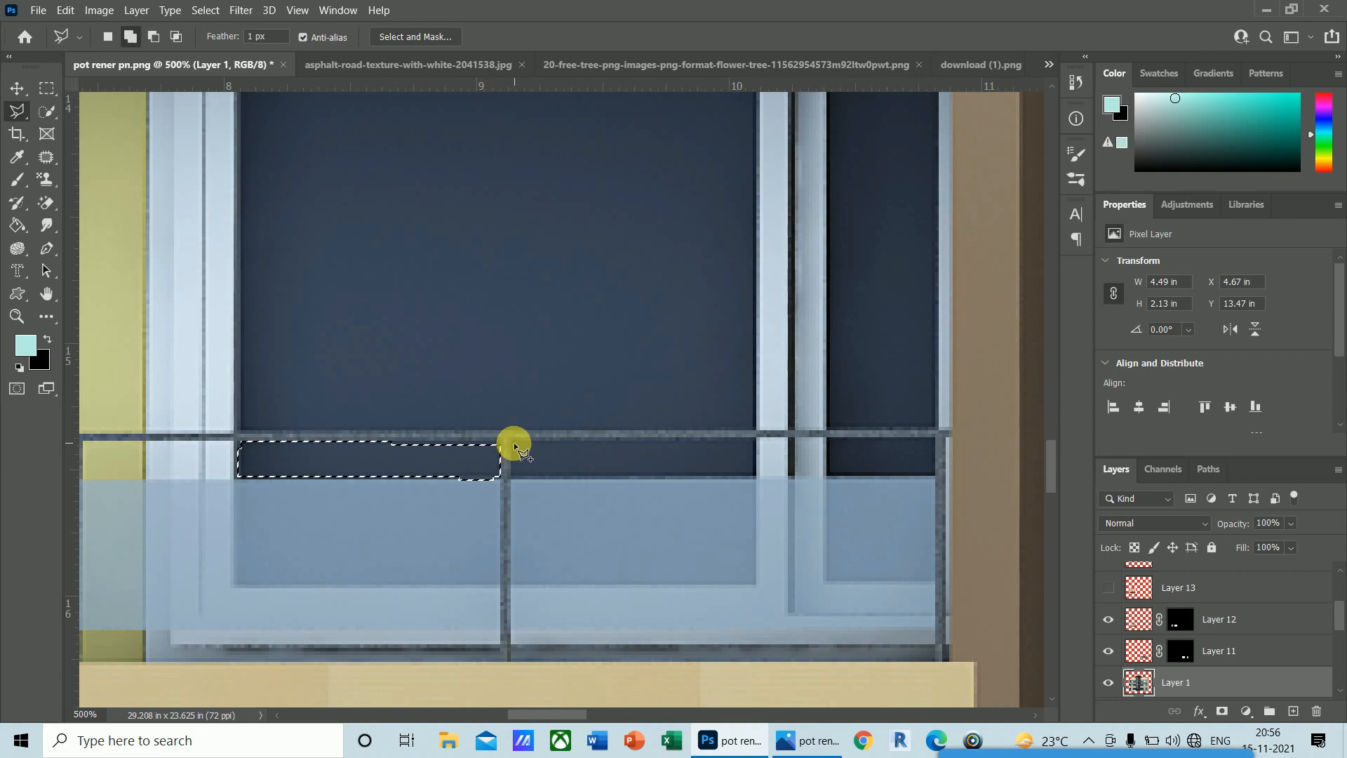
click(510, 476)
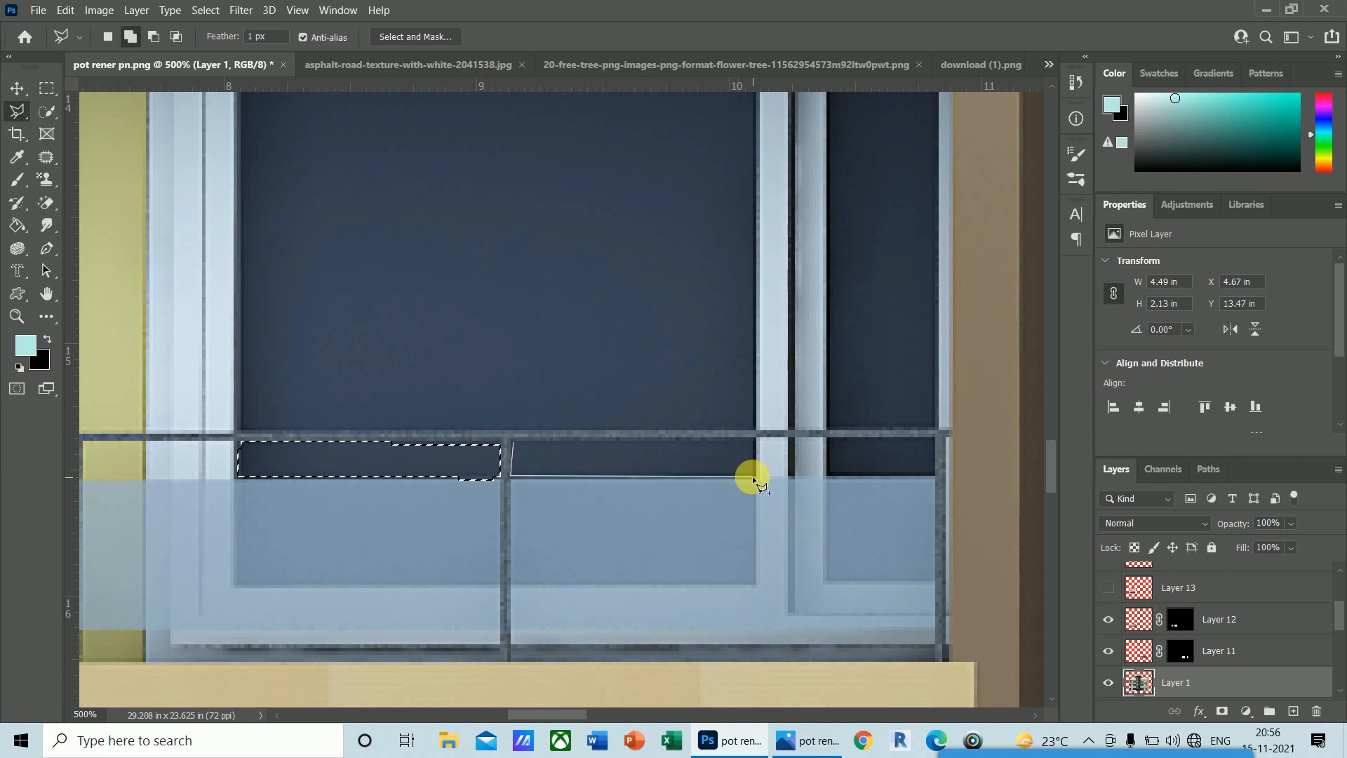
click(756, 476)
click(755, 439)
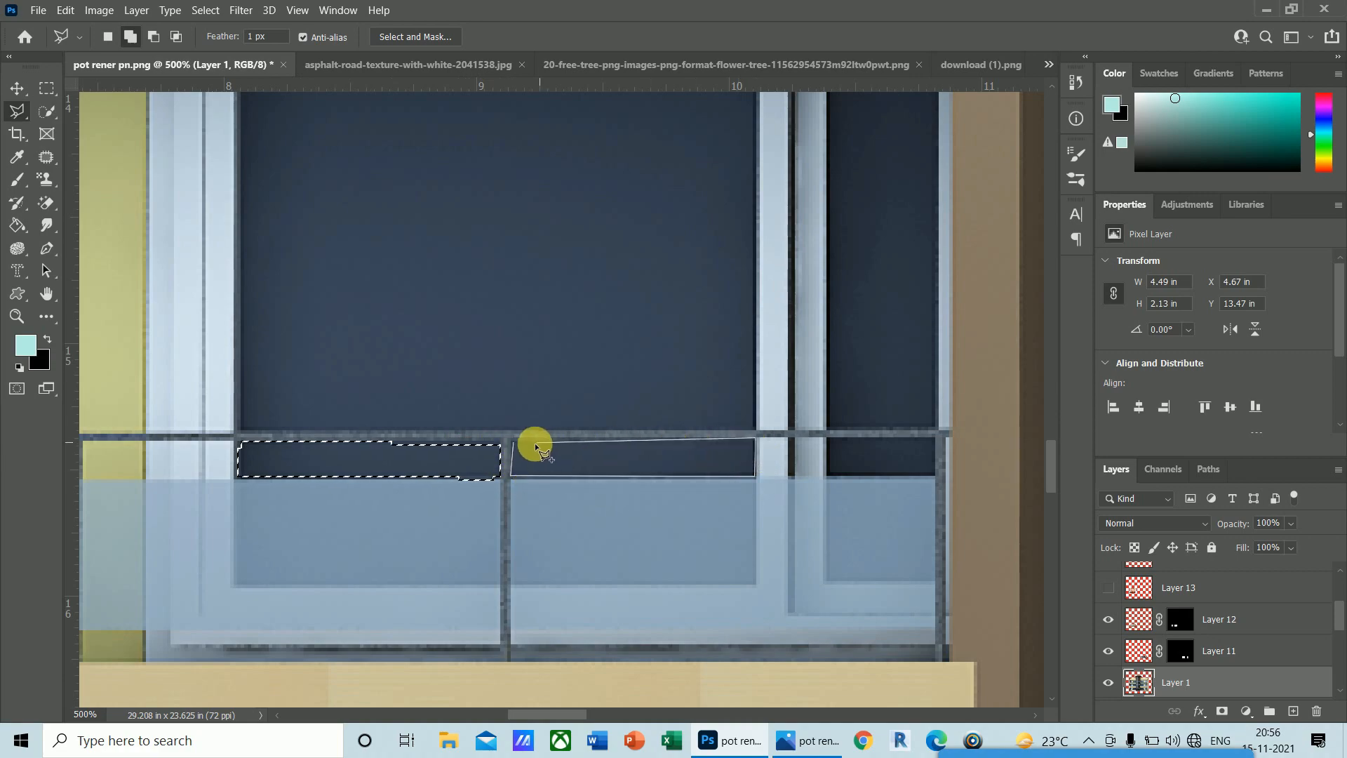
click(514, 443)
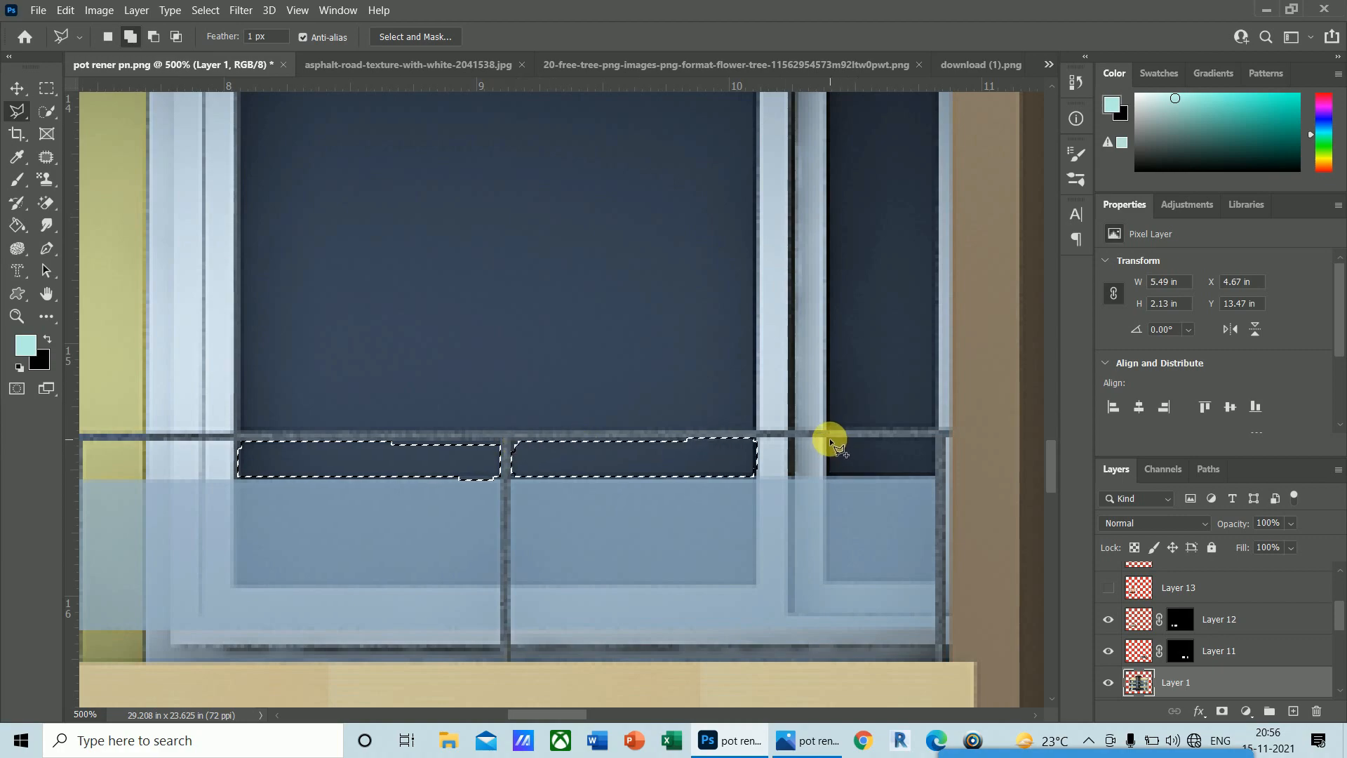
click(828, 477)
click(826, 440)
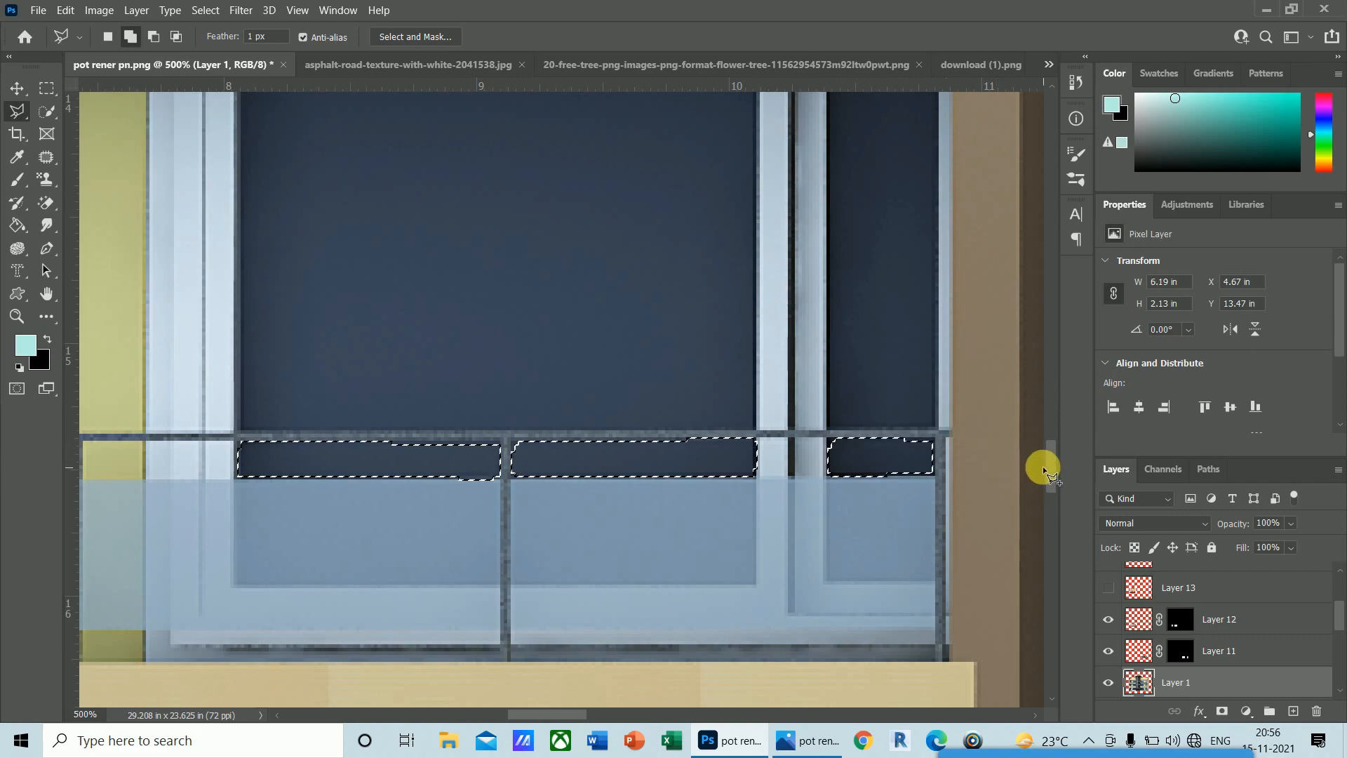
- Add the second window's wide glass pane above the railing to the selection
drag(1046, 471, 1046, 449)
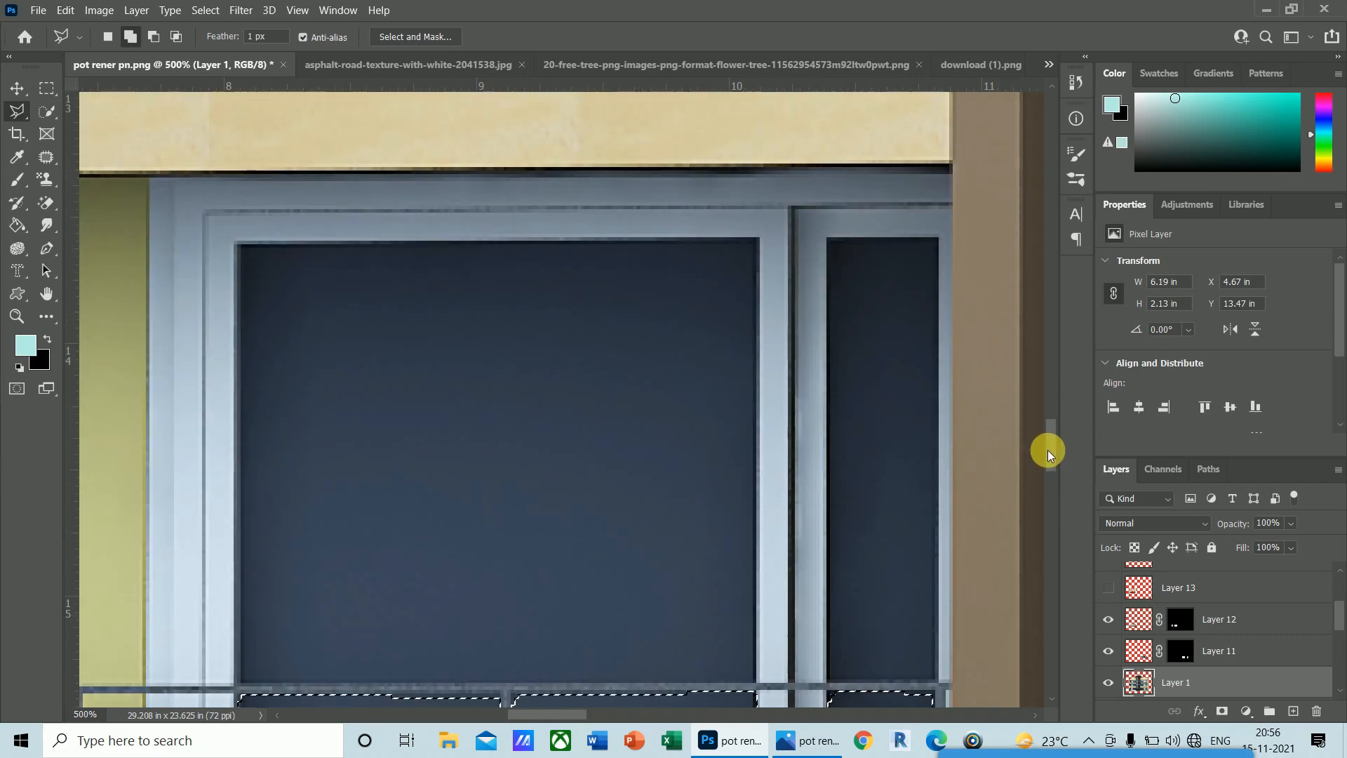
click(239, 246)
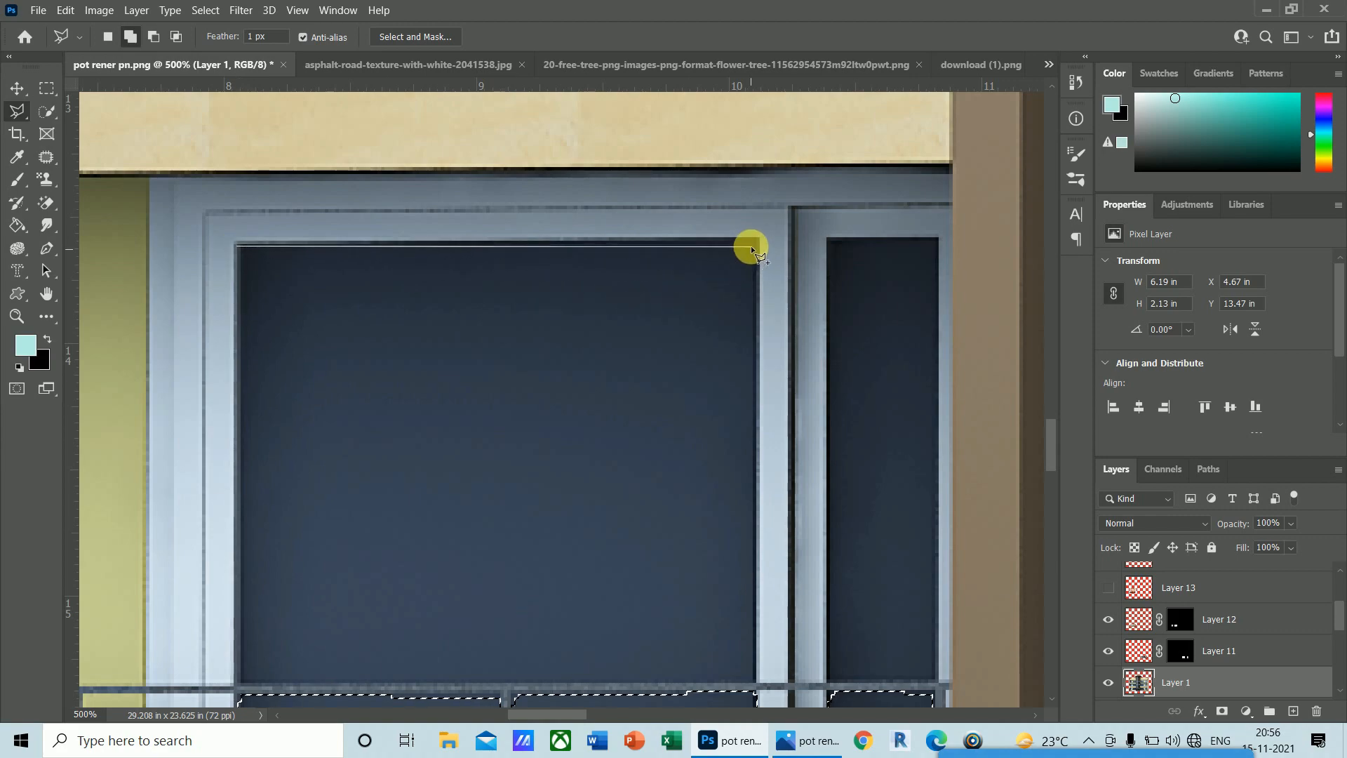
click(758, 239)
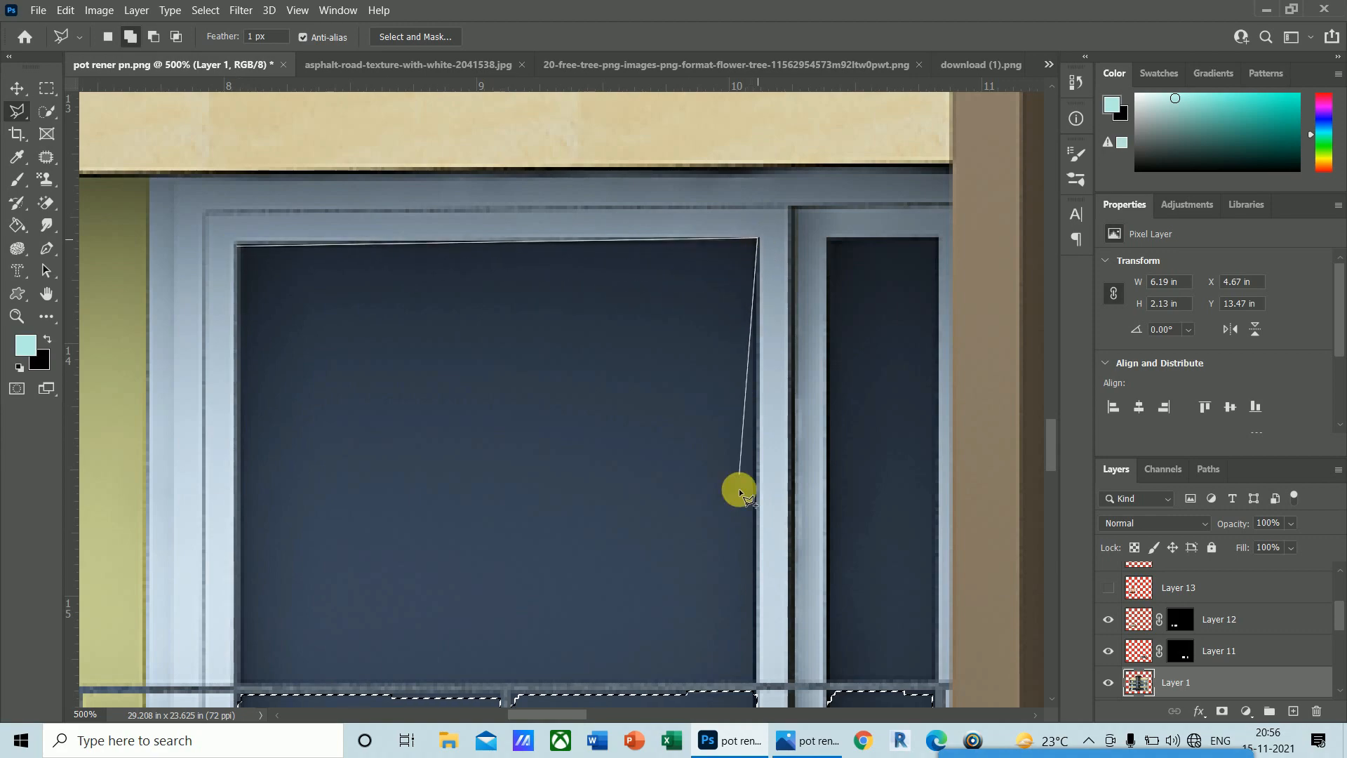
click(757, 681)
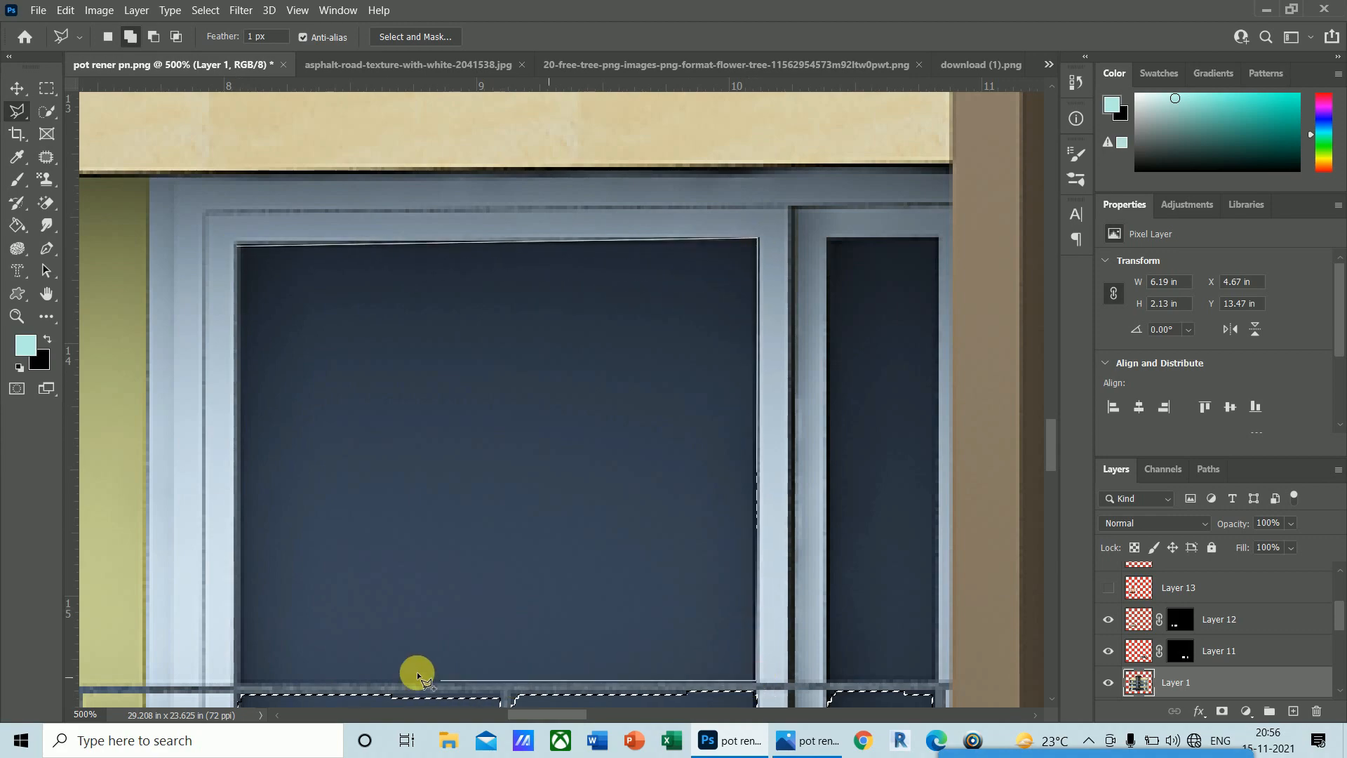
click(238, 682)
click(238, 246)
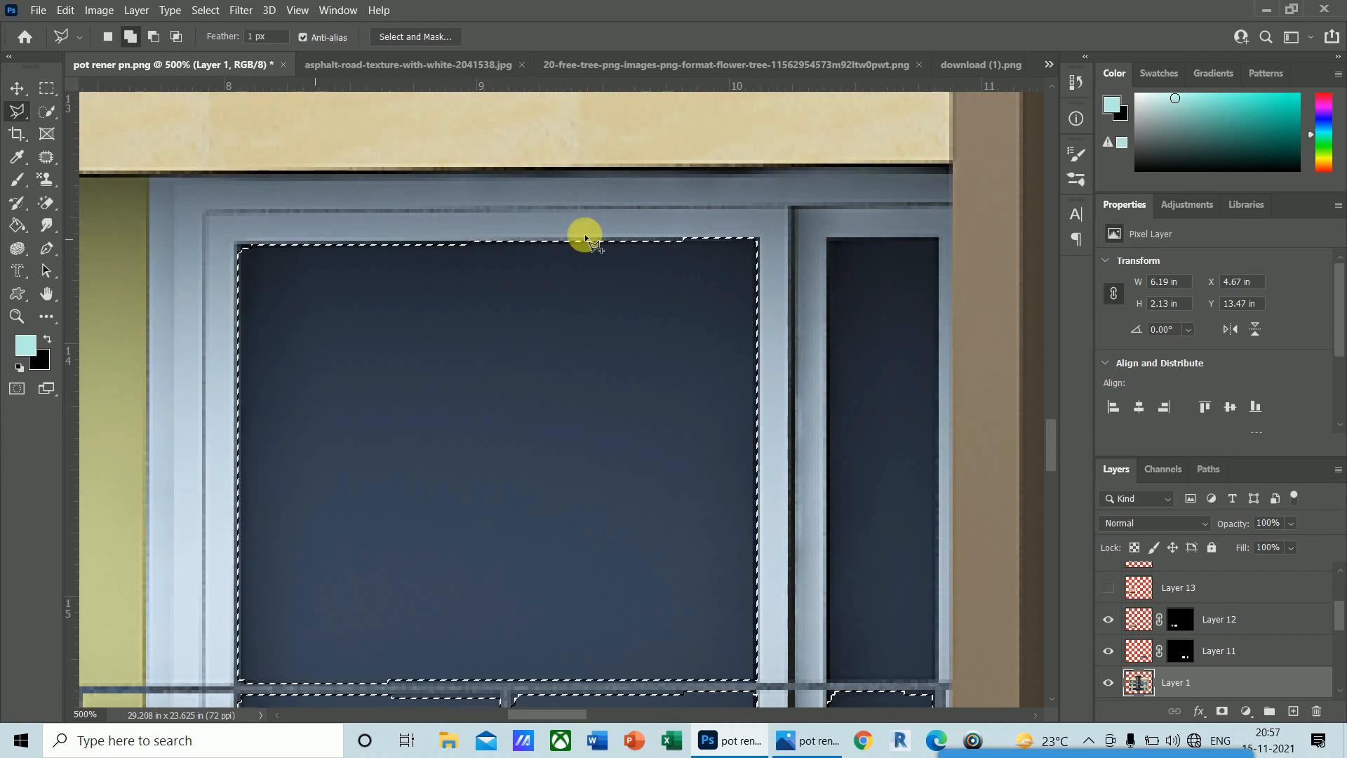
- Add the second window's narrow glass pane above the railing, beside the brown column, to the selection
click(828, 239)
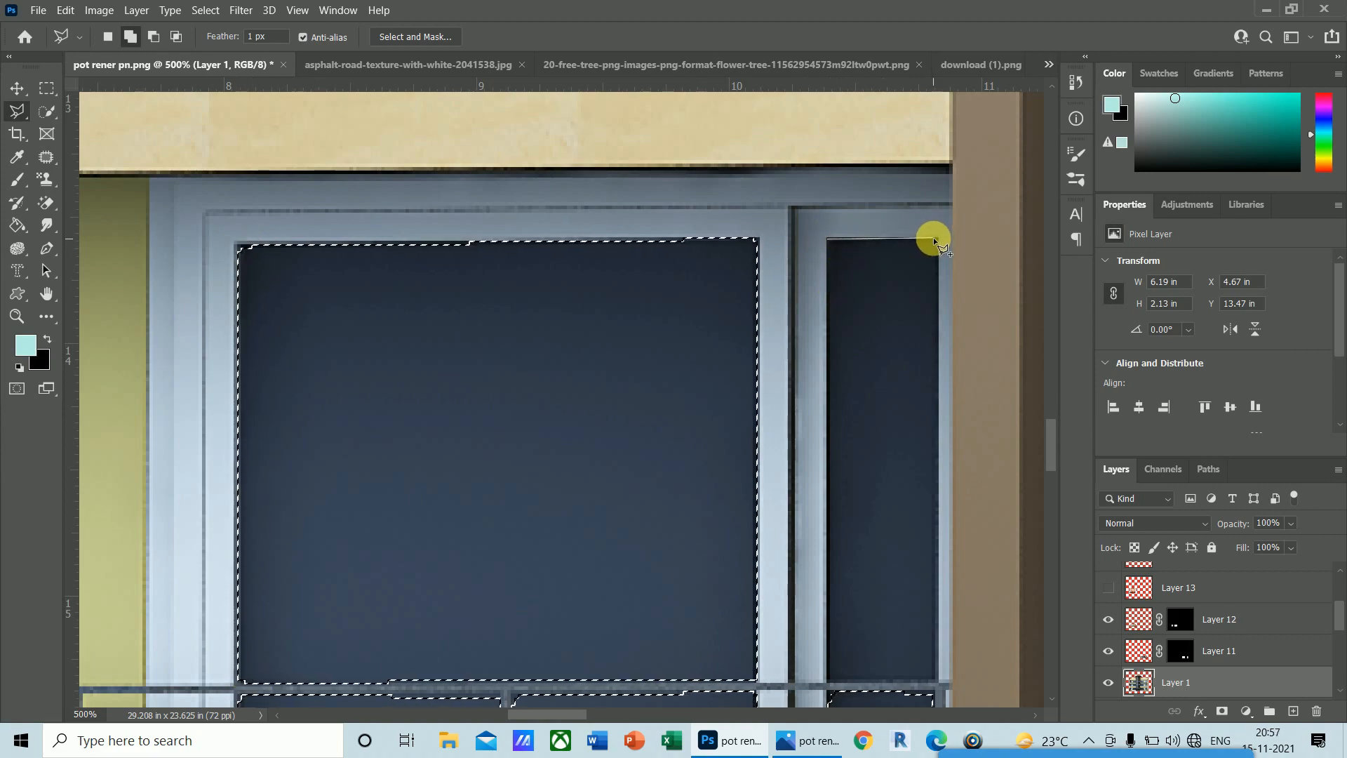
click(937, 238)
click(938, 679)
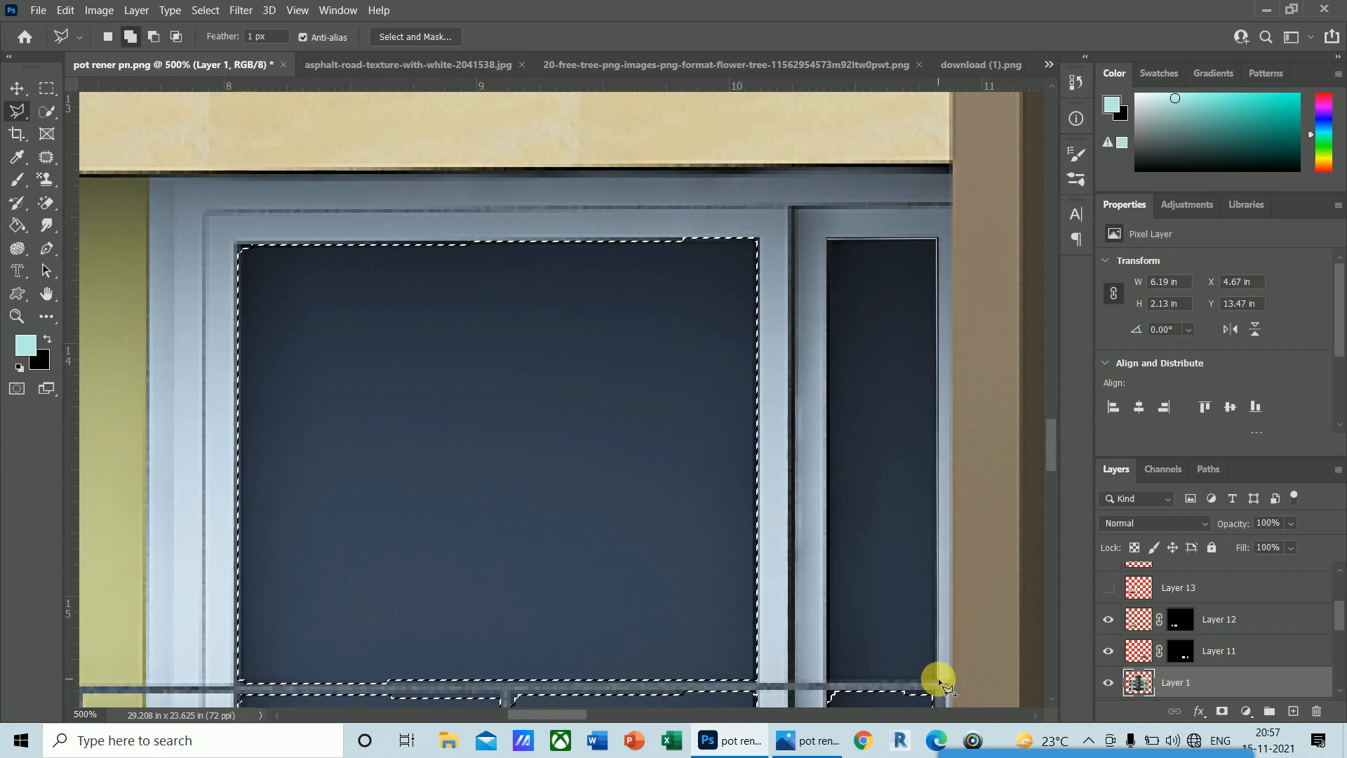
click(828, 681)
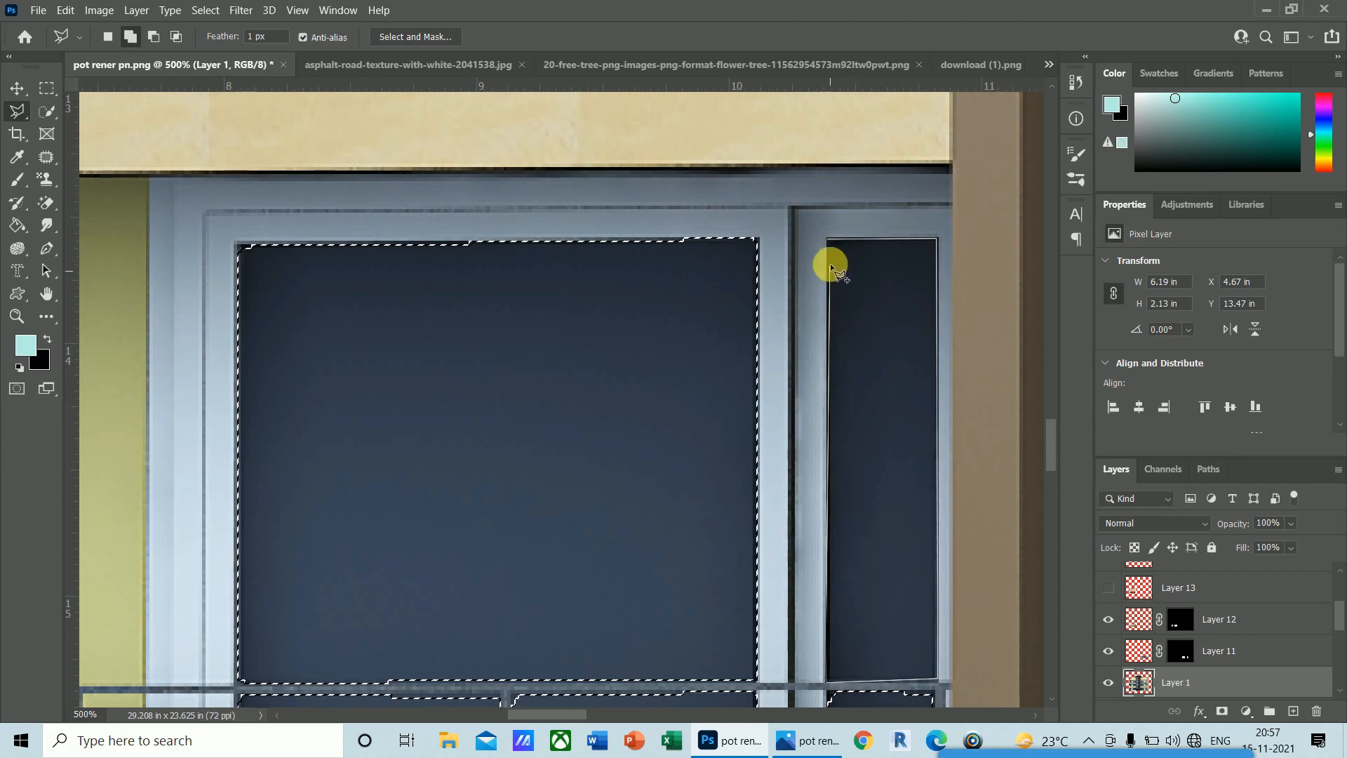
click(828, 241)
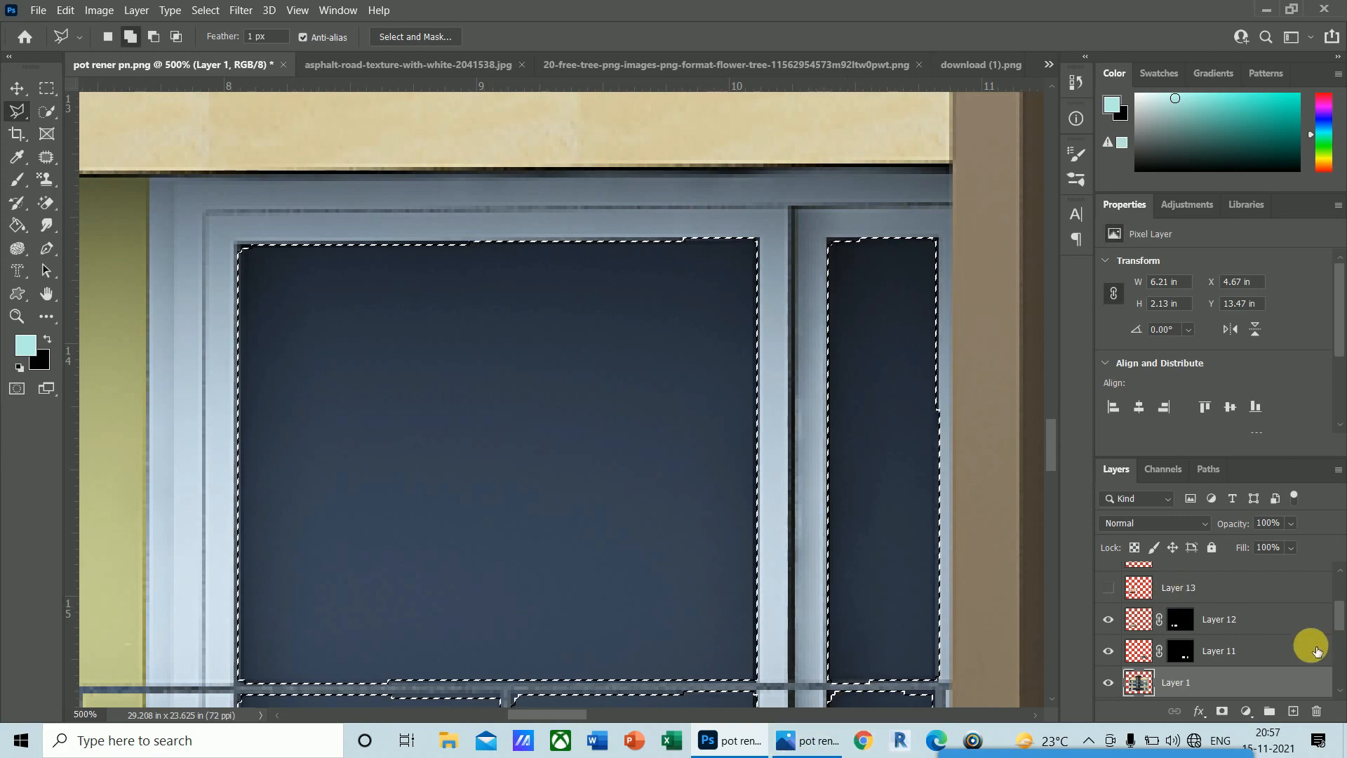
- Show the interior photo on Layer 13 and add a layer mask to it from the window-pane selection
scroll(1341, 619, up, 1)
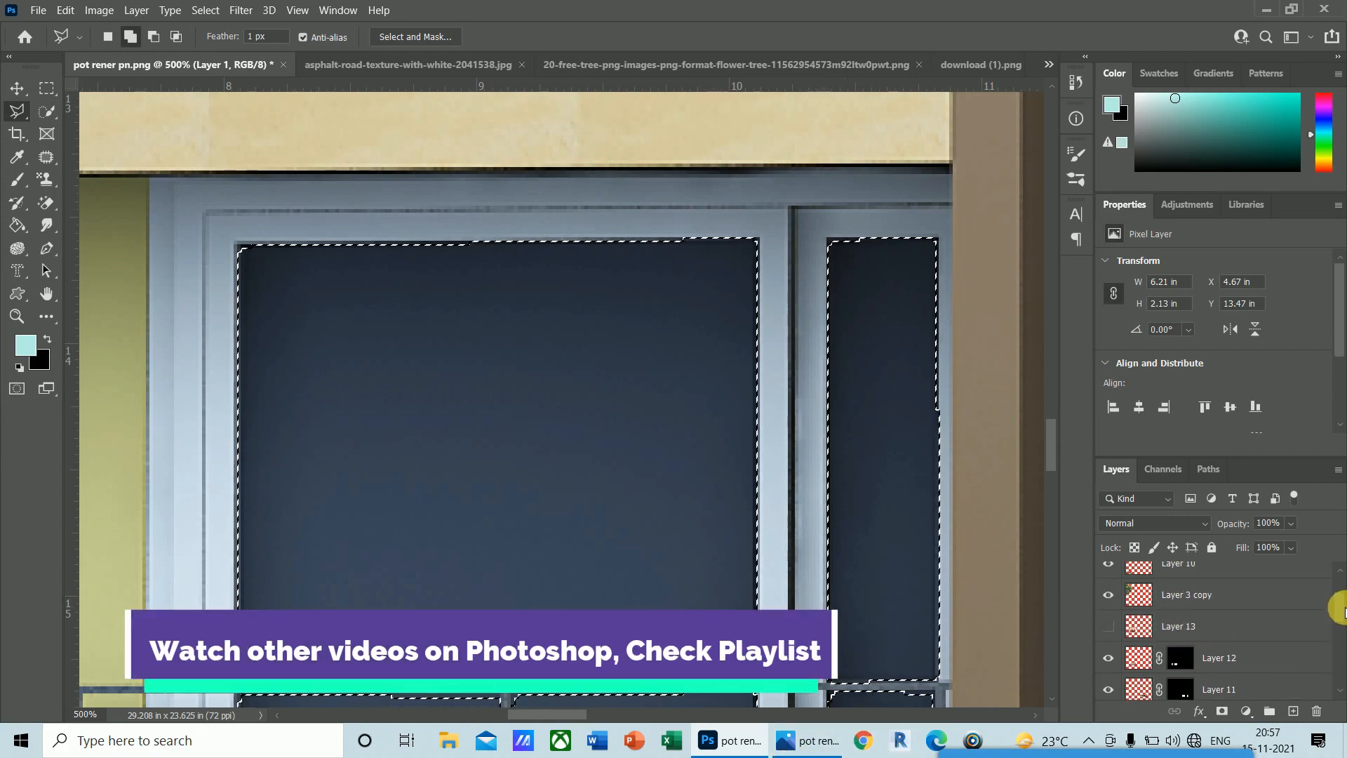
click(1116, 628)
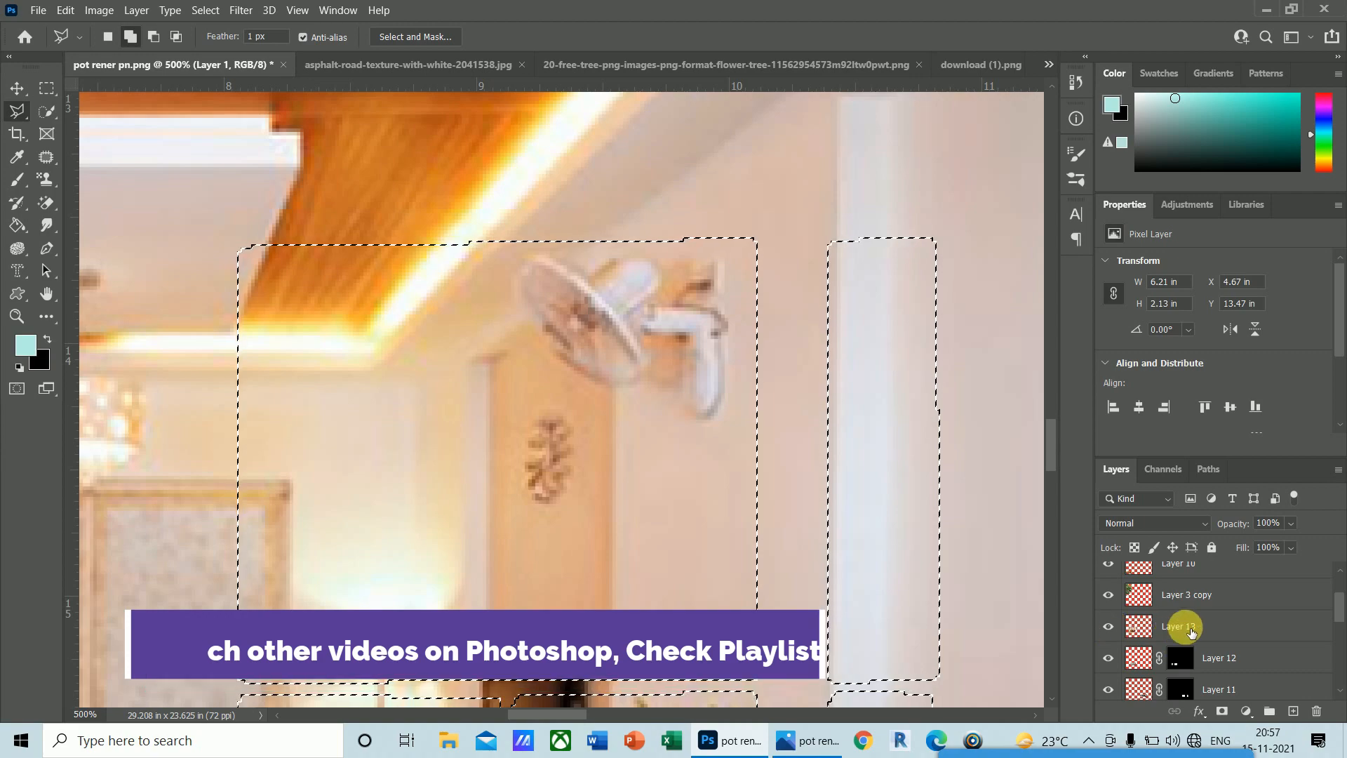
click(1191, 624)
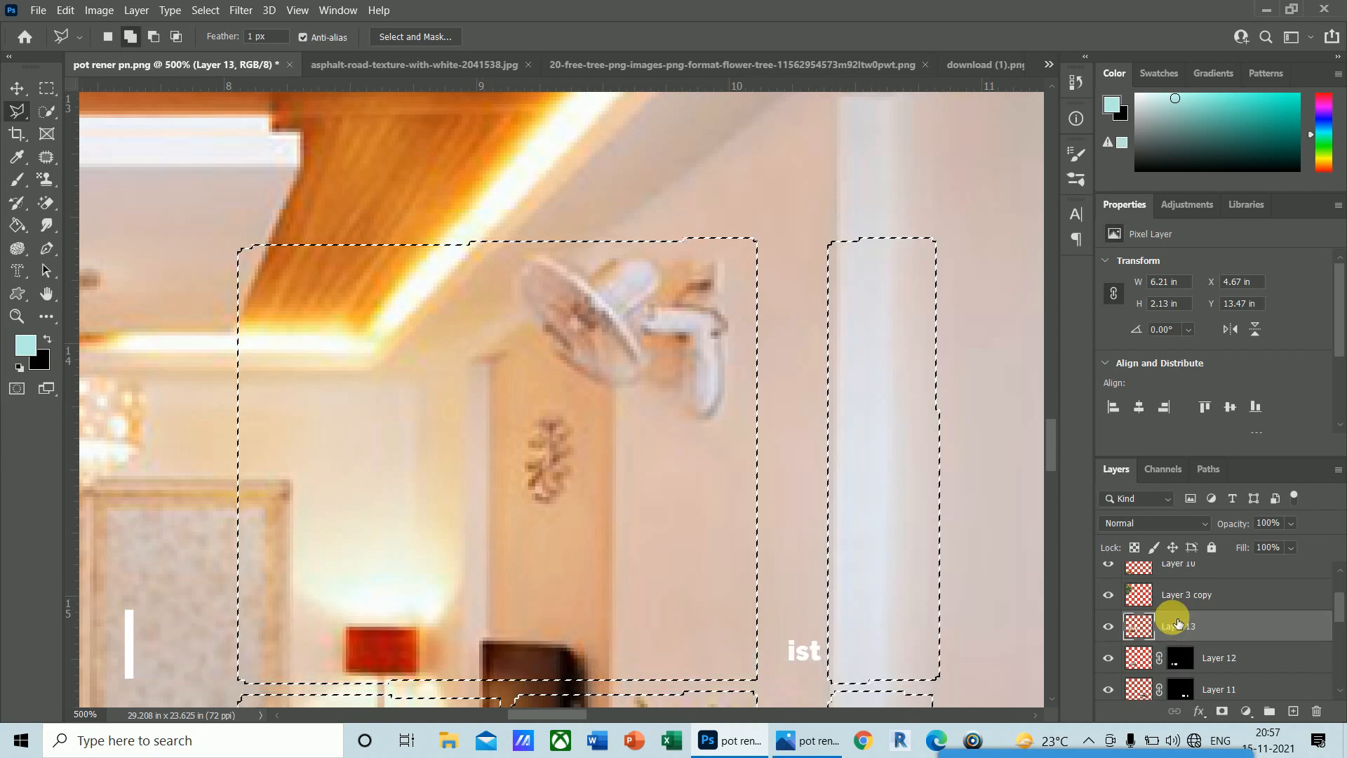
click(1224, 715)
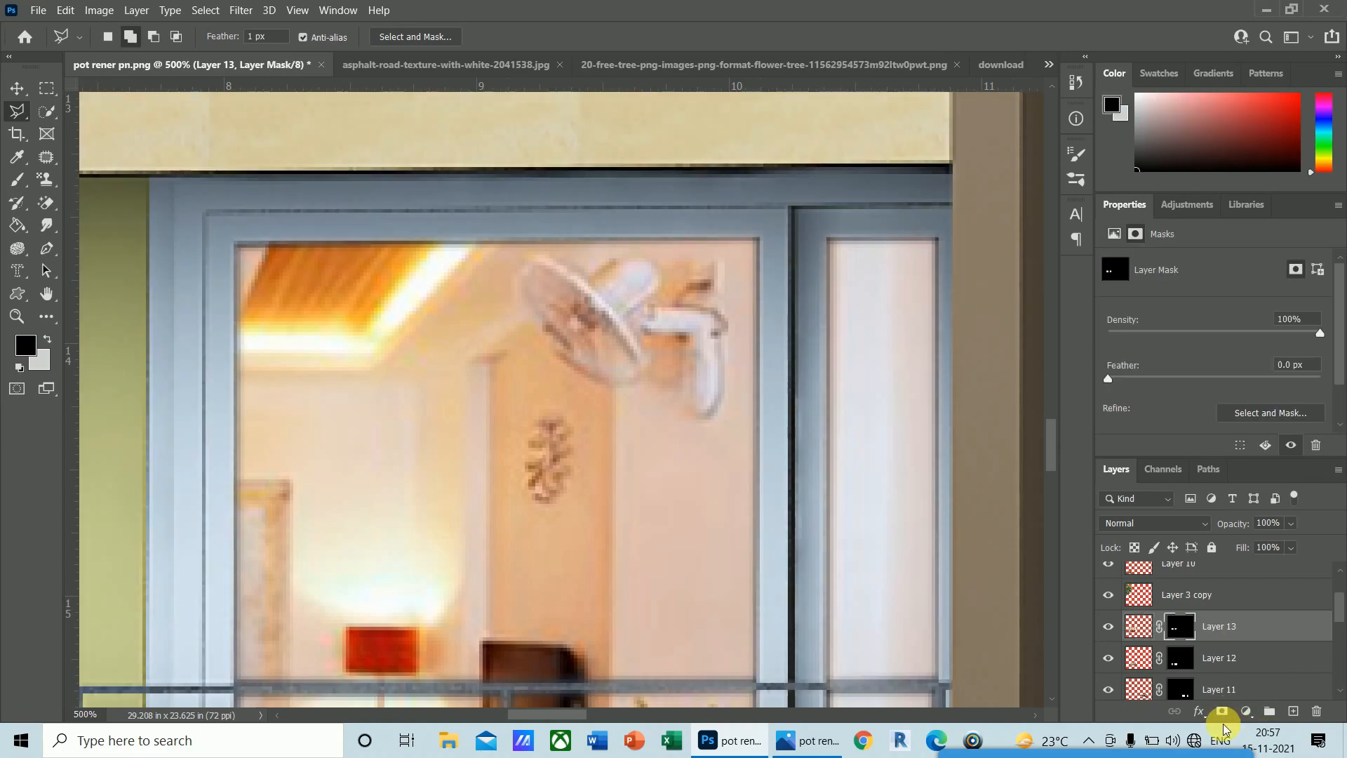
key(ctrl+minus)
key(ctrl+minus)
key(ctrl+minus)
key(ctrl+minus)
key(ctrl+minus)
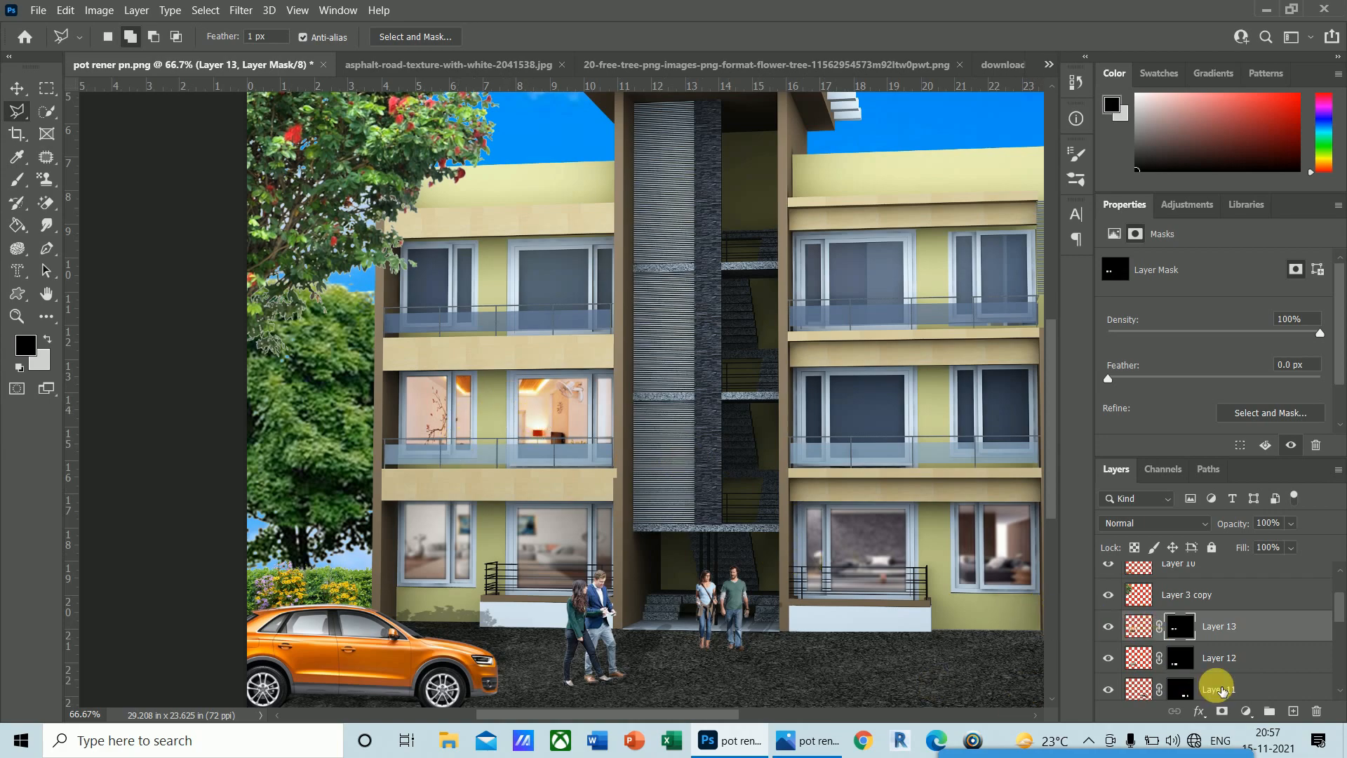
click(241, 11)
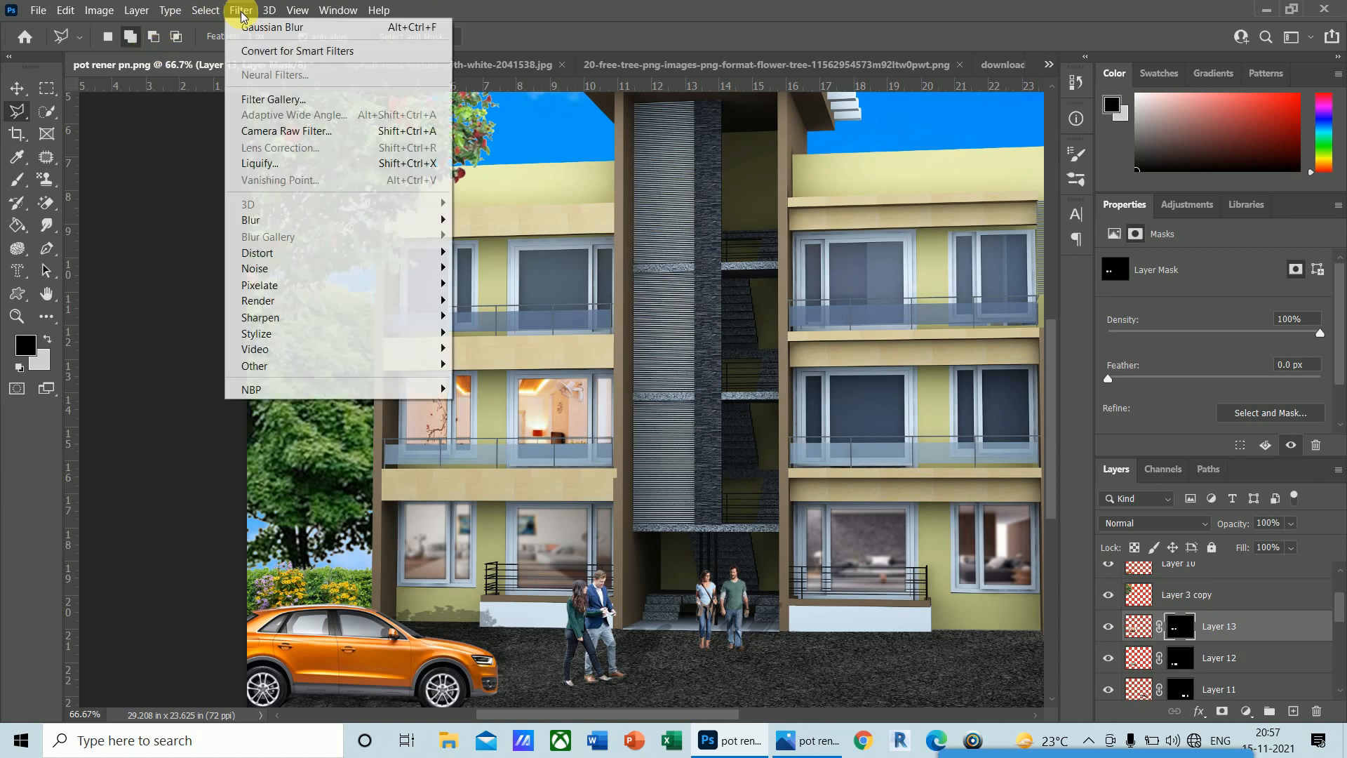
mouse_move(267, 226)
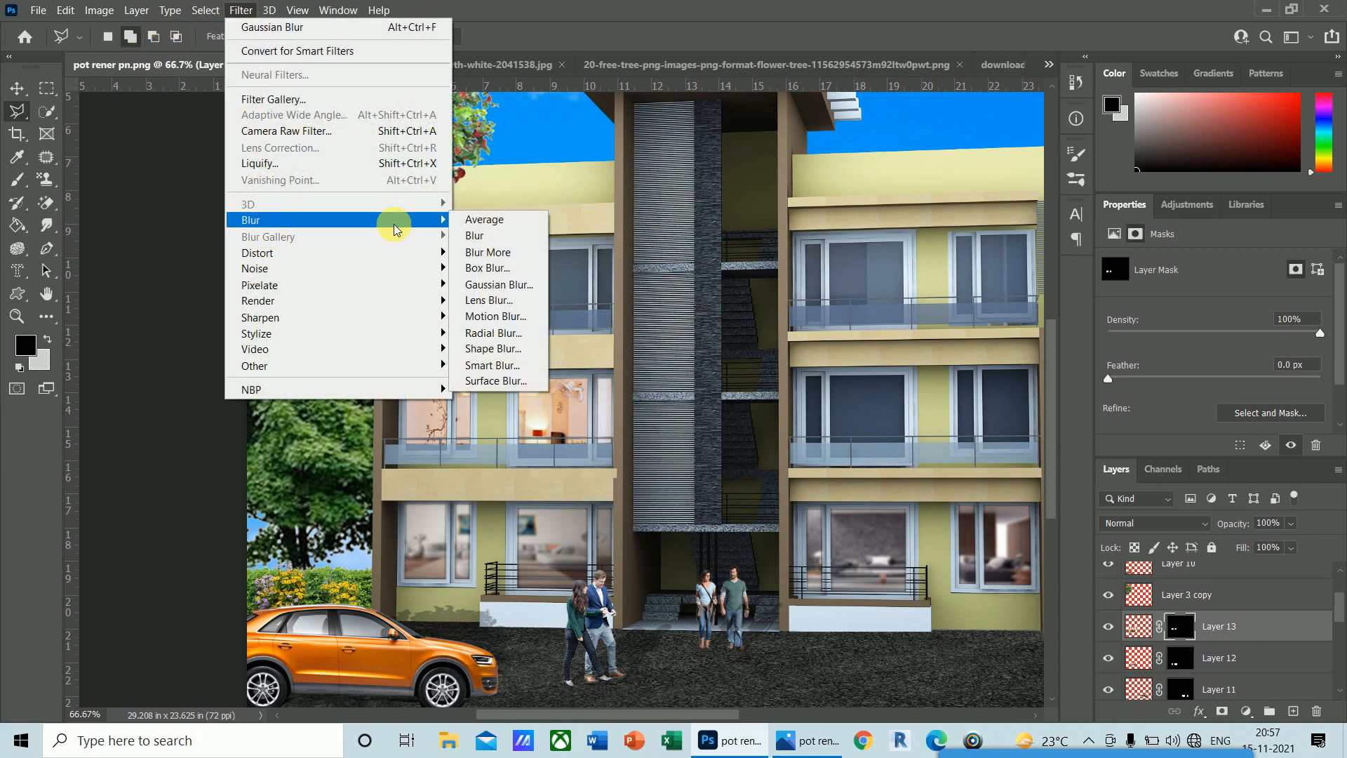
click(492, 284)
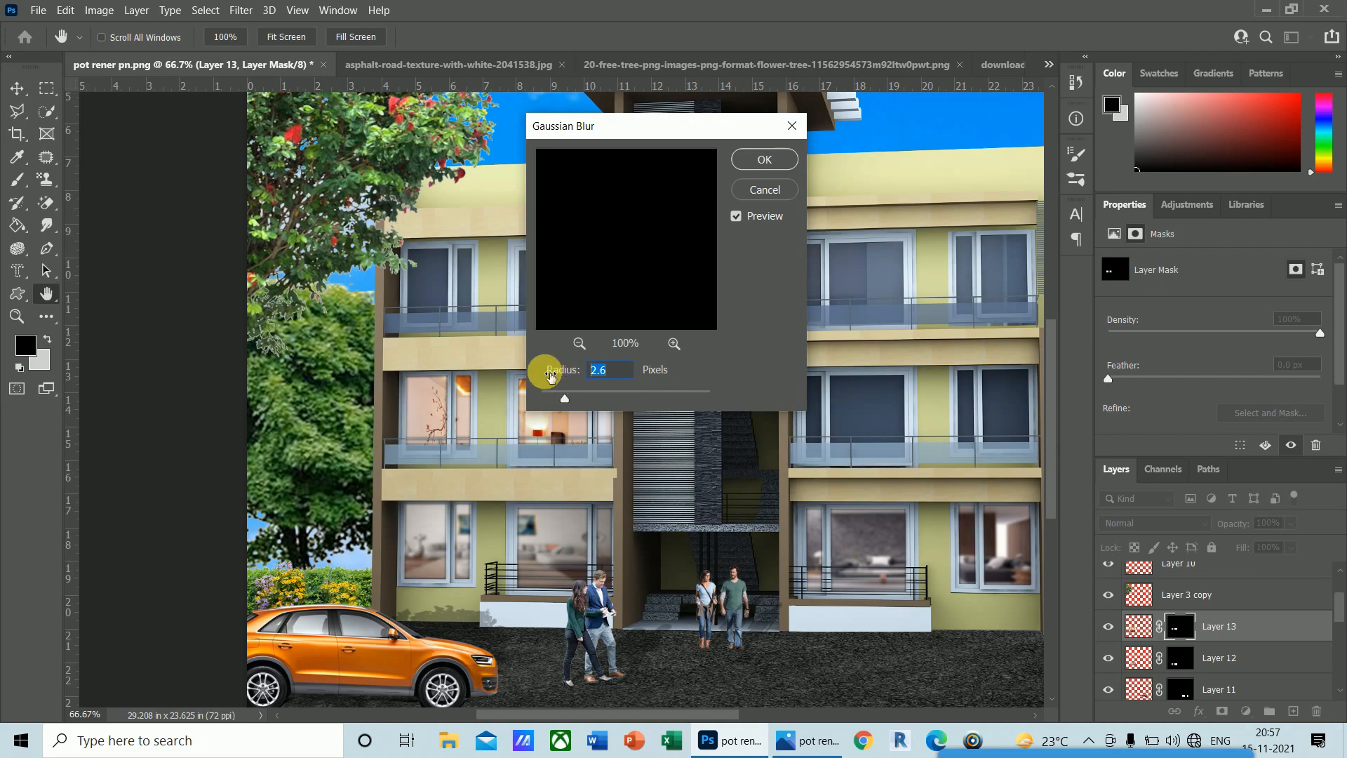
text(3.3)
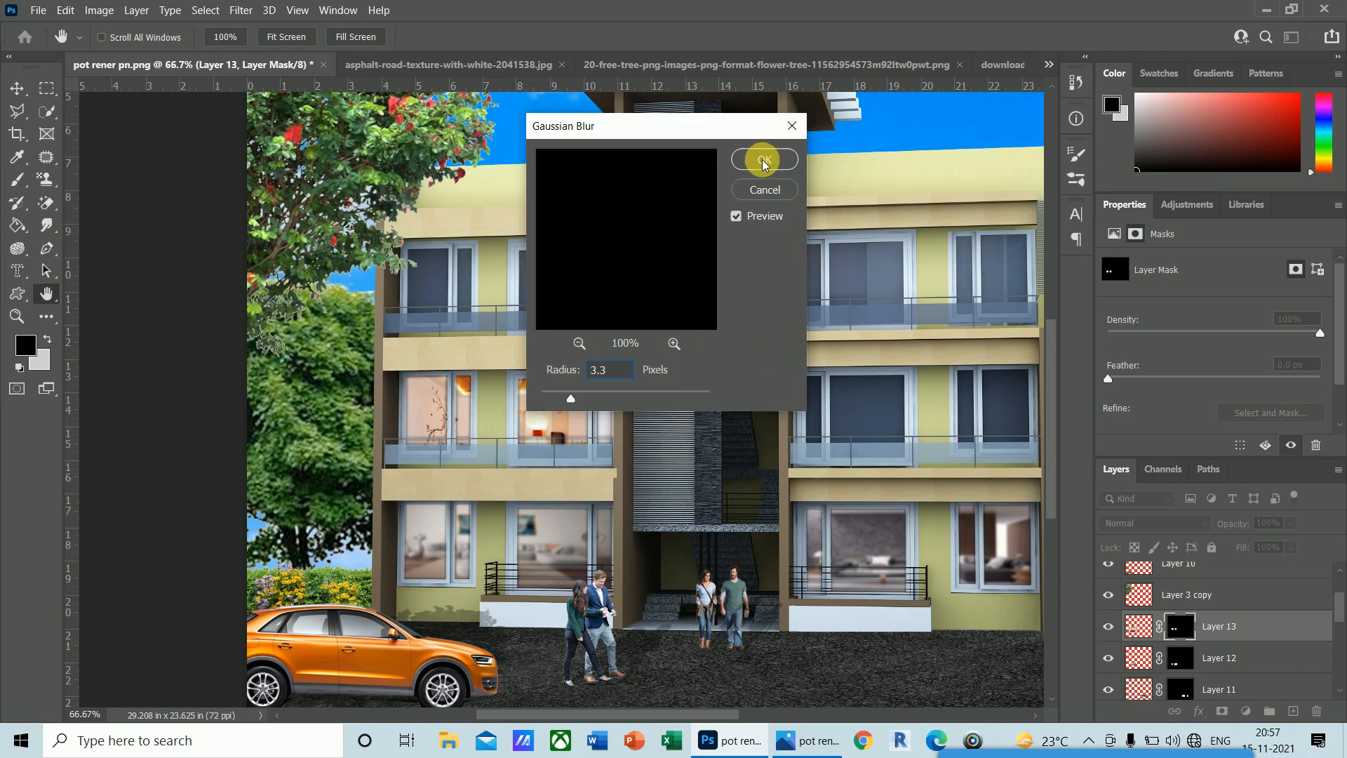
click(772, 190)
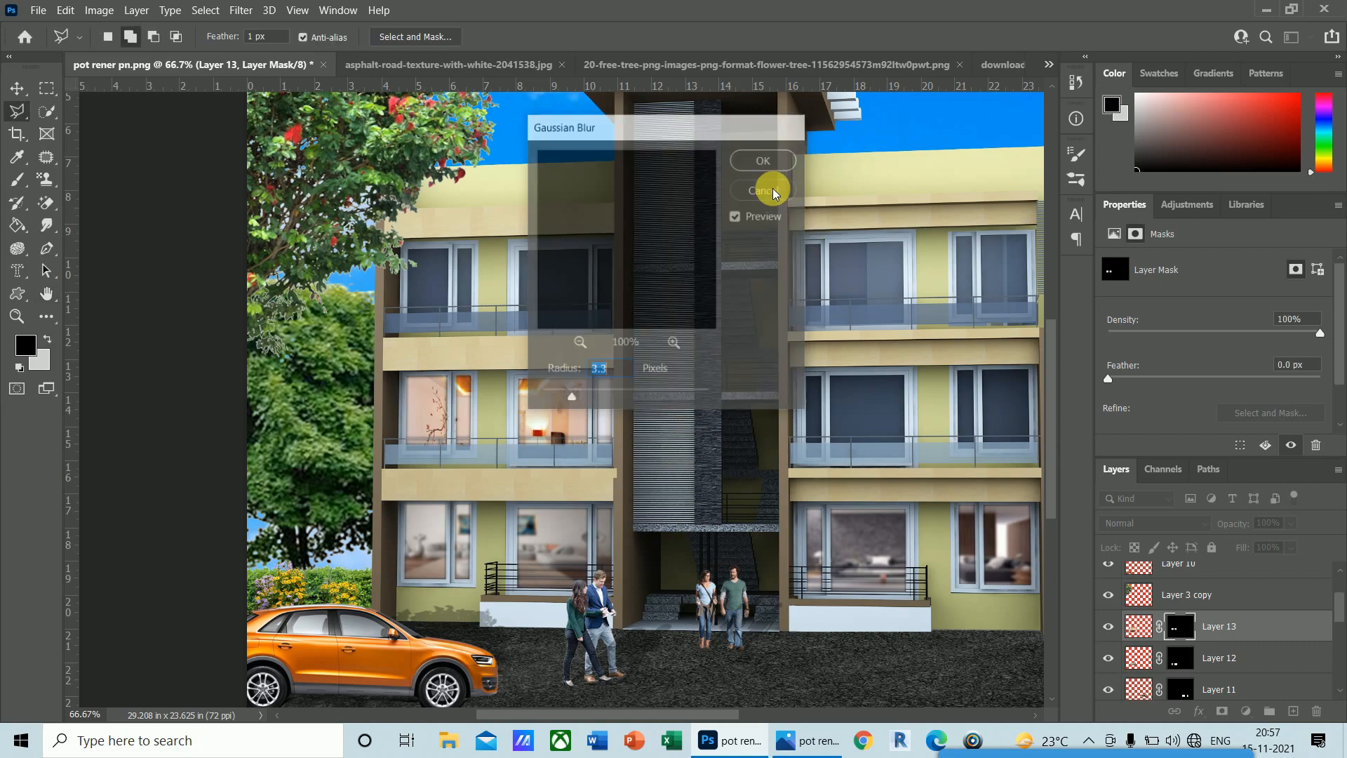
- Apply a Gaussian Blur with a 4-pixel radius to the living-room photo on Layer 13, not to its mask
click(1138, 628)
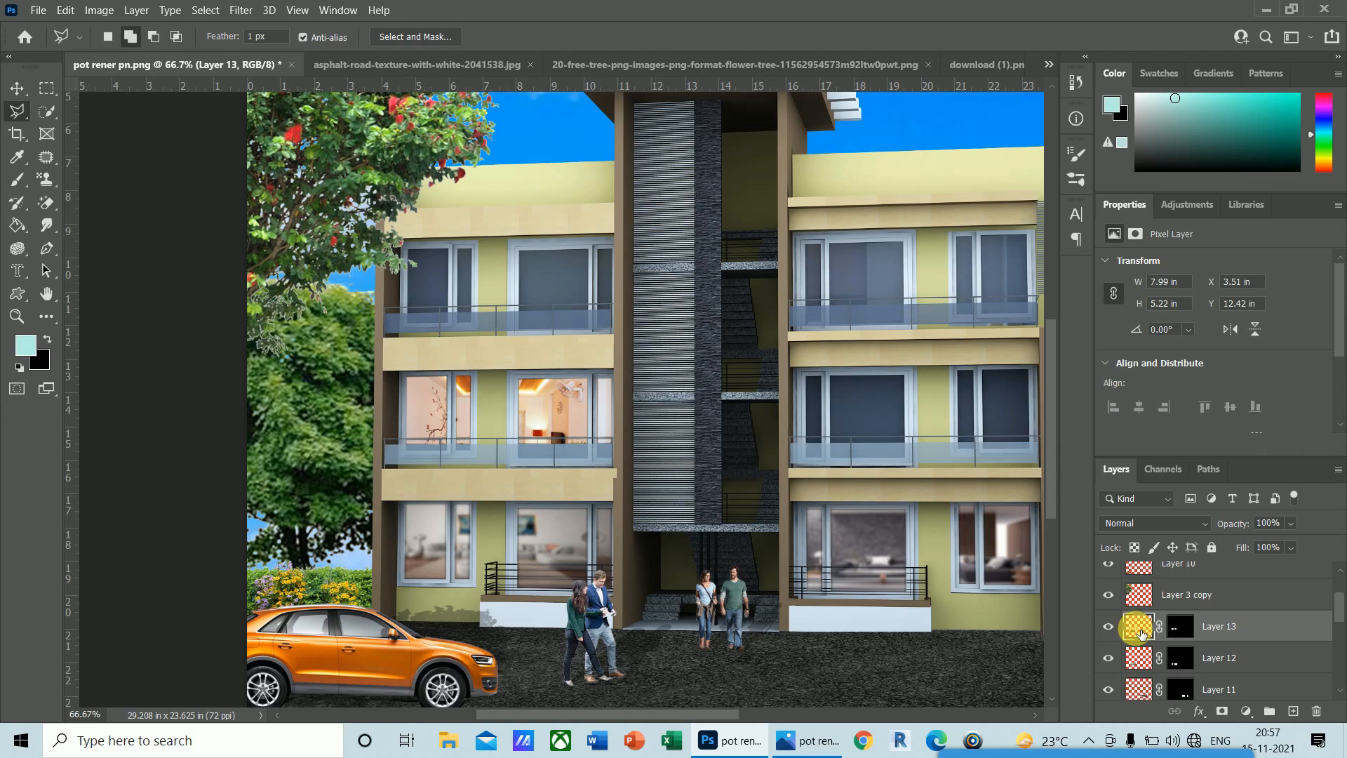
click(241, 10)
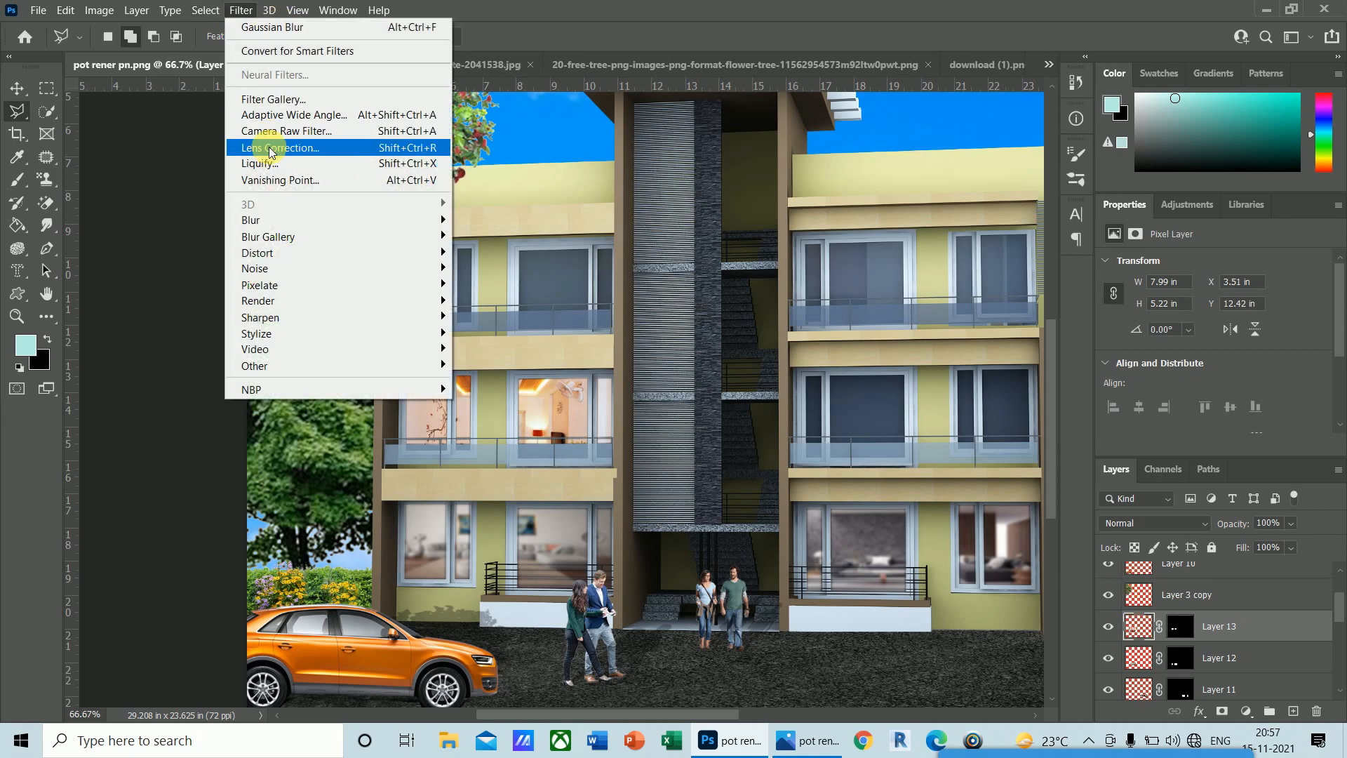
mouse_move(270, 219)
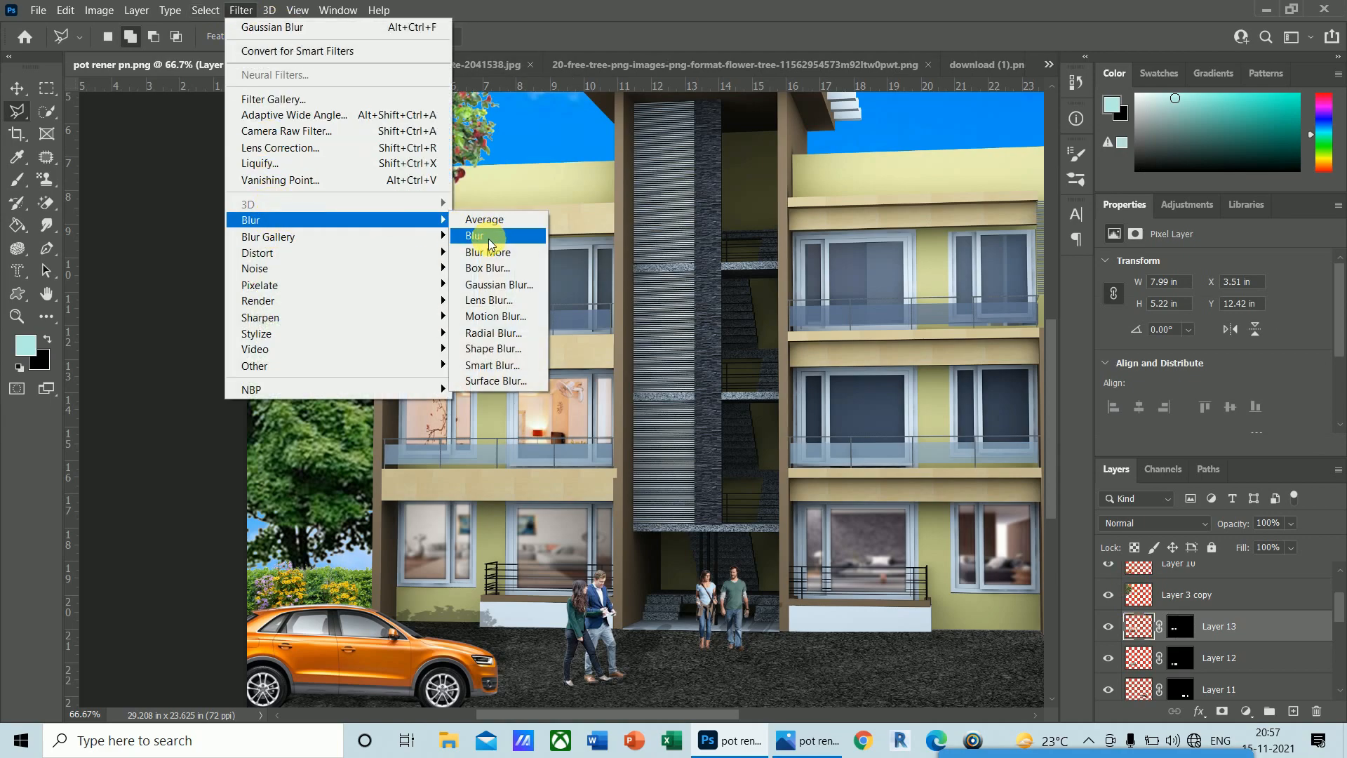
click(493, 284)
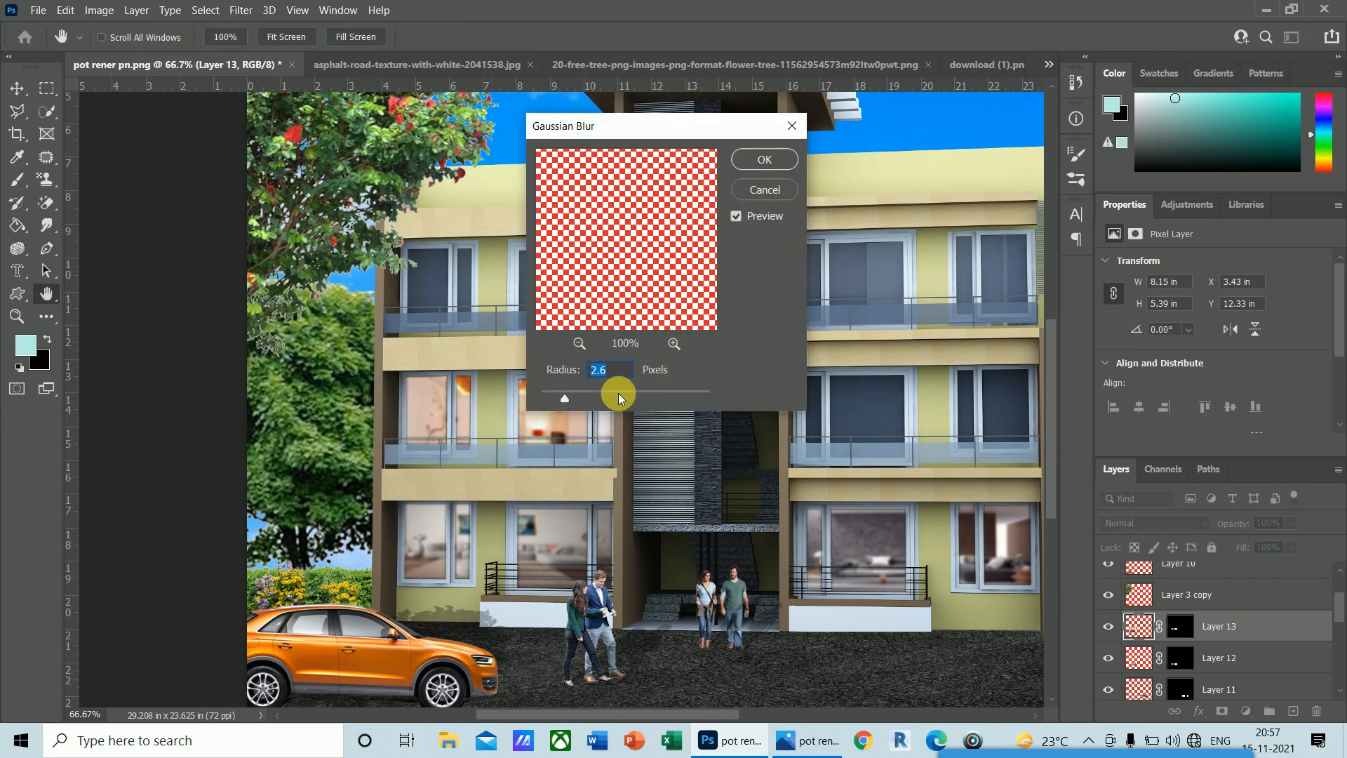
text(3.5)
drag(574, 399, 577, 400)
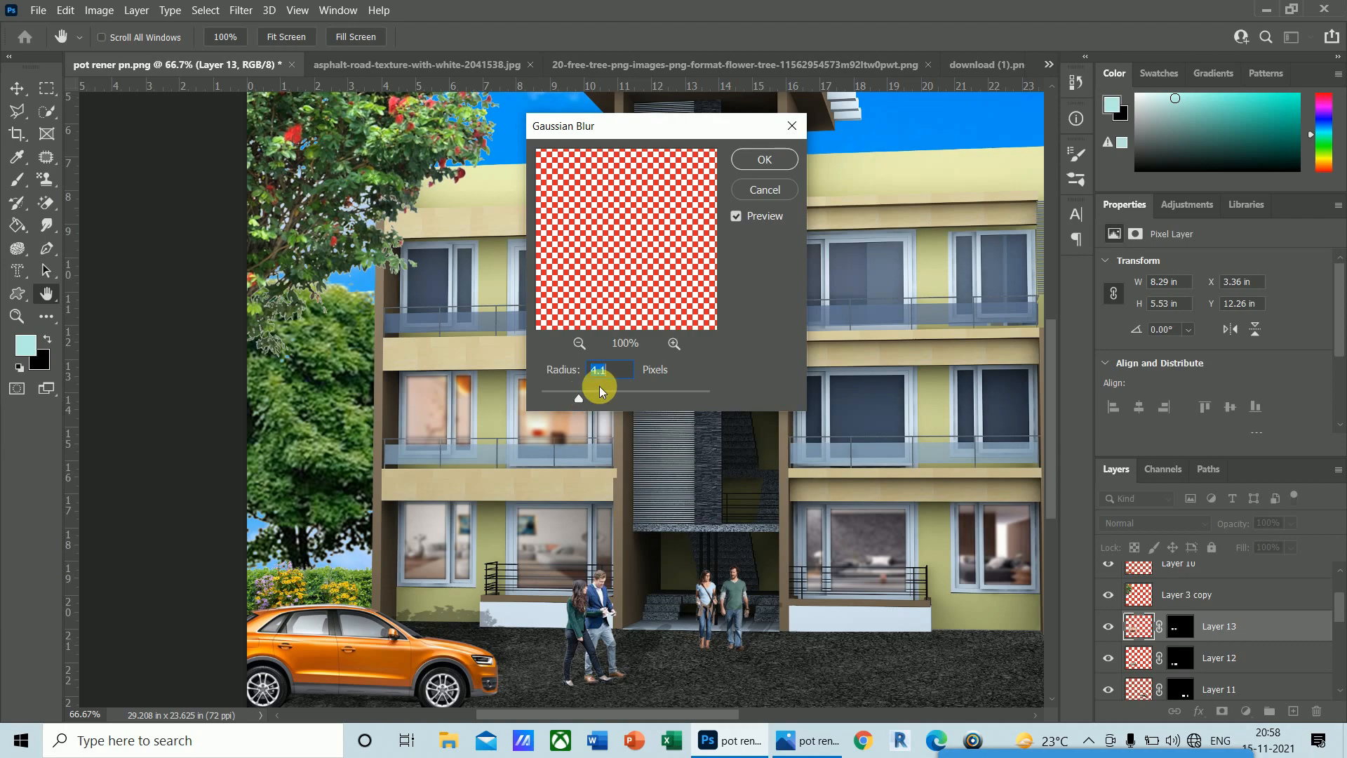
text(4)
click(748, 165)
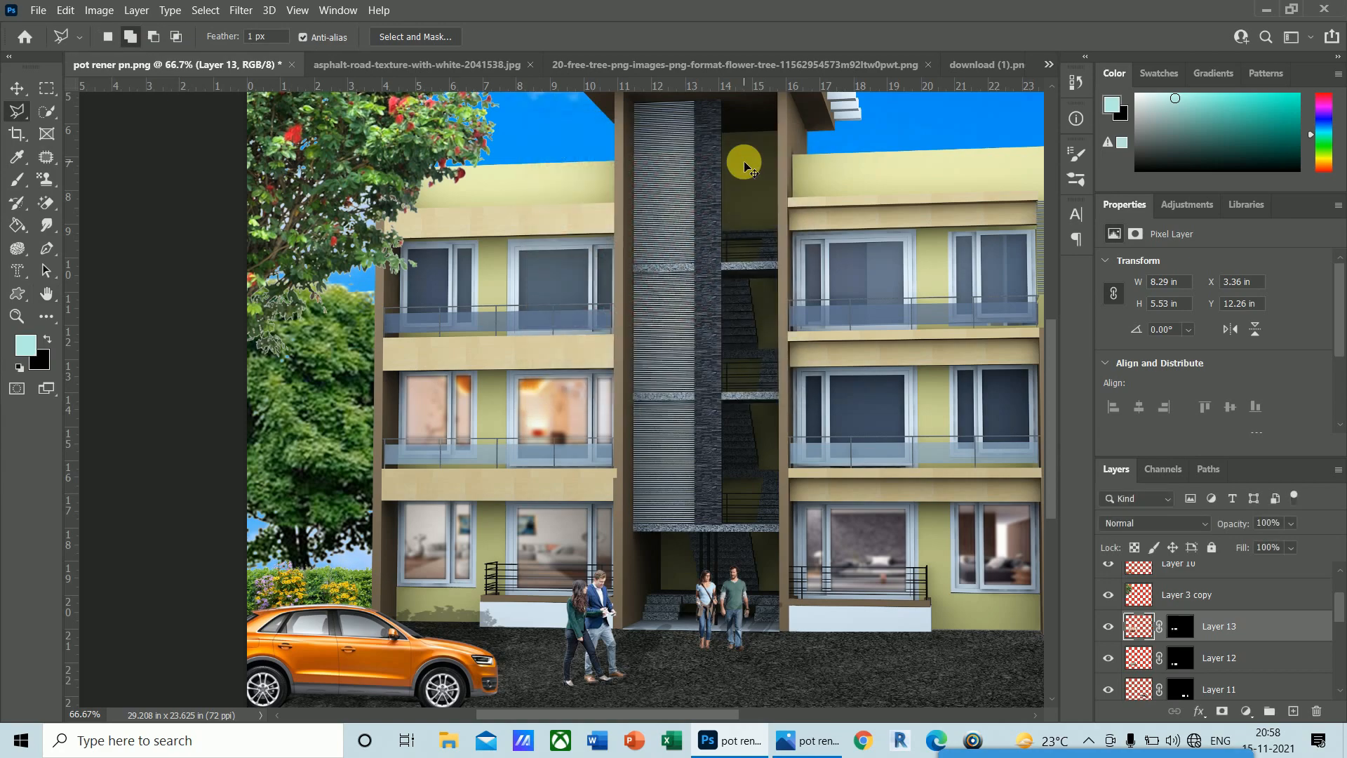
- Open the bedroom photo best-false-ceiling-designs-for-bedroom.jpg from the post png folder
key(ctrl+minus)
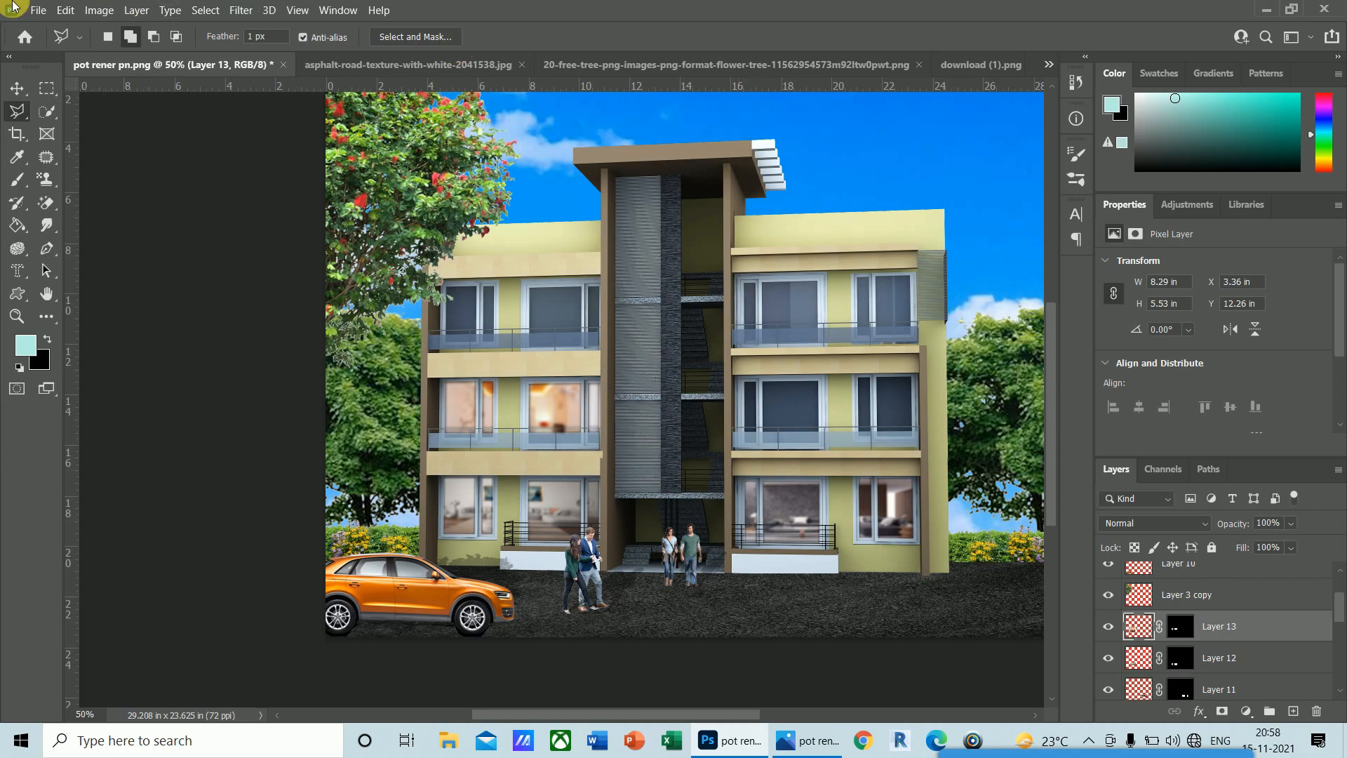
key(v)
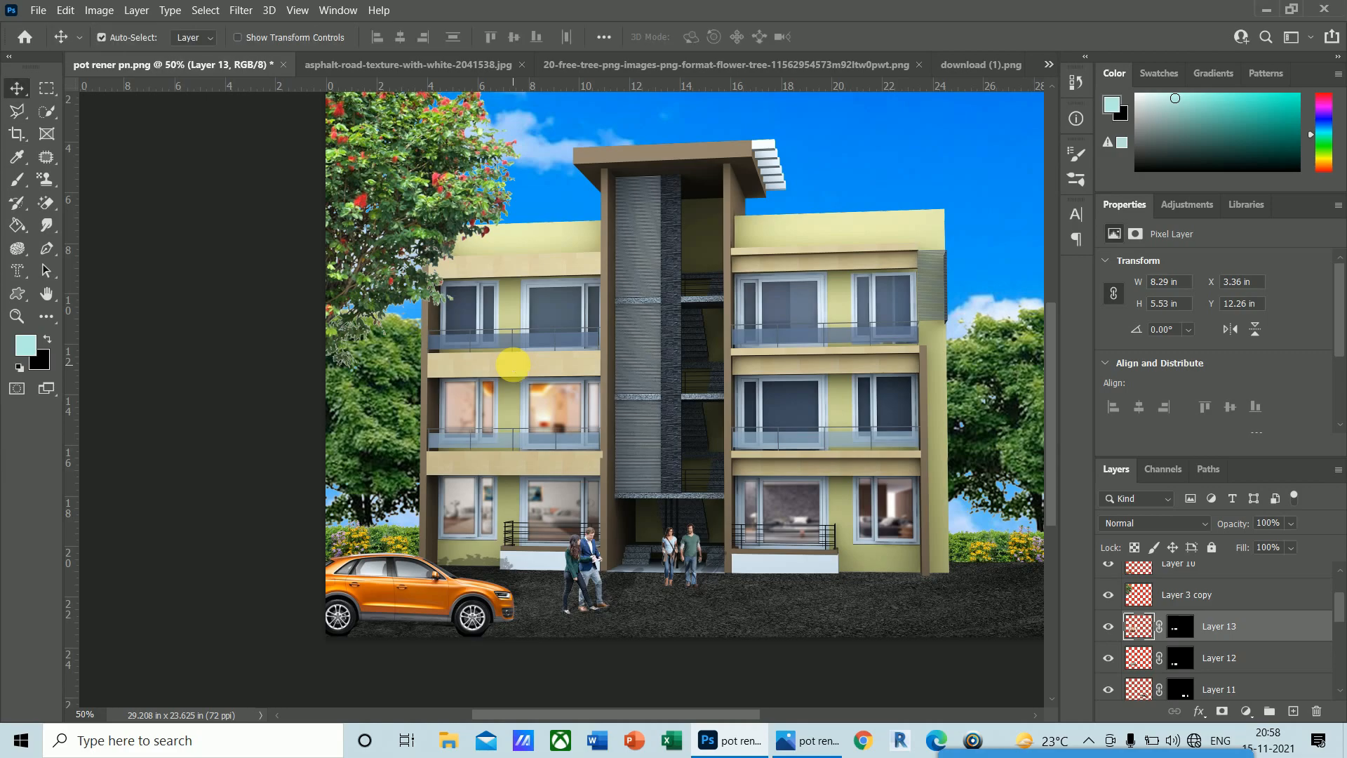
click(37, 10)
click(57, 44)
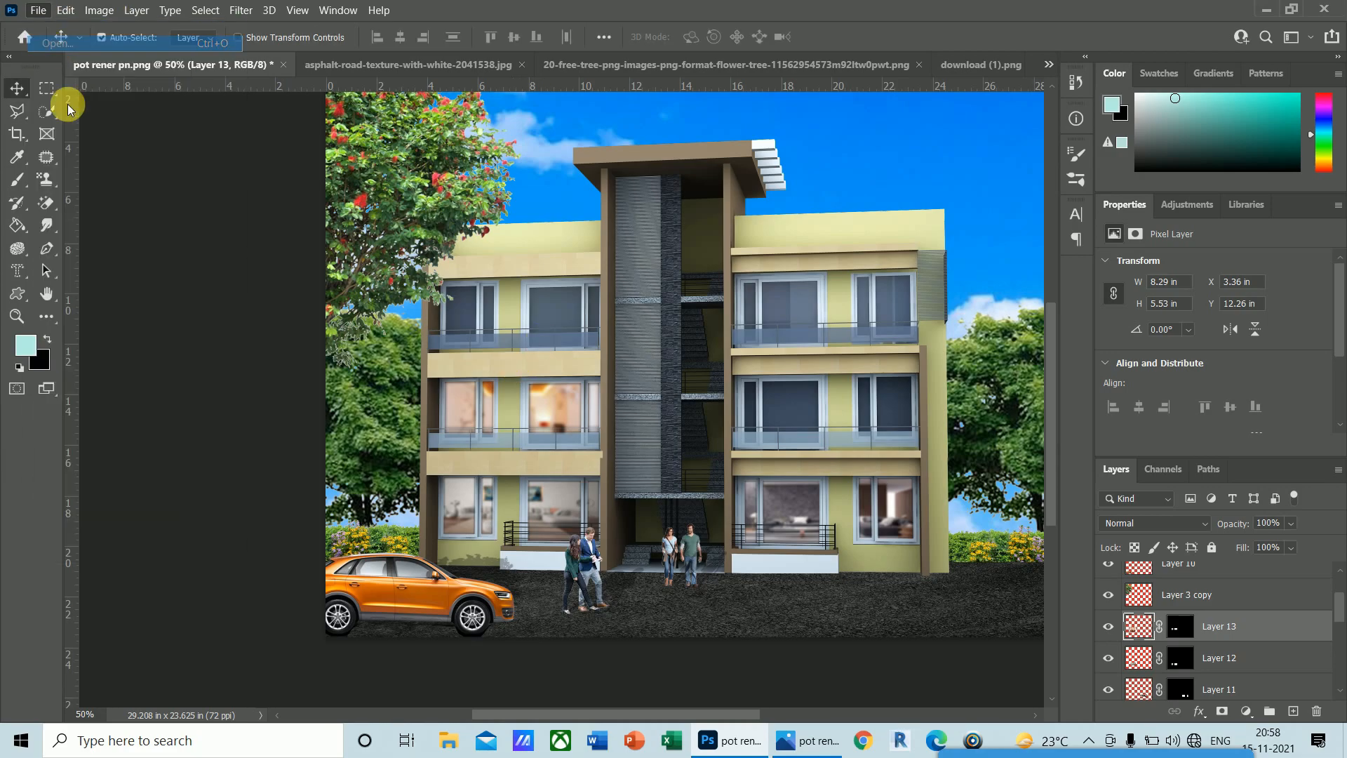
click(844, 227)
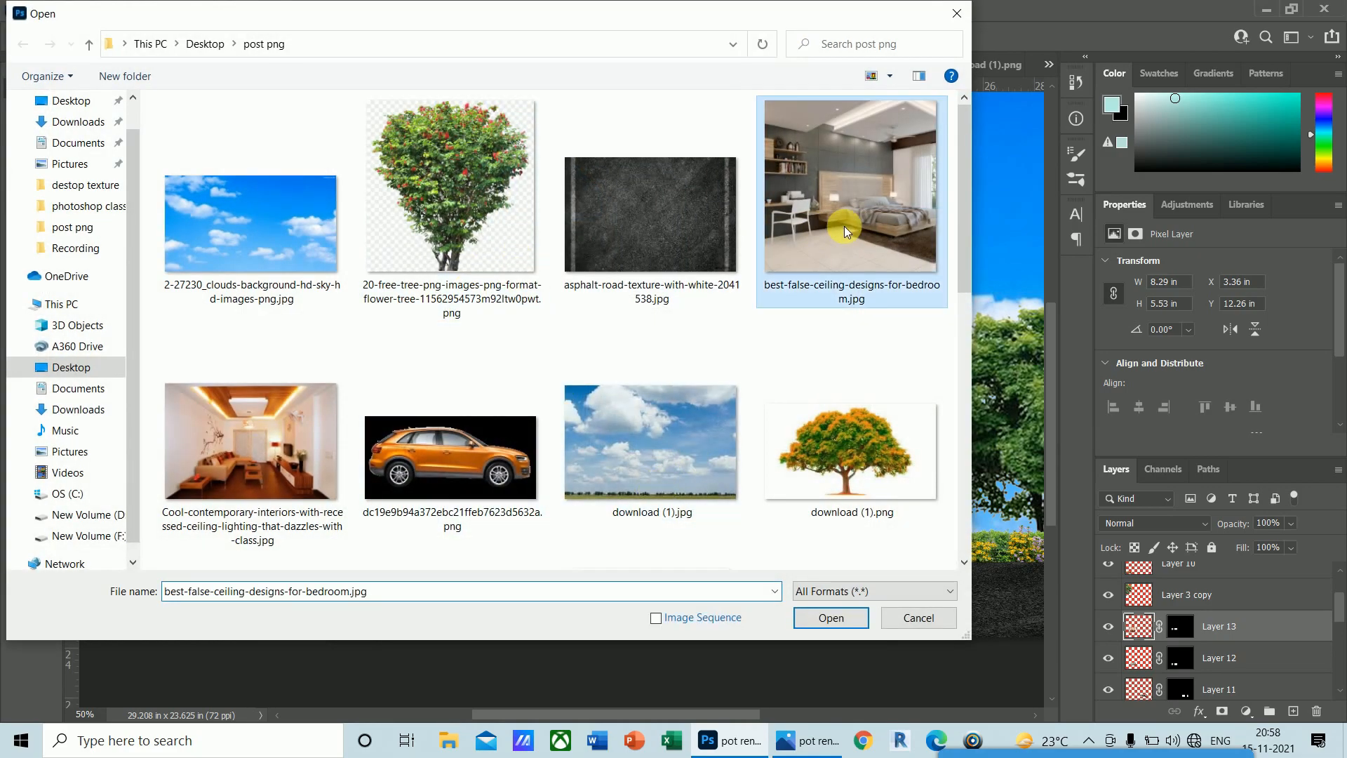
click(848, 624)
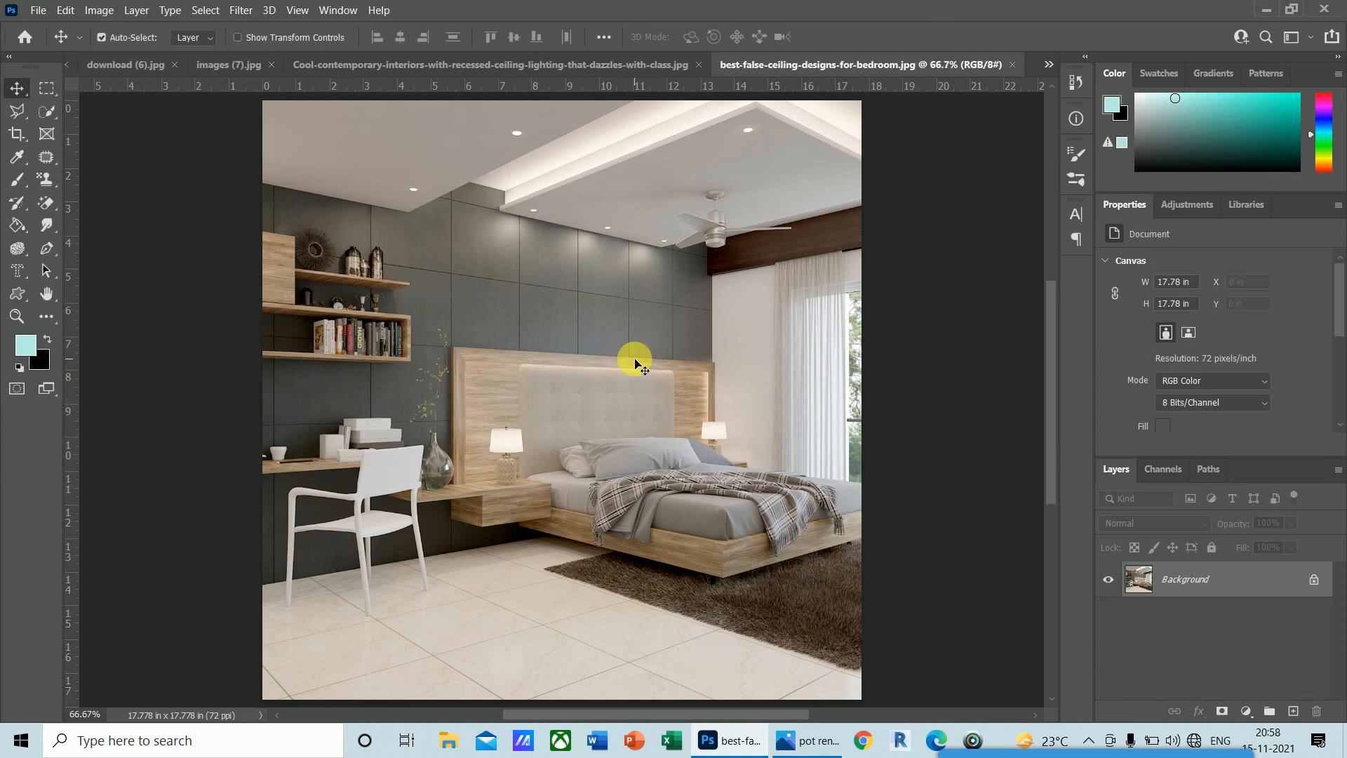
- Copy the whole bedroom photo and paste it into the pot rener pn.png building document as a new layer
key(ctrl+a)
key(ctrl+Tab)
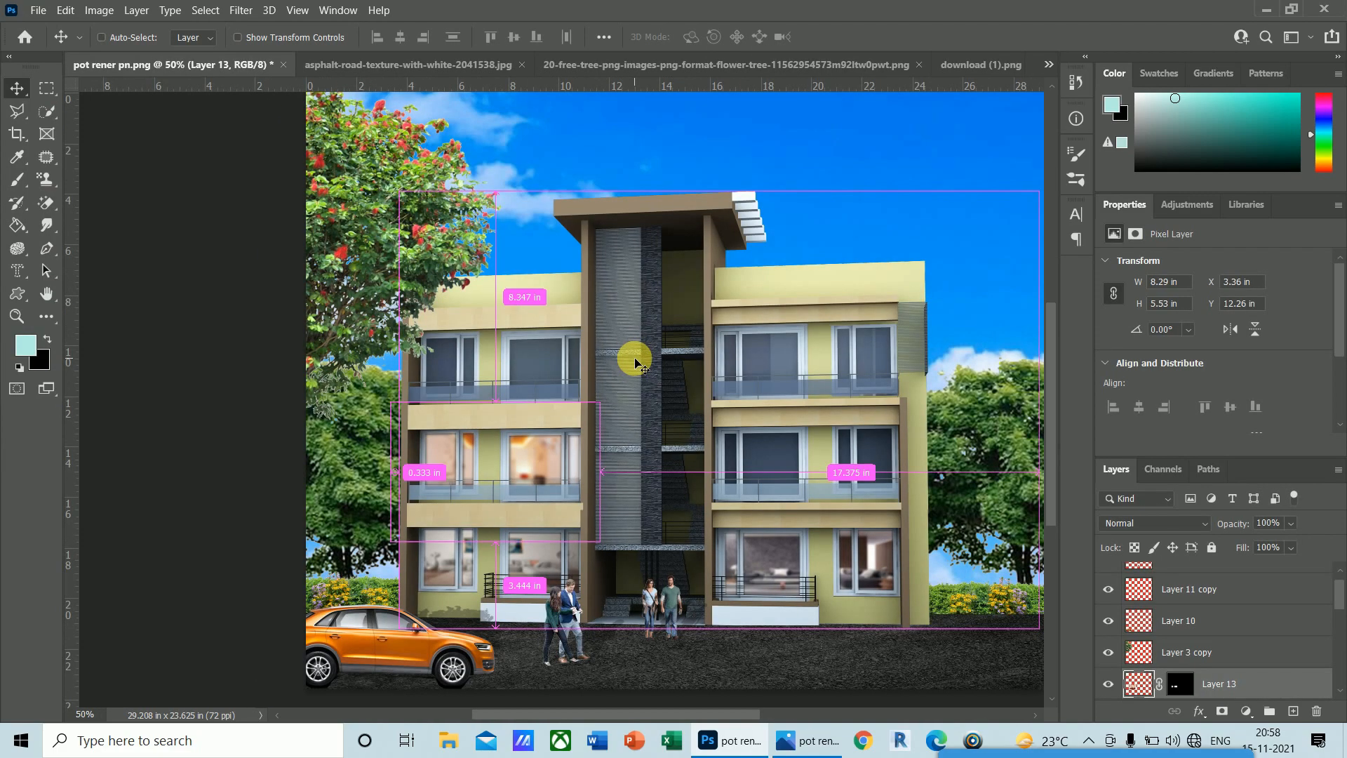
key(ctrl+v)
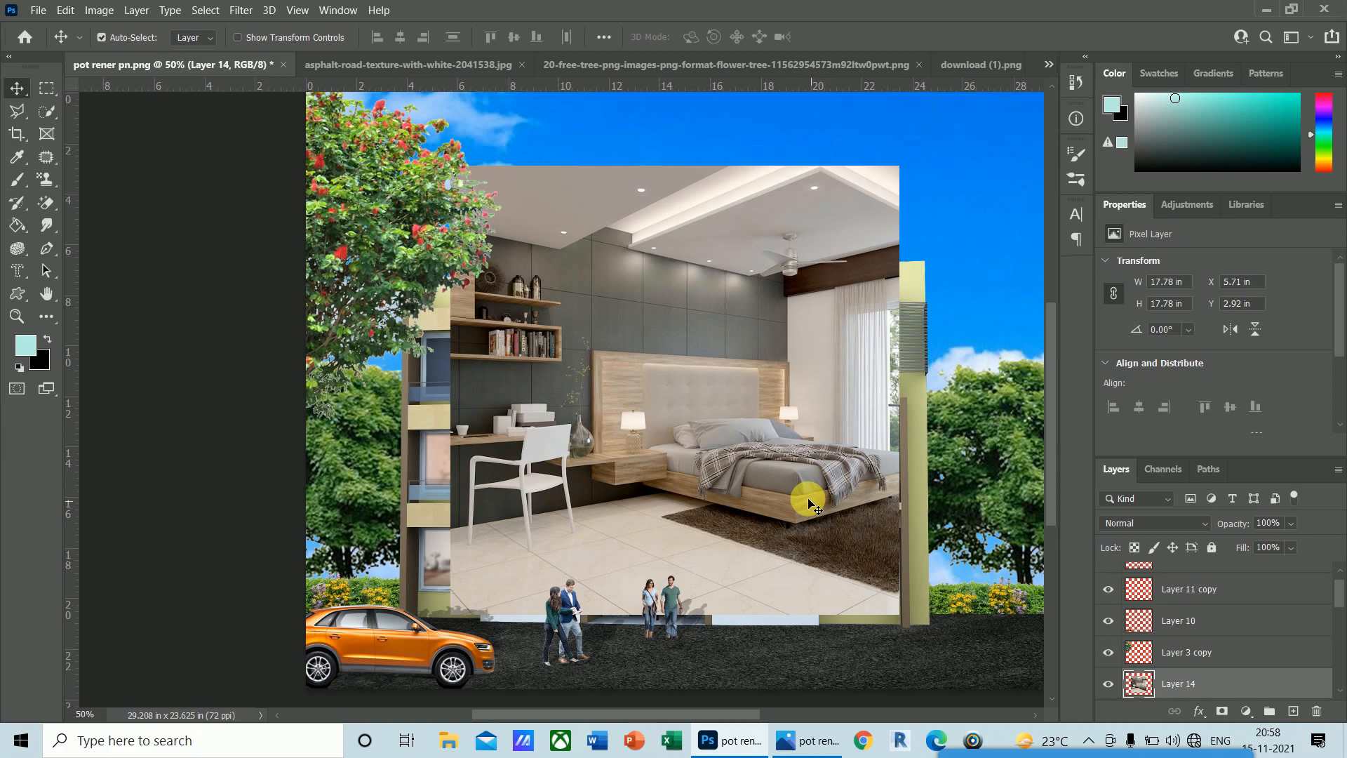
key(ctrl)
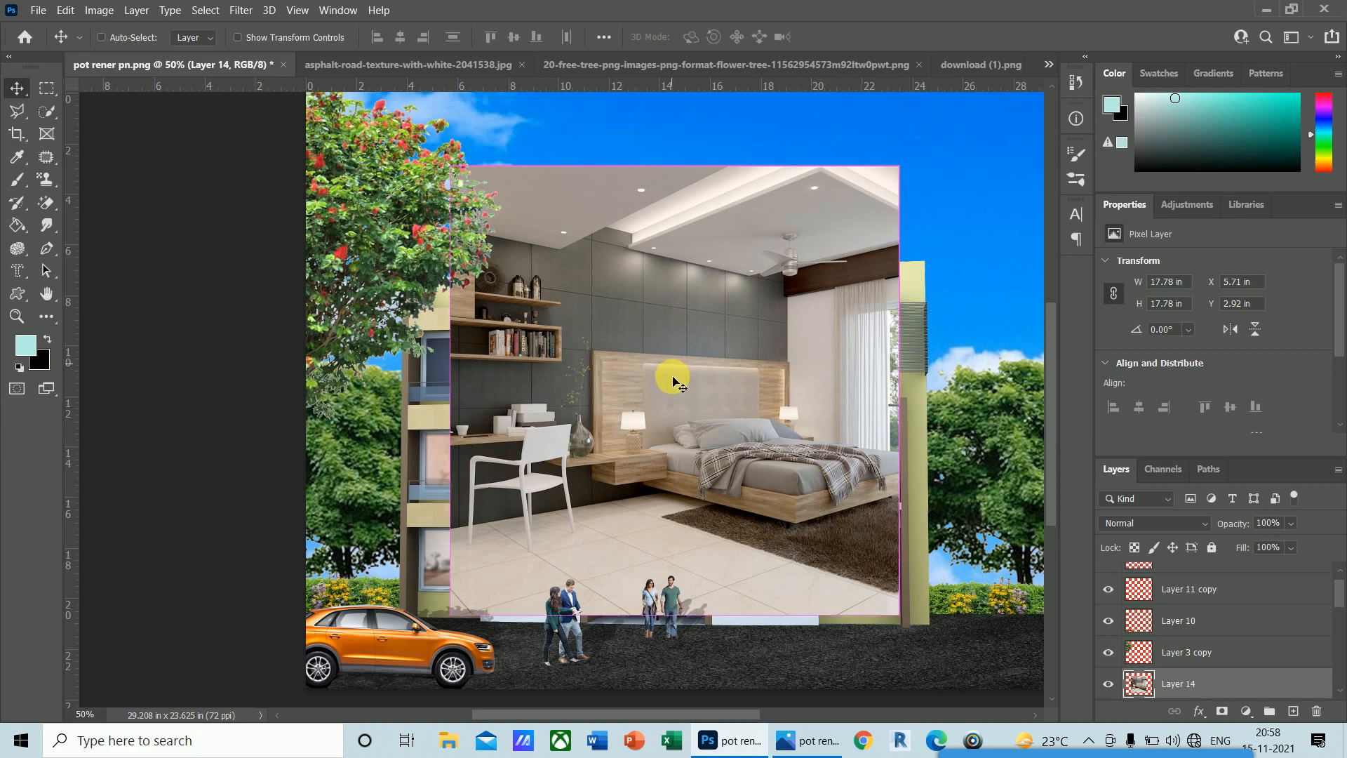
- Distort the pasted bedroom photo so its corners follow the right wing's perspective and cover the first-floor windows
key(ctrl+t)
right_click(653, 359)
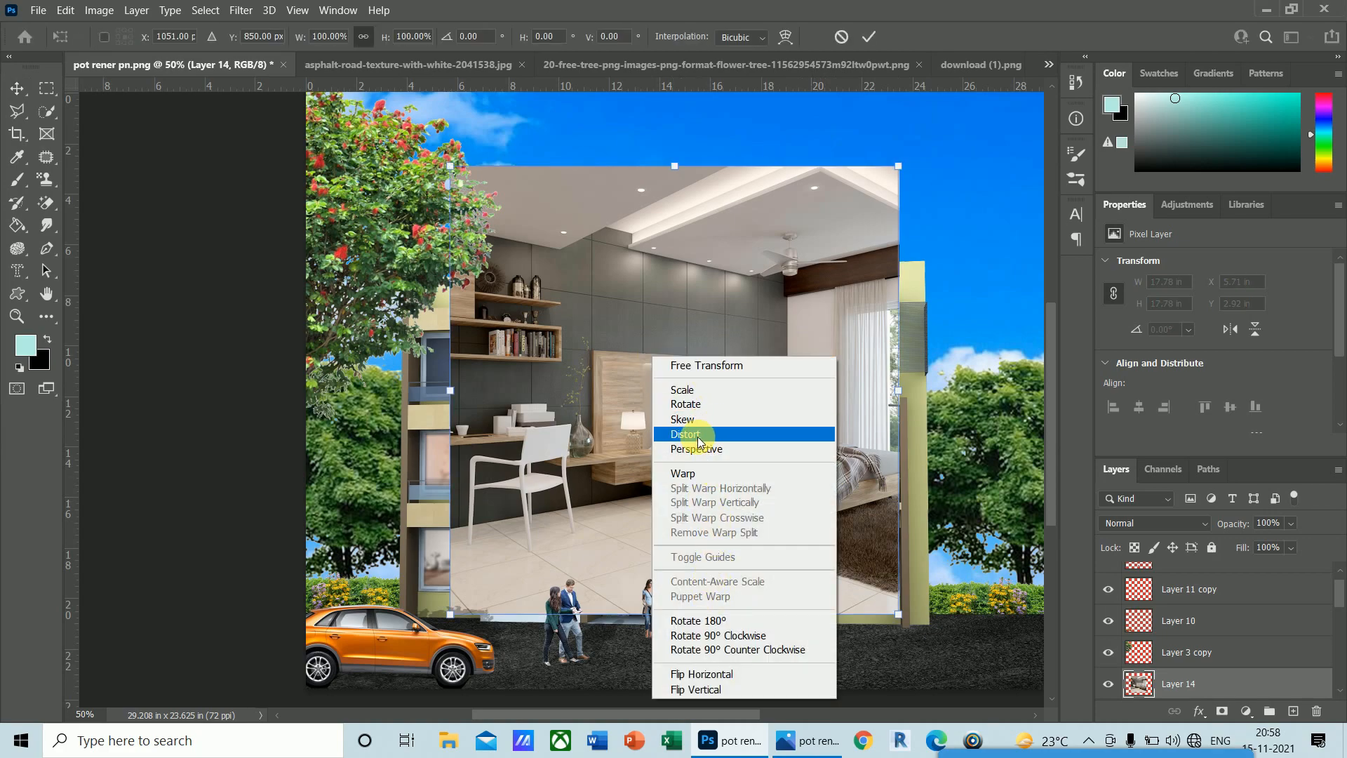
click(698, 436)
drag(899, 167, 927, 370)
drag(450, 167, 689, 396)
drag(897, 617, 922, 542)
drag(449, 613, 703, 551)
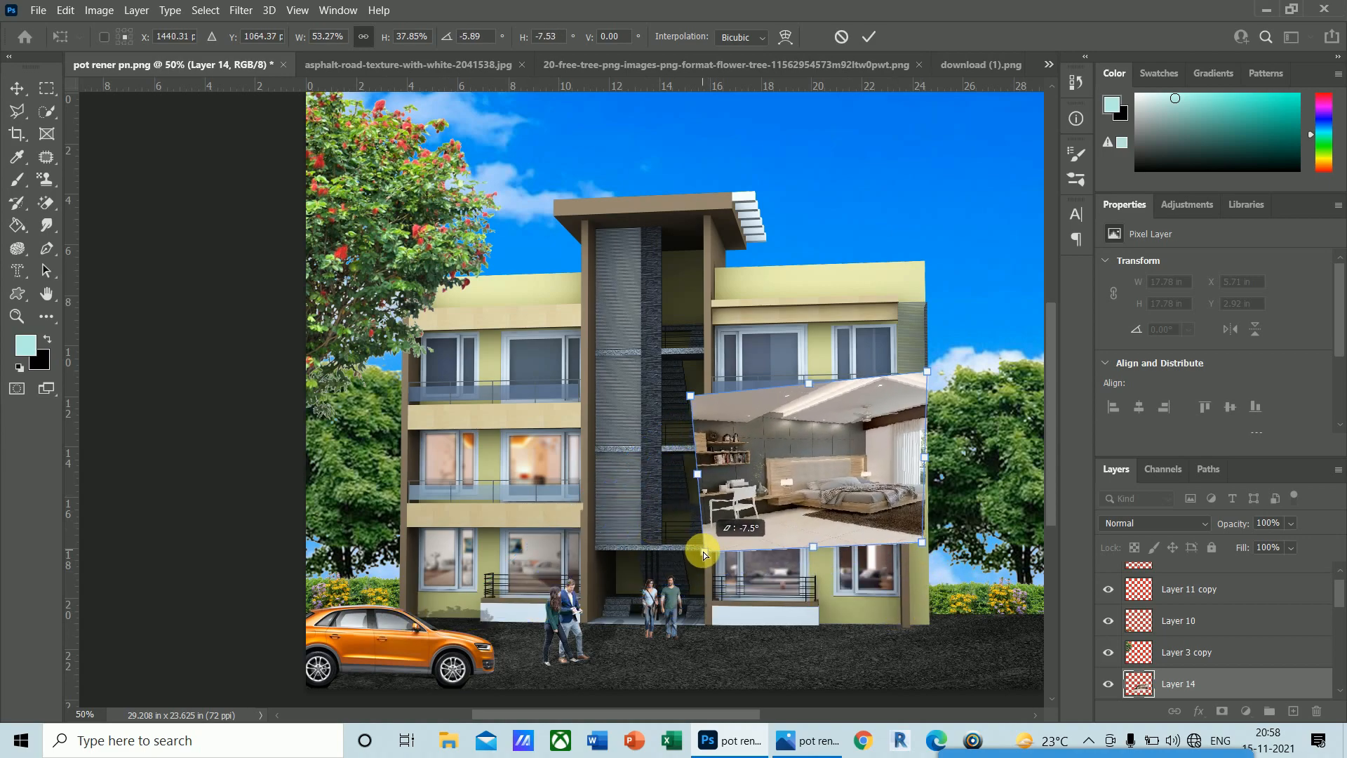
drag(921, 542, 931, 571)
mouse_move(703, 560)
mouse_down()
mouse_move(681, 559)
mouse_move(692, 562)
mouse_up()
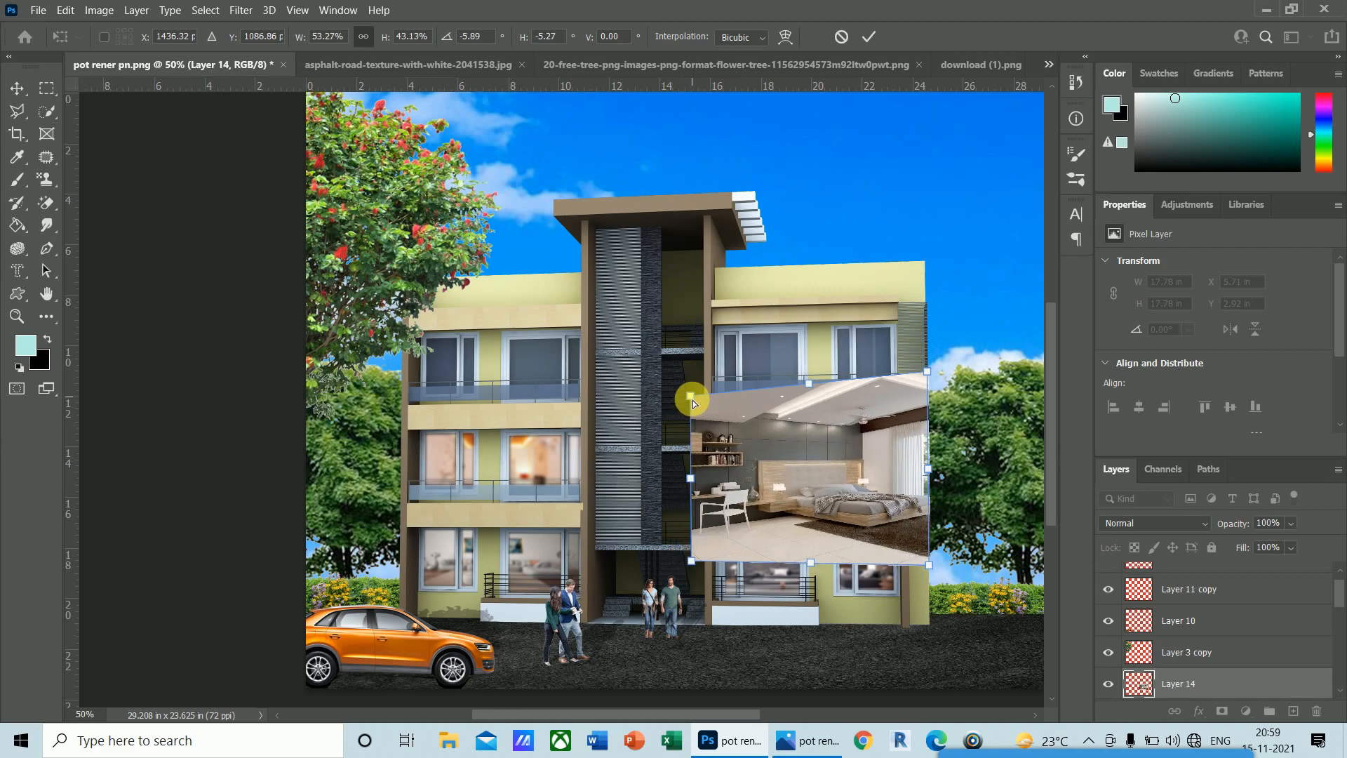
mouse_move(692, 400)
mouse_down()
mouse_move(725, 417)
mouse_move(714, 405)
mouse_up()
drag(692, 561, 714, 565)
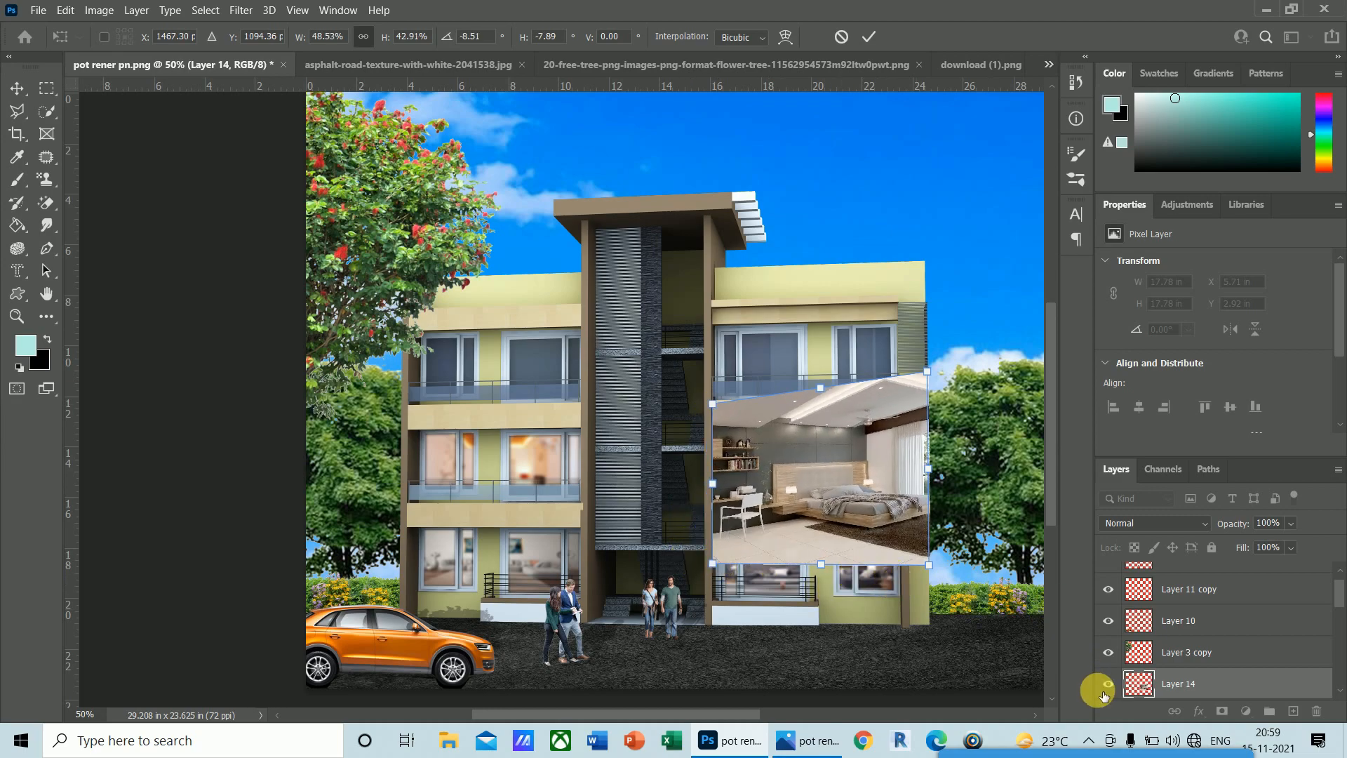
key(Return)
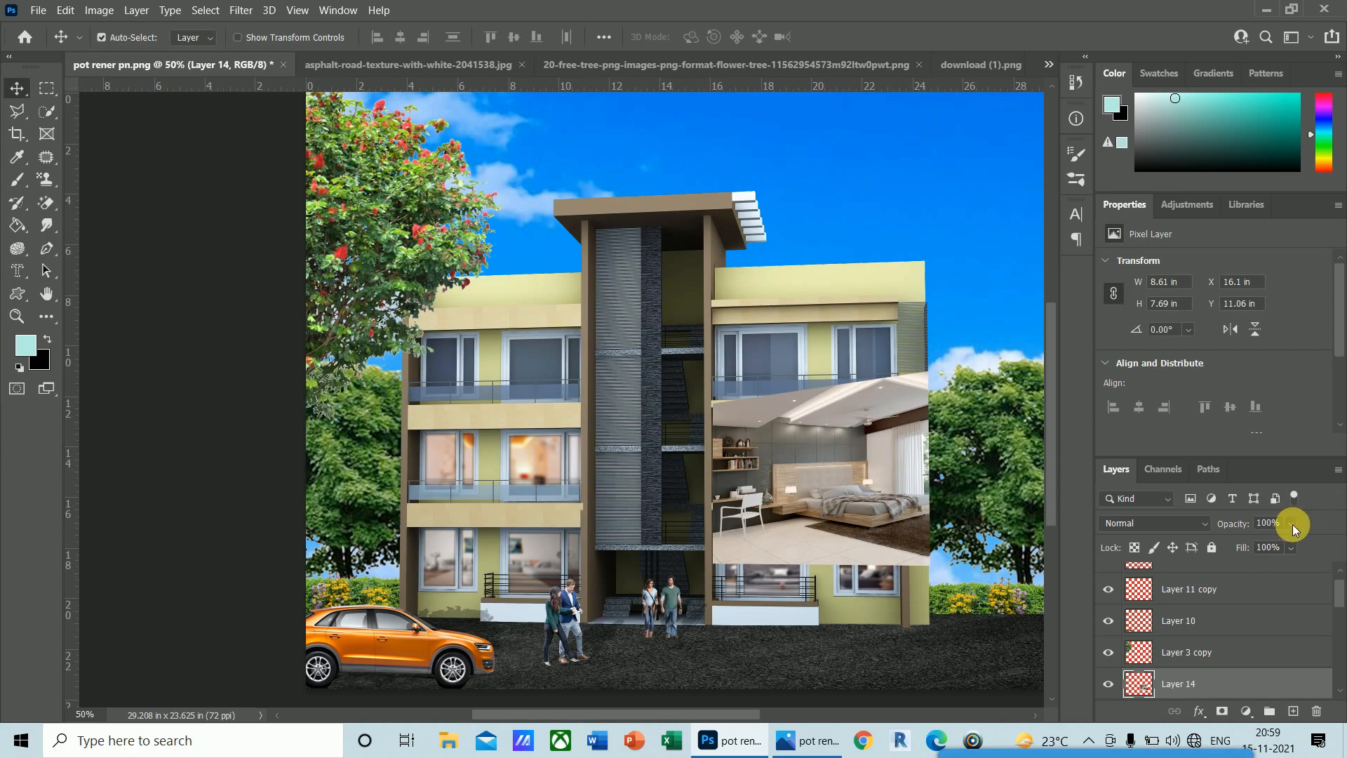
- Lower the bedroom photo's opacity to about 67% to check its fit over the windows, and restore it to 100%
drag(1299, 543, 1278, 545)
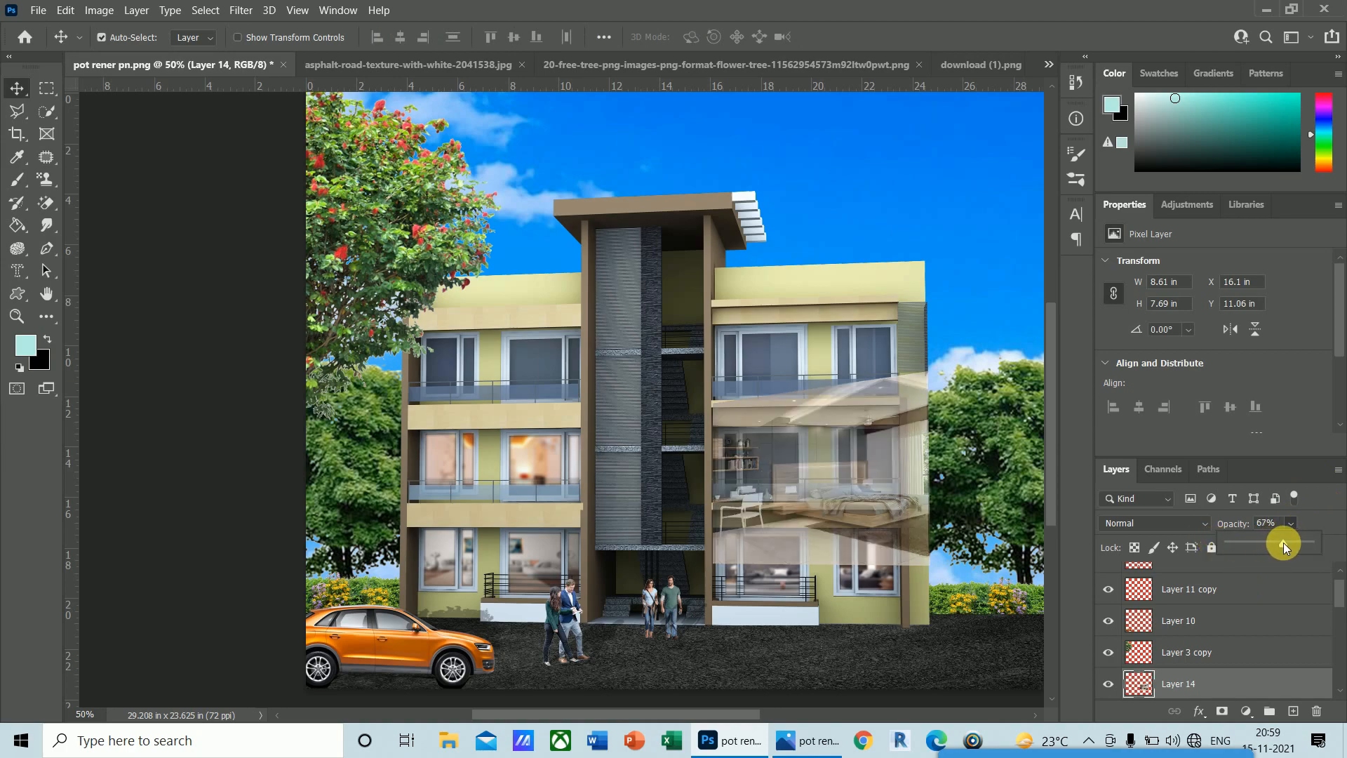
drag(1283, 545, 1287, 545)
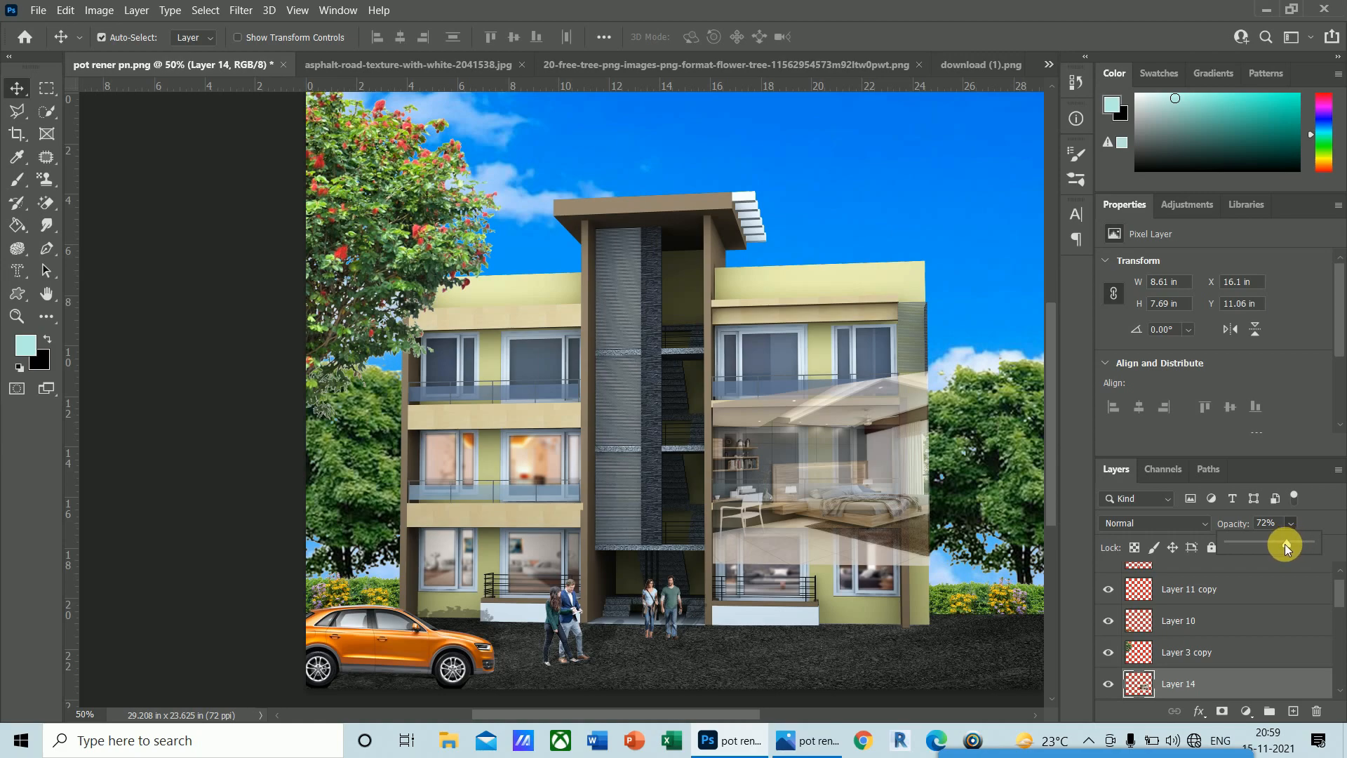
drag(1298, 546, 1312, 542)
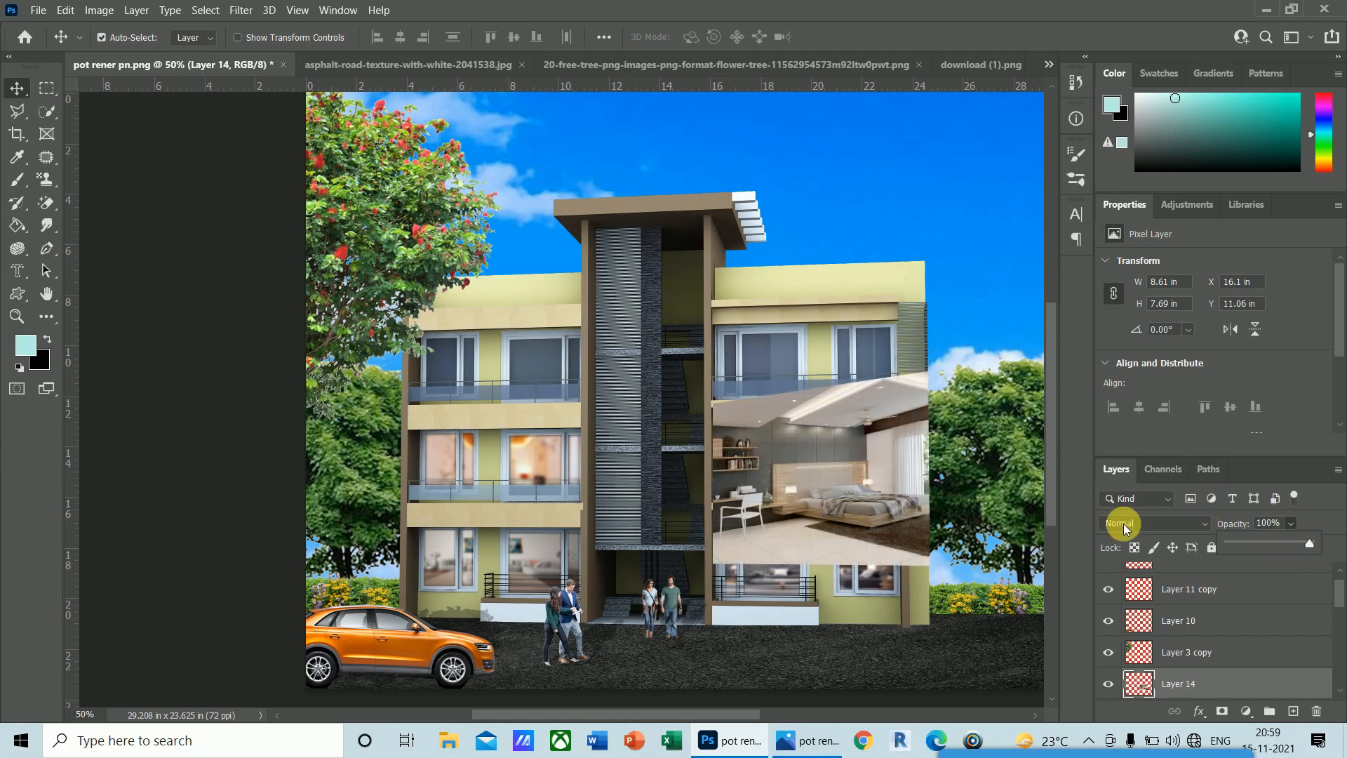
click(800, 172)
key(ctrl+t)
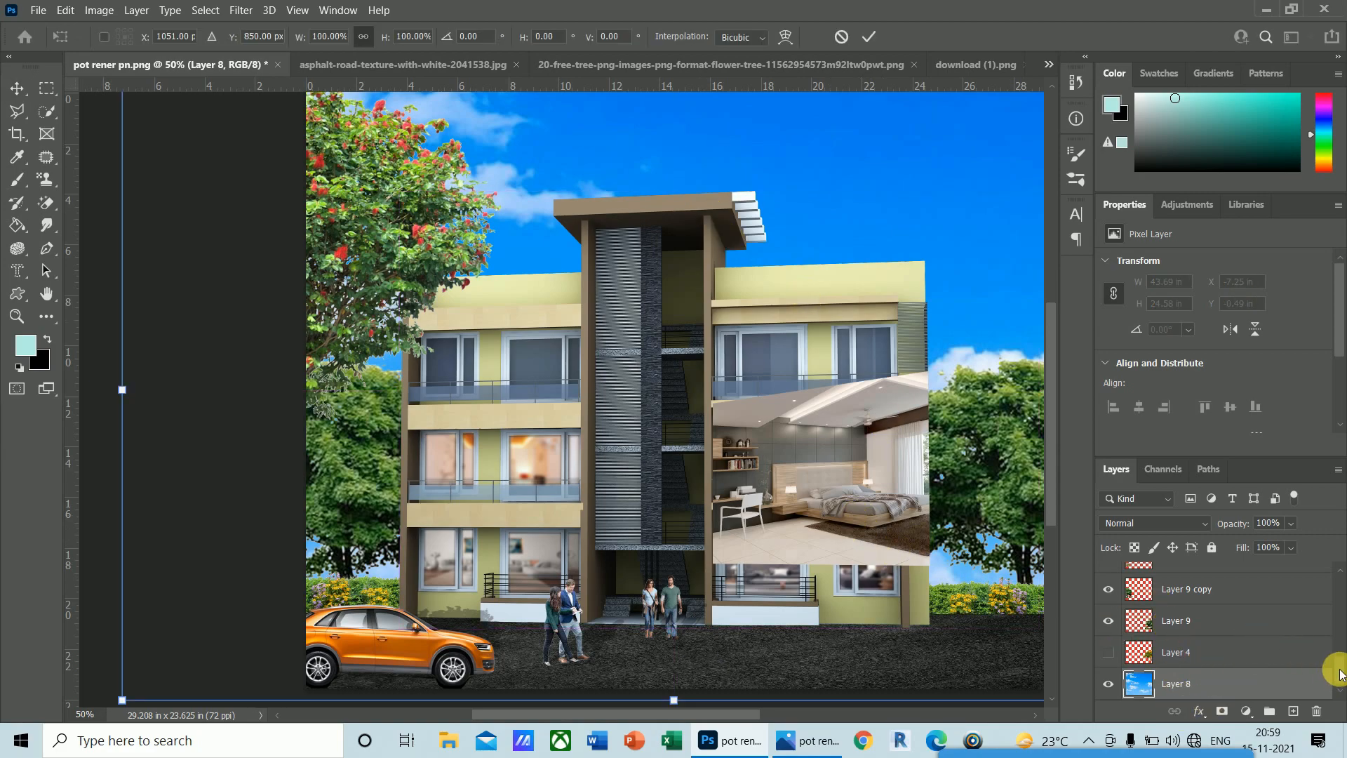
scroll(1319, 632, up, 5)
scroll(1331, 616, up, 3)
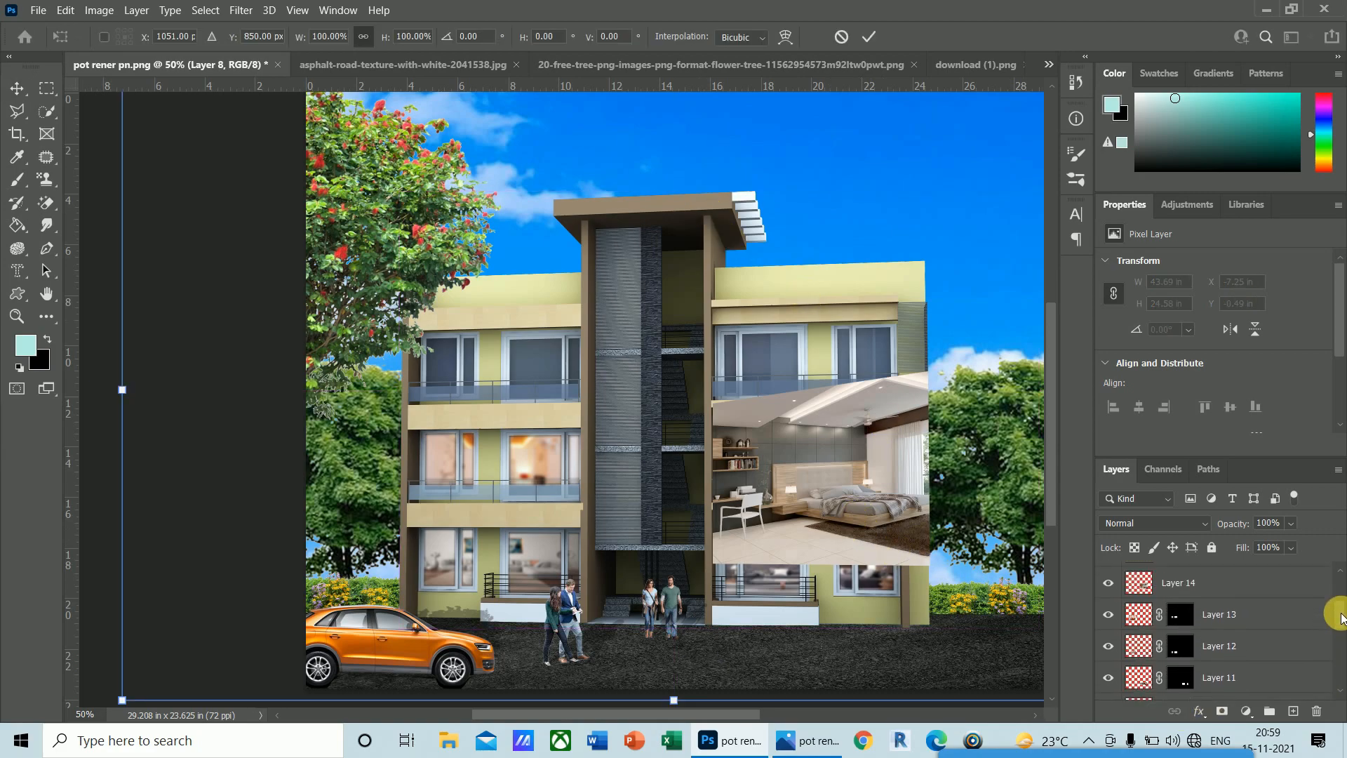
- Squash the bedroom photo on Layer 14 vertically from its upper edge to about 74.55% of its height
click(1184, 607)
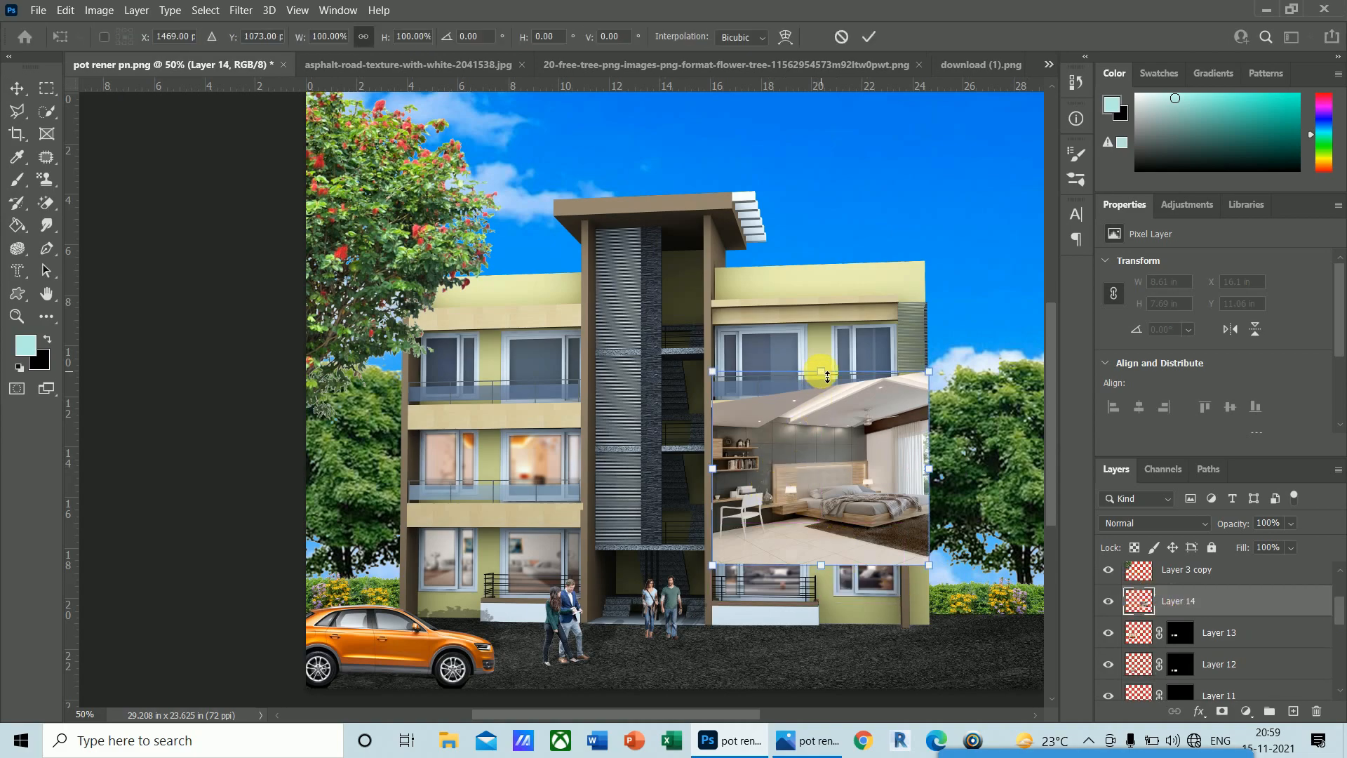
drag(828, 379, 827, 428)
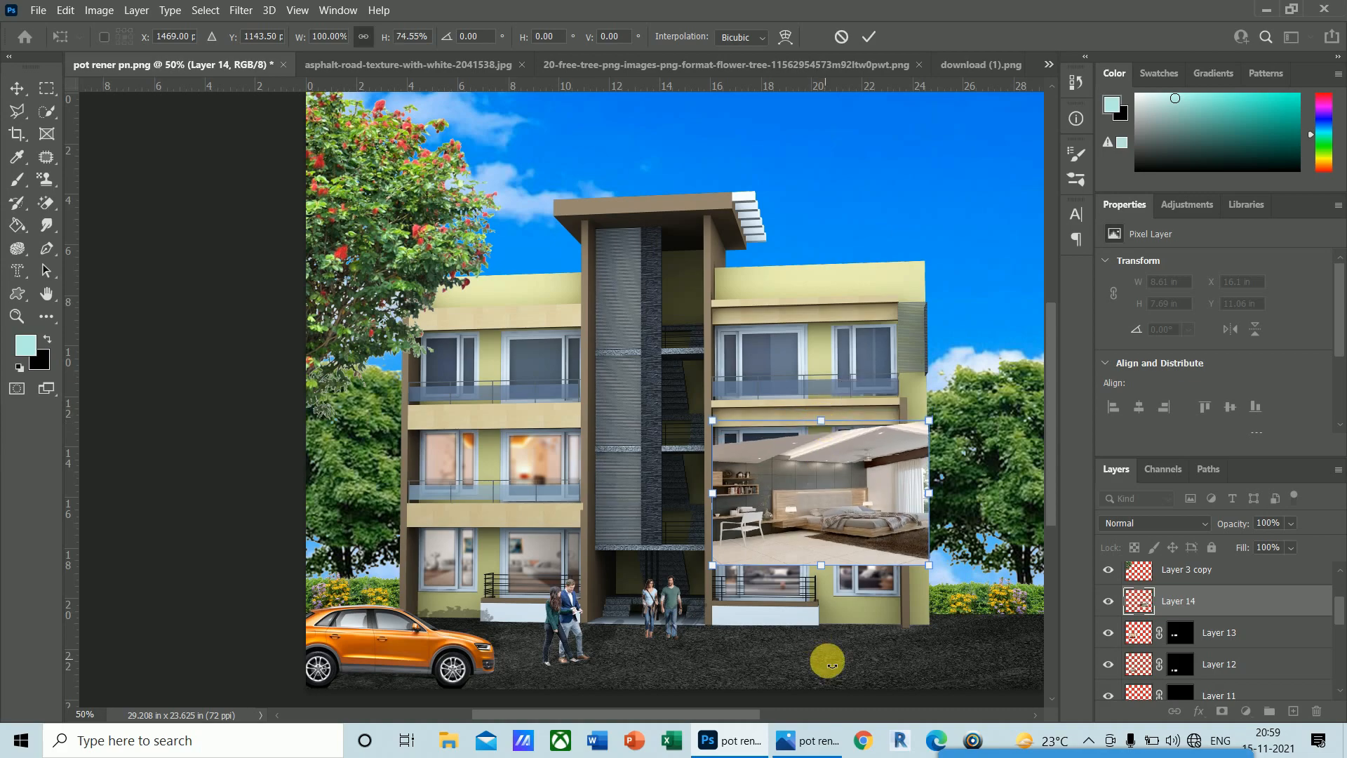
key(Return)
- Nudge the bedroom photo on Layer 14 up over the right wing's first-floor windows, to a Y position of about 11.74 in
key(Up)
key(Up)
key(Up)
key(Up)
key(Up)
key(Up)
key(Up)
key(Up)
key(Up)
key(Up)
key(Up)
key(Up)
key(Up)
key(Up)
key(Up)
key(Up)
key(Up)
key(Up)
key(Up)
key(Up)
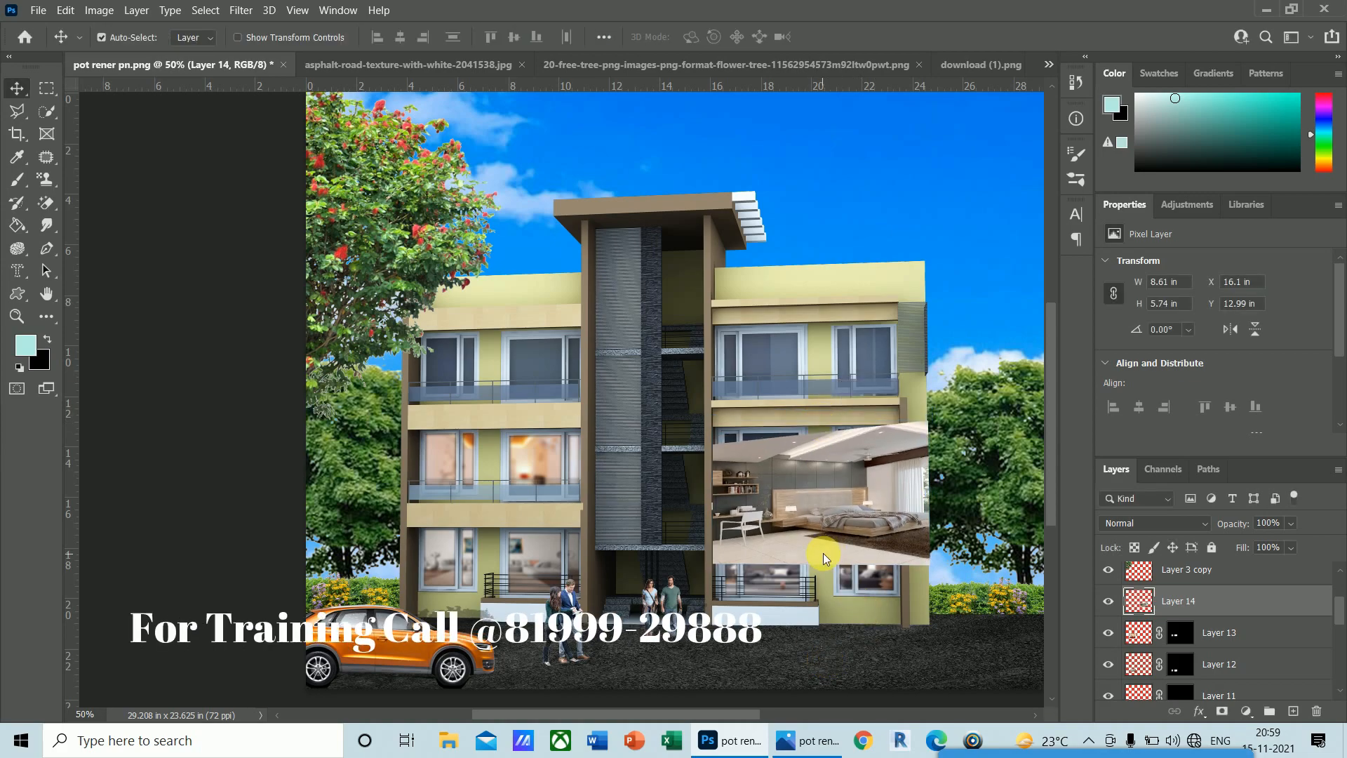
key(Up)
key(Up)
key(Up)
key(Up)
key(Up)
key(Up)
key(Up)
key(Up)
key(Up)
key(Up)
key(Up)
key(Up)
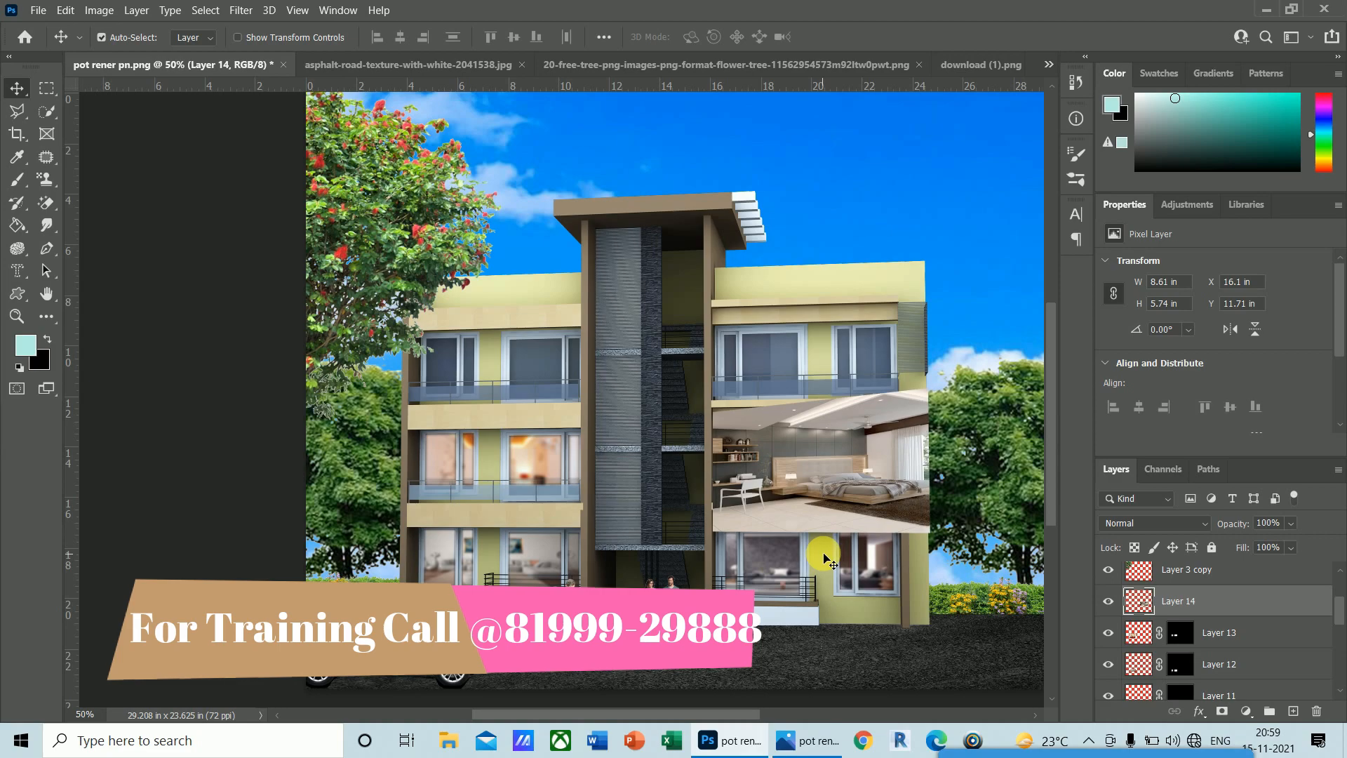
key(Down)
key(Down)
key(Down)
key(Down)
key(Down)
key(Down)
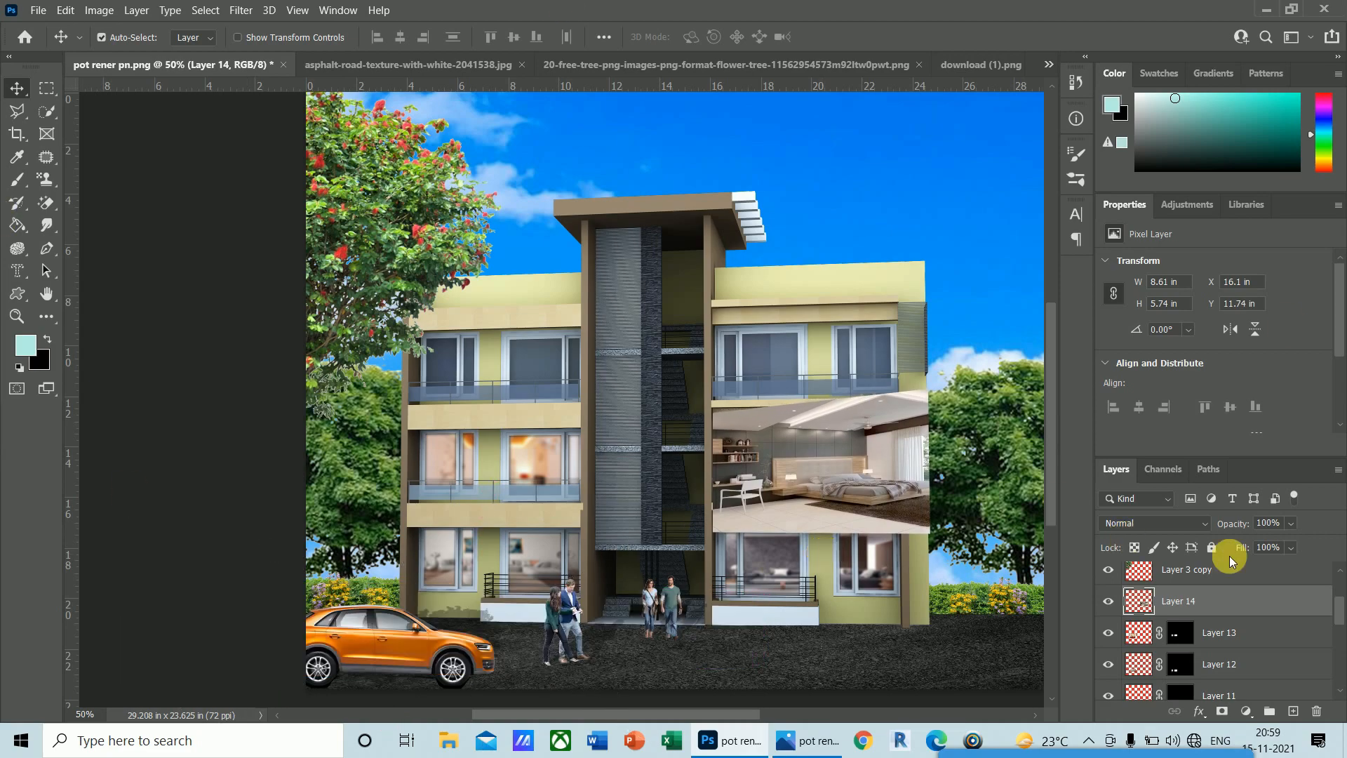
- Hide the bedroom photo on Layer 14 and make the building's Layer 1 the active layer
scroll(1327, 616, down, 2)
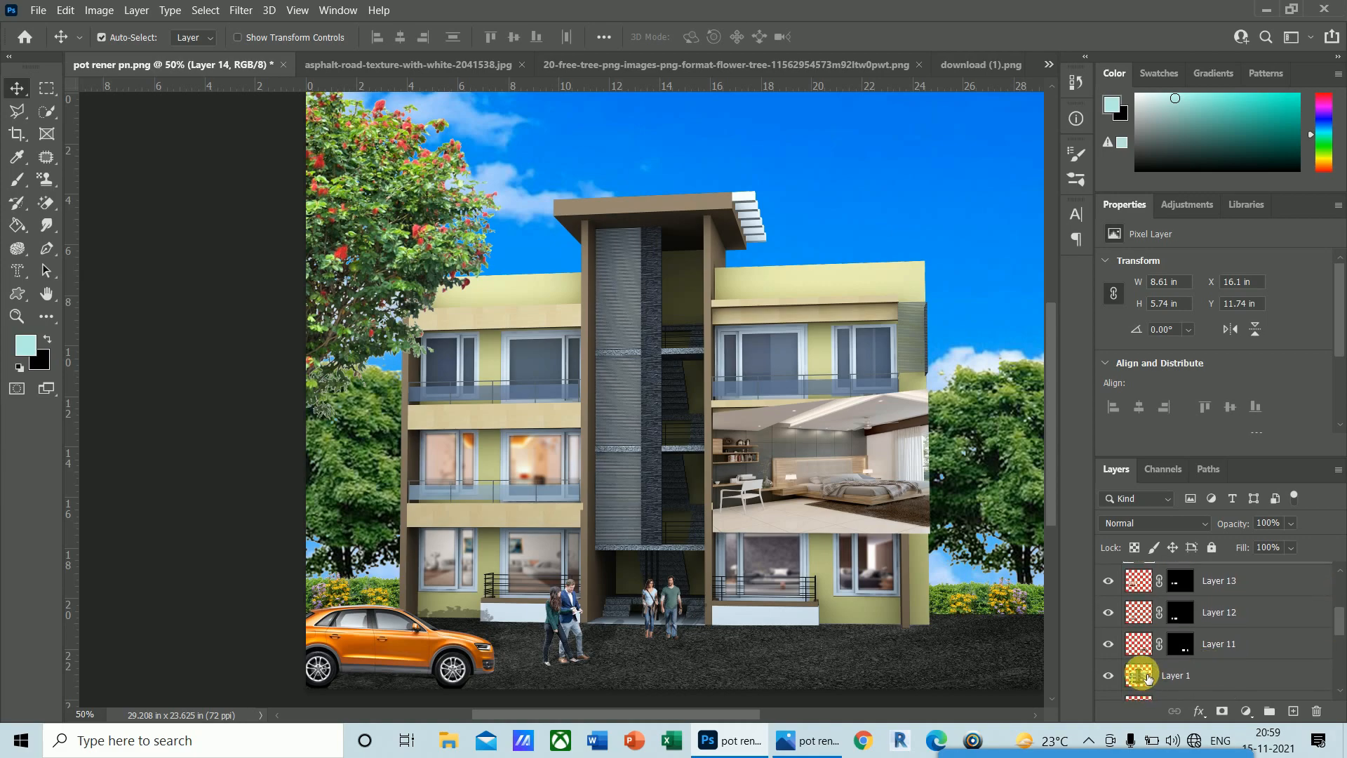
scroll(1336, 631, up, 2)
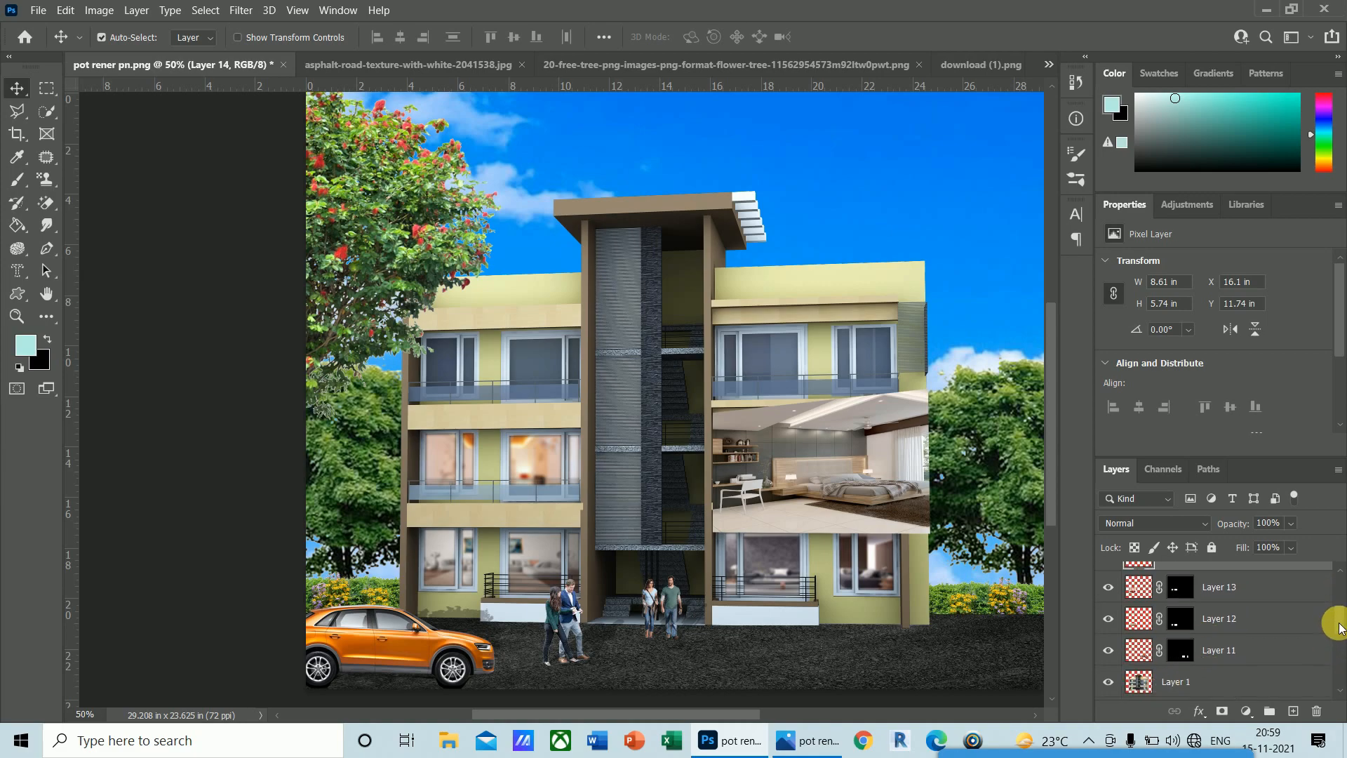
click(1108, 608)
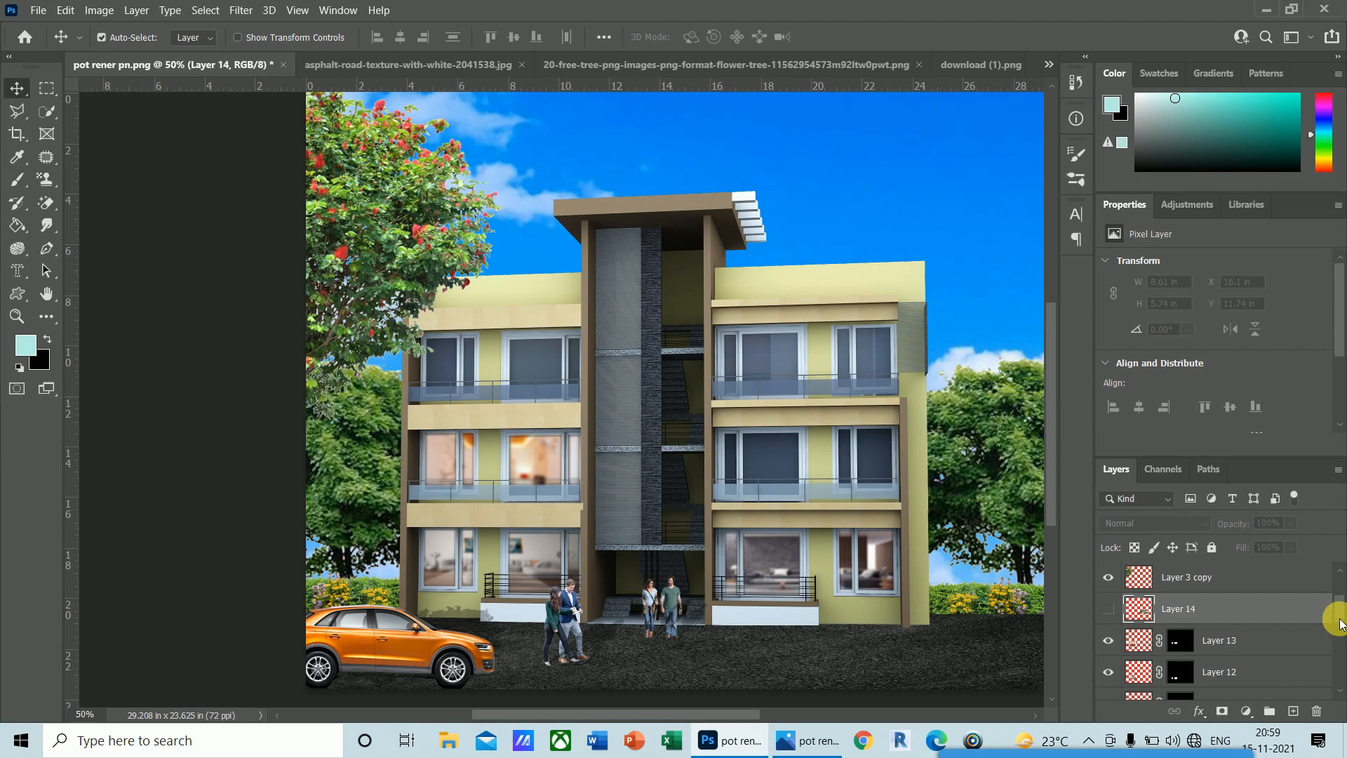
scroll(1336, 624, down, 3)
click(1192, 653)
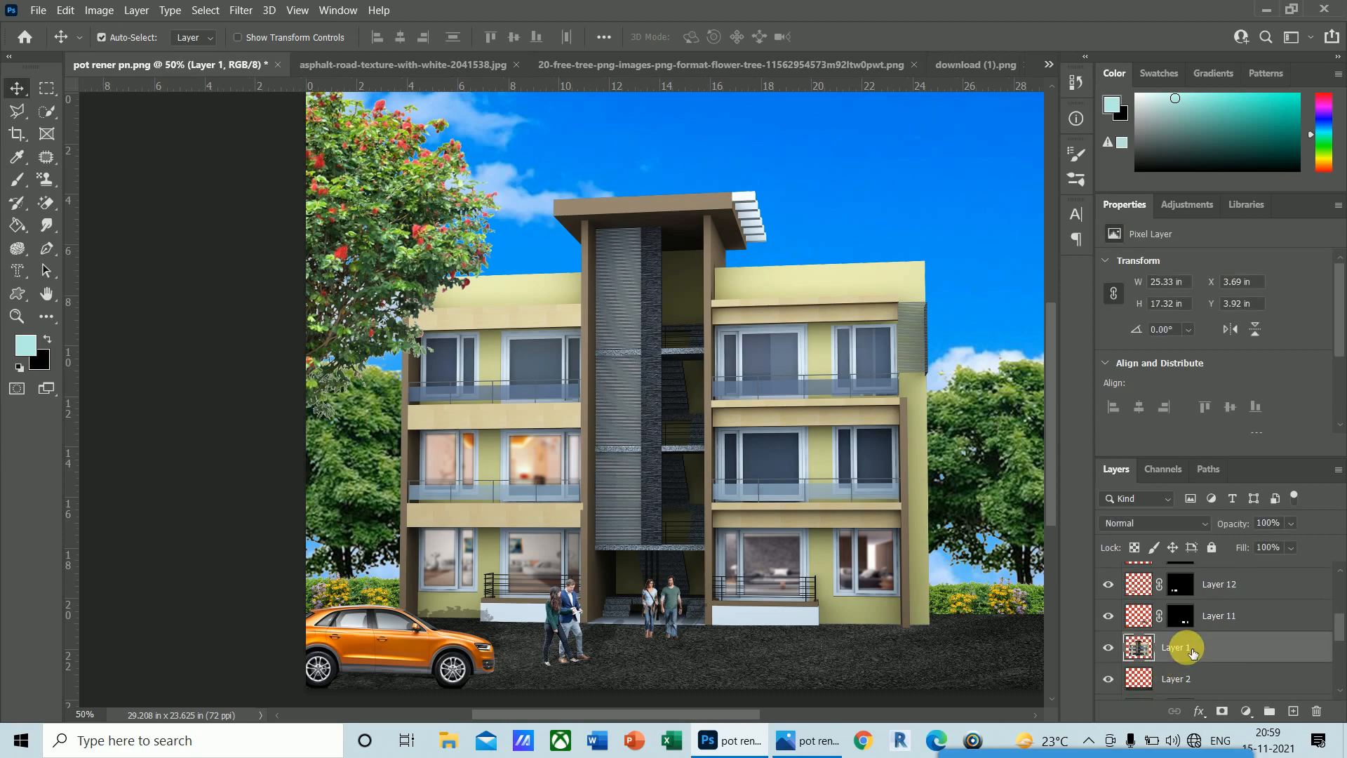
- Select the wide glass pane above the handrail in the right wing's first-floor window nearest the stair tower, using the Polygonal Lasso
key(ctrl+plus)
key(ctrl+plus)
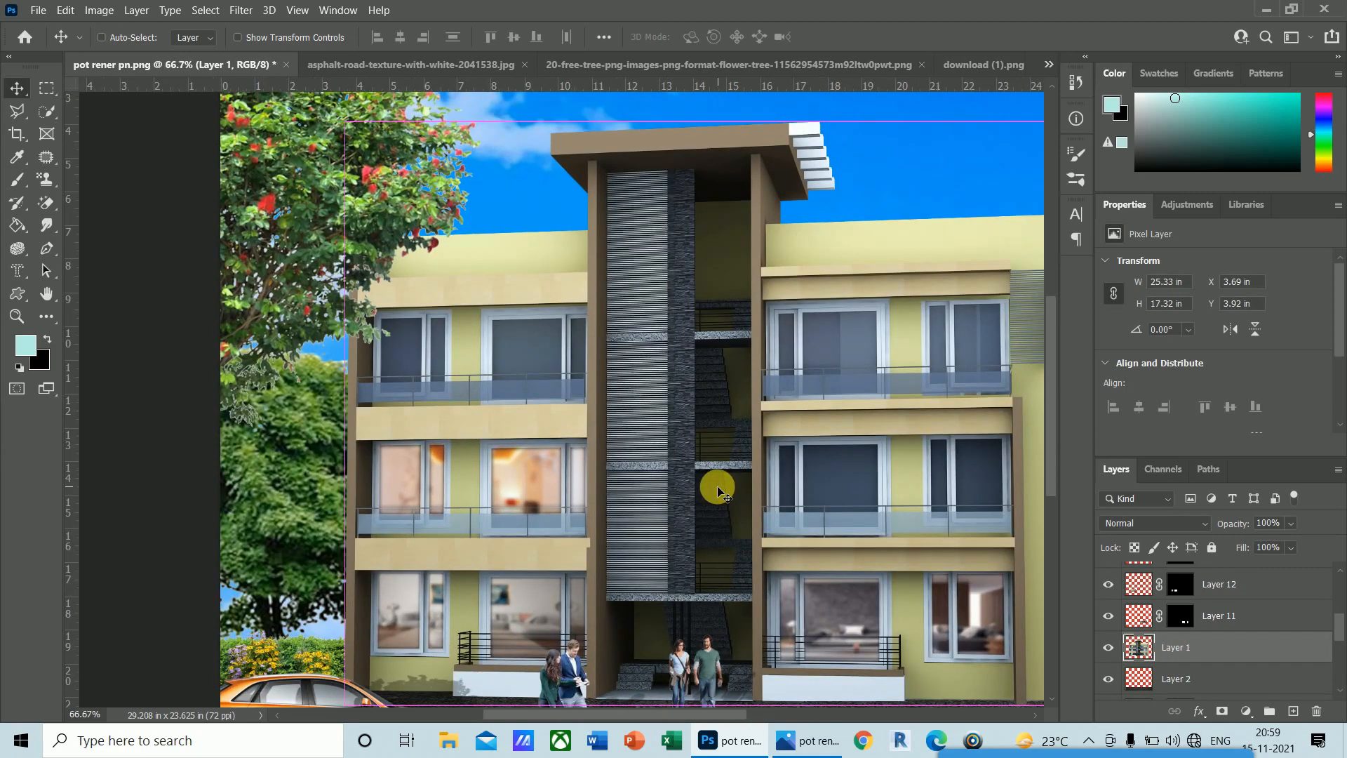
drag(646, 714, 733, 716)
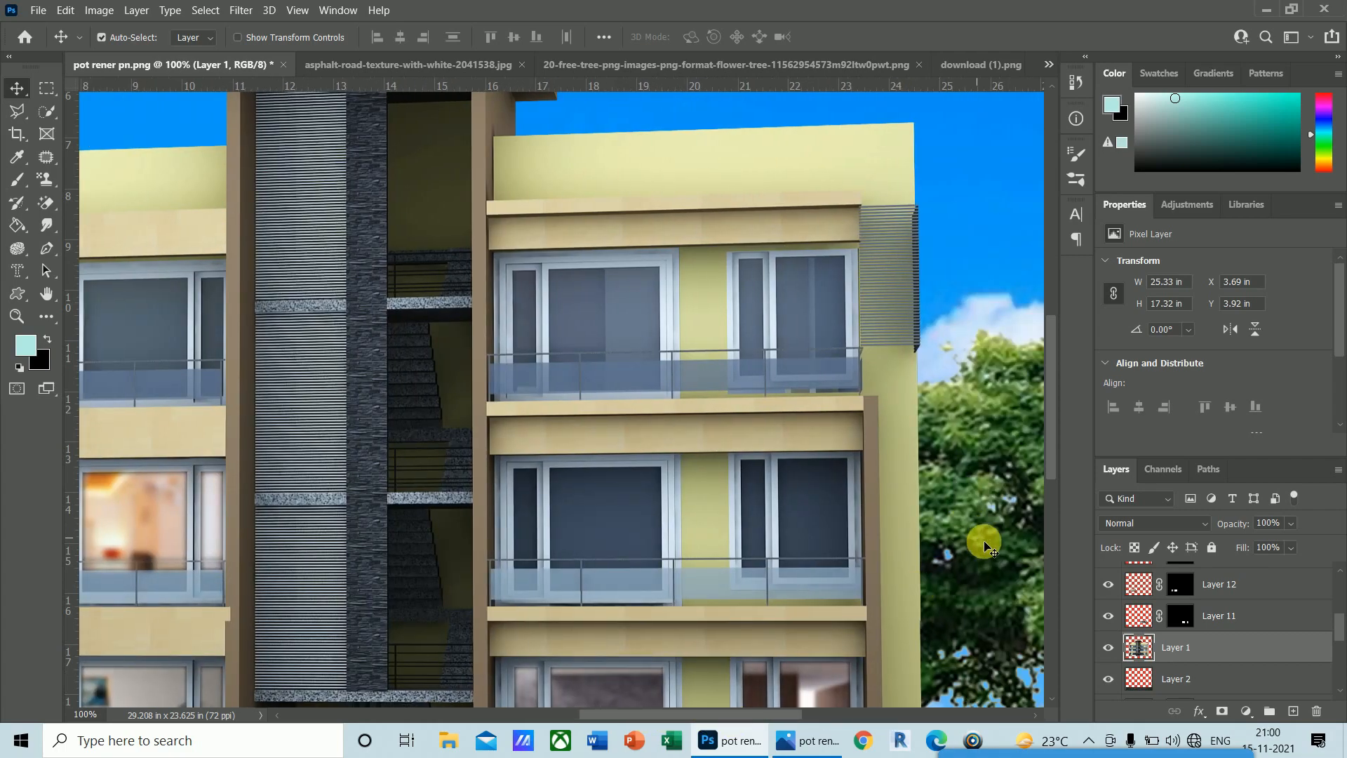
drag(1053, 426, 1054, 460)
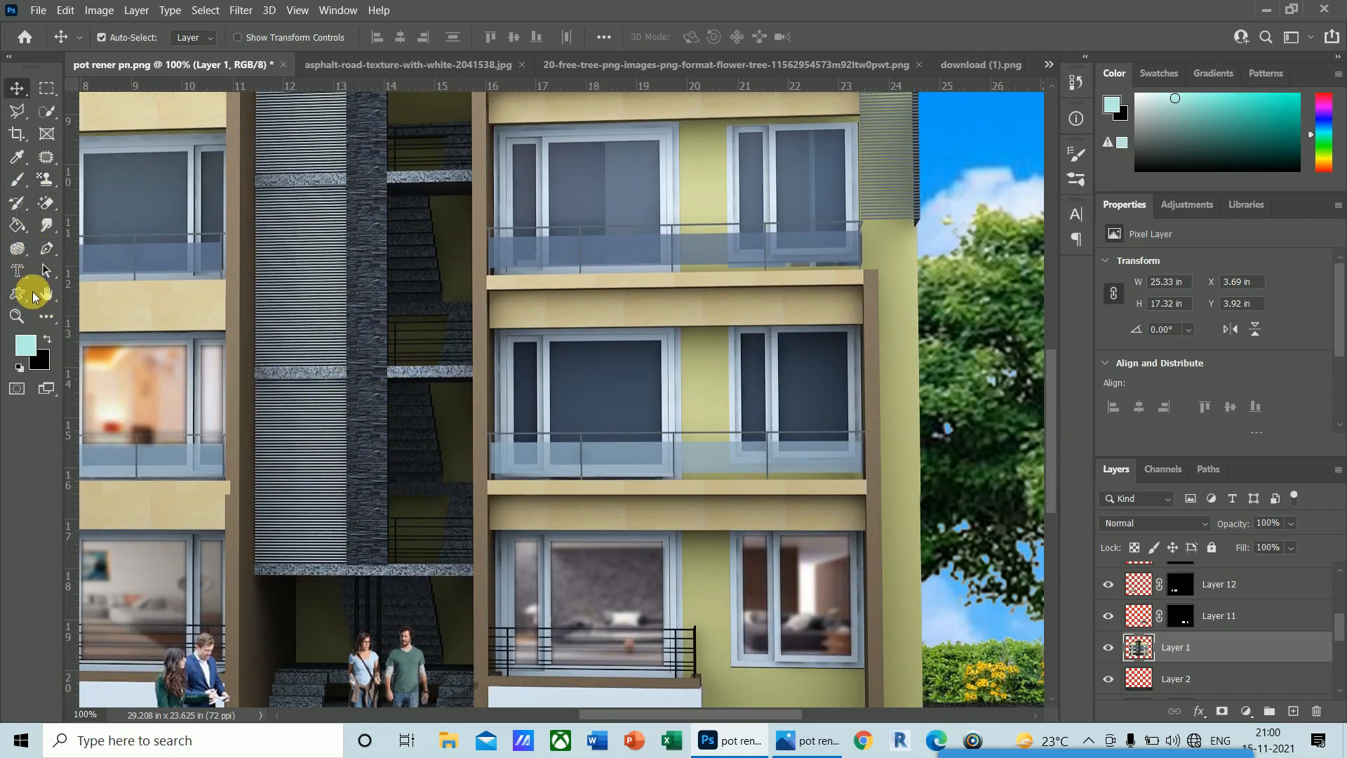
click(17, 113)
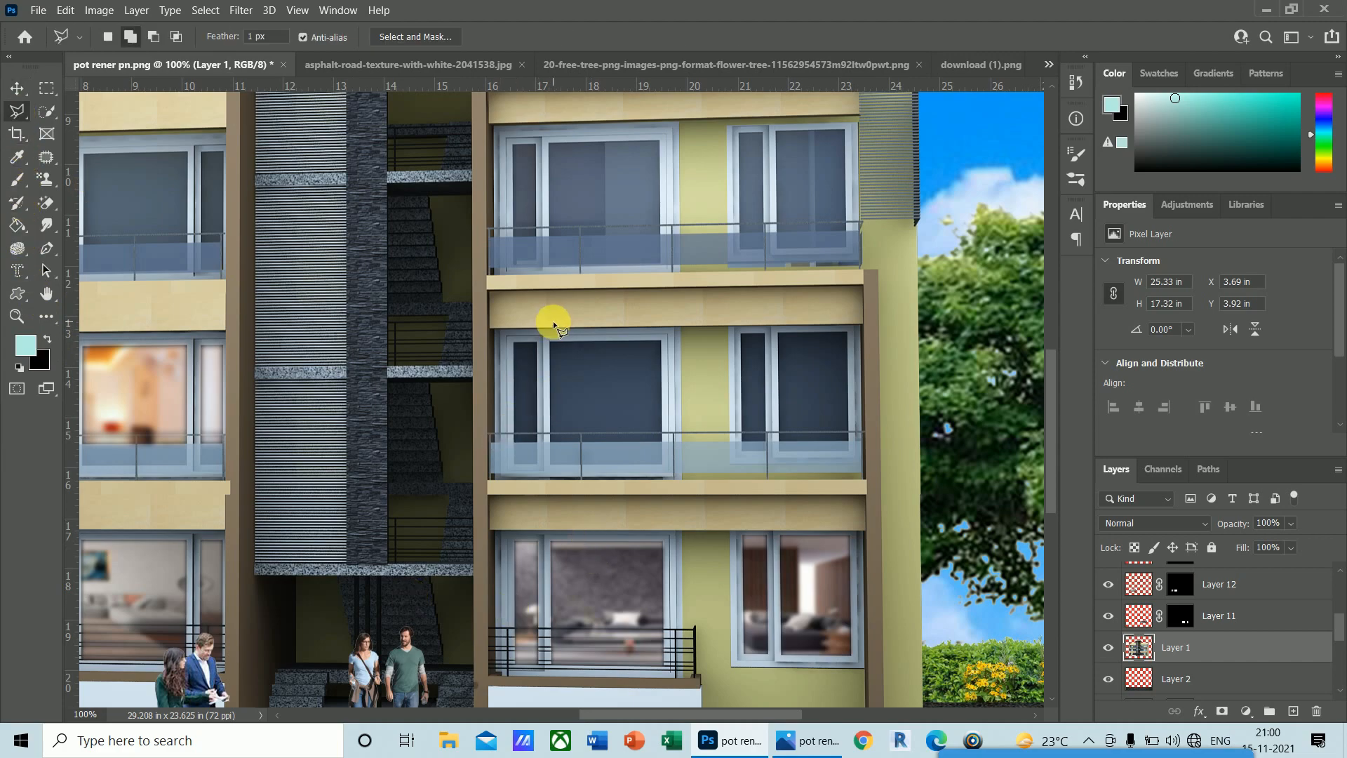
key(ctrl+plus)
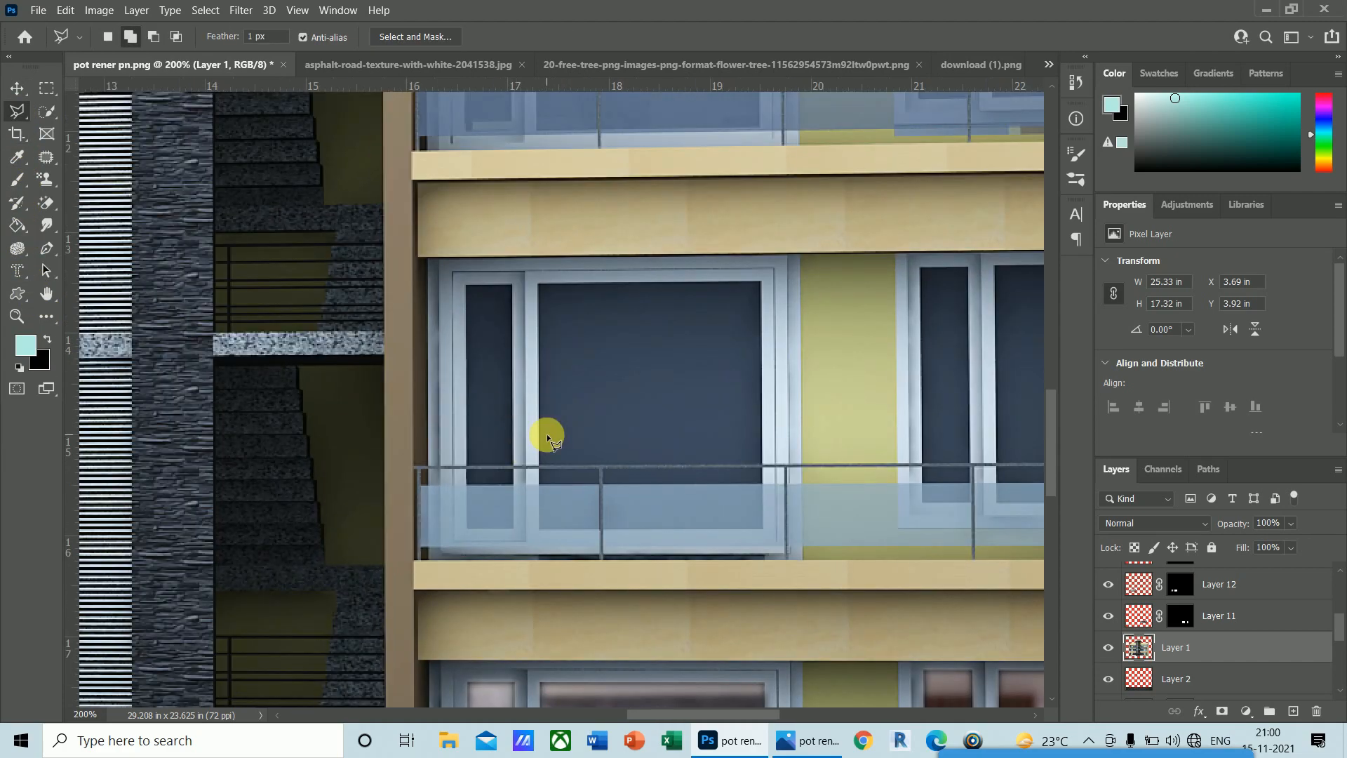
click(540, 285)
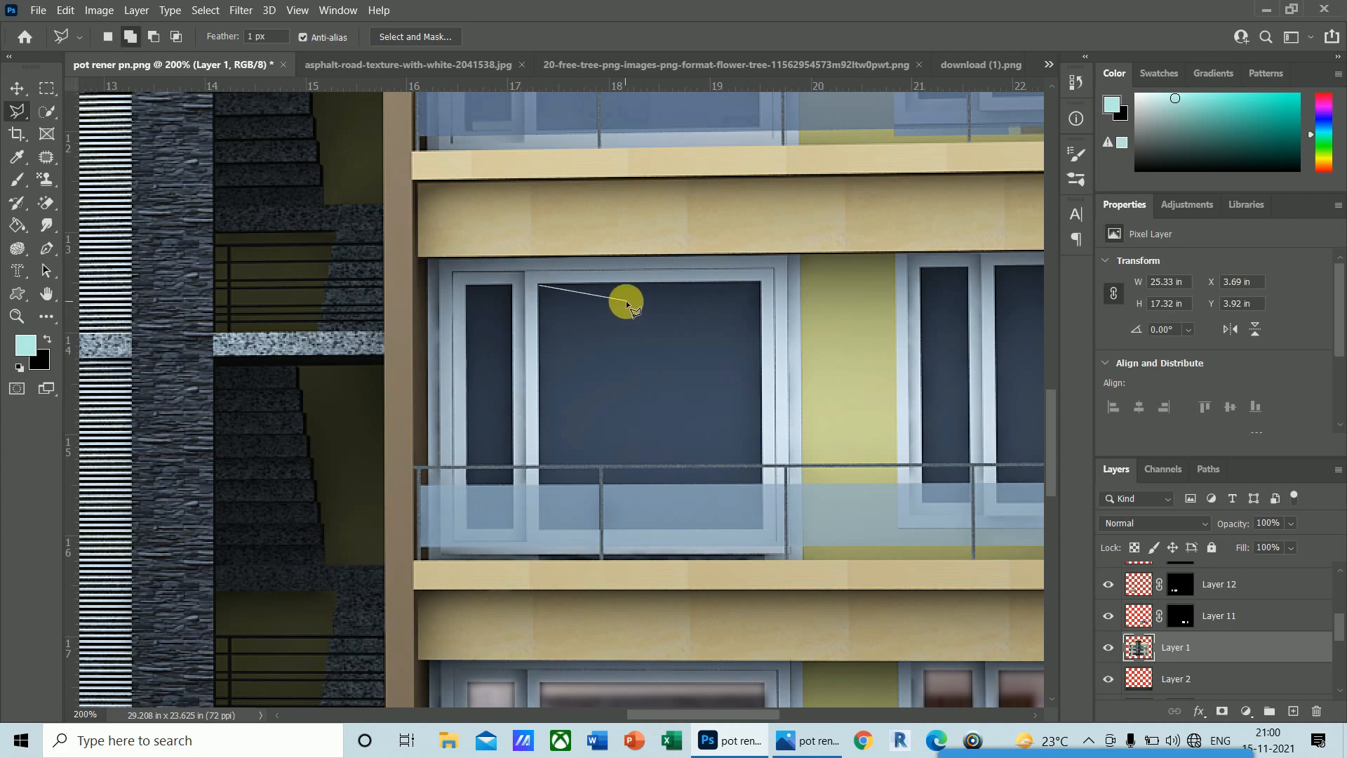
click(760, 282)
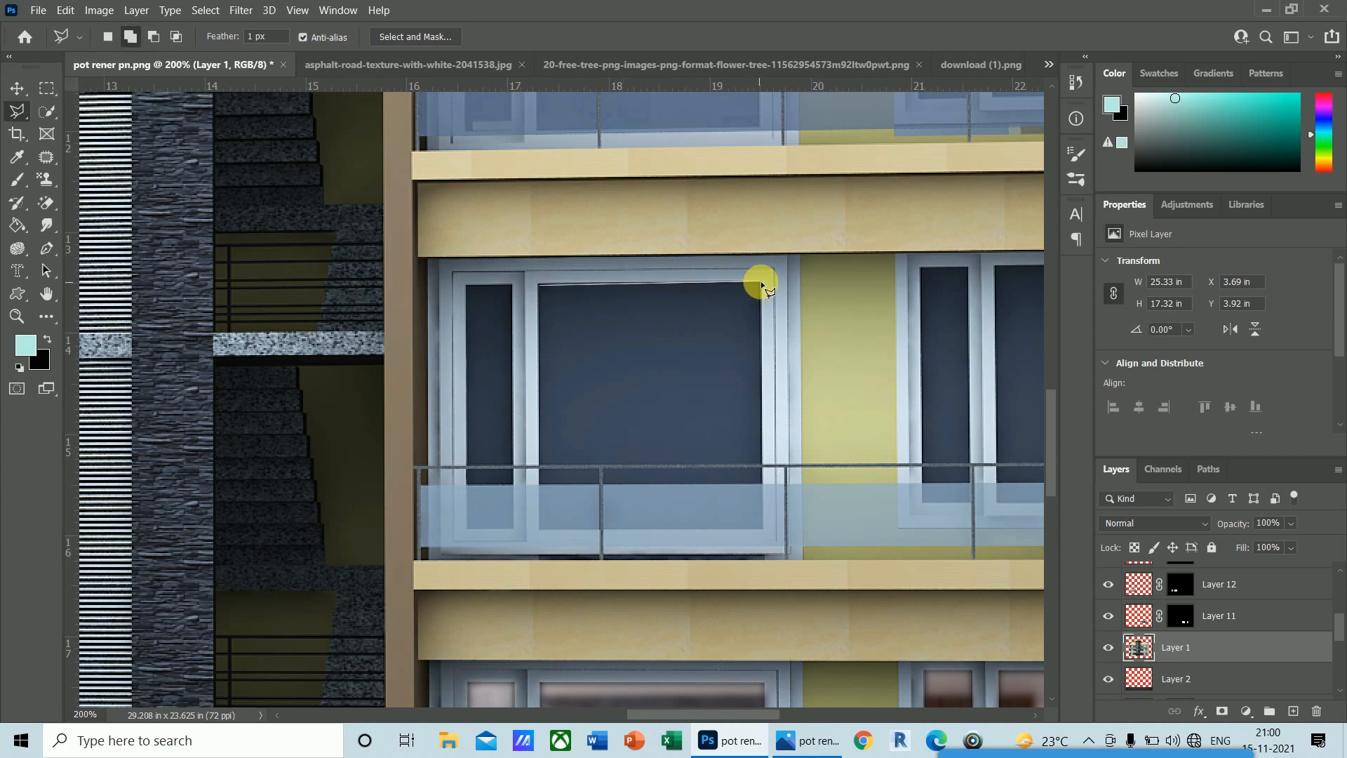
click(761, 460)
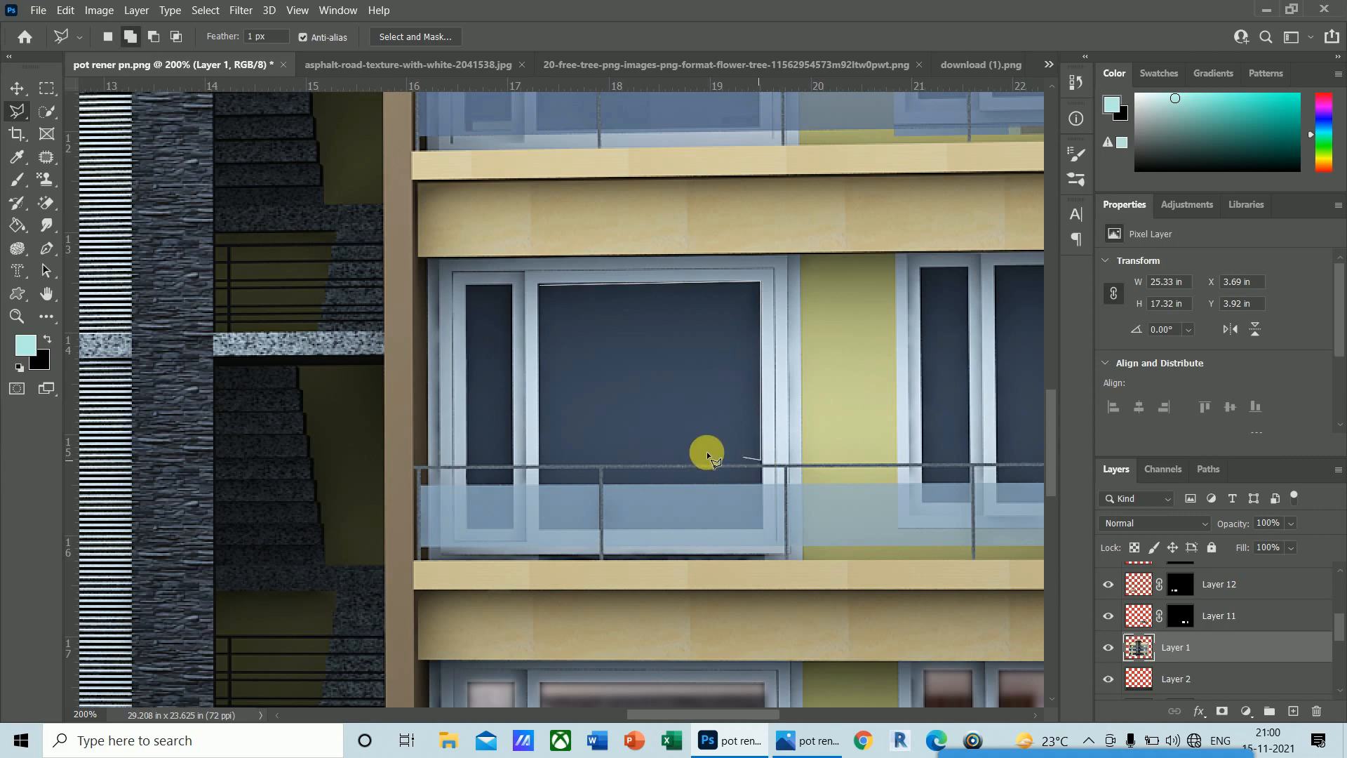
click(540, 460)
click(538, 284)
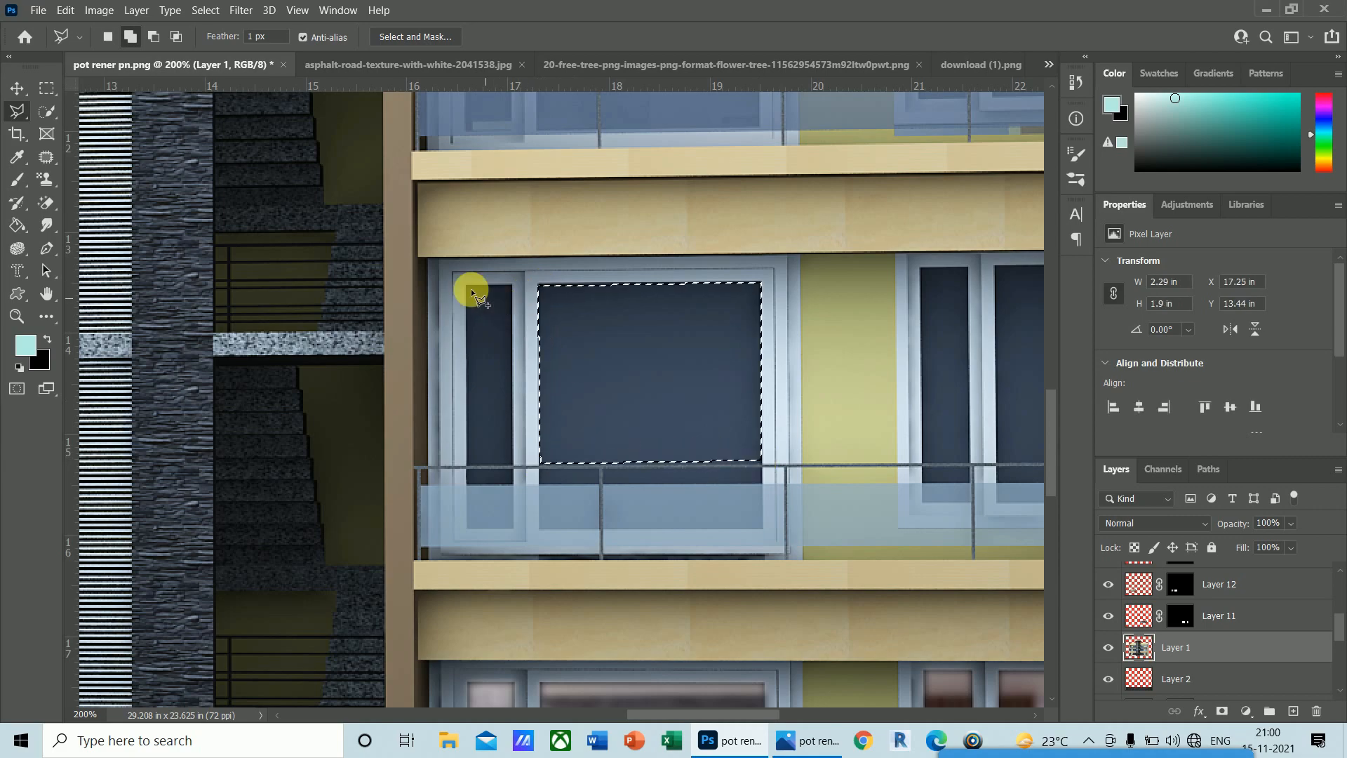
- Add the same window's narrow glass pane above the handrail to the selection
click(510, 286)
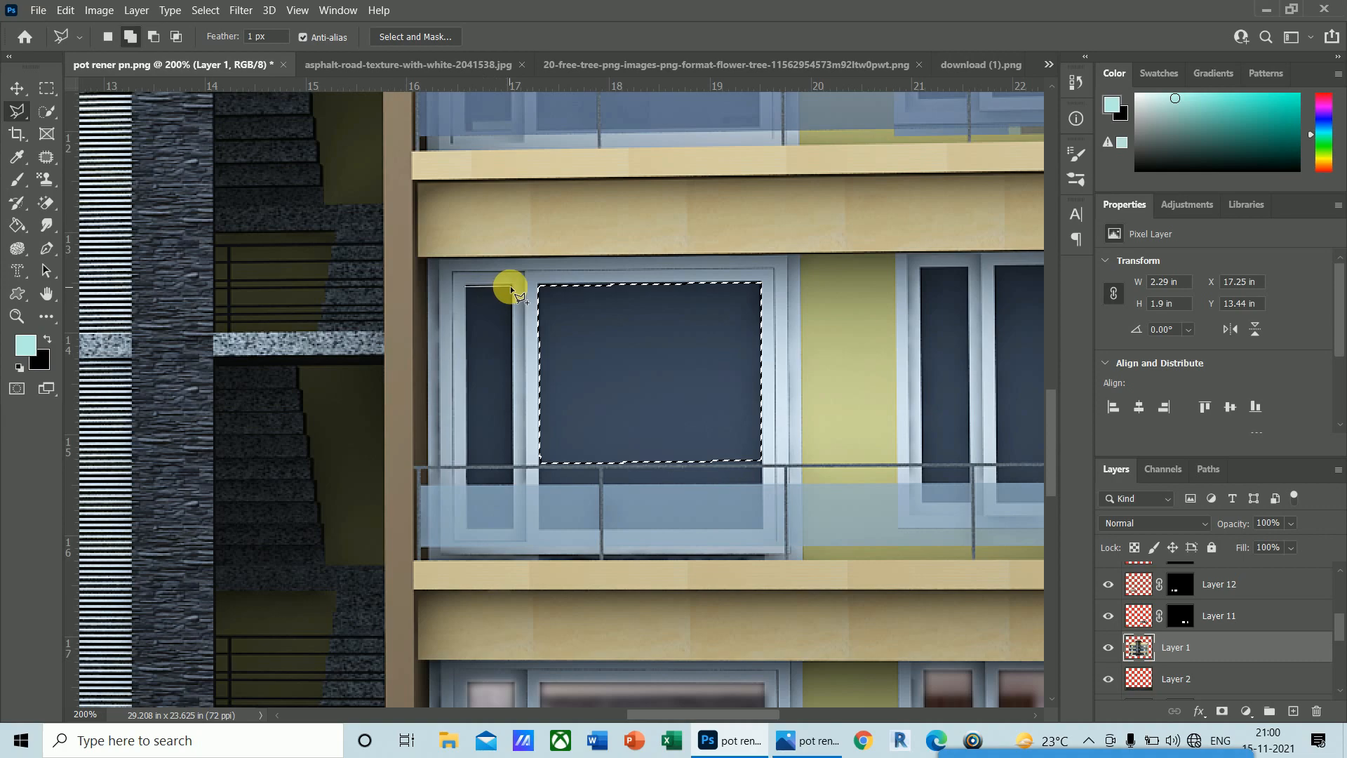
click(468, 464)
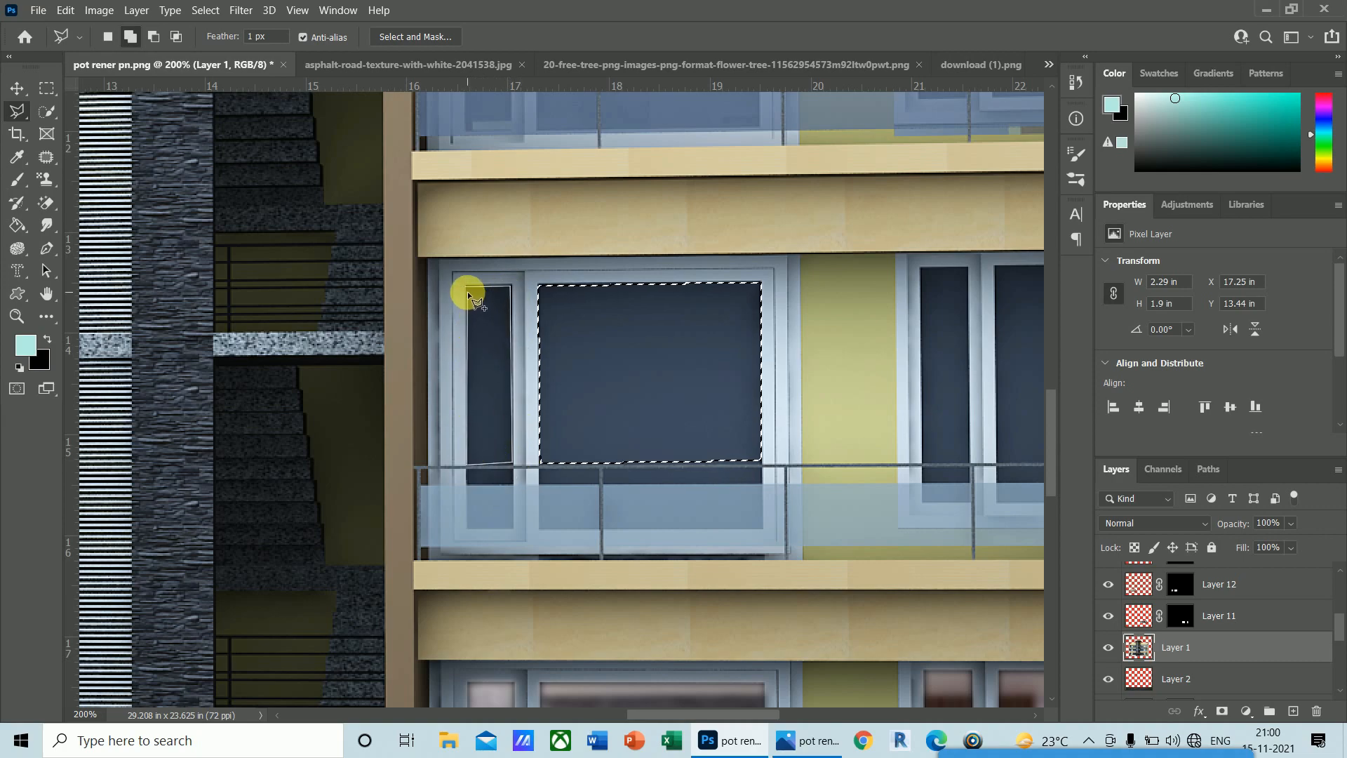
click(468, 289)
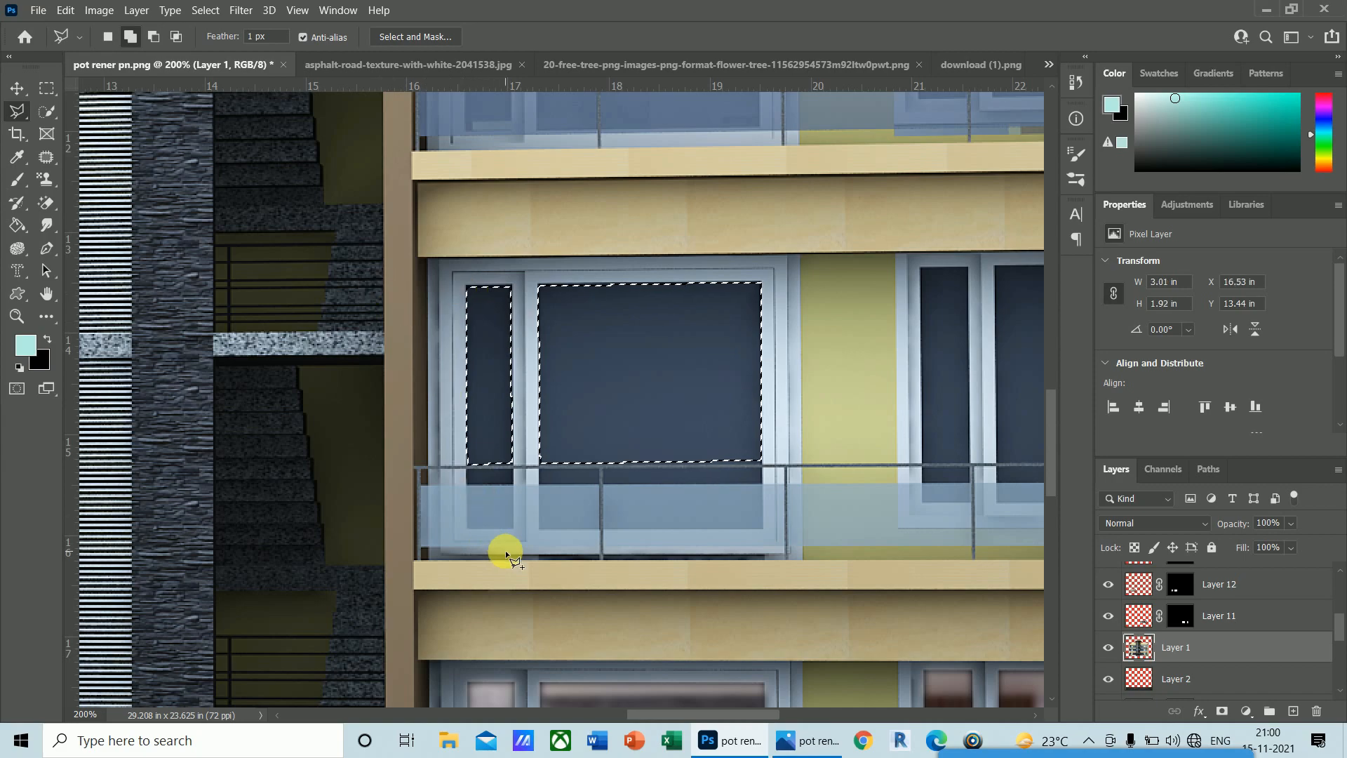
- Add the narrow pane's strip of glass between the handrail and the balcony's glass panel to the selection
key(ctrl+plus)
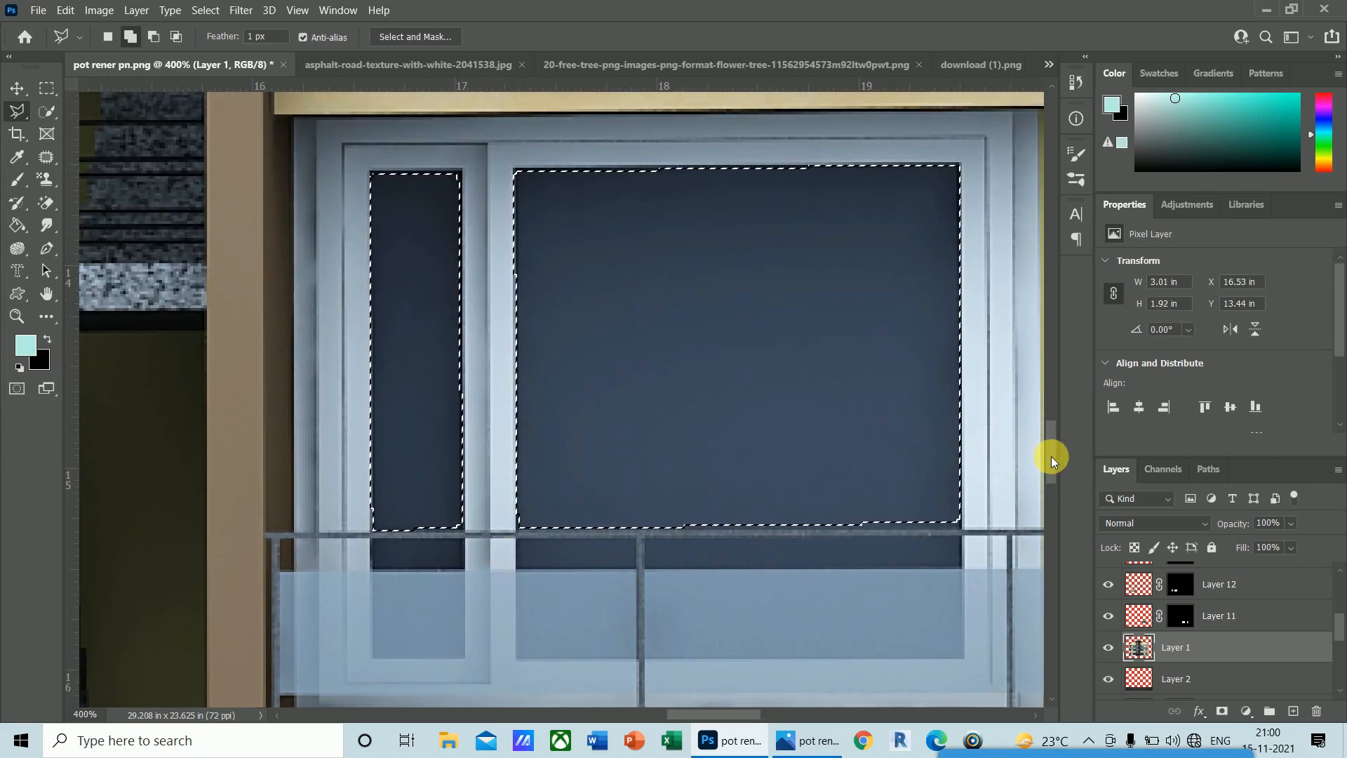
mouse_move(1051, 456)
mouse_down()
mouse_move(1051, 497)
mouse_move(1051, 477)
mouse_up()
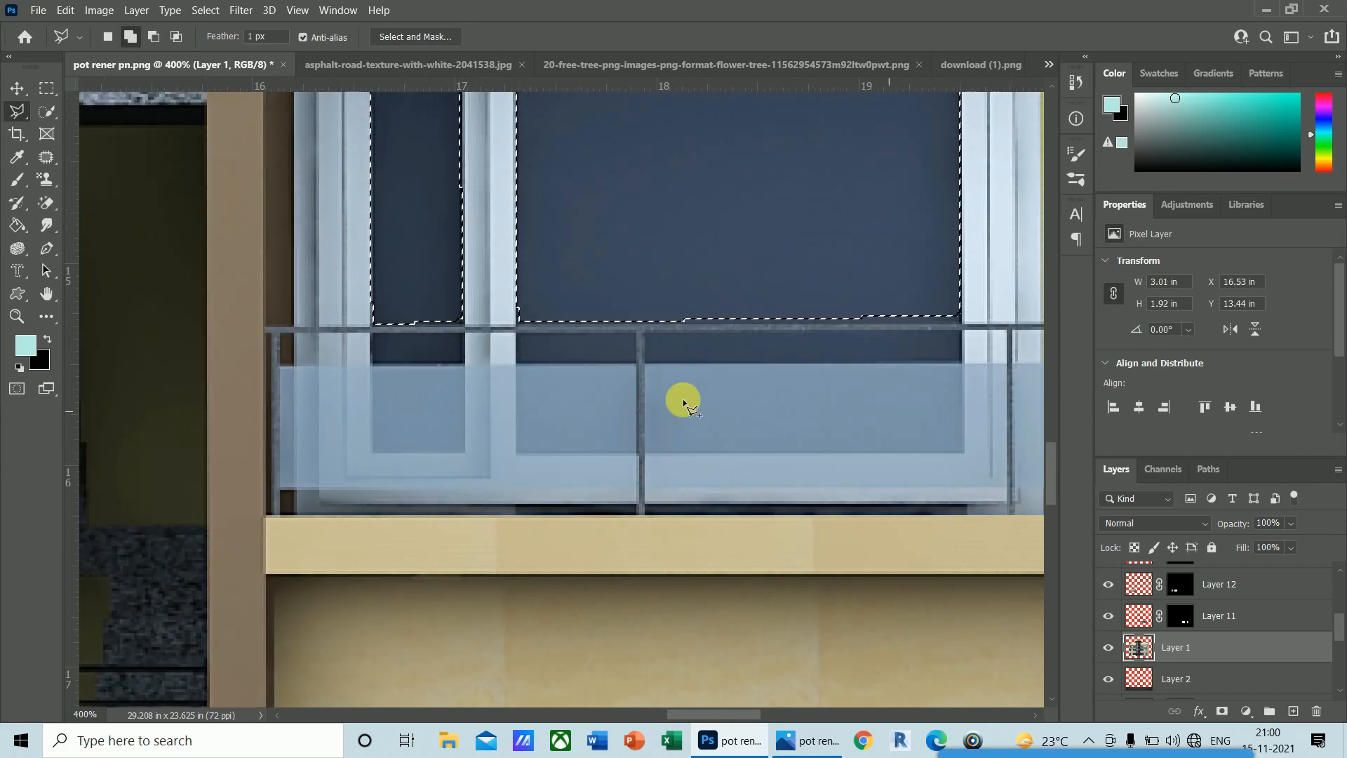
click(369, 335)
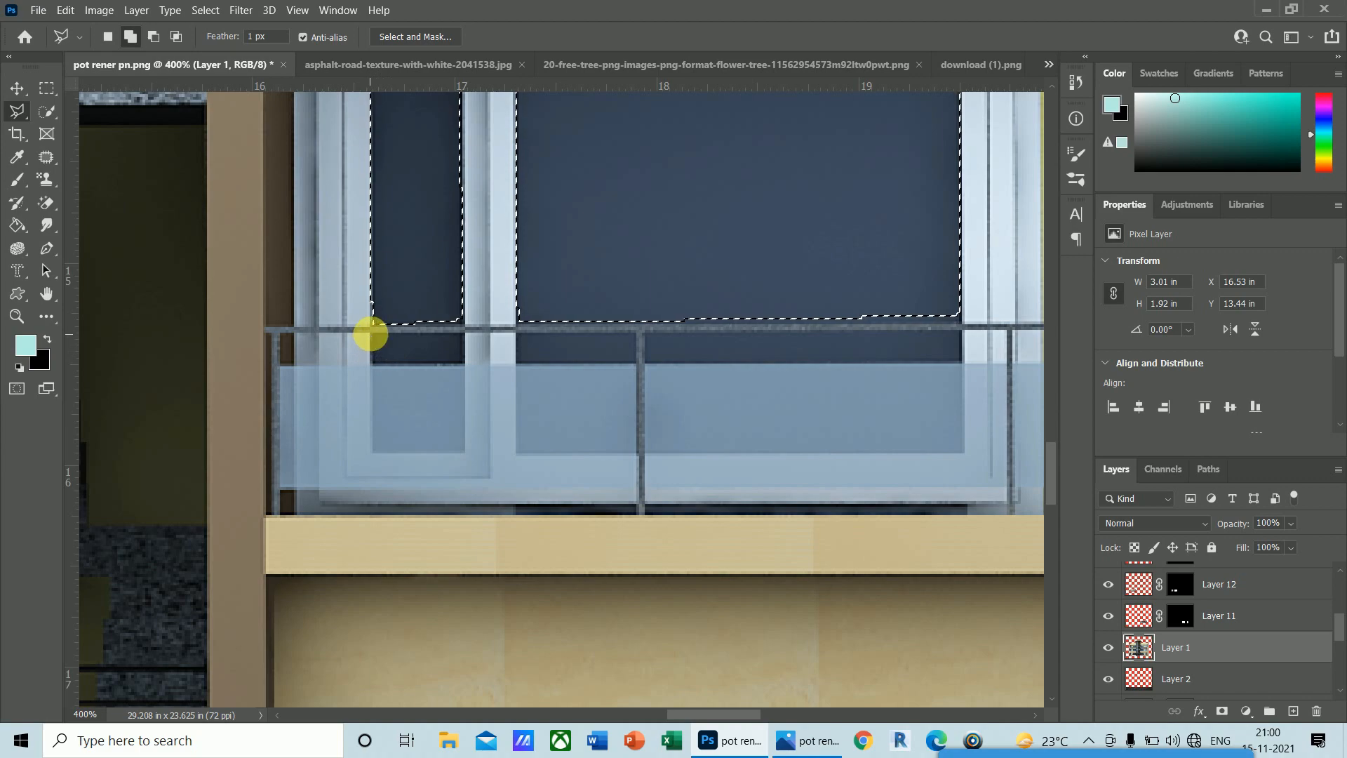
click(464, 364)
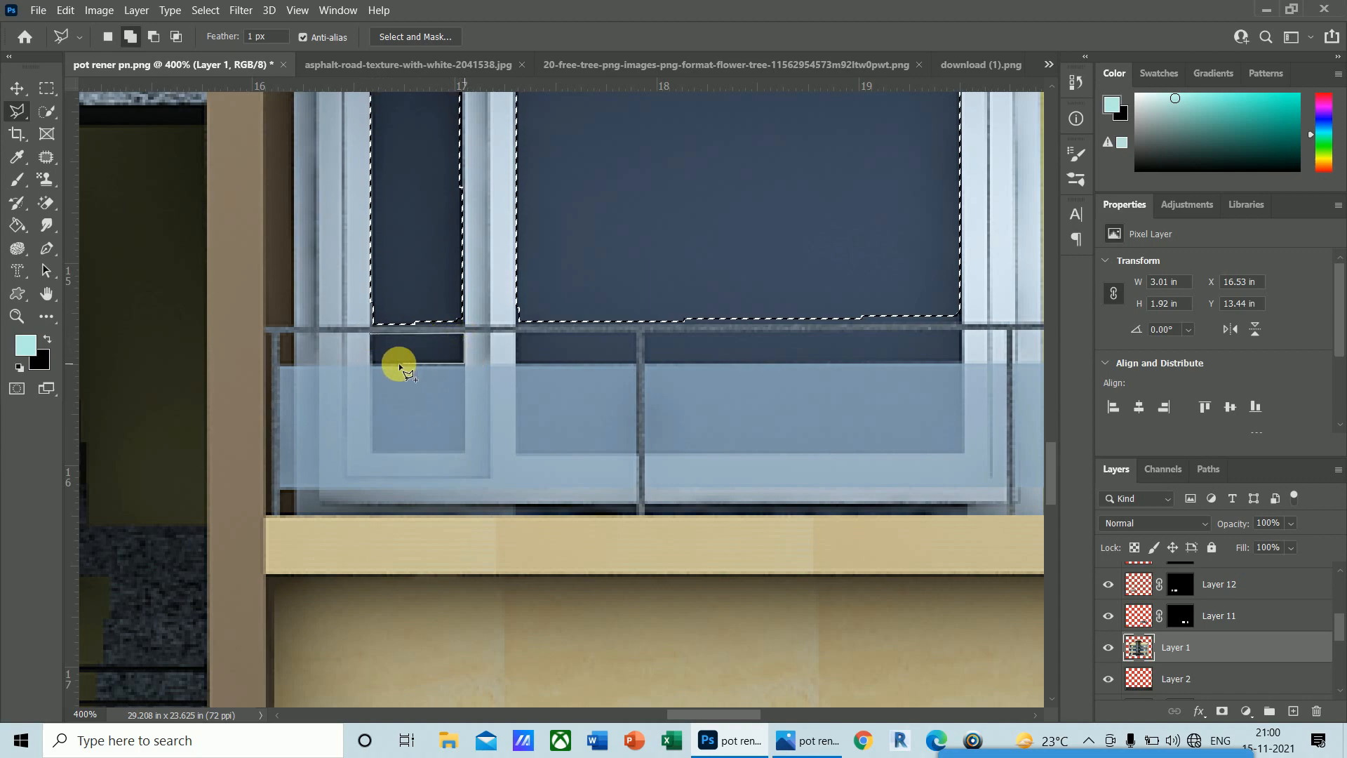
click(370, 335)
- Add the wide pane's glass strips below the handrail, on both sides of the railing post, to the selection
click(519, 334)
click(518, 363)
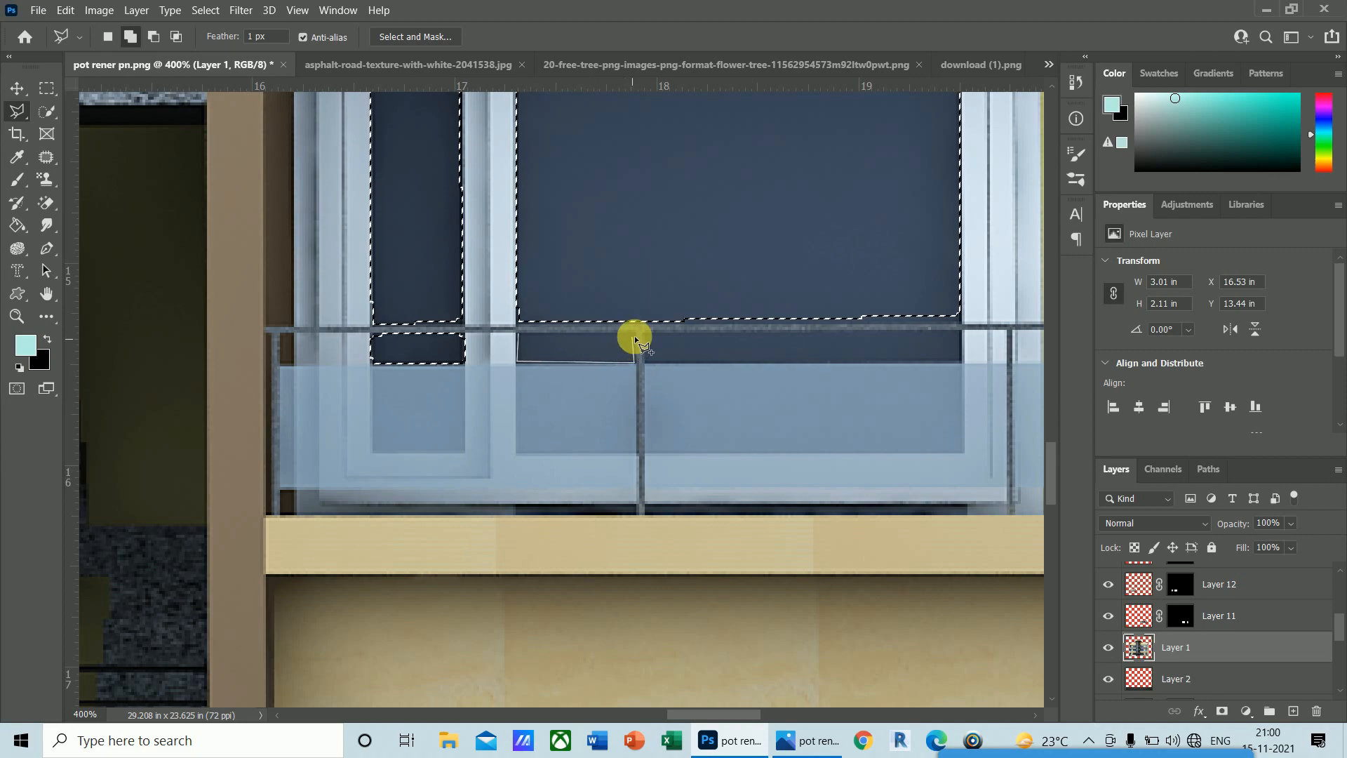
click(521, 334)
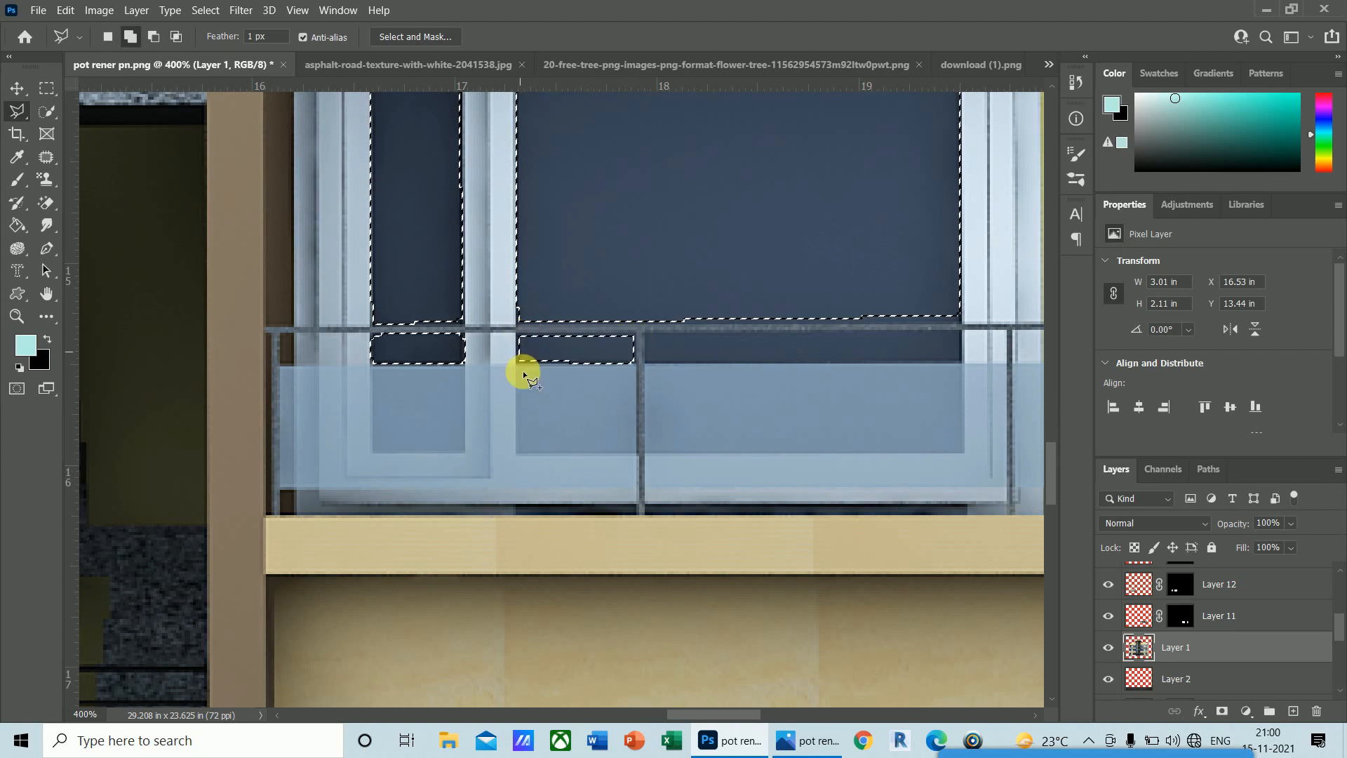
click(644, 360)
click(962, 362)
click(961, 330)
double_click(646, 335)
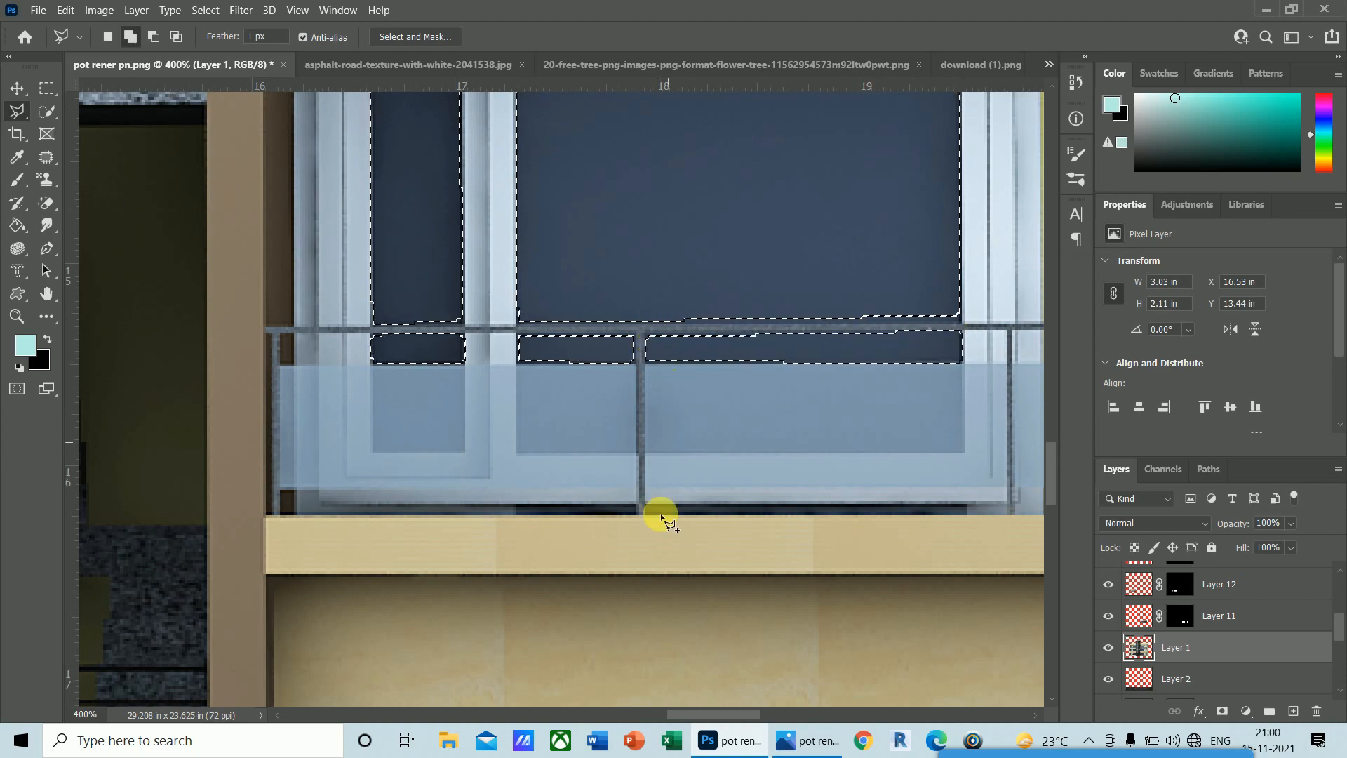
- Add the wide pane above the handrail of the right wing's outer first-floor window to the selection
drag(703, 712, 790, 721)
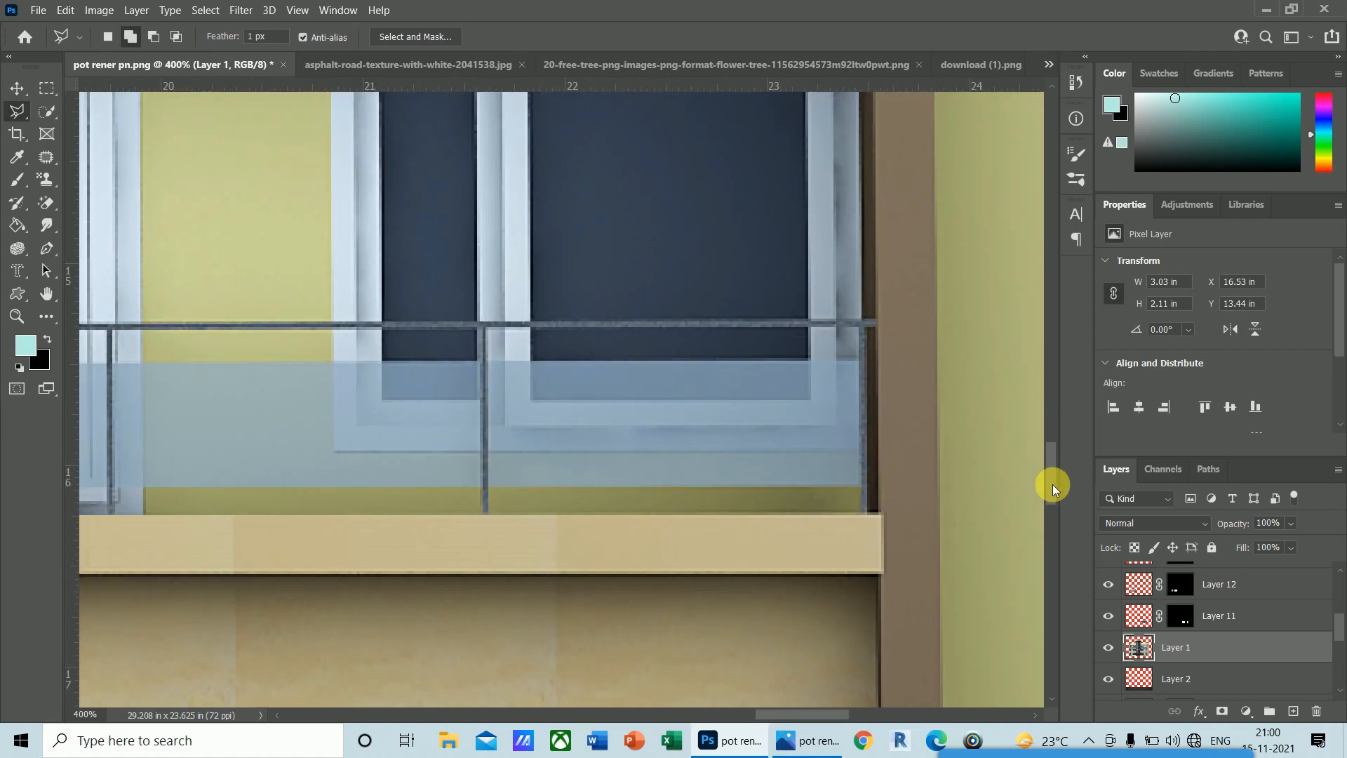
drag(1052, 484, 1047, 440)
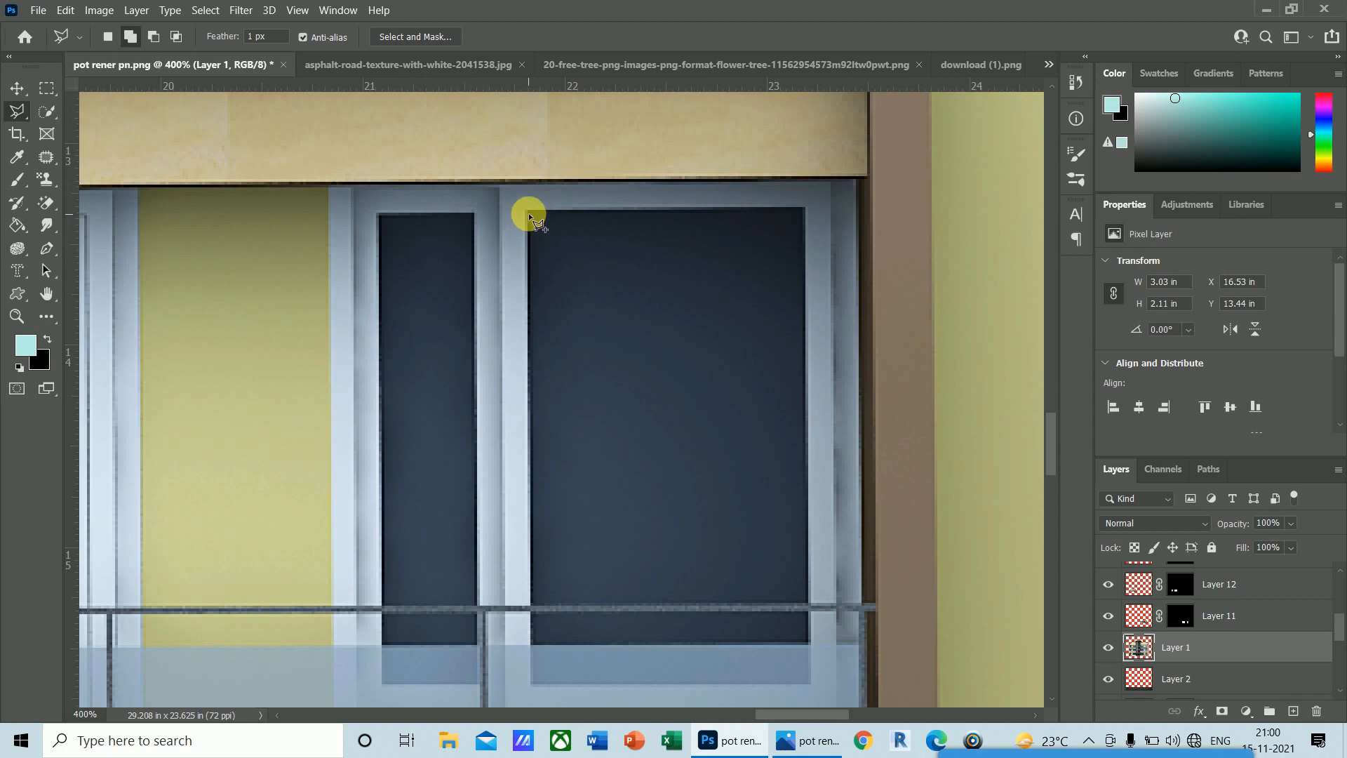
click(528, 212)
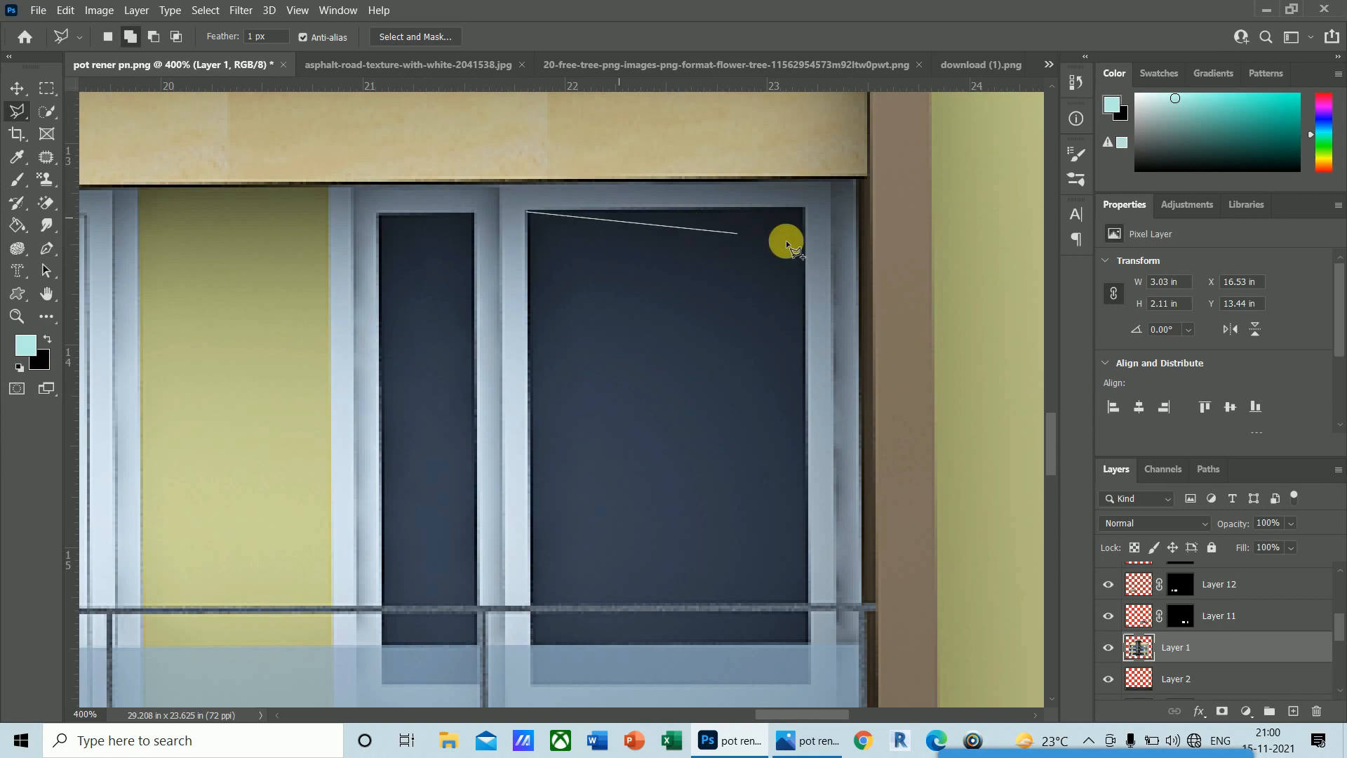
click(807, 211)
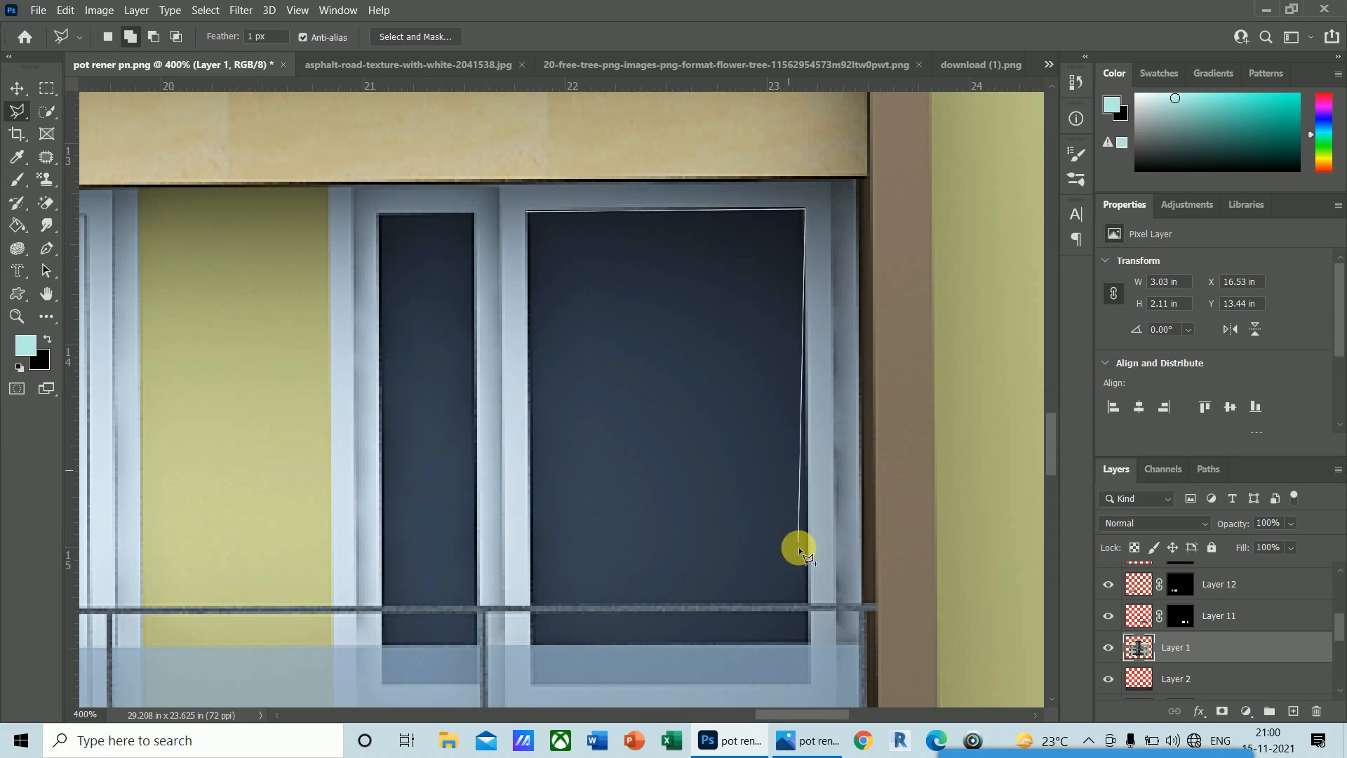
click(809, 600)
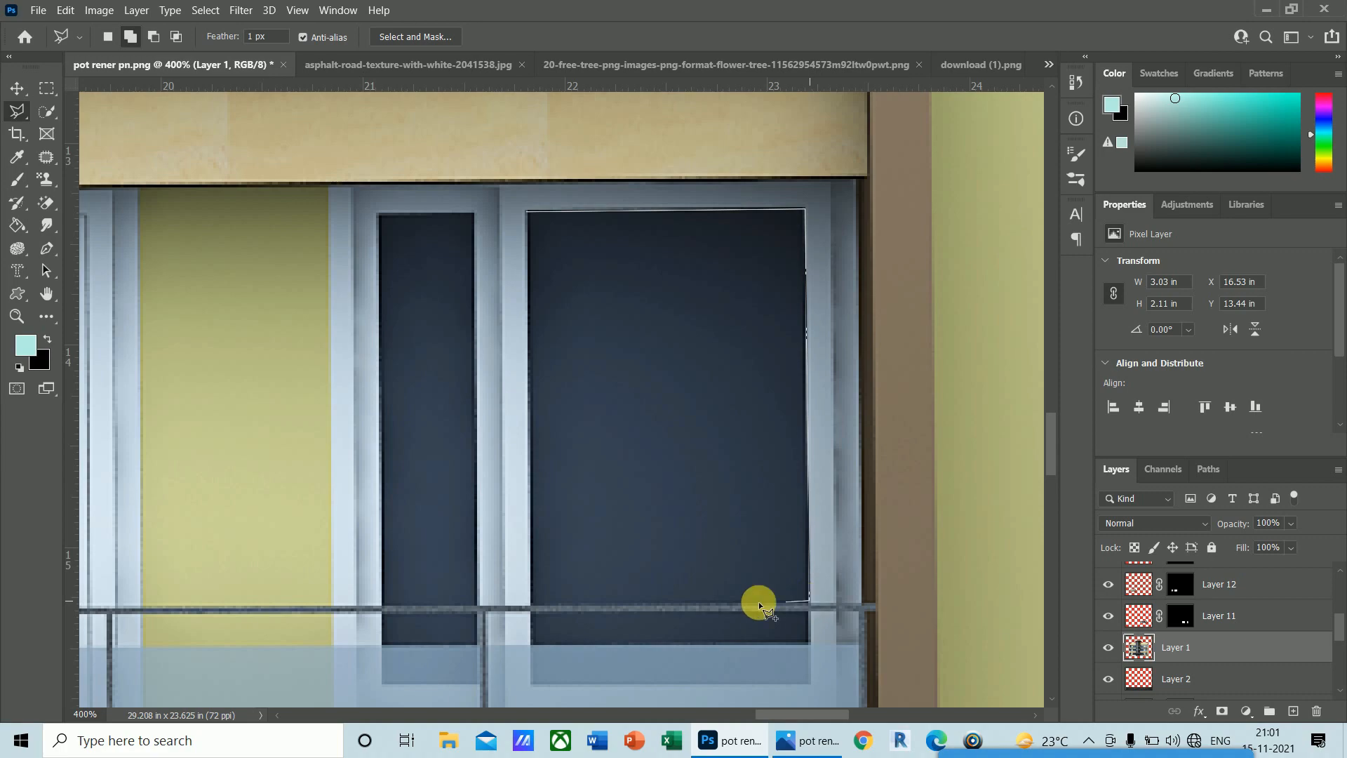
click(531, 604)
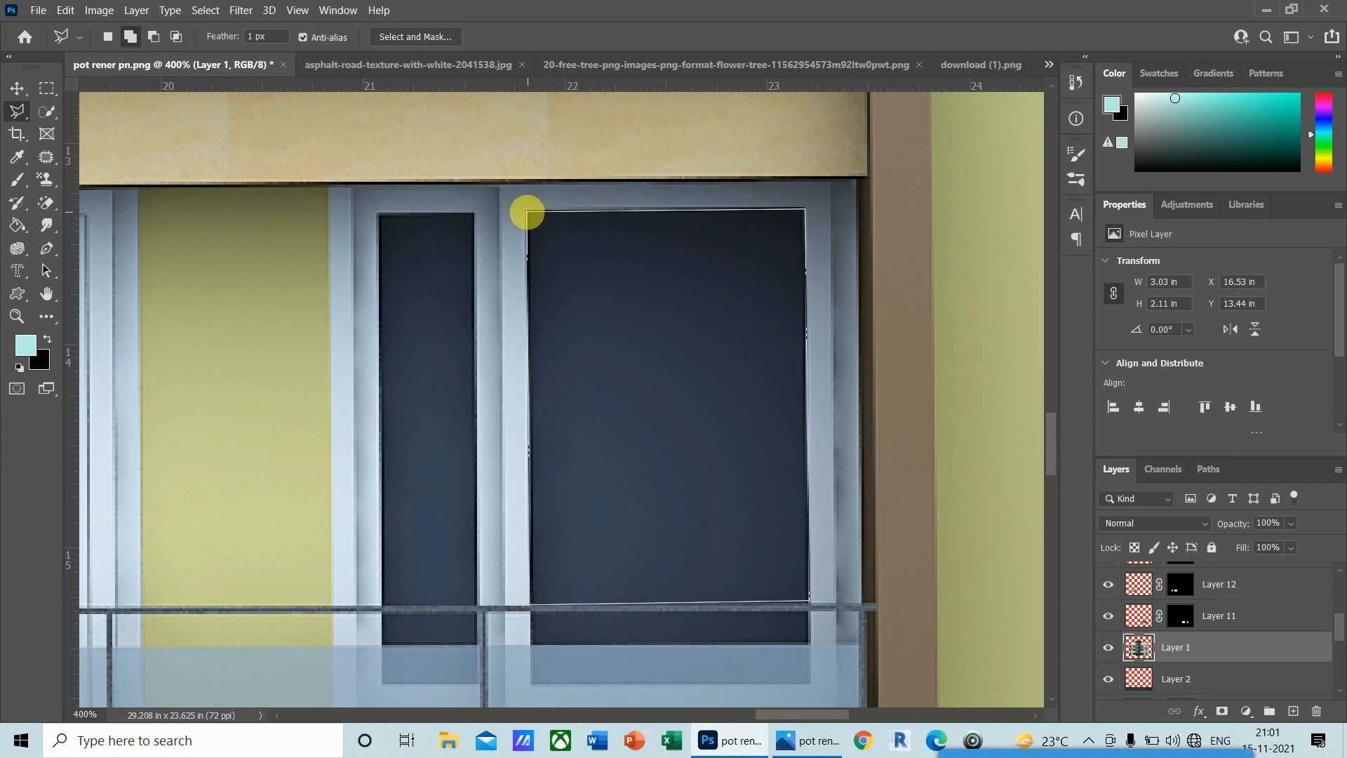
click(528, 210)
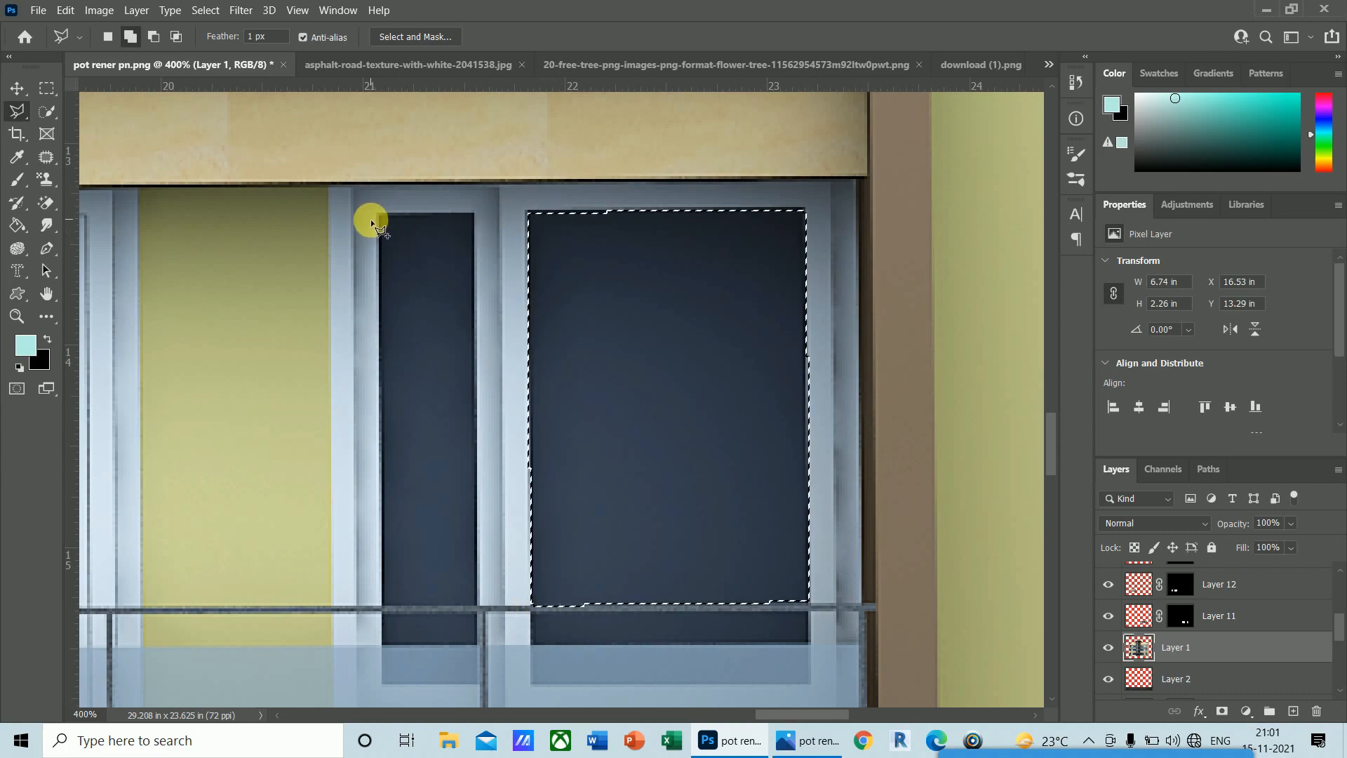
- Add the outer first-floor window's narrow pane above the handrail to the selection
click(473, 212)
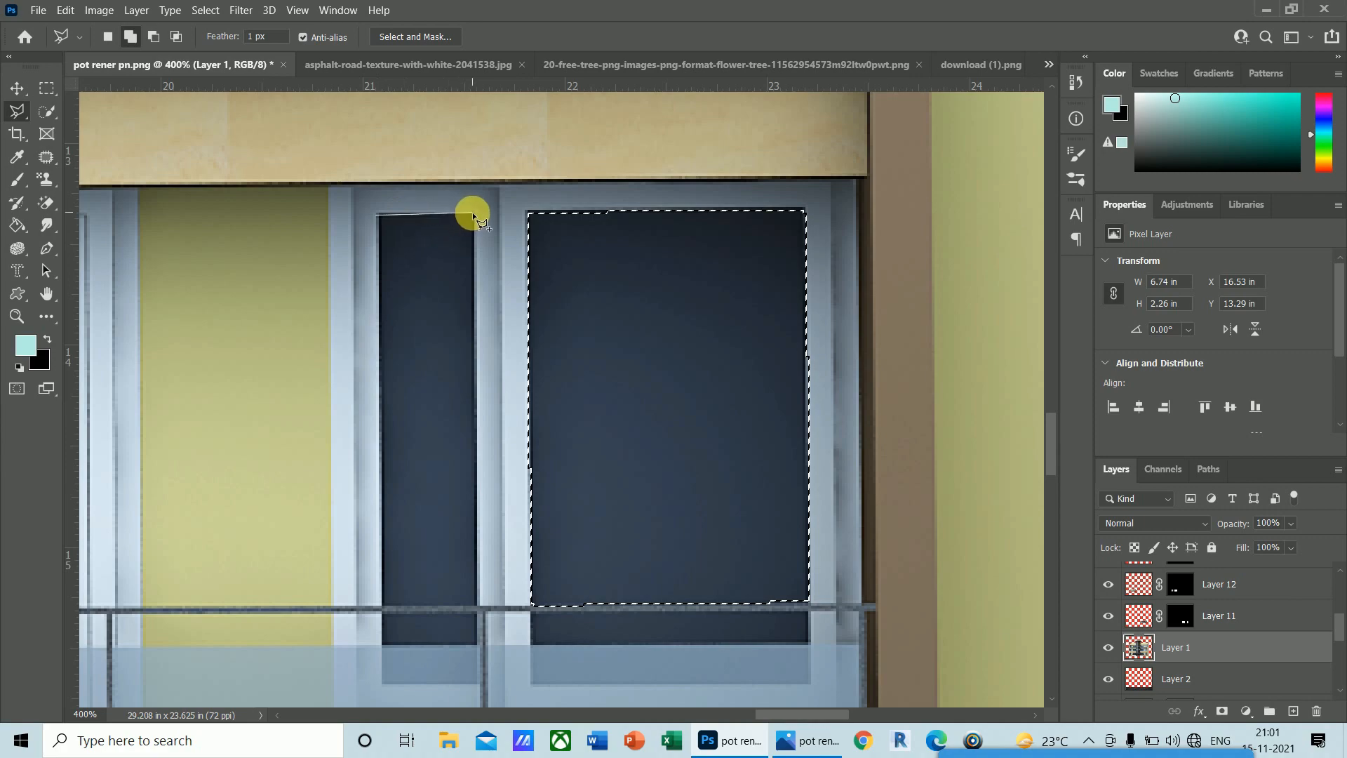
click(478, 603)
click(381, 605)
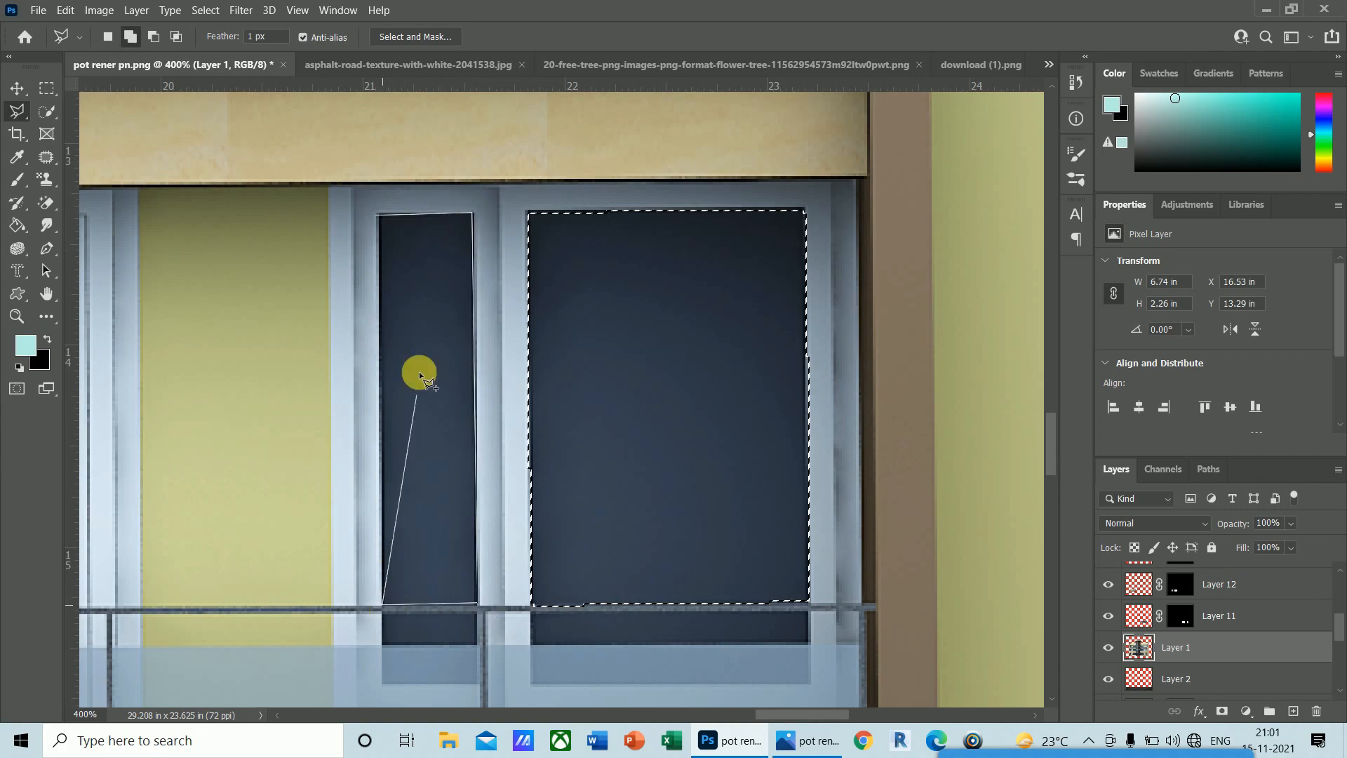
click(379, 214)
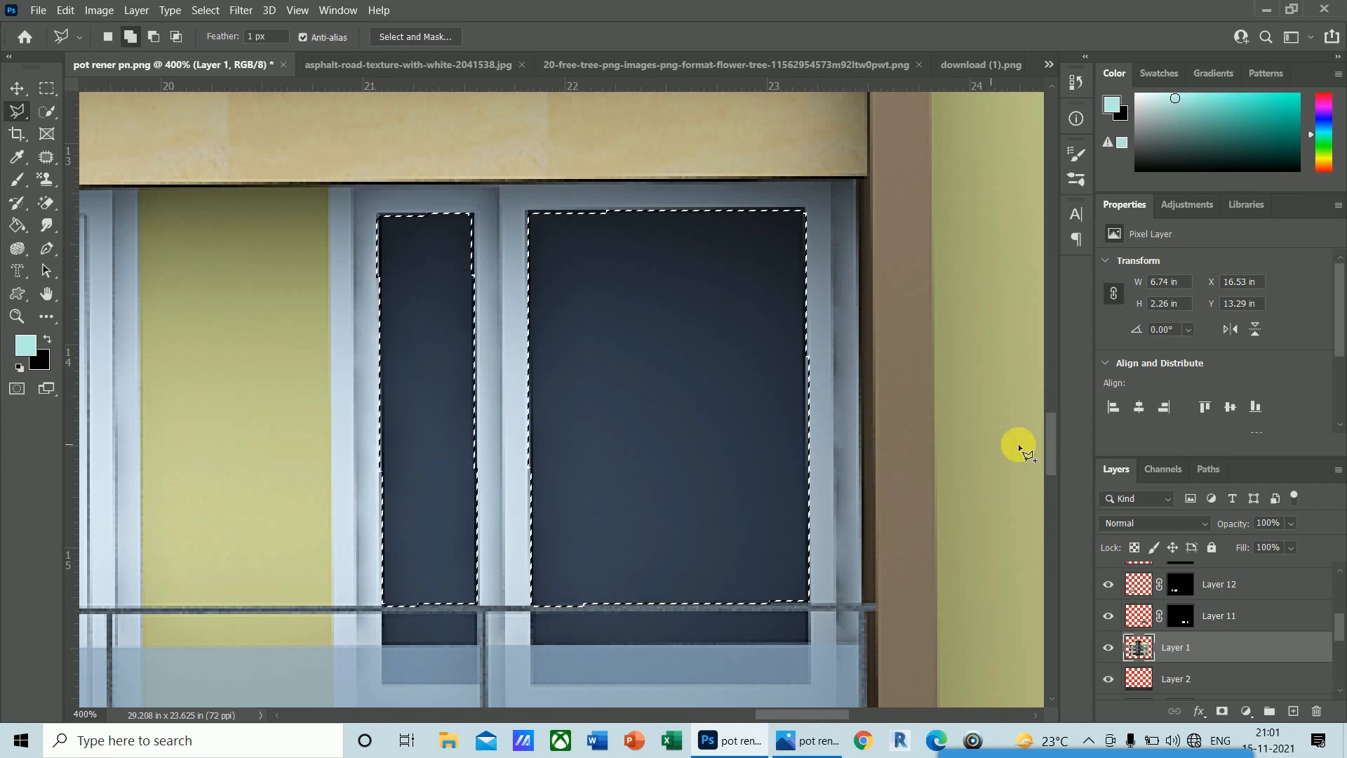
- Add the strip of the outer window's narrow pane between the handrail and the balcony's glass panel to the selection
drag(1046, 447, 1059, 480)
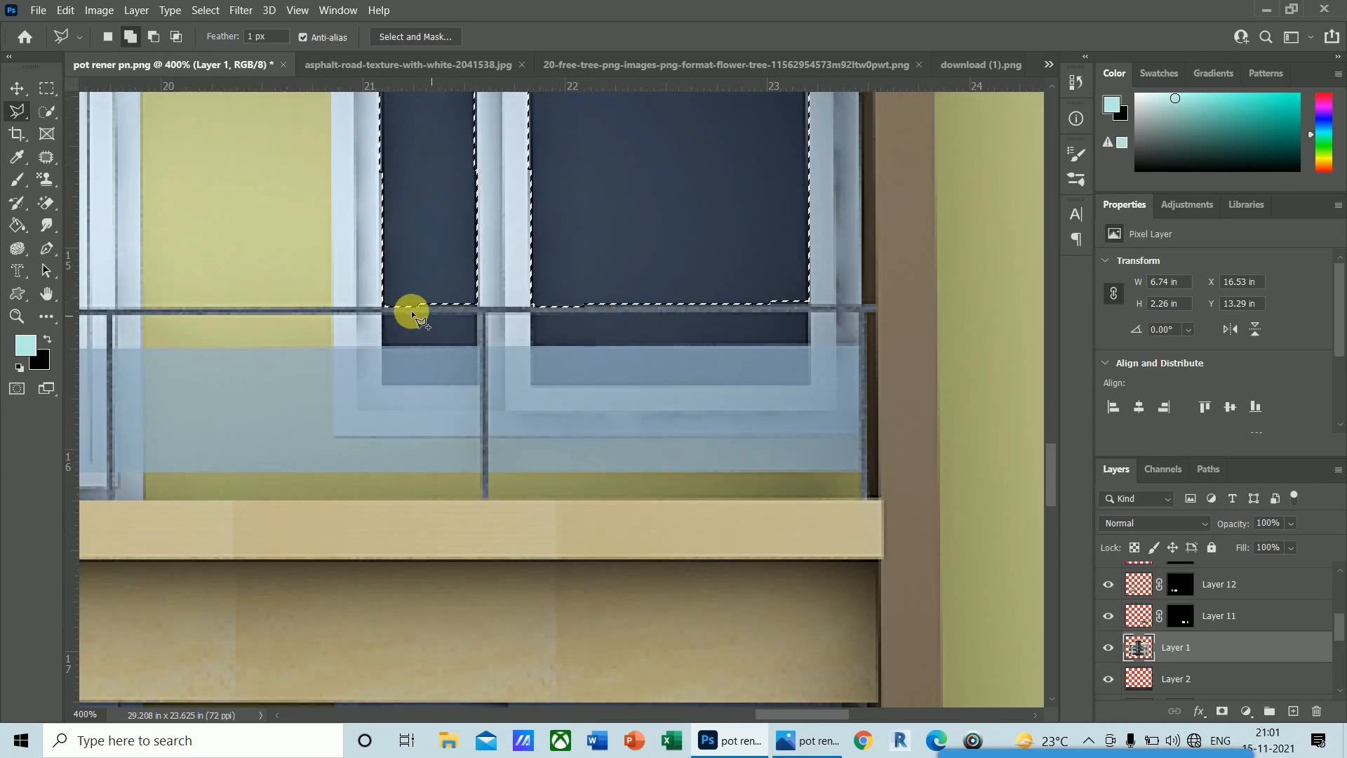
click(383, 314)
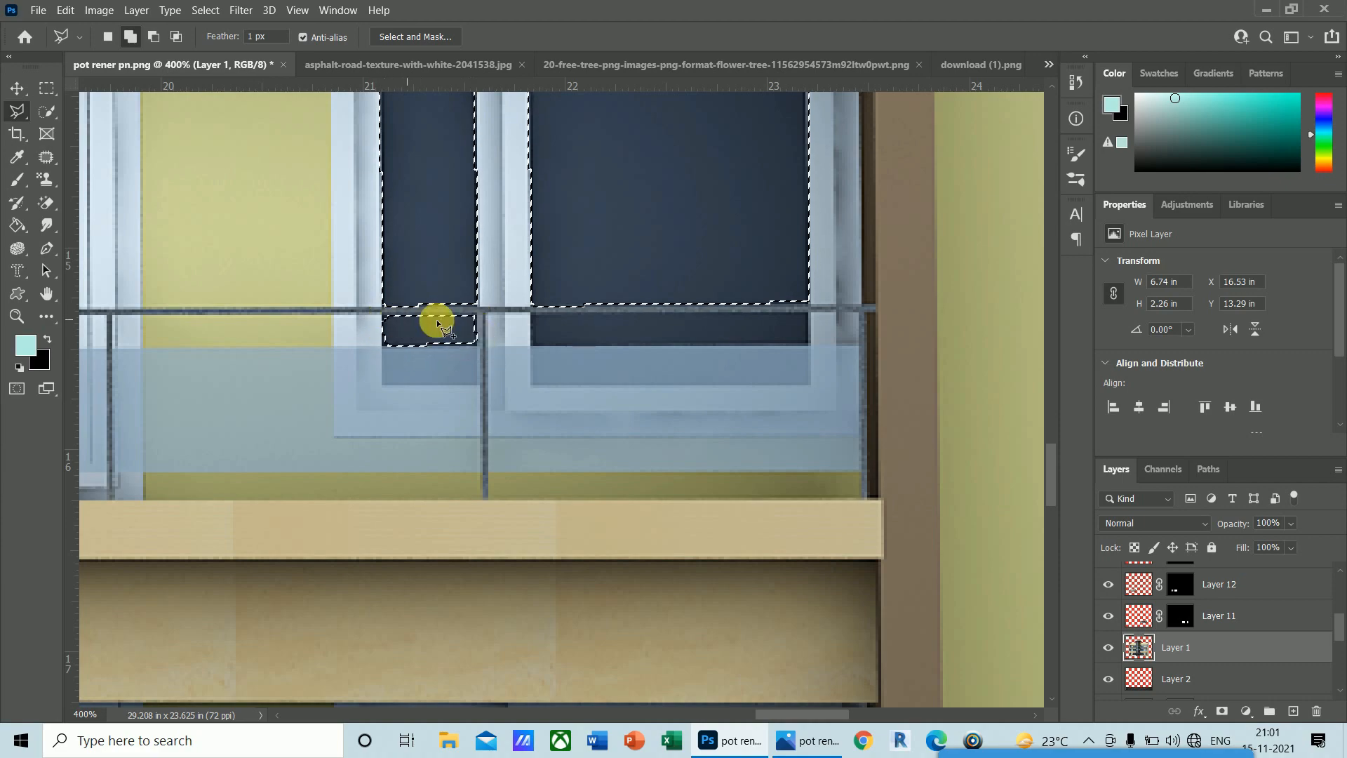
- Add the outer first-floor window's wide-pane strip between the handrail and the balcony's glass panel to the selection
click(531, 314)
click(531, 345)
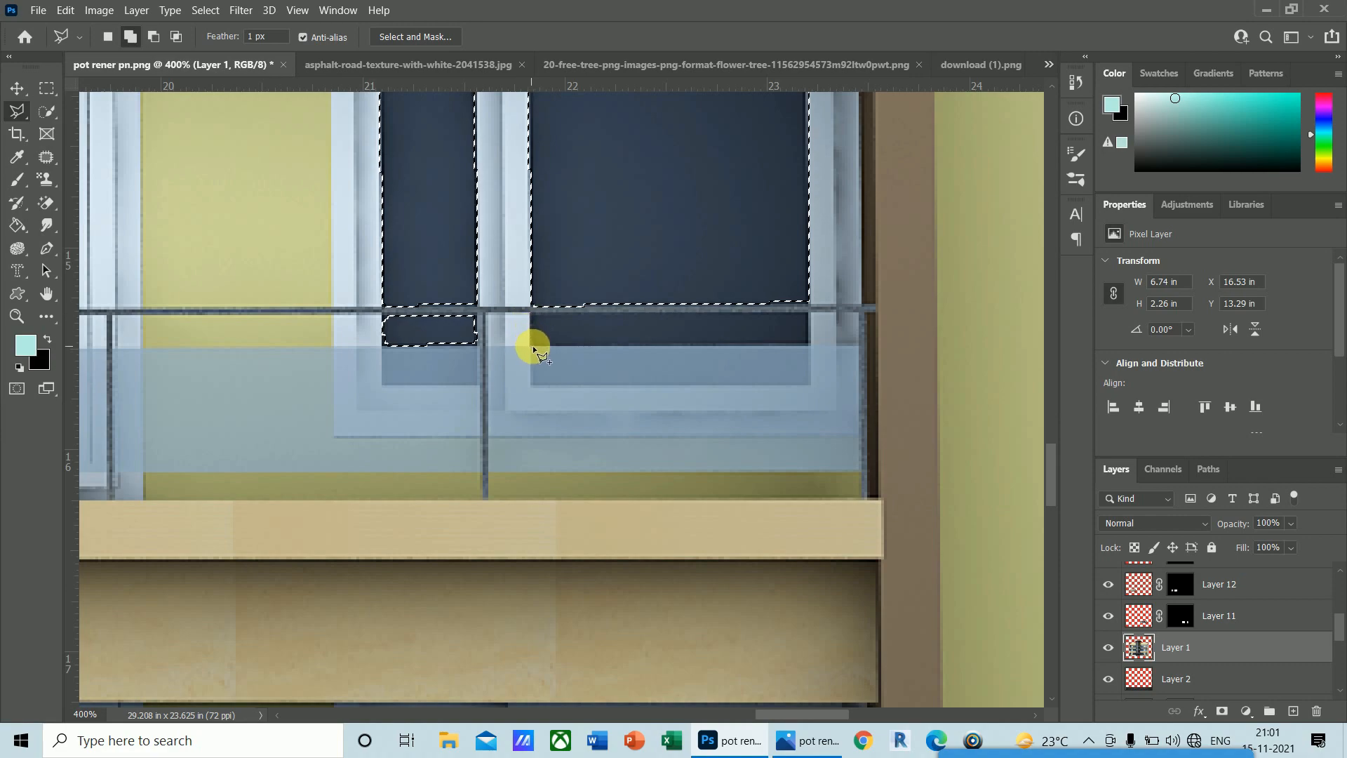
click(808, 343)
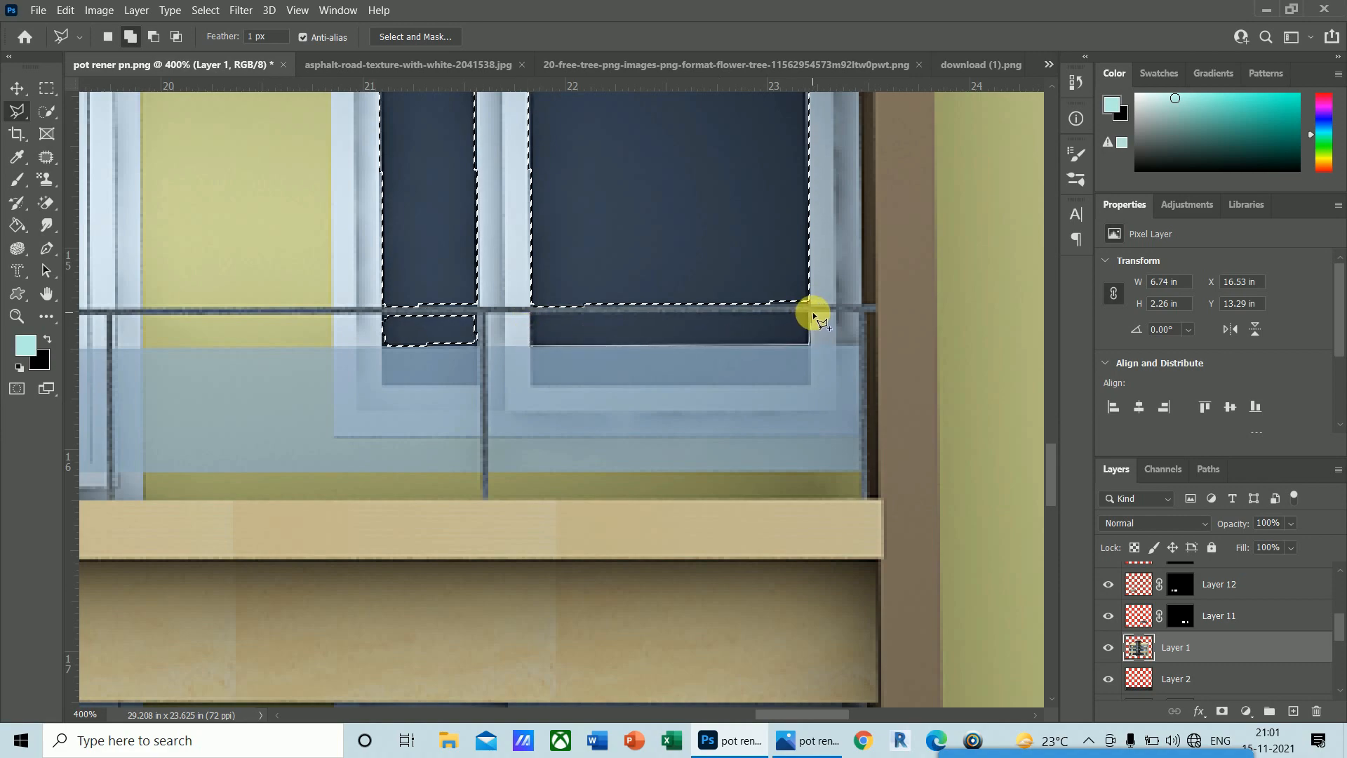
click(810, 313)
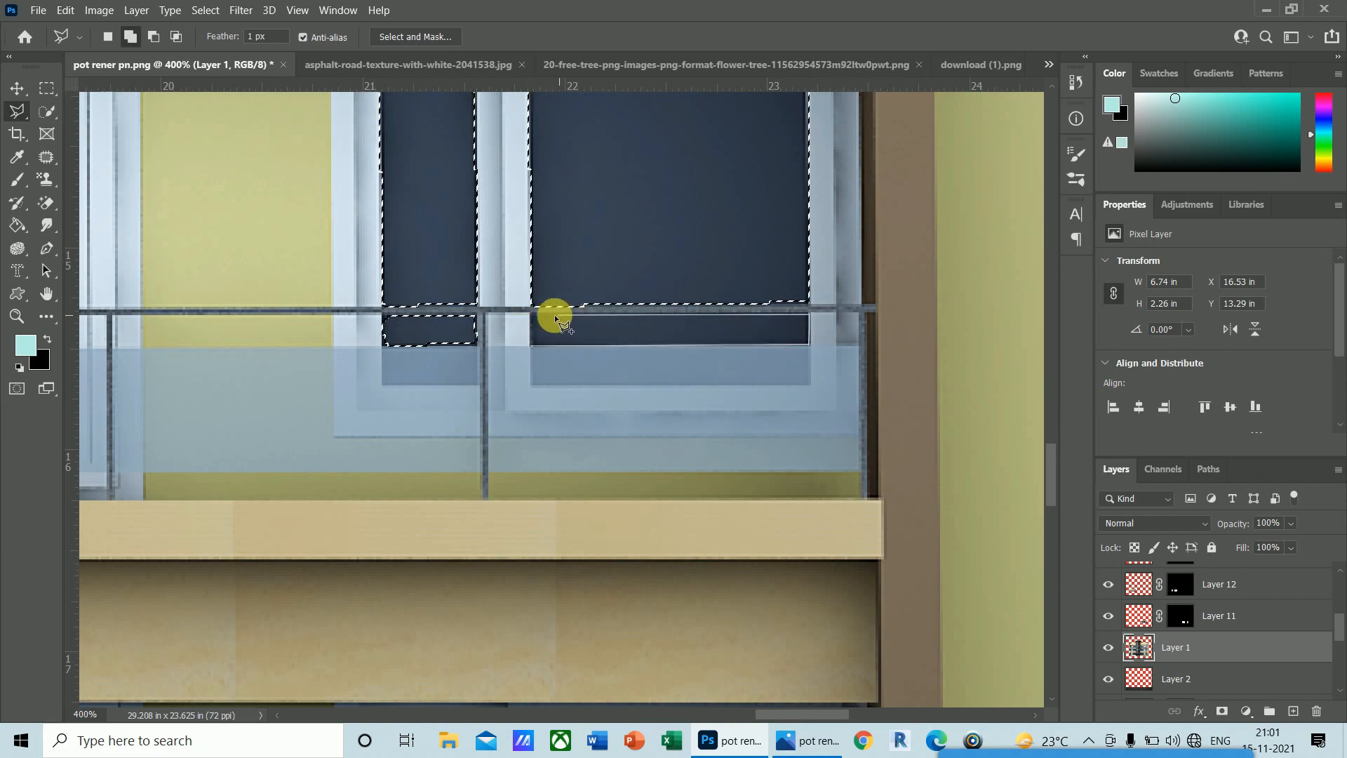
click(529, 314)
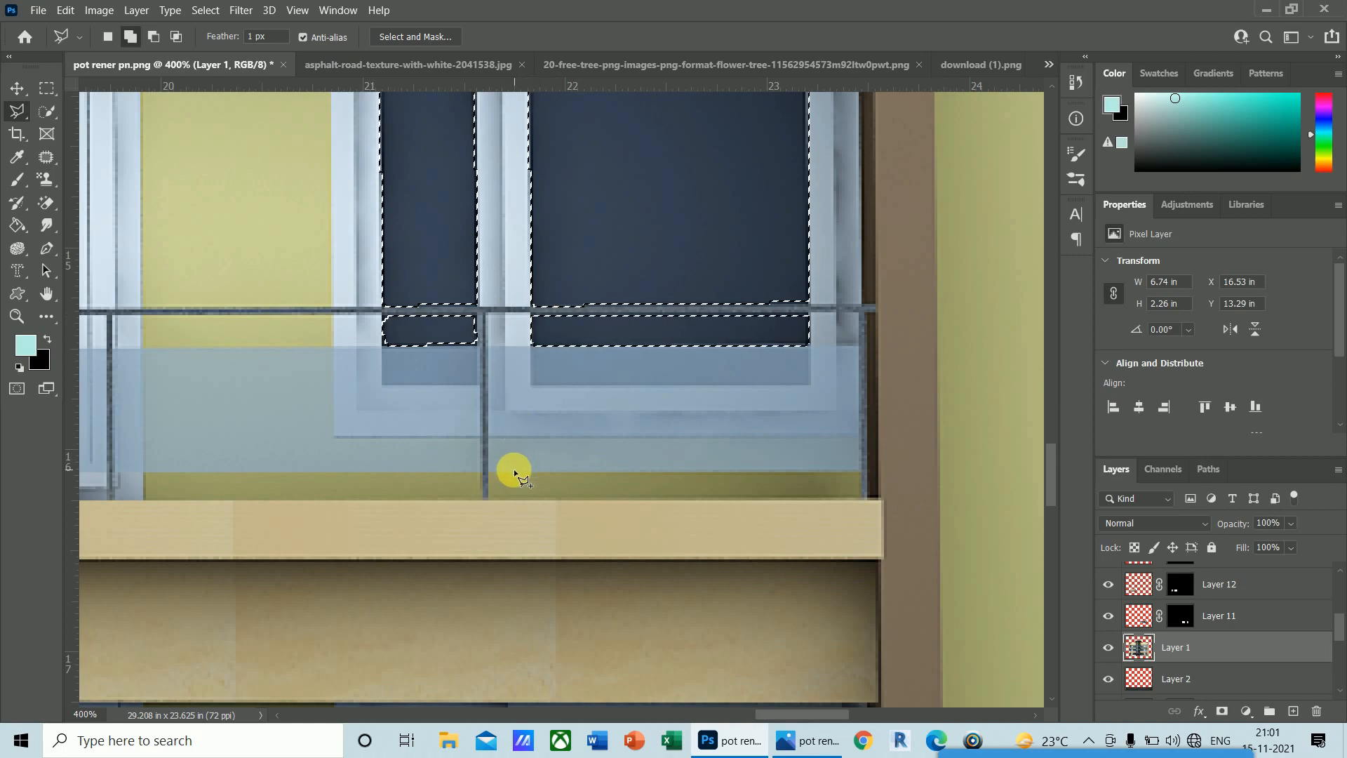
- Make Layer 14 with the bedroom photo the active layer and turn its visibility on
key(ctrl+minus)
key(ctrl+minus)
key(ctrl+minus)
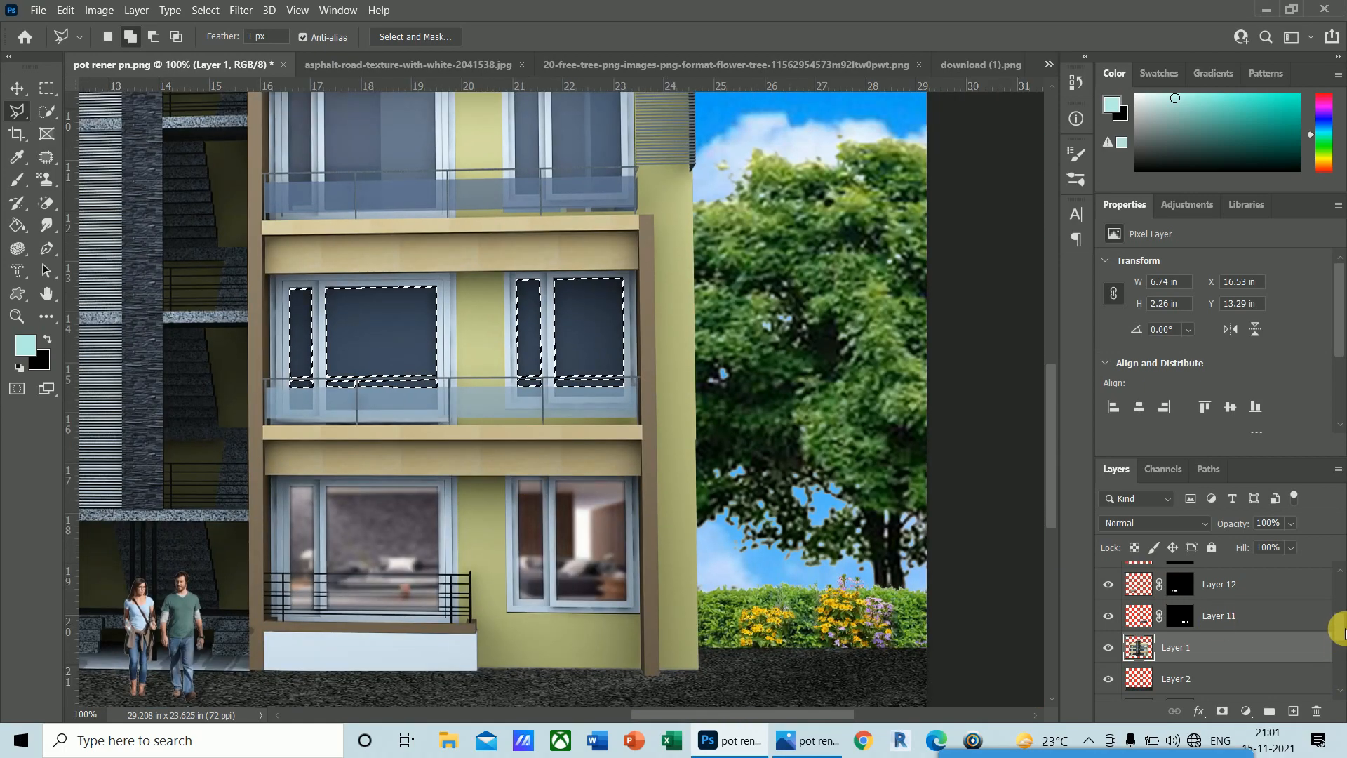
drag(1340, 629, 1332, 611)
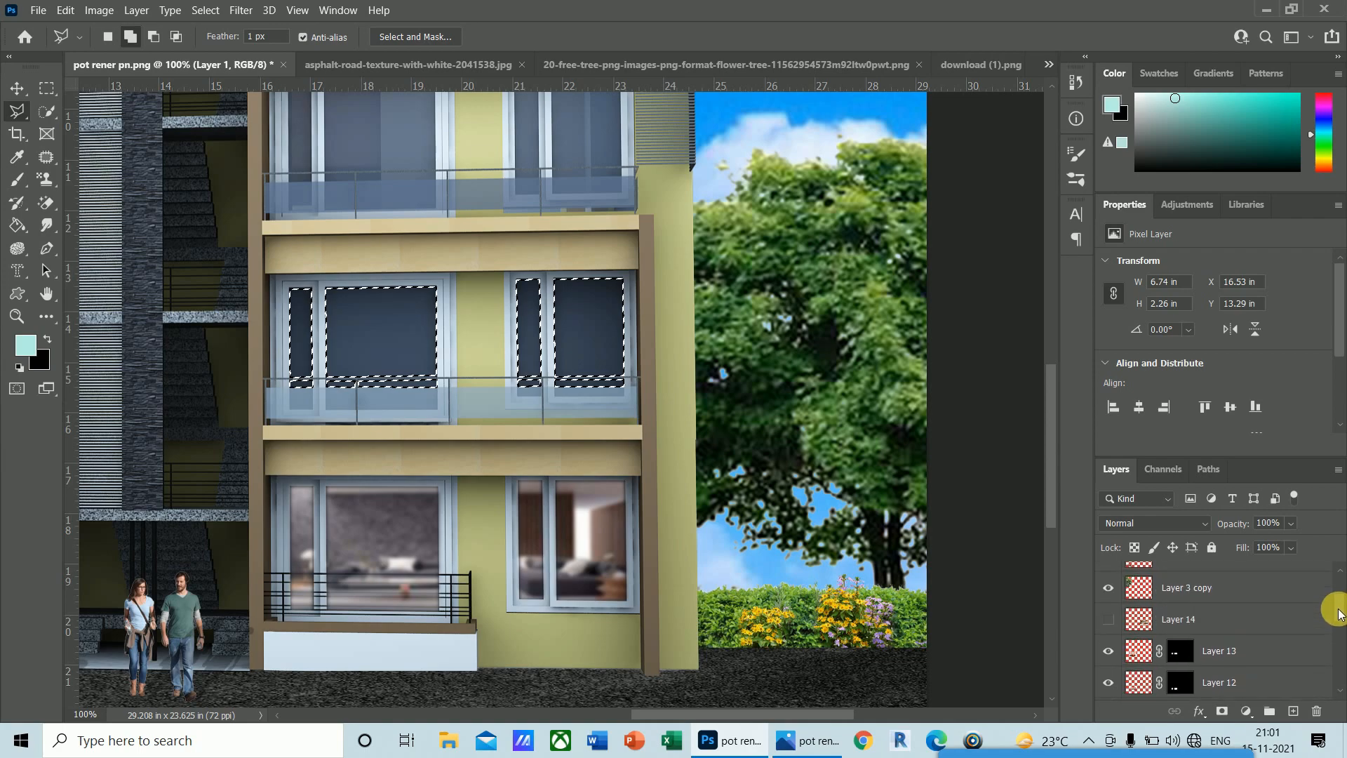
click(1135, 627)
click(1109, 619)
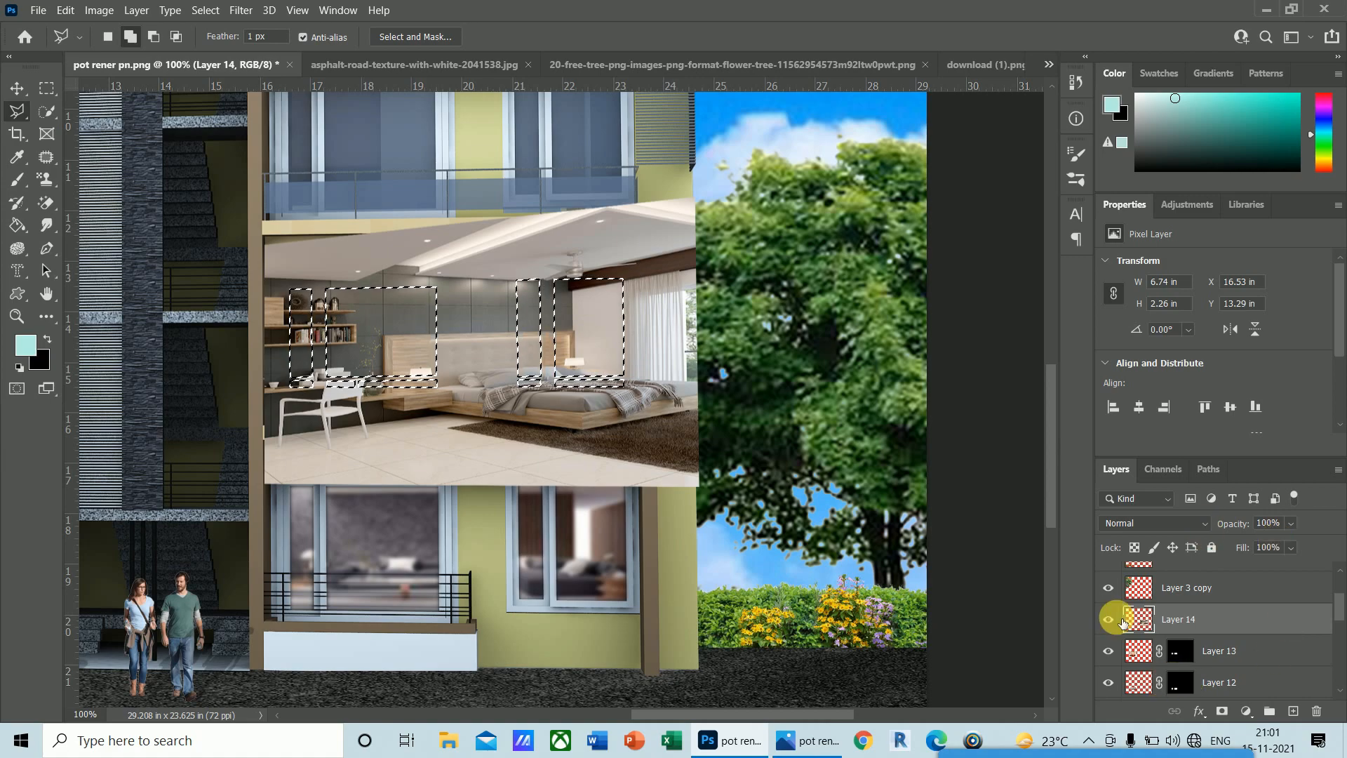
- Add a layer mask to Layer 14 from the selected first-floor window panes
key(v)
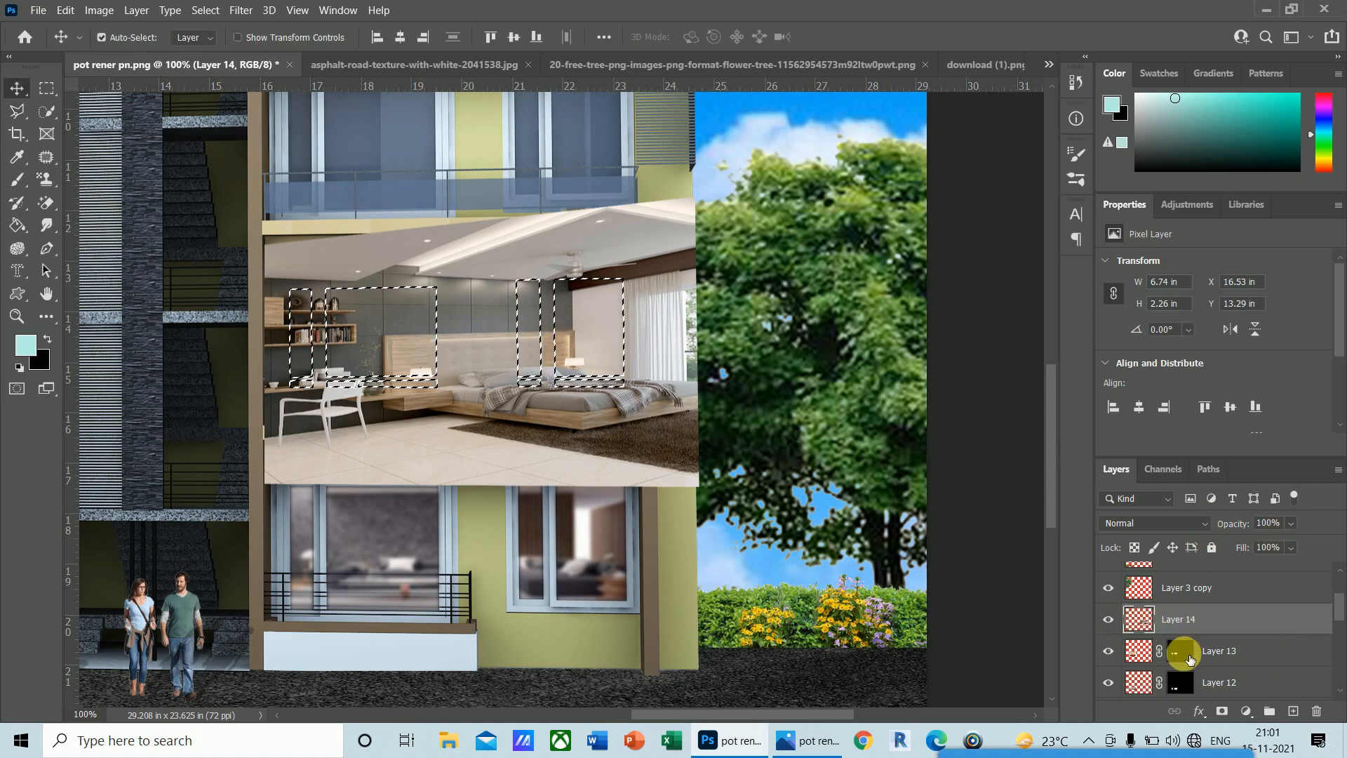
double_click(1181, 651)
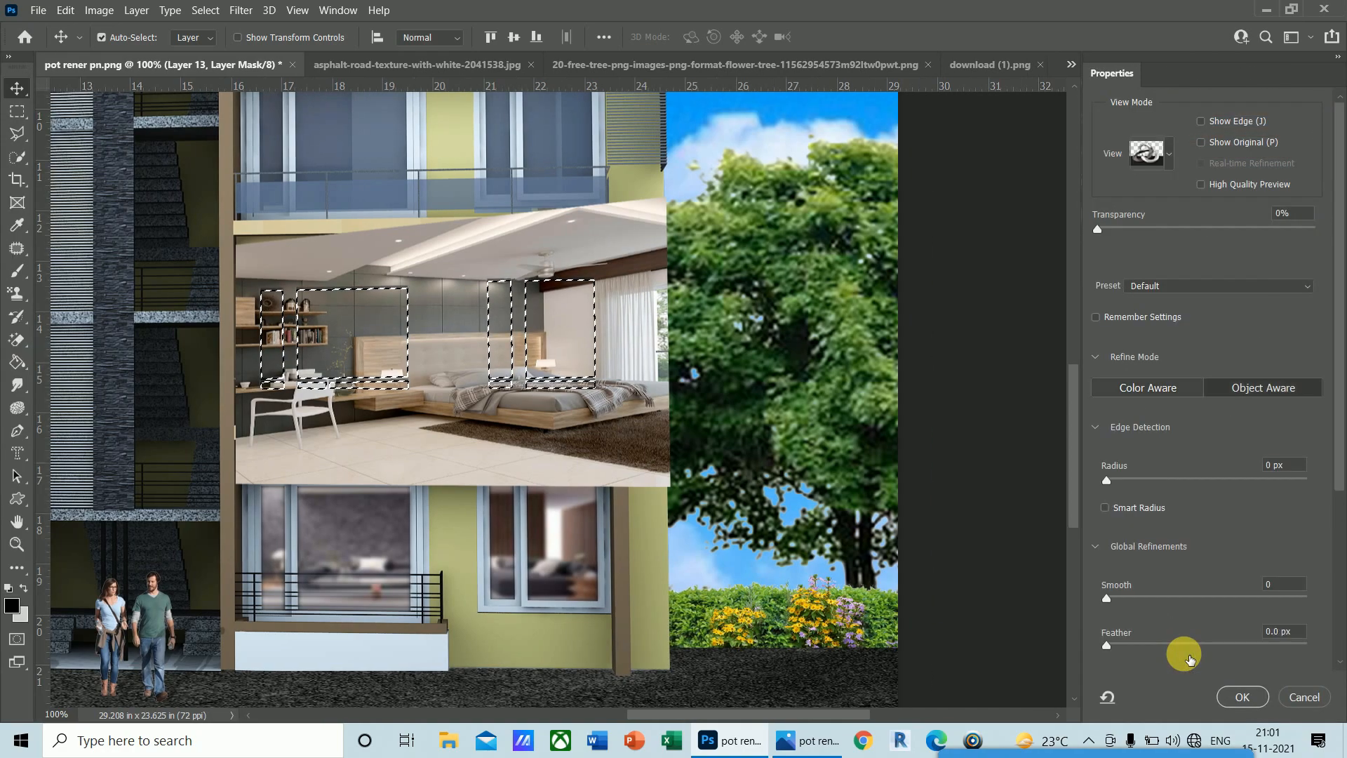
click(1302, 697)
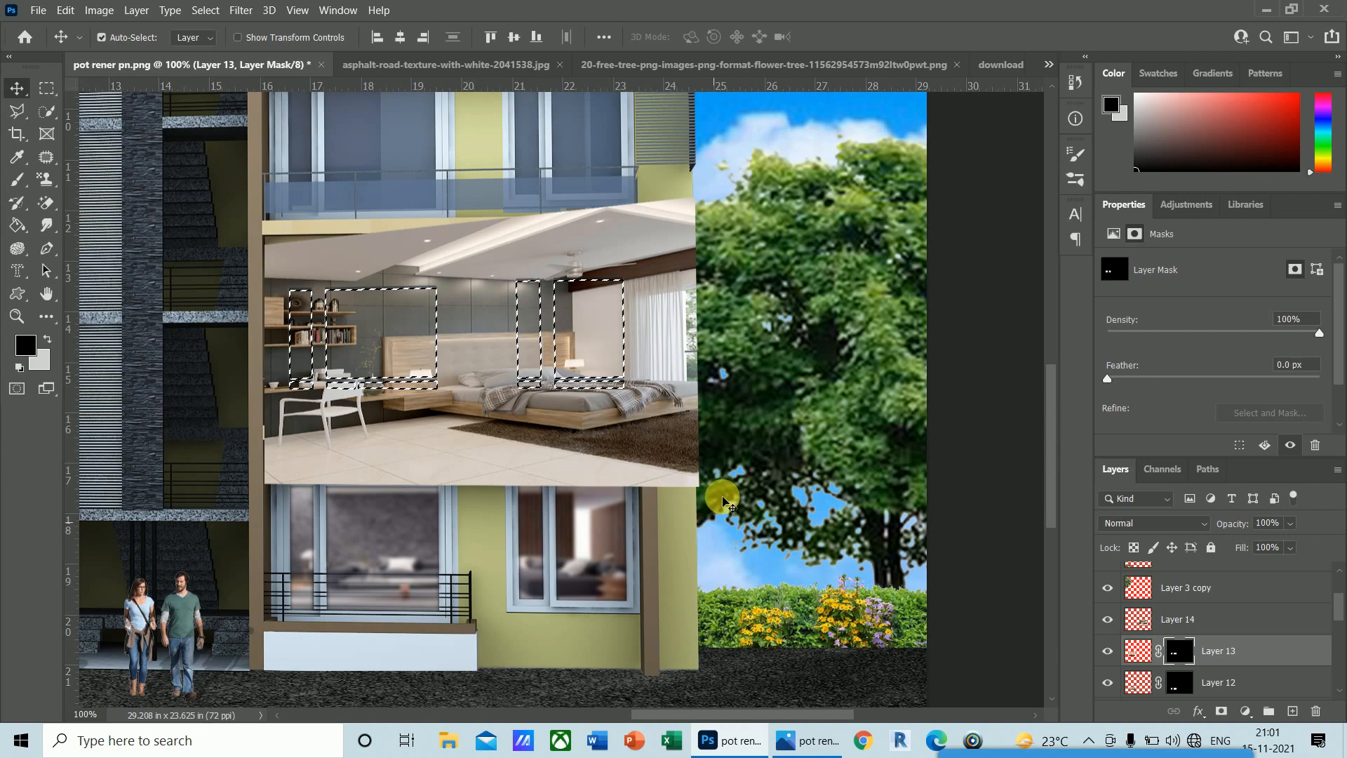
click(1183, 618)
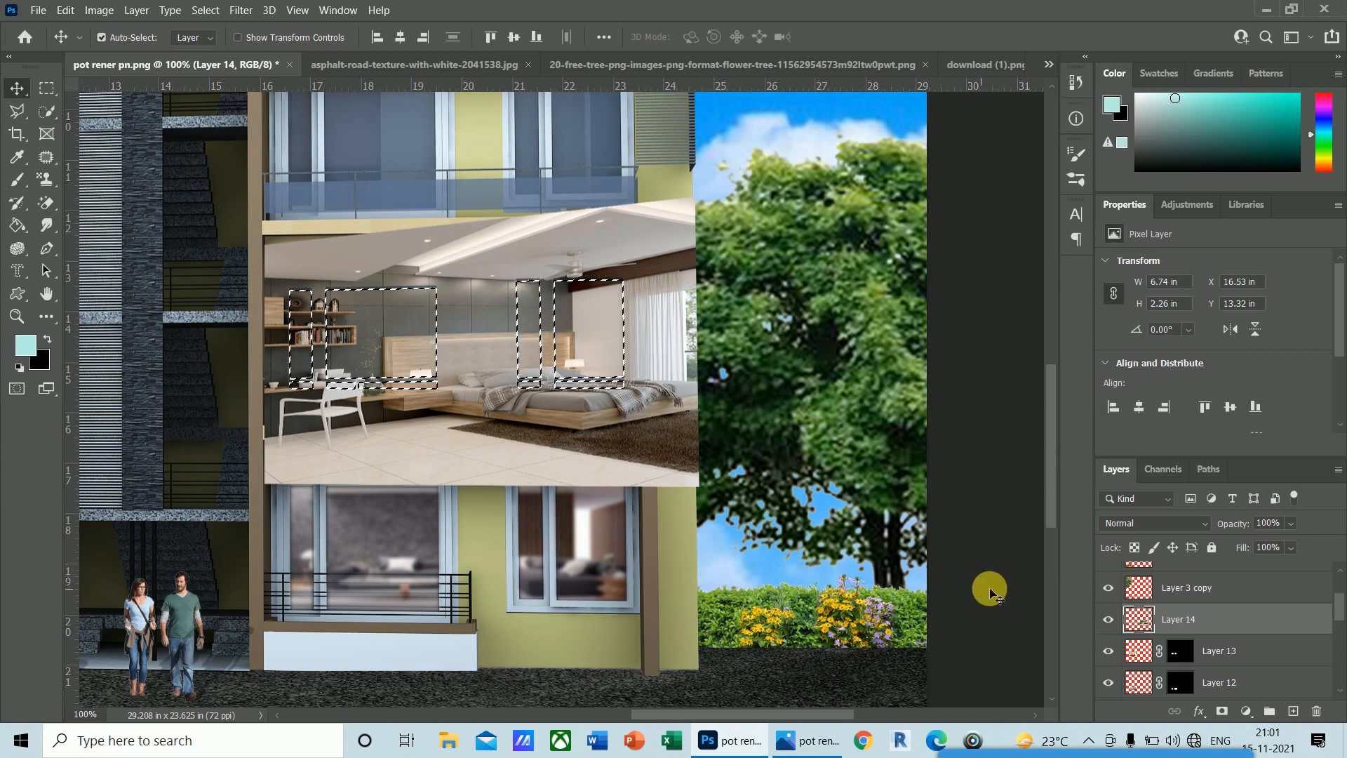
click(1222, 712)
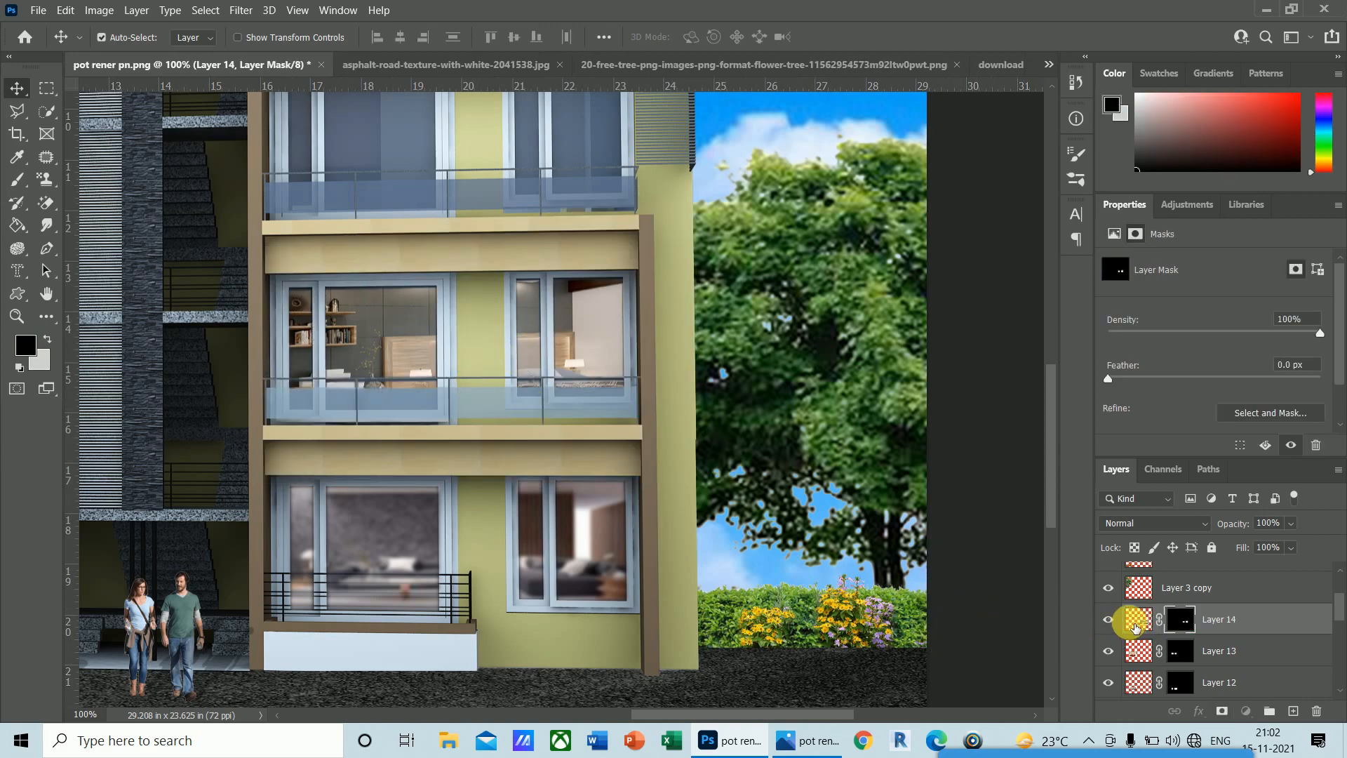
- Nudge the masked bedroom photo on Layer 14 downward behind the first-floor windows
click(1137, 623)
key(Down)
key(Down)
key(Down)
key(Down)
key(Down)
key(Down)
key(Down)
key(Down)
key(Down)
key(Down)
key(Down)
key(Down)
key(Down)
key(Down)
key(Down)
key(Down)
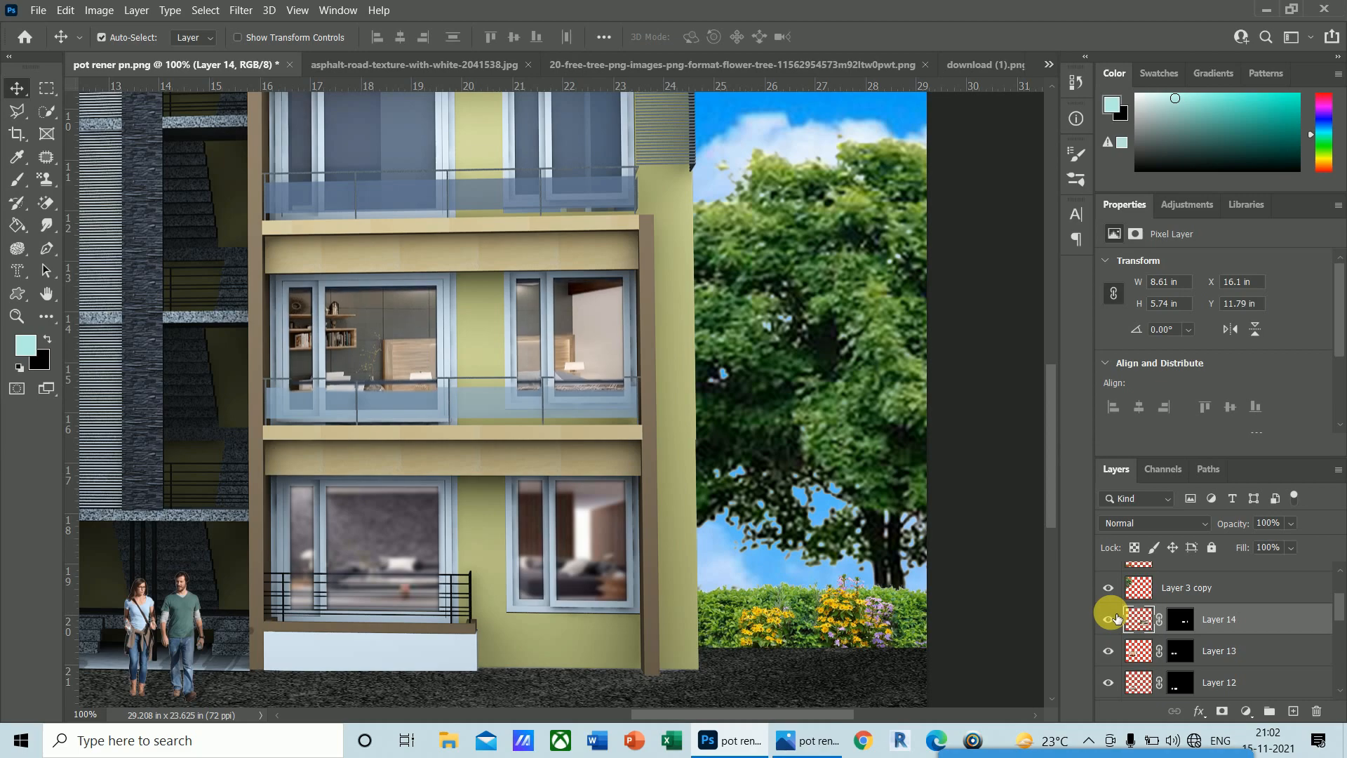
key(Down)
key(Down)
key(Down)
key(Down)
key(Down)
key(Down)
key(Down)
key(Down)
key(Down)
key(Down)
key(Down)
key(Down)
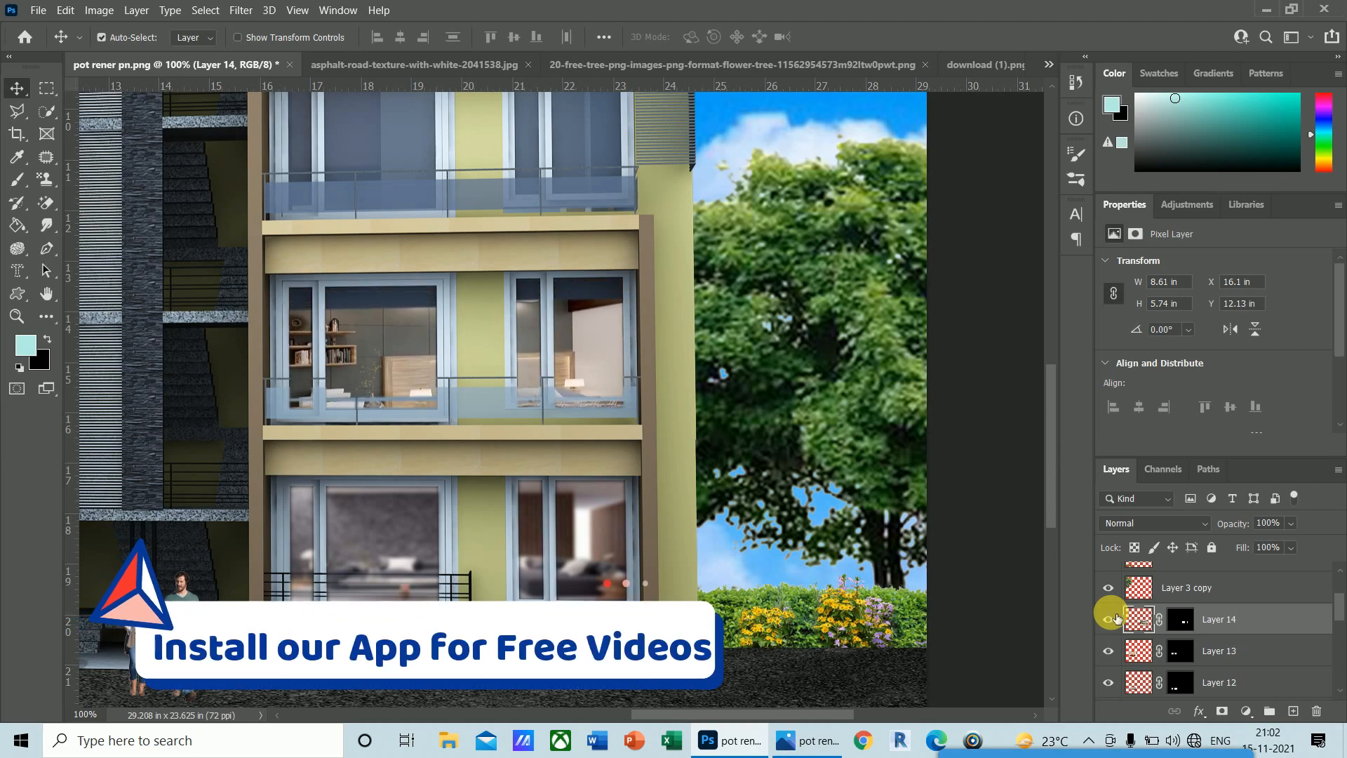
- Undo the downward nudges and the layer mask on Layer 14
key(ctrl+z)
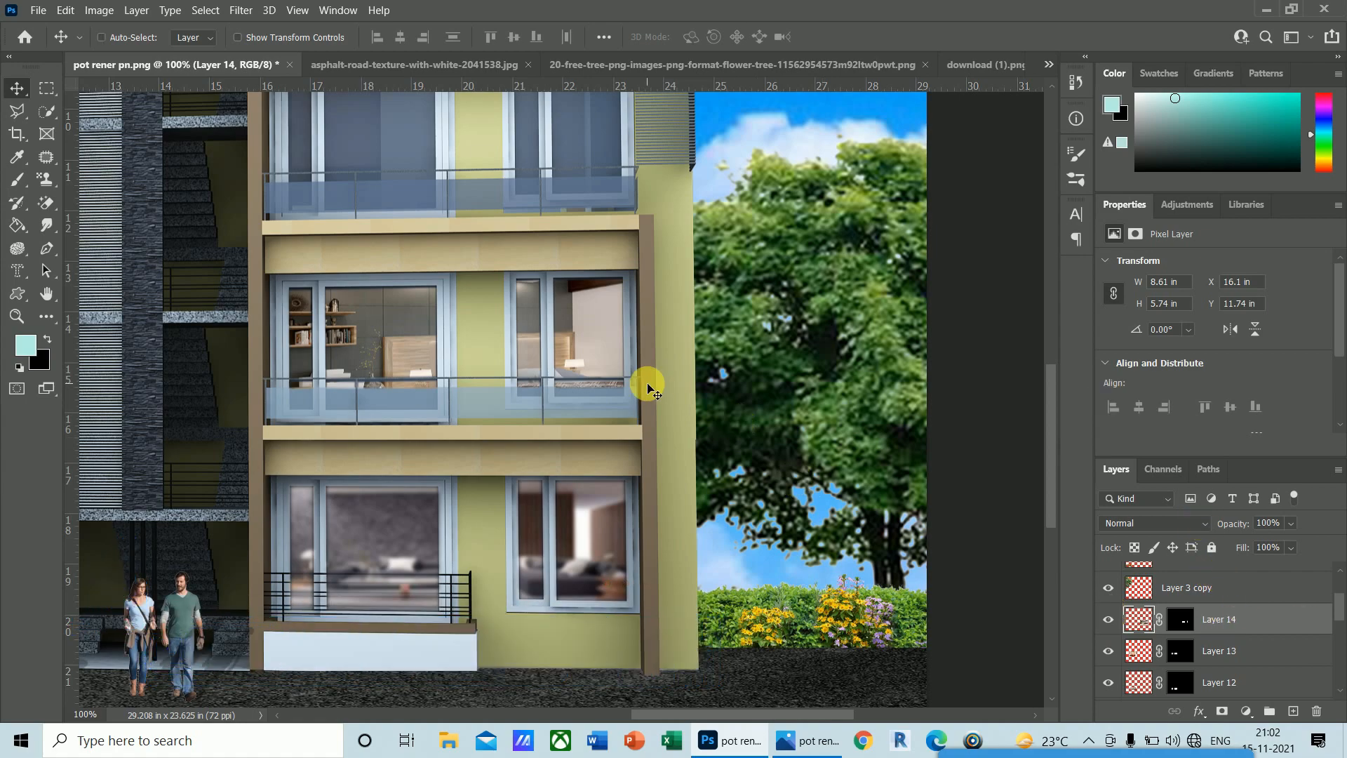
key(ctrl+z)
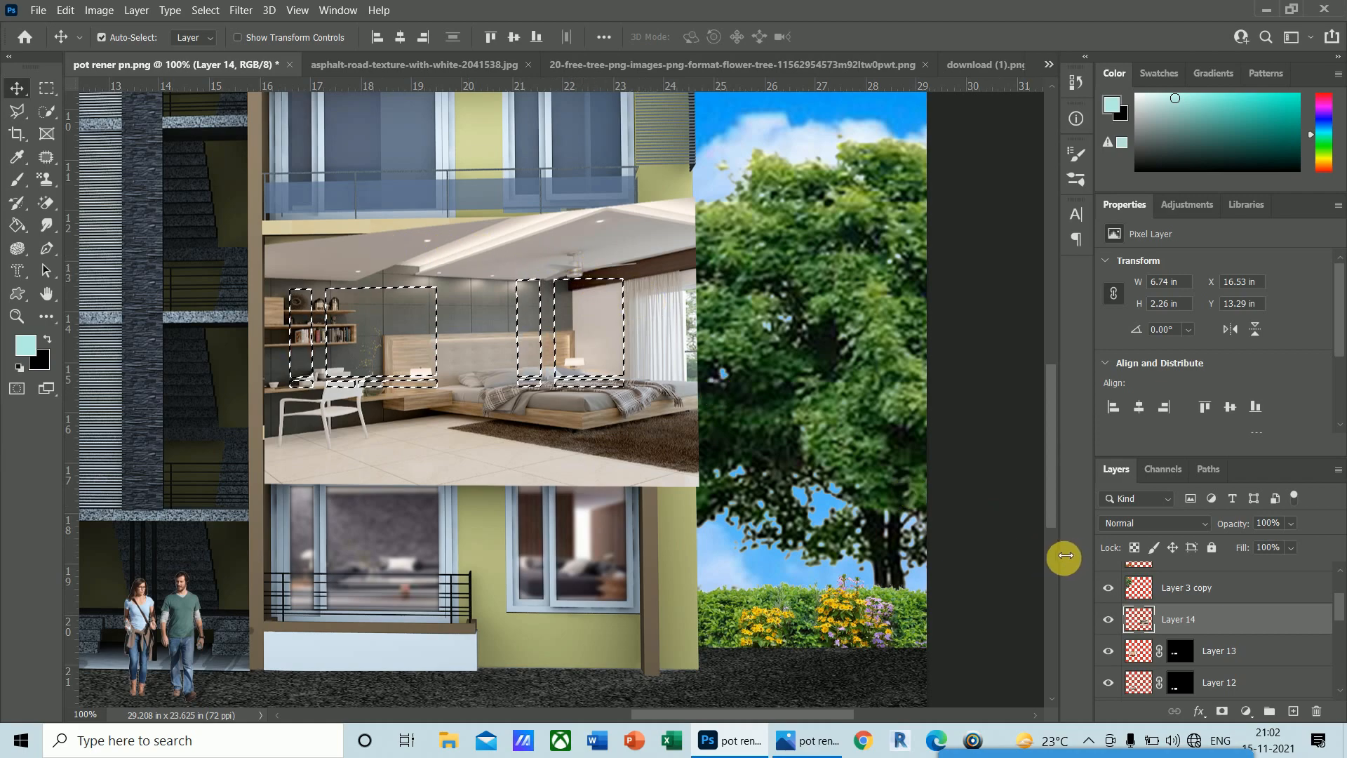
key(ctrl)
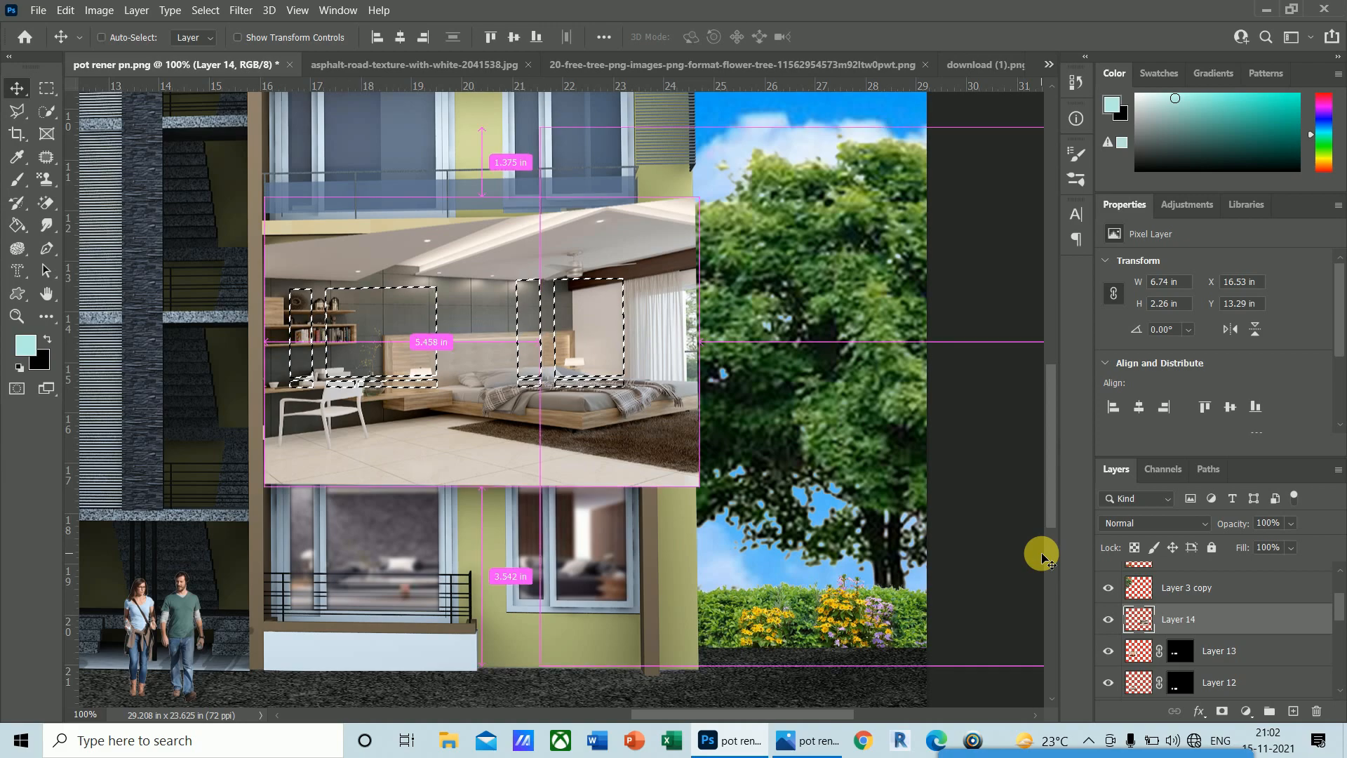
- Clear the pane selection and nudge the unmasked bedroom photo on Layer 14 down to a Y position of about 12.32 in
key(ctrl+d)
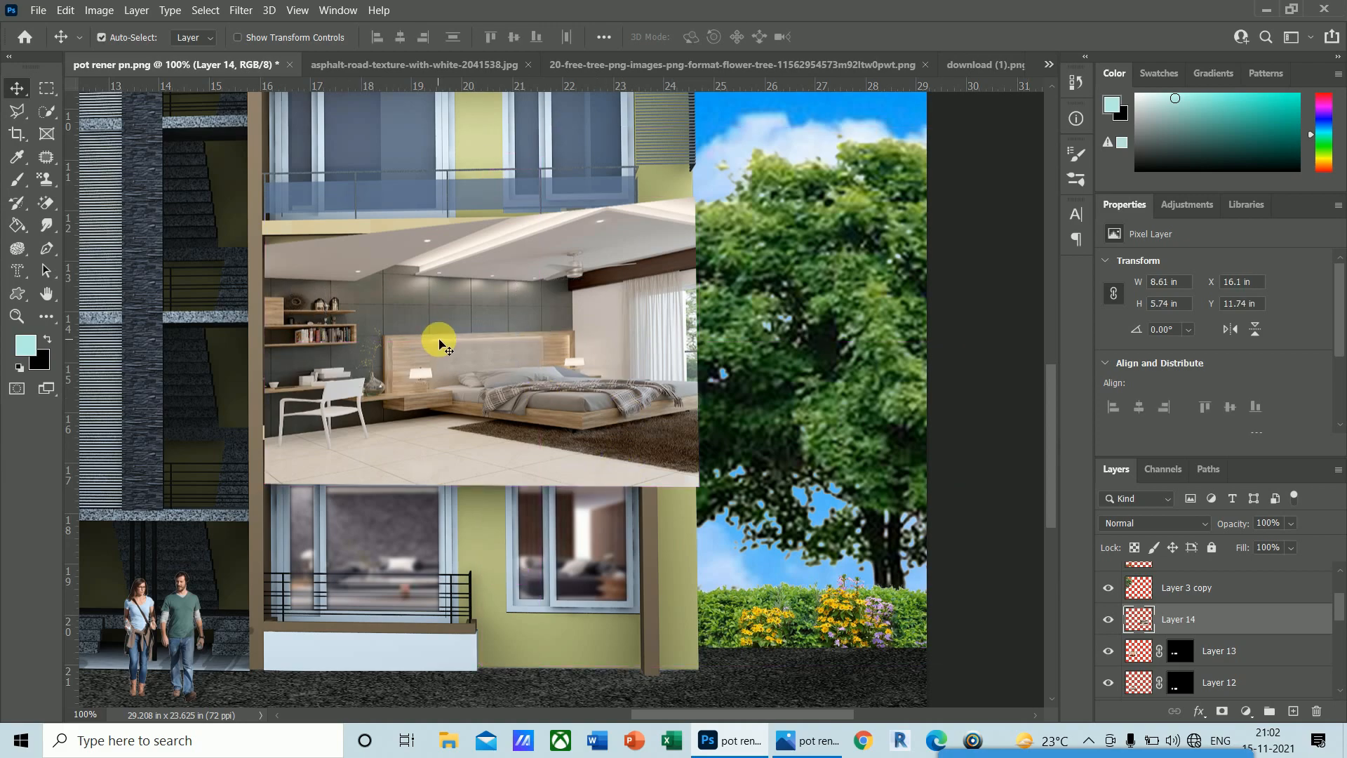
right_click(473, 302)
click(495, 309)
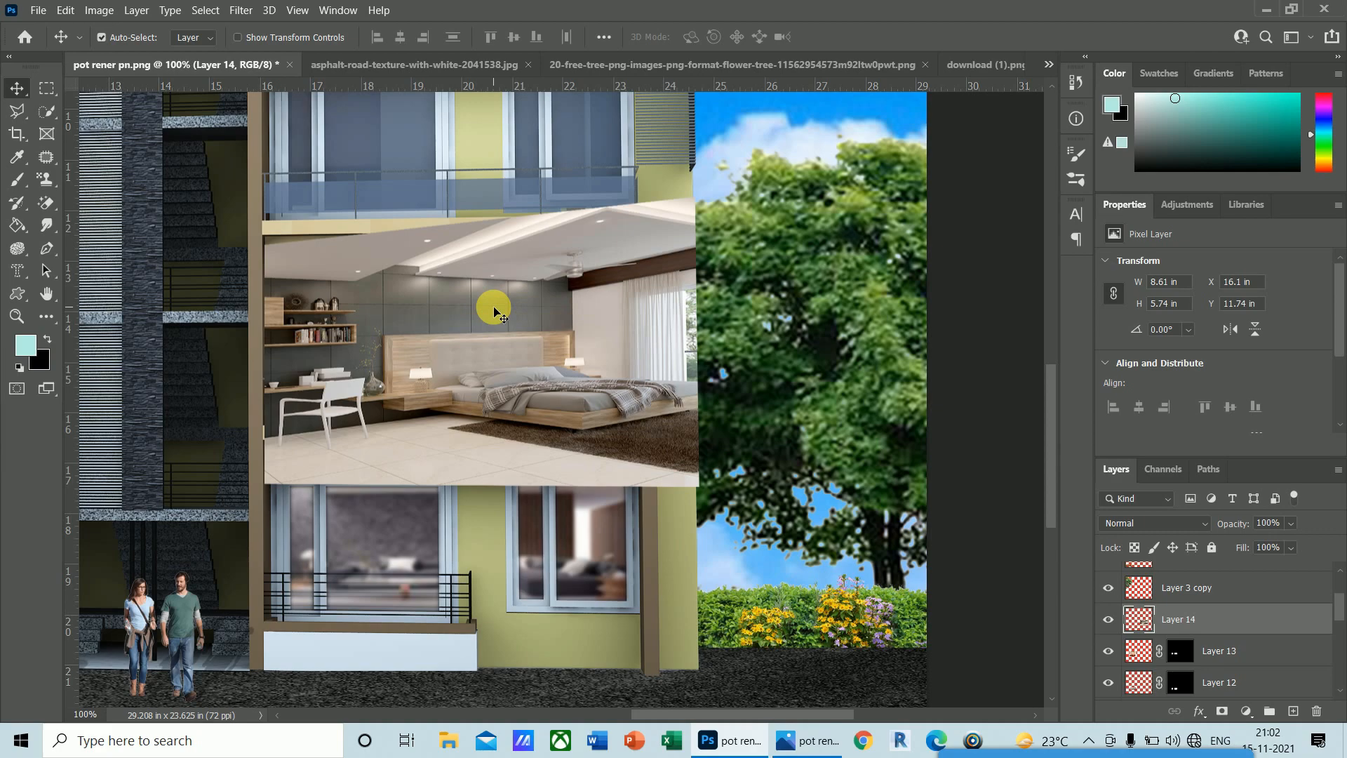
key(Down)
key(Down)
key(Down)
key(Down)
key(Down)
key(Down)
key(Down)
key(Down)
key(Down)
key(Down)
key(Down)
key(Down)
key(Down)
key(Down)
key(Down)
key(Down)
key(Down)
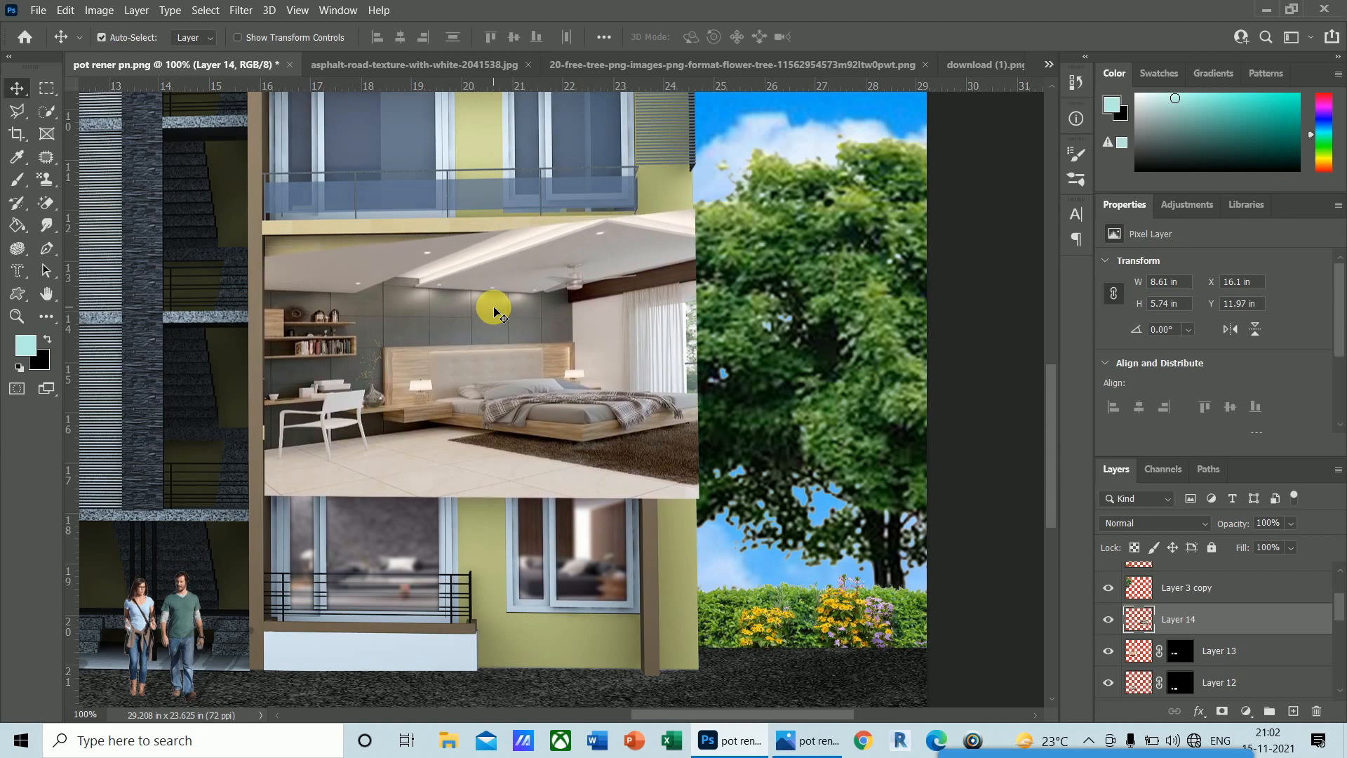
key(Down)
key(Down)
key(Down)
key(Down)
key(Down)
key(Down)
key(Down)
key(Down)
key(Down)
key(Down)
key(Down)
key(Down)
key(Down)
key(Down)
key(Down)
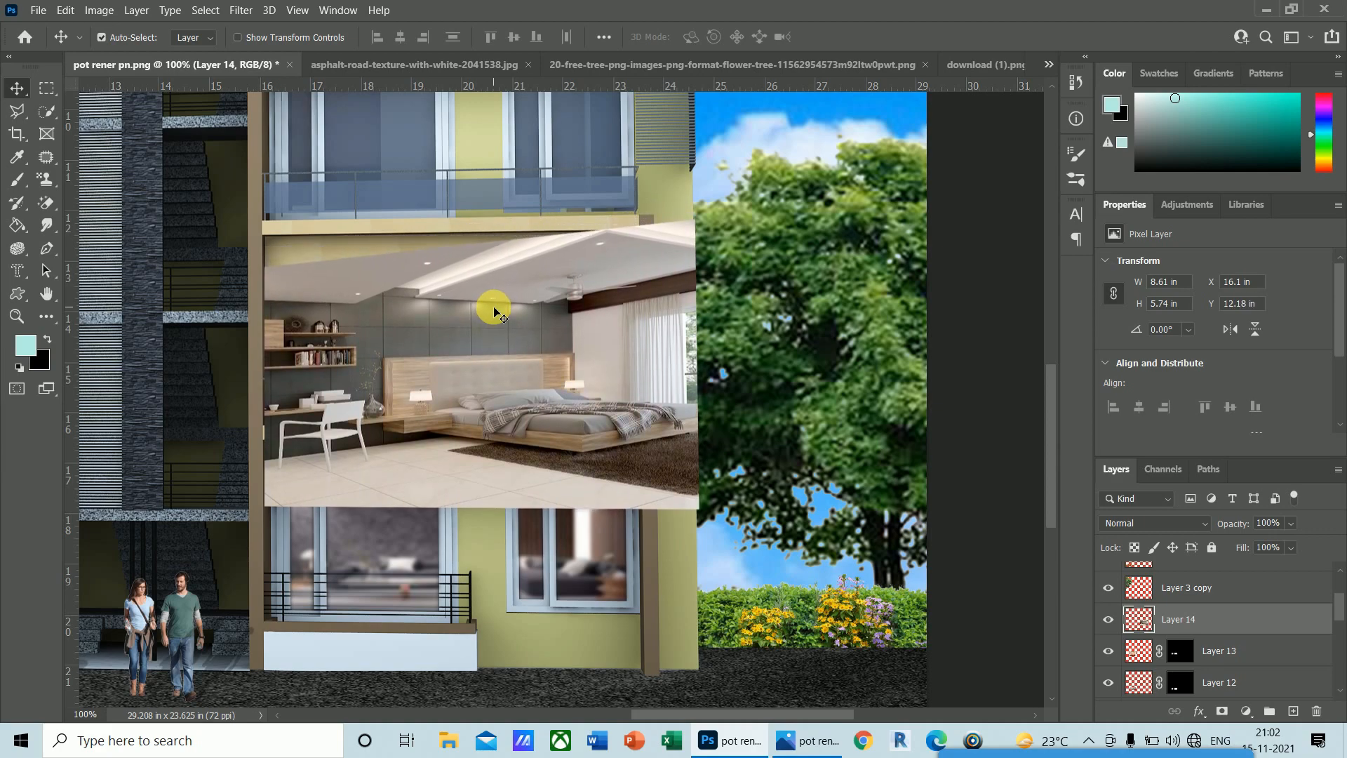
key(Down)
key(Down)
key(Down)
key(Down)
key(Down)
key(Down)
key(Down)
key(Down)
key(Down)
key(Down)
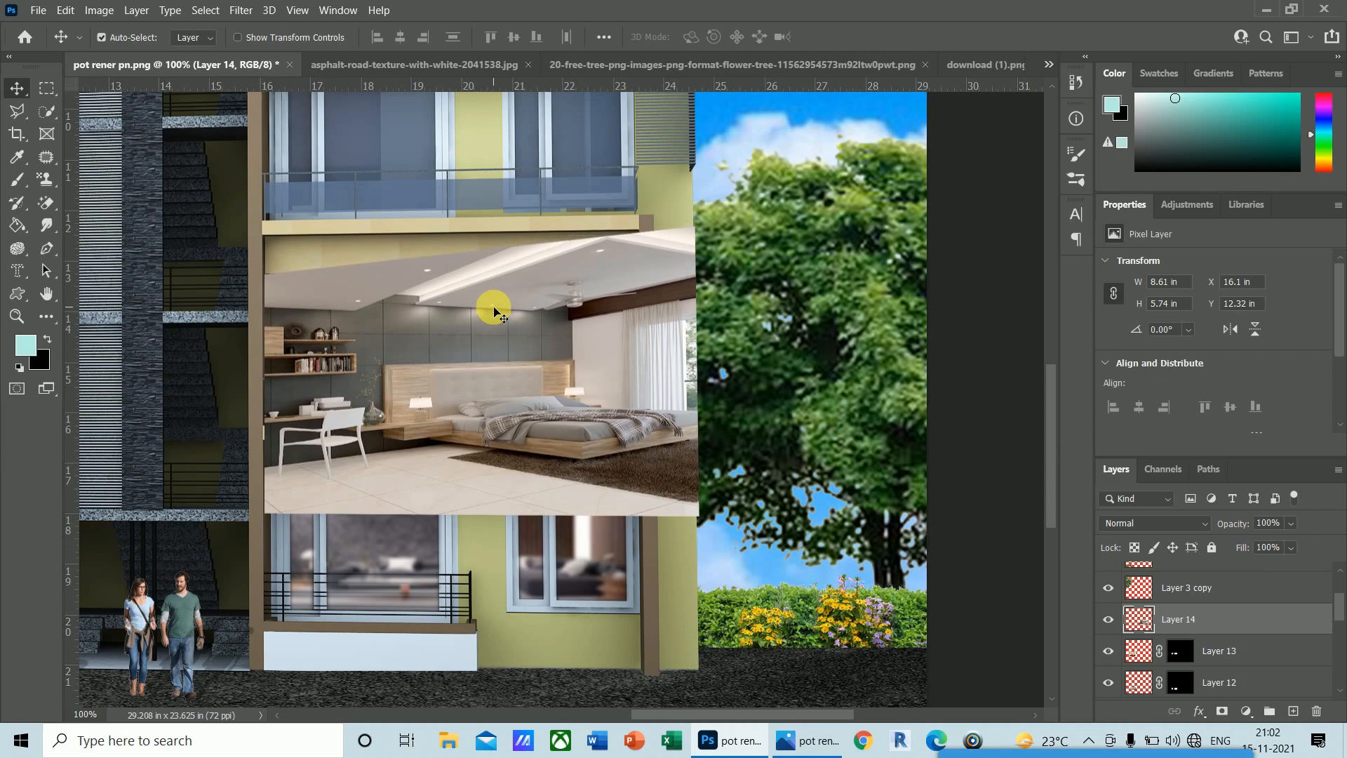
- Hide Layer 14 and make Layer 1 the active layer
click(1108, 619)
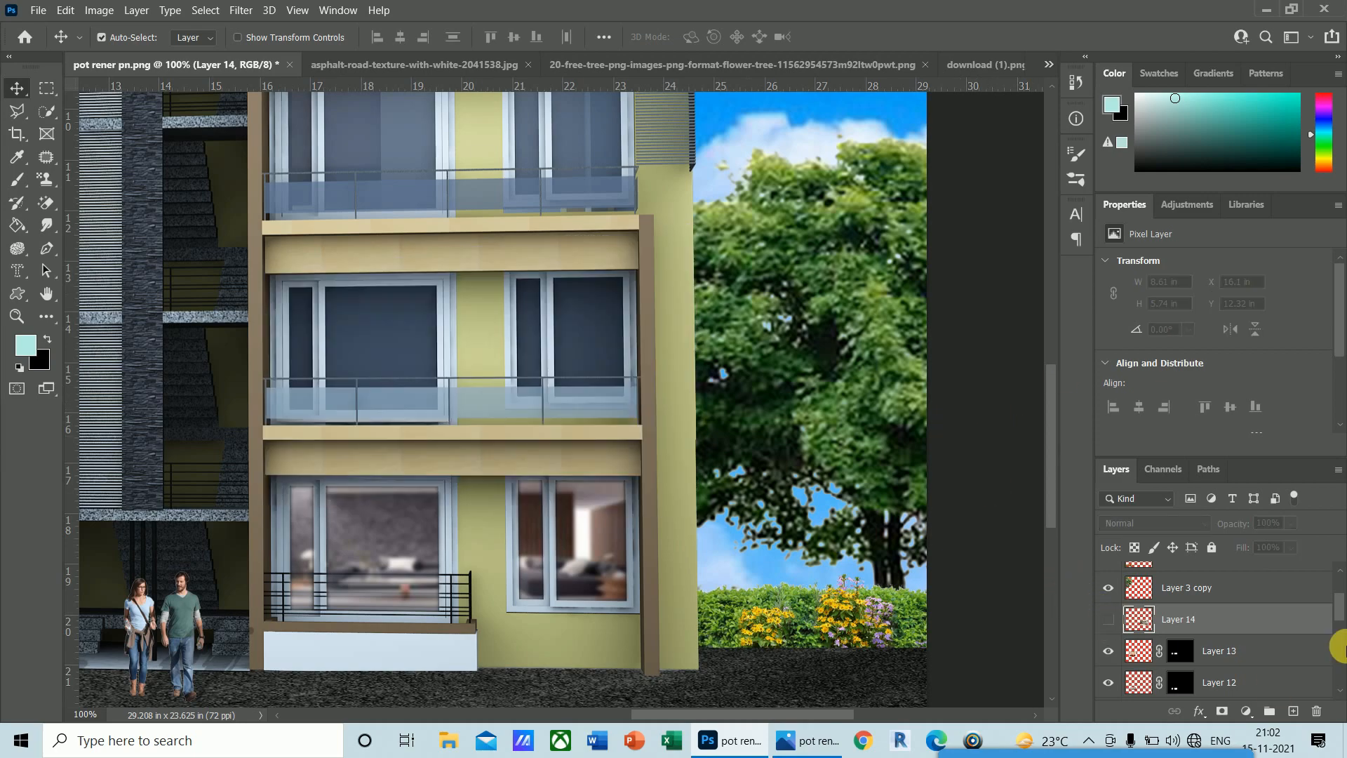
click(1340, 645)
scroll(1177, 646, up, 1)
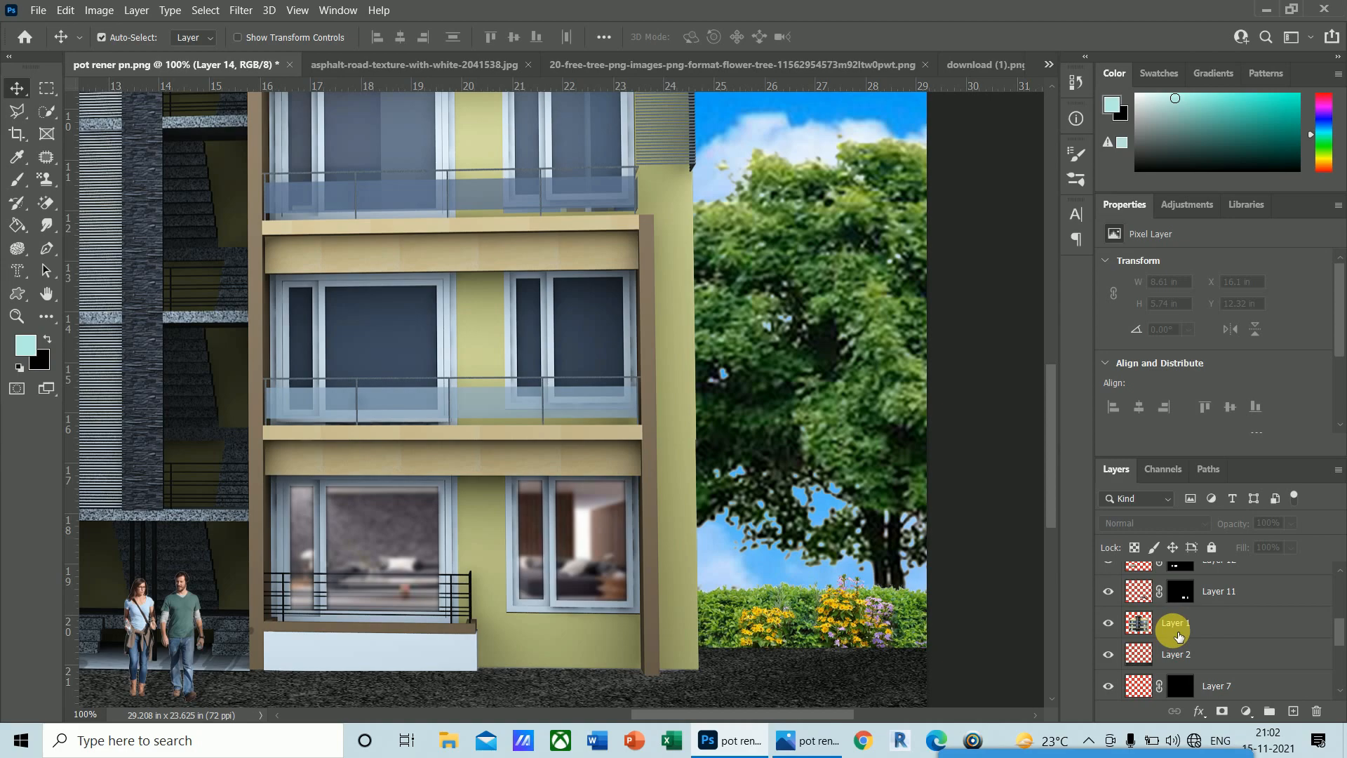
click(1169, 623)
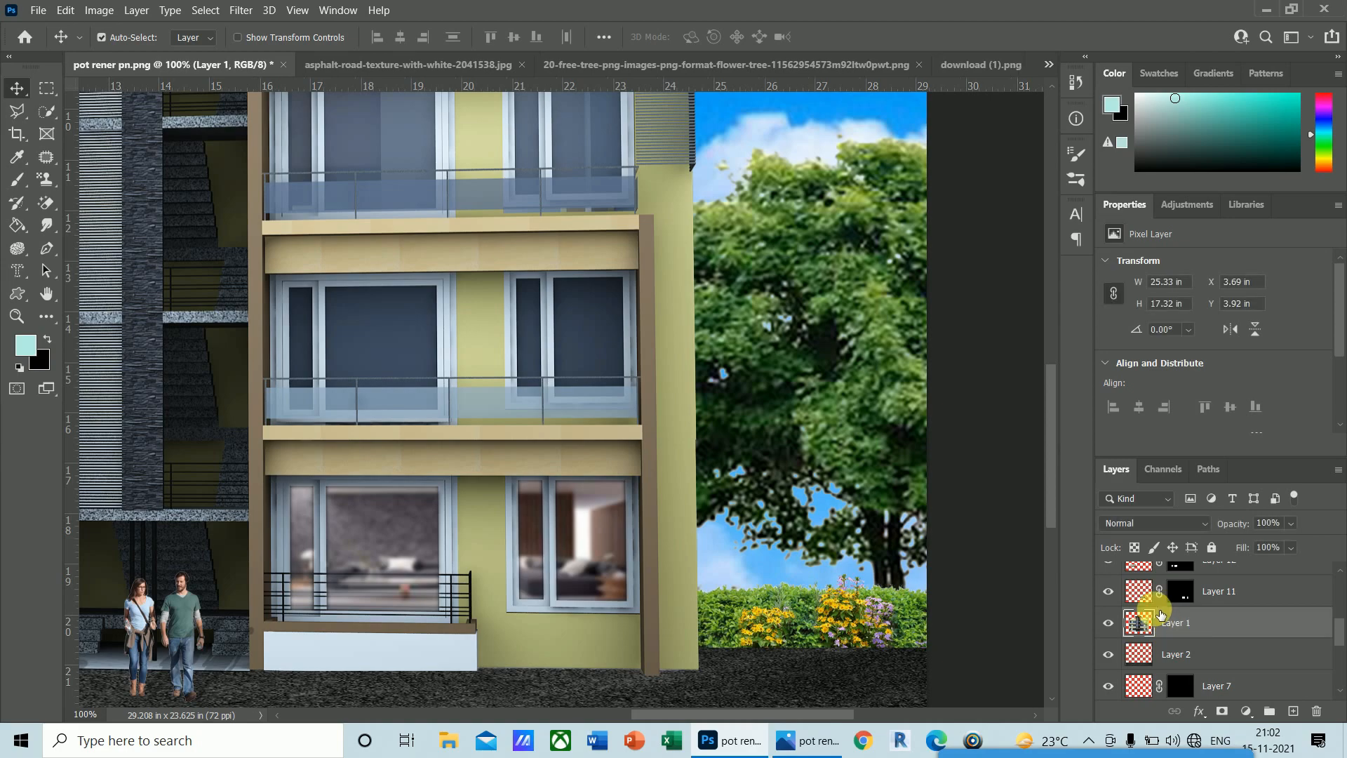
- Select the wide pane above the handrail of the right wing's outer first-floor window with the Polygonal Lasso
click(16, 112)
key(ctrl+plus)
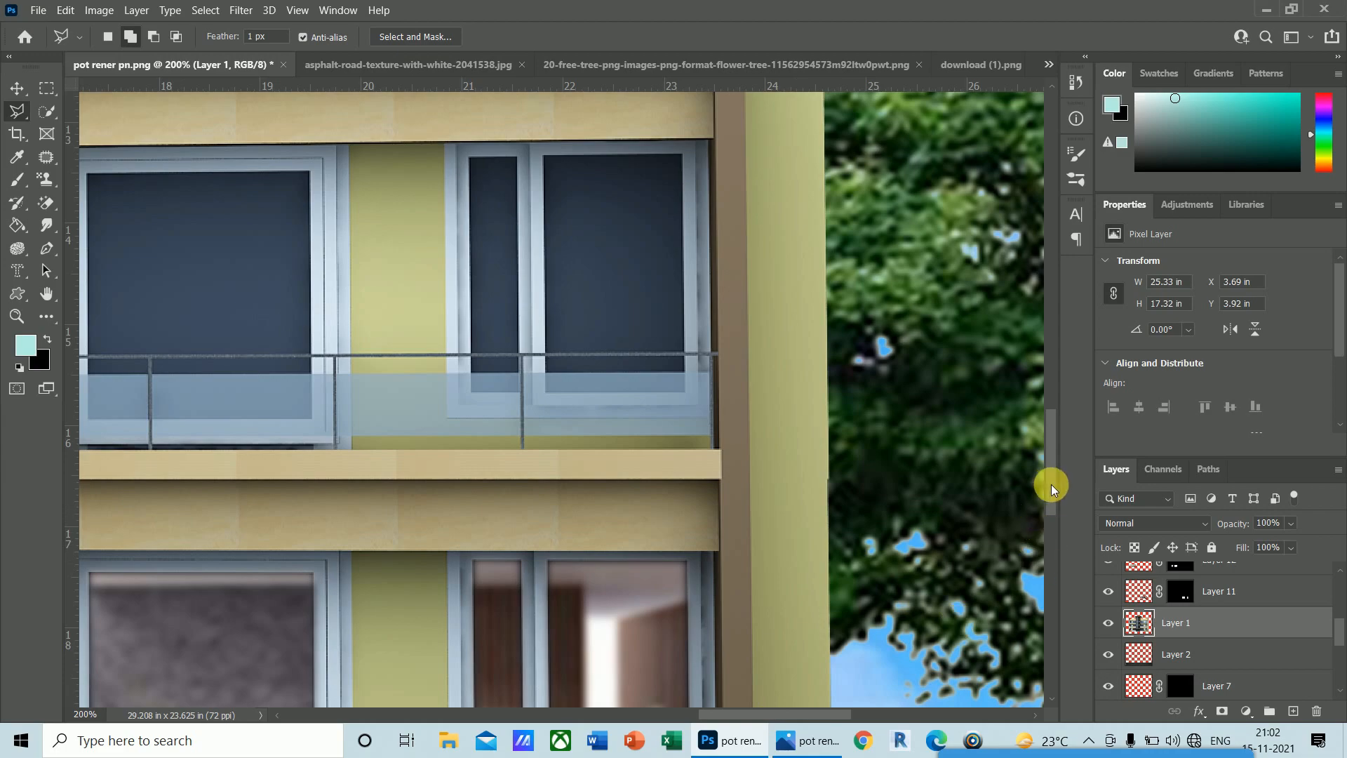
drag(1051, 483, 1050, 467)
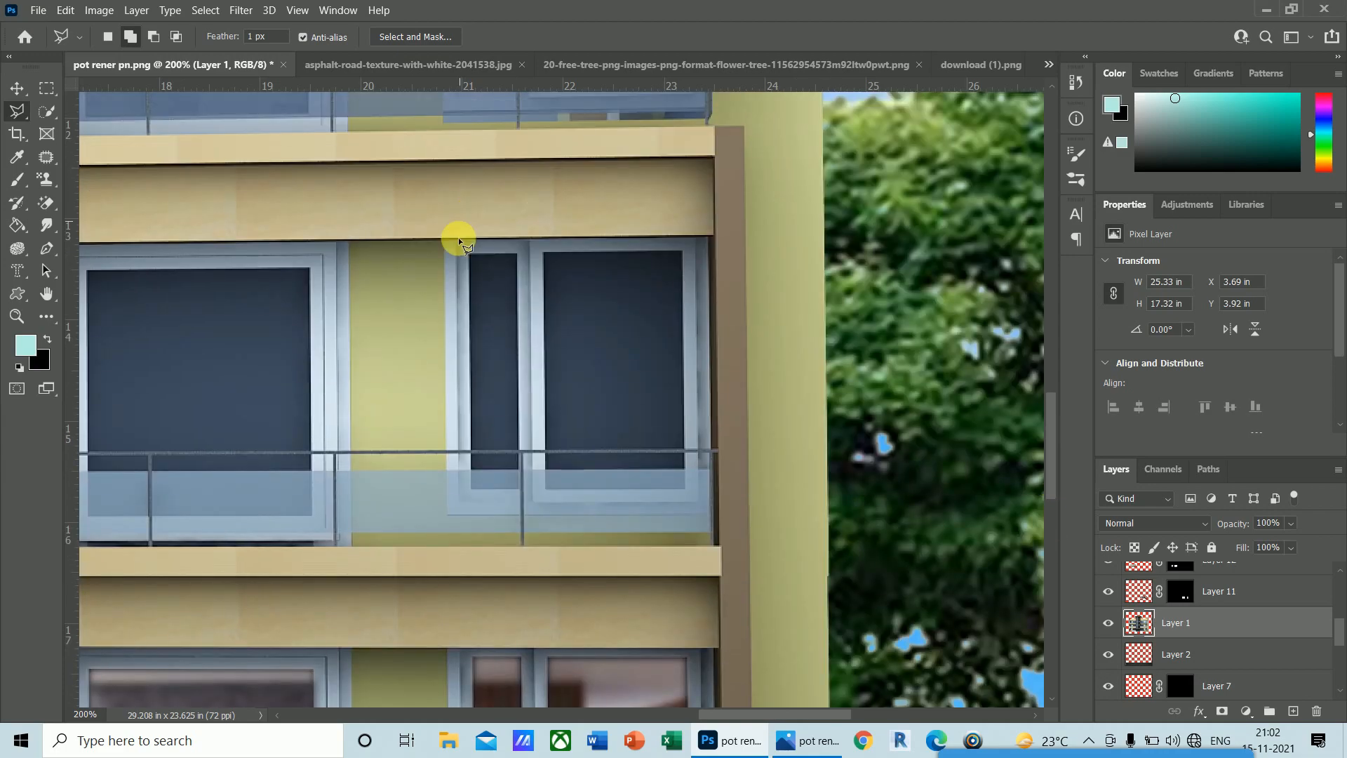
click(544, 254)
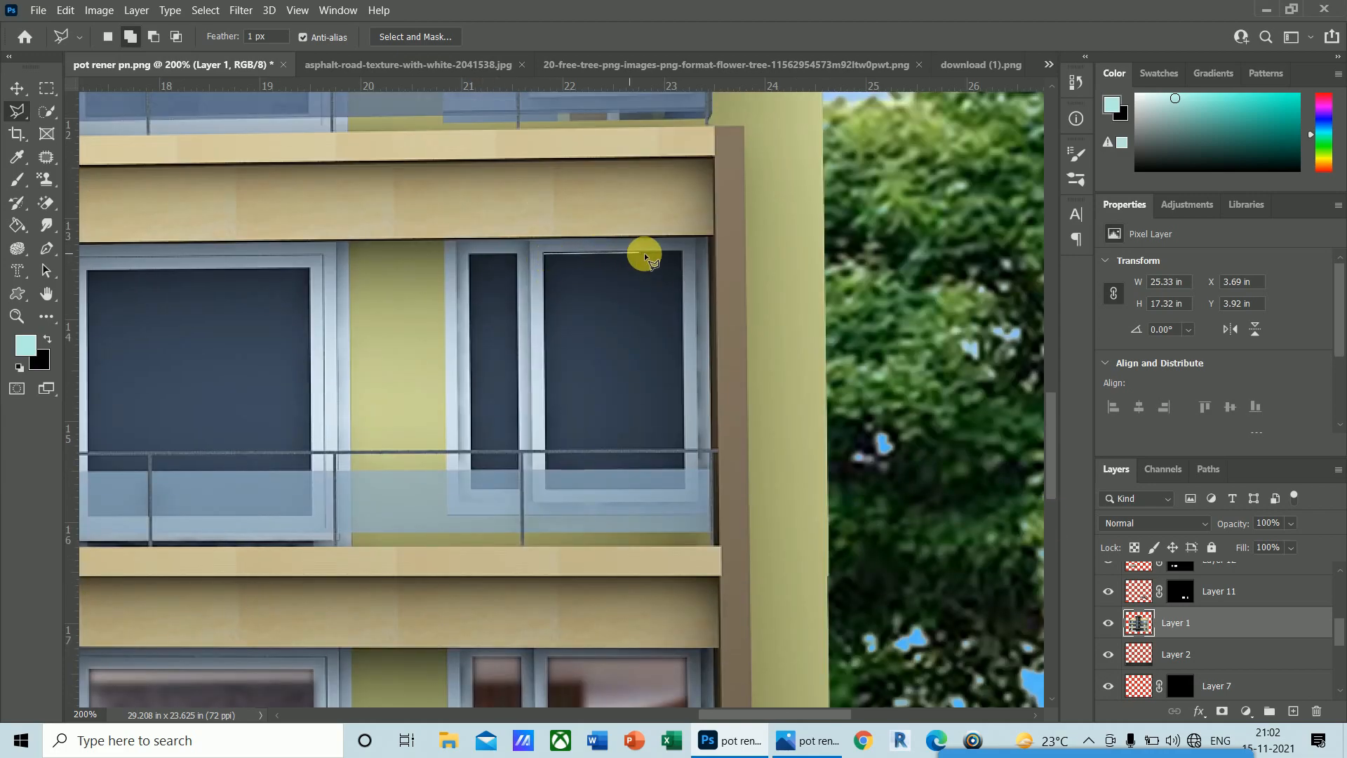
click(682, 253)
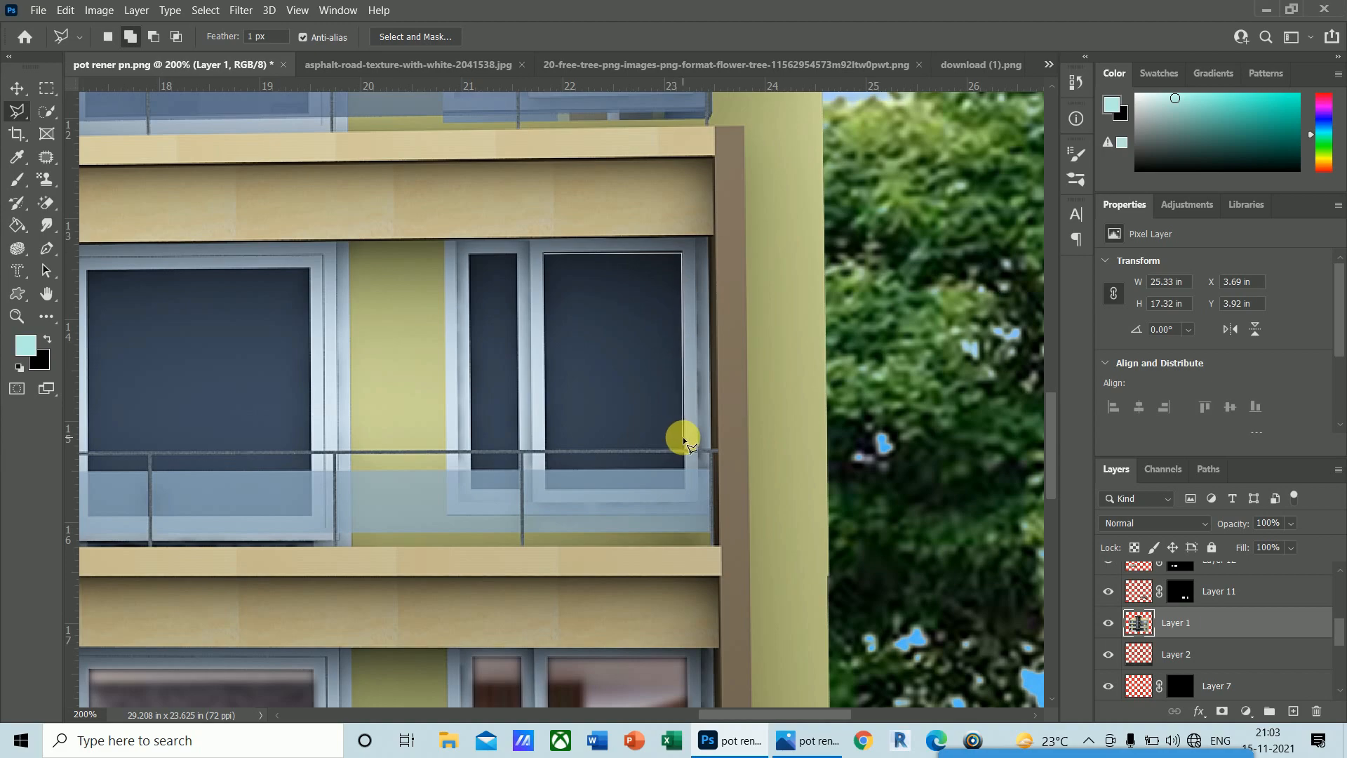
scroll(684, 440, up, 4)
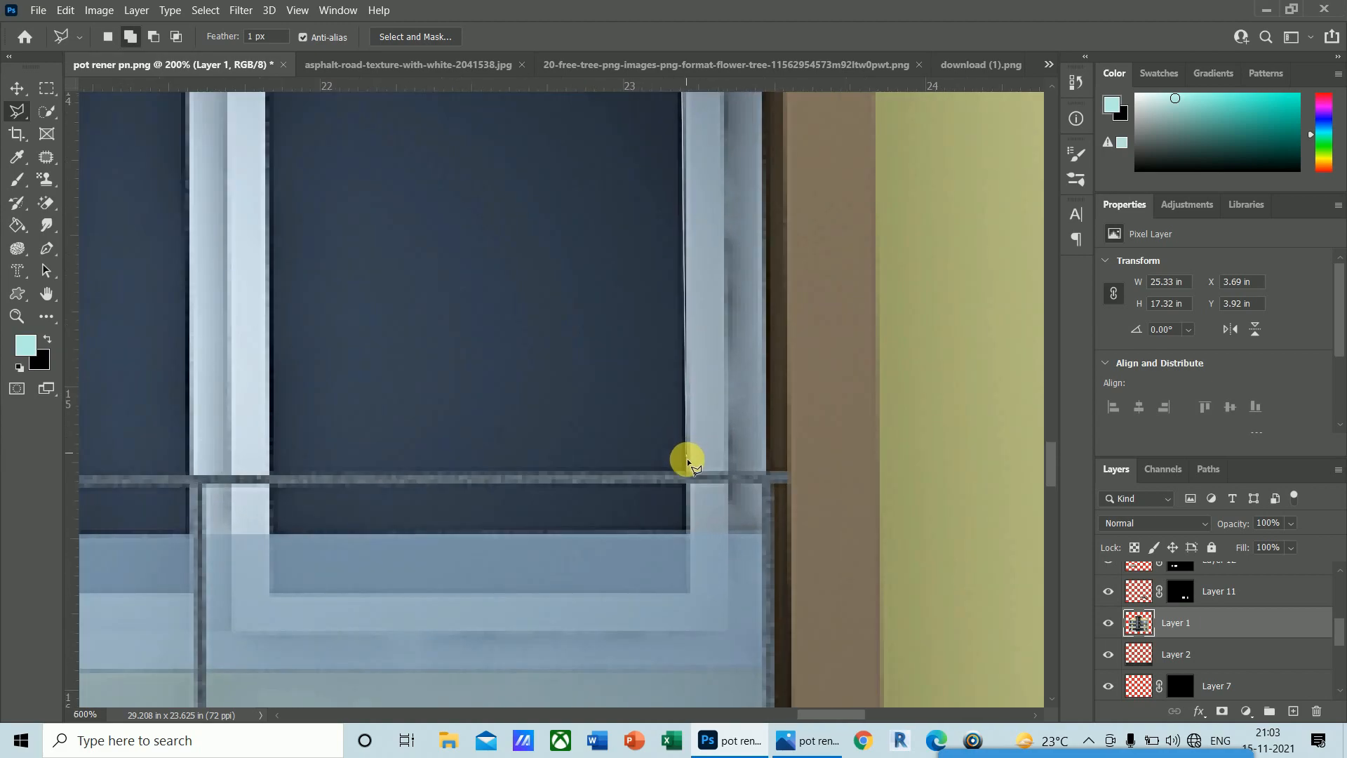
click(686, 467)
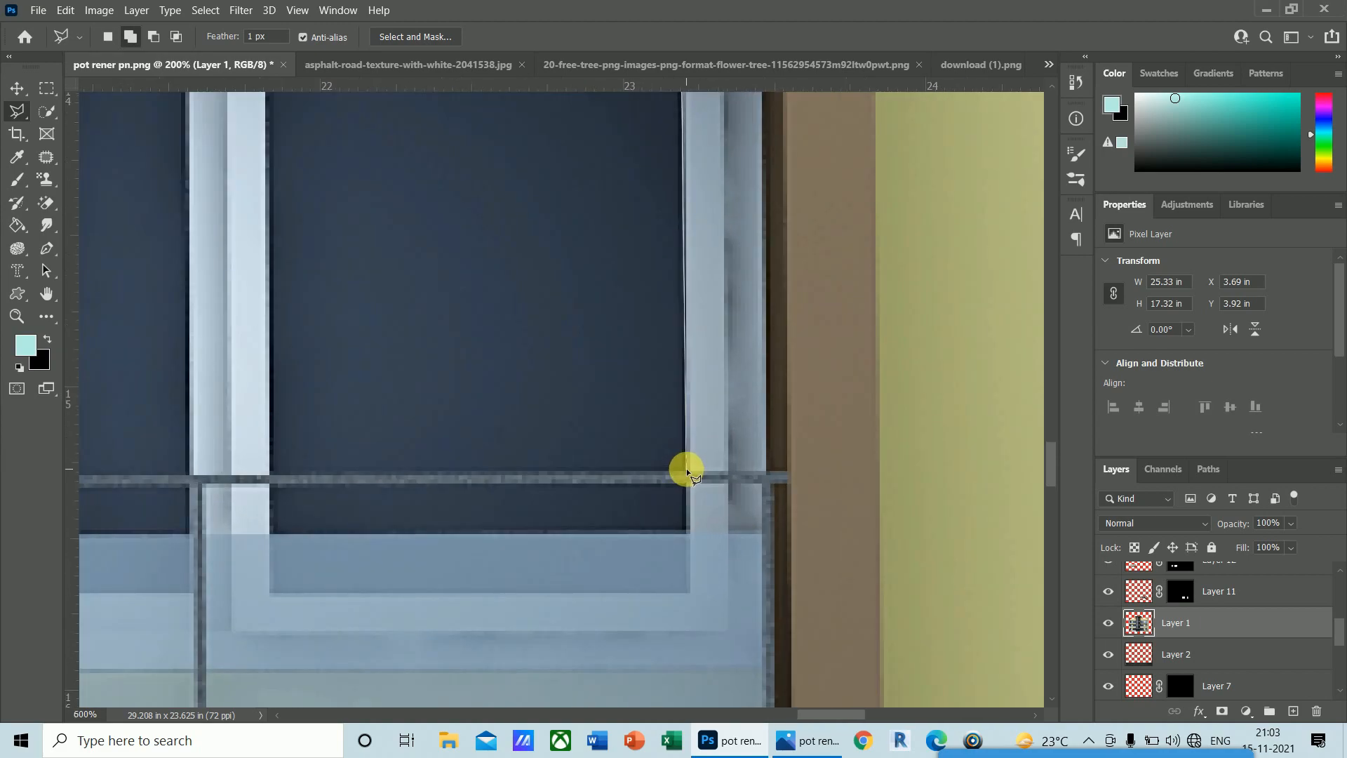
click(271, 472)
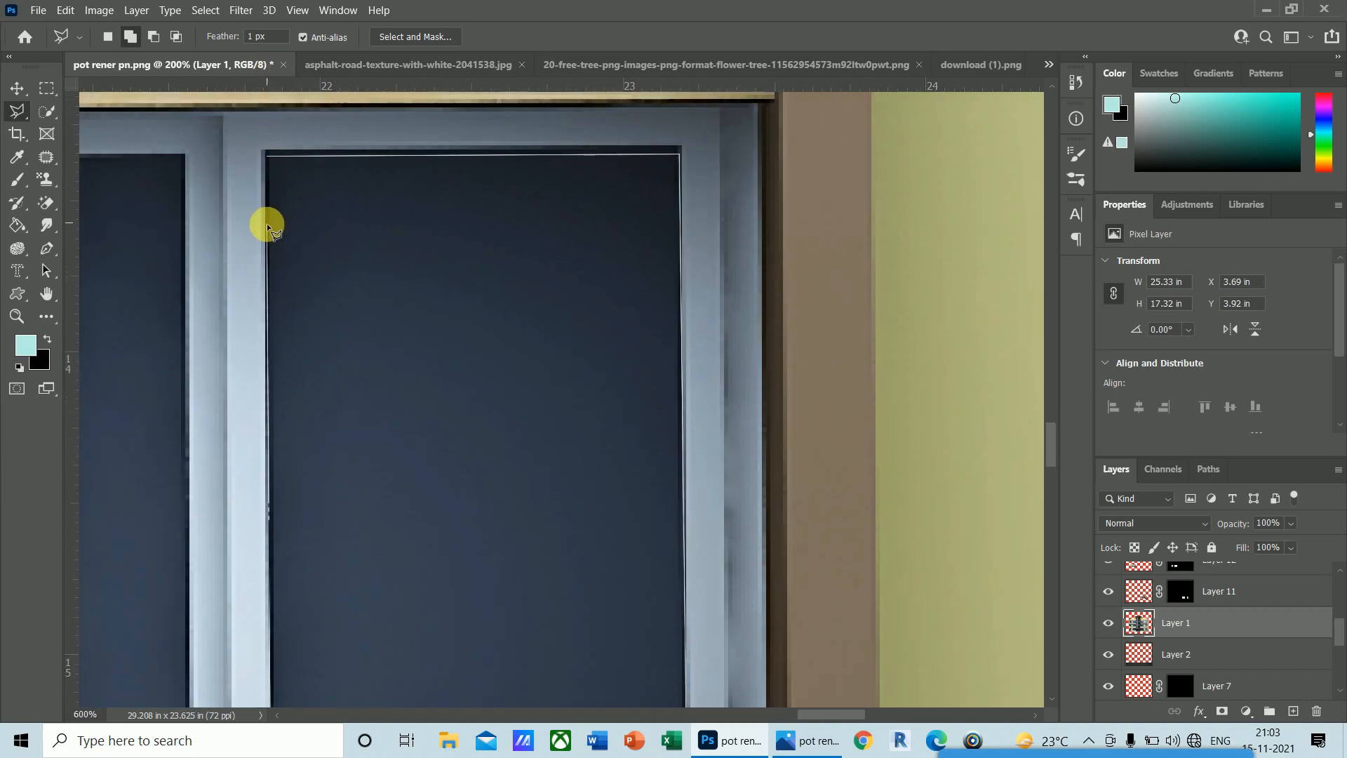
double_click(266, 154)
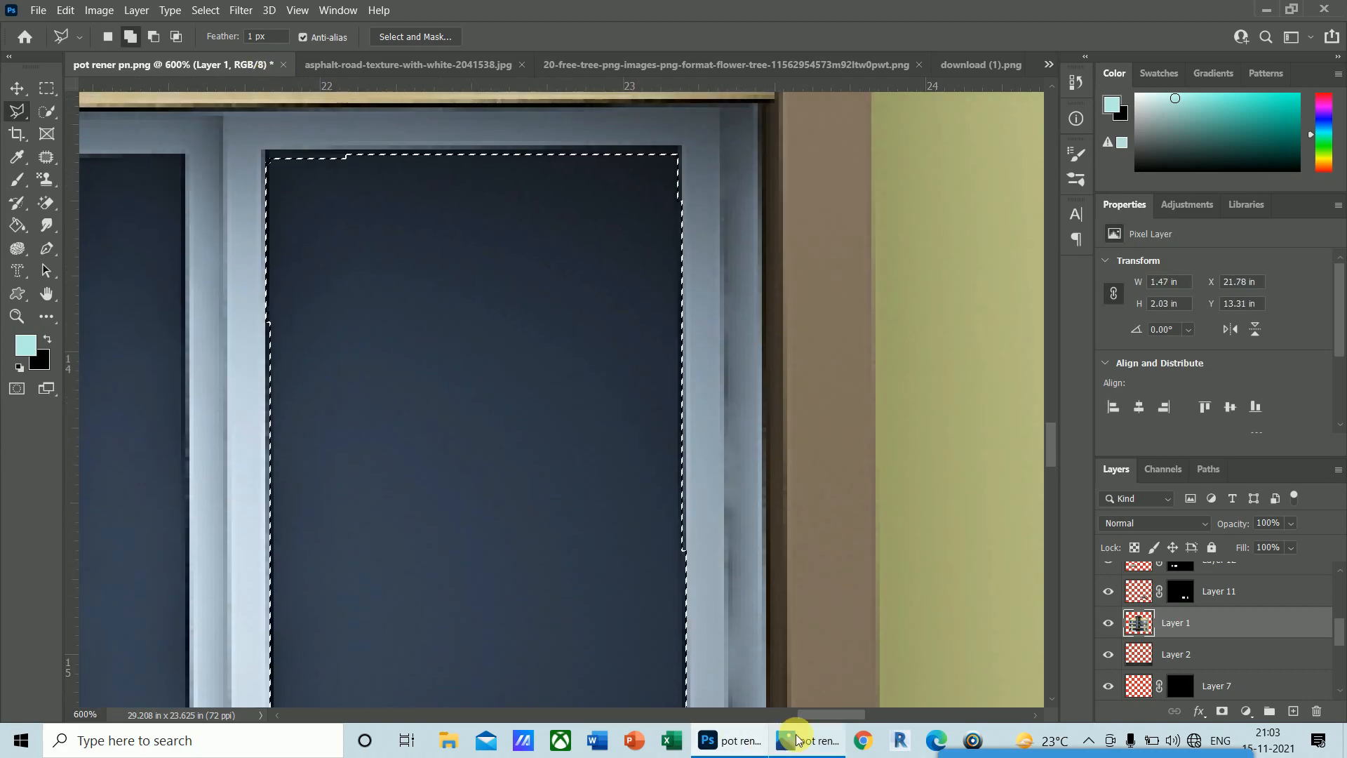
- Add the narrow pane above the handrail of the right wing's outer first-floor window to the selection with the Polygonal Lasso
drag(818, 714, 788, 714)
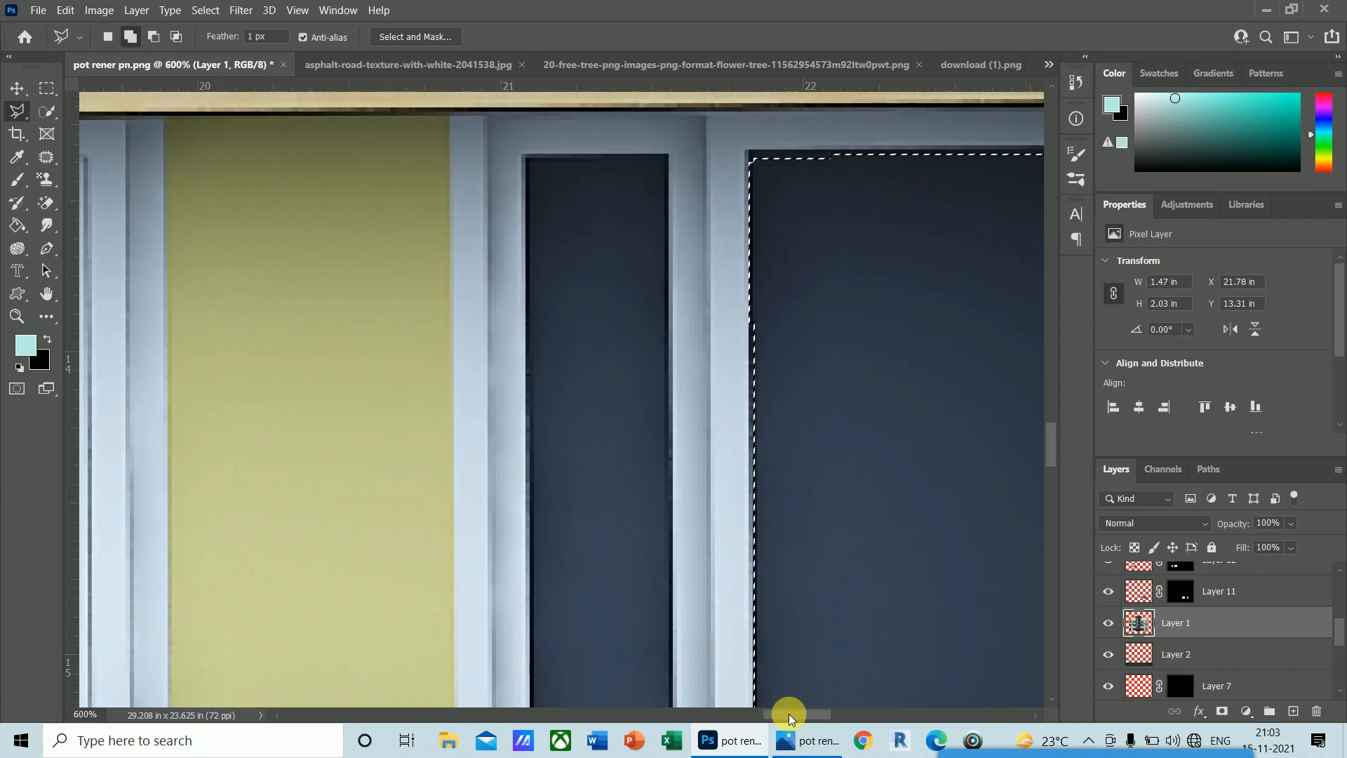
click(524, 156)
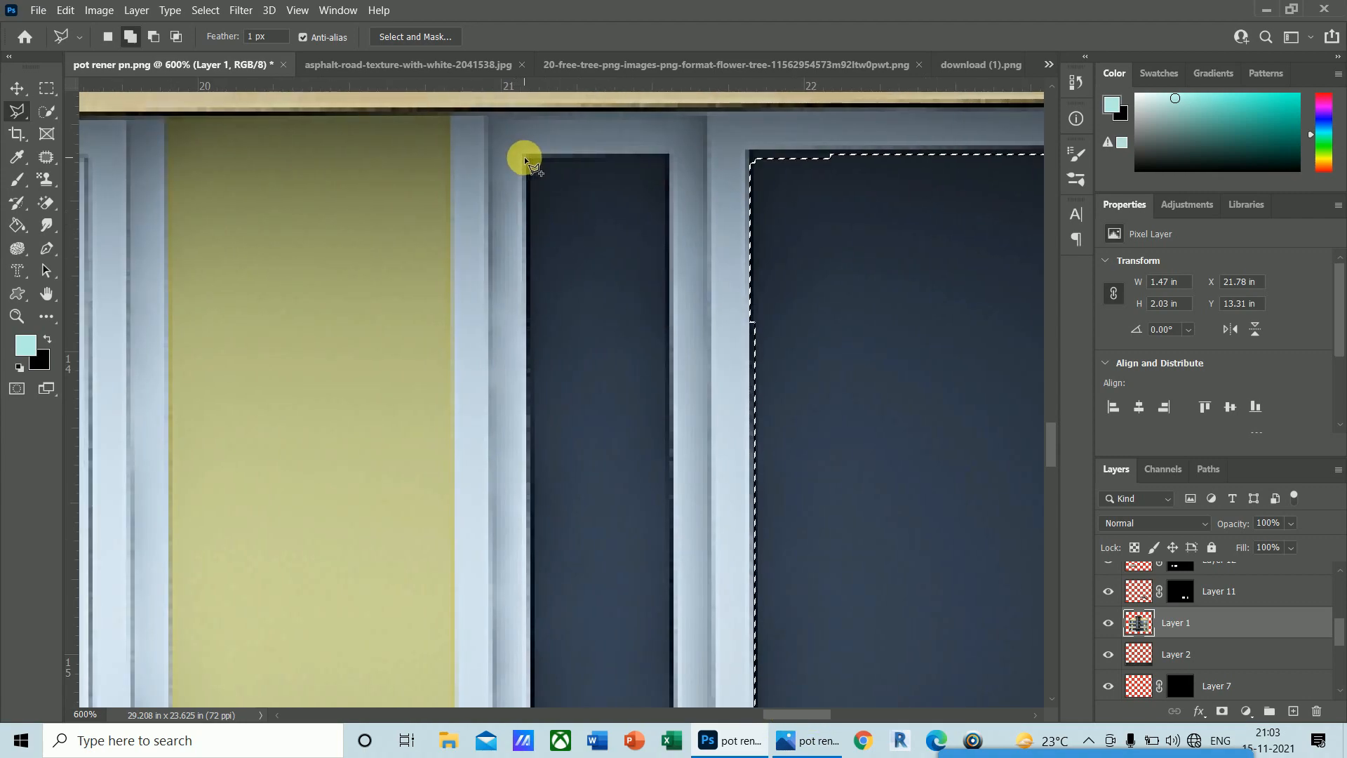
click(667, 158)
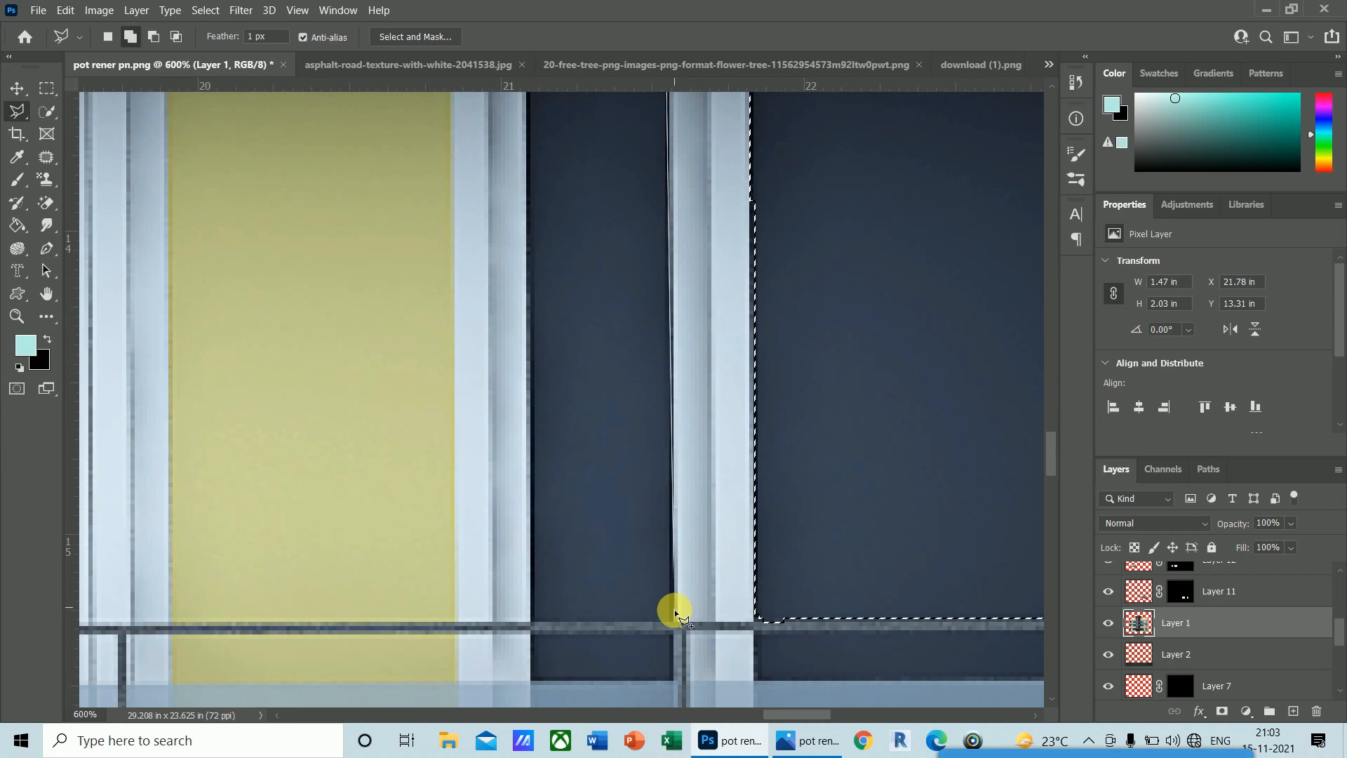
click(672, 619)
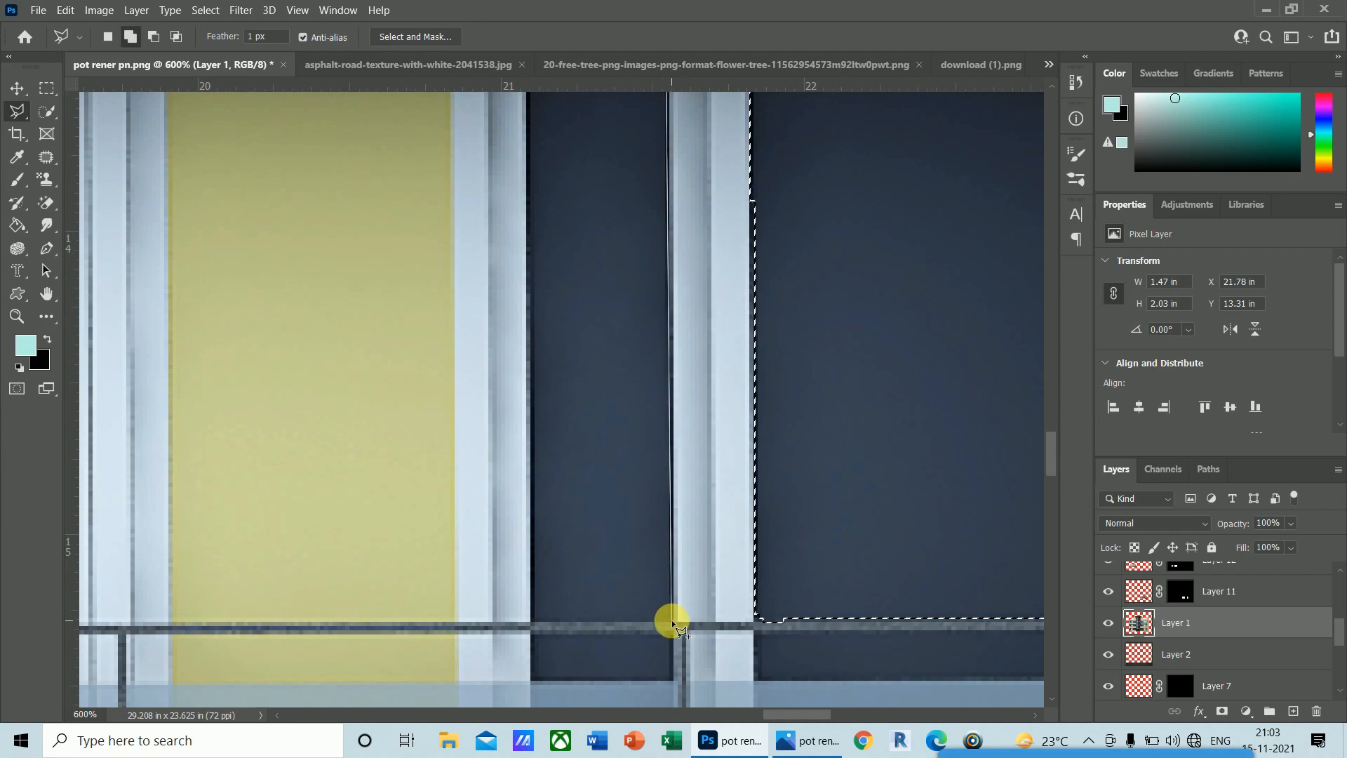
click(528, 621)
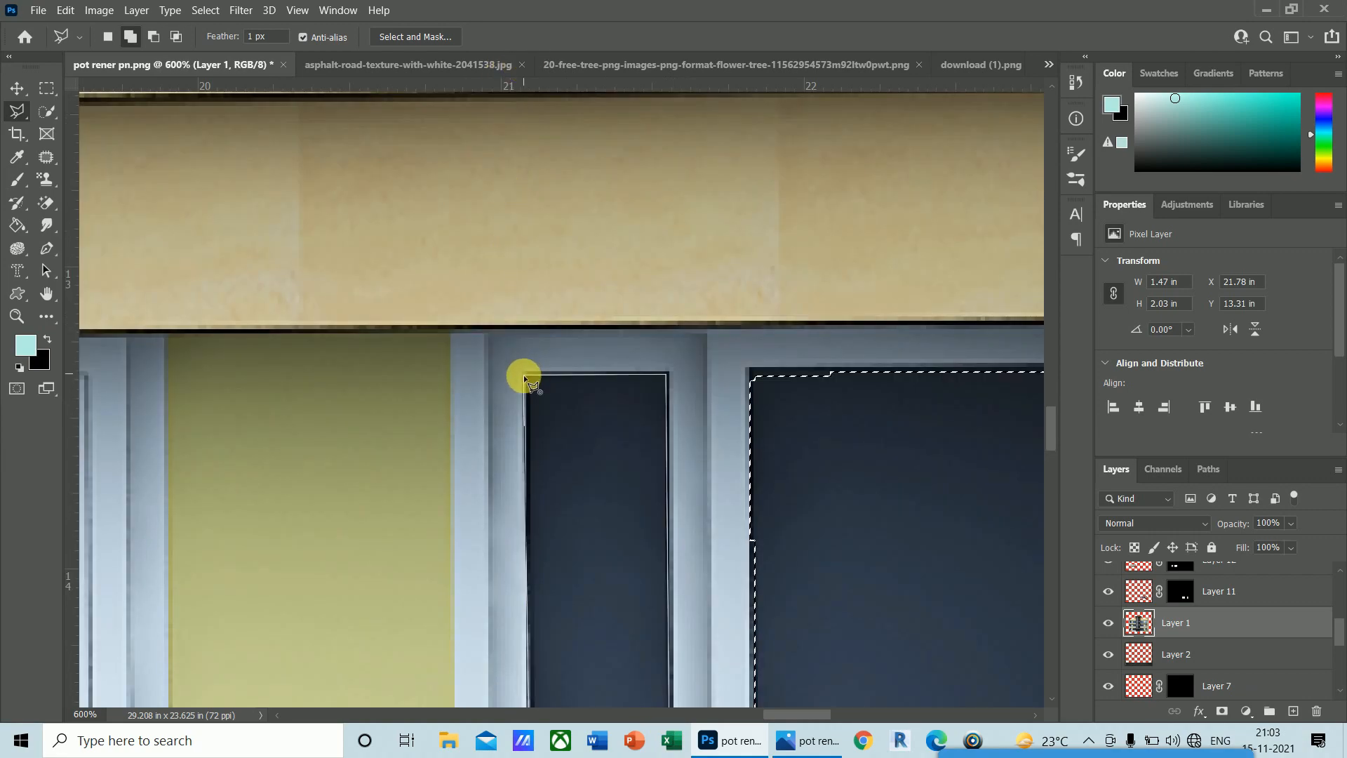
click(525, 376)
- Add the strip of the outer window's narrow pane between the handrail and the glass railing panel to the selection
drag(1048, 433, 1054, 476)
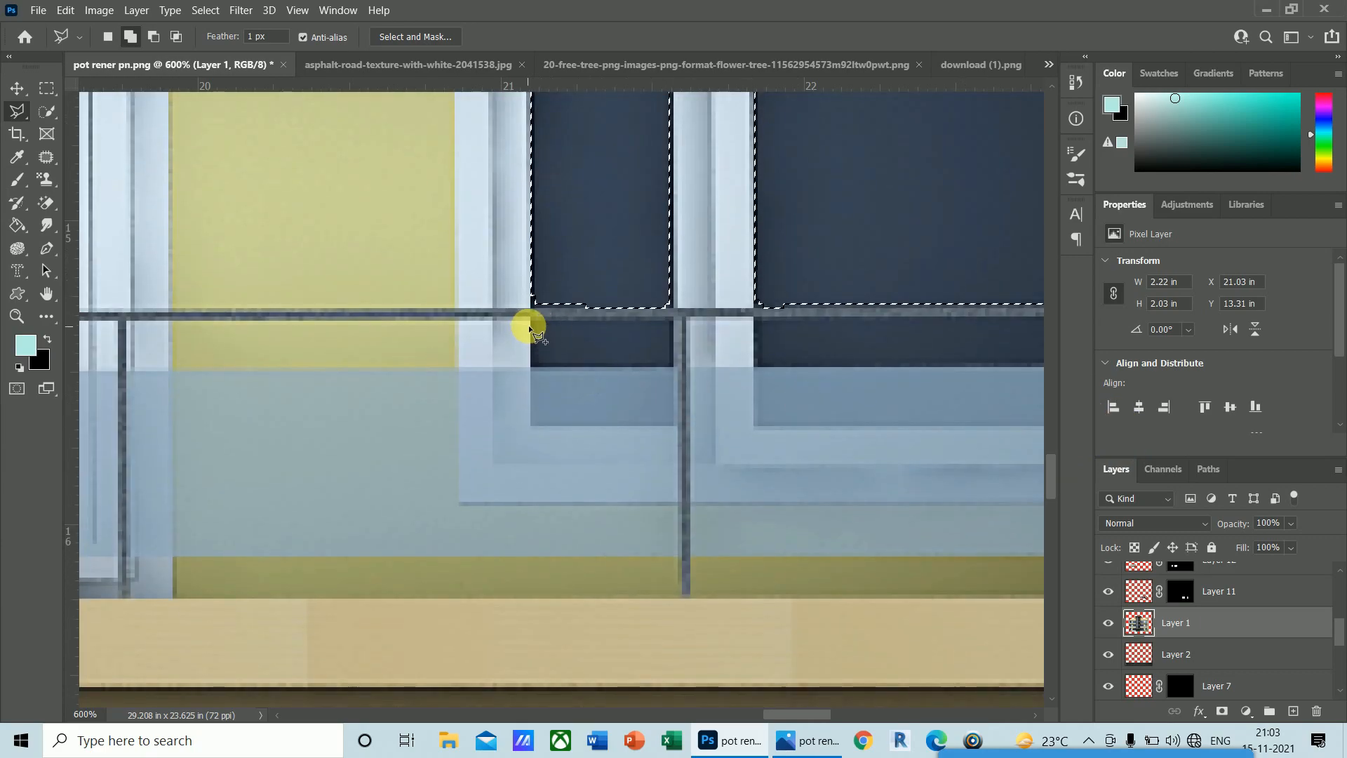
click(532, 321)
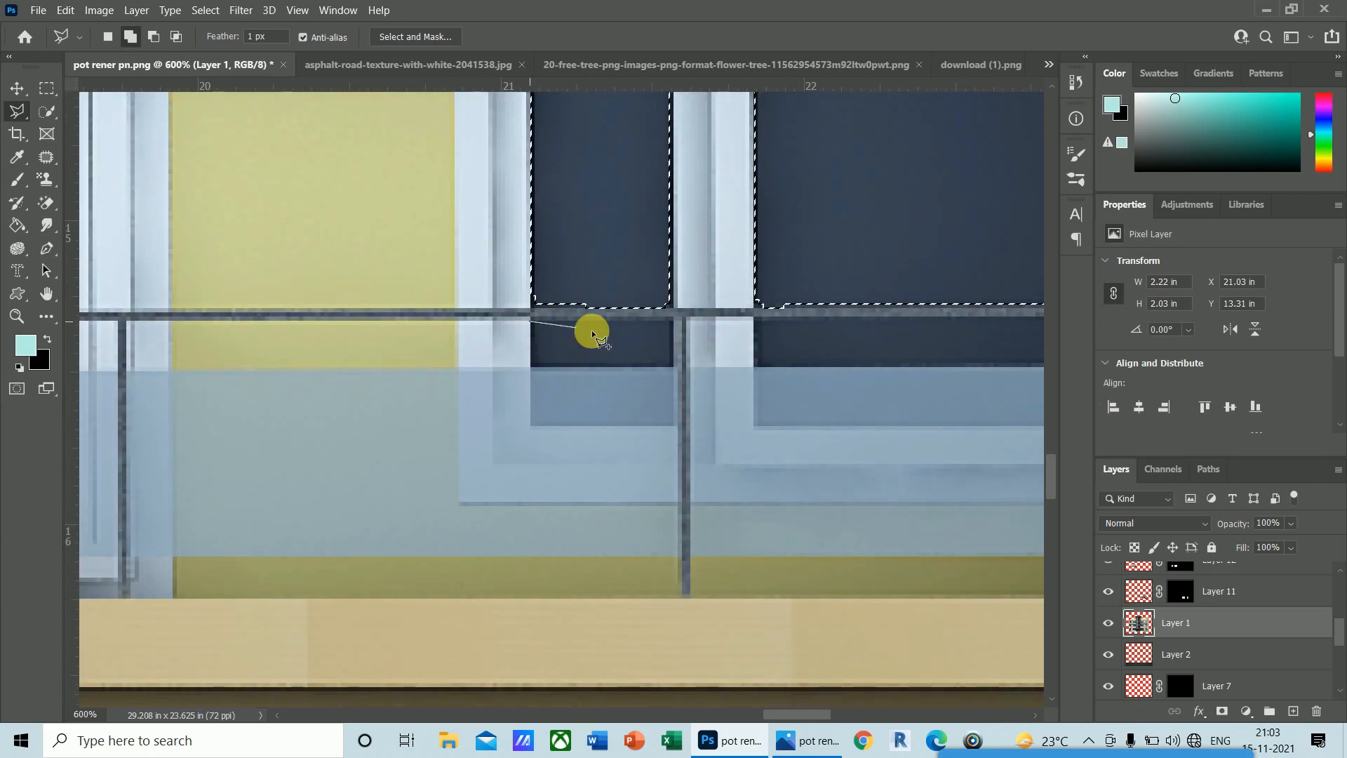
click(671, 322)
click(672, 364)
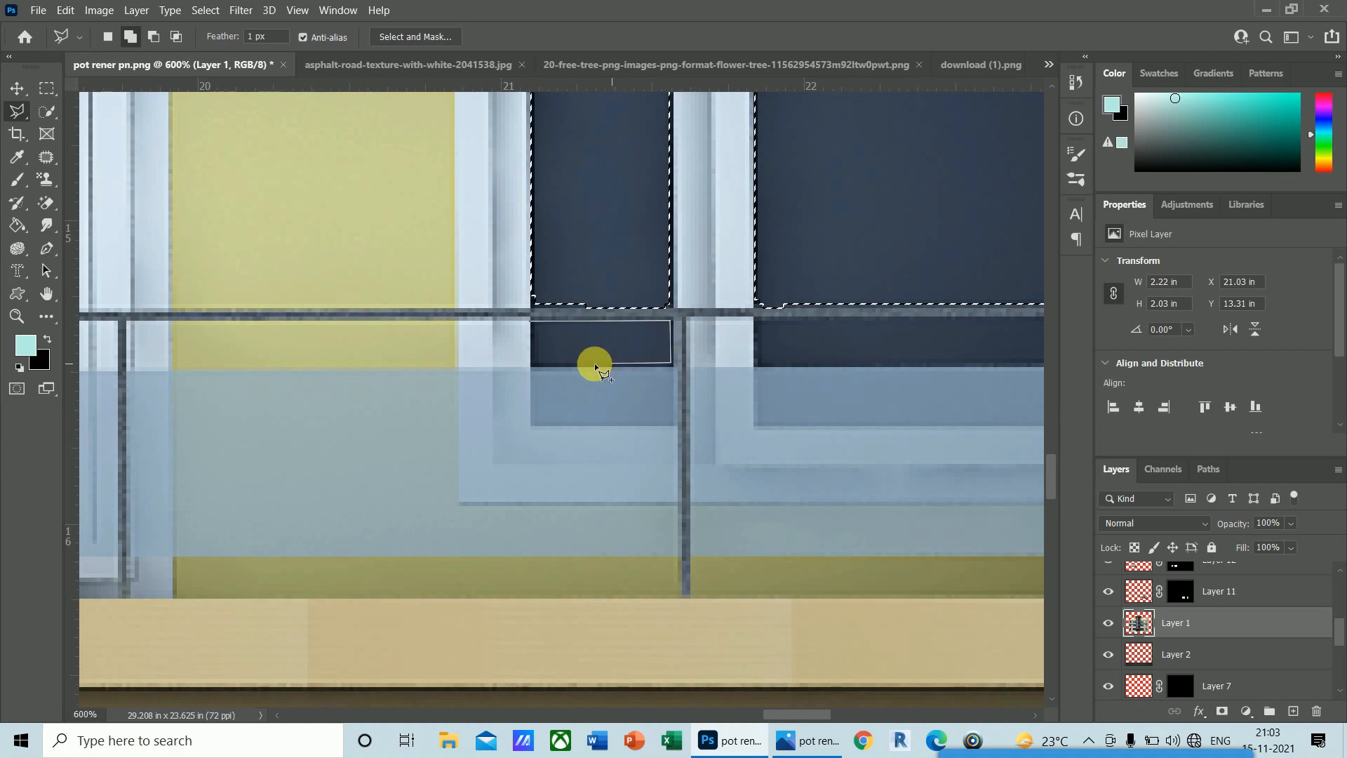
click(532, 366)
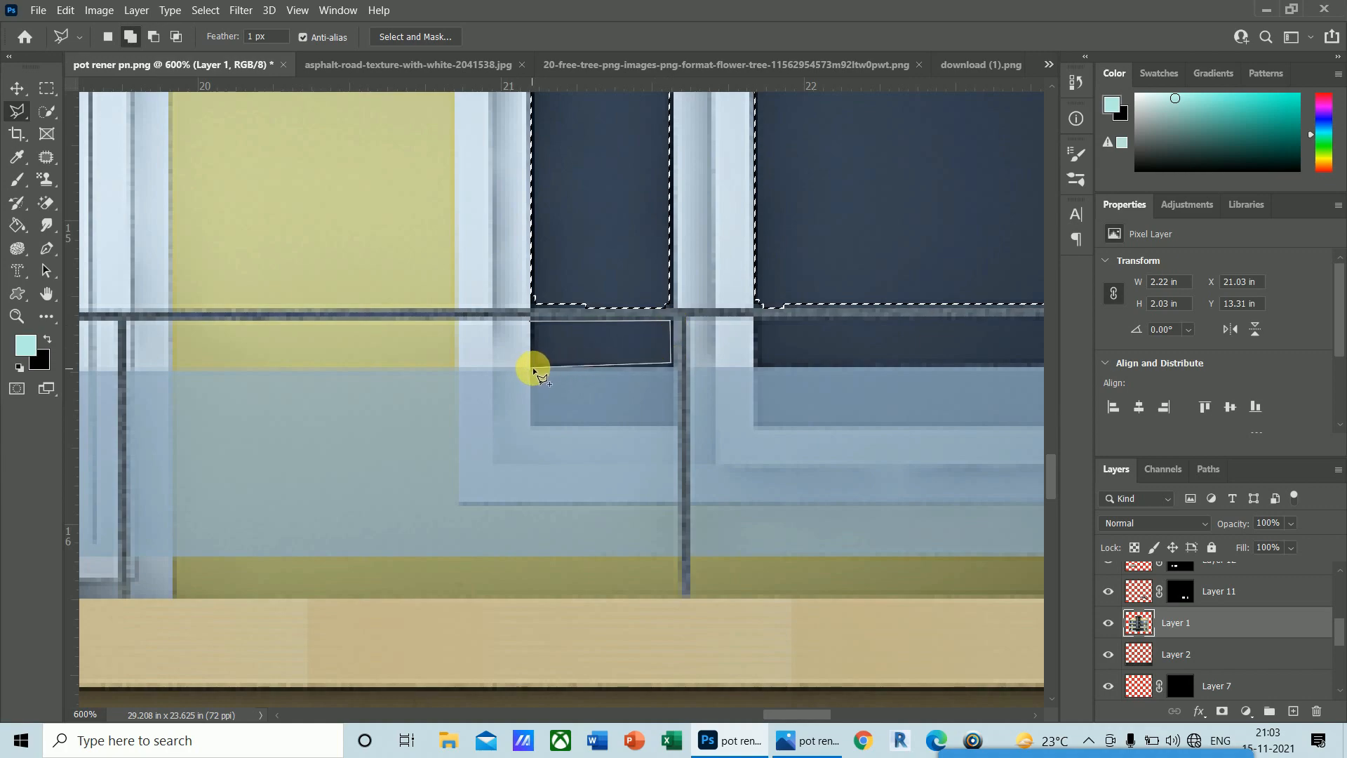
click(533, 324)
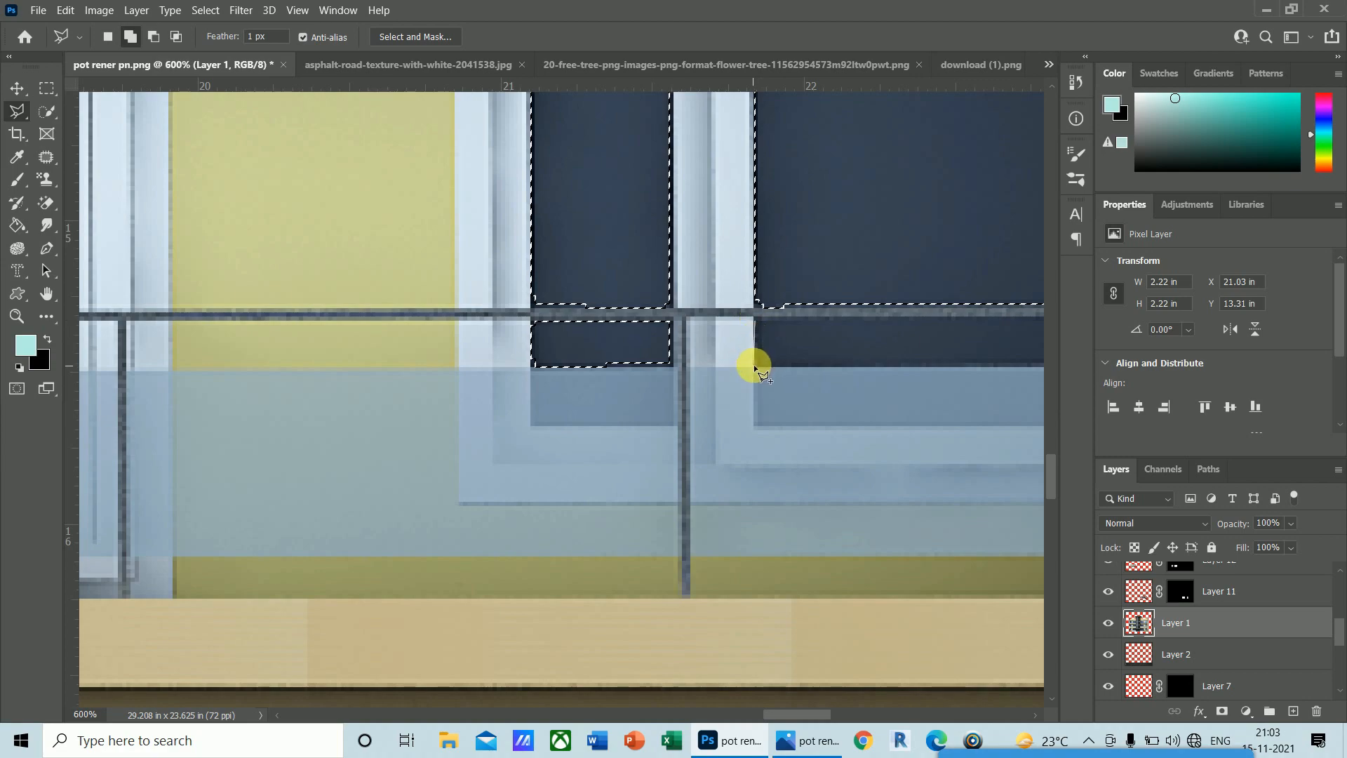
- Add the strip of the outer window's wide pane between the handrail and the glass railing panel to the selection
click(755, 366)
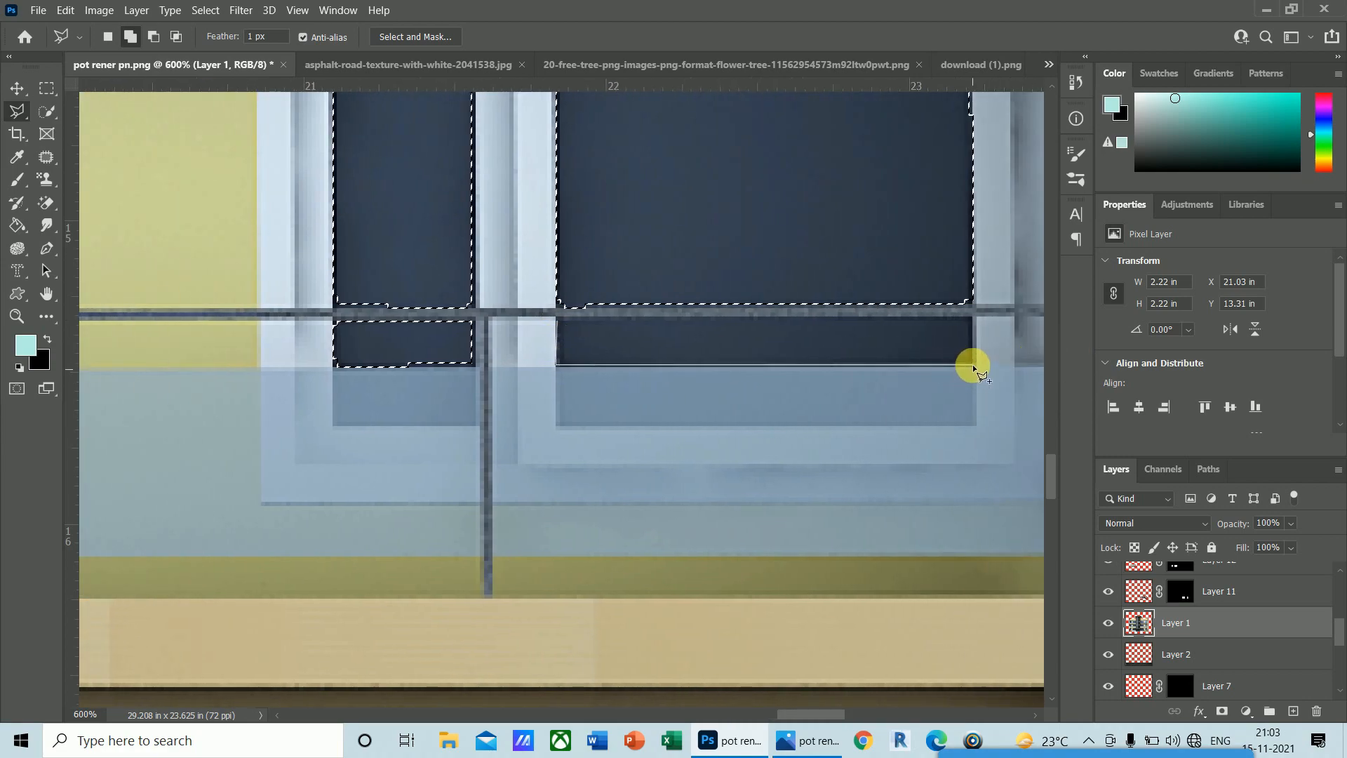
click(974, 365)
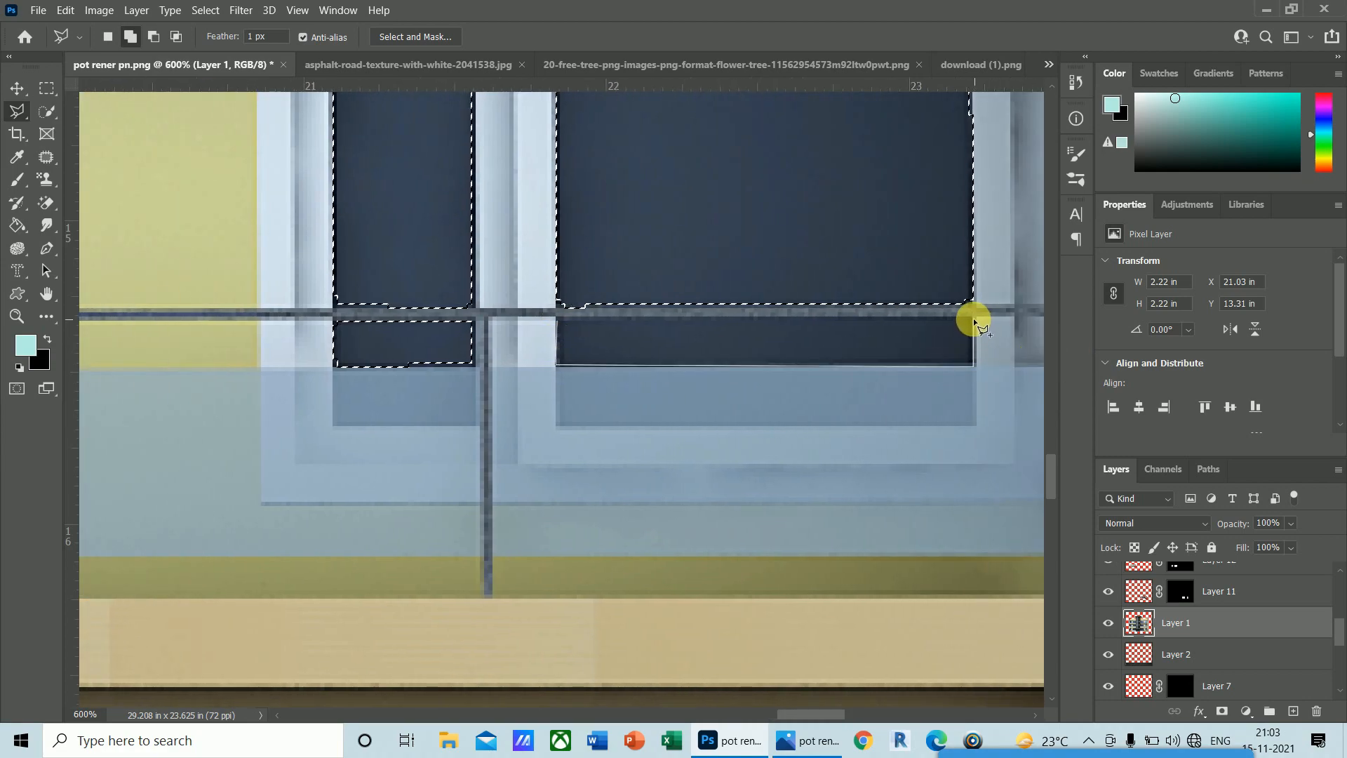
click(559, 311)
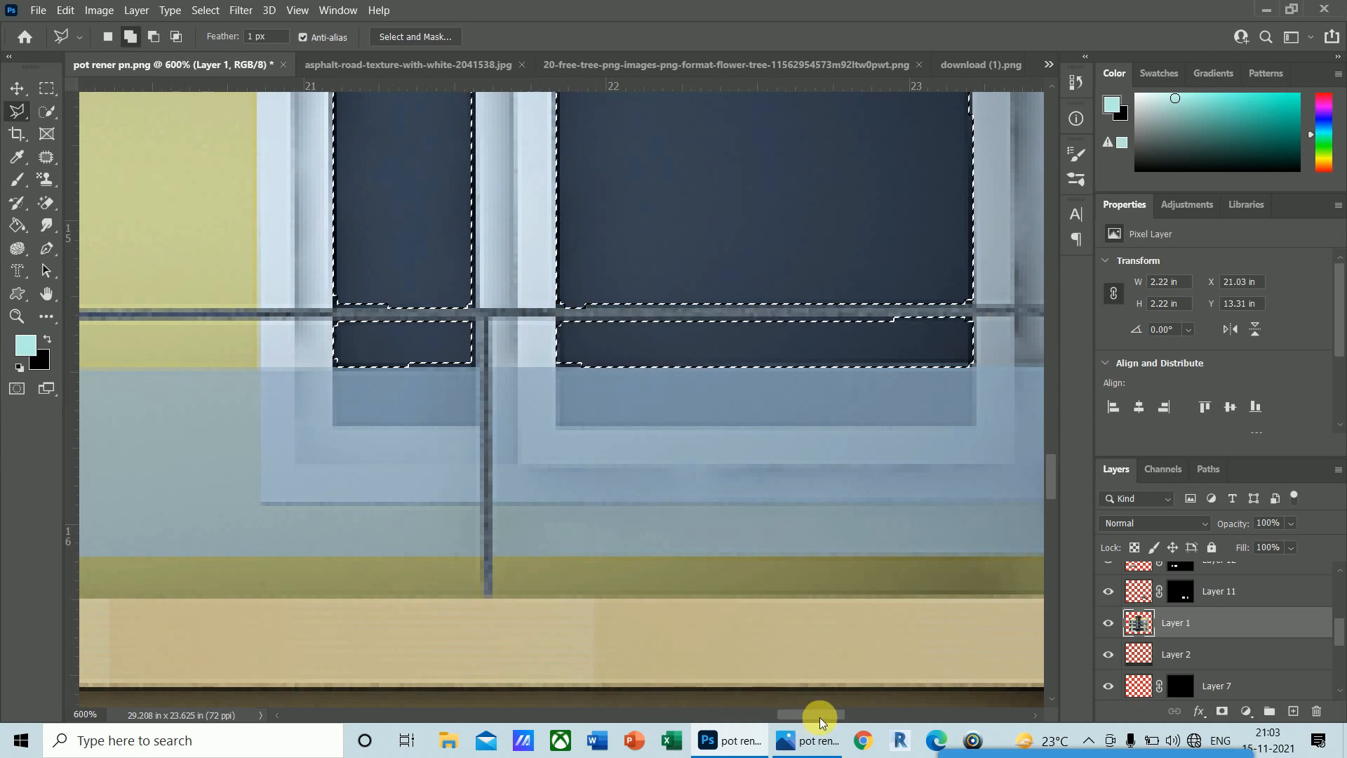
- Add the inner first-floor window's wide-pane strip below the handrail, to the right of the railing post, to the selection
drag(822, 723, 742, 721)
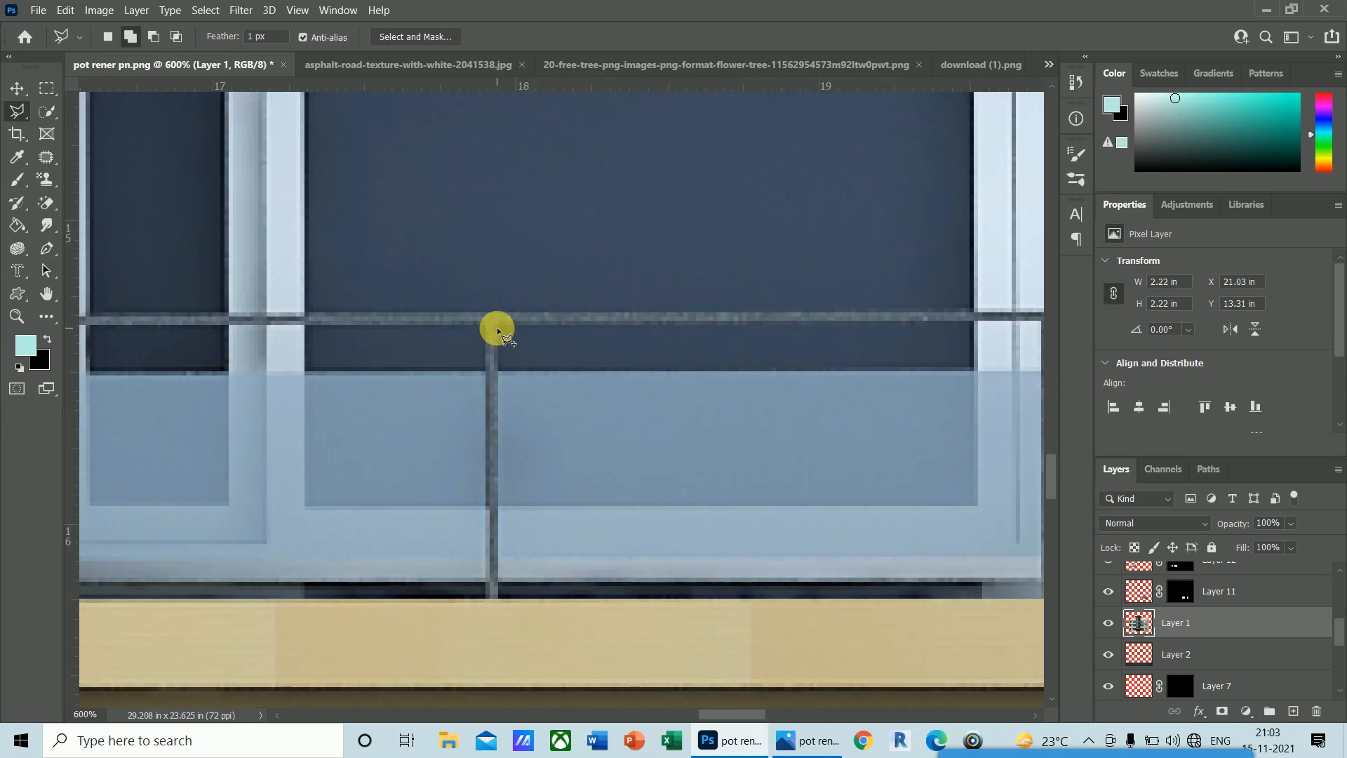
click(496, 327)
click(498, 366)
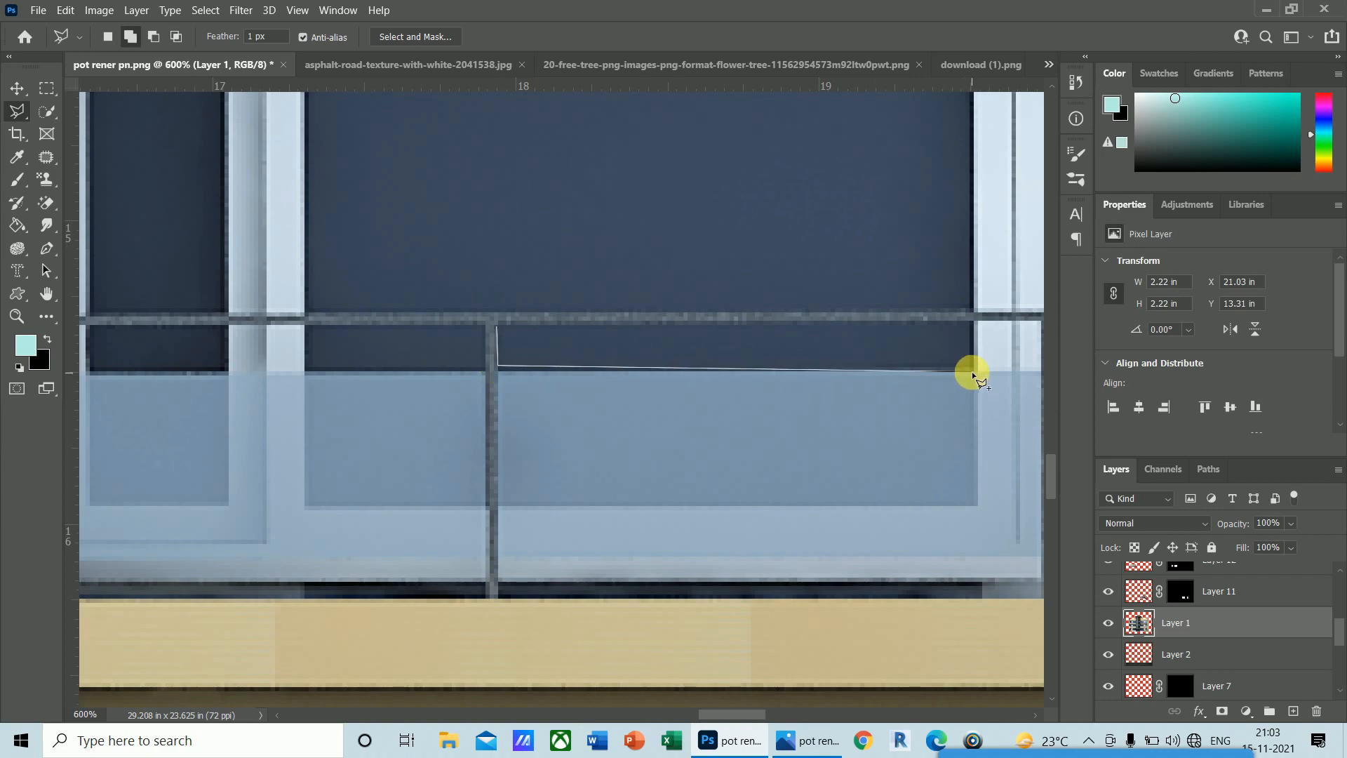
click(972, 326)
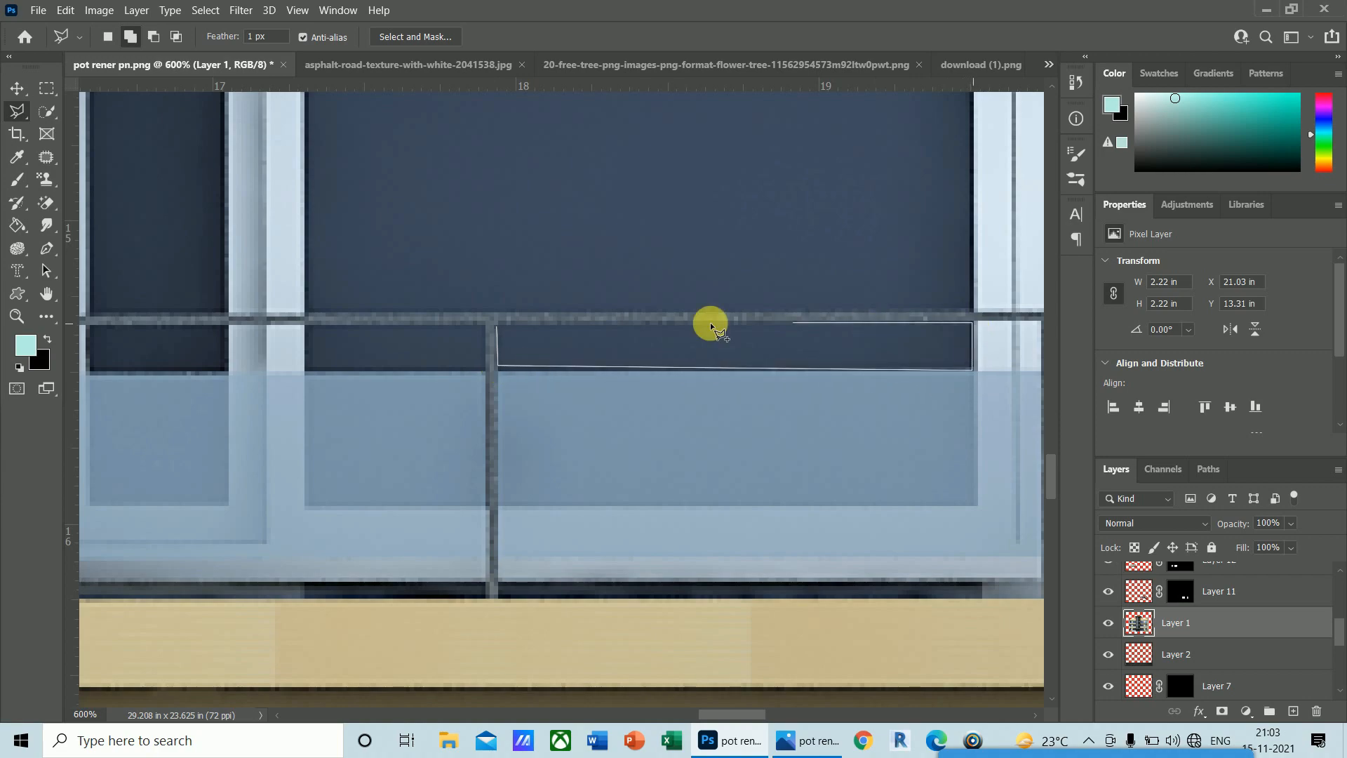
click(497, 327)
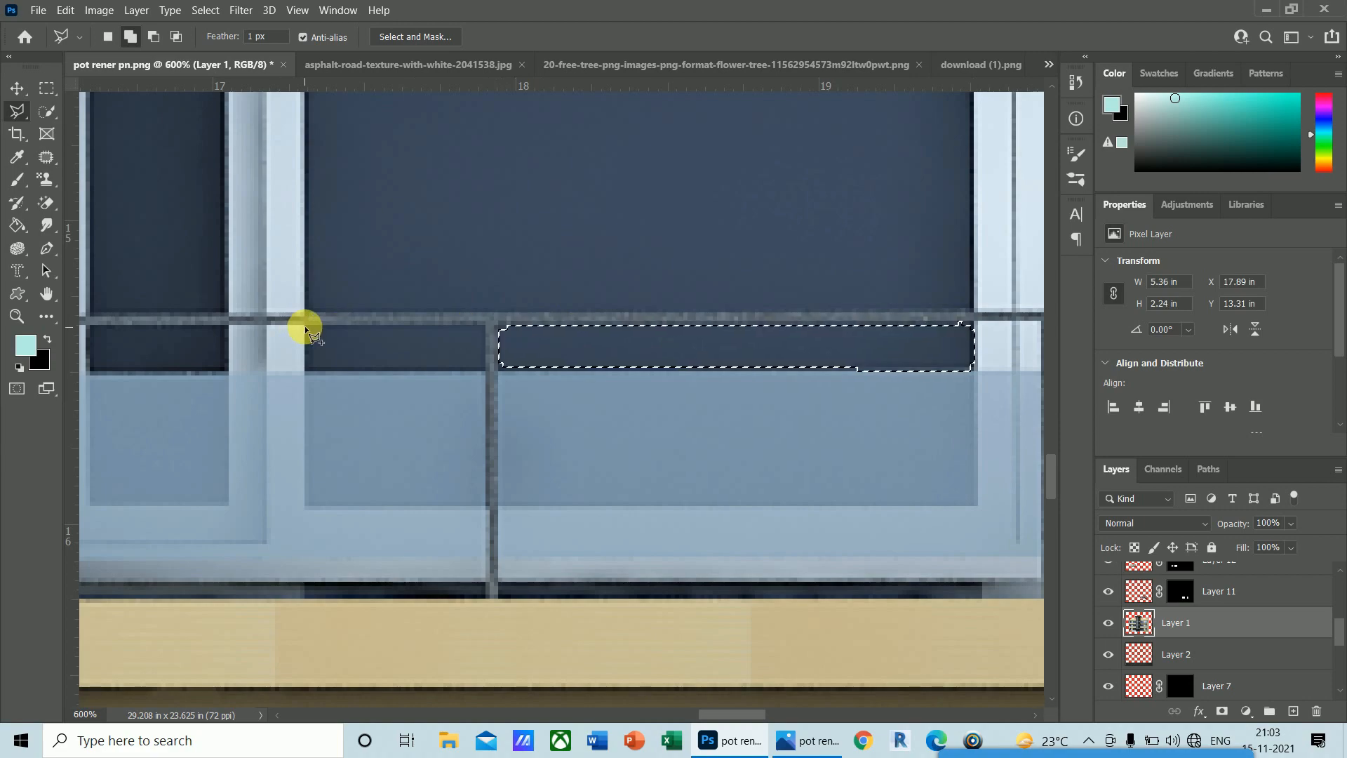
- Add the remaining strip of the inner window's wide pane below the handrail, left of the railing post, to the selection
click(305, 326)
click(305, 370)
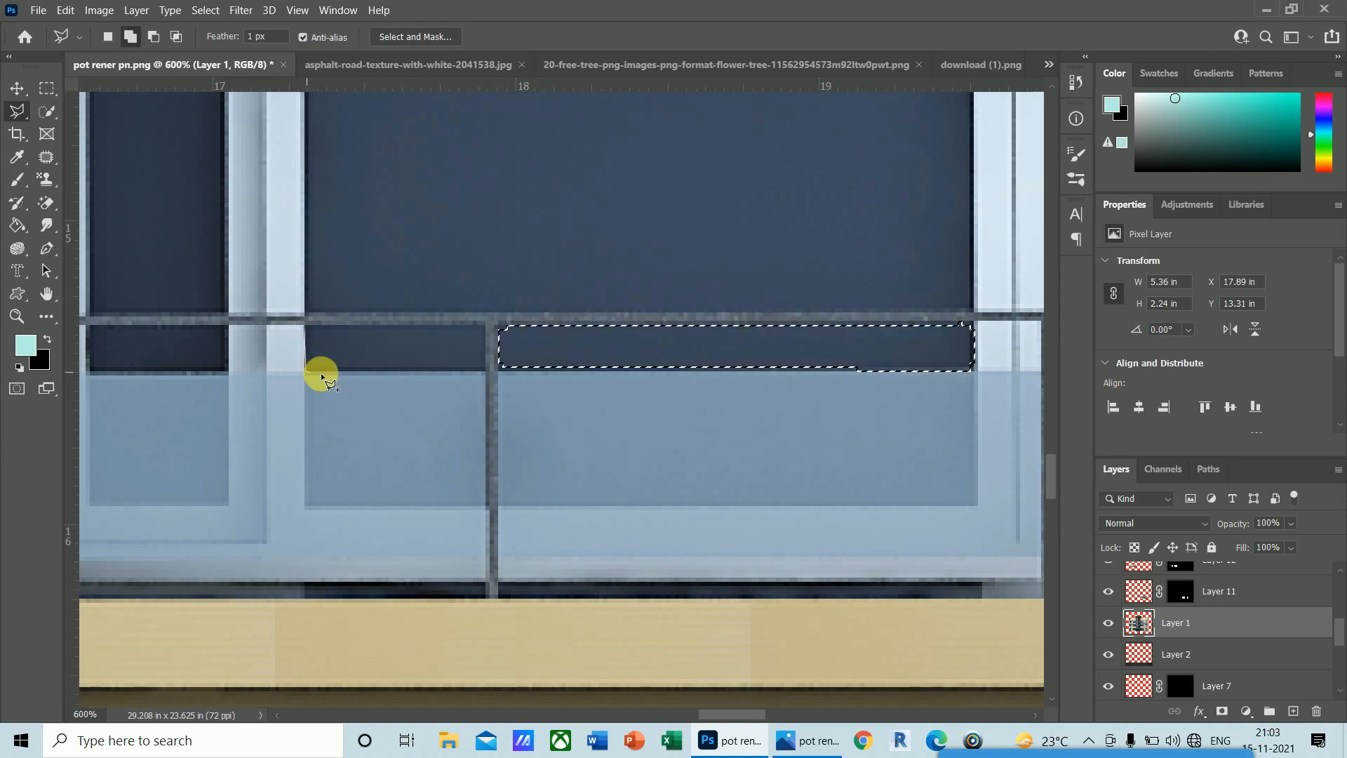
click(483, 371)
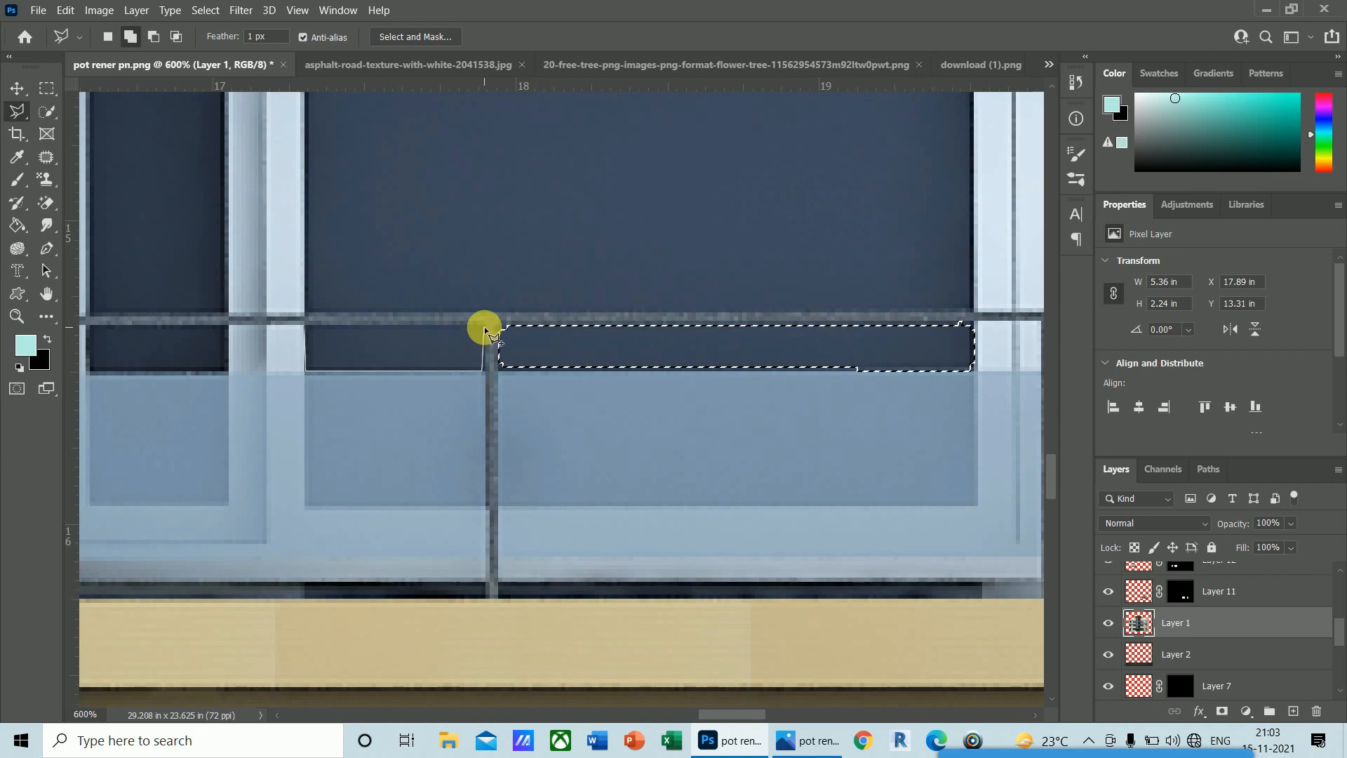
click(484, 328)
click(309, 329)
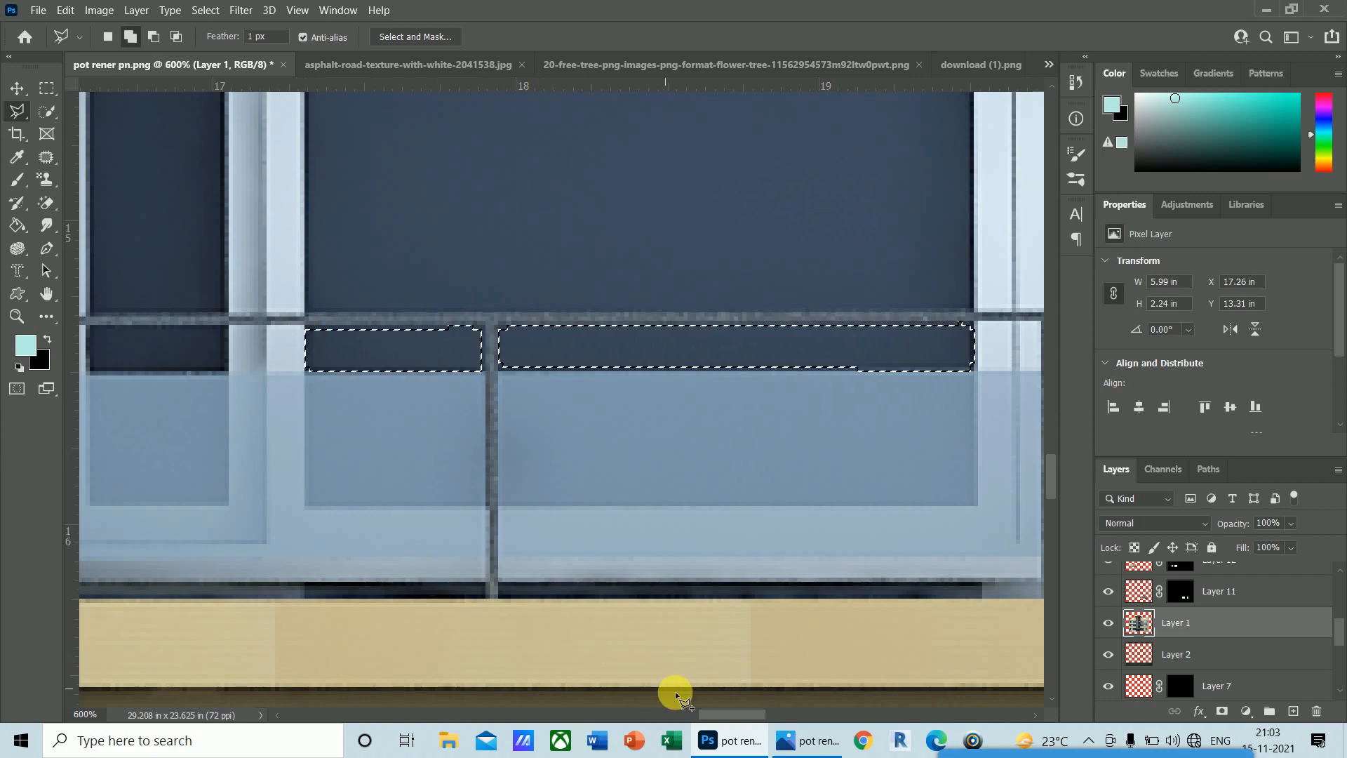
- Add the strip of the inner window's narrow pane between the handrail and the glass railing panel to the selection
drag(730, 714, 705, 714)
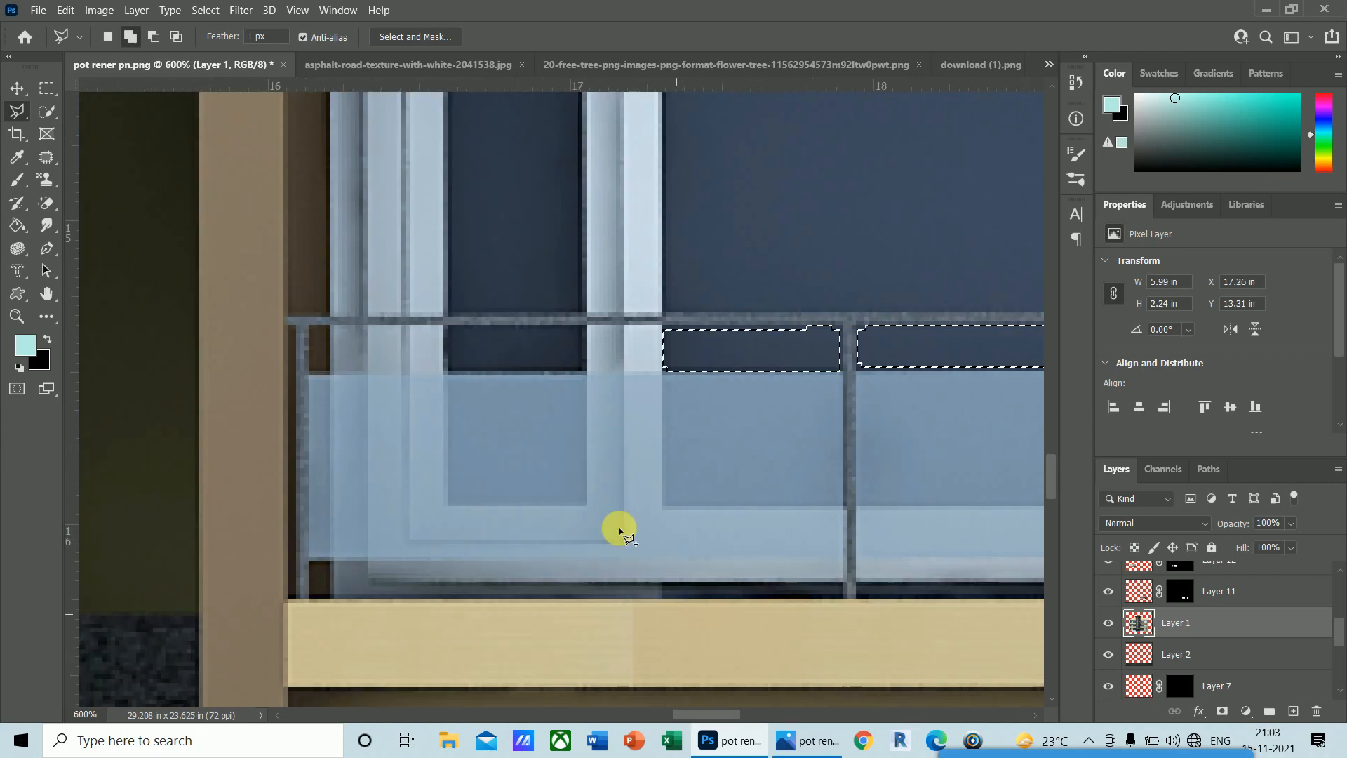
click(444, 325)
click(446, 373)
click(584, 372)
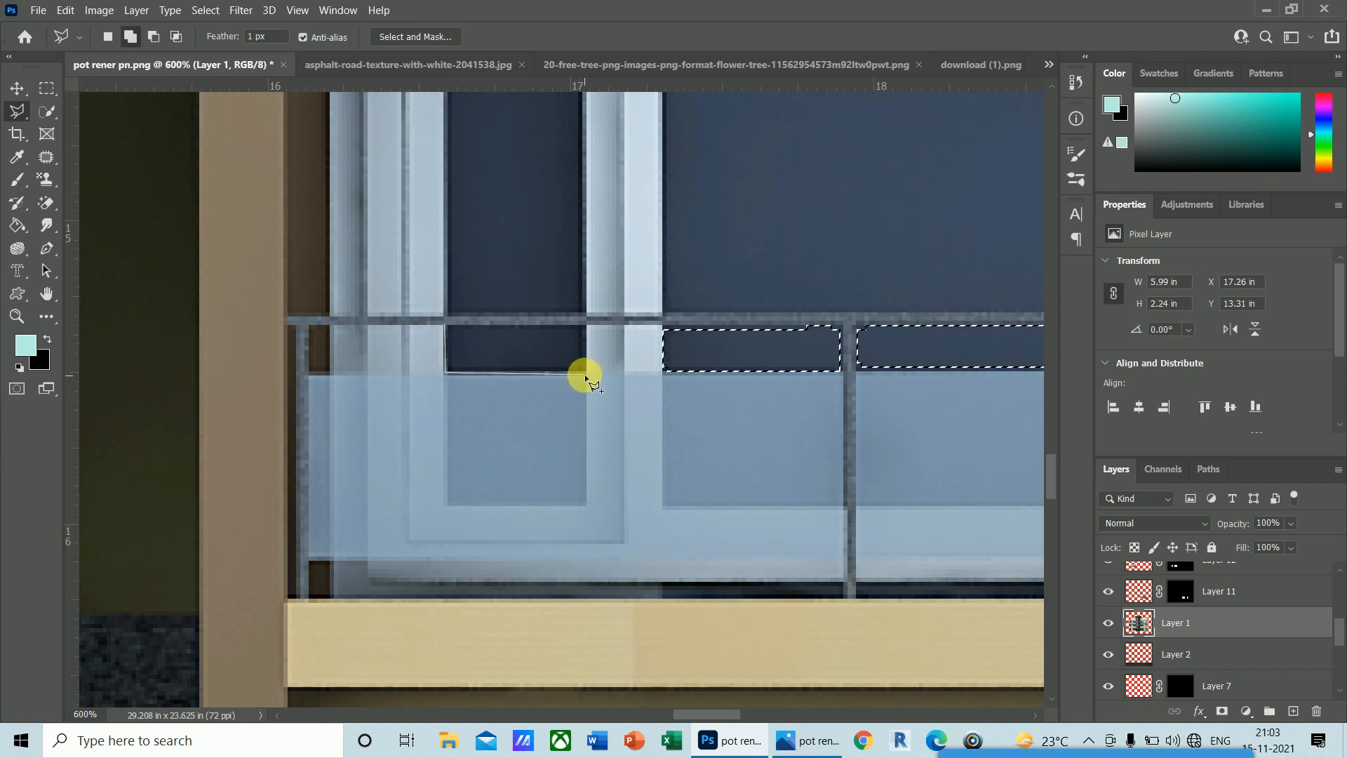
click(584, 326)
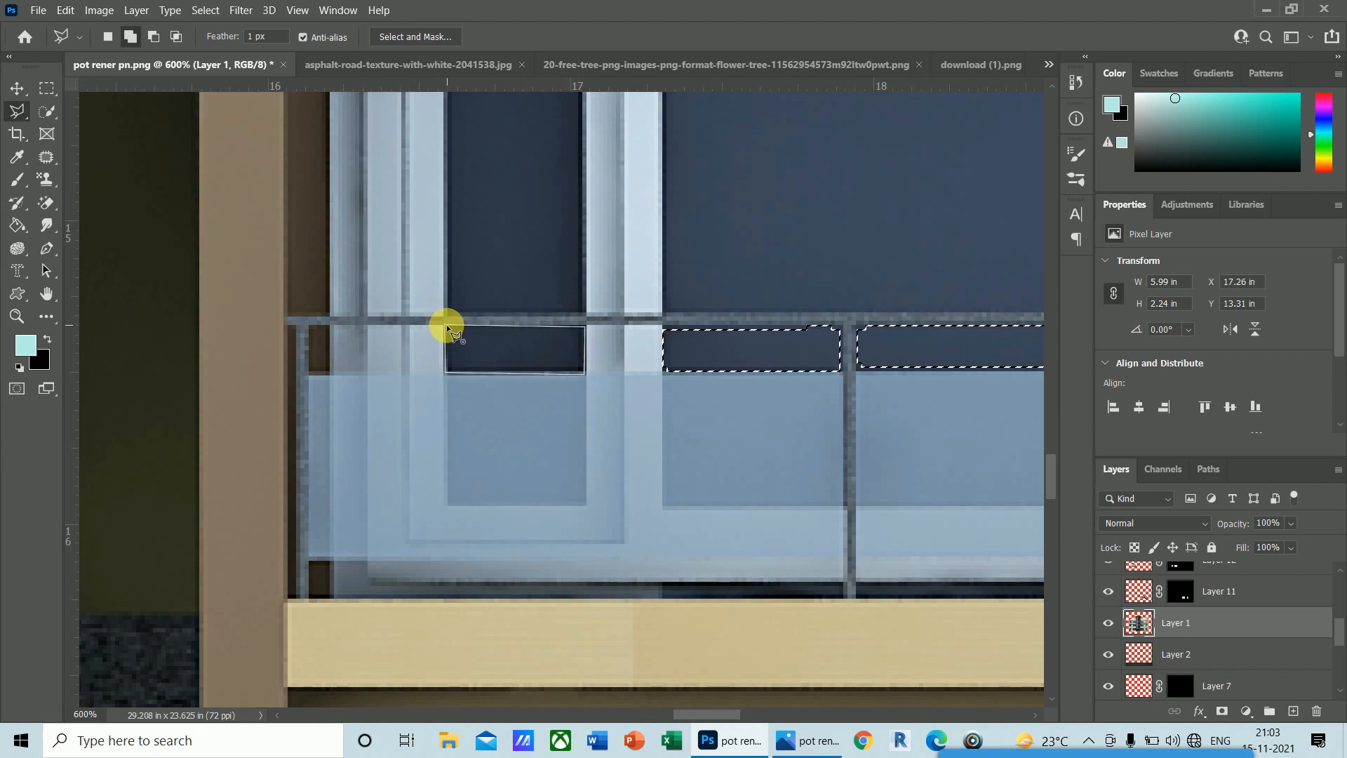
click(446, 326)
- Add the inner window's narrow pane above the handrail to the selection with the Polygonal Lasso
drag(1050, 496, 1050, 452)
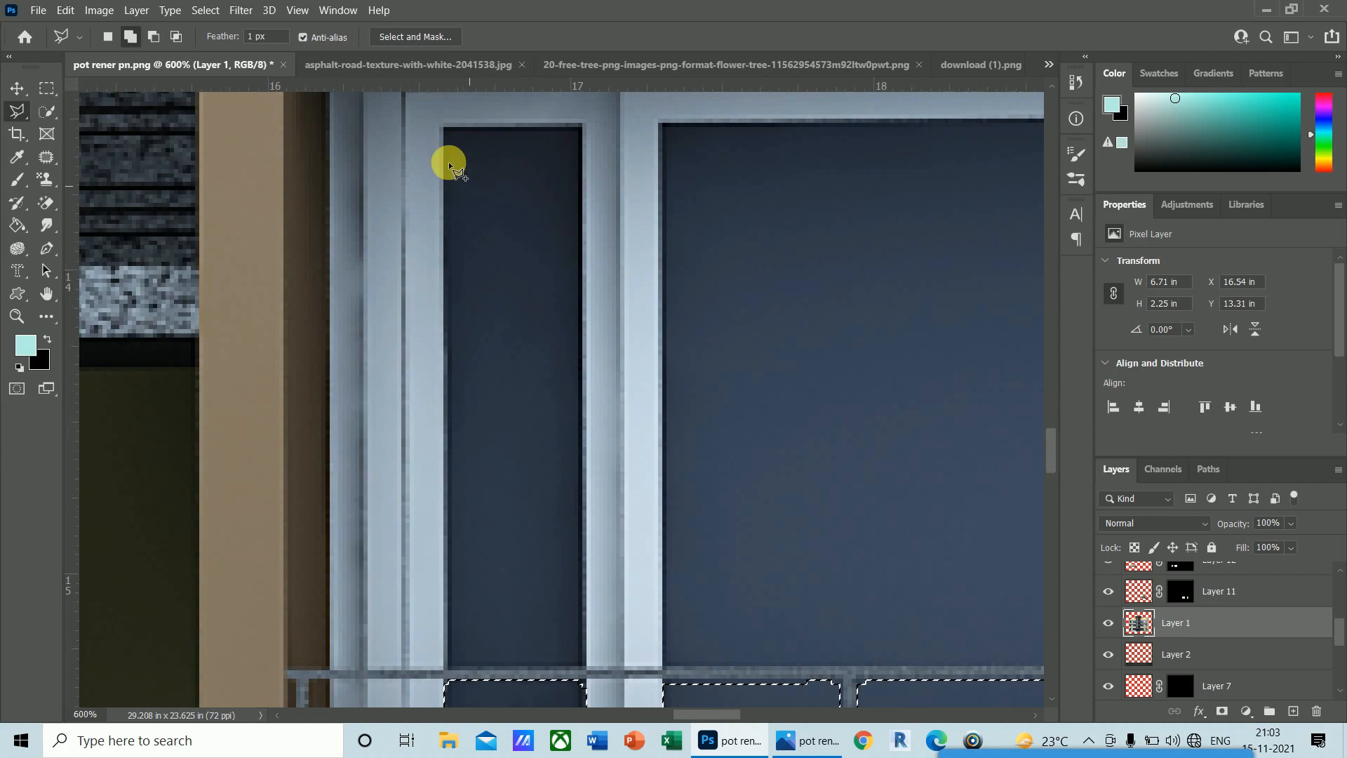
click(442, 129)
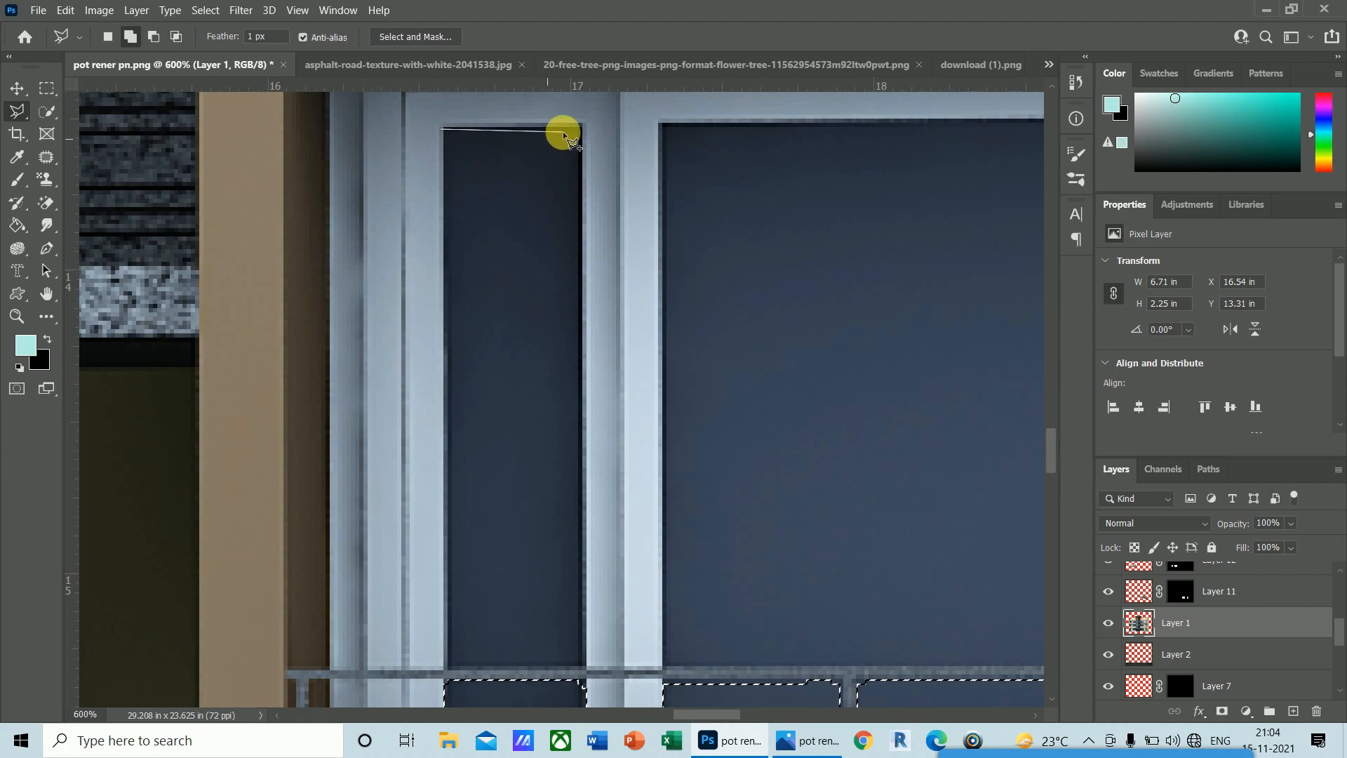
click(581, 128)
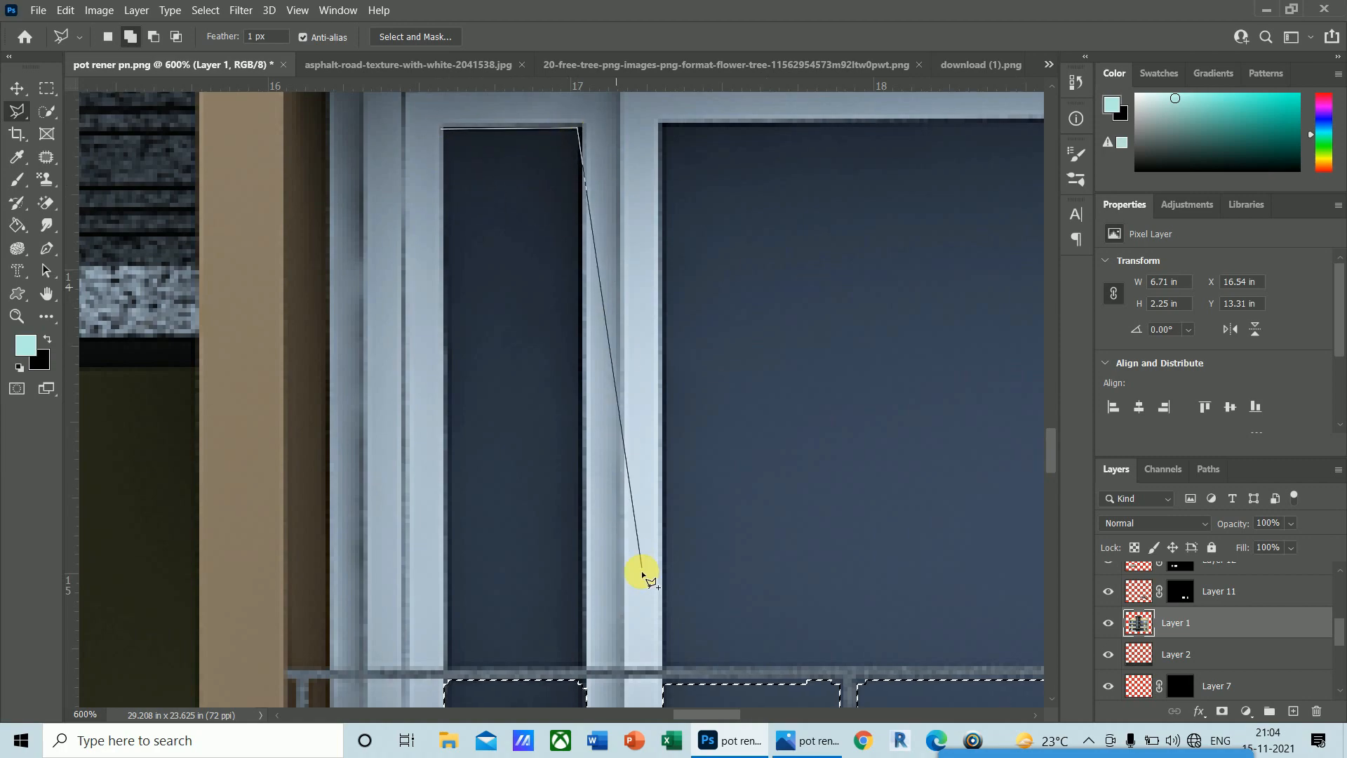
click(584, 664)
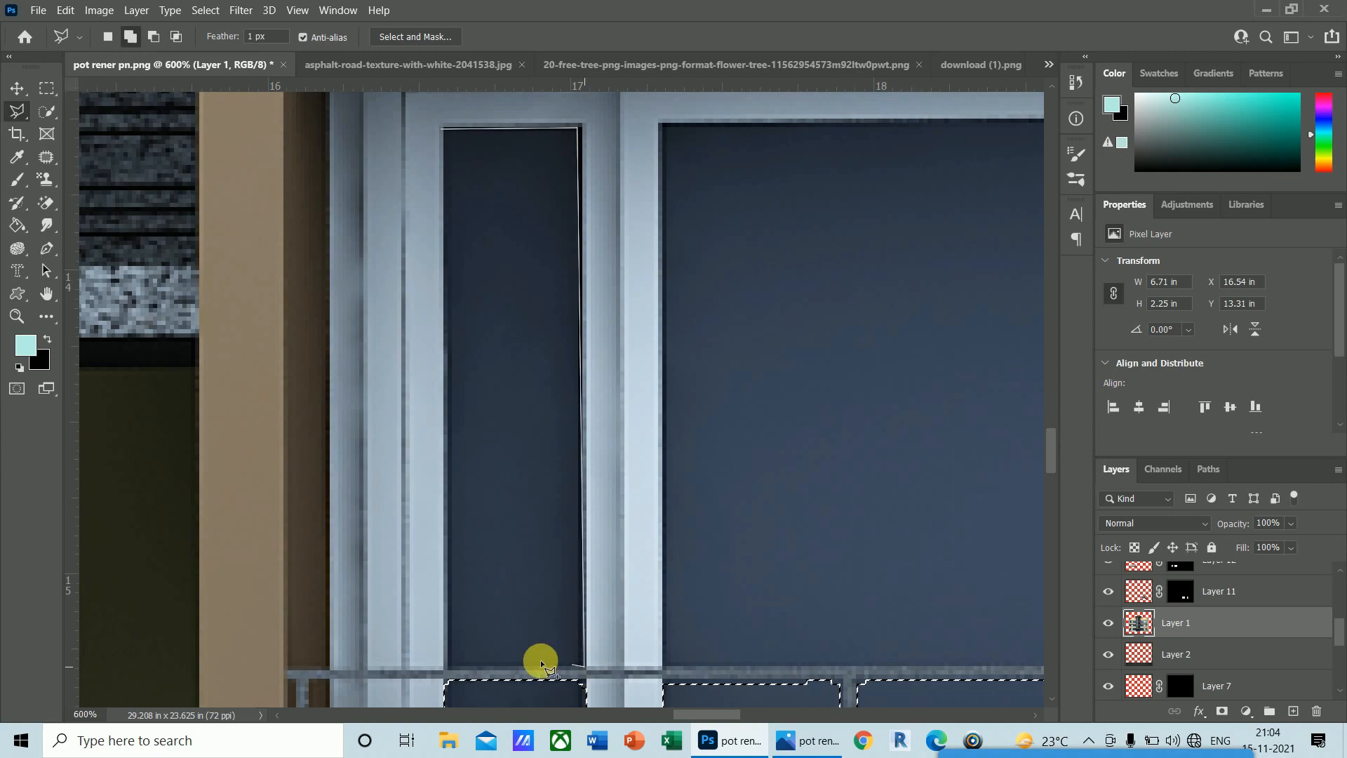
click(446, 667)
click(443, 128)
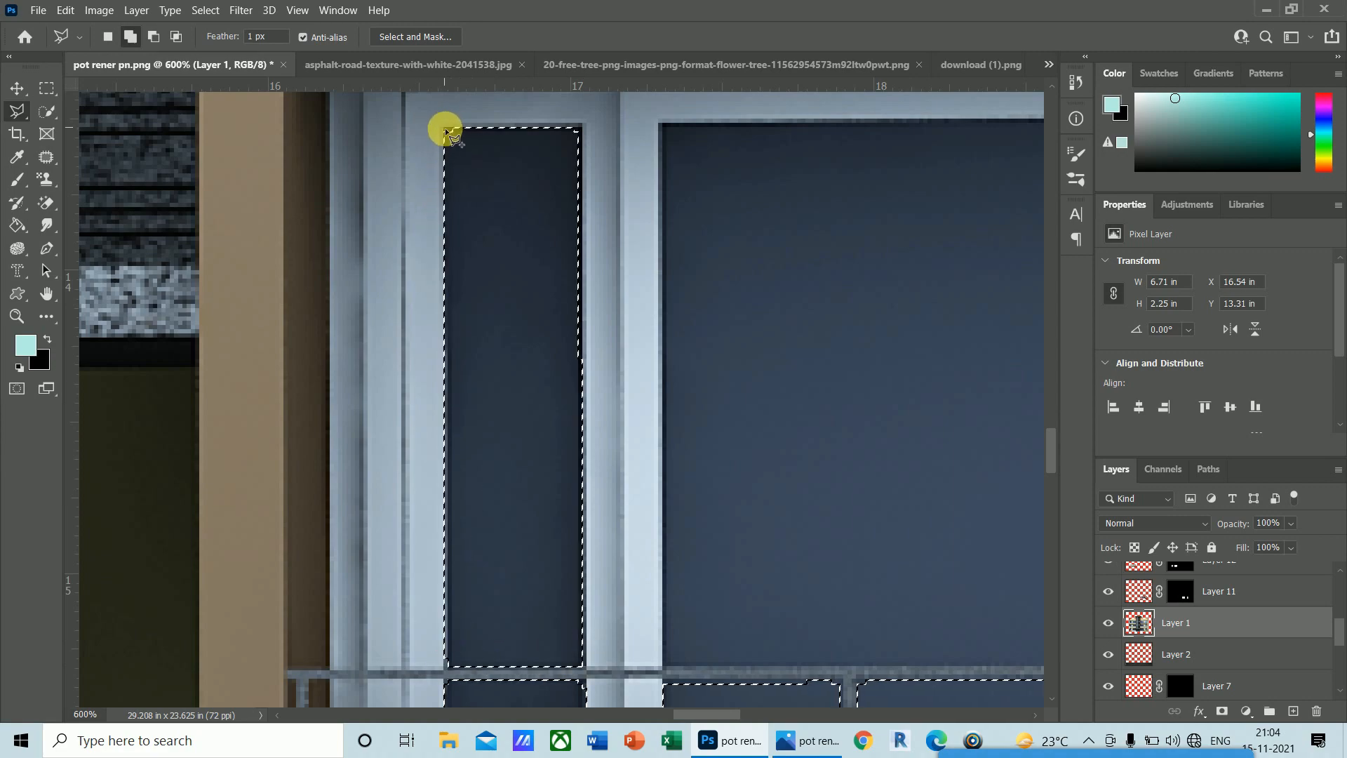
- Add the inner window's wide pane above the handrail to the selection with the Polygonal Lasso
click(662, 127)
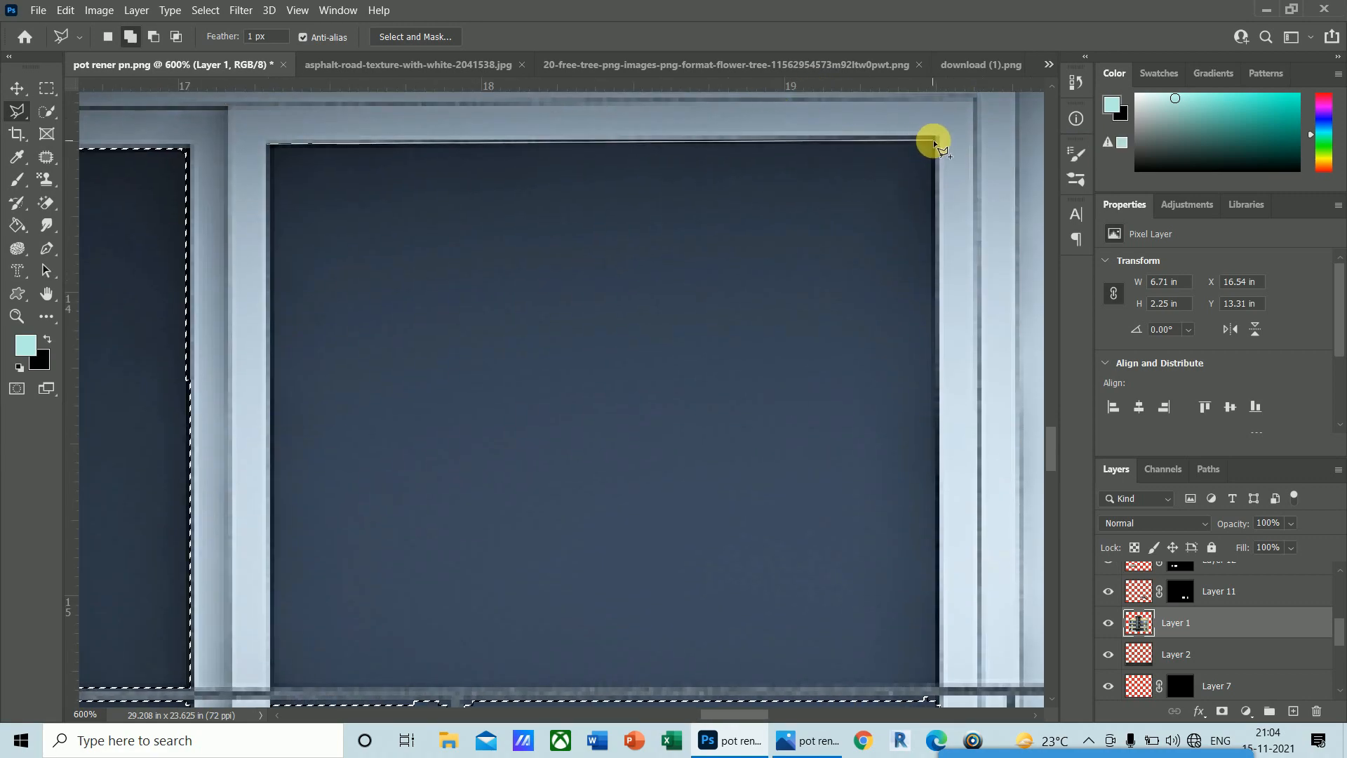
click(937, 140)
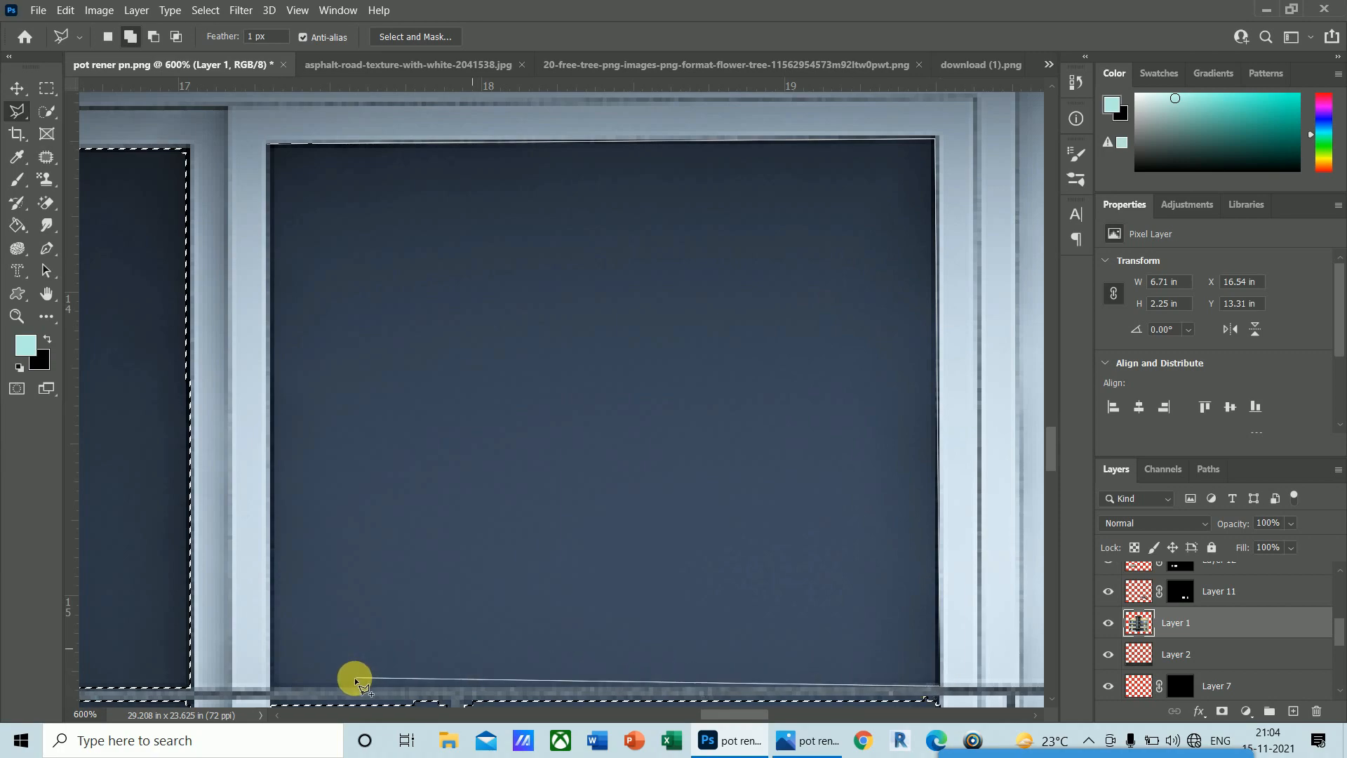
click(273, 685)
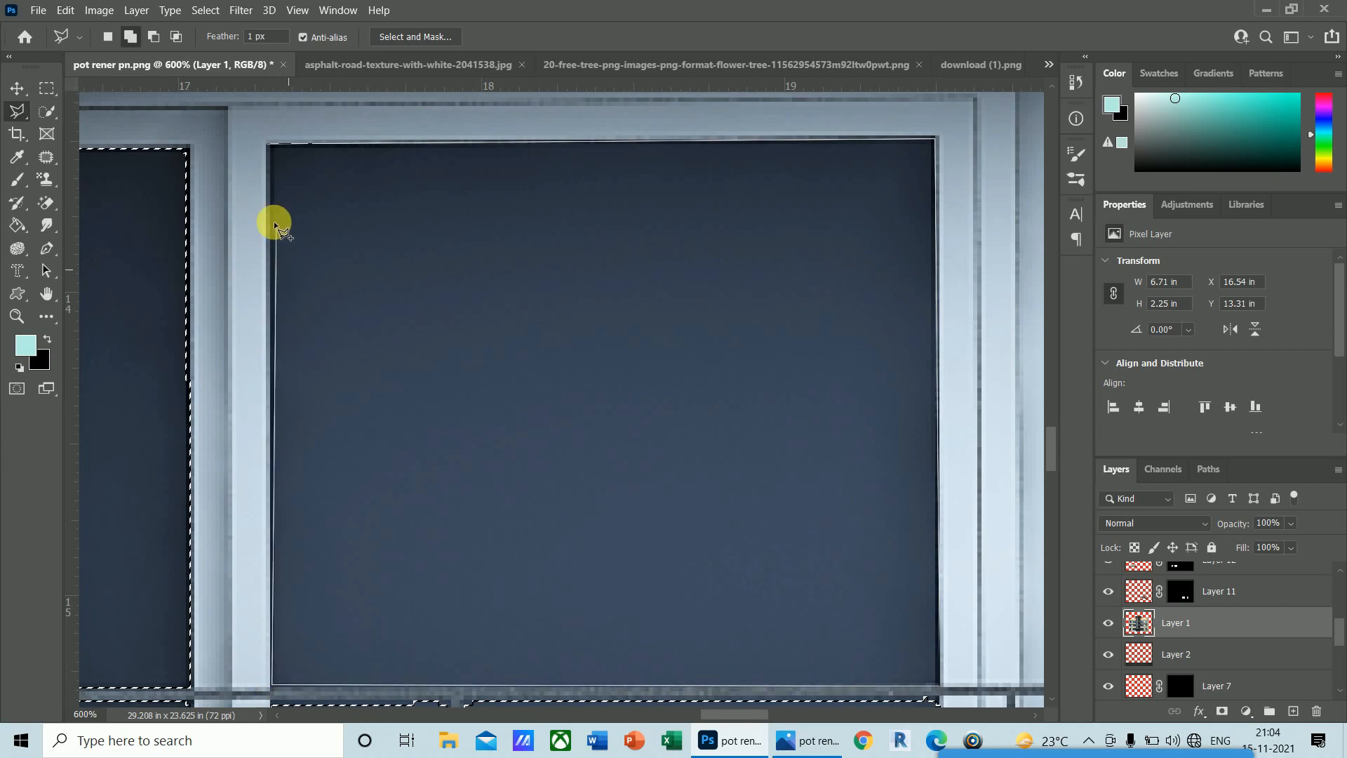
click(267, 144)
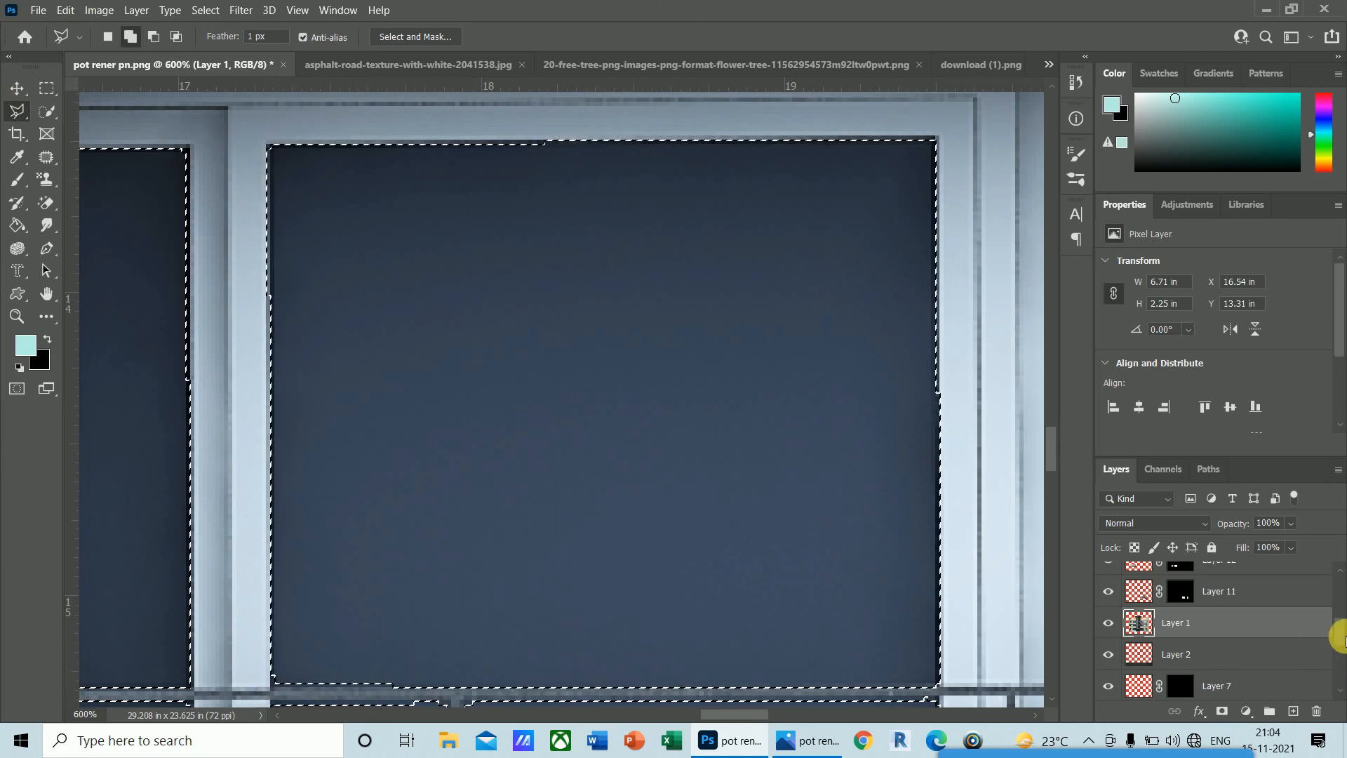
- Show Layer 14 again and make it the active layer, keeping the pane selection
scroll(1342, 631, up, 2)
scroll(1341, 631, up, 2)
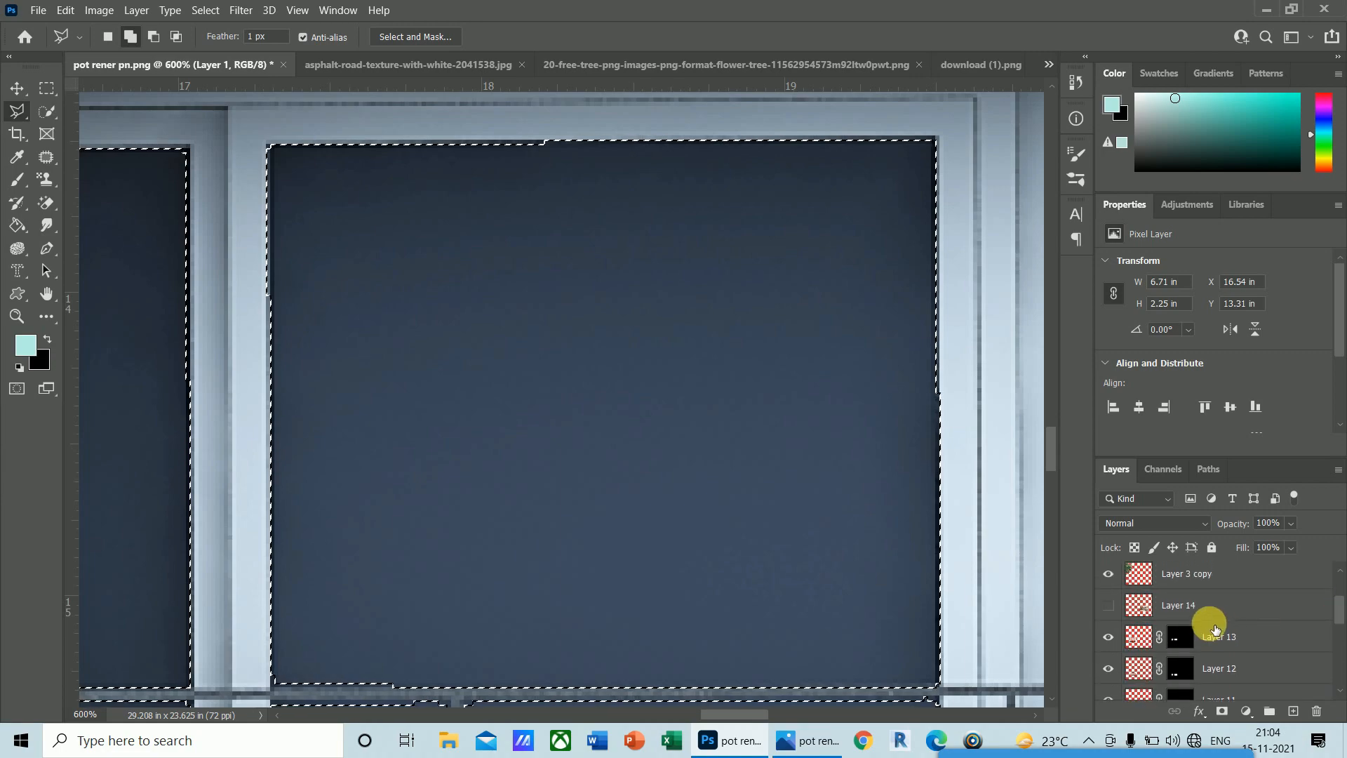
click(1114, 609)
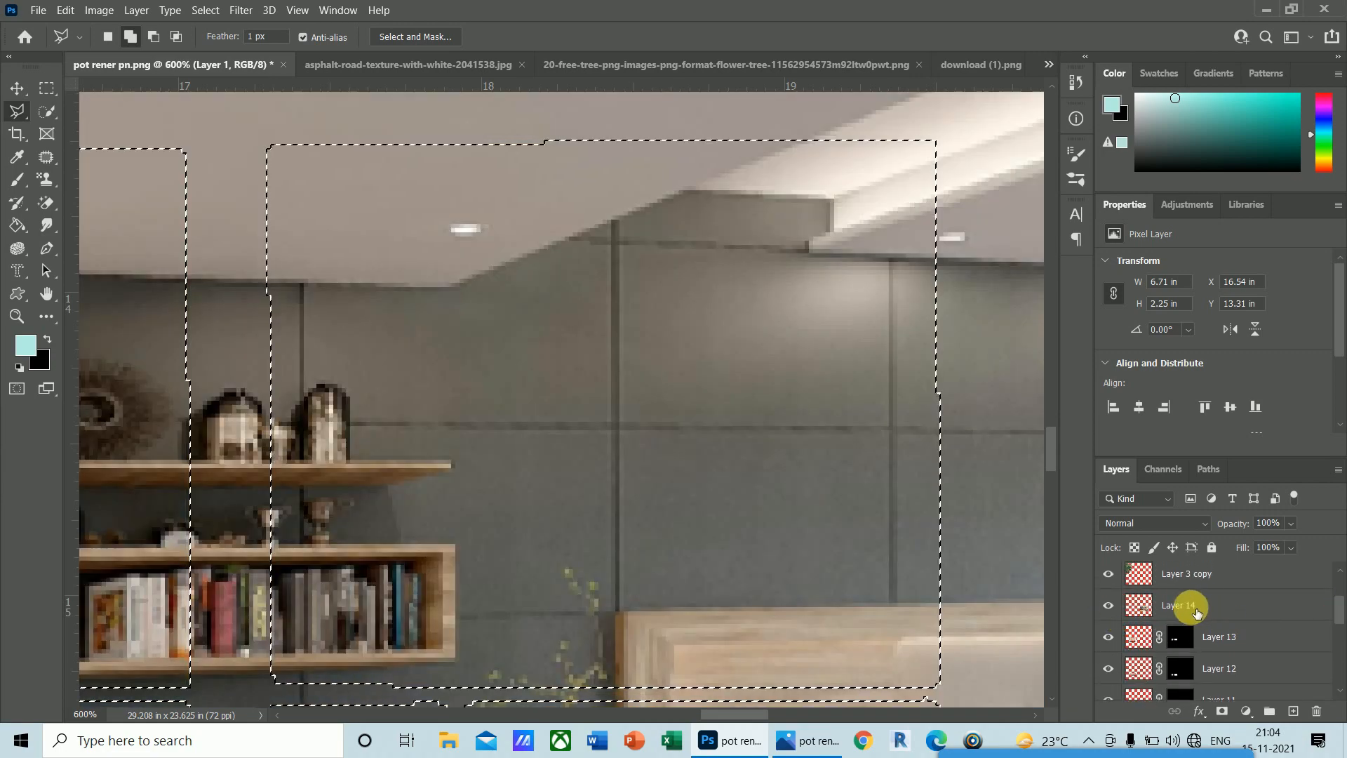
click(1193, 611)
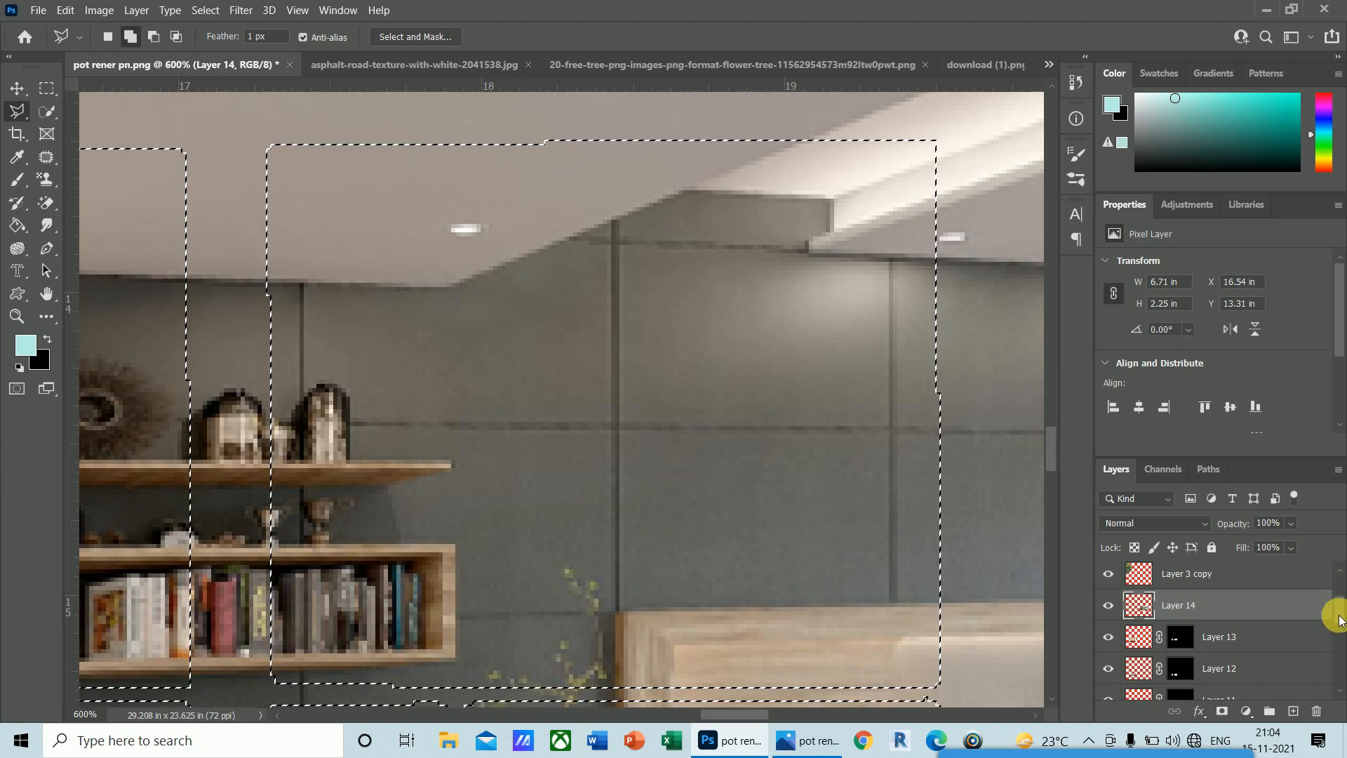
- Add a layer mask to Layer 14 from the selection of the right wing's first-floor panes
scroll(1340, 610, up, 2)
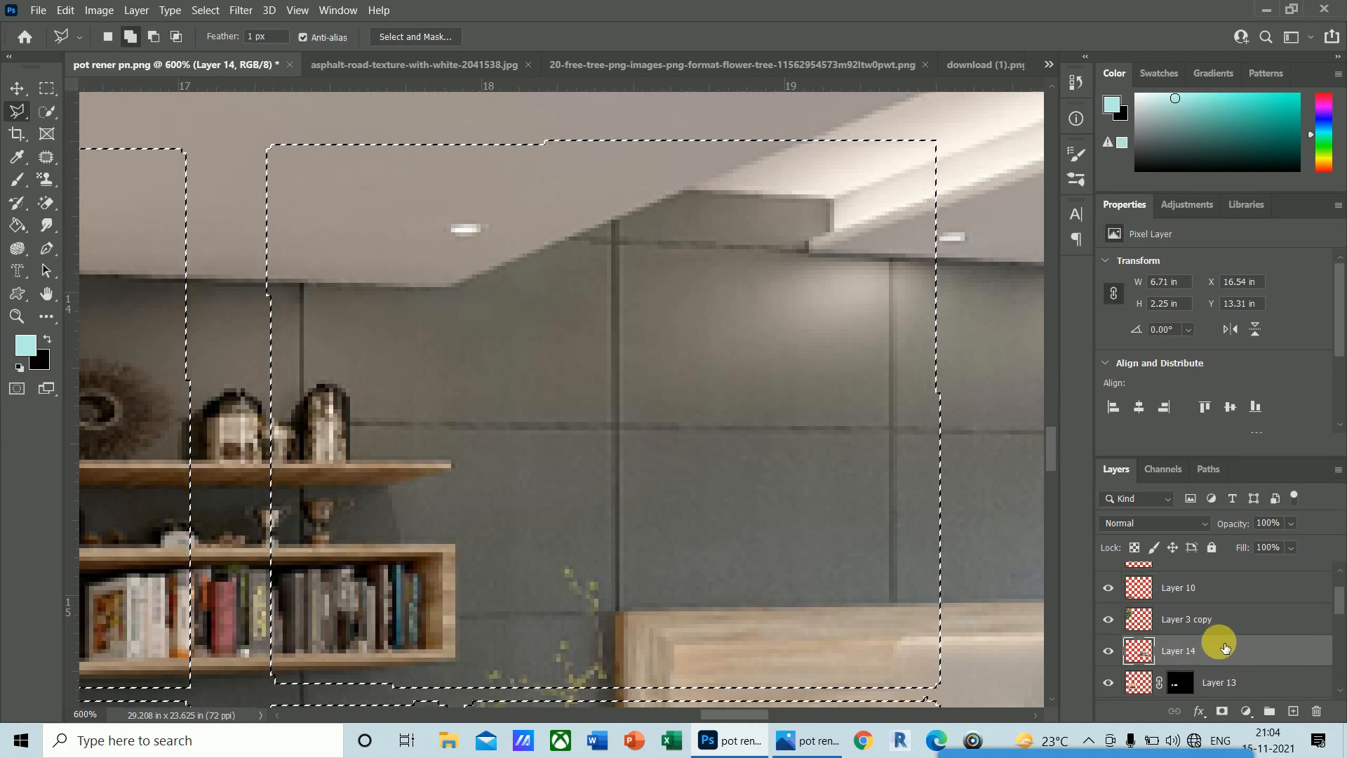
click(1224, 713)
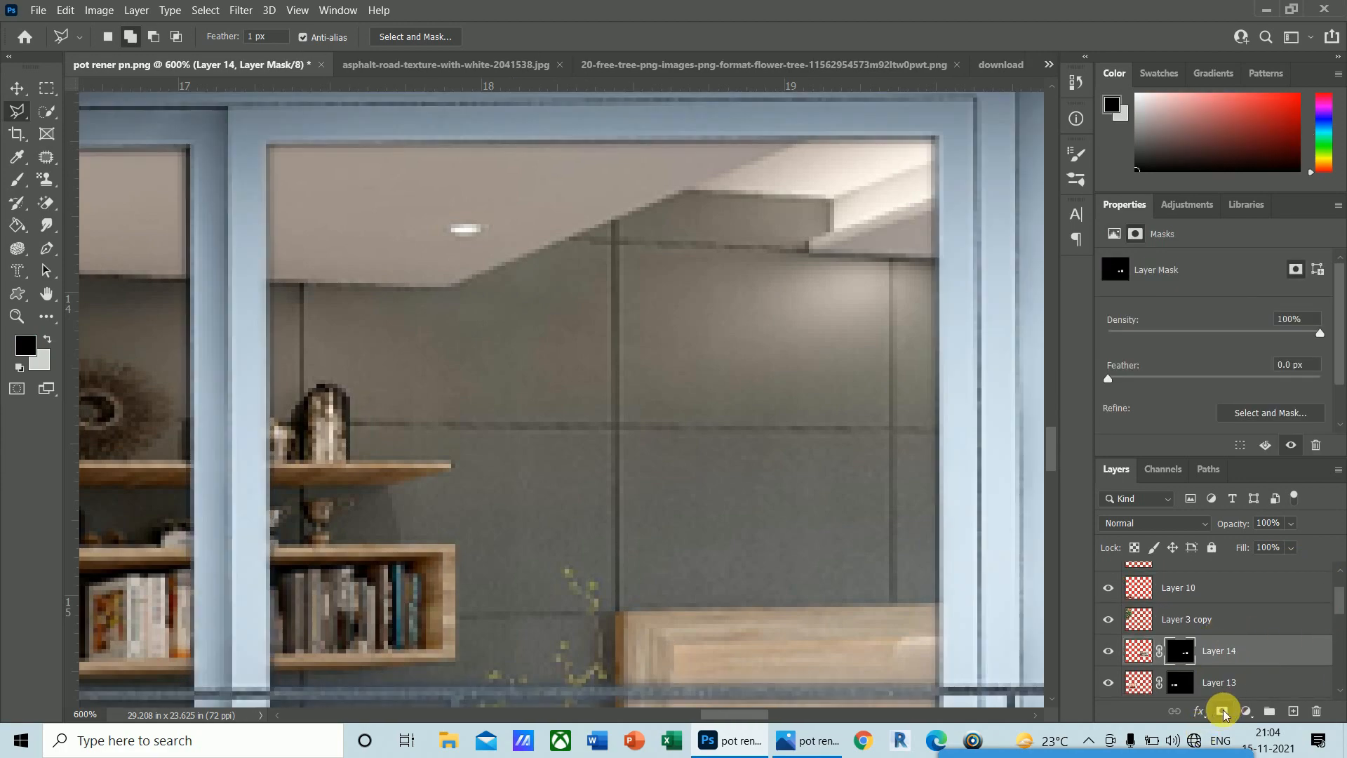
- Apply a Gaussian Blur with a 4.3-pixel radius to Layer 14's mask
key(ctrl+minus)
key(ctrl+minus)
key(ctrl+minus)
key(ctrl+minus)
key(ctrl+minus)
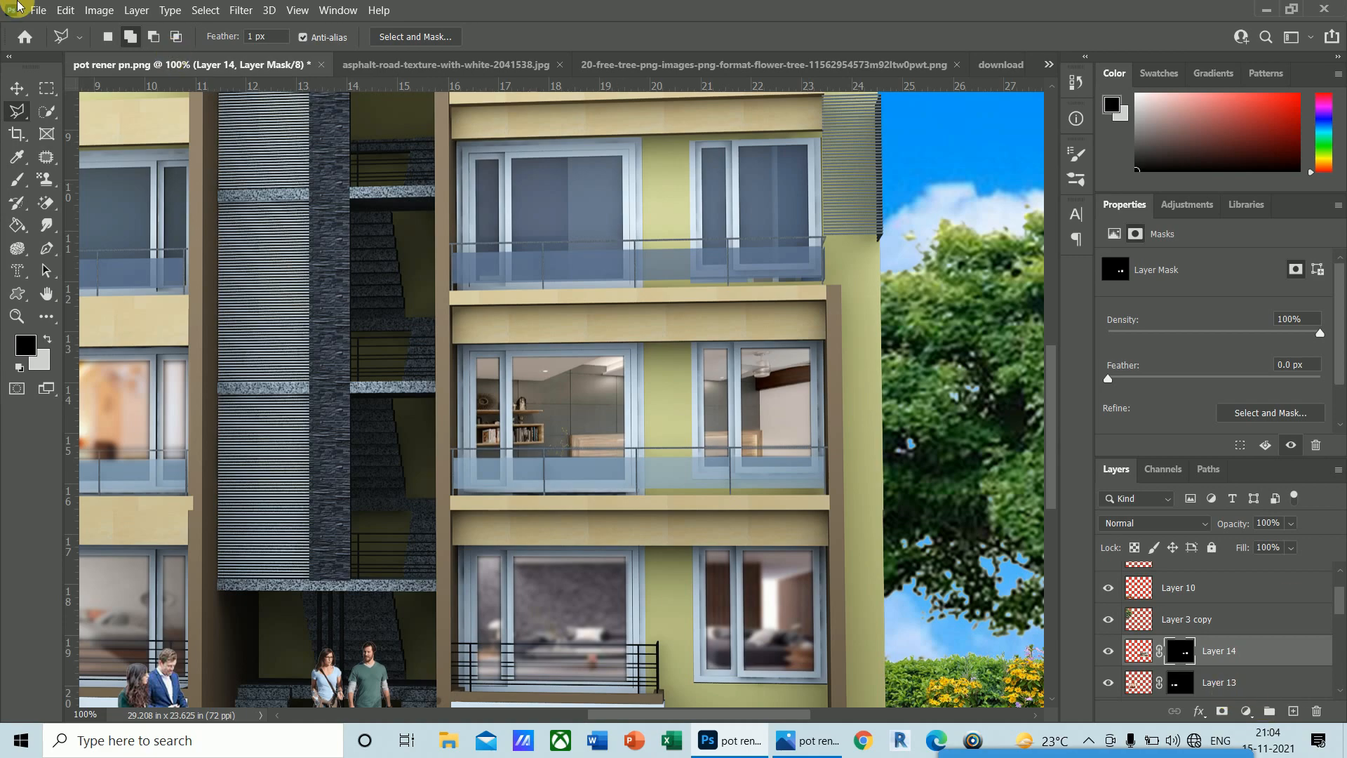
click(241, 9)
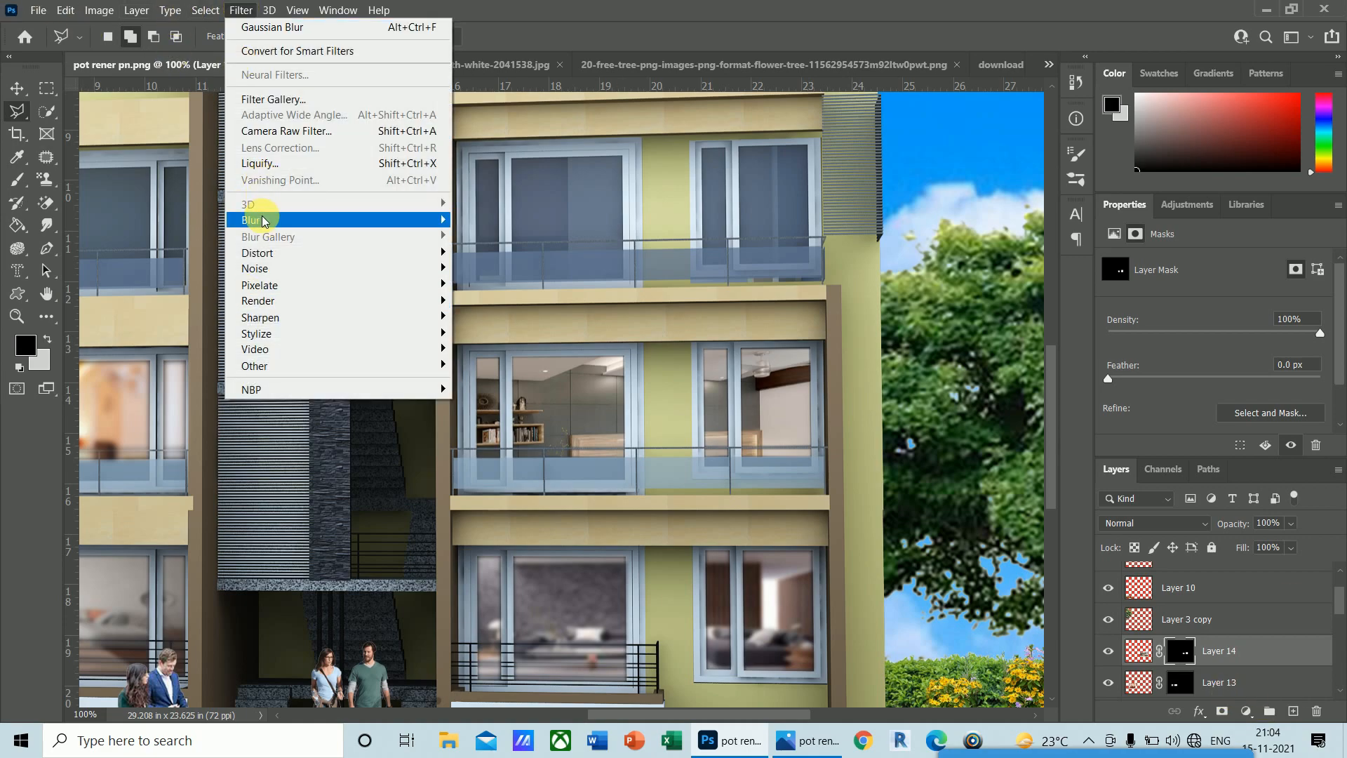
mouse_move(349, 219)
click(474, 287)
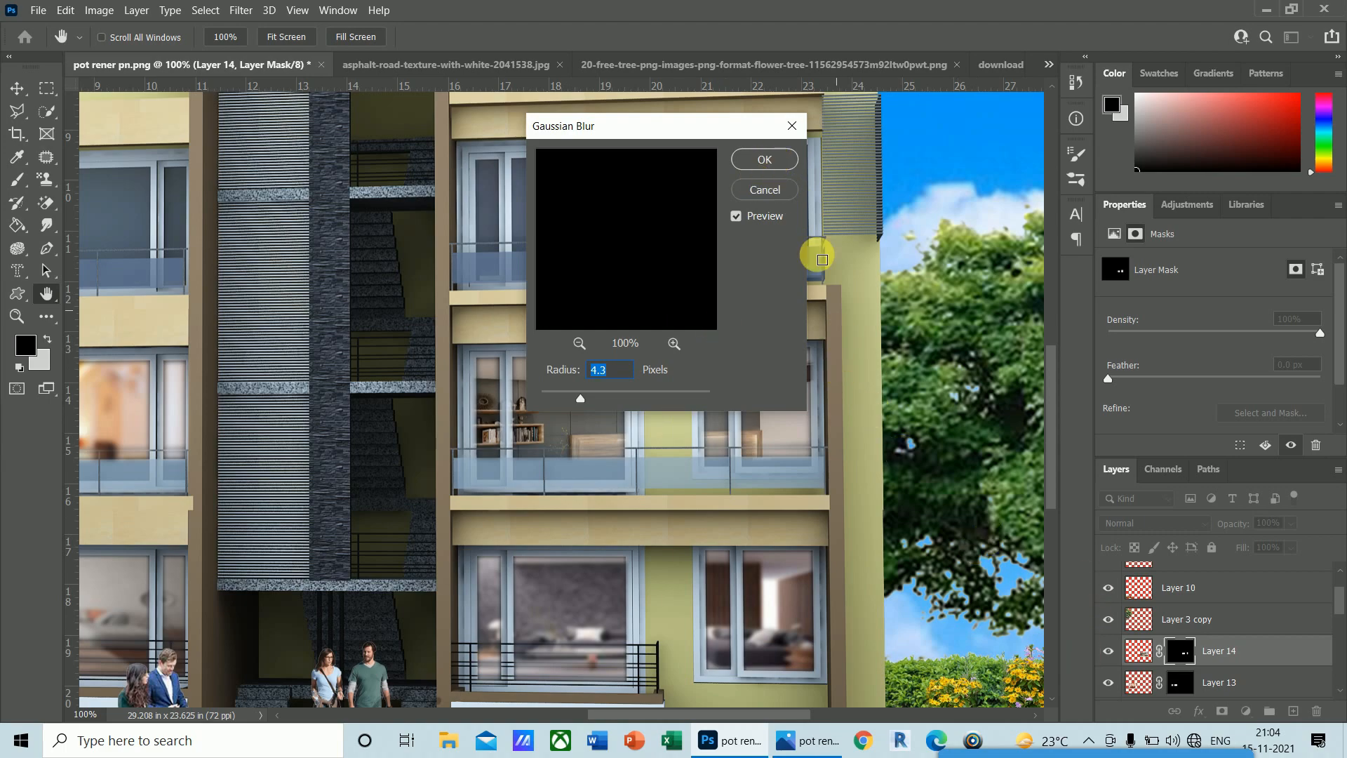
click(764, 160)
- Target Layer 14's bedroom image instead of its mask and apply a Gaussian Blur with a 4.3-pixel radius
click(1142, 652)
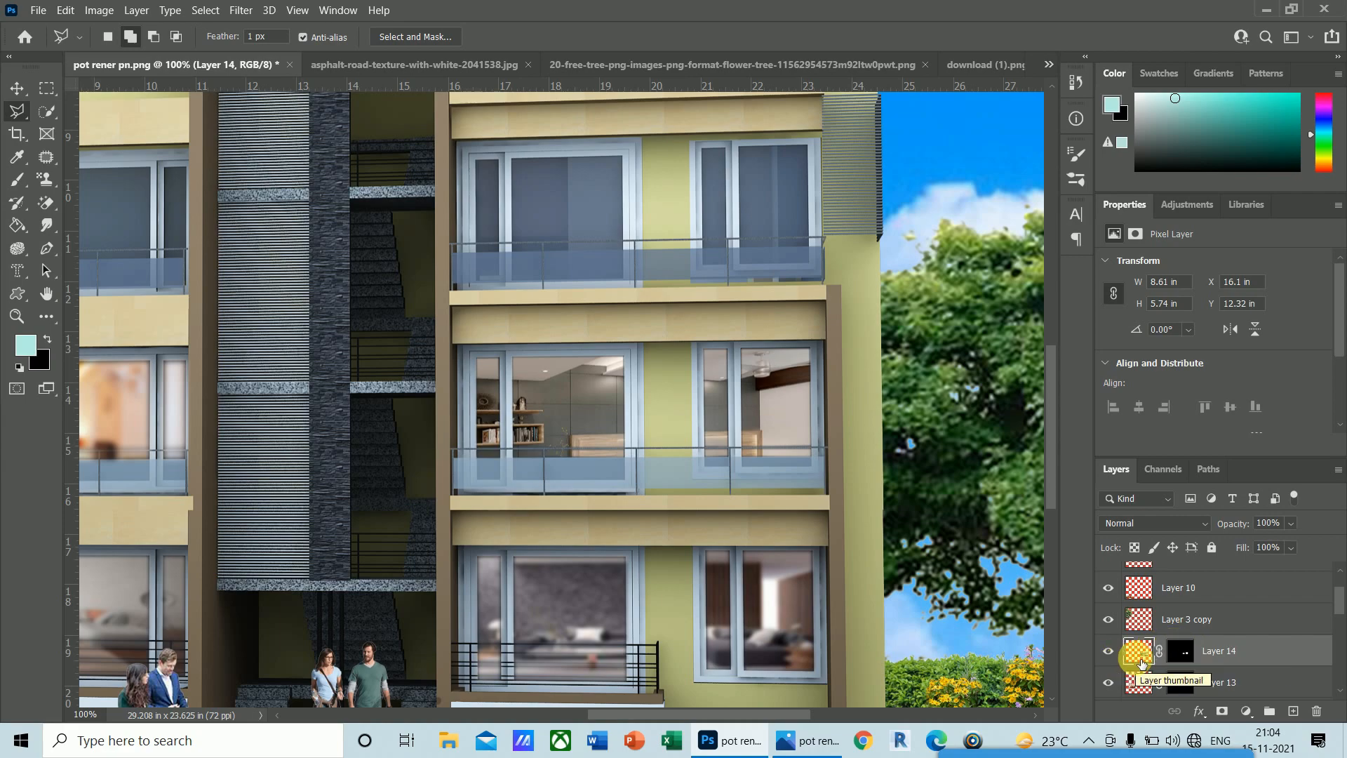
click(238, 11)
mouse_move(276, 224)
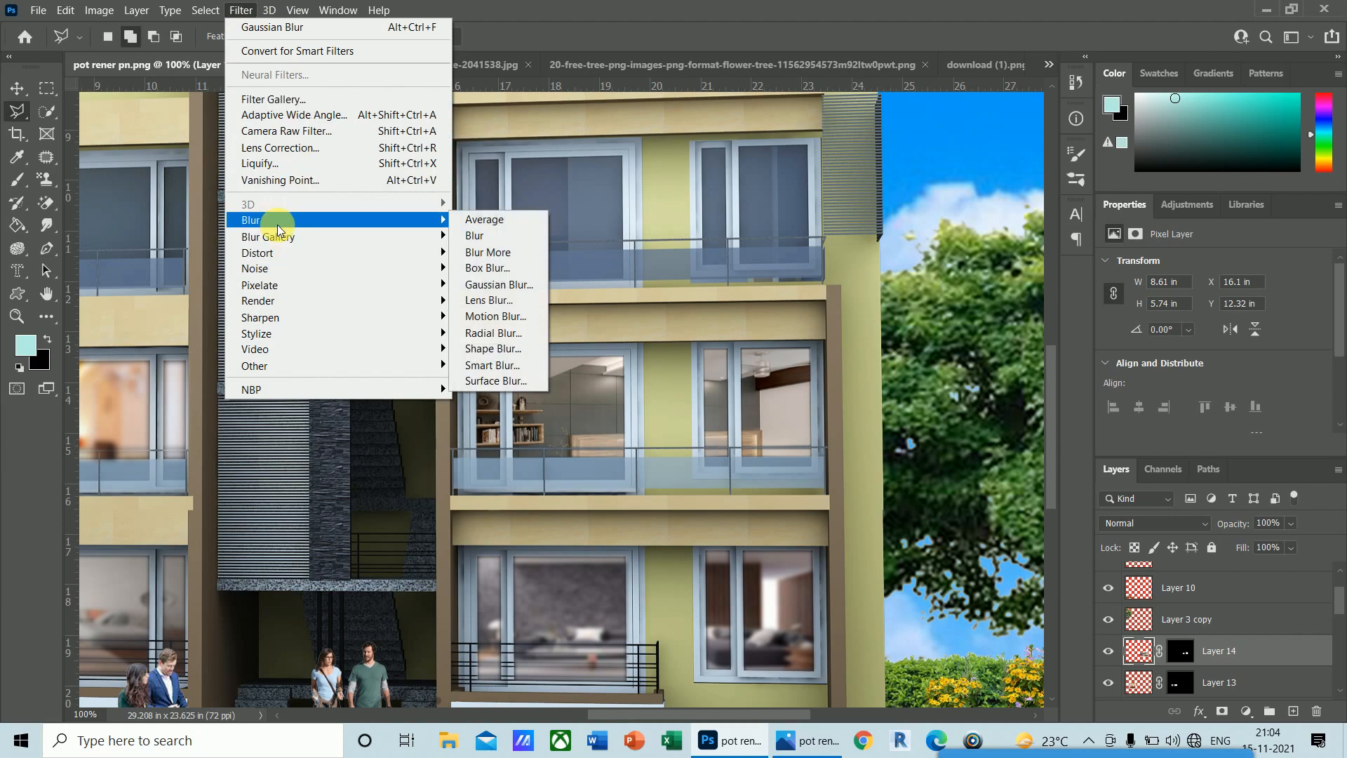
click(499, 284)
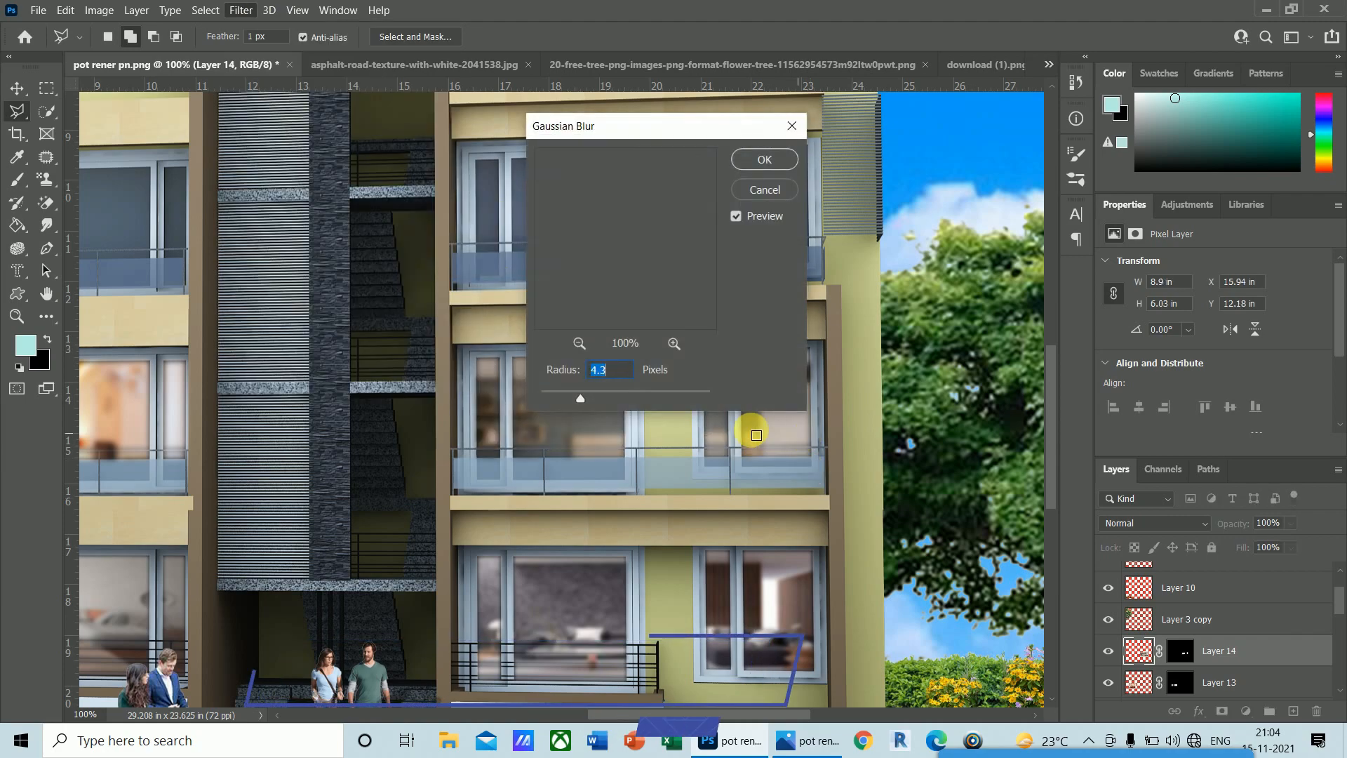
click(765, 160)
- Select the building on Layer 1 and examine the whole rendering and the windows of both wings
key(ctrl+minus)
key(ctrl+minus)
key(ctrl+minus)
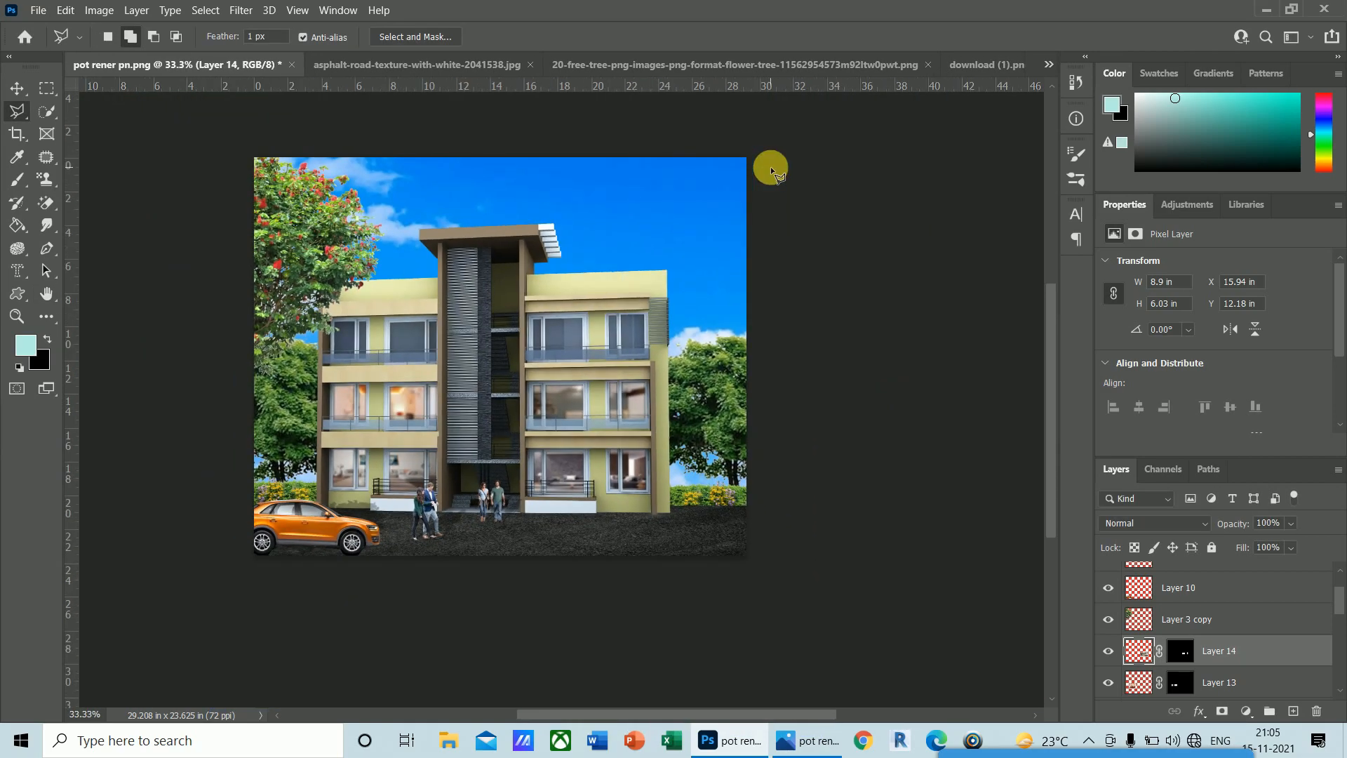
click(16, 92)
click(554, 293)
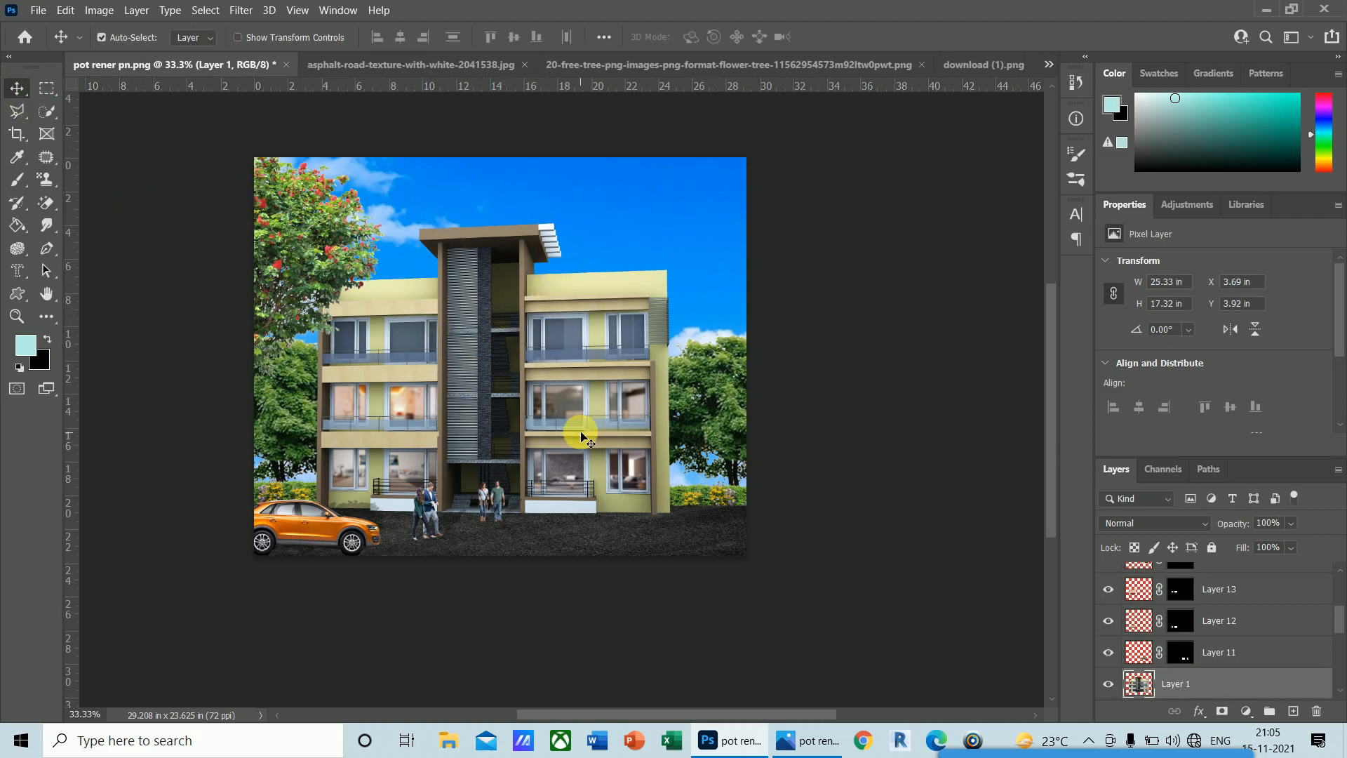
key(ctrl+plus)
key(ctrl+plus)
key(ctrl+plus)
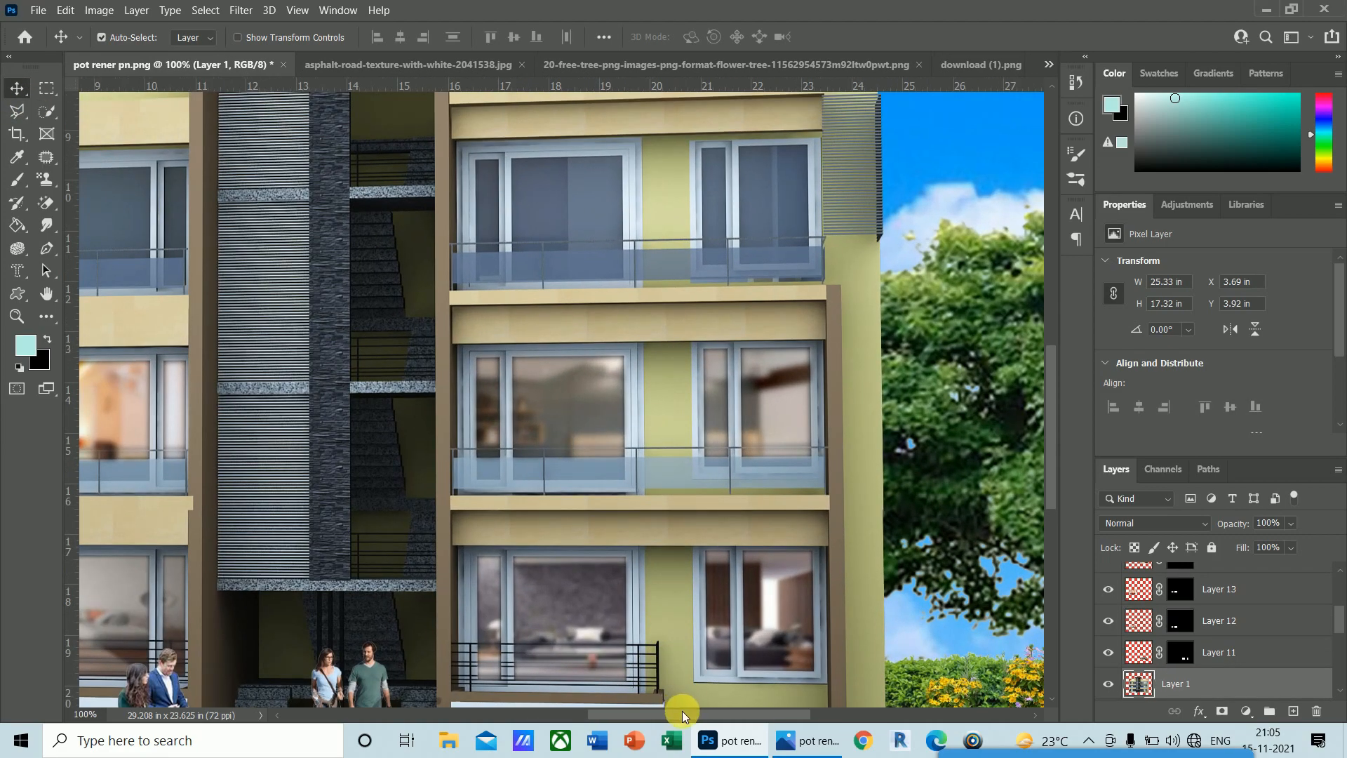
drag(682, 710, 610, 712)
drag(1053, 477, 1047, 436)
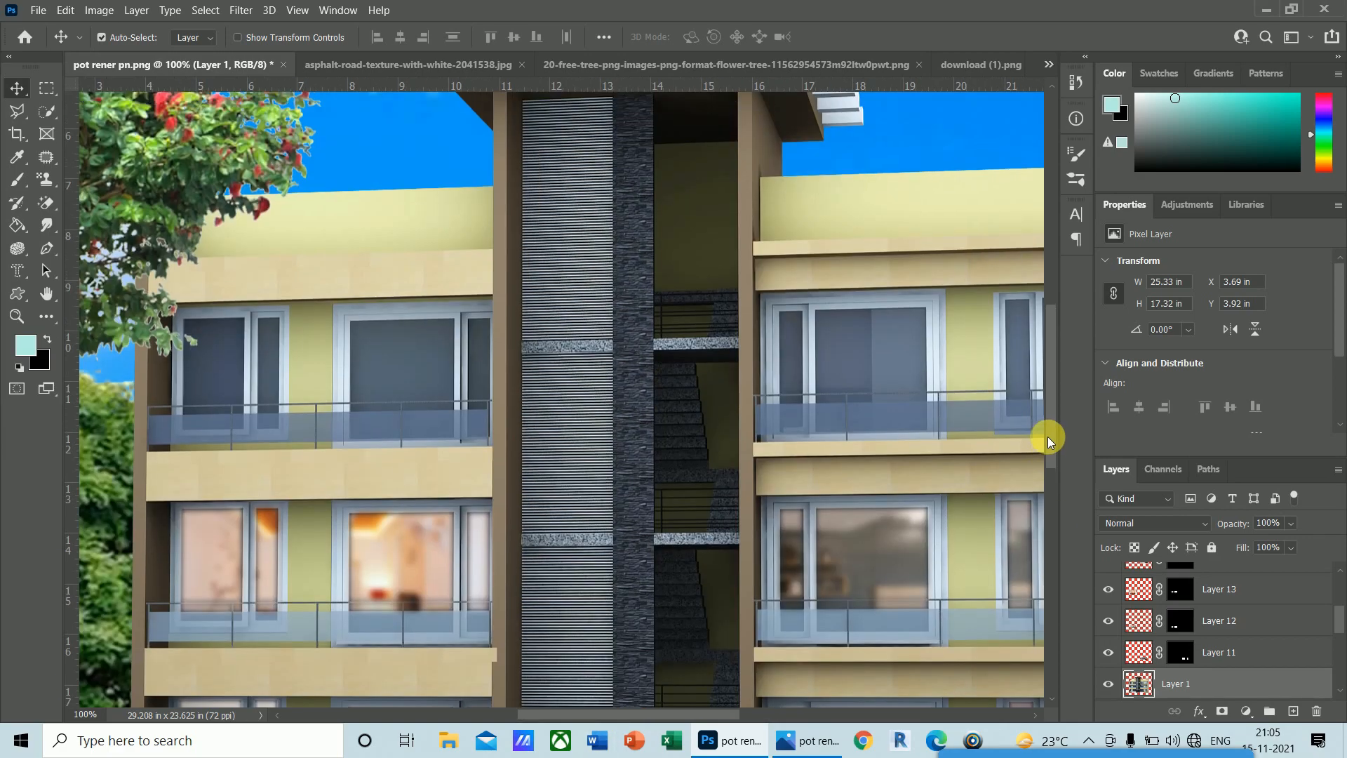
key(ctrl+minus)
key(ctrl+minus)
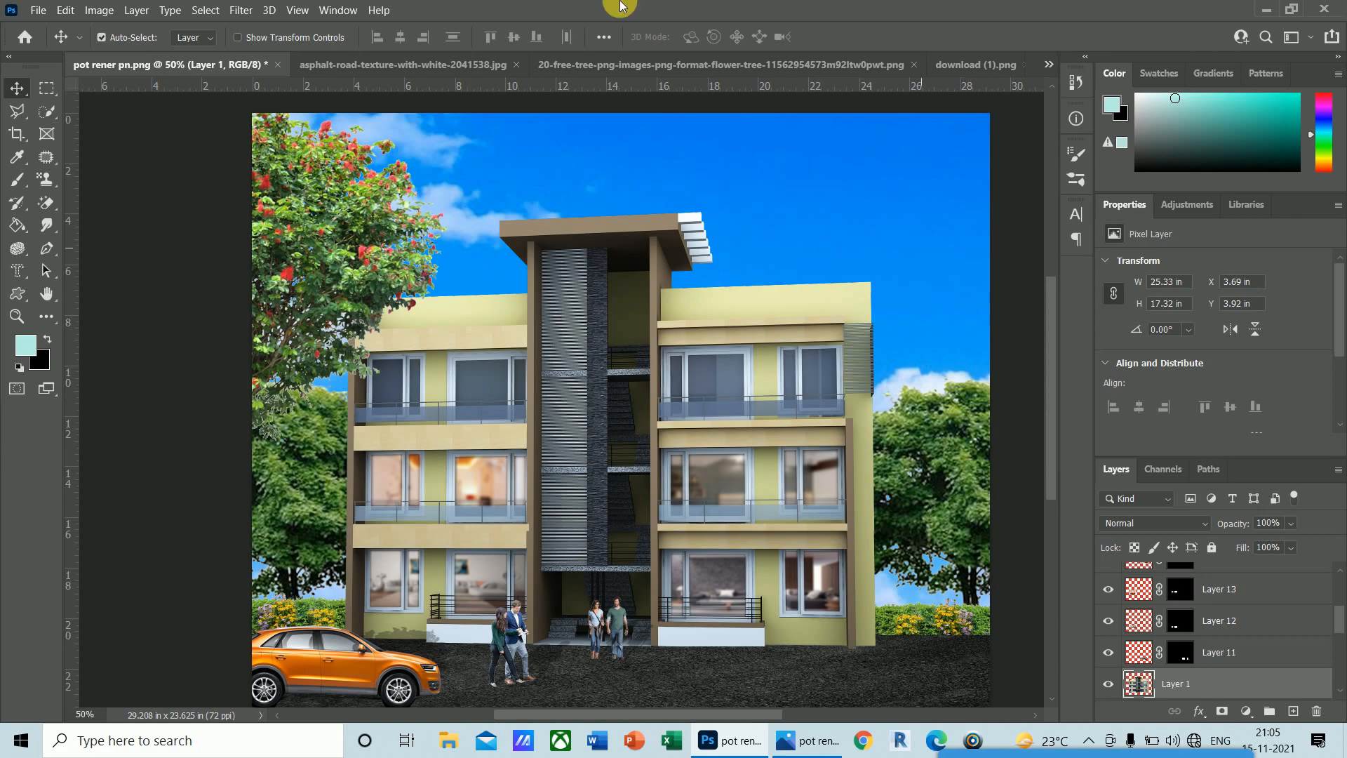
drag(1025, 753, 904, 527)
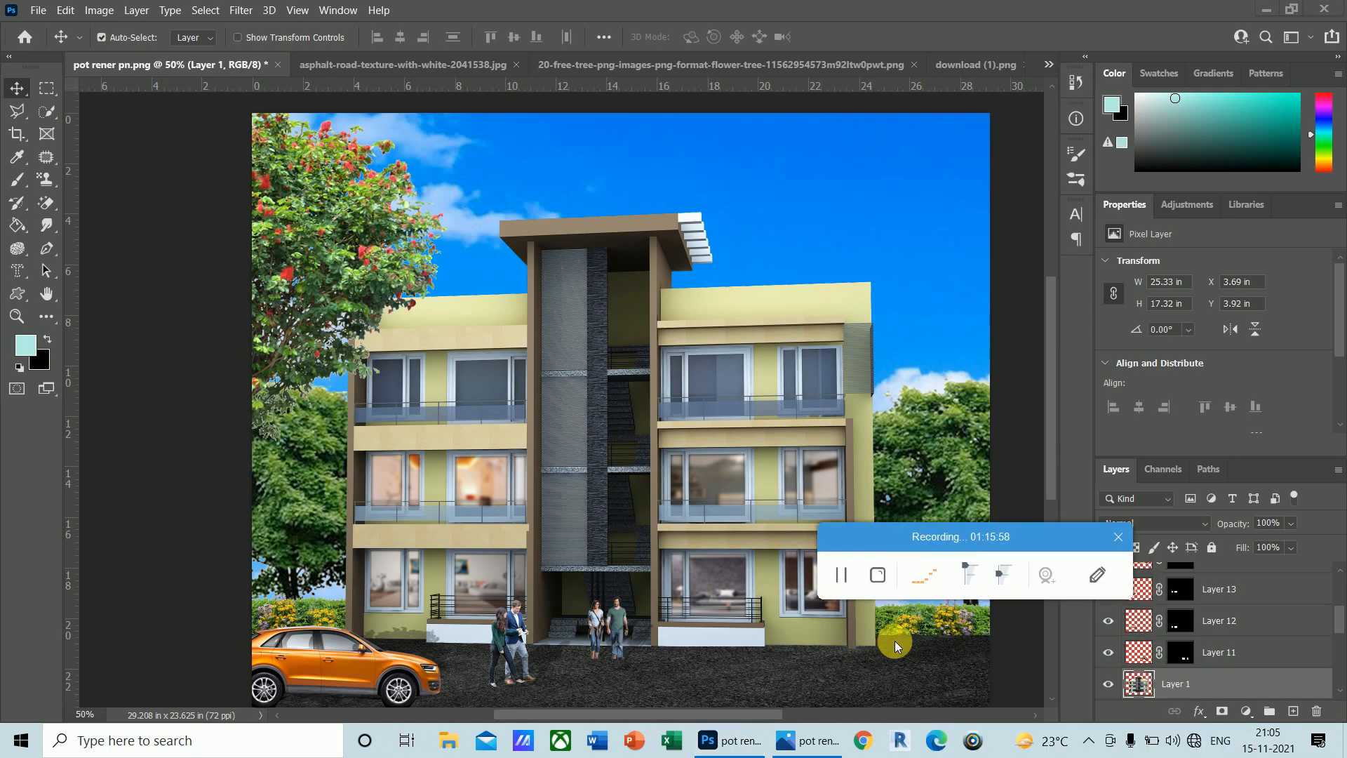